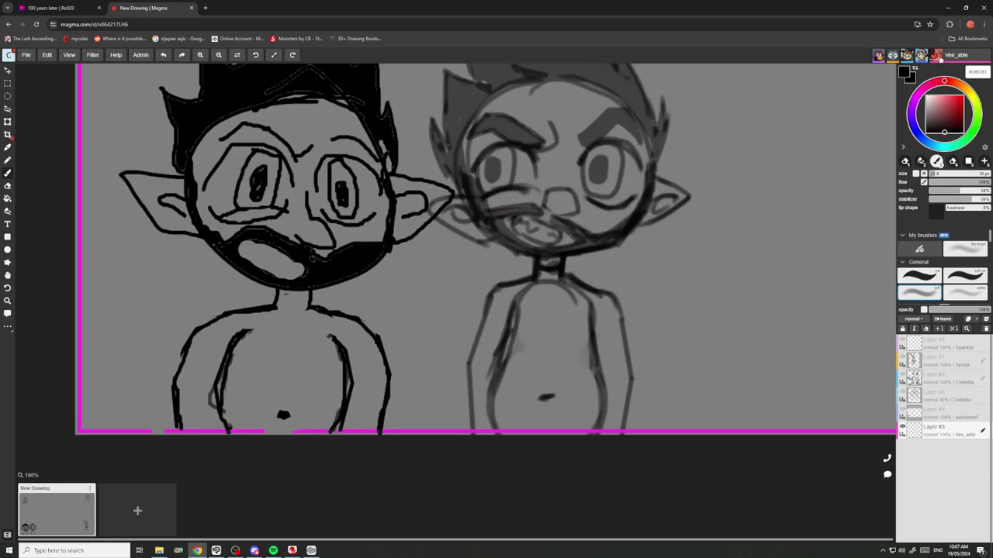
# Sketch short sleeve hems across both upper arms of the grey character beside the black-inked one.
pyautogui.scroll(-7, 343, 349)
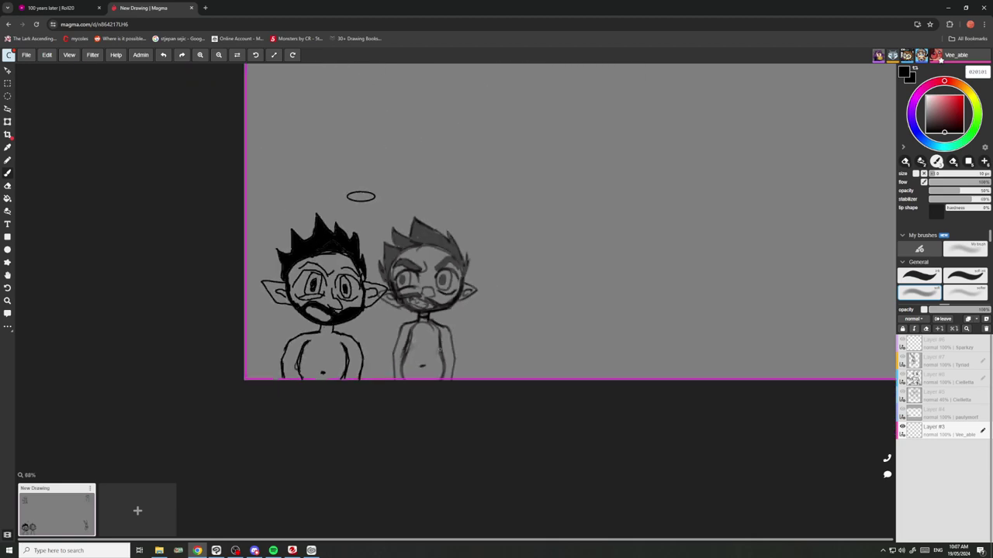
pyautogui.scroll(7, 414, 350)
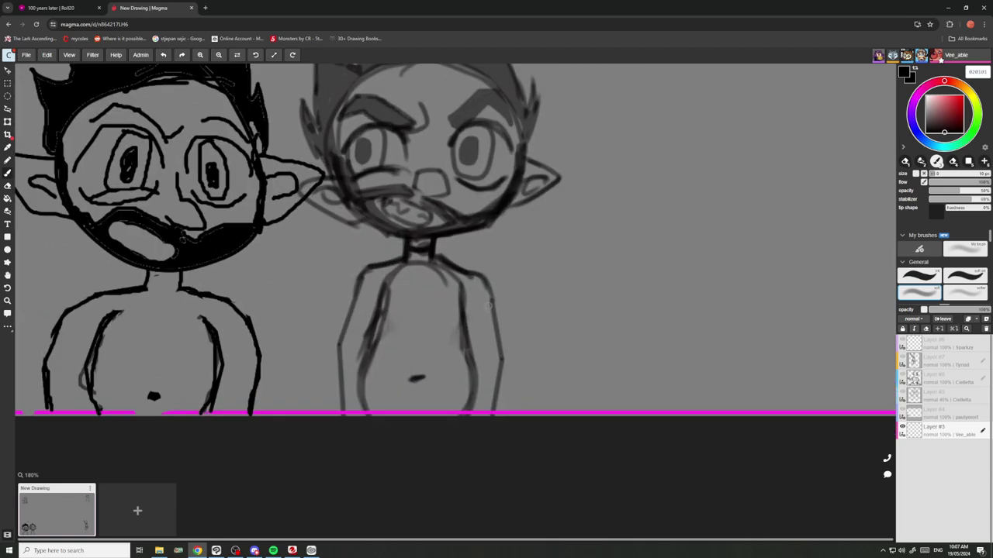
pyautogui.scroll(-3, 358, 292)
pyautogui.scroll(2, 357, 292)
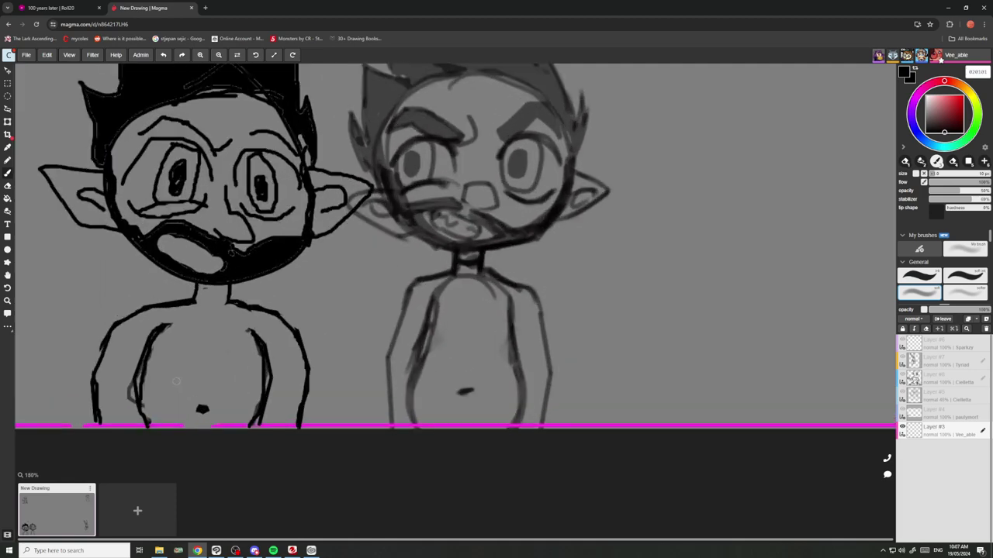
pyautogui.scroll(-2, 358, 292)
pyautogui.scroll(1, 358, 292)
pyautogui.scroll(3, 329, 341)
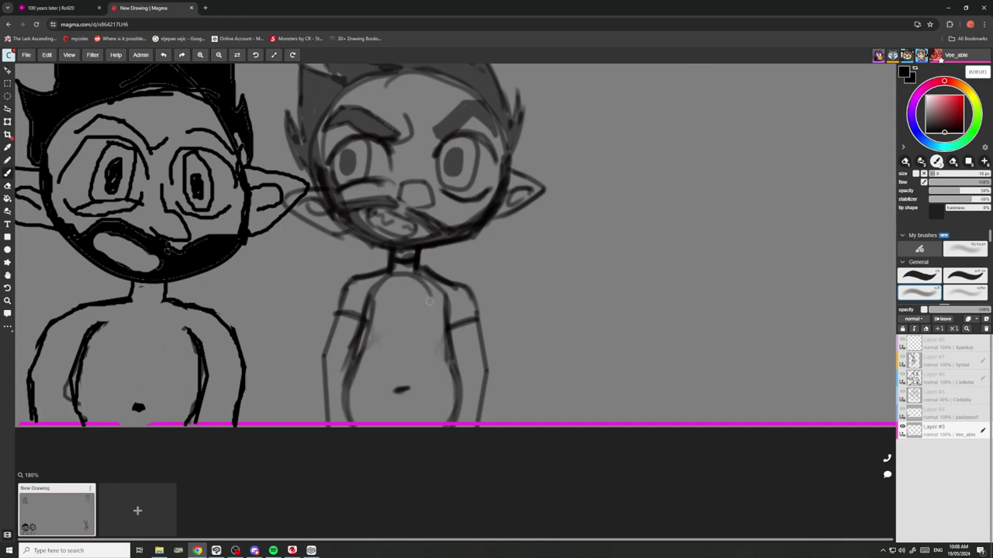
# Sketch the cropped shirt's neckline and its hem above the navel, and thicken the line along the torso's left side.
pyautogui.moveTo(450, 359); pyautogui.dragTo(353, 365)
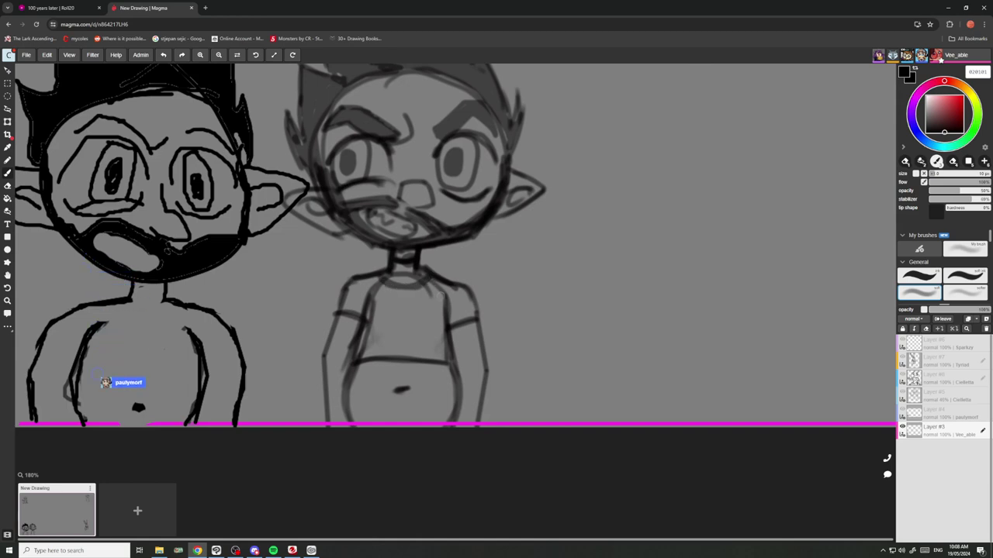
pyautogui.moveTo(373, 282); pyautogui.dragTo(365, 360)
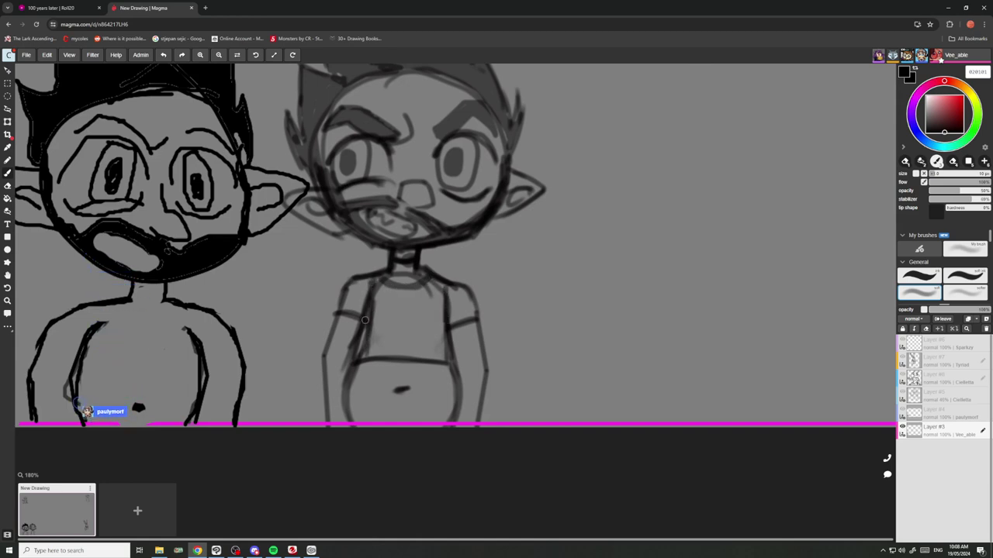
pyautogui.moveTo(368, 302); pyautogui.dragTo(364, 359)
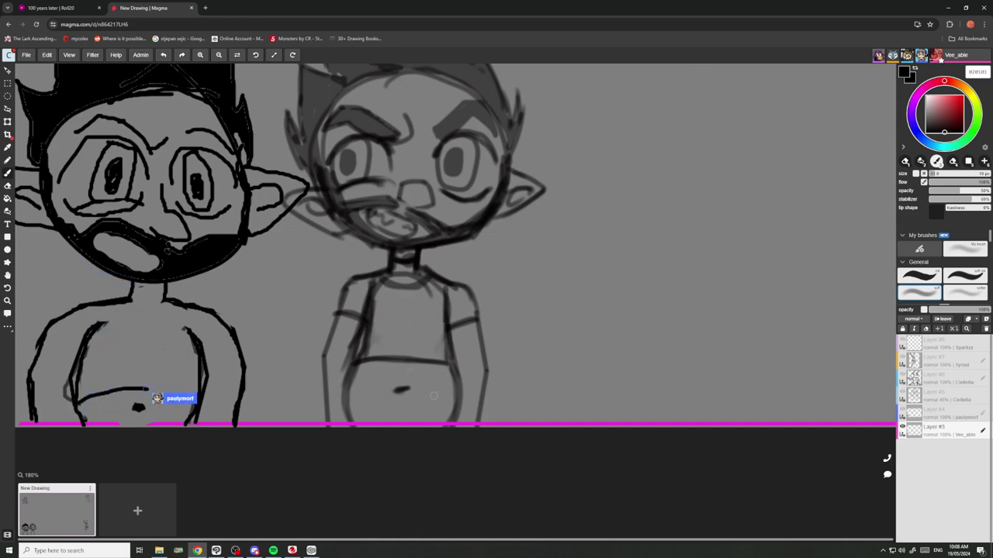
# Add two short strokes beneath the grey character's navel.
pyautogui.scroll(-5, 407, 334)
pyautogui.scroll(6, 399, 349)
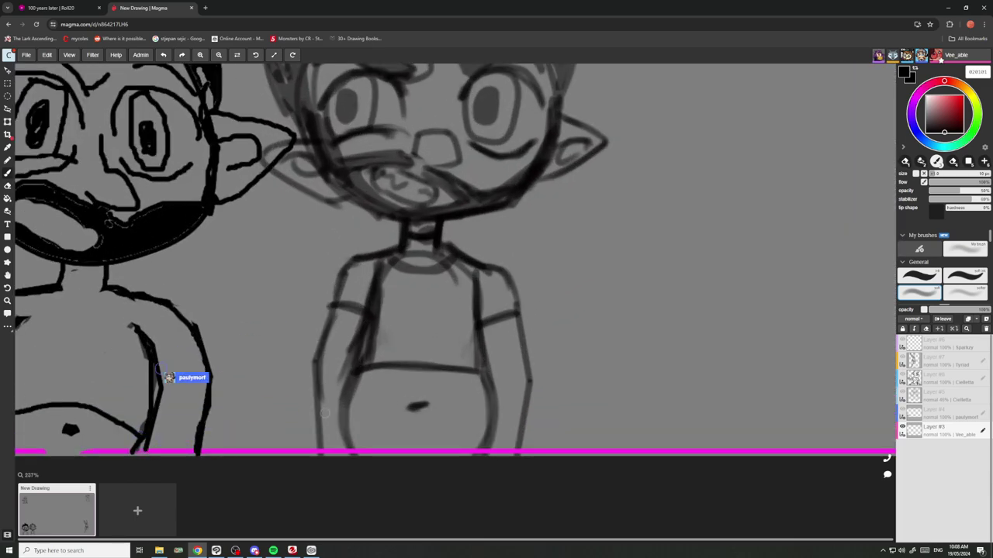
pyautogui.scroll(-6, 333, 341)
pyautogui.scroll(8, 373, 380)
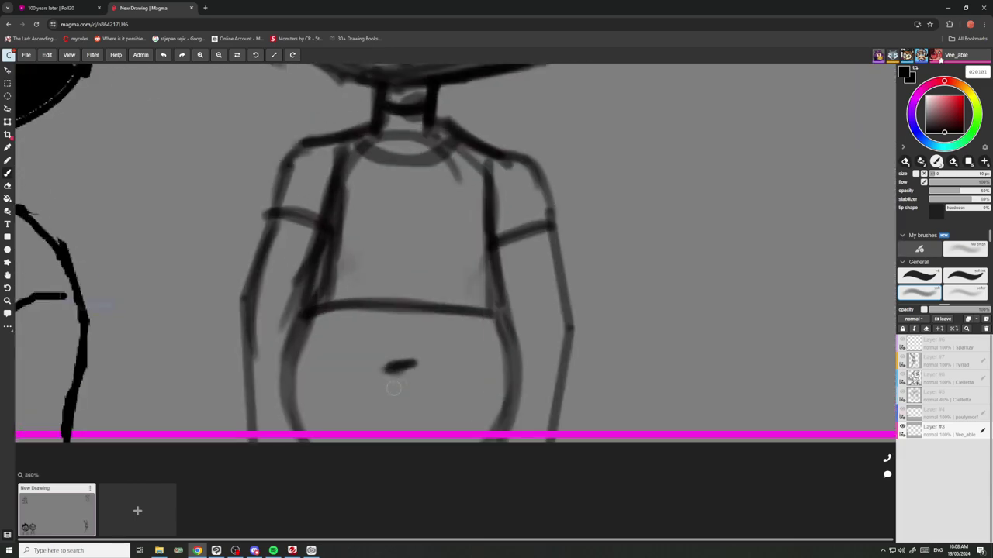
pyautogui.scroll(-7, 422, 342)
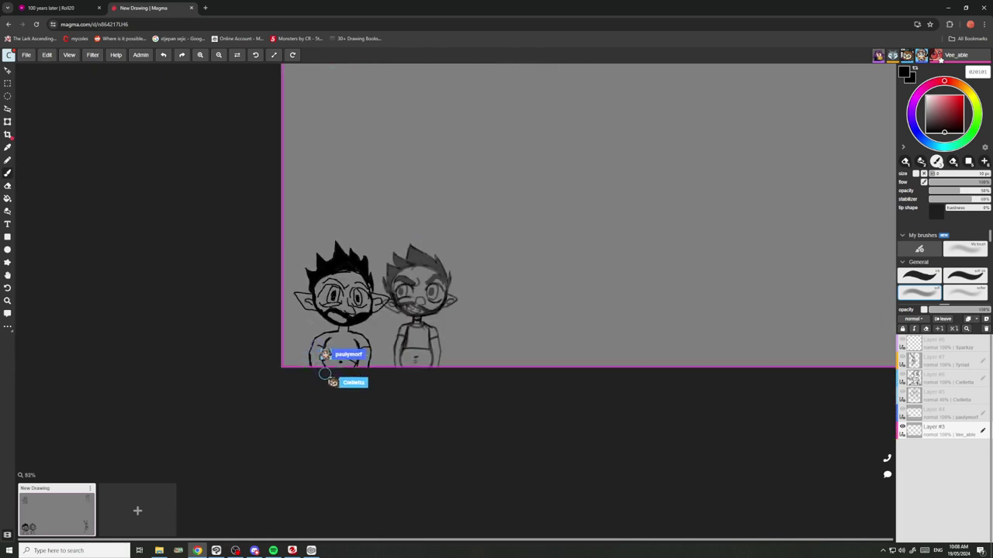
pyautogui.scroll(2, 354, 290)
pyautogui.scroll(5, 456, 283)
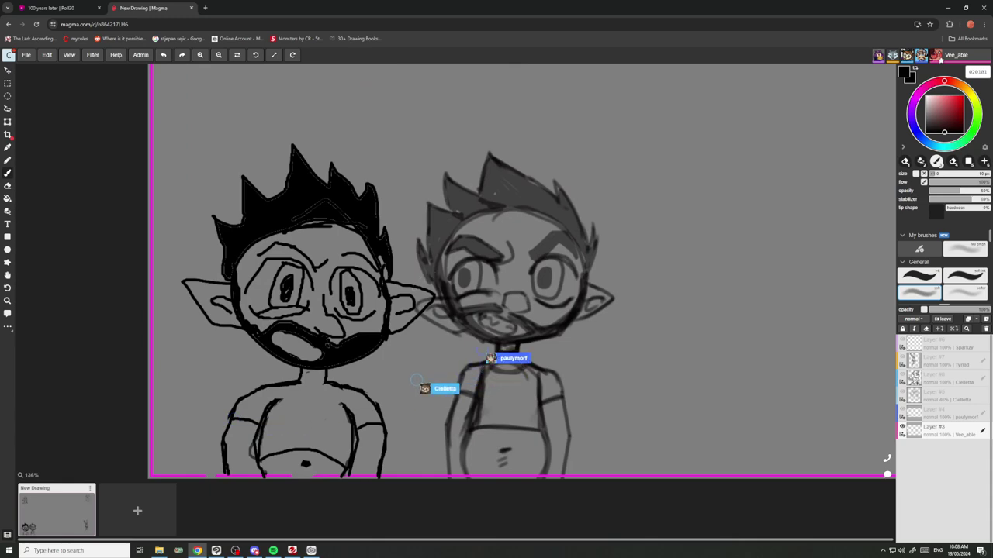
# Darken the moustache and the beard line running from the mouth towards the right side of the jaw.
pyautogui.scroll(2, 457, 283)
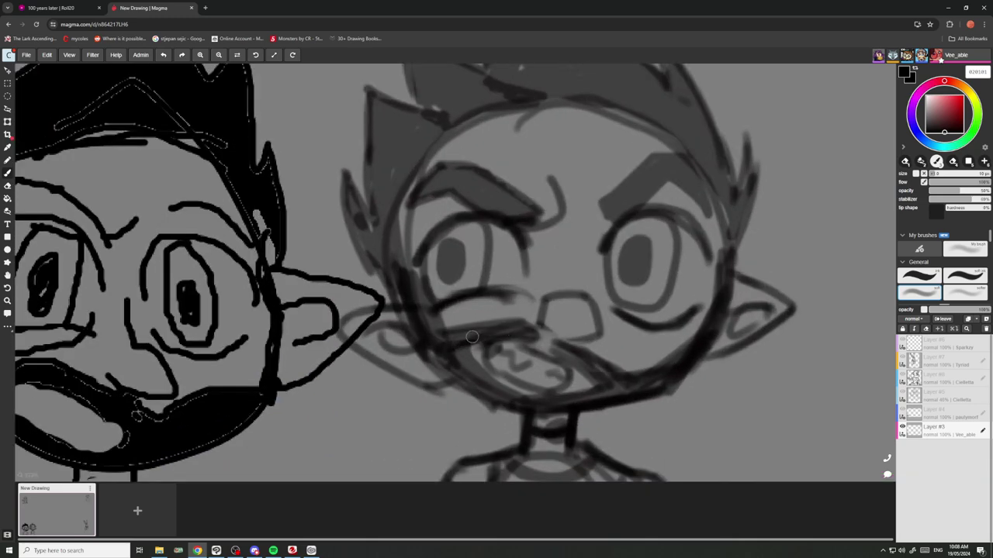
pyautogui.moveTo(571, 344); pyautogui.dragTo(630, 397)
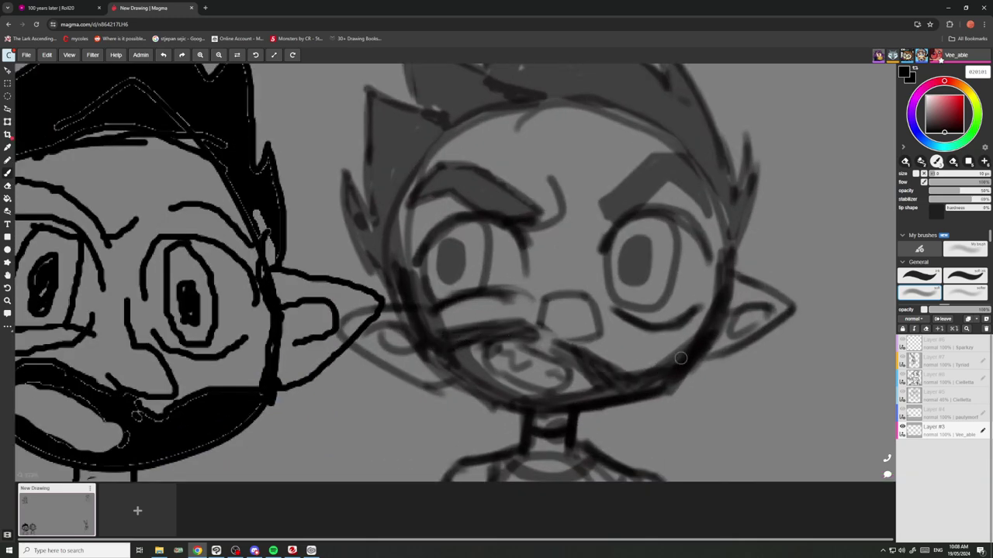
pyautogui.scroll(-5, 680, 358)
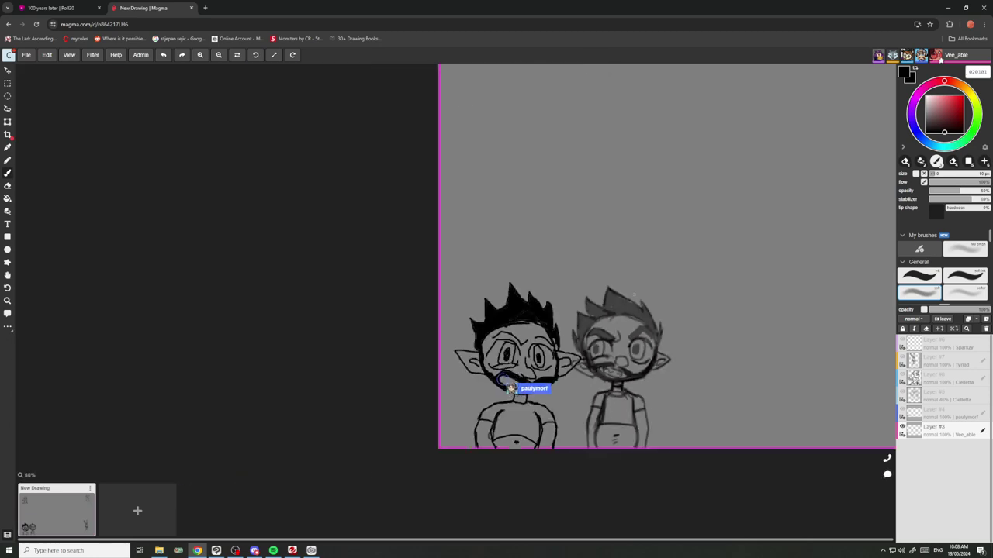
# Draw dark strand lines through the tall central and right-hand hair spikes of the grey character.
pyautogui.scroll(6, 627, 303)
pyautogui.moveTo(598, 343)
pyautogui.mouseDown()
pyautogui.moveTo(558, 284)
pyautogui.moveTo(611, 340)
pyautogui.mouseUp()
pyautogui.moveTo(559, 259)
pyautogui.mouseDown()
pyautogui.moveTo(661, 349)
pyautogui.moveTo(585, 280)
pyautogui.mouseUp()
pyautogui.moveTo(678, 366)
pyautogui.mouseDown()
pyautogui.moveTo(645, 308)
pyautogui.moveTo(712, 383)
pyautogui.mouseUp()
pyautogui.moveTo(712, 385); pyautogui.dragTo(697, 305)
pyautogui.scroll(-3, 681, 317)
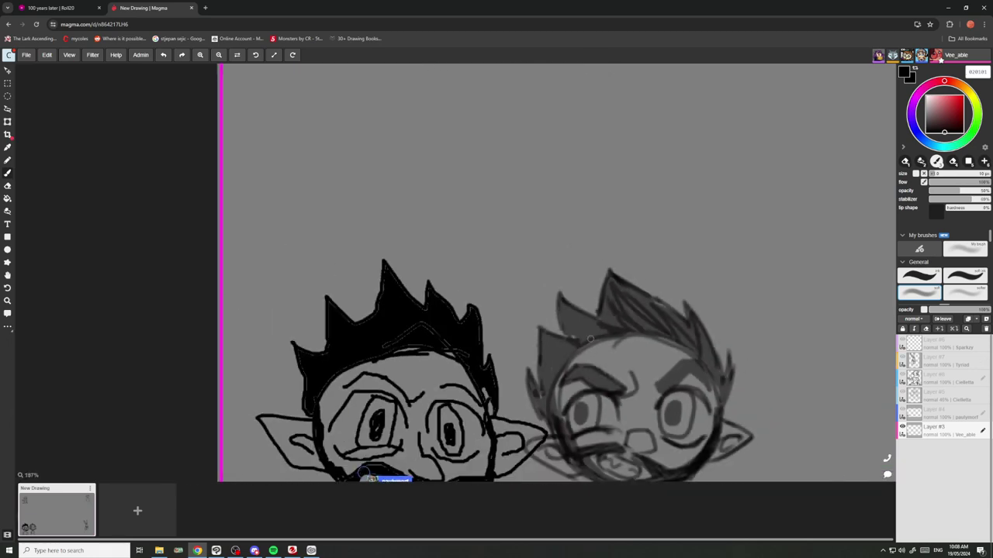
# Add dark strand lines and outlines to the two hair spikes on the left of the grey character's head.
pyautogui.scroll(3, 590, 339)
pyautogui.moveTo(549, 287); pyautogui.dragTo(611, 320)
pyautogui.moveTo(547, 290); pyautogui.dragTo(586, 331)
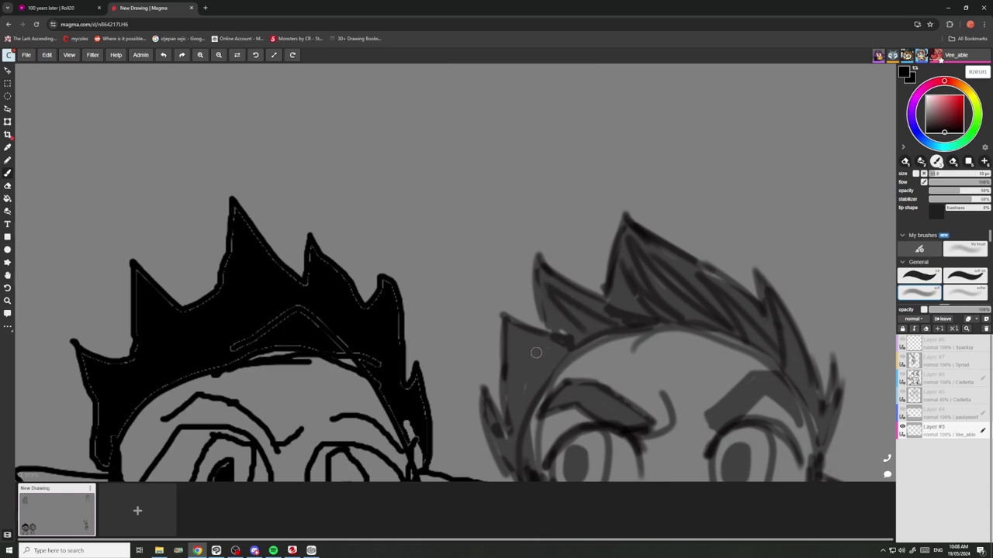
pyautogui.moveTo(560, 353); pyautogui.dragTo(506, 329)
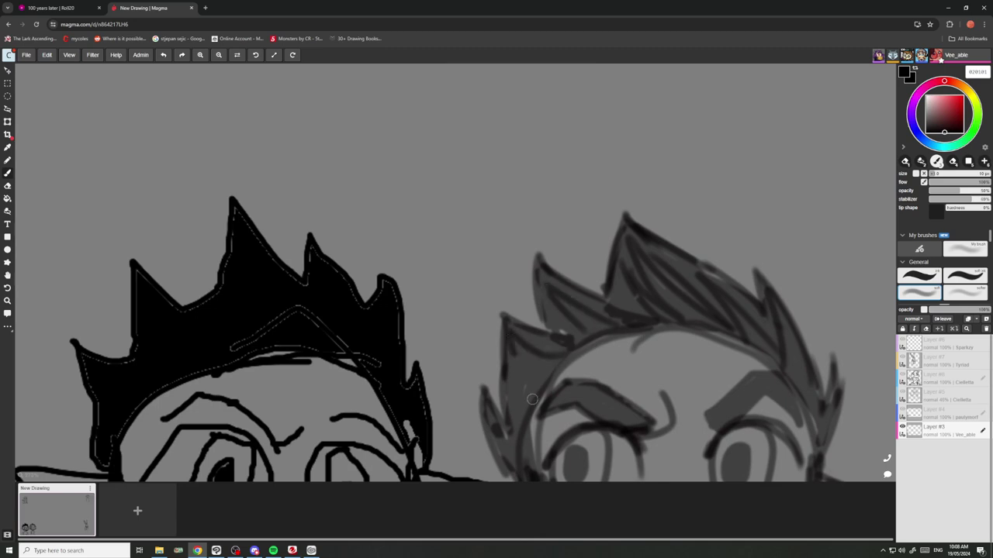
# Fill the body of the grey character's cropped shirt with an even semi-transparent dark tone, leaving the sleeves unfilled.
pyautogui.scroll(-5, 526, 276)
pyautogui.scroll(2, 505, 317)
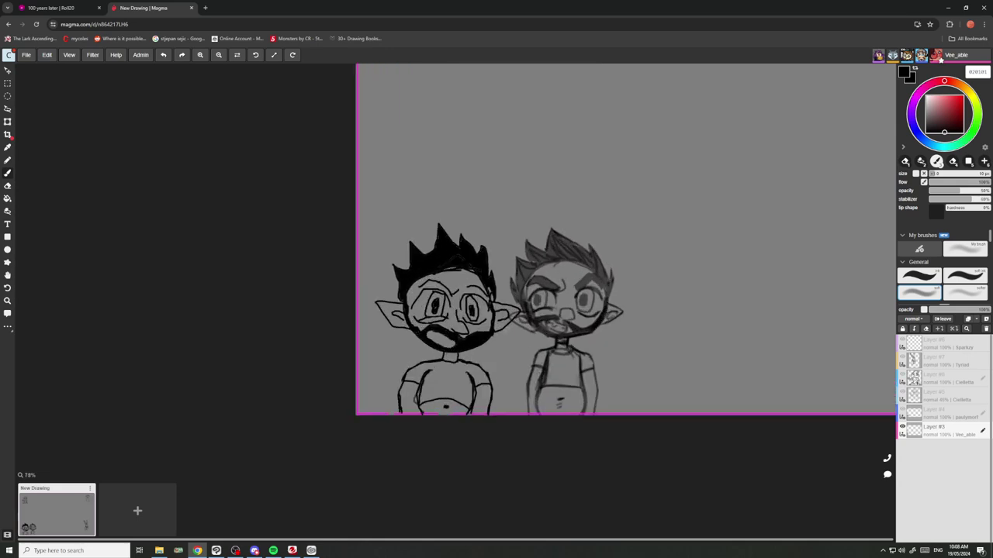
pyautogui.scroll(5, 570, 411)
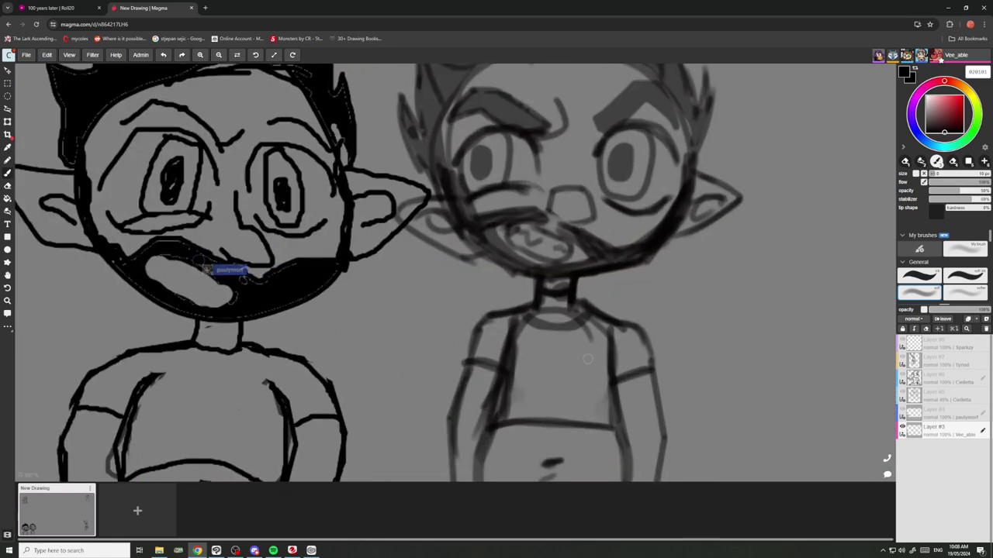
pyautogui.scroll(-2, 600, 433)
pyautogui.moveTo(601, 433)
pyautogui.mouseDown()
pyautogui.moveTo(607, 383)
pyautogui.moveTo(601, 377)
pyautogui.moveTo(618, 391)
pyautogui.moveTo(605, 408)
pyautogui.moveTo(615, 451)
pyautogui.moveTo(562, 432)
pyautogui.moveTo(534, 447)
pyautogui.moveTo(562, 400)
pyautogui.moveTo(525, 433)
pyautogui.moveTo(531, 439)
pyautogui.moveTo(503, 449)
pyautogui.moveTo(610, 351)
pyautogui.moveTo(600, 377)
pyautogui.moveTo(594, 353)
pyautogui.moveTo(580, 350)
pyautogui.moveTo(593, 370)
pyautogui.moveTo(539, 367)
pyautogui.moveTo(543, 404)
pyautogui.moveTo(519, 358)
pyautogui.moveTo(522, 384)
pyautogui.moveTo(518, 356)
pyautogui.moveTo(516, 397)
pyautogui.moveTo(531, 349)
pyautogui.mouseUp()
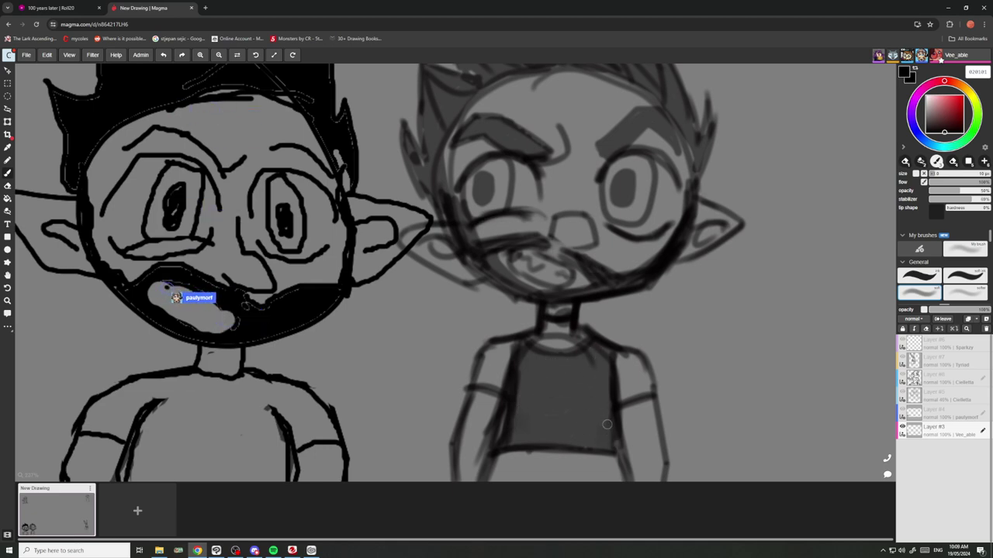
pyautogui.moveTo(601, 451)
pyautogui.mouseDown()
pyautogui.moveTo(507, 445)
pyautogui.moveTo(515, 347)
pyautogui.moveTo(533, 342)
pyautogui.mouseUp()
# Sketch angled lines forming pointed triangular shapes at the elbows on both of the grey character's arms.
pyautogui.scroll(-5, 589, 326)
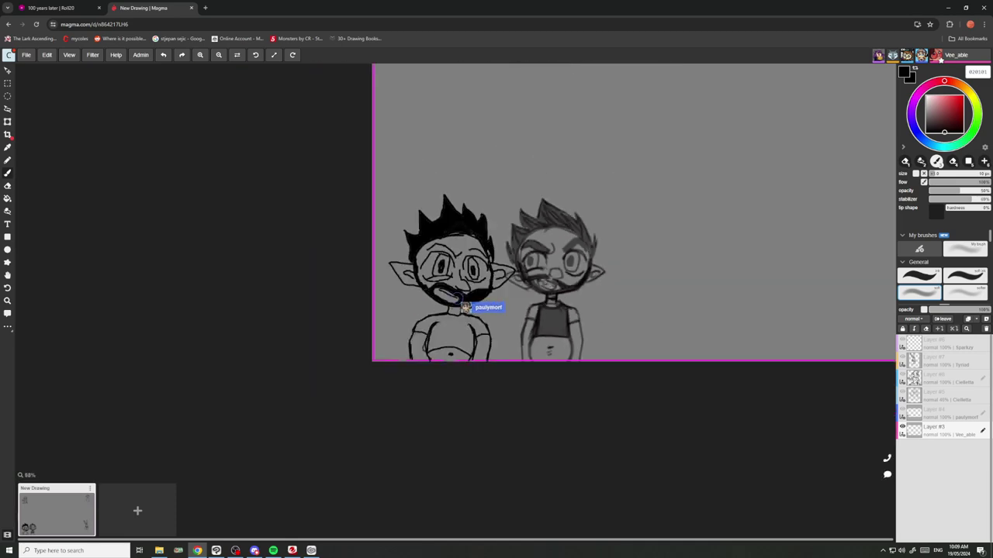
pyautogui.scroll(7, 584, 330)
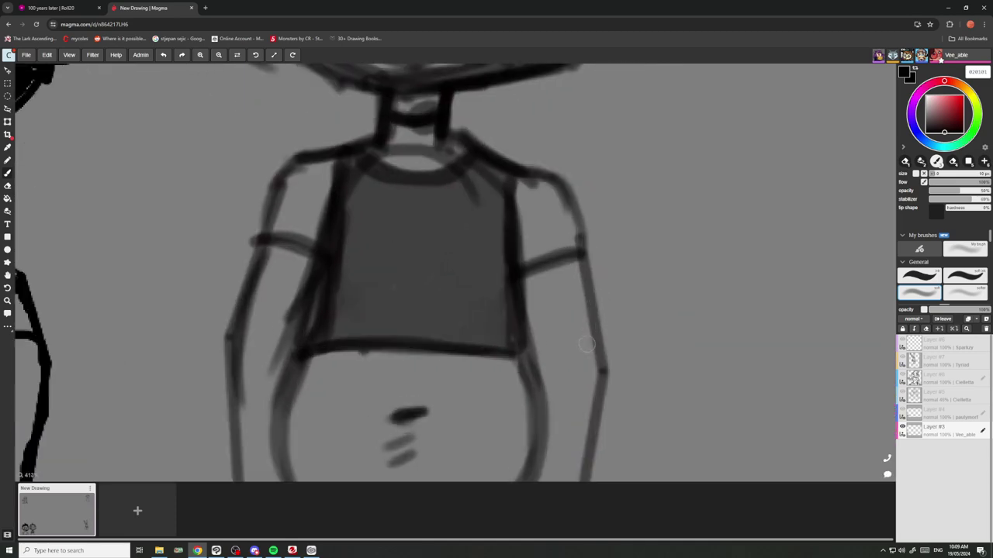
pyautogui.moveTo(595, 326)
pyautogui.mouseDown()
pyautogui.moveTo(557, 375)
pyautogui.moveTo(598, 430)
pyautogui.mouseUp()
pyautogui.scroll(-5, 555, 377)
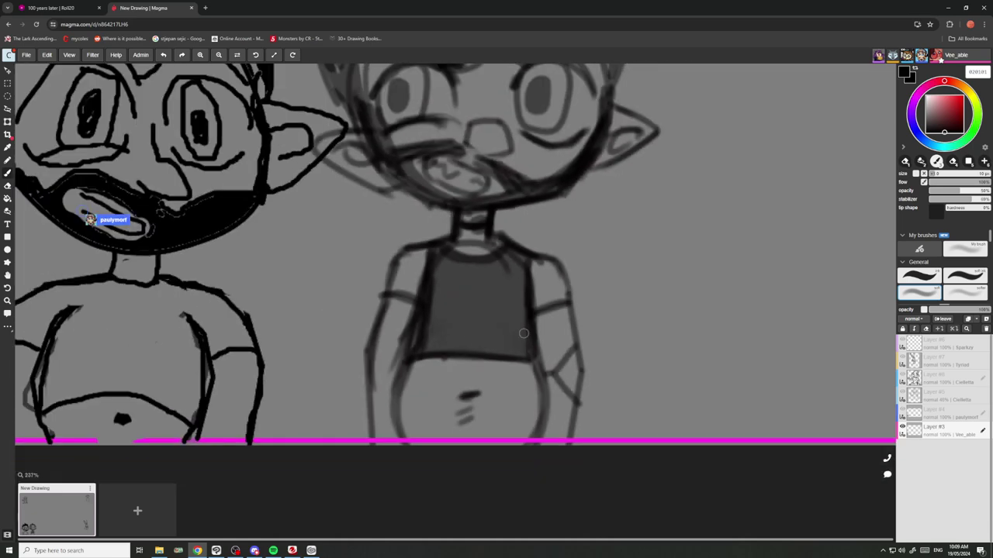
pyautogui.scroll(4, 523, 333)
pyautogui.moveTo(367, 318); pyautogui.dragTo(402, 361)
pyautogui.moveTo(403, 362); pyautogui.dragTo(364, 403)
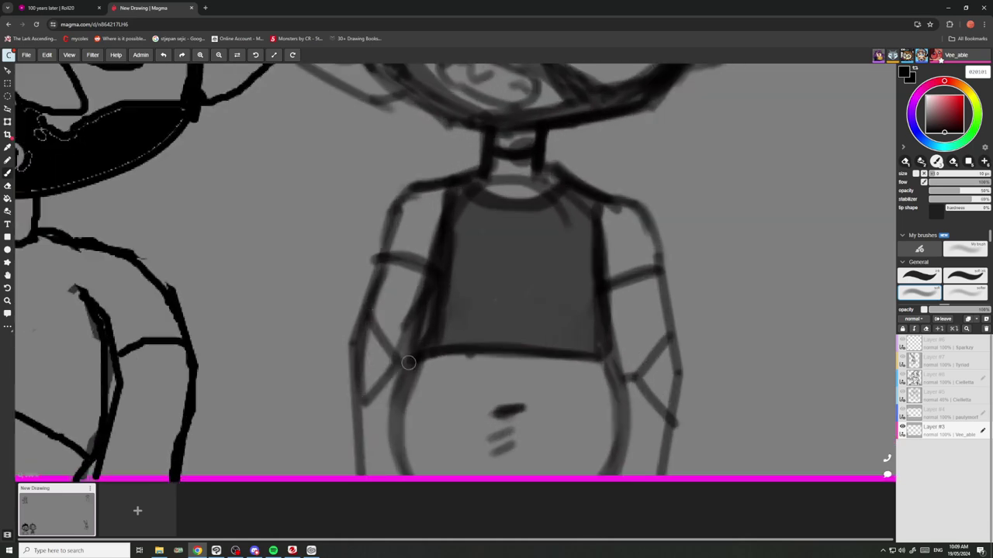
# Shade the upper iris and darken the pupil of the grey character's right-hand eye, leaving an oval highlight.
pyautogui.scroll(-6, 408, 362)
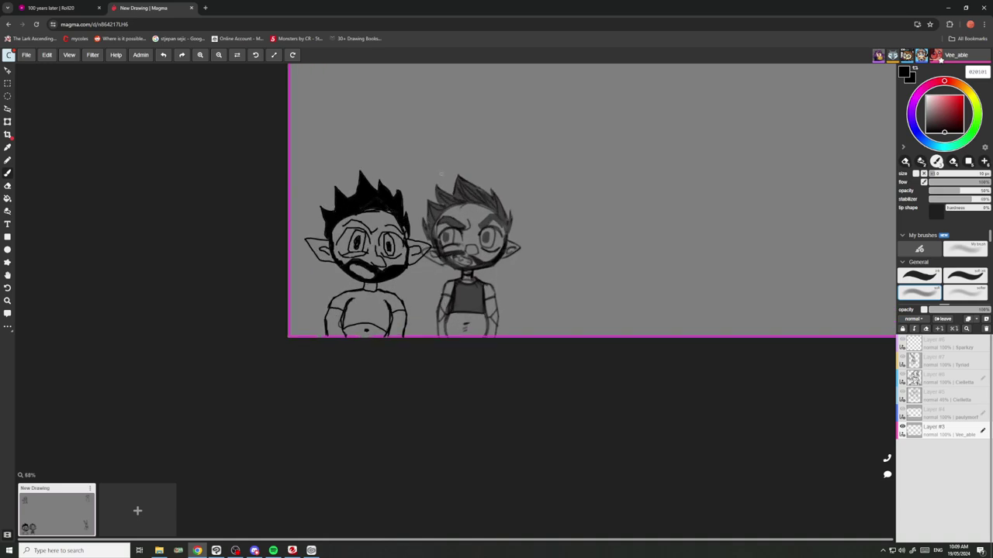
pyautogui.scroll(6, 442, 174)
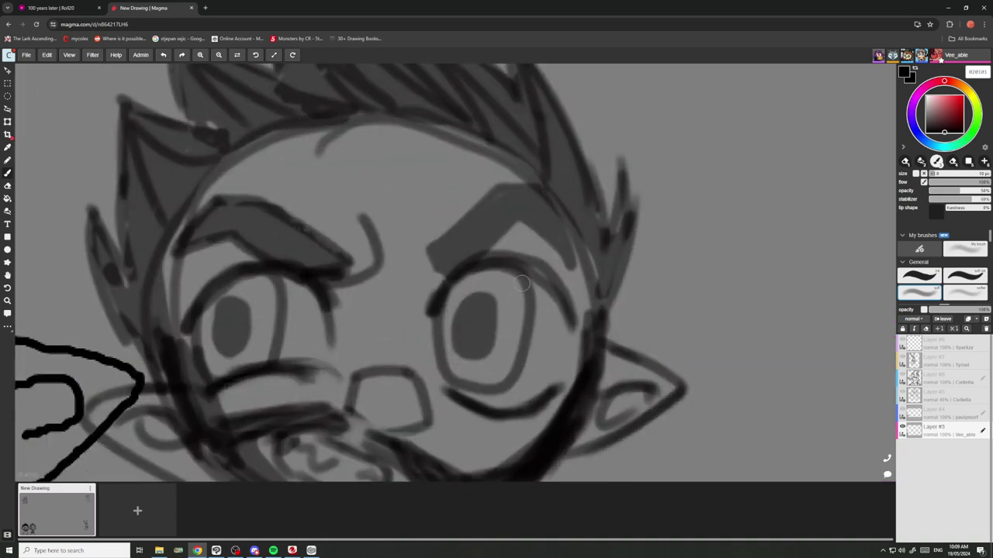
pyautogui.moveTo(522, 283)
pyautogui.mouseDown()
pyautogui.moveTo(523, 322)
pyautogui.moveTo(489, 303)
pyautogui.moveTo(515, 277)
pyautogui.moveTo(518, 328)
pyautogui.moveTo(487, 332)
pyautogui.moveTo(481, 291)
pyautogui.mouseUp()
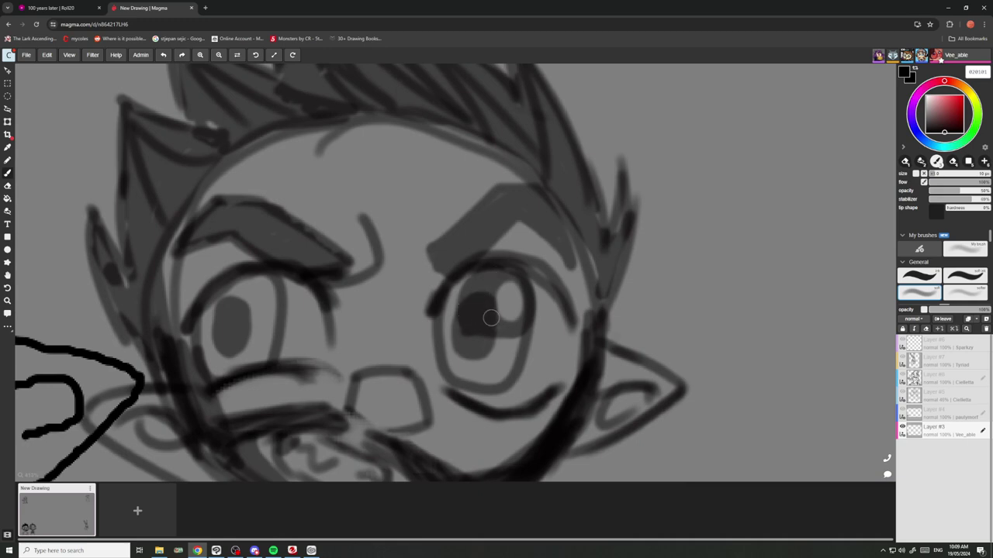
pyautogui.moveTo(460, 322)
pyautogui.mouseDown()
pyautogui.moveTo(458, 284)
pyautogui.moveTo(449, 300)
pyautogui.moveTo(502, 328)
pyautogui.moveTo(461, 336)
pyautogui.moveTo(440, 313)
pyautogui.moveTo(486, 314)
pyautogui.moveTo(455, 330)
pyautogui.mouseUp()
# Shade the upper iris and pupil of the grey character's left-hand eye around a matching oval highlight.
pyautogui.scroll(-4, 471, 326)
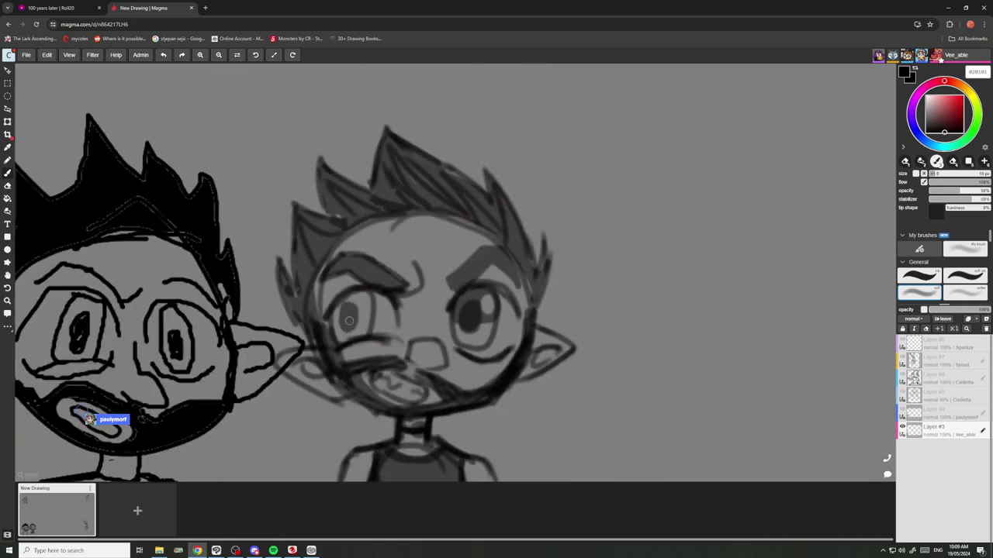
pyautogui.scroll(3, 347, 323)
pyautogui.moveTo(379, 265)
pyautogui.mouseDown()
pyautogui.moveTo(394, 290)
pyautogui.moveTo(353, 284)
pyautogui.moveTo(394, 292)
pyautogui.moveTo(380, 315)
pyautogui.moveTo(345, 297)
pyautogui.moveTo(342, 328)
pyautogui.moveTo(330, 289)
pyautogui.mouseUp()
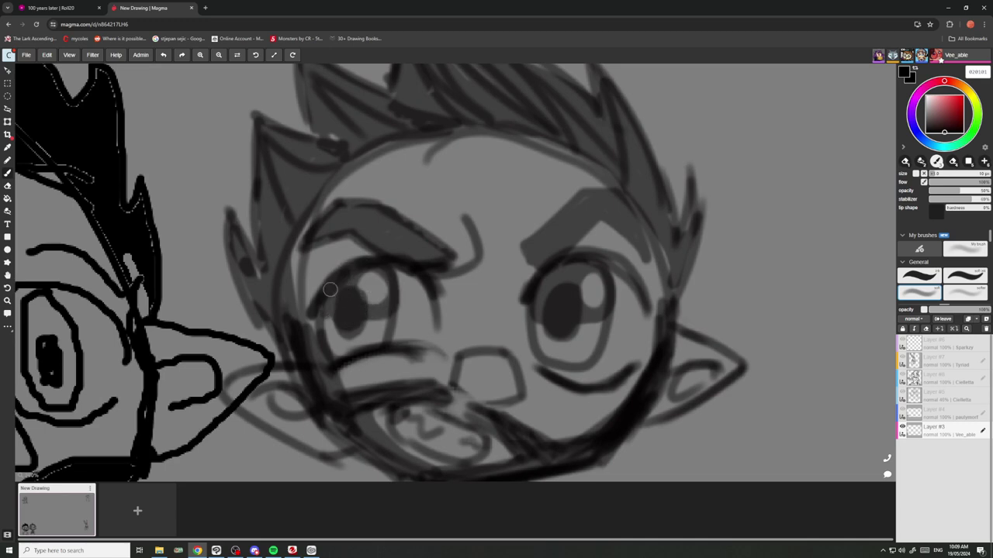
# Add small detail strokes beneath the grey character's eyes.
pyautogui.scroll(-5, 344, 313)
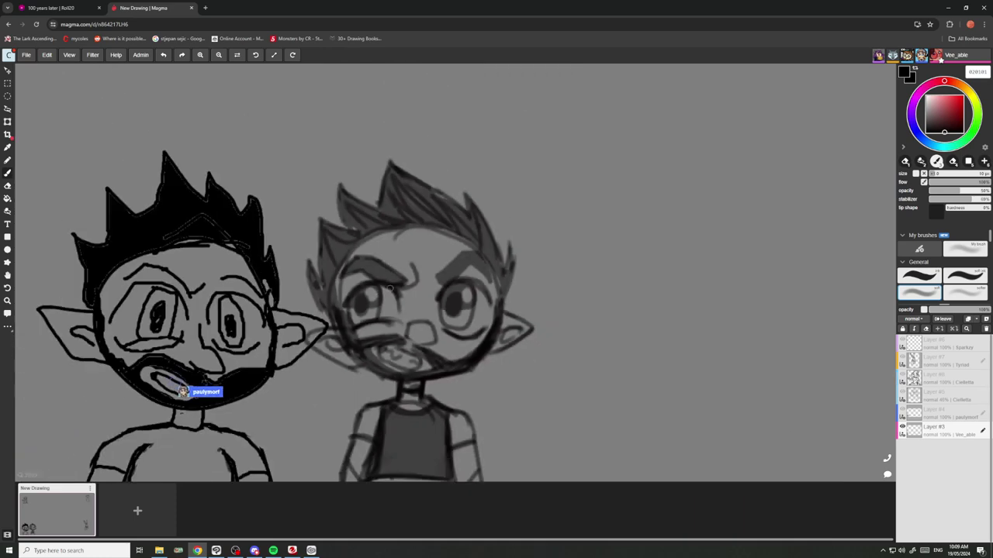
pyautogui.scroll(2, 317, 358)
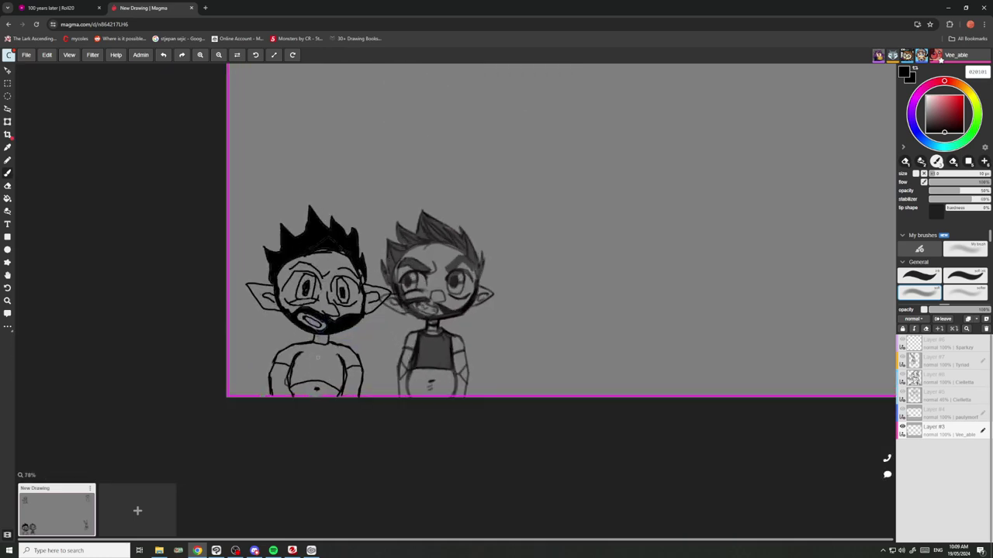
pyautogui.scroll(5, 446, 287)
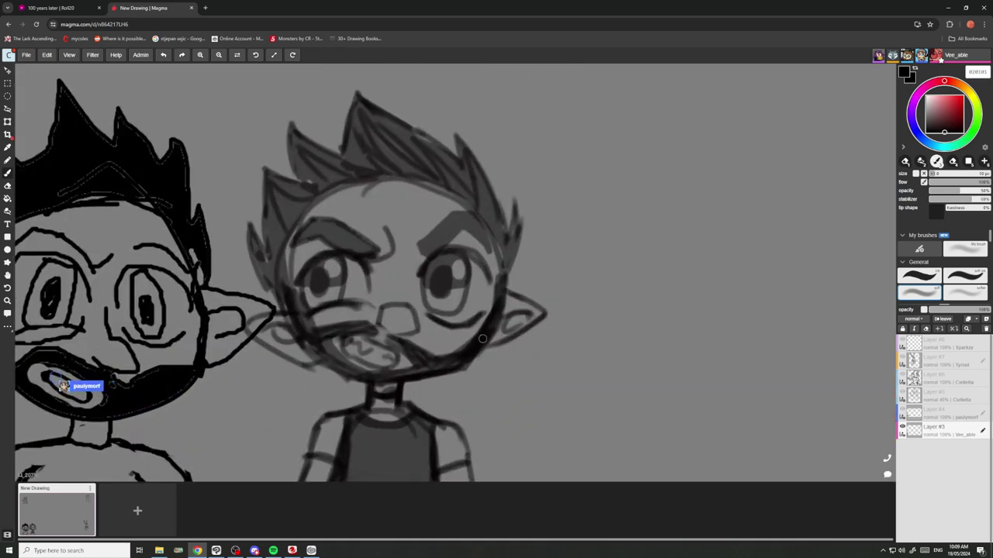
pyautogui.scroll(-4, 430, 324)
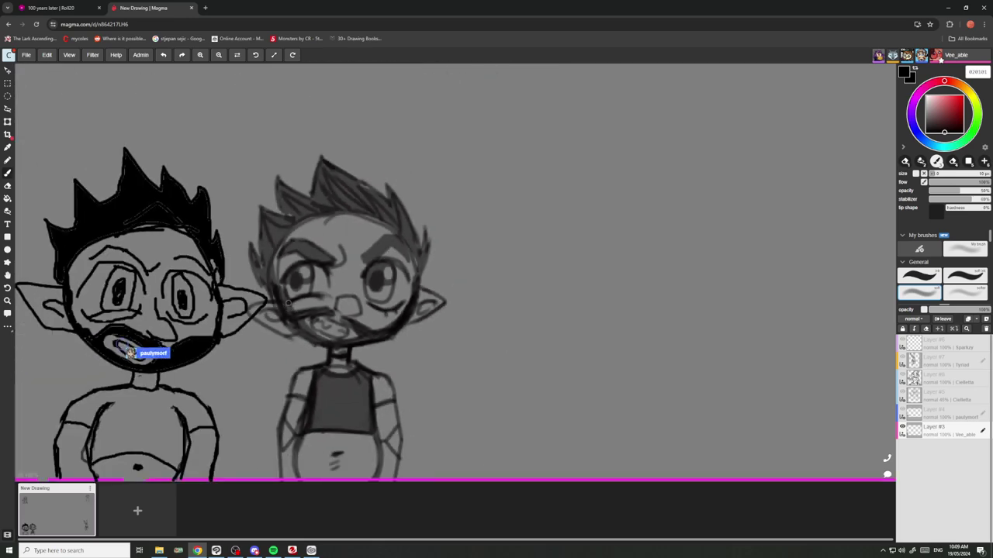
pyautogui.scroll(5, 287, 312)
pyautogui.scroll(-6, 287, 313)
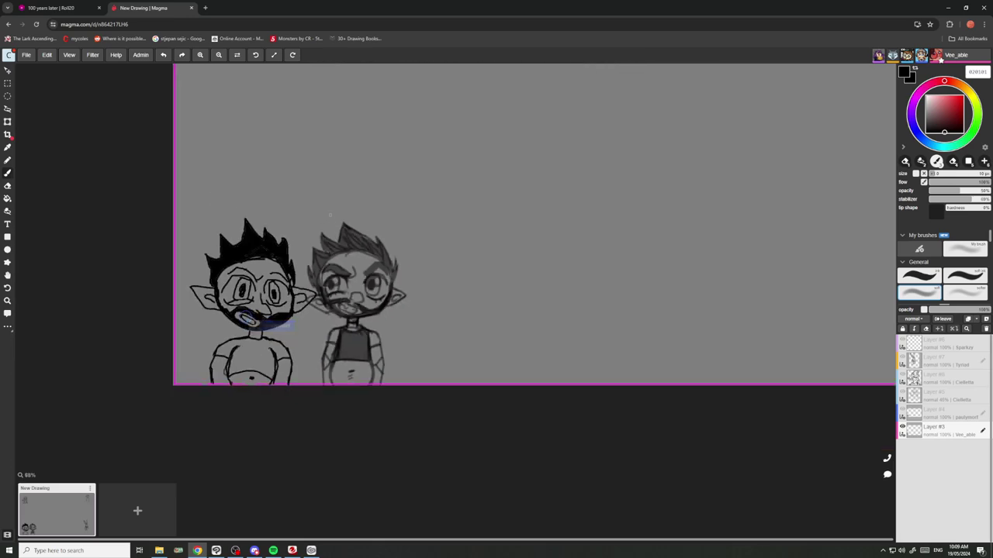
# Sketch an extra pointed hair tuft with strand lines on the right side of the grey character's head.
pyautogui.scroll(6, 409, 318)
pyautogui.moveTo(409, 318)
pyautogui.mouseDown()
pyautogui.moveTo(415, 360)
pyautogui.moveTo(407, 258)
pyautogui.moveTo(400, 361)
pyautogui.moveTo(401, 254)
pyautogui.moveTo(409, 358)
pyautogui.moveTo(365, 251)
pyautogui.mouseUp()
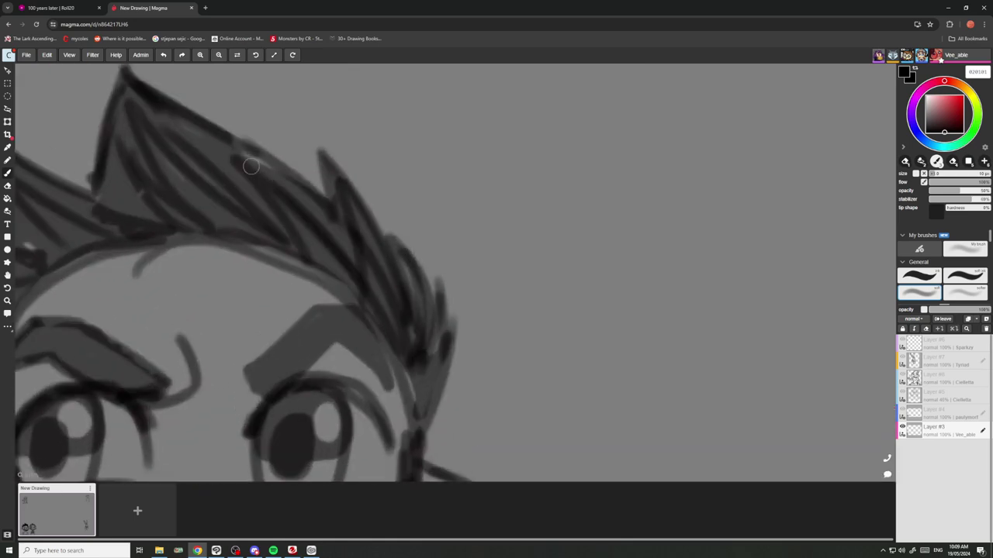
pyautogui.scroll(-7, 365, 251)
pyautogui.scroll(6, 328, 266)
pyautogui.scroll(2, 328, 266)
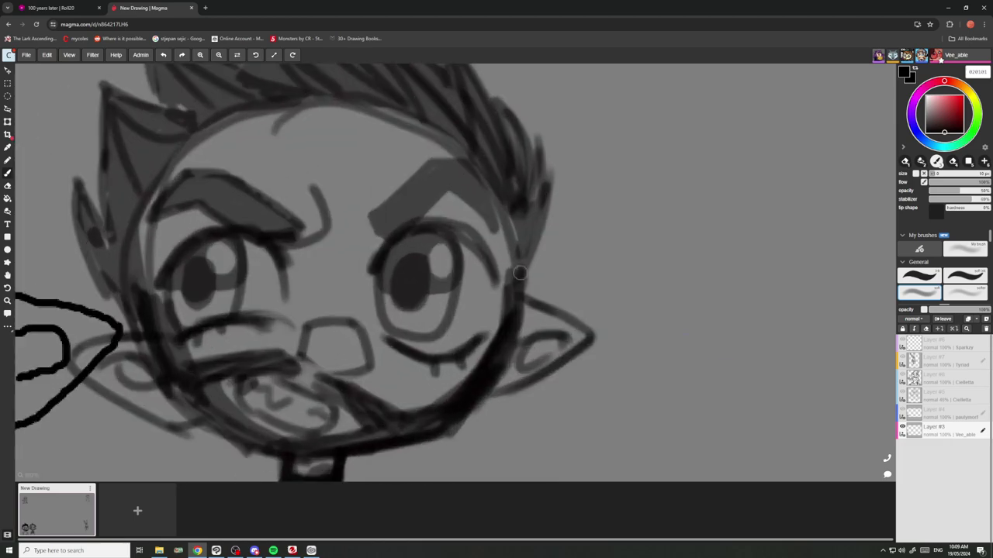
pyautogui.scroll(-8, 514, 206)
pyautogui.scroll(-6, 489, 315)
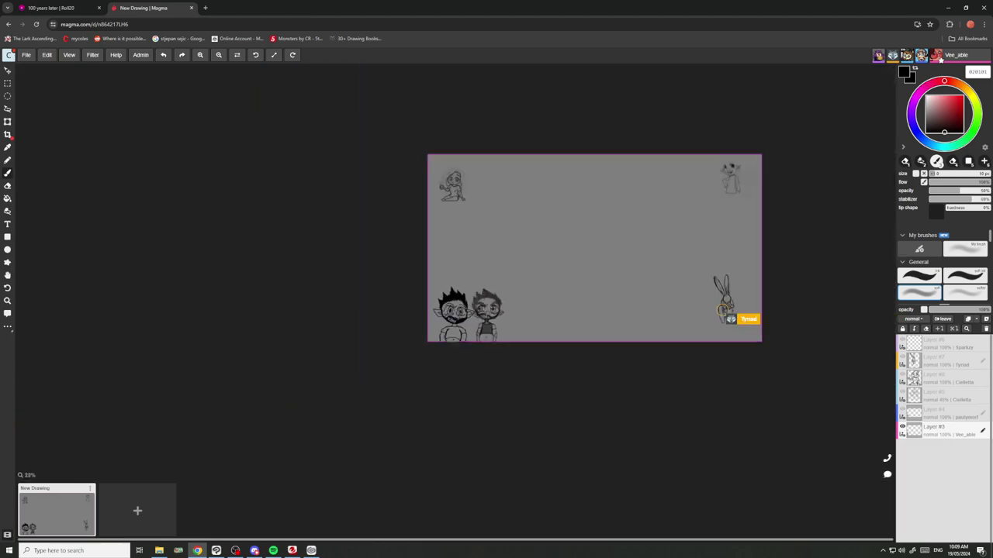
pyautogui.scroll(2, 450, 316)
pyautogui.scroll(10, 506, 307)
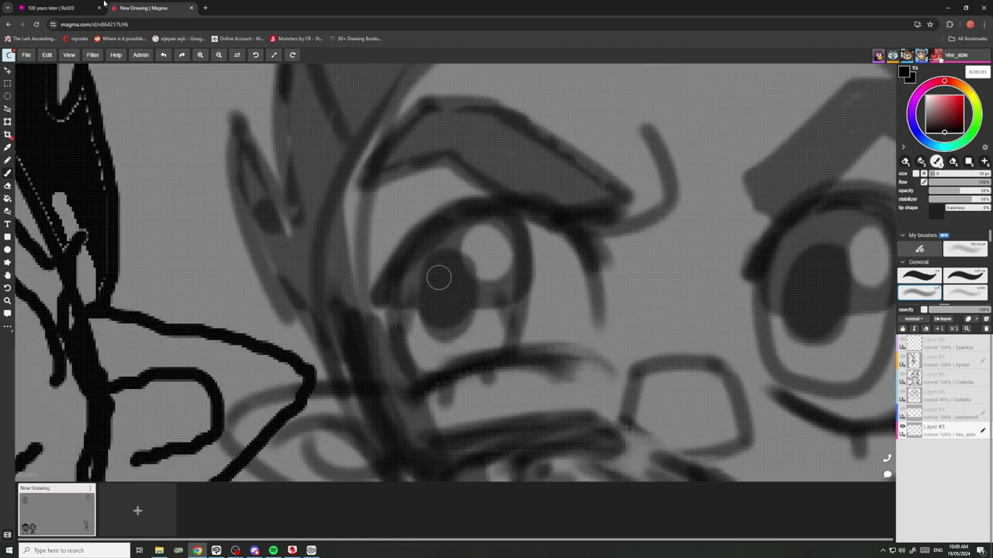
# Switch to the Roll20 game, open Jaffle Scorn's character sheet from the journal and reposition its window over the map.
pyautogui.click(48, 7)
pyautogui.click(886, 53)
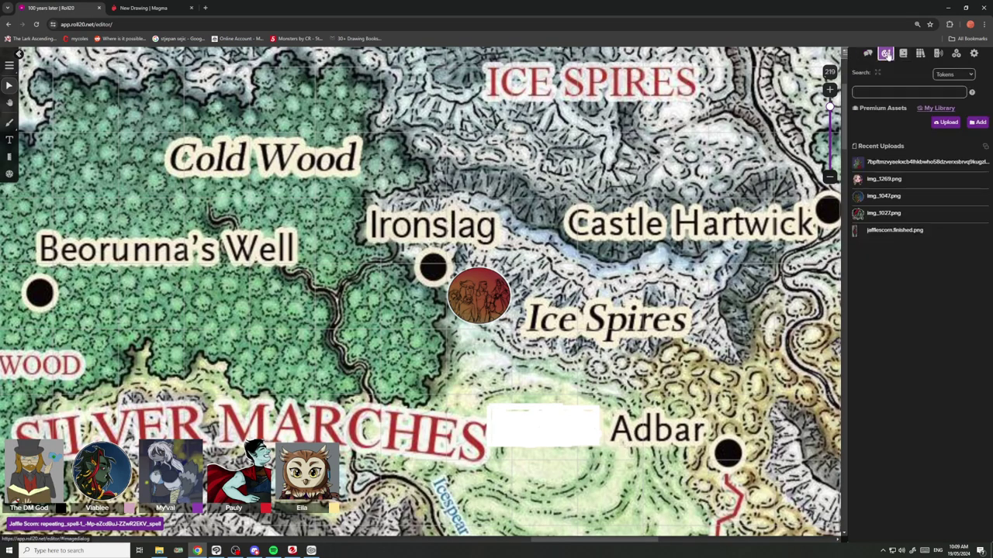
pyautogui.click(902, 54)
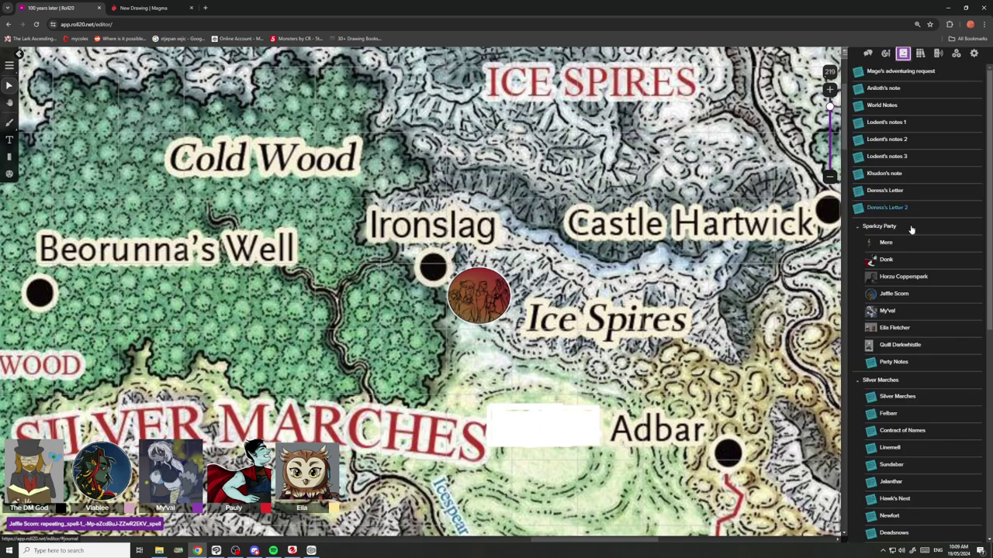
pyautogui.click(892, 294)
pyautogui.moveTo(453, 75); pyautogui.dragTo(423, 119)
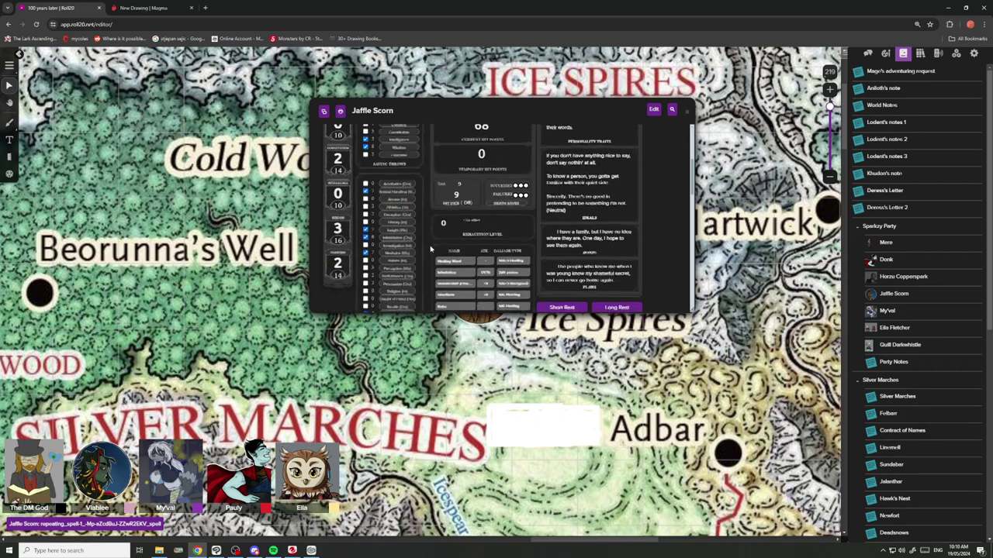
# Set the temporary hit points to 3 on the core page of Jaffle Scorn's sheet and move the sheet window aside.
pyautogui.click(622, 220)
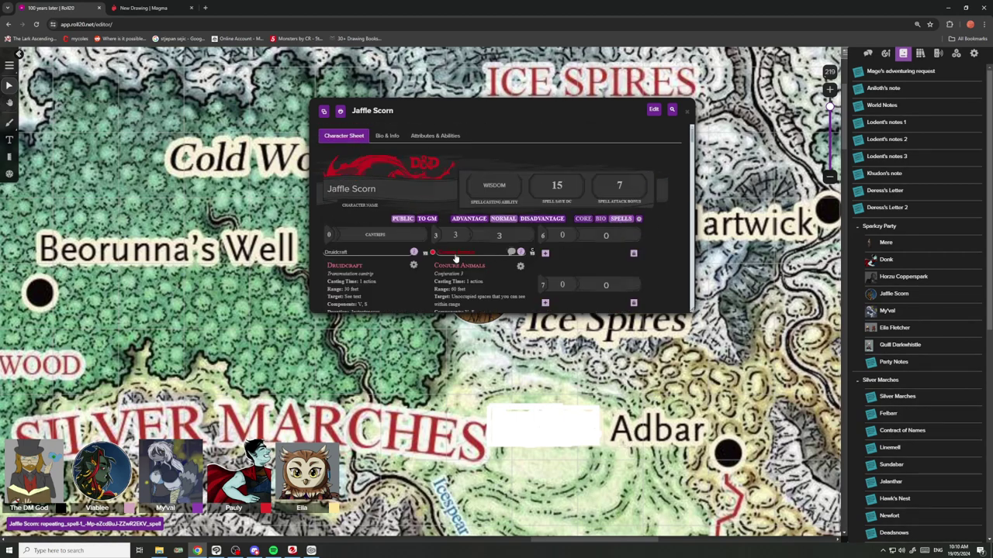
pyautogui.click(583, 219)
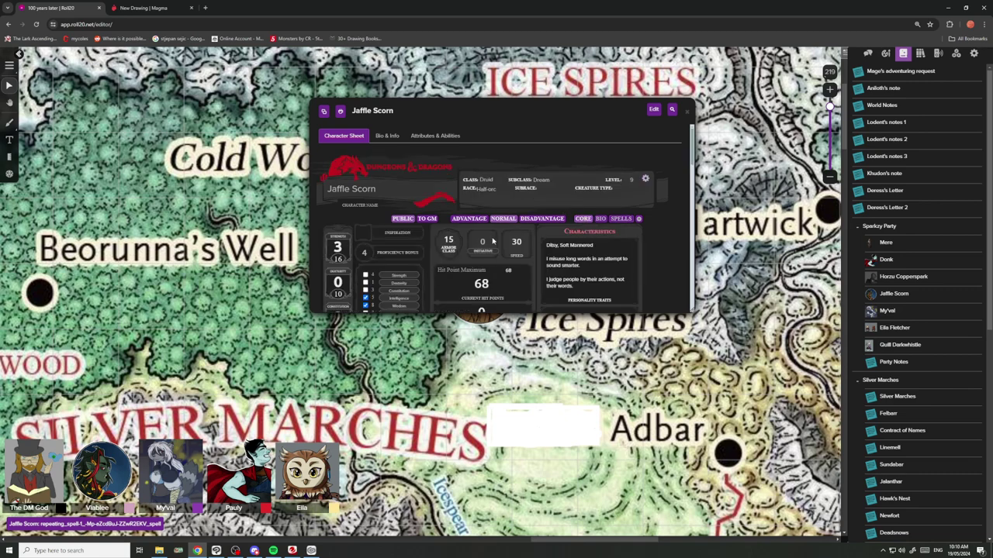
pyautogui.scroll(-1, 496, 273)
pyautogui.click(457, 235)
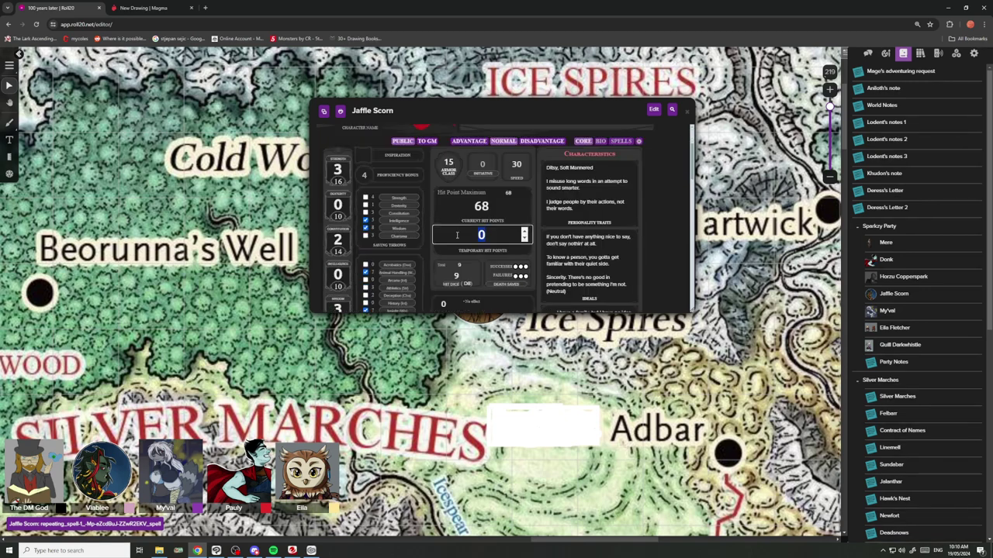
pyautogui.press('Return')
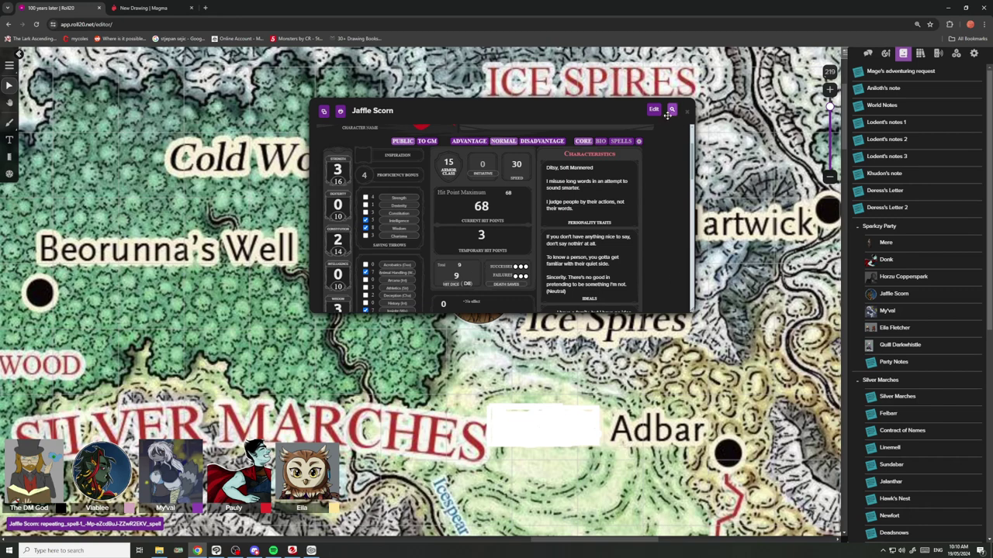
pyautogui.moveTo(668, 115); pyautogui.dragTo(527, 168)
# Look through the recent rolls in the chat log, the art library and the journal list.
pyautogui.click(868, 53)
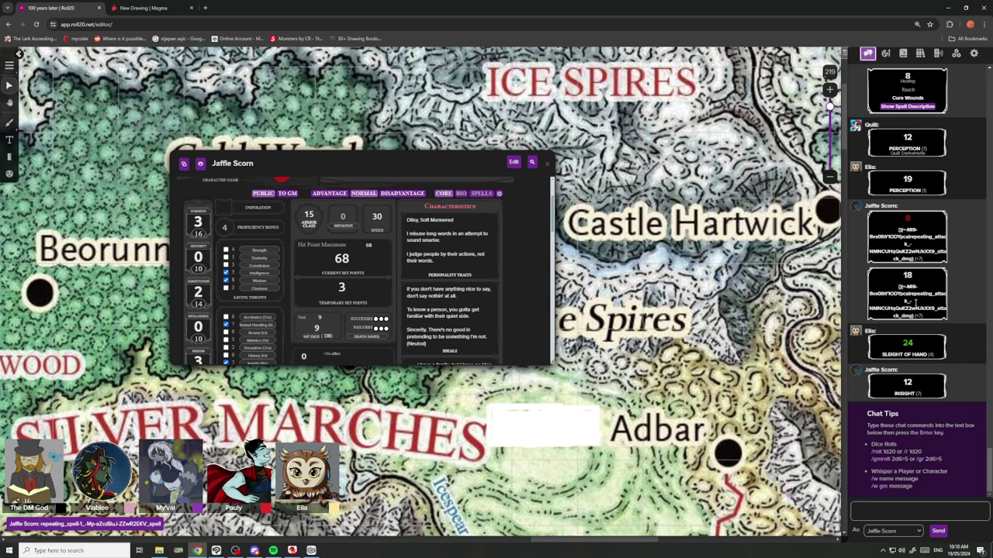
pyautogui.click(903, 53)
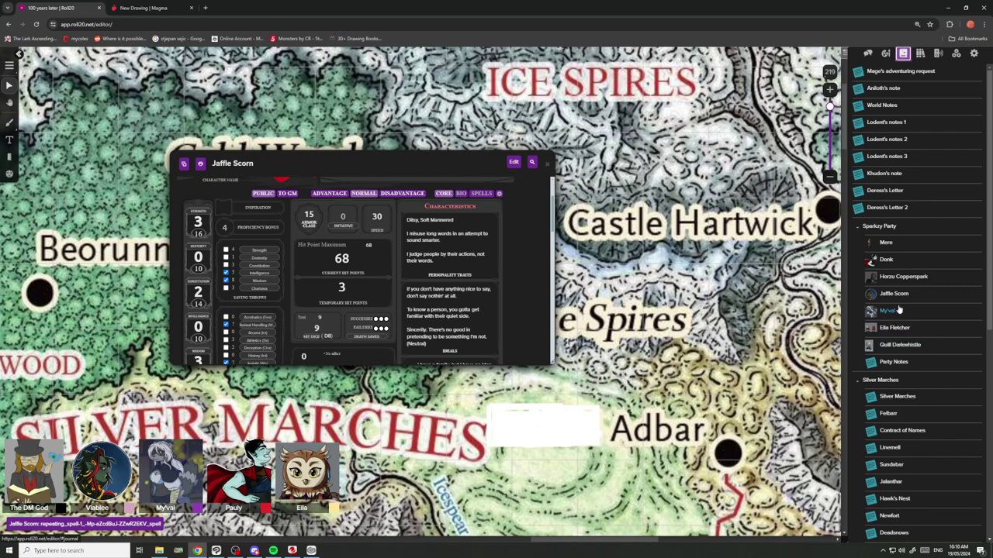
pyautogui.click(886, 52)
pyautogui.click(903, 53)
pyautogui.click(885, 53)
pyautogui.click(868, 53)
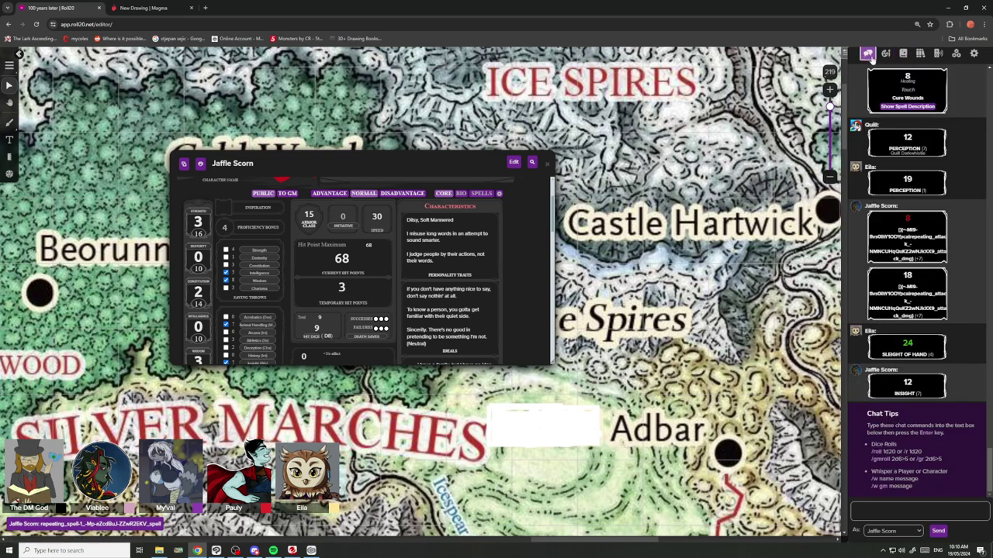
pyautogui.click(903, 53)
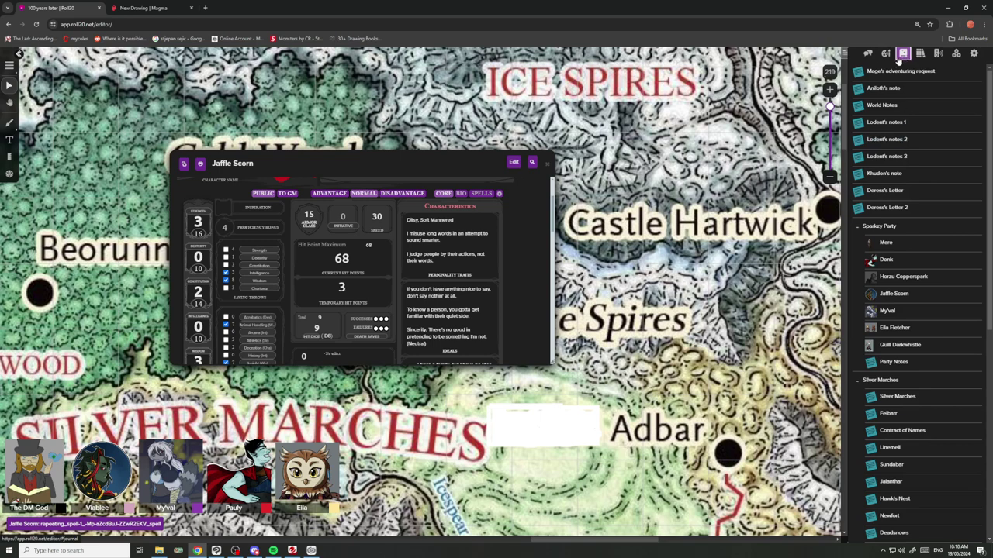
pyautogui.click(885, 53)
pyautogui.click(903, 53)
# Reposition Jaffle Scorn's sheet and look over its hit points, skills and characteristics.
pyautogui.moveTo(466, 165); pyautogui.dragTo(637, 168)
pyautogui.scroll(2, 697, 269)
pyautogui.scroll(-2, 682, 268)
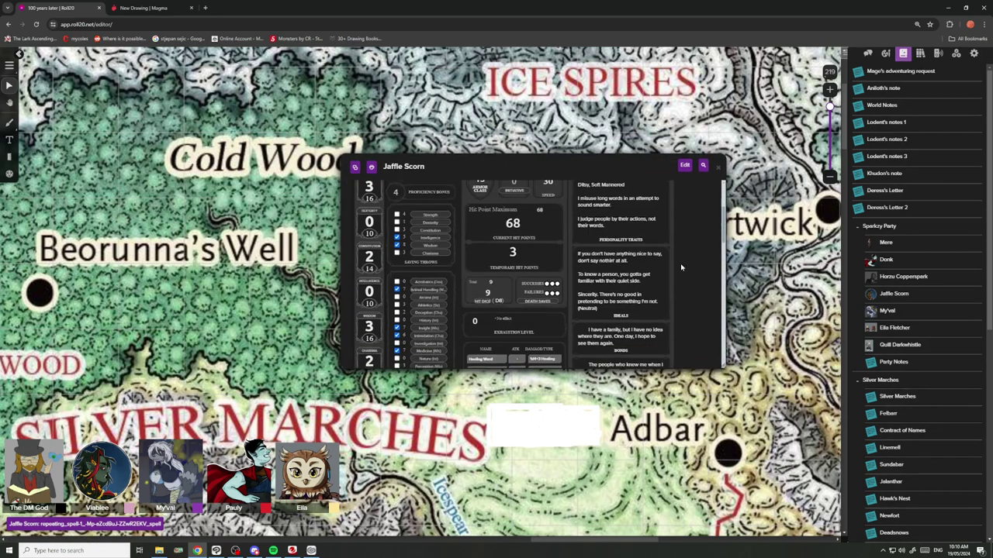
pyautogui.scroll(-3, 681, 267)
pyautogui.scroll(10, 659, 241)
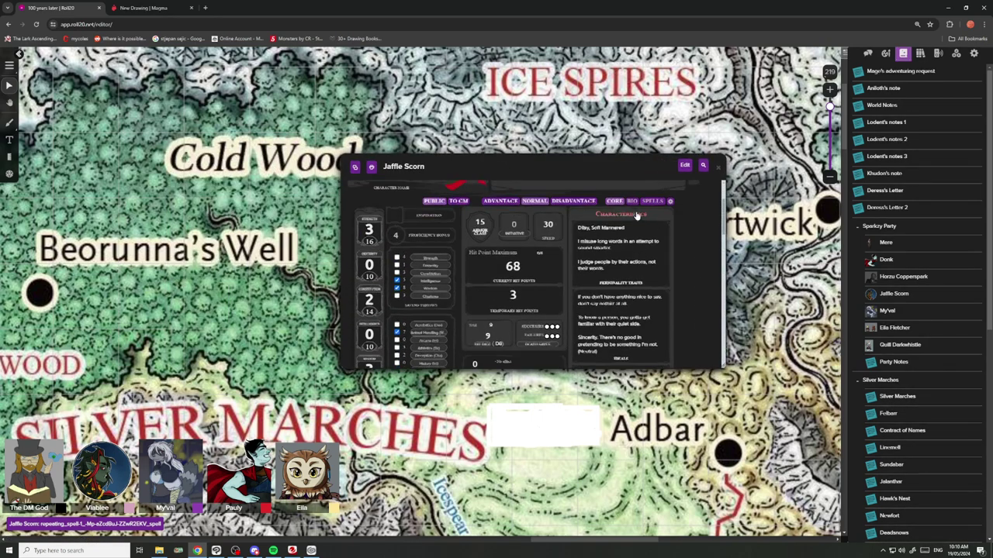
pyautogui.scroll(2, 636, 217)
pyautogui.moveTo(630, 170); pyautogui.dragTo(649, 154)
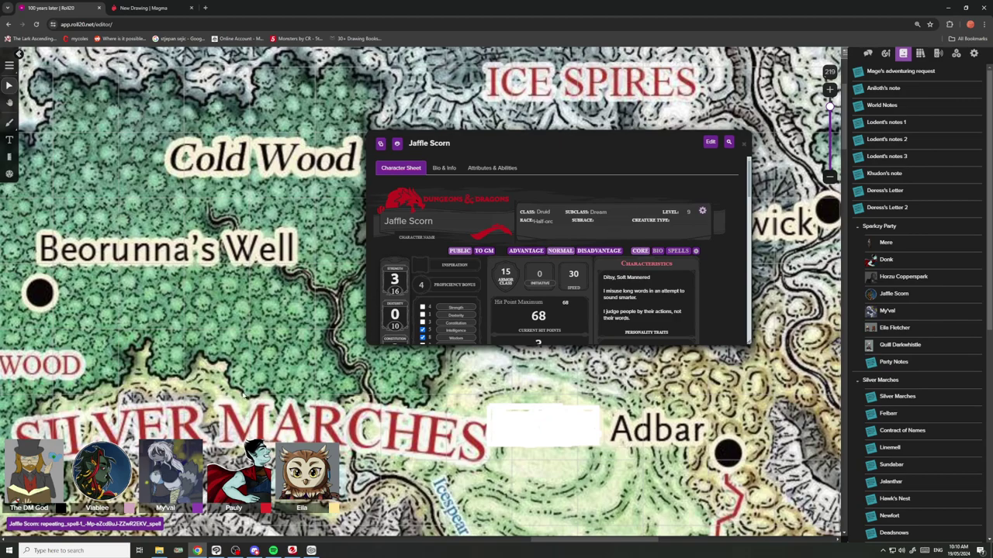
pyautogui.click(217, 552)
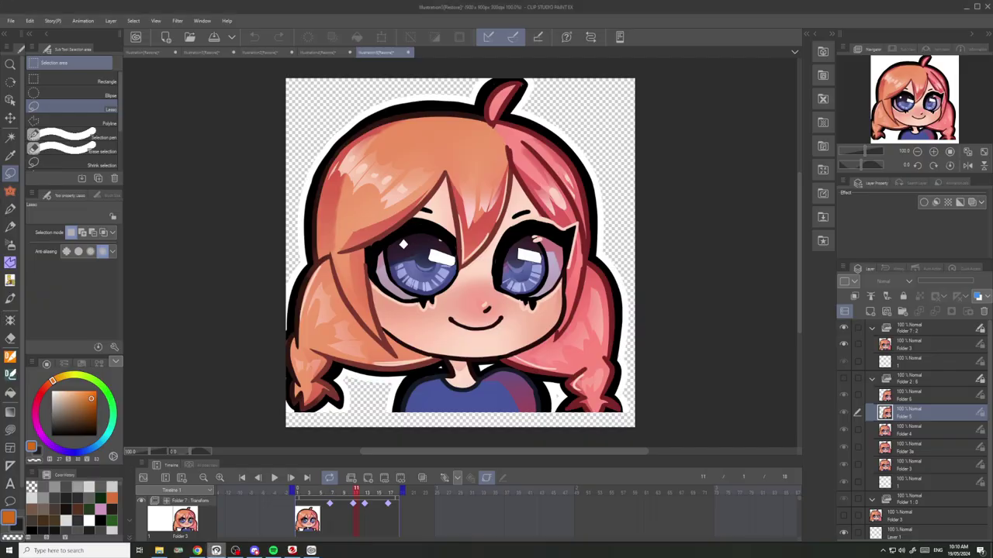
pyautogui.click(197, 551)
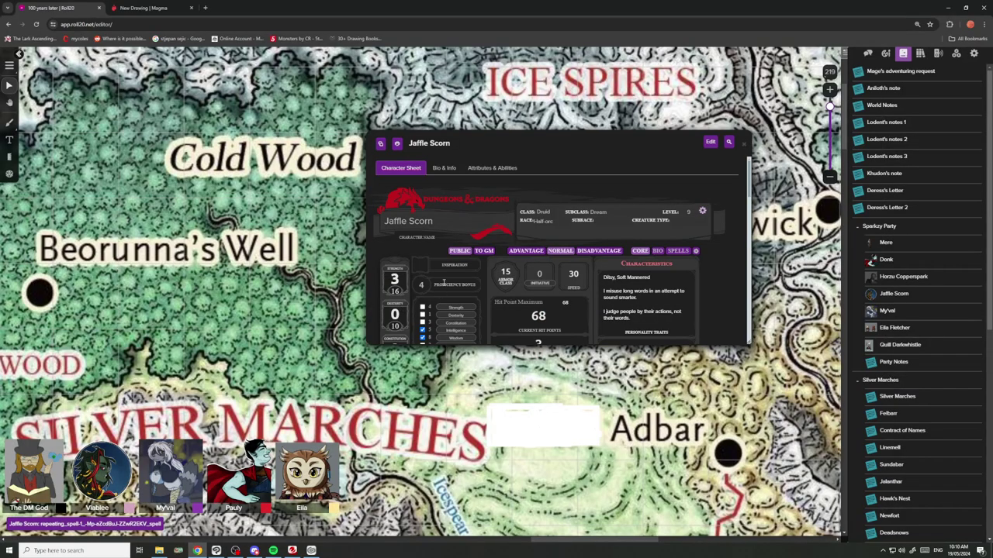
pyautogui.click(311, 552)
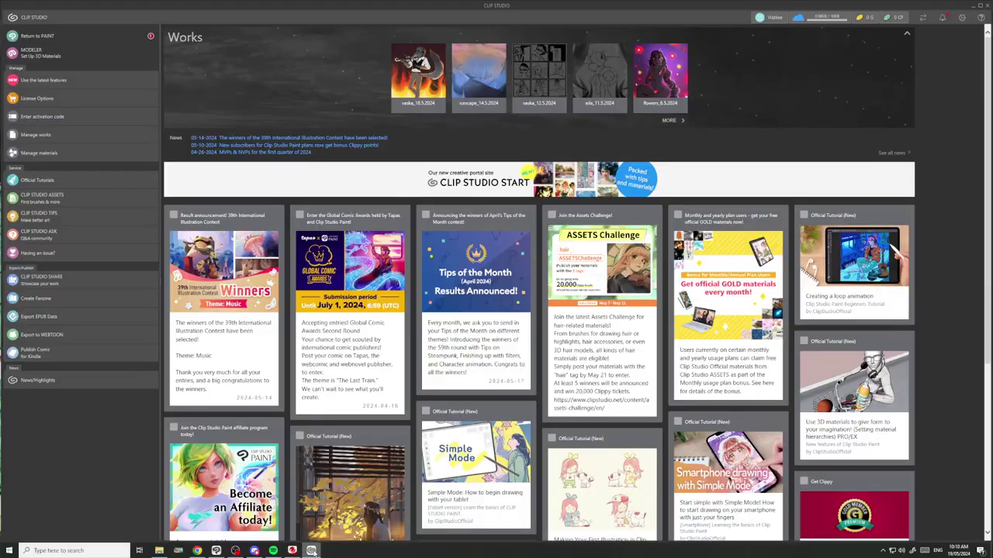
pyautogui.click(311, 552)
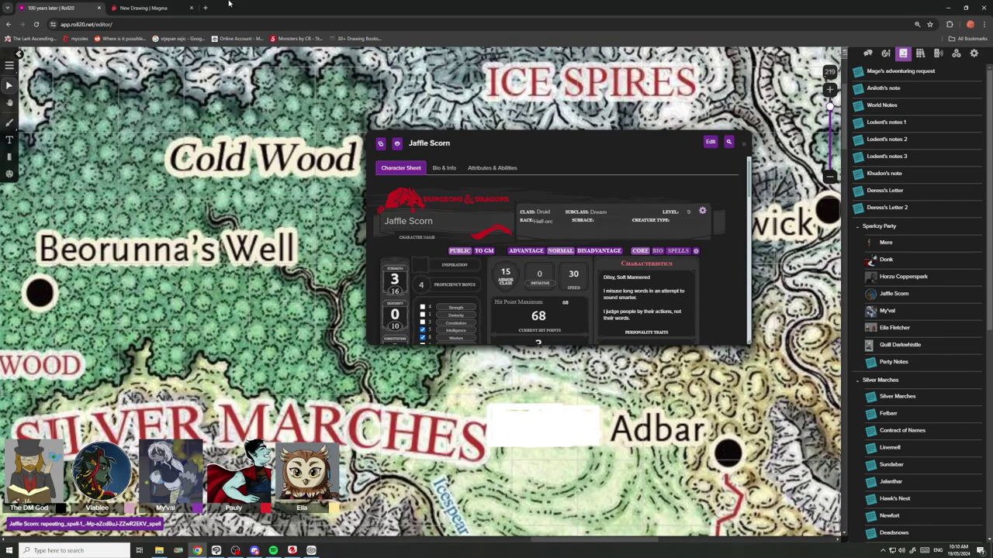
# Switch to the Magma drawing and draw crossed legs with pointed feet beneath the pointy-eared girl's dress.
pyautogui.click(156, 8)
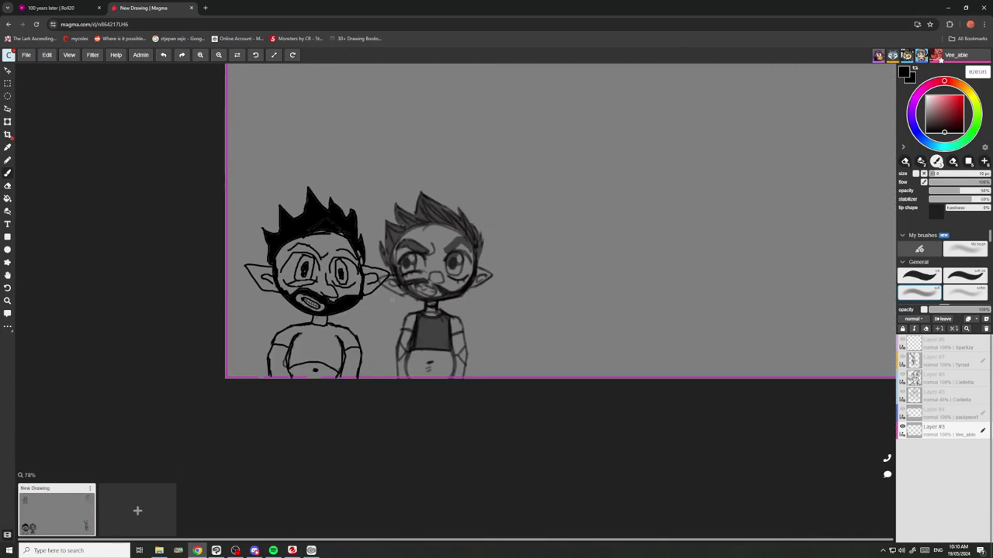
pyautogui.scroll(-9, 392, 301)
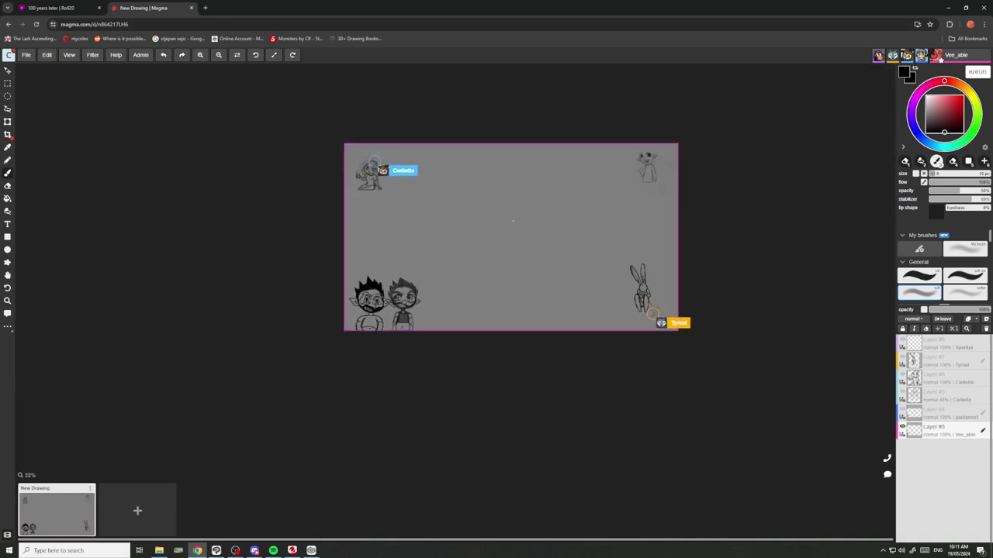
pyautogui.scroll(15, 698, 138)
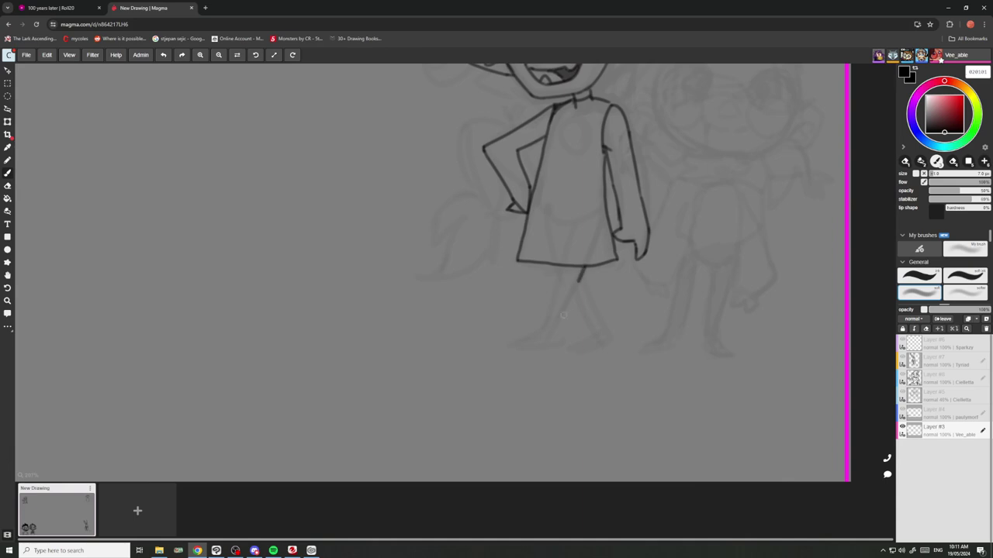
pyautogui.moveTo(586, 264); pyautogui.dragTo(548, 345)
pyautogui.moveTo(559, 265); pyautogui.dragTo(542, 327)
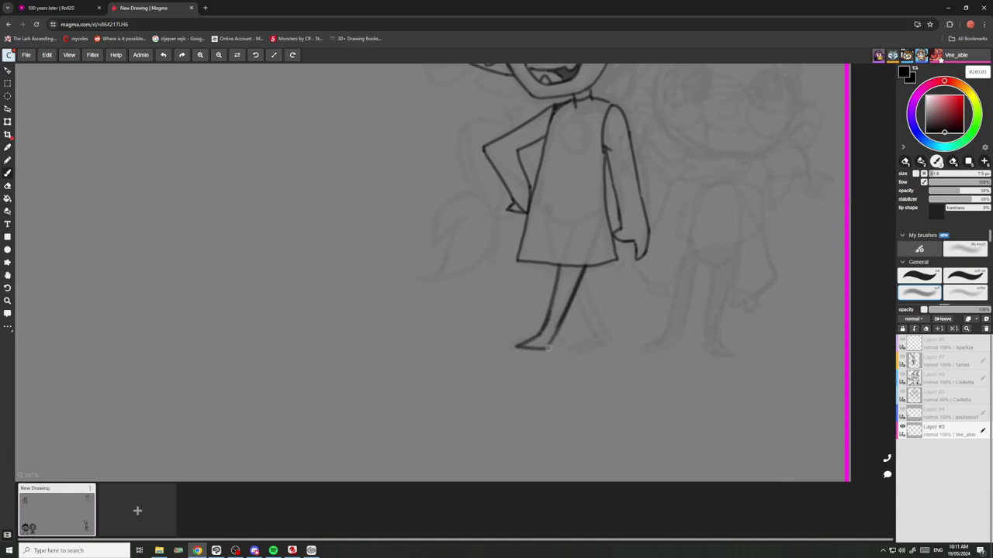
pyautogui.moveTo(582, 269); pyautogui.dragTo(607, 336)
pyautogui.moveTo(573, 301); pyautogui.dragTo(594, 338)
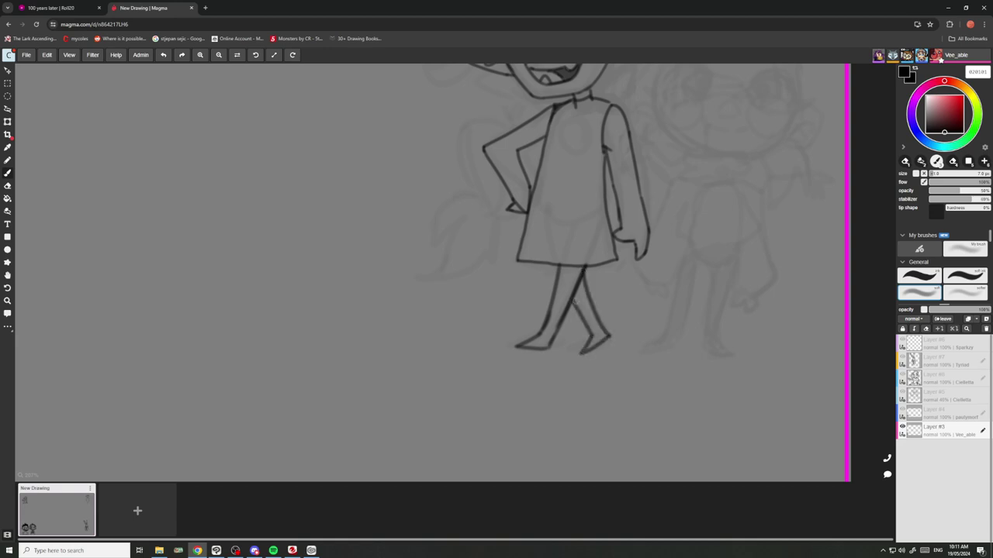
# Draw an upright oval on the chest of the girl's dress, undoing the first strokes and redrawing it.
pyautogui.moveTo(558, 284); pyautogui.dragTo(549, 263)
pyautogui.scroll(-6, 554, 272)
pyautogui.scroll(6, 557, 221)
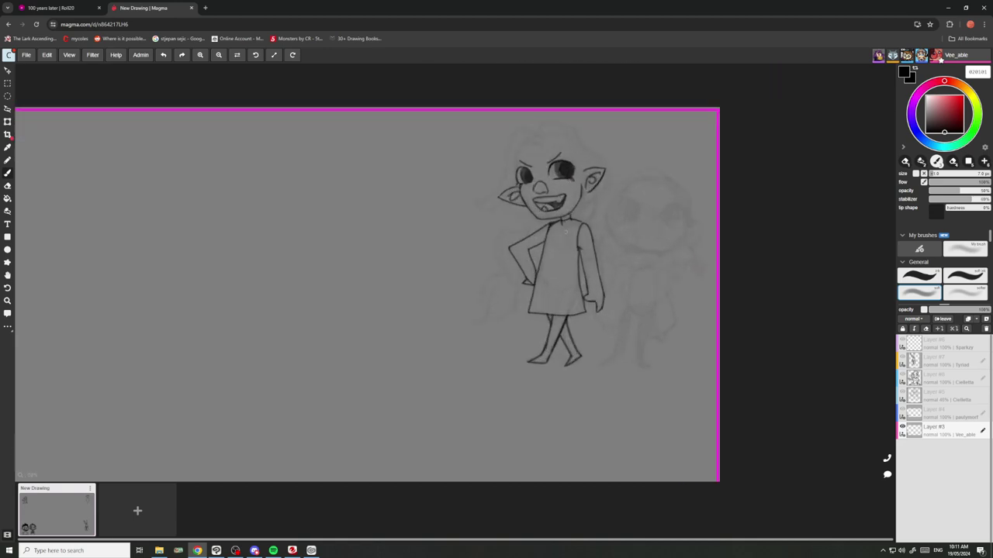
pyautogui.moveTo(570, 223); pyautogui.dragTo(562, 256)
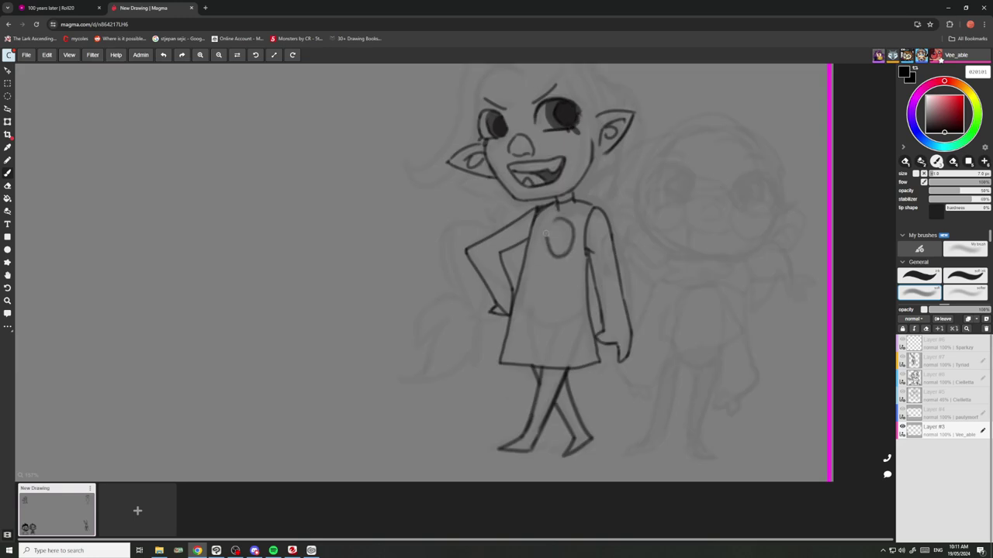
pyautogui.moveTo(556, 219); pyautogui.dragTo(549, 247)
pyautogui.hotkey('ctrl', 'z')
pyautogui.hotkey('ctrl', 'z')
pyautogui.scroll(-3, 546, 226)
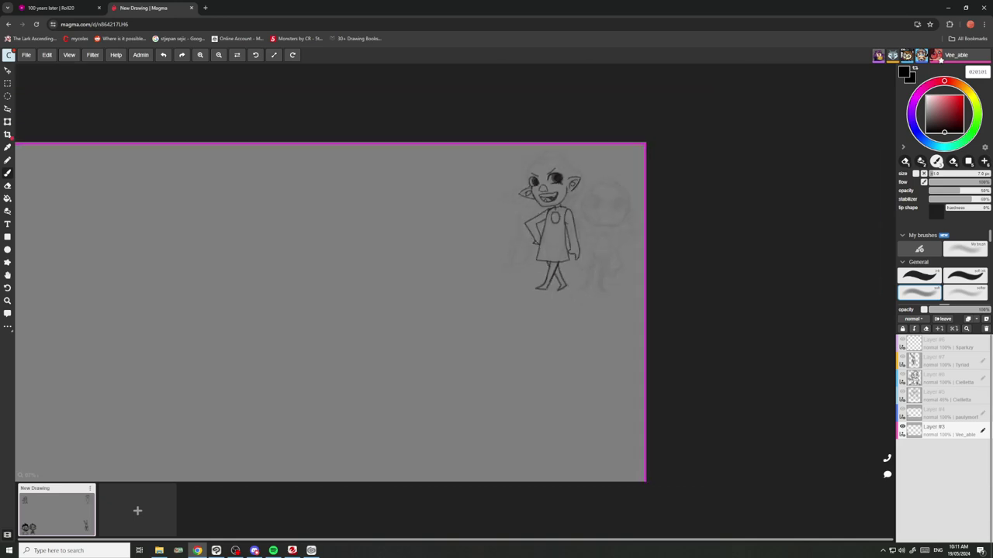
# Outline the girl's parted hair over the faint sketch, with strands framing the face and ends flicking outward on both sides.
pyautogui.scroll(4, 546, 226)
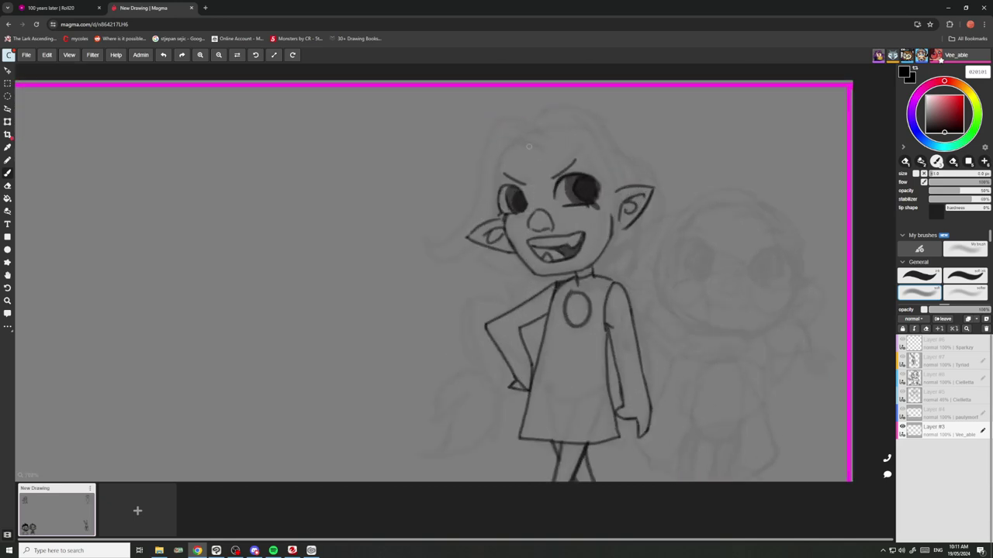
pyautogui.moveTo(529, 146)
pyautogui.mouseDown()
pyautogui.moveTo(515, 149)
pyautogui.moveTo(498, 211)
pyautogui.mouseUp()
pyautogui.moveTo(469, 240)
pyautogui.mouseDown()
pyautogui.moveTo(423, 229)
pyautogui.moveTo(436, 239)
pyautogui.moveTo(463, 226)
pyautogui.moveTo(481, 143)
pyautogui.moveTo(506, 115)
pyautogui.moveTo(542, 135)
pyautogui.moveTo(542, 149)
pyautogui.moveTo(533, 125)
pyautogui.moveTo(557, 107)
pyautogui.moveTo(595, 116)
pyautogui.moveTo(625, 156)
pyautogui.moveTo(628, 183)
pyautogui.mouseUp()
pyautogui.moveTo(547, 142)
pyautogui.mouseDown()
pyautogui.moveTo(564, 121)
pyautogui.moveTo(592, 155)
pyautogui.moveTo(610, 212)
pyautogui.moveTo(591, 238)
pyautogui.mouseUp()
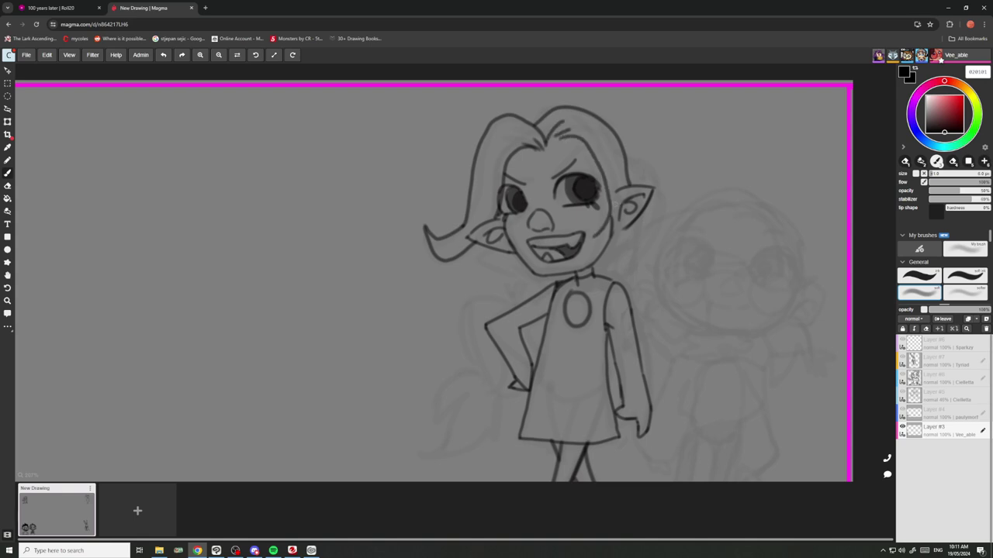
pyautogui.moveTo(616, 191)
pyautogui.mouseDown()
pyautogui.moveTo(633, 250)
pyautogui.moveTo(644, 264)
pyautogui.moveTo(657, 257)
pyautogui.moveTo(636, 274)
pyautogui.moveTo(611, 236)
pyautogui.mouseUp()
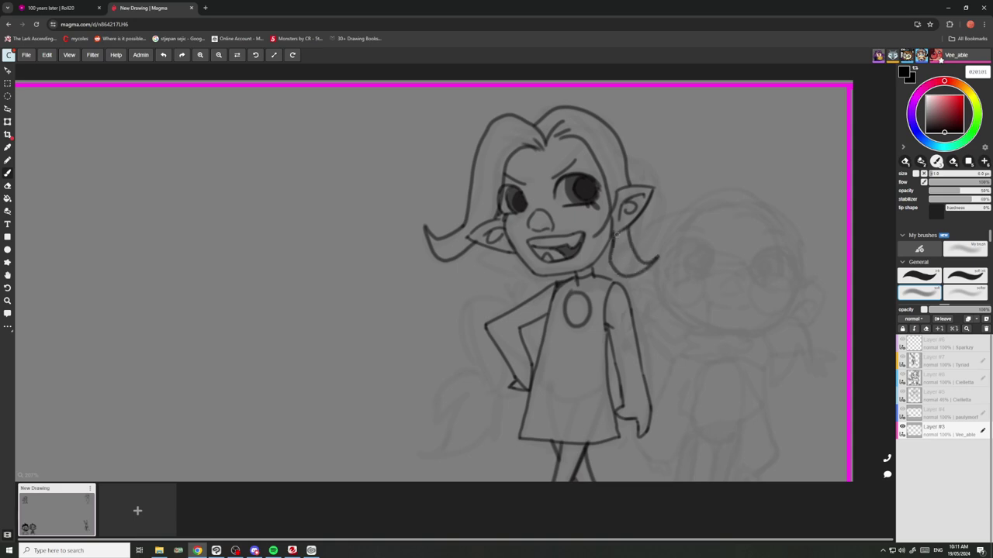
# Add a tapered hair lock with inner strand lines behind the girl's jaw, between her left-hand ear and raised shoulder.
pyautogui.scroll(-5, 616, 233)
pyautogui.scroll(8, 537, 262)
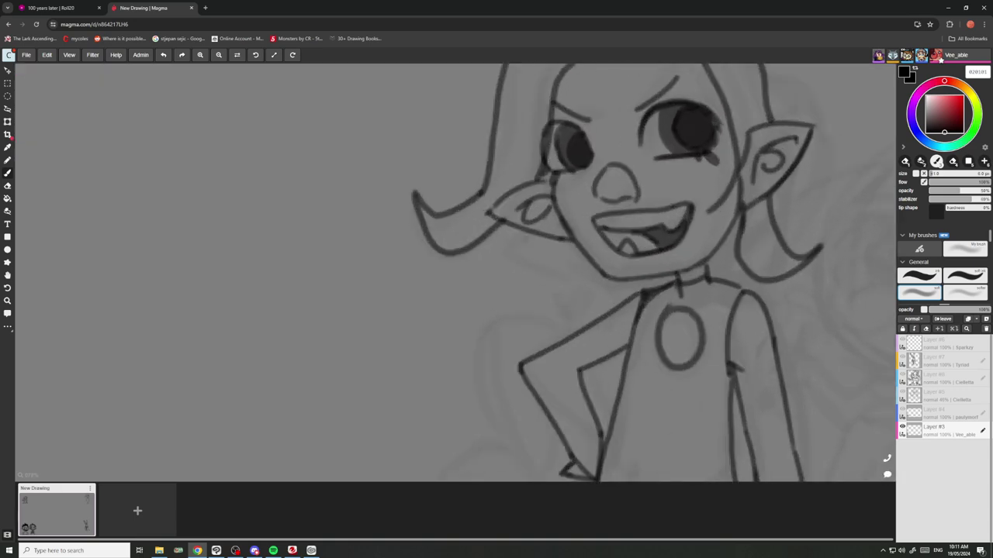
pyautogui.moveTo(528, 232)
pyautogui.mouseDown()
pyautogui.moveTo(511, 263)
pyautogui.moveTo(527, 294)
pyautogui.moveTo(575, 334)
pyautogui.moveTo(555, 245)
pyautogui.mouseUp()
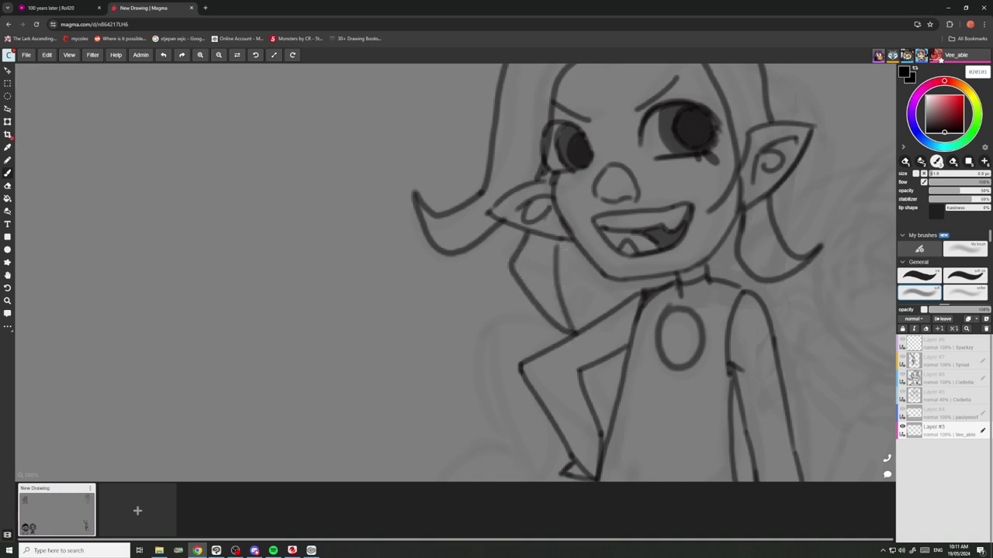
pyautogui.moveTo(579, 305); pyautogui.dragTo(588, 277)
pyautogui.scroll(-6, 620, 353)
pyautogui.scroll(7, 609, 372)
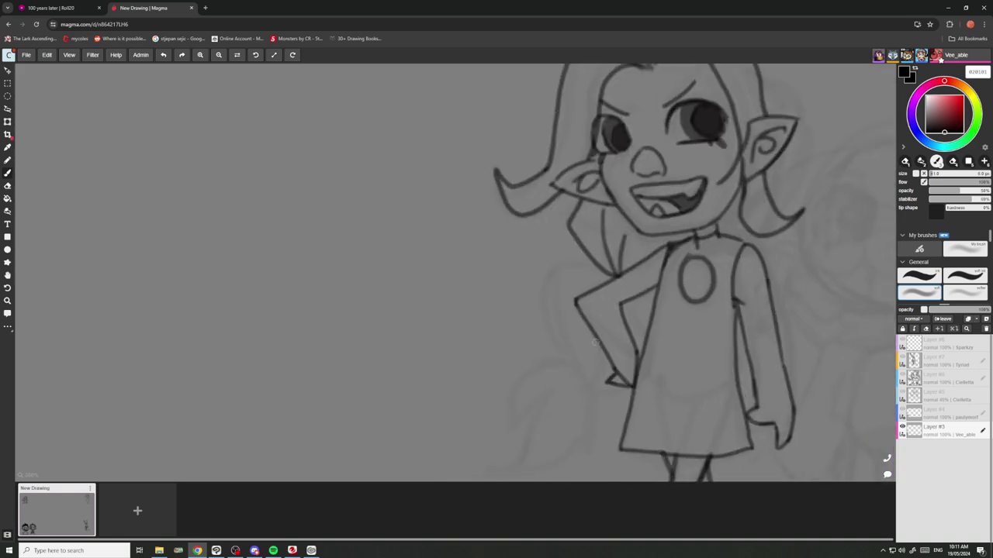
# Draw a long tapering hair segment continuing from the girl's hair lock, curving outward behind her bent arm and down beside it.
pyautogui.moveTo(657, 279); pyautogui.dragTo(664, 337)
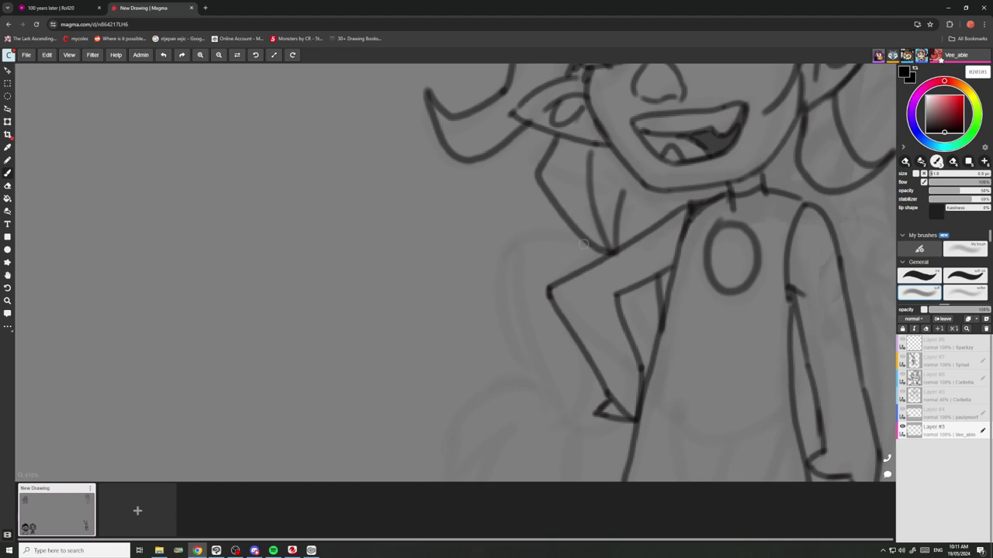
pyautogui.moveTo(588, 245)
pyautogui.mouseDown()
pyautogui.moveTo(532, 244)
pyautogui.moveTo(507, 312)
pyautogui.moveTo(514, 364)
pyautogui.moveTo(544, 398)
pyautogui.moveTo(533, 320)
pyautogui.mouseUp()
pyautogui.scroll(-2, 534, 326)
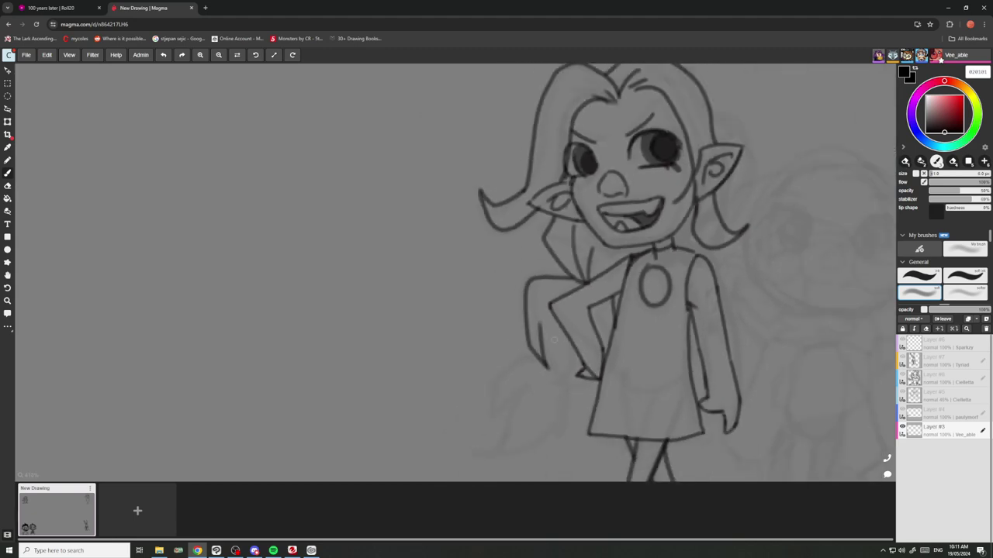
pyautogui.scroll(2, 554, 340)
pyautogui.moveTo(560, 385); pyautogui.dragTo(575, 323)
pyautogui.moveTo(644, 394); pyautogui.dragTo(608, 411)
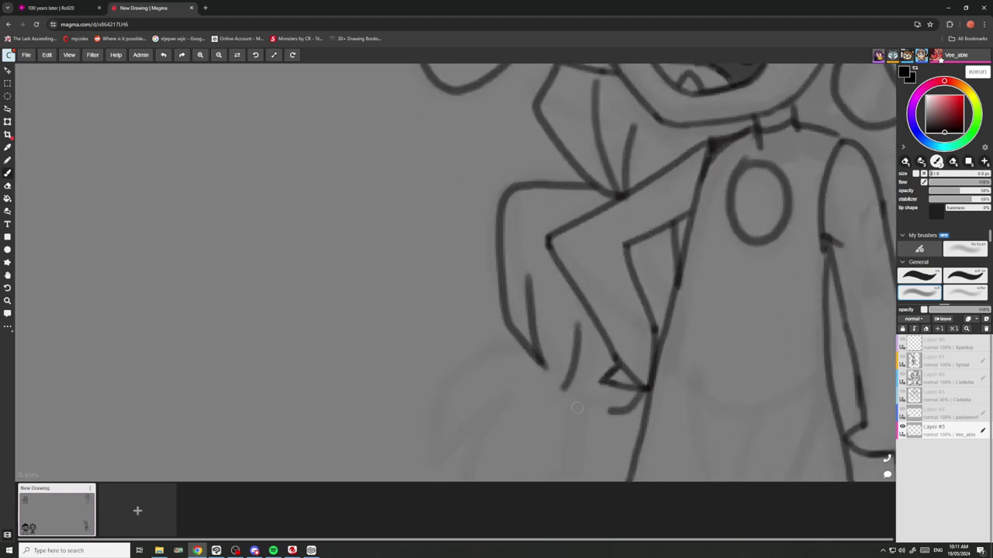
# Finish the long hair segment beside the girl's bent arm with a flame-shaped tuft of pointed strands.
pyautogui.scroll(-3, 610, 409)
pyautogui.scroll(3, 616, 343)
pyautogui.moveTo(616, 343)
pyautogui.mouseDown()
pyautogui.moveTo(618, 381)
pyautogui.moveTo(605, 405)
pyautogui.moveTo(598, 365)
pyautogui.moveTo(559, 414)
pyautogui.moveTo(484, 419)
pyautogui.mouseUp()
pyautogui.moveTo(517, 389)
pyautogui.mouseDown()
pyautogui.moveTo(556, 319)
pyautogui.moveTo(528, 327)
pyautogui.moveTo(509, 349)
pyautogui.moveTo(589, 293)
pyautogui.mouseUp()
pyautogui.scroll(-4, 536, 343)
# Add an outer layer of hair behind the girl's right-hand ear, running from the crown down to a curl below the ear.
pyautogui.scroll(5, 620, 243)
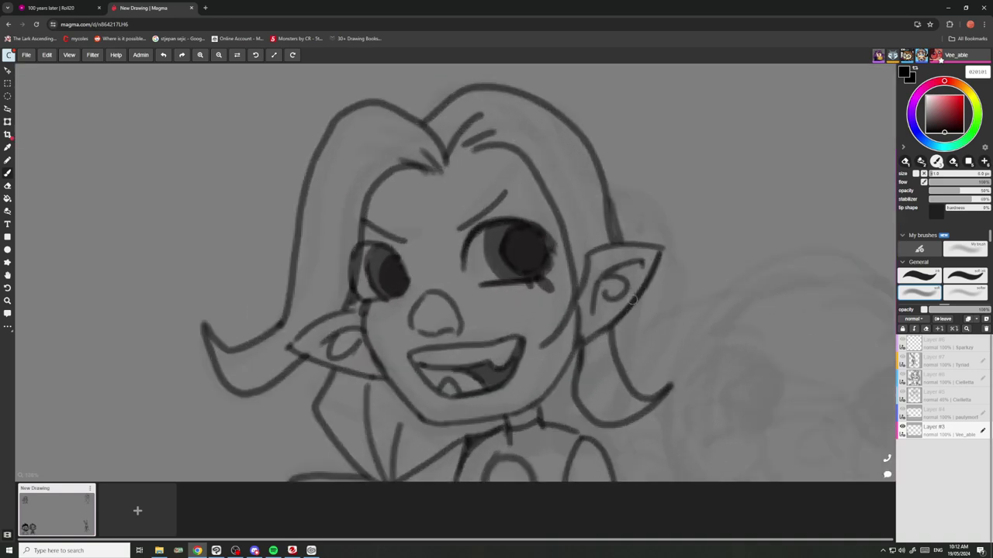
pyautogui.scroll(-5, 582, 411)
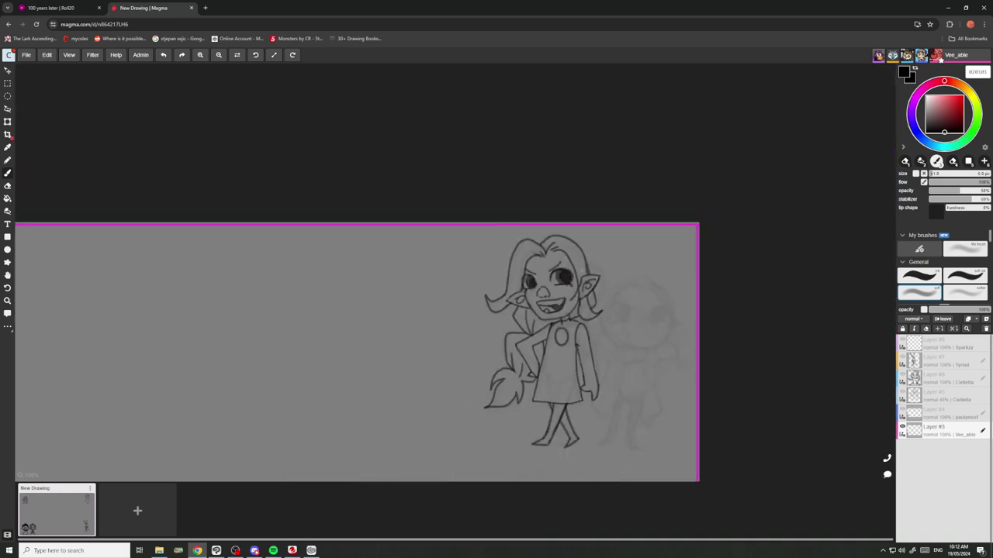
pyautogui.scroll(6, 632, 250)
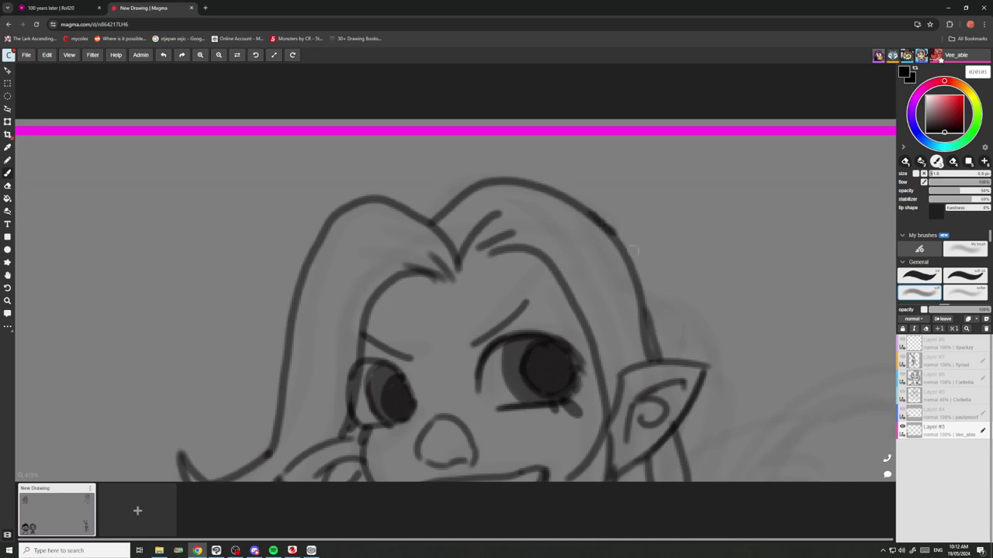
pyautogui.scroll(-3, 644, 303)
pyautogui.scroll(4, 647, 314)
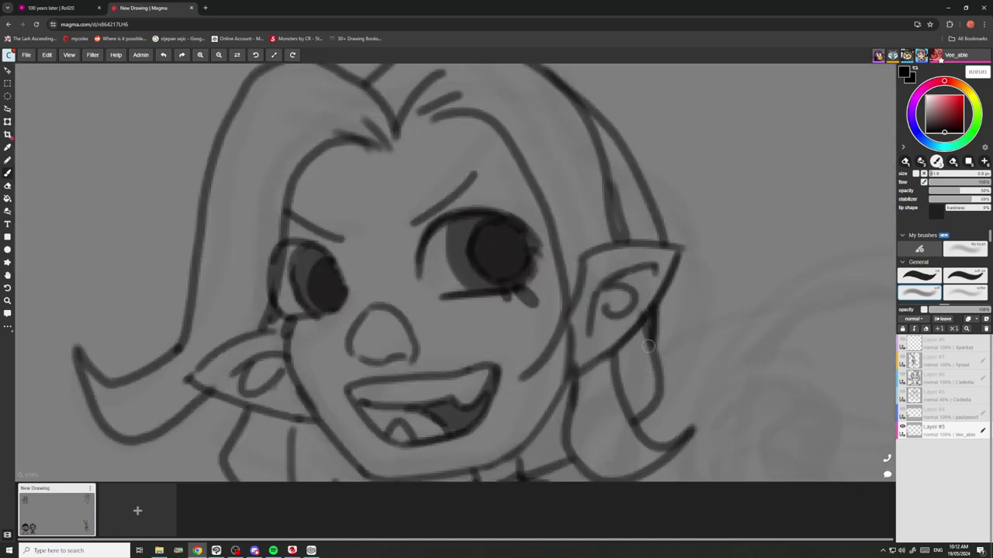
pyautogui.scroll(-4, 648, 318)
pyautogui.scroll(4, 643, 311)
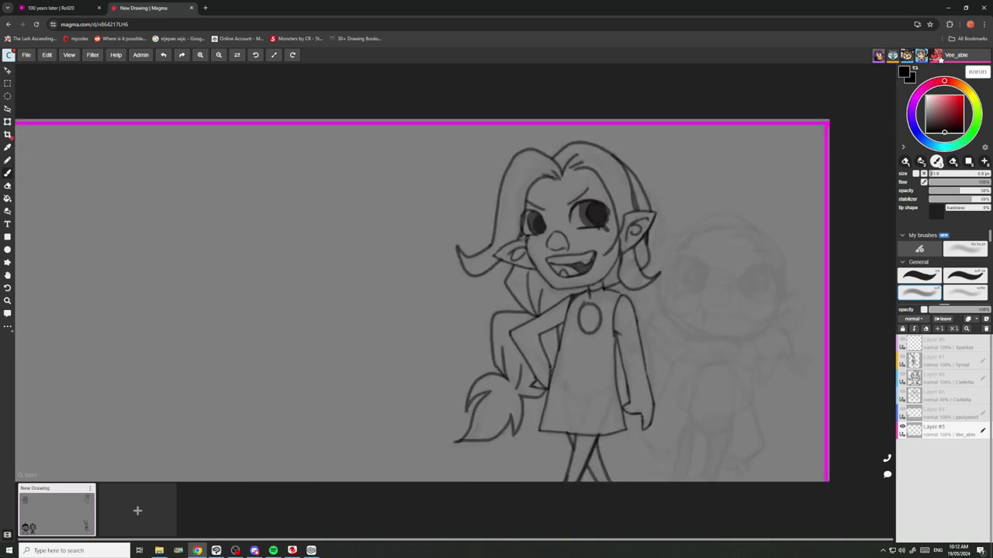
# Draw the left-hand eye of the smaller faintly sketched character, with a shaded iris, dark pupil, lashes and short eyebrow.
pyautogui.scroll(-3, 657, 248)
pyautogui.scroll(2, 755, 264)
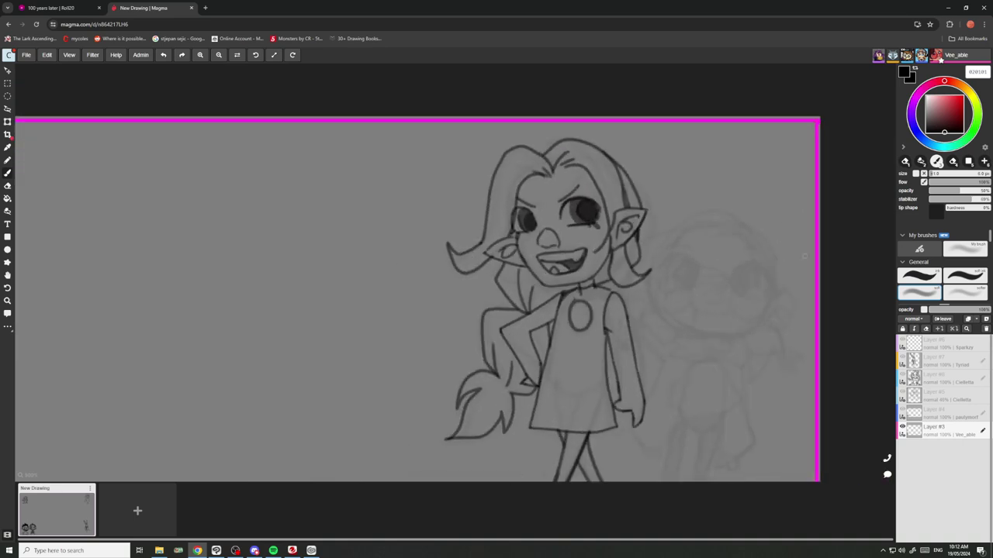
pyautogui.scroll(4, 713, 275)
pyautogui.moveTo(678, 276)
pyautogui.mouseDown()
pyautogui.moveTo(667, 251)
pyautogui.moveTo(646, 240)
pyautogui.moveTo(621, 245)
pyautogui.moveTo(597, 287)
pyautogui.moveTo(614, 250)
pyautogui.moveTo(643, 239)
pyautogui.moveTo(672, 257)
pyautogui.moveTo(676, 275)
pyautogui.moveTo(663, 295)
pyautogui.moveTo(598, 286)
pyautogui.mouseUp()
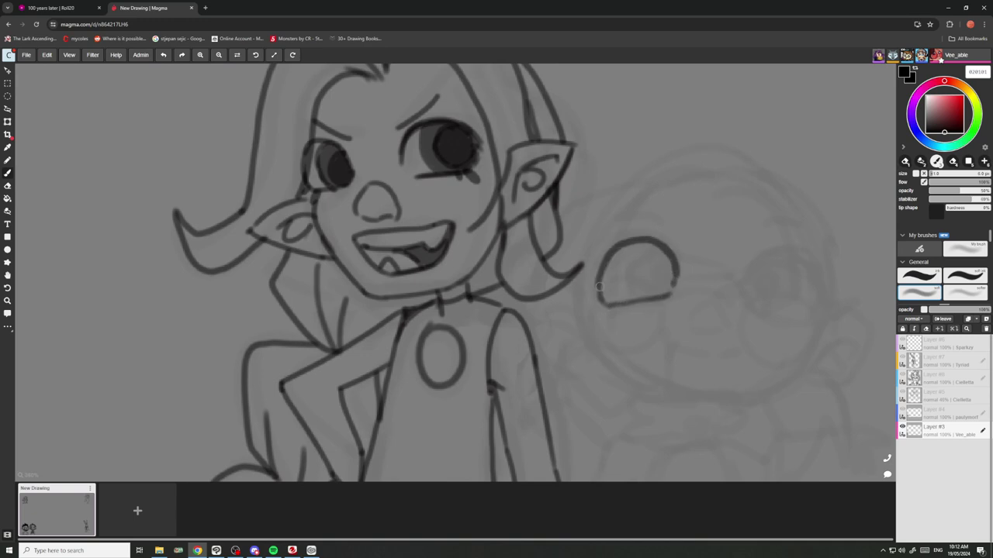
pyautogui.moveTo(668, 253)
pyautogui.mouseDown()
pyautogui.moveTo(672, 278)
pyautogui.moveTo(656, 291)
pyautogui.moveTo(630, 289)
pyautogui.moveTo(620, 266)
pyautogui.moveTo(633, 244)
pyautogui.moveTo(654, 242)
pyautogui.moveTo(661, 262)
pyautogui.moveTo(660, 244)
pyautogui.moveTo(675, 264)
pyautogui.moveTo(666, 290)
pyautogui.moveTo(630, 293)
pyautogui.moveTo(620, 262)
pyautogui.moveTo(638, 242)
pyautogui.moveTo(670, 255)
pyautogui.moveTo(664, 291)
pyautogui.moveTo(629, 224)
pyautogui.mouseUp()
pyautogui.moveTo(650, 261)
pyautogui.mouseDown()
pyautogui.moveTo(642, 279)
pyautogui.moveTo(644, 256)
pyautogui.moveTo(666, 289)
pyautogui.moveTo(622, 270)
pyautogui.moveTo(640, 252)
pyautogui.moveTo(602, 271)
pyautogui.mouseUp()
# Switch to Roll20, roll a Survival check from Jaffle Scorn's character sheet and open the chat to see it.
pyautogui.click(52, 7)
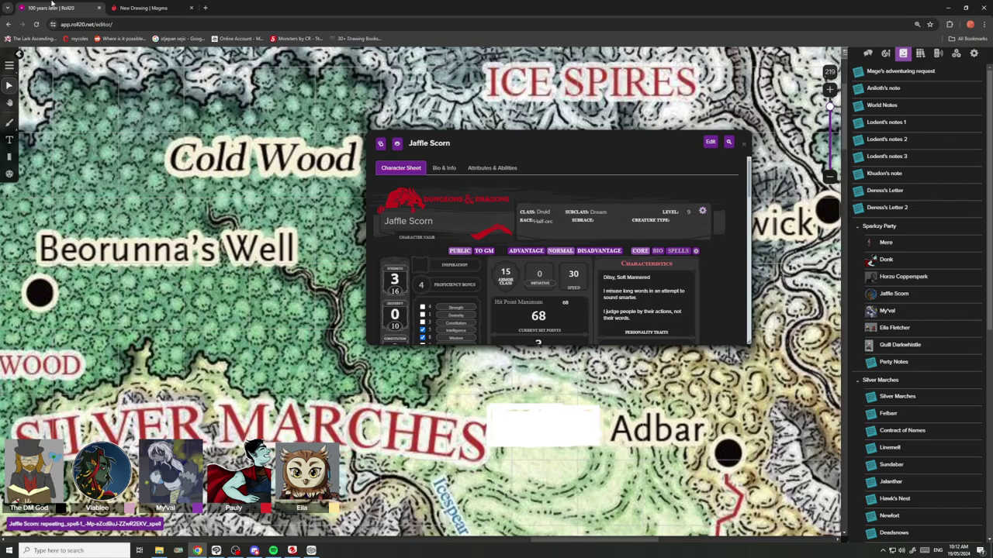
pyautogui.scroll(-5, 525, 259)
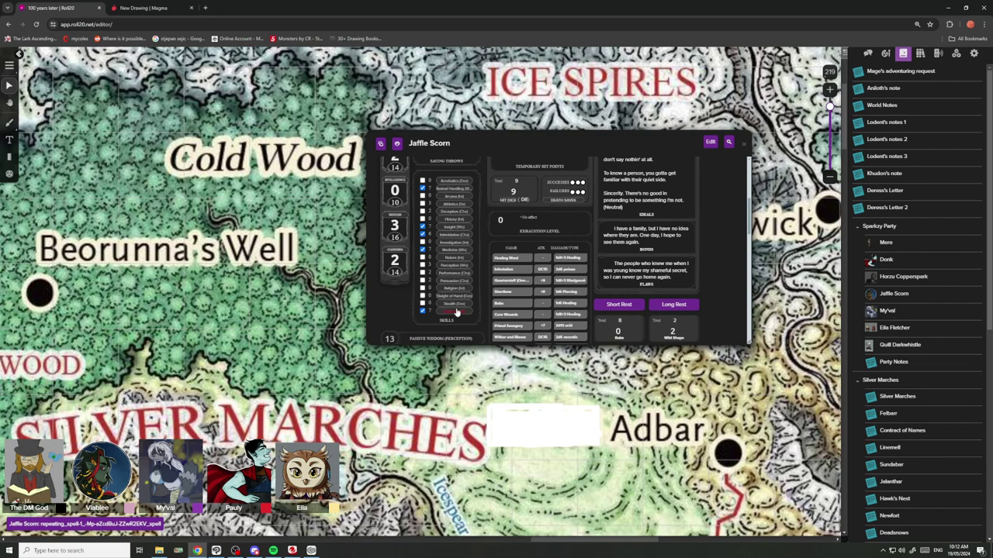
pyautogui.click(867, 53)
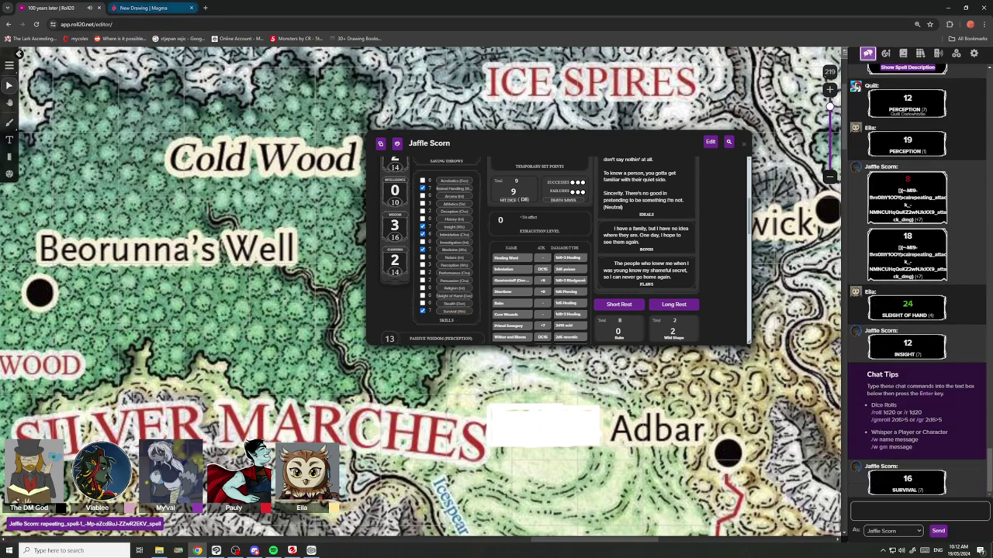
# Return to the Magma drawing and draw the smaller character's rounded triangular nose, smiling mouth and the outline of the right-hand eye.
pyautogui.click(150, 8)
pyautogui.scroll(-3, 632, 259)
pyautogui.scroll(3, 660, 284)
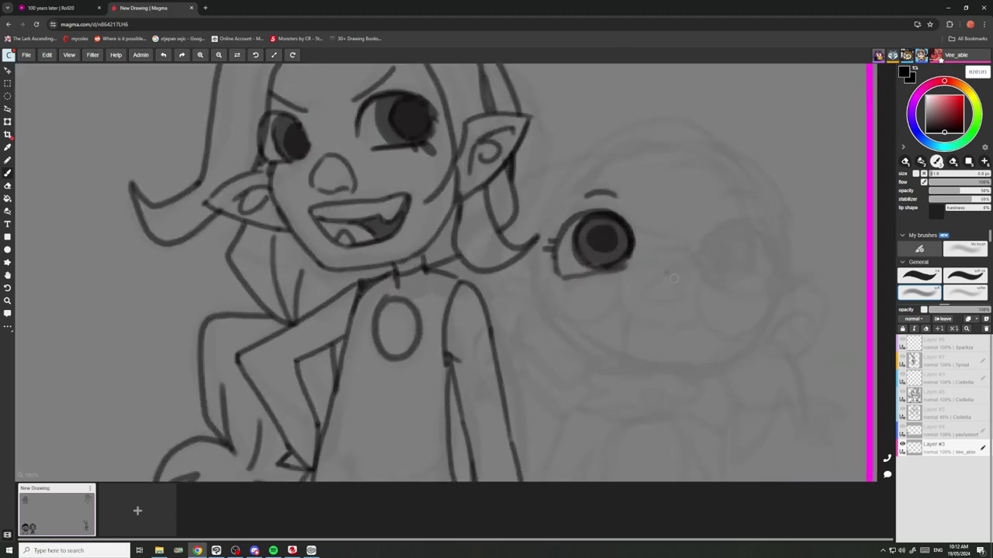
pyautogui.moveTo(666, 273)
pyautogui.mouseDown()
pyautogui.moveTo(683, 293)
pyautogui.moveTo(652, 298)
pyautogui.moveTo(664, 274)
pyautogui.mouseUp()
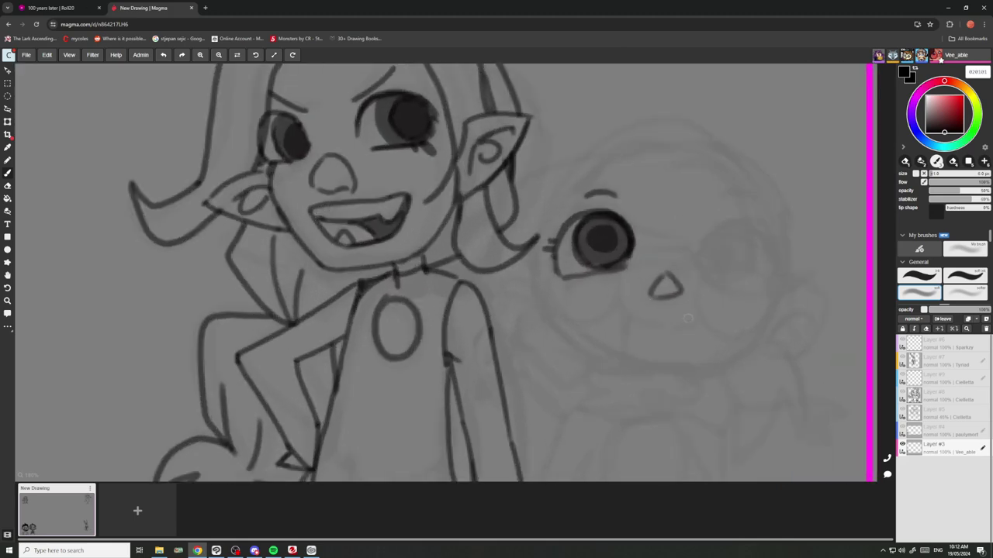
pyautogui.moveTo(690, 317)
pyautogui.mouseDown()
pyautogui.moveTo(656, 329)
pyautogui.moveTo(626, 317)
pyautogui.mouseUp()
pyautogui.scroll(-2, 652, 267)
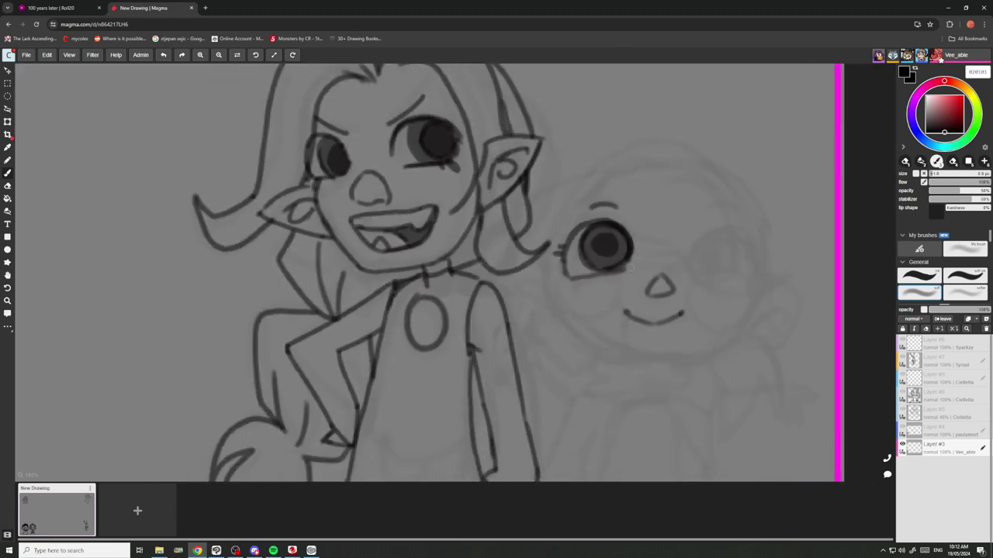
pyautogui.scroll(3, 695, 244)
pyautogui.moveTo(667, 269)
pyautogui.mouseDown()
pyautogui.moveTo(708, 233)
pyautogui.moveTo(733, 252)
pyautogui.moveTo(740, 280)
pyautogui.moveTo(741, 264)
pyautogui.moveTo(730, 305)
pyautogui.moveTo(665, 285)
pyautogui.mouseUp()
# Glance at the Roll20 chat, return to Magma and complete the right-hand eye with a shaded iris, dark pupil, eyebrow and lashes.
pyautogui.click(51, 8)
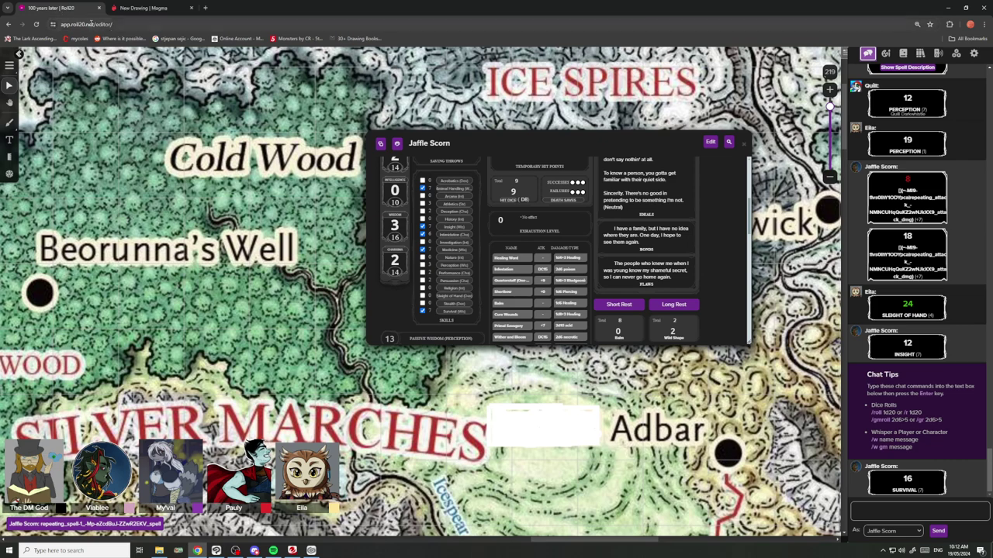
pyautogui.click(143, 8)
pyautogui.scroll(2, 729, 254)
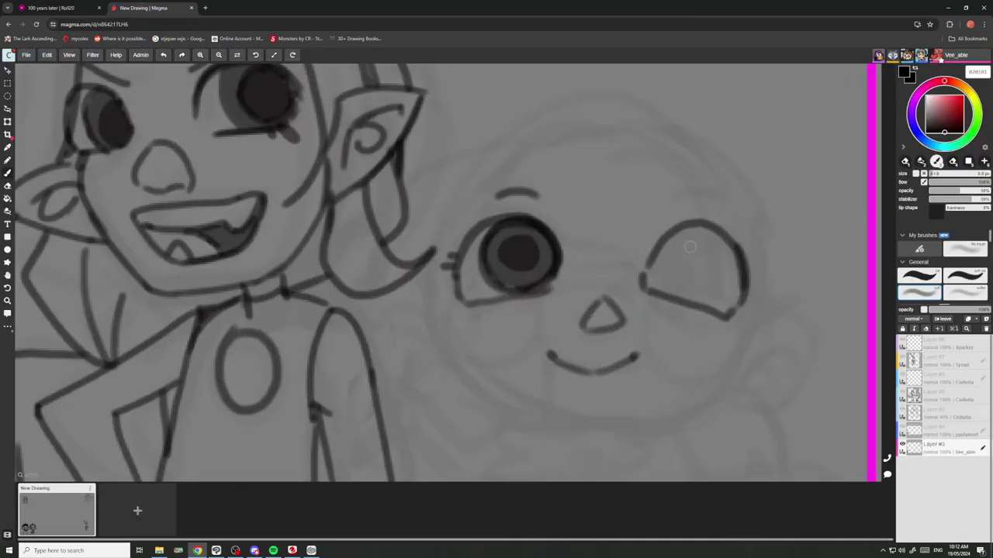
pyautogui.moveTo(681, 229)
pyautogui.mouseDown()
pyautogui.moveTo(711, 284)
pyautogui.moveTo(685, 300)
pyautogui.moveTo(649, 279)
pyautogui.moveTo(663, 239)
pyautogui.moveTo(690, 270)
pyautogui.moveTo(651, 257)
pyautogui.moveTo(663, 256)
pyautogui.mouseUp()
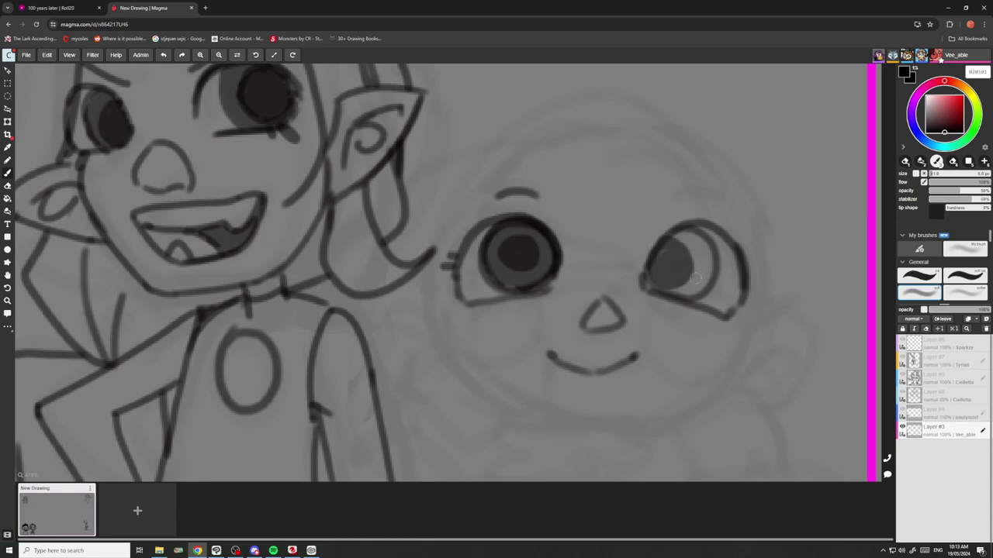
pyautogui.moveTo(710, 278)
pyautogui.mouseDown()
pyautogui.moveTo(674, 291)
pyautogui.moveTo(685, 273)
pyautogui.moveTo(672, 274)
pyautogui.moveTo(701, 233)
pyautogui.moveTo(659, 263)
pyautogui.mouseUp()
pyautogui.moveTo(672, 207); pyautogui.dragTo(706, 203)
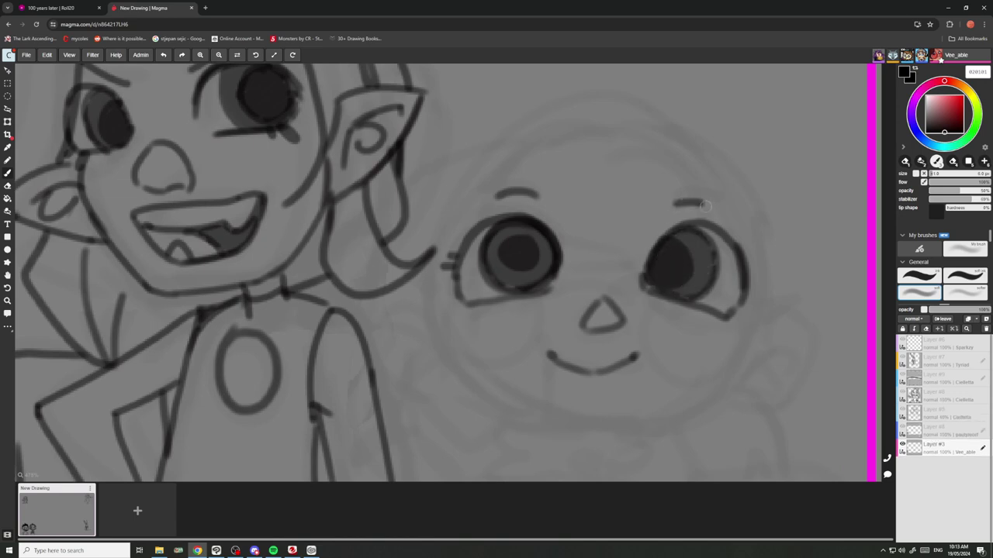
pyautogui.moveTo(742, 302); pyautogui.dragTo(750, 305)
pyautogui.moveTo(735, 313); pyautogui.dragTo(742, 319)
# Outline the smaller character's rounded cheeks and chin and add an ear on each side of the face.
pyautogui.scroll(-3, 714, 268)
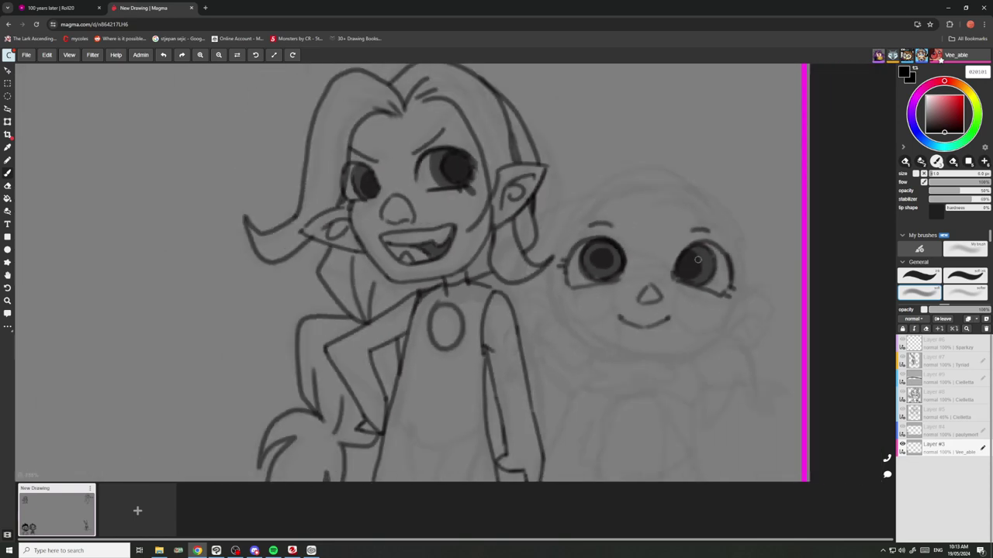
pyautogui.scroll(1, 696, 298)
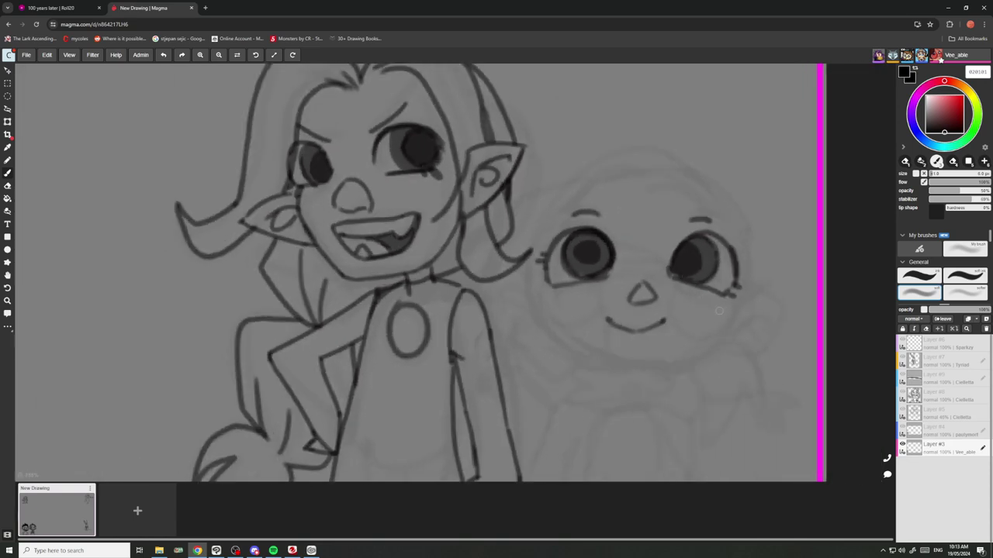
pyautogui.scroll(-1, 719, 310)
pyautogui.moveTo(735, 304)
pyautogui.mouseDown()
pyautogui.moveTo(683, 353)
pyautogui.moveTo(619, 347)
pyautogui.moveTo(565, 319)
pyautogui.moveTo(557, 277)
pyautogui.mouseUp()
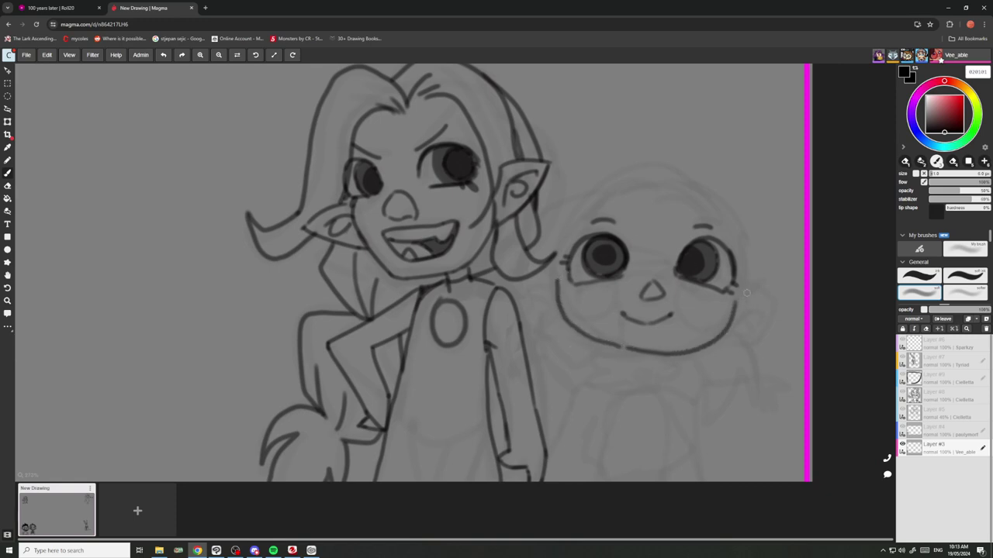
pyautogui.moveTo(746, 292)
pyautogui.mouseDown()
pyautogui.moveTo(770, 315)
pyautogui.moveTo(746, 337)
pyautogui.moveTo(723, 338)
pyautogui.mouseUp()
pyautogui.moveTo(755, 300)
pyautogui.mouseDown()
pyautogui.moveTo(736, 326)
pyautogui.moveTo(728, 318)
pyautogui.mouseUp()
pyautogui.moveTo(537, 278)
pyautogui.mouseDown()
pyautogui.moveTo(550, 313)
pyautogui.moveTo(543, 280)
pyautogui.mouseUp()
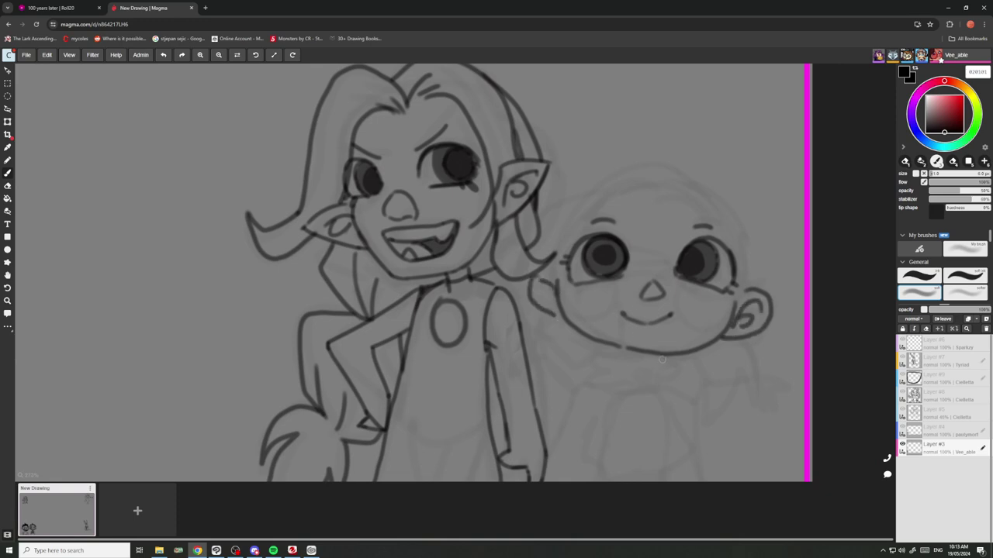
# Draw a folded turtleneck collar beneath the smaller character's chin and a rounded sweater body below it.
pyautogui.moveTo(662, 359)
pyautogui.mouseDown()
pyautogui.moveTo(670, 382)
pyautogui.moveTo(653, 390)
pyautogui.moveTo(614, 391)
pyautogui.moveTo(594, 357)
pyautogui.mouseUp()
pyautogui.scroll(-3, 649, 297)
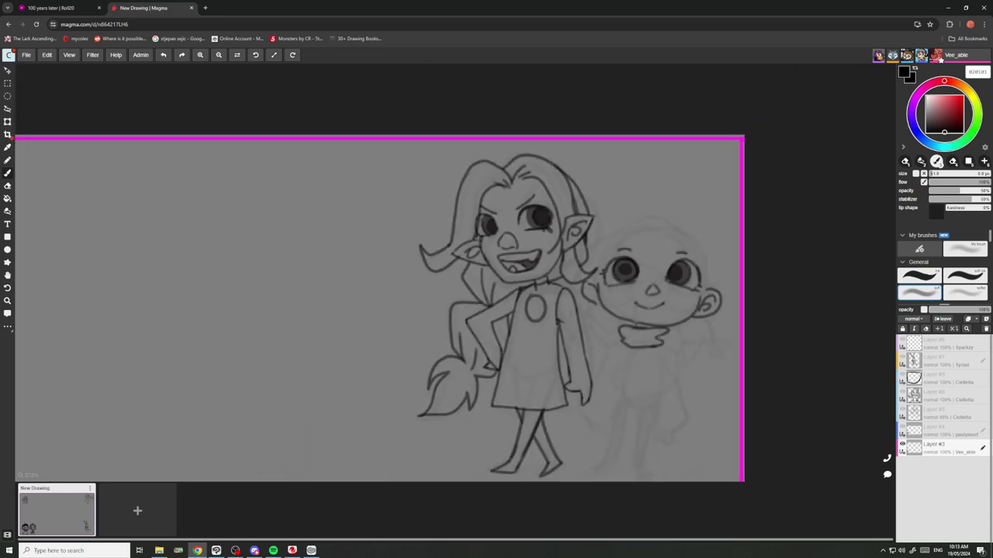
pyautogui.scroll(3, 660, 383)
pyautogui.moveTo(659, 340)
pyautogui.mouseDown()
pyautogui.moveTo(682, 385)
pyautogui.moveTo(657, 403)
pyautogui.moveTo(595, 397)
pyautogui.moveTo(596, 347)
pyautogui.mouseUp()
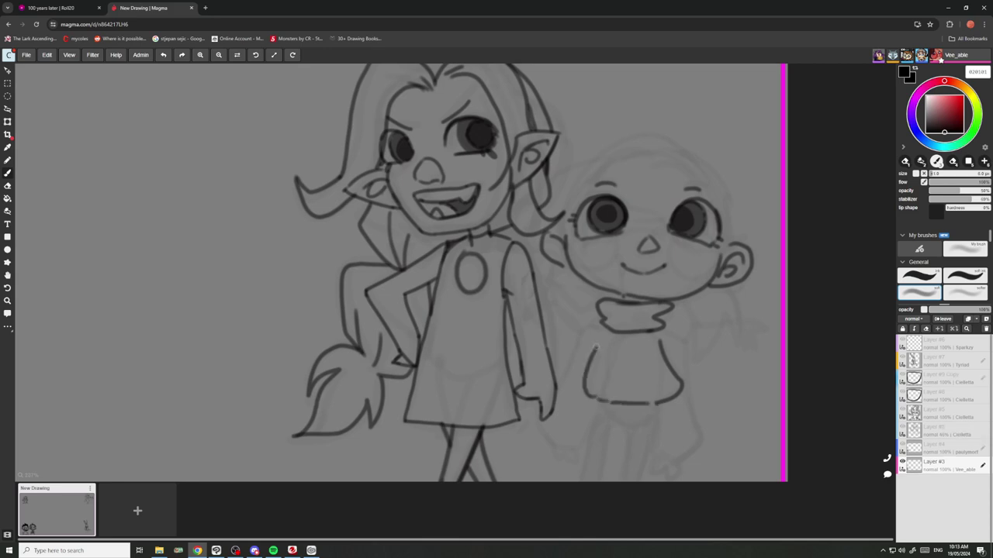
# Draw the smaller character's two loose sweater sleeves hanging beside the torso, each ending in a ribbed cuff.
pyautogui.scroll(-4, 656, 403)
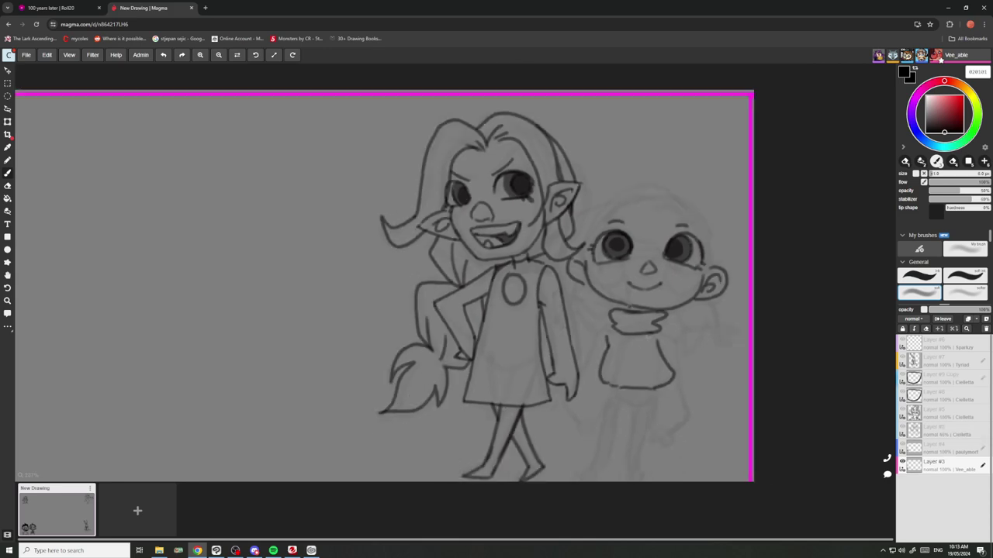
pyautogui.scroll(4, 656, 287)
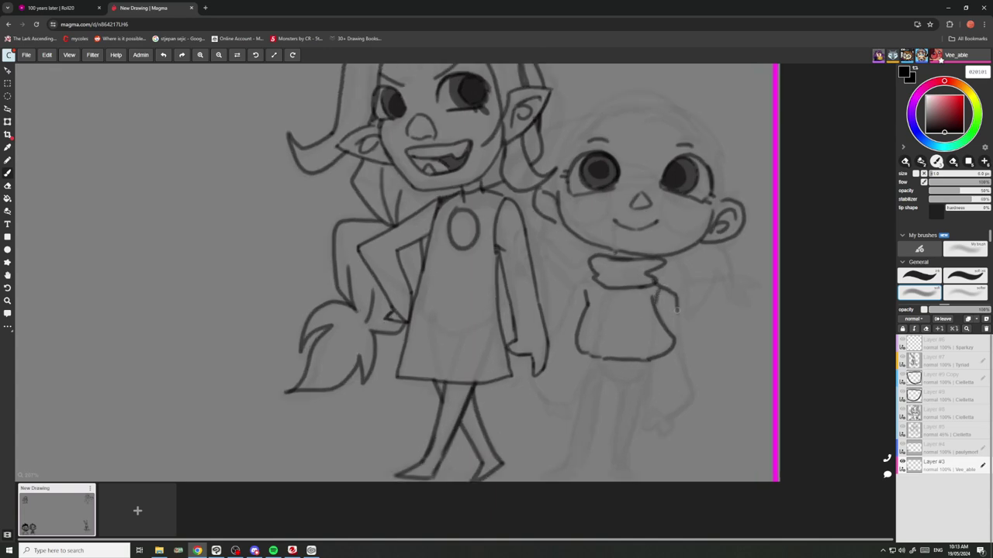
pyautogui.moveTo(677, 309)
pyautogui.mouseDown()
pyautogui.moveTo(688, 396)
pyautogui.moveTo(666, 423)
pyautogui.moveTo(648, 420)
pyautogui.moveTo(658, 412)
pyautogui.moveTo(664, 420)
pyautogui.moveTo(646, 376)
pyautogui.mouseUp()
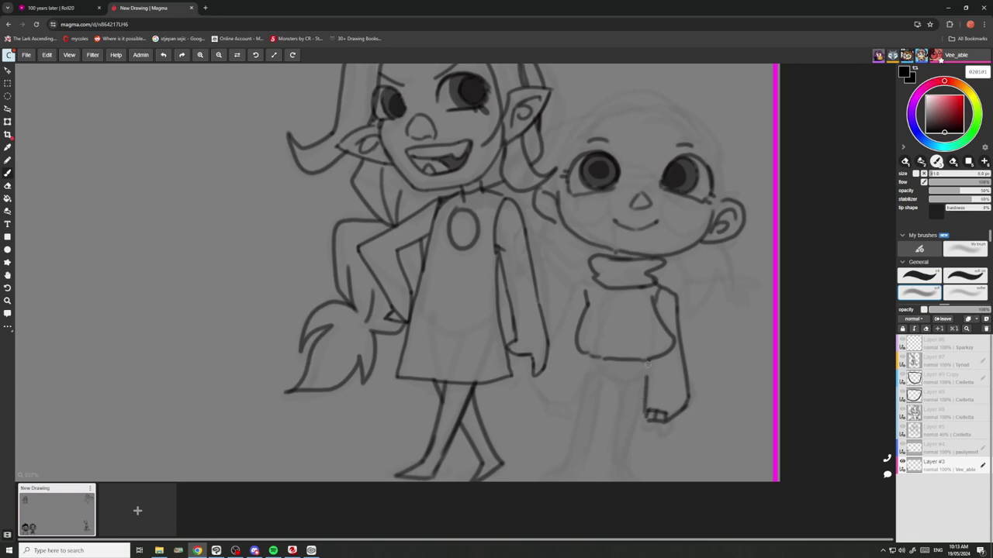
pyautogui.moveTo(588, 276); pyautogui.dragTo(560, 318)
pyautogui.moveTo(588, 359); pyautogui.dragTo(582, 394)
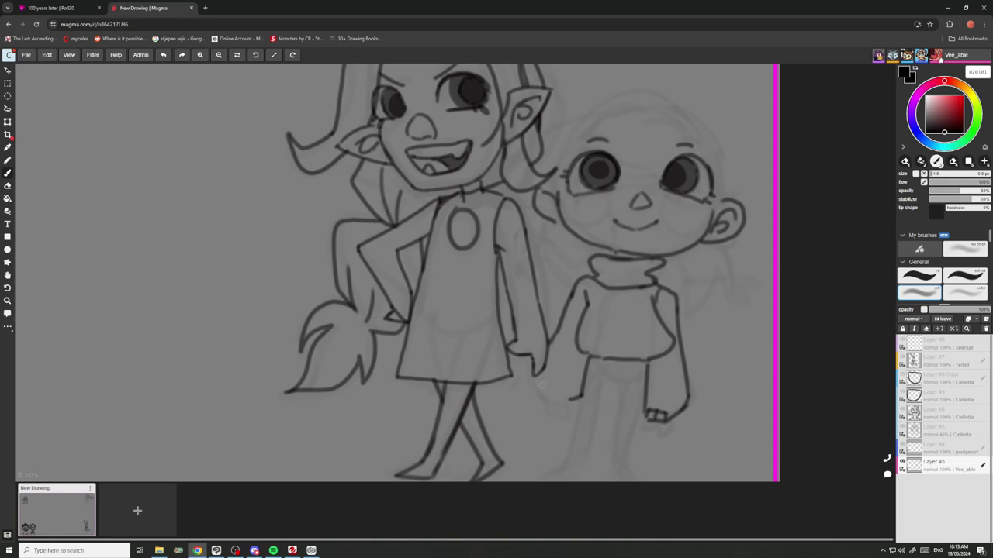
pyautogui.moveTo(567, 408)
pyautogui.mouseDown()
pyautogui.moveTo(545, 397)
pyautogui.moveTo(574, 400)
pyautogui.mouseUp()
pyautogui.scroll(-5, 395, 271)
pyautogui.scroll(5, 589, 233)
# Add small hands below the sweater cuffs and draw two slim legs with pointed feet under the smaller character's torso.
pyautogui.scroll(-2, 465, 272)
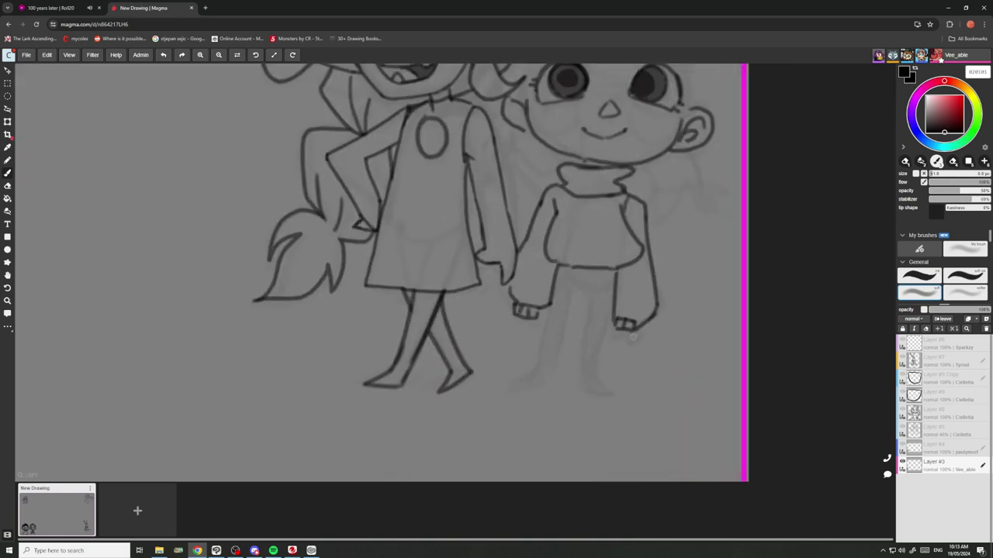
pyautogui.moveTo(633, 332); pyautogui.dragTo(624, 352)
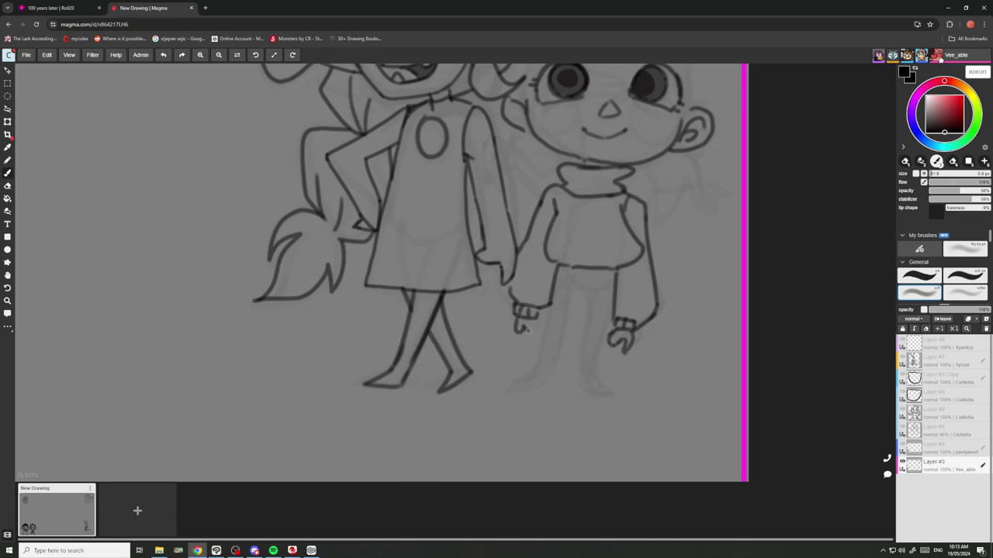
pyautogui.moveTo(614, 268)
pyautogui.mouseDown()
pyautogui.moveTo(595, 376)
pyautogui.moveTo(620, 383)
pyautogui.moveTo(581, 386)
pyautogui.moveTo(585, 302)
pyautogui.moveTo(574, 289)
pyautogui.moveTo(551, 378)
pyautogui.moveTo(516, 392)
pyautogui.moveTo(552, 296)
pyautogui.mouseUp()
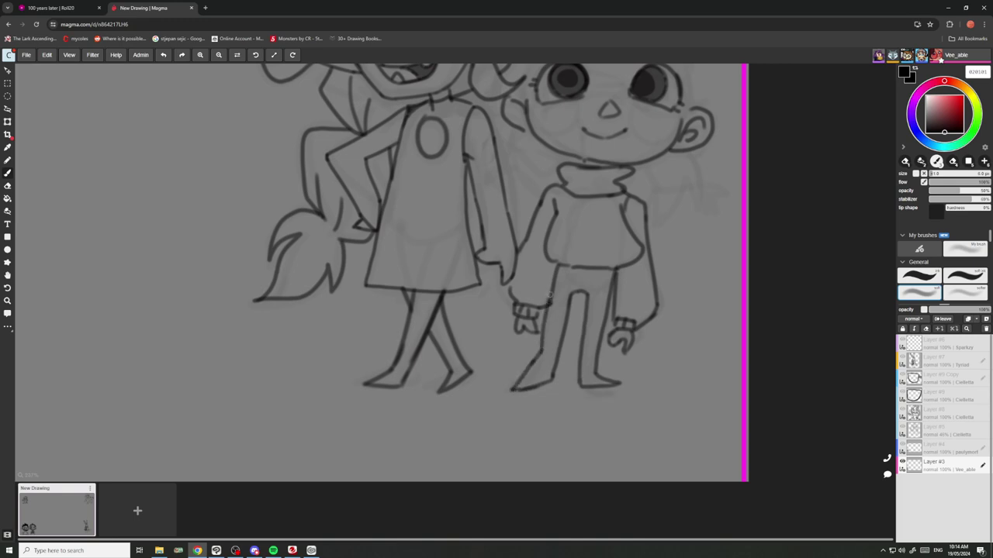
# Draw a segmented pigtail extending outward below the smaller character's right-hand ear, with a small tie and spiky tip.
pyautogui.scroll(-6, 564, 289)
pyautogui.scroll(10, 582, 251)
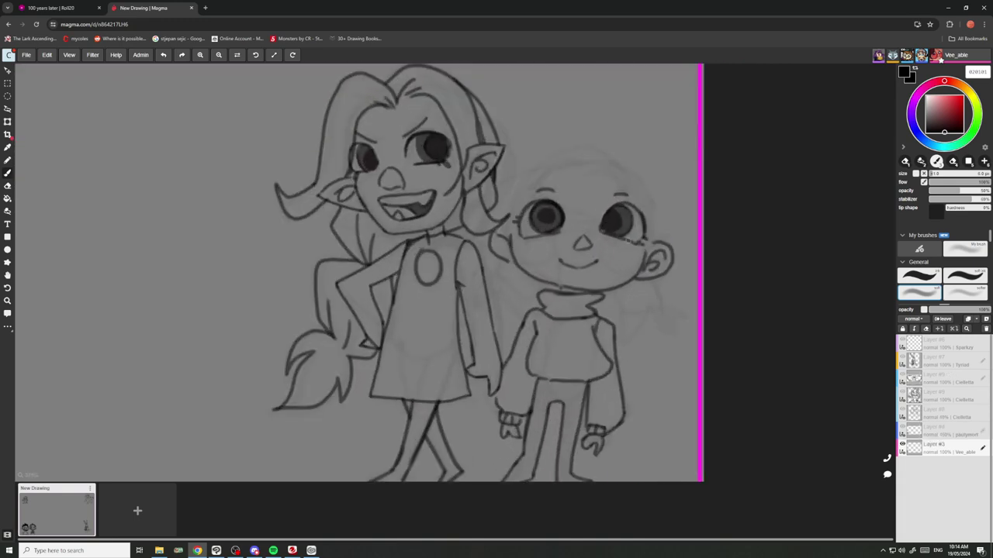
pyautogui.moveTo(650, 273)
pyautogui.mouseDown()
pyautogui.moveTo(663, 332)
pyautogui.moveTo(624, 357)
pyautogui.moveTo(578, 334)
pyautogui.moveTo(564, 311)
pyautogui.mouseUp()
pyautogui.moveTo(664, 335)
pyautogui.mouseDown()
pyautogui.moveTo(690, 352)
pyautogui.moveTo(665, 370)
pyautogui.moveTo(685, 326)
pyautogui.moveTo(726, 345)
pyautogui.mouseUp()
pyautogui.moveTo(696, 392); pyautogui.dragTo(695, 359)
pyautogui.scroll(-4, 727, 359)
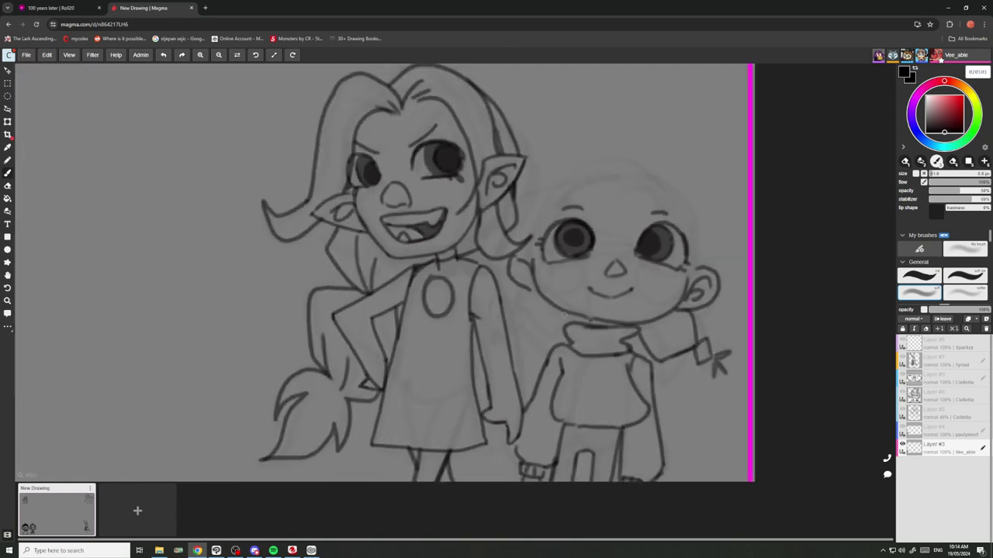
# Draw the smaller character's second pigtail as an angular braid extending from beneath the chin toward the taller girl, with a small tie.
pyautogui.scroll(3, 571, 322)
pyautogui.moveTo(582, 317)
pyautogui.mouseDown()
pyautogui.moveTo(537, 342)
pyautogui.moveTo(490, 296)
pyautogui.mouseUp()
pyautogui.moveTo(493, 263)
pyautogui.mouseDown()
pyautogui.moveTo(481, 313)
pyautogui.moveTo(492, 333)
pyautogui.moveTo(474, 331)
pyautogui.mouseUp()
pyautogui.scroll(-4, 476, 332)
pyautogui.scroll(1, 583, 213)
pyautogui.scroll(2, 582, 212)
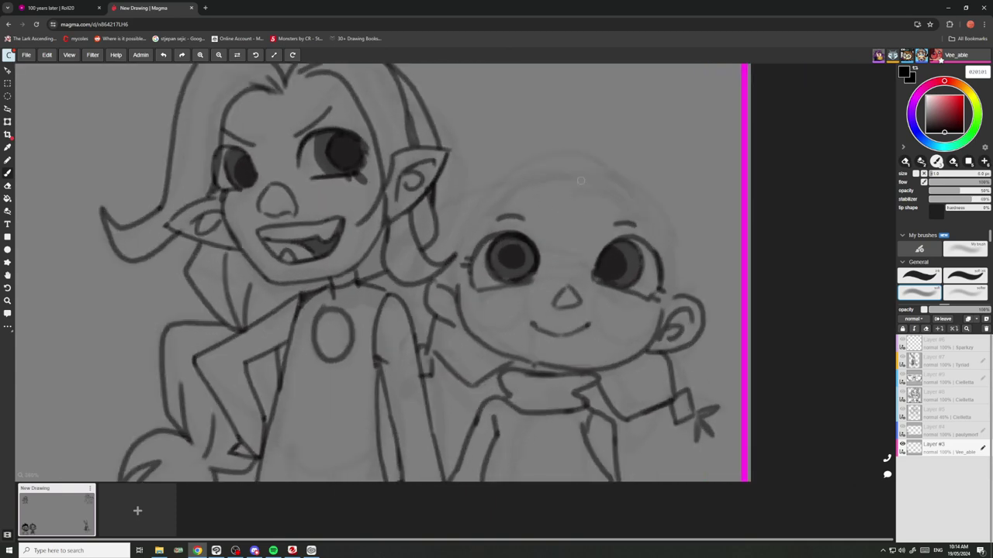
# Draw the smaller character's rounded hair outline with long pointed bangs parted over the forehead and a curved tuft on the crown.
pyautogui.moveTo(584, 190)
pyautogui.mouseDown()
pyautogui.moveTo(617, 187)
pyautogui.moveTo(661, 298)
pyautogui.mouseUp()
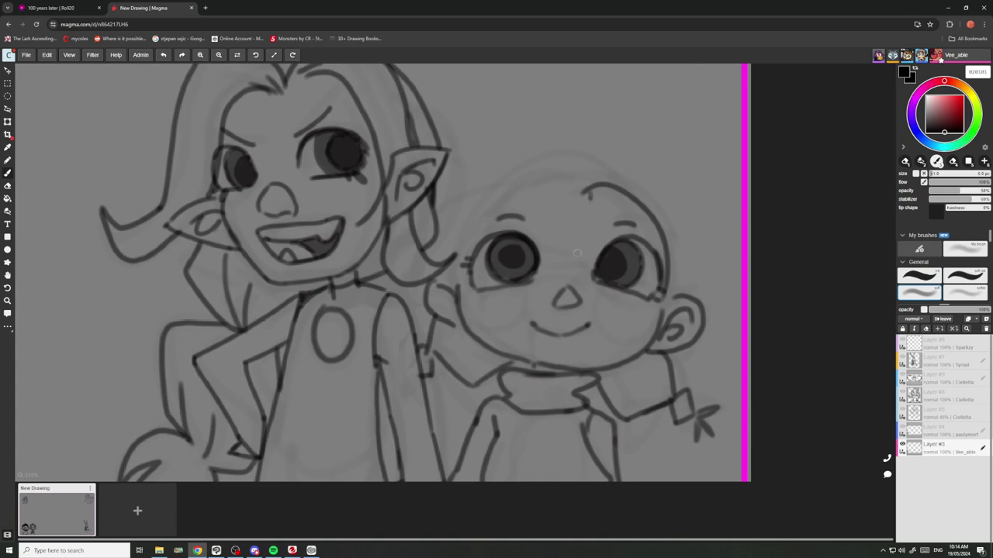
pyautogui.moveTo(560, 194)
pyautogui.mouseDown()
pyautogui.moveTo(516, 310)
pyautogui.moveTo(542, 265)
pyautogui.moveTo(466, 258)
pyautogui.mouseUp()
pyautogui.moveTo(593, 166)
pyautogui.mouseDown()
pyautogui.moveTo(613, 172)
pyautogui.moveTo(653, 315)
pyautogui.moveTo(613, 166)
pyautogui.moveTo(441, 250)
pyautogui.mouseUp()
pyautogui.moveTo(461, 183); pyautogui.dragTo(426, 239)
pyautogui.scroll(-3, 443, 231)
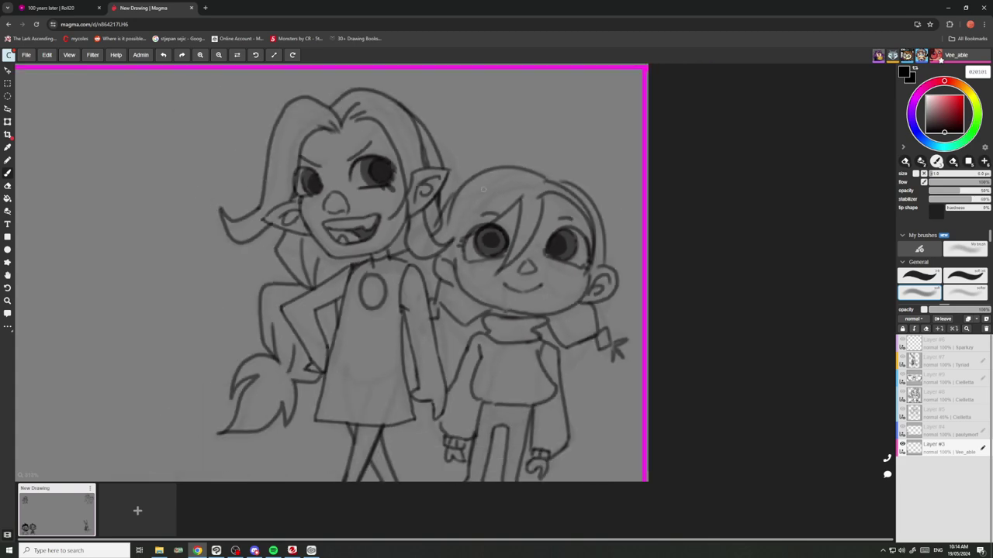
pyautogui.scroll(2, 560, 187)
pyautogui.moveTo(541, 187)
pyautogui.mouseDown()
pyautogui.moveTo(574, 150)
pyautogui.moveTo(545, 187)
pyautogui.mouseUp()
pyautogui.scroll(-2, 555, 147)
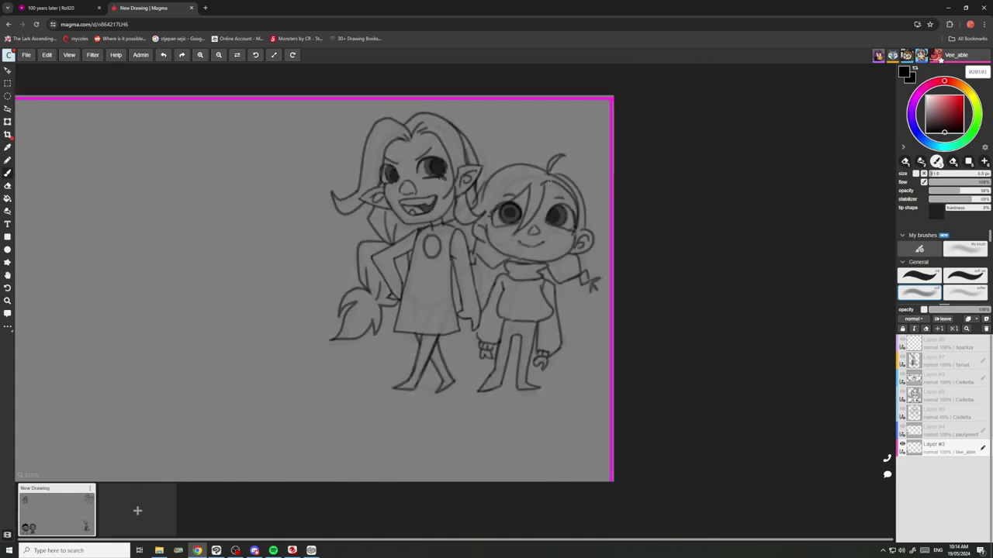
# Draw large rounded-square glasses low over the smaller character's eyes, joined by a bridge, with diagonal reflection lines on both lenses.
pyautogui.scroll(3, 556, 146)
pyautogui.moveTo(598, 281)
pyautogui.mouseDown()
pyautogui.moveTo(542, 287)
pyautogui.moveTo(554, 221)
pyautogui.moveTo(602, 236)
pyautogui.mouseUp()
pyautogui.moveTo(600, 234); pyautogui.dragTo(557, 288)
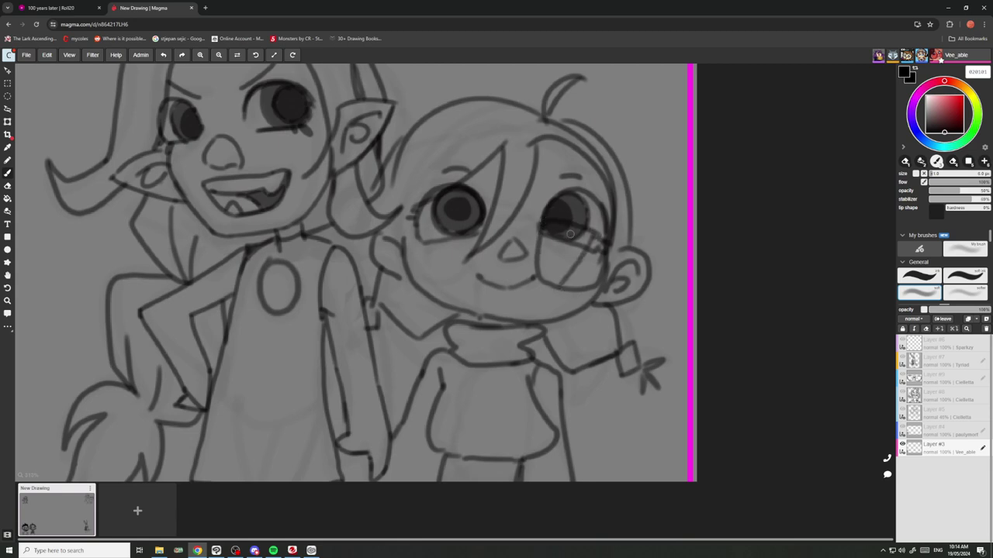
pyautogui.moveTo(570, 233); pyautogui.dragTo(551, 278)
pyautogui.moveTo(536, 225)
pyautogui.mouseDown()
pyautogui.moveTo(512, 221)
pyautogui.moveTo(462, 284)
pyautogui.mouseUp()
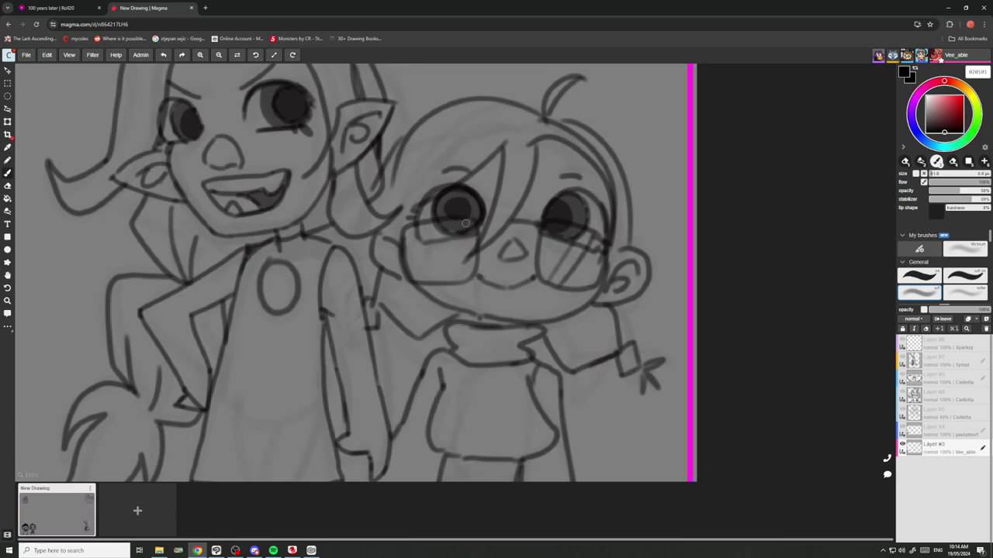
pyautogui.scroll(-6, 443, 241)
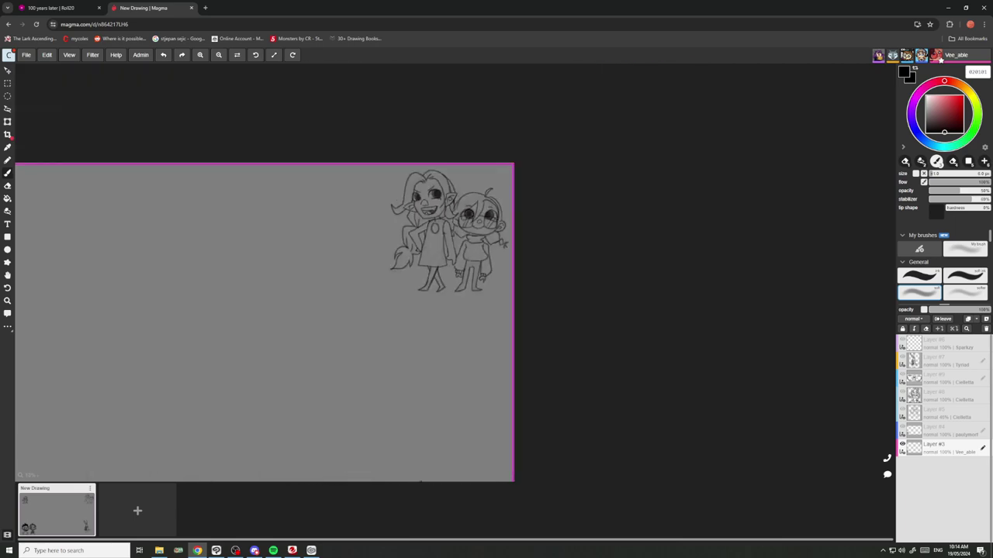
# Shade the pointy-eared girl's rear crossed leg solid dark grey from the foot up to the dress hem.
pyautogui.scroll(10, 456, 283)
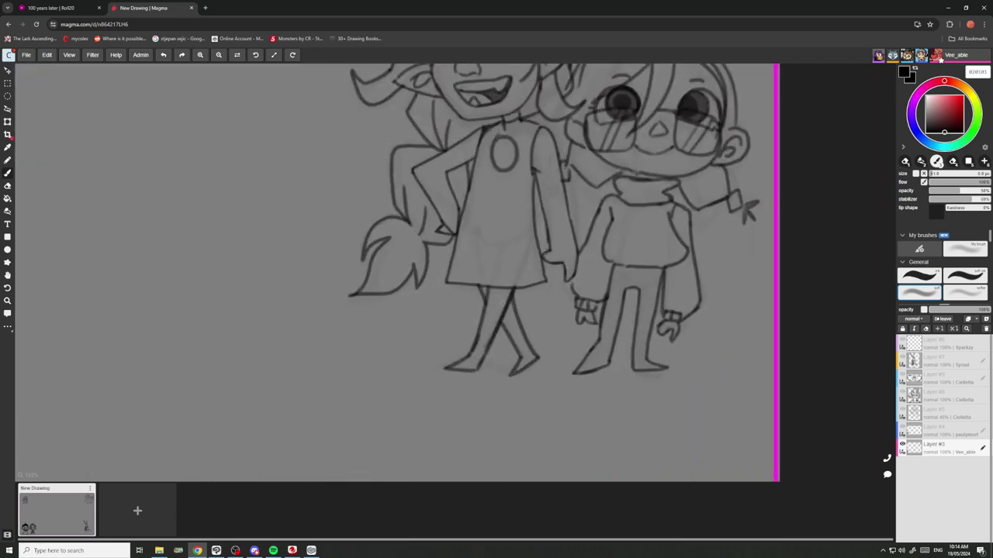
pyautogui.moveTo(520, 277); pyautogui.dragTo(495, 341)
pyautogui.moveTo(411, 273); pyautogui.dragTo(411, 278)
pyautogui.scroll(-5, 411, 273)
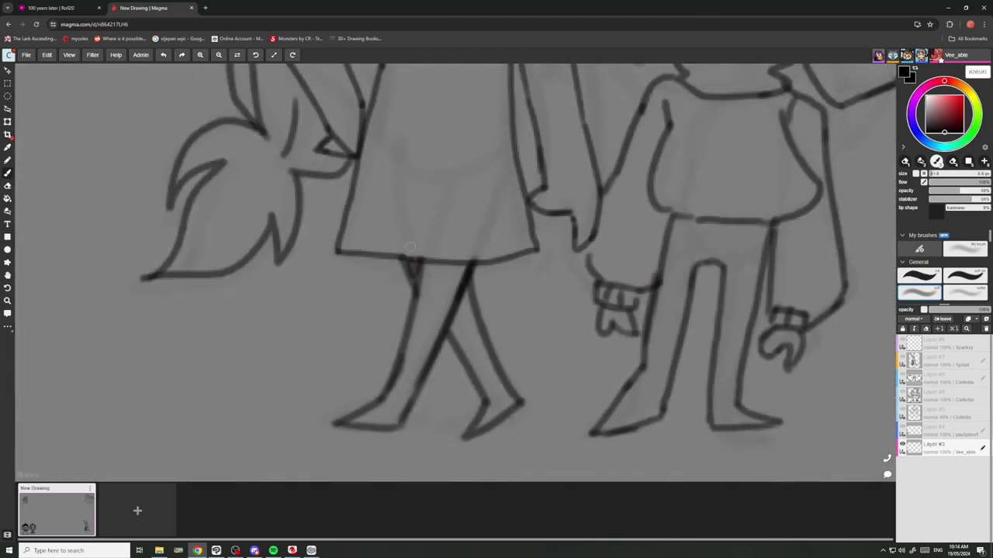
pyautogui.scroll(2, 479, 368)
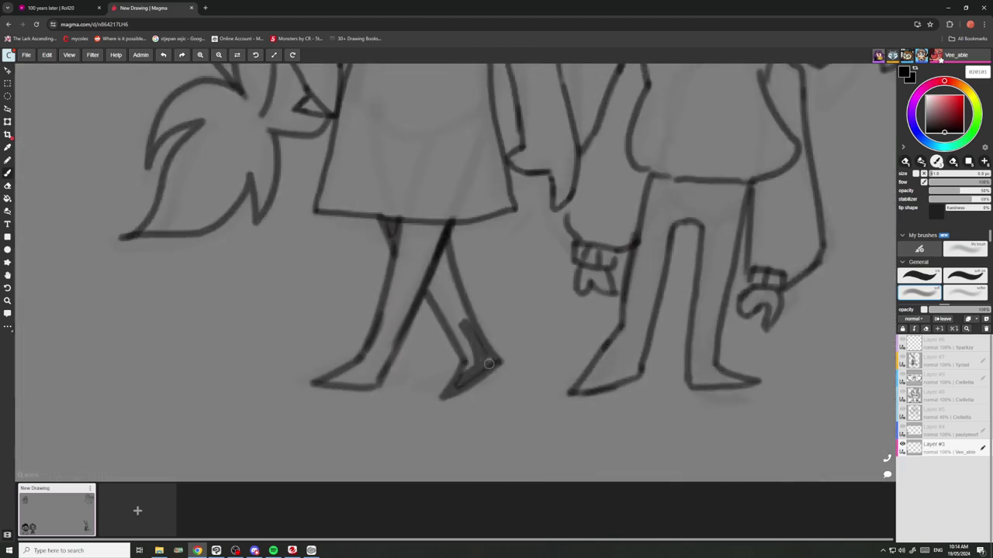
pyautogui.moveTo(451, 327); pyautogui.dragTo(443, 260)
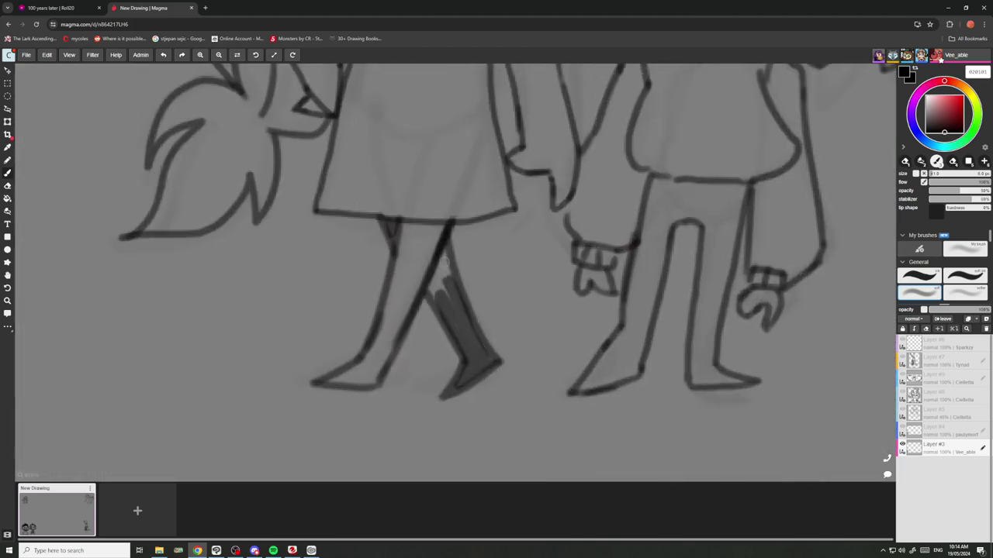
pyautogui.scroll(-8, 443, 249)
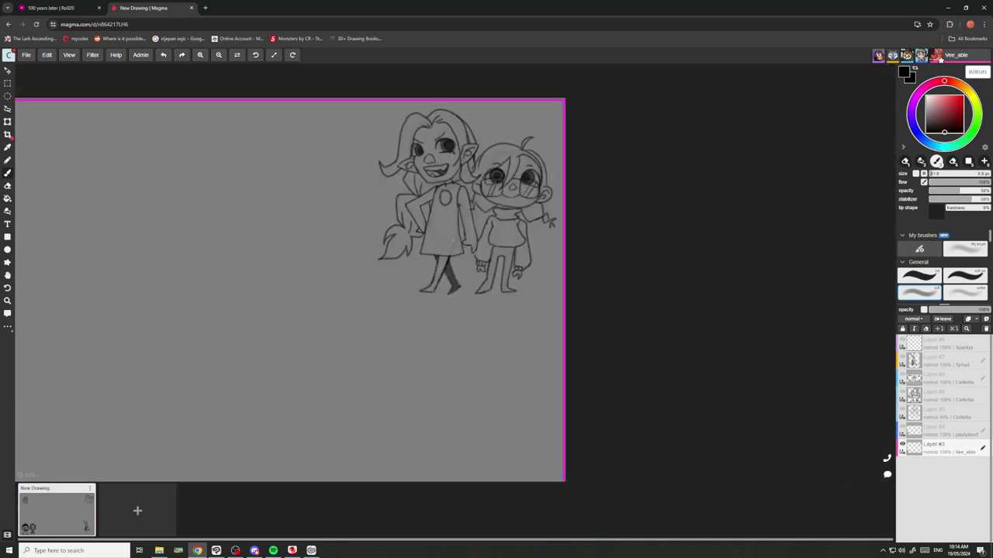
# Review the finished pair of girls and examine the two spiky-haired bearded characters in the canvas's lower-left corner.
pyautogui.scroll(5, 443, 250)
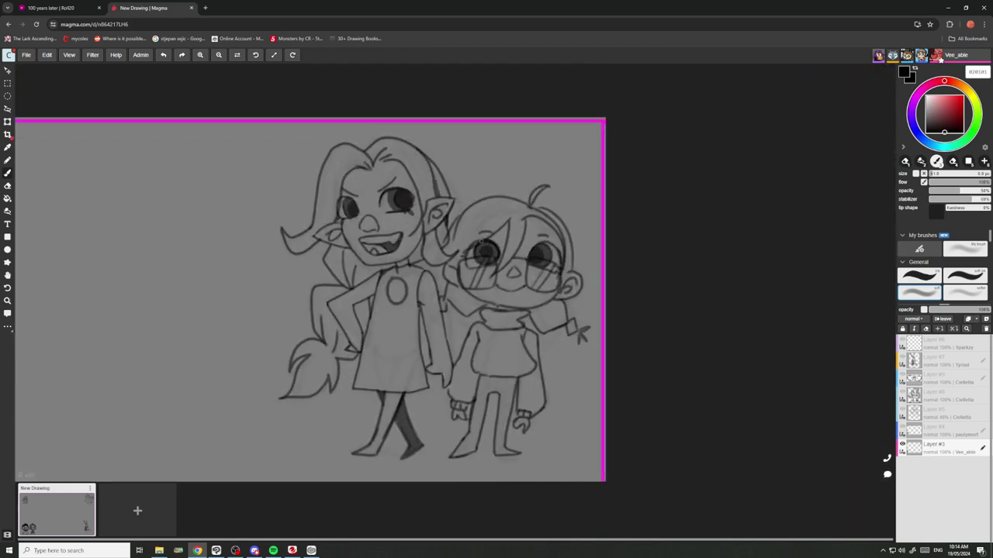
pyautogui.scroll(4, 468, 267)
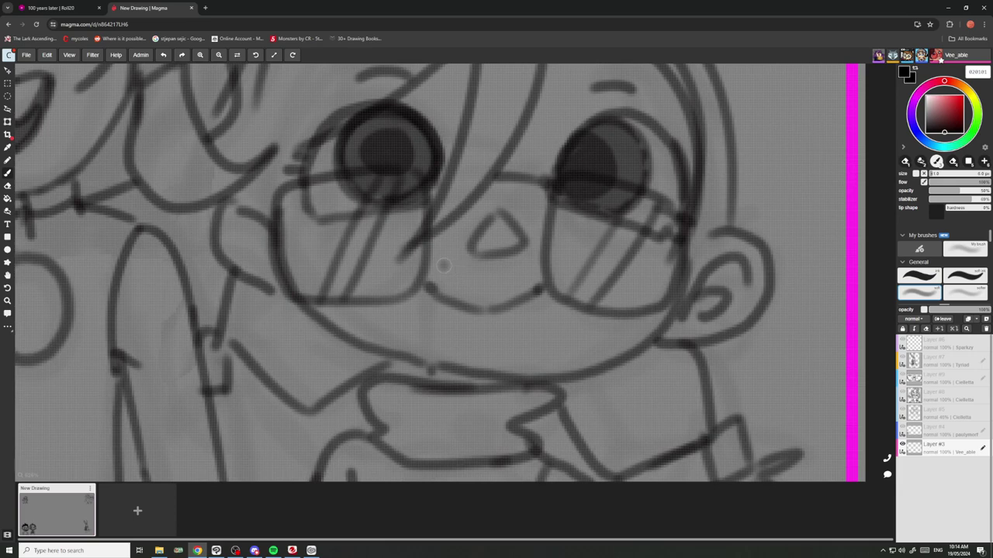
pyautogui.scroll(-10, 443, 266)
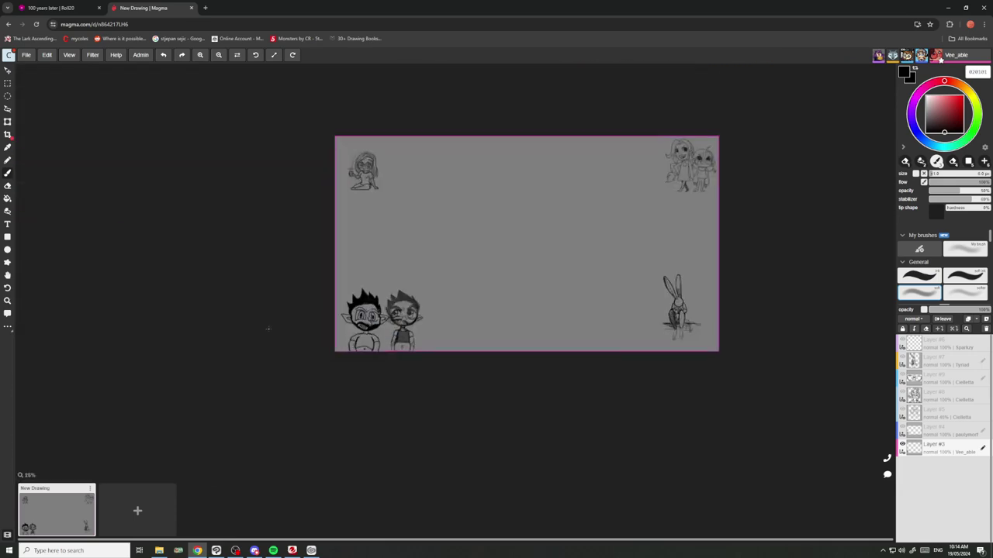
pyautogui.scroll(8, 370, 333)
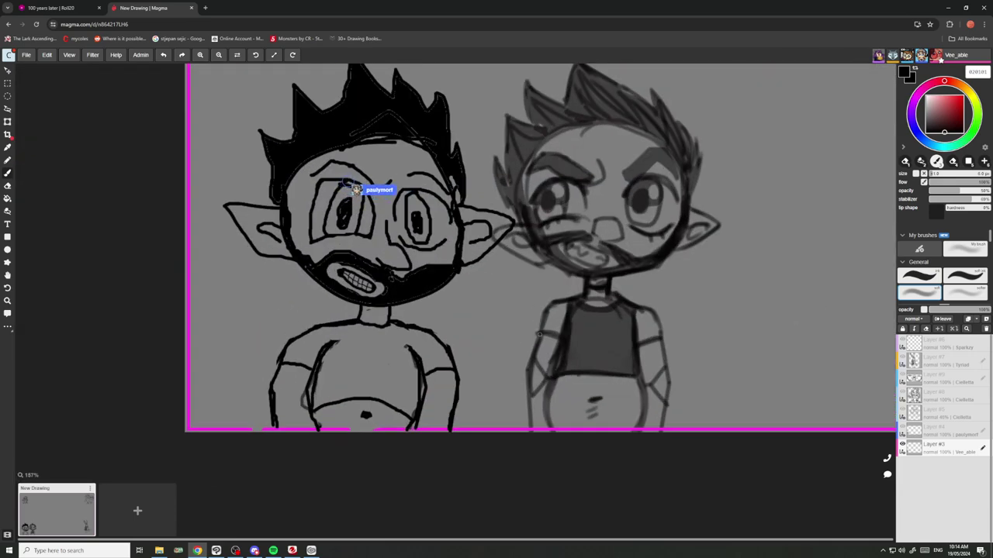
pyautogui.scroll(-3, 538, 334)
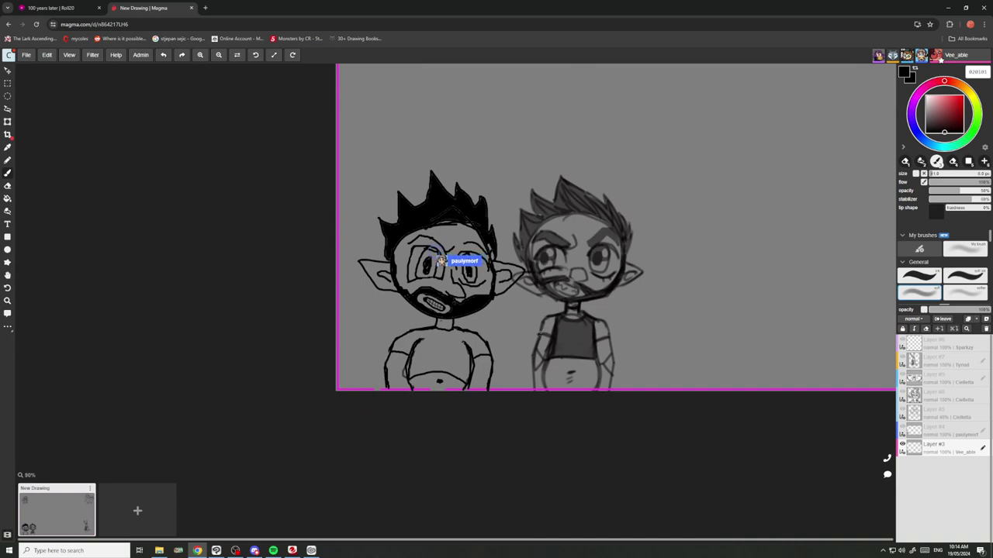
pyautogui.scroll(1, 539, 333)
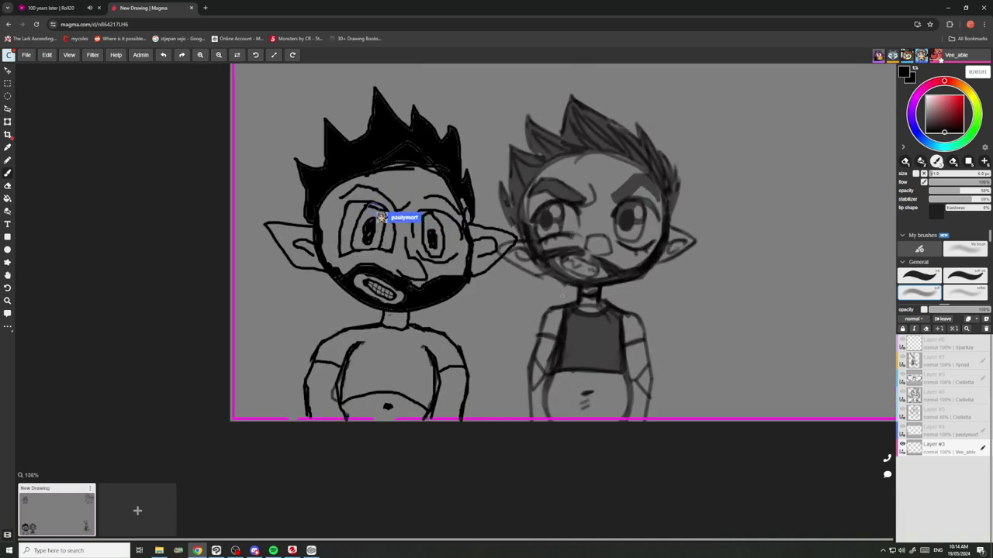
pyautogui.scroll(-3, 560, 296)
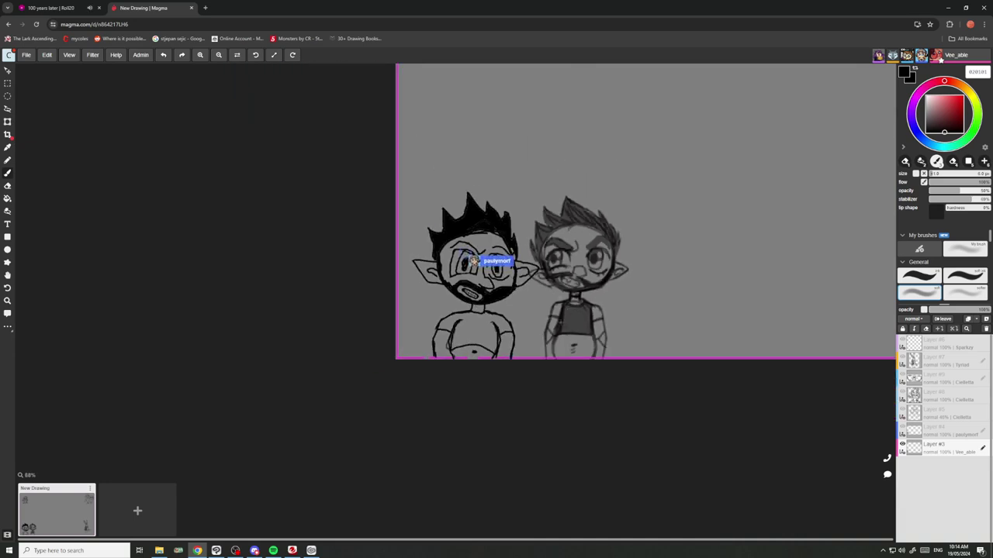
pyautogui.scroll(-9, 559, 320)
pyautogui.scroll(9, 699, 238)
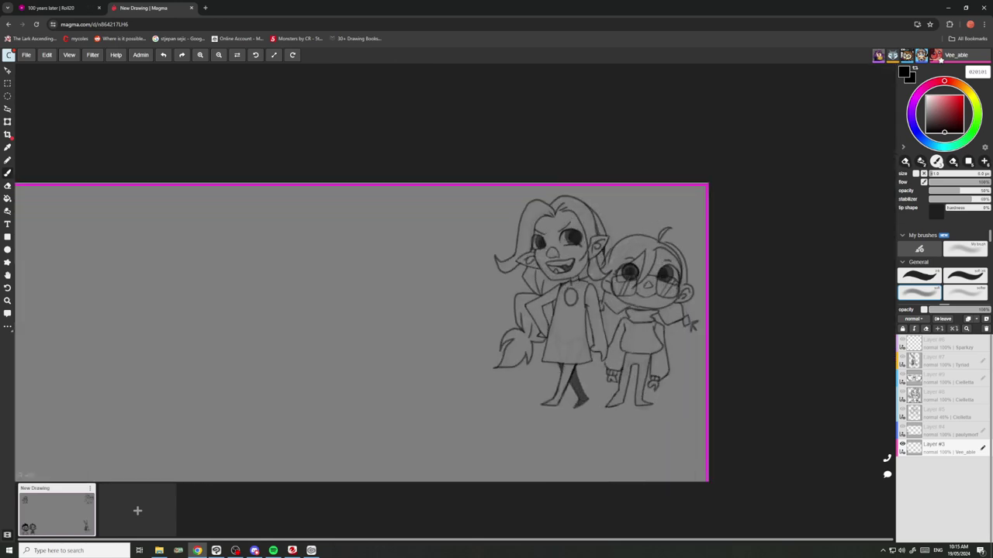
# Cut a narrow triangular slit into the hem of the pointy-eared girl's dress and erase the hem line across its opening.
pyautogui.scroll(3, 583, 349)
pyautogui.scroll(1, 570, 377)
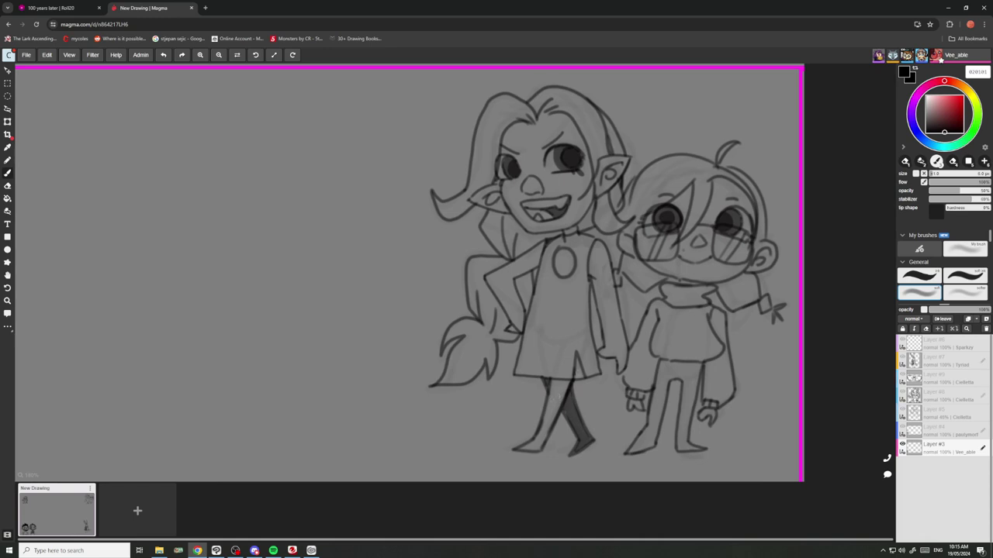
pyautogui.scroll(-4, 580, 362)
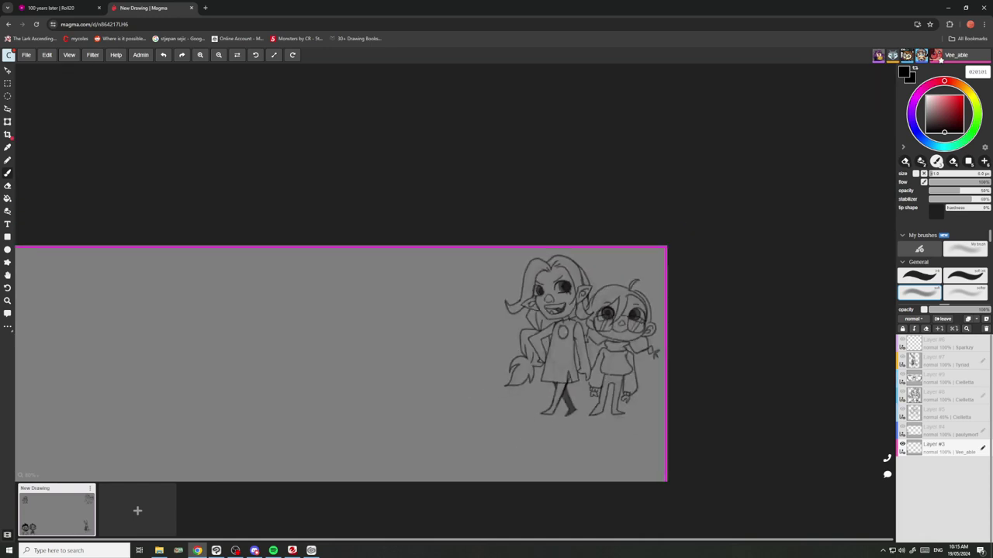
pyautogui.scroll(10, 578, 372)
pyautogui.press('e')
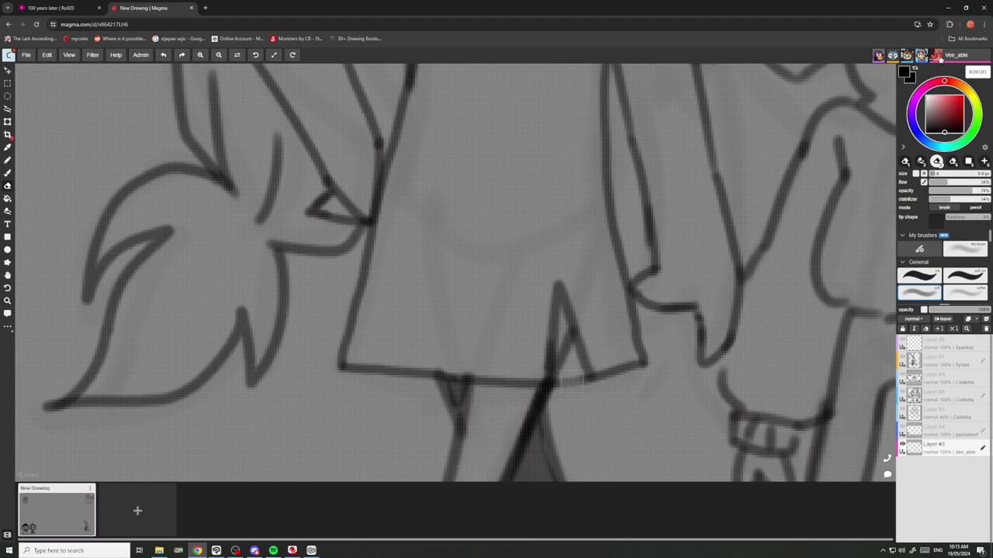
pyautogui.scroll(-6, 561, 398)
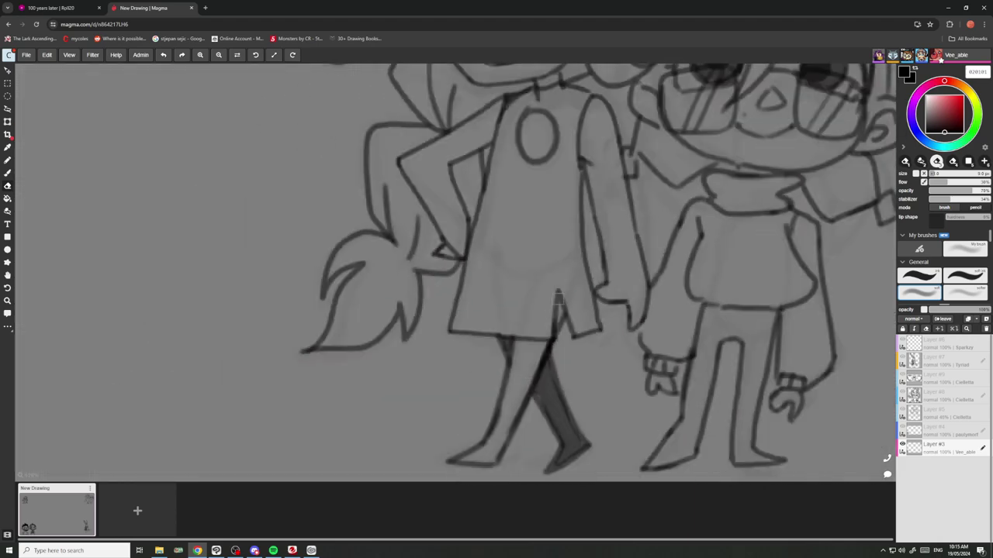
# Shade the oval emblem on the pointy-eared girl's chest dark, leaving a light diagonal reflection band across it.
pyautogui.press('b')
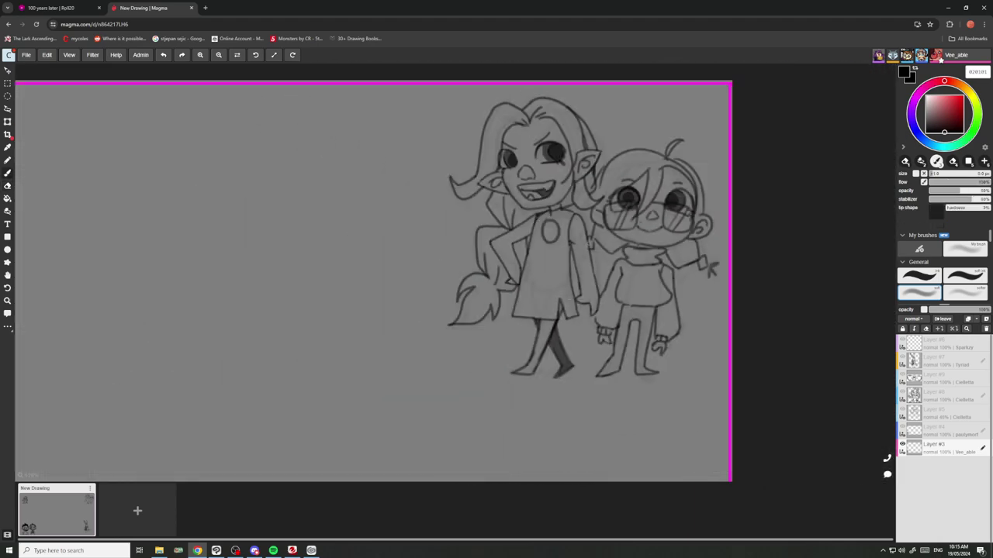
pyautogui.scroll(5, 550, 229)
pyautogui.moveTo(578, 224)
pyautogui.mouseDown()
pyautogui.moveTo(536, 278)
pyautogui.moveTo(582, 228)
pyautogui.moveTo(533, 266)
pyautogui.moveTo(548, 231)
pyautogui.mouseUp()
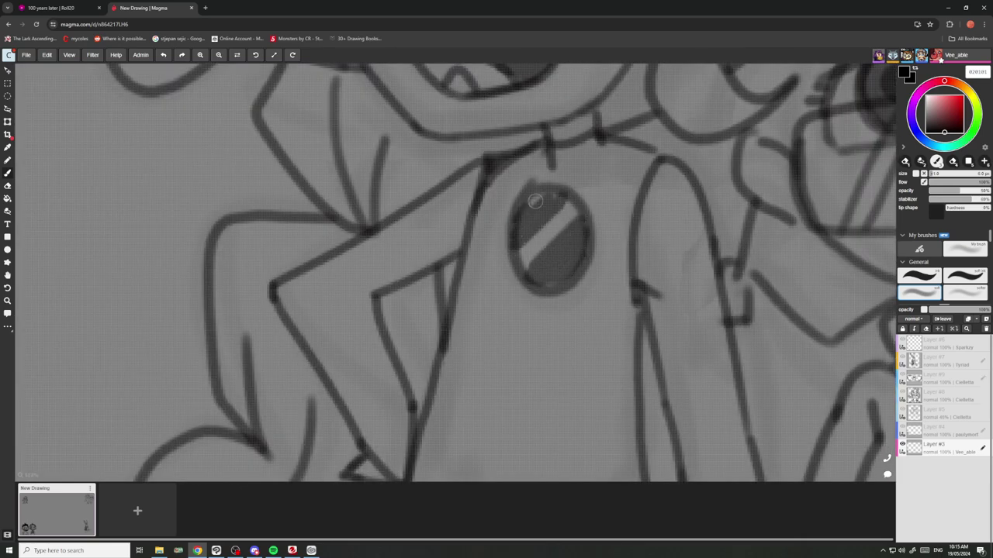
pyautogui.scroll(-5, 547, 232)
pyautogui.scroll(-3, 557, 206)
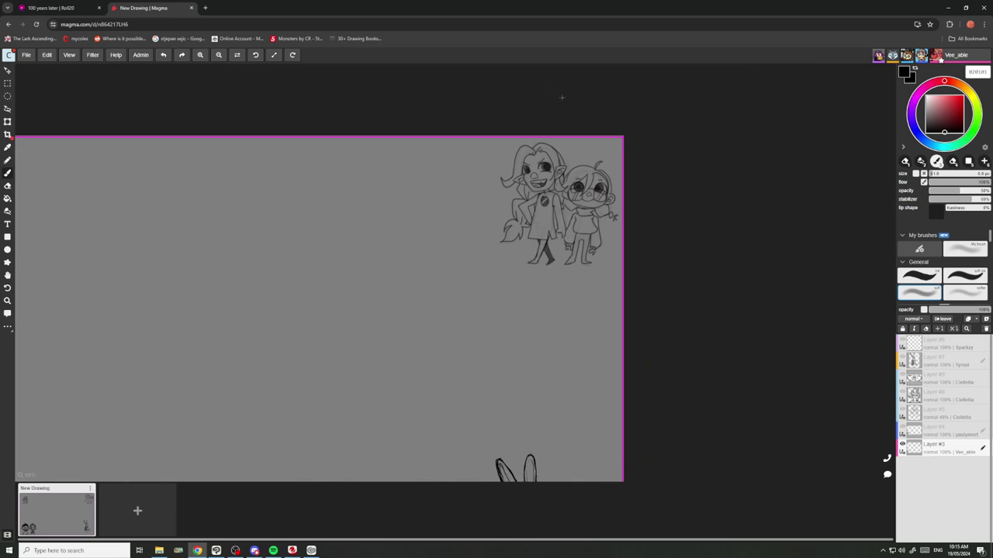
# Compare the shaded bearded character's hair and face with the black-inked version beside it.
pyautogui.scroll(-3, 561, 96)
pyautogui.scroll(5, 143, 342)
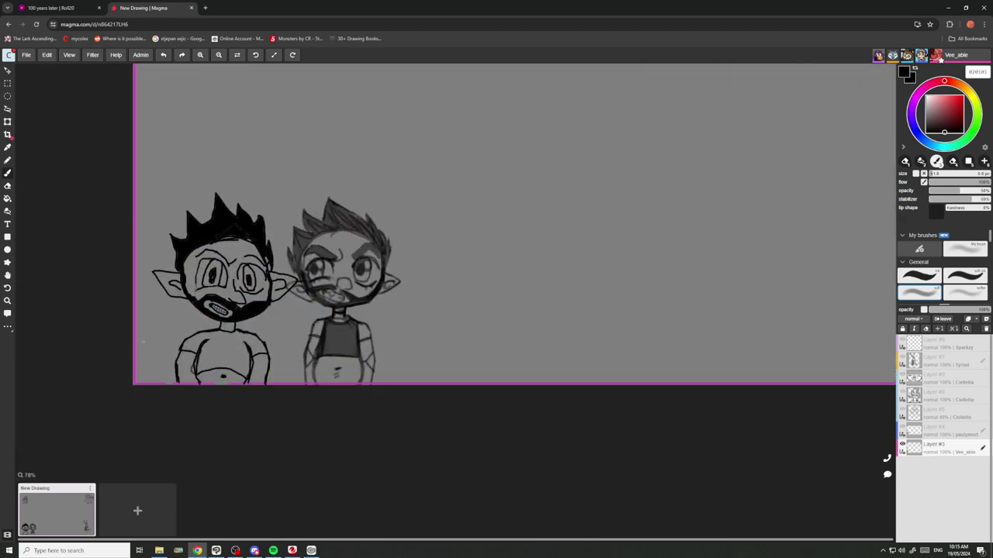
pyautogui.scroll(3, 142, 342)
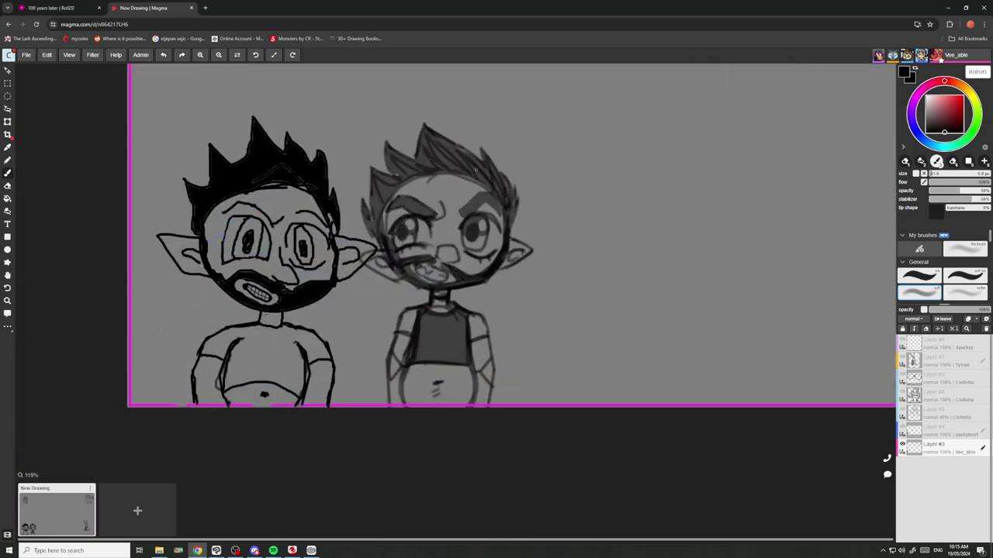
pyautogui.scroll(-3, 475, 197)
pyautogui.scroll(1, 503, 166)
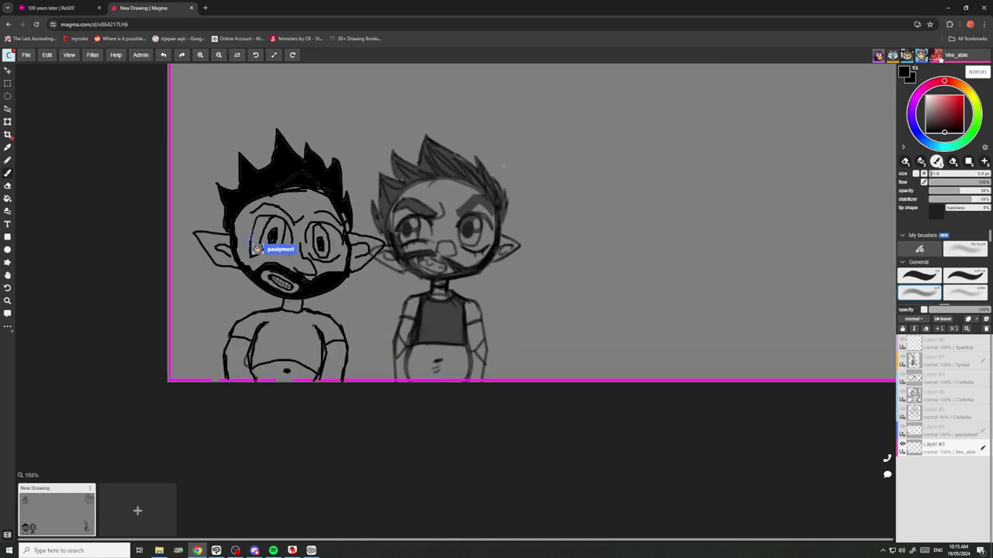
pyautogui.scroll(1, 553, 242)
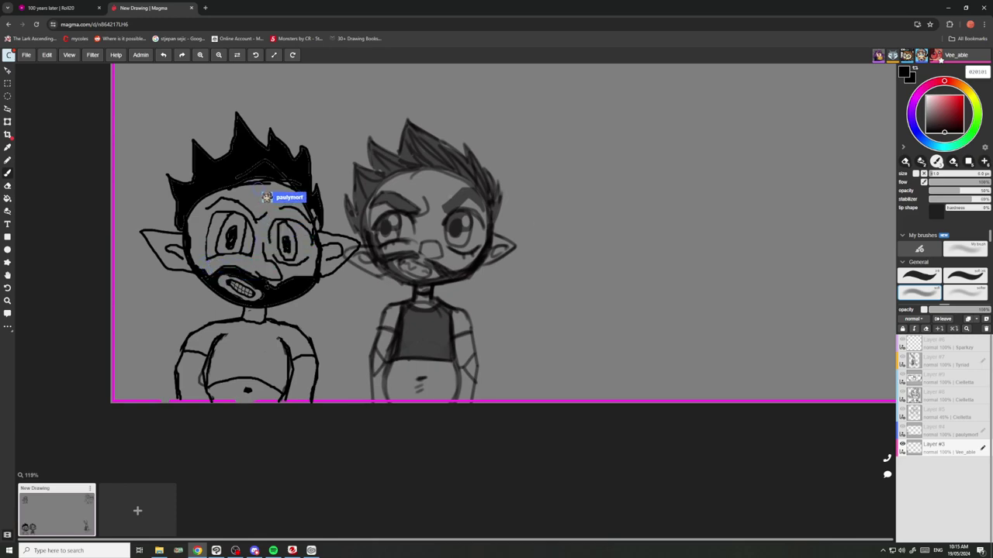
pyautogui.scroll(4, 577, 255)
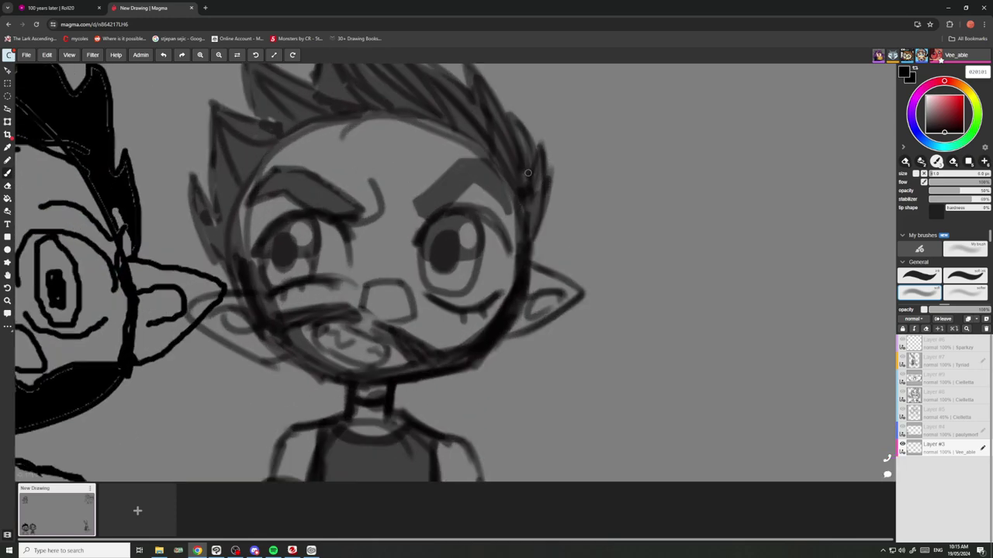
pyautogui.scroll(-8, 527, 172)
pyautogui.scroll(3, 516, 198)
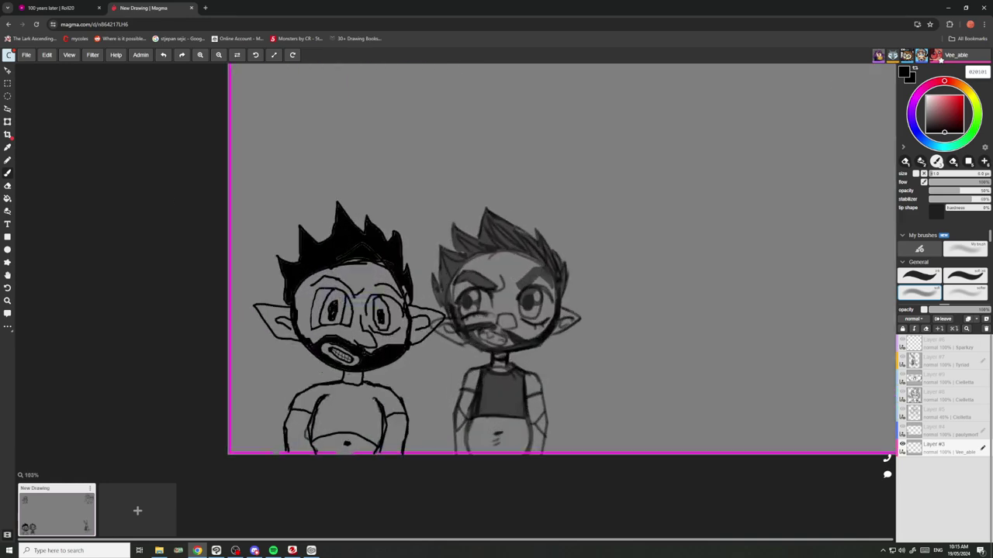
# Carve narrow gaps between the shaded bearded character's hair spikes with the erasing Lasso Fill.
pyautogui.click(7, 200)
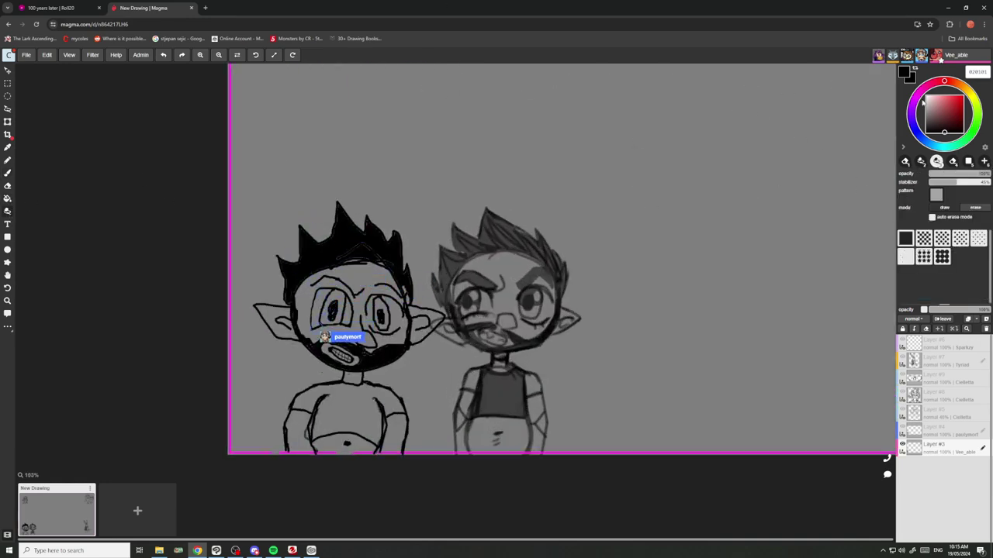
pyautogui.scroll(4, 571, 267)
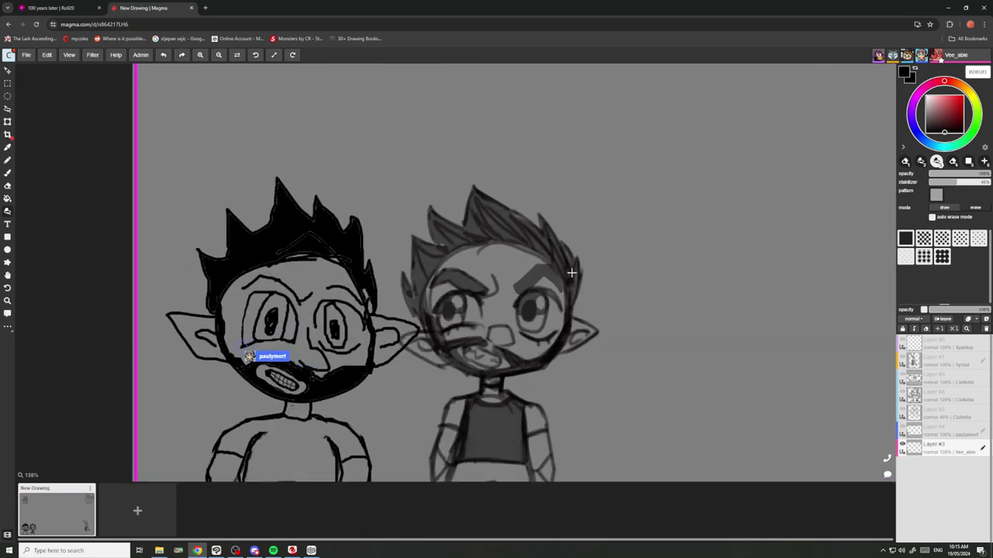
pyautogui.moveTo(572, 251)
pyautogui.mouseDown()
pyautogui.moveTo(587, 308)
pyautogui.moveTo(580, 252)
pyautogui.moveTo(554, 225)
pyautogui.mouseUp()
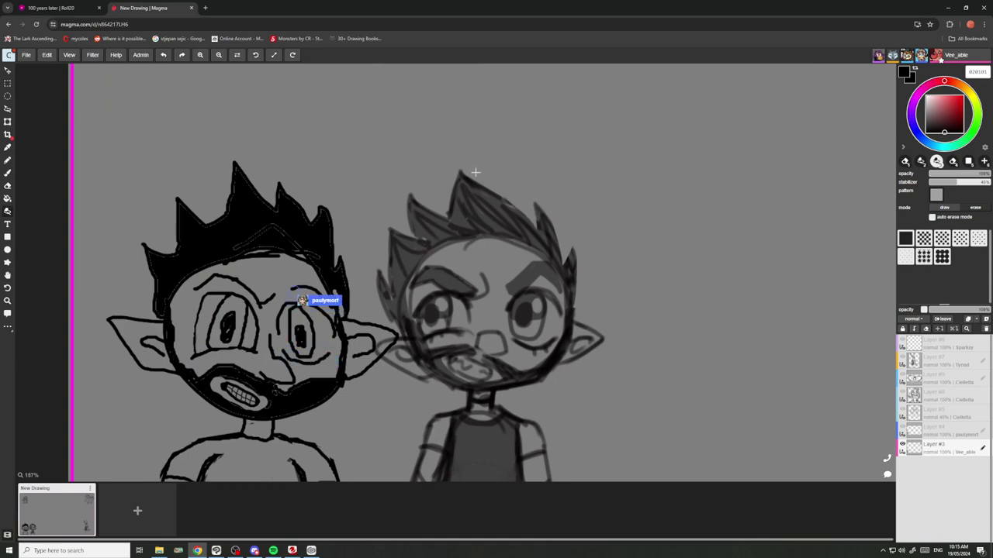
pyautogui.moveTo(481, 206); pyautogui.dragTo(457, 174)
pyautogui.scroll(-2, 434, 147)
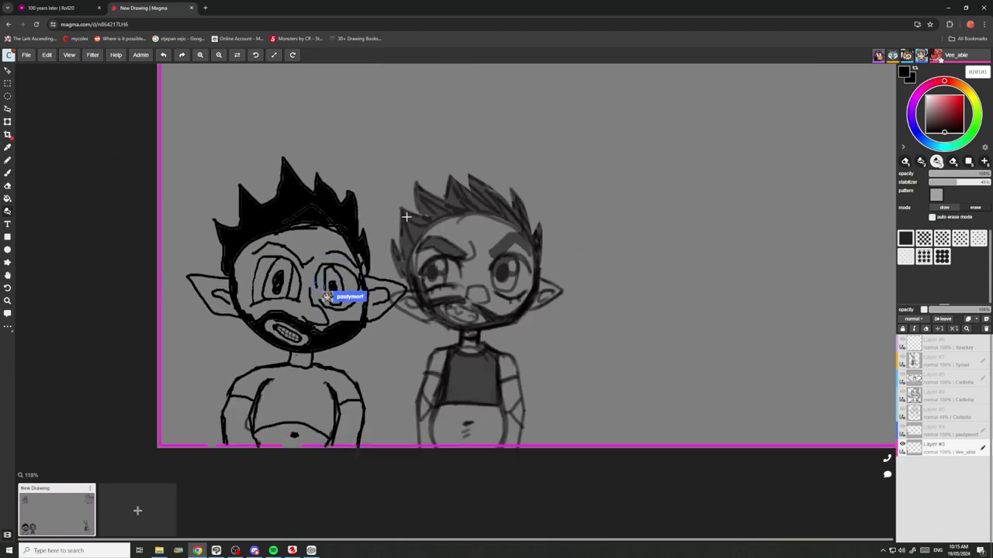
pyautogui.scroll(3, 414, 199)
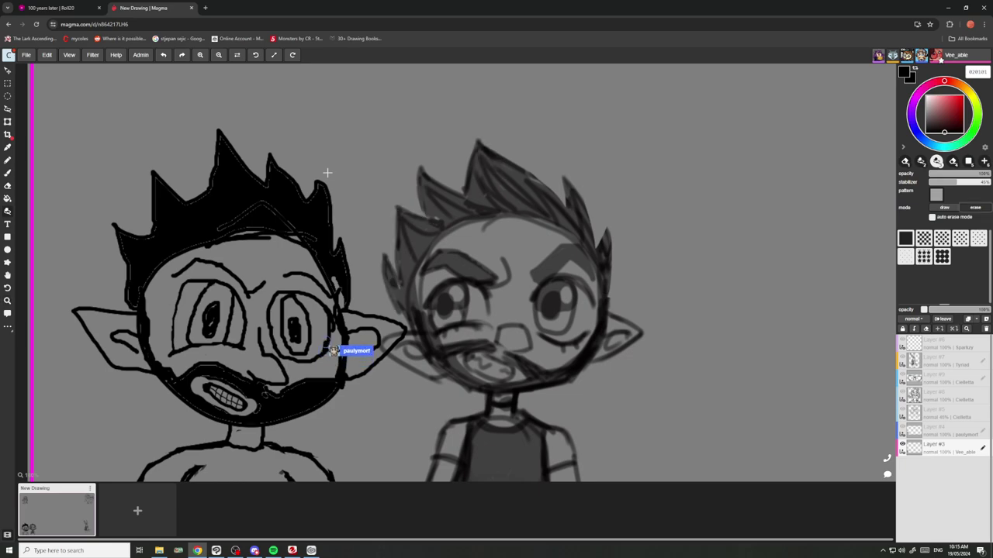
pyautogui.scroll(-3, 327, 172)
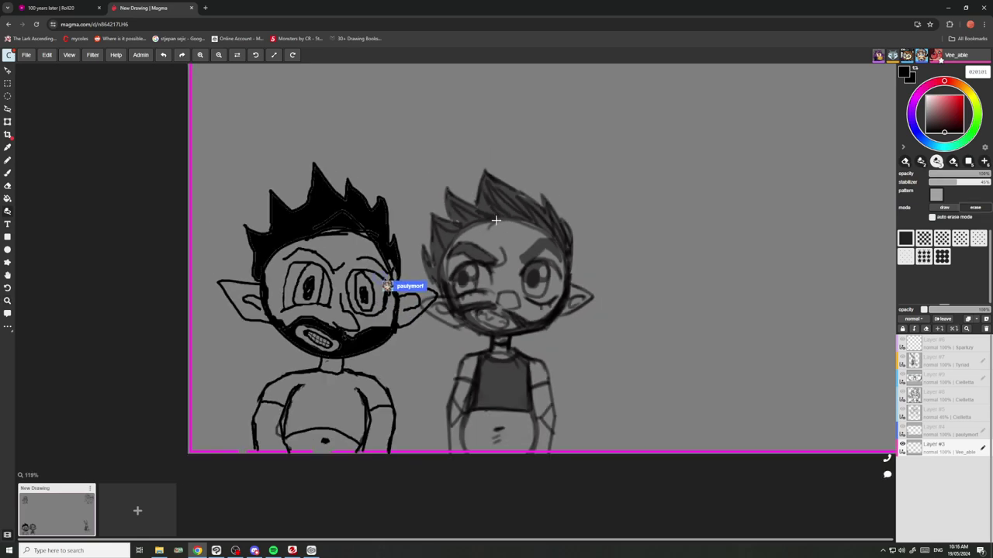
pyautogui.scroll(3, 532, 216)
pyautogui.scroll(-2, 534, 194)
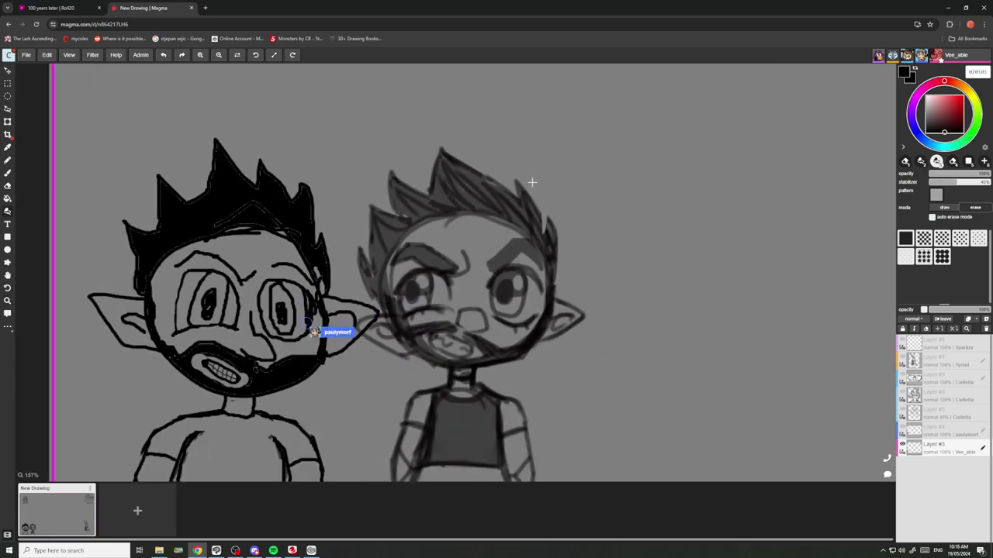
pyautogui.scroll(-1, 512, 210)
pyautogui.scroll(4, 422, 276)
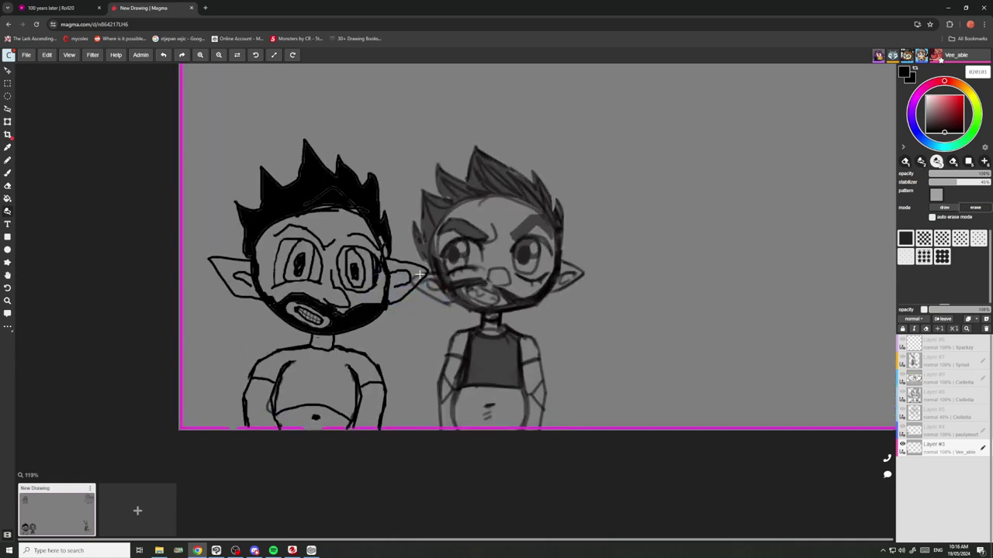
pyautogui.scroll(-4, 431, 271)
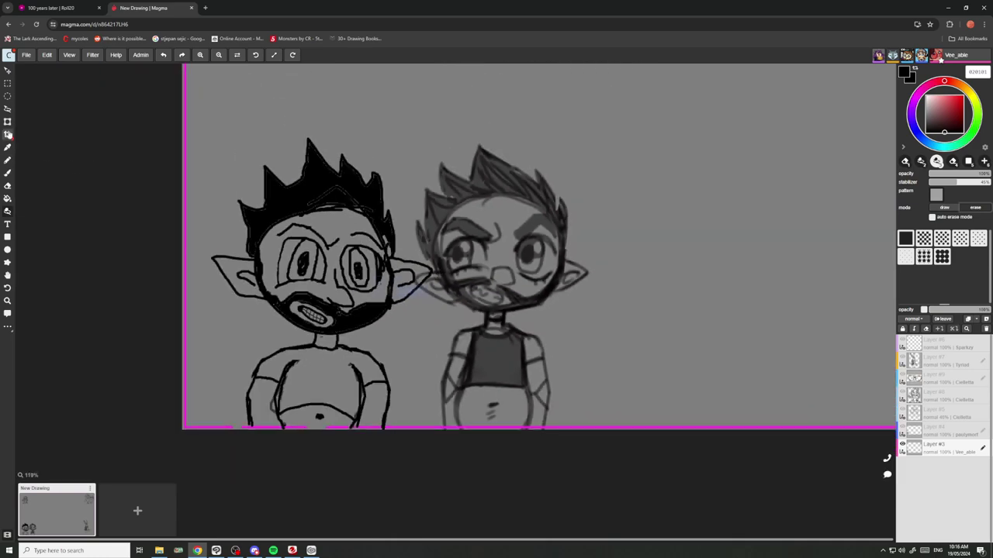
# Lasso the whole shaded bearded character, move it slightly away from the black-inked version, and narrow it a little.
pyautogui.click(8, 110)
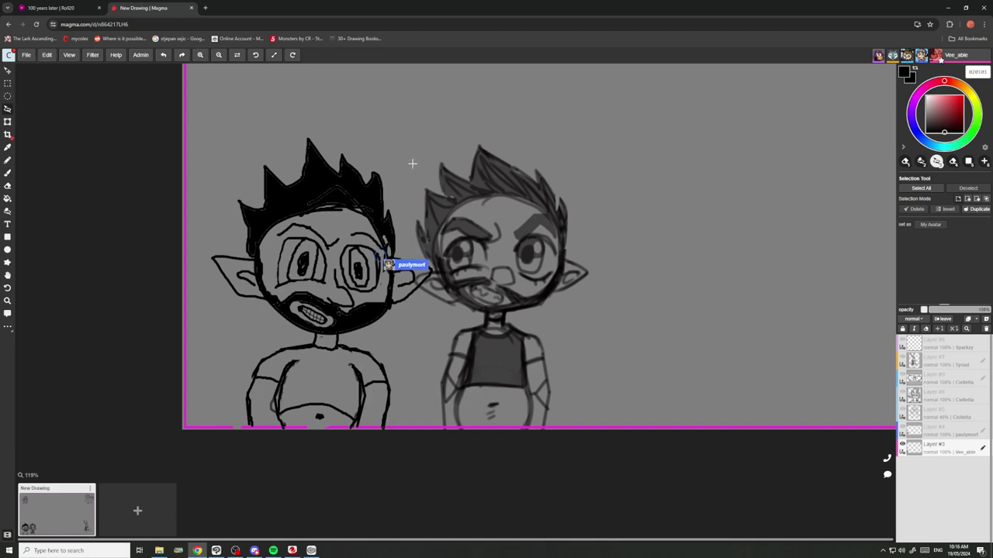
pyautogui.moveTo(438, 143)
pyautogui.mouseDown()
pyautogui.moveTo(621, 419)
pyautogui.moveTo(320, 431)
pyautogui.mouseUp()
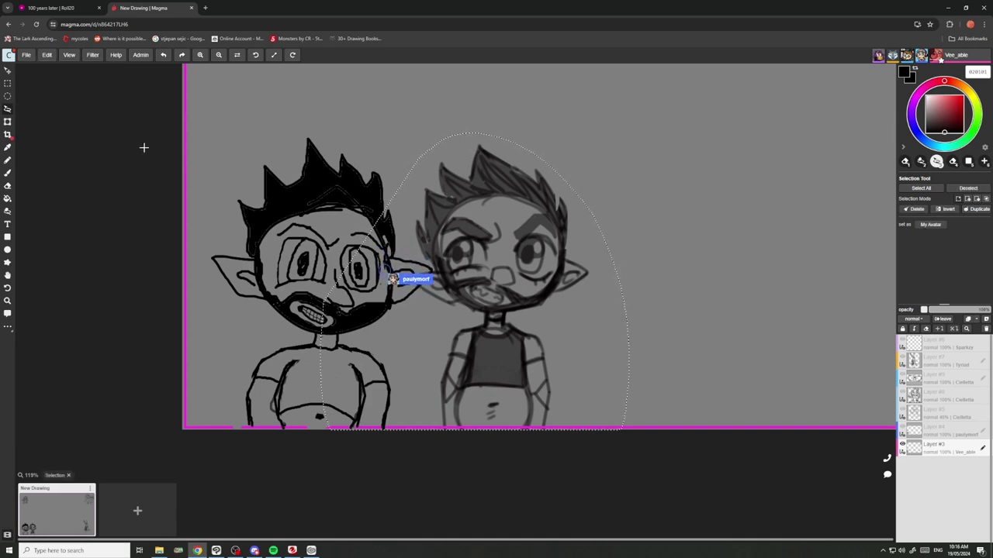
pyautogui.click(8, 121)
pyautogui.moveTo(406, 355); pyautogui.dragTo(425, 356)
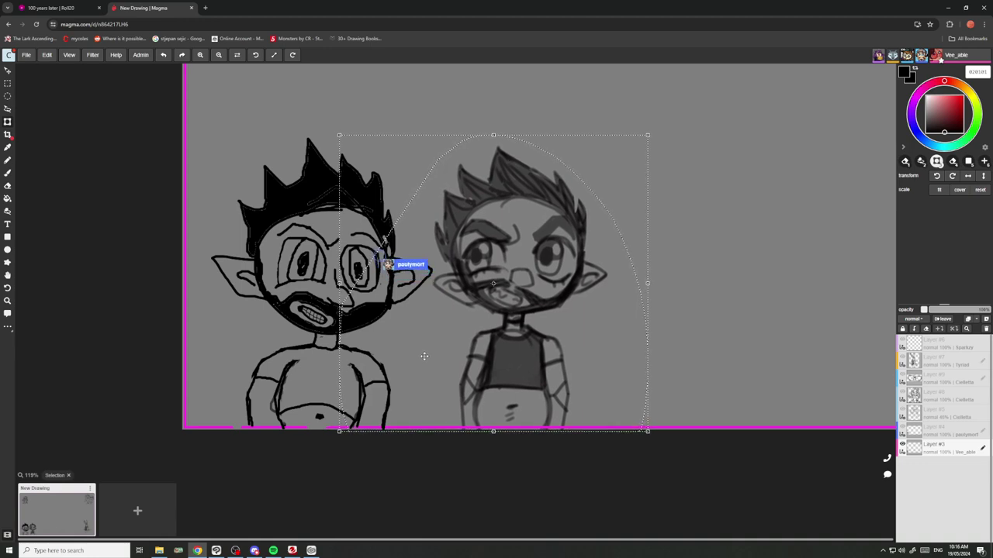
pyautogui.moveTo(644, 285)
pyautogui.mouseDown()
pyautogui.moveTo(702, 289)
pyautogui.moveTo(646, 287)
pyautogui.moveTo(646, 301)
pyautogui.mouseUp()
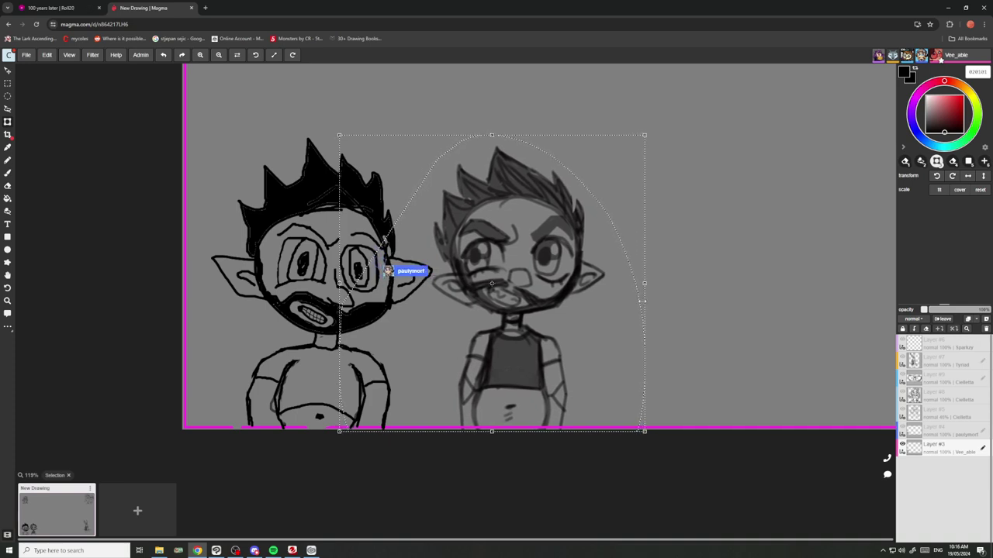
# Lasso the shaded bearded character's body below the neck, widen it on both sides to broaden the shoulders, and deselect it.
pyautogui.click(6, 108)
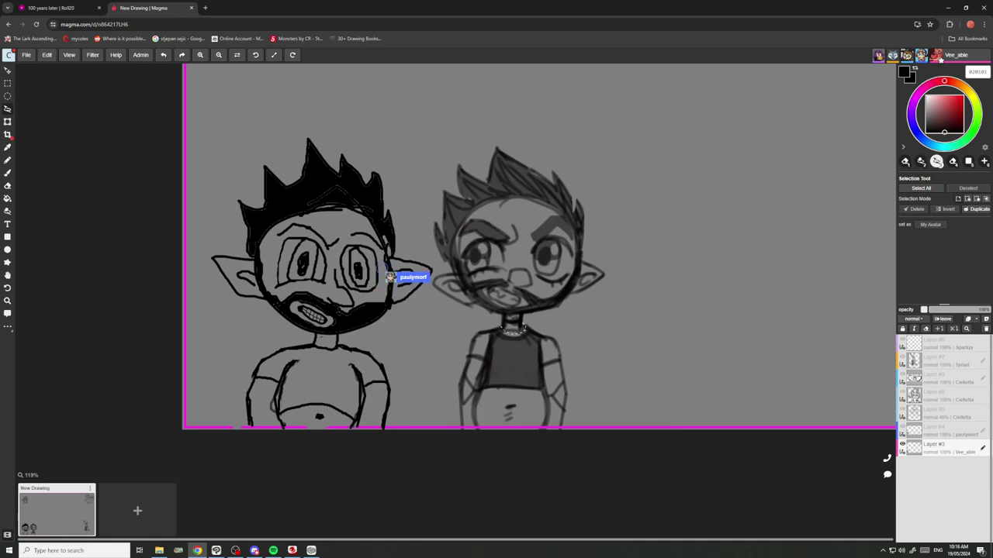
pyautogui.moveTo(596, 425); pyautogui.dragTo(515, 328)
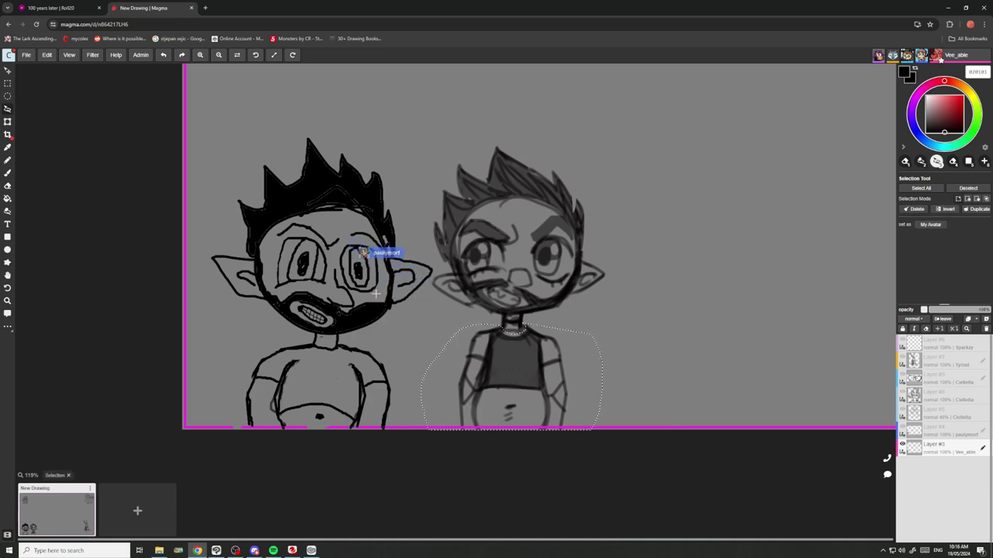
pyautogui.click(8, 134)
pyautogui.click(8, 121)
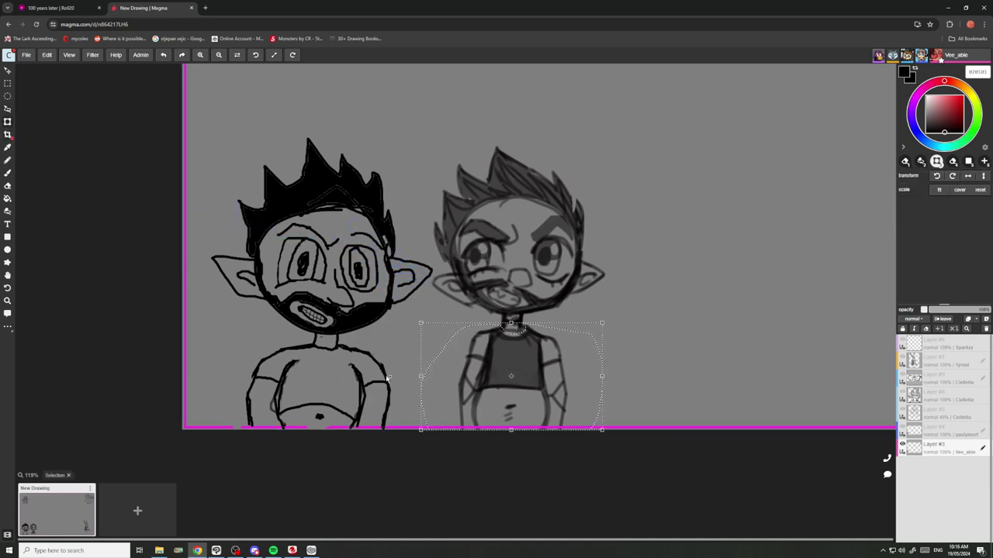
pyautogui.moveTo(418, 373)
pyautogui.mouseDown()
pyautogui.moveTo(373, 376)
pyautogui.moveTo(423, 396)
pyautogui.moveTo(423, 385)
pyautogui.moveTo(390, 373)
pyautogui.moveTo(407, 380)
pyautogui.mouseUp()
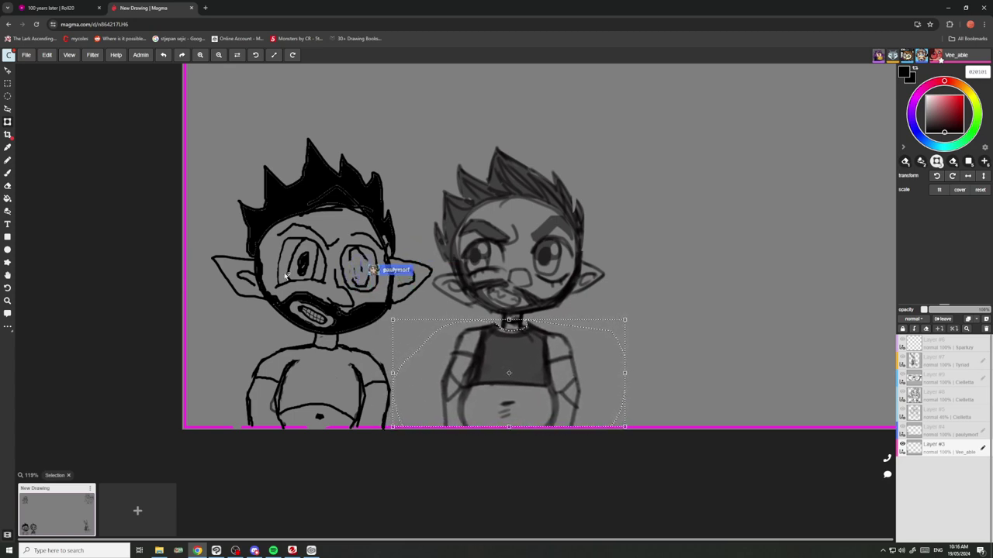
pyautogui.click(7, 110)
pyautogui.click(124, 177)
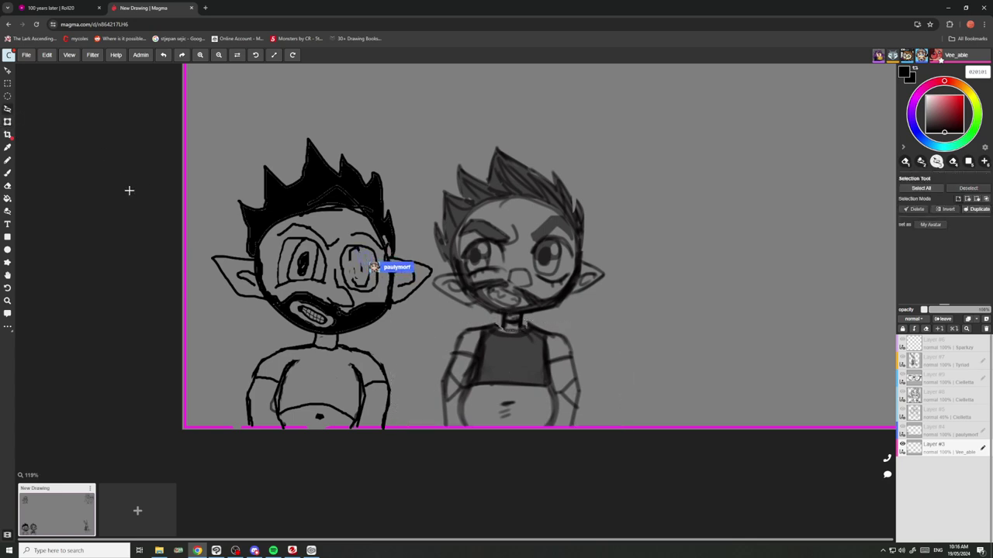
# Clear the shaded bearded character's neck and neckline with Lasso Fill and redraw the neck's edges in black down to the shoulders.
pyautogui.click(8, 162)
pyautogui.scroll(5, 508, 334)
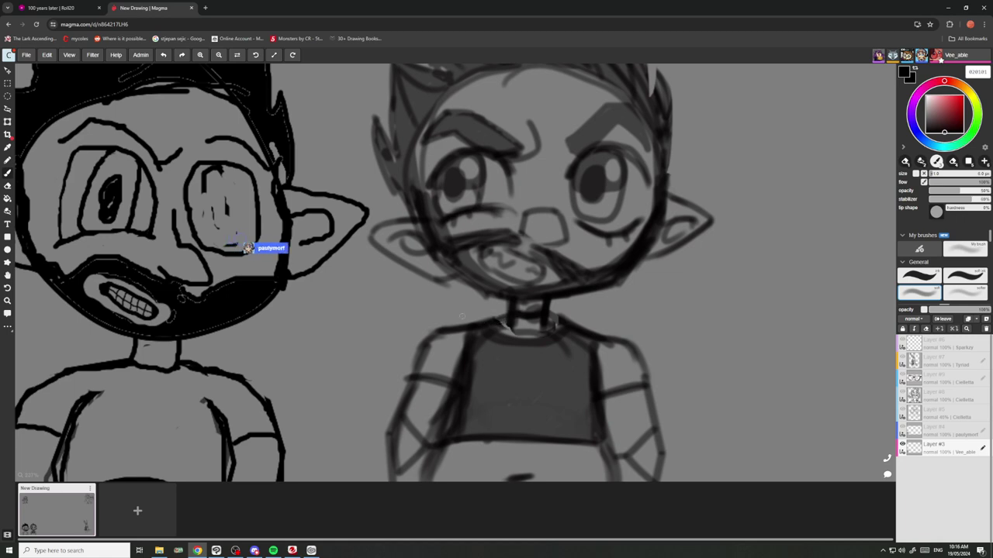
pyautogui.click(7, 211)
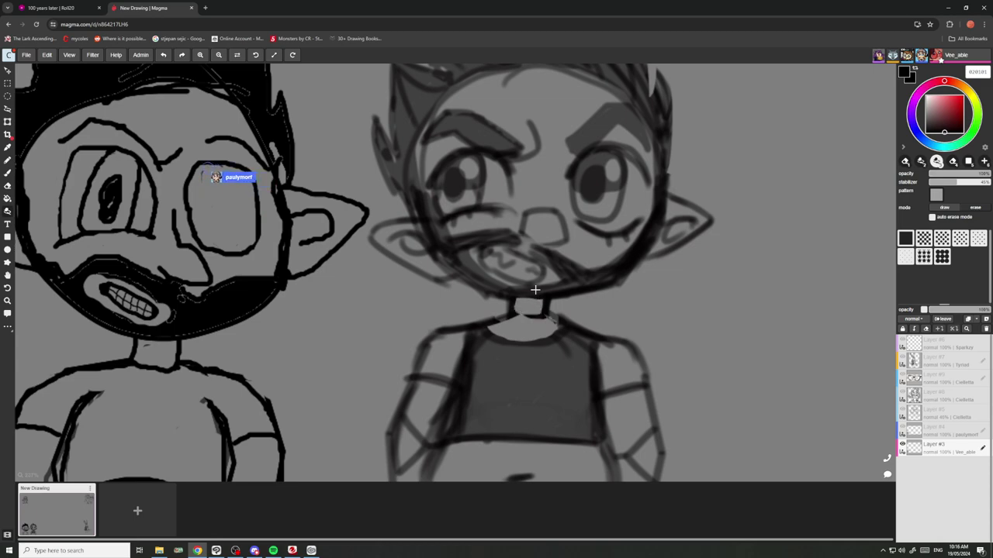
pyautogui.scroll(-4, 535, 289)
pyautogui.scroll(7, 543, 307)
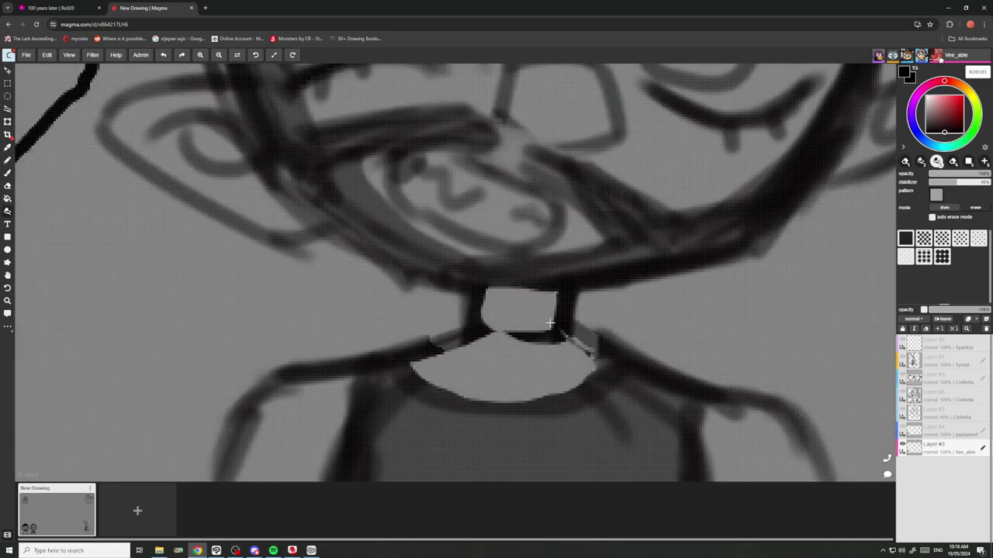
pyautogui.moveTo(551, 344)
pyautogui.mouseDown()
pyautogui.moveTo(483, 328)
pyautogui.moveTo(486, 294)
pyautogui.mouseUp()
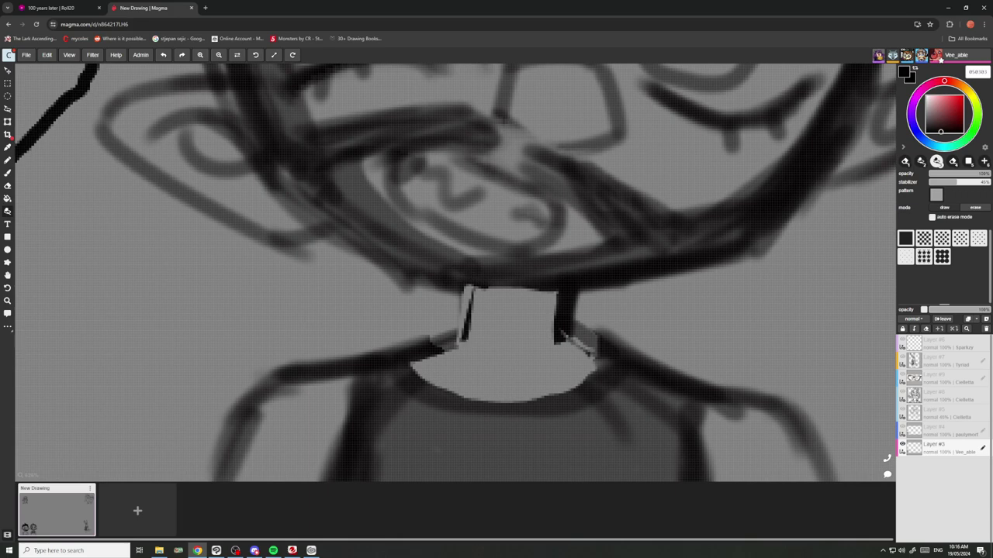
pyautogui.moveTo(462, 340); pyautogui.dragTo(457, 271)
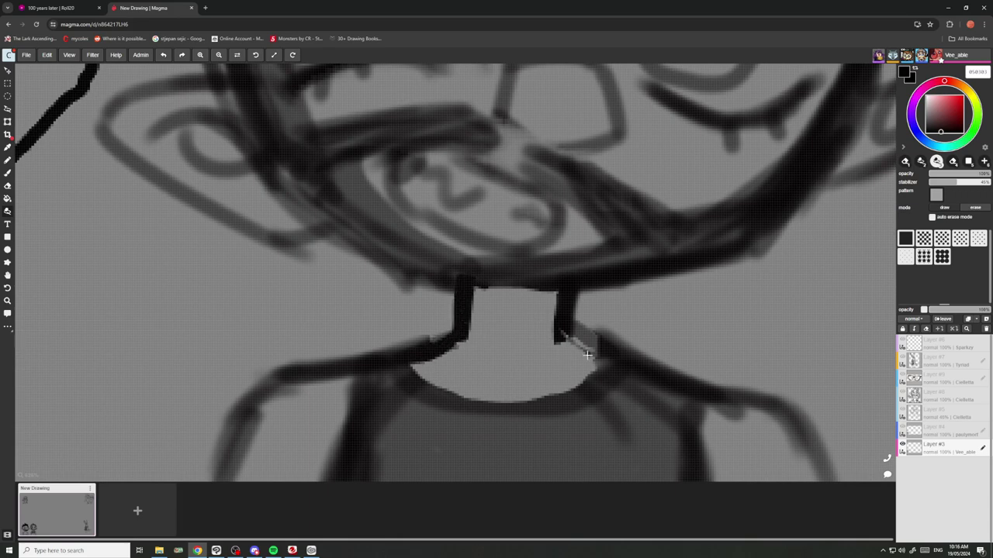
pyautogui.scroll(-4, 521, 288)
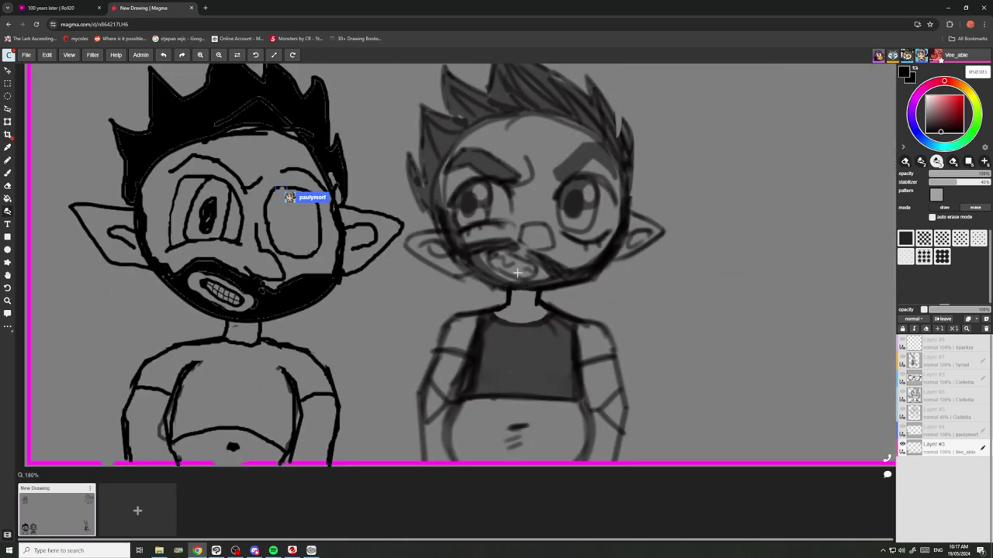
# Fill a small jagged black beard shape under the shaded character's chin, overlapping the top of the neck.
pyautogui.scroll(2, 522, 274)
pyautogui.moveTo(560, 297)
pyautogui.mouseDown()
pyautogui.moveTo(521, 312)
pyautogui.moveTo(498, 294)
pyautogui.mouseUp()
pyautogui.scroll(-5, 493, 286)
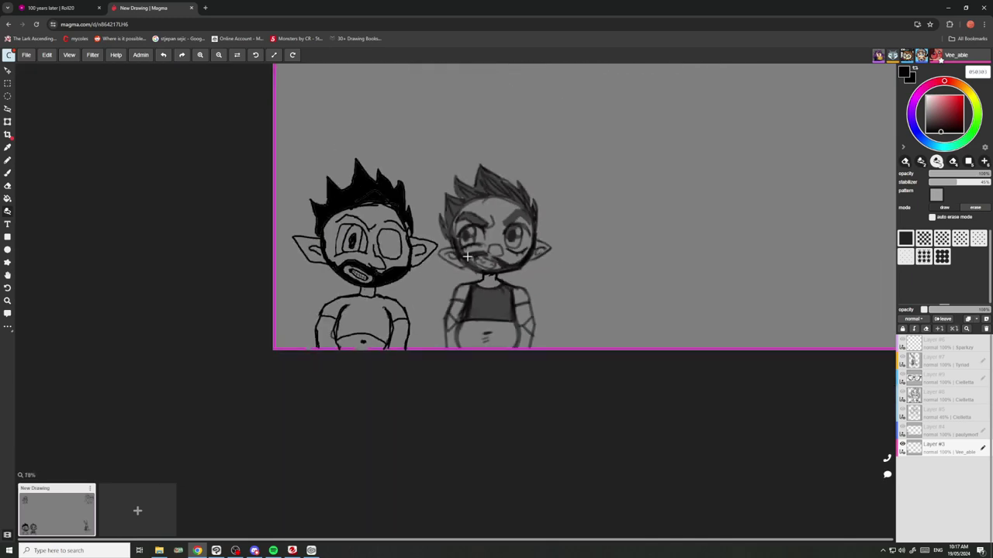
pyautogui.scroll(6, 472, 290)
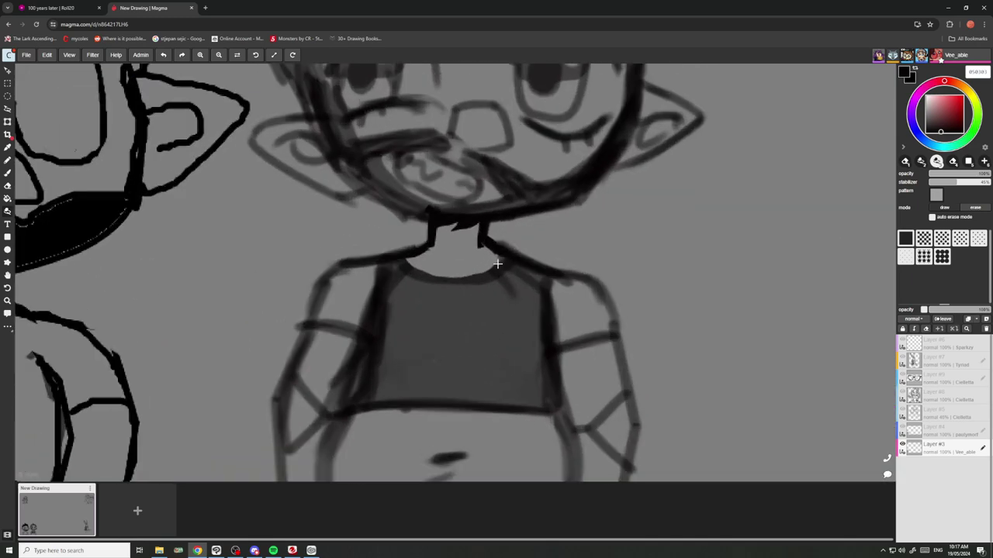
pyautogui.scroll(-4, 492, 268)
pyautogui.scroll(3, 483, 282)
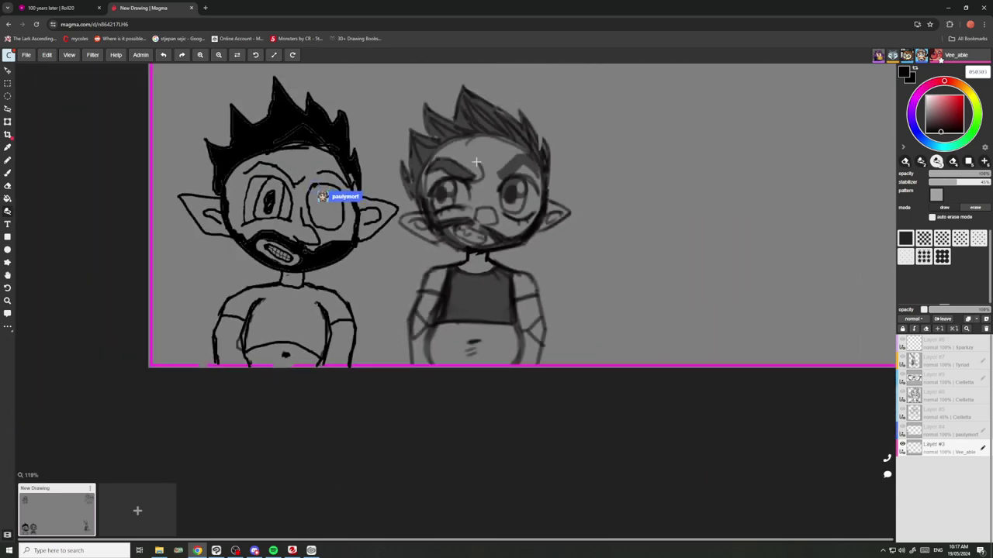
# Fill both pupils of the shaded bearded character with solid black ovals.
pyautogui.scroll(4, 484, 176)
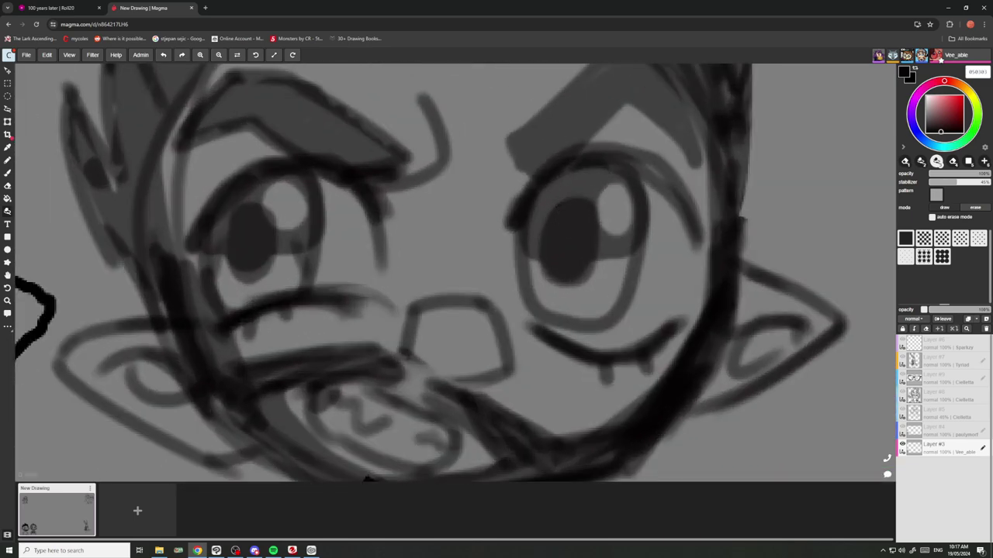
pyautogui.moveTo(556, 207)
pyautogui.mouseDown()
pyautogui.moveTo(596, 231)
pyautogui.moveTo(576, 273)
pyautogui.moveTo(543, 270)
pyautogui.mouseUp()
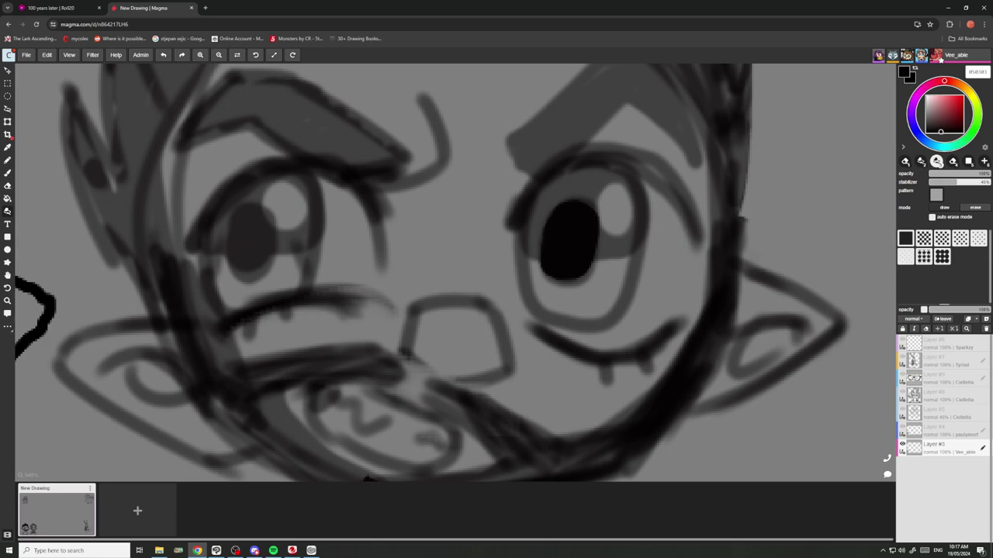
pyautogui.scroll(-5, 478, 221)
pyautogui.scroll(6, 455, 203)
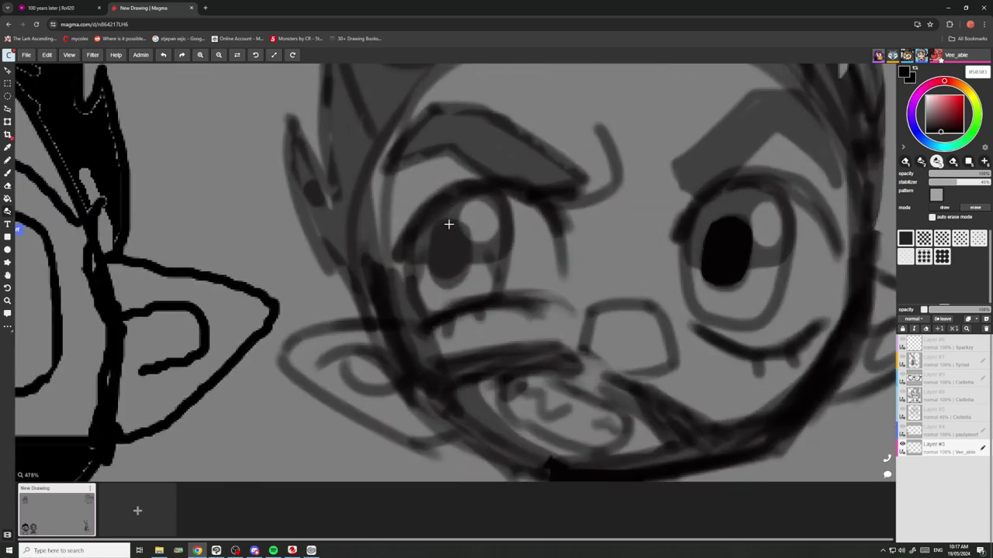
pyautogui.moveTo(474, 237)
pyautogui.mouseDown()
pyautogui.moveTo(450, 291)
pyautogui.moveTo(421, 260)
pyautogui.moveTo(435, 227)
pyautogui.mouseUp()
pyautogui.scroll(-6, 457, 207)
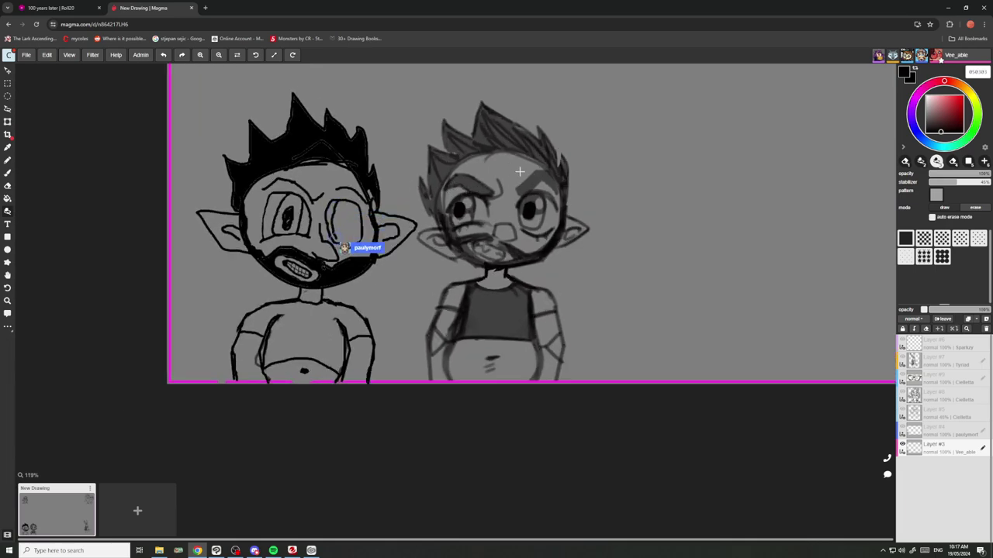
# Fill thick, tapered black upper lash lines over both eyes of the shaded bearded character.
pyautogui.scroll(5, 504, 194)
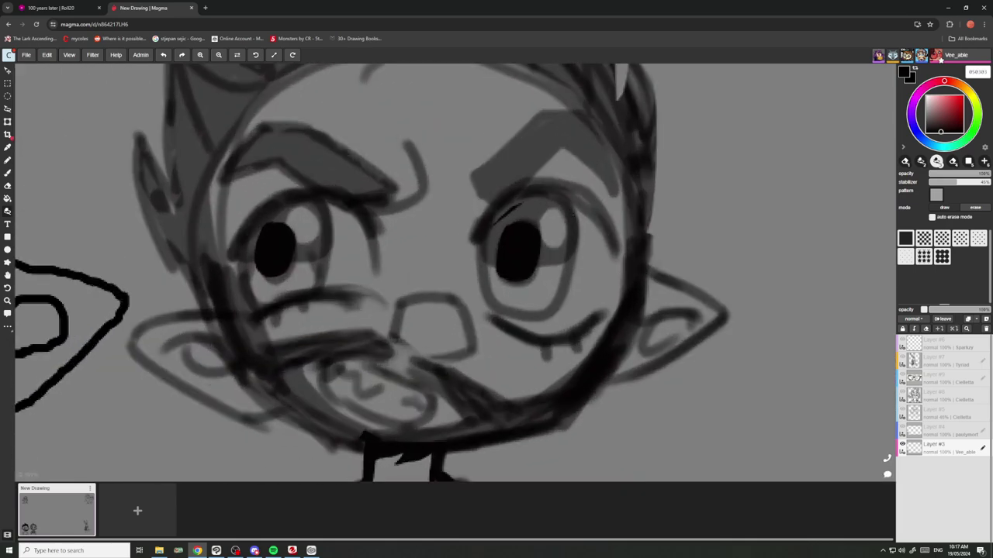
pyautogui.moveTo(487, 232)
pyautogui.mouseDown()
pyautogui.moveTo(592, 219)
pyautogui.moveTo(616, 260)
pyautogui.moveTo(593, 196)
pyautogui.moveTo(550, 177)
pyautogui.moveTo(508, 185)
pyautogui.moveTo(476, 221)
pyautogui.mouseUp()
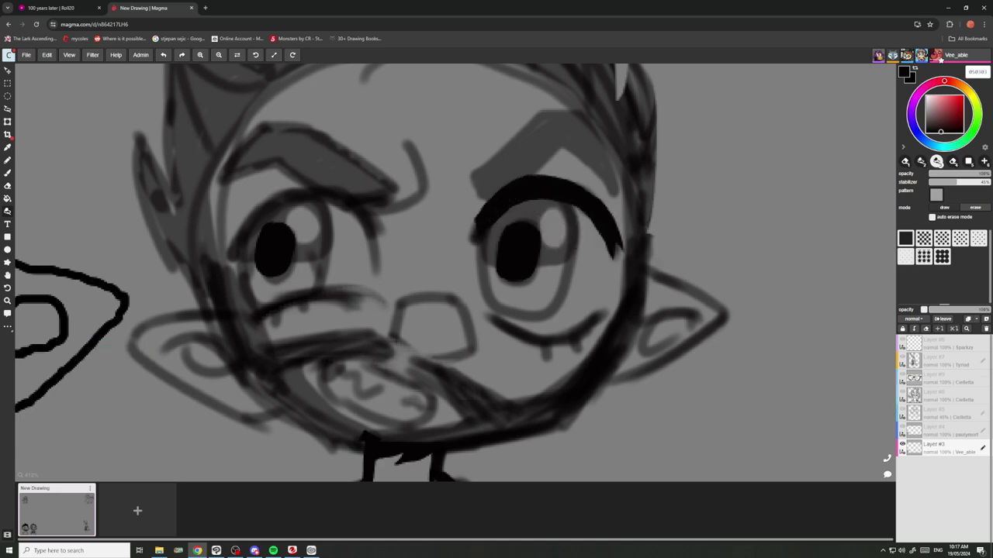
pyautogui.scroll(-5, 487, 230)
pyautogui.scroll(4, 429, 221)
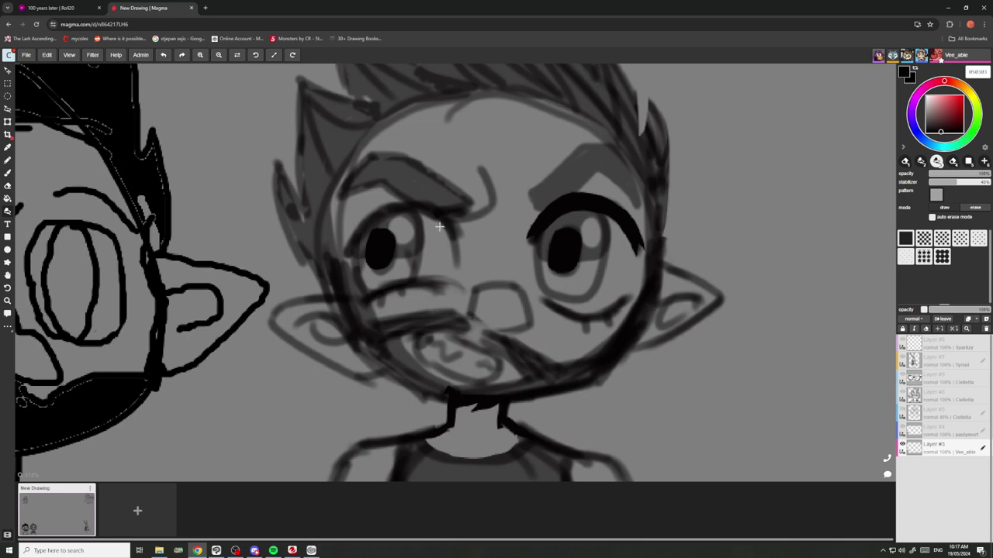
pyautogui.moveTo(451, 248)
pyautogui.mouseDown()
pyautogui.moveTo(435, 207)
pyautogui.moveTo(377, 202)
pyautogui.moveTo(343, 242)
pyautogui.moveTo(346, 255)
pyautogui.moveTo(374, 228)
pyautogui.moveTo(420, 216)
pyautogui.moveTo(439, 225)
pyautogui.mouseUp()
pyautogui.scroll(-5, 438, 225)
# Try drawing filled black ovals with the Ellipse tool in the empty space beside the inked bearded character's neck.
pyautogui.click(8, 250)
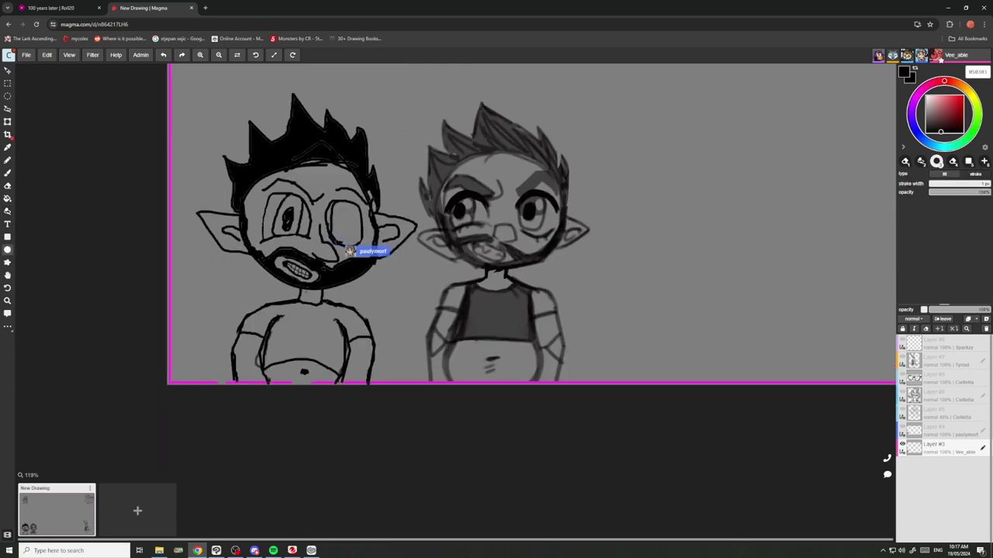
pyautogui.scroll(1, 229, 260)
pyautogui.scroll(3, 179, 285)
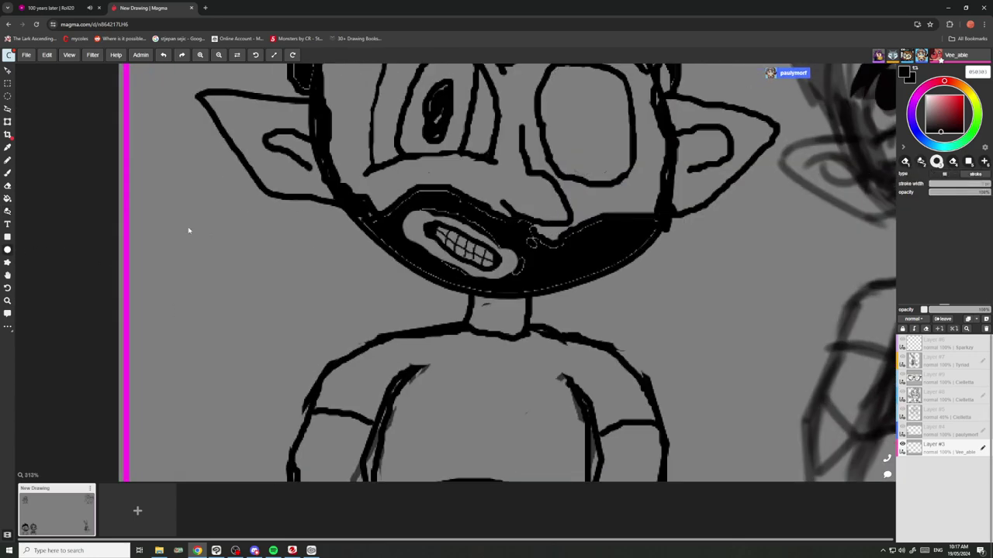
pyautogui.moveTo(194, 228); pyautogui.dragTo(256, 291)
pyautogui.hotkey('ctrl', 'z')
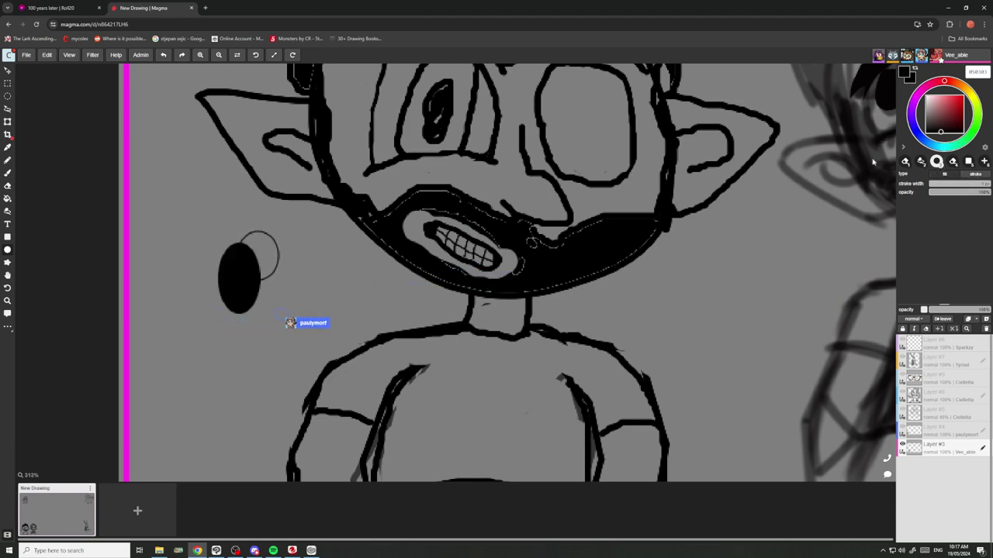
pyautogui.moveTo(168, 277); pyautogui.dragTo(210, 337)
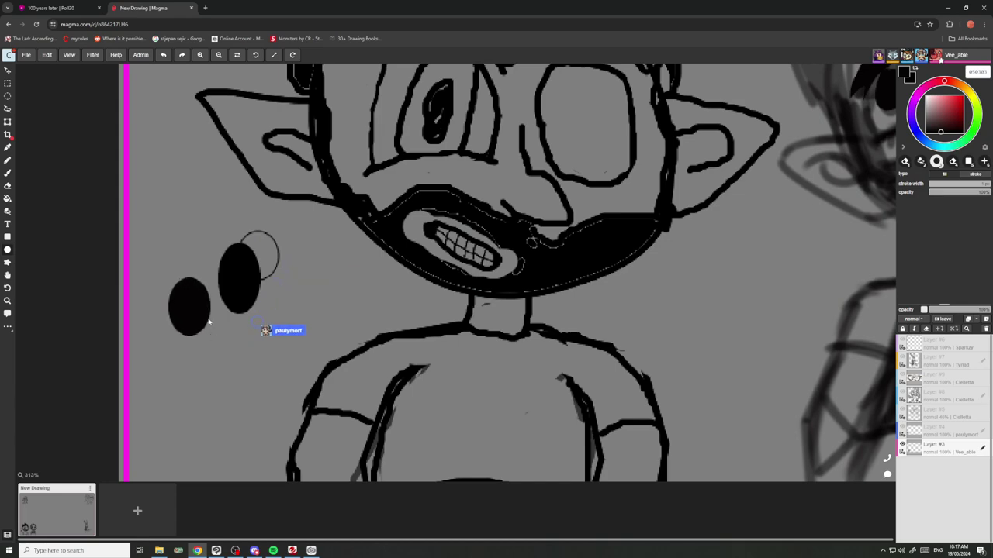
pyautogui.hotkey('ctrl', 'z')
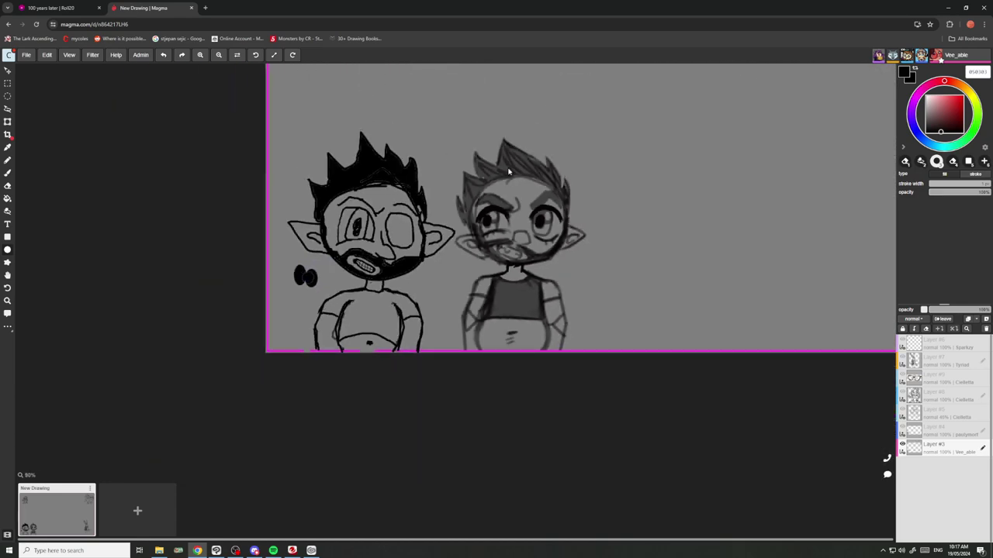
# Fill small pointed black lashes along the lower lids of both eyes of the shaded bearded character with Lasso Fill.
pyautogui.scroll(5, 508, 171)
pyautogui.scroll(-3, 508, 194)
pyautogui.scroll(2, 356, 218)
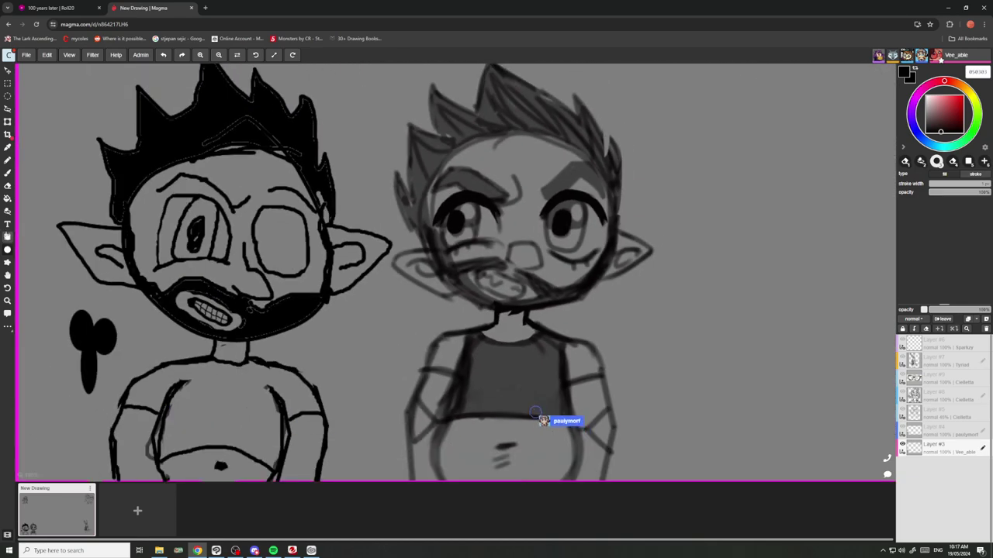
pyautogui.click(8, 212)
pyautogui.scroll(6, 580, 257)
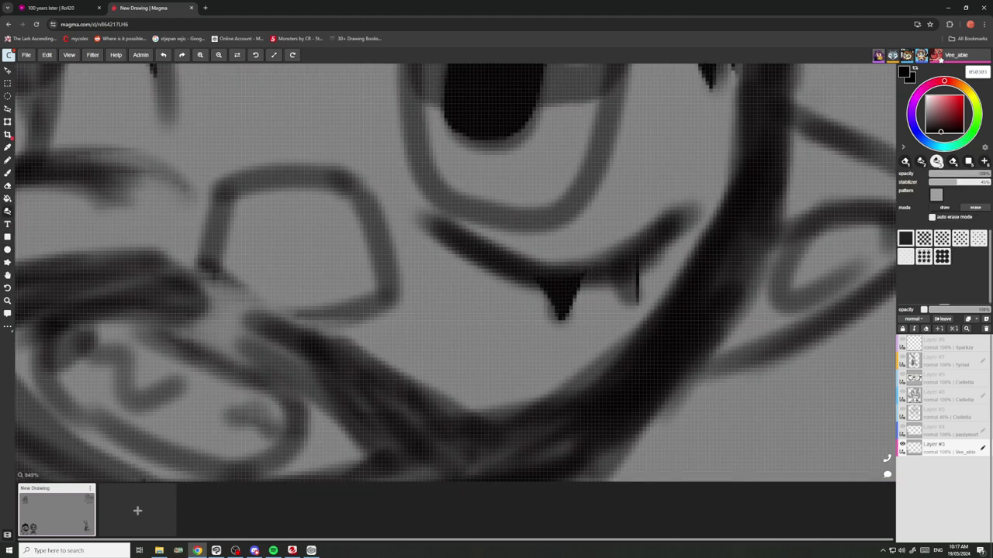
pyautogui.moveTo(639, 302); pyautogui.dragTo(602, 271)
pyautogui.scroll(-5, 602, 271)
pyautogui.scroll(4, 474, 254)
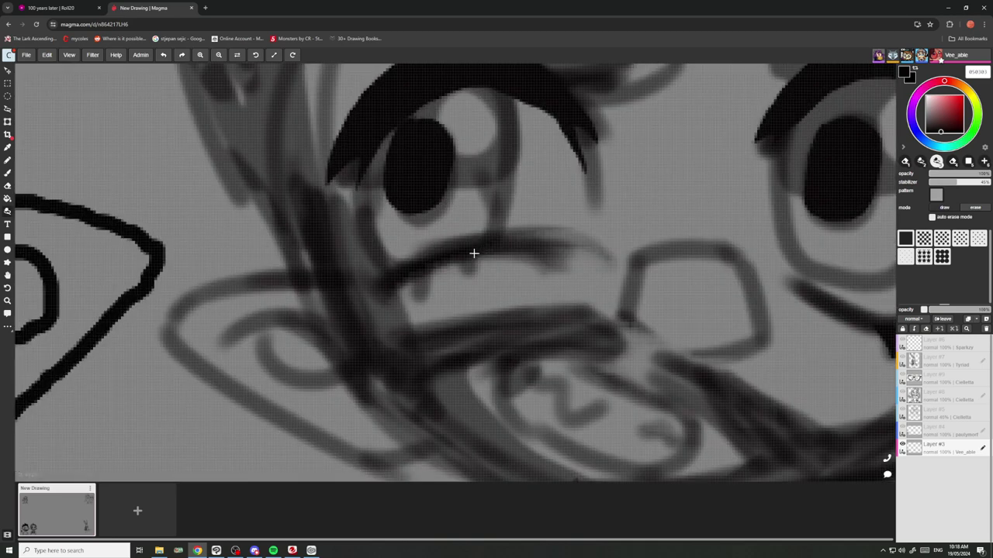
pyautogui.moveTo(458, 260); pyautogui.dragTo(468, 281)
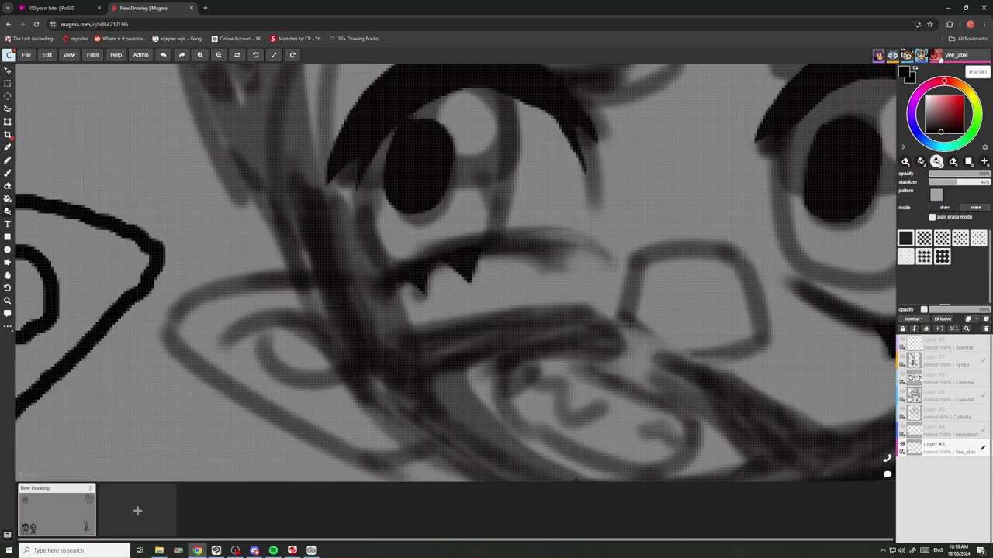
pyautogui.scroll(-6, 427, 263)
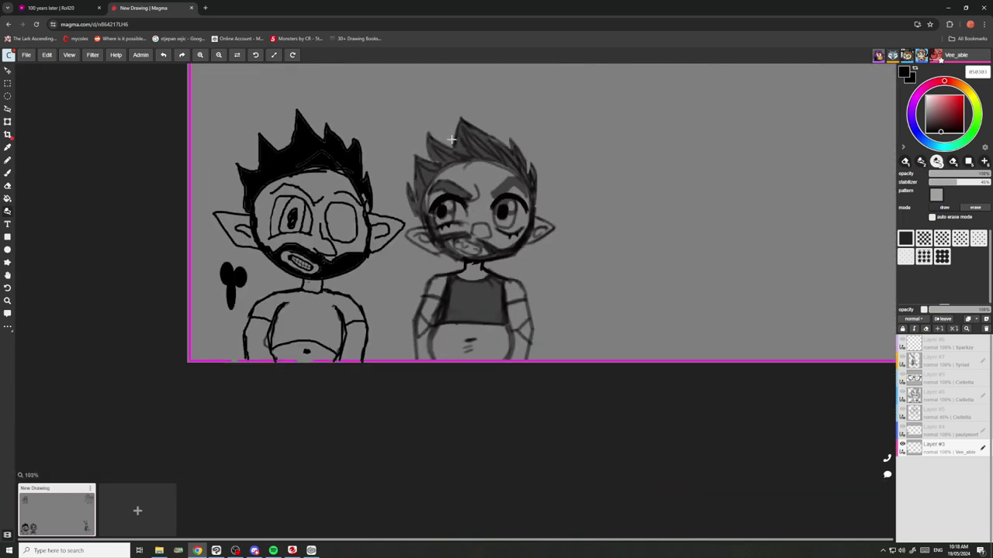
pyautogui.scroll(8, 187, 292)
pyautogui.moveTo(219, 288); pyautogui.dragTo(212, 343)
pyautogui.moveTo(217, 284)
pyautogui.mouseDown()
pyautogui.moveTo(248, 353)
pyautogui.moveTo(268, 265)
pyautogui.mouseUp()
pyautogui.moveTo(295, 302)
pyautogui.mouseDown()
pyautogui.moveTo(271, 329)
pyautogui.moveTo(297, 300)
pyautogui.mouseUp()
pyautogui.scroll(-3, 245, 325)
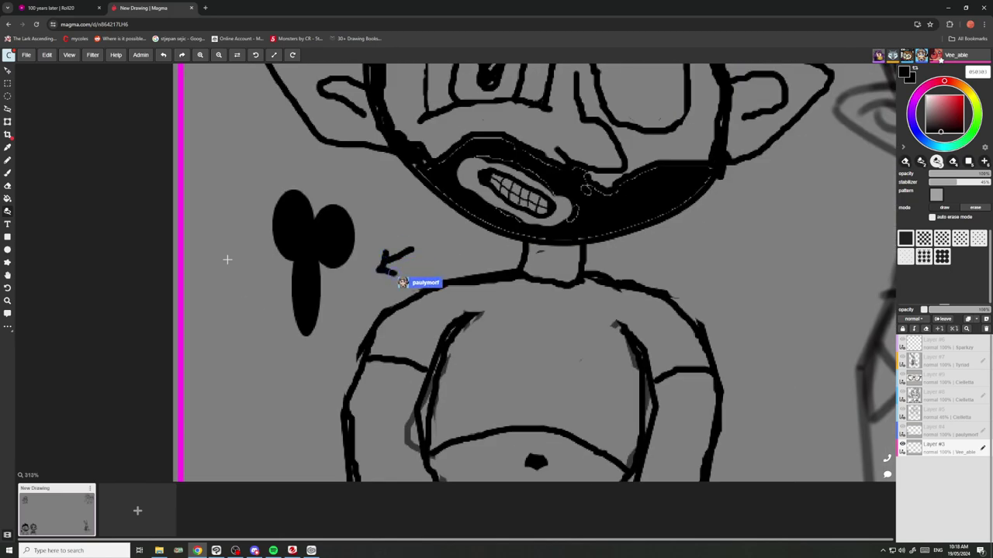
# Try filling the iris of the shaded bearded character's unscarred eye solid black around the pupil with Lasso Fill.
pyautogui.scroll(-5, 226, 257)
pyautogui.scroll(1, 606, 199)
pyautogui.scroll(5, 607, 200)
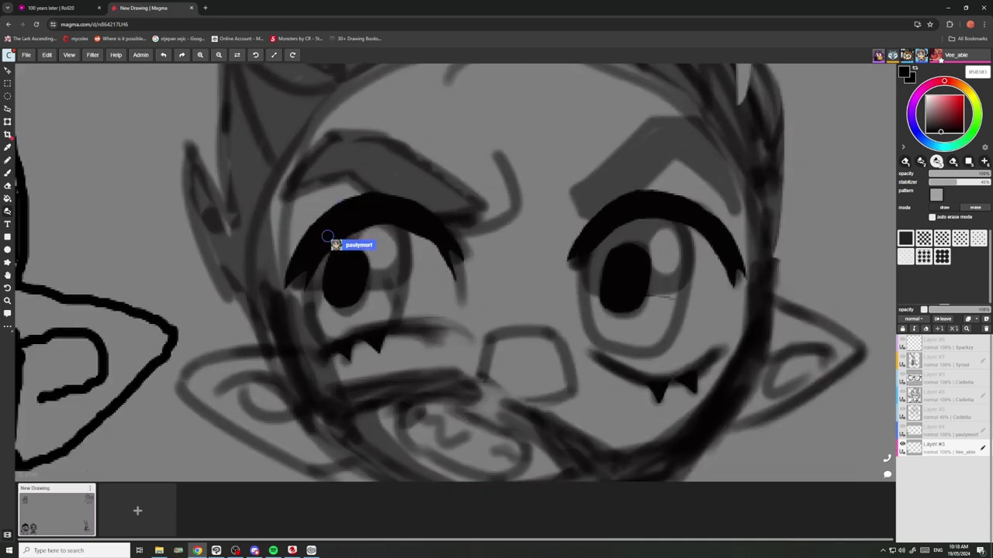
pyautogui.moveTo(675, 298)
pyautogui.mouseDown()
pyautogui.moveTo(688, 279)
pyautogui.moveTo(668, 220)
pyautogui.moveTo(581, 224)
pyautogui.moveTo(573, 293)
pyautogui.moveTo(667, 329)
pyautogui.mouseUp()
pyautogui.hotkey('ctrl', 'z')
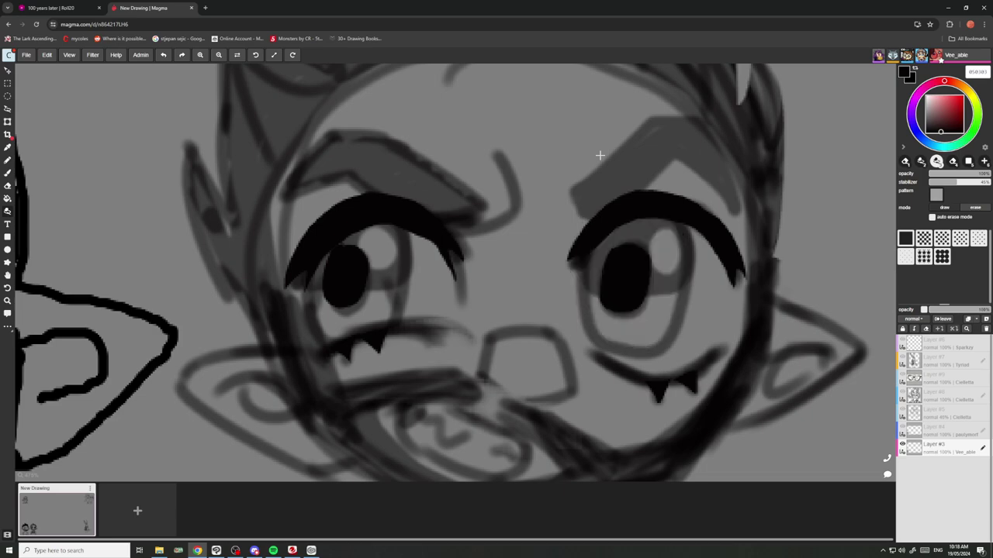
pyautogui.moveTo(686, 232)
pyautogui.mouseDown()
pyautogui.moveTo(676, 335)
pyautogui.moveTo(630, 353)
pyautogui.moveTo(578, 306)
pyautogui.moveTo(620, 232)
pyautogui.moveTo(676, 220)
pyautogui.mouseUp()
pyautogui.scroll(-6, 660, 268)
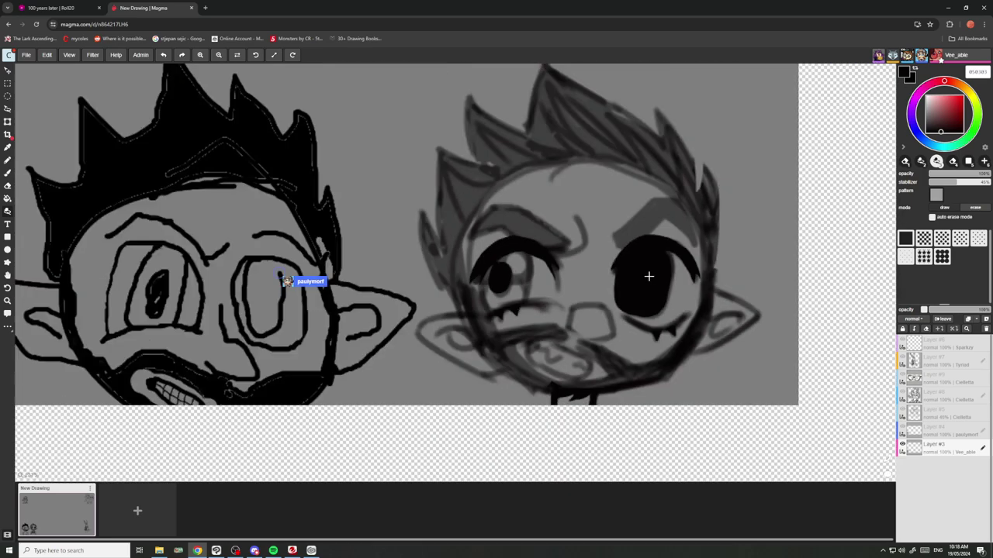
pyautogui.scroll(5, 560, 259)
pyautogui.moveTo(572, 246)
pyautogui.mouseDown()
pyautogui.moveTo(565, 314)
pyautogui.moveTo(528, 341)
pyautogui.moveTo(496, 295)
pyautogui.mouseUp()
pyautogui.scroll(-4, 537, 249)
pyautogui.scroll(-2, 537, 249)
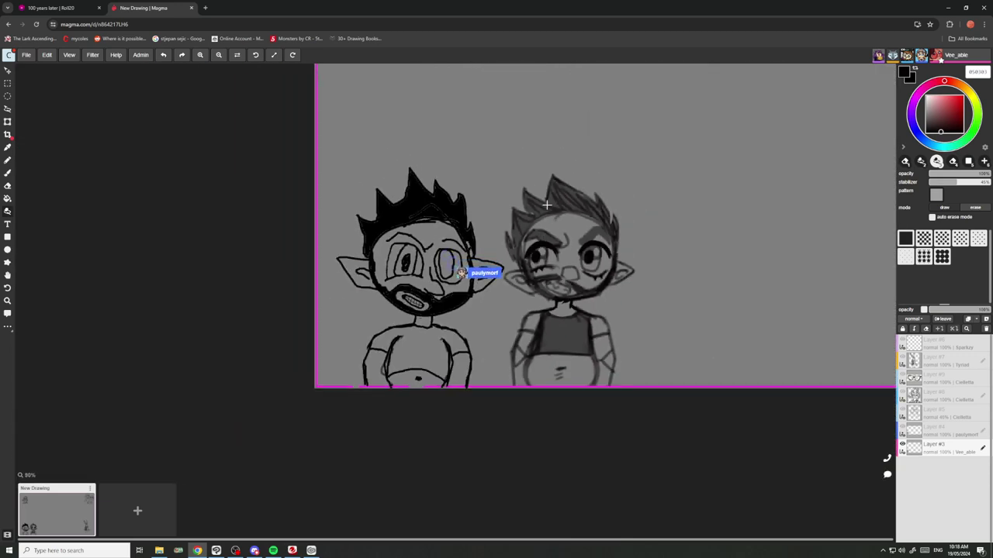
# Browse the custom shape library and choose the tree silhouette as the shape to stamp.
pyautogui.click(7, 251)
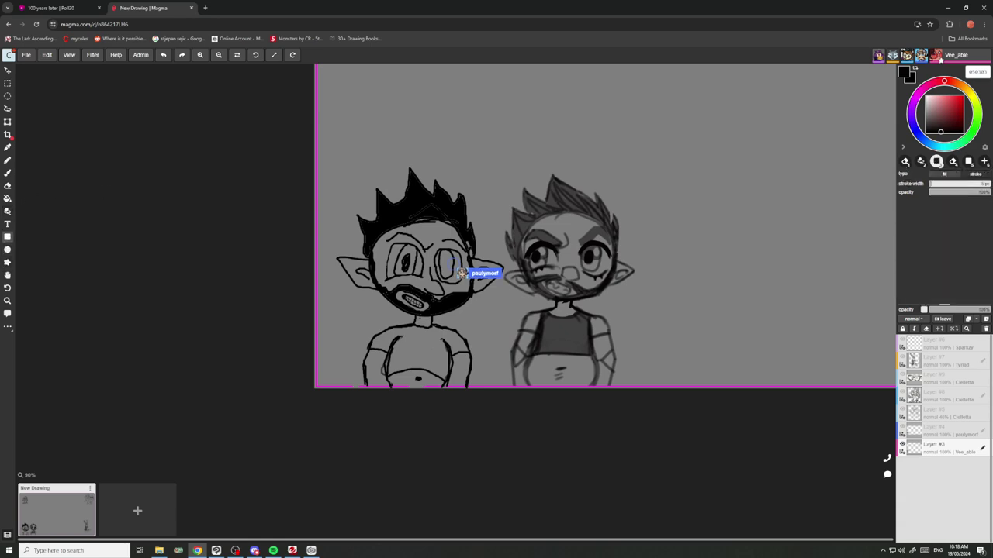
pyautogui.click(7, 264)
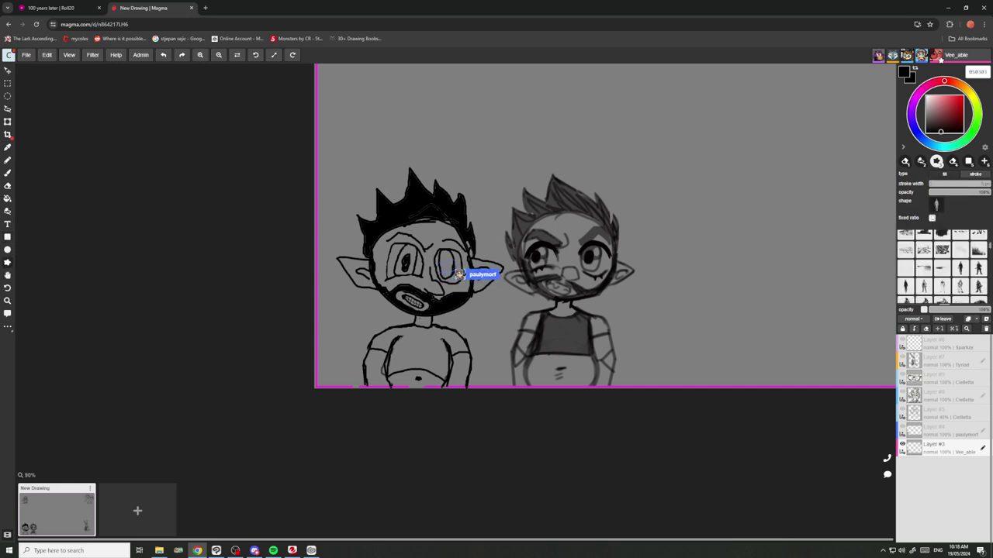
pyautogui.click(935, 205)
pyautogui.scroll(-10, 878, 167)
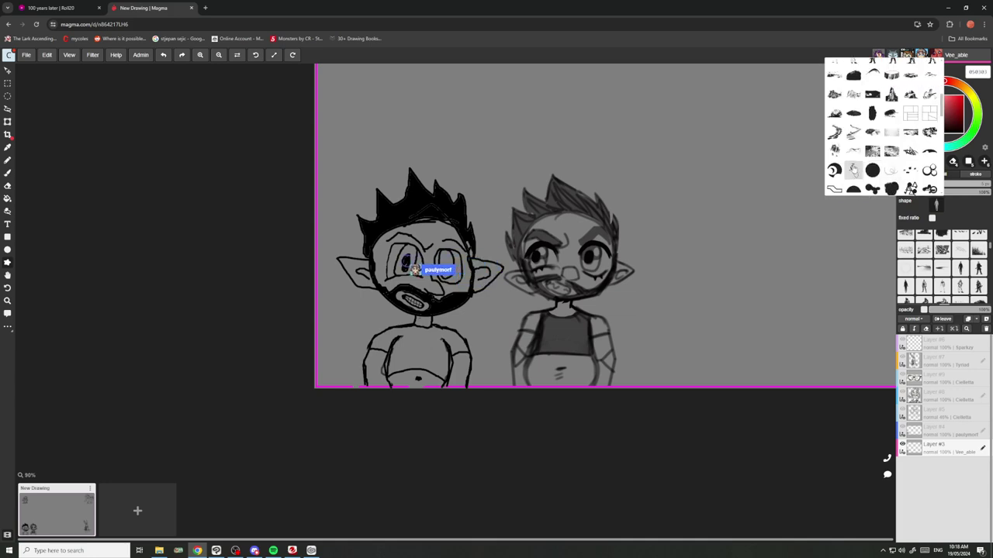
pyautogui.scroll(3, 857, 174)
pyautogui.scroll(-2, 865, 177)
pyautogui.scroll(-4, 865, 178)
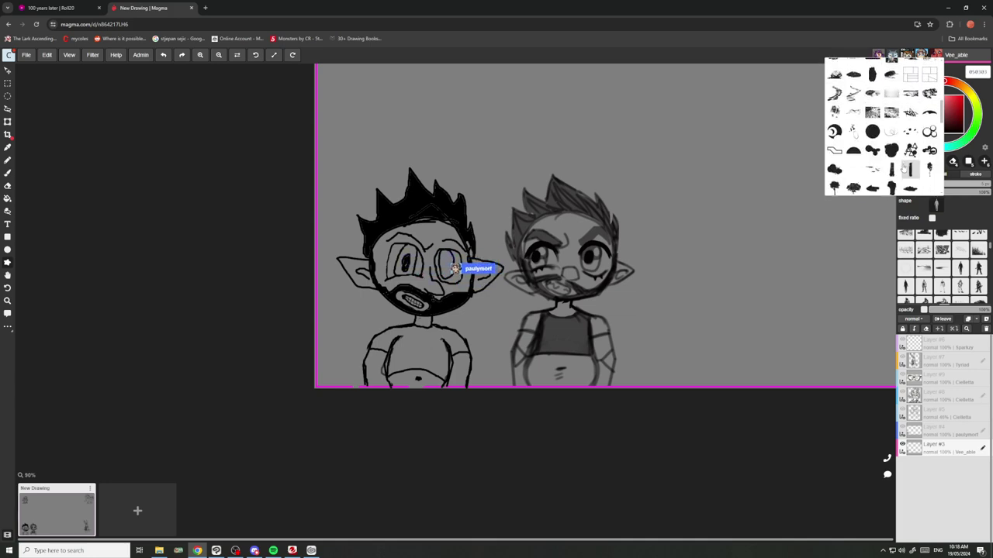
pyautogui.scroll(5, 890, 180)
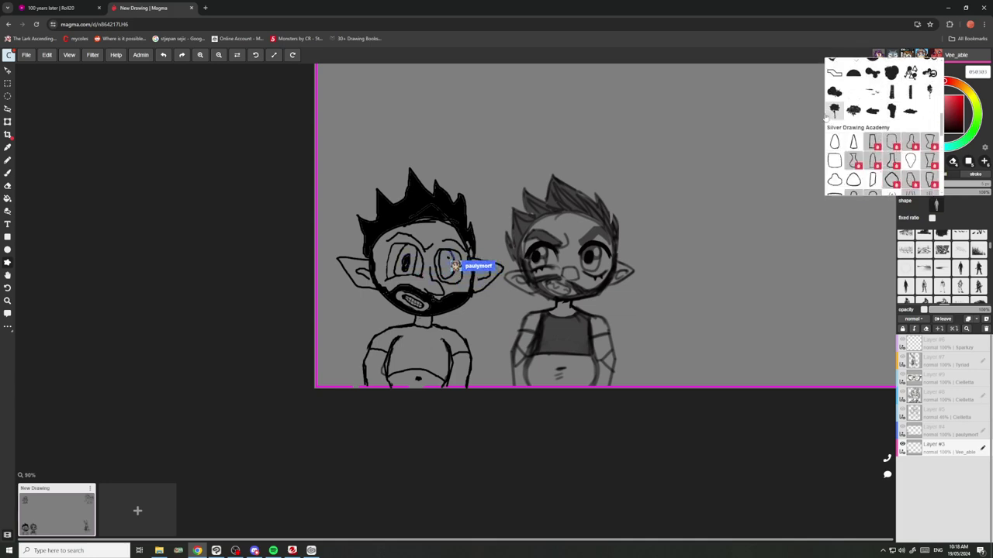
pyautogui.click(833, 121)
# Lower the custom shape's opacity to 17% and enable its fixed ratio.
pyautogui.scroll(-5, 786, 343)
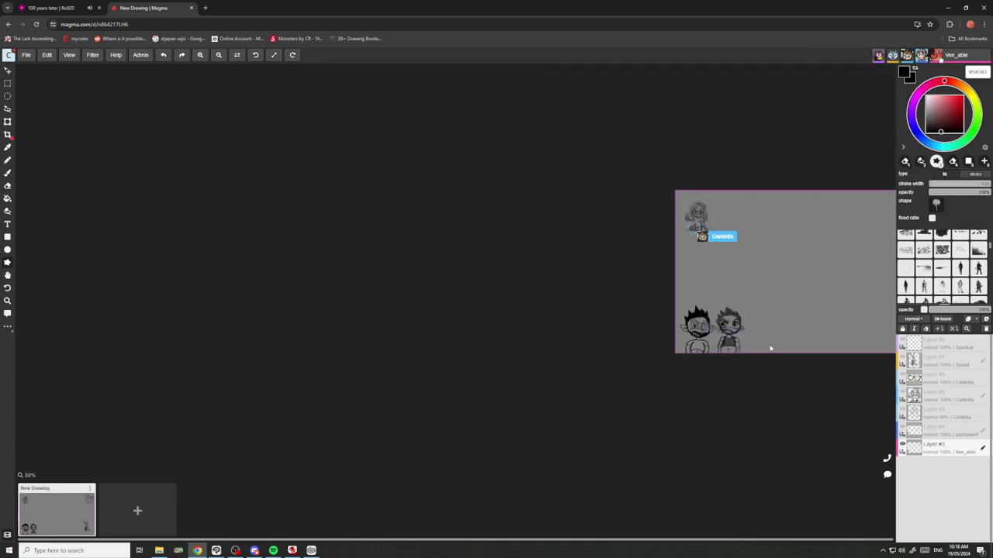
pyautogui.scroll(2, 496, 444)
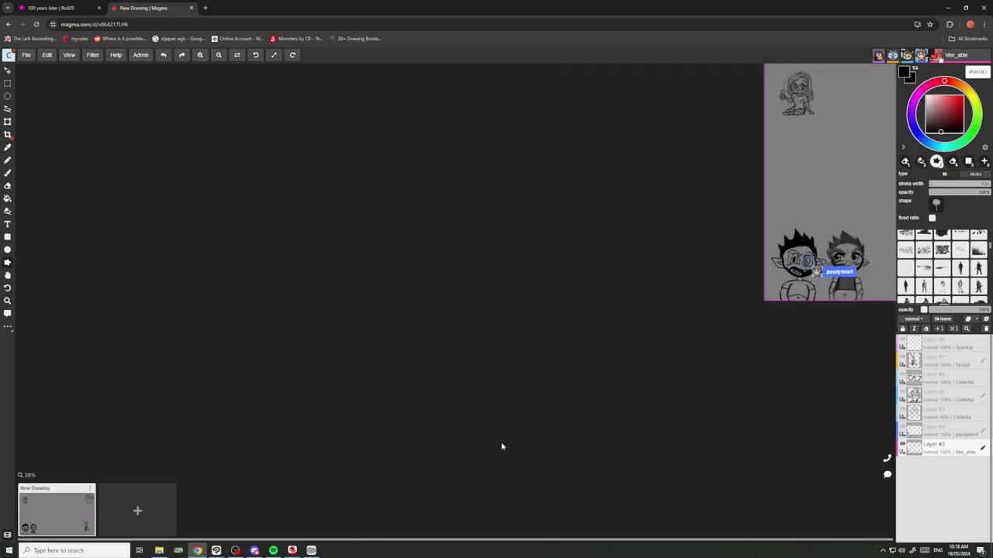
pyautogui.scroll(-4, 495, 444)
pyautogui.scroll(1, 826, 349)
pyautogui.scroll(3, 745, 356)
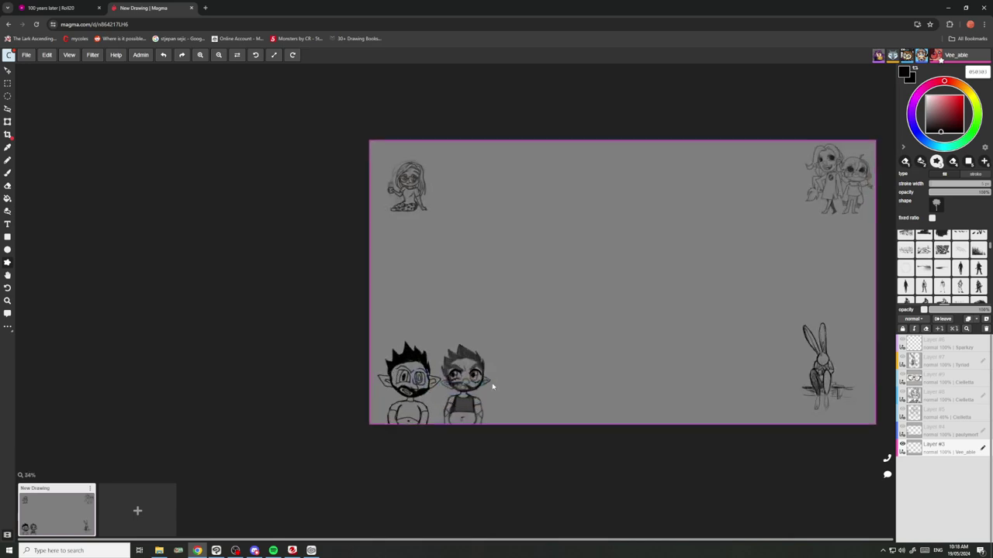
pyautogui.click(939, 192)
pyautogui.click(936, 204)
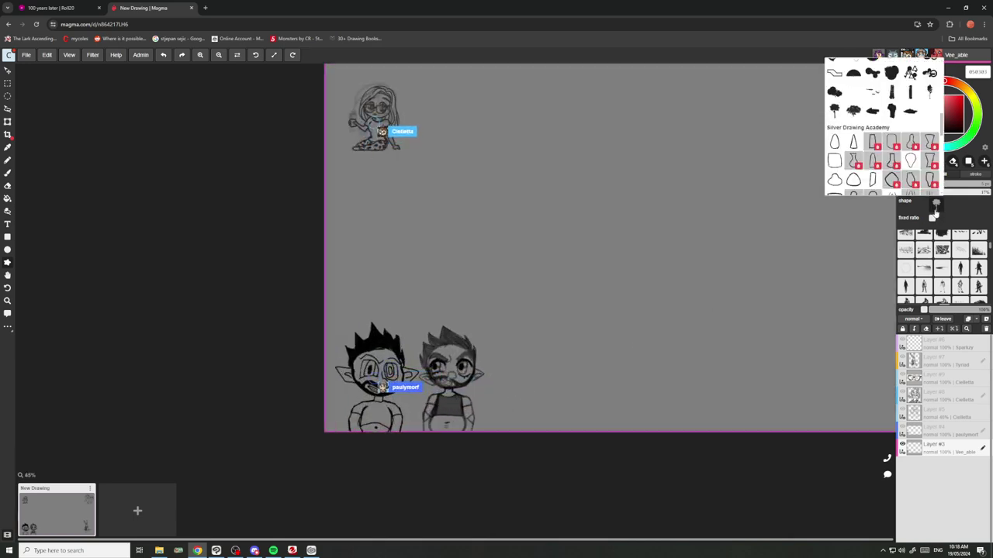
pyautogui.click(932, 219)
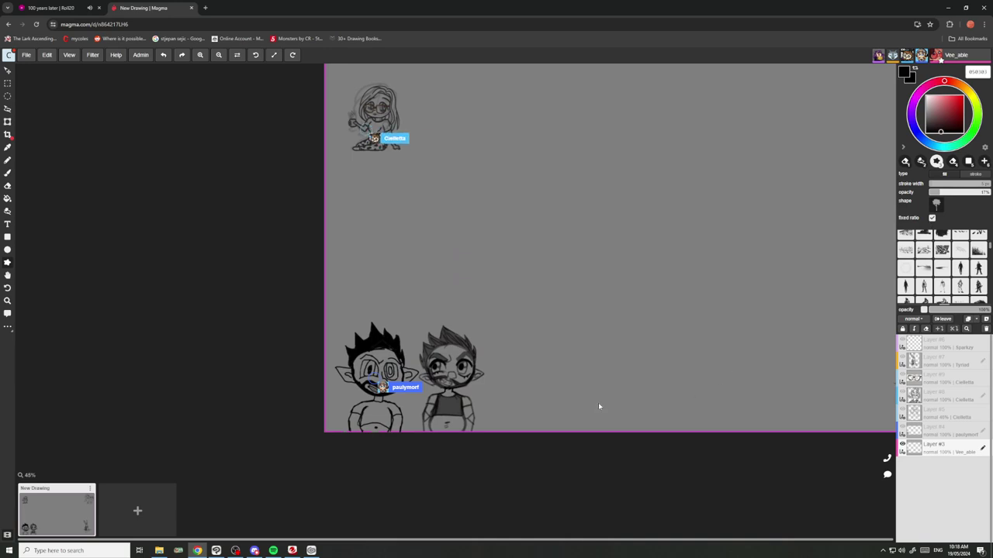
# Try stamping a black tree silhouette on the empty canvas beside the shaded bearded character.
pyautogui.scroll(-3, 601, 410)
pyautogui.scroll(5, 590, 417)
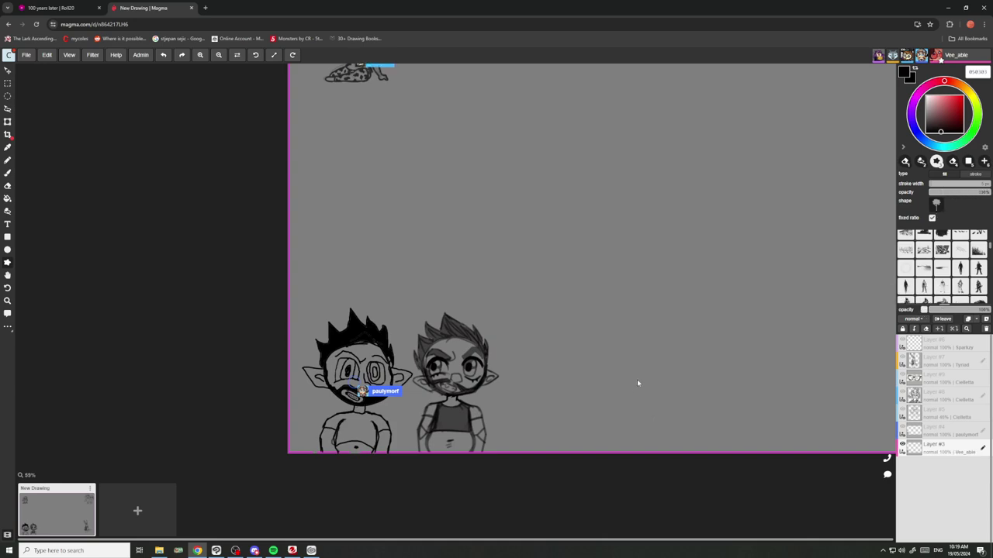
pyautogui.scroll(5, 626, 396)
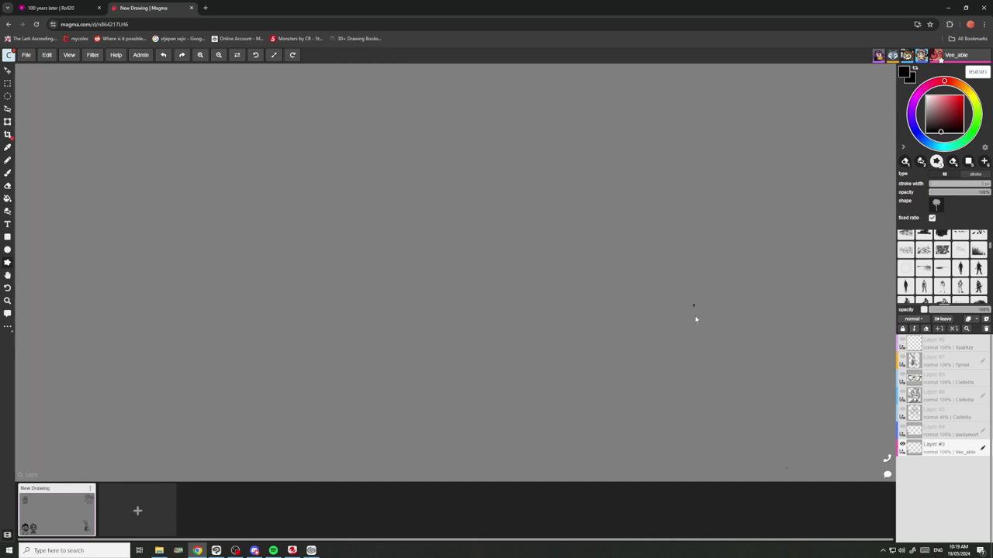
pyautogui.scroll(-5, 521, 283)
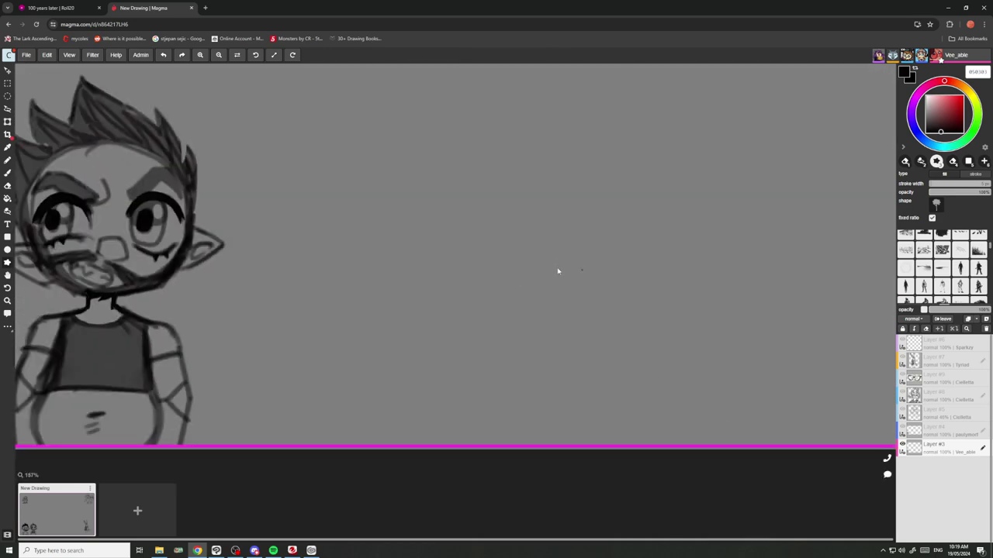
pyautogui.moveTo(520, 349); pyautogui.dragTo(505, 325)
pyautogui.hotkey('ctrl', 'z')
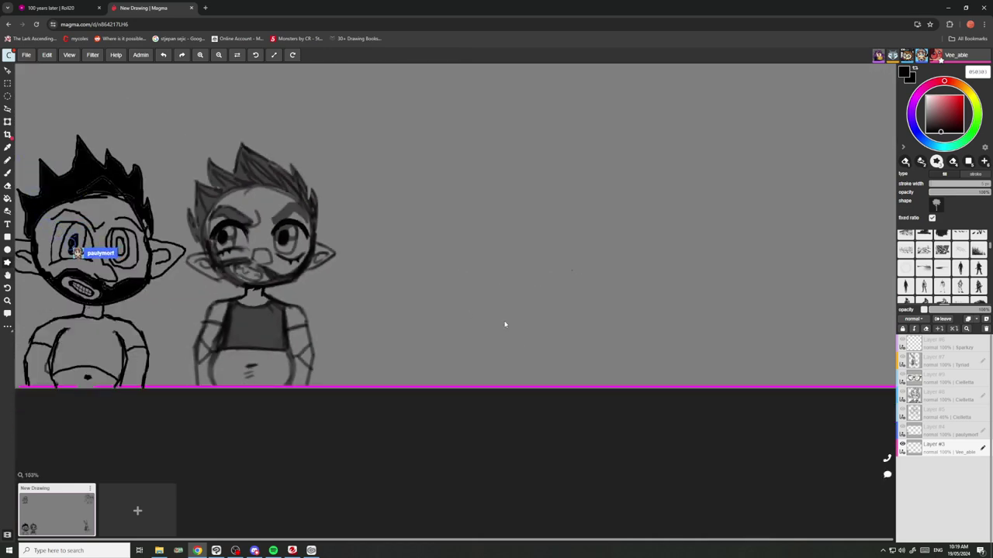
pyautogui.moveTo(319, 254); pyautogui.dragTo(482, 471)
pyautogui.scroll(-5, 398, 253)
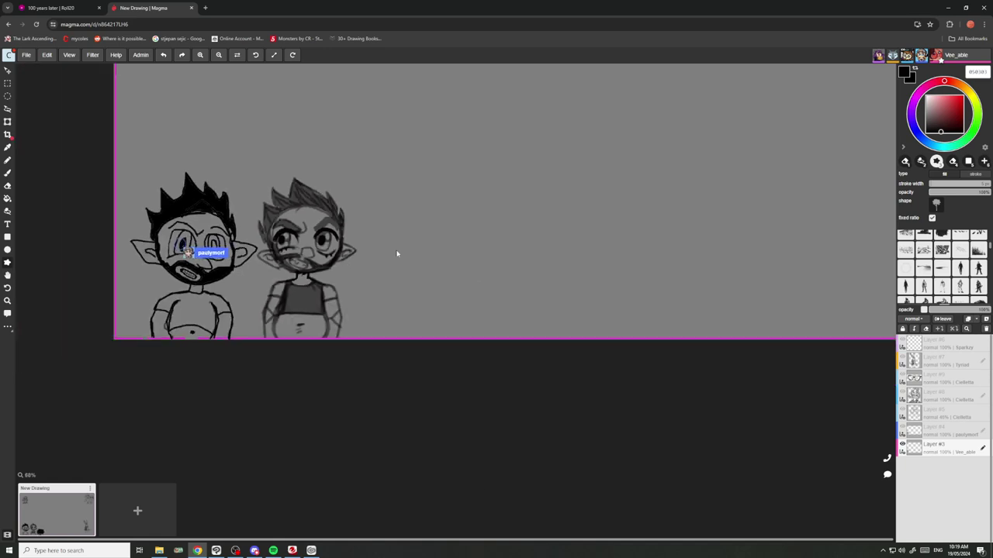
# Try stamping a standing human figure shape on the empty canvas beside the shaded bearded character.
pyautogui.scroll(4, 413, 273)
pyautogui.scroll(2, 412, 273)
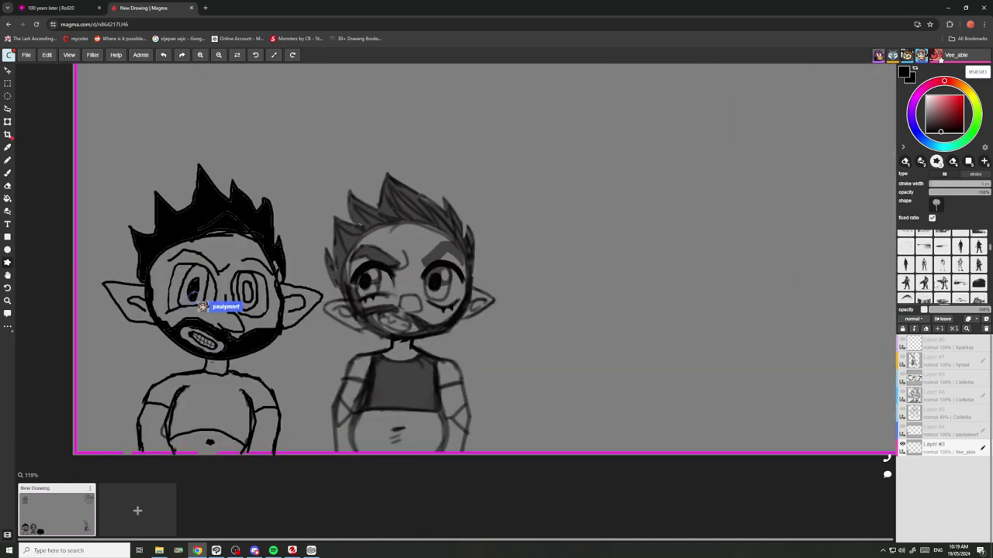
pyautogui.moveTo(542, 277); pyautogui.dragTo(619, 449)
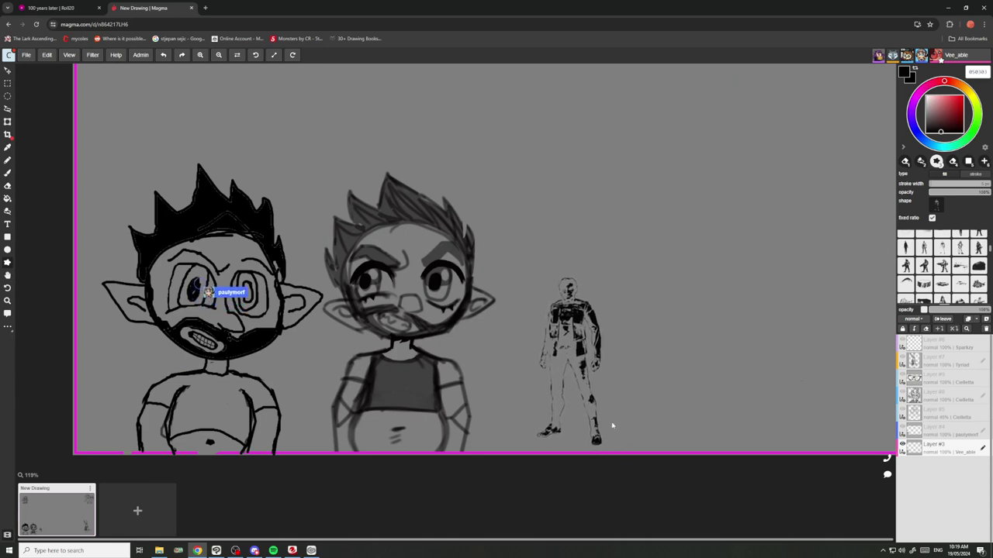
pyautogui.hotkey('ctrl', 'z')
# Switch from the custom shape tool back to the Brush tool for work on the bearded characters.
pyautogui.scroll(-5, 387, 243)
pyautogui.scroll(-1, 387, 243)
pyautogui.scroll(6, 590, 155)
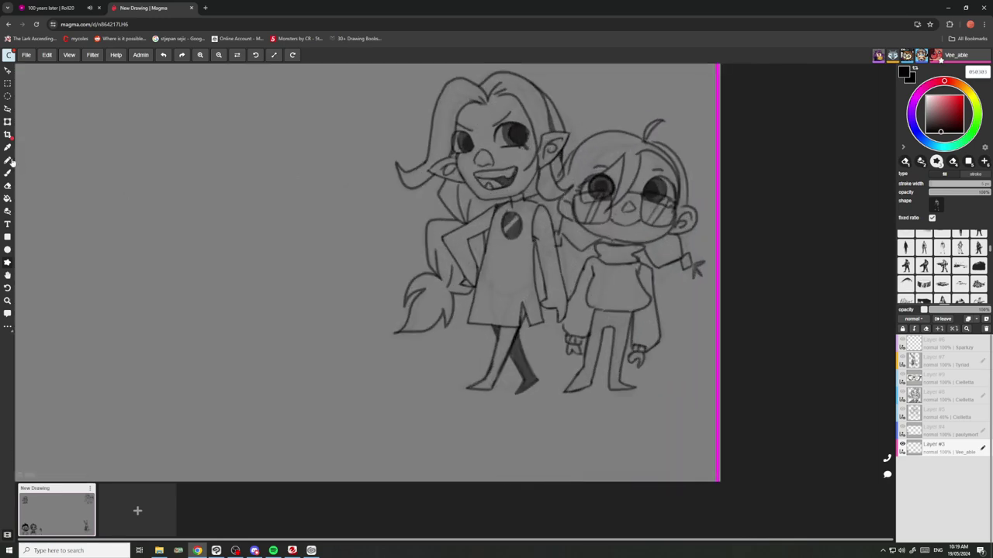
pyautogui.click(9, 172)
pyautogui.click(8, 160)
pyautogui.click(8, 173)
pyautogui.scroll(-2, 439, 187)
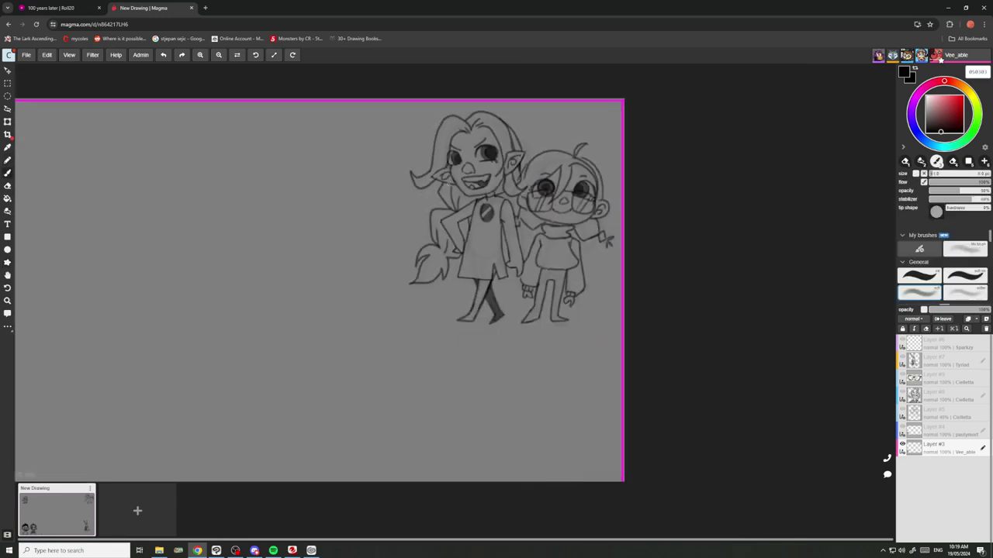
pyautogui.scroll(-4, 466, 193)
pyautogui.scroll(4, 310, 260)
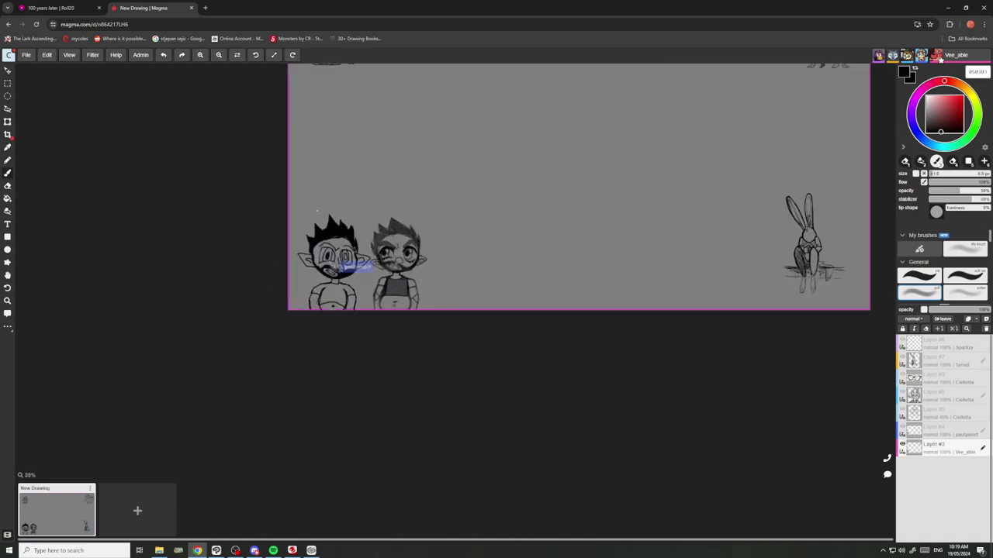
pyautogui.scroll(5, 318, 217)
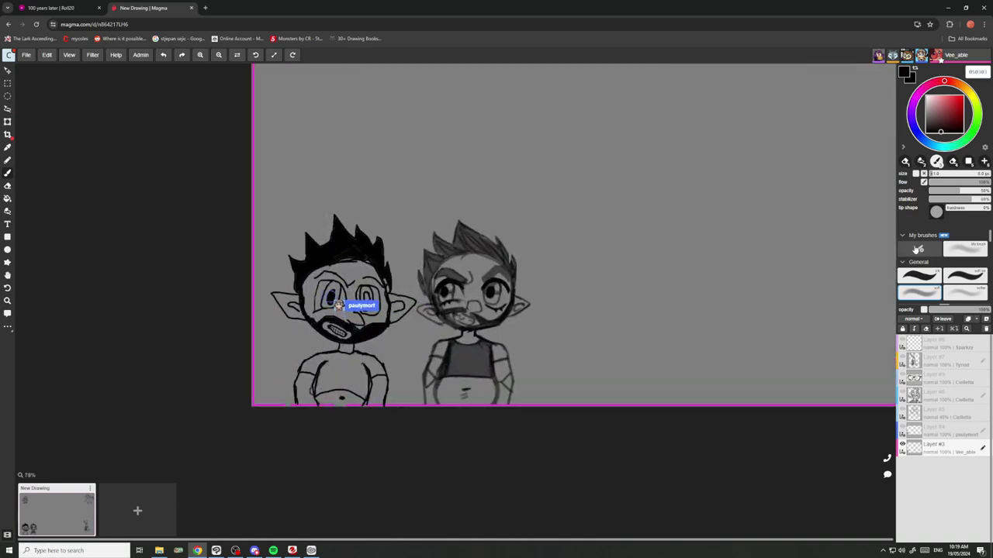
# Save the current brush as a new preset in My brushes and change its tip to the rough blotch shape.
pyautogui.click(918, 249)
pyautogui.click(565, 135)
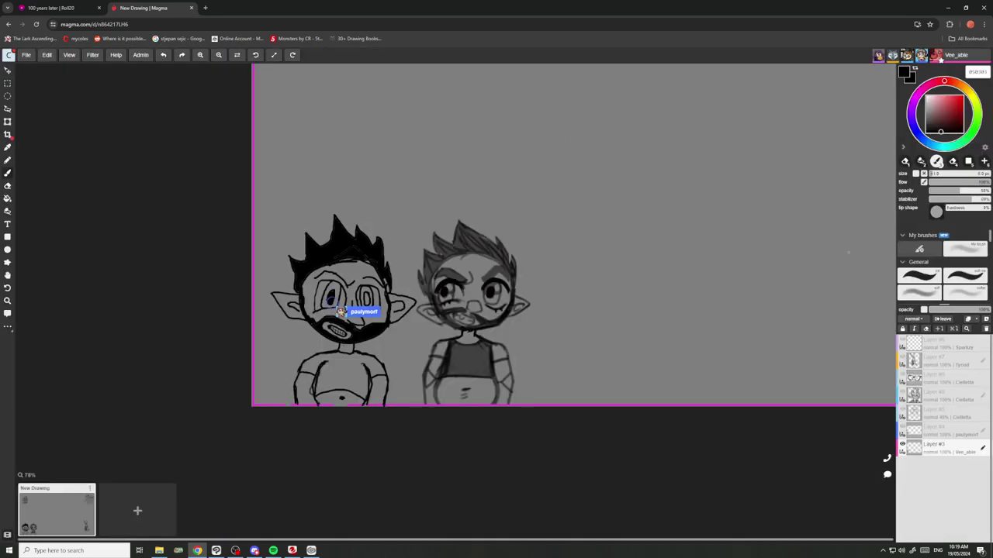
pyautogui.click(935, 268)
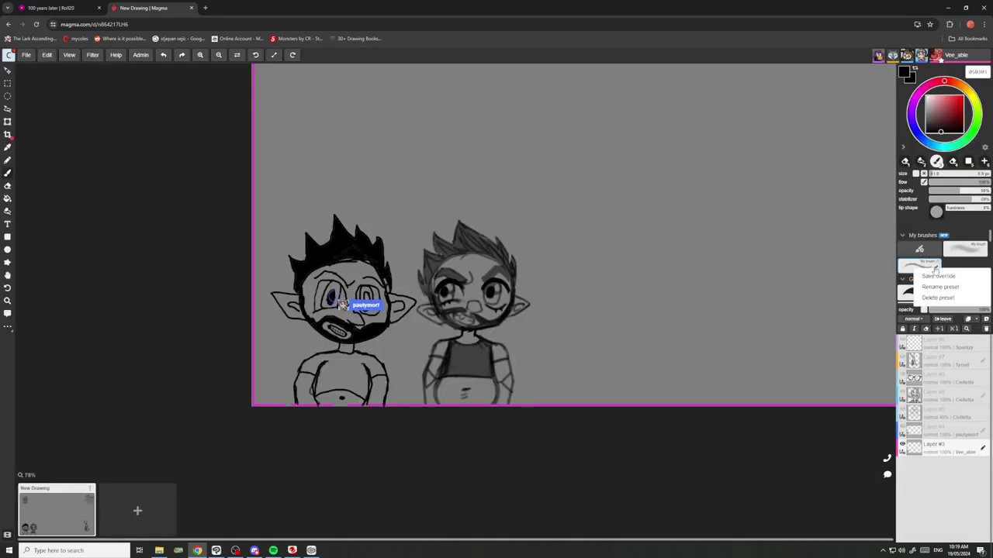
pyautogui.click(924, 272)
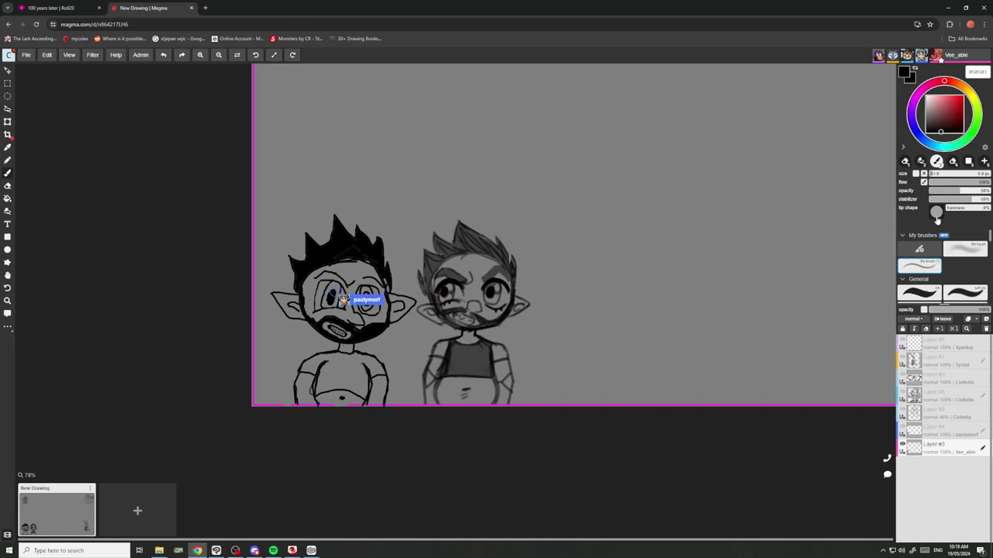
pyautogui.click(937, 215)
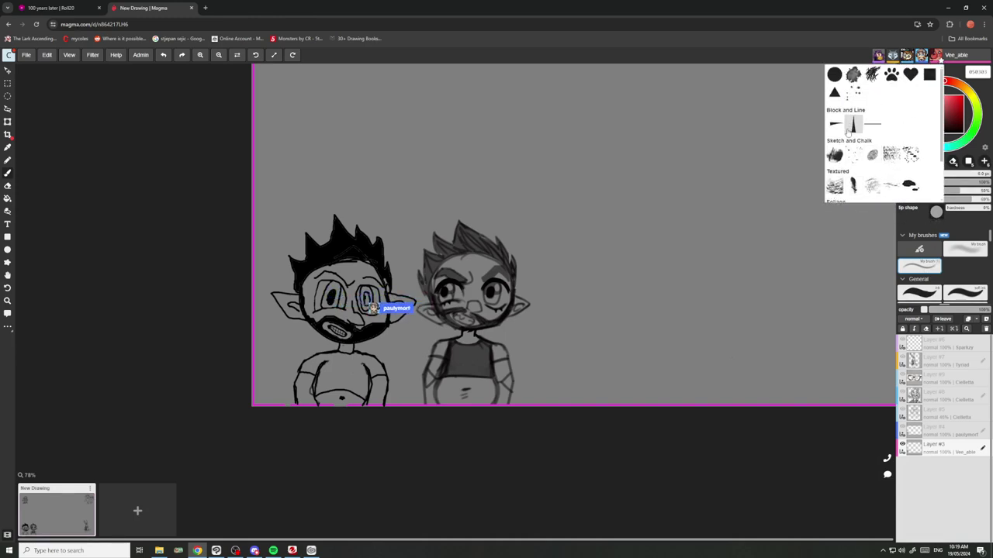
pyautogui.click(854, 74)
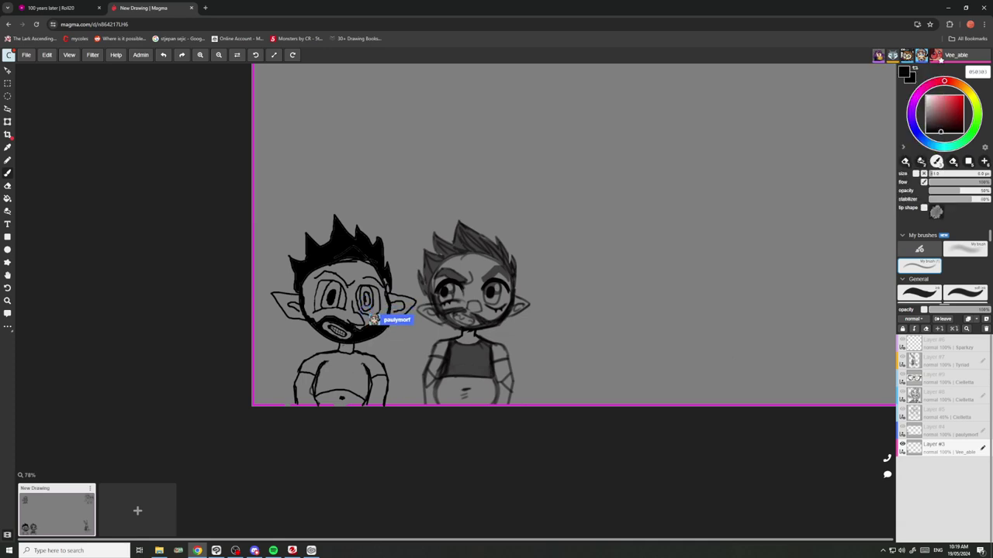
# Try several long curved strokes with the rough-tipped brush beside the shaded character and undo them.
pyautogui.scroll(3, 504, 364)
pyautogui.moveTo(635, 283)
pyautogui.mouseDown()
pyautogui.moveTo(598, 366)
pyautogui.moveTo(549, 389)
pyautogui.moveTo(621, 253)
pyautogui.moveTo(505, 388)
pyautogui.mouseUp()
pyautogui.scroll(10, 610, 310)
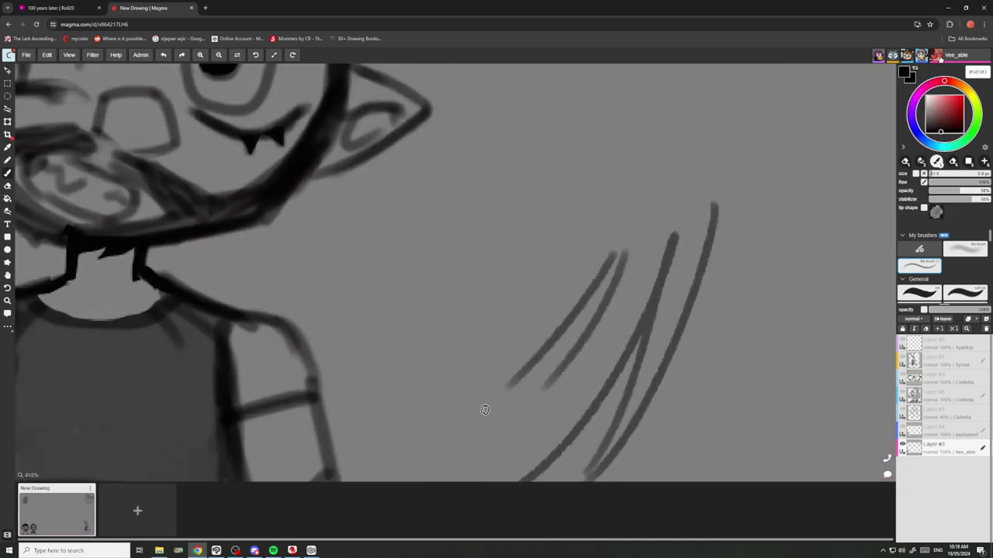
pyautogui.hotkey('ctrl', 'z')
pyautogui.hotkey('ctrl', 'z')
pyautogui.hotkey('ctrl', 'z')
pyautogui.hotkey('ctrl', 'z')
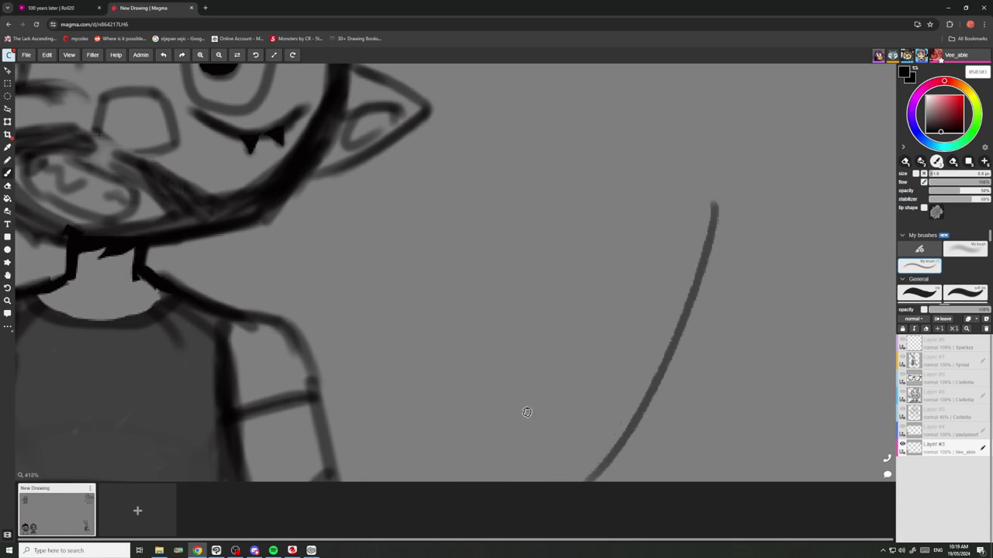
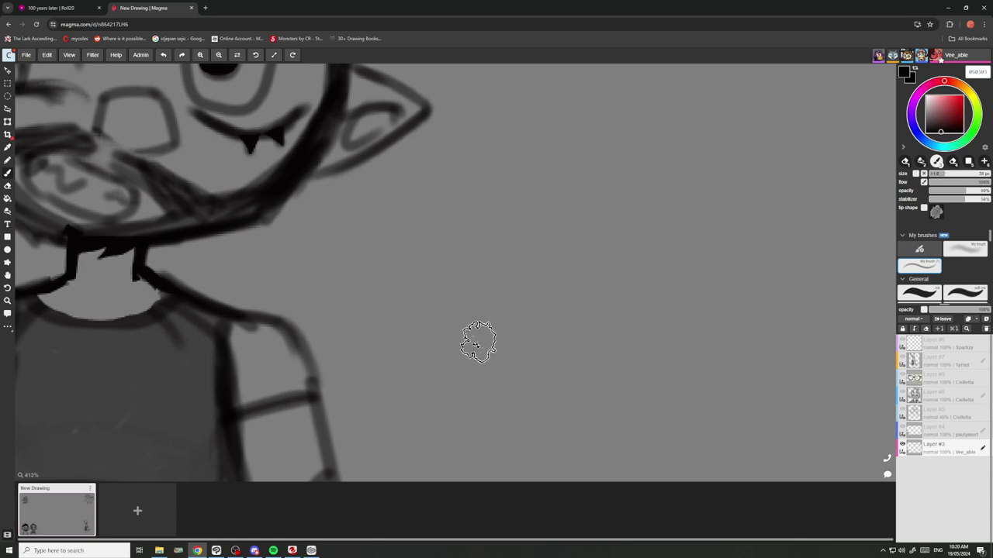
# Try thick overlapping strokes with the enlarged rough-tipped brush on the empty canvas beside the shaded character.
pyautogui.moveTo(506, 285)
pyautogui.mouseDown()
pyautogui.moveTo(461, 339)
pyautogui.moveTo(389, 388)
pyautogui.mouseUp()
pyautogui.moveTo(416, 206); pyautogui.dragTo(380, 392)
pyautogui.moveTo(475, 232)
pyautogui.mouseDown()
pyautogui.moveTo(471, 388)
pyautogui.moveTo(452, 411)
pyautogui.mouseUp()
pyautogui.moveTo(509, 237); pyautogui.dragTo(411, 409)
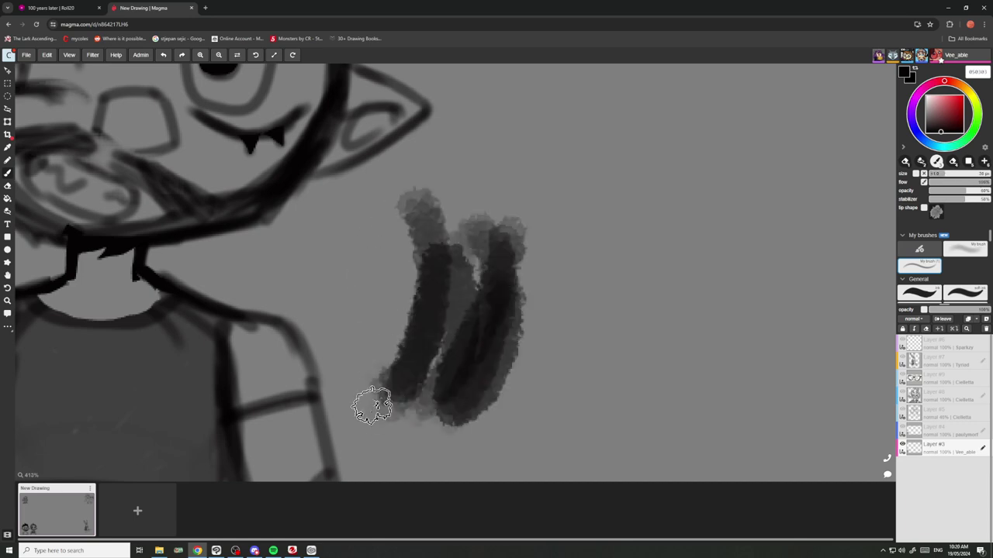
pyautogui.scroll(-10, 372, 403)
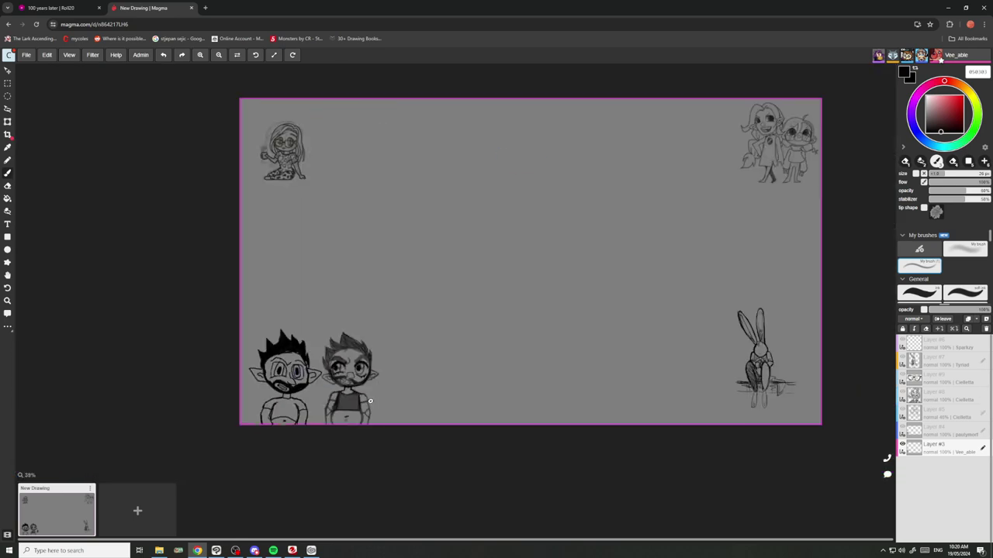
# Reduce the brush size to 12 px, try thin curved strokes beside the shaded character and undo them.
pyautogui.press('[')
pyautogui.press('[')
pyautogui.press('[')
pyautogui.press('[')
pyautogui.press('[')
pyautogui.press('[')
pyautogui.press('[')
pyautogui.scroll(8, 357, 407)
pyautogui.moveTo(535, 230)
pyautogui.mouseDown()
pyautogui.moveTo(526, 422)
pyautogui.moveTo(558, 359)
pyautogui.moveTo(477, 423)
pyautogui.moveTo(429, 397)
pyautogui.moveTo(425, 273)
pyautogui.moveTo(481, 209)
pyautogui.moveTo(551, 231)
pyautogui.mouseUp()
pyautogui.hotkey('ctrl', 'z')
pyautogui.hotkey('ctrl', 'z')
pyautogui.hotkey('ctrl', 'z')
pyautogui.hotkey('ctrl', 'z')
pyautogui.hotkey('ctrl', 'z')
pyautogui.hotkey('ctrl', 'z')
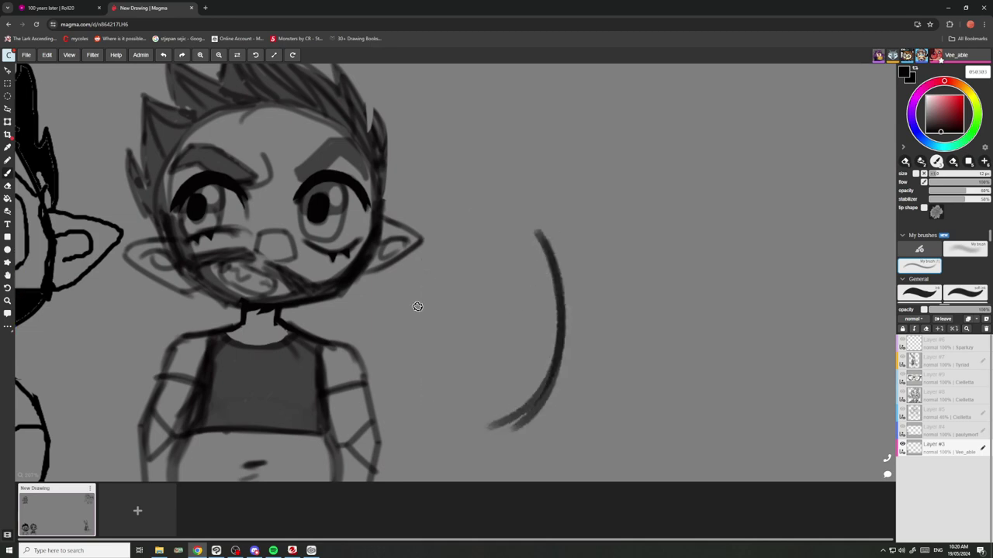
# Fill a rounded white highlight in the upper part of each of the shaded character's eyes with the Lasso Fill tool.
pyautogui.scroll(-8, 417, 306)
pyautogui.scroll(7, 283, 291)
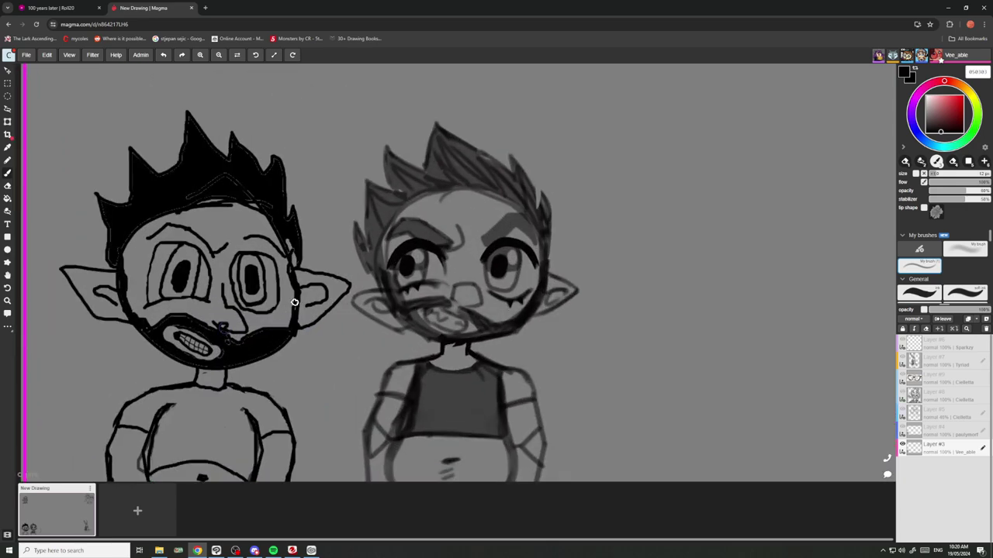
pyautogui.moveTo(933, 110); pyautogui.dragTo(798, 22)
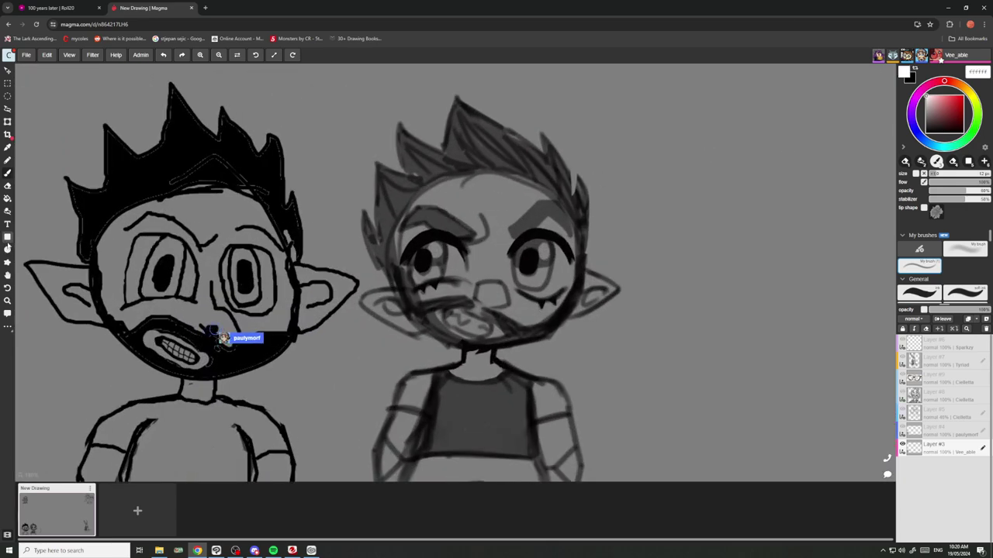
pyautogui.click(7, 241)
pyautogui.click(7, 199)
pyautogui.click(7, 211)
pyautogui.scroll(3, 543, 250)
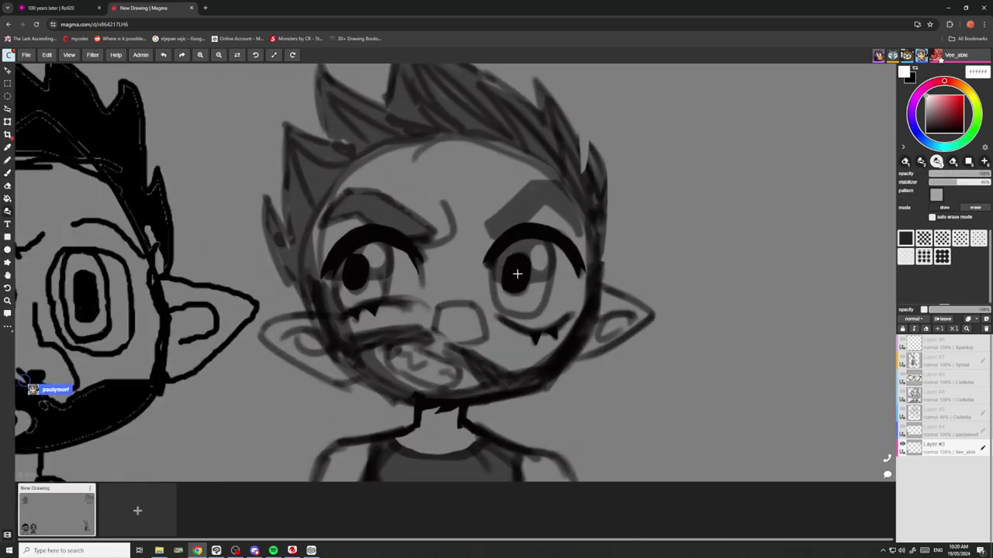
pyautogui.scroll(1, 517, 274)
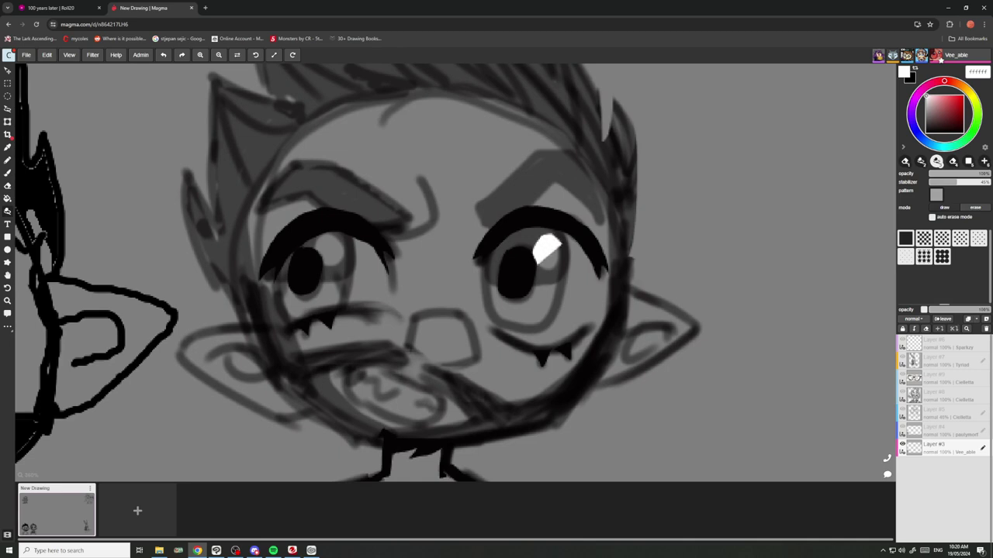
pyautogui.scroll(-3, 540, 262)
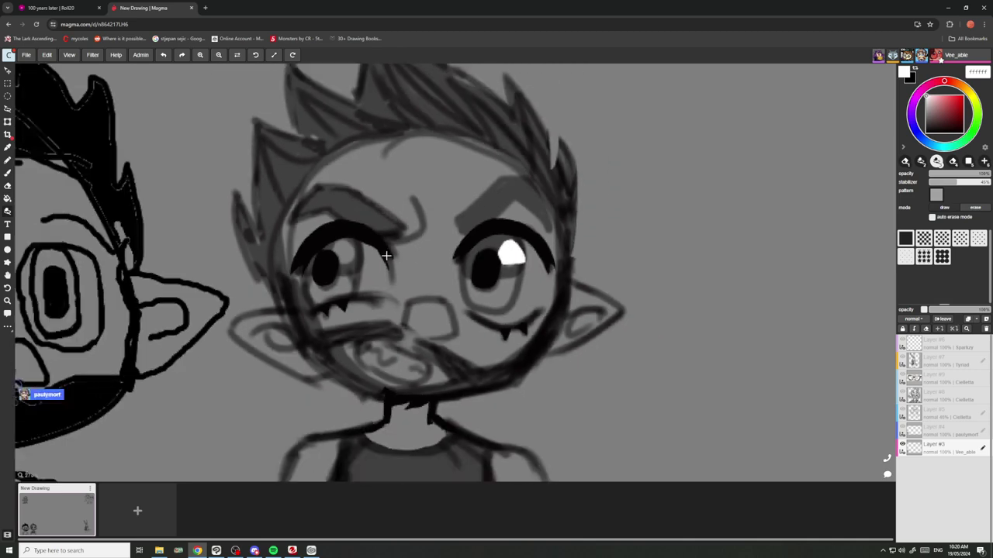
pyautogui.scroll(3, 373, 254)
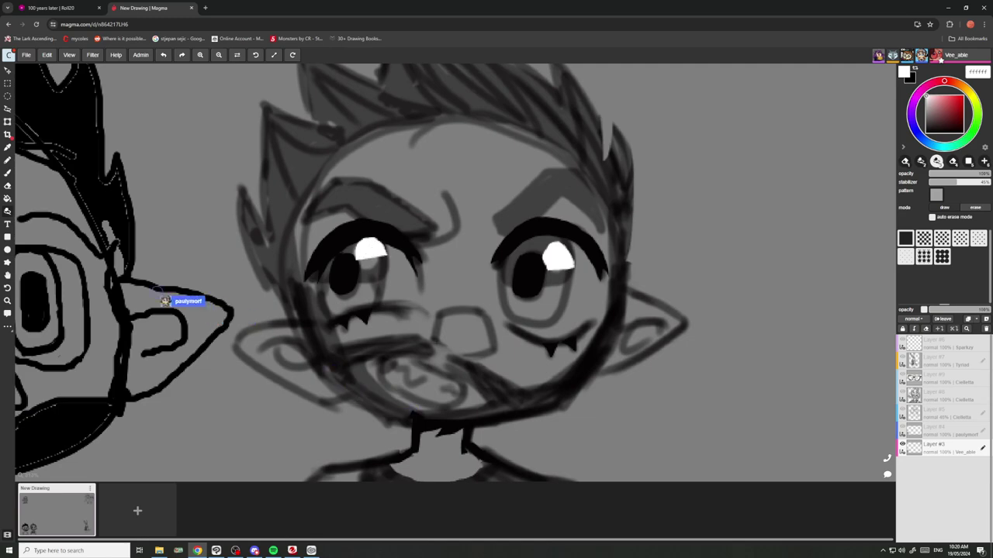
pyautogui.scroll(-3, 368, 250)
pyautogui.scroll(-1, 407, 220)
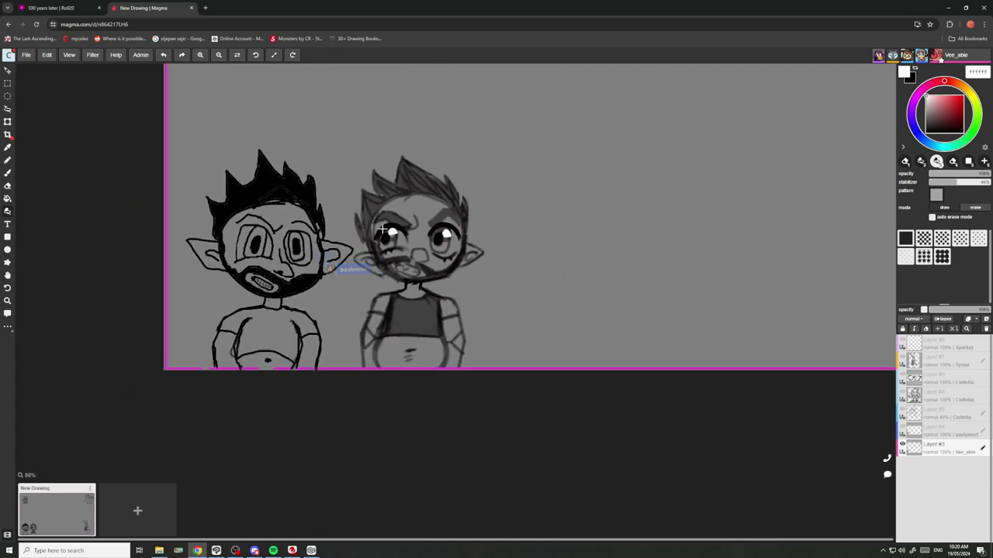
# Fill a thin horizontal white bar beneath the large highlight in each of the shaded character's eyes.
pyautogui.scroll(10, 442, 237)
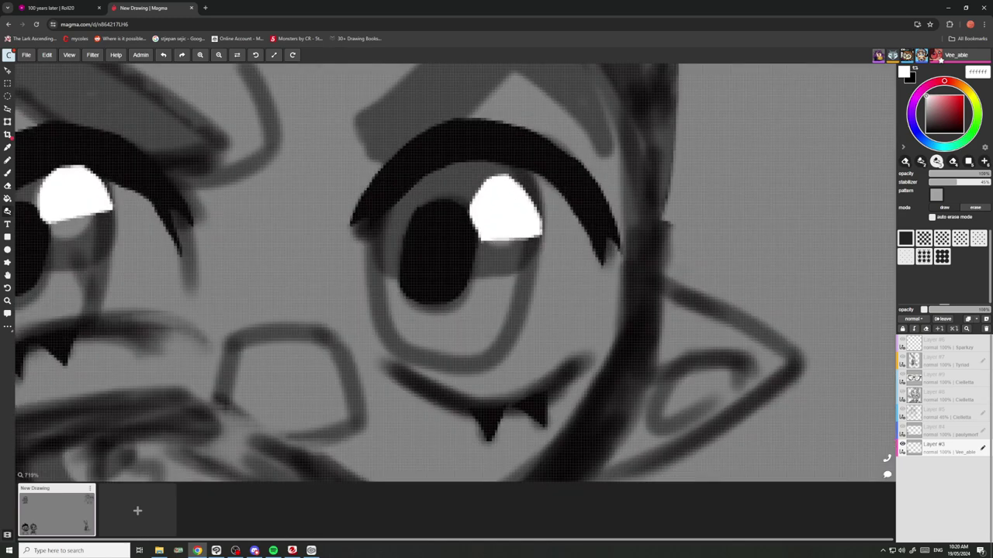
pyautogui.scroll(-6, 543, 260)
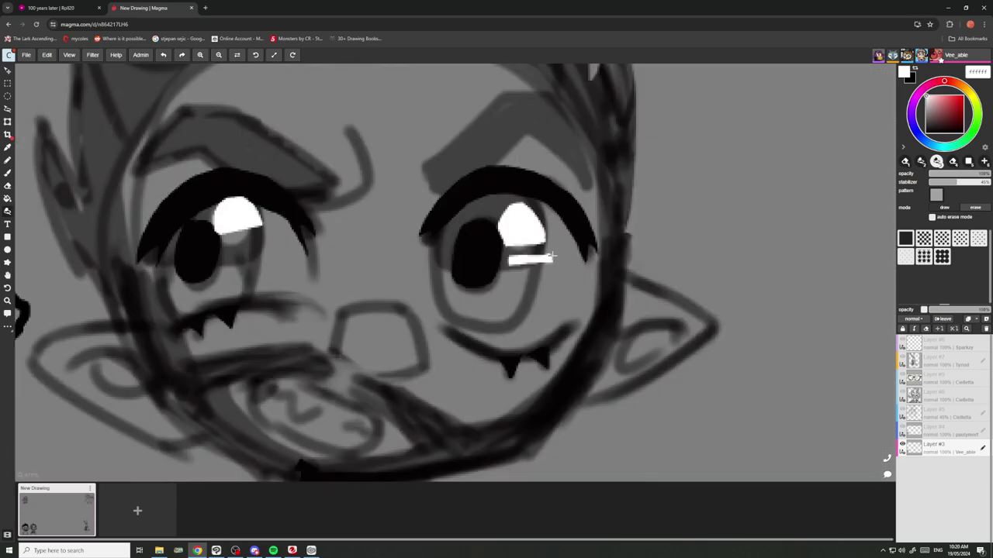
pyautogui.scroll(4, 374, 243)
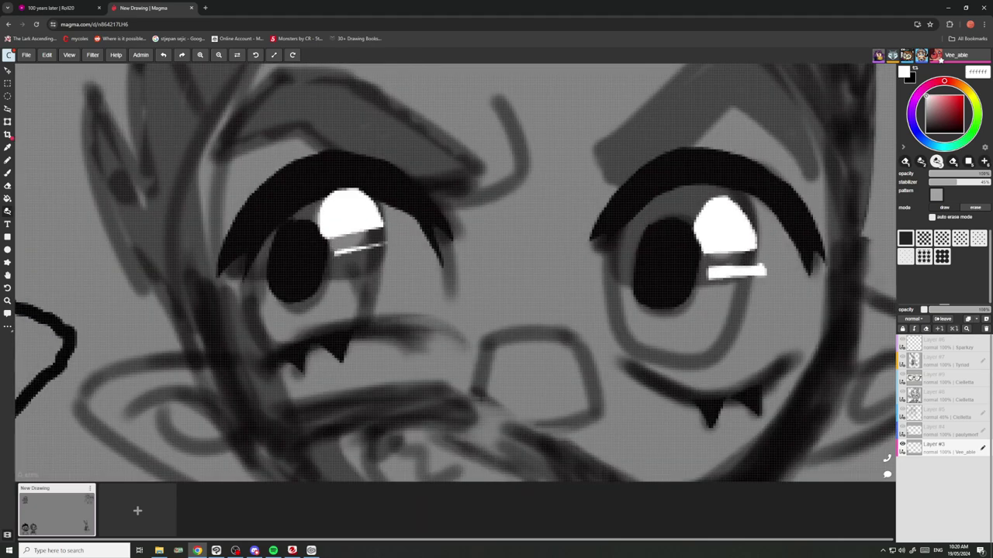
pyautogui.scroll(-10, 397, 244)
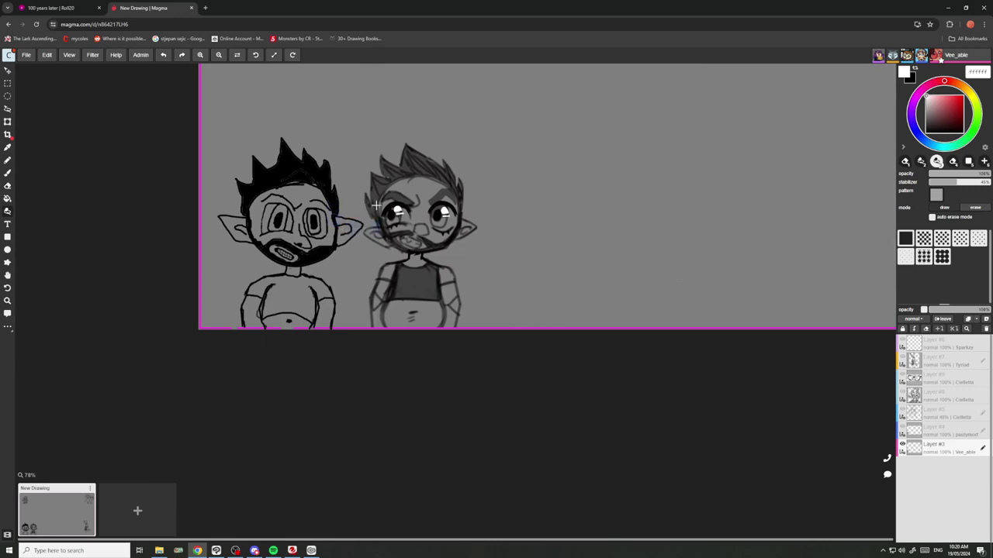
# Add a small white highlight at the lower left edge of each of the shaded character's pupils.
pyautogui.scroll(10, 375, 205)
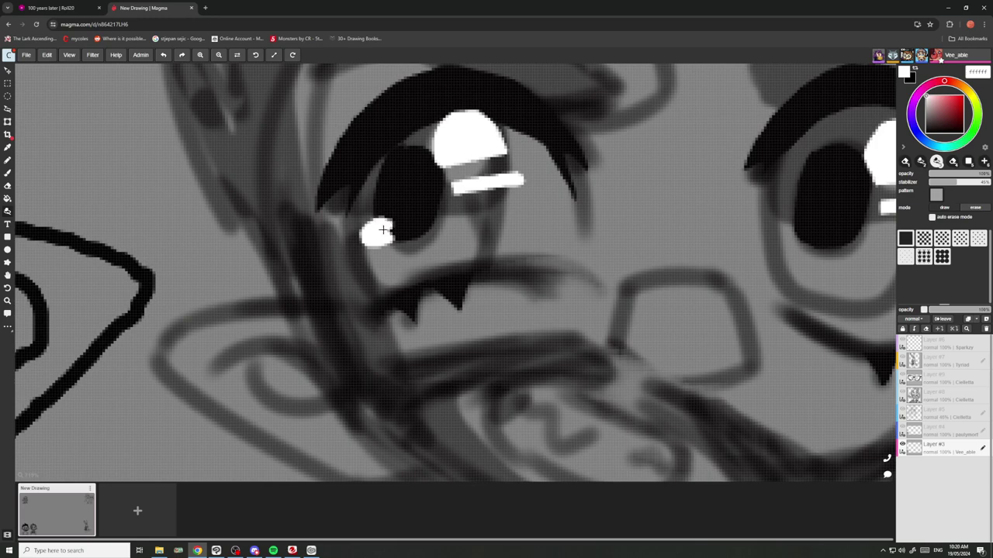
pyautogui.scroll(-5, 383, 230)
pyautogui.scroll(8, 384, 230)
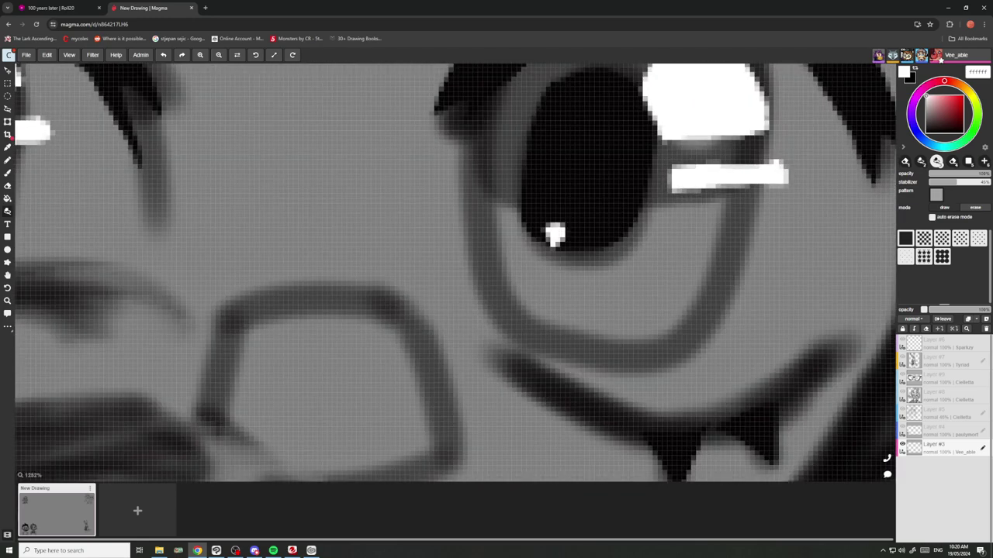
pyautogui.moveTo(555, 234)
pyautogui.mouseDown()
pyautogui.moveTo(551, 250)
pyautogui.moveTo(537, 248)
pyautogui.mouseUp()
pyautogui.scroll(-6, 535, 233)
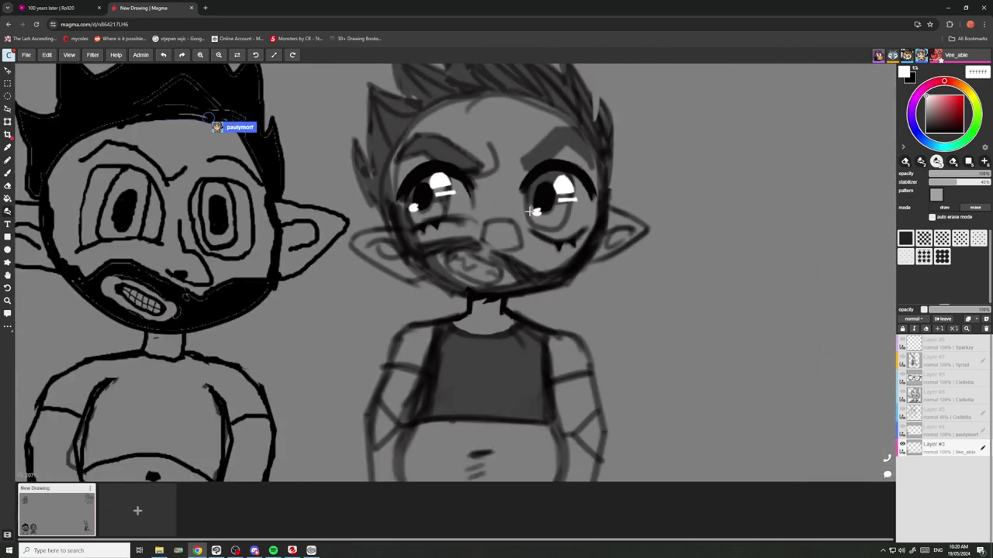
pyautogui.scroll(-5, 534, 210)
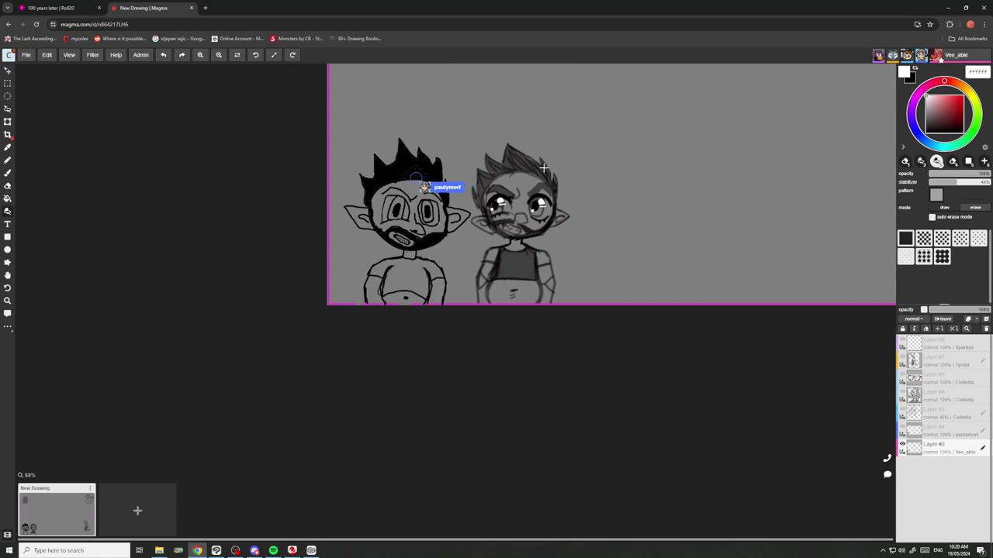
# Add a new layer directly above Layer #3.
pyautogui.scroll(10, 544, 168)
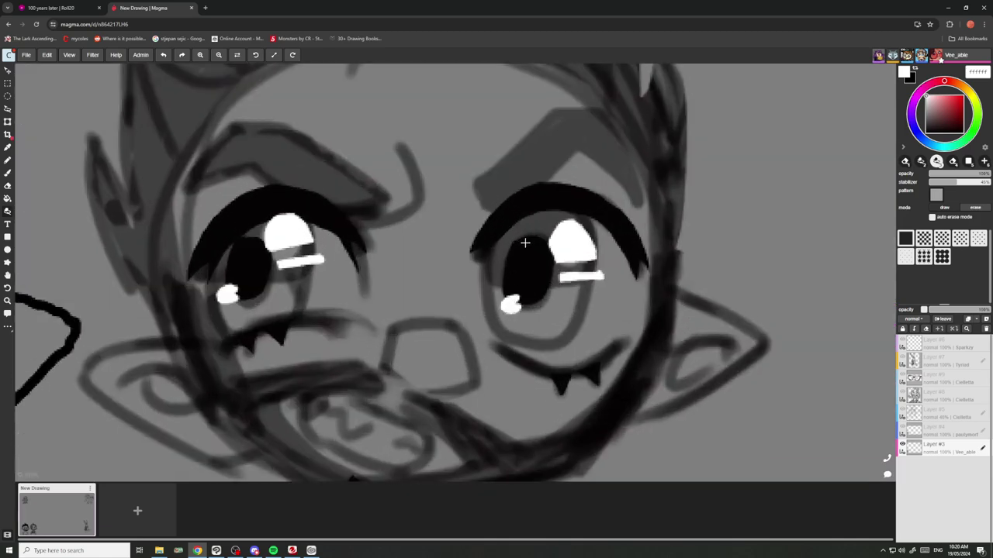
pyautogui.scroll(2, 525, 243)
pyautogui.scroll(-8, 525, 287)
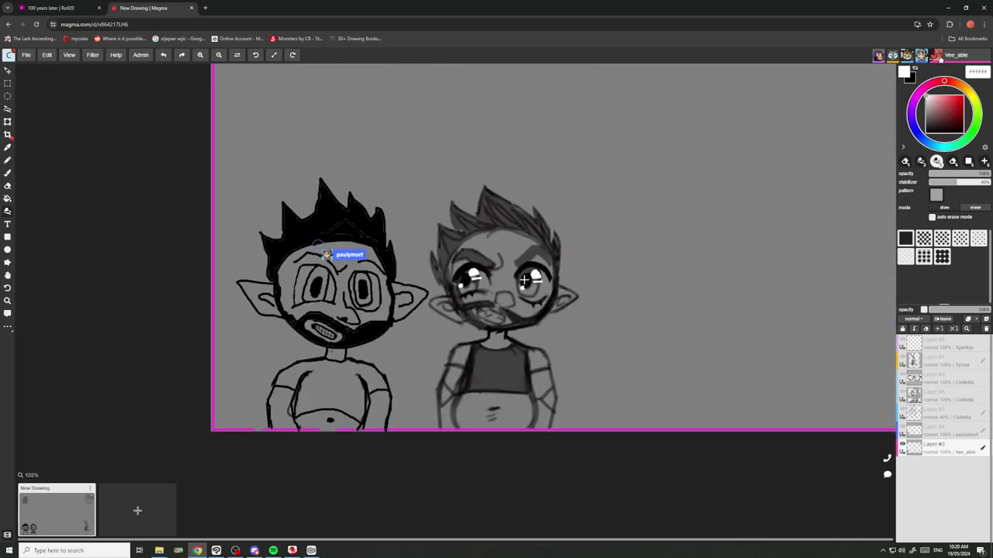
pyautogui.scroll(2, 525, 280)
pyautogui.scroll(-10, 481, 140)
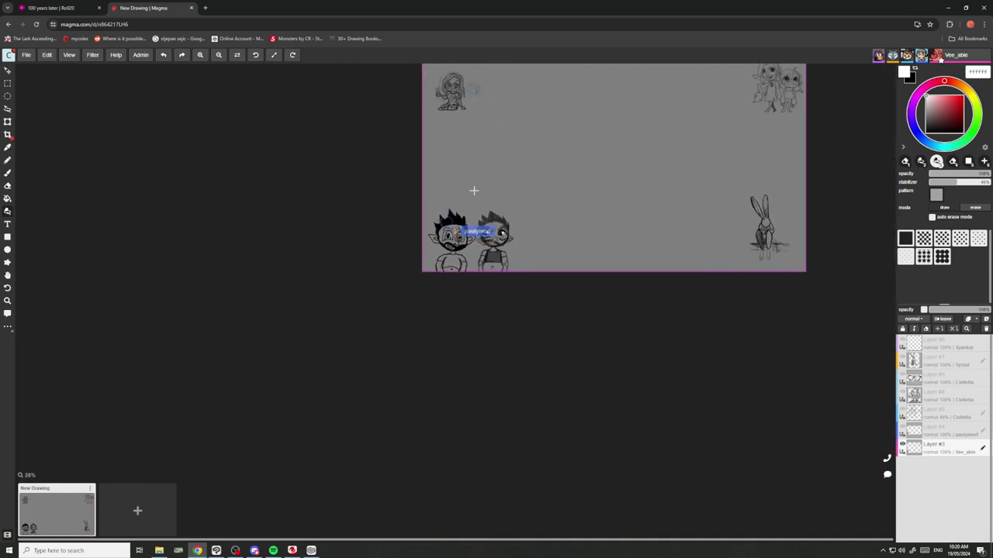
pyautogui.scroll(10, 485, 221)
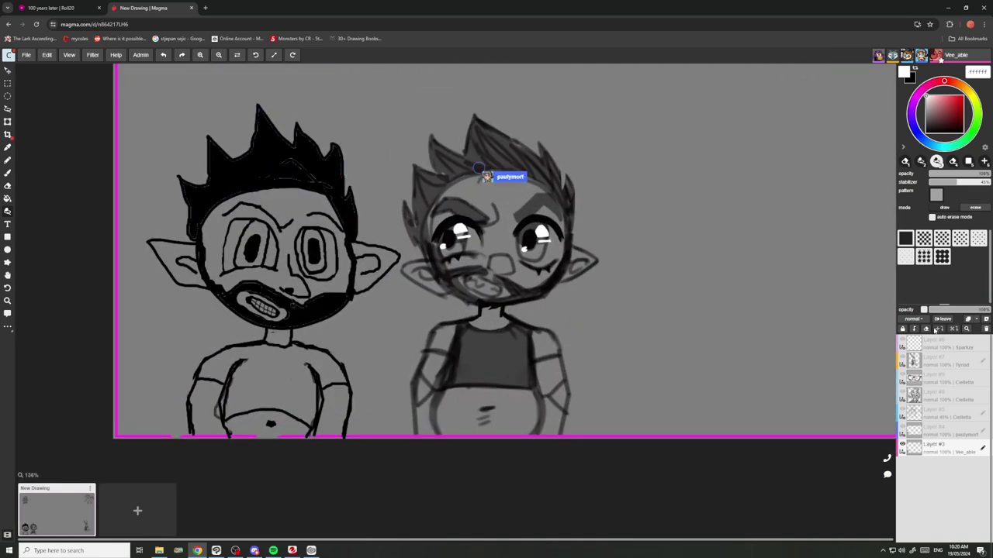
pyautogui.click(986, 321)
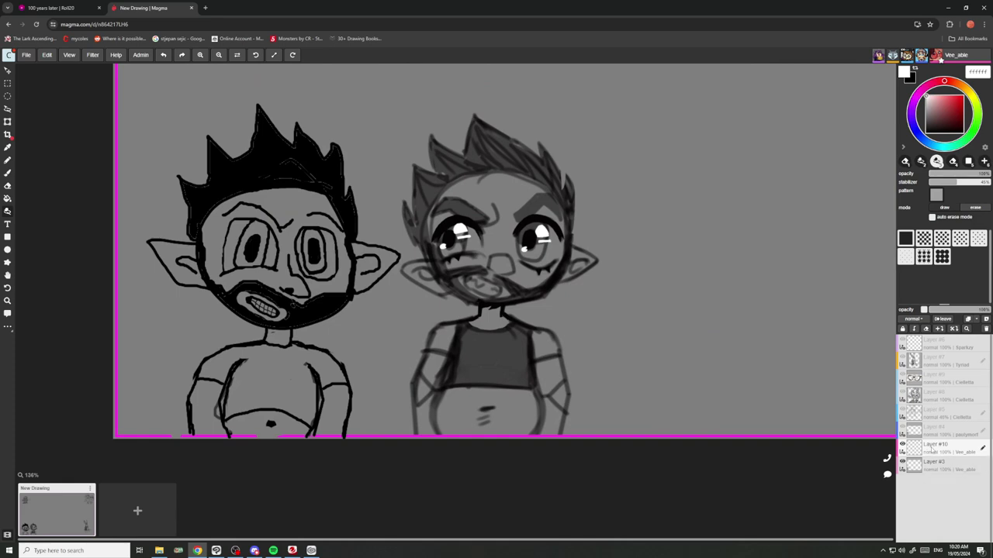
# Move Layer #10 below Layer #3 and ready the Lasso Fill tool with a medium blue colour.
pyautogui.moveTo(932, 448); pyautogui.dragTo(876, 466)
pyautogui.moveTo(934, 146)
pyautogui.mouseDown()
pyautogui.moveTo(943, 148)
pyautogui.moveTo(927, 142)
pyautogui.mouseUp()
pyautogui.click(942, 96)
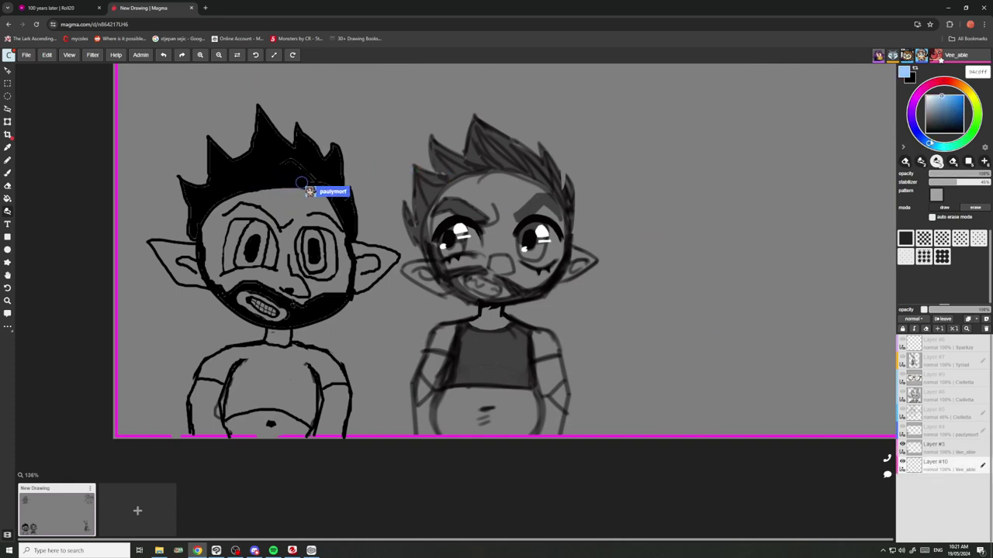
pyautogui.click(946, 101)
pyautogui.press('b')
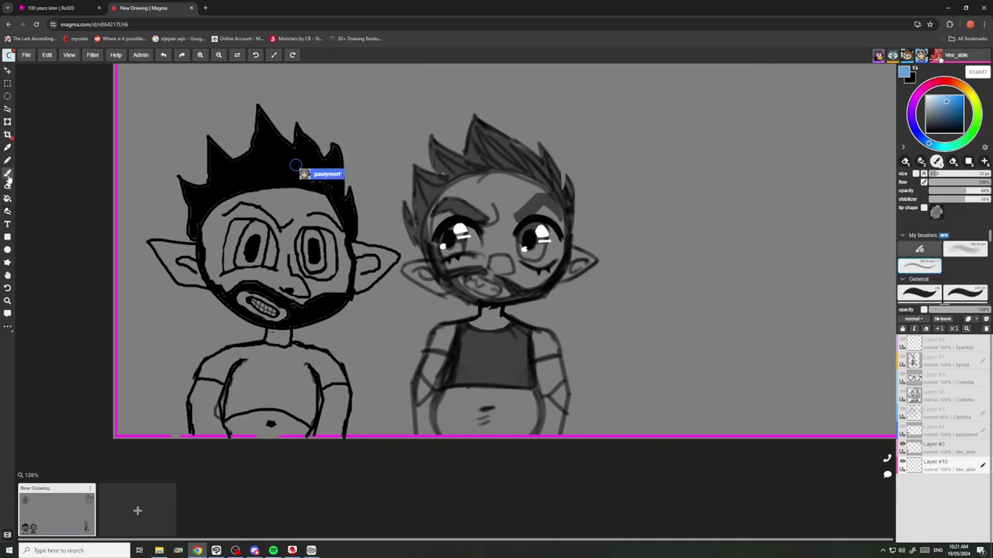
pyautogui.click(7, 263)
pyautogui.click(7, 212)
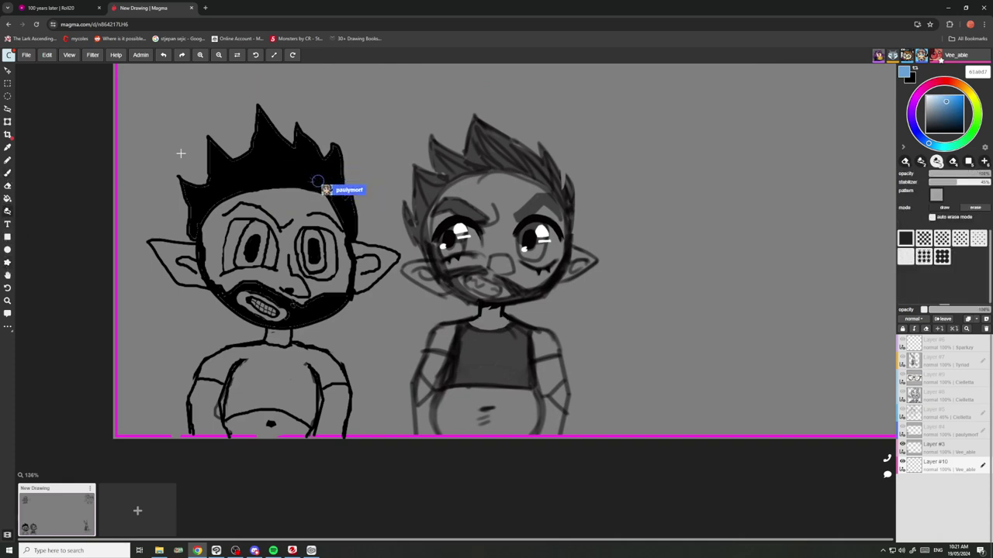
# Fill the shaded character's face and both pointed ears with blue using Lasso Fill, leaving the eyes unfilled.
pyautogui.scroll(3, 540, 273)
pyautogui.moveTo(555, 274)
pyautogui.mouseDown()
pyautogui.moveTo(468, 293)
pyautogui.moveTo(473, 228)
pyautogui.moveTo(533, 268)
pyautogui.moveTo(570, 251)
pyautogui.moveTo(529, 295)
pyautogui.mouseUp()
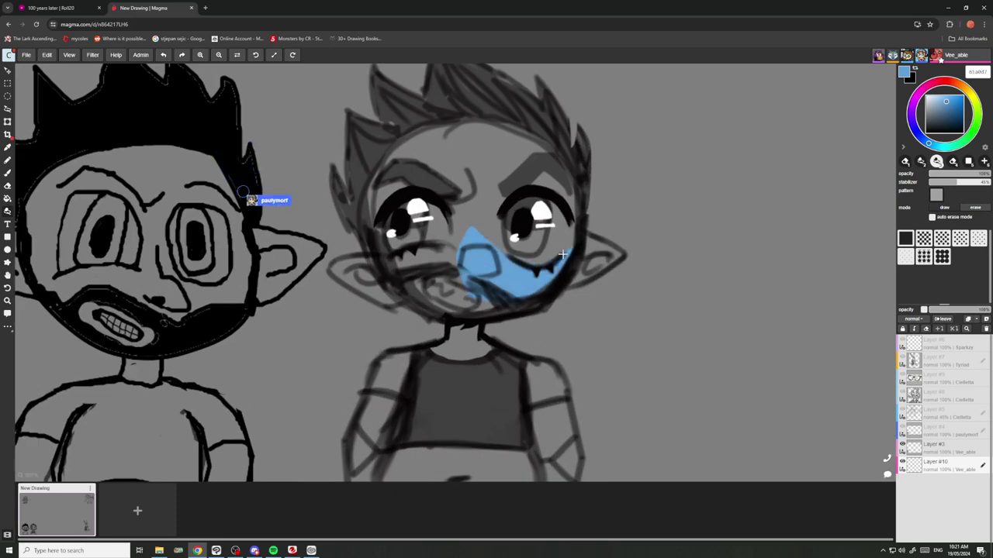
pyautogui.moveTo(565, 254); pyautogui.dragTo(572, 185)
pyautogui.moveTo(570, 204)
pyautogui.mouseDown()
pyautogui.moveTo(481, 233)
pyautogui.moveTo(538, 126)
pyautogui.moveTo(570, 200)
pyautogui.mouseUp()
pyautogui.moveTo(449, 186); pyautogui.dragTo(465, 136)
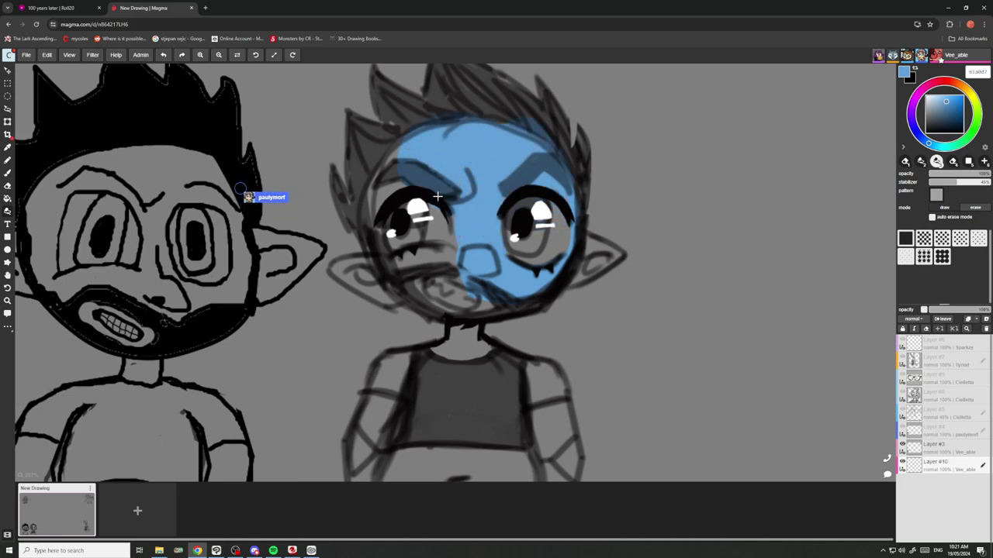
pyautogui.moveTo(435, 183); pyautogui.dragTo(459, 279)
pyautogui.moveTo(504, 304)
pyautogui.mouseDown()
pyautogui.moveTo(408, 252)
pyautogui.moveTo(446, 249)
pyautogui.moveTo(429, 287)
pyautogui.moveTo(437, 250)
pyautogui.mouseUp()
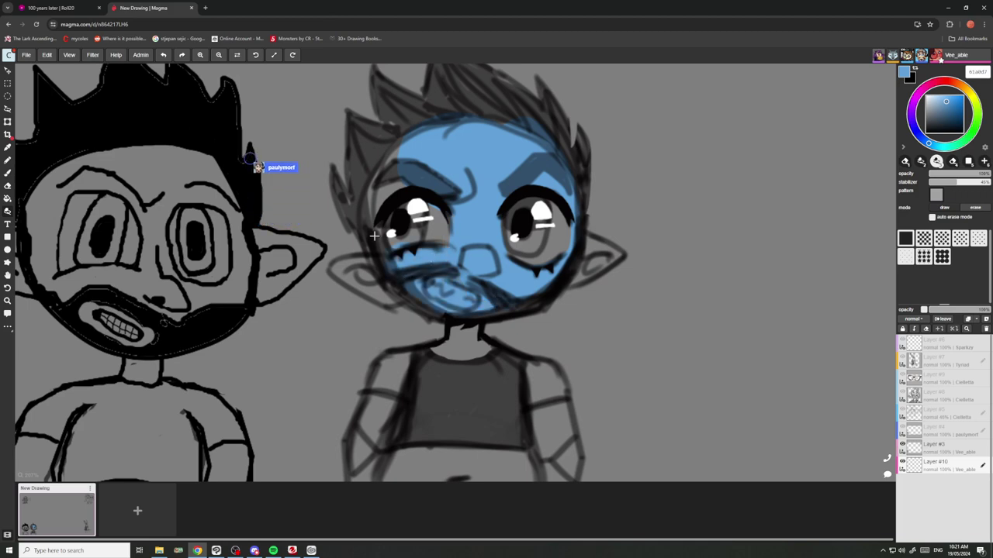
pyautogui.moveTo(374, 235)
pyautogui.mouseDown()
pyautogui.moveTo(385, 197)
pyautogui.moveTo(447, 141)
pyautogui.mouseUp()
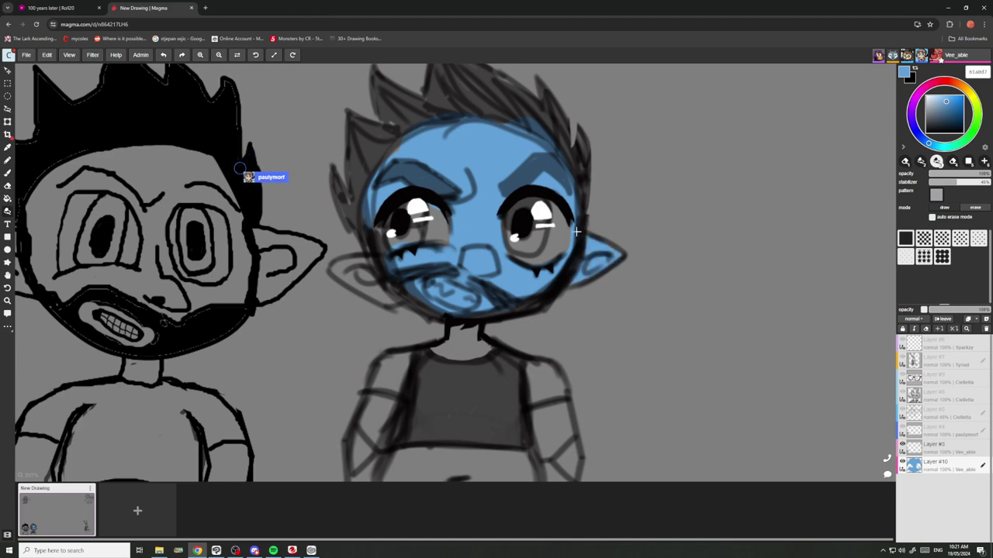
pyautogui.moveTo(388, 301)
pyautogui.mouseDown()
pyautogui.moveTo(349, 278)
pyautogui.moveTo(384, 293)
pyautogui.mouseUp()
pyautogui.scroll(-5, 378, 244)
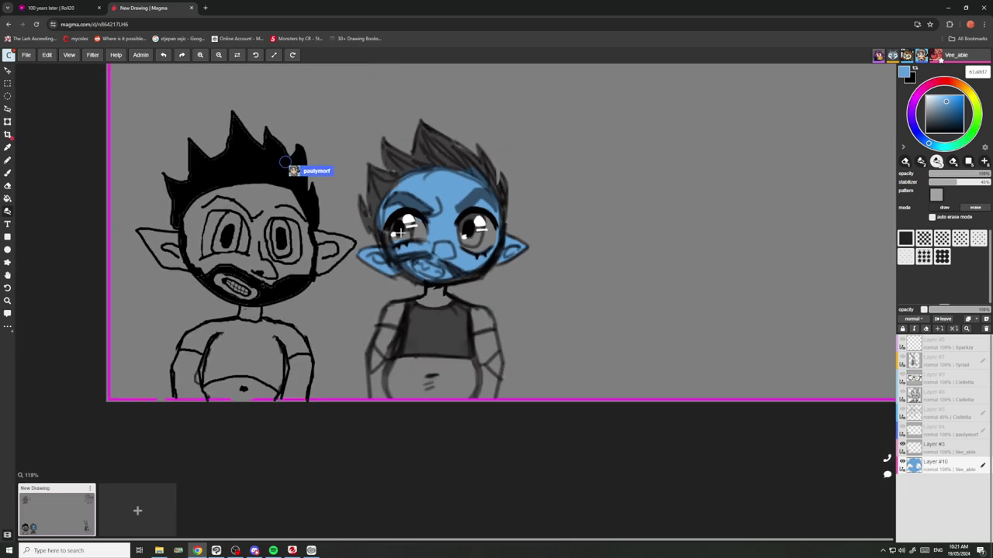
# Fill the shaded character's neck, both forearms and exposed belly with the same blue.
pyautogui.scroll(5, 422, 265)
pyautogui.scroll(2, 421, 265)
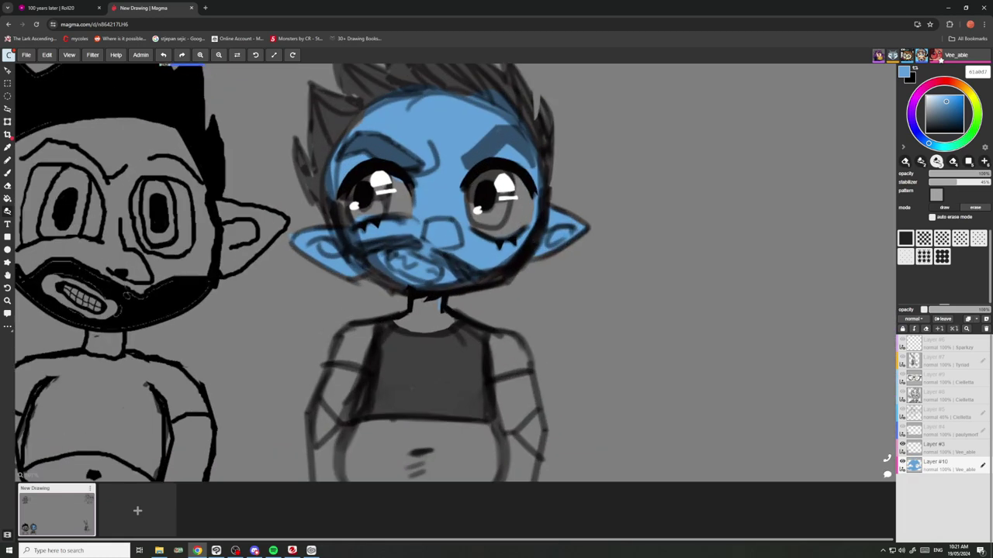
pyautogui.moveTo(442, 309); pyautogui.dragTo(415, 328)
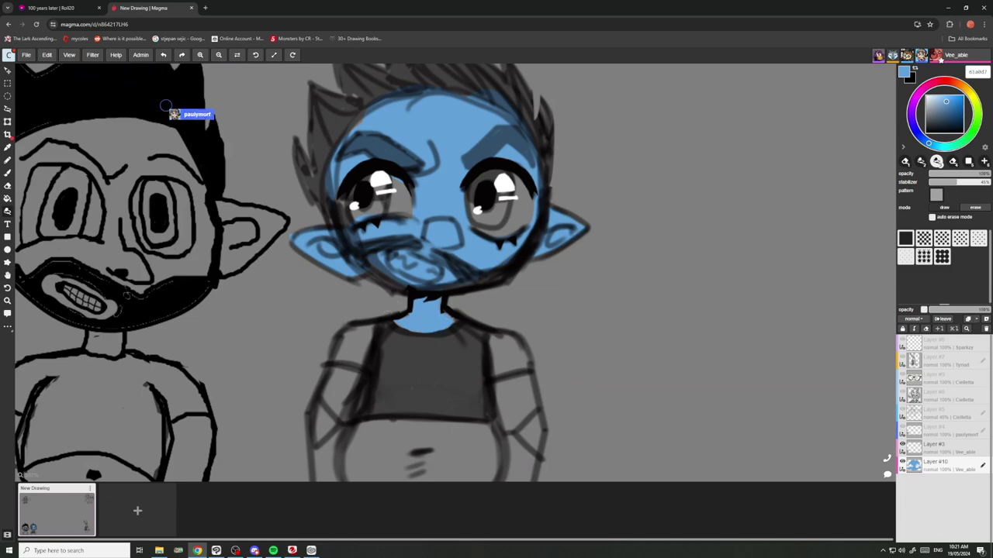
pyautogui.scroll(-2, 435, 291)
pyautogui.scroll(2, 479, 373)
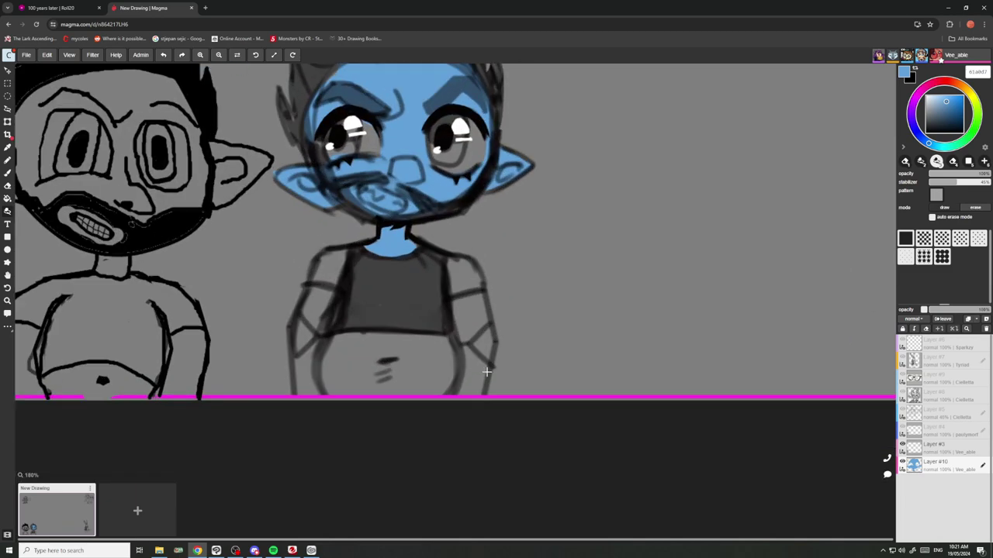
pyautogui.scroll(2, 481, 372)
pyautogui.moveTo(486, 372)
pyautogui.mouseDown()
pyautogui.moveTo(459, 410)
pyautogui.moveTo(456, 340)
pyautogui.mouseUp()
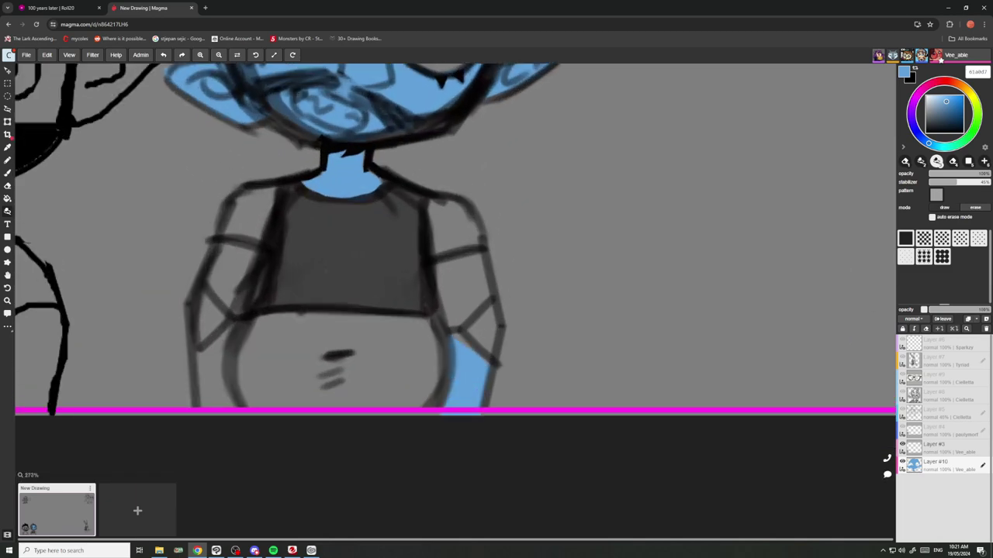
pyautogui.scroll(-2, 458, 328)
pyautogui.scroll(2, 372, 326)
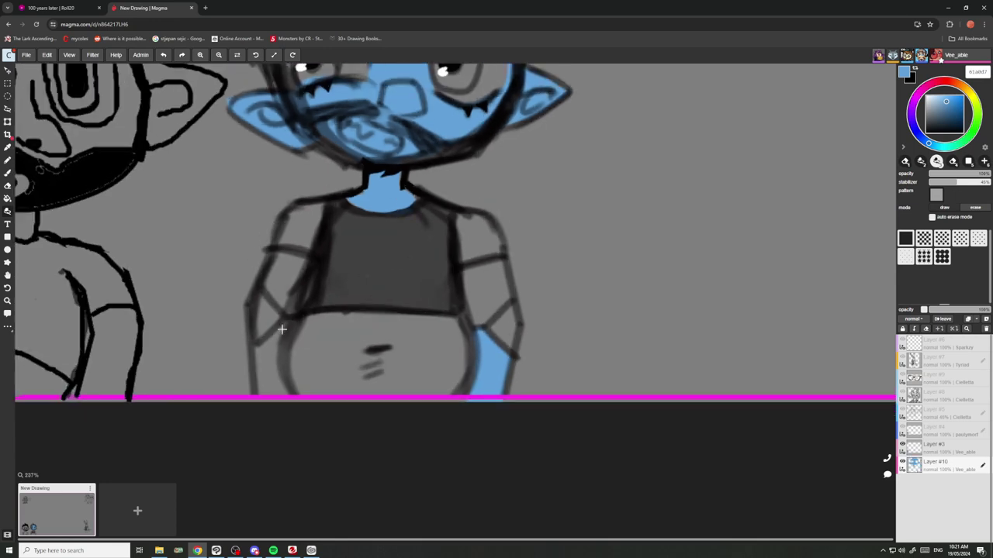
pyautogui.moveTo(256, 343)
pyautogui.mouseDown()
pyautogui.moveTo(285, 402)
pyautogui.moveTo(289, 339)
pyautogui.mouseUp()
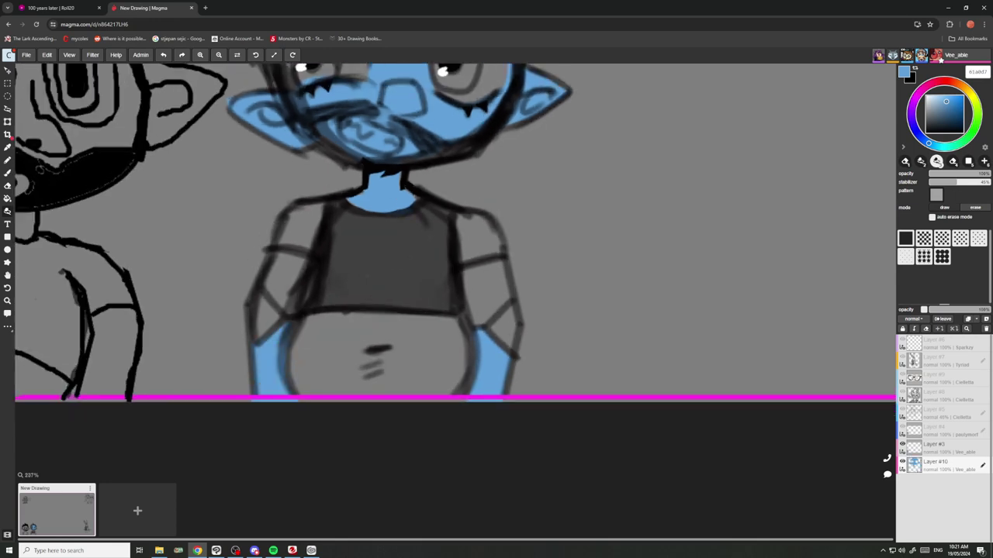
pyautogui.moveTo(458, 388)
pyautogui.mouseDown()
pyautogui.moveTo(314, 365)
pyautogui.moveTo(450, 326)
pyautogui.mouseUp()
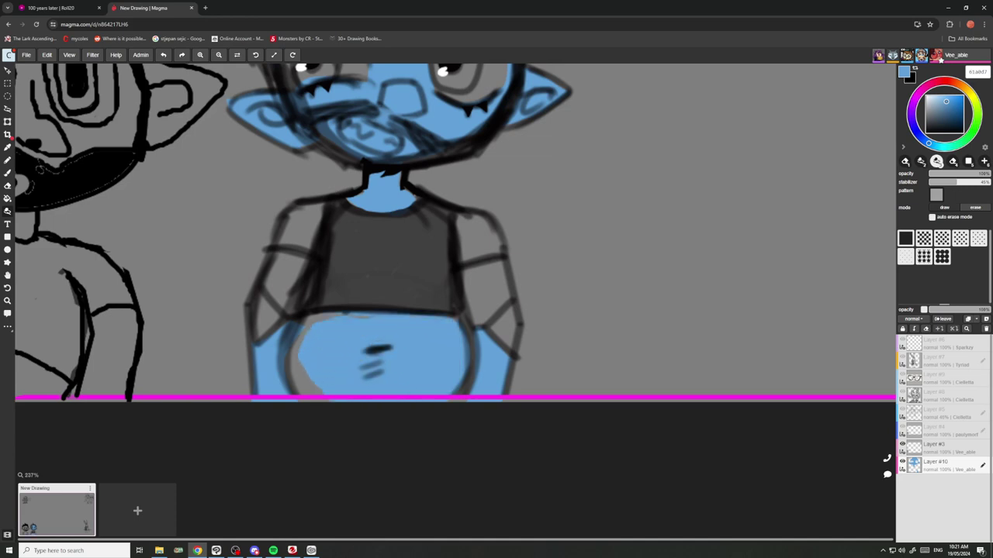
# Shift the skin fill on Layer #10 to a more violet blue with the Hue / Saturation / Lightness filter.
pyautogui.scroll(-4, 307, 292)
pyautogui.scroll(1, 307, 292)
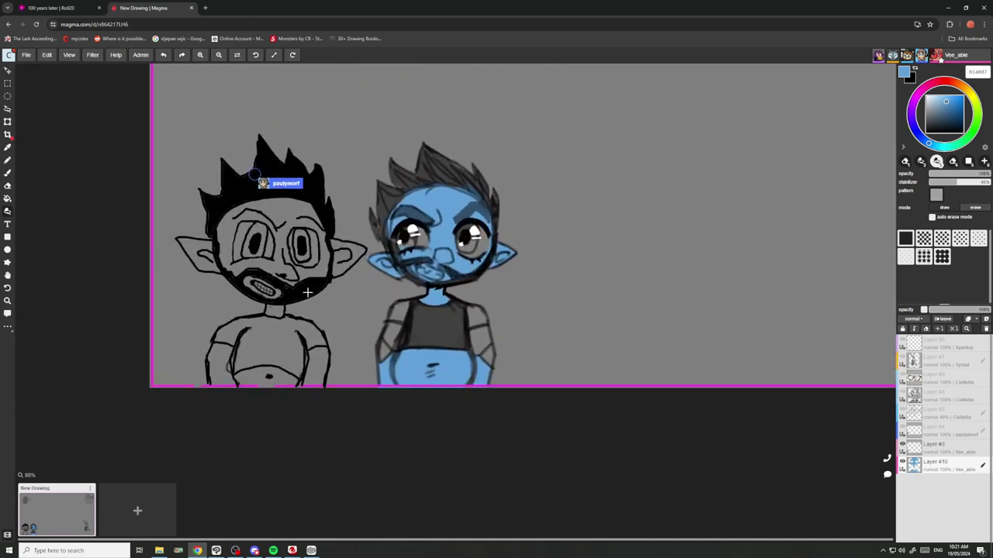
pyautogui.click(47, 55)
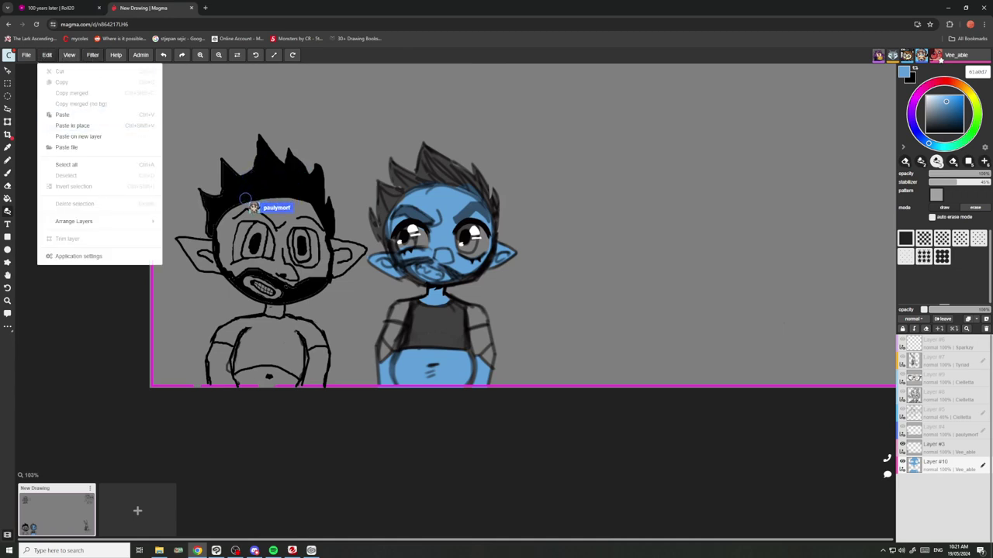
pyautogui.click(91, 72)
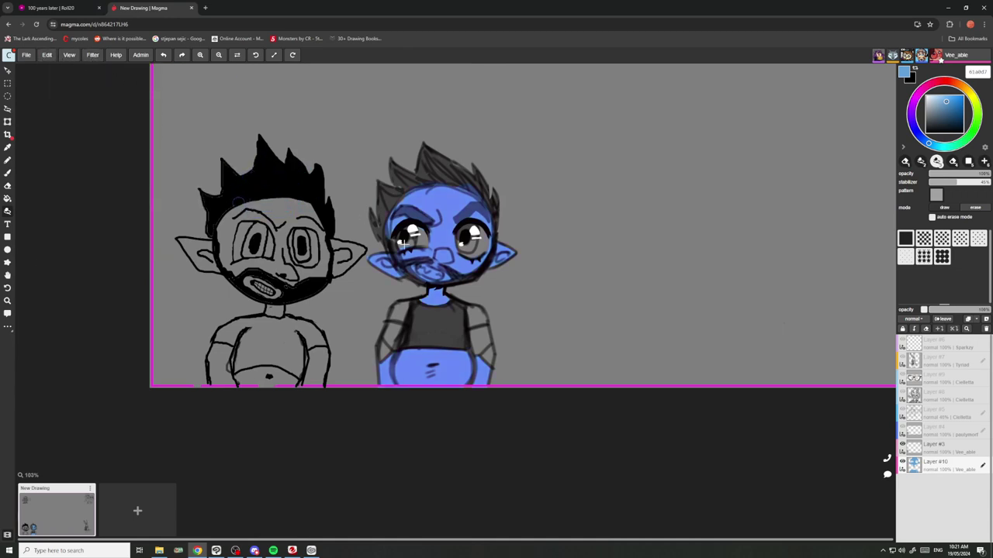
# Apply Hue / Saturation / Lightness to Layer #10 with hue -26 and raised lightness for a pale light-blue skin.
pyautogui.click(95, 56)
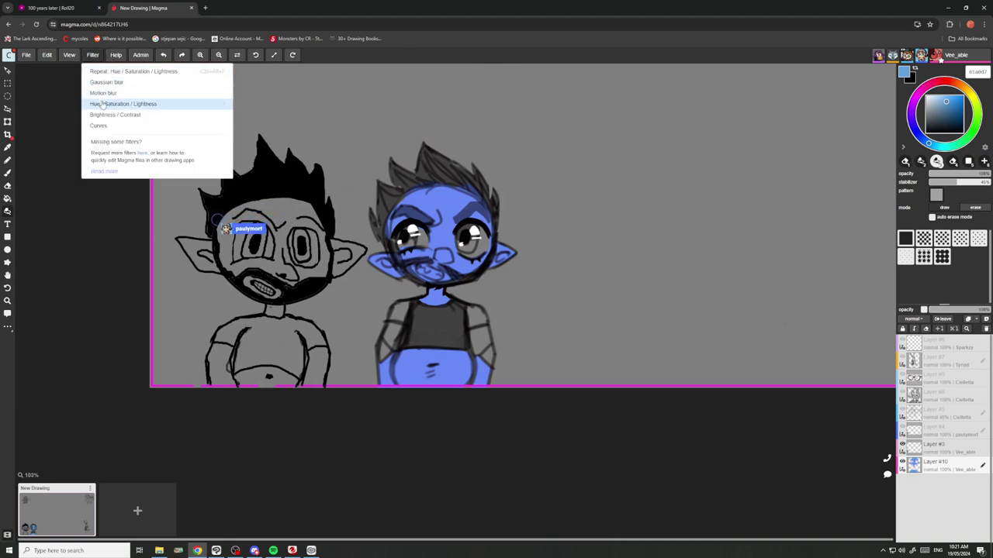
pyautogui.click(105, 108)
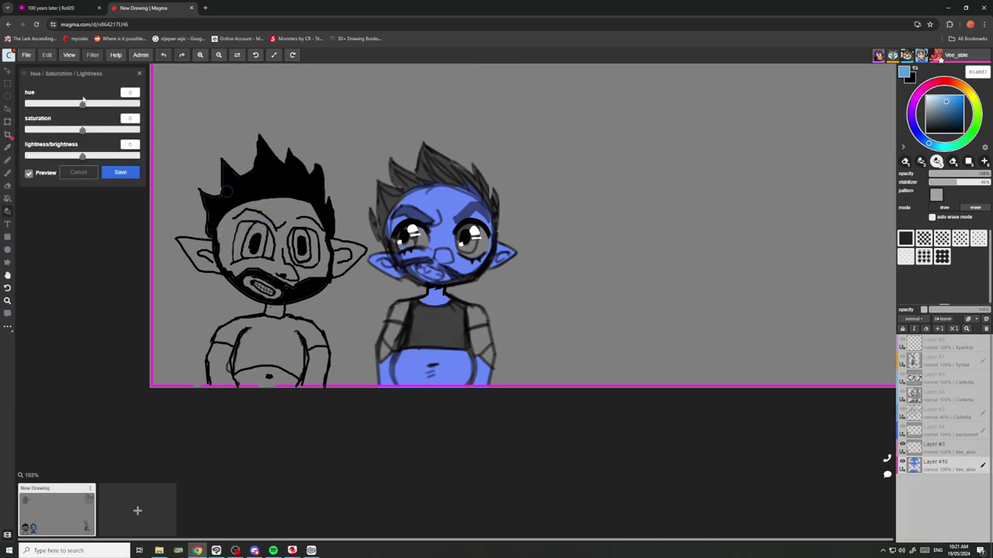
pyautogui.click(90, 106)
pyautogui.moveTo(90, 106); pyautogui.dragTo(75, 104)
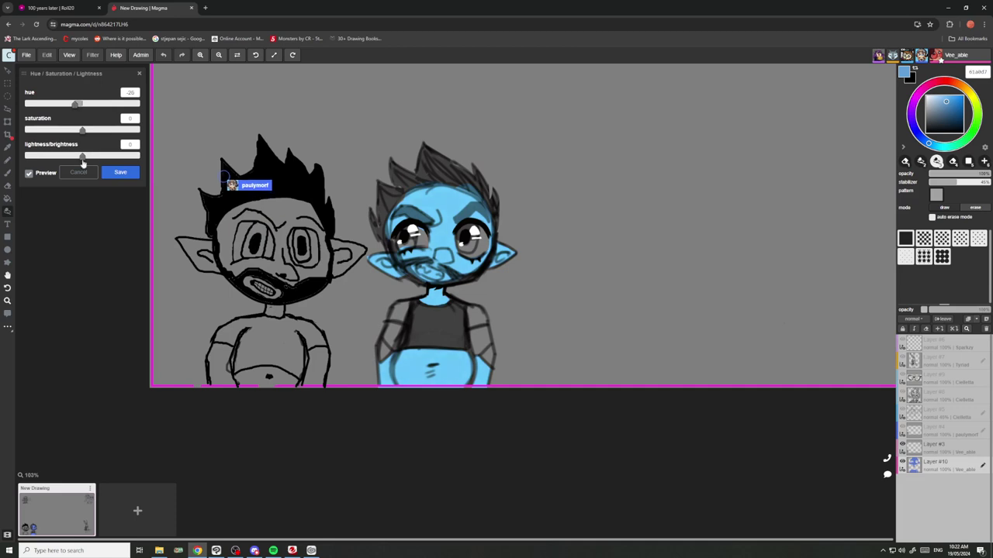
pyautogui.moveTo(83, 156); pyautogui.dragTo(87, 156)
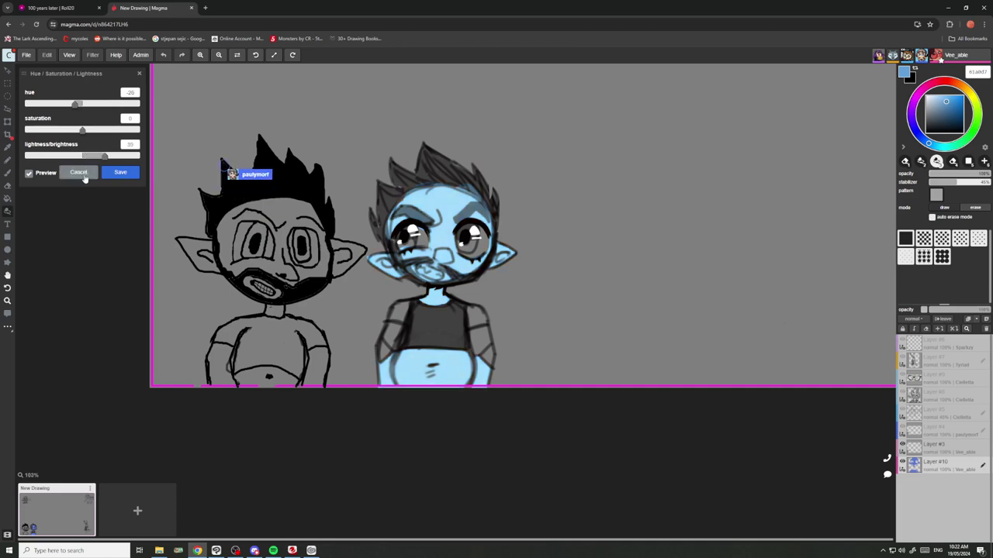
pyautogui.click(114, 172)
# Fill the eyeballs of both of the shaded character's eyes with white on Layer #10.
pyautogui.scroll(3, 458, 211)
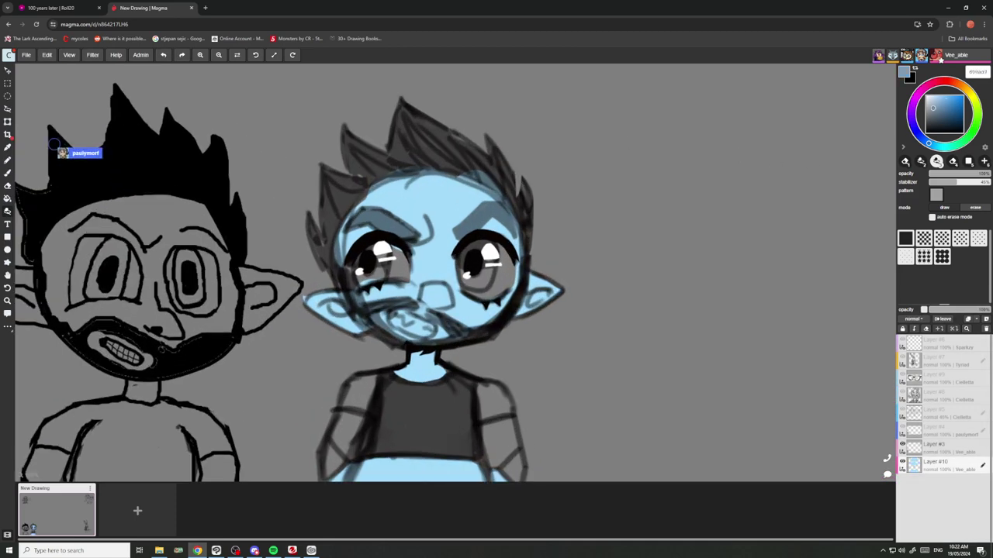
pyautogui.scroll(3, 512, 284)
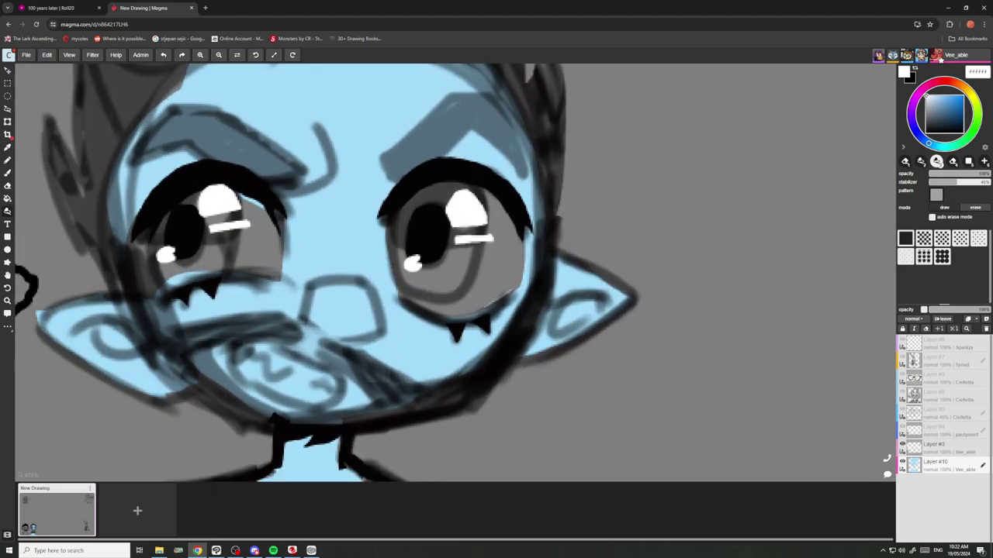
pyautogui.moveTo(504, 307)
pyautogui.mouseDown()
pyautogui.moveTo(411, 299)
pyautogui.moveTo(399, 210)
pyautogui.moveTo(505, 248)
pyautogui.moveTo(524, 268)
pyautogui.mouseUp()
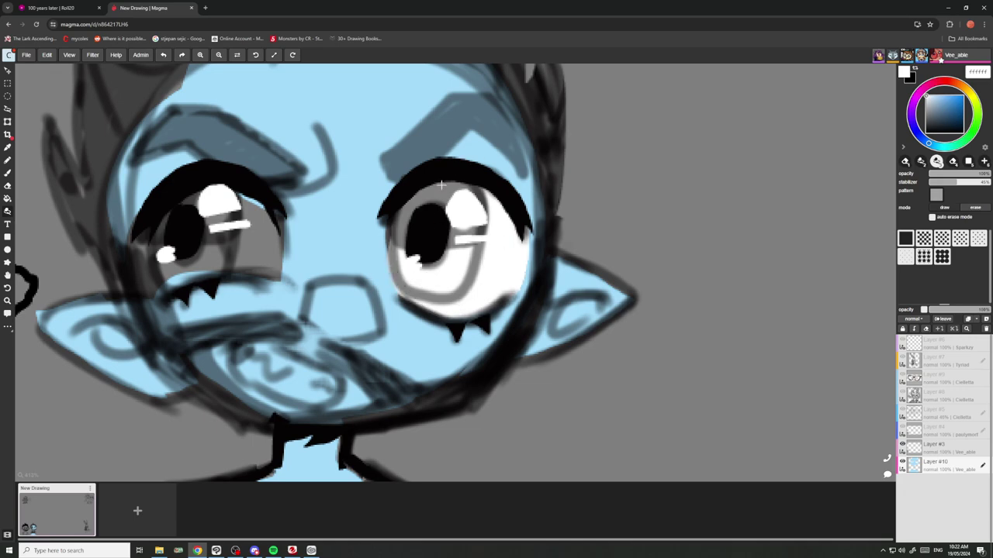
pyautogui.scroll(-5, 441, 184)
pyautogui.scroll(5, 371, 191)
pyautogui.moveTo(384, 210)
pyautogui.mouseDown()
pyautogui.moveTo(371, 264)
pyautogui.moveTo(256, 264)
pyautogui.moveTo(299, 194)
pyautogui.mouseUp()
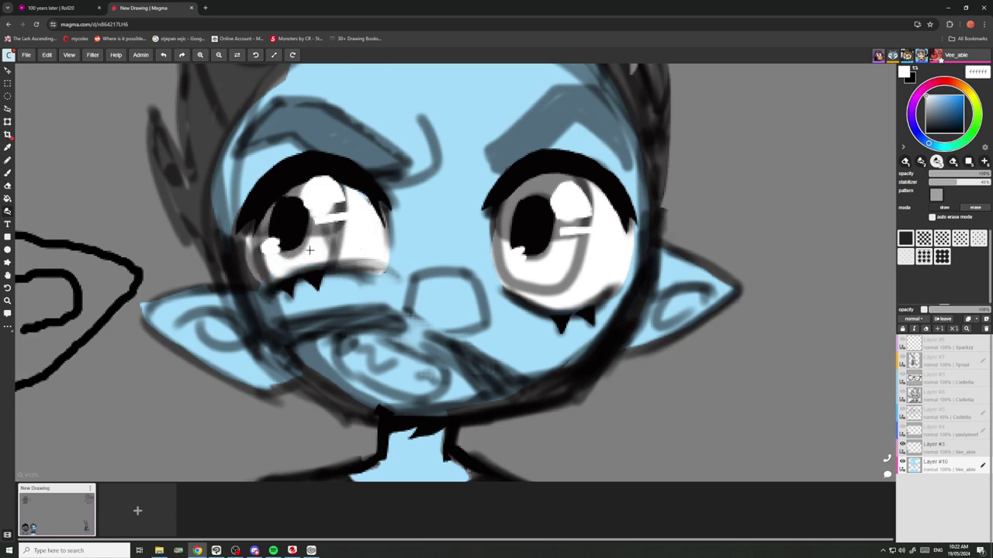
pyautogui.moveTo(261, 279); pyautogui.dragTo(242, 235)
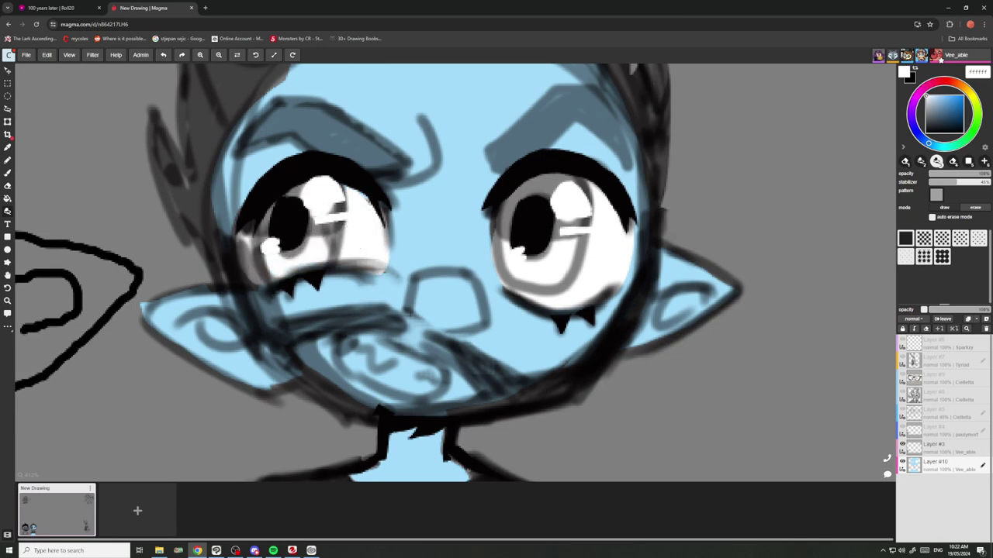
# Sample the light-blue skin colour and fill over the outer edge of the eye on the image's left side.
pyautogui.keyDown('alt'); pyautogui.click(415, 221); pyautogui.keyUp('alt')
pyautogui.moveTo(235, 242); pyautogui.dragTo(259, 282)
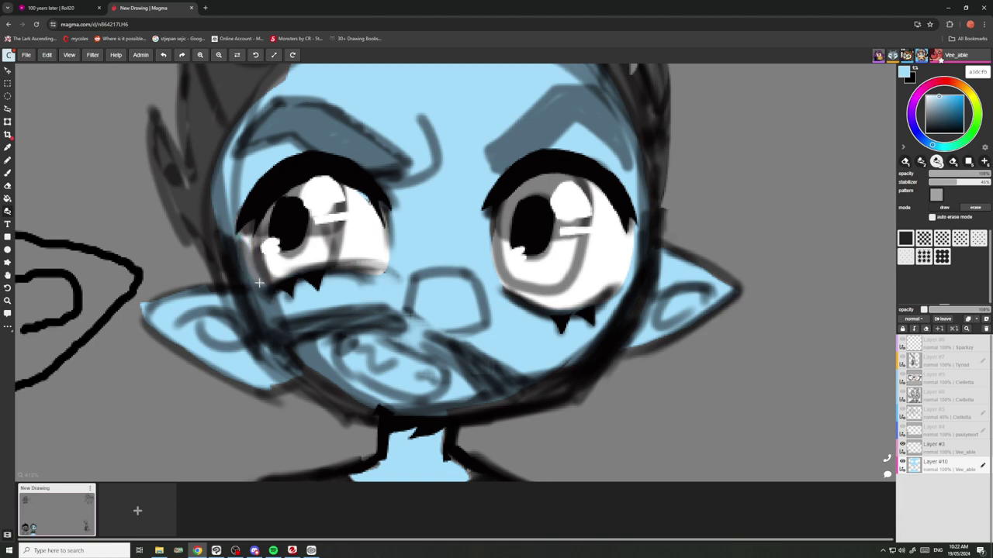
pyautogui.scroll(-5, 273, 242)
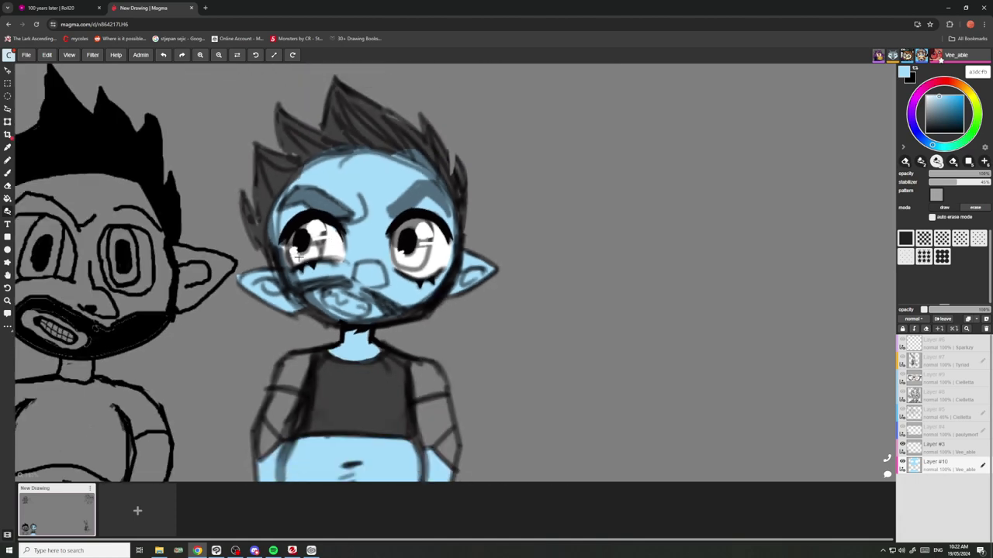
pyautogui.scroll(1, 273, 241)
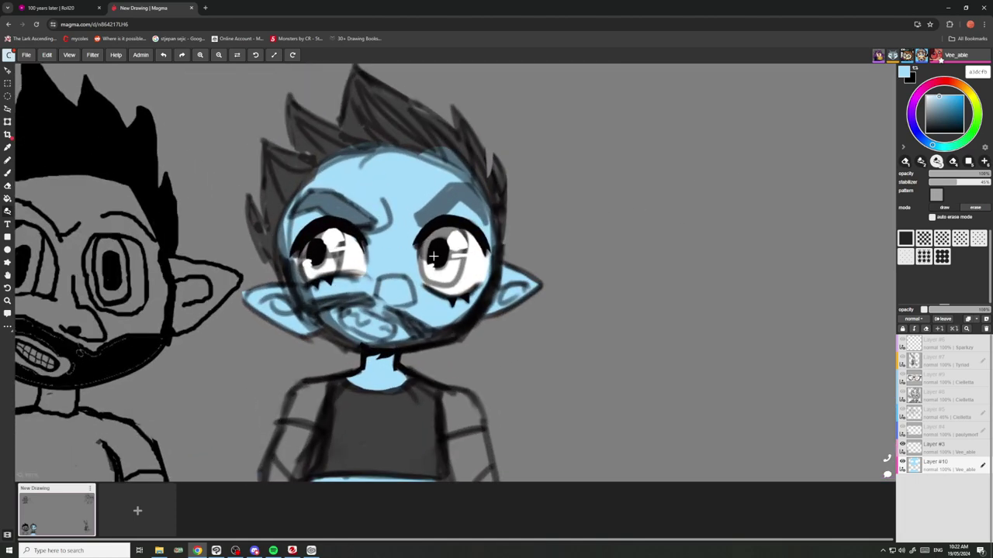
# Fill the teeth inside the shaded character's open mouth with white.
pyautogui.scroll(2, 377, 325)
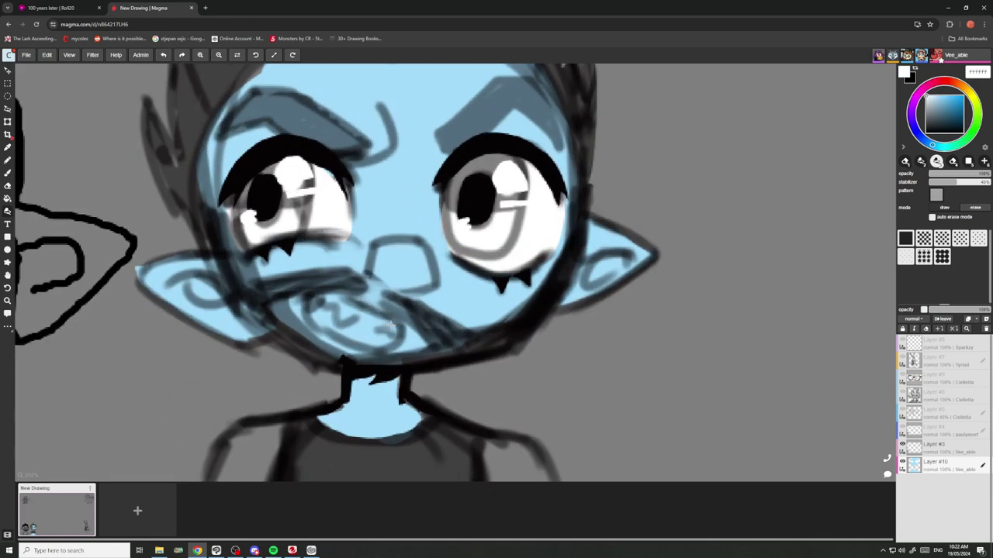
pyautogui.moveTo(391, 333)
pyautogui.mouseDown()
pyautogui.moveTo(320, 302)
pyautogui.moveTo(380, 320)
pyautogui.mouseUp()
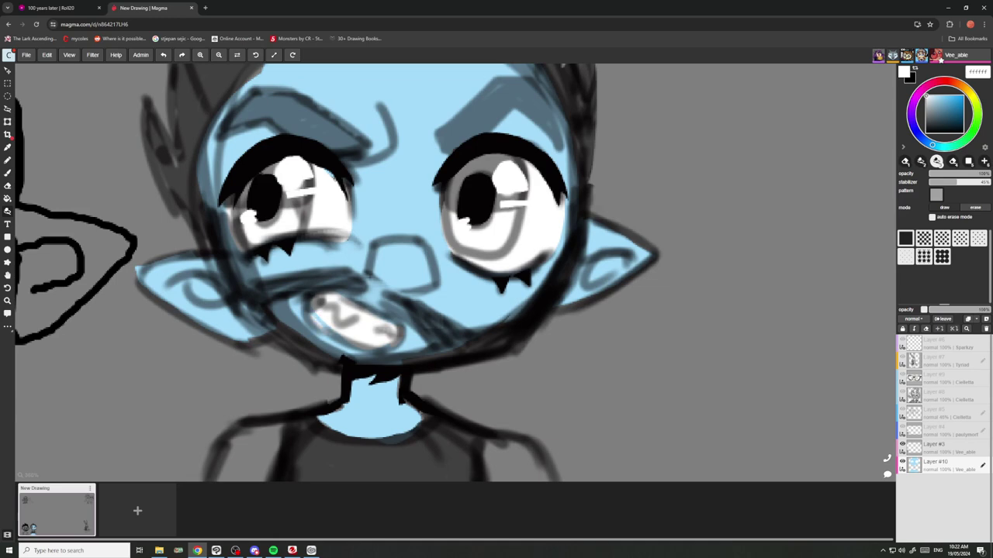
pyautogui.scroll(-3, 309, 311)
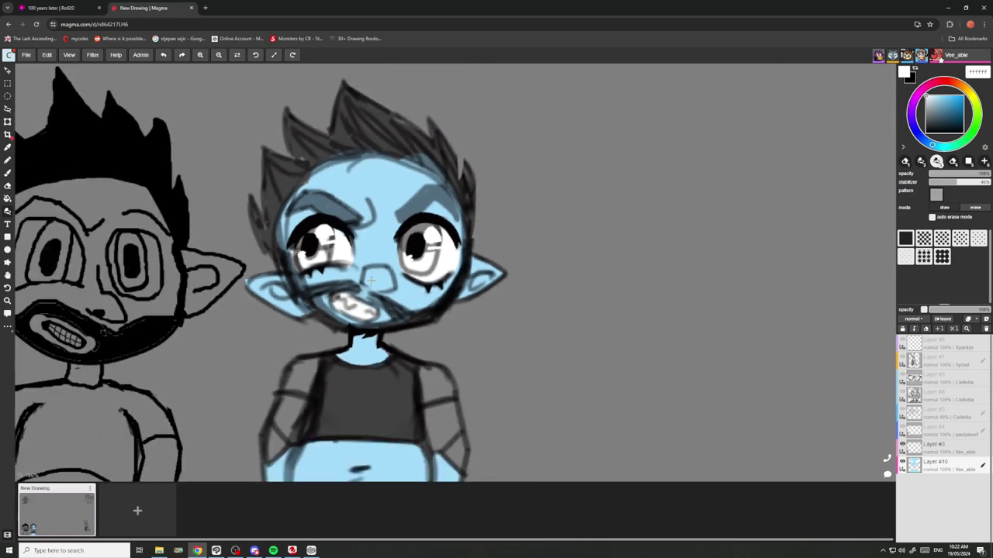
# Choose a dark indigo and fill the iris of the eye on the image's right side around its pupil and highlights.
pyautogui.scroll(2, 352, 221)
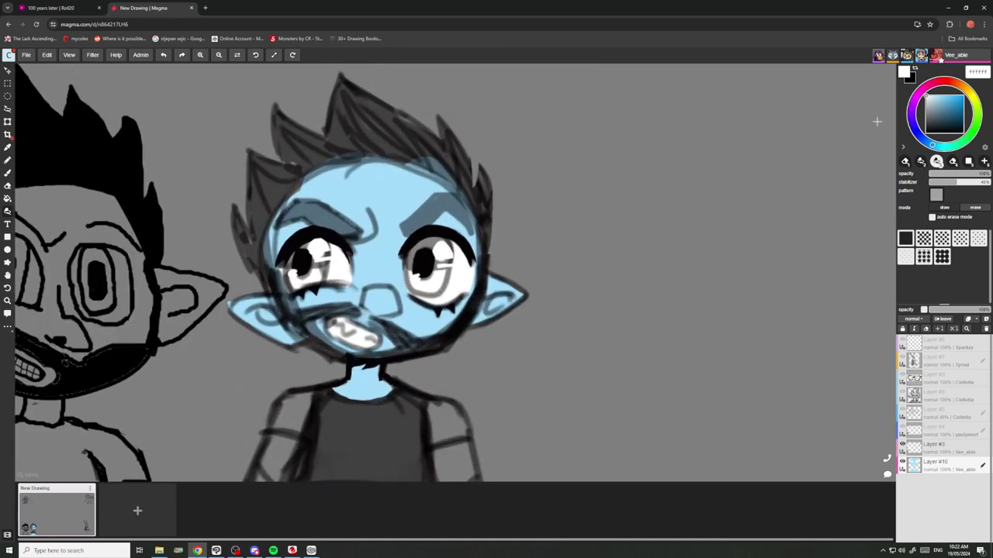
pyautogui.click(917, 134)
pyautogui.click(945, 115)
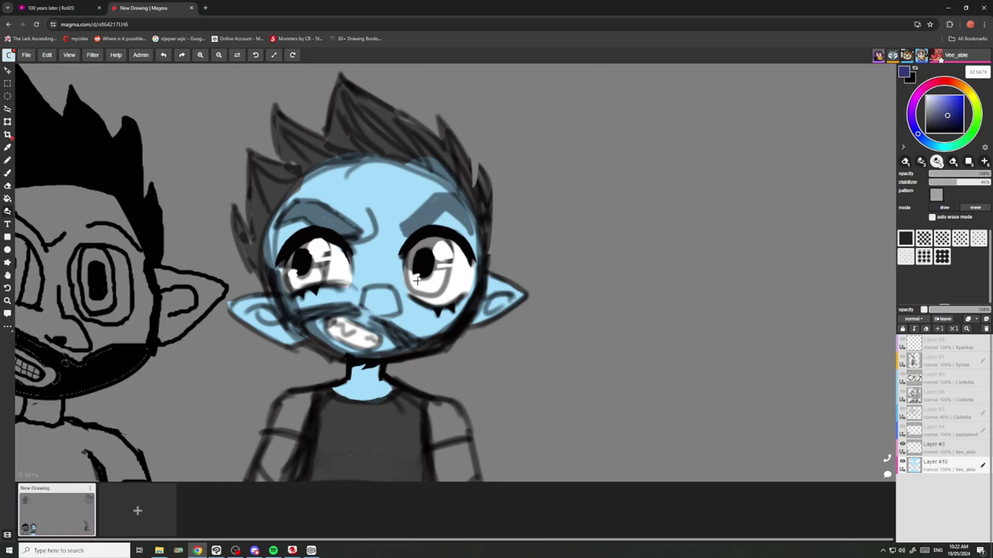
pyautogui.scroll(2, 416, 281)
pyautogui.moveTo(430, 307)
pyautogui.mouseDown()
pyautogui.moveTo(409, 216)
pyautogui.moveTo(458, 249)
pyautogui.mouseUp()
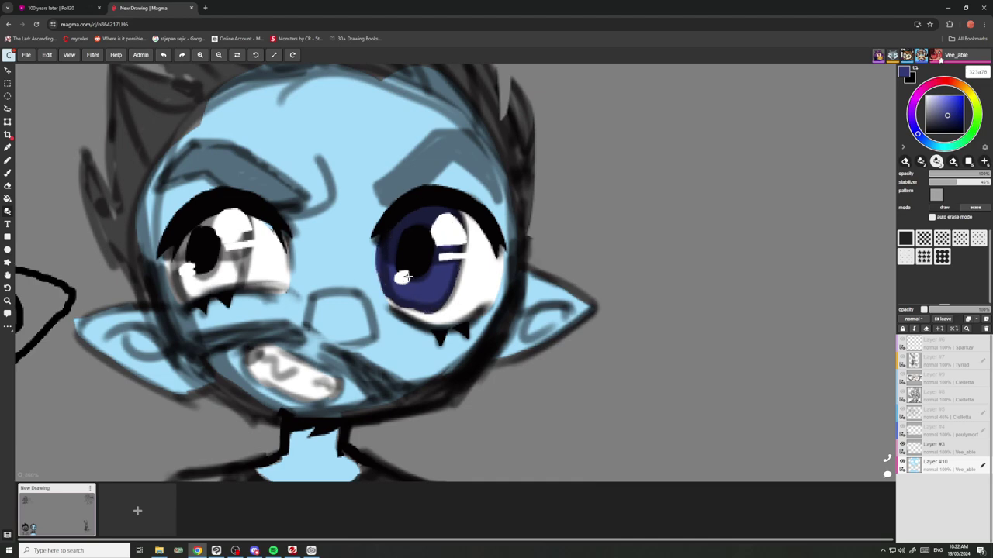
pyautogui.scroll(-3, 405, 277)
# Fill the iris of the eye on the image's left side with the same dark indigo.
pyautogui.scroll(3, 318, 225)
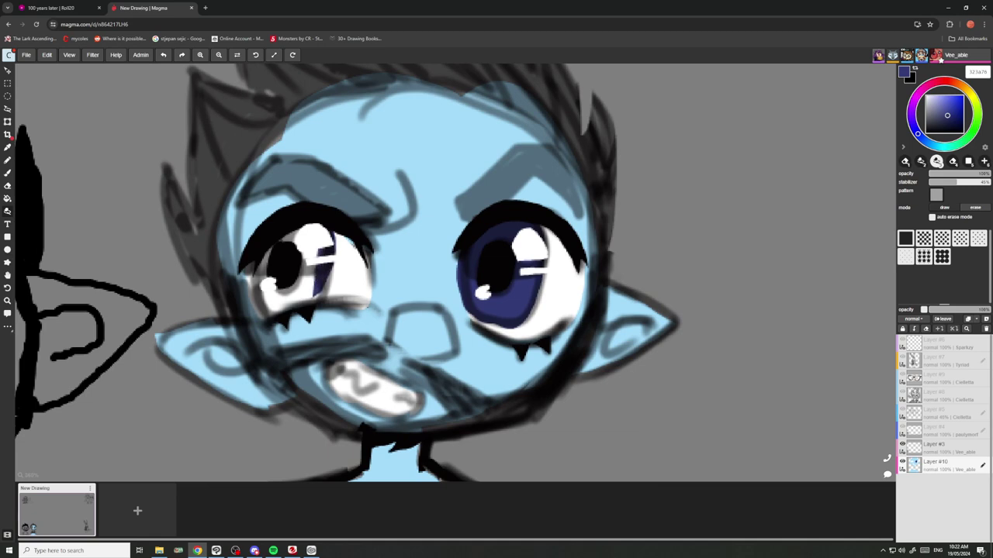
pyautogui.moveTo(311, 260)
pyautogui.mouseDown()
pyautogui.moveTo(299, 291)
pyautogui.moveTo(271, 299)
pyautogui.moveTo(260, 260)
pyautogui.moveTo(308, 269)
pyautogui.mouseUp()
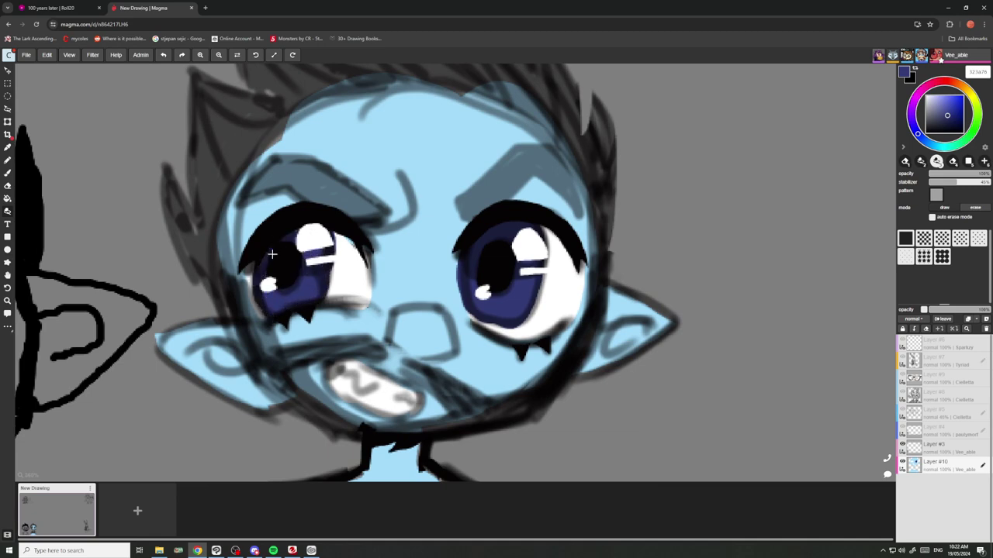
pyautogui.moveTo(274, 307); pyautogui.dragTo(264, 236)
pyautogui.scroll(-3, 262, 267)
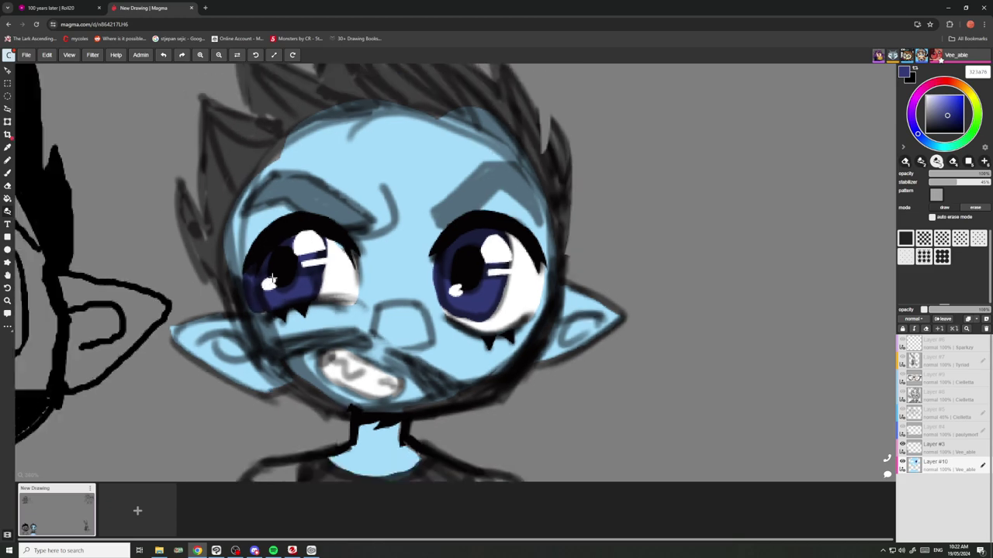
pyautogui.scroll(5, 252, 233)
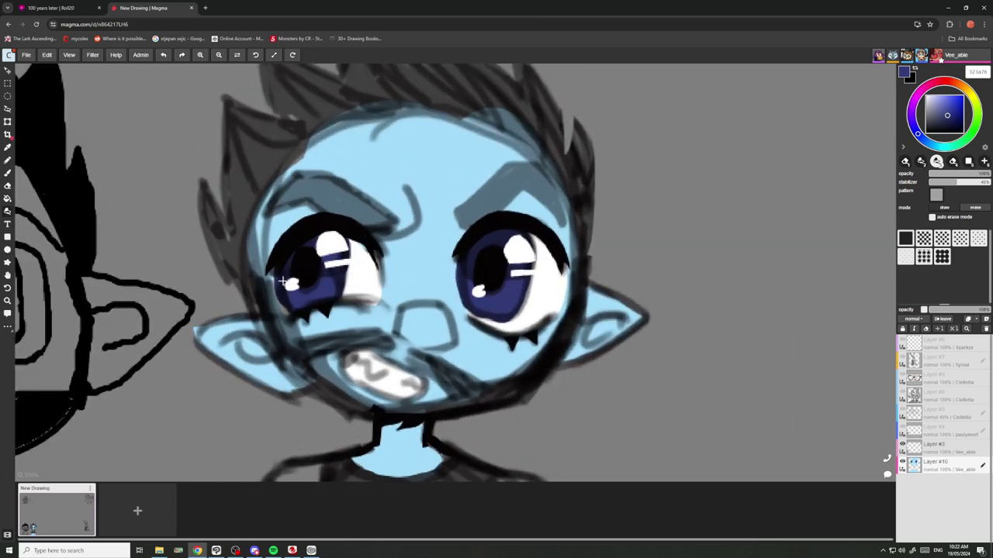
pyautogui.scroll(-2, 315, 237)
pyautogui.scroll(-2, 316, 237)
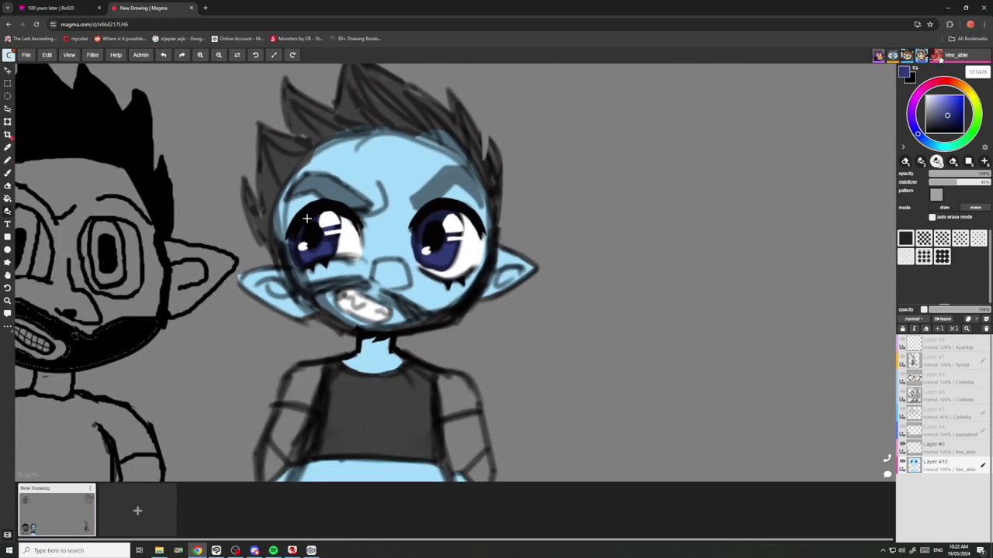
# Sample the near-black of the upper lashes and try filling the eyebrow on the image's left side with it.
pyautogui.keyDown('alt'); pyautogui.click(308, 213); pyautogui.keyUp('alt')
pyautogui.scroll(4, 360, 234)
pyautogui.moveTo(335, 251)
pyautogui.mouseDown()
pyautogui.moveTo(280, 222)
pyautogui.moveTo(208, 215)
pyautogui.moveTo(248, 175)
pyautogui.moveTo(379, 238)
pyautogui.mouseUp()
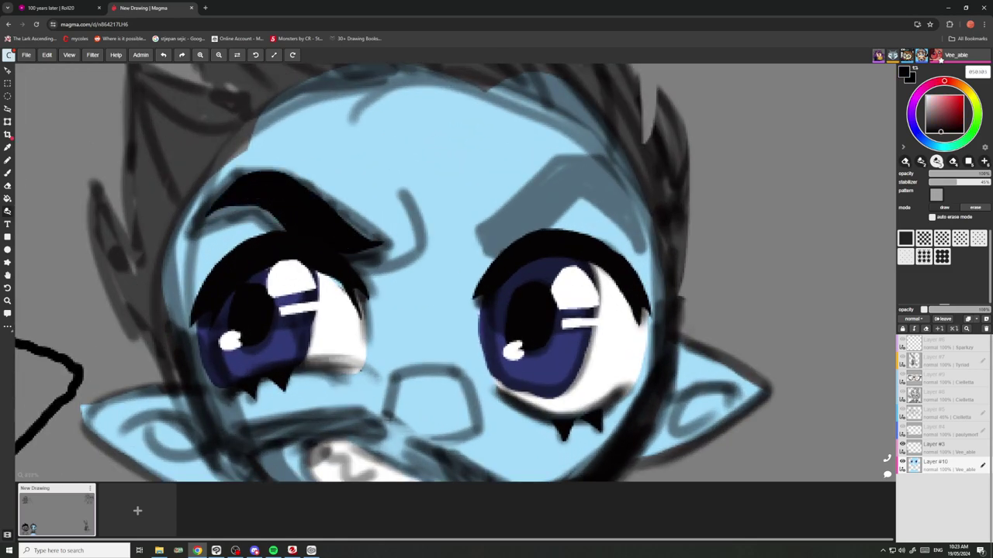
pyautogui.scroll(-4, 375, 174)
pyautogui.scroll(1, 374, 174)
pyautogui.scroll(-4, 366, 160)
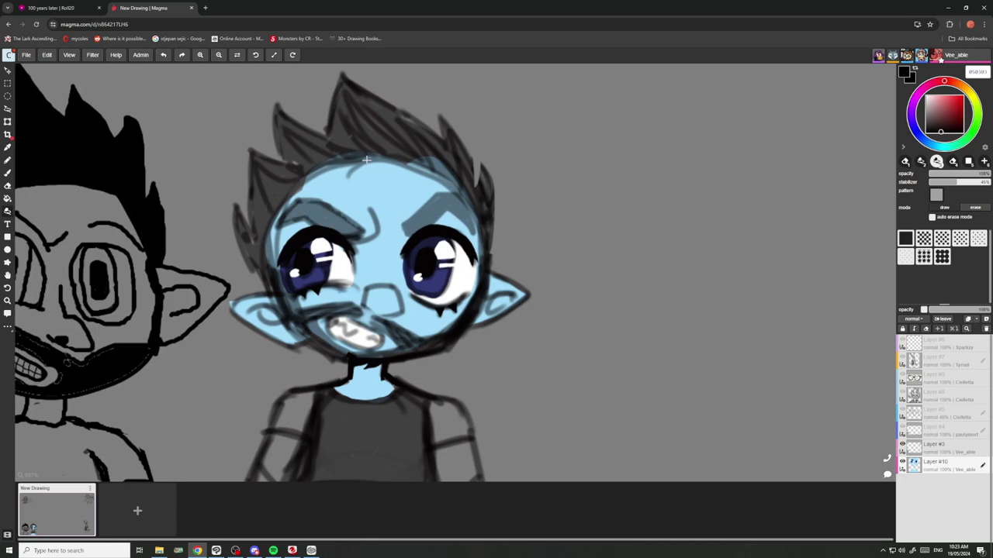
# Fill the sideburn and the two hair spikes on the image's right side with near-black.
pyautogui.scroll(3, 415, 231)
pyautogui.scroll(4, 415, 231)
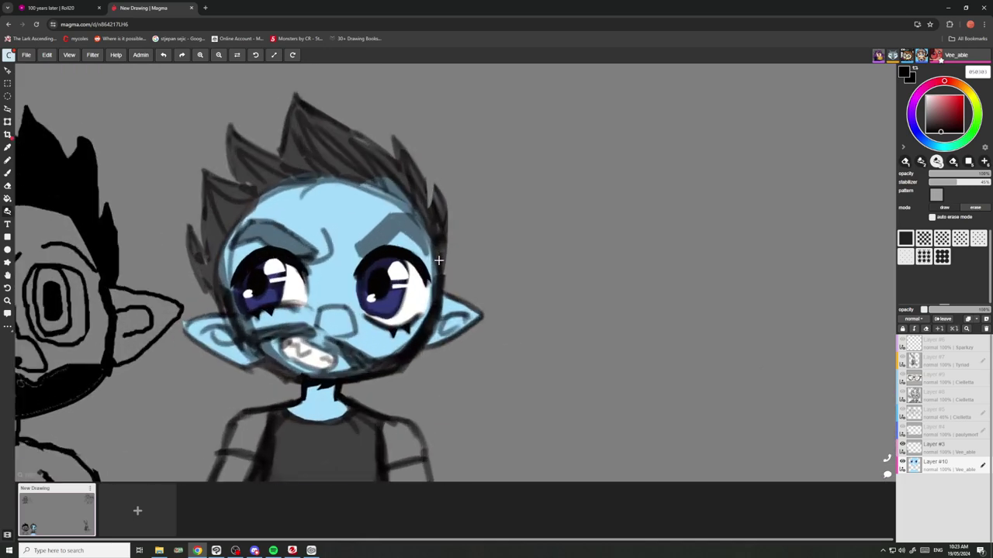
pyautogui.moveTo(435, 118)
pyautogui.mouseDown()
pyautogui.moveTo(448, 287)
pyautogui.moveTo(439, 264)
pyautogui.mouseUp()
pyautogui.moveTo(418, 140); pyautogui.dragTo(433, 318)
pyautogui.scroll(-3, 429, 338)
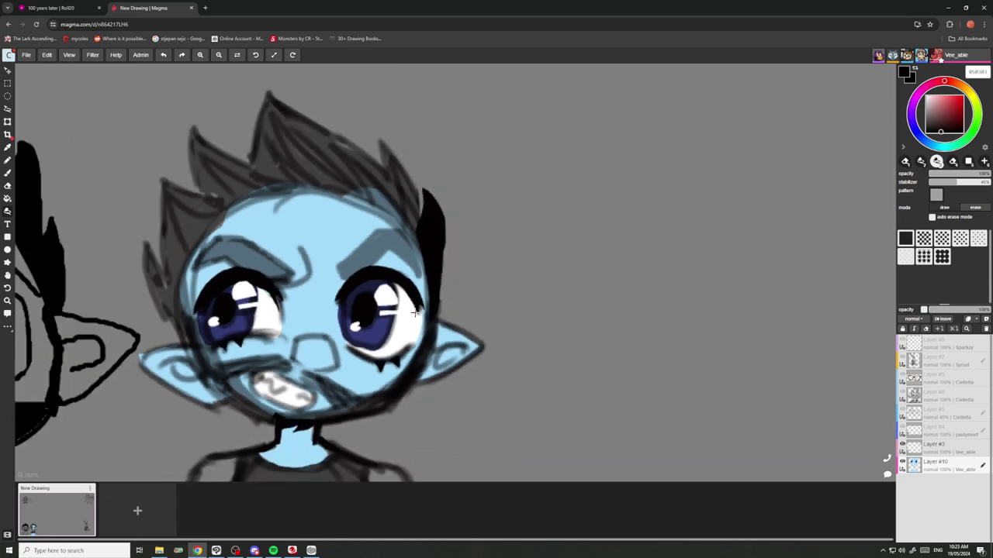
pyautogui.scroll(3, 413, 220)
pyautogui.moveTo(426, 246)
pyautogui.mouseDown()
pyautogui.moveTo(381, 131)
pyautogui.moveTo(357, 177)
pyautogui.moveTo(392, 233)
pyautogui.mouseUp()
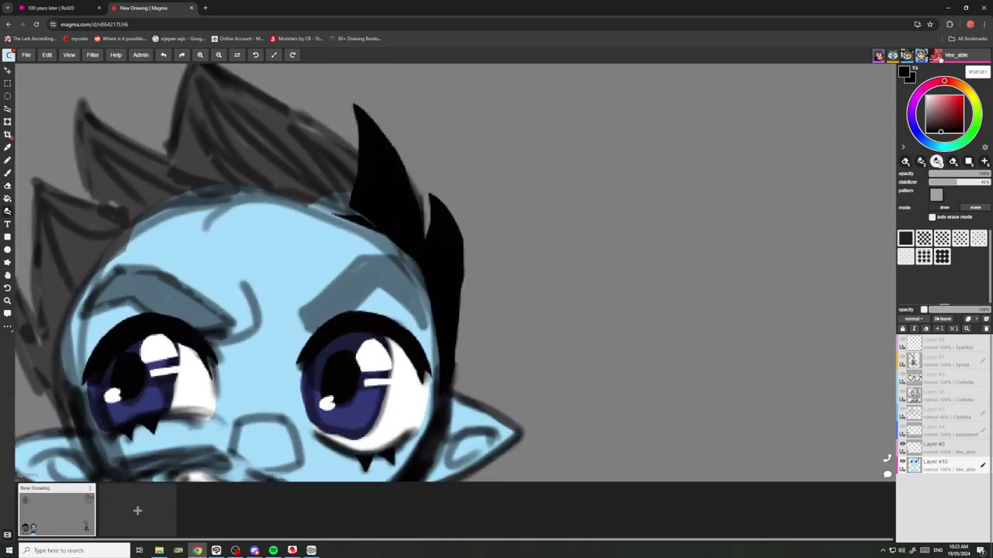
# Fill the tall central hair spike and the pointed front hairline with near-black.
pyautogui.moveTo(333, 215)
pyautogui.mouseDown()
pyautogui.moveTo(257, 241)
pyautogui.moveTo(213, 152)
pyautogui.moveTo(209, 111)
pyautogui.moveTo(357, 182)
pyautogui.mouseUp()
pyautogui.scroll(-1, 363, 193)
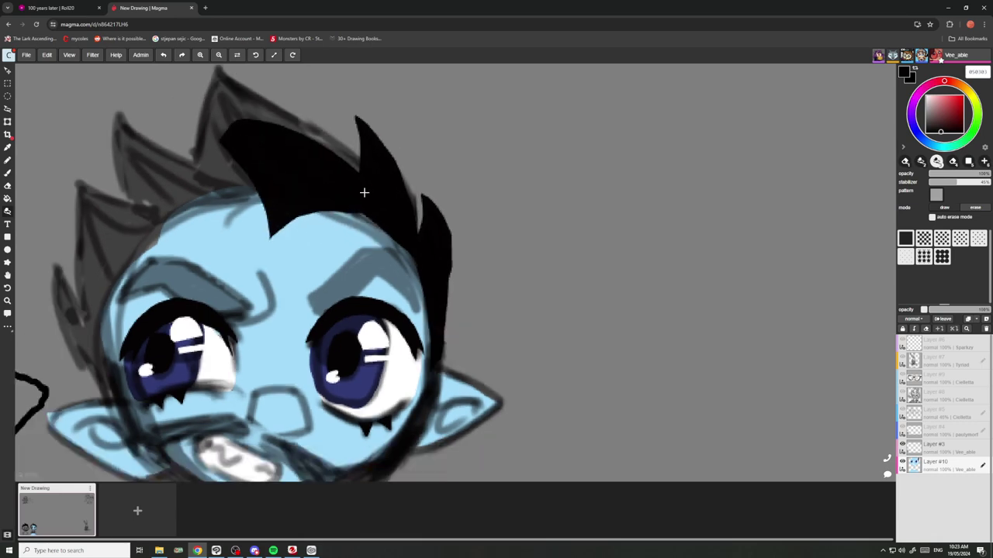
pyautogui.scroll(-3, 364, 191)
pyautogui.scroll(4, 324, 208)
pyautogui.moveTo(285, 181)
pyautogui.mouseDown()
pyautogui.moveTo(235, 153)
pyautogui.moveTo(339, 131)
pyautogui.mouseUp()
pyautogui.scroll(-3, 342, 148)
pyautogui.scroll(3, 370, 168)
pyautogui.moveTo(405, 210)
pyautogui.mouseDown()
pyautogui.moveTo(295, 131)
pyautogui.moveTo(387, 203)
pyautogui.moveTo(315, 186)
pyautogui.mouseUp()
pyautogui.scroll(-1, 330, 195)
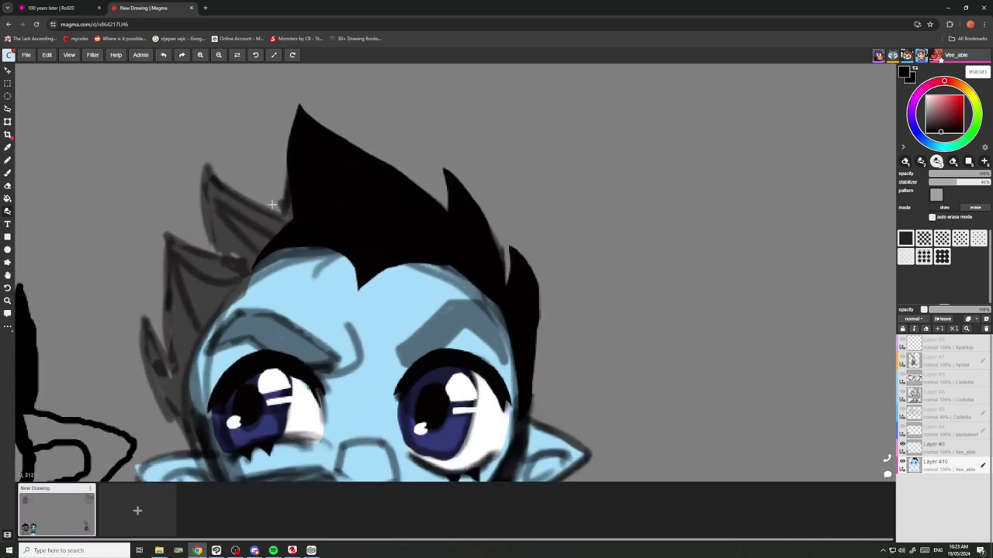
# Fill the remaining hair spikes on the image's left side with near-black, down to the ear.
pyautogui.moveTo(245, 156); pyautogui.dragTo(273, 227)
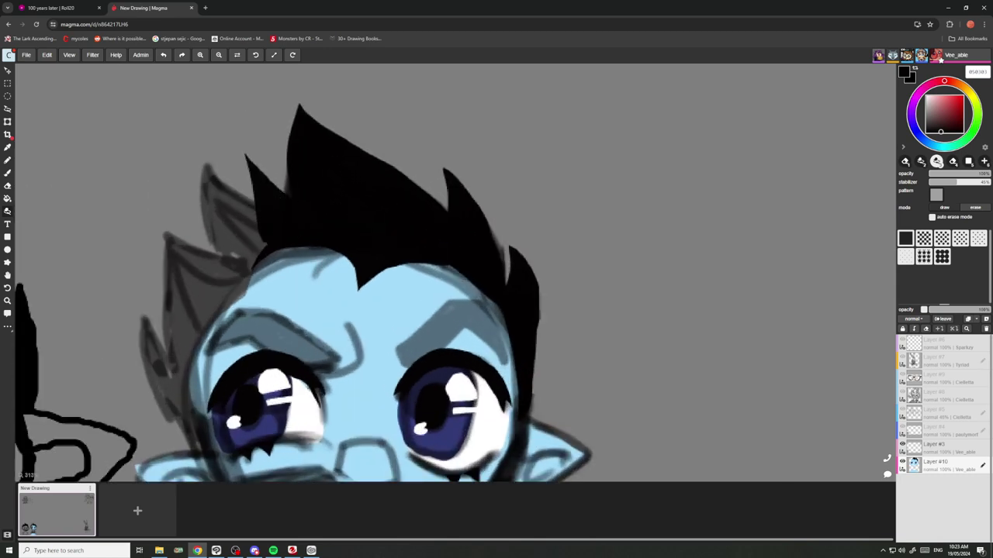
pyautogui.moveTo(207, 171)
pyautogui.mouseDown()
pyautogui.moveTo(250, 211)
pyautogui.moveTo(233, 263)
pyautogui.moveTo(241, 299)
pyautogui.mouseUp()
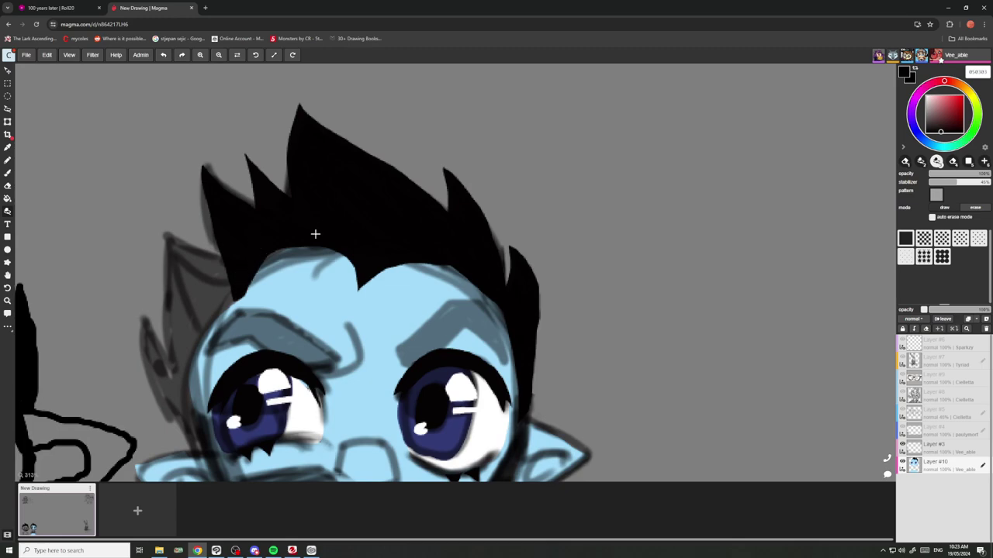
pyautogui.scroll(-5, 312, 234)
pyautogui.scroll(5, 291, 226)
pyautogui.moveTo(328, 245)
pyautogui.mouseDown()
pyautogui.moveTo(324, 208)
pyautogui.moveTo(278, 232)
pyautogui.moveTo(259, 251)
pyautogui.moveTo(264, 263)
pyautogui.moveTo(239, 211)
pyautogui.moveTo(254, 249)
pyautogui.moveTo(265, 211)
pyautogui.moveTo(234, 269)
pyautogui.moveTo(262, 335)
pyautogui.mouseUp()
pyautogui.scroll(-1, 323, 207)
pyautogui.scroll(-2, 323, 208)
pyautogui.scroll(3, 323, 208)
pyautogui.scroll(-1, 259, 233)
pyautogui.scroll(4, 239, 218)
pyautogui.scroll(-2, 261, 206)
pyautogui.scroll(2, 233, 268)
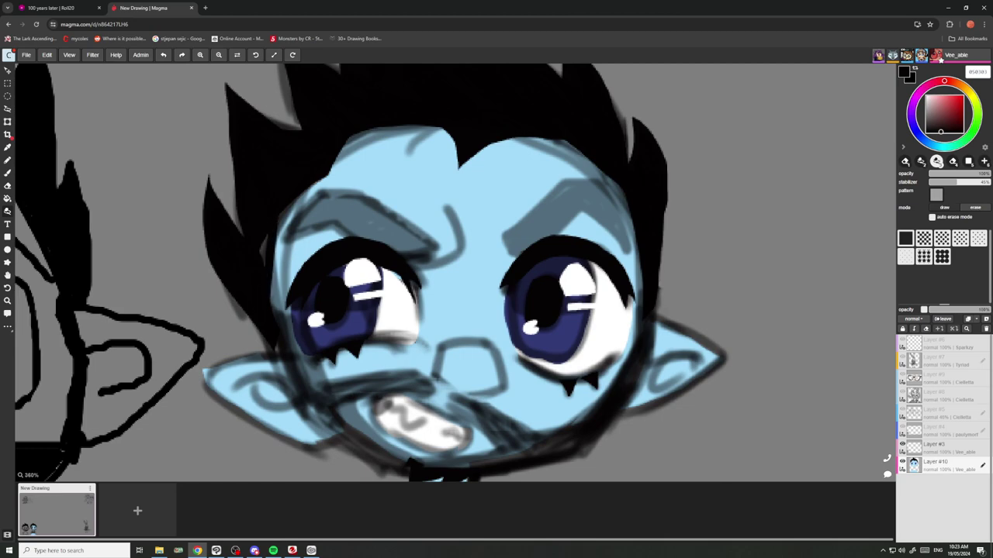
# Block in the moustache half on the image's right side in near-black with jagged points along its lower edge.
pyautogui.scroll(-4, 343, 188)
pyautogui.scroll(-2, 343, 187)
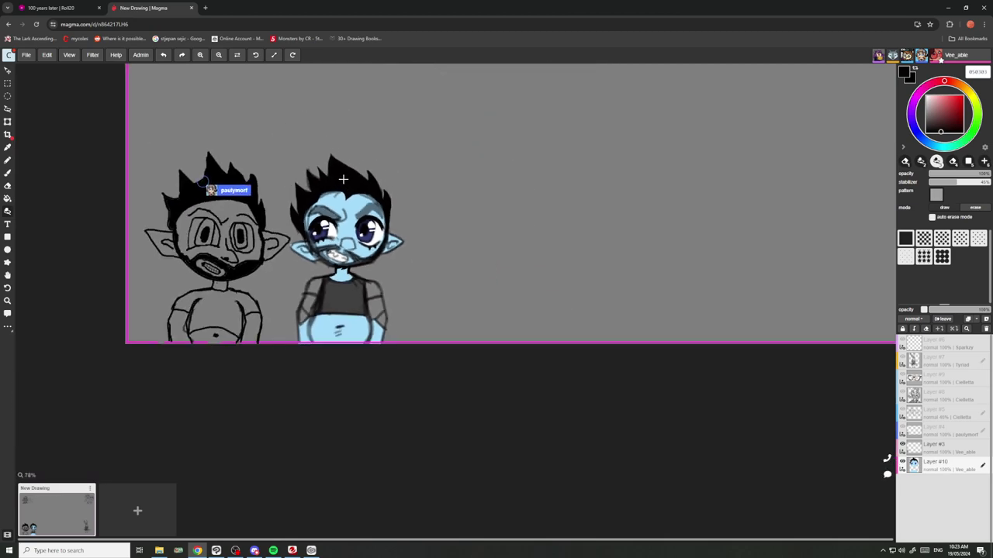
pyautogui.scroll(3, 334, 183)
pyautogui.scroll(3, 314, 246)
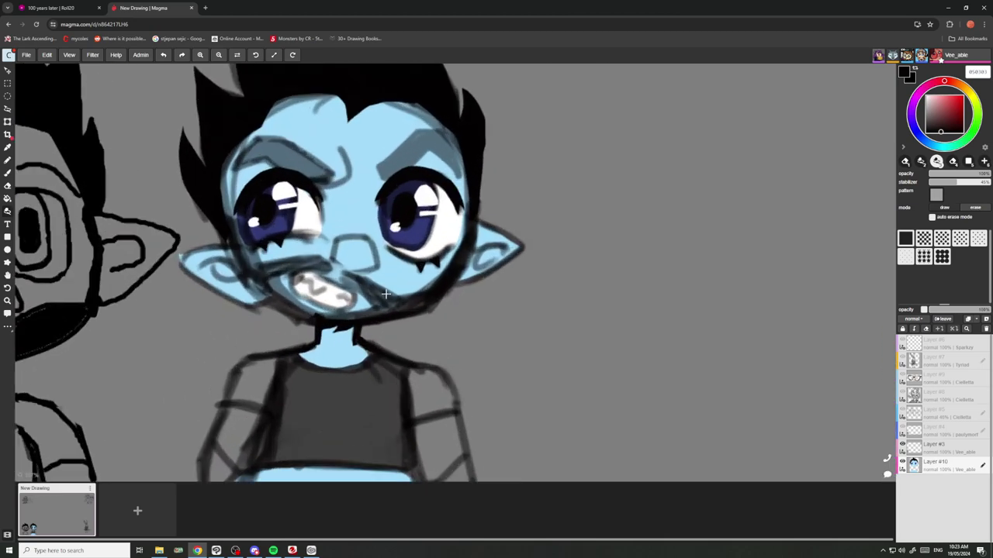
pyautogui.moveTo(290, 259); pyautogui.dragTo(317, 304)
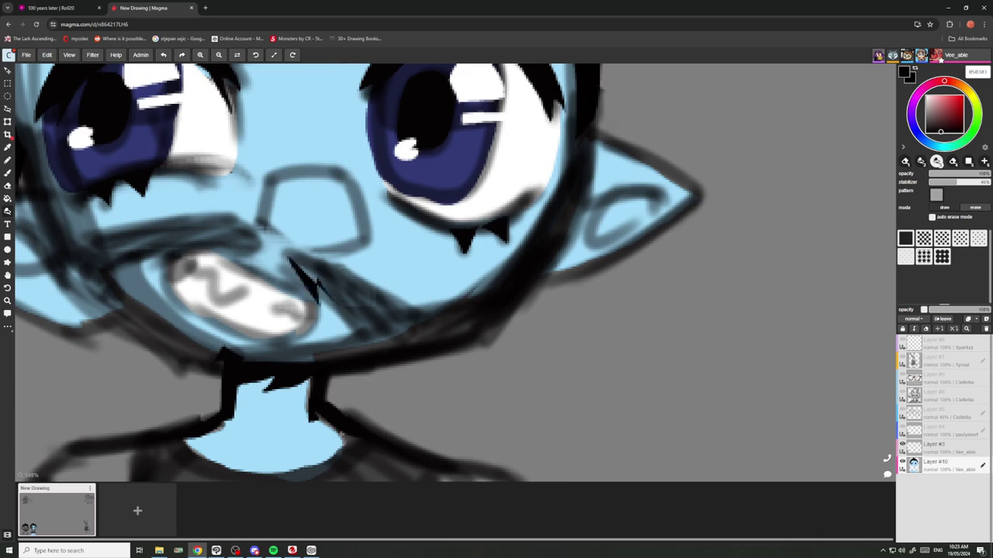
pyautogui.moveTo(369, 330)
pyautogui.mouseDown()
pyautogui.moveTo(358, 301)
pyautogui.moveTo(422, 318)
pyautogui.moveTo(291, 257)
pyautogui.mouseUp()
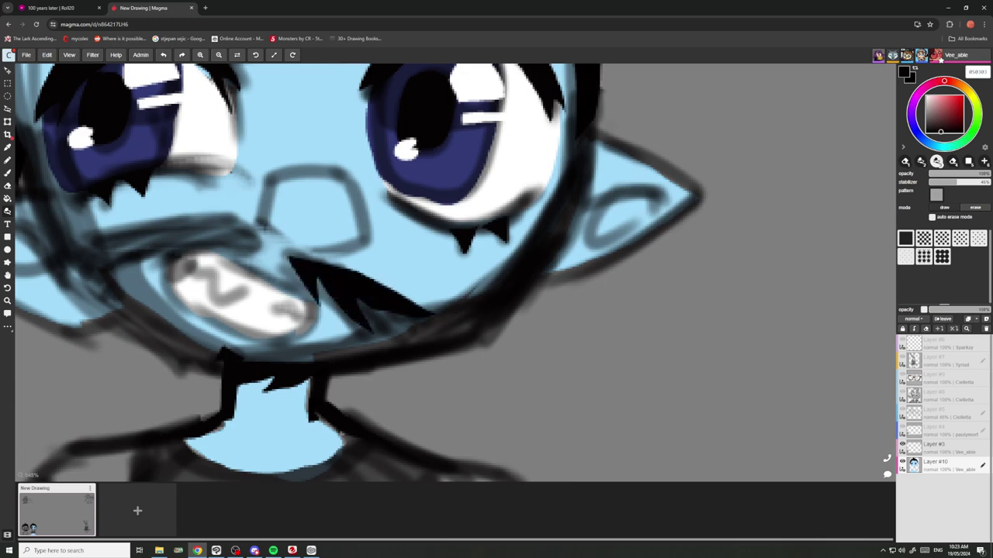
pyautogui.scroll(-3, 259, 237)
# Block in the moustache half on the image's left side in near-black, above the teeth.
pyautogui.scroll(2, 259, 237)
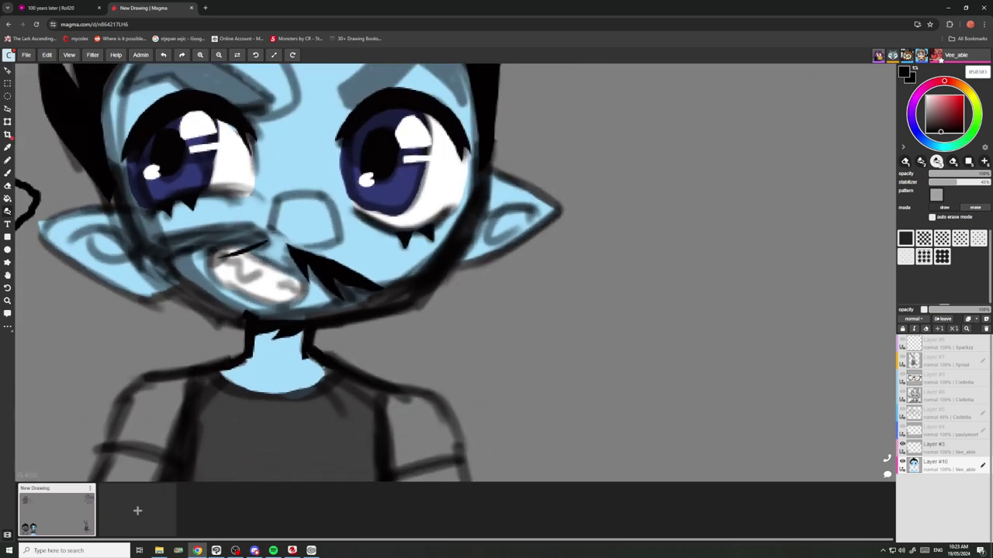
pyautogui.moveTo(181, 243)
pyautogui.mouseDown()
pyautogui.moveTo(155, 225)
pyautogui.moveTo(244, 224)
pyautogui.moveTo(264, 237)
pyautogui.mouseUp()
pyautogui.scroll(-5, 251, 235)
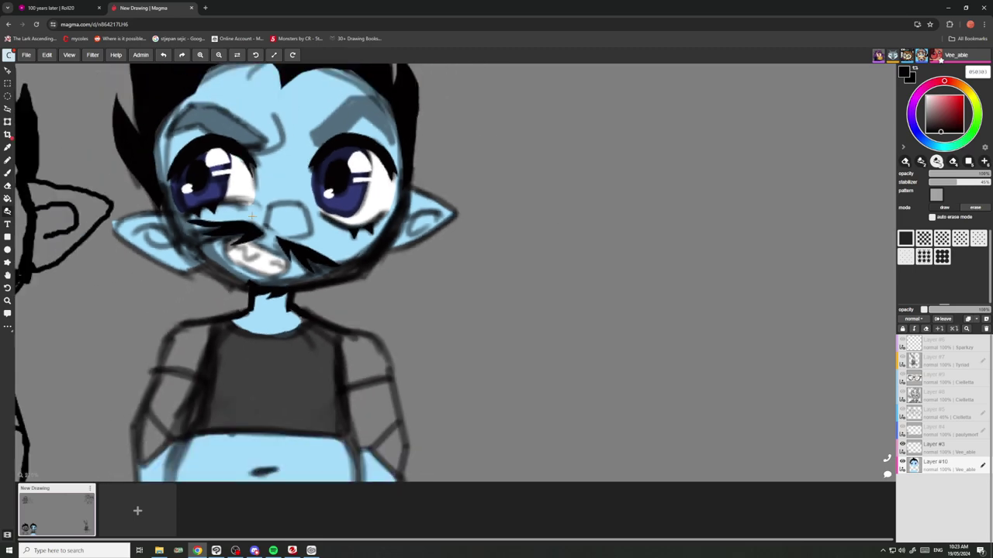
pyautogui.scroll(-3, 250, 234)
pyautogui.scroll(1, 220, 162)
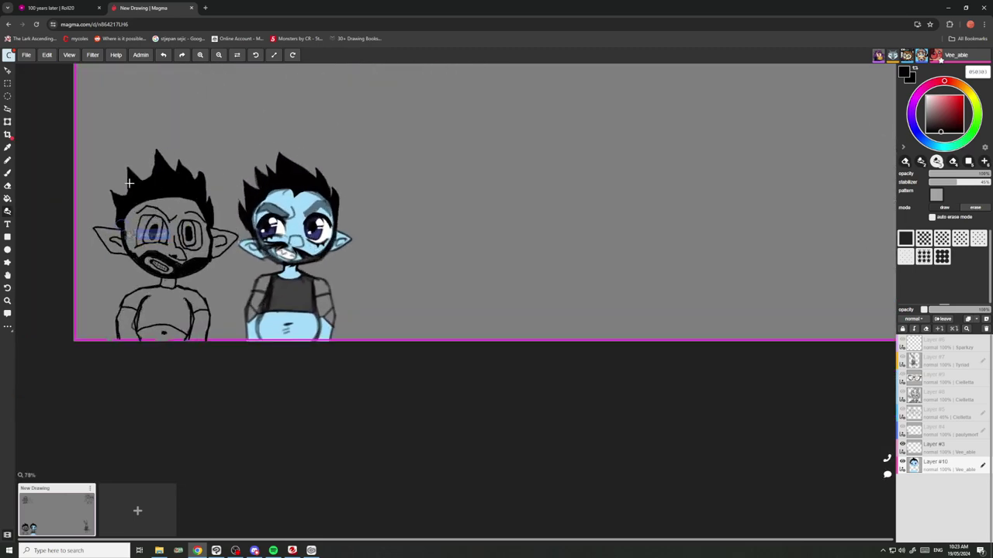
pyautogui.scroll(6, 200, 210)
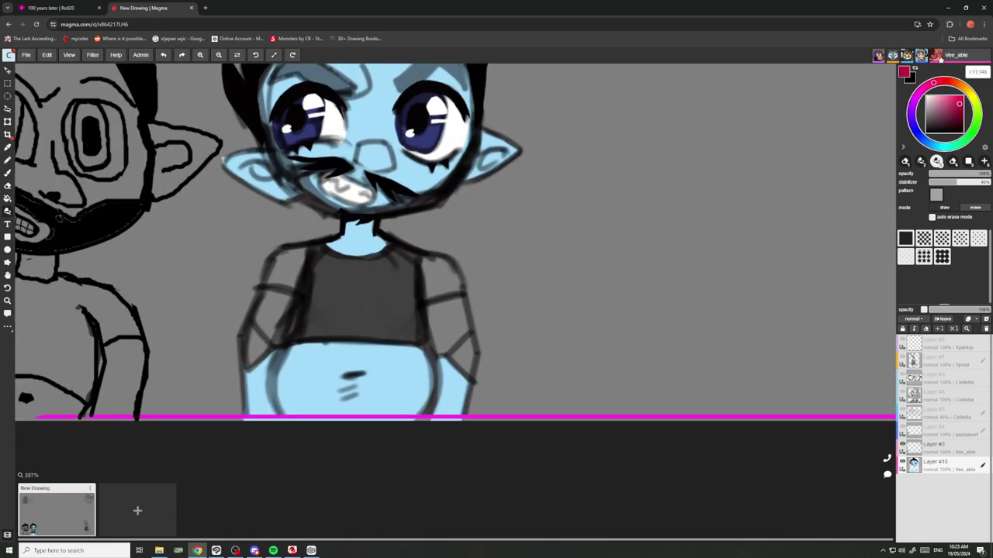
pyautogui.scroll(2, 407, 293)
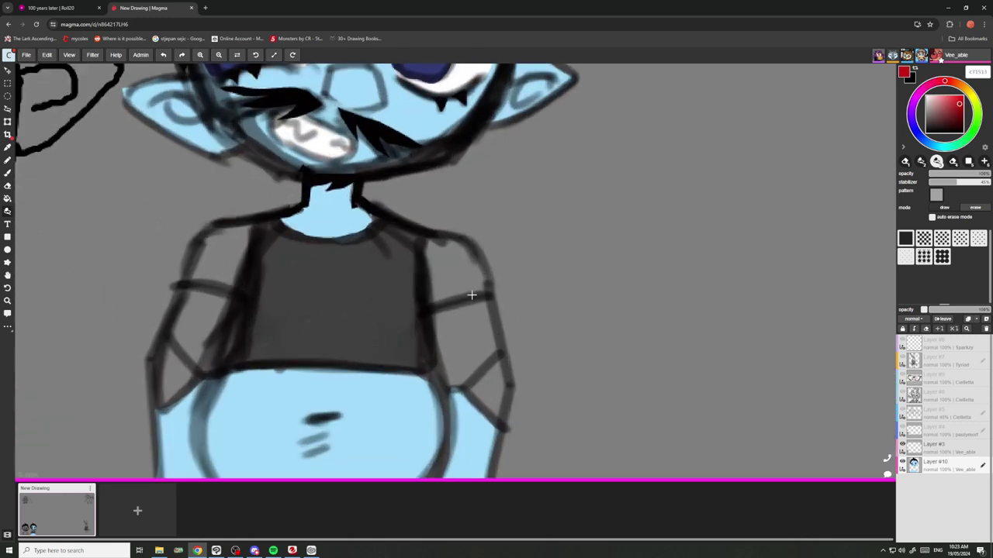
pyautogui.moveTo(480, 291)
pyautogui.mouseDown()
pyautogui.moveTo(424, 252)
pyautogui.moveTo(458, 235)
pyautogui.moveTo(489, 286)
pyautogui.mouseUp()
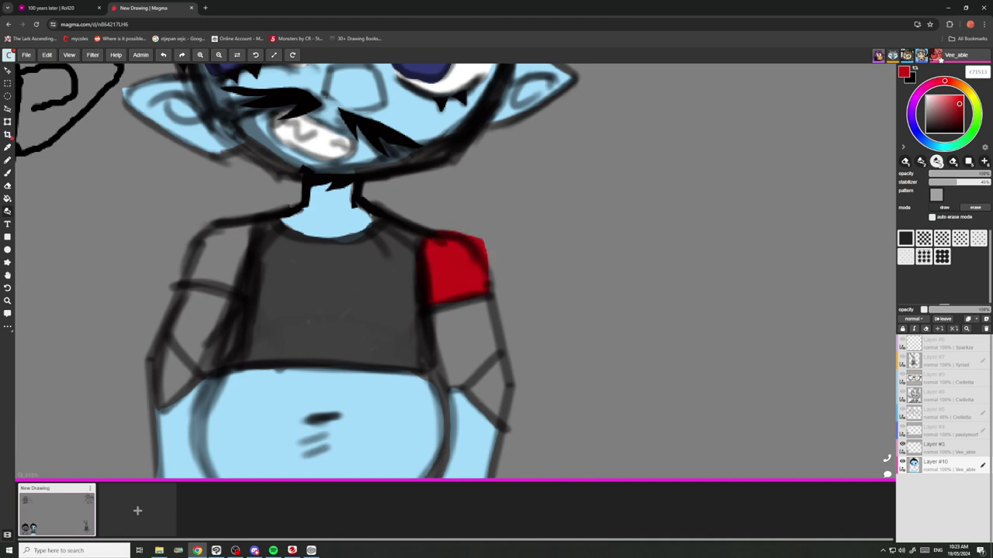
pyautogui.scroll(-5, 453, 250)
pyautogui.press('super+c')
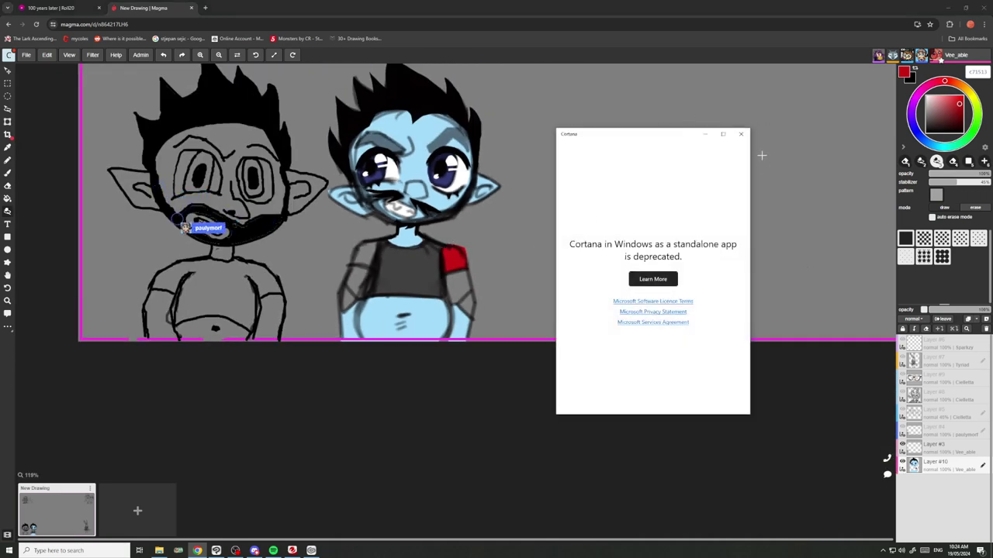
pyautogui.click(741, 134)
pyautogui.hotkey('ctrl', 'z')
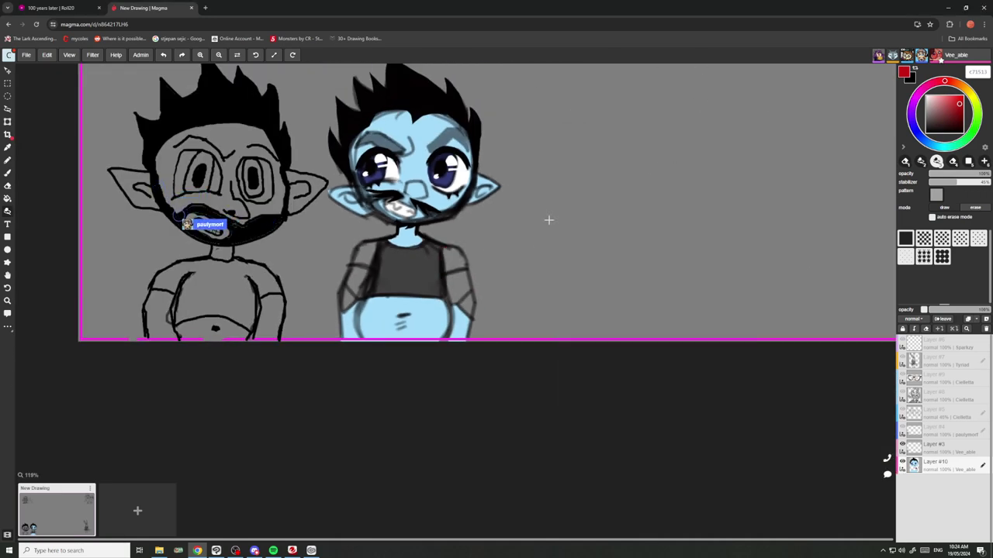
# Fill the upper-sleeve patches on both of the shaded character's shoulders with red.
pyautogui.scroll(4, 476, 249)
pyautogui.scroll(1, 500, 271)
pyautogui.moveTo(505, 278)
pyautogui.mouseDown()
pyautogui.moveTo(439, 262)
pyautogui.moveTo(441, 216)
pyautogui.moveTo(491, 218)
pyautogui.mouseUp()
pyautogui.scroll(-3, 509, 281)
pyautogui.scroll(2, 301, 273)
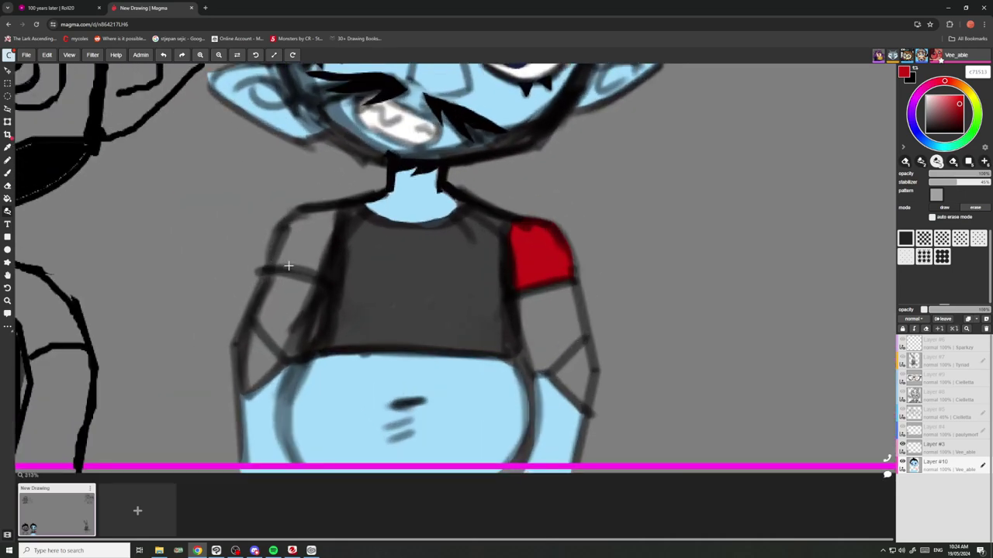
pyautogui.moveTo(314, 267)
pyautogui.mouseDown()
pyautogui.moveTo(322, 233)
pyautogui.moveTo(336, 264)
pyautogui.mouseUp()
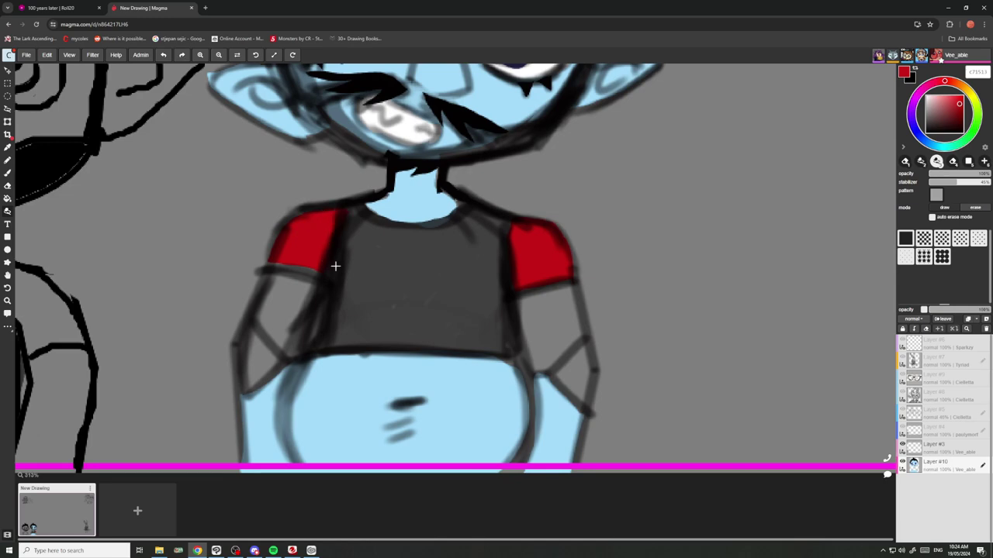
pyautogui.scroll(-2, 337, 264)
pyautogui.scroll(1, 418, 308)
# Fill the diamond-shaped elbow patches on both of the shaded character's sleeves with red.
pyautogui.scroll(2, 423, 303)
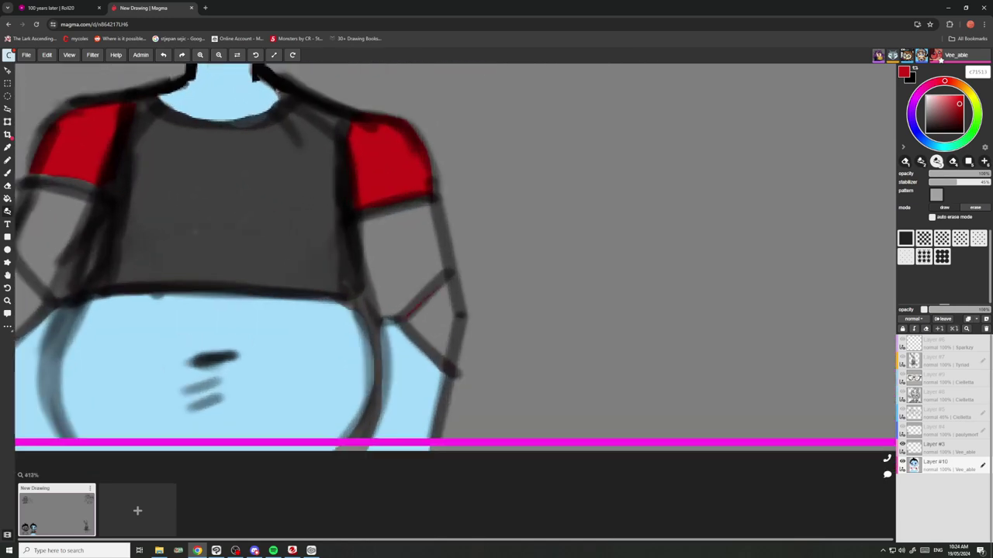
pyautogui.moveTo(404, 319)
pyautogui.mouseDown()
pyautogui.moveTo(447, 362)
pyautogui.moveTo(463, 316)
pyautogui.moveTo(449, 280)
pyautogui.mouseUp()
pyautogui.scroll(-2, 446, 270)
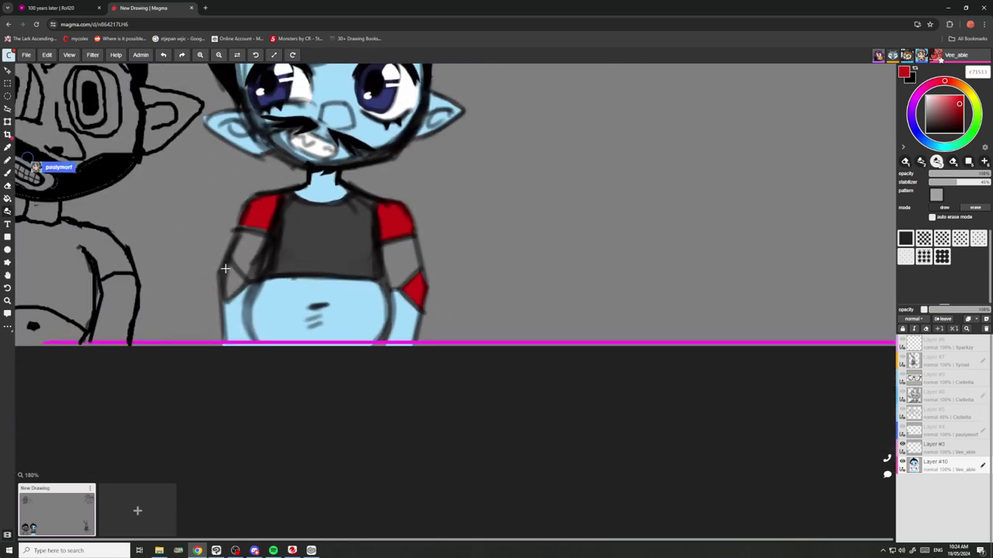
pyautogui.scroll(1, 225, 268)
pyautogui.moveTo(233, 318)
pyautogui.mouseDown()
pyautogui.moveTo(204, 267)
pyautogui.moveTo(236, 256)
pyautogui.mouseUp()
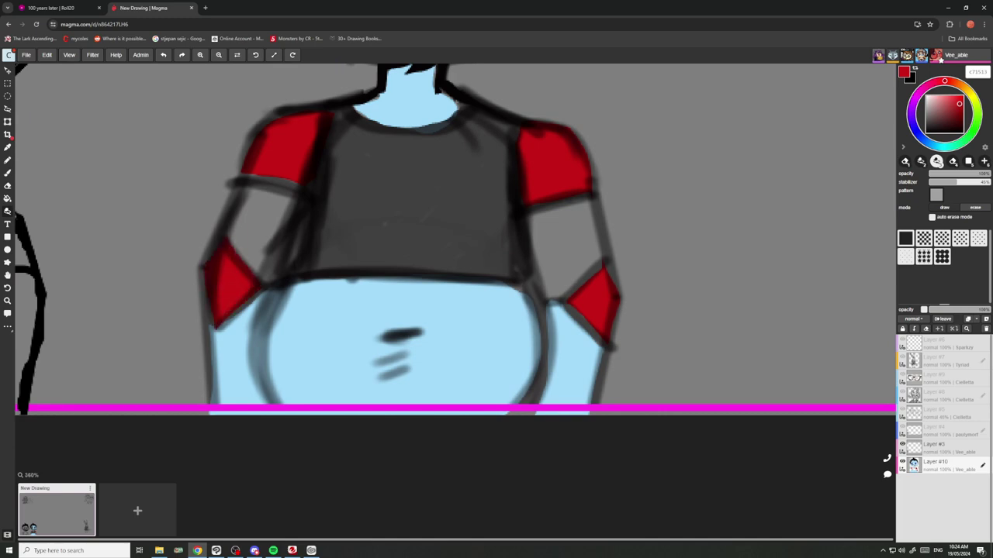
pyautogui.scroll(-1, 240, 264)
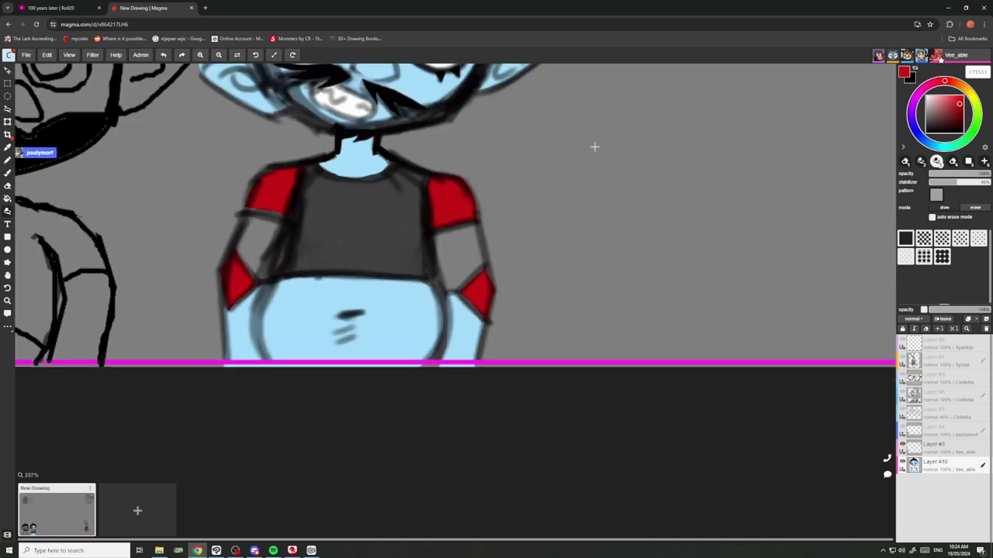
pyautogui.click(924, 108)
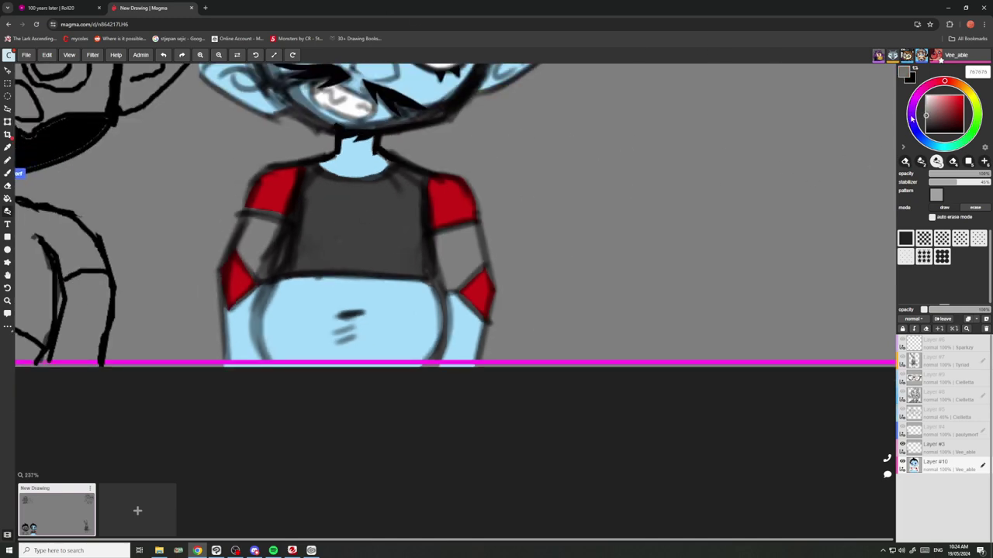
pyautogui.scroll(2, 157, 244)
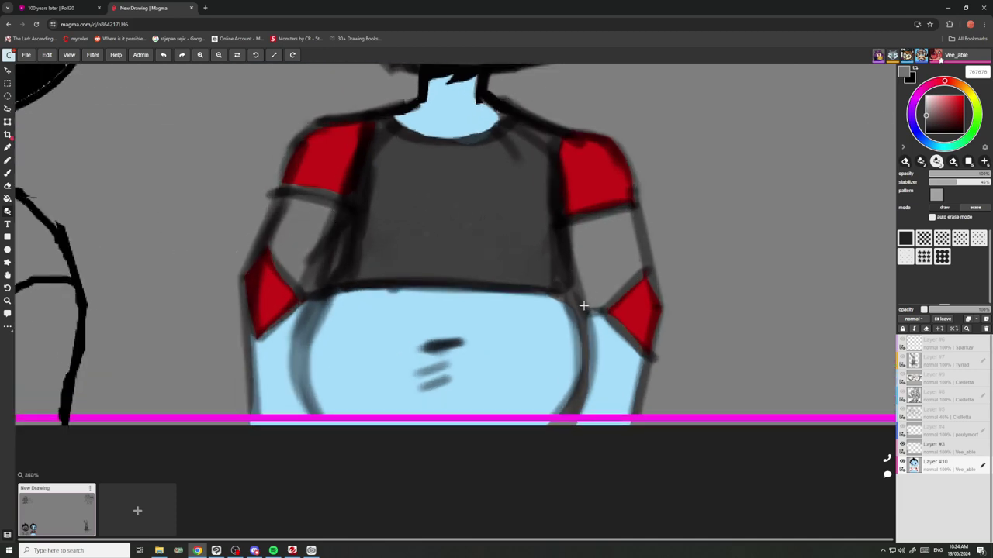
pyautogui.scroll(-5, 525, 233)
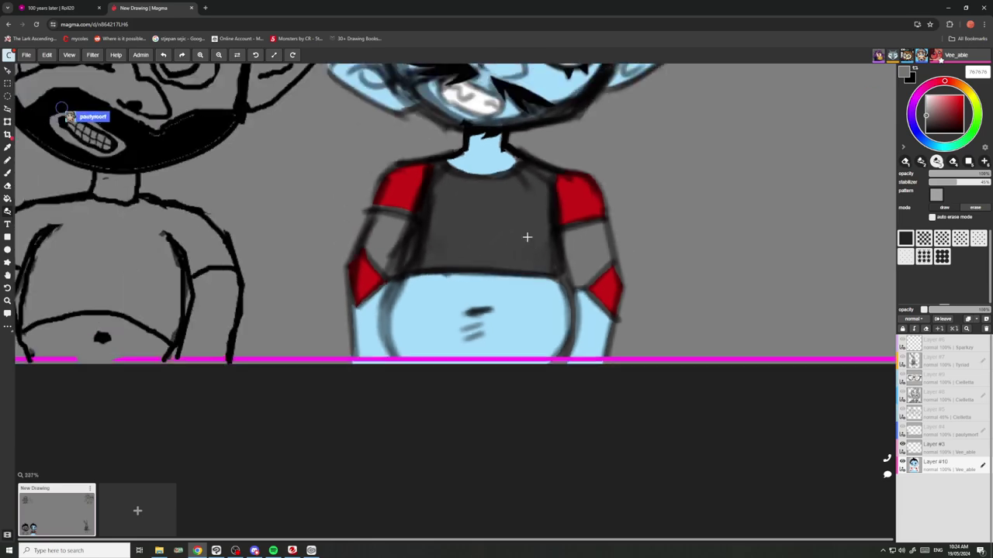
pyautogui.scroll(-1, 503, 250)
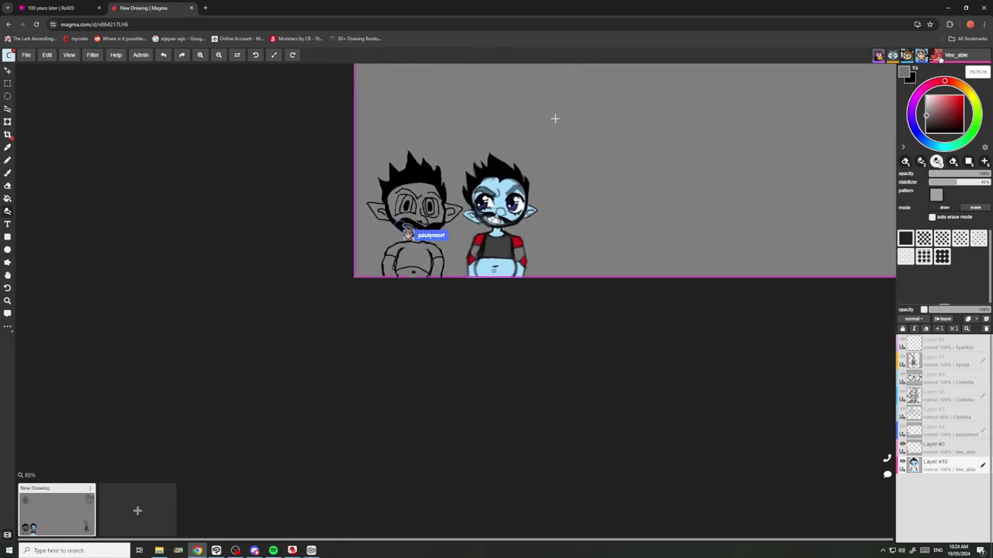
pyautogui.scroll(3, 512, 124)
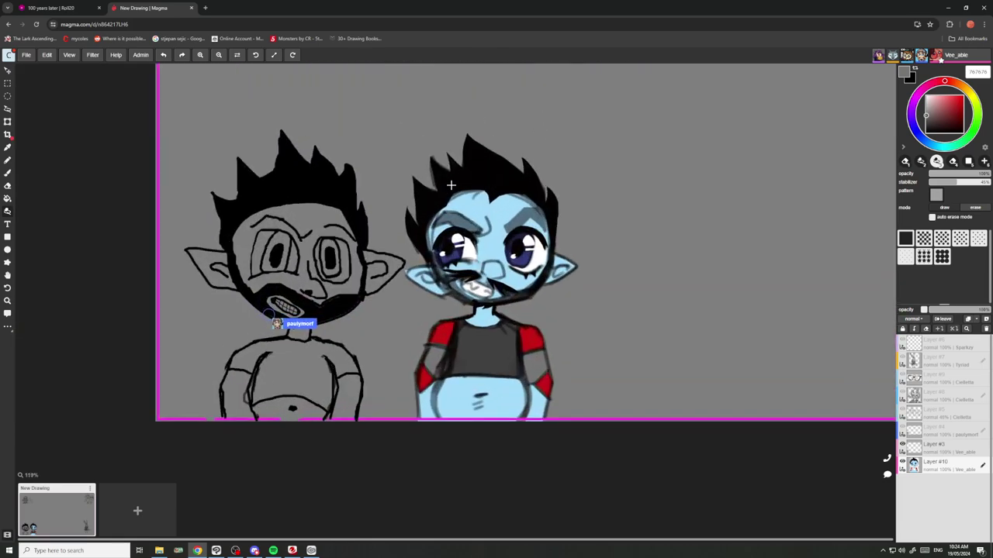
# Sample the near-black from the blue-skinned character's hair and fill both eyebrows and the frown crease between them.
pyautogui.keyDown('alt'); pyautogui.click(442, 192); pyautogui.keyUp('alt')
pyautogui.scroll(5, 473, 227)
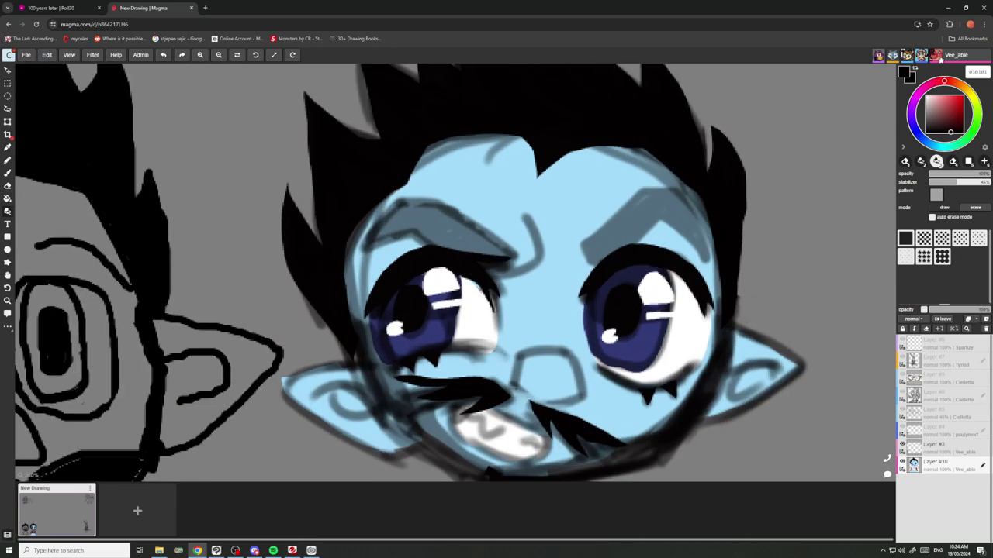
pyautogui.moveTo(511, 257)
pyautogui.mouseDown()
pyautogui.moveTo(426, 232)
pyautogui.moveTo(368, 236)
pyautogui.mouseUp()
pyautogui.moveTo(416, 196); pyautogui.dragTo(531, 273)
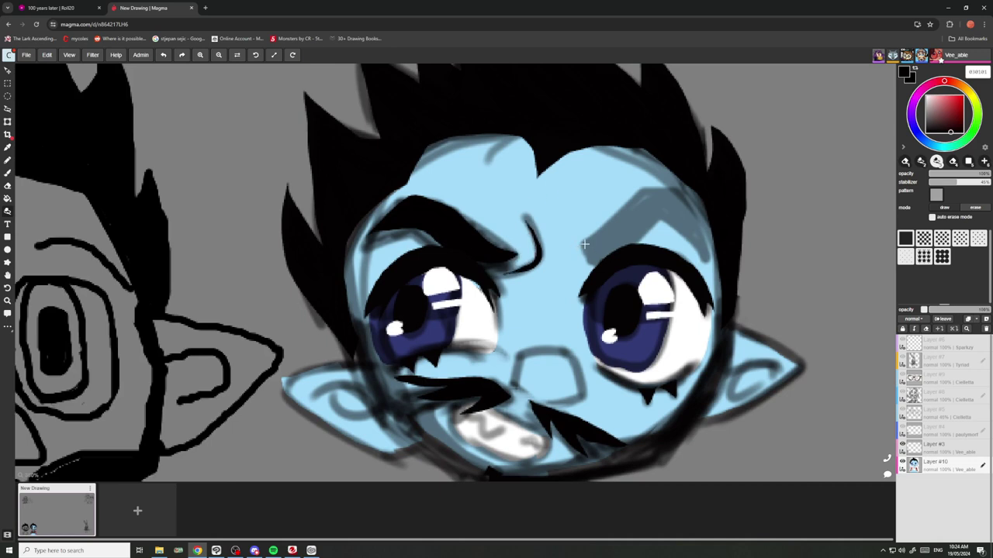
pyautogui.moveTo(584, 245)
pyautogui.mouseDown()
pyautogui.moveTo(645, 246)
pyautogui.moveTo(704, 237)
pyautogui.mouseUp()
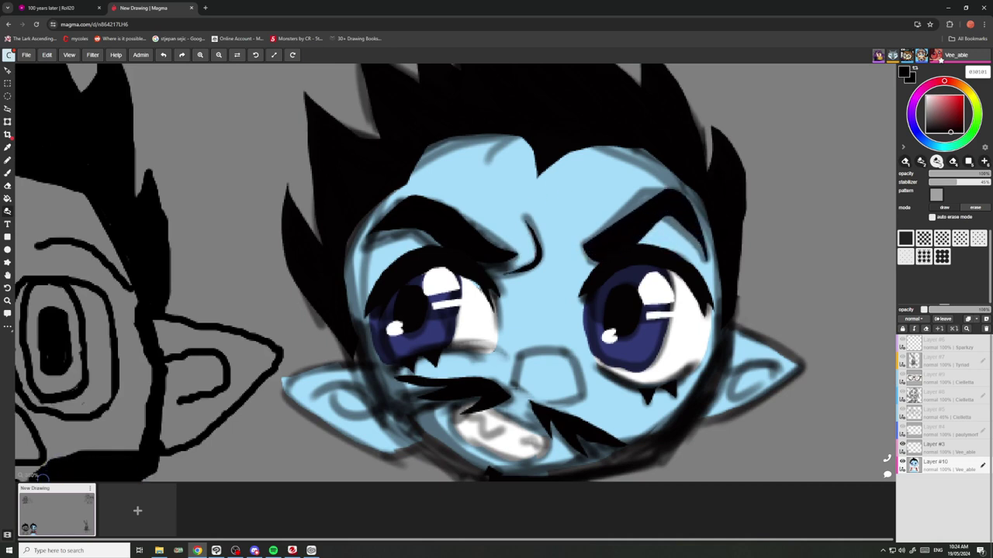
pyautogui.scroll(-6, 562, 225)
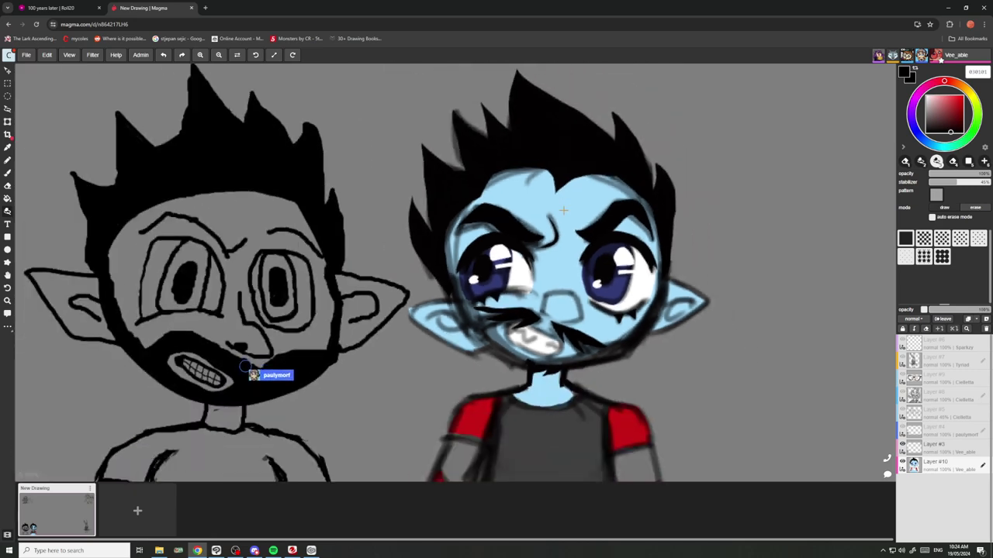
pyautogui.scroll(-3, 561, 224)
# Paint pointed near-black strands of hair along the blue-skinned character's forehead hairline and undo the last stroke.
pyautogui.scroll(6, 555, 202)
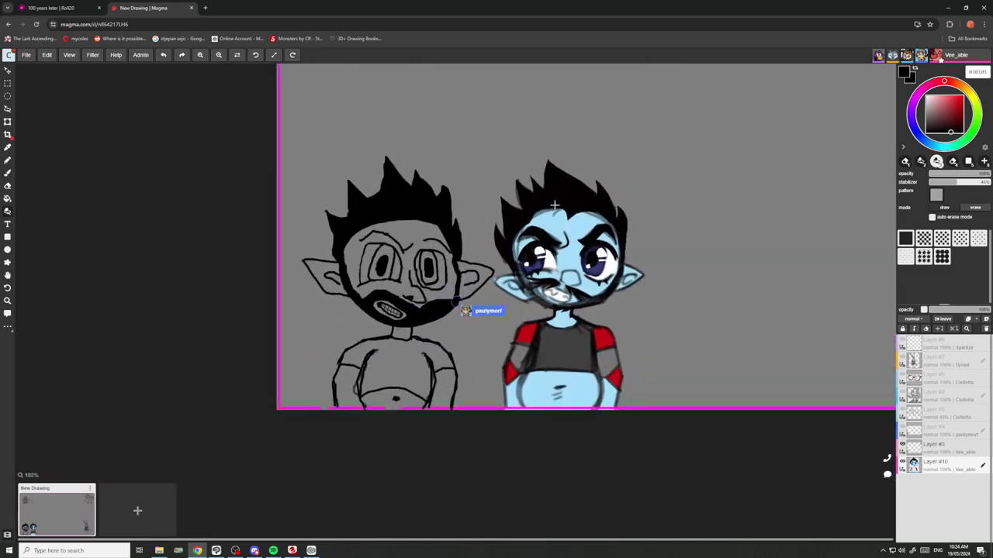
pyautogui.moveTo(570, 208)
pyautogui.mouseDown()
pyautogui.moveTo(543, 194)
pyautogui.moveTo(468, 225)
pyautogui.mouseUp()
pyautogui.hotkey('ctrl', 'z')
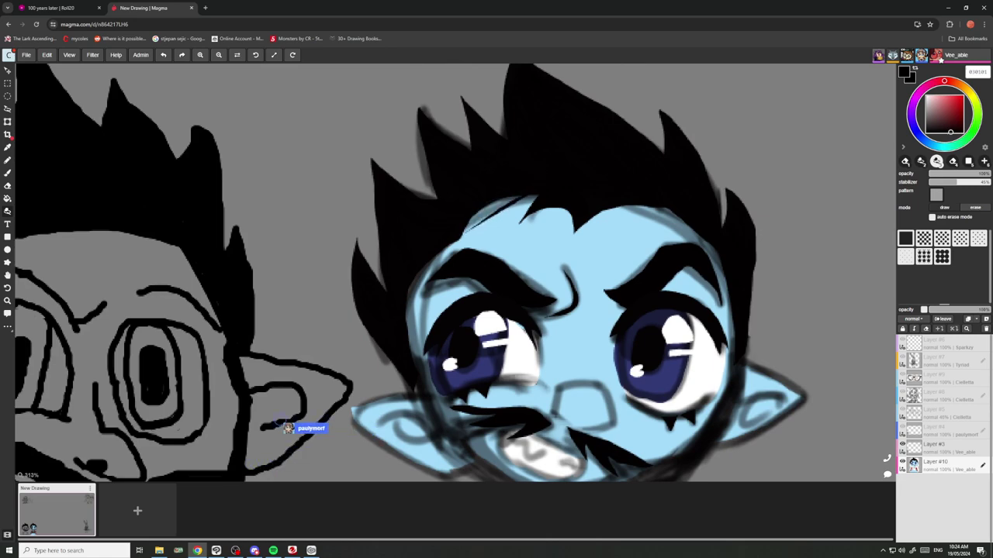
pyautogui.scroll(-5, 508, 200)
pyautogui.scroll(-4, 550, 155)
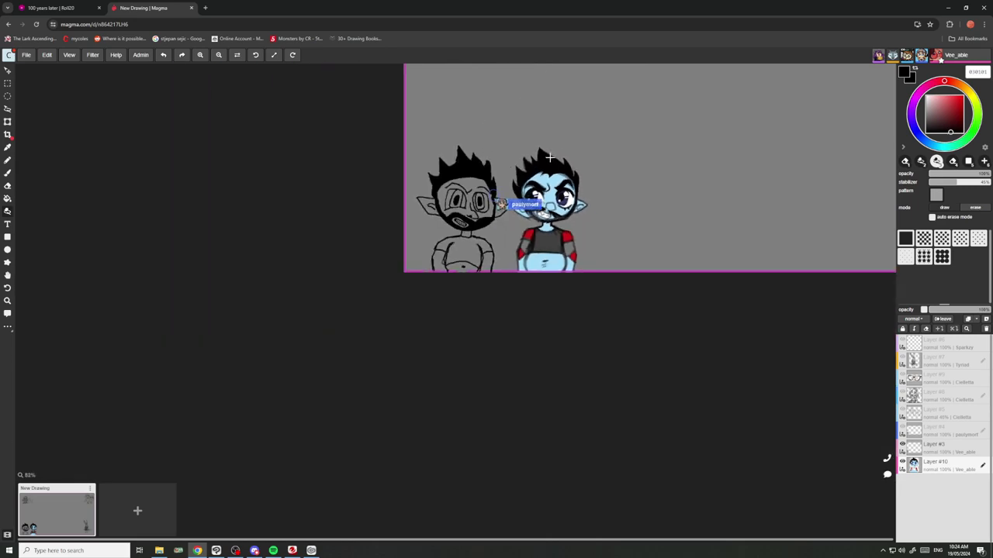
# Examine the shared canvas, comparing the two bearded characters with the sketch of the woman in glasses and her companion.
pyautogui.scroll(-3, 449, 270)
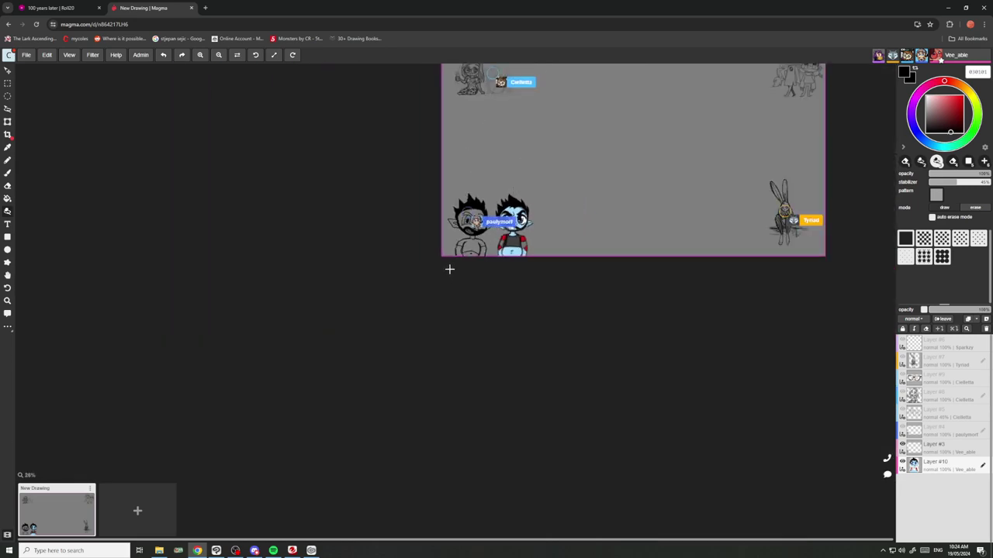
pyautogui.scroll(5, 702, 120)
pyautogui.scroll(-5, 605, 155)
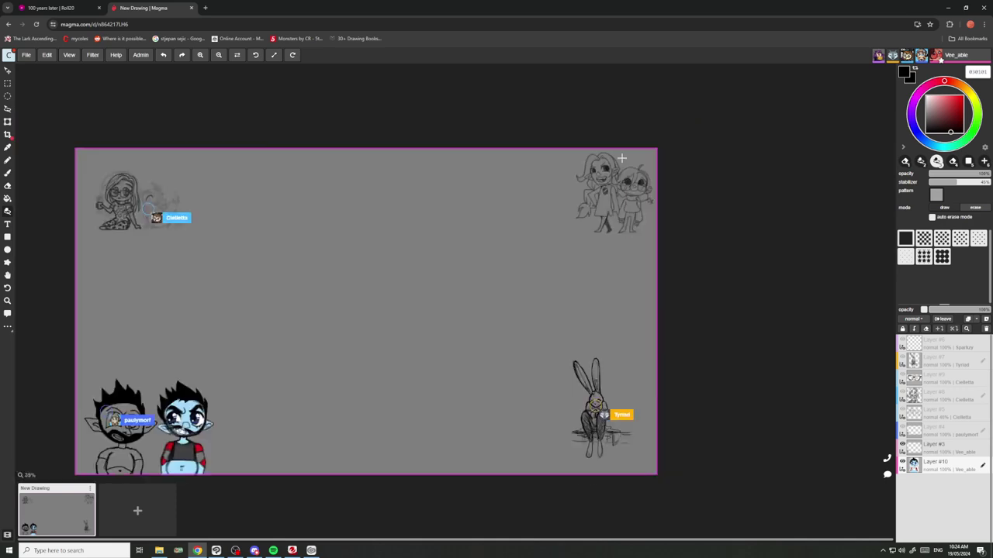
pyautogui.scroll(1, 532, 204)
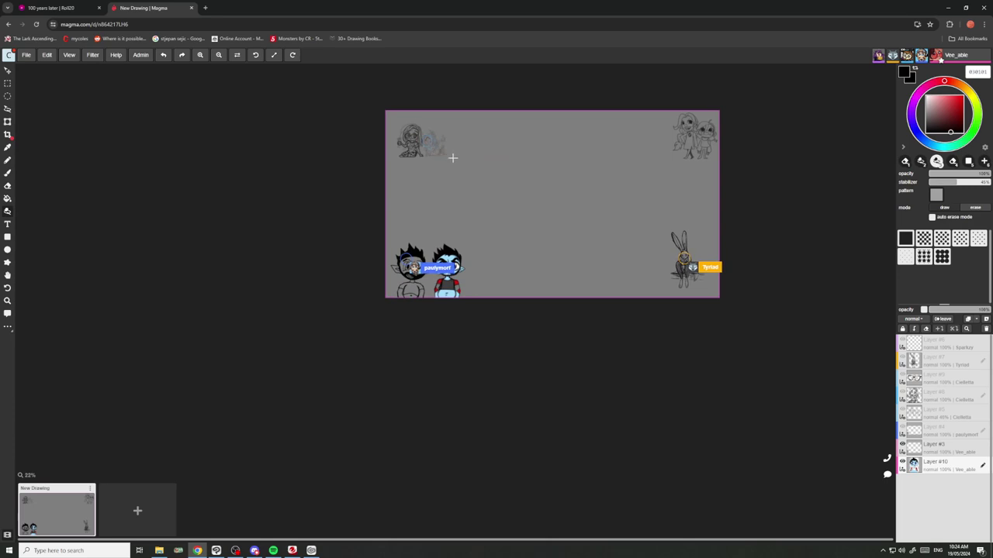
pyautogui.scroll(6, 393, 85)
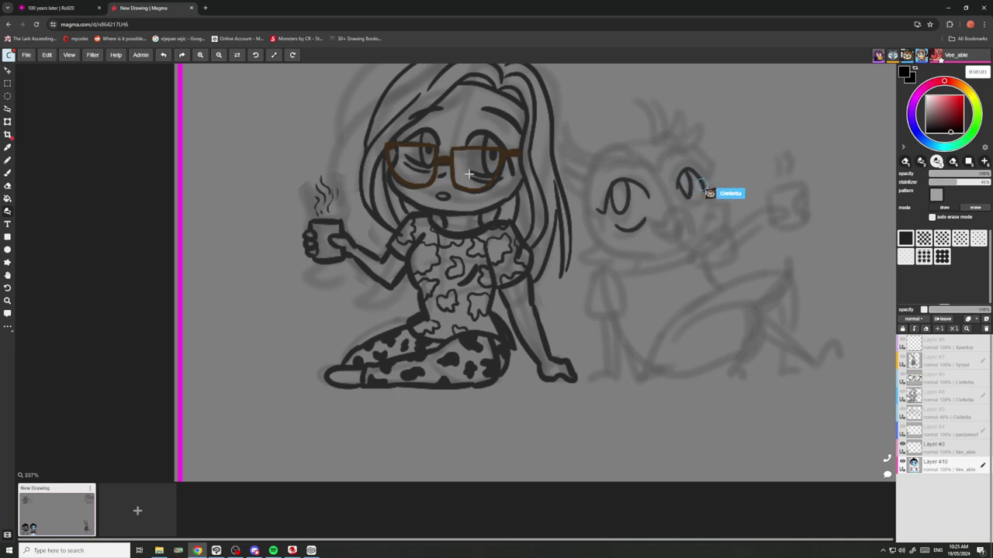
pyautogui.scroll(-8, 422, 200)
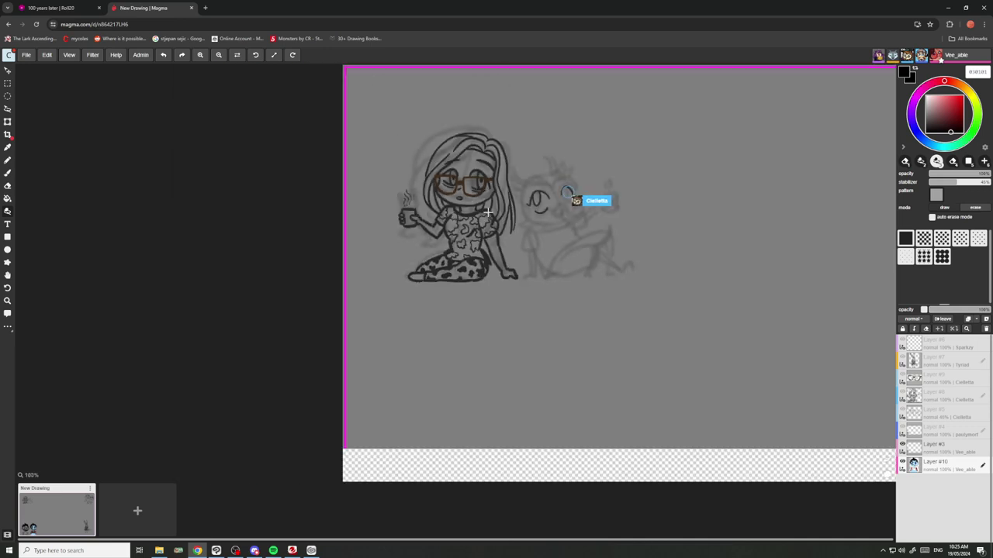
pyautogui.scroll(-2, 503, 190)
pyautogui.scroll(8, 590, 248)
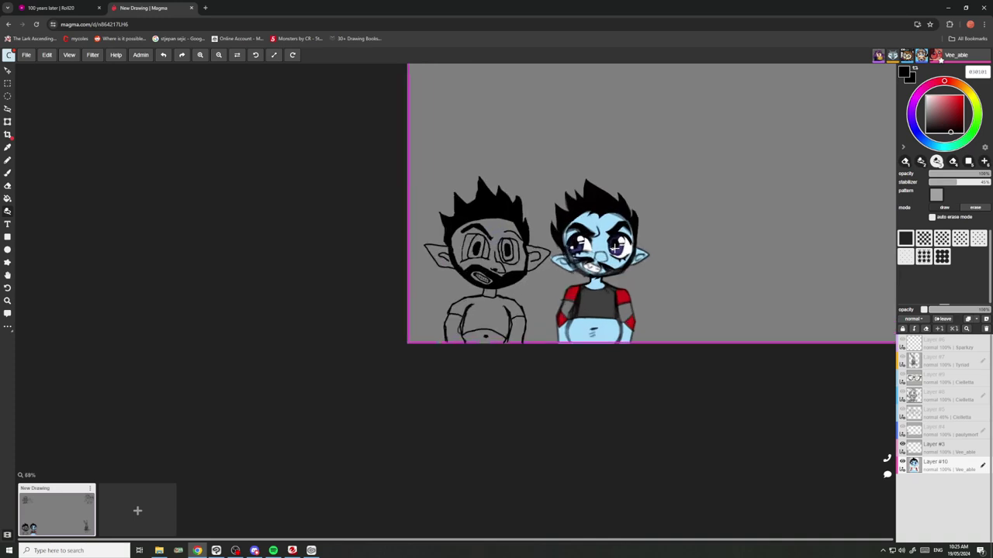
pyautogui.scroll(-2, 611, 226)
pyautogui.scroll(3, 453, 216)
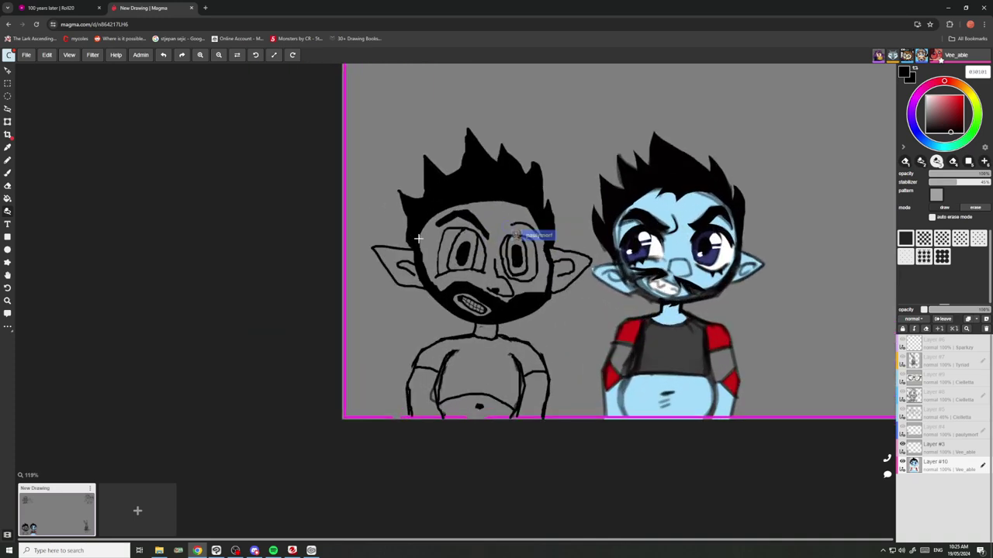
pyautogui.scroll(-5, 465, 240)
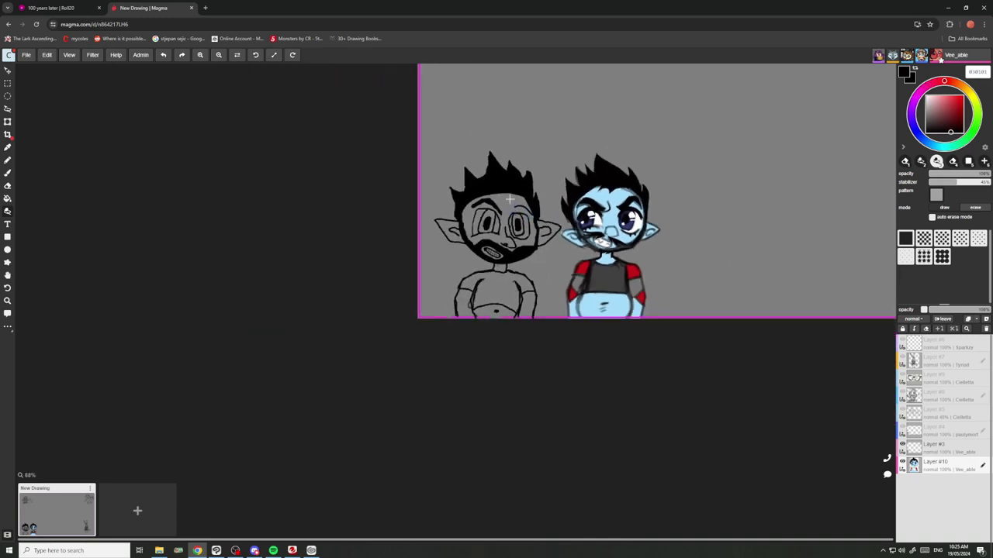
pyautogui.scroll(-1, 497, 133)
pyautogui.scroll(10, 465, 188)
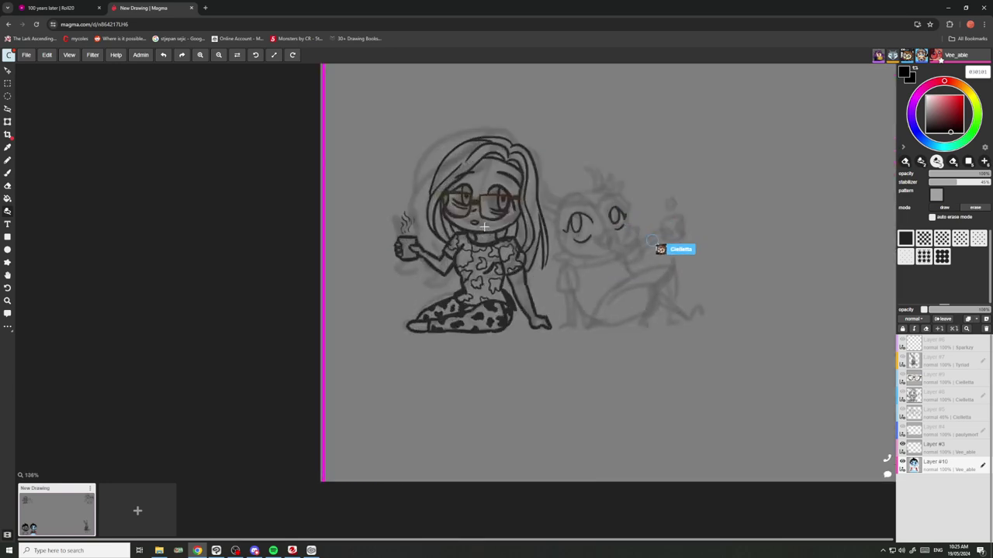
pyautogui.scroll(-11, 531, 183)
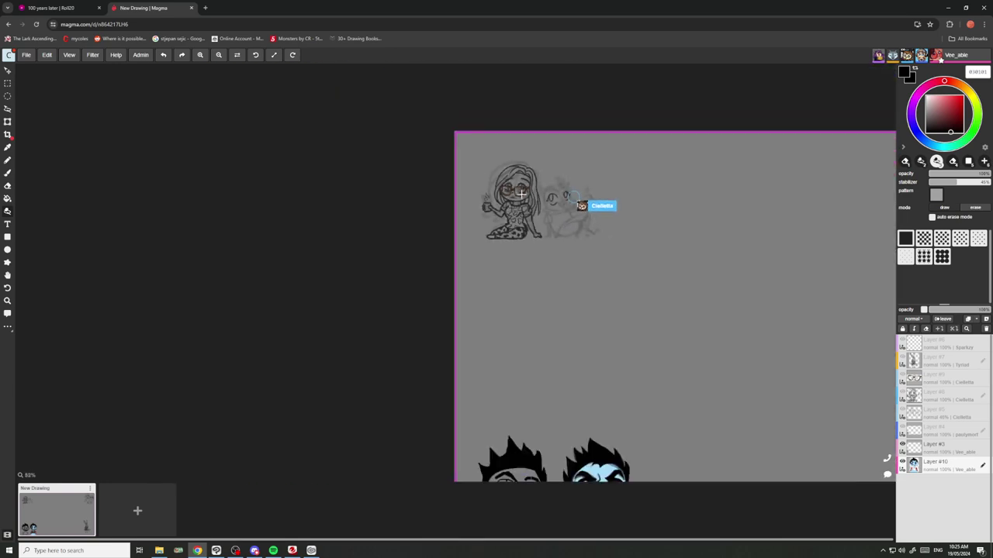
# Examine the collaborators' sketches of the standing pair and the seated rabbit on the far side of the canvas.
pyautogui.scroll(6, 760, 209)
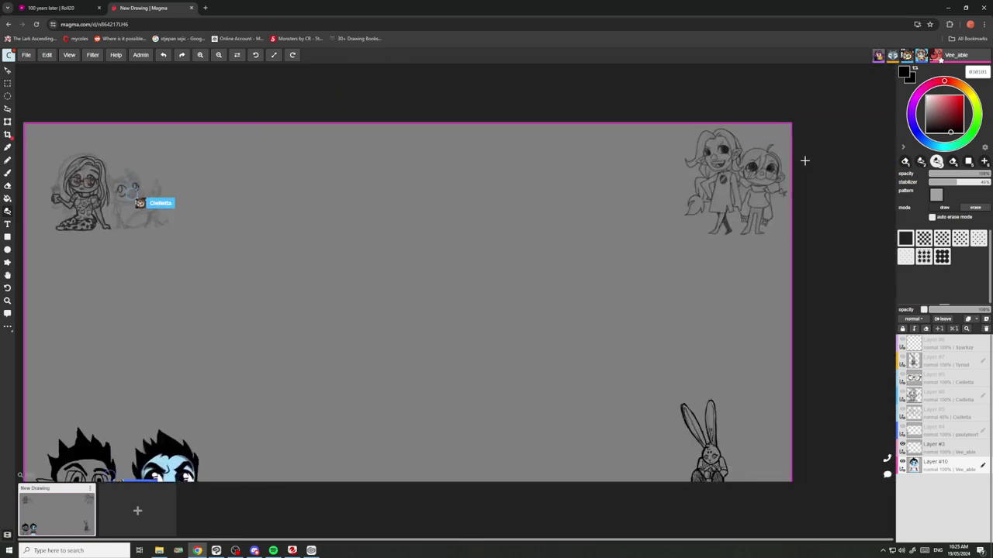
pyautogui.scroll(1, 793, 163)
pyautogui.scroll(-5, 787, 159)
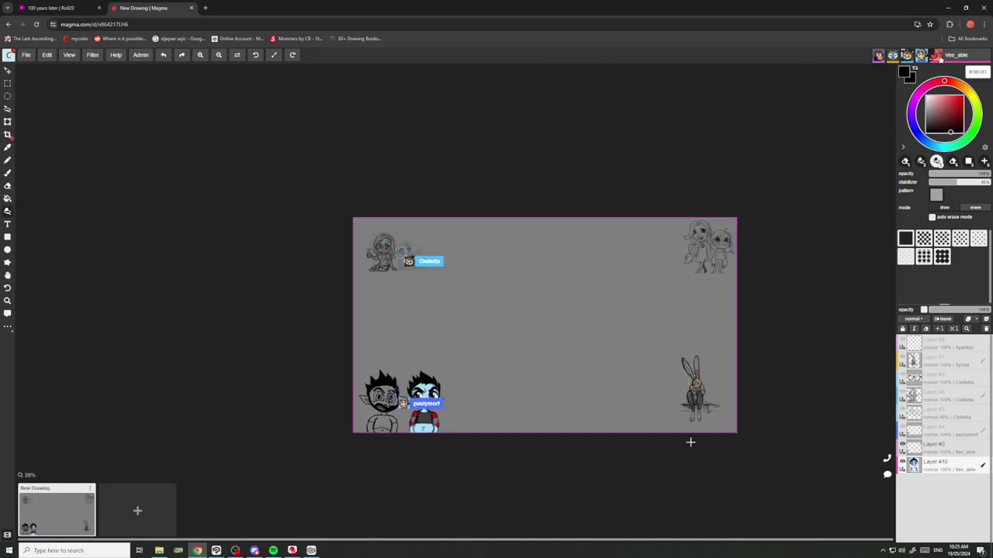
pyautogui.scroll(2, 690, 442)
pyautogui.scroll(1, 717, 411)
pyautogui.scroll(2, 730, 402)
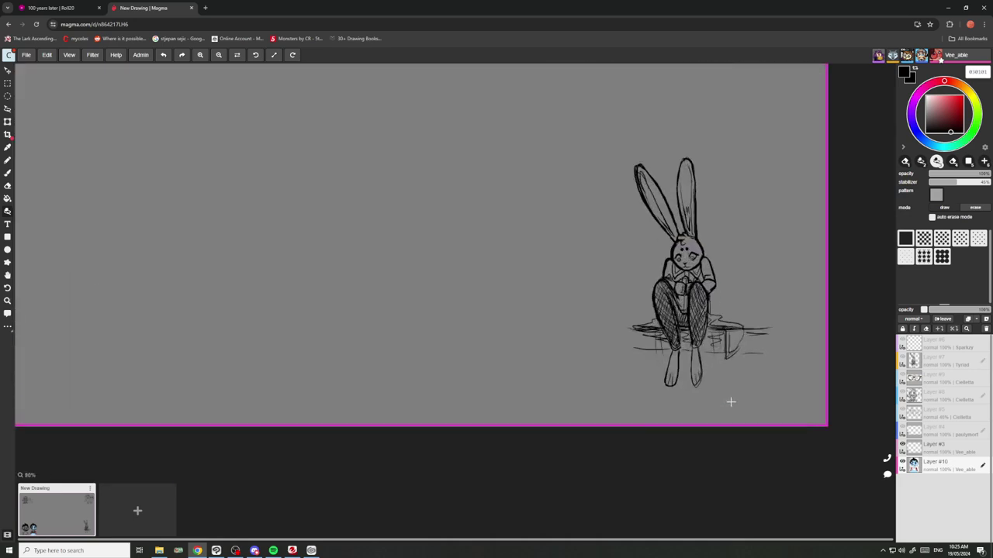
pyautogui.scroll(-6, 729, 400)
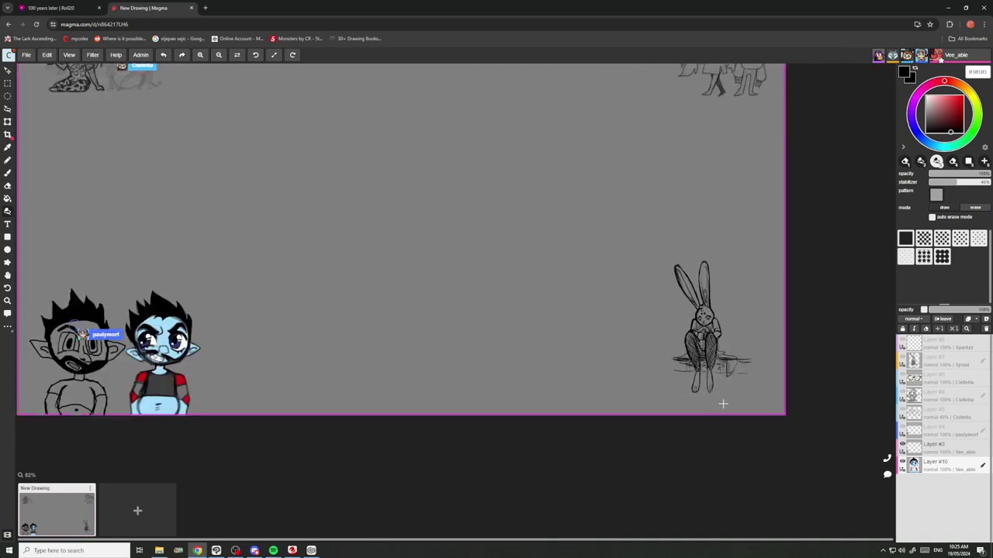
pyautogui.scroll(1, 598, 286)
pyautogui.scroll(3, 722, 200)
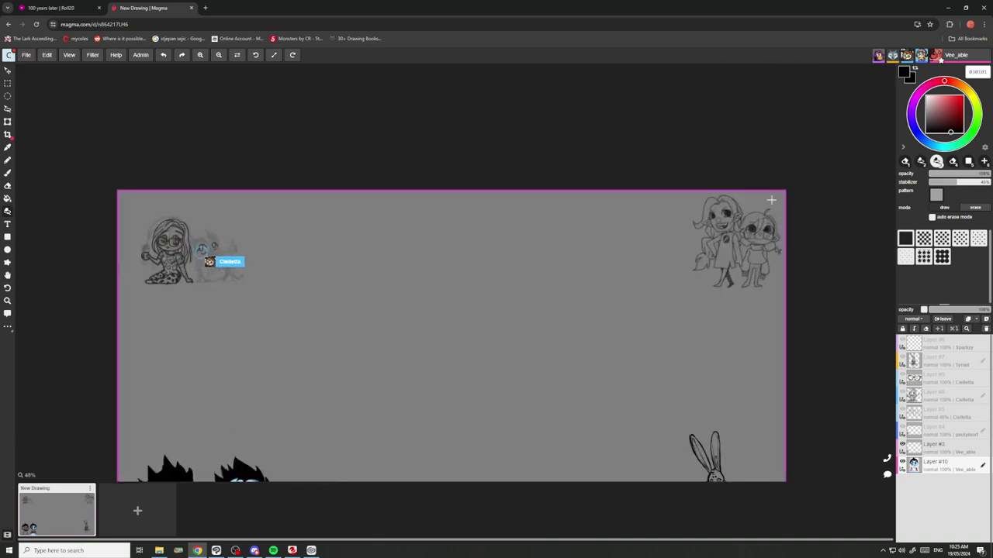
pyautogui.scroll(-1, 745, 222)
pyautogui.scroll(-2, 743, 215)
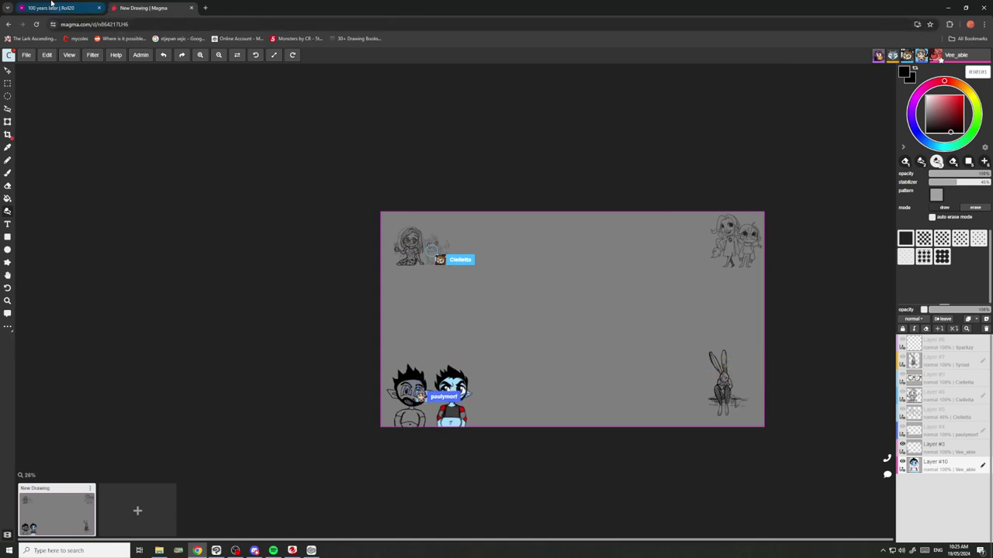
# Switch to the Roll20 game, reposition the open druid character sheet over the map, and review its skills and attacks.
pyautogui.click(77, 9)
pyautogui.moveTo(515, 142); pyautogui.dragTo(456, 166)
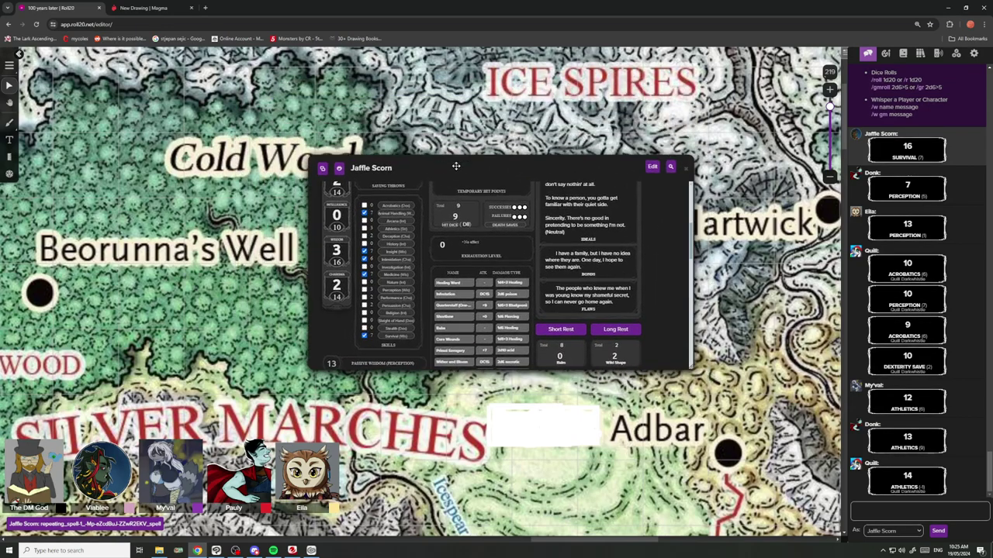
pyautogui.click(152, 9)
pyautogui.click(90, 6)
pyautogui.scroll(2, 390, 332)
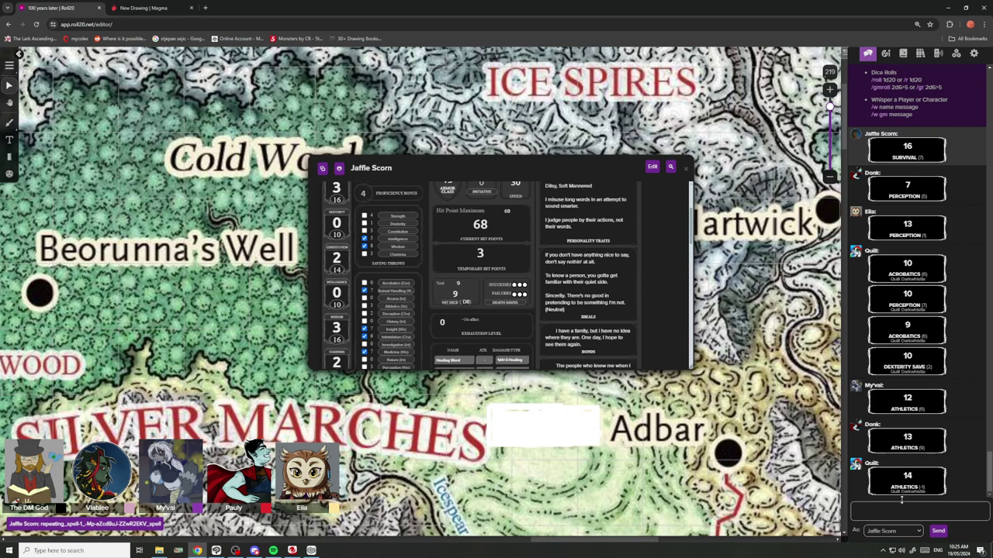
pyautogui.click(902, 503)
pyautogui.scroll(-3, 395, 304)
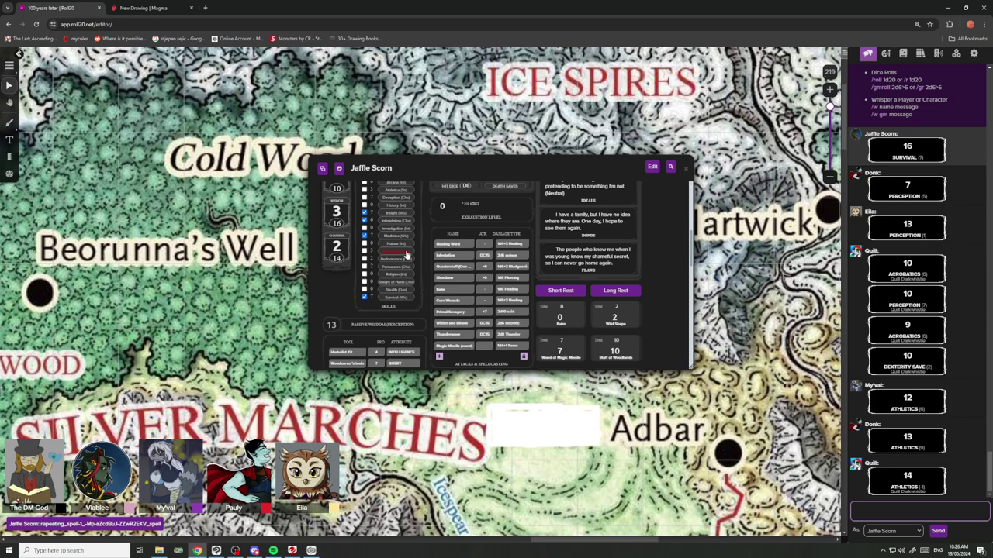
pyautogui.scroll(5, 676, 286)
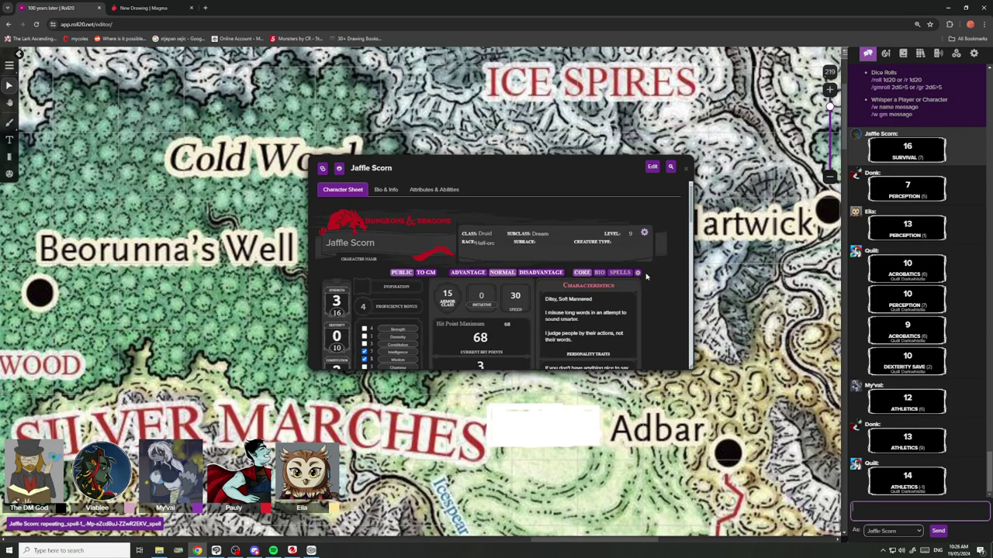
# View the druid's spell list on the character sheet and return to its core page.
pyautogui.click(620, 276)
pyautogui.scroll(-1, 512, 292)
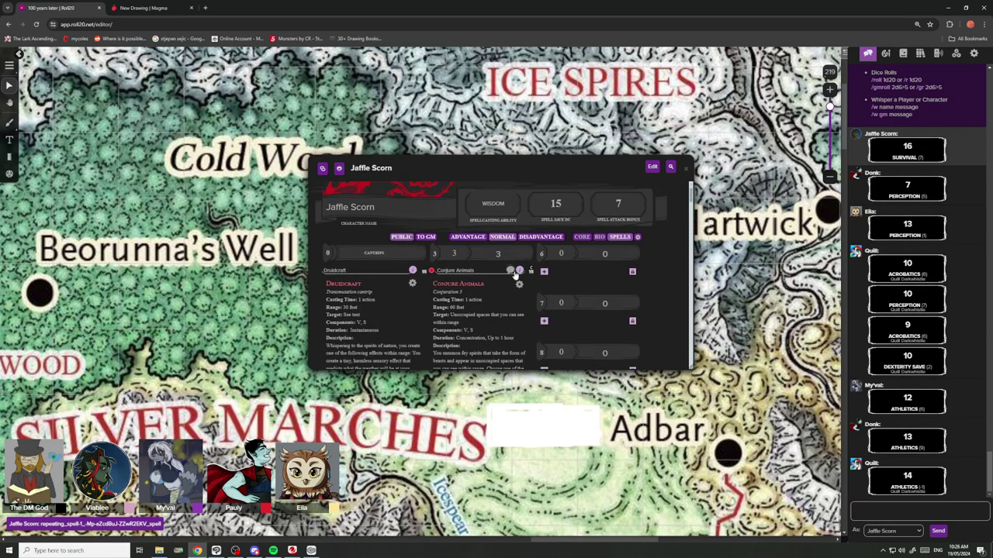
pyautogui.click(585, 238)
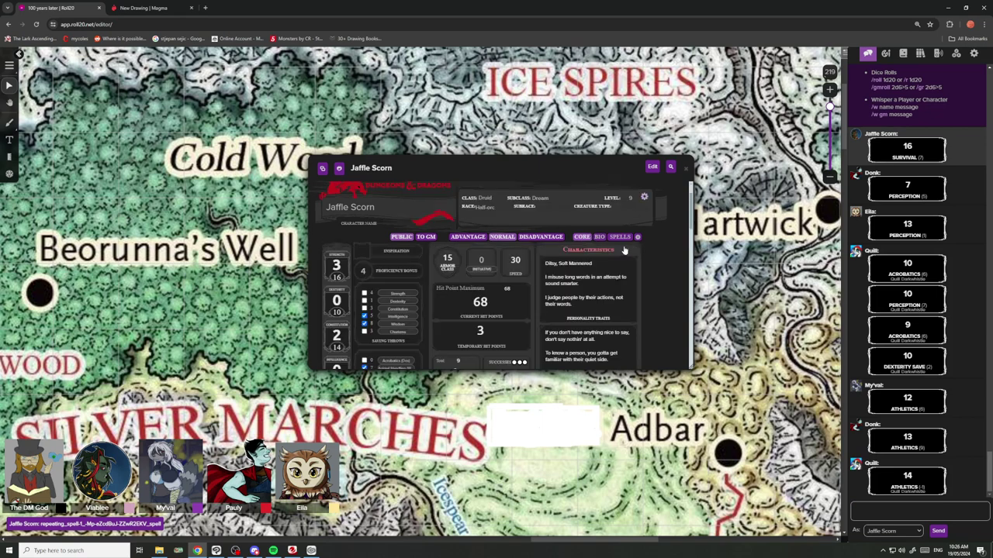
# Look through the druid's spell descriptions, from the cantrips down to the first-level spells, on the character sheet.
pyautogui.click(621, 238)
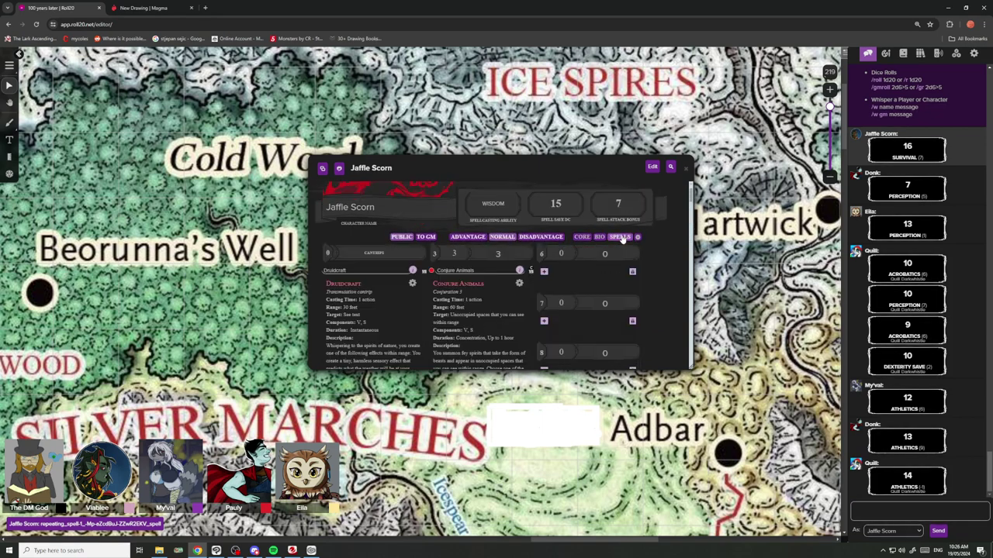
pyautogui.scroll(-2, 554, 267)
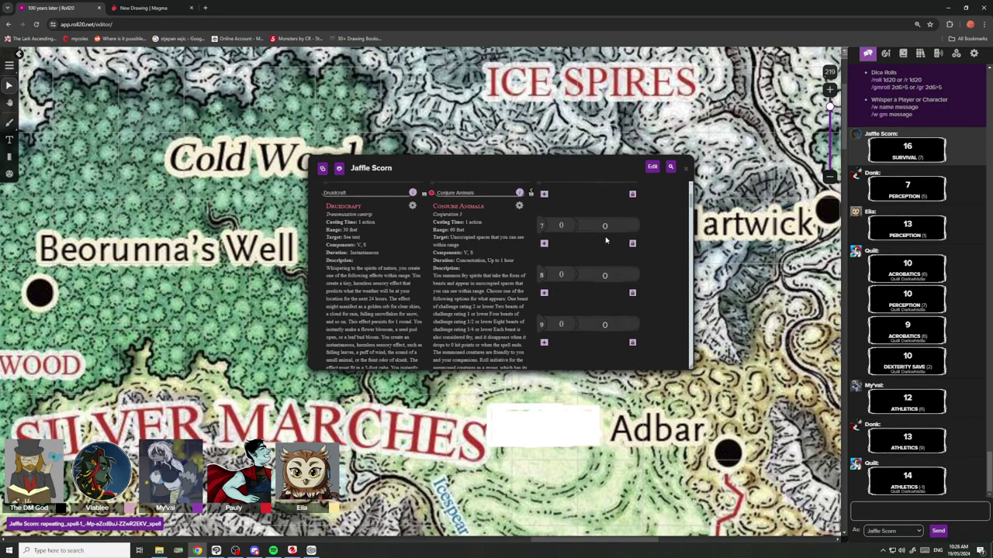
pyautogui.scroll(3, 584, 224)
pyautogui.scroll(-6, 567, 253)
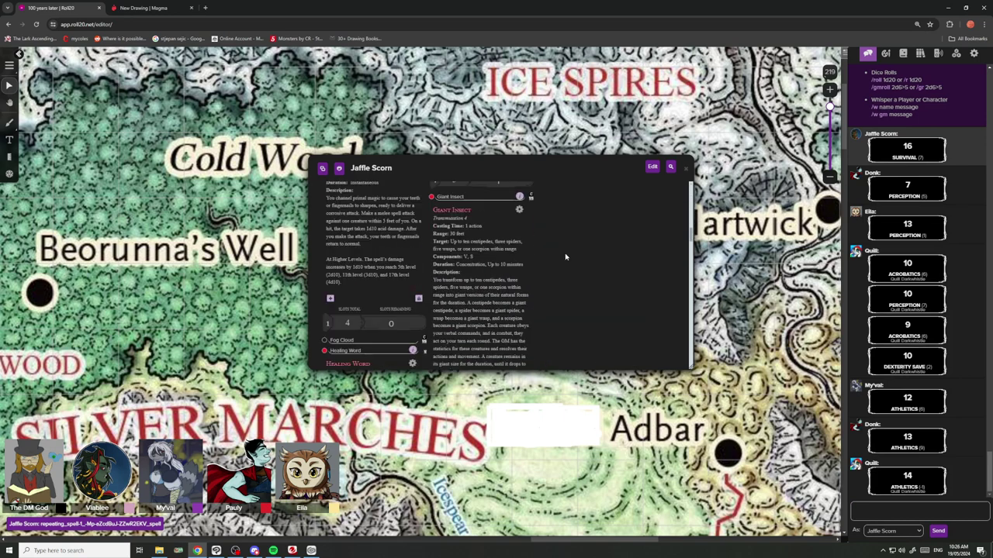
pyautogui.scroll(6, 563, 260)
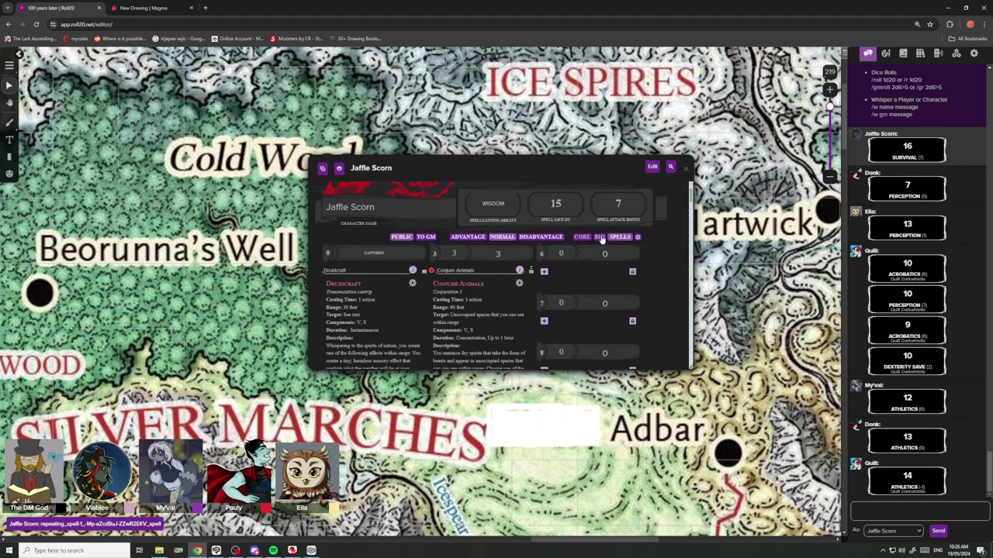
# Read the Wild Shape rules and the list of possible beast shapes in the druid's bio, highlighting the rules text while reading.
pyautogui.click(600, 238)
pyautogui.scroll(-5, 537, 277)
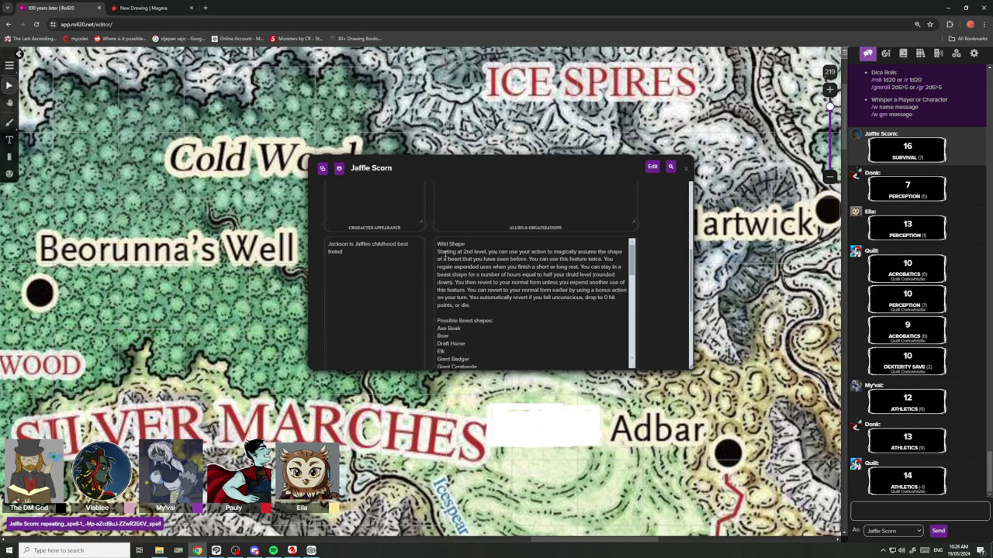
pyautogui.moveTo(452, 255); pyautogui.dragTo(625, 275)
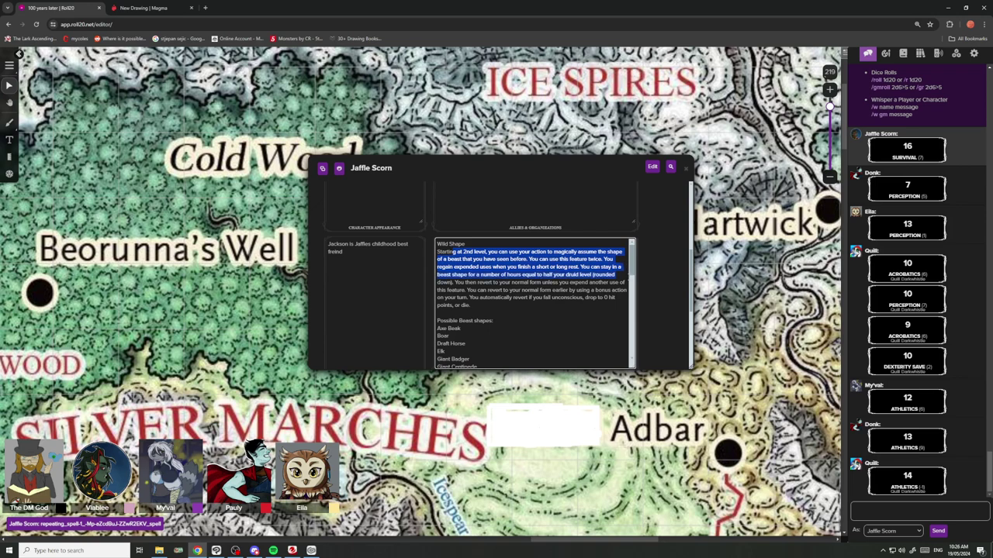
pyautogui.moveTo(626, 277); pyautogui.dragTo(630, 286)
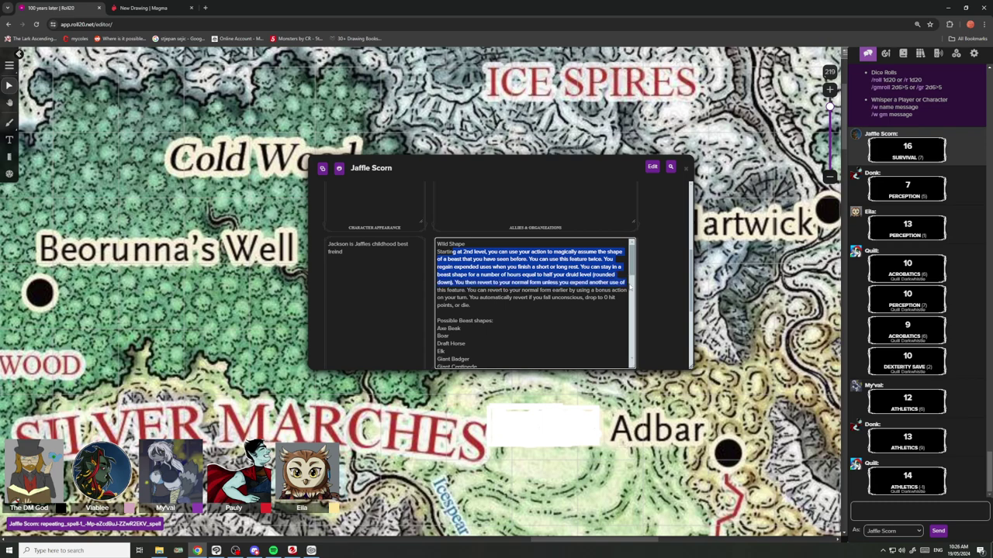
pyautogui.moveTo(630, 287); pyautogui.dragTo(630, 309)
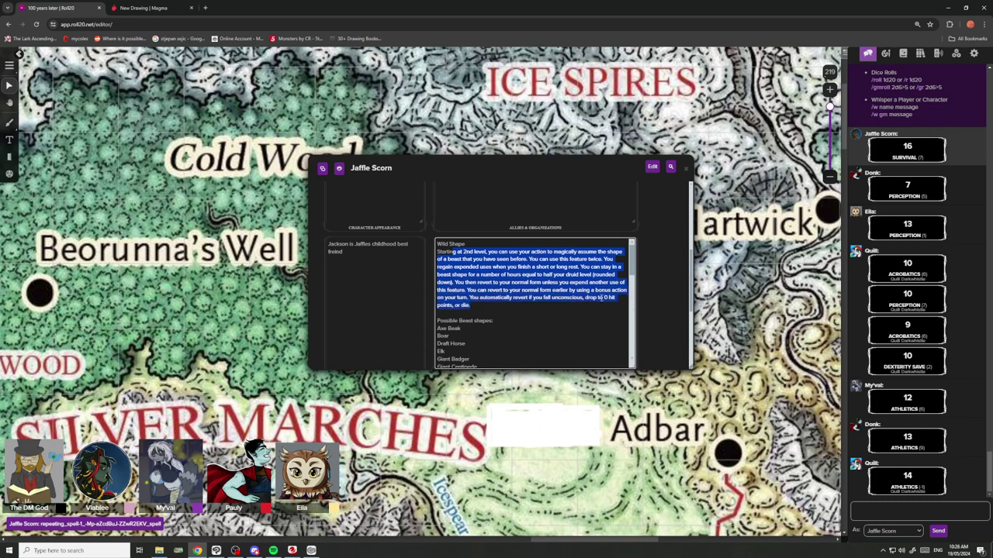
pyautogui.scroll(-1, 574, 292)
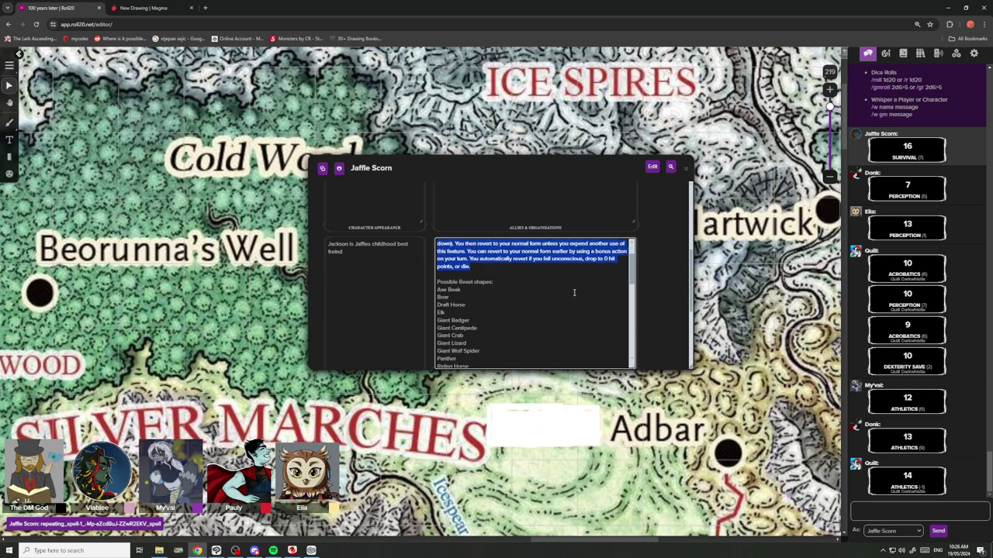
# Open the bookmarked Monsters by CR page in a new browser tab and replace it with a Google search for "wild shape 5e".
pyautogui.click(205, 8)
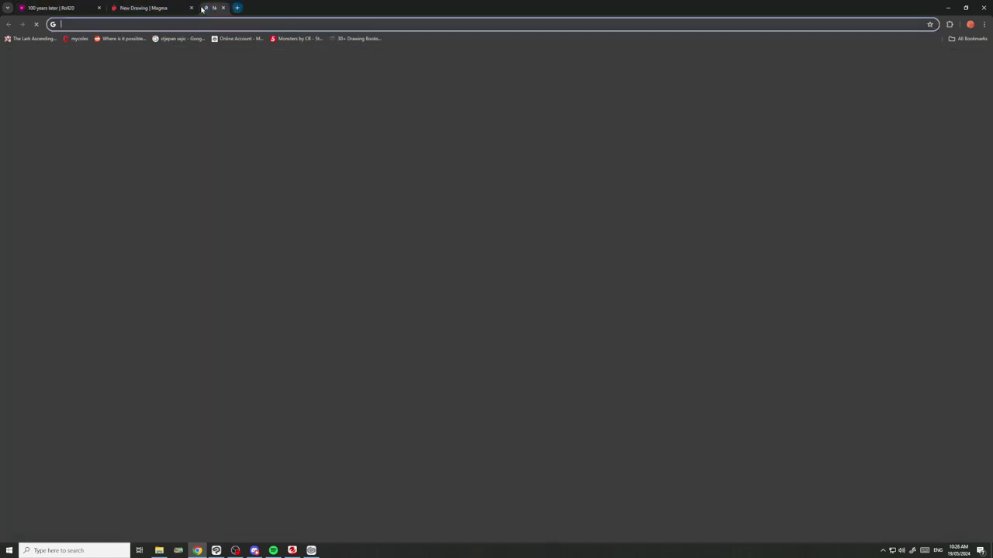
pyautogui.click(275, 37)
pyautogui.moveTo(227, 24); pyautogui.dragTo(2, 26)
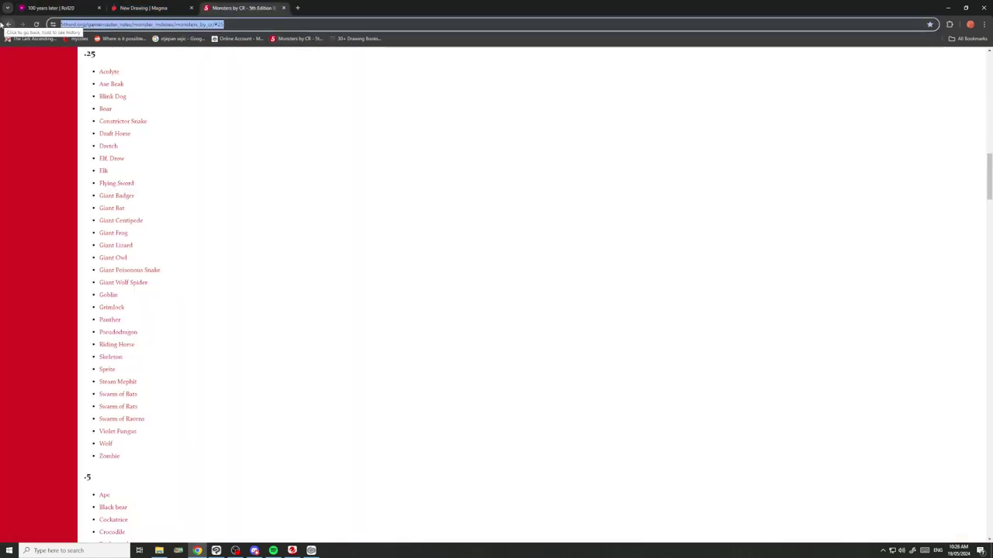
pyautogui.write('wild')
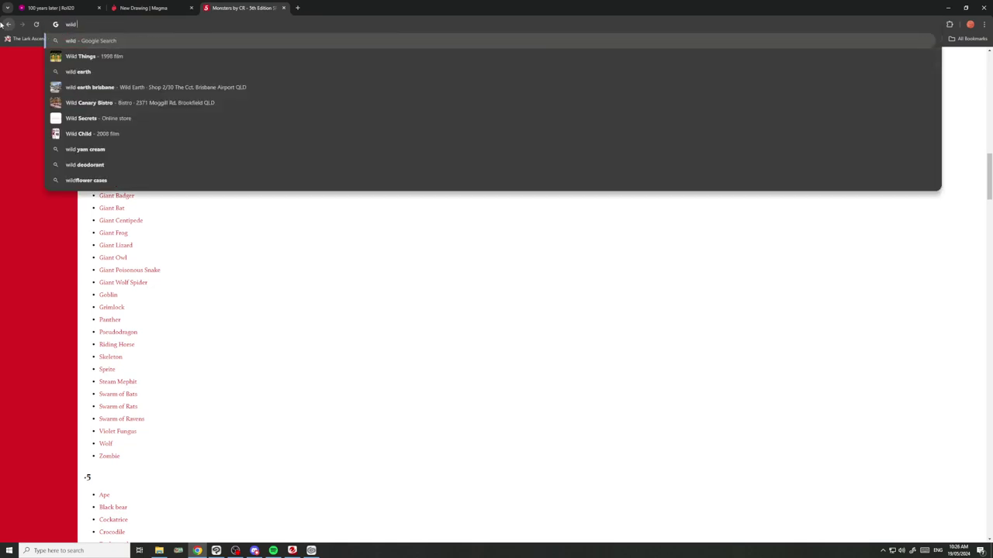
pyautogui.write(' shape')
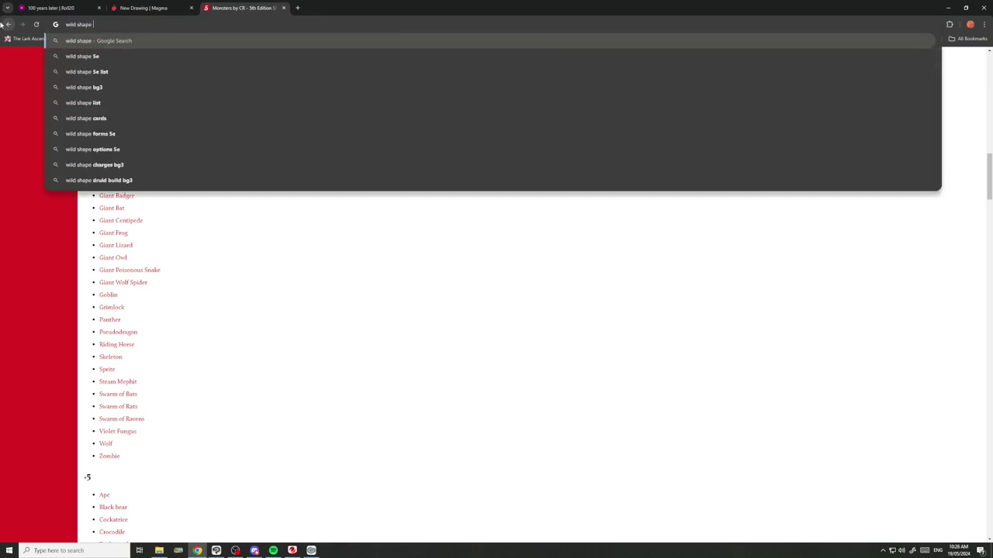
pyautogui.write(' 5e')
pyautogui.press('Return')
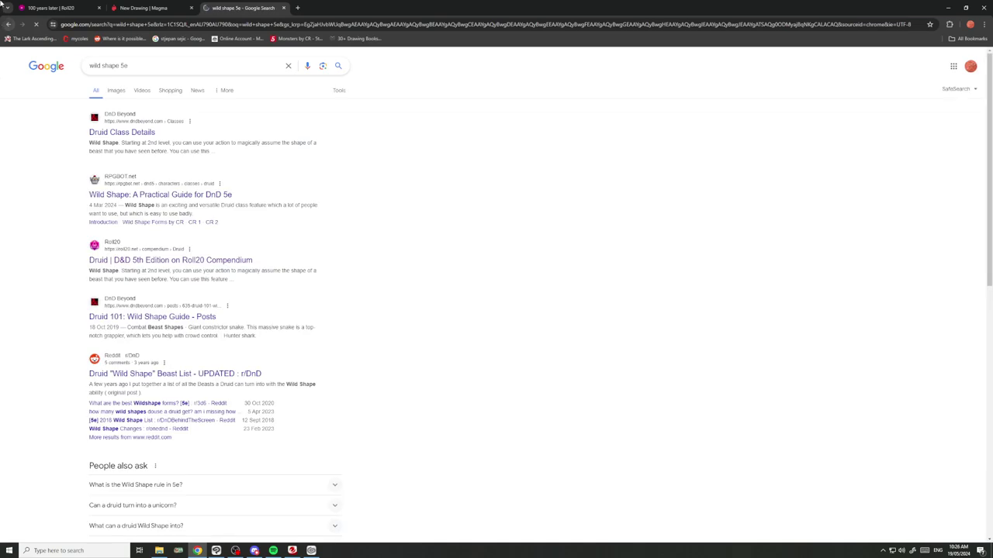
# Open the D&D Beyond Druid class page from the search results and go to its Wild Shape rules.
pyautogui.click(125, 133)
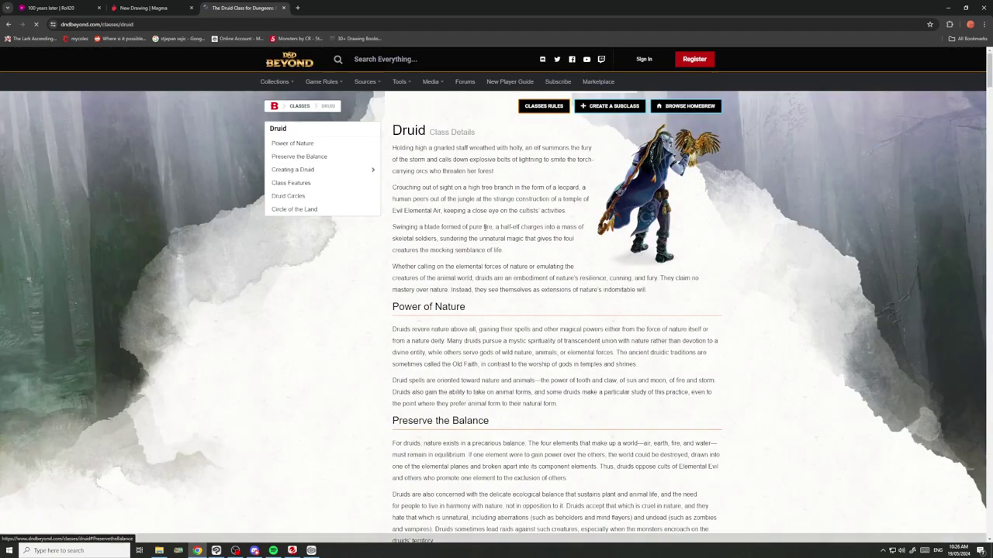
pyautogui.scroll(-10, 411, 161)
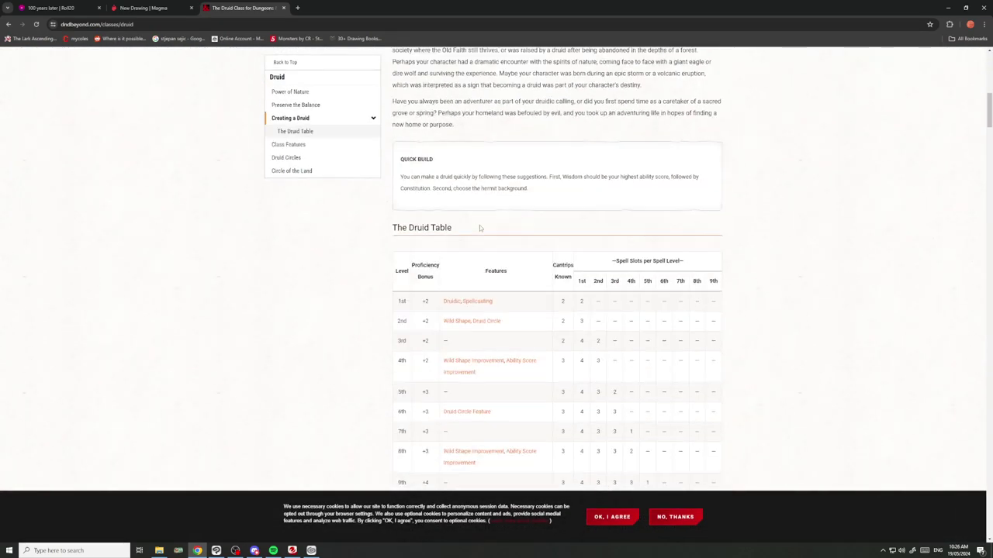
pyautogui.click(468, 245)
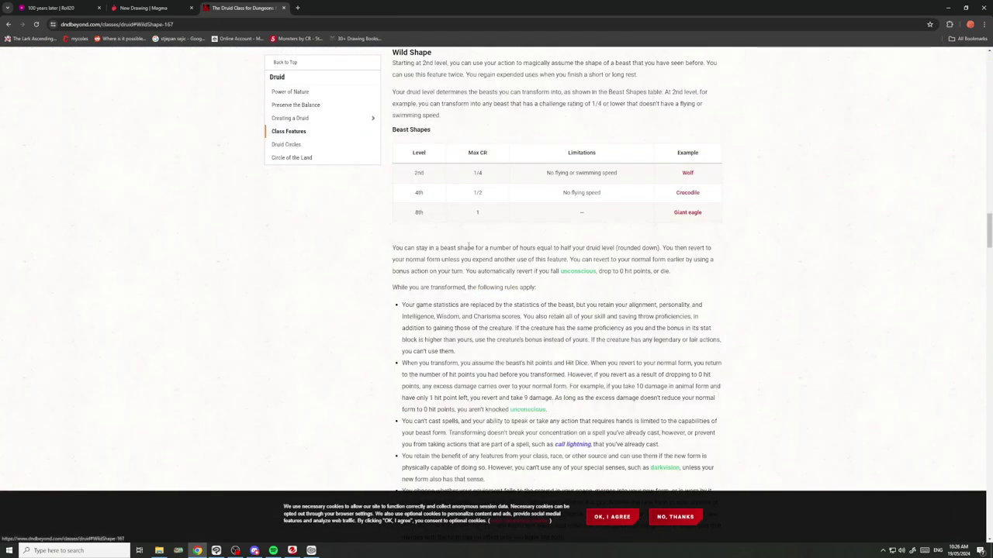
pyautogui.scroll(-3, 450, 326)
pyautogui.scroll(-1, 440, 308)
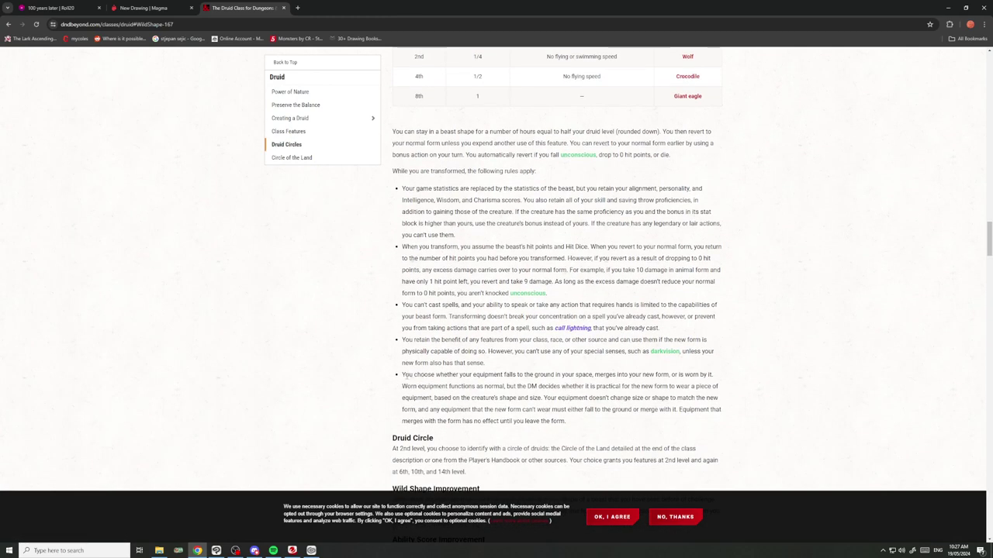
# Read the Wild Shape rule on whether equipment falls to the ground, merges into the new form or is worn, highlighting its text.
pyautogui.moveTo(402, 375); pyautogui.dragTo(742, 409)
pyautogui.moveTo(410, 387); pyautogui.dragTo(735, 424)
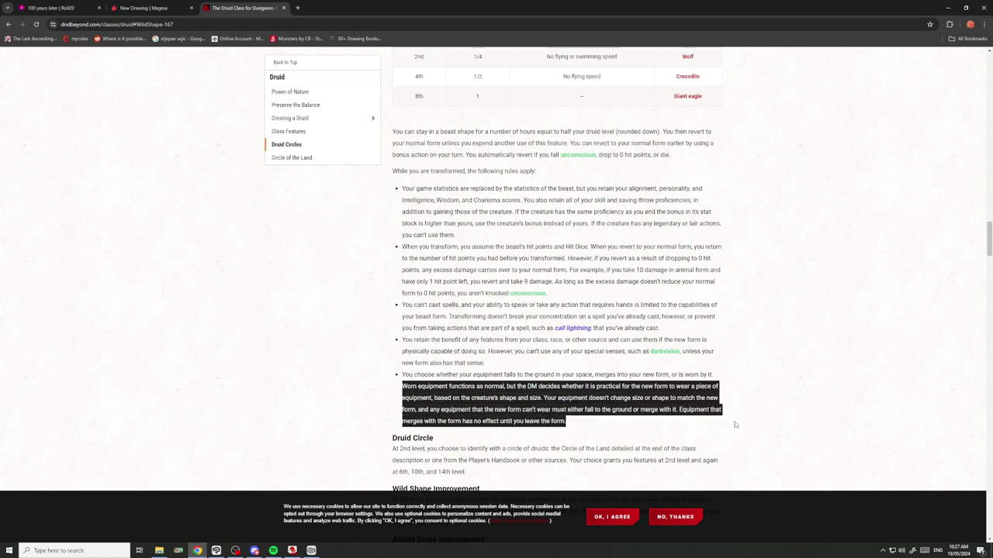
pyautogui.click(552, 410)
pyautogui.moveTo(434, 398); pyautogui.dragTo(736, 423)
pyautogui.moveTo(594, 426); pyautogui.dragTo(401, 380)
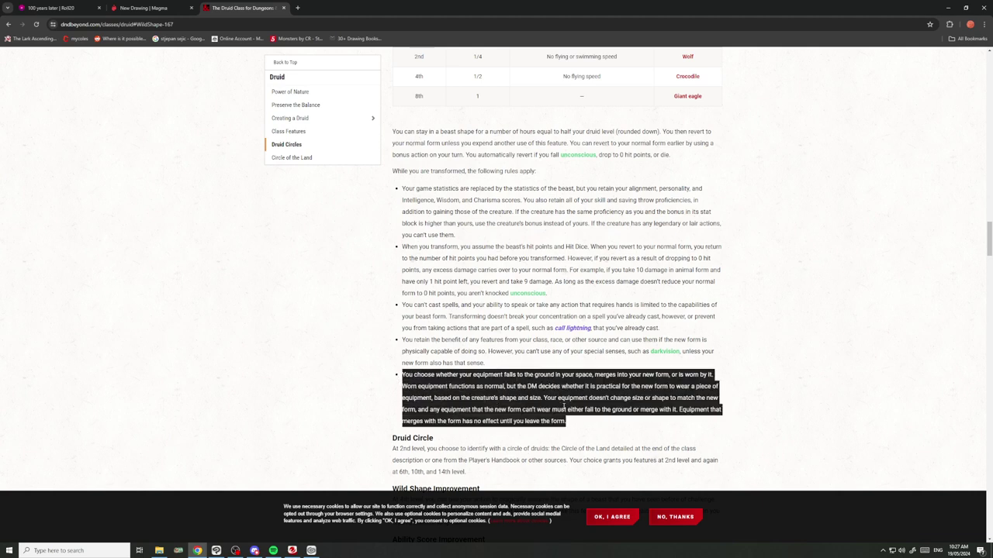
pyautogui.moveTo(397, 389); pyautogui.dragTo(735, 424)
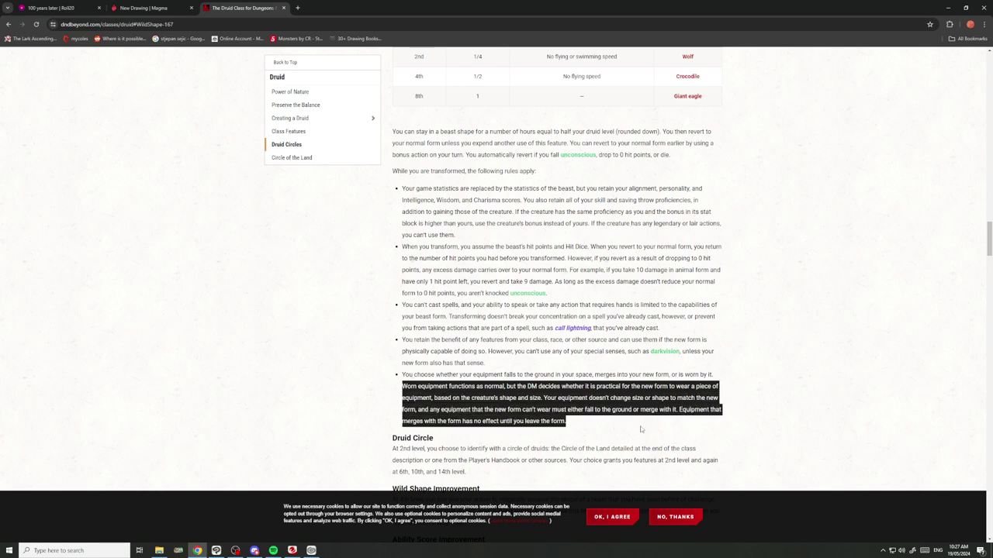
pyautogui.moveTo(640, 428); pyautogui.dragTo(400, 376)
pyautogui.click(515, 401)
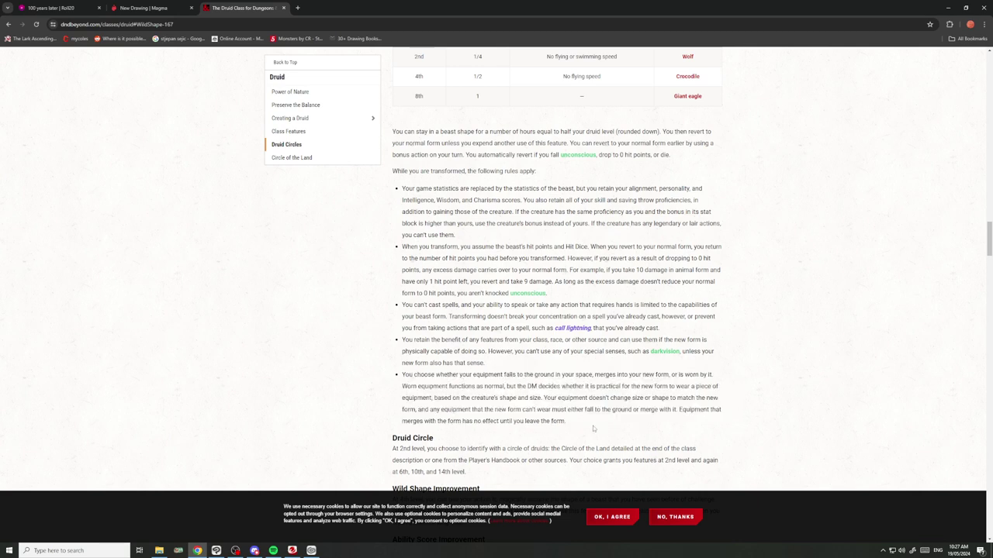
pyautogui.moveTo(607, 423); pyautogui.dragTo(394, 379)
pyautogui.click(494, 408)
pyautogui.moveTo(591, 429); pyautogui.dragTo(399, 380)
pyautogui.click(589, 423)
pyautogui.moveTo(587, 424); pyautogui.dragTo(405, 376)
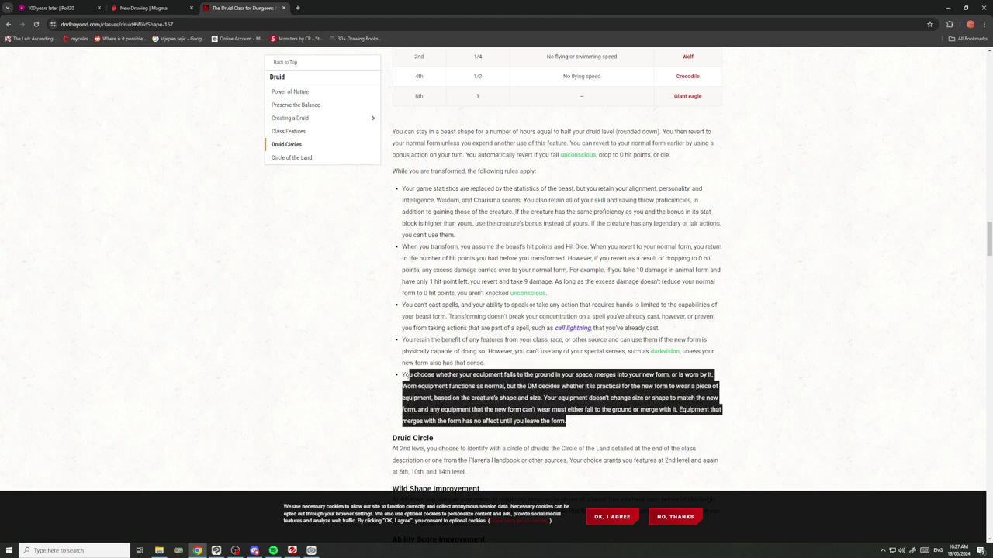
pyautogui.click(570, 421)
pyautogui.moveTo(570, 421); pyautogui.dragTo(397, 377)
pyautogui.moveTo(570, 421); pyautogui.dragTo(399, 377)
pyautogui.click(542, 407)
pyautogui.moveTo(566, 422); pyautogui.dragTo(419, 381)
pyautogui.click(486, 407)
pyautogui.moveTo(579, 426); pyautogui.dragTo(515, 406)
pyautogui.click(566, 420)
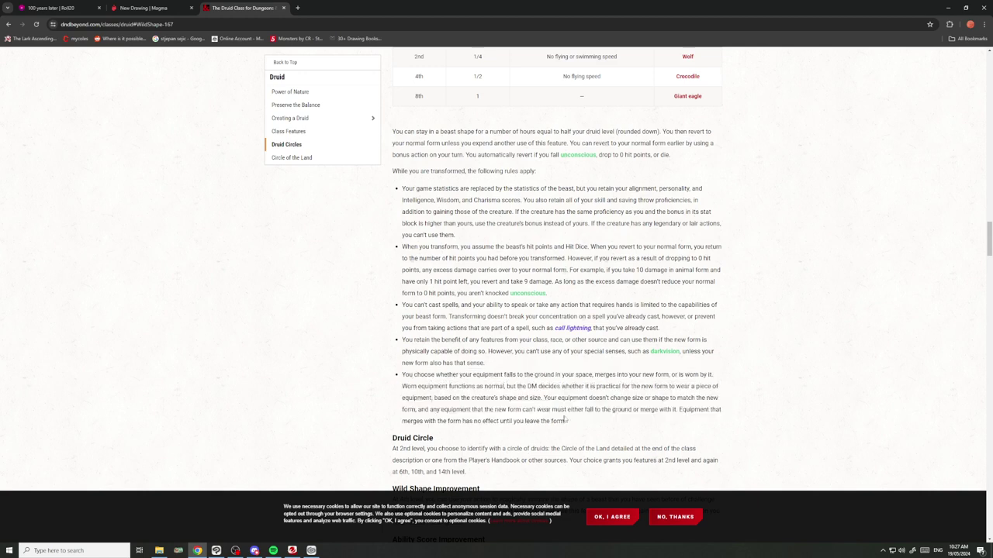
pyautogui.moveTo(588, 428); pyautogui.dragTo(413, 393)
pyautogui.moveTo(590, 421); pyautogui.dragTo(402, 375)
pyautogui.moveTo(594, 424); pyautogui.dragTo(413, 375)
pyautogui.moveTo(605, 431); pyautogui.dragTo(403, 375)
pyautogui.moveTo(576, 426); pyautogui.dragTo(416, 377)
pyautogui.click(570, 411)
pyautogui.moveTo(585, 419); pyautogui.dragTo(399, 373)
pyautogui.click(572, 409)
pyautogui.moveTo(588, 423); pyautogui.dragTo(402, 375)
pyautogui.click(570, 418)
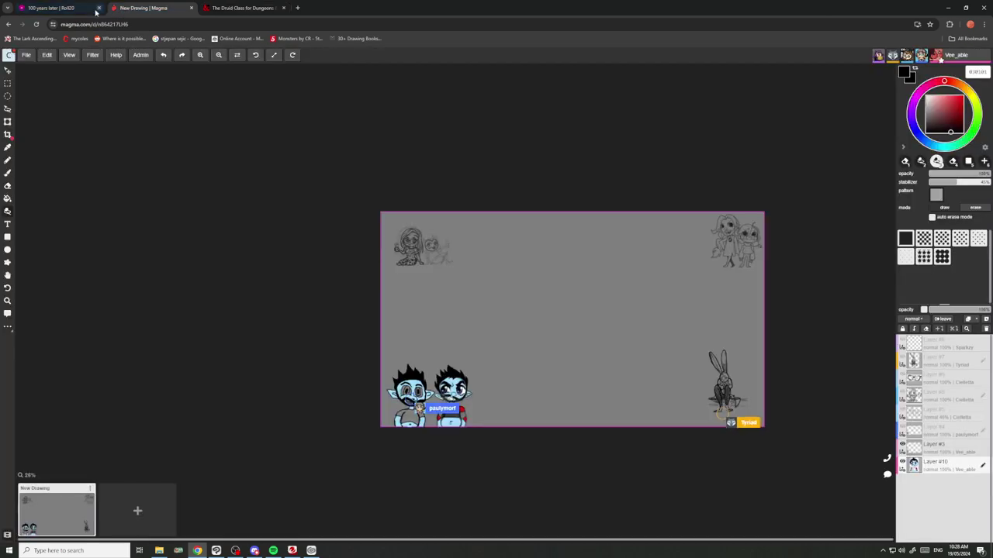
# Glance at the Magma drawing, return to the Druid page and reread the equipment bullet of the Wild Shape rules.
pyautogui.click(143, 8)
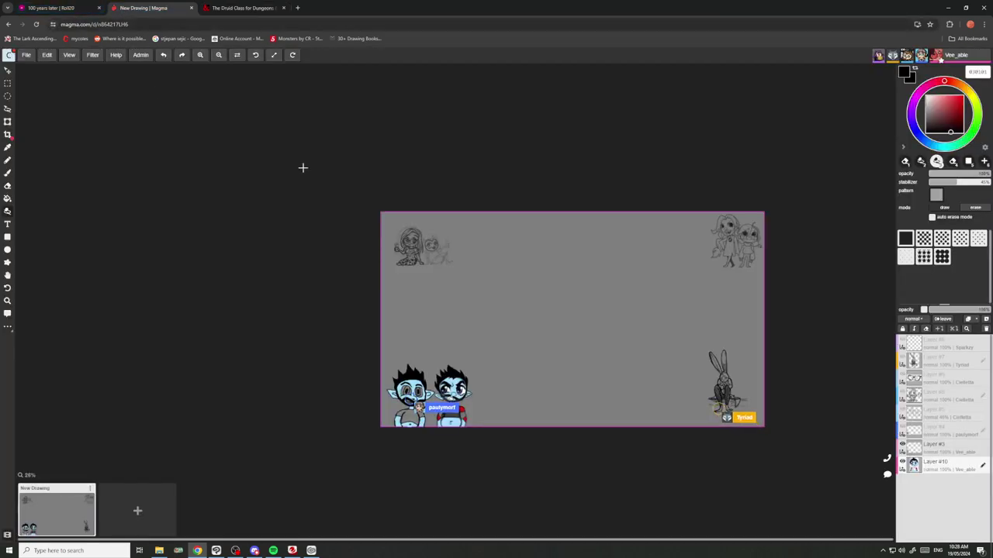
pyautogui.click(246, 8)
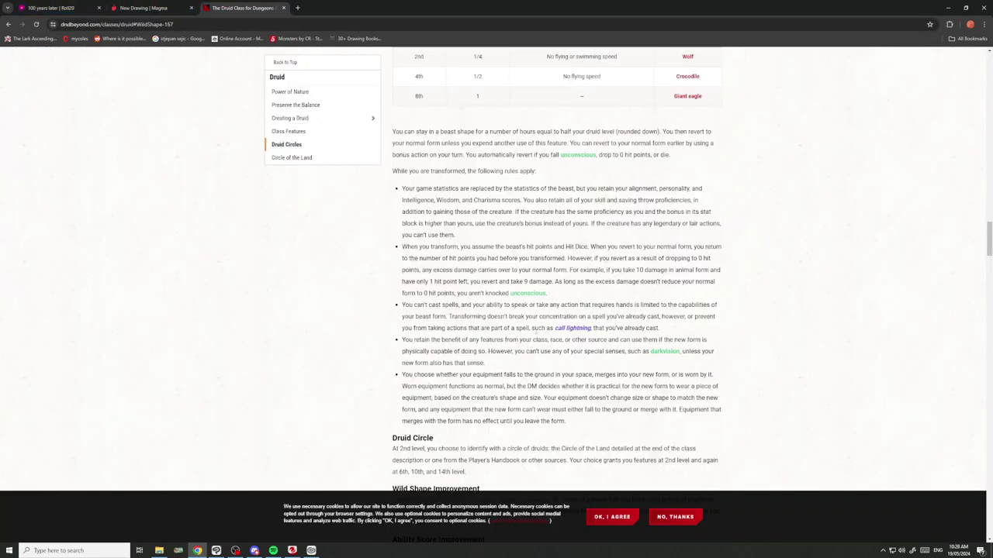
pyautogui.moveTo(585, 426); pyautogui.dragTo(403, 378)
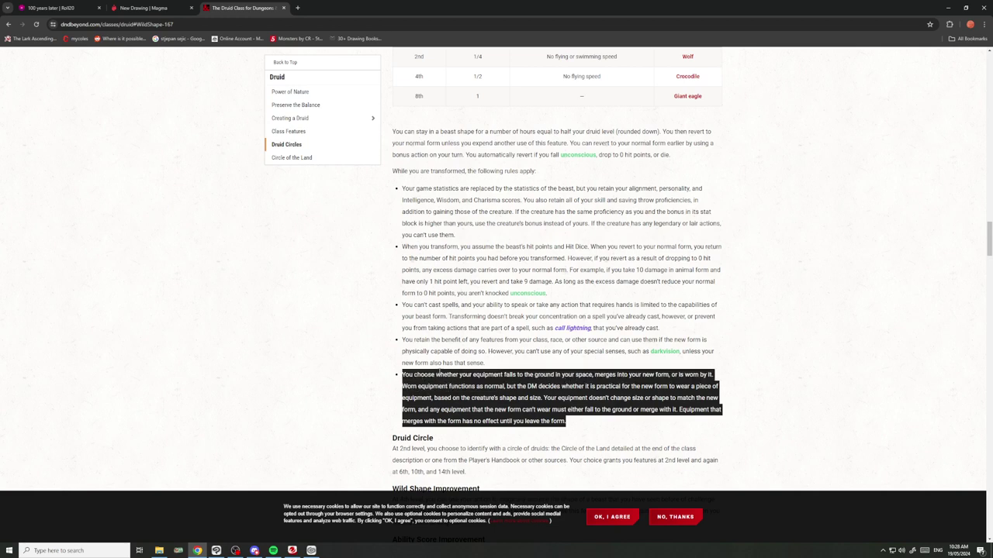
pyautogui.moveTo(416, 376)
pyautogui.mouseDown()
pyautogui.moveTo(667, 375)
pyautogui.moveTo(730, 389)
pyautogui.moveTo(474, 365)
pyautogui.moveTo(400, 377)
pyautogui.mouseUp()
pyautogui.click(722, 380)
pyautogui.click(401, 386)
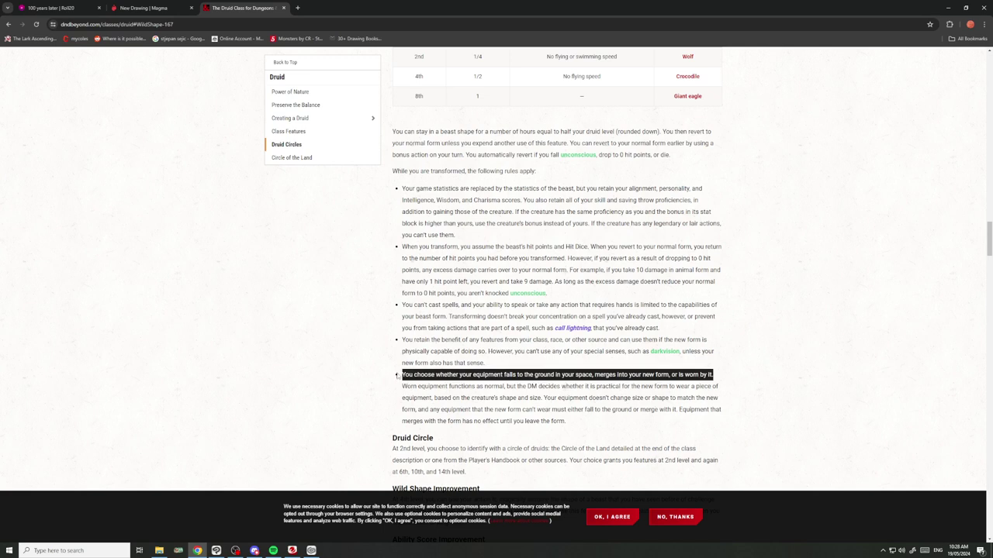
pyautogui.click(554, 387)
pyautogui.moveTo(603, 424); pyautogui.dragTo(402, 376)
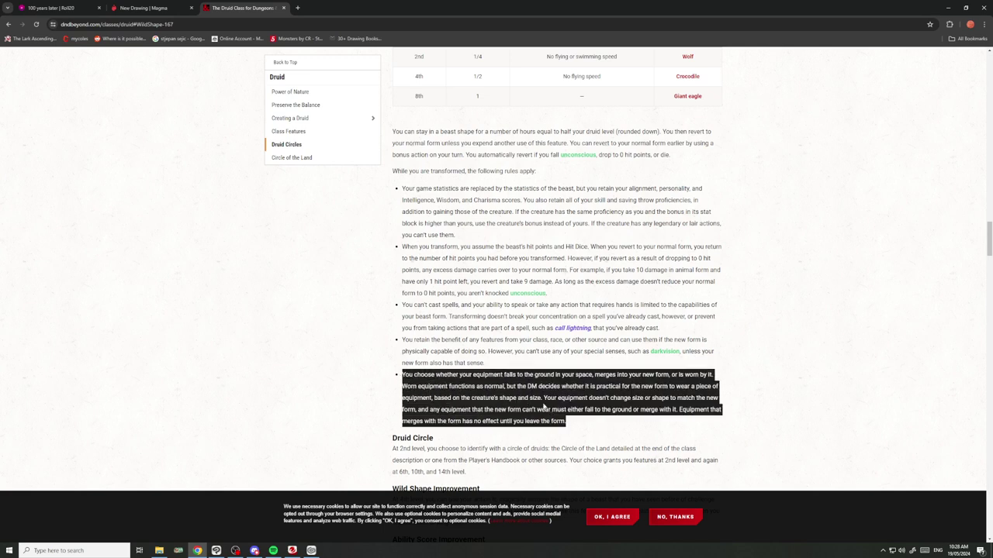
pyautogui.moveTo(600, 426); pyautogui.dragTo(400, 375)
pyautogui.click(598, 392)
pyautogui.moveTo(677, 375); pyautogui.dragTo(421, 376)
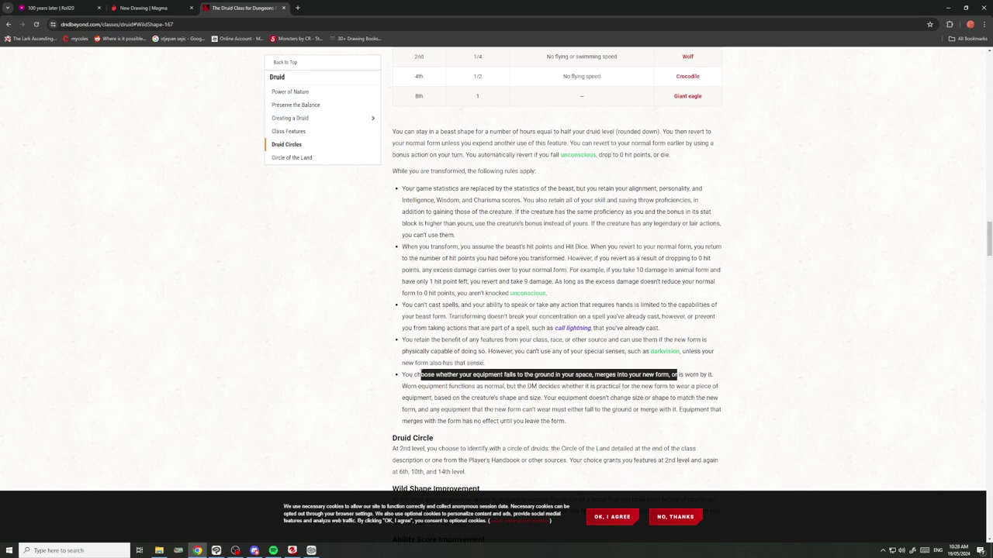
pyautogui.click(403, 377)
pyautogui.moveTo(740, 393); pyautogui.dragTo(402, 375)
pyautogui.click(593, 396)
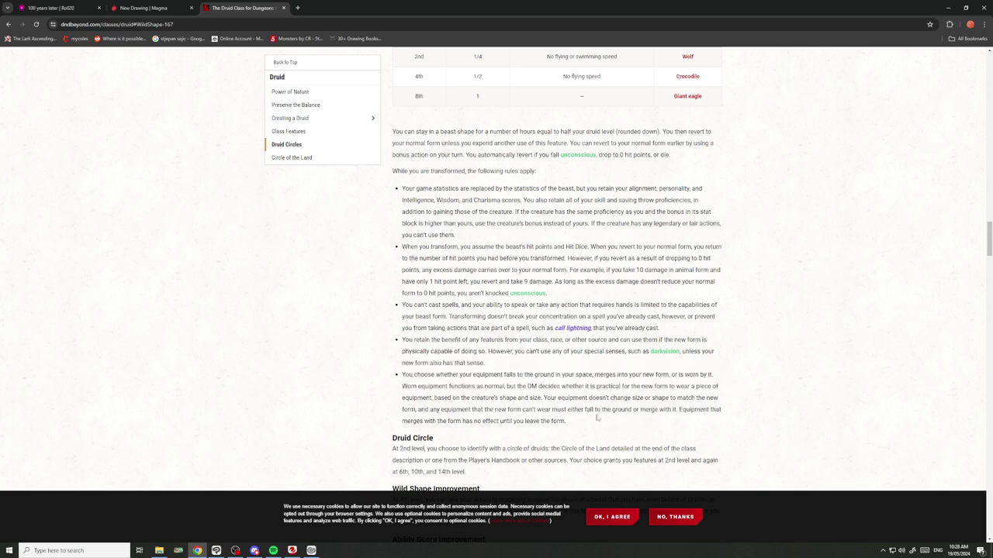
pyautogui.moveTo(597, 418); pyautogui.dragTo(463, 385)
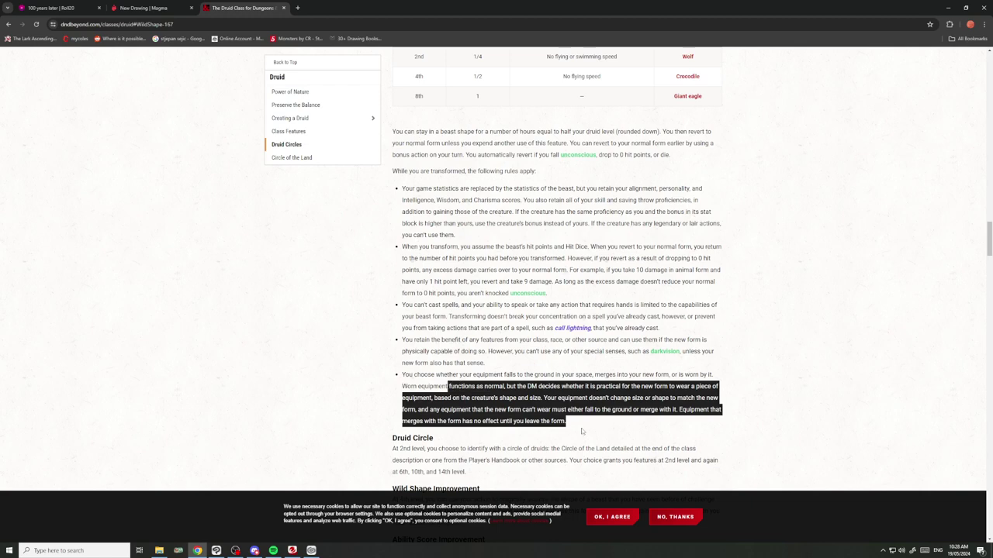
pyautogui.click(582, 431)
pyautogui.moveTo(595, 431); pyautogui.dragTo(405, 374)
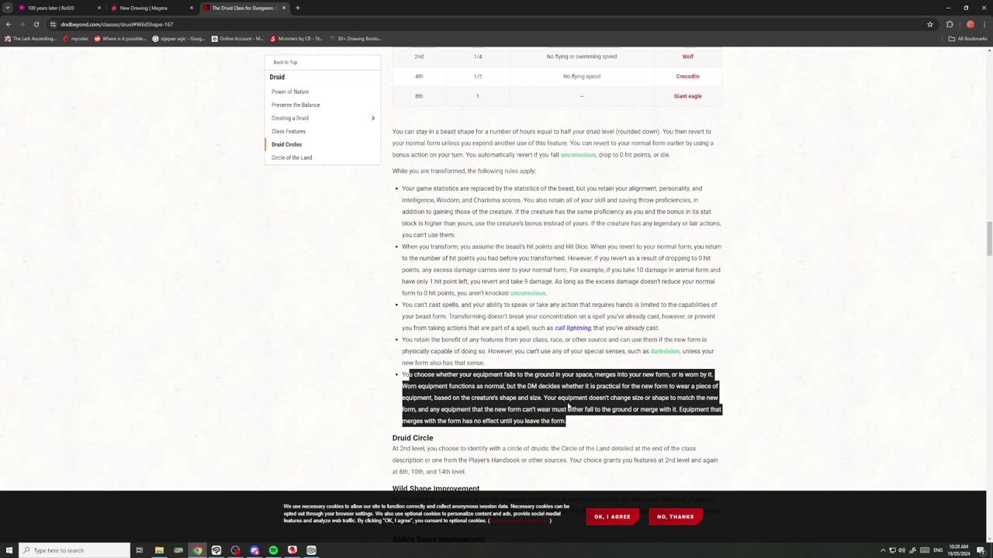
pyautogui.moveTo(568, 431); pyautogui.dragTo(404, 375)
pyautogui.moveTo(605, 426); pyautogui.dragTo(401, 378)
pyautogui.click(460, 397)
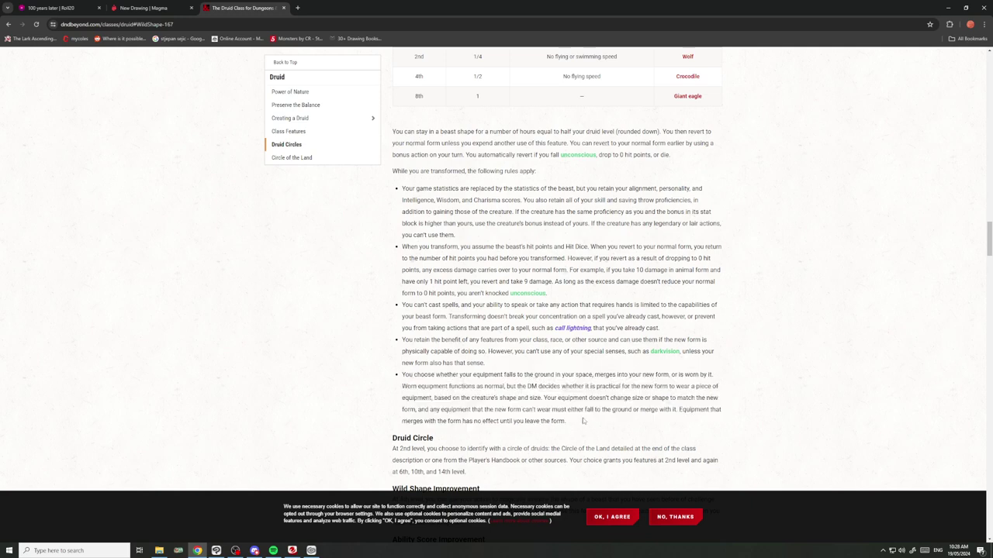
pyautogui.moveTo(583, 421); pyautogui.dragTo(405, 375)
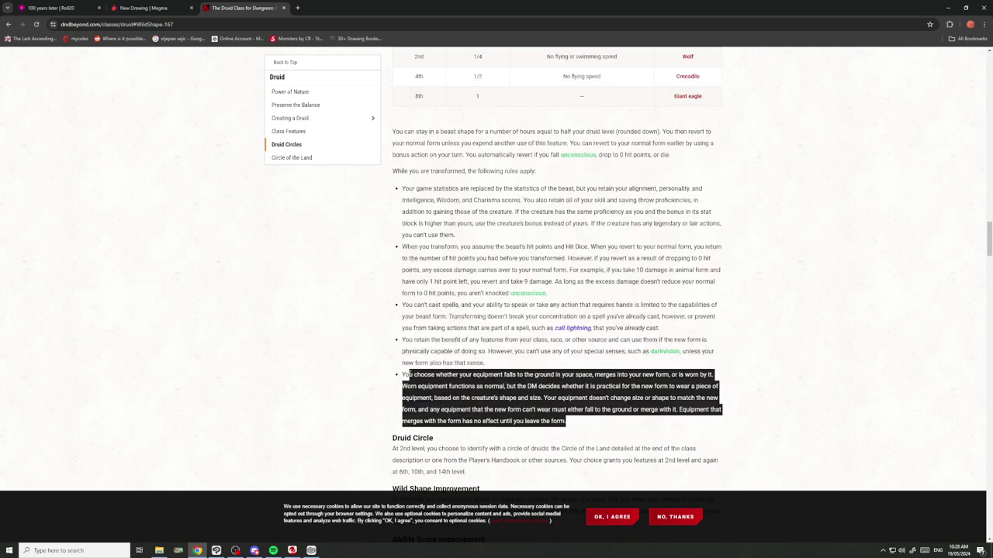
pyautogui.click(425, 385)
pyautogui.moveTo(571, 423); pyautogui.dragTo(401, 377)
pyautogui.click(582, 422)
pyautogui.moveTo(574, 425); pyautogui.dragTo(402, 376)
pyautogui.click(585, 424)
pyautogui.moveTo(585, 424); pyautogui.dragTo(415, 380)
pyautogui.moveTo(576, 424); pyautogui.dragTo(397, 378)
pyautogui.click(593, 432)
pyautogui.moveTo(597, 423); pyautogui.dragTo(394, 378)
pyautogui.click(530, 407)
pyautogui.moveTo(581, 425); pyautogui.dragTo(396, 379)
pyautogui.moveTo(592, 426); pyautogui.dragTo(403, 374)
pyautogui.moveTo(595, 427); pyautogui.dragTo(403, 375)
pyautogui.moveTo(597, 424); pyautogui.dragTo(403, 375)
pyautogui.click(553, 408)
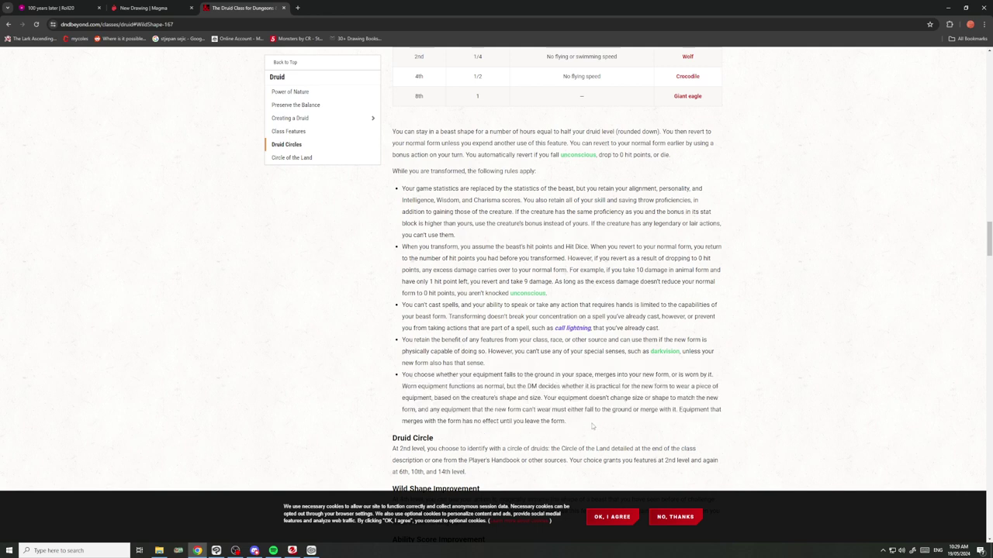
pyautogui.moveTo(576, 423); pyautogui.dragTo(396, 377)
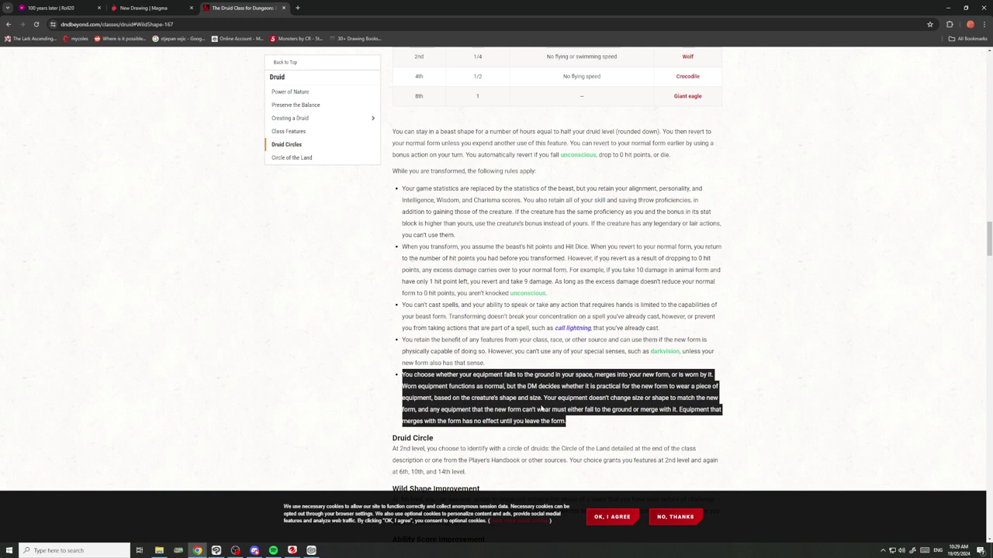
pyautogui.moveTo(597, 427); pyautogui.dragTo(399, 382)
pyautogui.moveTo(585, 424); pyautogui.dragTo(400, 377)
pyautogui.click(585, 424)
pyautogui.moveTo(585, 424); pyautogui.dragTo(396, 377)
pyautogui.click(596, 425)
pyautogui.moveTo(596, 425); pyautogui.dragTo(398, 377)
pyautogui.click(594, 427)
pyautogui.moveTo(595, 426); pyautogui.dragTo(405, 375)
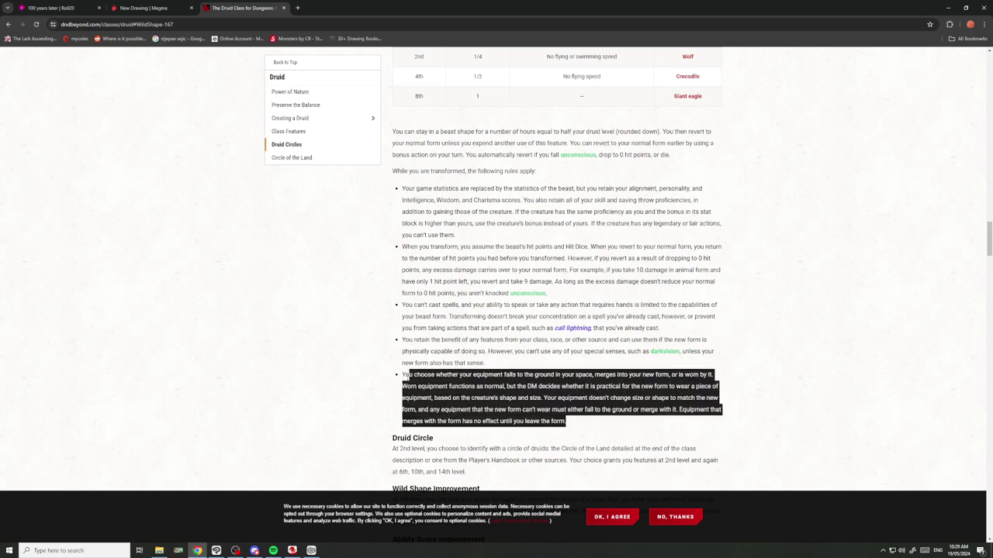
pyautogui.click(603, 428)
pyautogui.moveTo(605, 425); pyautogui.dragTo(399, 377)
pyautogui.moveTo(602, 429); pyautogui.dragTo(400, 376)
pyautogui.click(579, 420)
pyautogui.moveTo(579, 419); pyautogui.dragTo(403, 374)
# Switch to the Roll20 game and roll a Perception check from the skills on Jaffle Scorn's character sheet.
pyautogui.click(148, 7)
pyautogui.click(61, 6)
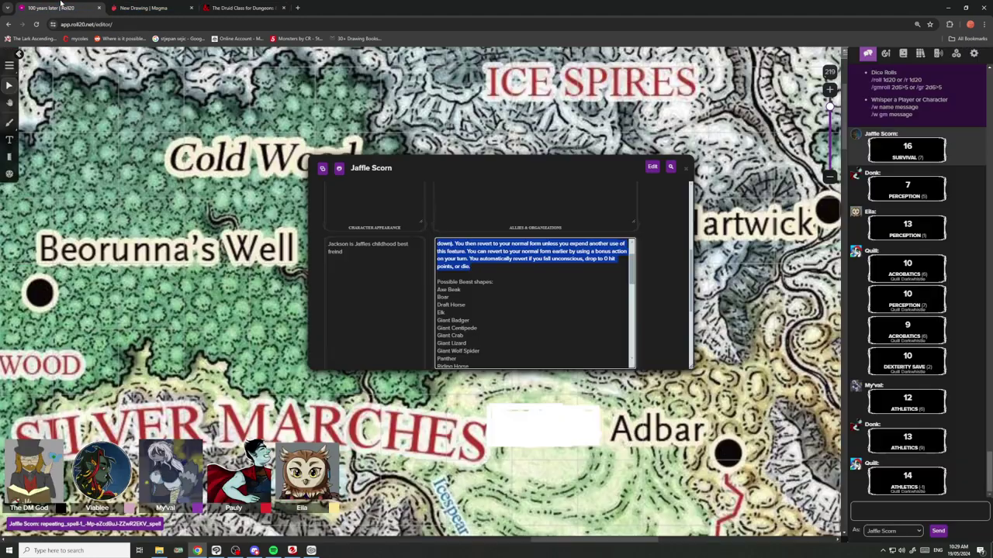
pyautogui.click(546, 325)
pyautogui.scroll(10, 588, 310)
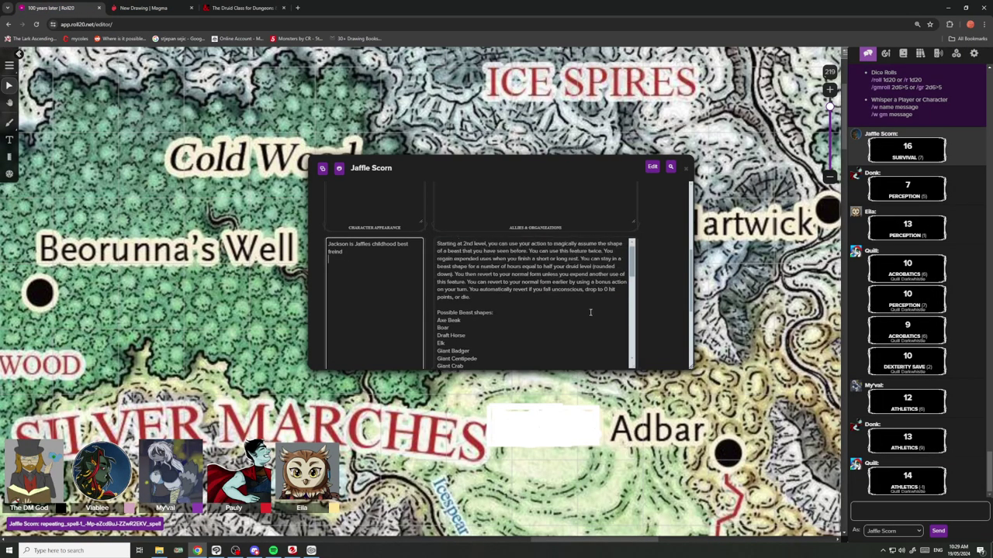
pyautogui.click(587, 277)
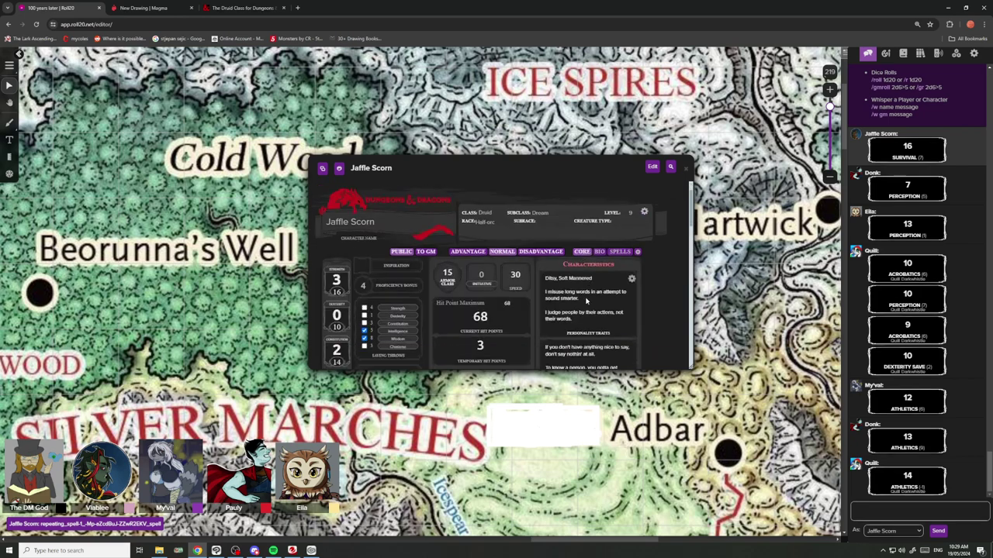
pyautogui.scroll(-3, 406, 342)
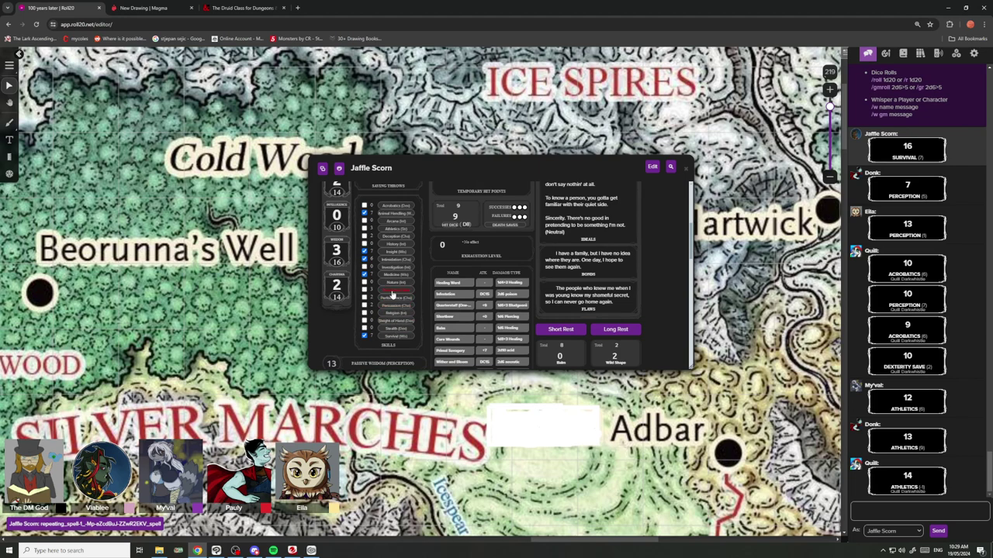
pyautogui.click(392, 293)
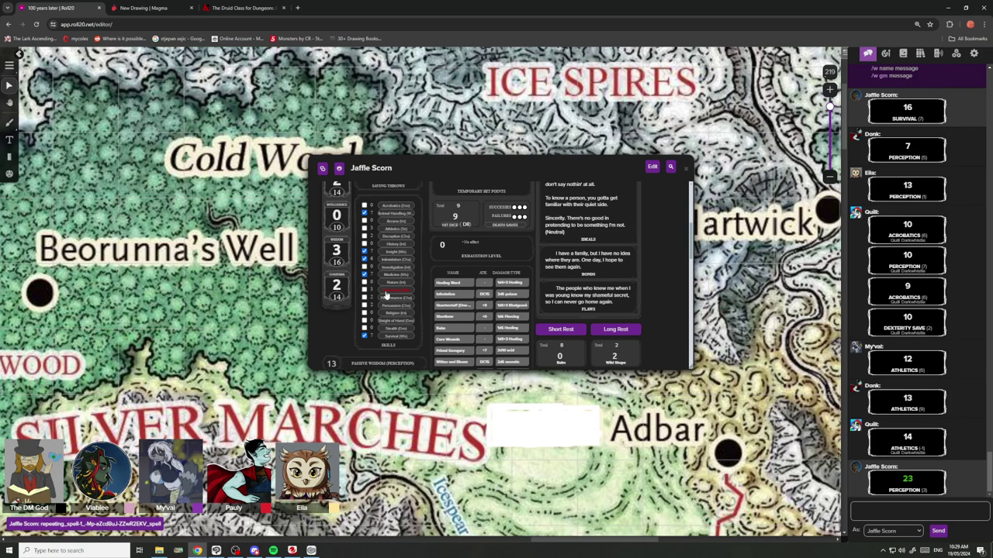
pyautogui.moveTo(910, 481)
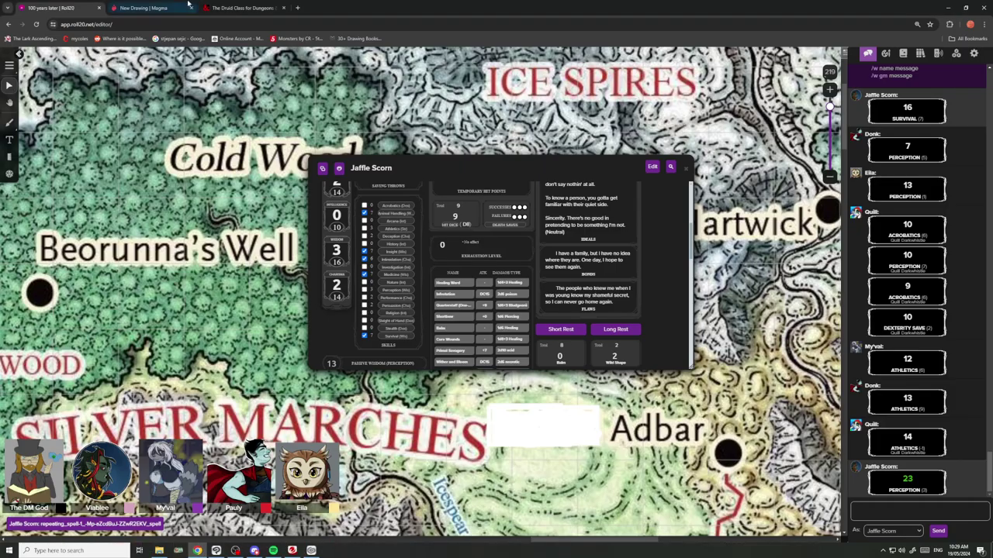
# Switch to the shared Magma drawing and brush a wavy back line in the empty area beside the two standing characters.
pyautogui.click(175, 8)
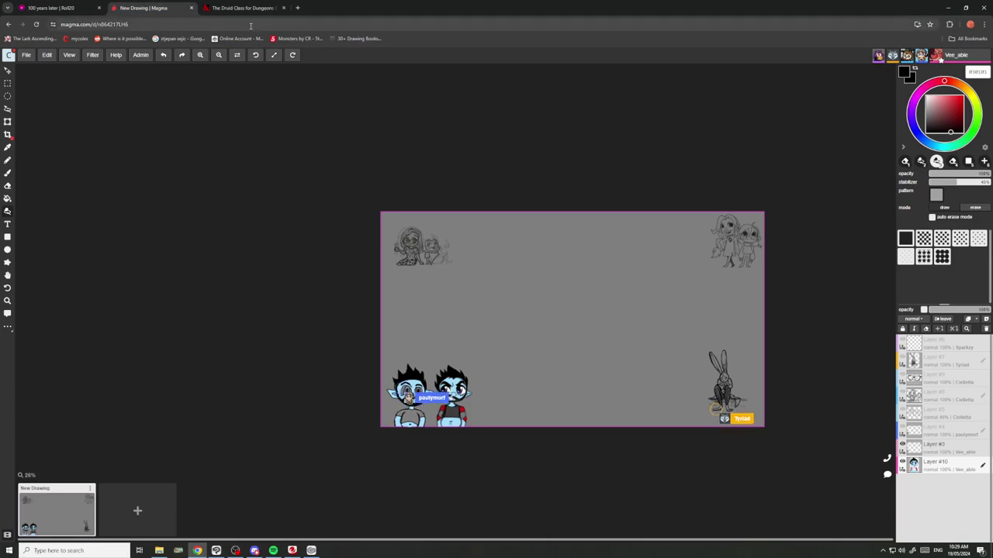
pyautogui.scroll(2, 543, 399)
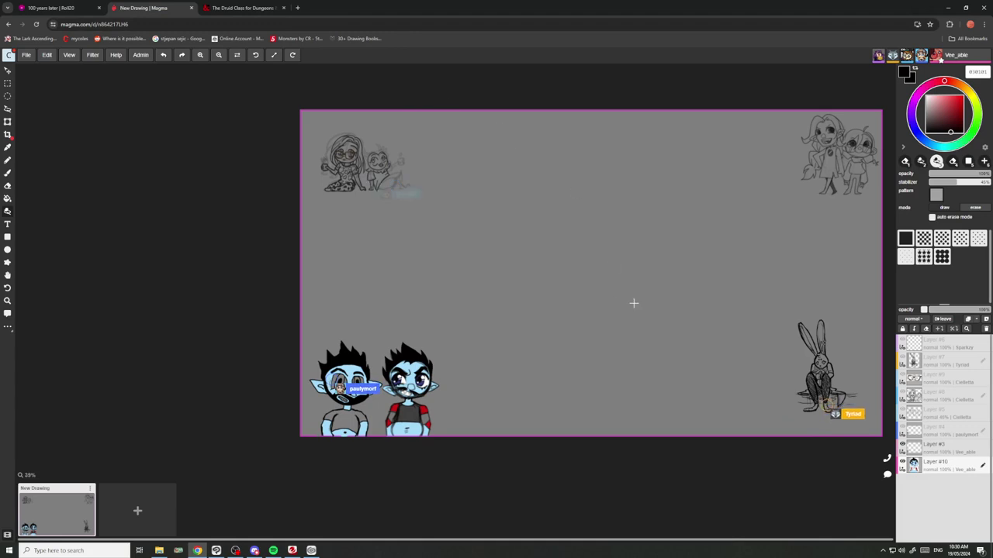
pyautogui.scroll(-2, 734, 224)
pyautogui.scroll(3, 764, 231)
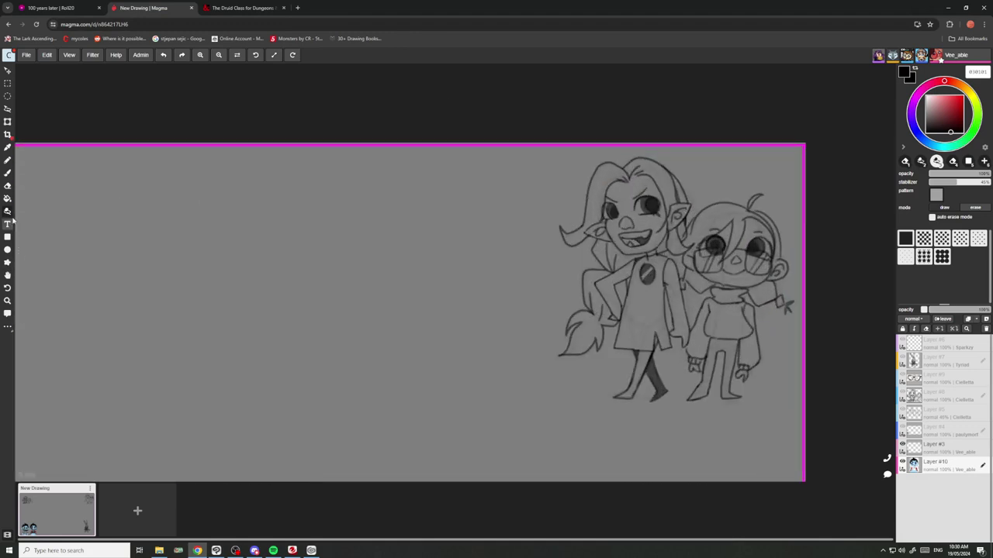
pyautogui.click(8, 172)
pyautogui.scroll(-6, 476, 334)
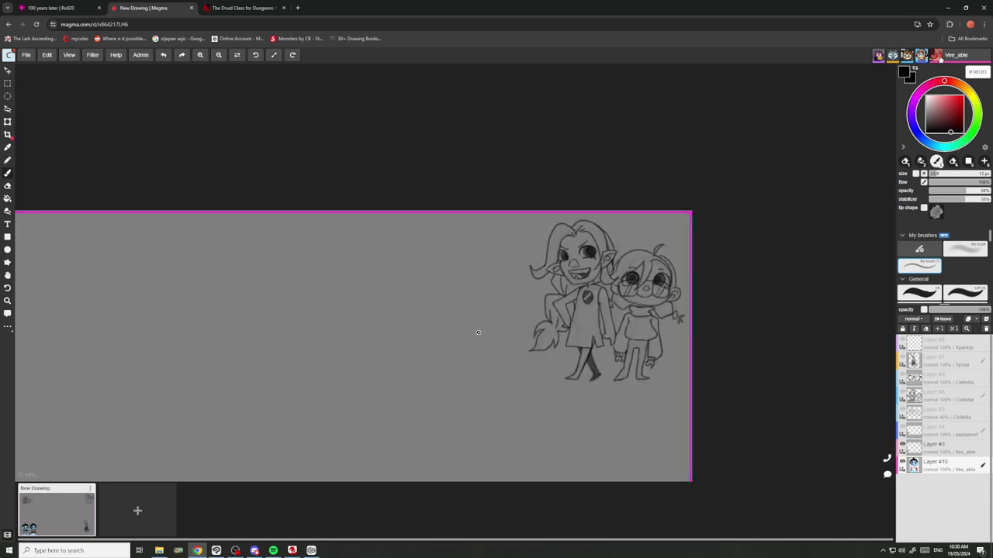
pyautogui.scroll(5, 463, 342)
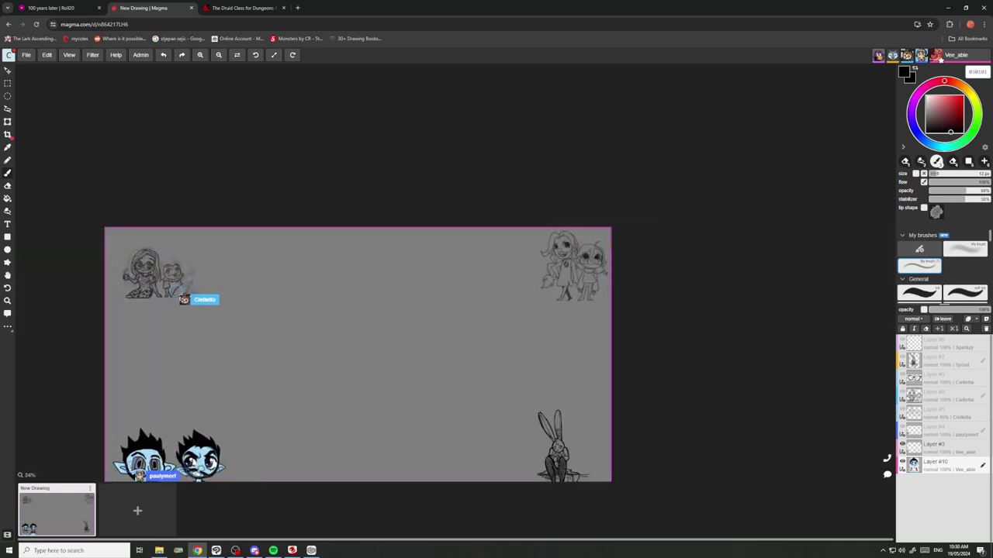
pyautogui.moveTo(466, 348)
pyautogui.mouseDown()
pyautogui.moveTo(453, 321)
pyautogui.moveTo(384, 359)
pyautogui.moveTo(388, 349)
pyautogui.moveTo(374, 357)
pyautogui.moveTo(375, 338)
pyautogui.moveTo(346, 333)
pyautogui.mouseUp()
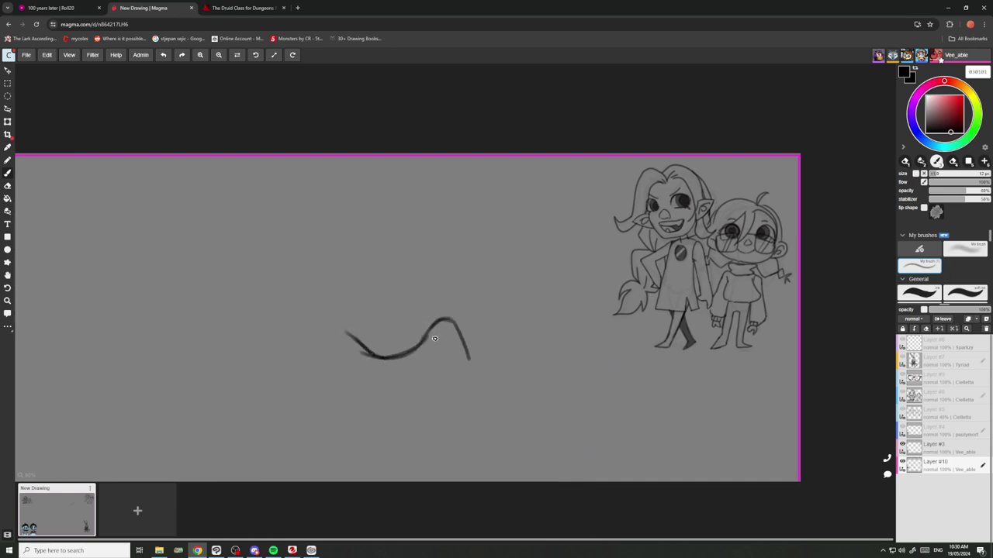
# Sketch the crouching figure's bent leg and foot below the raised hip, plus an angular limb stretched out behind it.
pyautogui.moveTo(468, 354); pyautogui.dragTo(459, 403)
pyautogui.moveTo(433, 335)
pyautogui.mouseDown()
pyautogui.moveTo(449, 400)
pyautogui.moveTo(460, 394)
pyautogui.moveTo(446, 396)
pyautogui.moveTo(464, 395)
pyautogui.moveTo(448, 402)
pyautogui.moveTo(455, 409)
pyautogui.moveTo(501, 370)
pyautogui.mouseUp()
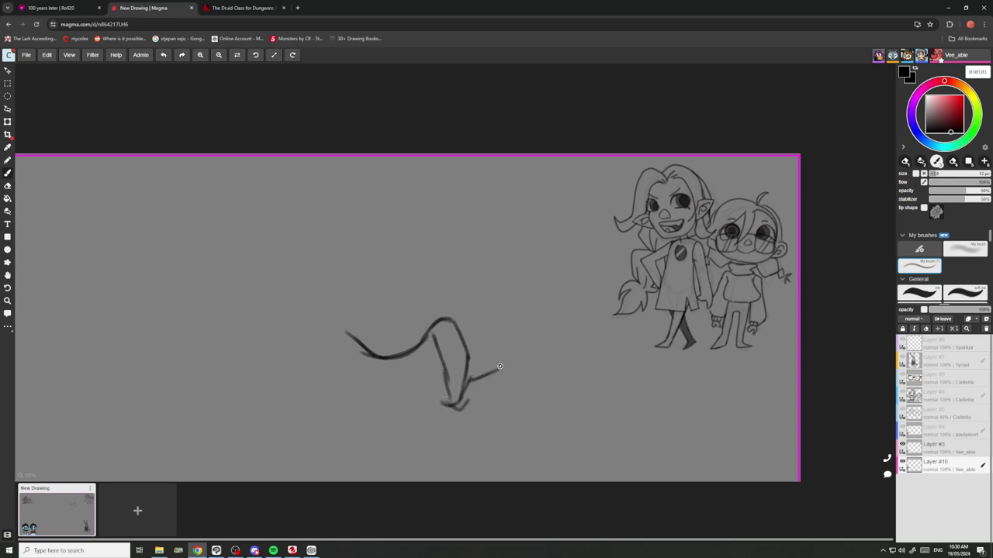
pyautogui.moveTo(458, 406)
pyautogui.mouseDown()
pyautogui.moveTo(515, 358)
pyautogui.moveTo(503, 396)
pyautogui.mouseUp()
pyautogui.moveTo(463, 340)
pyautogui.mouseDown()
pyautogui.moveTo(490, 360)
pyautogui.moveTo(470, 373)
pyautogui.moveTo(498, 363)
pyautogui.moveTo(483, 349)
pyautogui.moveTo(509, 353)
pyautogui.moveTo(496, 360)
pyautogui.moveTo(518, 348)
pyautogui.moveTo(553, 393)
pyautogui.mouseUp()
pyautogui.moveTo(508, 365)
pyautogui.mouseDown()
pyautogui.moveTo(553, 393)
pyautogui.moveTo(547, 424)
pyautogui.mouseUp()
# Sketch the figure's underside, bent arms and hands, with a rounded head lowered between them.
pyautogui.scroll(-2, 531, 392)
pyautogui.scroll(3, 460, 380)
pyautogui.moveTo(472, 367)
pyautogui.mouseDown()
pyautogui.moveTo(439, 354)
pyautogui.moveTo(433, 371)
pyautogui.moveTo(443, 373)
pyautogui.moveTo(428, 358)
pyautogui.moveTo(422, 381)
pyautogui.moveTo(374, 328)
pyautogui.mouseUp()
pyautogui.moveTo(429, 380)
pyautogui.mouseDown()
pyautogui.moveTo(444, 402)
pyautogui.moveTo(402, 417)
pyautogui.mouseUp()
pyautogui.moveTo(375, 339); pyautogui.dragTo(383, 392)
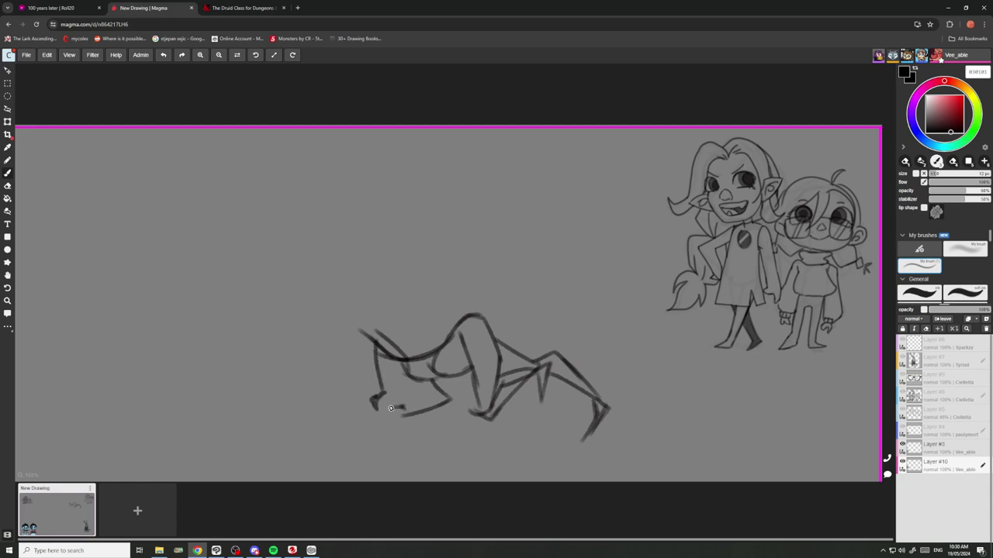
pyautogui.moveTo(390, 417)
pyautogui.mouseDown()
pyautogui.moveTo(401, 412)
pyautogui.moveTo(391, 415)
pyautogui.mouseUp()
pyautogui.moveTo(392, 406)
pyautogui.mouseDown()
pyautogui.moveTo(373, 394)
pyautogui.moveTo(401, 384)
pyautogui.mouseUp()
# Reinforce the raised hip and leg with darker strokes, including the inner leg lines and the belly curve.
pyautogui.scroll(-3, 392, 382)
pyautogui.scroll(4, 434, 360)
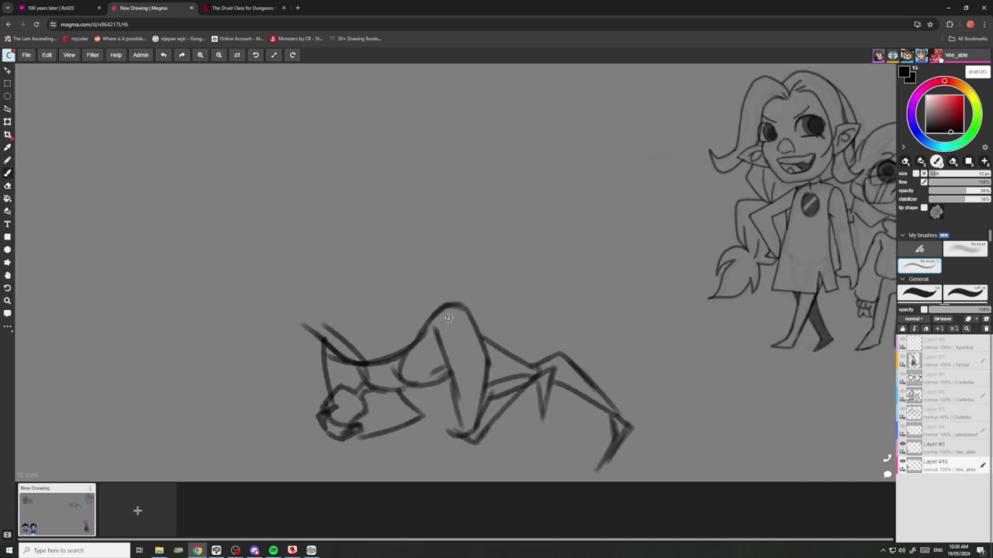
pyautogui.scroll(-3, 449, 315)
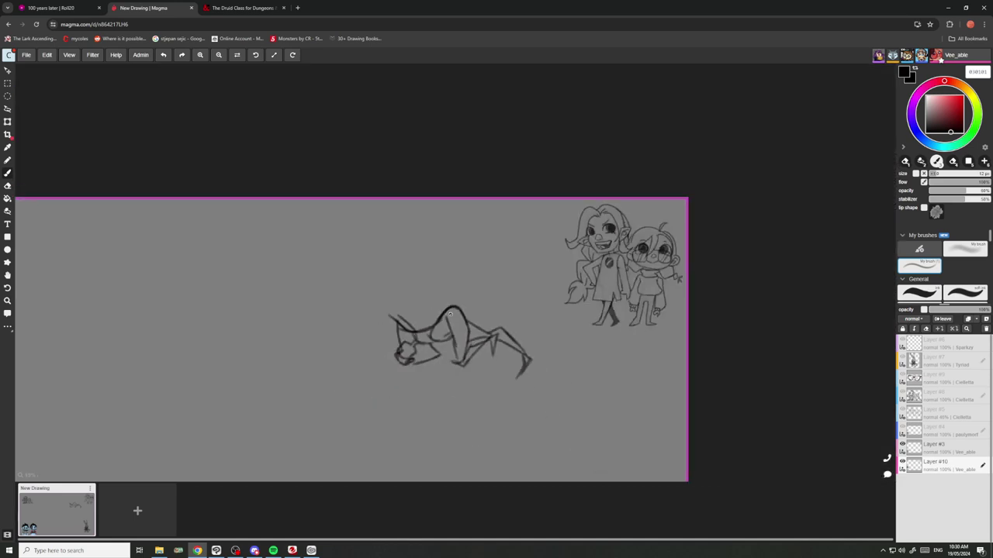
pyautogui.scroll(3, 450, 314)
pyautogui.scroll(-3, 422, 325)
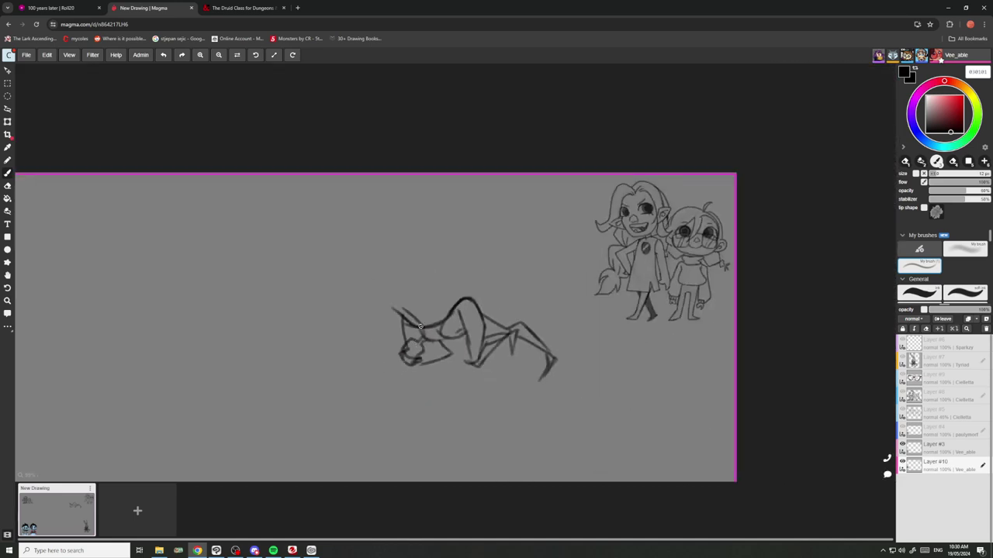
pyautogui.scroll(3, 420, 326)
pyautogui.moveTo(449, 315); pyautogui.dragTo(449, 376)
pyautogui.moveTo(451, 334)
pyautogui.mouseDown()
pyautogui.moveTo(452, 379)
pyautogui.moveTo(483, 308)
pyautogui.moveTo(490, 369)
pyautogui.moveTo(472, 380)
pyautogui.mouseUp()
pyautogui.moveTo(482, 332); pyautogui.dragTo(473, 377)
pyautogui.moveTo(454, 321)
pyautogui.mouseDown()
pyautogui.moveTo(469, 374)
pyautogui.moveTo(462, 352)
pyautogui.moveTo(437, 339)
pyautogui.mouseUp()
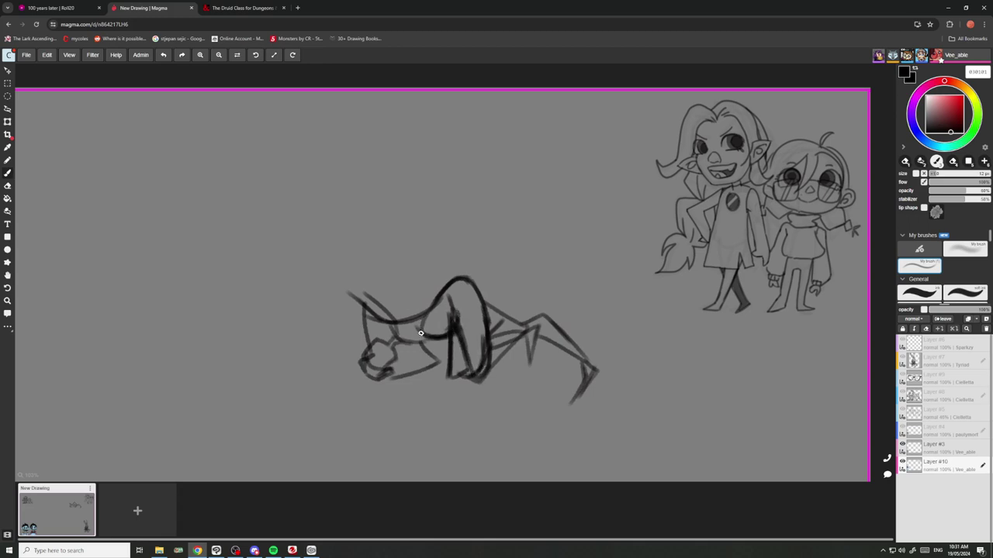
# Double the lines of the bent arm and draw a pointed hand below the lowered head, darkening the head outline.
pyautogui.scroll(2, 419, 339)
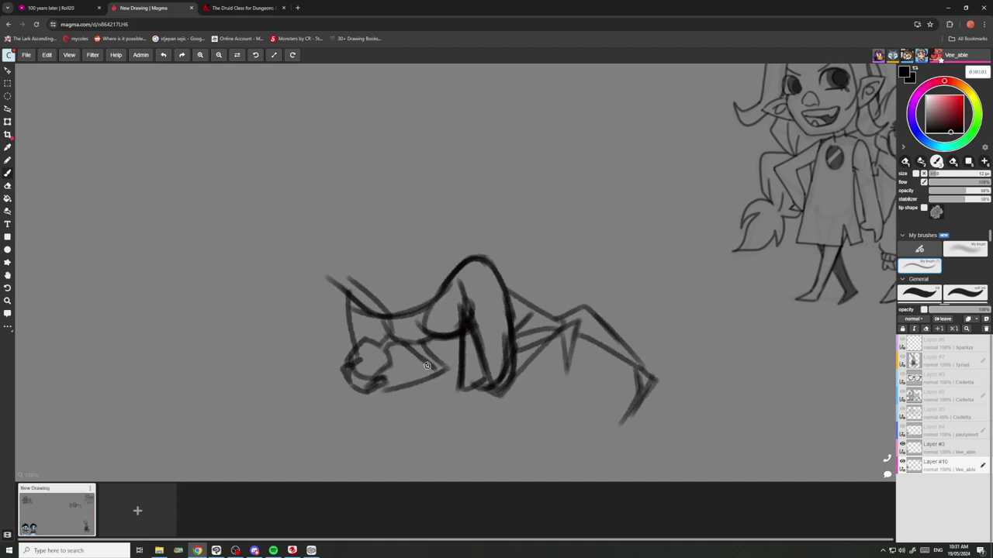
pyautogui.moveTo(422, 369)
pyautogui.mouseDown()
pyautogui.moveTo(385, 391)
pyautogui.moveTo(447, 364)
pyautogui.moveTo(421, 343)
pyautogui.mouseUp()
pyautogui.moveTo(348, 399)
pyautogui.mouseDown()
pyautogui.moveTo(382, 411)
pyautogui.moveTo(372, 388)
pyautogui.moveTo(383, 410)
pyautogui.mouseUp()
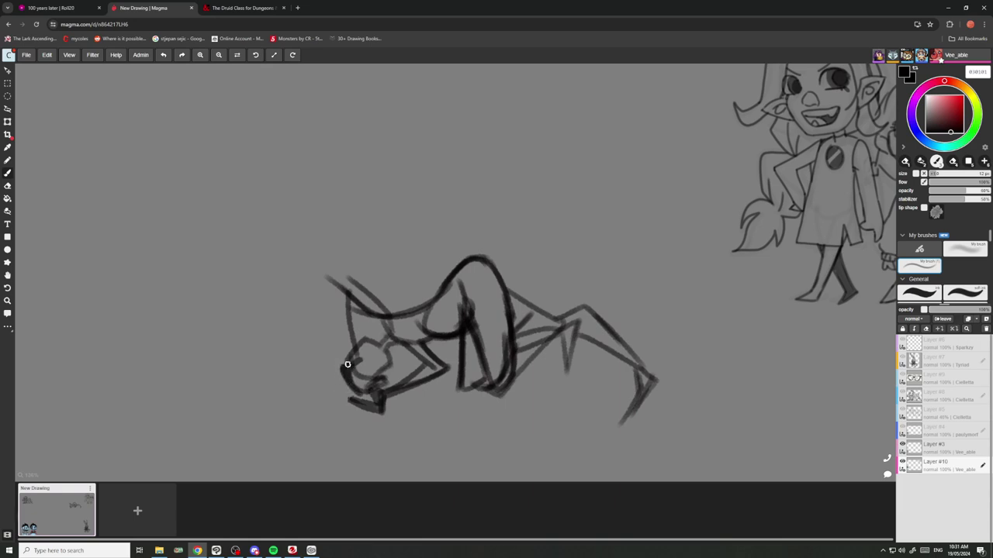
pyautogui.scroll(1, 361, 373)
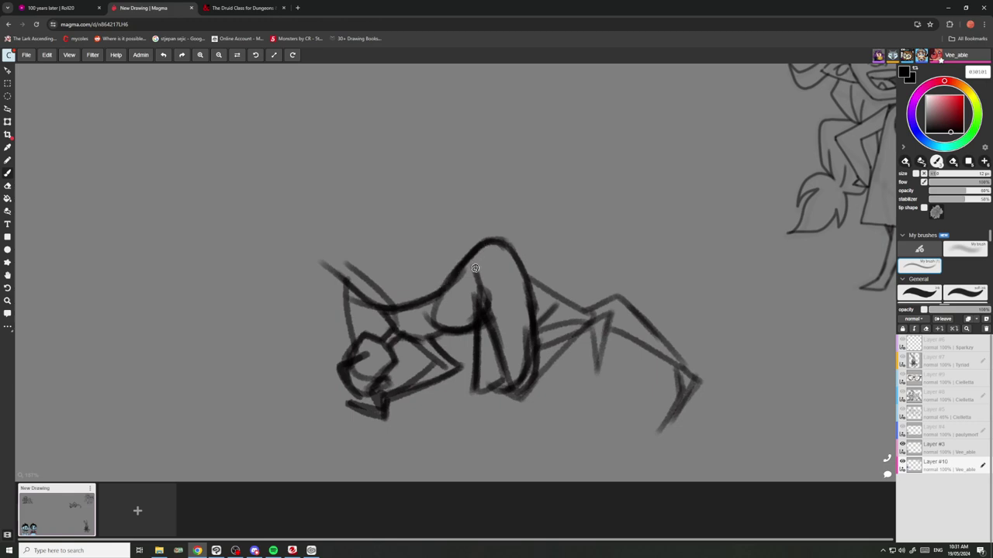
# Darken the lines behind the thigh and outline the far arm between the shoulder and the head.
pyautogui.scroll(-3, 476, 269)
pyautogui.scroll(3, 484, 280)
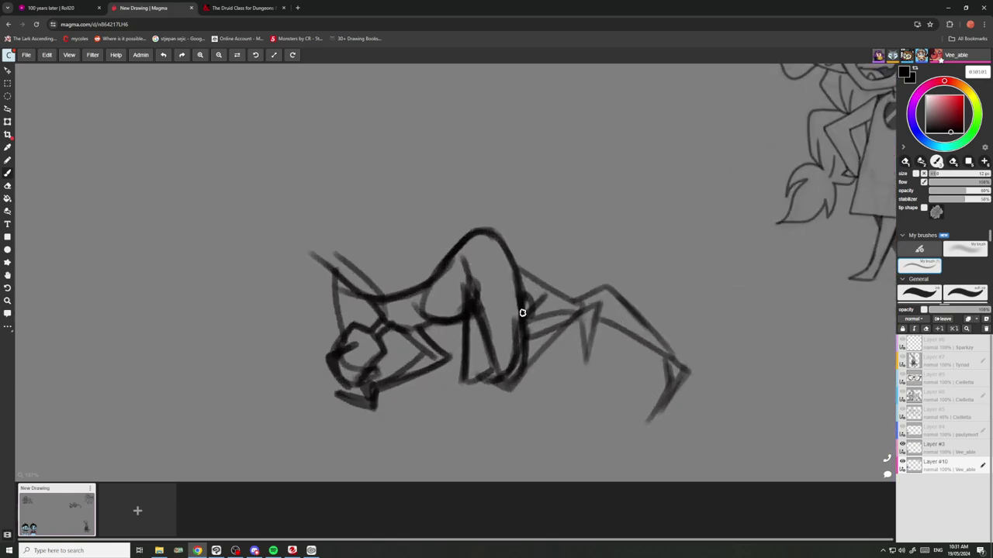
pyautogui.scroll(-2, 508, 335)
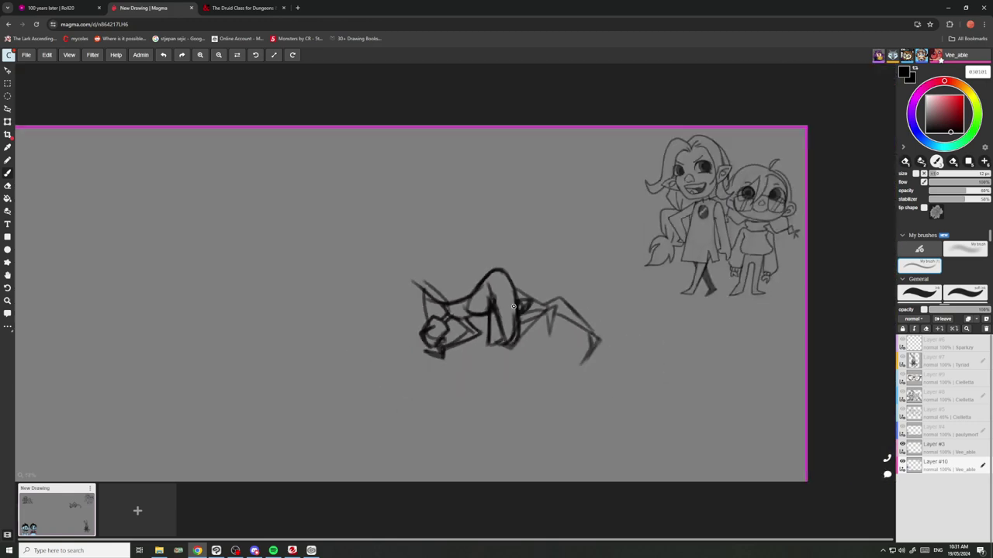
pyautogui.scroll(3, 468, 285)
pyautogui.moveTo(496, 289)
pyautogui.mouseDown()
pyautogui.moveTo(421, 240)
pyautogui.moveTo(438, 338)
pyautogui.mouseUp()
pyautogui.moveTo(440, 269)
pyautogui.mouseDown()
pyautogui.moveTo(442, 348)
pyautogui.moveTo(444, 262)
pyautogui.moveTo(494, 315)
pyautogui.mouseUp()
pyautogui.scroll(-3, 455, 269)
pyautogui.scroll(2, 593, 276)
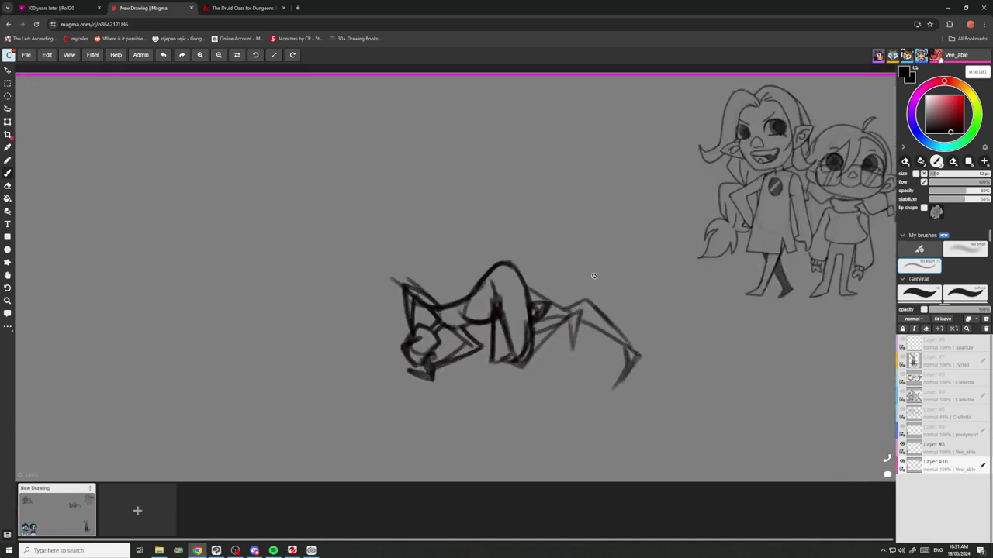
# Erase the stretched-out limb and the lines behind the thigh with the lasso fill tool.
pyautogui.click(8, 109)
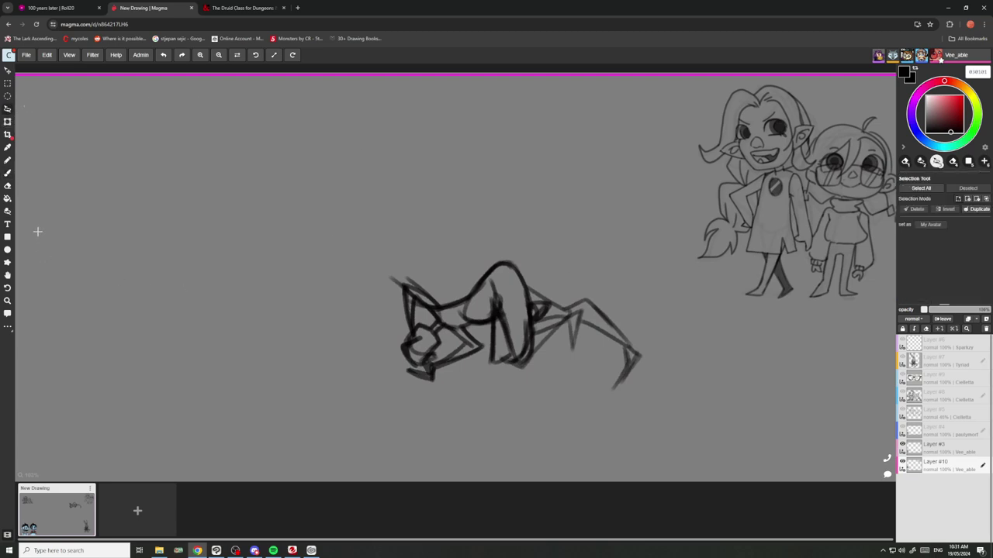
pyautogui.click(7, 213)
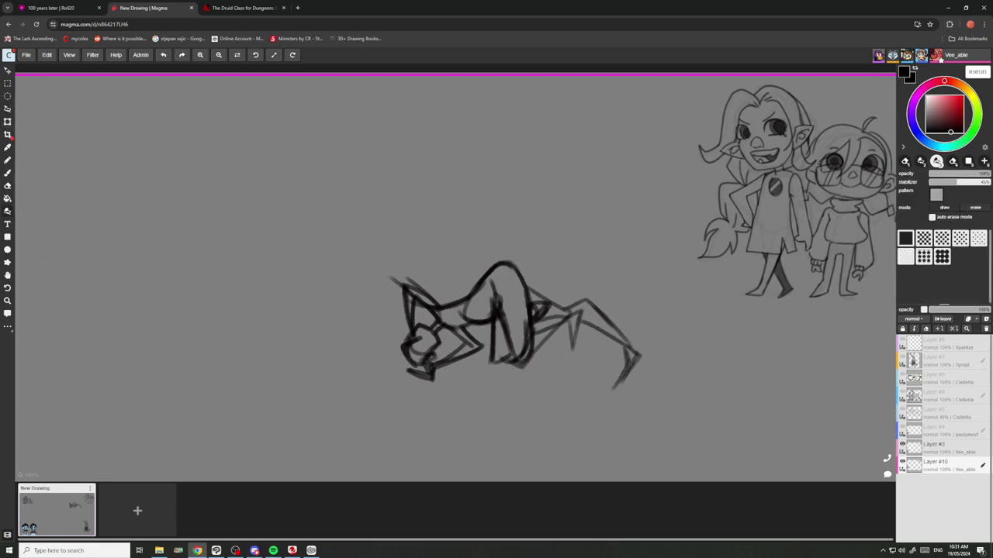
pyautogui.moveTo(523, 282)
pyautogui.mouseDown()
pyautogui.moveTo(658, 376)
pyautogui.moveTo(551, 249)
pyautogui.mouseUp()
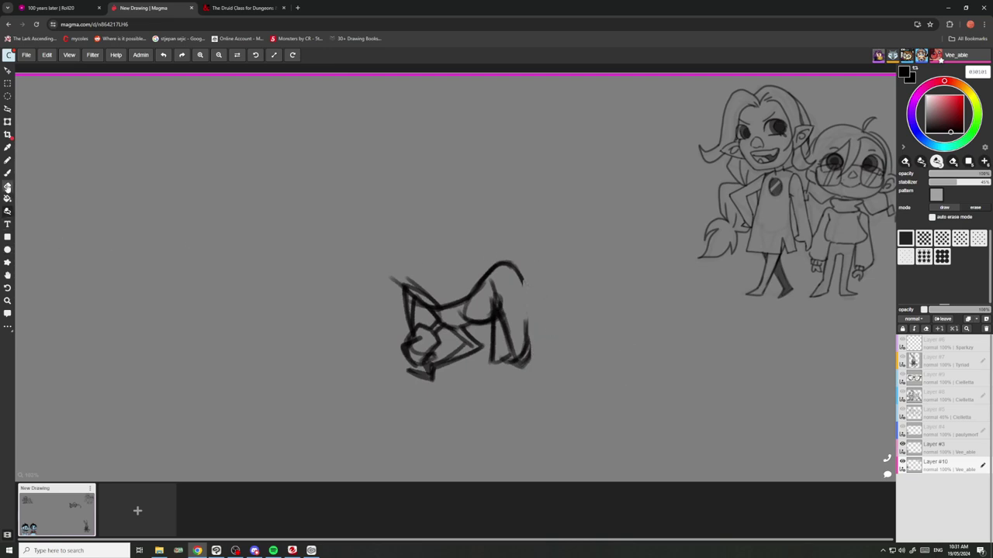
# Redraw the leg's outer contour from the hip to the foot with the brush and add short strokes beside the shoulder.
pyautogui.click(7, 173)
pyautogui.scroll(1, 527, 309)
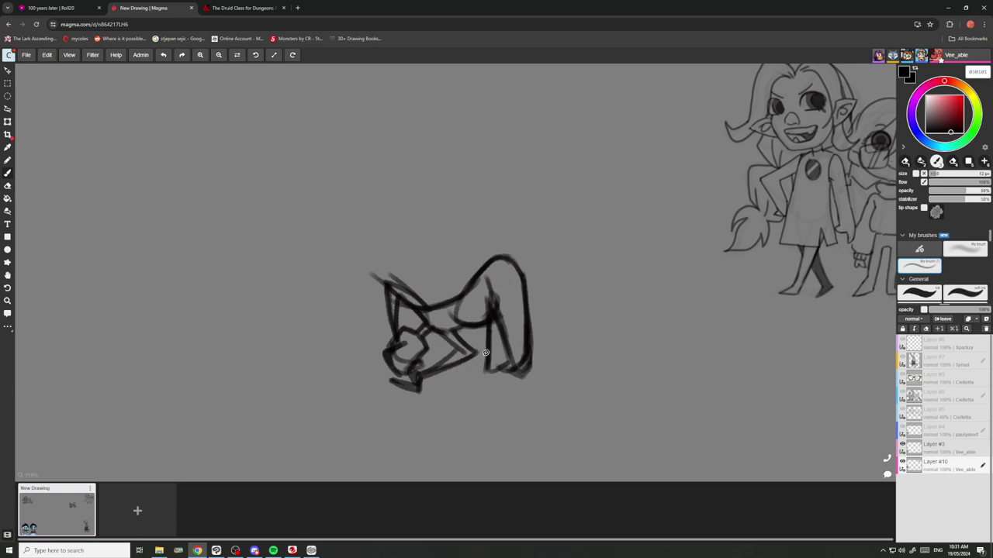
pyautogui.scroll(-1, 469, 323)
pyautogui.scroll(4, 477, 306)
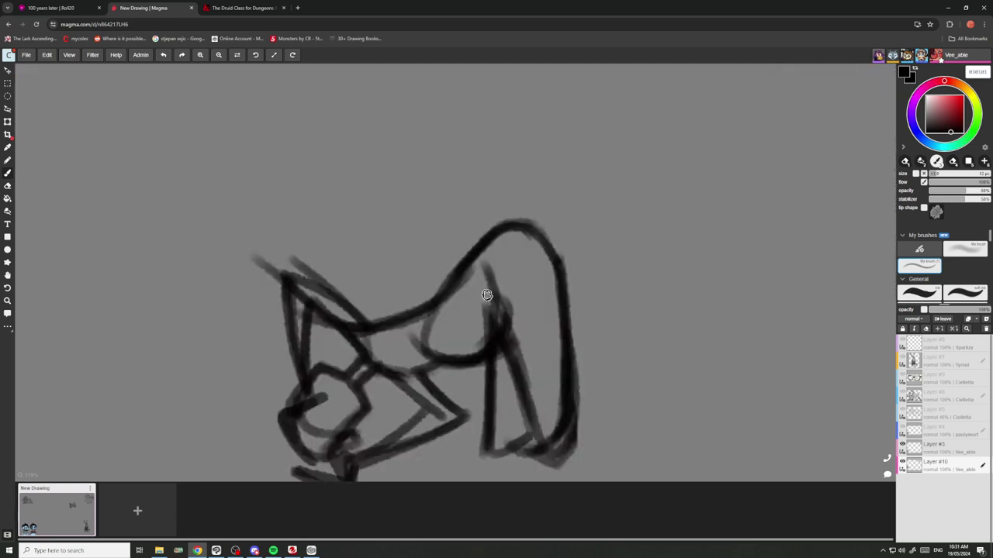
pyautogui.scroll(-3, 494, 276)
pyautogui.scroll(4, 455, 303)
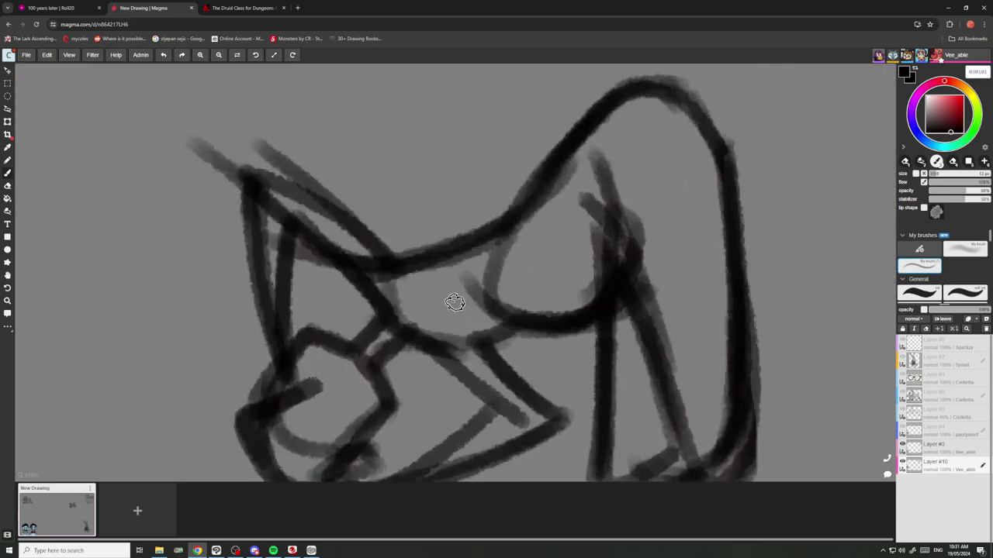
pyautogui.scroll(-5, 442, 245)
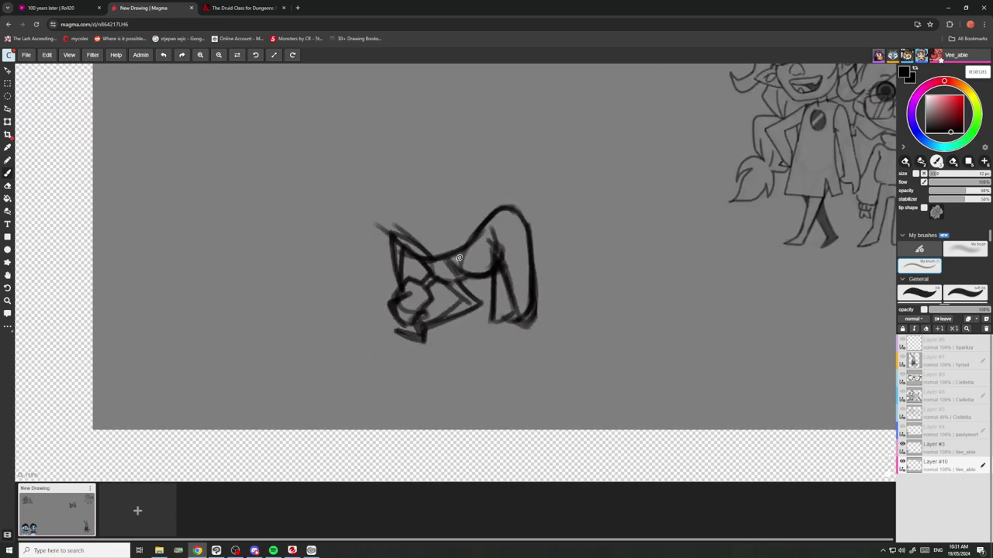
pyautogui.scroll(6, 457, 246)
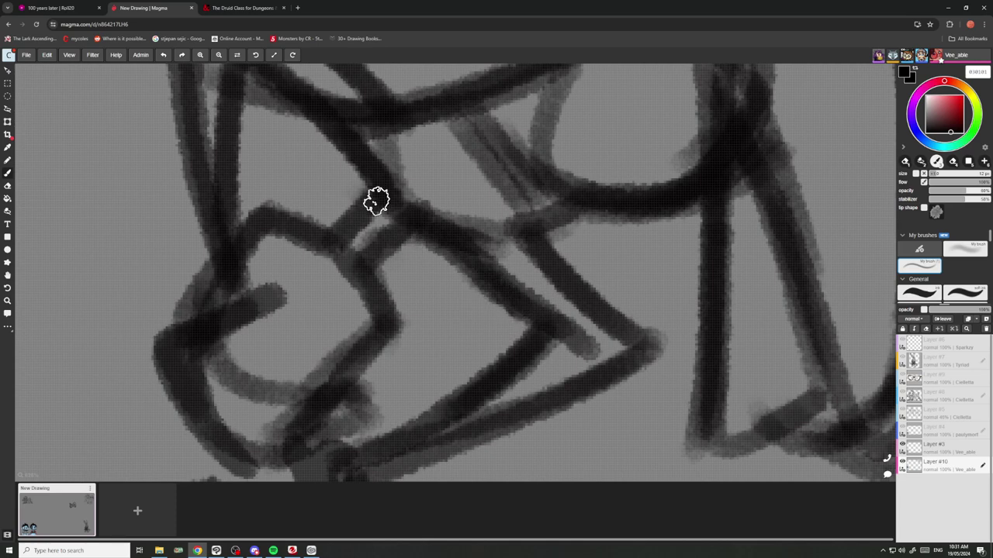
# Darken the inner line of the leg and close off the bottom edge of the foot.
pyautogui.scroll(-2, 405, 240)
pyautogui.scroll(-3, 405, 240)
pyautogui.scroll(3, 485, 281)
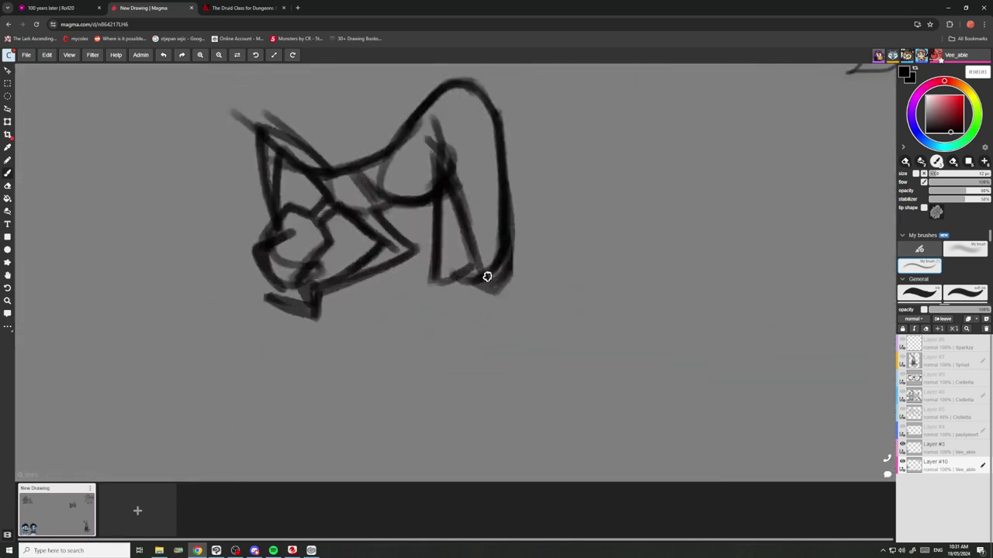
pyautogui.moveTo(487, 281); pyautogui.dragTo(432, 155)
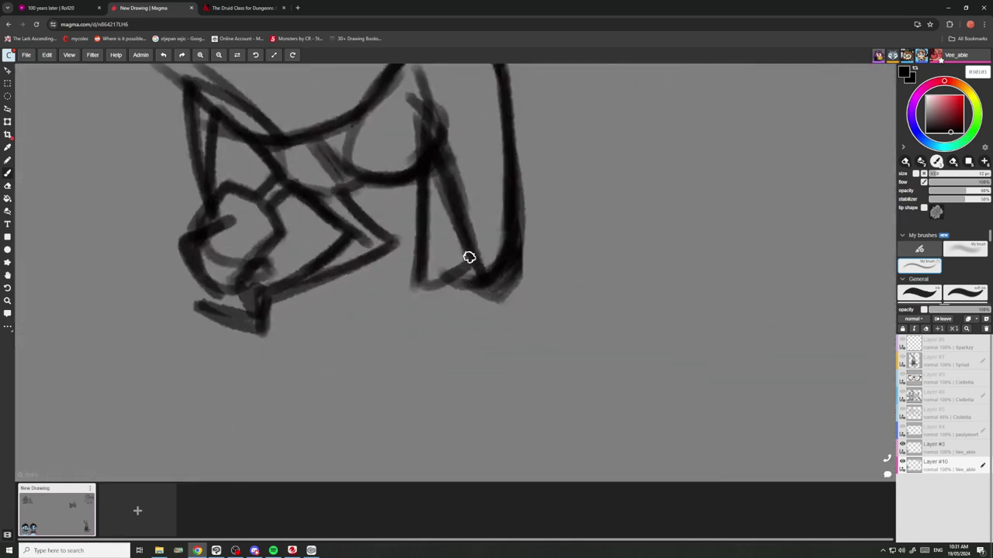
pyautogui.moveTo(469, 257)
pyautogui.mouseDown()
pyautogui.moveTo(410, 277)
pyautogui.moveTo(423, 225)
pyautogui.mouseUp()
# Darken the upper end of the inner leg line below the raised hip.
pyautogui.scroll(-4, 426, 232)
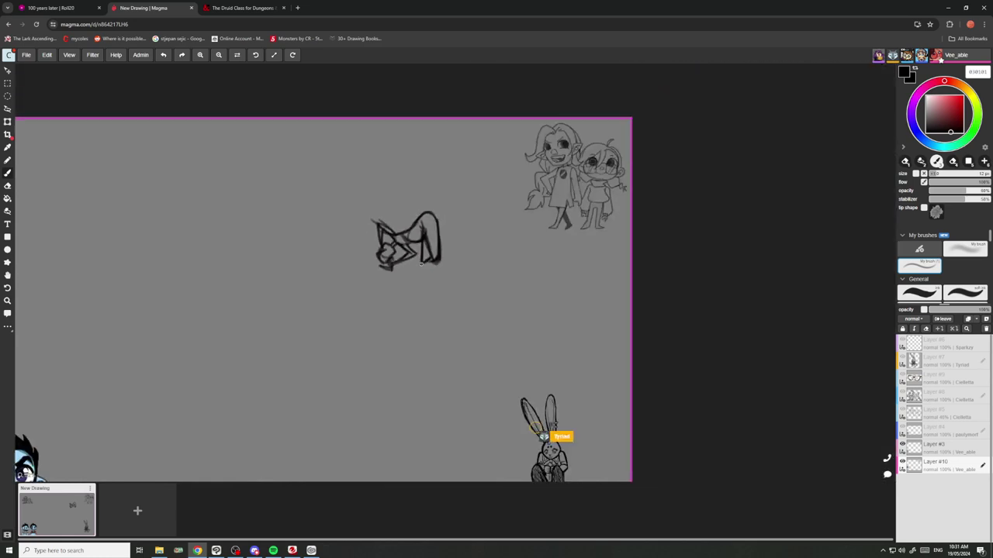
pyautogui.scroll(4, 400, 219)
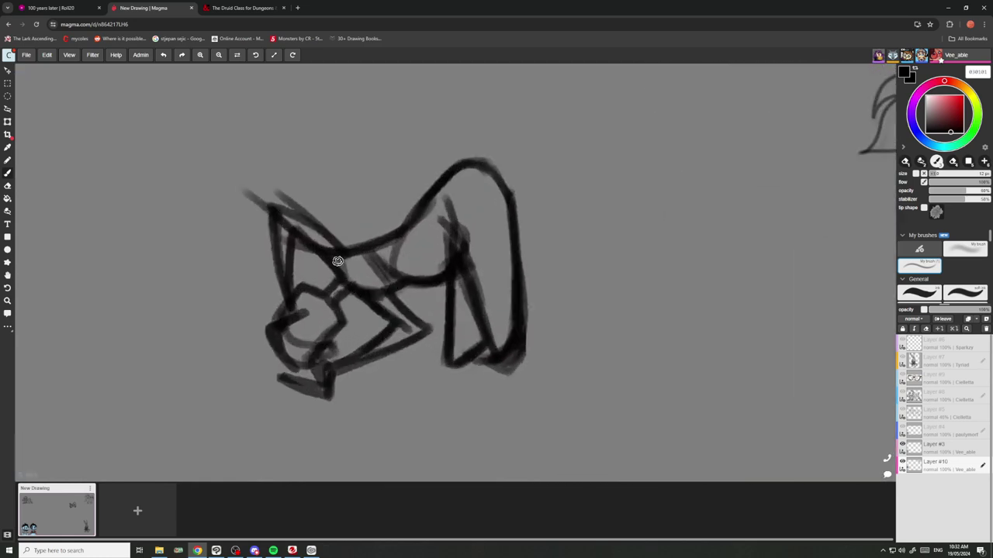
pyautogui.scroll(-4, 369, 241)
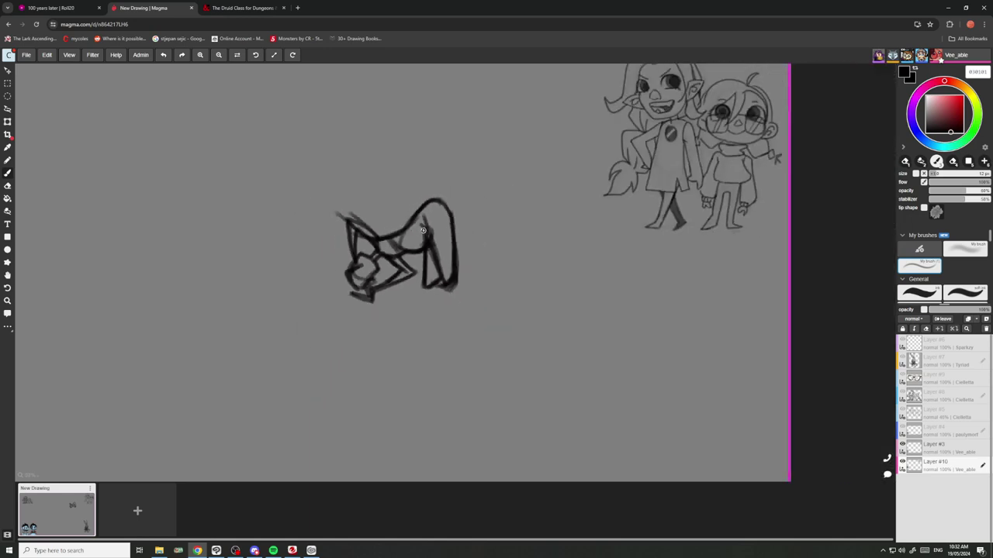
pyautogui.scroll(6, 419, 259)
pyautogui.scroll(-4, 406, 284)
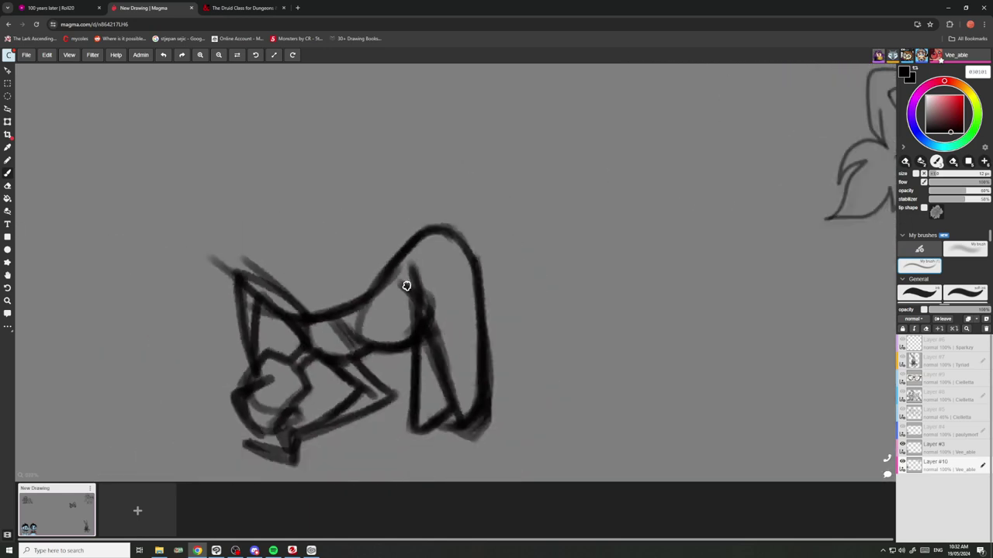
pyautogui.scroll(5, 445, 277)
pyautogui.scroll(-4, 397, 224)
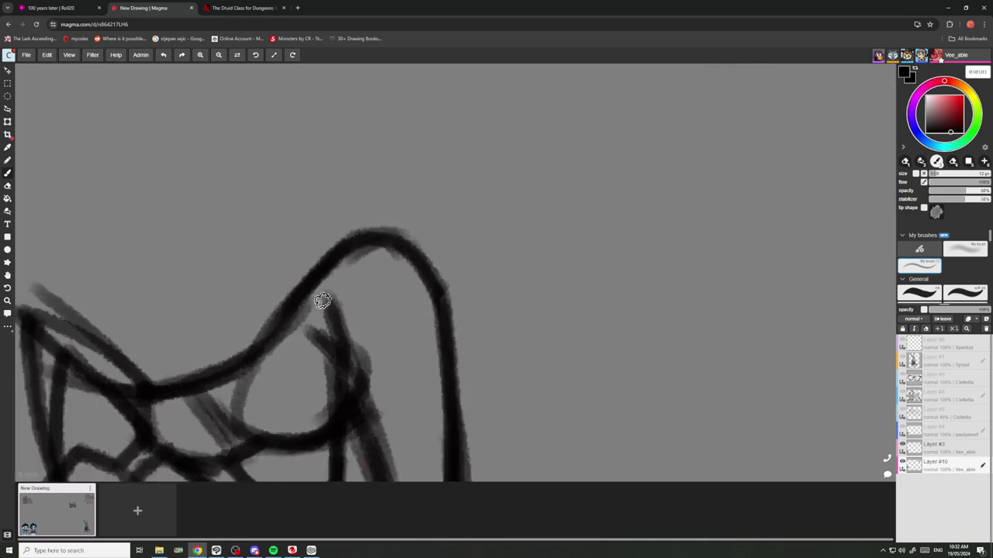
# Dab two dark dots for eyes on the figure's lowered head.
pyautogui.scroll(4, 318, 326)
pyautogui.scroll(3, 325, 331)
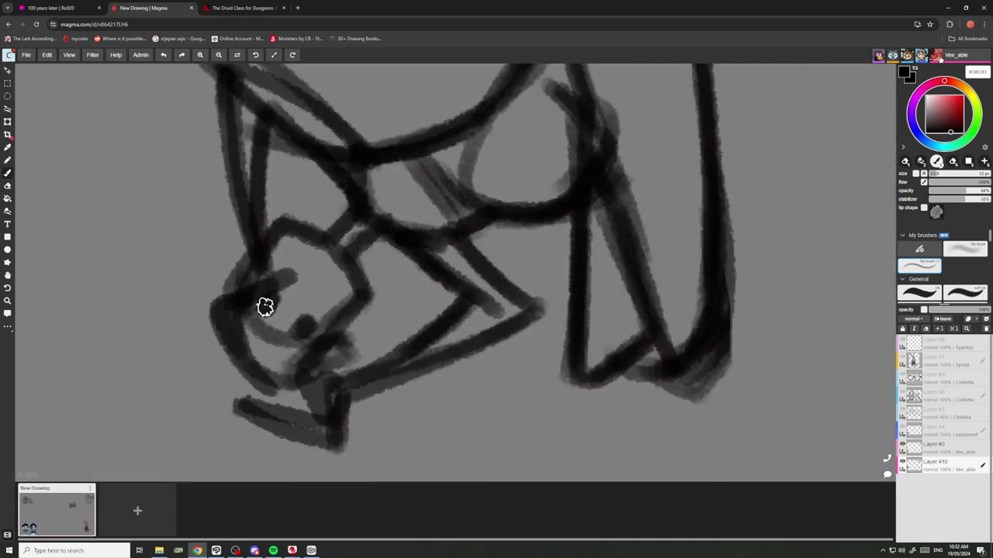
pyautogui.scroll(-4, 295, 273)
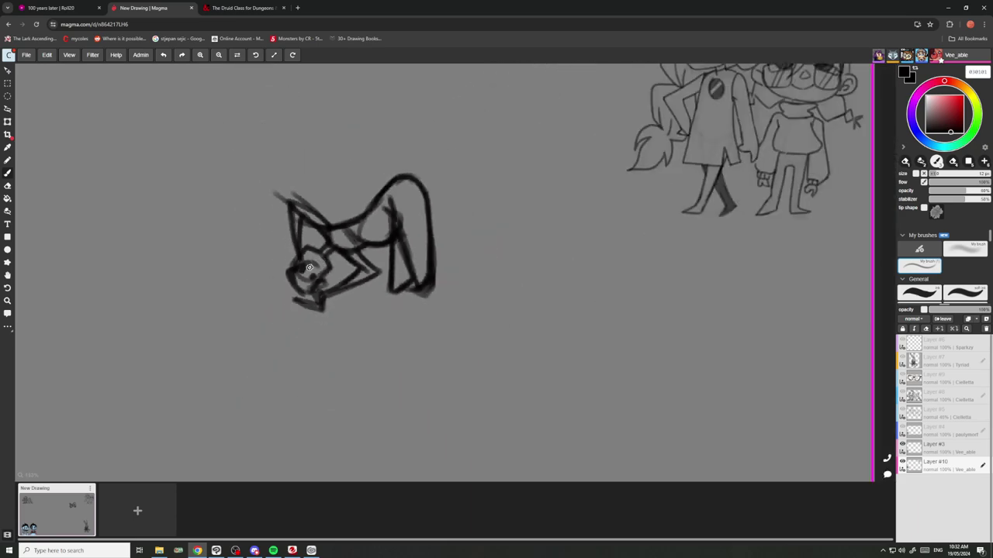
pyautogui.scroll(4, 318, 263)
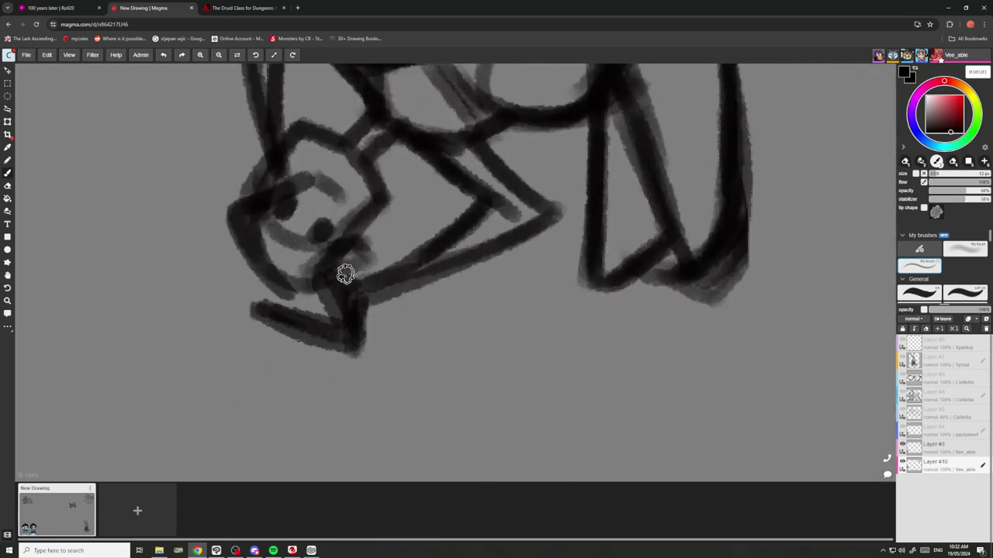
pyautogui.scroll(-4, 346, 274)
pyautogui.scroll(4, 318, 279)
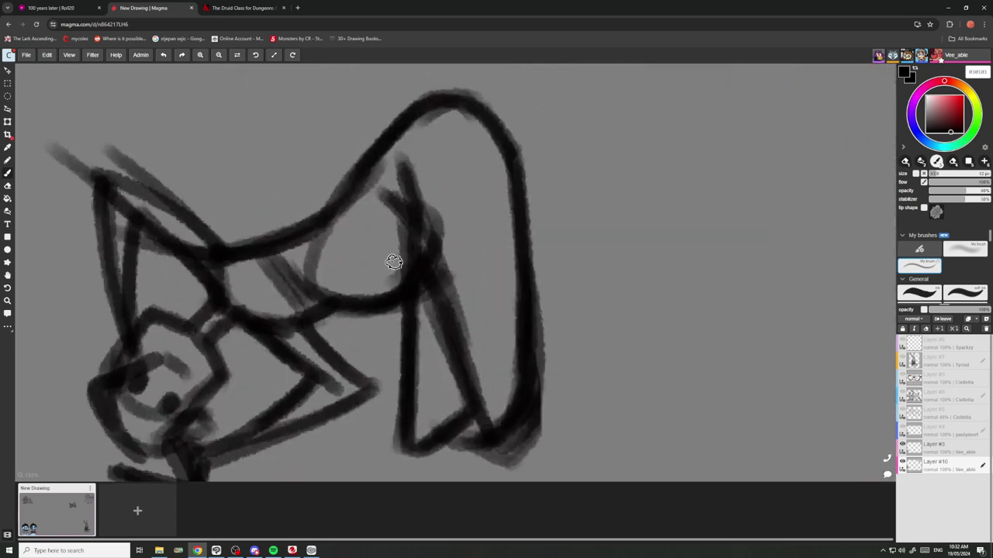
pyautogui.scroll(-4, 404, 279)
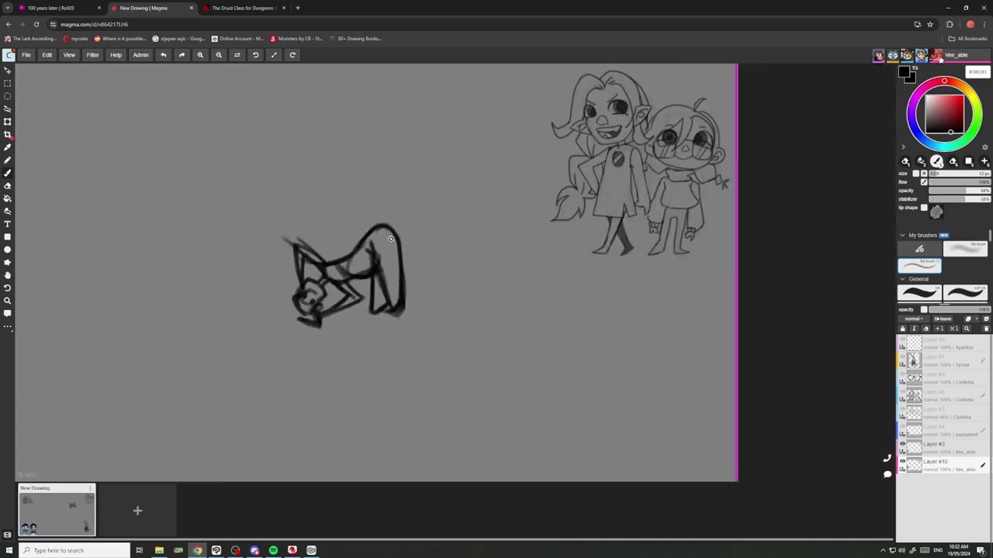
# Lasso the whole crouching figure and rotate it about a quarter turn clockwise into an upright seated pose, then shift it slightly.
pyautogui.scroll(1, 288, 297)
pyautogui.click(7, 109)
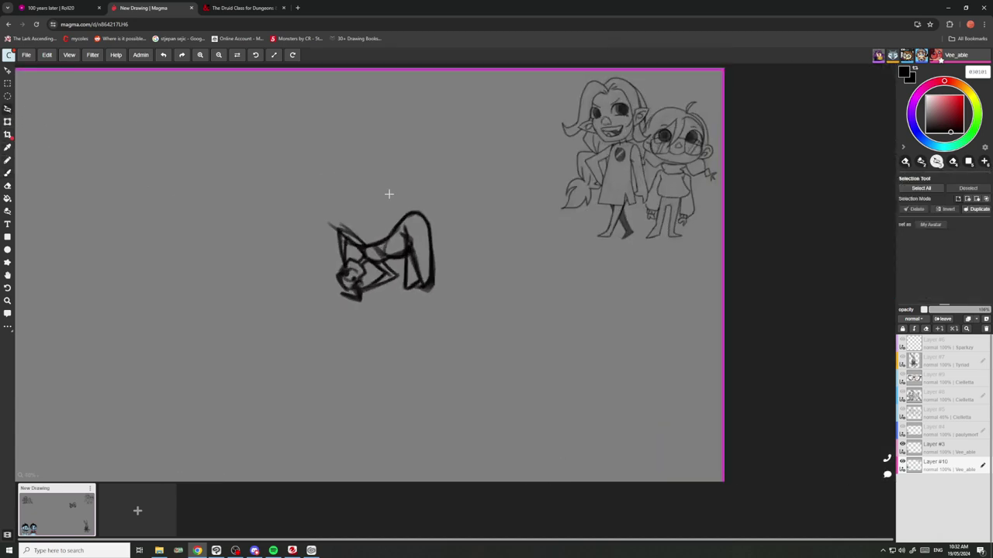
pyautogui.moveTo(254, 300); pyautogui.dragTo(211, 256)
pyautogui.click(7, 122)
pyautogui.moveTo(288, 131)
pyautogui.mouseDown()
pyautogui.moveTo(322, 119)
pyautogui.moveTo(481, 220)
pyautogui.mouseUp()
pyautogui.moveTo(283, 294)
pyautogui.mouseDown()
pyautogui.moveTo(341, 288)
pyautogui.moveTo(396, 254)
pyautogui.moveTo(416, 224)
pyautogui.moveTo(481, 242)
pyautogui.moveTo(418, 307)
pyautogui.moveTo(436, 327)
pyautogui.mouseUp()
pyautogui.scroll(-6, 432, 310)
pyautogui.scroll(5, 419, 308)
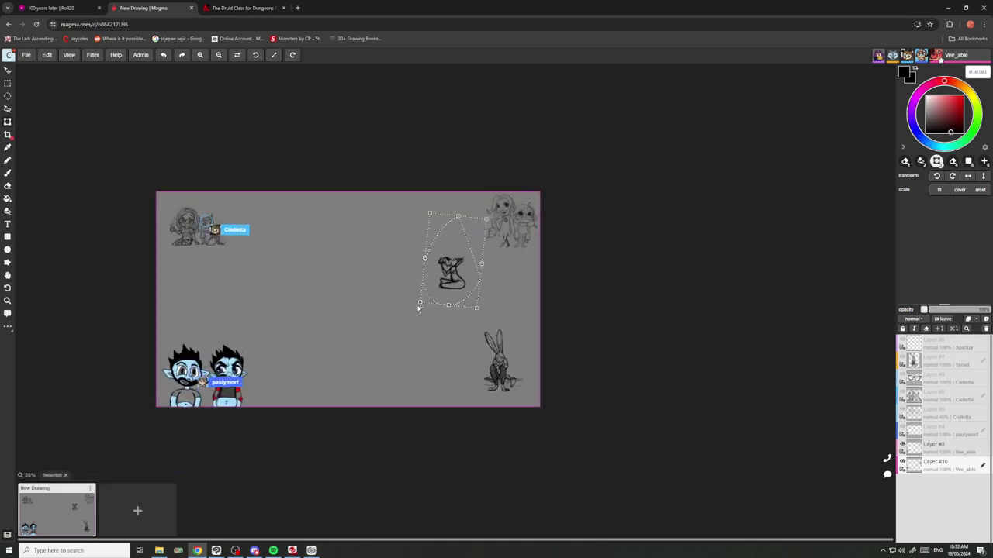
pyautogui.moveTo(454, 272); pyautogui.dragTo(449, 258)
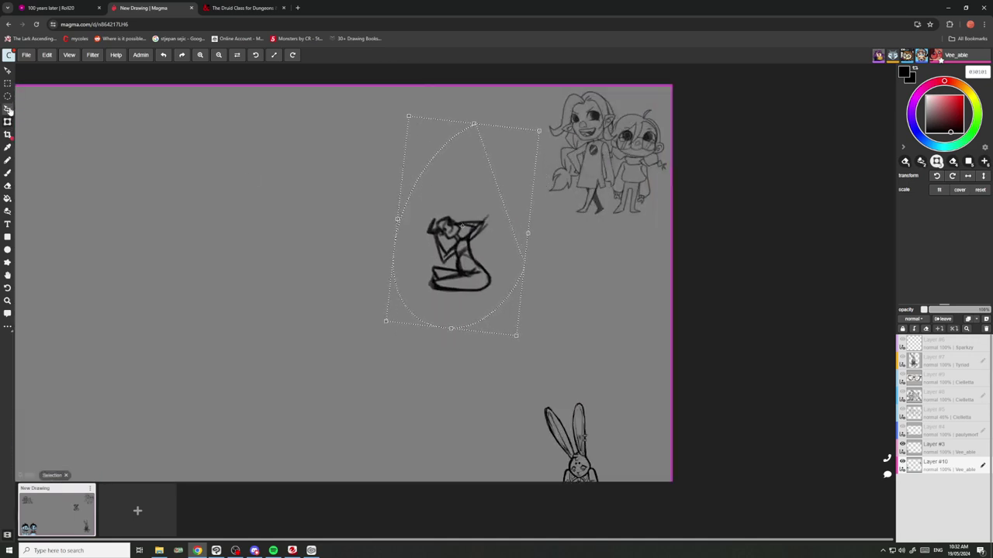
# Deselect the figure and use the lasso fill tool to clear the stray strokes around the raised elbow and upper arm.
pyautogui.click(8, 109)
pyautogui.scroll(5, 532, 199)
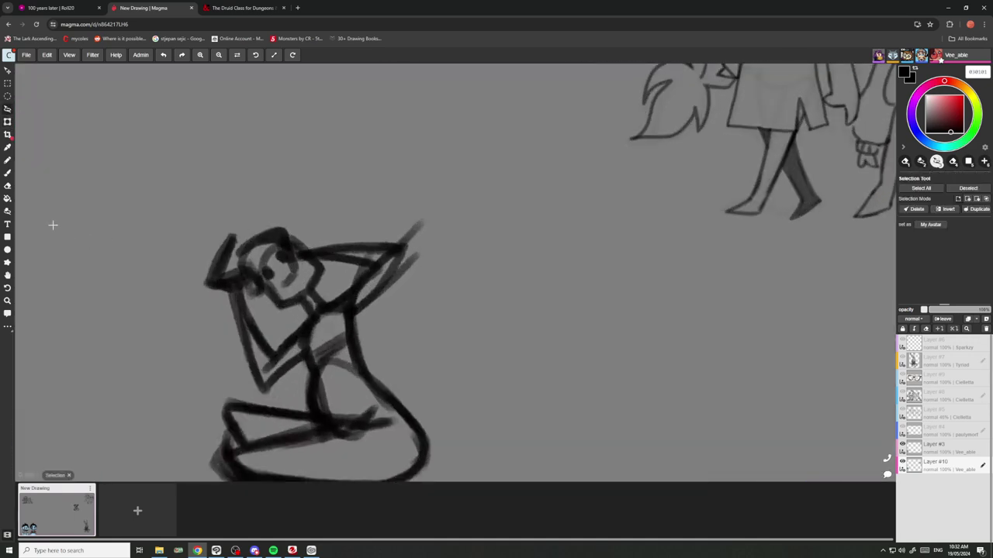
pyautogui.click(8, 199)
pyautogui.click(9, 211)
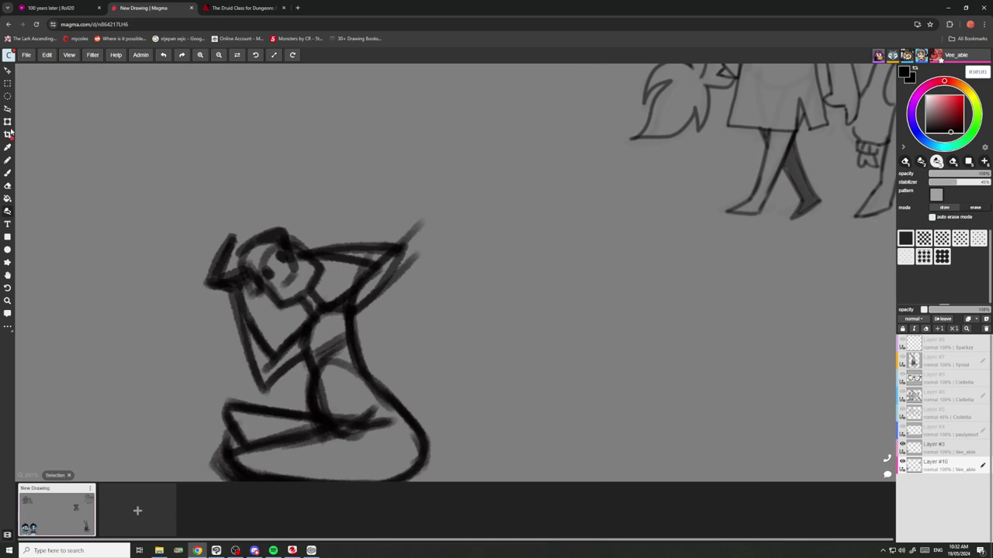
pyautogui.click(8, 121)
pyautogui.click(131, 147)
pyautogui.click(7, 210)
pyautogui.moveTo(374, 247); pyautogui.dragTo(377, 298)
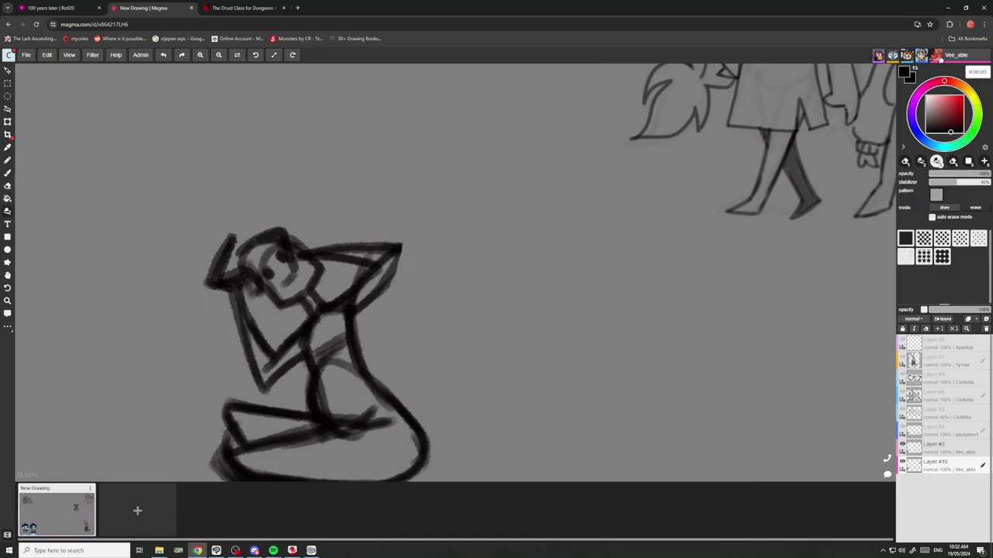
pyautogui.moveTo(393, 257); pyautogui.dragTo(341, 313)
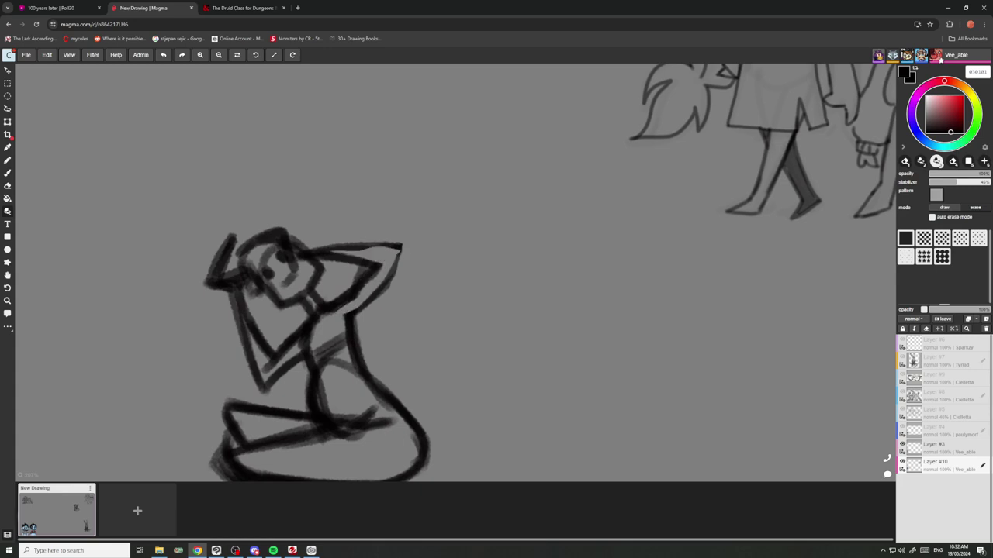
# Trim the thick strokes of the raised hand to a thin shape and clear the smudges between hand and face.
pyautogui.scroll(-5, 360, 277)
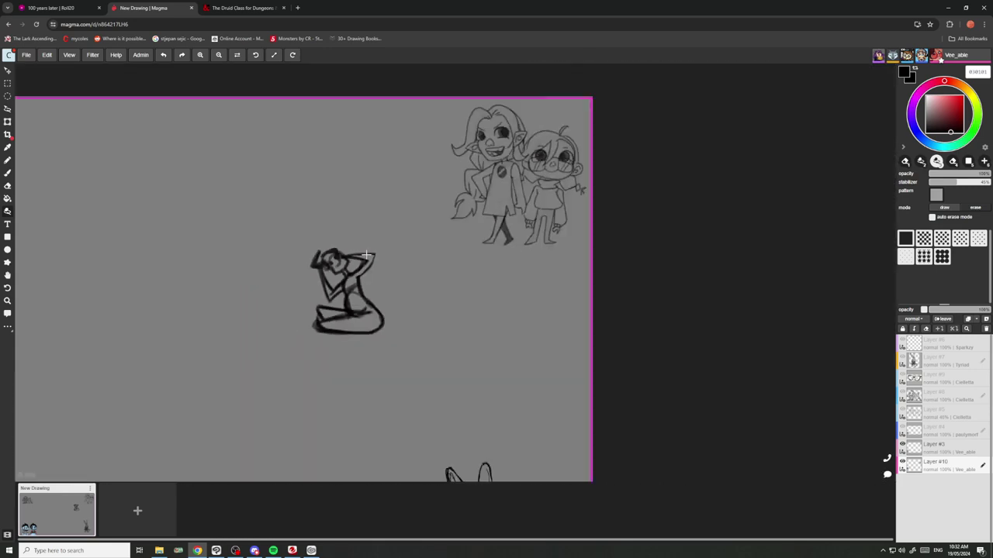
pyautogui.scroll(7, 330, 240)
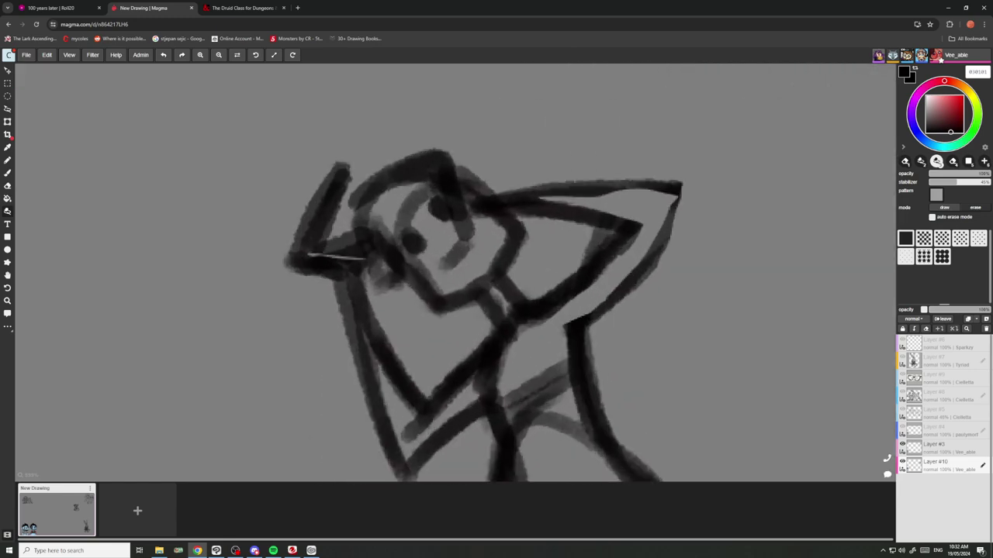
pyautogui.moveTo(308, 254)
pyautogui.mouseDown()
pyautogui.moveTo(326, 213)
pyautogui.moveTo(315, 192)
pyautogui.moveTo(355, 161)
pyautogui.mouseUp()
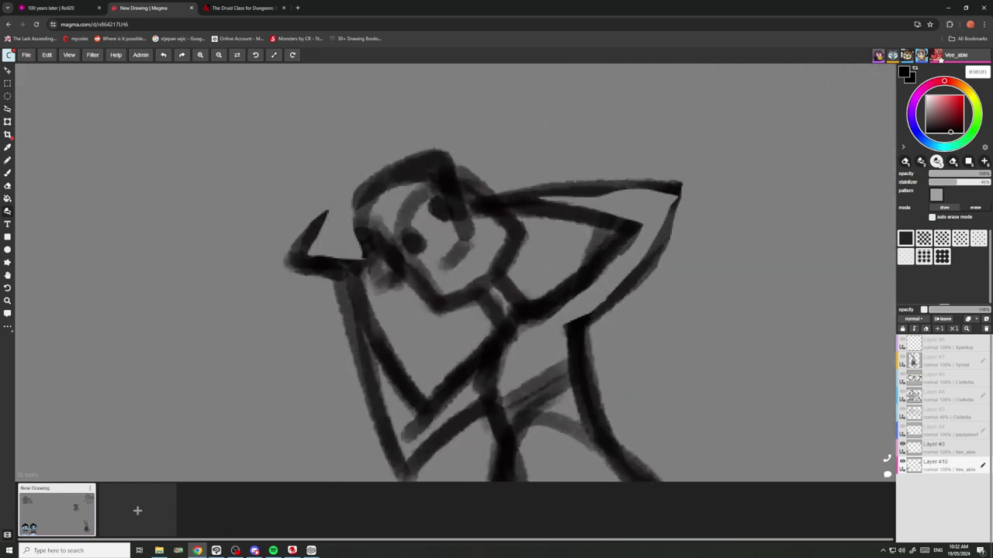
pyautogui.moveTo(381, 286); pyautogui.dragTo(340, 228)
pyautogui.hotkey('ctrl', 'z')
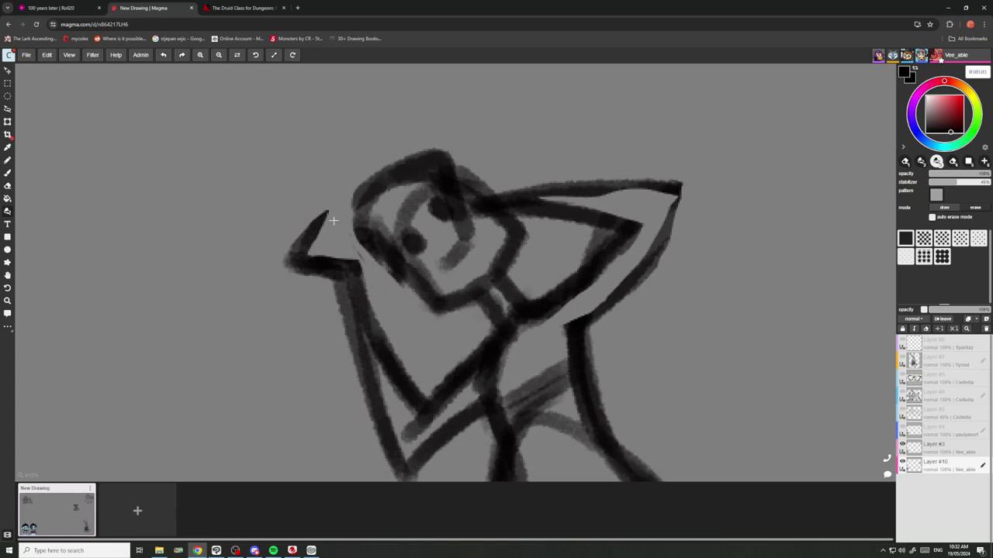
pyautogui.scroll(-6, 334, 221)
pyautogui.scroll(6, 378, 208)
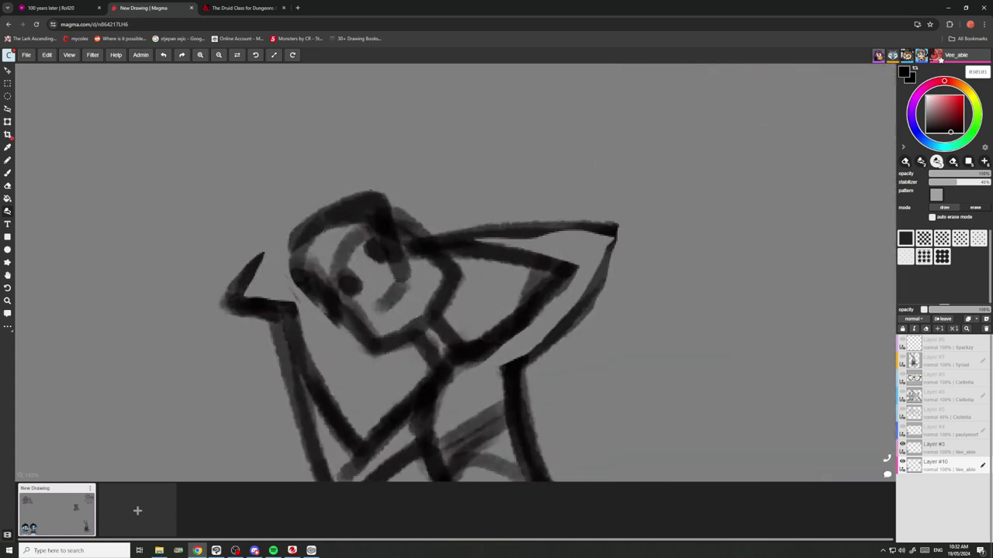
# Clean up the rough outer corner of the folded leg and the stray strokes around the figure's waist.
pyautogui.scroll(-6, 373, 189)
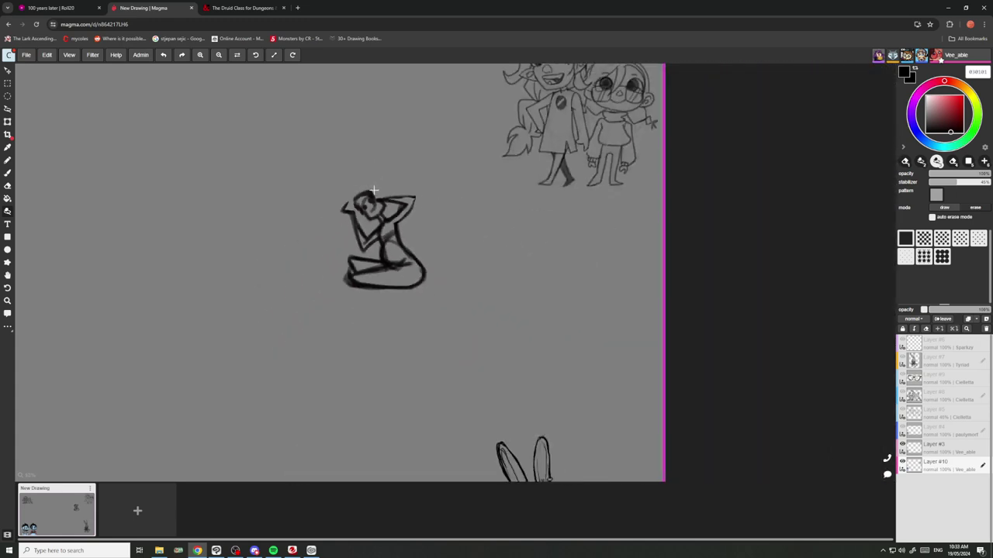
pyautogui.scroll(6, 345, 287)
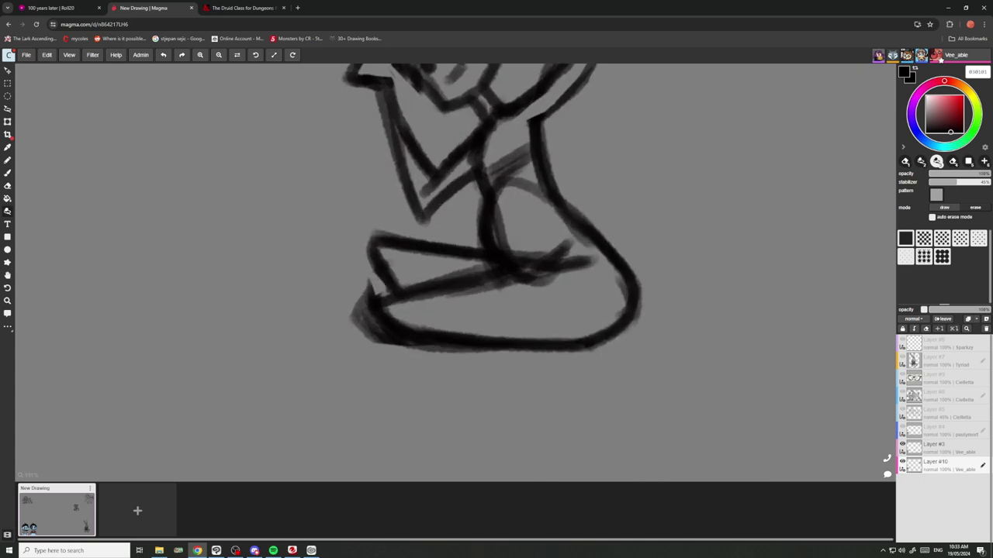
pyautogui.scroll(-6, 391, 211)
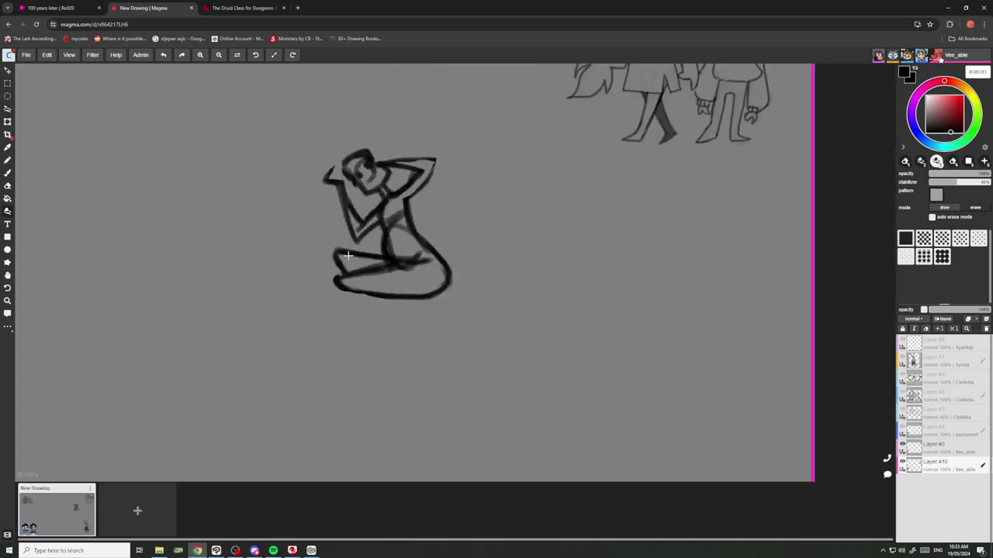
pyautogui.scroll(-2, 390, 211)
pyautogui.scroll(8, 377, 272)
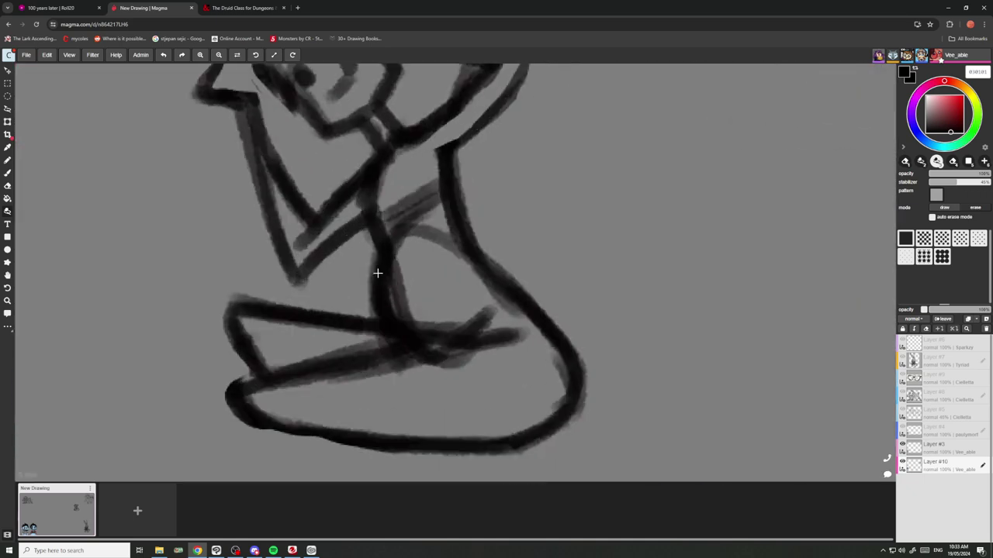
pyautogui.moveTo(381, 246)
pyautogui.mouseDown()
pyautogui.moveTo(389, 320)
pyautogui.moveTo(336, 295)
pyautogui.mouseUp()
# Examine the faces and outfits of the two blue-skinned characters on the shared canvas up close.
pyautogui.scroll(-8, 426, 249)
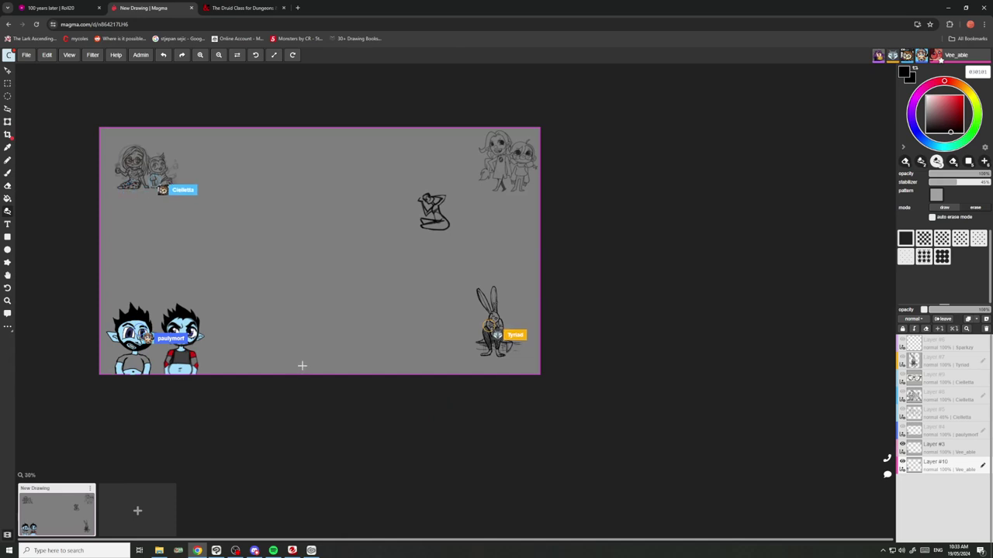
pyautogui.scroll(2, 302, 365)
pyautogui.scroll(2, 71, 341)
pyautogui.scroll(1, 98, 172)
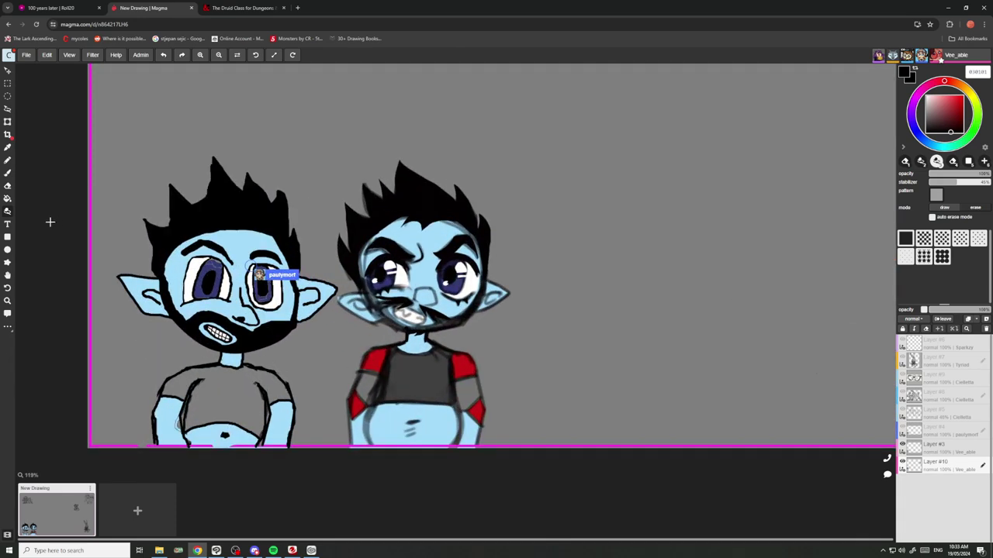
pyautogui.click(7, 161)
pyautogui.scroll(-1, 159, 254)
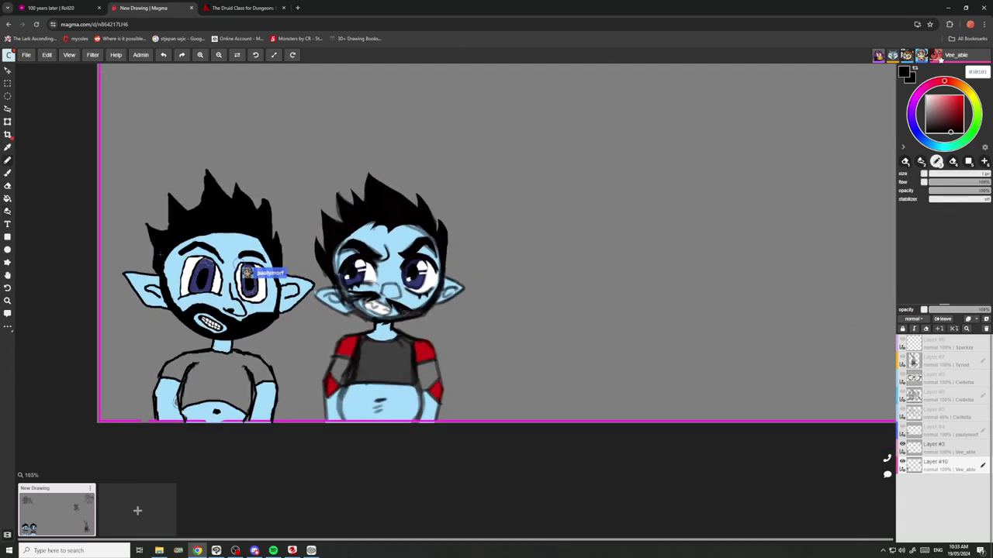
pyautogui.scroll(2, 116, 213)
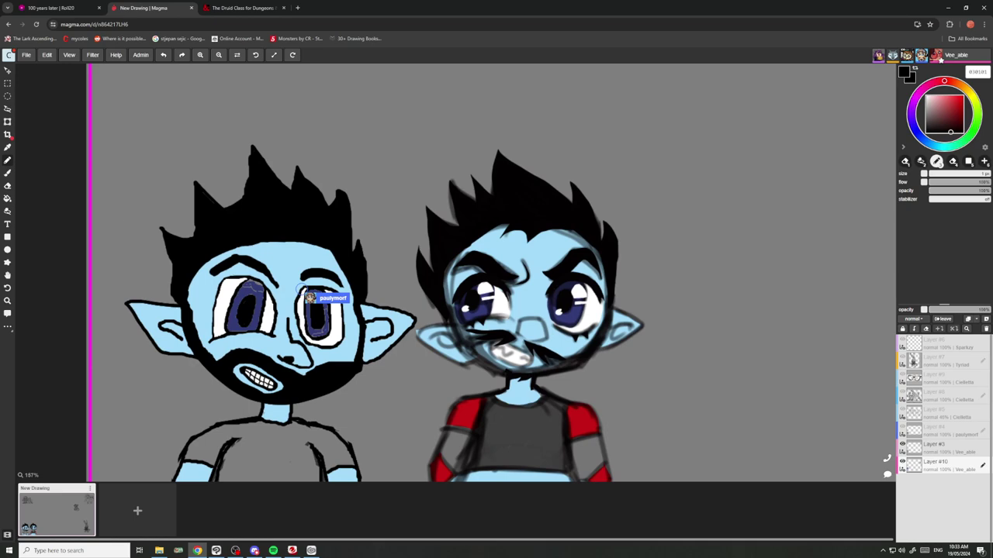
pyautogui.scroll(2, 244, 294)
pyautogui.scroll(-4, 245, 294)
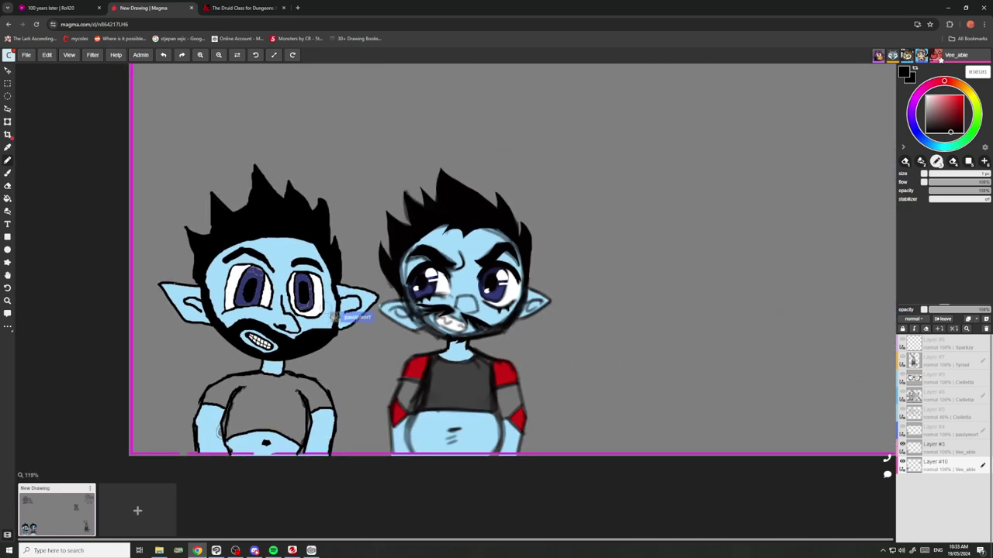
pyautogui.scroll(-1, 165, 342)
pyautogui.scroll(4, 165, 342)
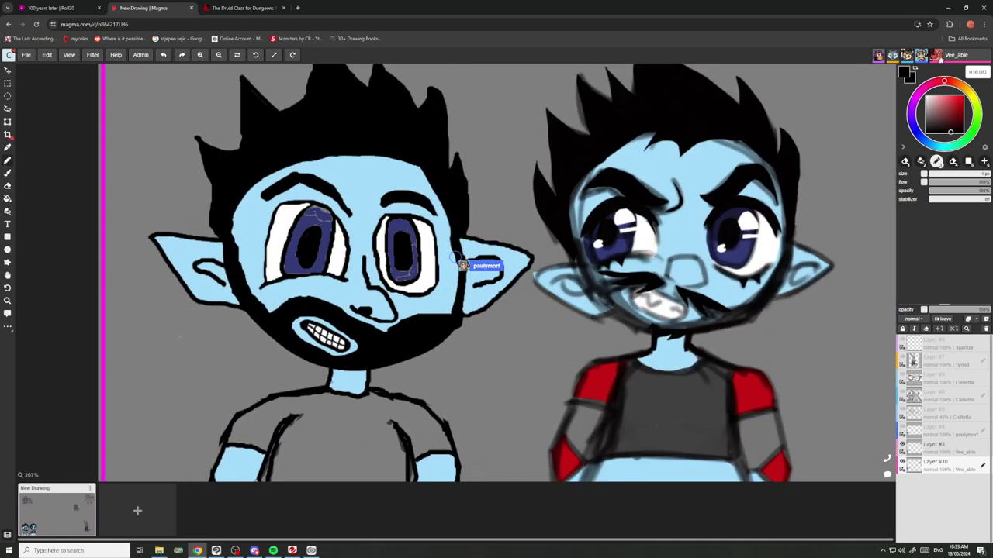
pyautogui.scroll(-4, 171, 340)
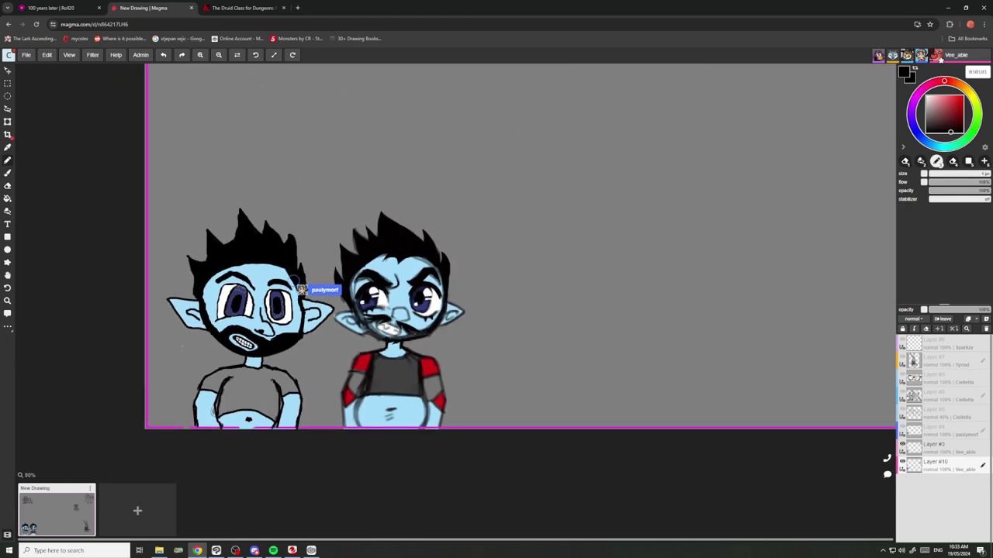
# Look over the entire shared canvas and compare the collaborators' drawings with the two blue-skinned characters.
pyautogui.scroll(-7, 181, 336)
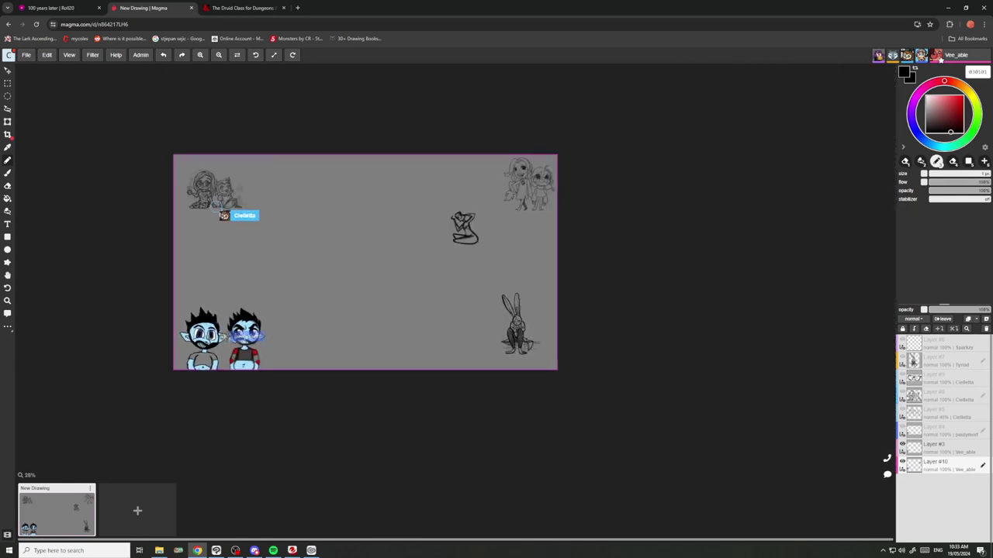
pyautogui.scroll(3, 186, 155)
pyautogui.scroll(-6, 169, 402)
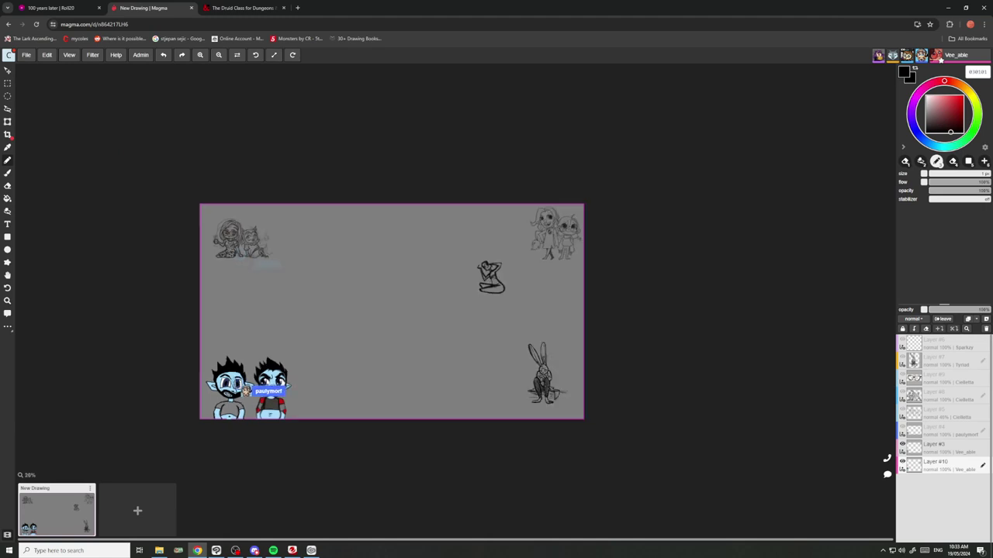
pyautogui.scroll(2, 168, 402)
pyautogui.scroll(3, 168, 402)
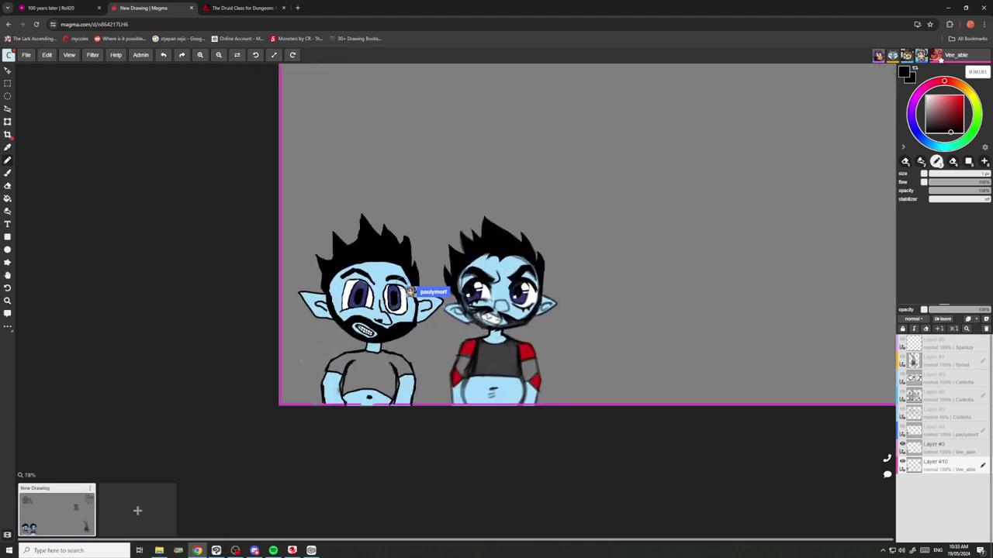
pyautogui.scroll(-3, 302, 341)
pyautogui.scroll(2, 481, 388)
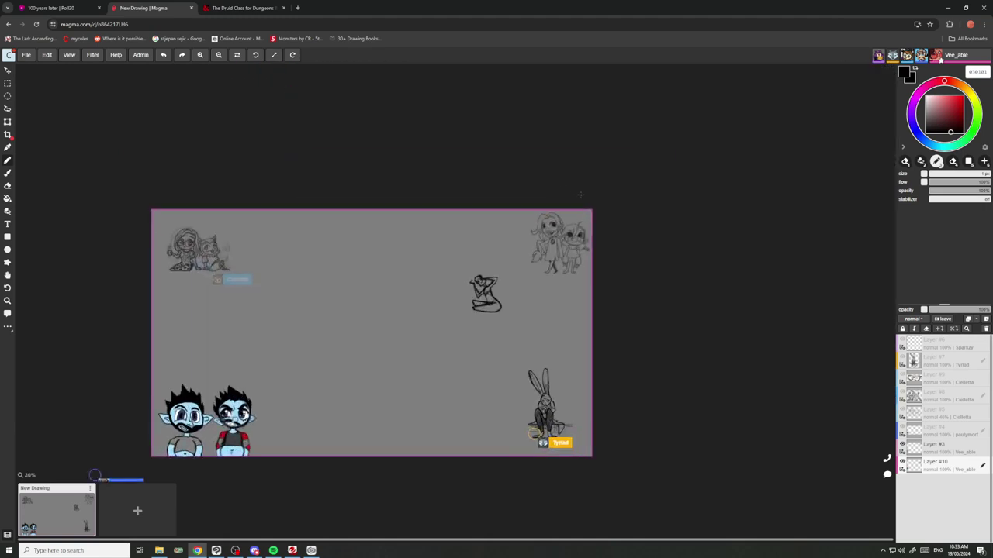
pyautogui.scroll(-4, 545, 205)
pyautogui.scroll(2, 298, 318)
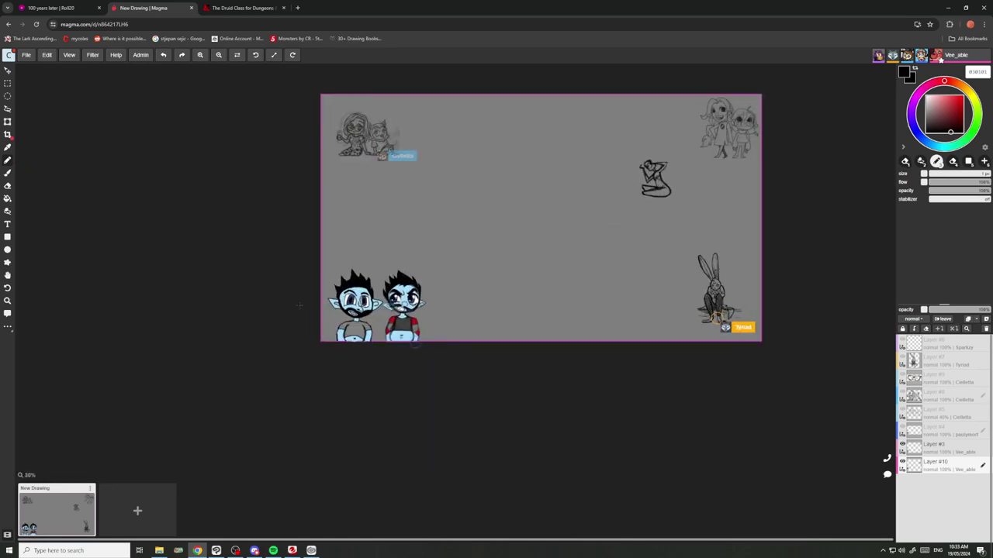
pyautogui.scroll(3, 366, 139)
pyautogui.scroll(-3, 419, 210)
pyautogui.scroll(4, 466, 333)
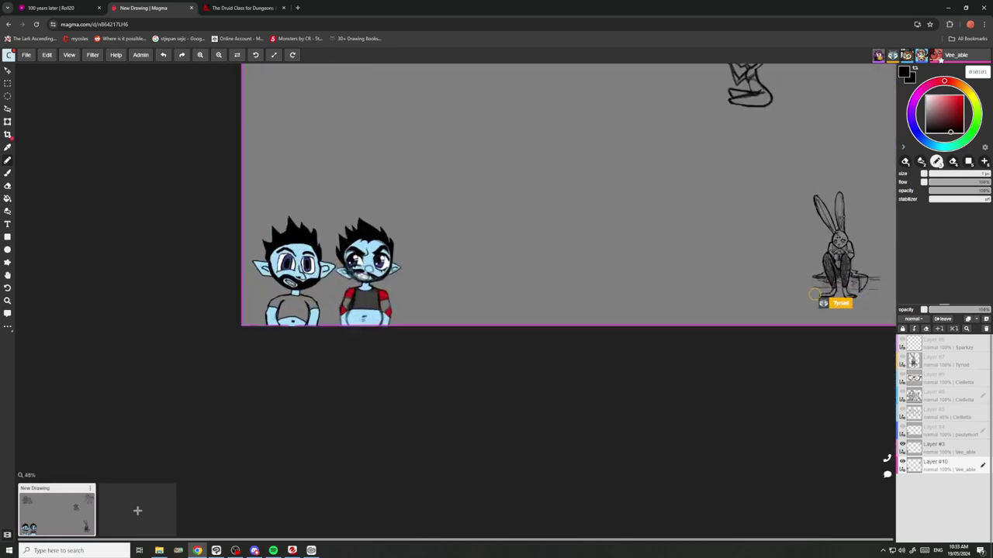
pyautogui.scroll(1, 373, 330)
pyautogui.scroll(-4, 387, 330)
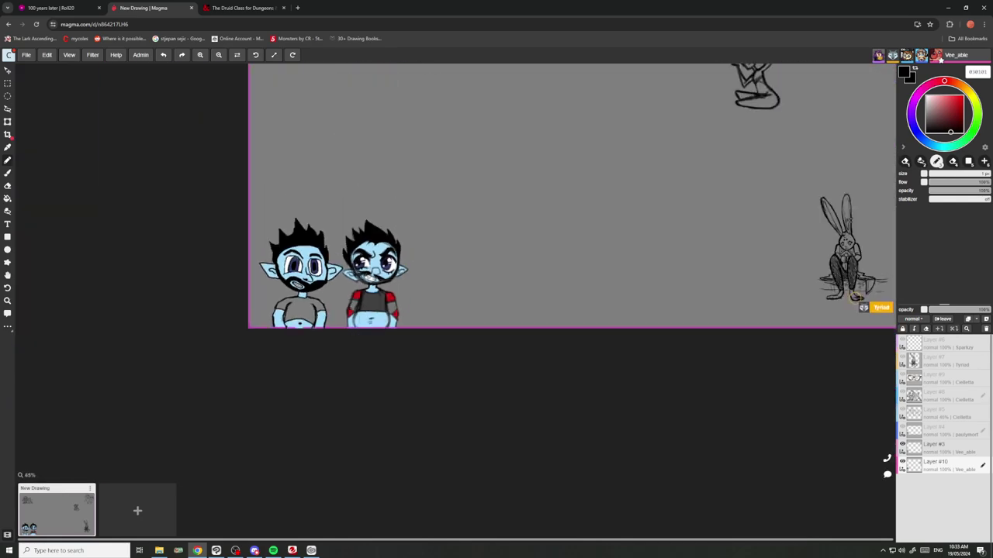
pyautogui.scroll(8, 387, 330)
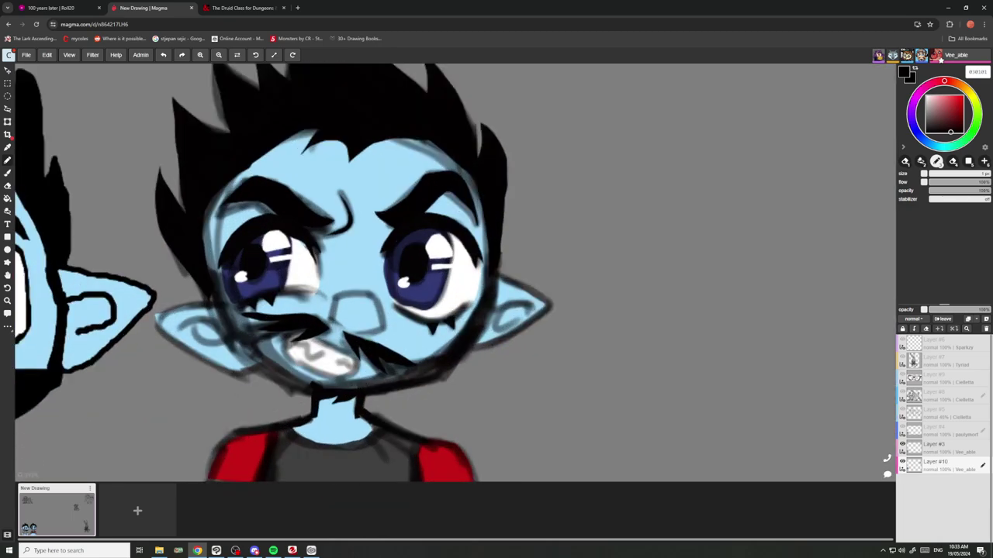
pyautogui.scroll(-8, 280, 394)
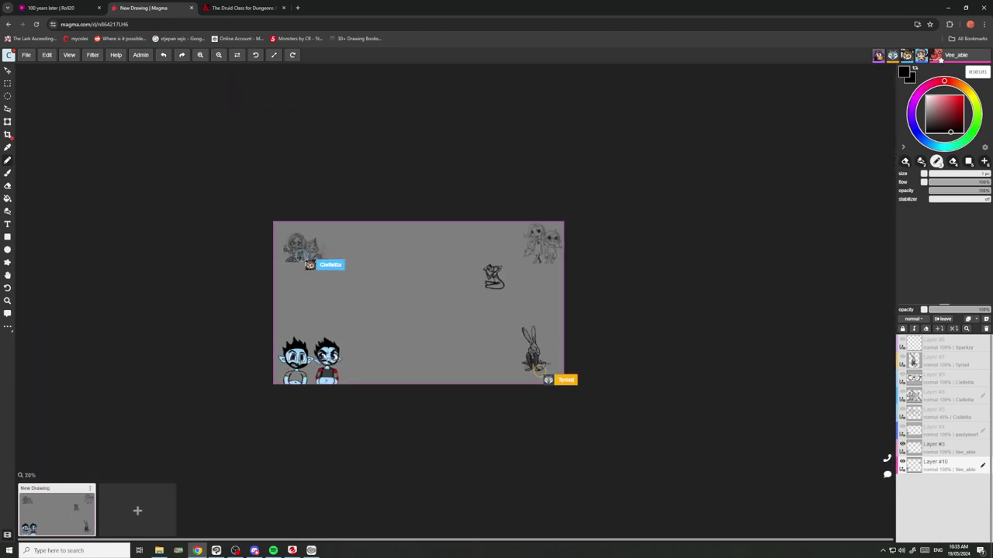
# Look over the seated figure and the collaborators' drawings across the shared canvas, with the Brush tool active.
pyautogui.scroll(2, 244, 388)
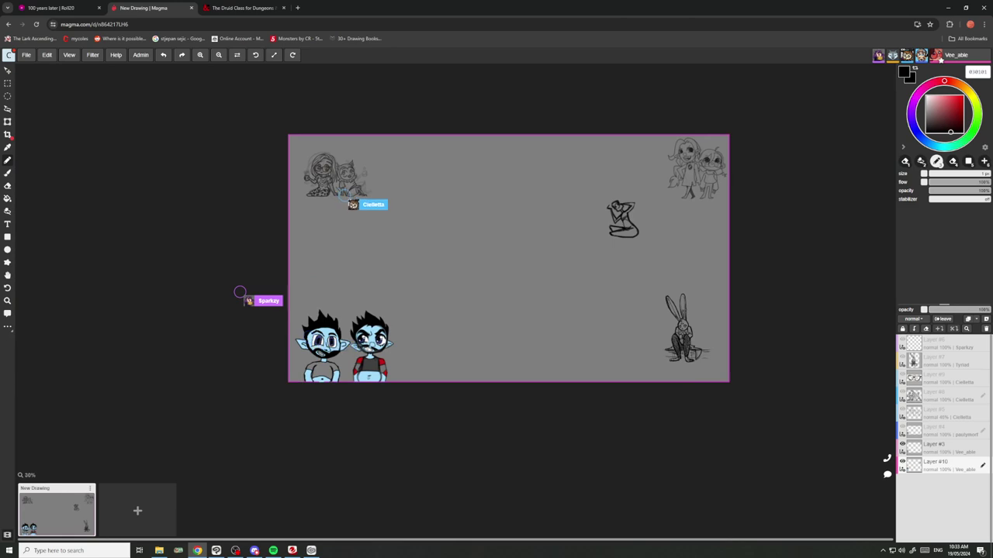
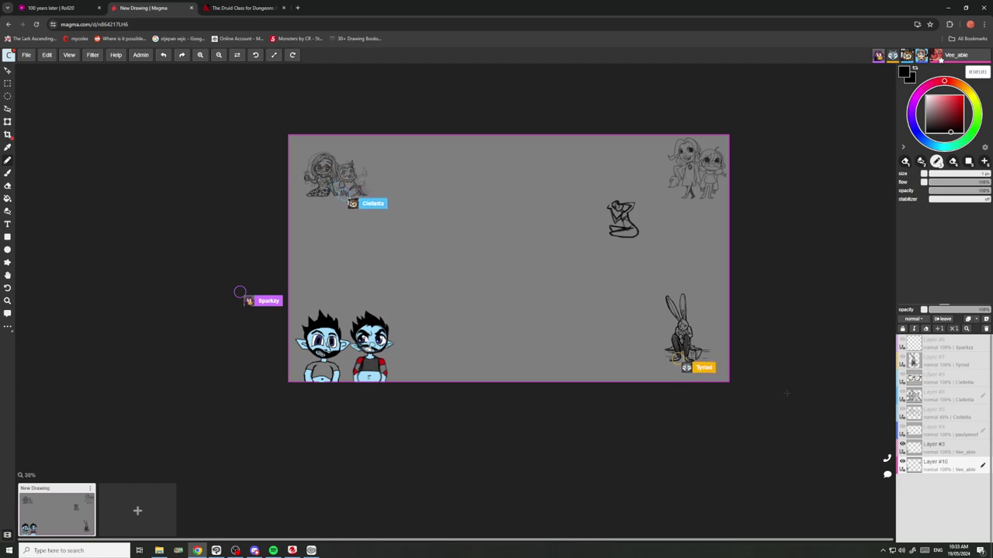
pyautogui.scroll(-4, 642, 299)
pyautogui.scroll(4, 728, 156)
pyautogui.scroll(3, 602, 371)
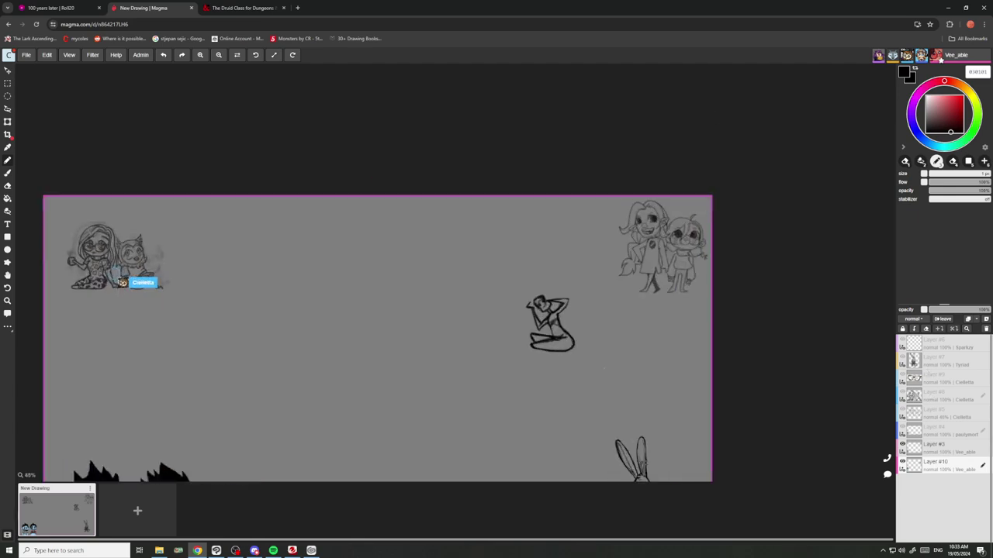
pyautogui.scroll(2, 583, 345)
pyautogui.click(8, 175)
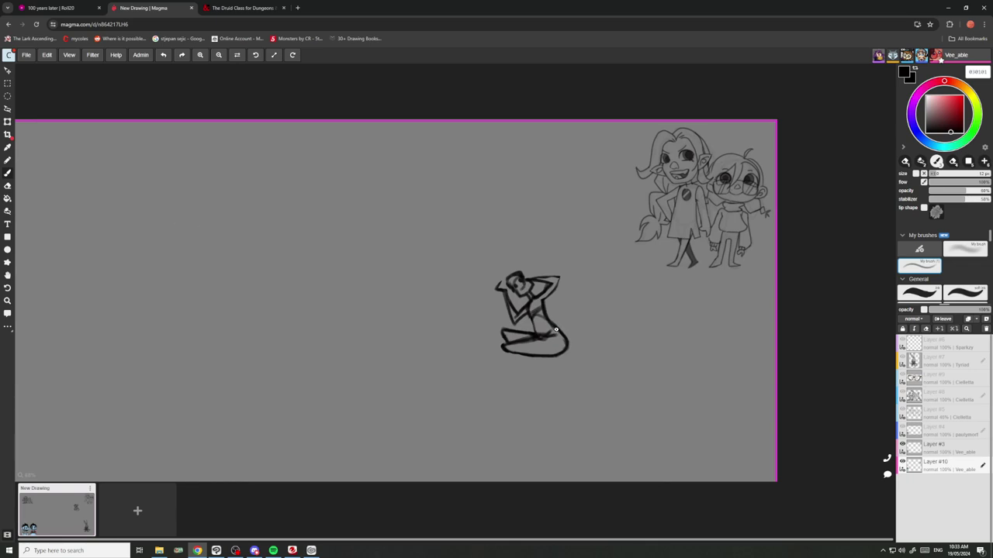
pyautogui.scroll(-3, 417, 319)
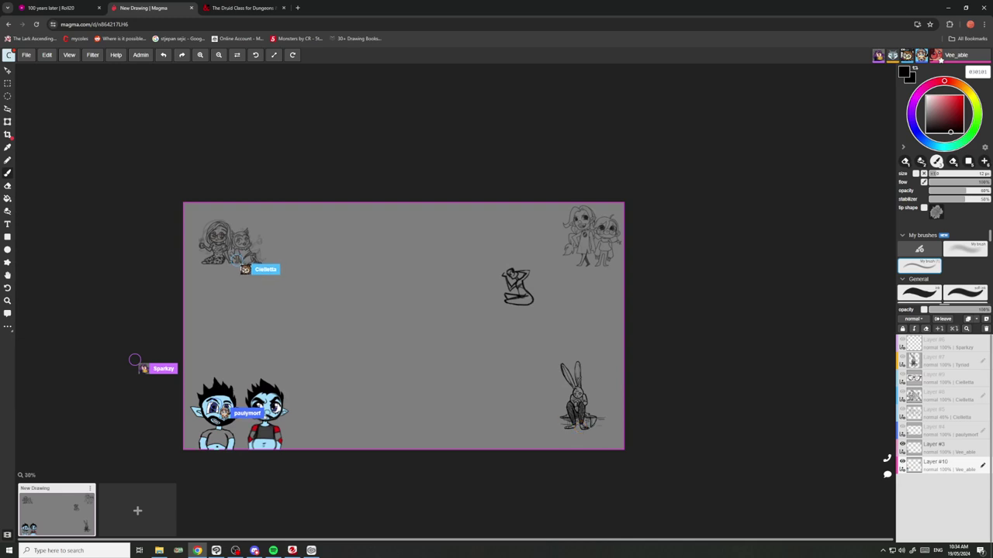
pyautogui.scroll(1, 419, 429)
pyautogui.scroll(1, 246, 419)
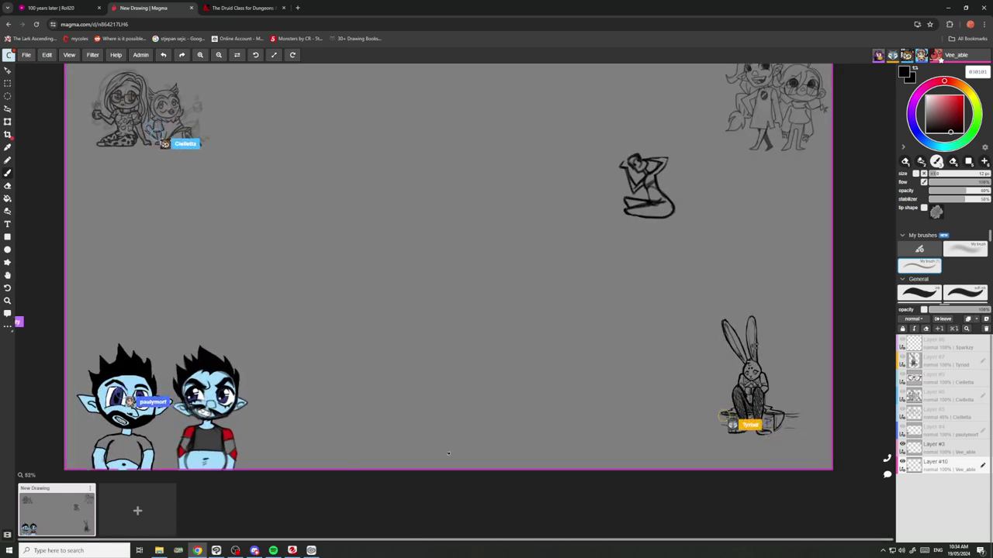
# Compare the facial features, hair and clothing of the two blue-skinned characters up close.
pyautogui.scroll(-4, 457, 415)
pyautogui.scroll(2, 287, 461)
pyautogui.scroll(4, 359, 443)
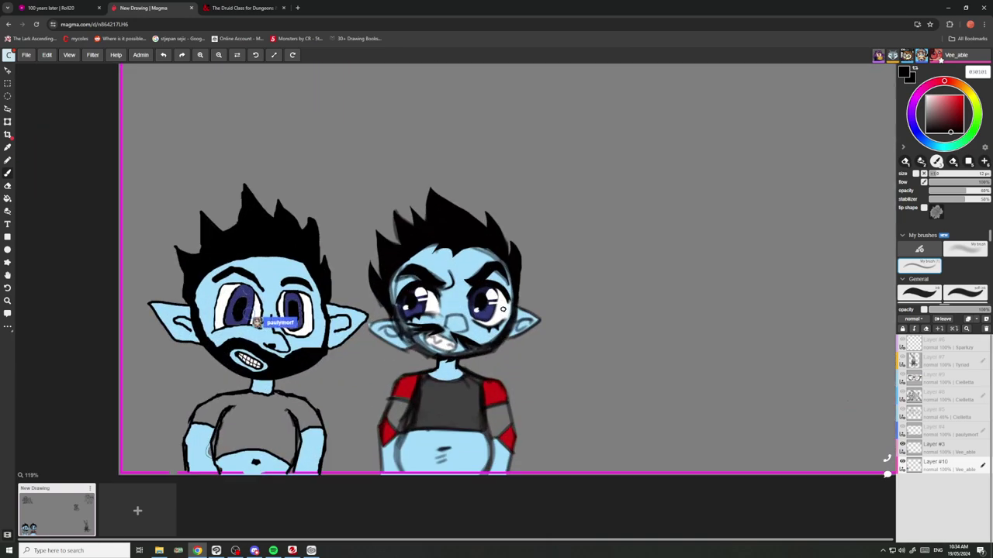
pyautogui.scroll(-2, 359, 444)
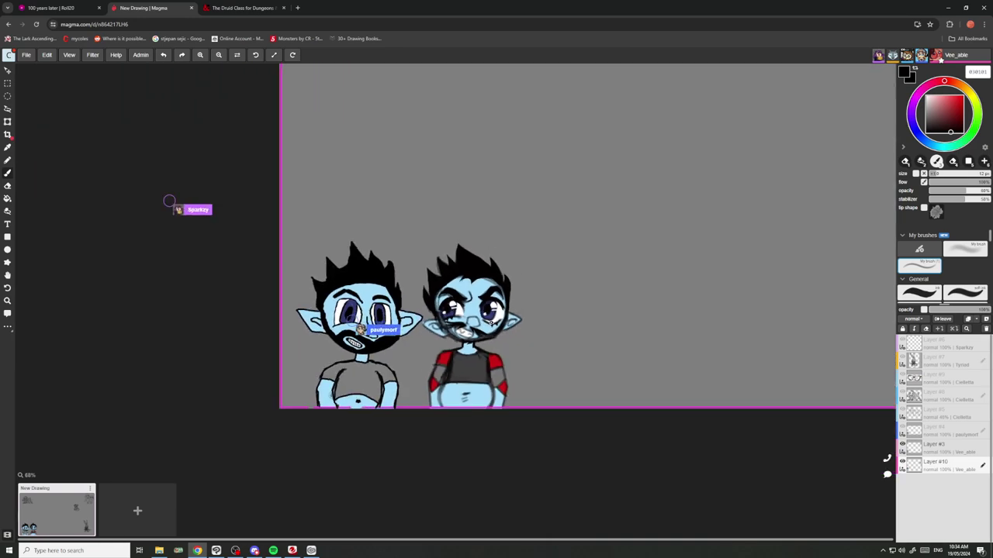
pyautogui.scroll(-1, 529, 250)
pyautogui.scroll(2, 530, 250)
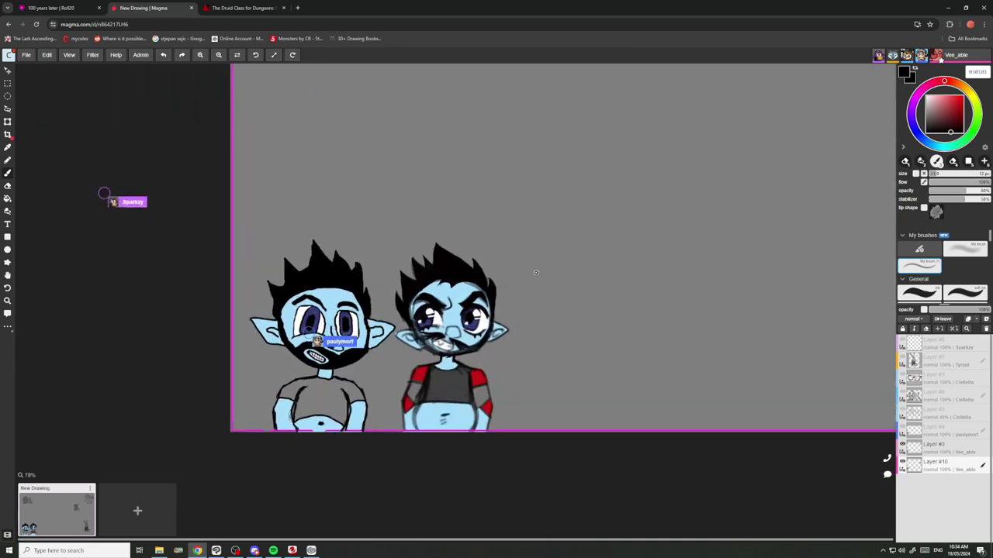
pyautogui.scroll(-2, 523, 255)
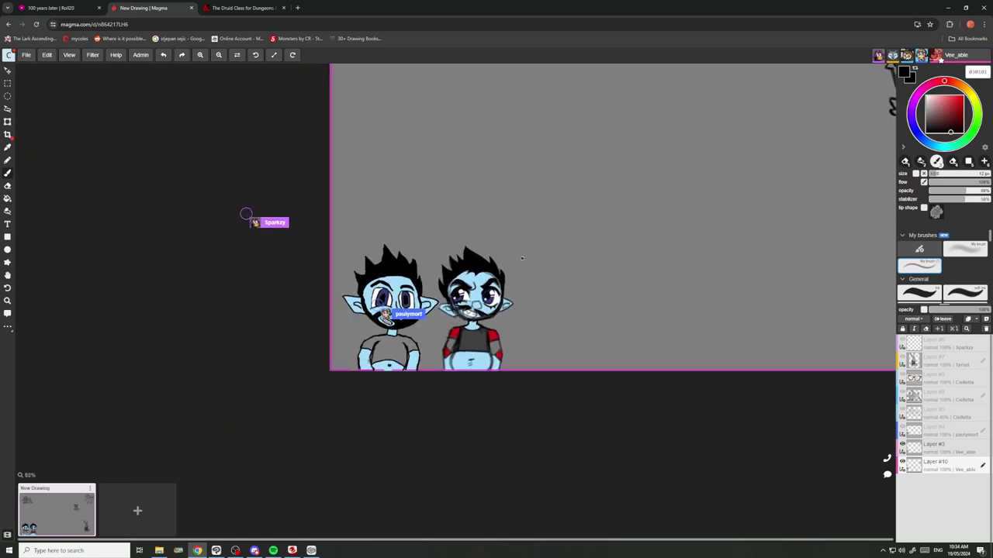
pyautogui.scroll(3, 526, 272)
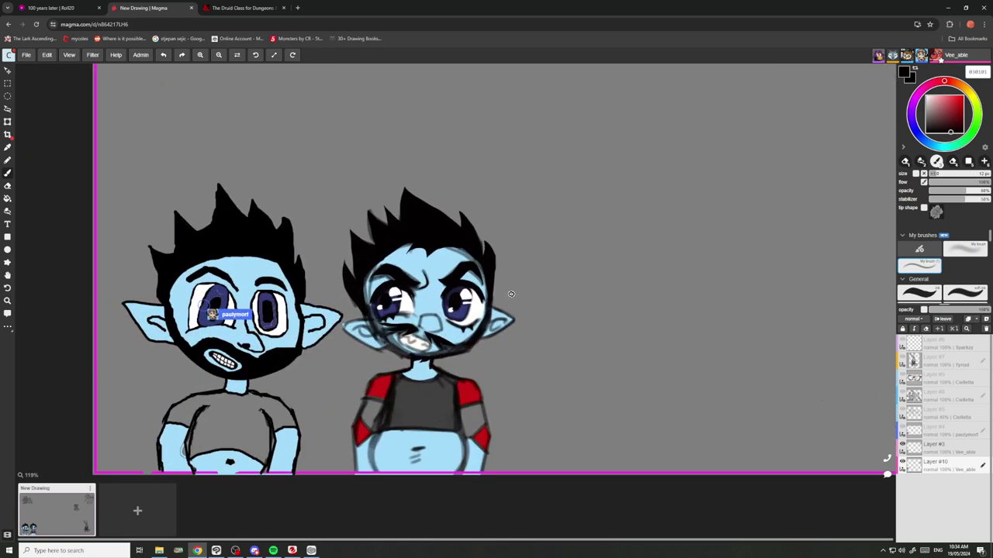
pyautogui.scroll(-2, 510, 291)
pyautogui.scroll(-1, 509, 292)
pyautogui.scroll(4, 508, 280)
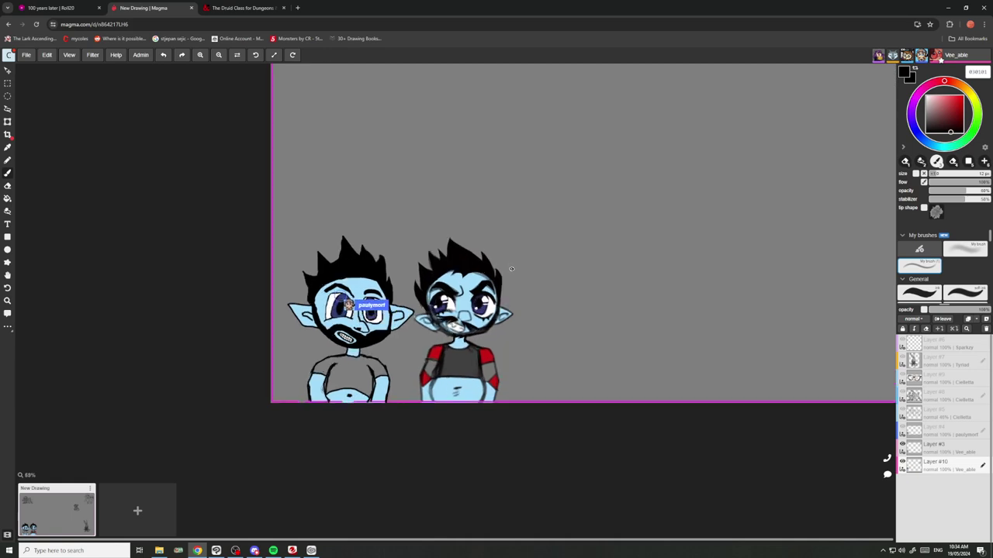
pyautogui.scroll(-4, 506, 274)
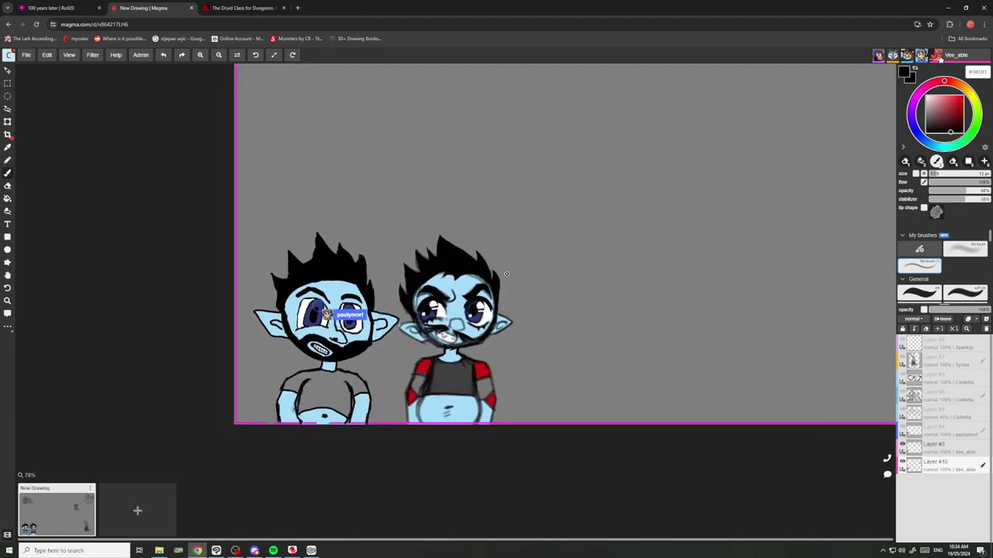
pyautogui.scroll(4, 506, 275)
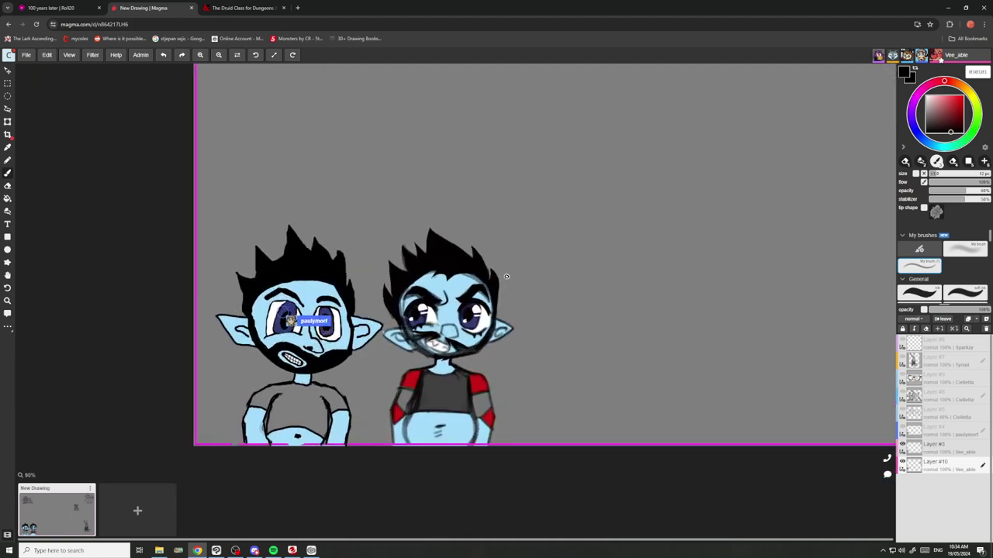
pyautogui.scroll(-2, 507, 276)
pyautogui.scroll(-1, 506, 276)
pyautogui.scroll(3, 505, 276)
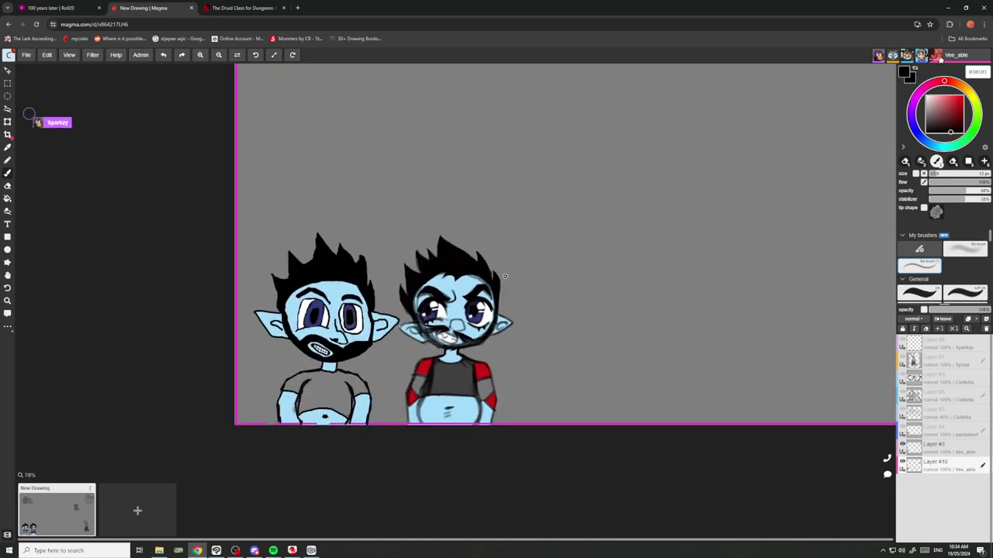
pyautogui.scroll(-2, 504, 274)
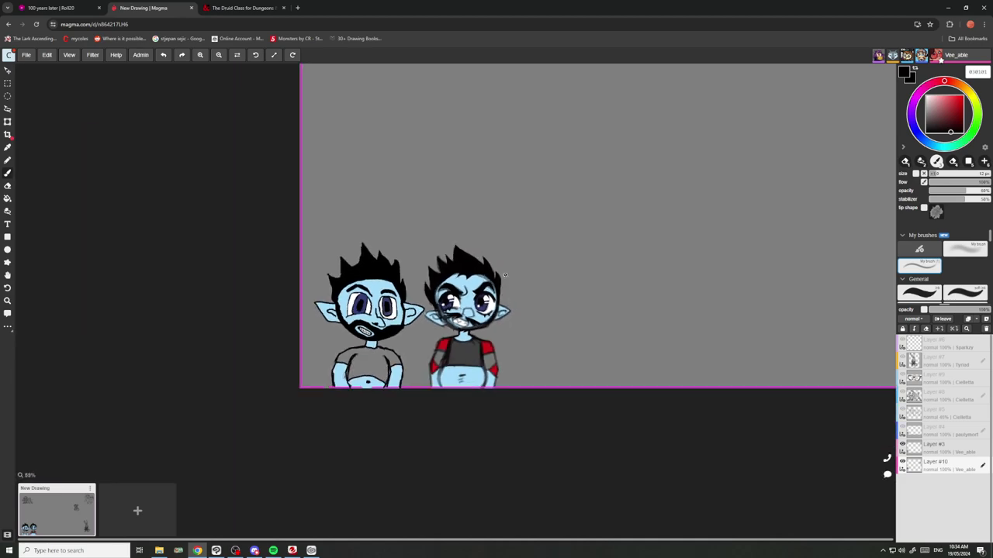
pyautogui.scroll(3, 504, 274)
# Examine the placement and relative size of all the drawings across the whole canvas.
pyautogui.scroll(-8, 504, 274)
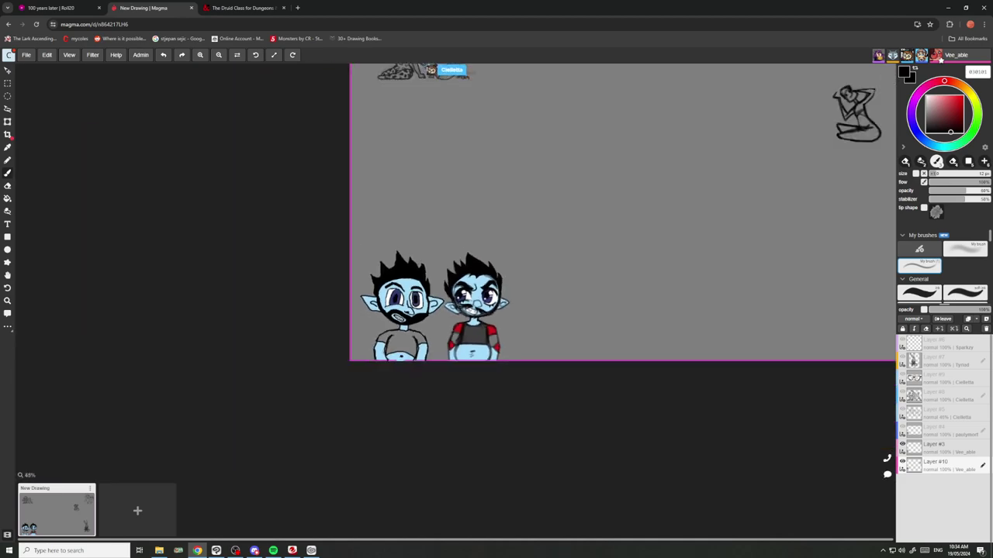
pyautogui.scroll(-5, 504, 274)
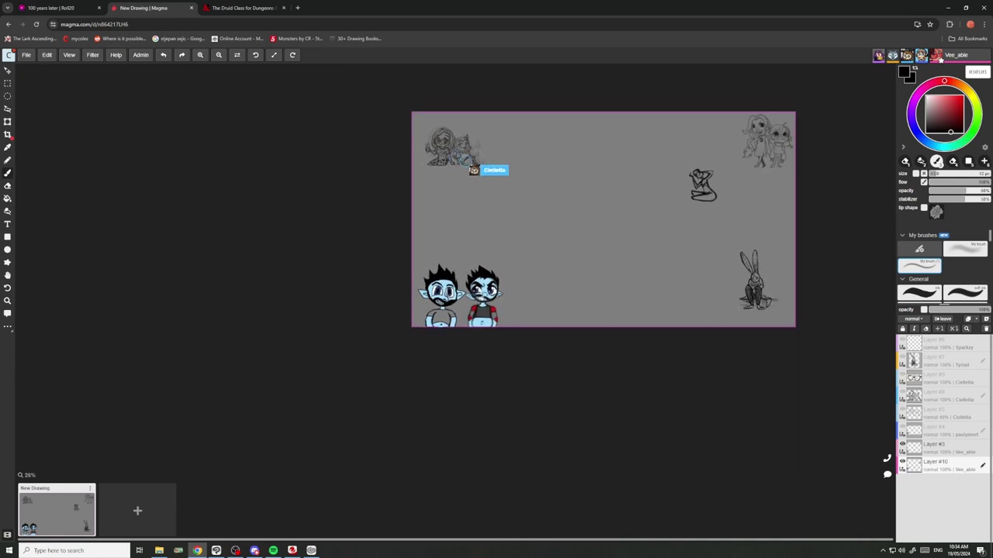
pyautogui.scroll(4, 551, 255)
pyautogui.scroll(-4, 547, 249)
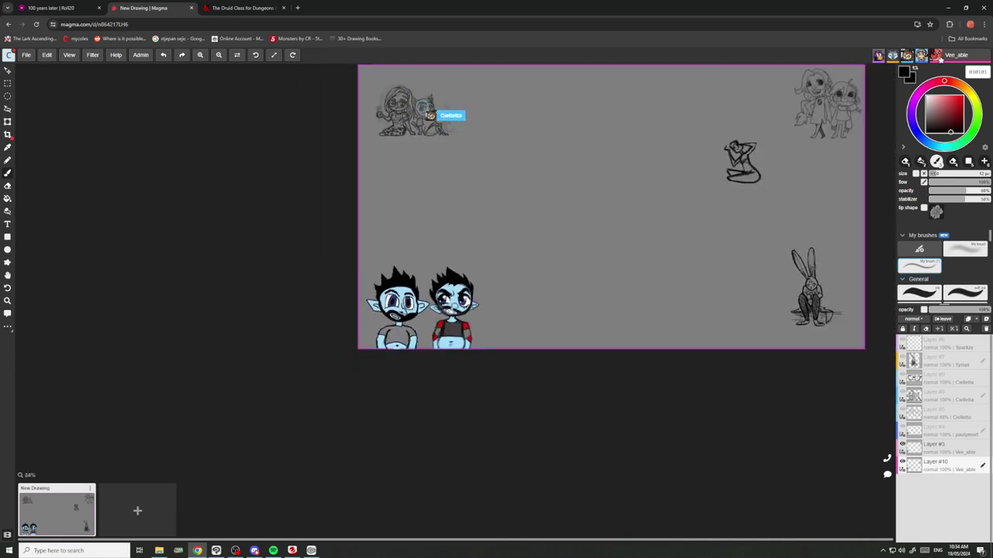
pyautogui.scroll(-7, 541, 230)
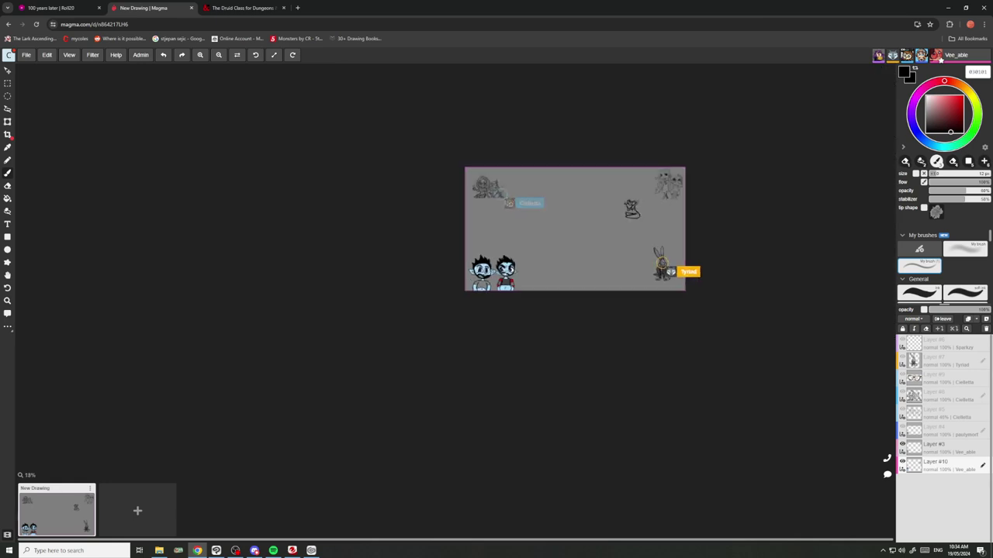
pyautogui.scroll(7, 575, 194)
pyautogui.scroll(-3, 563, 186)
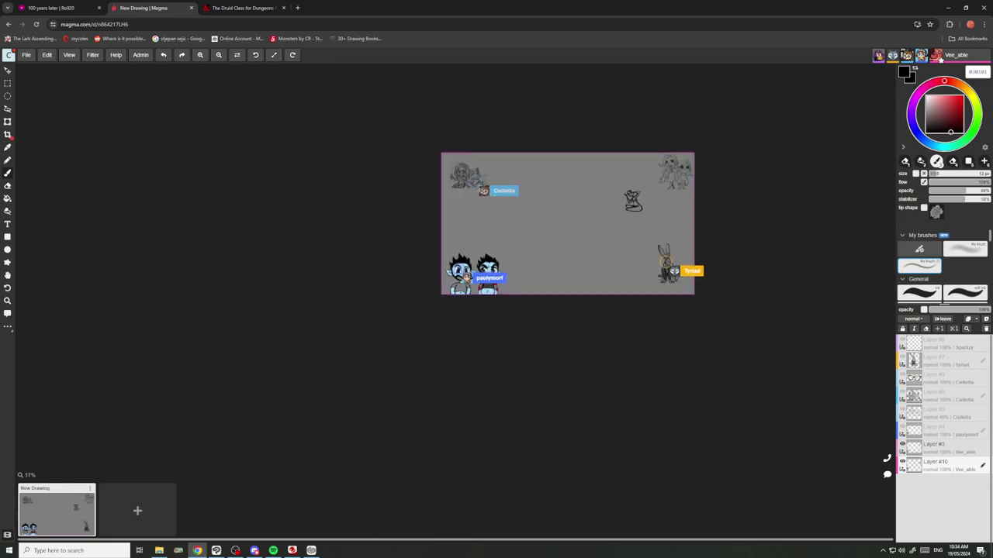
pyautogui.scroll(6, 512, 264)
pyautogui.scroll(-3, 565, 225)
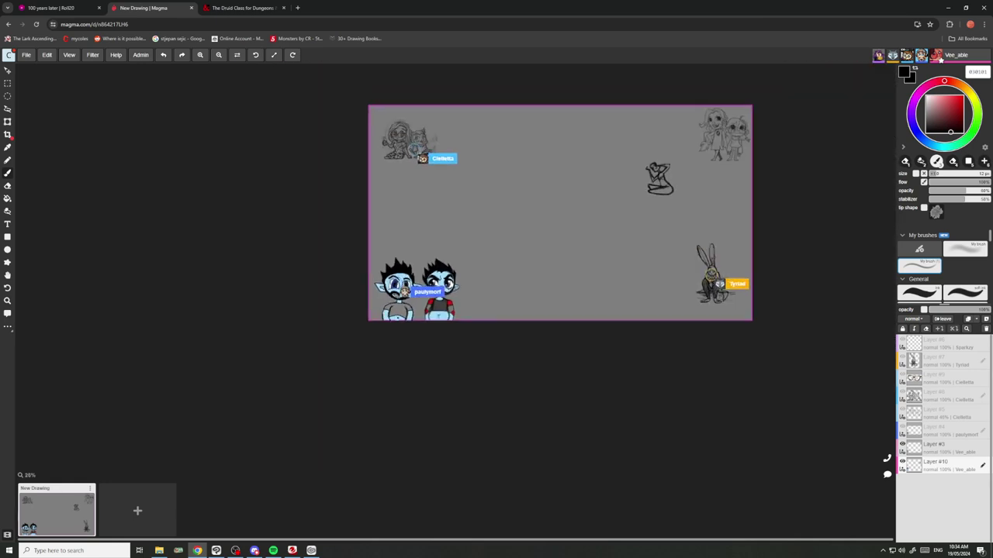
pyautogui.scroll(2, 565, 232)
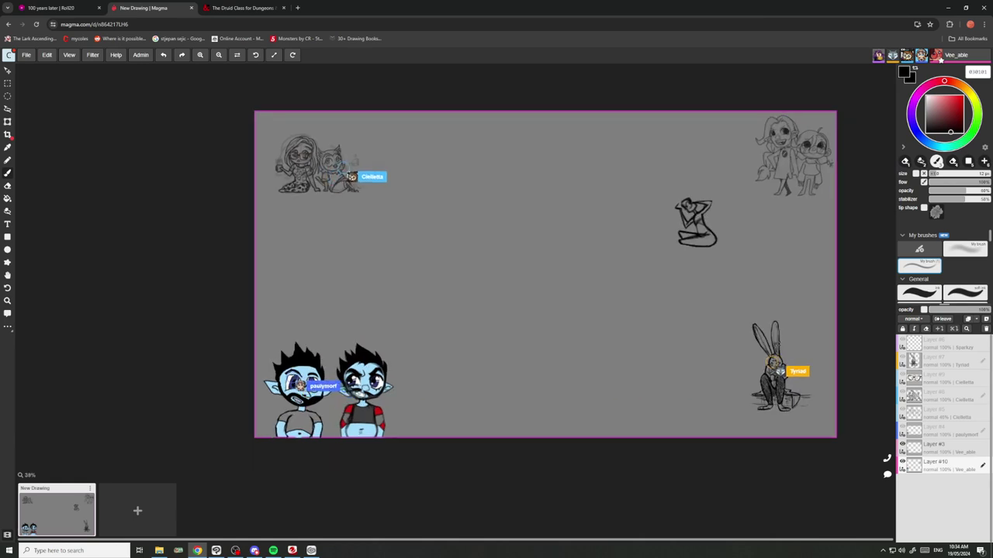
# Merge Layer #3 down into Layer #10.
pyautogui.scroll(-2, 539, 217)
pyautogui.scroll(1, 535, 226)
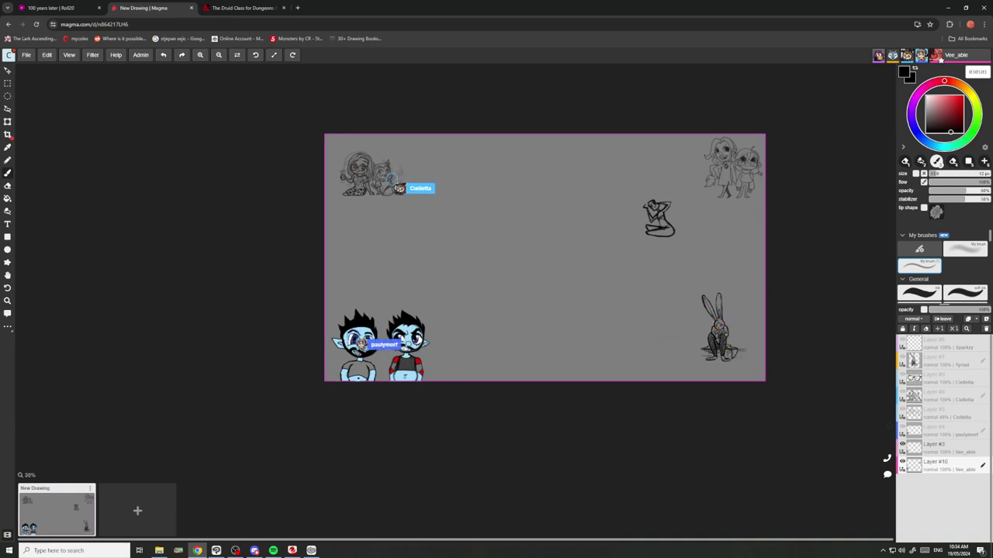
pyautogui.click(923, 447)
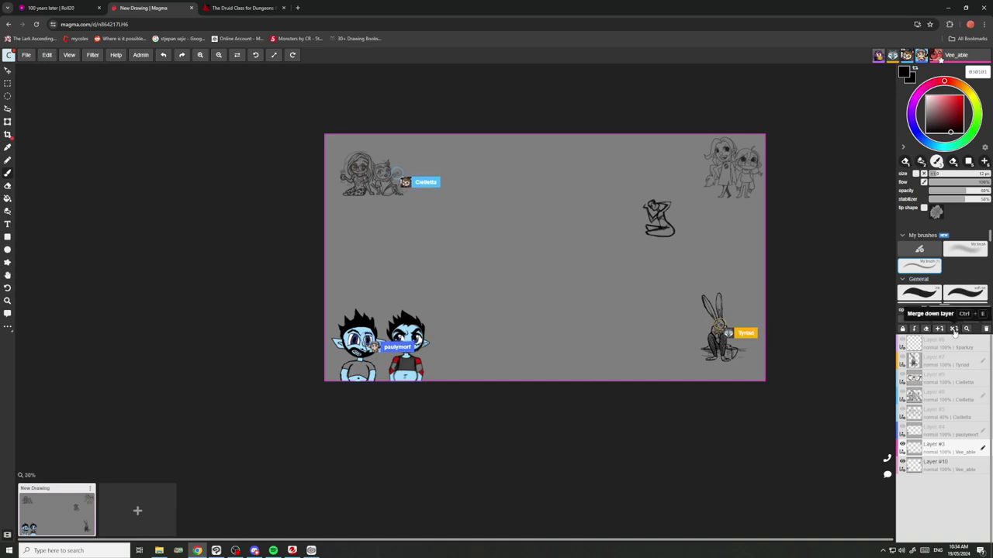
pyautogui.click(954, 329)
# Lasso the blue-skinned character with the red-sleeved shirt and move it along the canvas's lower edge to just short of the middle.
pyautogui.scroll(7, 346, 376)
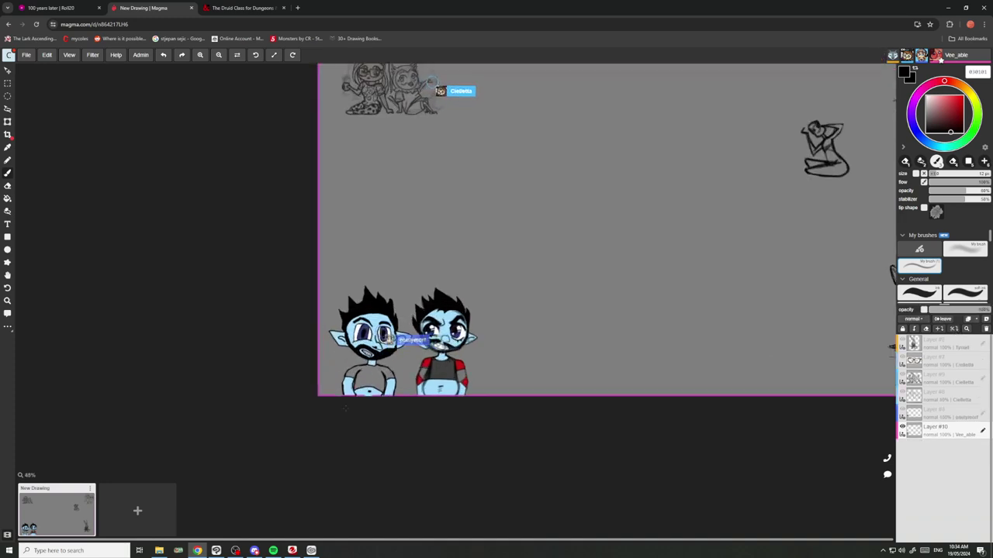
pyautogui.click(8, 109)
pyautogui.scroll(-2, 59, 117)
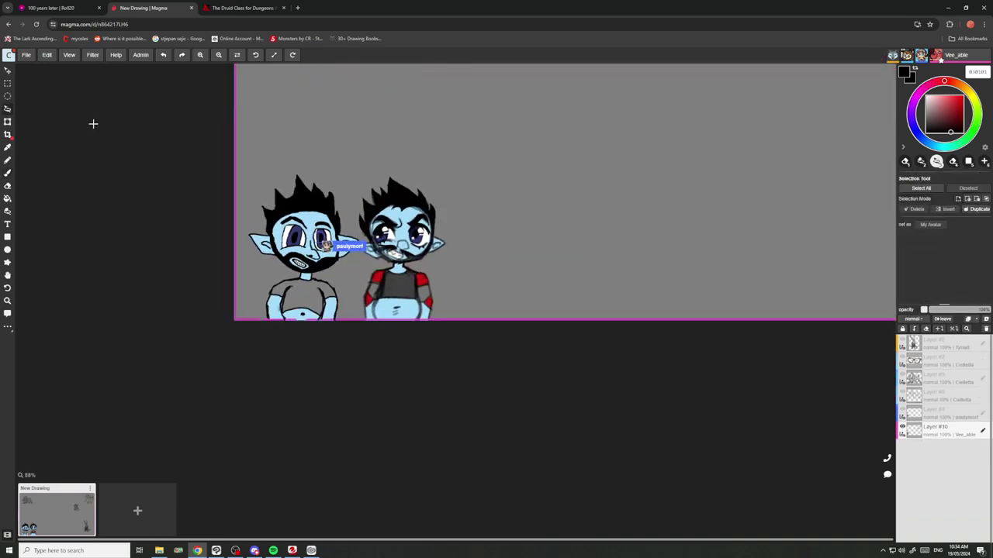
pyautogui.moveTo(355, 320); pyautogui.dragTo(354, 281)
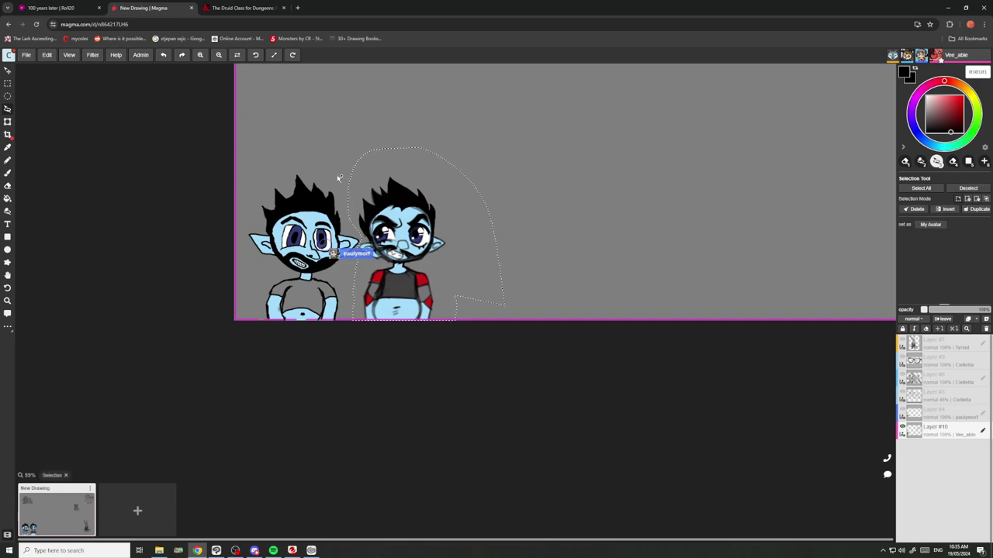
pyautogui.click(8, 123)
pyautogui.click(8, 124)
pyautogui.scroll(-5, 341, 224)
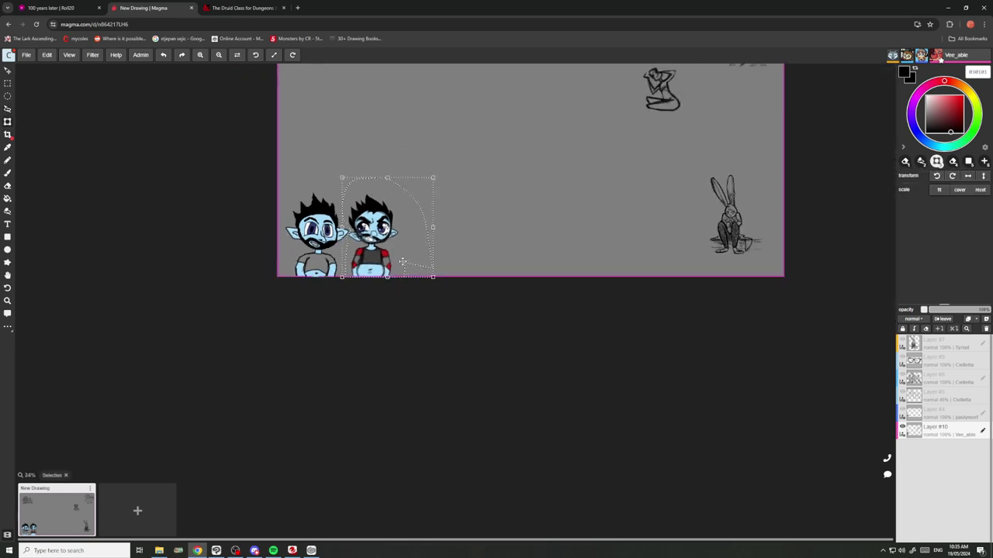
pyautogui.moveTo(383, 251); pyautogui.dragTo(504, 243)
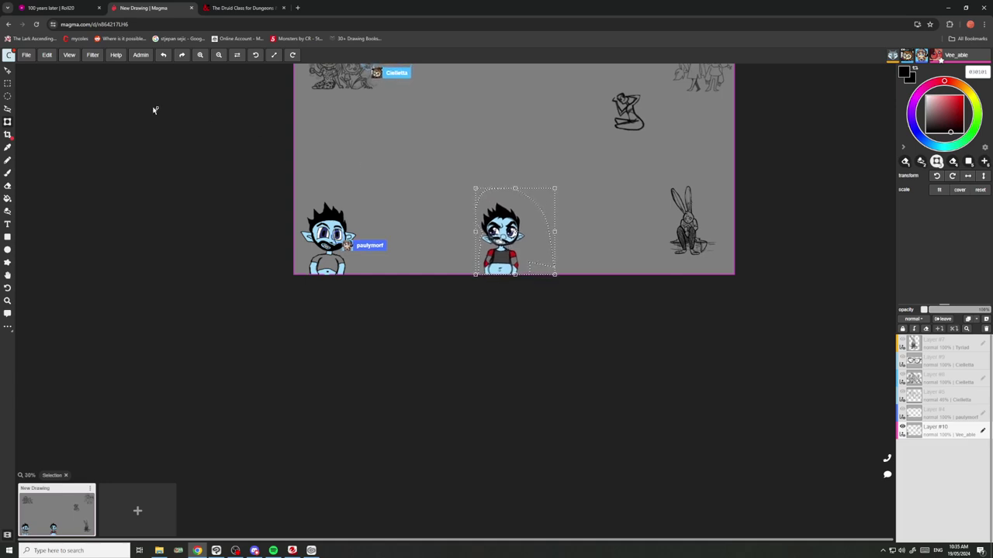
pyautogui.click(8, 109)
# Check the moved character's placement against the other blue-skinned character and the rest of the canvas.
pyautogui.scroll(5, 474, 288)
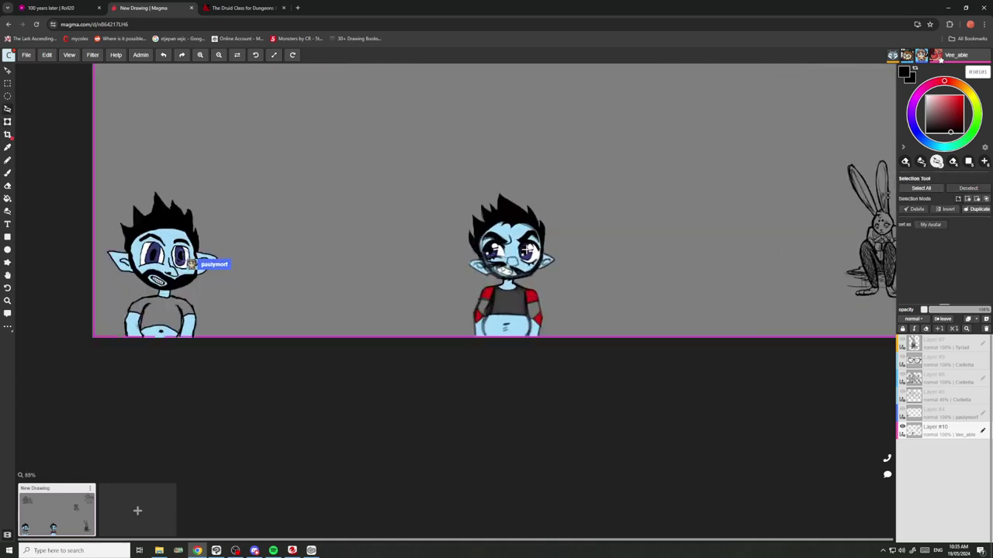
pyautogui.scroll(-6, 474, 289)
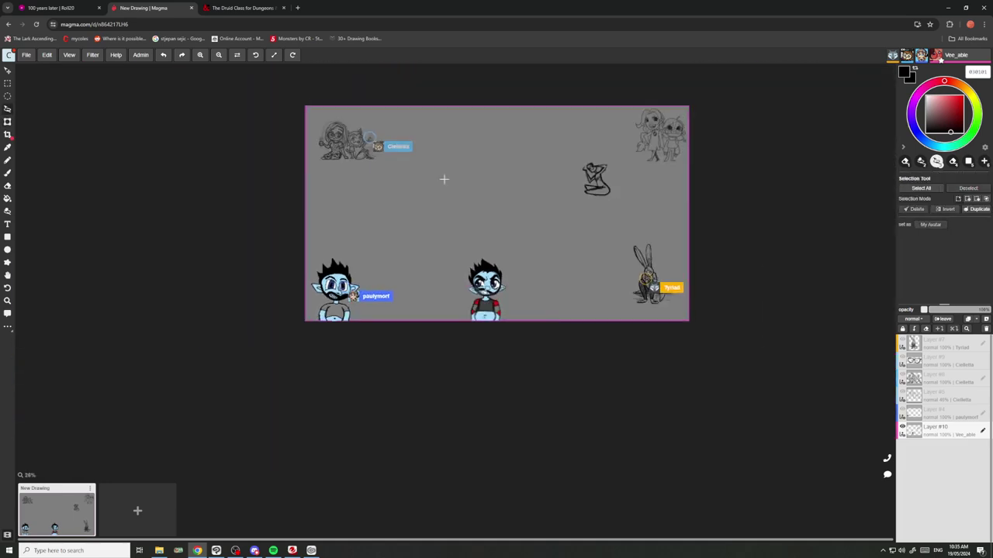
pyautogui.scroll(3, 293, 271)
pyautogui.scroll(1, 333, 312)
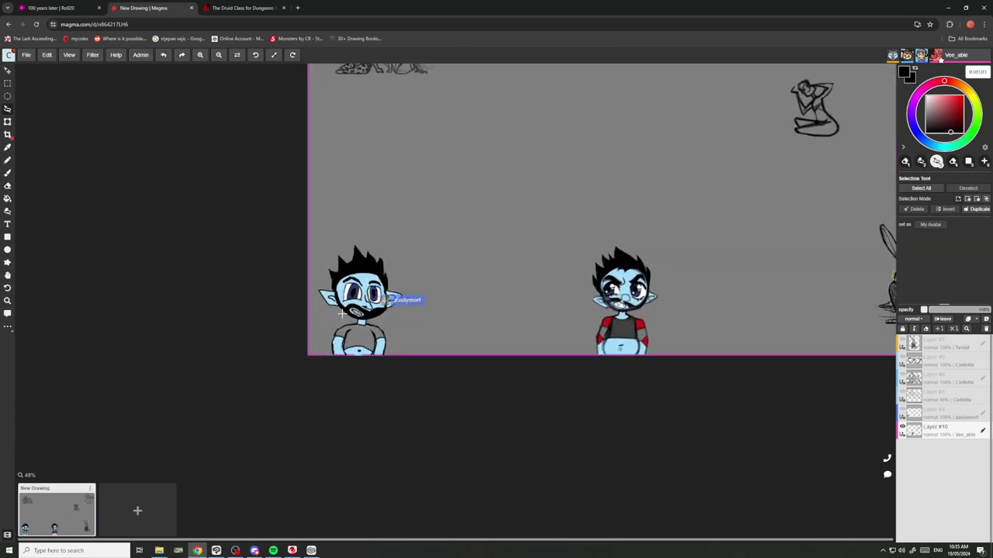
pyautogui.scroll(-4, 341, 312)
pyautogui.scroll(3, 404, 204)
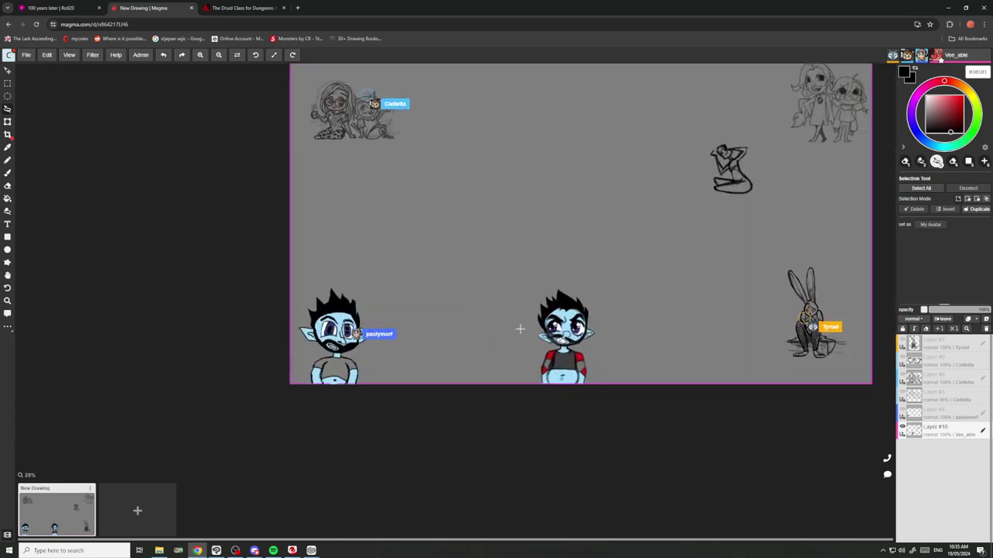
pyautogui.scroll(4, 496, 326)
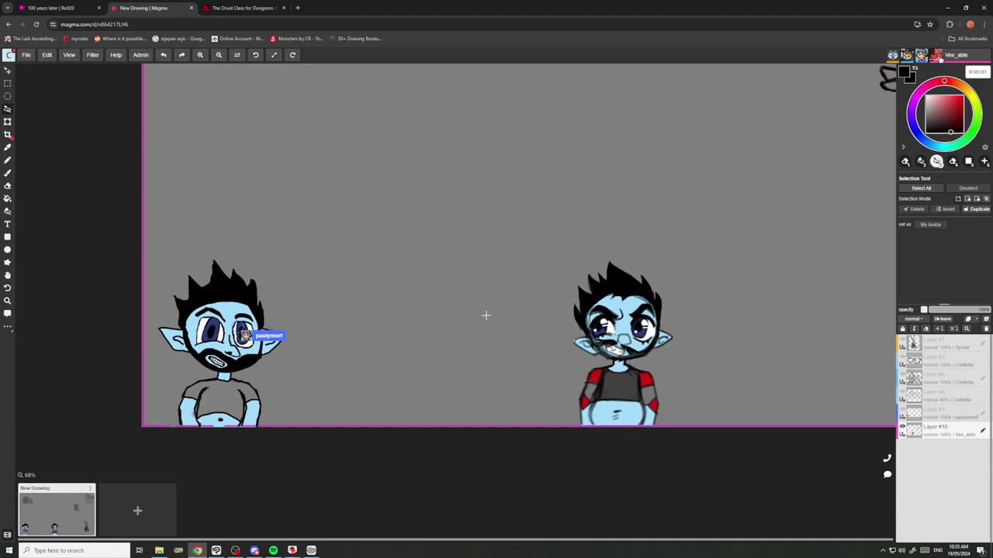
# Review how the drawings are spaced across the whole canvas, including the empty area between the two blue-skinned characters.
pyautogui.scroll(-2, 484, 314)
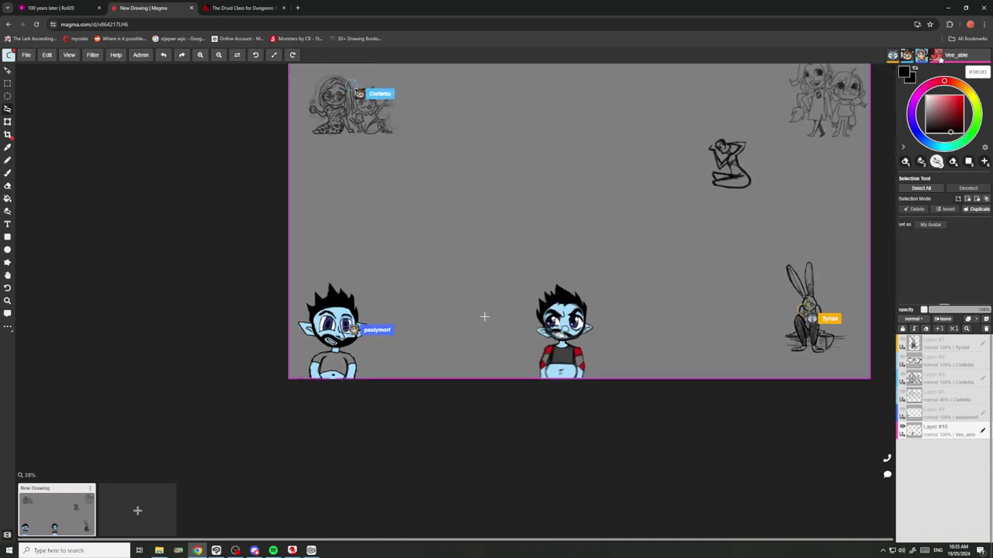
pyautogui.scroll(-2, 484, 315)
pyautogui.scroll(1, 484, 316)
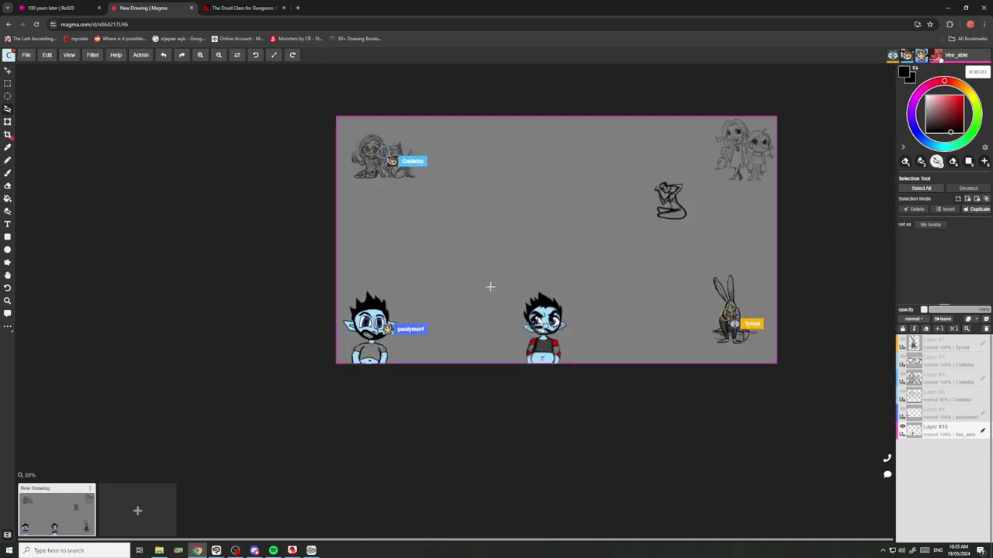
pyautogui.scroll(-1, 490, 288)
pyautogui.scroll(2, 484, 313)
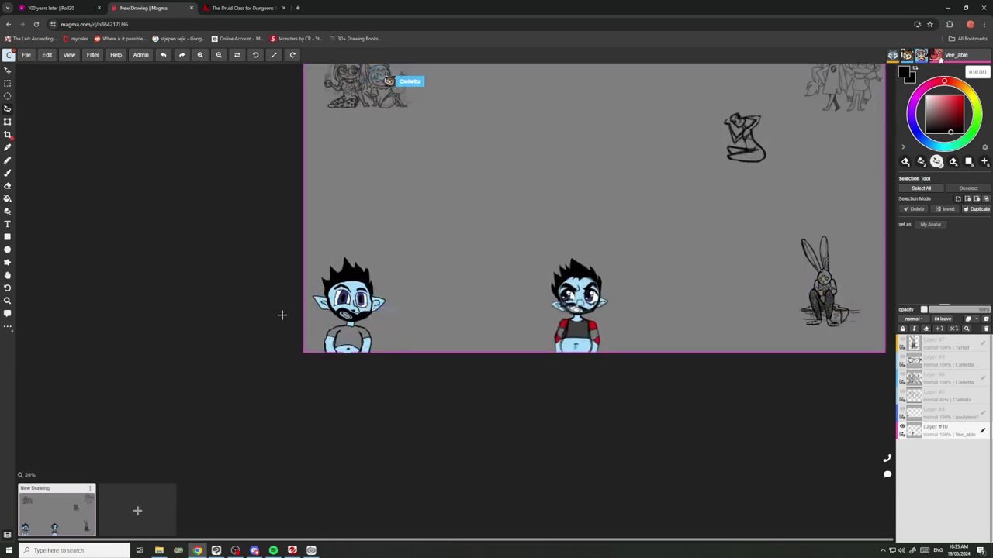
pyautogui.scroll(-1, 380, 308)
pyautogui.scroll(4, 558, 217)
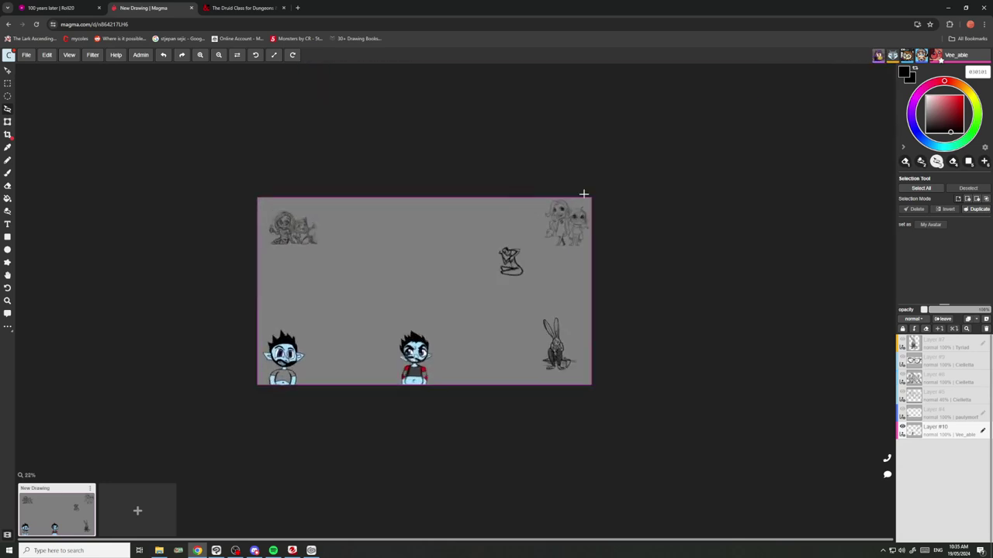
pyautogui.scroll(1, 552, 233)
# Inspect the sketched standing pair and the seated figure up close and in relation to the whole canvas.
pyautogui.scroll(-6, 547, 248)
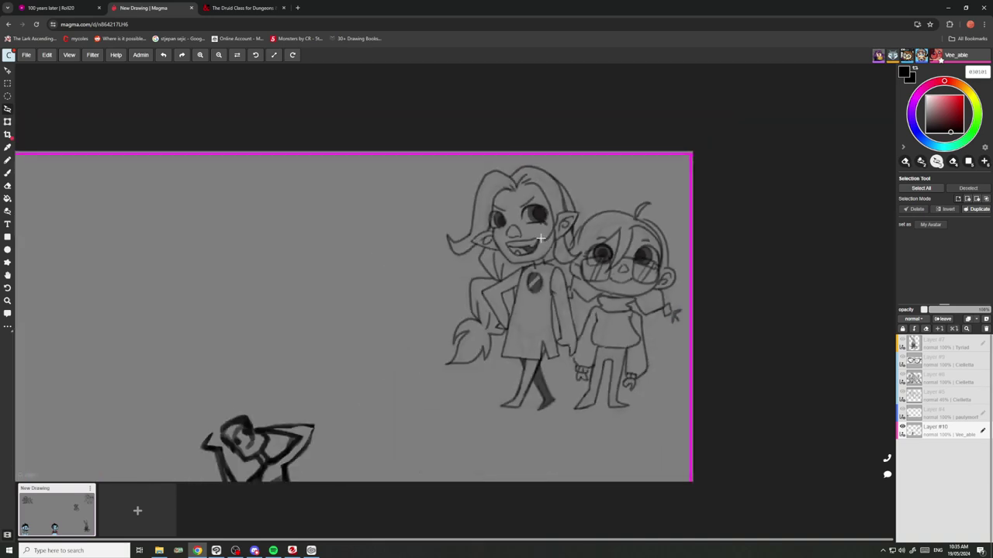
pyautogui.scroll(6, 499, 310)
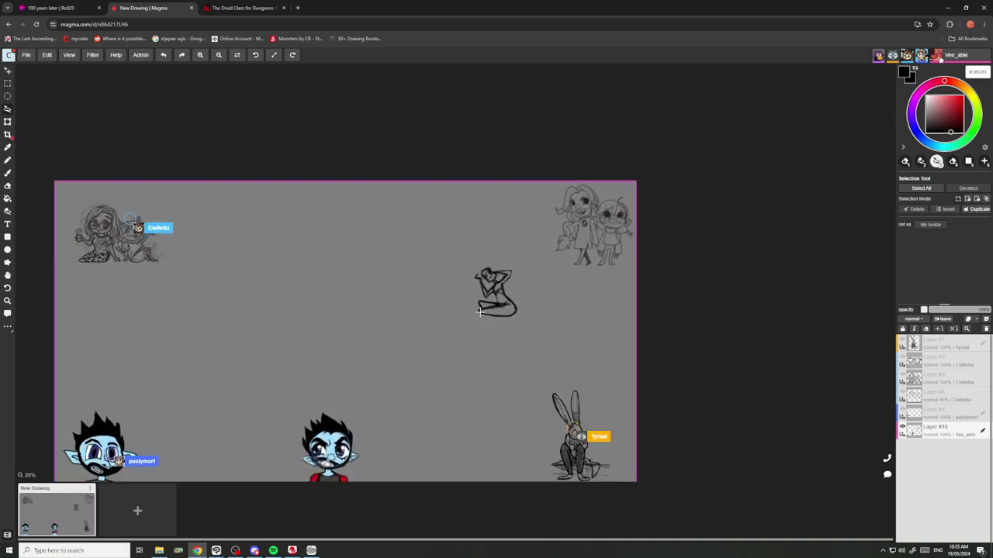
pyautogui.scroll(-4, 497, 286)
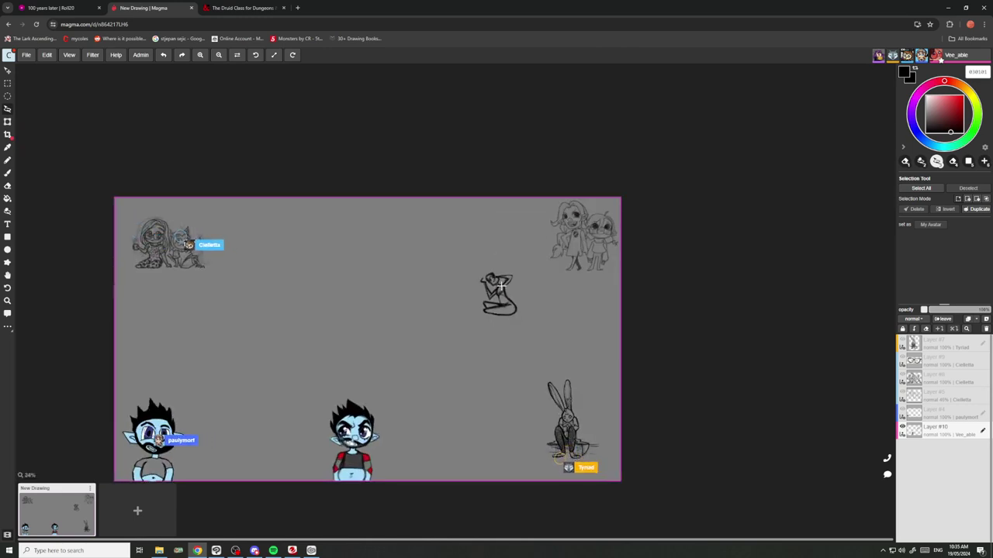
pyautogui.scroll(-2, 500, 287)
pyautogui.scroll(1, 500, 287)
pyautogui.scroll(1, 500, 286)
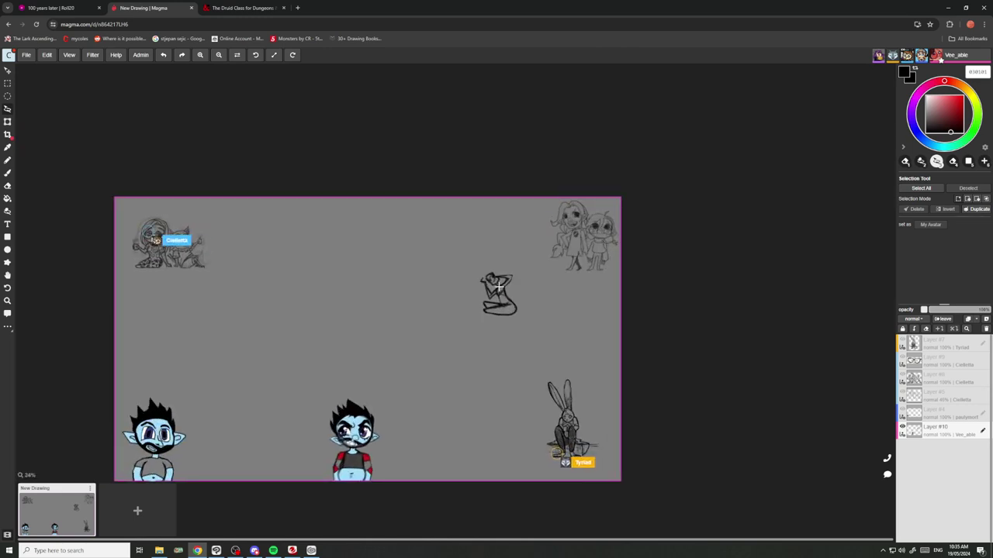
pyautogui.scroll(-2, 500, 287)
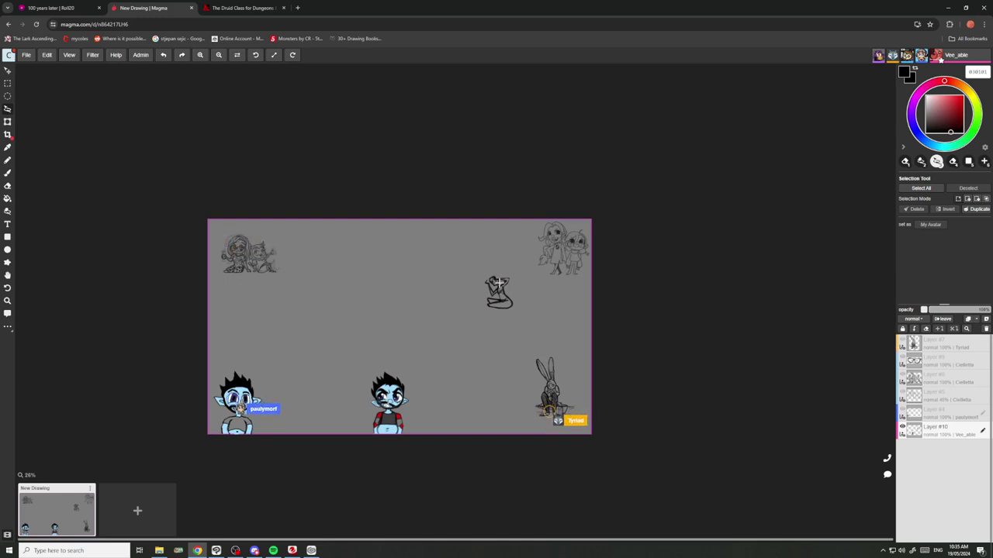
pyautogui.scroll(-3, 424, 299)
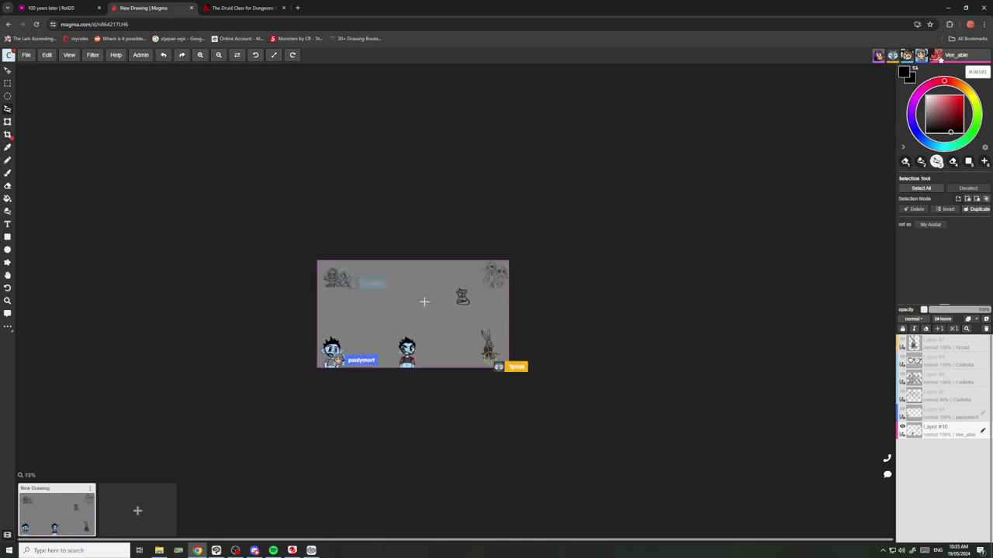
pyautogui.scroll(2, 404, 327)
pyautogui.scroll(5, 404, 328)
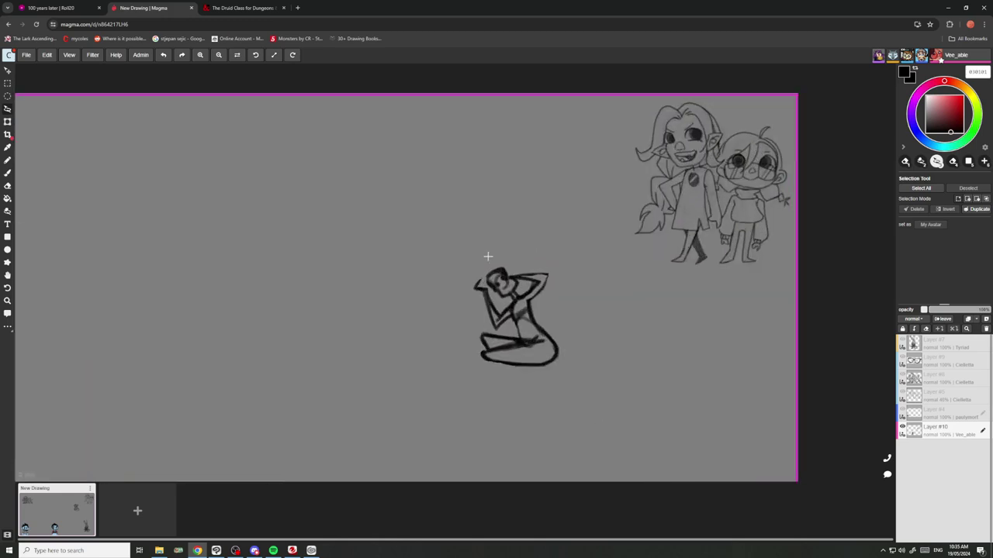
pyautogui.scroll(-5, 498, 263)
pyautogui.scroll(8, 437, 341)
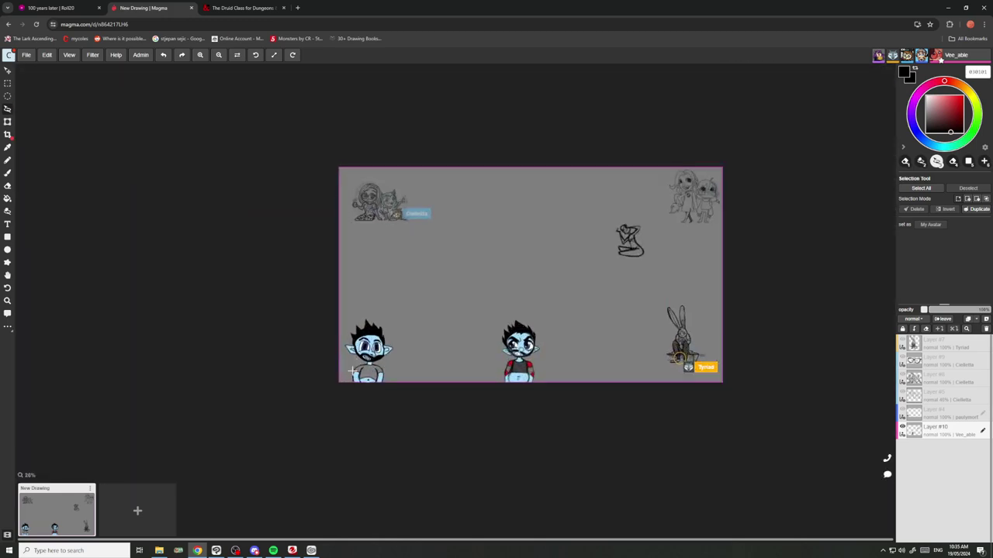
# Compare the size and details of the two blue-skinned characters along the canvas's lower edge.
pyautogui.scroll(2, 411, 355)
pyautogui.scroll(-4, 410, 351)
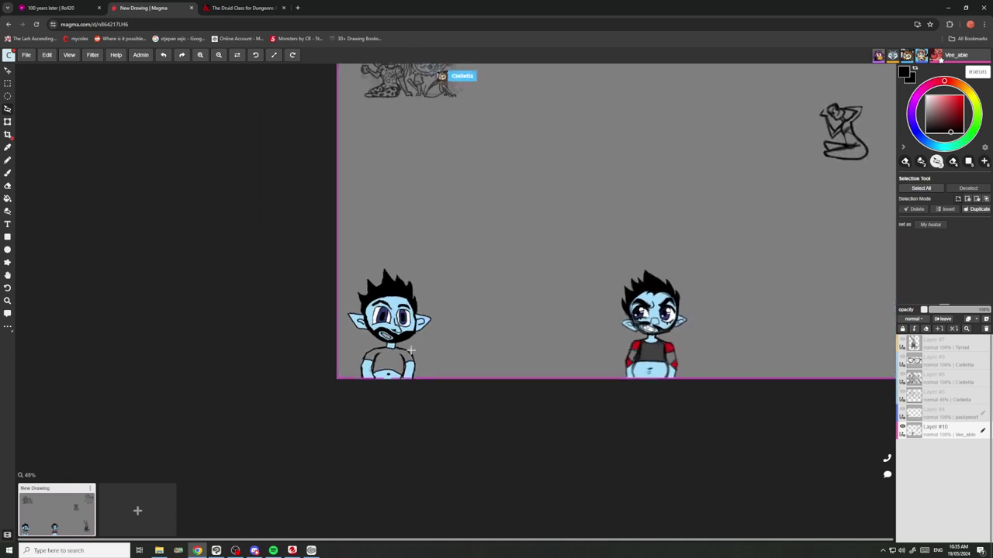
pyautogui.scroll(2, 490, 294)
pyautogui.scroll(-3, 456, 279)
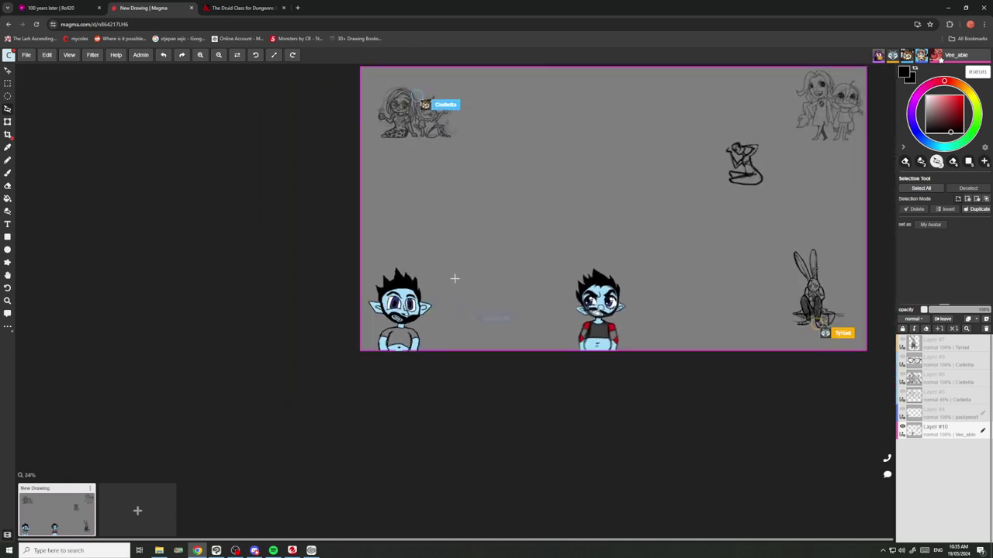
pyautogui.scroll(4, 470, 284)
pyautogui.scroll(-3, 466, 281)
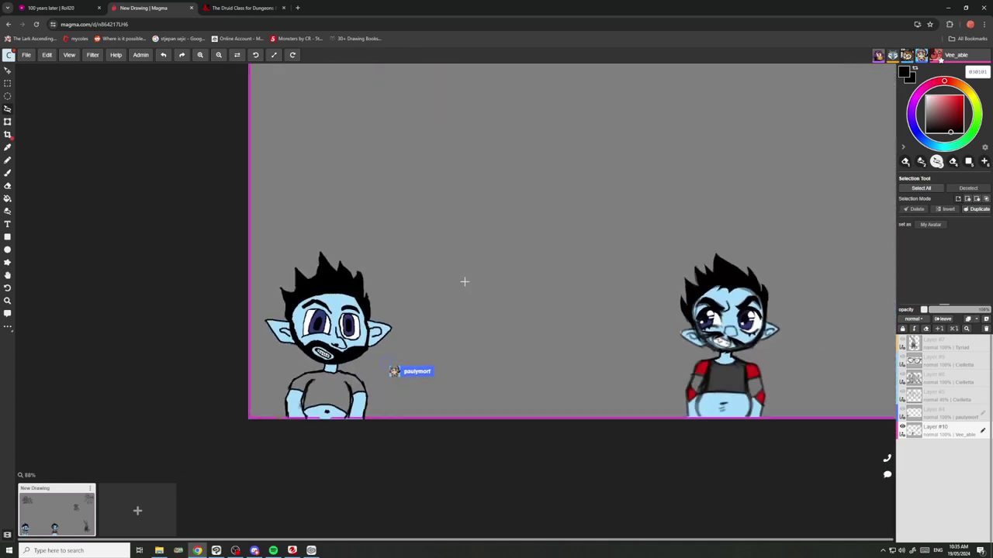
pyautogui.scroll(2, 504, 266)
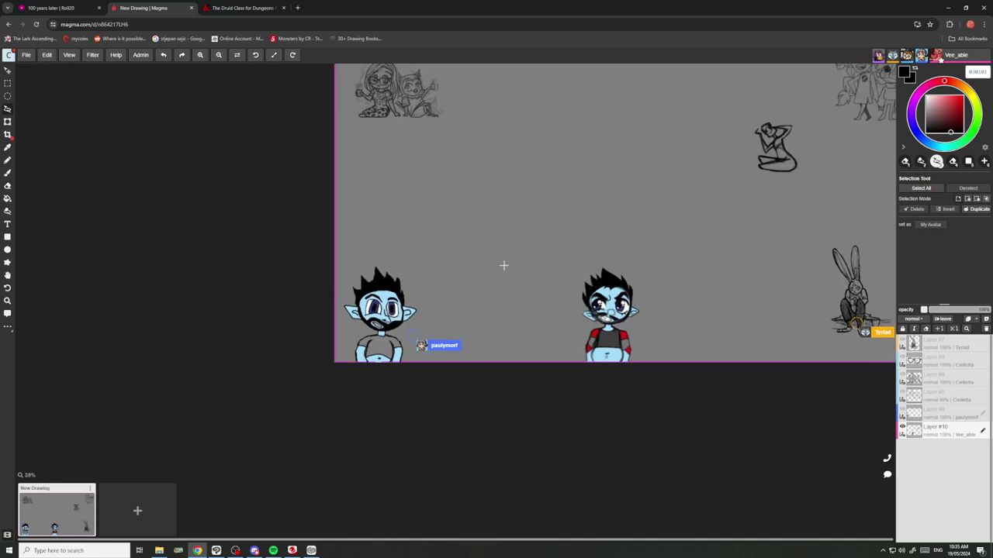
# Switch from the lasso selection to the Brush tool for drawing on Layer #10.
pyautogui.click(7, 173)
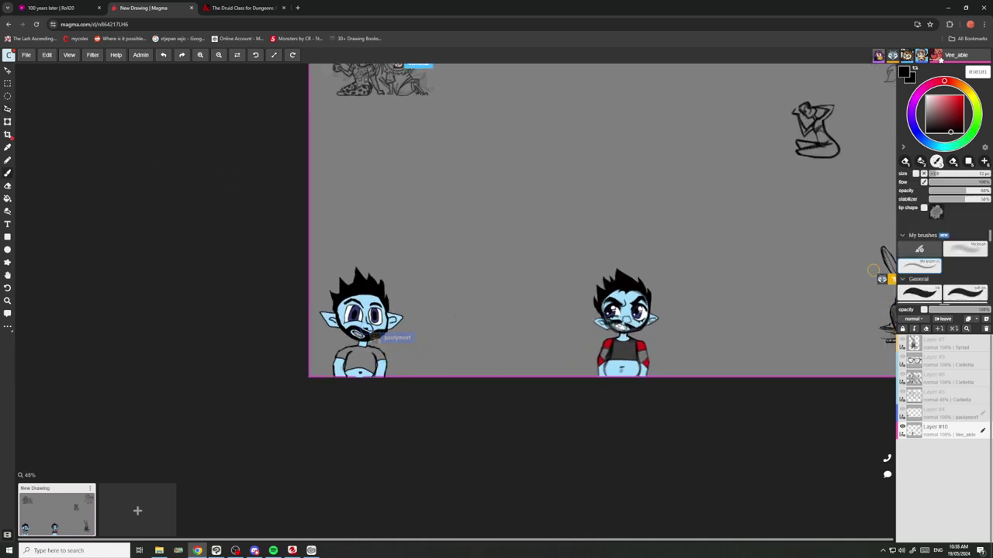
pyautogui.scroll(2, 457, 306)
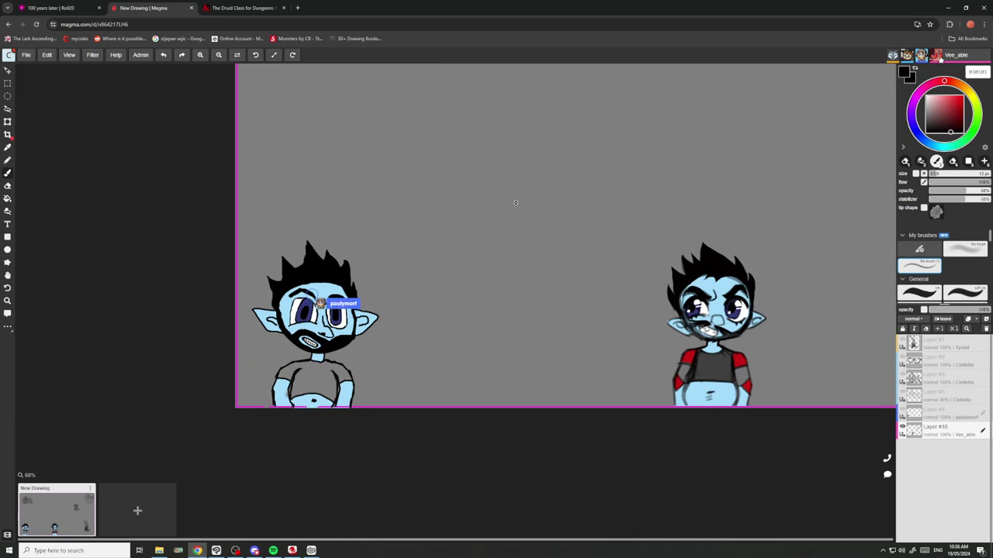
pyautogui.scroll(-2, 513, 204)
pyautogui.scroll(2, 499, 255)
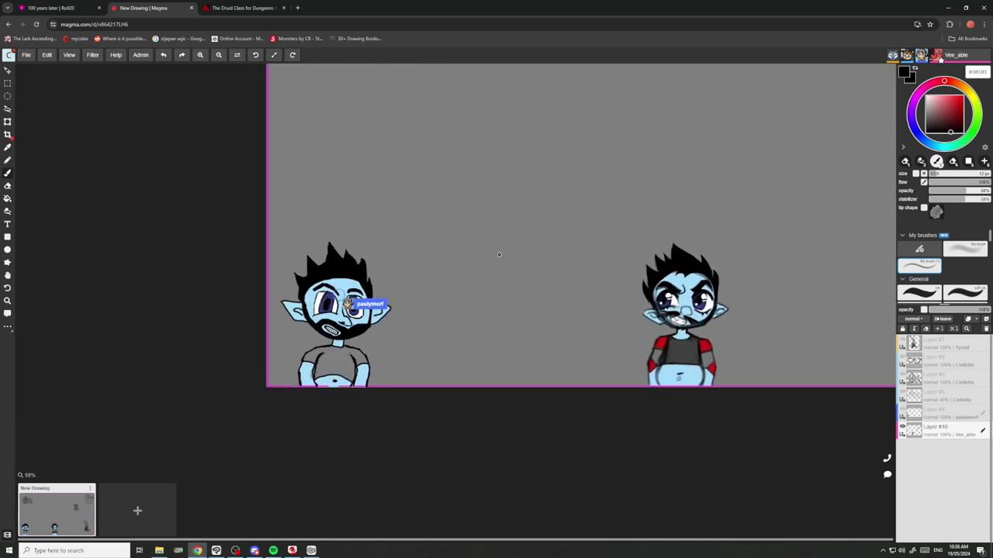
pyautogui.scroll(-2, 458, 293)
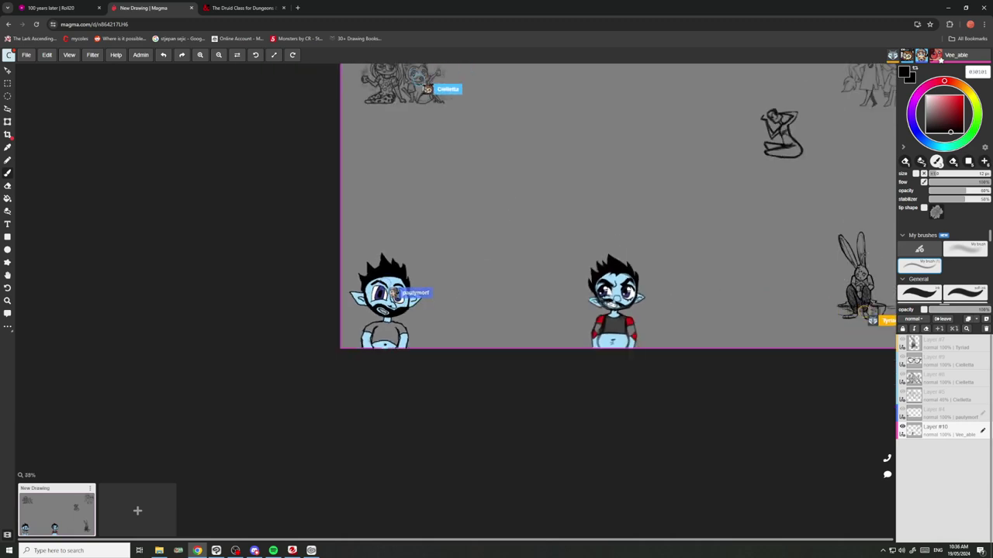
pyautogui.scroll(2, 466, 282)
pyautogui.scroll(1, 467, 283)
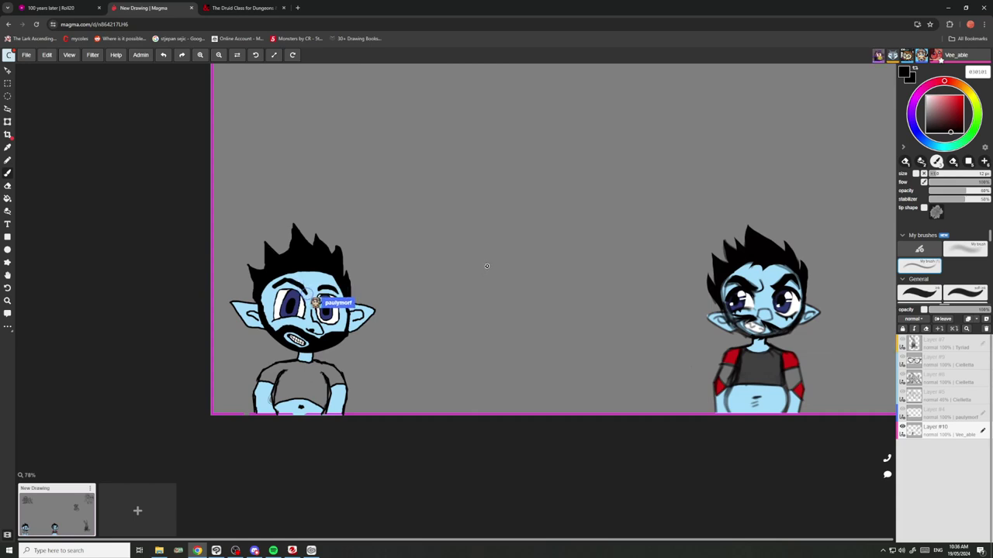
pyautogui.scroll(-3, 487, 266)
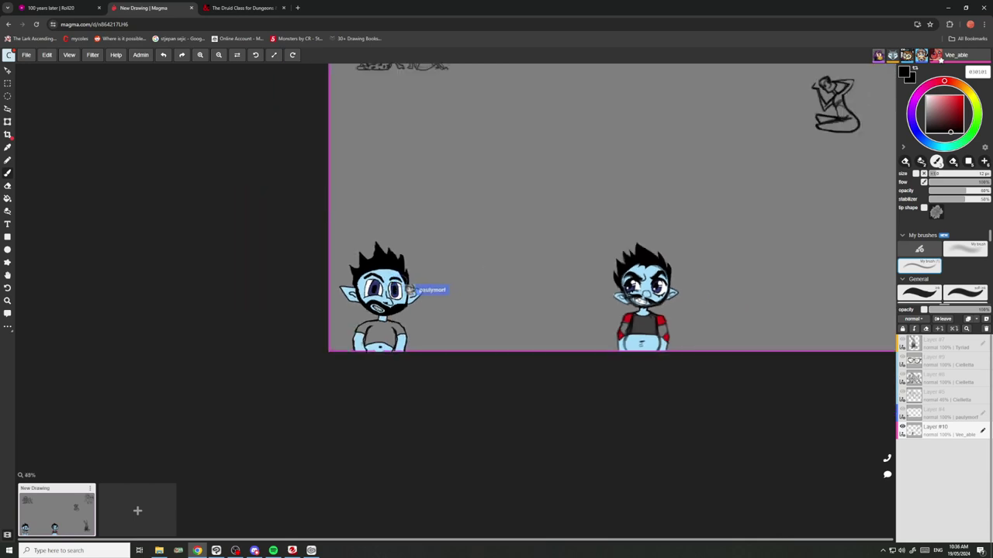
pyautogui.scroll(3, 494, 258)
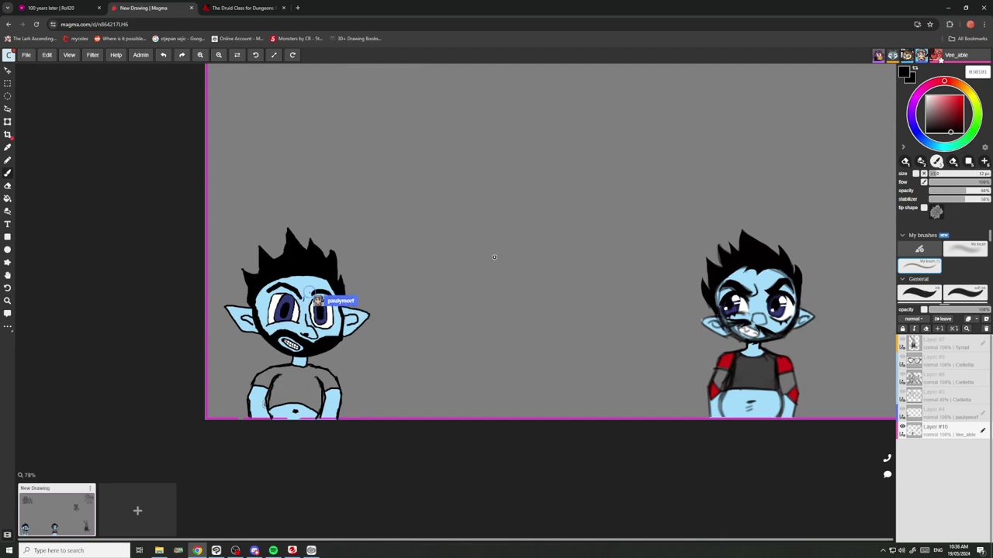
pyautogui.scroll(-3, 494, 255)
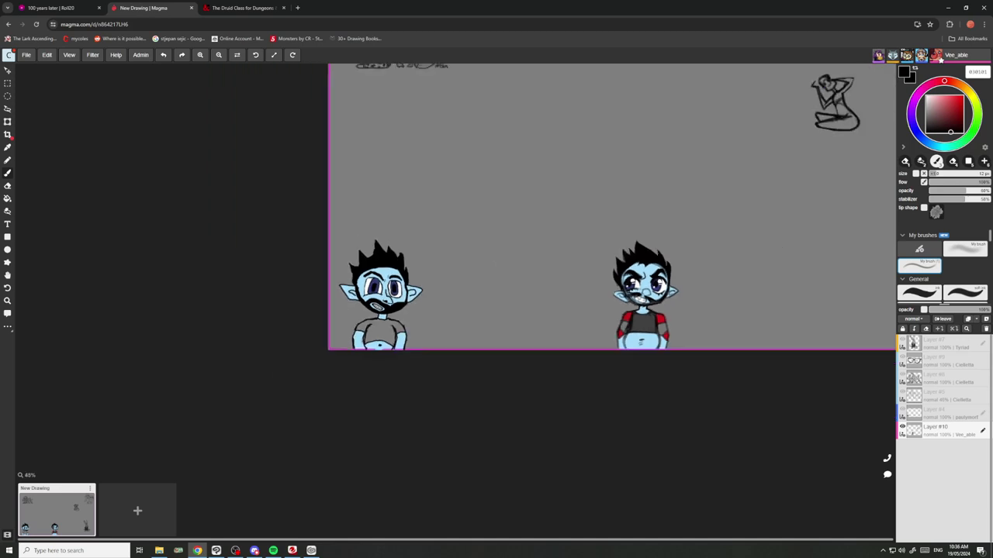
pyautogui.scroll(1, 494, 256)
pyautogui.scroll(2, 494, 255)
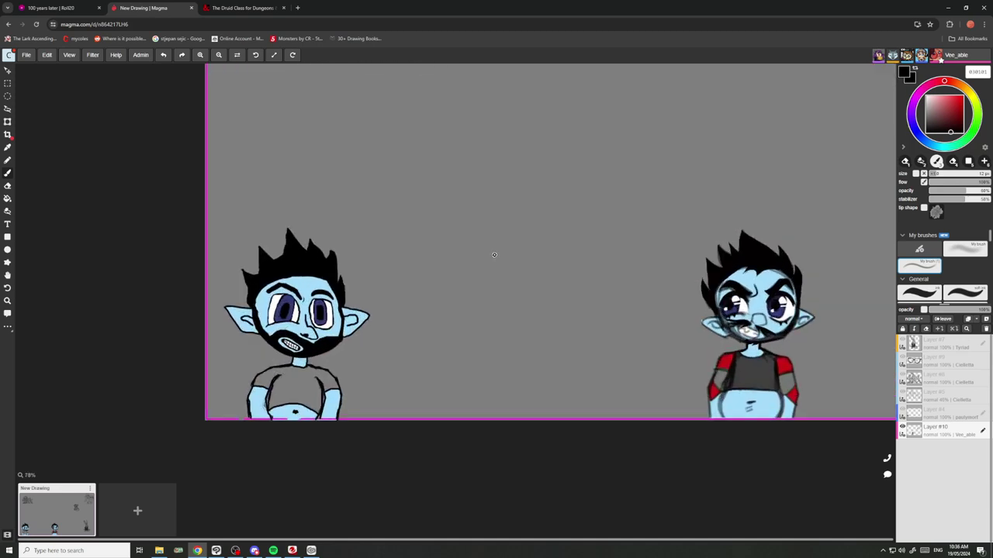
pyautogui.scroll(-5, 494, 256)
pyautogui.scroll(2, 494, 255)
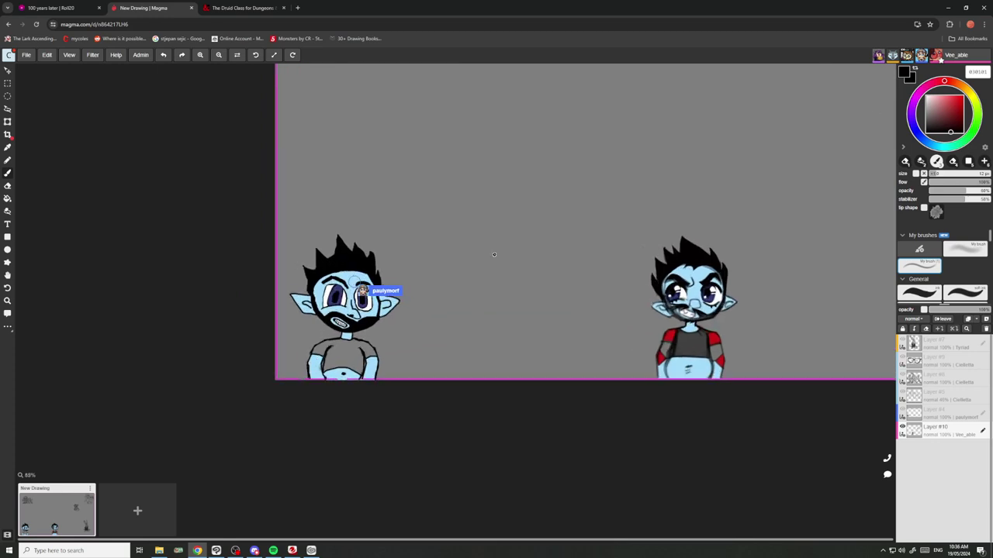
pyautogui.scroll(-3, 493, 255)
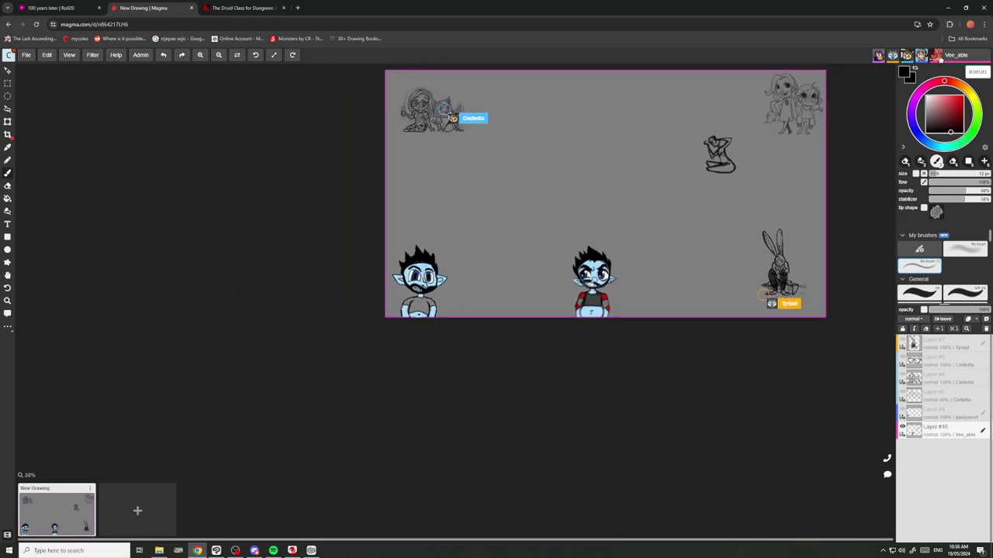
pyautogui.scroll(3, 493, 251)
pyautogui.scroll(1, 494, 250)
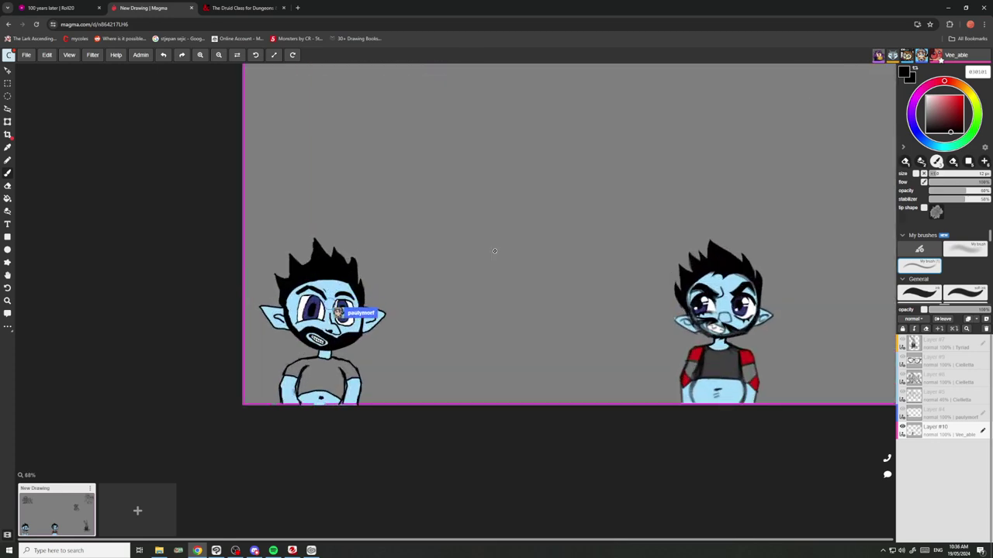
pyautogui.scroll(-3, 494, 251)
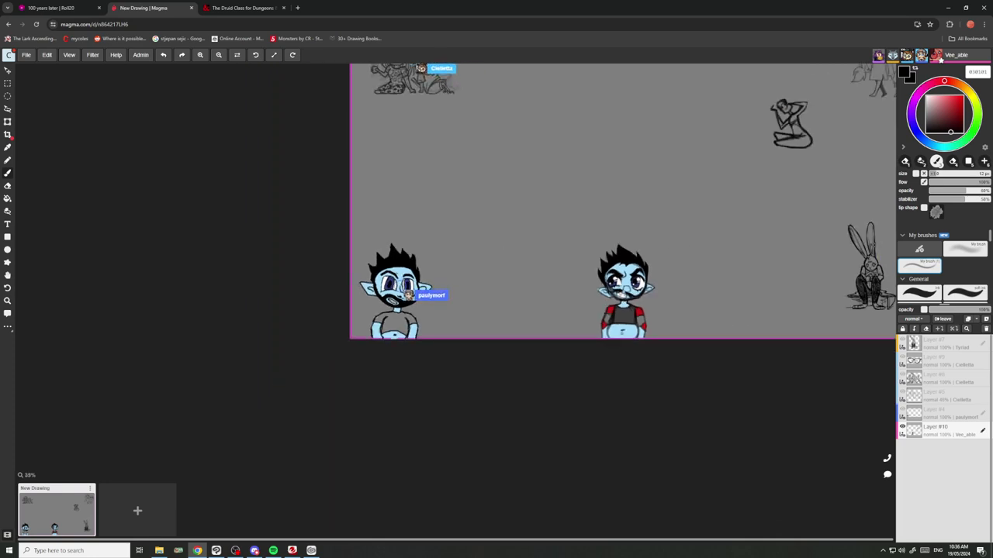
pyautogui.scroll(6, 496, 252)
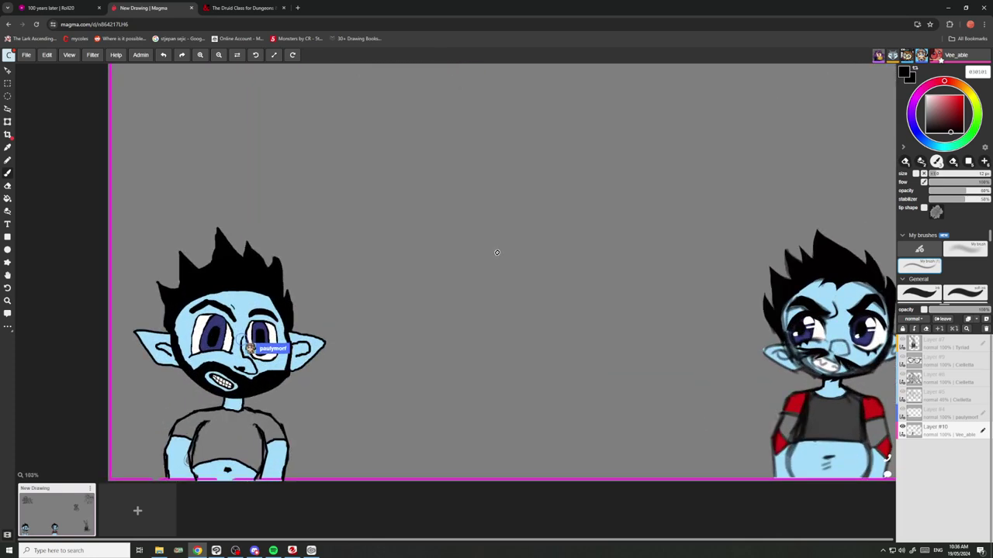
pyautogui.scroll(-4, 497, 252)
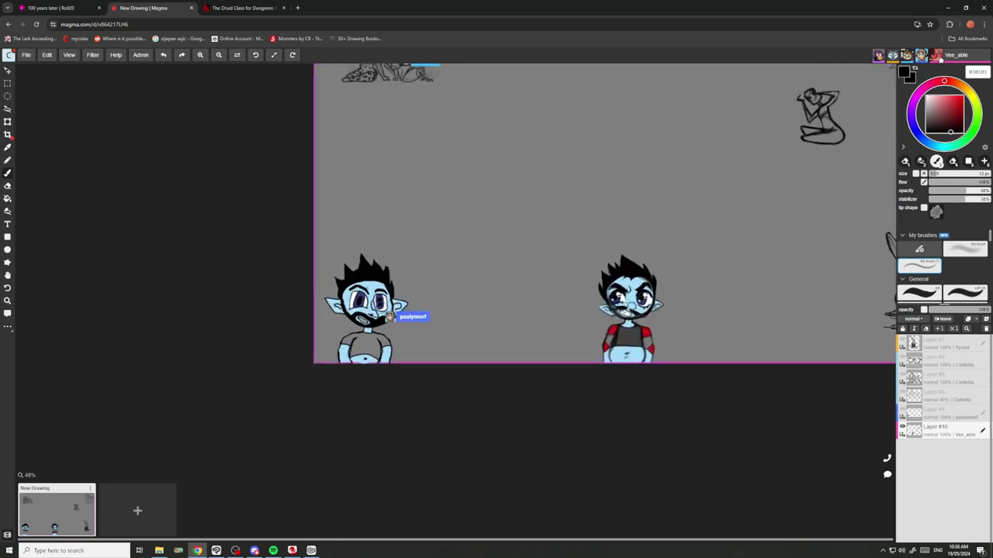
pyautogui.scroll(1, 502, 226)
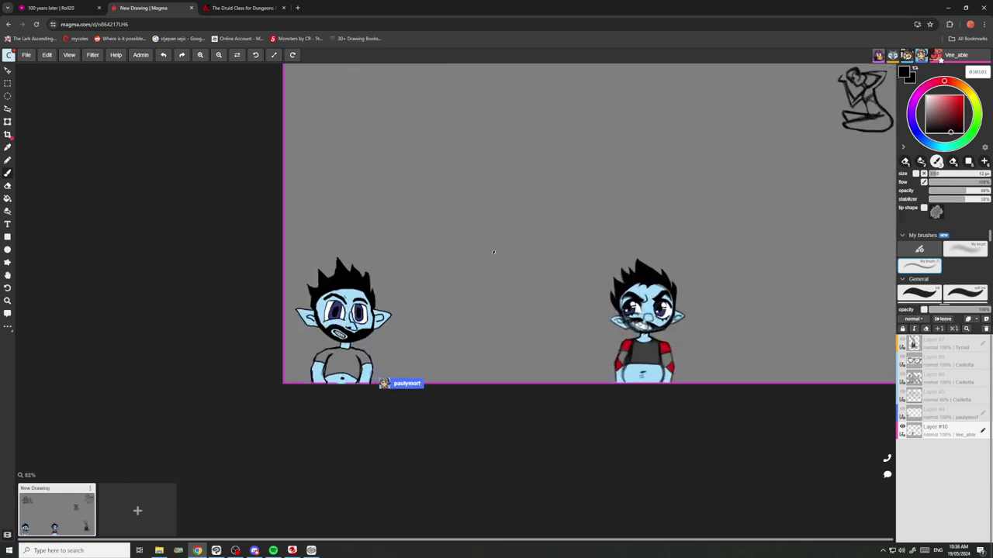
pyautogui.scroll(-4, 494, 249)
pyautogui.scroll(4, 500, 229)
pyautogui.scroll(-1, 493, 214)
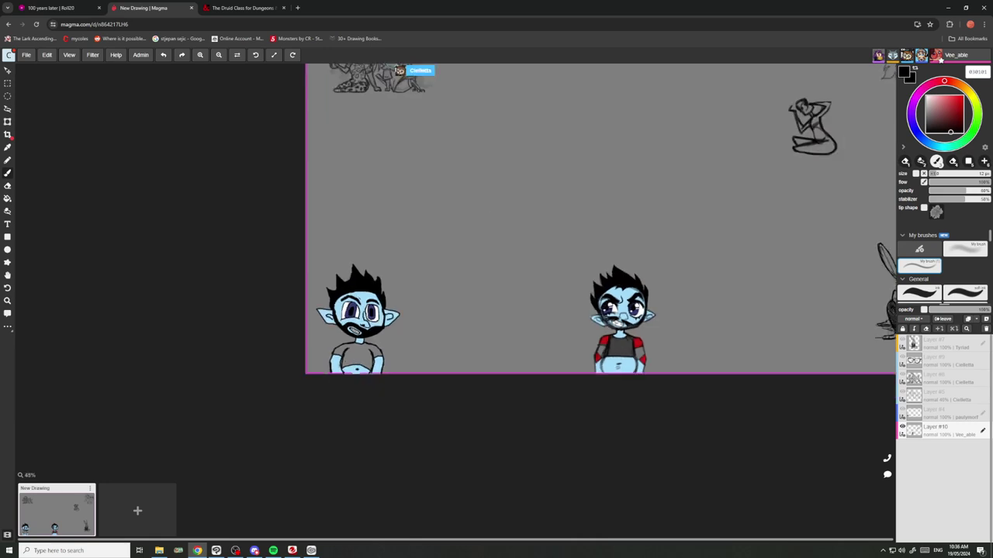
pyautogui.scroll(-3, 497, 252)
pyautogui.scroll(2, 496, 252)
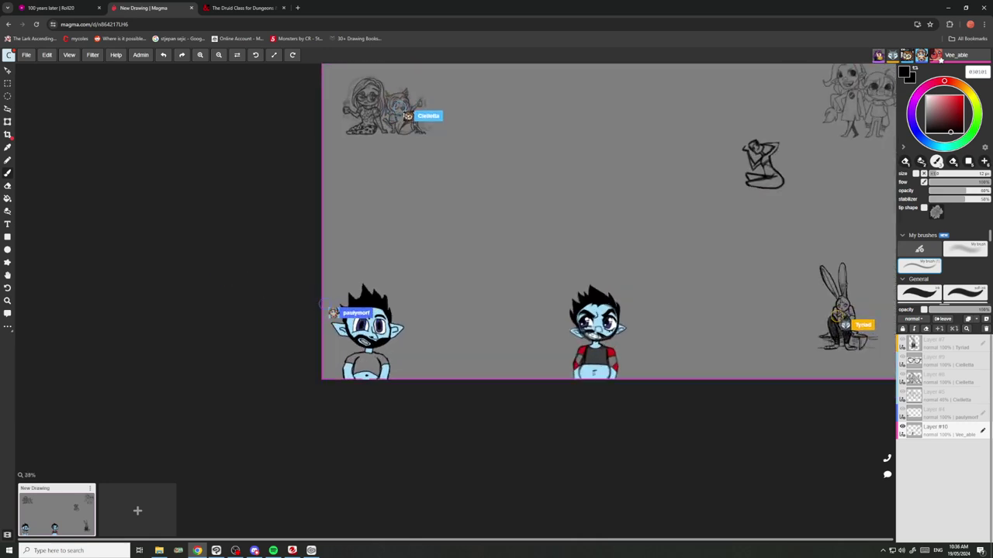
pyautogui.scroll(-3, 608, 221)
pyautogui.scroll(2, 609, 221)
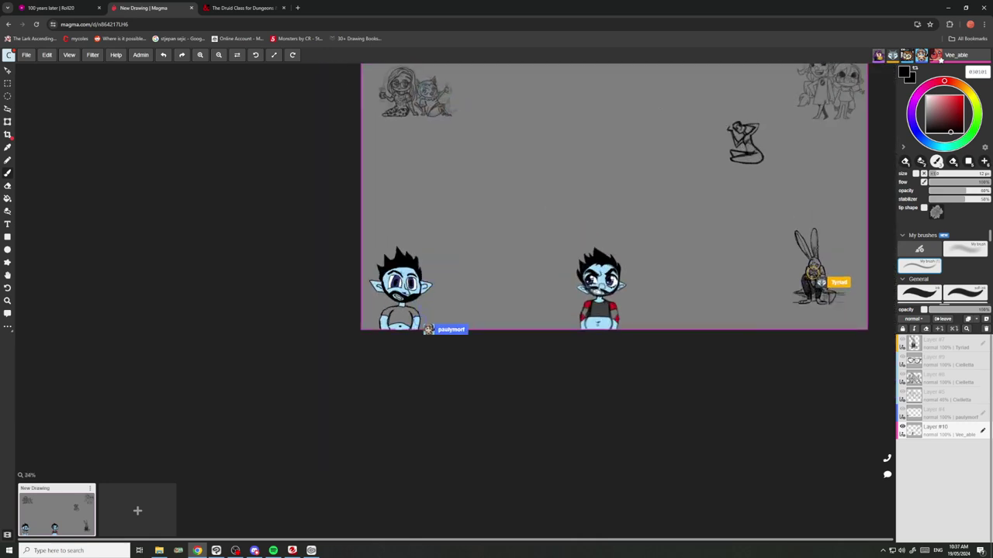
# Examine the two blue-skinned characters' faces and shirts up close and against the full canvas.
pyautogui.scroll(2, 481, 231)
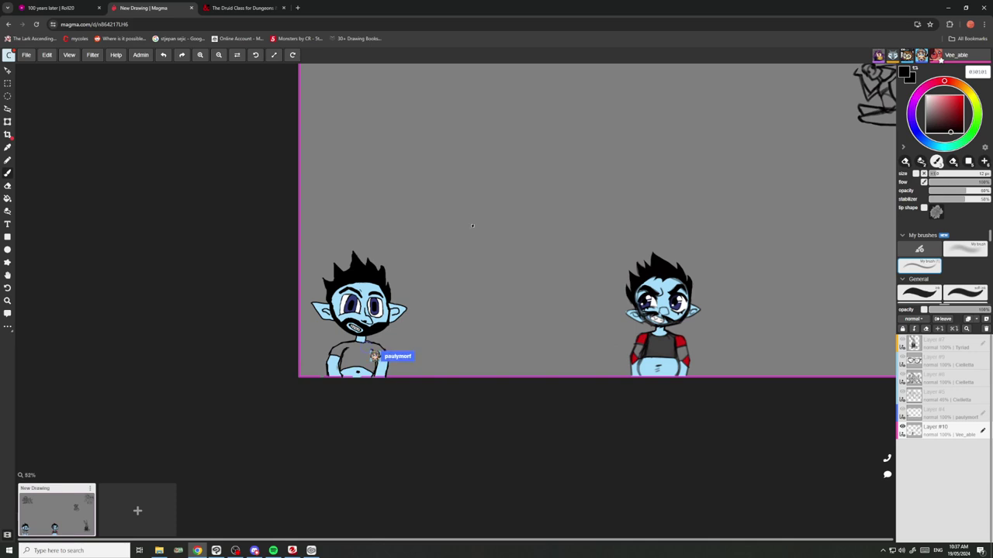
pyautogui.scroll(-5, 463, 221)
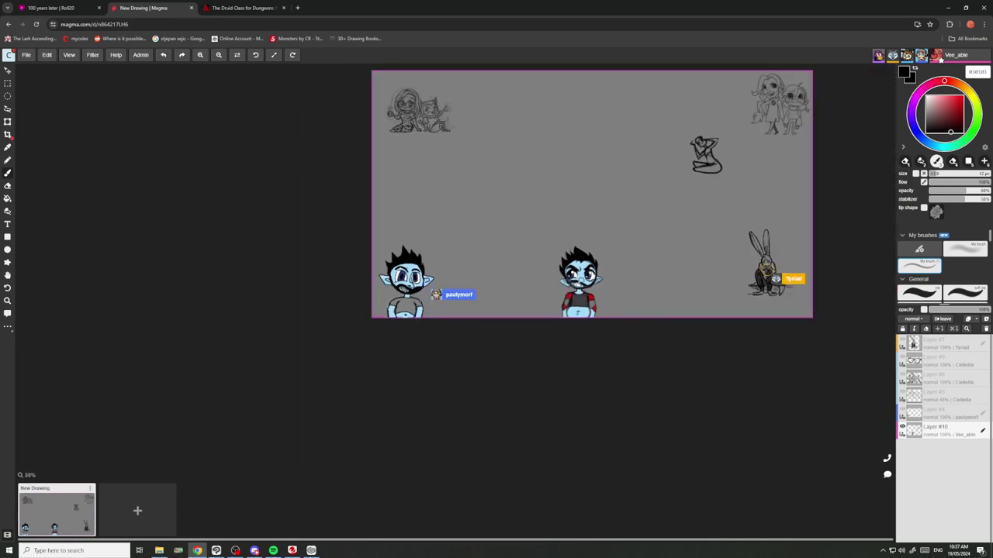
pyautogui.scroll(3, 452, 264)
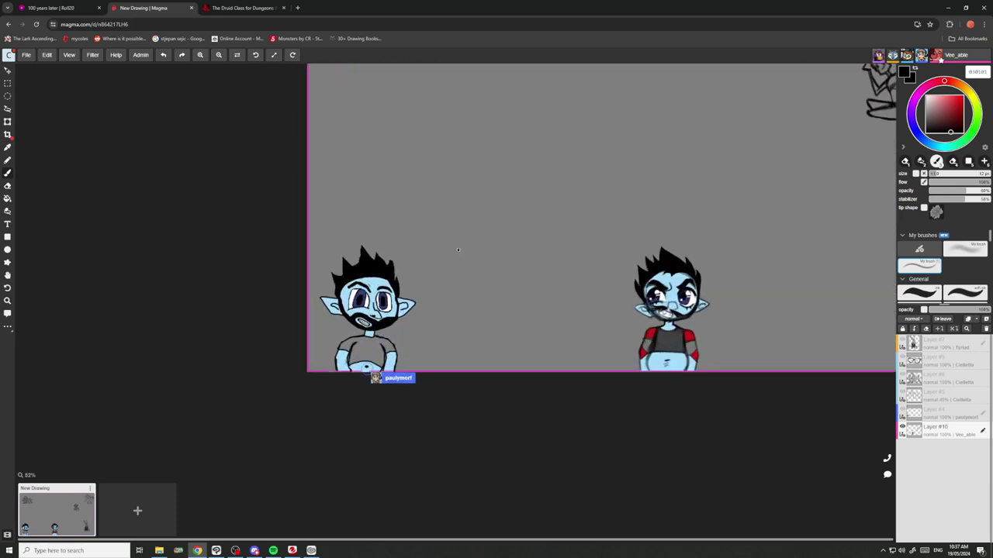
pyautogui.scroll(-3, 447, 256)
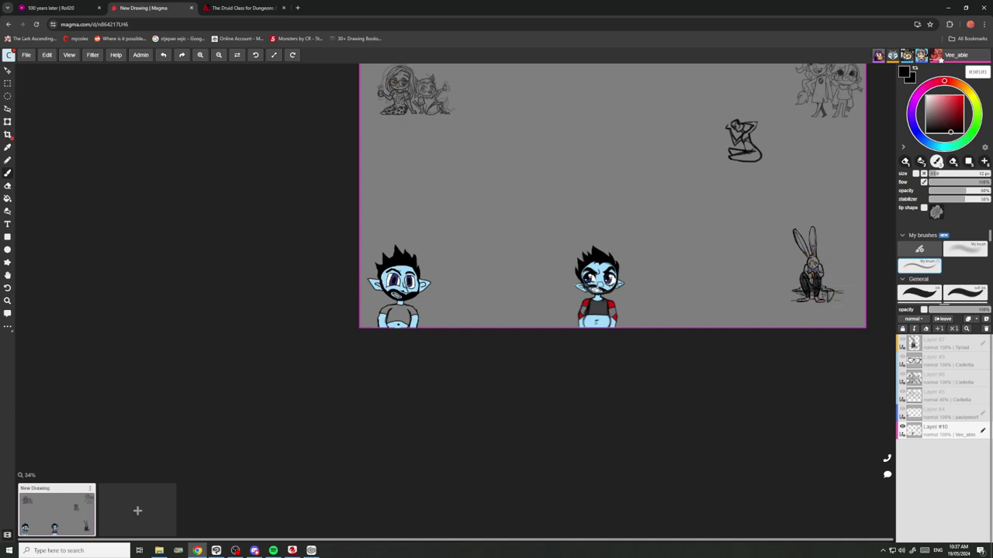
pyautogui.scroll(1, 480, 215)
pyautogui.scroll(-3, 480, 215)
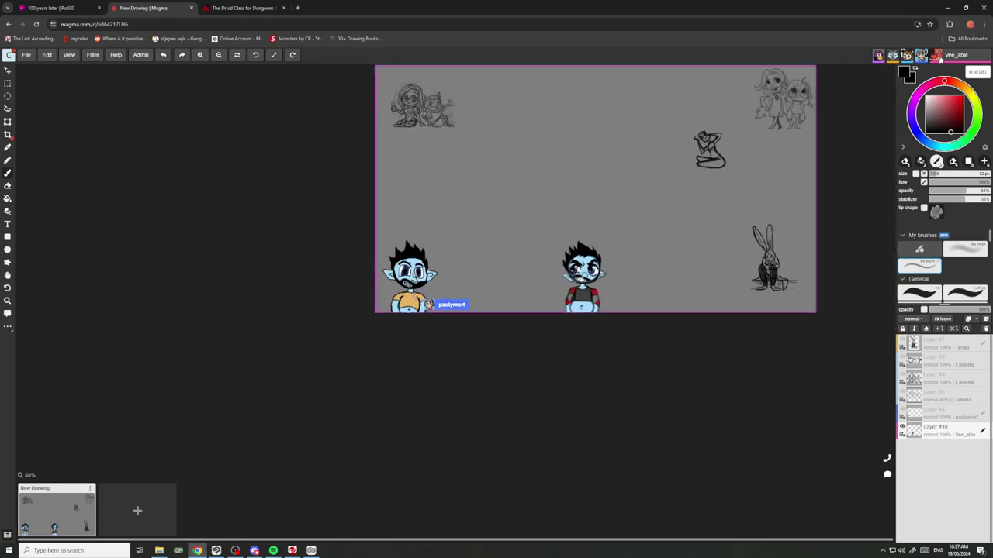
pyautogui.scroll(1, 463, 228)
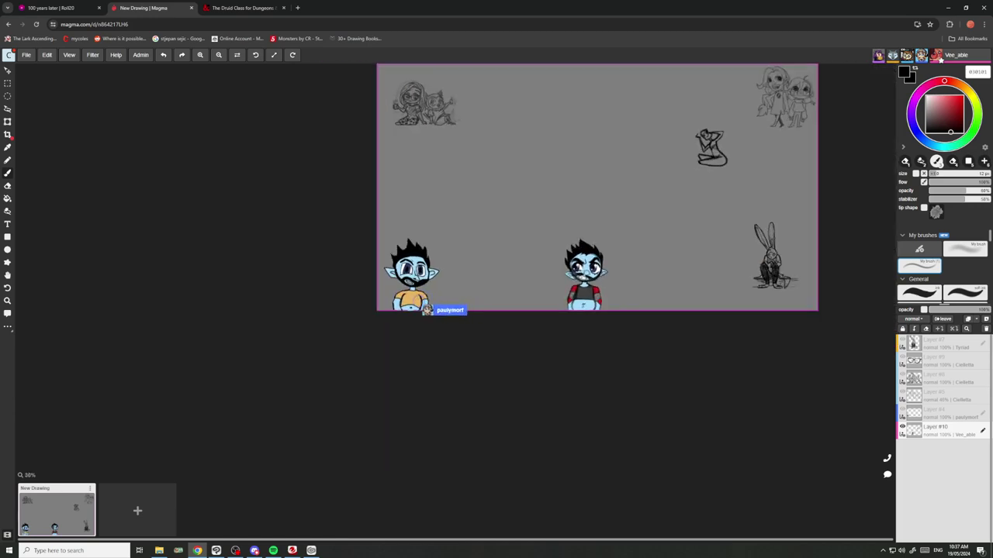
pyautogui.scroll(3, 502, 196)
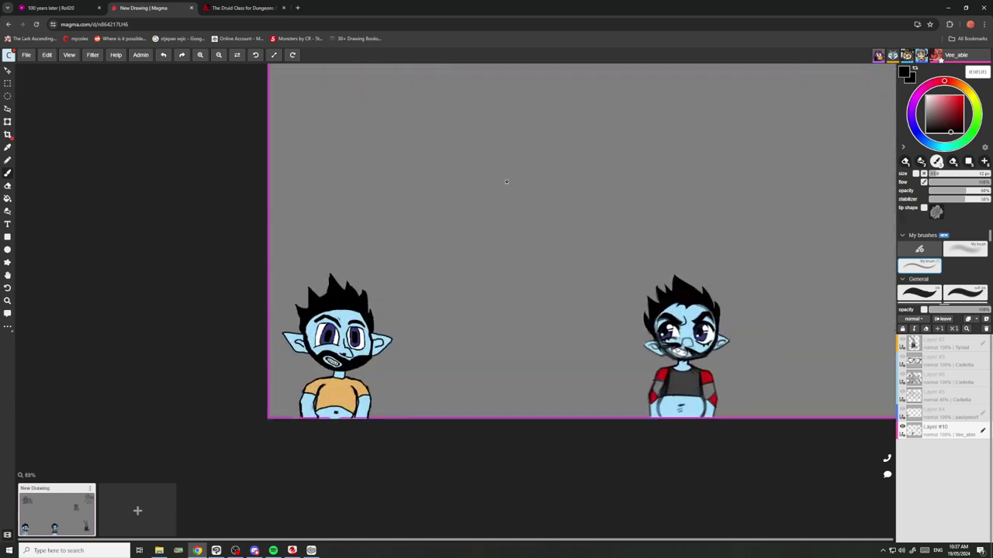
# Open YouTube in a new browser tab and search it for "minecraft spider sound".
pyautogui.hotkey('ctrl', 't')
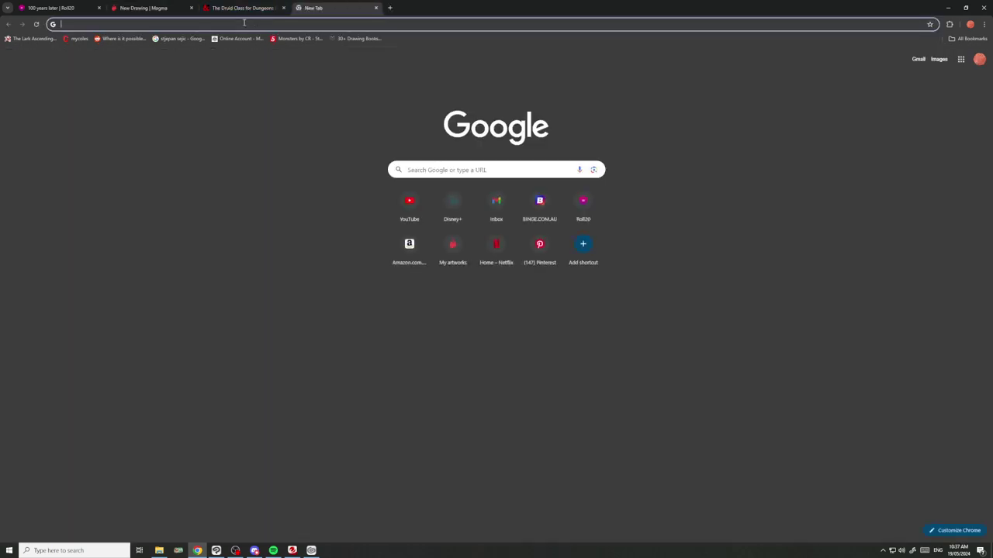
pyautogui.write('youtube.com')
pyautogui.press('Return')
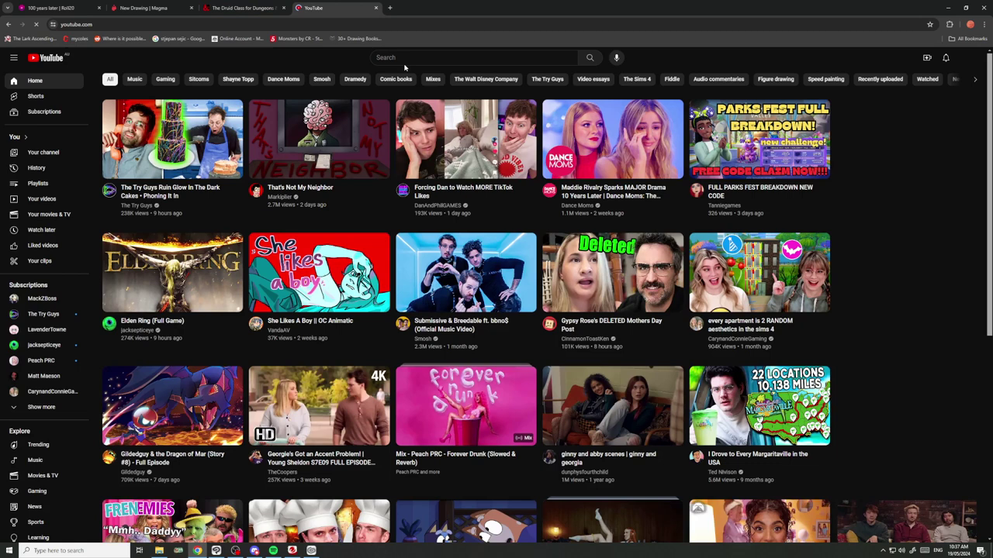
pyautogui.click(403, 57)
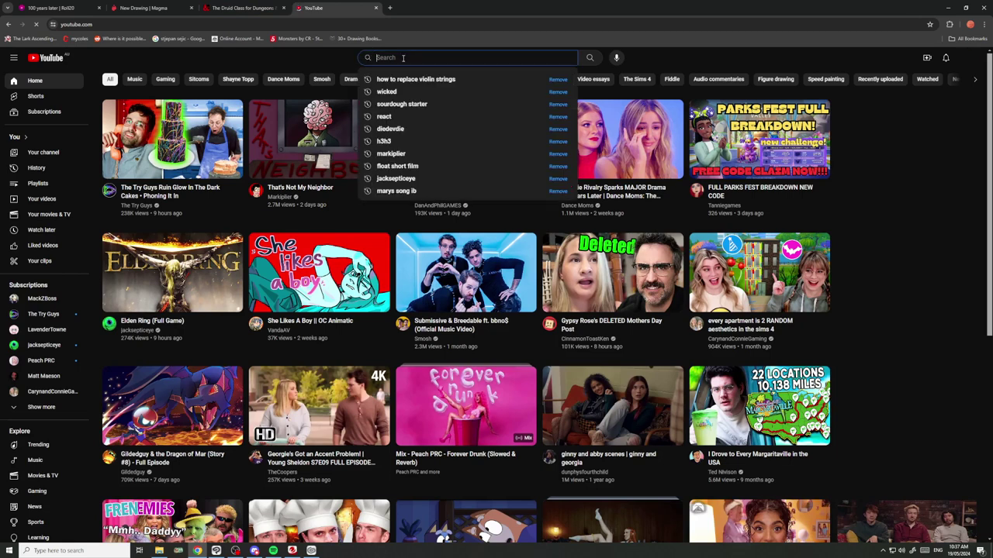
pyautogui.write('minecraft')
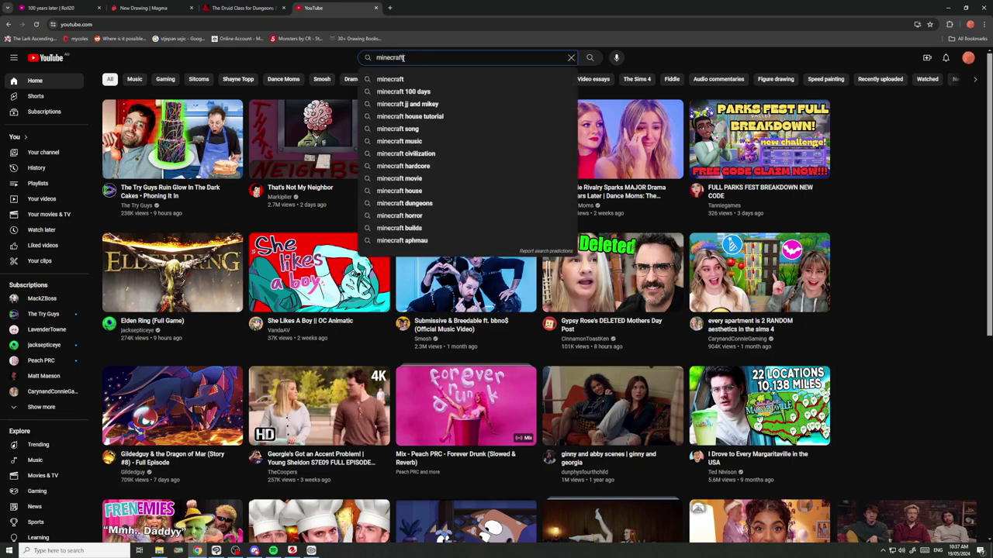
pyautogui.write(' spider son')
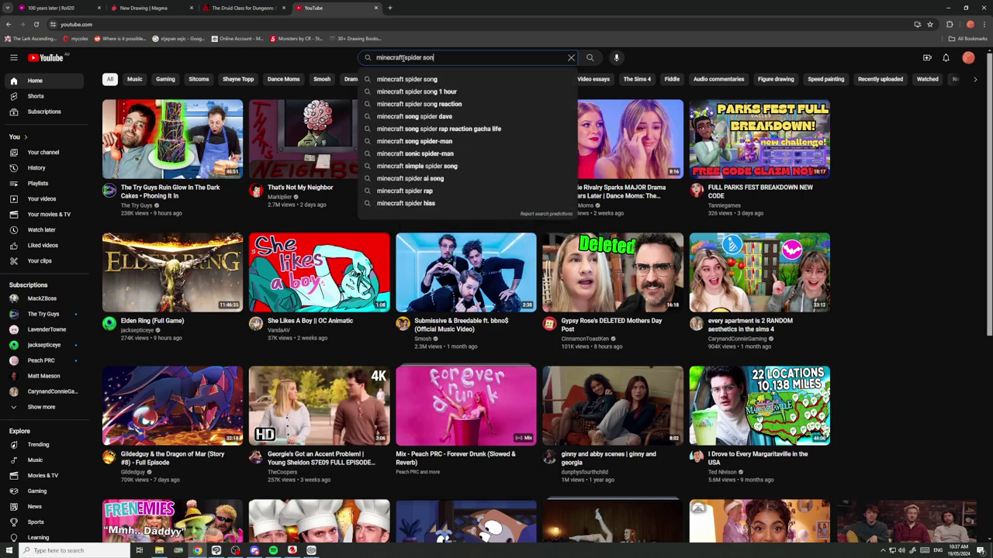
pyautogui.press('BackSpace')
pyautogui.write('und')
pyautogui.press('Return')
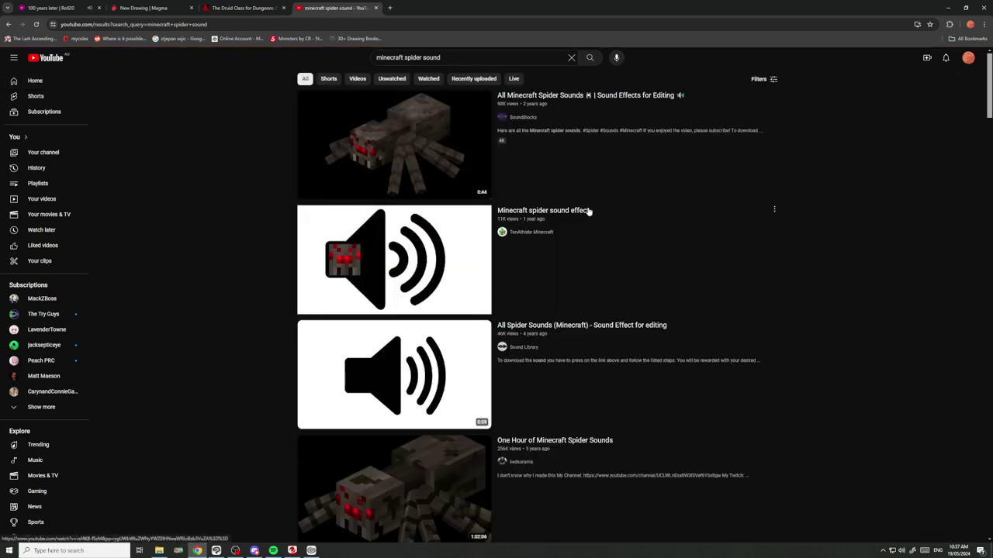
# Play "All Spider Sounds (Minecraft) - Sound Effect for editing" and return to the search results.
pyautogui.click(426, 374)
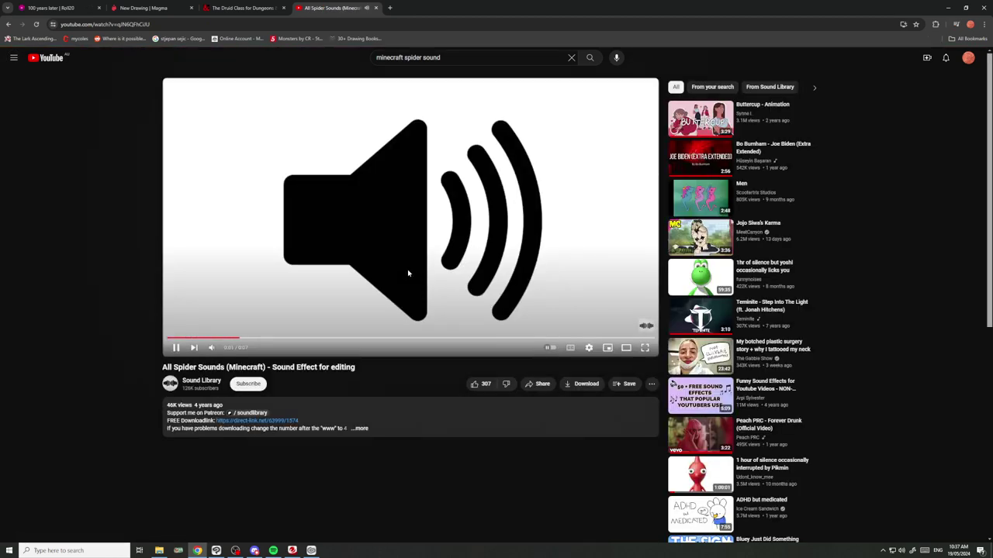
pyautogui.click(407, 270)
pyautogui.click(8, 24)
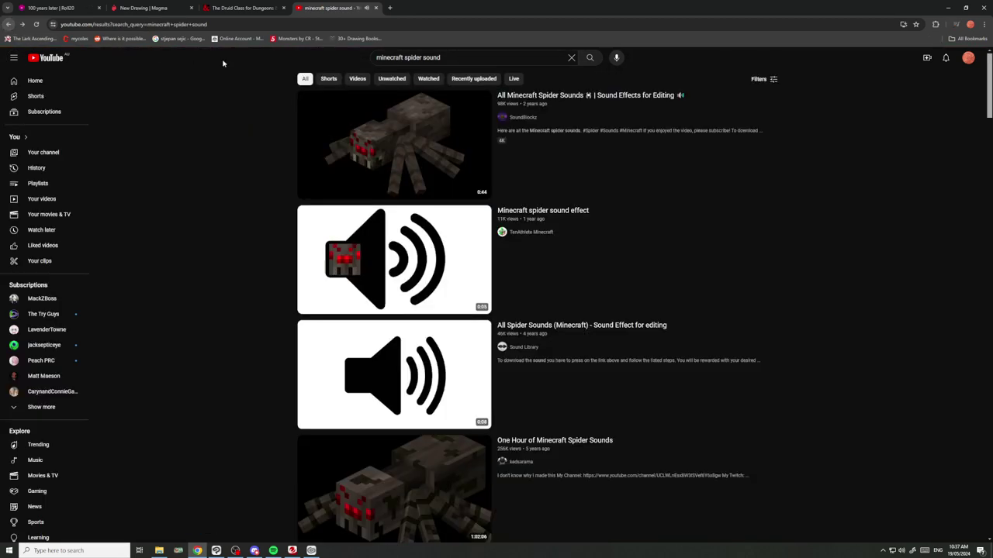
# Refine the video search to "minecraft spider sound walking" and play the "Spider walk animation" video.
pyautogui.click(455, 57)
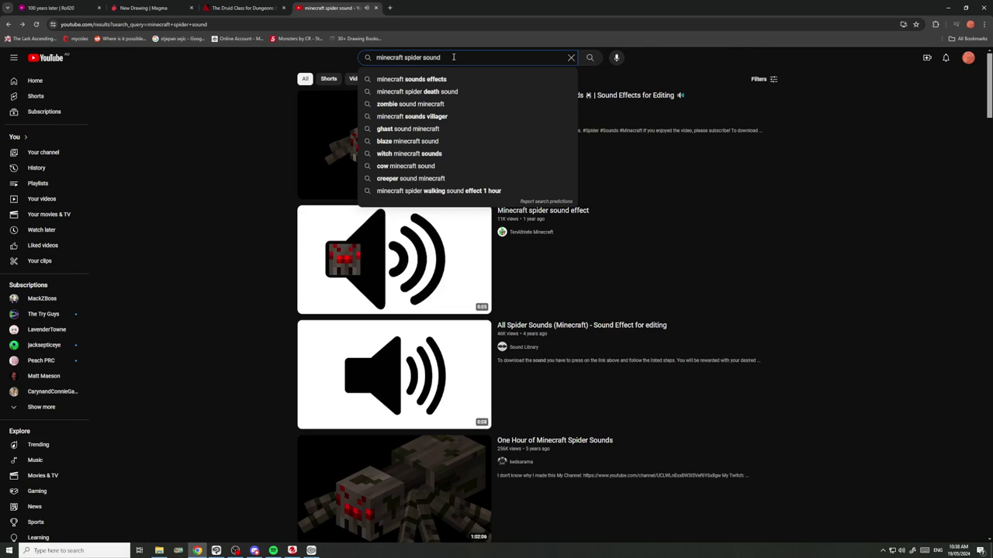
pyautogui.write('walking')
pyautogui.press('Return')
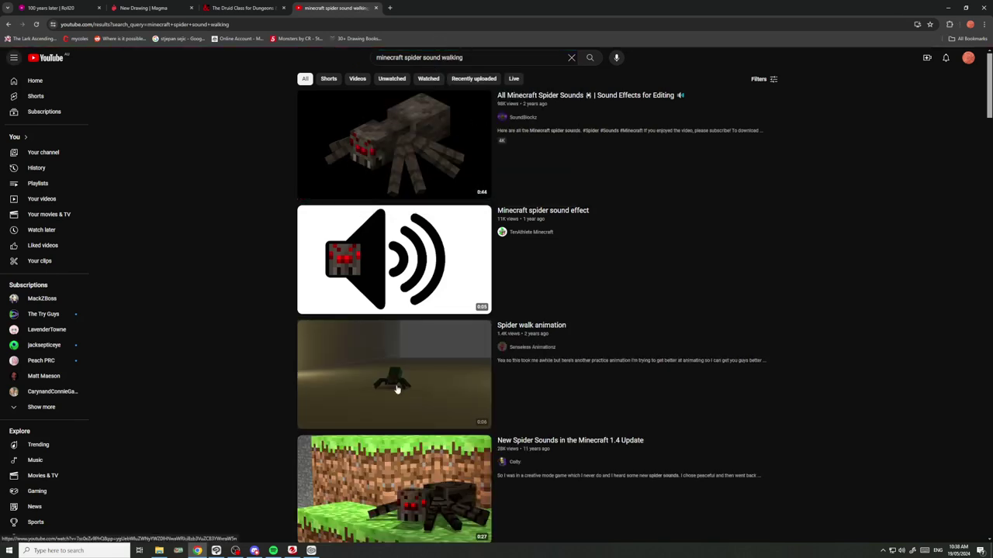
pyautogui.click(396, 390)
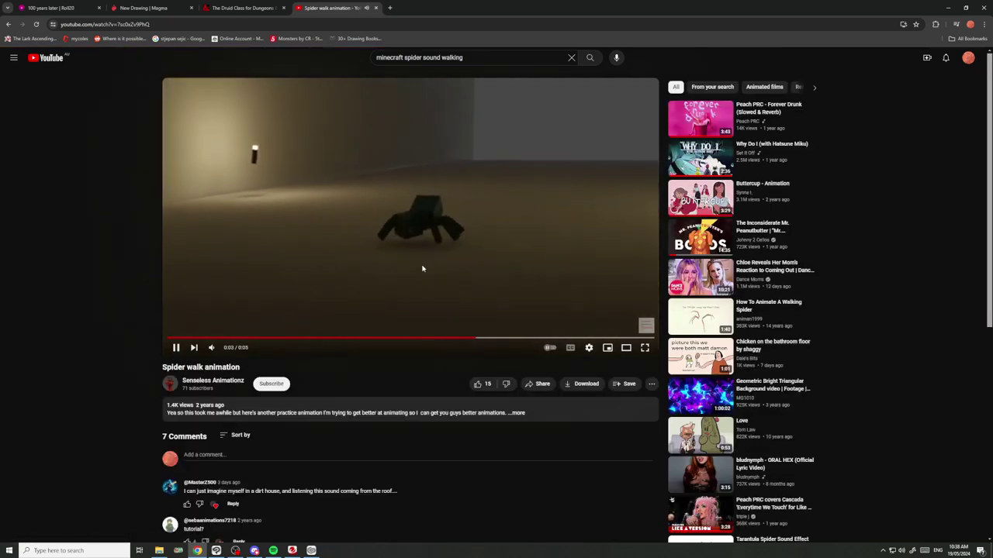
pyautogui.click(417, 269)
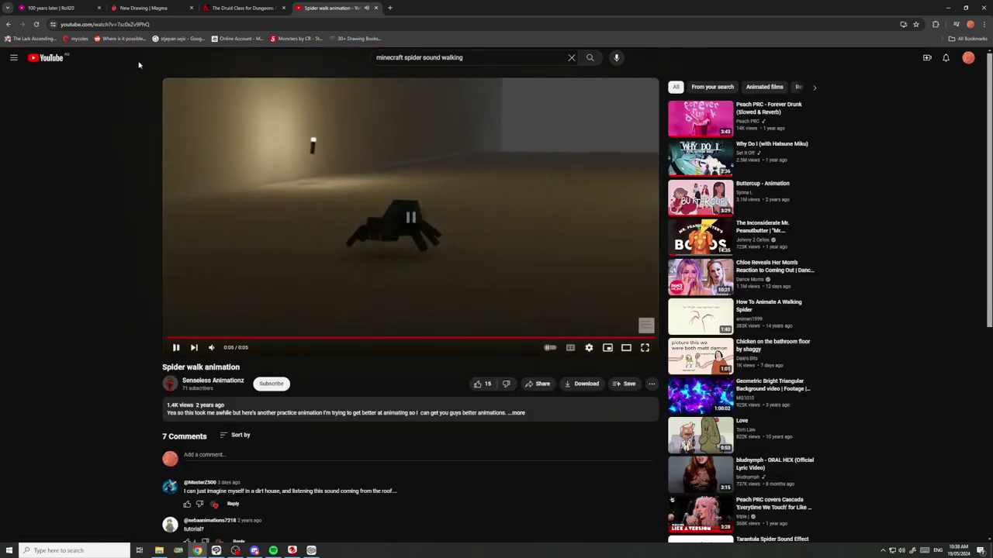
# Search the web for "youtube to mp3" in a new tab and open the YTMP3 converter site.
pyautogui.click(392, 8)
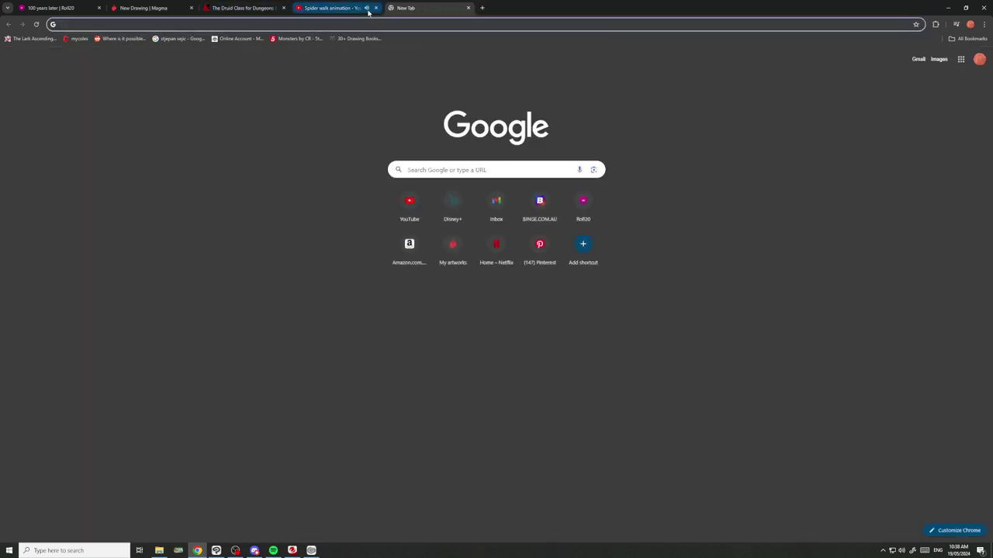
pyautogui.write('youtube to mp')
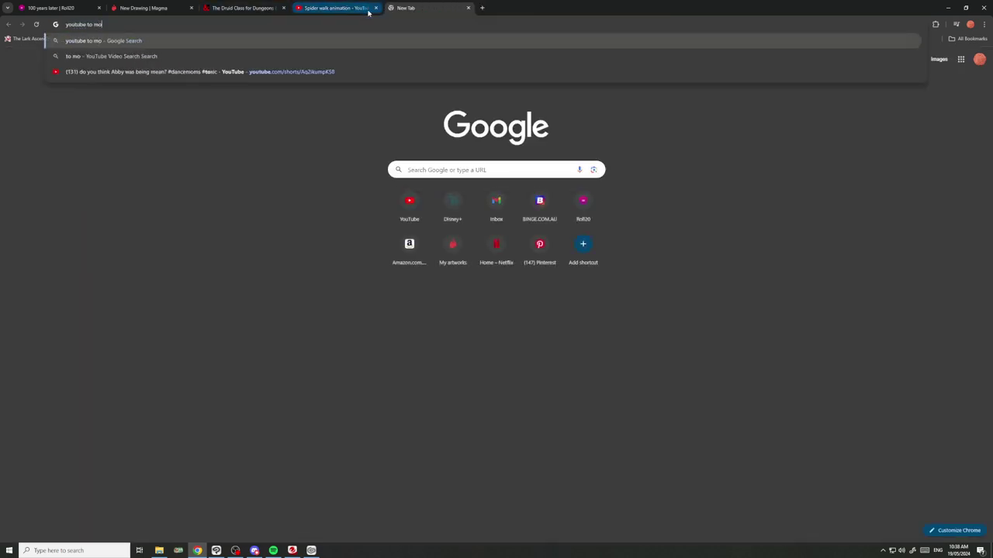
pyautogui.write('3')
pyautogui.press('Return')
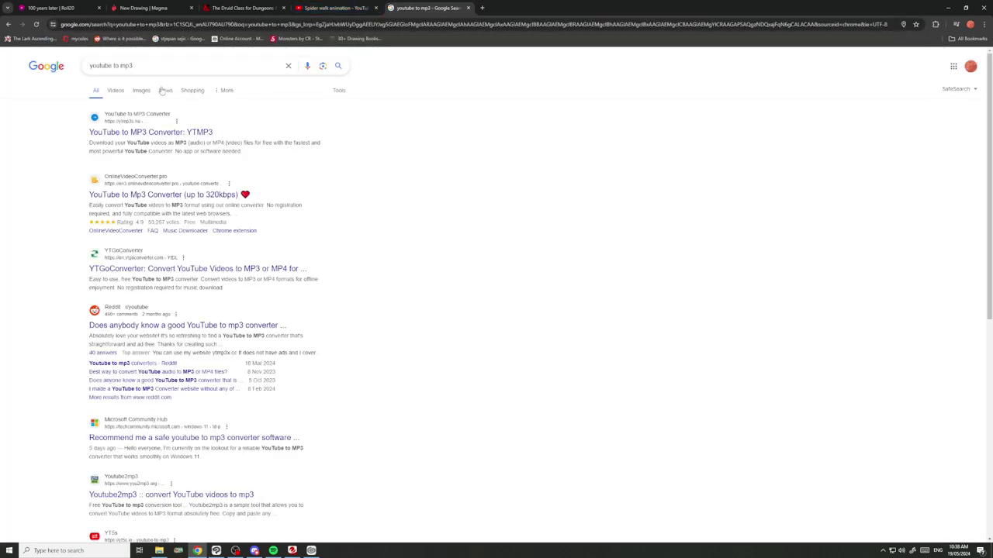
pyautogui.click(176, 133)
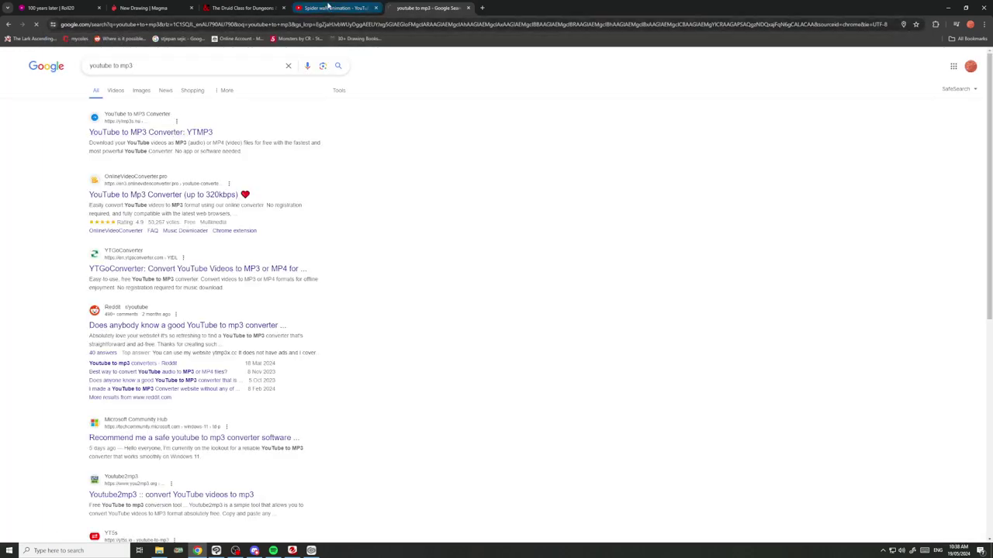
# Copy the "Spider walk animation" video's URL into YTMP3, convert it to MP3 and download the file.
pyautogui.click(336, 8)
pyautogui.click(256, 24)
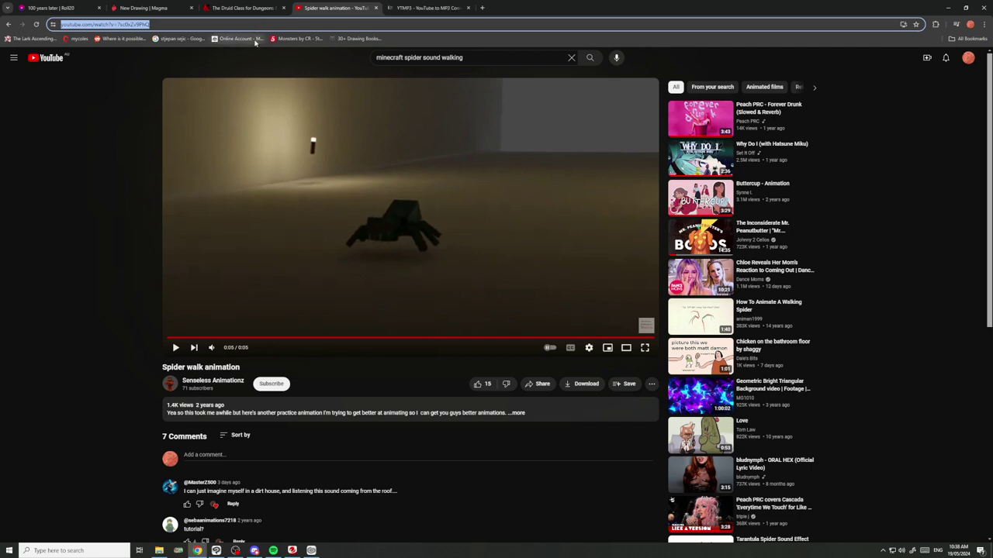
pyautogui.click(423, 7)
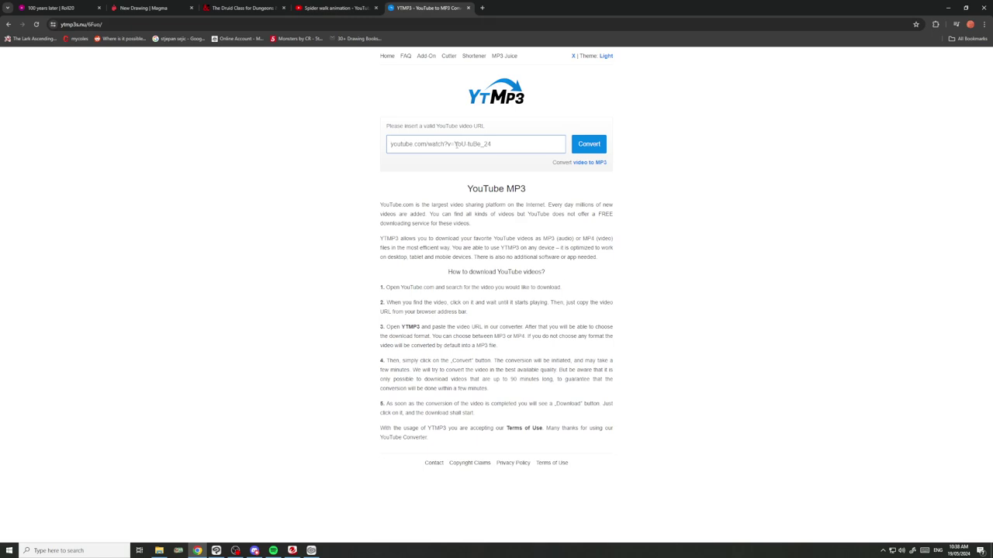
pyautogui.hotkey('ctrl', 'v')
pyautogui.click(585, 146)
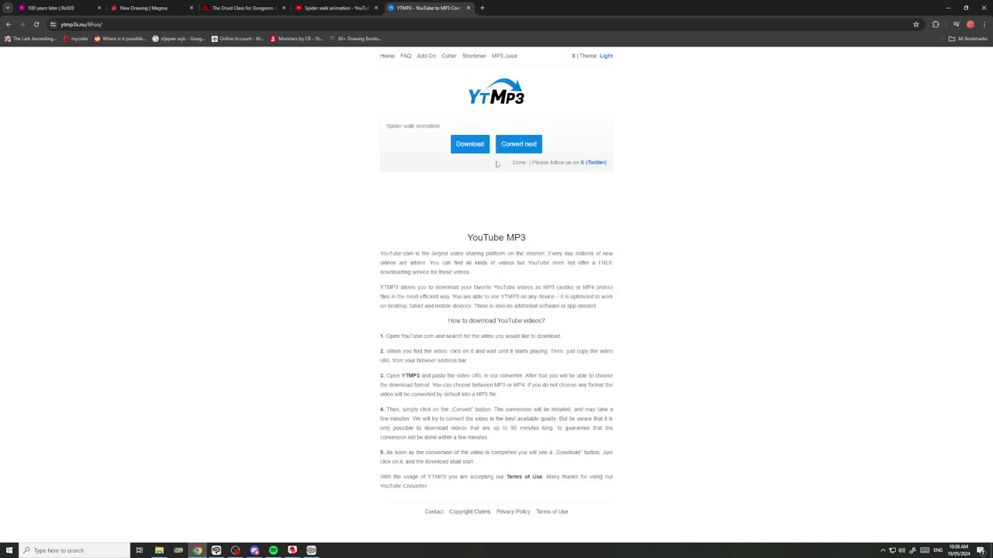
pyautogui.click(470, 151)
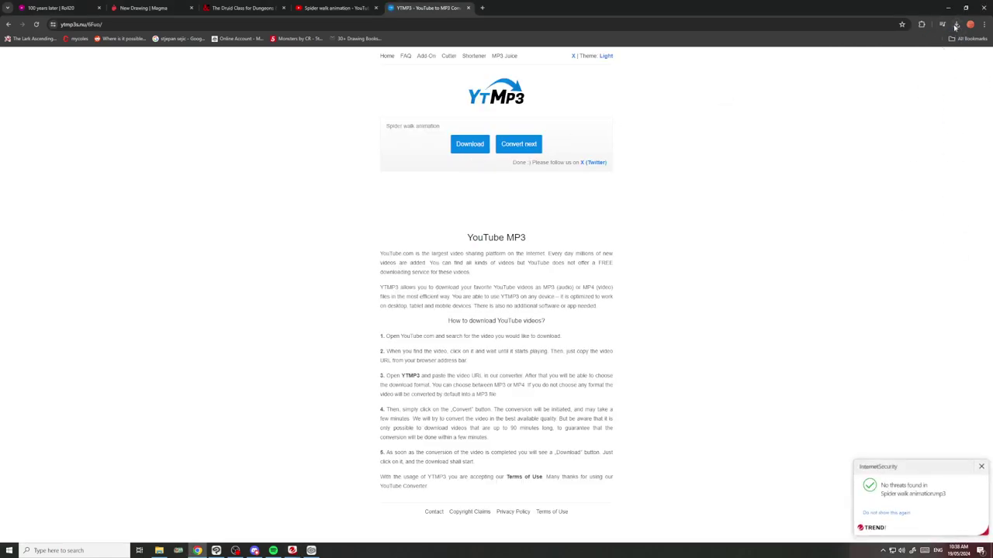
# Show the downloaded Spider walk animation.mp3 in its folder and move that folder window off this screen.
pyautogui.click(955, 24)
pyautogui.click(936, 58)
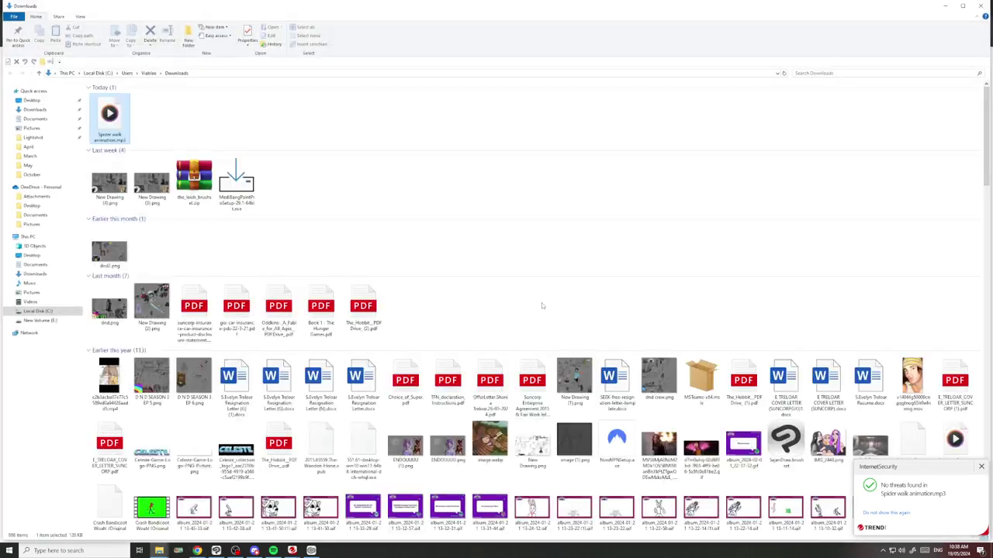
pyautogui.moveTo(471, 12); pyautogui.dragTo(992, 141)
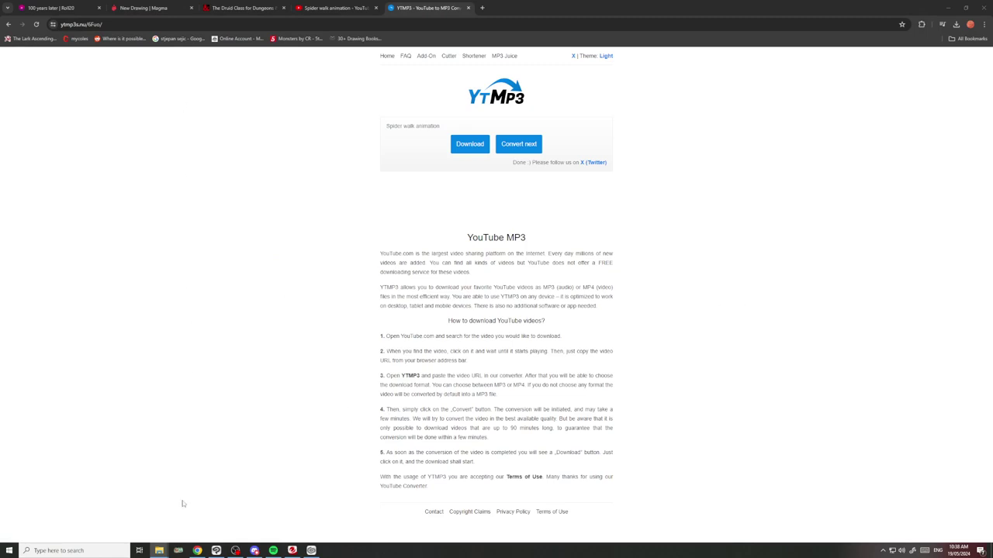
# Switch to Discord, start adding a sound to The Trash Horde's soundboard and name it "spiderjaffle".
pyautogui.click(237, 551)
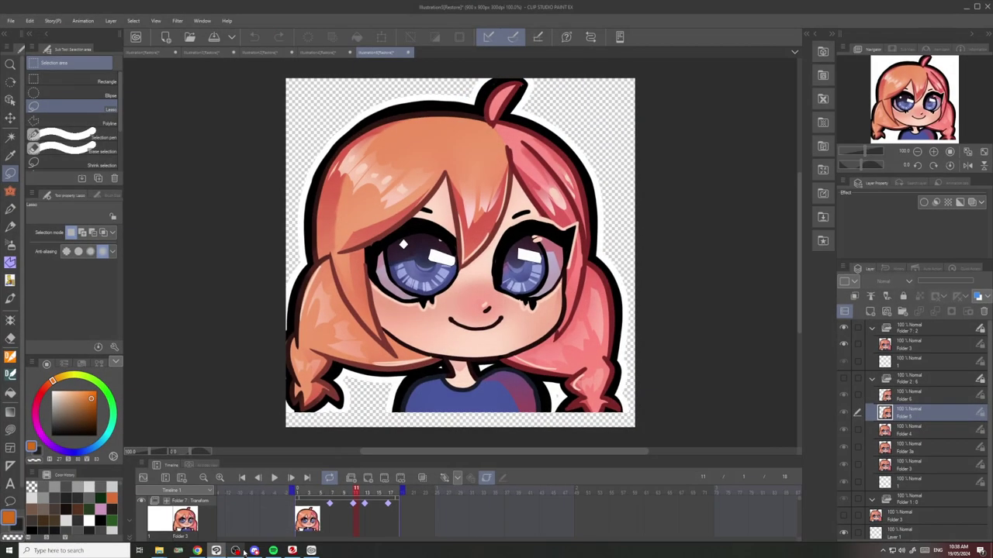
pyautogui.click(254, 551)
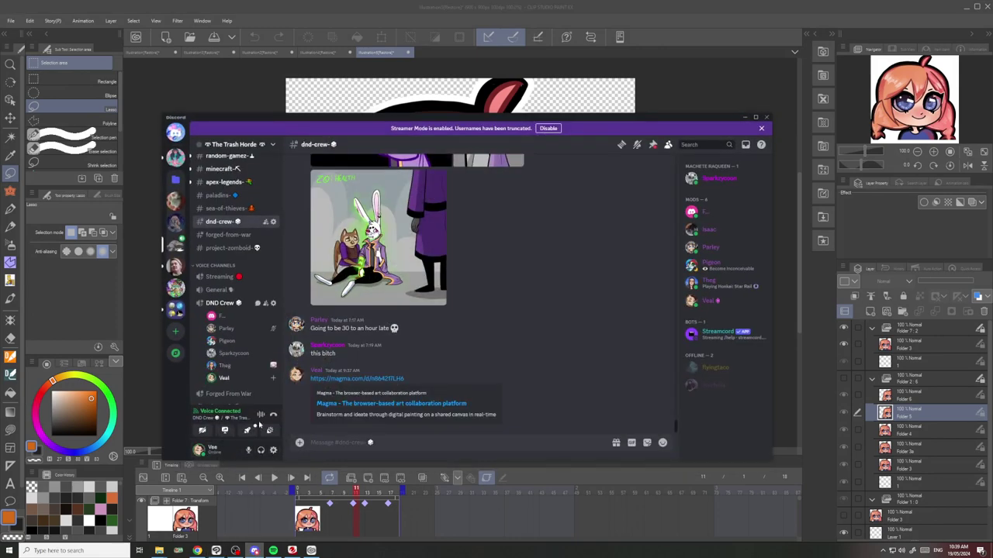
pyautogui.click(269, 429)
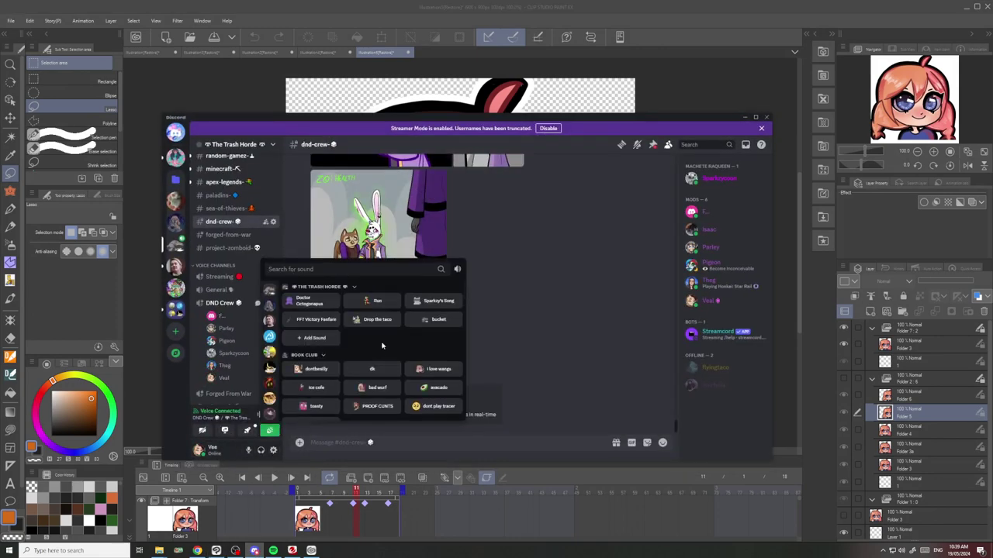
pyautogui.click(316, 339)
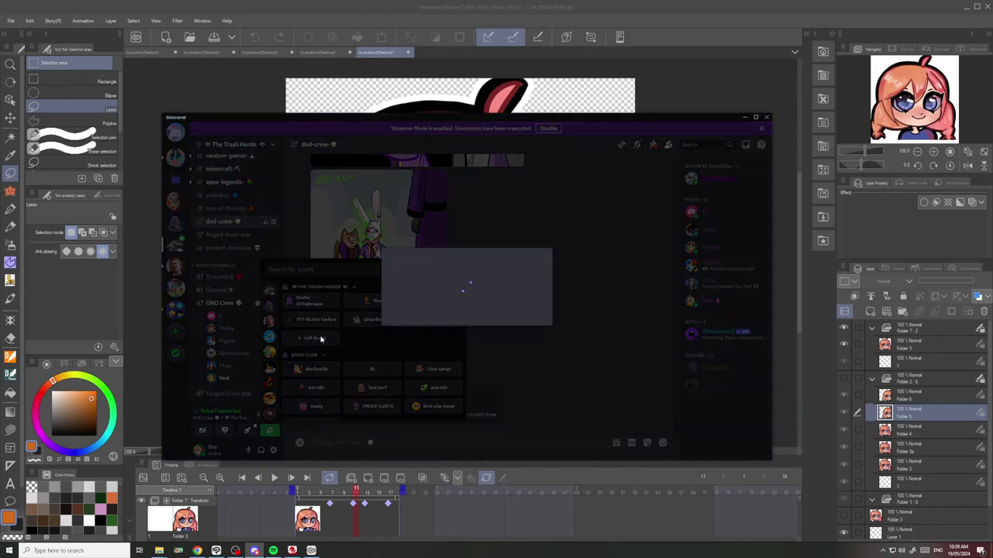
pyautogui.click(425, 290)
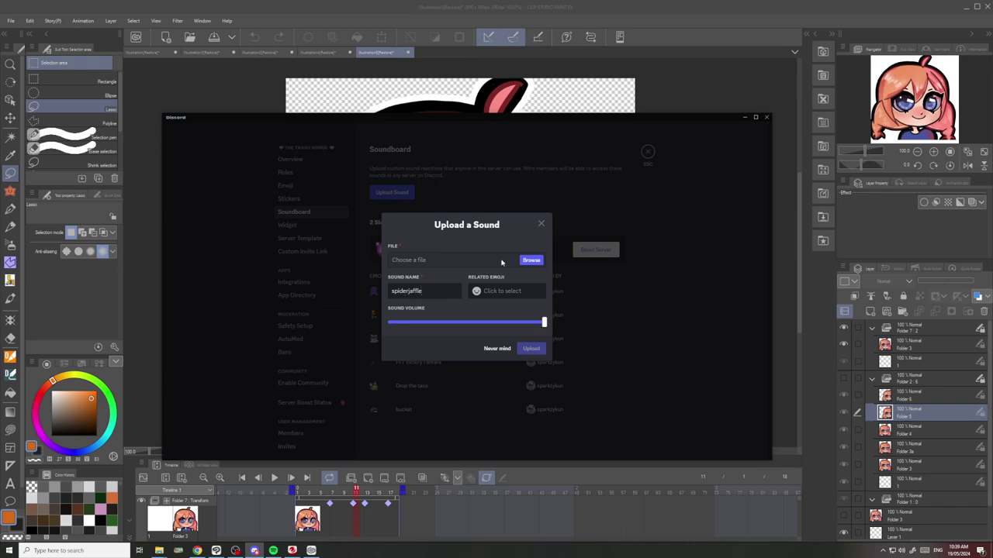
# Choose Spider walk animation.mp3 from Downloads as the sound file and preview it.
pyautogui.click(531, 259)
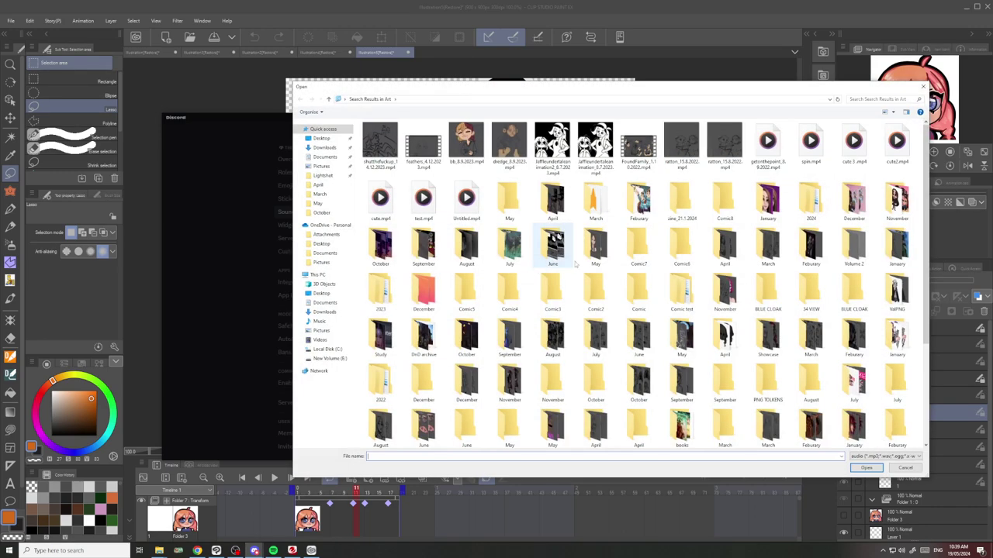
pyautogui.click(325, 147)
pyautogui.click(402, 177)
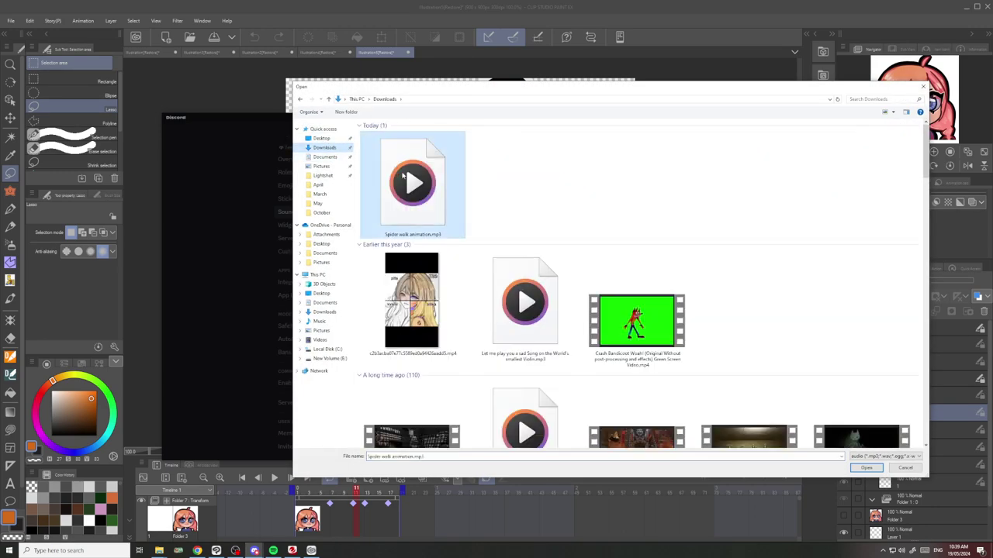
pyautogui.doubleClick(402, 177)
pyautogui.click(400, 245)
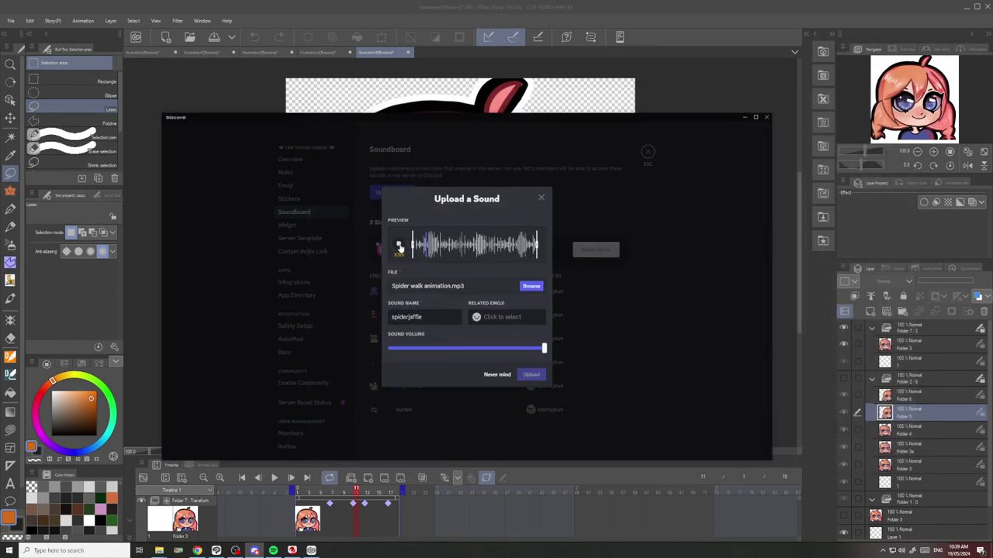
# Lower the sound's volume to just over half and choose hot_face as its related emoji.
pyautogui.moveTo(544, 348); pyautogui.dragTo(471, 348)
pyautogui.click(496, 317)
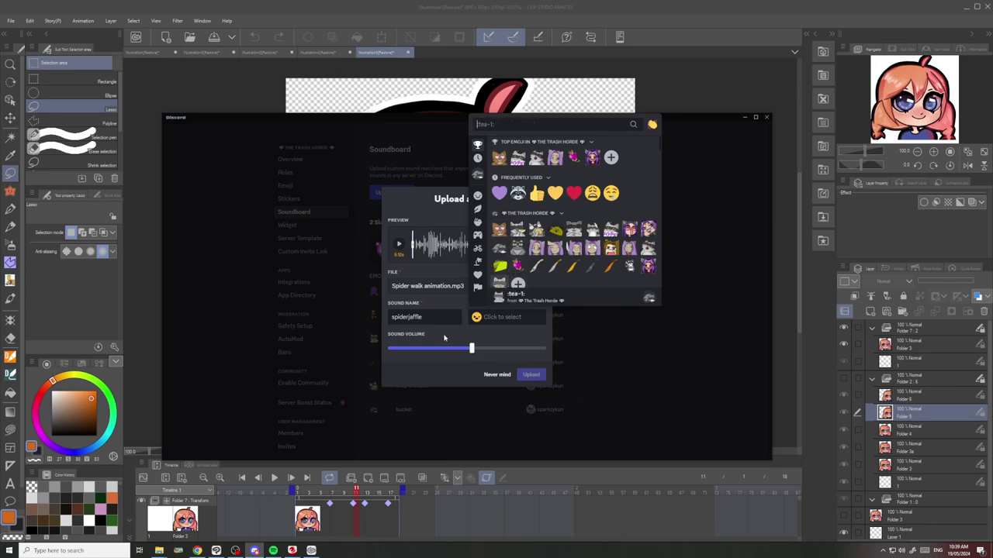
pyautogui.click(535, 318)
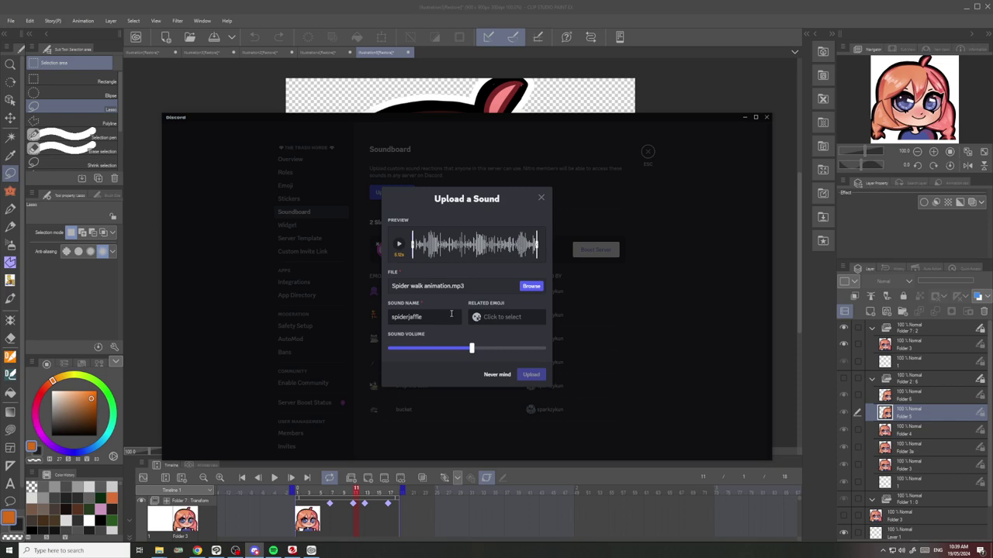
pyautogui.click(496, 326)
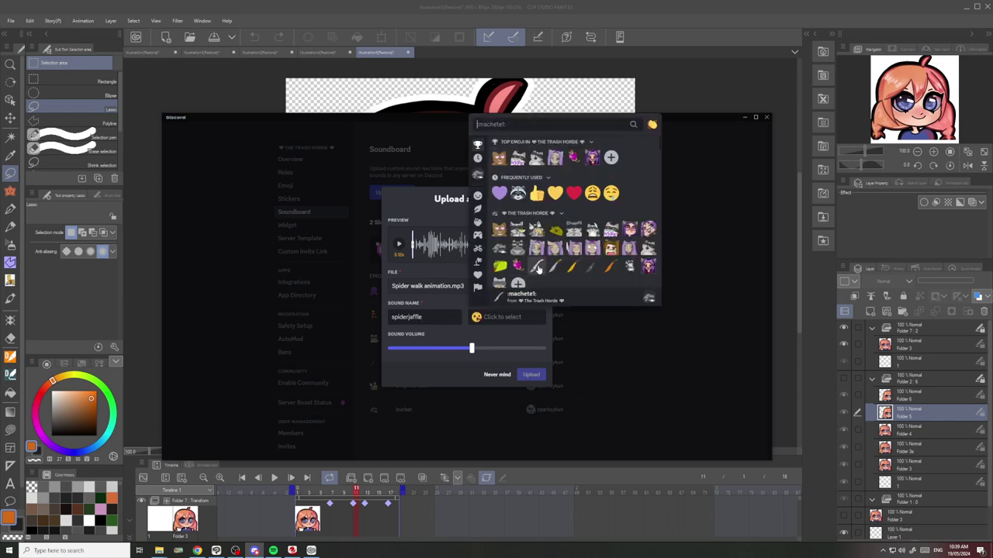
pyautogui.scroll(-5, 538, 268)
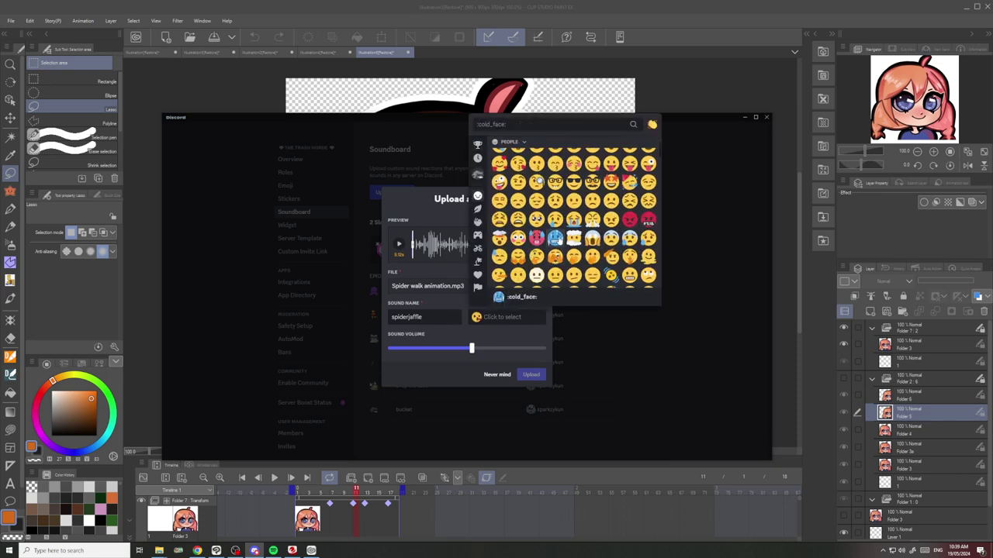
pyautogui.click(537, 238)
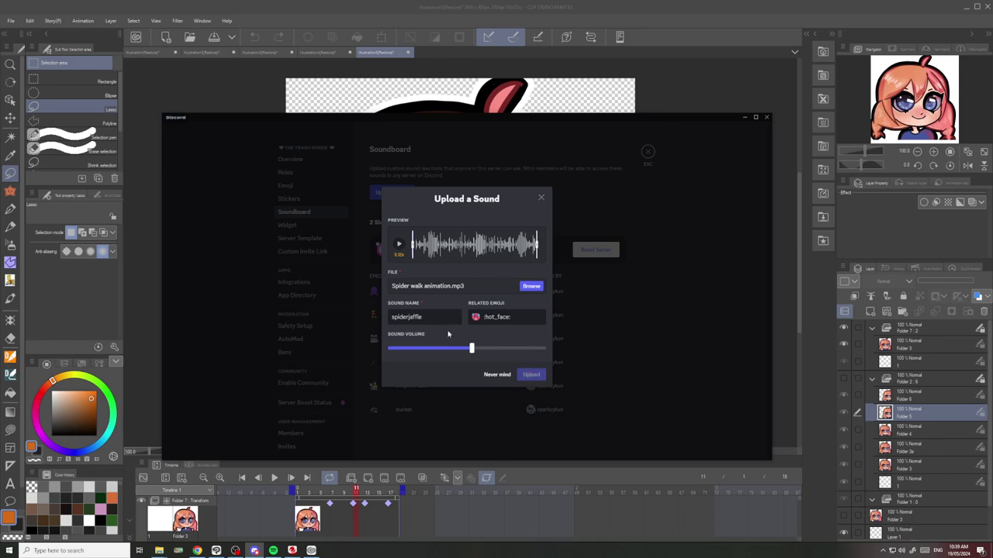
# Reduce the volume slightly more, trim a little off the clip's end and upload the sound.
pyautogui.moveTo(471, 348); pyautogui.dragTo(465, 348)
pyautogui.click(398, 246)
pyautogui.moveTo(540, 244)
pyautogui.mouseDown()
pyautogui.moveTo(522, 245)
pyautogui.moveTo(541, 245)
pyautogui.moveTo(533, 246)
pyautogui.mouseUp()
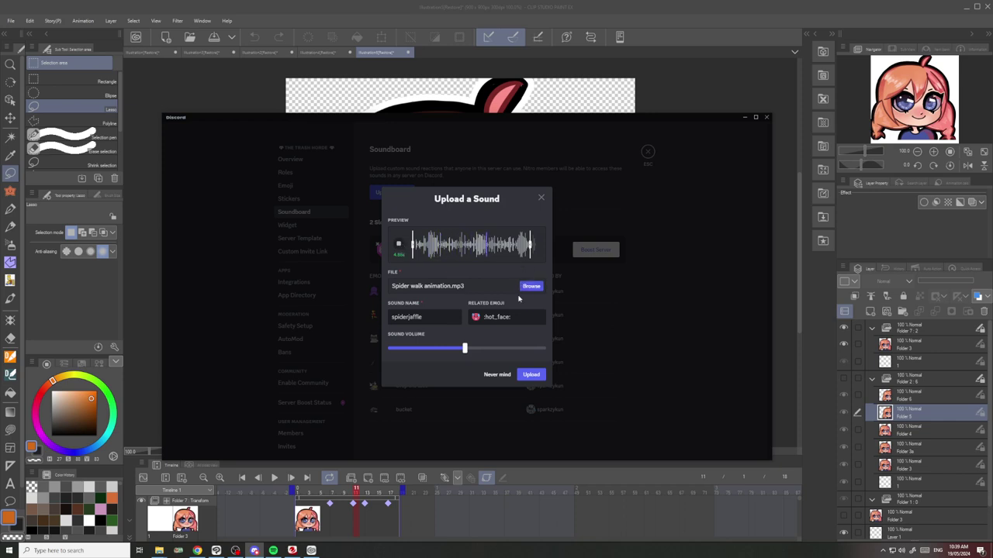
pyautogui.click(532, 375)
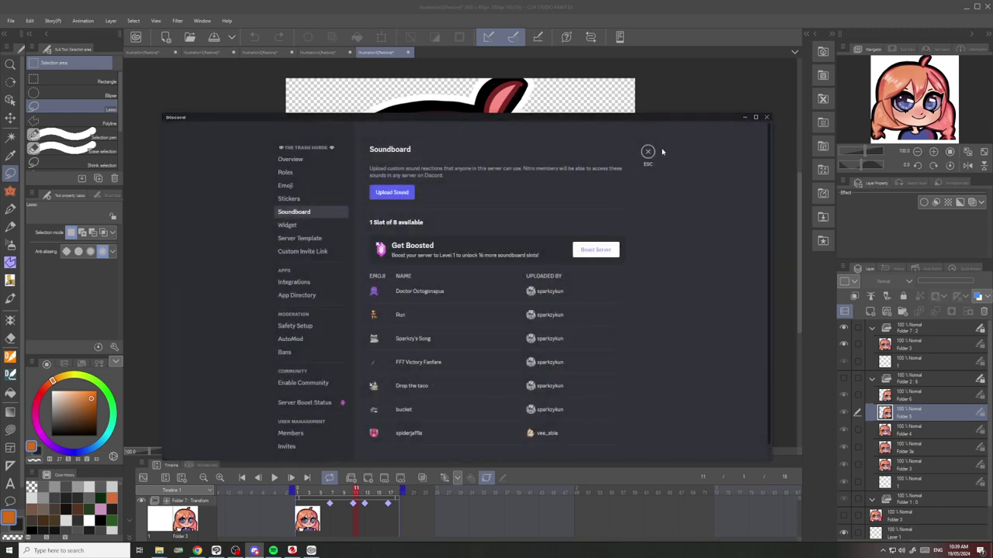
# Leave the server settings and play the spiderjaffle sound from the soundboard in the DND Crew voice channel.
pyautogui.click(648, 151)
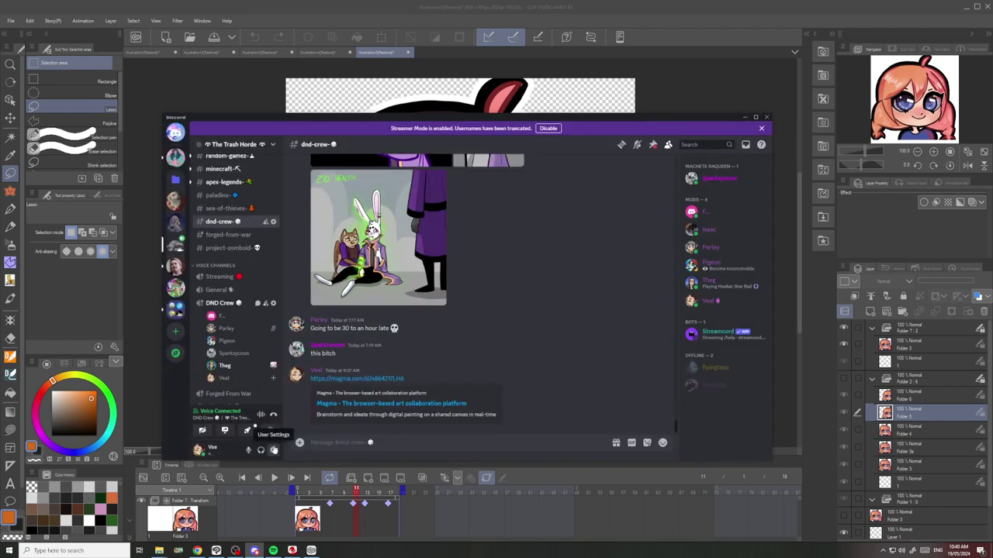
pyautogui.click(269, 431)
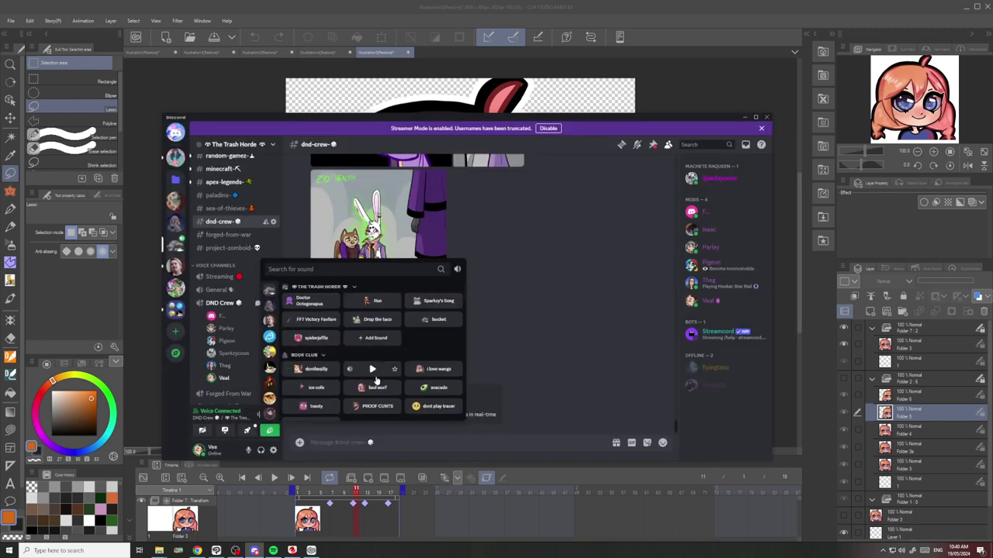
pyautogui.moveTo(314, 339)
pyautogui.click(311, 342)
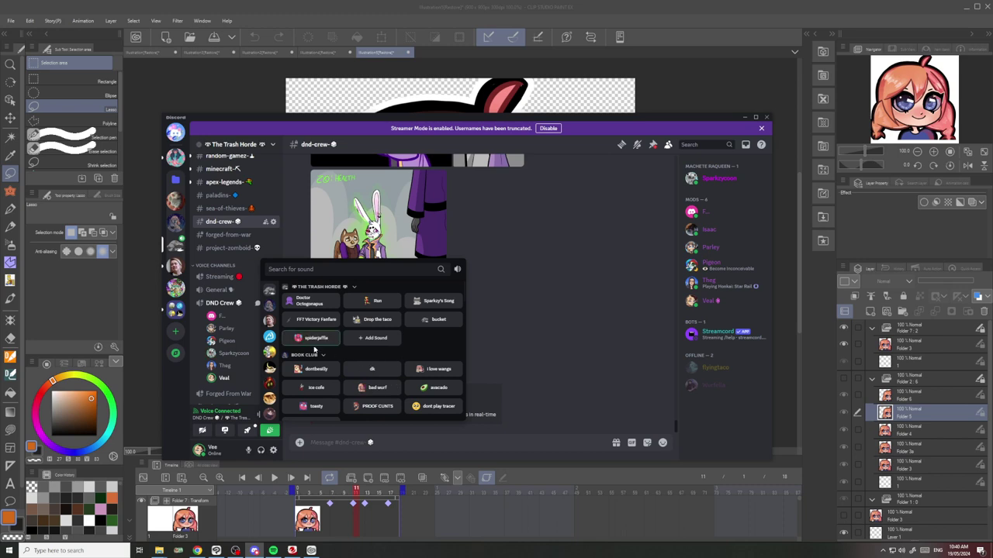
pyautogui.click(532, 443)
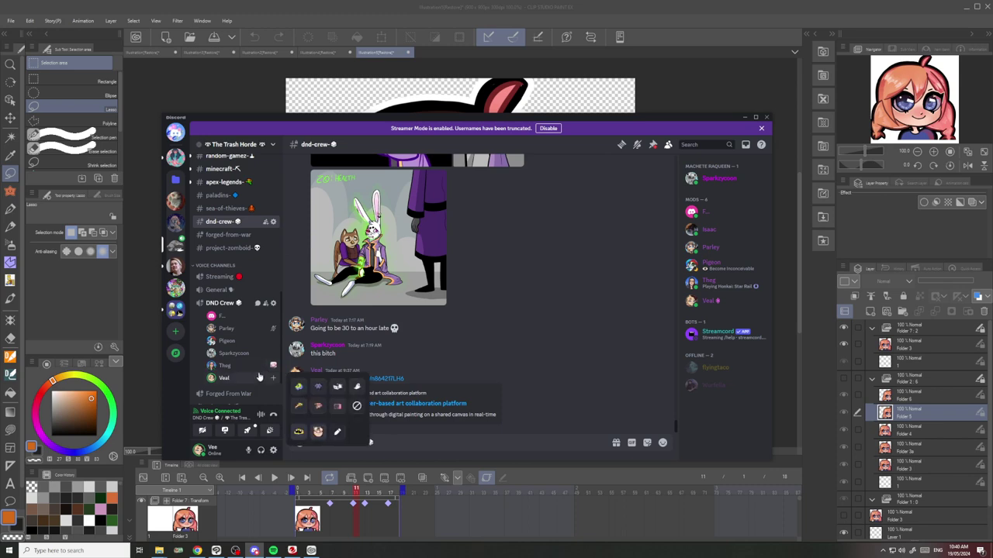
pyautogui.click(271, 377)
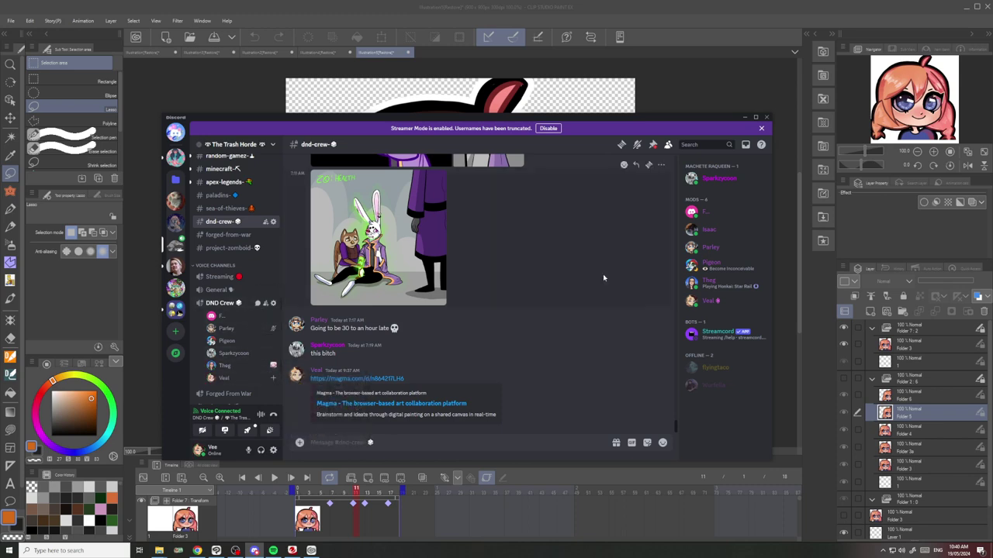
# Minimize Discord, close the YTMP3 and YouTube tabs in Chrome and return to the Magma drawing.
pyautogui.click(159, 551)
pyautogui.click(745, 118)
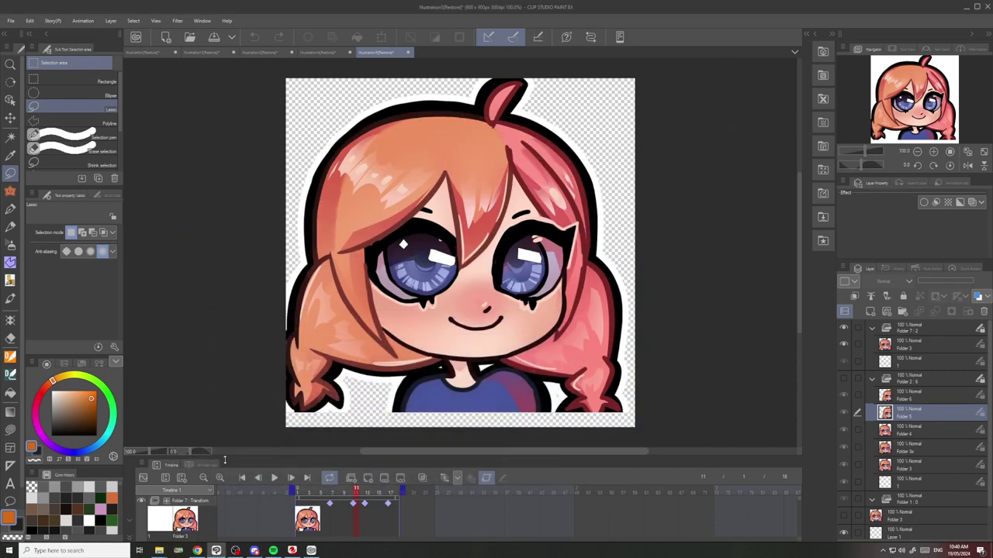
pyautogui.click(198, 551)
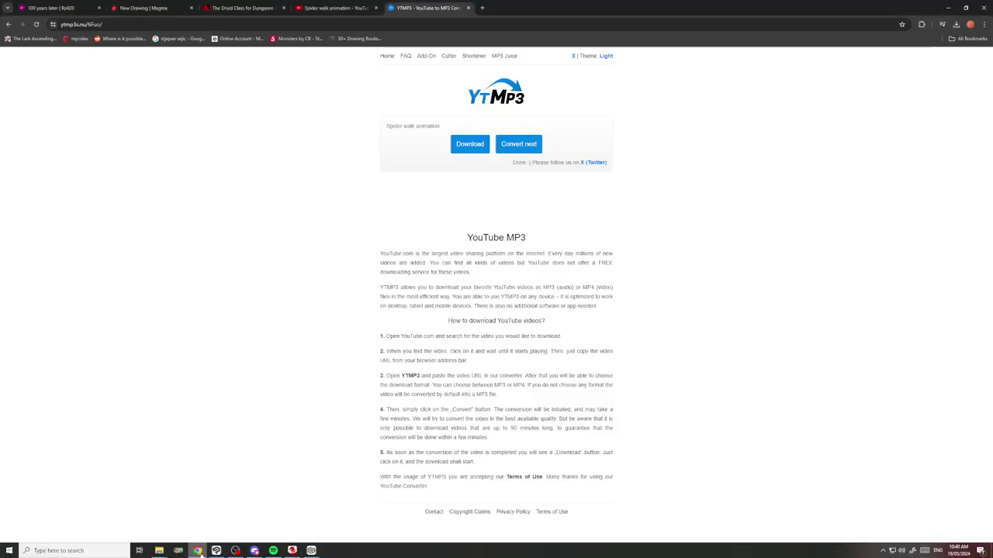
pyautogui.click(469, 7)
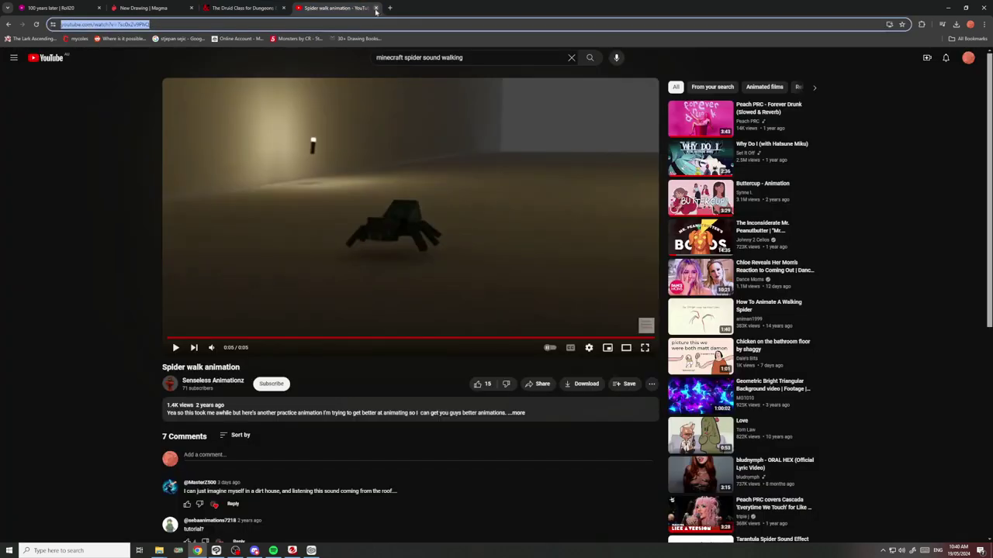
pyautogui.click(376, 9)
pyautogui.click(155, 7)
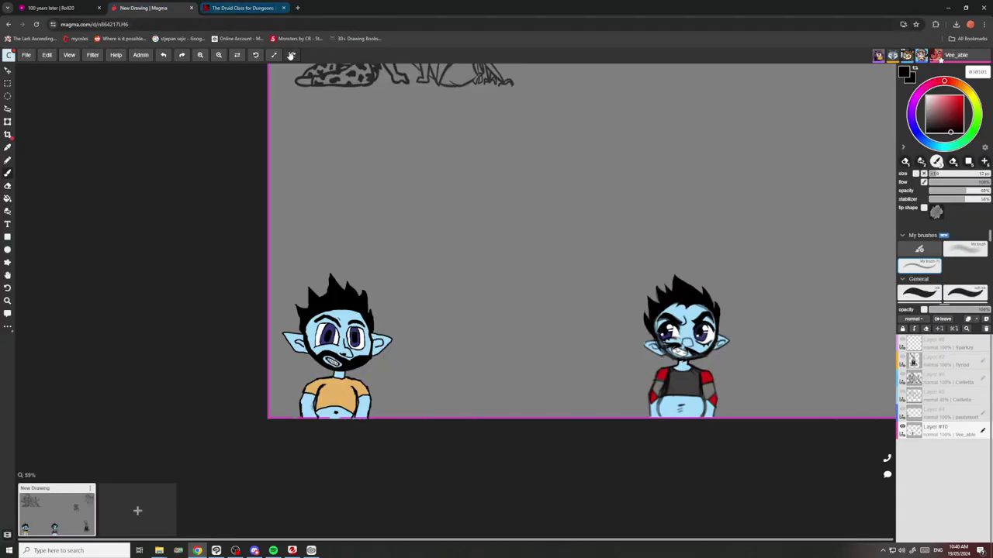
# Examine the shared Magma canvas, including the two blue-skinned characters and the collaborators' sketches.
pyautogui.scroll(-1, 451, 202)
pyautogui.scroll(-3, 451, 203)
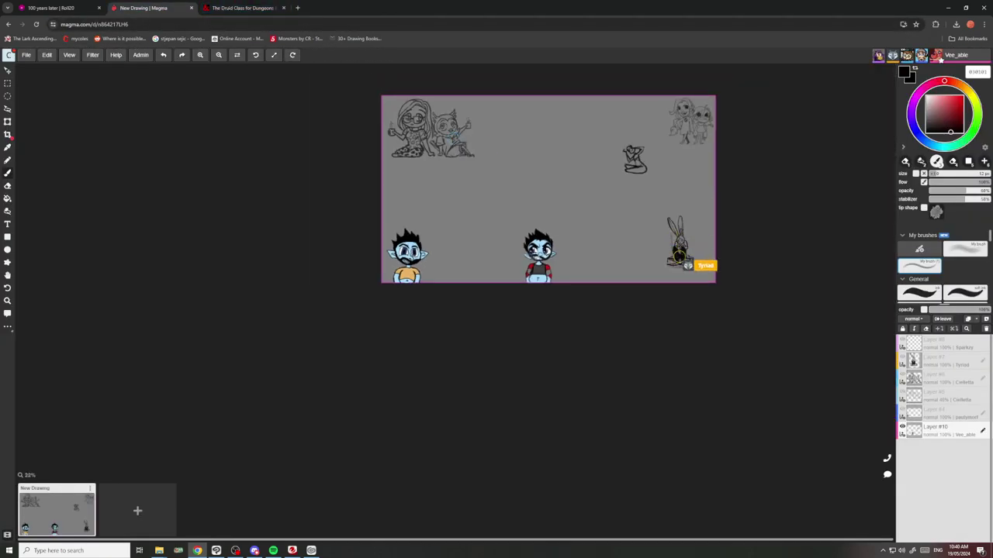
pyautogui.scroll(1, 510, 145)
pyautogui.scroll(2, 477, 196)
pyautogui.scroll(-4, 478, 196)
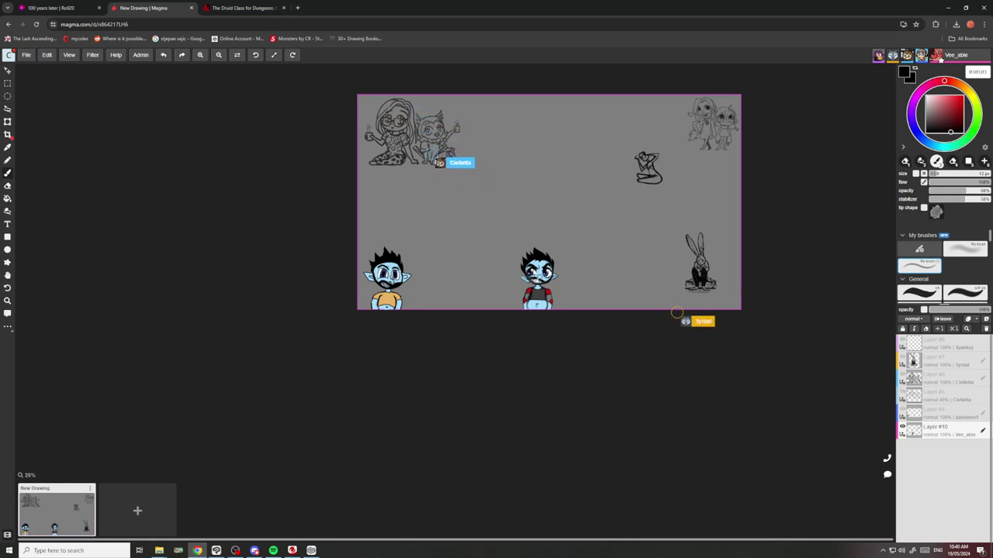
pyautogui.scroll(5, 460, 268)
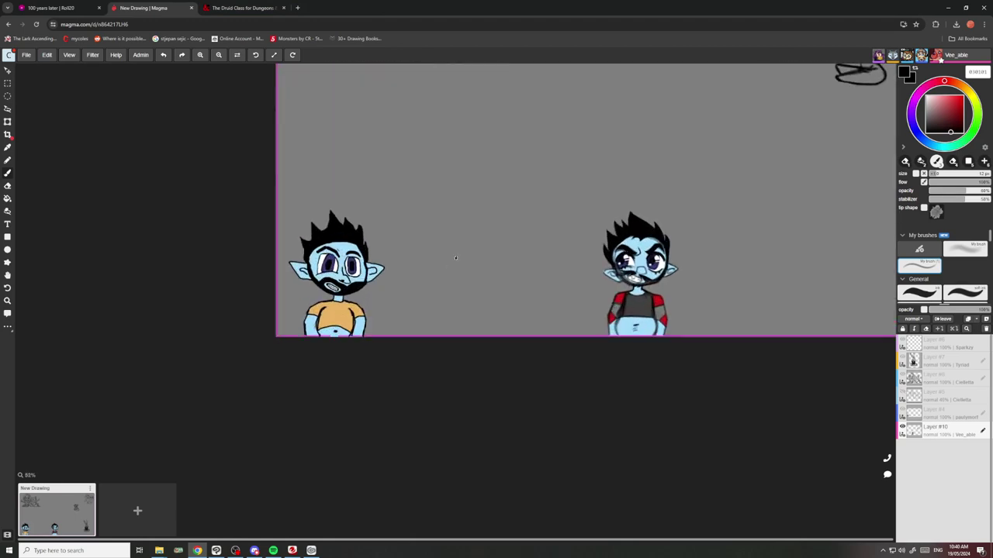
pyautogui.scroll(2, 481, 253)
pyautogui.scroll(-3, 481, 255)
pyautogui.scroll(6, 480, 255)
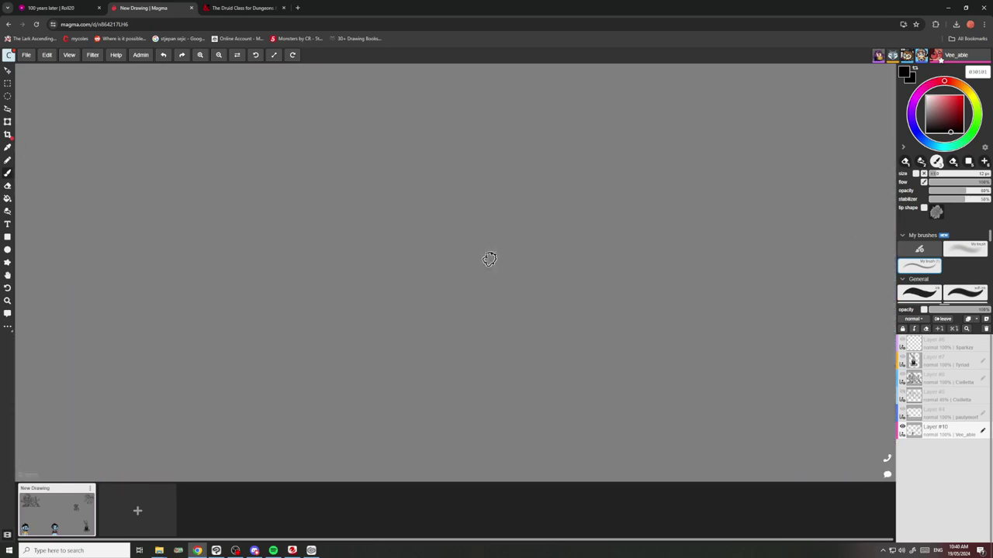
pyautogui.scroll(-6, 489, 265)
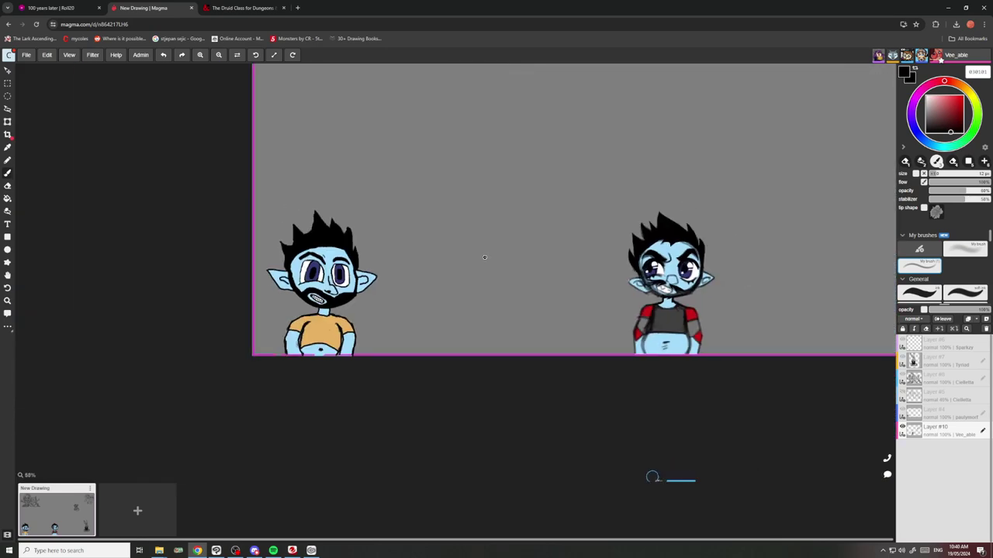
pyautogui.scroll(-4, 467, 265)
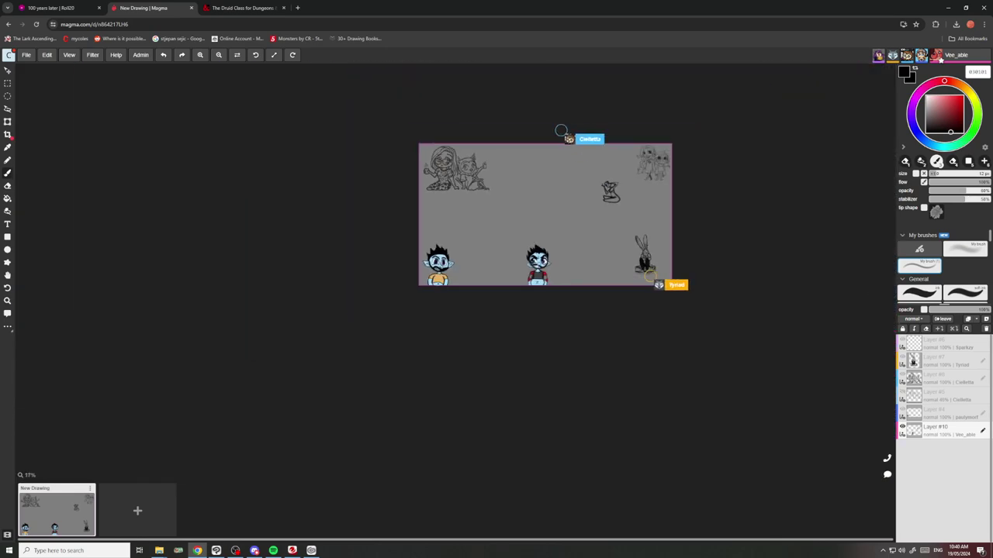
pyautogui.scroll(1, 496, 248)
pyautogui.scroll(2, 580, 182)
pyautogui.scroll(-4, 578, 180)
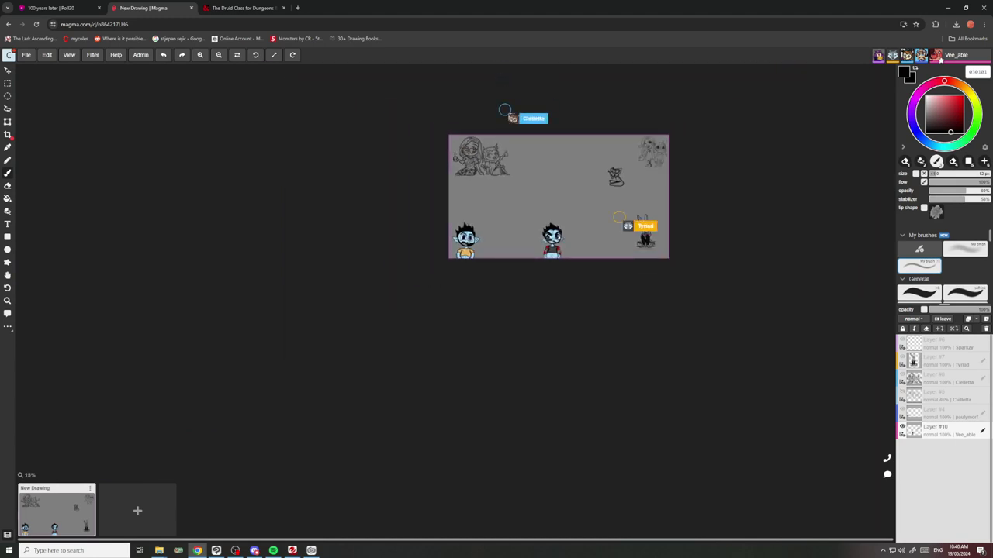
pyautogui.scroll(4, 550, 170)
pyautogui.scroll(-1, 550, 170)
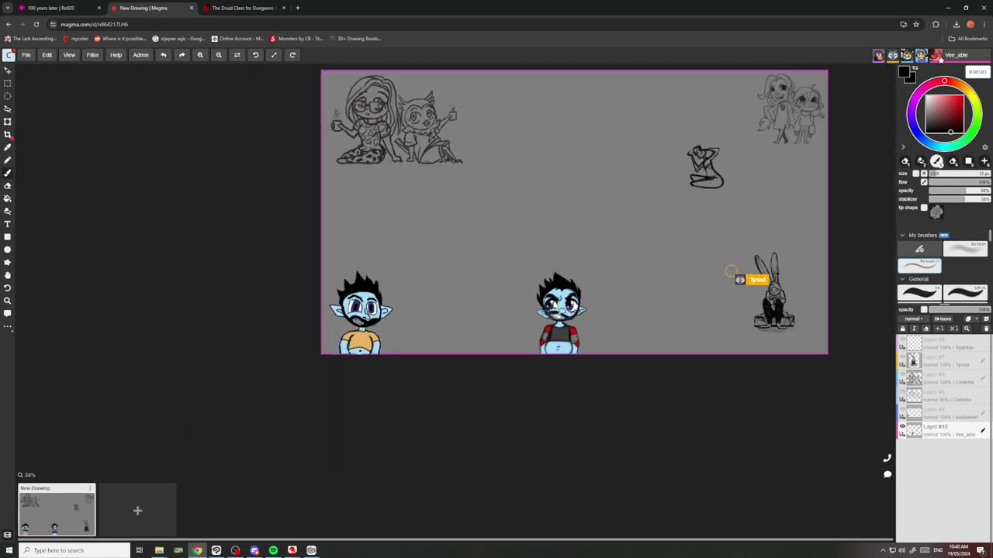
pyautogui.scroll(1, 525, 139)
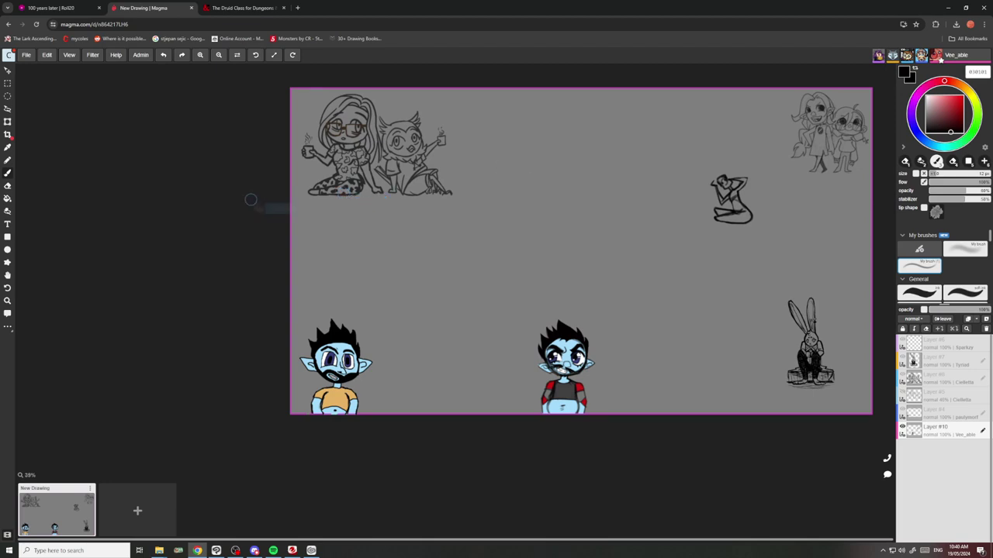
pyautogui.scroll(-2, 539, 179)
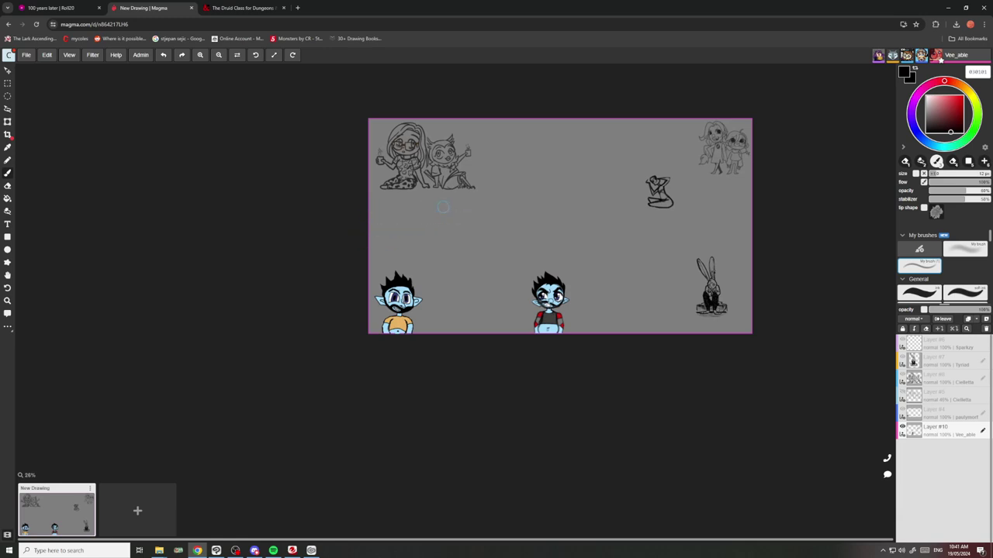
pyautogui.scroll(2, 536, 142)
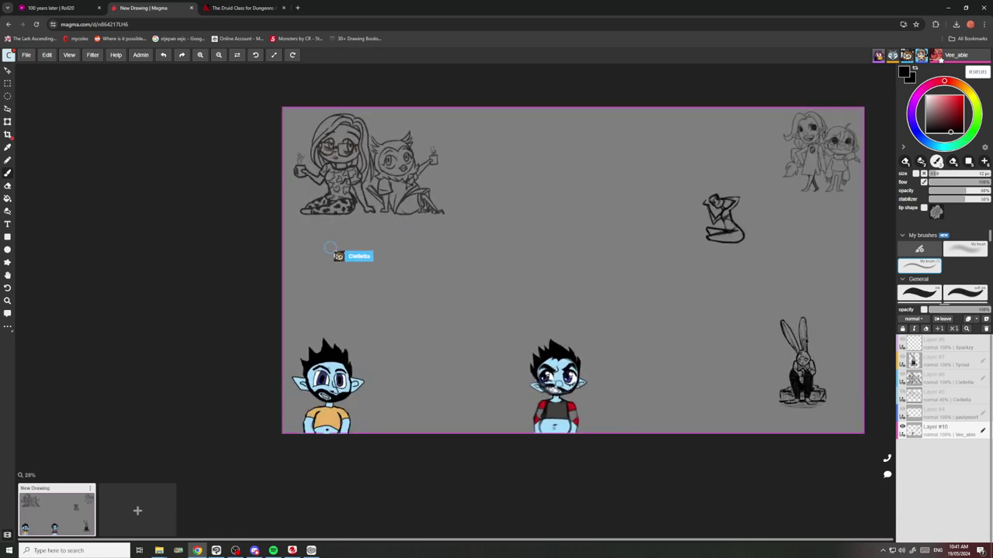
pyautogui.scroll(-7, 532, 152)
pyautogui.scroll(6, 557, 135)
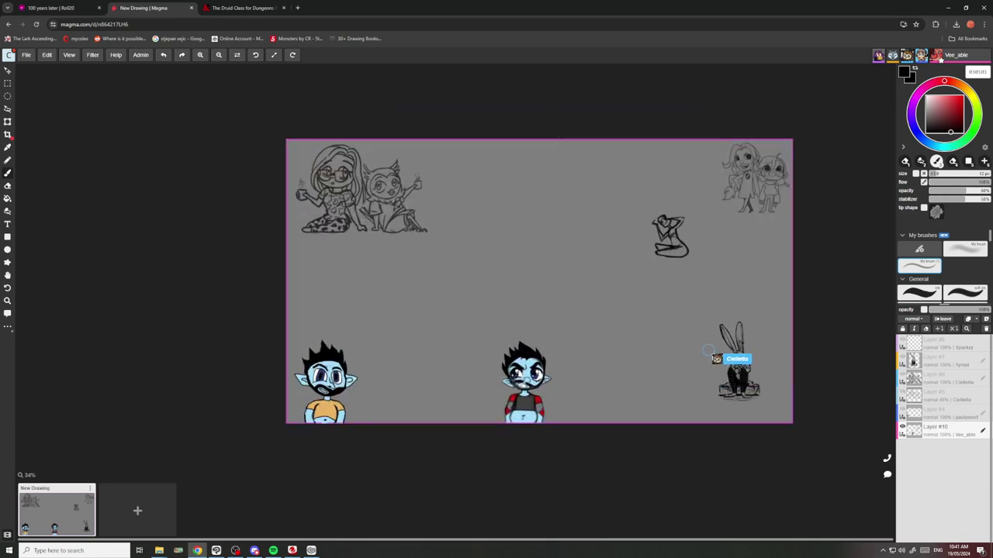
pyautogui.scroll(1, 554, 172)
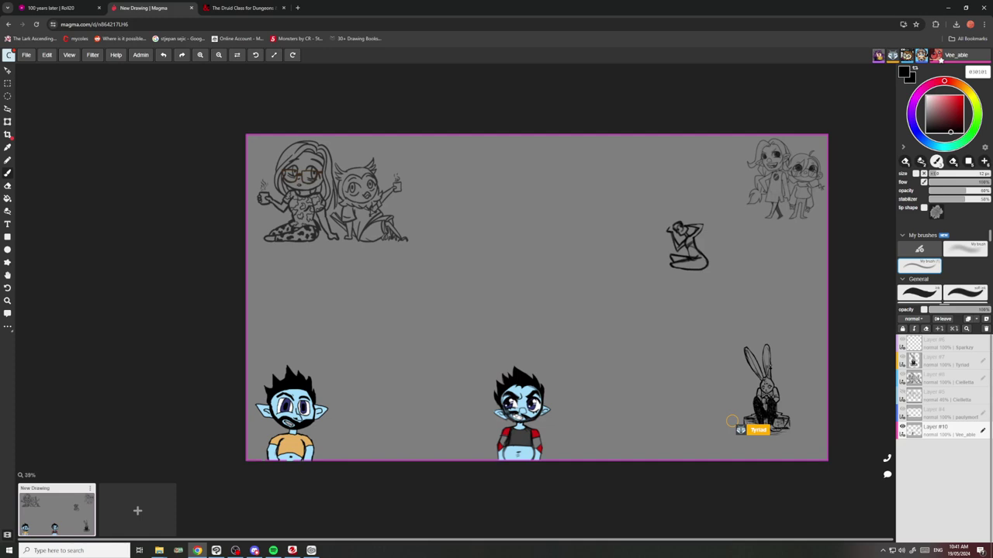
pyautogui.scroll(-4, 506, 169)
pyautogui.scroll(5, 506, 164)
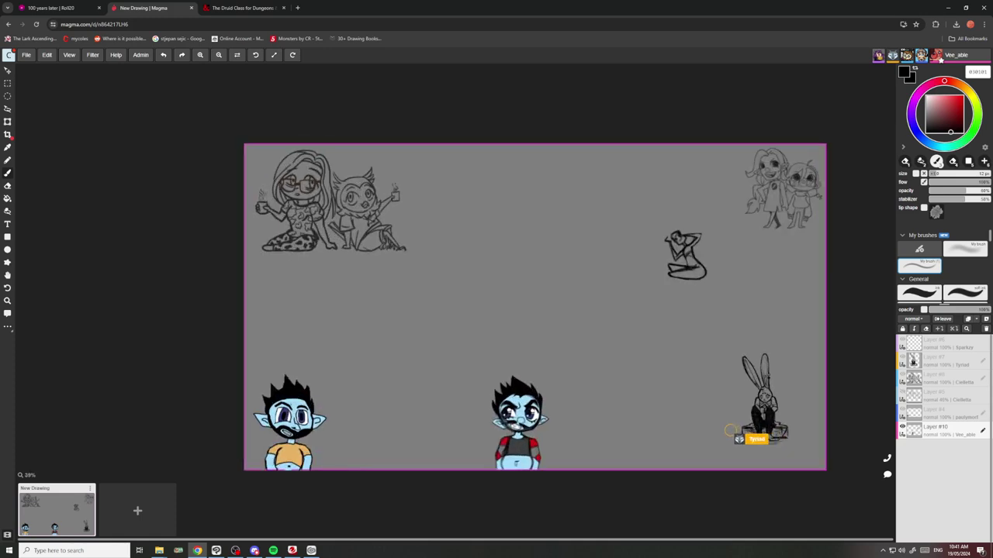
pyautogui.scroll(-3, 503, 162)
pyautogui.scroll(3, 504, 177)
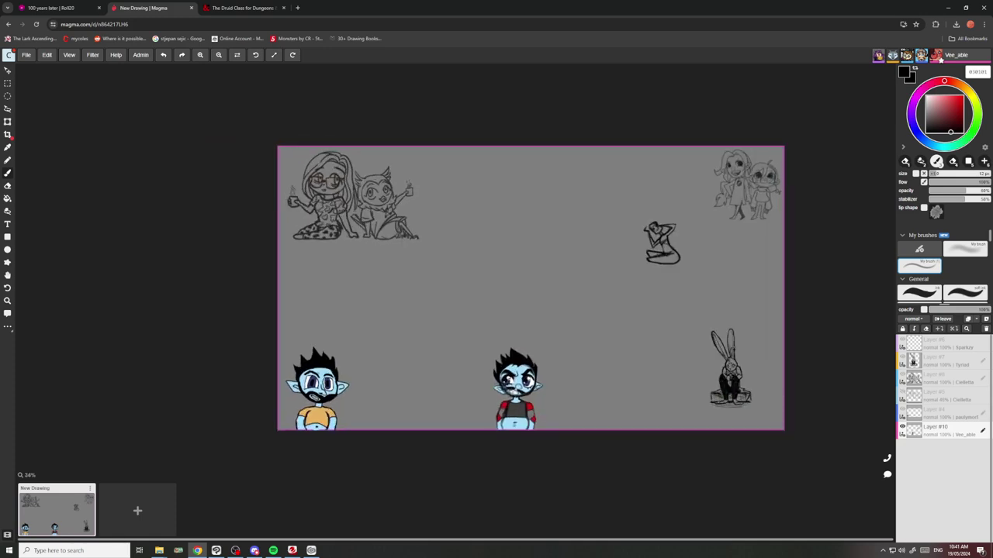
pyautogui.scroll(-4, 510, 186)
pyautogui.scroll(3, 510, 187)
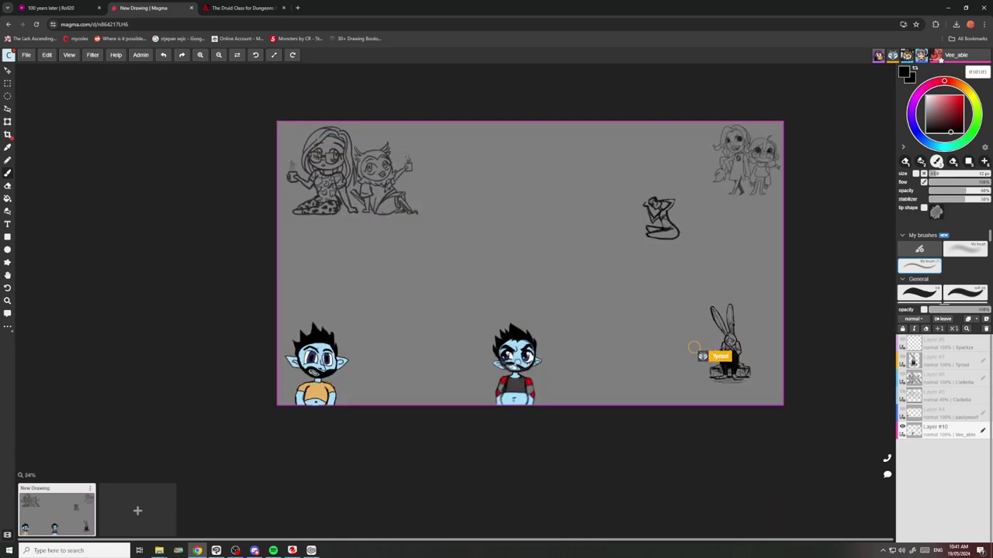
# Examine the blue-skinned character in the orange shirt up close and in relation to the rest of the canvas.
pyautogui.scroll(10, 314, 388)
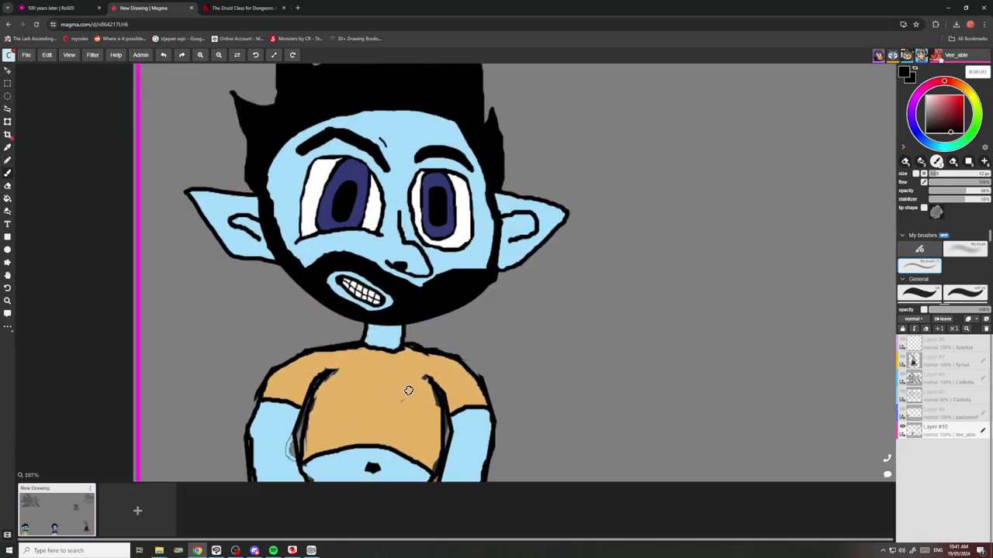
pyautogui.scroll(-10, 436, 377)
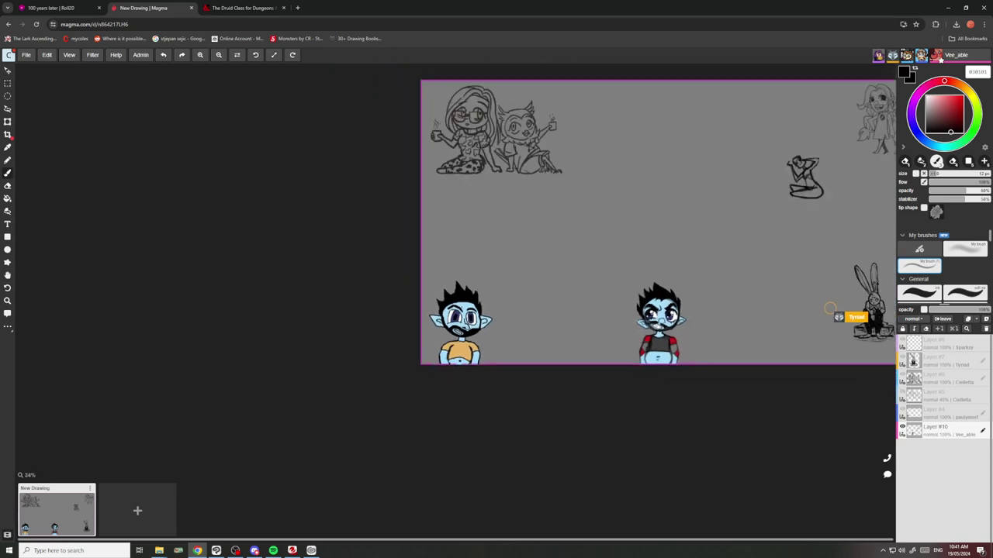
pyautogui.scroll(10, 457, 355)
pyautogui.scroll(-10, 493, 326)
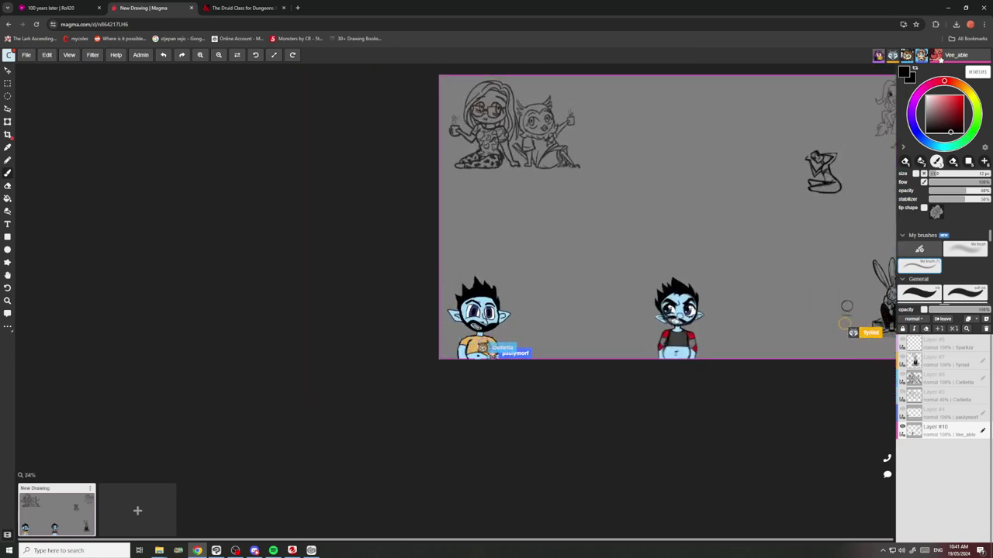
pyautogui.scroll(3, 543, 310)
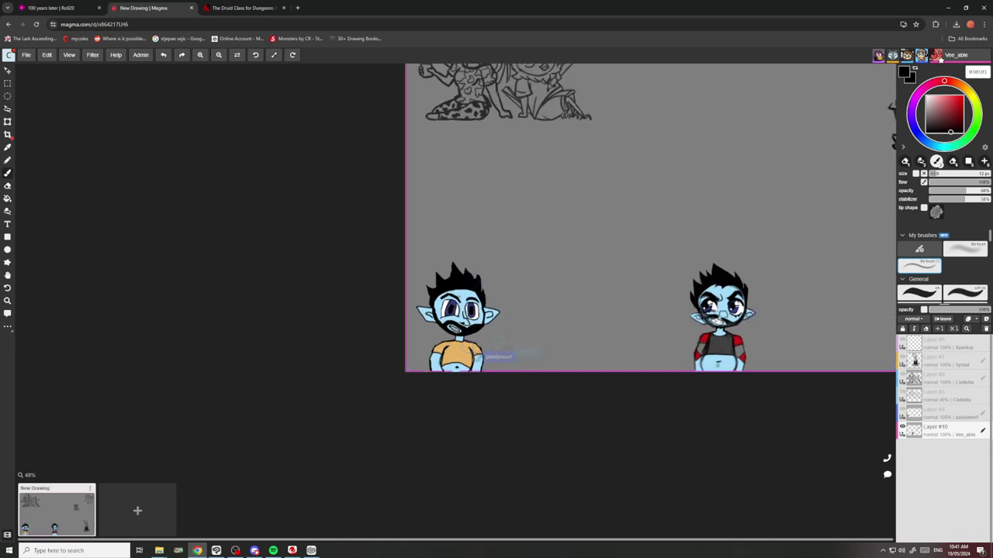
pyautogui.scroll(8, 471, 354)
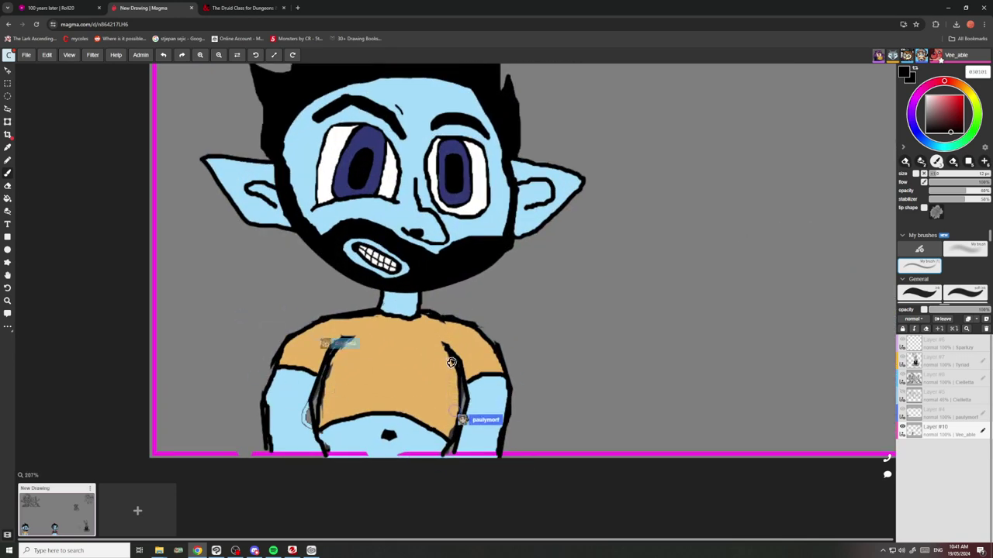
pyautogui.scroll(-1, 453, 359)
pyautogui.scroll(-5, 454, 359)
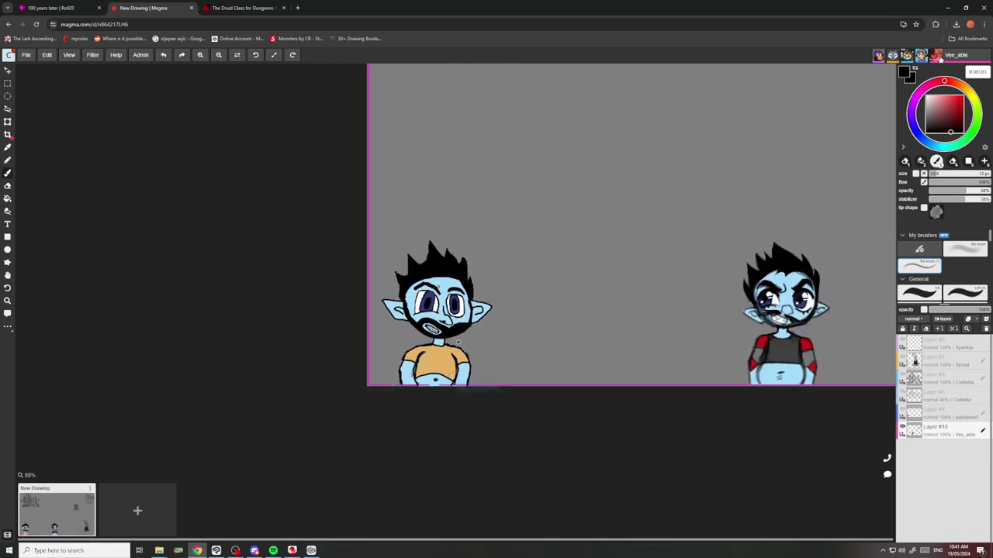
pyautogui.scroll(3, 437, 388)
pyautogui.scroll(3, 437, 388)
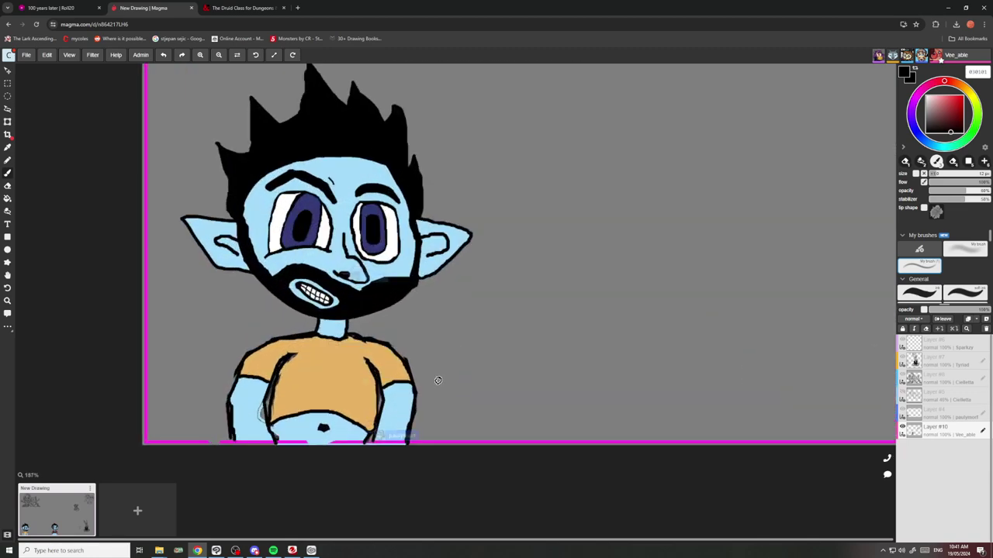
pyautogui.scroll(-7, 445, 368)
pyautogui.scroll(-2, 458, 365)
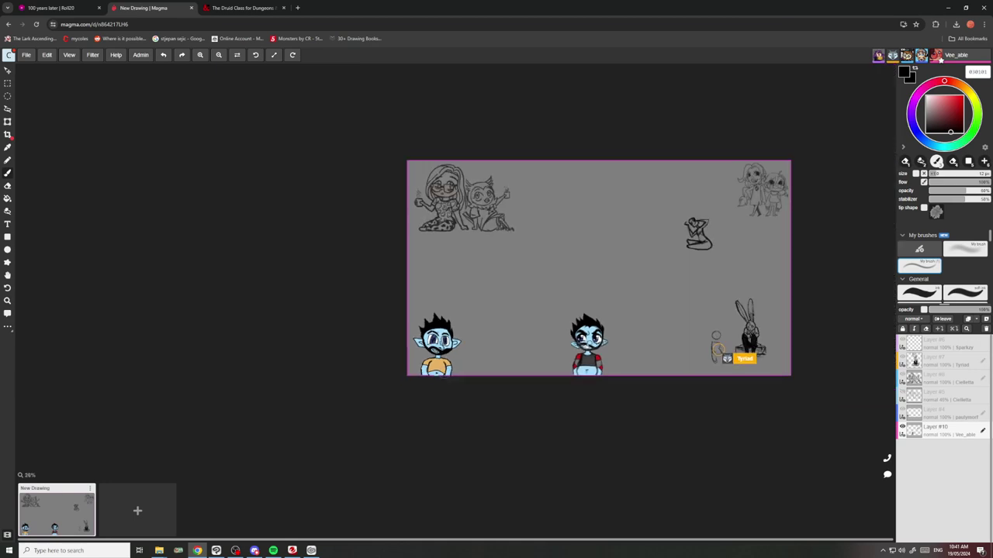
pyautogui.scroll(2, 457, 364)
pyautogui.scroll(-2, 457, 365)
pyautogui.scroll(5, 469, 341)
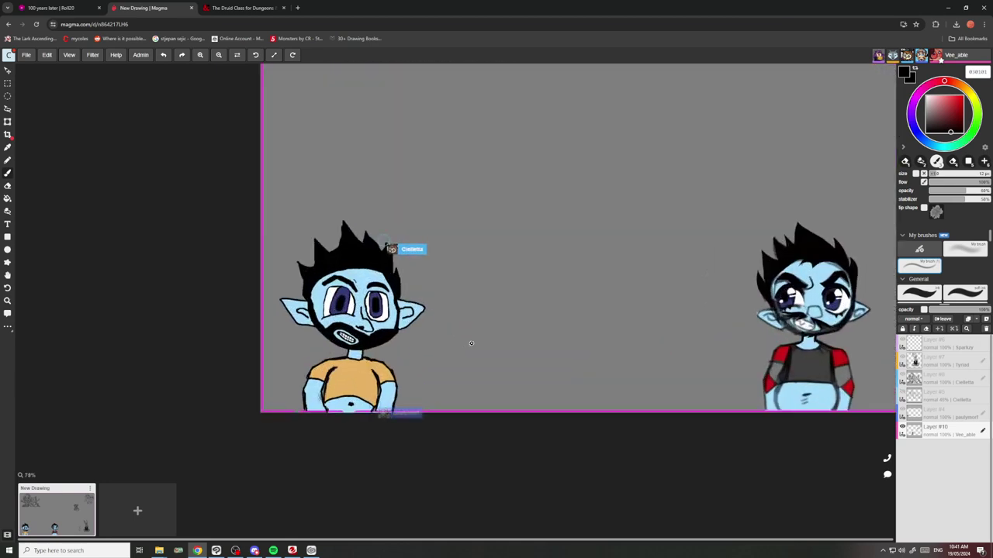
pyautogui.scroll(3, 492, 248)
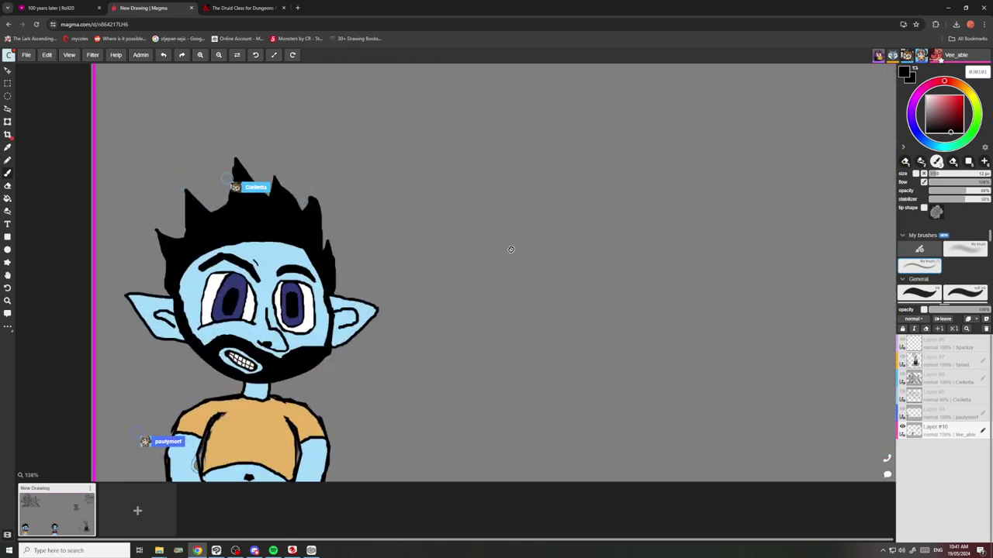
pyautogui.scroll(-8, 568, 288)
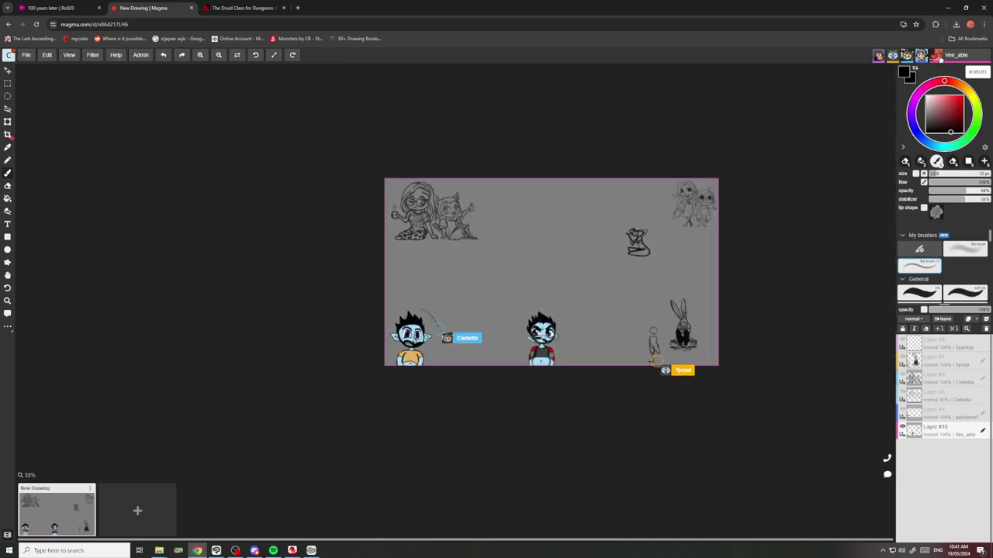
pyautogui.scroll(3, 557, 296)
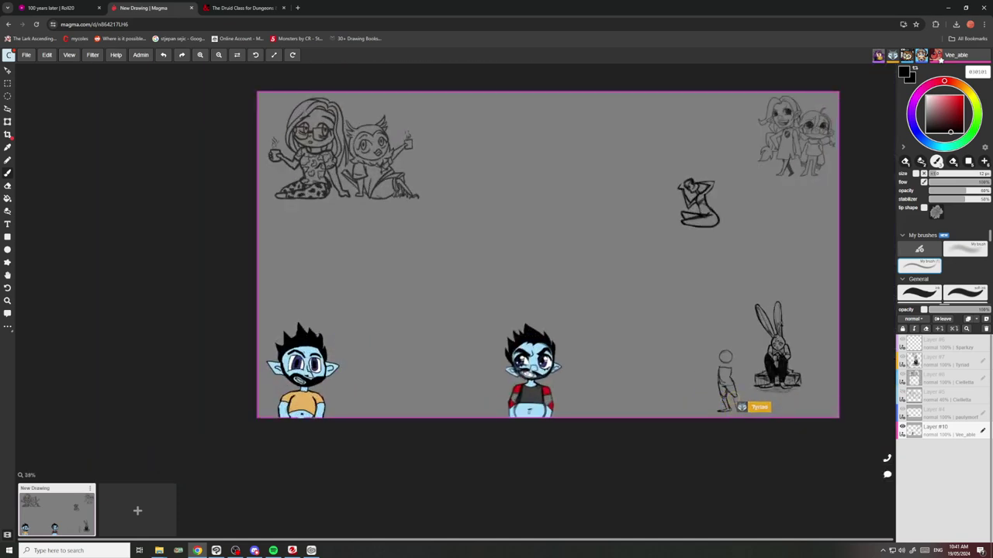
pyautogui.scroll(2, 249, 389)
pyautogui.scroll(2, 250, 389)
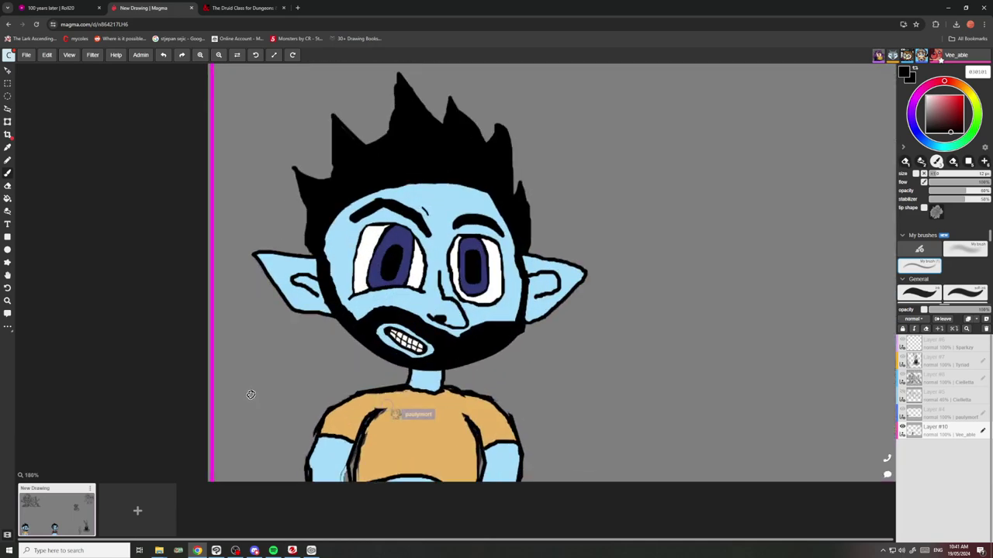
pyautogui.scroll(-6, 249, 392)
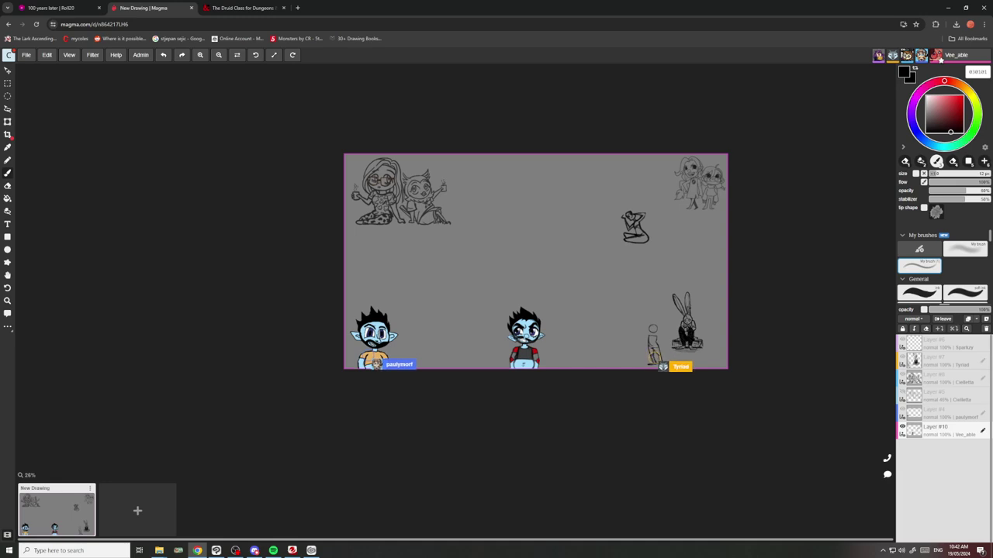
pyautogui.scroll(3, 700, 218)
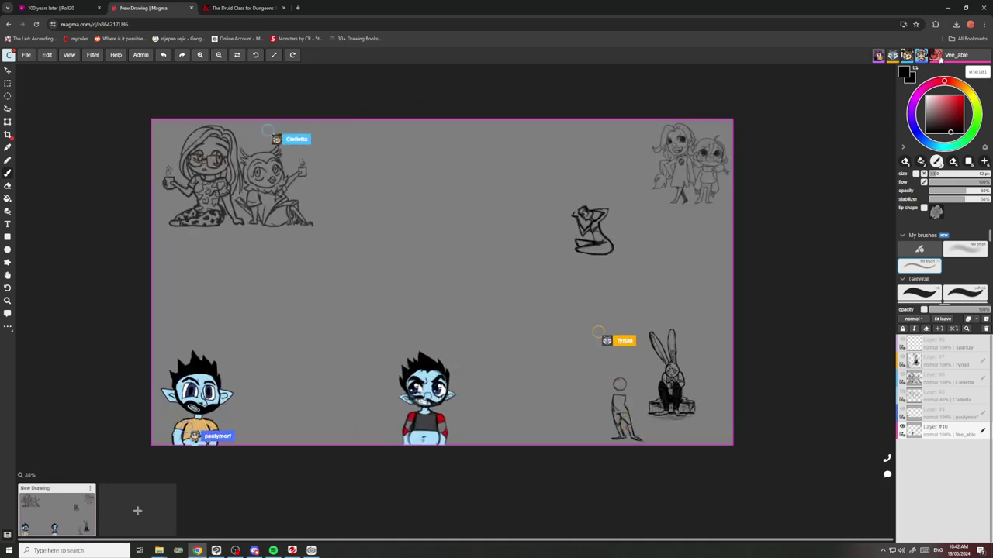
# Examine the black sketch of the kneeling figure up close, from the raised arms down to the folded legs.
pyautogui.scroll(8, 589, 232)
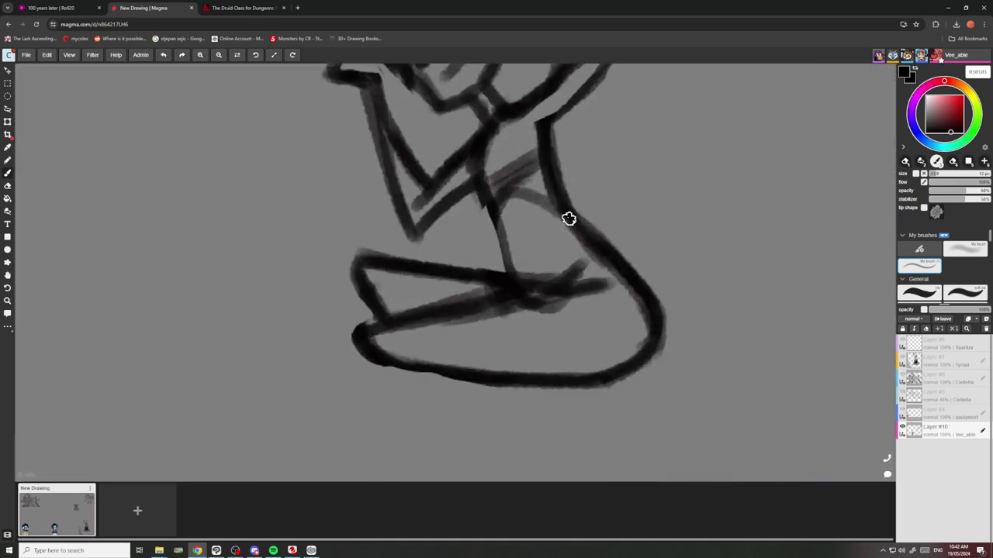
pyautogui.scroll(-5, 572, 212)
pyautogui.scroll(6, 587, 199)
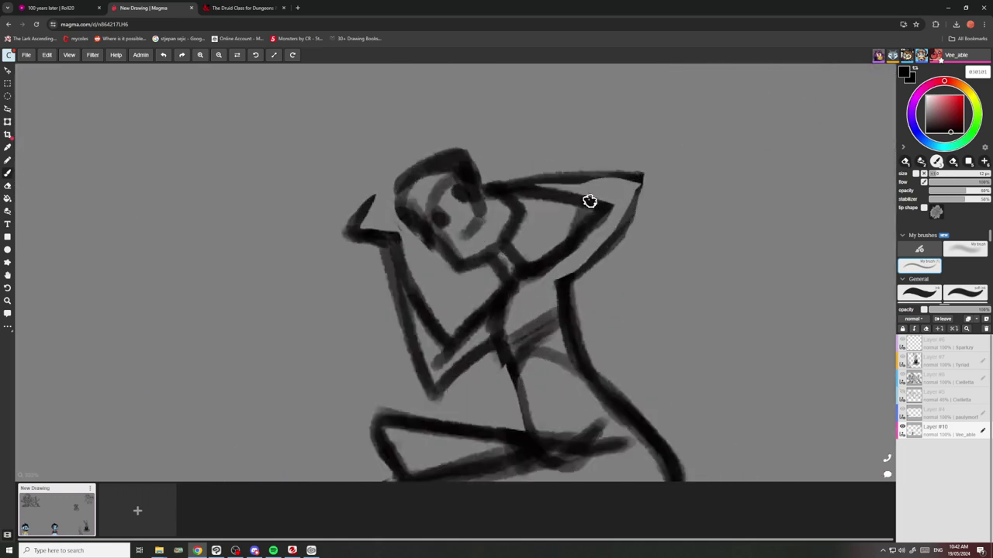
pyautogui.scroll(-3, 563, 202)
pyautogui.scroll(3, 590, 175)
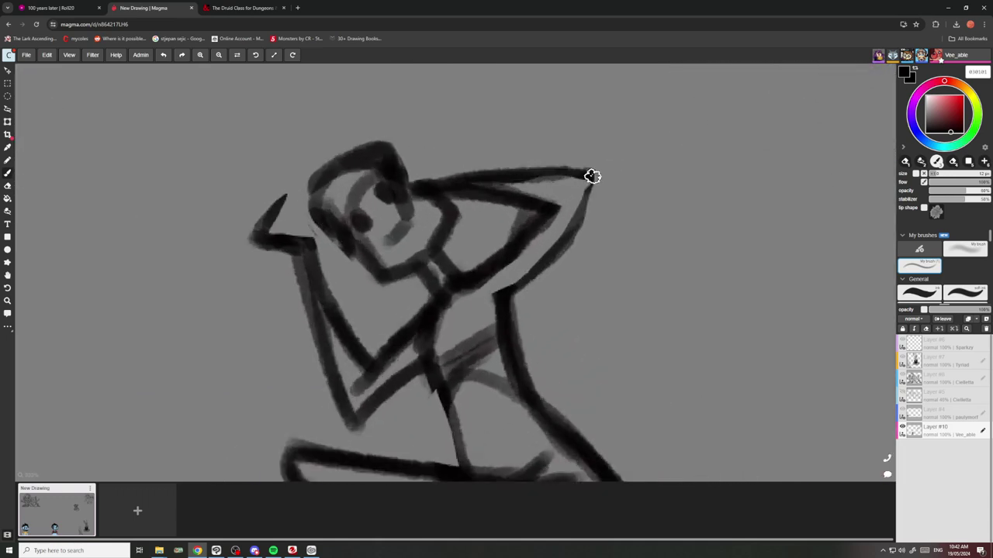
pyautogui.scroll(-4, 513, 374)
pyautogui.scroll(5, 465, 349)
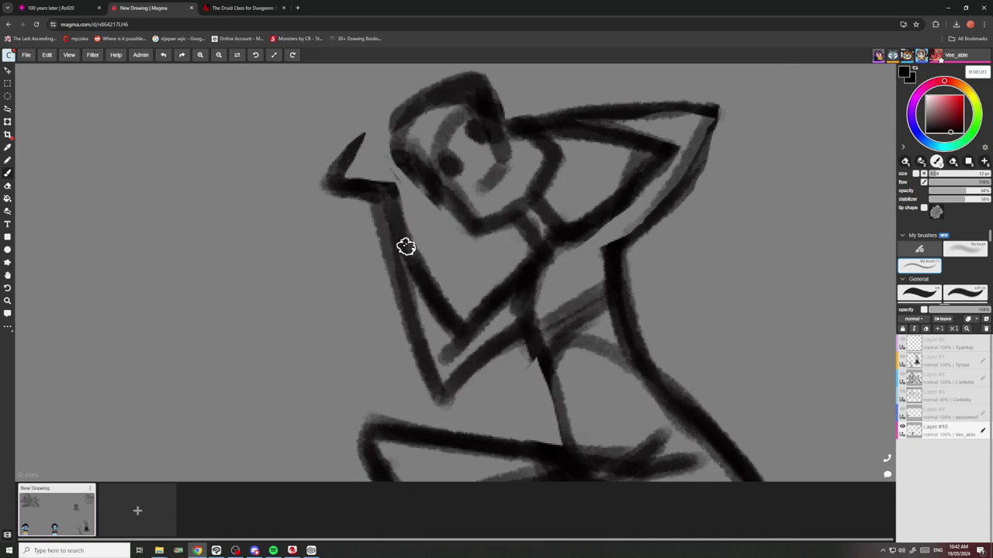
pyautogui.scroll(-10, 450, 205)
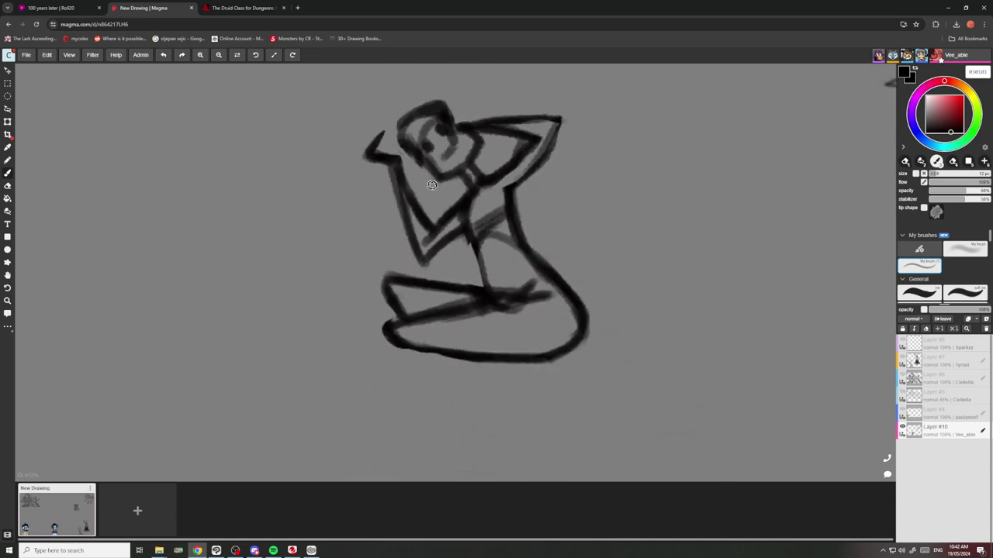
pyautogui.scroll(4, 392, 190)
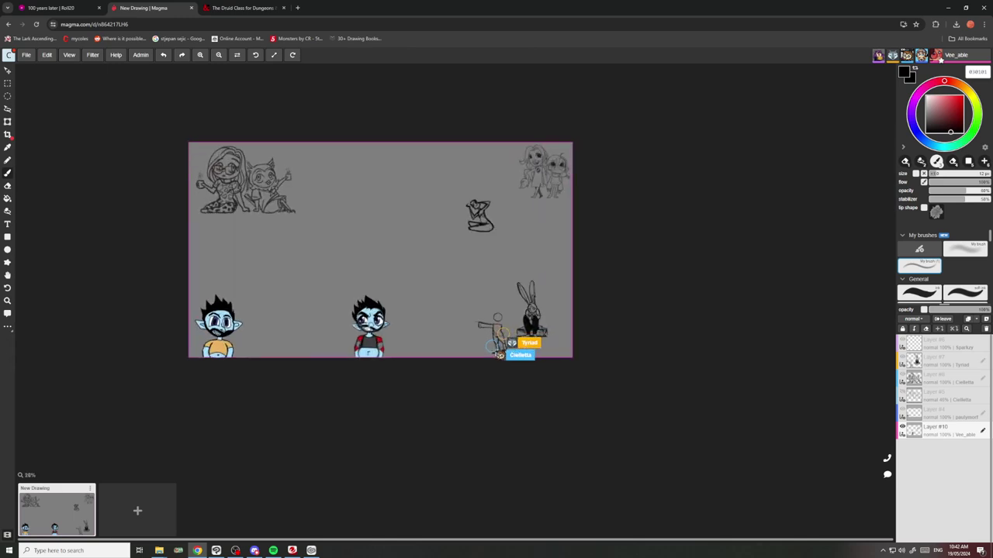
pyautogui.scroll(-3, 391, 190)
pyautogui.scroll(2, 392, 190)
pyautogui.scroll(2, 475, 359)
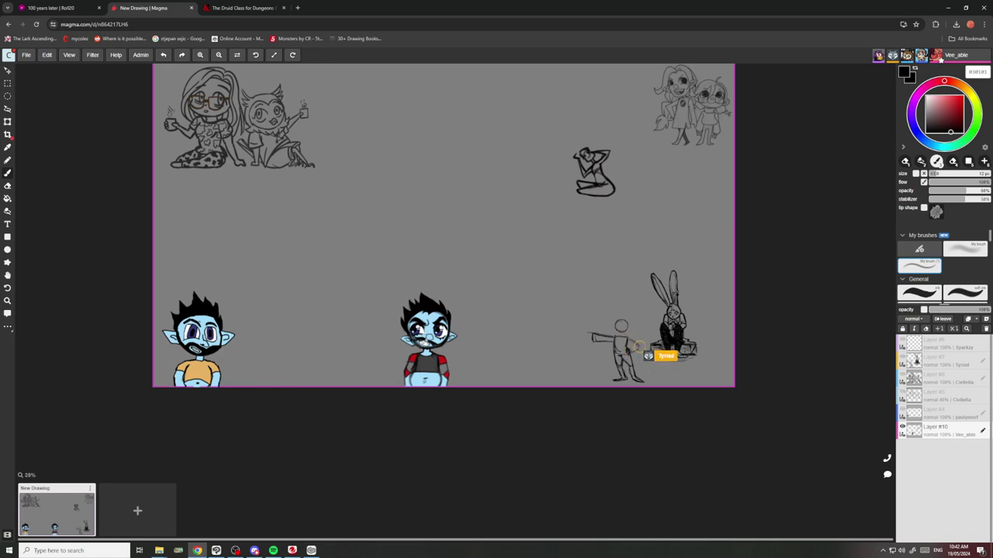
pyautogui.scroll(-3, 348, 278)
pyautogui.scroll(2, 349, 247)
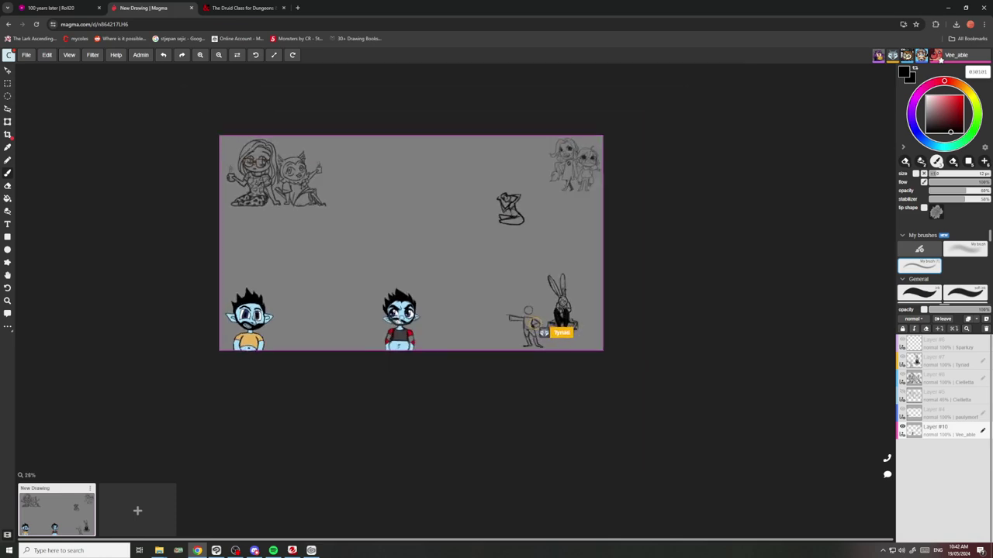
pyautogui.scroll(3, 389, 189)
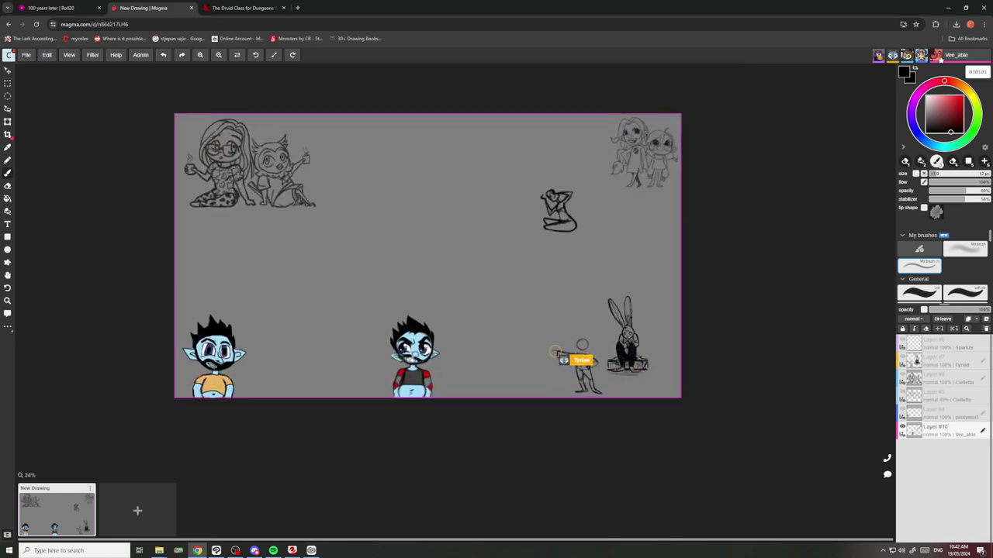
pyautogui.scroll(-2, 409, 185)
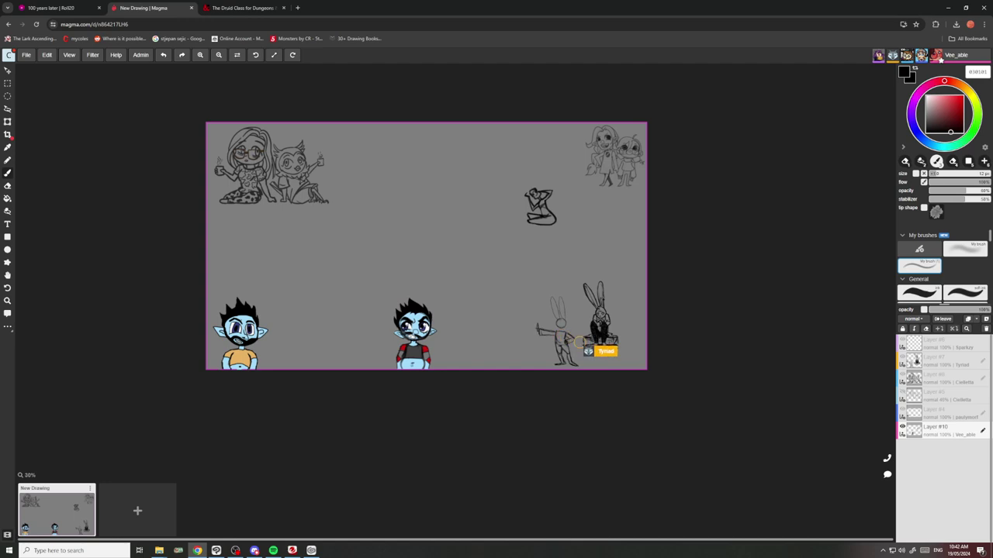
# Hand-letter "CHIBI WEEK!!" in black on two staggered lines in the empty area near the canvas's upper edge.
pyautogui.scroll(1, 422, 147)
pyautogui.scroll(3, 370, 159)
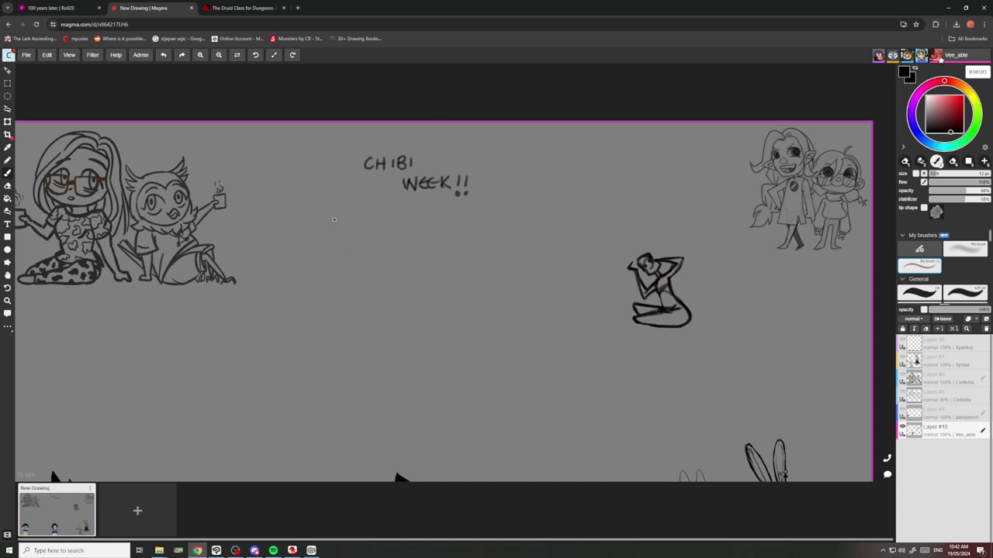
pyautogui.scroll(-3, 333, 219)
# Outline CHIBI and WEEK!! as two overlapping banner panels and add forked ribbon tails at both outer ends.
pyautogui.scroll(5, 427, 170)
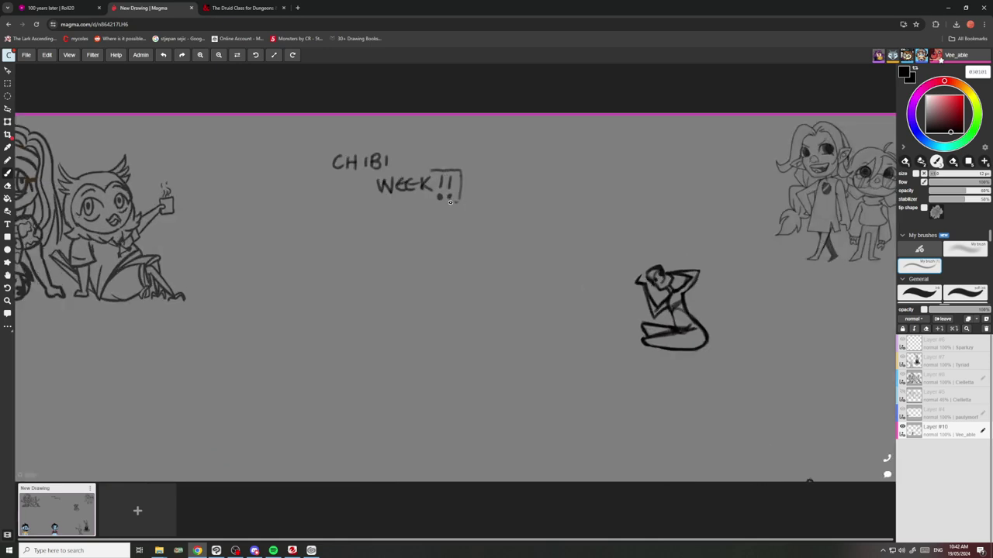
pyautogui.moveTo(372, 201)
pyautogui.mouseDown()
pyautogui.moveTo(425, 166)
pyautogui.moveTo(374, 170)
pyautogui.moveTo(396, 167)
pyautogui.moveTo(394, 146)
pyautogui.moveTo(328, 152)
pyautogui.mouseUp()
pyautogui.moveTo(324, 151)
pyautogui.mouseDown()
pyautogui.moveTo(370, 180)
pyautogui.moveTo(321, 177)
pyautogui.moveTo(322, 164)
pyautogui.moveTo(316, 188)
pyautogui.mouseUp()
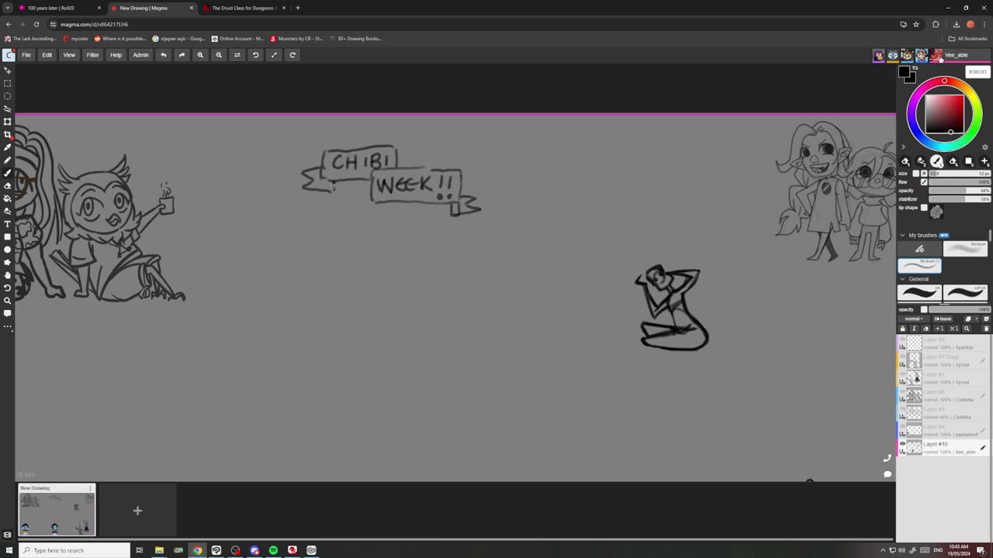
# Finish the ribbon banner by adding the small fold at the CHIBI tail and a triangular fold behind the end of CHIBI.
pyautogui.scroll(-5, 324, 181)
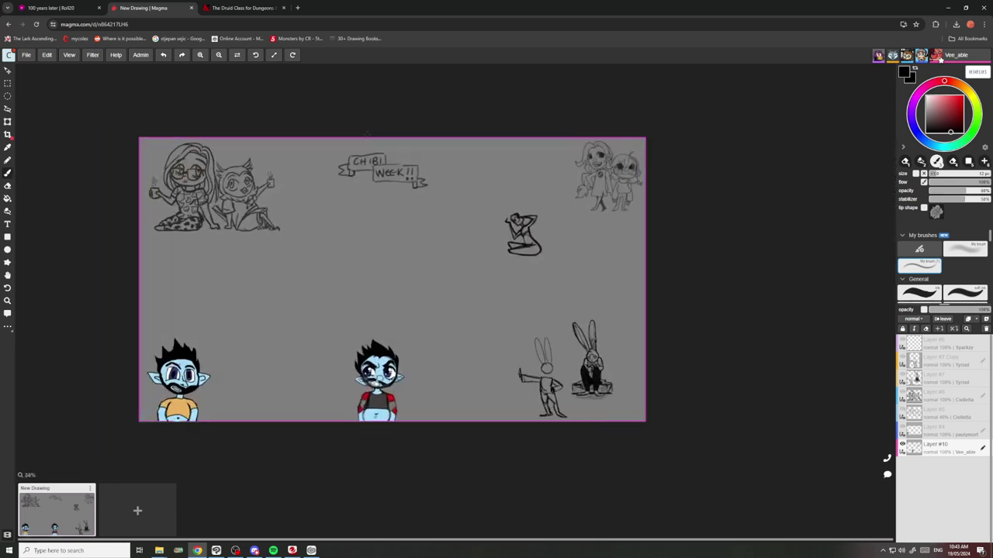
pyautogui.scroll(3, 324, 181)
pyautogui.scroll(3, 392, 172)
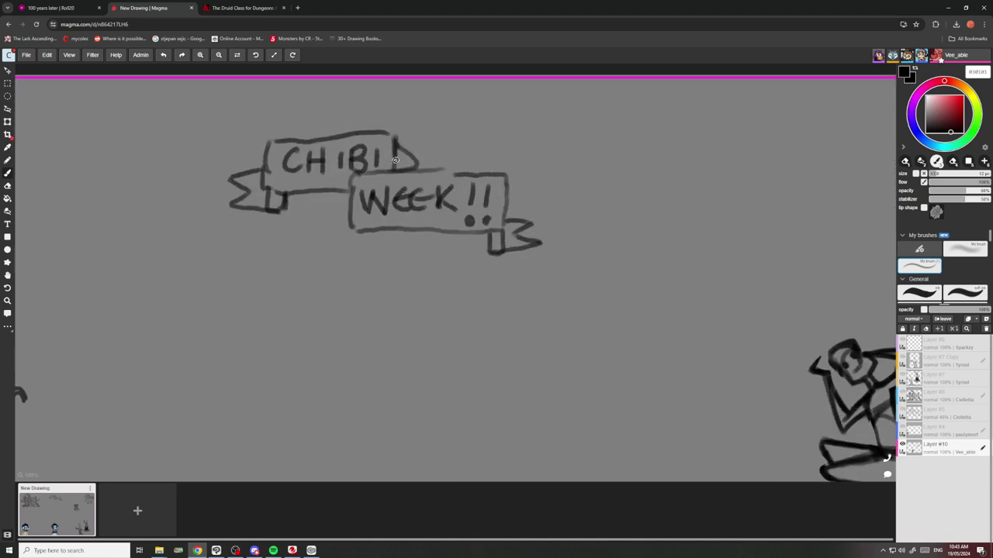
pyautogui.scroll(-4, 395, 159)
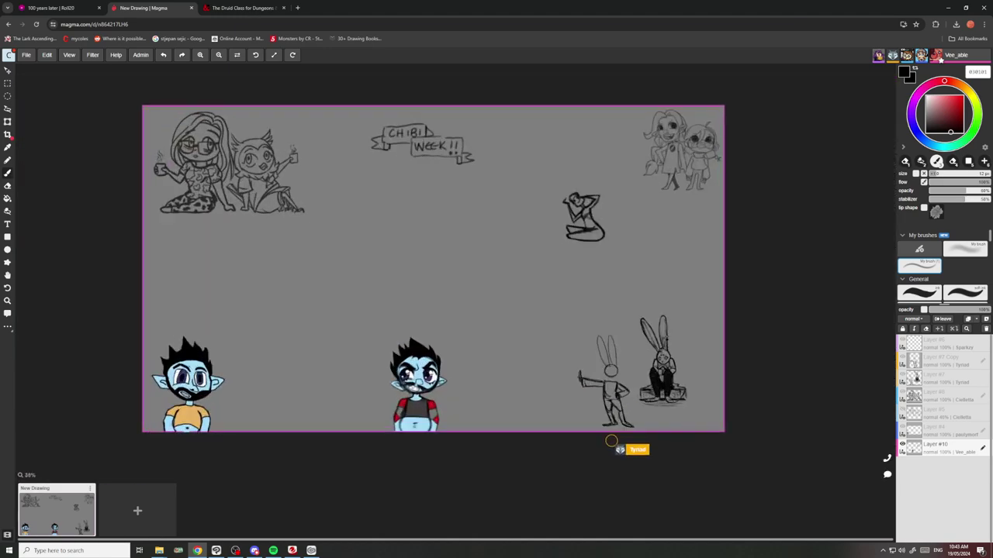
# Lasso the CHIBI WEEK!! banner, move it slightly up and to the right near the canvas's upper edge, and deselect it.
pyautogui.scroll(1, 334, 115)
pyautogui.click(7, 109)
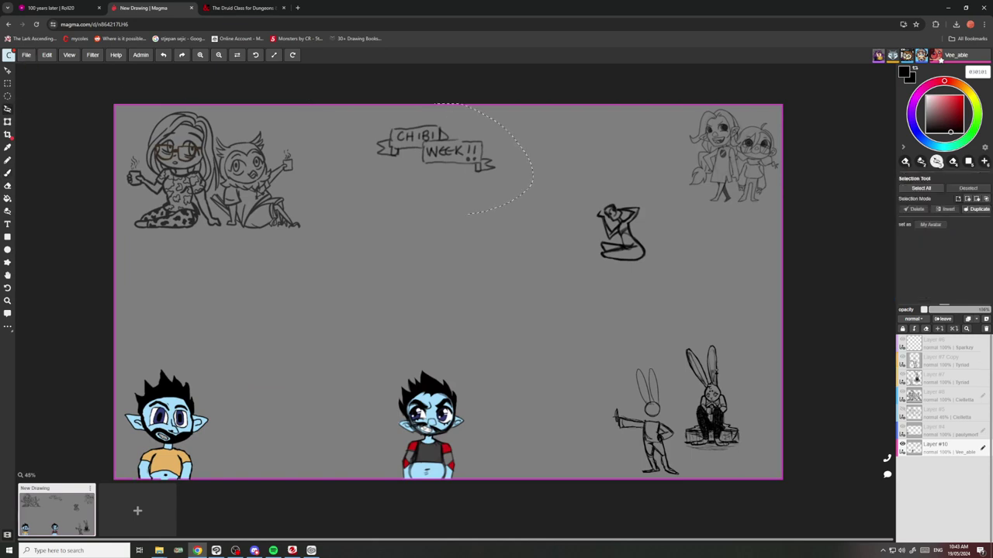
pyautogui.moveTo(469, 214); pyautogui.dragTo(373, 104)
pyautogui.click(7, 121)
pyautogui.moveTo(414, 172)
pyautogui.mouseDown()
pyautogui.moveTo(433, 171)
pyautogui.moveTo(435, 160)
pyautogui.mouseUp()
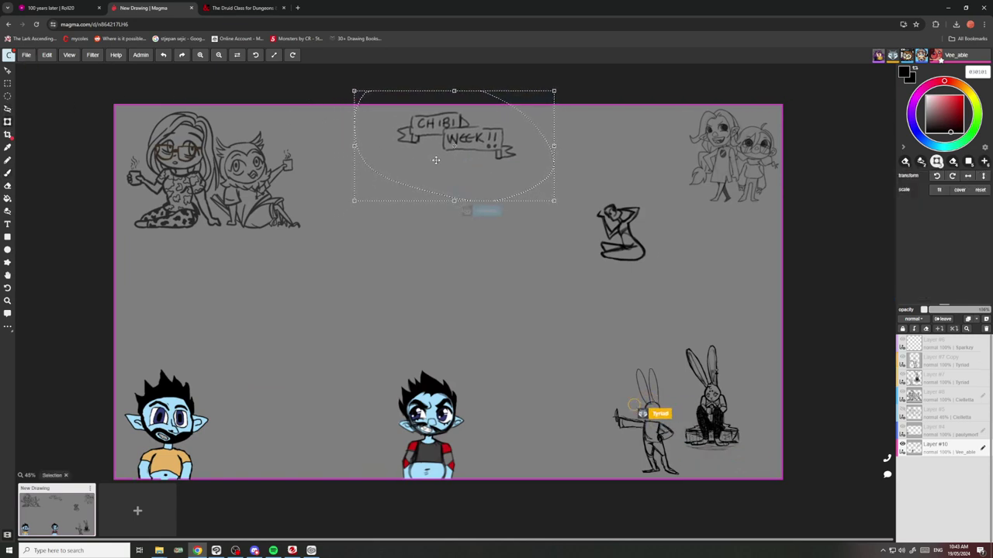
pyautogui.click(7, 109)
pyautogui.click(121, 133)
pyautogui.scroll(-2, 124, 136)
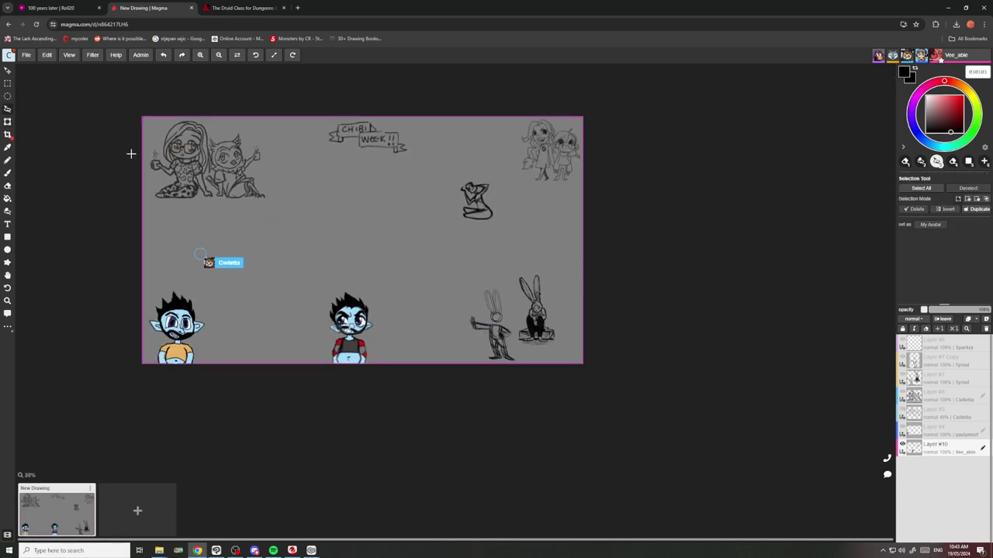
# Place a new layer directly beneath Layer #10.
pyautogui.scroll(2, 132, 155)
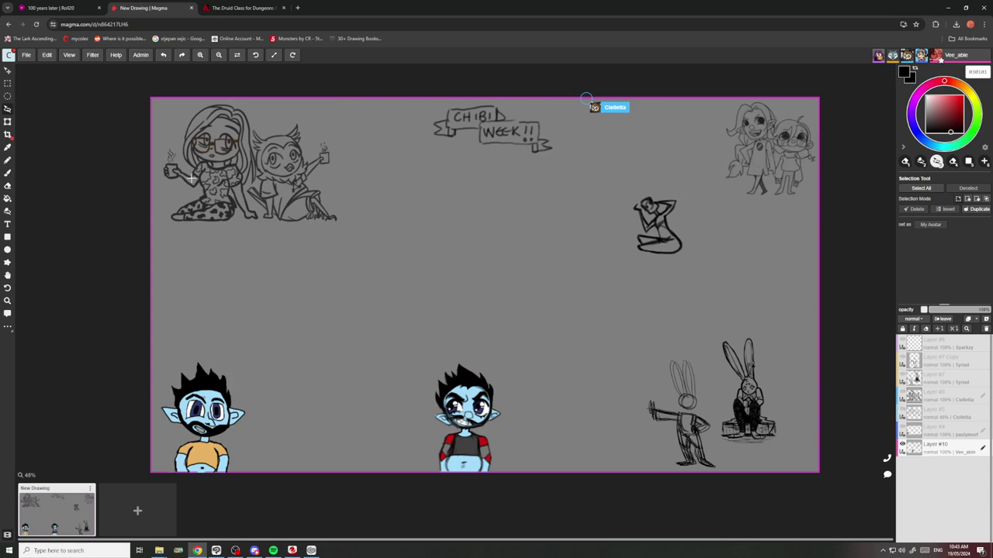
pyautogui.scroll(-2, 196, 169)
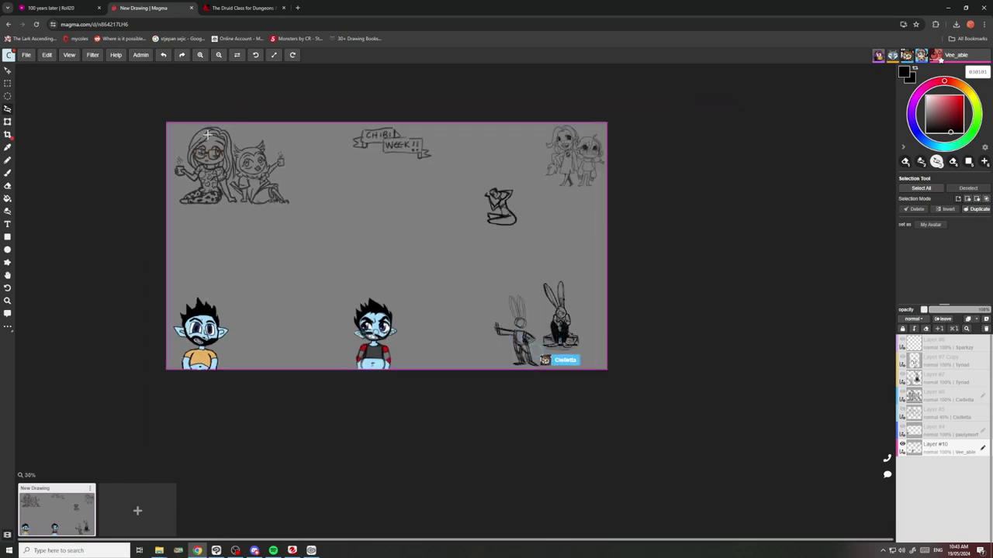
pyautogui.scroll(2, 618, 137)
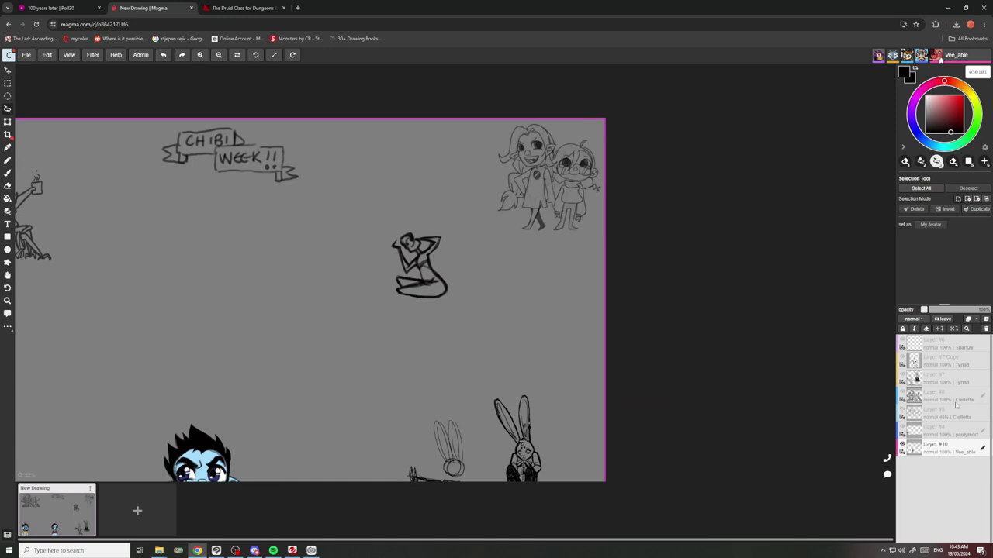
pyautogui.moveTo(951, 449); pyautogui.dragTo(951, 482)
pyautogui.scroll(1, 556, 105)
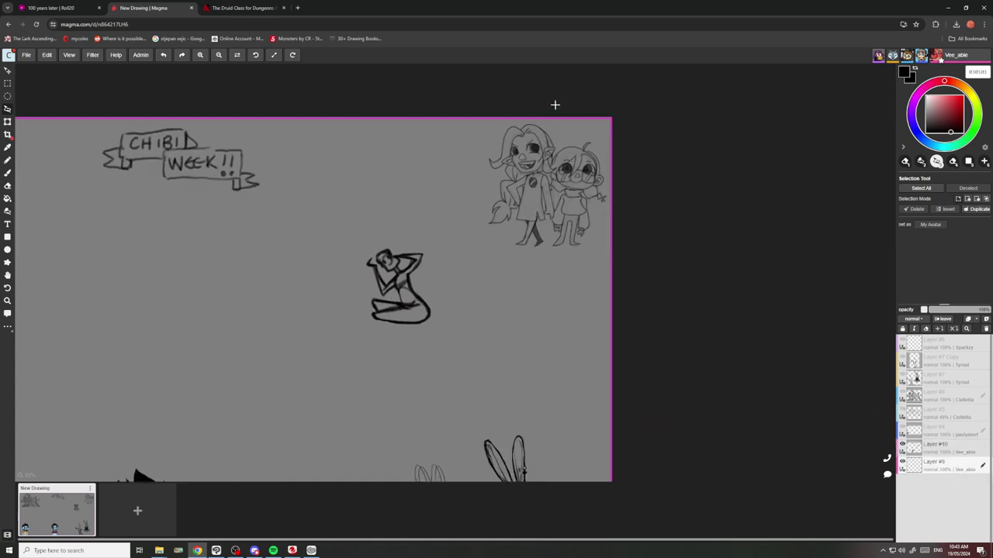
# Choose a dark green and lasso-fill the cheek beside the mouth of the taller pointy-eared character in the upper right of the canvas.
pyautogui.scroll(4, 555, 104)
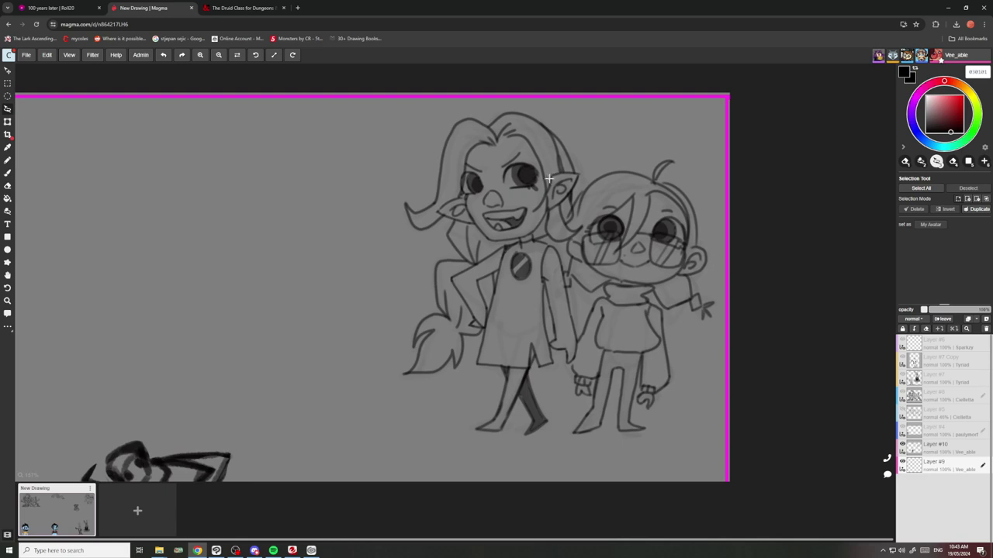
pyautogui.click(969, 141)
pyautogui.click(946, 127)
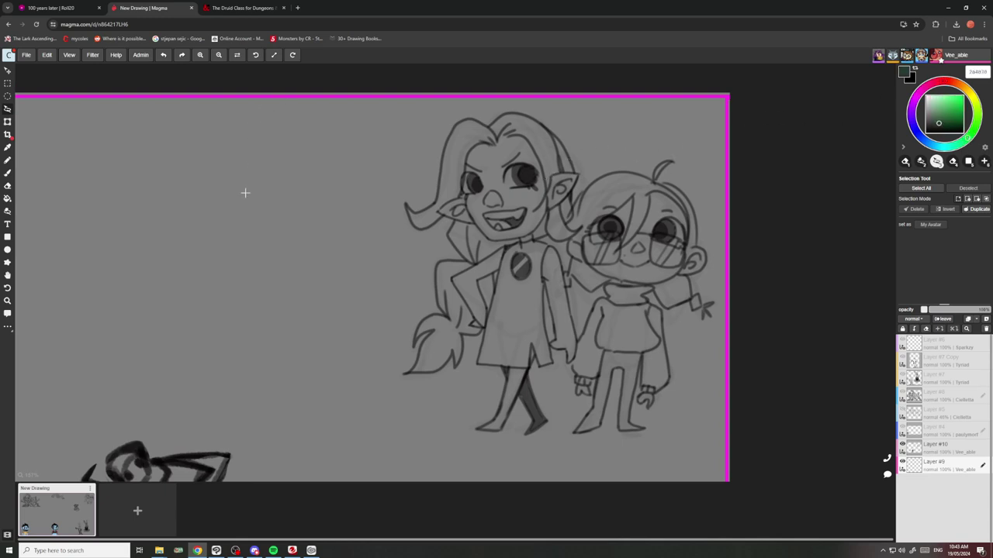
pyautogui.click(7, 212)
pyautogui.scroll(3, 525, 199)
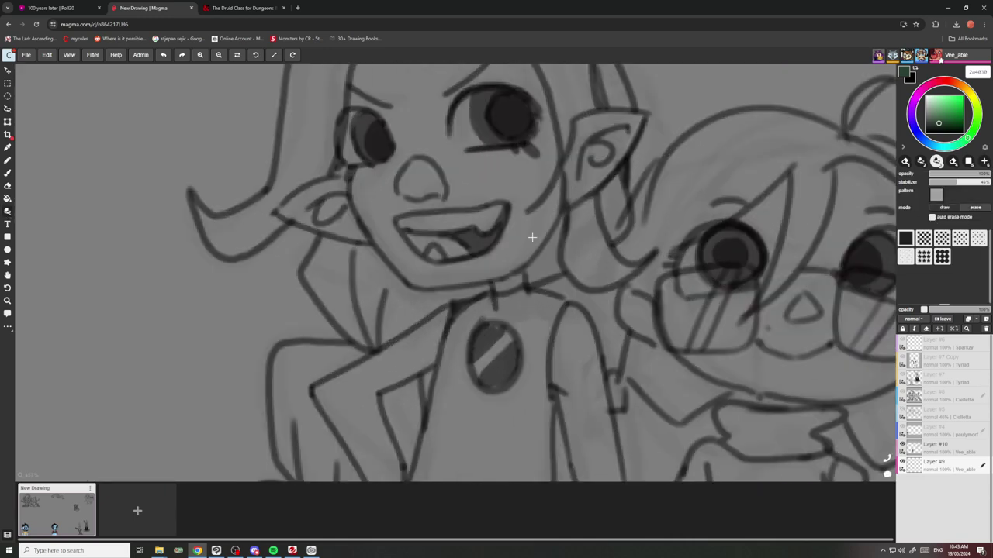
pyautogui.moveTo(545, 245)
pyautogui.mouseDown()
pyautogui.moveTo(518, 227)
pyautogui.moveTo(543, 167)
pyautogui.mouseUp()
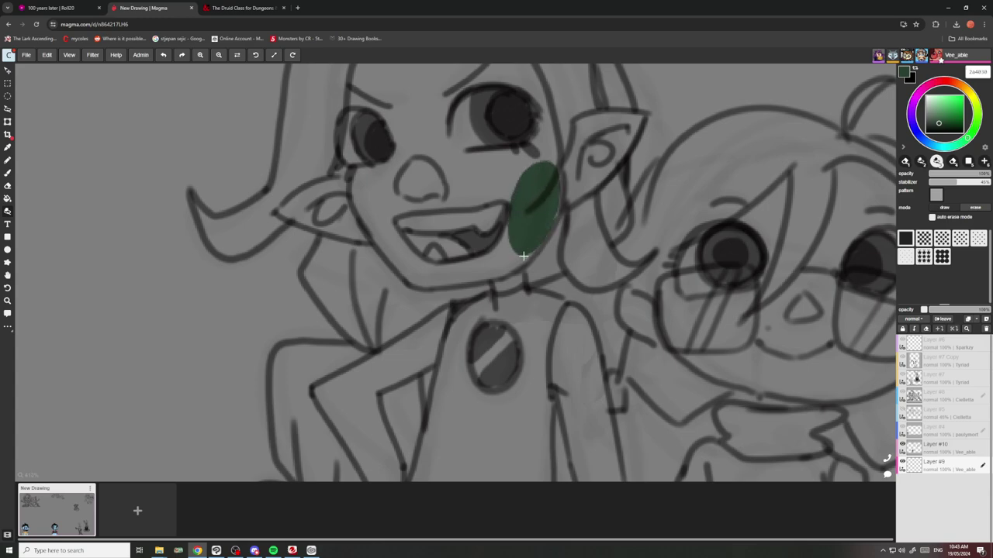
pyautogui.moveTo(519, 266); pyautogui.dragTo(528, 192)
pyautogui.scroll(-5, 523, 213)
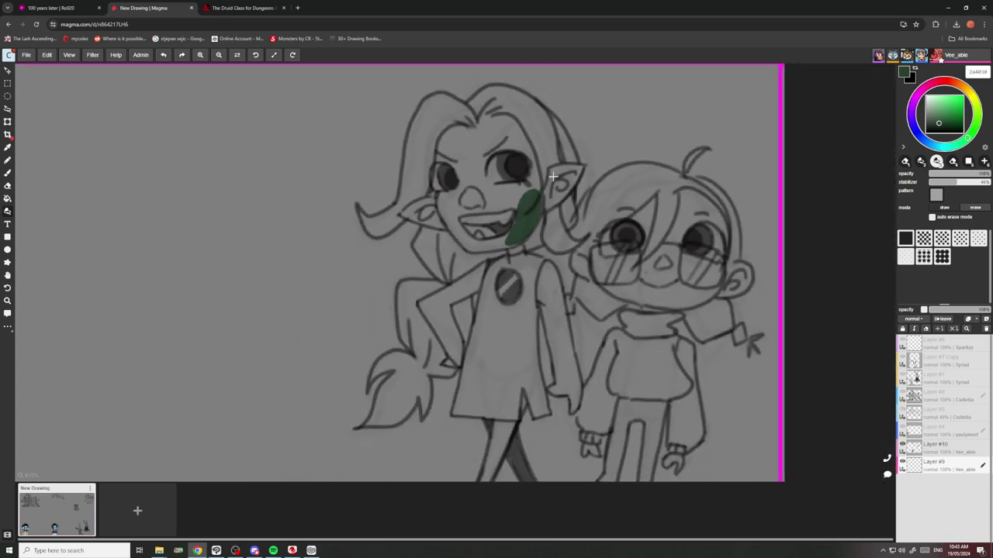
# Fill the taller character's right-hand pointed ear and the side of the face up to the eye with dark green.
pyautogui.scroll(6, 563, 166)
pyautogui.moveTo(543, 260)
pyautogui.mouseDown()
pyautogui.moveTo(601, 190)
pyautogui.moveTo(542, 202)
pyautogui.moveTo(535, 256)
pyautogui.mouseUp()
pyautogui.moveTo(537, 186)
pyautogui.mouseDown()
pyautogui.moveTo(529, 263)
pyautogui.moveTo(488, 288)
pyautogui.mouseUp()
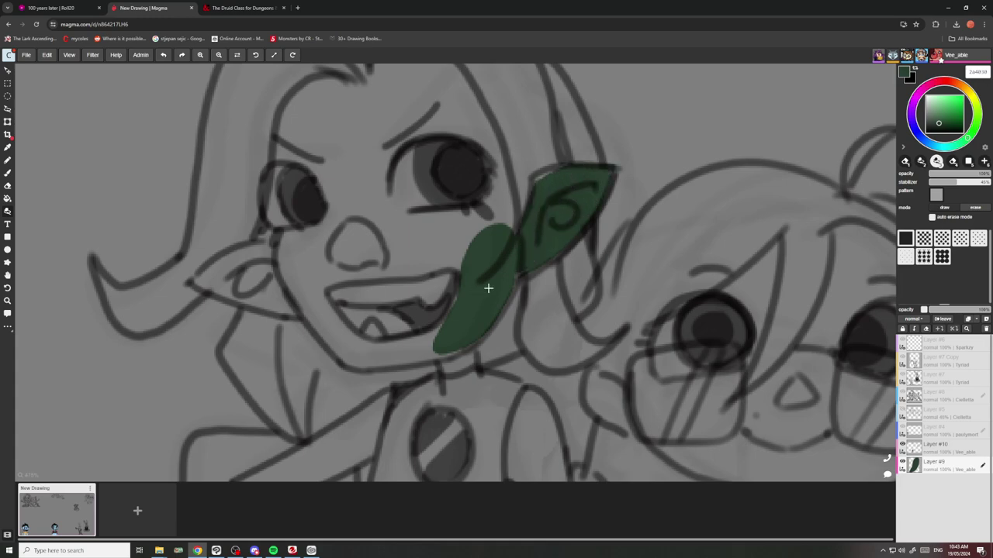
pyautogui.moveTo(541, 176)
pyautogui.mouseDown()
pyautogui.moveTo(527, 217)
pyautogui.moveTo(513, 159)
pyautogui.moveTo(470, 238)
pyautogui.mouseUp()
pyautogui.scroll(-4, 532, 195)
pyautogui.scroll(3, 528, 205)
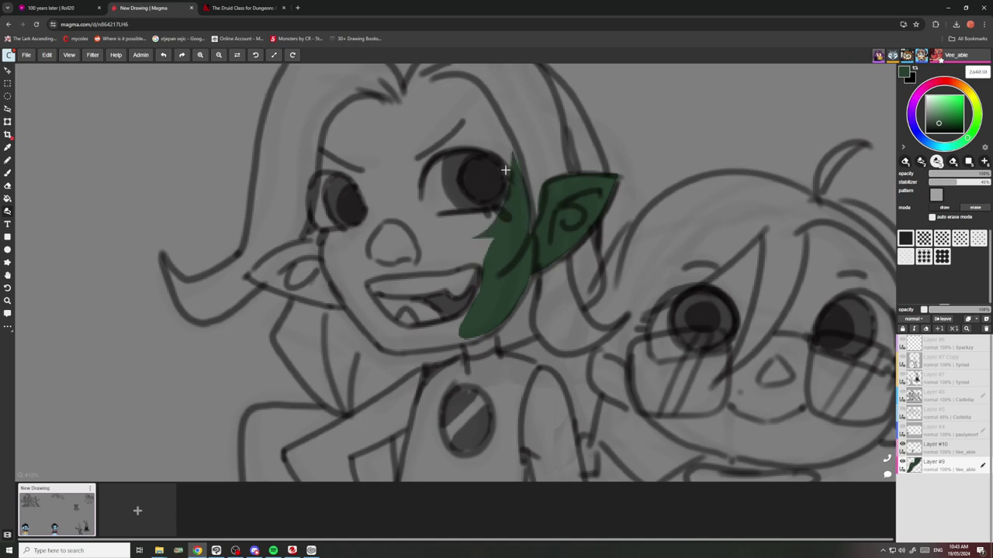
# Fill the temple, the area between the larger eye and the mouth, and the nearby jaw in dark green.
pyautogui.moveTo(500, 175)
pyautogui.mouseDown()
pyautogui.moveTo(461, 108)
pyautogui.moveTo(519, 234)
pyautogui.mouseUp()
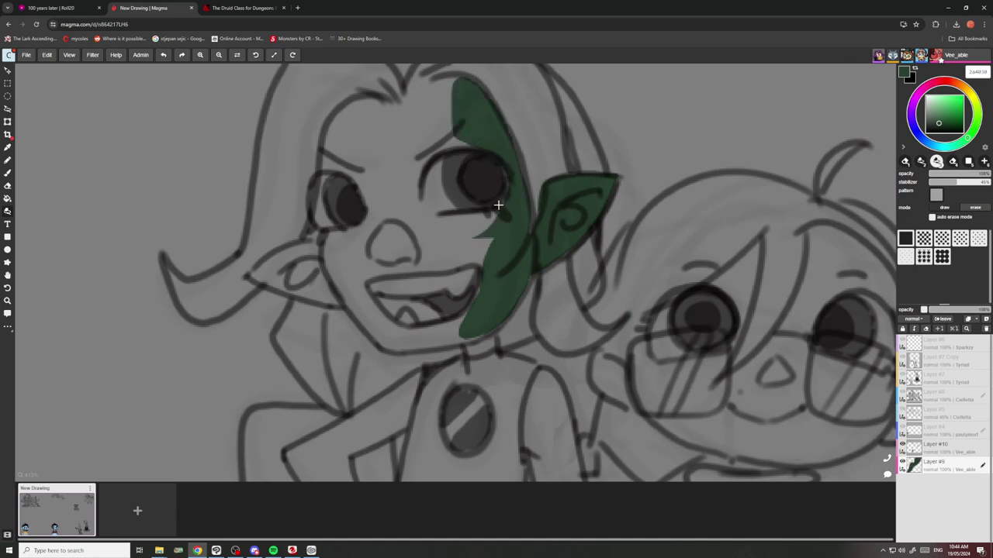
pyautogui.moveTo(508, 170)
pyautogui.mouseDown()
pyautogui.moveTo(462, 223)
pyautogui.moveTo(483, 269)
pyautogui.moveTo(512, 252)
pyautogui.moveTo(419, 233)
pyautogui.mouseUp()
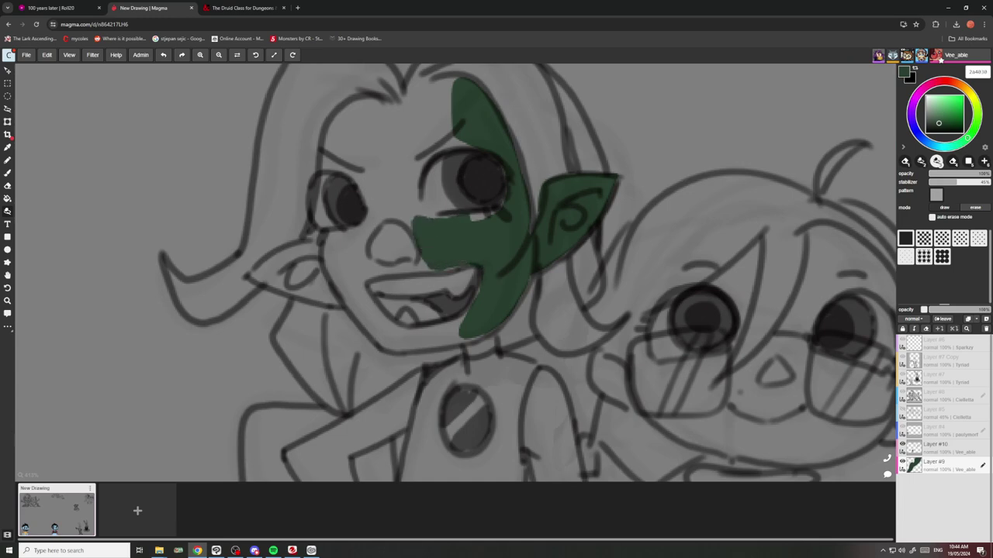
pyautogui.moveTo(504, 188)
pyautogui.mouseDown()
pyautogui.moveTo(424, 217)
pyautogui.moveTo(459, 254)
pyautogui.mouseUp()
pyautogui.scroll(-3, 452, 212)
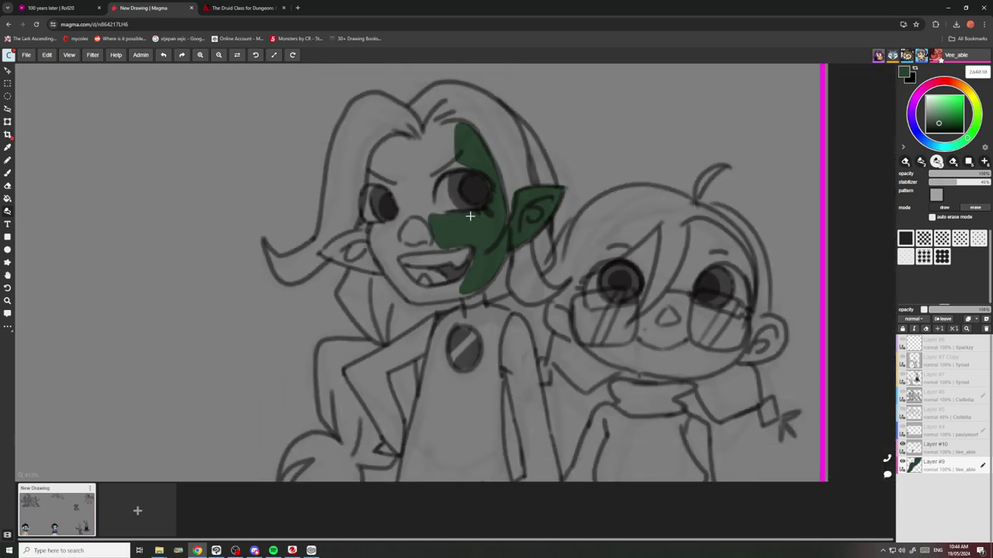
pyautogui.scroll(4, 454, 267)
pyautogui.moveTo(448, 308); pyautogui.dragTo(512, 294)
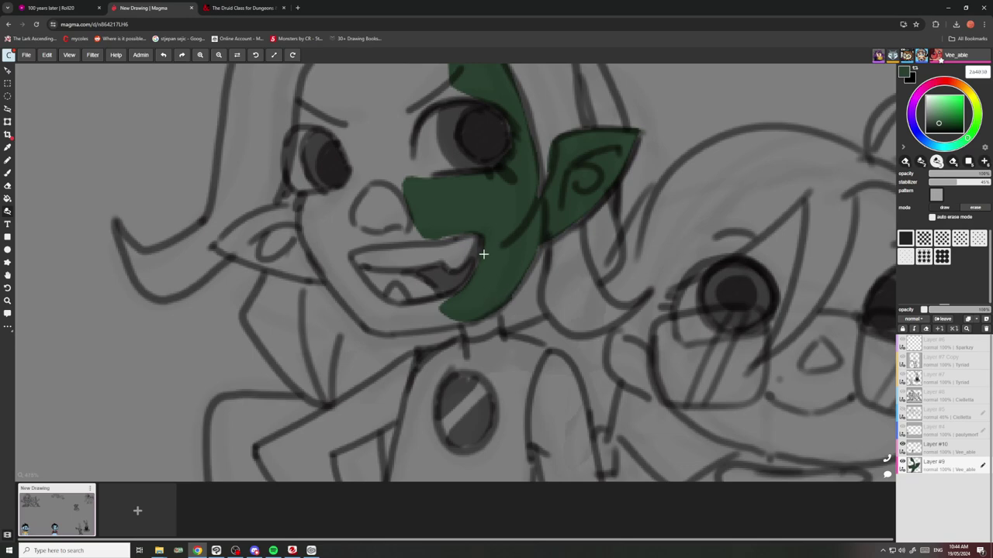
pyautogui.scroll(-3, 403, 164)
pyautogui.scroll(3, 370, 126)
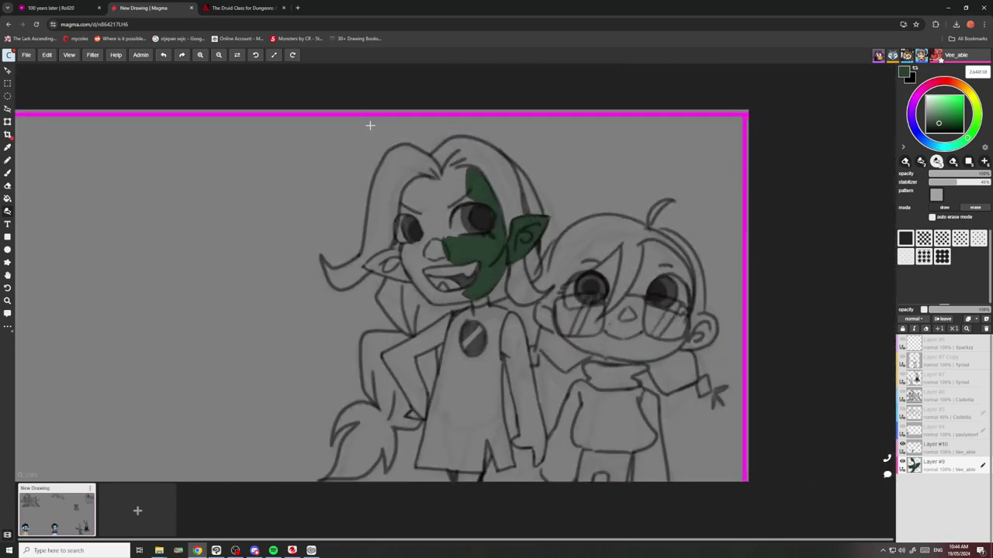
# Extend the dark green over the nose bridge and across the forehead between the eyebrows and the hair parting.
pyautogui.scroll(2, 421, 209)
pyautogui.moveTo(393, 196)
pyautogui.mouseDown()
pyautogui.moveTo(417, 223)
pyautogui.moveTo(442, 225)
pyautogui.mouseUp()
pyautogui.scroll(-5, 423, 243)
pyautogui.scroll(4, 458, 178)
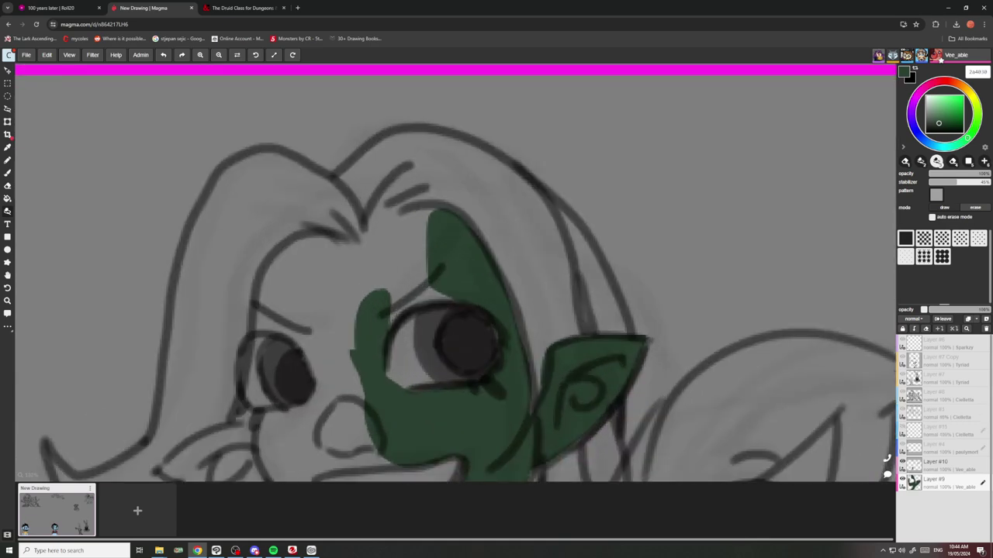
pyautogui.moveTo(423, 326)
pyautogui.mouseDown()
pyautogui.moveTo(419, 280)
pyautogui.moveTo(372, 263)
pyautogui.mouseUp()
pyautogui.moveTo(428, 221)
pyautogui.mouseDown()
pyautogui.moveTo(397, 238)
pyautogui.moveTo(440, 217)
pyautogui.moveTo(369, 228)
pyautogui.moveTo(354, 272)
pyautogui.moveTo(340, 227)
pyautogui.moveTo(323, 246)
pyautogui.moveTo(309, 302)
pyautogui.moveTo(335, 356)
pyautogui.moveTo(379, 377)
pyautogui.mouseUp()
pyautogui.scroll(-5, 374, 215)
pyautogui.scroll(4, 359, 239)
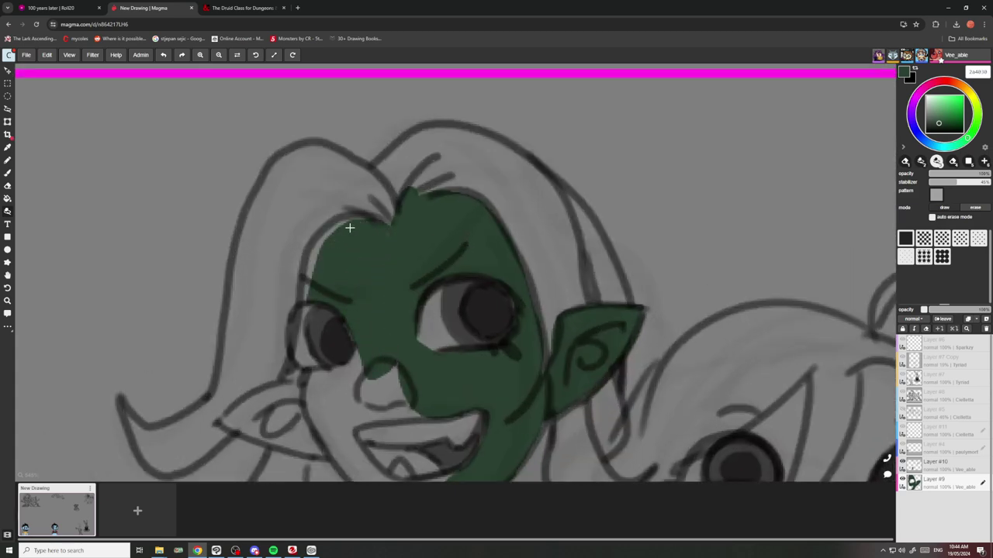
# Fill the forehead's left edge along the hairline in dark green, undoing the first attempt and redoing it.
pyautogui.moveTo(349, 227); pyautogui.dragTo(309, 272)
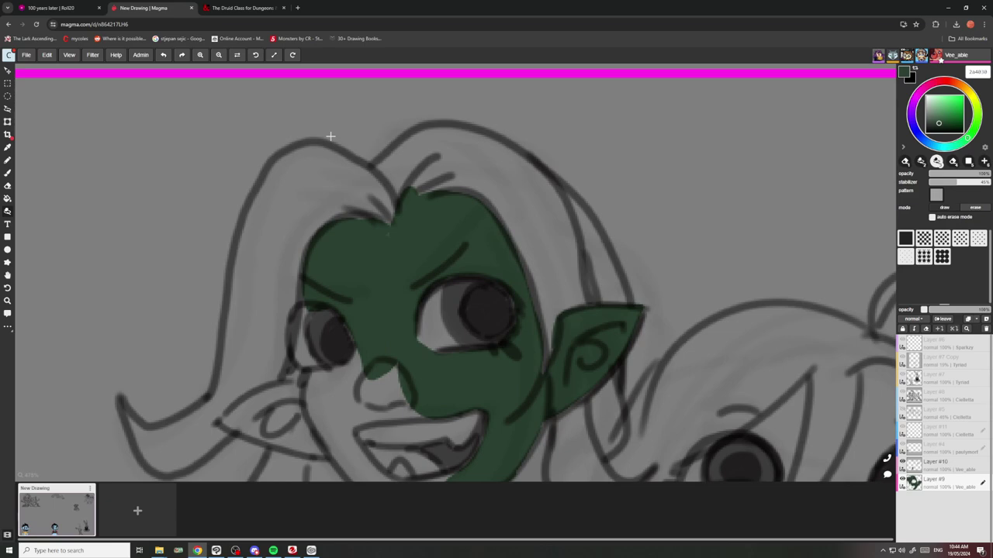
pyautogui.hotkey('ctrl', 'z')
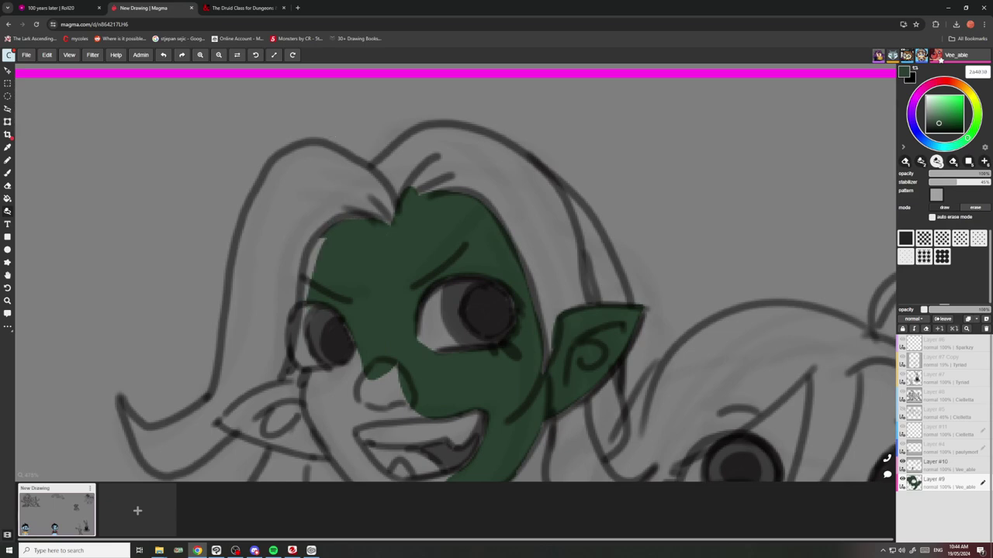
pyautogui.scroll(-5, 371, 229)
pyautogui.scroll(5, 371, 332)
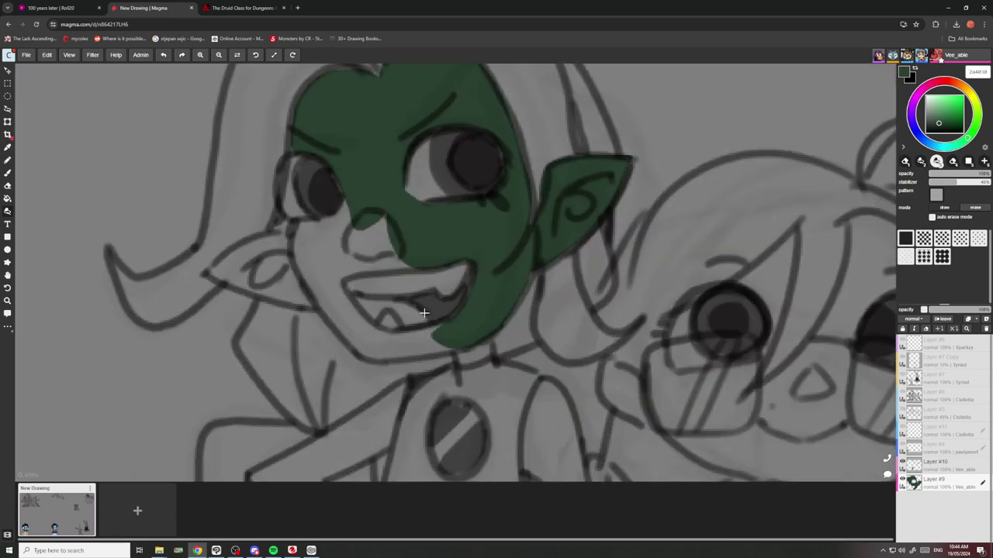
# Fill the chin, the left side of the jaw and the nose area around the mouth with dark green.
pyautogui.moveTo(458, 303)
pyautogui.mouseDown()
pyautogui.moveTo(392, 345)
pyautogui.moveTo(450, 353)
pyautogui.mouseUp()
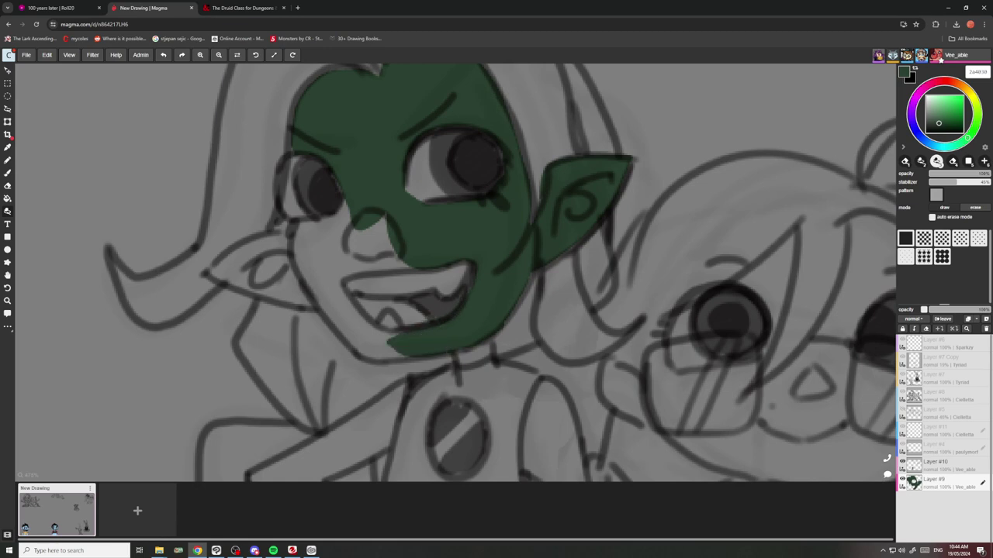
pyautogui.moveTo(353, 343)
pyautogui.mouseDown()
pyautogui.moveTo(403, 361)
pyautogui.moveTo(445, 360)
pyautogui.mouseUp()
pyautogui.moveTo(378, 331); pyautogui.dragTo(340, 336)
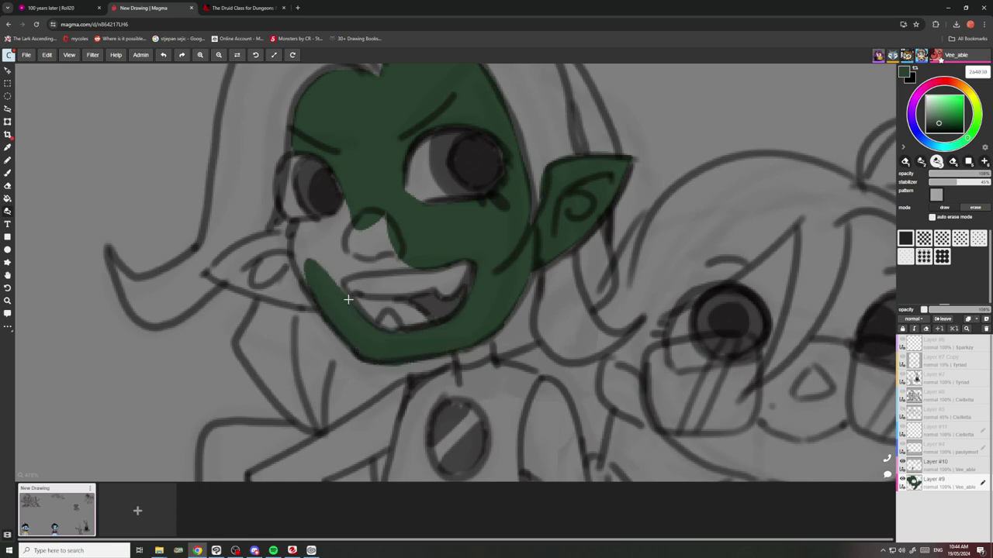
pyautogui.moveTo(355, 298)
pyautogui.mouseDown()
pyautogui.moveTo(351, 277)
pyautogui.moveTo(411, 271)
pyautogui.moveTo(317, 293)
pyautogui.mouseUp()
pyautogui.scroll(-6, 341, 290)
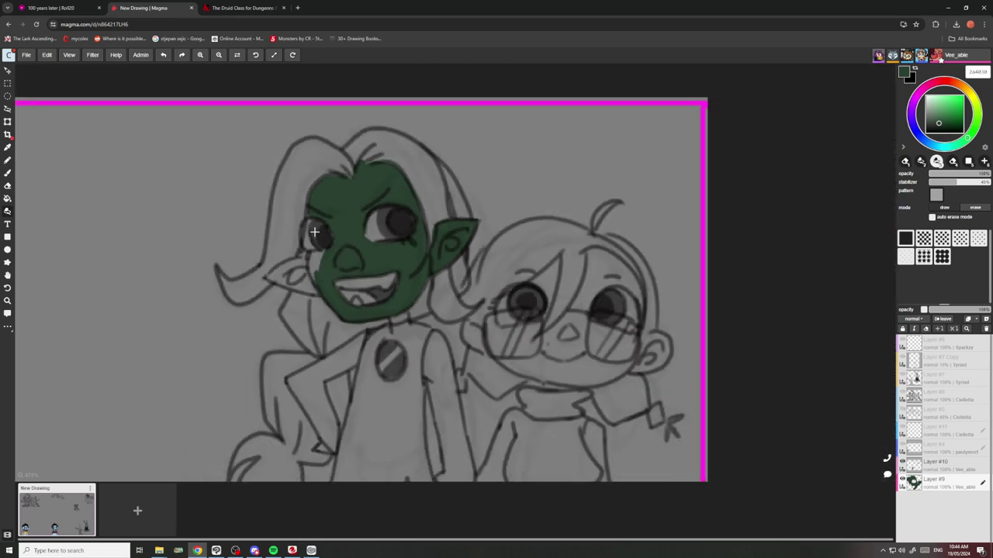
# Complete the green face by filling the cheek under the smaller eye and the left-hand pointed ear.
pyautogui.scroll(5, 345, 268)
pyautogui.moveTo(334, 257); pyautogui.dragTo(352, 325)
pyautogui.moveTo(324, 280)
pyautogui.mouseDown()
pyautogui.moveTo(341, 317)
pyautogui.moveTo(281, 294)
pyautogui.moveTo(382, 278)
pyautogui.mouseUp()
pyautogui.scroll(-6, 330, 291)
pyautogui.scroll(6, 303, 292)
pyautogui.moveTo(365, 325)
pyautogui.mouseDown()
pyautogui.moveTo(287, 304)
pyautogui.moveTo(342, 250)
pyautogui.mouseUp()
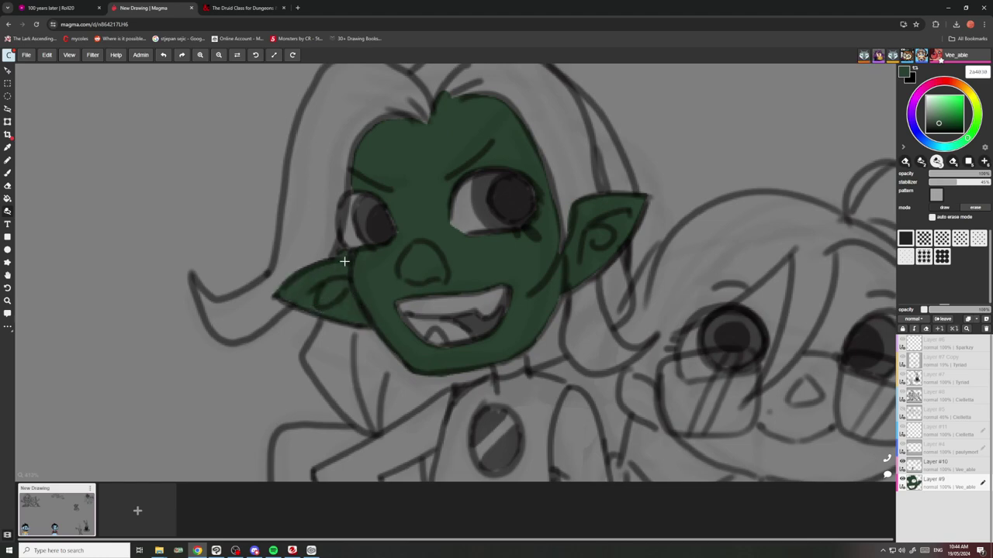
pyautogui.scroll(-3, 343, 262)
pyautogui.scroll(5, 387, 256)
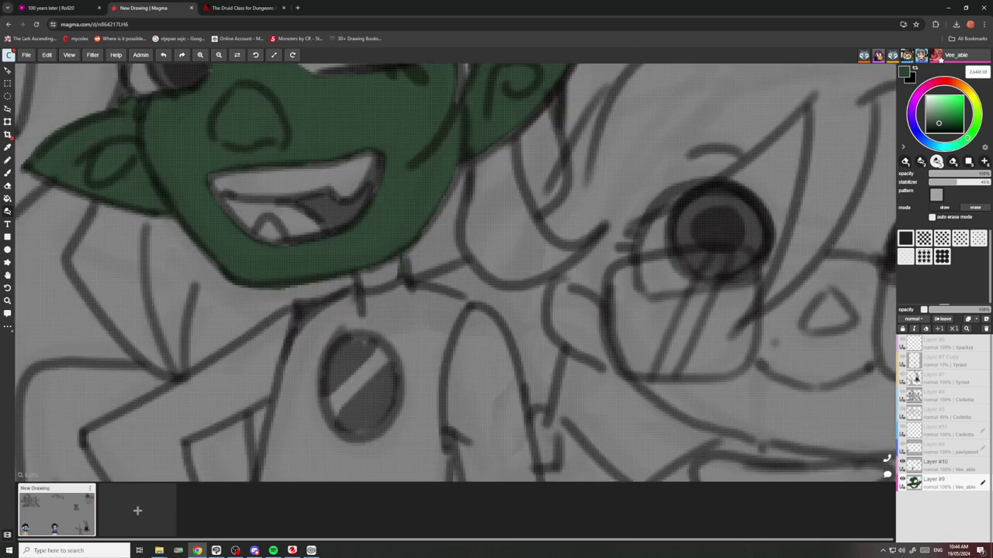
pyautogui.scroll(-5, 374, 227)
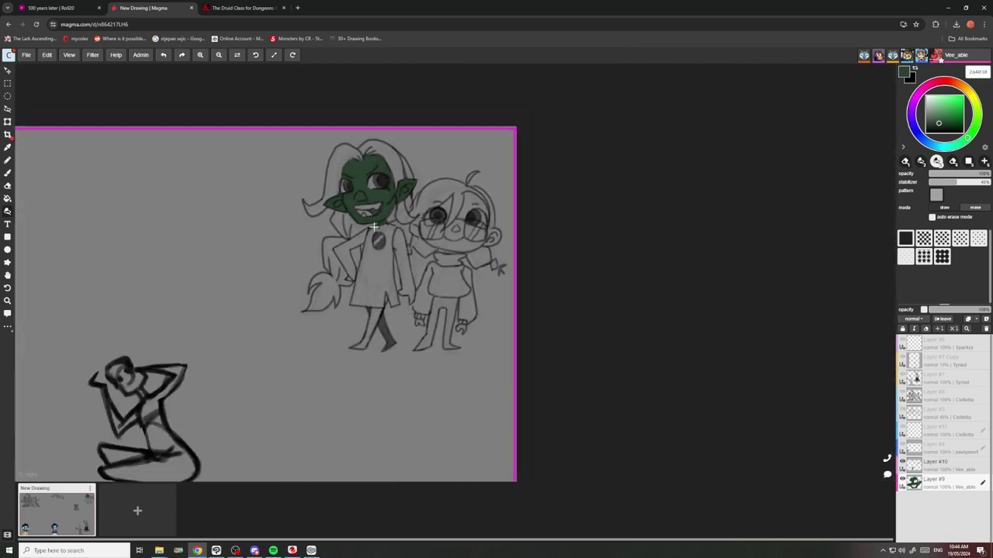
pyautogui.scroll(2, 374, 227)
pyautogui.scroll(-3, 388, 302)
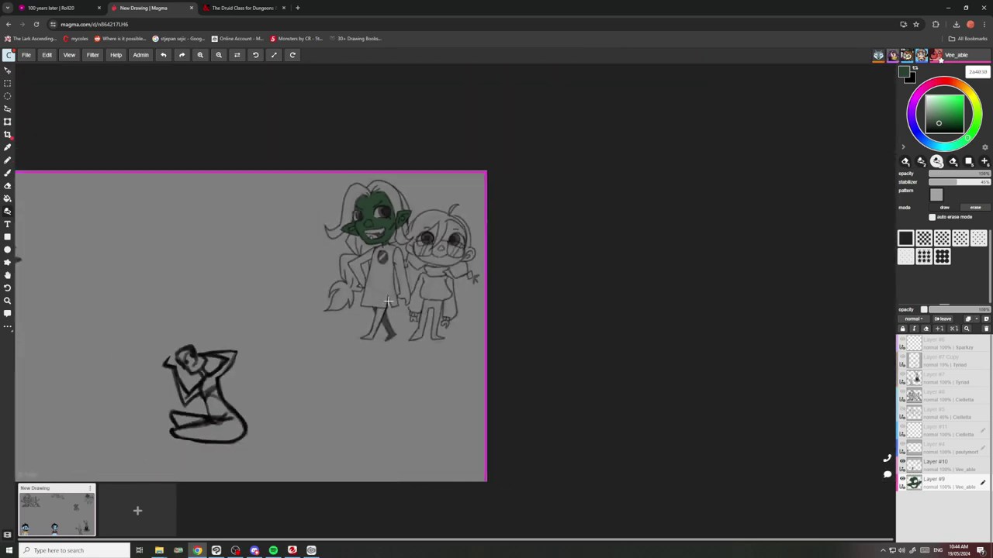
pyautogui.scroll(2, 388, 265)
pyautogui.scroll(3, 390, 247)
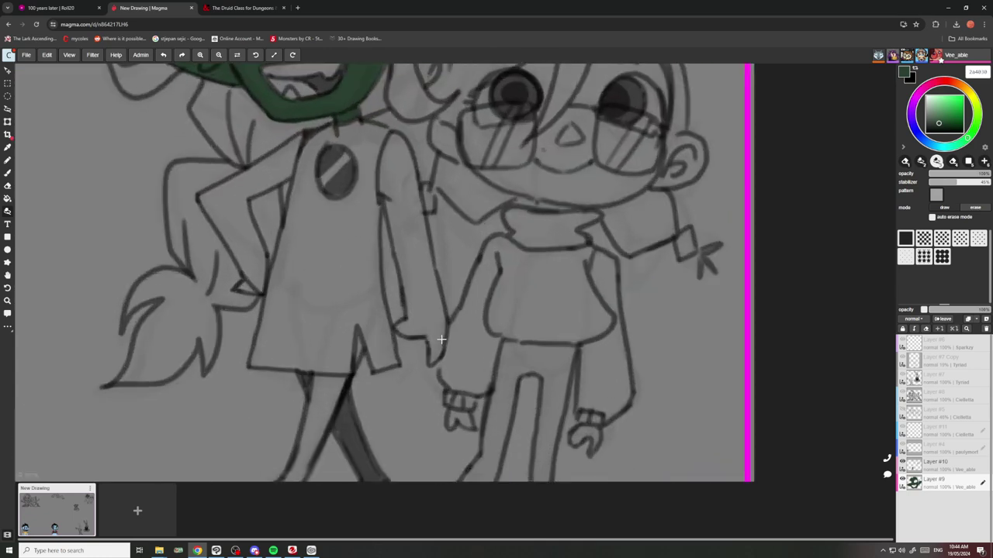
# Fill the green character's straight arm and hand, hanging beside the dress, with dark green from fingertips to shoulder.
pyautogui.moveTo(441, 342)
pyautogui.mouseDown()
pyautogui.moveTo(429, 364)
pyautogui.moveTo(411, 316)
pyautogui.moveTo(407, 233)
pyautogui.moveTo(438, 333)
pyautogui.moveTo(441, 276)
pyautogui.mouseUp()
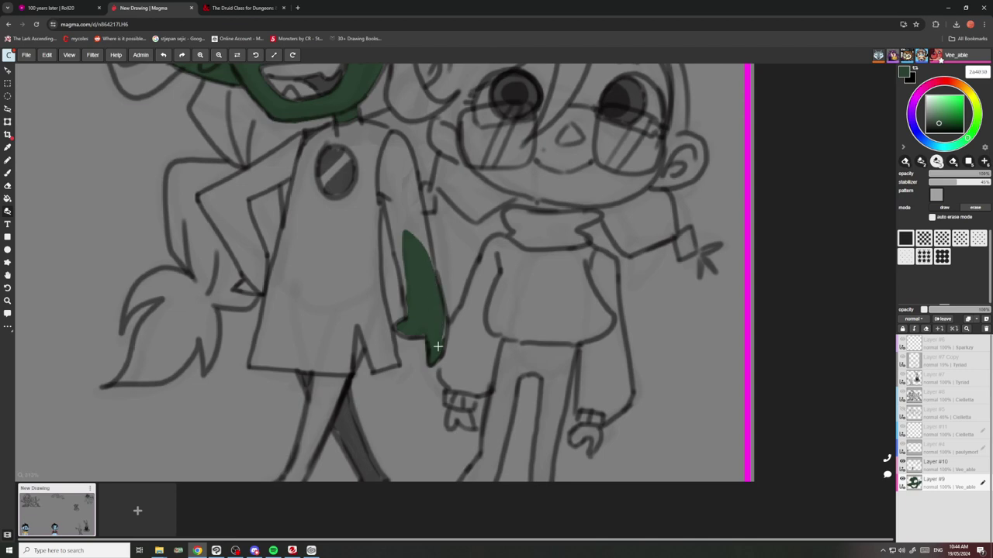
pyautogui.scroll(-6, 437, 347)
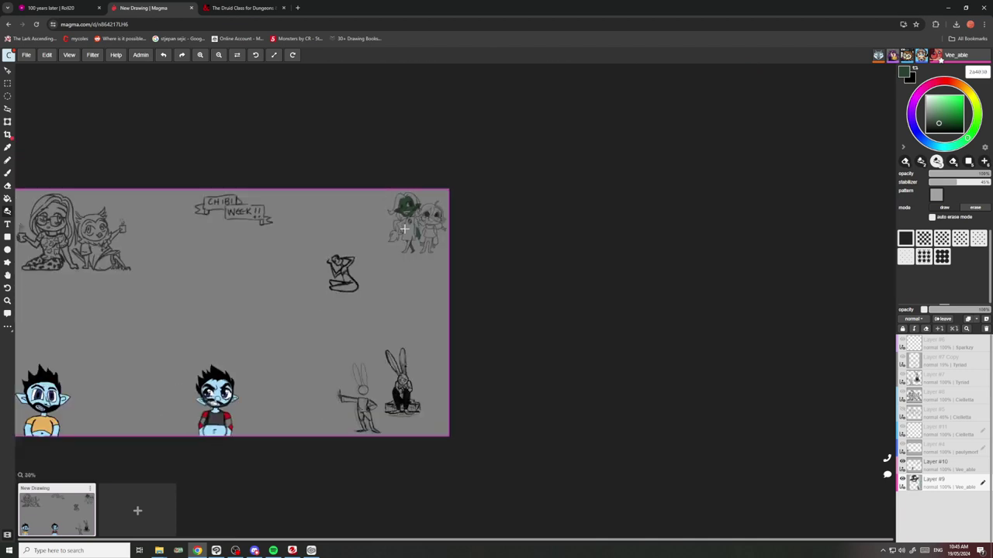
pyautogui.scroll(6, 404, 229)
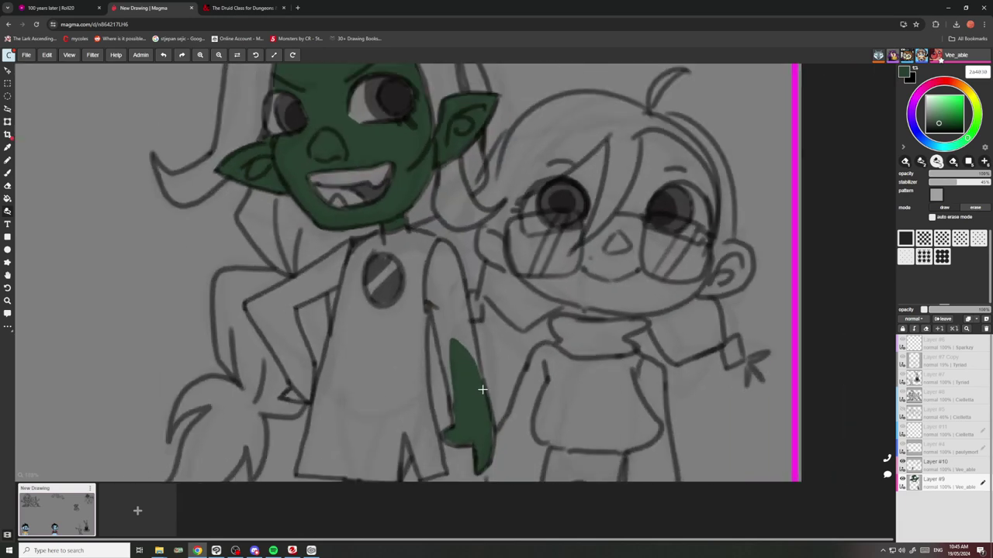
pyautogui.moveTo(483, 390)
pyautogui.mouseDown()
pyautogui.moveTo(457, 395)
pyautogui.moveTo(443, 363)
pyautogui.moveTo(451, 410)
pyautogui.moveTo(437, 305)
pyautogui.moveTo(437, 325)
pyautogui.moveTo(455, 303)
pyautogui.moveTo(466, 325)
pyautogui.moveTo(437, 308)
pyautogui.moveTo(456, 260)
pyautogui.moveTo(459, 279)
pyautogui.moveTo(442, 262)
pyautogui.moveTo(462, 282)
pyautogui.moveTo(439, 291)
pyautogui.moveTo(446, 252)
pyautogui.moveTo(430, 289)
pyautogui.mouseUp()
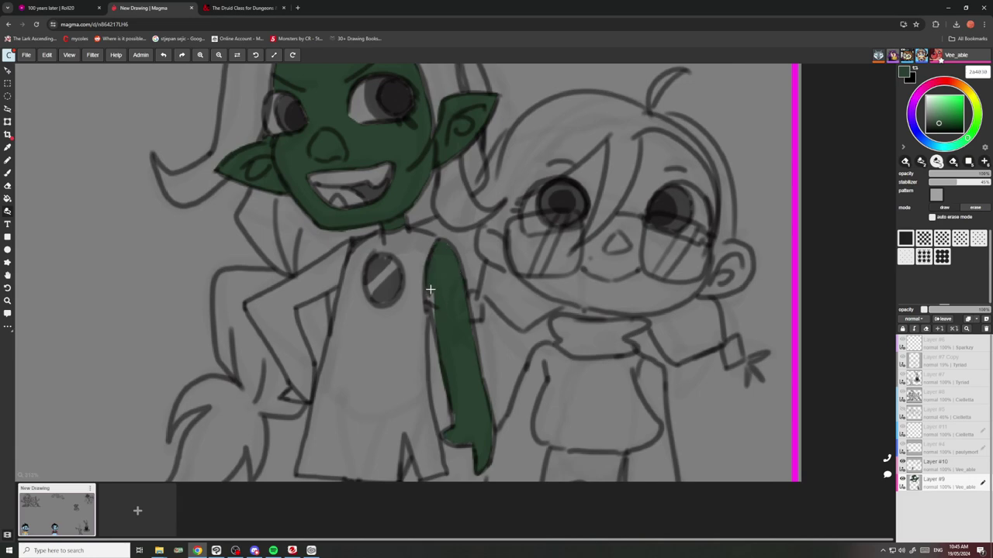
pyautogui.scroll(-5, 447, 339)
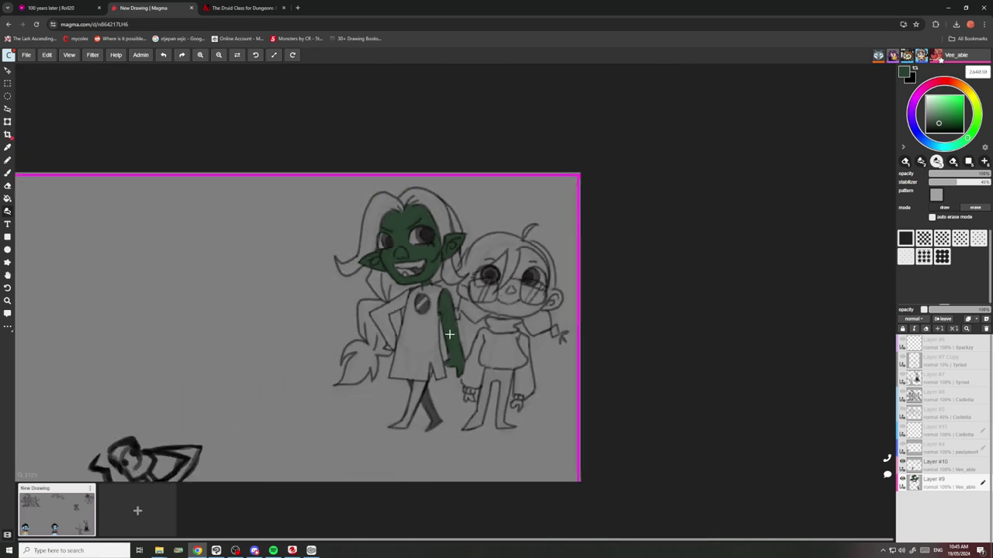
# Fill the upper part of the bent arm, from the shoulder towards the elbow, with dark green.
pyautogui.scroll(5, 463, 366)
pyautogui.scroll(-5, 451, 380)
pyautogui.scroll(6, 380, 272)
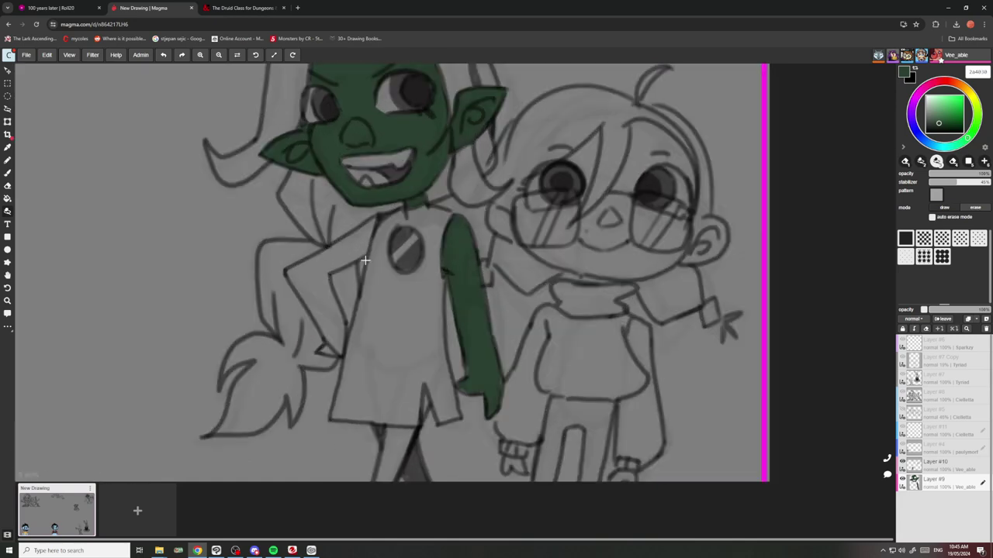
pyautogui.moveTo(323, 267)
pyautogui.mouseDown()
pyautogui.moveTo(369, 248)
pyautogui.moveTo(377, 219)
pyautogui.moveTo(300, 289)
pyautogui.mouseUp()
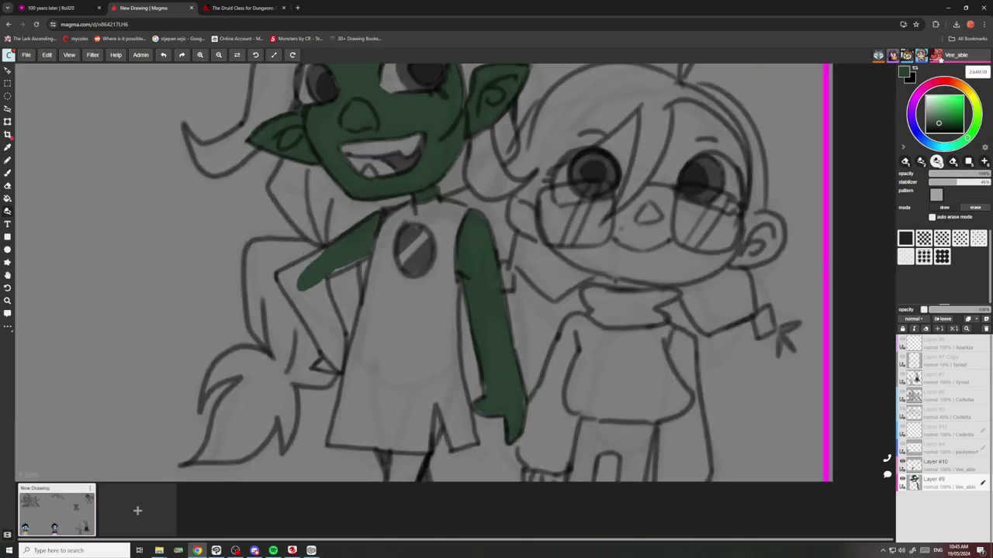
pyautogui.scroll(-4, 376, 228)
pyautogui.scroll(7, 365, 229)
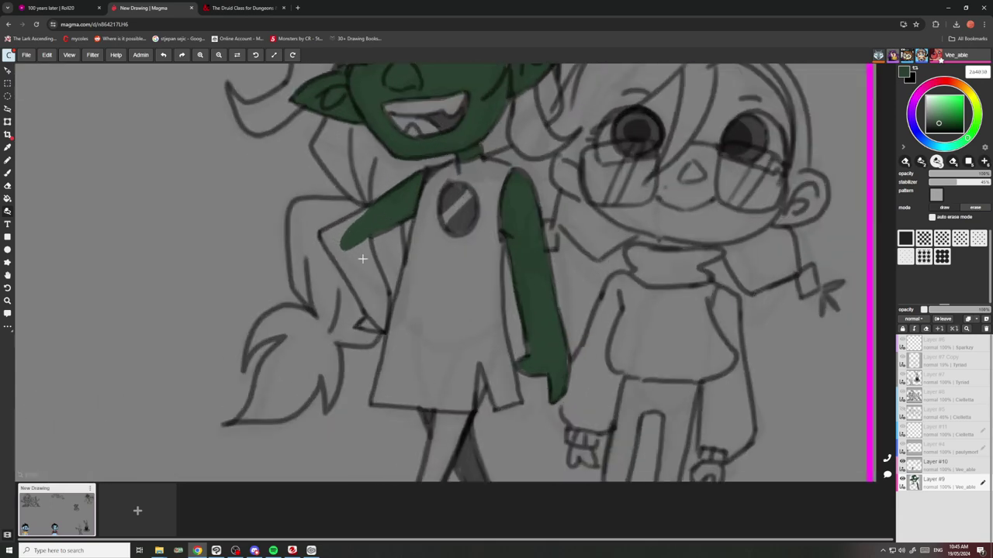
pyautogui.moveTo(366, 219)
pyautogui.mouseDown()
pyautogui.moveTo(402, 331)
pyautogui.moveTo(397, 392)
pyautogui.moveTo(314, 273)
pyautogui.mouseUp()
pyautogui.hotkey('ctrl', 'z')
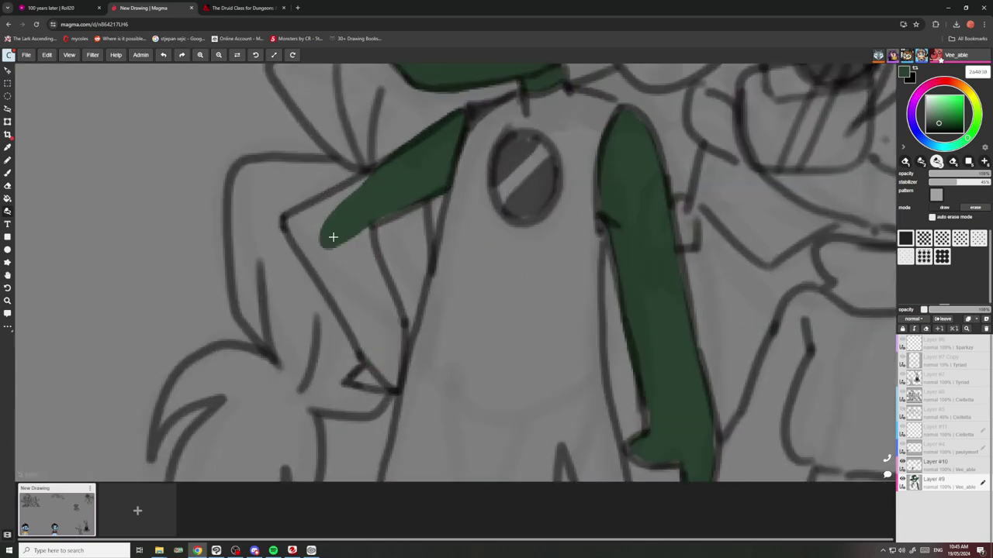
pyautogui.moveTo(428, 202); pyautogui.dragTo(376, 195)
pyautogui.hotkey('ctrl', 'z')
# Complete the bent arm in dark green by filling its edges, the forearm and the gap at the elbow.
pyautogui.scroll(4, 349, 186)
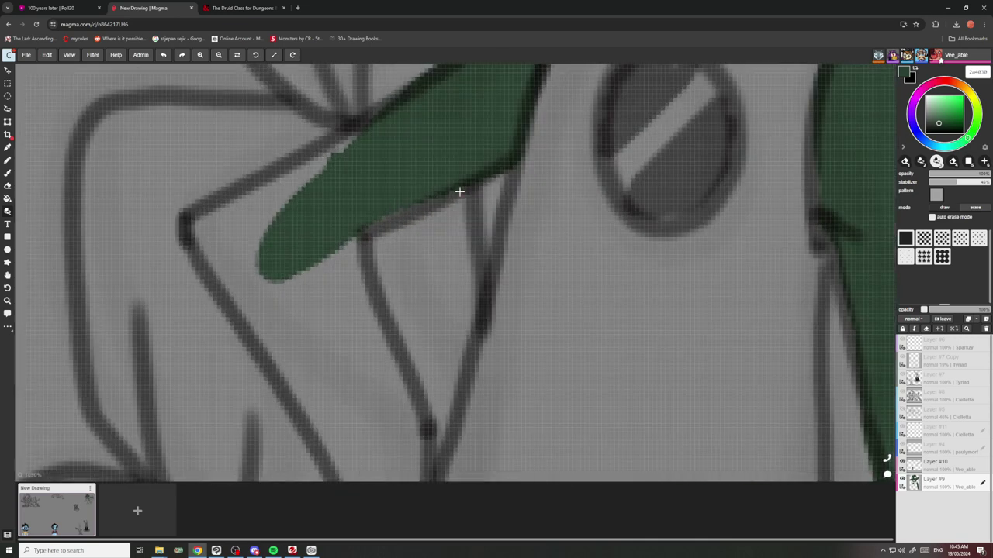
pyautogui.moveTo(460, 191); pyautogui.dragTo(362, 232)
pyautogui.moveTo(363, 129)
pyautogui.mouseDown()
pyautogui.moveTo(269, 251)
pyautogui.moveTo(324, 210)
pyautogui.moveTo(336, 223)
pyautogui.moveTo(330, 251)
pyautogui.moveTo(317, 220)
pyautogui.moveTo(285, 230)
pyautogui.moveTo(331, 290)
pyautogui.moveTo(330, 262)
pyautogui.moveTo(271, 226)
pyautogui.moveTo(313, 315)
pyautogui.mouseUp()
pyautogui.scroll(-6, 290, 224)
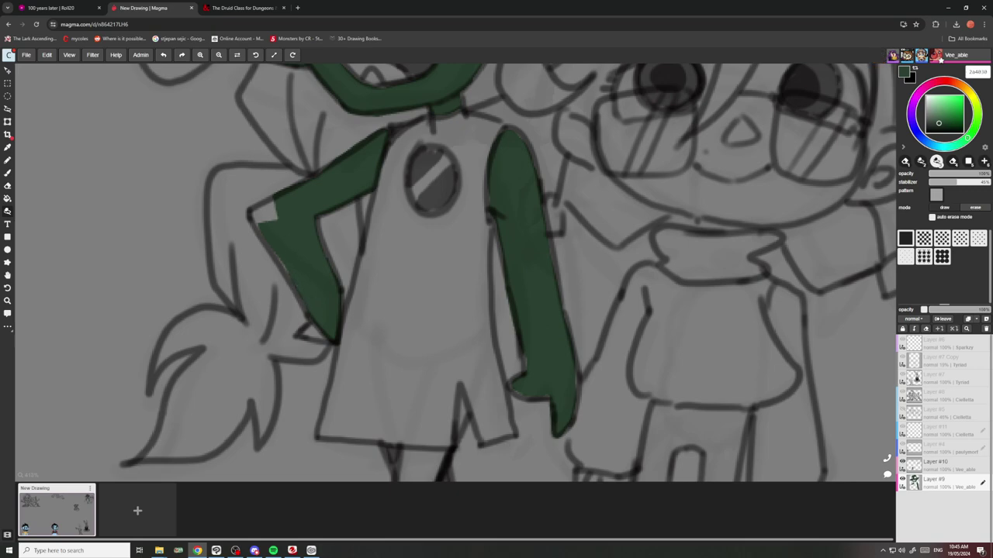
pyautogui.moveTo(259, 220)
pyautogui.mouseDown()
pyautogui.moveTo(278, 250)
pyautogui.moveTo(276, 211)
pyautogui.mouseUp()
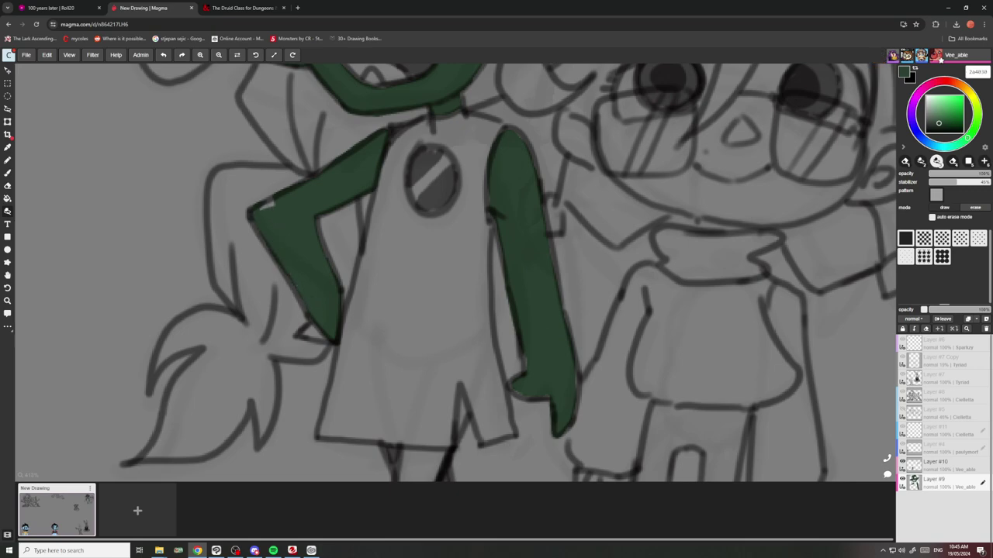
pyautogui.scroll(-5, 283, 212)
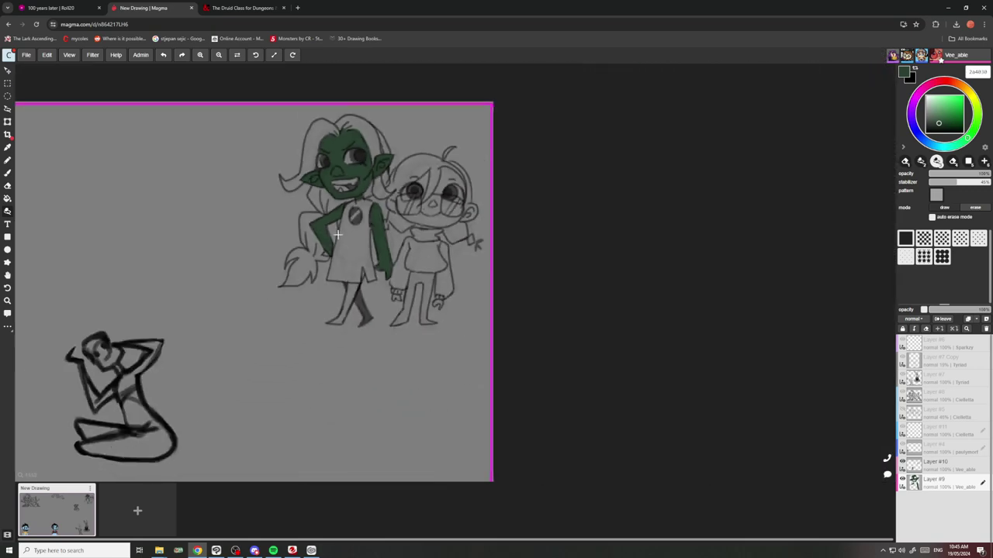
# Choose a pale greyish white and fill the whites of both of the green character's eyes.
pyautogui.scroll(5, 364, 194)
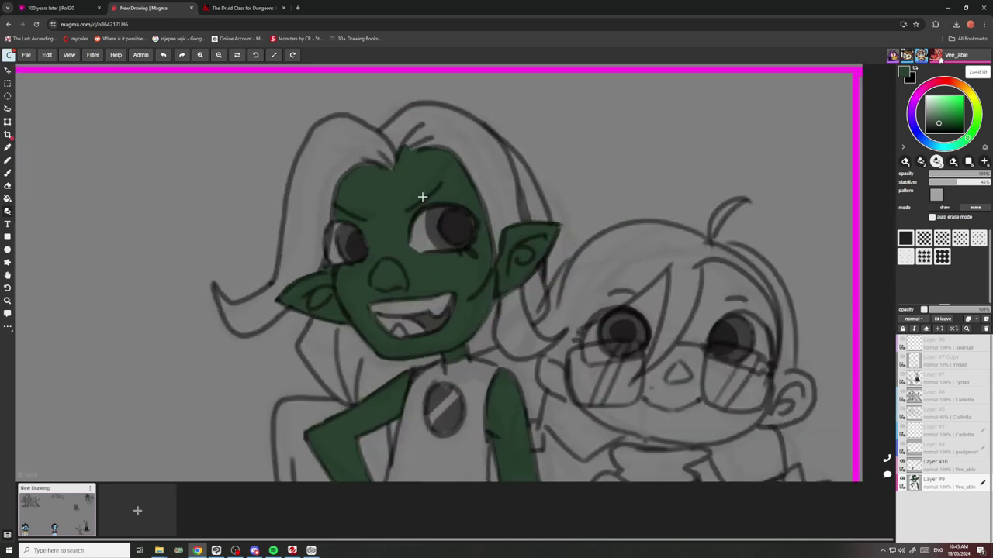
pyautogui.click(929, 102)
pyautogui.scroll(2, 430, 277)
pyautogui.moveTo(430, 249)
pyautogui.mouseDown()
pyautogui.moveTo(400, 242)
pyautogui.moveTo(435, 190)
pyautogui.moveTo(487, 210)
pyautogui.moveTo(446, 245)
pyautogui.moveTo(394, 200)
pyautogui.mouseUp()
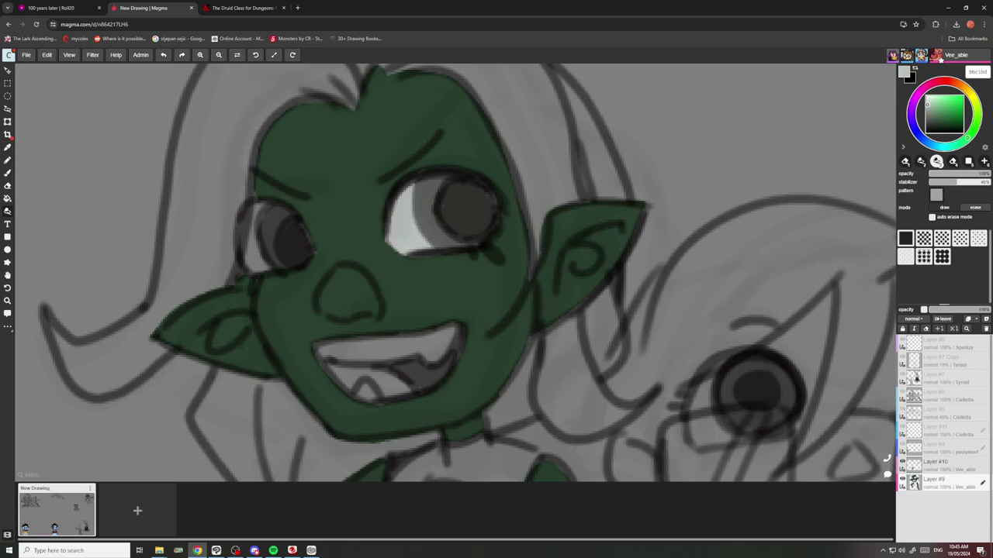
pyautogui.moveTo(291, 265)
pyautogui.mouseDown()
pyautogui.moveTo(253, 267)
pyautogui.moveTo(262, 206)
pyautogui.moveTo(293, 246)
pyautogui.mouseUp()
pyautogui.scroll(-5, 276, 250)
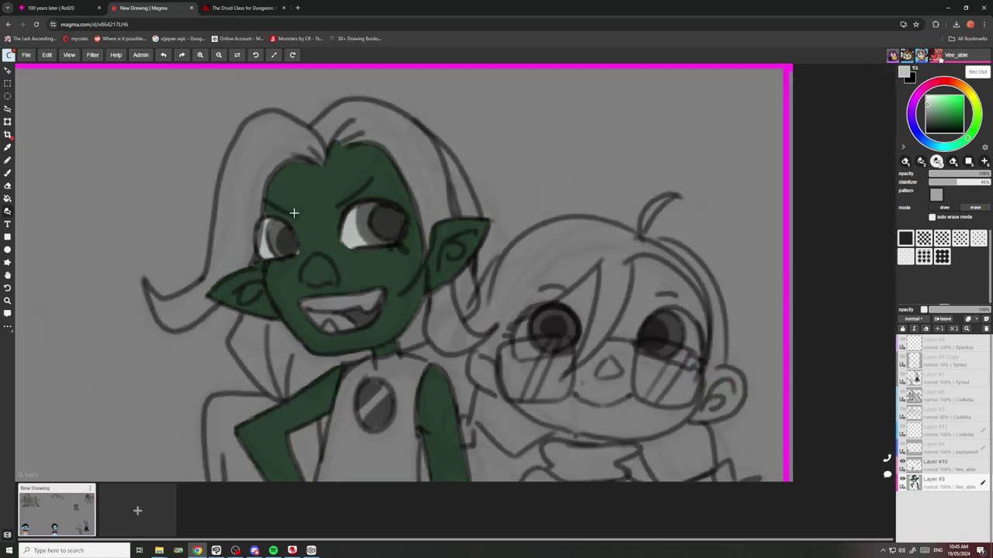
# Choose a deep crimson red and fill the iris and pupil area of the larger eye.
pyautogui.scroll(2, 268, 183)
pyautogui.scroll(2, 326, 167)
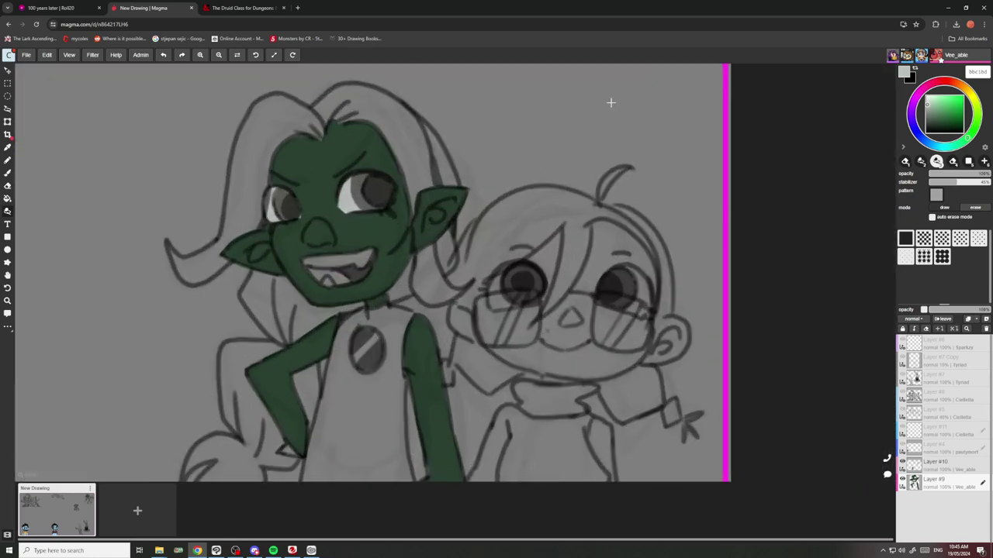
pyautogui.click(948, 83)
pyautogui.moveTo(944, 102); pyautogui.dragTo(954, 101)
pyautogui.click(940, 81)
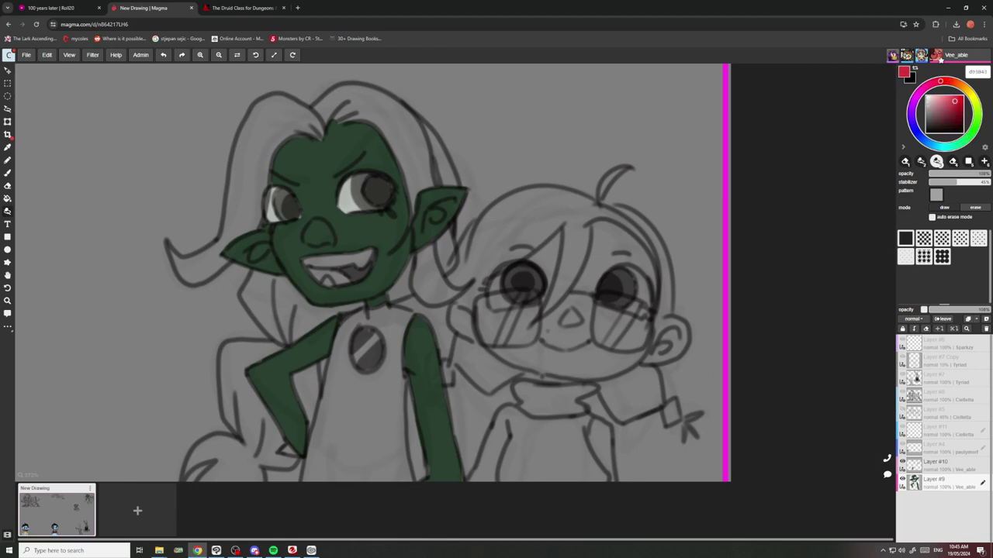
pyautogui.click(954, 107)
pyautogui.scroll(3, 379, 203)
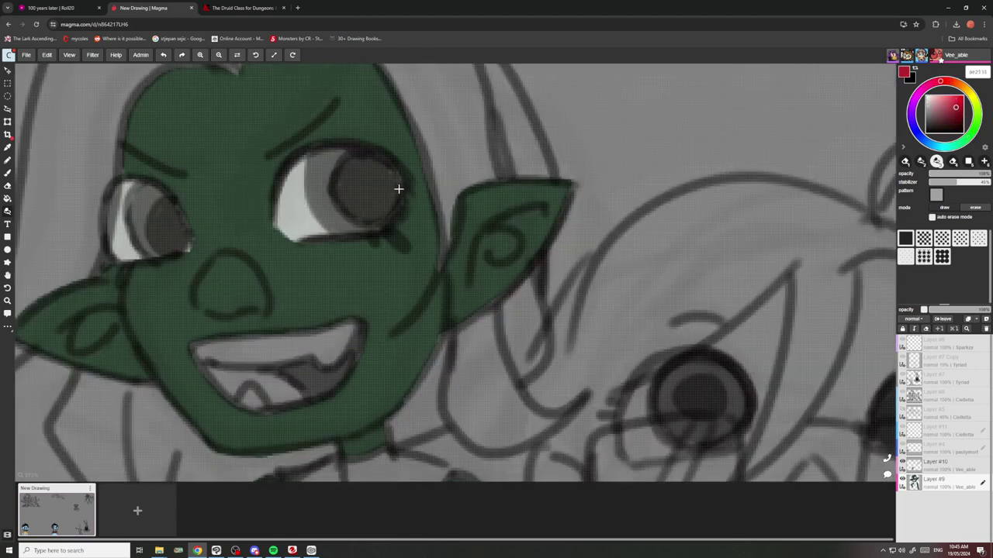
pyautogui.moveTo(397, 203)
pyautogui.mouseDown()
pyautogui.moveTo(338, 229)
pyautogui.moveTo(290, 209)
pyautogui.moveTo(331, 155)
pyautogui.moveTo(392, 174)
pyautogui.mouseUp()
pyautogui.scroll(-3, 392, 175)
# Fill the iris and pupil area of the smaller eye with the same crimson red.
pyautogui.scroll(3, 288, 218)
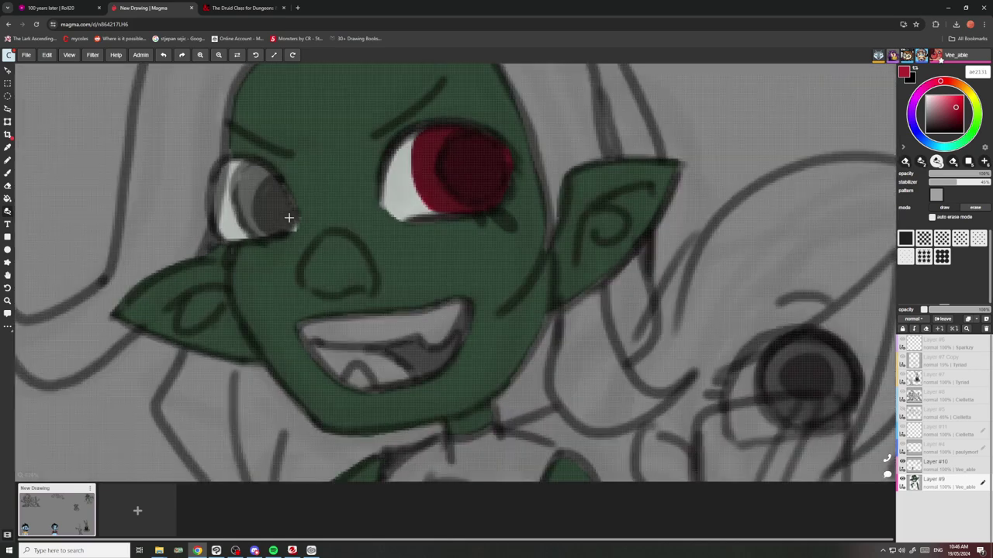
pyautogui.moveTo(295, 226)
pyautogui.mouseDown()
pyautogui.moveTo(252, 226)
pyautogui.moveTo(240, 183)
pyautogui.moveTo(294, 227)
pyautogui.mouseUp()
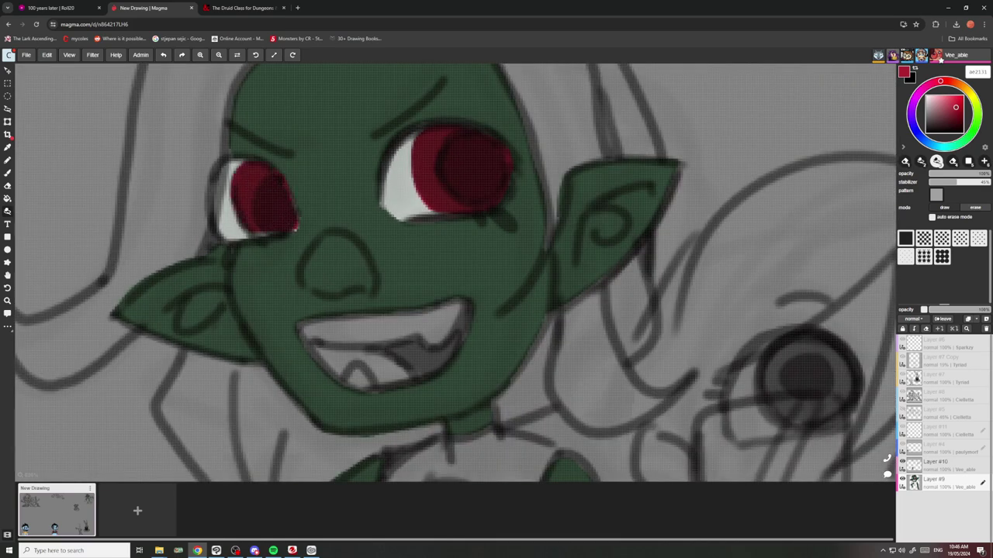
pyautogui.scroll(-5, 291, 178)
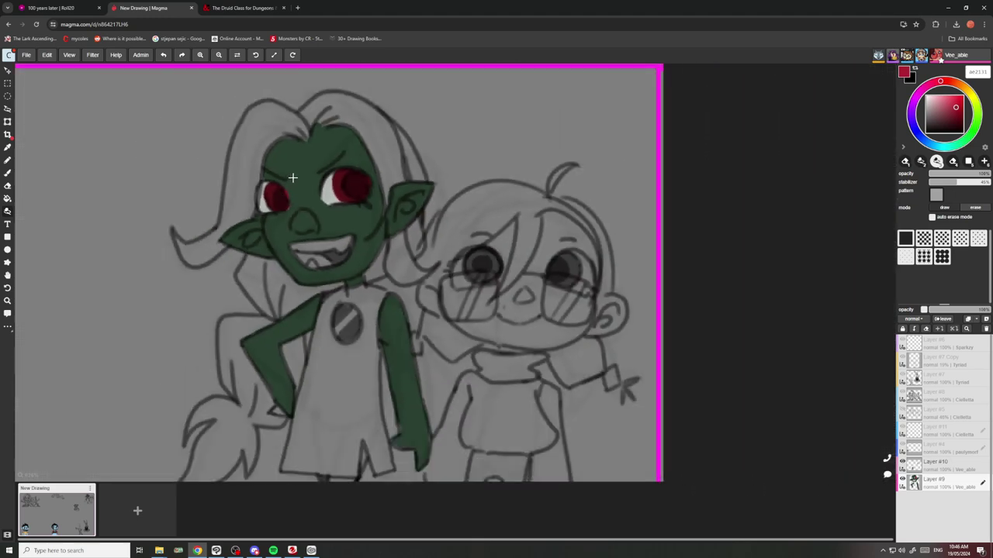
pyautogui.scroll(3, 293, 174)
pyautogui.keyDown('alt'); pyautogui.click(293, 192); pyautogui.keyUp('alt')
pyautogui.scroll(5, 292, 194)
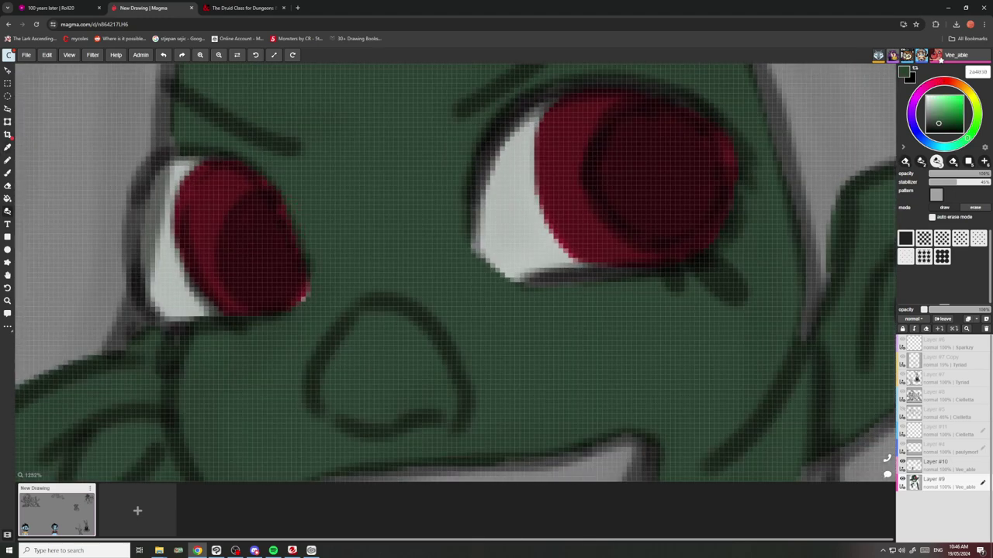
pyautogui.scroll(-6, 288, 189)
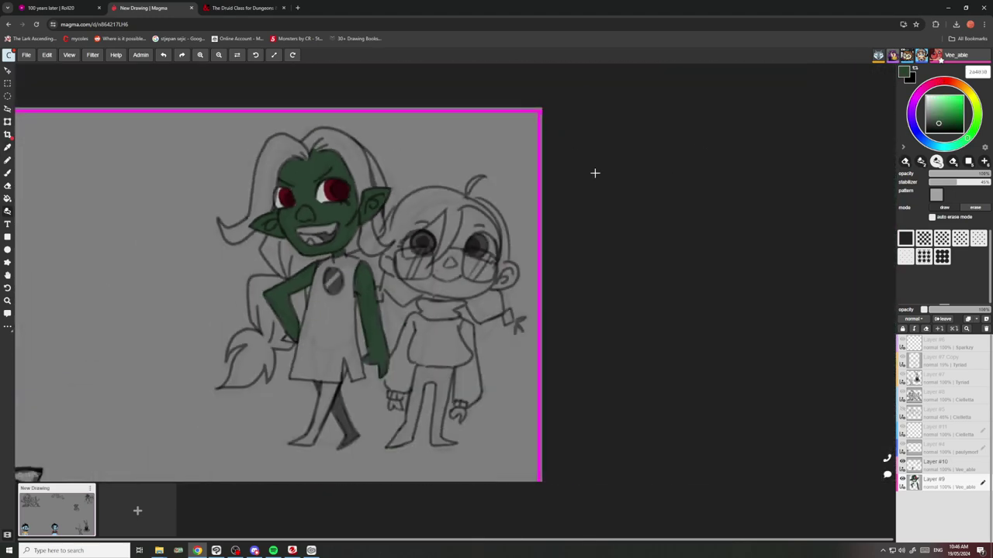
pyautogui.scroll(4, 304, 148)
pyautogui.keyDown('alt'); pyautogui.click(449, 225); pyautogui.keyUp('alt')
pyautogui.scroll(-3, 448, 231)
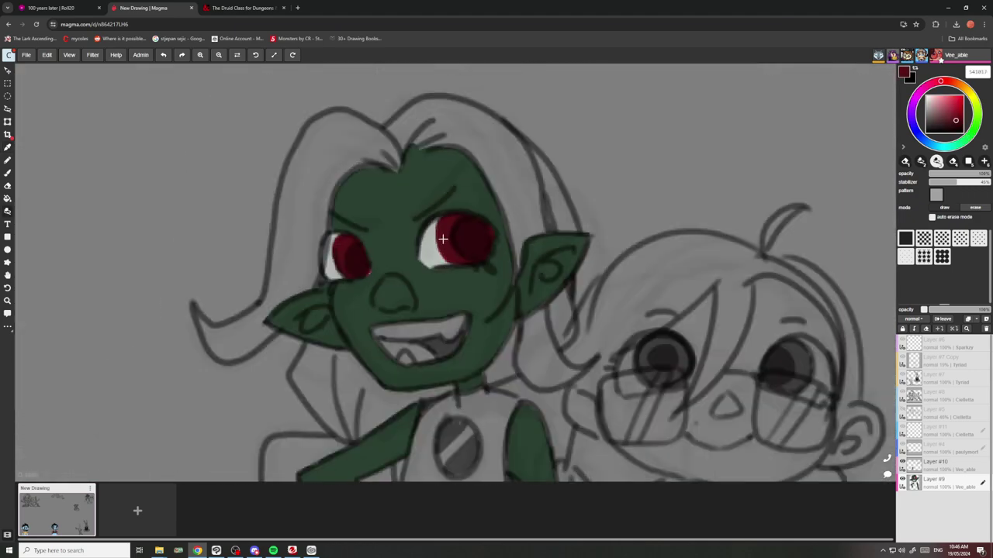
pyautogui.scroll(-3, 448, 232)
pyautogui.scroll(4, 448, 231)
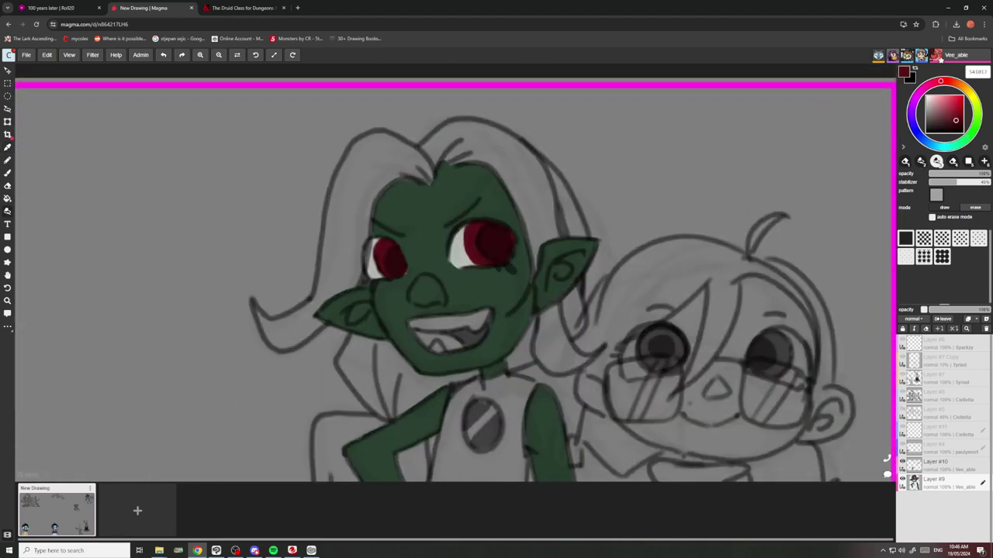
# Fill the upper row of teeth with its fang and the small lower fang in pale greyish white.
pyautogui.keyDown('alt'); pyautogui.click(482, 314); pyautogui.keyUp('alt')
pyautogui.scroll(4, 513, 310)
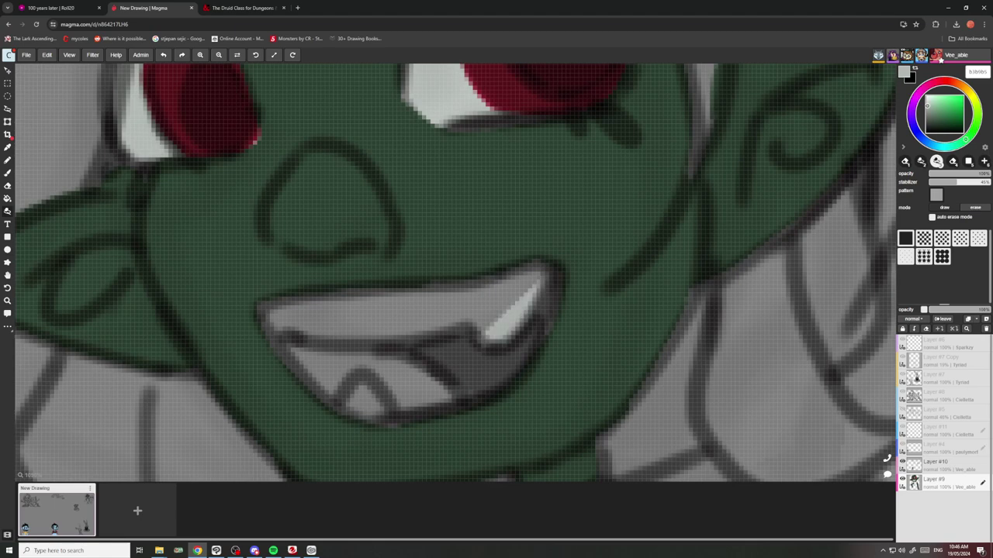
pyautogui.moveTo(469, 329)
pyautogui.mouseDown()
pyautogui.moveTo(302, 325)
pyautogui.moveTo(466, 289)
pyautogui.mouseUp()
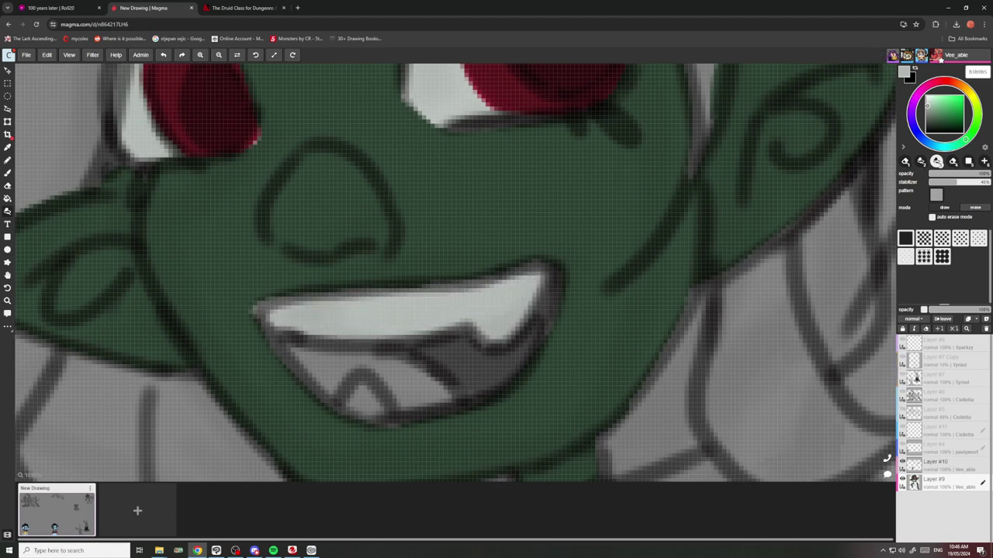
pyautogui.scroll(-2, 487, 270)
pyautogui.scroll(2, 522, 335)
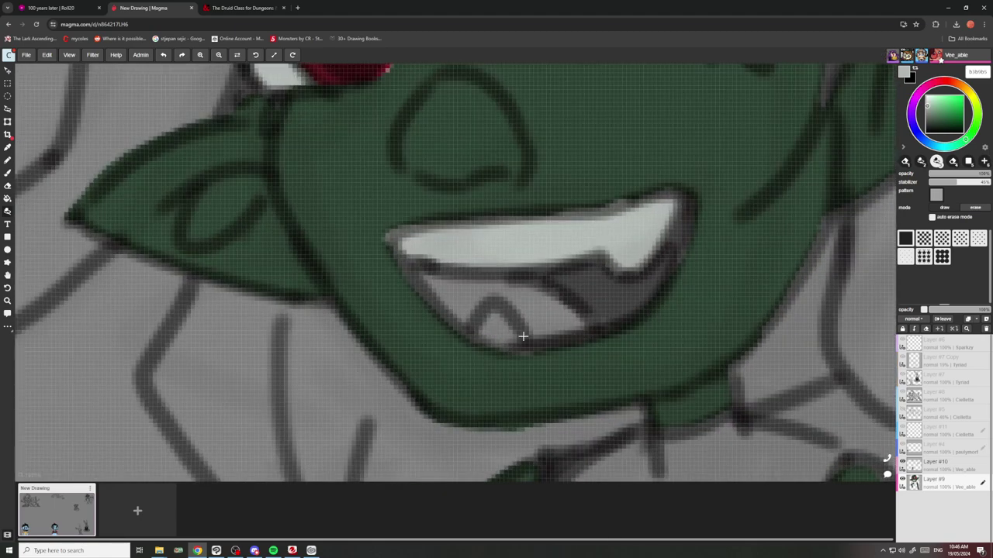
pyautogui.scroll(-4, 522, 336)
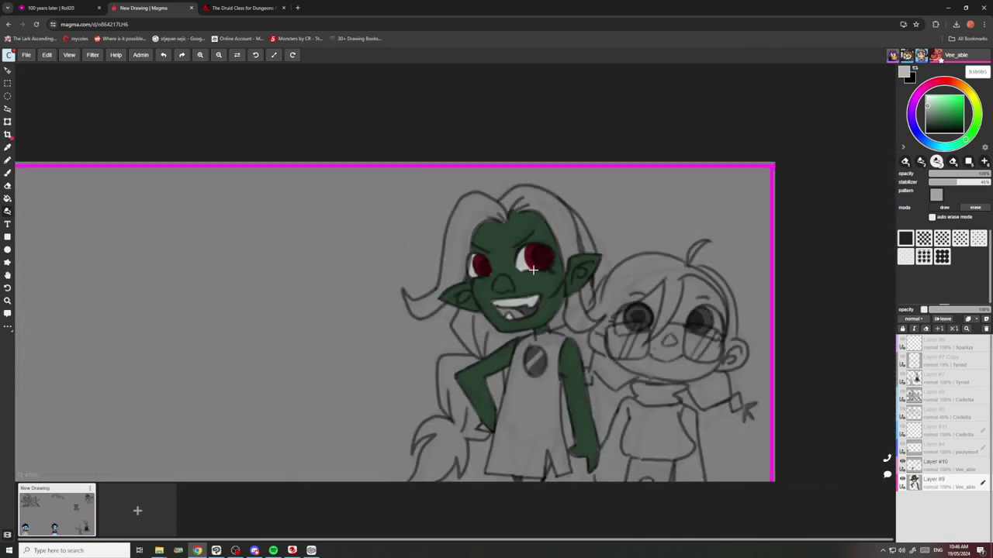
# Switch to black and fill the dark mouth opening between the upper fang and the tongue.
pyautogui.scroll(3, 547, 283)
pyautogui.press('x')
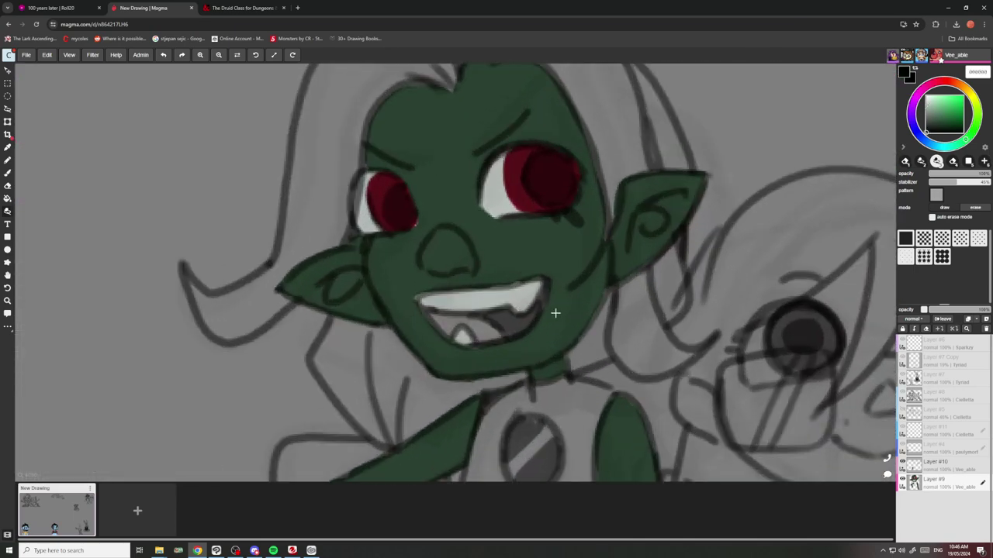
pyautogui.scroll(3, 552, 281)
pyautogui.moveTo(563, 249)
pyautogui.mouseDown()
pyautogui.moveTo(558, 283)
pyautogui.moveTo(508, 349)
pyautogui.moveTo(469, 368)
pyautogui.moveTo(407, 322)
pyautogui.moveTo(549, 254)
pyautogui.mouseUp()
pyautogui.scroll(-8, 517, 255)
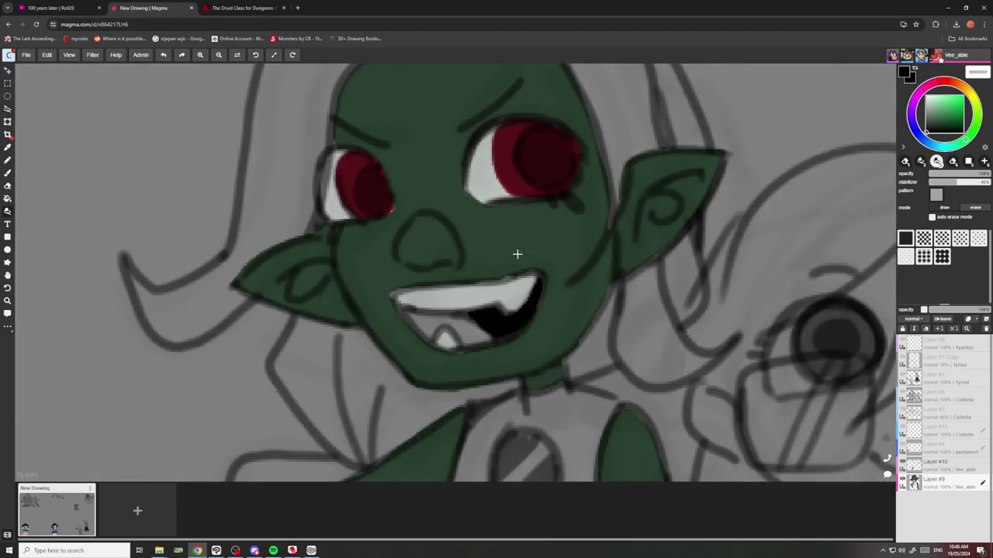
# Extend the black mouth interior along the thin gap between the upper teeth and the tongue.
pyautogui.scroll(5, 499, 248)
pyautogui.scroll(5, 490, 277)
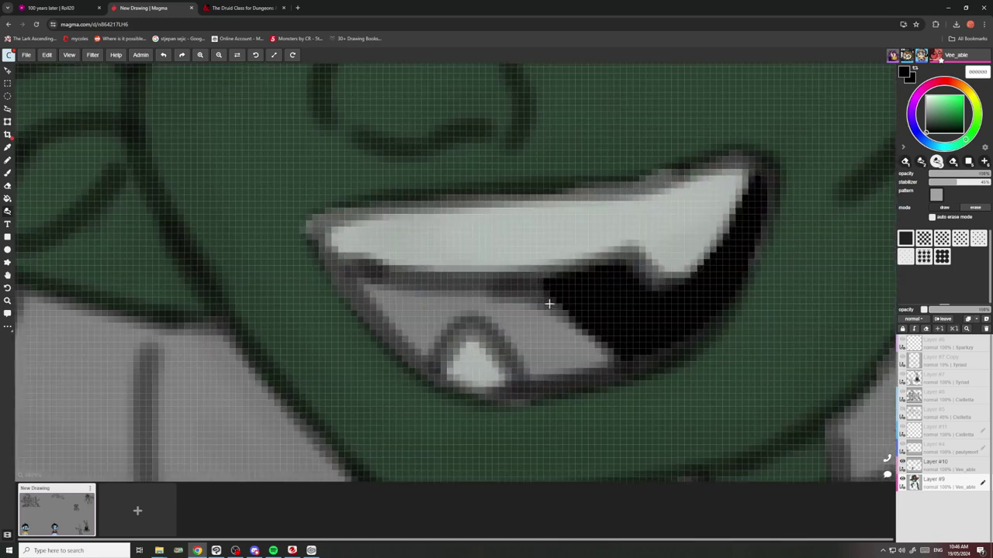
pyautogui.moveTo(486, 284)
pyautogui.mouseDown()
pyautogui.moveTo(381, 313)
pyautogui.moveTo(408, 274)
pyautogui.moveTo(476, 280)
pyautogui.mouseUp()
pyautogui.scroll(-8, 419, 277)
pyautogui.scroll(-2, 393, 193)
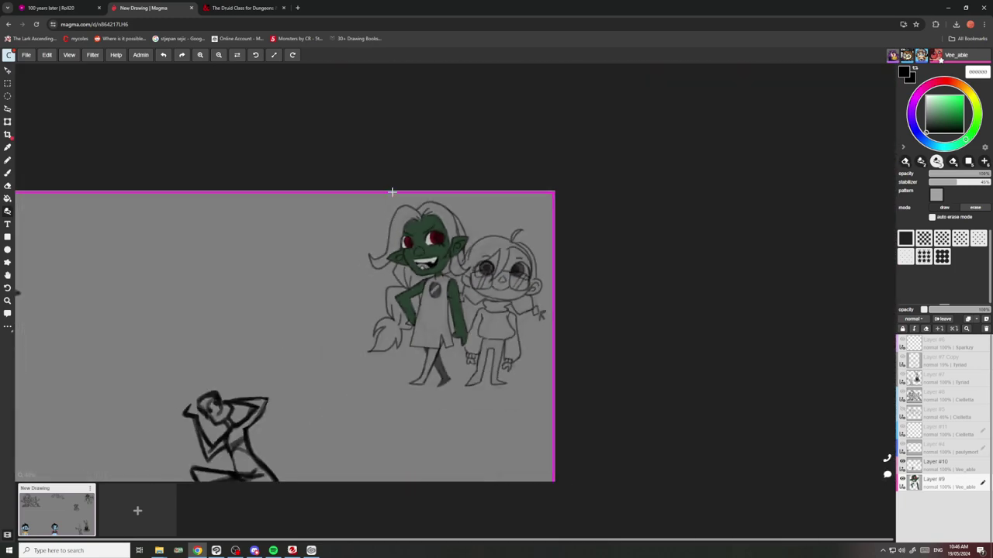
# Pick a muted coral red and fill the green character's tongue on both sides of the small lower fang.
pyautogui.scroll(7, 416, 252)
pyautogui.keyDown('alt'); pyautogui.click(529, 242); pyautogui.keyUp('alt')
pyautogui.scroll(-4, 529, 242)
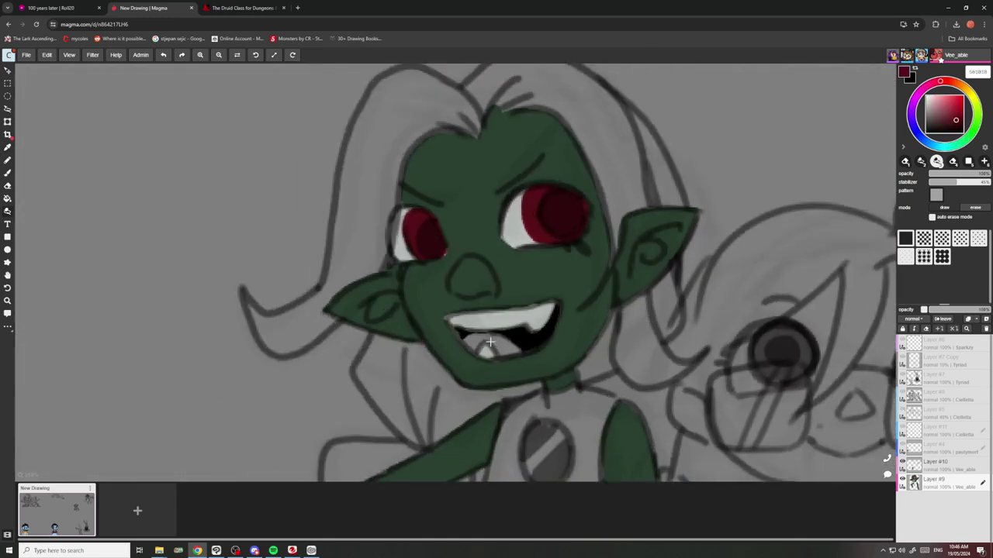
pyautogui.click(927, 86)
pyautogui.click(938, 99)
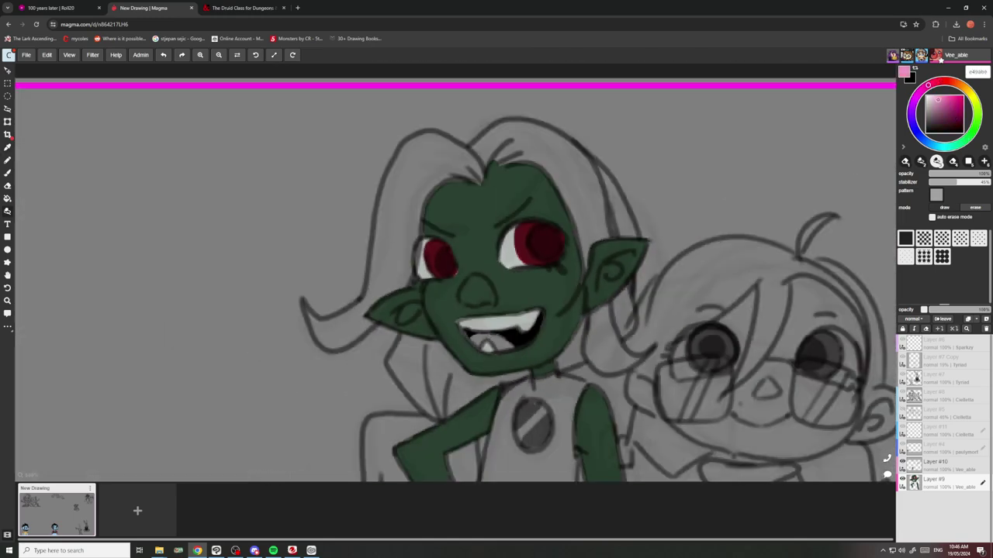
pyautogui.scroll(5, 530, 350)
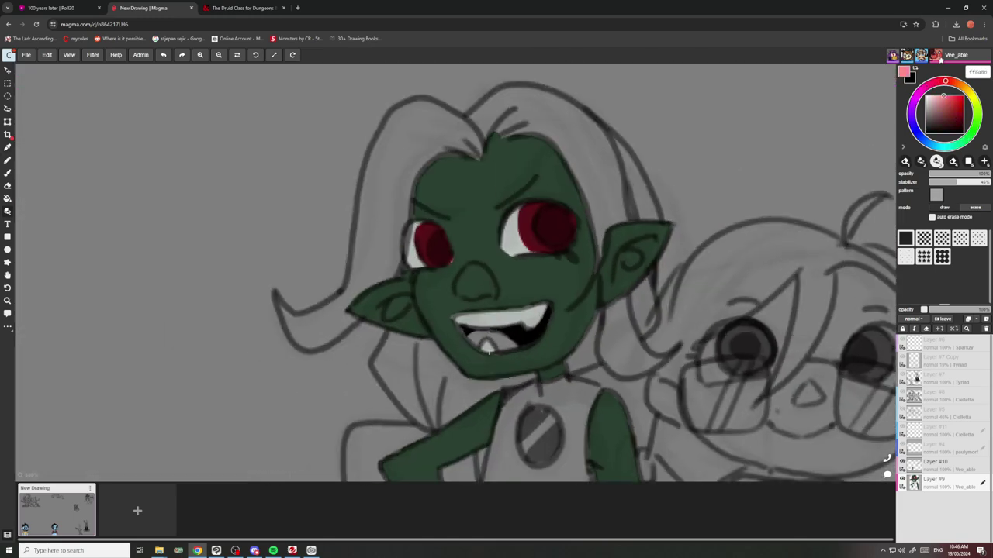
pyautogui.moveTo(534, 350)
pyautogui.mouseDown()
pyautogui.moveTo(502, 322)
pyautogui.moveTo(533, 346)
pyautogui.mouseUp()
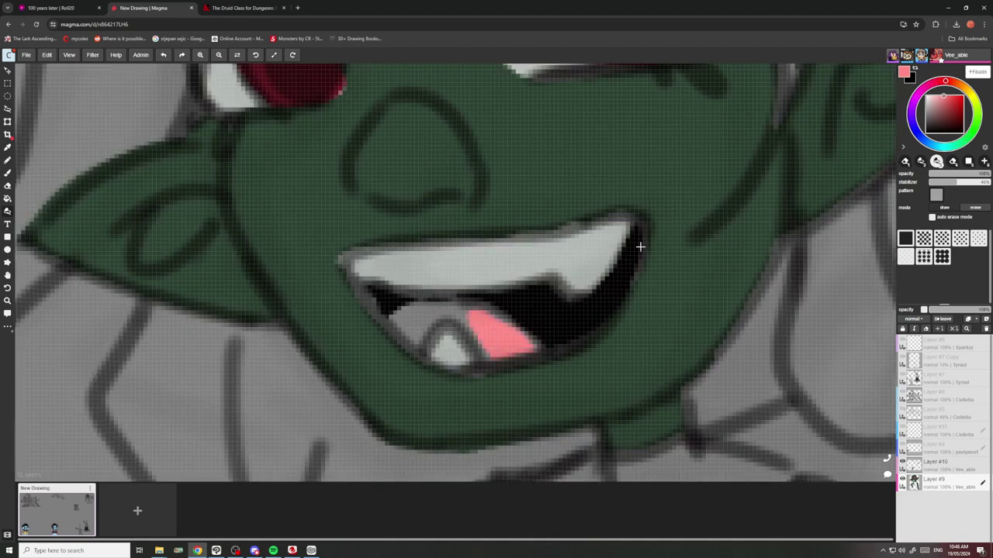
pyautogui.moveTo(940, 102); pyautogui.dragTo(946, 103)
pyautogui.moveTo(534, 345)
pyautogui.mouseDown()
pyautogui.moveTo(477, 355)
pyautogui.moveTo(473, 314)
pyautogui.moveTo(397, 319)
pyautogui.moveTo(424, 333)
pyautogui.mouseUp()
# Sample the pale greyish white of the teeth and touch up the lower edge of the upper tooth row.
pyautogui.scroll(-3, 440, 282)
pyautogui.keyDown('alt'); pyautogui.click(439, 283); pyautogui.keyUp('alt')
pyautogui.scroll(3, 440, 282)
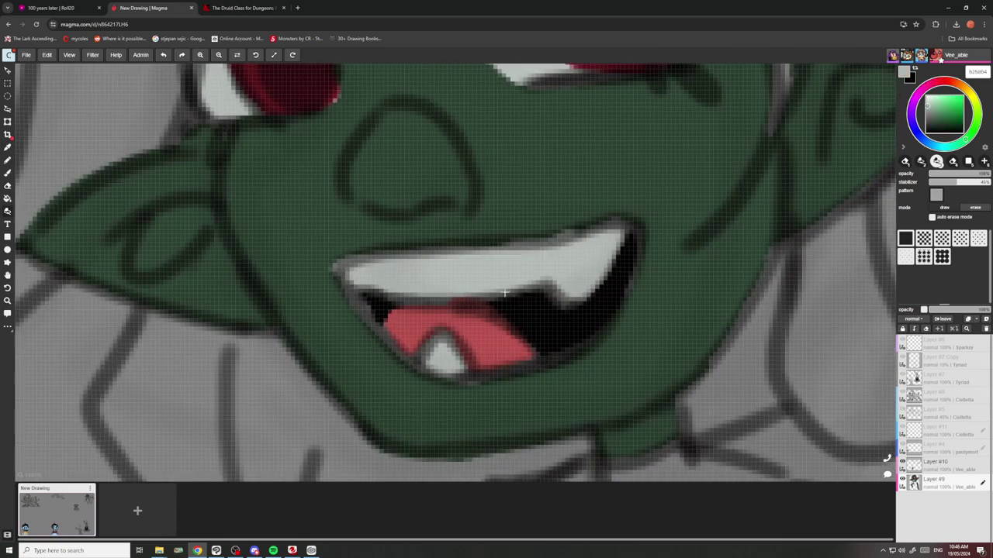
pyautogui.moveTo(491, 298); pyautogui.dragTo(439, 300)
pyautogui.scroll(-5, 467, 286)
pyautogui.scroll(-5, 465, 277)
pyautogui.scroll(2, 466, 231)
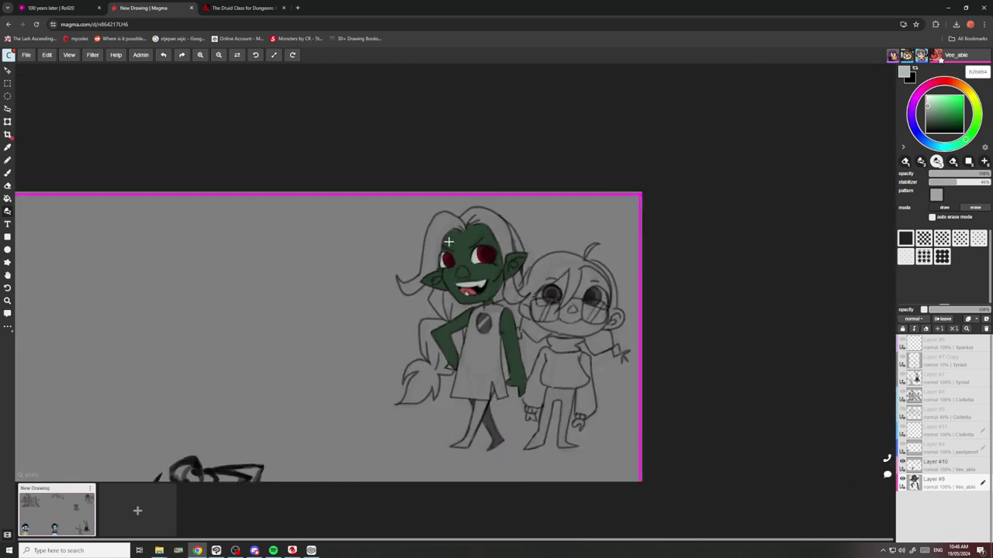
pyautogui.scroll(-2, 474, 195)
pyautogui.scroll(-4, 473, 237)
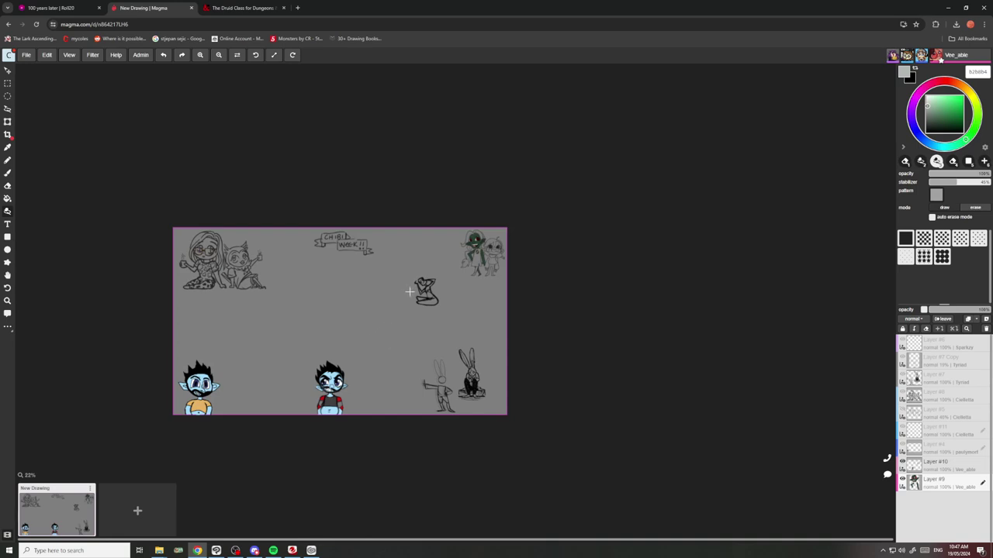
pyautogui.scroll(6, 476, 238)
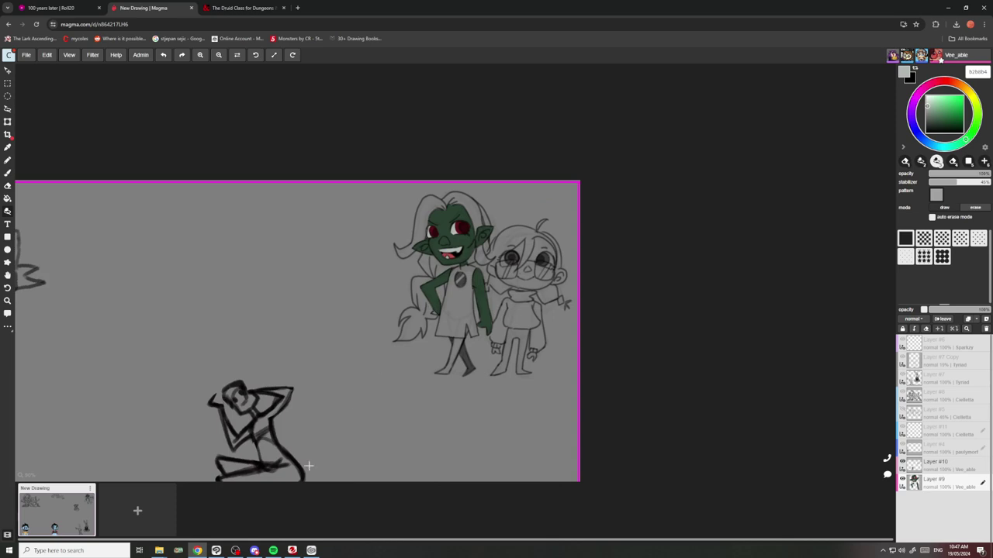
# Switch to Discord, look through the dnd-crew channel's shared art, enlarge the "20: HEALTH" drawing, and return to the Magma canvas.
pyautogui.click(255, 550)
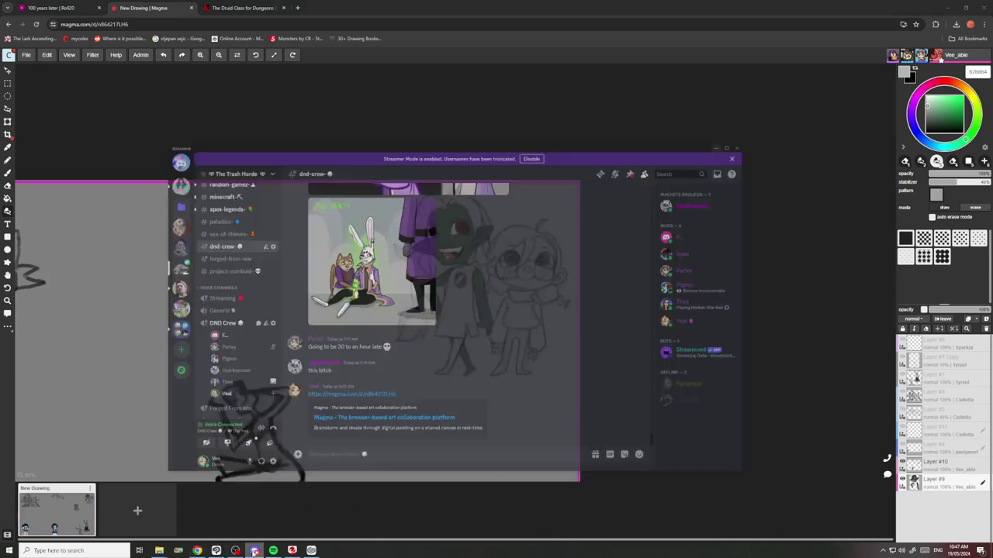
pyautogui.scroll(10, 356, 380)
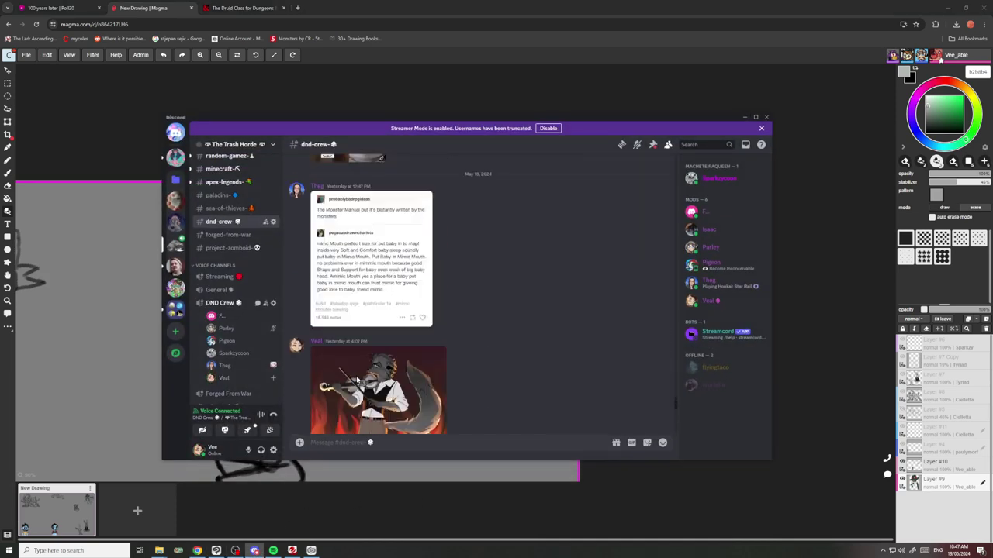
pyautogui.scroll(-5, 356, 380)
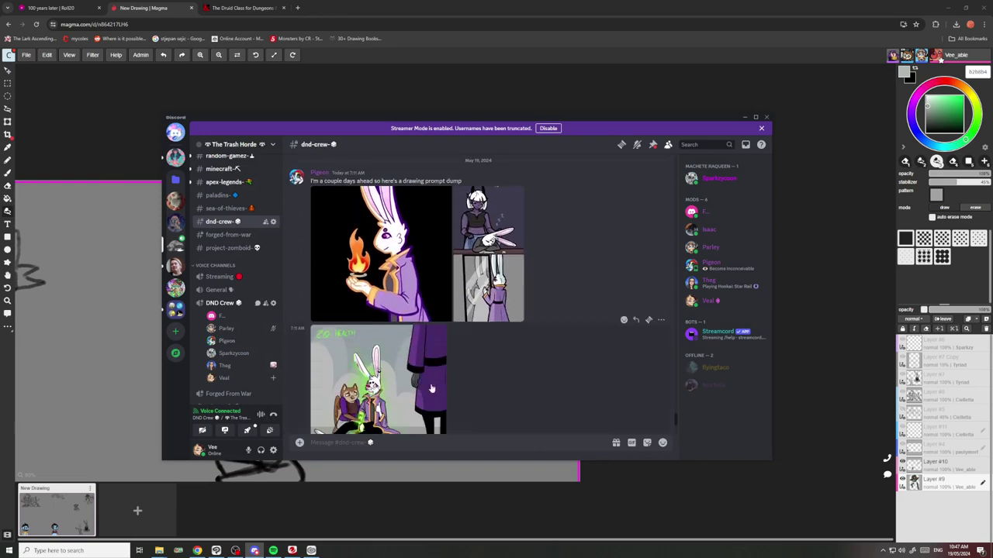
pyautogui.click(394, 395)
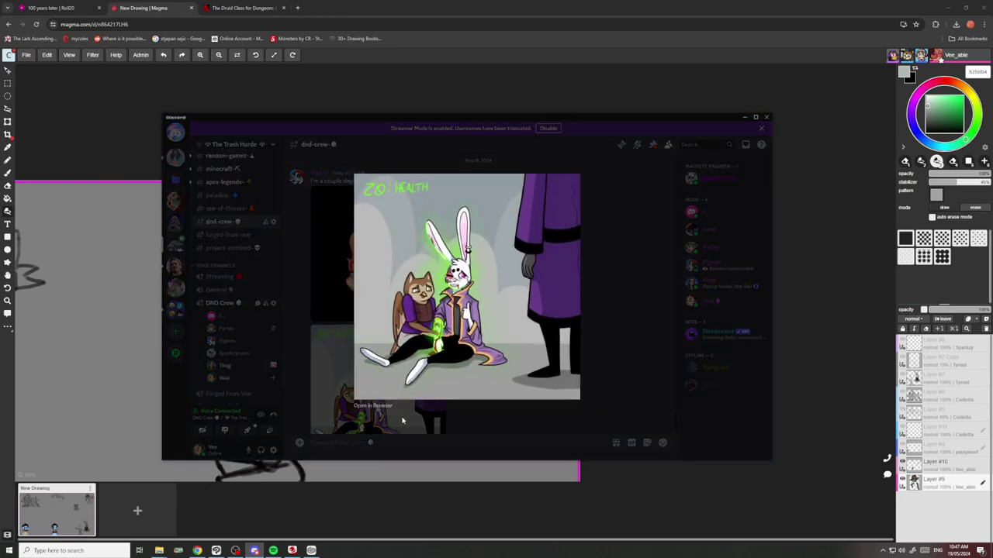
pyautogui.click(412, 415)
pyautogui.click(627, 476)
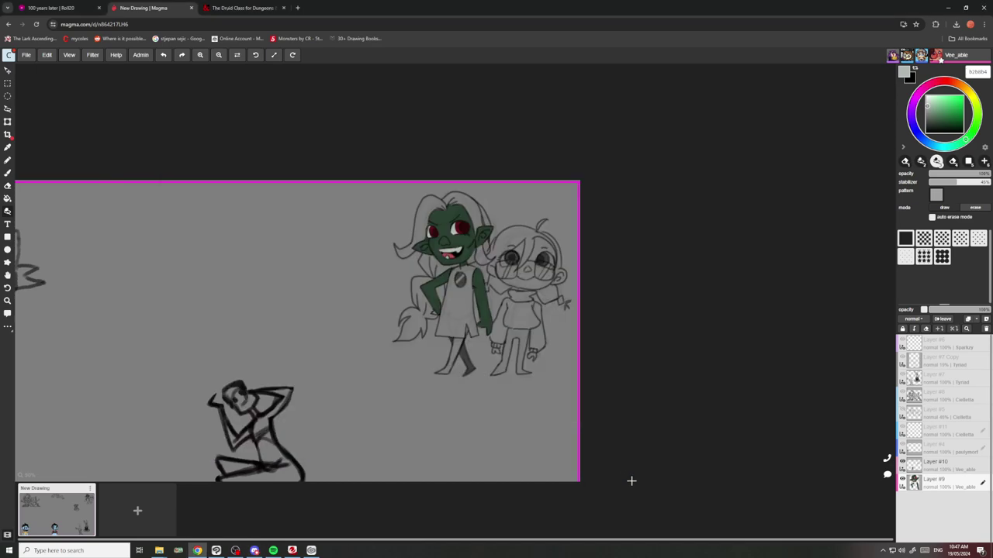
# Pick a near-black grey and fill the green character's inner hair strand between the face and the ear beside the larger eye.
pyautogui.scroll(3, 465, 221)
pyautogui.click(929, 129)
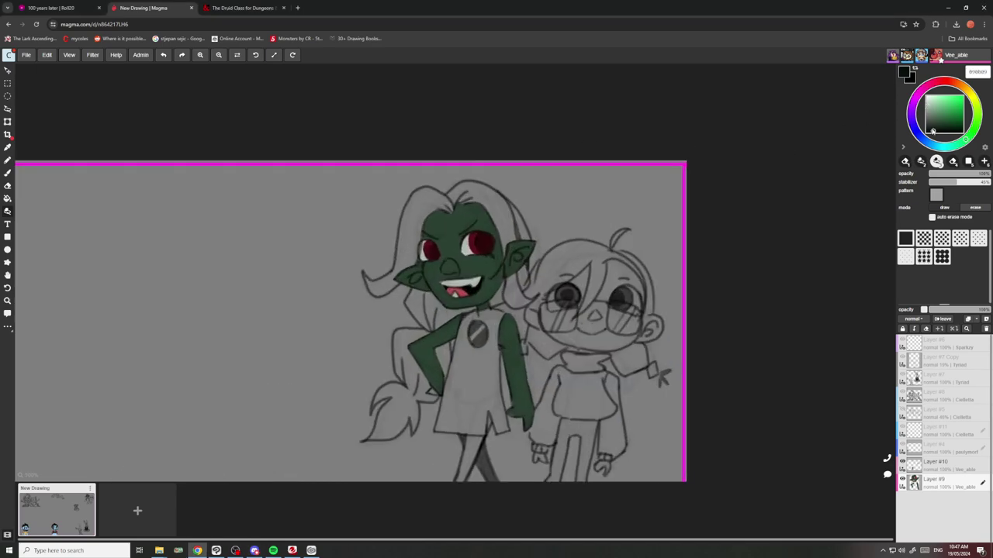
pyautogui.scroll(4, 535, 241)
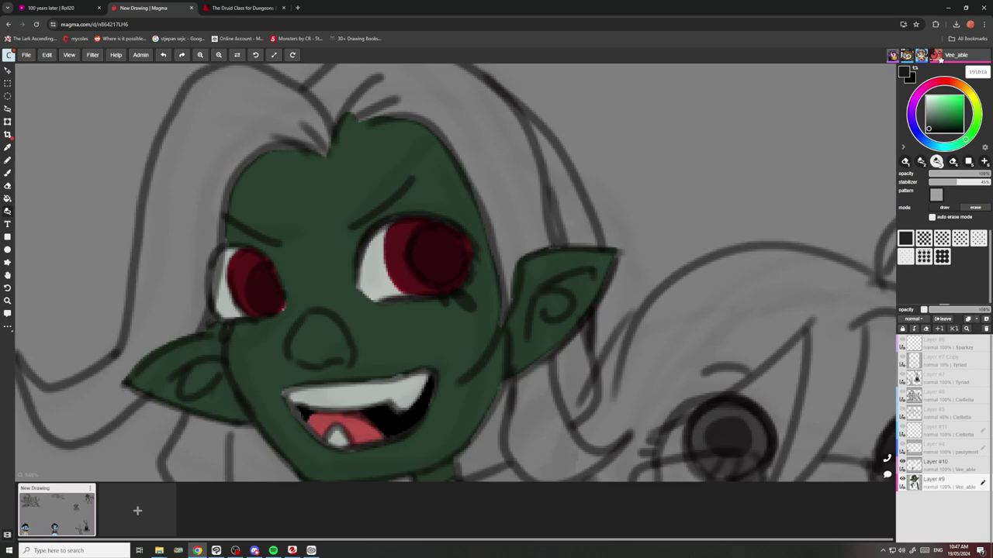
pyautogui.moveTo(554, 246)
pyautogui.mouseDown()
pyautogui.moveTo(511, 291)
pyautogui.moveTo(503, 326)
pyautogui.moveTo(450, 93)
pyautogui.moveTo(552, 242)
pyautogui.moveTo(501, 333)
pyautogui.moveTo(476, 157)
pyautogui.mouseUp()
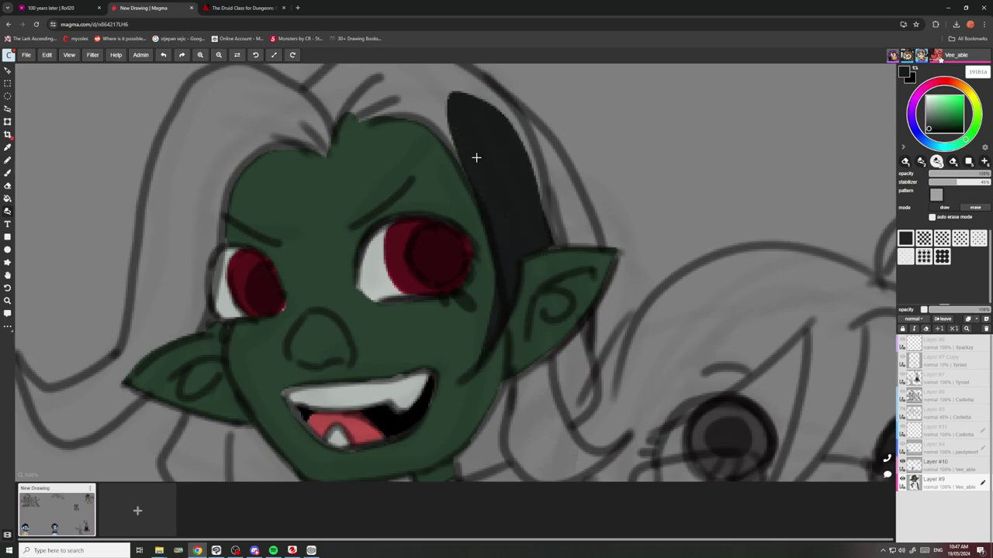
# Extend the near-black hair fill to the outer strand above the same ear and up along the side of the crown.
pyautogui.scroll(-2, 476, 158)
pyautogui.scroll(3, 532, 214)
pyautogui.moveTo(529, 238); pyautogui.dragTo(450, 106)
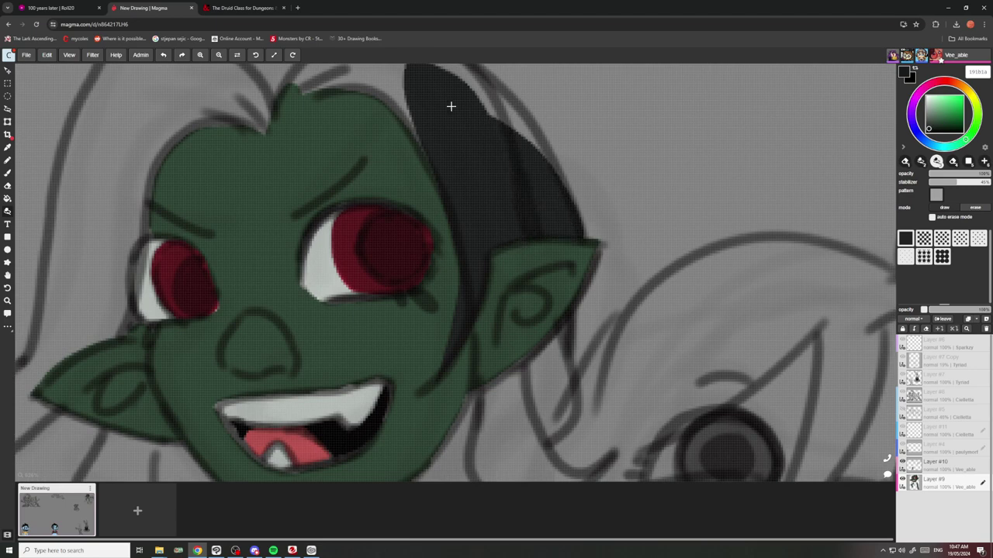
pyautogui.scroll(-4, 475, 147)
pyautogui.scroll(4, 481, 123)
pyautogui.moveTo(559, 234)
pyautogui.mouseDown()
pyautogui.moveTo(538, 191)
pyautogui.moveTo(417, 185)
pyautogui.mouseUp()
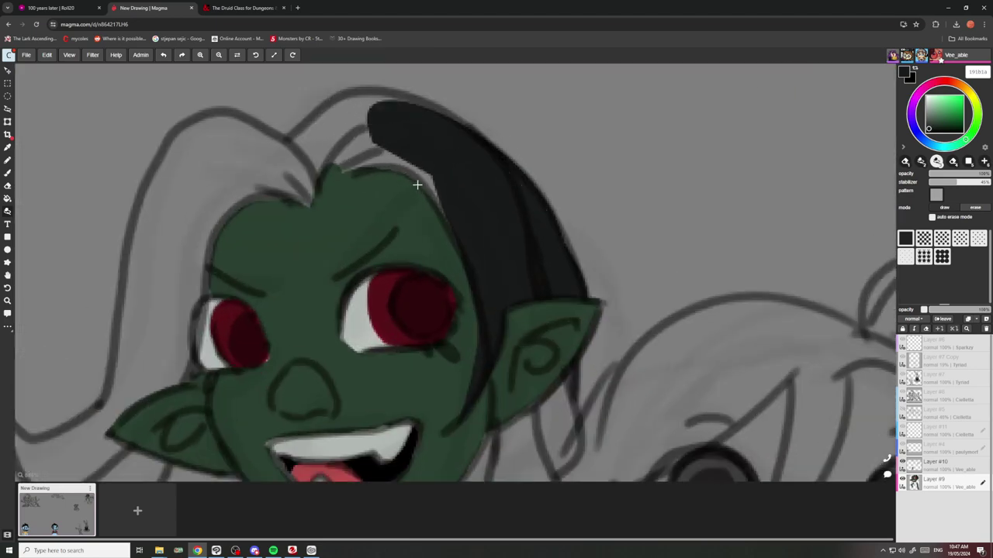
# Lasso-fill the green character's front hair above the forehead near-black, closing the gap along the hairline right of the parting.
pyautogui.moveTo(458, 257)
pyautogui.mouseDown()
pyautogui.moveTo(366, 169)
pyautogui.moveTo(324, 187)
pyautogui.moveTo(419, 108)
pyautogui.mouseUp()
pyautogui.scroll(-4, 459, 220)
pyautogui.scroll(5, 446, 204)
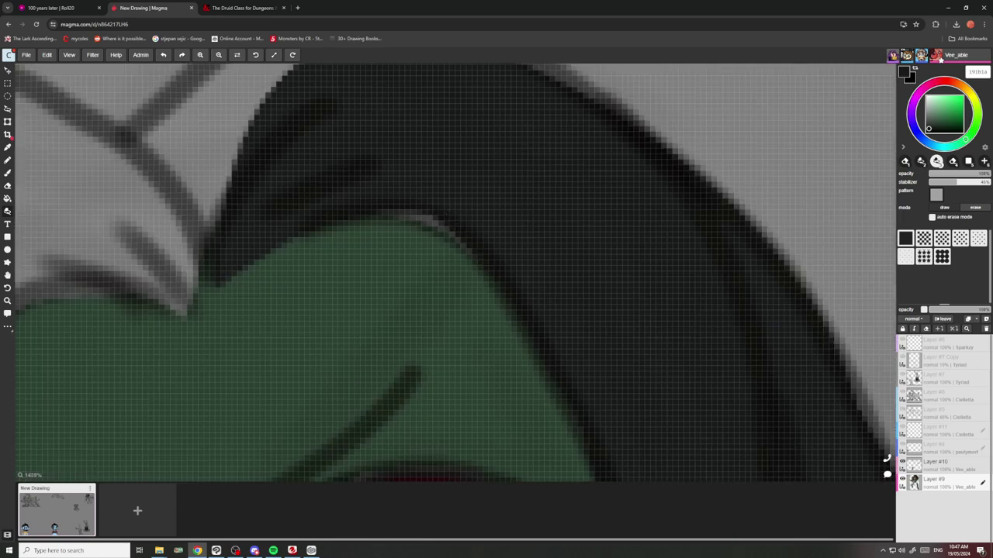
# Switch to Discord, view the "20: Health" drawing enlarged in the dnd-crew channel, and return to the Magma drawing.
pyautogui.click(253, 551)
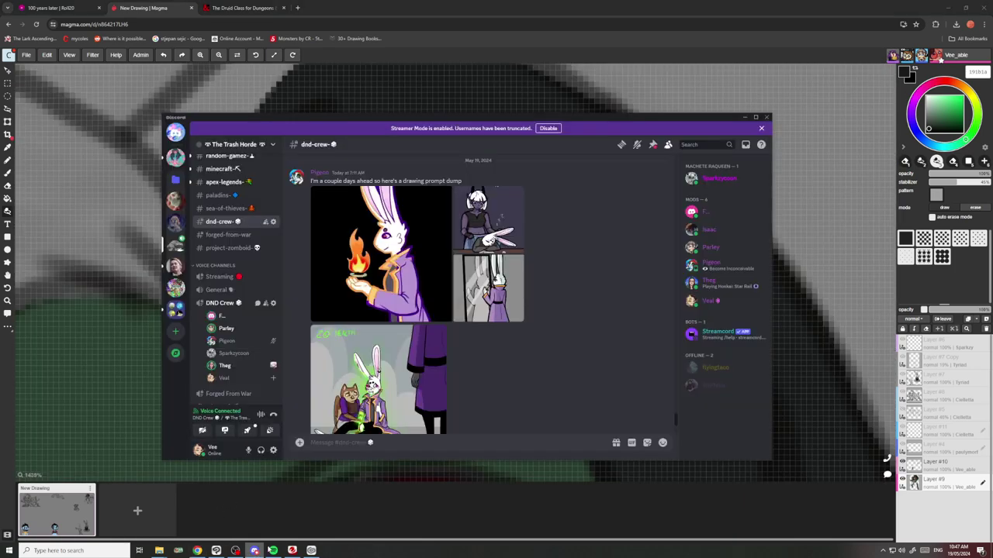
pyautogui.click(361, 385)
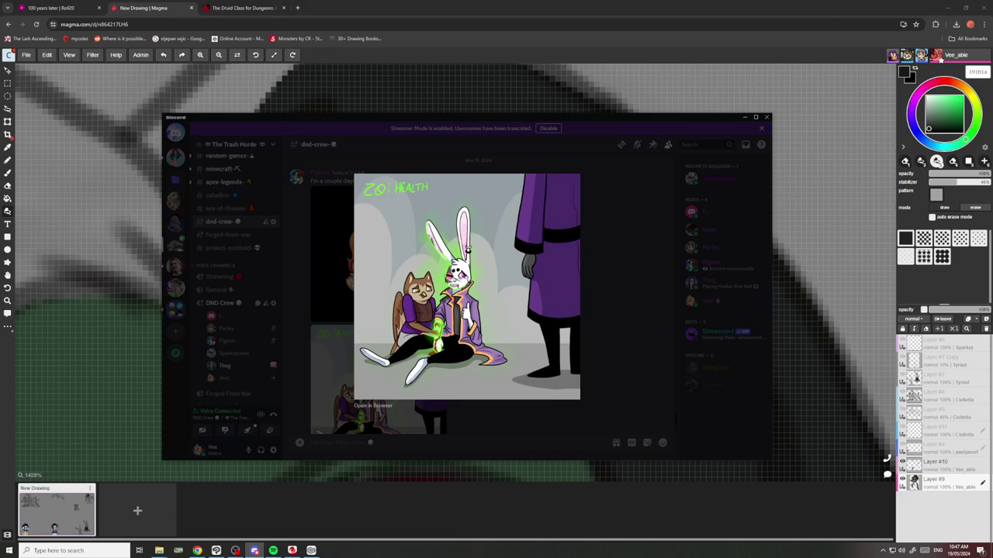
pyautogui.press('Escape')
pyautogui.click(253, 552)
# Fill the remaining crown area right of the hair parting with near-black, up to the sketched outline.
pyautogui.scroll(-3, 328, 306)
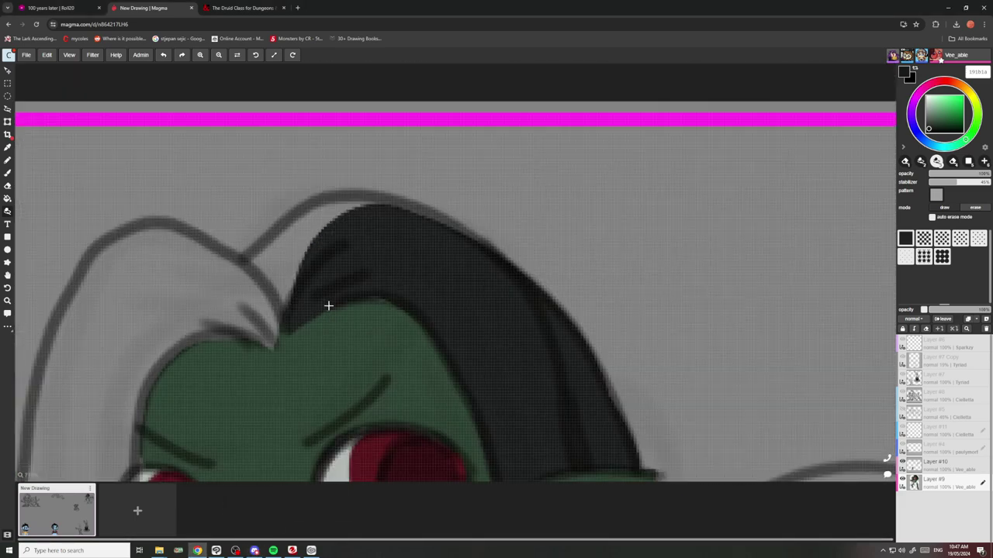
pyautogui.scroll(3, 328, 306)
pyautogui.scroll(-2, 330, 280)
pyautogui.scroll(1, 326, 292)
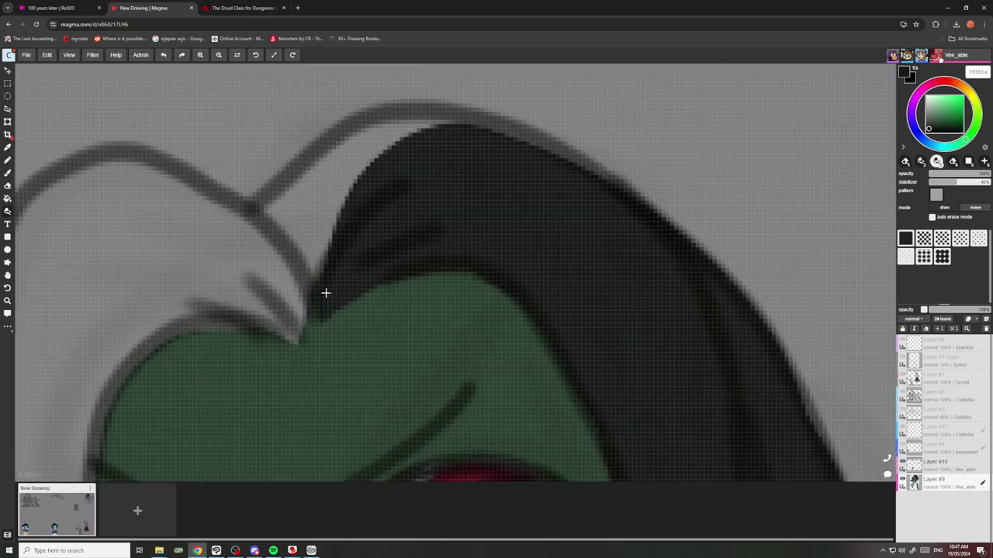
pyautogui.moveTo(306, 338)
pyautogui.mouseDown()
pyautogui.moveTo(252, 233)
pyautogui.moveTo(345, 130)
pyautogui.moveTo(547, 133)
pyautogui.mouseUp()
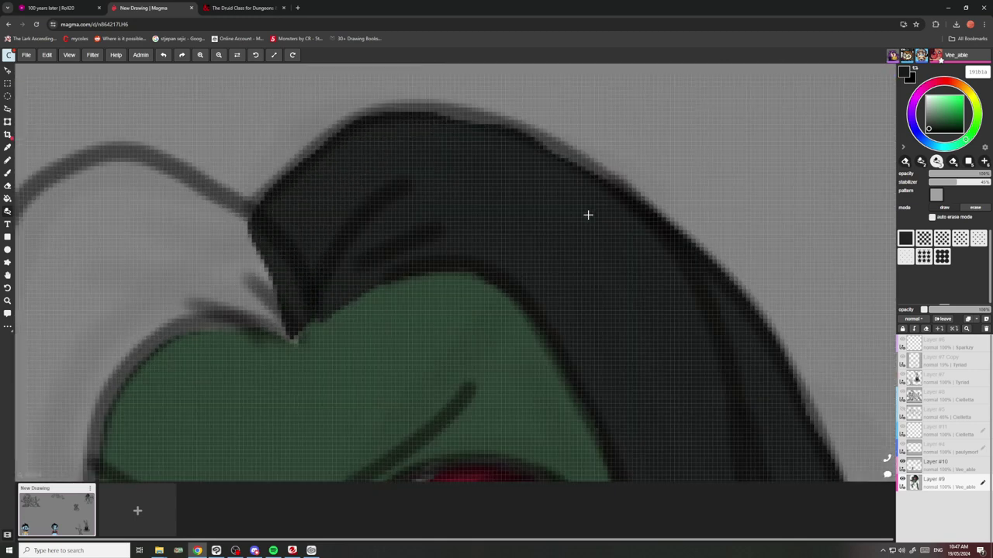
pyautogui.scroll(-5, 488, 162)
pyautogui.scroll(3, 488, 163)
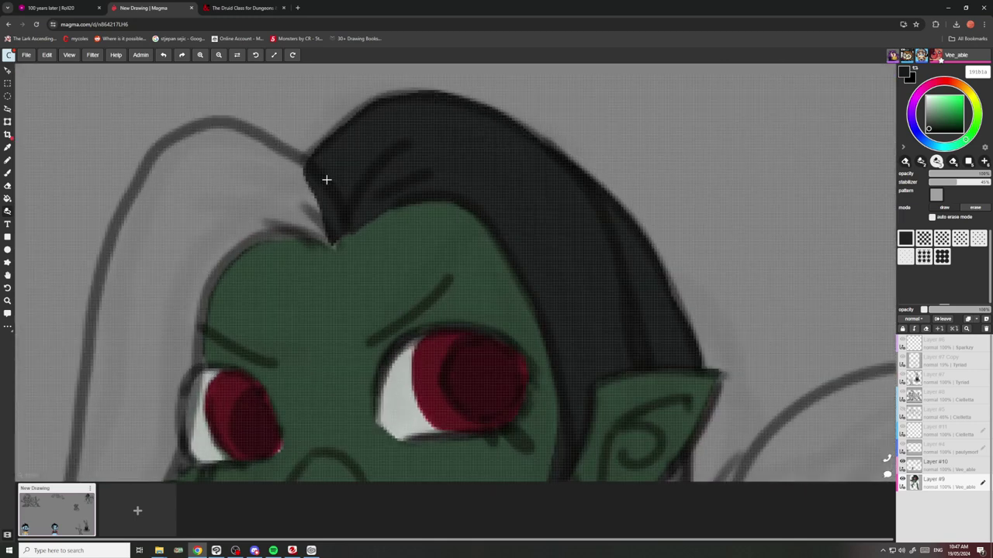
# Fill the hair left of the parting near-black, from the crown down beside the forehead.
pyautogui.scroll(-2, 328, 177)
pyautogui.scroll(2, 333, 179)
pyautogui.moveTo(382, 202)
pyautogui.mouseDown()
pyautogui.moveTo(356, 217)
pyautogui.moveTo(259, 228)
pyautogui.moveTo(217, 140)
pyautogui.moveTo(341, 130)
pyautogui.mouseUp()
pyautogui.scroll(-2, 374, 188)
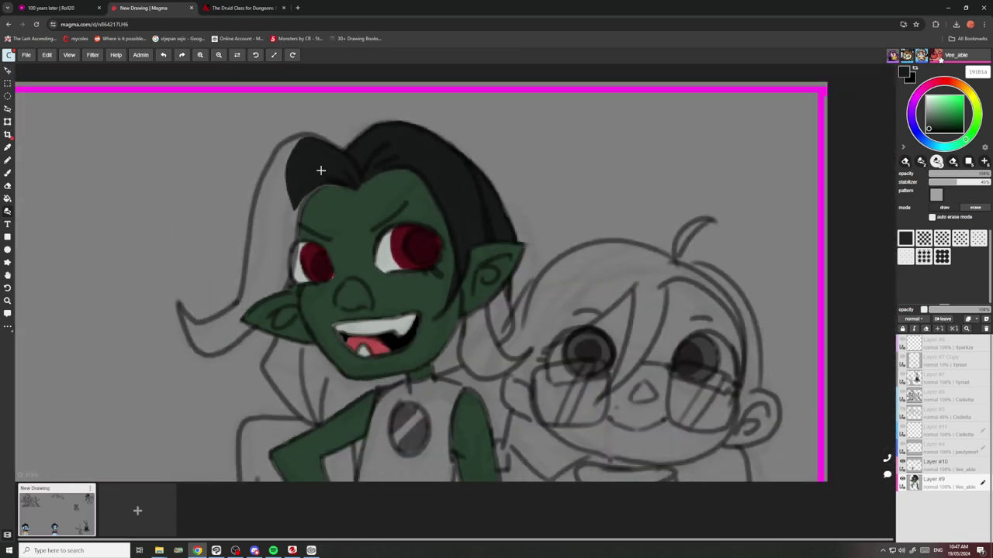
pyautogui.scroll(2, 374, 189)
pyautogui.moveTo(277, 286); pyautogui.dragTo(264, 170)
pyautogui.scroll(-1, 279, 163)
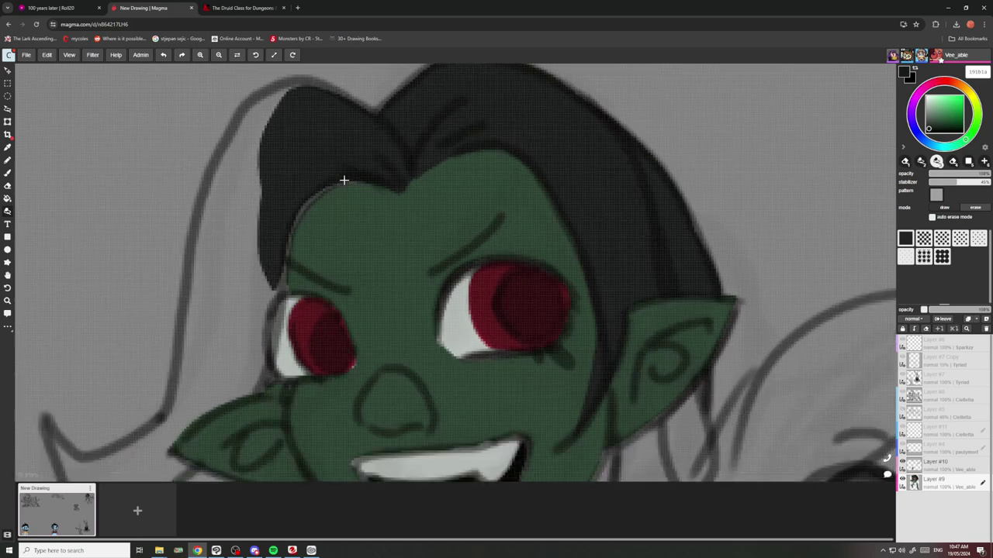
# Close the thin gap along the left hairline and extend the black fill down to the smaller eye.
pyautogui.scroll(1, 349, 177)
pyautogui.moveTo(388, 194)
pyautogui.mouseDown()
pyautogui.moveTo(281, 307)
pyautogui.moveTo(379, 161)
pyautogui.mouseUp()
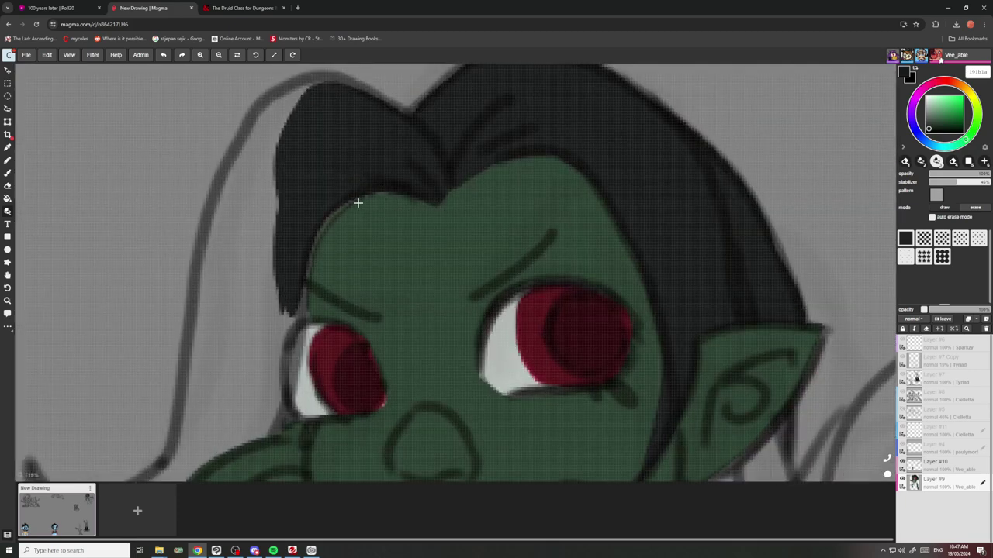
pyautogui.moveTo(358, 204)
pyautogui.mouseDown()
pyautogui.moveTo(312, 256)
pyautogui.moveTo(302, 234)
pyautogui.mouseUp()
pyautogui.moveTo(305, 270)
pyautogui.mouseDown()
pyautogui.moveTo(309, 315)
pyautogui.moveTo(278, 274)
pyautogui.mouseUp()
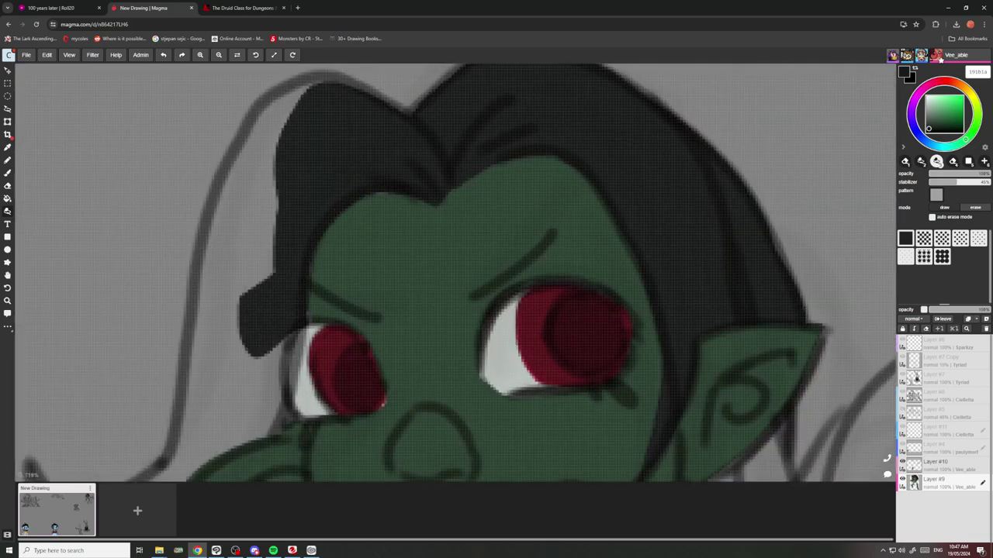
# Fill the long side strand from beside the smaller eye down to the left ear, undoing the last fill along its outer edge.
pyautogui.scroll(-5, 343, 175)
pyautogui.scroll(1, 256, 225)
pyautogui.scroll(5, 255, 225)
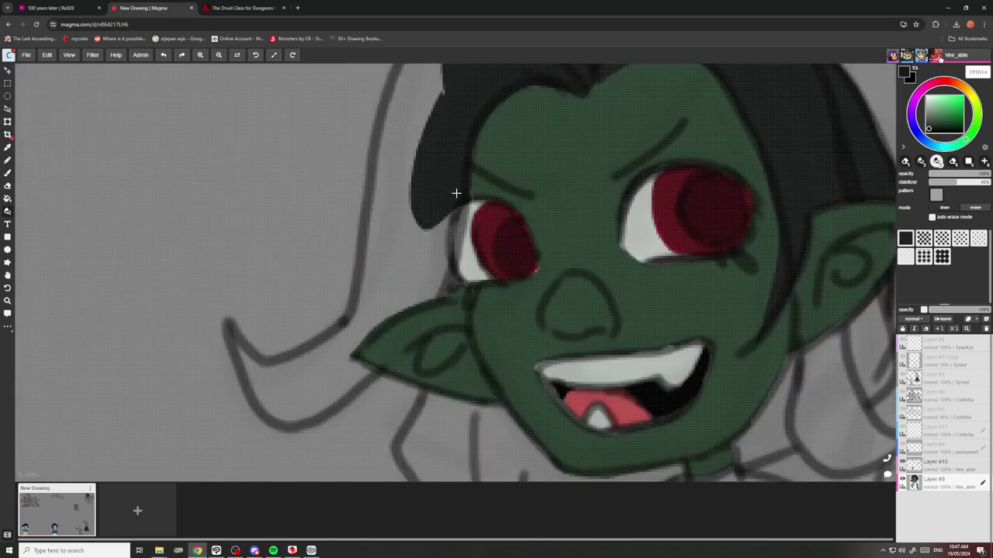
pyautogui.moveTo(458, 195)
pyautogui.mouseDown()
pyautogui.moveTo(464, 255)
pyautogui.moveTo(425, 300)
pyautogui.moveTo(412, 196)
pyautogui.mouseUp()
pyautogui.scroll(-5, 413, 219)
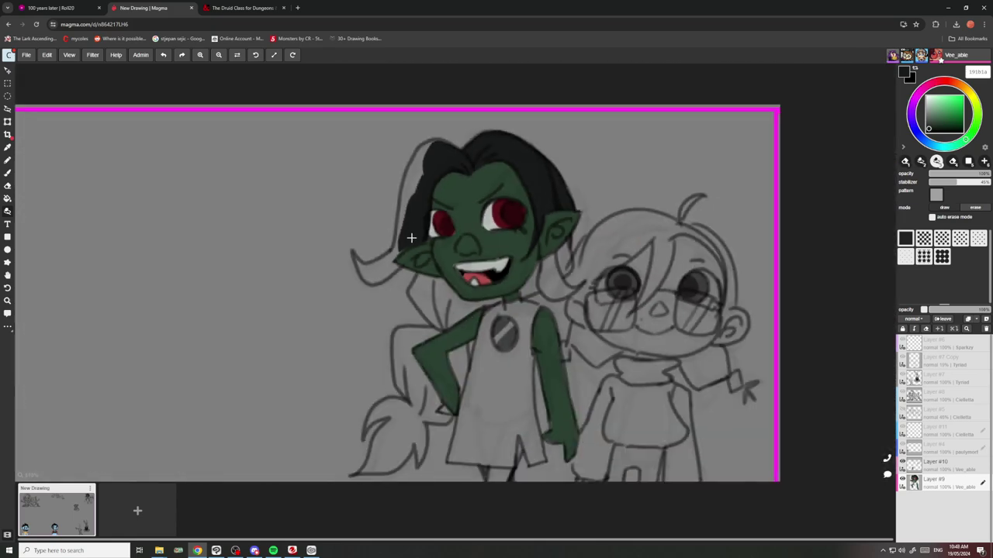
pyautogui.scroll(5, 431, 154)
pyautogui.moveTo(435, 289)
pyautogui.mouseDown()
pyautogui.moveTo(370, 324)
pyautogui.moveTo(391, 175)
pyautogui.moveTo(412, 224)
pyautogui.moveTo(444, 159)
pyautogui.moveTo(449, 201)
pyautogui.mouseUp()
pyautogui.scroll(-4, 427, 203)
pyautogui.scroll(5, 411, 224)
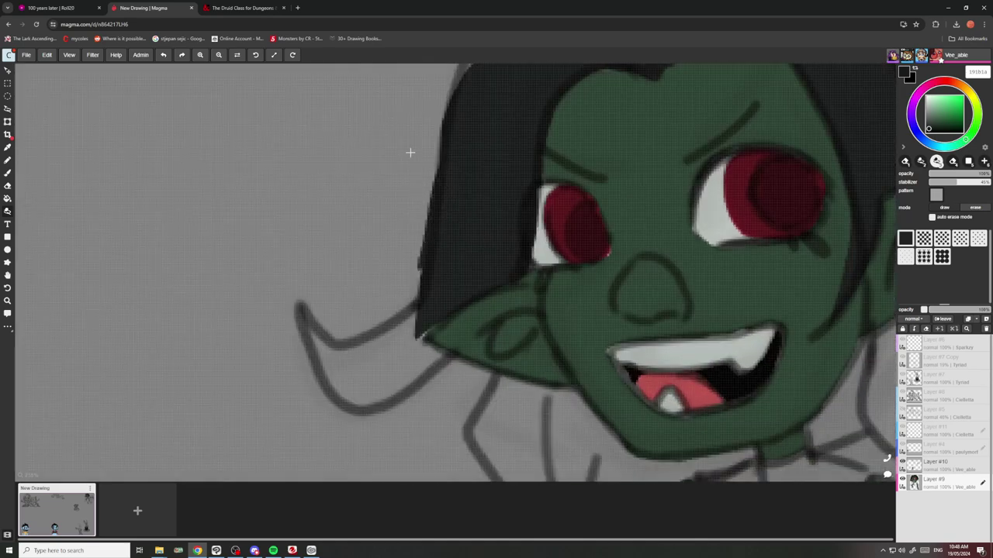
pyautogui.hotkey('ctrl', 'z')
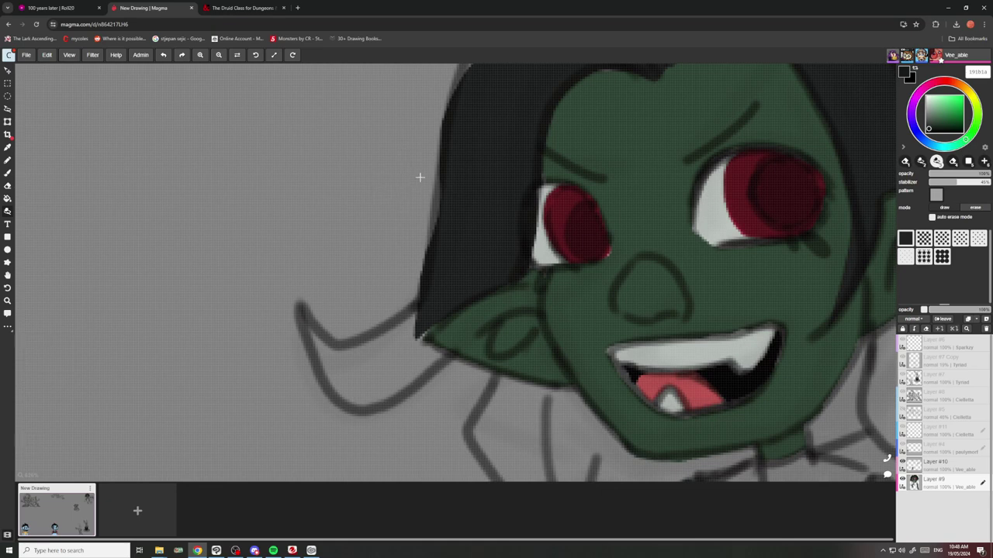
# Fill the remaining gaps along the outer edge and upper curve of the left hair section to the outline.
pyautogui.scroll(2, 434, 178)
pyautogui.moveTo(443, 165); pyautogui.dragTo(451, 221)
pyautogui.scroll(-6, 439, 237)
pyautogui.scroll(5, 475, 175)
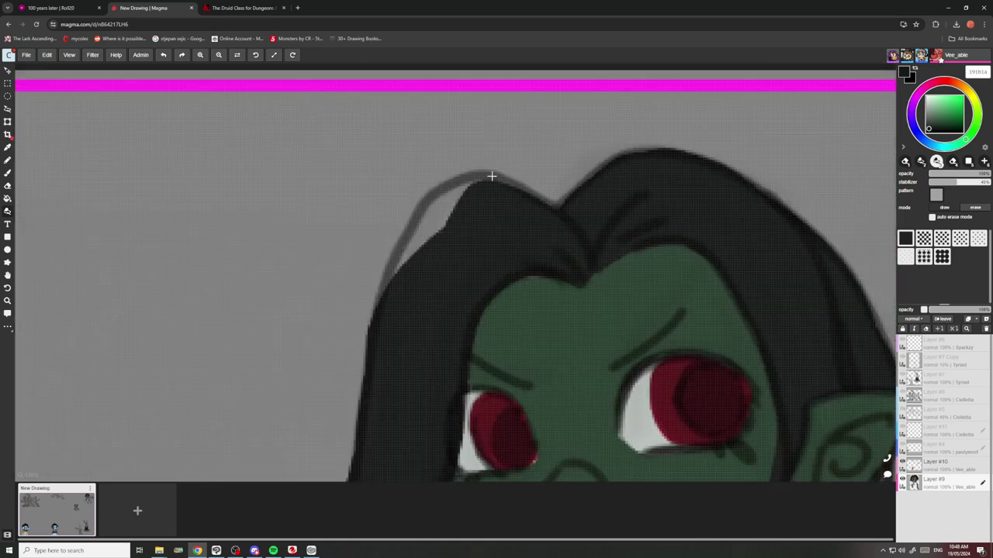
pyautogui.moveTo(535, 180)
pyautogui.mouseDown()
pyautogui.moveTo(450, 186)
pyautogui.moveTo(384, 291)
pyautogui.mouseUp()
pyautogui.scroll(-5, 418, 241)
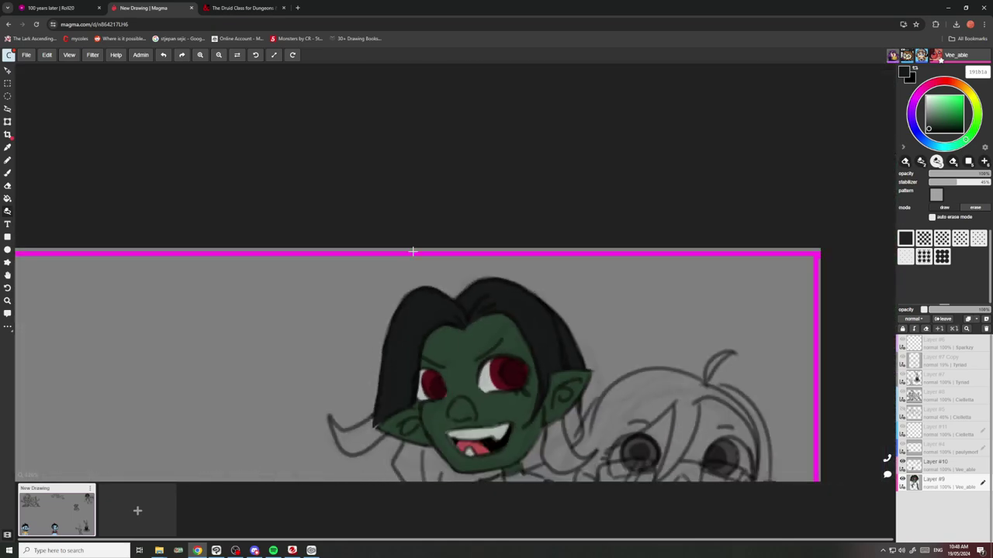
# Fill the upturned curl at the end of the left strand, beyond the ear tip, with the black hair colour.
pyautogui.scroll(5, 422, 290)
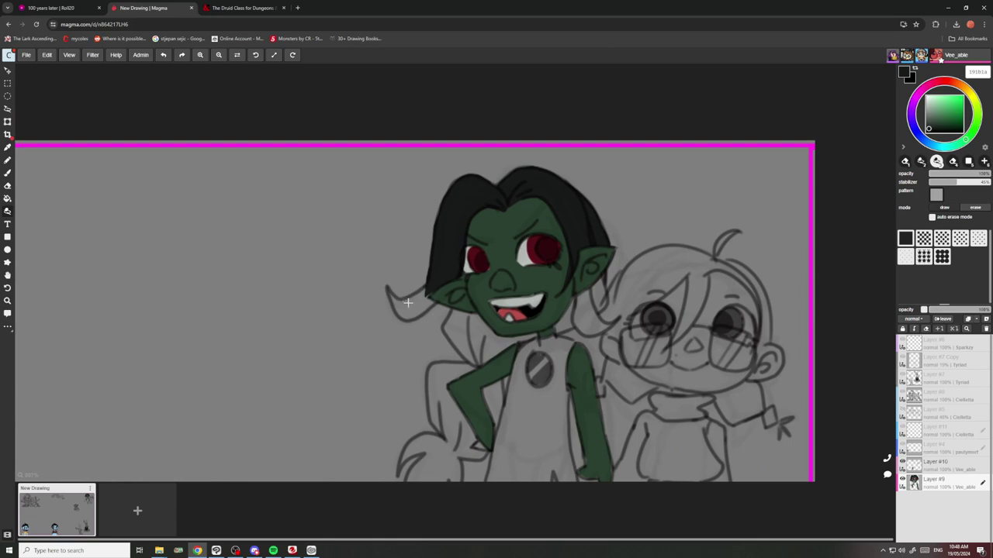
pyautogui.scroll(7, 413, 304)
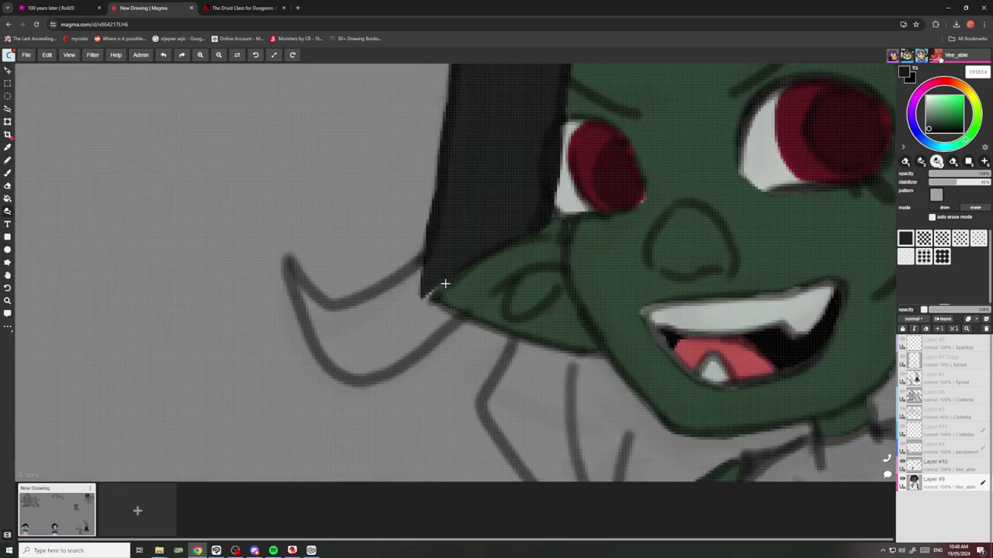
pyautogui.moveTo(435, 291)
pyautogui.mouseDown()
pyautogui.moveTo(453, 308)
pyautogui.moveTo(422, 349)
pyautogui.moveTo(365, 373)
pyautogui.moveTo(322, 353)
pyautogui.moveTo(291, 276)
pyautogui.moveTo(309, 294)
pyautogui.moveTo(346, 302)
pyautogui.moveTo(397, 268)
pyautogui.mouseUp()
pyautogui.scroll(-3, 472, 204)
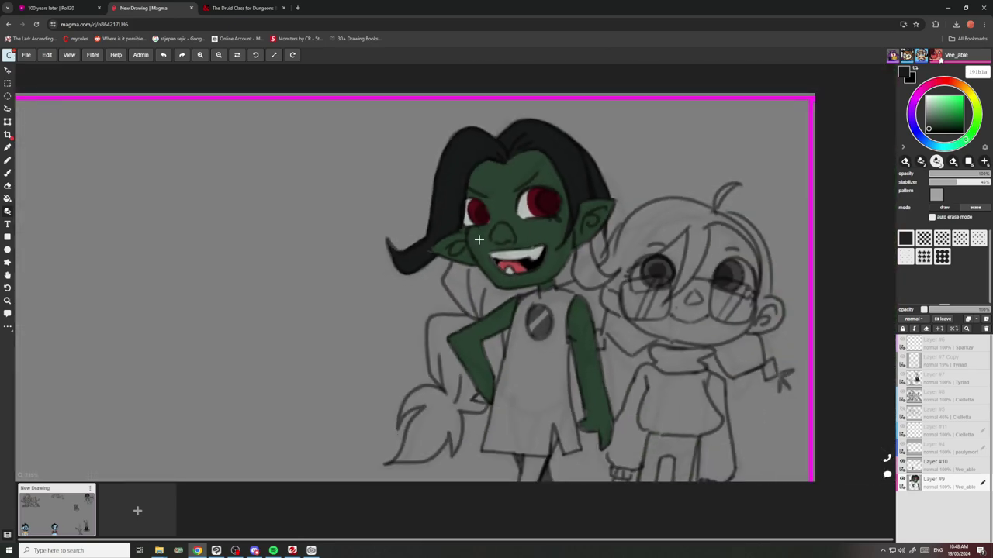
# Fill the back hair beneath the left ear near-black, from its outer outline down to the raised arm.
pyautogui.scroll(2, 503, 298)
pyautogui.scroll(2, 504, 298)
pyautogui.moveTo(588, 278); pyautogui.dragTo(508, 313)
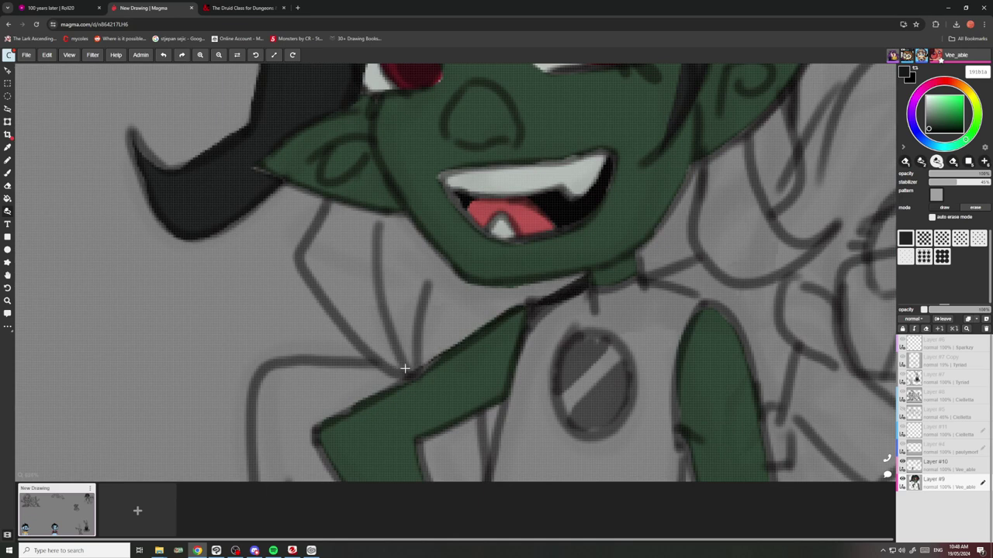
pyautogui.moveTo(435, 357)
pyautogui.mouseDown()
pyautogui.moveTo(372, 369)
pyautogui.moveTo(302, 260)
pyautogui.moveTo(388, 232)
pyautogui.moveTo(364, 310)
pyautogui.moveTo(409, 215)
pyautogui.mouseUp()
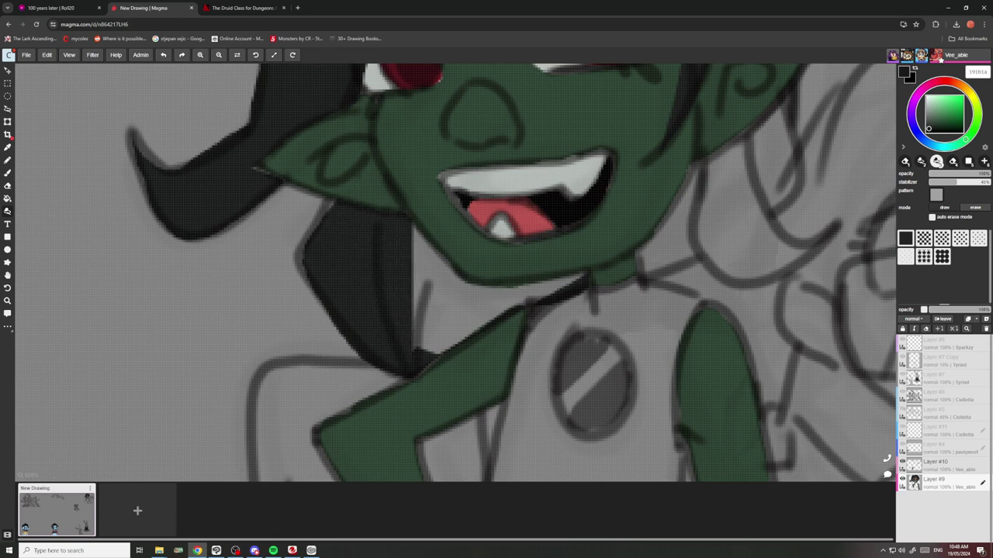
pyautogui.moveTo(332, 200)
pyautogui.mouseDown()
pyautogui.moveTo(309, 236)
pyautogui.moveTo(342, 305)
pyautogui.mouseUp()
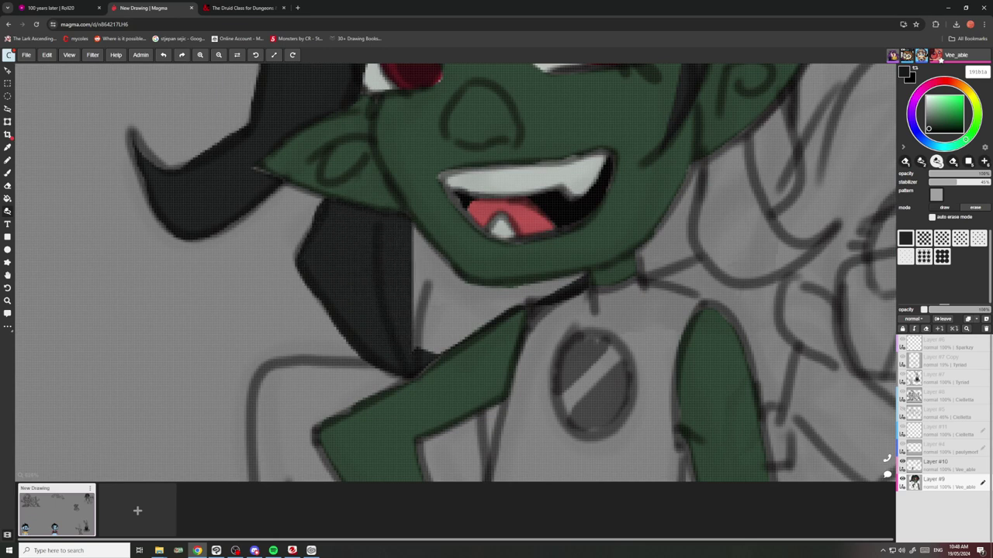
# Undo a stray fill over the jaw and fill the rest of the back hair between the jawline, shoulder and neck.
pyautogui.moveTo(419, 233); pyautogui.dragTo(543, 287)
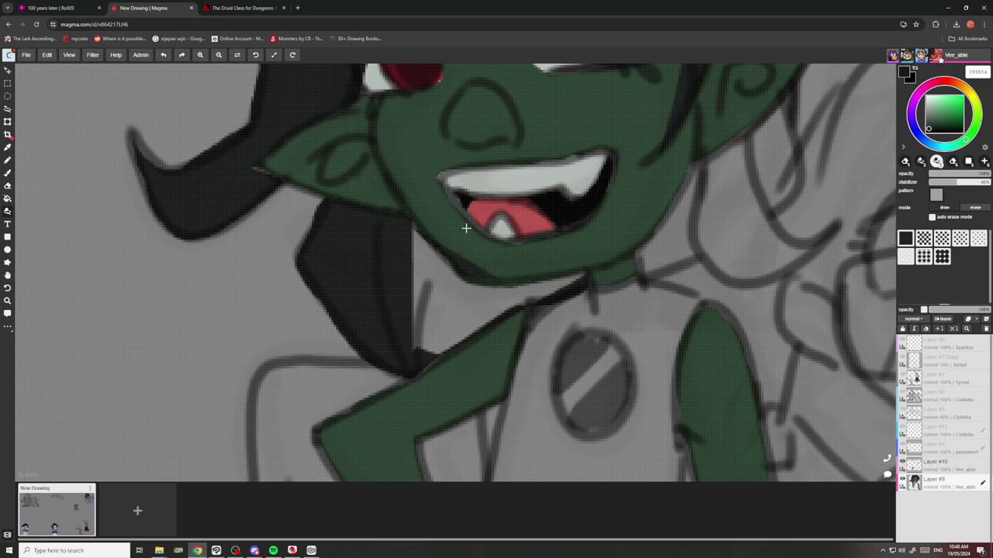
pyautogui.hotkey('ctrl', 'z')
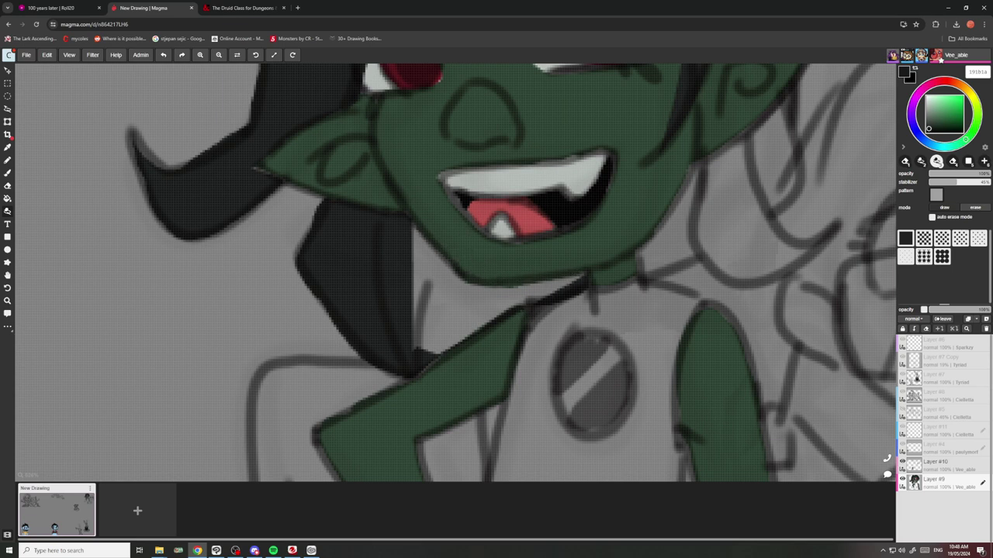
pyautogui.moveTo(580, 273)
pyautogui.mouseDown()
pyautogui.moveTo(413, 273)
pyautogui.moveTo(532, 303)
pyautogui.moveTo(572, 281)
pyautogui.moveTo(563, 279)
pyautogui.mouseUp()
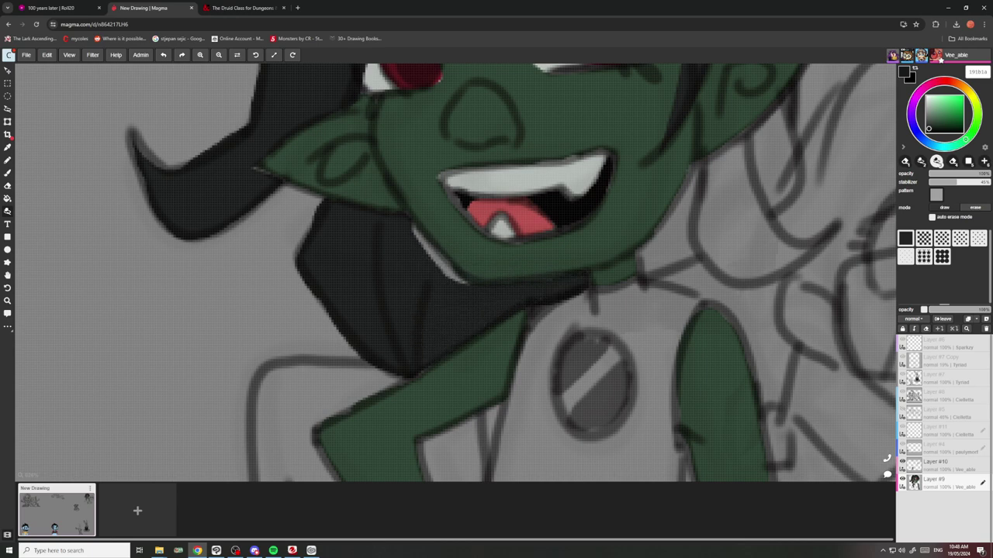
pyautogui.moveTo(418, 227); pyautogui.dragTo(432, 285)
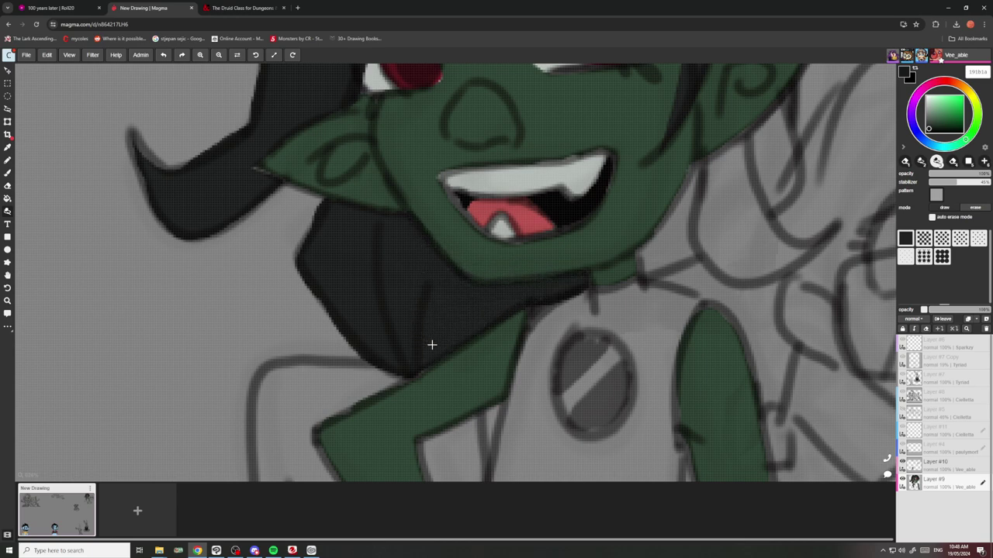
# Cover the light gap at the tip of the left ear with the black hair colour.
pyautogui.scroll(-3, 416, 305)
pyautogui.scroll(8, 388, 257)
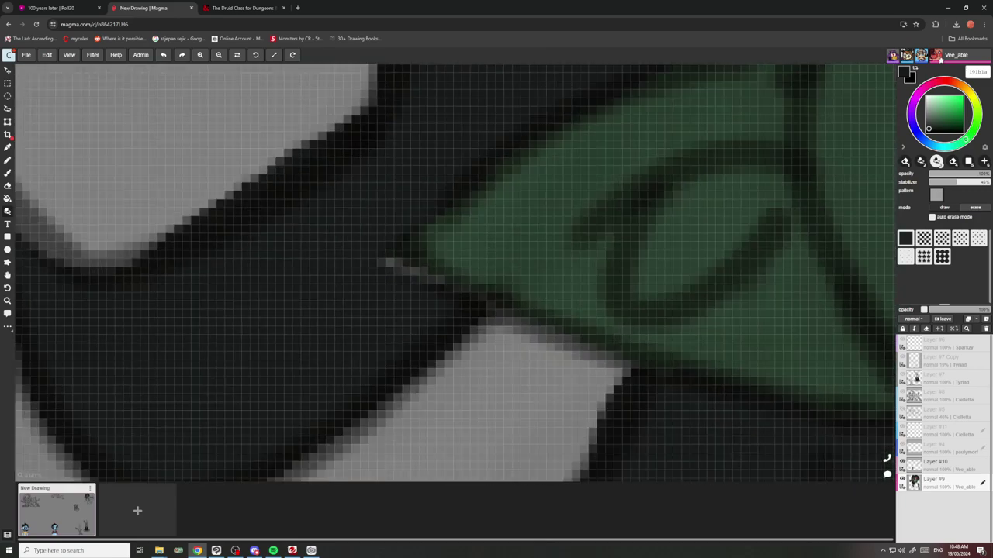
pyautogui.scroll(-6, 341, 277)
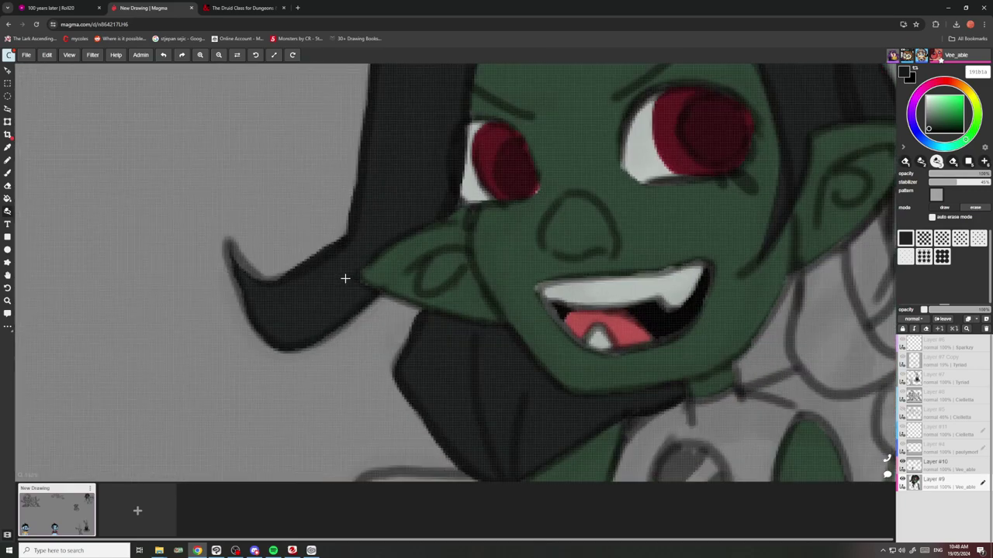
# Fill the curled lock below the right ear and the hair between it and the neck near-black.
pyautogui.scroll(7, 340, 277)
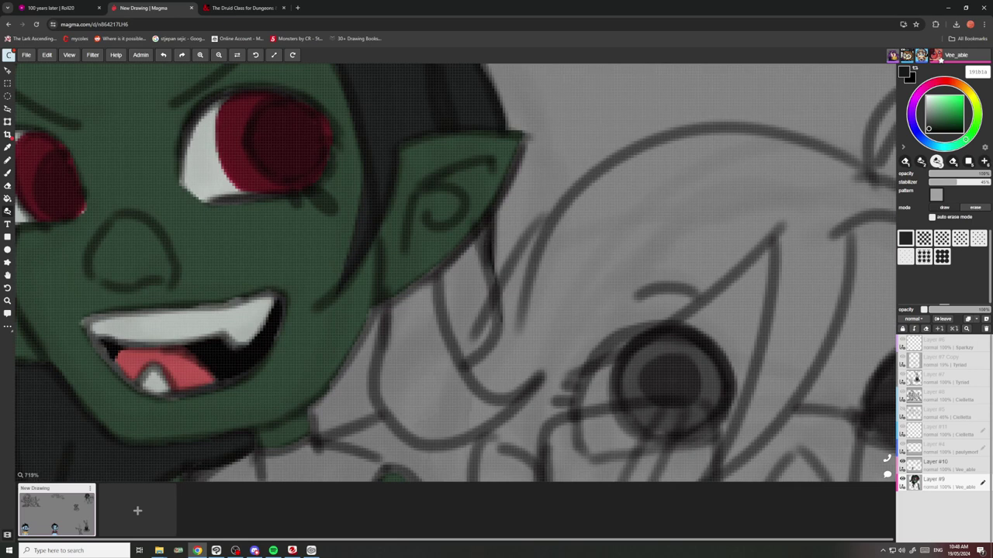
pyautogui.moveTo(490, 244)
pyautogui.mouseDown()
pyautogui.moveTo(438, 345)
pyautogui.moveTo(481, 219)
pyautogui.mouseUp()
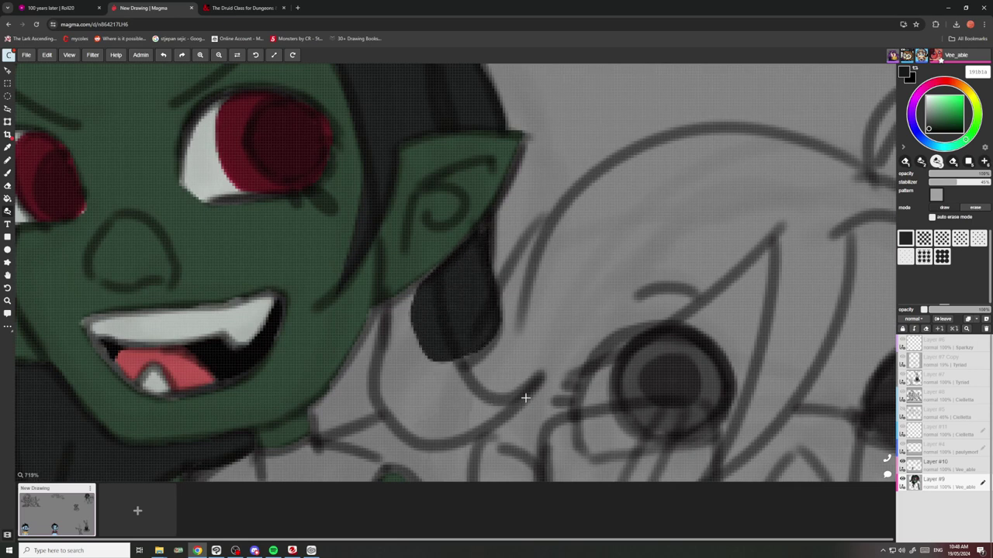
pyautogui.moveTo(525, 398)
pyautogui.mouseDown()
pyautogui.moveTo(394, 436)
pyautogui.moveTo(377, 390)
pyautogui.moveTo(376, 350)
pyautogui.moveTo(404, 284)
pyautogui.mouseUp()
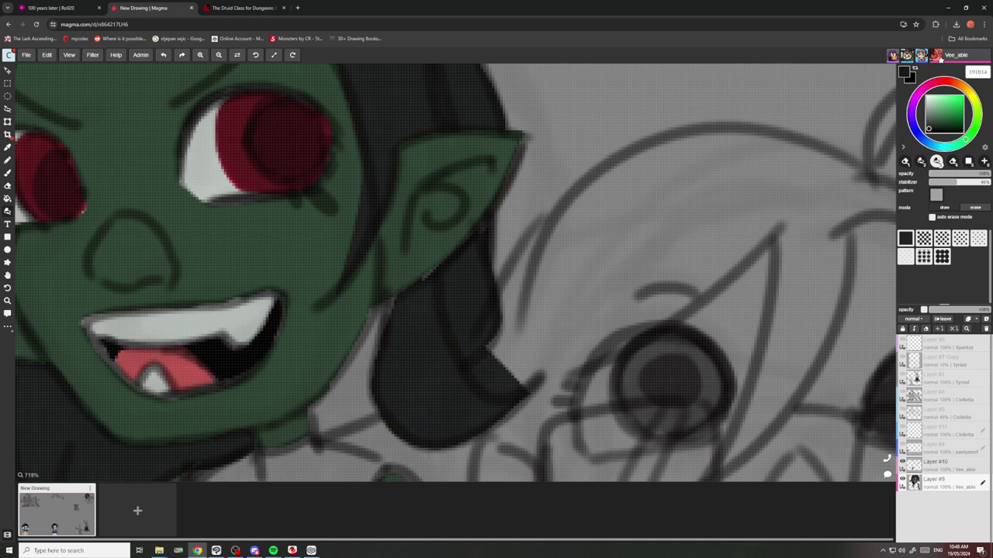
pyautogui.moveTo(444, 363)
pyautogui.mouseDown()
pyautogui.moveTo(481, 395)
pyautogui.moveTo(530, 381)
pyautogui.moveTo(461, 388)
pyautogui.moveTo(495, 339)
pyautogui.mouseUp()
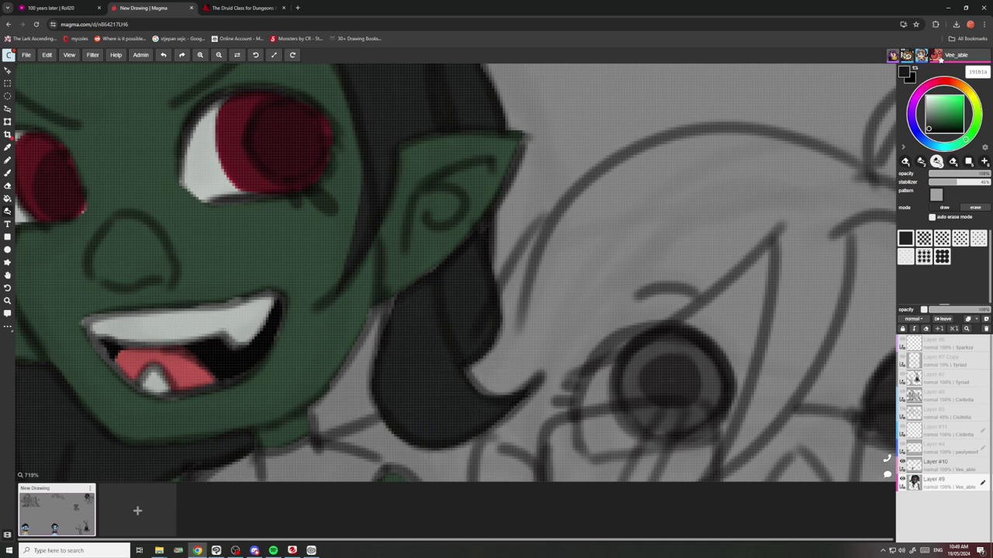
pyautogui.moveTo(377, 431)
pyautogui.mouseDown()
pyautogui.moveTo(314, 410)
pyautogui.moveTo(407, 289)
pyautogui.moveTo(334, 377)
pyautogui.mouseUp()
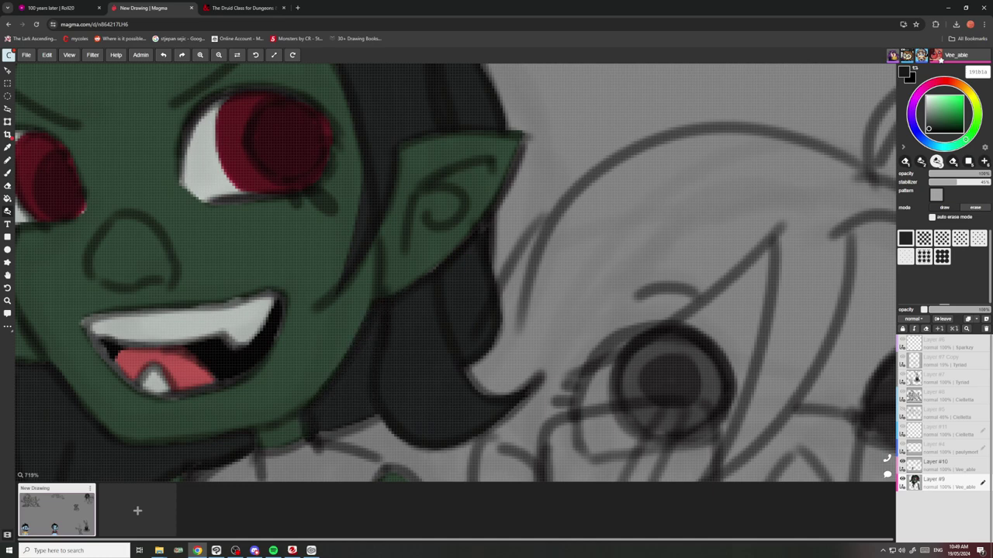
pyautogui.scroll(-4, 402, 307)
pyautogui.scroll(8, 400, 303)
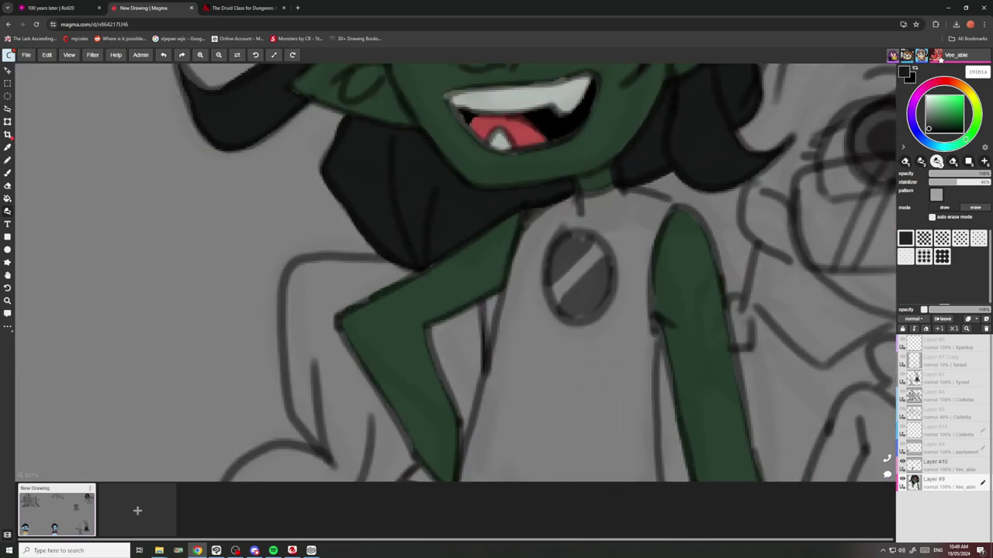
# Fill the hair between the bent arm and torso, and behind the elbow and forearm down to the hip, near-black.
pyautogui.moveTo(478, 310)
pyautogui.mouseDown()
pyautogui.moveTo(470, 431)
pyautogui.moveTo(456, 442)
pyautogui.moveTo(431, 322)
pyautogui.mouseUp()
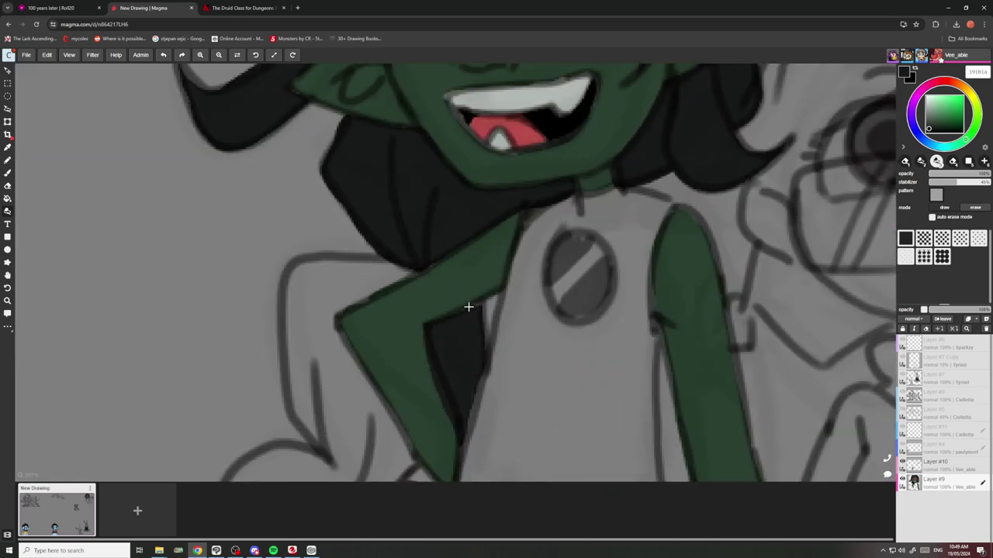
pyautogui.scroll(-5, 469, 307)
pyautogui.scroll(7, 470, 298)
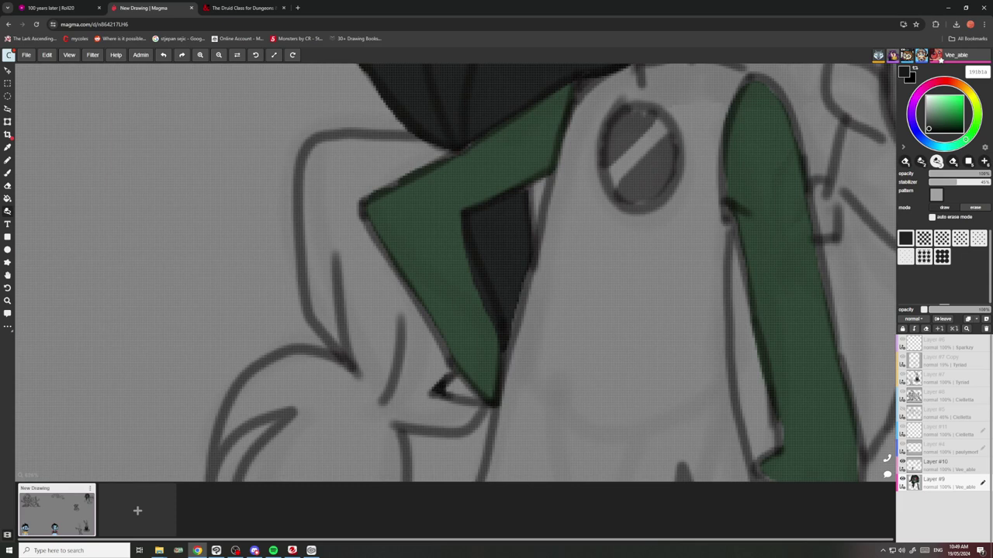
pyautogui.moveTo(473, 387)
pyautogui.mouseDown()
pyautogui.moveTo(427, 425)
pyautogui.moveTo(384, 418)
pyautogui.moveTo(348, 366)
pyautogui.moveTo(314, 306)
pyautogui.moveTo(314, 155)
pyautogui.moveTo(456, 148)
pyautogui.moveTo(385, 182)
pyautogui.moveTo(367, 248)
pyautogui.moveTo(428, 369)
pyautogui.moveTo(368, 252)
pyautogui.moveTo(395, 299)
pyautogui.mouseUp()
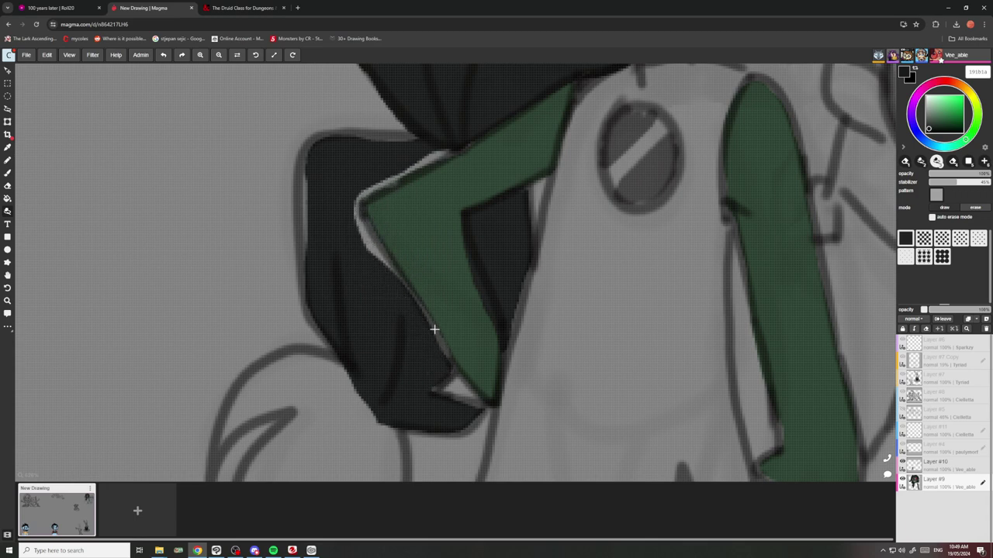
pyautogui.moveTo(401, 397)
pyautogui.mouseDown()
pyautogui.moveTo(408, 302)
pyautogui.moveTo(370, 241)
pyautogui.mouseUp()
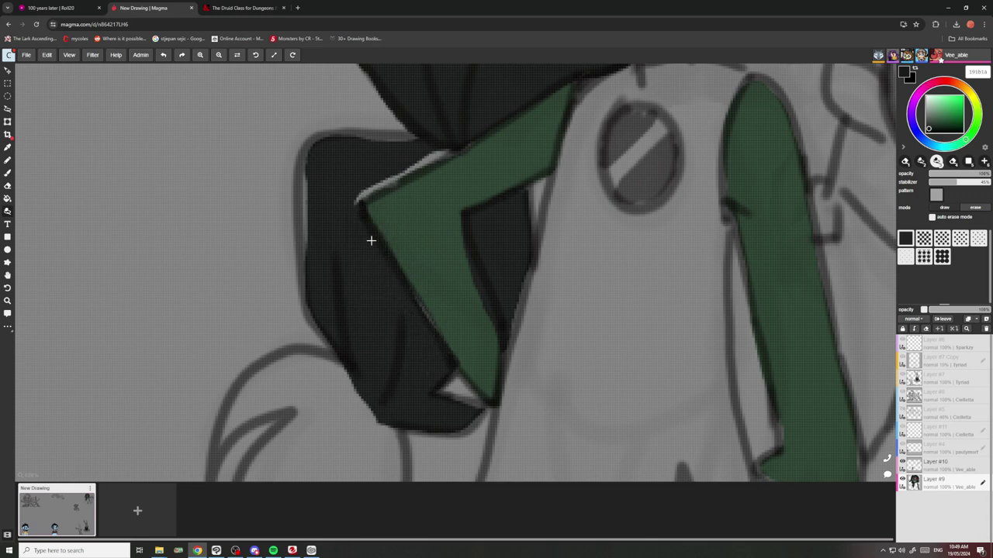
pyautogui.moveTo(445, 155); pyautogui.dragTo(373, 203)
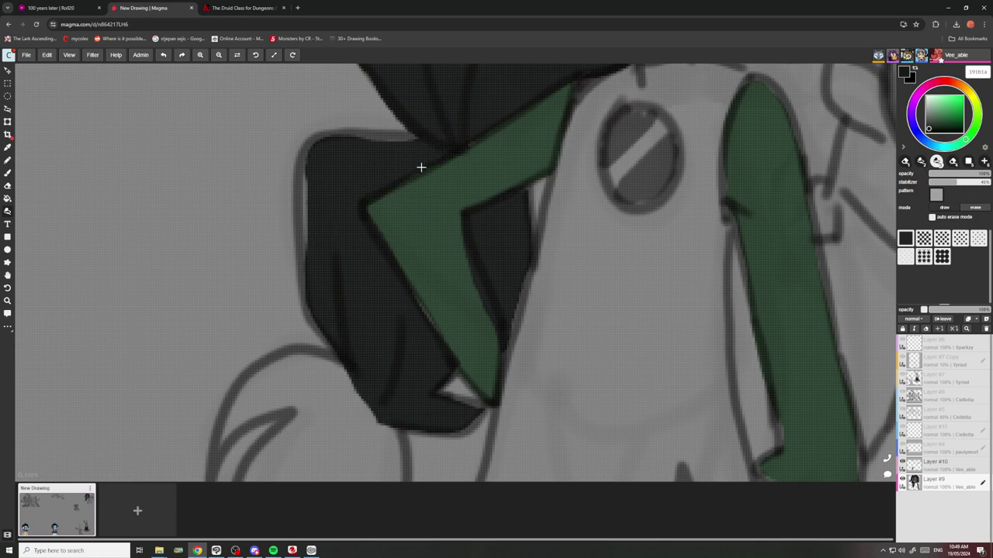
# Touch up the outer and lower edges of the hair behind the bent arm with the near-black colour.
pyautogui.moveTo(314, 164); pyautogui.dragTo(305, 254)
pyautogui.scroll(-9, 317, 233)
pyautogui.scroll(9, 351, 222)
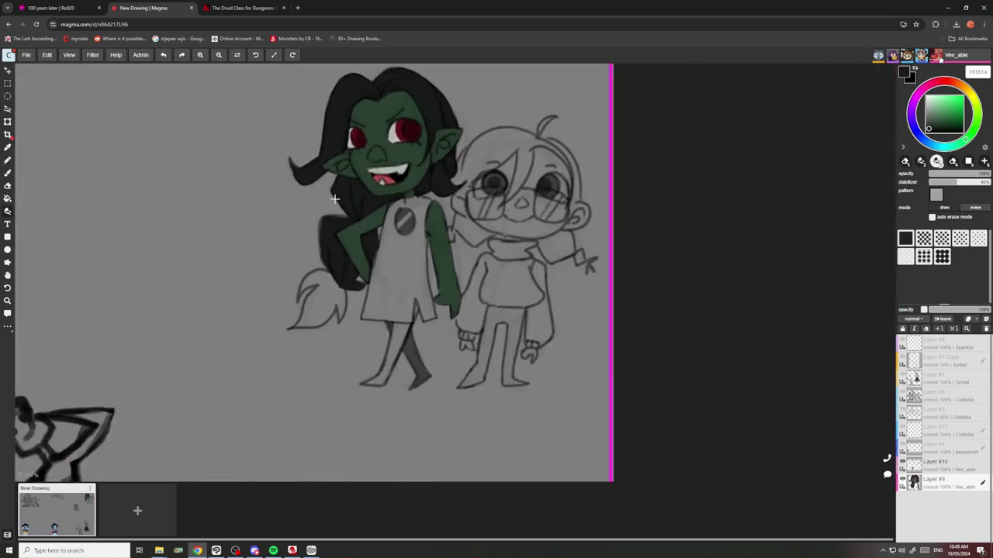
pyautogui.scroll(1, 351, 221)
pyautogui.moveTo(355, 224)
pyautogui.mouseDown()
pyautogui.moveTo(252, 229)
pyautogui.moveTo(233, 345)
pyautogui.mouseUp()
pyautogui.scroll(-5, 256, 435)
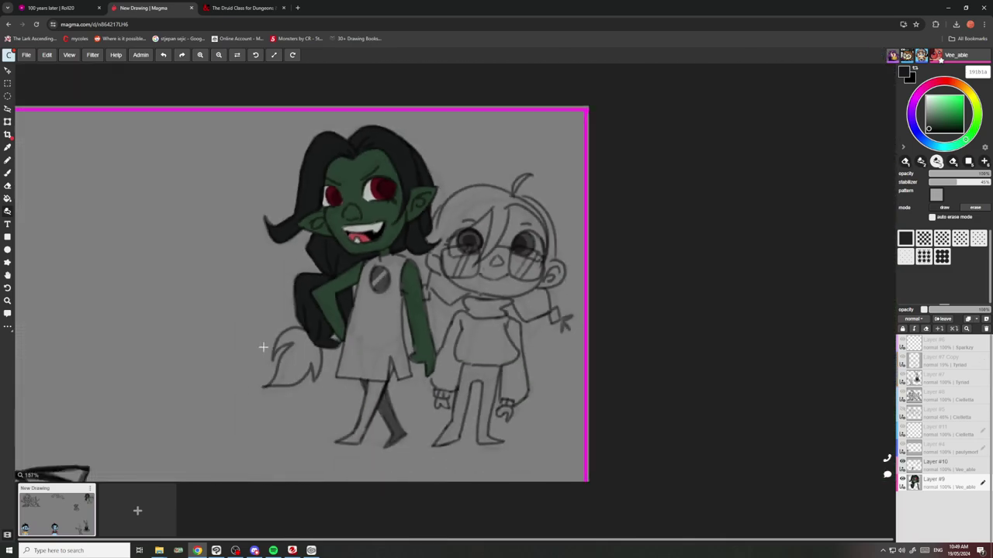
pyautogui.scroll(10, 295, 341)
pyautogui.moveTo(424, 361)
pyautogui.mouseDown()
pyautogui.moveTo(495, 380)
pyautogui.moveTo(468, 429)
pyautogui.mouseUp()
pyautogui.scroll(-3, 400, 386)
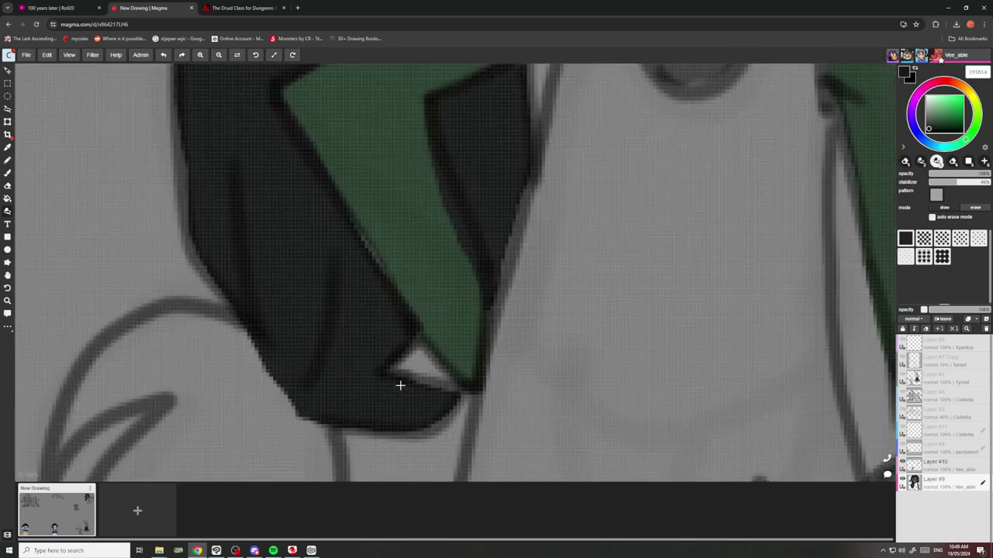
pyautogui.scroll(-4, 400, 384)
pyautogui.scroll(2, 398, 329)
# Fill the flared tuft at the end of the hair near-black, including its inner gap and upper curling strand.
pyautogui.moveTo(409, 332)
pyautogui.mouseDown()
pyautogui.moveTo(393, 413)
pyautogui.moveTo(376, 370)
pyautogui.moveTo(325, 418)
pyautogui.moveTo(272, 424)
pyautogui.moveTo(377, 287)
pyautogui.moveTo(379, 375)
pyautogui.moveTo(338, 423)
pyautogui.moveTo(275, 423)
pyautogui.mouseUp()
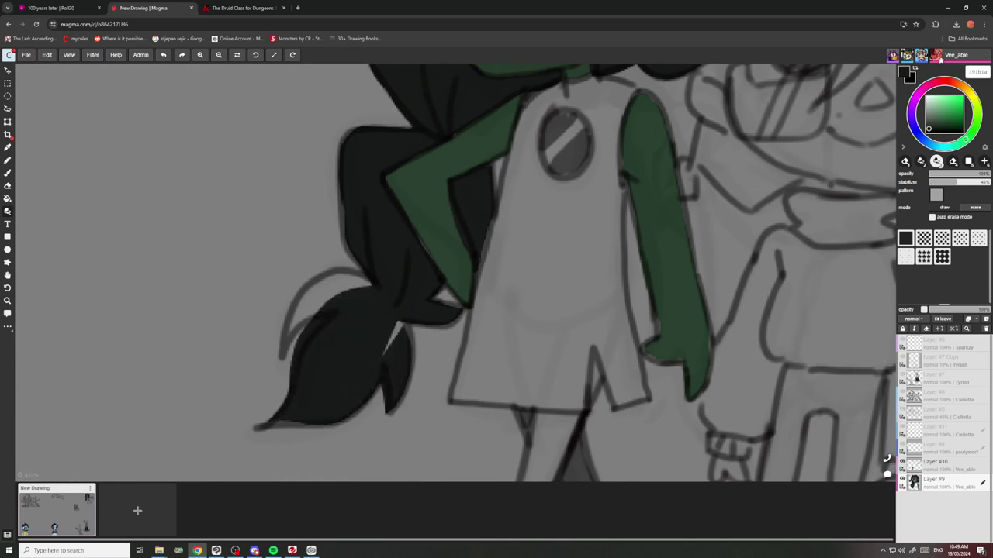
pyautogui.moveTo(376, 339); pyautogui.dragTo(398, 328)
pyautogui.moveTo(328, 316)
pyautogui.mouseDown()
pyautogui.moveTo(283, 341)
pyautogui.moveTo(349, 275)
pyautogui.moveTo(371, 289)
pyautogui.moveTo(287, 353)
pyautogui.mouseUp()
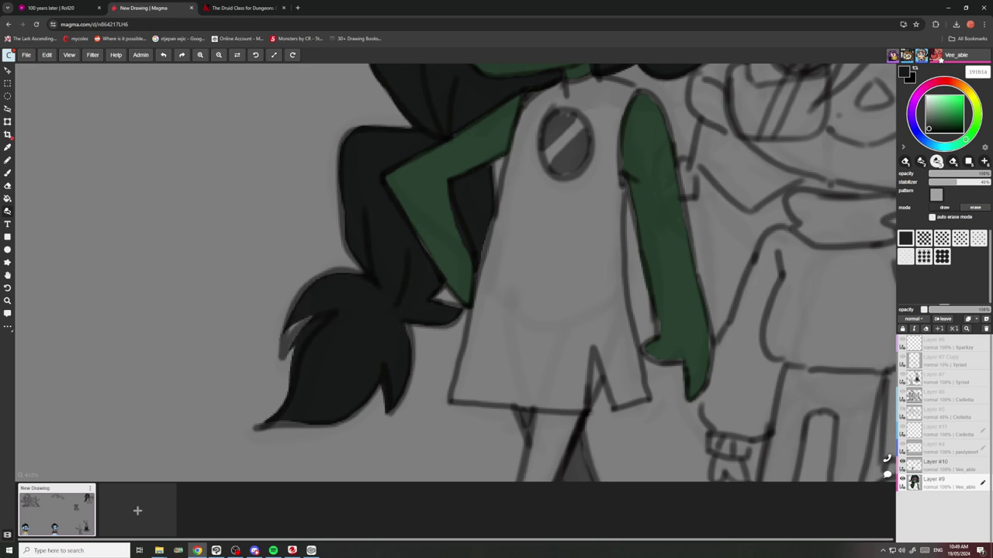
pyautogui.scroll(-5, 313, 295)
pyautogui.scroll(2, 395, 240)
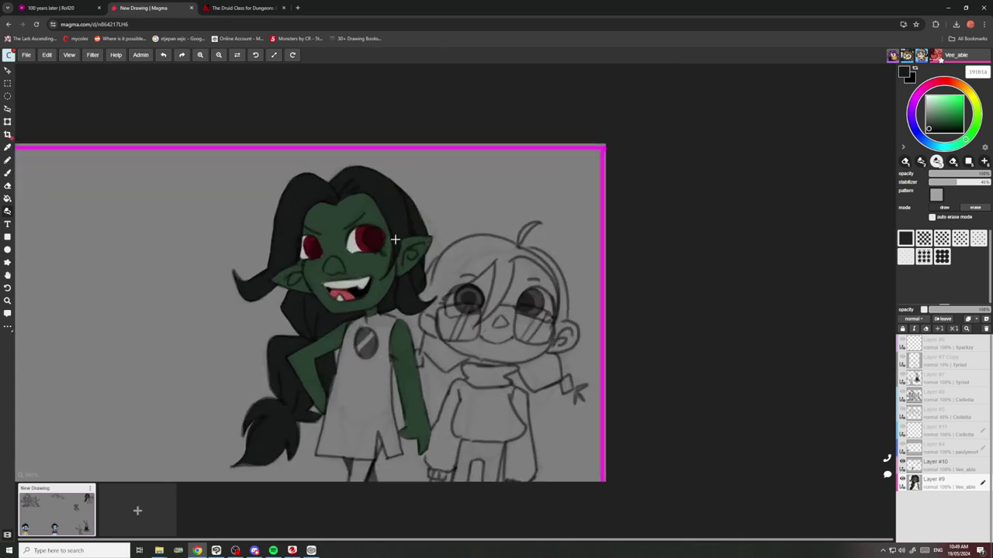
pyautogui.scroll(1, 394, 240)
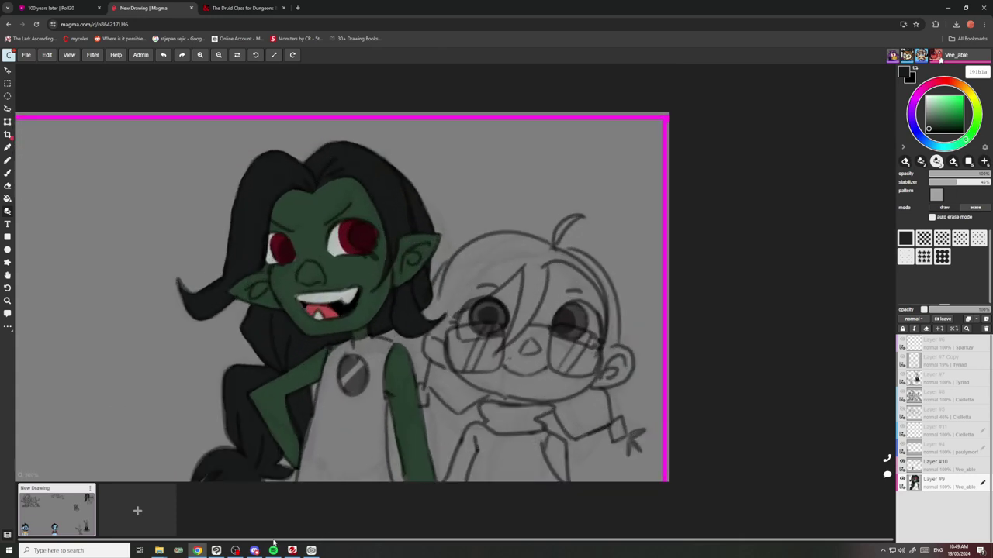
# Switch to Discord, play a sound from The Trash Horde's soundboard in the voice call, and return to the drawing.
pyautogui.click(255, 550)
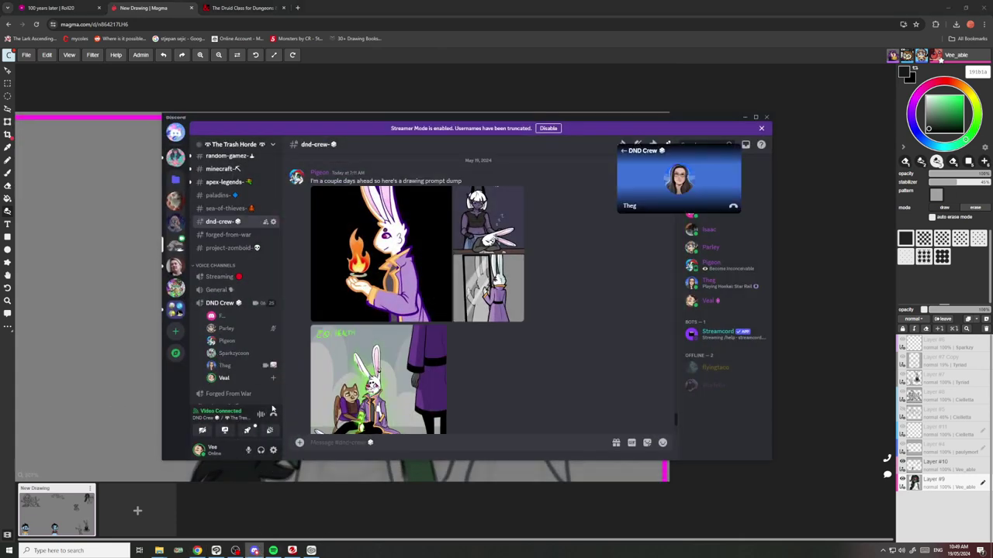
pyautogui.click(270, 431)
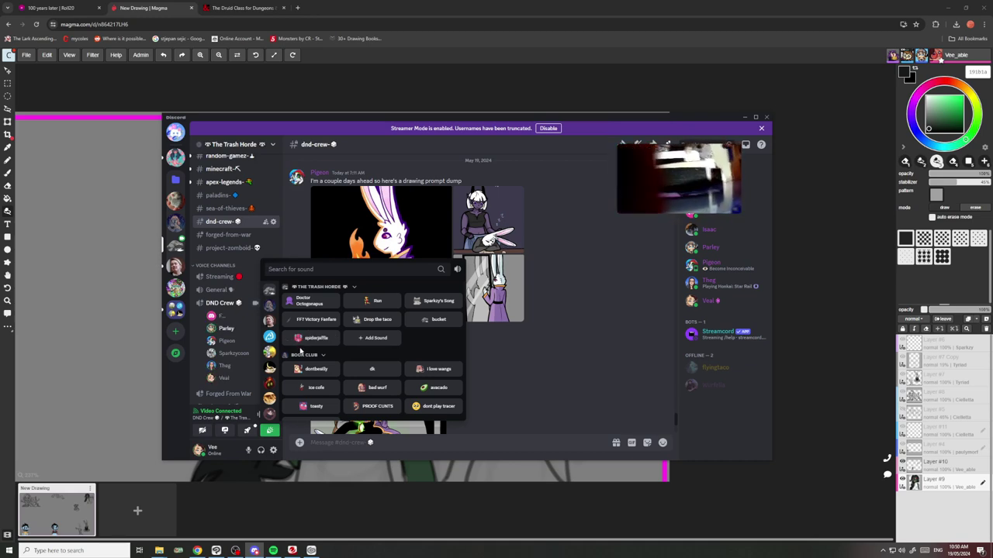
pyautogui.moveTo(302, 346)
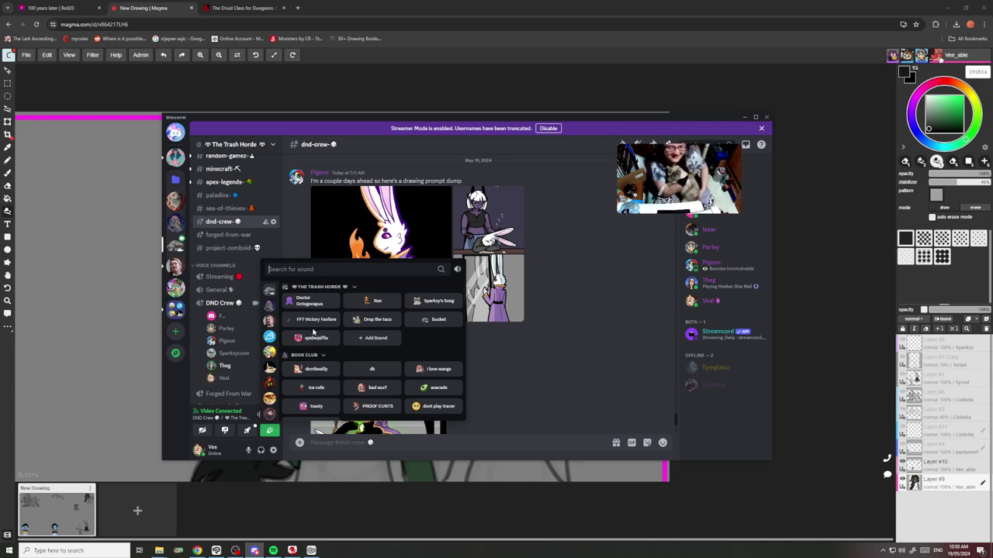
pyautogui.click(311, 339)
pyautogui.click(540, 444)
pyautogui.click(518, 505)
pyautogui.scroll(-6, 310, 216)
pyautogui.scroll(4, 332, 220)
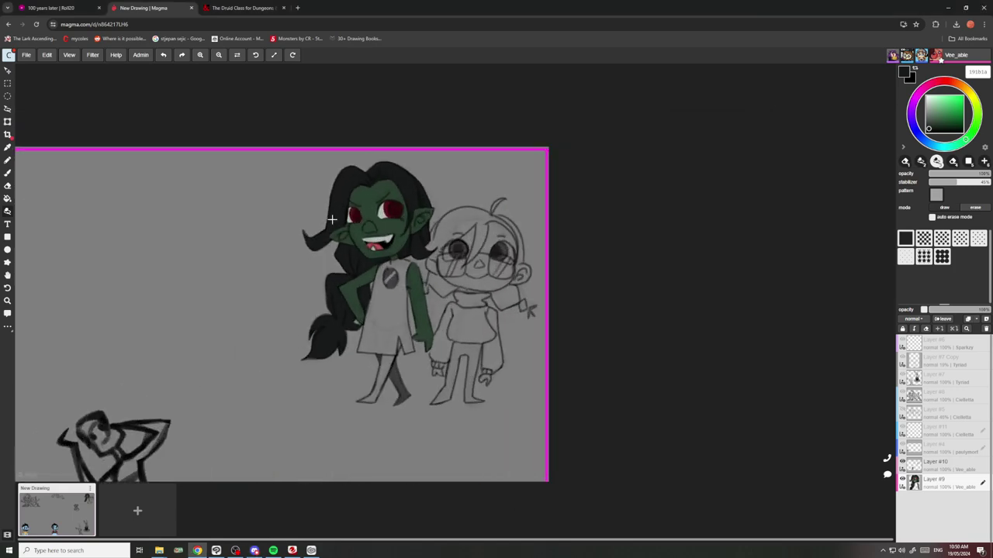
pyautogui.scroll(2, 332, 219)
pyautogui.scroll(-5, 335, 205)
pyautogui.scroll(1, 335, 224)
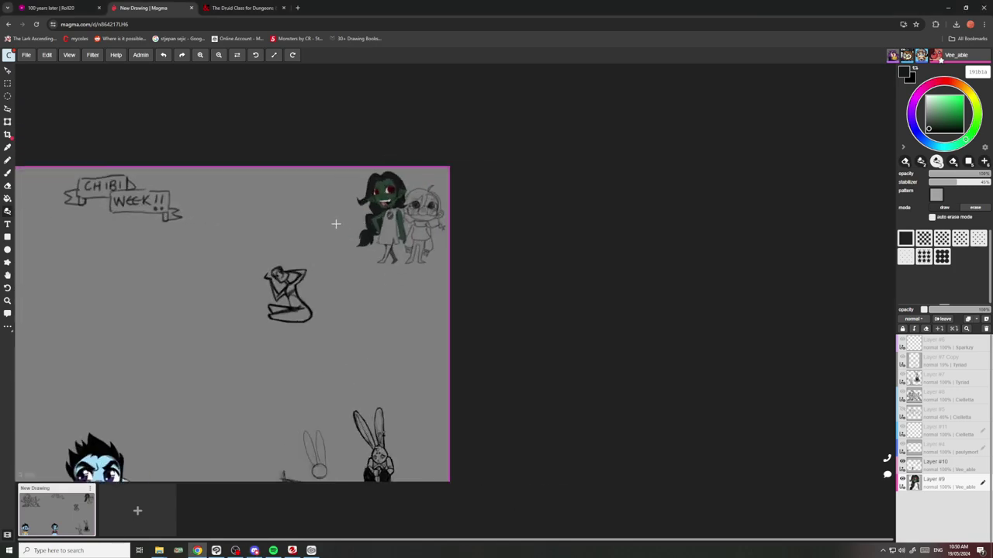
pyautogui.scroll(4, 335, 224)
pyautogui.scroll(1, 526, 98)
# Choose a dark red and fill the lower part of the green character's dress, following the hem and the slit.
pyautogui.click(933, 83)
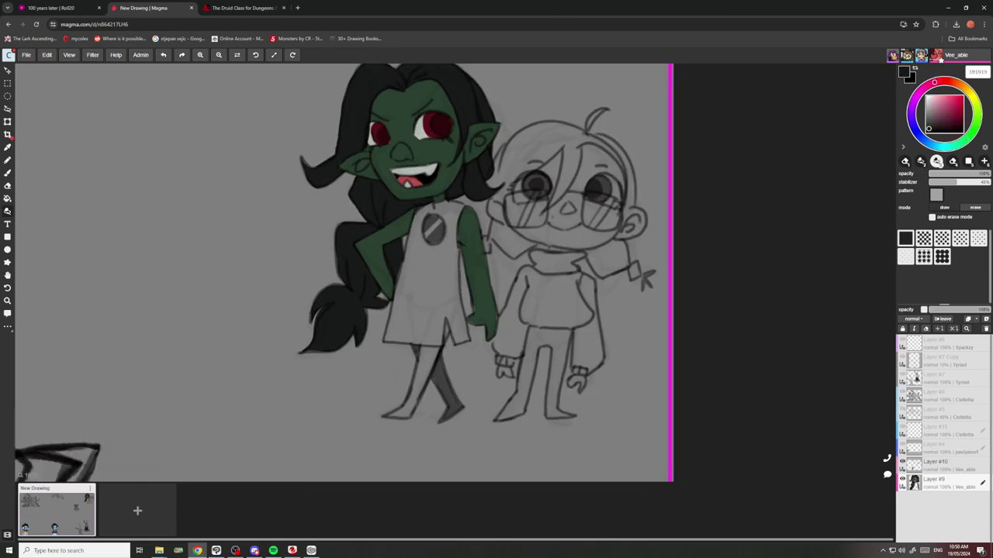
pyautogui.click(949, 111)
pyautogui.click(948, 120)
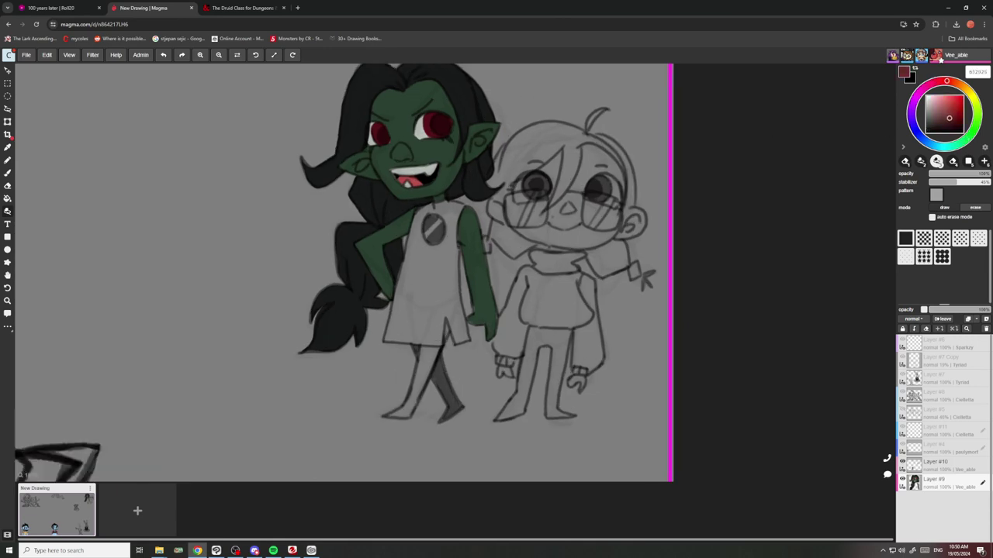
pyautogui.scroll(3, 425, 328)
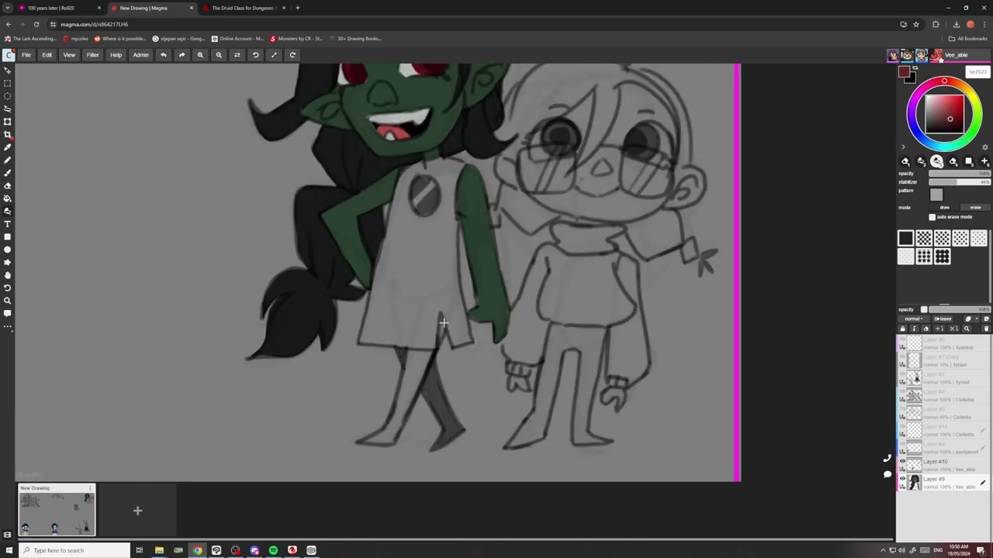
pyautogui.moveTo(454, 345)
pyautogui.mouseDown()
pyautogui.moveTo(423, 236)
pyautogui.moveTo(466, 334)
pyautogui.moveTo(425, 203)
pyautogui.moveTo(457, 350)
pyautogui.moveTo(398, 222)
pyautogui.mouseUp()
pyautogui.moveTo(408, 287)
pyautogui.mouseDown()
pyautogui.moveTo(389, 356)
pyautogui.moveTo(221, 338)
pyautogui.moveTo(244, 227)
pyautogui.moveTo(439, 203)
pyautogui.mouseUp()
pyautogui.moveTo(397, 360); pyautogui.dragTo(293, 349)
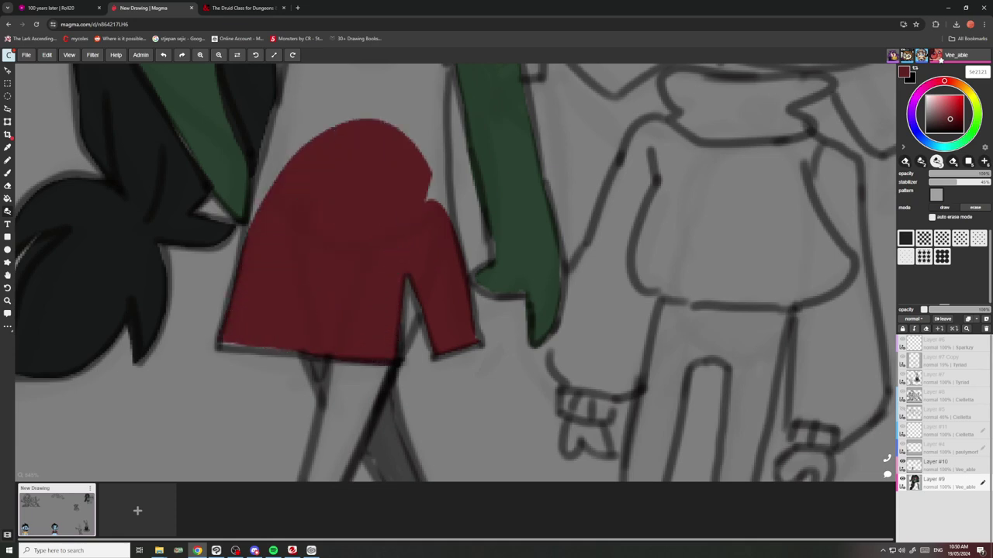
# Extend the dark red up the side of the dress along the straight arm towards the armhole.
pyautogui.scroll(-1, 233, 332)
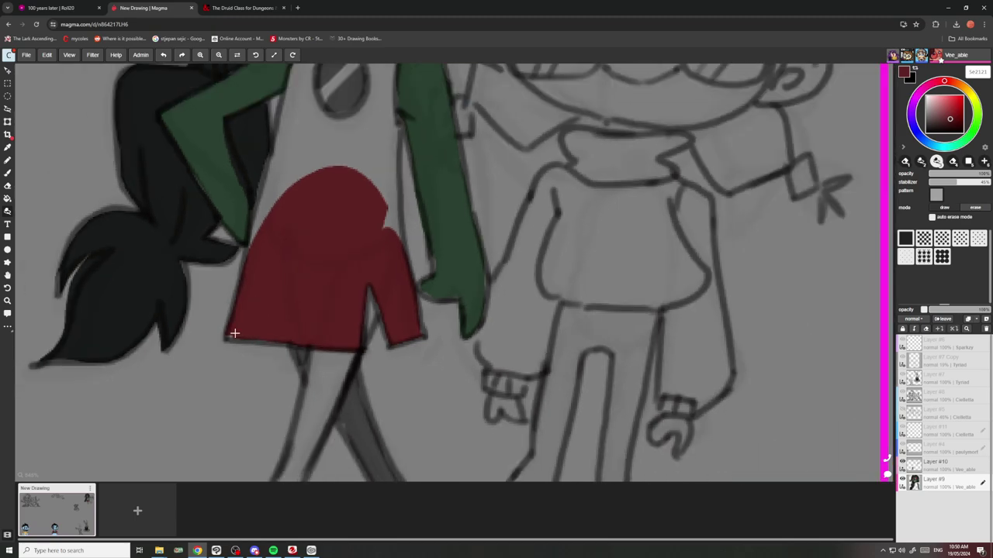
pyautogui.scroll(2, 243, 339)
pyautogui.scroll(-3, 232, 318)
pyautogui.scroll(3, 328, 339)
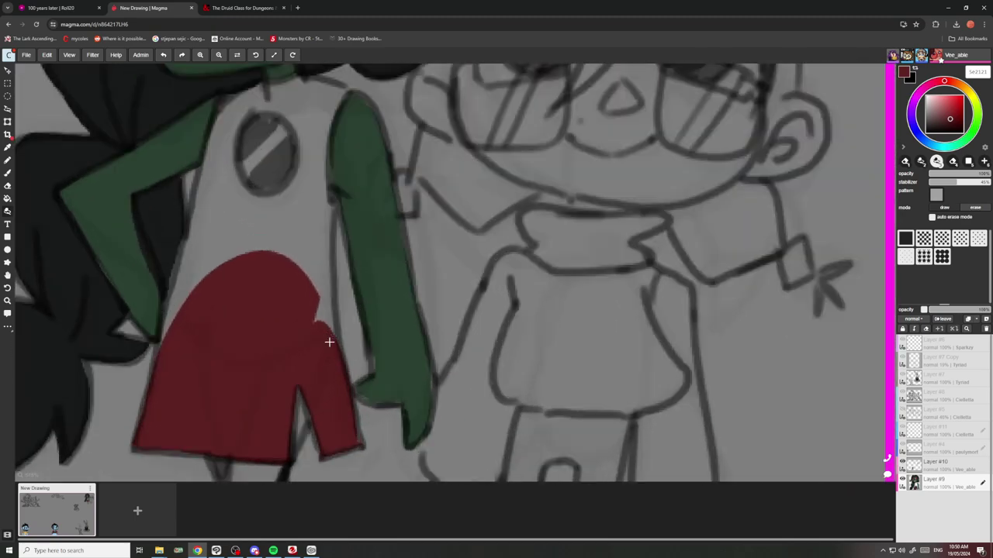
pyautogui.moveTo(334, 341); pyautogui.dragTo(323, 217)
pyautogui.scroll(-3, 328, 178)
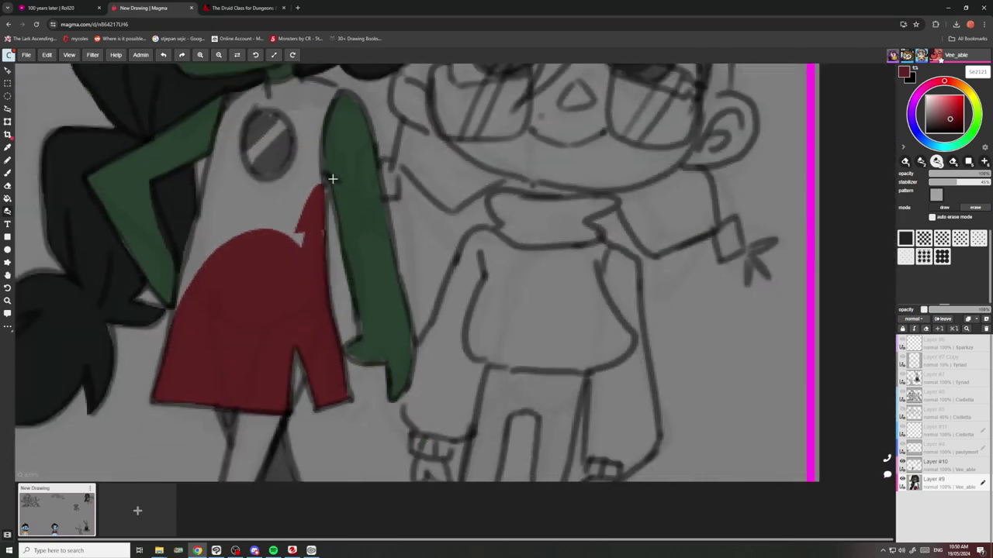
pyautogui.scroll(3, 328, 178)
pyautogui.scroll(-1, 313, 207)
pyautogui.scroll(3, 335, 265)
pyautogui.scroll(-4, 335, 264)
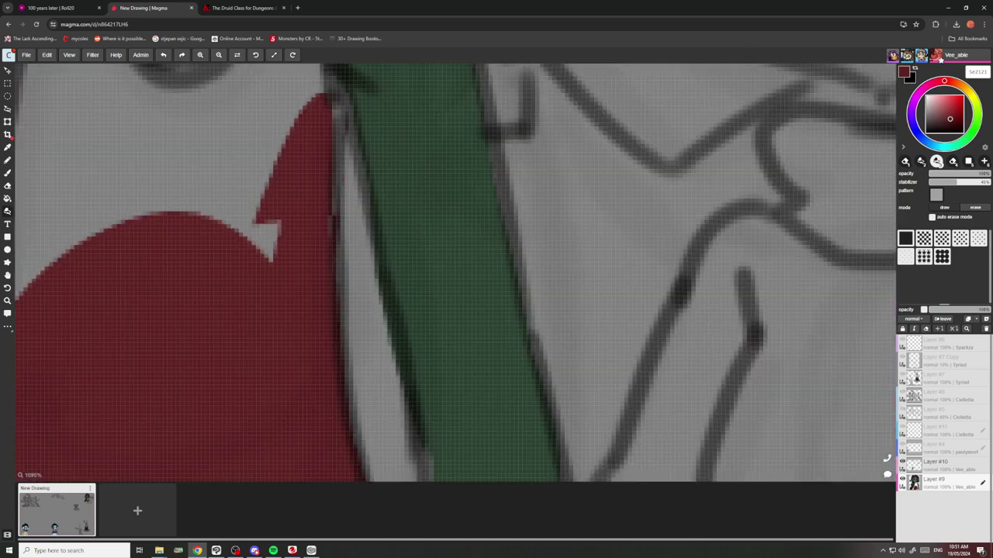
pyautogui.scroll(2, 299, 215)
pyautogui.scroll(3, 310, 197)
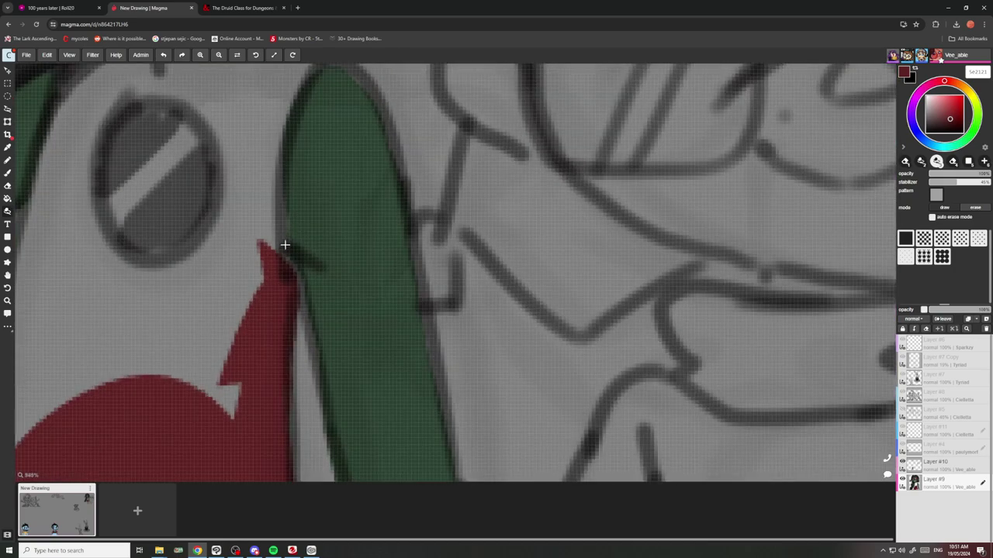
pyautogui.moveTo(284, 246)
pyautogui.mouseDown()
pyautogui.moveTo(274, 116)
pyautogui.moveTo(254, 318)
pyautogui.mouseUp()
pyautogui.scroll(-3, 263, 339)
pyautogui.scroll(2, 267, 170)
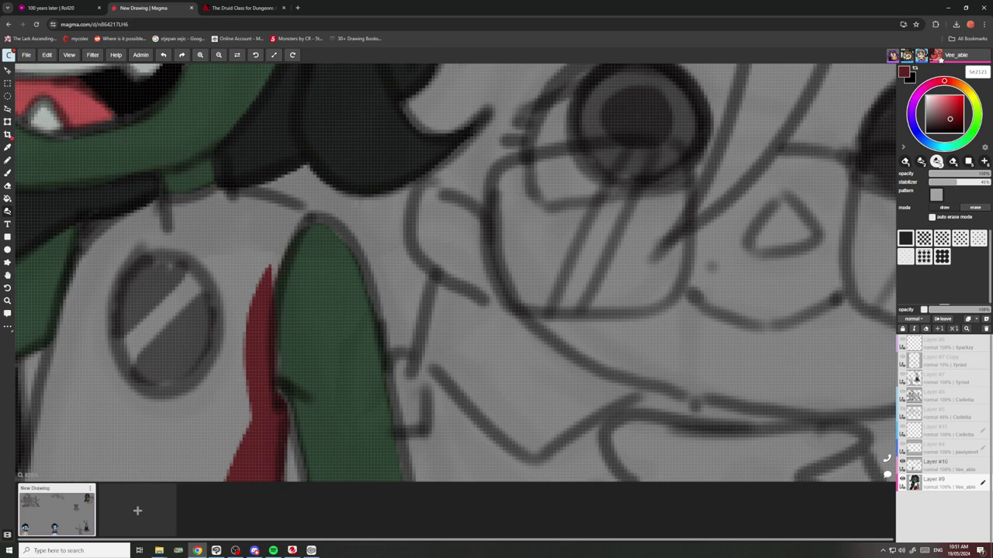
# Undo a stray red fill and colour the dress from the neckline and straight-arm shoulder down beside the oval emblem.
pyautogui.moveTo(294, 287)
pyautogui.mouseDown()
pyautogui.moveTo(280, 190)
pyautogui.moveTo(232, 194)
pyautogui.mouseUp()
pyautogui.hotkey('ctrl', 'z')
pyautogui.moveTo(300, 222)
pyautogui.mouseDown()
pyautogui.moveTo(276, 201)
pyautogui.moveTo(210, 191)
pyautogui.moveTo(176, 200)
pyautogui.moveTo(167, 235)
pyautogui.moveTo(252, 293)
pyautogui.moveTo(225, 300)
pyautogui.moveTo(248, 304)
pyautogui.moveTo(199, 448)
pyautogui.mouseUp()
pyautogui.scroll(-5, 239, 327)
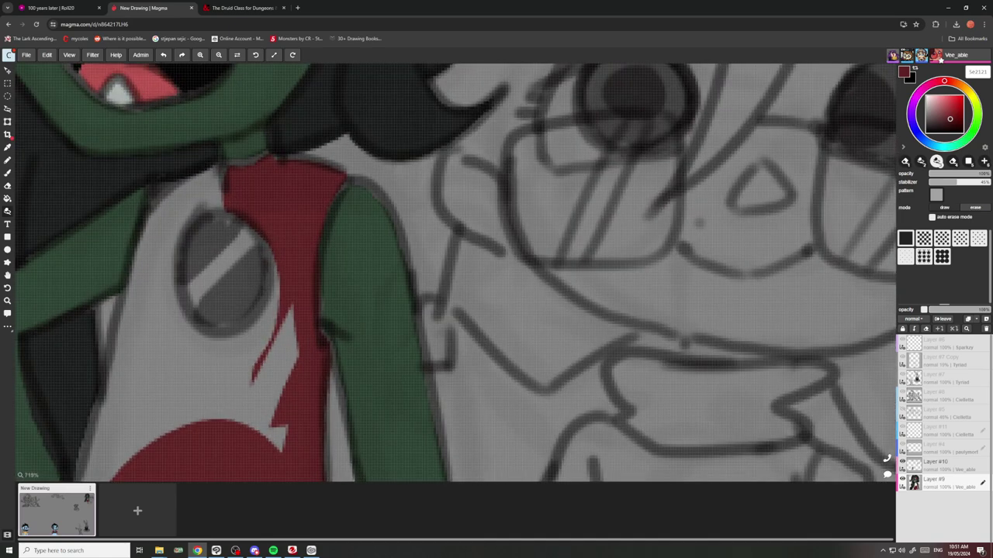
pyautogui.moveTo(269, 241)
pyautogui.mouseDown()
pyautogui.moveTo(202, 422)
pyautogui.moveTo(301, 363)
pyautogui.moveTo(274, 253)
pyautogui.mouseUp()
# Fill the rest of the dress dark red around the grey oval emblem, out to the bent-arm side and shoulder.
pyautogui.moveTo(209, 335)
pyautogui.mouseDown()
pyautogui.moveTo(250, 287)
pyautogui.moveTo(233, 217)
pyautogui.moveTo(287, 179)
pyautogui.mouseUp()
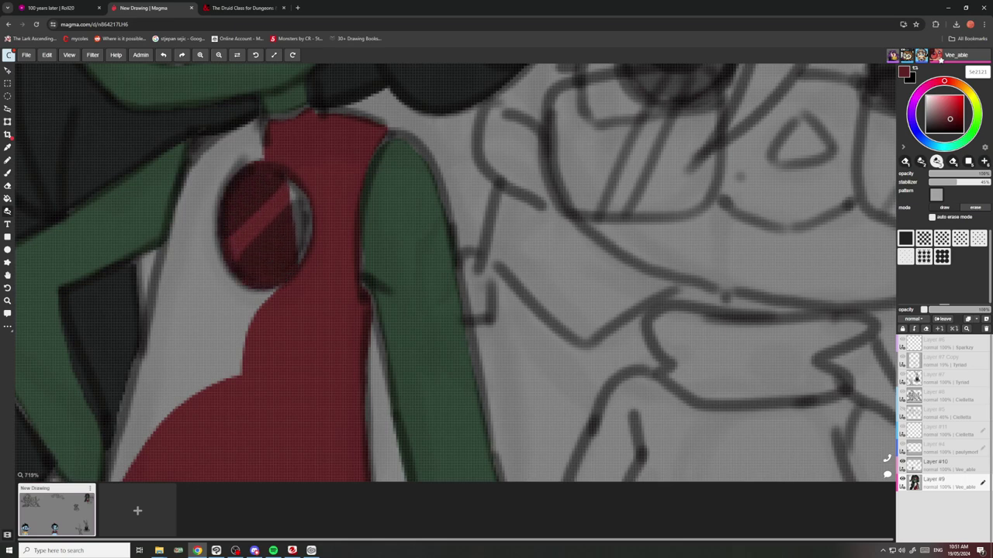
pyautogui.moveTo(281, 116)
pyautogui.mouseDown()
pyautogui.moveTo(199, 146)
pyautogui.moveTo(180, 194)
pyautogui.moveTo(139, 426)
pyautogui.moveTo(232, 403)
pyautogui.moveTo(227, 293)
pyautogui.mouseUp()
pyautogui.scroll(-5, 252, 333)
pyautogui.moveTo(193, 407); pyautogui.dragTo(237, 229)
pyautogui.scroll(3, 297, 203)
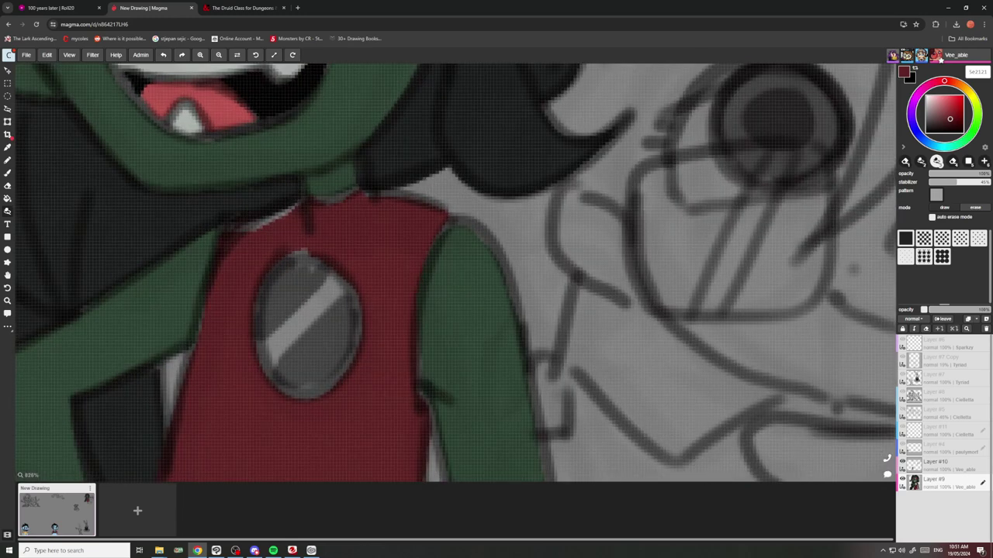
pyautogui.moveTo(297, 204); pyautogui.dragTo(234, 231)
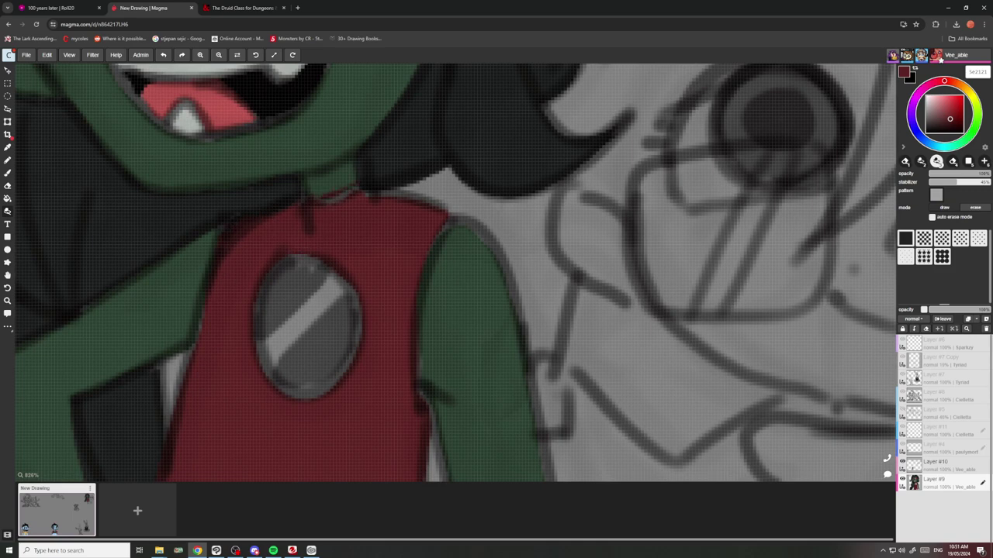
# Refine the dark red edge of the dress where it meets the top of the straight arm.
pyautogui.scroll(-5, 326, 198)
pyautogui.scroll(6, 365, 217)
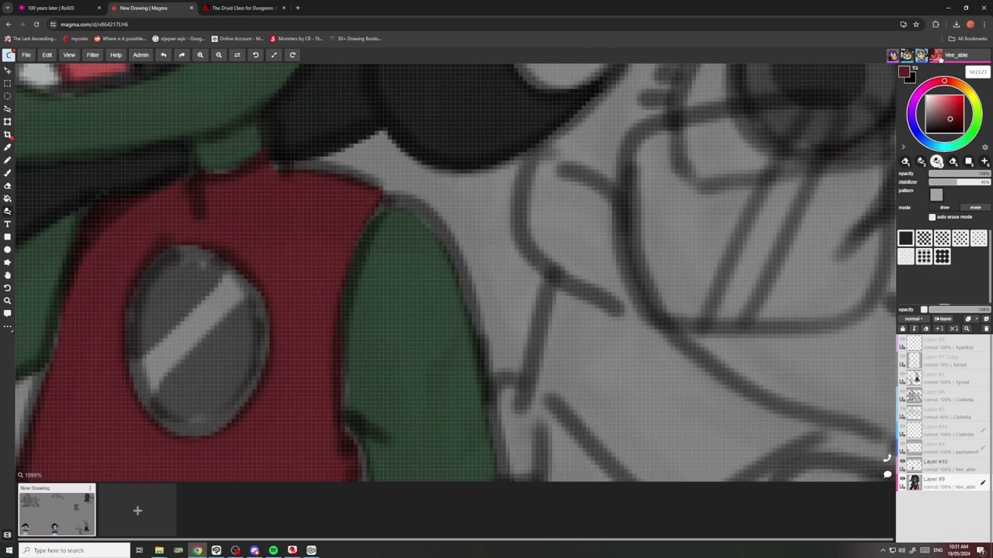
pyautogui.moveTo(397, 202); pyautogui.dragTo(365, 230)
pyautogui.scroll(-5, 264, 206)
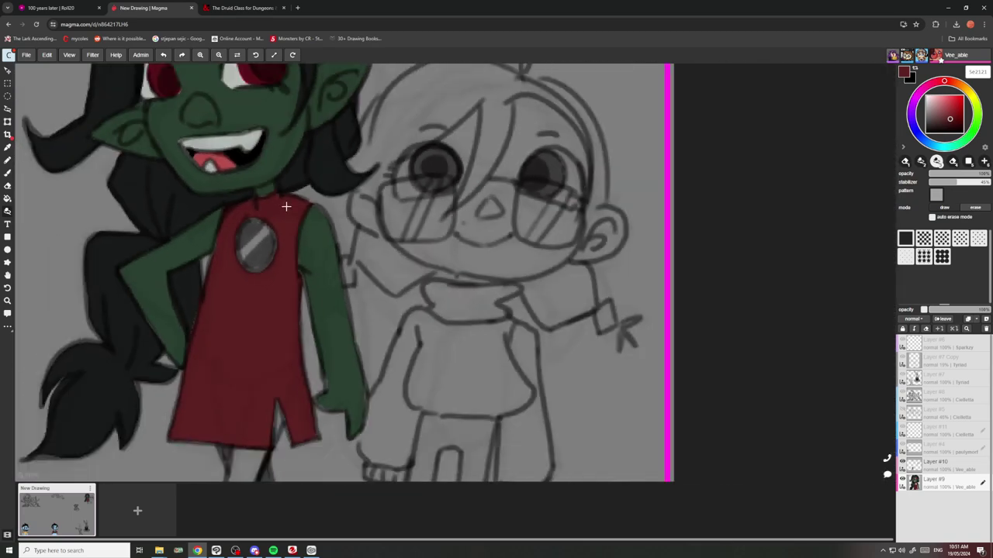
pyautogui.scroll(-5, 233, 329)
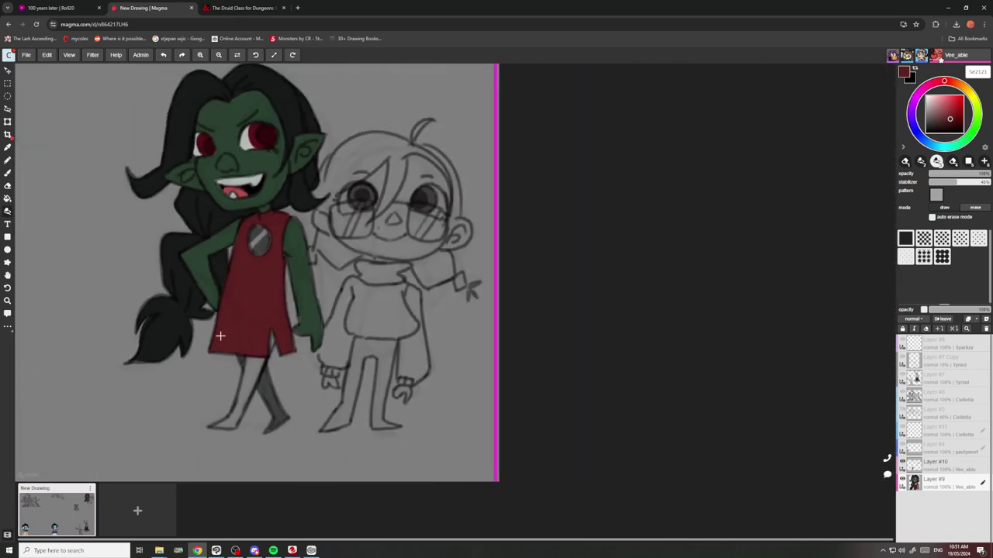
pyautogui.scroll(7, 193, 287)
pyautogui.scroll(3, 317, 237)
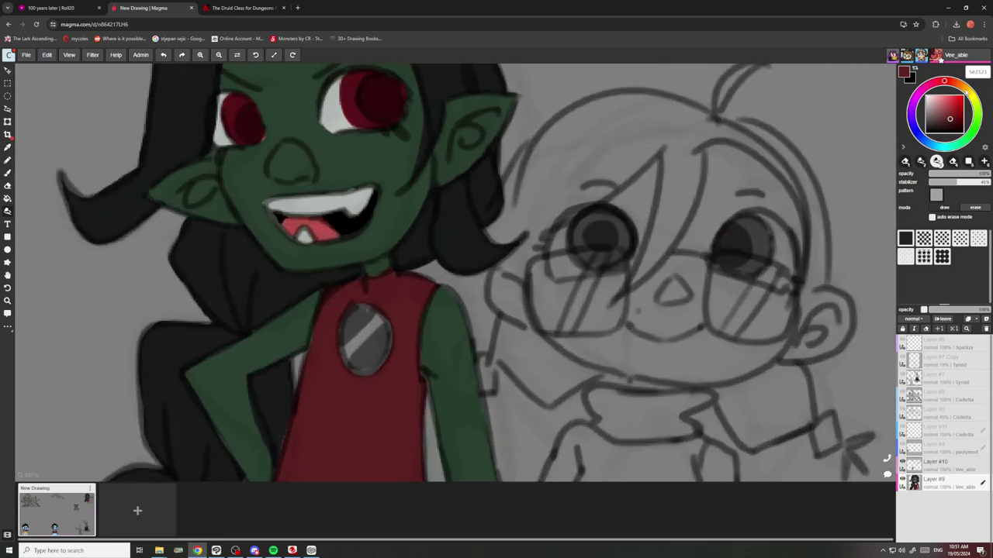
# Colour the oval emblem on the dress golden yellow out to its edges, undoing the first rough outline stroke.
pyautogui.click(967, 92)
pyautogui.click(955, 102)
pyautogui.scroll(3, 365, 358)
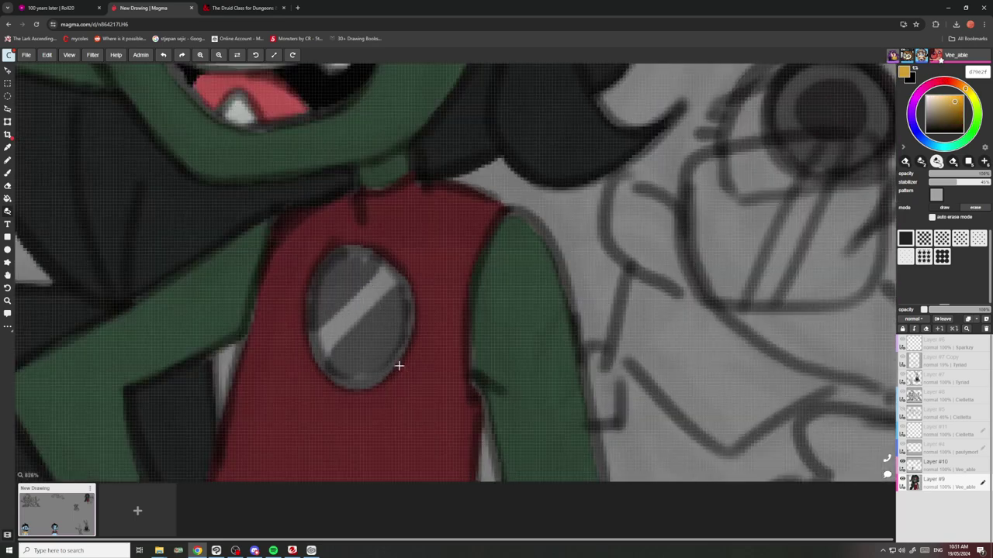
pyautogui.moveTo(397, 365)
pyautogui.mouseDown()
pyautogui.moveTo(339, 381)
pyautogui.moveTo(312, 319)
pyautogui.moveTo(368, 250)
pyautogui.moveTo(407, 334)
pyautogui.moveTo(389, 367)
pyautogui.moveTo(351, 389)
pyautogui.moveTo(331, 378)
pyautogui.mouseUp()
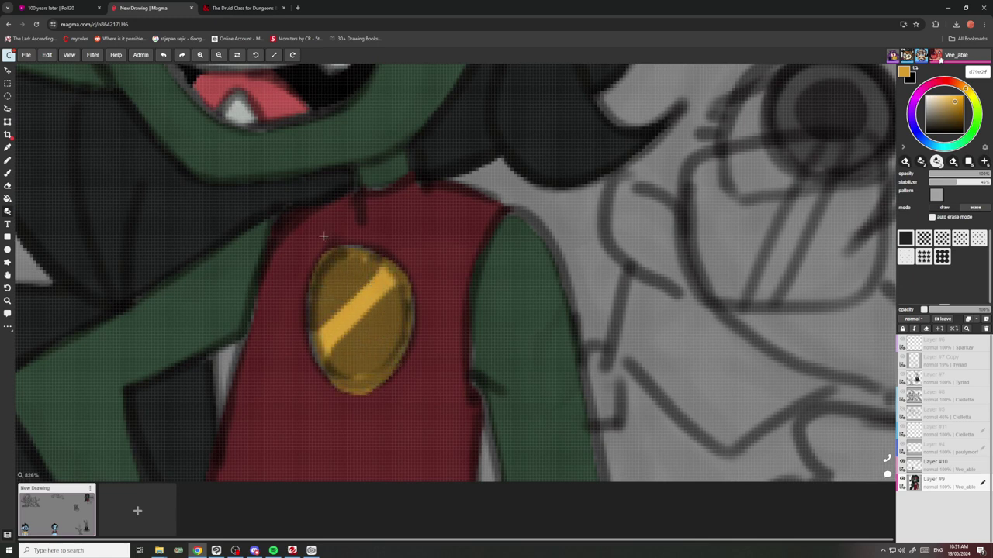
pyautogui.hotkey('ctrl', 'z')
pyautogui.scroll(2, 394, 330)
pyautogui.moveTo(420, 286); pyautogui.dragTo(423, 333)
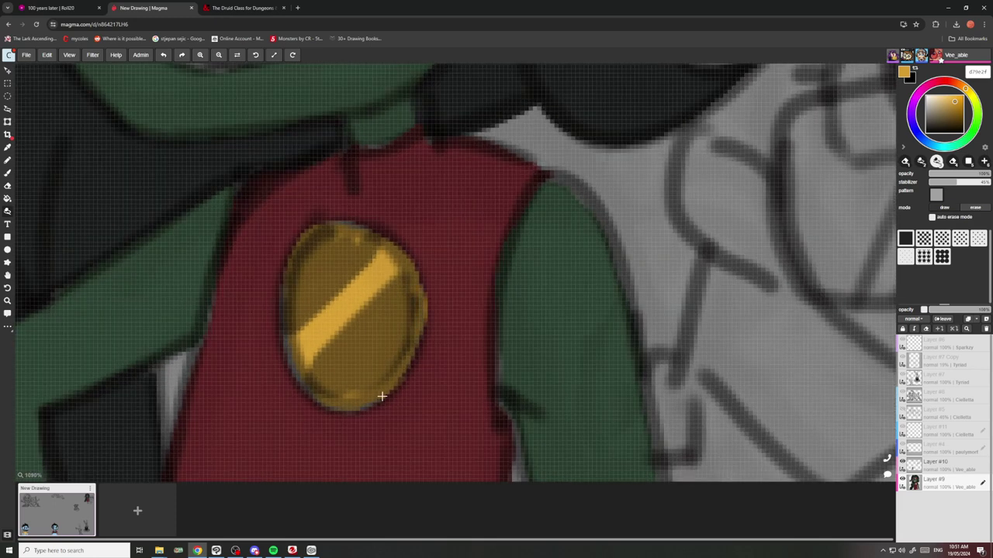
pyautogui.moveTo(342, 402)
pyautogui.mouseDown()
pyautogui.moveTo(308, 392)
pyautogui.moveTo(287, 321)
pyautogui.moveTo(288, 262)
pyautogui.moveTo(375, 234)
pyautogui.moveTo(394, 245)
pyautogui.mouseUp()
pyautogui.moveTo(317, 230); pyautogui.dragTo(360, 225)
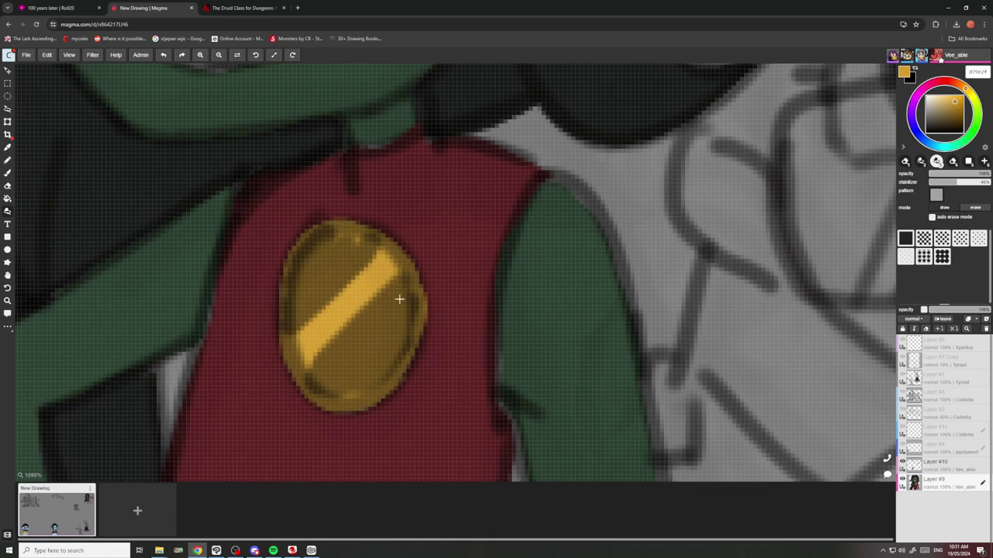
pyautogui.scroll(-6, 321, 360)
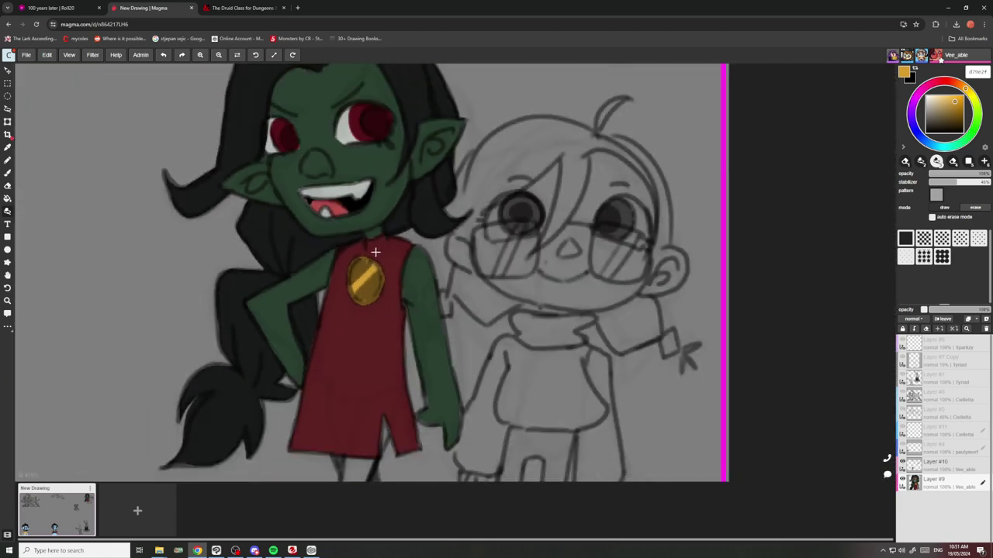
# Paint a dark red streak, matching the dress, down the front lock on the bent-arm side and out along its curled tip.
pyautogui.scroll(8, 359, 237)
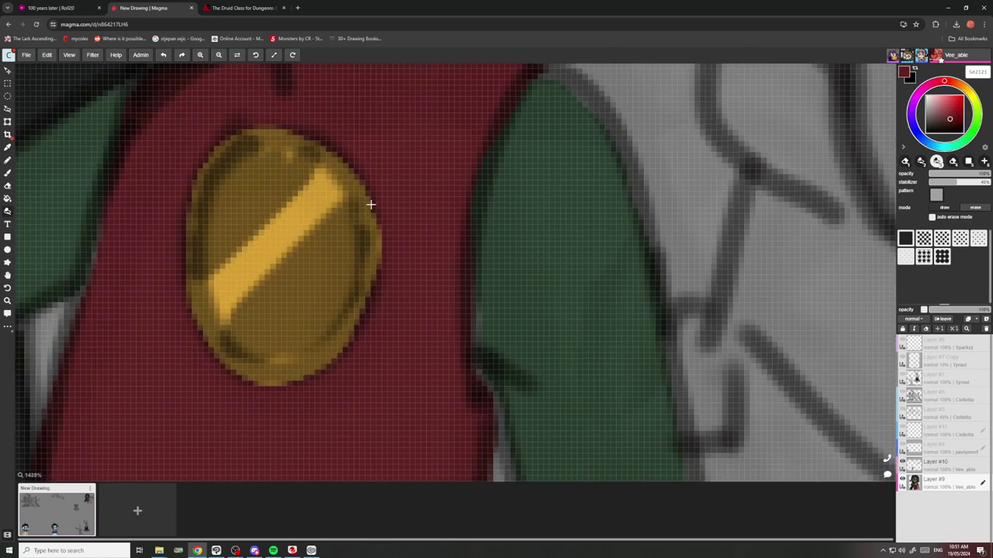
pyautogui.scroll(-7, 401, 221)
pyautogui.scroll(4, 324, 166)
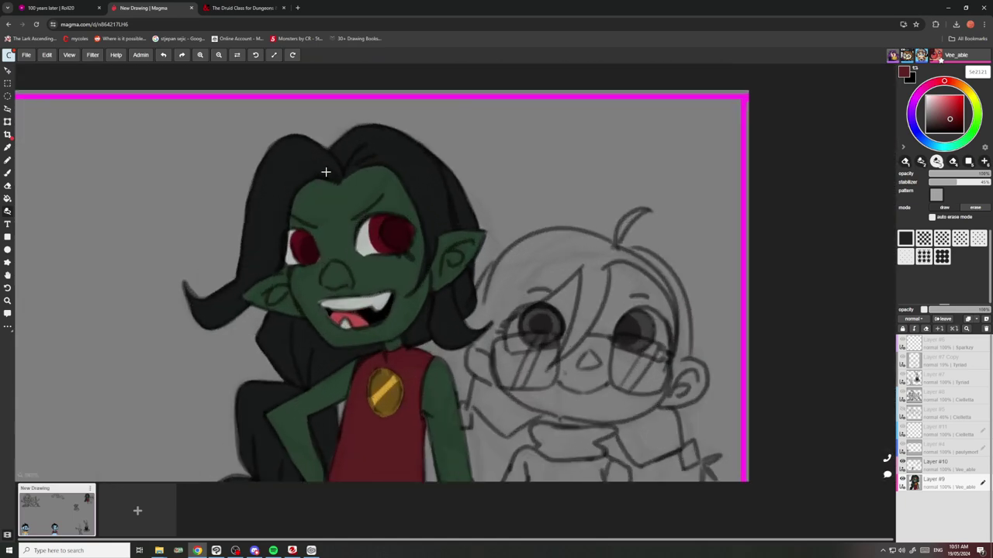
pyautogui.moveTo(312, 160)
pyautogui.mouseDown()
pyautogui.moveTo(249, 207)
pyautogui.moveTo(238, 291)
pyautogui.moveTo(222, 321)
pyautogui.moveTo(267, 280)
pyautogui.moveTo(272, 217)
pyautogui.moveTo(298, 178)
pyautogui.moveTo(333, 174)
pyautogui.moveTo(293, 191)
pyautogui.moveTo(273, 280)
pyautogui.moveTo(268, 245)
pyautogui.moveTo(310, 172)
pyautogui.mouseUp()
pyautogui.scroll(-3, 346, 180)
pyautogui.scroll(5, 250, 271)
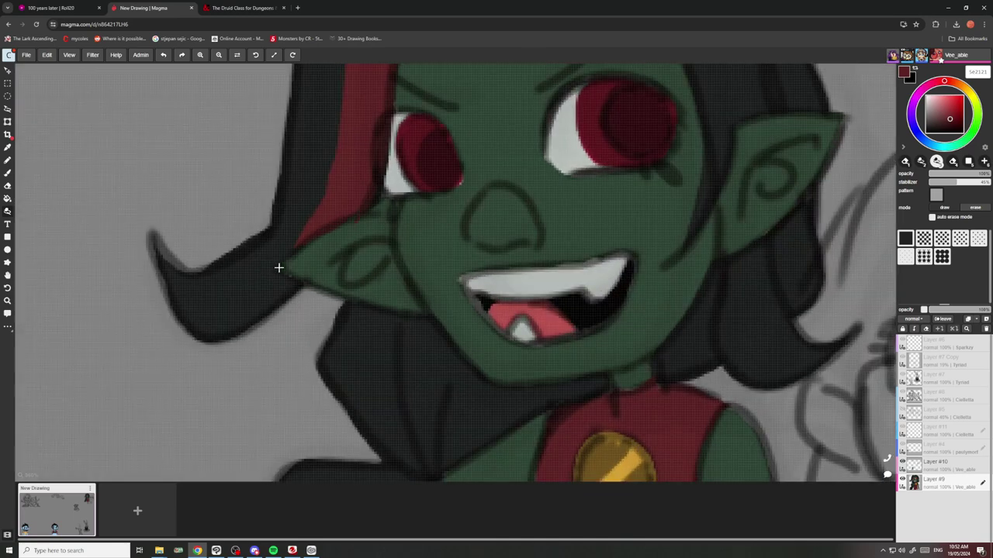
pyautogui.moveTo(280, 268)
pyautogui.mouseDown()
pyautogui.moveTo(222, 297)
pyautogui.moveTo(155, 239)
pyautogui.moveTo(194, 333)
pyautogui.moveTo(260, 323)
pyautogui.moveTo(299, 287)
pyautogui.mouseUp()
pyautogui.scroll(-4, 279, 256)
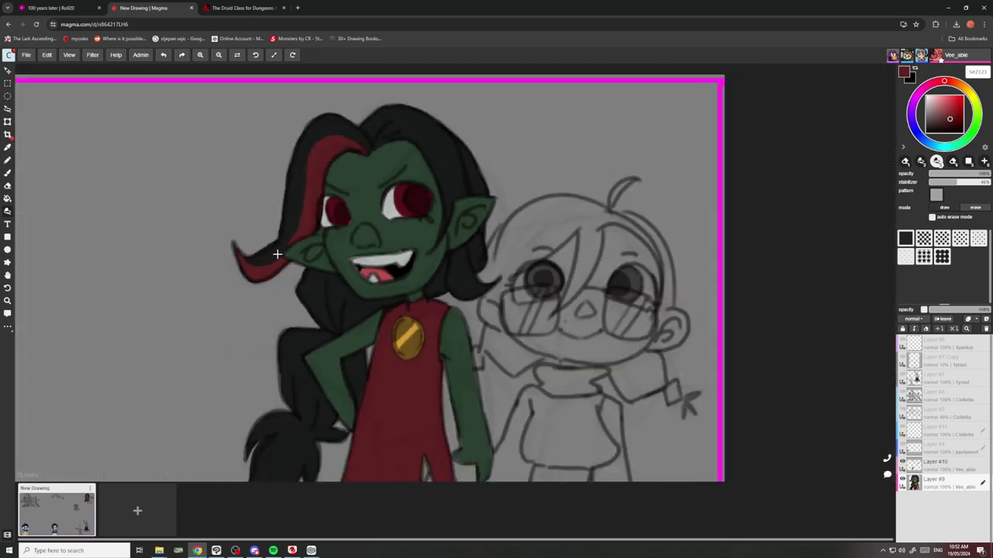
# Paint two tapering dark red streaks in the hair behind the jaw, above the bent arm.
pyautogui.scroll(5, 313, 258)
pyautogui.moveTo(313, 259)
pyautogui.mouseDown()
pyautogui.moveTo(330, 407)
pyautogui.moveTo(364, 267)
pyautogui.mouseUp()
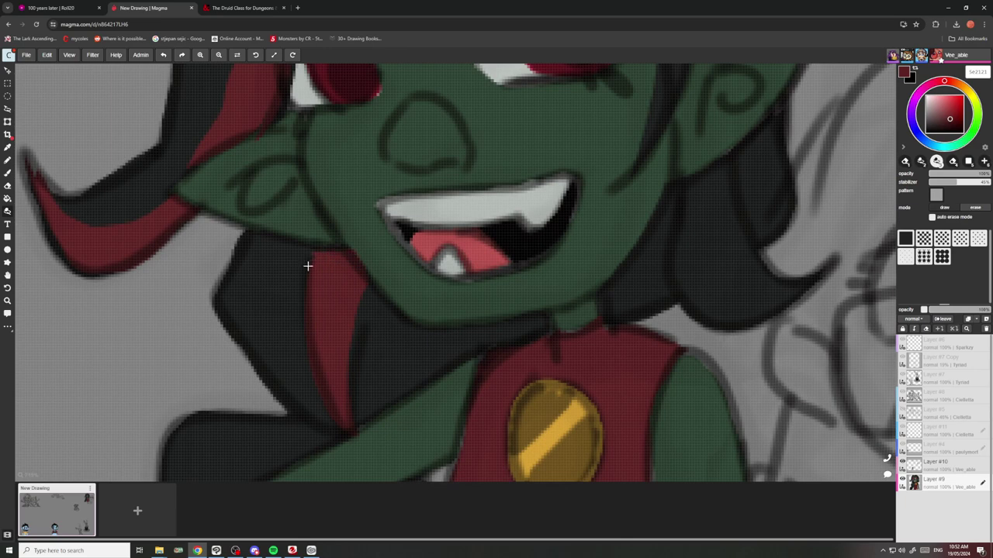
pyautogui.scroll(-5, 308, 266)
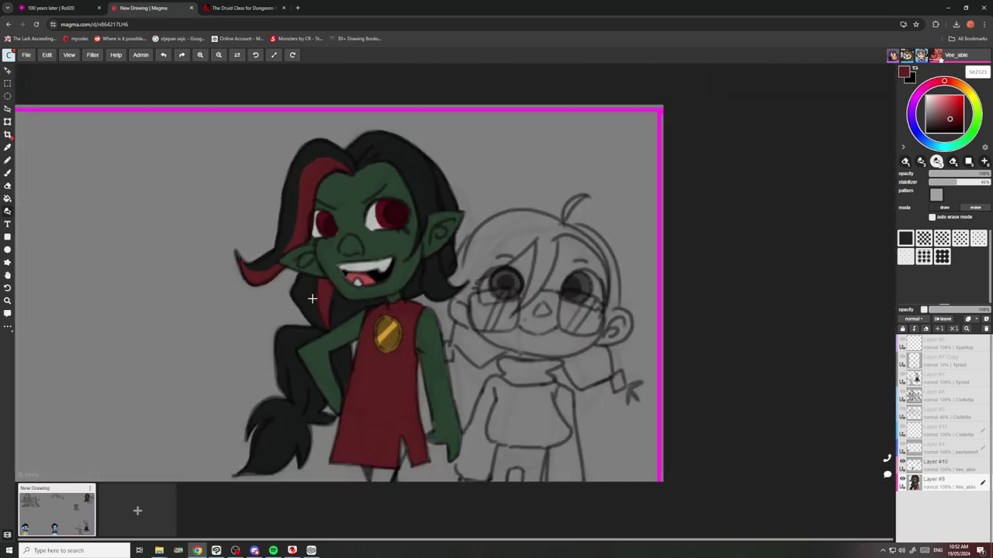
pyautogui.scroll(5, 312, 298)
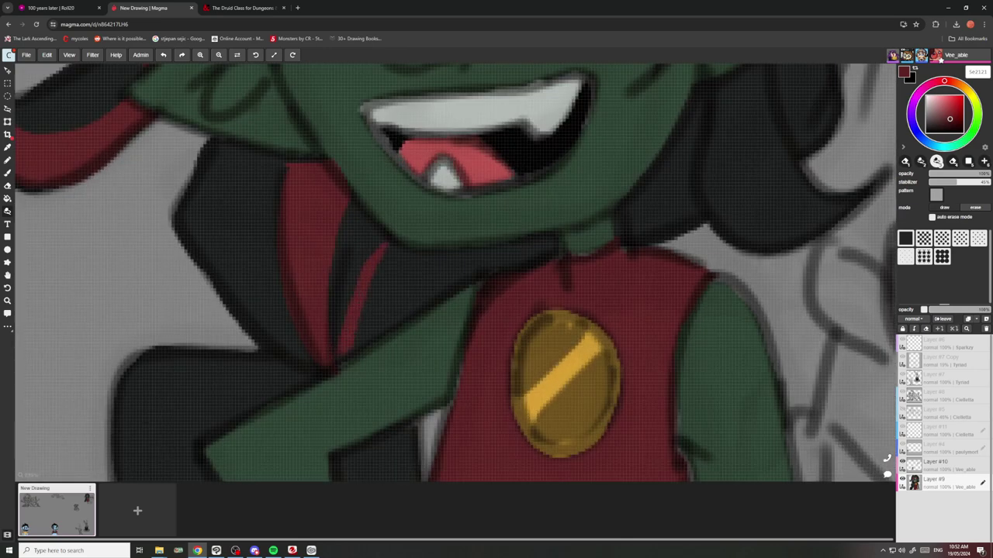
pyautogui.scroll(-5, 338, 365)
# Paint a dark red streak from the parting down the straight-arm side of the face, past the ear.
pyautogui.scroll(5, 340, 318)
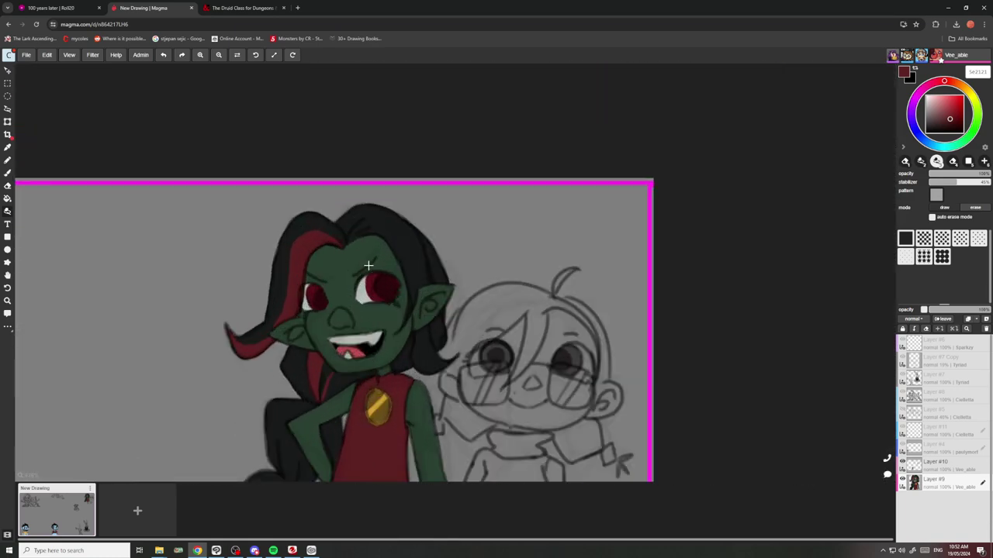
pyautogui.moveTo(321, 243)
pyautogui.mouseDown()
pyautogui.moveTo(445, 222)
pyautogui.moveTo(496, 374)
pyautogui.moveTo(473, 356)
pyautogui.moveTo(402, 227)
pyautogui.moveTo(324, 239)
pyautogui.mouseUp()
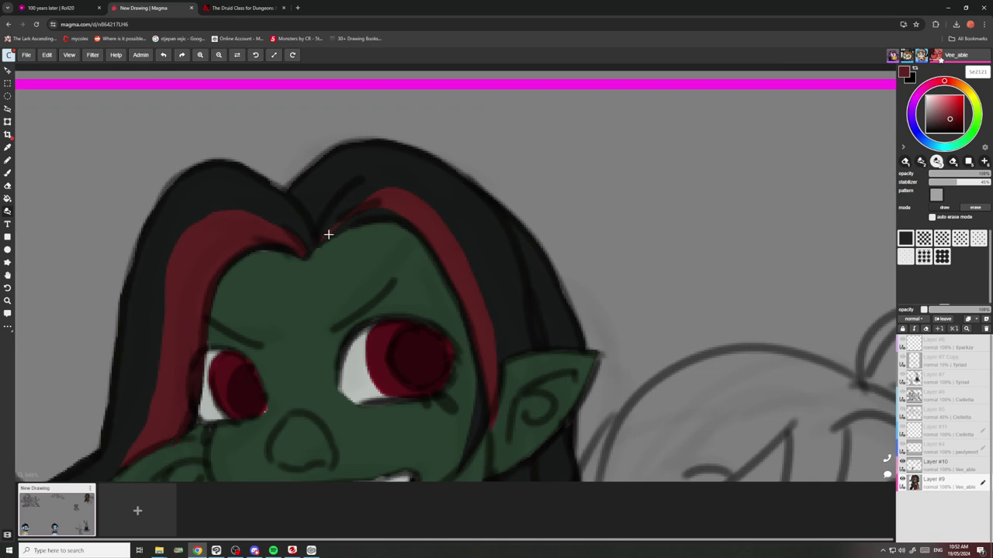
pyautogui.scroll(-3, 401, 326)
pyautogui.scroll(5, 432, 288)
pyautogui.scroll(1, 409, 219)
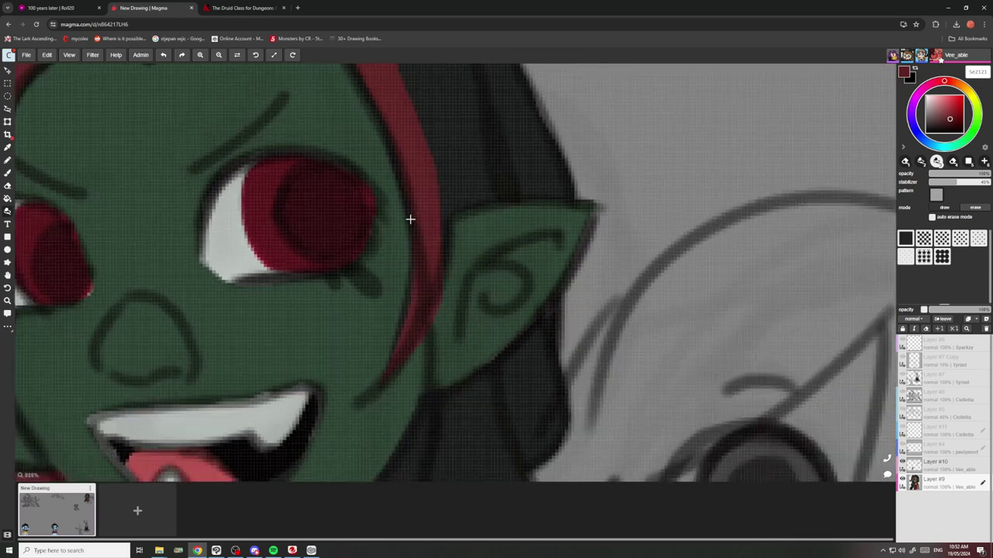
pyautogui.scroll(-4, 410, 220)
# Fill a dark red streak in the flicked lock beneath the straight-arm side ear, out along its curl.
pyautogui.scroll(4, 409, 283)
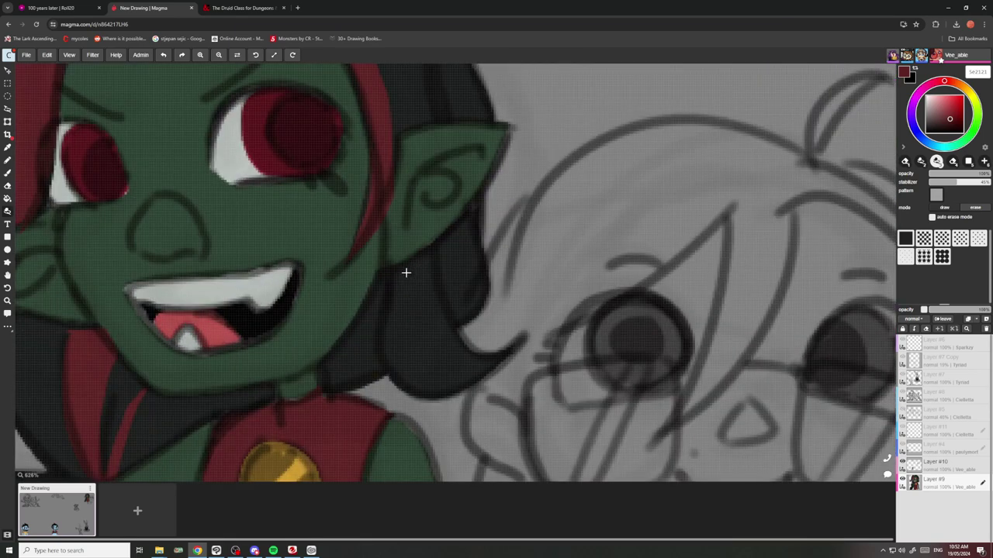
pyautogui.moveTo(406, 271)
pyautogui.mouseDown()
pyautogui.moveTo(421, 366)
pyautogui.moveTo(468, 379)
pyautogui.moveTo(495, 356)
pyautogui.moveTo(398, 268)
pyautogui.mouseUp()
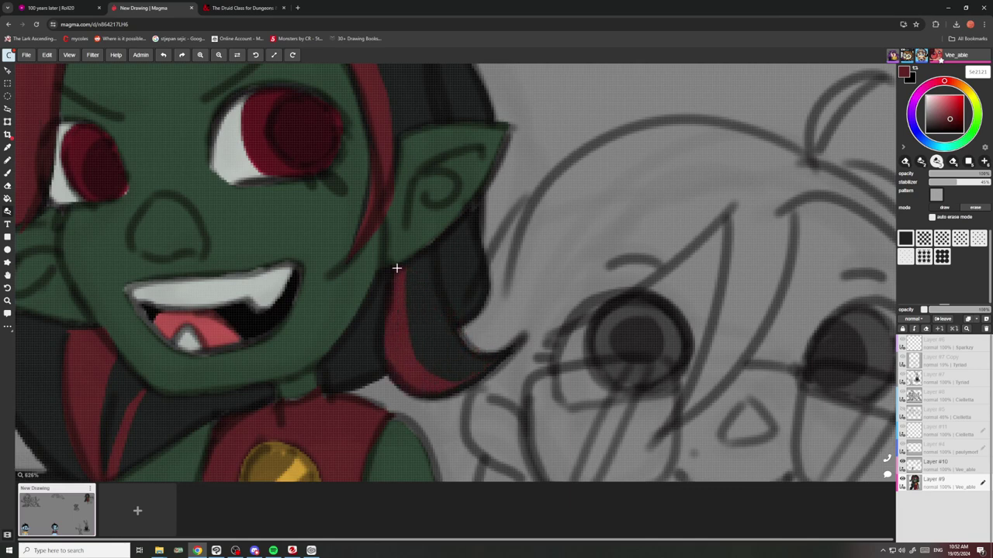
pyautogui.scroll(-4, 396, 268)
# Paint curving dark red streaks down the middle section of the gathered hair behind the bent elbow.
pyautogui.scroll(3, 308, 308)
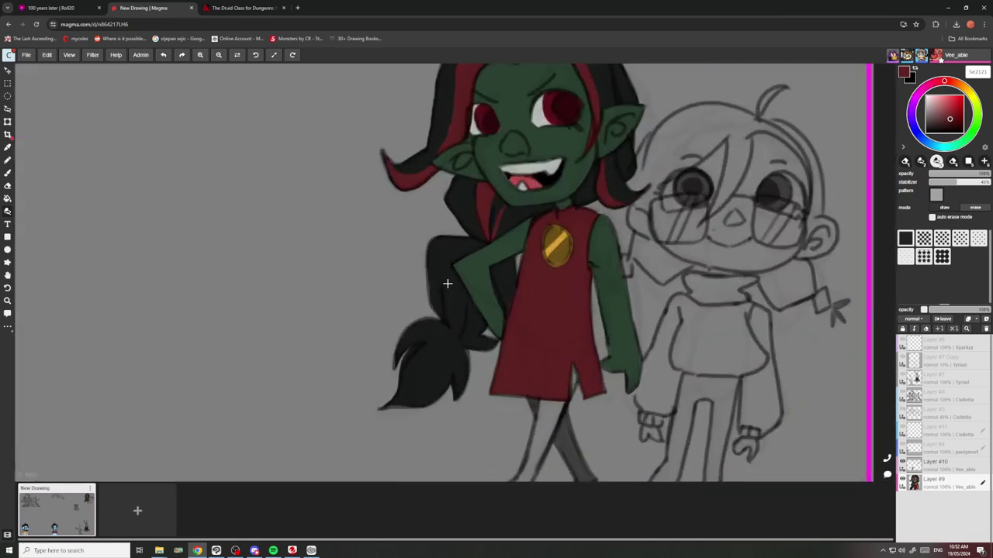
pyautogui.scroll(4, 466, 257)
pyautogui.moveTo(433, 222)
pyautogui.mouseDown()
pyautogui.moveTo(411, 406)
pyautogui.moveTo(423, 425)
pyautogui.moveTo(404, 263)
pyautogui.moveTo(500, 214)
pyautogui.mouseUp()
pyautogui.scroll(-4, 484, 222)
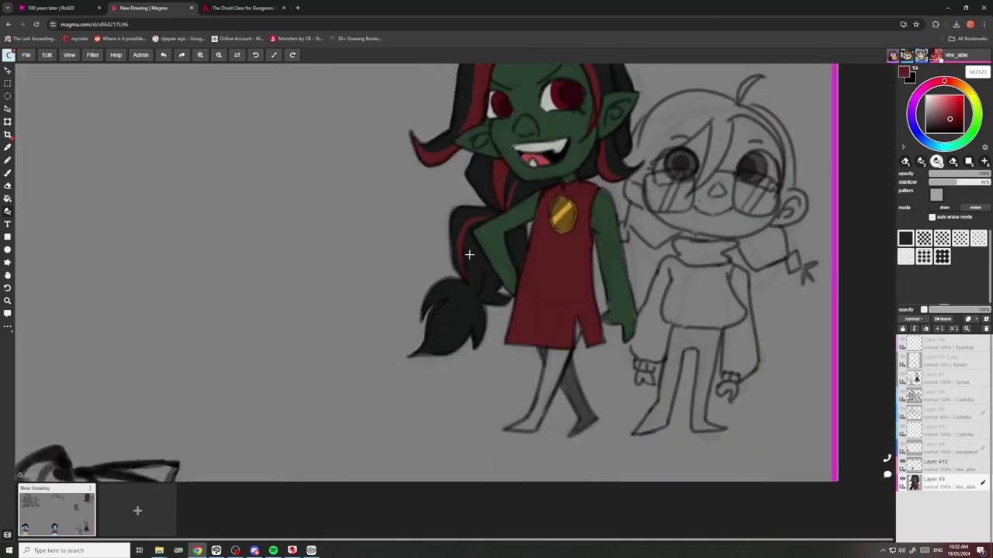
pyautogui.scroll(5, 465, 256)
pyautogui.moveTo(475, 166)
pyautogui.mouseDown()
pyautogui.moveTo(547, 422)
pyautogui.moveTo(482, 198)
pyautogui.mouseUp()
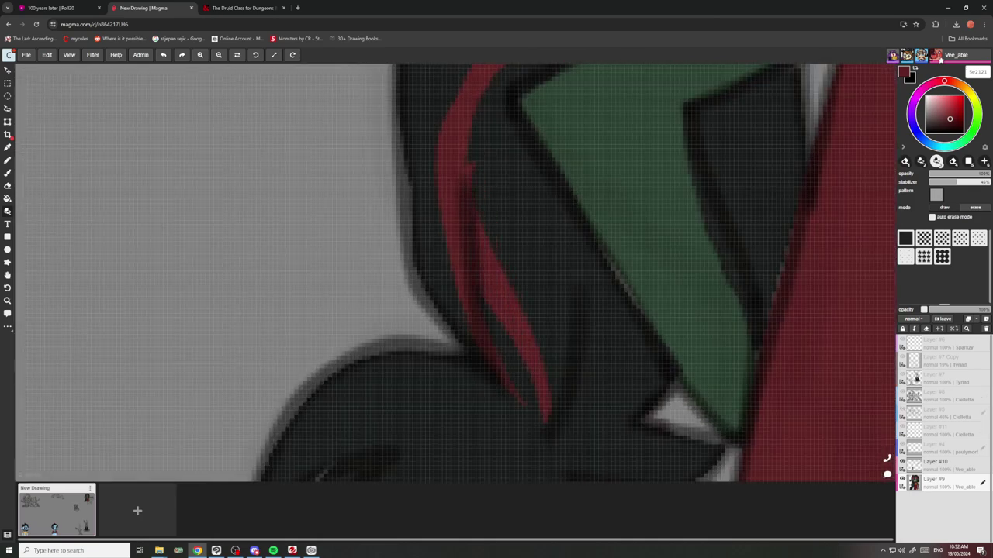
pyautogui.moveTo(470, 128); pyautogui.dragTo(484, 166)
pyautogui.scroll(-4, 472, 215)
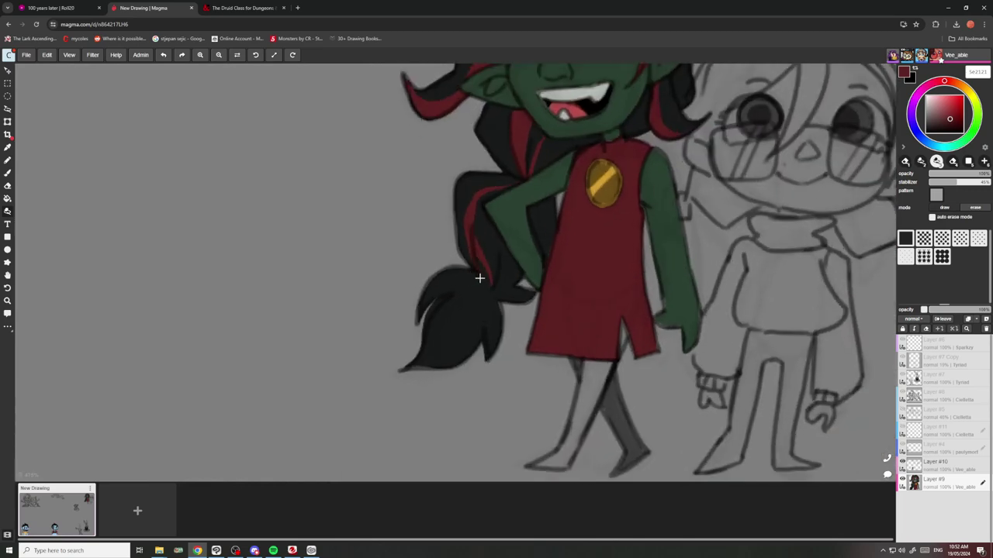
# Paint two dark red streaks through the bushy end of the ponytail, tapering towards its tip.
pyautogui.scroll(4, 488, 302)
pyautogui.moveTo(497, 304); pyautogui.dragTo(326, 460)
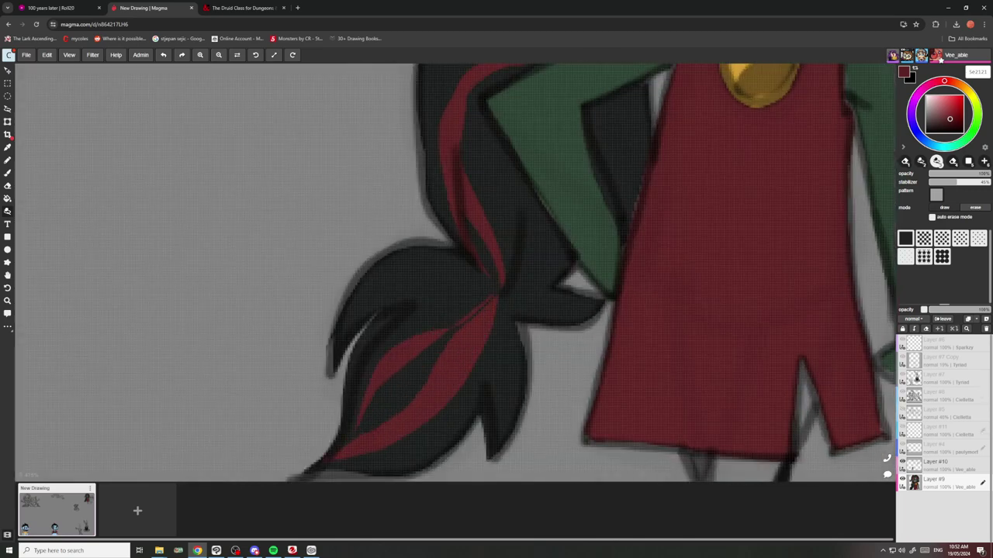
pyautogui.scroll(-5, 477, 318)
pyautogui.scroll(2, 460, 245)
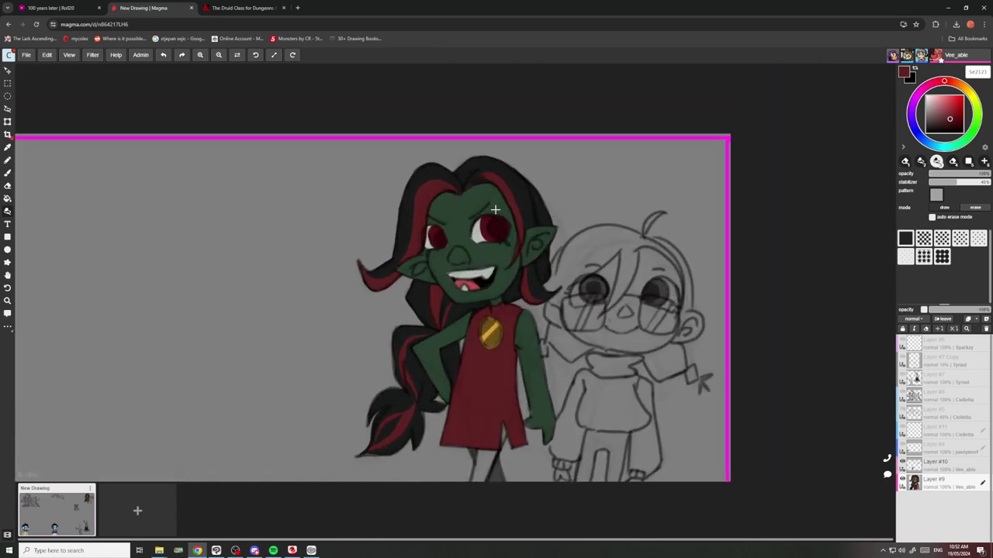
# Extend the straight-arm side red streak up to the hair parting and touch up the streak beneath the ear.
pyautogui.scroll(8, 536, 243)
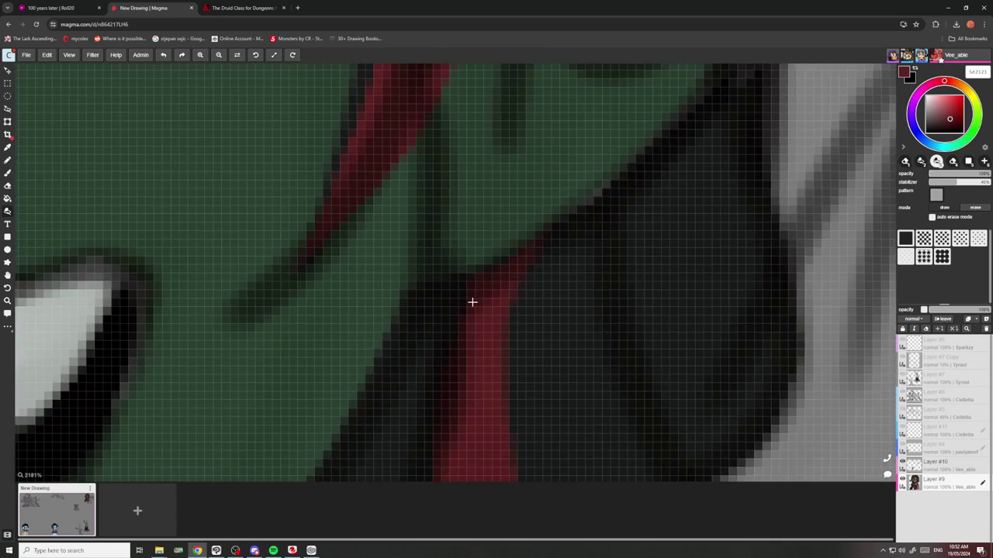
pyautogui.scroll(-10, 472, 301)
pyautogui.scroll(6, 440, 279)
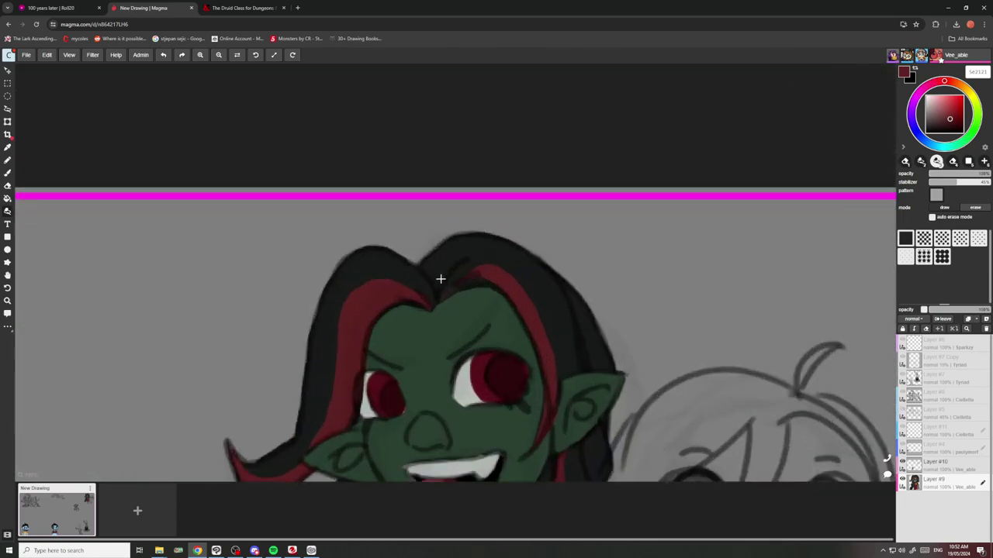
pyautogui.scroll(4, 440, 278)
pyautogui.scroll(-10, 561, 314)
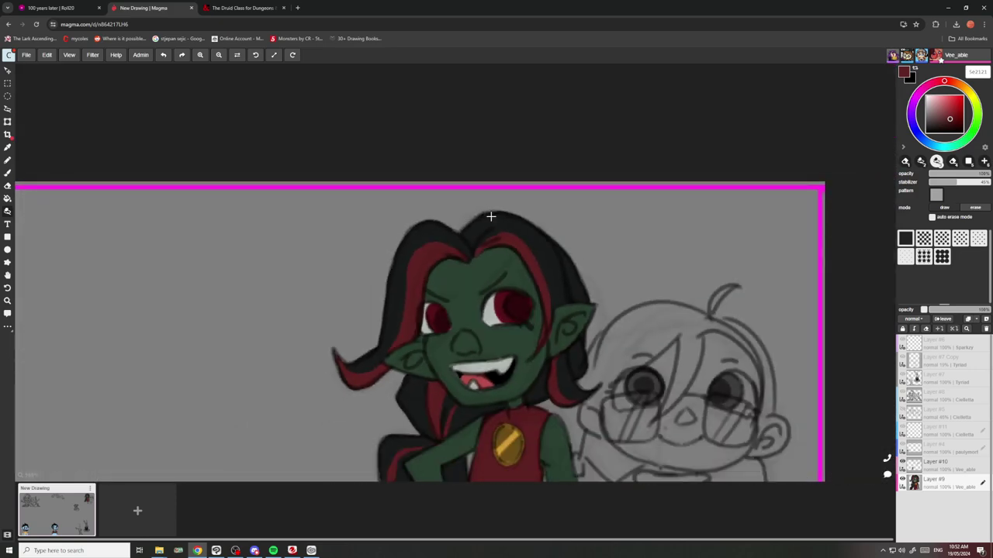
pyautogui.scroll(6, 534, 296)
pyautogui.scroll(4, 535, 296)
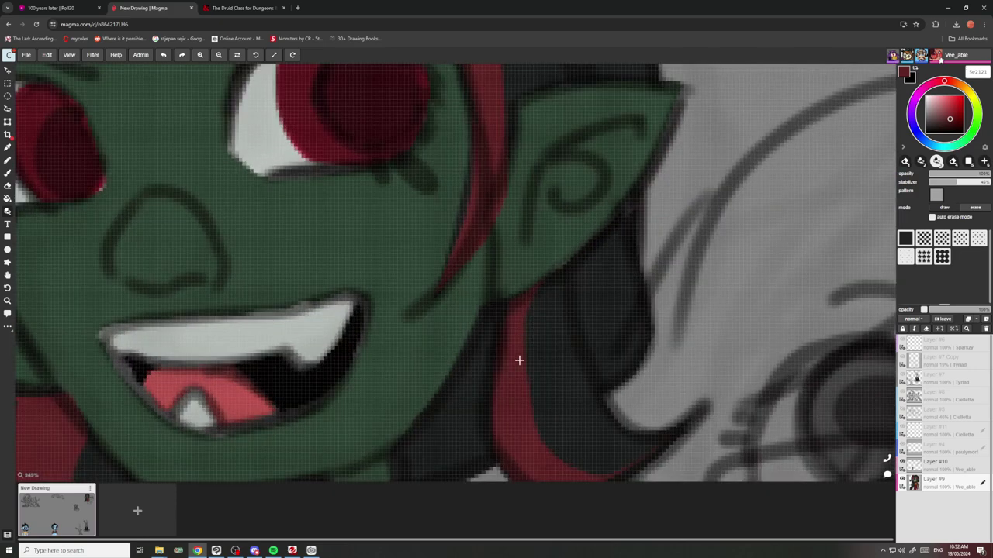
pyautogui.scroll(-10, 511, 314)
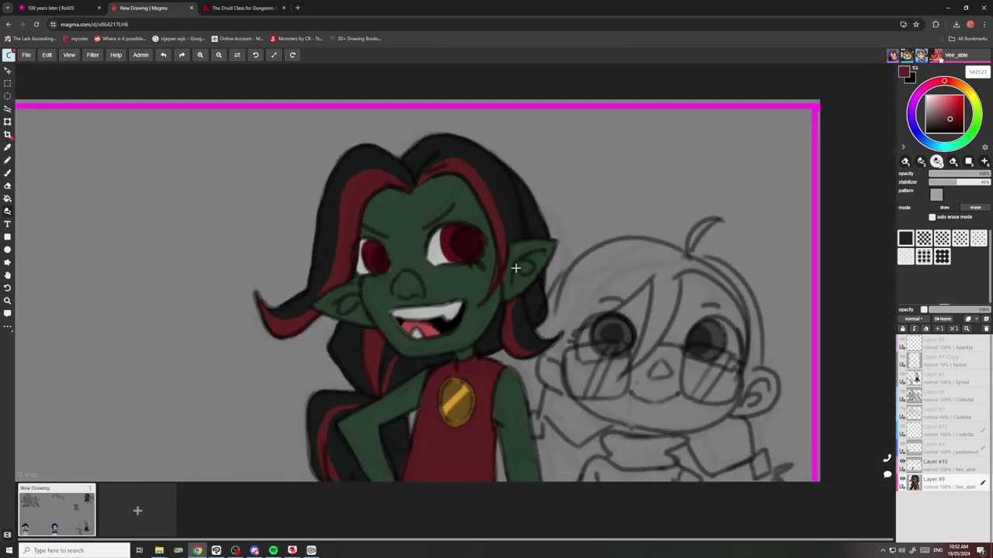
pyautogui.scroll(8, 468, 293)
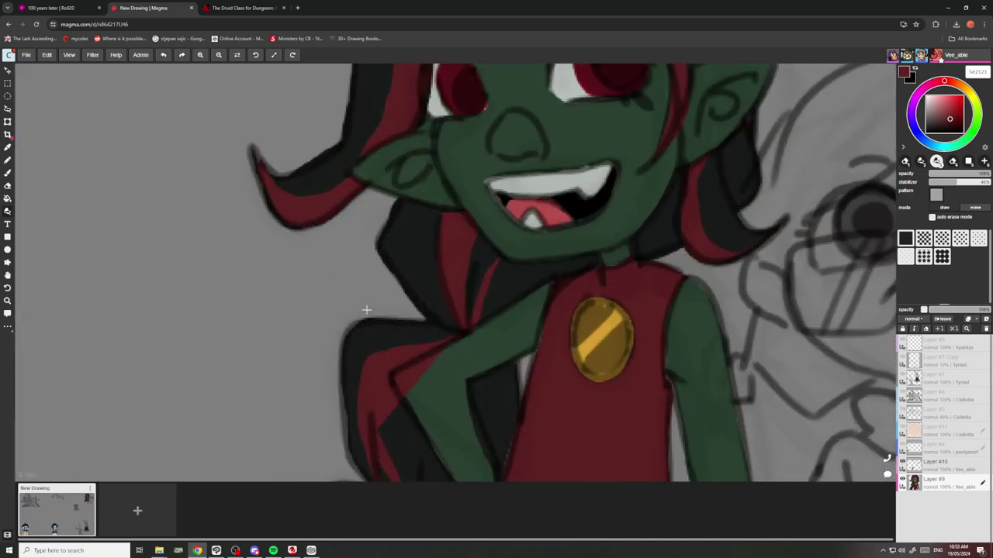
pyautogui.hotkey('ctrl', 'z')
pyautogui.scroll(-10, 449, 380)
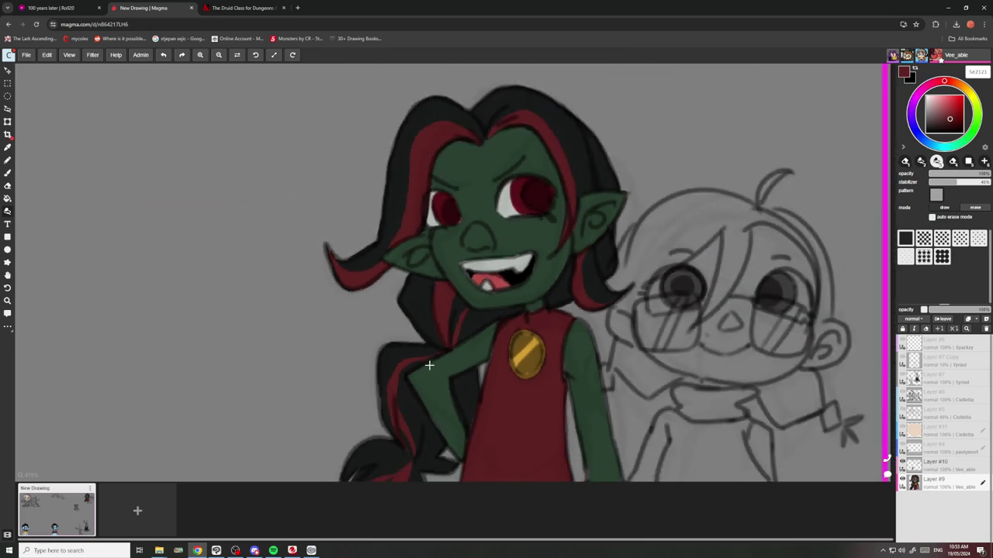
# Join the front lock's dark red streak to the red on its curl around the tip of the bent-arm side ear.
pyautogui.scroll(12, 397, 377)
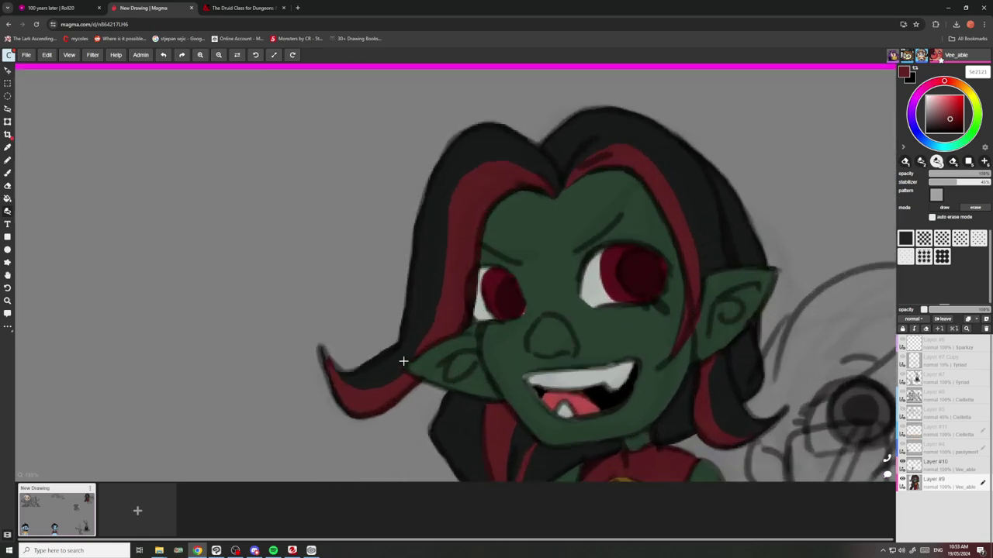
pyautogui.scroll(-8, 397, 405)
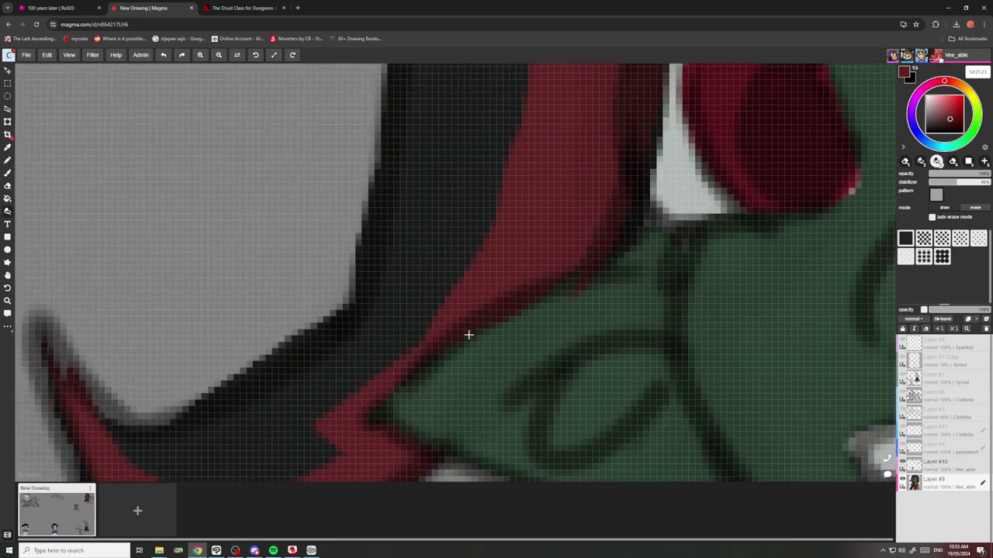
pyautogui.scroll(-5, 519, 297)
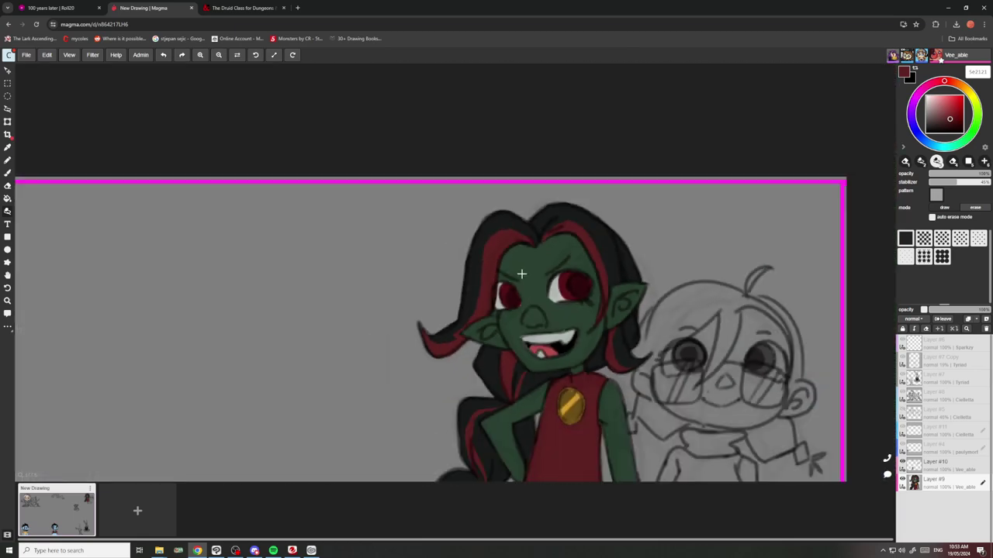
pyautogui.scroll(6, 536, 280)
pyautogui.scroll(4, 548, 261)
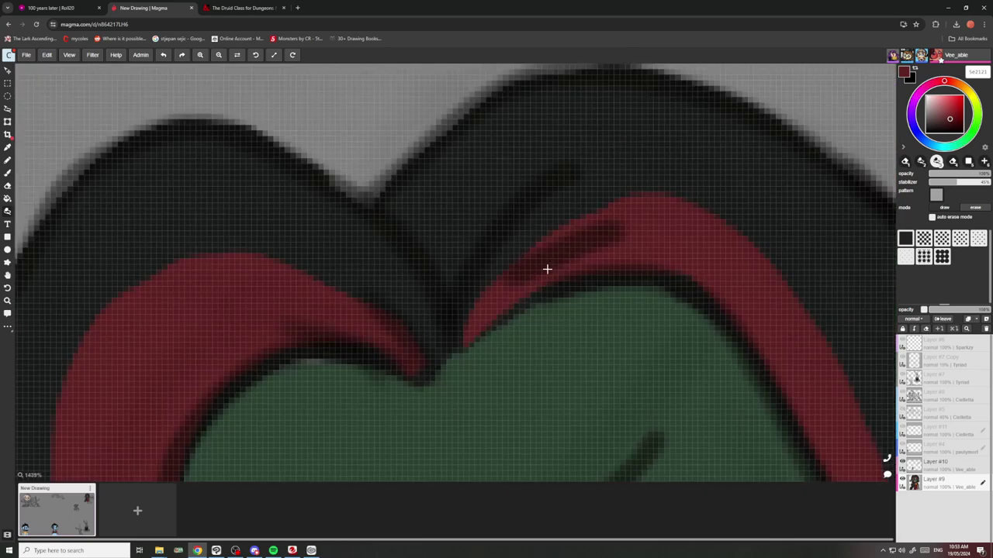
pyautogui.scroll(-10, 543, 268)
pyautogui.scroll(3, 517, 312)
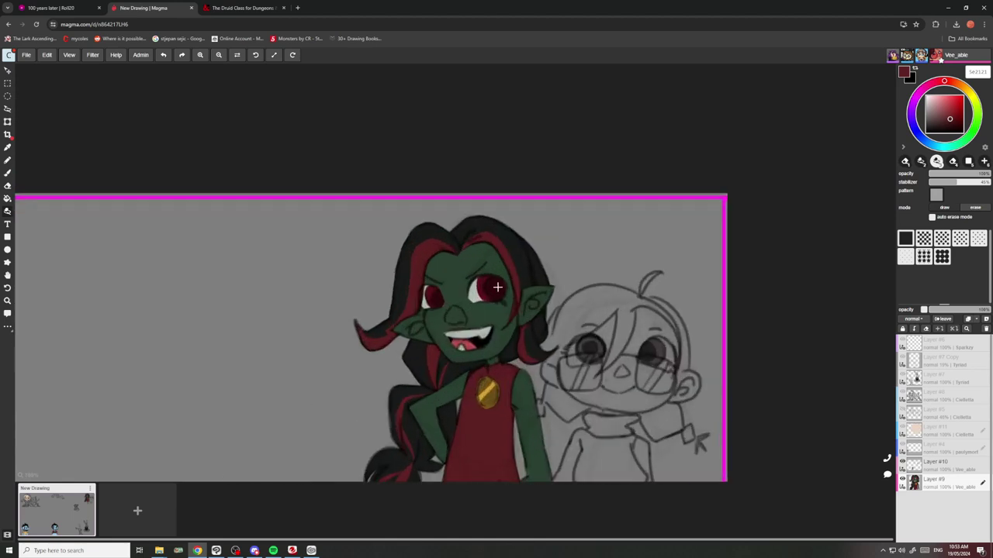
# Switch to the Roll20 game and look through the spell page of the open character sheet.
pyautogui.scroll(-4, 467, 318)
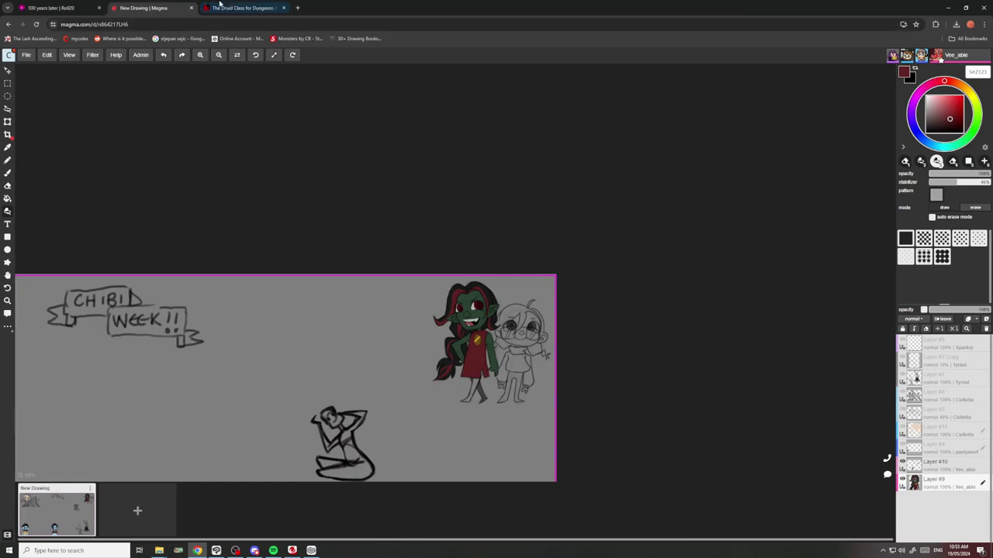
pyautogui.click(242, 8)
pyautogui.click(148, 8)
pyautogui.click(62, 8)
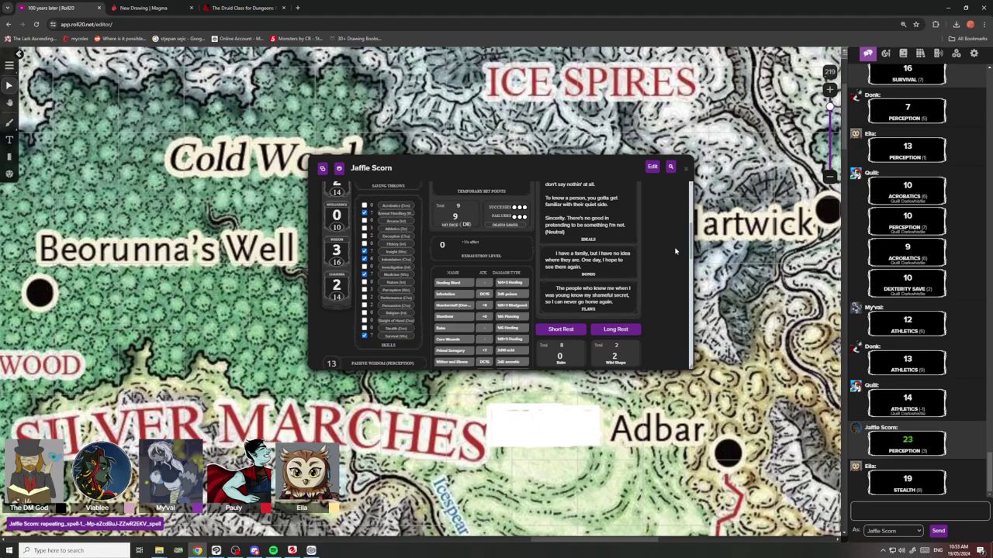
pyautogui.scroll(5, 675, 250)
pyautogui.click(618, 276)
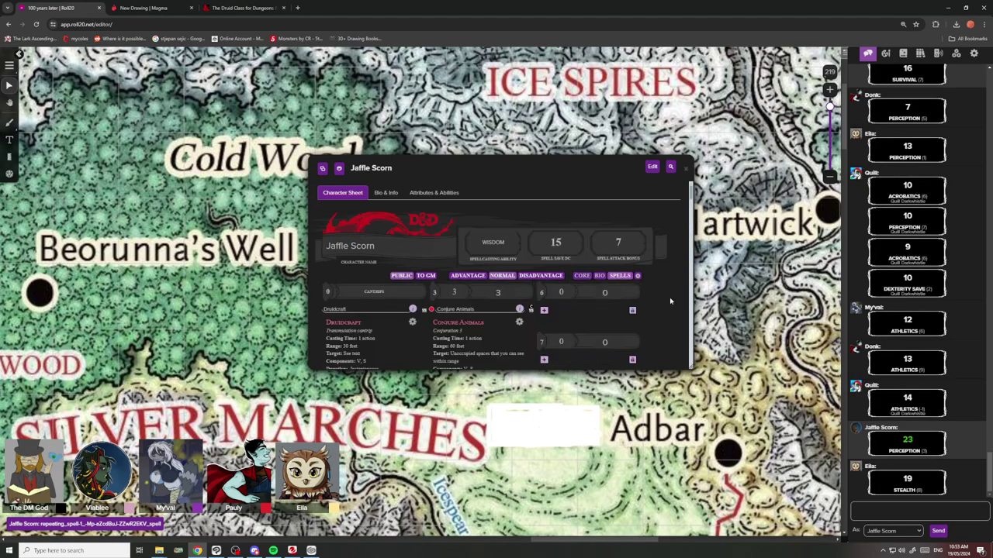
pyautogui.scroll(-10, 506, 318)
pyautogui.scroll(-8, 507, 318)
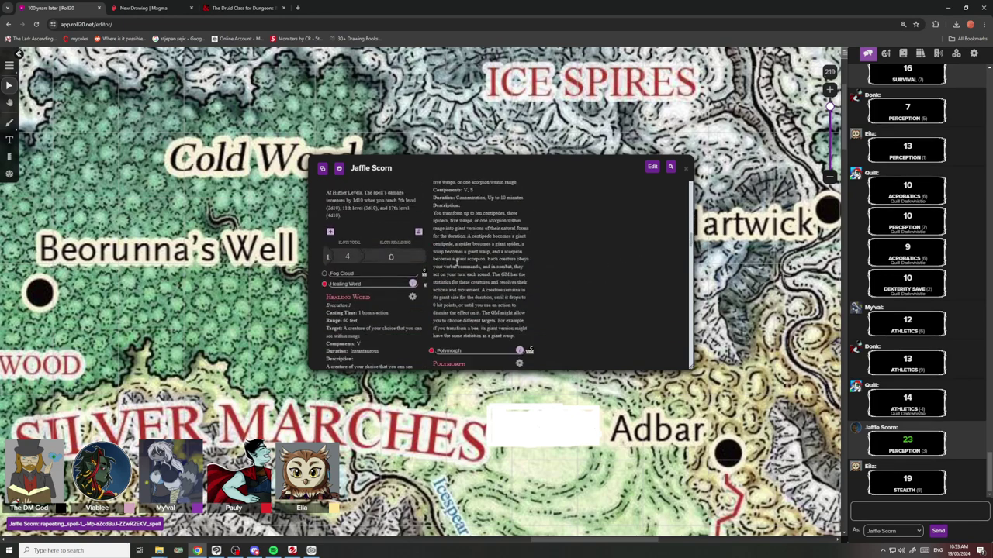
pyautogui.scroll(2, 597, 219)
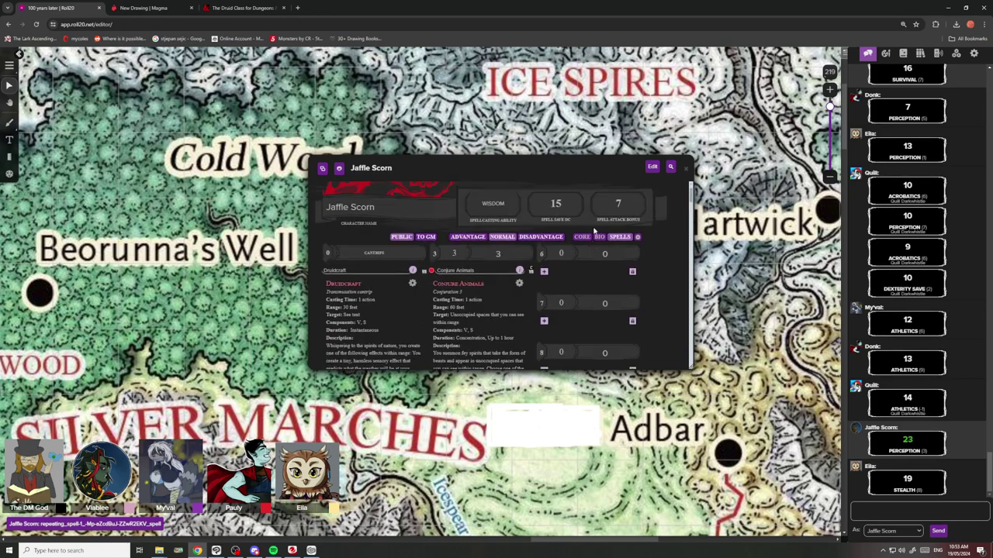
# Examine the Staff of the Woodlands spells and their charges in the treasure notes of the character's bio page.
pyautogui.click(600, 238)
pyautogui.scroll(-5, 576, 283)
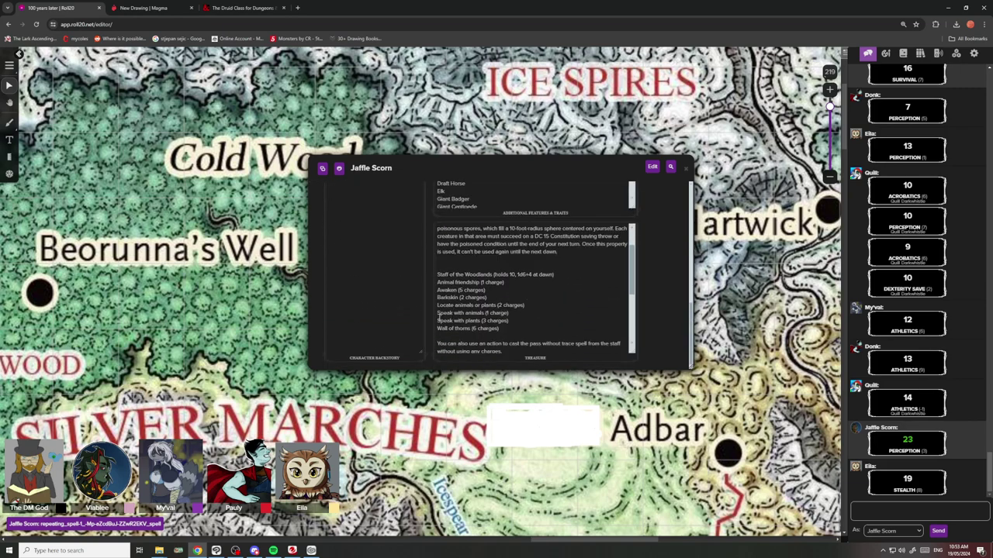
pyautogui.moveTo(439, 305); pyautogui.dragTo(495, 306)
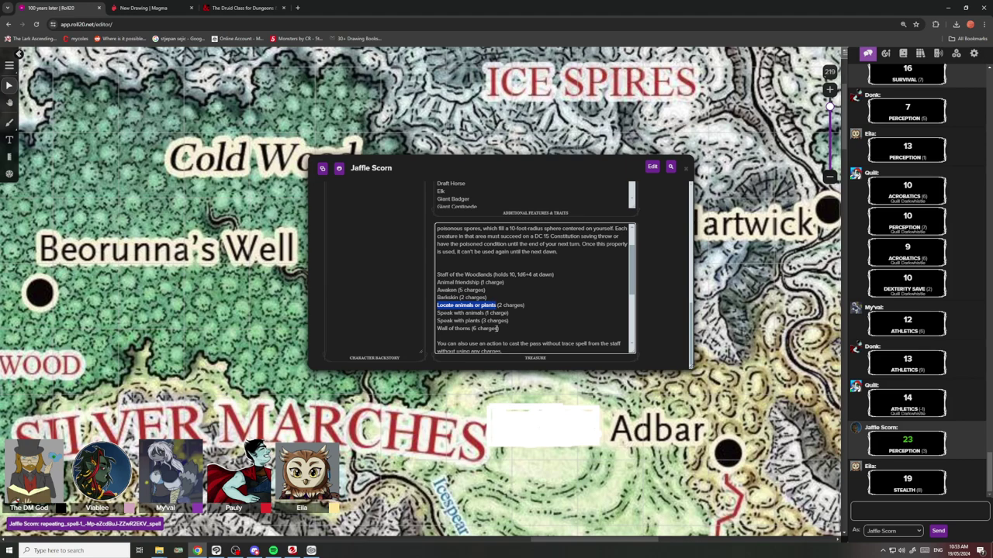
pyautogui.scroll(-3, 527, 331)
pyautogui.scroll(3, 525, 332)
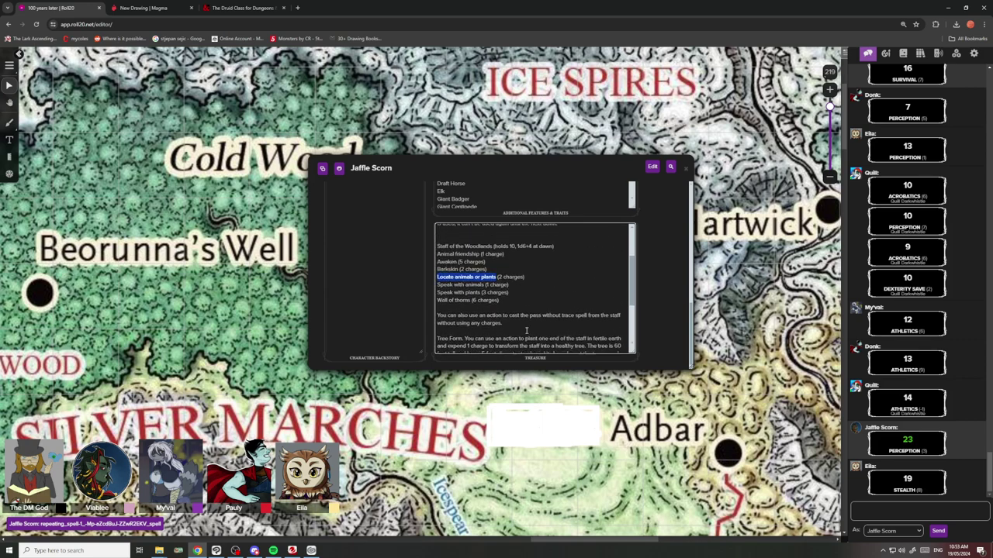
pyautogui.scroll(-1, 524, 330)
pyautogui.scroll(1, 524, 331)
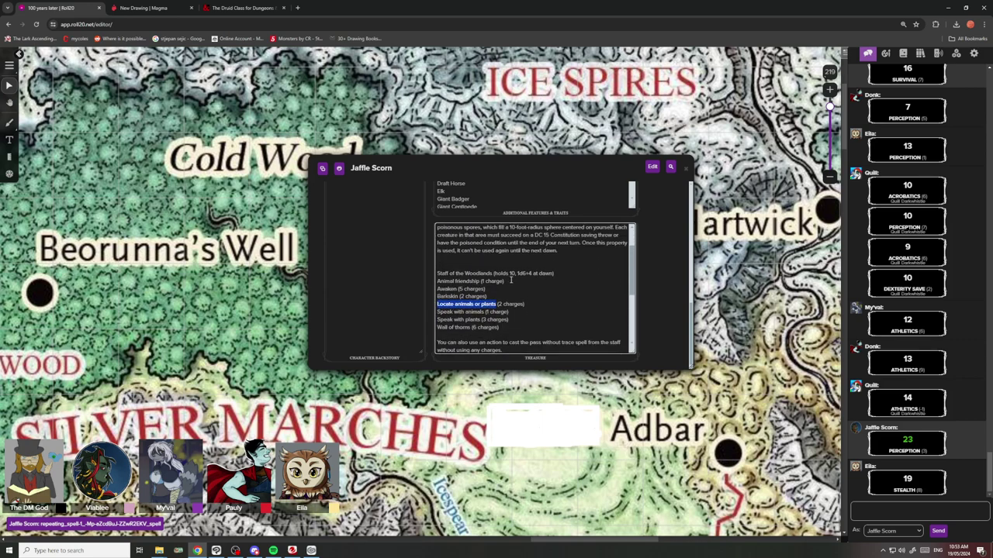
pyautogui.scroll(10, 508, 306)
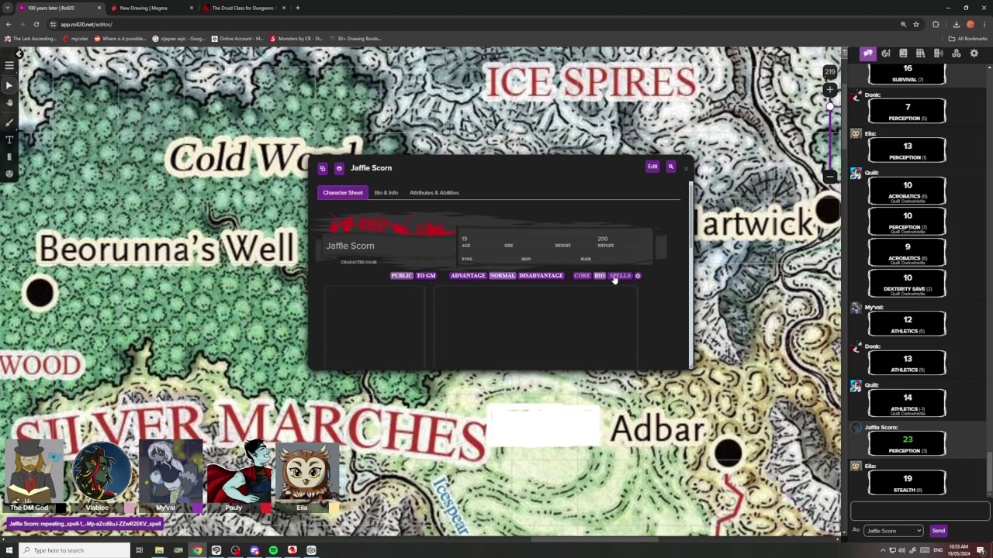
# Return to the character's spell page and read the descriptions from Conjure Animals through Polymorph to Greater Restoration.
pyautogui.click(620, 276)
pyautogui.scroll(-6, 509, 308)
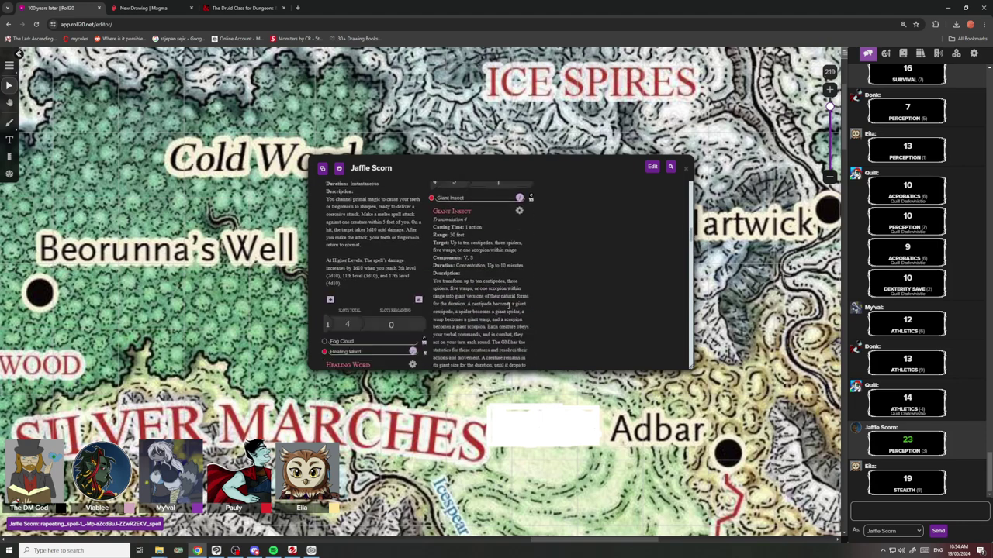
pyautogui.scroll(-3, 508, 306)
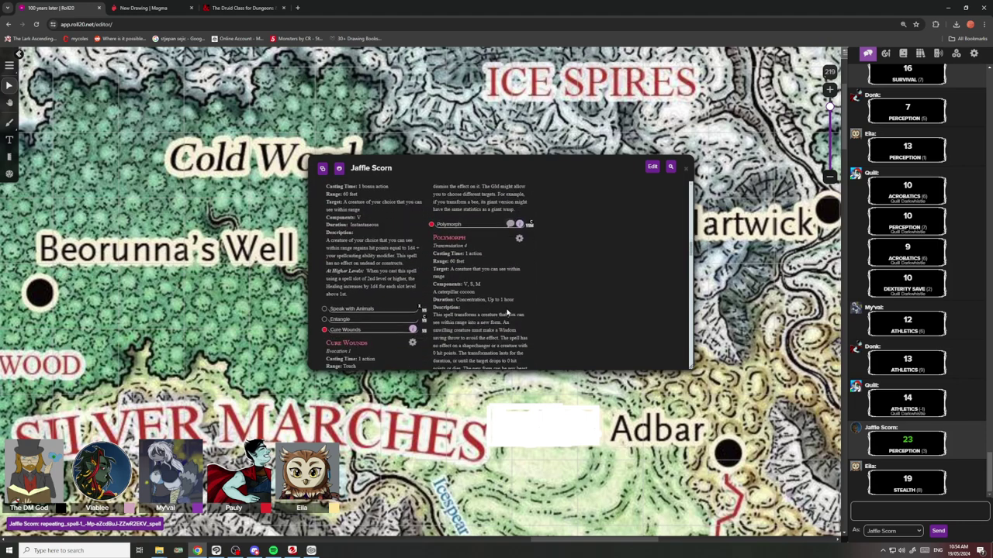
pyautogui.scroll(-2, 508, 309)
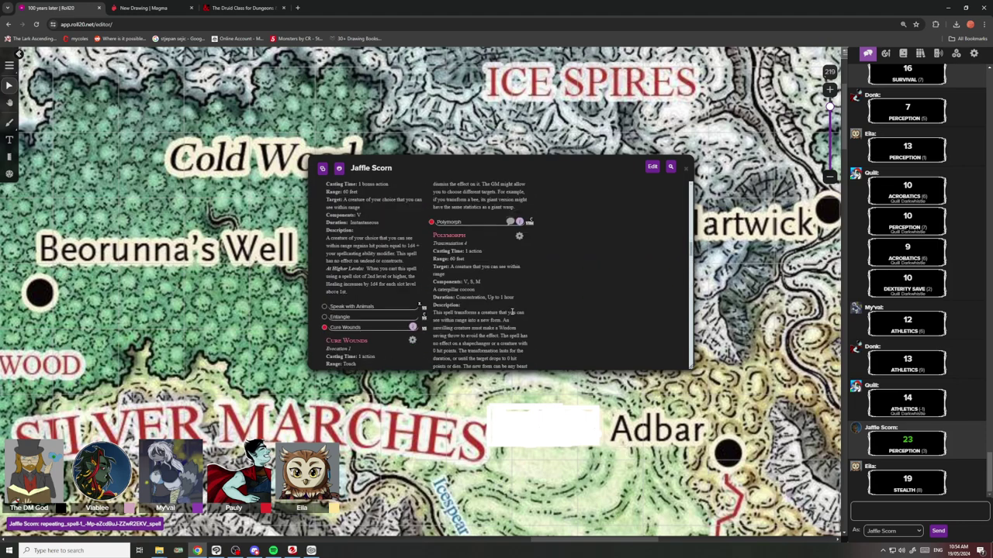
pyautogui.scroll(10, 511, 312)
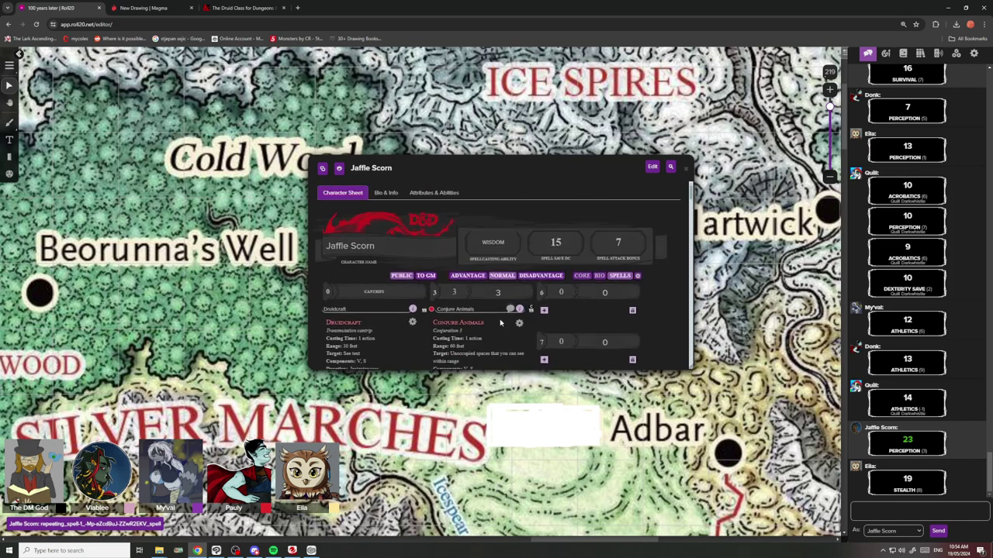
pyautogui.scroll(-3, 500, 323)
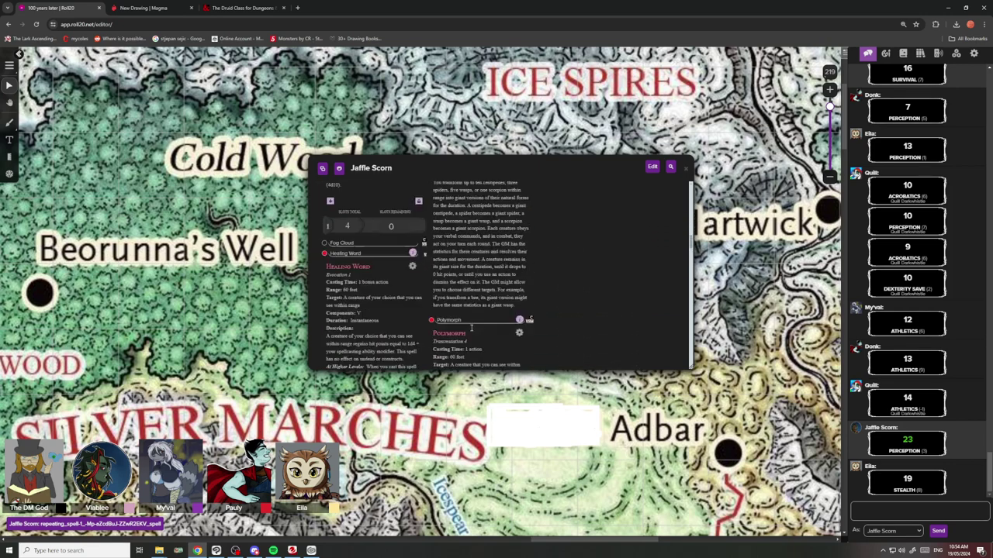
pyautogui.scroll(4, 485, 332)
pyautogui.scroll(-5, 485, 329)
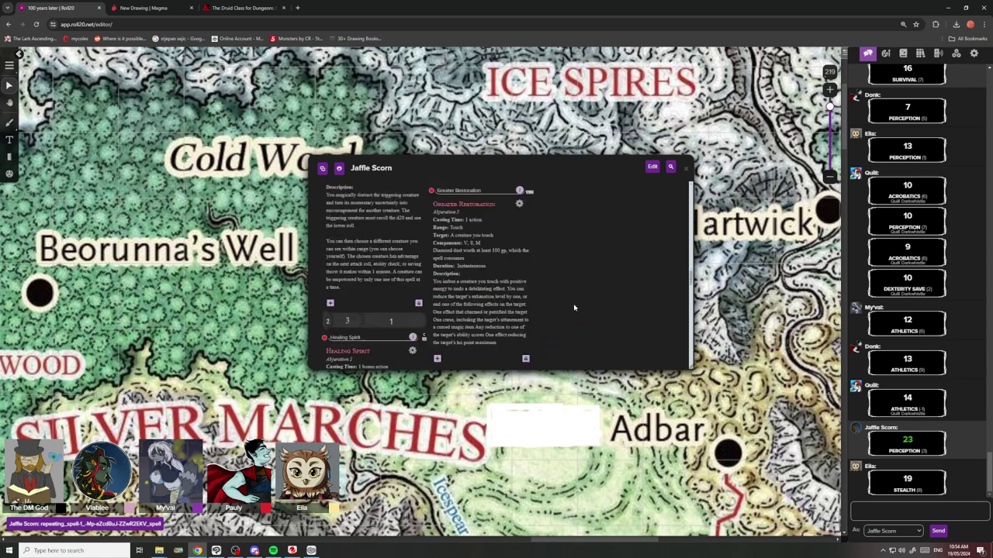
pyautogui.scroll(-2, 620, 319)
# Go back to the start of the spell page and move the character sheet slightly lower over the map.
pyautogui.moveTo(690, 323); pyautogui.dragTo(658, 181)
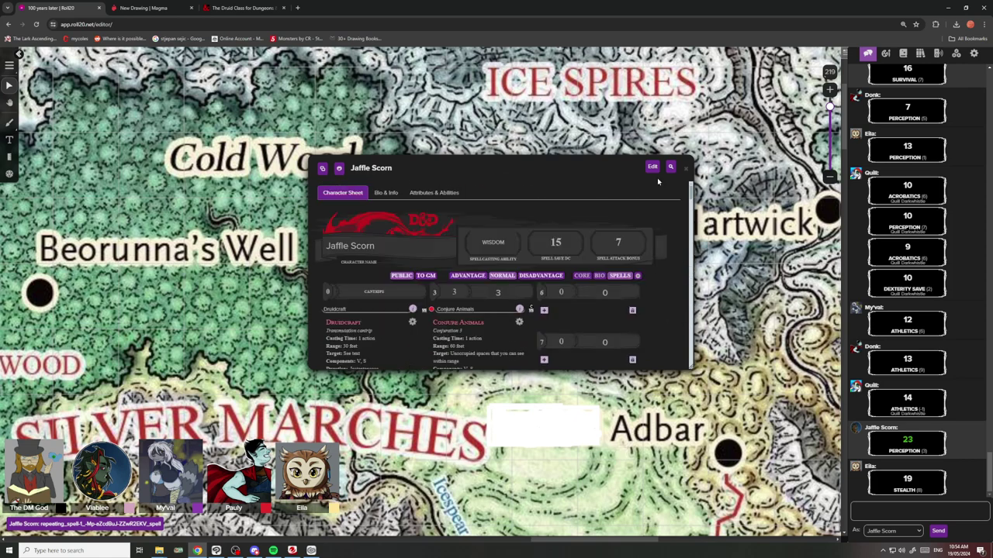
pyautogui.moveTo(535, 159); pyautogui.dragTo(529, 189)
pyautogui.moveTo(655, 393); pyautogui.dragTo(661, 399)
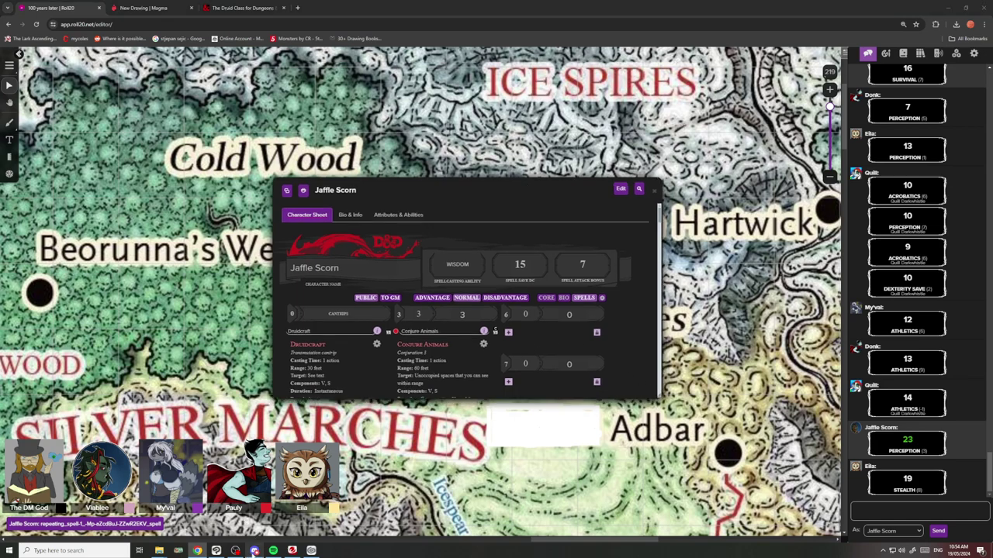
pyautogui.click(254, 550)
pyautogui.click(178, 551)
pyautogui.click(197, 550)
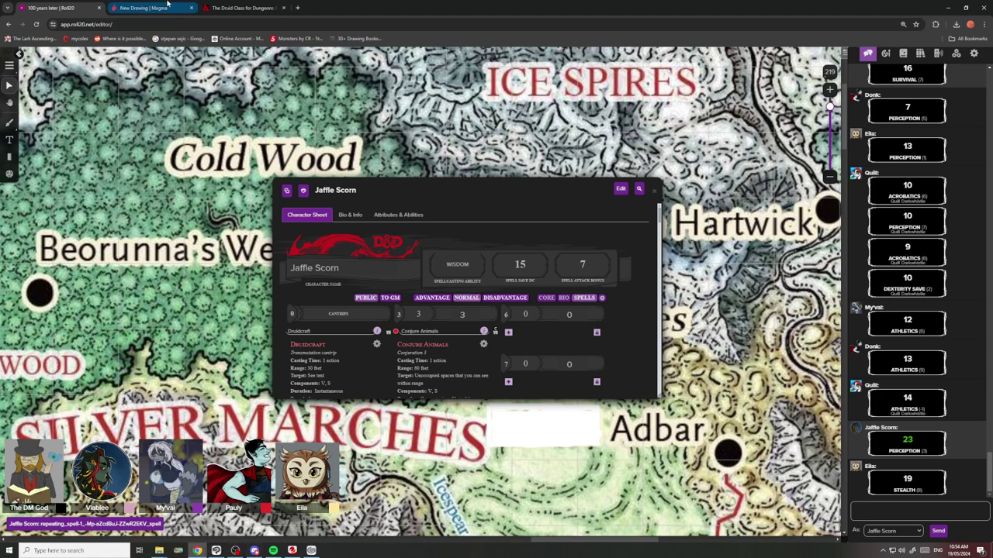
# Switch back to the Magma drawing and fill the leg area inside the dress's slit with dark reddish brown.
pyautogui.click(143, 8)
pyautogui.scroll(6, 477, 371)
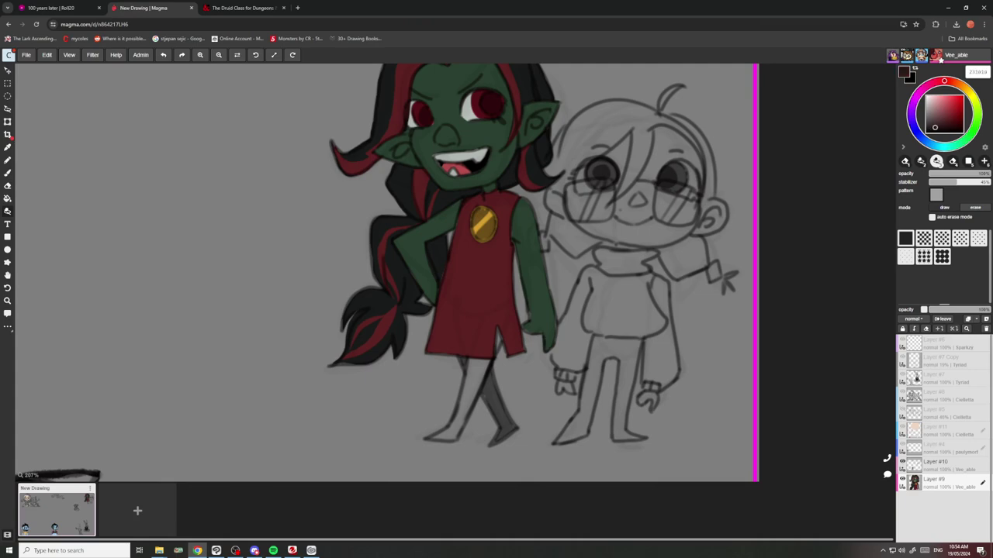
pyautogui.scroll(6, 498, 349)
pyautogui.moveTo(510, 339)
pyautogui.mouseDown()
pyautogui.moveTo(487, 372)
pyautogui.moveTo(494, 303)
pyautogui.moveTo(509, 329)
pyautogui.mouseUp()
pyautogui.scroll(-5, 504, 310)
pyautogui.scroll(3, 509, 298)
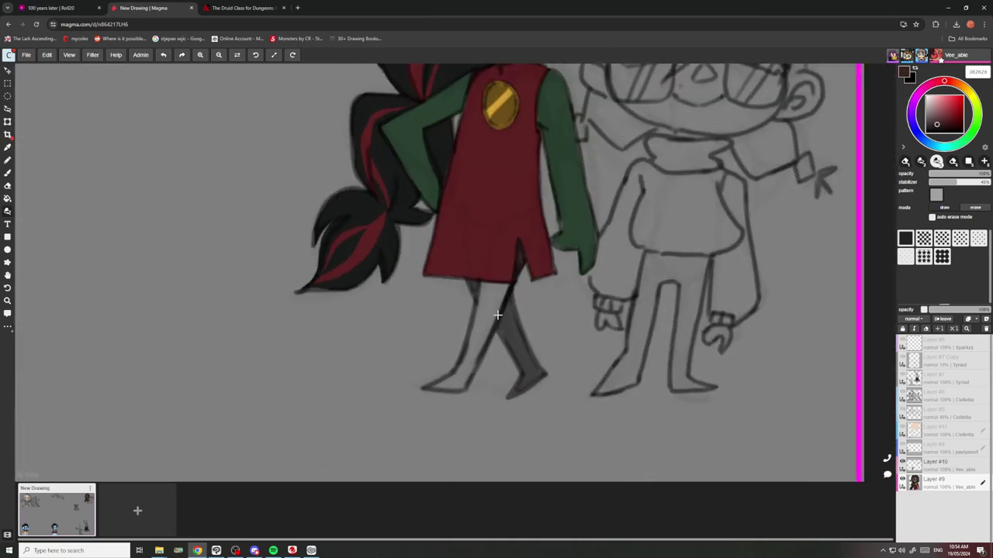
# Fill the green-skinned character's front leg with dark reddish brown from the dress hem to the pointed foot.
pyautogui.moveTo(500, 307); pyautogui.dragTo(437, 395)
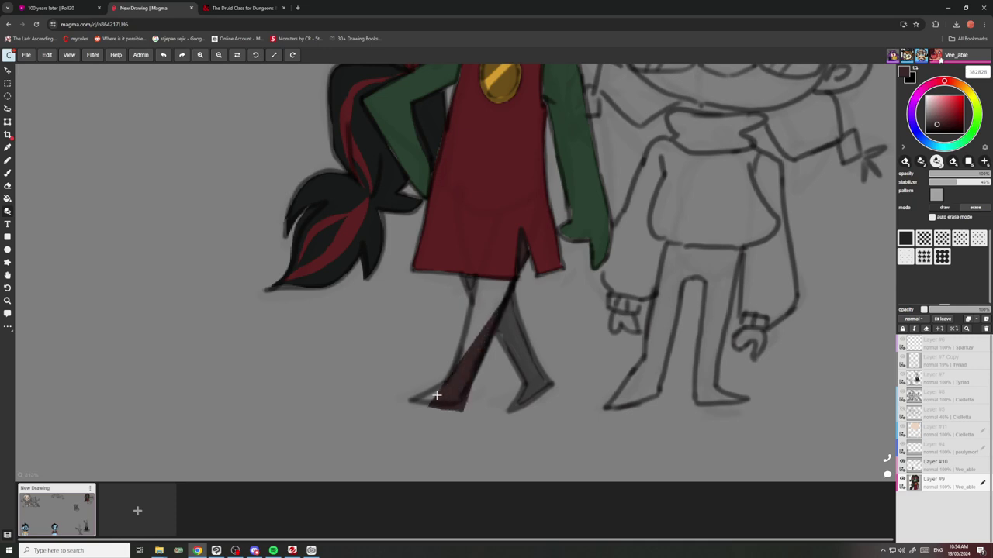
pyautogui.hotkey('ctrl', 'z')
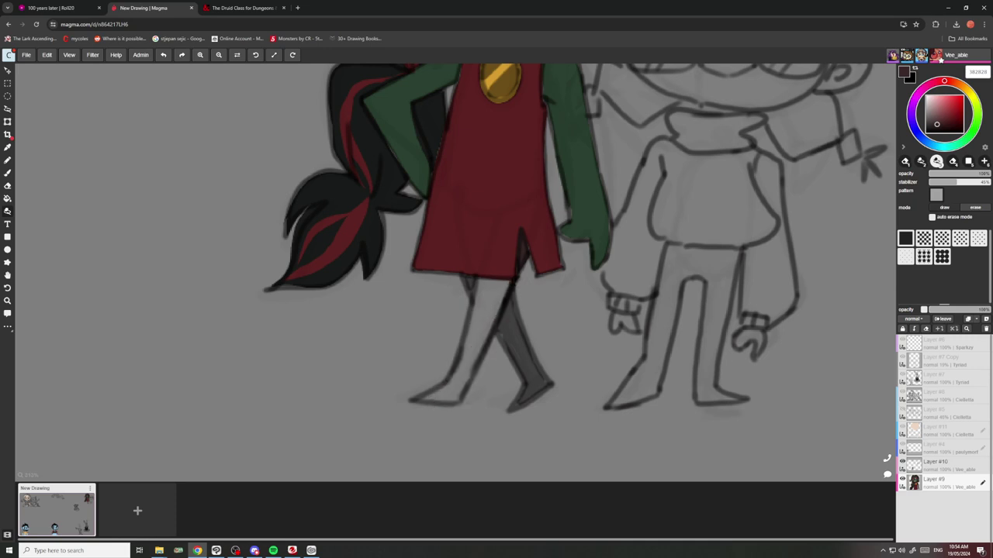
pyautogui.moveTo(489, 294)
pyautogui.mouseDown()
pyautogui.moveTo(478, 330)
pyautogui.moveTo(496, 303)
pyautogui.moveTo(492, 280)
pyautogui.mouseUp()
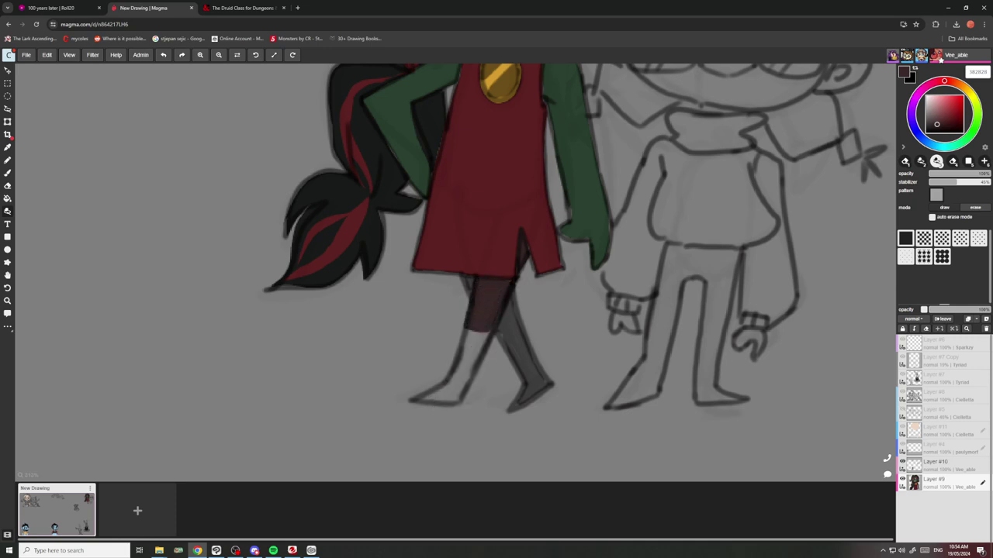
pyautogui.moveTo(469, 333)
pyautogui.mouseDown()
pyautogui.moveTo(481, 339)
pyautogui.moveTo(446, 392)
pyautogui.moveTo(415, 397)
pyautogui.mouseUp()
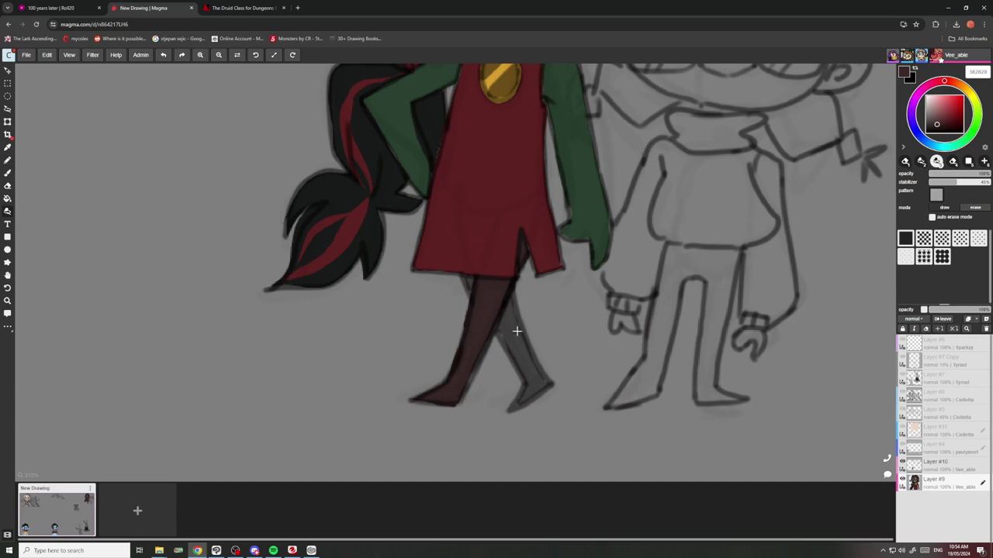
# Fill the green-skinned character's back leg and foot with the same dark reddish brown behind the front leg.
pyautogui.scroll(-3, 516, 331)
pyautogui.scroll(7, 531, 365)
pyautogui.moveTo(549, 371)
pyautogui.mouseDown()
pyautogui.moveTo(475, 427)
pyautogui.moveTo(500, 353)
pyautogui.moveTo(453, 248)
pyautogui.moveTo(458, 186)
pyautogui.moveTo(527, 356)
pyautogui.moveTo(503, 346)
pyautogui.moveTo(459, 178)
pyautogui.moveTo(493, 281)
pyautogui.mouseUp()
pyautogui.scroll(-2, 470, 290)
pyautogui.scroll(2, 465, 210)
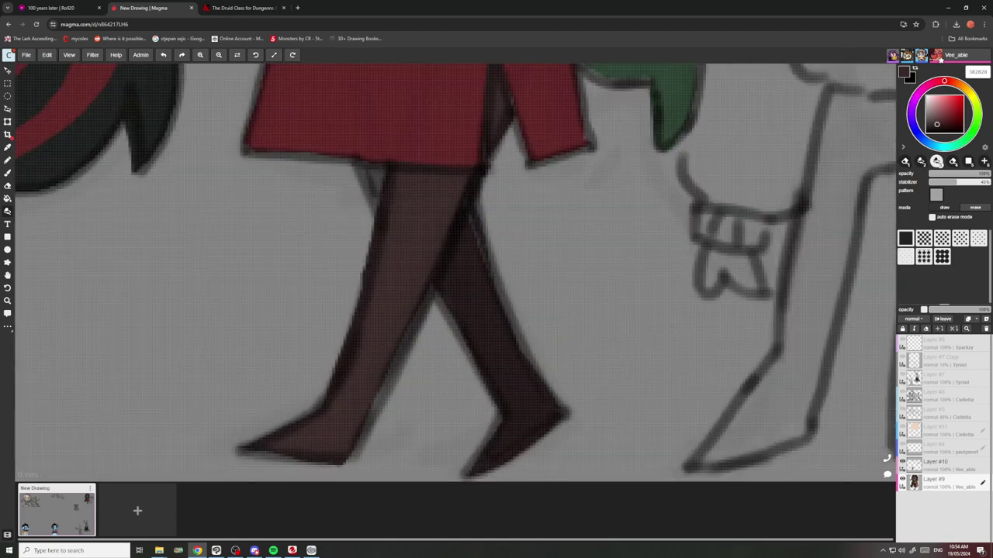
pyautogui.scroll(-2, 479, 243)
pyautogui.scroll(-5, 403, 208)
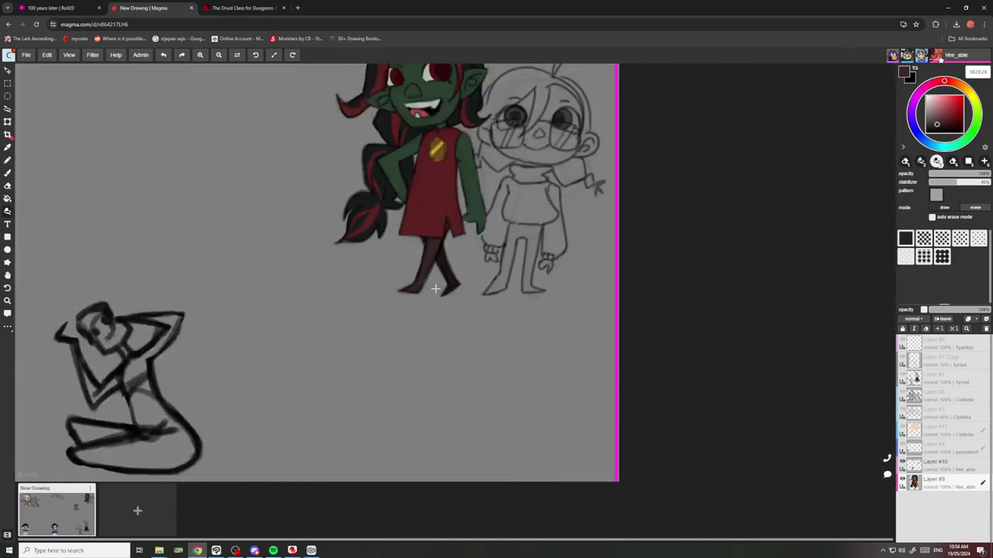
pyautogui.scroll(8, 455, 220)
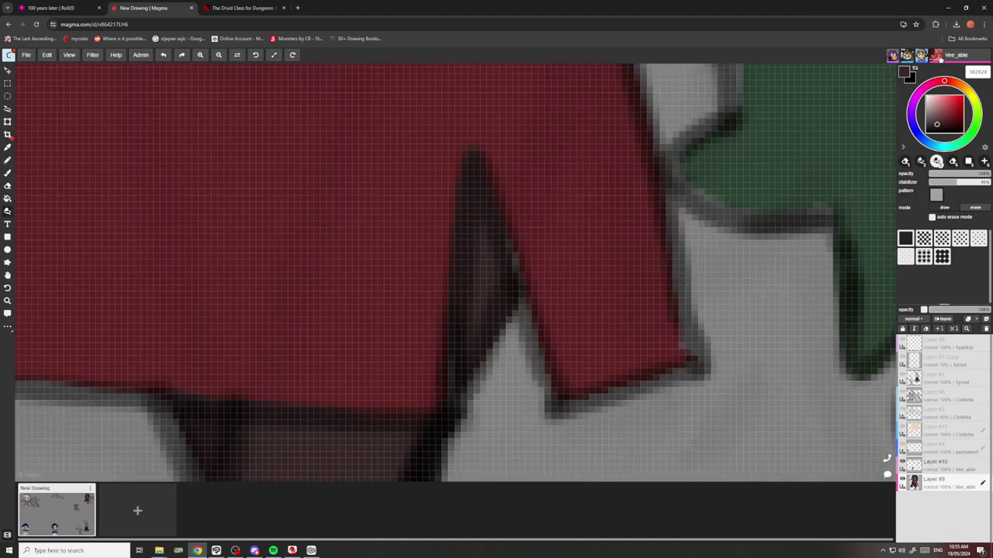
pyautogui.scroll(-8, 476, 327)
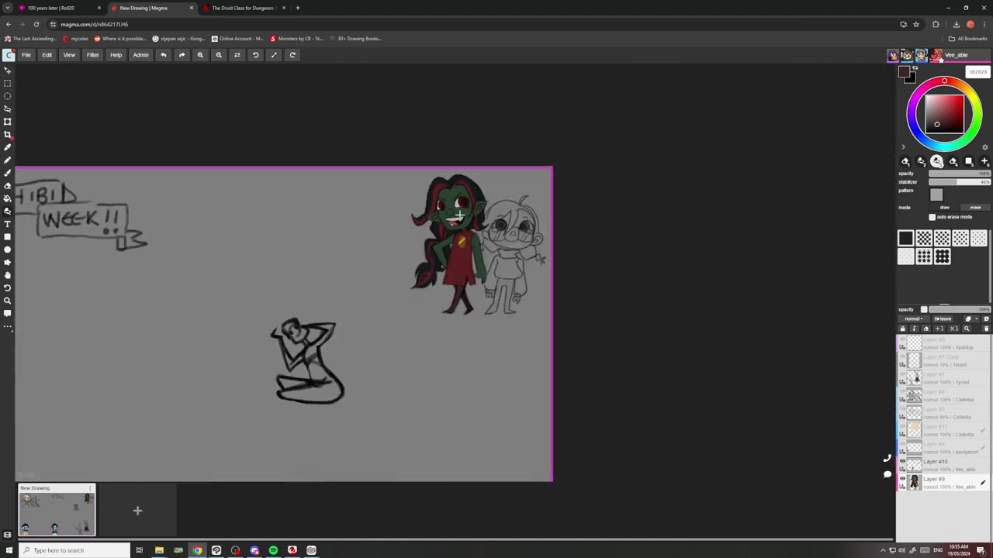
# Fill the pupil of the green-skinned character's larger eye with black.
pyautogui.scroll(2, 460, 214)
pyautogui.scroll(5, 481, 167)
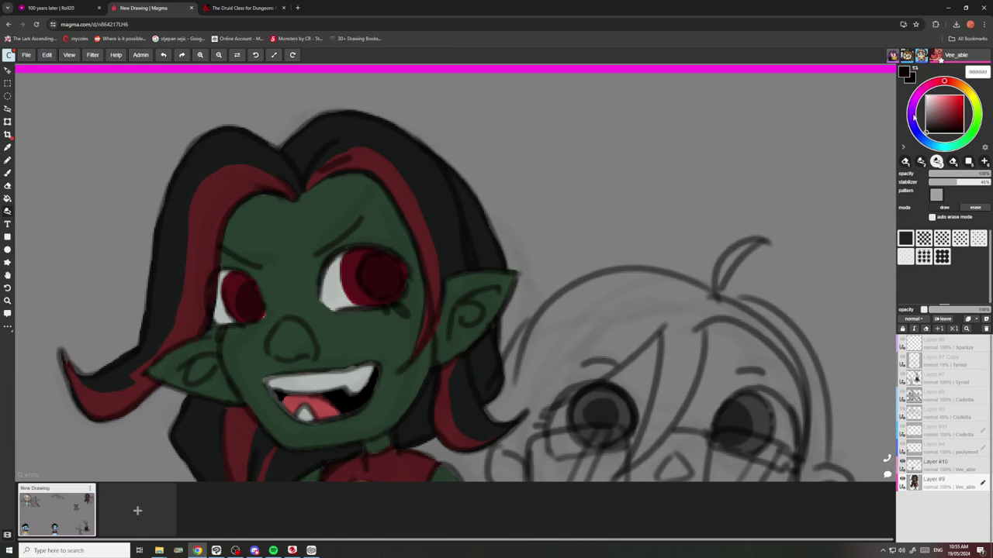
pyautogui.scroll(4, 383, 282)
pyautogui.moveTo(411, 310)
pyautogui.mouseDown()
pyautogui.moveTo(365, 271)
pyautogui.moveTo(411, 225)
pyautogui.moveTo(434, 263)
pyautogui.mouseUp()
pyautogui.scroll(-4, 408, 276)
pyautogui.scroll(2, 409, 272)
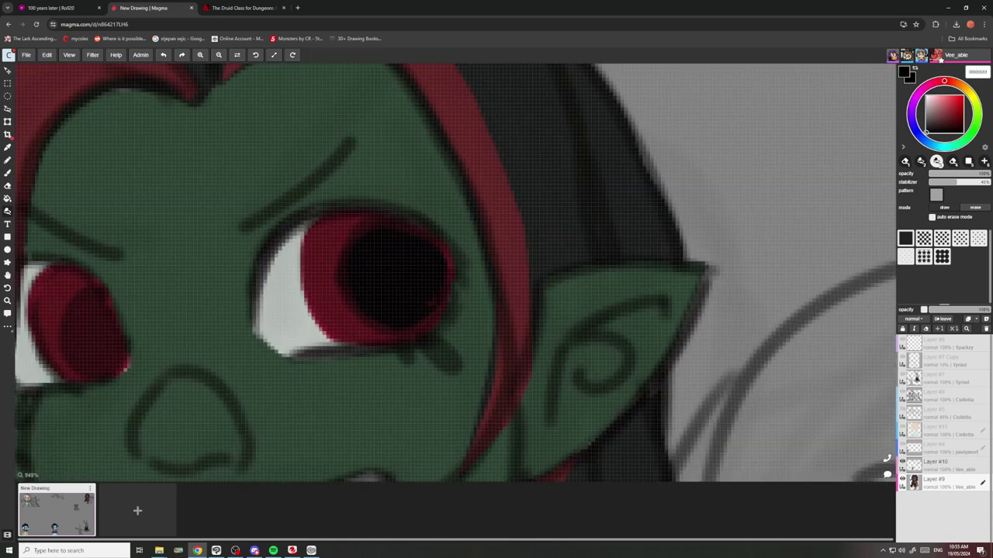
# Fill the pupil of the green-skinned character's smaller eye with the same black.
pyautogui.scroll(-3, 409, 273)
pyautogui.scroll(6, 328, 284)
pyautogui.moveTo(405, 324)
pyautogui.mouseDown()
pyautogui.moveTo(341, 353)
pyautogui.moveTo(365, 252)
pyautogui.moveTo(386, 274)
pyautogui.mouseUp()
pyautogui.scroll(-6, 384, 267)
pyautogui.scroll(-5, 381, 245)
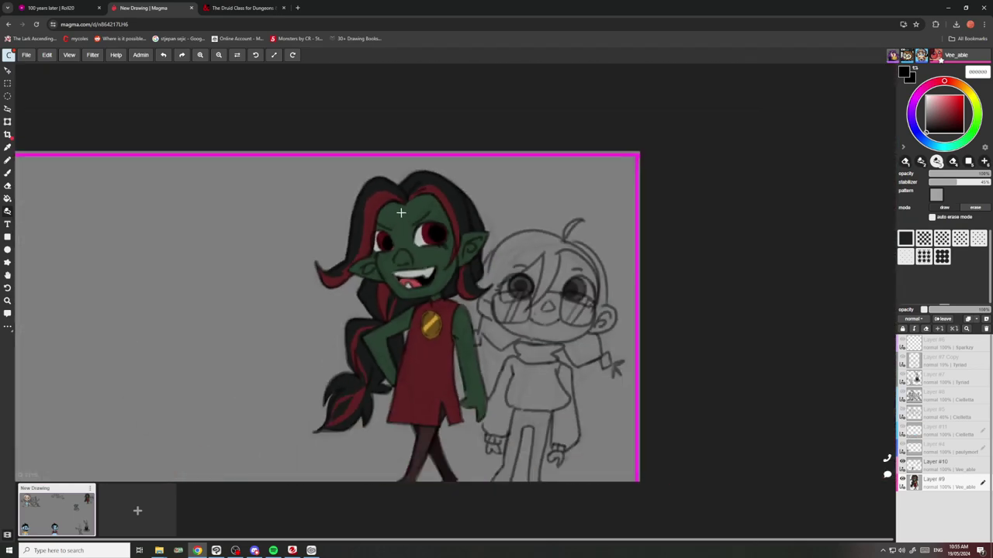
# Sample a pale grey from the larger eye's white and paint a small highlight over the edge of its red iris.
pyautogui.scroll(5, 403, 219)
pyautogui.scroll(4, 446, 237)
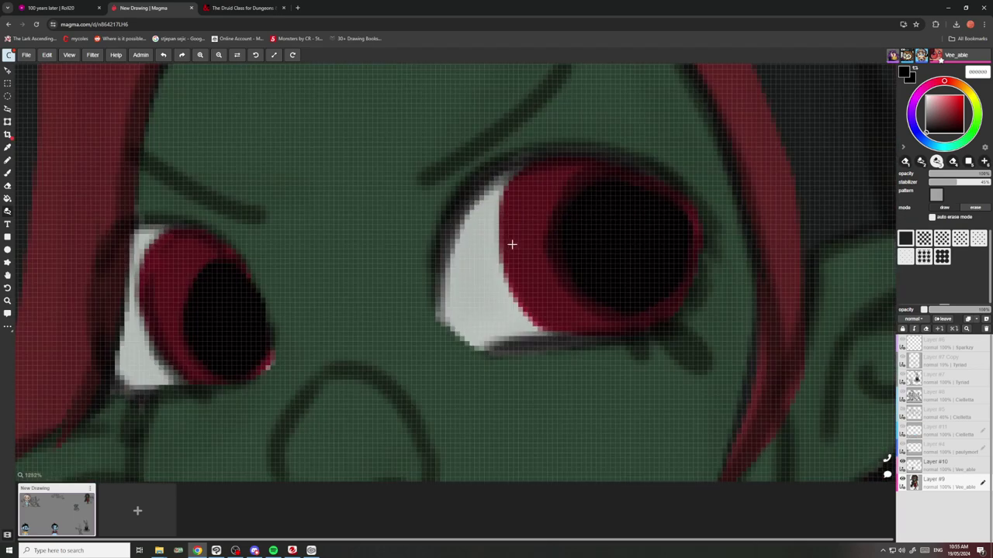
pyautogui.keyDown('alt'); pyautogui.click(502, 250); pyautogui.keyUp('alt')
pyautogui.moveTo(508, 248)
pyautogui.mouseDown()
pyautogui.moveTo(518, 255)
pyautogui.moveTo(481, 268)
pyautogui.mouseUp()
pyautogui.scroll(-4, 481, 258)
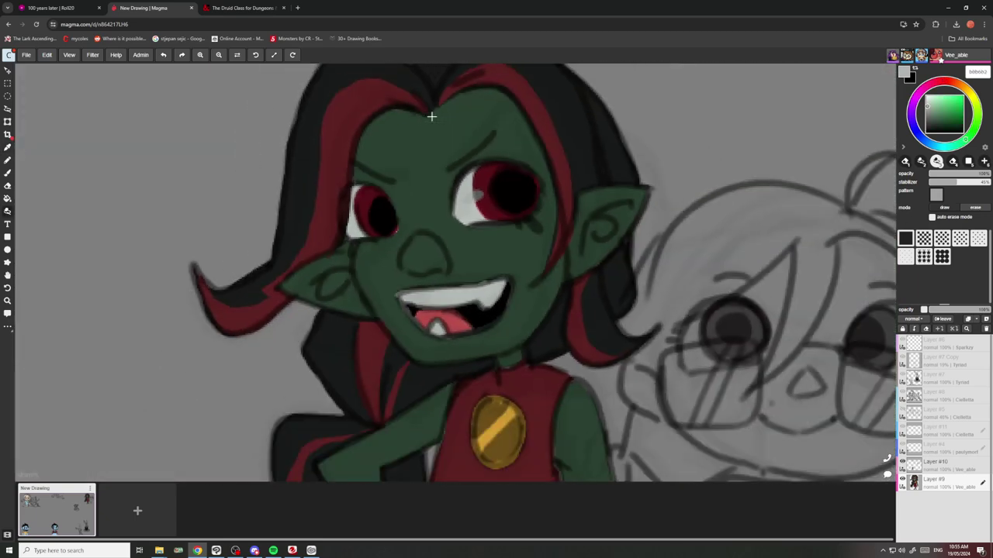
pyautogui.scroll(-5, 478, 195)
pyautogui.scroll(-3, 477, 196)
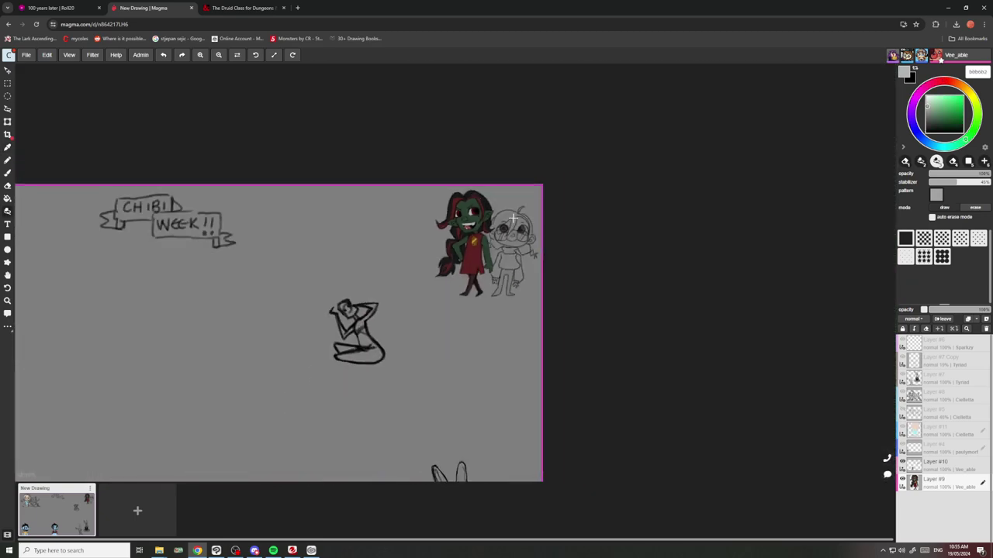
# Choose a tan orange and fill the swept fringe and crown on one half of the glasses-wearing character's hair.
pyautogui.scroll(5, 500, 232)
pyautogui.moveTo(943, 81); pyautogui.dragTo(960, 85)
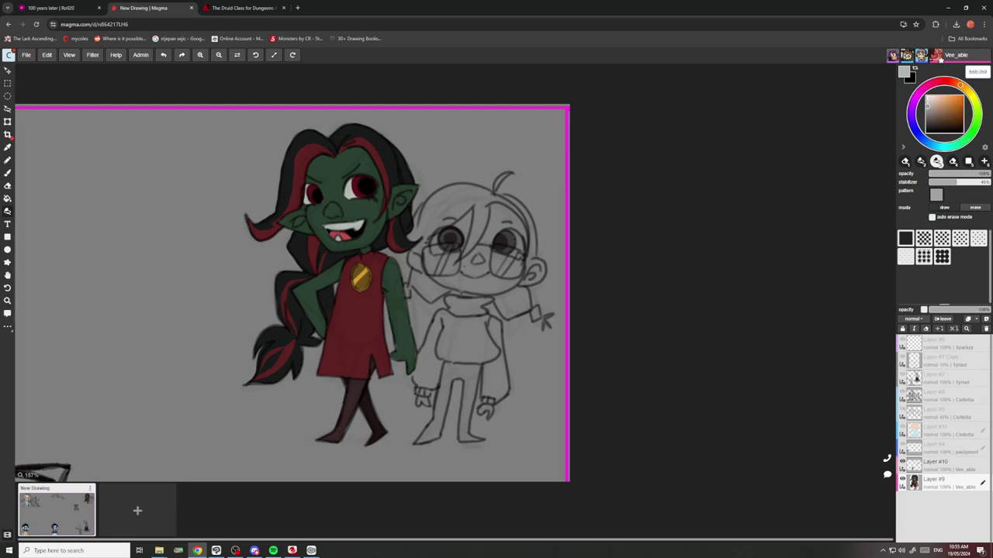
pyautogui.scroll(4, 522, 167)
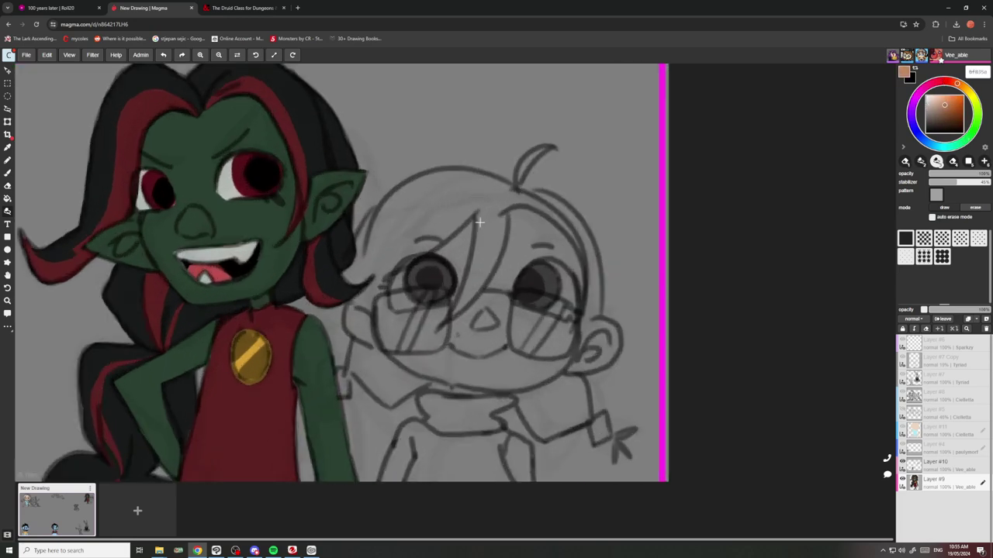
pyautogui.moveTo(477, 275); pyautogui.dragTo(483, 241)
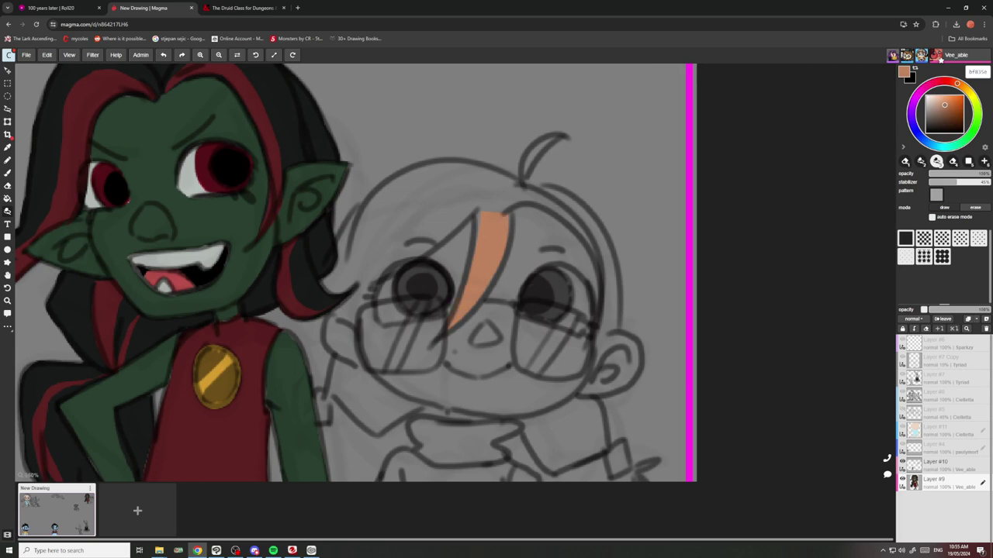
pyautogui.moveTo(508, 190)
pyautogui.mouseDown()
pyautogui.moveTo(468, 176)
pyautogui.moveTo(471, 254)
pyautogui.mouseUp()
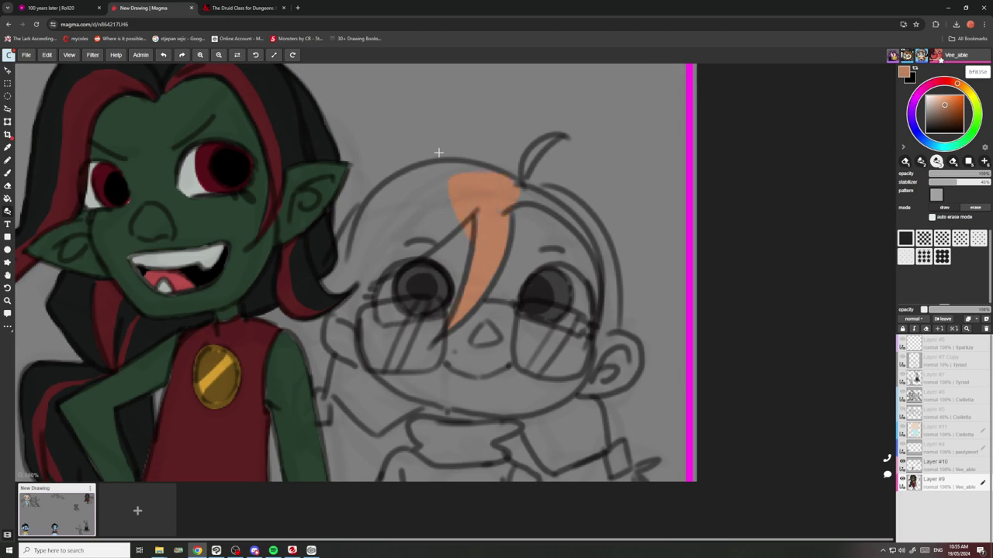
pyautogui.hotkey('ctrl', 'z')
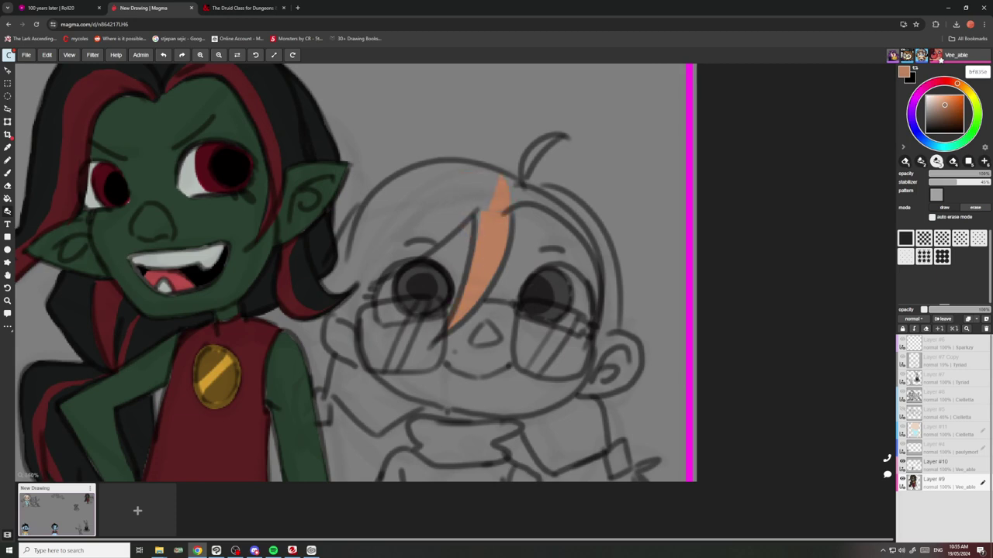
pyautogui.moveTo(489, 221); pyautogui.dragTo(462, 190)
pyautogui.moveTo(462, 248)
pyautogui.mouseDown()
pyautogui.moveTo(380, 225)
pyautogui.moveTo(503, 206)
pyautogui.mouseUp()
pyautogui.moveTo(442, 167)
pyautogui.mouseDown()
pyautogui.moveTo(358, 229)
pyautogui.moveTo(382, 268)
pyautogui.moveTo(346, 284)
pyautogui.mouseUp()
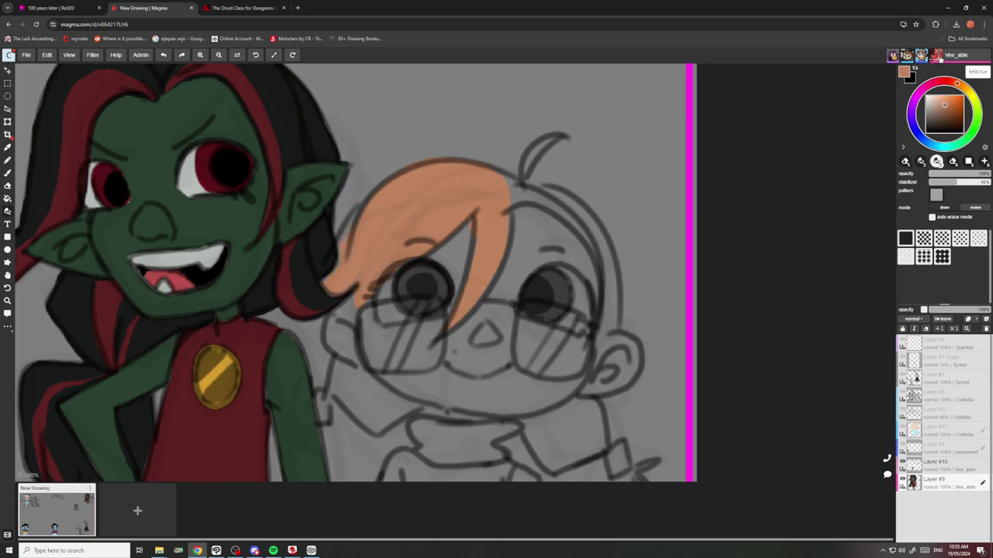
# Fill the lower hair section and small hair tie beside the green-skinned character's arm with the same tan orange.
pyautogui.scroll(-3, 390, 204)
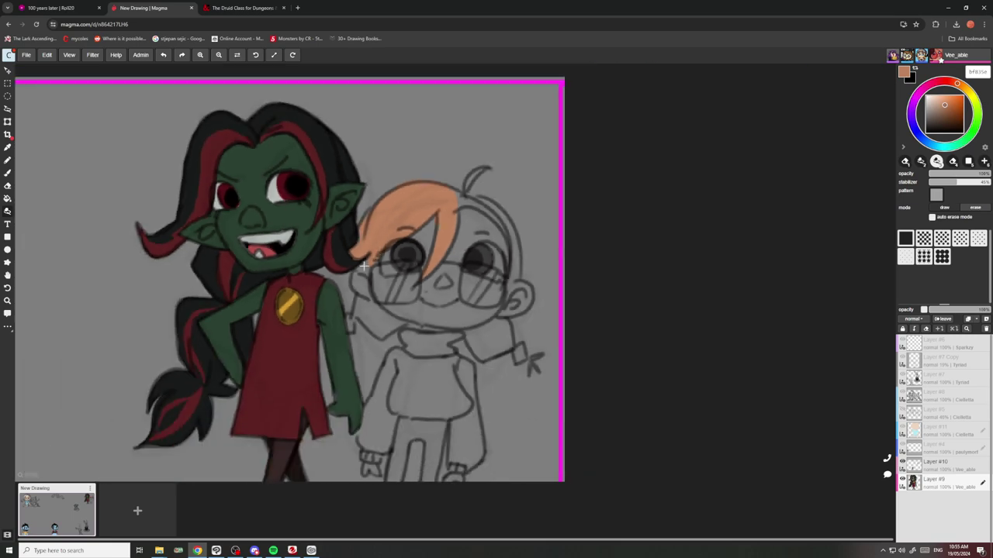
pyautogui.scroll(8, 386, 262)
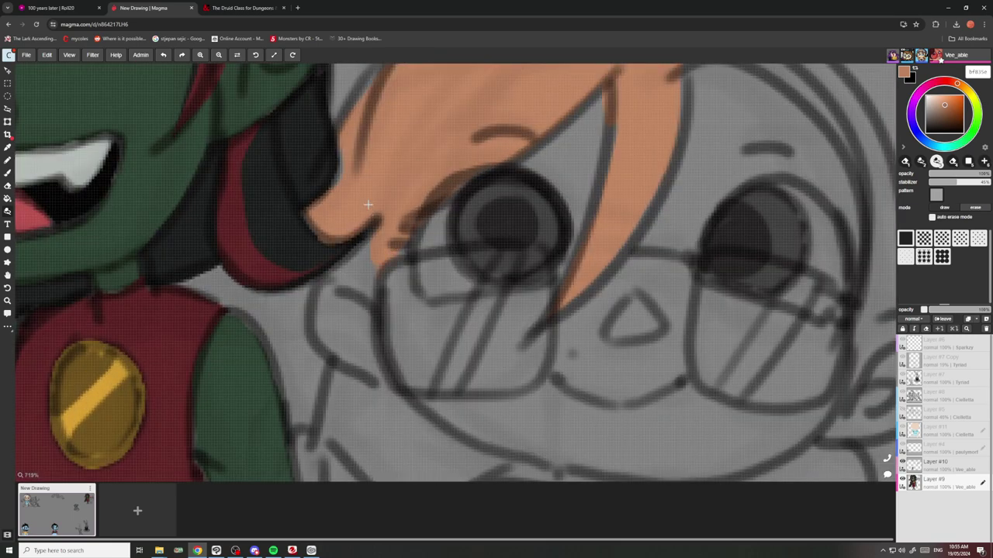
pyautogui.scroll(-3, 368, 204)
pyautogui.scroll(8, 428, 275)
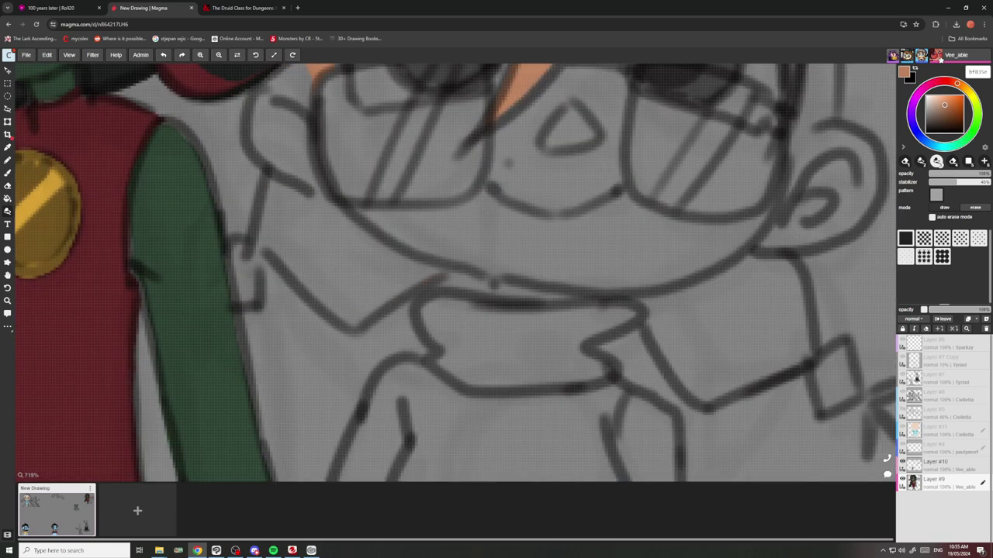
pyautogui.moveTo(388, 311)
pyautogui.mouseDown()
pyautogui.moveTo(325, 281)
pyautogui.moveTo(279, 186)
pyautogui.mouseUp()
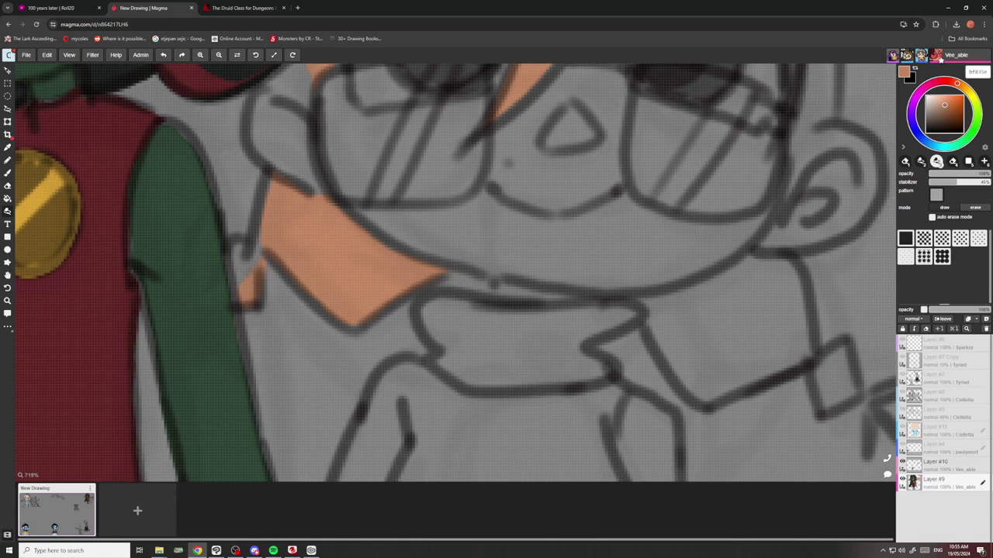
pyautogui.moveTo(238, 285); pyautogui.dragTo(254, 252)
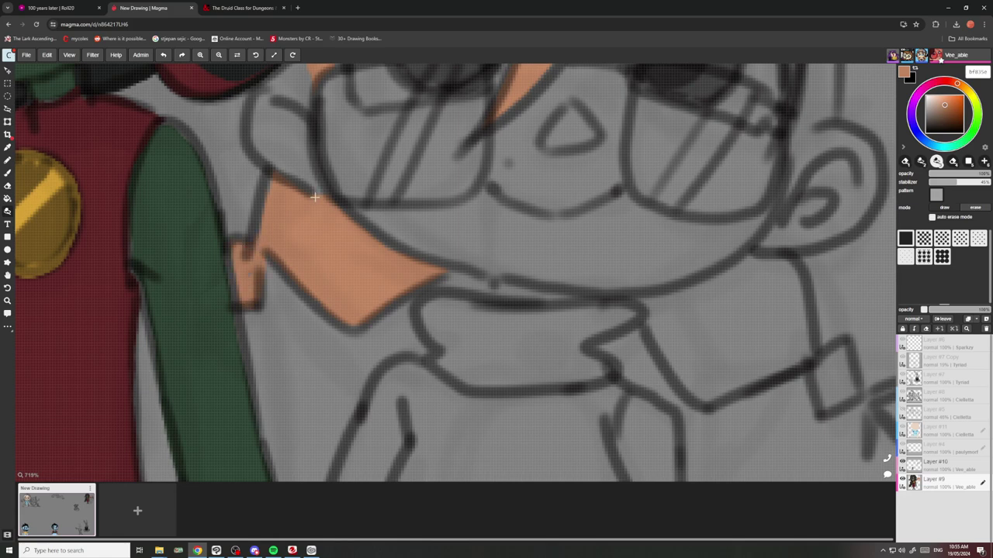
# Choose a bright pink and fill the narrow curved band of hair above the glasses-wearing character's fully drawn ear.
pyautogui.scroll(-5, 255, 249)
pyautogui.scroll(5, 321, 129)
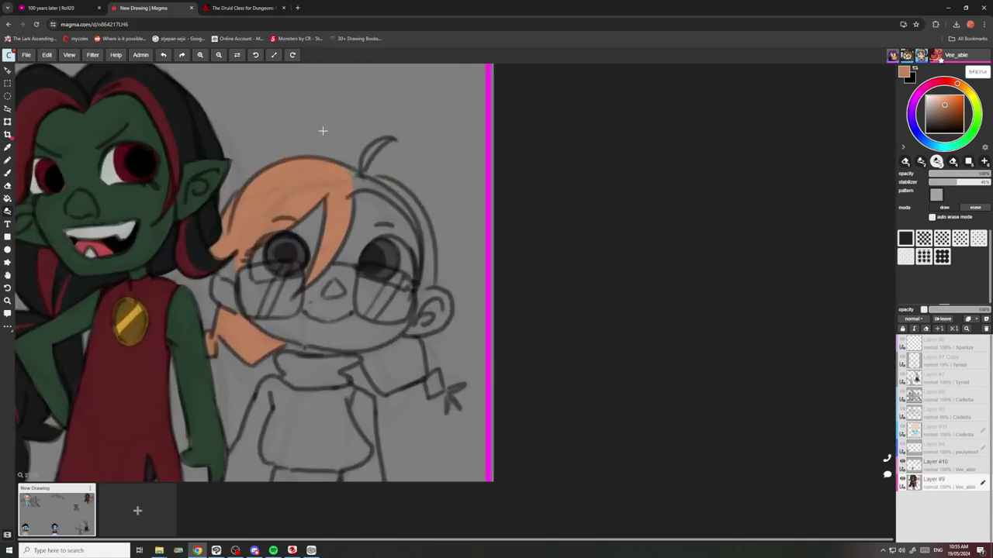
pyautogui.scroll(1, 353, 224)
pyautogui.scroll(-6, 257, 204)
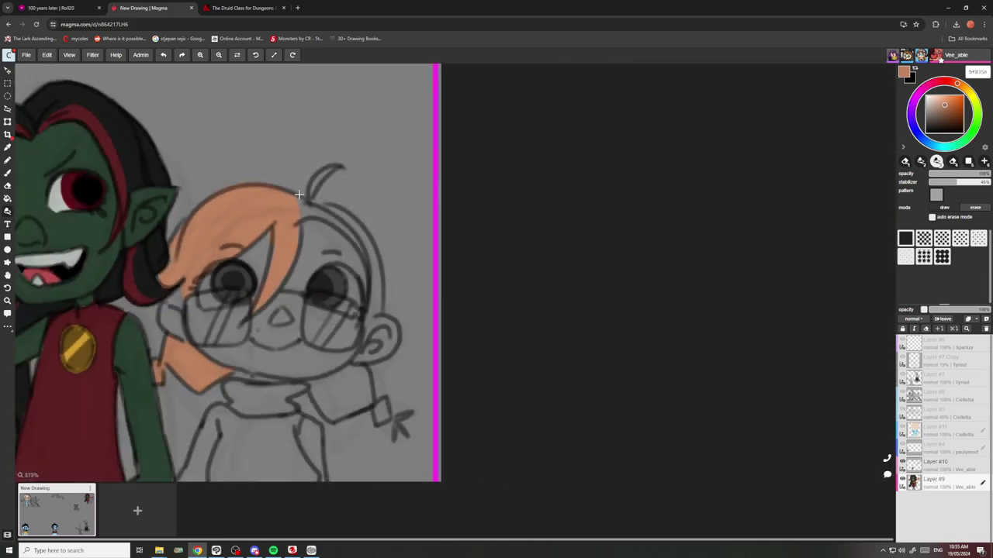
pyautogui.scroll(1, 241, 208)
pyautogui.click(934, 83)
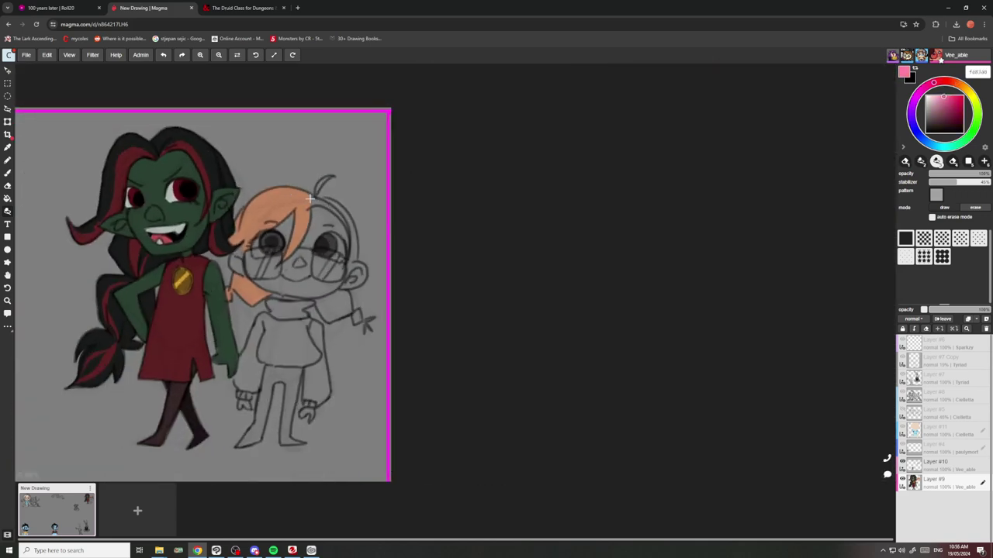
pyautogui.scroll(4, 356, 244)
pyautogui.moveTo(349, 318); pyautogui.dragTo(358, 233)
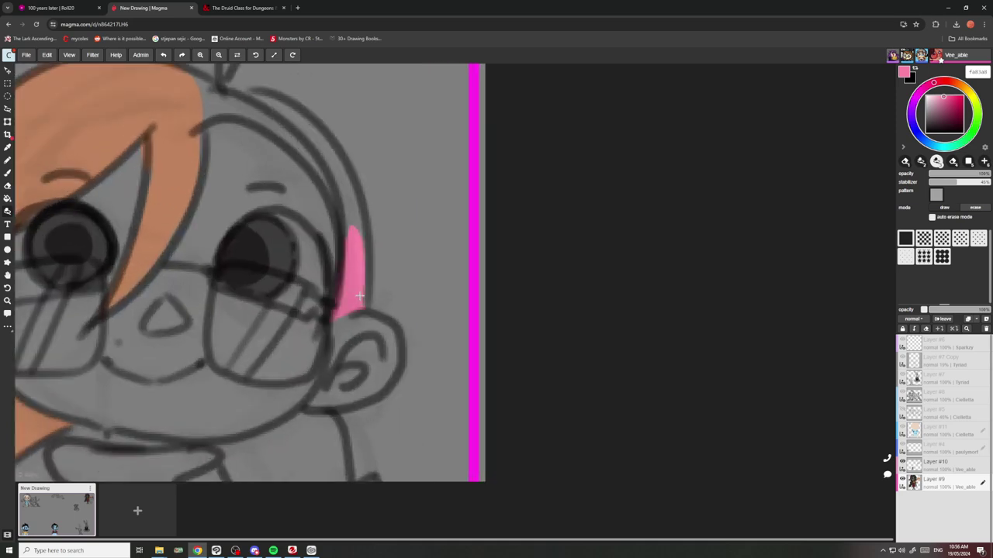
pyautogui.scroll(-1, 353, 232)
pyautogui.scroll(1, 344, 233)
pyautogui.moveTo(342, 295)
pyautogui.mouseDown()
pyautogui.moveTo(282, 149)
pyautogui.moveTo(360, 318)
pyautogui.mouseUp()
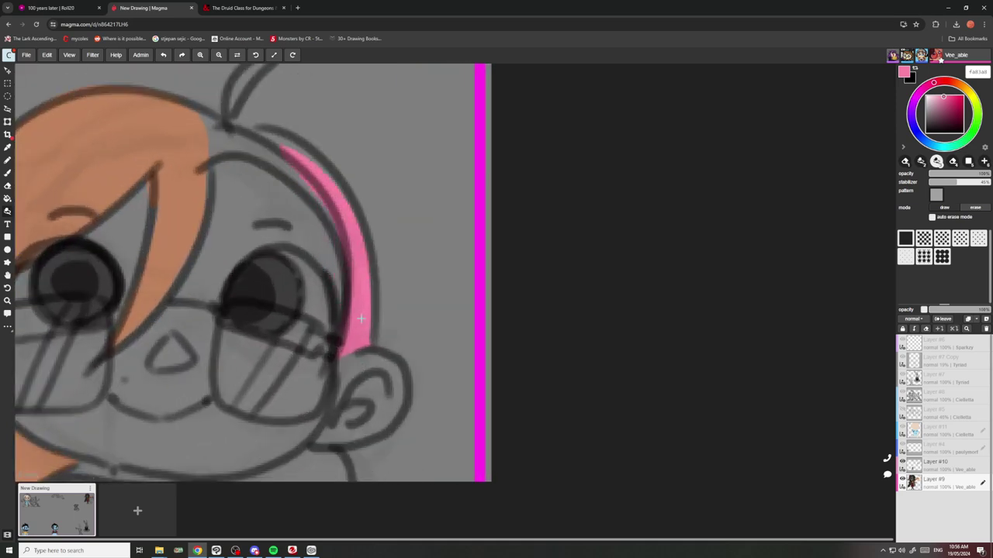
pyautogui.moveTo(335, 186)
pyautogui.mouseDown()
pyautogui.moveTo(232, 129)
pyautogui.moveTo(218, 135)
pyautogui.moveTo(343, 268)
pyautogui.mouseUp()
# Extend the pink along the top of the head to the orange parting and fill the small hair tuft.
pyautogui.scroll(-3, 340, 234)
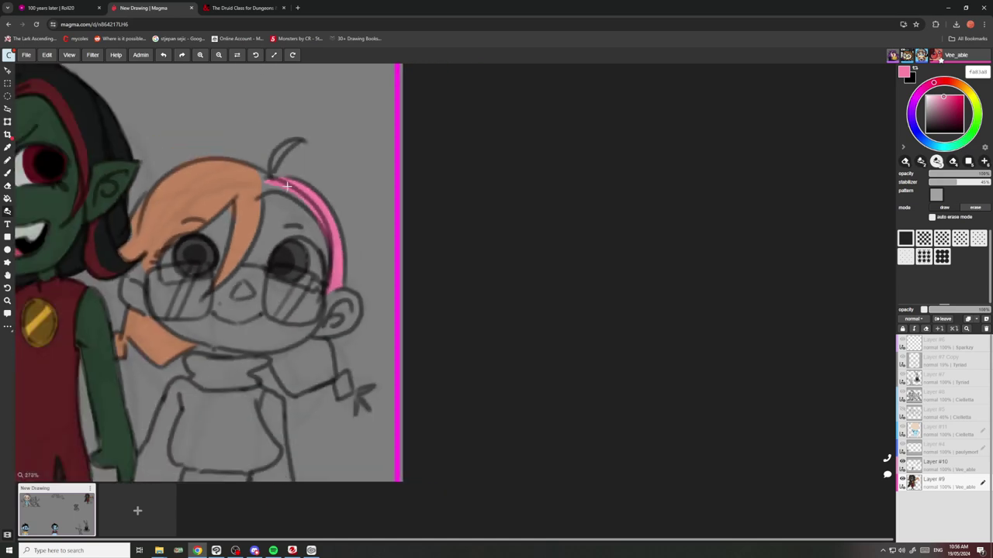
pyautogui.scroll(4, 286, 190)
pyautogui.moveTo(319, 224)
pyautogui.mouseDown()
pyautogui.moveTo(258, 221)
pyautogui.moveTo(246, 167)
pyautogui.moveTo(327, 210)
pyautogui.mouseUp()
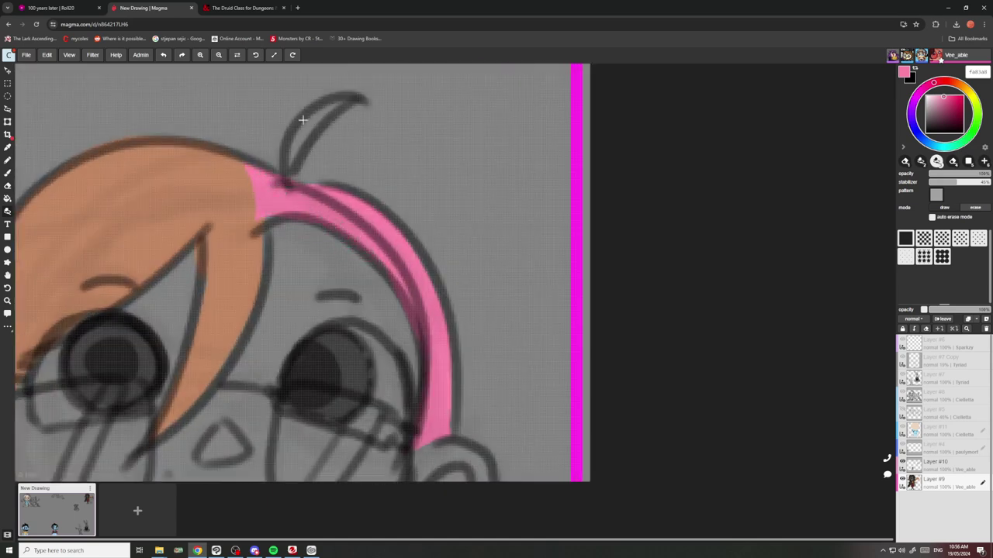
pyautogui.moveTo(299, 169)
pyautogui.mouseDown()
pyautogui.moveTo(345, 113)
pyautogui.moveTo(295, 163)
pyautogui.mouseUp()
pyautogui.scroll(2, 296, 163)
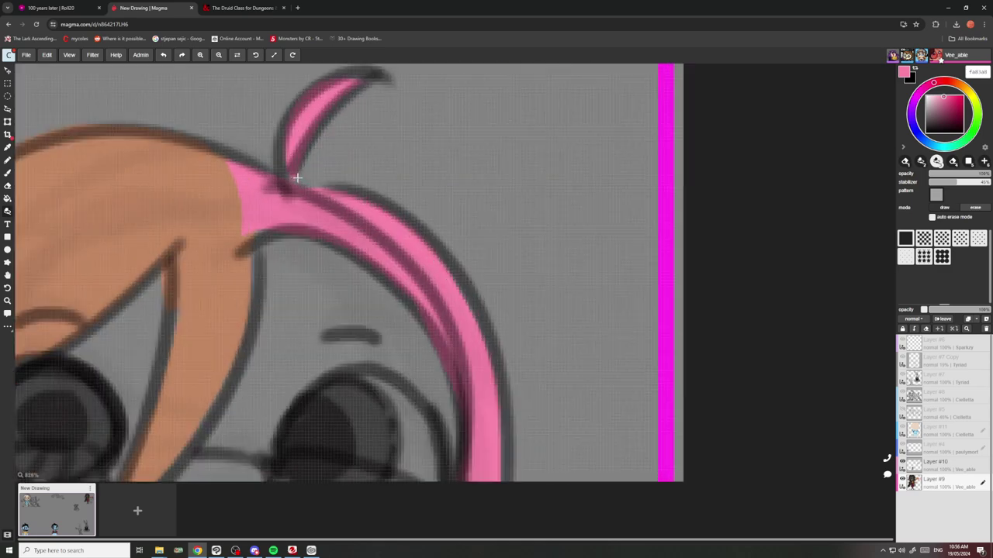
# Fill the lower hair section beneath the ear on the pink-haired side with the same pink.
pyautogui.scroll(-3, 310, 184)
pyautogui.scroll(3, 323, 231)
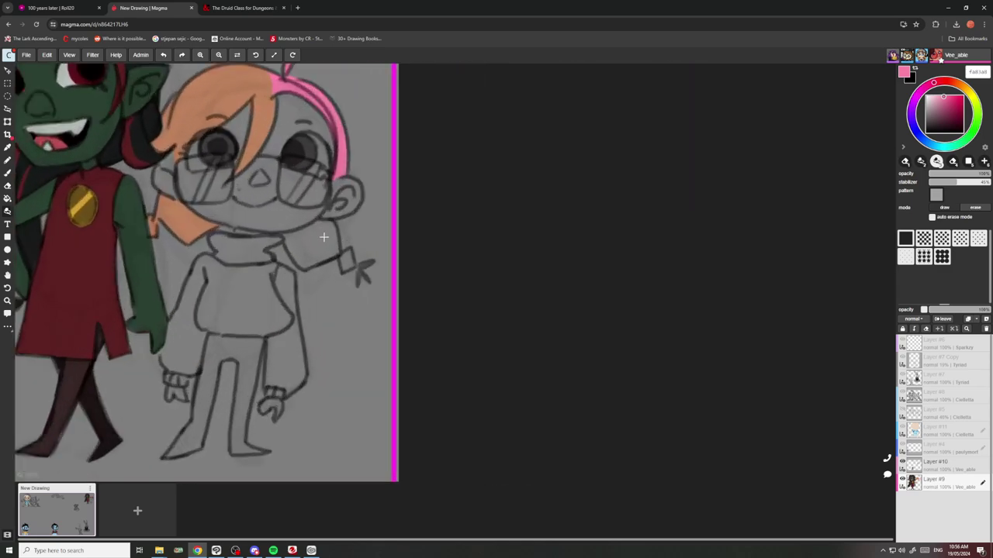
pyautogui.moveTo(335, 202)
pyautogui.mouseDown()
pyautogui.moveTo(342, 256)
pyautogui.moveTo(318, 304)
pyautogui.moveTo(256, 318)
pyautogui.moveTo(203, 238)
pyautogui.moveTo(296, 202)
pyautogui.mouseUp()
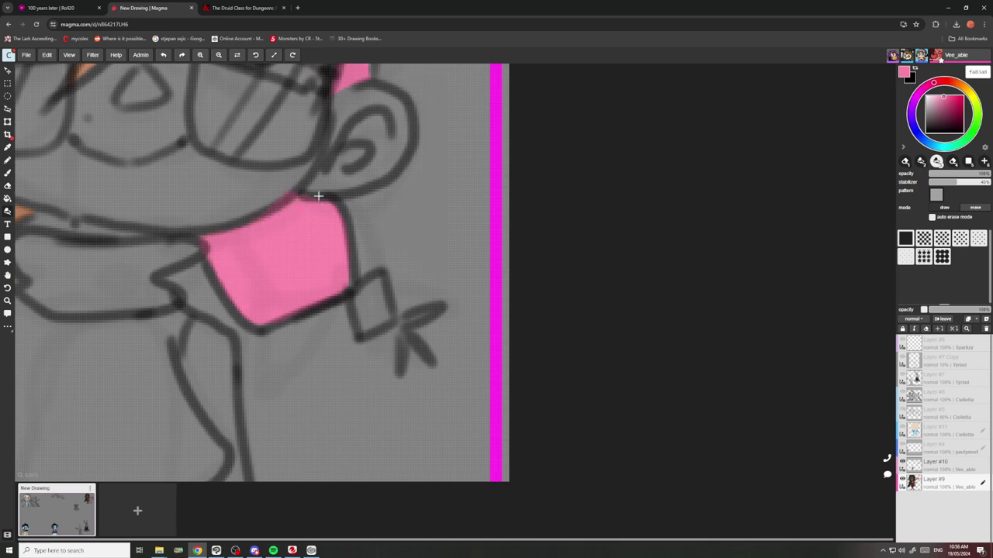
# Try to paint a pink fringe strand over the forehead beside the orange fringe.
pyautogui.scroll(-3, 318, 196)
pyautogui.scroll(4, 278, 159)
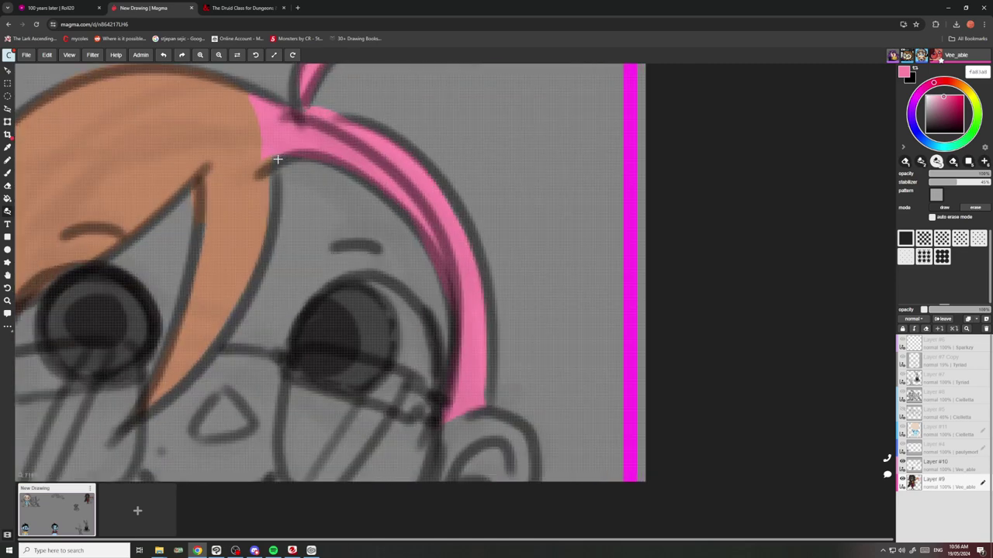
pyautogui.moveTo(278, 159); pyautogui.dragTo(281, 271)
pyautogui.scroll(-3, 314, 118)
pyautogui.scroll(4, 314, 118)
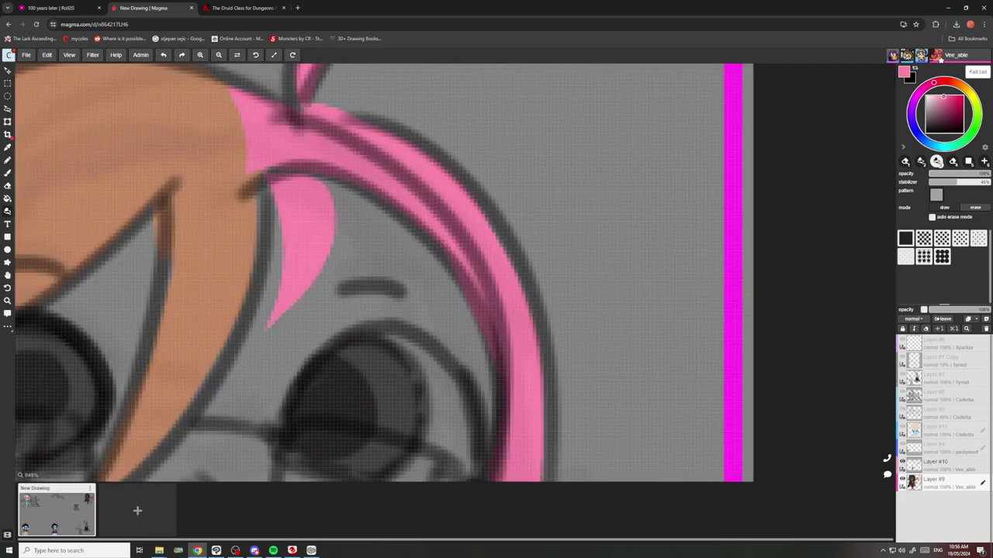
pyautogui.scroll(-4, 284, 171)
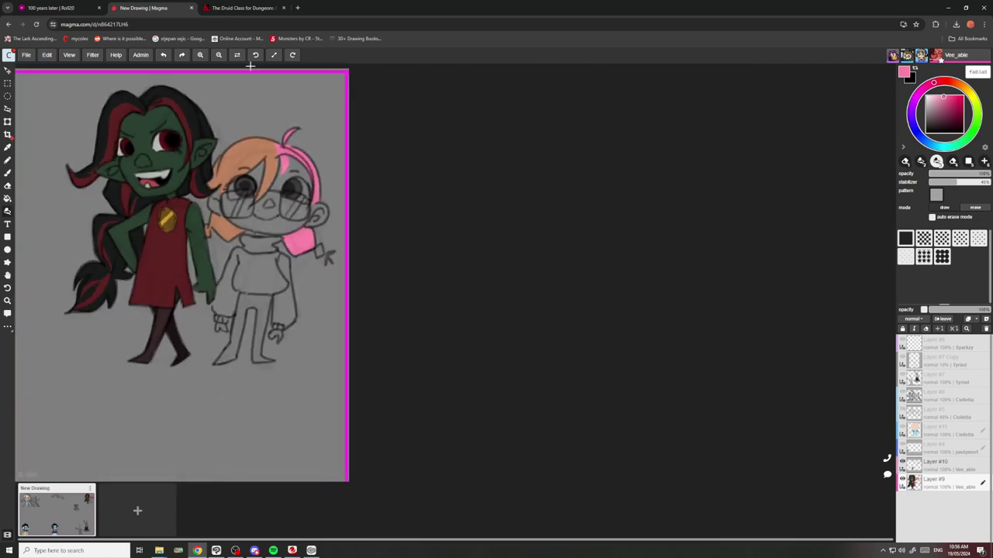
# Fill the diamond-shaped hair segment and the three splayed hair tips beyond it with pink.
pyautogui.scroll(6, 319, 252)
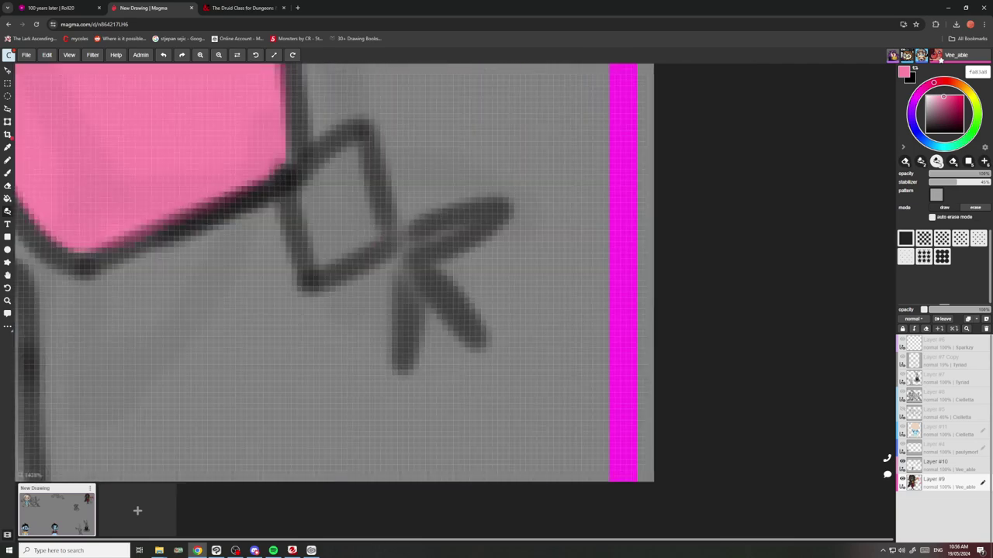
pyautogui.moveTo(380, 236)
pyautogui.mouseDown()
pyautogui.moveTo(290, 189)
pyautogui.moveTo(384, 230)
pyautogui.moveTo(489, 214)
pyautogui.mouseUp()
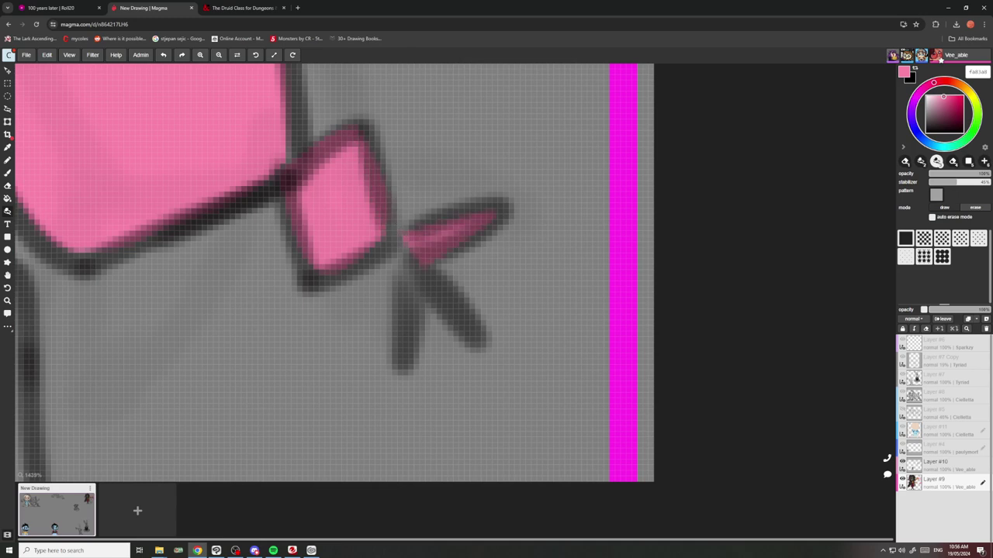
pyautogui.moveTo(407, 248)
pyautogui.mouseDown()
pyautogui.moveTo(466, 330)
pyautogui.moveTo(400, 365)
pyautogui.mouseUp()
pyautogui.scroll(-8, 370, 239)
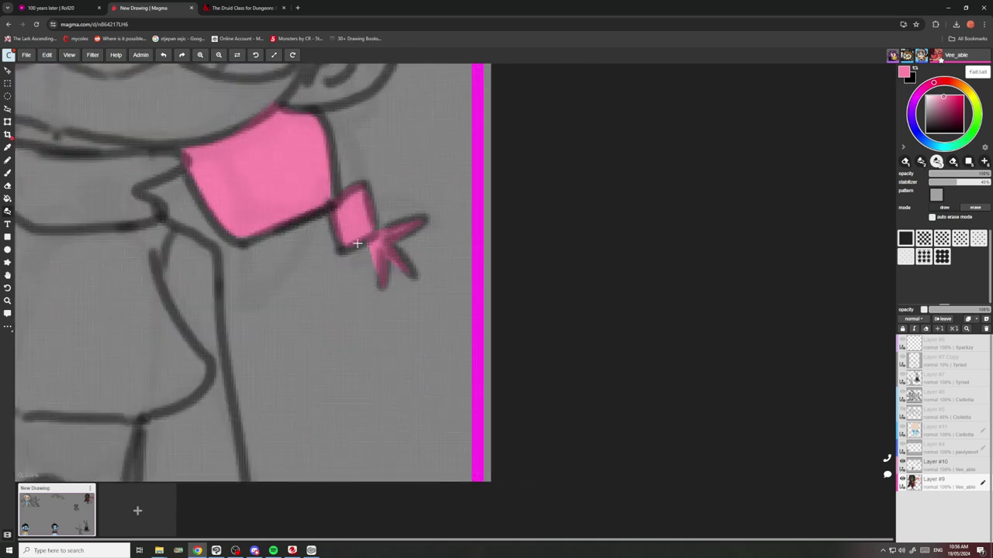
# Choose a pale peach skin tone and fill the cheek and ear on the pink-haired side of the glasses-wearing character's face.
pyautogui.scroll(-3, 246, 144)
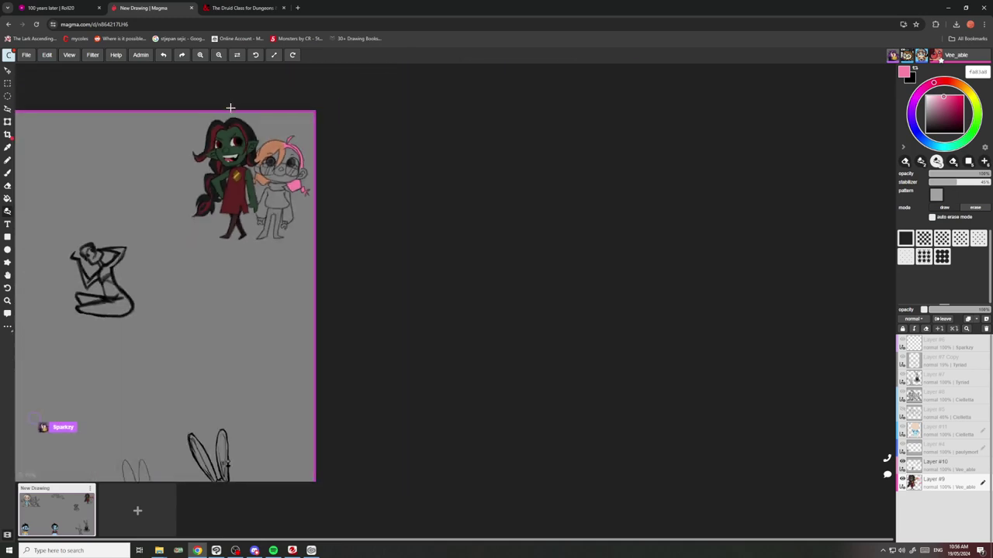
pyautogui.scroll(2, 264, 171)
pyautogui.scroll(-2, 271, 186)
pyautogui.scroll(4, 271, 186)
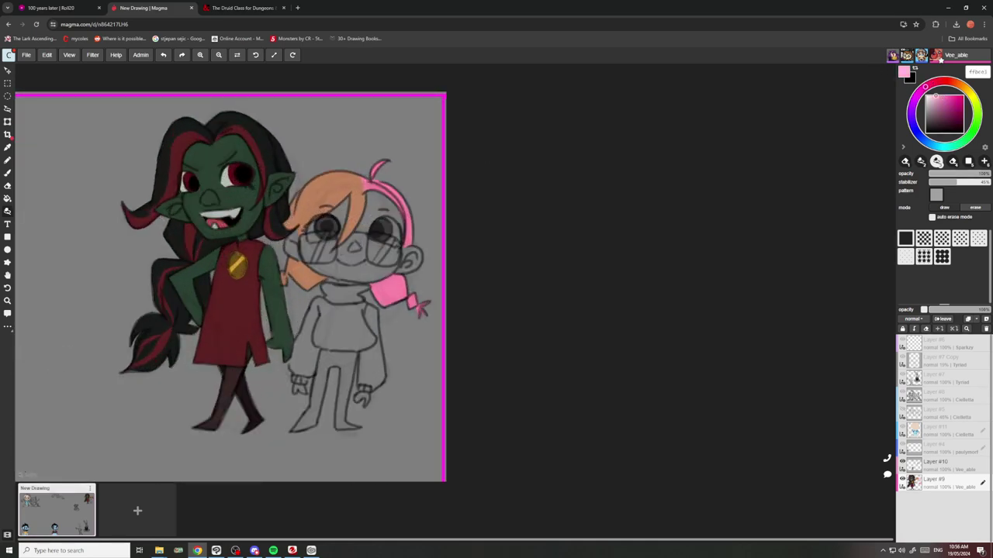
pyautogui.moveTo(944, 81); pyautogui.dragTo(955, 83)
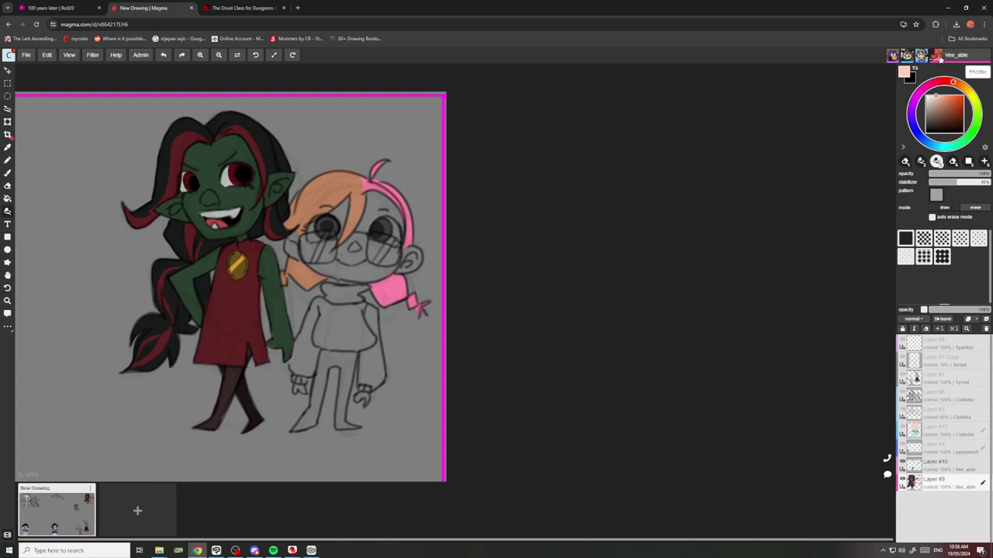
pyautogui.scroll(5, 365, 248)
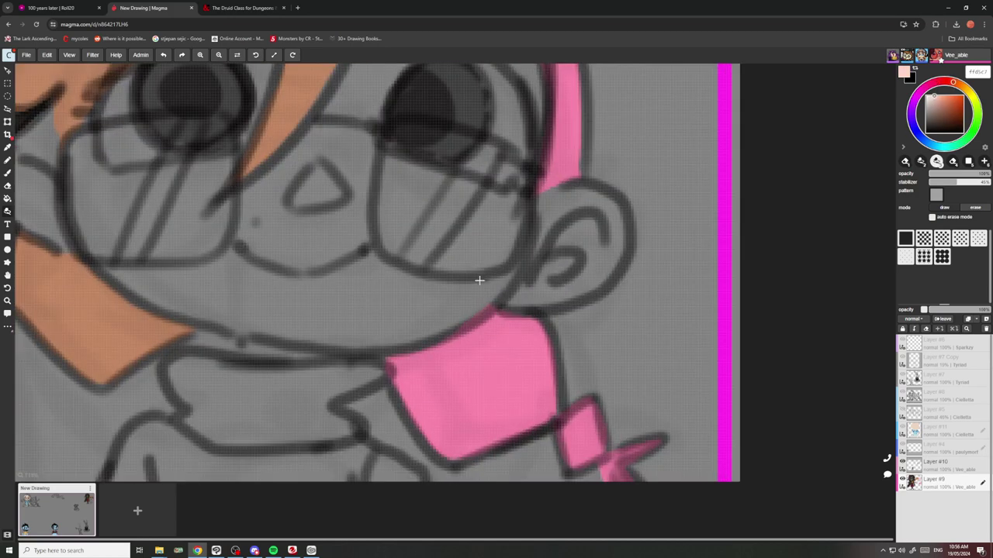
pyautogui.moveTo(489, 306); pyautogui.dragTo(468, 220)
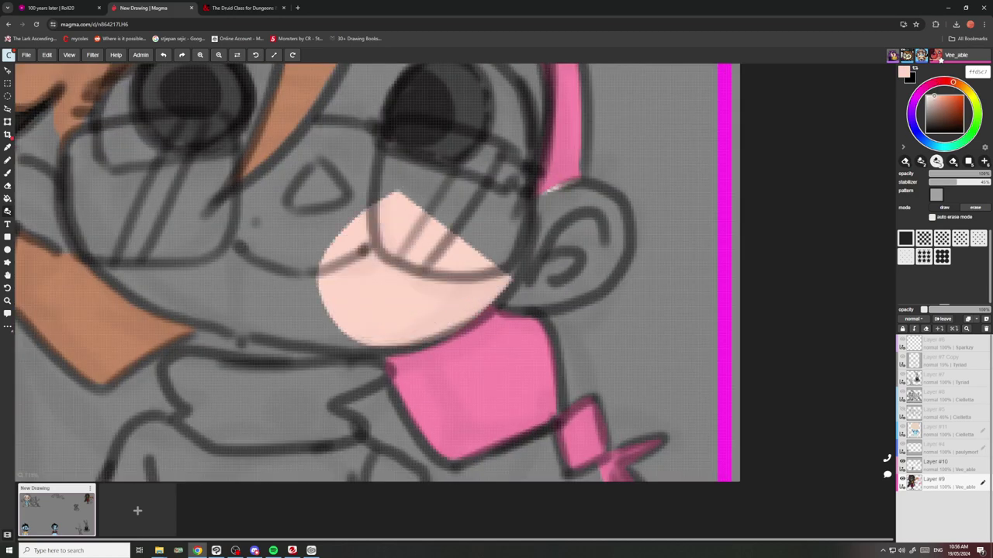
pyautogui.moveTo(561, 184)
pyautogui.mouseDown()
pyautogui.moveTo(626, 246)
pyautogui.moveTo(492, 262)
pyautogui.moveTo(478, 249)
pyautogui.moveTo(490, 163)
pyautogui.moveTo(457, 231)
pyautogui.moveTo(370, 203)
pyautogui.moveTo(453, 323)
pyautogui.mouseUp()
# Fill the cheek, the skin around the eye and the forehead on the pink-haired side with the same pale peach.
pyautogui.scroll(-6, 449, 263)
pyautogui.scroll(5, 484, 228)
pyautogui.scroll(-3, 453, 322)
pyautogui.scroll(4, 466, 277)
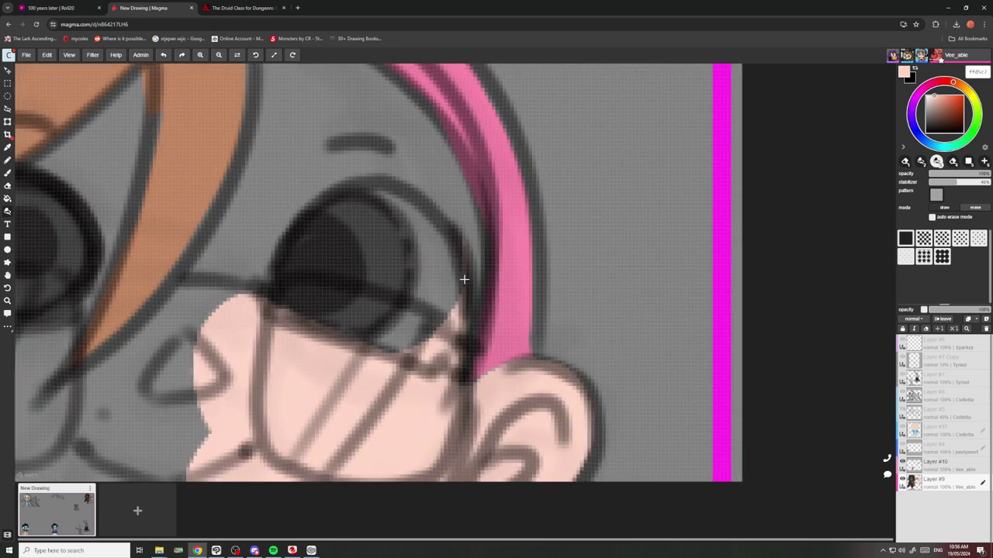
pyautogui.moveTo(466, 277); pyautogui.dragTo(459, 289)
pyautogui.moveTo(353, 187)
pyautogui.mouseDown()
pyautogui.moveTo(248, 255)
pyautogui.moveTo(451, 188)
pyautogui.moveTo(460, 299)
pyautogui.moveTo(376, 201)
pyautogui.mouseUp()
pyautogui.scroll(-3, 456, 303)
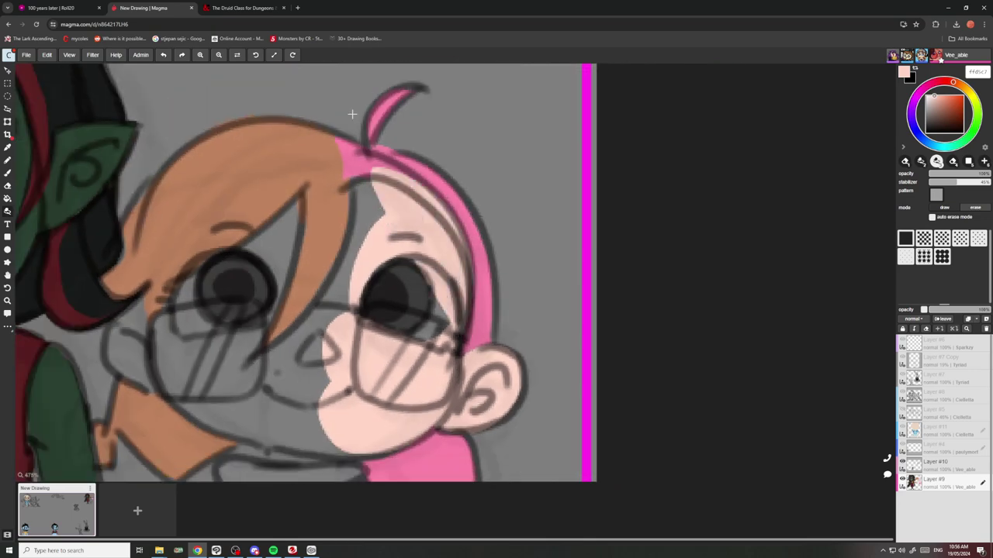
pyautogui.scroll(2, 451, 235)
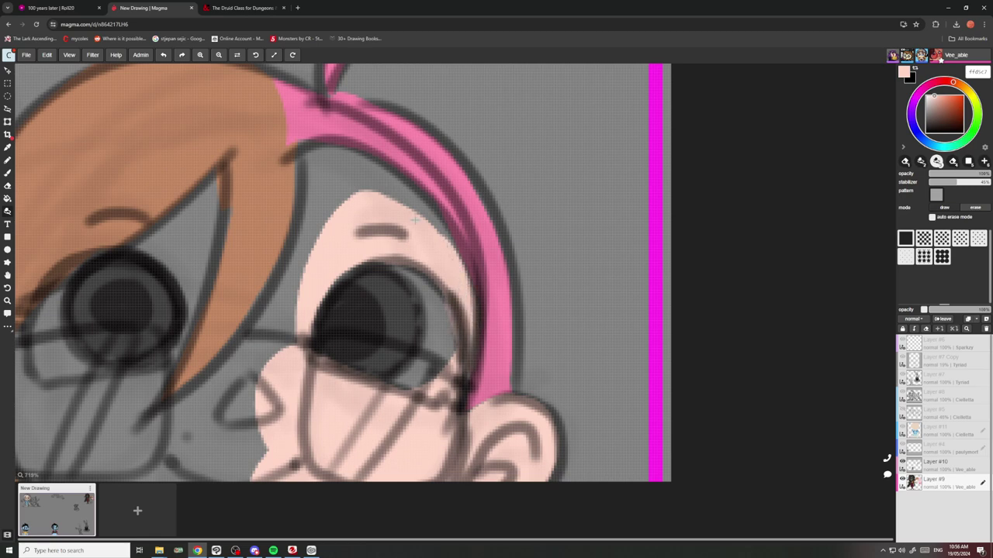
pyautogui.moveTo(456, 264); pyautogui.dragTo(371, 228)
pyautogui.scroll(-2, 458, 253)
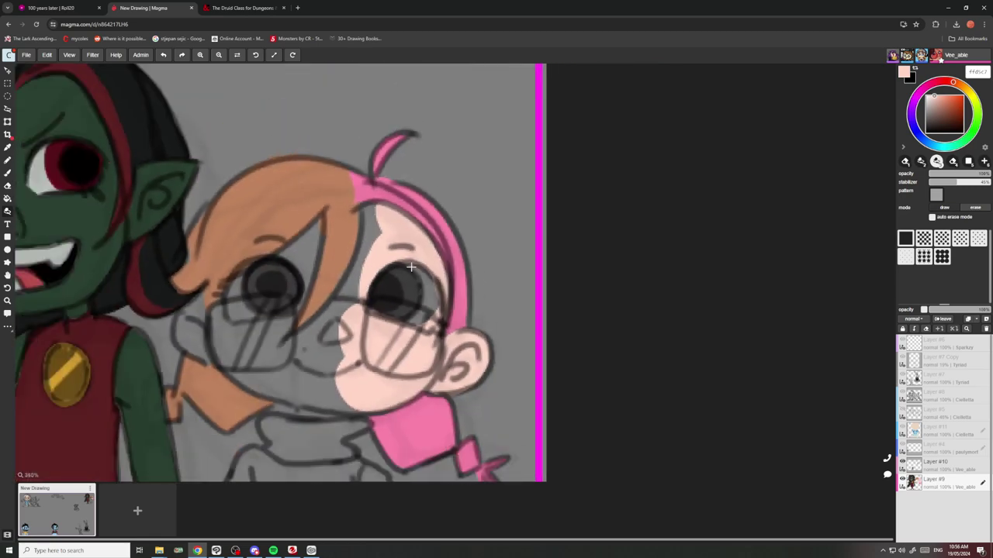
# Fill the skin beside the orange fringe, the nose, the mouth area and the centre of the chin with peach.
pyautogui.scroll(1, 361, 252)
pyautogui.moveTo(333, 341)
pyautogui.mouseDown()
pyautogui.moveTo(303, 345)
pyautogui.moveTo(364, 248)
pyautogui.moveTo(380, 186)
pyautogui.mouseUp()
pyautogui.moveTo(337, 422); pyautogui.dragTo(357, 352)
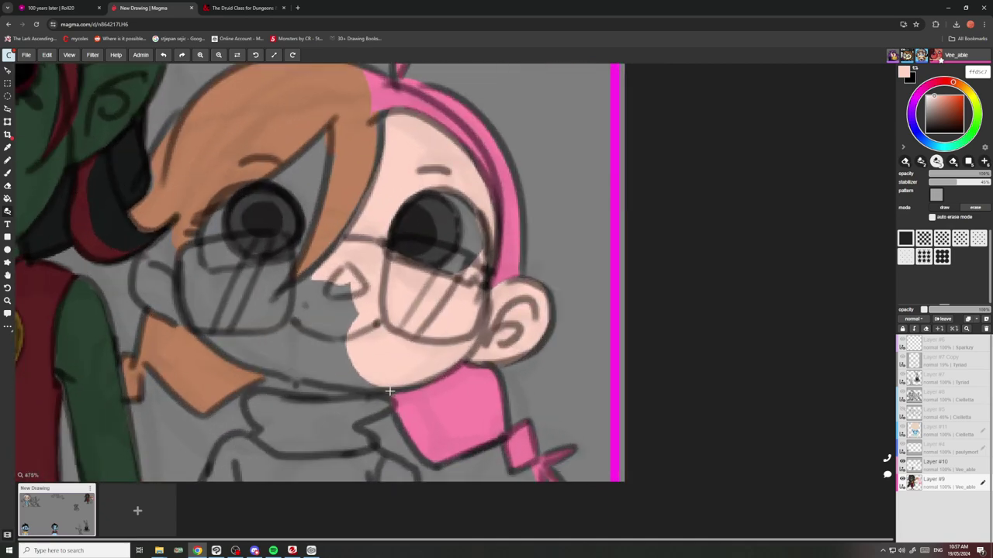
pyautogui.moveTo(389, 391)
pyautogui.mouseDown()
pyautogui.moveTo(322, 386)
pyautogui.moveTo(279, 287)
pyautogui.moveTo(342, 279)
pyautogui.mouseUp()
pyautogui.scroll(-4, 357, 233)
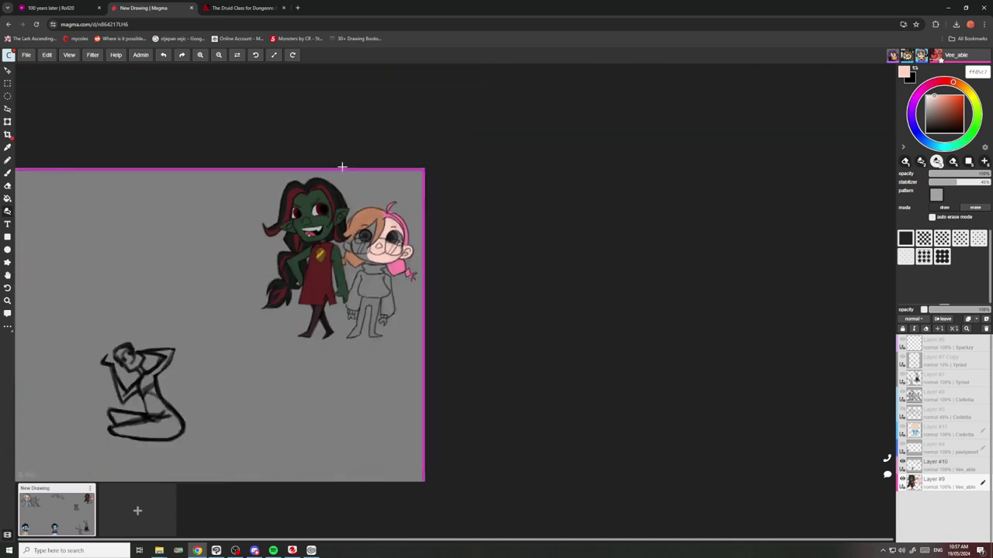
pyautogui.scroll(-1, 342, 166)
pyautogui.scroll(5, 440, 298)
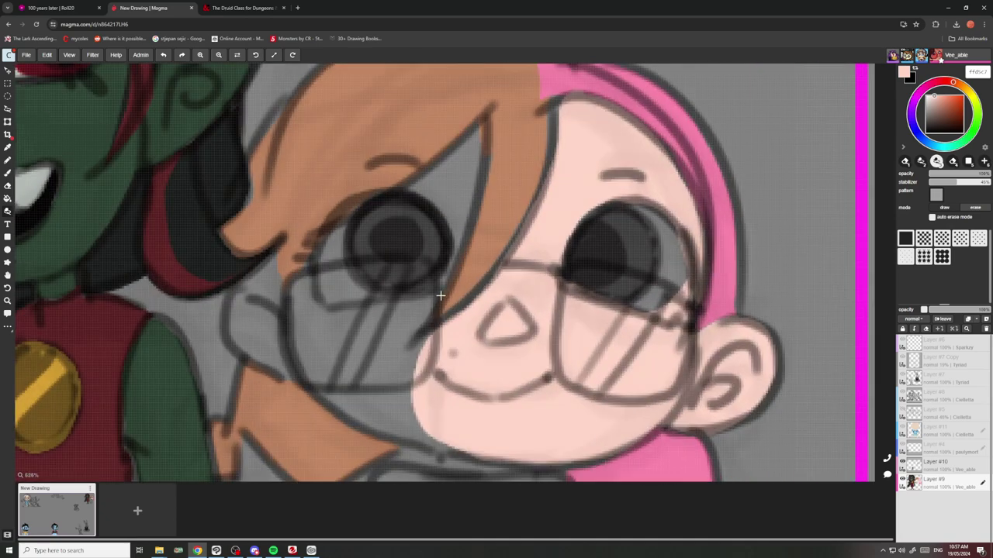
# Fill the orange-haired side of the face with peach, including the cheek, jaw, lens area and gap in the fringe.
pyautogui.moveTo(397, 351); pyautogui.dragTo(497, 269)
pyautogui.moveTo(556, 154); pyautogui.dragTo(444, 287)
pyautogui.moveTo(411, 341)
pyautogui.mouseDown()
pyautogui.moveTo(471, 212)
pyautogui.moveTo(482, 130)
pyautogui.moveTo(403, 189)
pyautogui.moveTo(443, 281)
pyautogui.moveTo(370, 350)
pyautogui.moveTo(376, 385)
pyautogui.moveTo(388, 326)
pyautogui.mouseUp()
pyautogui.scroll(-4, 383, 328)
pyautogui.scroll(4, 386, 382)
pyautogui.moveTo(459, 390)
pyautogui.mouseDown()
pyautogui.moveTo(334, 326)
pyautogui.moveTo(413, 291)
pyautogui.mouseUp()
pyautogui.moveTo(320, 311)
pyautogui.mouseDown()
pyautogui.moveTo(341, 357)
pyautogui.moveTo(314, 233)
pyautogui.mouseUp()
pyautogui.scroll(-3, 460, 259)
pyautogui.scroll(4, 460, 258)
pyautogui.moveTo(460, 258)
pyautogui.mouseDown()
pyautogui.moveTo(349, 272)
pyautogui.moveTo(391, 336)
pyautogui.mouseUp()
pyautogui.moveTo(318, 251)
pyautogui.mouseDown()
pyautogui.moveTo(345, 266)
pyautogui.moveTo(326, 286)
pyautogui.mouseUp()
pyautogui.scroll(-5, 325, 280)
pyautogui.scroll(-3, 326, 281)
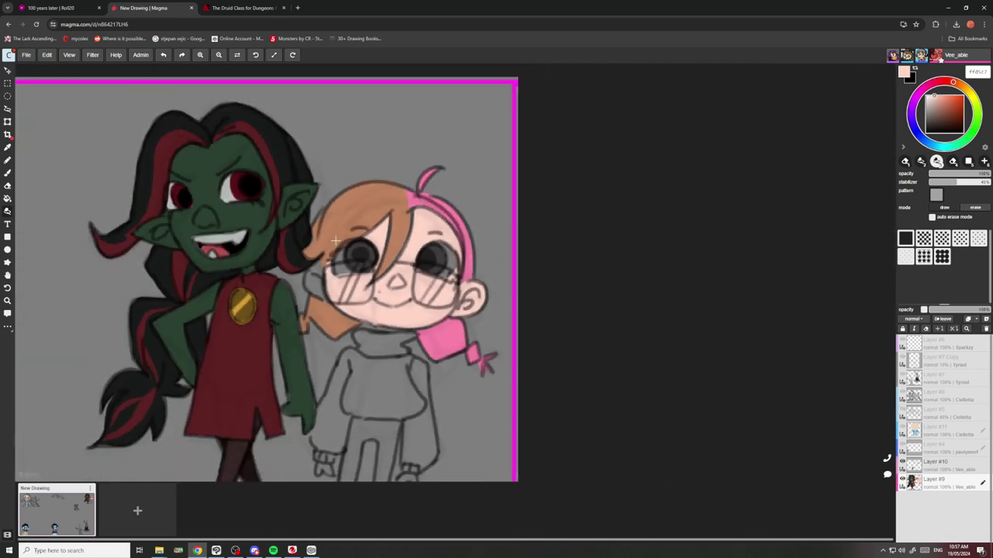
# Fill the ear on the orange-haired side and the small neck sliver above the collar with peach.
pyautogui.scroll(6, 413, 223)
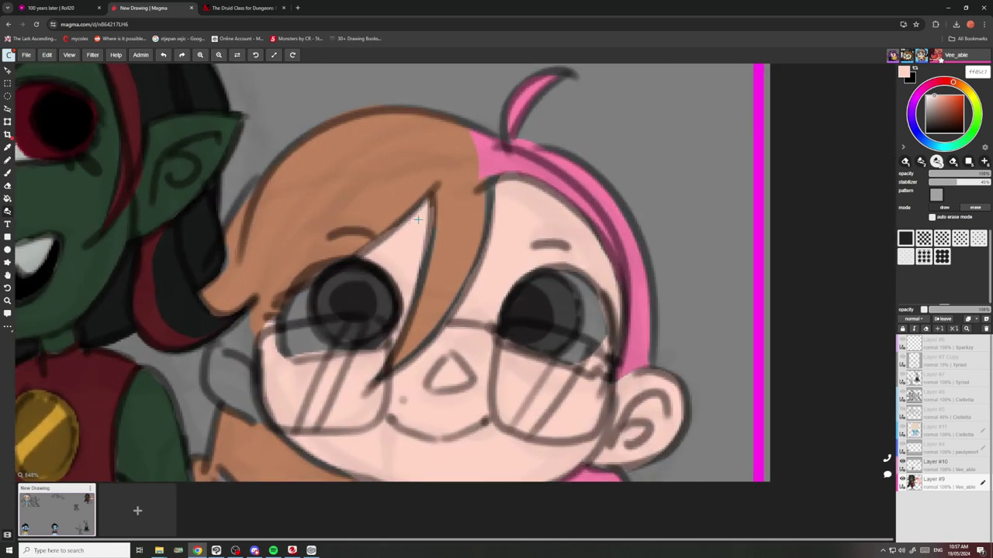
pyautogui.scroll(-5, 417, 221)
pyautogui.scroll(5, 316, 366)
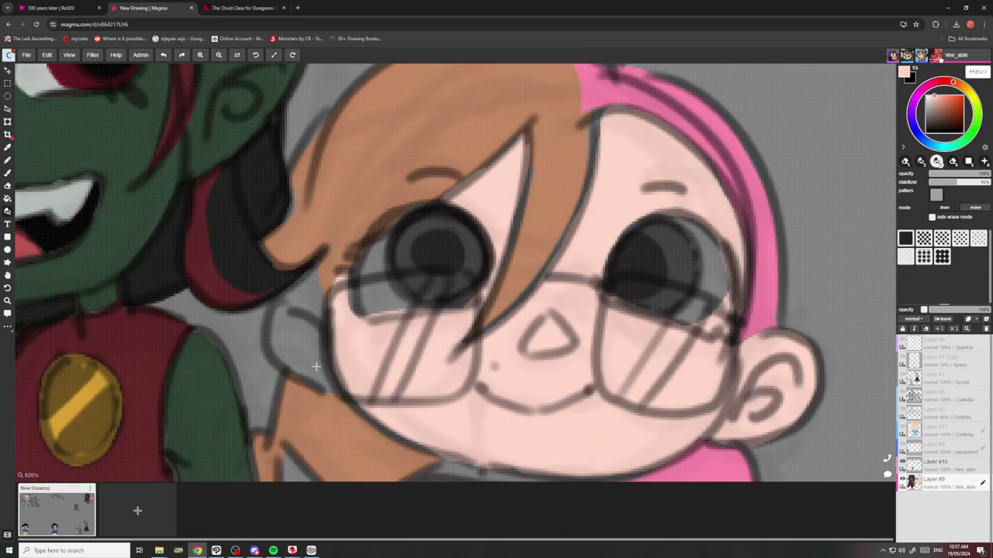
pyautogui.moveTo(340, 385)
pyautogui.mouseDown()
pyautogui.moveTo(290, 372)
pyautogui.moveTo(294, 289)
pyautogui.moveTo(332, 342)
pyautogui.mouseUp()
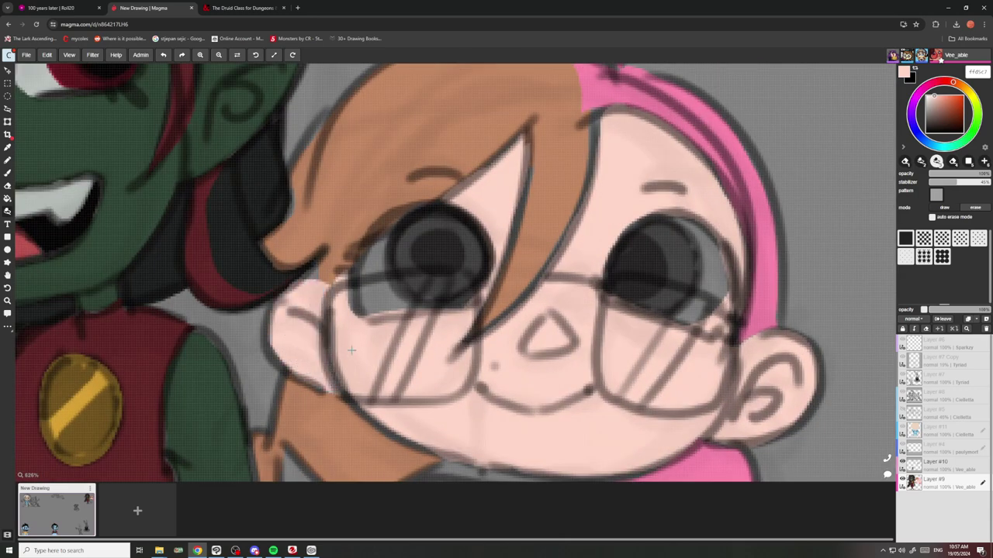
pyautogui.scroll(-5, 365, 267)
pyautogui.scroll(8, 381, 251)
pyautogui.moveTo(431, 319)
pyautogui.mouseDown()
pyautogui.moveTo(384, 335)
pyautogui.moveTo(337, 307)
pyautogui.mouseUp()
pyautogui.scroll(-8, 365, 230)
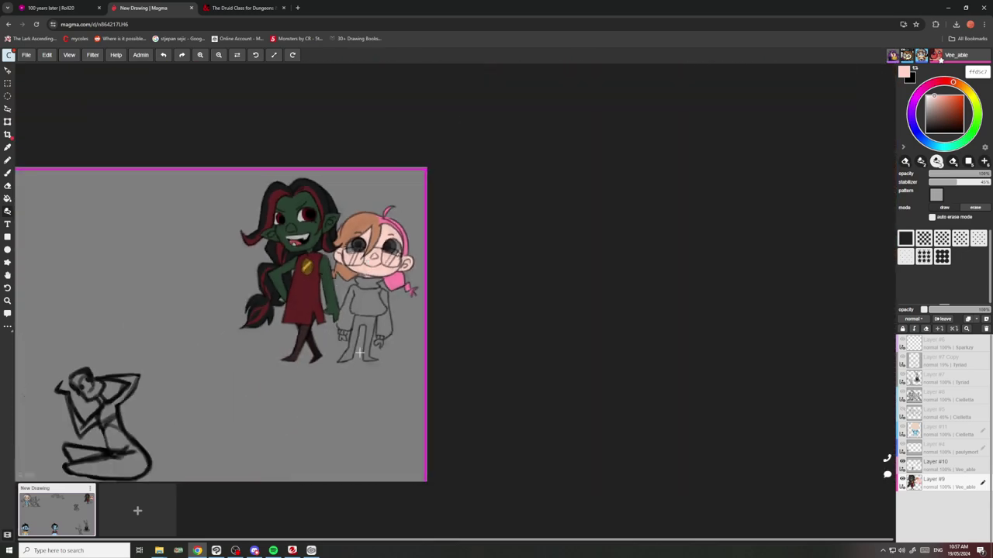
# Fill both hands below the sleeve cuffs with the same pale peach.
pyautogui.scroll(8, 359, 353)
pyautogui.moveTo(359, 294)
pyautogui.mouseDown()
pyautogui.moveTo(358, 329)
pyautogui.moveTo(327, 355)
pyautogui.moveTo(318, 322)
pyautogui.moveTo(269, 321)
pyautogui.moveTo(264, 298)
pyautogui.moveTo(275, 280)
pyautogui.moveTo(320, 324)
pyautogui.mouseUp()
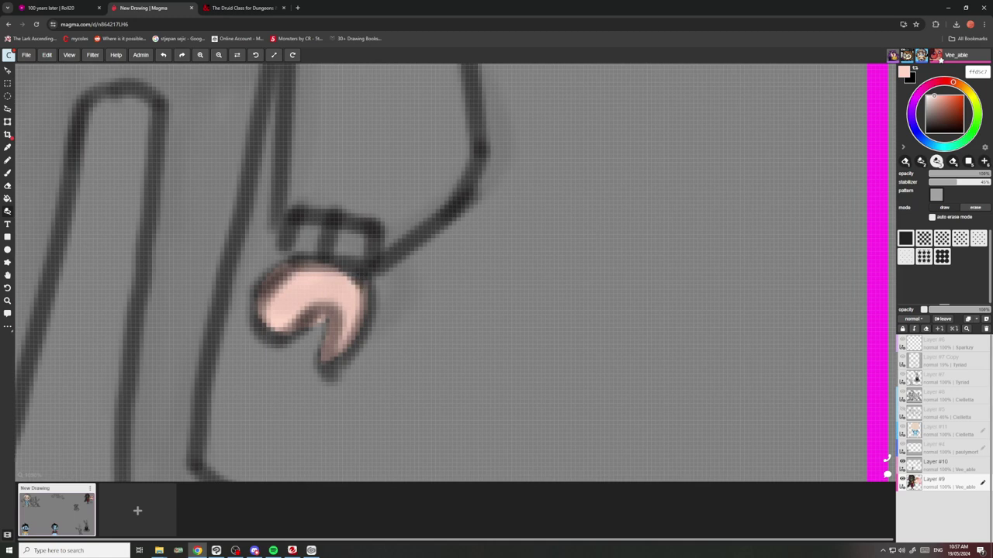
pyautogui.scroll(-5, 273, 290)
pyautogui.scroll(6, 273, 290)
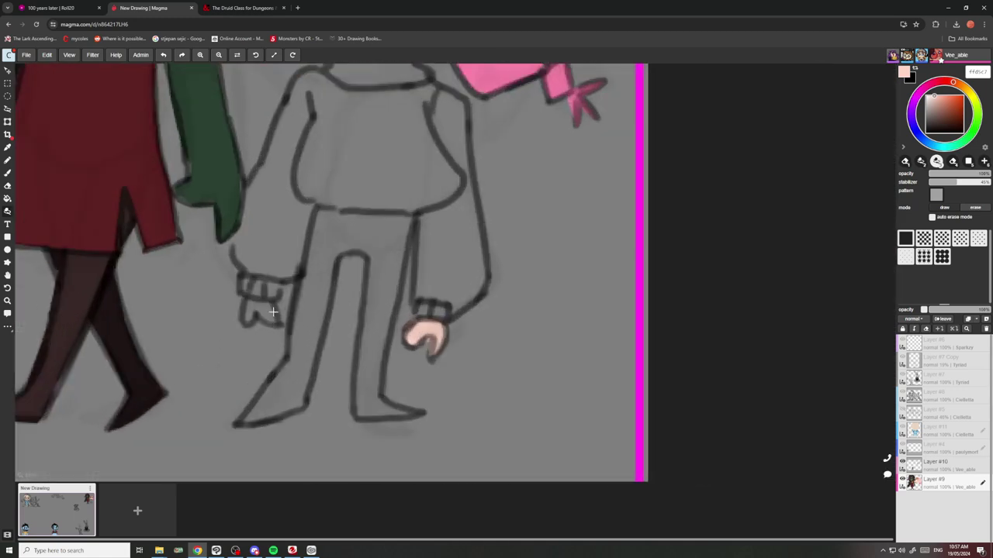
pyautogui.moveTo(276, 297)
pyautogui.mouseDown()
pyautogui.moveTo(272, 326)
pyautogui.moveTo(248, 325)
pyautogui.moveTo(233, 299)
pyautogui.mouseUp()
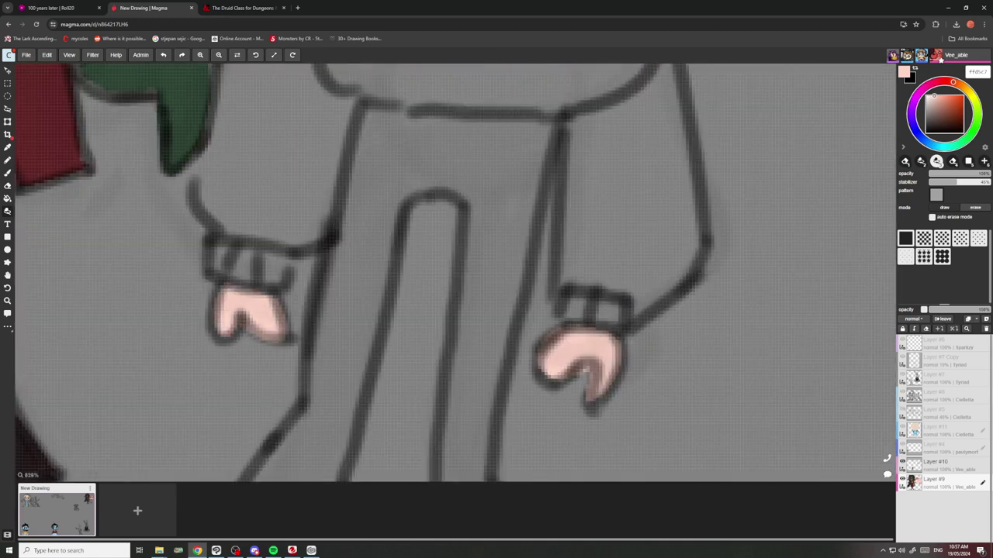
pyautogui.scroll(-6, 289, 293)
pyautogui.scroll(6, 289, 294)
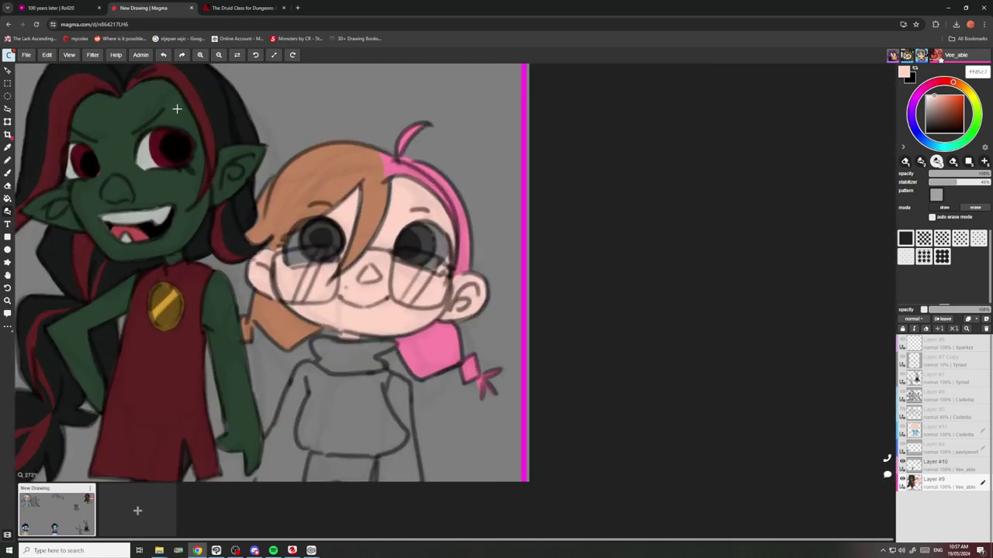
# Sample the pale grey from the green-skinned character's eye white and fill the whites of both eyes behind the glasses.
pyautogui.keyDown('alt'); pyautogui.click(144, 152); pyautogui.keyUp('alt')
pyautogui.scroll(3, 439, 207)
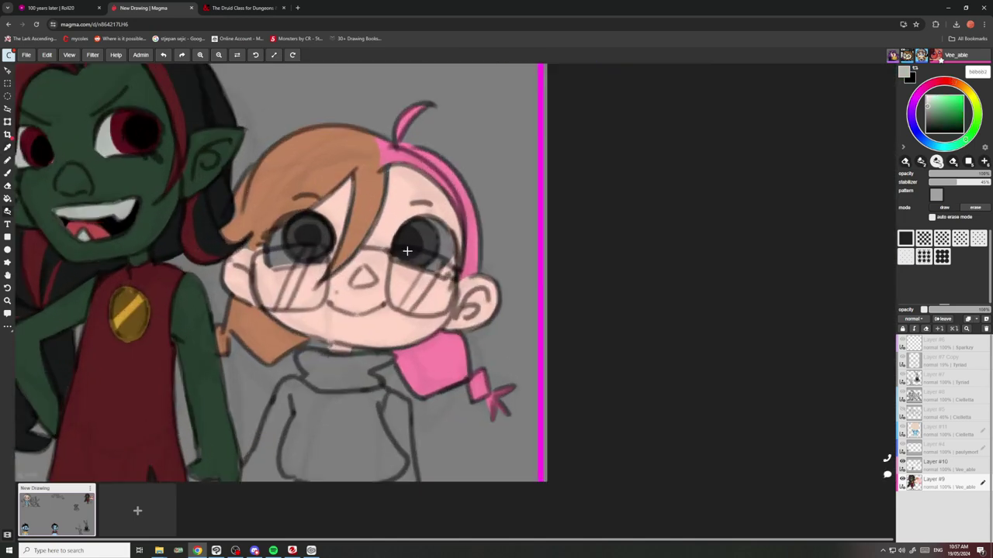
pyautogui.moveTo(452, 207)
pyautogui.mouseDown()
pyautogui.moveTo(473, 260)
pyautogui.moveTo(453, 271)
pyautogui.moveTo(397, 234)
pyautogui.moveTo(349, 291)
pyautogui.moveTo(310, 264)
pyautogui.moveTo(419, 246)
pyautogui.mouseUp()
pyautogui.scroll(-4, 442, 211)
pyautogui.scroll(6, 413, 218)
pyautogui.scroll(-6, 433, 211)
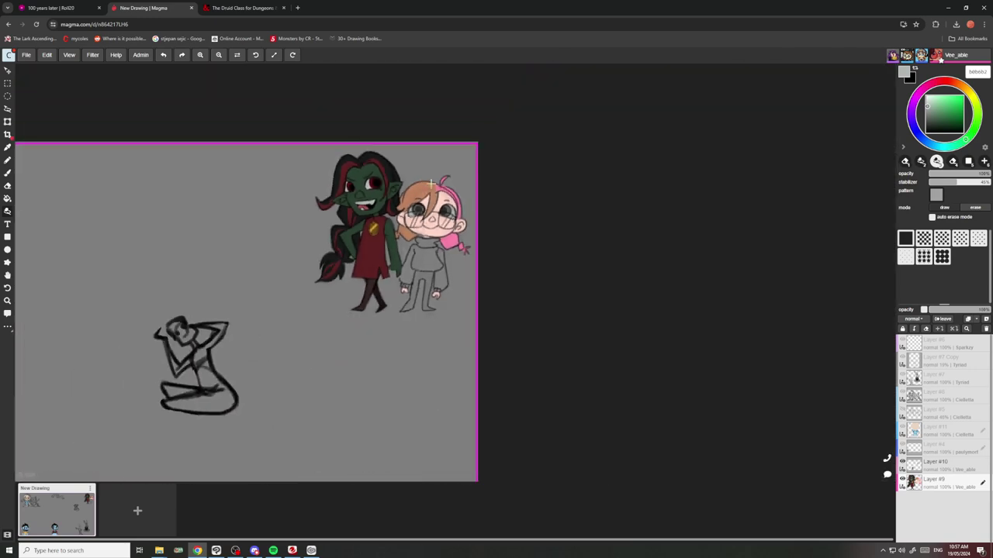
pyautogui.scroll(3, 434, 207)
# Choose a muted dark blue and fill the iris and pupil of both eyes behind the glasses.
pyautogui.click(914, 127)
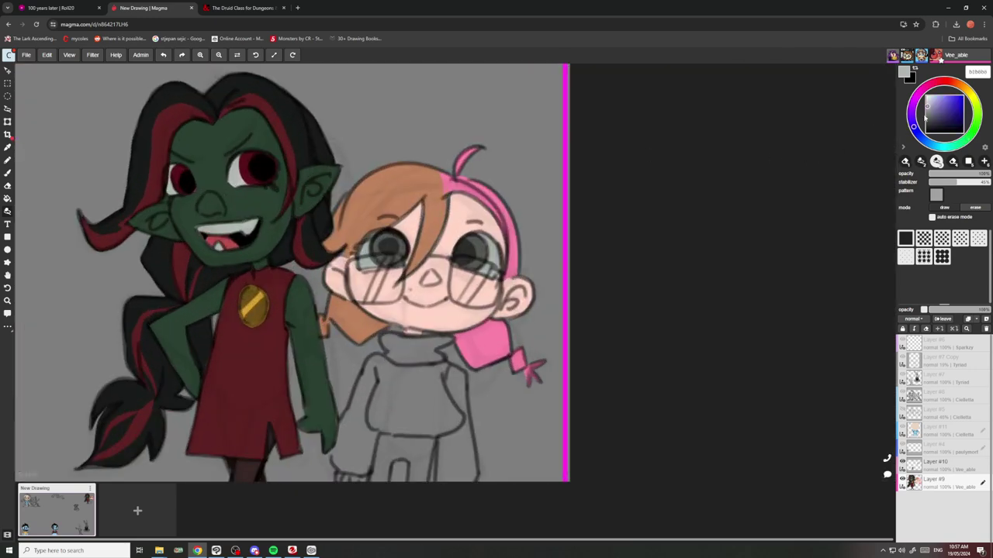
pyautogui.moveTo(928, 110); pyautogui.dragTo(940, 115)
pyautogui.scroll(6, 474, 241)
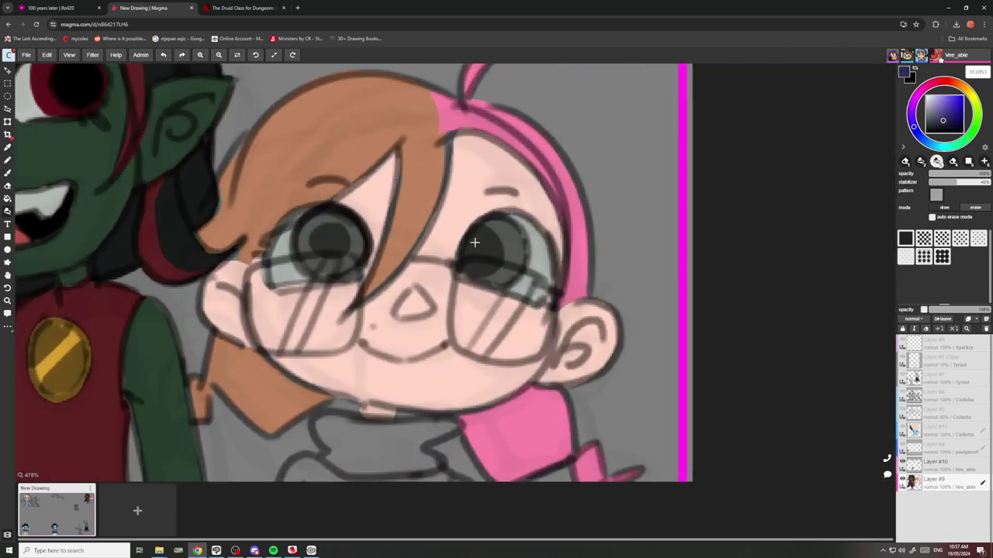
pyautogui.moveTo(499, 210)
pyautogui.mouseDown()
pyautogui.moveTo(534, 301)
pyautogui.moveTo(432, 237)
pyautogui.moveTo(496, 219)
pyautogui.mouseUp()
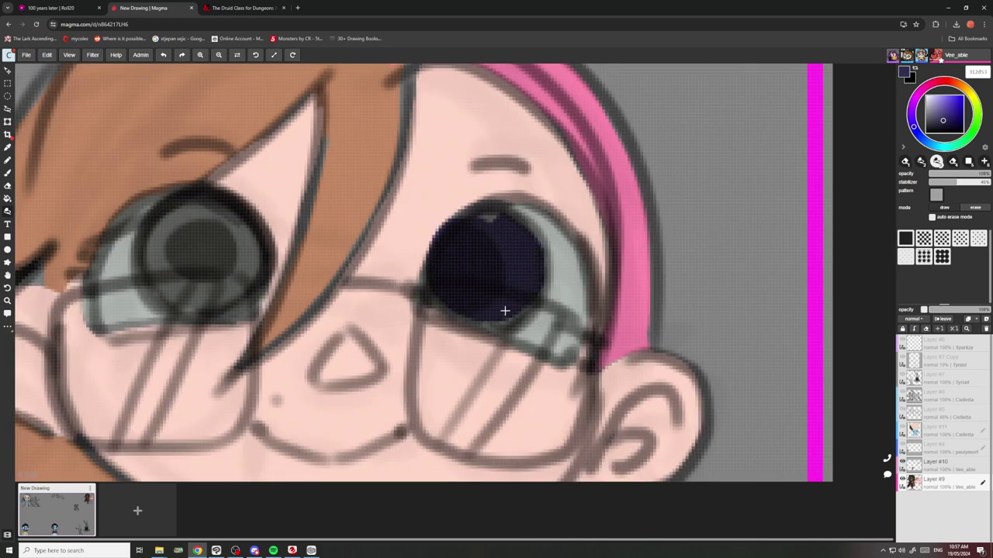
pyautogui.moveTo(512, 330)
pyautogui.mouseDown()
pyautogui.moveTo(423, 304)
pyautogui.moveTo(465, 214)
pyautogui.moveTo(527, 225)
pyautogui.mouseUp()
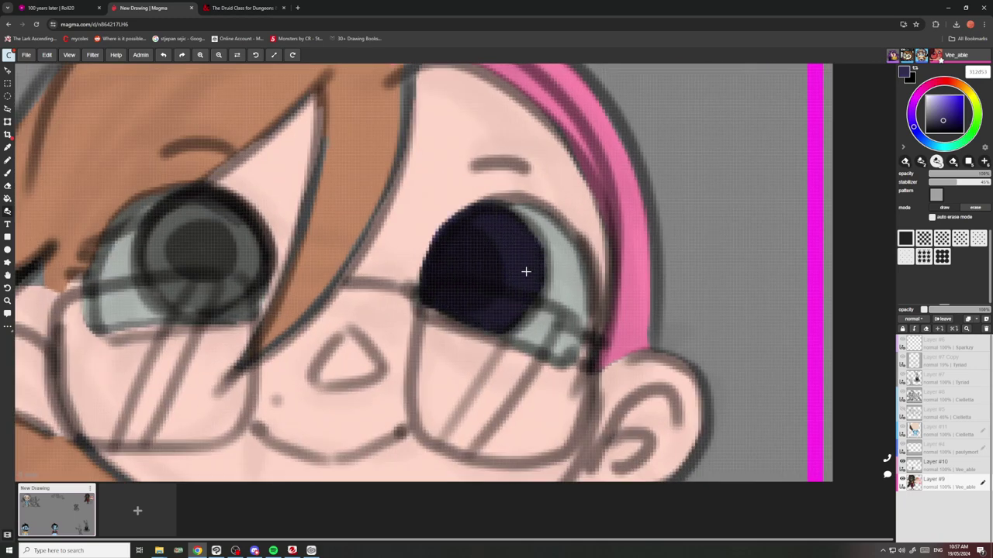
pyautogui.scroll(-3, 525, 268)
pyautogui.scroll(2, 390, 252)
pyautogui.moveTo(410, 263)
pyautogui.mouseDown()
pyautogui.moveTo(380, 314)
pyautogui.moveTo(322, 255)
pyautogui.moveTo(406, 287)
pyautogui.mouseUp()
pyautogui.scroll(-5, 407, 287)
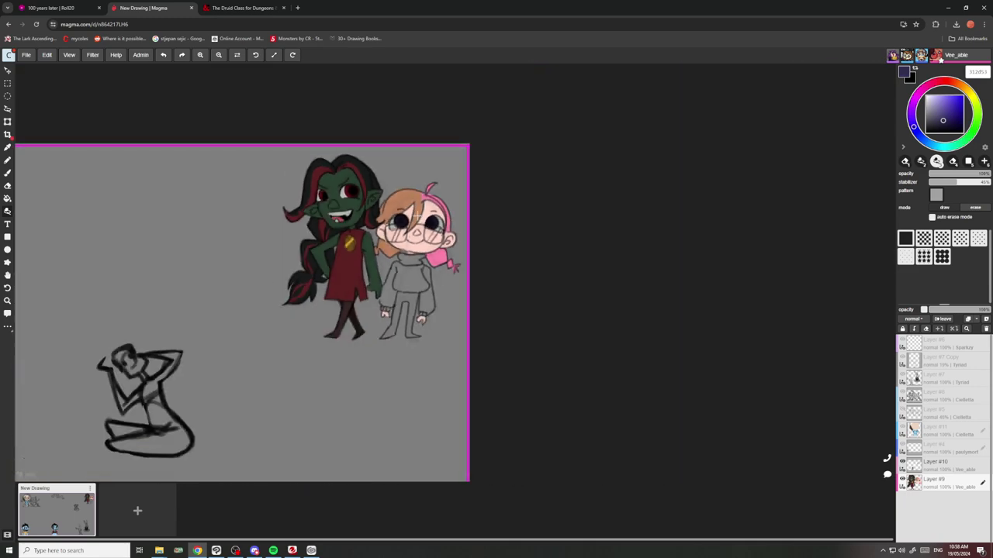
# Choose a greyer dark navy and fill the sweater sleeve and cuff on the pink-haired side.
pyautogui.scroll(3, 387, 278)
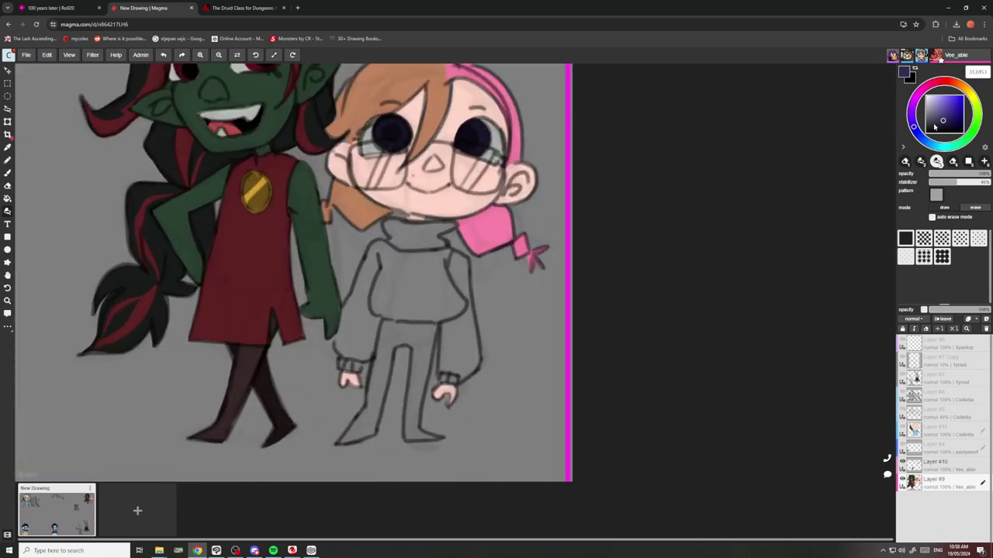
pyautogui.scroll(2, 439, 365)
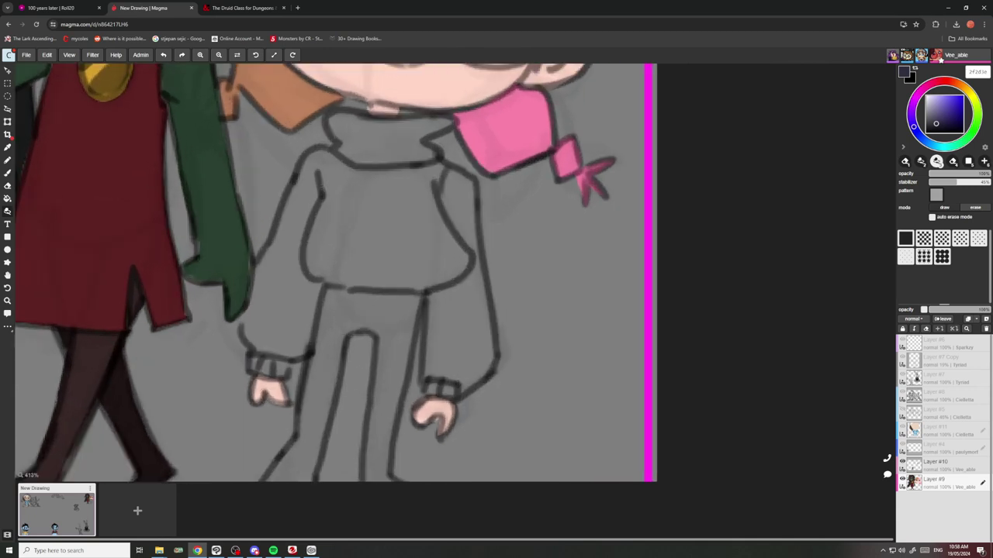
pyautogui.moveTo(453, 386)
pyautogui.mouseDown()
pyautogui.moveTo(422, 383)
pyautogui.moveTo(431, 286)
pyautogui.moveTo(488, 364)
pyautogui.moveTo(465, 372)
pyautogui.moveTo(496, 370)
pyautogui.moveTo(479, 268)
pyautogui.mouseUp()
pyautogui.hotkey('ctrl', 'z')
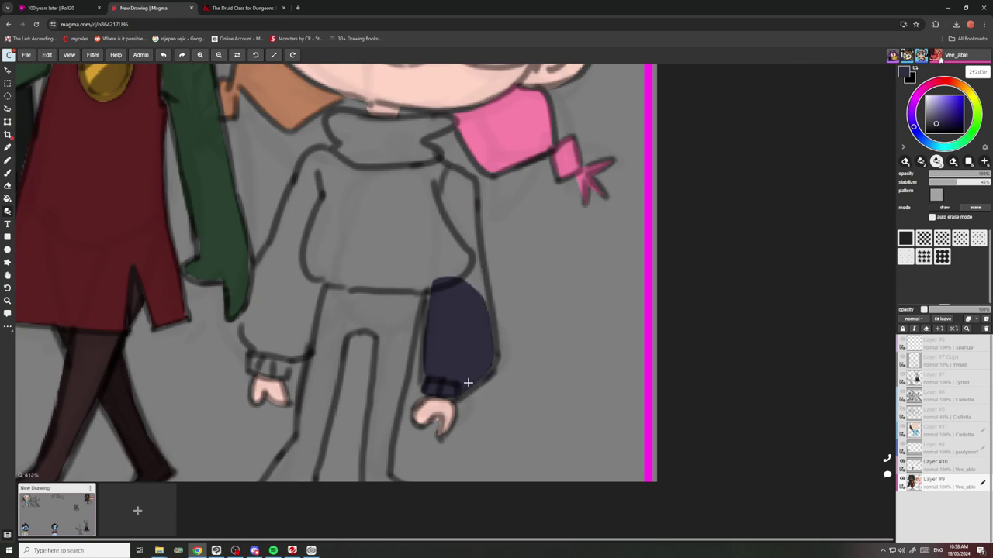
pyautogui.scroll(-3, 457, 334)
pyautogui.scroll(5, 450, 274)
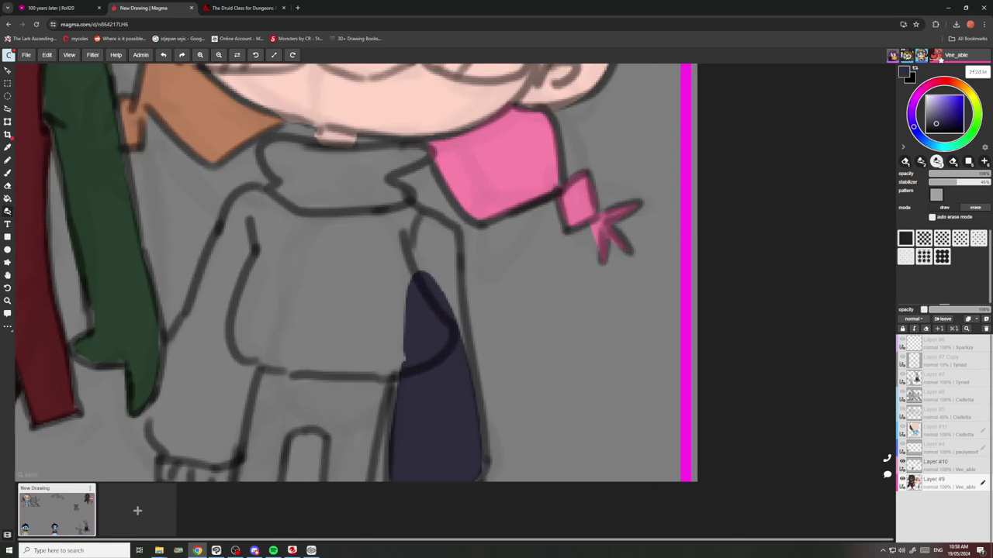
# Fill the shoulder on the pink-haired side and the lower body of the sweater with dark navy.
pyautogui.moveTo(464, 351)
pyautogui.mouseDown()
pyautogui.moveTo(374, 270)
pyautogui.moveTo(406, 303)
pyautogui.mouseUp()
pyautogui.moveTo(416, 365)
pyautogui.mouseDown()
pyautogui.moveTo(320, 347)
pyautogui.moveTo(394, 284)
pyautogui.mouseUp()
pyautogui.moveTo(383, 376)
pyautogui.mouseDown()
pyautogui.moveTo(264, 368)
pyautogui.moveTo(364, 272)
pyautogui.mouseUp()
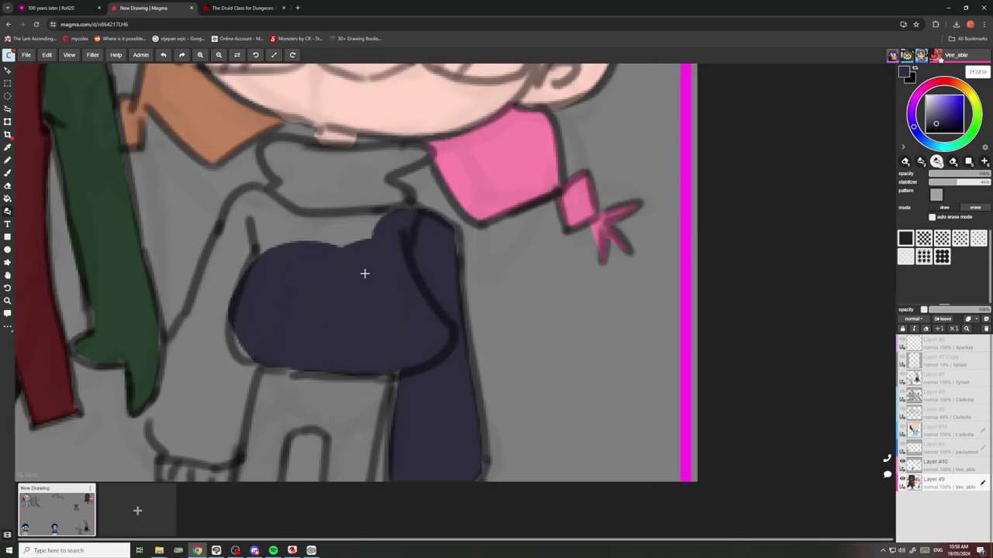
pyautogui.scroll(2, 293, 346)
pyautogui.moveTo(220, 318); pyautogui.dragTo(262, 369)
pyautogui.scroll(-3, 300, 282)
pyautogui.scroll(3, 380, 186)
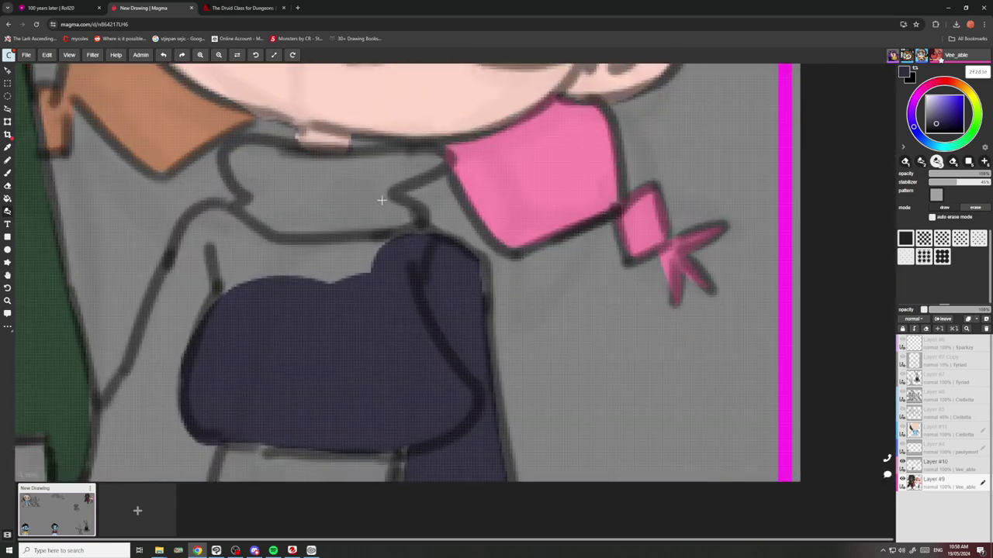
# Fill the sweater's upper chest and its turtleneck collar with dark navy.
pyautogui.moveTo(479, 302)
pyautogui.mouseDown()
pyautogui.moveTo(484, 261)
pyautogui.moveTo(423, 247)
pyautogui.moveTo(407, 187)
pyautogui.moveTo(428, 158)
pyautogui.moveTo(400, 120)
pyautogui.moveTo(450, 360)
pyautogui.mouseUp()
pyautogui.scroll(2, 401, 215)
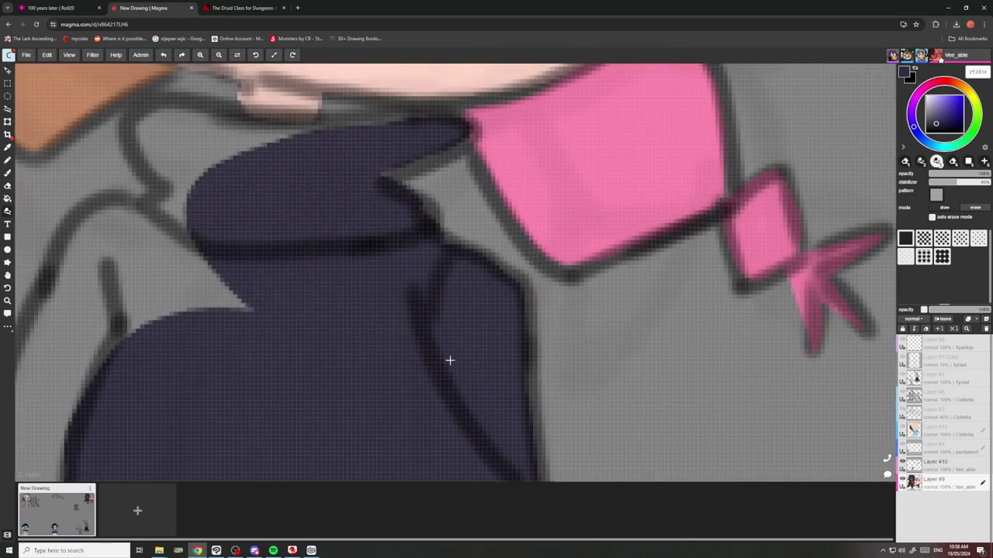
pyautogui.scroll(-4, 400, 297)
pyautogui.moveTo(422, 205)
pyautogui.mouseDown()
pyautogui.moveTo(445, 241)
pyautogui.moveTo(273, 218)
pyautogui.moveTo(282, 307)
pyautogui.moveTo(373, 425)
pyautogui.mouseUp()
pyautogui.scroll(4, 367, 223)
pyautogui.scroll(-5, 392, 414)
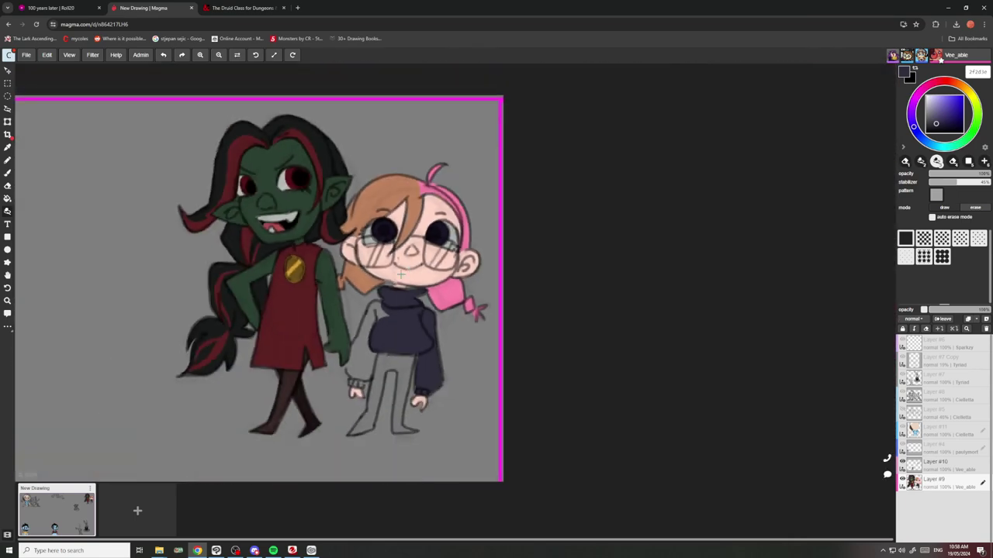
# Fill the sweater's sleeve, cuff and shoulder on the orange-haired side with dark navy.
pyautogui.scroll(2, 379, 355)
pyautogui.scroll(2, 376, 355)
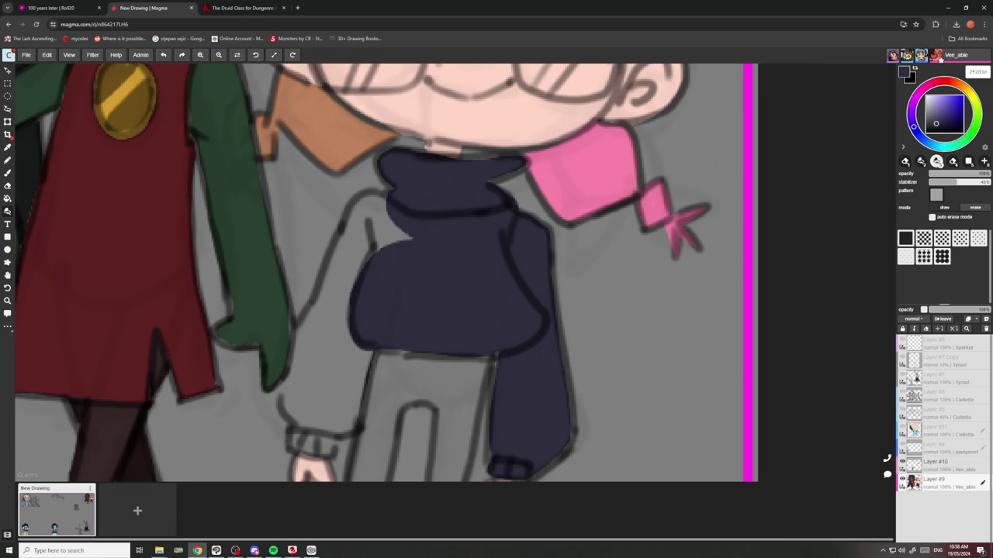
pyautogui.moveTo(372, 361)
pyautogui.mouseDown()
pyautogui.moveTo(339, 439)
pyautogui.moveTo(319, 458)
pyautogui.moveTo(287, 439)
pyautogui.moveTo(280, 379)
pyautogui.moveTo(293, 339)
pyautogui.moveTo(370, 255)
pyautogui.moveTo(397, 247)
pyautogui.mouseUp()
pyautogui.scroll(-1, 397, 290)
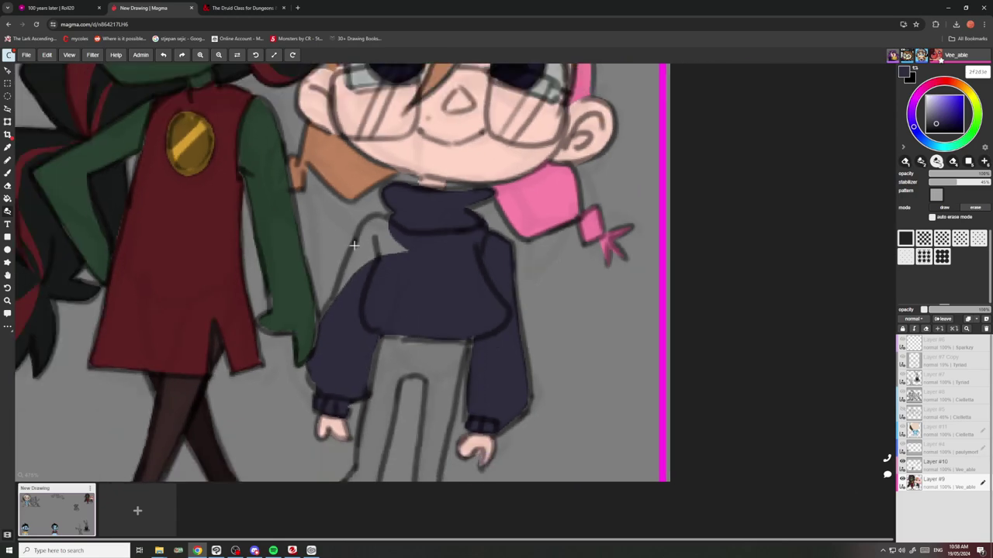
pyautogui.scroll(2, 354, 245)
pyautogui.moveTo(349, 325); pyautogui.dragTo(470, 288)
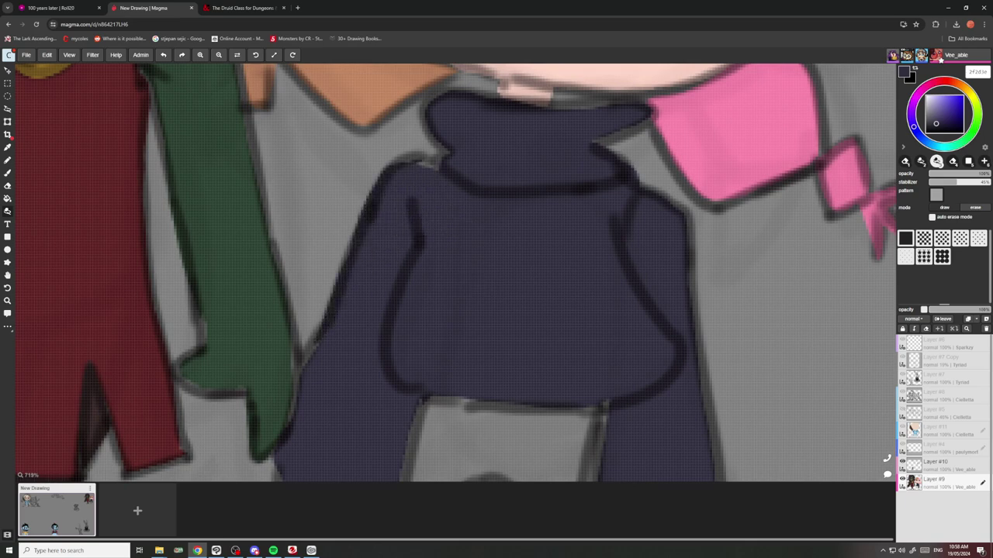
pyautogui.scroll(-5, 409, 210)
pyautogui.scroll(1, 408, 233)
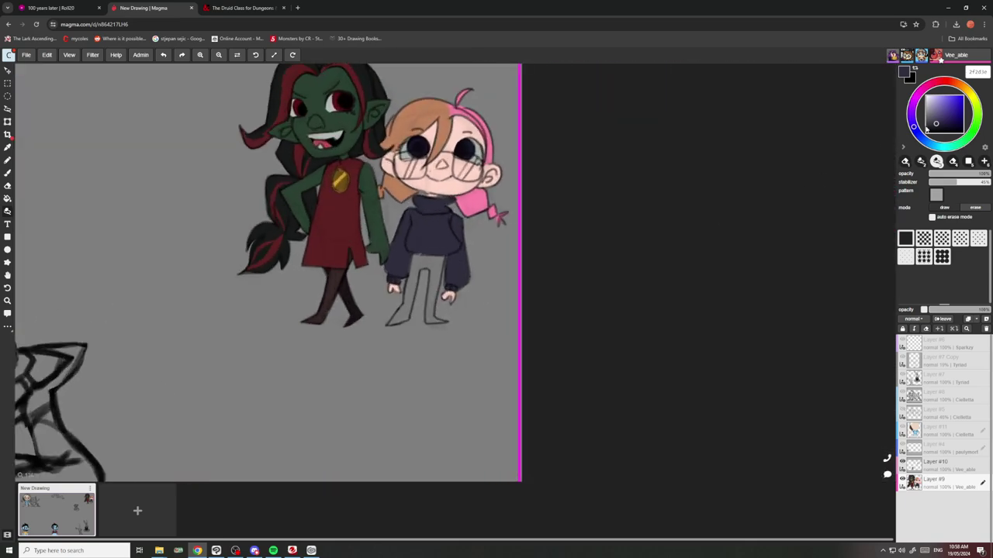
pyautogui.scroll(3, 441, 315)
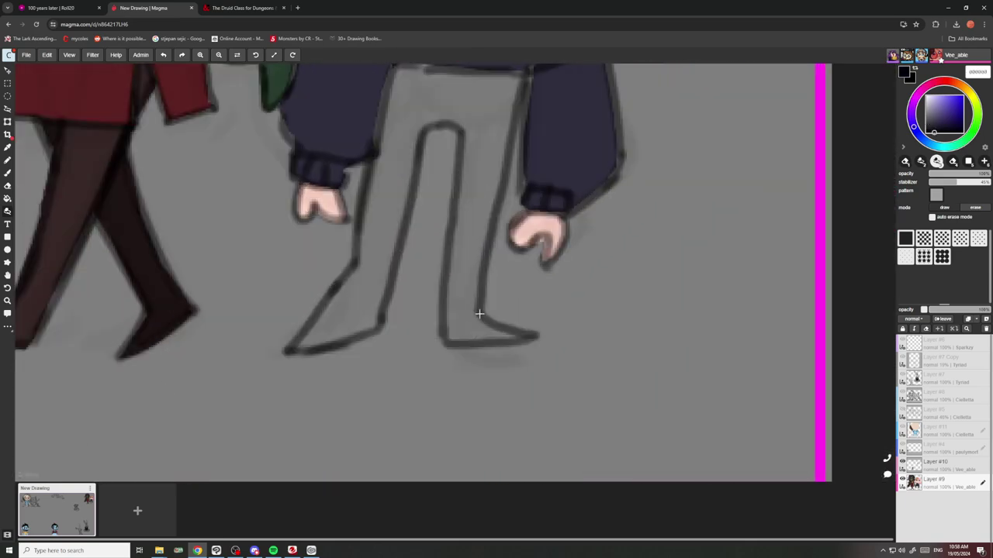
pyautogui.moveTo(519, 332)
pyautogui.mouseDown()
pyautogui.moveTo(436, 322)
pyautogui.moveTo(459, 197)
pyautogui.moveTo(473, 295)
pyautogui.mouseUp()
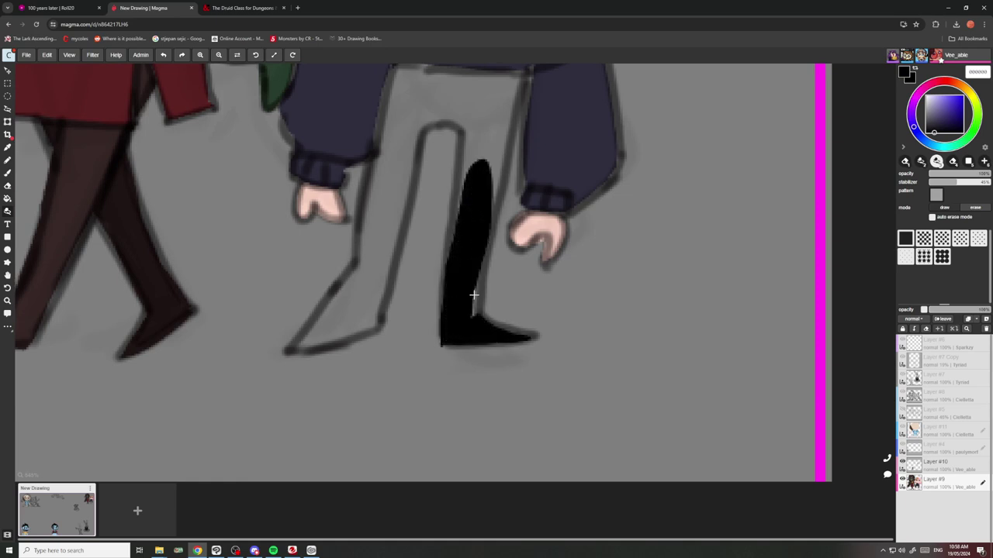
pyautogui.scroll(-3, 473, 295)
pyautogui.hotkey('ctrl', 'z')
pyautogui.hotkey('ctrl', 'z')
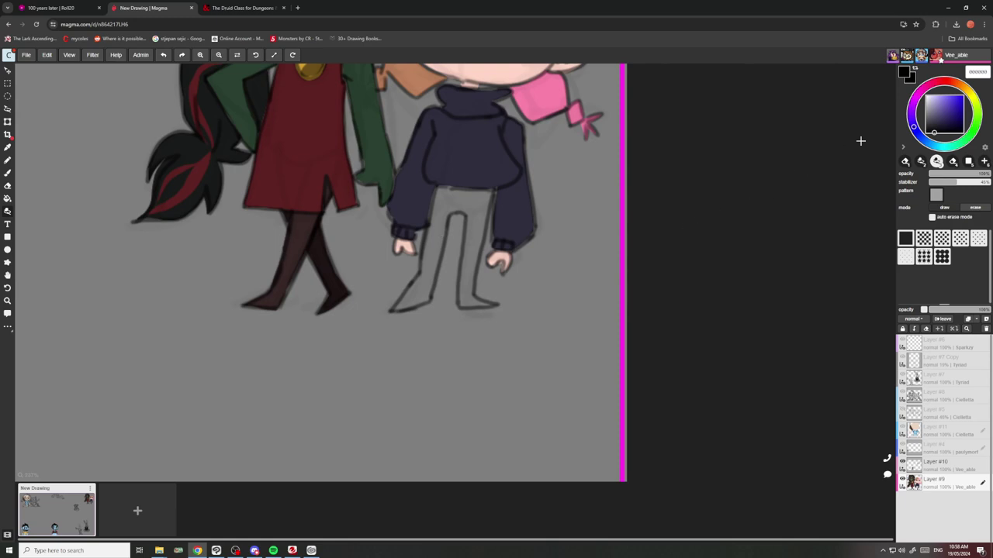
# Choose a dark charcoal and fill the glasses-wearing character's trousers, covering the hips, both legs and the feet.
pyautogui.click(935, 125)
pyautogui.scroll(3, 500, 208)
pyautogui.moveTo(508, 197); pyautogui.dragTo(457, 271)
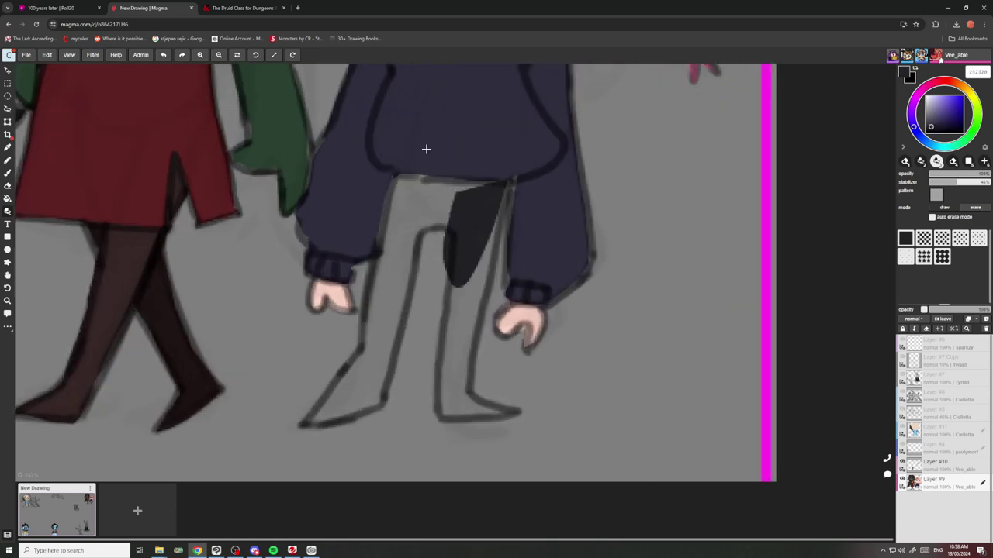
pyautogui.press('super+c')
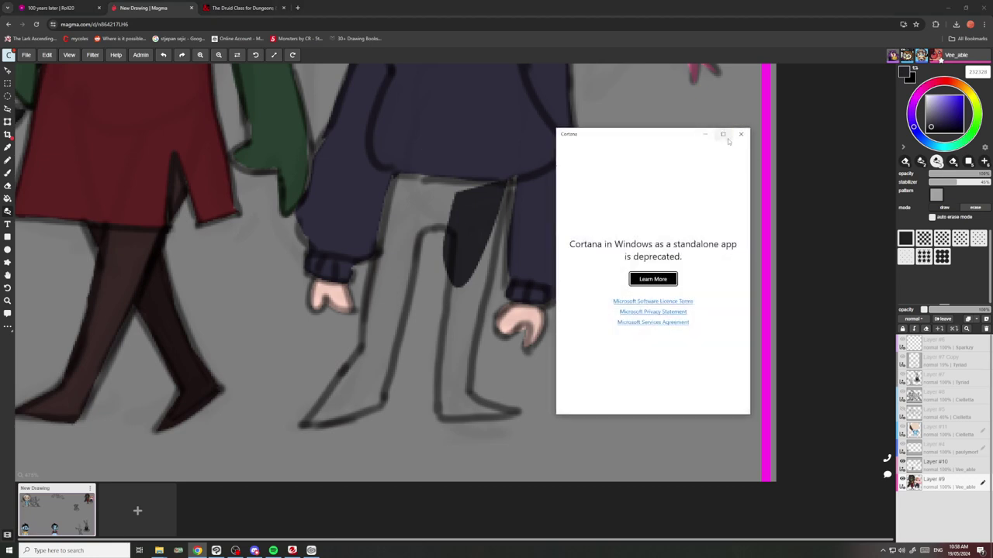
pyautogui.click(739, 135)
pyautogui.hotkey('ctrl', 'z')
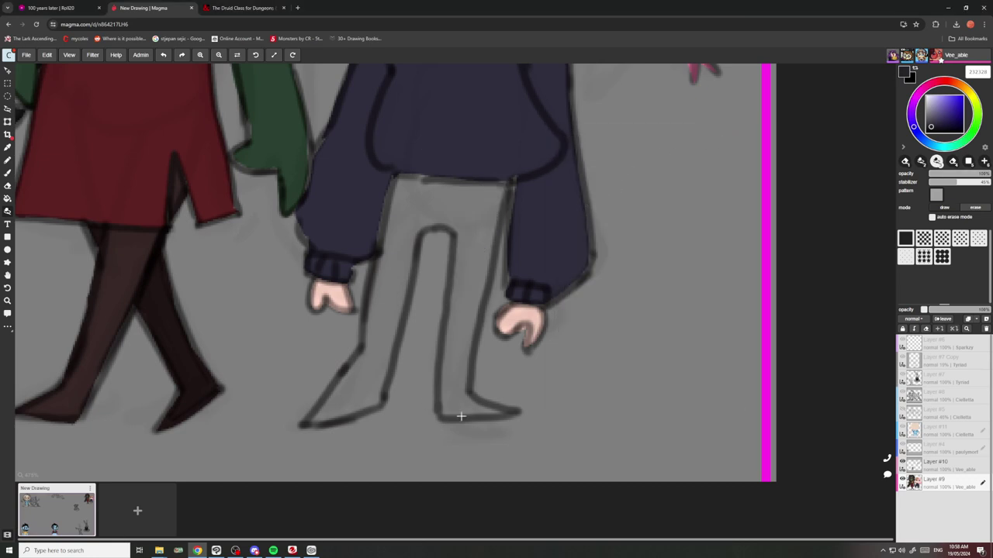
pyautogui.moveTo(506, 416)
pyautogui.mouseDown()
pyautogui.moveTo(435, 416)
pyautogui.moveTo(465, 353)
pyautogui.moveTo(452, 230)
pyautogui.moveTo(425, 233)
pyautogui.moveTo(380, 404)
pyautogui.moveTo(304, 425)
pyautogui.moveTo(365, 333)
pyautogui.moveTo(392, 197)
pyautogui.moveTo(434, 180)
pyautogui.moveTo(485, 403)
pyautogui.mouseUp()
pyautogui.moveTo(495, 181)
pyautogui.mouseDown()
pyautogui.moveTo(509, 210)
pyautogui.moveTo(471, 348)
pyautogui.moveTo(474, 401)
pyautogui.moveTo(509, 410)
pyautogui.moveTo(491, 414)
pyautogui.moveTo(468, 389)
pyautogui.moveTo(511, 408)
pyautogui.mouseUp()
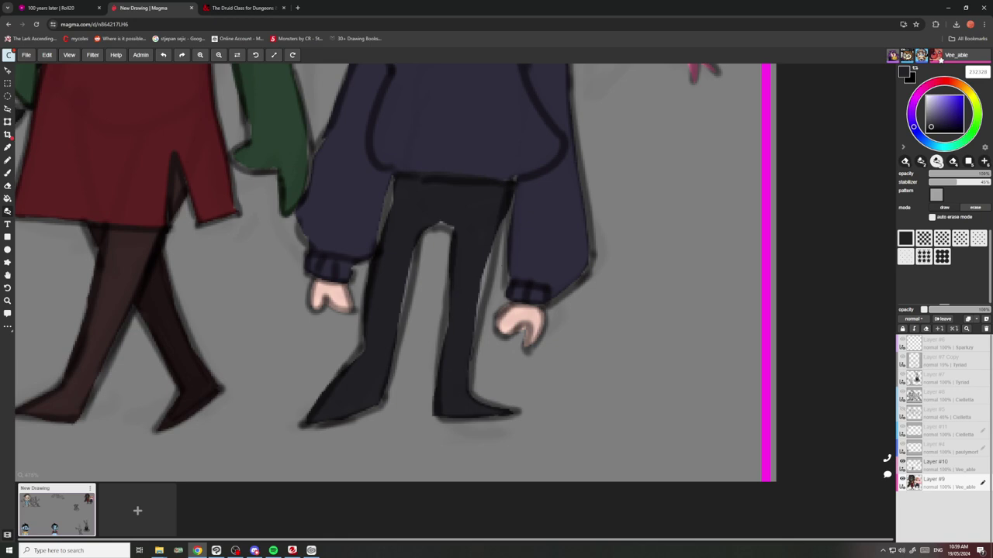
# Fill the remaining charcoal gaps along the trousers' outer edge on the pink-haired side and between the legs.
pyautogui.moveTo(498, 233); pyautogui.dragTo(466, 339)
pyautogui.scroll(-4, 480, 272)
pyautogui.scroll(5, 489, 235)
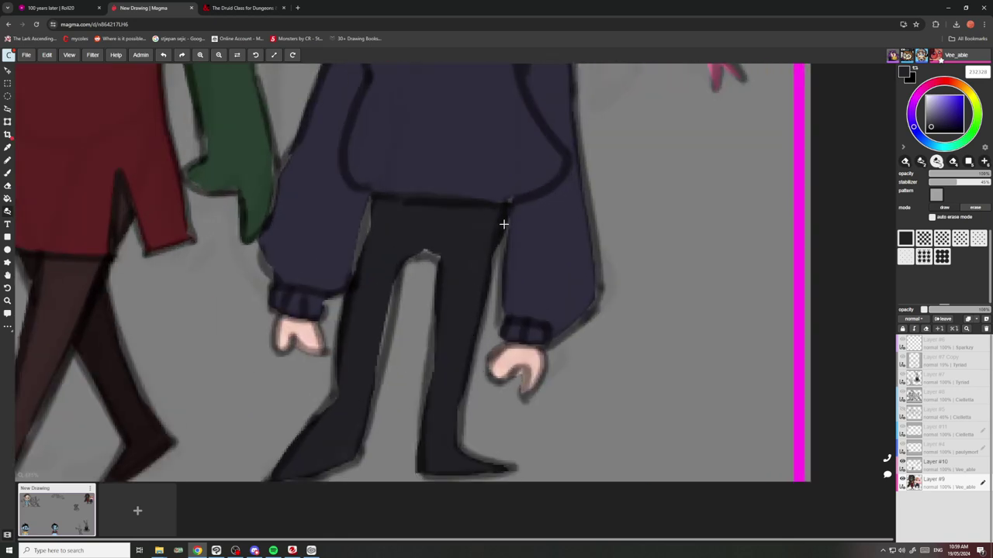
pyautogui.moveTo(504, 224); pyautogui.dragTo(481, 256)
pyautogui.moveTo(439, 363)
pyautogui.mouseDown()
pyautogui.moveTo(426, 252)
pyautogui.moveTo(383, 319)
pyautogui.moveTo(374, 395)
pyautogui.mouseUp()
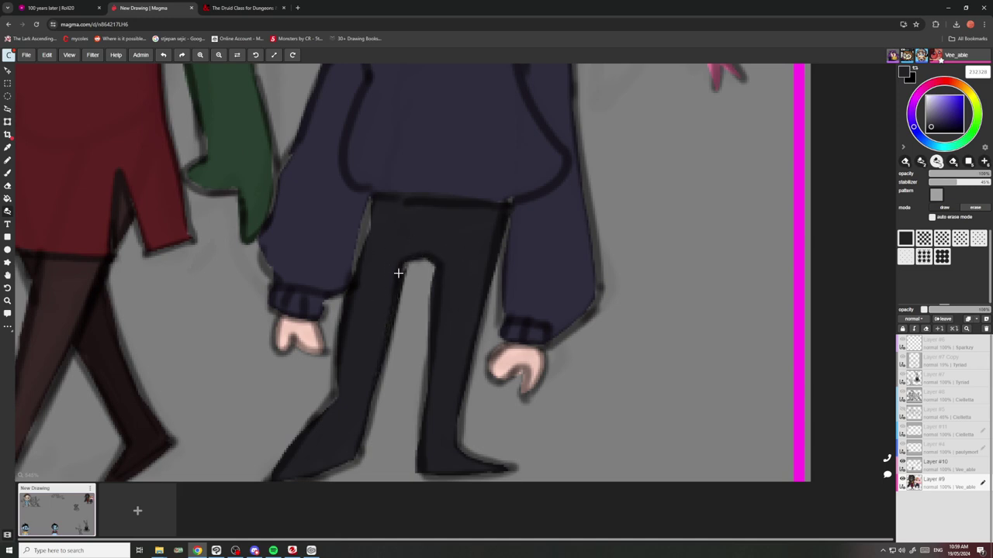
# Cover the gaps between the trousers' outer edge and the sweater sleeve on the orange-haired side.
pyautogui.moveTo(332, 356)
pyautogui.mouseDown()
pyautogui.moveTo(329, 405)
pyautogui.moveTo(337, 377)
pyautogui.mouseUp()
pyautogui.scroll(-5, 341, 356)
pyautogui.scroll(5, 346, 324)
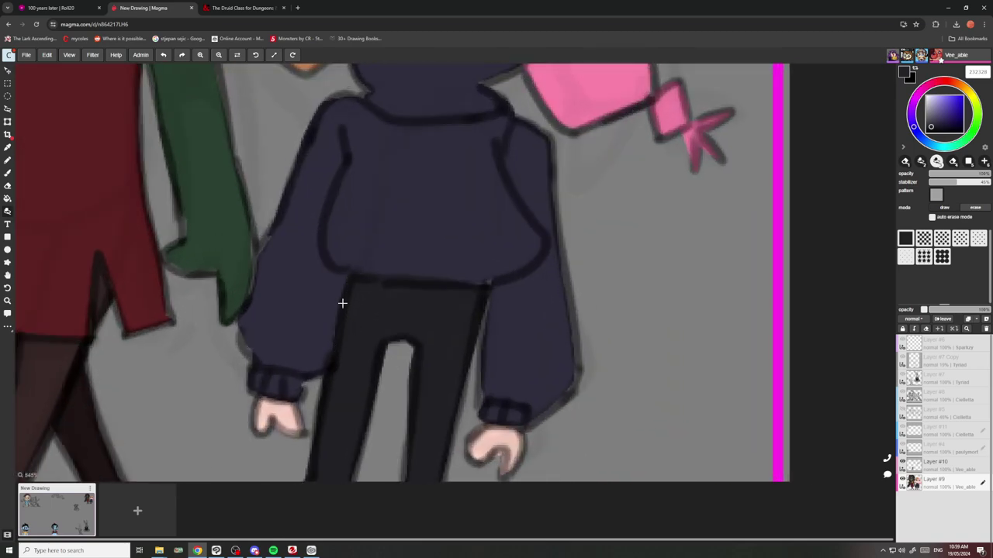
pyautogui.scroll(-3, 333, 288)
pyautogui.scroll(3, 364, 283)
pyautogui.scroll(-6, 431, 266)
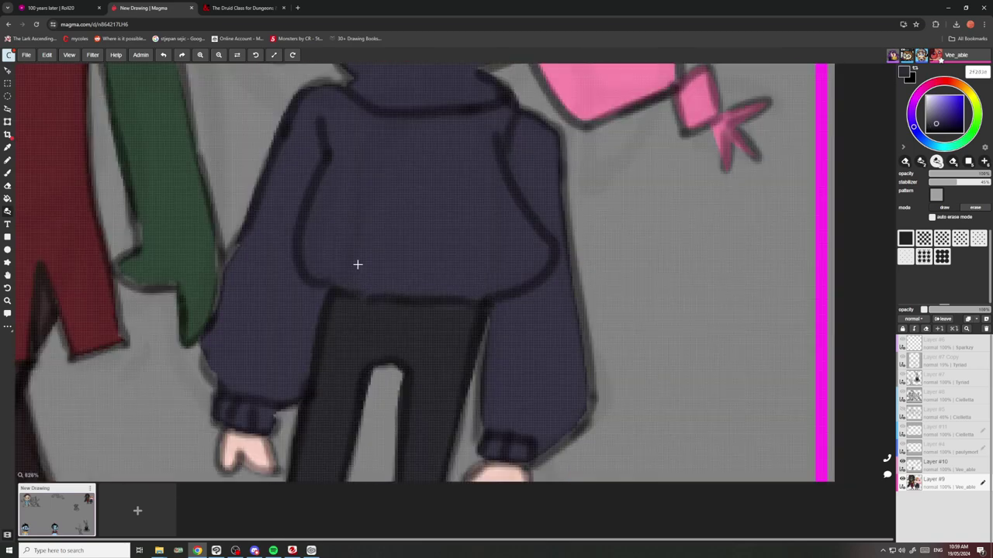
pyautogui.scroll(8, 372, 248)
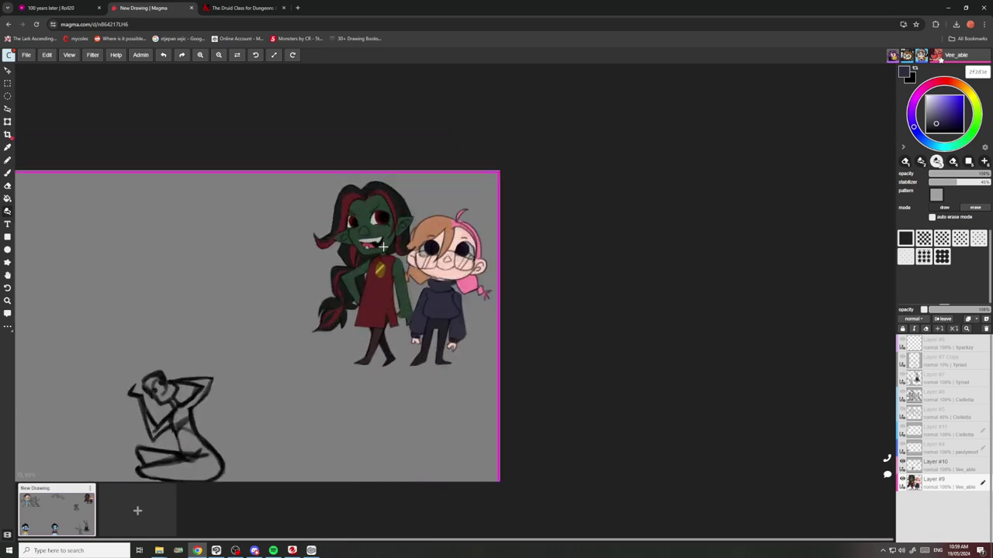
# Sample the dark purple of the glasses-wearing character's eye and choose a lighter purple.
pyautogui.scroll(4, 455, 301)
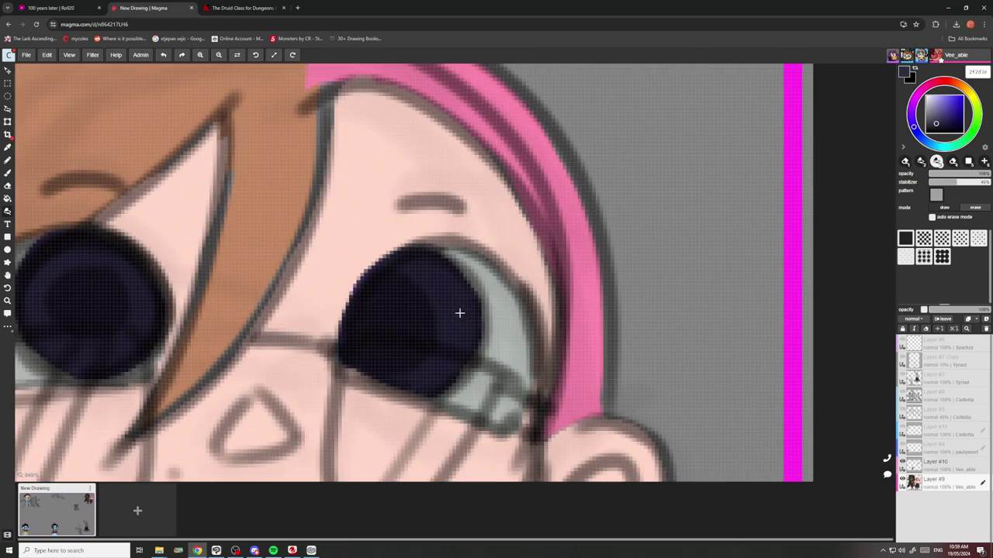
pyautogui.keyDown('alt'); pyautogui.click(458, 312); pyautogui.keyUp('alt')
pyautogui.click(942, 121)
pyautogui.scroll(-2, 428, 257)
pyautogui.scroll(-2, 417, 283)
pyautogui.scroll(2, 417, 283)
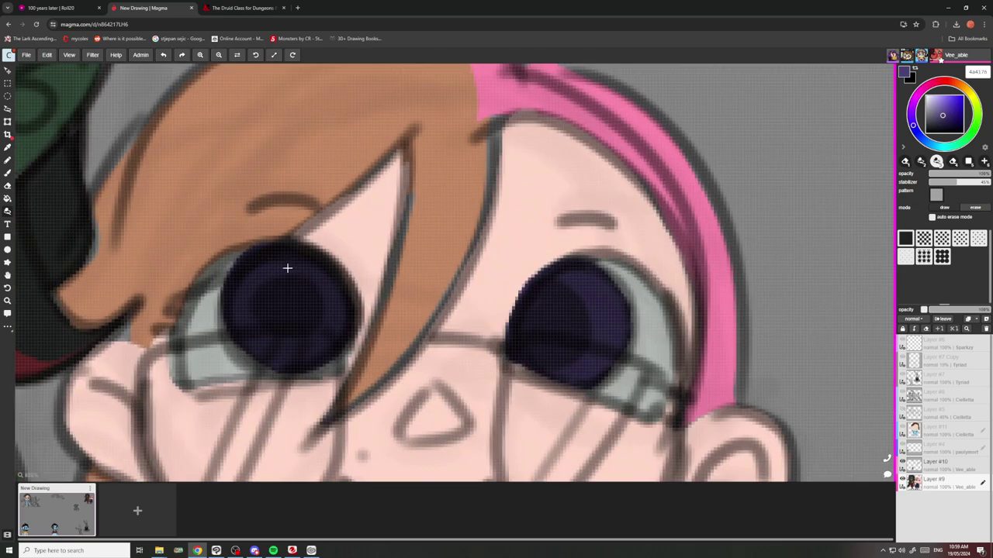
pyautogui.scroll(-6, 419, 295)
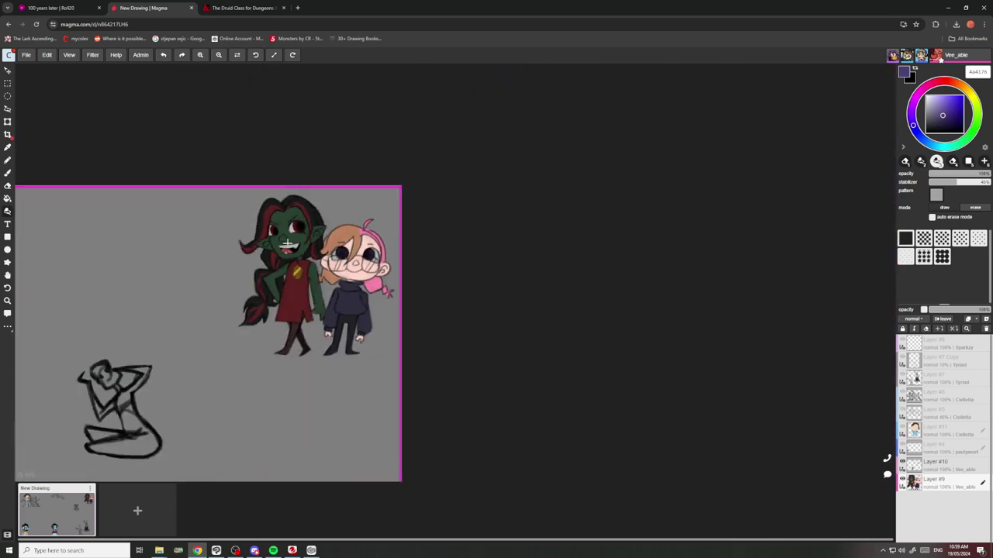
# Add a new layer directly above Layer #9 and set its blend mode to multiply.
pyautogui.scroll(1, 251, 263)
pyautogui.scroll(1, 250, 264)
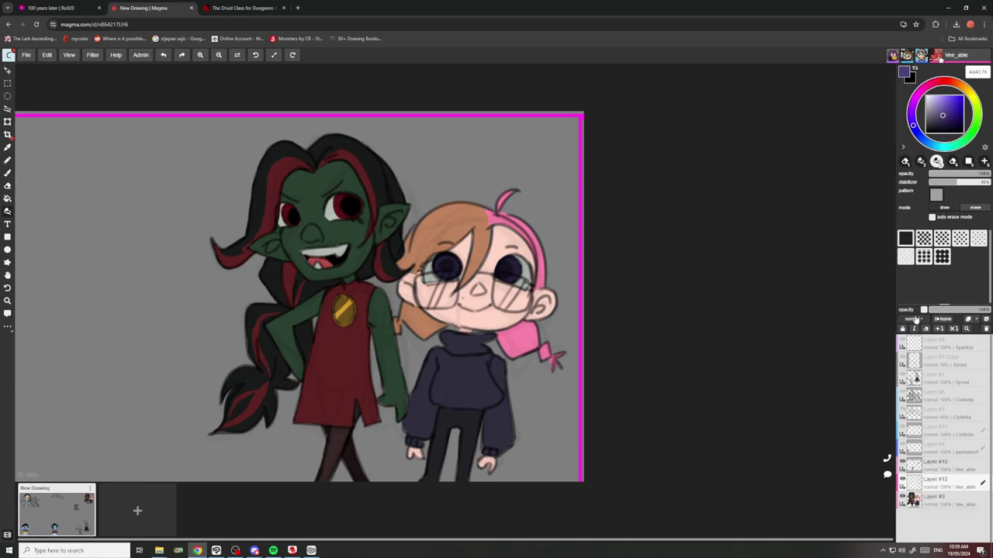
pyautogui.click(914, 319)
pyautogui.click(914, 358)
# Choose a reddish pink and try shading the green-skinned character's nose on the multiply layer.
pyautogui.scroll(2, 204, 197)
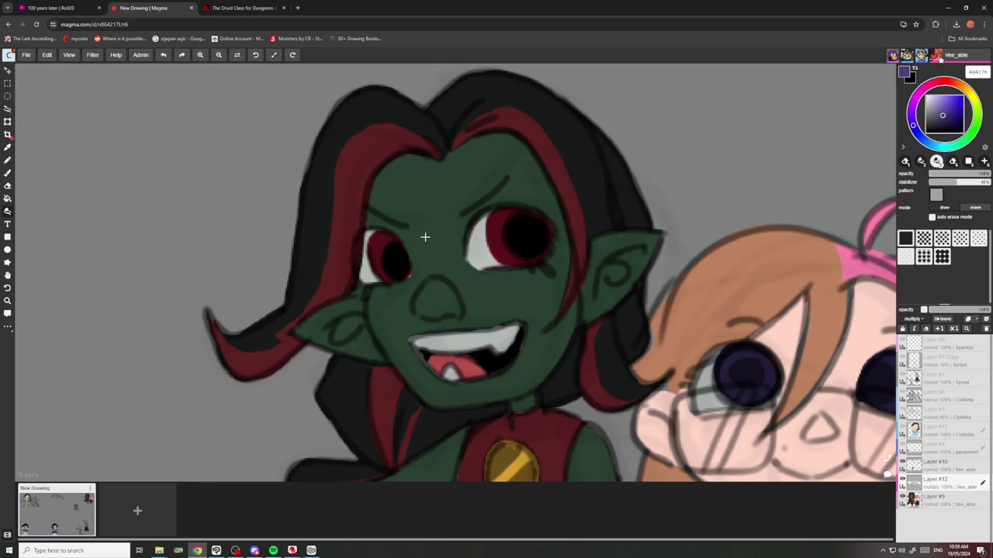
pyautogui.keyDown('alt'); pyautogui.click(422, 269); pyautogui.keyUp('alt')
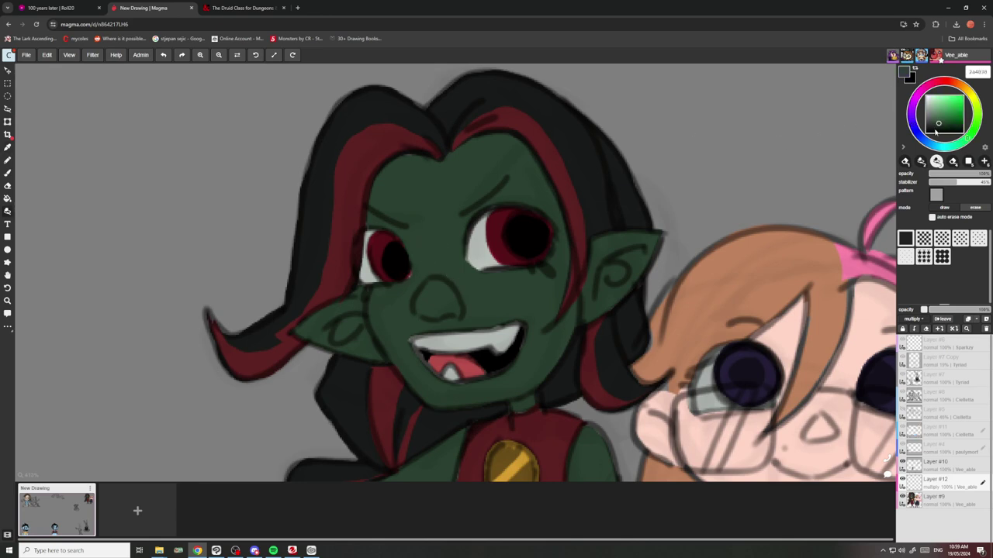
pyautogui.moveTo(941, 86)
pyautogui.mouseDown()
pyautogui.moveTo(926, 86)
pyautogui.moveTo(938, 82)
pyautogui.mouseUp()
pyautogui.click(942, 102)
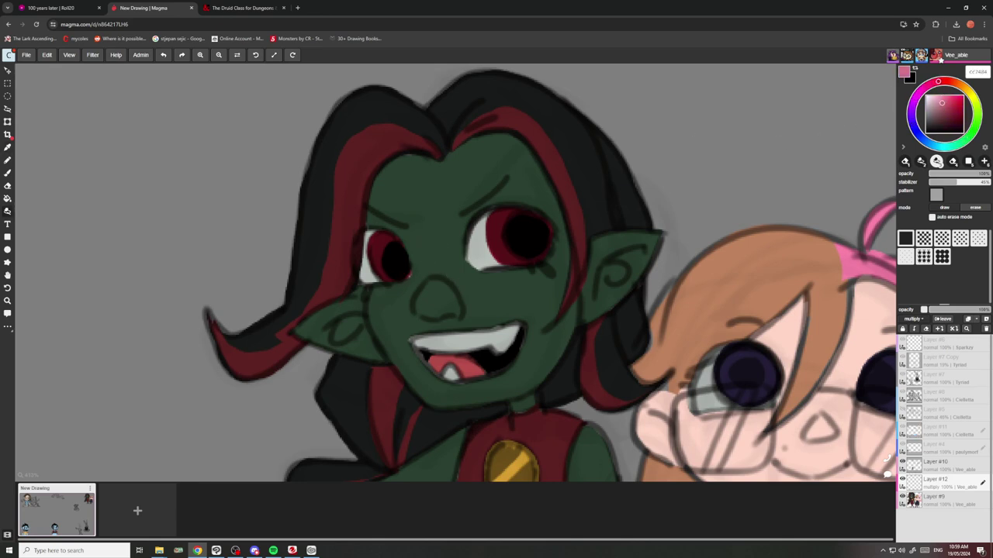
pyautogui.scroll(2, 411, 304)
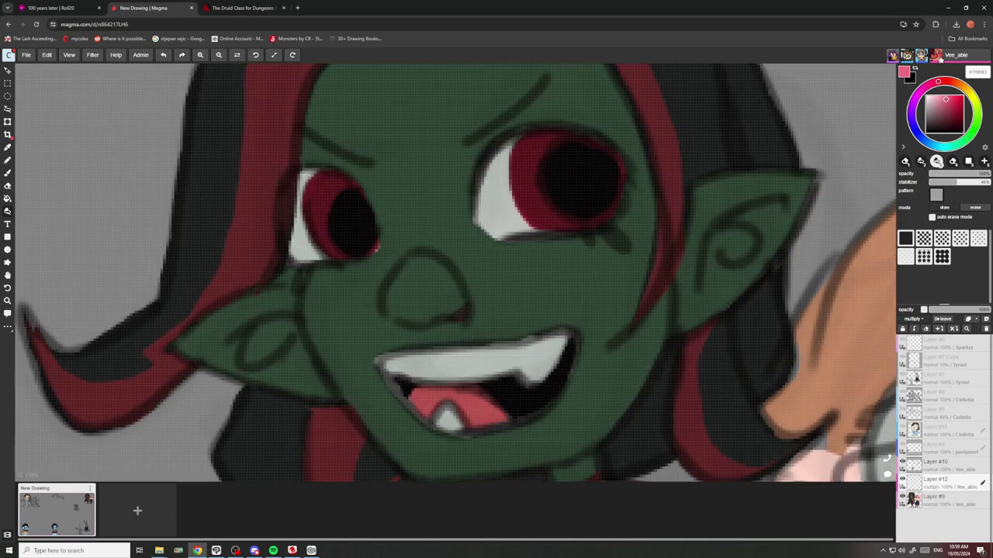
pyautogui.moveTo(447, 315)
pyautogui.mouseDown()
pyautogui.moveTo(426, 312)
pyautogui.moveTo(411, 289)
pyautogui.moveTo(443, 270)
pyautogui.moveTo(384, 298)
pyautogui.mouseUp()
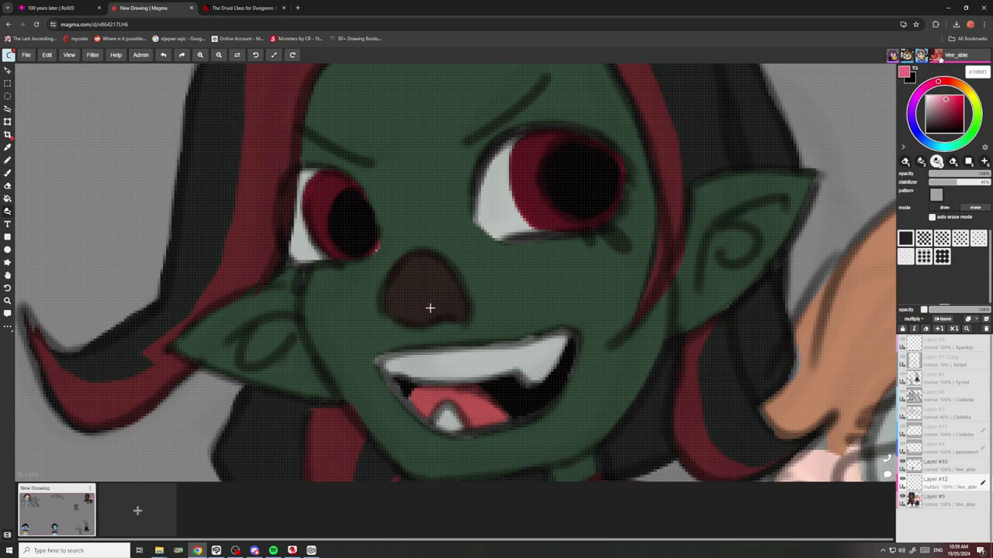
# Try pink shading on the green-skinned character's cheeks below the eyes and inside the ear nearest the other character.
pyautogui.scroll(-4, 458, 262)
pyautogui.scroll(4, 520, 266)
pyautogui.moveTo(521, 266)
pyautogui.mouseDown()
pyautogui.moveTo(526, 246)
pyautogui.moveTo(533, 273)
pyautogui.mouseUp()
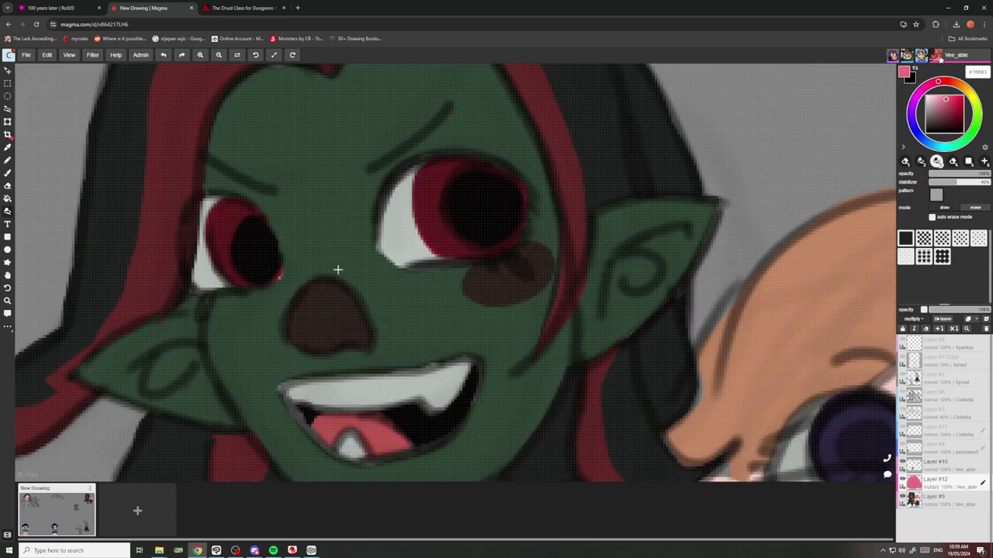
pyautogui.moveTo(213, 305); pyautogui.dragTo(235, 302)
pyautogui.scroll(-5, 235, 298)
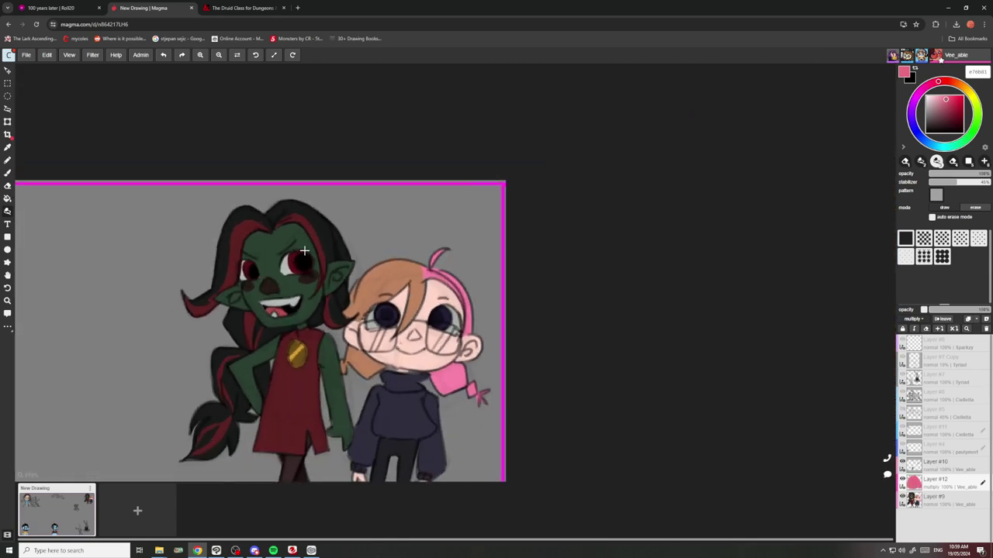
pyautogui.scroll(5, 365, 295)
pyautogui.moveTo(378, 296)
pyautogui.mouseDown()
pyautogui.moveTo(305, 364)
pyautogui.moveTo(374, 293)
pyautogui.mouseUp()
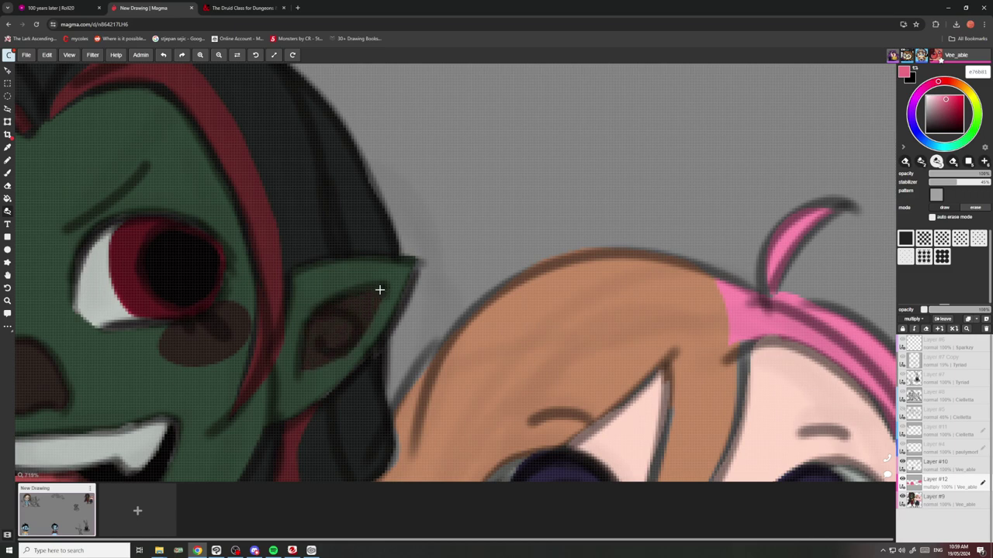
pyautogui.scroll(-5, 366, 268)
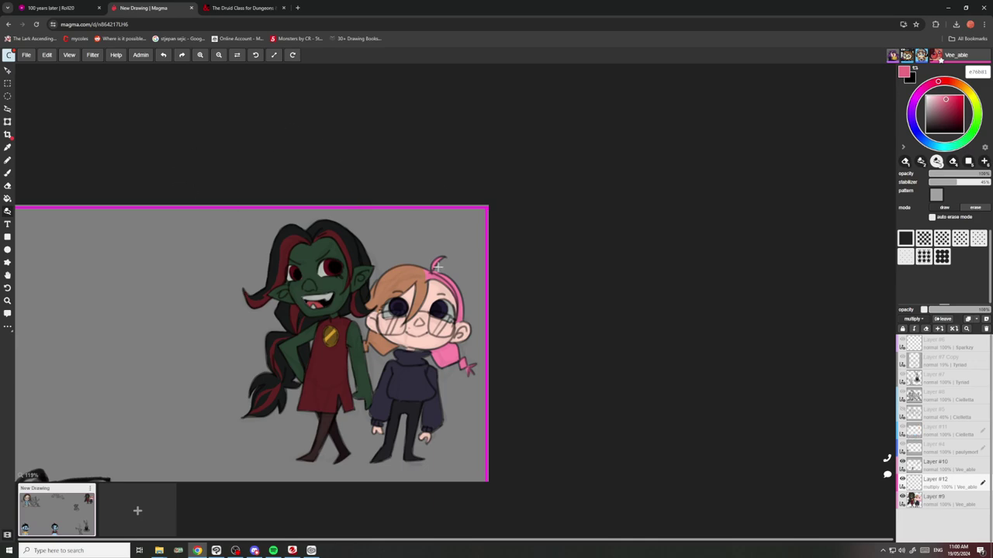
pyautogui.scroll(6, 366, 293)
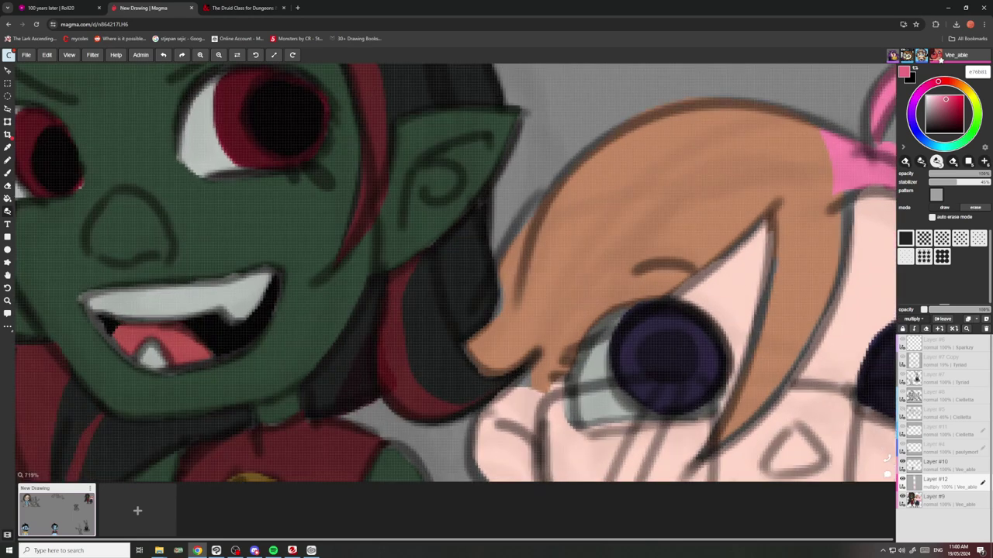
pyautogui.moveTo(348, 403)
pyautogui.mouseDown()
pyautogui.moveTo(321, 367)
pyautogui.moveTo(354, 315)
pyautogui.mouseUp()
pyautogui.hotkey('ctrl', 'z')
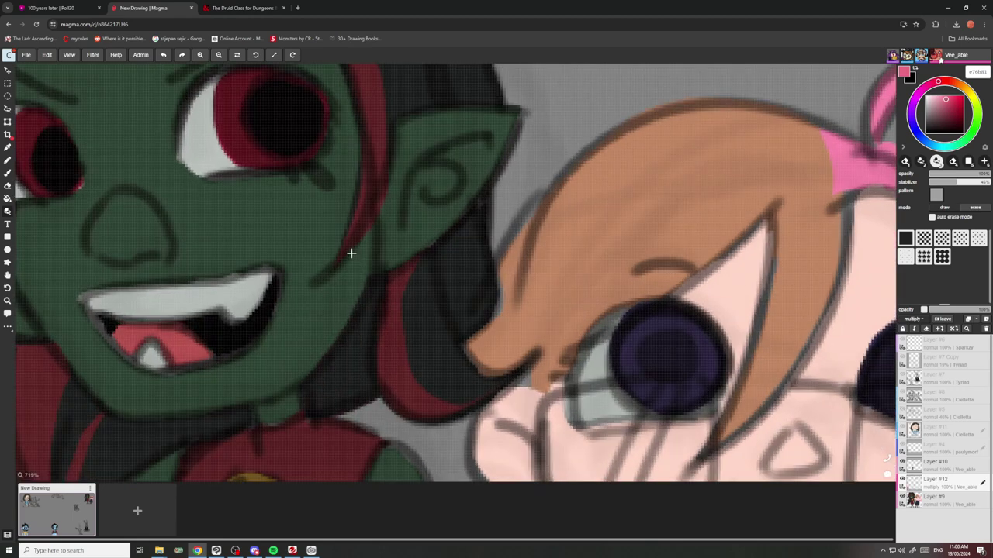
# Sample the green skin colour and shade the insides of both of the green-skinned character's ears on the multiply layer.
pyautogui.scroll(-5, 498, 318)
pyautogui.scroll(3, 543, 259)
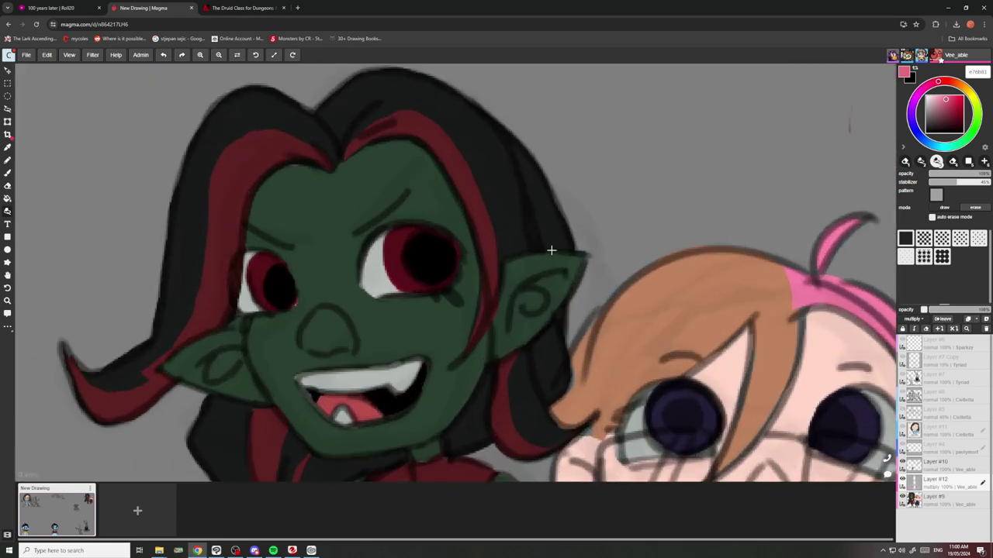
pyautogui.keyDown('alt'); pyautogui.click(436, 335); pyautogui.keyUp('alt')
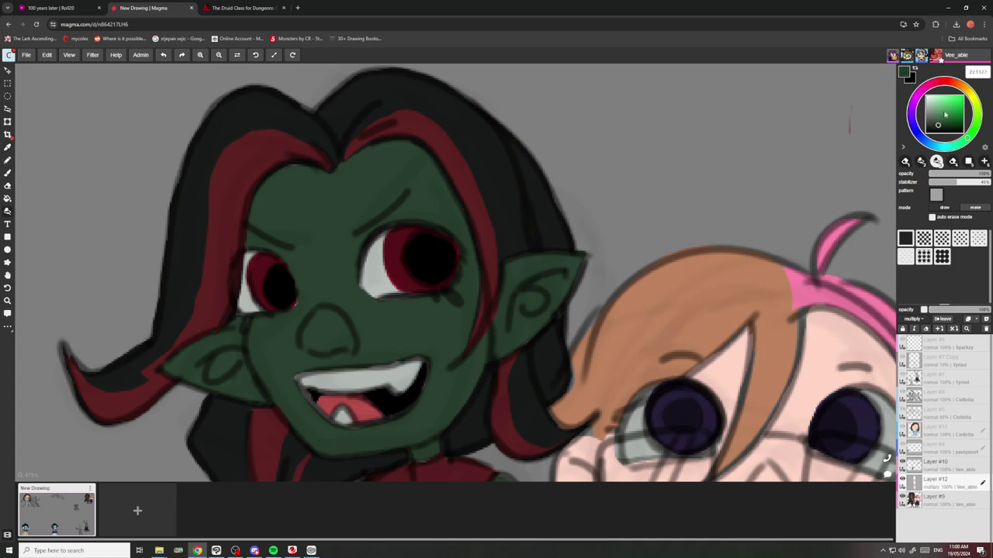
pyautogui.scroll(3, 547, 278)
pyautogui.moveTo(537, 312)
pyautogui.mouseDown()
pyautogui.moveTo(471, 358)
pyautogui.moveTo(464, 312)
pyautogui.moveTo(549, 267)
pyautogui.mouseUp()
pyautogui.scroll(-3, 552, 260)
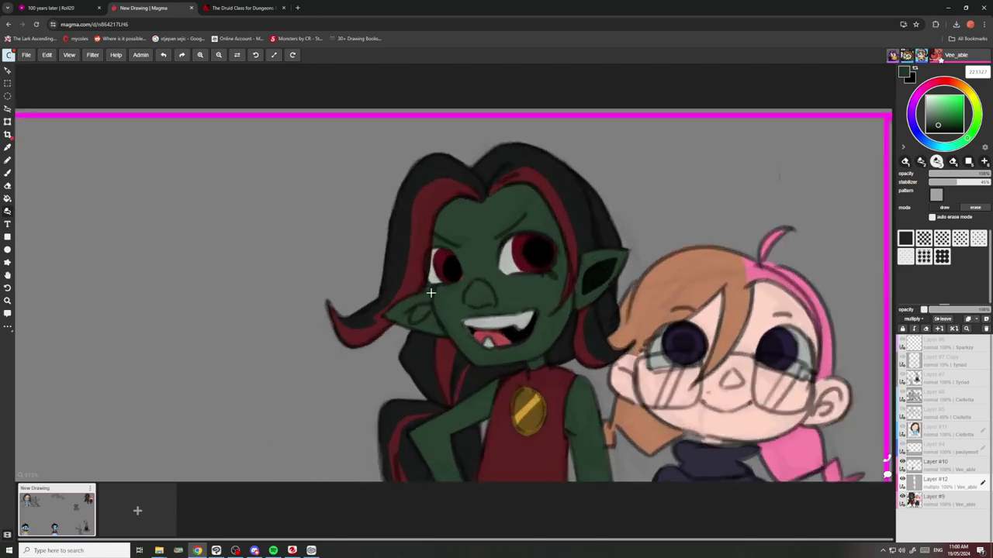
pyautogui.scroll(5, 435, 294)
pyautogui.moveTo(439, 373)
pyautogui.mouseDown()
pyautogui.moveTo(335, 338)
pyautogui.moveTo(435, 293)
pyautogui.mouseUp()
pyautogui.scroll(-10, 416, 276)
pyautogui.scroll(6, 473, 218)
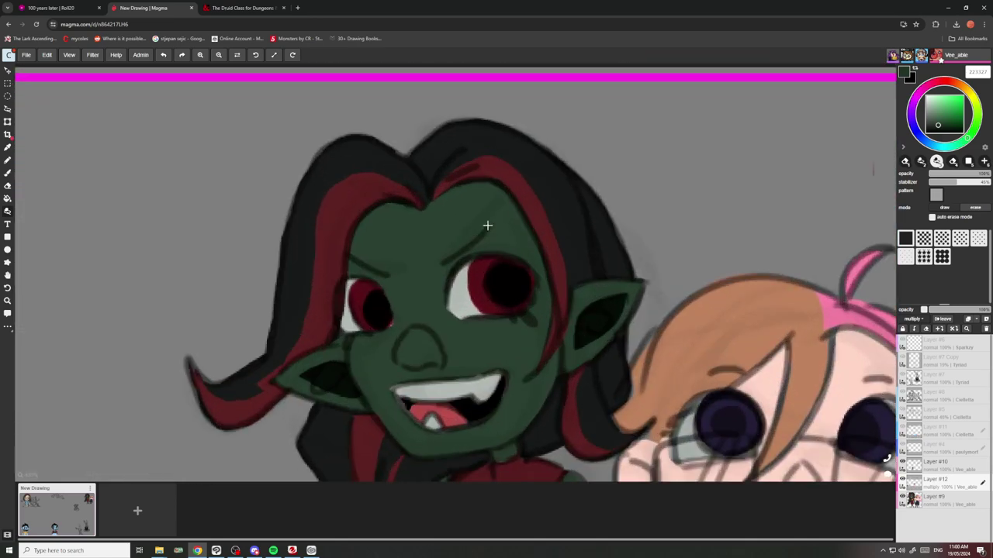
pyautogui.moveTo(389, 358)
pyautogui.mouseDown()
pyautogui.moveTo(440, 252)
pyautogui.moveTo(575, 273)
pyautogui.moveTo(571, 301)
pyautogui.moveTo(447, 284)
pyautogui.moveTo(391, 356)
pyautogui.mouseUp()
pyautogui.scroll(-5, 419, 347)
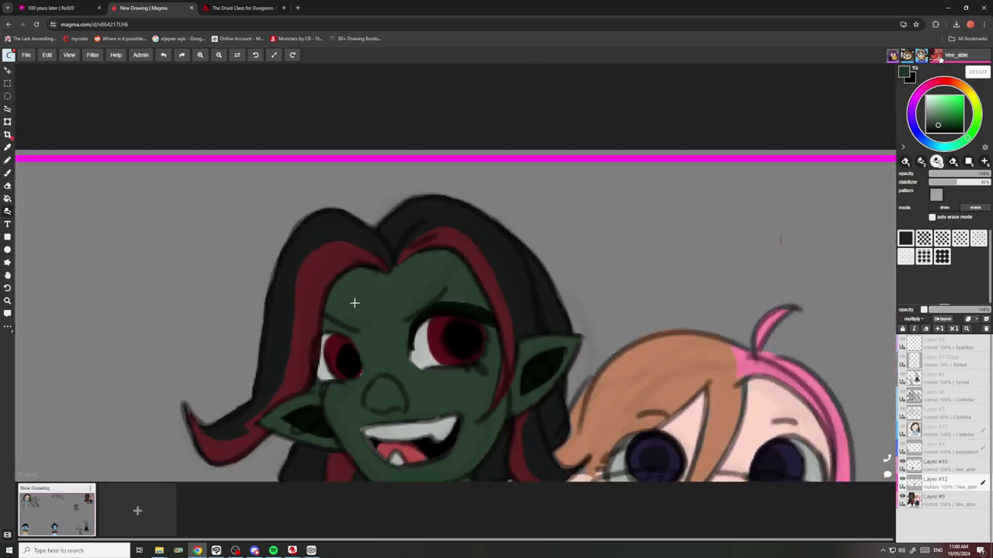
pyautogui.scroll(3, 357, 310)
pyautogui.hotkey('ctrl', 'z')
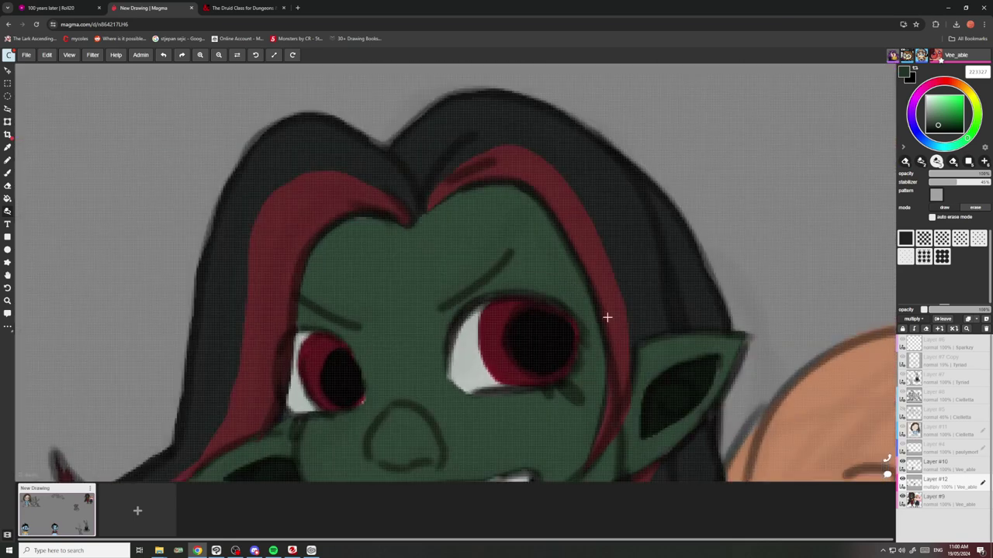
# Shade the upper eyelids of both of the green-skinned character's eyes with the sampled green on the multiply layer.
pyautogui.moveTo(448, 356)
pyautogui.mouseDown()
pyautogui.moveTo(475, 284)
pyautogui.moveTo(588, 310)
pyautogui.moveTo(456, 325)
pyautogui.mouseUp()
pyautogui.scroll(-5, 446, 334)
pyautogui.scroll(6, 427, 350)
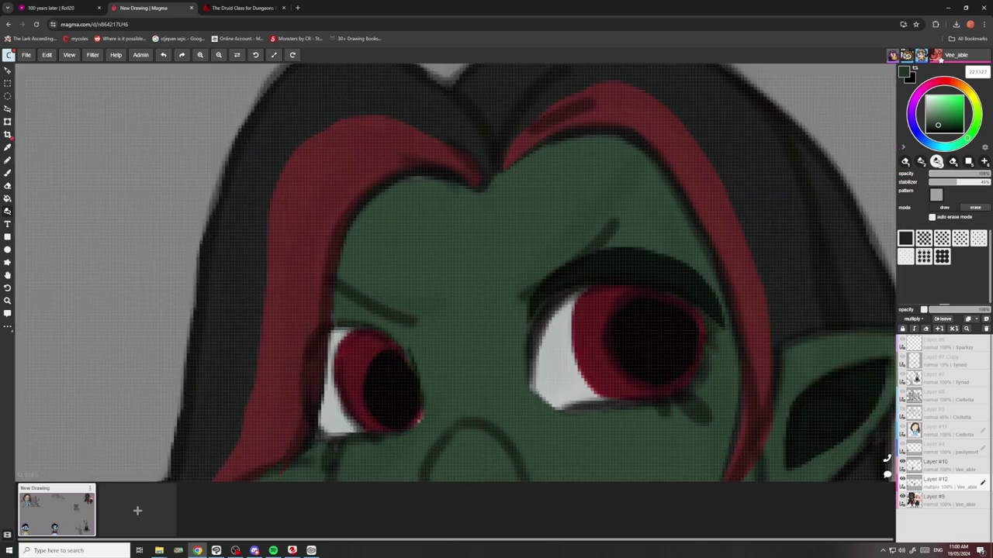
pyautogui.moveTo(422, 376)
pyautogui.mouseDown()
pyautogui.moveTo(367, 313)
pyautogui.moveTo(413, 352)
pyautogui.moveTo(354, 319)
pyautogui.mouseUp()
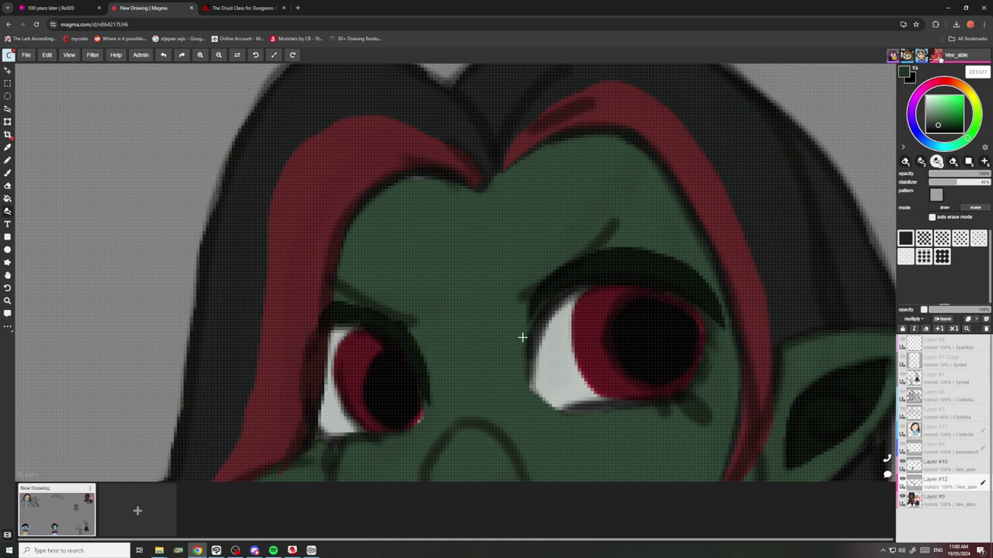
# Try thick dark shading along the upper lids of both of the green-skinned character's eyes on the multiply layer.
pyautogui.moveTo(530, 307)
pyautogui.mouseDown()
pyautogui.moveTo(516, 355)
pyautogui.moveTo(585, 285)
pyautogui.mouseUp()
pyautogui.scroll(-5, 528, 275)
pyautogui.scroll(3, 489, 290)
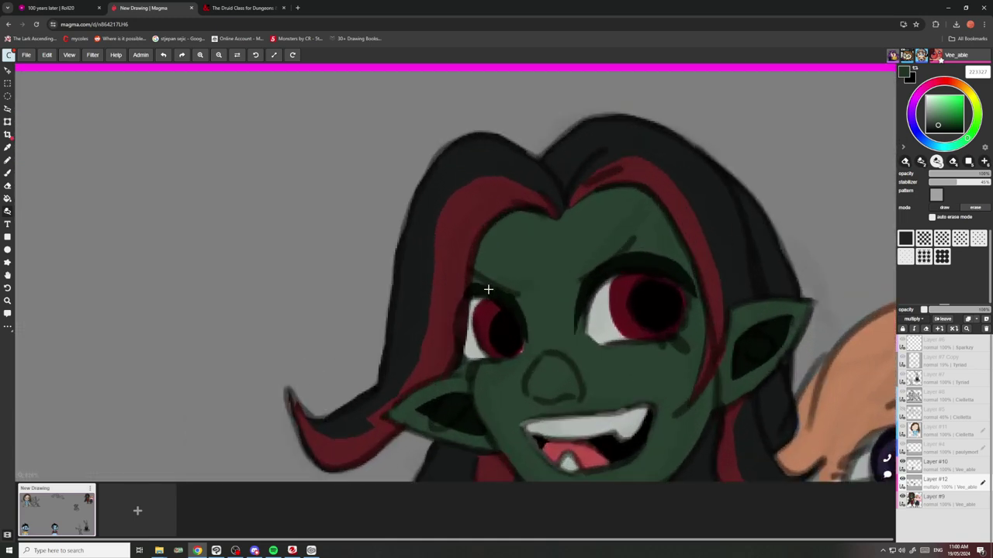
pyautogui.scroll(3, 489, 289)
pyautogui.moveTo(513, 296); pyautogui.dragTo(458, 276)
pyautogui.scroll(-3, 464, 279)
pyautogui.scroll(3, 630, 240)
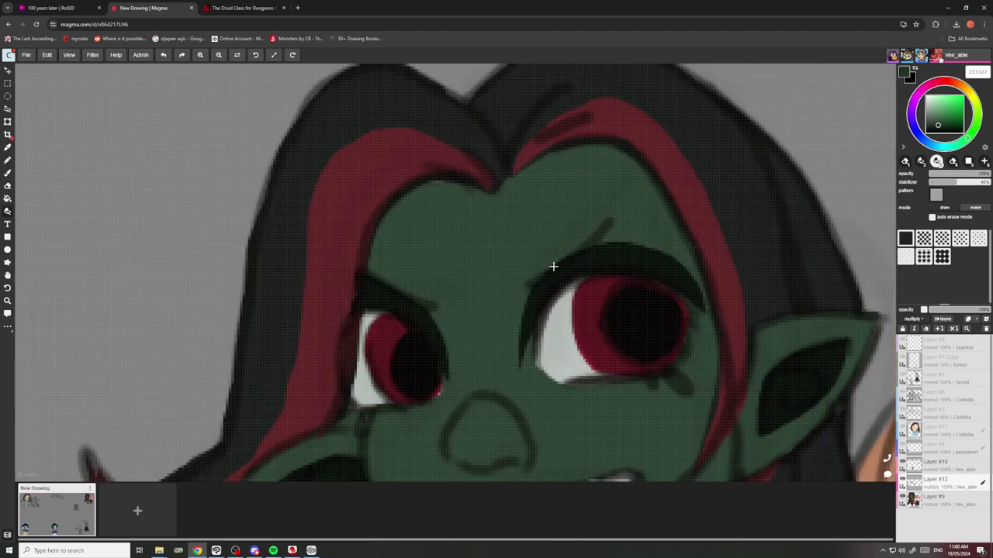
pyautogui.moveTo(592, 246); pyautogui.dragTo(680, 272)
pyautogui.scroll(-5, 606, 175)
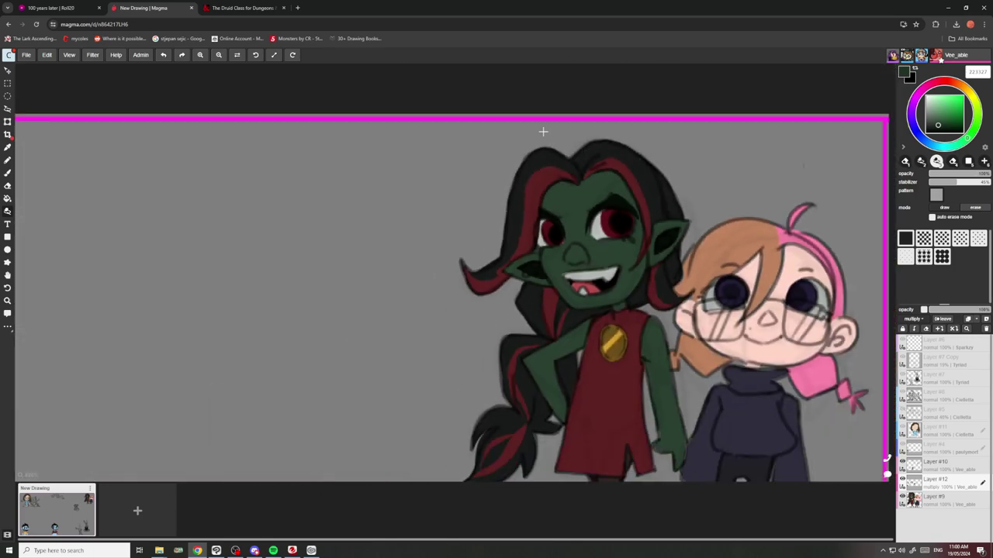
pyautogui.hotkey('ctrl', 'z')
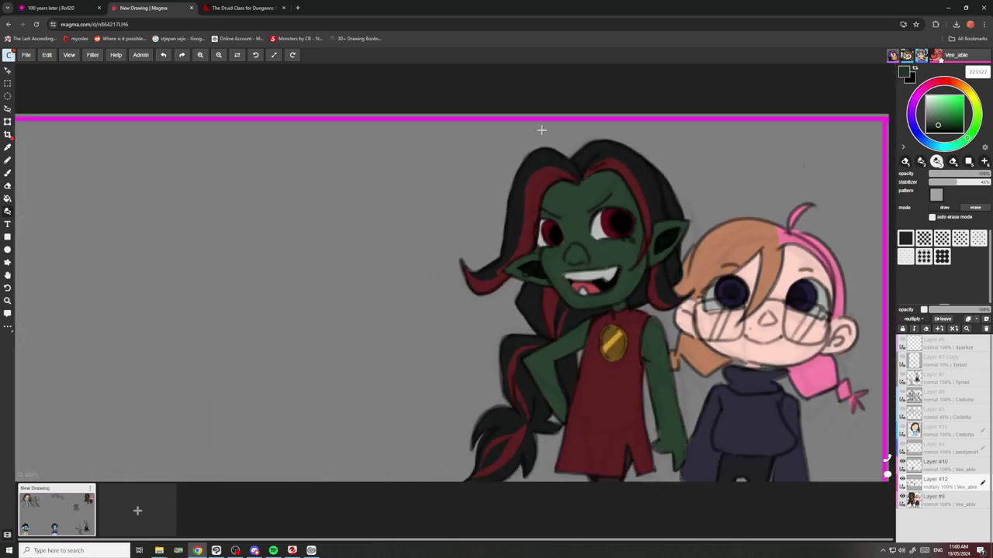
# Shade the upper parts of both of the green-skinned character's eyeballs on the multiply layer with the current dark green.
pyautogui.scroll(5, 504, 234)
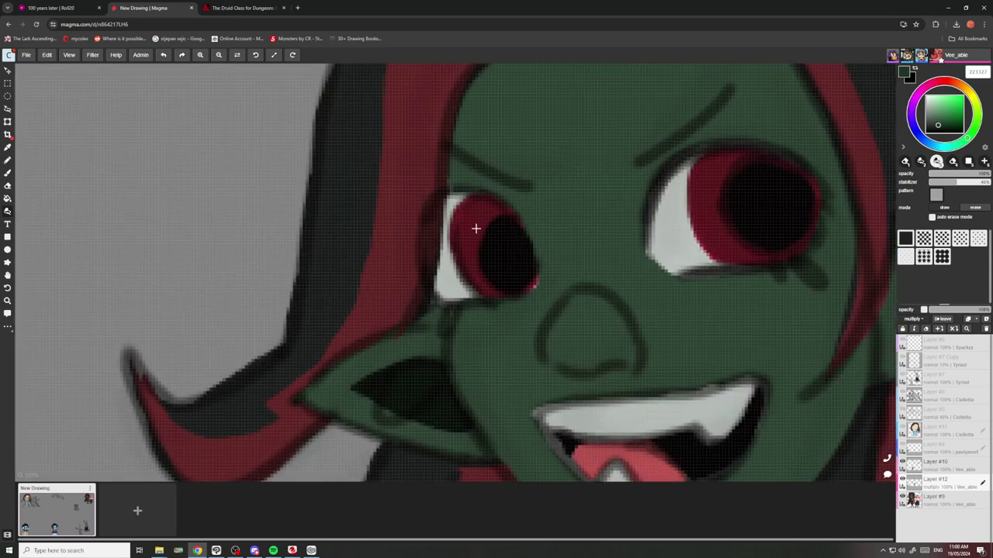
pyautogui.scroll(-1, 477, 229)
pyautogui.moveTo(482, 234)
pyautogui.mouseDown()
pyautogui.moveTo(450, 237)
pyautogui.moveTo(459, 195)
pyautogui.moveTo(497, 220)
pyautogui.mouseUp()
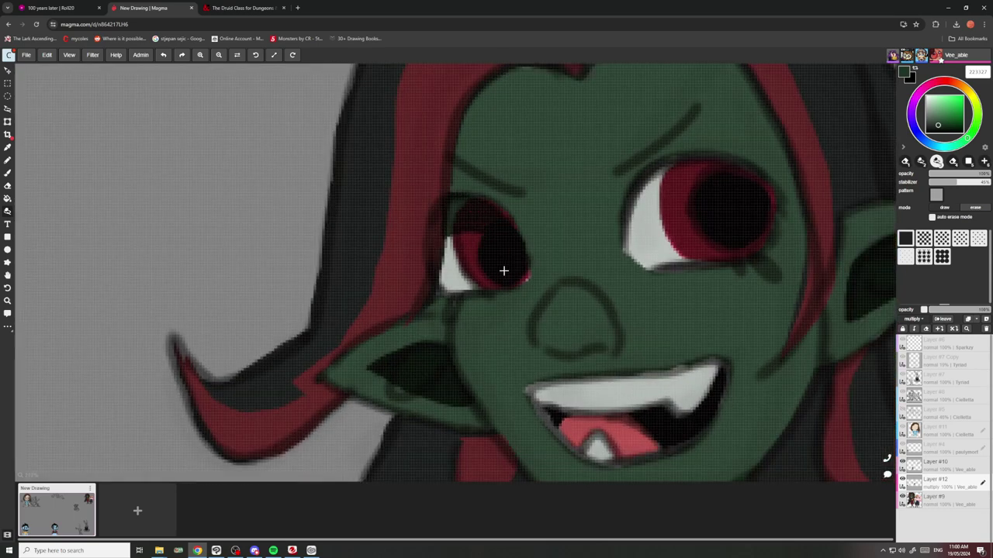
pyautogui.scroll(-3, 504, 271)
pyautogui.scroll(1, 610, 220)
pyautogui.moveTo(528, 259)
pyautogui.mouseDown()
pyautogui.moveTo(569, 200)
pyautogui.moveTo(640, 236)
pyautogui.moveTo(530, 254)
pyautogui.mouseUp()
pyautogui.scroll(-6, 539, 186)
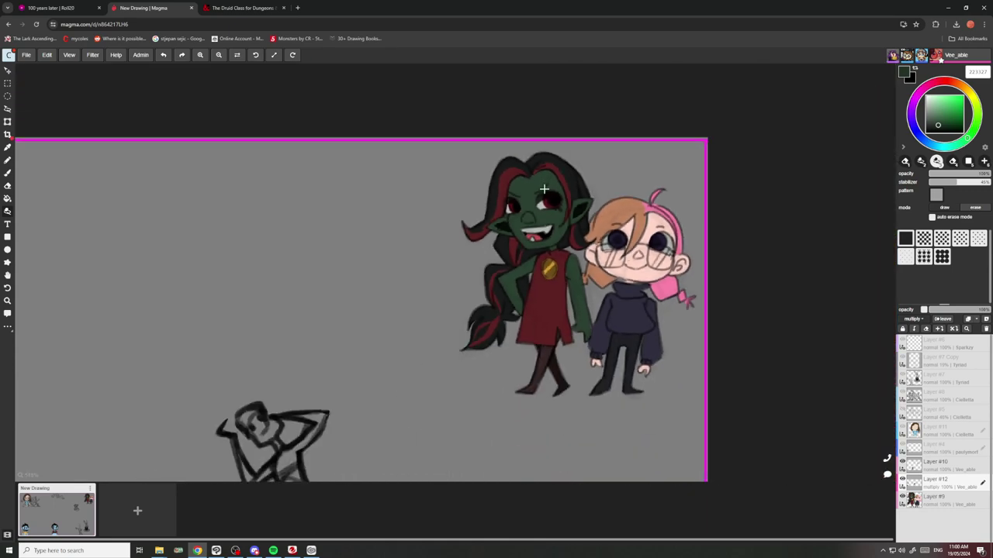
# Try shading the underside of the green-skinned character's nose on the multiply layer.
pyautogui.scroll(5, 544, 189)
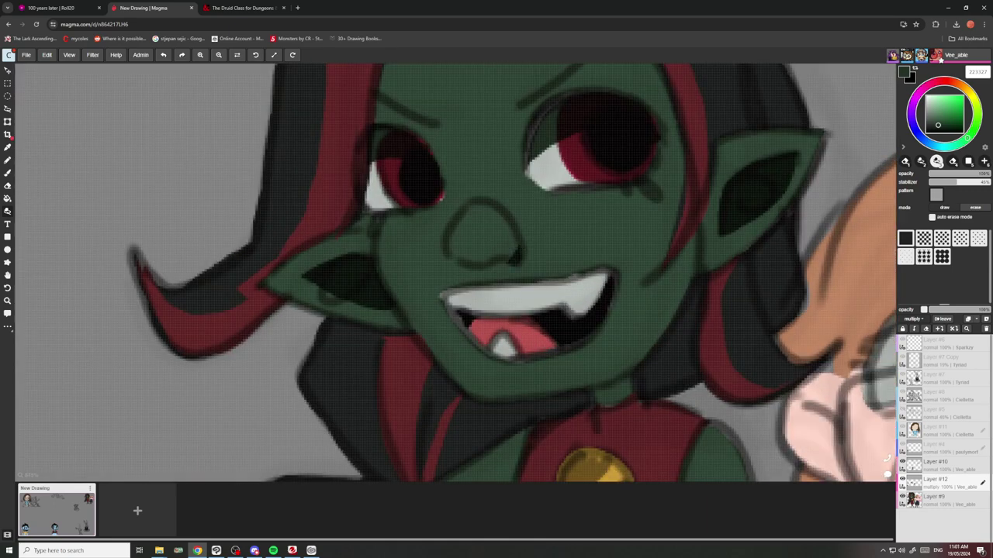
pyautogui.moveTo(517, 257)
pyautogui.mouseDown()
pyautogui.moveTo(442, 254)
pyautogui.moveTo(513, 242)
pyautogui.moveTo(502, 240)
pyautogui.mouseUp()
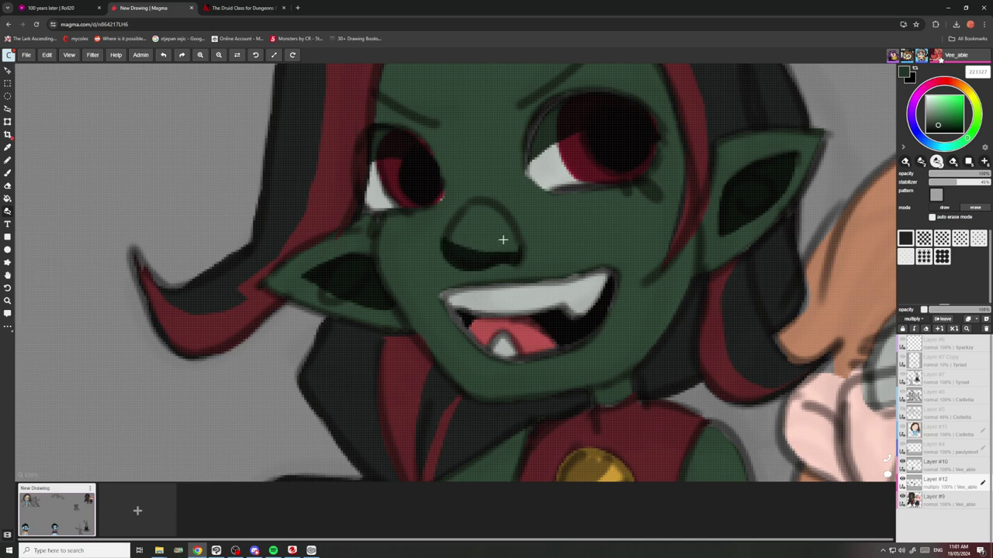
pyautogui.hotkey('ctrl', 'z')
pyautogui.scroll(-6, 713, 254)
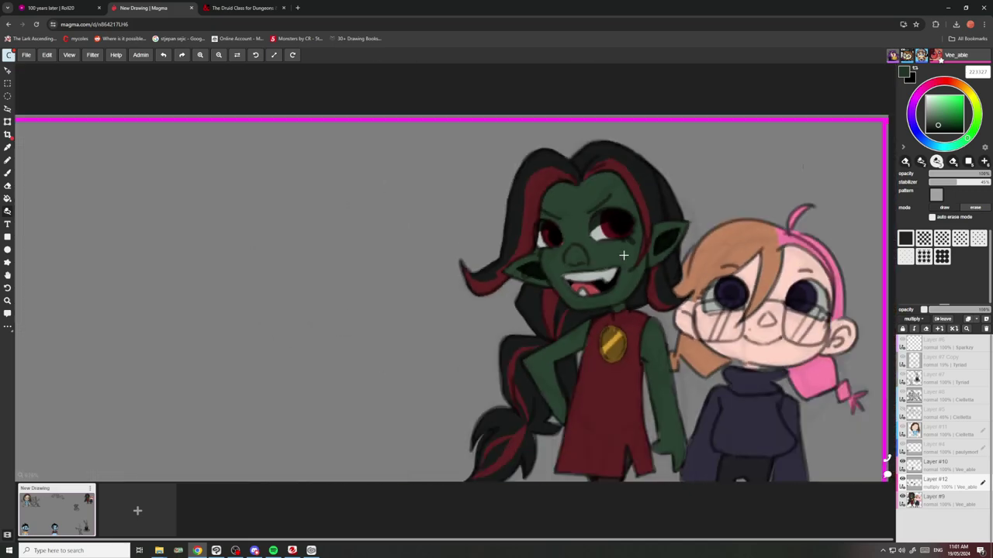
# Shade the green-skinned character's neck beneath the chin on the multiply layer.
pyautogui.scroll(2, 713, 254)
pyautogui.scroll(4, 713, 254)
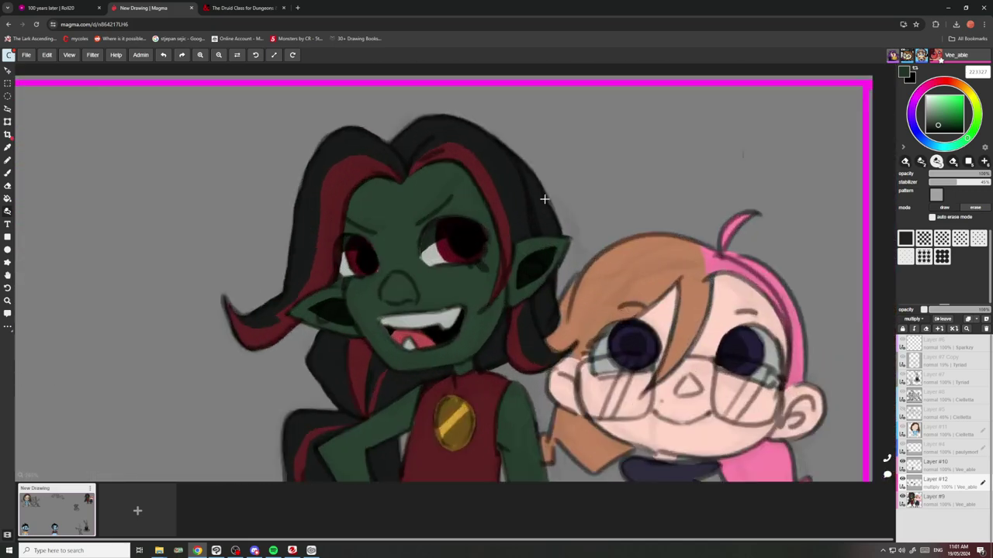
pyautogui.scroll(-1, 589, 295)
pyautogui.scroll(4, 589, 295)
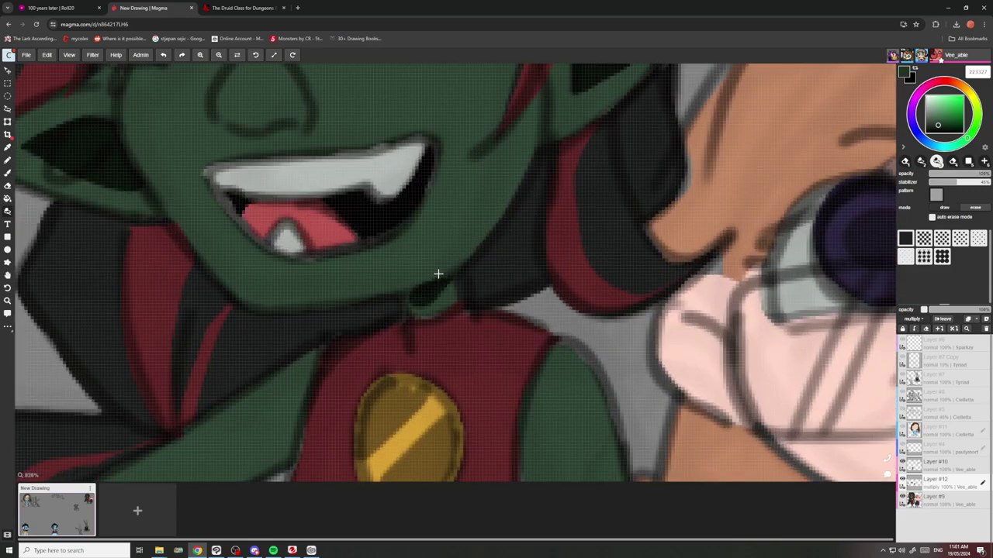
pyautogui.scroll(-6, 437, 275)
pyautogui.scroll(6, 436, 274)
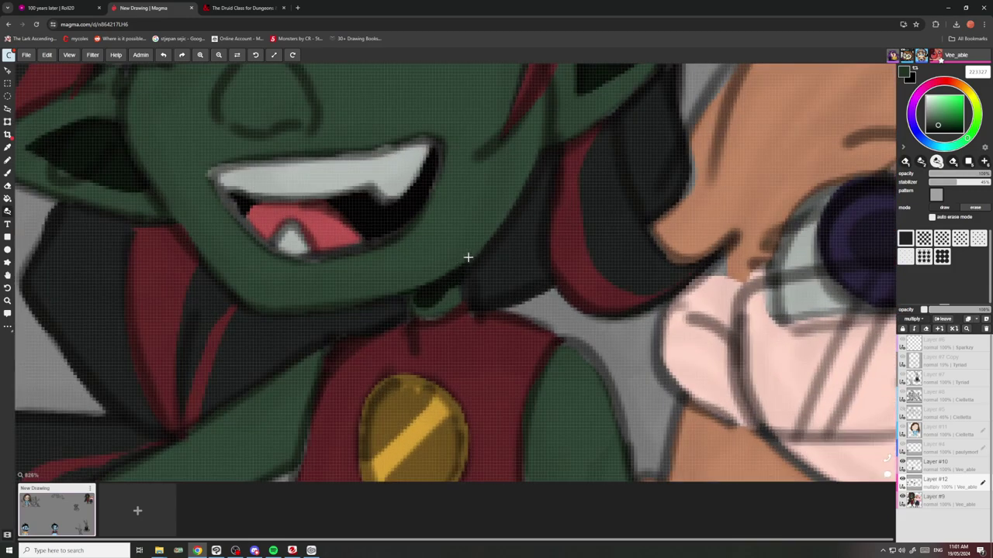
pyautogui.scroll(-2, 438, 193)
# Add a shadow below the armpit on the green-skinned character's arm nearest the glasses-wearing character.
pyautogui.scroll(4, 458, 269)
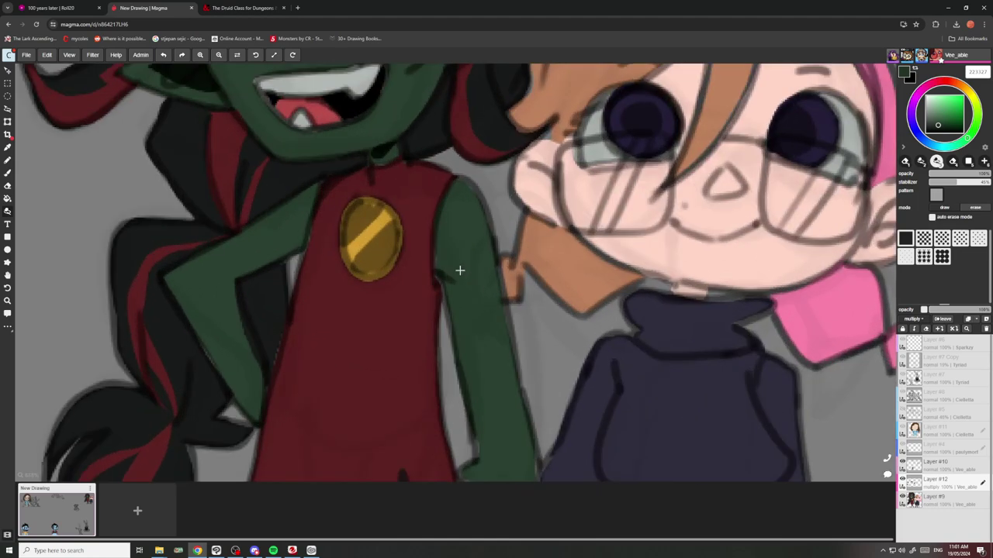
pyautogui.moveTo(463, 276); pyautogui.dragTo(457, 326)
pyautogui.scroll(-2, 424, 195)
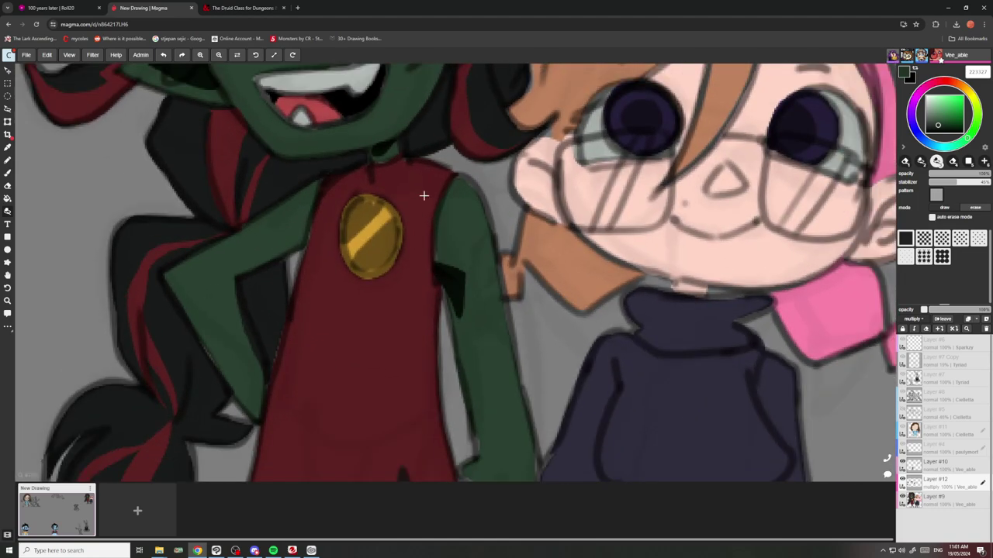
pyautogui.scroll(-4, 500, 249)
# Try pointed shadow shapes over both red irises and dark shading along the bright edge of the eye farthest from the glasses-wearing character.
pyautogui.scroll(8, 500, 249)
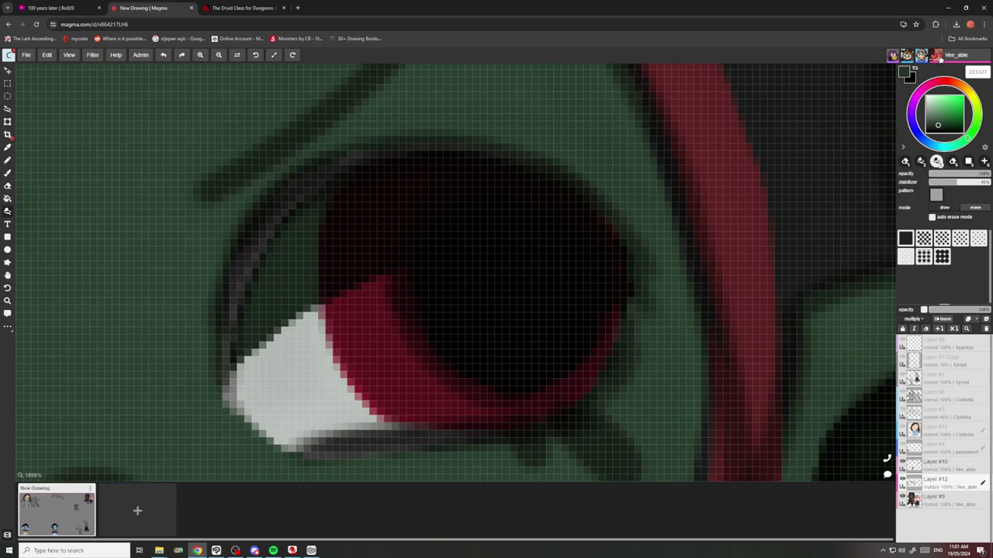
pyautogui.scroll(-3, 563, 256)
pyautogui.scroll(4, 520, 271)
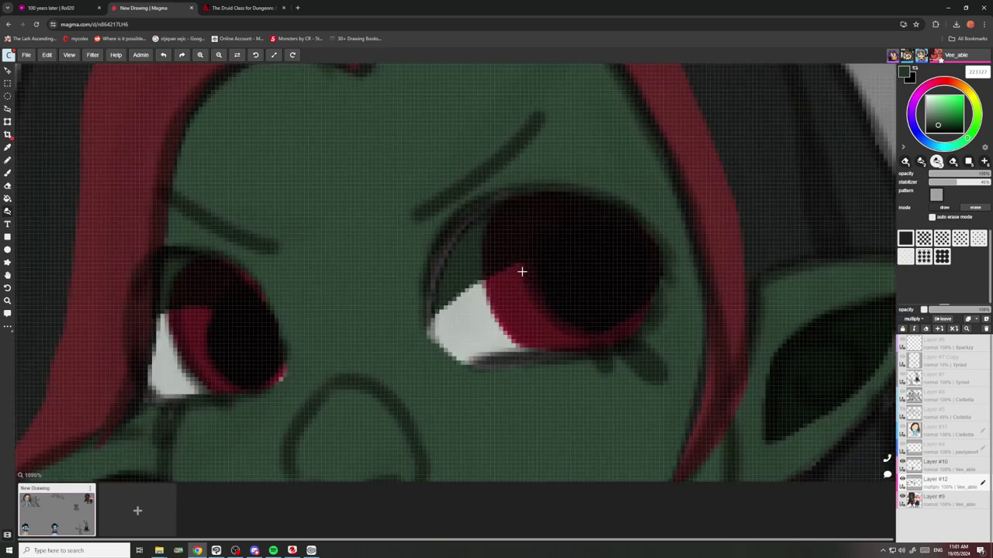
pyautogui.moveTo(501, 309); pyautogui.dragTo(498, 326)
pyautogui.scroll(-3, 447, 259)
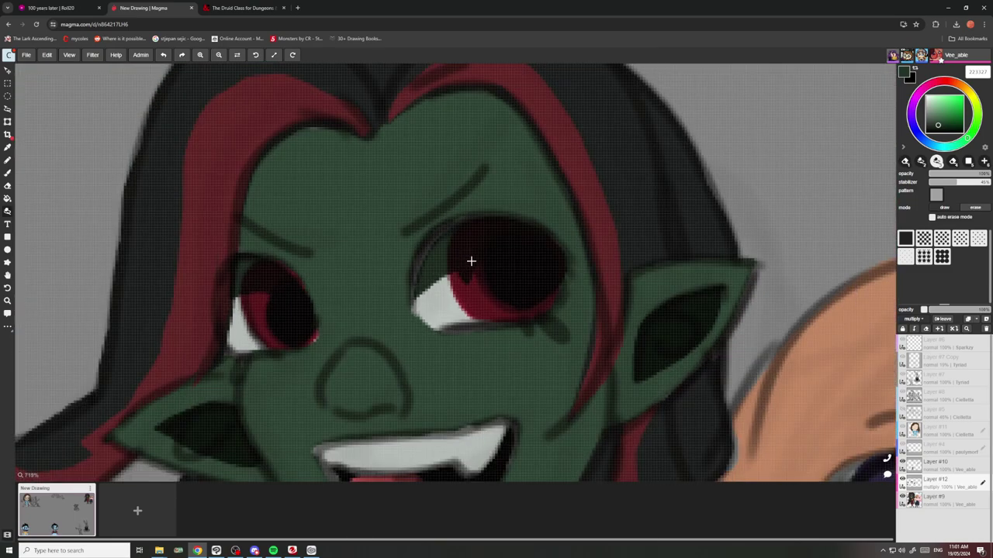
pyautogui.scroll(-4, 474, 257)
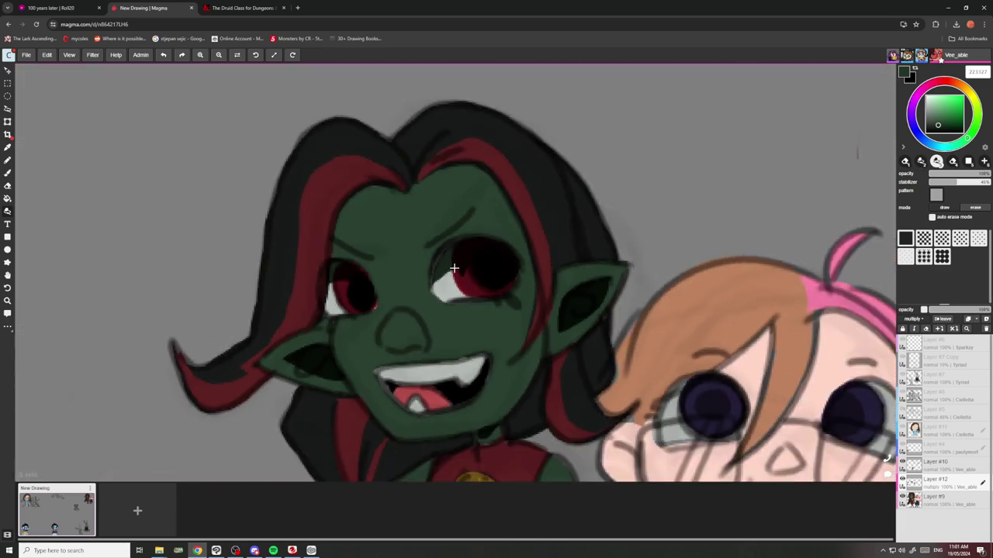
pyautogui.scroll(4, 347, 285)
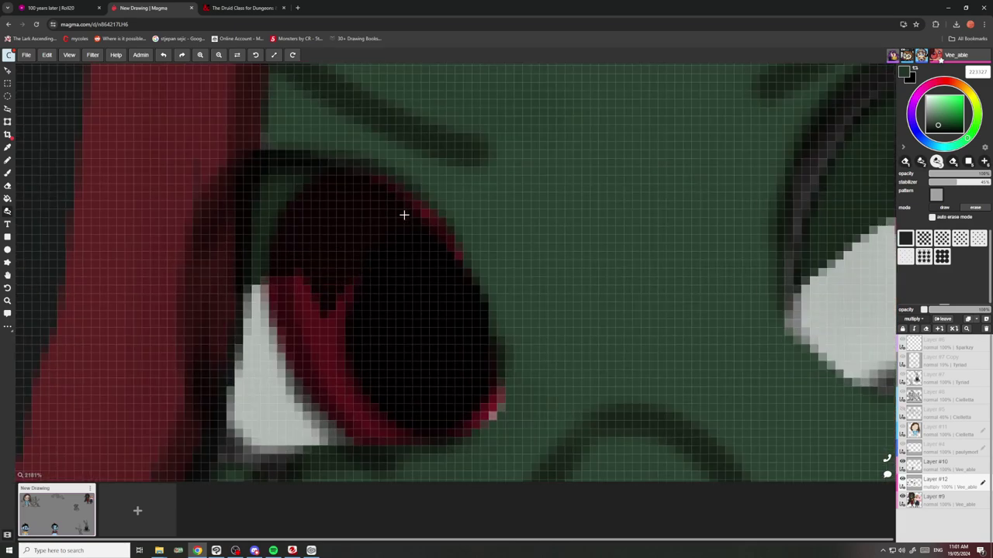
pyautogui.moveTo(415, 205); pyautogui.dragTo(498, 334)
pyautogui.moveTo(365, 199)
pyautogui.mouseDown()
pyautogui.moveTo(501, 299)
pyautogui.moveTo(422, 251)
pyautogui.mouseUp()
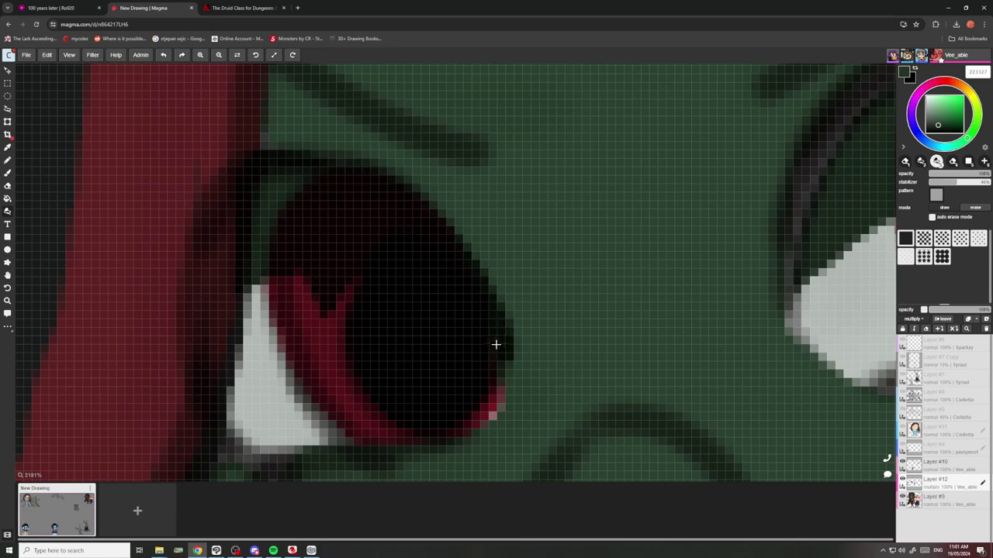
pyautogui.scroll(-3, 463, 305)
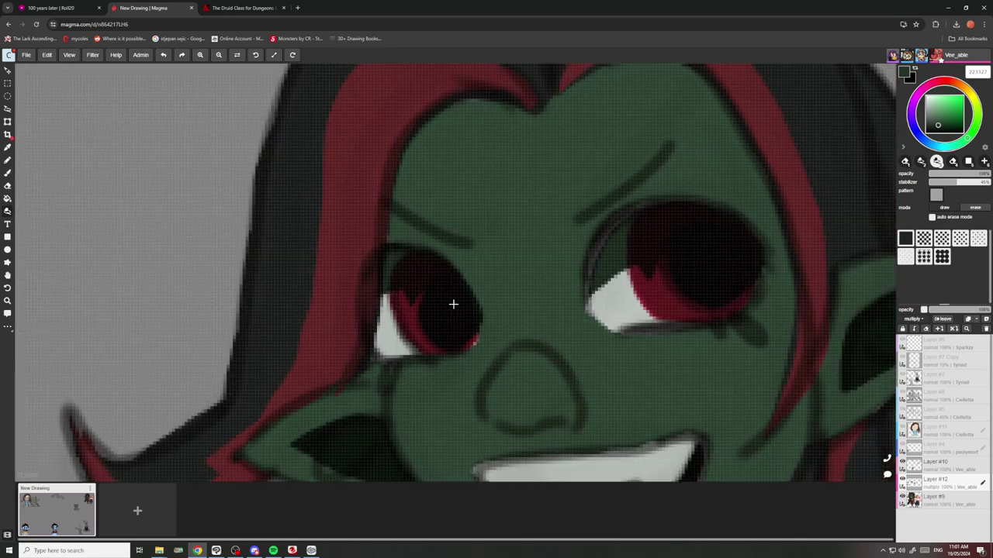
pyautogui.scroll(-2, 453, 304)
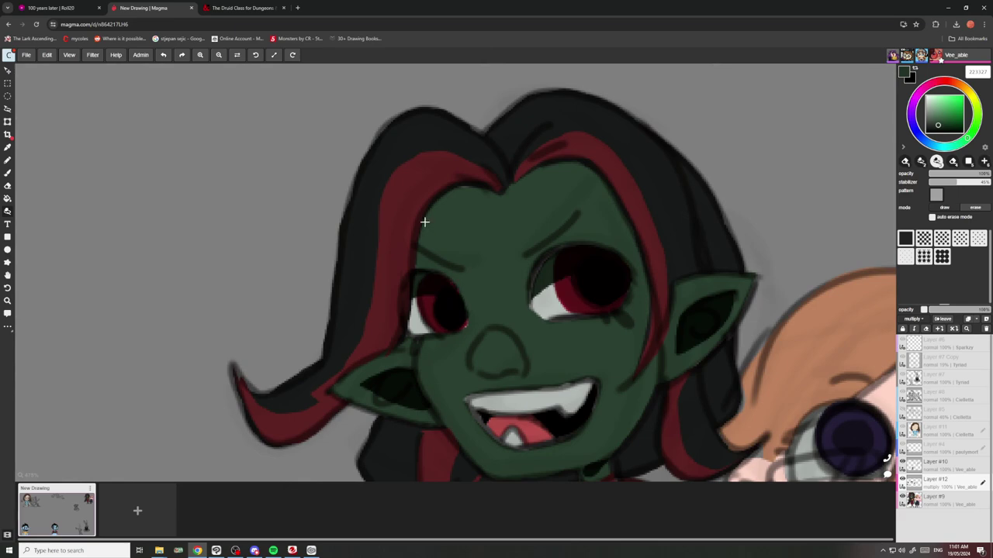
# Add a winged eyelash at the outer corner of the green-skinned character's eye nearest the glasses-wearing character.
pyautogui.scroll(-3, 533, 342)
pyautogui.scroll(6, 575, 293)
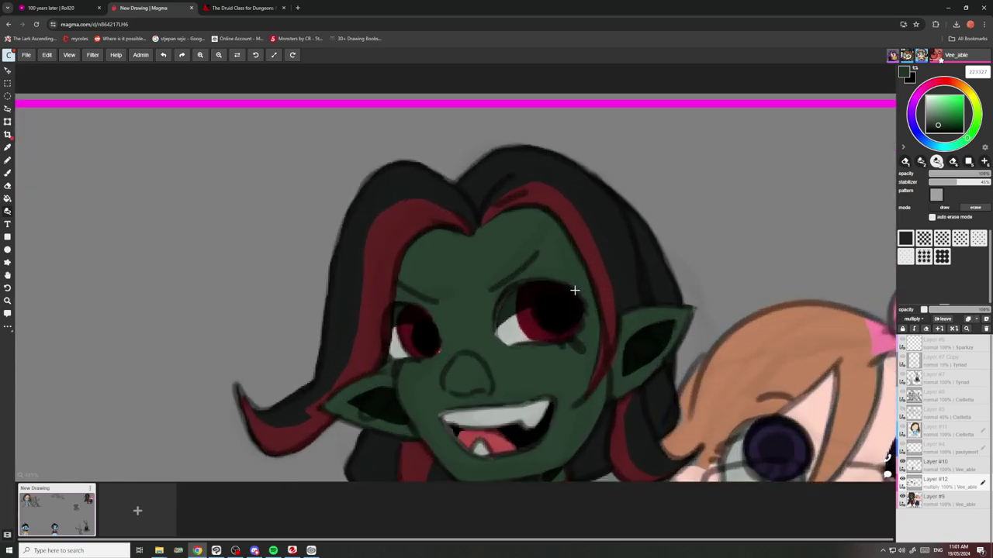
pyautogui.scroll(-6, 581, 304)
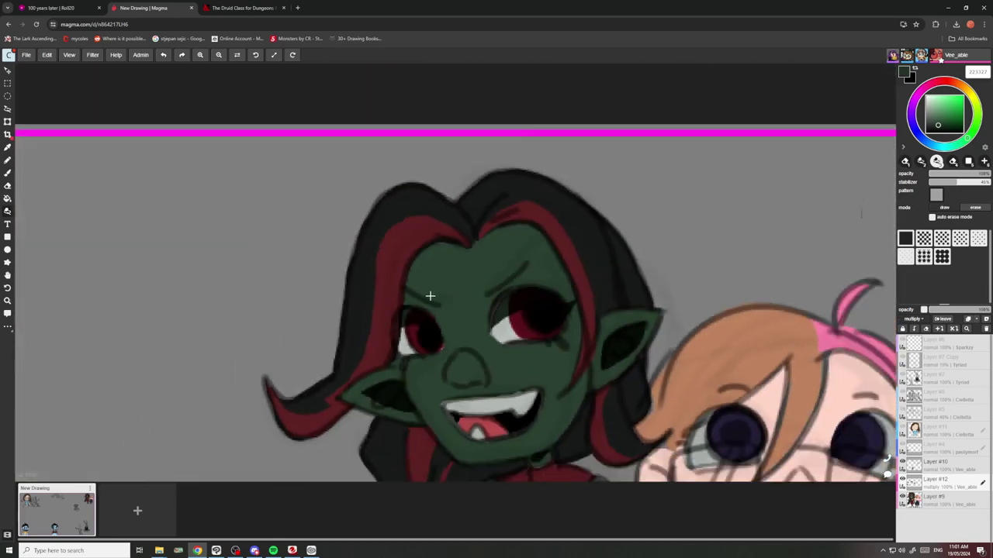
# Darken the upper lid lines of both of the green-skinned character's eyes, covering the bright red edge of the smaller eye.
pyautogui.scroll(6, 414, 308)
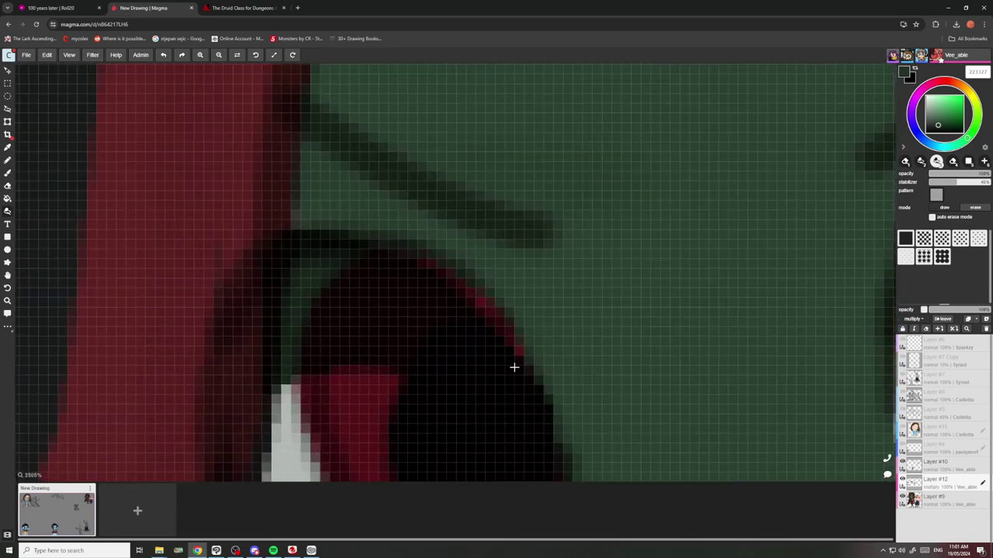
pyautogui.scroll(-6, 481, 275)
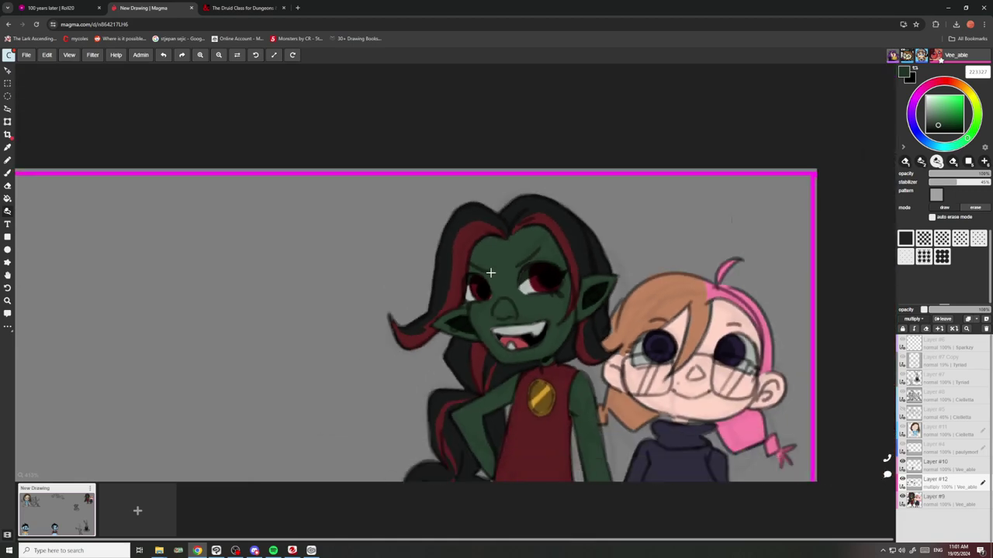
pyautogui.scroll(6, 542, 276)
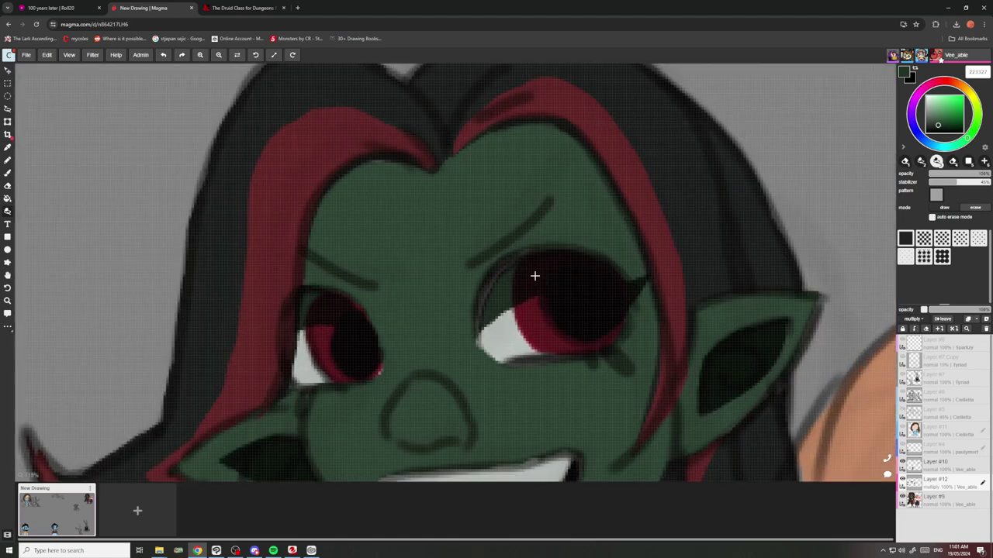
pyautogui.scroll(-2, 539, 284)
pyautogui.scroll(5, 536, 279)
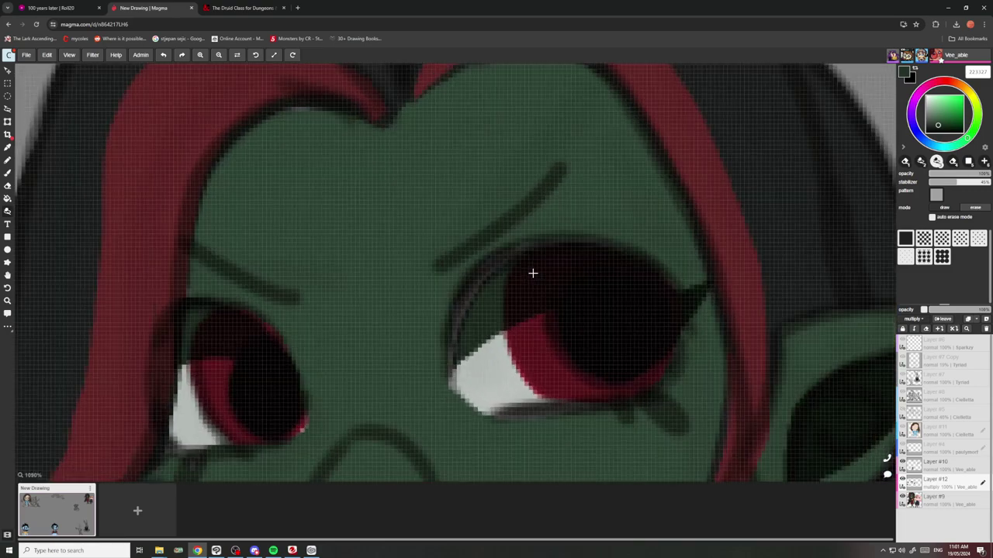
pyautogui.moveTo(380, 239)
pyautogui.mouseDown()
pyautogui.moveTo(318, 302)
pyautogui.moveTo(299, 411)
pyautogui.mouseUp()
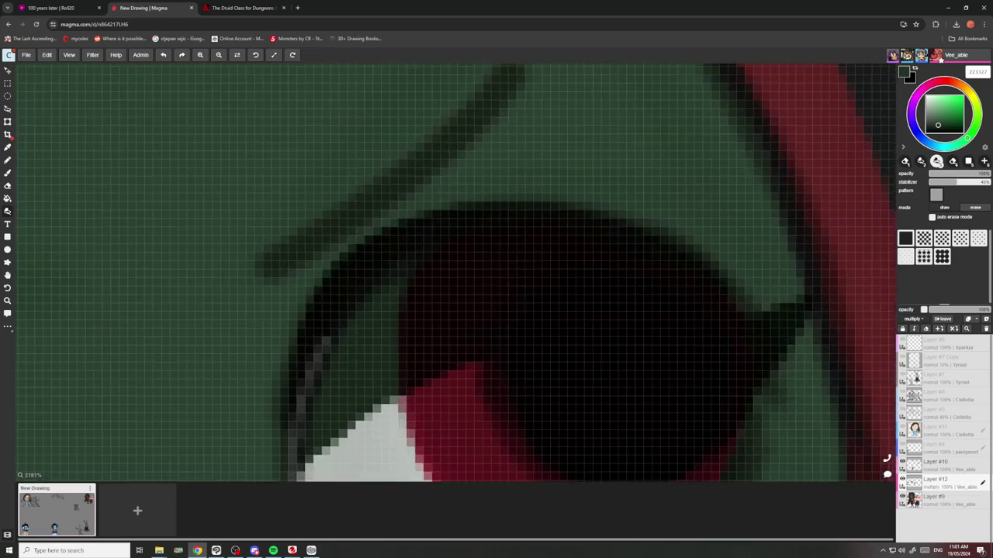
pyautogui.scroll(-4, 620, 295)
pyautogui.scroll(6, 458, 302)
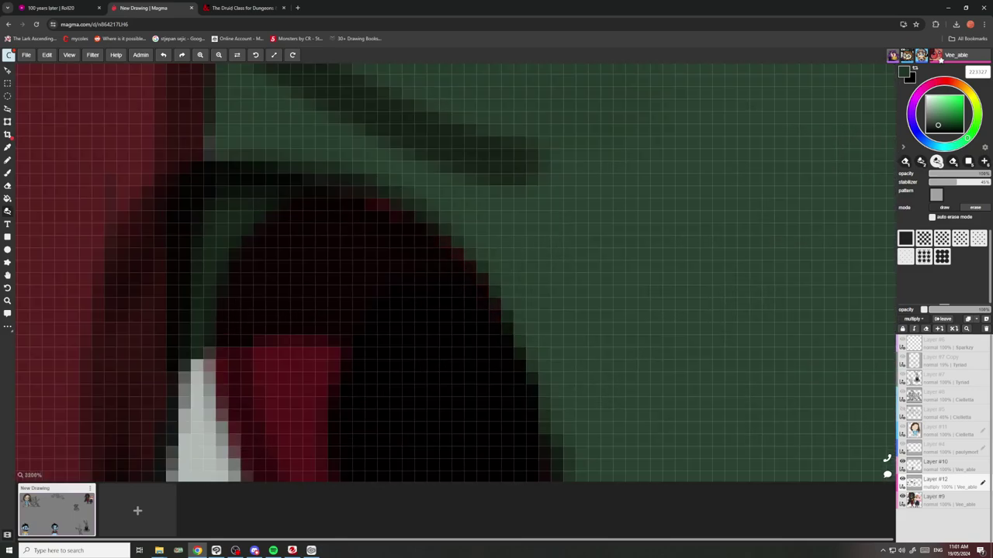
pyautogui.scroll(-5, 434, 245)
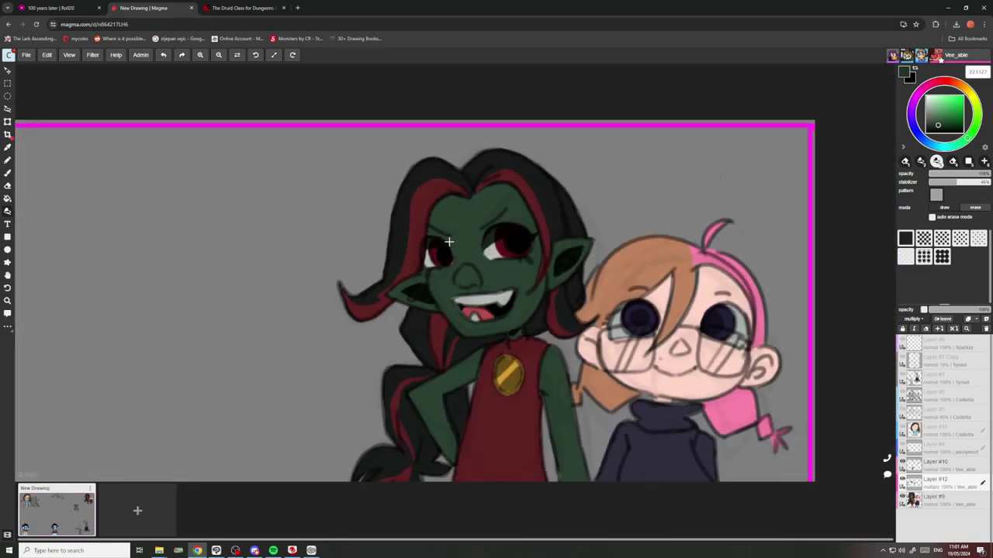
# Darken the lower outer eyelash of the green-skinned character's larger eye on the multiply layer.
pyautogui.scroll(7, 543, 252)
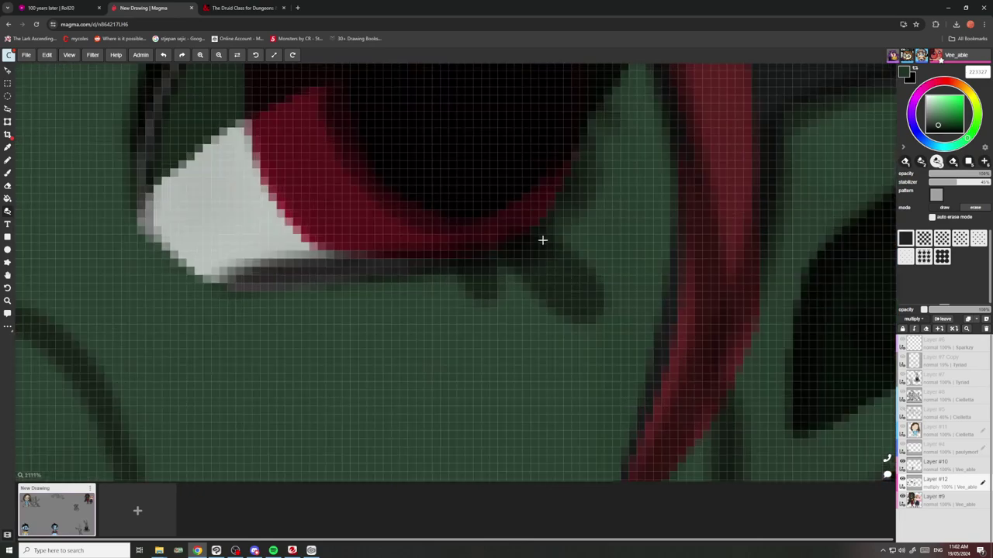
pyautogui.scroll(-2, 535, 235)
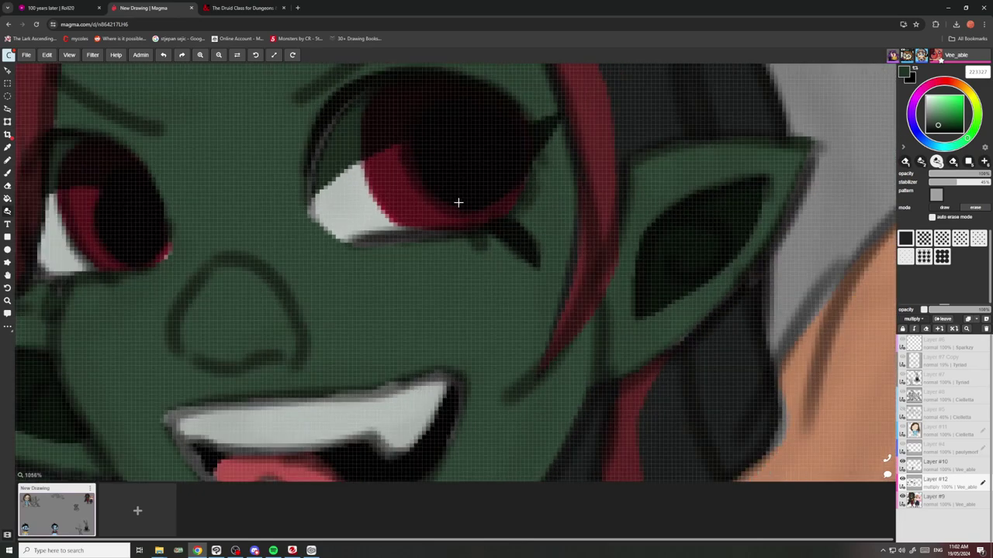
pyautogui.scroll(-8, 453, 190)
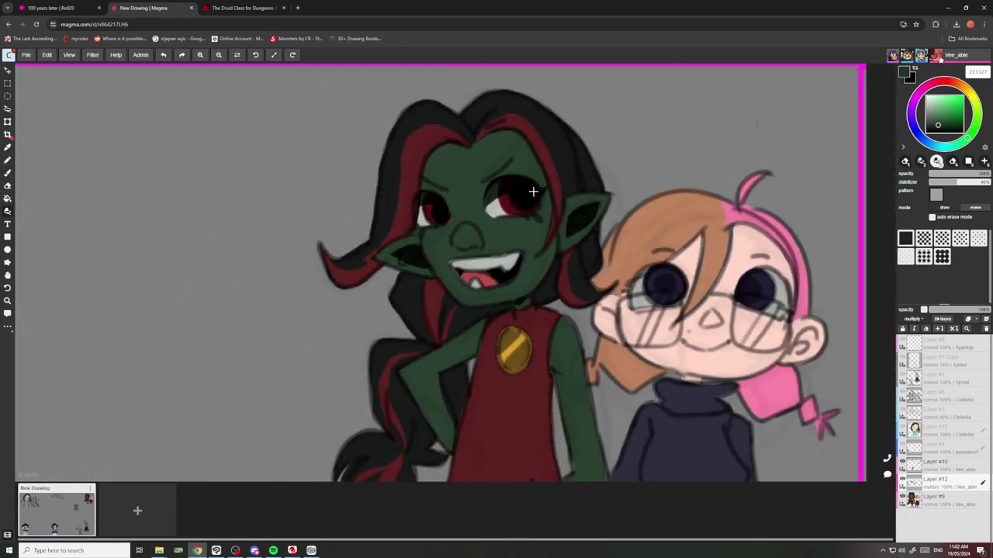
# Add an outer lash to the green-skinned character's smaller eye and two short pointed lashes along the larger eye's upper lid.
pyautogui.scroll(7, 527, 187)
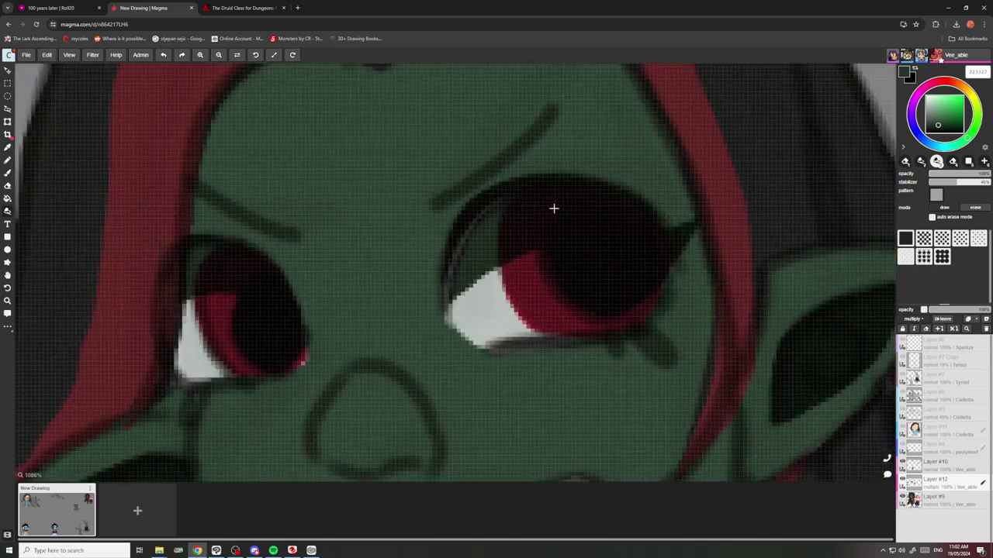
pyautogui.scroll(-2, 497, 199)
pyautogui.scroll(4, 363, 230)
pyautogui.scroll(-4, 379, 257)
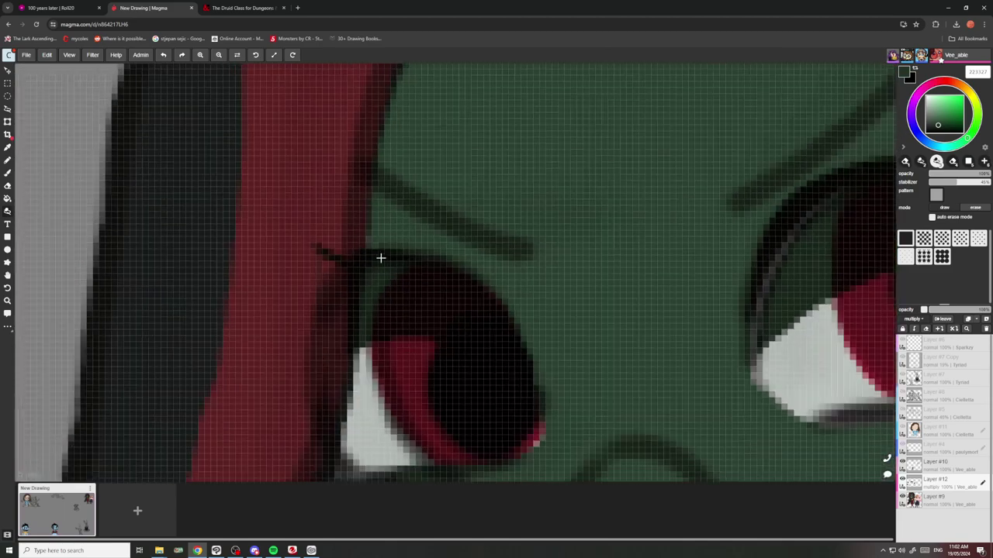
pyautogui.scroll(-4, 426, 268)
pyautogui.scroll(6, 458, 248)
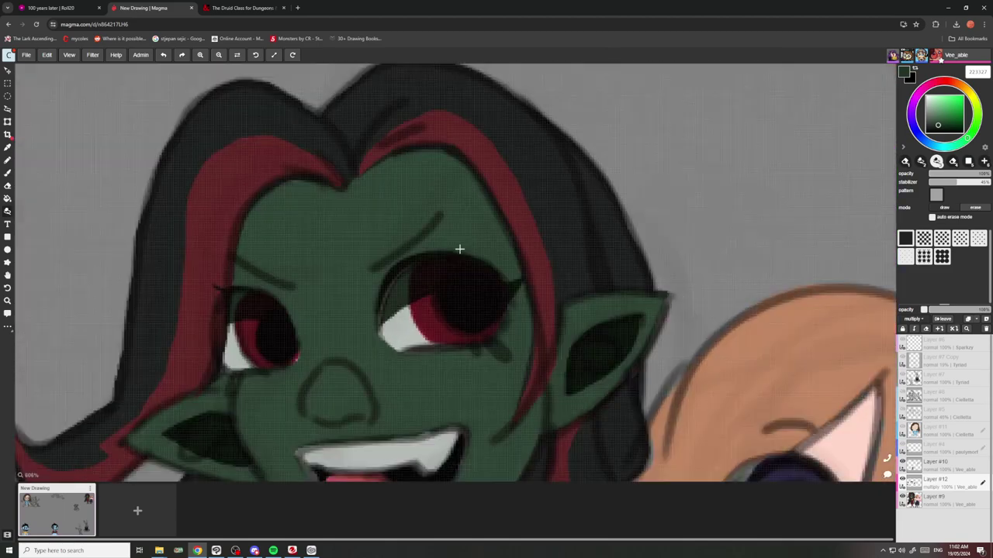
pyautogui.scroll(-4, 455, 232)
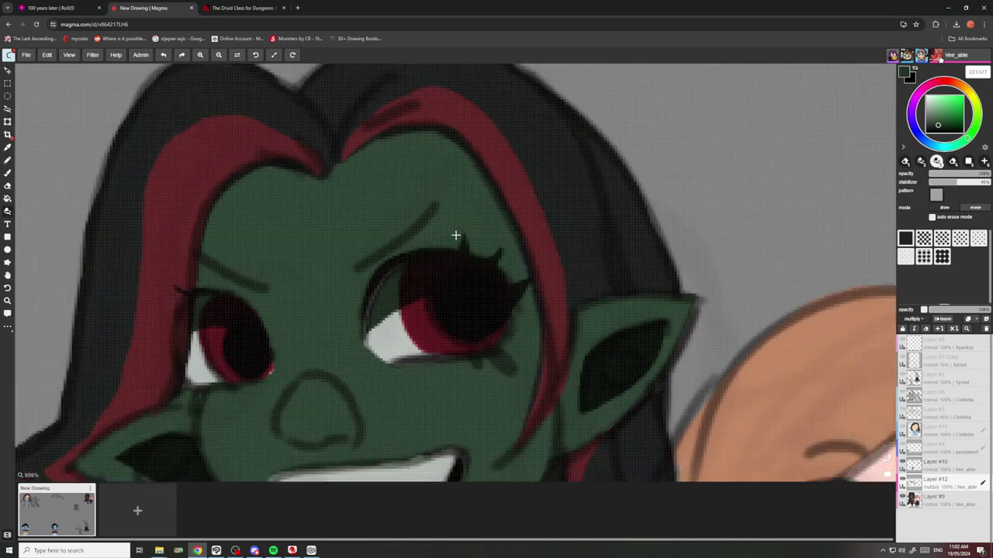
# Add a short upper lash and a longer outer lash beside the green-skinned character's smaller eye.
pyautogui.scroll(6, 344, 239)
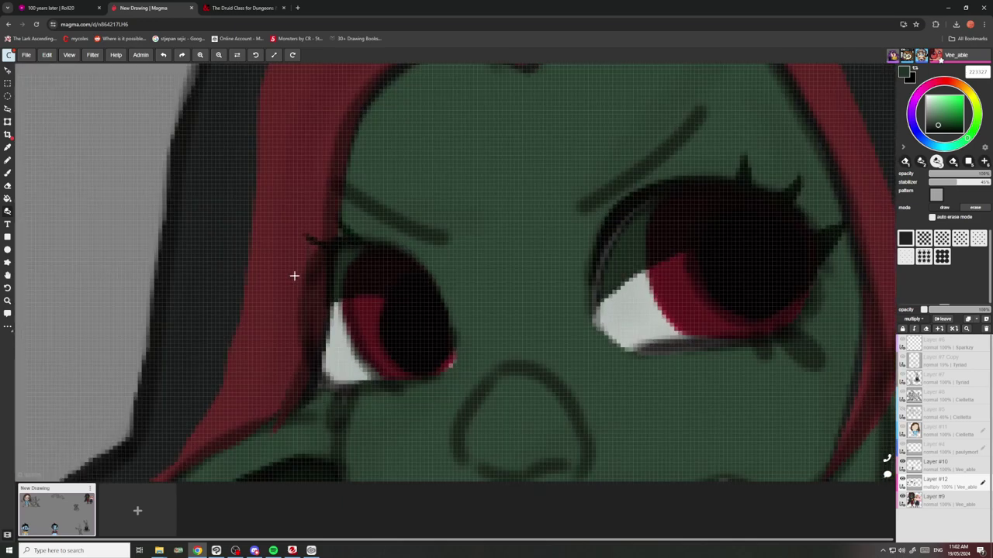
pyautogui.scroll(-5, 352, 183)
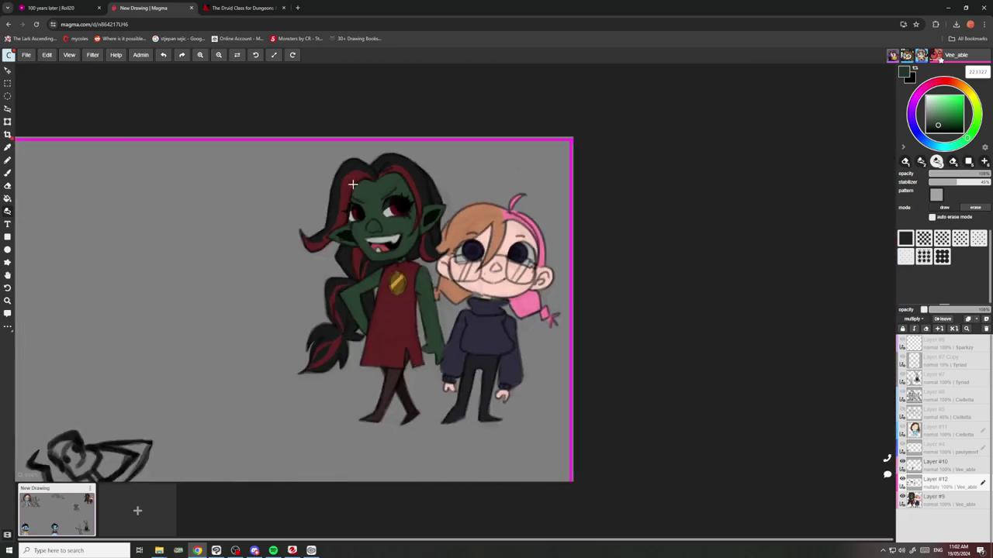
pyautogui.scroll(6, 365, 199)
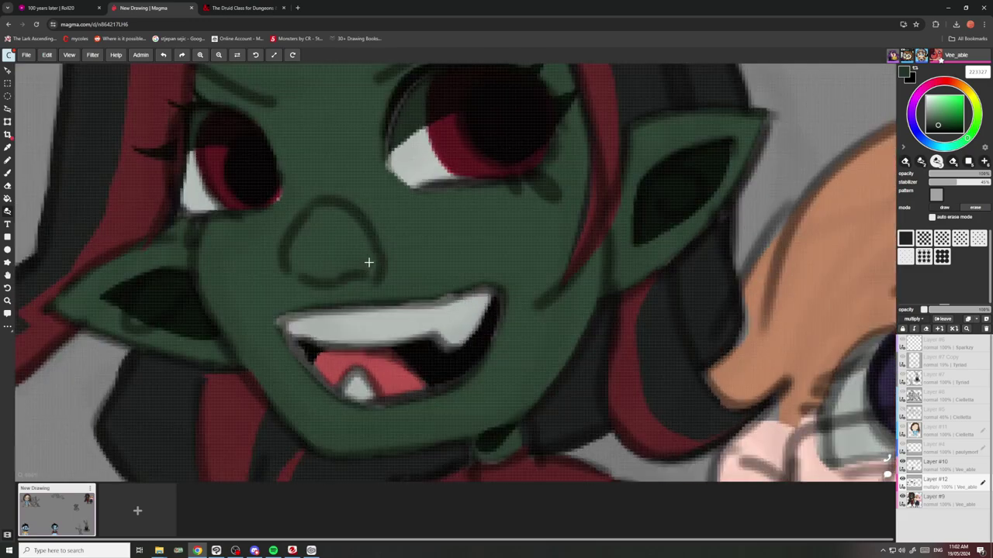
pyautogui.scroll(-6, 369, 263)
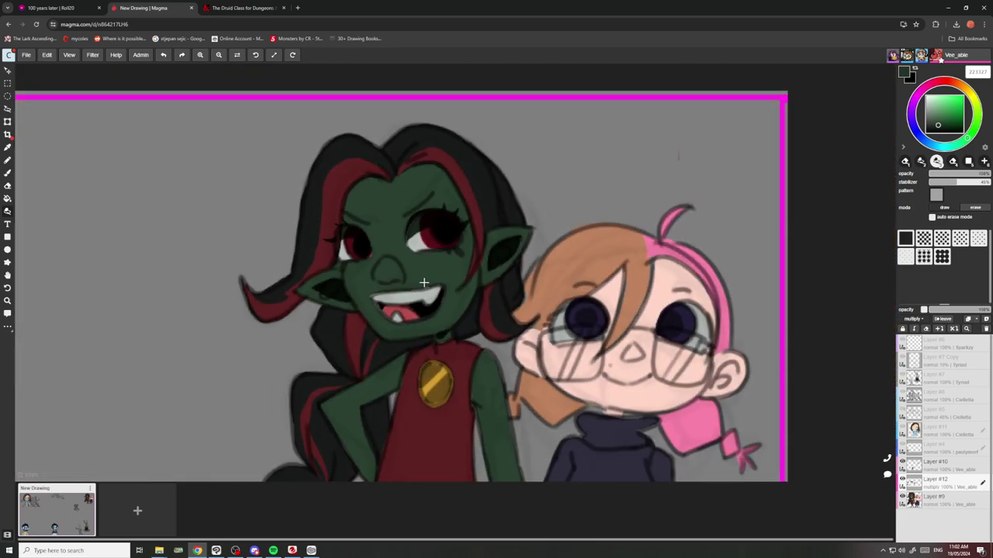
pyautogui.scroll(6, 381, 223)
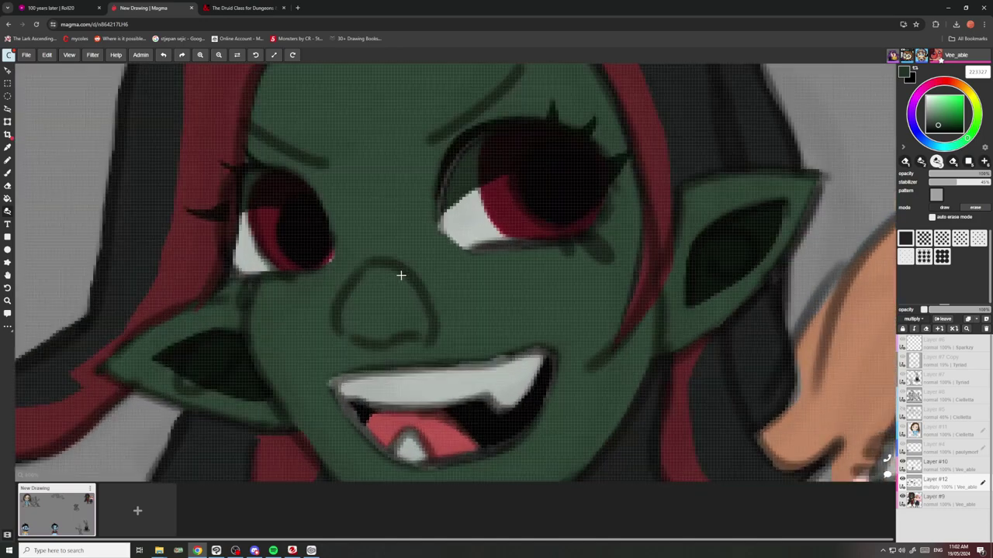
# Darken the bright red pixels at the inner corner of the green-skinned character's smaller eye.
pyautogui.scroll(-3, 381, 248)
pyautogui.scroll(4, 321, 224)
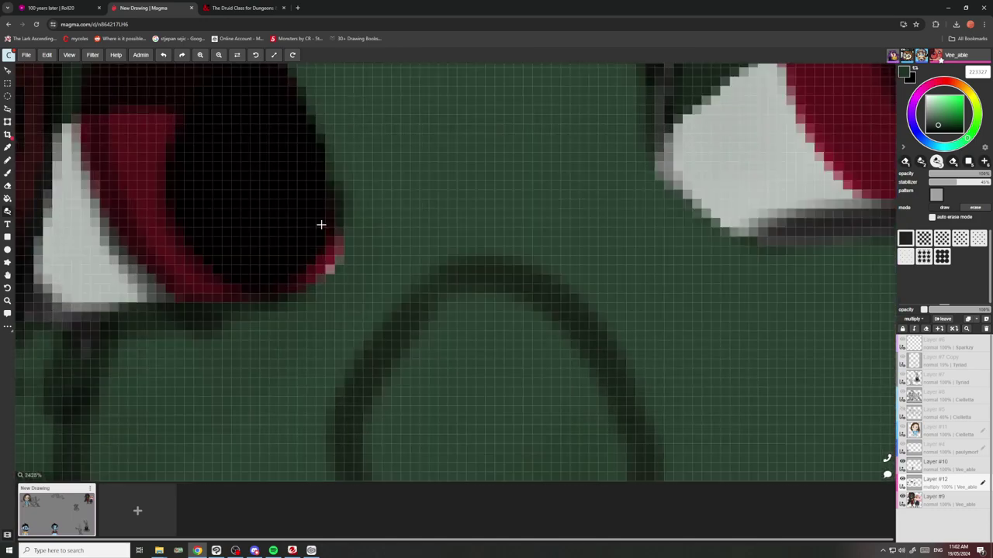
pyautogui.scroll(-3, 299, 179)
pyautogui.scroll(4, 333, 206)
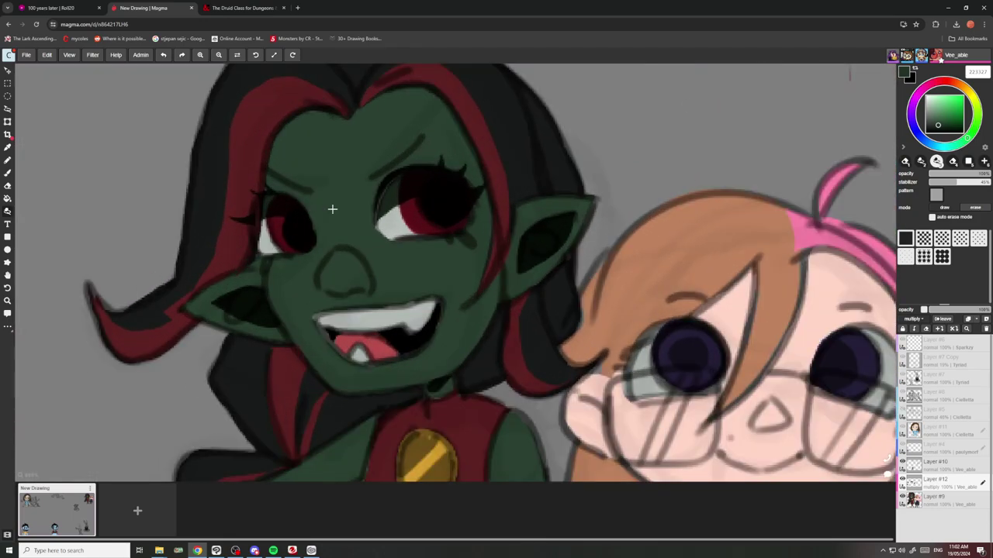
pyautogui.scroll(-3, 366, 118)
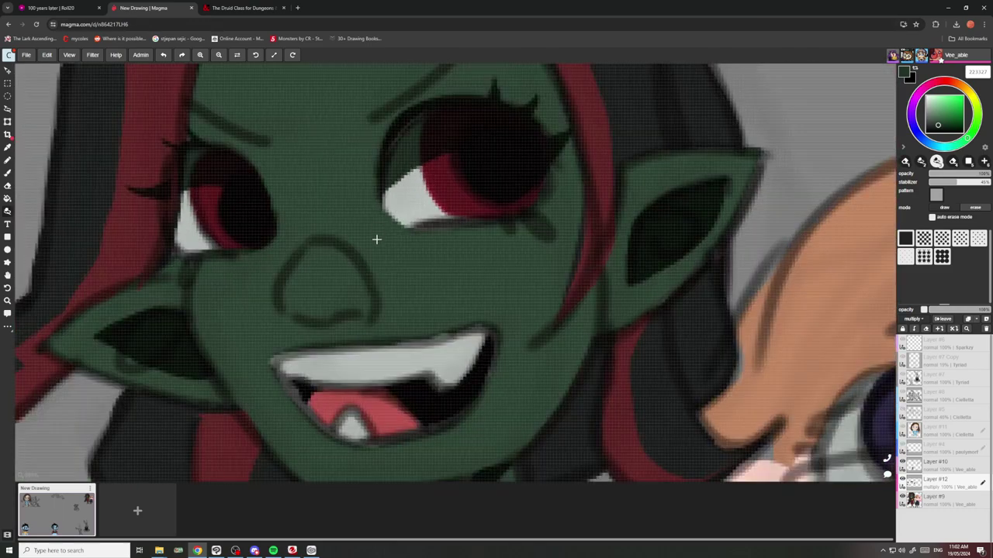
pyautogui.scroll(3, 377, 232)
# Shade the black hair behind the green-skinned character's neck on the side facing the glasses-wearing character.
pyautogui.scroll(-5, 390, 190)
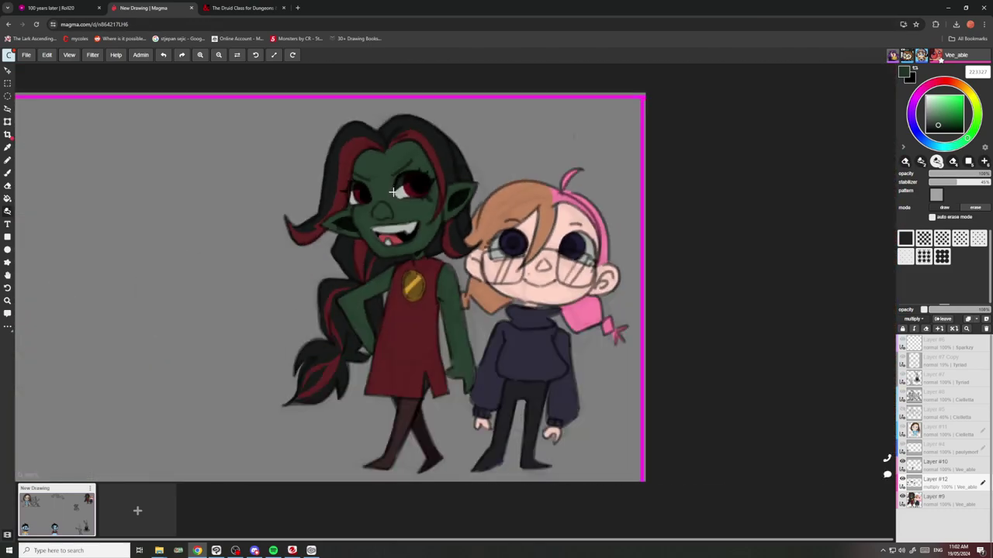
pyautogui.scroll(5, 383, 169)
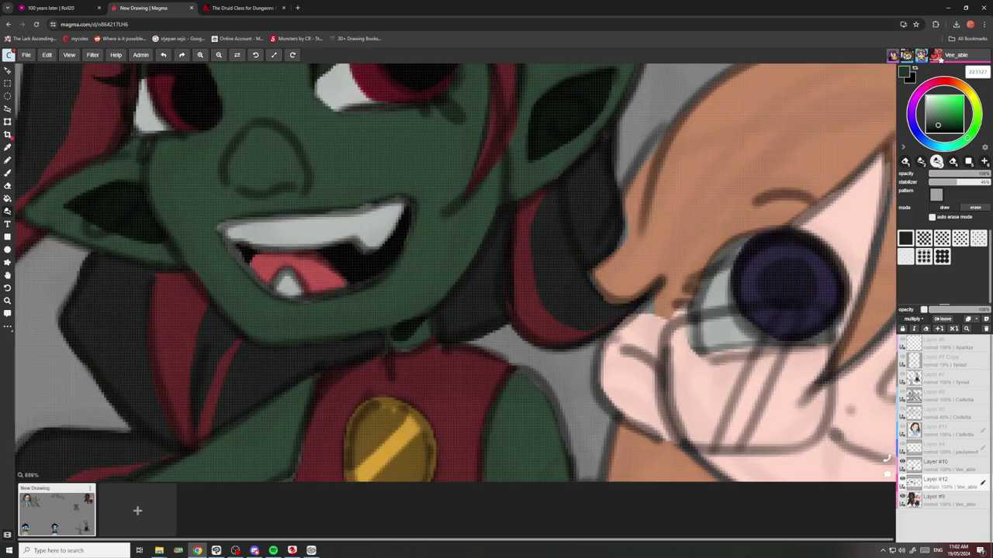
pyautogui.moveTo(509, 217)
pyautogui.mouseDown()
pyautogui.moveTo(446, 340)
pyautogui.moveTo(501, 217)
pyautogui.mouseUp()
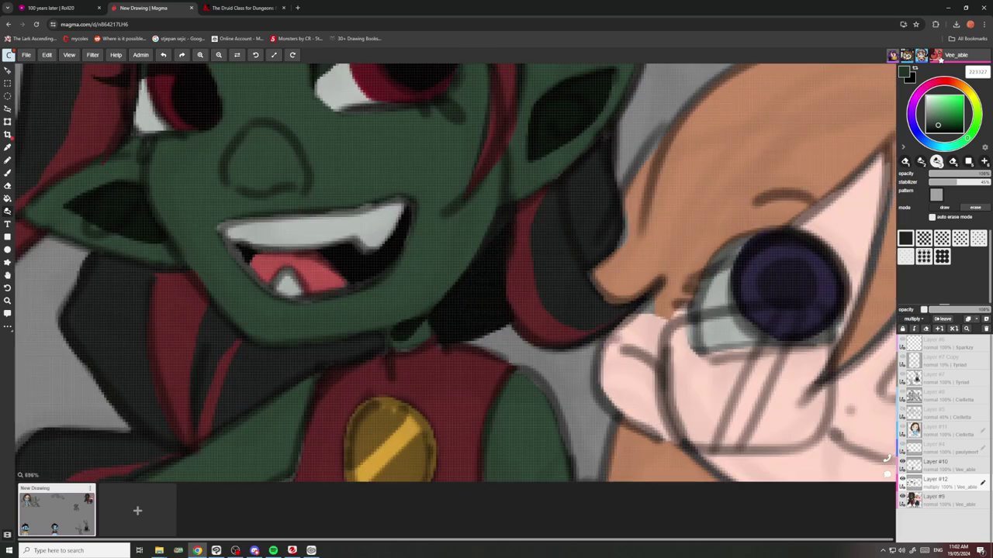
pyautogui.scroll(-4, 493, 264)
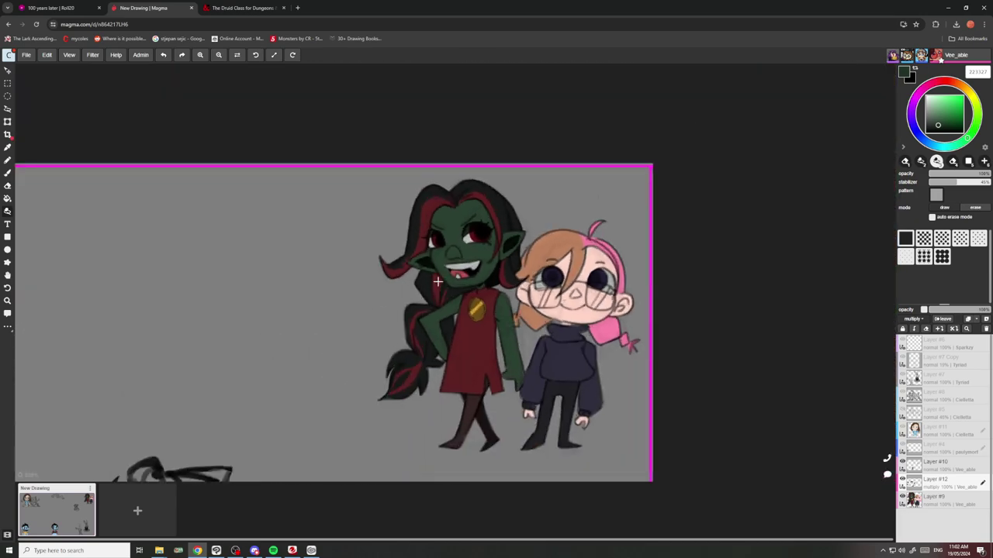
# Shade the black hair and red streaks beneath the green-skinned character's jaw and far ear, above the bent arm.
pyautogui.scroll(4, 508, 291)
pyautogui.moveTo(547, 288)
pyautogui.mouseDown()
pyautogui.moveTo(480, 309)
pyautogui.moveTo(374, 377)
pyautogui.moveTo(470, 302)
pyautogui.mouseUp()
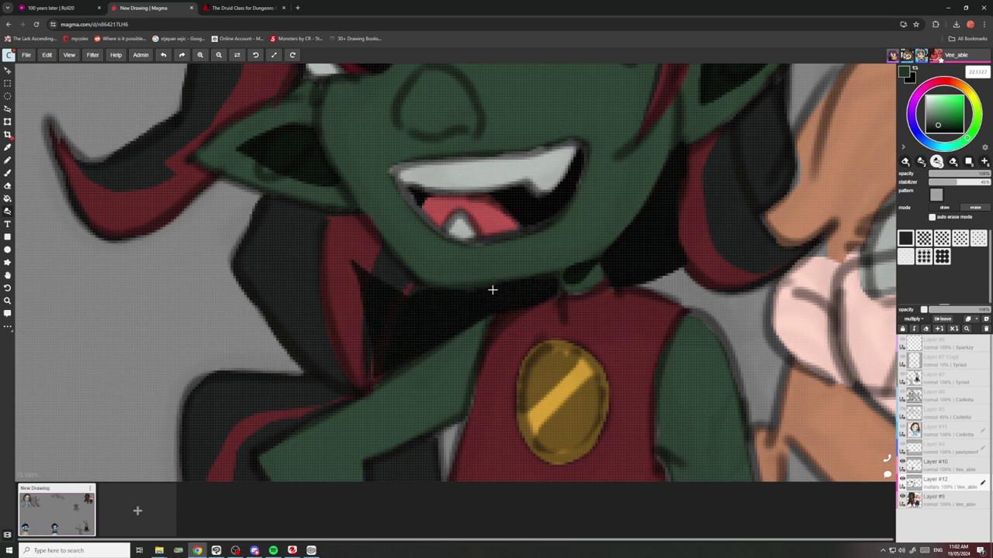
pyautogui.moveTo(419, 293)
pyautogui.mouseDown()
pyautogui.moveTo(372, 244)
pyautogui.moveTo(362, 314)
pyautogui.mouseUp()
pyautogui.moveTo(345, 260); pyautogui.dragTo(326, 372)
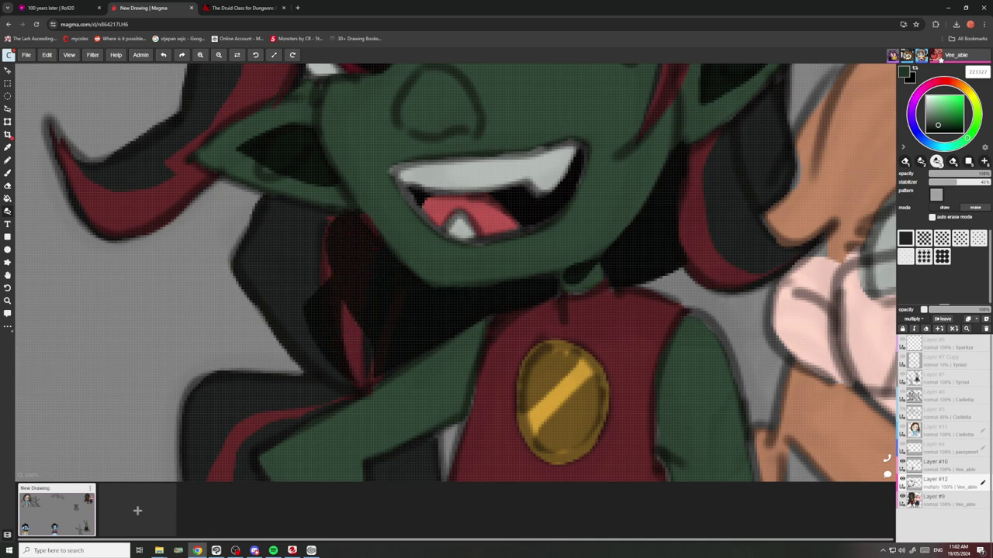
pyautogui.moveTo(306, 302)
pyautogui.mouseDown()
pyautogui.moveTo(335, 238)
pyautogui.moveTo(289, 342)
pyautogui.moveTo(328, 226)
pyautogui.mouseUp()
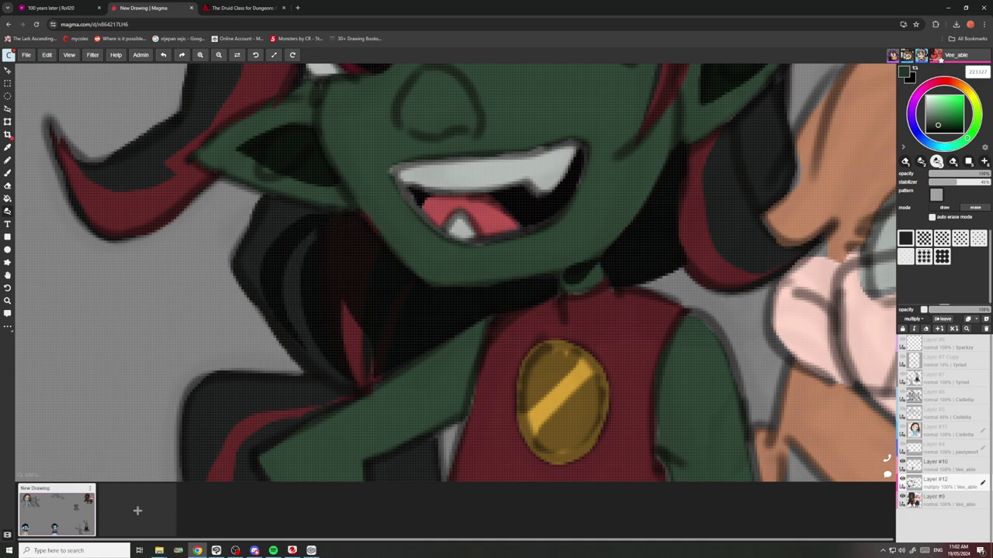
# Shade the ponytail section along the top of the bent arm and the hair visible inside the arm's bend.
pyautogui.scroll(-5, 359, 234)
pyautogui.scroll(5, 286, 264)
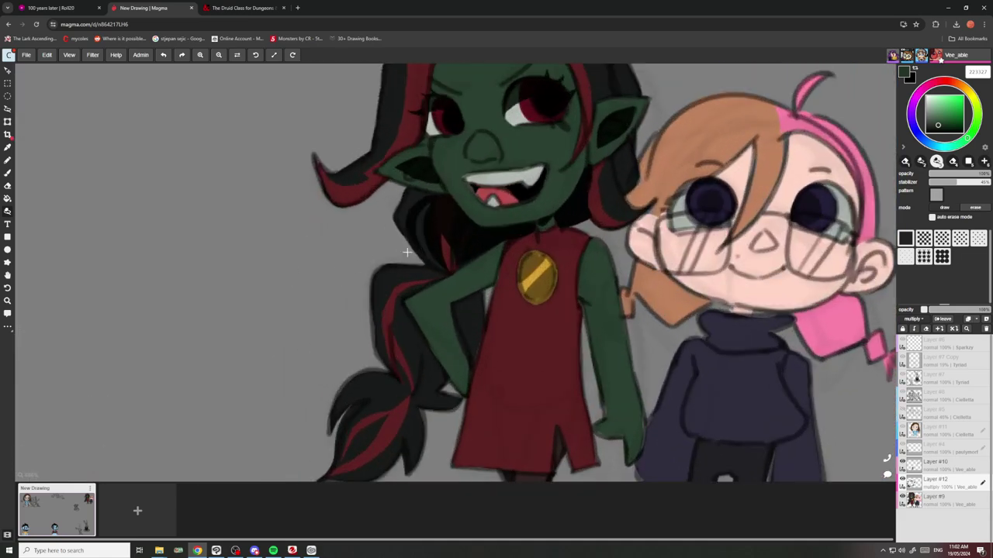
pyautogui.scroll(3, 425, 273)
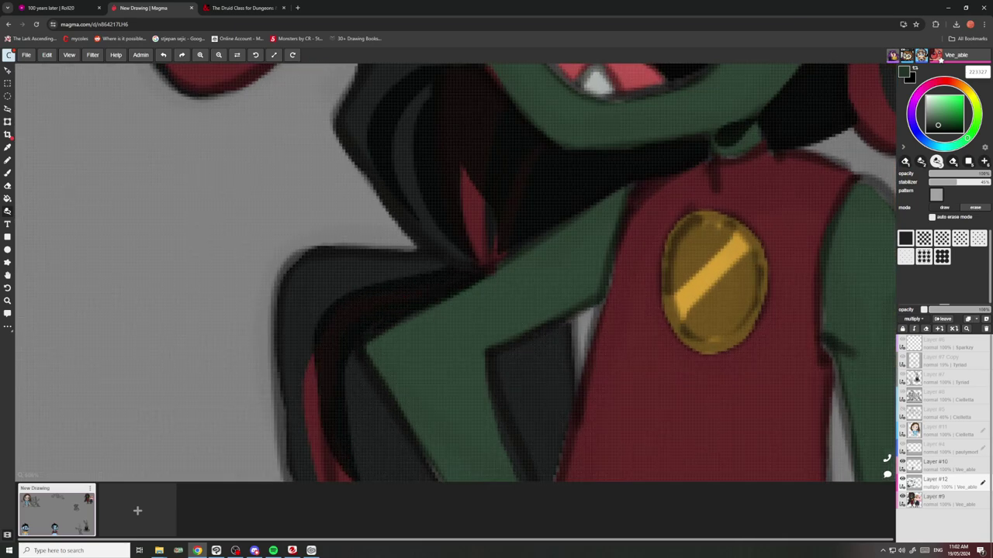
pyautogui.scroll(-5, 450, 281)
pyautogui.scroll(5, 465, 323)
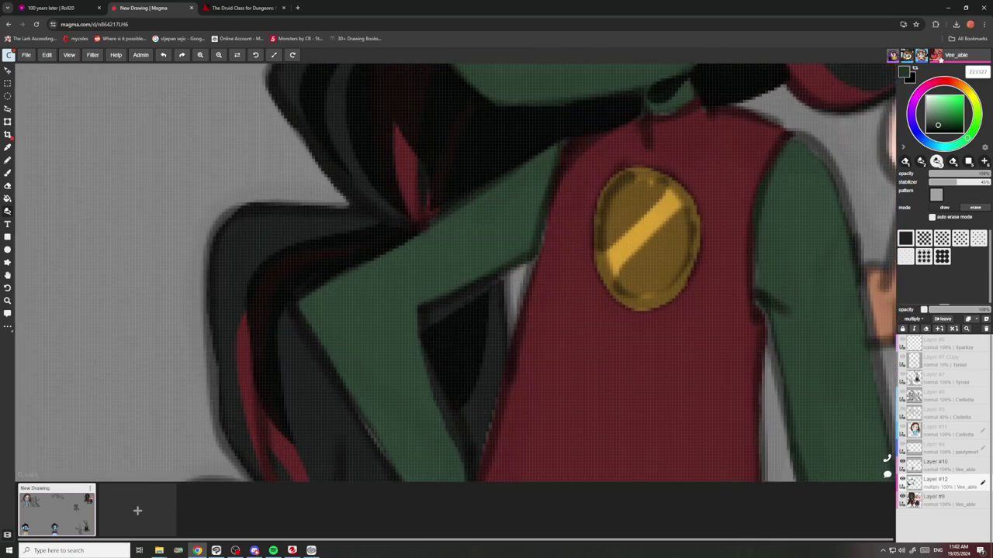
pyautogui.scroll(-6, 466, 273)
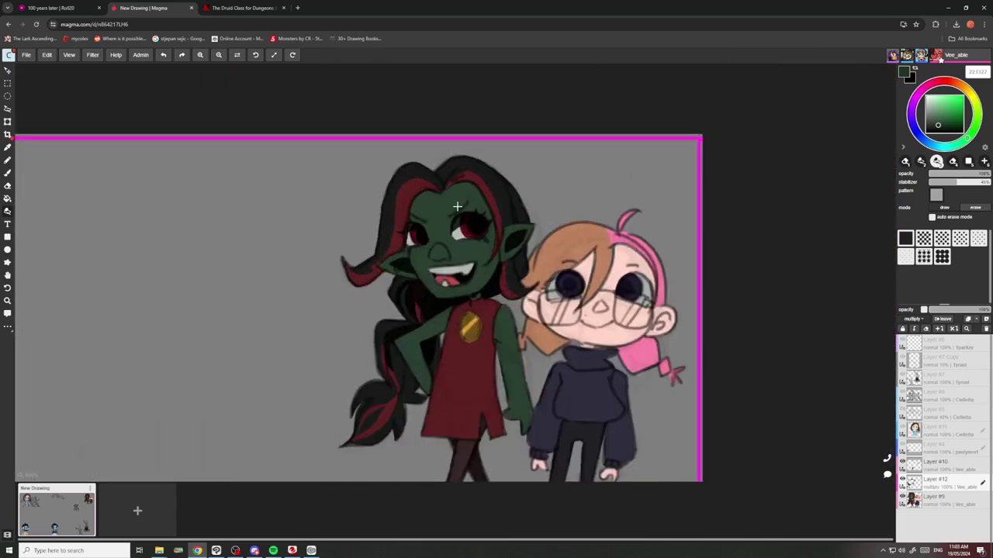
# Darken the forehead hairline beneath the red hair streak above the green-skinned character's larger eye.
pyautogui.scroll(8, 457, 206)
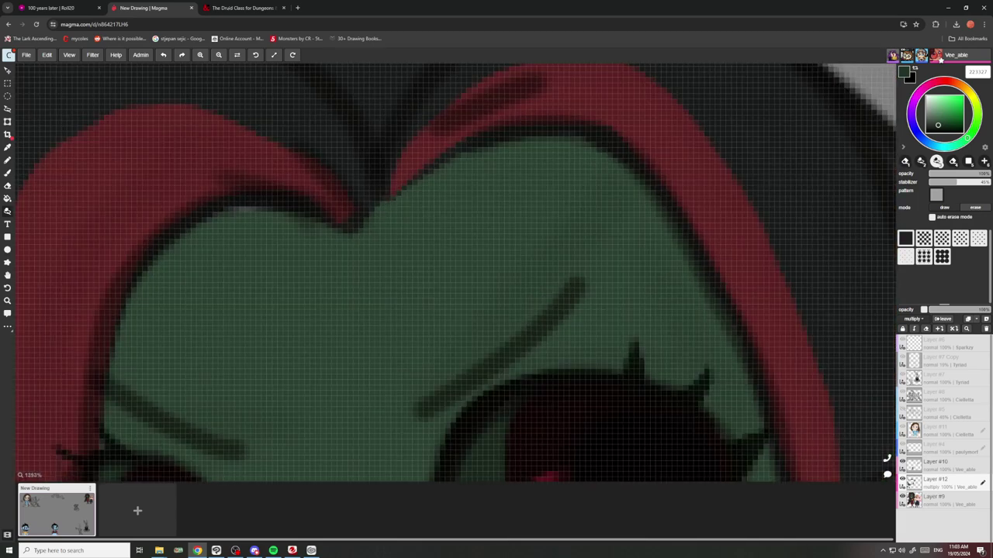
pyautogui.scroll(-5, 437, 193)
pyautogui.scroll(8, 482, 219)
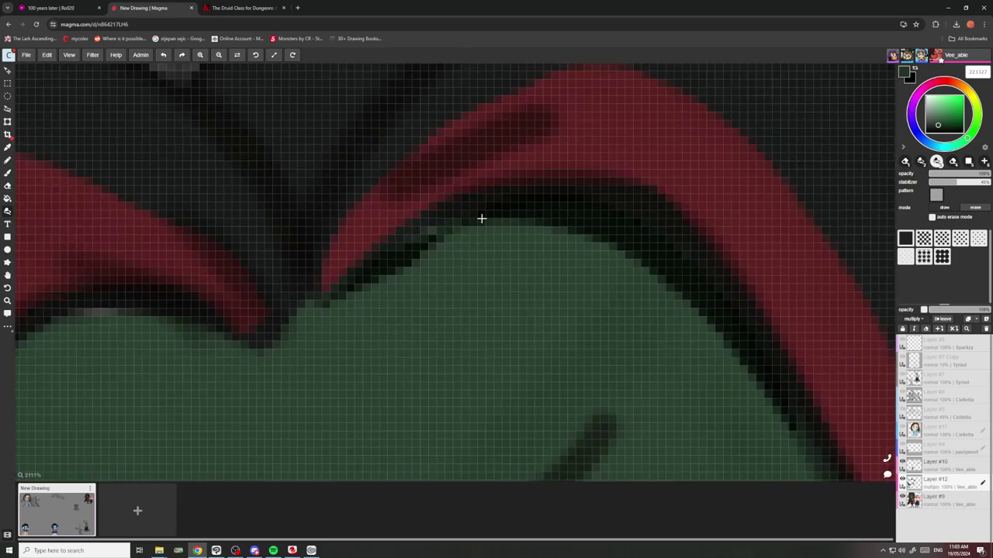
pyautogui.scroll(-8, 482, 219)
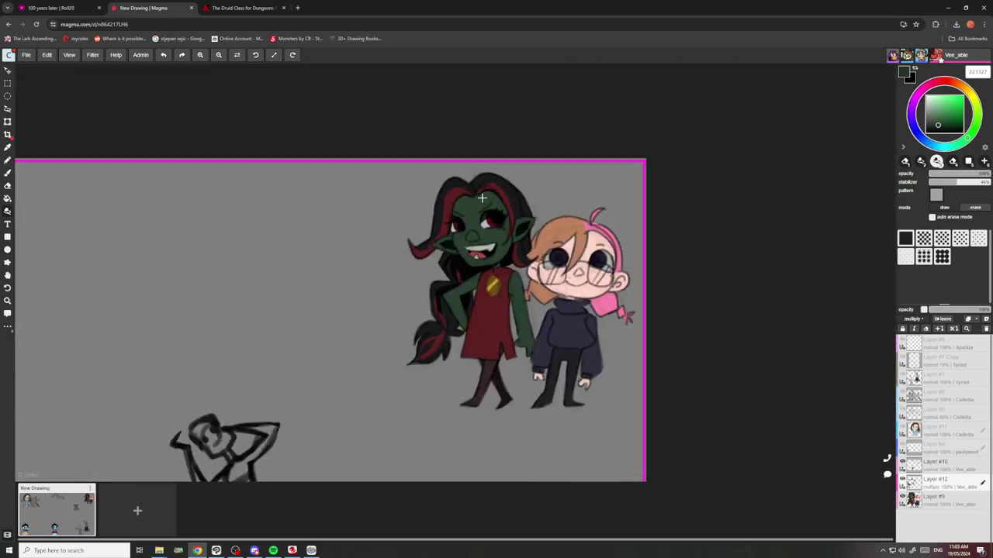
# Add a dark shadow strip to the ponytail just below the bent elbow.
pyautogui.scroll(6, 482, 199)
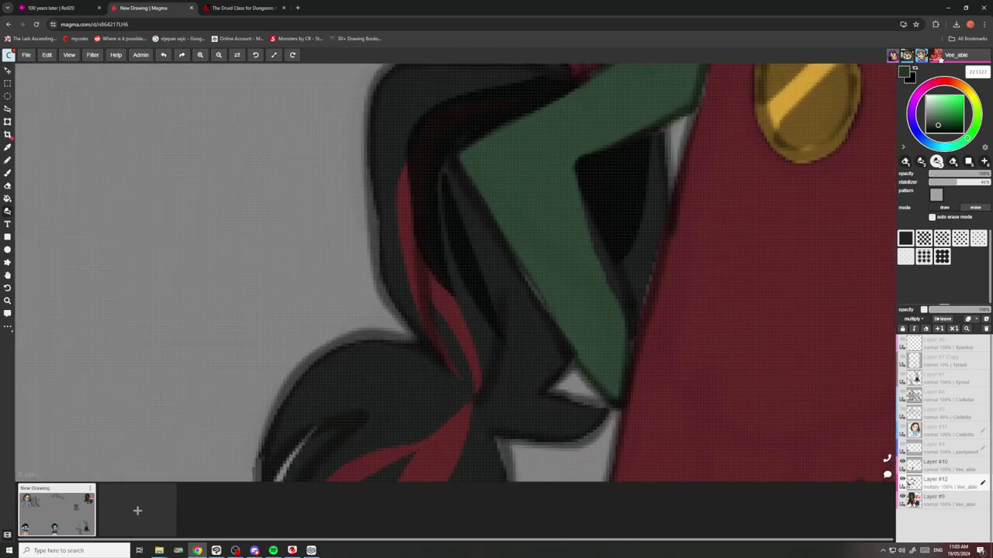
pyautogui.scroll(-4, 463, 237)
# Try a dark curved shadow stroke along the large red streak in the ponytail's tip.
pyautogui.scroll(1, 430, 372)
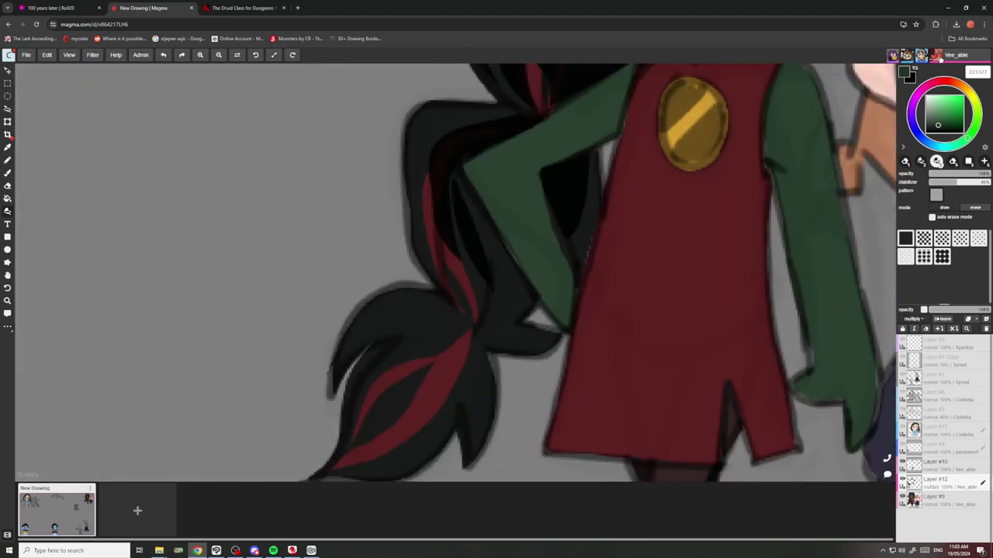
pyautogui.moveTo(469, 343); pyautogui.dragTo(363, 451)
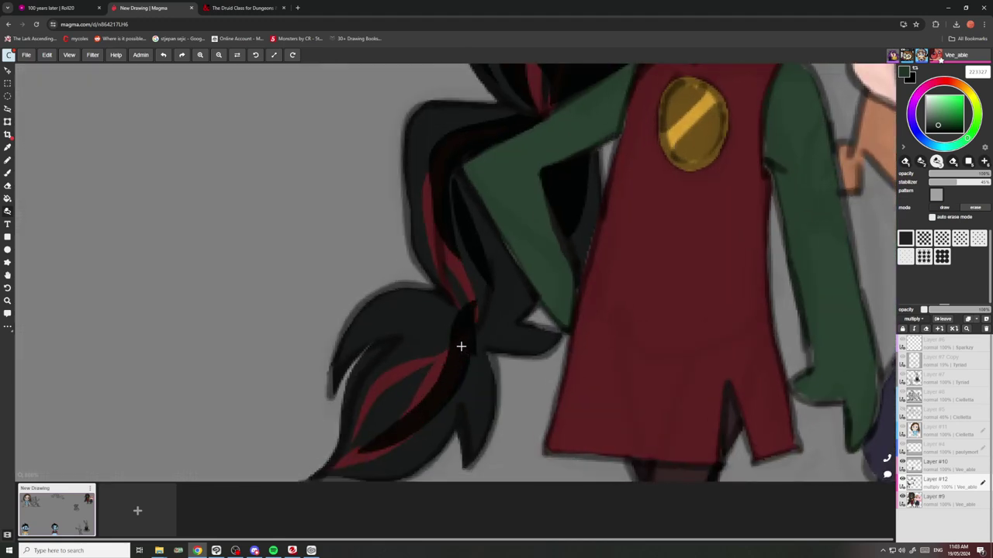
pyautogui.scroll(-4, 543, 348)
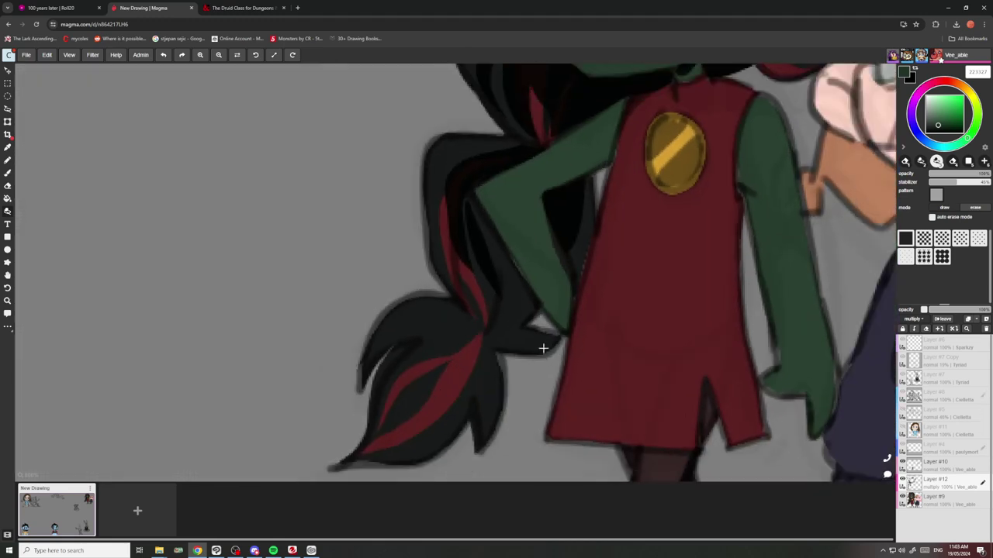
# Extend the curved ponytail shadow beside the bent forearm down towards the tie point above the tip.
pyautogui.scroll(6, 518, 280)
pyautogui.scroll(2, 518, 280)
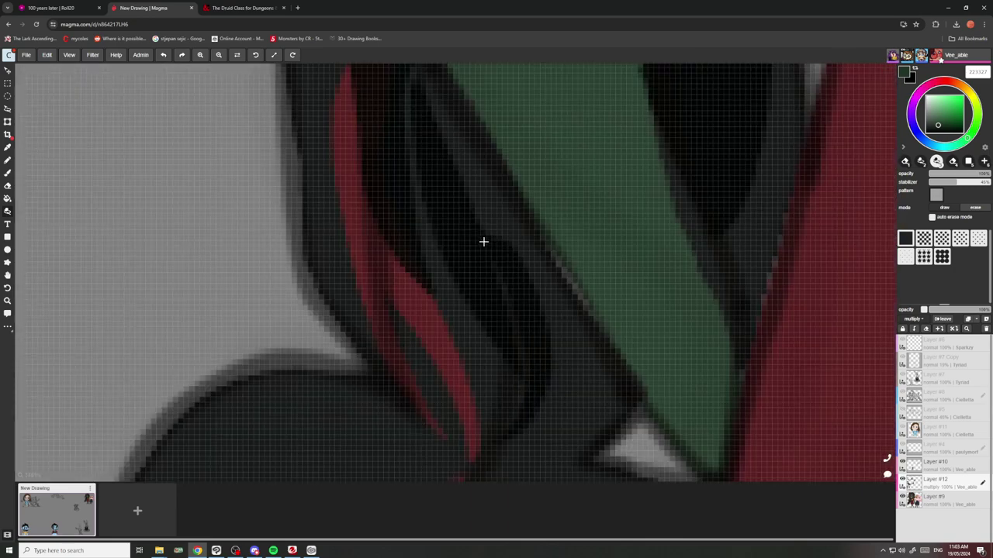
pyautogui.scroll(-6, 512, 289)
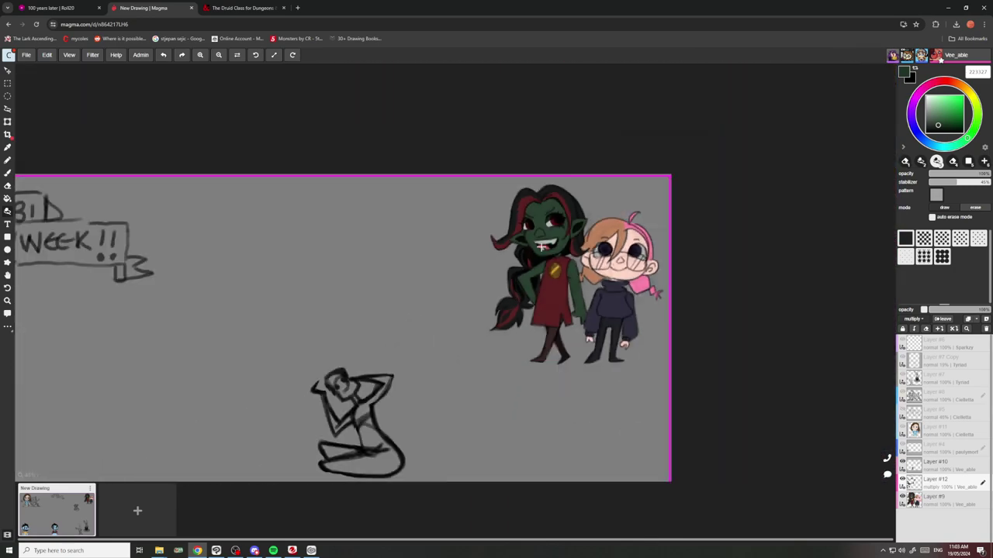
# Shade the inner edge of the red hair streak along the forehead above the green-skinned character's smaller eye.
pyautogui.scroll(8, 544, 219)
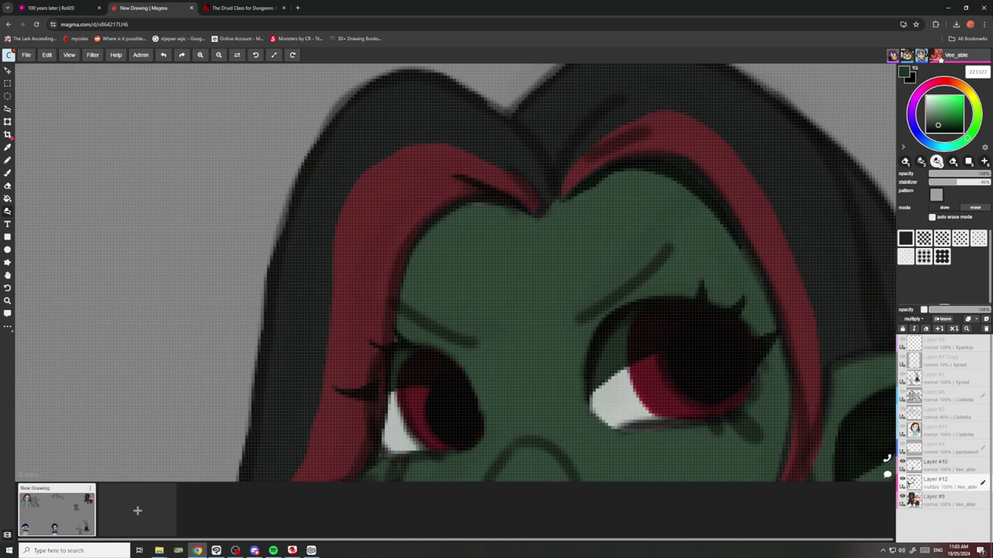
pyautogui.moveTo(454, 176)
pyautogui.mouseDown()
pyautogui.moveTo(380, 276)
pyautogui.moveTo(396, 316)
pyautogui.moveTo(398, 299)
pyautogui.moveTo(523, 211)
pyautogui.mouseUp()
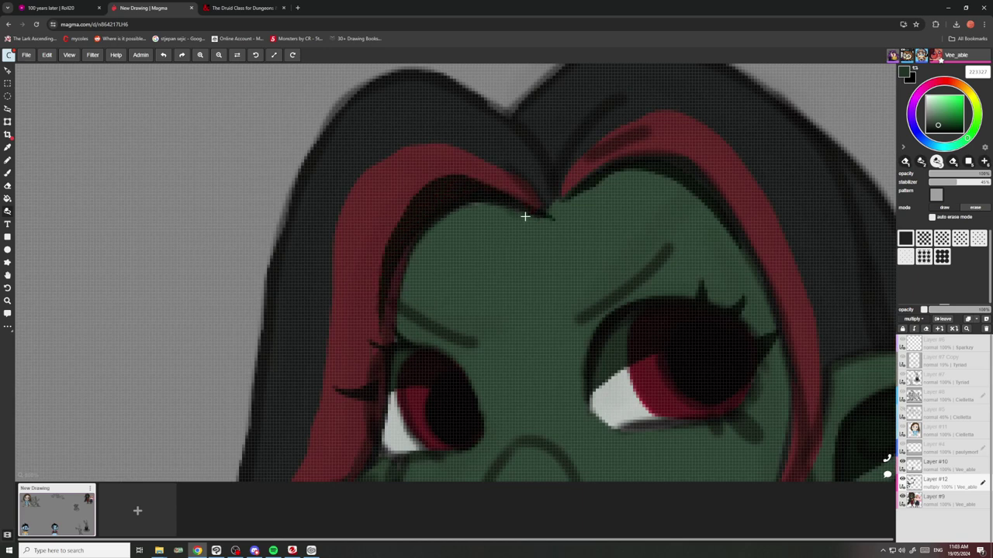
pyautogui.scroll(-6, 524, 216)
pyautogui.scroll(-3, 590, 239)
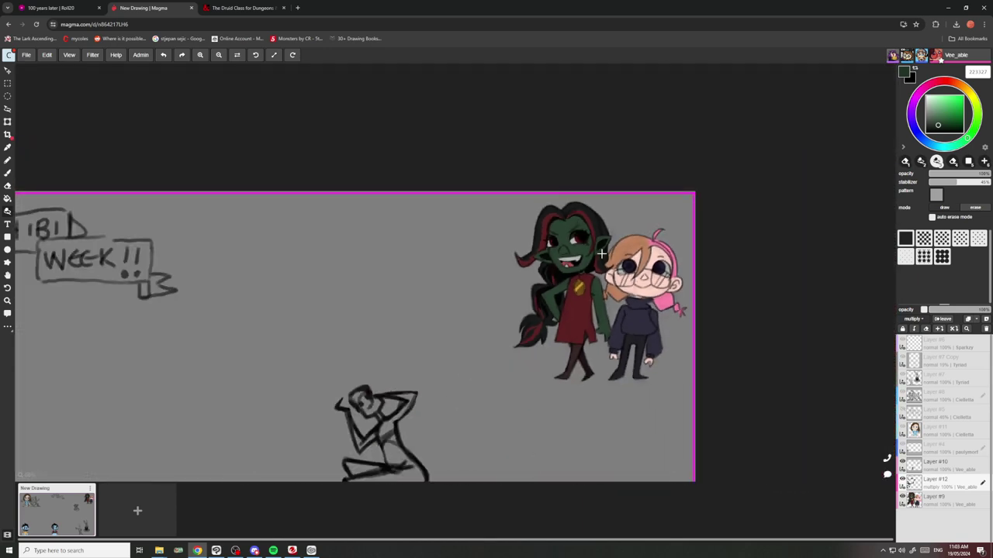
# Shade both green arms with dark shadows near the armholes, along the straight arm's inner edge and under the bent upper arm.
pyautogui.scroll(10, 601, 260)
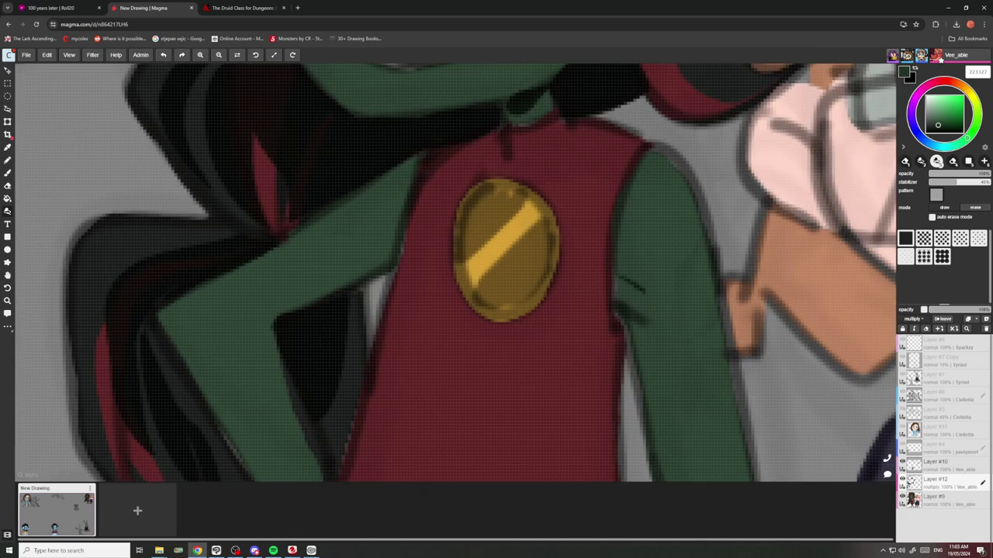
pyautogui.moveTo(630, 280); pyautogui.dragTo(620, 369)
pyautogui.scroll(-4, 607, 253)
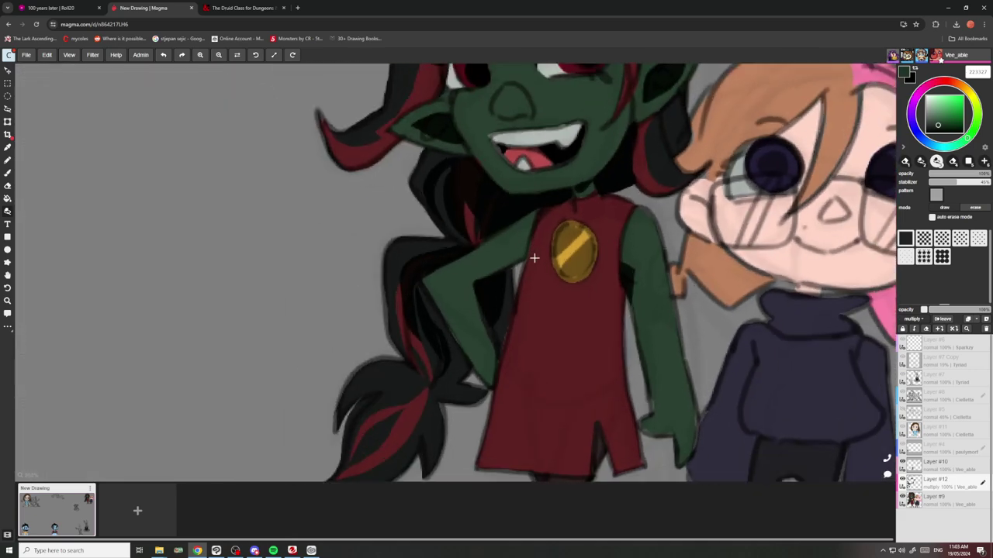
pyautogui.scroll(4, 537, 249)
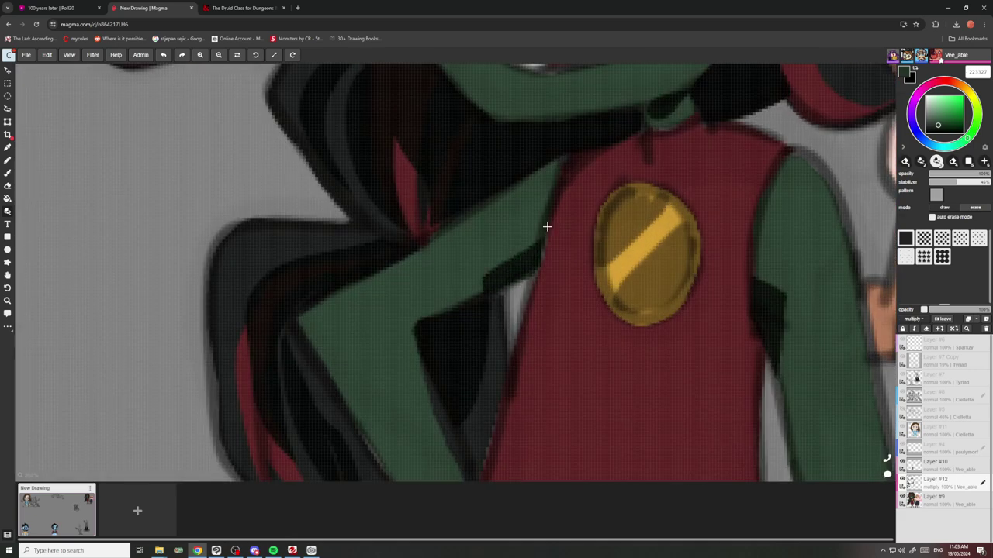
pyautogui.scroll(-4, 547, 227)
# Try dark shadows over the fingers and thumb of the green-skinned character's lowered hand.
pyautogui.scroll(5, 598, 294)
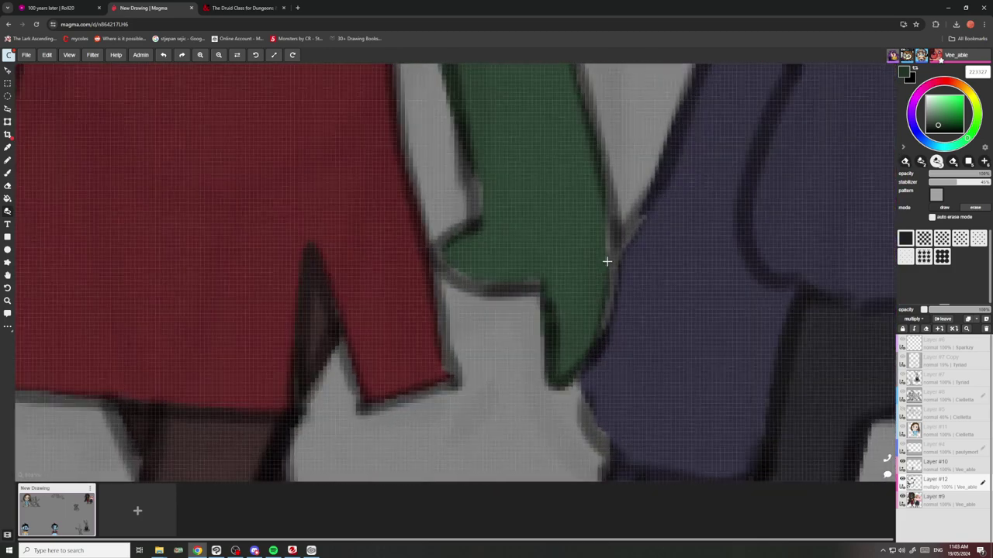
pyautogui.scroll(2, 606, 261)
pyautogui.moveTo(618, 350)
pyautogui.mouseDown()
pyautogui.moveTo(614, 365)
pyautogui.moveTo(543, 419)
pyautogui.moveTo(516, 328)
pyautogui.mouseUp()
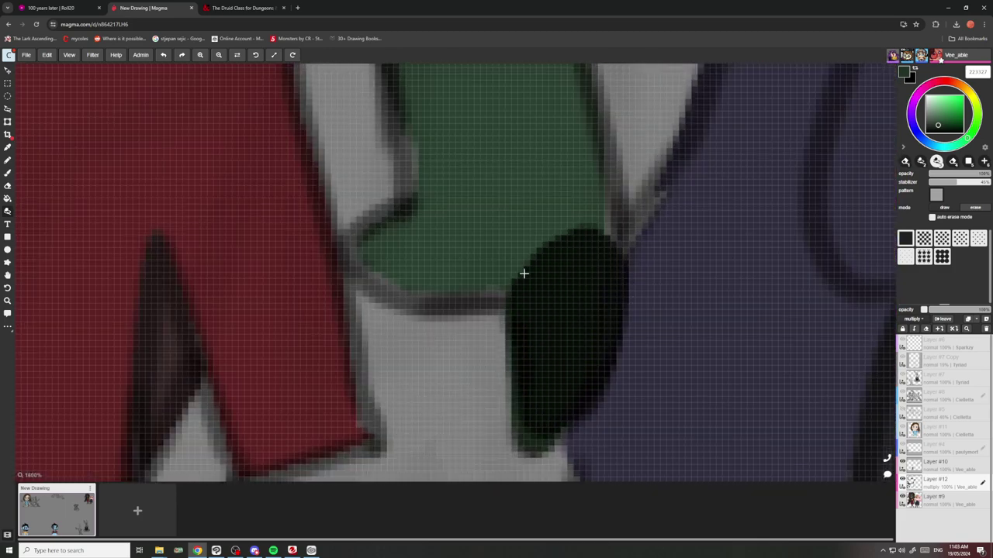
pyautogui.scroll(-4, 465, 233)
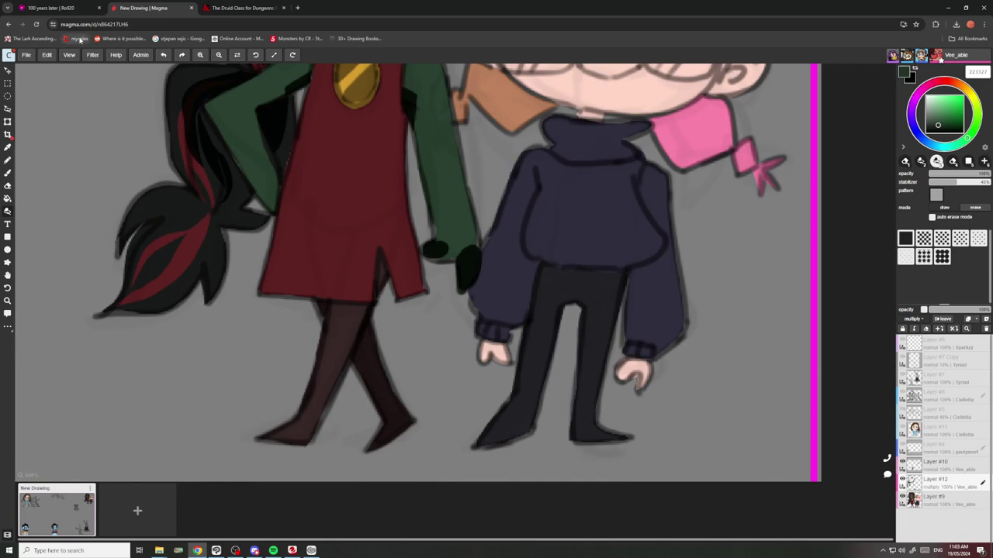
pyautogui.scroll(-4, 458, 201)
pyautogui.scroll(8, 433, 307)
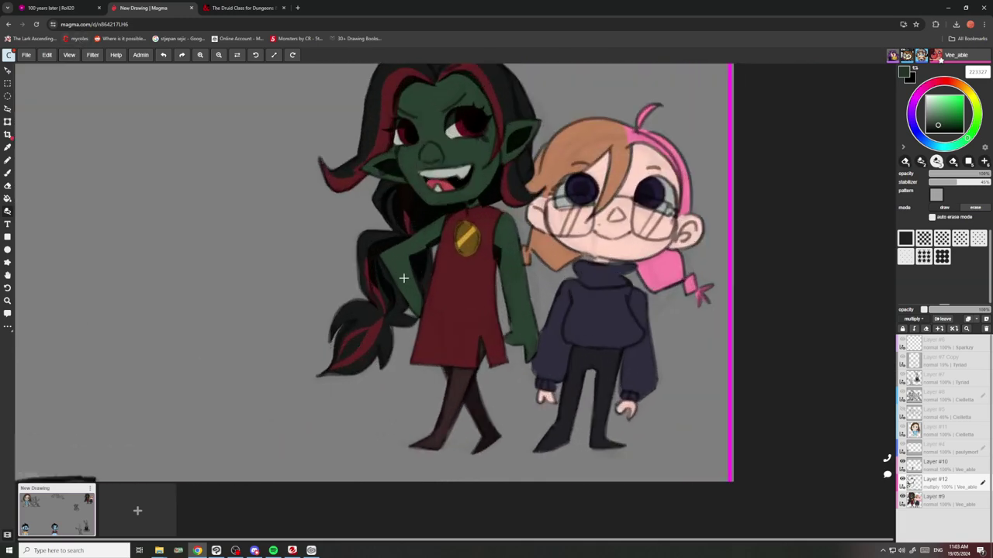
pyautogui.scroll(-4, 431, 279)
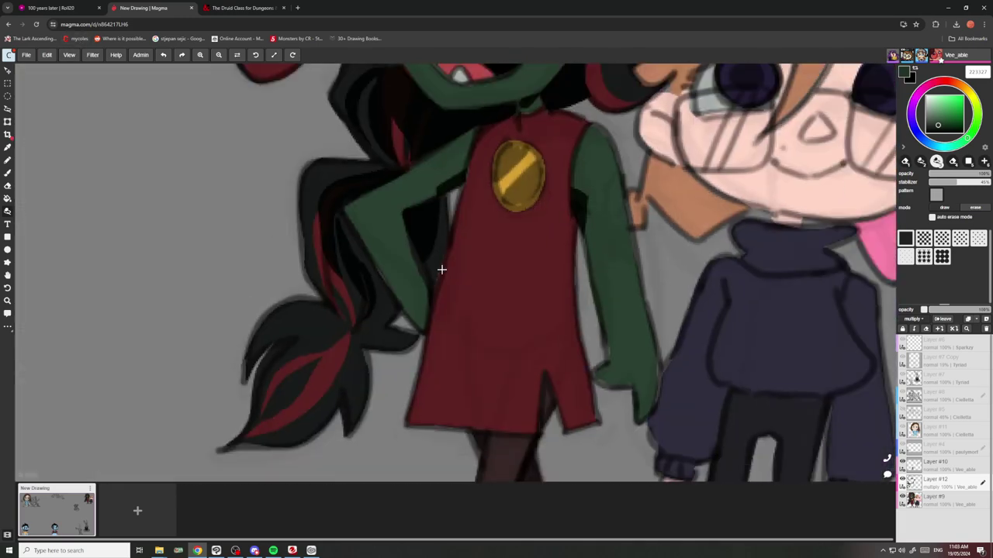
pyautogui.scroll(3, 441, 269)
pyautogui.scroll(-4, 454, 228)
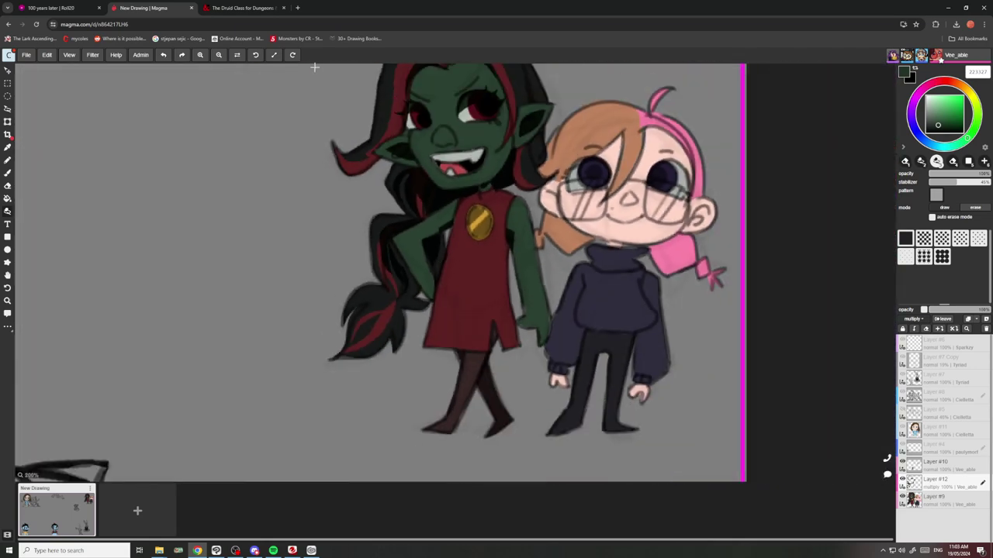
pyautogui.scroll(6, 499, 227)
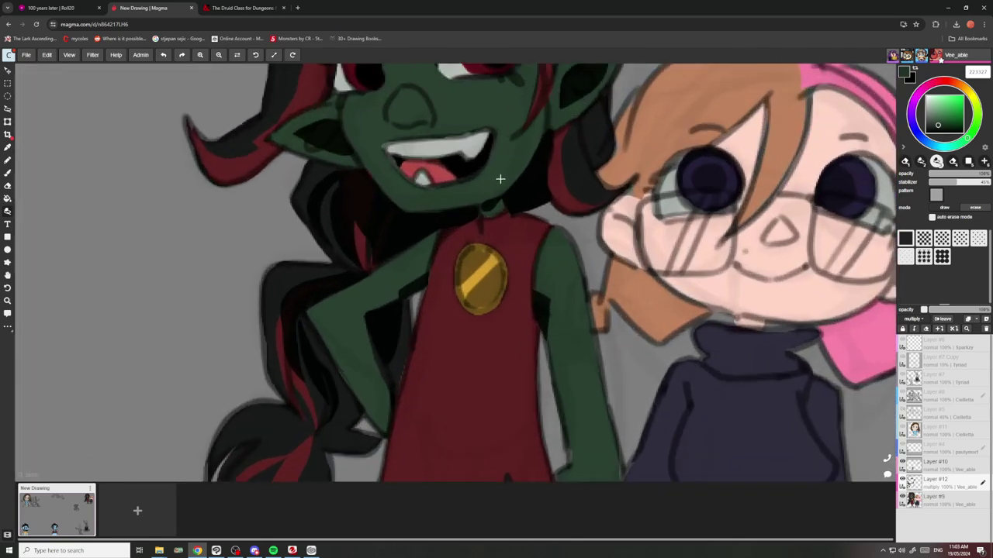
pyautogui.scroll(-5, 511, 214)
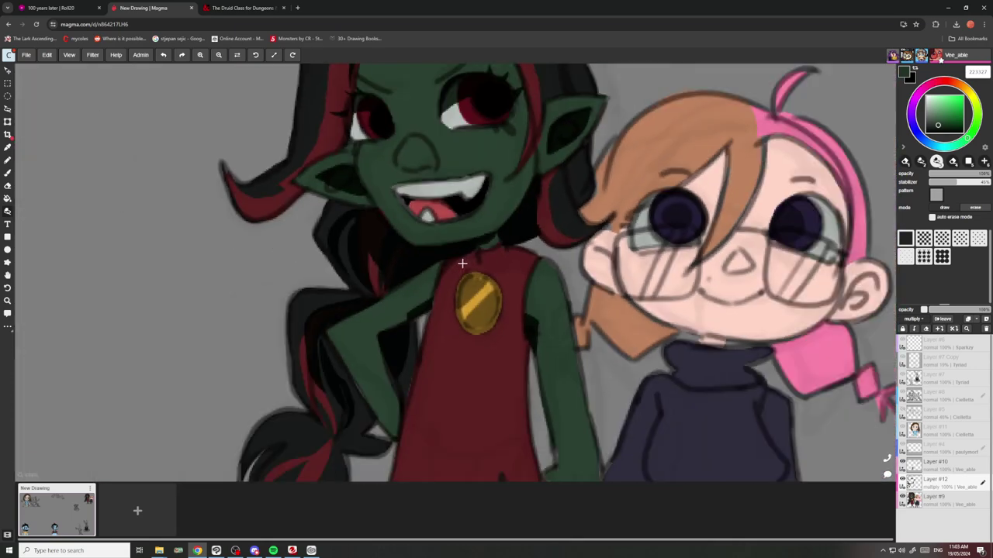
# Try a dark shadow stroke on the tongue inside the green-skinned character's open mouth.
pyautogui.scroll(5, 466, 248)
pyautogui.scroll(2, 457, 255)
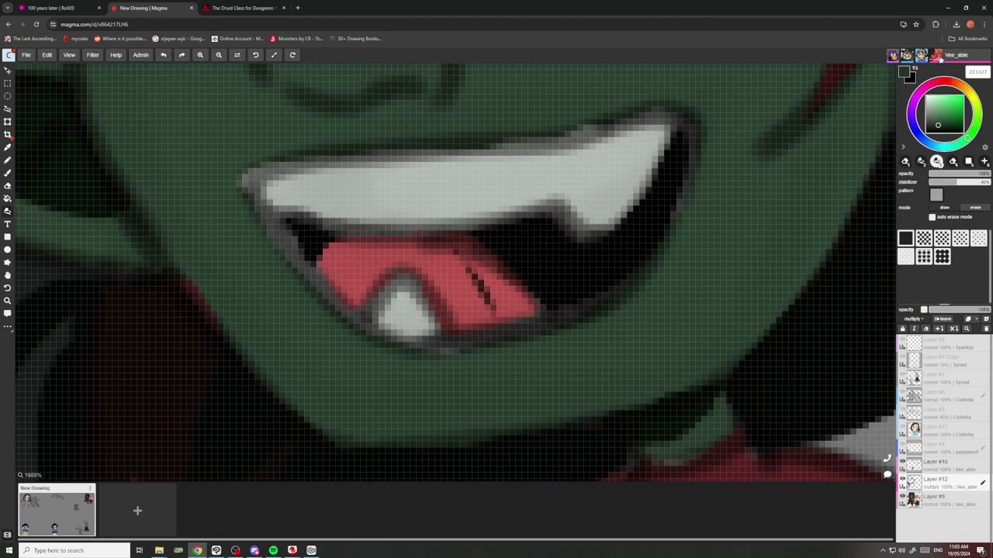
pyautogui.scroll(-8, 443, 238)
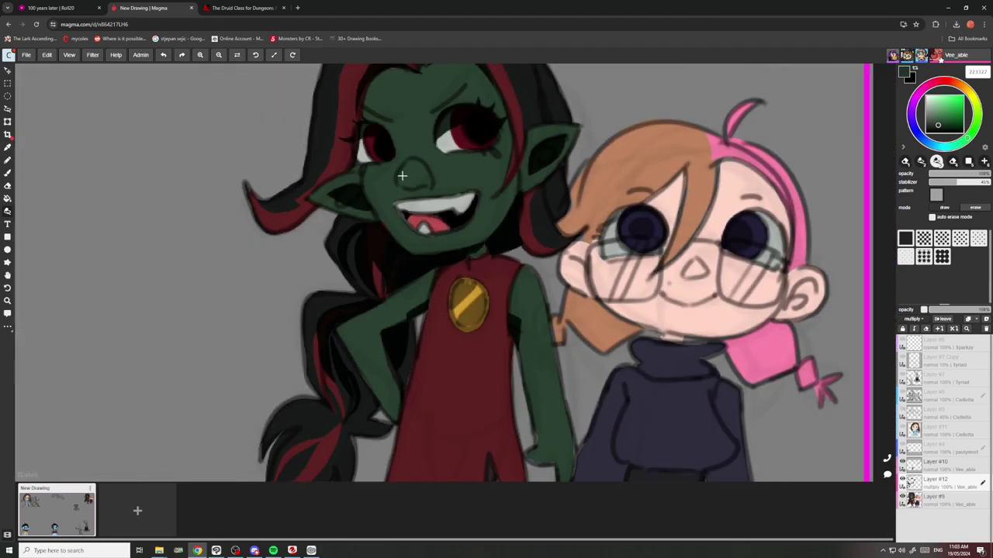
pyautogui.scroll(-3, 396, 188)
# Add a dark shadow along the lower edge of the red, upturned hair curl beside the smaller pointed ear.
pyautogui.scroll(8, 467, 192)
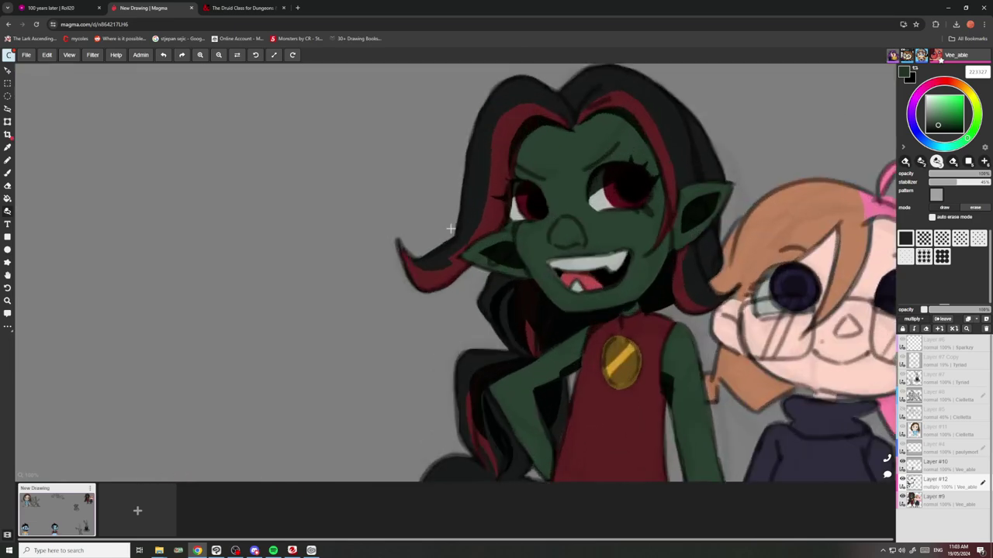
pyautogui.moveTo(425, 332)
pyautogui.mouseDown()
pyautogui.moveTo(351, 319)
pyautogui.moveTo(288, 217)
pyautogui.moveTo(381, 301)
pyautogui.moveTo(456, 304)
pyautogui.mouseUp()
pyautogui.scroll(-6, 481, 268)
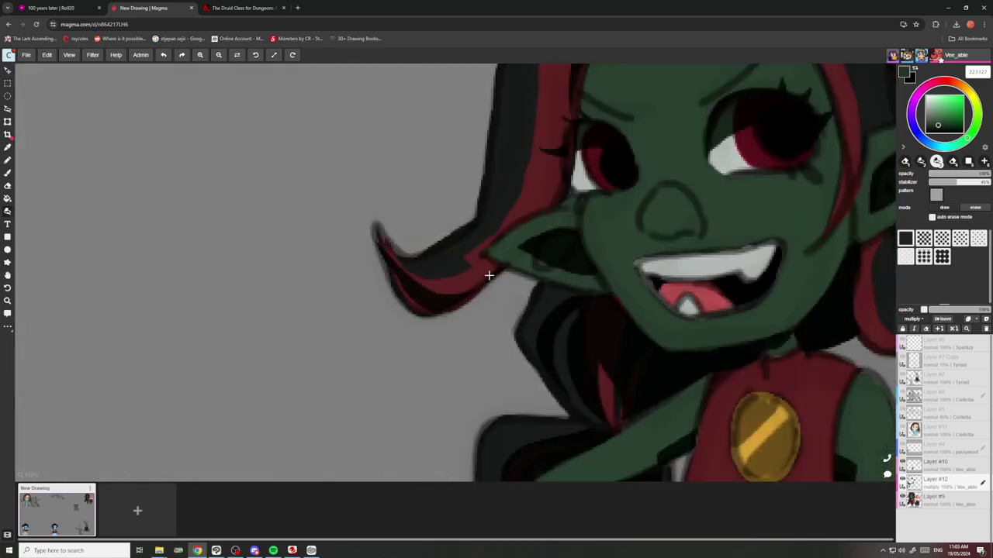
pyautogui.scroll(4, 464, 254)
pyautogui.scroll(4, 468, 254)
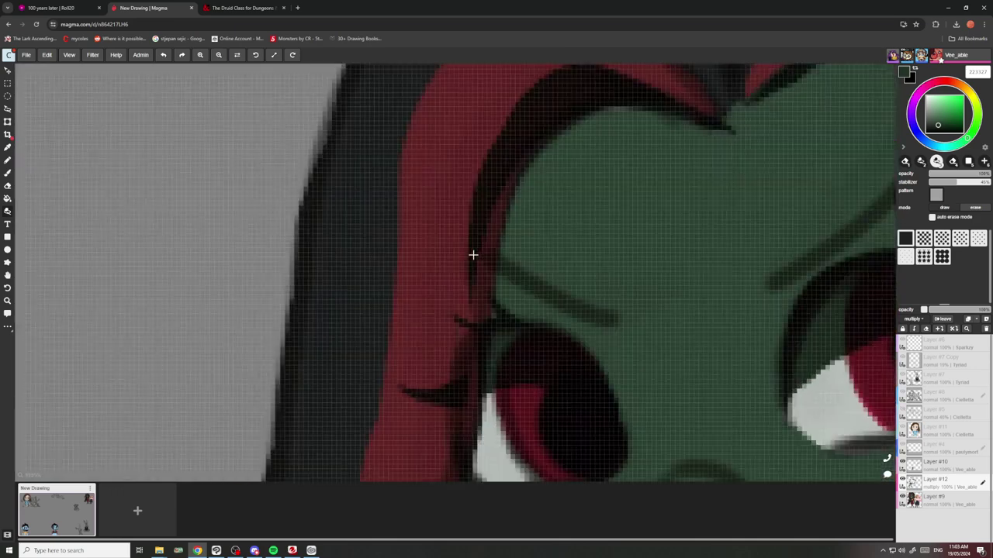
pyautogui.scroll(-4, 488, 231)
pyautogui.scroll(4, 540, 237)
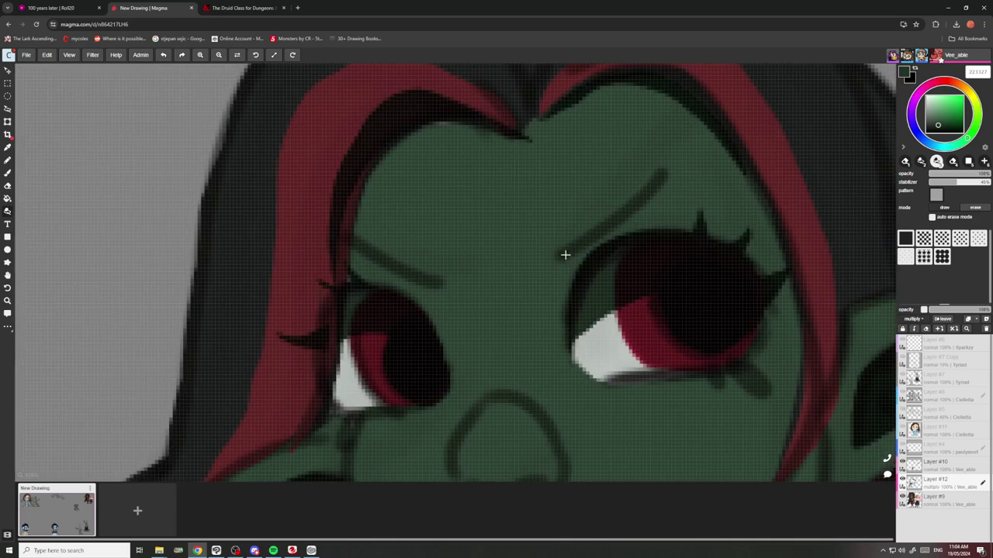
pyautogui.scroll(-5, 566, 228)
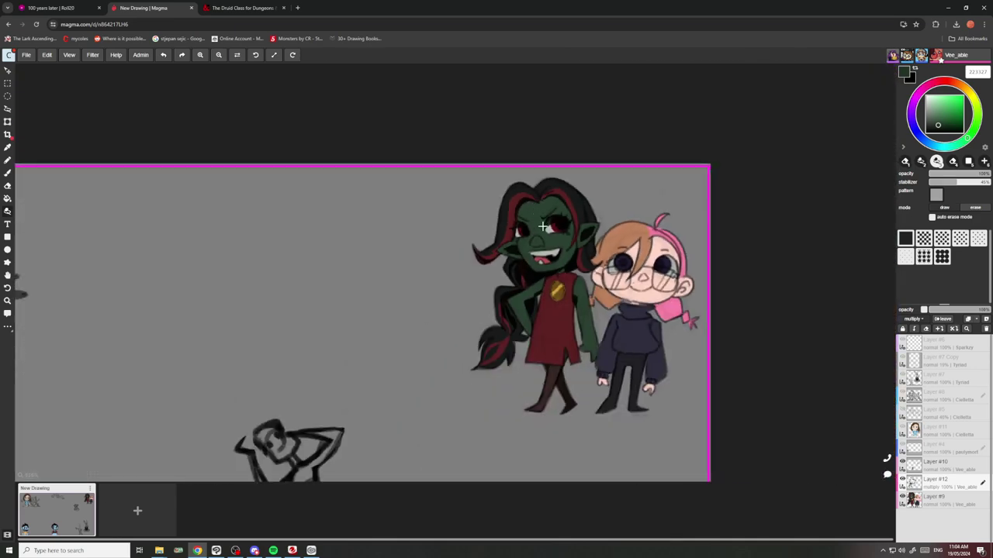
# Try a shadow on the tongue again, beyond the lower fang towards the dark corner of the mouth.
pyautogui.scroll(1, 552, 234)
pyautogui.scroll(5, 552, 234)
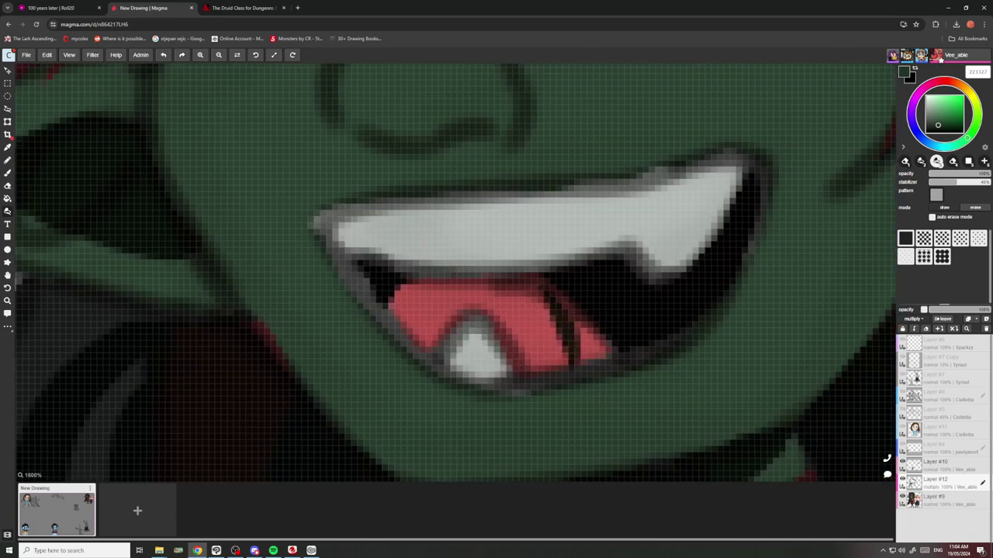
pyautogui.scroll(-4, 544, 264)
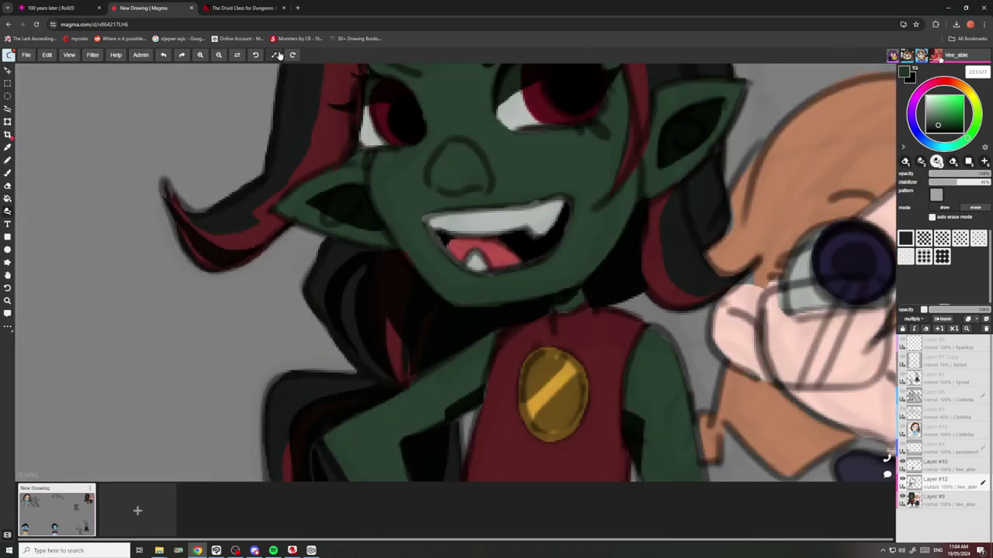
# Lower the opacity of the multiply shading layer, Layer #12, to 45%.
pyautogui.click(276, 54)
pyautogui.scroll(3, 610, 285)
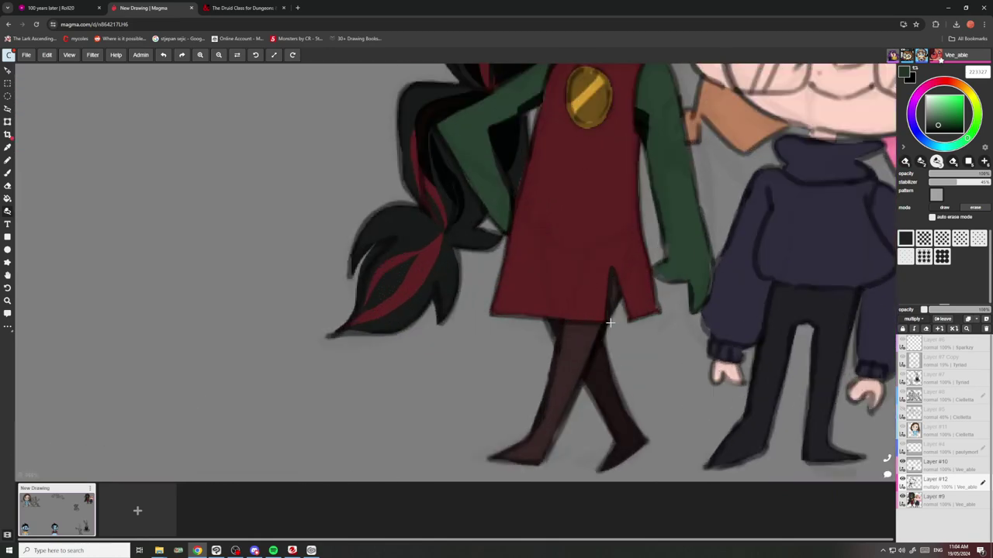
pyautogui.scroll(-3, 614, 303)
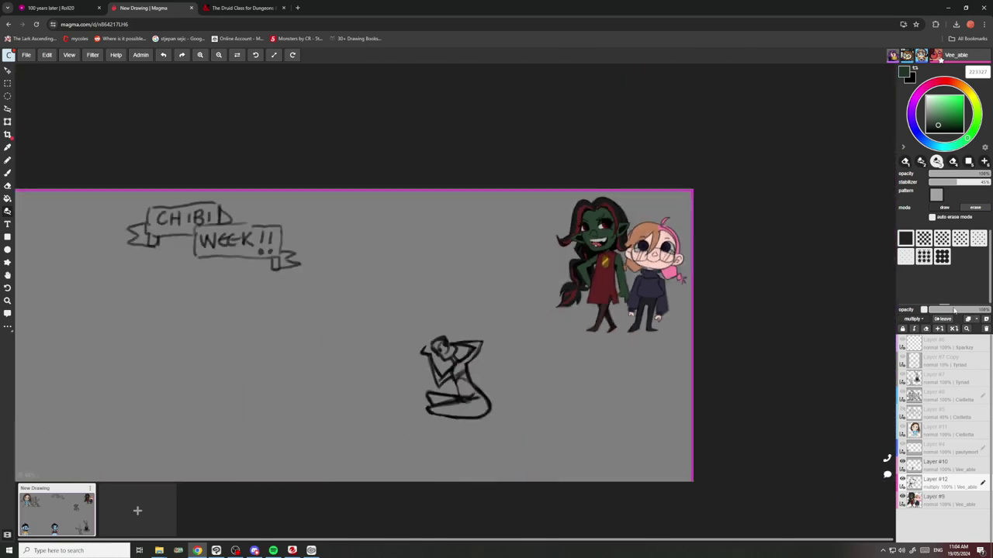
pyautogui.click(954, 309)
# Sample the pale skin colour of the character with glasses and paint a blush on both cheeks behind the lenses.
pyautogui.scroll(8, 701, 238)
pyautogui.keyDown('alt'); pyautogui.click(632, 347); pyautogui.keyUp('alt')
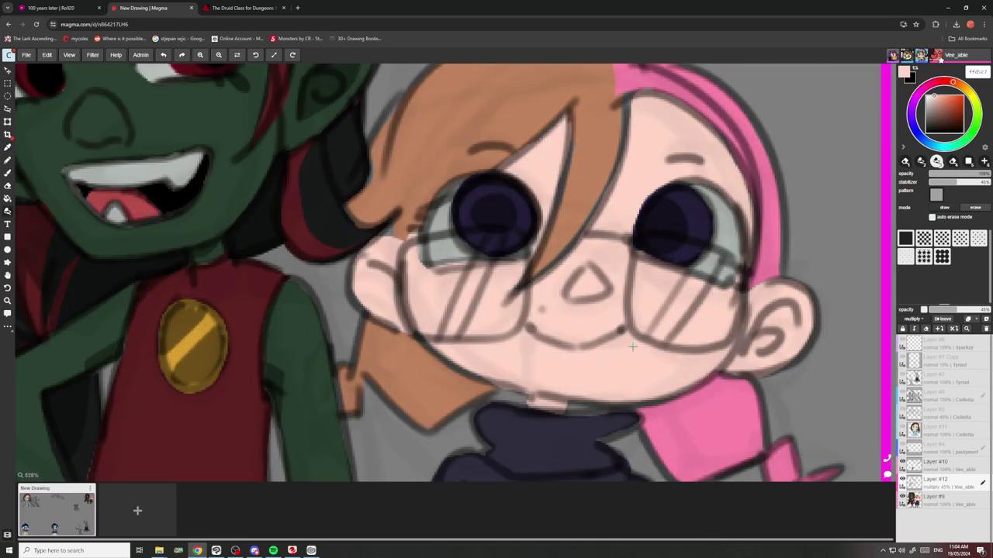
pyautogui.moveTo(720, 298); pyautogui.dragTo(683, 304)
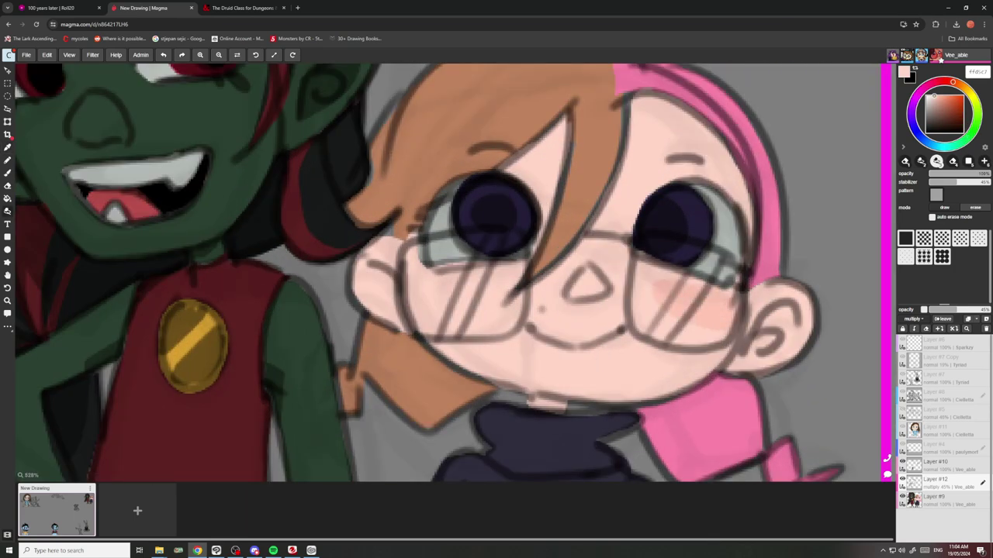
pyautogui.moveTo(488, 287); pyautogui.dragTo(423, 294)
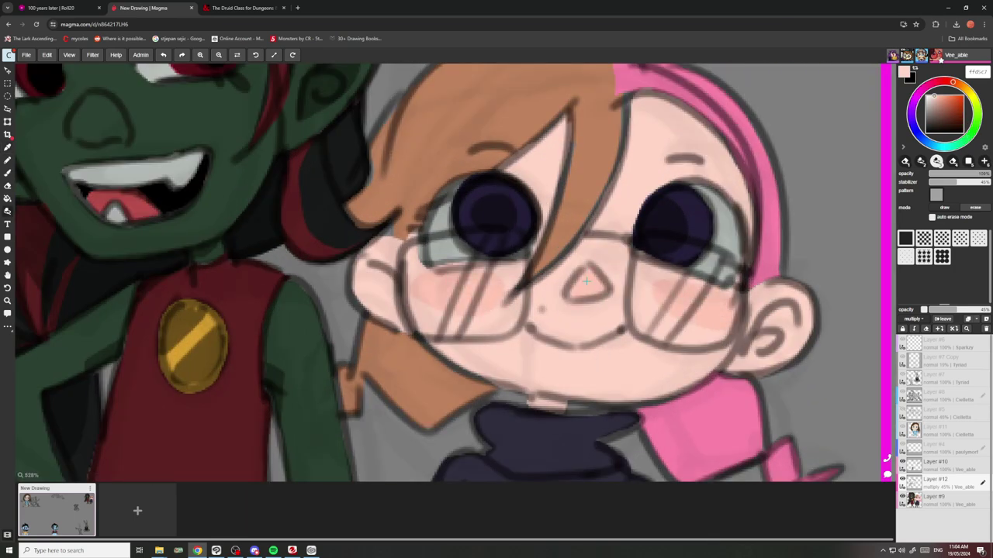
# Shade the nose, the mouth and the spot below the lower lip with the sampled skin tone.
pyautogui.scroll(-5, 586, 283)
pyautogui.scroll(4, 586, 282)
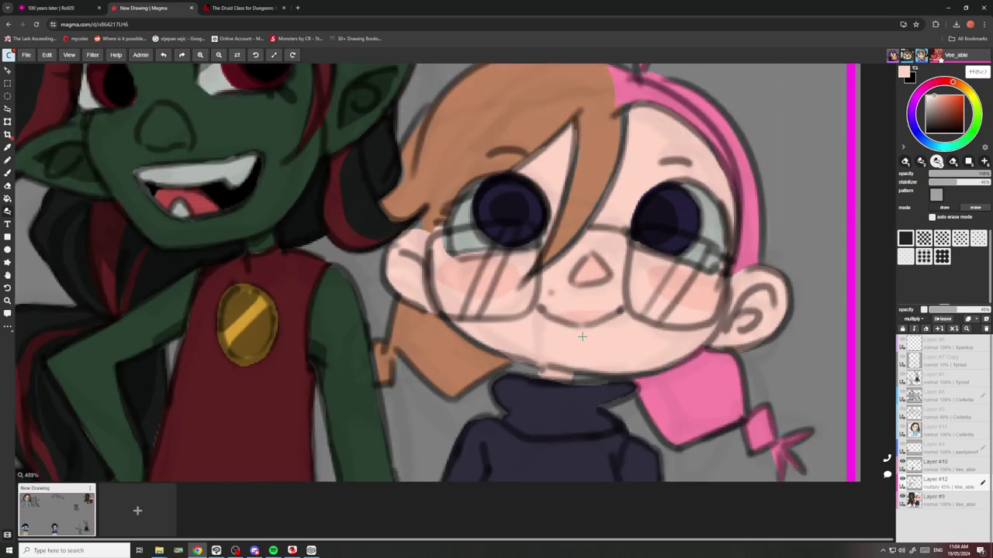
pyautogui.scroll(-5, 582, 338)
pyautogui.scroll(4, 633, 325)
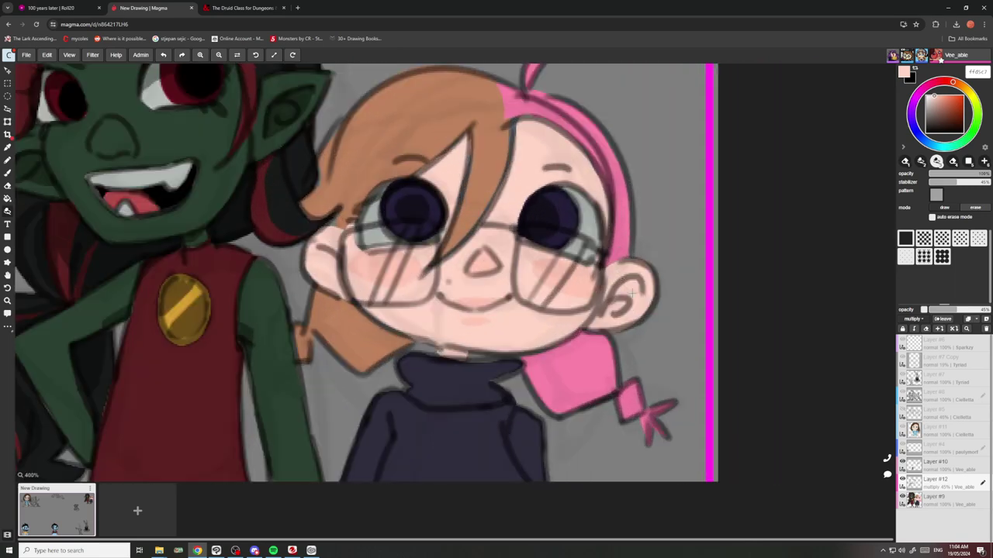
# Shade both ears of the character with glasses using the same skin tone.
pyautogui.scroll(-3, 622, 286)
pyautogui.scroll(3, 605, 256)
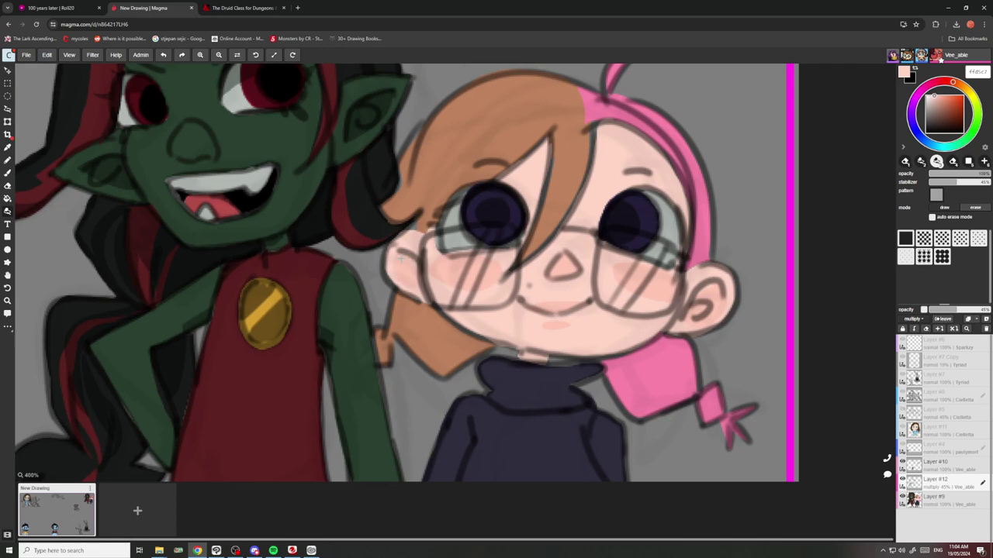
pyautogui.scroll(-2, 582, 220)
pyautogui.scroll(1, 488, 242)
# Shade the skin between the eye and the eyebrow on the pink-haired side, redoing the first stroke.
pyautogui.moveTo(497, 228); pyautogui.dragTo(568, 227)
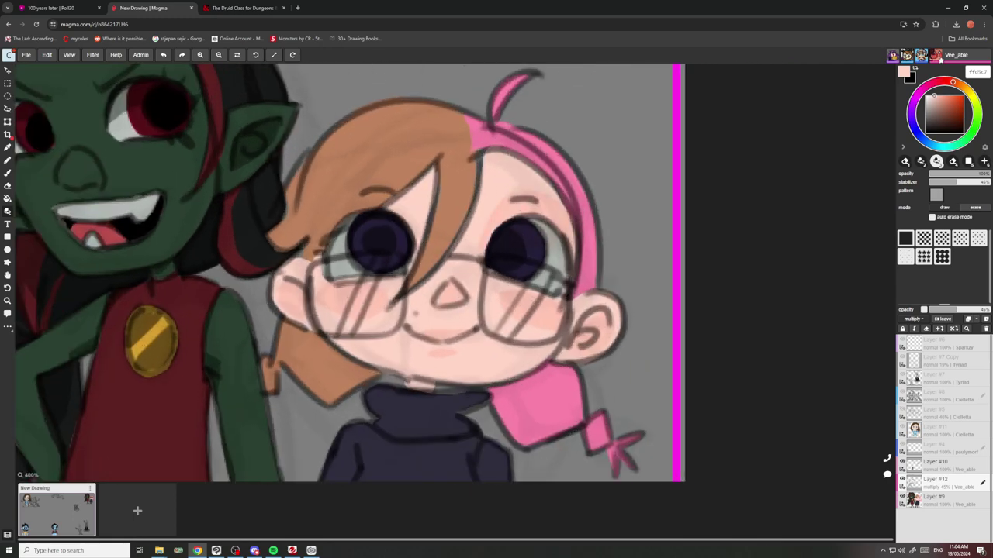
pyautogui.hotkey('ctrl', 'z')
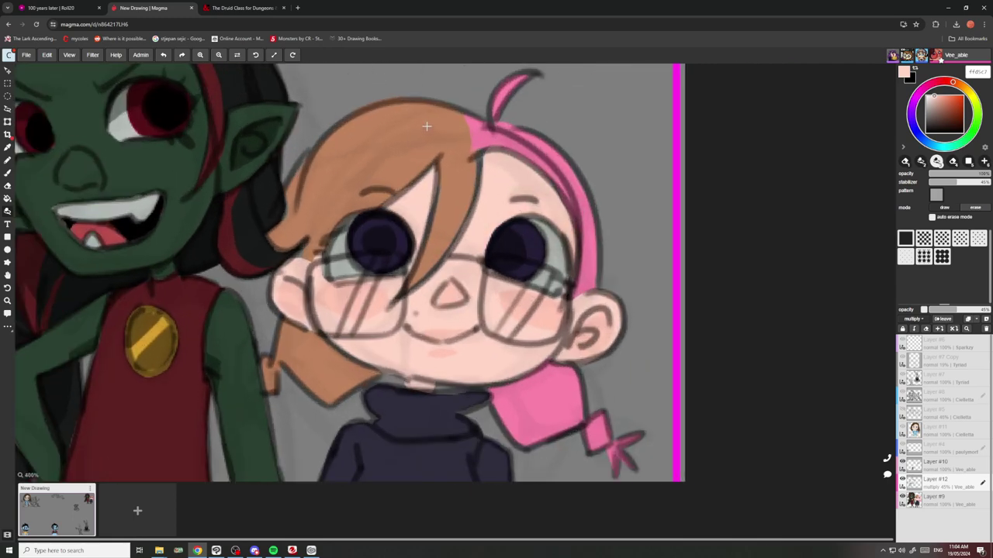
pyautogui.scroll(3, 580, 263)
pyautogui.moveTo(466, 197); pyautogui.dragTo(562, 194)
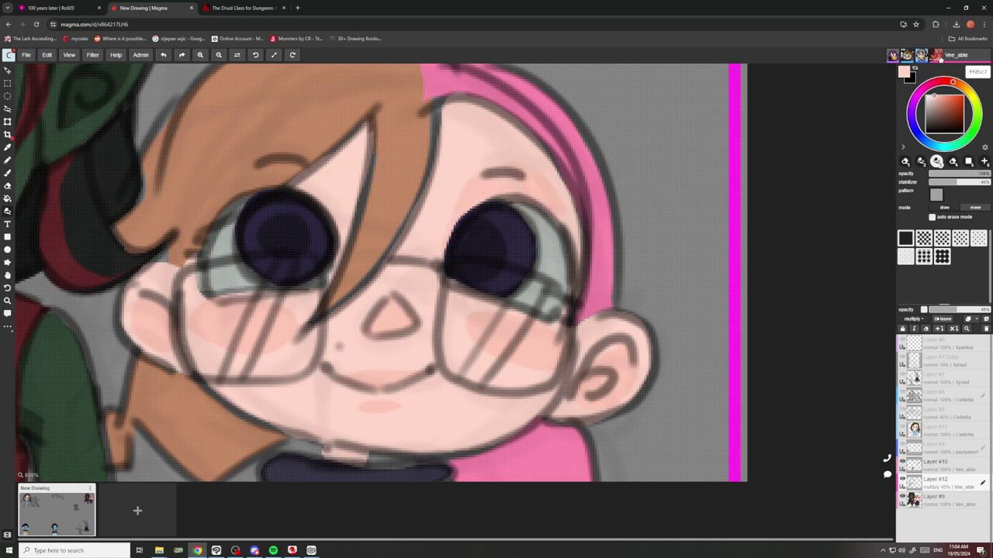
pyautogui.scroll(1, 402, 207)
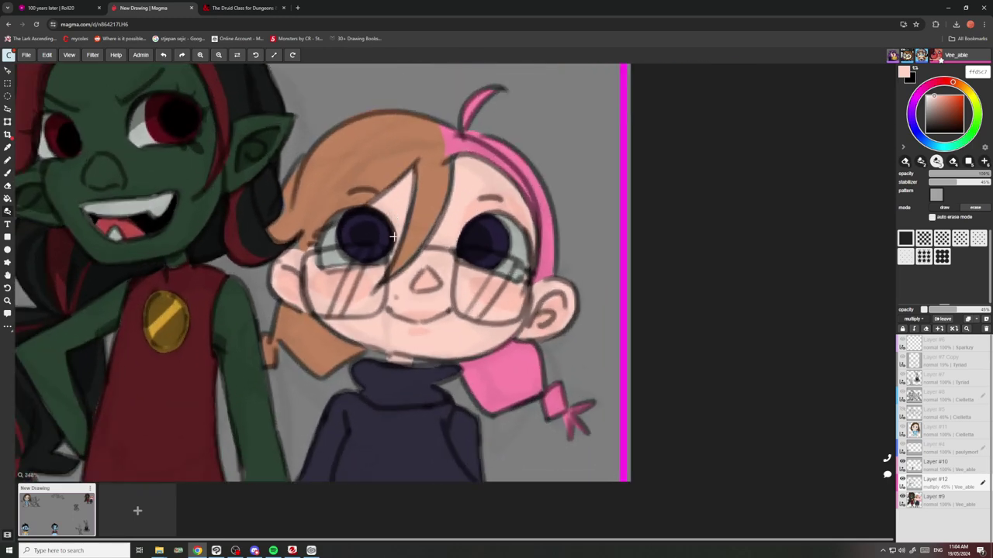
pyautogui.scroll(-1, 394, 204)
# Sample the brown hair colour and shade the fringe lock's tip and the hair's lower edge above the eye.
pyautogui.keyDown('alt'); pyautogui.click(426, 190); pyautogui.keyUp('alt')
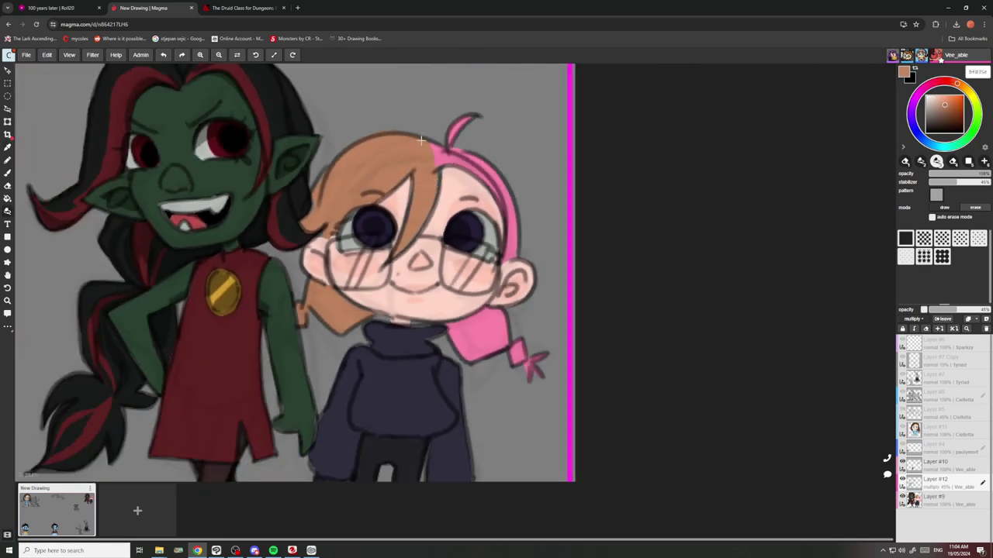
pyautogui.scroll(4, 418, 202)
pyautogui.moveTo(445, 212)
pyautogui.mouseDown()
pyautogui.moveTo(450, 172)
pyautogui.moveTo(382, 284)
pyautogui.moveTo(460, 188)
pyautogui.mouseUp()
pyautogui.hotkey('ctrl', 'z')
pyautogui.scroll(-3, 454, 175)
pyautogui.scroll(1, 373, 177)
pyautogui.moveTo(338, 169)
pyautogui.mouseDown()
pyautogui.moveTo(412, 167)
pyautogui.moveTo(307, 145)
pyautogui.moveTo(279, 190)
pyautogui.moveTo(267, 240)
pyautogui.mouseUp()
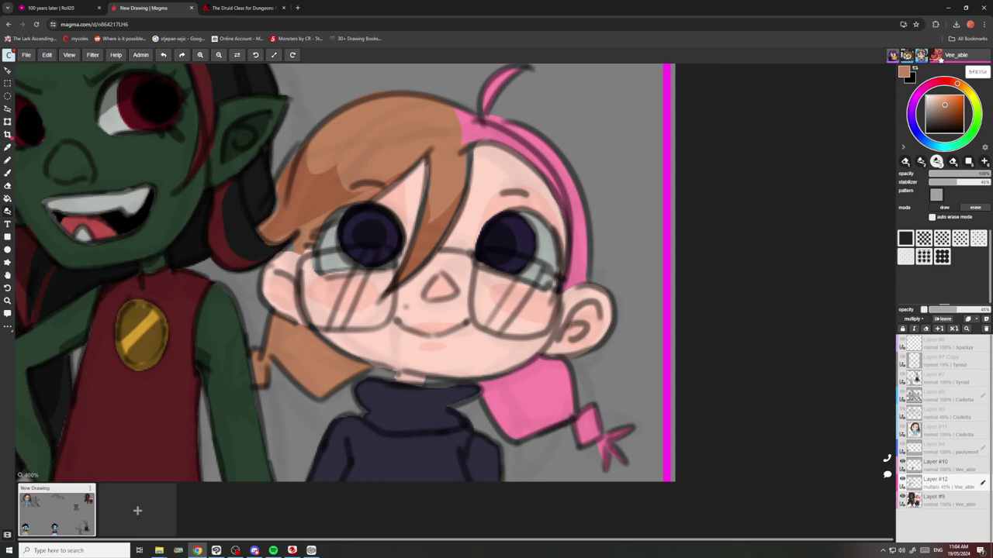
pyautogui.moveTo(381, 190); pyautogui.dragTo(295, 255)
pyautogui.scroll(-2, 375, 191)
pyautogui.scroll(5, 403, 232)
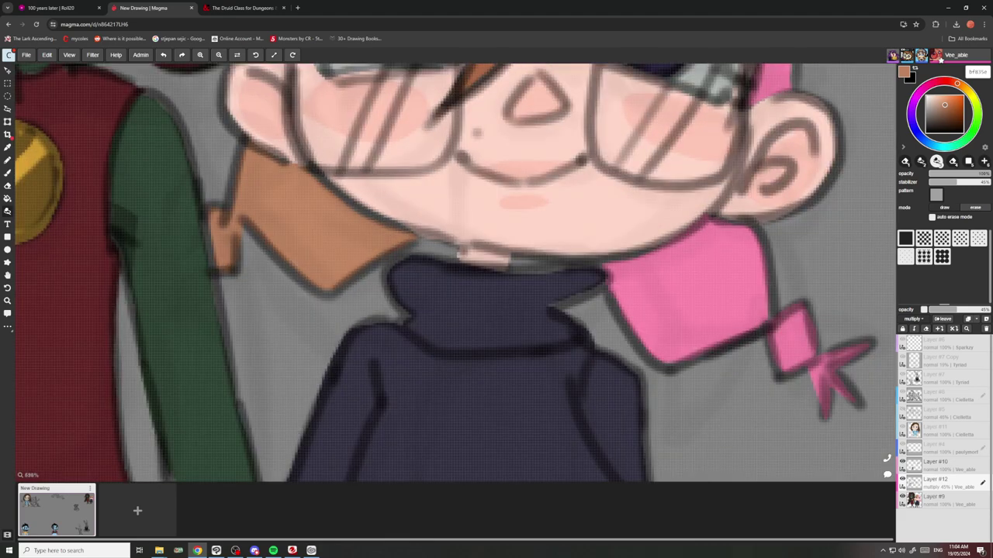
# Shade the brown hair hanging below the ear of the character with glasses using the sampled brown.
pyautogui.moveTo(412, 237)
pyautogui.mouseDown()
pyautogui.moveTo(296, 266)
pyautogui.moveTo(253, 213)
pyautogui.moveTo(217, 265)
pyautogui.moveTo(259, 171)
pyautogui.moveTo(397, 233)
pyautogui.mouseUp()
pyautogui.scroll(-5, 373, 220)
pyautogui.scroll(2, 401, 233)
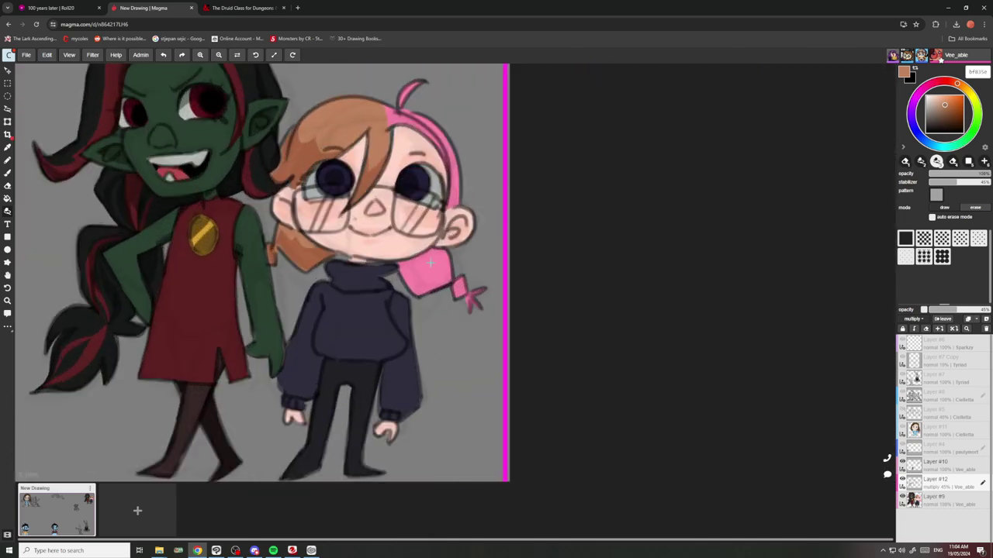
# Sample the pink hair colour and shade the lower part of the pink pigtail down to its tied end.
pyautogui.keyDown('alt'); pyautogui.click(428, 268); pyautogui.keyUp('alt')
pyautogui.scroll(2, 429, 273)
pyautogui.moveTo(454, 284); pyautogui.dragTo(432, 263)
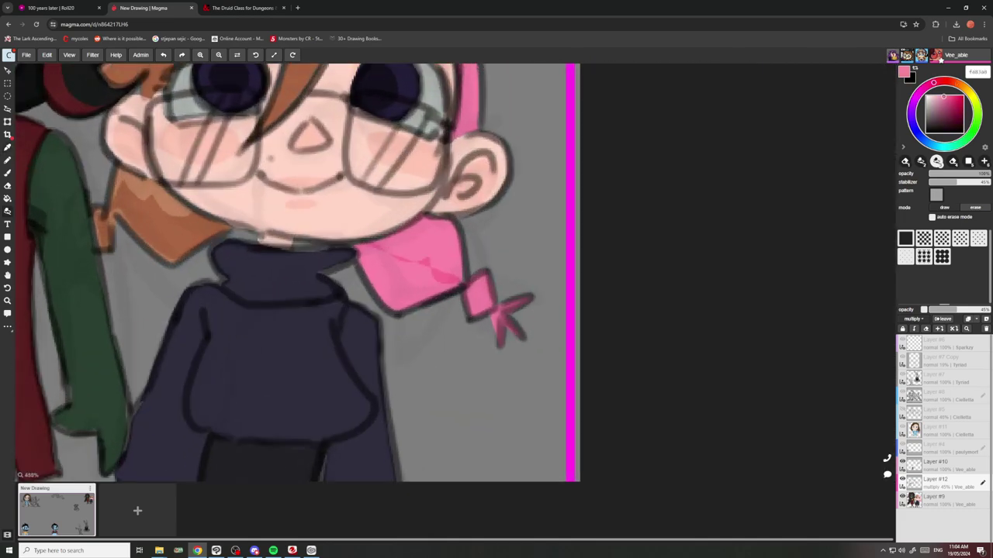
pyautogui.moveTo(363, 246)
pyautogui.mouseDown()
pyautogui.moveTo(360, 271)
pyautogui.moveTo(435, 305)
pyautogui.moveTo(495, 313)
pyautogui.mouseUp()
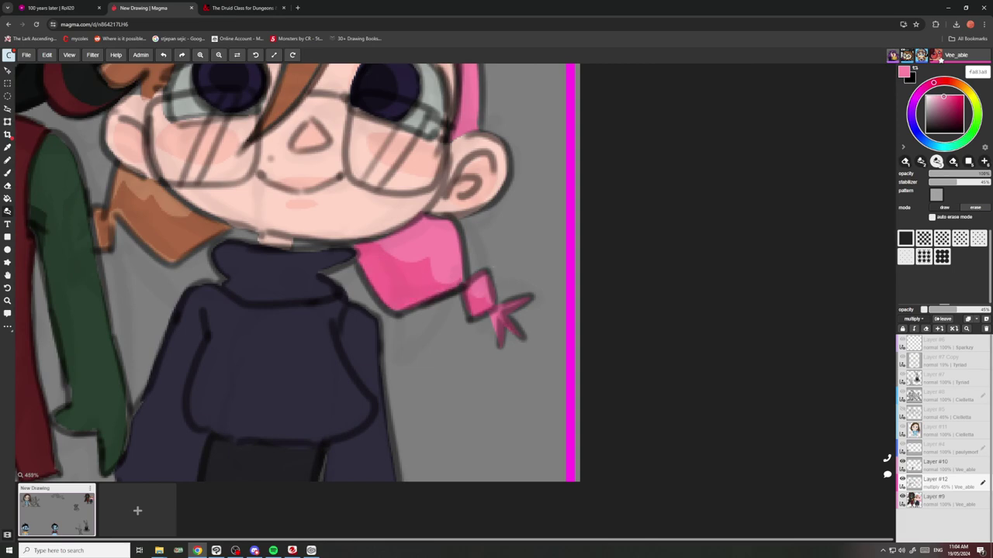
# Shade the pink hair strip running down beside the face to the ear, and sample the face's skin tone.
pyautogui.scroll(-5, 565, 348)
pyautogui.scroll(5, 483, 303)
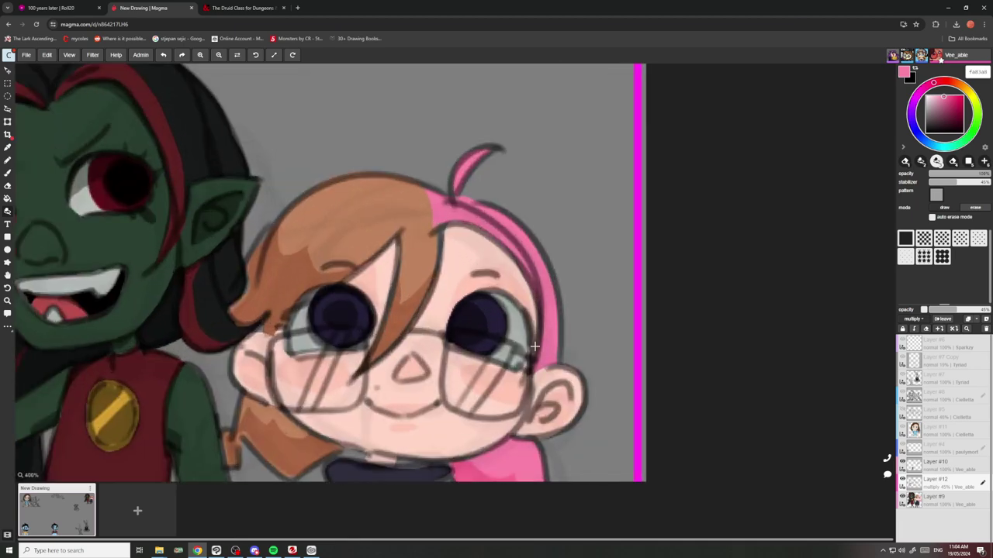
pyautogui.scroll(3, 534, 347)
pyautogui.scroll(-5, 532, 231)
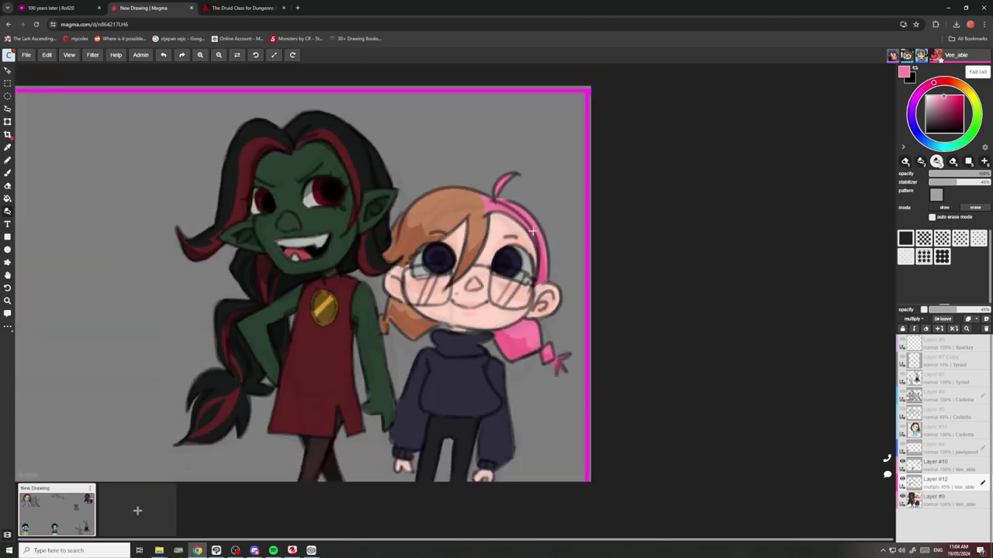
pyautogui.scroll(-5, 532, 231)
pyautogui.scroll(4, 521, 284)
pyautogui.scroll(-5, 521, 284)
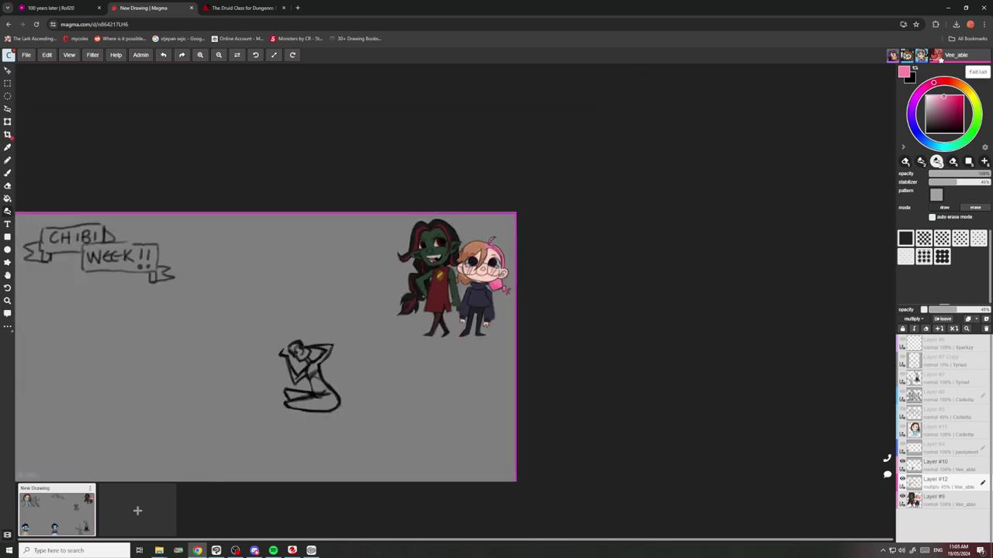
pyautogui.scroll(7, 494, 278)
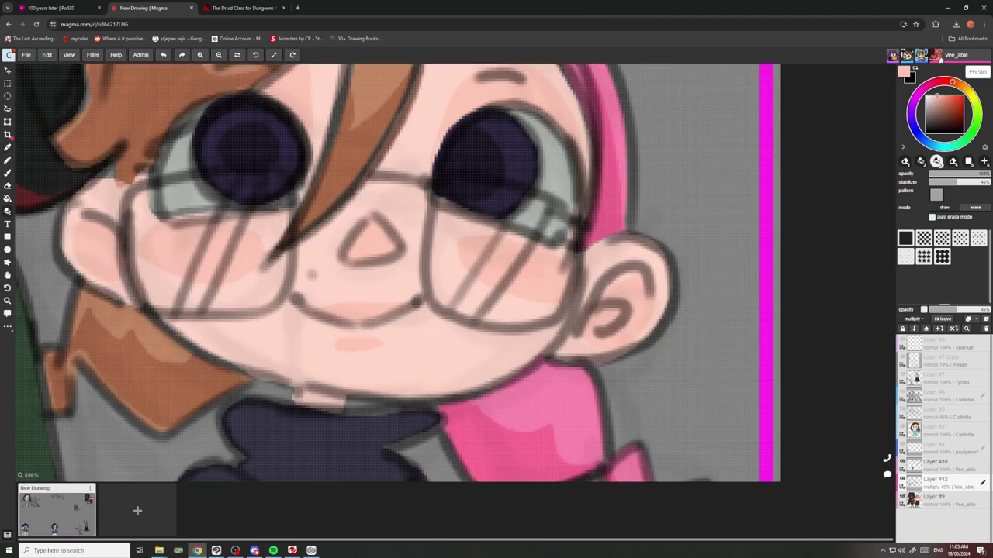
pyautogui.scroll(-8, 310, 257)
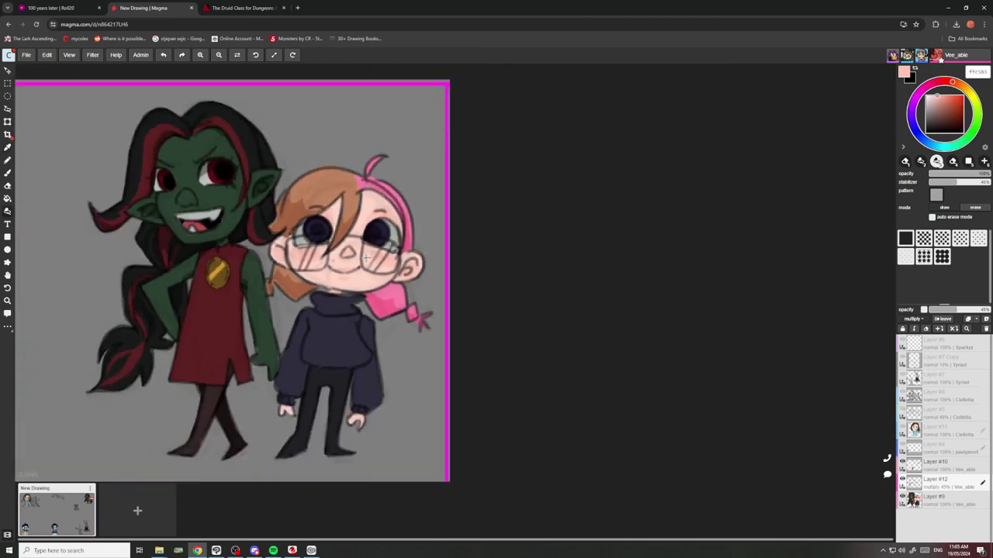
# Sample the navy colour of the turtleneck sweater as the shading colour for the clothing.
pyautogui.scroll(2, 346, 292)
pyautogui.keyDown('alt'); pyautogui.click(339, 299); pyautogui.keyUp('alt')
pyautogui.scroll(3, 340, 299)
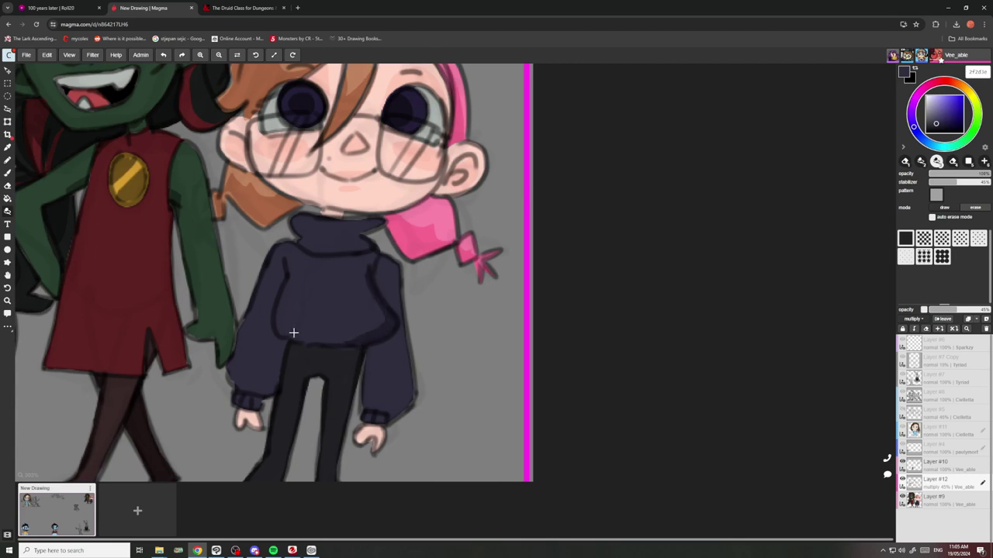
# Paint darker shadows along the navy sweater's lower hem and sleeves on the multiply layer.
pyautogui.scroll(-4, 295, 266)
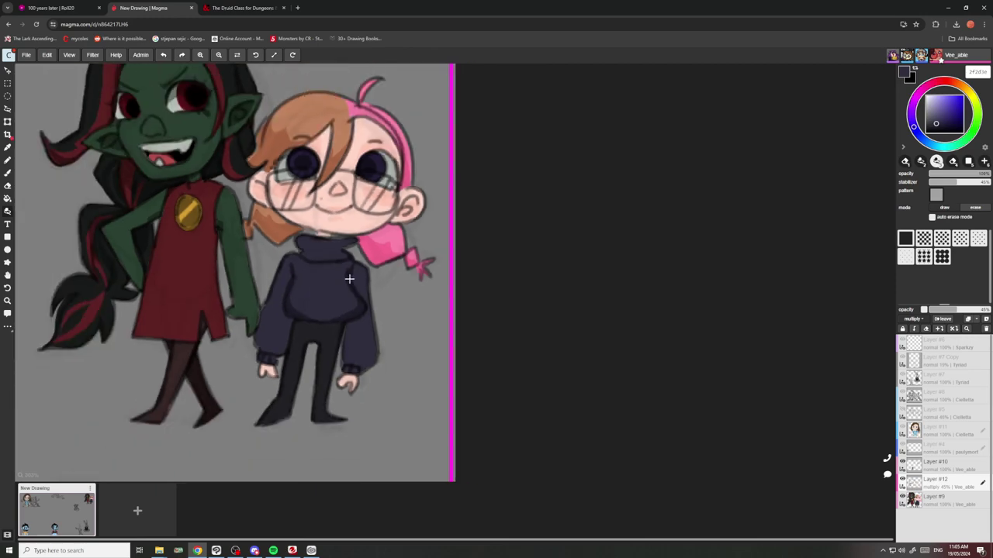
pyautogui.scroll(5, 288, 290)
pyautogui.scroll(3, 395, 316)
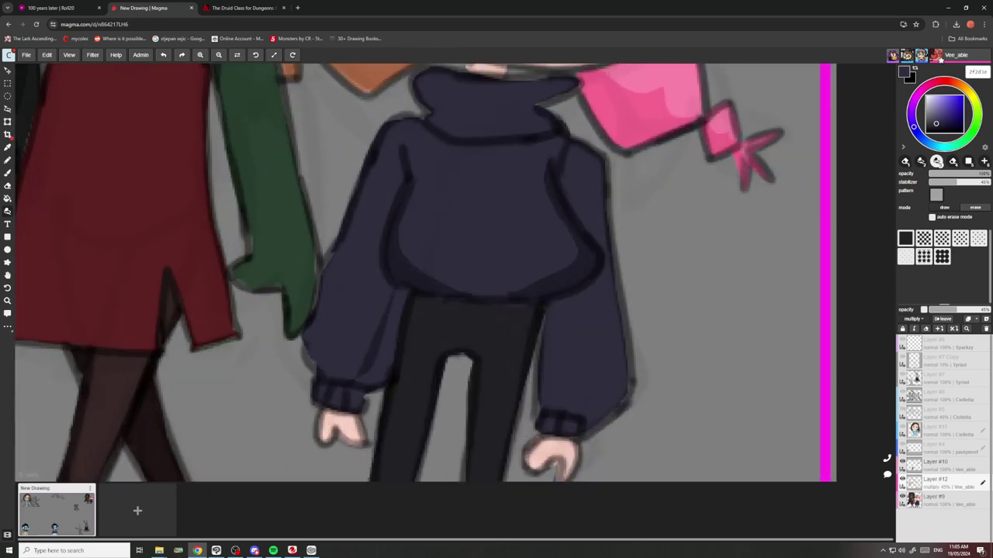
pyautogui.scroll(-4, 437, 318)
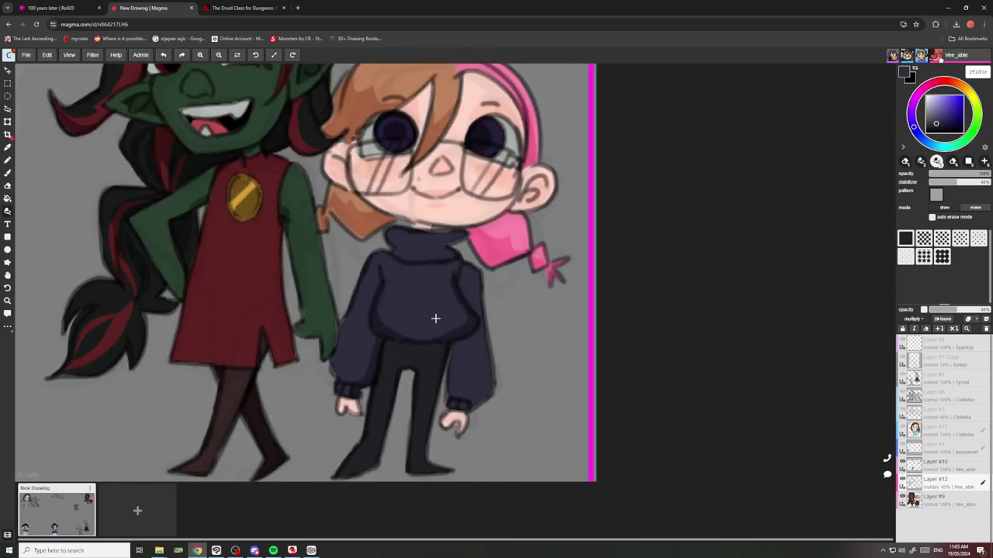
pyautogui.scroll(4, 458, 328)
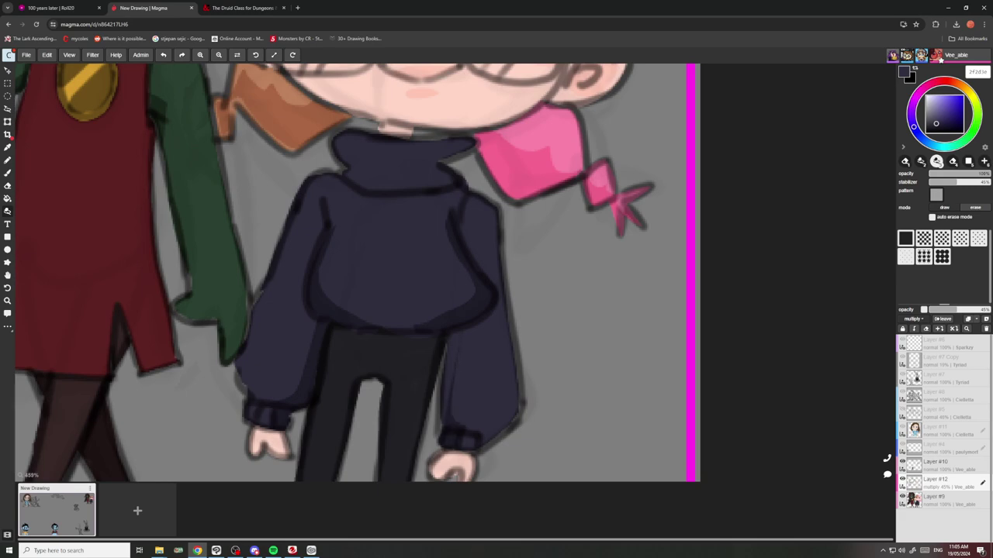
pyautogui.scroll(-4, 450, 326)
pyautogui.scroll(4, 445, 340)
pyautogui.scroll(-4, 445, 340)
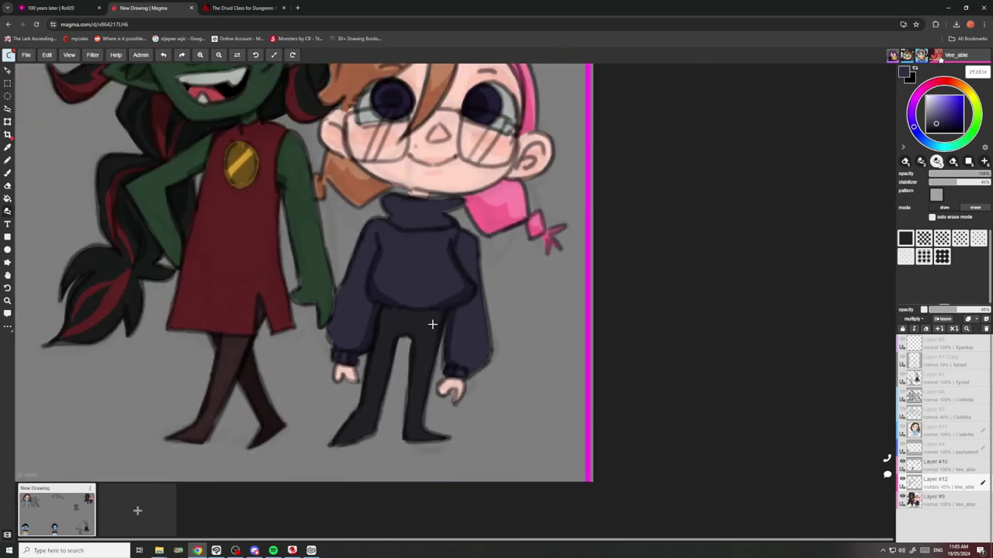
pyautogui.scroll(4, 437, 326)
pyautogui.scroll(-4, 455, 310)
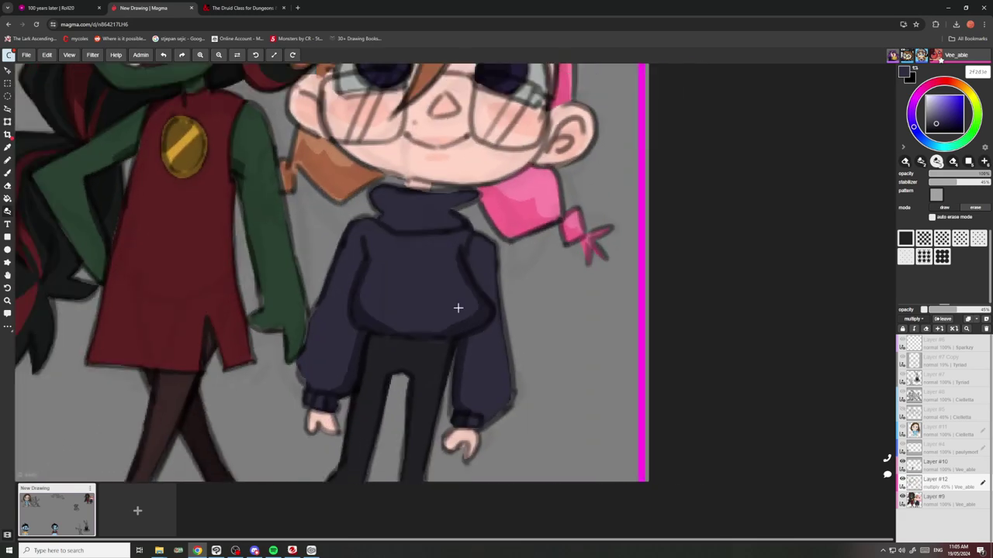
pyautogui.scroll(2, 434, 210)
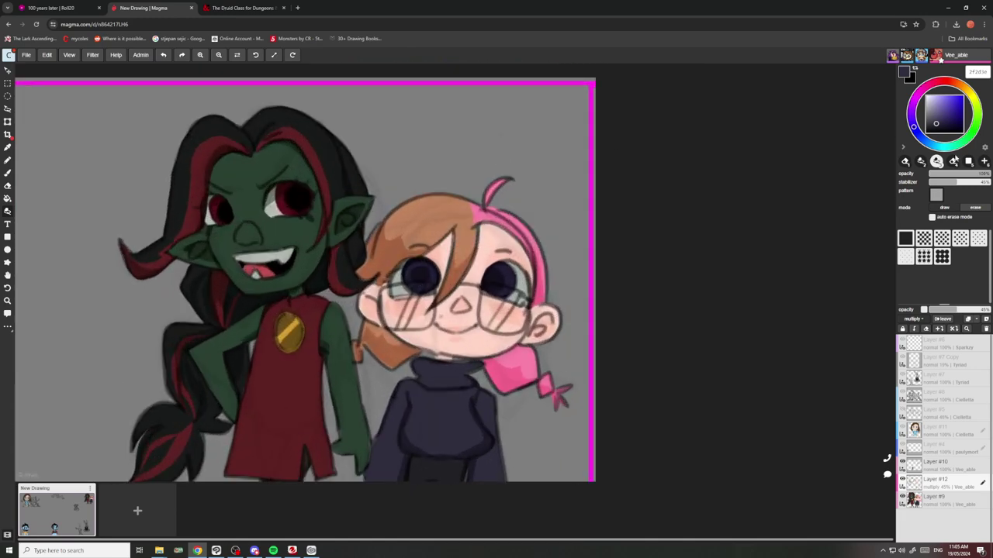
# Add a new normal layer at the top of the stack and paint a white highlight in the bespectacled girl's eye nearest her pink hair.
pyautogui.click(987, 319)
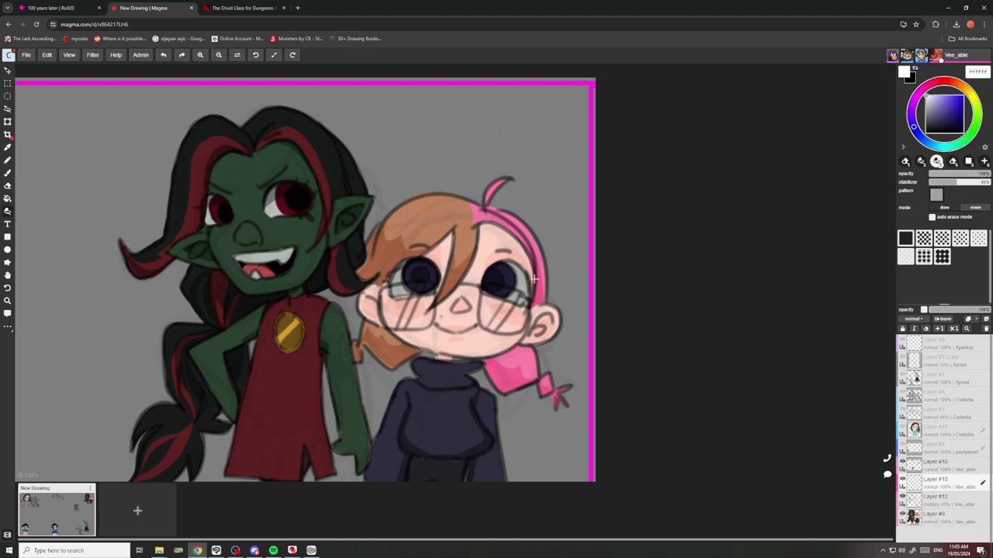
pyautogui.scroll(5, 534, 279)
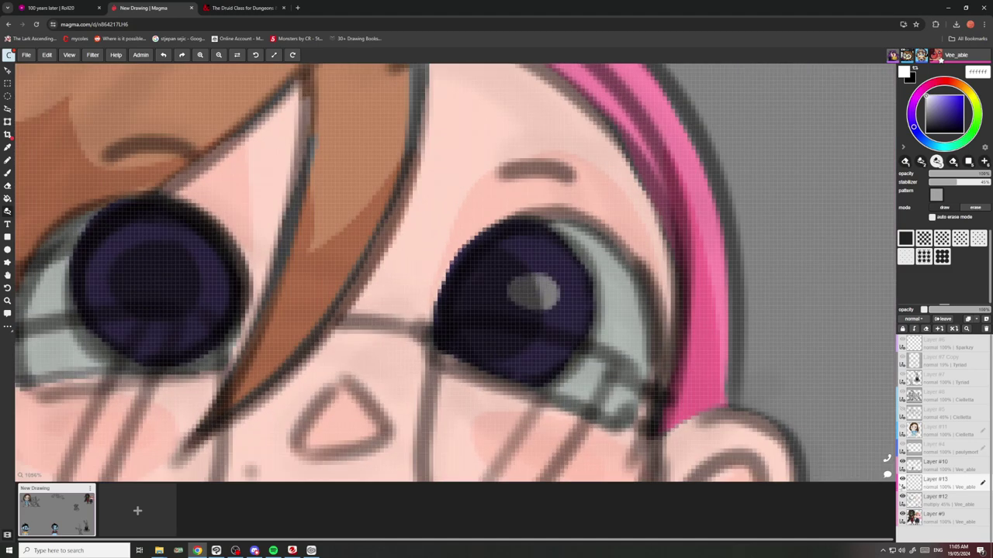
pyautogui.moveTo(524, 288); pyautogui.dragTo(543, 299)
pyautogui.scroll(-5, 573, 251)
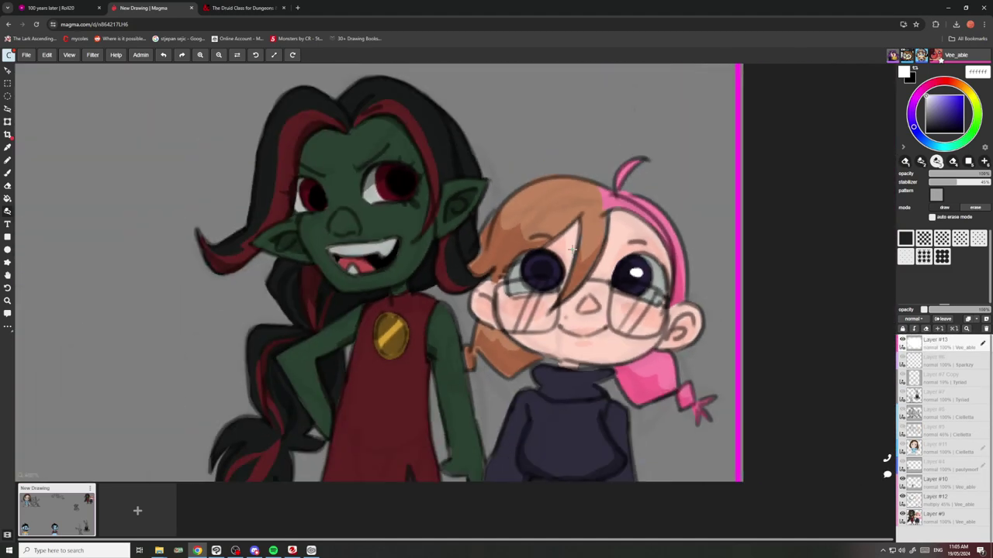
# Paint a white highlight in the bespectacled girl's other eye and add a smaller secondary highlight to both eyes.
pyautogui.scroll(5, 538, 277)
pyautogui.moveTo(519, 285); pyautogui.dragTo(531, 275)
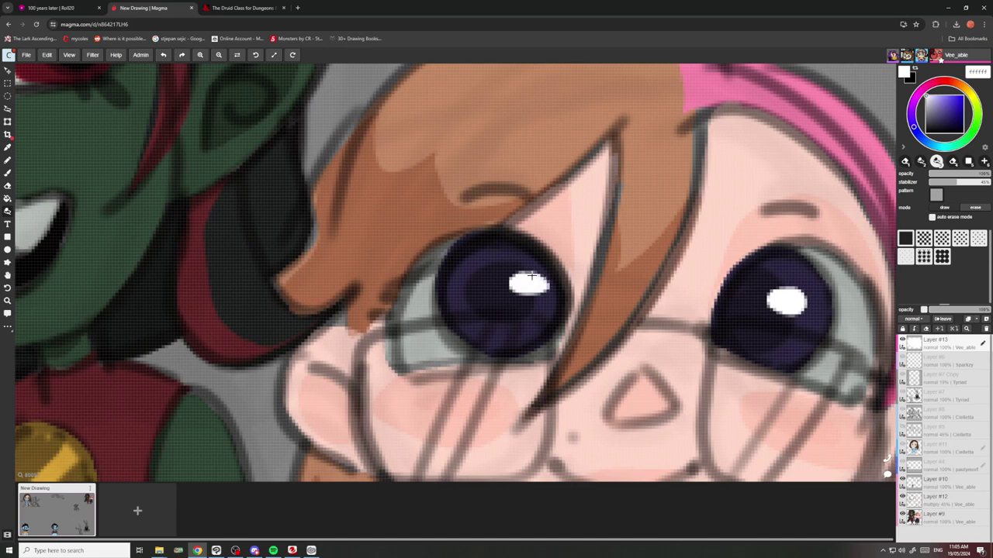
pyautogui.scroll(-5, 675, 280)
pyautogui.scroll(5, 674, 280)
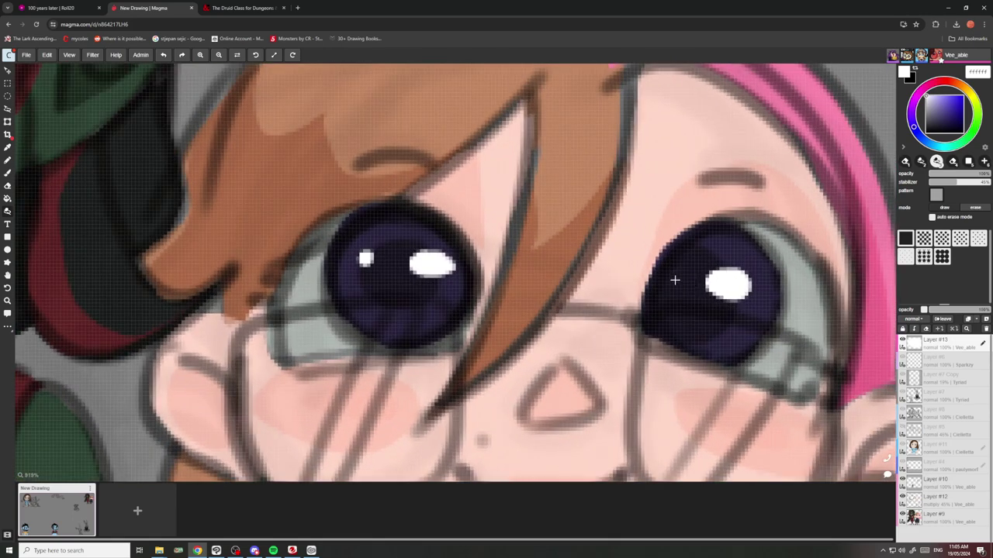
pyautogui.scroll(-7, 675, 268)
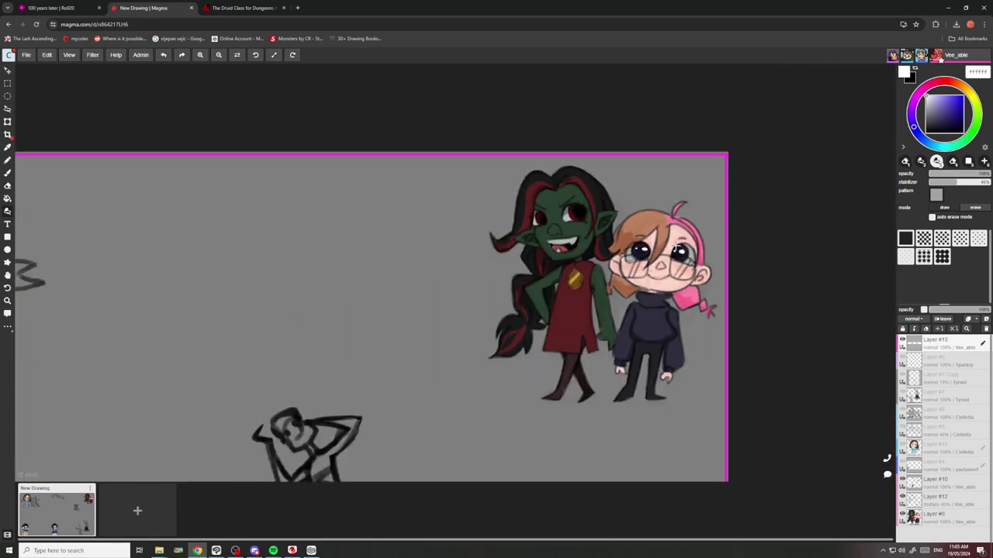
# Paint a large white highlight on each pupil and a small one on each red iris of the green character.
pyautogui.scroll(2, 513, 197)
pyautogui.scroll(6, 513, 197)
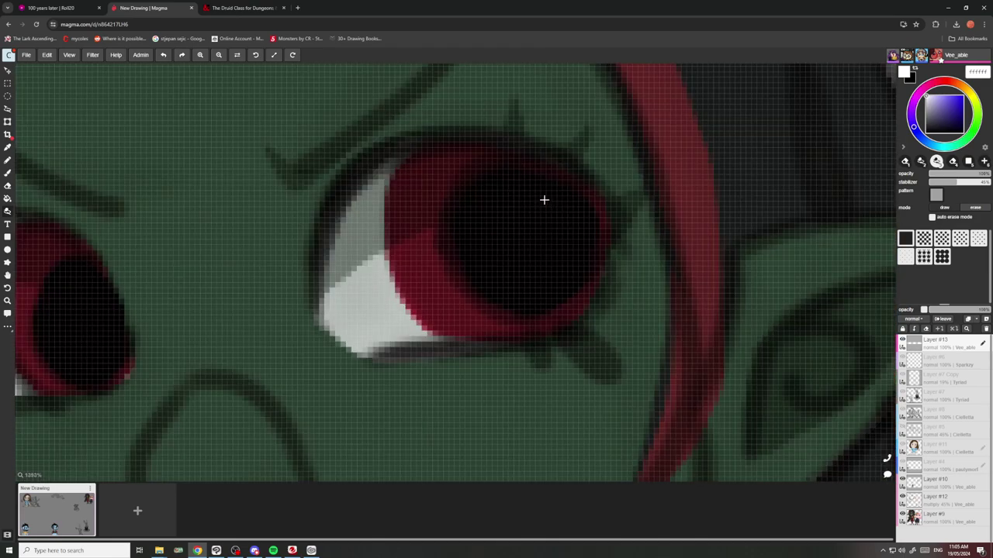
pyautogui.moveTo(543, 199)
pyautogui.mouseDown()
pyautogui.moveTo(531, 223)
pyautogui.moveTo(564, 204)
pyautogui.mouseUp()
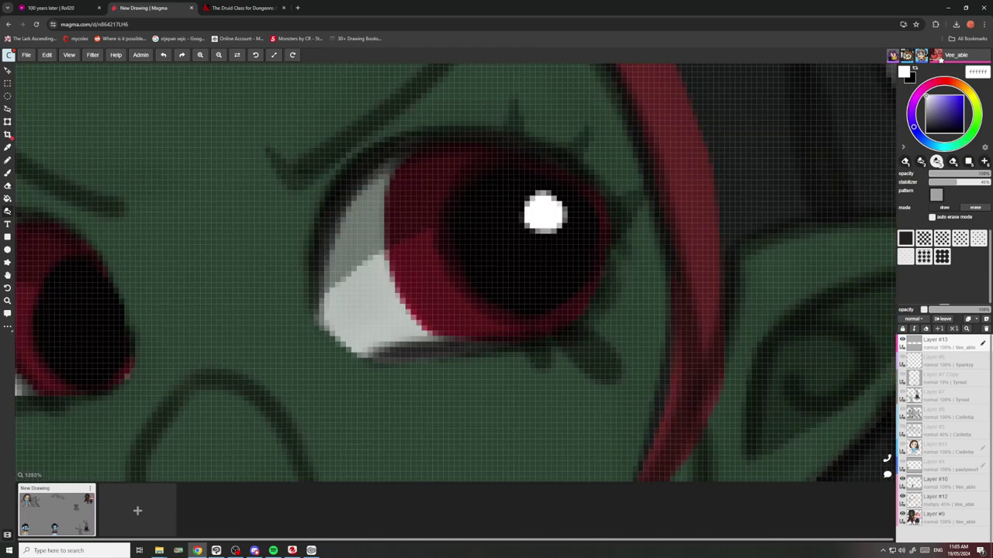
pyautogui.click(422, 241)
pyautogui.scroll(-5, 423, 241)
pyautogui.scroll(4, 377, 237)
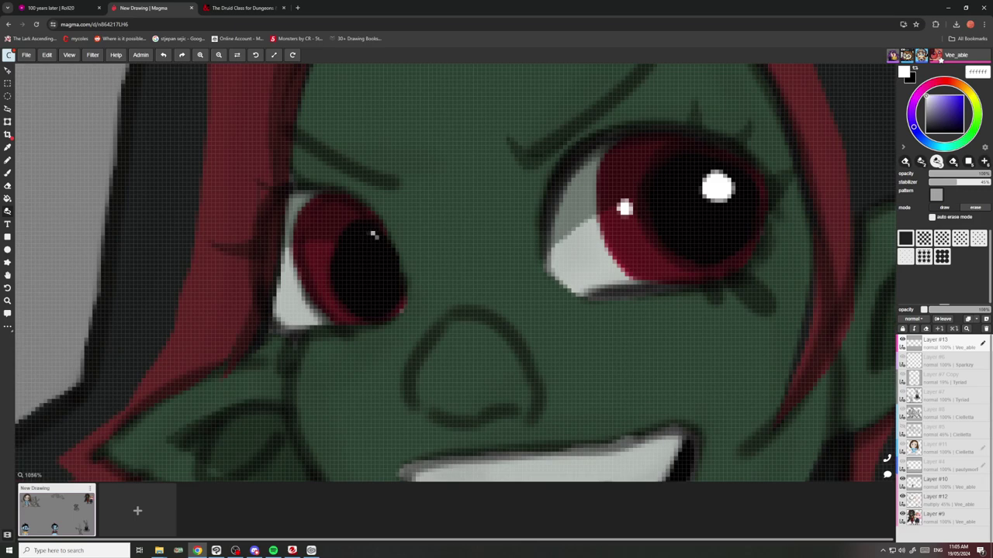
pyautogui.moveTo(372, 234); pyautogui.dragTo(360, 249)
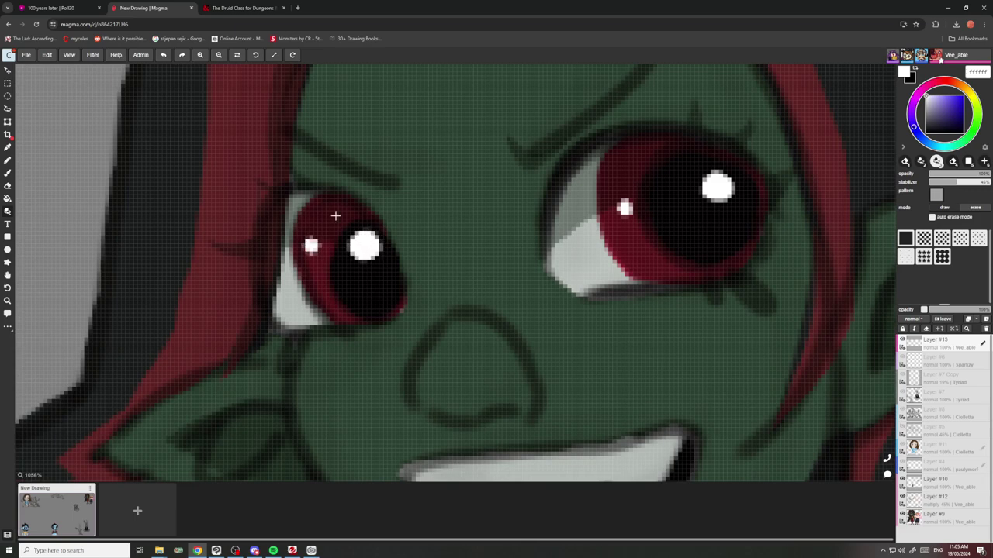
pyautogui.scroll(-8, 335, 216)
# Examine the white eye highlights on both characters' faces from near and far.
pyautogui.scroll(7, 395, 111)
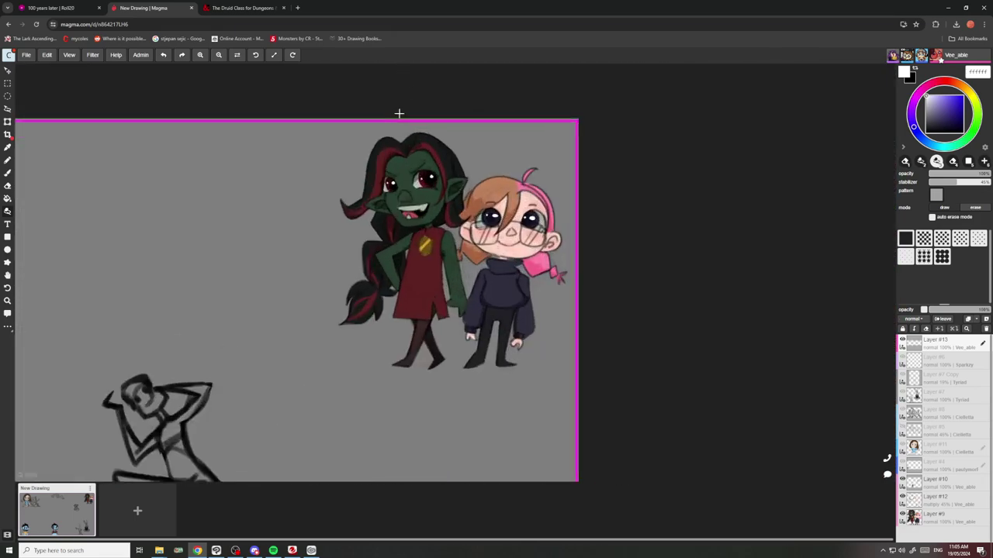
pyautogui.scroll(-5, 495, 229)
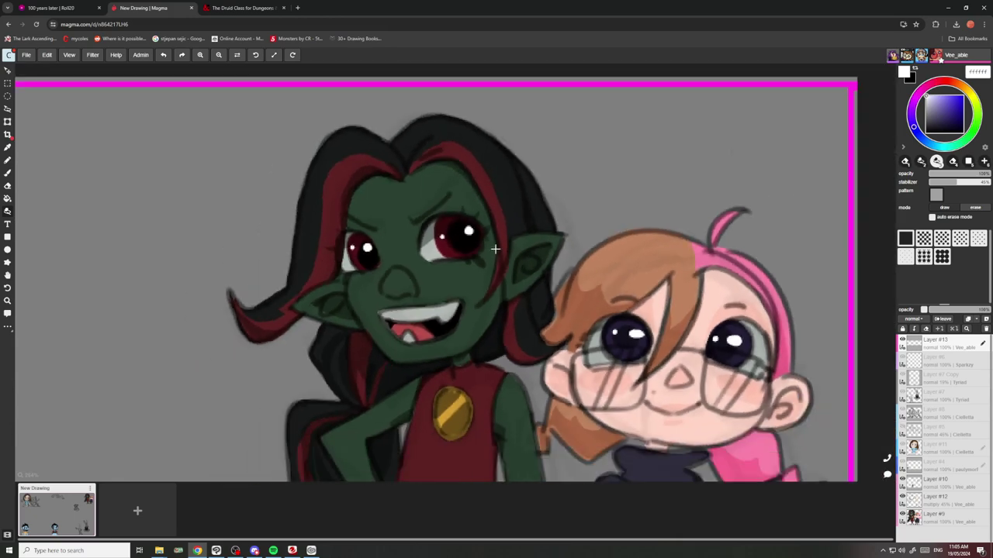
pyautogui.scroll(2, 484, 273)
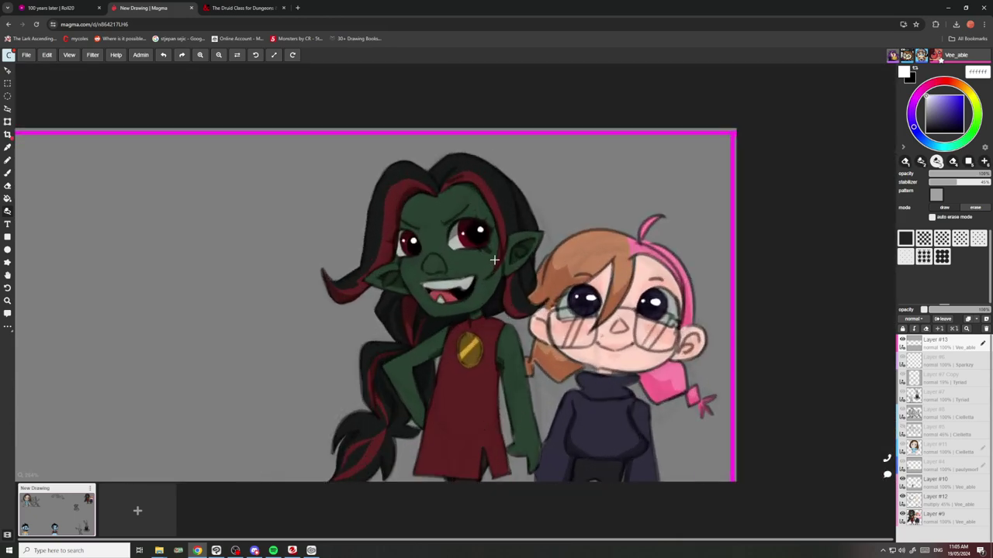
pyautogui.scroll(-1, 497, 254)
pyautogui.scroll(3, 504, 233)
pyautogui.scroll(-5, 504, 230)
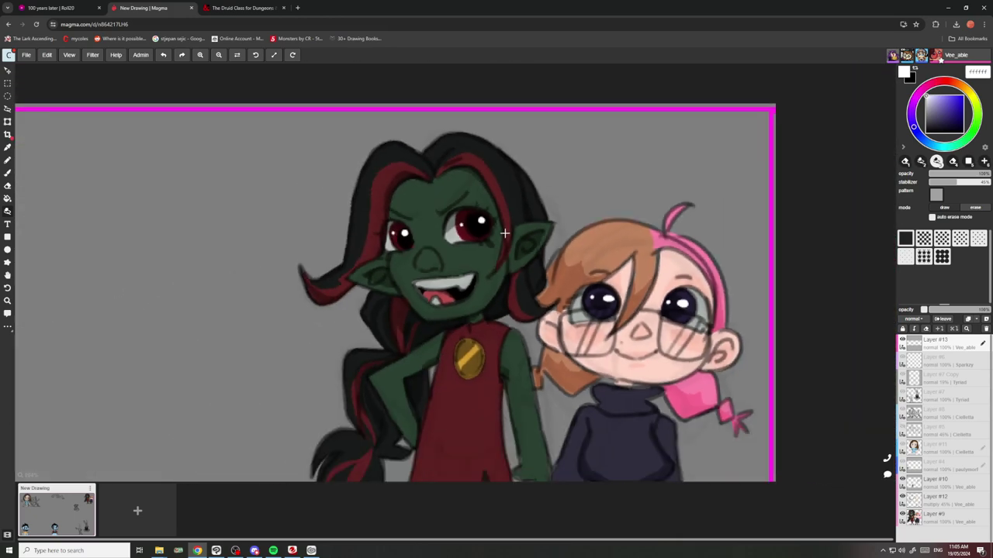
pyautogui.scroll(5, 504, 230)
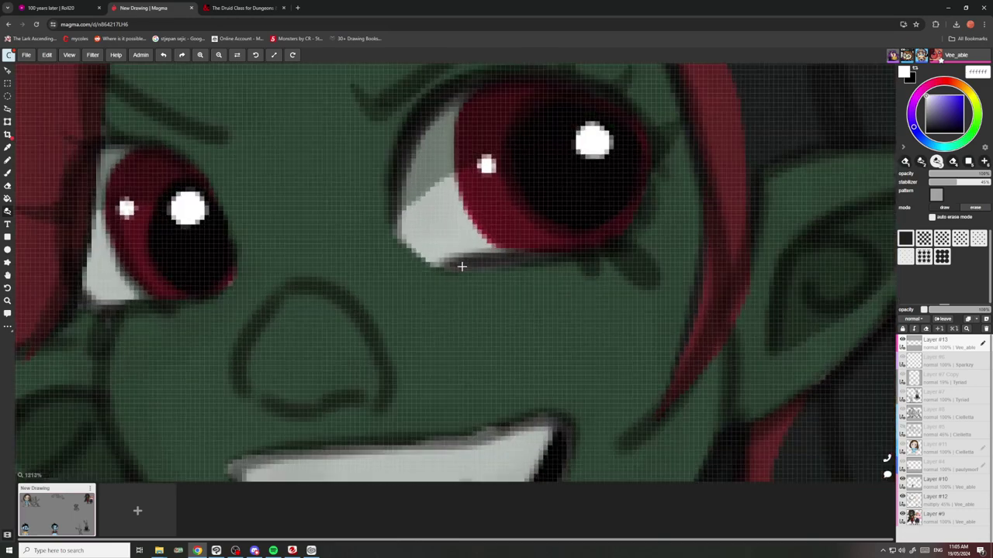
pyautogui.scroll(-2, 462, 264)
pyautogui.scroll(-3, 463, 265)
# Dab light green highlights at the green character's inner eye corners and on the nose tip.
pyautogui.keyDown('alt'); pyautogui.click(435, 260); pyautogui.keyUp('alt')
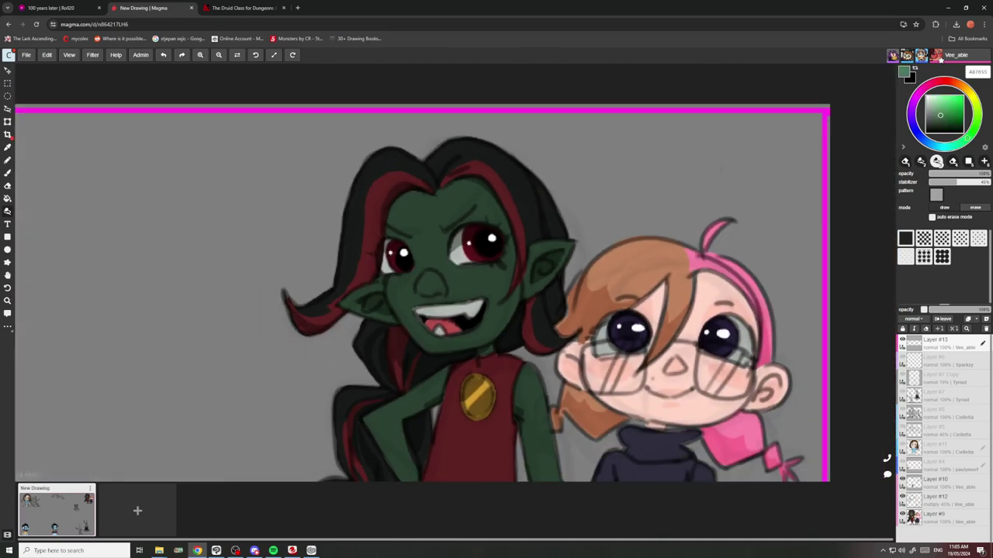
pyautogui.scroll(8, 527, 215)
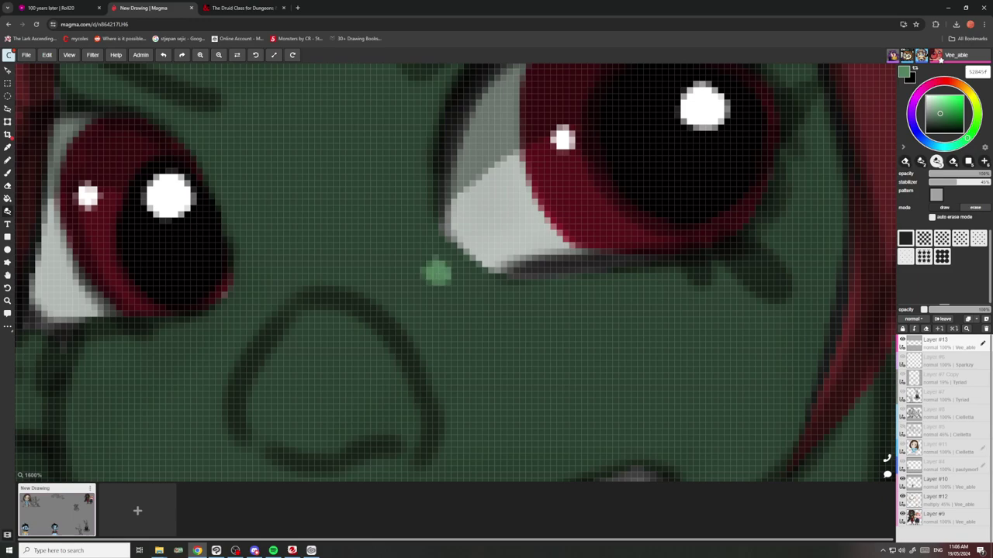
pyautogui.scroll(-8, 265, 261)
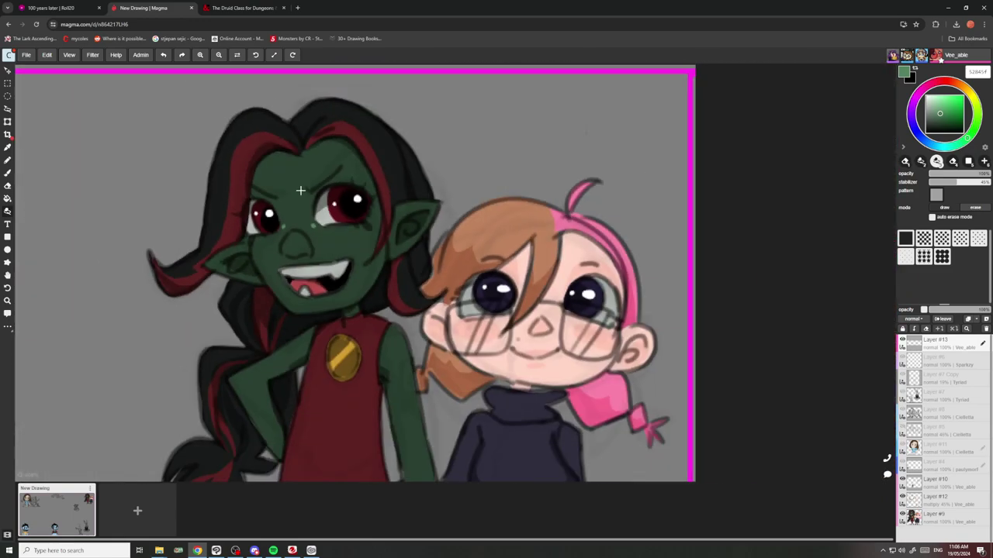
pyautogui.scroll(9, 295, 257)
pyautogui.moveTo(329, 269); pyautogui.dragTo(308, 275)
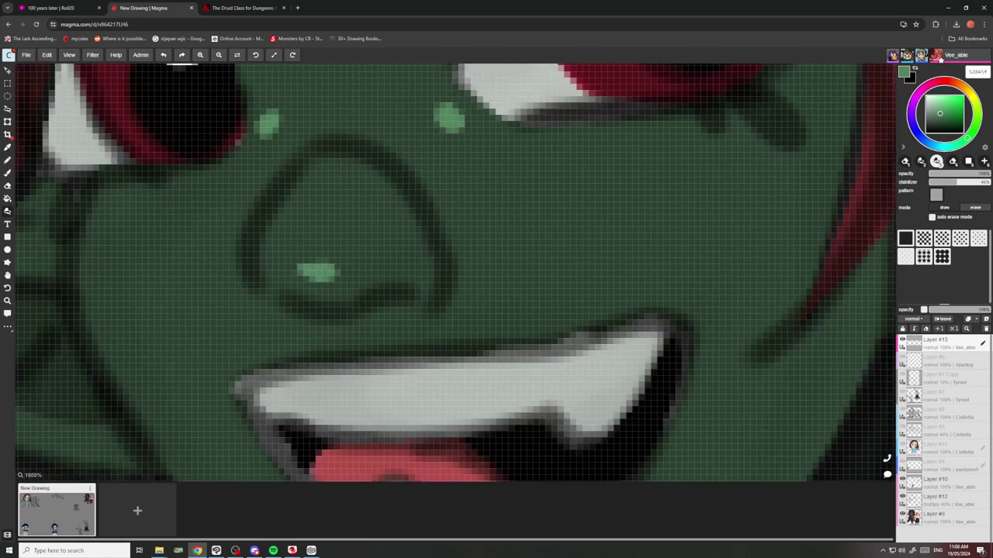
pyautogui.scroll(-9, 326, 233)
# Paint light green highlights around the lower lashes beneath both of the green character's eyes.
pyautogui.scroll(7, 364, 218)
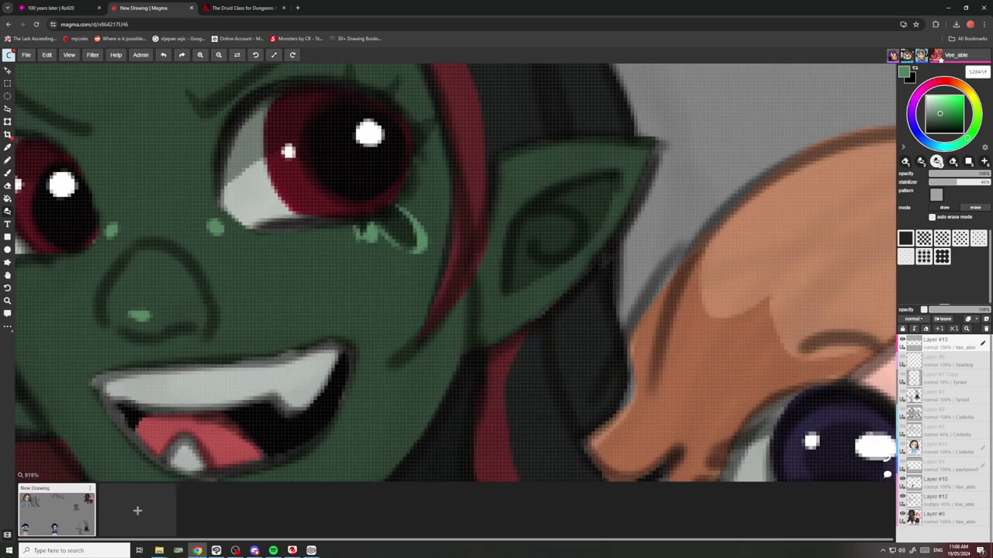
pyautogui.scroll(-8, 333, 183)
pyautogui.scroll(9, 261, 221)
pyautogui.moveTo(252, 233); pyautogui.dragTo(219, 273)
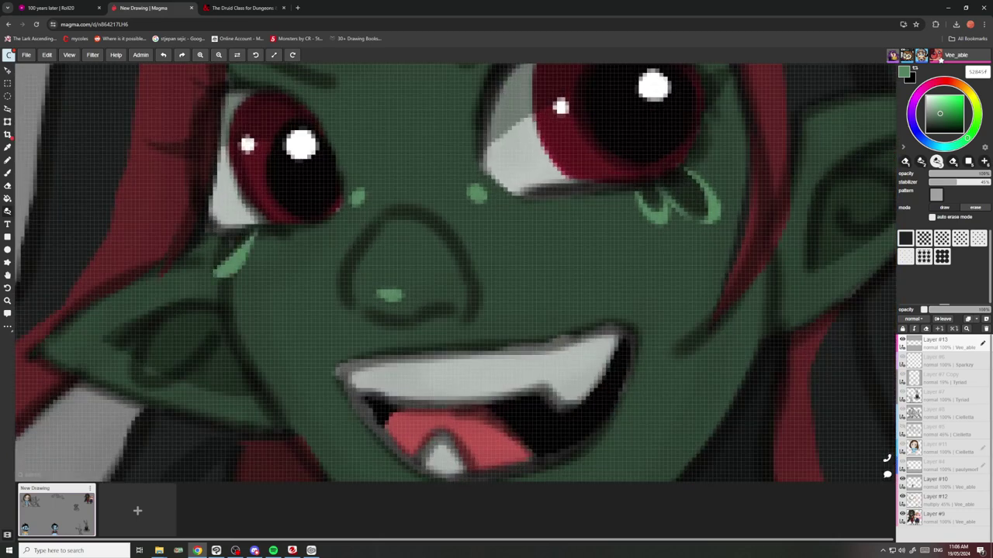
pyautogui.scroll(-9, 287, 179)
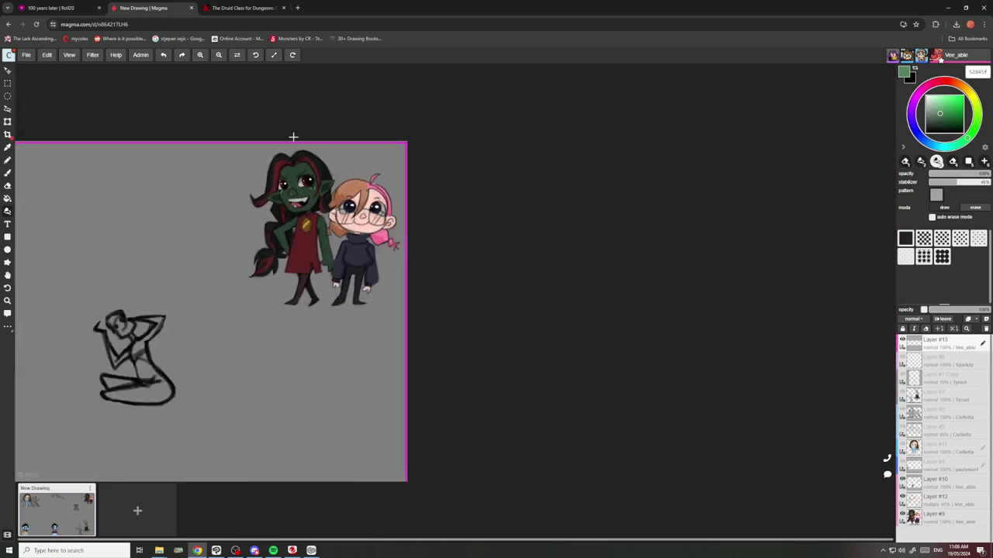
# Paint thick near-black upper lash lines over both eyes of the girl with glasses.
pyautogui.scroll(4, 341, 186)
pyautogui.scroll(-2, 332, 189)
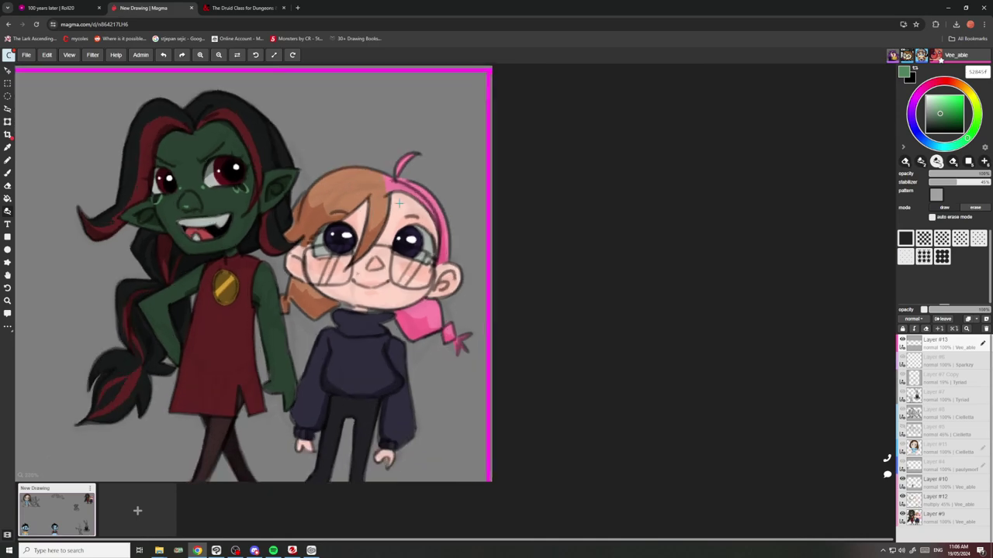
pyautogui.scroll(4, 409, 247)
pyautogui.keyDown('alt'); pyautogui.click(412, 253); pyautogui.keyUp('alt')
pyautogui.scroll(4, 444, 234)
pyautogui.moveTo(369, 212)
pyautogui.mouseDown()
pyautogui.moveTo(452, 239)
pyautogui.moveTo(497, 330)
pyautogui.moveTo(472, 235)
pyautogui.moveTo(411, 196)
pyautogui.moveTo(349, 217)
pyautogui.moveTo(332, 262)
pyautogui.mouseUp()
pyautogui.scroll(-5, 332, 262)
pyautogui.scroll(4, 229, 210)
pyautogui.moveTo(286, 290)
pyautogui.mouseDown()
pyautogui.moveTo(199, 262)
pyautogui.moveTo(126, 303)
pyautogui.moveTo(183, 276)
pyautogui.moveTo(251, 268)
pyautogui.mouseUp()
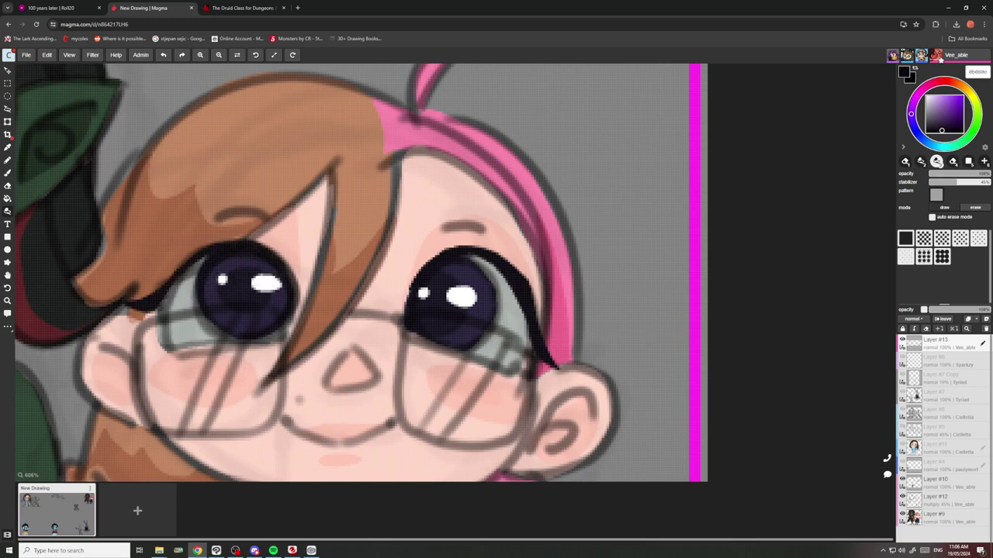
pyautogui.scroll(-5, 229, 217)
# Darken the green character's nostril with a short near-black stroke.
pyautogui.scroll(10, 230, 217)
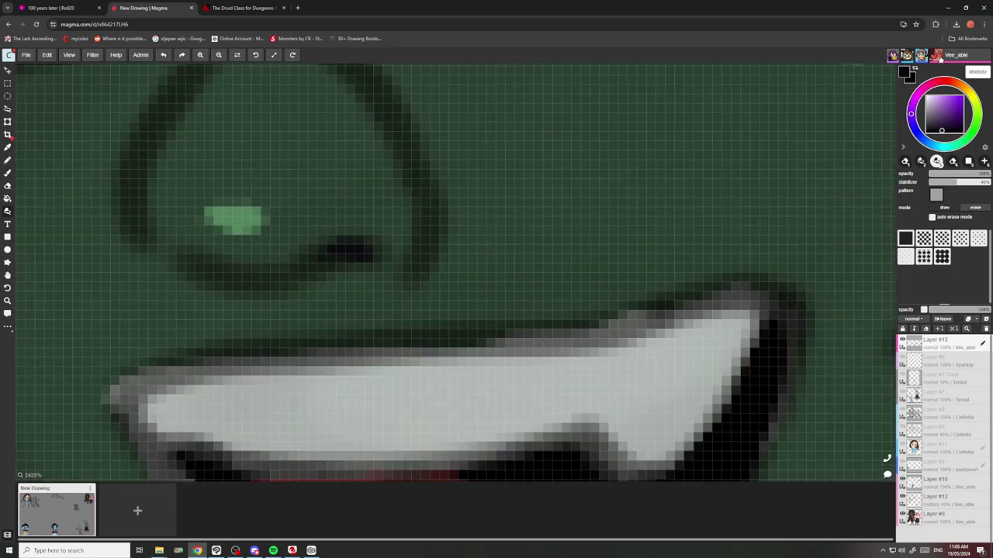
pyautogui.scroll(-10, 319, 201)
pyautogui.scroll(-1, 319, 201)
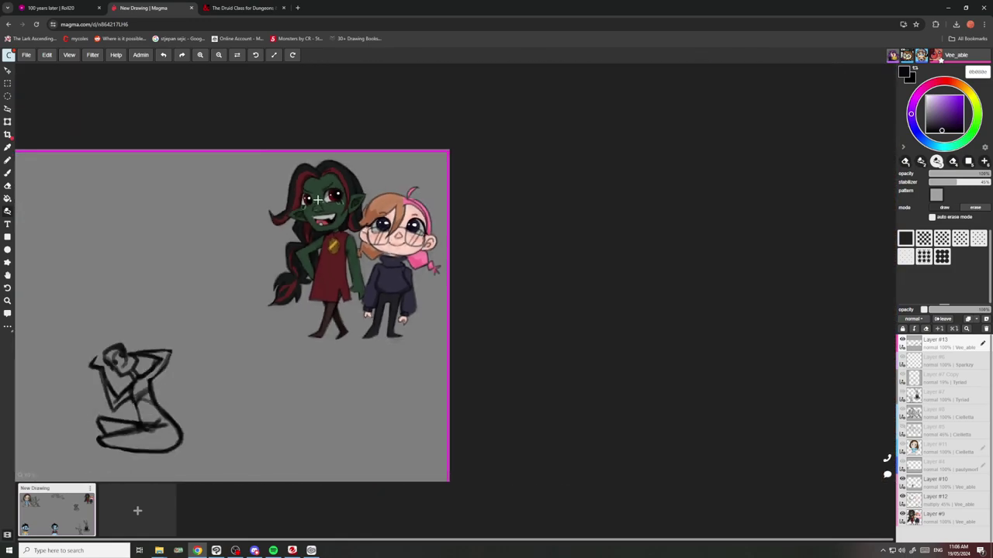
# Paint light orange highlights on the crown and fringe of the brown half of the girl's hair.
pyautogui.scroll(8, 384, 208)
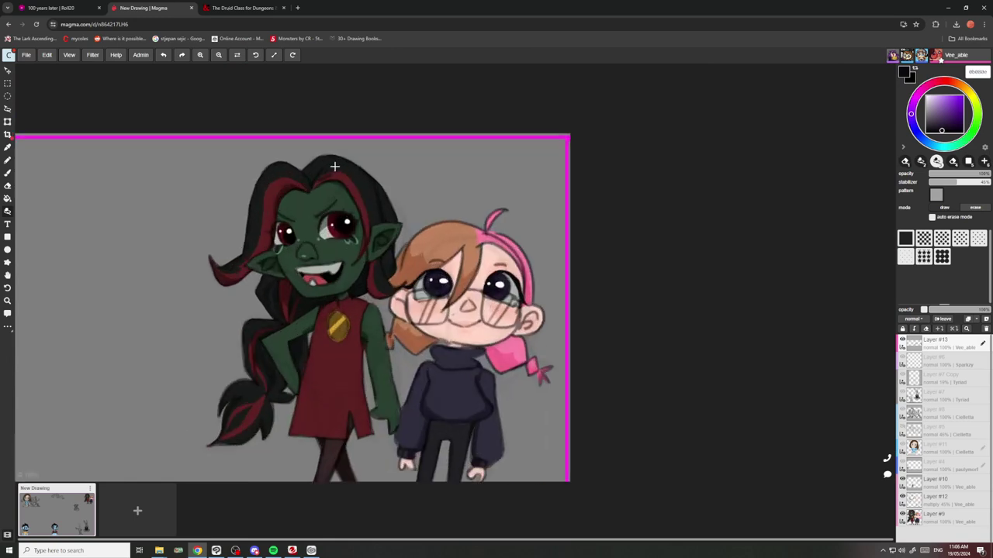
pyautogui.keyDown('alt'); pyautogui.click(458, 260); pyautogui.keyUp('alt')
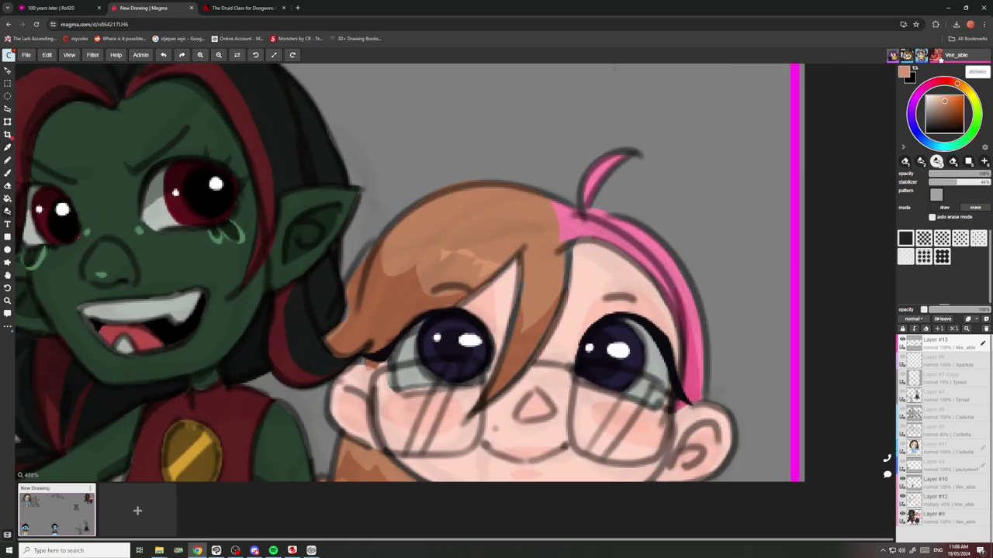
pyautogui.moveTo(442, 252)
pyautogui.mouseDown()
pyautogui.moveTo(396, 234)
pyautogui.moveTo(487, 199)
pyautogui.moveTo(473, 231)
pyautogui.mouseUp()
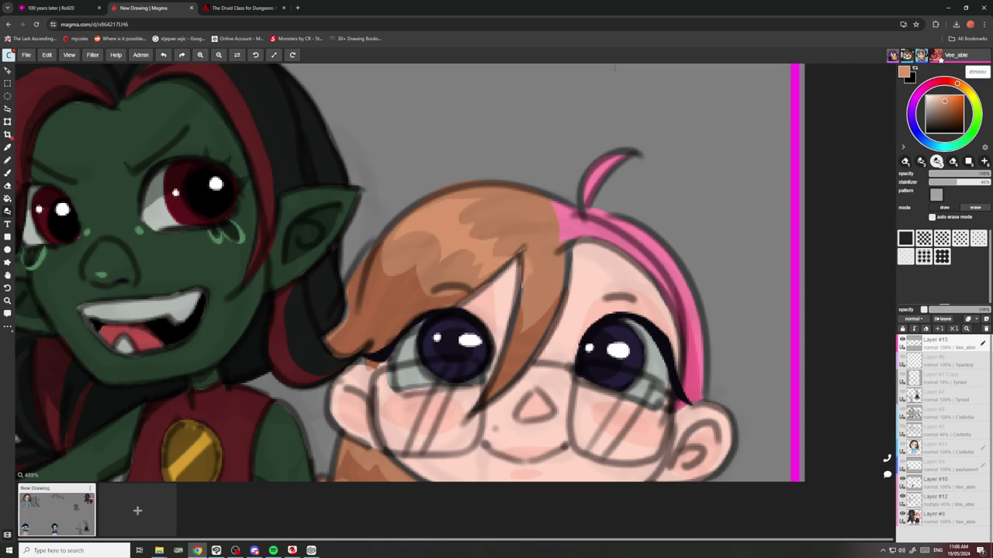
pyautogui.moveTo(536, 281); pyautogui.dragTo(563, 260)
pyautogui.scroll(-7, 522, 242)
# Paint pale pink shine streaks along the pink half of the girl's hair above her forehead.
pyautogui.scroll(9, 570, 233)
pyautogui.keyDown('alt'); pyautogui.click(596, 241); pyautogui.keyUp('alt')
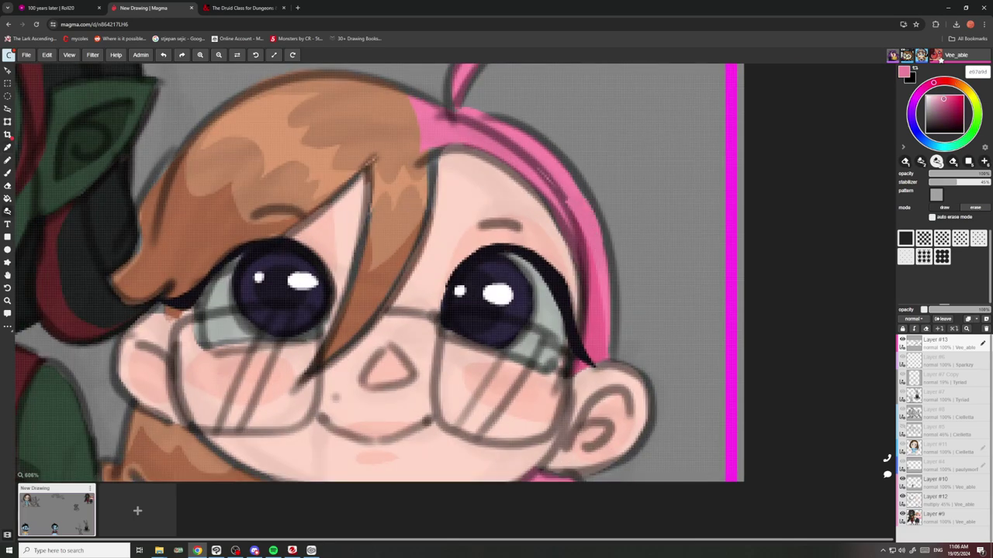
pyautogui.moveTo(575, 245)
pyautogui.mouseDown()
pyautogui.moveTo(521, 164)
pyautogui.moveTo(460, 118)
pyautogui.mouseUp()
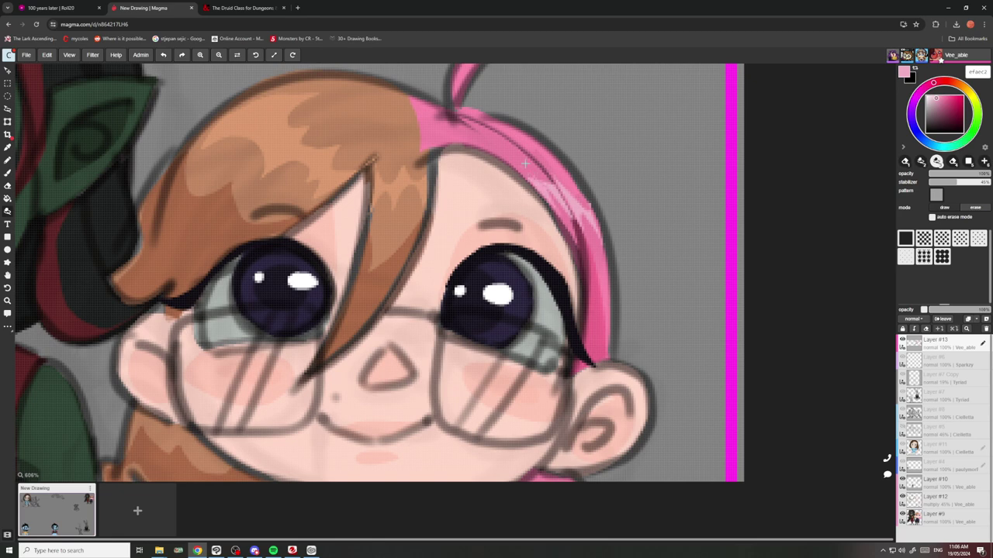
pyautogui.scroll(-5, 526, 164)
# Add pale pink highlights to the upper parts of the girl's pink braid and its end tuft.
pyautogui.scroll(8, 513, 222)
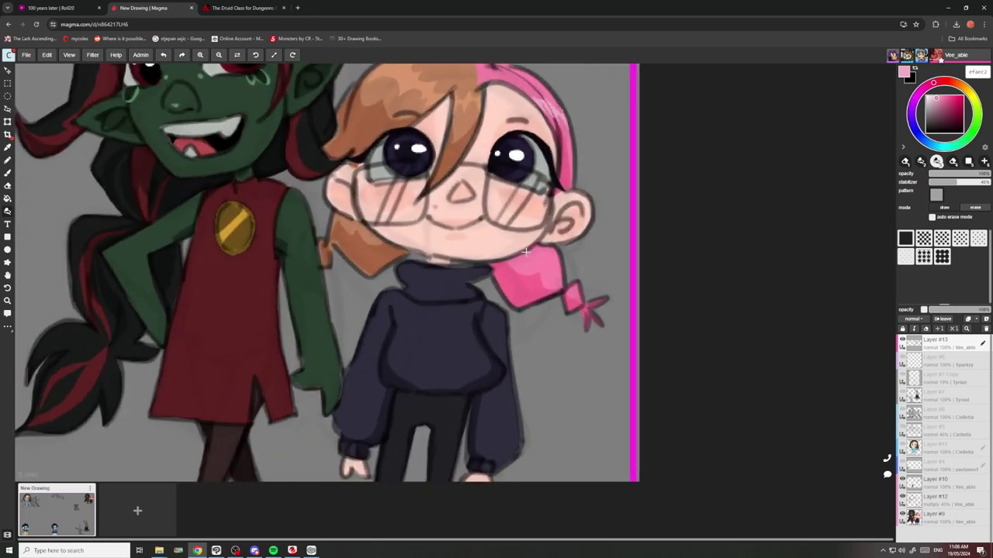
pyautogui.moveTo(612, 333)
pyautogui.mouseDown()
pyautogui.moveTo(537, 232)
pyautogui.moveTo(464, 191)
pyautogui.moveTo(551, 184)
pyautogui.moveTo(614, 331)
pyautogui.mouseUp()
pyautogui.moveTo(630, 371); pyautogui.dragTo(698, 407)
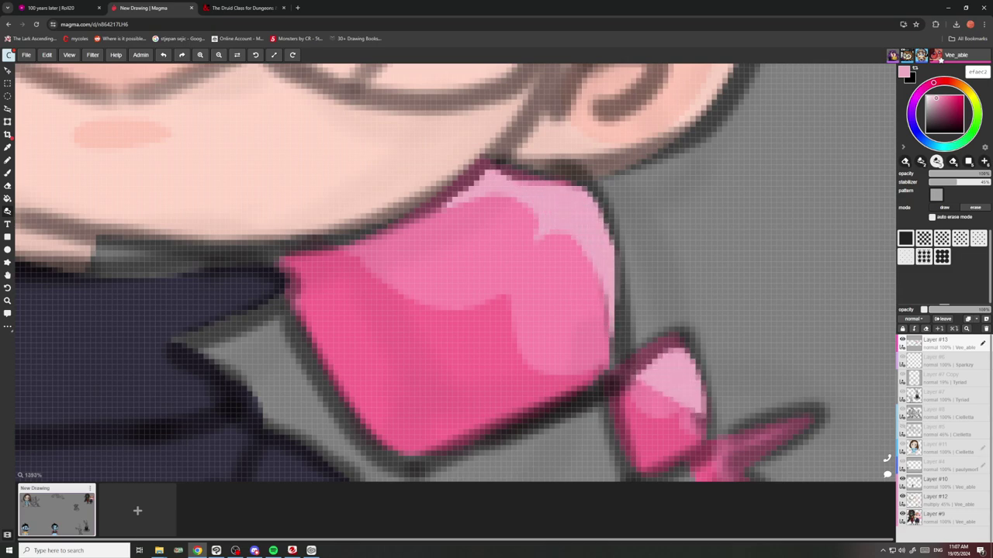
pyautogui.moveTo(802, 417); pyautogui.dragTo(807, 421)
pyautogui.scroll(-10, 702, 302)
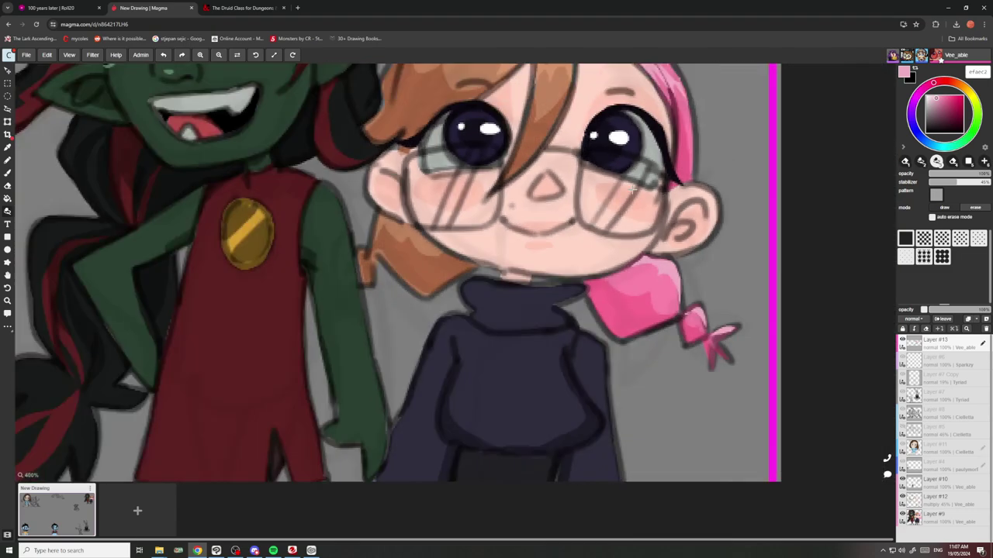
# Paint lighter brown highlights on the girl's brown pigtail below her ear.
pyautogui.scroll(10, 582, 248)
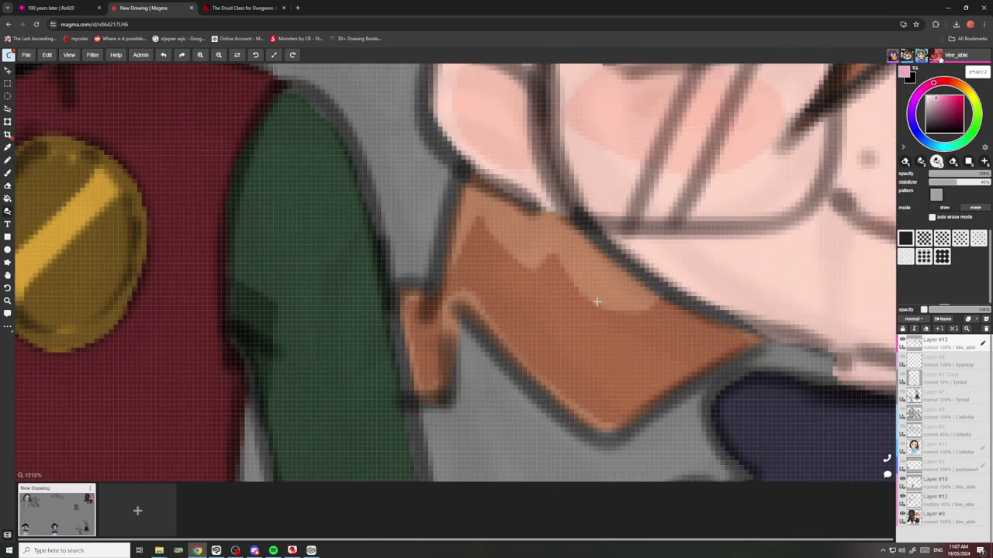
pyautogui.keyDown('alt'); pyautogui.click(670, 316); pyautogui.keyUp('alt')
pyautogui.moveTo(670, 316)
pyautogui.mouseDown()
pyautogui.moveTo(532, 330)
pyautogui.moveTo(552, 256)
pyautogui.moveTo(475, 221)
pyautogui.mouseUp()
pyautogui.scroll(-10, 447, 245)
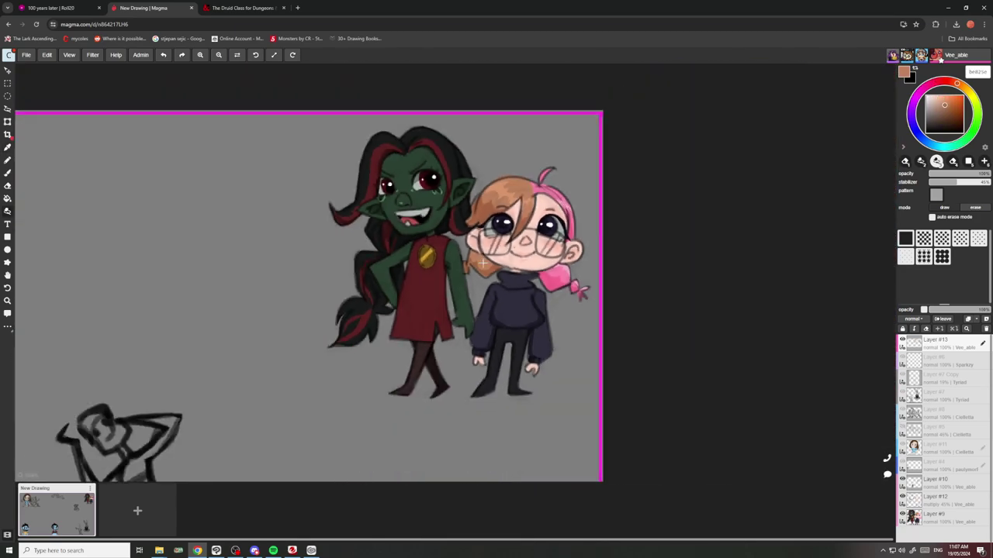
pyautogui.scroll(3, 474, 256)
pyautogui.scroll(2, 474, 256)
pyautogui.scroll(4, 411, 250)
pyautogui.scroll(-4, 538, 133)
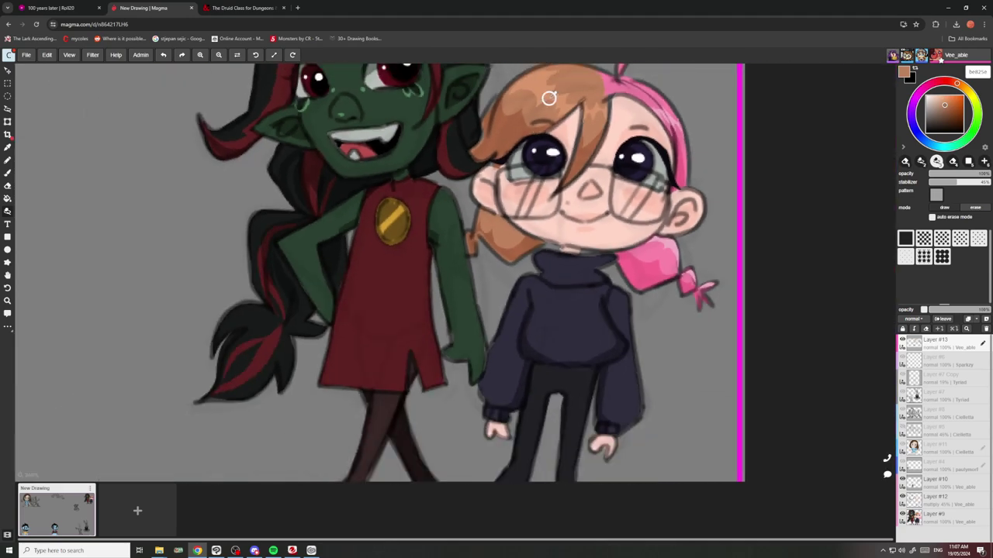
# Add light orange highlights to the brown pigtail and its small end tuft, using the colour sampled from the crown.
pyautogui.keyDown('alt'); pyautogui.click(548, 98); pyautogui.keyUp('alt')
pyautogui.scroll(1, 575, 121)
pyautogui.scroll(5, 466, 232)
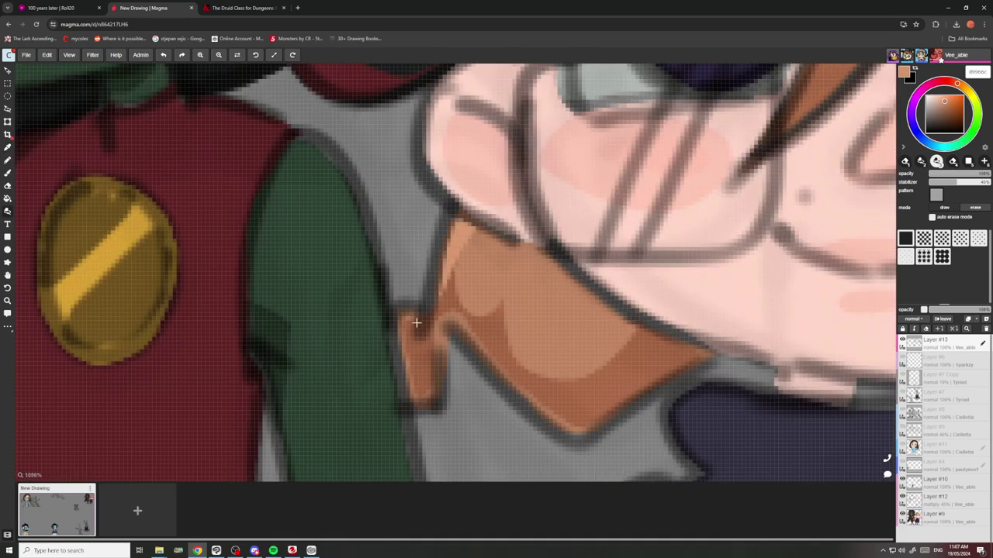
pyautogui.moveTo(417, 323)
pyautogui.mouseDown()
pyautogui.moveTo(402, 314)
pyautogui.moveTo(418, 313)
pyautogui.mouseUp()
pyautogui.scroll(-10, 421, 290)
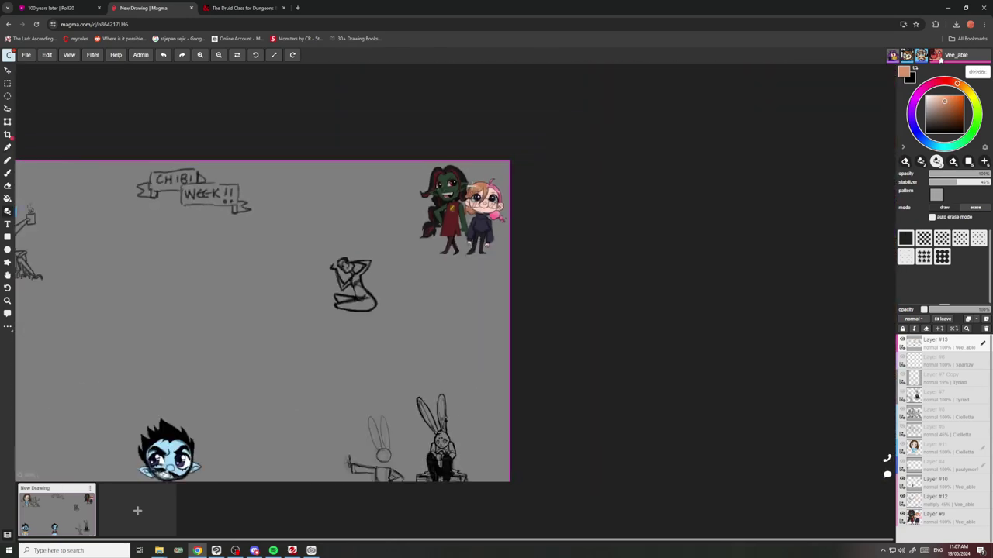
pyautogui.scroll(-2, 470, 187)
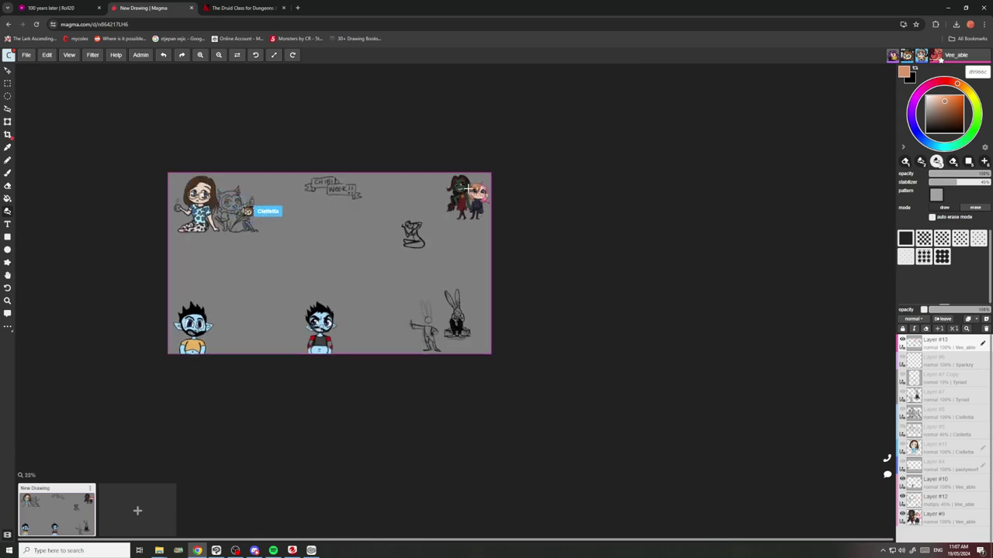
# Paint a near-black lash flick at the outer corner of each of the girl's eyes.
pyautogui.scroll(6, 467, 190)
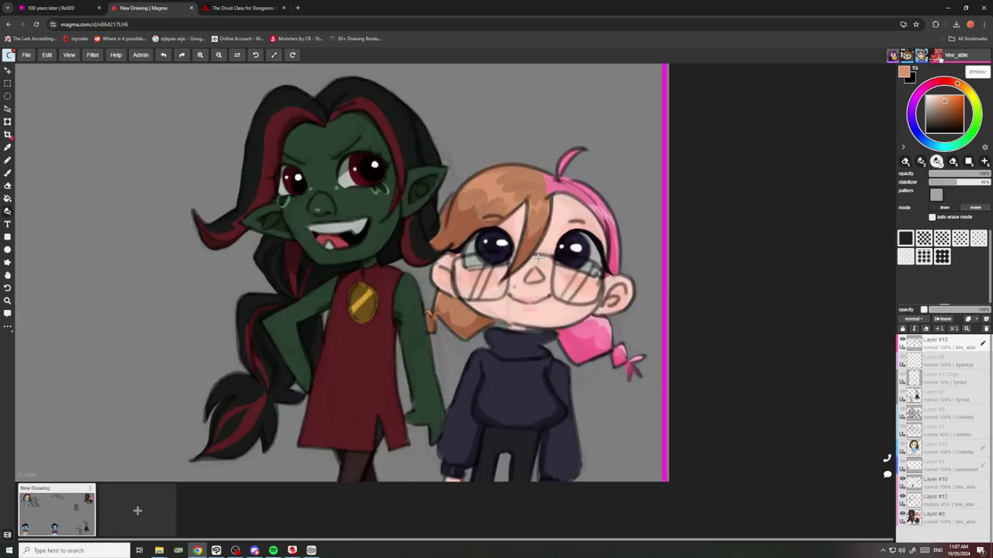
pyautogui.scroll(5, 597, 247)
pyautogui.keyDown('alt'); pyautogui.click(619, 278); pyautogui.keyUp('alt')
pyautogui.moveTo(626, 270)
pyautogui.mouseDown()
pyautogui.moveTo(689, 278)
pyautogui.moveTo(630, 299)
pyautogui.mouseUp()
pyautogui.scroll(-3, 632, 263)
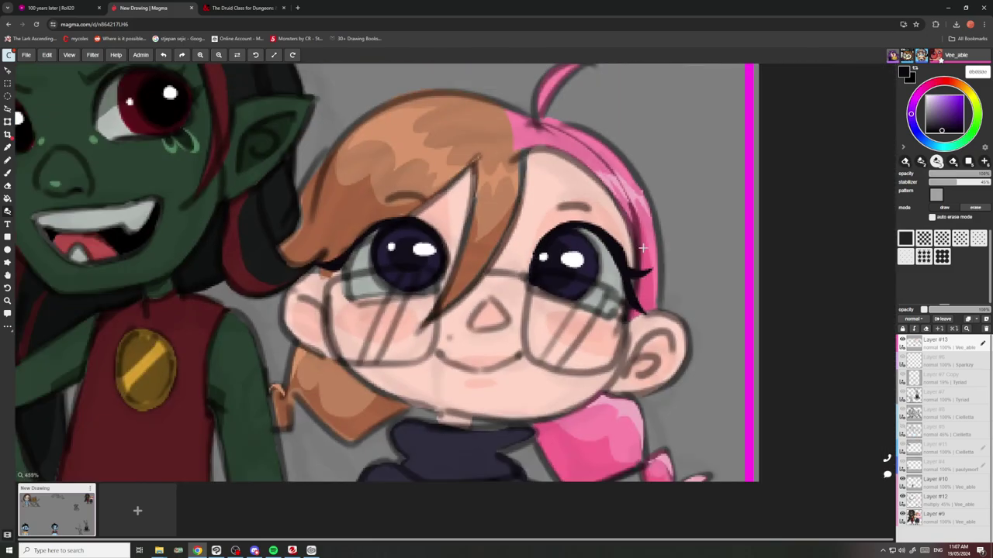
pyautogui.scroll(-4, 644, 248)
pyautogui.scroll(7, 536, 221)
pyautogui.moveTo(598, 233)
pyautogui.mouseDown()
pyautogui.moveTo(544, 223)
pyautogui.moveTo(586, 240)
pyautogui.mouseUp()
pyautogui.scroll(-2, 574, 233)
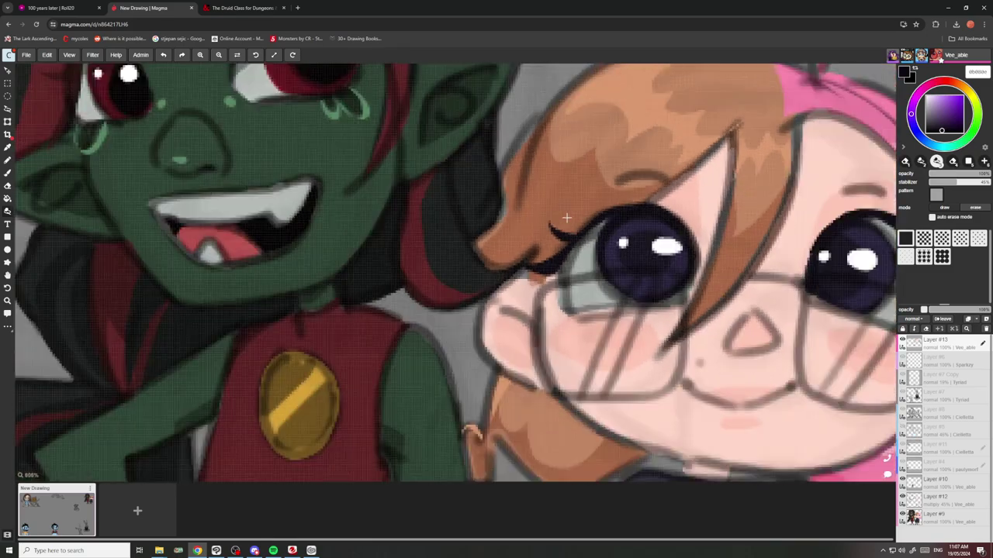
pyautogui.scroll(-5, 566, 217)
pyautogui.scroll(5, 610, 238)
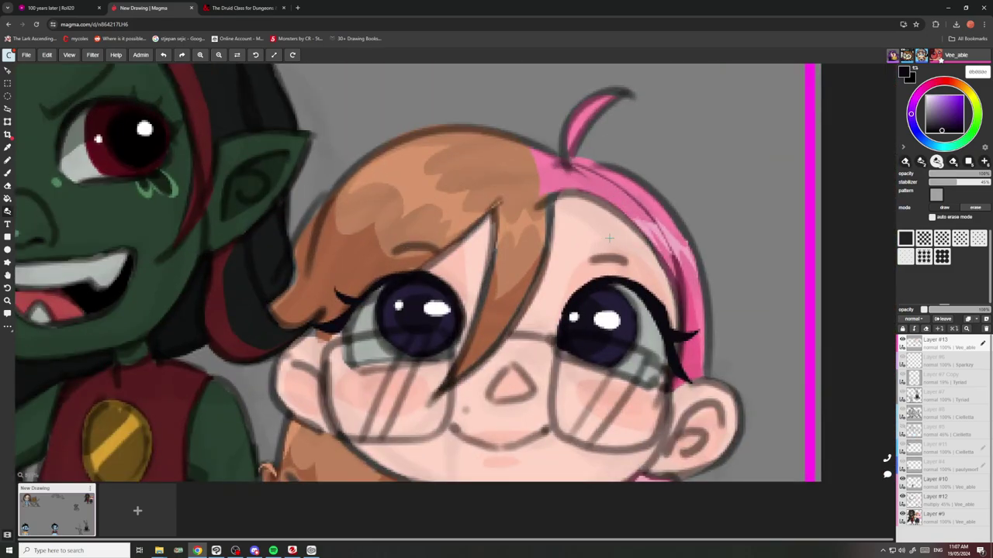
# Paint a thicker dark pink eyebrow over the grey one on the pink-haired side of the girl's face.
pyautogui.scroll(4, 609, 238)
pyautogui.scroll(-5, 602, 229)
pyautogui.scroll(5, 623, 207)
pyautogui.keyDown('alt'); pyautogui.click(706, 296); pyautogui.keyUp('alt')
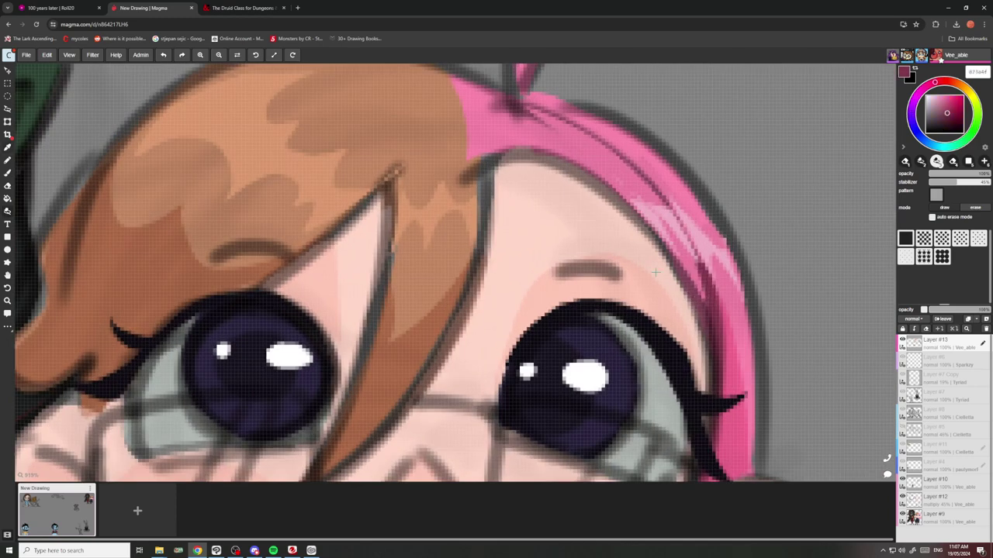
pyautogui.moveTo(552, 266); pyautogui.dragTo(659, 285)
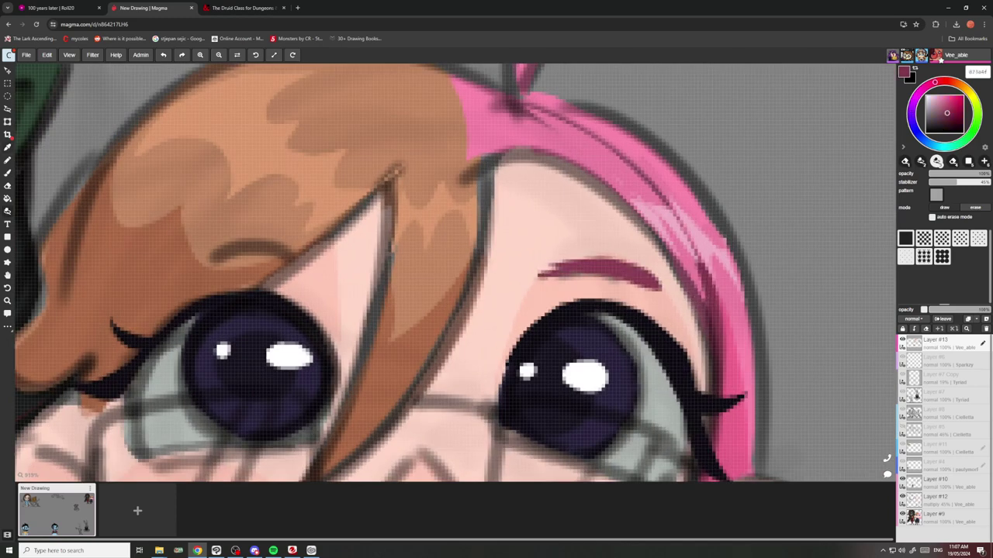
pyautogui.scroll(-5, 588, 232)
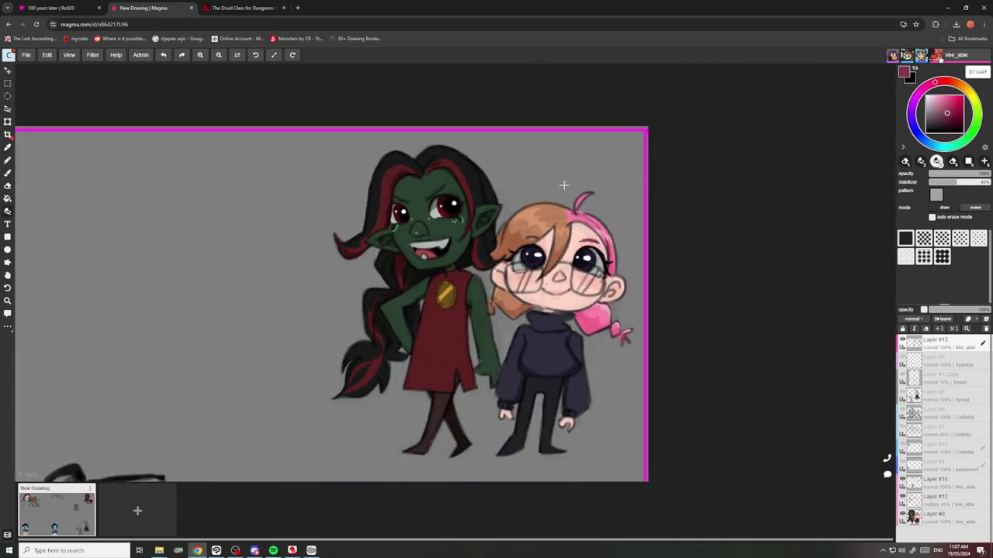
pyautogui.scroll(-4, 563, 182)
pyautogui.scroll(4, 549, 223)
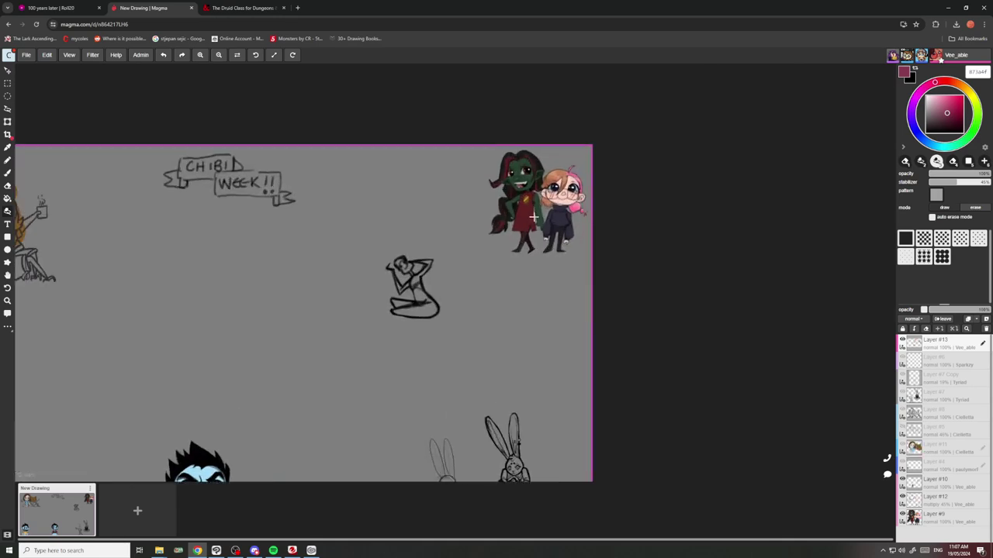
# Add a layer in multiply mode and fill a near-black ground shadow beneath both characters' feet.
pyautogui.scroll(2, 550, 223)
pyautogui.keyDown('alt'); pyautogui.click(579, 287); pyautogui.keyUp('alt')
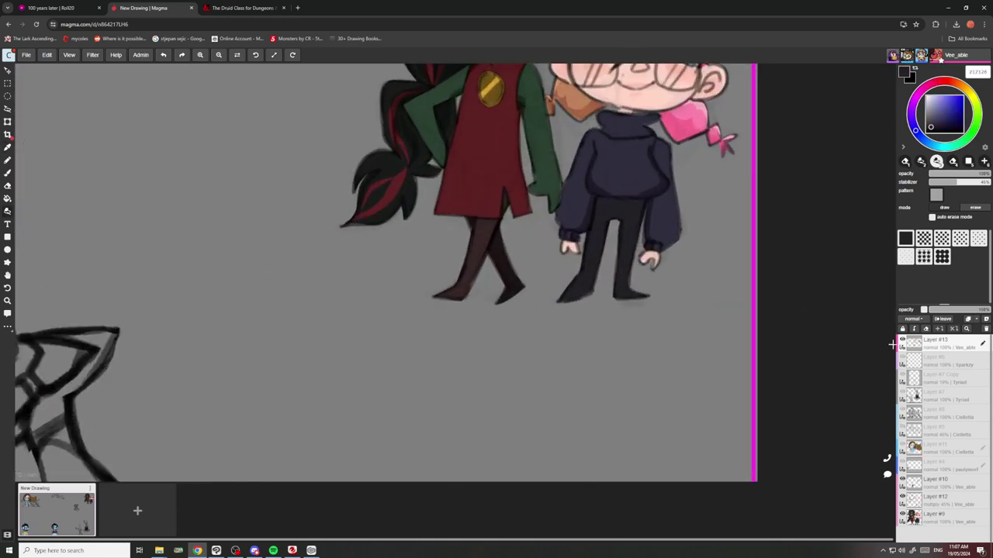
pyautogui.click(918, 320)
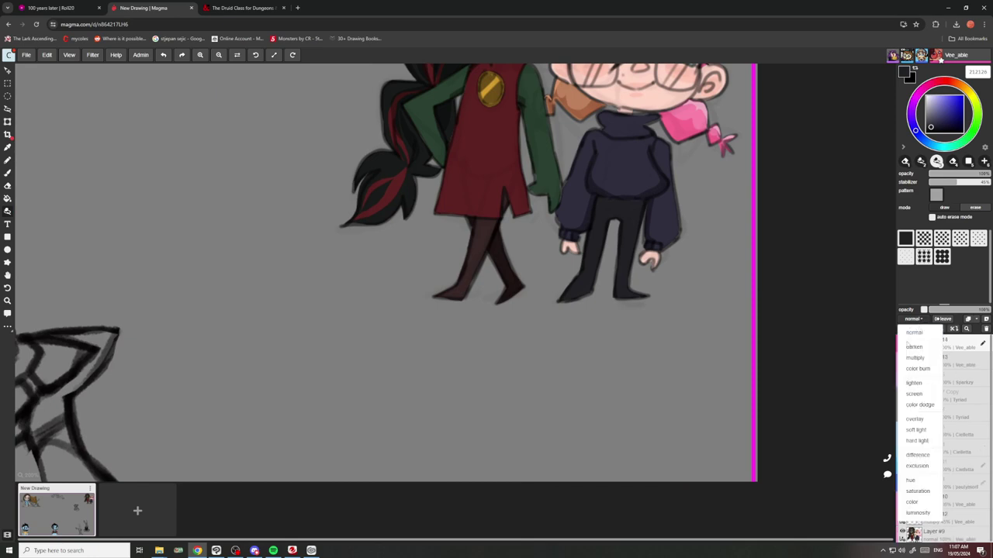
pyautogui.click(918, 358)
pyautogui.moveTo(653, 318)
pyautogui.mouseDown()
pyautogui.moveTo(586, 337)
pyautogui.moveTo(428, 346)
pyautogui.moveTo(428, 289)
pyautogui.moveTo(504, 276)
pyautogui.moveTo(610, 295)
pyautogui.mouseUp()
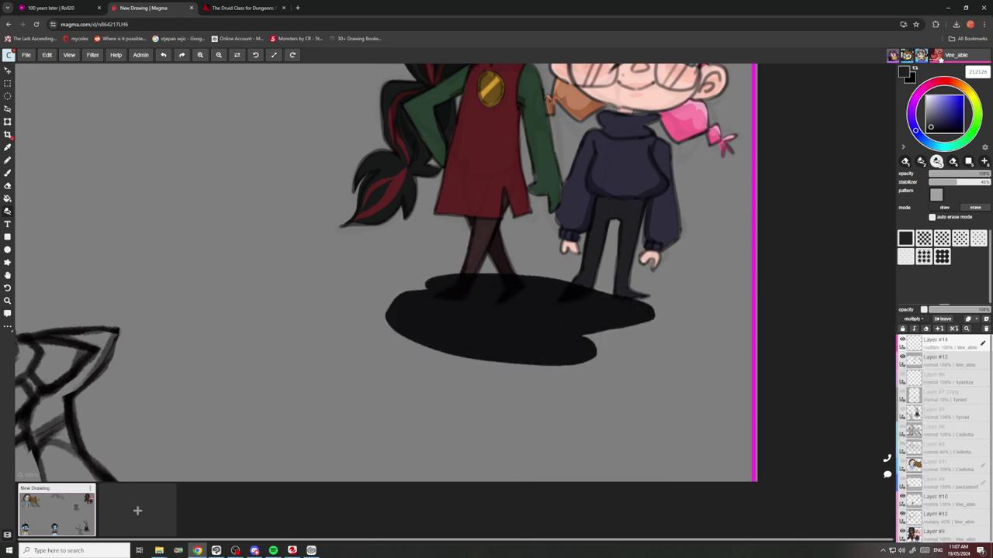
# Lower the shadow layer's opacity to about 42% and add a small lobe below the shadow's lower edge.
pyautogui.moveTo(950, 311); pyautogui.dragTo(956, 309)
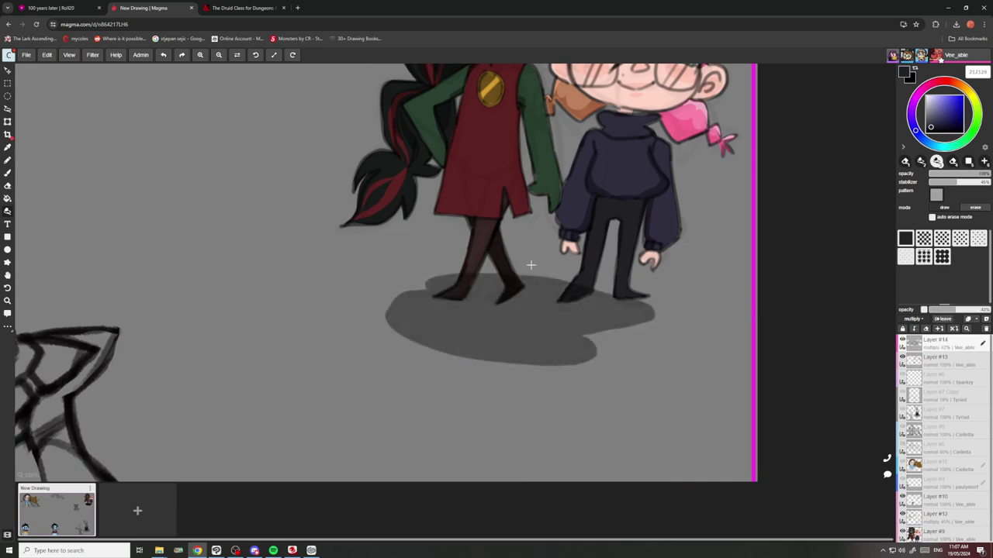
pyautogui.scroll(-4, 531, 265)
pyautogui.scroll(4, 511, 264)
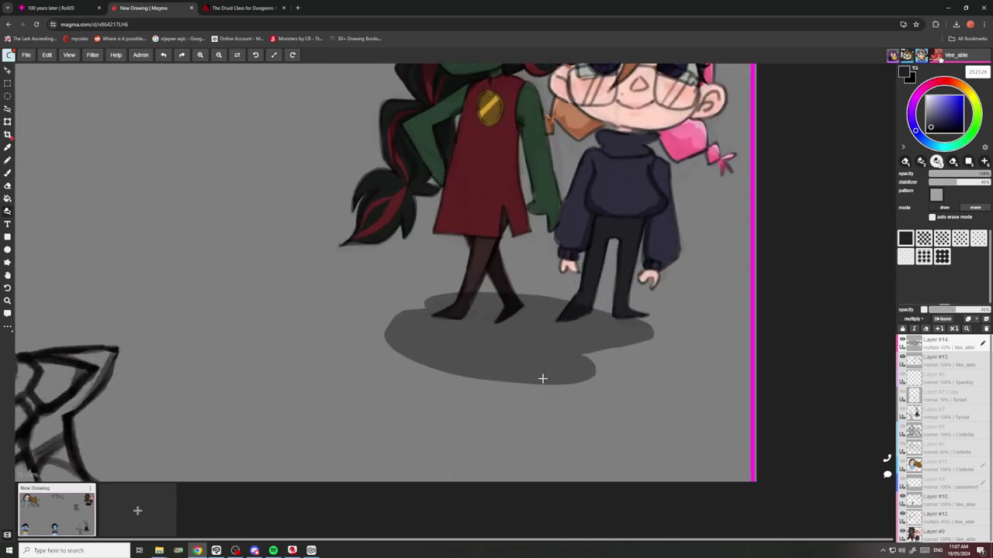
pyautogui.moveTo(543, 397); pyautogui.dragTo(550, 384)
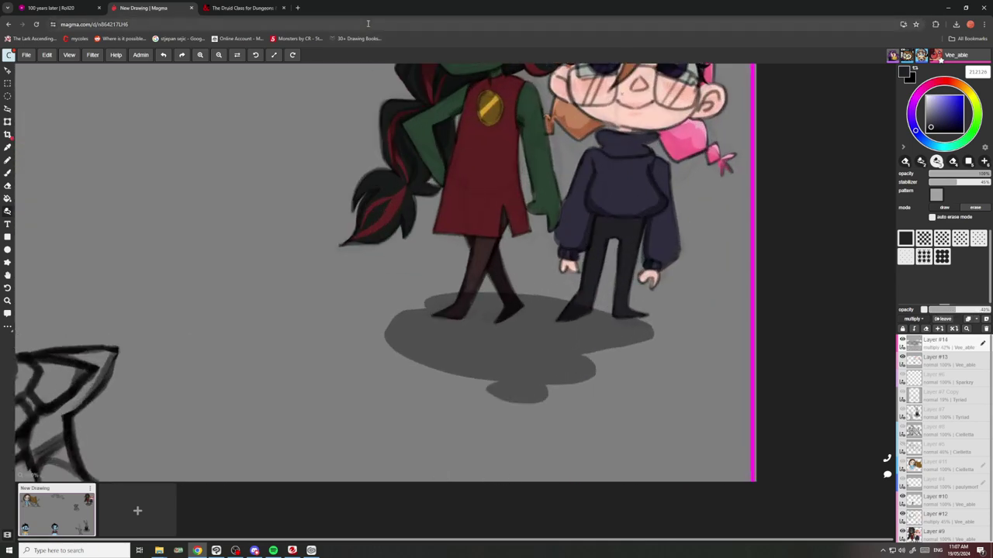
# Set the shadow layer's opacity to 24%.
pyautogui.press('b')
pyautogui.scroll(2, 512, 299)
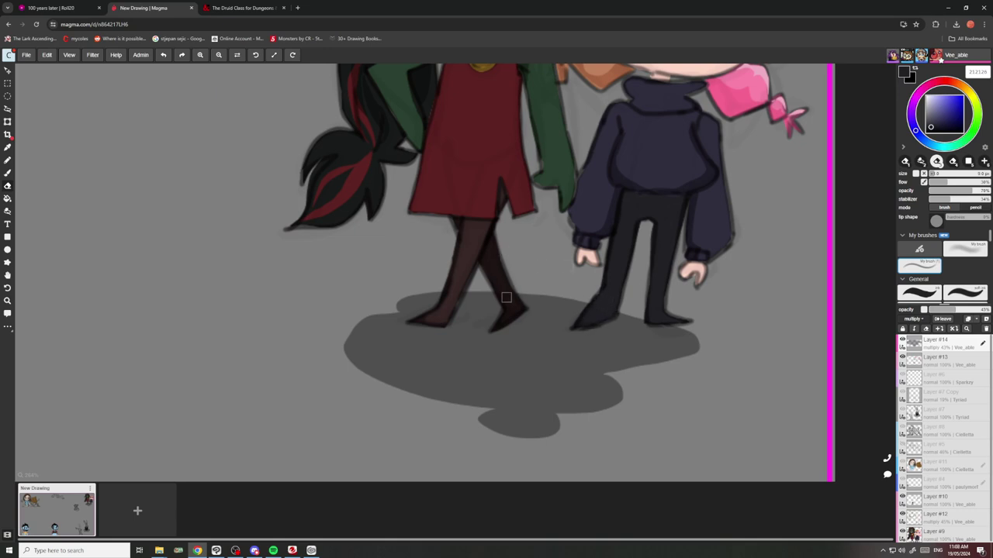
pyautogui.click(944, 311)
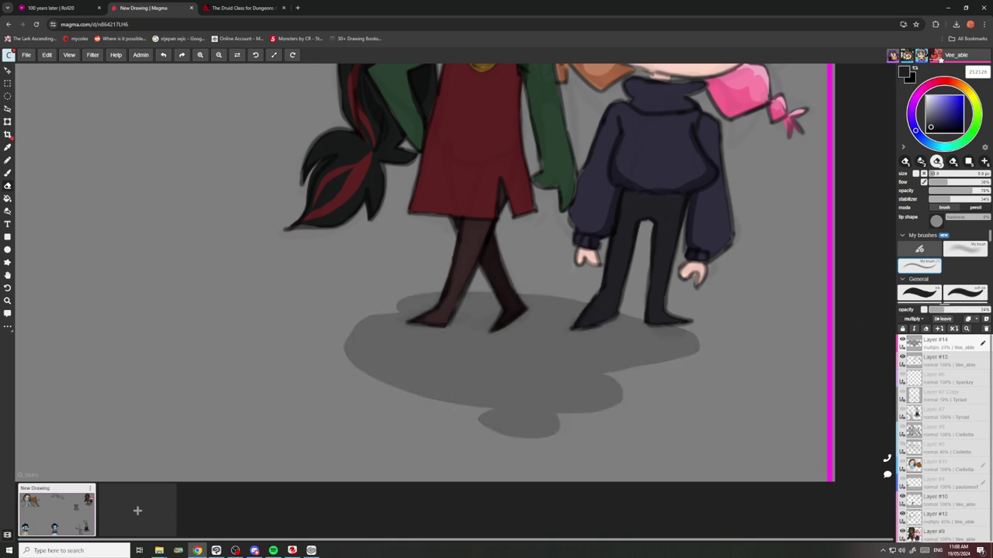
pyautogui.scroll(-8, 551, 264)
# Try erasing a soft strip through the ground shadow below the girl's feet.
pyautogui.scroll(6, 557, 281)
pyautogui.scroll(3, 591, 276)
pyautogui.moveTo(625, 336); pyautogui.dragTo(492, 345)
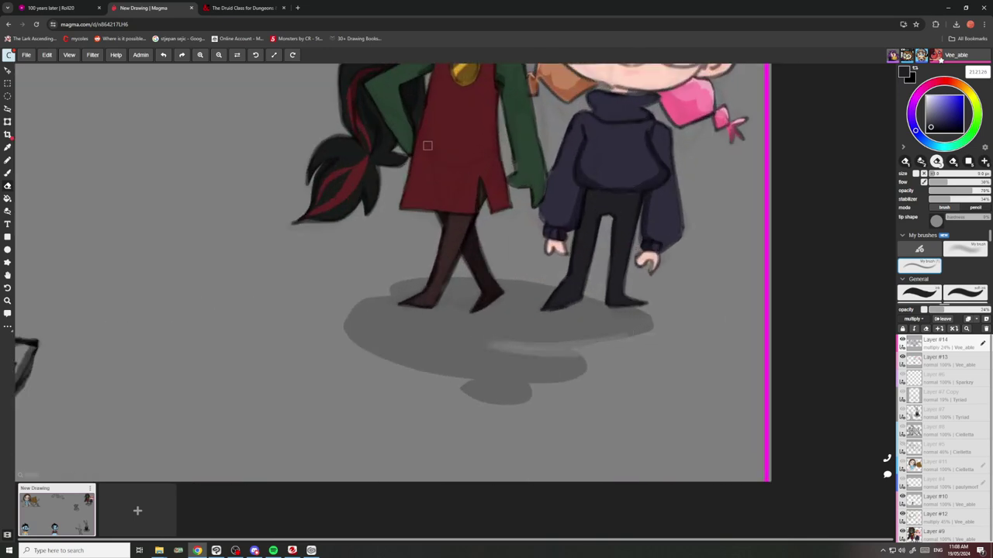
pyautogui.hotkey('ctrl', 'z')
# Use the lasso fill in erase mode to trim the ground shadow to a flatter strip under both characters' feet.
pyautogui.click(8, 211)
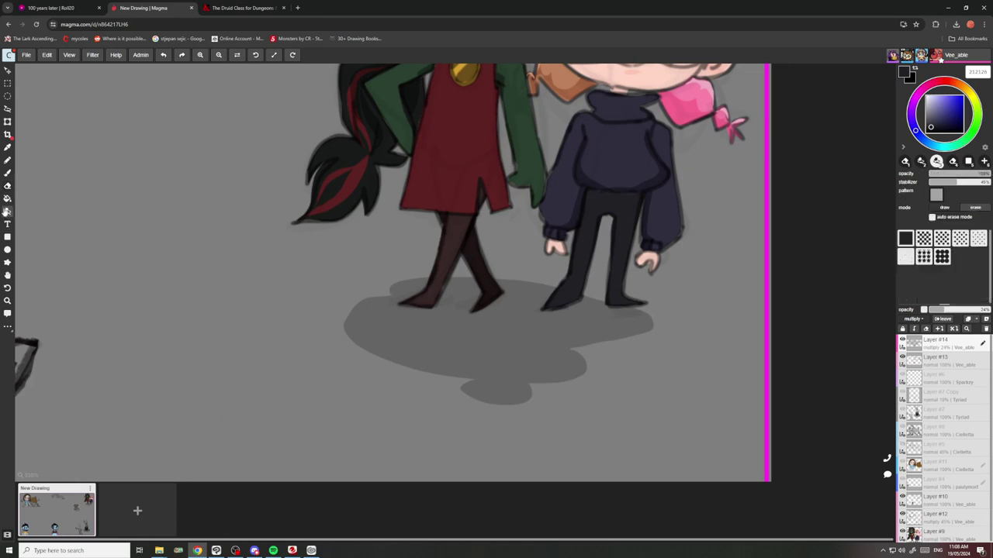
pyautogui.click(970, 210)
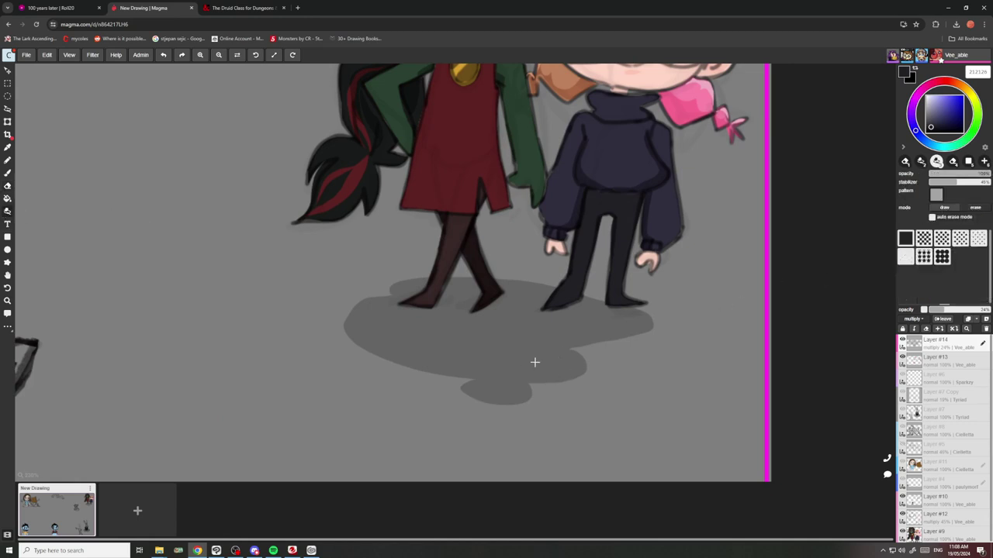
pyautogui.moveTo(586, 347)
pyautogui.mouseDown()
pyautogui.moveTo(441, 340)
pyautogui.moveTo(633, 362)
pyautogui.mouseUp()
pyautogui.moveTo(406, 340)
pyautogui.mouseDown()
pyautogui.moveTo(432, 354)
pyautogui.moveTo(519, 341)
pyautogui.mouseUp()
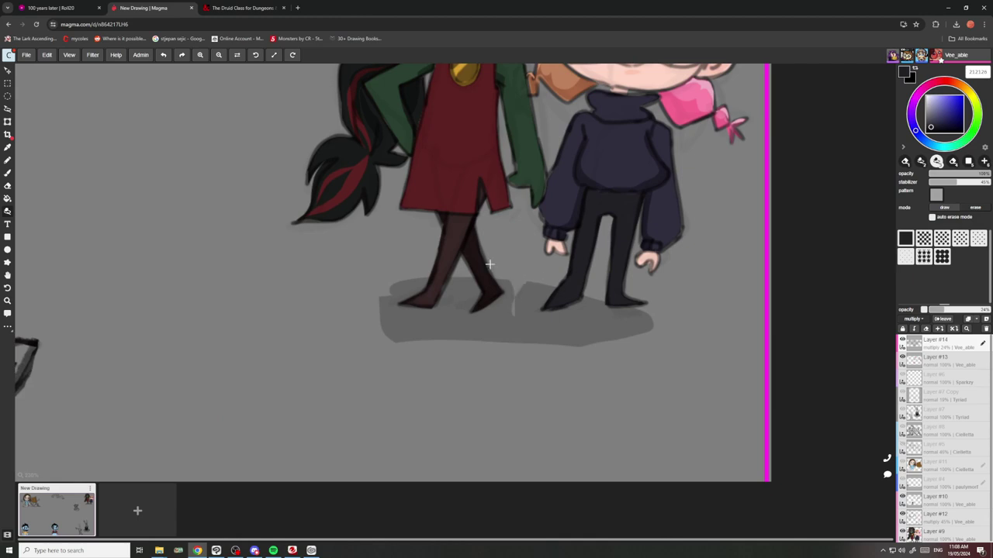
pyautogui.scroll(-3, 491, 265)
pyautogui.scroll(4, 535, 275)
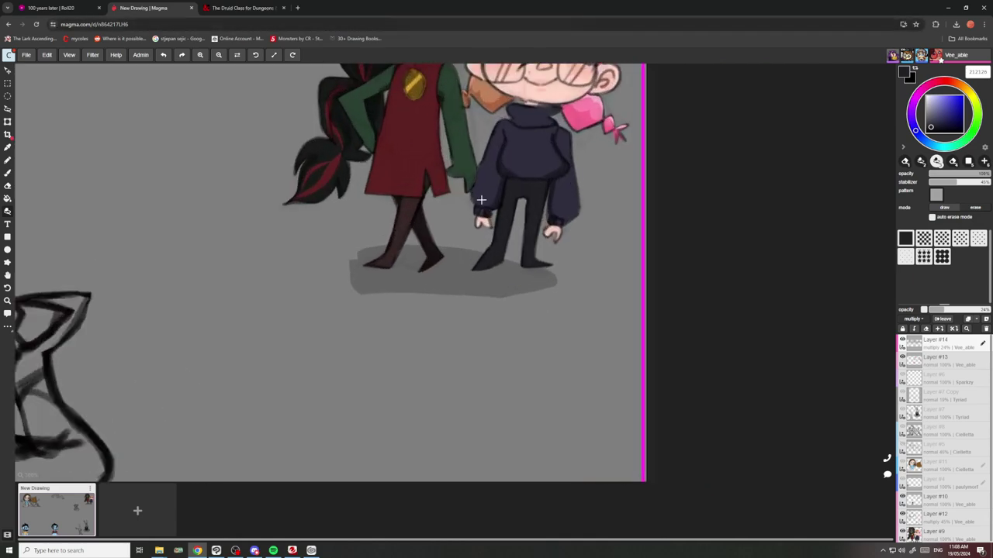
# Trim the ground shadow's lower edge into a tapered oval under both characters' feet, undoing the erasures that cut away too much.
pyautogui.moveTo(491, 324)
pyautogui.mouseDown()
pyautogui.moveTo(325, 263)
pyautogui.moveTo(524, 277)
pyautogui.mouseUp()
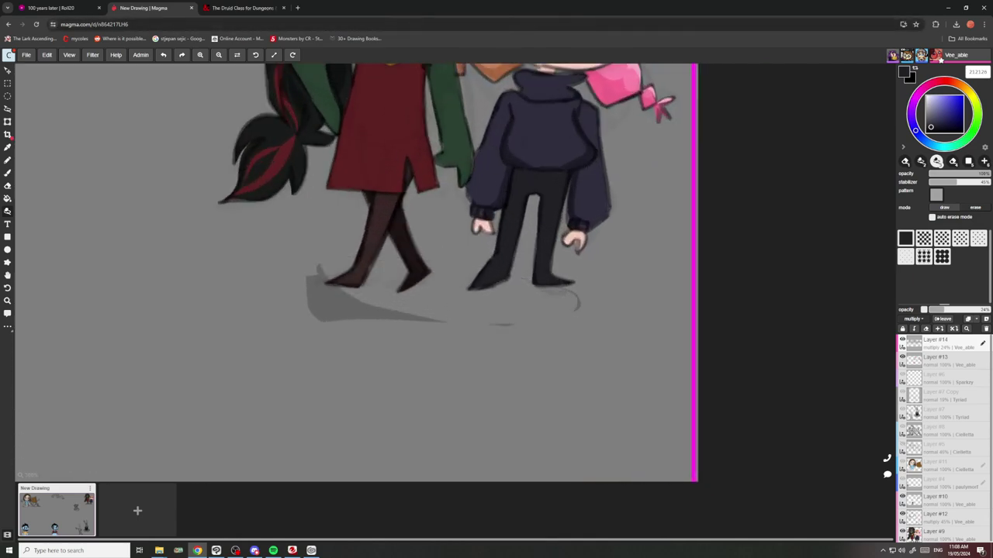
pyautogui.hotkey('ctrl', 'z')
pyautogui.hotkey('ctrl', 'z')
pyautogui.hotkey('ctrl', 'z')
pyautogui.scroll(-4, 530, 300)
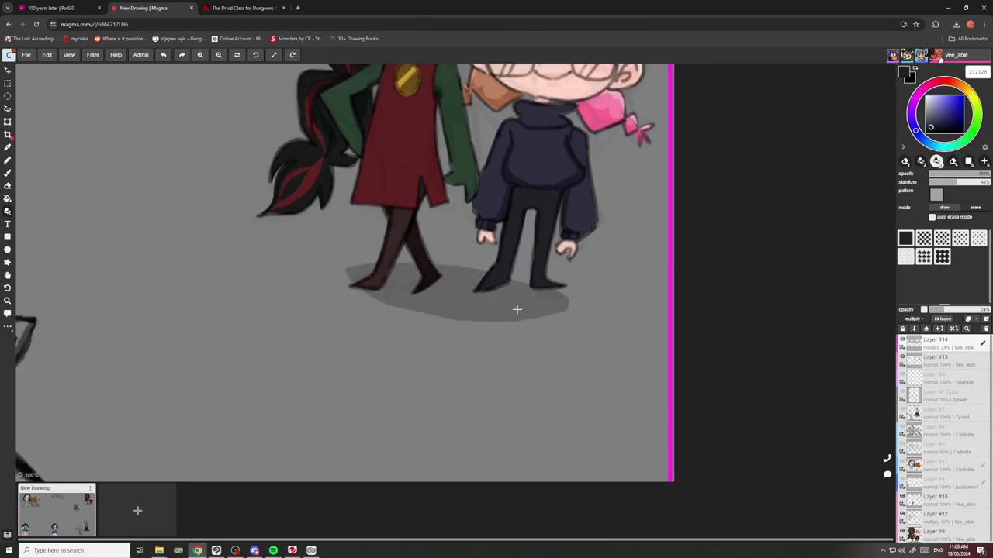
# Try erasing a notch in the ground shadow's upper edge between the elf's and the girl's feet.
pyautogui.scroll(-3, 530, 300)
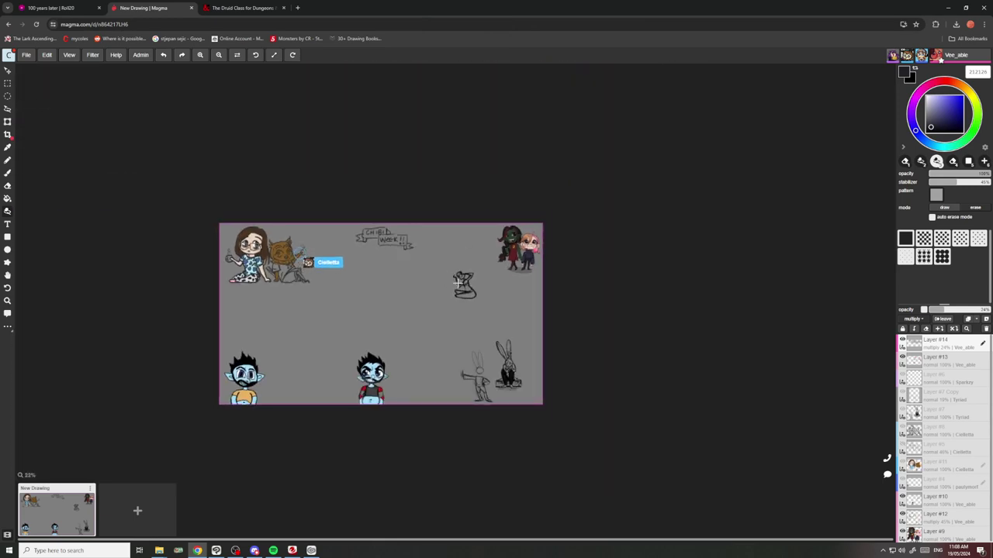
pyautogui.scroll(3, 479, 293)
pyautogui.scroll(3, 478, 294)
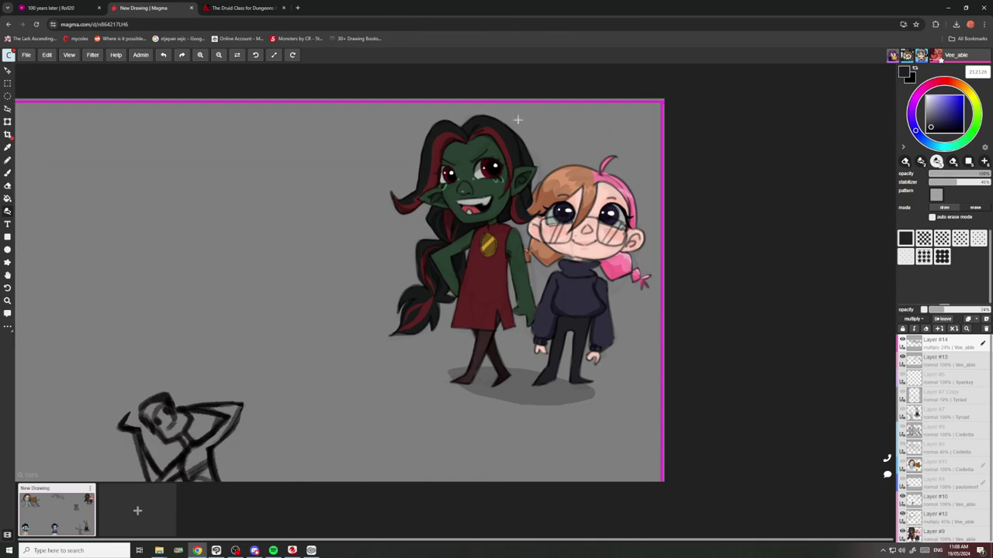
pyautogui.scroll(-4, 553, 165)
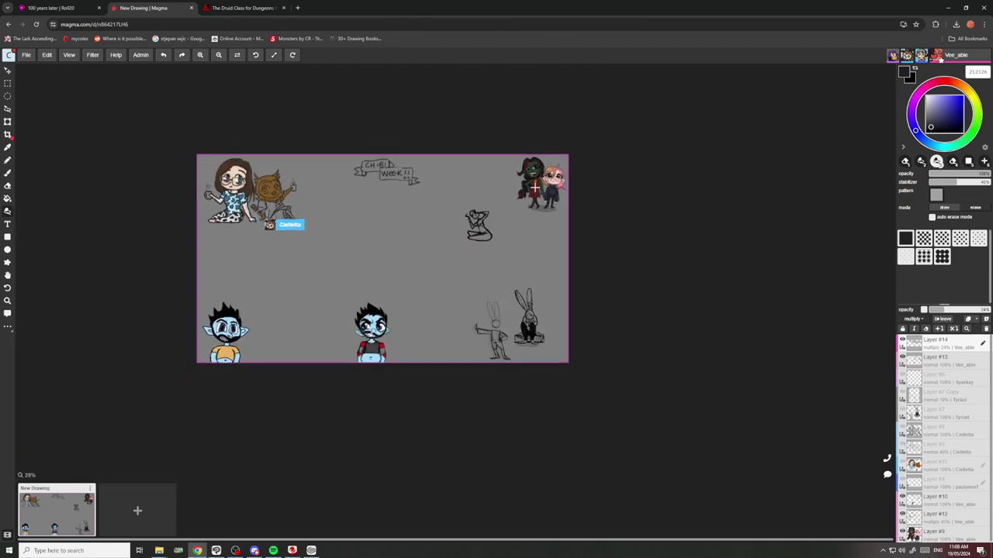
pyautogui.scroll(2, 552, 169)
pyautogui.scroll(5, 551, 169)
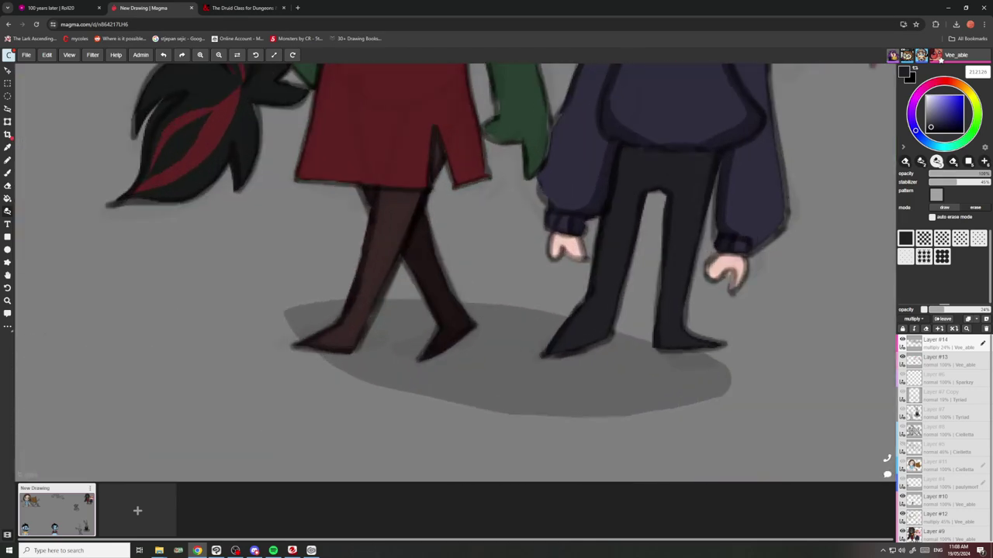
pyautogui.moveTo(508, 319); pyautogui.dragTo(497, 298)
pyautogui.scroll(-2, 464, 214)
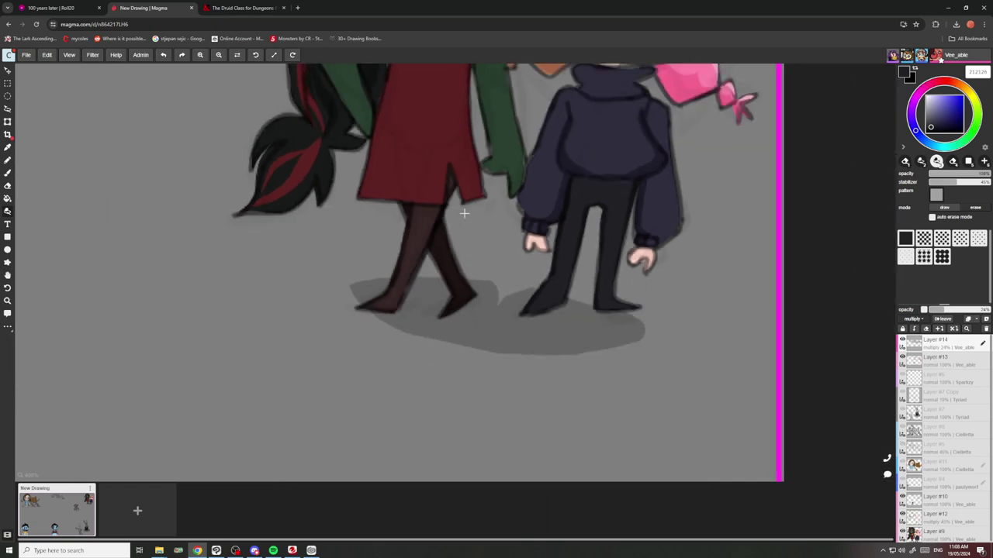
pyautogui.scroll(-3, 500, 331)
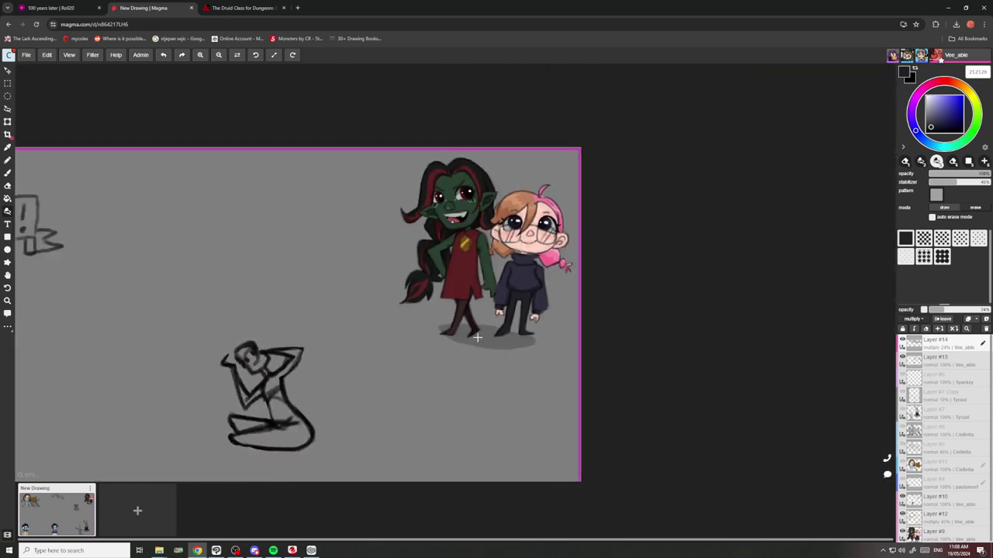
# Examine the ground shadow and both characters up close and against the rest of the canvas.
pyautogui.scroll(5, 508, 337)
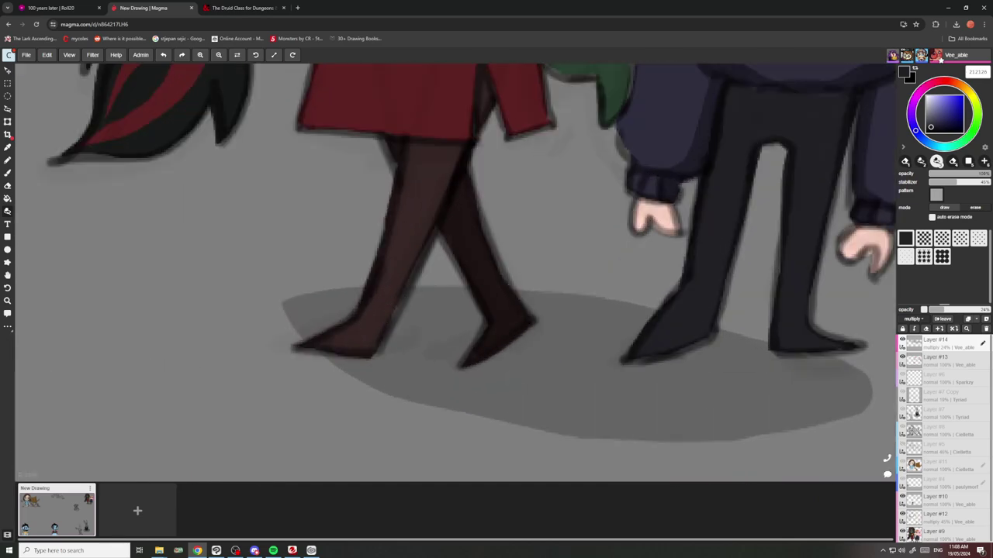
pyautogui.scroll(-3, 370, 309)
pyautogui.scroll(3, 536, 333)
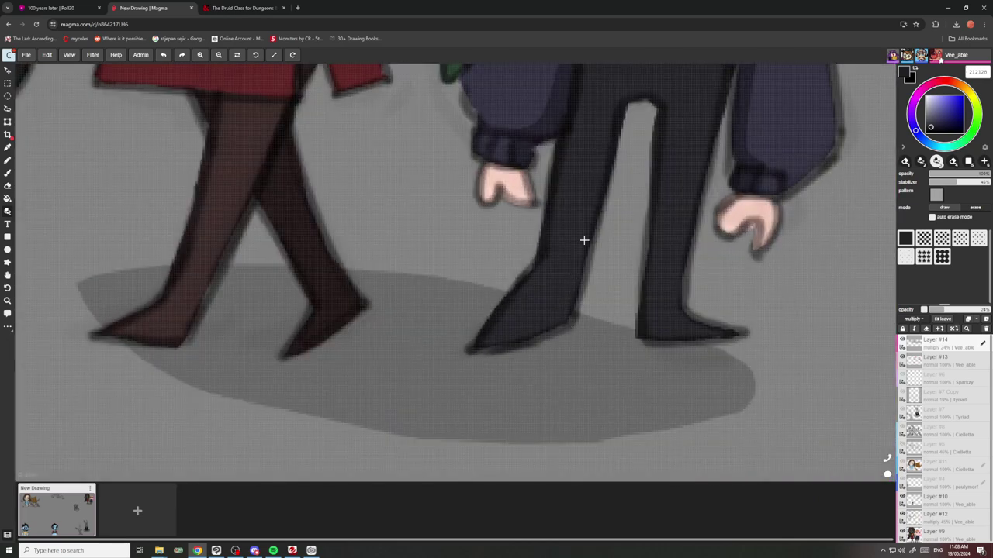
pyautogui.scroll(-5, 643, 310)
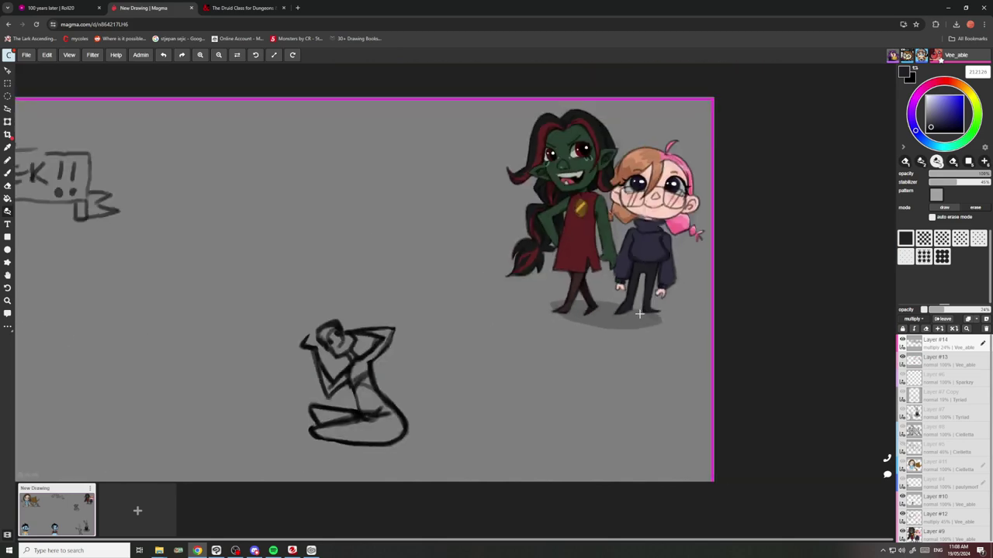
pyautogui.scroll(5, 685, 237)
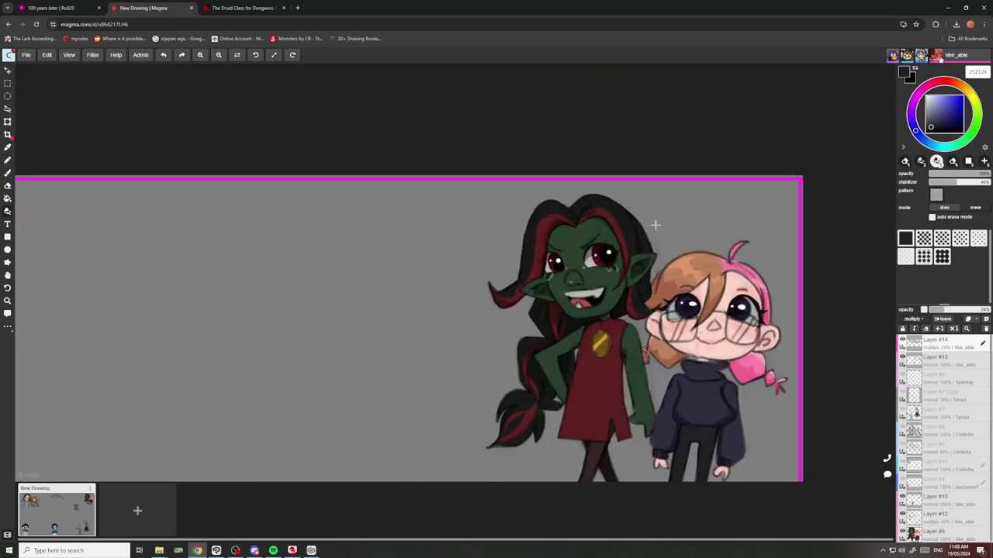
pyautogui.scroll(-1, 598, 218)
pyautogui.scroll(-3, 597, 218)
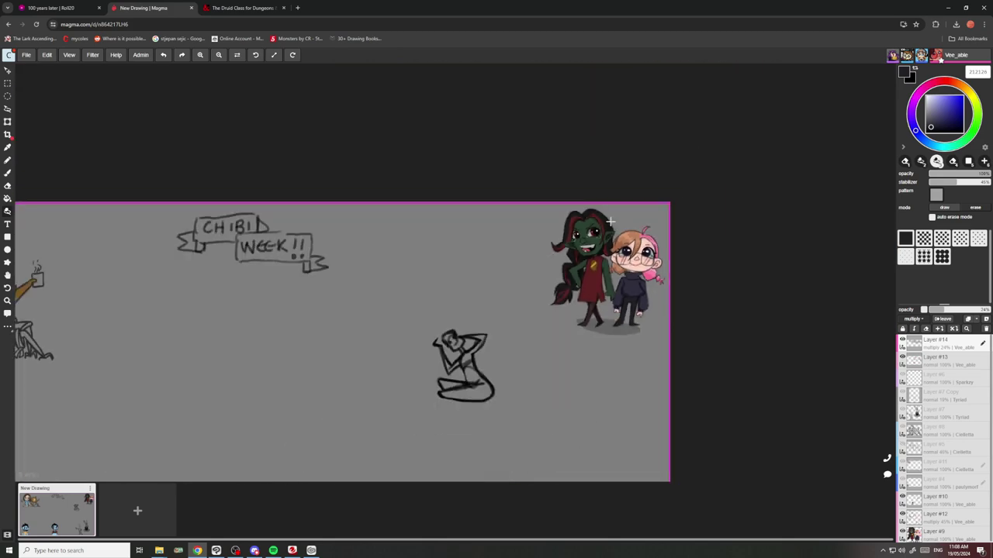
pyautogui.scroll(4, 625, 241)
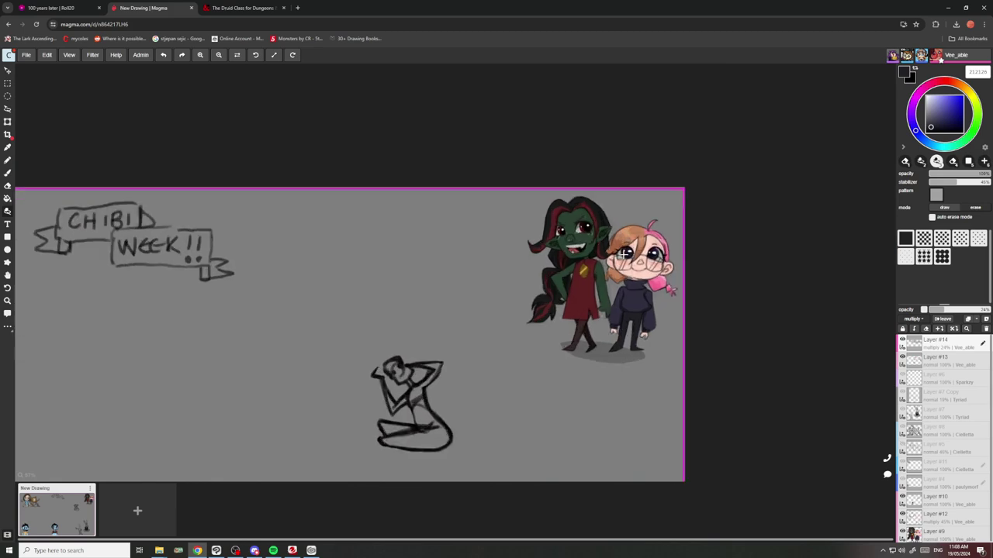
pyautogui.scroll(-2, 625, 241)
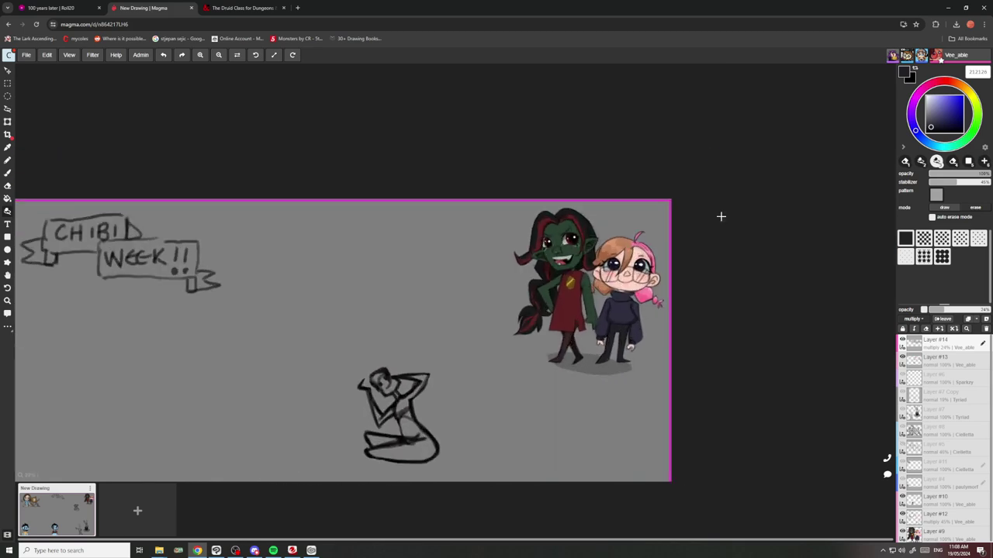
# Add a new layer and paint a bright yellow highlight on the middle of the diagonal bar in the elf's badge.
pyautogui.click(973, 94)
pyautogui.click(961, 99)
pyautogui.scroll(7, 573, 281)
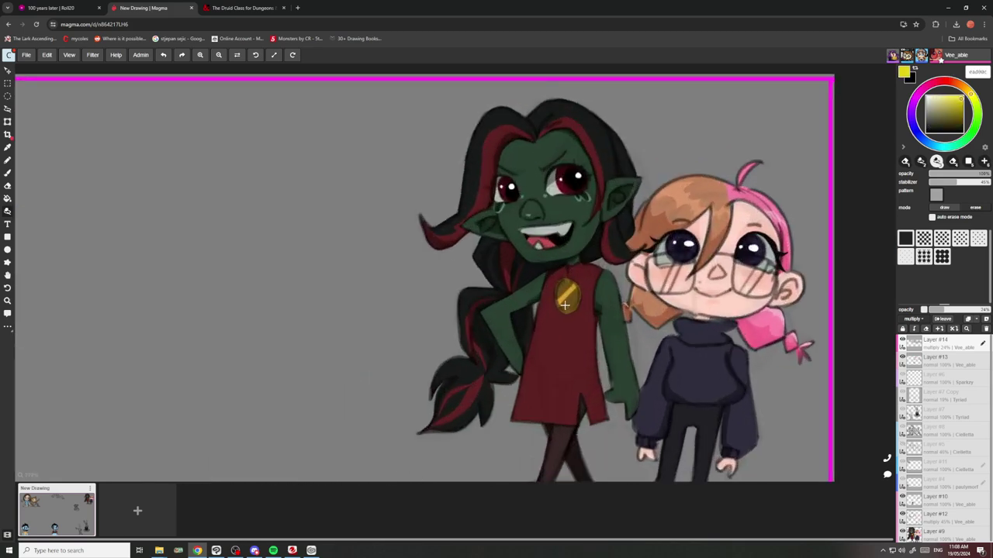
pyautogui.scroll(2, 570, 291)
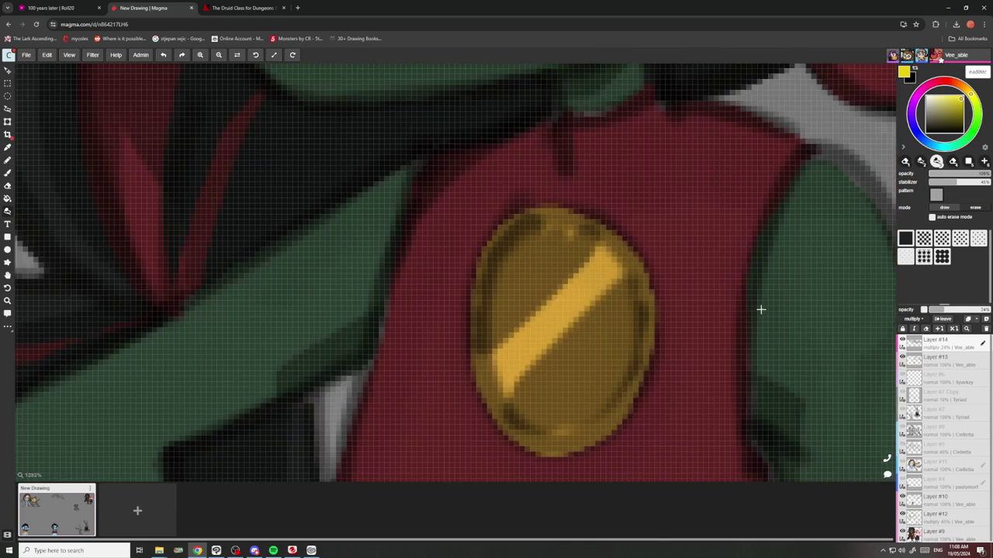
pyautogui.click(942, 318)
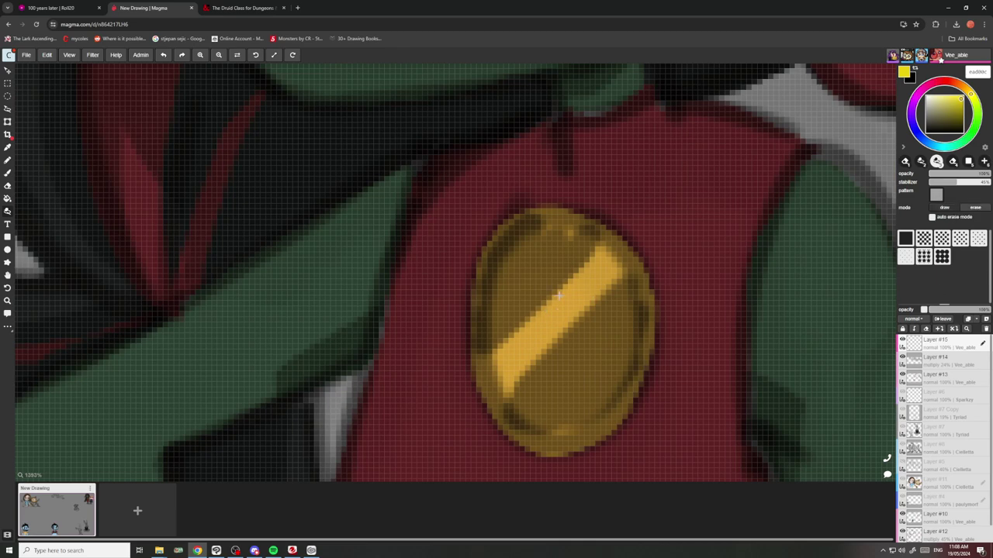
pyautogui.moveTo(558, 295)
pyautogui.mouseDown()
pyautogui.moveTo(555, 319)
pyautogui.moveTo(535, 332)
pyautogui.mouseUp()
pyautogui.scroll(-5, 559, 255)
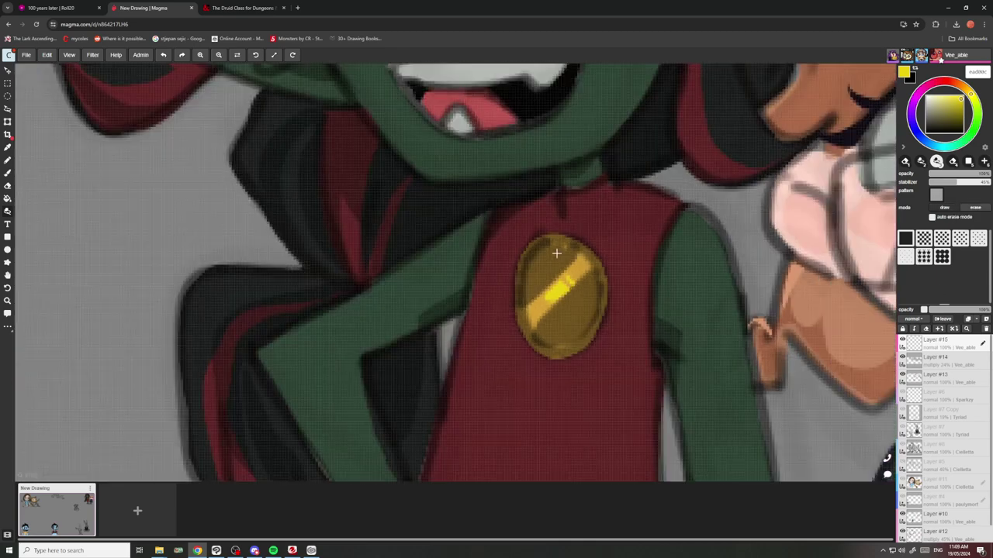
# Paint a small round yellow stud earring on each of the elf's ear lobes.
pyautogui.scroll(3, 596, 187)
pyautogui.scroll(2, 596, 187)
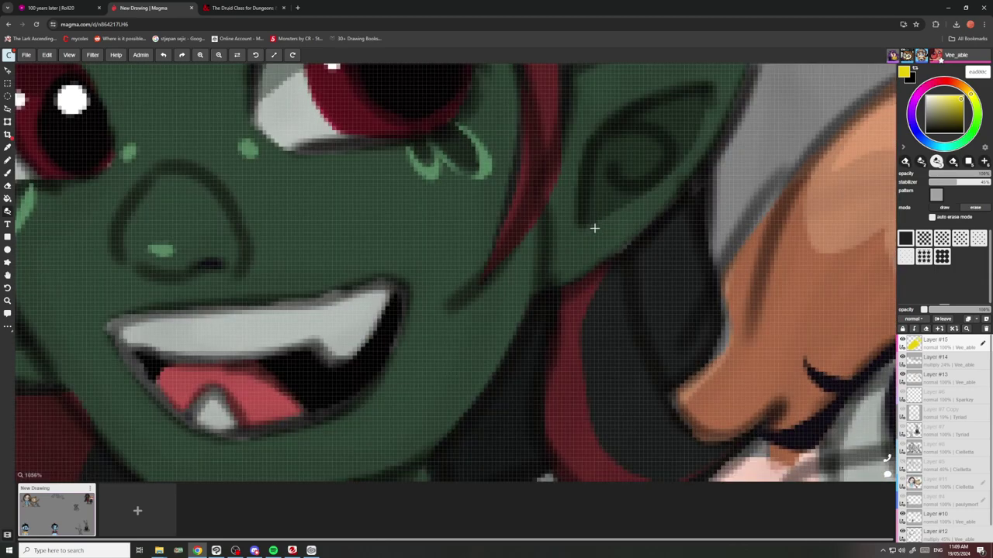
pyautogui.moveTo(595, 236); pyautogui.dragTo(587, 242)
pyautogui.scroll(-4, 587, 242)
pyautogui.scroll(5, 472, 266)
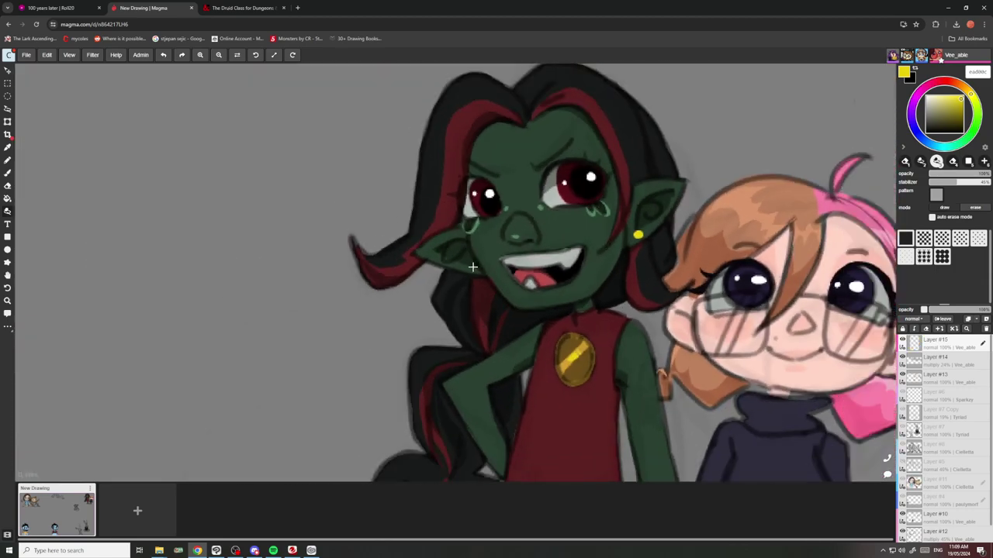
pyautogui.moveTo(476, 262)
pyautogui.mouseDown()
pyautogui.moveTo(483, 270)
pyautogui.moveTo(469, 267)
pyautogui.mouseUp()
pyautogui.scroll(-6, 469, 267)
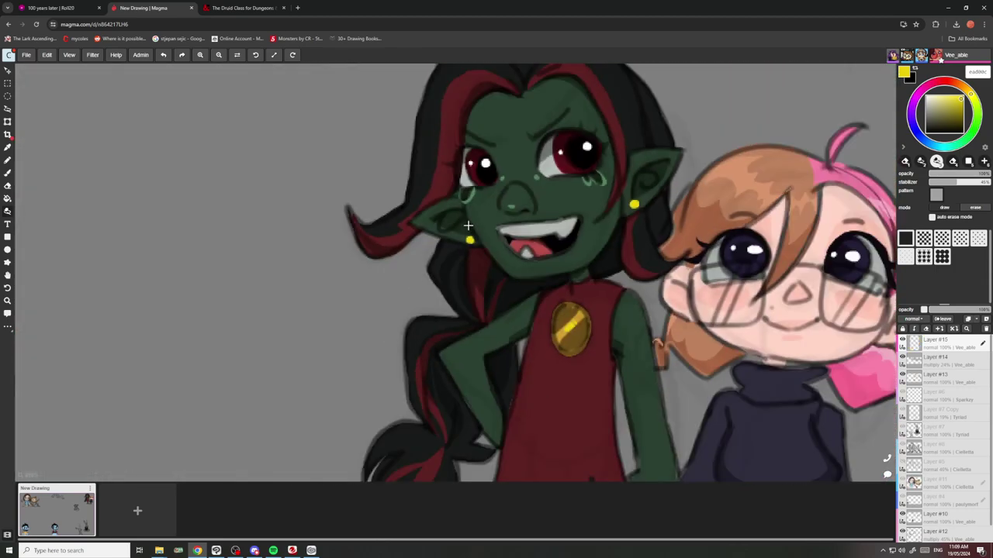
pyautogui.scroll(2, 480, 161)
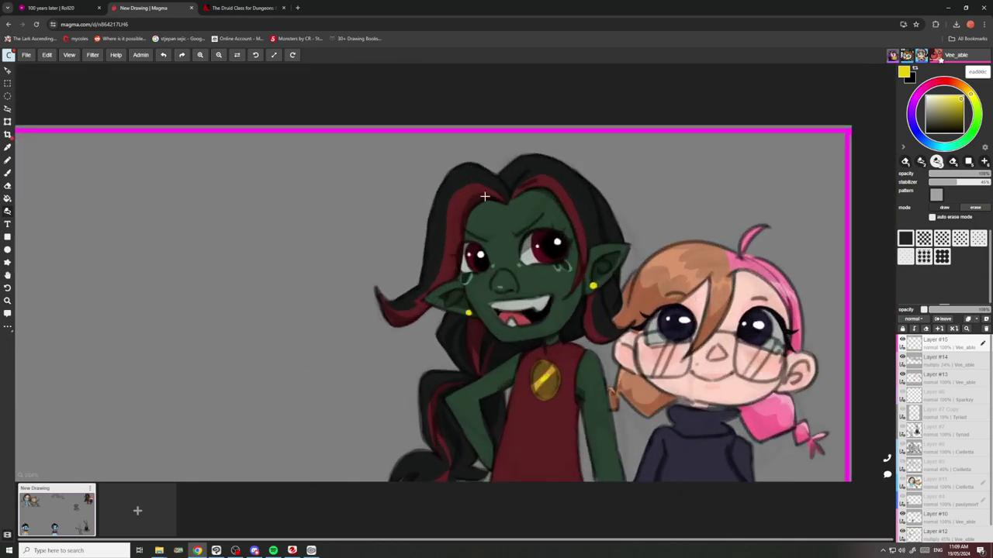
# Draw a small yellow ribbon bow in the elf's dark hair above the ear nearest the girl.
pyautogui.scroll(5, 576, 228)
pyautogui.moveTo(578, 233)
pyautogui.mouseDown()
pyautogui.moveTo(613, 245)
pyautogui.moveTo(639, 225)
pyautogui.moveTo(574, 230)
pyautogui.mouseUp()
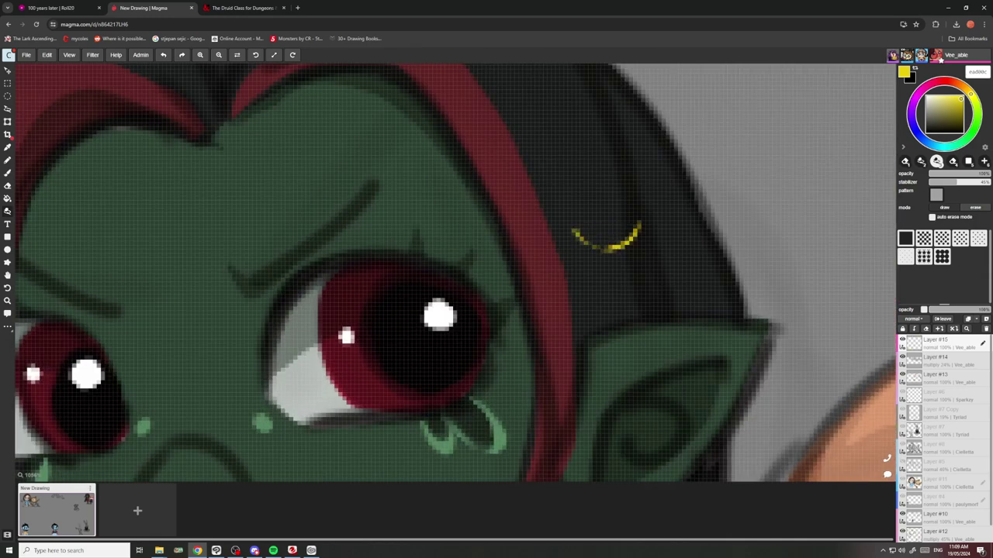
pyautogui.moveTo(636, 230)
pyautogui.mouseDown()
pyautogui.moveTo(666, 240)
pyautogui.moveTo(666, 276)
pyautogui.moveTo(643, 246)
pyautogui.mouseUp()
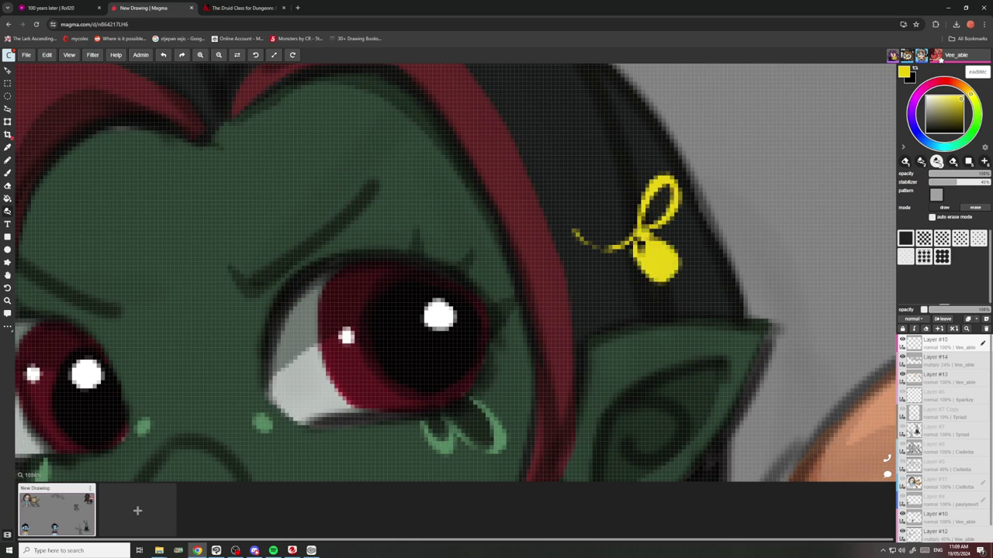
pyautogui.scroll(-4, 587, 223)
pyautogui.scroll(-2, 587, 224)
pyautogui.scroll(5, 476, 316)
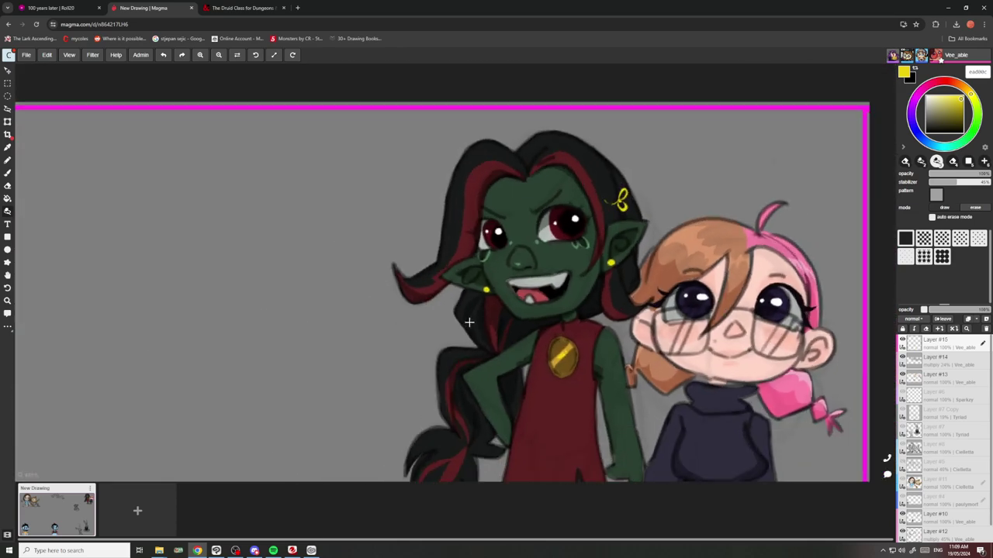
# Draw a two-looped yellow bow with a trailing end on the top section of the elf's braid, below the ear.
pyautogui.moveTo(477, 319)
pyautogui.mouseDown()
pyautogui.moveTo(503, 310)
pyautogui.moveTo(451, 318)
pyautogui.moveTo(472, 325)
pyautogui.mouseUp()
pyautogui.moveTo(469, 323)
pyautogui.mouseDown()
pyautogui.moveTo(473, 302)
pyautogui.moveTo(469, 375)
pyautogui.moveTo(477, 325)
pyautogui.mouseUp()
pyautogui.scroll(-6, 467, 283)
pyautogui.scroll(1, 475, 293)
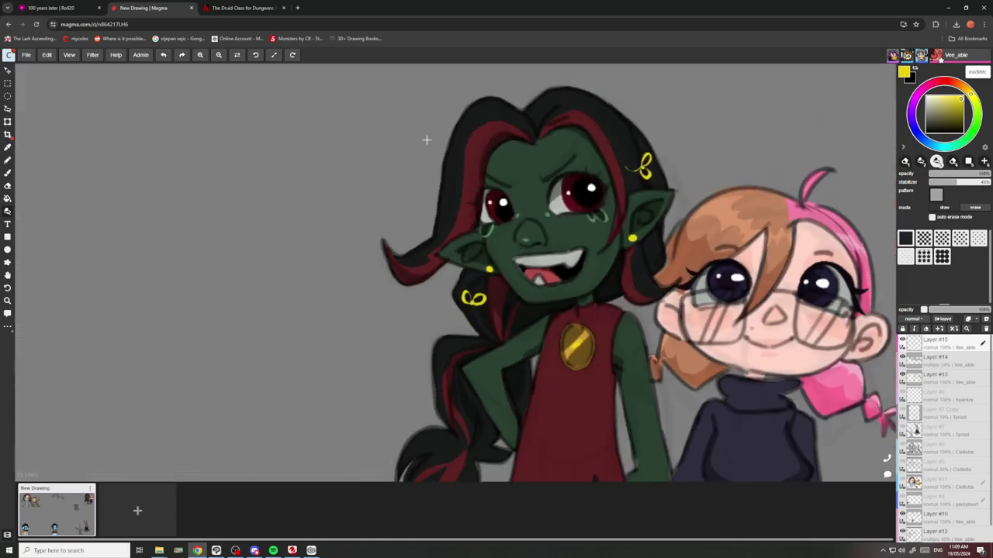
pyautogui.scroll(5, 476, 306)
pyautogui.moveTo(492, 339); pyautogui.dragTo(566, 363)
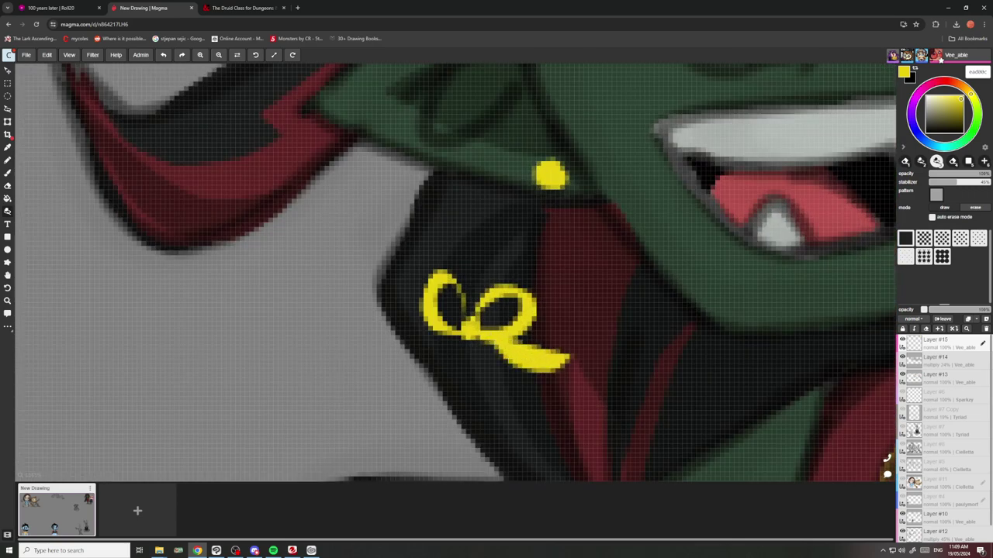
pyautogui.scroll(-8, 488, 324)
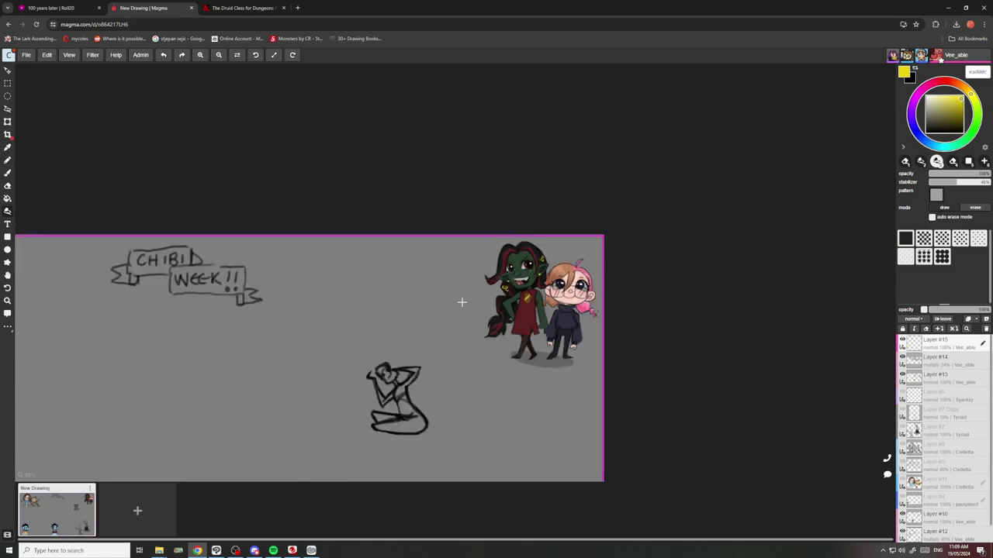
# Draw a yellow bow with a hanging tail on the middle section of the elf's braid, beside the elbow.
pyautogui.scroll(4, 461, 299)
pyautogui.scroll(5, 528, 287)
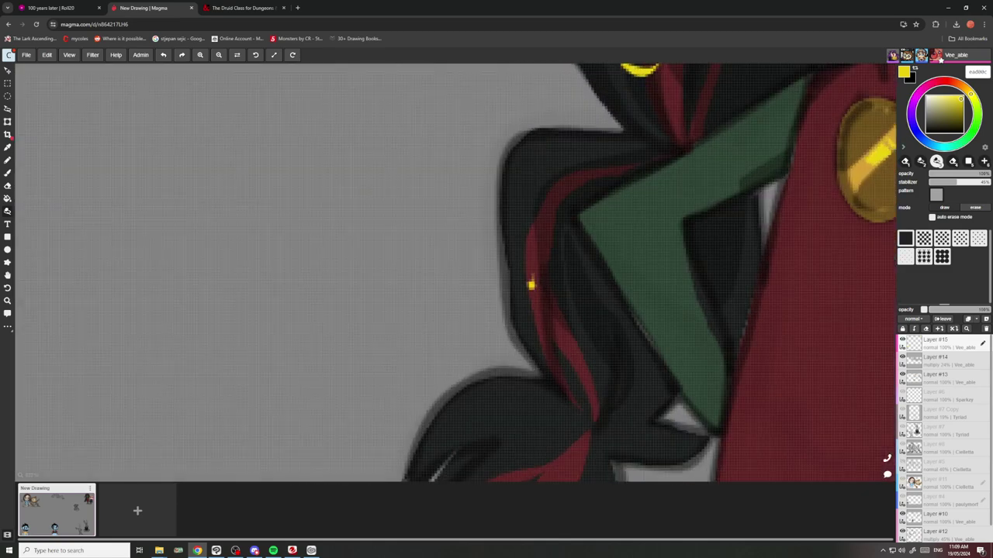
pyautogui.moveTo(531, 285); pyautogui.dragTo(527, 336)
pyautogui.scroll(-3, 527, 294)
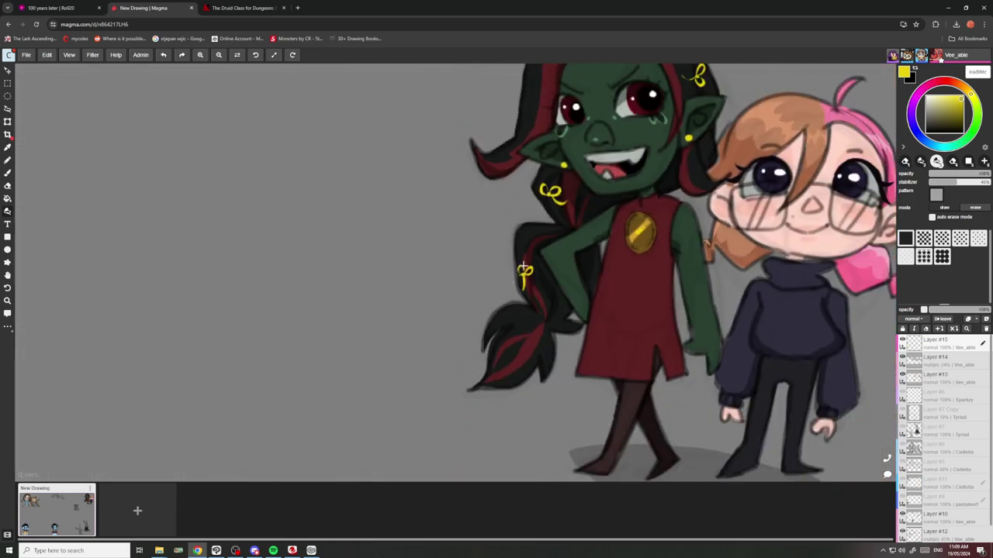
# Draw a yellow bow with a hanging tail where the braid's loose end tuft begins.
pyautogui.scroll(4, 523, 342)
pyautogui.moveTo(549, 338)
pyautogui.mouseDown()
pyautogui.moveTo(583, 315)
pyautogui.moveTo(548, 342)
pyautogui.moveTo(550, 315)
pyautogui.moveTo(547, 392)
pyautogui.mouseUp()
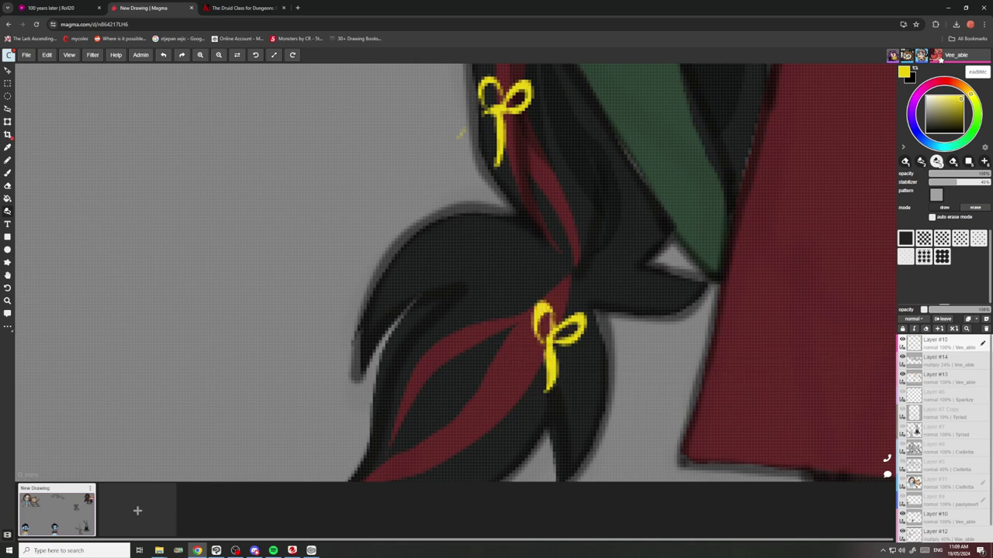
pyautogui.scroll(-6, 522, 225)
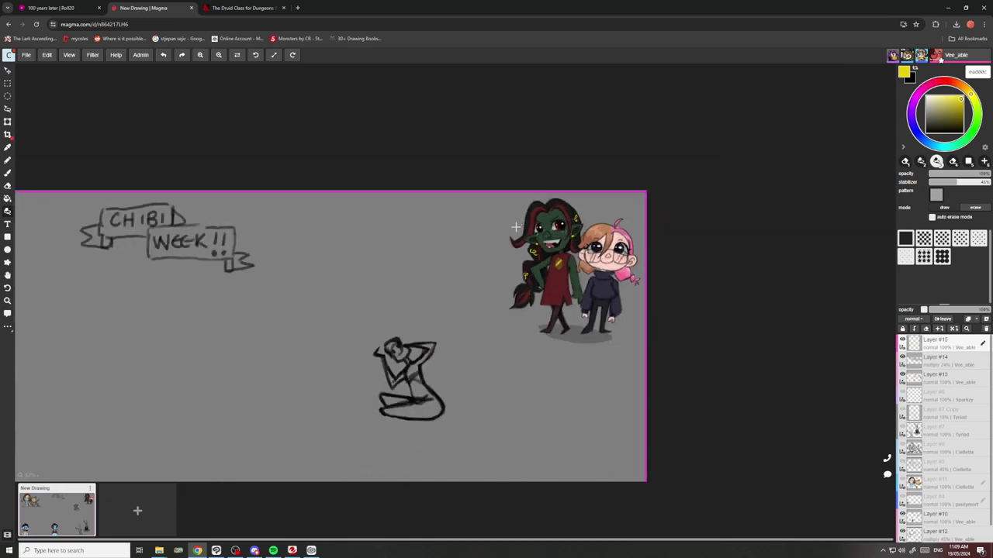
# Add a short curved yellow strand across the elf's braid, just above the bow beside the elbow.
pyautogui.scroll(8, 515, 227)
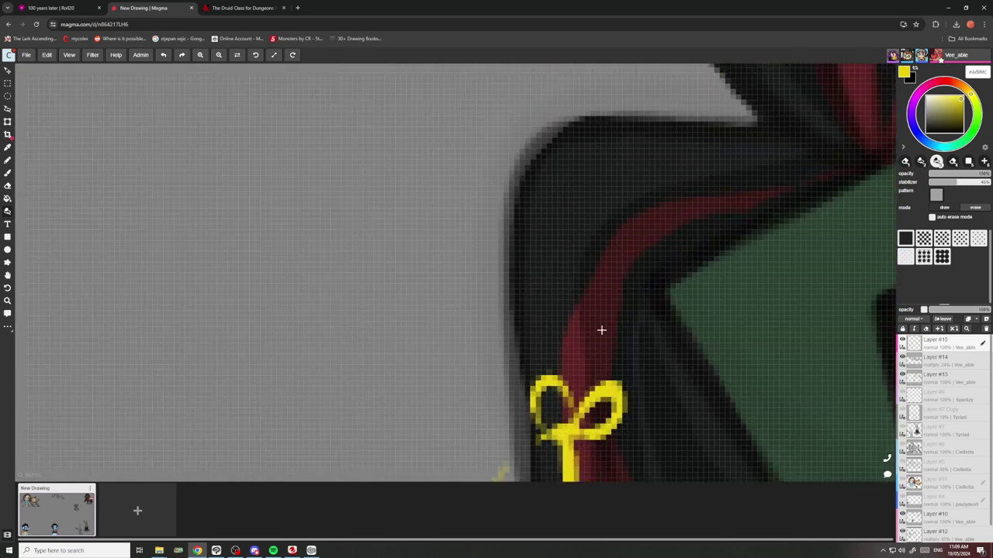
pyautogui.moveTo(517, 294)
pyautogui.mouseDown()
pyautogui.moveTo(547, 317)
pyautogui.moveTo(604, 308)
pyautogui.mouseUp()
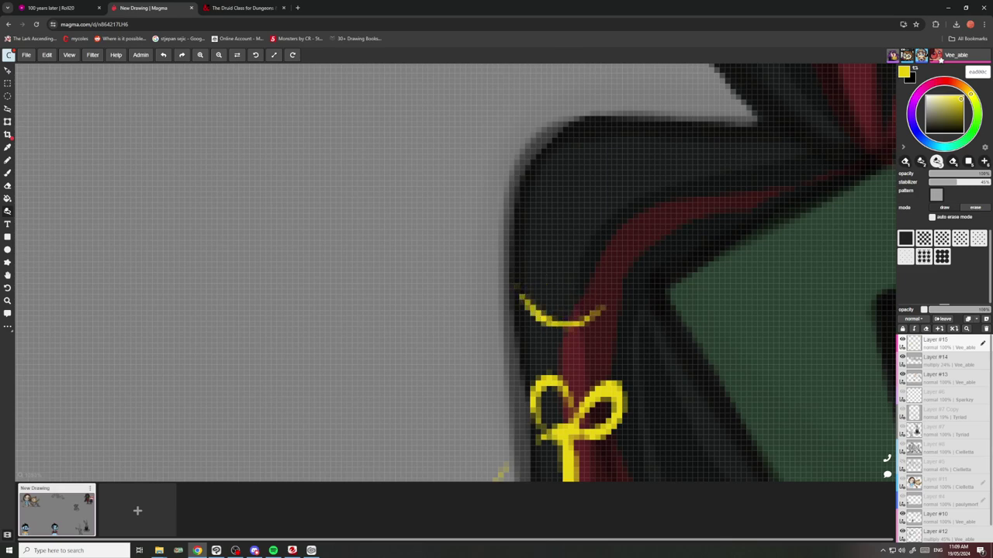
pyautogui.moveTo(522, 299); pyautogui.dragTo(519, 262)
pyautogui.scroll(-8, 543, 252)
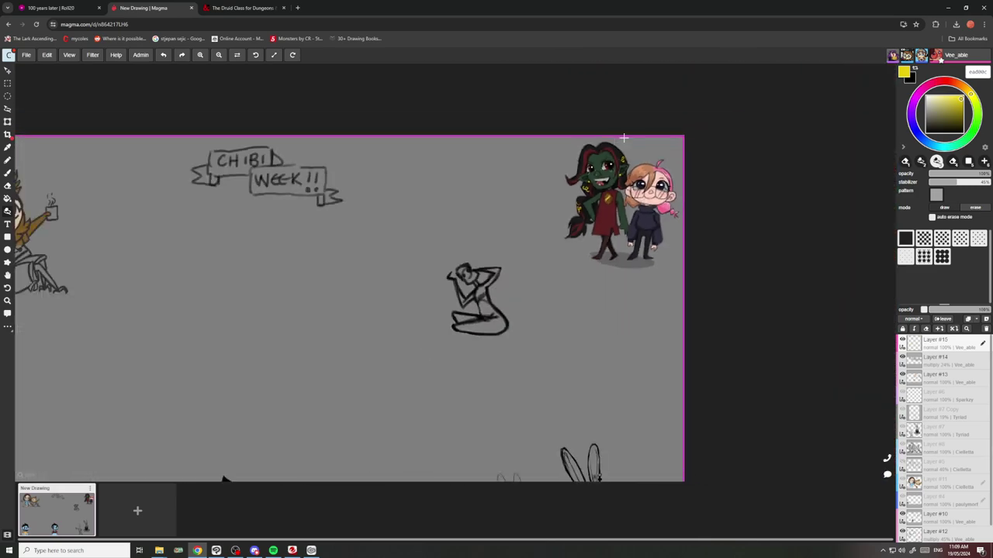
# Try yellow eyeliner shapes along the elf's upper eyelids.
pyautogui.scroll(10, 624, 139)
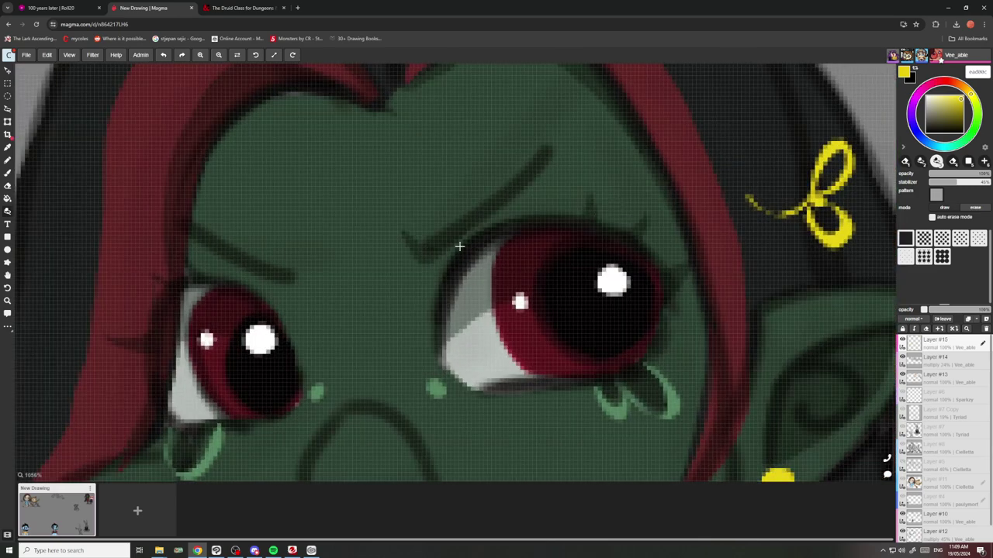
pyautogui.moveTo(456, 249)
pyautogui.mouseDown()
pyautogui.moveTo(600, 223)
pyautogui.moveTo(735, 270)
pyautogui.moveTo(657, 228)
pyautogui.moveTo(527, 193)
pyautogui.mouseUp()
pyautogui.scroll(-6, 453, 256)
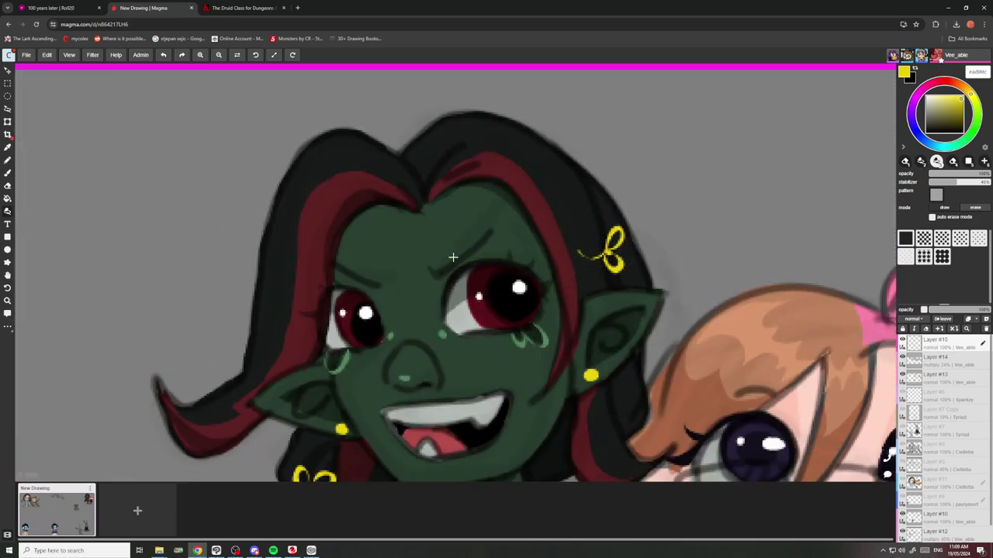
pyautogui.scroll(-3, 453, 252)
pyautogui.scroll(6, 425, 299)
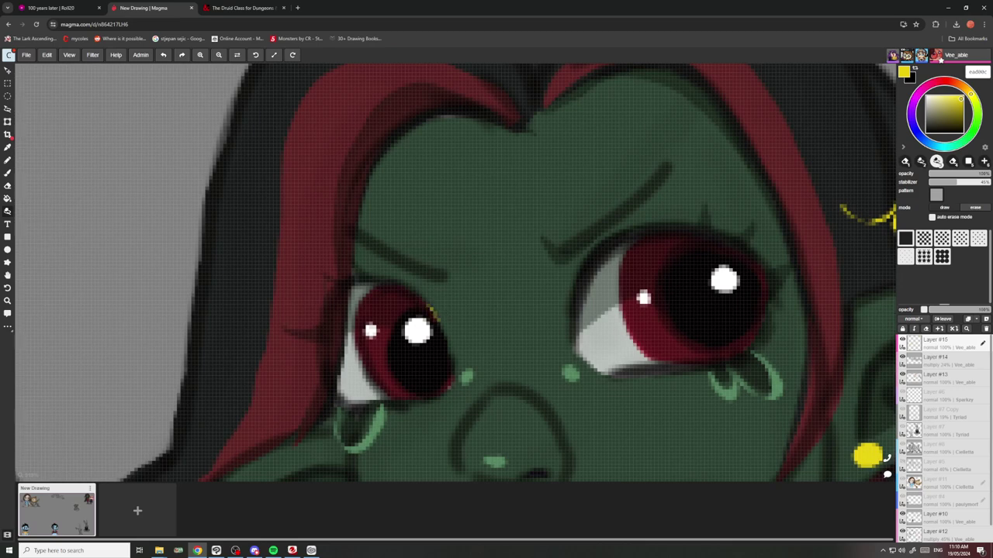
pyautogui.moveTo(434, 317)
pyautogui.mouseDown()
pyautogui.moveTo(399, 285)
pyautogui.moveTo(366, 279)
pyautogui.moveTo(324, 290)
pyautogui.moveTo(298, 320)
pyautogui.moveTo(261, 326)
pyautogui.mouseUp()
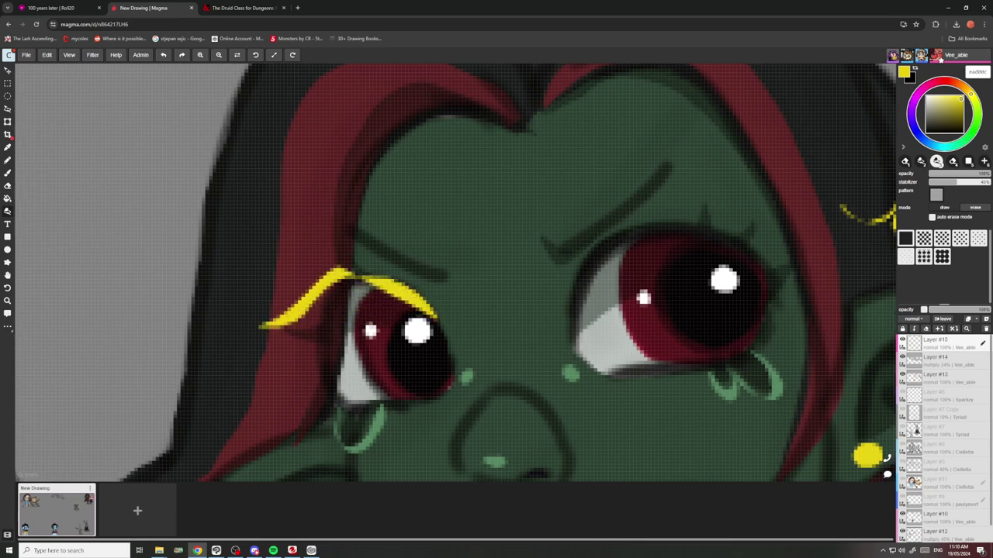
pyautogui.scroll(-8, 414, 260)
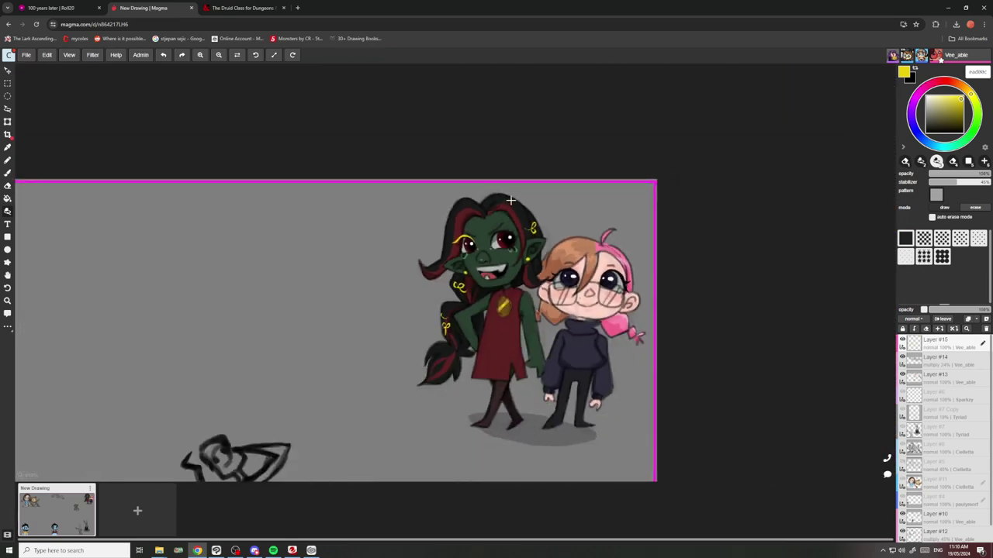
pyautogui.scroll(-2, 510, 201)
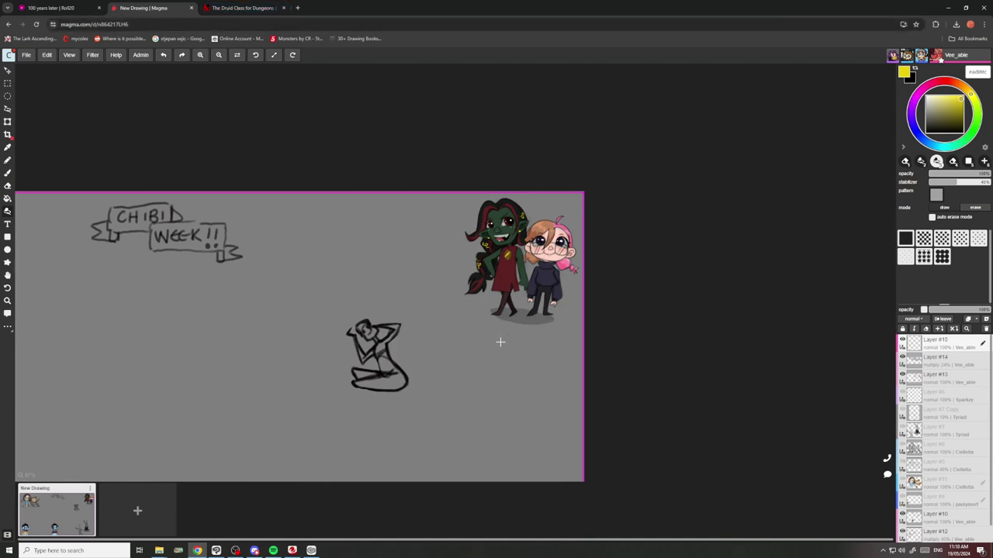
pyautogui.scroll(-1, 500, 342)
# Add a new layer beneath Layer #9, set the colour to white and choose the first General brush.
pyautogui.scroll(5, 497, 334)
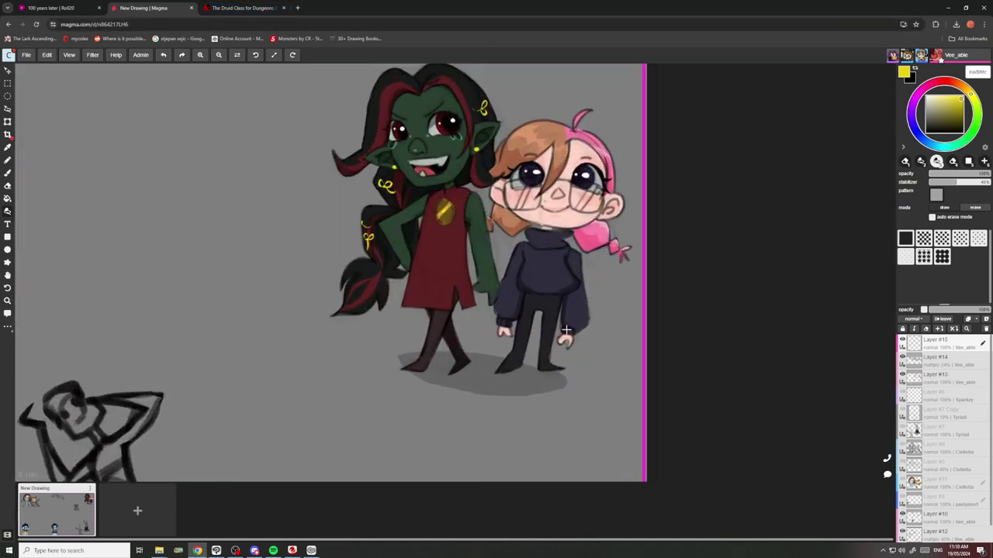
pyautogui.scroll(-1, 939, 434)
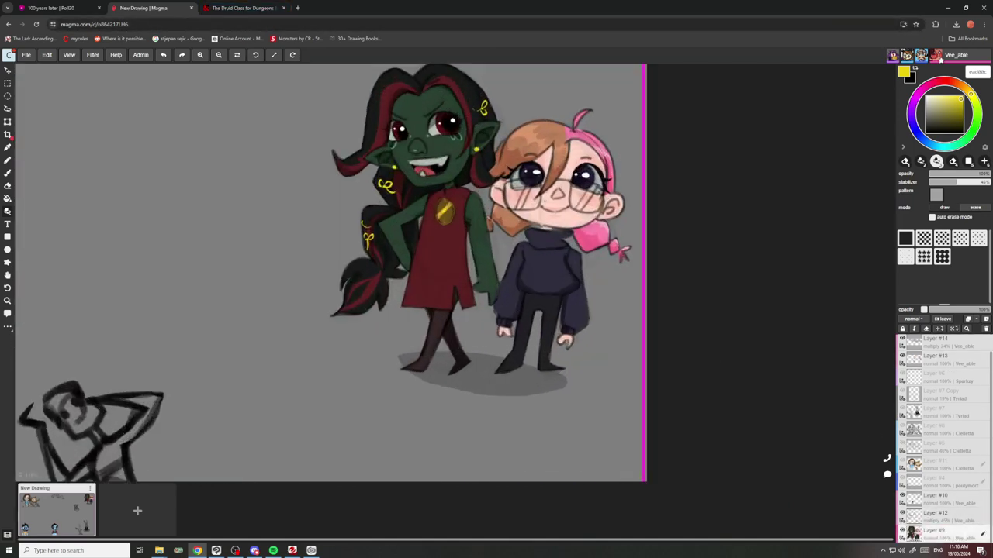
pyautogui.click(987, 320)
pyautogui.scroll(-1, 942, 512)
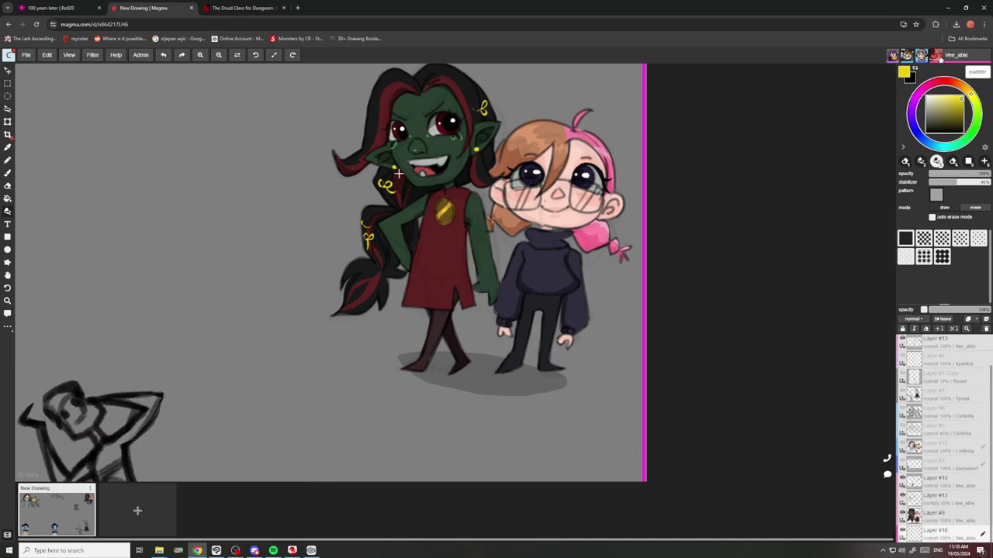
pyautogui.moveTo(934, 121)
pyautogui.mouseDown()
pyautogui.moveTo(921, 135)
pyautogui.moveTo(836, 38)
pyautogui.mouseUp()
pyautogui.click(6, 160)
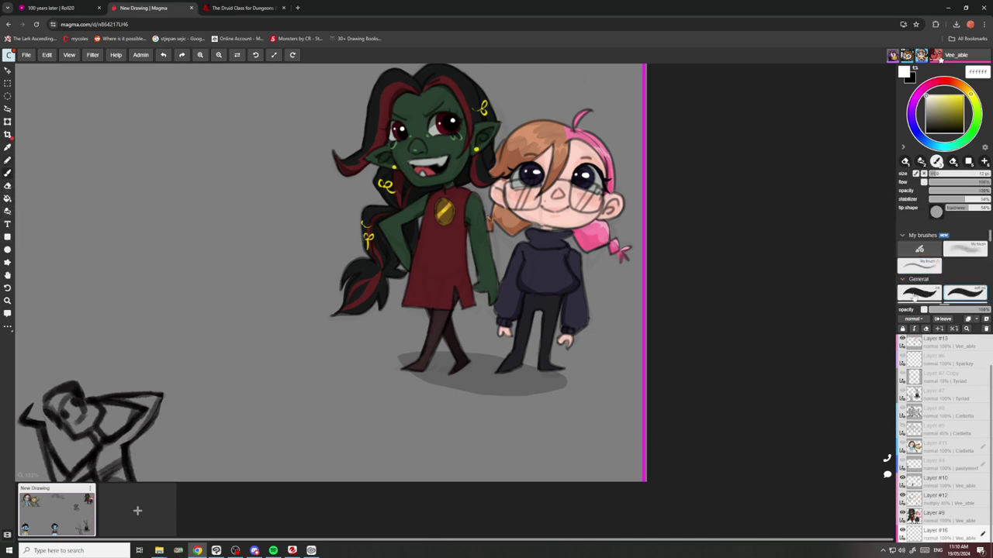
pyautogui.click(919, 293)
# Outline in white, with a 7 px brush, the gap between the elf's straight arm and the girl's sweater and hair.
pyautogui.scroll(2, 474, 247)
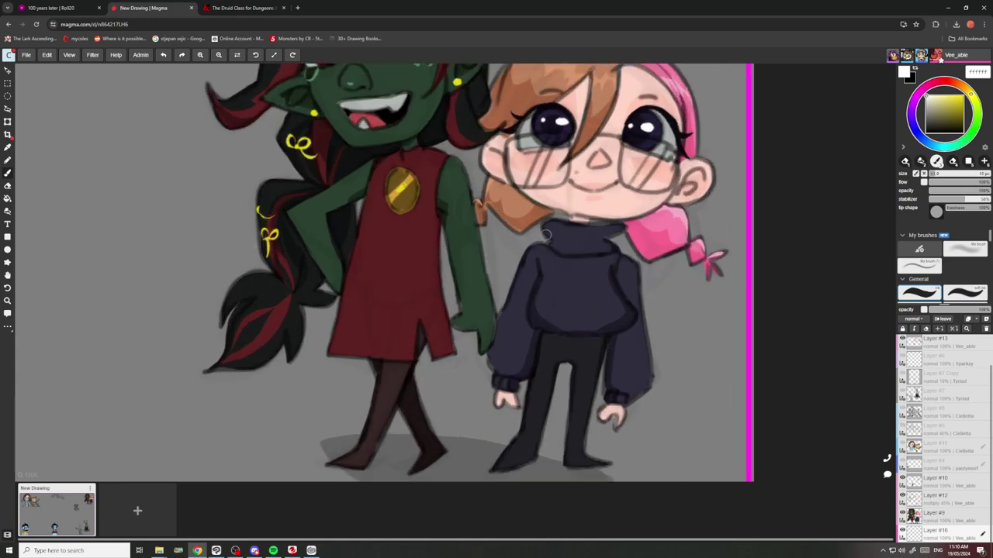
pyautogui.moveTo(547, 242); pyautogui.dragTo(531, 244)
pyautogui.keyDown('shift'); pyautogui.click(497, 312); pyautogui.keyUp('shift')
pyautogui.keyDown('shift'); pyautogui.click(477, 216); pyautogui.keyUp('shift')
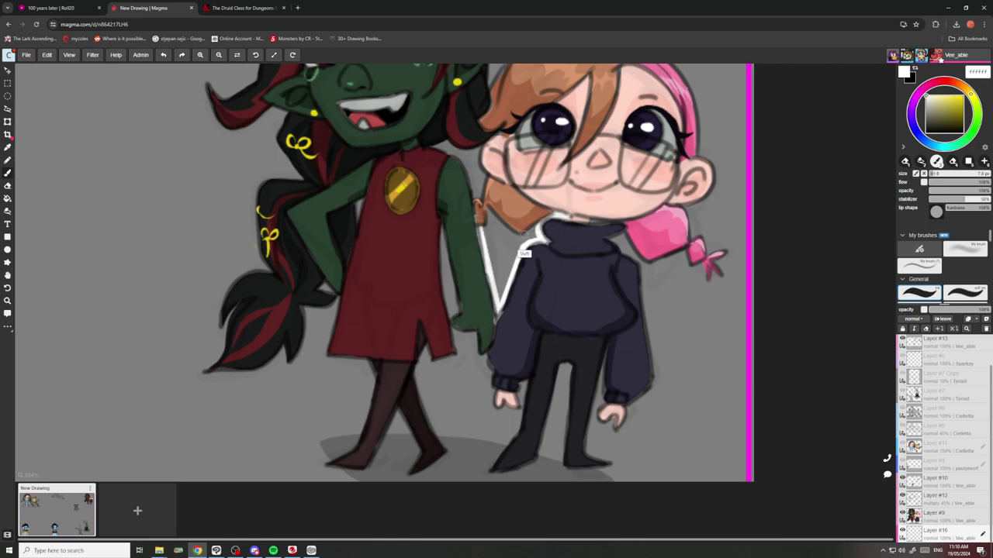
pyautogui.moveTo(525, 234); pyautogui.dragTo(512, 235)
pyautogui.keyDown('shift'); pyautogui.click(480, 205); pyautogui.keyUp('shift')
pyautogui.scroll(-3, 480, 205)
# Extend the white outline around the girl's ear and hair, the elf's shoulder and the underside of the elf's hair.
pyautogui.scroll(5, 488, 194)
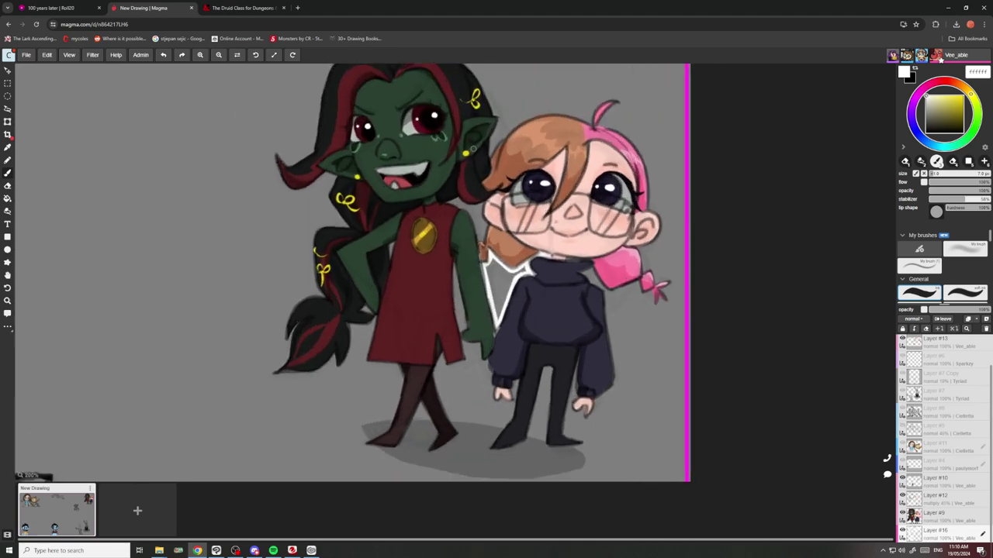
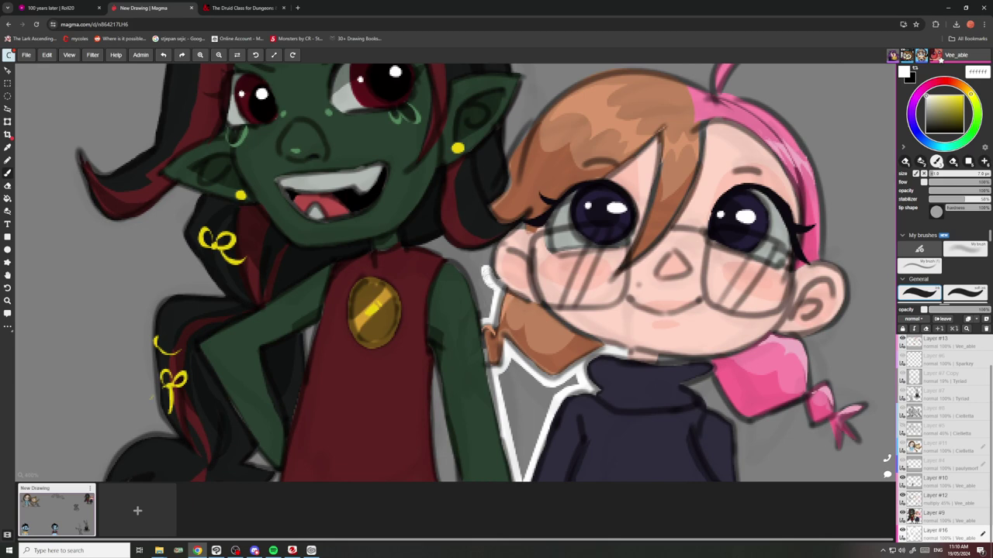
pyautogui.keyDown('shift'); pyautogui.click(512, 226); pyautogui.keyUp('shift')
pyautogui.keyDown('shift'); pyautogui.click(480, 322); pyautogui.keyUp('shift')
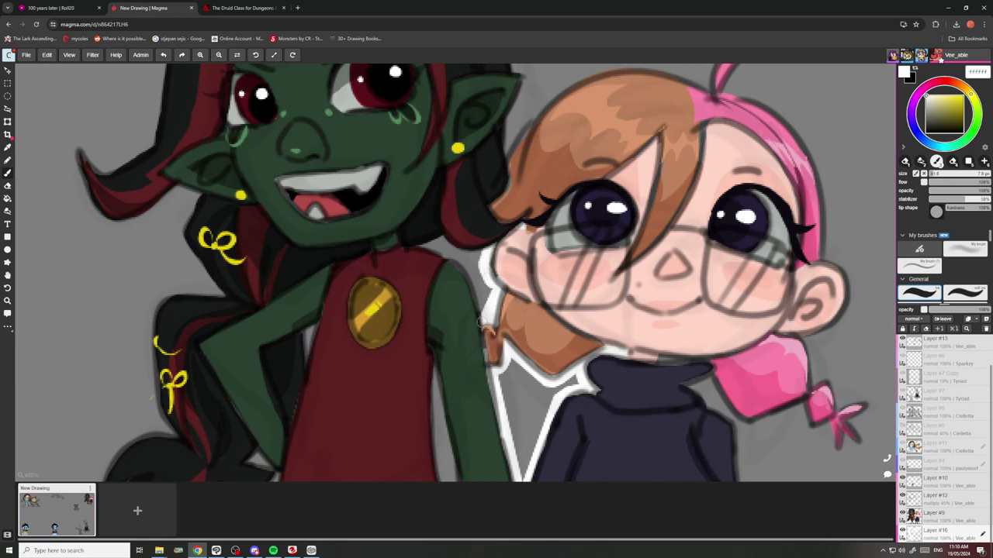
pyautogui.hotkey('ctrl', 'z')
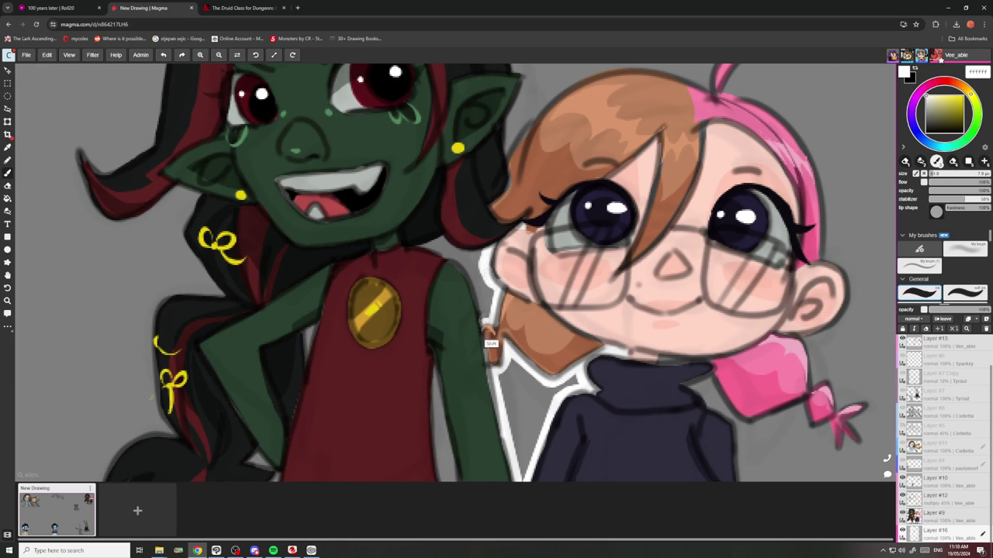
pyautogui.moveTo(489, 339)
pyautogui.mouseDown()
pyautogui.moveTo(468, 276)
pyautogui.moveTo(402, 249)
pyautogui.mouseUp()
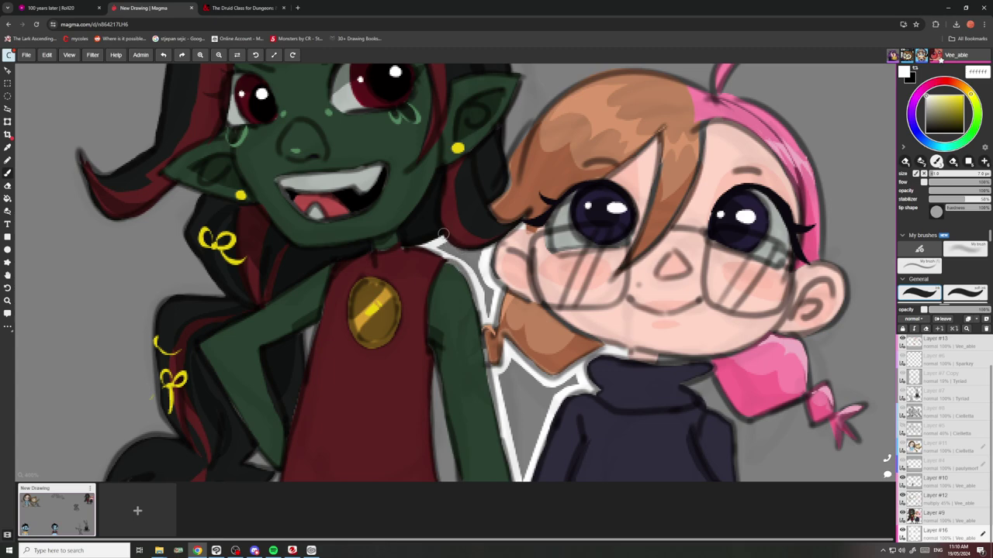
pyautogui.keyDown('shift'); pyautogui.click(483, 261); pyautogui.keyUp('shift')
pyautogui.moveTo(481, 304)
pyautogui.mouseDown()
pyautogui.moveTo(464, 264)
pyautogui.moveTo(440, 250)
pyautogui.mouseUp()
pyautogui.scroll(-6, 419, 236)
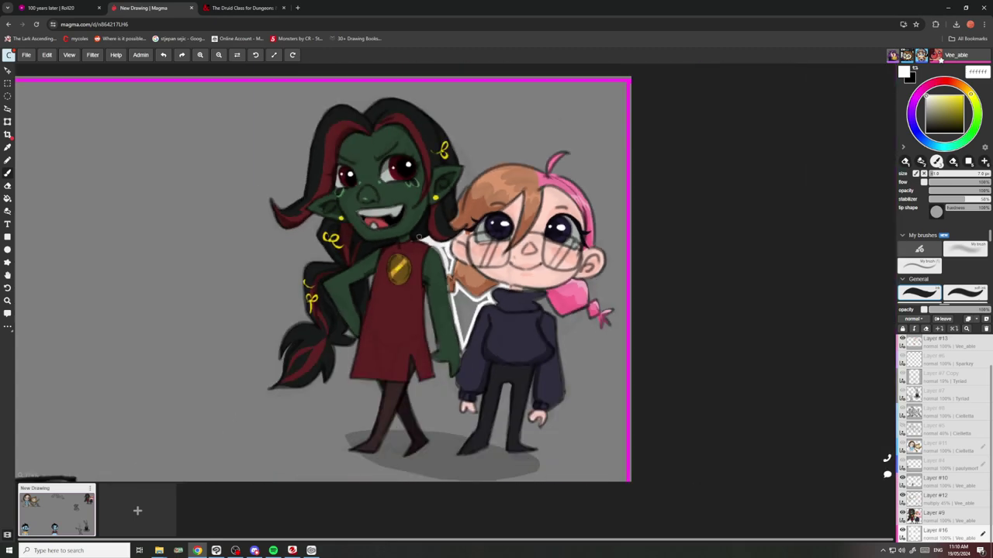
# Paint white into the small gaps around the elf's bent arm, beside the dress and the braid.
pyautogui.scroll(6, 439, 262)
pyautogui.scroll(-5, 452, 304)
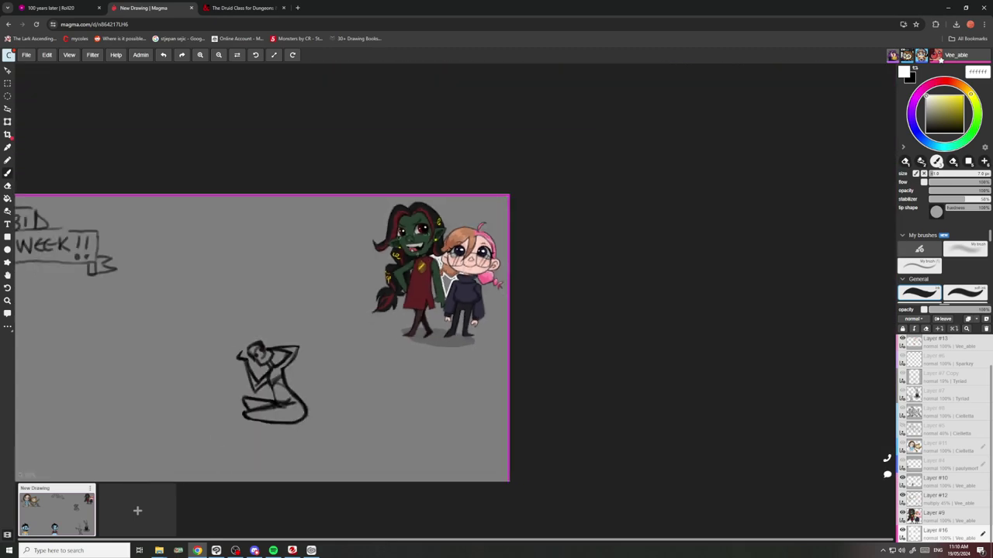
pyautogui.scroll(4, 429, 291)
pyautogui.scroll(4, 429, 291)
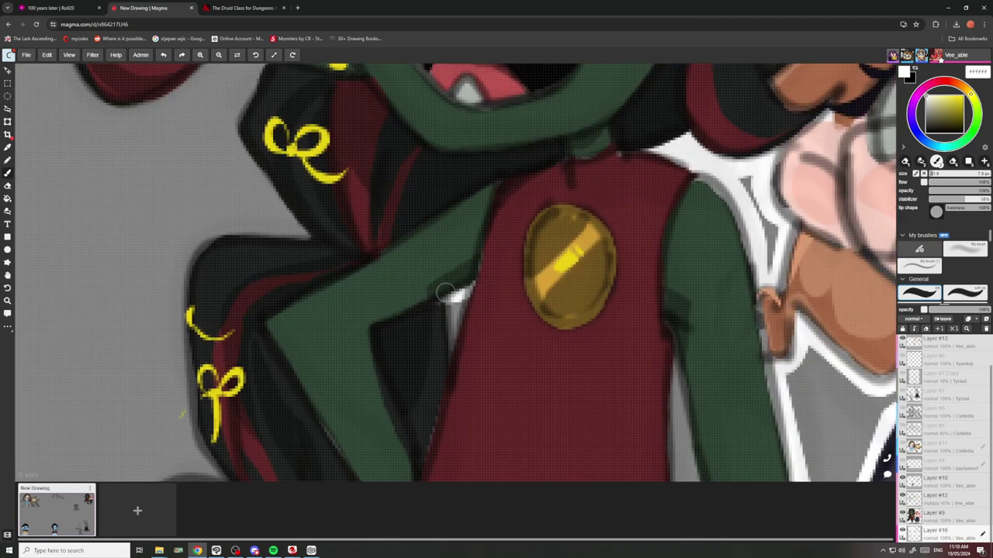
pyautogui.scroll(-3, 462, 306)
pyautogui.scroll(-4, 458, 288)
# Paint white along the narrow gap between the elf's straight arm and the dress.
pyautogui.scroll(6, 535, 377)
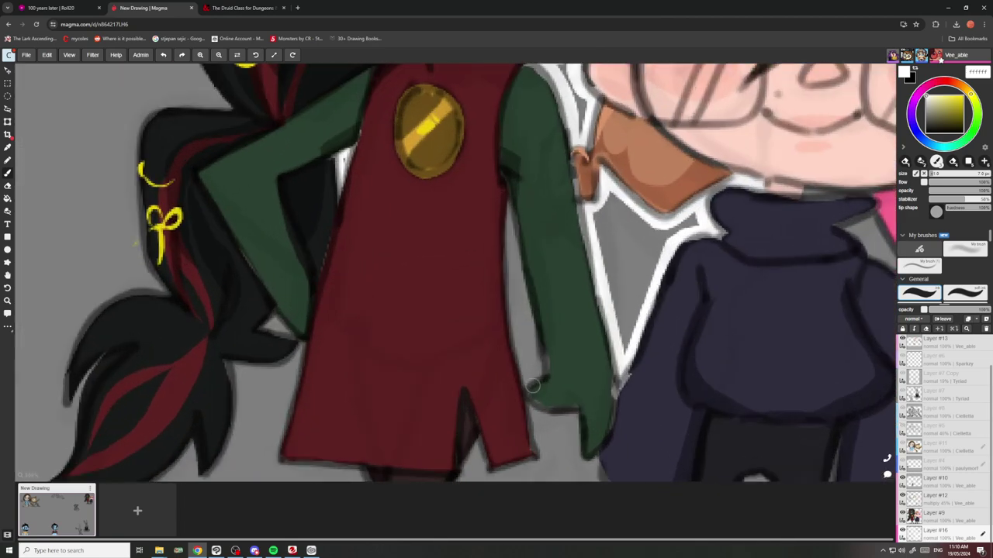
pyautogui.scroll(-2, 504, 295)
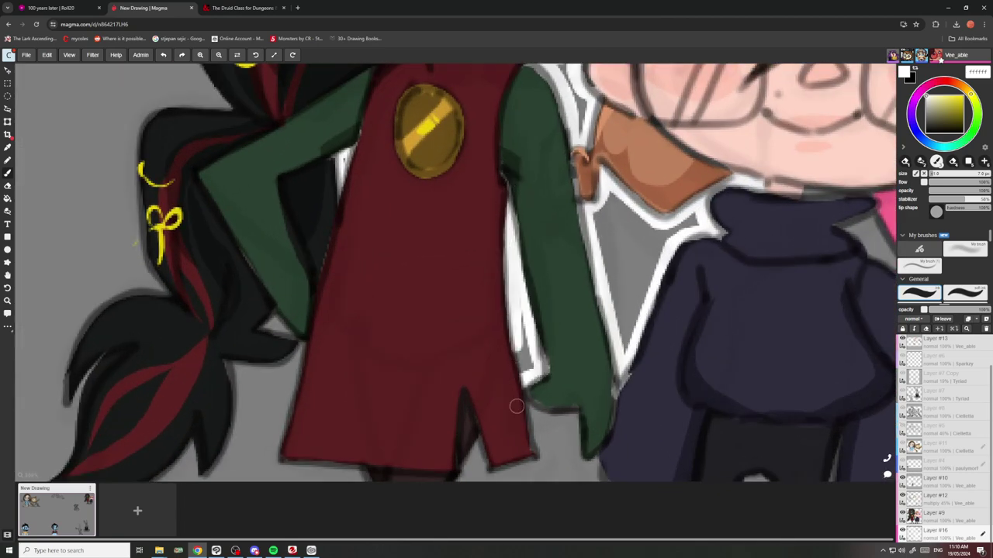
pyautogui.scroll(-4, 514, 405)
# Outline the elf's lowered hand and the adjoining dress hem in white, ending at the slit above the leg.
pyautogui.scroll(6, 510, 290)
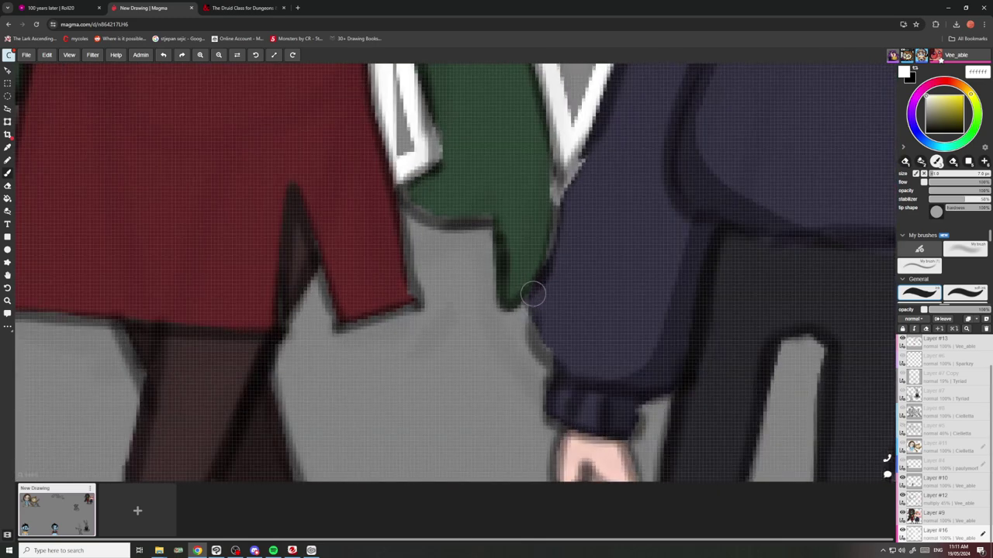
pyautogui.scroll(-6, 391, 186)
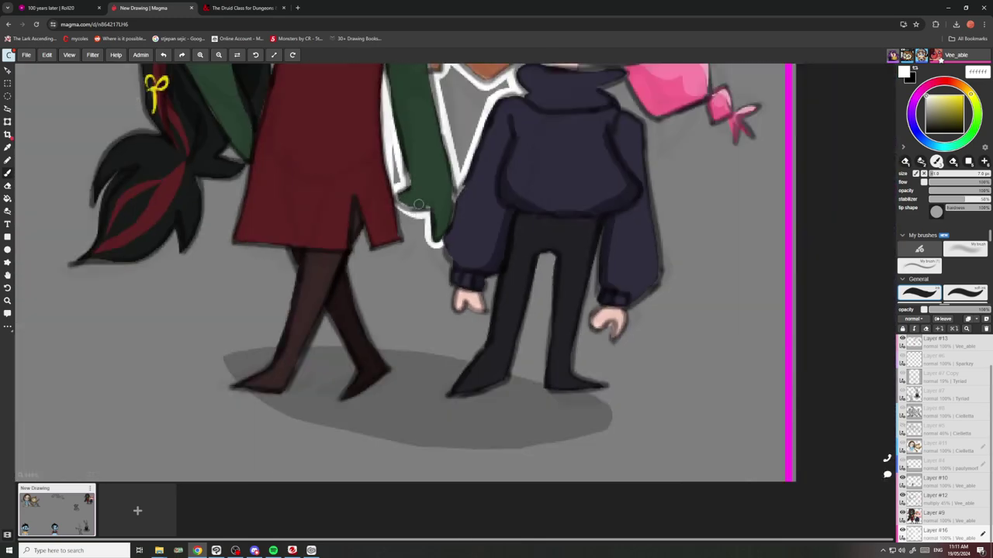
pyautogui.scroll(6, 409, 240)
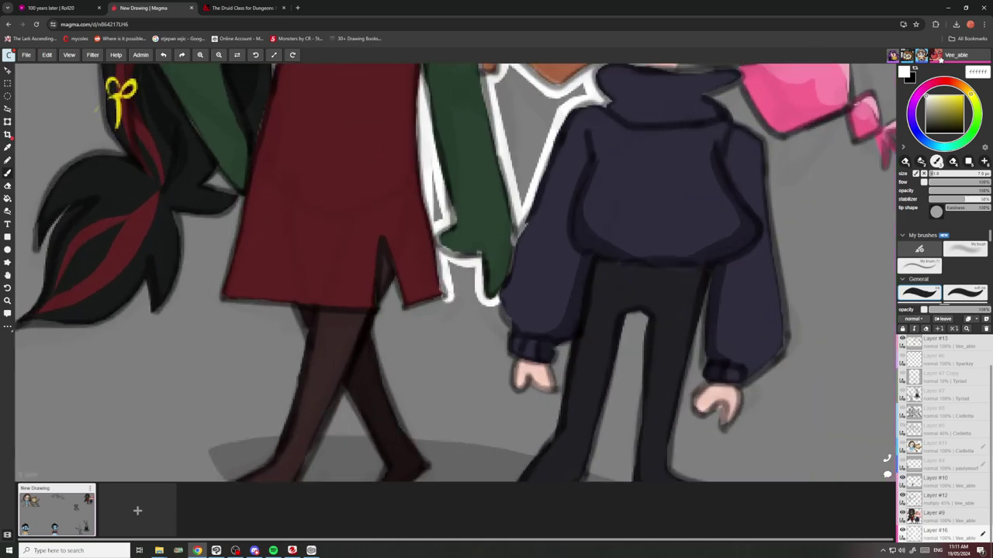
pyautogui.scroll(-3, 425, 278)
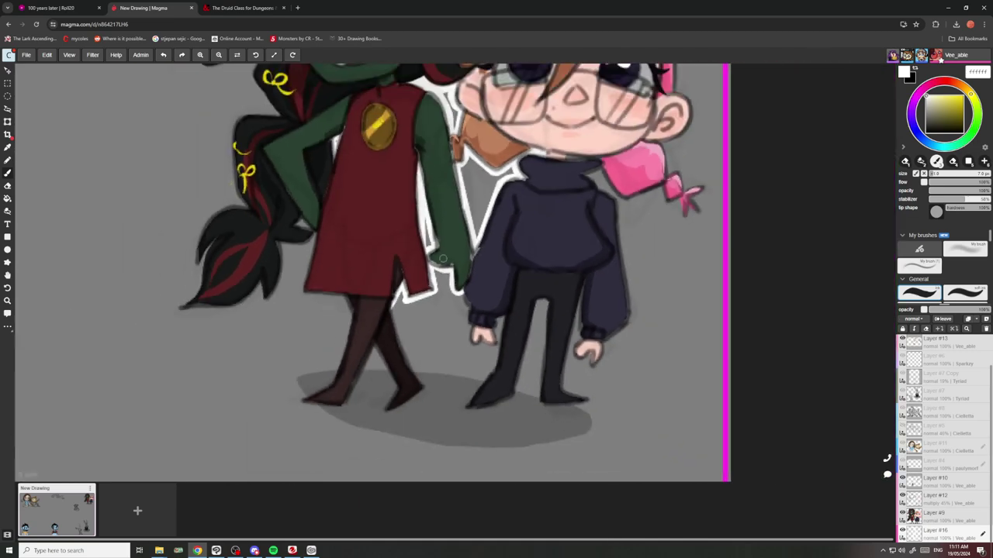
pyautogui.scroll(-2, 442, 258)
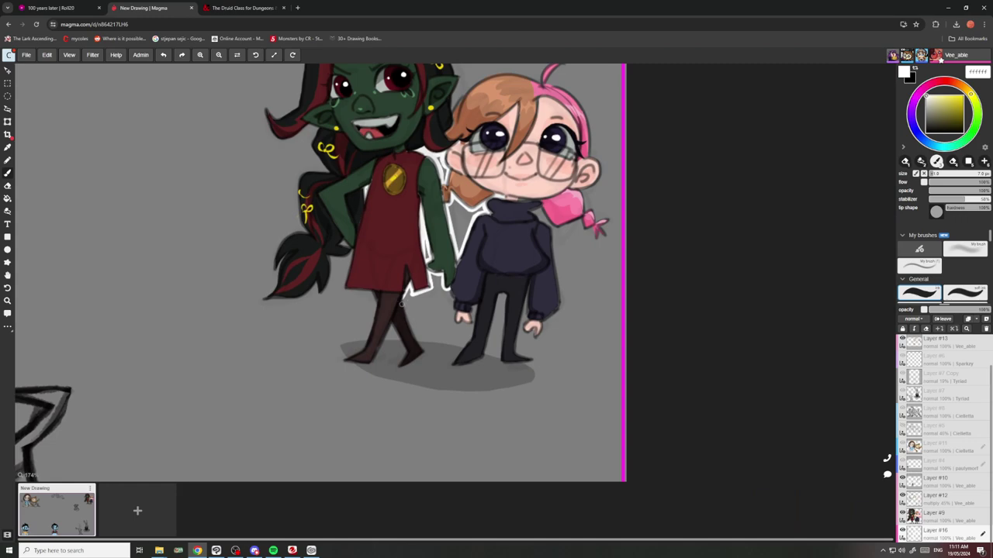
# Outline in white the edge of the braid's loose end tuft that faces the dress.
pyautogui.scroll(3, 401, 304)
pyautogui.moveTo(354, 233)
pyautogui.mouseDown()
pyautogui.moveTo(324, 238)
pyautogui.moveTo(362, 248)
pyautogui.moveTo(385, 275)
pyautogui.moveTo(376, 273)
pyautogui.moveTo(339, 309)
pyautogui.moveTo(277, 277)
pyautogui.moveTo(277, 357)
pyautogui.mouseUp()
pyautogui.scroll(-3, 294, 274)
pyautogui.scroll(-3, 294, 274)
pyautogui.scroll(5, 303, 267)
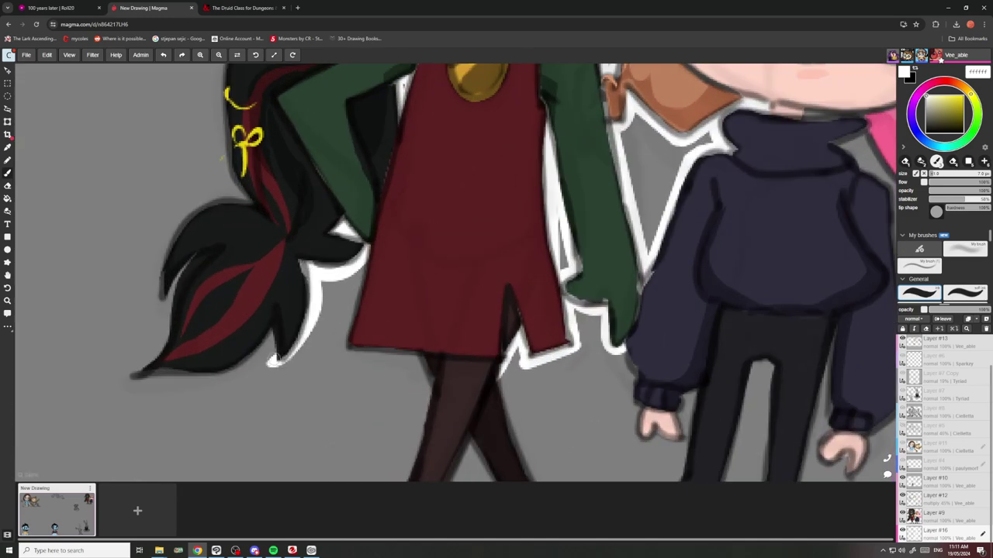
# Outline in white the elf's ear nearest the girl, from the girl's hair up to the ear tip.
pyautogui.scroll(-4, 300, 273)
pyautogui.scroll(5, 413, 242)
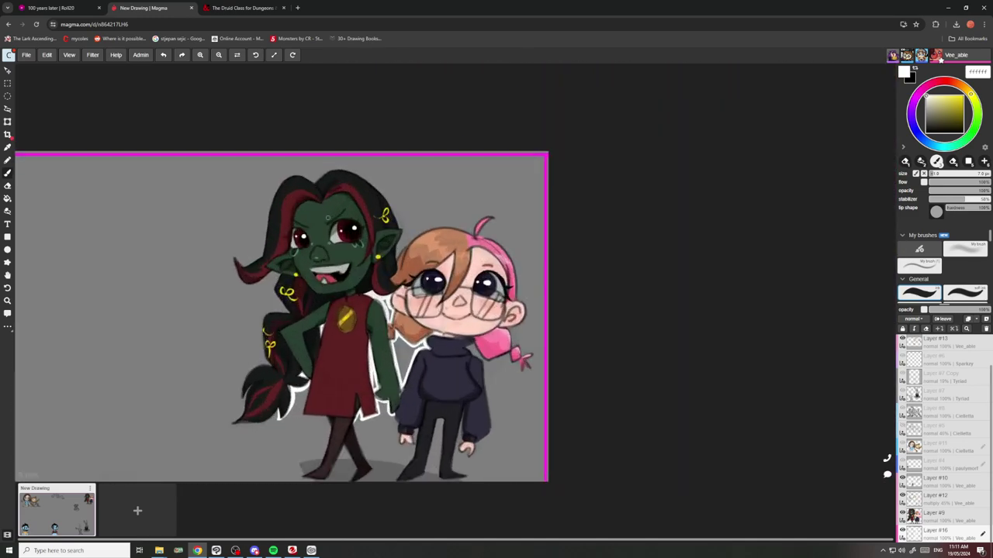
pyautogui.scroll(2, 413, 241)
pyautogui.moveTo(388, 329)
pyautogui.mouseDown()
pyautogui.moveTo(381, 253)
pyautogui.moveTo(381, 269)
pyautogui.moveTo(415, 163)
pyautogui.mouseUp()
pyautogui.scroll(-2, 354, 219)
pyautogui.scroll(-2, 354, 219)
pyautogui.scroll(4, 381, 227)
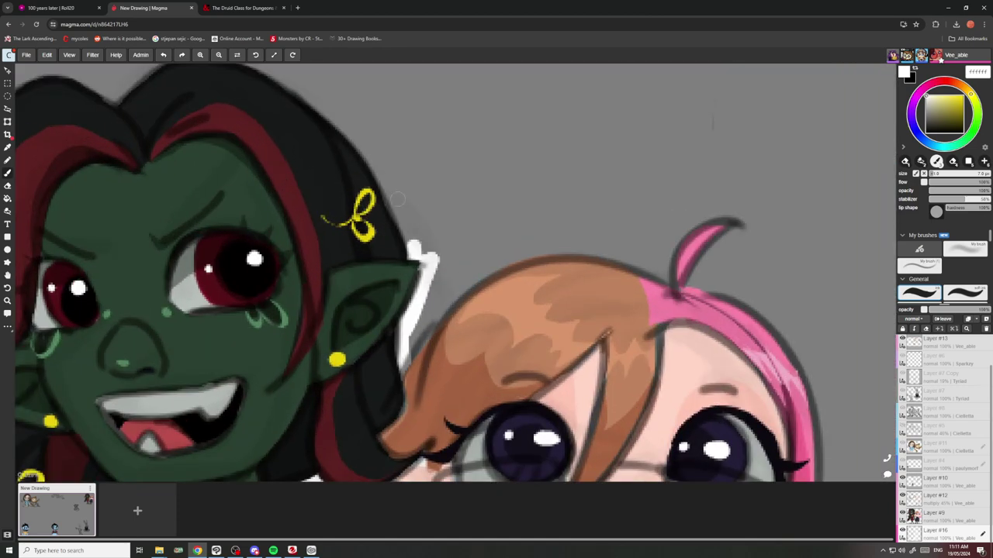
# Outline in white the elf's hair from the ear nearest the girl up over the crown to the centre parting.
pyautogui.moveTo(418, 242); pyautogui.dragTo(292, 116)
pyautogui.moveTo(398, 202); pyautogui.dragTo(248, 70)
pyautogui.scroll(-3, 299, 120)
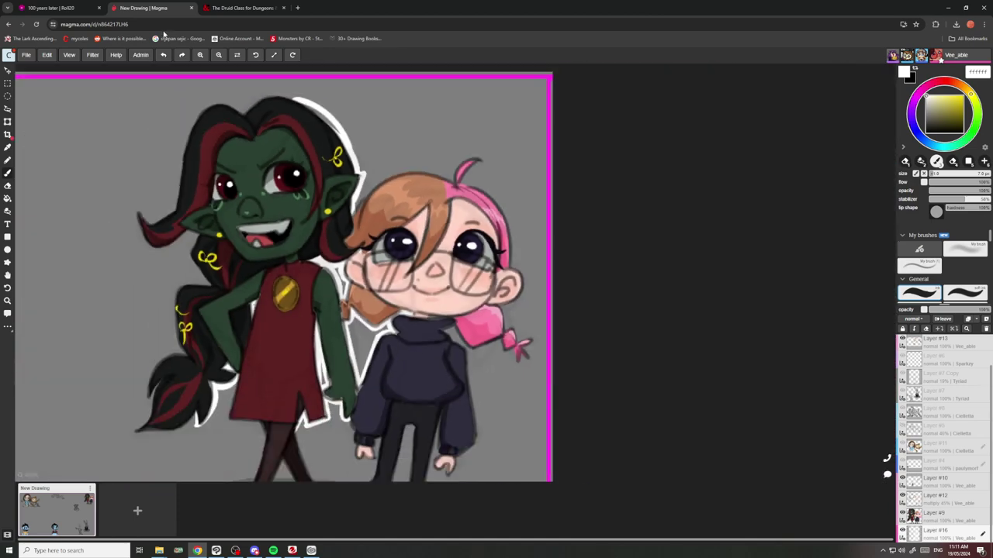
pyautogui.scroll(4, 262, 99)
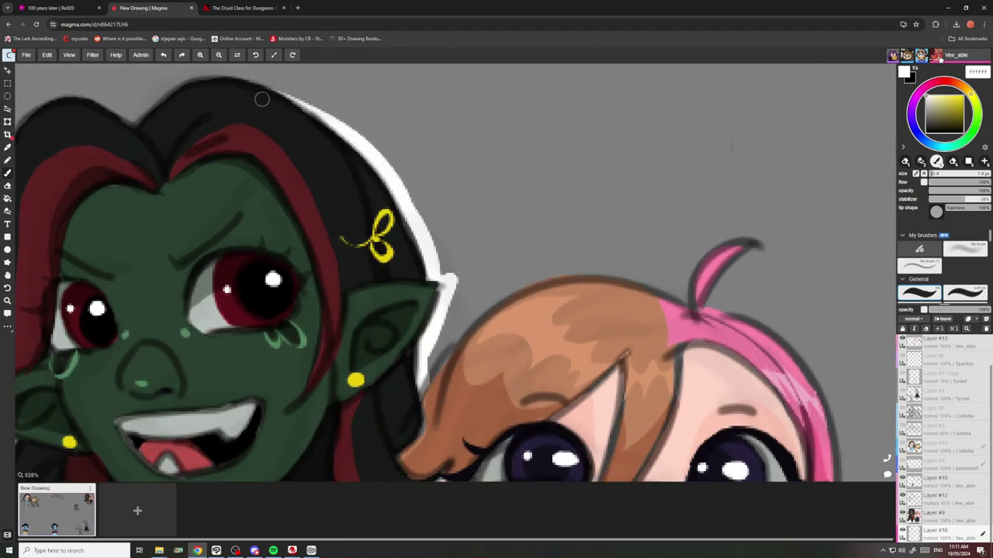
pyautogui.moveTo(347, 135)
pyautogui.mouseDown()
pyautogui.moveTo(203, 75)
pyautogui.moveTo(117, 144)
pyautogui.mouseUp()
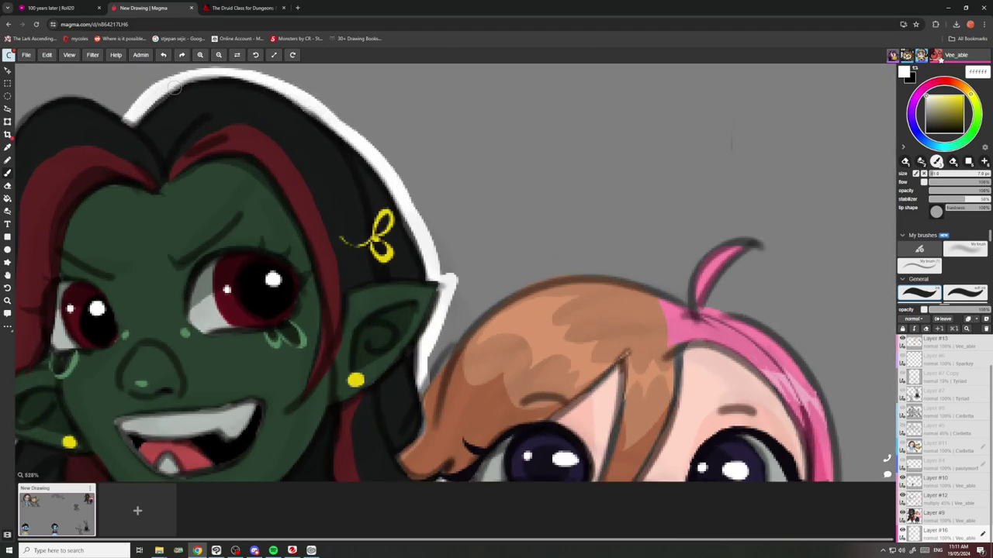
# Outline the other half of the elf's hair in white, from the parting down around the flicked strand to the far ear.
pyautogui.scroll(-3, 176, 88)
pyautogui.scroll(3, 232, 138)
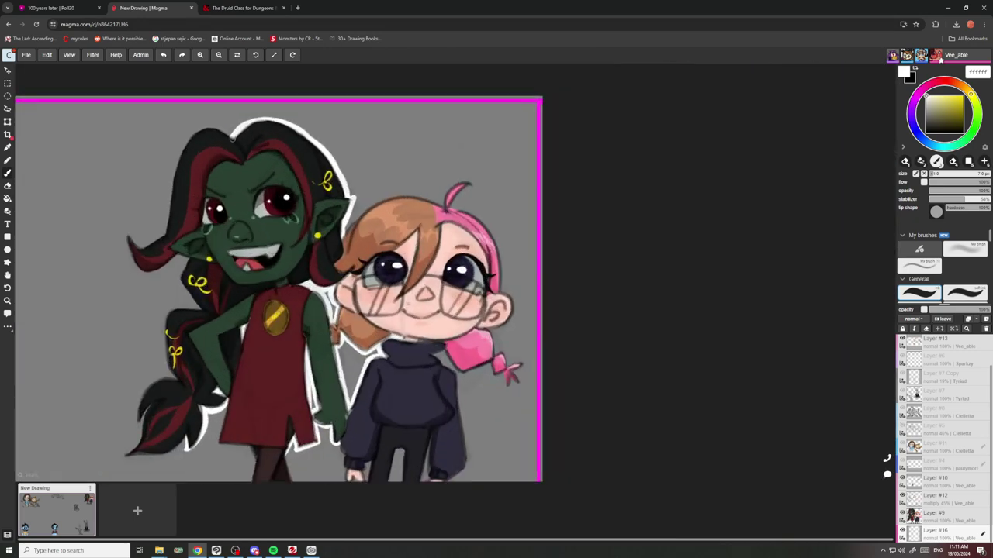
pyautogui.scroll(2, 232, 138)
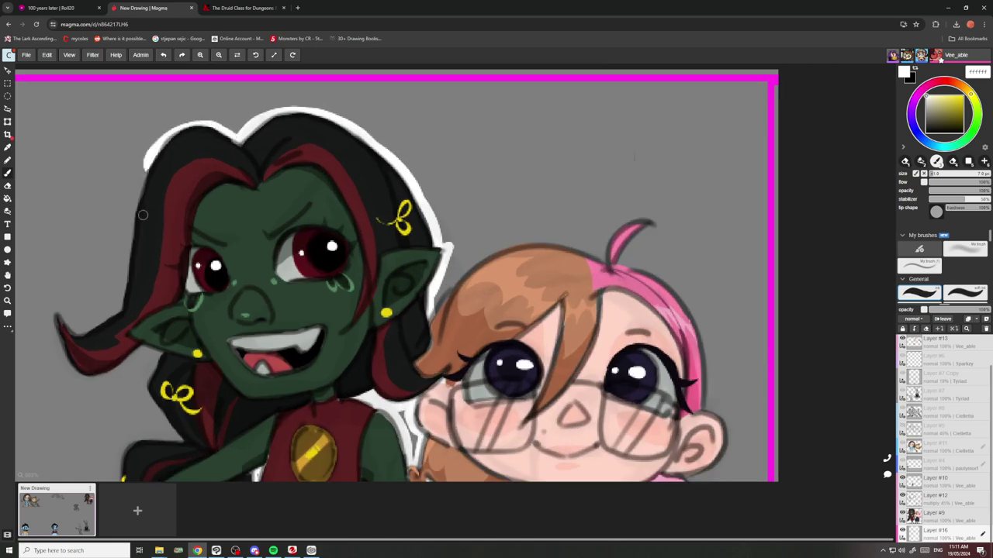
pyautogui.scroll(-3, 143, 214)
pyautogui.scroll(3, 190, 150)
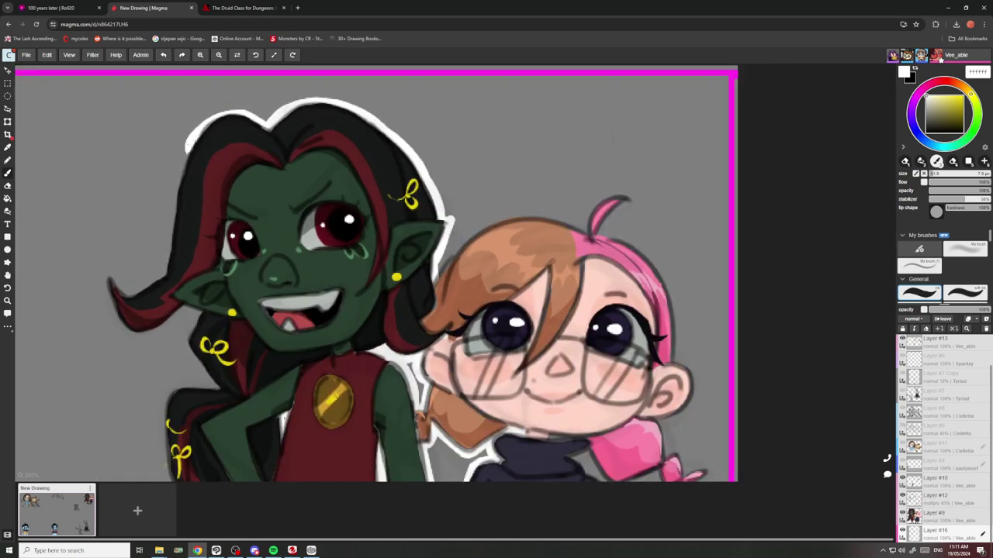
pyautogui.hotkey('ctrl', 'z')
pyautogui.moveTo(191, 145); pyautogui.dragTo(171, 258)
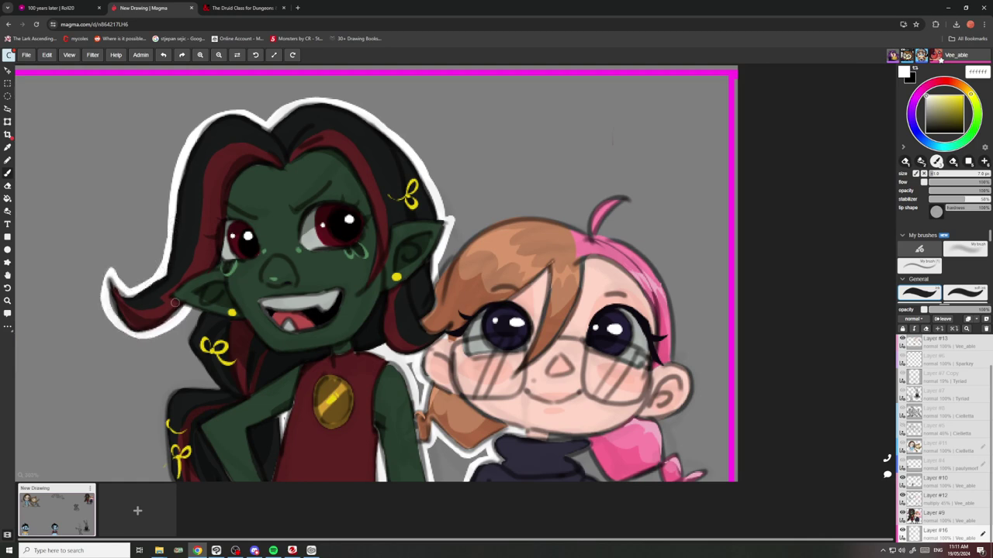
# Outline in white the elf's hair section with the yellow bow, from beneath the far ear to the start of the braid.
pyautogui.scroll(-3, 165, 243)
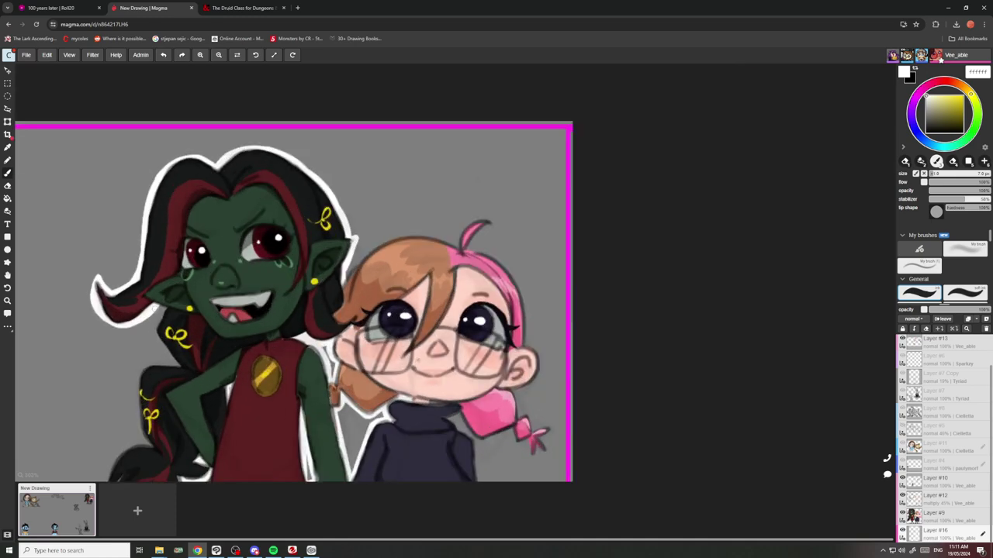
pyautogui.scroll(3, 164, 247)
pyautogui.scroll(-3, 186, 310)
pyautogui.scroll(3, 147, 293)
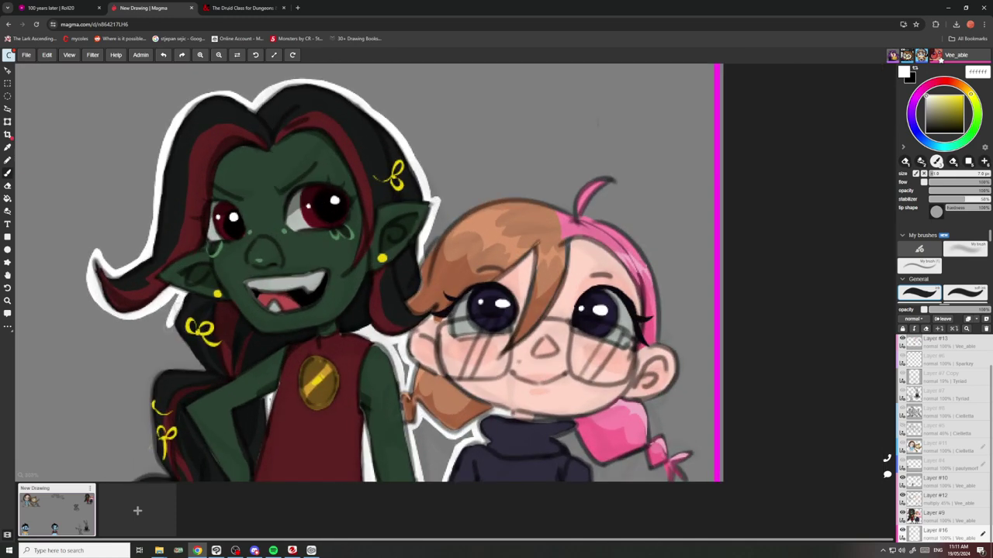
pyautogui.moveTo(171, 302); pyautogui.dragTo(215, 372)
pyautogui.scroll(-3, 207, 369)
pyautogui.scroll(3, 210, 326)
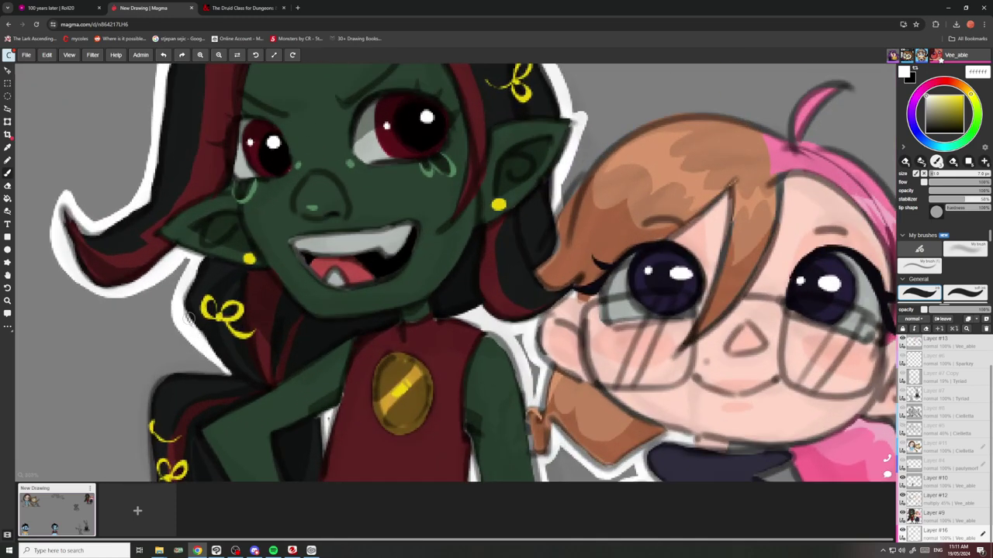
# Outline in white the outer edge of the braid's middle section, from above the bent elbow down to the end tuft.
pyautogui.scroll(-4, 217, 279)
pyautogui.scroll(5, 332, 243)
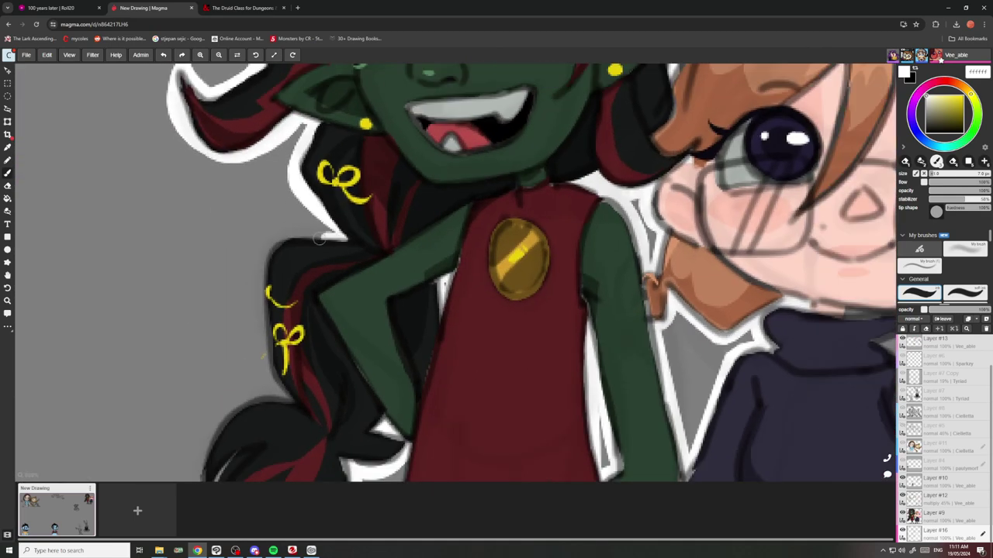
pyautogui.moveTo(318, 241)
pyautogui.mouseDown()
pyautogui.moveTo(265, 254)
pyautogui.moveTo(256, 313)
pyautogui.moveTo(266, 289)
pyautogui.moveTo(257, 270)
pyautogui.moveTo(286, 397)
pyautogui.mouseUp()
pyautogui.scroll(-5, 334, 403)
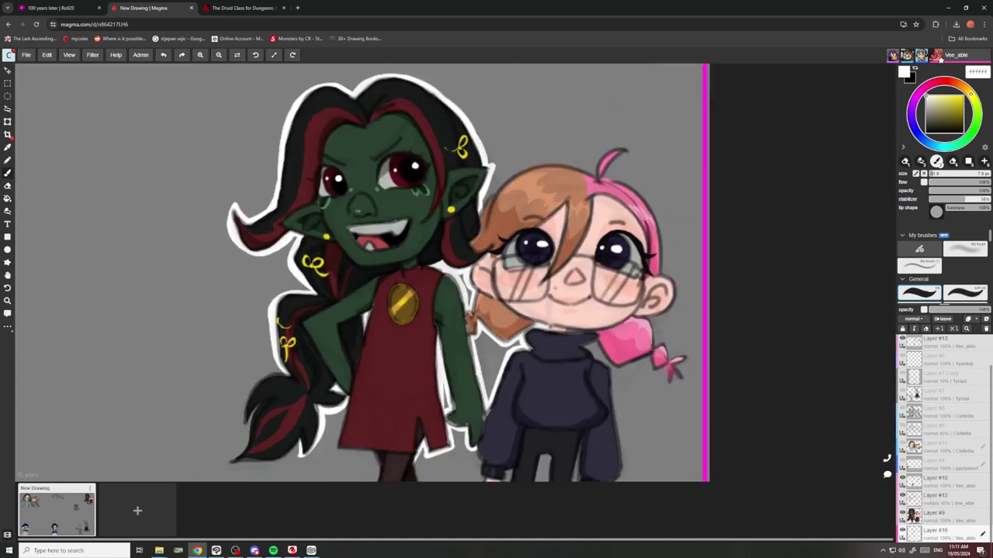
# Outline in white the outer edge of the braid's end tuft, around its pointed tip and along its underside.
pyautogui.scroll(5, 310, 343)
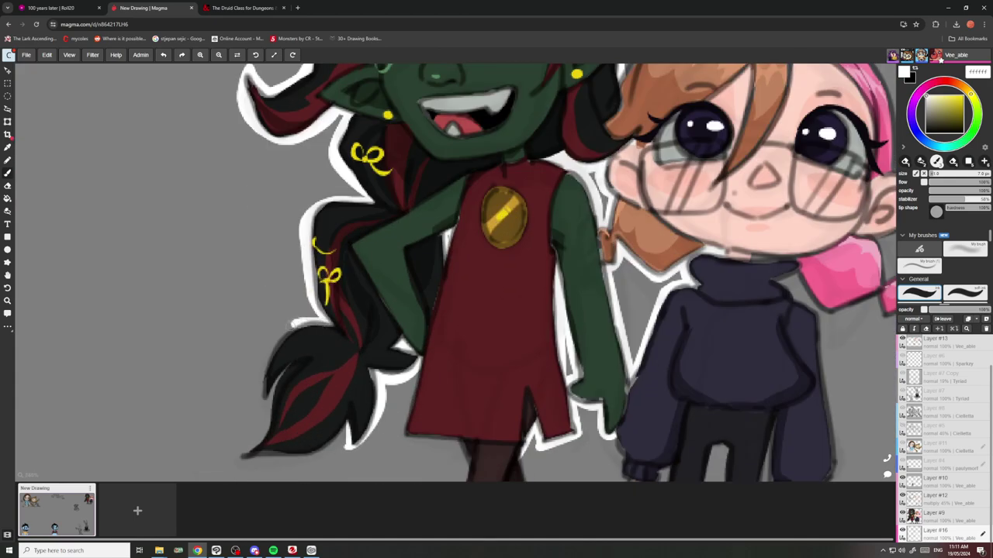
pyautogui.moveTo(293, 321)
pyautogui.mouseDown()
pyautogui.moveTo(273, 342)
pyautogui.moveTo(257, 394)
pyautogui.mouseUp()
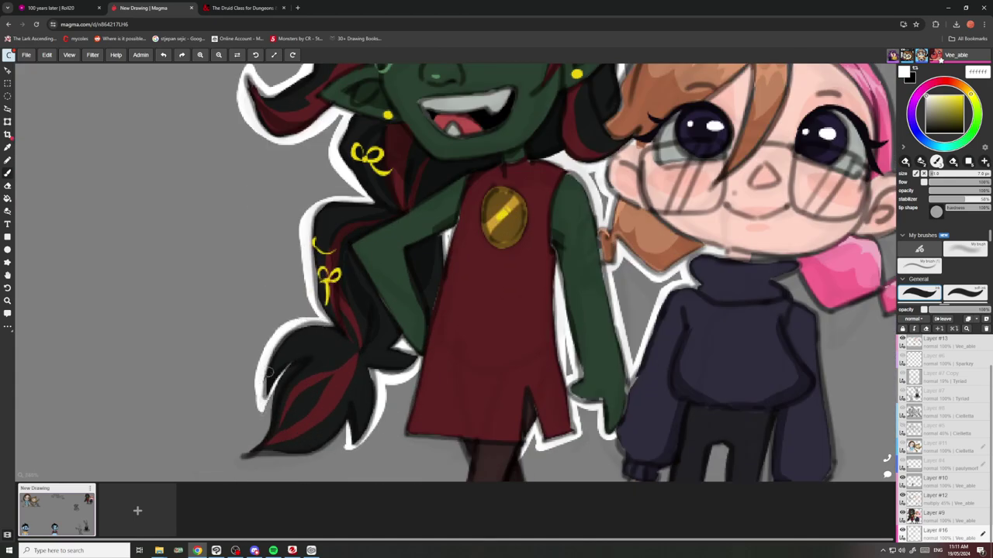
pyautogui.scroll(-5, 270, 371)
pyautogui.scroll(5, 310, 345)
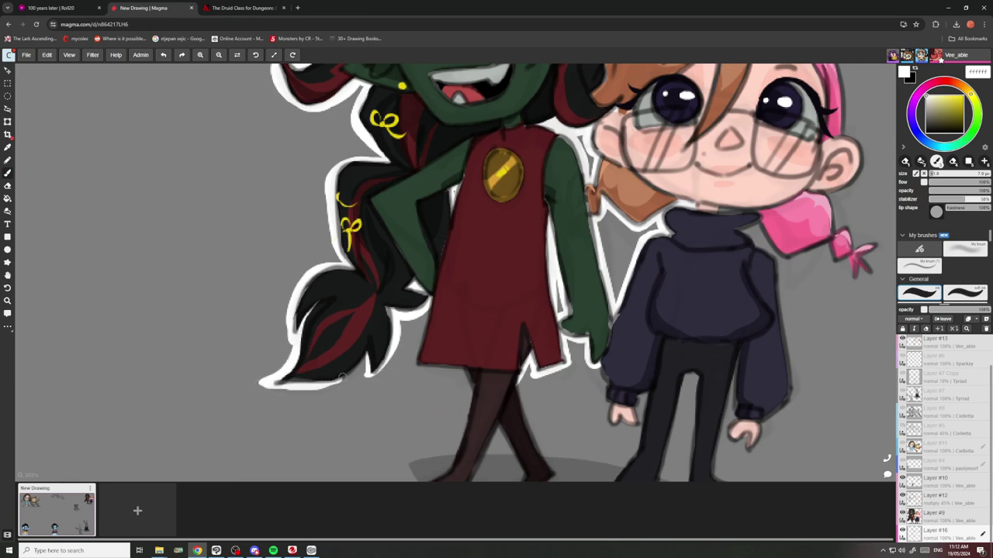
# Switch to the Roll20 game, show the character sheet's core page and roll Perception twice for the character.
pyautogui.click(62, 8)
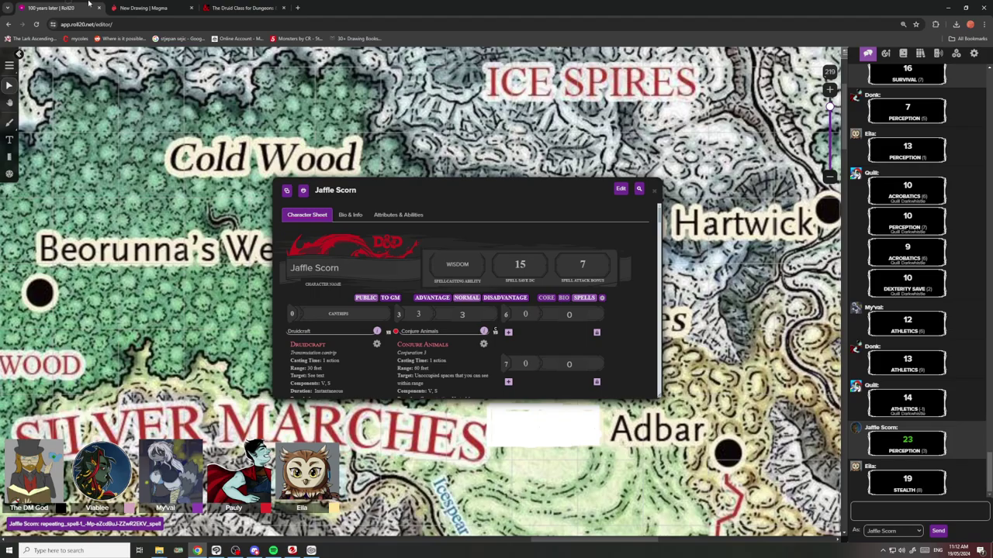
pyautogui.scroll(-3, 334, 357)
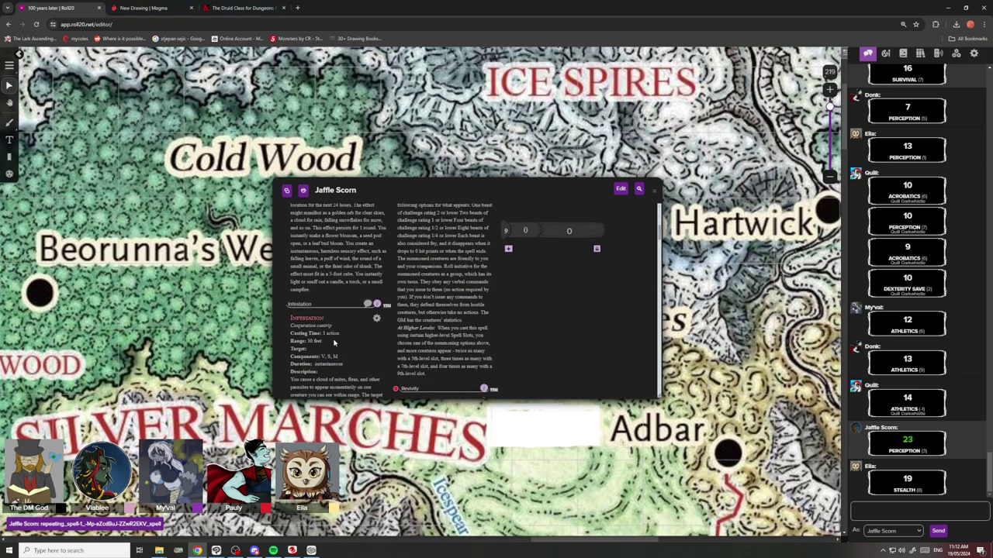
pyautogui.scroll(5, 581, 301)
pyautogui.click(545, 300)
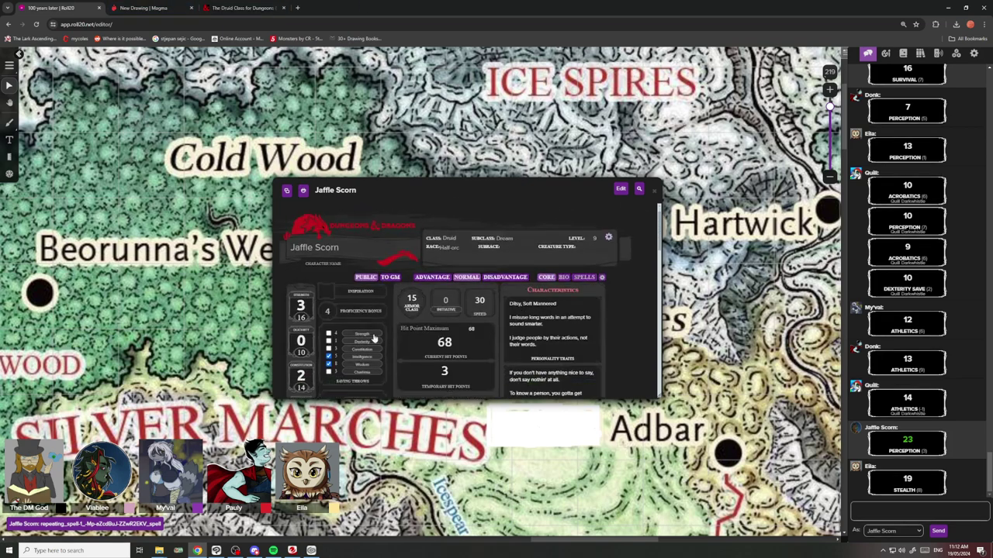
pyautogui.scroll(-6, 402, 330)
pyautogui.scroll(5, 403, 331)
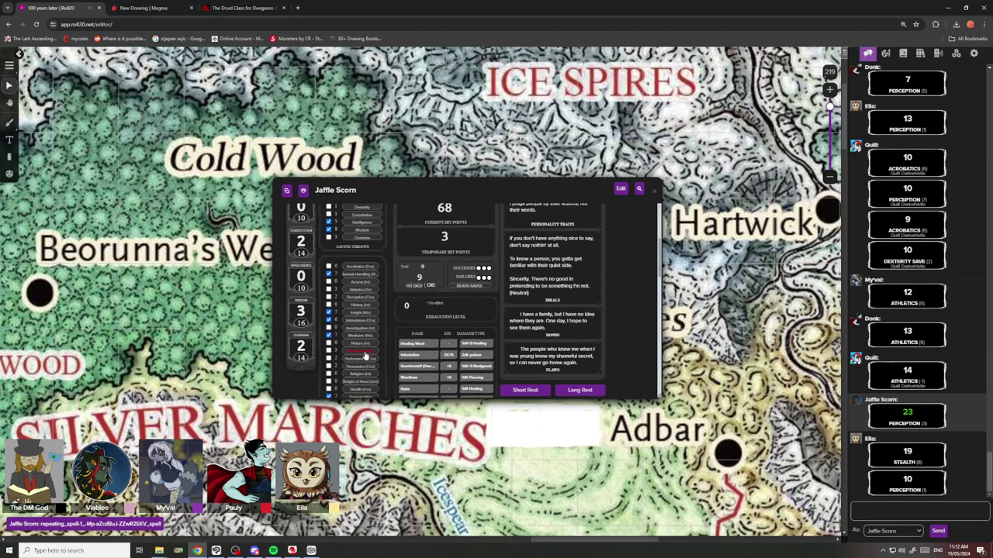
pyautogui.click(365, 355)
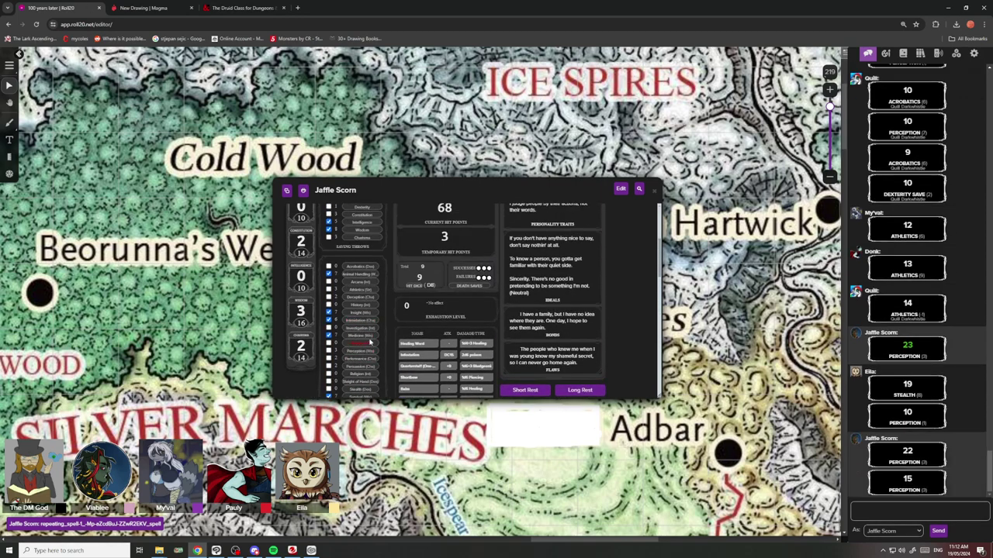
# Return to the Magma drawing and outline the girl's brown hair in white from the elf's ear to the pink upright tuft.
pyautogui.click(174, 6)
pyautogui.scroll(-6, 347, 292)
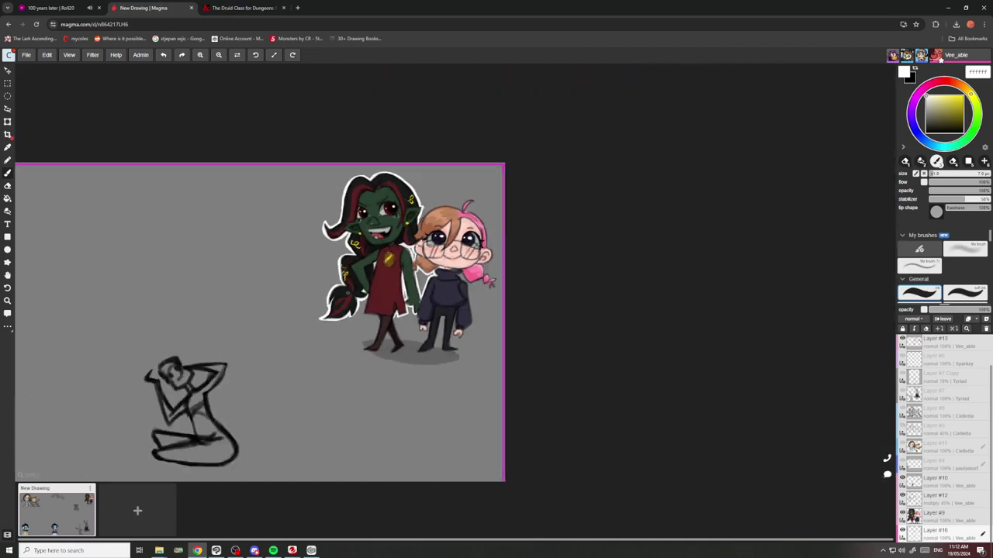
pyautogui.scroll(-3, 347, 292)
pyautogui.scroll(5, 431, 248)
pyautogui.scroll(4, 395, 235)
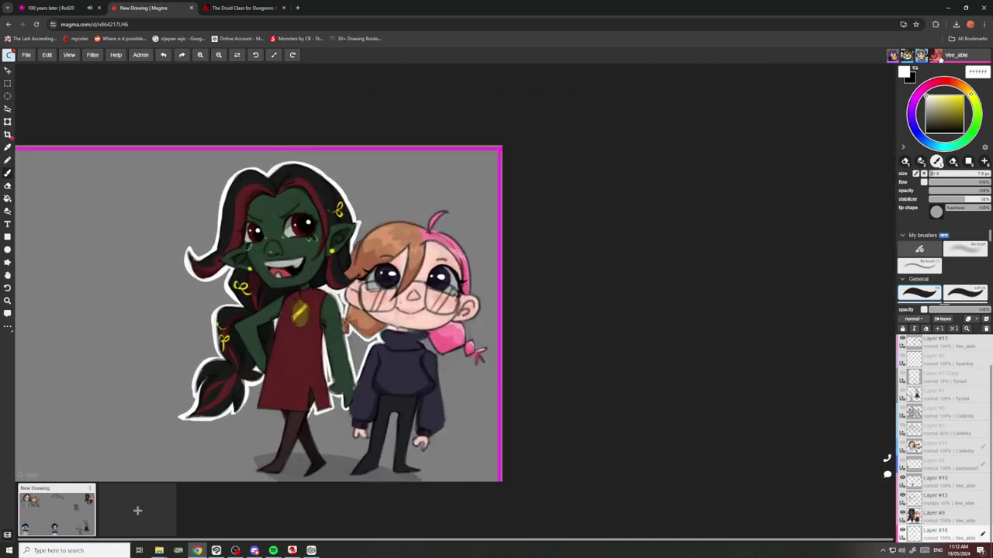
pyautogui.moveTo(368, 212); pyautogui.dragTo(320, 280)
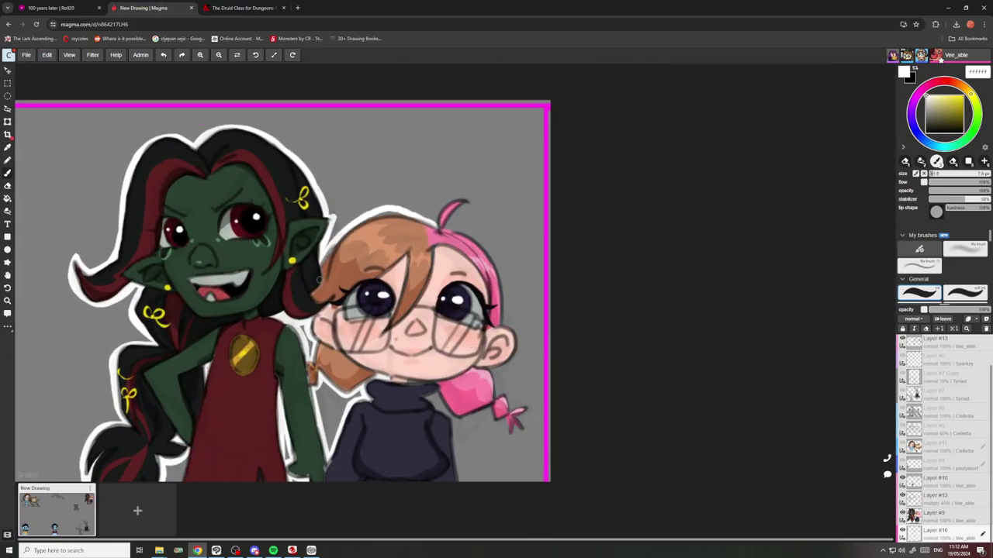
pyautogui.hotkey('ctrl', 'z')
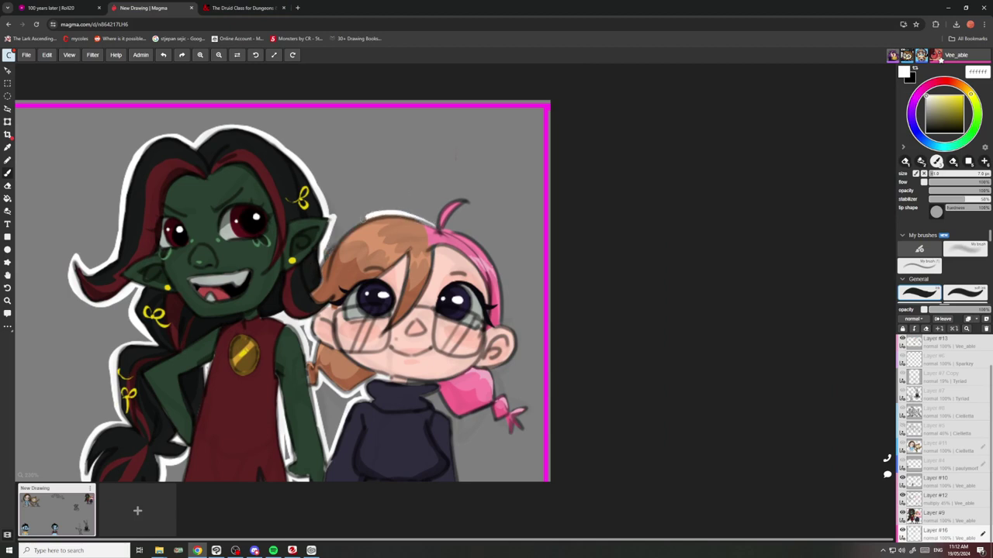
pyautogui.scroll(2, 439, 202)
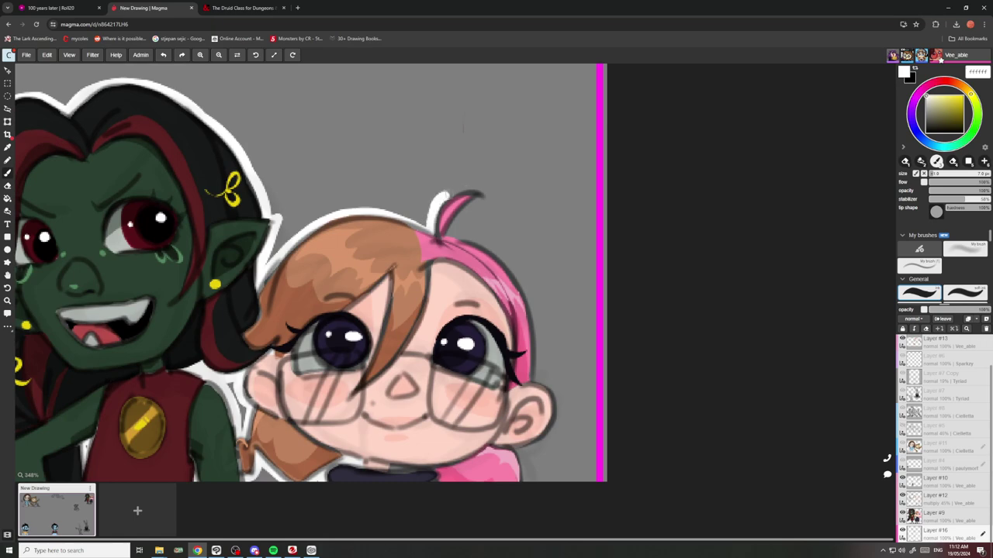
# Outline in white the girl's upright tuft and the outer edge of her pink hair down to the ear.
pyautogui.moveTo(484, 199)
pyautogui.mouseDown()
pyautogui.moveTo(441, 241)
pyautogui.moveTo(496, 278)
pyautogui.moveTo(506, 343)
pyautogui.mouseUp()
pyautogui.scroll(-5, 456, 220)
pyautogui.scroll(4, 492, 242)
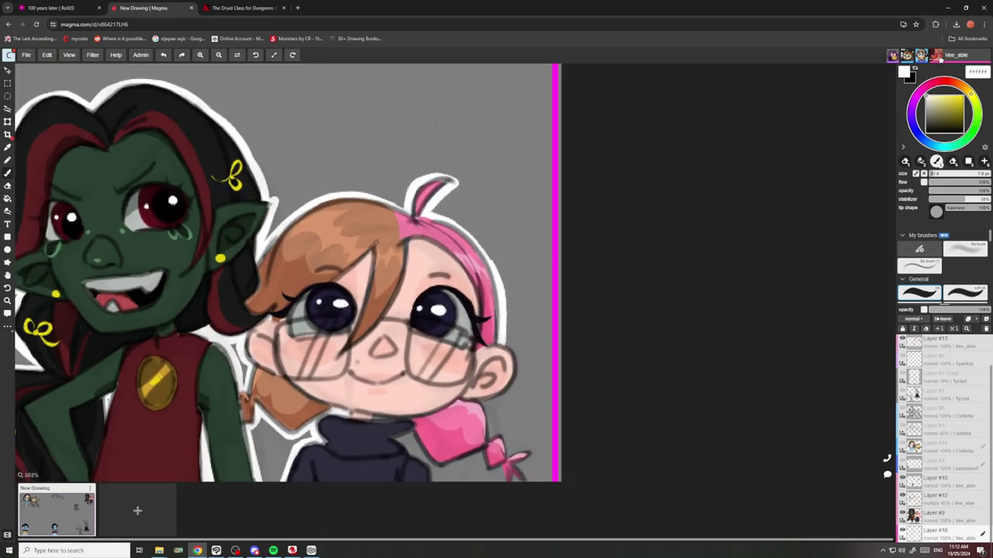
pyautogui.moveTo(500, 283); pyautogui.dragTo(424, 215)
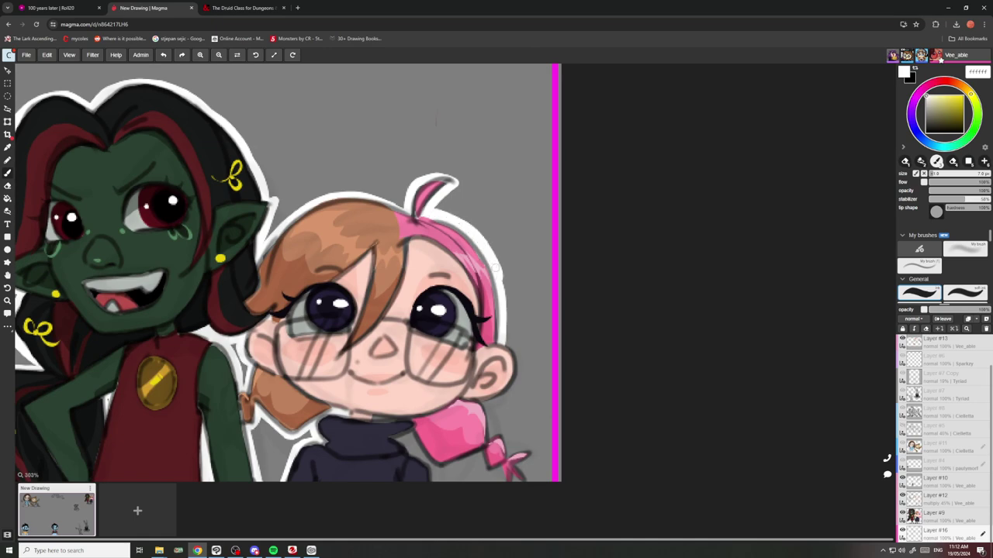
# Outline the girl's outer ear in white, from the pink hair around the lobe to the top of the pink braid.
pyautogui.scroll(2, 482, 391)
pyautogui.moveTo(505, 326)
pyautogui.mouseDown()
pyautogui.moveTo(515, 335)
pyautogui.moveTo(509, 394)
pyautogui.mouseUp()
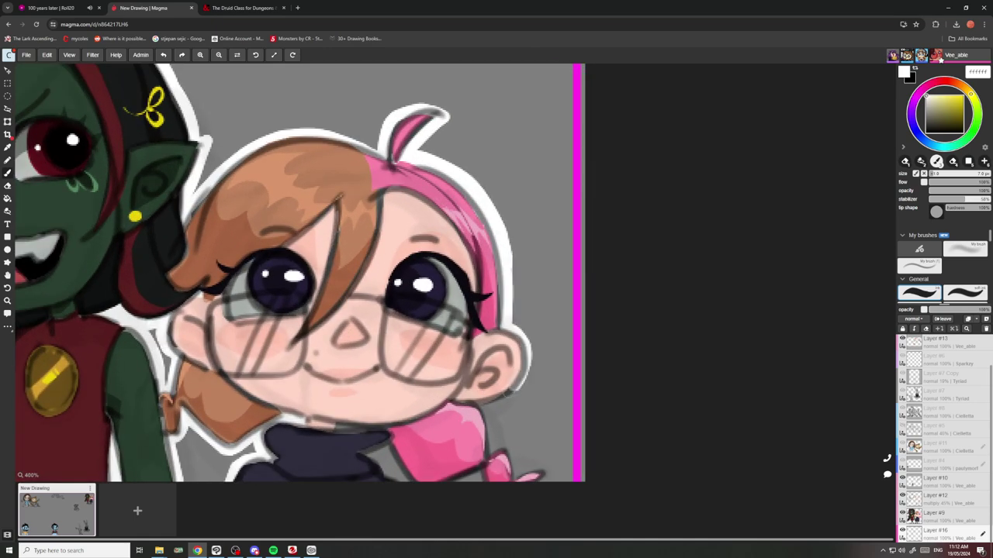
pyautogui.scroll(-2, 515, 393)
pyautogui.scroll(2, 486, 365)
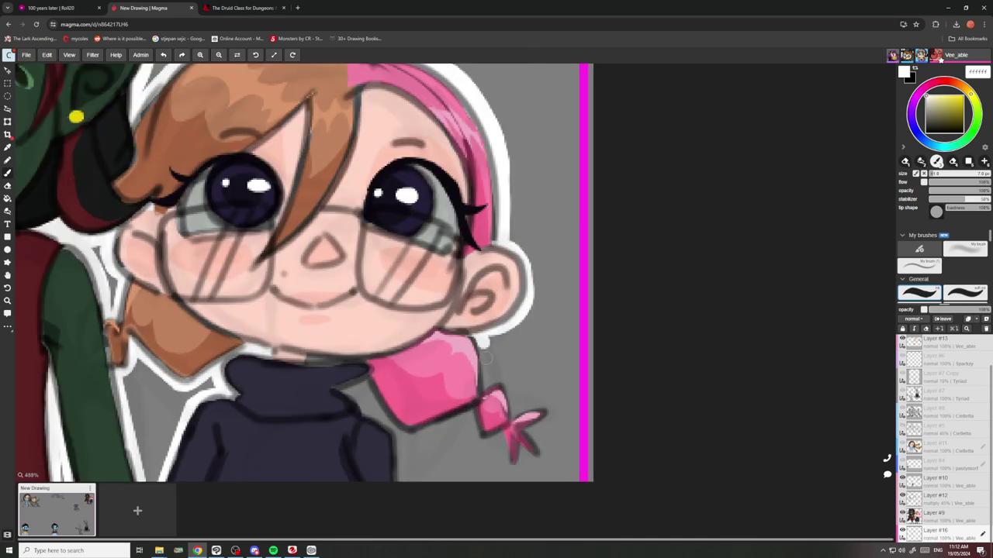
# Outline the girl's pink braid in white, around its loose end and back along the underside to the sweater.
pyautogui.moveTo(487, 358)
pyautogui.mouseDown()
pyautogui.moveTo(549, 416)
pyautogui.moveTo(522, 437)
pyautogui.moveTo(545, 453)
pyautogui.moveTo(519, 451)
pyautogui.moveTo(508, 465)
pyautogui.moveTo(477, 412)
pyautogui.moveTo(463, 410)
pyautogui.moveTo(392, 429)
pyautogui.moveTo(356, 380)
pyautogui.mouseUp()
pyautogui.moveTo(310, 356); pyautogui.dragTo(303, 355)
pyautogui.scroll(-5, 300, 337)
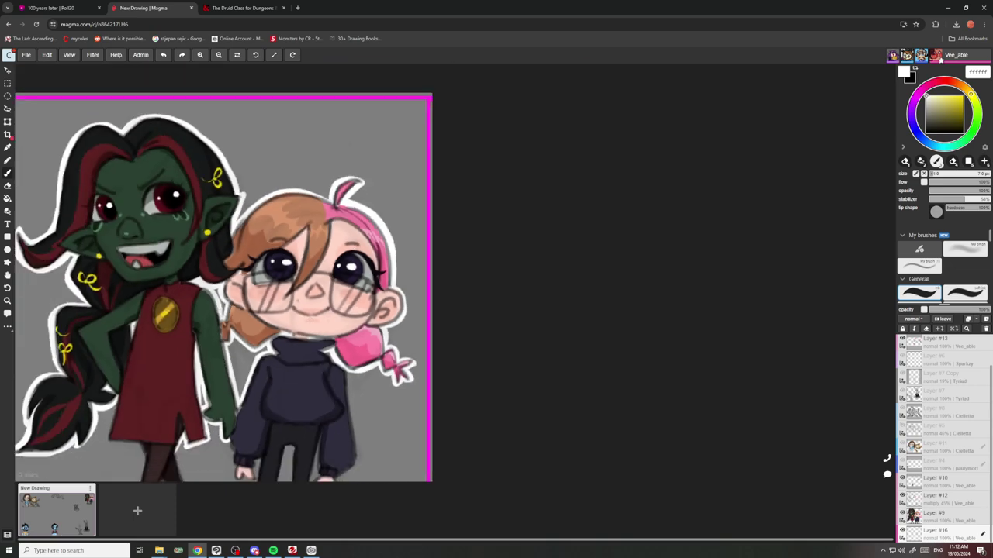
pyautogui.scroll(3, 331, 339)
pyautogui.scroll(-4, 354, 305)
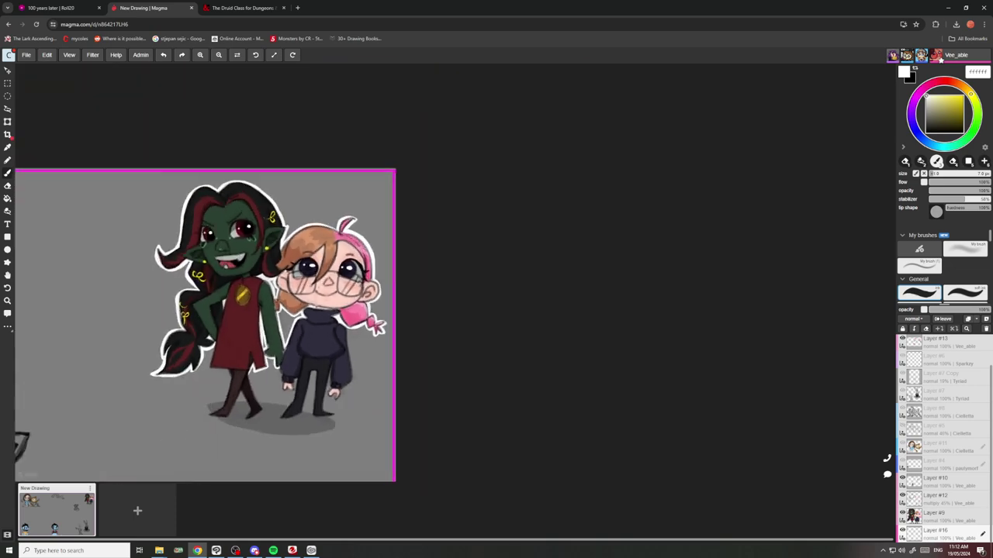
# Outline in white the girl's sleeve below the pink braid, continuing around the cuff and hand.
pyautogui.scroll(3, 354, 305)
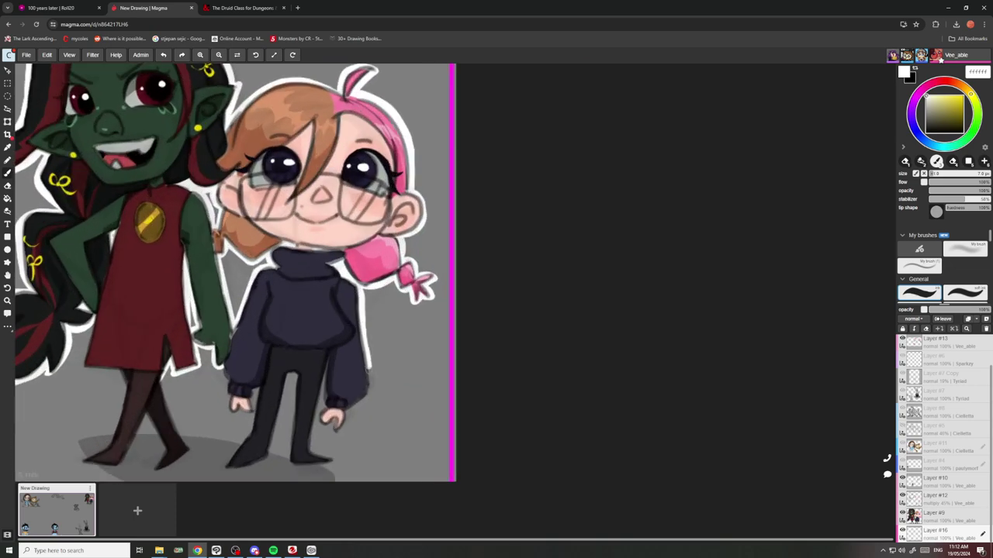
pyautogui.scroll(-4, 358, 401)
pyautogui.scroll(6, 365, 388)
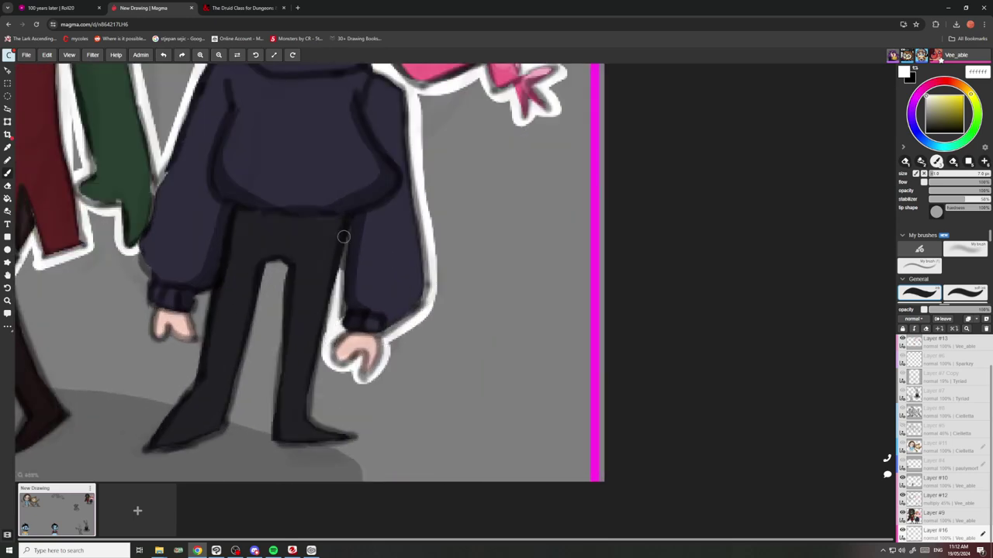
# Outline in white the girl's leg beside that hand, the gap between her legs and the soles of both shoes.
pyautogui.scroll(-2, 341, 248)
pyautogui.scroll(3, 326, 310)
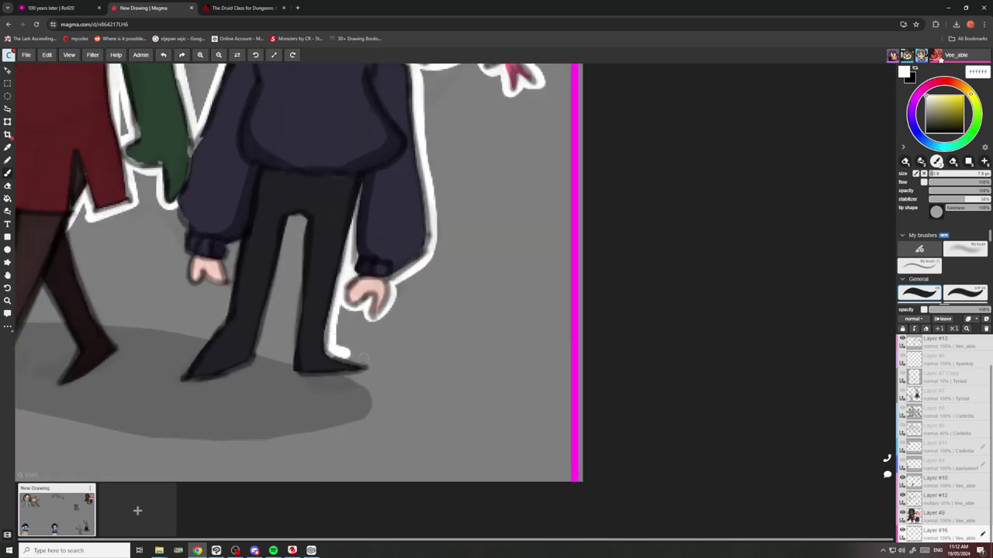
pyautogui.moveTo(363, 359)
pyautogui.mouseDown()
pyautogui.moveTo(300, 381)
pyautogui.moveTo(299, 365)
pyautogui.moveTo(287, 366)
pyautogui.moveTo(291, 376)
pyautogui.moveTo(293, 273)
pyautogui.moveTo(304, 240)
pyautogui.moveTo(302, 220)
pyautogui.moveTo(293, 221)
pyautogui.moveTo(253, 368)
pyautogui.moveTo(177, 383)
pyautogui.mouseUp()
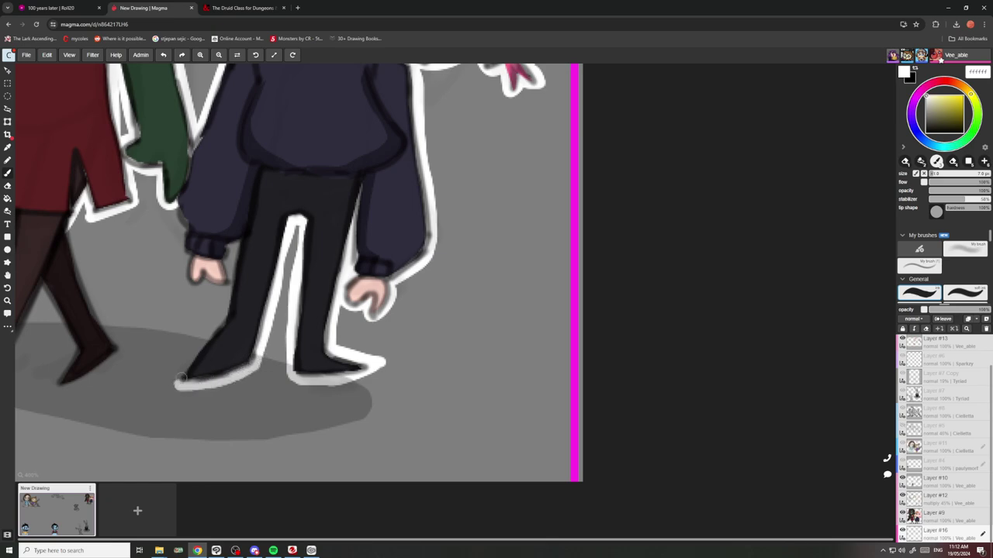
# Outline in white the girl's cuff and hand beside the elf, joining the outline to her leg.
pyautogui.scroll(-5, 233, 241)
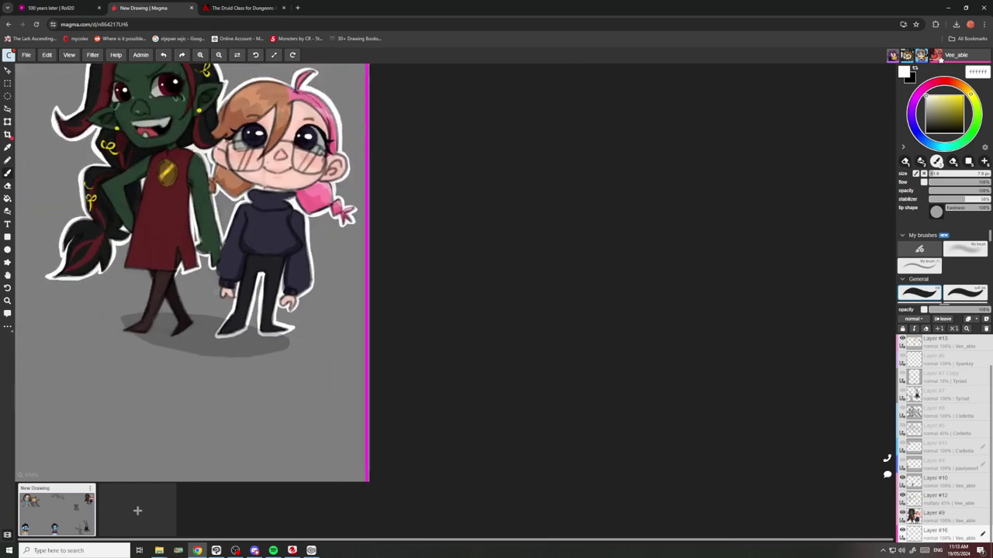
pyautogui.scroll(5, 230, 288)
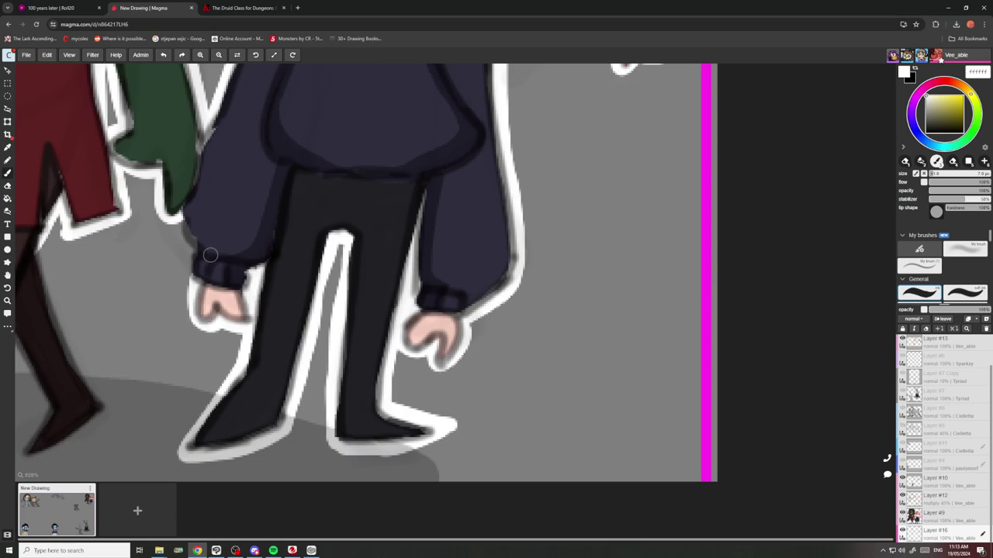
pyautogui.scroll(-5, 194, 229)
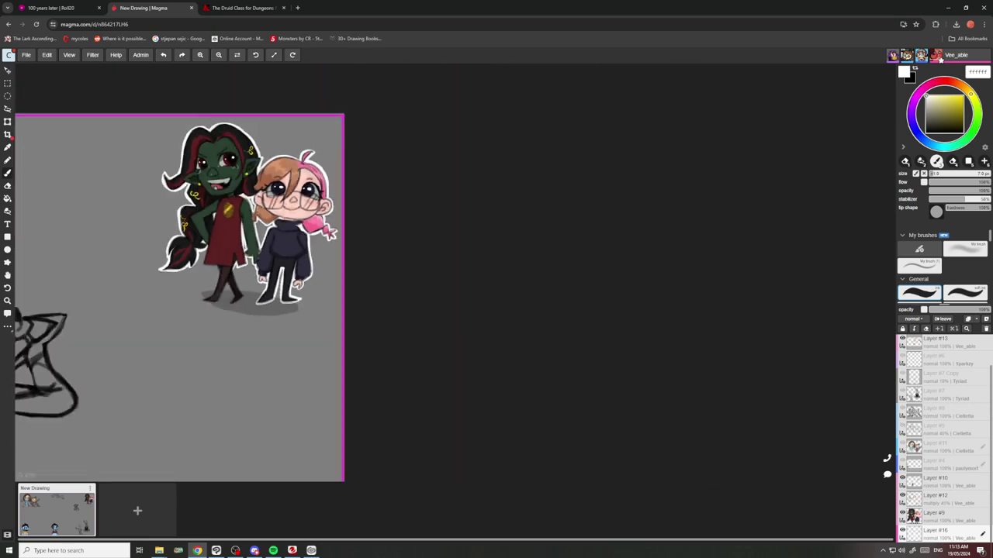
# Outline in white the outer edge of the elf's rear leg, from the dress hem around the heel to the shoe tip.
pyautogui.scroll(5, 300, 297)
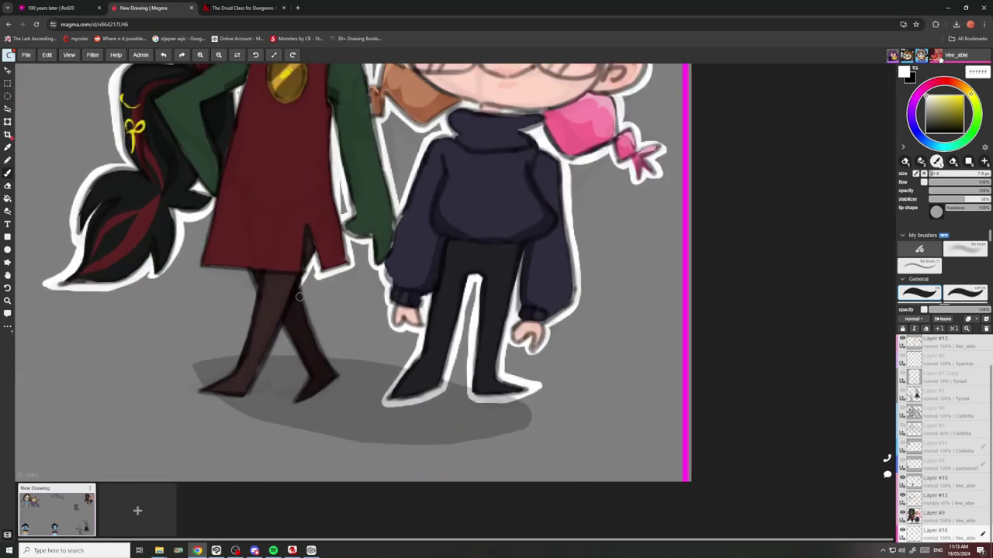
pyautogui.moveTo(299, 276); pyautogui.dragTo(317, 342)
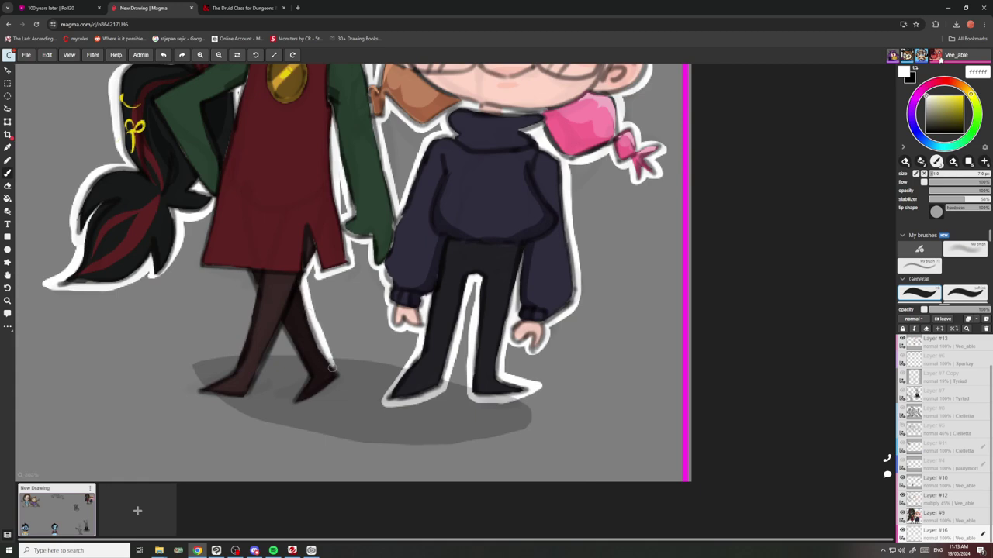
pyautogui.moveTo(339, 376); pyautogui.dragTo(294, 410)
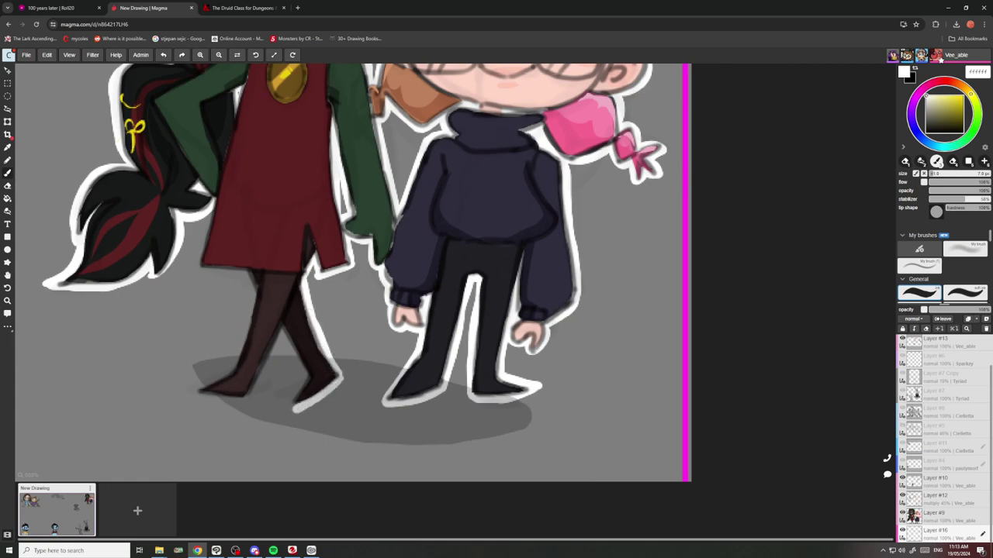
pyautogui.scroll(-5, 301, 271)
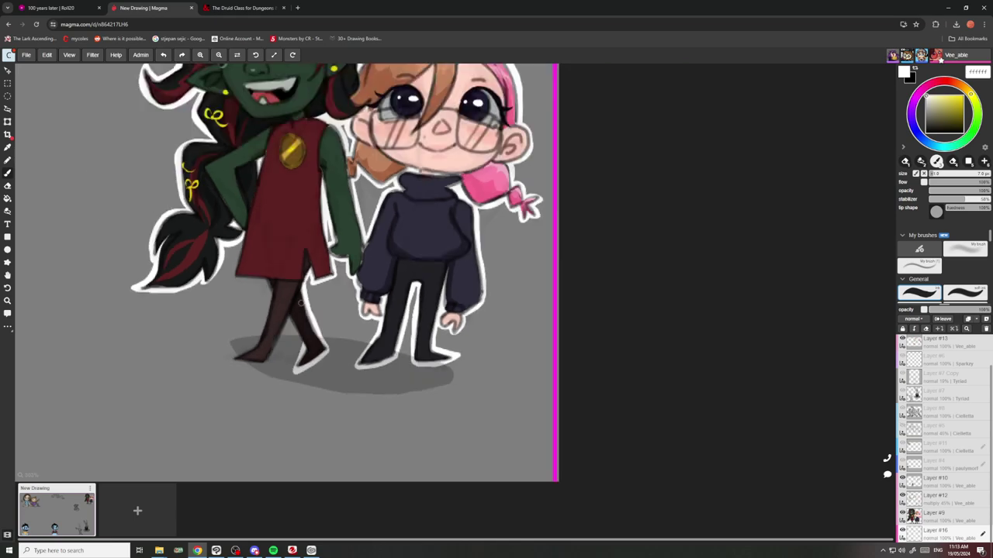
# Outline in white the gap between the elf's legs, the front shoe and the outer edge of the front leg.
pyautogui.scroll(6, 295, 190)
pyautogui.scroll(-5, 279, 287)
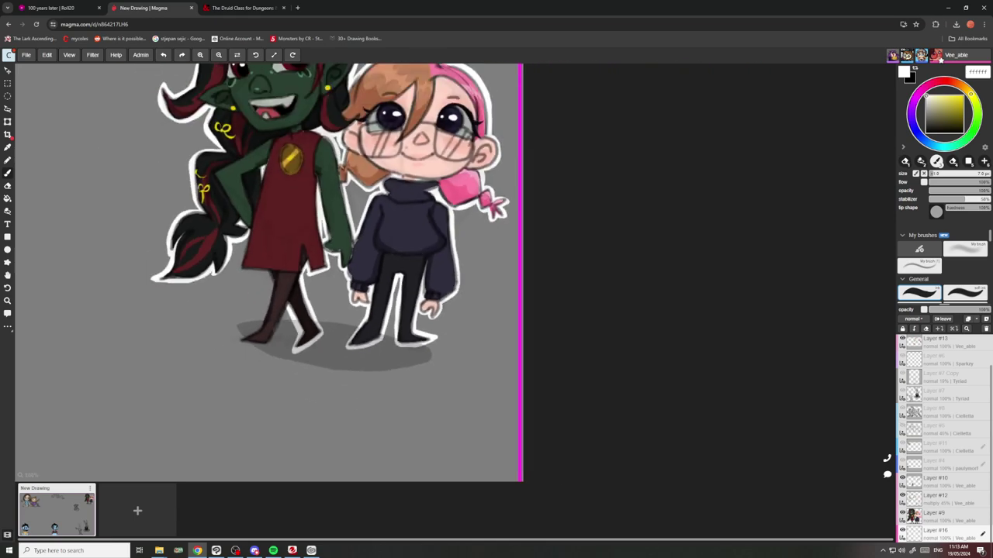
pyautogui.scroll(6, 301, 303)
pyautogui.moveTo(309, 297)
pyautogui.mouseDown()
pyautogui.moveTo(264, 377)
pyautogui.moveTo(311, 308)
pyautogui.moveTo(245, 414)
pyautogui.moveTo(166, 397)
pyautogui.moveTo(256, 353)
pyautogui.mouseUp()
pyautogui.moveTo(272, 211); pyautogui.dragTo(223, 362)
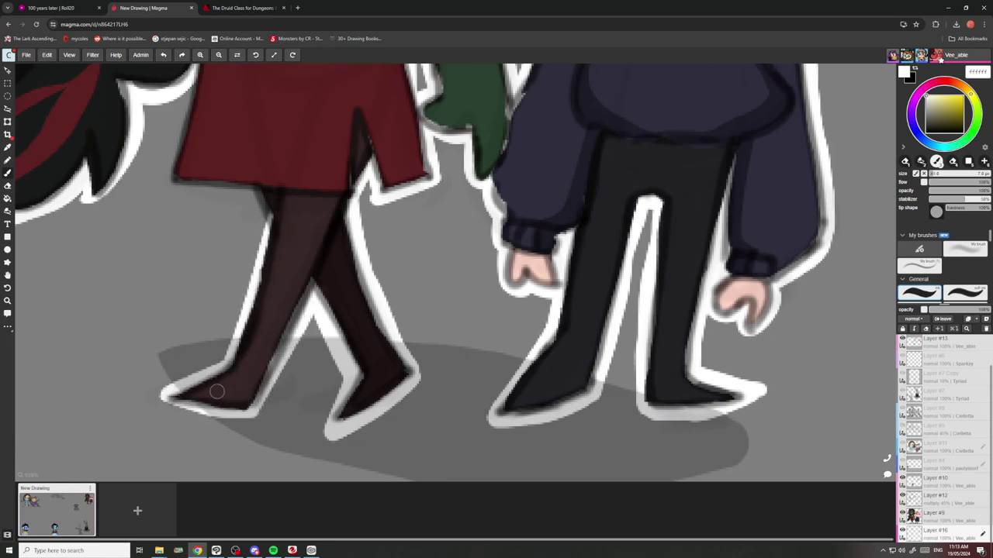
# Complete the white outline at the top of the elf's front leg and along the red dress's hem and side.
pyautogui.moveTo(250, 187); pyautogui.dragTo(264, 246)
pyautogui.scroll(-4, 271, 316)
pyautogui.scroll(3, 199, 245)
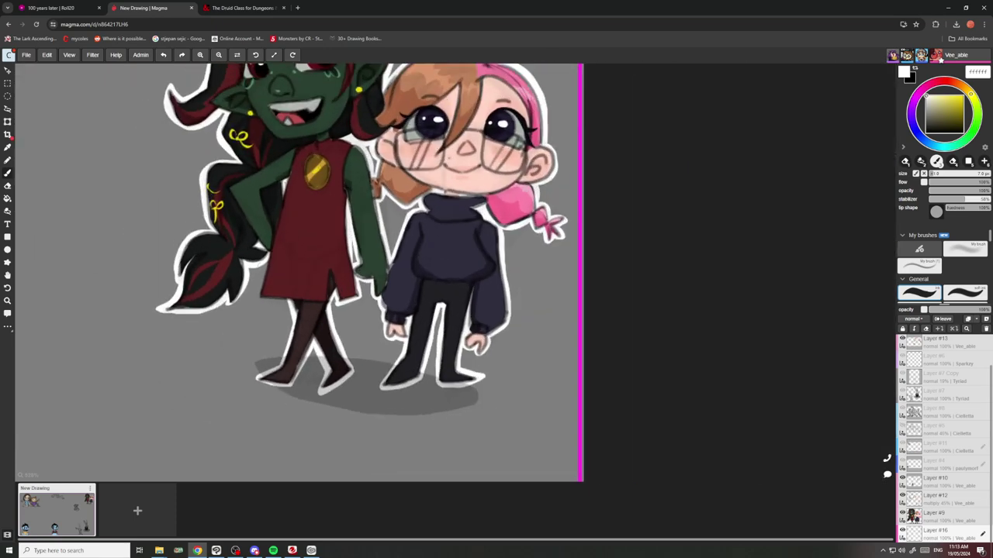
pyautogui.moveTo(310, 317); pyautogui.dragTo(267, 311)
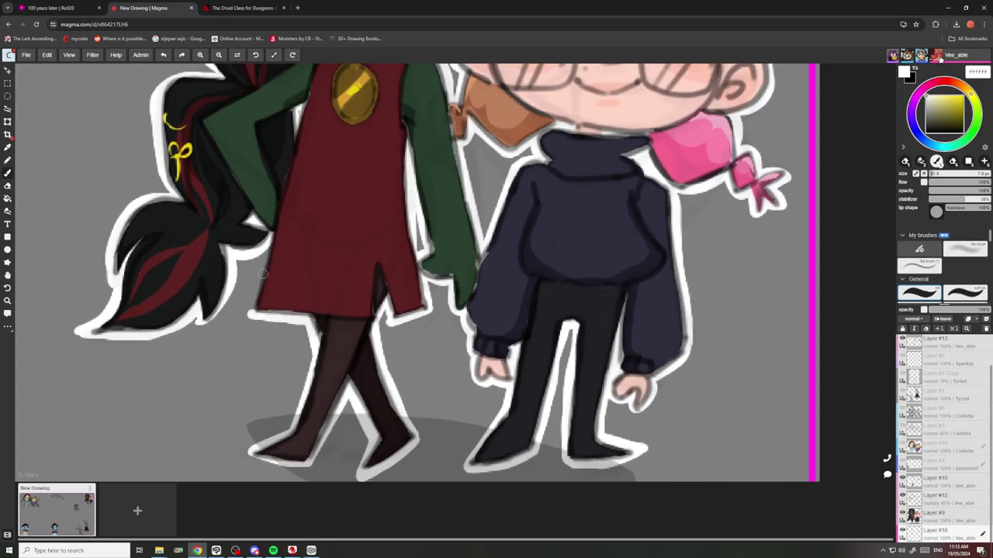
# Reduce the opacity of the white outline layer to 41%.
pyautogui.scroll(-5, 256, 288)
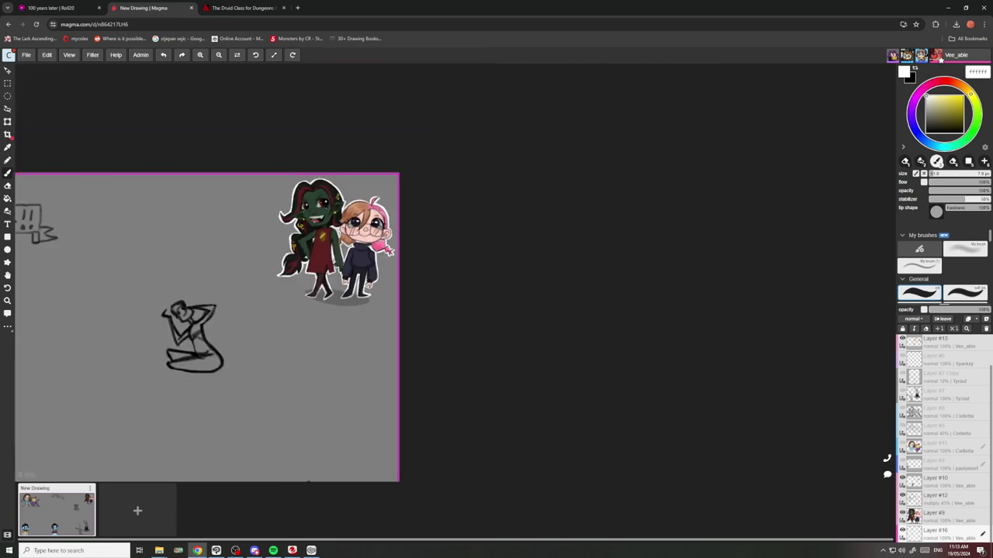
pyautogui.scroll(2, 233, 215)
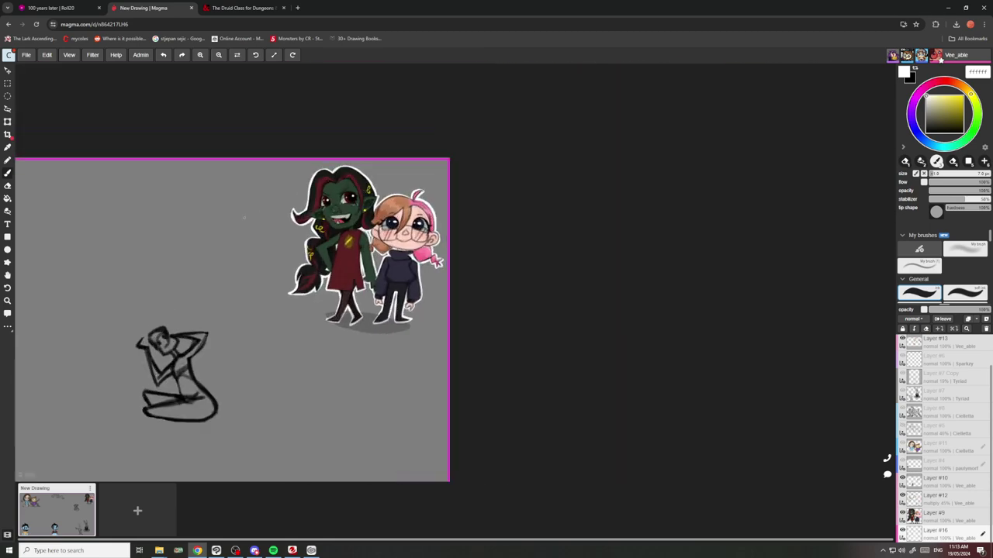
pyautogui.click(958, 311)
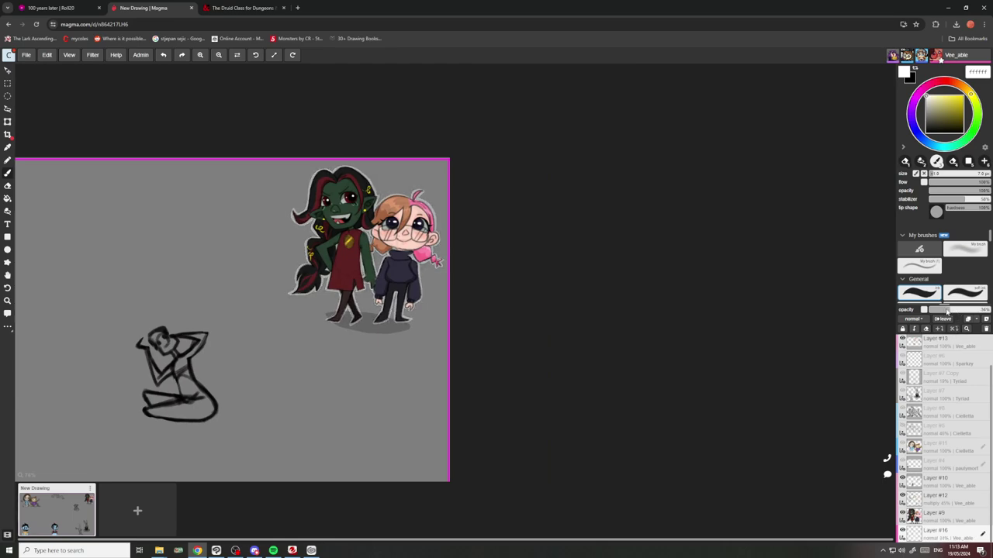
pyautogui.scroll(8, 334, 320)
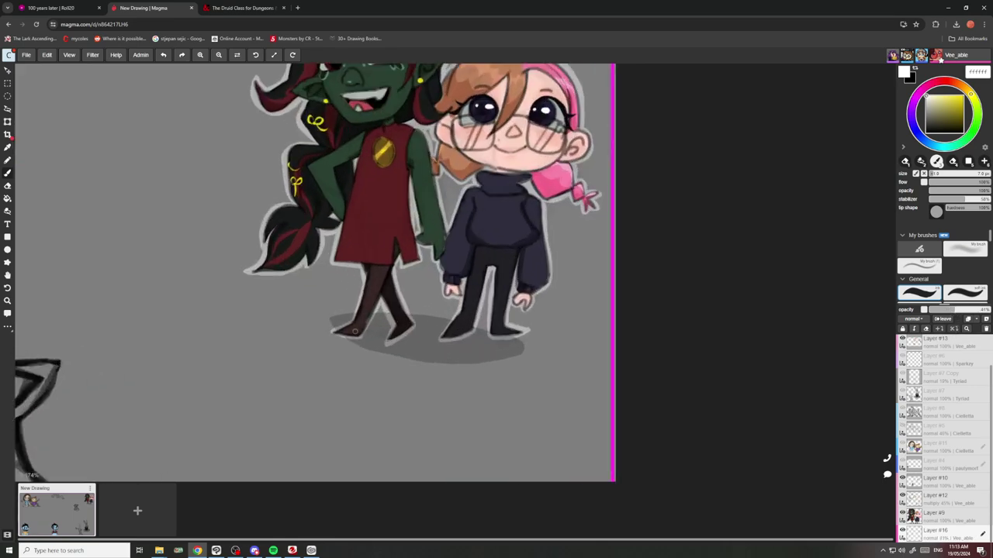
pyautogui.scroll(-10, 326, 295)
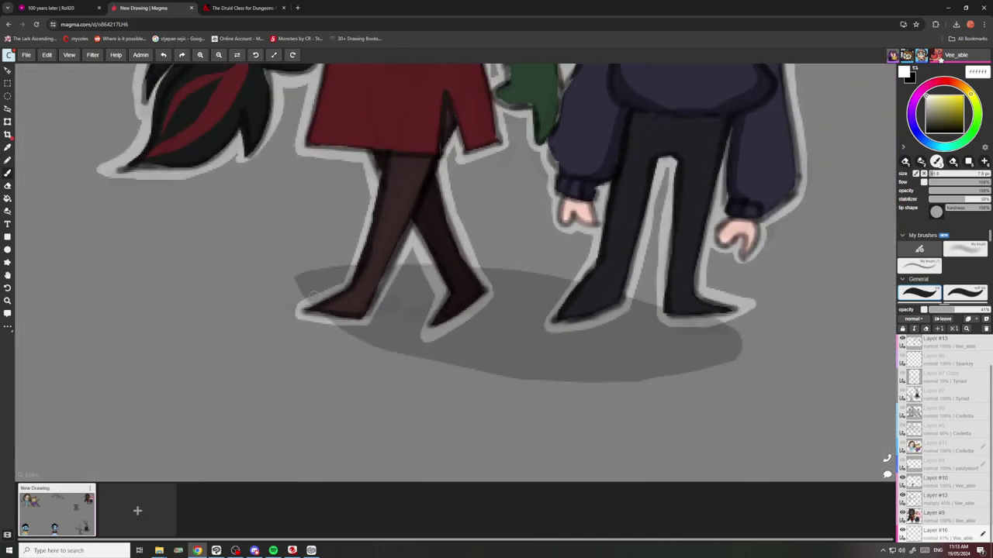
pyautogui.scroll(2, 370, 202)
pyautogui.scroll(6, 409, 246)
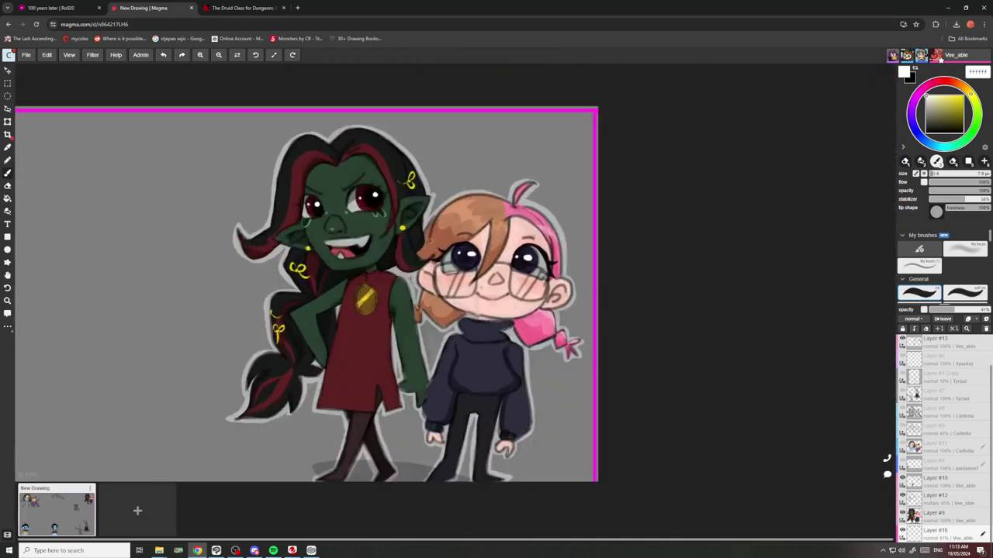
pyautogui.scroll(-7, 366, 328)
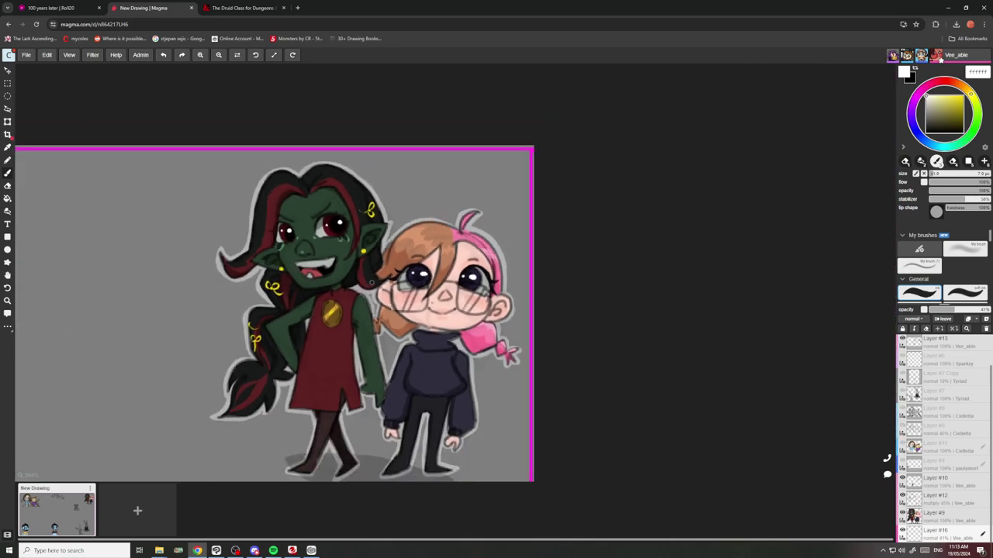
pyautogui.scroll(-5, 374, 273)
pyautogui.scroll(3, 314, 305)
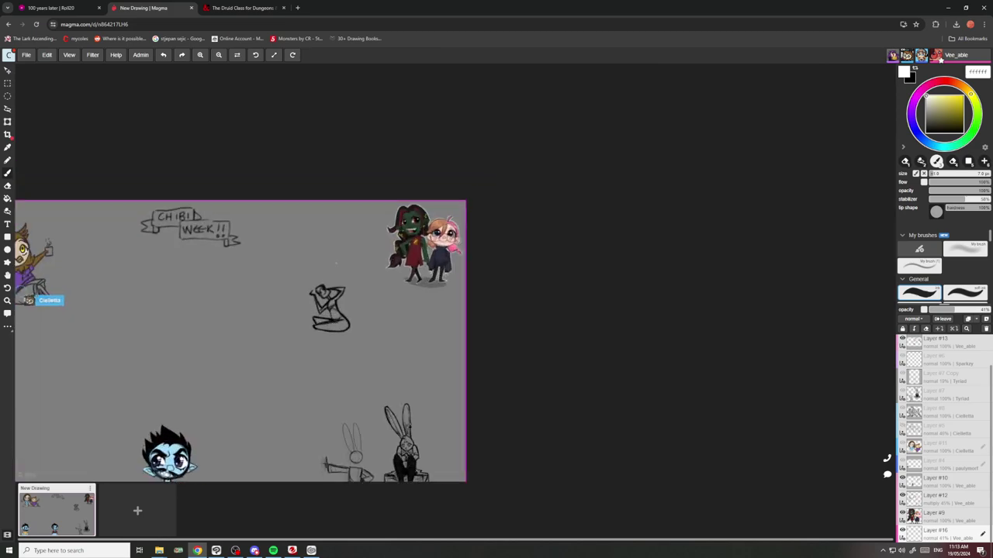
pyautogui.scroll(7, 403, 199)
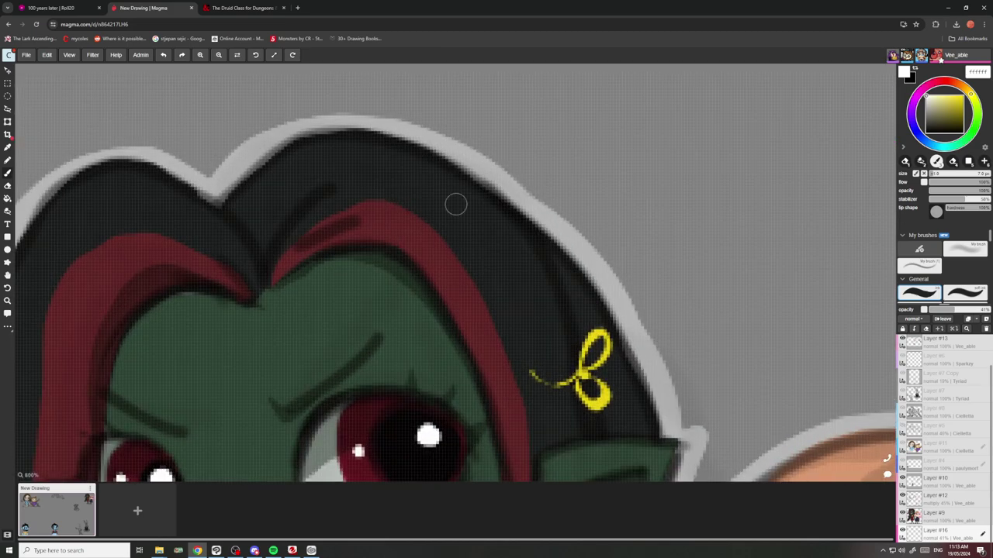
pyautogui.moveTo(578, 247); pyautogui.dragTo(461, 149)
pyautogui.hotkey('ctrl', 'z')
pyautogui.scroll(-7, 550, 250)
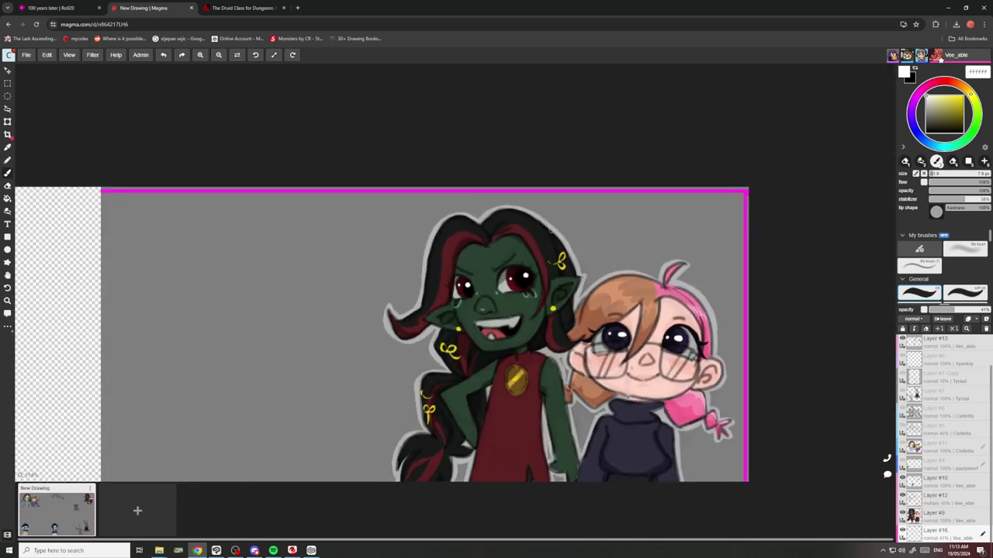
# Examine the semi-transparent outline around both characters up close and against the whole canvas.
pyautogui.scroll(-1, 551, 341)
pyautogui.scroll(6, 550, 342)
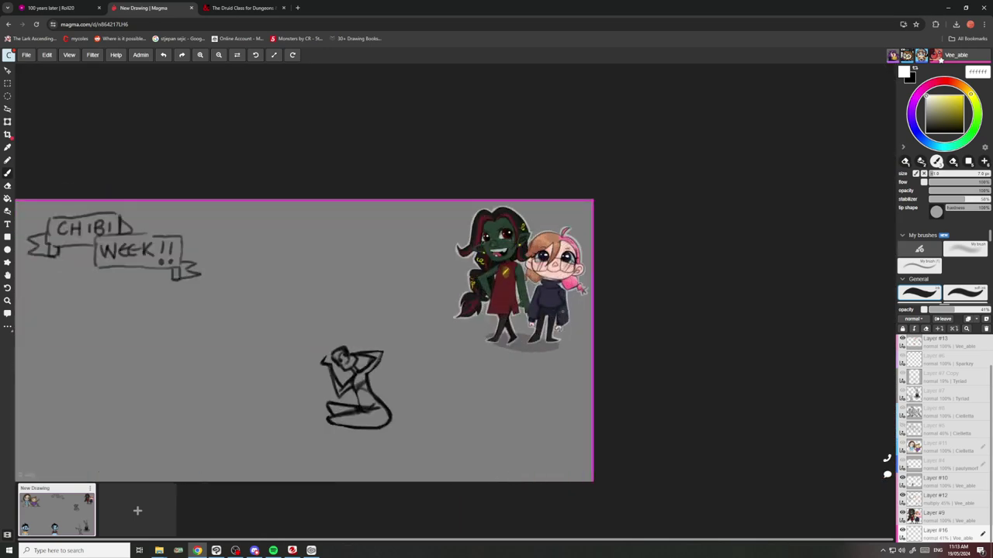
pyautogui.scroll(3, 480, 384)
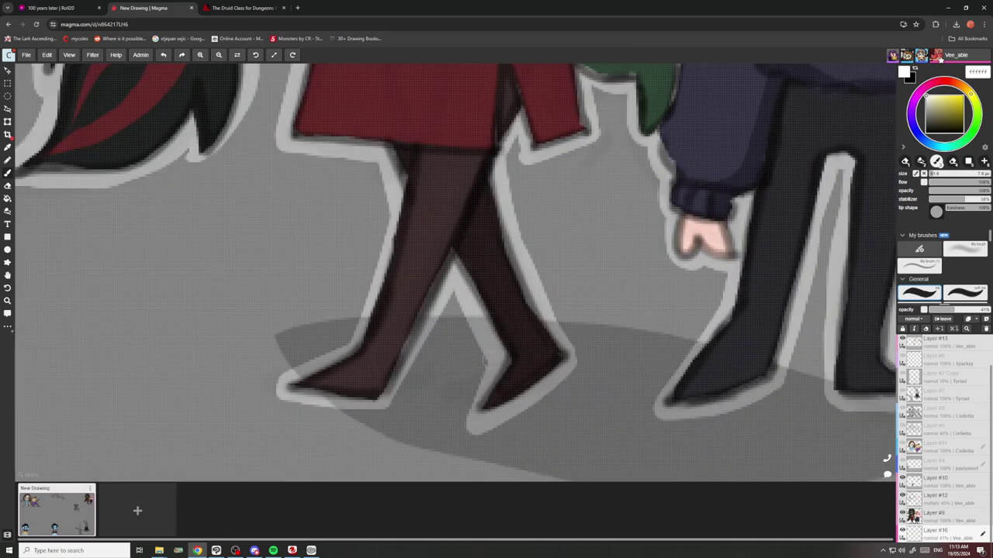
pyautogui.scroll(-10, 485, 359)
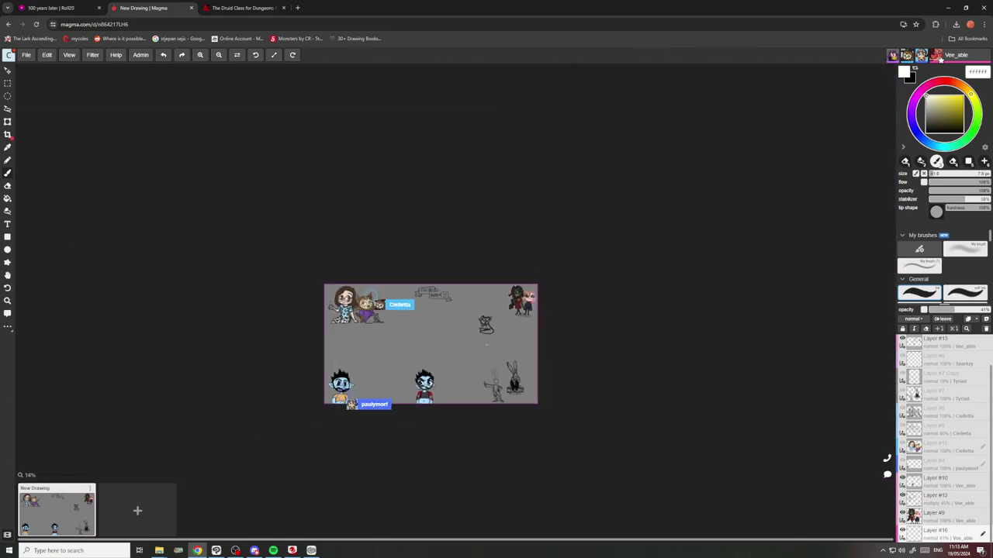
pyautogui.scroll(10, 525, 302)
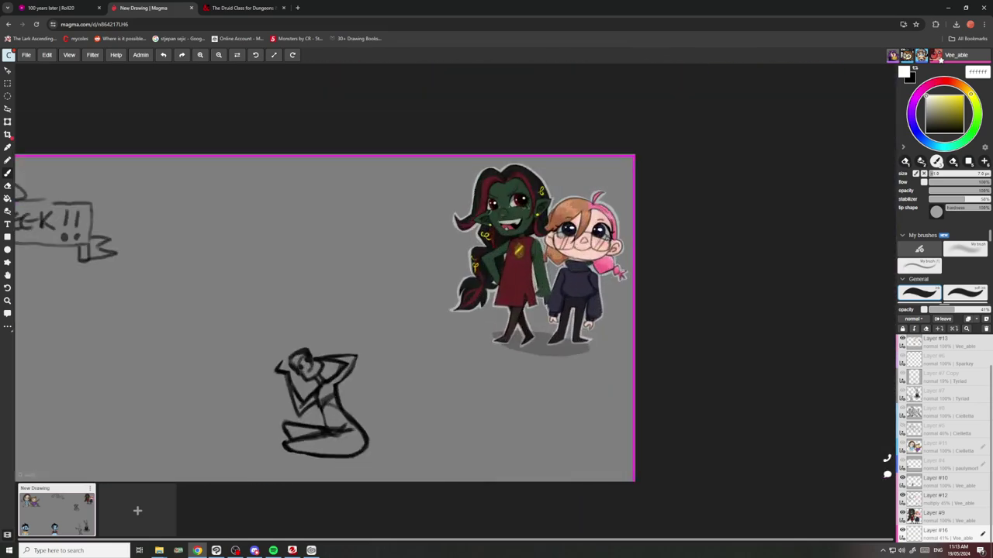
pyautogui.scroll(1, 481, 303)
pyautogui.scroll(-8, 481, 303)
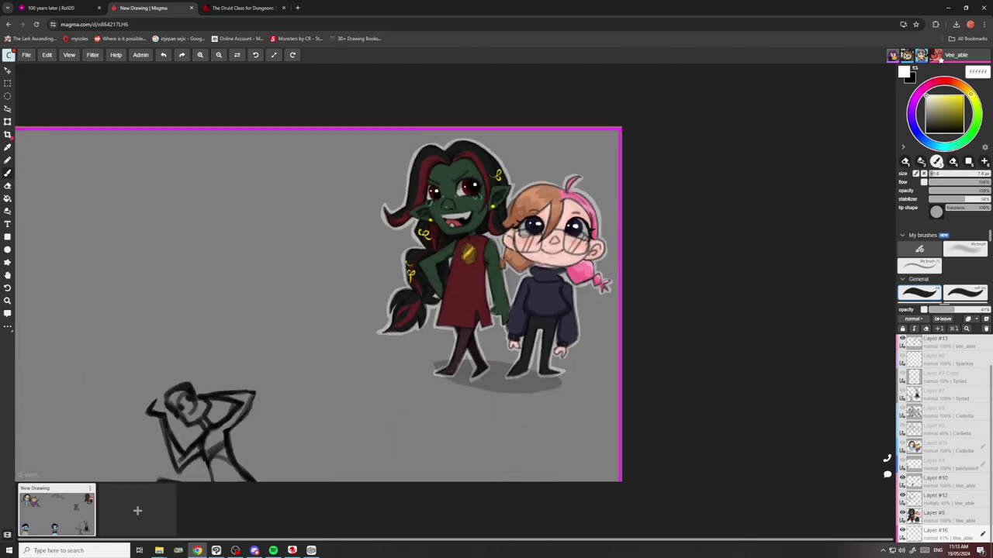
pyautogui.scroll(8, 530, 220)
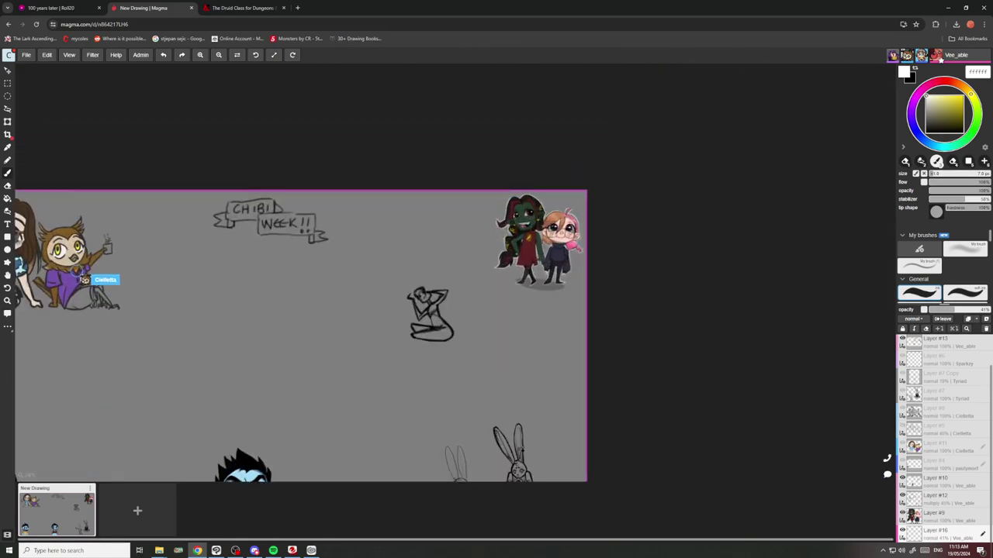
pyautogui.scroll(1, 557, 206)
pyautogui.scroll(-9, 558, 206)
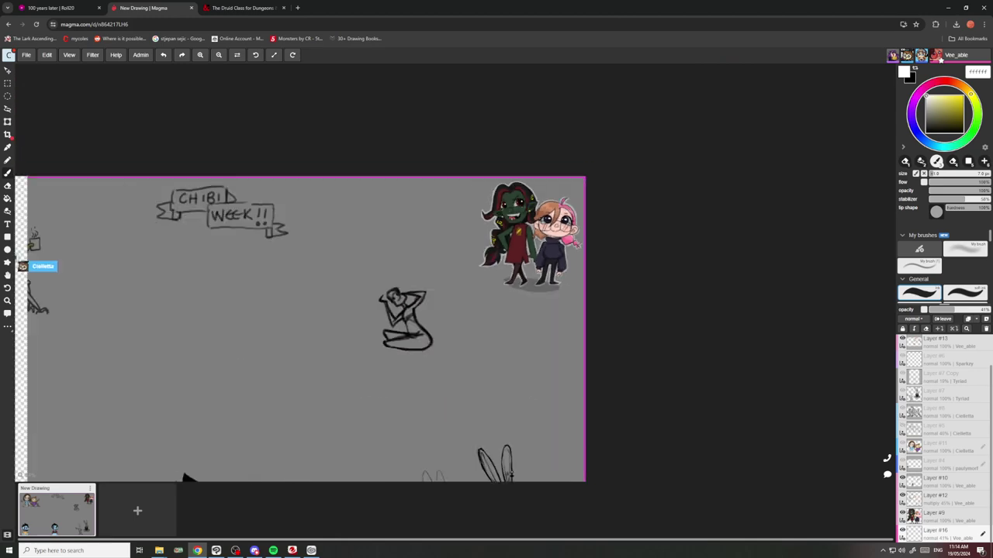
pyautogui.scroll(9, 555, 196)
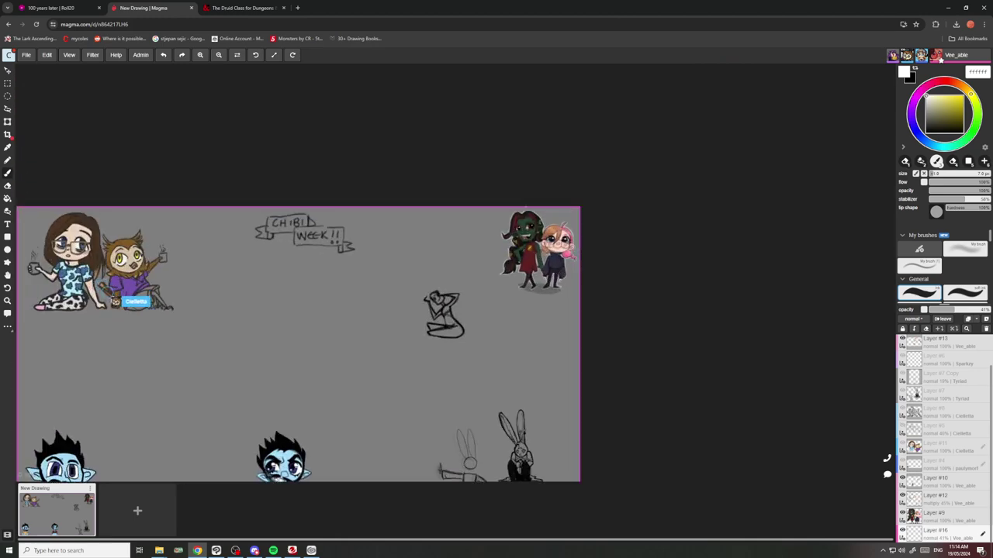
pyautogui.scroll(8, 555, 245)
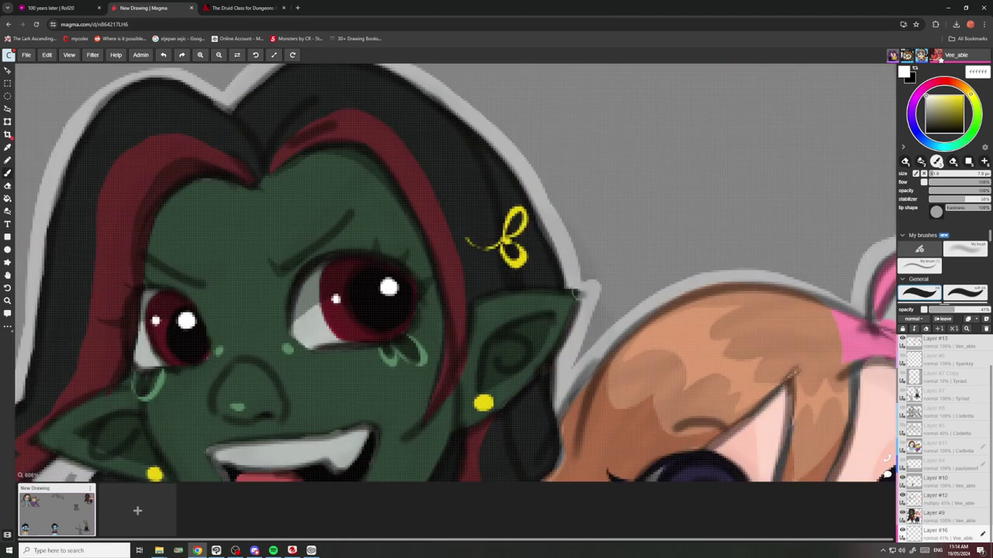
pyautogui.scroll(-15, 548, 335)
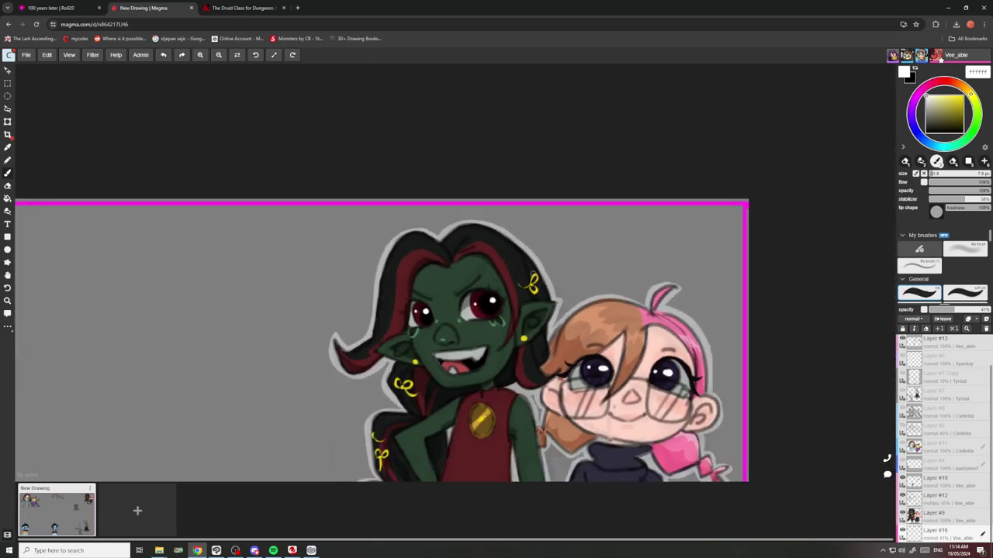
pyautogui.scroll(5, 548, 335)
pyautogui.scroll(10, 501, 281)
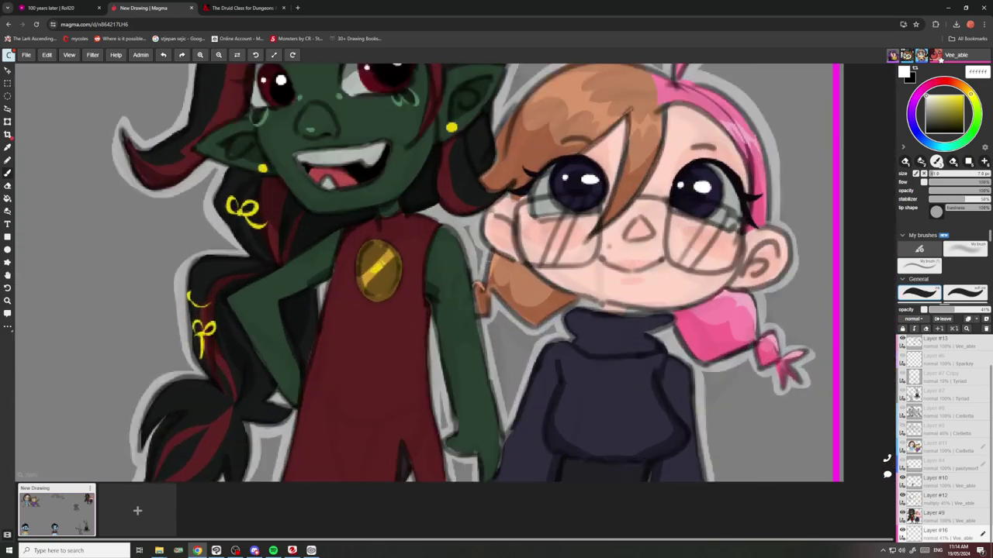
pyautogui.scroll(-10, 437, 237)
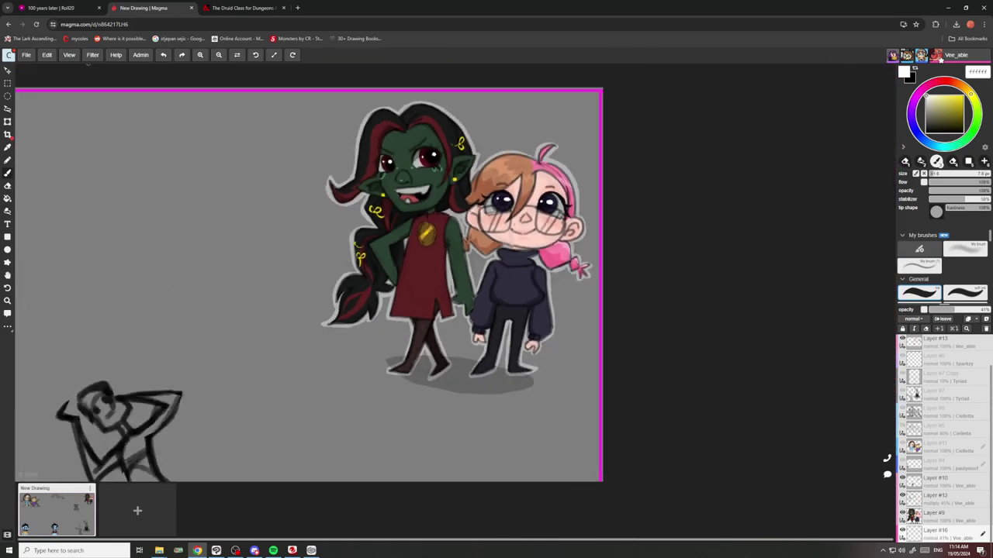
pyautogui.scroll(-10, 507, 254)
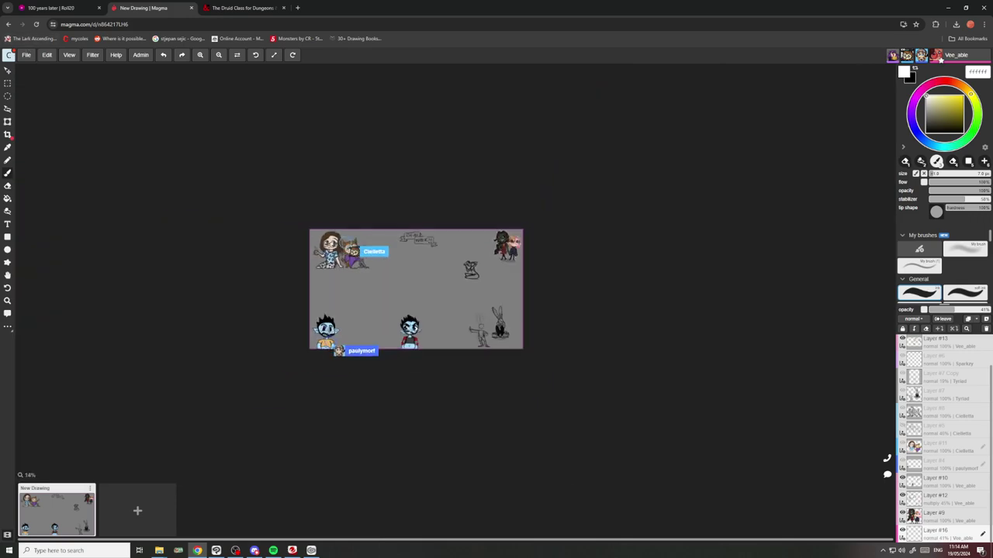
pyautogui.scroll(4, 360, 237)
pyautogui.scroll(5, 578, 272)
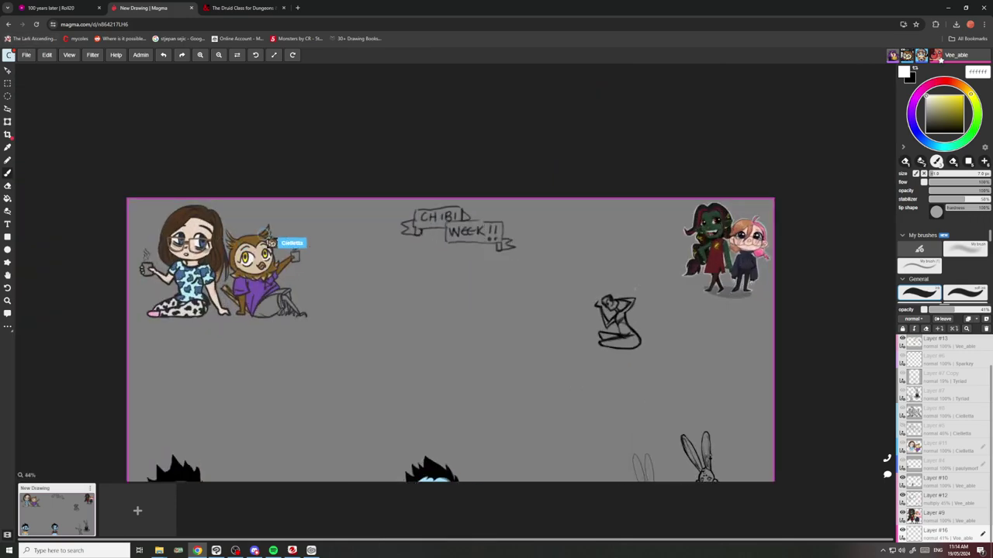
# Raise the opacity of the white outline layer to 59% and check it against the whole canvas.
pyautogui.scroll(-5, 634, 345)
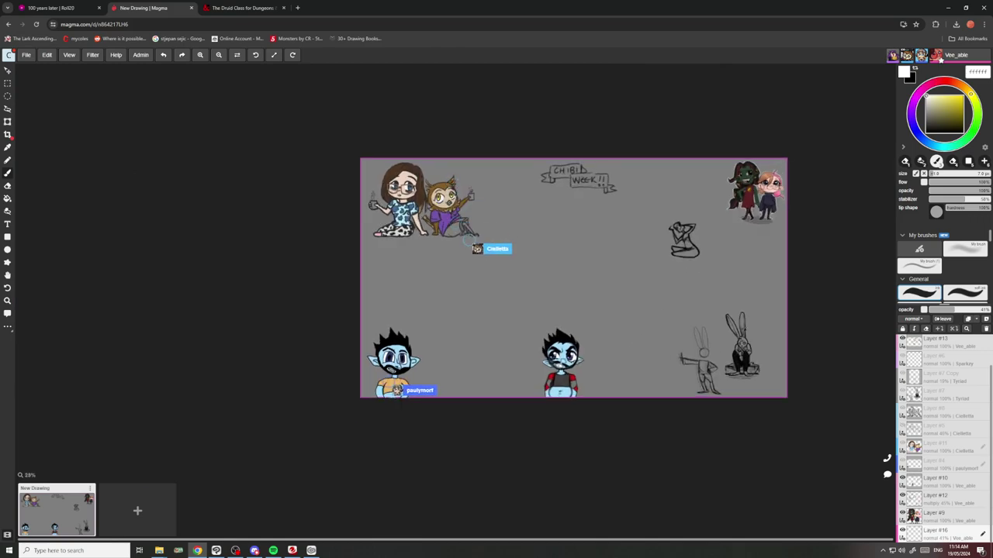
pyautogui.scroll(6, 768, 183)
pyautogui.moveTo(958, 311); pyautogui.dragTo(966, 310)
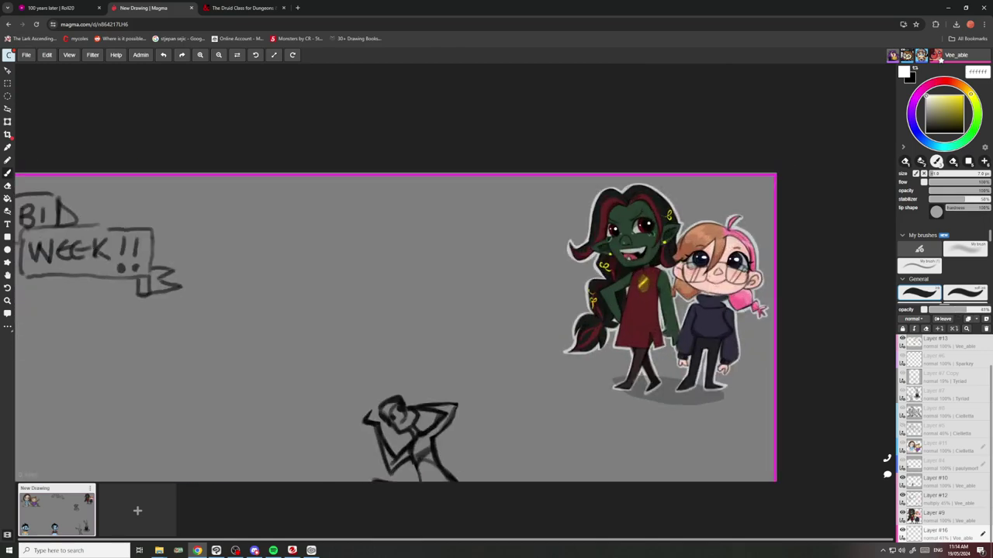
pyautogui.scroll(-6, 717, 227)
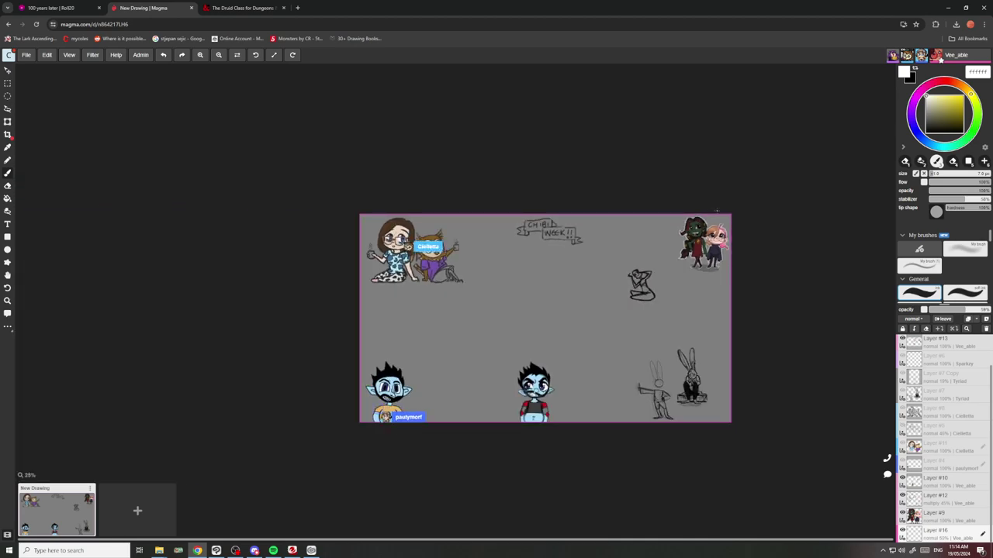
pyautogui.scroll(2, 733, 247)
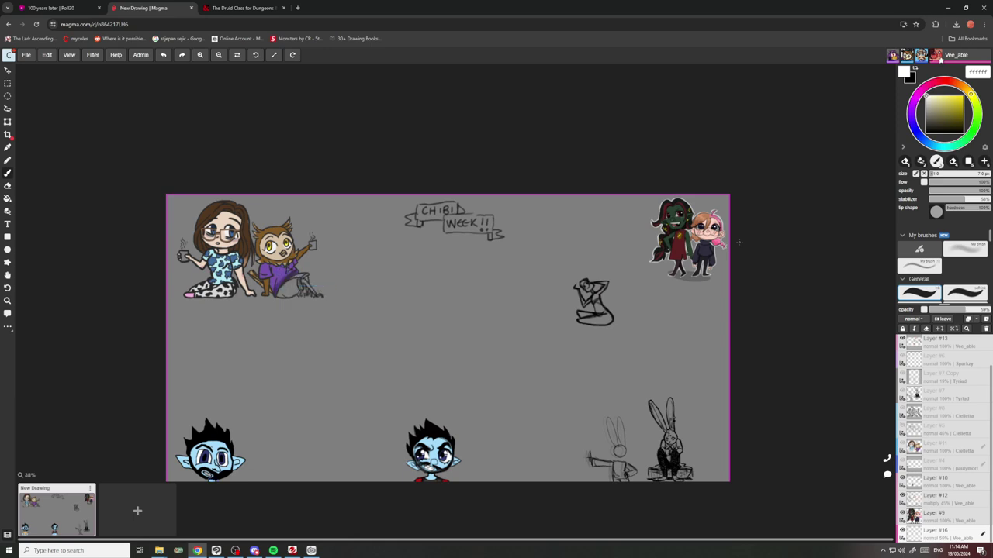
pyautogui.scroll(-5, 614, 328)
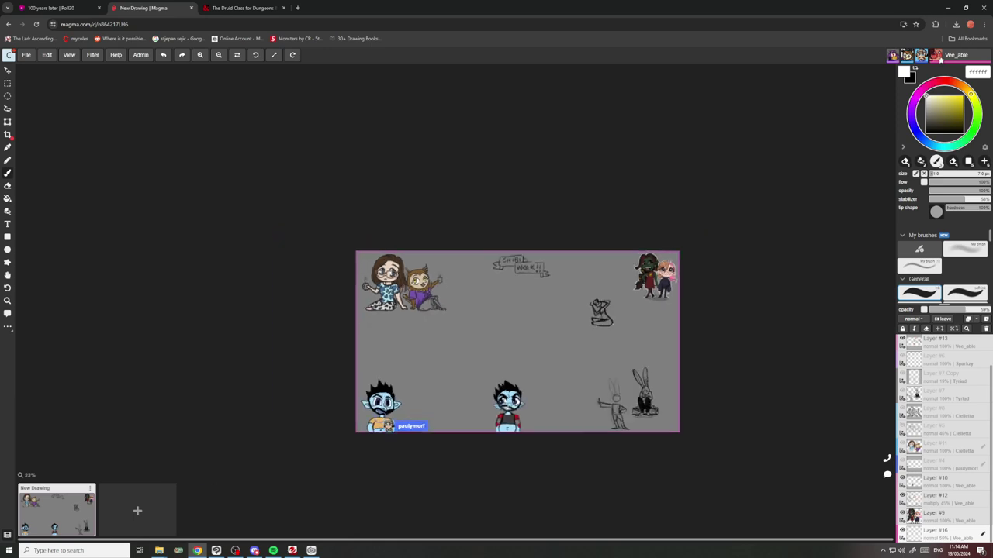
pyautogui.scroll(3, 587, 419)
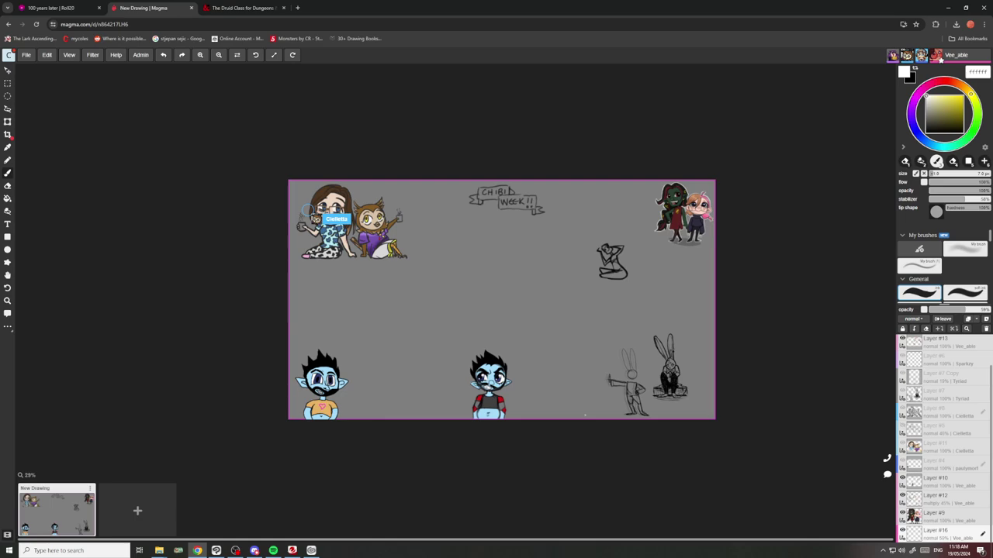
# Switch to the Roll20 game and move the Jaffle Scorn character sheet higher up over the map.
pyautogui.click(80, 5)
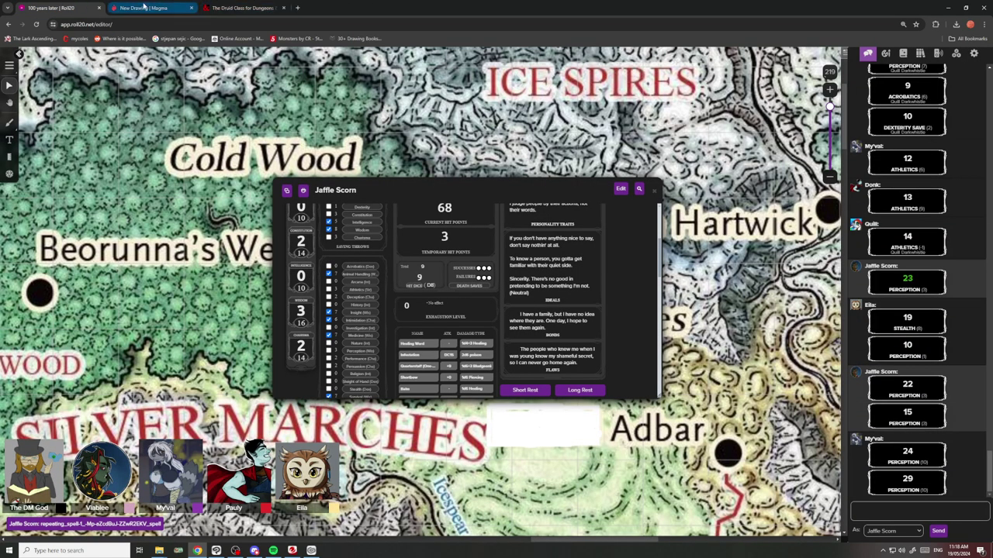
pyautogui.click(143, 6)
pyautogui.click(61, 6)
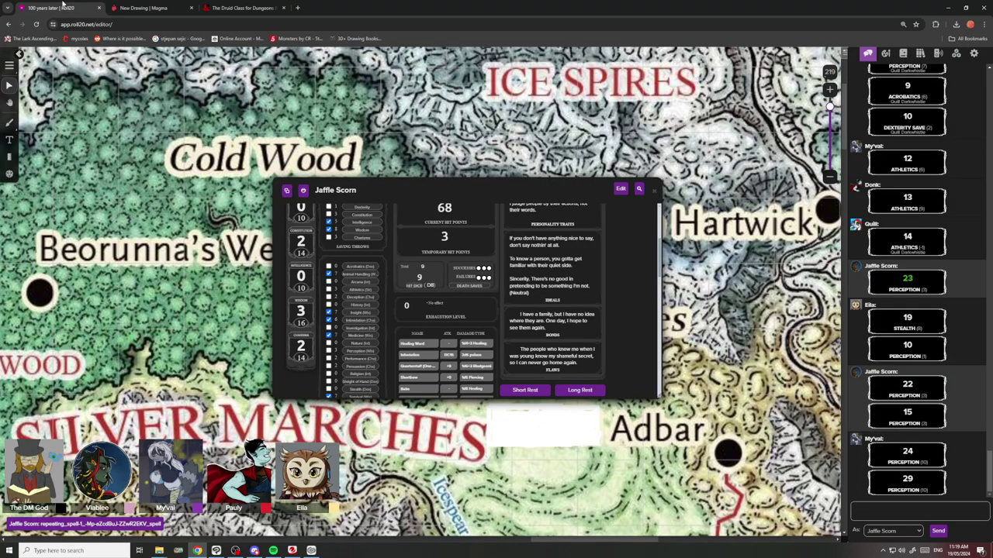
pyautogui.moveTo(550, 185); pyautogui.dragTo(566, 127)
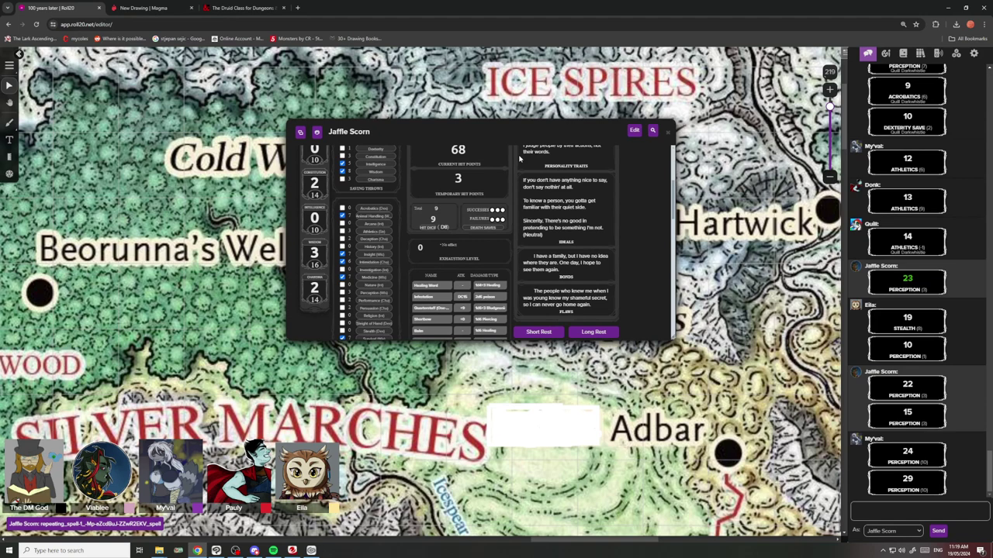
pyautogui.moveTo(520, 130); pyautogui.dragTo(468, 133)
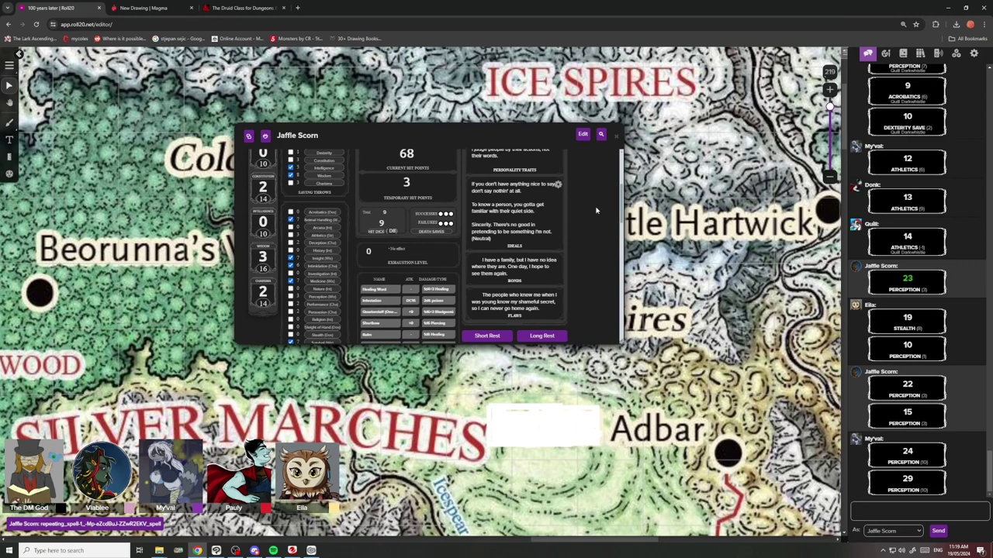
# Post the message "12 rock 34 paper 56 scissors" in the game chat as Jaffle Scorn.
pyautogui.click(875, 511)
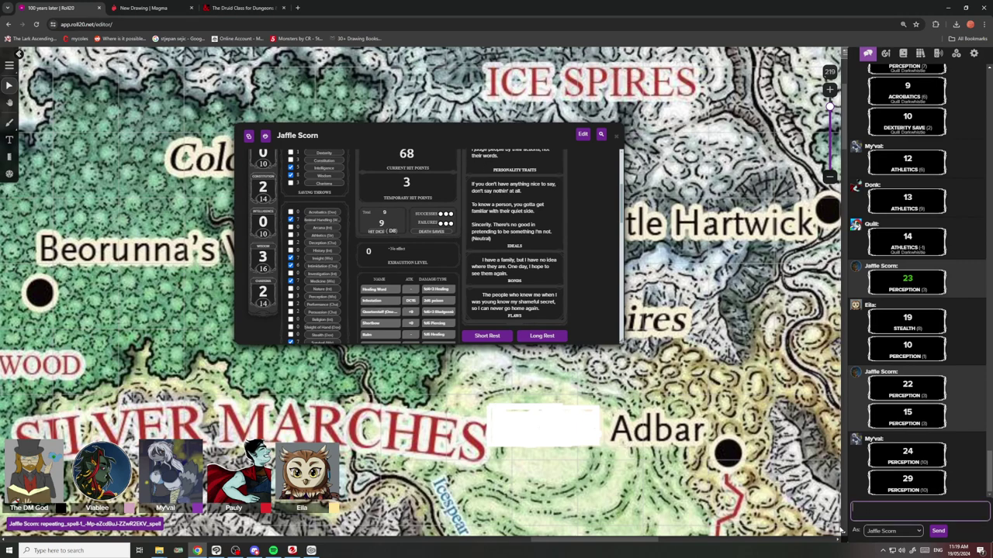
pyautogui.write('12 rock 34 paper 56 scissors')
pyautogui.press('Return')
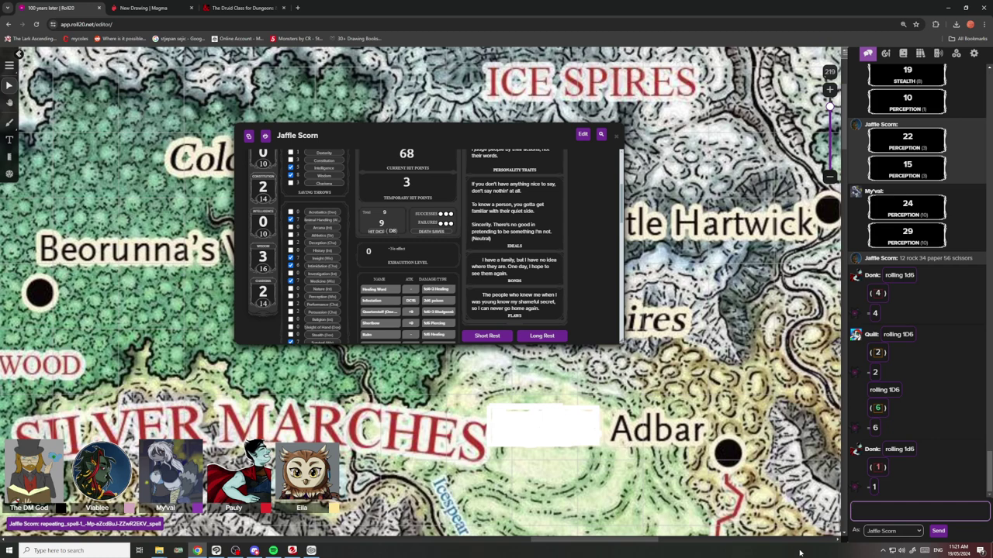
# Close the Jaffle Scorn character sheet and switch back to the Magma drawing at the black kneeling figure sketch.
pyautogui.click(617, 136)
pyautogui.click(143, 8)
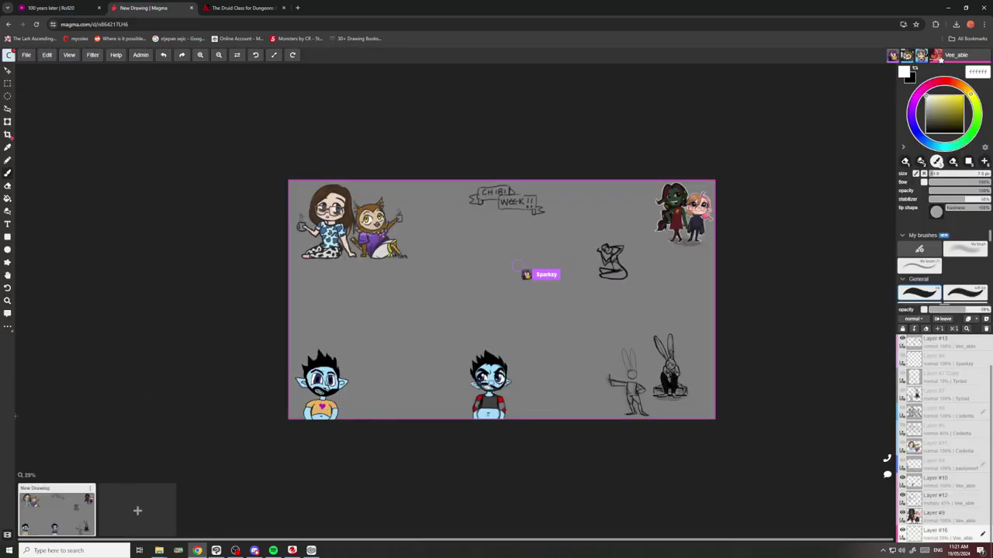
pyautogui.scroll(6, 350, 395)
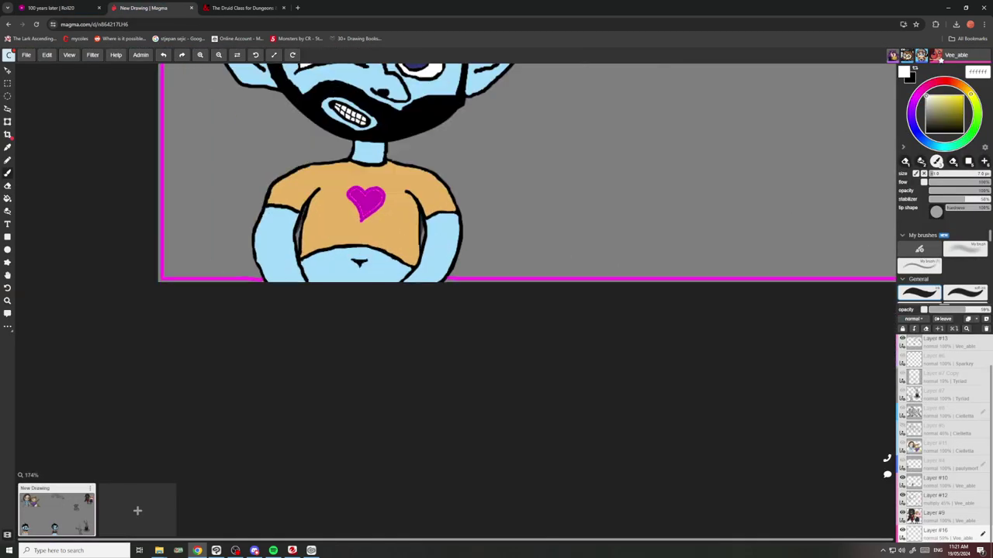
pyautogui.scroll(-6, 310, 395)
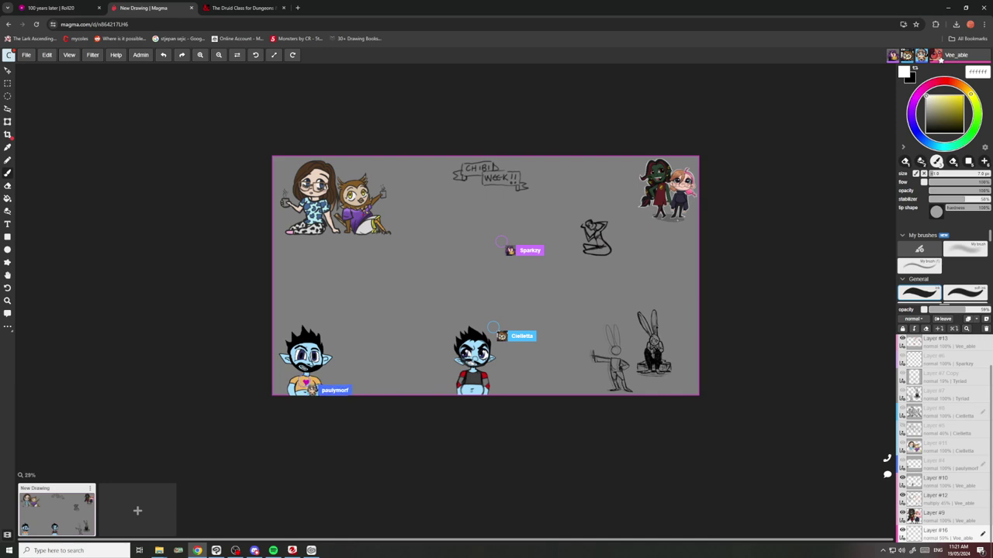
pyautogui.scroll(3, 646, 200)
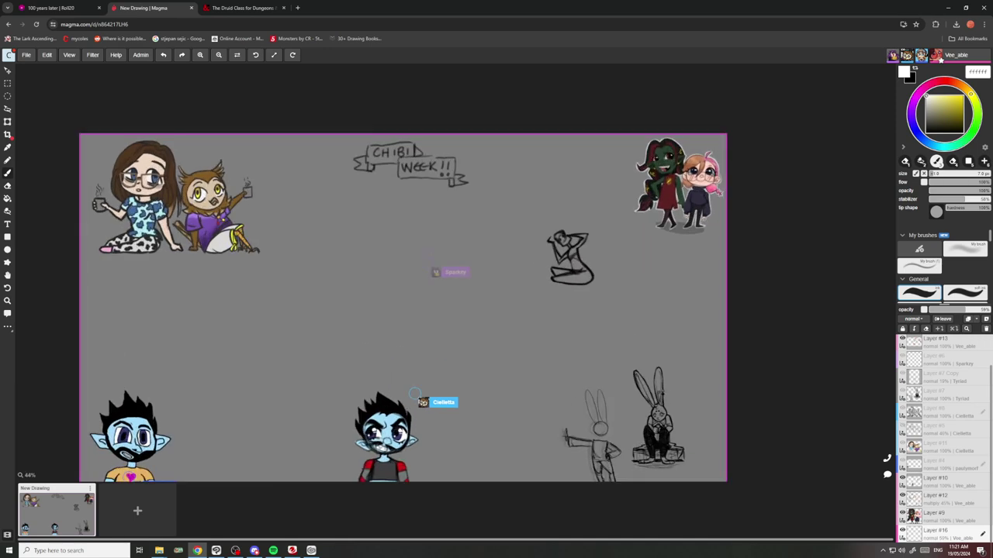
pyautogui.scroll(5, 556, 275)
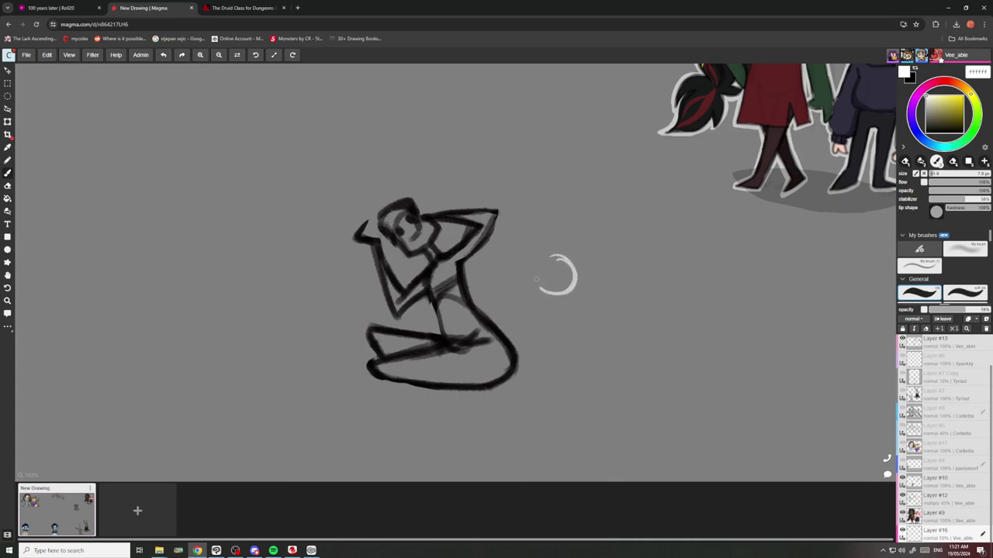
pyautogui.moveTo(537, 279); pyautogui.dragTo(554, 254)
pyautogui.hotkey('ctrl', 'z')
pyautogui.hotkey('ctrl', 'z')
# Choose the thin custom brush with a near-black colour and sketch a head, neck and shoulder beside the kneeling figure.
pyautogui.click(923, 265)
pyautogui.press('x')
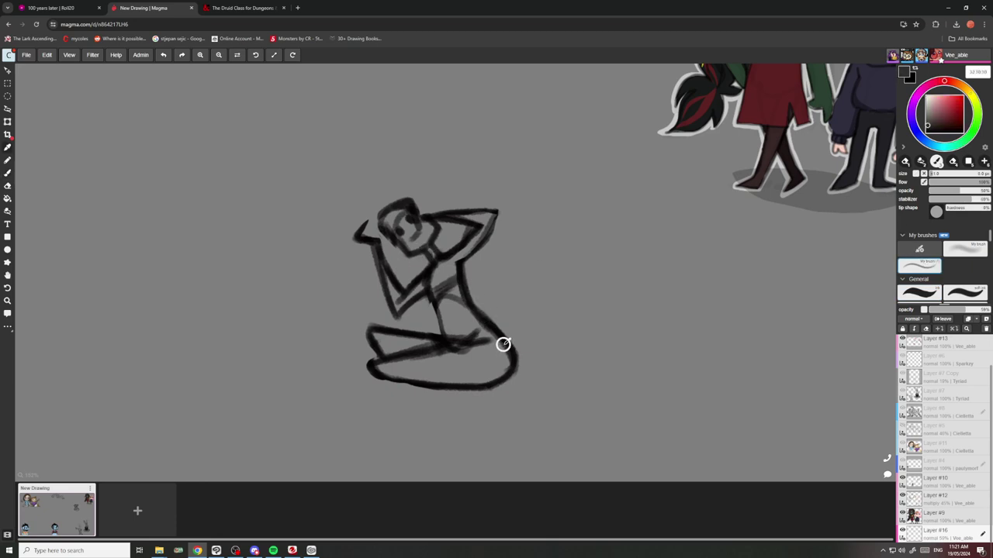
pyautogui.moveTo(574, 231)
pyautogui.mouseDown()
pyautogui.moveTo(591, 248)
pyautogui.moveTo(586, 269)
pyautogui.moveTo(582, 277)
pyautogui.moveTo(552, 237)
pyautogui.moveTo(550, 263)
pyautogui.moveTo(563, 274)
pyautogui.moveTo(542, 269)
pyautogui.moveTo(546, 259)
pyautogui.moveTo(542, 291)
pyautogui.mouseUp()
pyautogui.moveTo(545, 252)
pyautogui.mouseDown()
pyautogui.moveTo(551, 297)
pyautogui.moveTo(591, 309)
pyautogui.moveTo(570, 316)
pyautogui.moveTo(570, 289)
pyautogui.moveTo(563, 297)
pyautogui.moveTo(550, 283)
pyautogui.moveTo(553, 346)
pyautogui.mouseUp()
pyautogui.moveTo(566, 298); pyautogui.dragTo(545, 342)
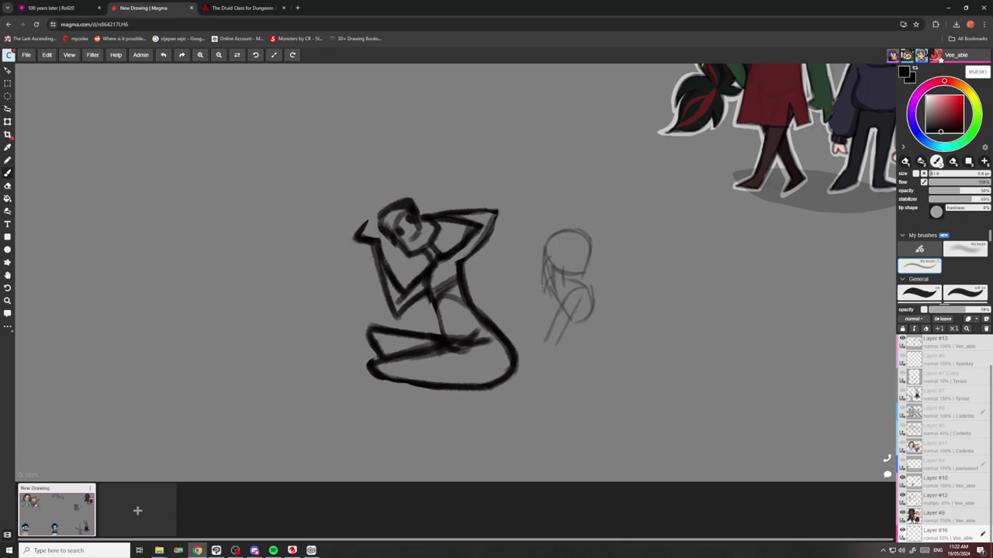
# Sketch the new figure's forearm, curved back, hips and raised thigh in a seated pose.
pyautogui.moveTo(545, 287); pyautogui.dragTo(518, 329)
pyautogui.moveTo(596, 307)
pyautogui.mouseDown()
pyautogui.moveTo(618, 342)
pyautogui.moveTo(612, 381)
pyautogui.moveTo(544, 322)
pyautogui.moveTo(551, 380)
pyautogui.mouseUp()
pyautogui.moveTo(556, 341); pyautogui.dragTo(567, 385)
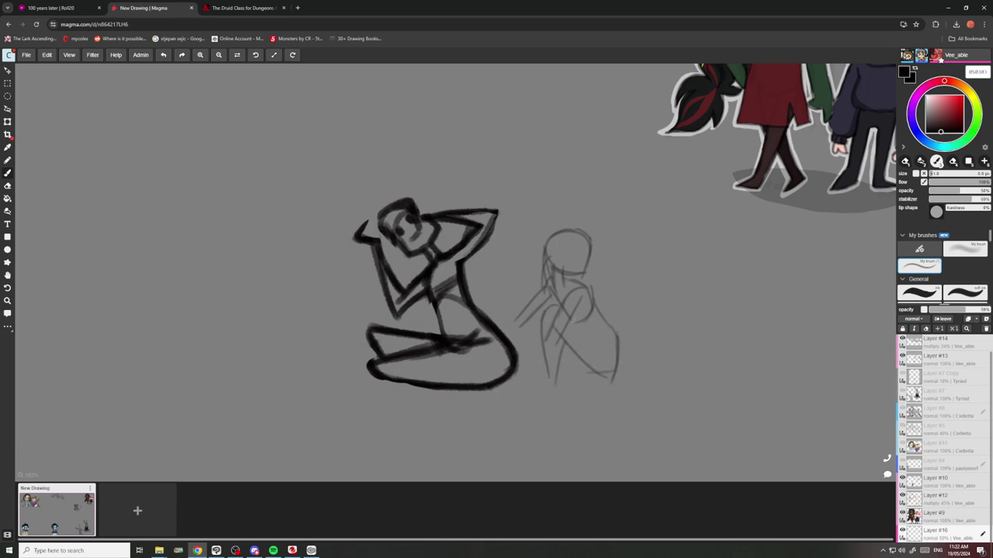
pyautogui.moveTo(569, 313)
pyautogui.mouseDown()
pyautogui.moveTo(602, 336)
pyautogui.moveTo(610, 373)
pyautogui.mouseUp()
pyautogui.moveTo(620, 338); pyautogui.dragTo(609, 371)
# Add the seated figure's shins and foot, and rough in the arms and hands wrapped around the knees.
pyautogui.moveTo(546, 298); pyautogui.dragTo(519, 355)
pyautogui.moveTo(534, 313)
pyautogui.mouseDown()
pyautogui.moveTo(532, 378)
pyautogui.moveTo(582, 369)
pyautogui.moveTo(569, 357)
pyautogui.moveTo(517, 388)
pyautogui.mouseUp()
pyautogui.scroll(1, 556, 296)
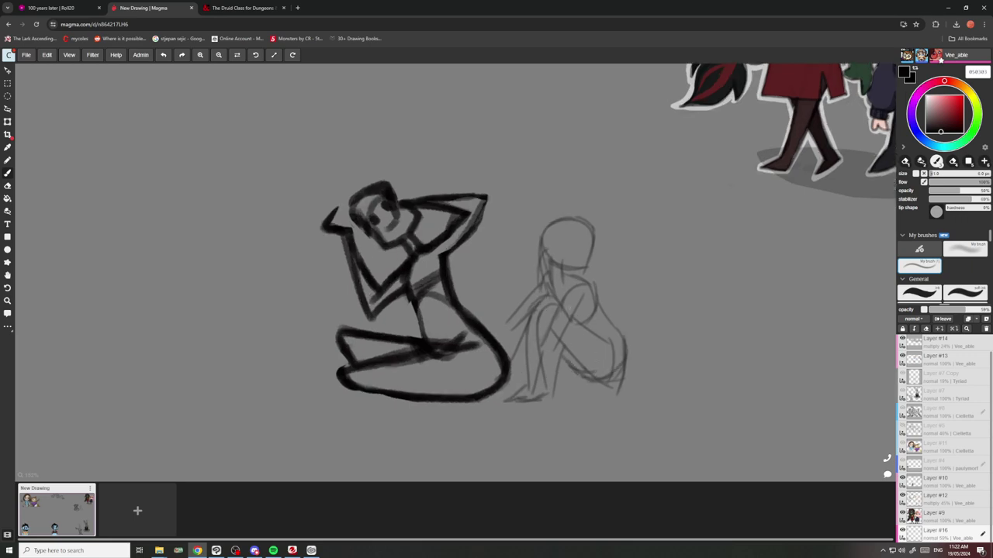
pyautogui.scroll(1, 564, 304)
pyautogui.moveTo(558, 349)
pyautogui.mouseDown()
pyautogui.moveTo(511, 320)
pyautogui.moveTo(515, 306)
pyautogui.moveTo(508, 327)
pyautogui.moveTo(596, 341)
pyautogui.moveTo(602, 355)
pyautogui.mouseUp()
pyautogui.scroll(3, 571, 314)
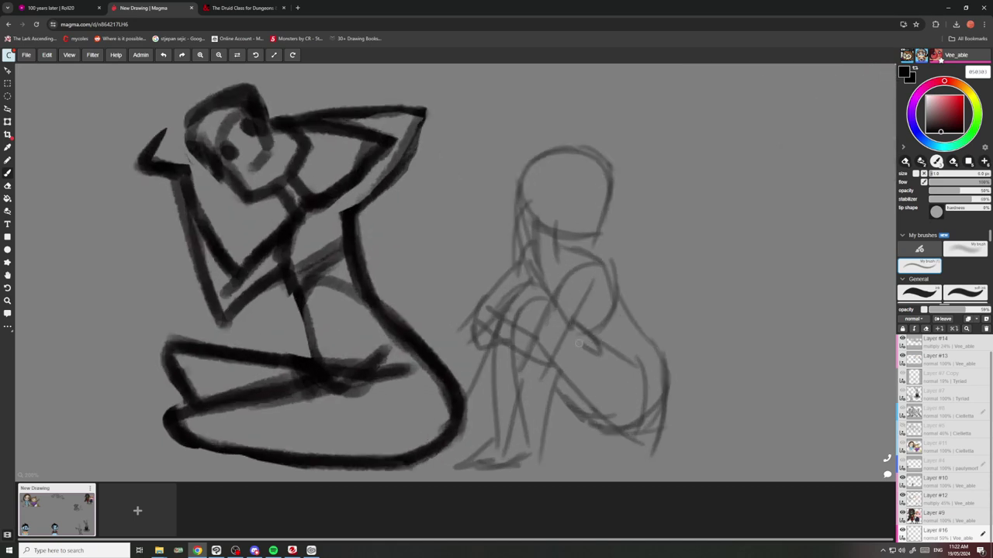
pyautogui.scroll(-4, 572, 321)
pyautogui.scroll(4, 587, 270)
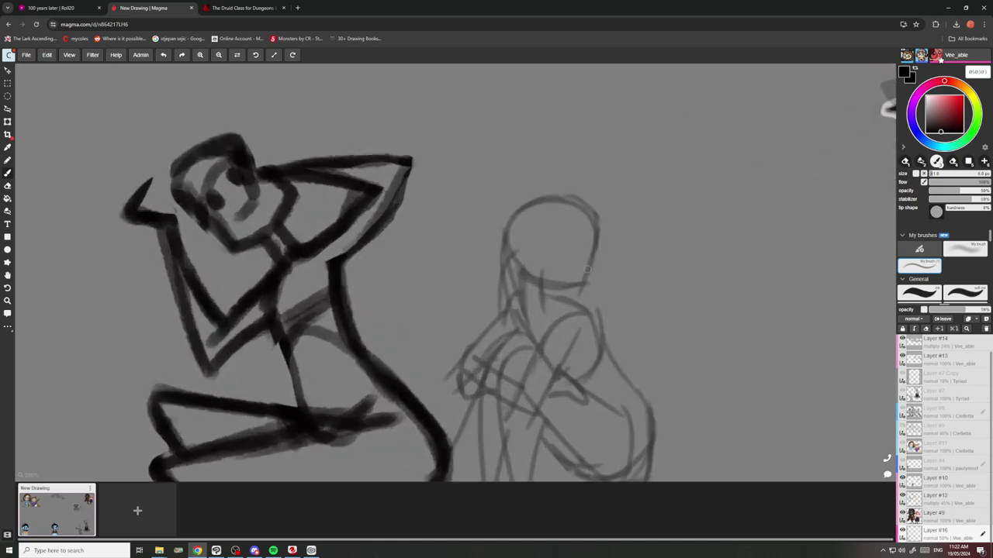
# Refine the seated figure's head with a hair outline, an ear and facial guide lines, and sketch both eyes.
pyautogui.moveTo(584, 285)
pyautogui.mouseDown()
pyautogui.moveTo(567, 218)
pyautogui.moveTo(535, 208)
pyautogui.moveTo(567, 188)
pyautogui.moveTo(575, 279)
pyautogui.moveTo(525, 277)
pyautogui.moveTo(513, 231)
pyautogui.moveTo(502, 256)
pyautogui.mouseUp()
pyautogui.moveTo(560, 198); pyautogui.dragTo(564, 271)
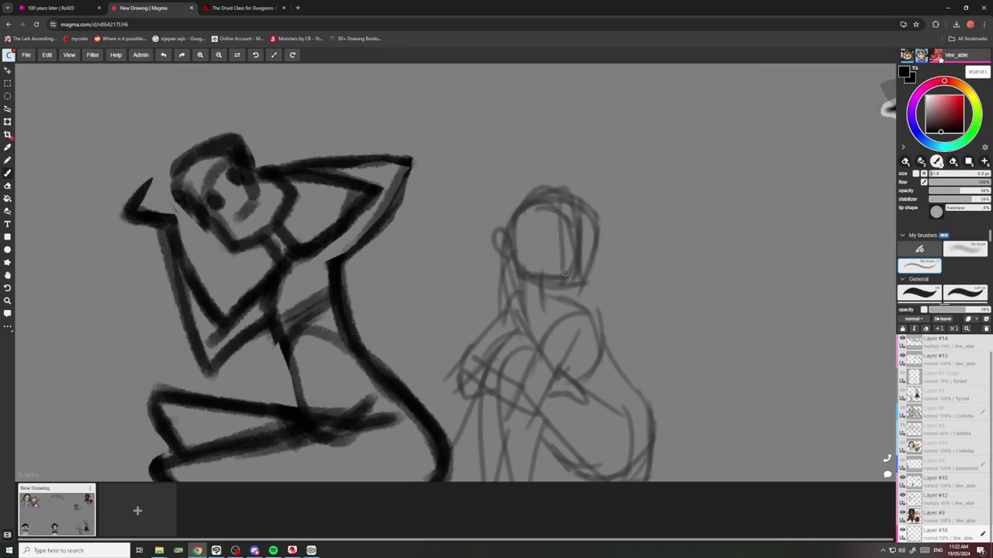
pyautogui.moveTo(594, 234)
pyautogui.mouseDown()
pyautogui.moveTo(515, 245)
pyautogui.moveTo(535, 245)
pyautogui.moveTo(487, 284)
pyautogui.mouseUp()
pyautogui.scroll(3, 554, 233)
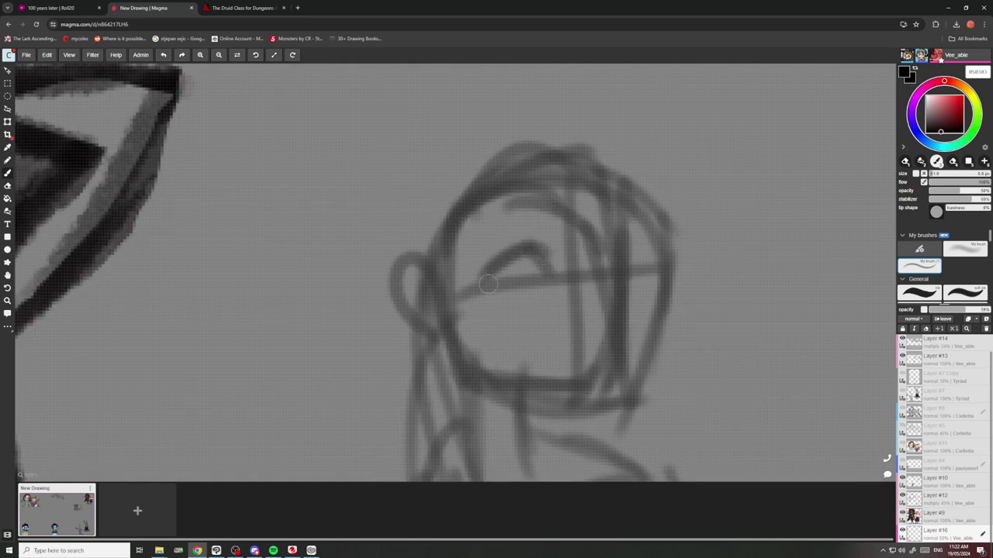
pyautogui.moveTo(554, 271)
pyautogui.mouseDown()
pyautogui.moveTo(538, 290)
pyautogui.moveTo(483, 281)
pyautogui.moveTo(500, 272)
pyautogui.mouseUp()
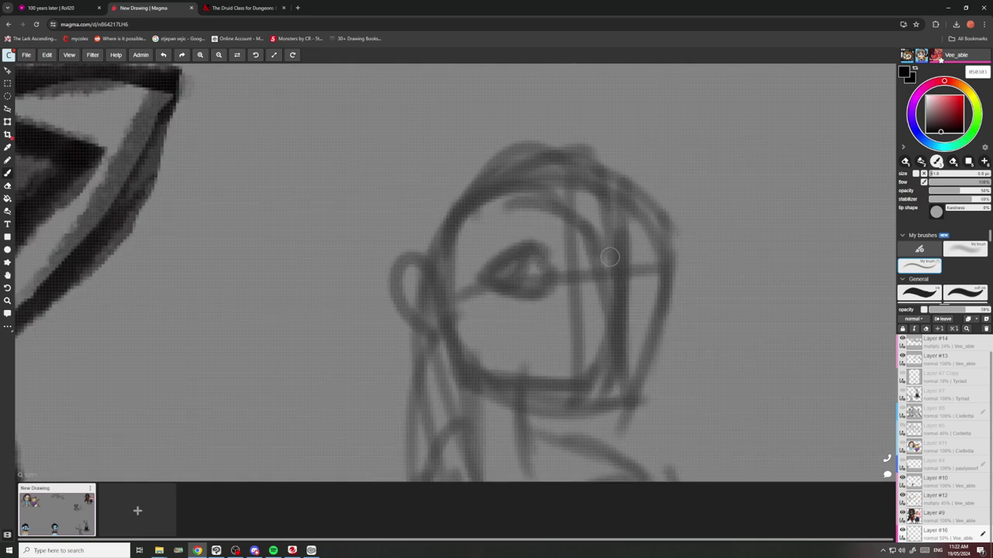
pyautogui.moveTo(608, 246)
pyautogui.mouseDown()
pyautogui.moveTo(584, 275)
pyautogui.moveTo(612, 284)
pyautogui.moveTo(591, 273)
pyautogui.mouseUp()
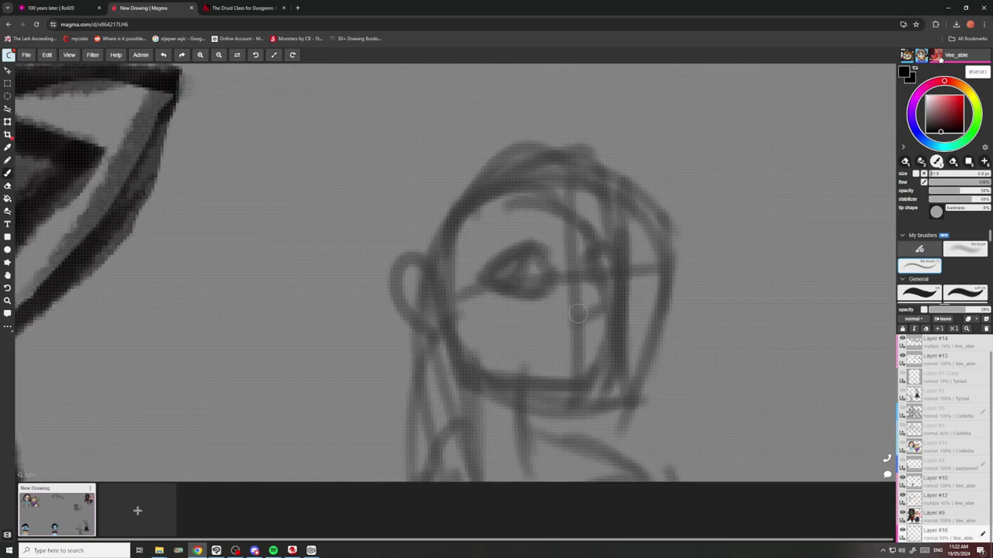
# Examine the seated sketch beside the kneeling figure and against the rest of the canvas.
pyautogui.scroll(-5, 593, 306)
pyautogui.scroll(-3, 569, 312)
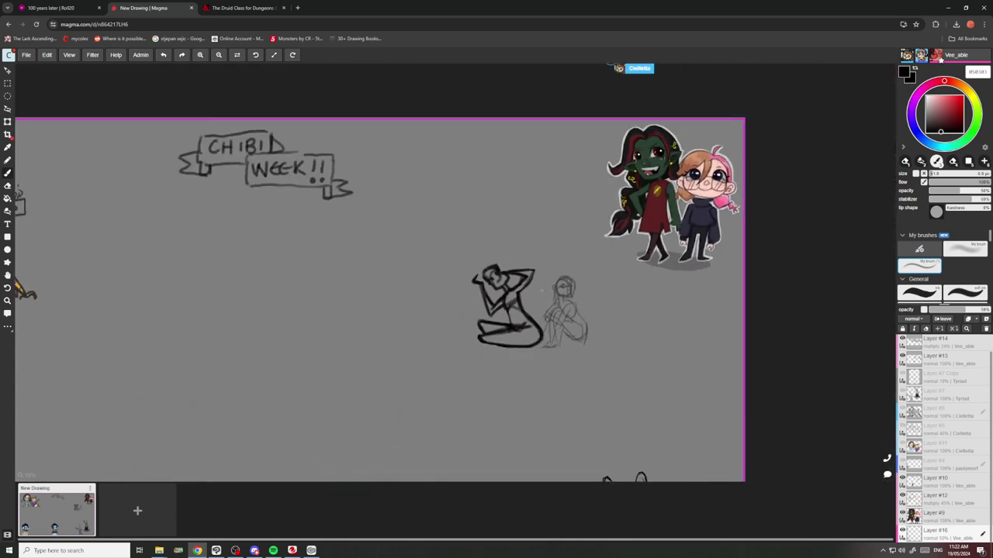
pyautogui.scroll(5, 531, 328)
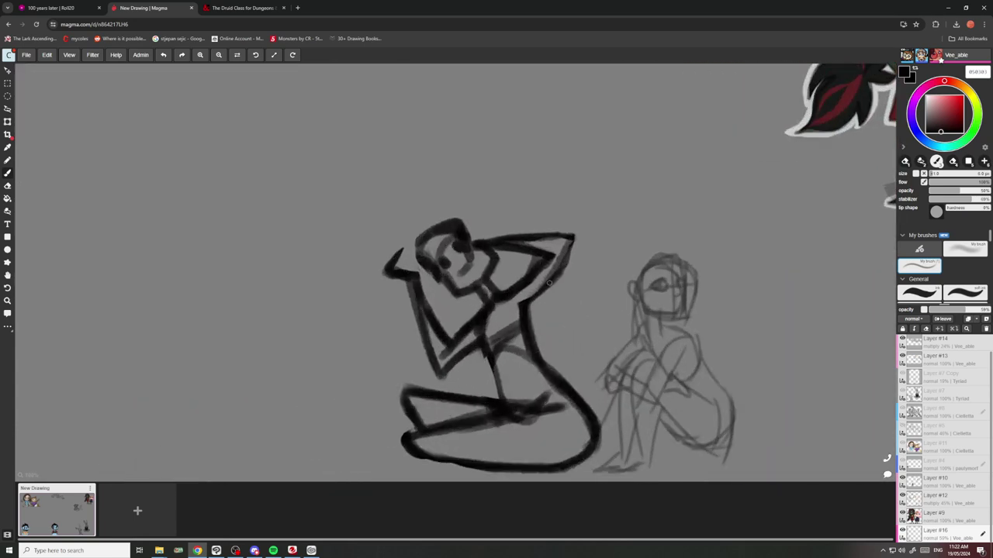
pyautogui.scroll(-2, 535, 341)
pyautogui.scroll(-3, 540, 308)
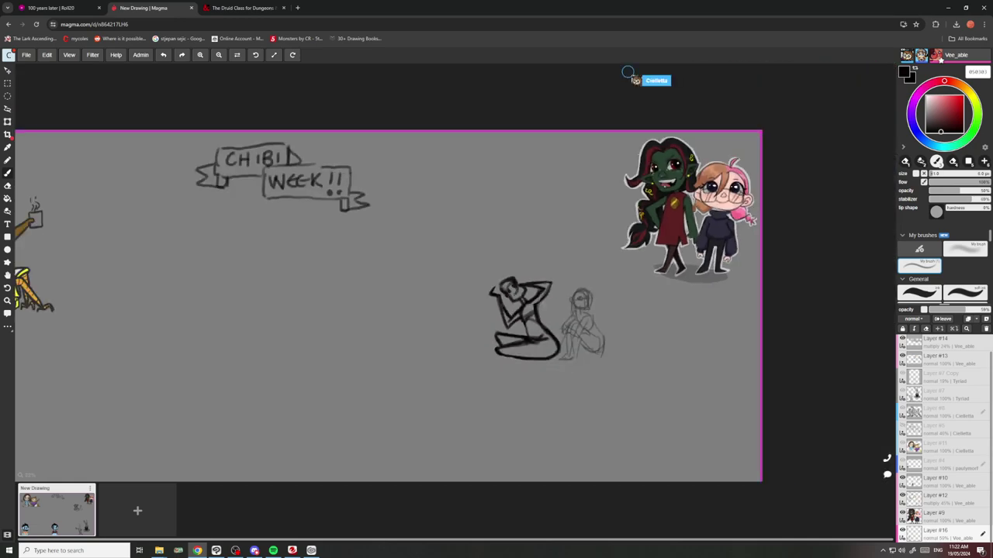
pyautogui.scroll(4, 590, 324)
pyautogui.scroll(-3, 694, 367)
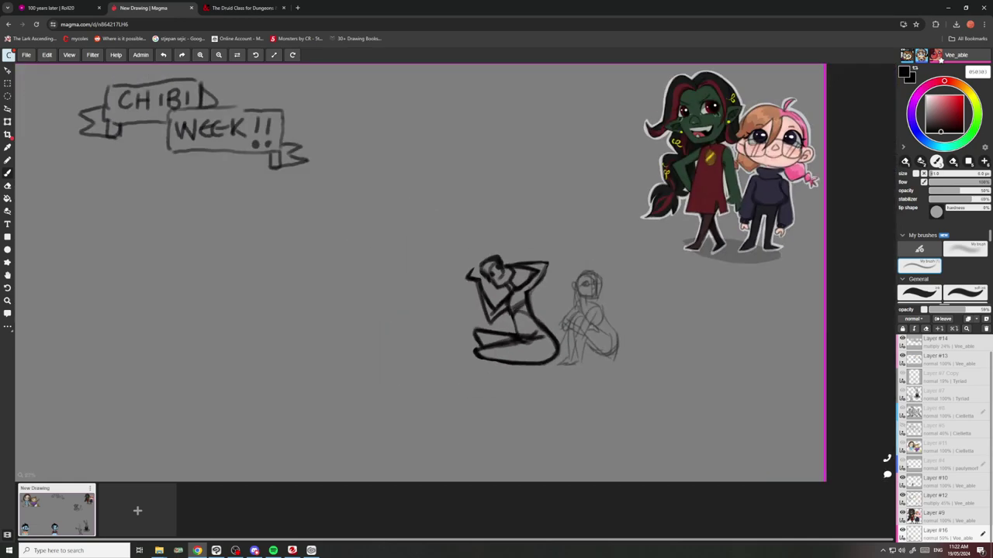
# Sketch a small oval and the curved body lines of a reclining figure in the empty space beside the seated figure.
pyautogui.scroll(3, 695, 367)
pyautogui.moveTo(741, 350)
pyautogui.mouseDown()
pyautogui.moveTo(766, 336)
pyautogui.moveTo(743, 350)
pyautogui.mouseUp()
pyautogui.moveTo(768, 321); pyautogui.dragTo(740, 349)
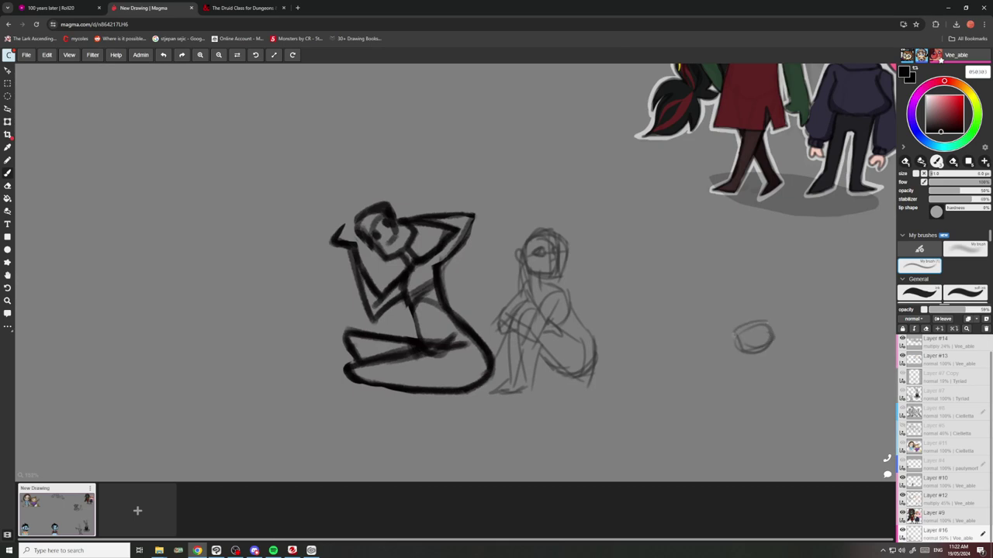
pyautogui.moveTo(706, 312)
pyautogui.mouseDown()
pyautogui.moveTo(735, 356)
pyautogui.moveTo(711, 357)
pyautogui.moveTo(687, 304)
pyautogui.moveTo(664, 277)
pyautogui.moveTo(657, 283)
pyautogui.mouseUp()
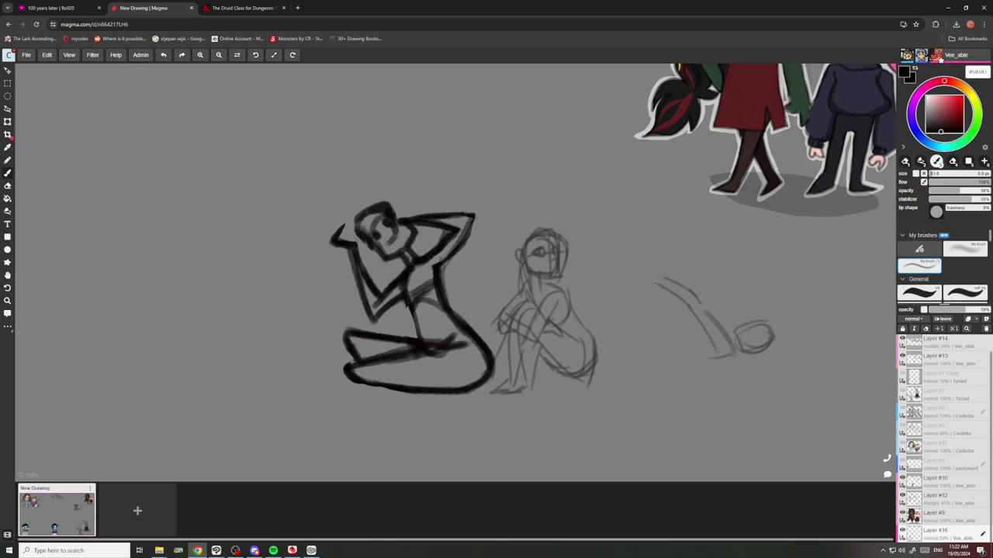
pyautogui.moveTo(709, 335)
pyautogui.mouseDown()
pyautogui.moveTo(678, 338)
pyautogui.moveTo(666, 353)
pyautogui.moveTo(632, 288)
pyautogui.moveTo(630, 326)
pyautogui.moveTo(656, 344)
pyautogui.mouseUp()
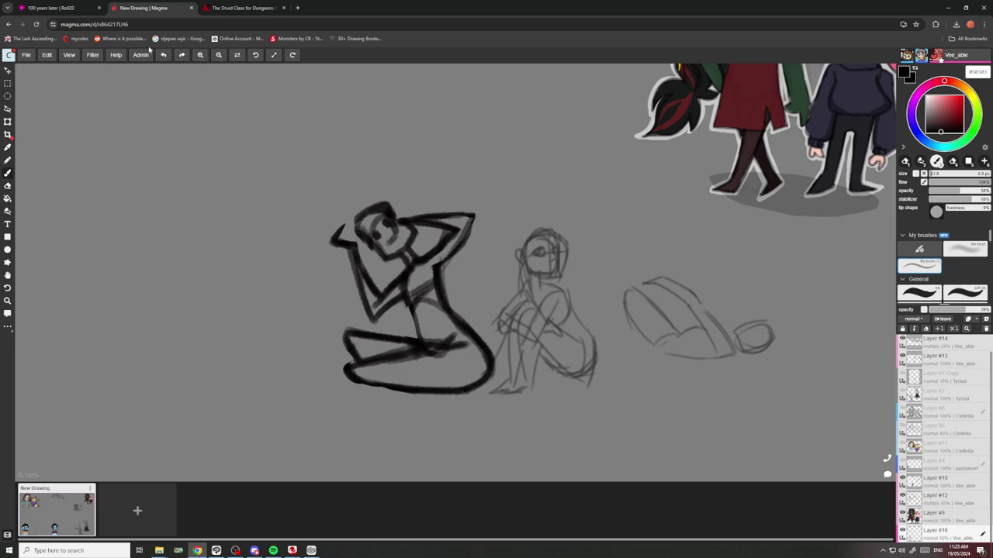
# Switch to the Roll20 game and examine the map to locate the token in the stone corridor.
pyautogui.click(82, 8)
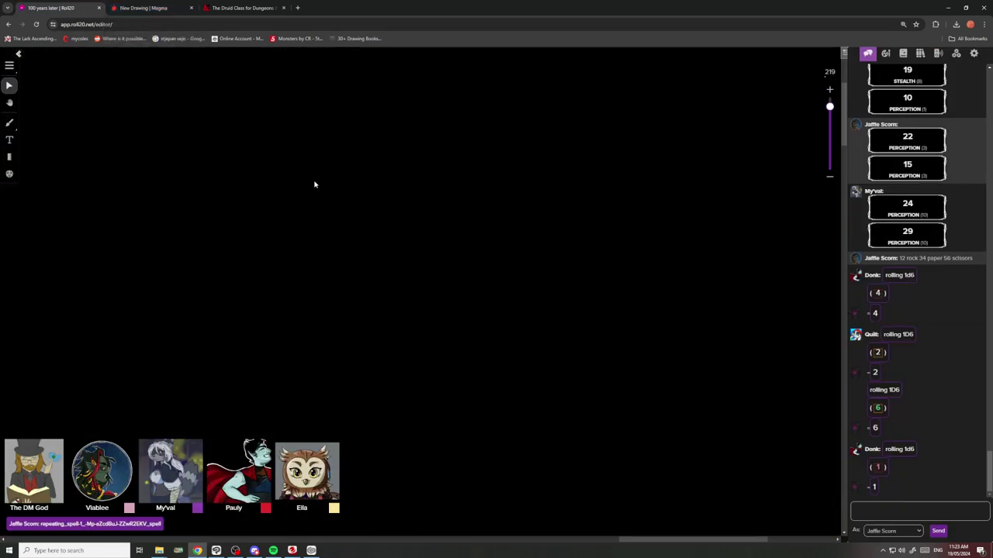
pyautogui.scroll(-5, 423, 211)
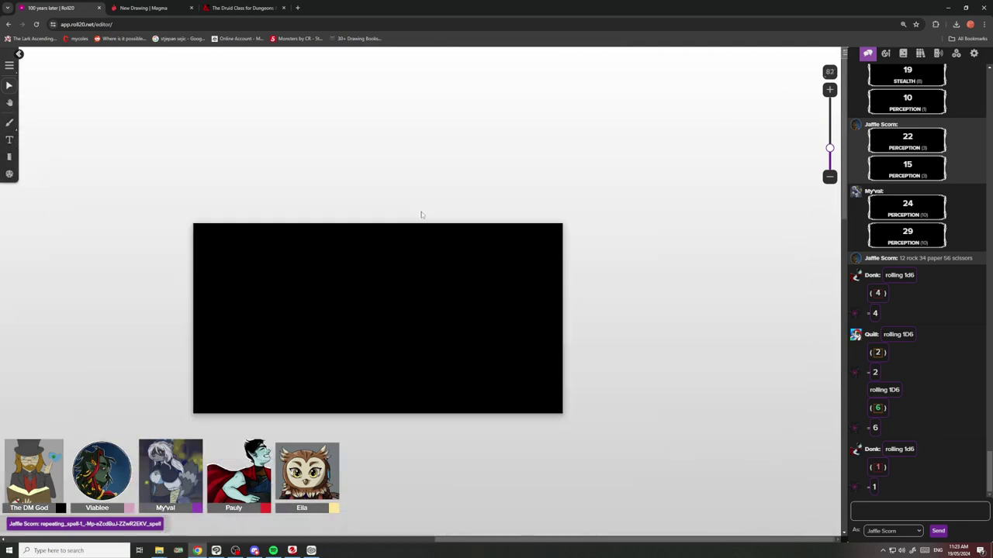
pyautogui.scroll(-3, 416, 219)
pyautogui.scroll(5, 153, 292)
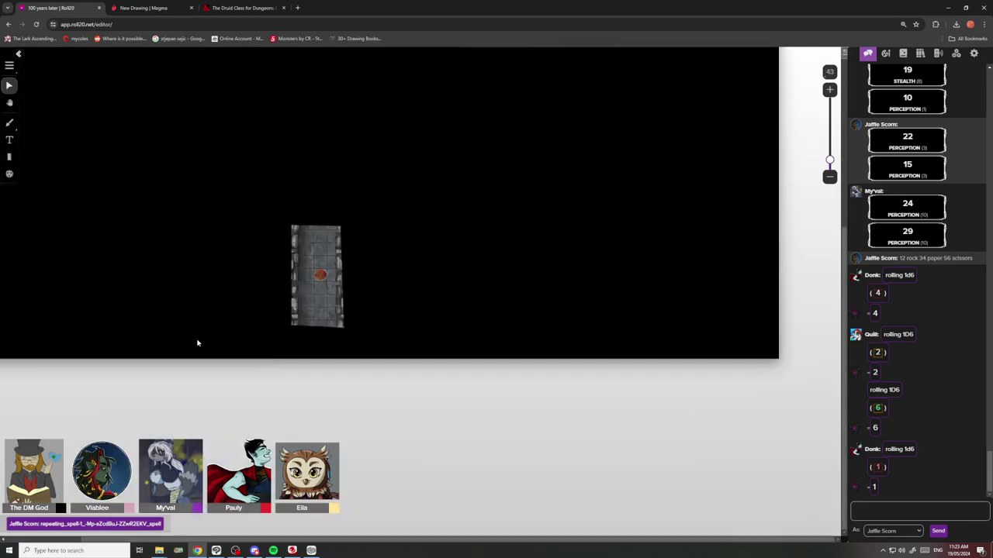
pyautogui.scroll(-5, 233, 325)
pyautogui.scroll(5, 273, 309)
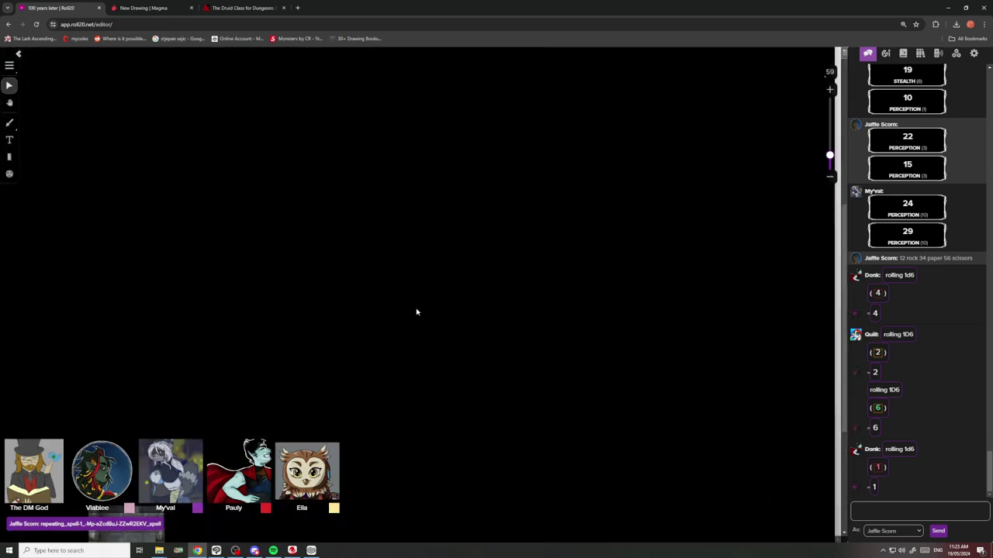
pyautogui.moveTo(845, 311); pyautogui.dragTo(841, 364)
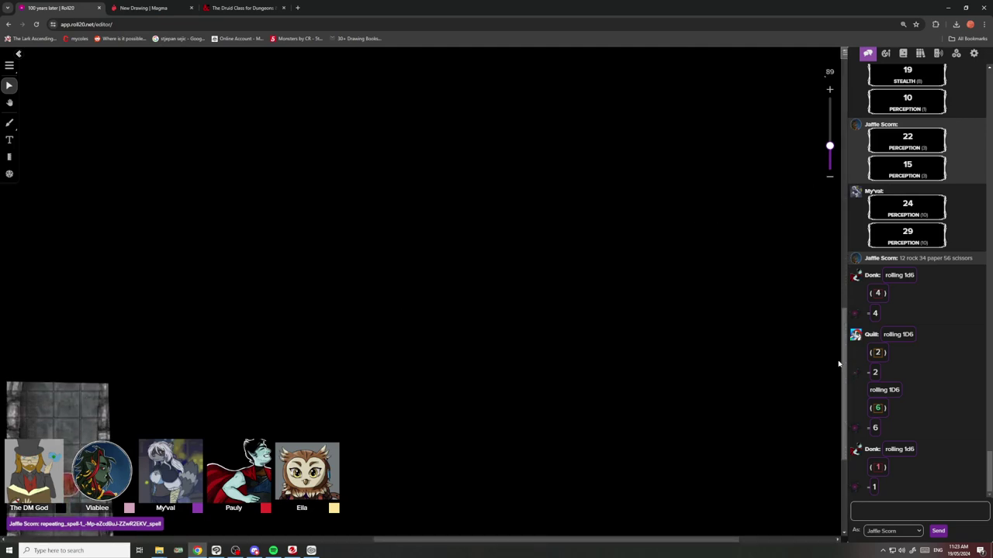
pyautogui.moveTo(581, 539); pyautogui.dragTo(253, 538)
pyautogui.hscroll(-5, 496, 520)
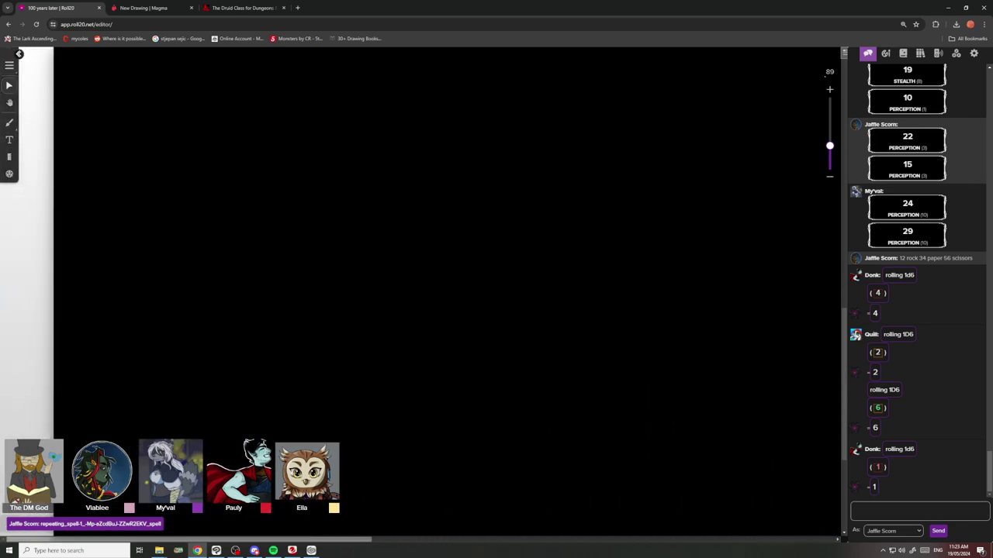
pyautogui.scroll(-5, 441, 448)
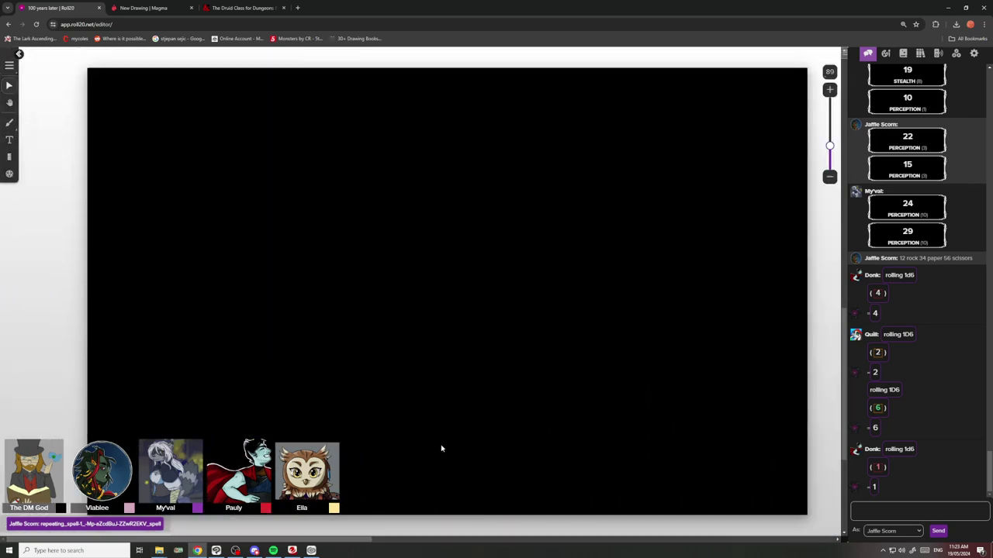
pyautogui.scroll(3, 514, 396)
pyautogui.scroll(6, 439, 373)
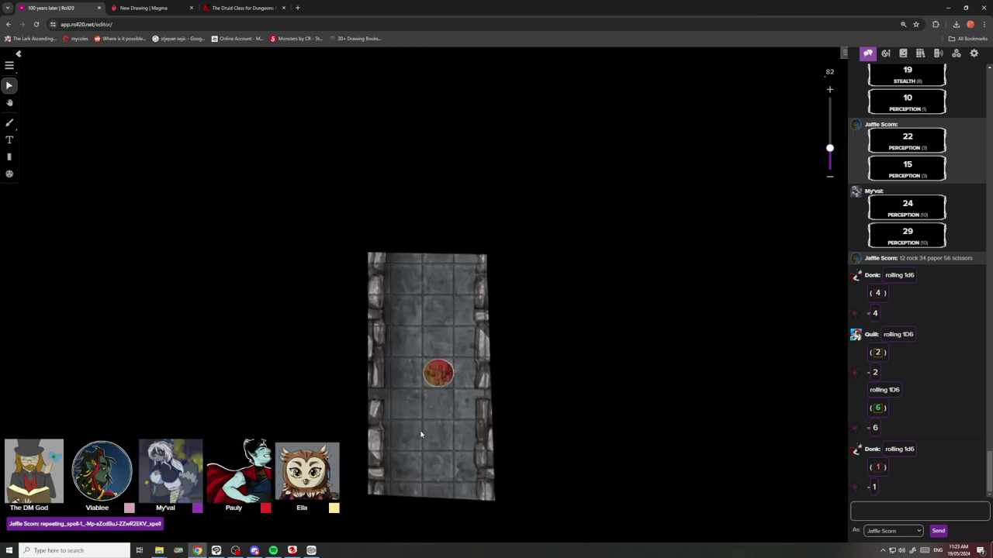
pyautogui.moveTo(845, 399); pyautogui.dragTo(844, 418)
# Search the web for "tinkering 5e" in a new tab and open GM Binder's "Tinkering in 5e" page.
pyautogui.click(297, 8)
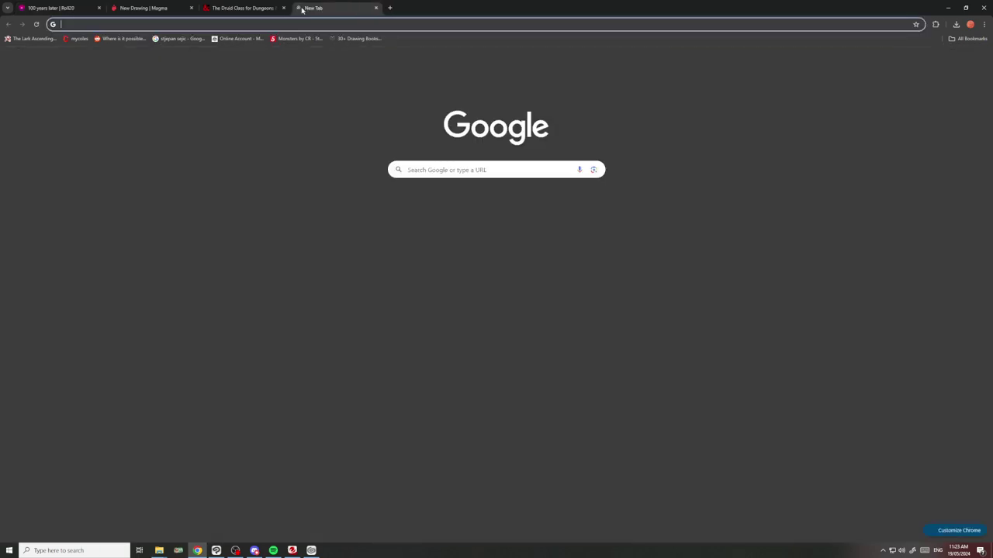
pyautogui.write('tinkering')
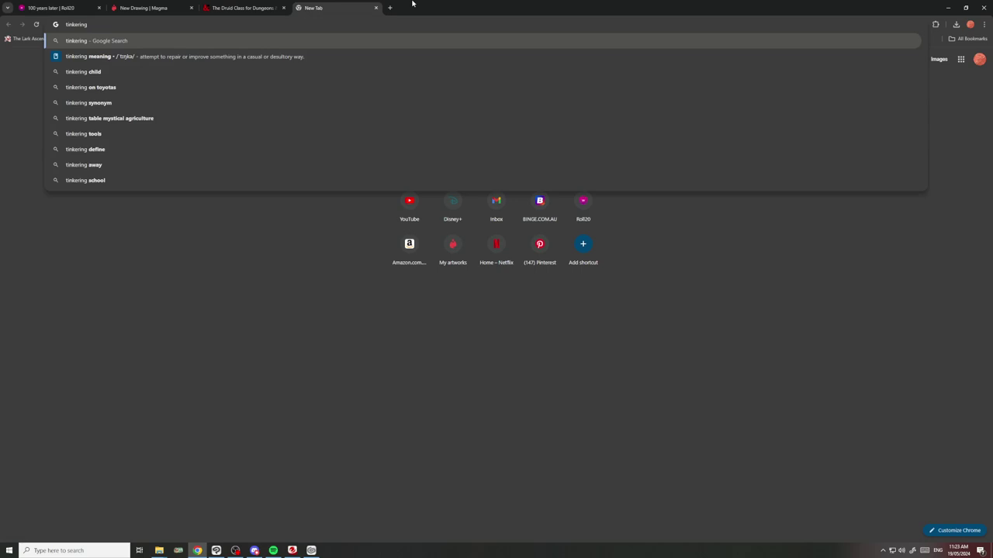
pyautogui.write(' 5e')
pyautogui.press('Return')
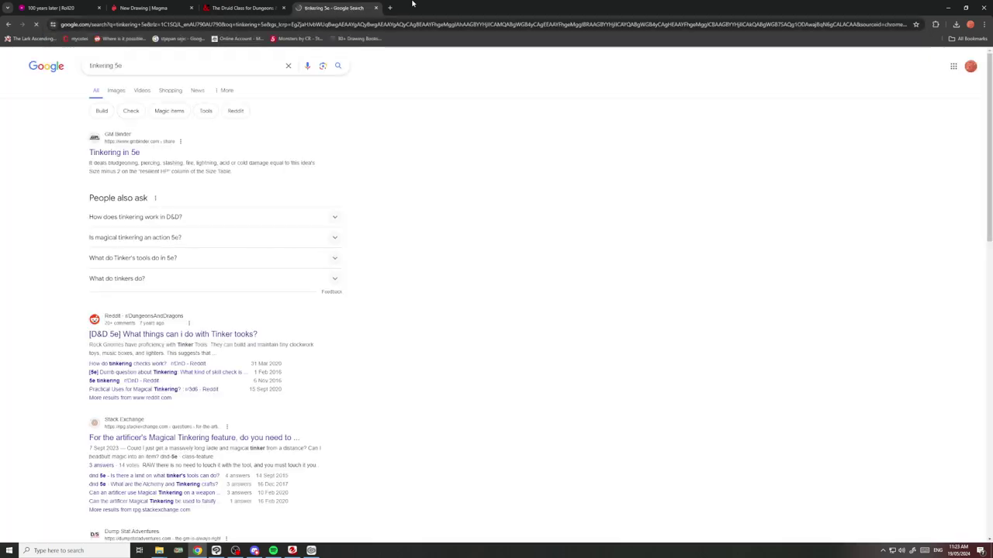
pyautogui.click(106, 159)
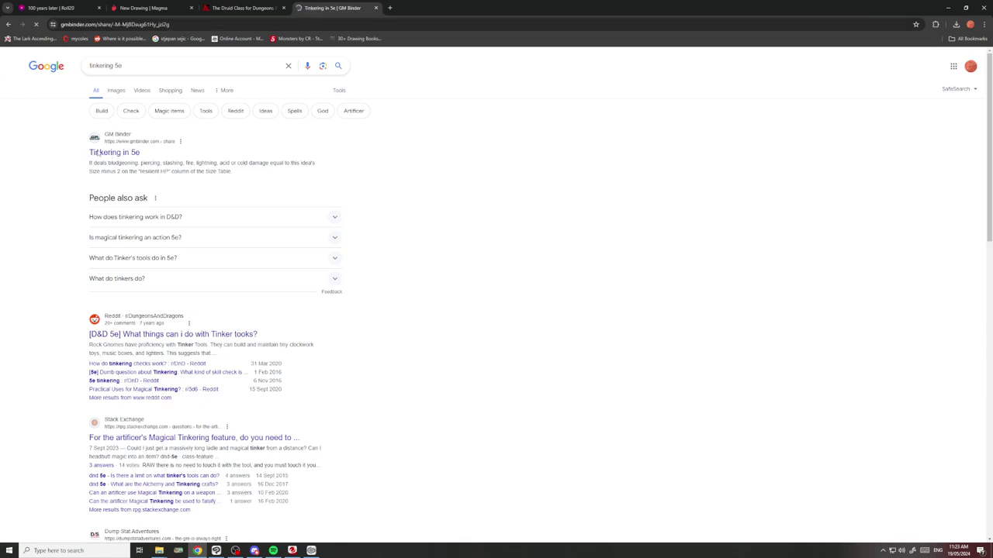
# Check the tinkering guide against the Druid page, reread its beast-shape equipment rule, and return to the Magma drawing.
pyautogui.click(243, 7)
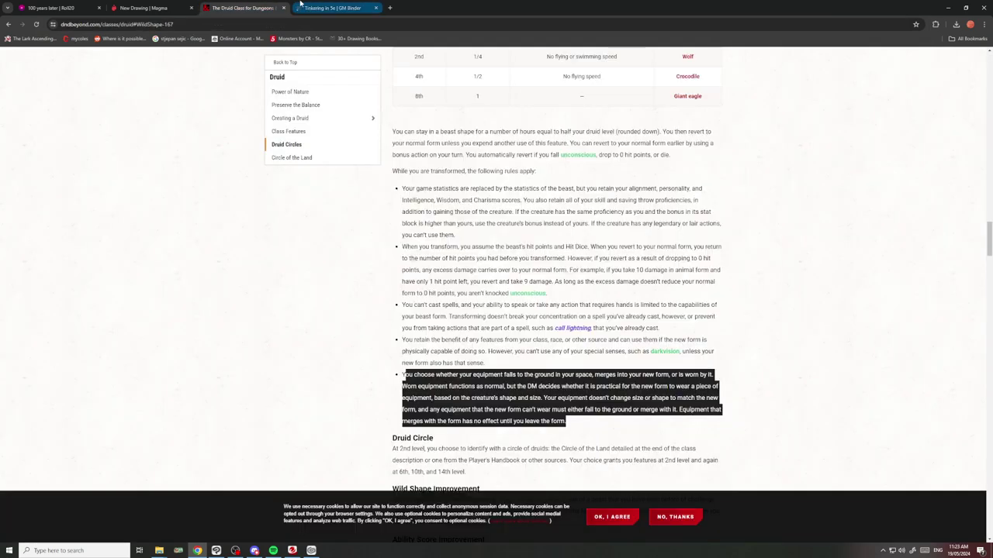
pyautogui.click(334, 6)
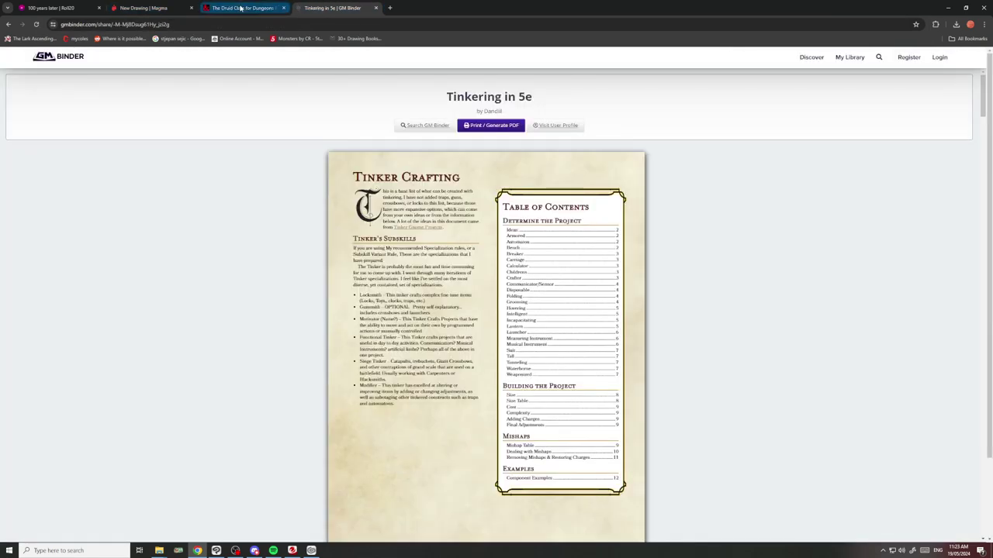
pyautogui.click(242, 7)
pyautogui.click(342, 6)
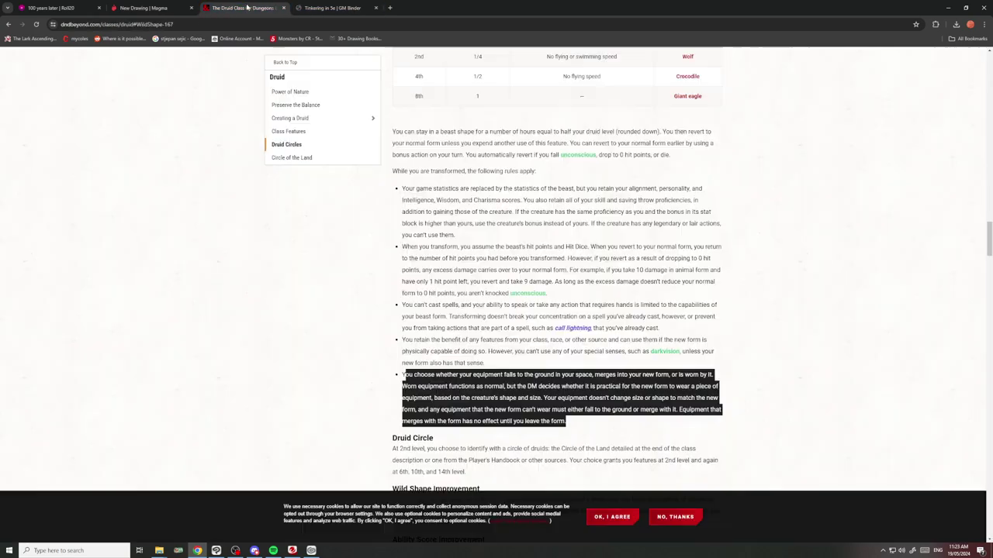
pyautogui.click(242, 7)
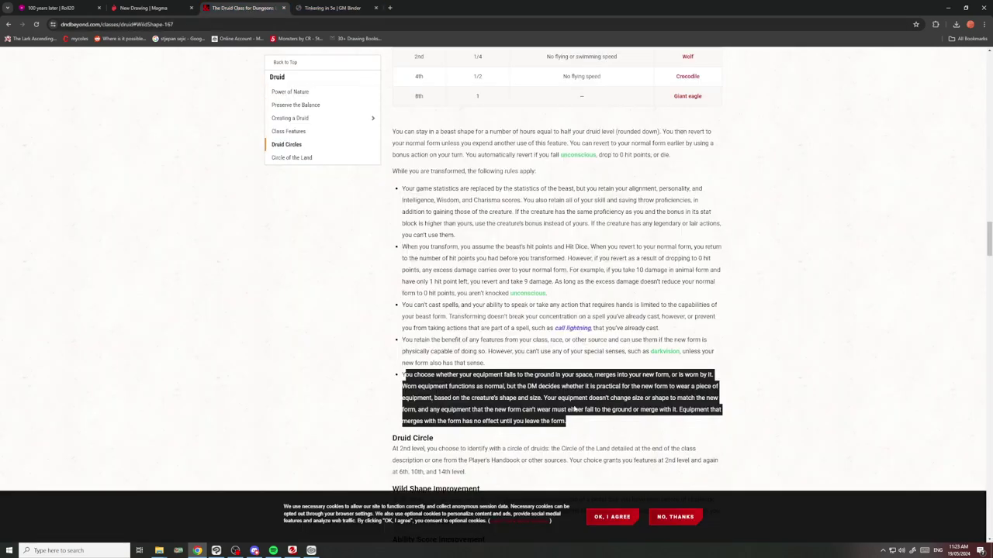
pyautogui.click(563, 432)
pyautogui.moveTo(573, 430); pyautogui.dragTo(395, 378)
pyautogui.click(394, 377)
pyautogui.click(177, 6)
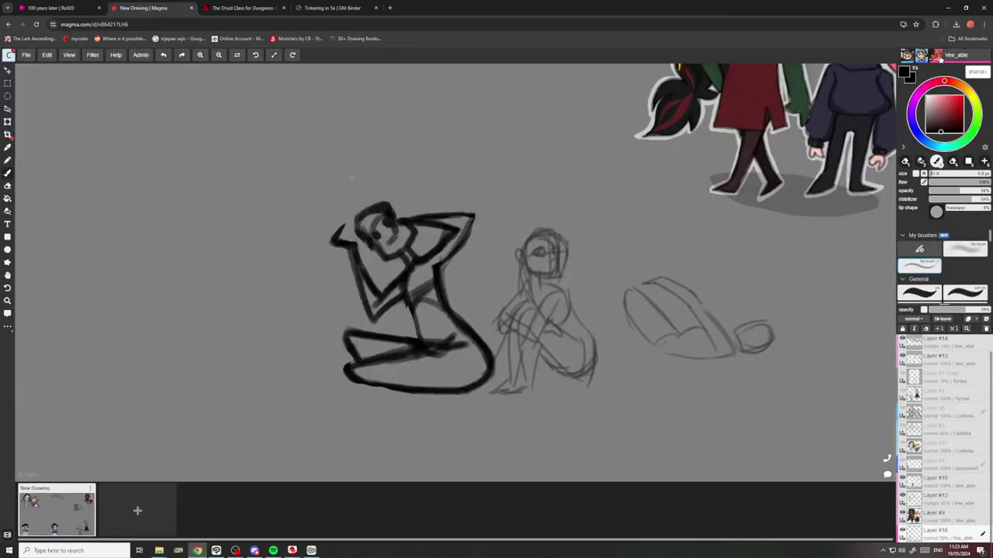
# Sketch the reclining figure's shins and foot, extending down from the raised knee and hips.
pyautogui.moveTo(686, 357); pyautogui.dragTo(640, 380)
pyautogui.moveTo(649, 344); pyautogui.dragTo(612, 386)
pyautogui.moveTo(640, 344); pyautogui.dragTo(612, 386)
pyautogui.moveTo(628, 302); pyautogui.dragTo(637, 357)
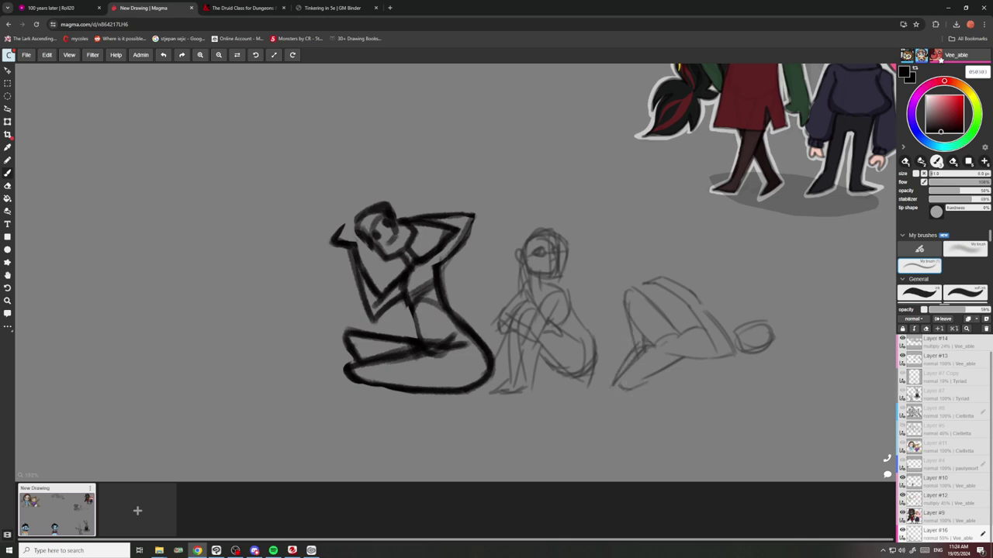
# Sketch the hand and fingers at the end of the reclining figure's arm stretched above the knee.
pyautogui.scroll(3, 632, 277)
pyautogui.moveTo(671, 277)
pyautogui.mouseDown()
pyautogui.moveTo(636, 266)
pyautogui.moveTo(652, 278)
pyautogui.moveTo(626, 282)
pyautogui.moveTo(656, 285)
pyautogui.mouseUp()
pyautogui.scroll(-1, 667, 299)
pyautogui.scroll(-2, 698, 341)
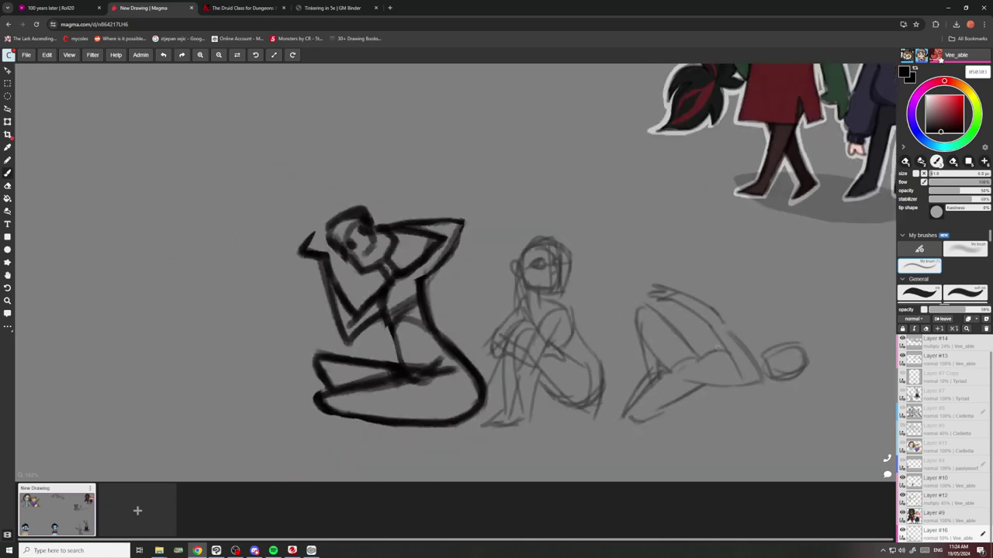
# Add the reclining figure's neck and rough in a bent shape across the torso with small strokes at the hip.
pyautogui.scroll(2, 698, 341)
pyautogui.moveTo(759, 380)
pyautogui.mouseDown()
pyautogui.moveTo(752, 398)
pyautogui.moveTo(729, 395)
pyautogui.mouseUp()
pyautogui.moveTo(750, 363)
pyautogui.mouseDown()
pyautogui.moveTo(761, 369)
pyautogui.moveTo(678, 322)
pyautogui.moveTo(663, 347)
pyautogui.mouseUp()
pyautogui.moveTo(680, 324)
pyautogui.mouseDown()
pyautogui.moveTo(672, 363)
pyautogui.moveTo(663, 345)
pyautogui.moveTo(672, 376)
pyautogui.moveTo(678, 361)
pyautogui.moveTo(689, 396)
pyautogui.mouseUp()
pyautogui.moveTo(686, 389); pyautogui.dragTo(674, 398)
pyautogui.moveTo(676, 384); pyautogui.dragTo(664, 394)
pyautogui.scroll(-5, 686, 341)
pyautogui.scroll(3, 732, 341)
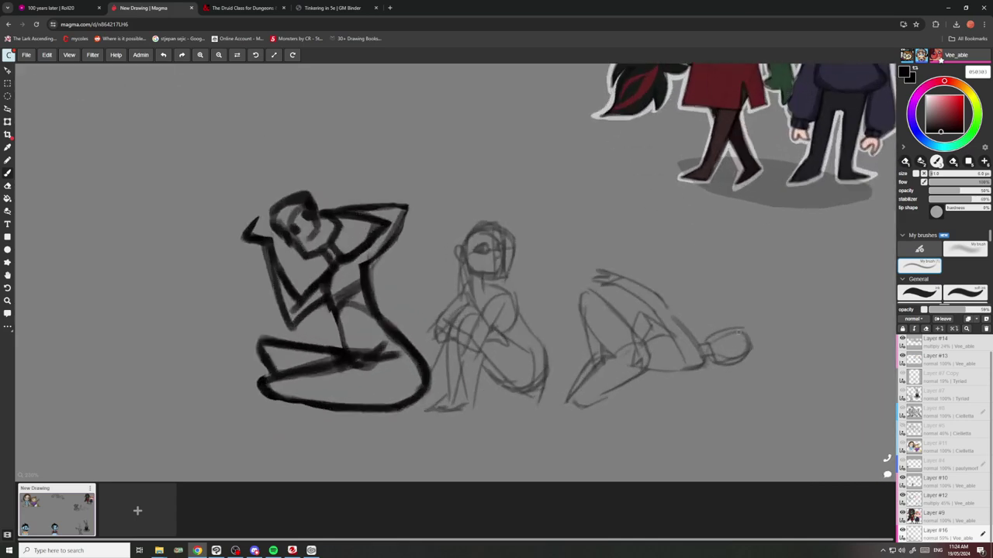
# Draw crossed facial guide lines, two pointed ears and a heavier crown outline on the reclining figure's head.
pyautogui.scroll(3, 735, 342)
pyautogui.moveTo(703, 354)
pyautogui.mouseDown()
pyautogui.moveTo(742, 366)
pyautogui.moveTo(714, 312)
pyautogui.mouseUp()
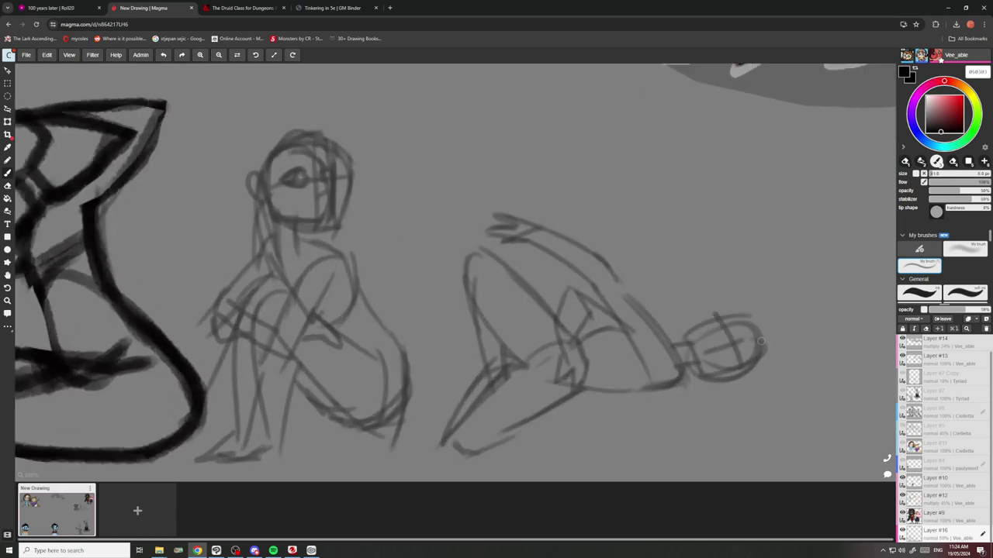
pyautogui.moveTo(763, 336)
pyautogui.mouseDown()
pyautogui.moveTo(759, 357)
pyautogui.moveTo(739, 312)
pyautogui.moveTo(712, 321)
pyautogui.moveTo(686, 304)
pyautogui.moveTo(692, 330)
pyautogui.mouseUp()
pyautogui.moveTo(746, 368)
pyautogui.mouseDown()
pyautogui.moveTo(730, 404)
pyautogui.moveTo(710, 377)
pyautogui.moveTo(726, 392)
pyautogui.mouseUp()
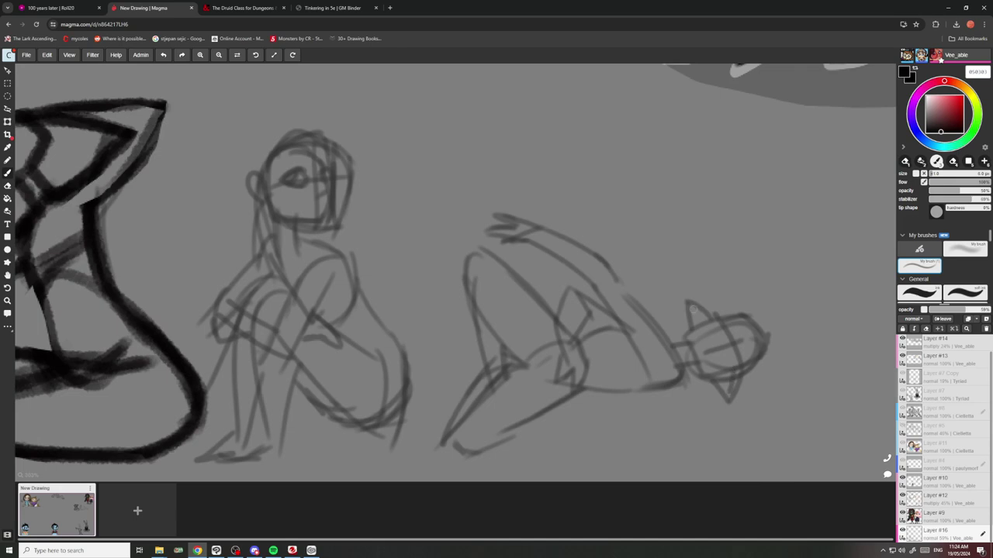
pyautogui.moveTo(691, 307)
pyautogui.mouseDown()
pyautogui.moveTo(718, 357)
pyautogui.moveTo(726, 290)
pyautogui.moveTo(682, 289)
pyautogui.moveTo(719, 366)
pyautogui.mouseUp()
pyautogui.scroll(-2, 720, 343)
pyautogui.scroll(2, 744, 344)
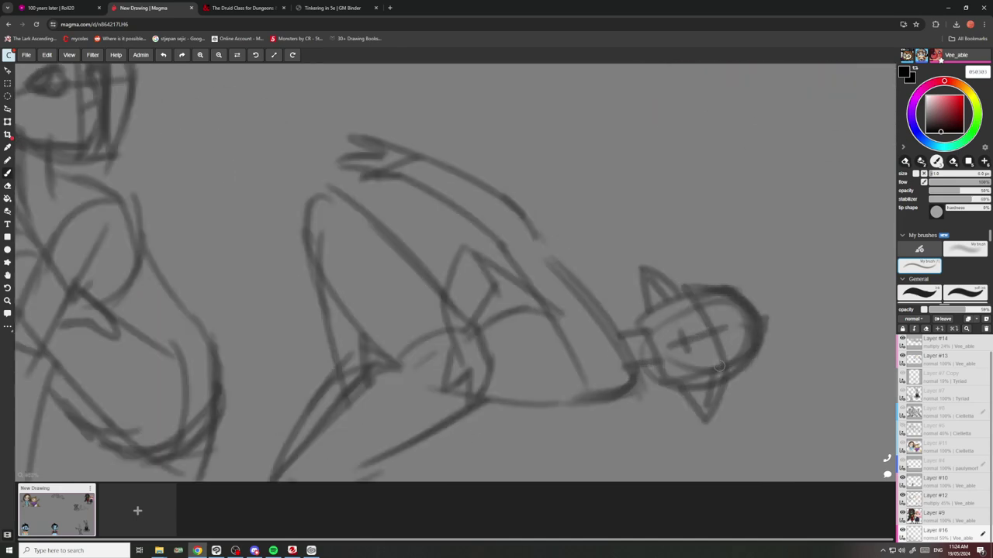
# Sketch a bent line between the reclining figure's shoulder and head to suggest an arm tucked behind it.
pyautogui.scroll(-6, 720, 366)
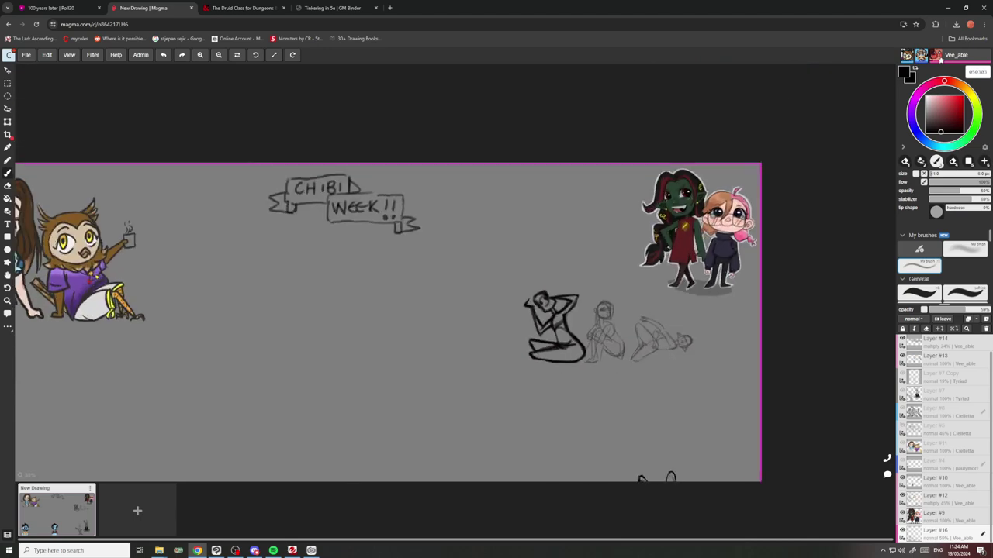
pyautogui.scroll(4, 658, 331)
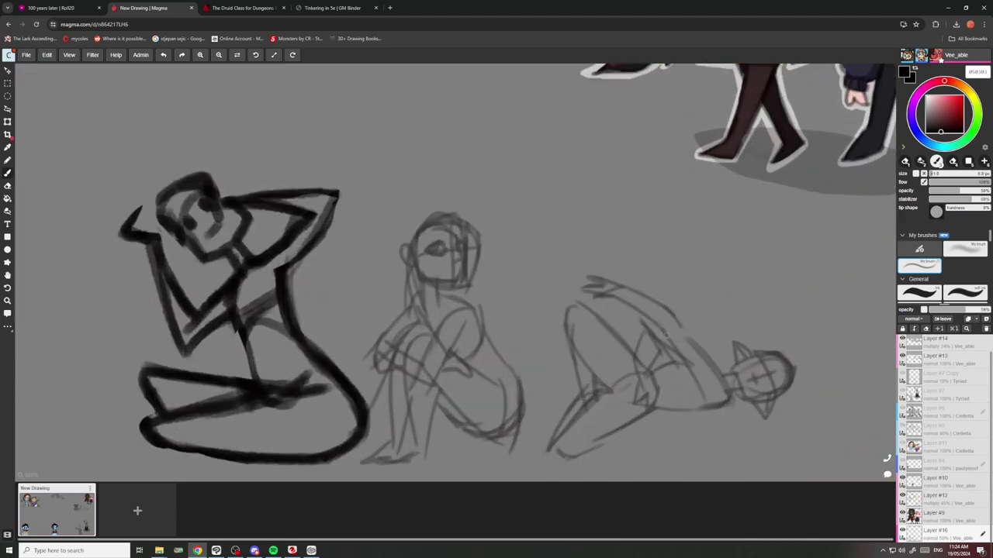
pyautogui.moveTo(739, 354); pyautogui.dragTo(688, 336)
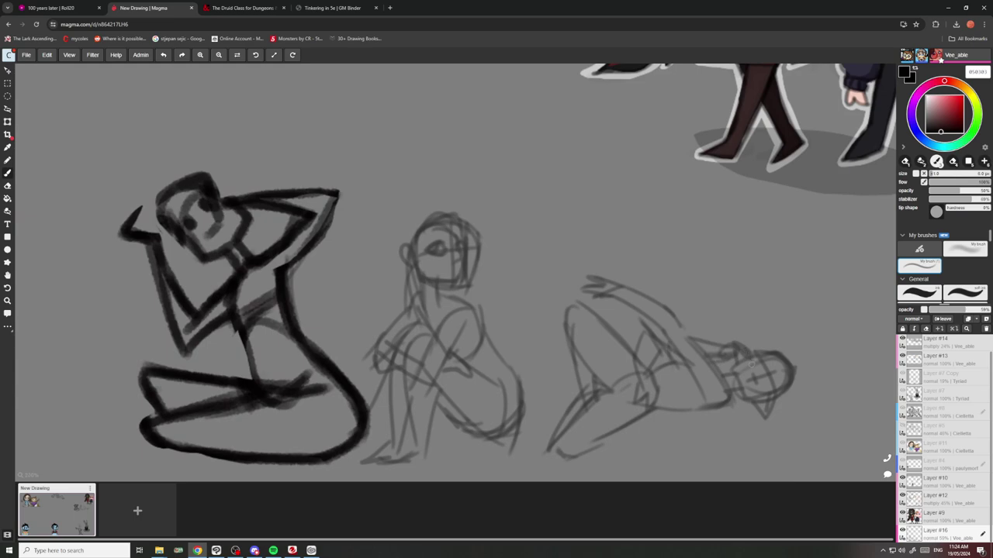
# Reinforce the underside of the seated figure's thigh and hip with a darker curved stroke.
pyautogui.scroll(-10, 743, 349)
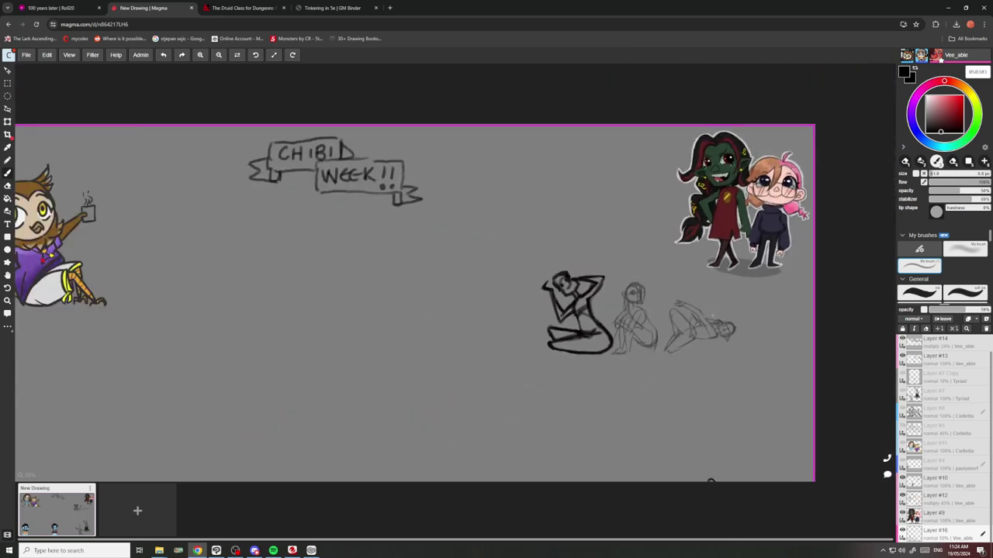
pyautogui.scroll(2, 743, 350)
pyautogui.scroll(6, 685, 335)
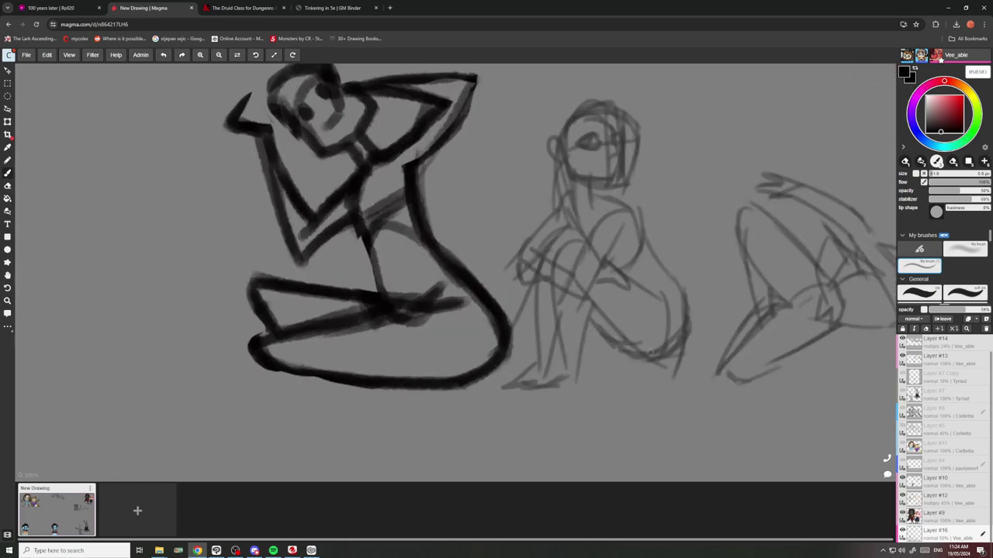
pyautogui.moveTo(598, 324); pyautogui.dragTo(637, 362)
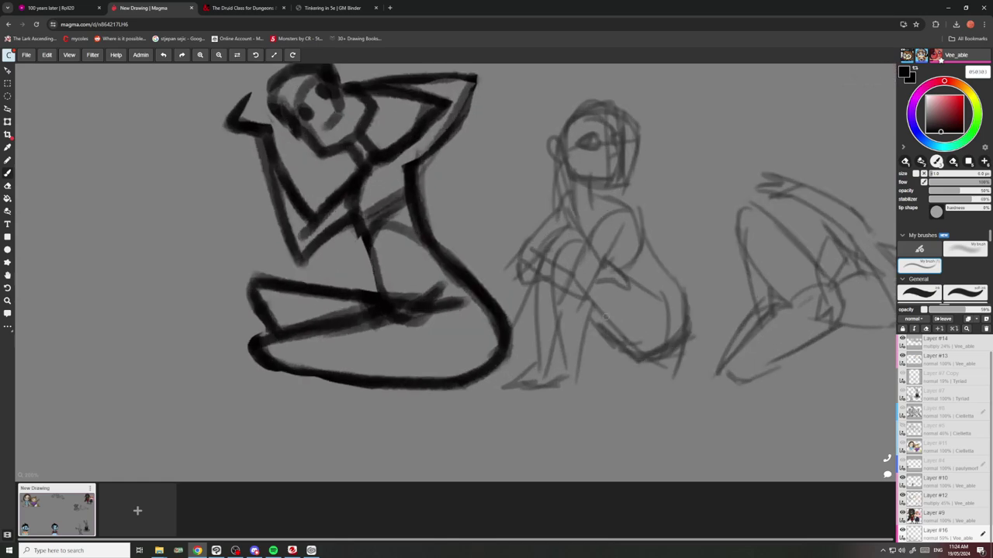
pyautogui.scroll(-8, 605, 317)
pyautogui.scroll(7, 667, 292)
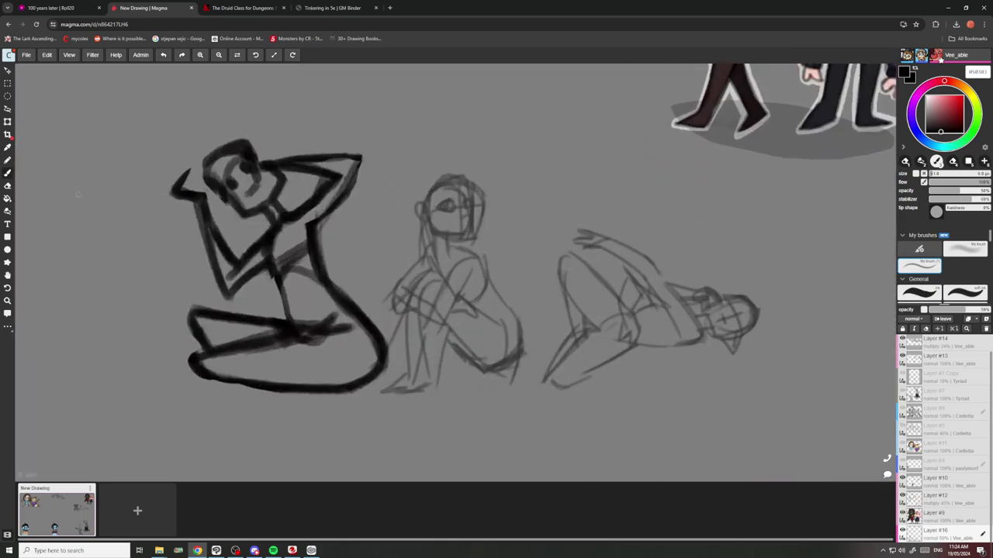
pyautogui.click(8, 212)
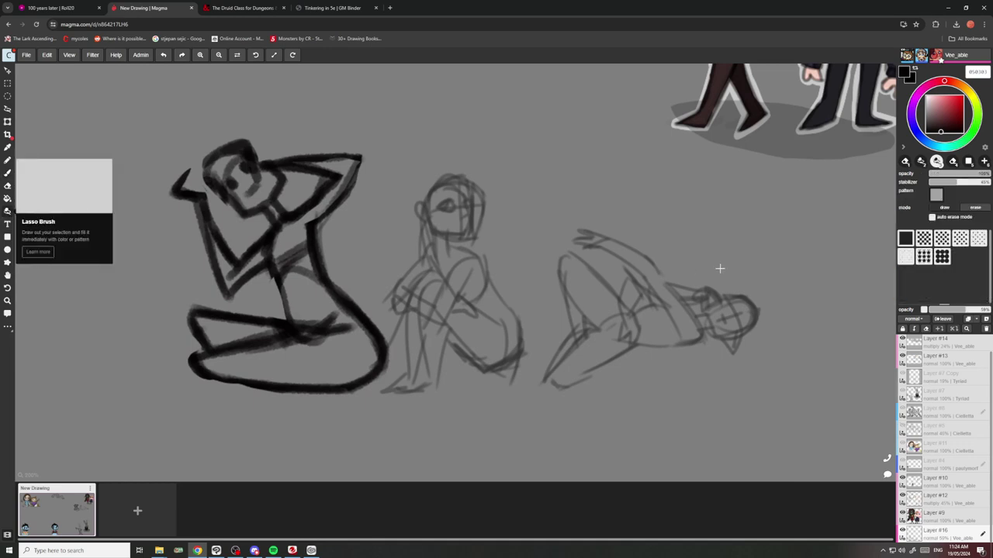
pyautogui.moveTo(736, 244)
pyautogui.mouseDown()
pyautogui.moveTo(737, 324)
pyautogui.moveTo(701, 335)
pyautogui.mouseUp()
pyautogui.press('b')
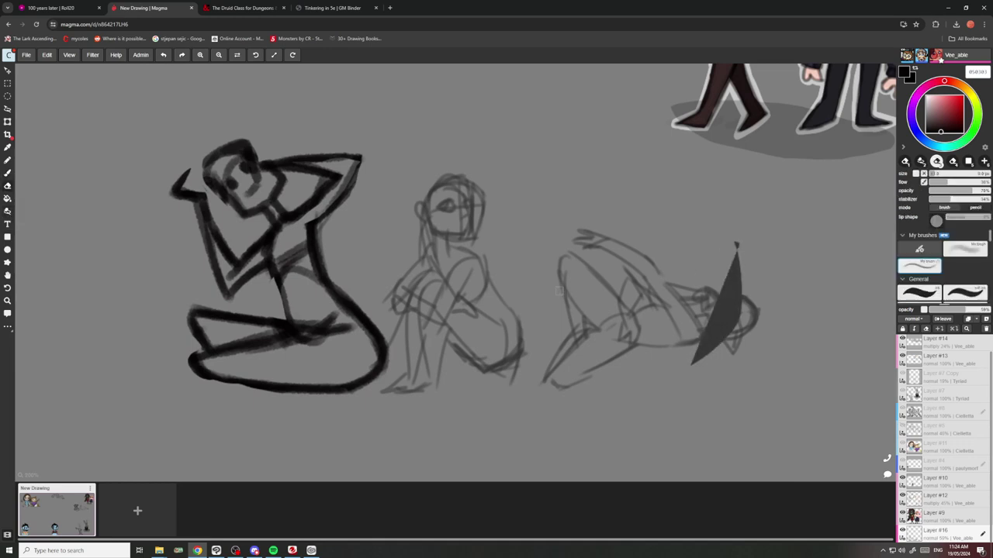
pyautogui.moveTo(740, 293)
pyautogui.mouseDown()
pyautogui.moveTo(721, 341)
pyautogui.moveTo(737, 287)
pyautogui.mouseUp()
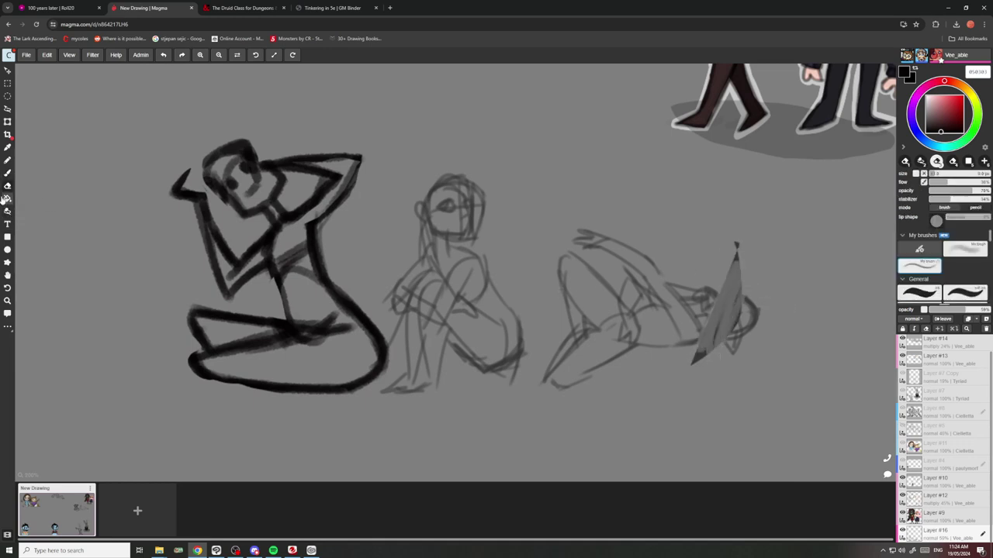
# Set the Lasso Brush to erase mode and clear the entire reclining figure beside the seated one.
pyautogui.click(7, 211)
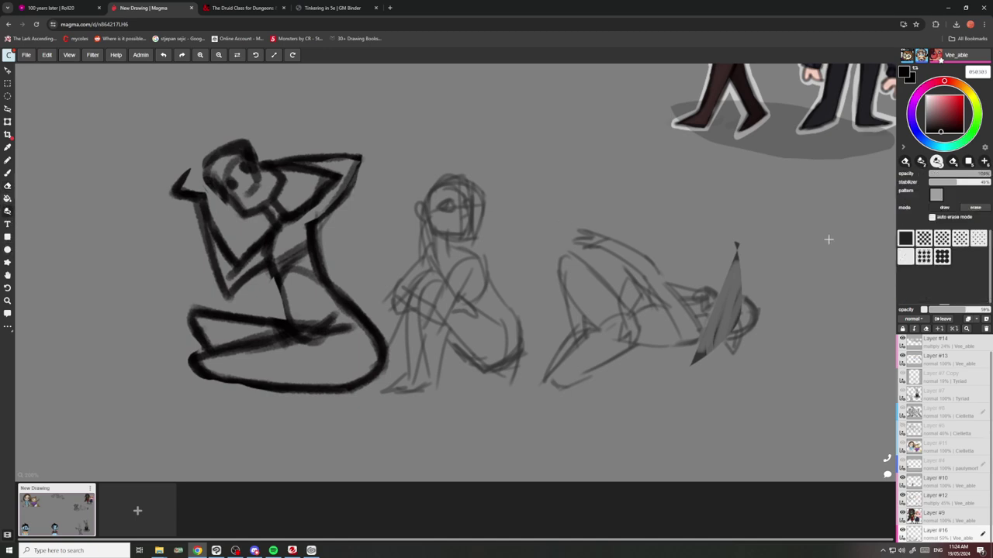
pyautogui.click(976, 210)
pyautogui.moveTo(634, 304)
pyautogui.mouseDown()
pyautogui.moveTo(648, 259)
pyautogui.moveTo(587, 386)
pyautogui.moveTo(543, 322)
pyautogui.moveTo(645, 330)
pyautogui.mouseUp()
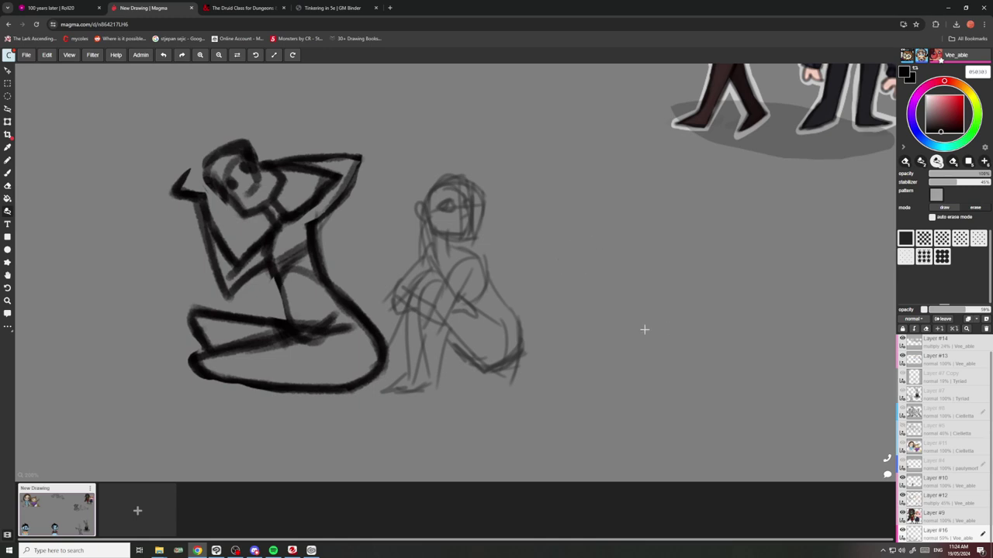
# Erase the stray marks by the seated figure's hip and the construction lines crossing its forearm and upper arm.
pyautogui.moveTo(555, 373)
pyautogui.mouseDown()
pyautogui.moveTo(581, 360)
pyautogui.moveTo(550, 382)
pyautogui.mouseUp()
pyautogui.scroll(1, 581, 359)
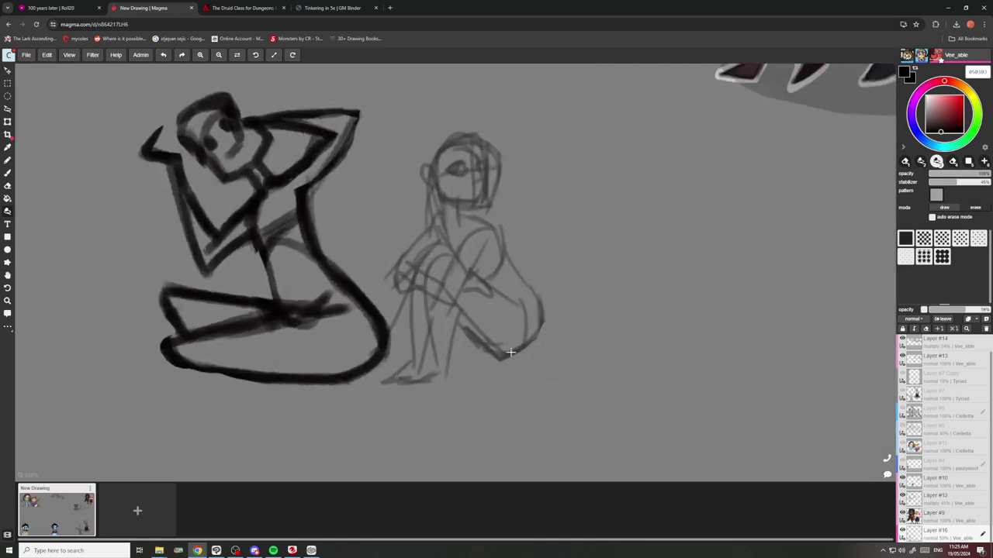
pyautogui.scroll(-4, 504, 350)
pyautogui.scroll(6, 533, 354)
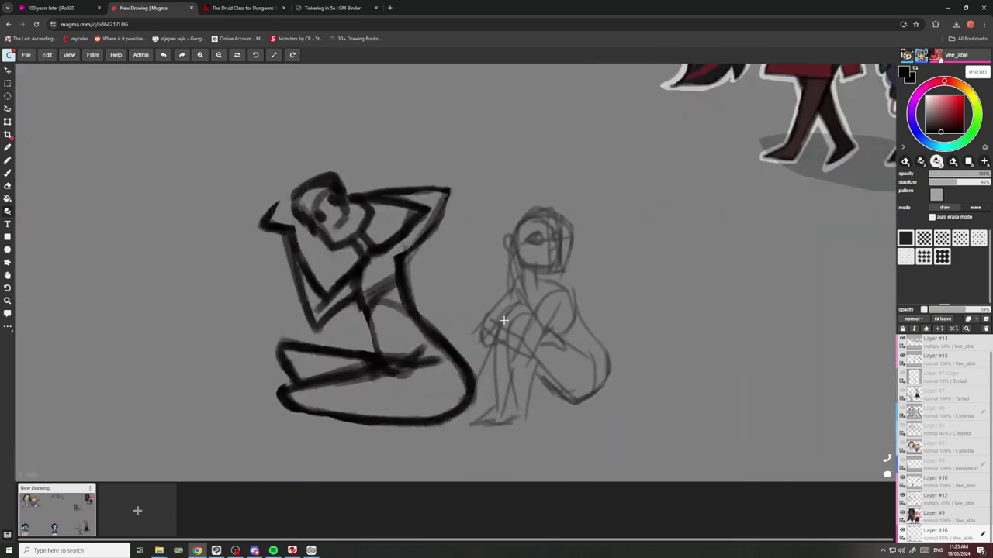
pyautogui.scroll(1, 533, 354)
pyautogui.moveTo(531, 360)
pyautogui.mouseDown()
pyautogui.moveTo(475, 332)
pyautogui.moveTo(448, 301)
pyautogui.mouseUp()
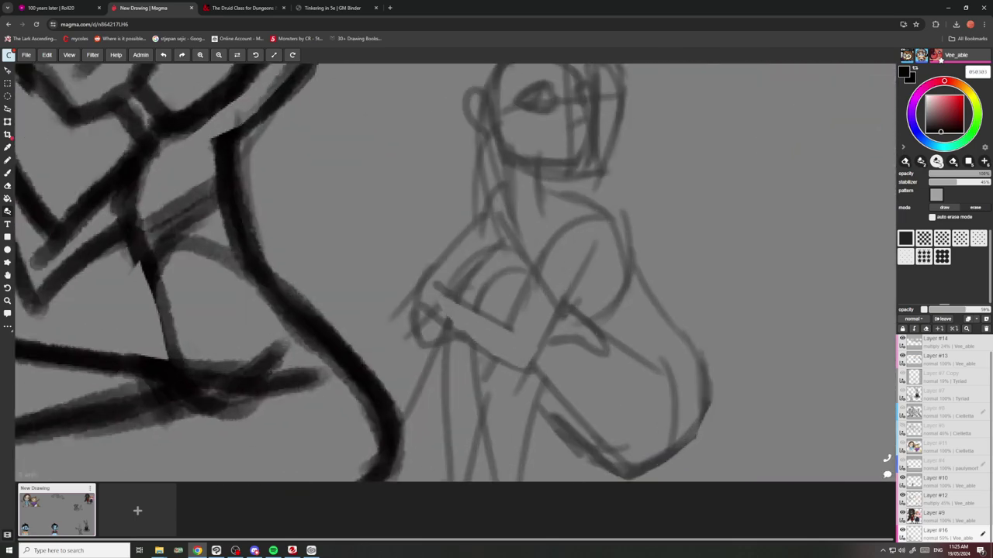
pyautogui.moveTo(546, 284); pyautogui.dragTo(533, 342)
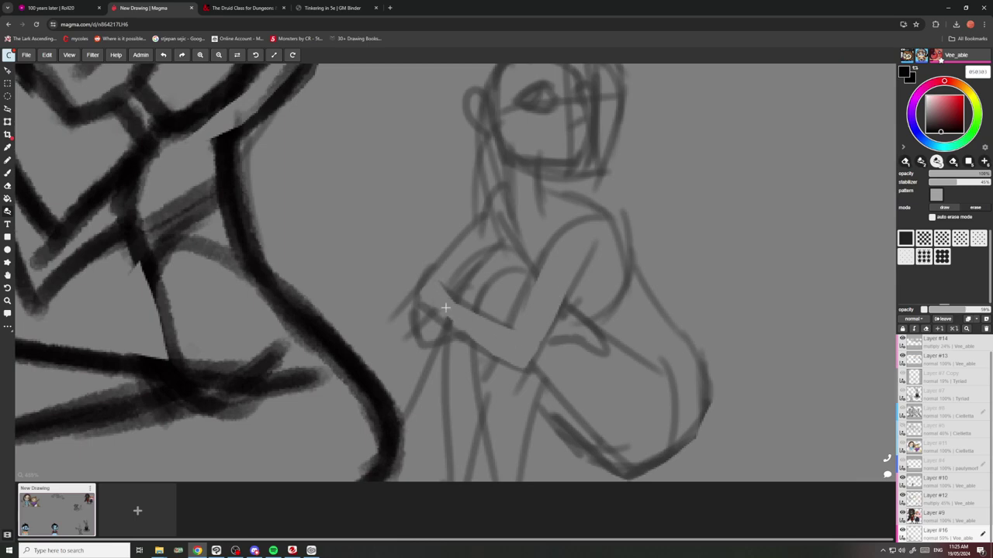
pyautogui.scroll(-3, 471, 317)
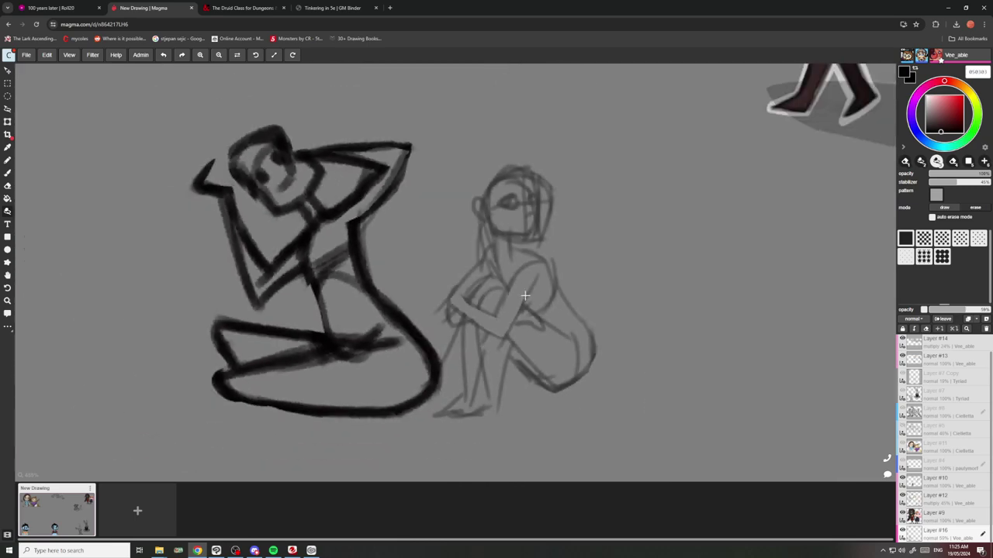
# Erase the surplus curve behind the seated figure's upper arm and the overlapping lines across its shoulders and chest.
pyautogui.scroll(8, 528, 300)
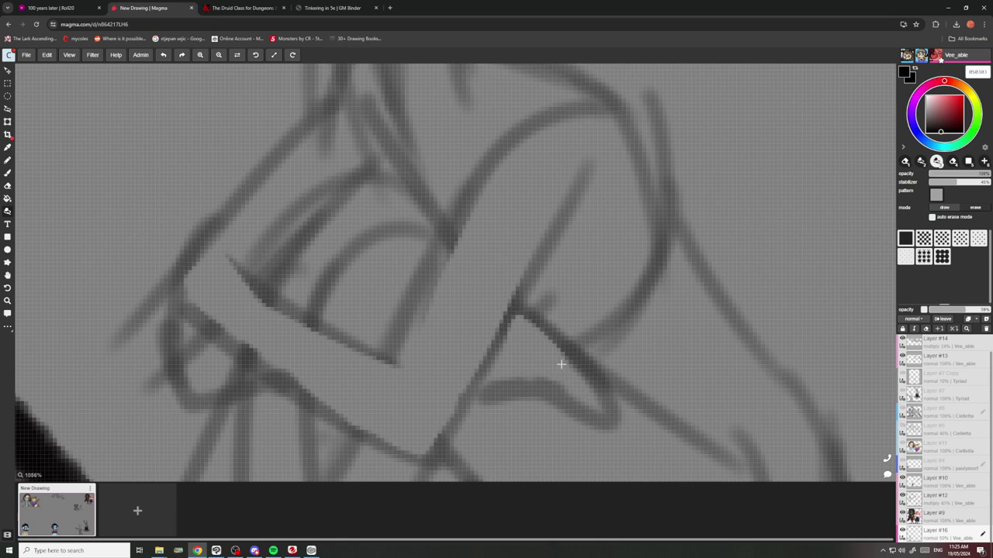
pyautogui.scroll(-3, 560, 363)
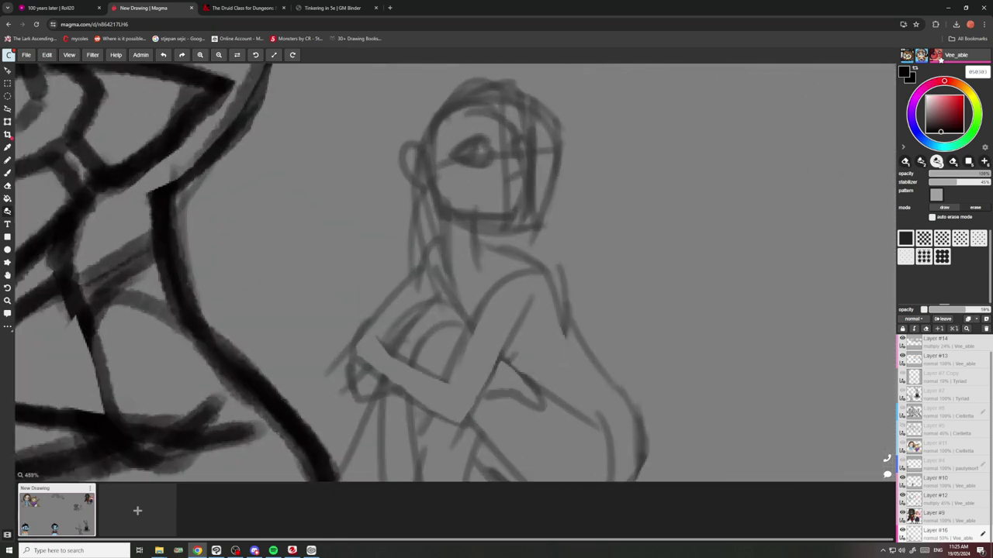
pyautogui.scroll(-2, 578, 303)
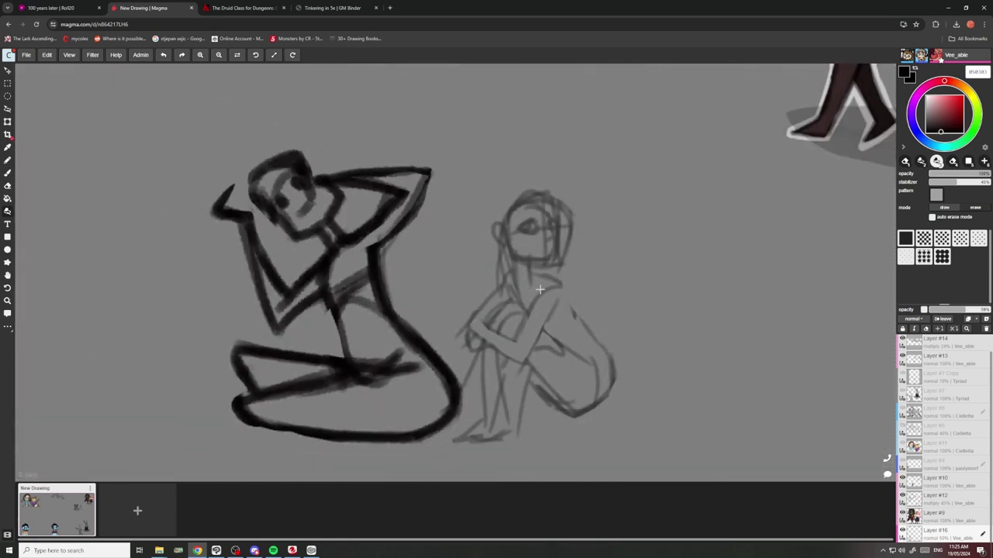
pyautogui.scroll(2, 528, 291)
pyautogui.moveTo(490, 287); pyautogui.dragTo(535, 346)
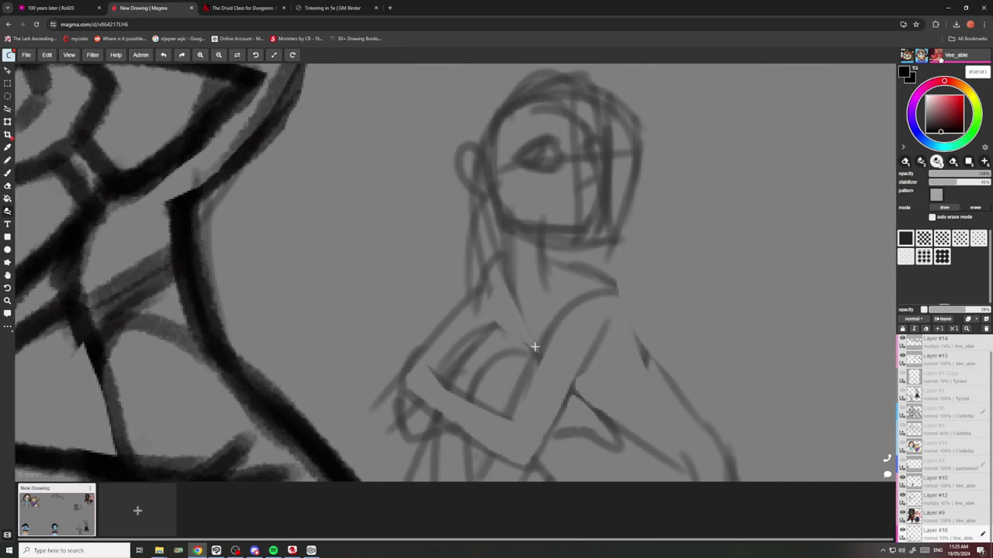
pyautogui.moveTo(475, 312); pyautogui.dragTo(503, 285)
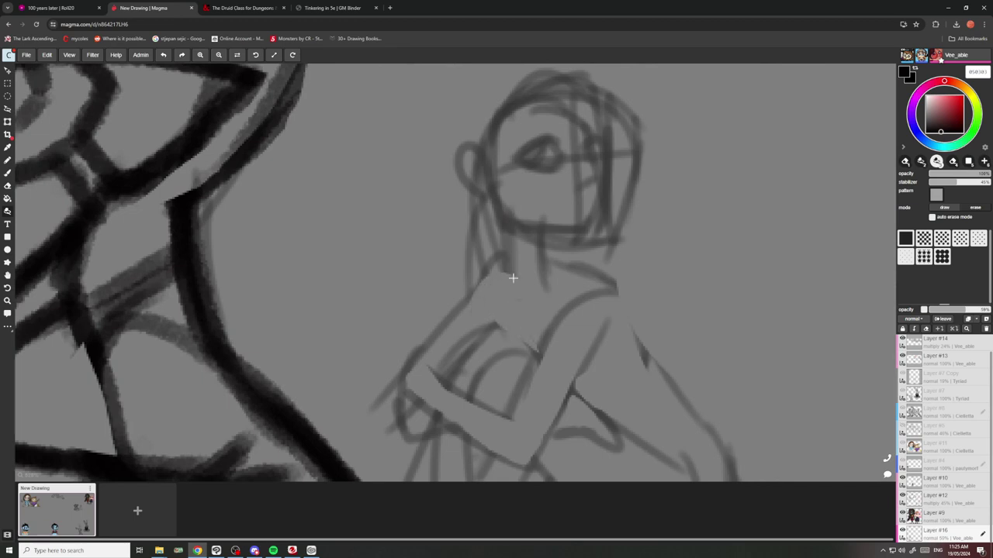
pyautogui.scroll(-2, 540, 262)
# Erase the old hair and excess outline strokes around the seated figure's head, leaving a clean skull, face and neck.
pyautogui.scroll(3, 566, 241)
pyautogui.moveTo(579, 249)
pyautogui.mouseDown()
pyautogui.moveTo(547, 307)
pyautogui.moveTo(593, 287)
pyautogui.moveTo(555, 178)
pyautogui.mouseUp()
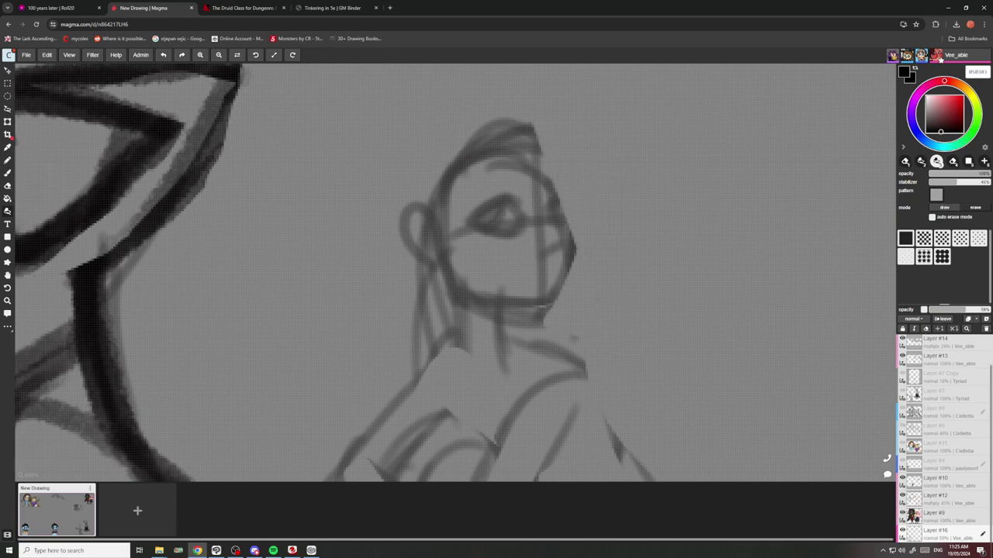
pyautogui.moveTo(544, 306)
pyautogui.mouseDown()
pyautogui.moveTo(564, 353)
pyautogui.moveTo(541, 308)
pyautogui.mouseUp()
pyautogui.moveTo(447, 312)
pyautogui.mouseDown()
pyautogui.moveTo(422, 349)
pyautogui.moveTo(427, 279)
pyautogui.mouseUp()
pyautogui.scroll(-2, 440, 302)
pyautogui.scroll(2, 484, 218)
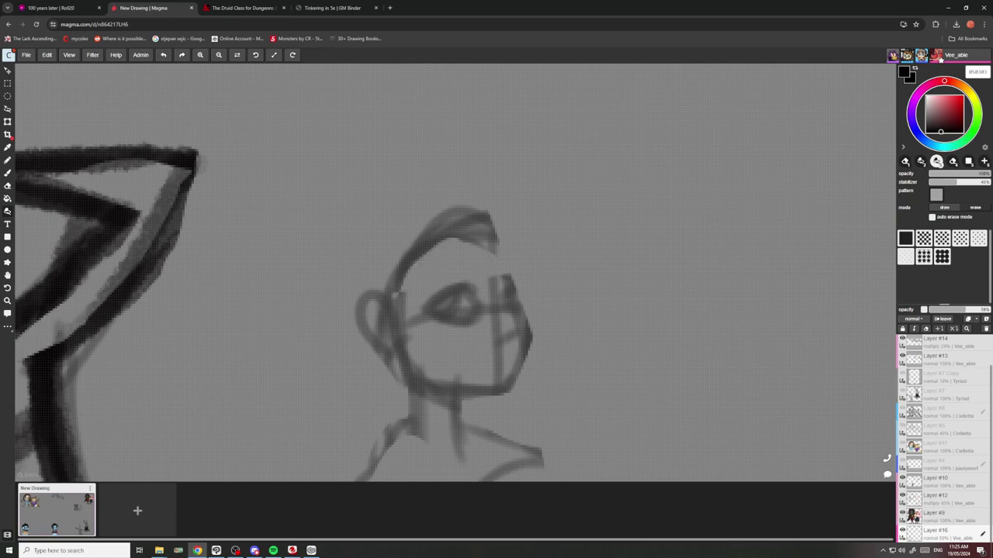
pyautogui.scroll(-4, 503, 210)
pyautogui.scroll(1, 470, 263)
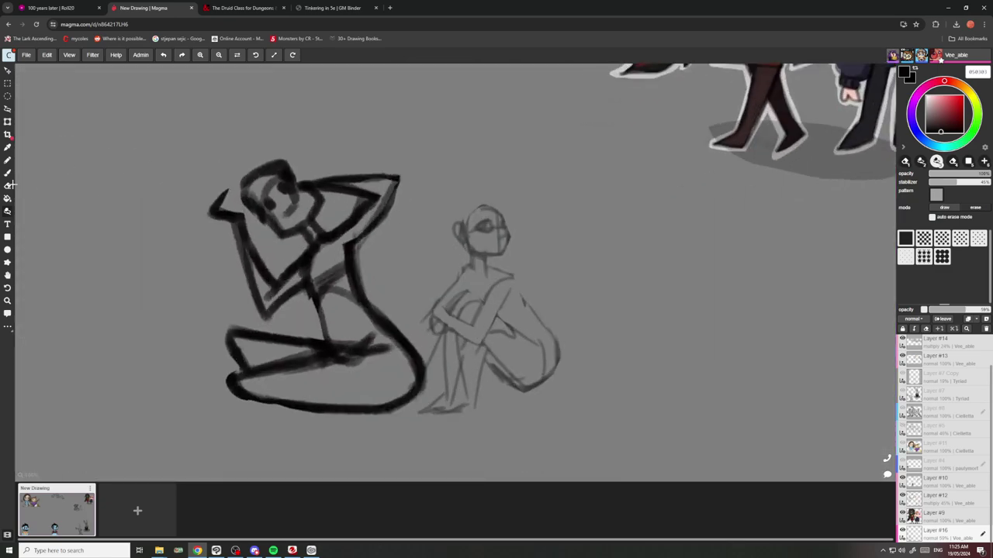
# Using the Brush, redraw the seated figure's back from shoulder to hip and strengthen the outline of its skull and jaw.
pyautogui.press('b')
pyautogui.scroll(1, 547, 303)
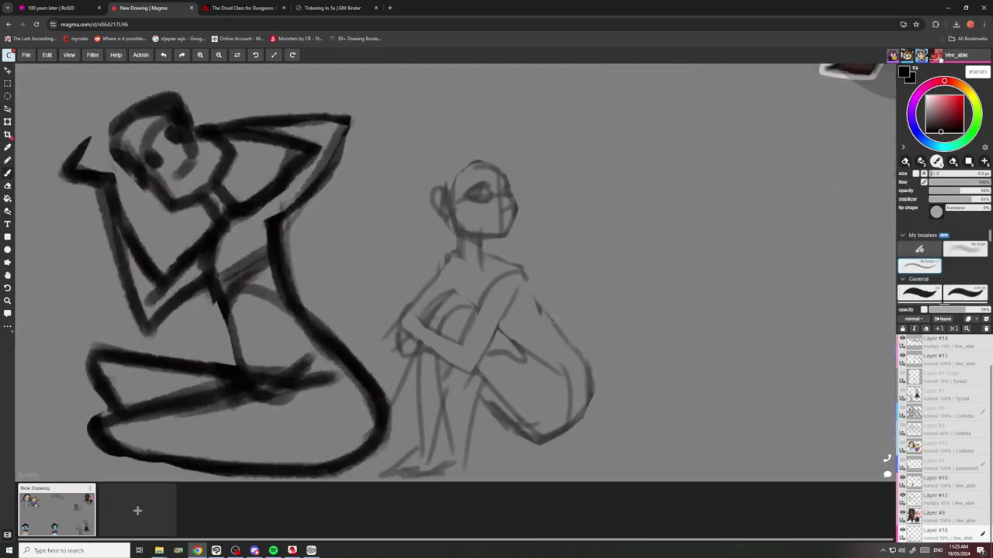
pyautogui.moveTo(523, 271)
pyautogui.mouseDown()
pyautogui.moveTo(571, 339)
pyautogui.moveTo(586, 410)
pyautogui.mouseUp()
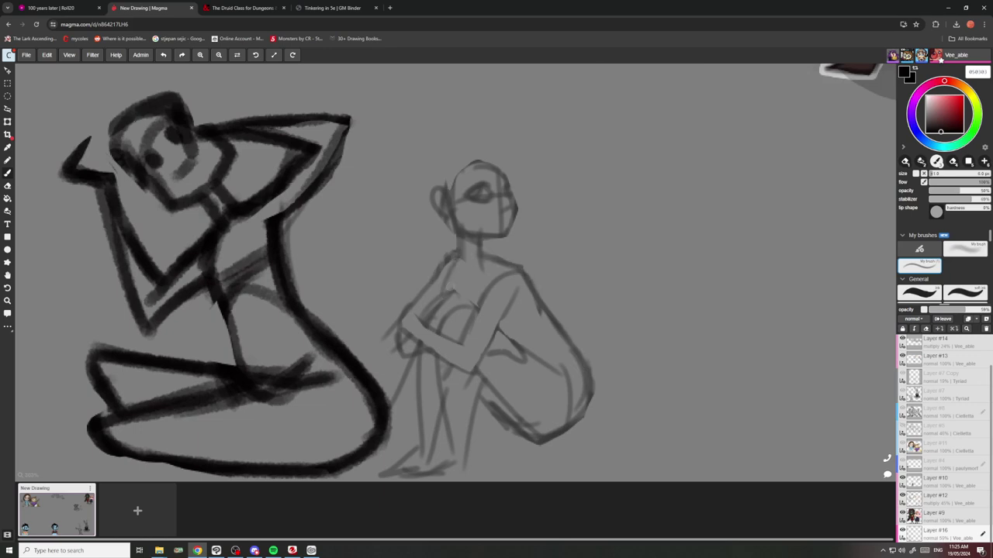
pyautogui.scroll(1, 488, 179)
pyautogui.moveTo(478, 152); pyautogui.dragTo(436, 235)
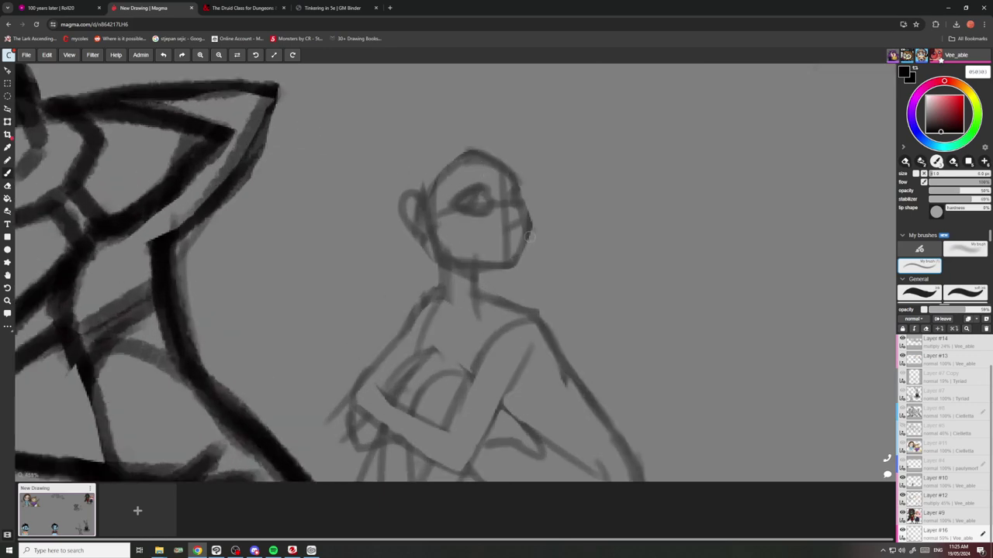
pyautogui.moveTo(529, 237)
pyautogui.mouseDown()
pyautogui.moveTo(507, 270)
pyautogui.moveTo(442, 266)
pyautogui.mouseUp()
# Redraw the seated figure's forearm across the knees and sketch finger lines on the hand beneath the elbow.
pyautogui.scroll(-4, 481, 290)
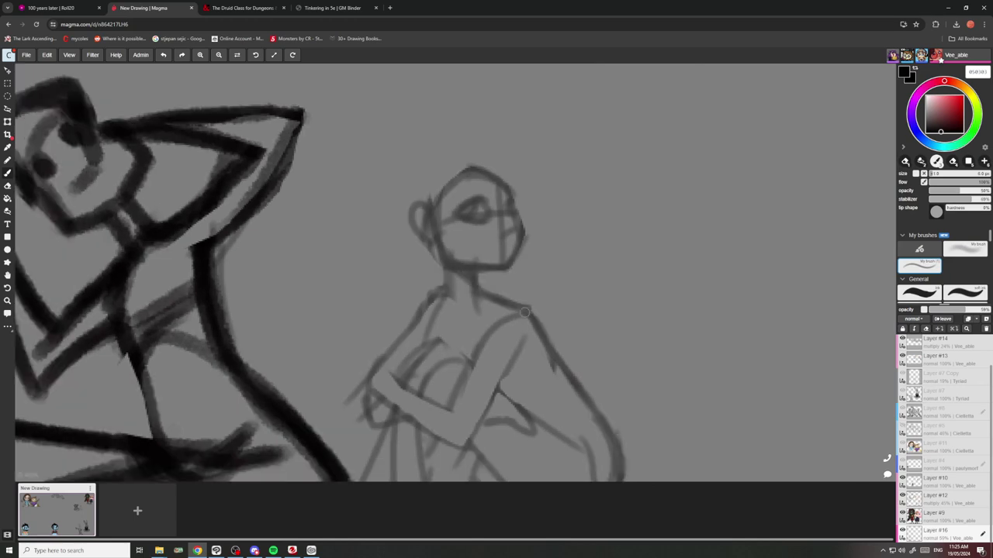
pyautogui.scroll(2, 466, 345)
pyautogui.scroll(1, 460, 338)
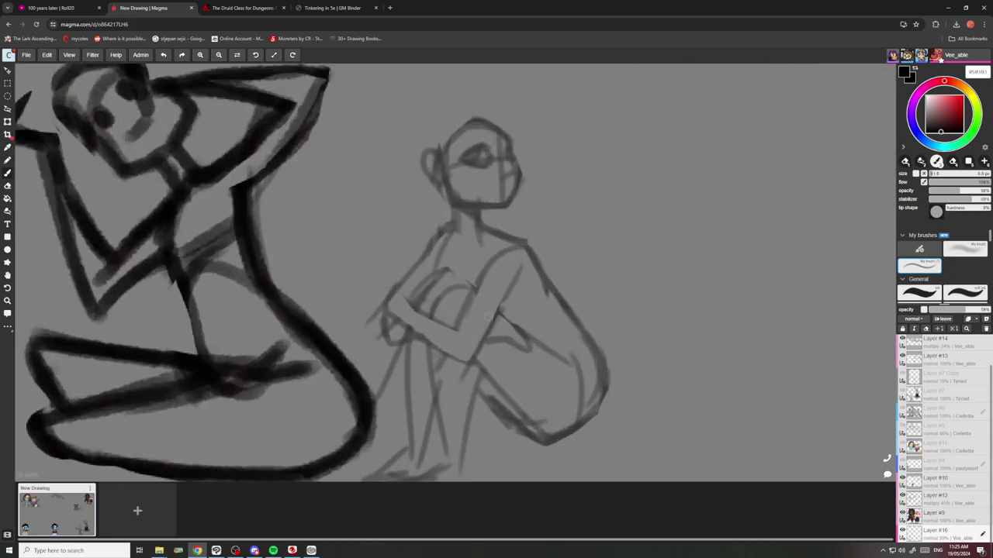
pyautogui.moveTo(460, 319)
pyautogui.mouseDown()
pyautogui.moveTo(485, 268)
pyautogui.moveTo(390, 305)
pyautogui.moveTo(392, 297)
pyautogui.mouseUp()
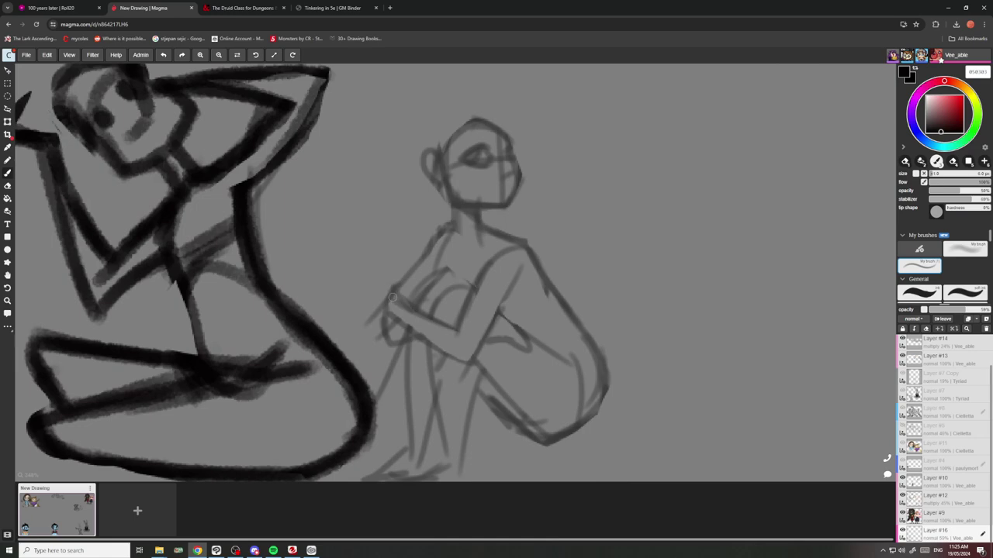
pyautogui.scroll(-1, 442, 323)
pyautogui.scroll(5, 495, 345)
pyautogui.moveTo(495, 335)
pyautogui.mouseDown()
pyautogui.moveTo(500, 403)
pyautogui.moveTo(466, 338)
pyautogui.mouseUp()
pyautogui.scroll(-7, 465, 339)
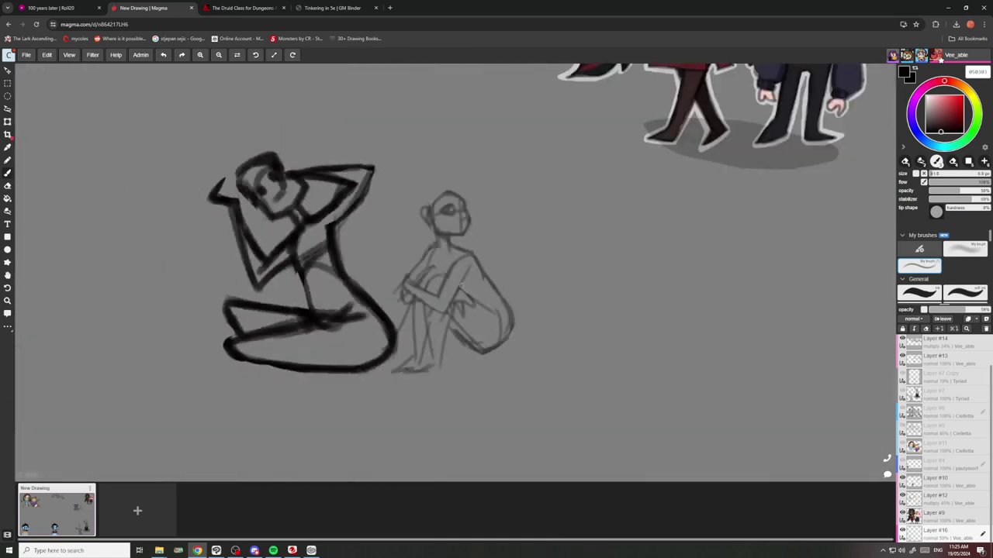
# Examine the two blue pointed-eared characters along the canvas's lower edge, comparing the orange-shirted one with the red-sleeved one.
pyautogui.scroll(-4, 464, 285)
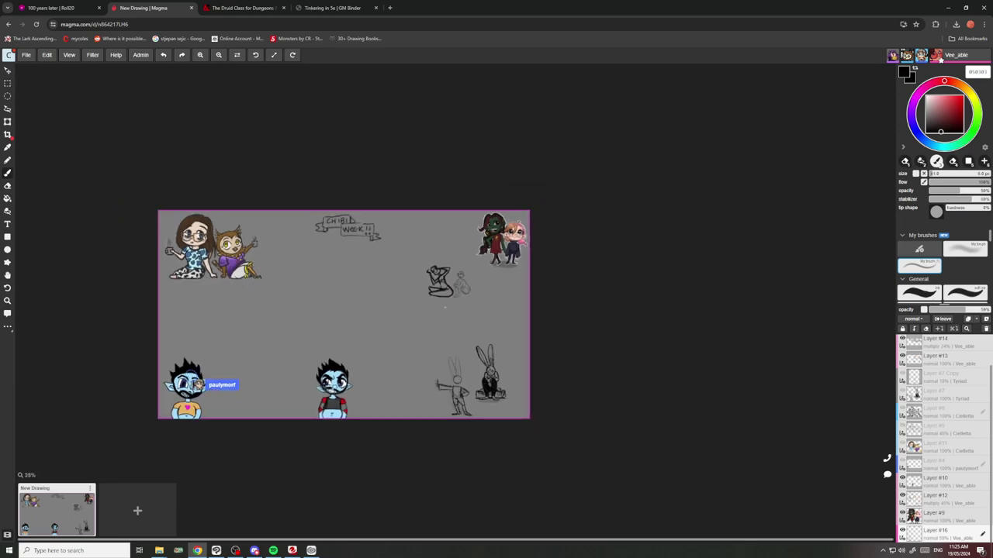
pyautogui.scroll(-1, 445, 307)
pyautogui.scroll(11, 170, 427)
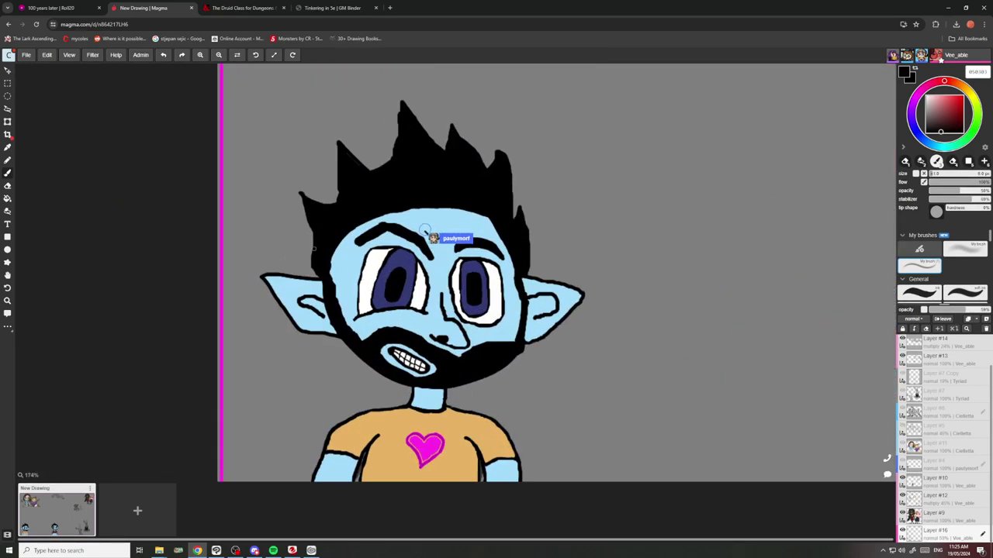
pyautogui.scroll(1, 318, 286)
pyautogui.scroll(-3, 302, 280)
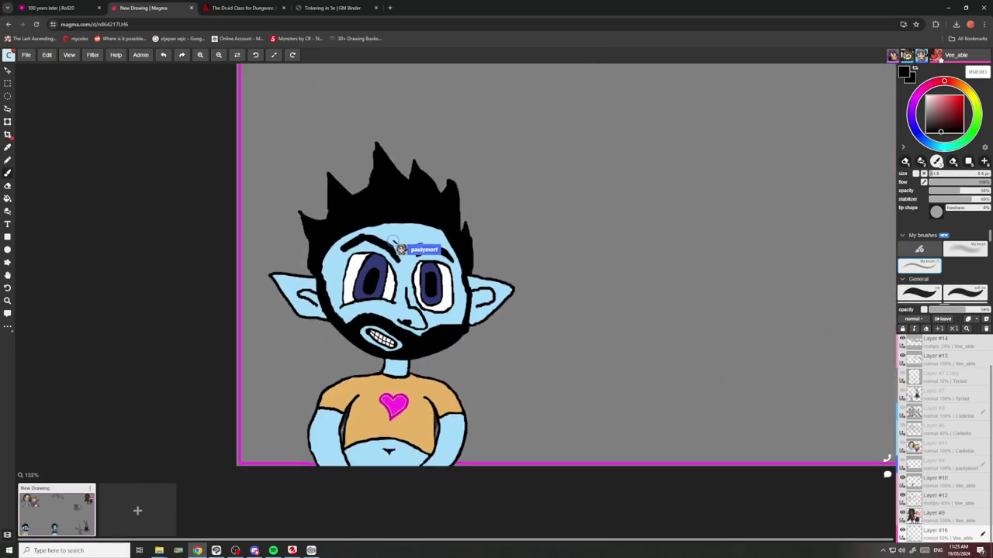
pyautogui.scroll(-3, 317, 268)
pyautogui.scroll(5, 328, 396)
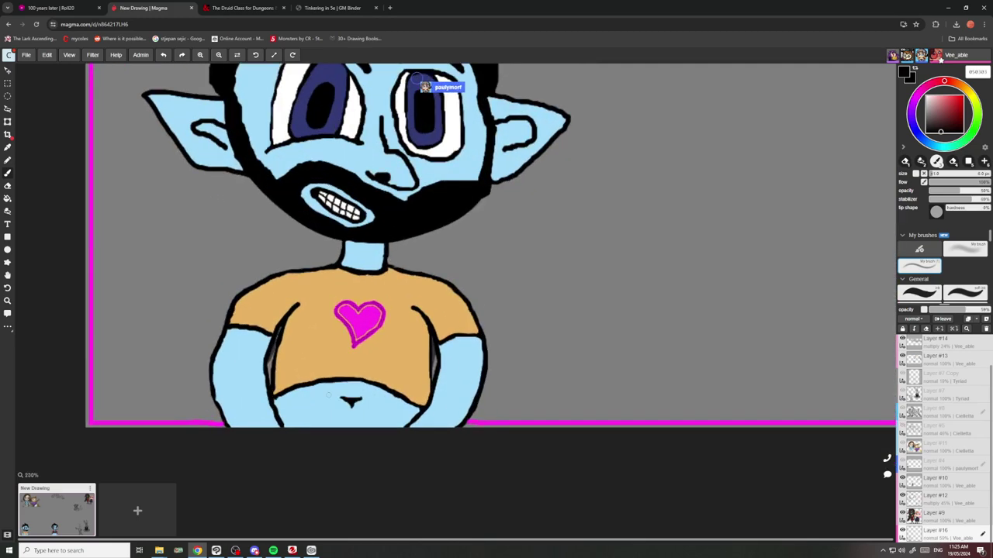
pyautogui.scroll(-5, 329, 395)
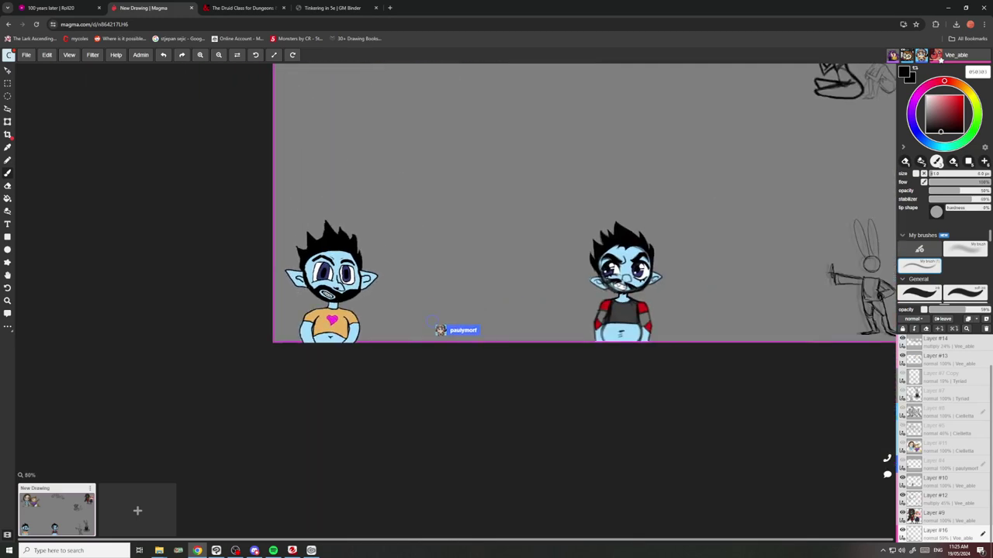
pyautogui.scroll(3, 285, 262)
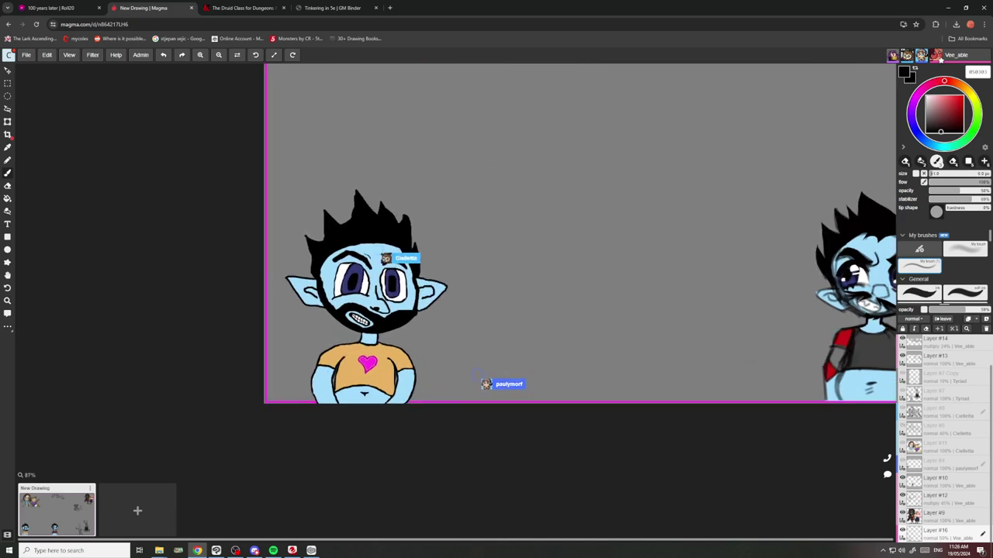
pyautogui.scroll(-3, 305, 243)
pyautogui.scroll(2, 301, 240)
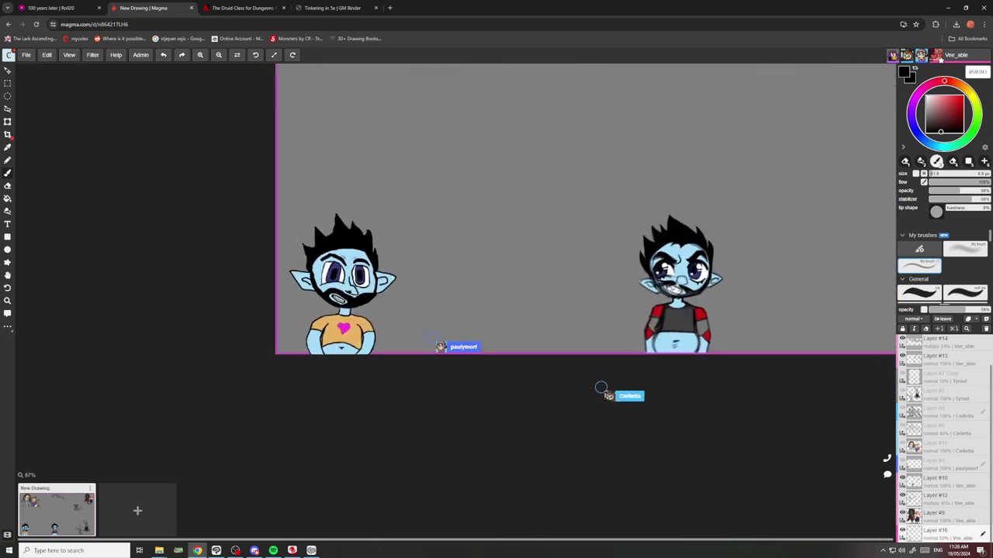
pyautogui.scroll(-3, 318, 248)
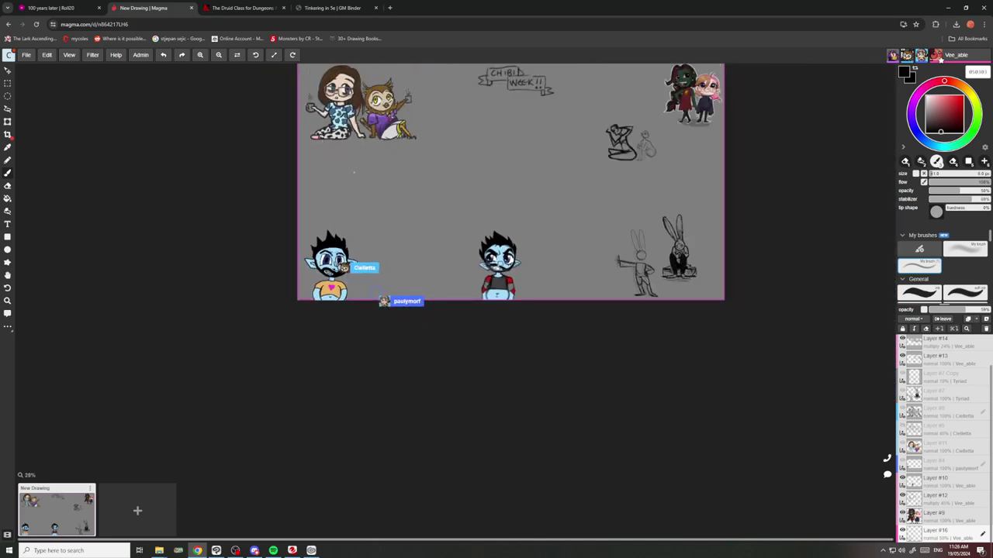
pyautogui.scroll(-1, 364, 197)
# Sketch loose, chin-length hair on both sides of the seated figure's head, with a short tuft at the crown.
pyautogui.scroll(6, 559, 155)
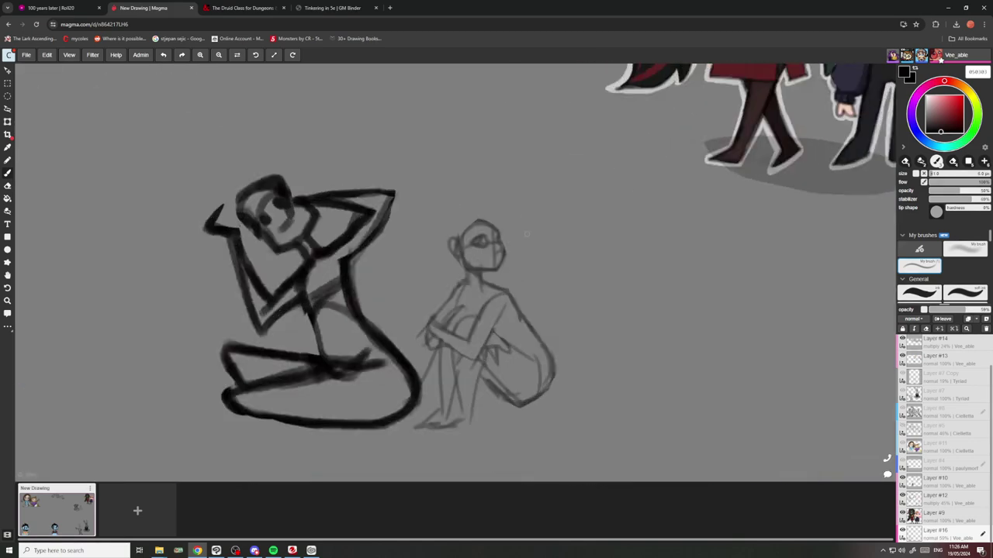
pyautogui.scroll(3, 527, 234)
pyautogui.moveTo(471, 190)
pyautogui.mouseDown()
pyautogui.moveTo(532, 187)
pyautogui.moveTo(560, 223)
pyautogui.moveTo(510, 195)
pyautogui.moveTo(551, 301)
pyautogui.mouseUp()
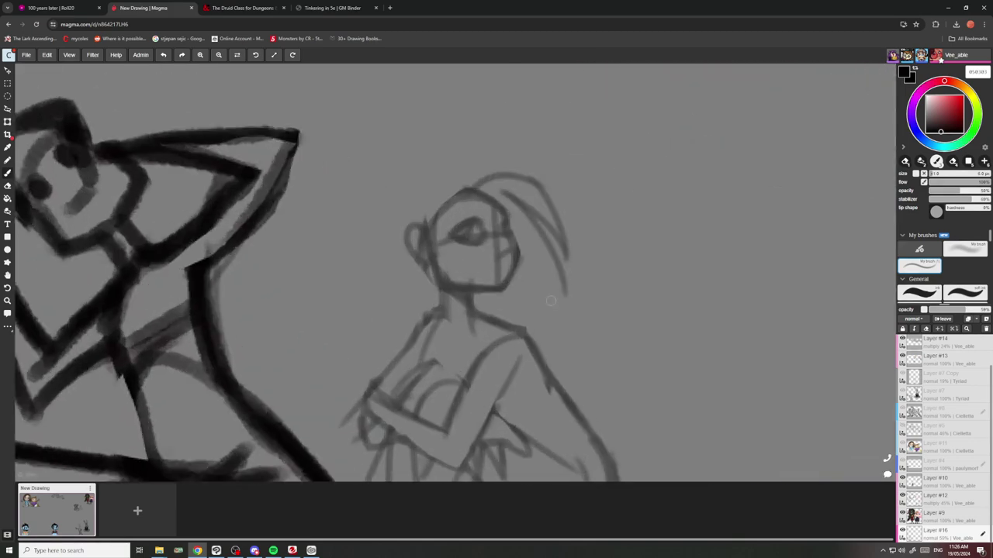
pyautogui.moveTo(560, 262); pyautogui.dragTo(541, 324)
pyautogui.moveTo(535, 251)
pyautogui.mouseDown()
pyautogui.moveTo(537, 322)
pyautogui.moveTo(483, 316)
pyautogui.mouseUp()
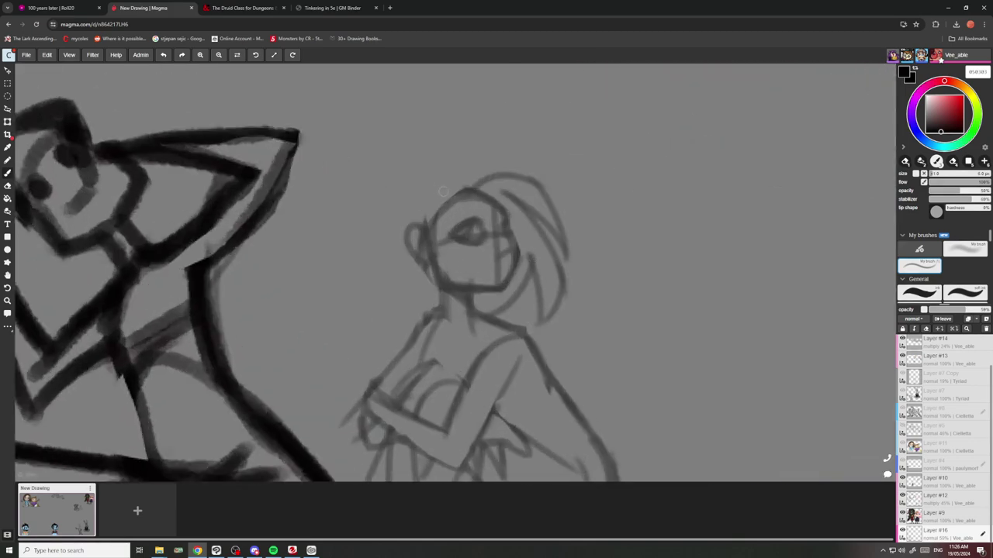
pyautogui.moveTo(461, 189)
pyautogui.mouseDown()
pyautogui.moveTo(414, 165)
pyautogui.moveTo(449, 193)
pyautogui.moveTo(373, 248)
pyautogui.moveTo(388, 295)
pyautogui.mouseUp()
pyautogui.moveTo(388, 296)
pyautogui.mouseDown()
pyautogui.moveTo(388, 236)
pyautogui.moveTo(432, 303)
pyautogui.moveTo(420, 286)
pyautogui.moveTo(424, 316)
pyautogui.moveTo(398, 336)
pyautogui.mouseUp()
pyautogui.moveTo(437, 313); pyautogui.dragTo(429, 285)
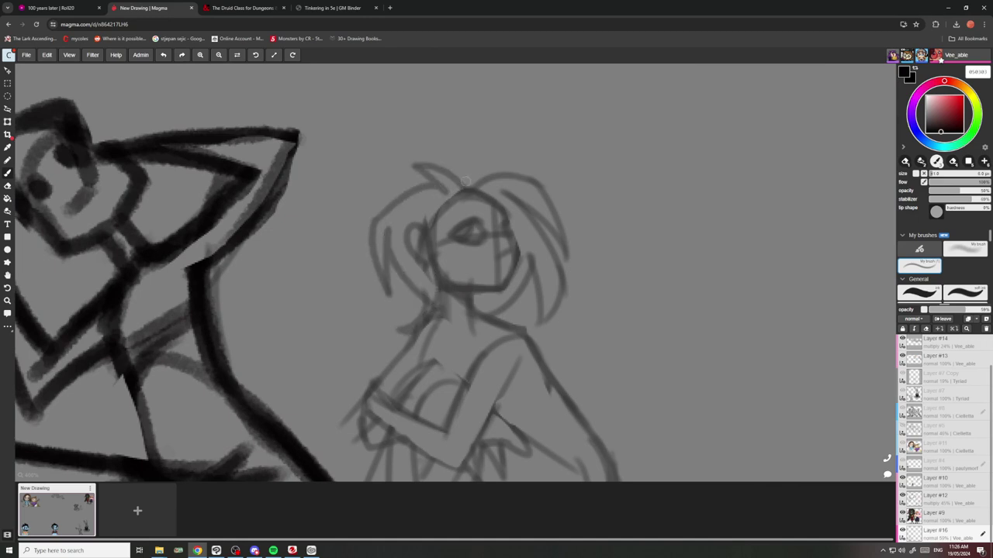
pyautogui.moveTo(481, 217)
pyautogui.mouseDown()
pyautogui.moveTo(450, 213)
pyautogui.moveTo(439, 235)
pyautogui.mouseUp()
pyautogui.scroll(-3, 450, 217)
pyautogui.scroll(3, 474, 244)
# Examine the whole shared canvas, from the blue characters along the lower edge to the finished elf and girl.
pyautogui.scroll(-10, 437, 231)
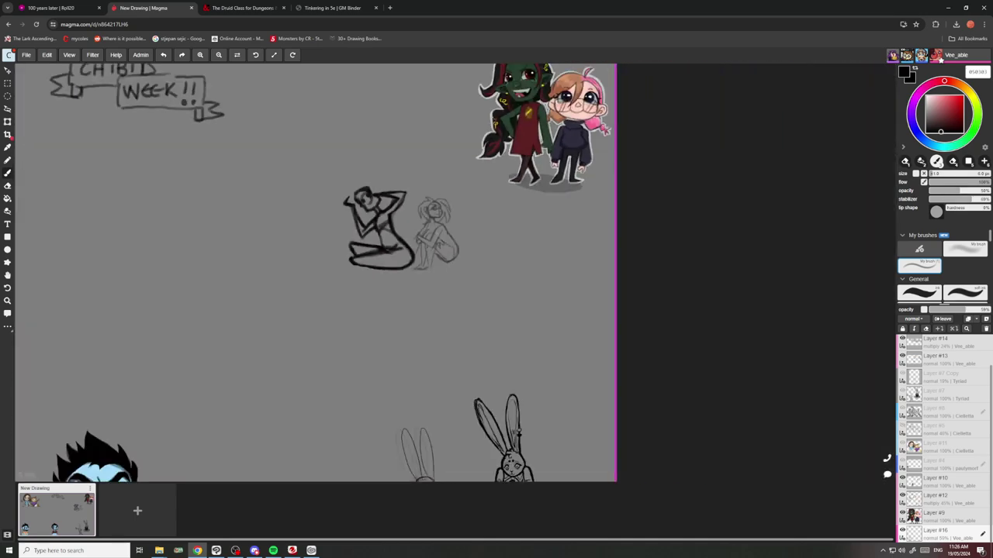
pyautogui.scroll(8, 233, 308)
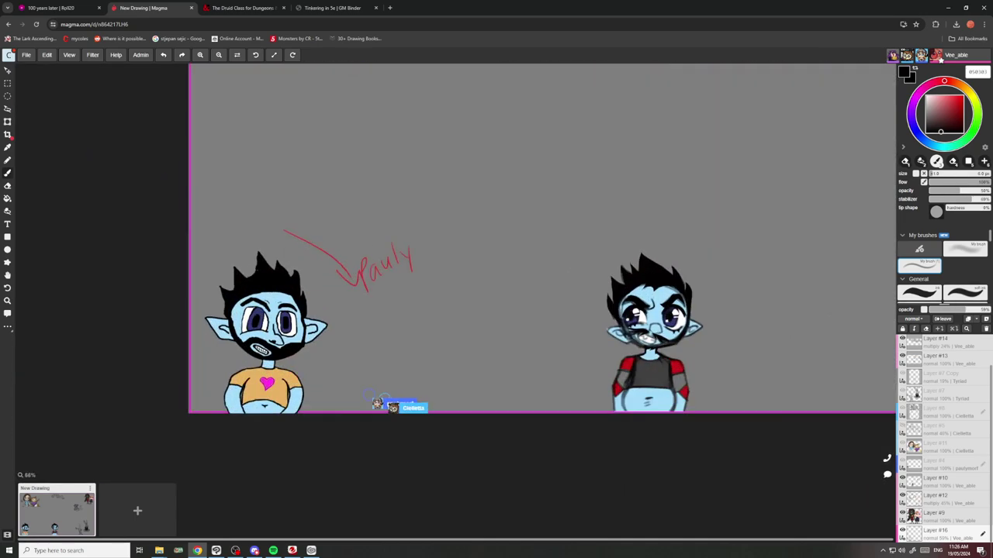
pyautogui.scroll(4, 311, 276)
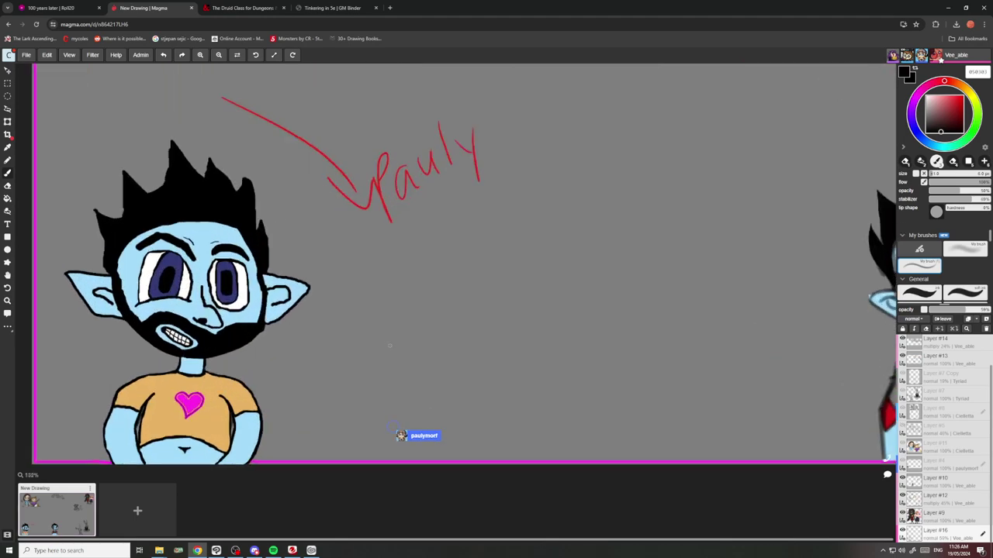
pyautogui.scroll(-3, 392, 274)
pyautogui.scroll(-5, 368, 322)
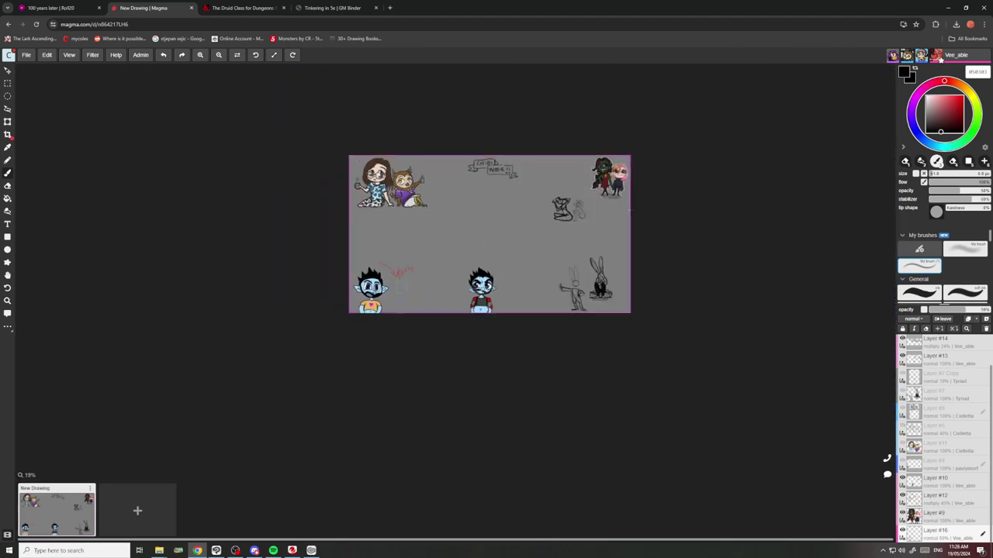
pyautogui.scroll(5, 617, 159)
pyautogui.scroll(5, 634, 155)
pyautogui.scroll(-7, 591, 211)
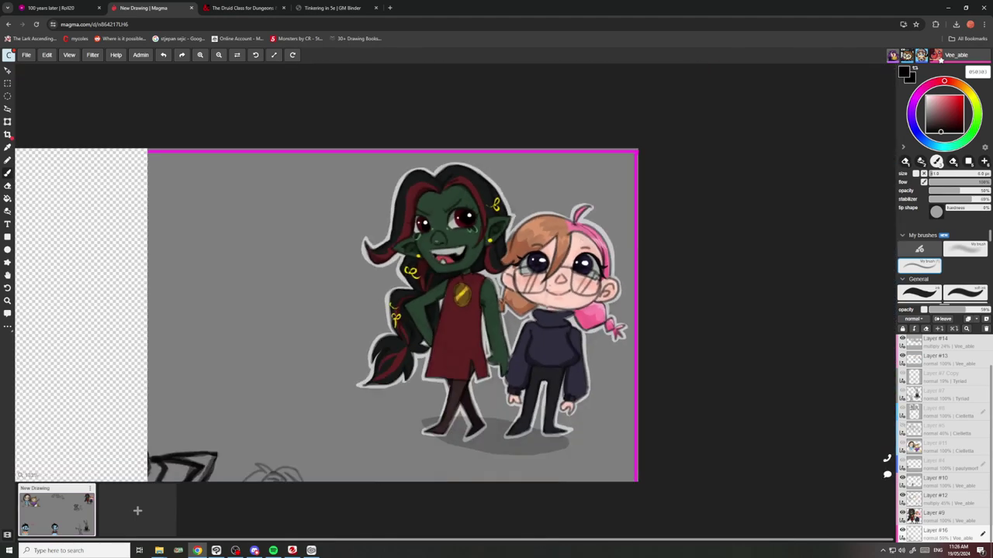
# Sketch the seated figure's nearer lower leg, ending in a pointed foot that extends below the other foot.
pyautogui.scroll(4, 496, 299)
pyautogui.scroll(4, 527, 302)
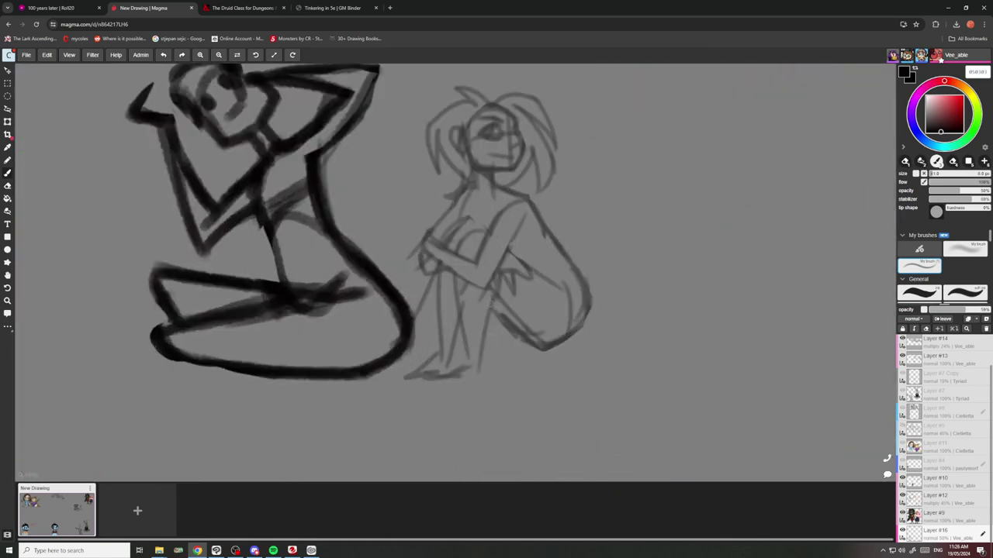
pyautogui.moveTo(493, 297); pyautogui.dragTo(483, 374)
pyautogui.moveTo(467, 320)
pyautogui.mouseDown()
pyautogui.moveTo(484, 374)
pyautogui.moveTo(454, 415)
pyautogui.mouseUp()
pyautogui.moveTo(463, 371); pyautogui.dragTo(450, 422)
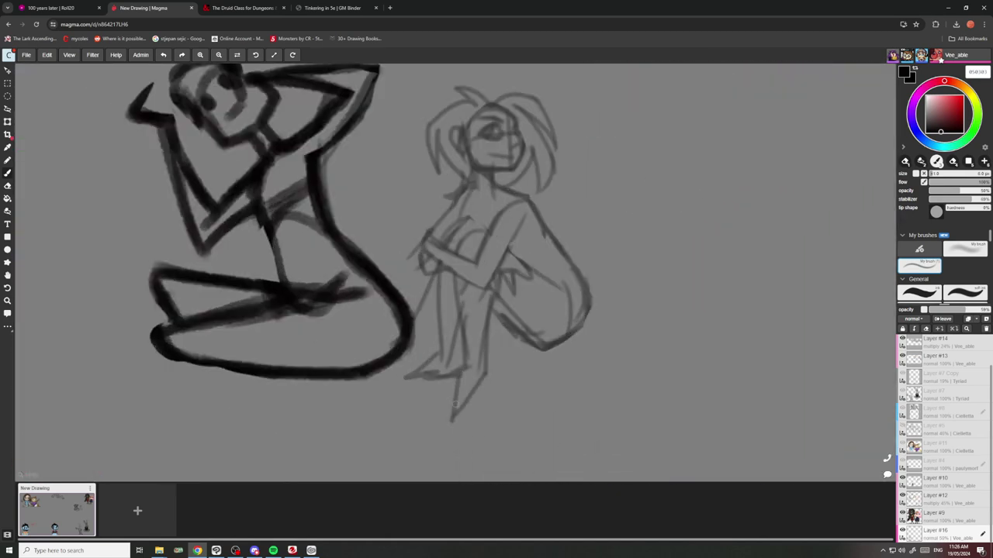
# Sketch a new leaning figure's shoulders, torso outline and one arm reaching down to a hand, in the empty area beside the kneeling figure.
pyautogui.scroll(-6, 427, 361)
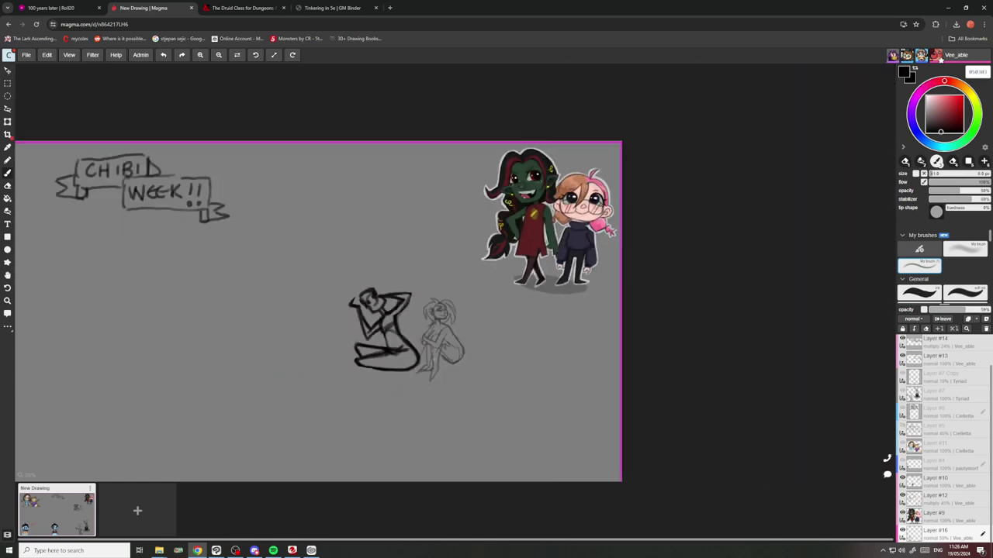
pyautogui.scroll(-4, 434, 349)
pyautogui.scroll(1, 405, 372)
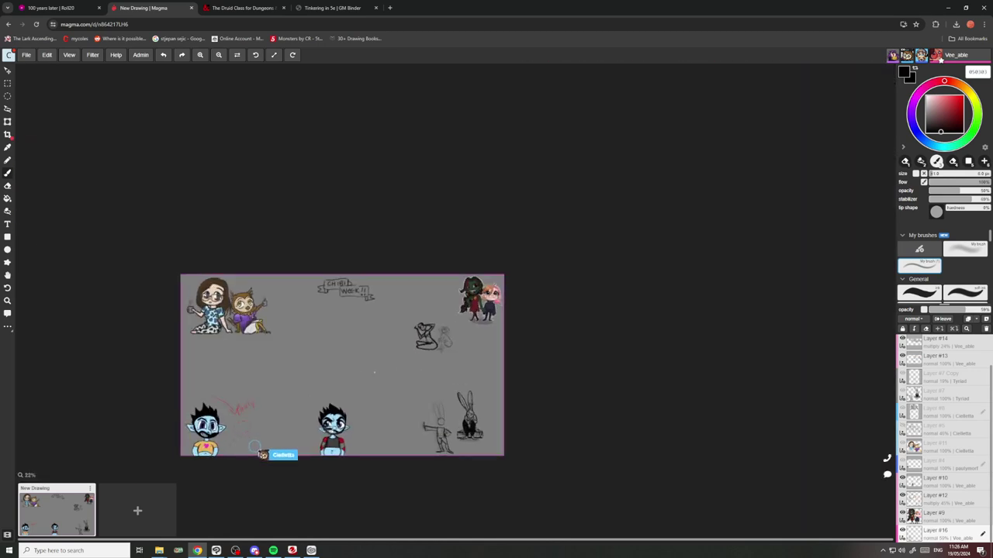
pyautogui.scroll(3, 395, 396)
pyautogui.scroll(4, 394, 395)
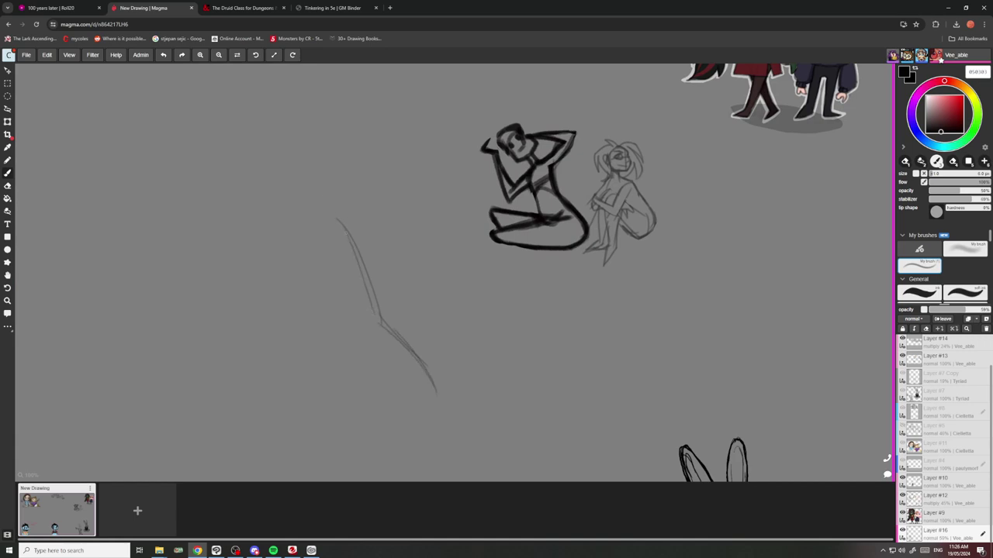
pyautogui.moveTo(346, 232)
pyautogui.mouseDown()
pyautogui.moveTo(302, 208)
pyautogui.moveTo(294, 222)
pyautogui.mouseUp()
pyautogui.moveTo(320, 285); pyautogui.dragTo(273, 346)
pyautogui.moveTo(328, 277); pyautogui.dragTo(286, 331)
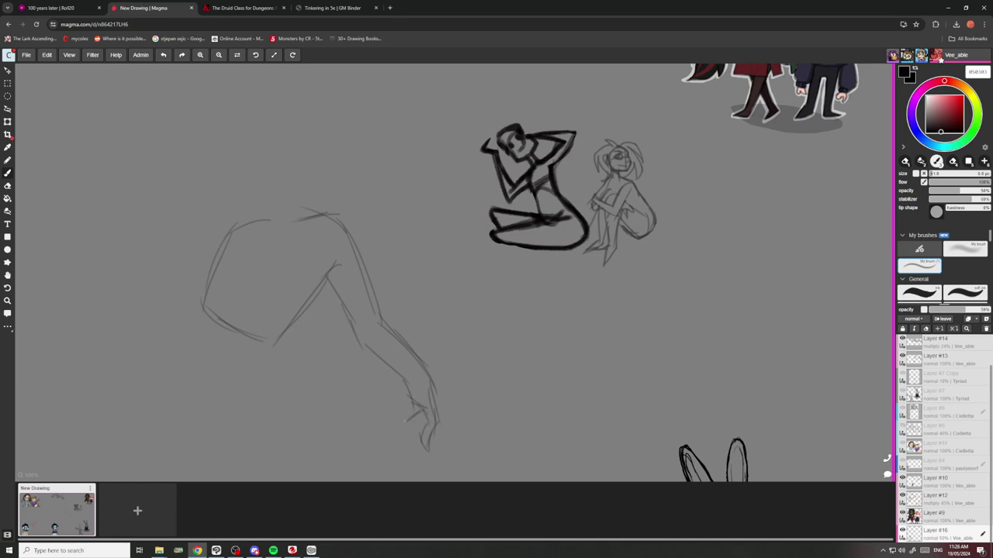
pyautogui.moveTo(406, 396); pyautogui.dragTo(402, 420)
# Add the leaning figure's spine line, chest curve and waist, and rough in the outline of its hips.
pyautogui.scroll(-4, 396, 338)
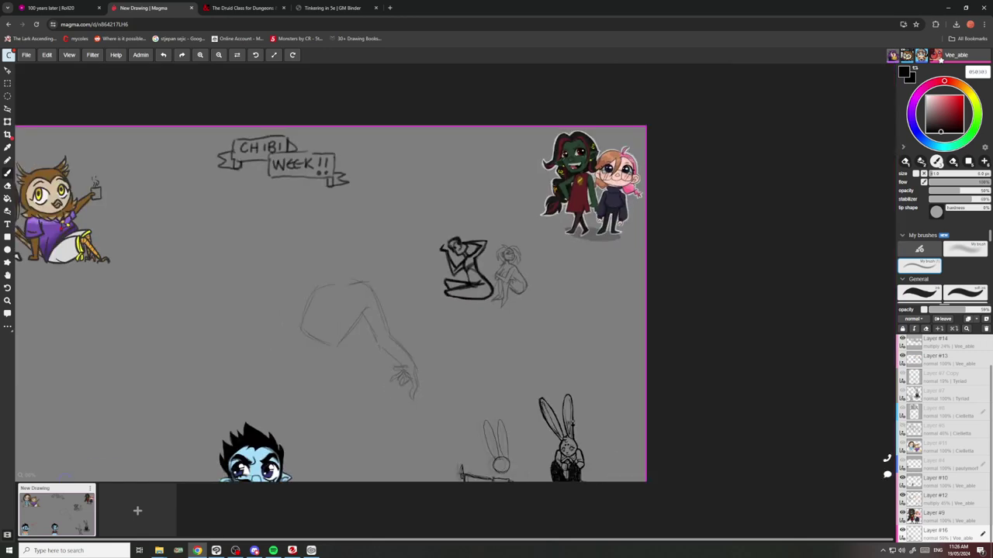
pyautogui.scroll(3, 354, 304)
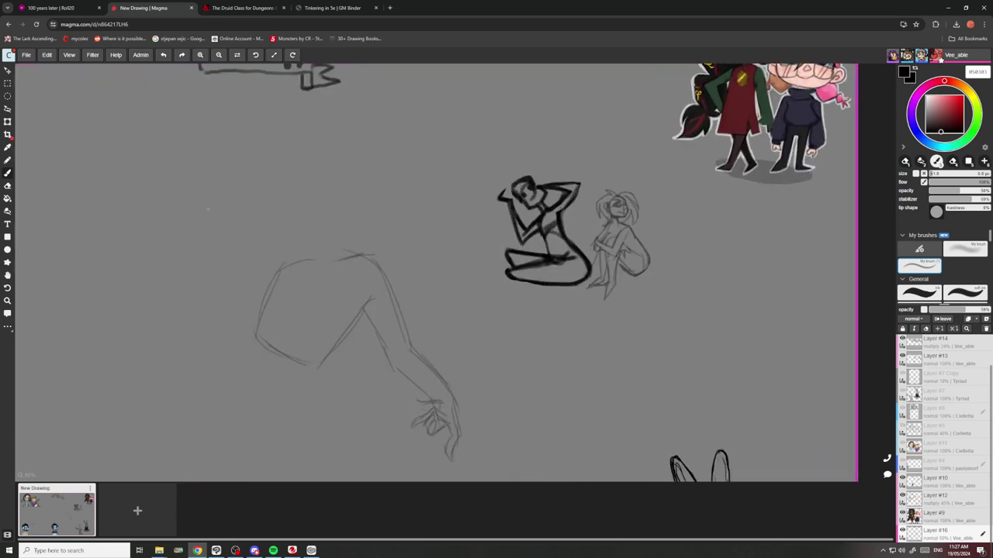
pyautogui.scroll(1, 436, 401)
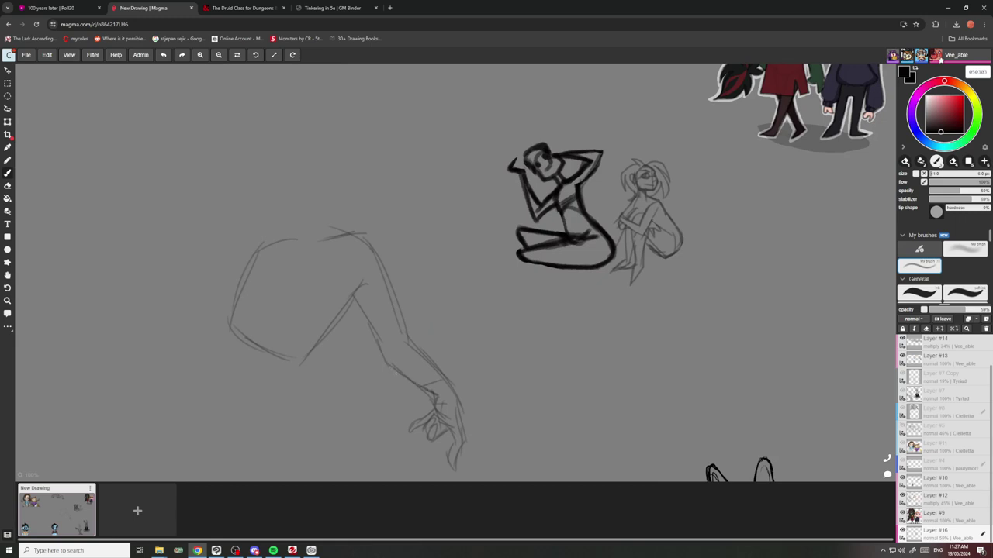
pyautogui.moveTo(353, 301)
pyautogui.mouseDown()
pyautogui.moveTo(332, 345)
pyautogui.moveTo(341, 346)
pyautogui.moveTo(326, 337)
pyautogui.moveTo(285, 382)
pyautogui.mouseUp()
pyautogui.moveTo(291, 280); pyautogui.dragTo(263, 342)
pyautogui.moveTo(290, 376); pyautogui.dragTo(291, 400)
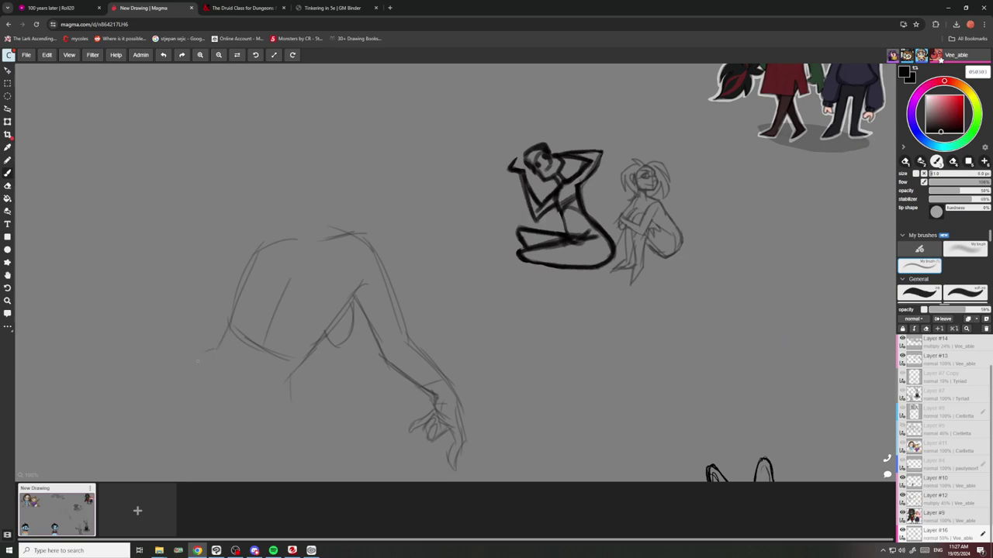
pyautogui.moveTo(163, 381); pyautogui.dragTo(172, 447)
pyautogui.moveTo(226, 394); pyautogui.dragTo(221, 467)
# Draw the leaning figure's thigh from waist and hip down to a bent knee.
pyautogui.scroll(-5, 302, 392)
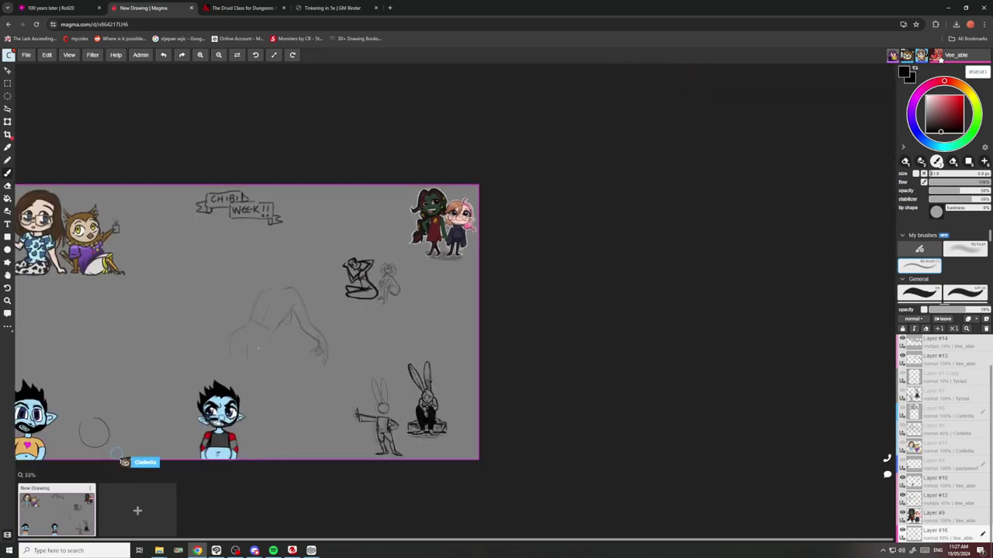
pyautogui.scroll(3, 306, 342)
pyautogui.scroll(3, 306, 335)
pyautogui.moveTo(329, 291)
pyautogui.mouseDown()
pyautogui.moveTo(332, 322)
pyautogui.moveTo(383, 400)
pyautogui.mouseUp()
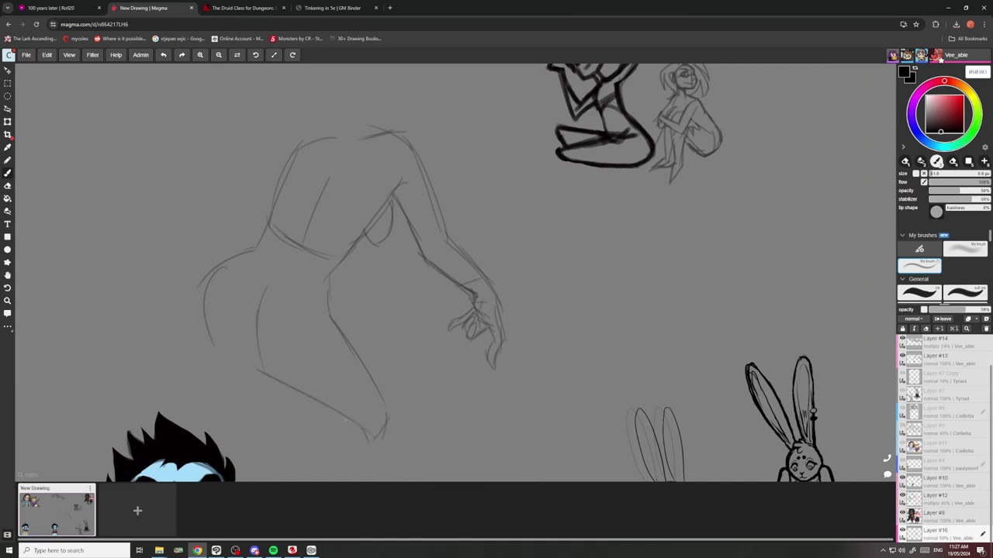
pyautogui.moveTo(220, 351); pyautogui.dragTo(281, 397)
# Lasso the leaning figure's sketch, scale it down to about half its size near the kneeling figure, and clear the selection.
pyautogui.scroll(-3, 271, 380)
pyautogui.scroll(1, 272, 380)
pyautogui.click(7, 109)
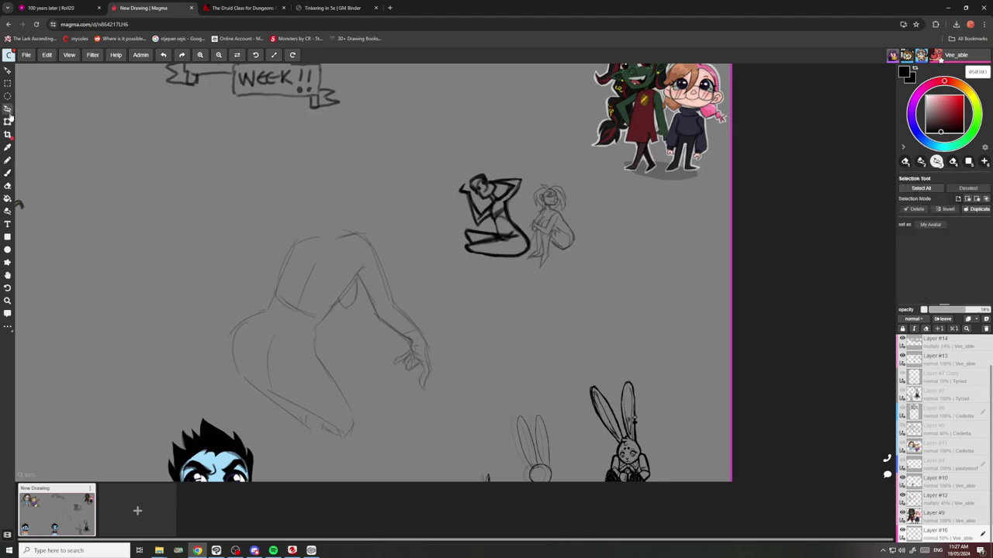
pyautogui.moveTo(442, 335)
pyautogui.mouseDown()
pyautogui.moveTo(358, 467)
pyautogui.moveTo(306, 450)
pyautogui.moveTo(234, 393)
pyautogui.moveTo(215, 256)
pyautogui.moveTo(366, 208)
pyautogui.mouseUp()
pyautogui.click(8, 122)
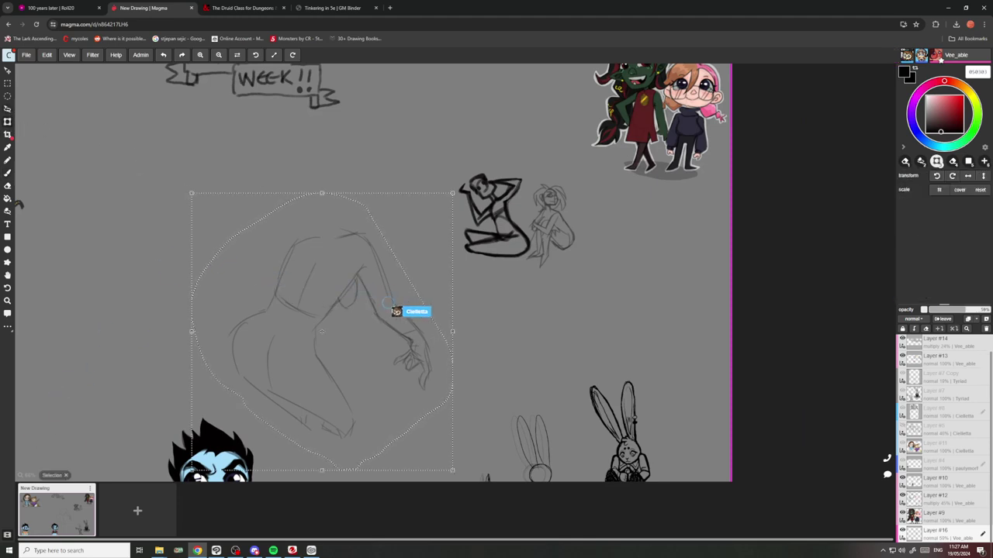
pyautogui.moveTo(193, 195)
pyautogui.mouseDown()
pyautogui.moveTo(287, 281)
pyautogui.moveTo(292, 314)
pyautogui.moveTo(317, 335)
pyautogui.moveTo(306, 191)
pyautogui.mouseUp()
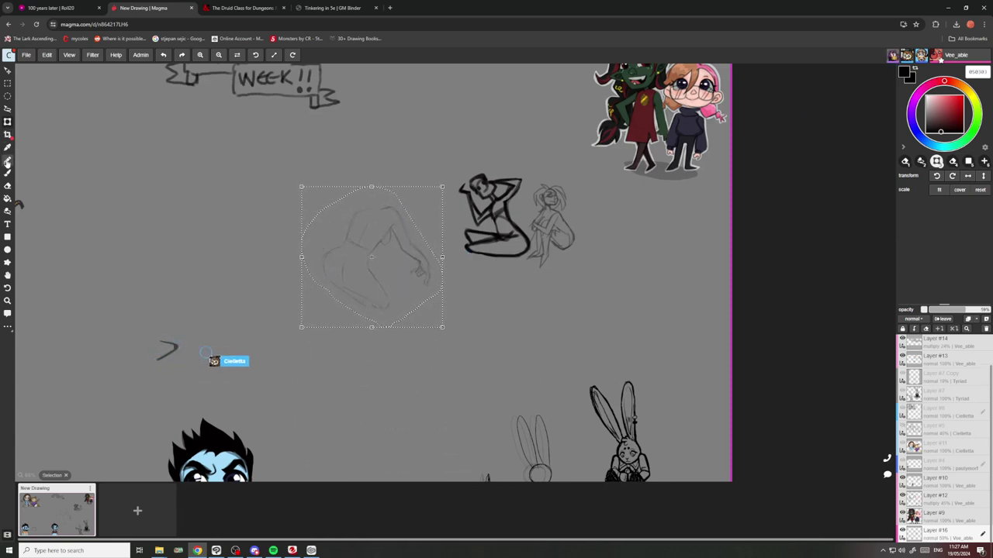
pyautogui.click(7, 109)
pyautogui.click(62, 131)
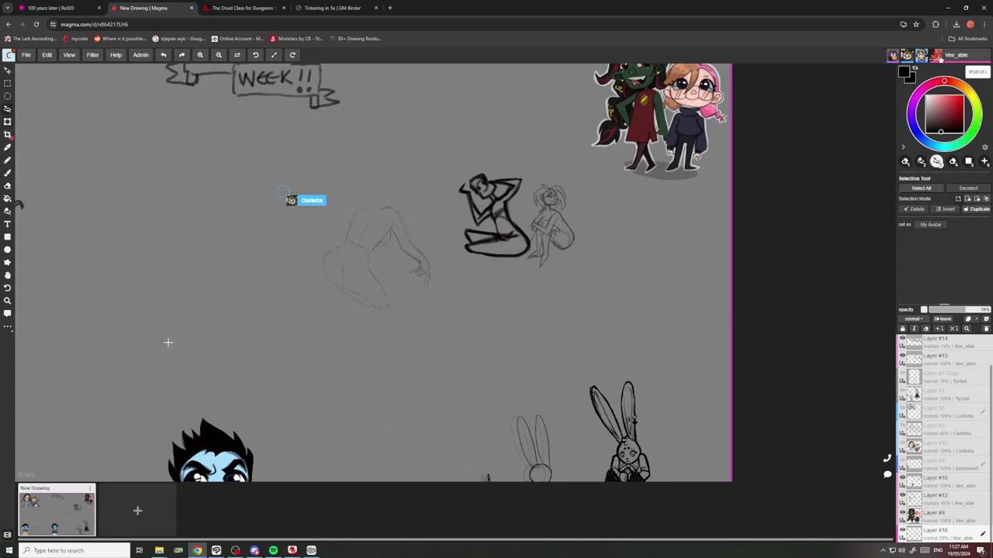
# Using the Brush, sketch the leaning figure's raised lower leg and foot, the other thigh behind it and the buttock's curve.
pyautogui.scroll(2, 168, 343)
pyautogui.scroll(-1, 267, 264)
pyautogui.scroll(2, 390, 188)
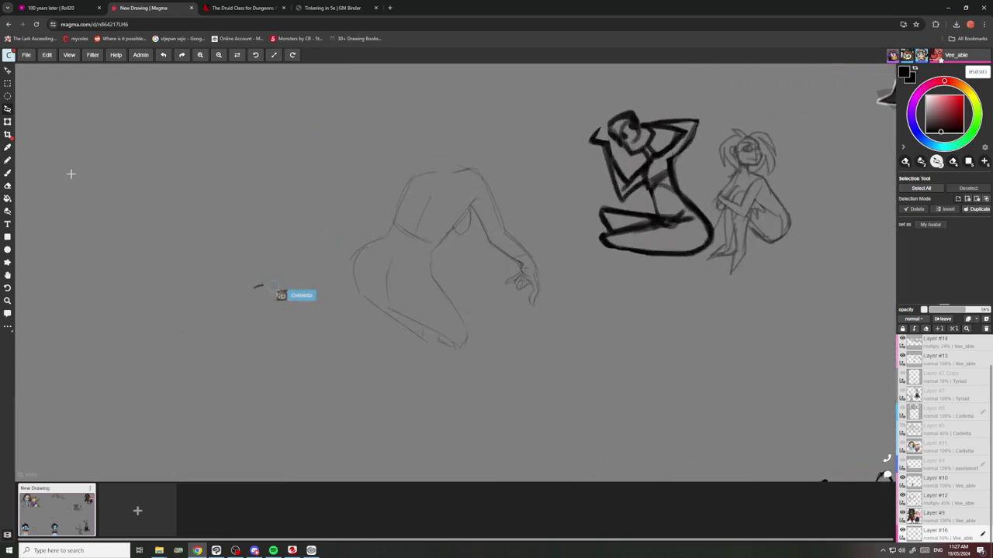
pyautogui.click(7, 173)
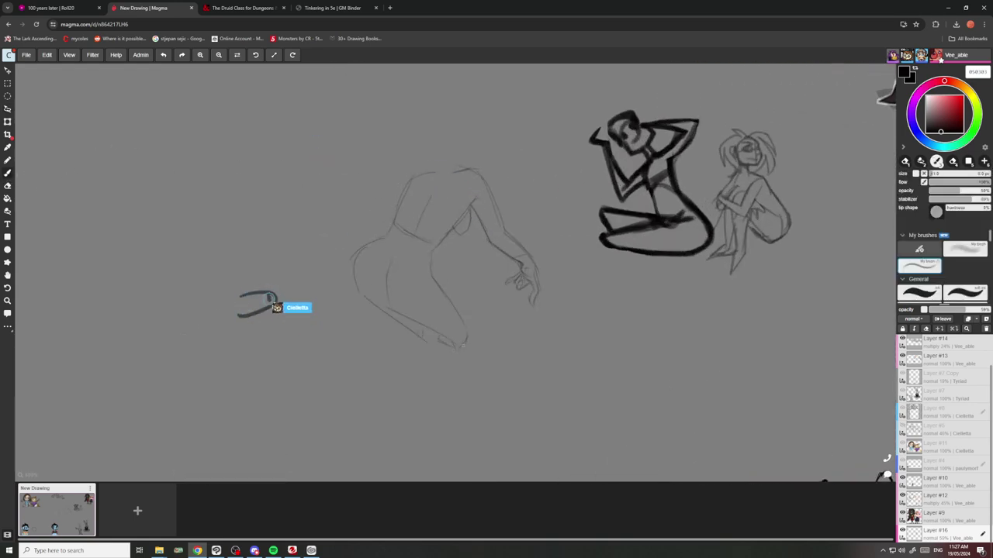
pyautogui.moveTo(466, 346); pyautogui.dragTo(377, 390)
pyautogui.moveTo(431, 332)
pyautogui.mouseDown()
pyautogui.moveTo(369, 377)
pyautogui.moveTo(290, 351)
pyautogui.moveTo(307, 344)
pyautogui.moveTo(335, 404)
pyautogui.moveTo(362, 379)
pyautogui.moveTo(351, 362)
pyautogui.moveTo(344, 407)
pyautogui.mouseUp()
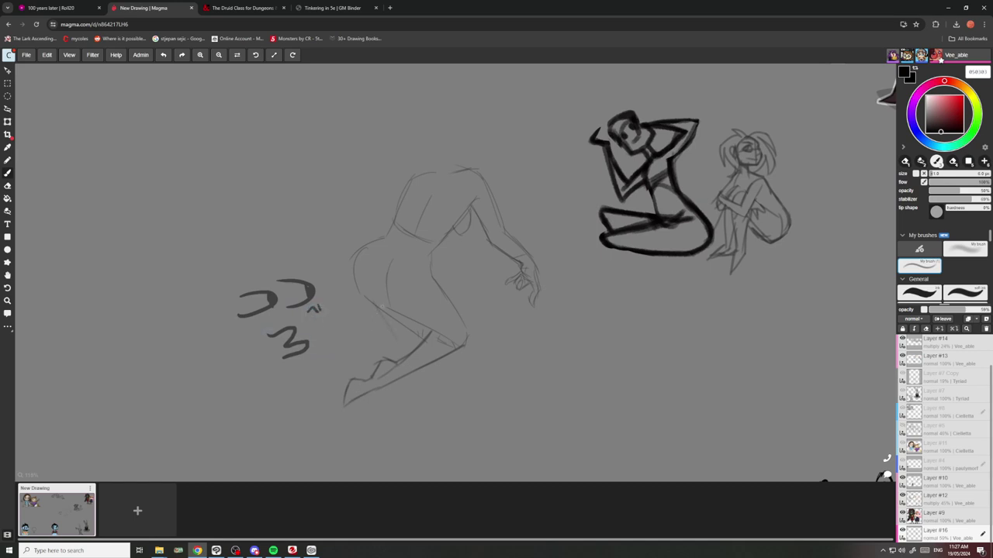
pyautogui.moveTo(382, 307)
pyautogui.mouseDown()
pyautogui.moveTo(400, 353)
pyautogui.moveTo(419, 348)
pyautogui.moveTo(404, 353)
pyautogui.mouseUp()
pyautogui.moveTo(384, 295); pyautogui.dragTo(389, 258)
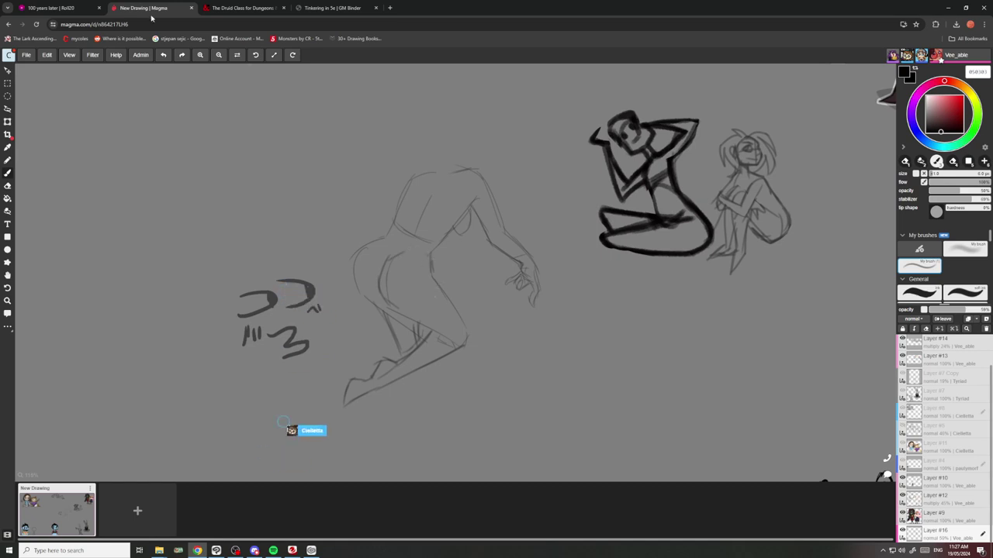
# Switch to the Roll20 game and examine the stone corridor map up to its forked end.
pyautogui.click(52, 8)
pyautogui.scroll(-3, 445, 251)
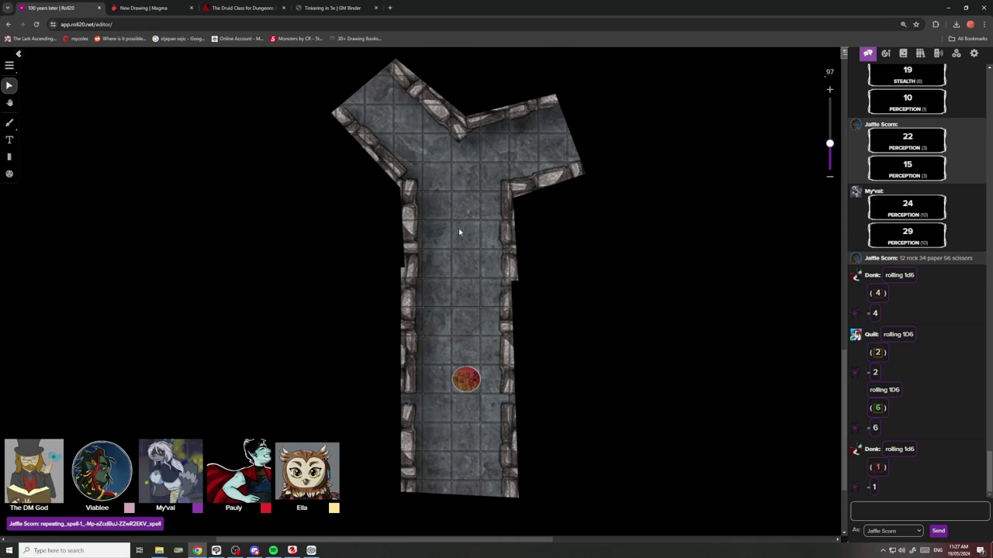
pyautogui.moveTo(493, 271); pyautogui.dragTo(494, 308)
pyautogui.moveTo(423, 254); pyautogui.dragTo(430, 277)
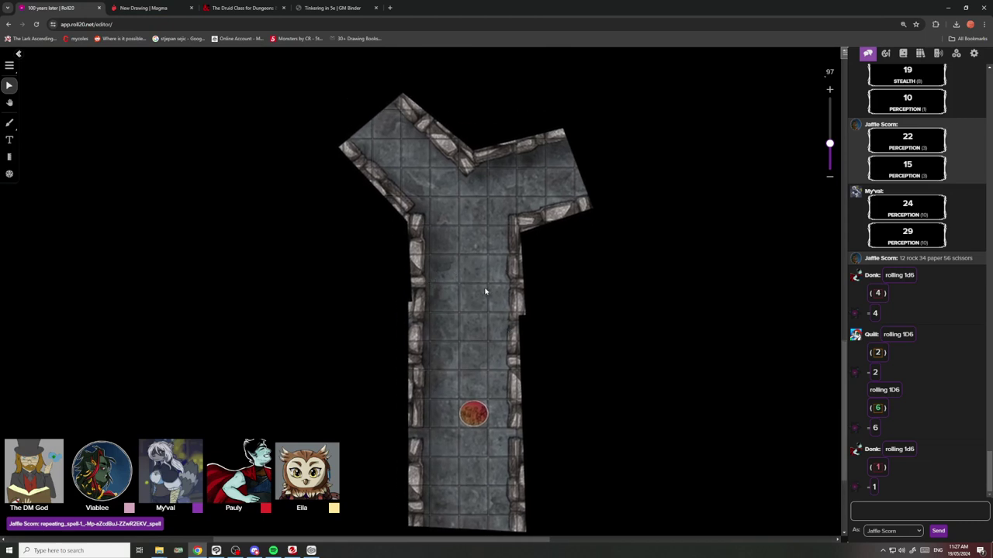
pyautogui.scroll(1, 485, 291)
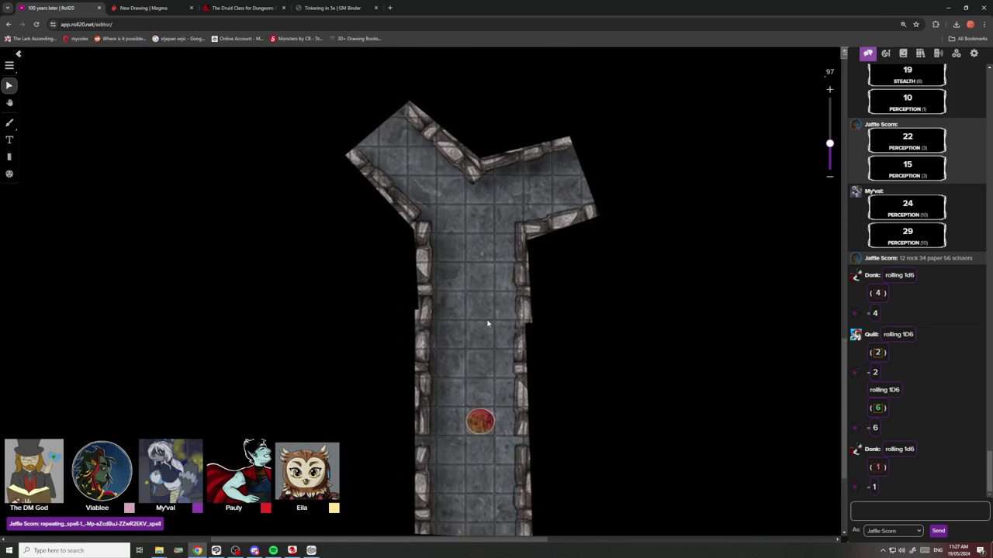
pyautogui.scroll(2, 487, 322)
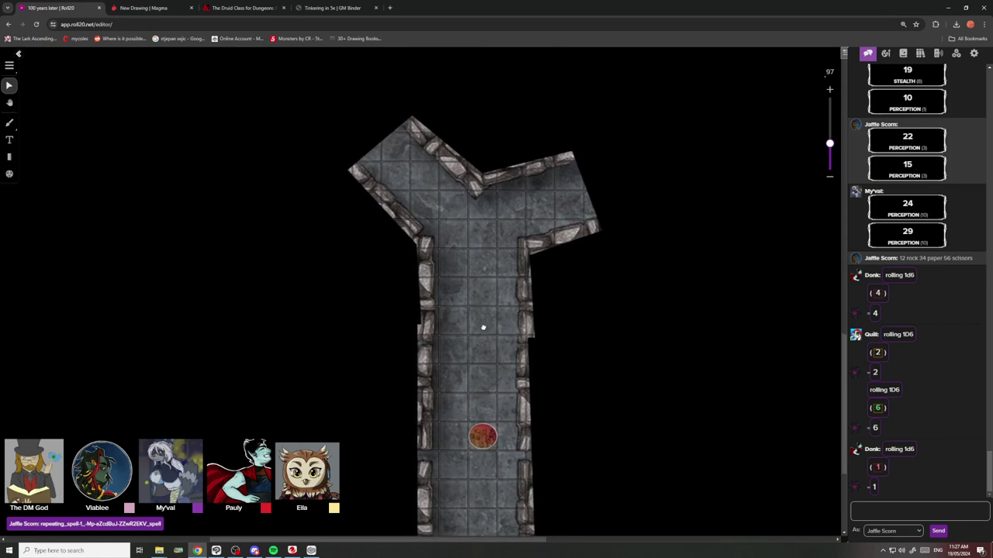
pyautogui.scroll(2, 458, 279)
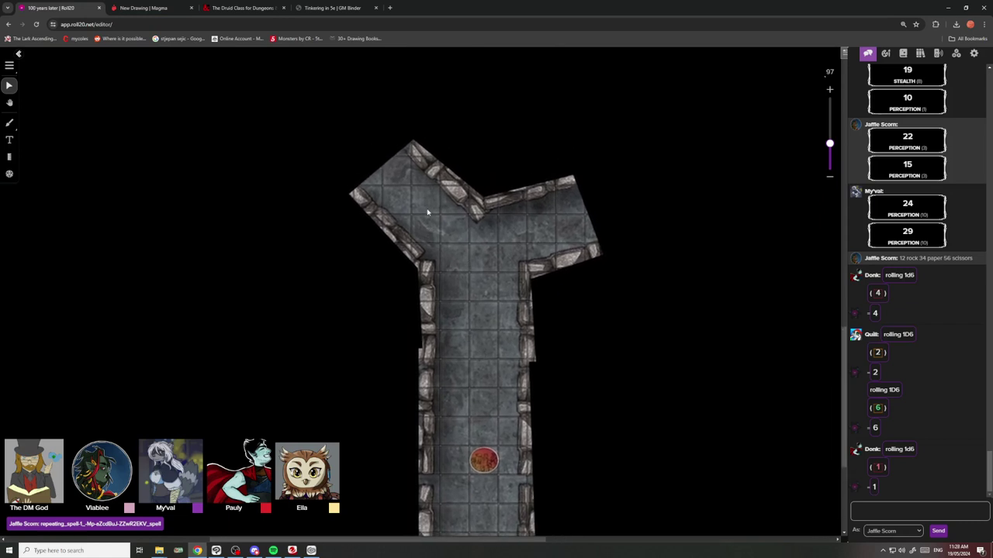
pyautogui.scroll(-1, 459, 226)
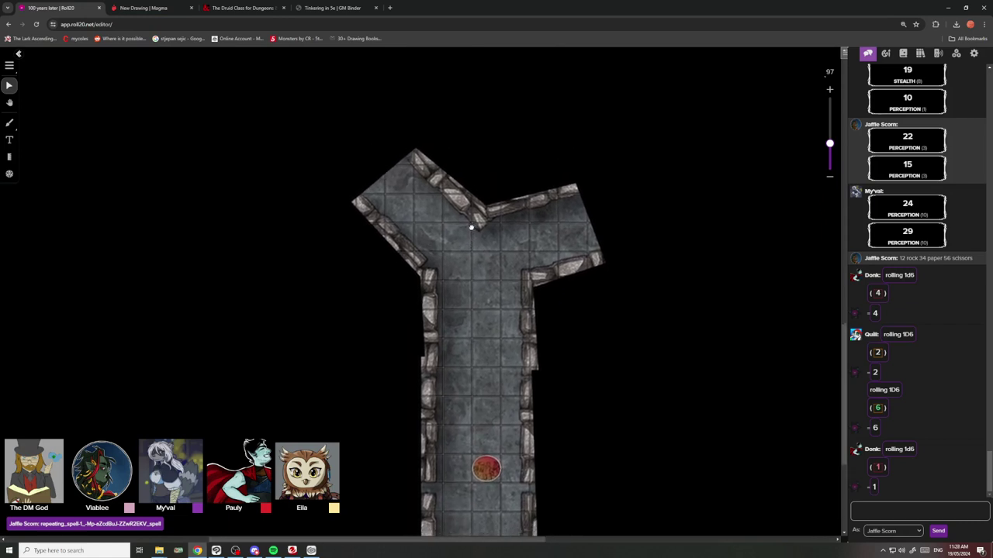
# Return to the Magma drawing and sketch the leaning figure's supporting lower leg with a flat foot beneath the raised one.
pyautogui.click(147, 7)
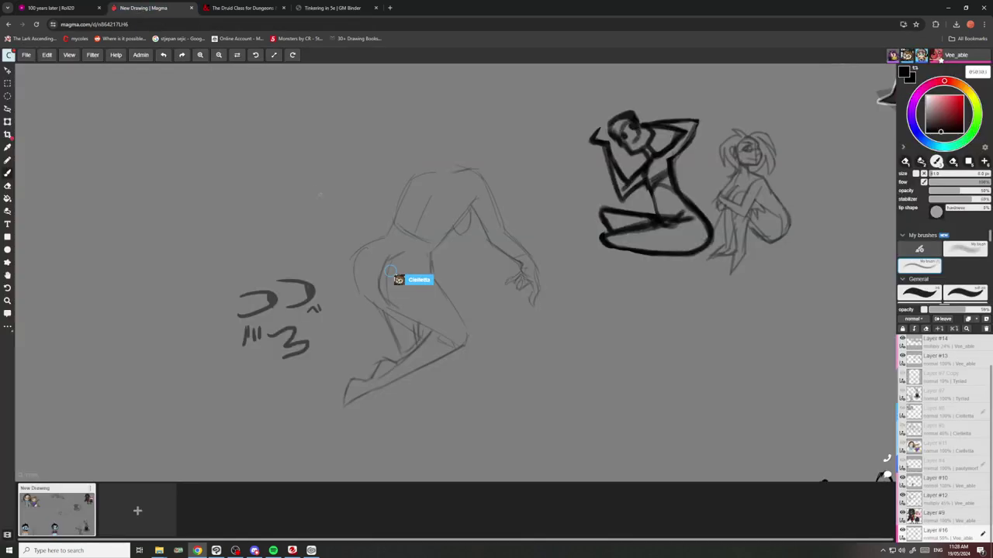
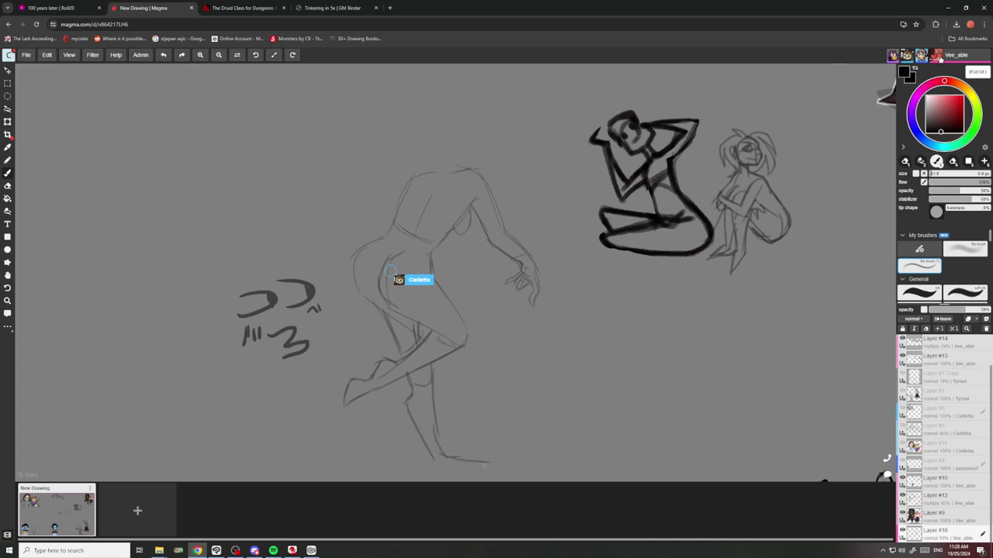
pyautogui.scroll(-3, 441, 441)
pyautogui.scroll(8, 433, 342)
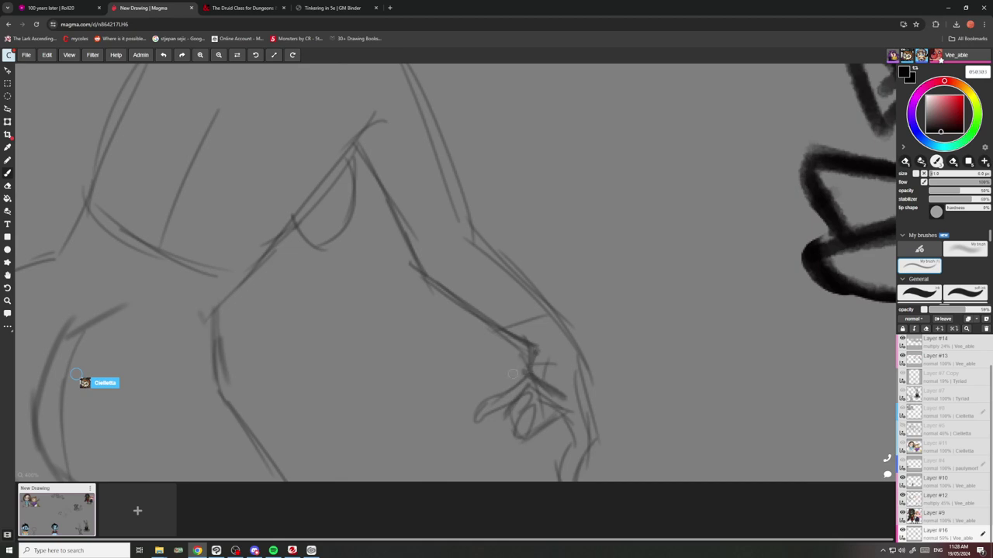
pyautogui.scroll(-6, 453, 272)
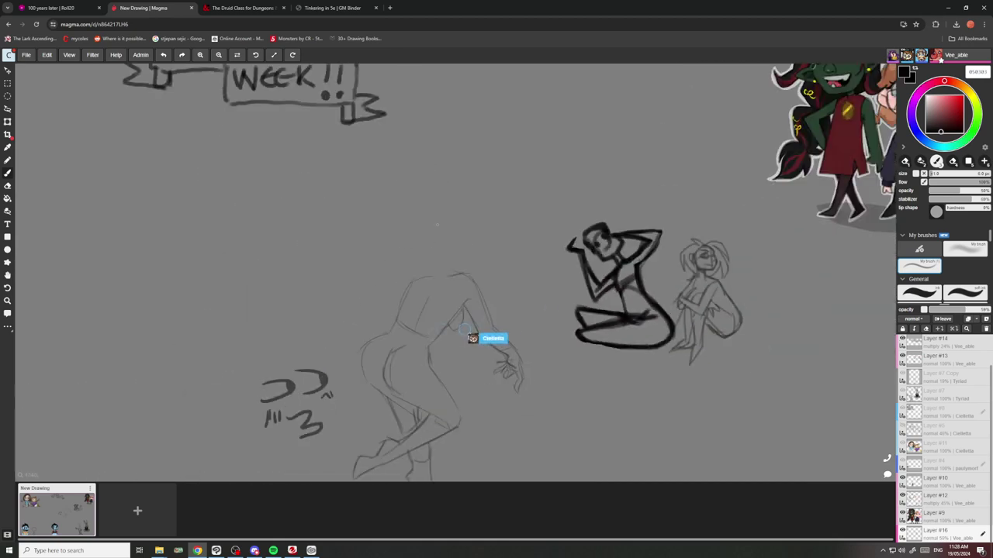
# Switch to the Roll20 game, check the forked corridor map and recent rolls, and return to the Magma drawing.
pyautogui.click(242, 8)
pyautogui.click(56, 8)
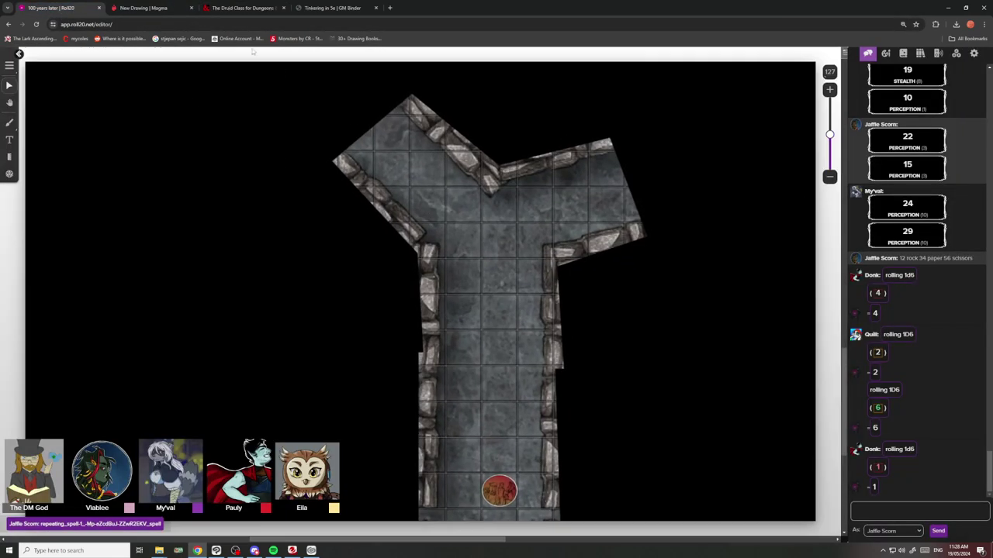
pyautogui.click(188, 7)
# Sketch the leaning figure's head as a rounded shape tilted forward above the shoulders, joined by neck lines.
pyautogui.scroll(3, 459, 258)
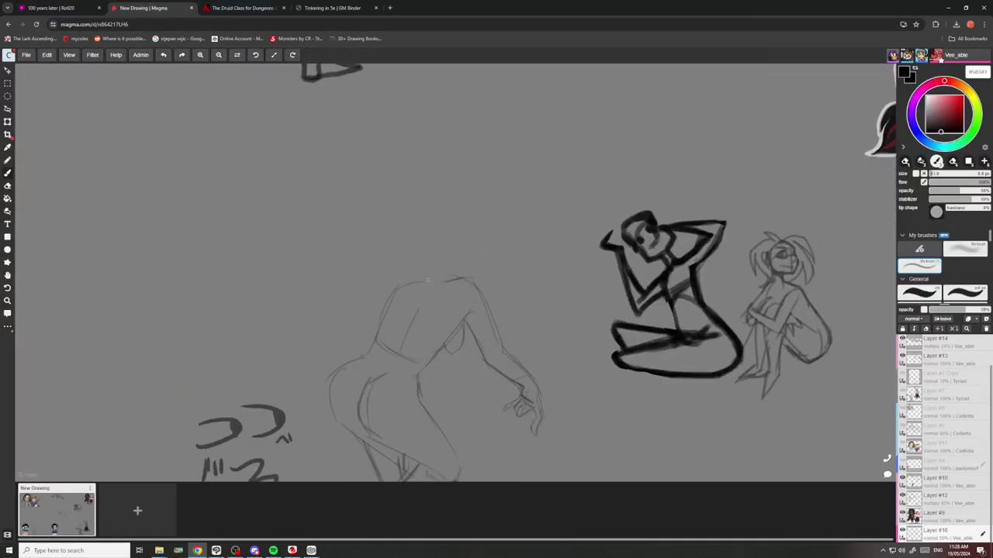
pyautogui.moveTo(460, 230)
pyautogui.mouseDown()
pyautogui.moveTo(493, 238)
pyautogui.moveTo(502, 258)
pyautogui.moveTo(486, 273)
pyautogui.mouseUp()
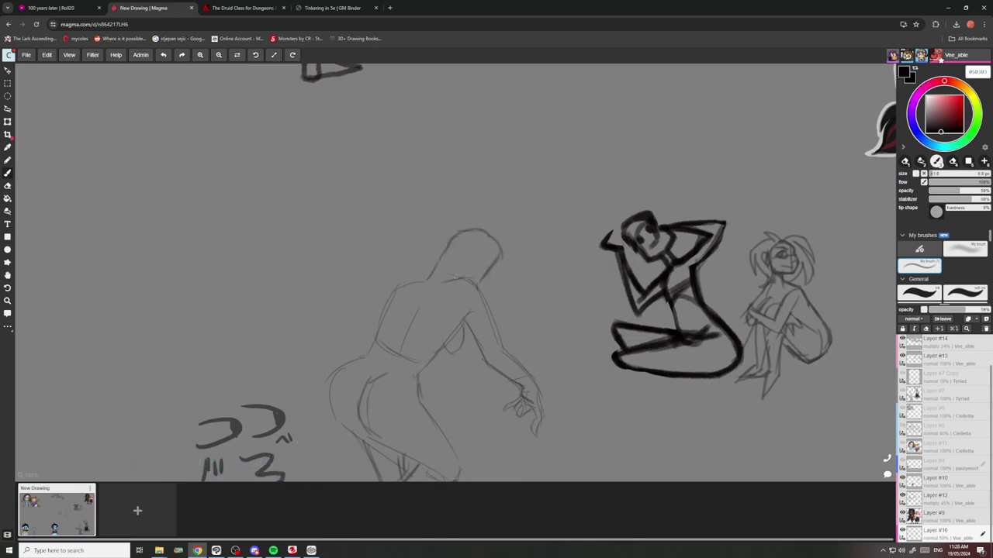
pyautogui.scroll(-6, 394, 289)
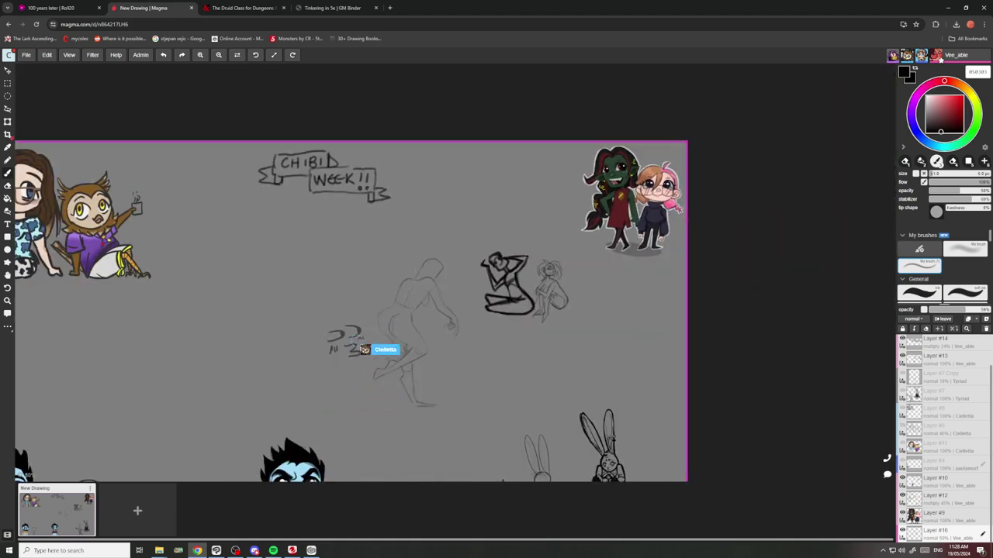
# Sketch a second lower leg for the leaning figure, stretched back behind the raised one and ending in a pointed foot.
pyautogui.scroll(5, 393, 357)
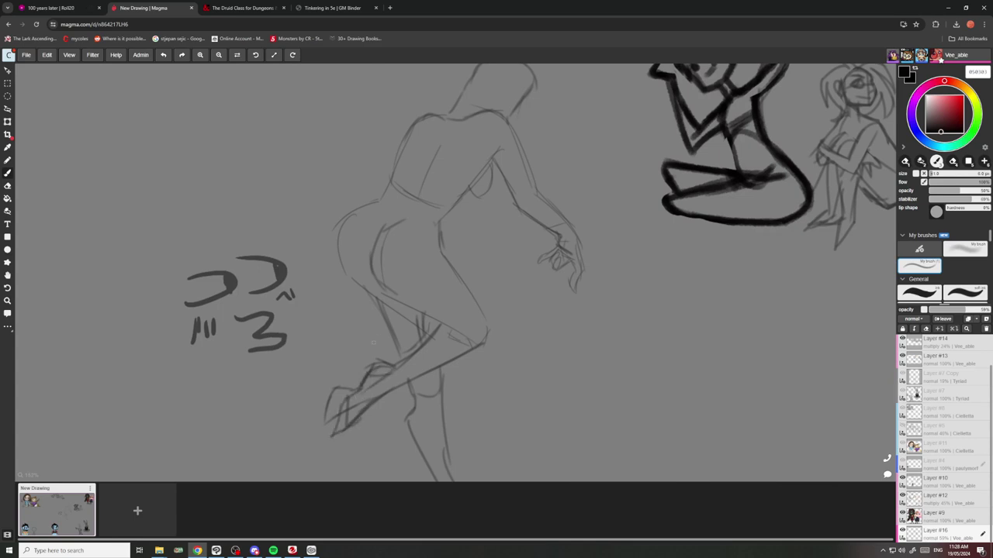
pyautogui.moveTo(385, 341); pyautogui.dragTo(344, 347)
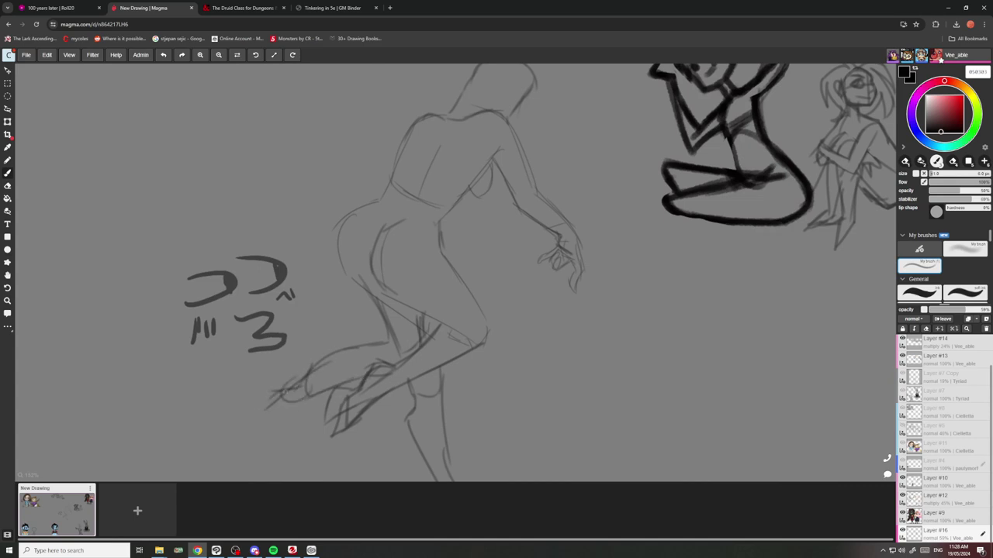
pyautogui.scroll(-7, 303, 385)
# Redraw the leaning figure's hip, buttock and back-thigh curves with firmer strokes, and reinforce the underside of the breast.
pyautogui.scroll(9, 329, 340)
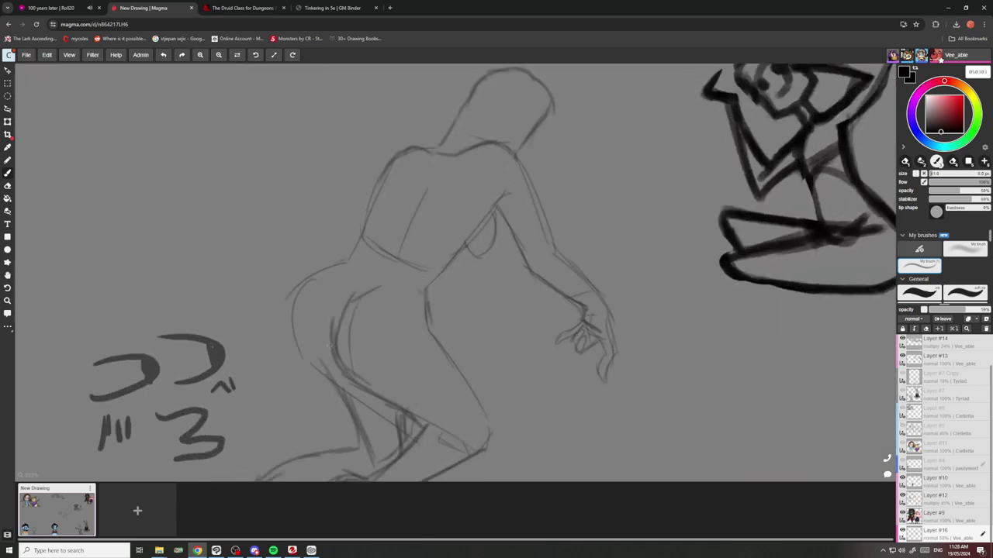
pyautogui.scroll(-3, 326, 371)
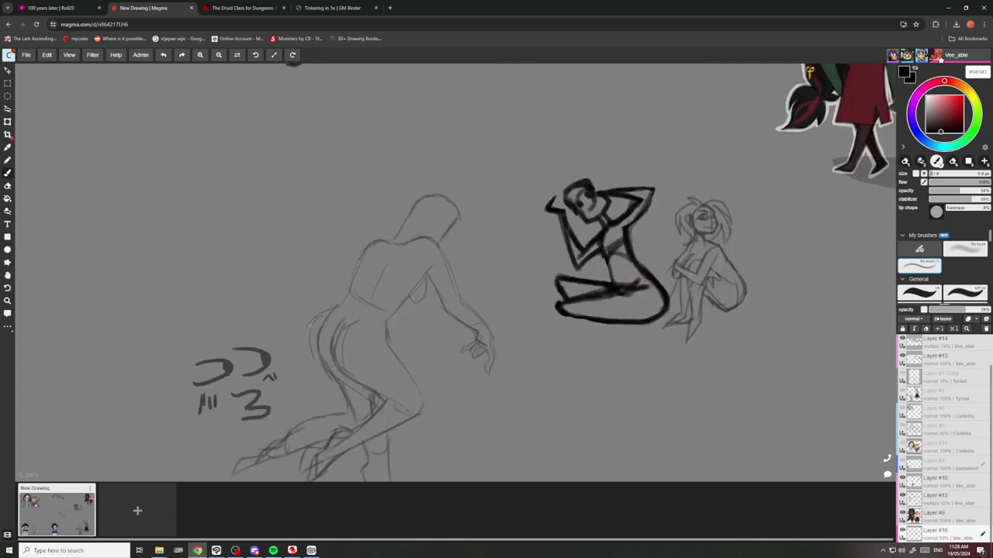
pyautogui.scroll(4, 326, 371)
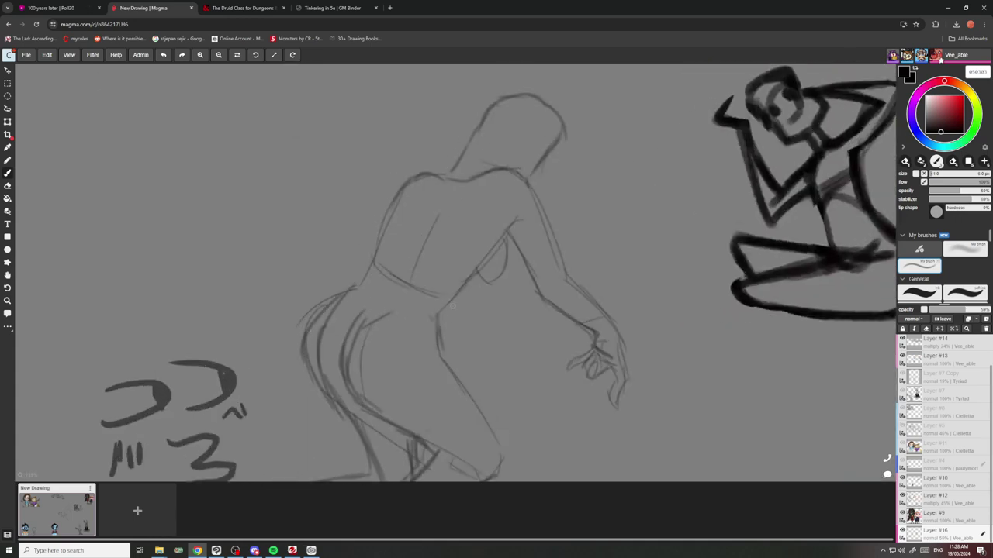
pyautogui.scroll(2, 452, 307)
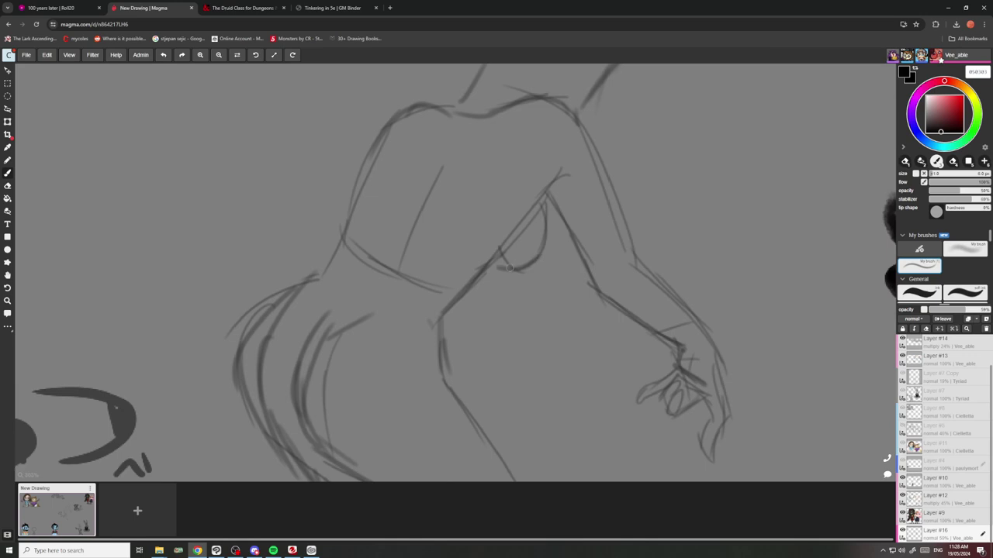
pyautogui.scroll(-5, 535, 249)
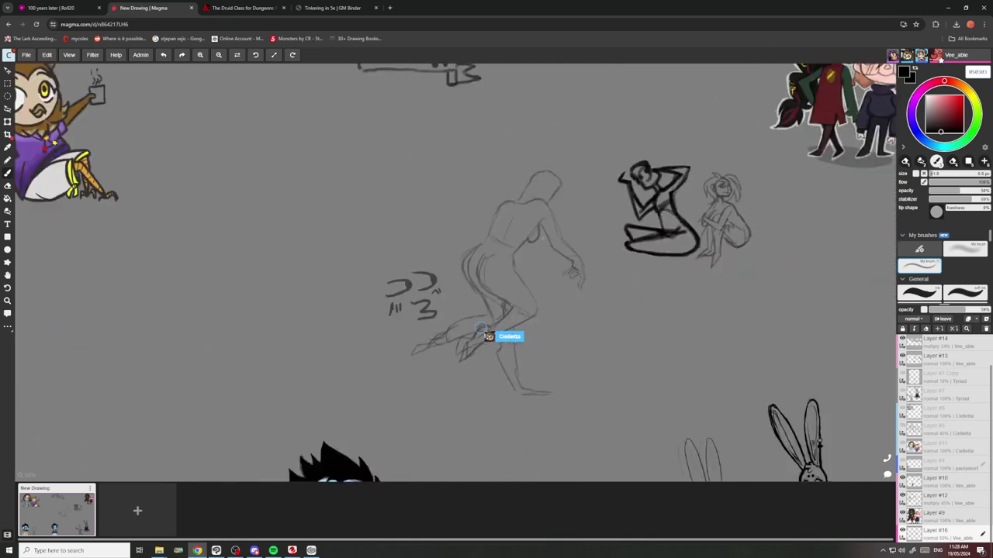
# Using Lasso Fill to erase, remove the leaning figure's supporting lower leg and flat foot, and clean stray lines around the near folded foot.
pyautogui.scroll(2, 509, 232)
pyautogui.click(8, 109)
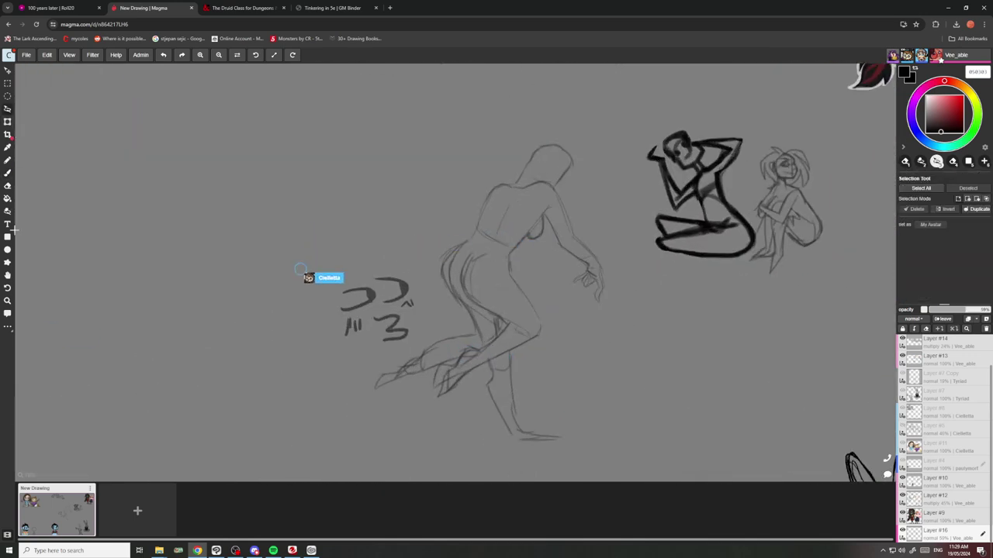
pyautogui.click(8, 211)
pyautogui.moveTo(518, 355)
pyautogui.mouseDown()
pyautogui.moveTo(503, 435)
pyautogui.moveTo(528, 380)
pyautogui.mouseUp()
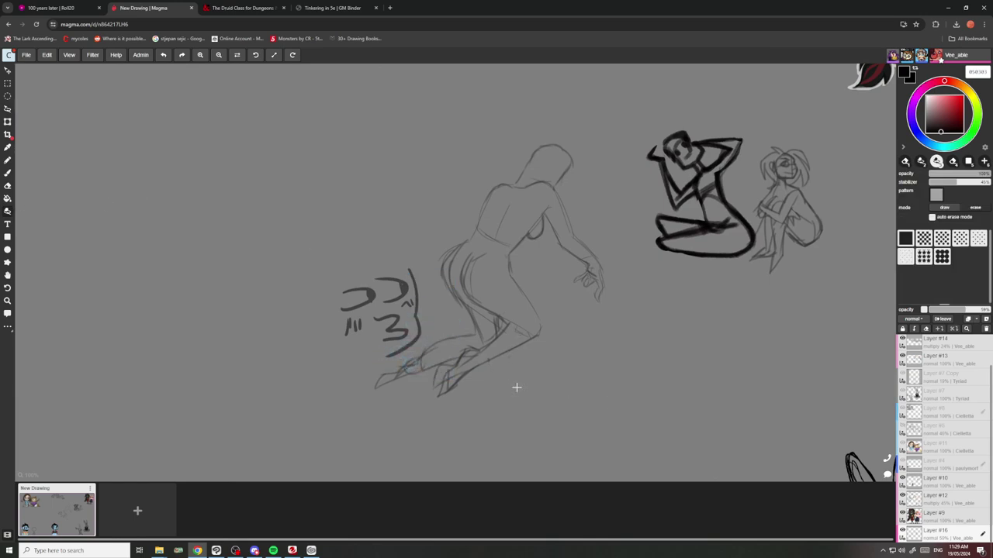
pyautogui.scroll(4, 481, 349)
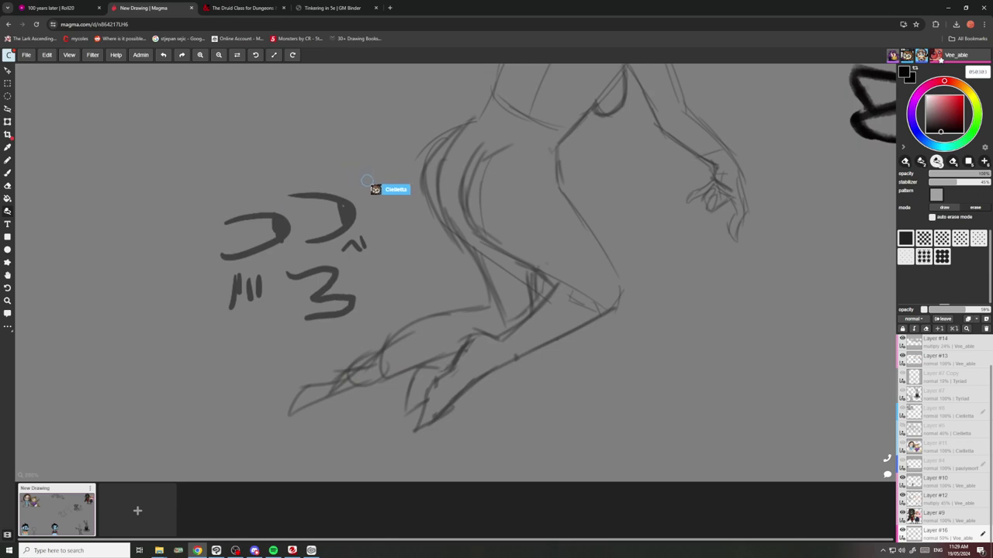
pyautogui.scroll(-2, 439, 355)
pyautogui.scroll(2, 472, 318)
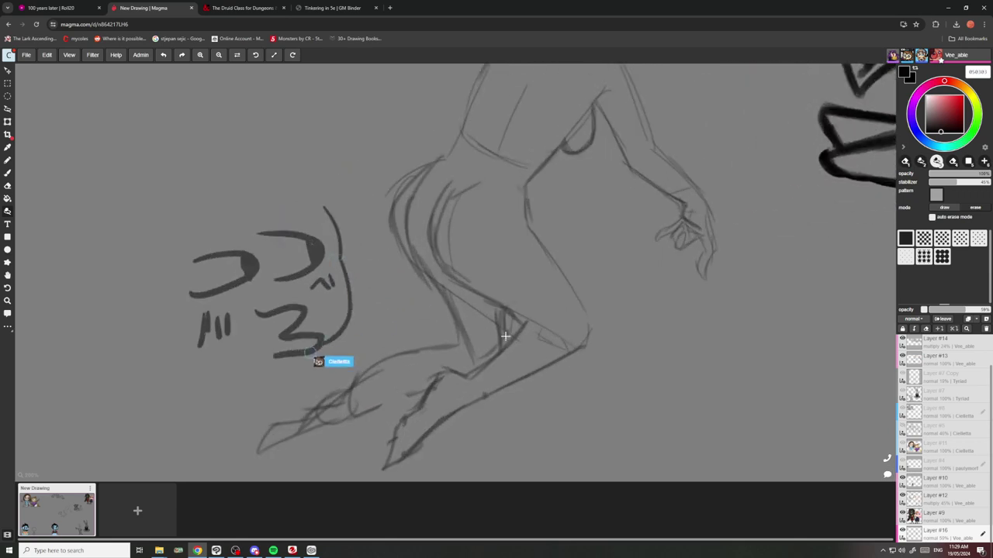
# Erase the surplus rough lines around the kneeling figure's rear hip and back thigh with the lasso fill tool.
pyautogui.scroll(-3, 517, 344)
pyautogui.scroll(4, 518, 345)
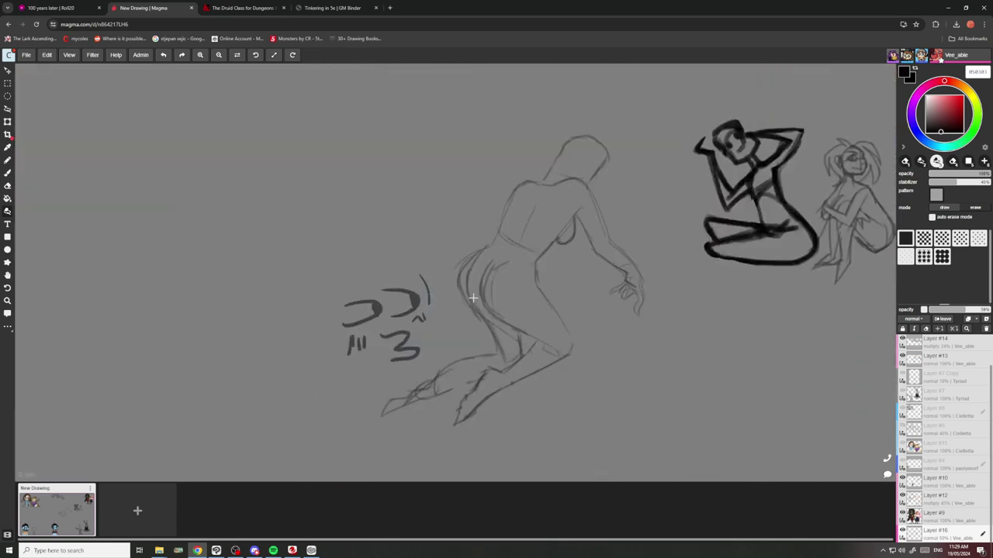
pyautogui.scroll(-3, 505, 326)
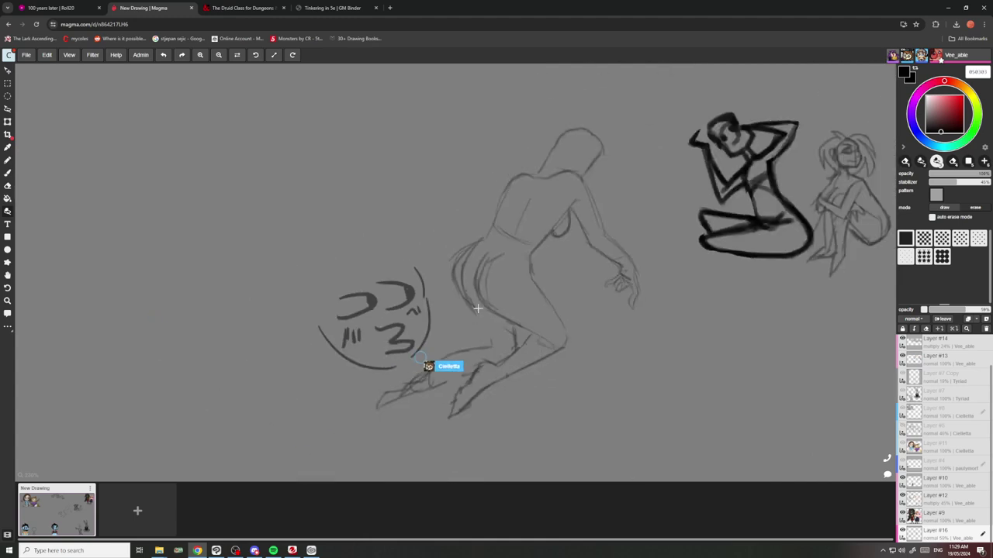
pyautogui.scroll(4, 498, 315)
pyautogui.scroll(-3, 498, 315)
pyautogui.scroll(-2, 417, 237)
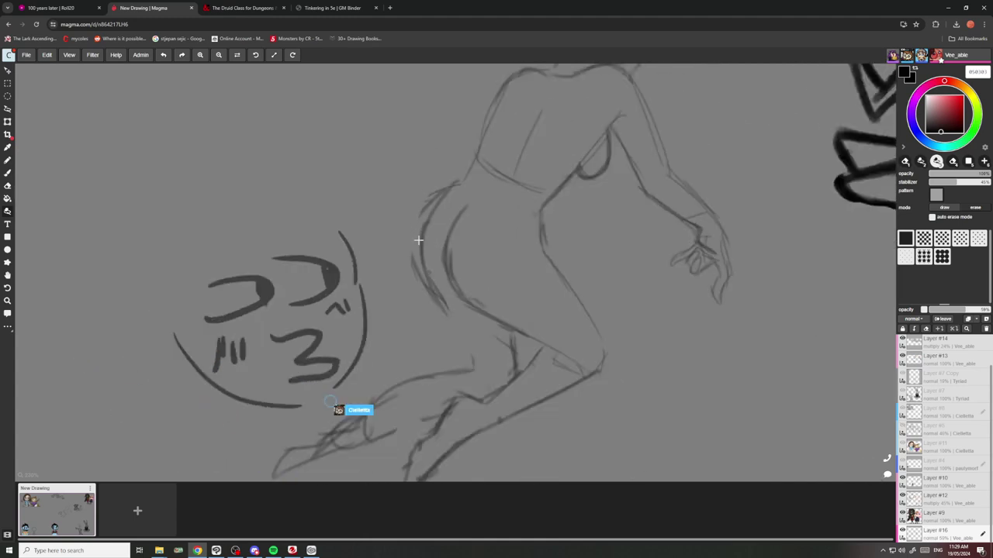
# Redraw the outline of the figure's rear hip and back thigh down to the lower leg with the sketch brush.
pyautogui.press('b')
pyautogui.scroll(1, 428, 227)
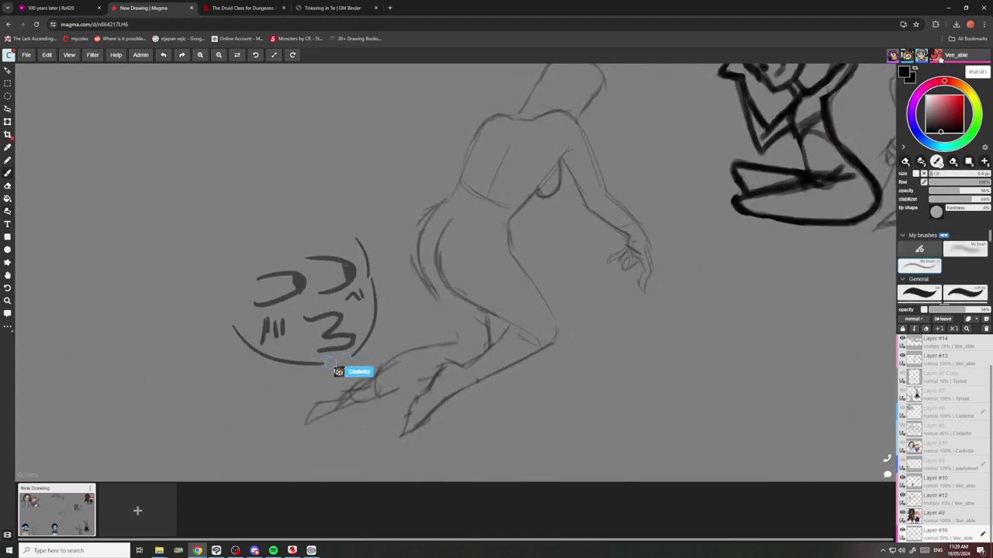
pyautogui.moveTo(427, 208); pyautogui.dragTo(416, 269)
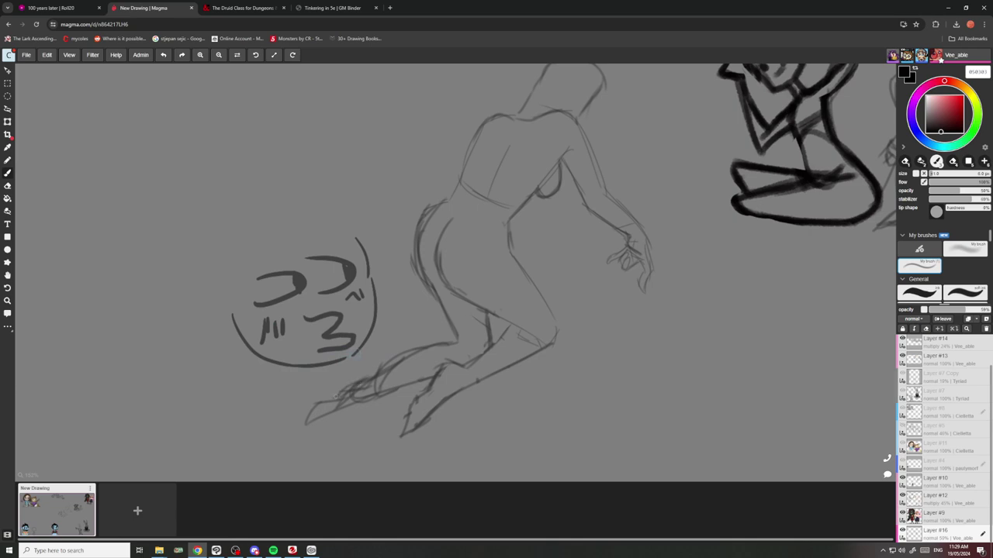
pyautogui.scroll(-3, 355, 363)
pyautogui.scroll(2, 404, 273)
pyautogui.scroll(1, 498, 351)
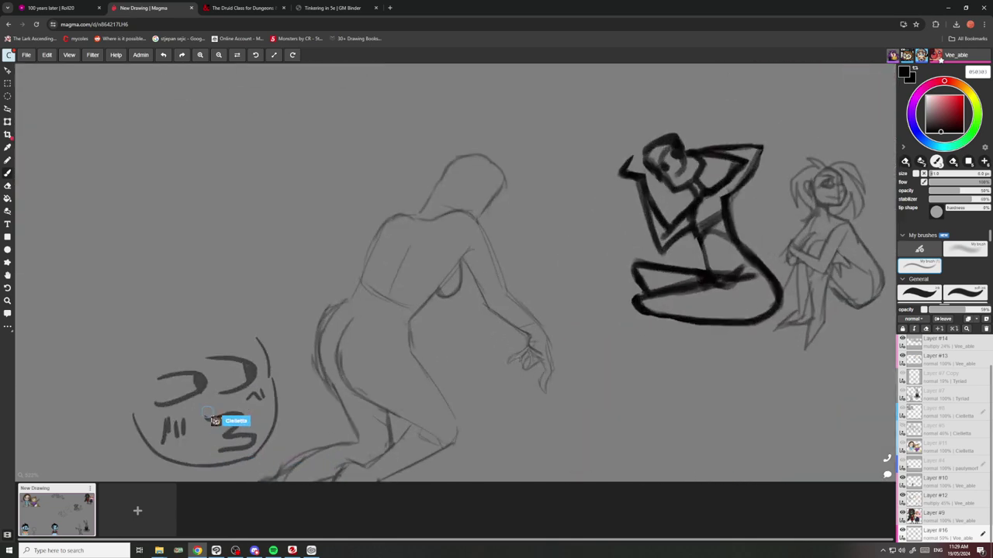
# Sketch the figure's far arm reaching down from beneath the chest past the thigh, ending in a hand beside the knee.
pyautogui.scroll(1, 473, 336)
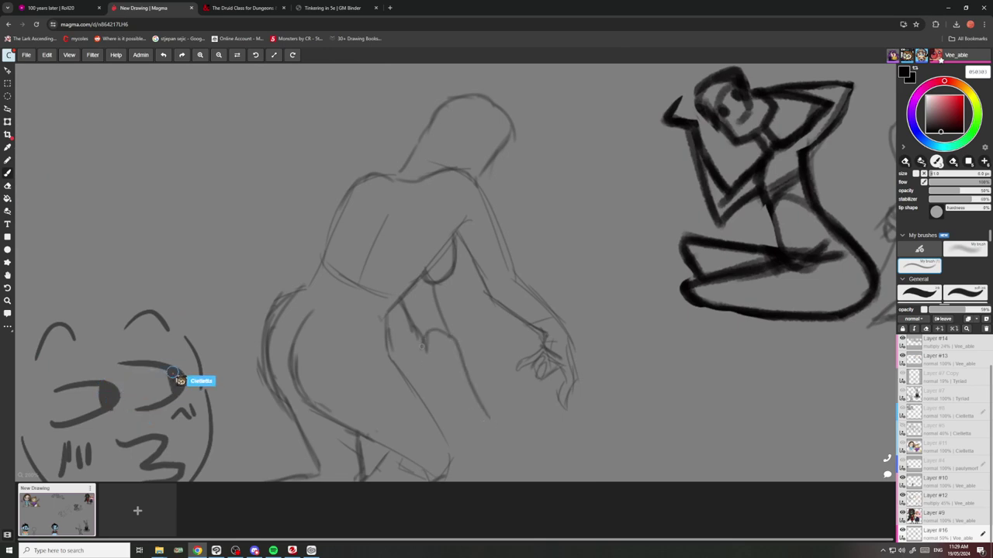
pyautogui.scroll(-1, 461, 426)
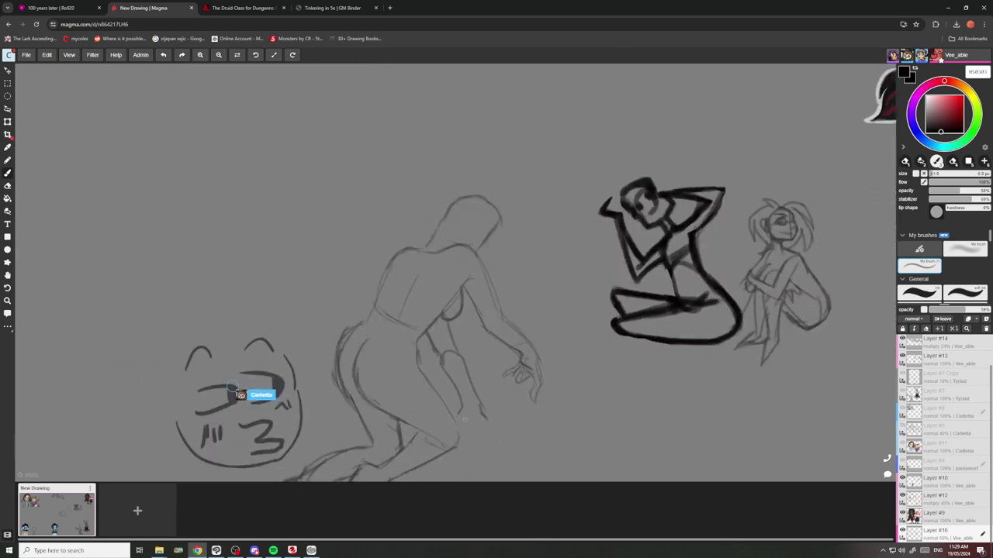
pyautogui.scroll(1, 463, 419)
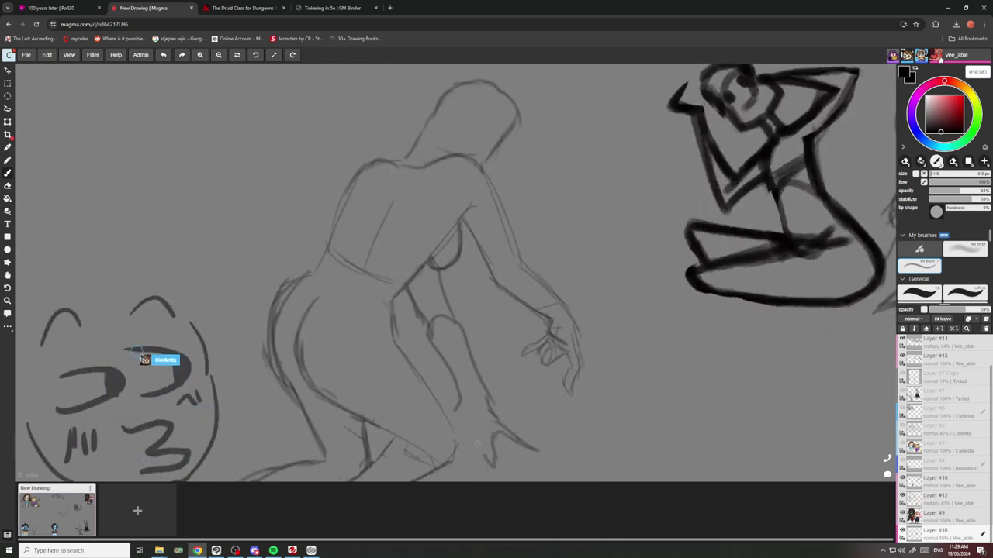
pyautogui.scroll(-2, 426, 411)
pyautogui.scroll(3, 458, 331)
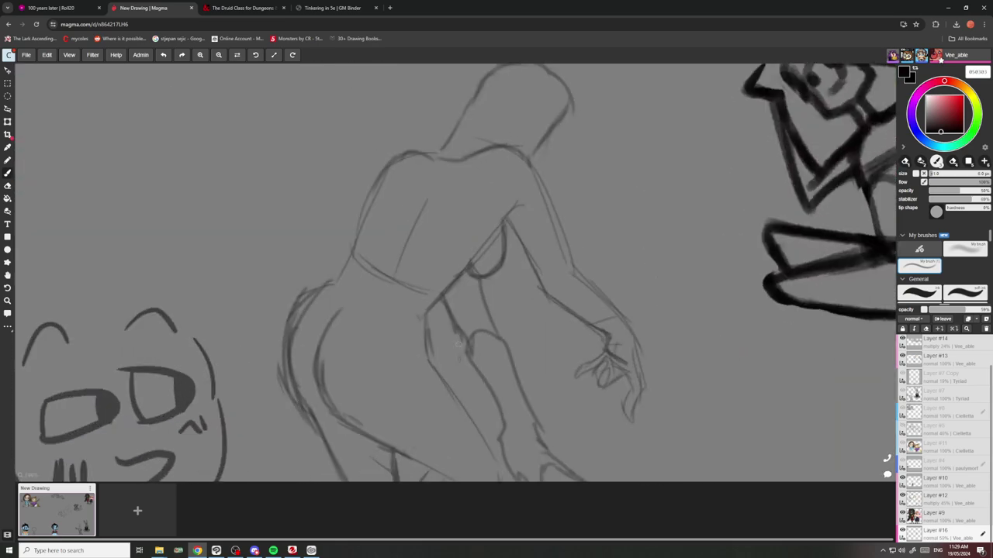
pyautogui.moveTo(450, 333)
pyautogui.mouseDown()
pyautogui.moveTo(464, 394)
pyautogui.moveTo(518, 409)
pyautogui.mouseUp()
pyautogui.scroll(-3, 458, 318)
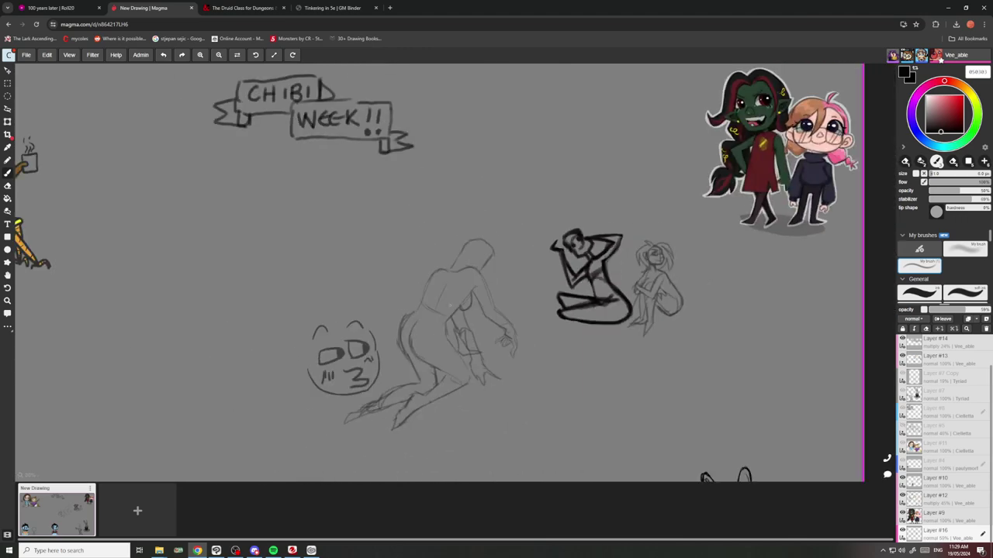
pyautogui.scroll(3, 463, 331)
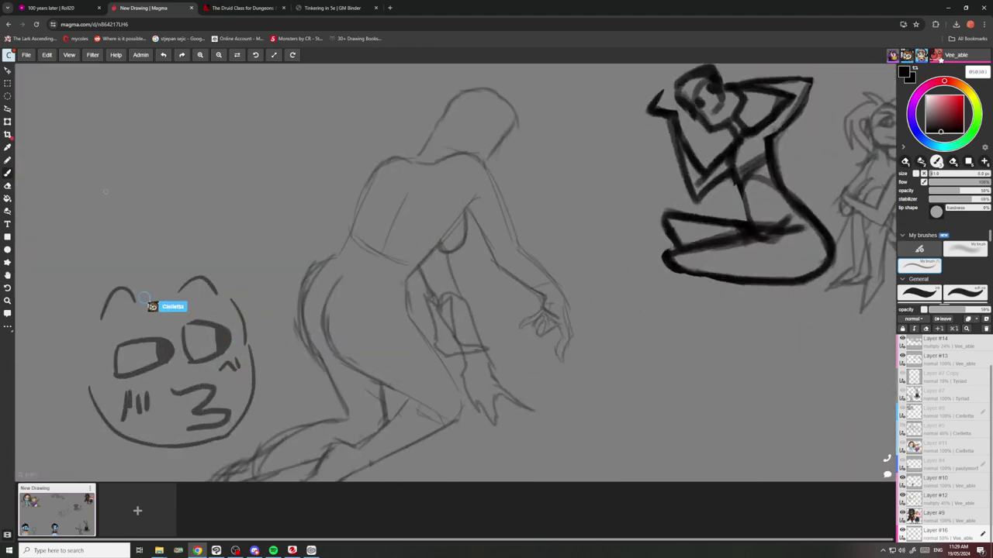
# Remove the lower part of the far forearm and its hand.
pyautogui.click(7, 212)
pyautogui.hotkey('ctrl', 'z')
pyautogui.hotkey('ctrl', 'z')
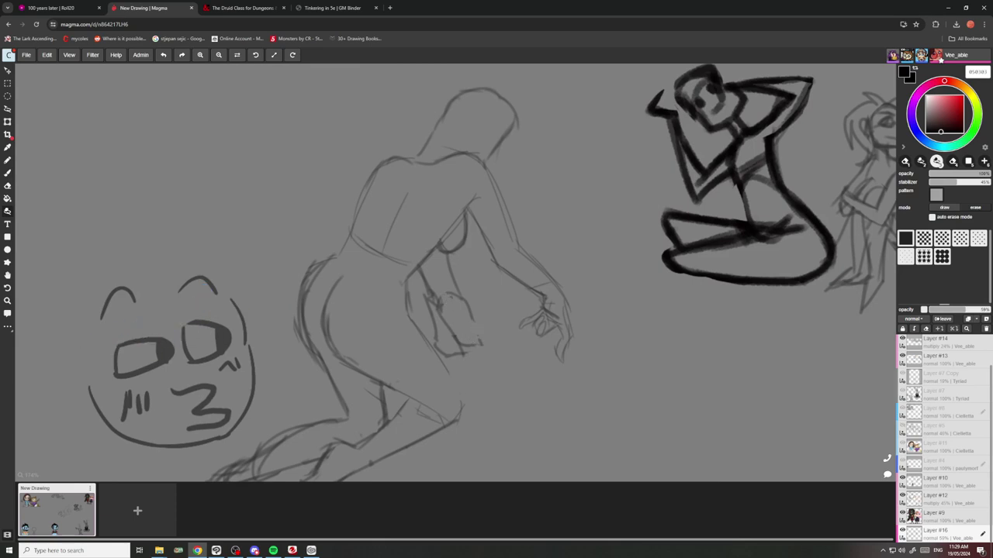
# Sketch a shorter far forearm and wrist under the chest, resting above the thigh.
pyautogui.press('b')
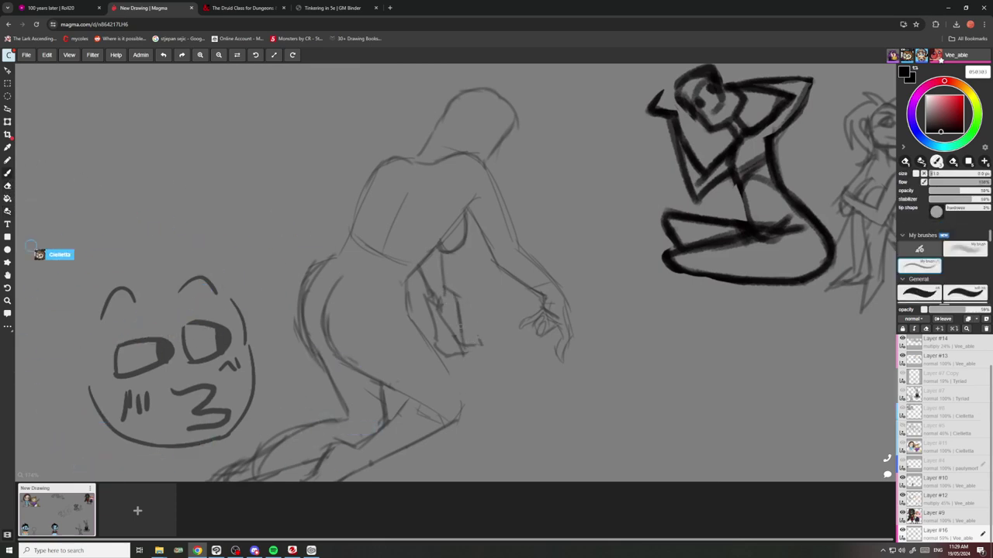
pyautogui.moveTo(460, 326); pyautogui.dragTo(466, 356)
pyautogui.moveTo(462, 345)
pyautogui.mouseDown()
pyautogui.moveTo(495, 343)
pyautogui.moveTo(463, 354)
pyautogui.moveTo(477, 339)
pyautogui.mouseUp()
pyautogui.scroll(-4, 458, 292)
pyautogui.scroll(-2, 461, 288)
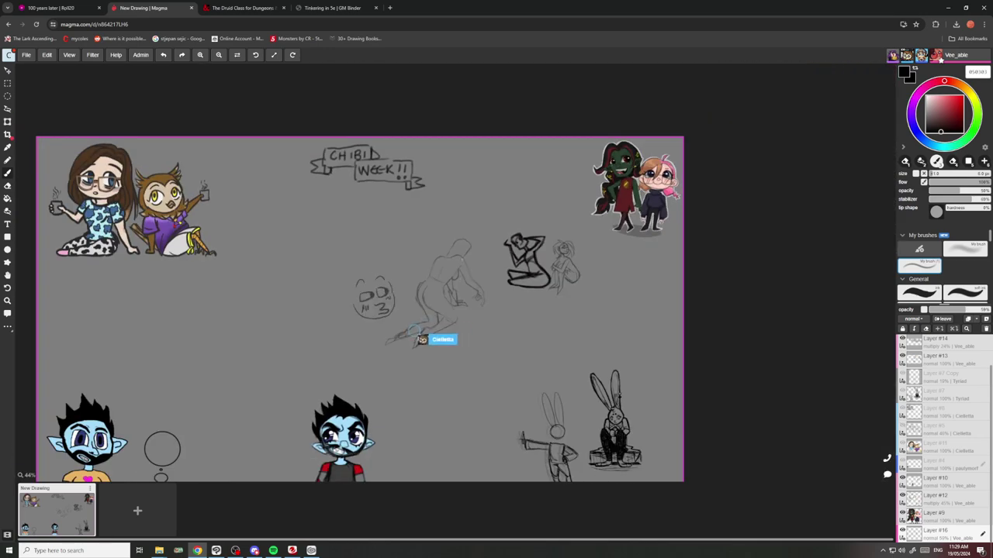
# Sketch the far hand resting on the thigh and redraw the near thigh and knee further forward beneath it.
pyautogui.scroll(5, 454, 326)
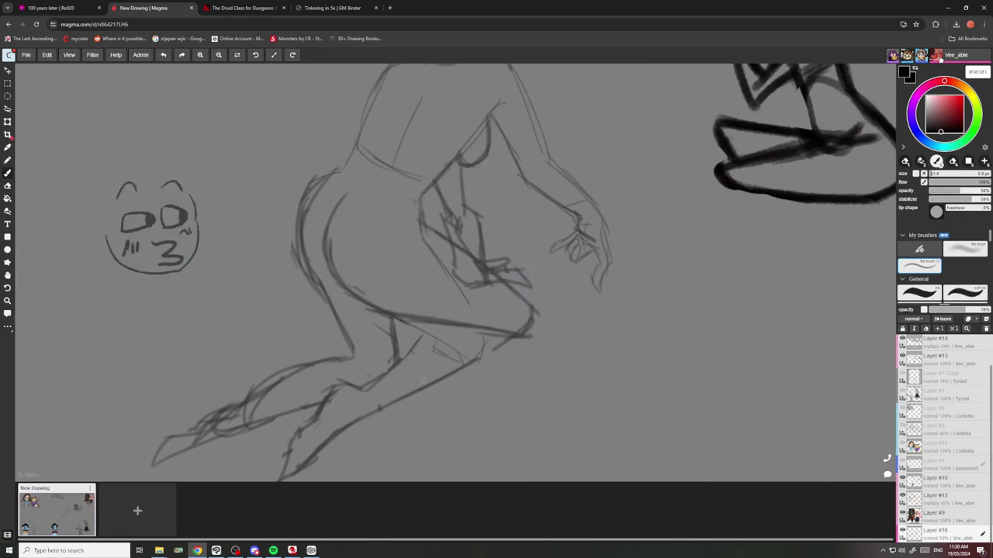
pyautogui.scroll(-7, 388, 351)
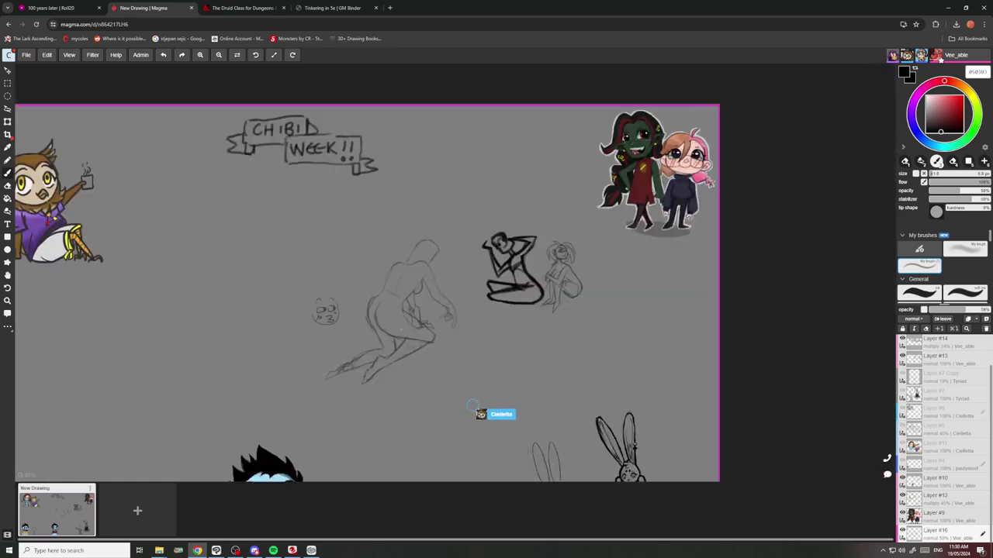
pyautogui.scroll(5, 396, 335)
pyautogui.scroll(4, 411, 336)
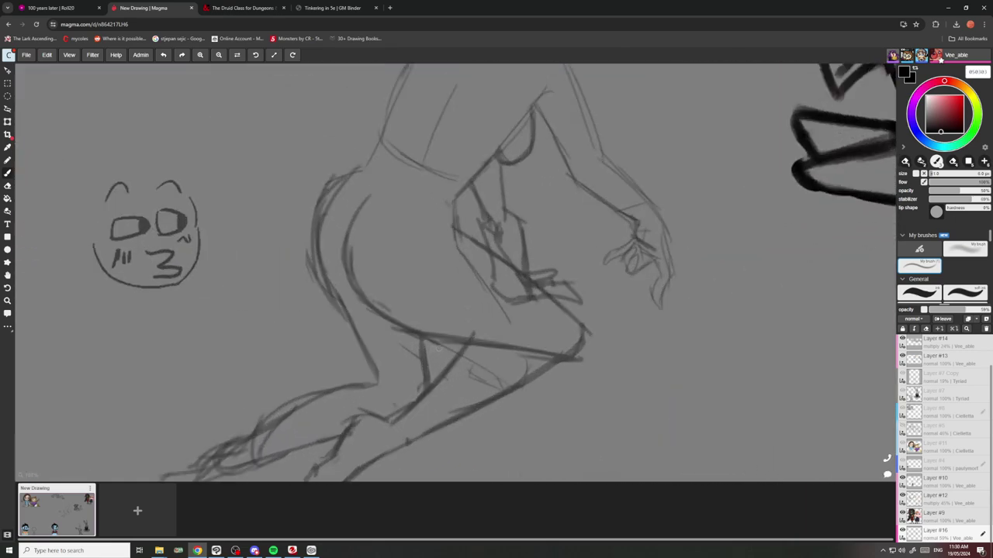
pyautogui.scroll(-8, 426, 353)
pyautogui.scroll(2, 427, 351)
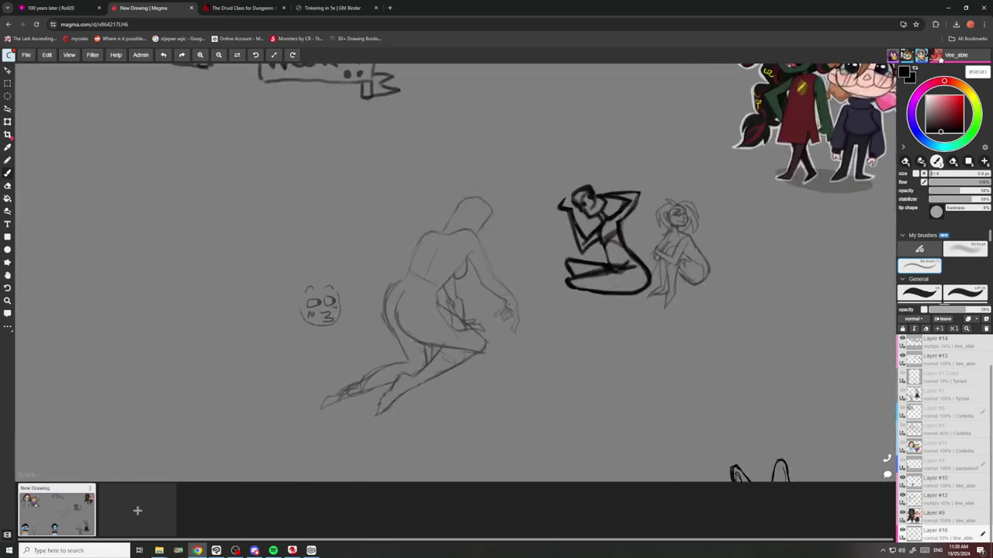
pyautogui.press('+')
pyautogui.press('+')
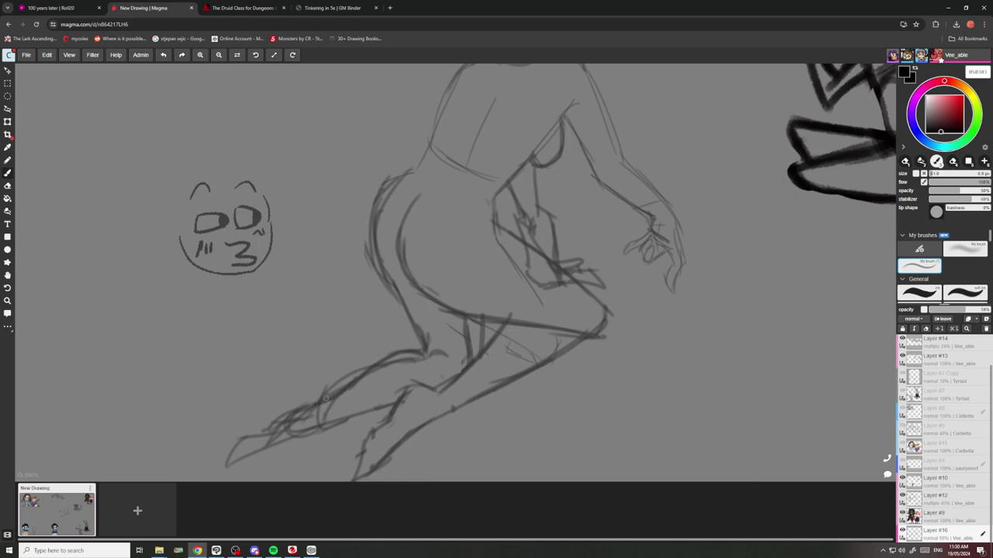
pyautogui.scroll(-3, 325, 398)
pyautogui.click(7, 110)
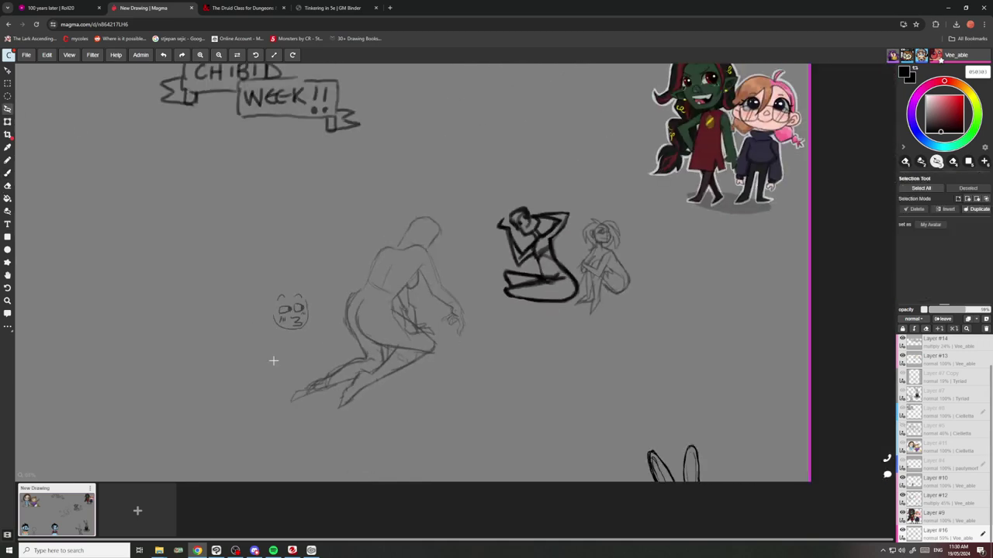
pyautogui.scroll(4, 321, 386)
pyautogui.moveTo(374, 328); pyautogui.dragTo(340, 354)
pyautogui.moveTo(240, 393); pyautogui.dragTo(335, 338)
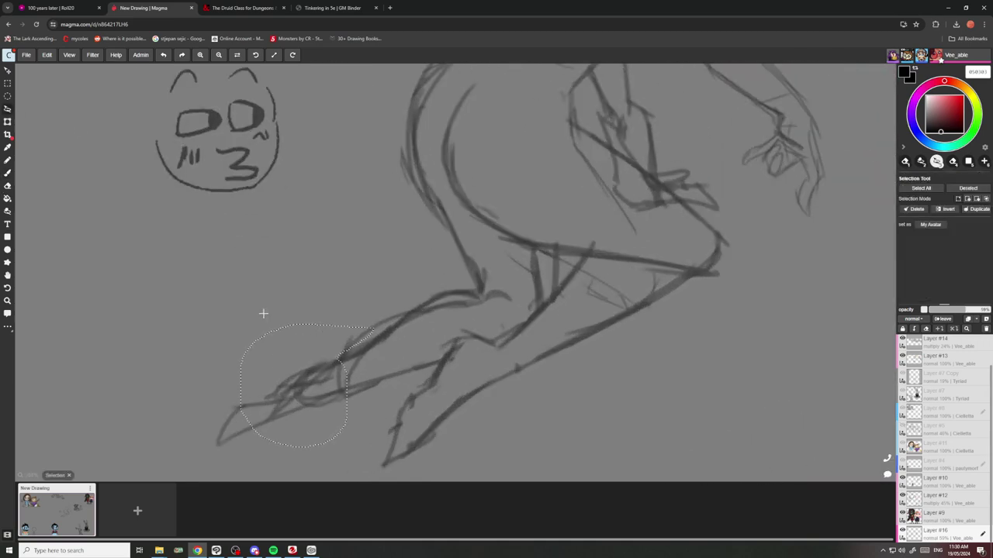
pyautogui.click(264, 298)
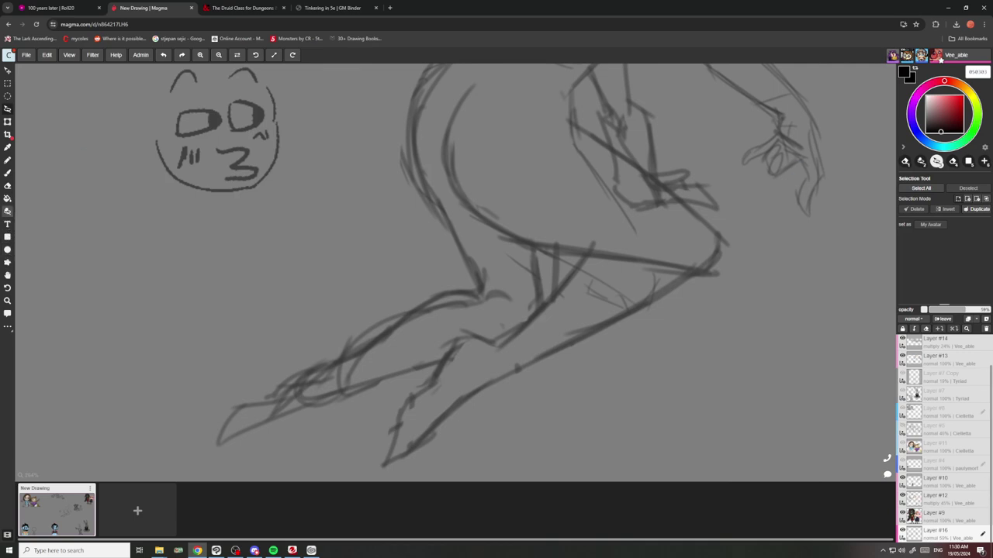
# Erase the overlapping rough strokes of the rear foot with the lasso fill tool to shorten the lower leg.
pyautogui.click(938, 162)
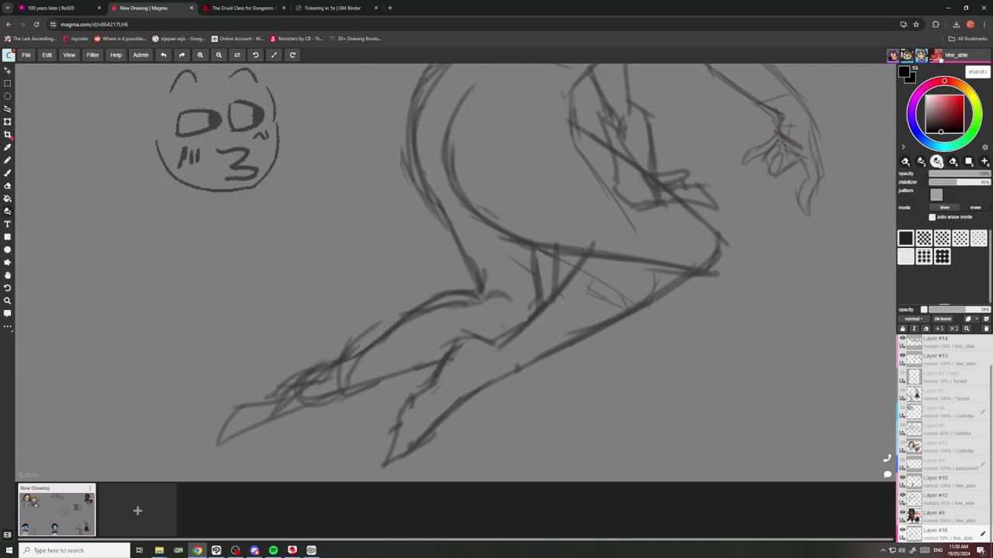
pyautogui.moveTo(379, 323)
pyautogui.mouseDown()
pyautogui.moveTo(324, 349)
pyautogui.moveTo(296, 275)
pyautogui.mouseUp()
pyautogui.scroll(-5, 343, 306)
pyautogui.scroll(4, 389, 302)
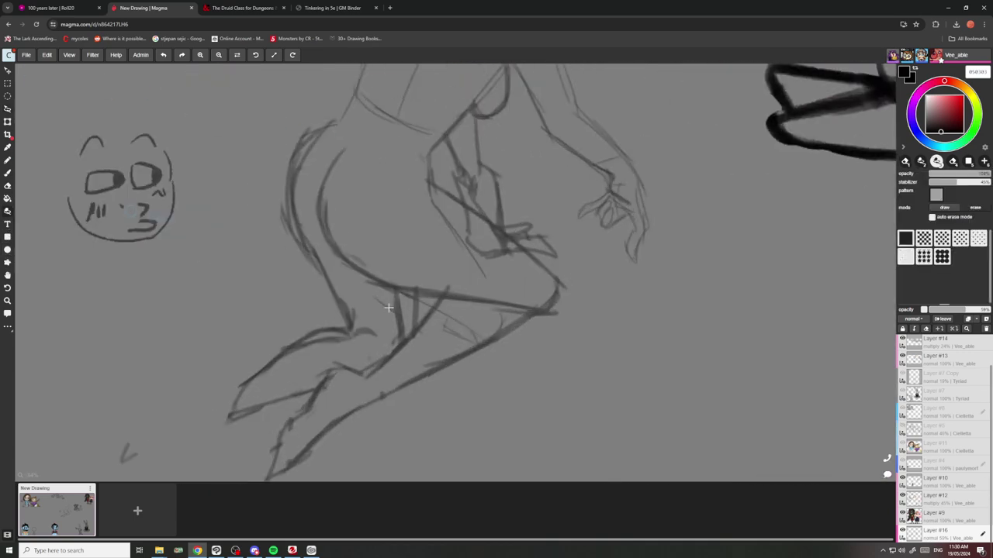
# Erase the old front thigh line and the leftover construction strokes behind the knee.
pyautogui.scroll(2, 389, 308)
pyautogui.scroll(-5, 375, 319)
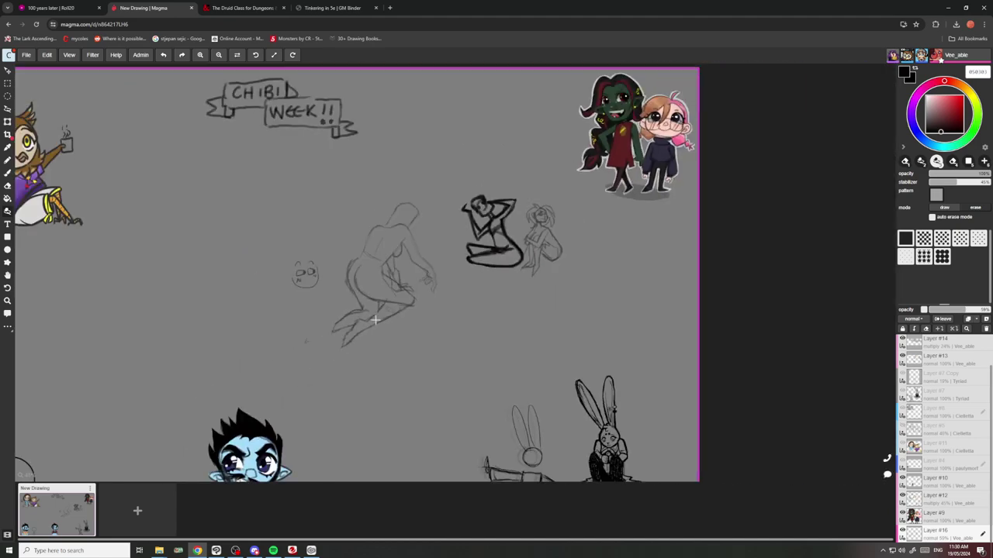
pyautogui.scroll(5, 375, 319)
pyautogui.scroll(-1, 361, 321)
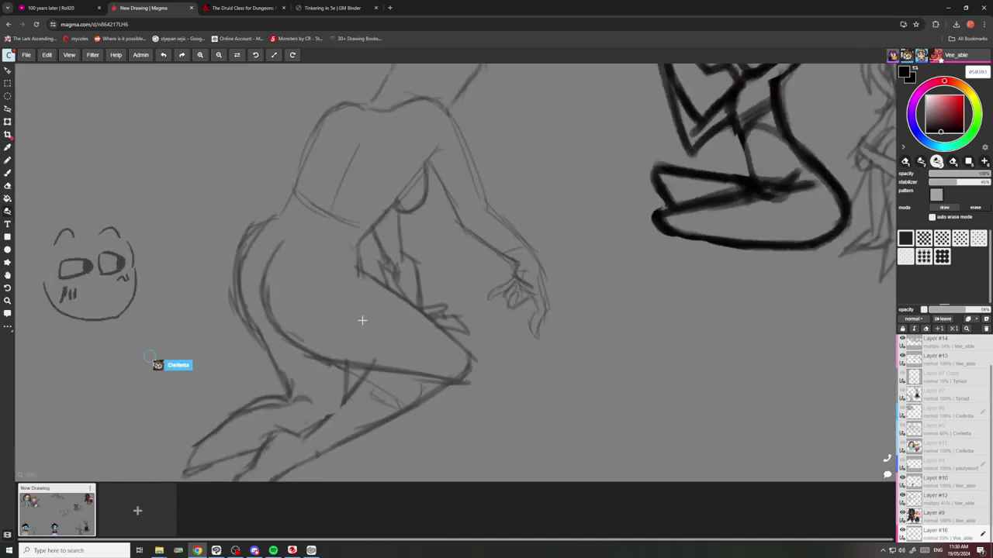
pyautogui.scroll(-2, 362, 320)
pyautogui.scroll(4, 311, 287)
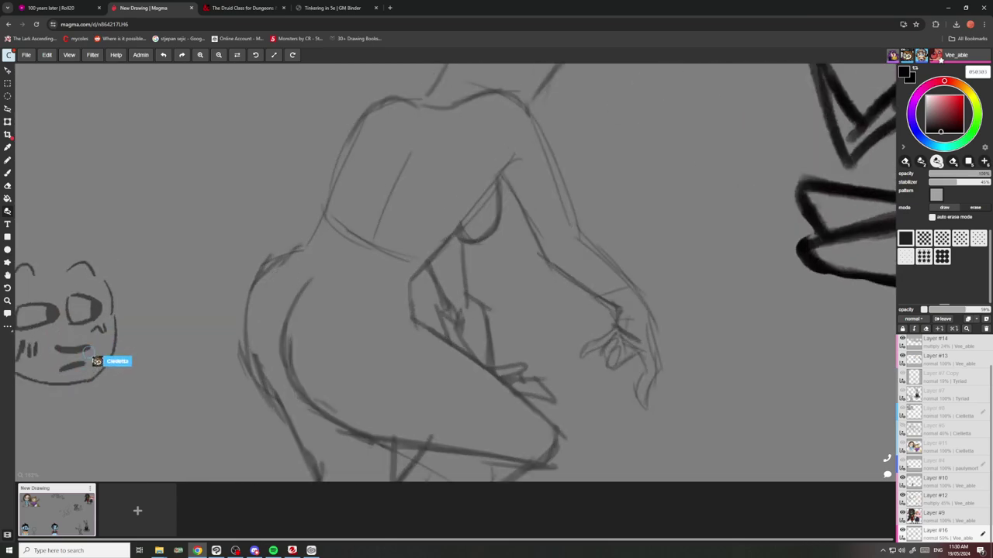
# Clean up stray sketch strokes around the near arm's wrist and hanging hand.
pyautogui.scroll(-3, 377, 271)
pyautogui.scroll(3, 377, 271)
pyautogui.scroll(-3, 377, 270)
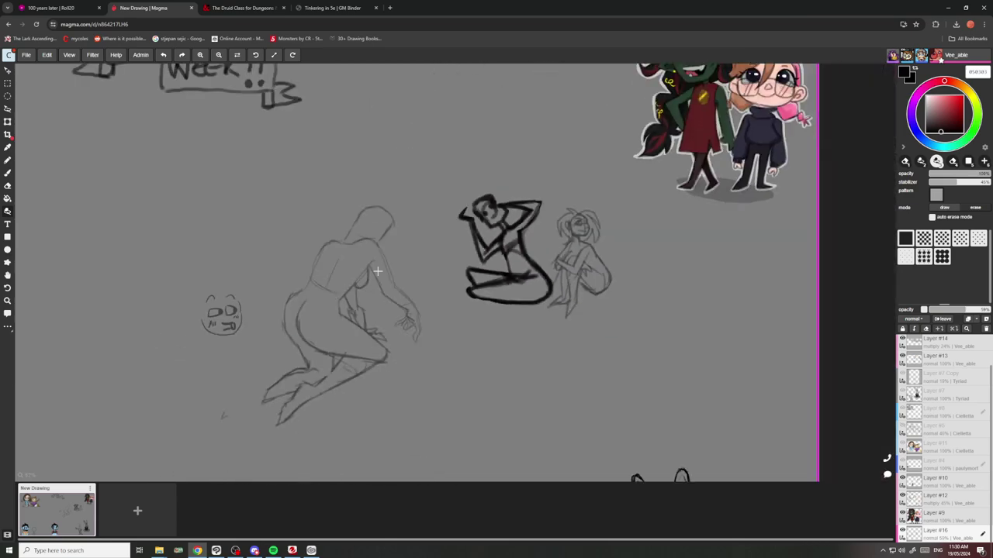
pyautogui.scroll(5, 377, 271)
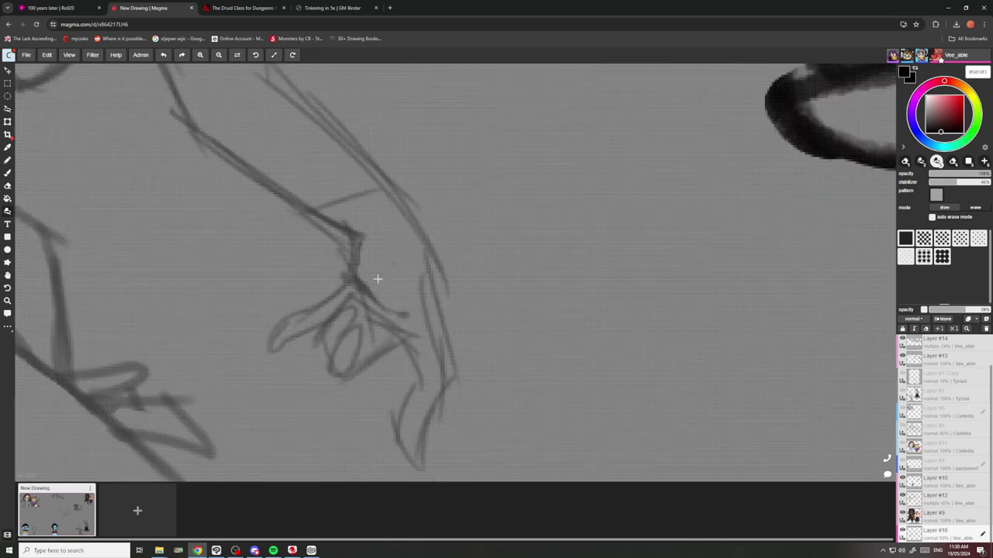
pyautogui.scroll(-3, 377, 279)
pyautogui.scroll(3, 377, 279)
pyautogui.scroll(-2, 365, 321)
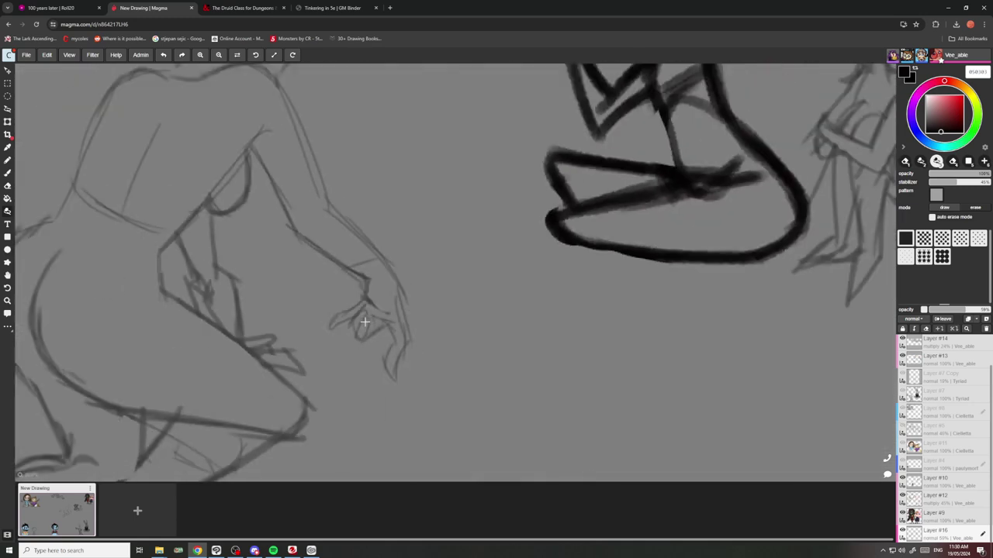
pyautogui.scroll(3, 364, 321)
pyautogui.scroll(-5, 365, 321)
pyautogui.scroll(5, 382, 291)
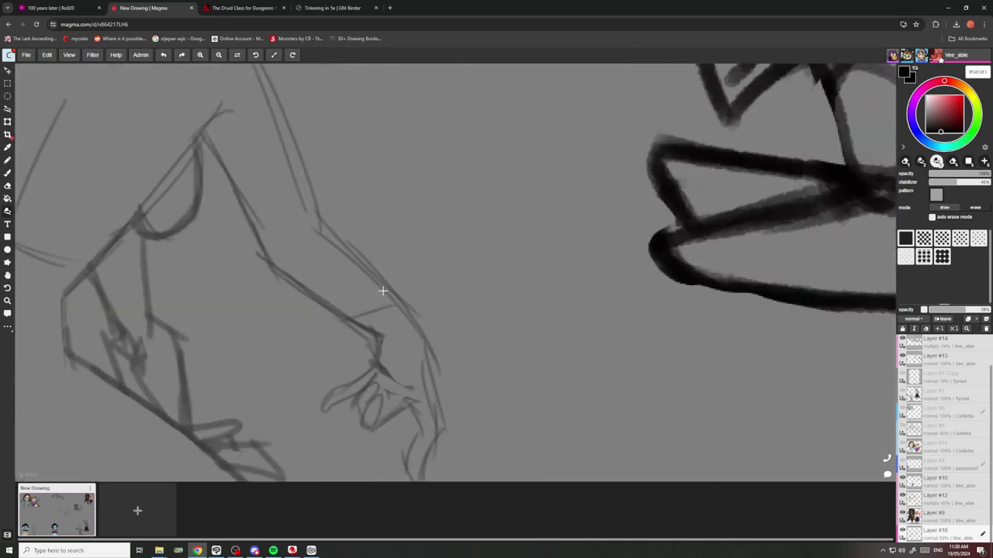
pyautogui.scroll(-6, 368, 308)
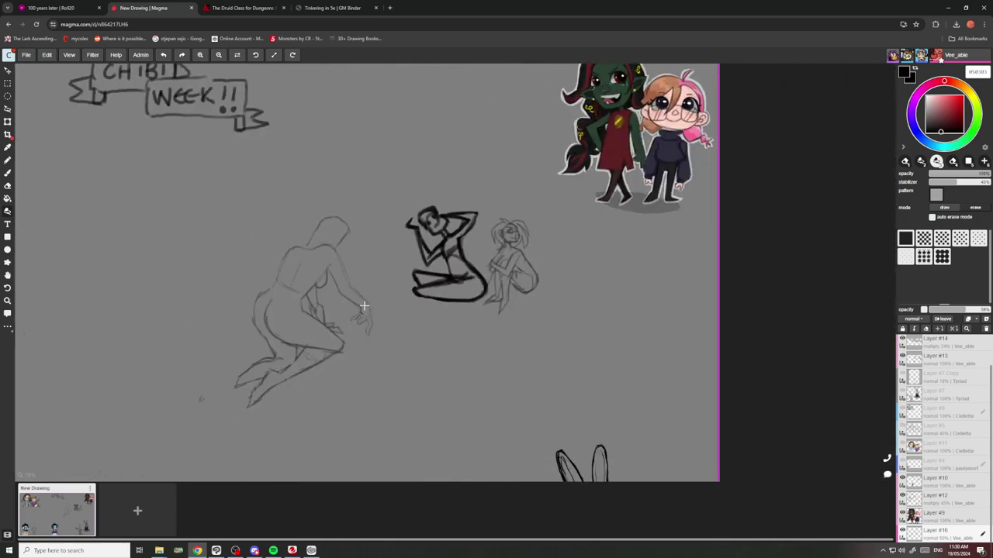
# Sketch the kneeling figure's ear and small pointed chin onto the blank head outline with the brush.
pyautogui.scroll(4, 305, 261)
pyautogui.scroll(4, 400, 288)
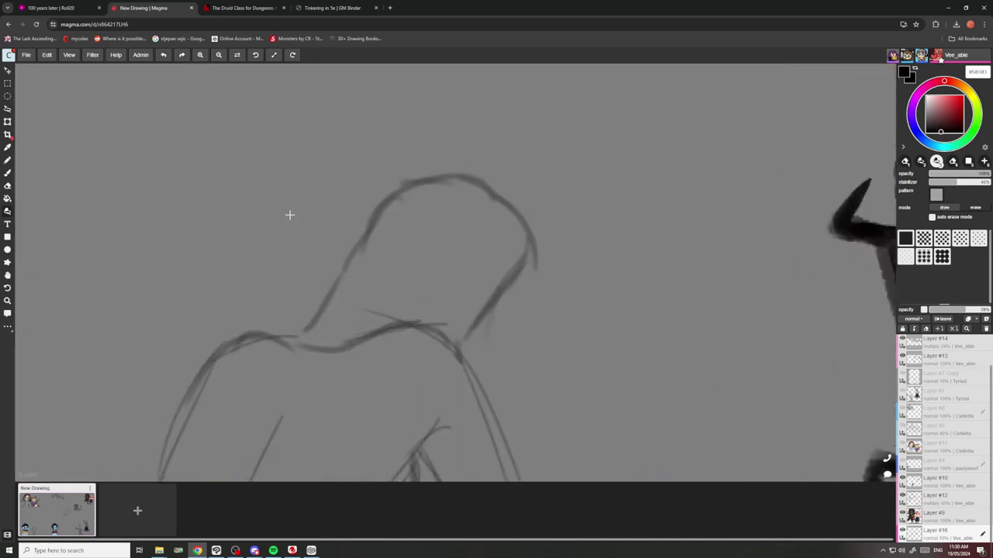
pyautogui.click(10, 135)
pyautogui.click(9, 173)
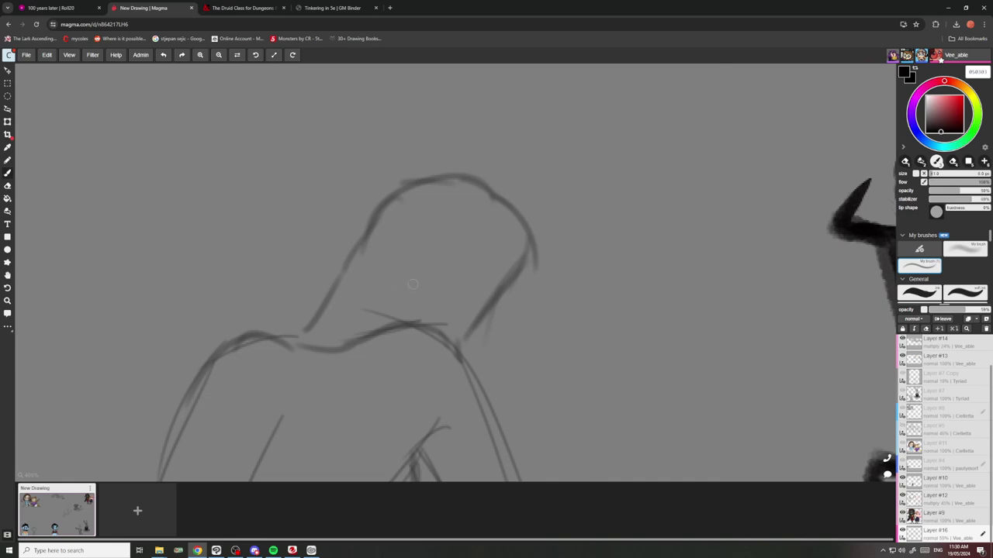
pyautogui.moveTo(441, 288); pyautogui.dragTo(414, 304)
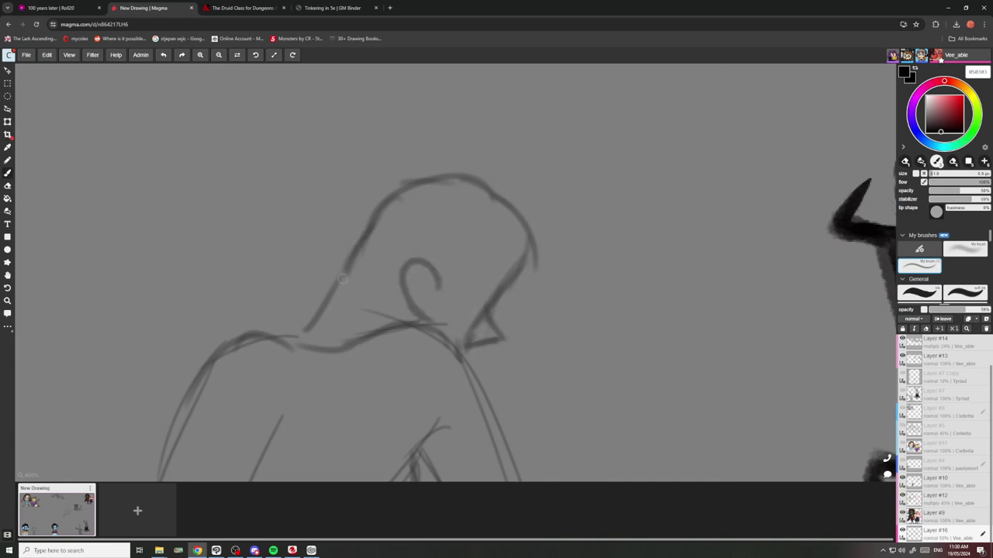
pyautogui.scroll(-5, 293, 319)
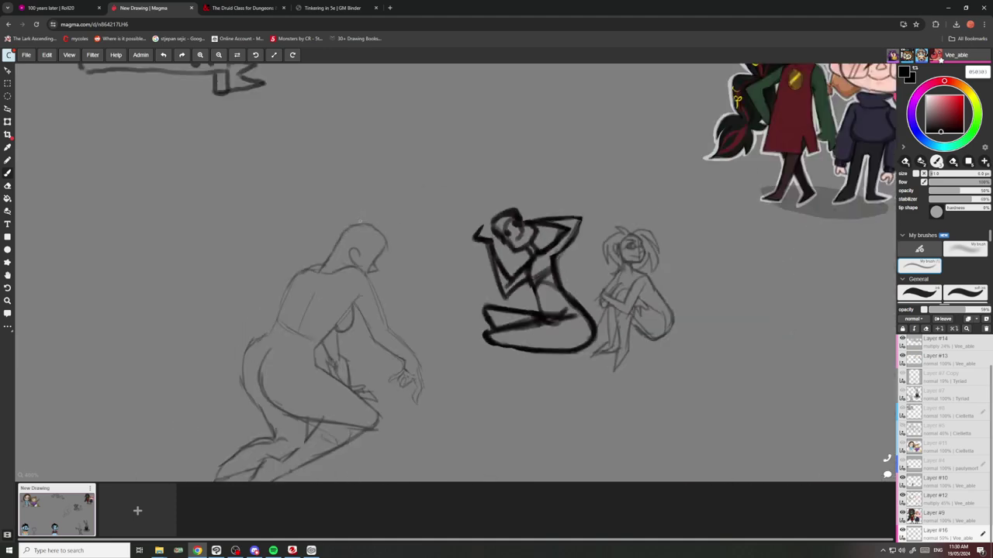
# Redraw the near hand's hanging finger with firmer outlines and add another short finger just below the wrist.
pyautogui.scroll(5, 430, 295)
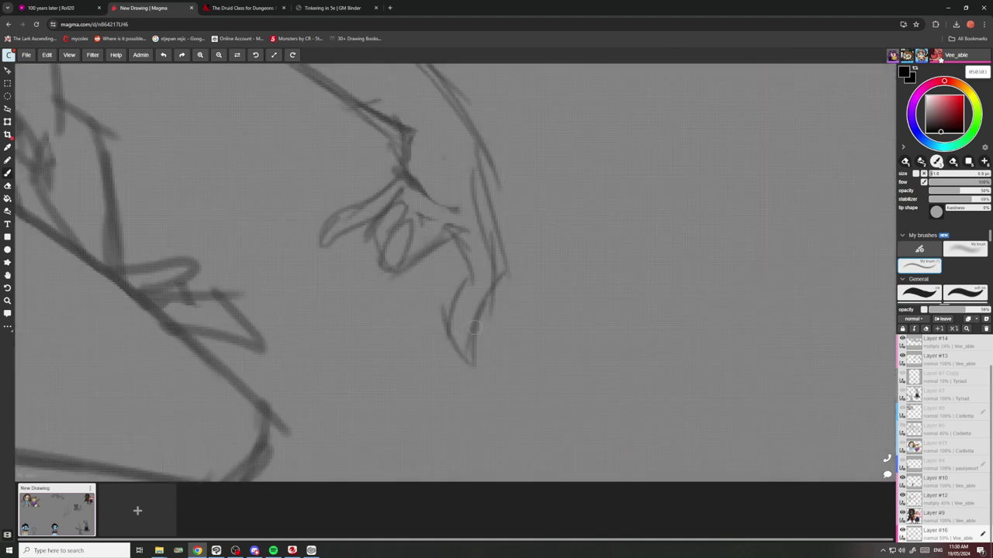
pyautogui.moveTo(463, 353)
pyautogui.mouseDown()
pyautogui.moveTo(477, 266)
pyautogui.moveTo(472, 339)
pyautogui.moveTo(498, 274)
pyautogui.moveTo(516, 258)
pyautogui.mouseUp()
pyautogui.moveTo(447, 312)
pyautogui.mouseDown()
pyautogui.moveTo(466, 274)
pyautogui.moveTo(450, 231)
pyautogui.mouseUp()
pyautogui.scroll(-4, 466, 183)
pyautogui.scroll(3, 437, 262)
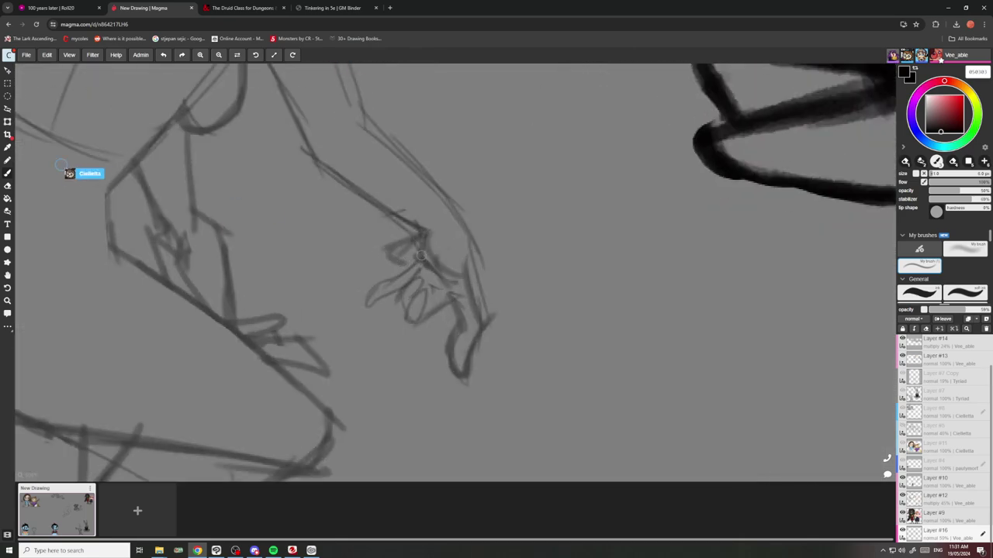
pyautogui.scroll(-5, 379, 251)
# Sketch a small animal's head behind the near forearm, with two large upright ears, round eyes and a cheek line.
pyautogui.scroll(5, 379, 236)
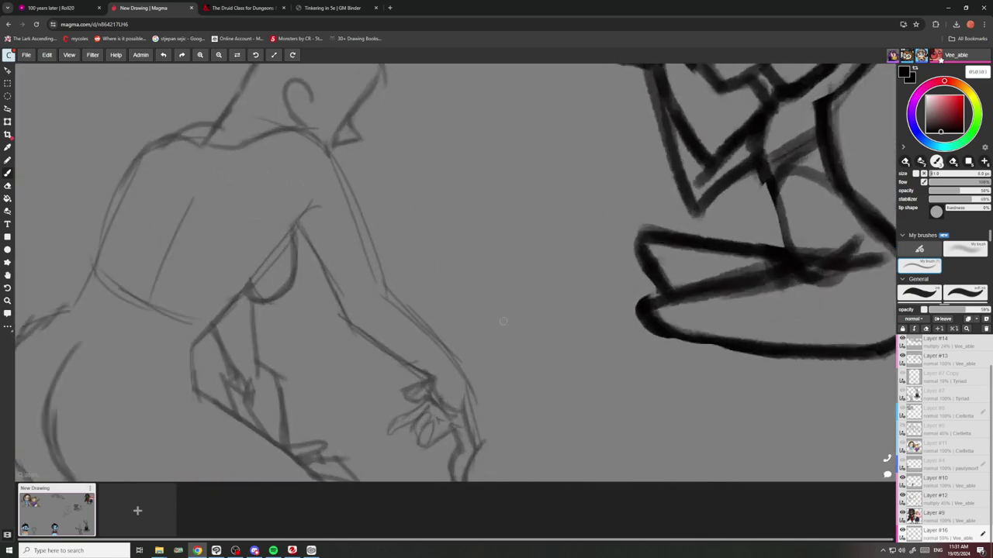
pyautogui.moveTo(525, 248); pyautogui.dragTo(515, 325)
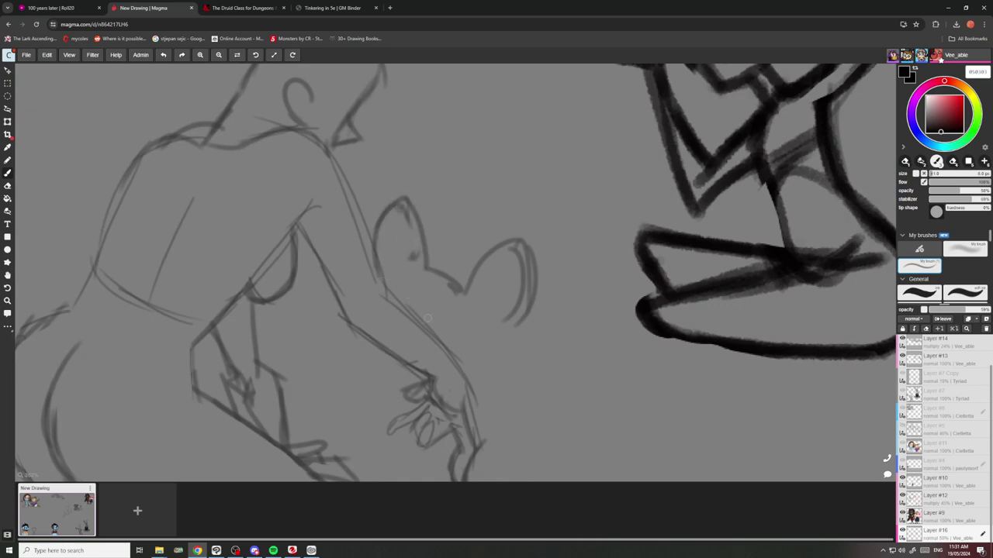
pyautogui.moveTo(427, 318)
pyautogui.mouseDown()
pyautogui.moveTo(467, 347)
pyautogui.moveTo(437, 339)
pyautogui.moveTo(442, 307)
pyautogui.moveTo(427, 328)
pyautogui.moveTo(444, 308)
pyautogui.moveTo(416, 313)
pyautogui.moveTo(390, 280)
pyautogui.mouseUp()
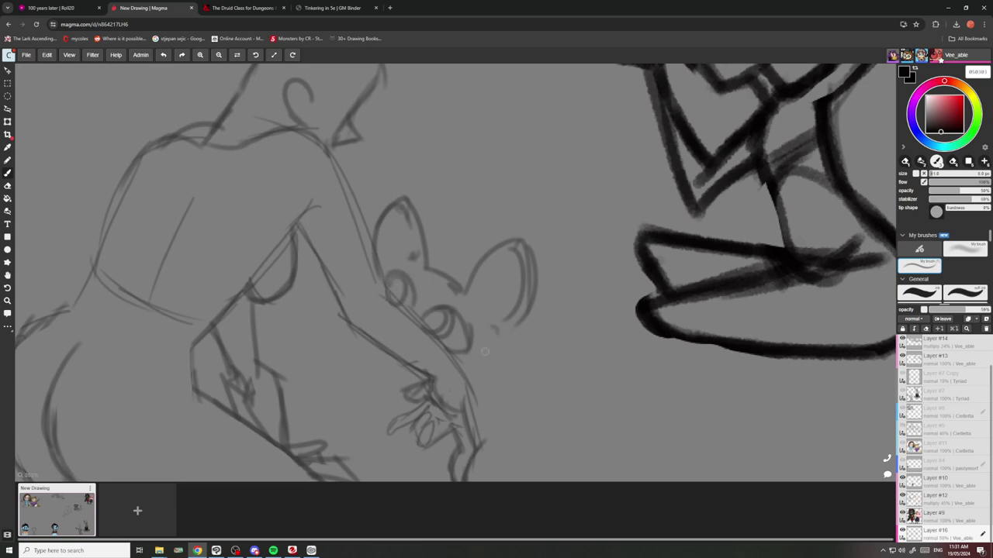
pyautogui.moveTo(508, 320); pyautogui.dragTo(467, 379)
pyautogui.moveTo(344, 318)
pyautogui.mouseDown()
pyautogui.moveTo(349, 363)
pyautogui.moveTo(410, 380)
pyautogui.mouseUp()
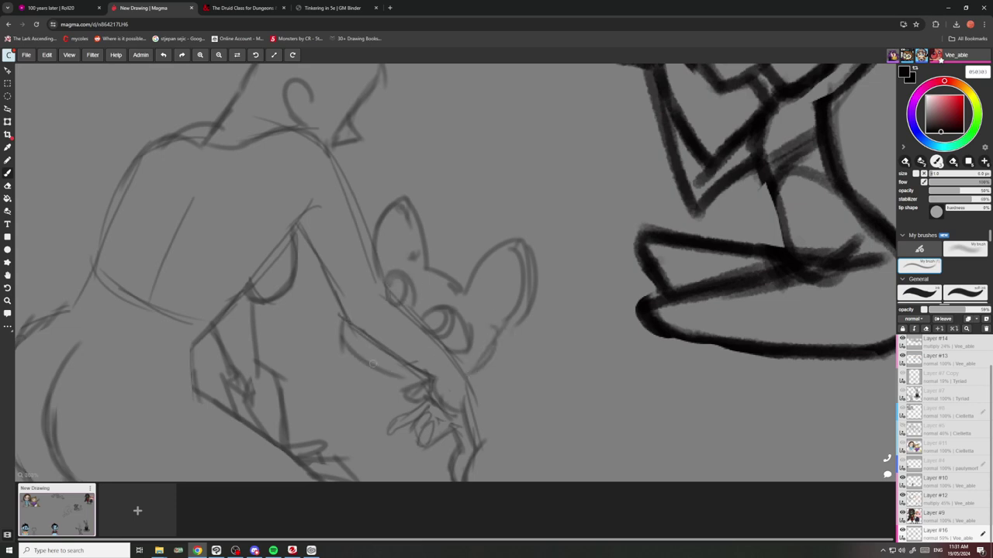
pyautogui.moveTo(362, 337)
pyautogui.mouseDown()
pyautogui.moveTo(425, 376)
pyautogui.moveTo(374, 355)
pyautogui.moveTo(377, 345)
pyautogui.mouseUp()
pyautogui.scroll(-5, 379, 354)
pyautogui.scroll(3, 379, 354)
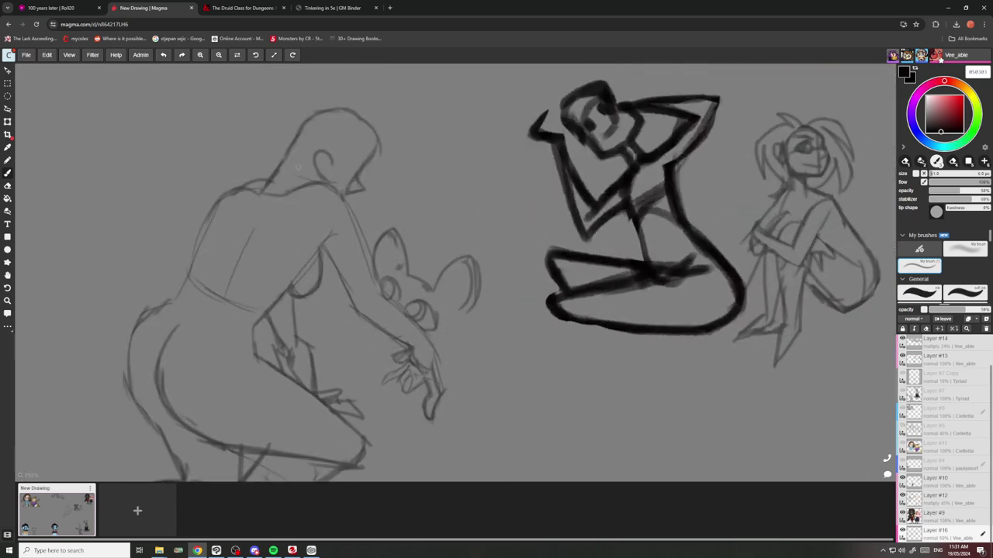
# Reinforce the kneeling figure's near lower leg with a stroke beneath the thigh and knee.
pyautogui.scroll(-3, 298, 168)
pyautogui.scroll(-3, 275, 223)
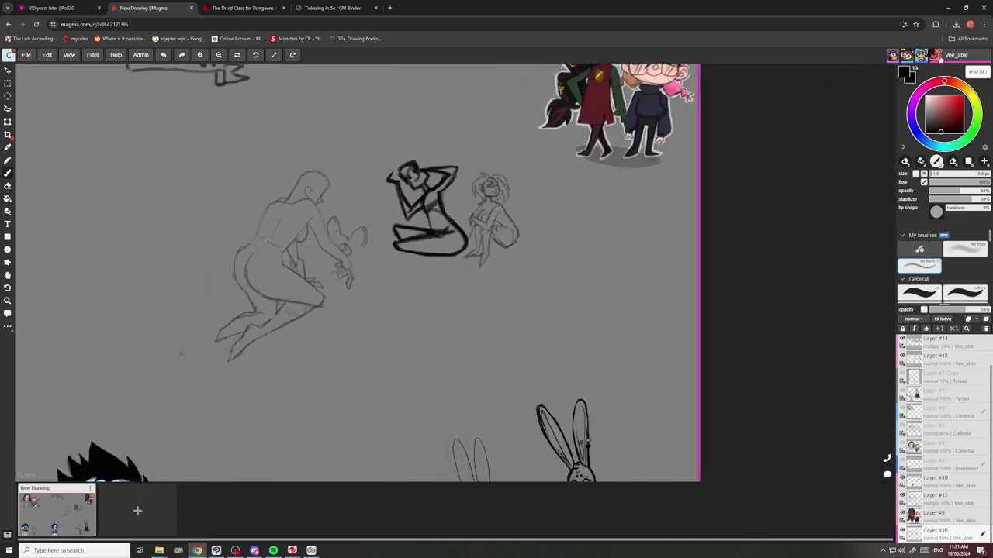
pyautogui.scroll(6, 346, 339)
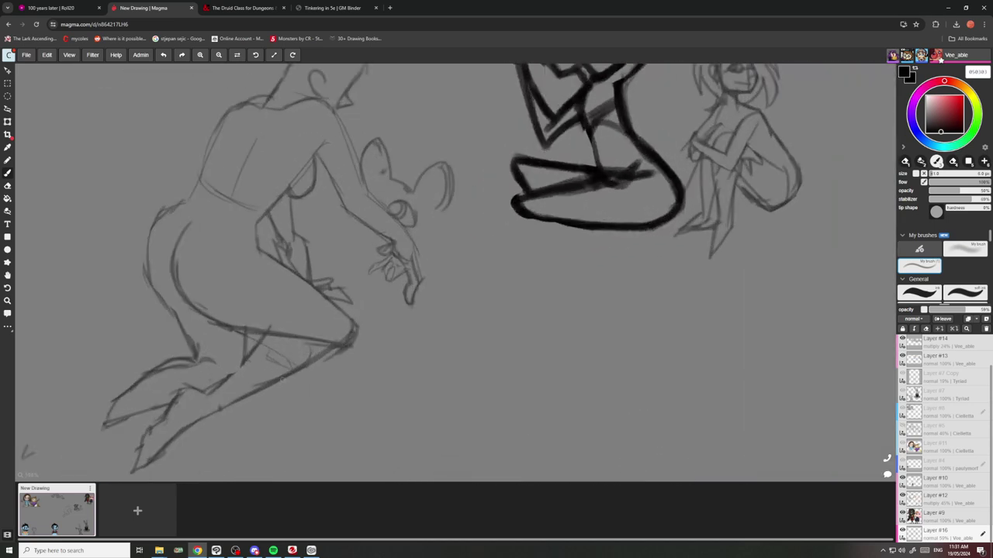
pyautogui.moveTo(281, 380); pyautogui.dragTo(336, 351)
pyautogui.scroll(-3, 342, 291)
# Draw the kneeling figure's eye and brow along the front edge of the face.
pyautogui.scroll(10, 342, 291)
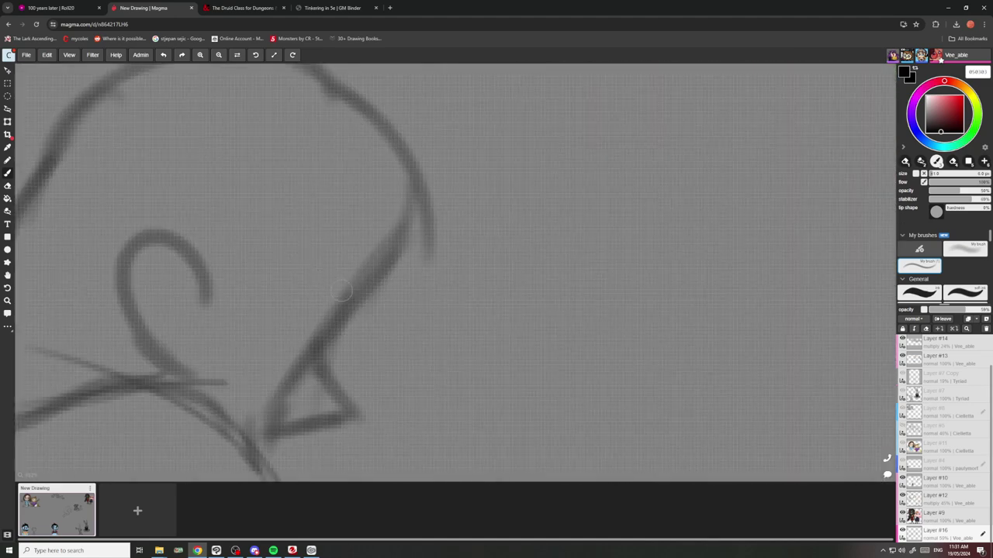
pyautogui.moveTo(365, 268)
pyautogui.mouseDown()
pyautogui.moveTo(279, 278)
pyautogui.moveTo(335, 257)
pyautogui.moveTo(318, 312)
pyautogui.mouseUp()
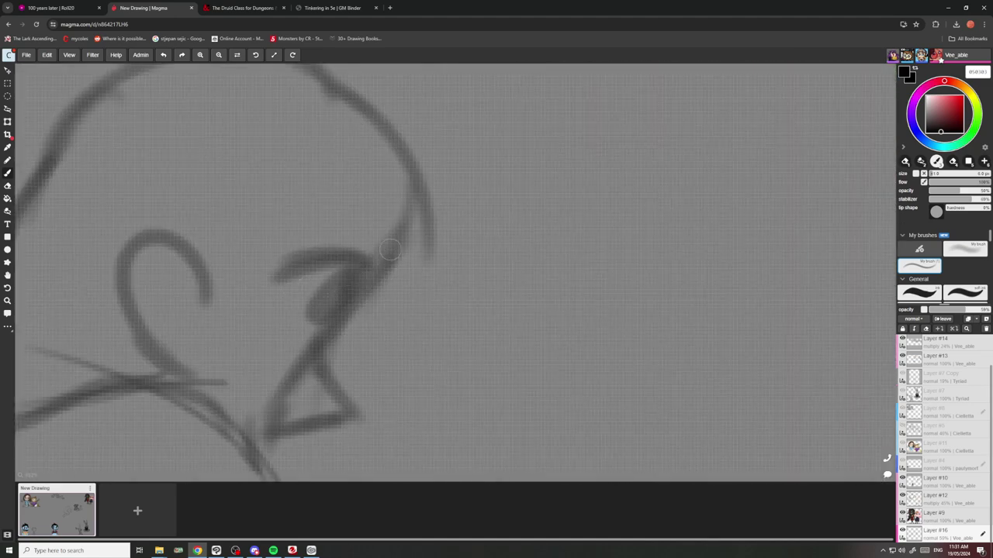
pyautogui.scroll(-6, 390, 250)
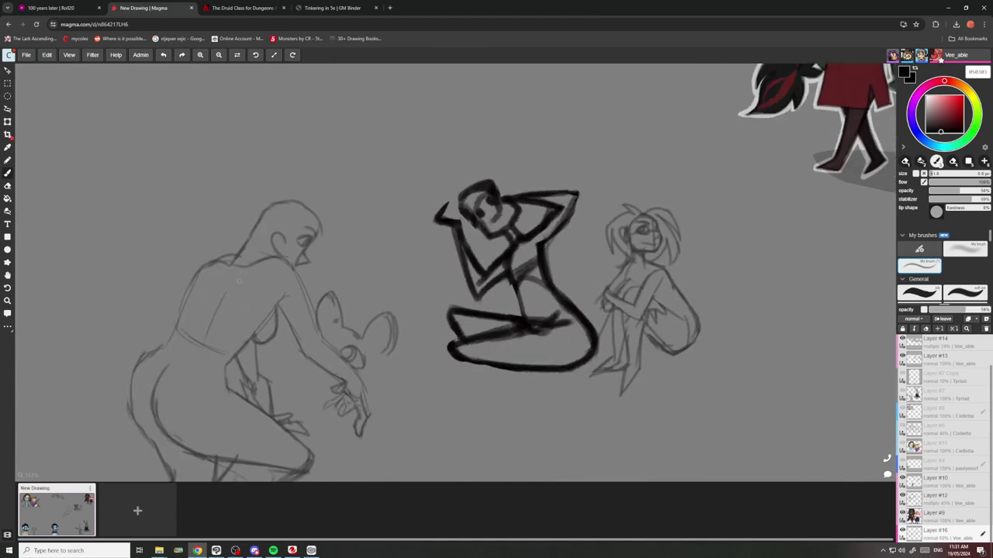
# Add the inner contour to the animal's near-arm-side ear and redraw the eye beneath that ear.
pyautogui.scroll(5, 349, 349)
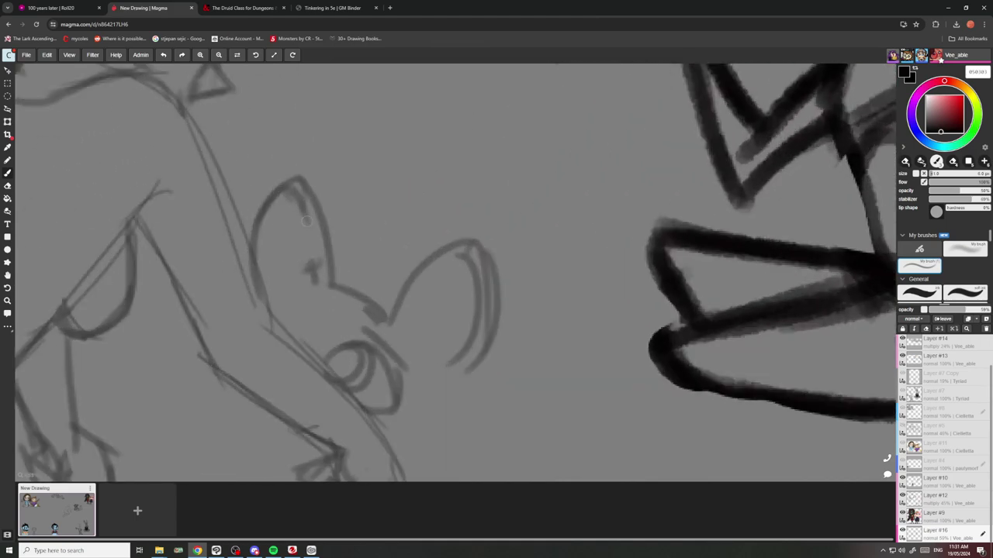
pyautogui.moveTo(292, 195); pyautogui.dragTo(314, 271)
pyautogui.moveTo(294, 194); pyautogui.dragTo(259, 252)
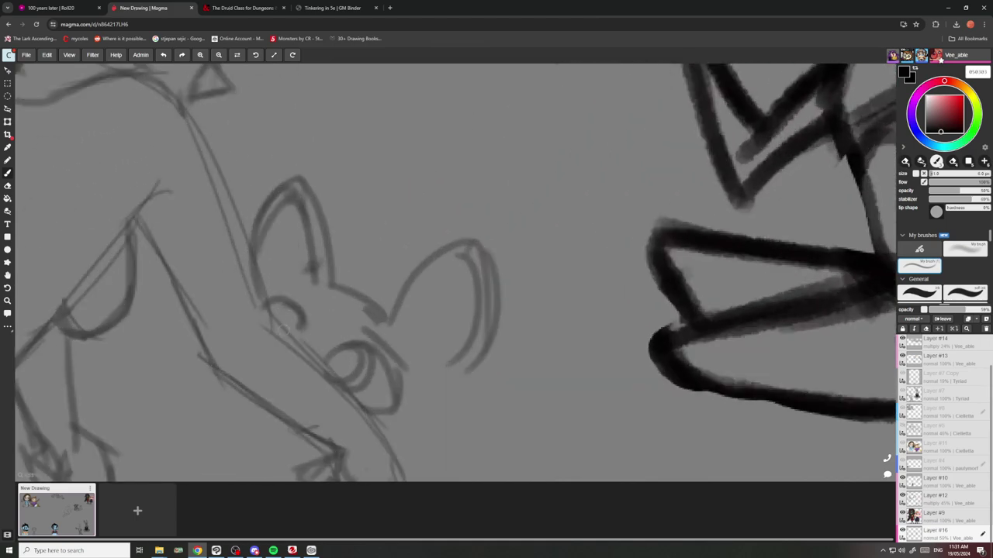
pyautogui.scroll(-5, 287, 310)
pyautogui.scroll(5, 294, 299)
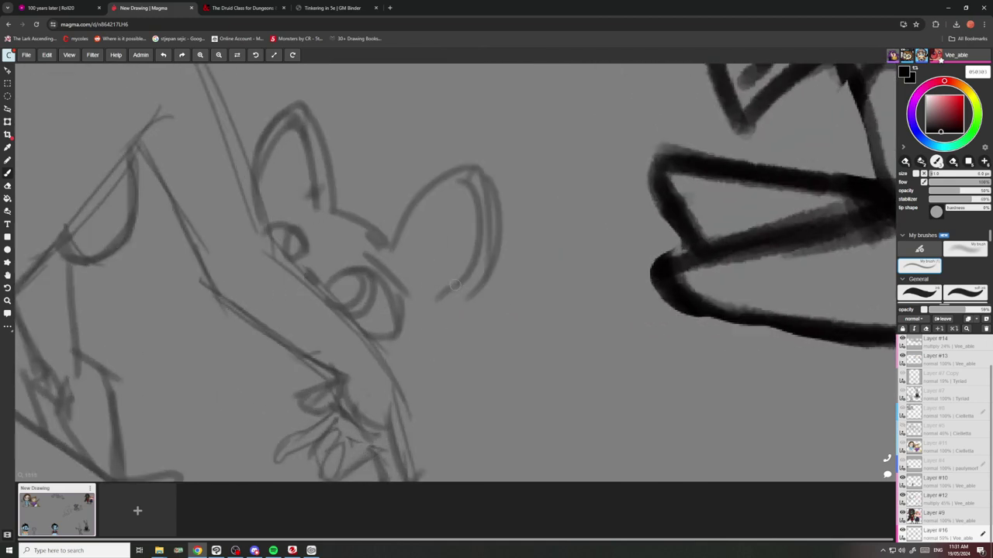
# Draw the animal's other inner ear, its rounded cheek, and the contours emerging below the forearm.
pyautogui.moveTo(454, 286)
pyautogui.mouseDown()
pyautogui.moveTo(439, 237)
pyautogui.moveTo(422, 269)
pyautogui.moveTo(432, 357)
pyautogui.mouseUp()
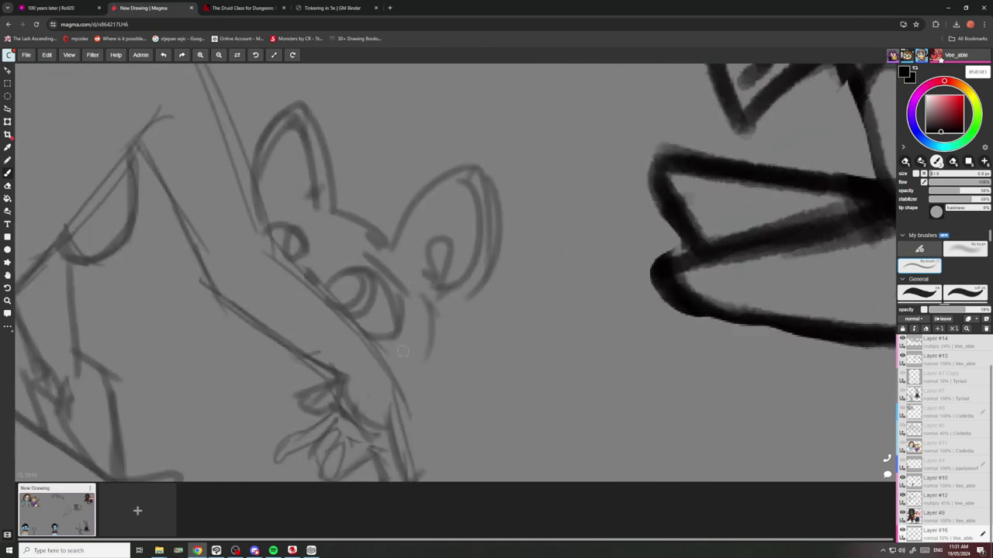
pyautogui.moveTo(430, 303)
pyautogui.mouseDown()
pyautogui.moveTo(421, 384)
pyautogui.moveTo(403, 370)
pyautogui.mouseUp()
pyautogui.moveTo(422, 318); pyautogui.dragTo(382, 372)
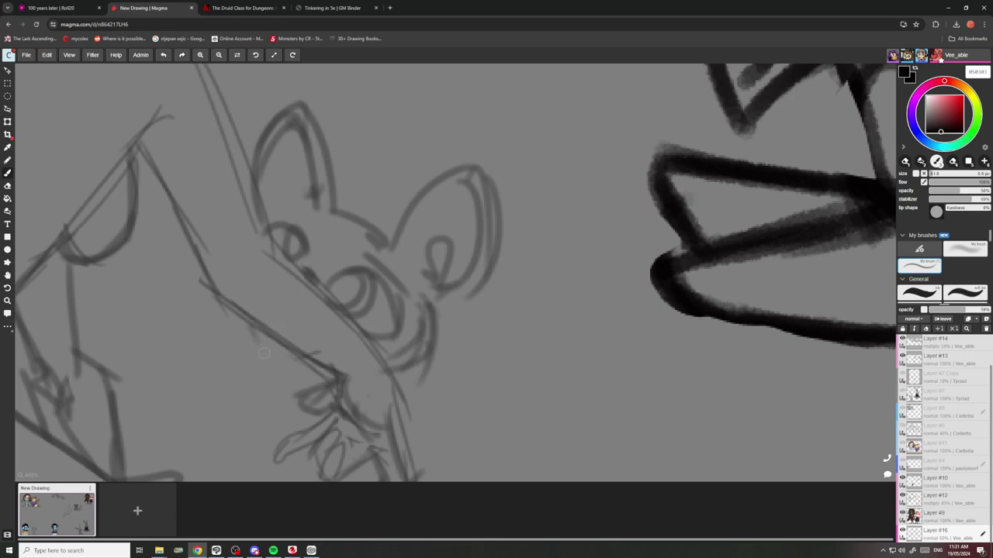
pyautogui.moveTo(254, 325); pyautogui.dragTo(284, 407)
pyautogui.moveTo(297, 359); pyautogui.dragTo(264, 347)
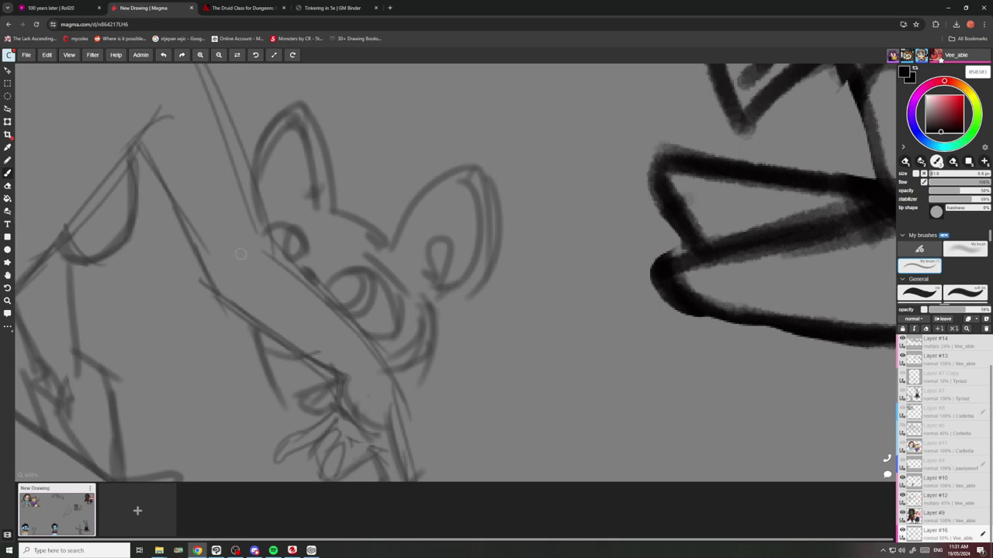
# Sketch the animal's seated body below its head, with a curved back, chest line, oval haunch and feet.
pyautogui.scroll(-5, 252, 239)
pyautogui.scroll(2, 260, 287)
pyautogui.moveTo(330, 268)
pyautogui.mouseDown()
pyautogui.moveTo(372, 330)
pyautogui.moveTo(401, 402)
pyautogui.moveTo(373, 433)
pyautogui.mouseUp()
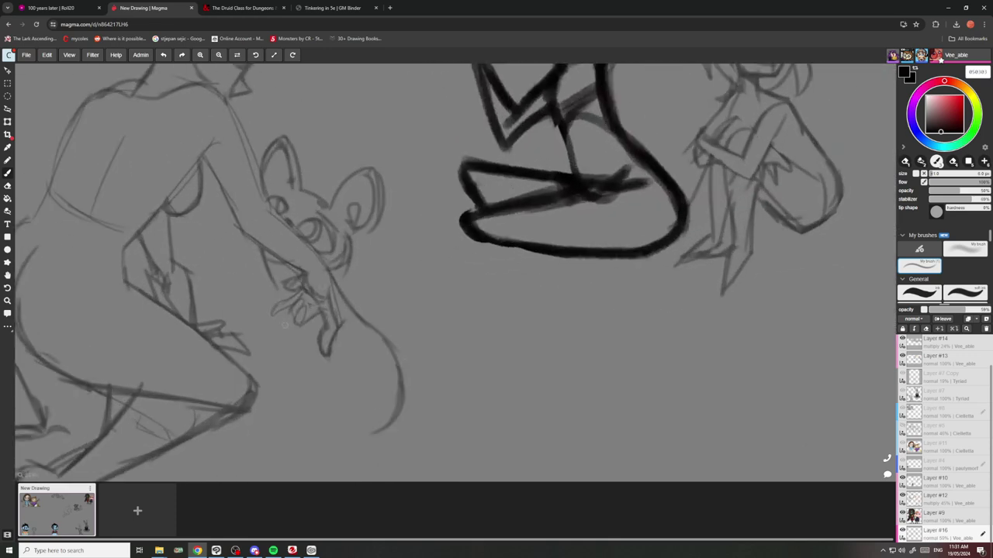
pyautogui.moveTo(281, 293)
pyautogui.mouseDown()
pyautogui.moveTo(310, 406)
pyautogui.moveTo(372, 408)
pyautogui.moveTo(400, 365)
pyautogui.moveTo(403, 422)
pyautogui.mouseUp()
pyautogui.moveTo(355, 359); pyautogui.dragTo(301, 420)
pyautogui.moveTo(275, 351); pyautogui.dragTo(284, 416)
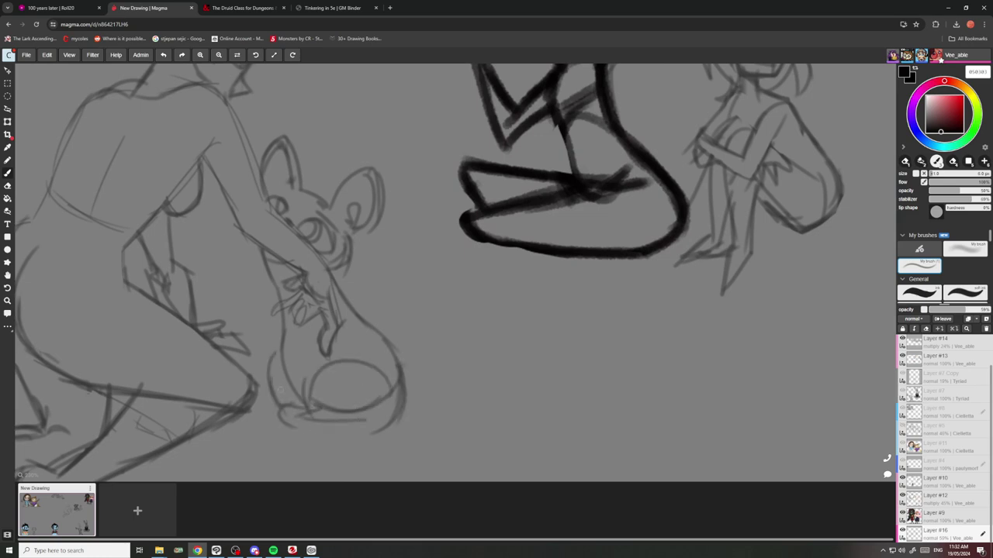
pyautogui.scroll(-5, 319, 287)
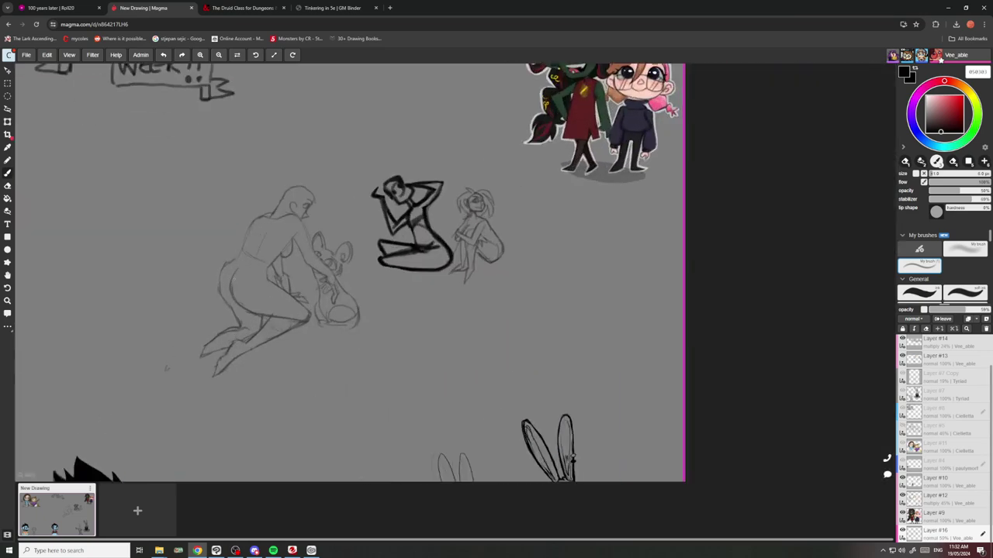
# Redraw the near hand with longer fingers resting against the animal's chest.
pyautogui.scroll(3, 309, 279)
pyautogui.scroll(3, 309, 278)
pyautogui.scroll(-2, 309, 279)
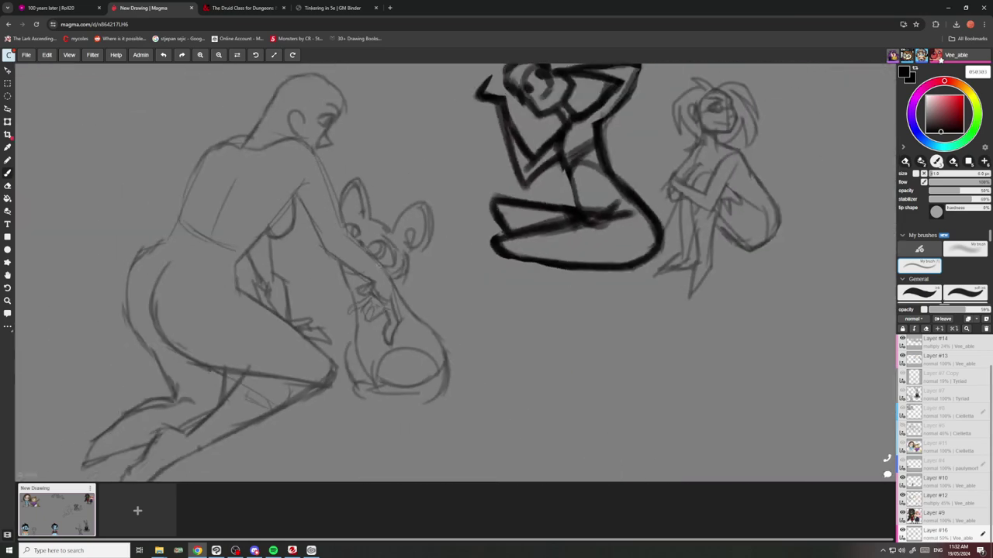
pyautogui.scroll(5, 395, 304)
pyautogui.scroll(-4, 380, 287)
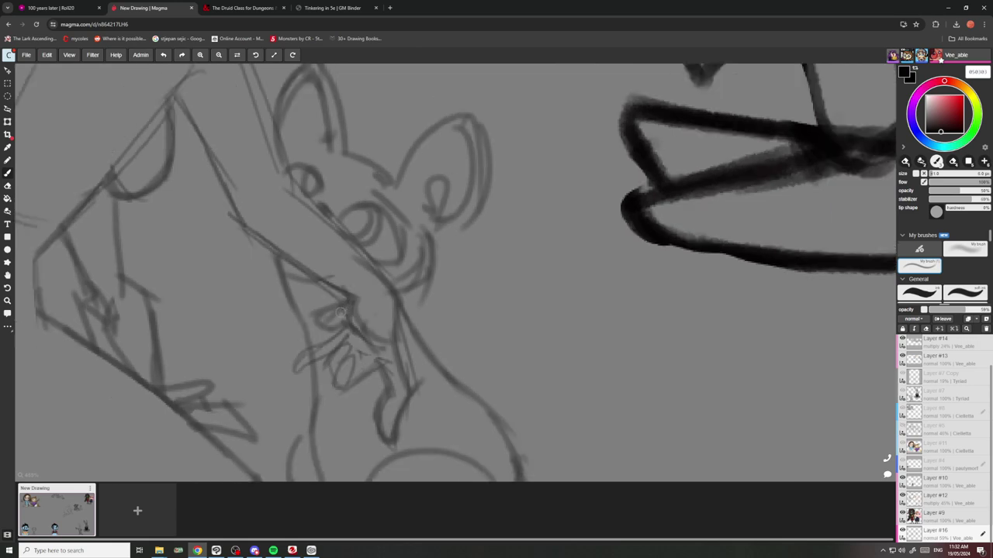
pyautogui.scroll(2, 340, 349)
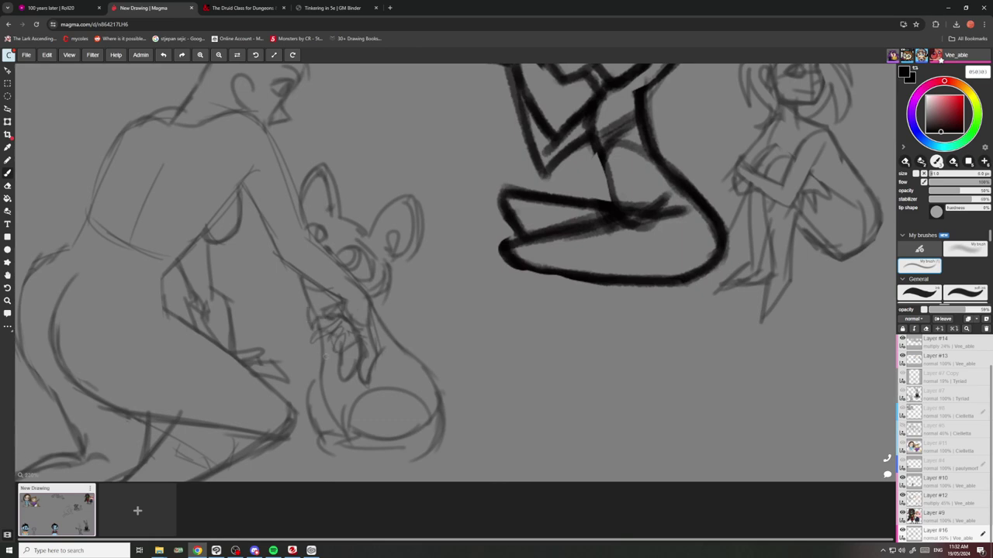
# Sketch the animal's front leg and rework the overlapping contours around the near hand at its chest.
pyautogui.moveTo(325, 428); pyautogui.dragTo(319, 407)
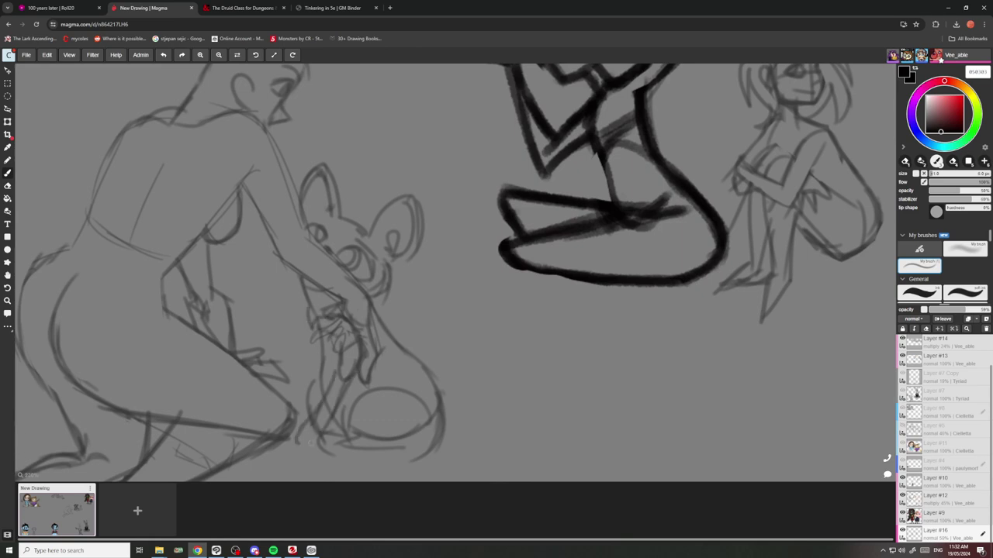
pyautogui.scroll(-2, 357, 330)
pyautogui.scroll(5, 340, 326)
pyautogui.moveTo(354, 338)
pyautogui.mouseDown()
pyautogui.moveTo(308, 343)
pyautogui.moveTo(302, 282)
pyautogui.moveTo(291, 342)
pyautogui.moveTo(304, 345)
pyautogui.mouseUp()
pyautogui.moveTo(319, 310)
pyautogui.mouseDown()
pyautogui.moveTo(359, 310)
pyautogui.moveTo(398, 425)
pyautogui.moveTo(364, 397)
pyautogui.moveTo(371, 374)
pyautogui.mouseUp()
pyautogui.moveTo(360, 313); pyautogui.dragTo(321, 303)
pyautogui.scroll(-5, 318, 285)
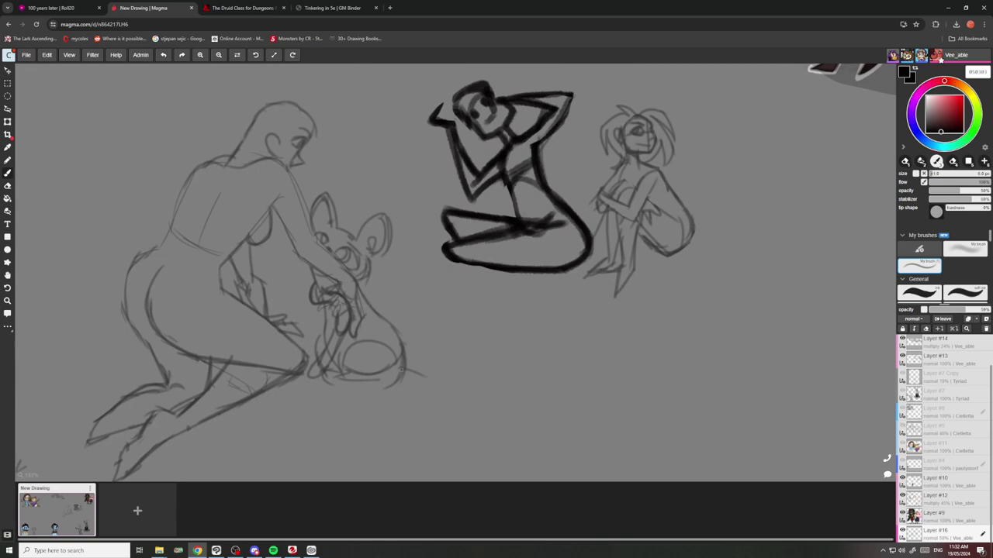
# Draw a long, gently curving tail with a rounded tip extending from the animal's rump.
pyautogui.moveTo(401, 369); pyautogui.dragTo(478, 363)
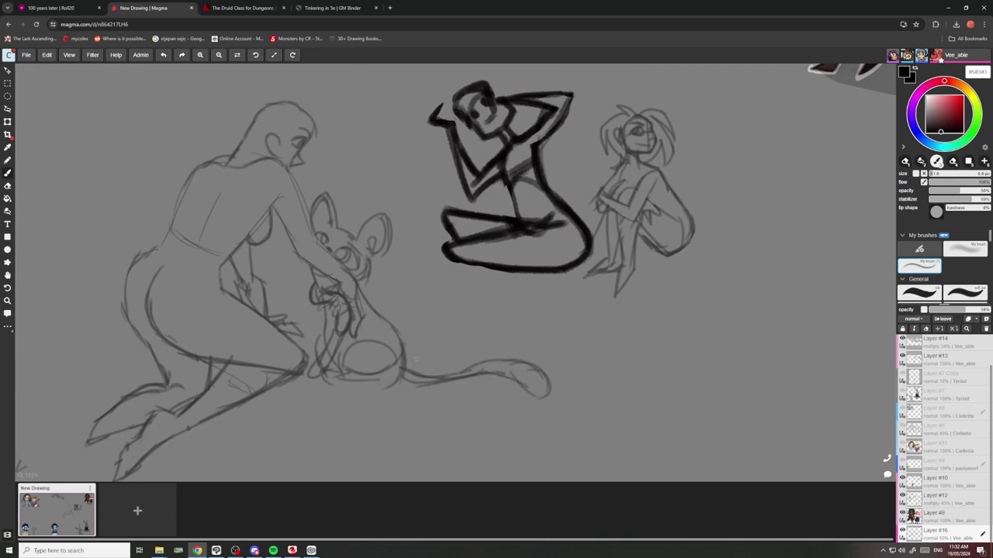
pyautogui.scroll(-3, 310, 326)
pyautogui.scroll(-2, 156, 394)
# Add inner fold lines to both of the animal's ears.
pyautogui.scroll(8, 372, 256)
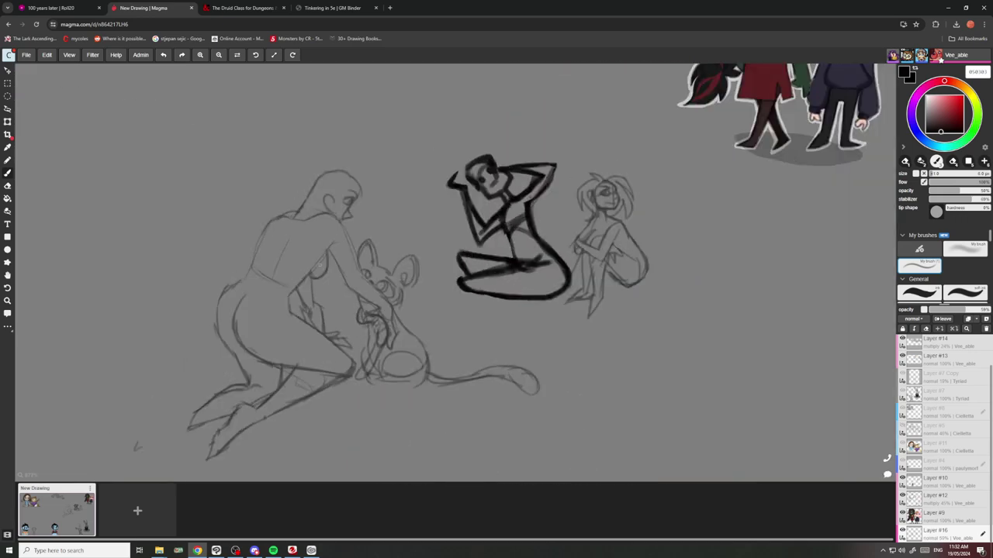
pyautogui.moveTo(394, 249); pyautogui.dragTo(397, 281)
pyautogui.moveTo(300, 240); pyautogui.dragTo(264, 231)
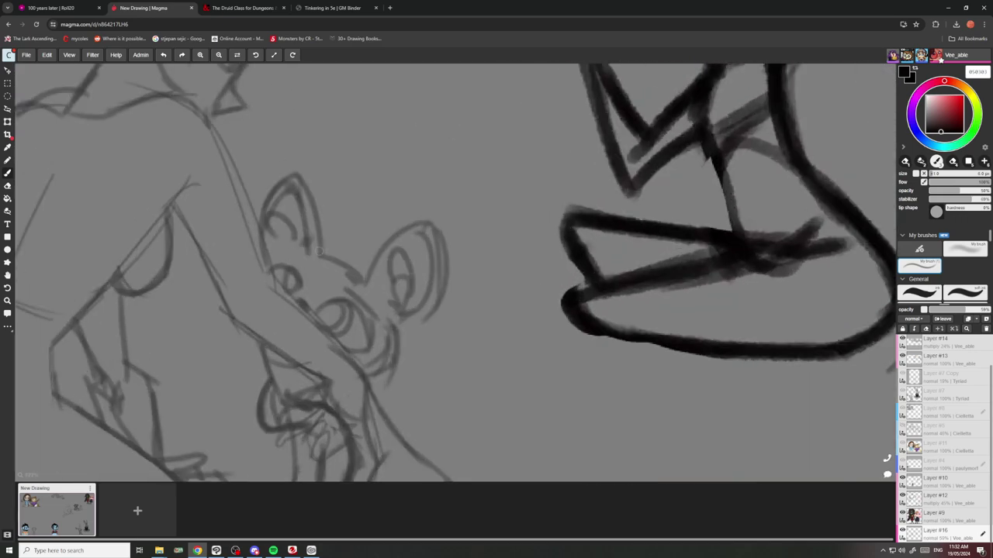
pyautogui.scroll(-6, 422, 304)
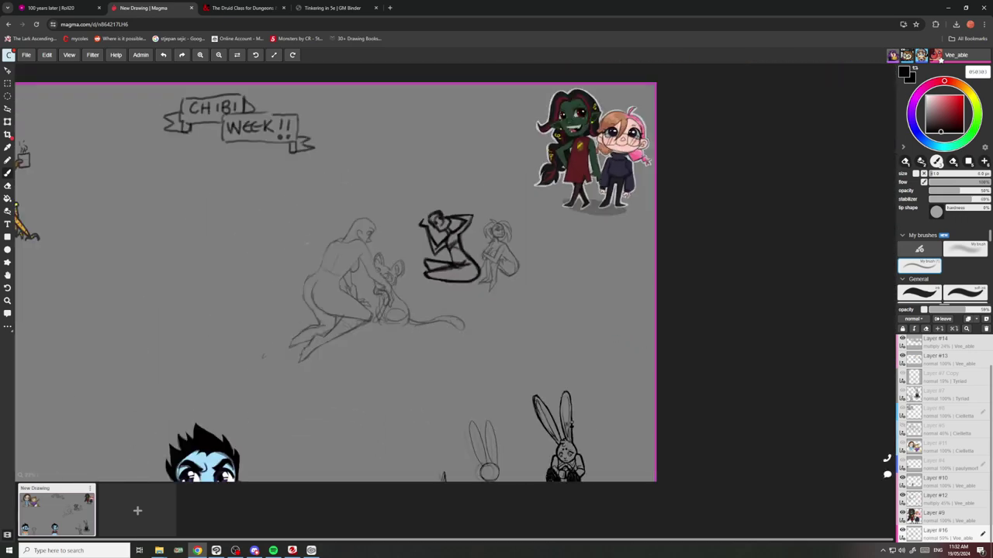
# Darken and define the kneeling figure's eye and brow.
pyautogui.scroll(4, 422, 303)
pyautogui.scroll(5, 424, 232)
pyautogui.moveTo(481, 208)
pyautogui.mouseDown()
pyautogui.moveTo(448, 209)
pyautogui.moveTo(462, 233)
pyautogui.moveTo(493, 194)
pyautogui.mouseUp()
pyautogui.moveTo(460, 194); pyautogui.dragTo(493, 183)
pyautogui.scroll(-5, 475, 224)
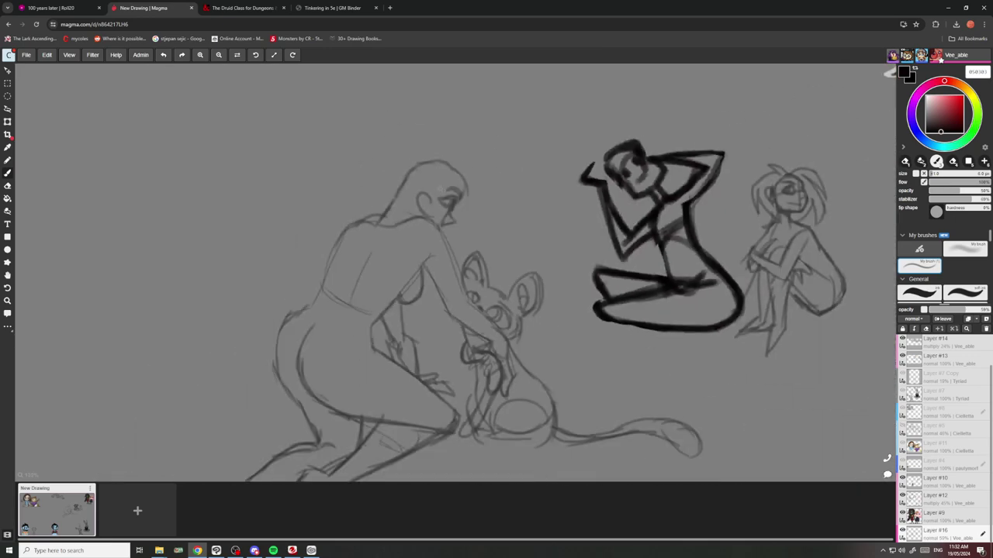
# Select the kneeling figure together with the animal, rotate the selection slightly clockwise and reposition it on the canvas.
pyautogui.scroll(6, 488, 279)
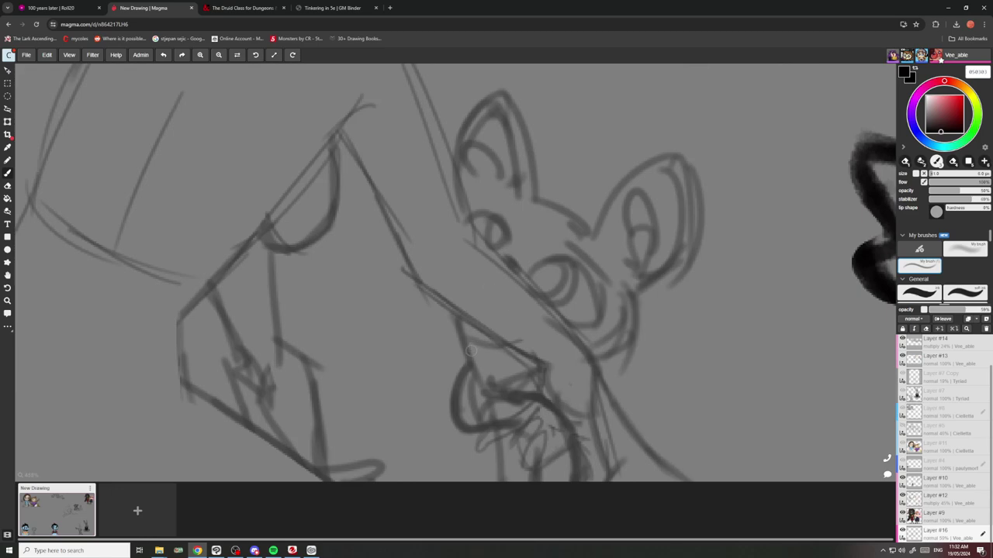
pyautogui.scroll(-8, 471, 350)
pyautogui.scroll(3, 356, 373)
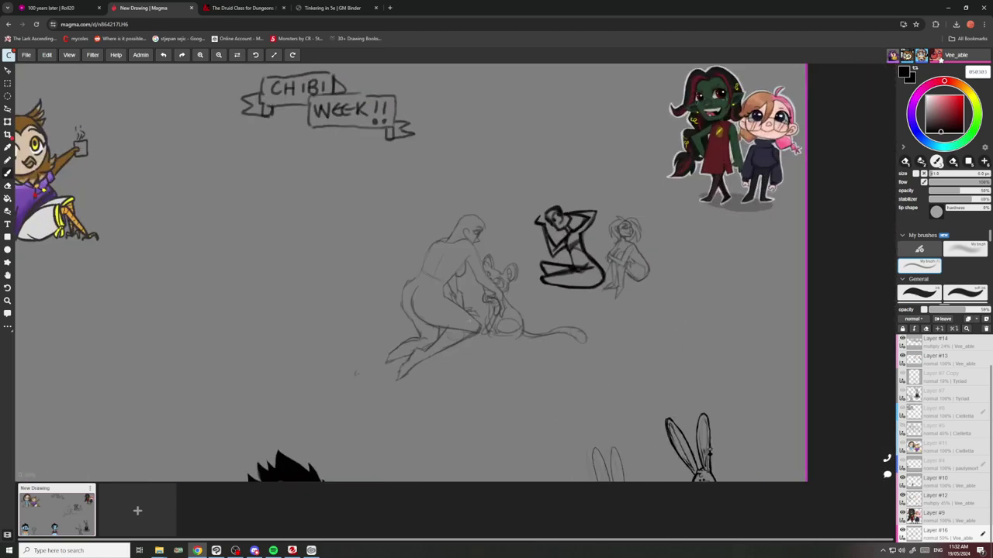
pyautogui.scroll(1, 473, 321)
pyautogui.click(8, 109)
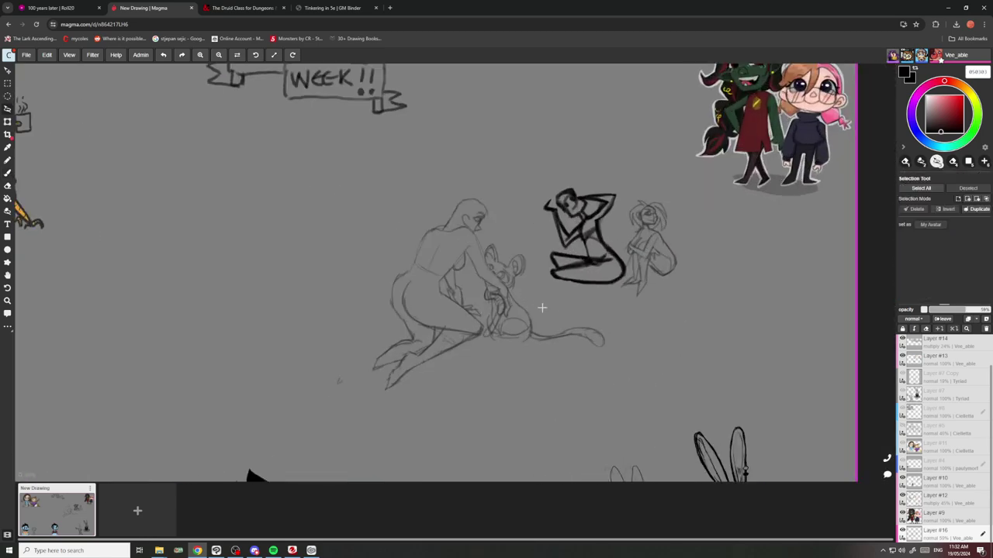
pyautogui.moveTo(541, 417)
pyautogui.mouseDown()
pyautogui.moveTo(348, 256)
pyautogui.moveTo(419, 177)
pyautogui.moveTo(477, 180)
pyautogui.moveTo(534, 265)
pyautogui.mouseUp()
pyautogui.click(8, 122)
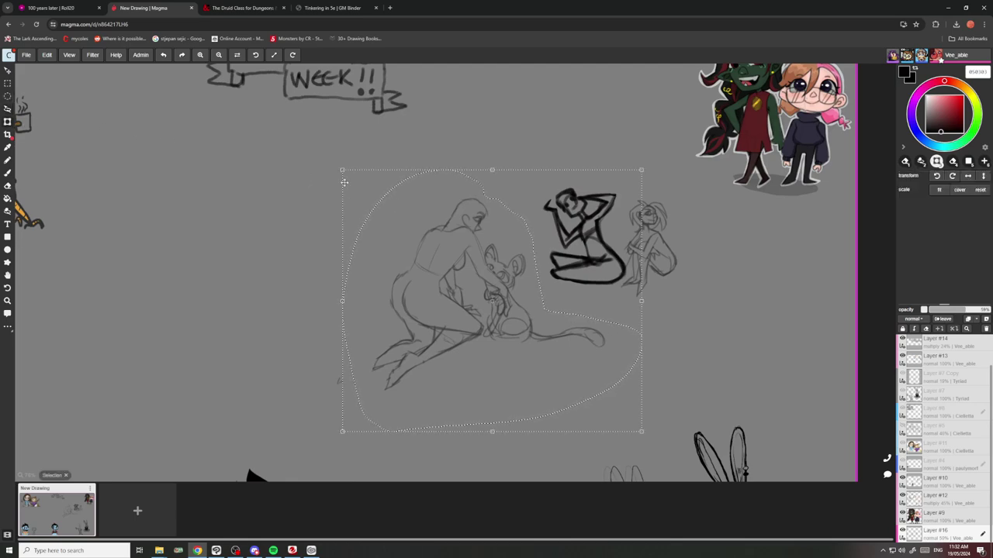
pyautogui.scroll(-3, 363, 211)
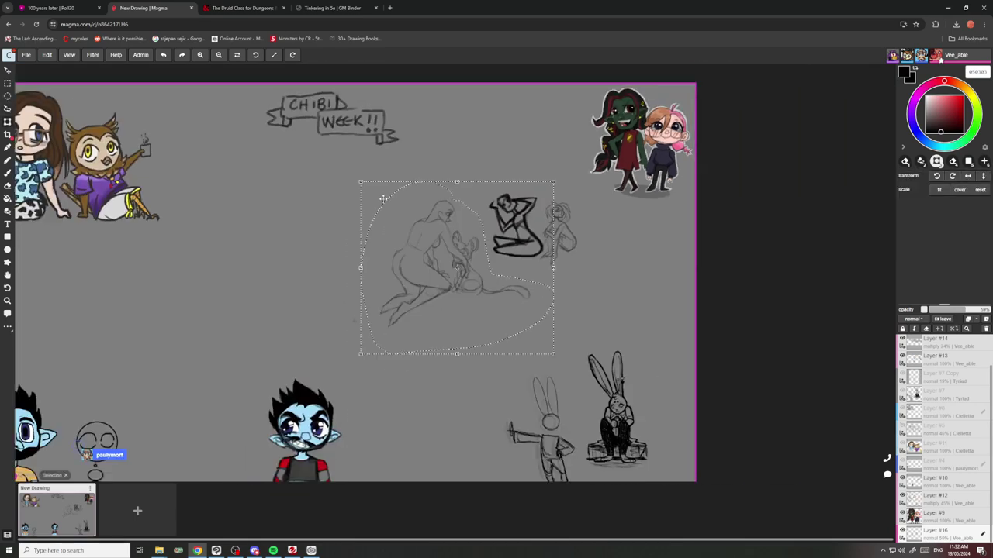
pyautogui.moveTo(410, 267); pyautogui.dragTo(427, 221)
pyautogui.moveTo(422, 180); pyautogui.dragTo(418, 188)
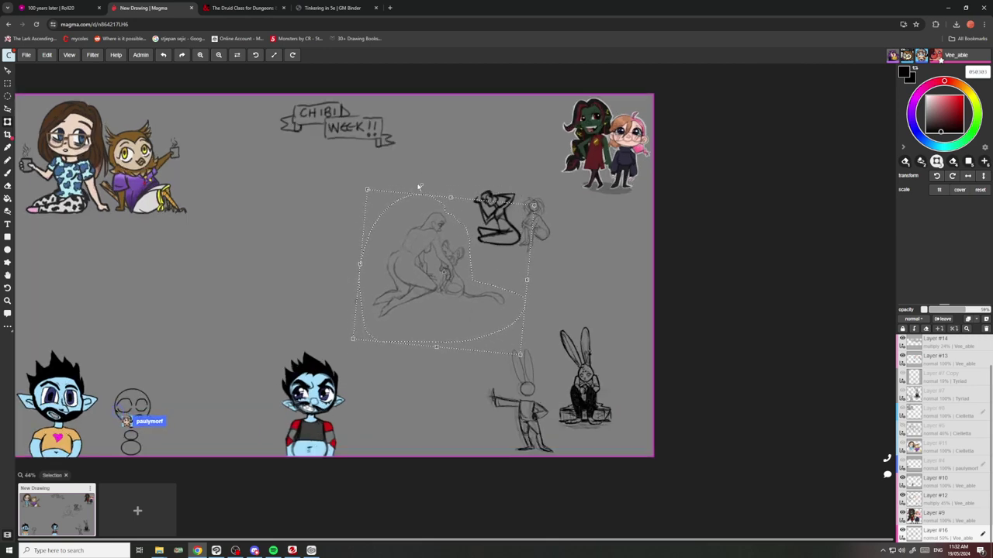
pyautogui.moveTo(421, 242)
pyautogui.mouseDown()
pyautogui.moveTo(432, 280)
pyautogui.moveTo(413, 278)
pyautogui.mouseUp()
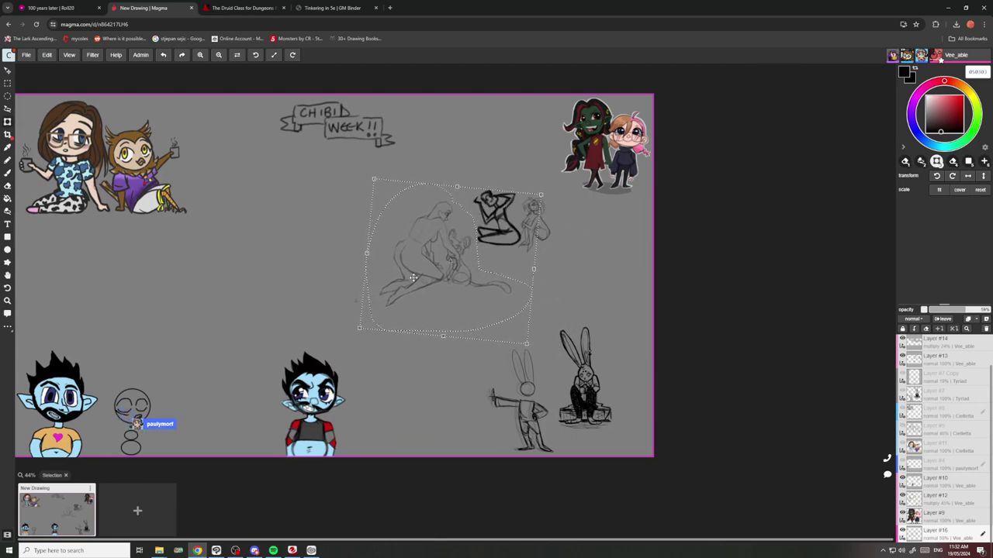
pyautogui.click(7, 109)
pyautogui.click(194, 168)
# Delete the animal's old eyes and the other facial lines between its ears and the figure's forearm.
pyautogui.scroll(10, 413, 210)
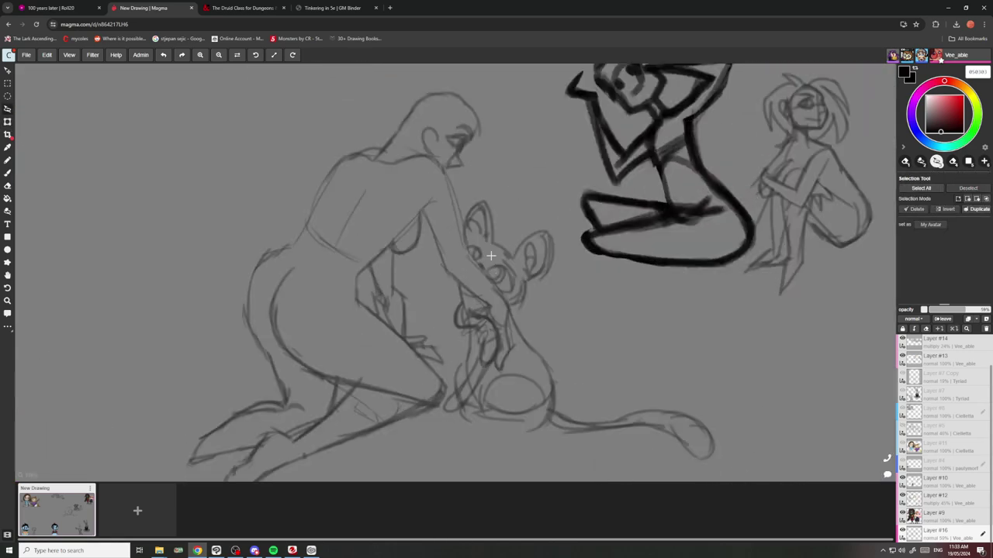
pyautogui.moveTo(467, 314); pyautogui.dragTo(448, 236)
pyautogui.press('Delete')
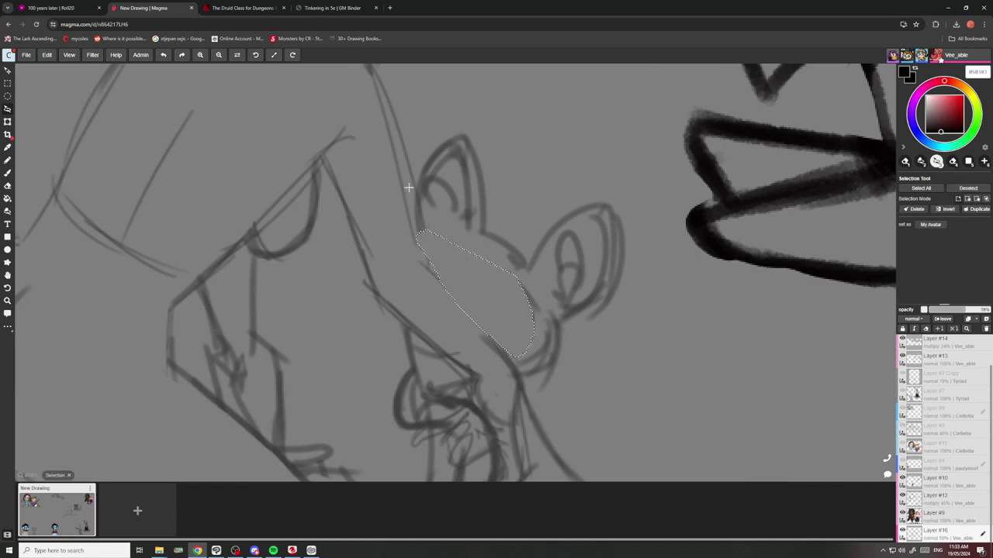
pyautogui.click(408, 186)
pyautogui.moveTo(517, 268); pyautogui.dragTo(520, 335)
pyautogui.press('Delete')
pyautogui.click(7, 172)
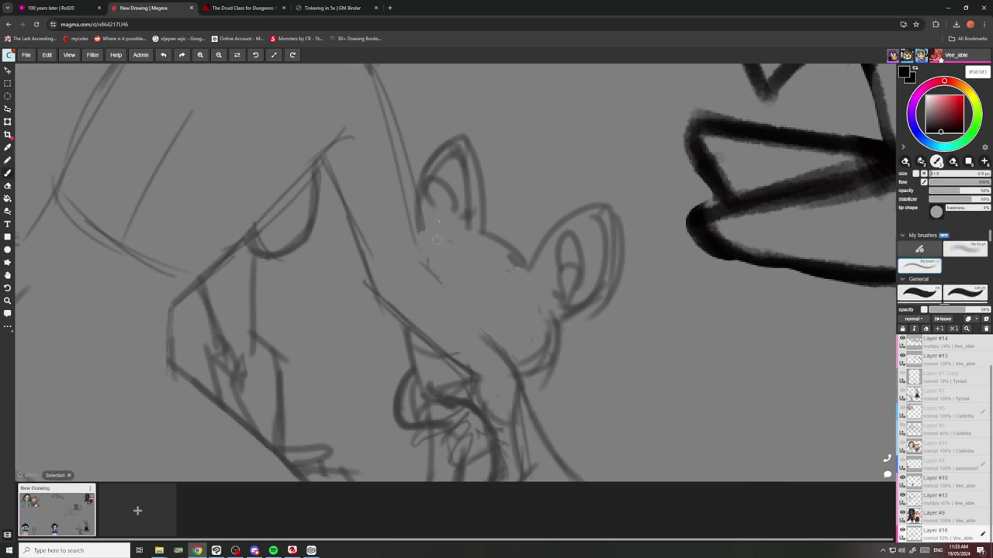
pyautogui.click(7, 110)
pyautogui.click(166, 163)
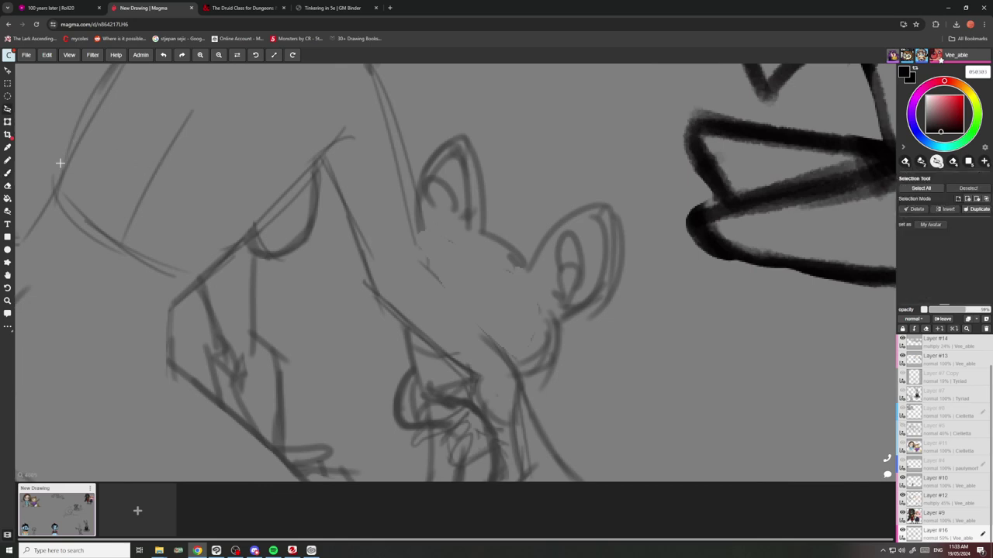
# Redraw the animal's face with two large round eyes, shaded pupils, a small nose and a muzzle.
pyautogui.click(8, 172)
pyautogui.moveTo(494, 269)
pyautogui.mouseDown()
pyautogui.moveTo(474, 284)
pyautogui.moveTo(511, 266)
pyautogui.moveTo(539, 307)
pyautogui.moveTo(531, 328)
pyautogui.moveTo(508, 331)
pyautogui.moveTo(472, 306)
pyautogui.moveTo(500, 268)
pyautogui.moveTo(471, 294)
pyautogui.moveTo(497, 286)
pyautogui.mouseUp()
pyautogui.moveTo(460, 227)
pyautogui.mouseDown()
pyautogui.moveTo(425, 255)
pyautogui.moveTo(468, 262)
pyautogui.moveTo(471, 248)
pyautogui.moveTo(441, 264)
pyautogui.moveTo(447, 280)
pyautogui.moveTo(461, 256)
pyautogui.moveTo(471, 267)
pyautogui.moveTo(446, 227)
pyautogui.moveTo(430, 245)
pyautogui.moveTo(467, 248)
pyautogui.moveTo(436, 261)
pyautogui.moveTo(444, 259)
pyautogui.moveTo(449, 303)
pyautogui.mouseUp()
pyautogui.moveTo(521, 374); pyautogui.dragTo(469, 352)
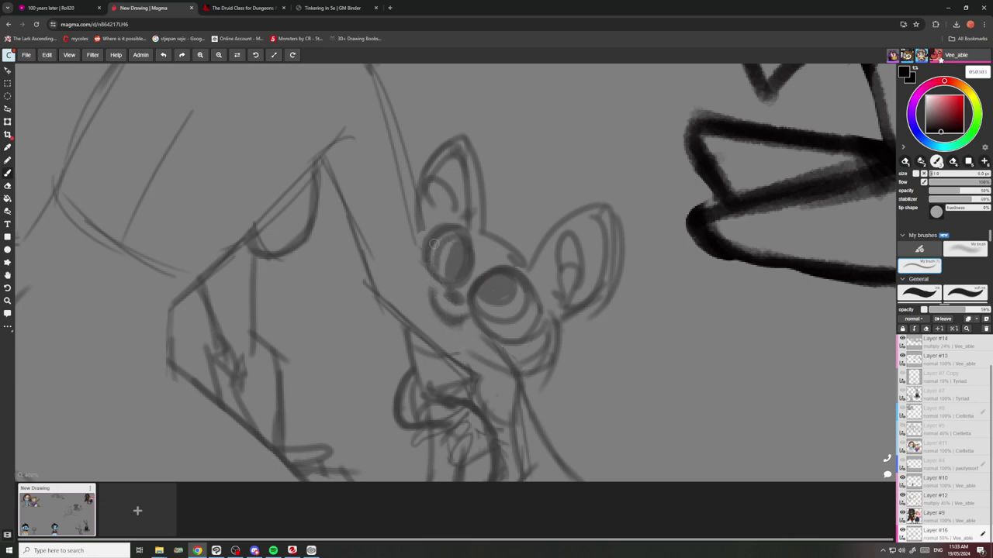
# Refine the outlines around the animal's eyes and its far cheek beside the figure's arm.
pyautogui.scroll(-2, 438, 312)
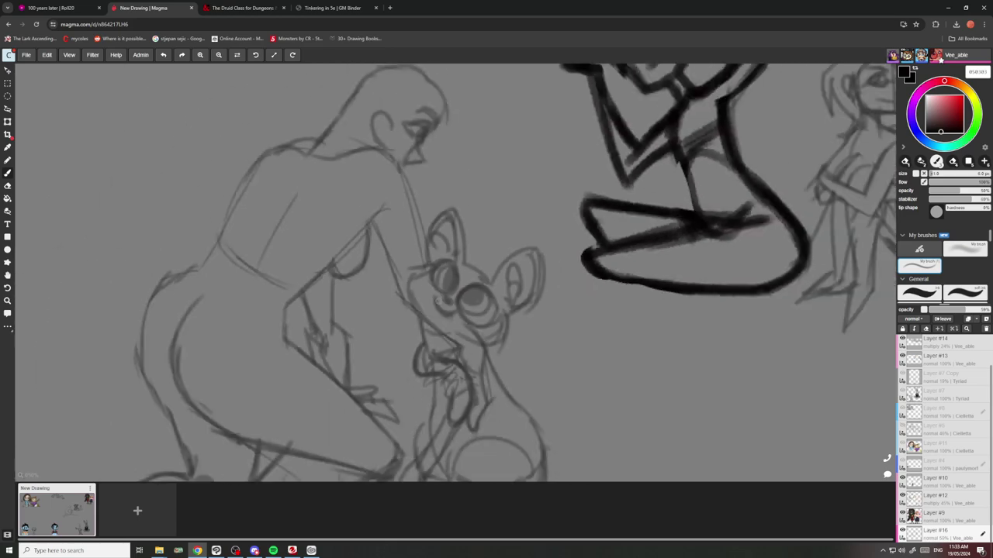
pyautogui.scroll(-3, 438, 301)
pyautogui.scroll(4, 439, 287)
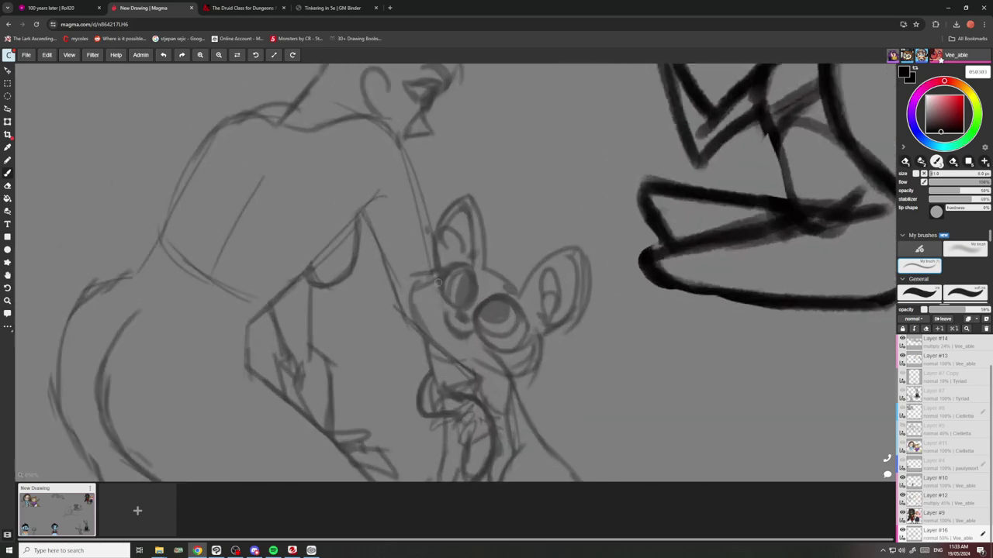
pyautogui.scroll(-4, 475, 377)
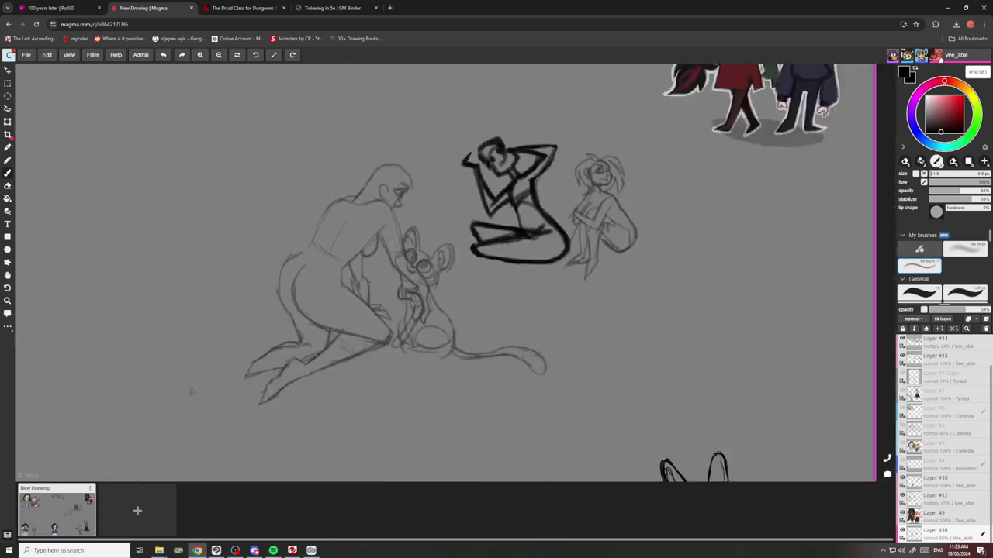
pyautogui.scroll(4, 457, 333)
pyautogui.scroll(2, 439, 314)
pyautogui.scroll(-2, 438, 314)
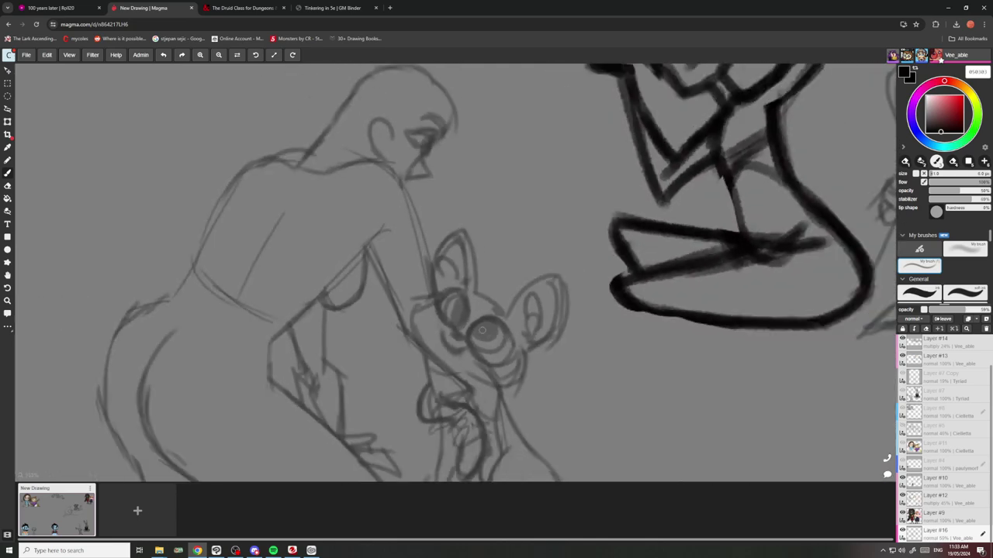
pyautogui.scroll(4, 476, 329)
pyautogui.moveTo(436, 292); pyautogui.dragTo(443, 294)
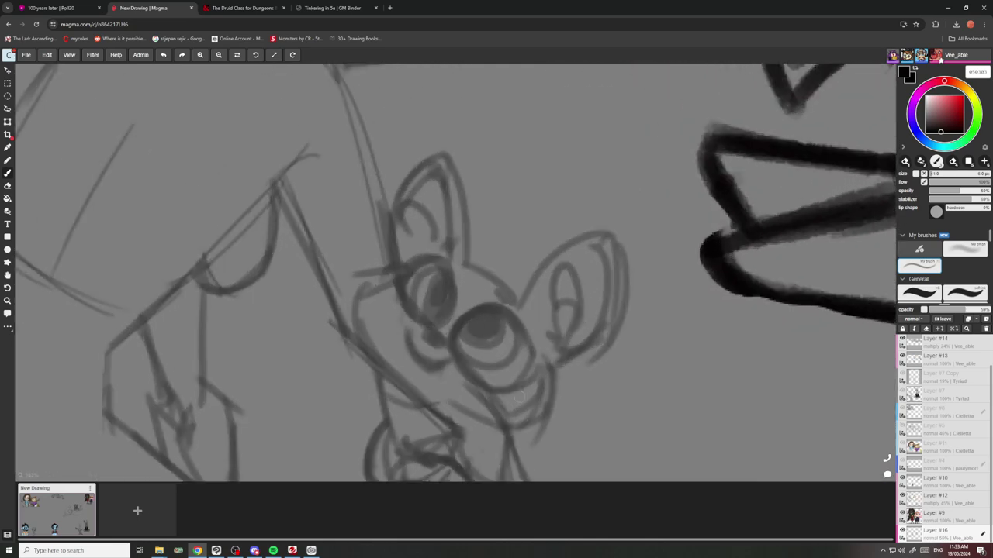
# Select the animal's head, rotate it clockwise so it tilts upward, and shift it slightly away from the figure's arm.
pyautogui.scroll(-5, 519, 396)
pyautogui.scroll(2, 465, 356)
pyautogui.scroll(-2, 447, 343)
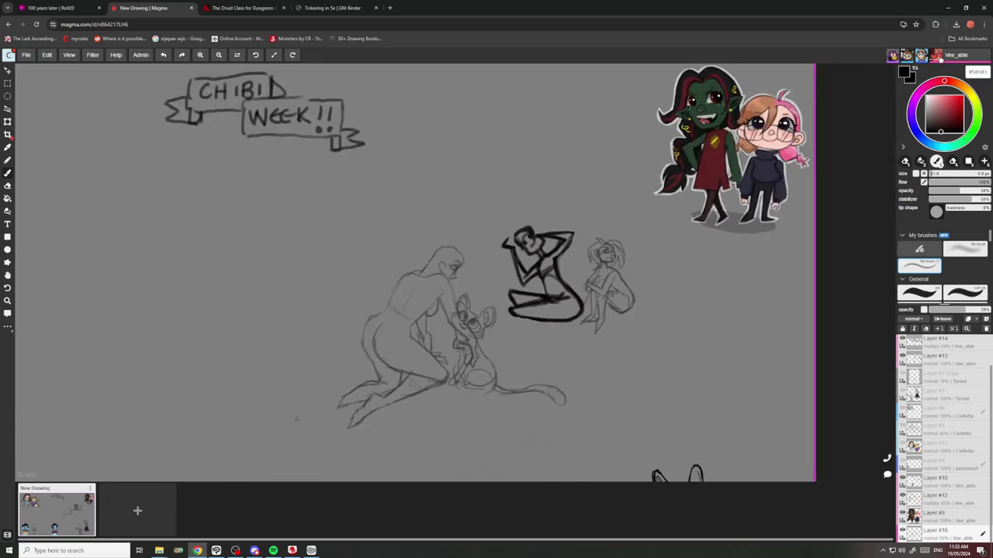
pyautogui.scroll(5, 473, 318)
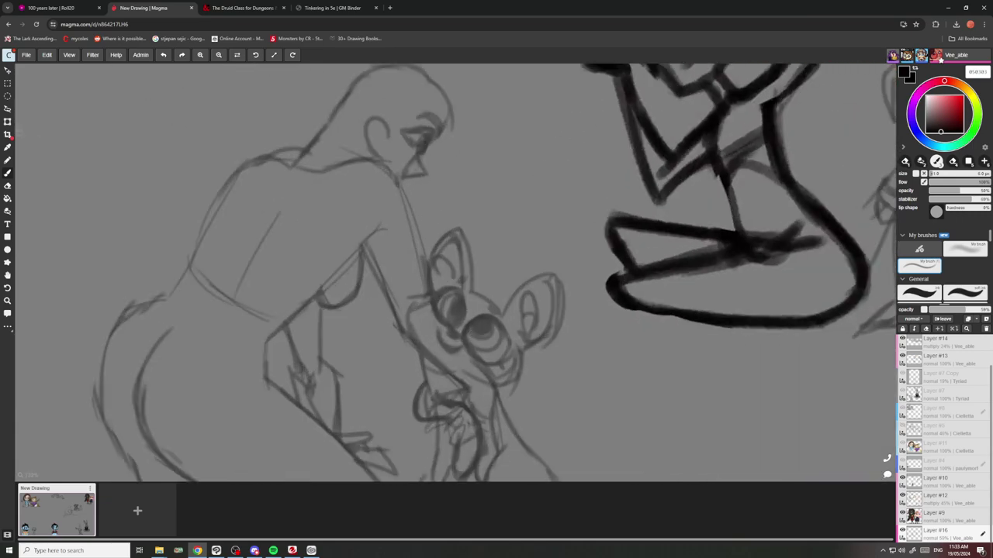
pyautogui.click(8, 108)
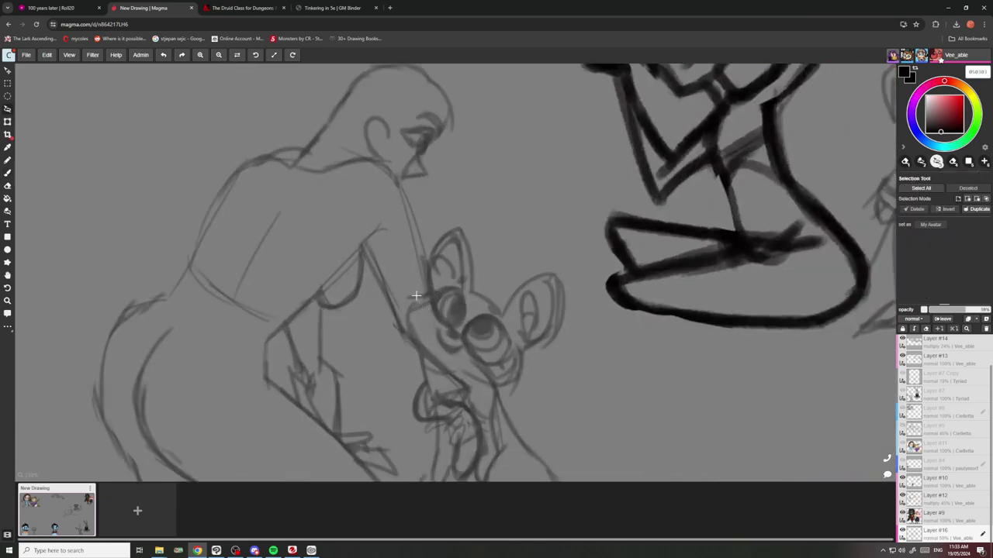
pyautogui.moveTo(494, 392)
pyautogui.mouseDown()
pyautogui.moveTo(584, 288)
pyautogui.moveTo(426, 238)
pyautogui.mouseUp()
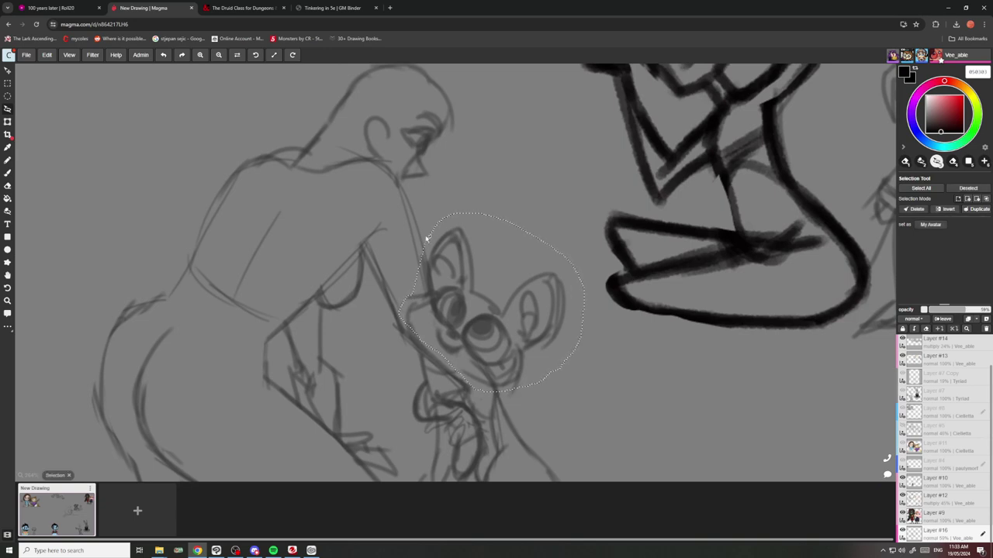
pyautogui.click(8, 122)
pyautogui.moveTo(380, 194); pyautogui.dragTo(418, 165)
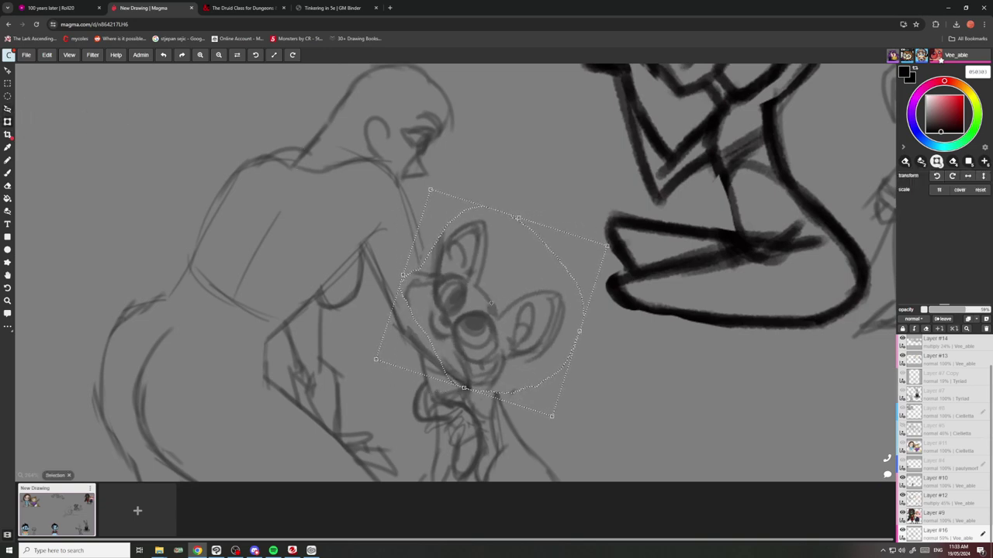
pyautogui.moveTo(469, 229); pyautogui.dragTo(495, 230)
pyautogui.moveTo(509, 189); pyautogui.dragTo(523, 189)
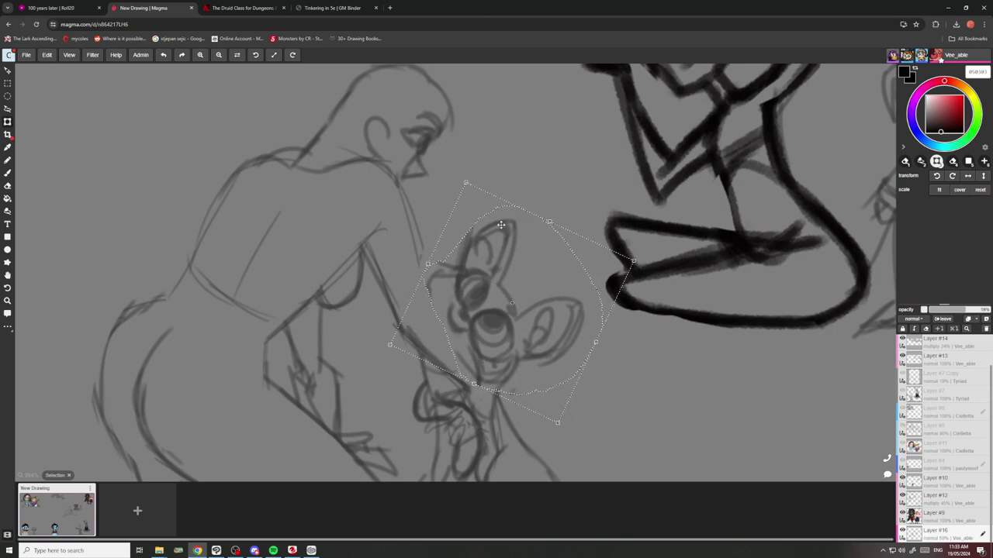
pyautogui.moveTo(507, 231); pyautogui.dragTo(499, 232)
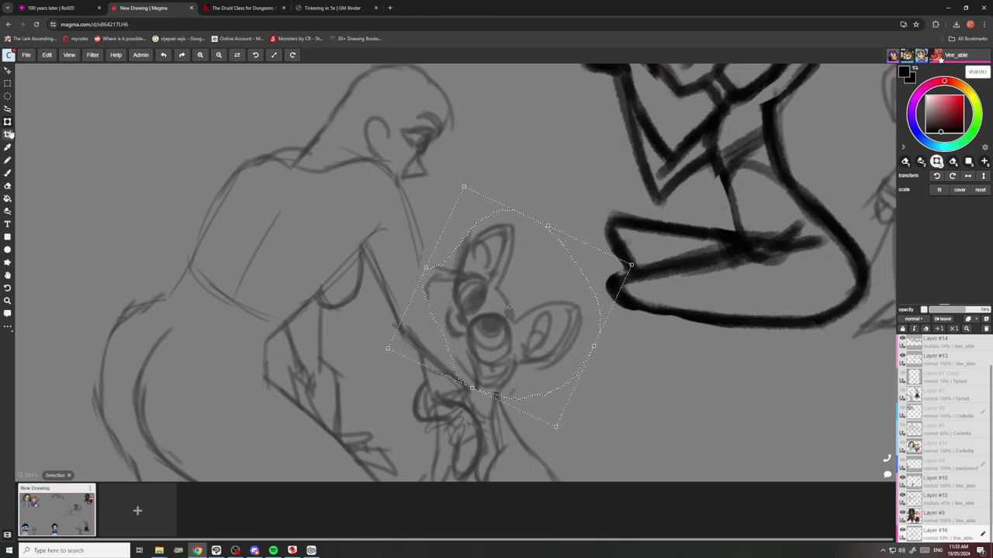
pyautogui.click(7, 109)
# Redraw the outer contour of the kneeling figure's forearm where it passes in front of the animal's head.
pyautogui.scroll(-3, 180, 162)
pyautogui.scroll(4, 218, 198)
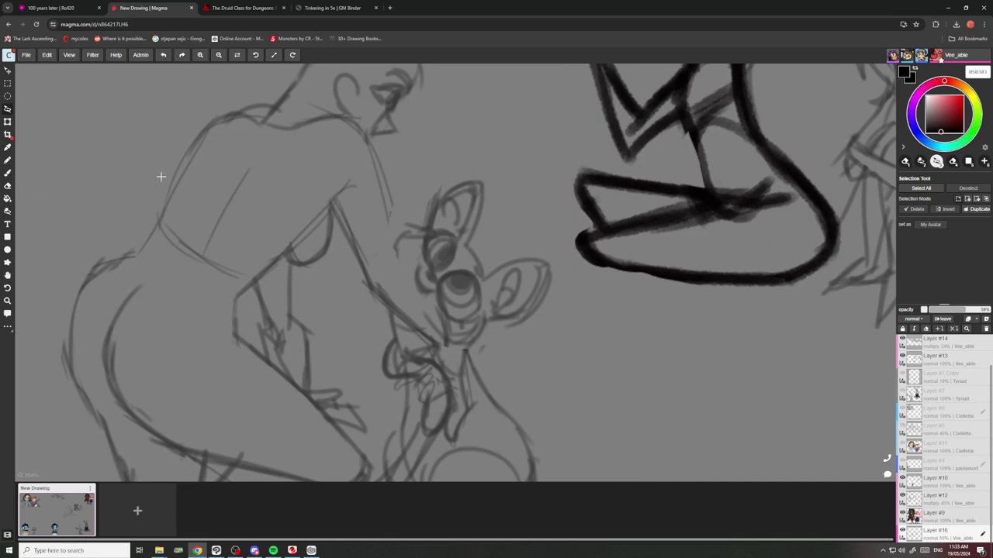
pyautogui.click(8, 172)
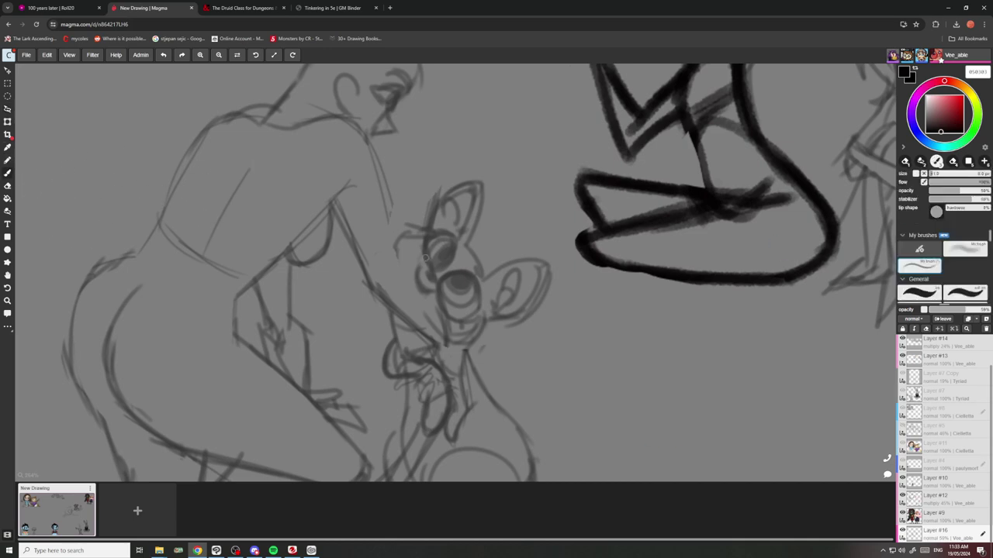
pyautogui.moveTo(390, 202)
pyautogui.mouseDown()
pyautogui.moveTo(401, 242)
pyautogui.moveTo(432, 275)
pyautogui.moveTo(463, 366)
pyautogui.mouseUp()
pyautogui.scroll(-4, 432, 279)
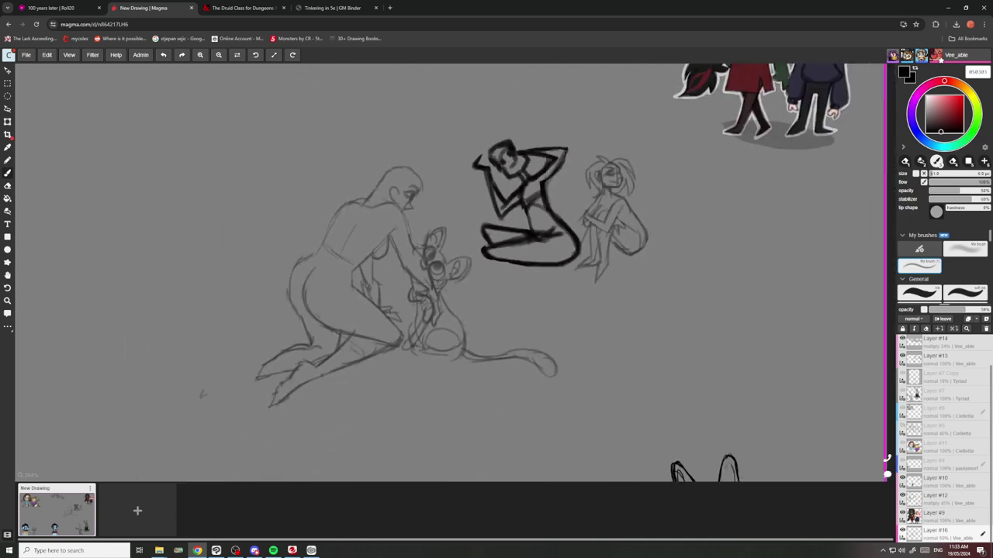
pyautogui.scroll(5, 431, 277)
pyautogui.moveTo(391, 205)
pyautogui.mouseDown()
pyautogui.moveTo(442, 318)
pyautogui.moveTo(409, 253)
pyautogui.mouseUp()
pyautogui.moveTo(380, 182); pyautogui.dragTo(415, 259)
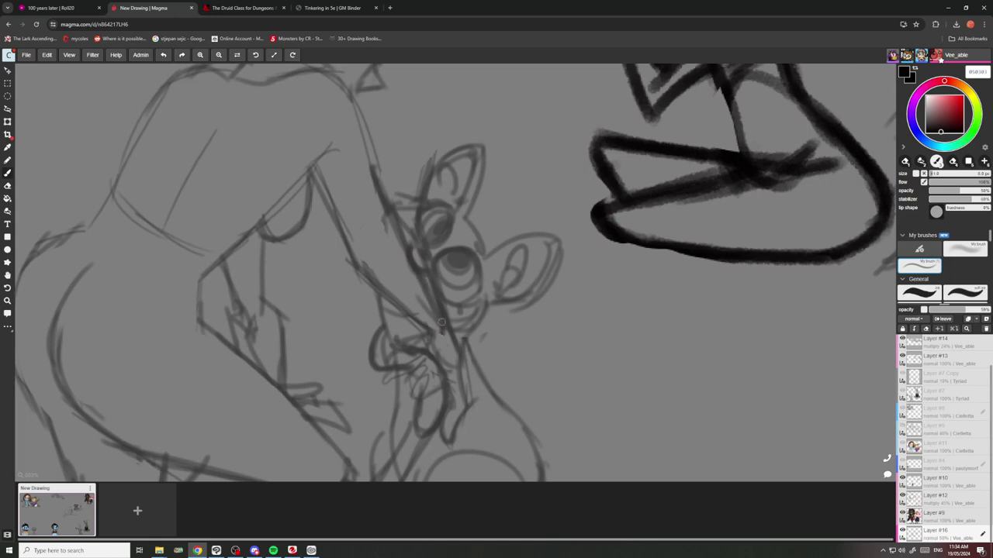
# Erase the stray lines between the figure's forearm and the animal's eyes and muzzle.
pyautogui.press('e')
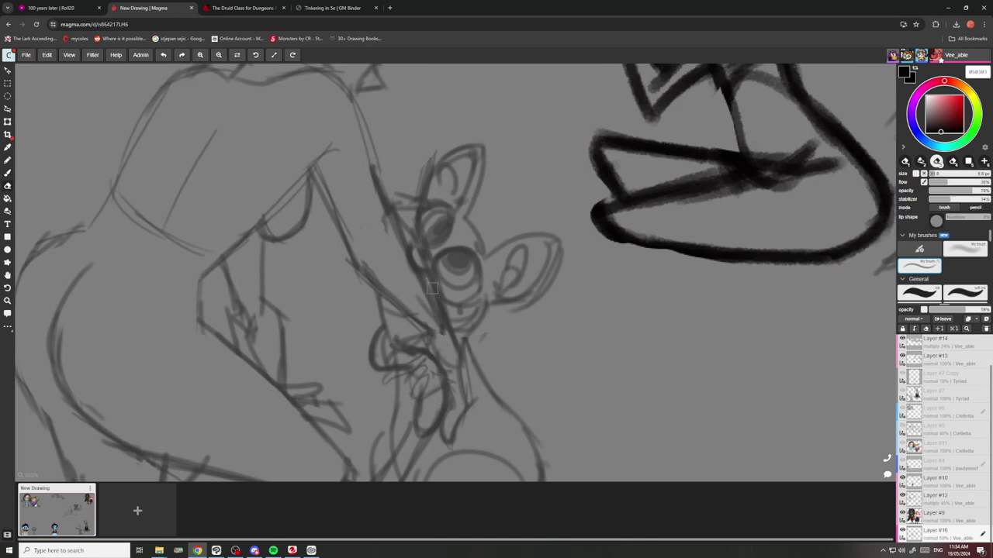
pyautogui.moveTo(432, 288)
pyautogui.mouseDown()
pyautogui.moveTo(444, 312)
pyautogui.moveTo(433, 281)
pyautogui.mouseUp()
pyautogui.moveTo(411, 236); pyautogui.dragTo(415, 238)
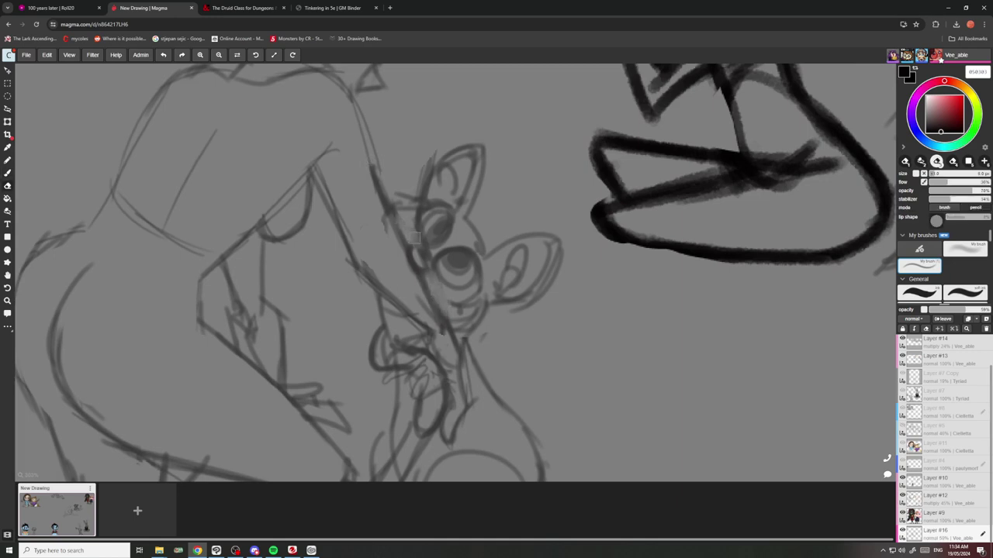
pyautogui.moveTo(433, 277); pyautogui.dragTo(443, 300)
# Strengthen the kneeling figure's outer arm contour from the forearm up to the shoulder.
pyautogui.scroll(-4, 429, 226)
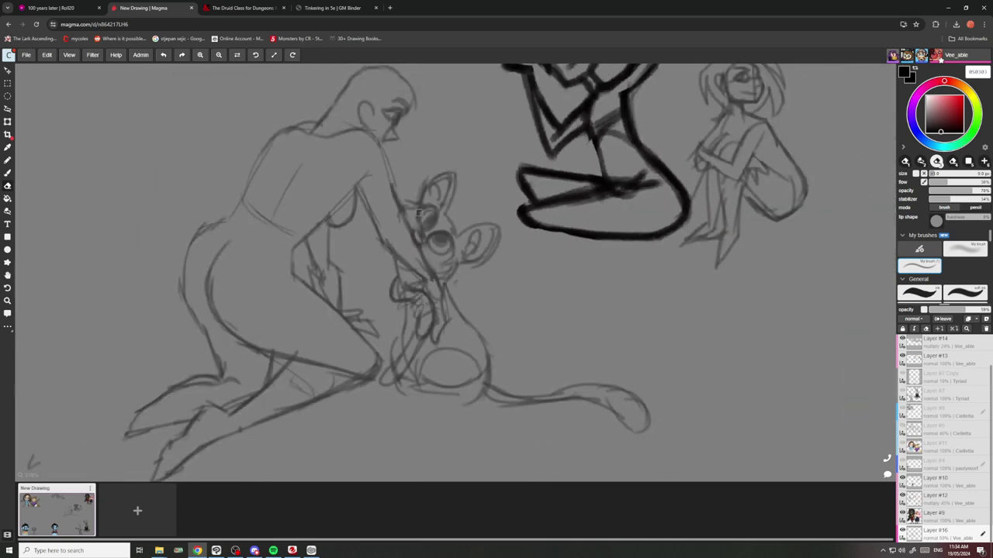
pyautogui.scroll(5, 411, 237)
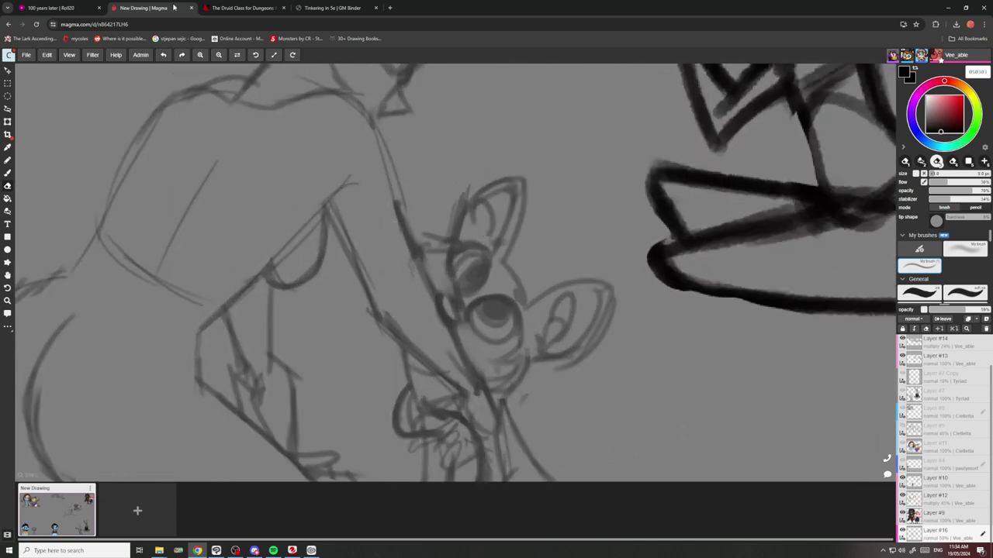
pyautogui.press('b')
pyautogui.moveTo(436, 290)
pyautogui.mouseDown()
pyautogui.moveTo(378, 146)
pyautogui.moveTo(342, 112)
pyautogui.mouseUp()
pyautogui.moveTo(393, 169)
pyautogui.mouseDown()
pyautogui.moveTo(380, 140)
pyautogui.moveTo(318, 93)
pyautogui.mouseUp()
pyautogui.scroll(-4, 349, 250)
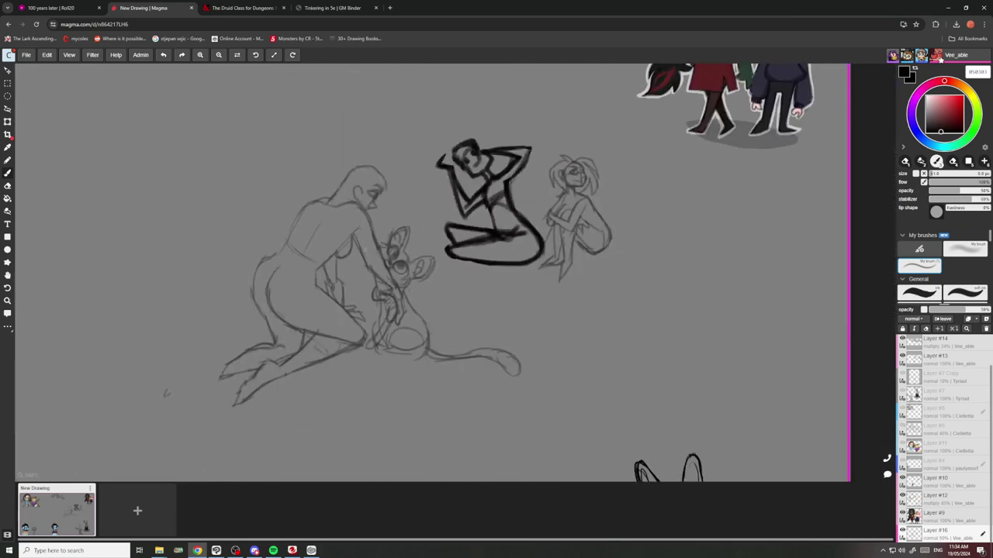
pyautogui.scroll(6, 460, 280)
pyautogui.scroll(-2, 445, 276)
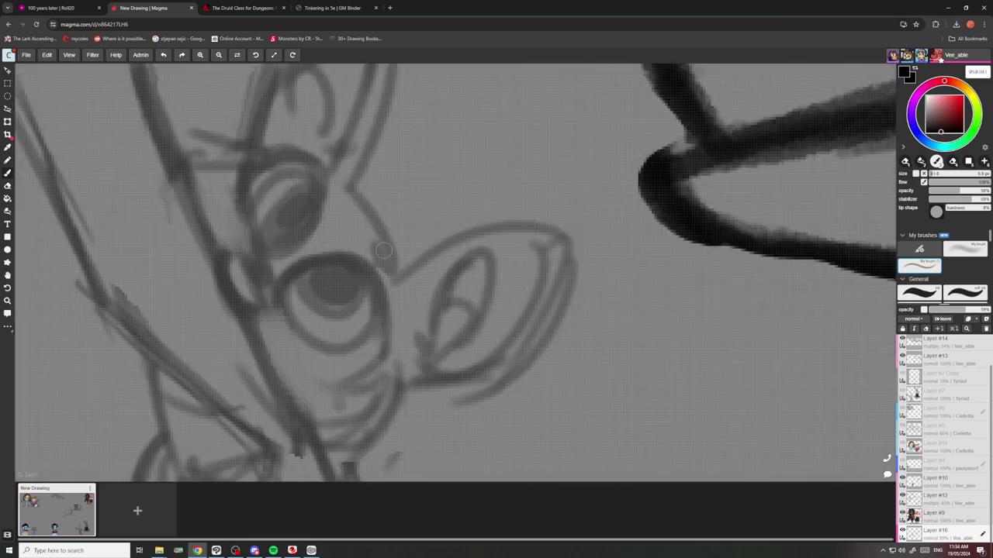
pyautogui.scroll(-4, 445, 276)
pyautogui.scroll(-2, 423, 205)
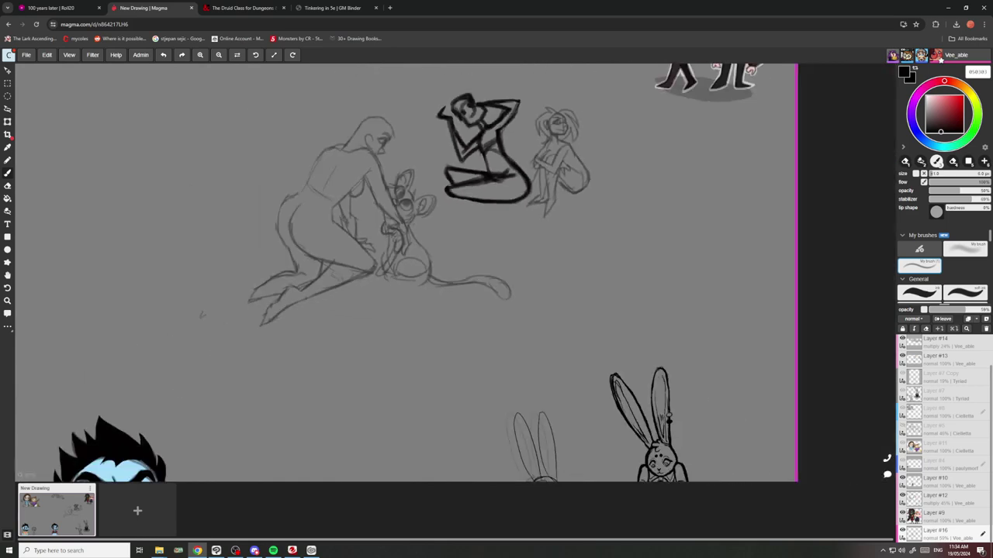
# Darken the kneeling figure's front waist corner and extend the back's centre line down toward the hip.
pyautogui.scroll(5, 292, 154)
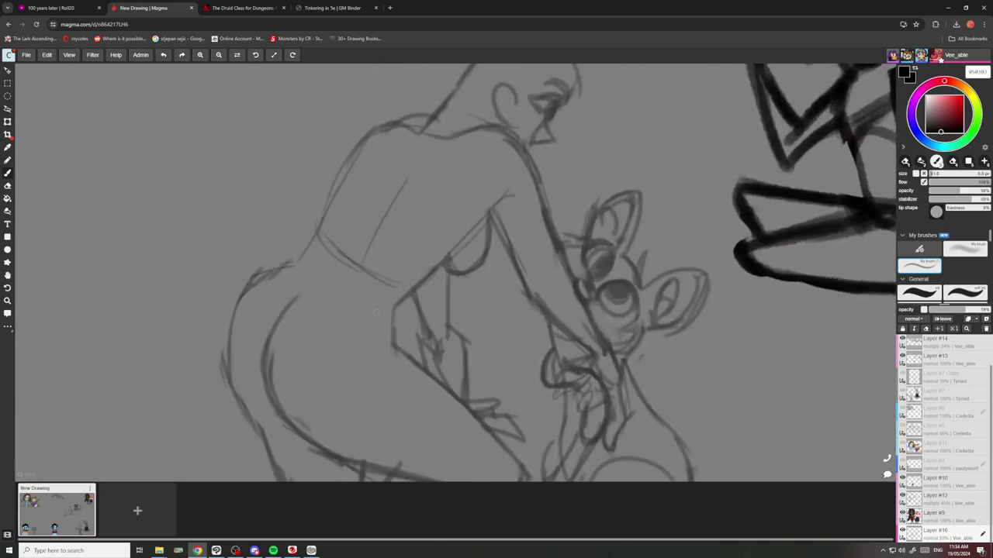
pyautogui.moveTo(395, 305); pyautogui.dragTo(393, 346)
pyautogui.moveTo(384, 213); pyautogui.dragTo(322, 276)
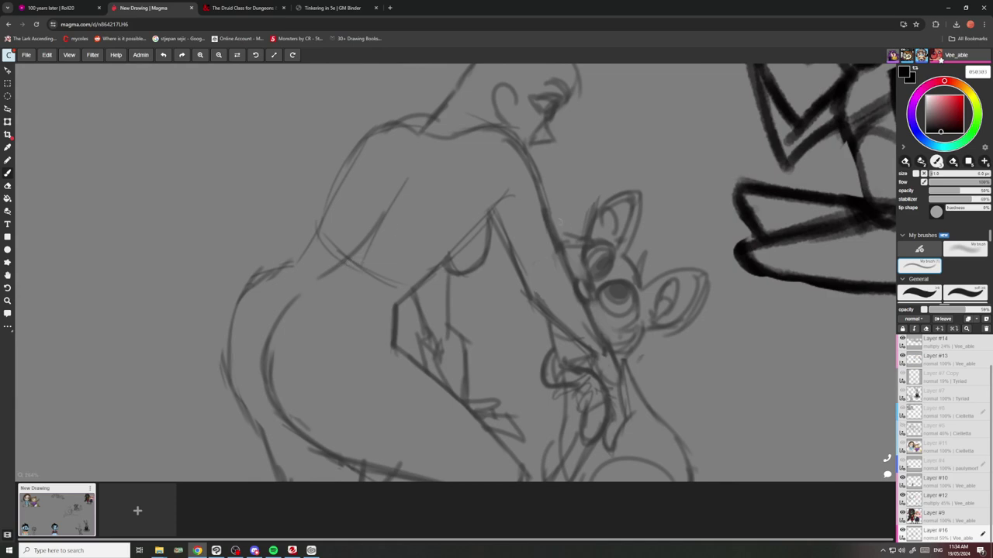
pyautogui.scroll(-5, 555, 222)
pyautogui.scroll(4, 551, 222)
pyautogui.scroll(-2, 560, 222)
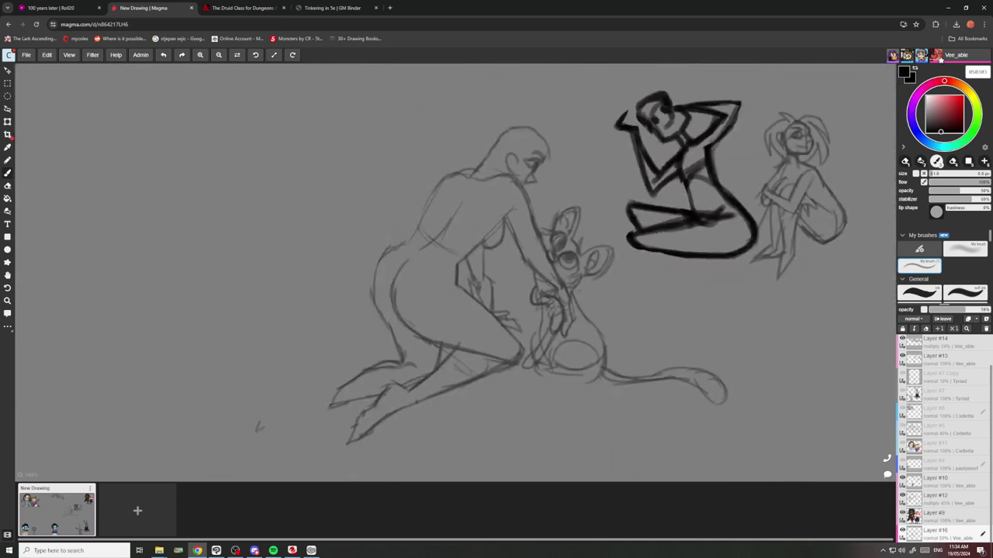
pyautogui.scroll(5, 505, 209)
pyautogui.moveTo(506, 220)
pyautogui.mouseDown()
pyautogui.moveTo(518, 242)
pyautogui.moveTo(466, 248)
pyautogui.mouseUp()
pyautogui.scroll(-1, 473, 190)
pyautogui.scroll(-3, 473, 190)
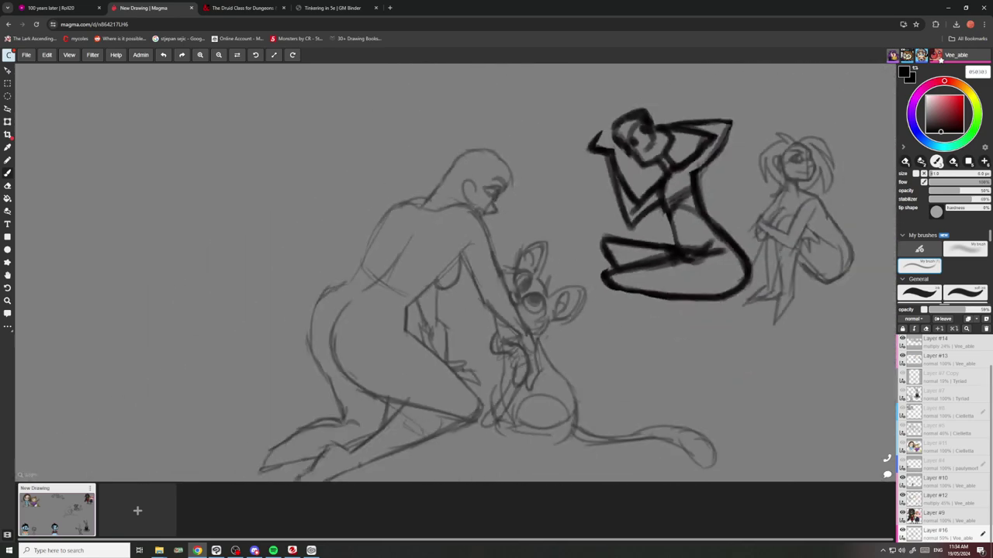
# Draw long curved hair locks falling from the kneeling figure's forehead around the face.
pyautogui.scroll(2, 475, 185)
pyautogui.moveTo(506, 159); pyautogui.dragTo(545, 240)
pyautogui.moveTo(506, 165)
pyautogui.mouseDown()
pyautogui.moveTo(518, 222)
pyautogui.moveTo(482, 257)
pyautogui.moveTo(526, 265)
pyautogui.mouseUp()
pyautogui.moveTo(477, 238); pyautogui.dragTo(513, 266)
pyautogui.moveTo(511, 177); pyautogui.dragTo(478, 246)
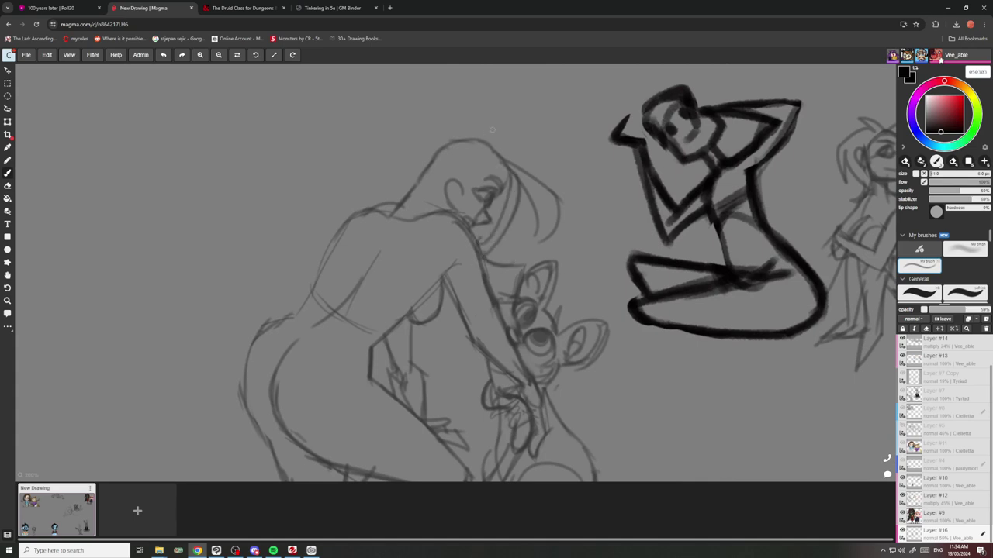
# Sketch loose hair strands sweeping behind the kneeling figure's head and curling up from the crown.
pyautogui.moveTo(455, 136)
pyautogui.mouseDown()
pyautogui.moveTo(413, 144)
pyautogui.moveTo(437, 130)
pyautogui.moveTo(364, 159)
pyautogui.moveTo(370, 127)
pyautogui.mouseUp()
pyautogui.moveTo(373, 158); pyautogui.dragTo(422, 165)
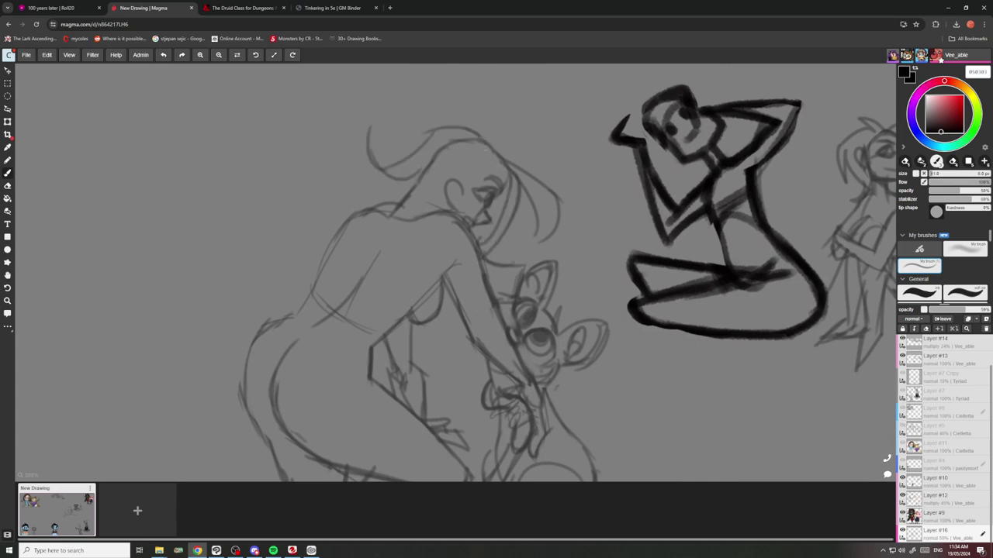
pyautogui.moveTo(496, 96)
pyautogui.mouseDown()
pyautogui.moveTo(466, 103)
pyautogui.moveTo(504, 151)
pyautogui.mouseUp()
pyautogui.moveTo(469, 94)
pyautogui.mouseDown()
pyautogui.moveTo(490, 148)
pyautogui.moveTo(480, 141)
pyautogui.moveTo(440, 200)
pyautogui.mouseUp()
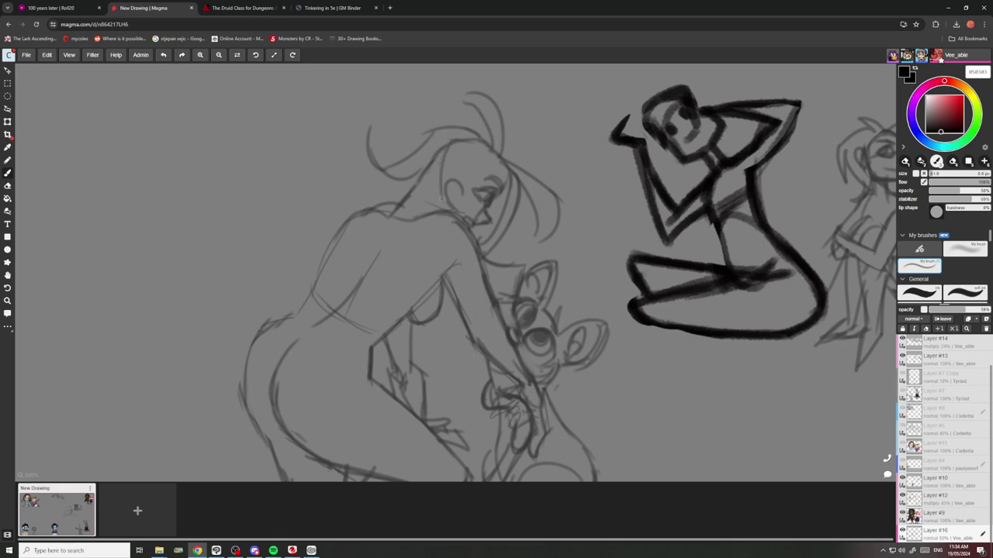
# Add hair strands over the kneeling figure's ear and down the side of the neck.
pyautogui.moveTo(445, 166); pyautogui.dragTo(439, 205)
pyautogui.moveTo(454, 191); pyautogui.dragTo(434, 209)
pyautogui.moveTo(462, 138); pyautogui.dragTo(481, 247)
pyautogui.moveTo(436, 169); pyautogui.dragTo(429, 324)
pyautogui.scroll(-3, 435, 217)
pyautogui.scroll(2, 457, 249)
# Draw a pointed lock hanging between the figure's torso and arm, plus curved strands over the shoulder blade.
pyautogui.moveTo(434, 259); pyautogui.dragTo(450, 395)
pyautogui.moveTo(440, 372); pyautogui.dragTo(451, 388)
pyautogui.moveTo(415, 170)
pyautogui.mouseDown()
pyautogui.moveTo(402, 208)
pyautogui.moveTo(410, 238)
pyautogui.mouseUp()
pyautogui.moveTo(397, 234); pyautogui.dragTo(414, 157)
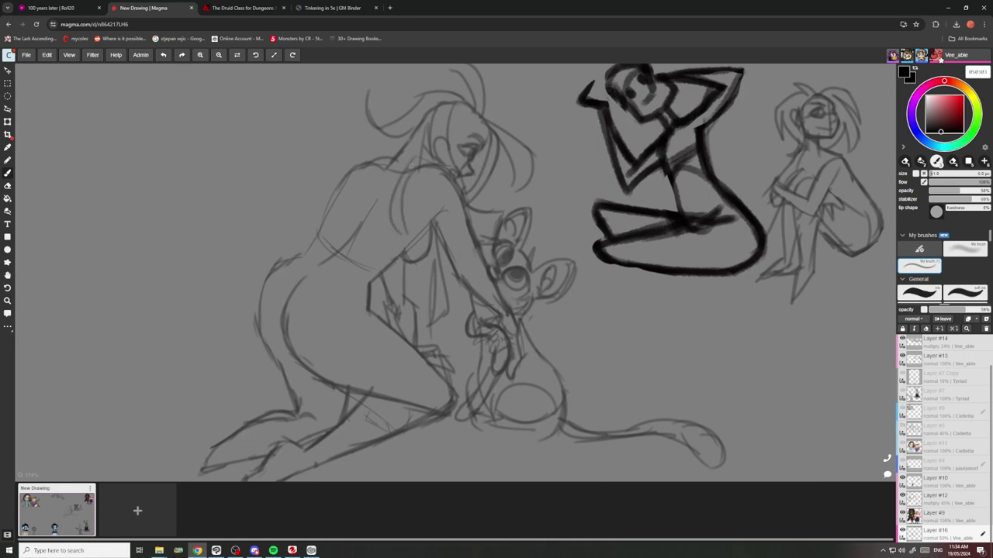
pyautogui.moveTo(394, 194); pyautogui.dragTo(405, 176)
pyautogui.scroll(-3, 400, 173)
pyautogui.scroll(2, 361, 194)
pyautogui.scroll(2, 360, 269)
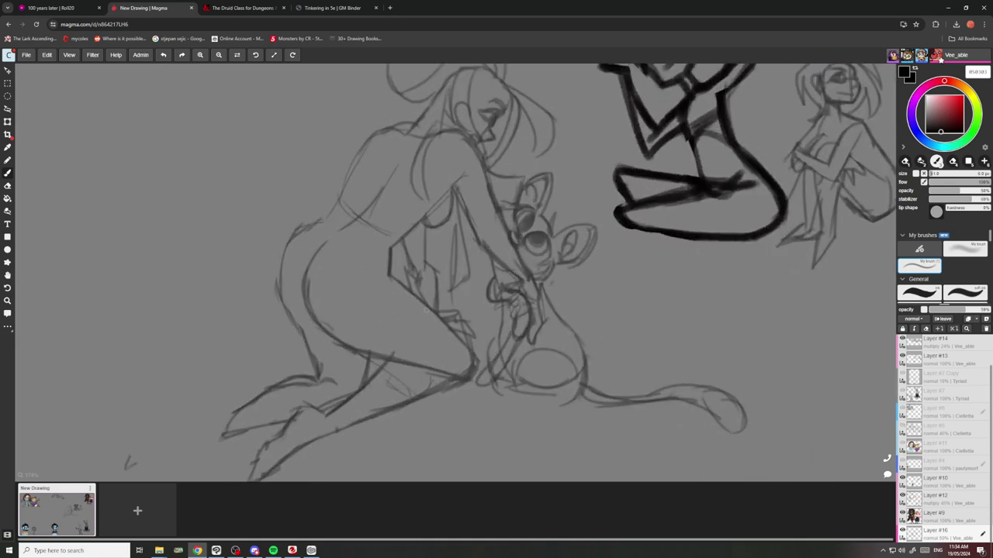
pyautogui.moveTo(428, 309)
pyautogui.mouseDown()
pyautogui.moveTo(387, 346)
pyautogui.moveTo(317, 358)
pyautogui.mouseUp()
pyautogui.hotkey('ctrl', 'z')
pyautogui.hotkey('ctrl', 'z')
pyautogui.hotkey('ctrl', 'z')
pyautogui.hotkey('ctrl', 'z')
pyautogui.hotkey('ctrl', 'z')
pyautogui.moveTo(388, 273); pyautogui.dragTo(325, 316)
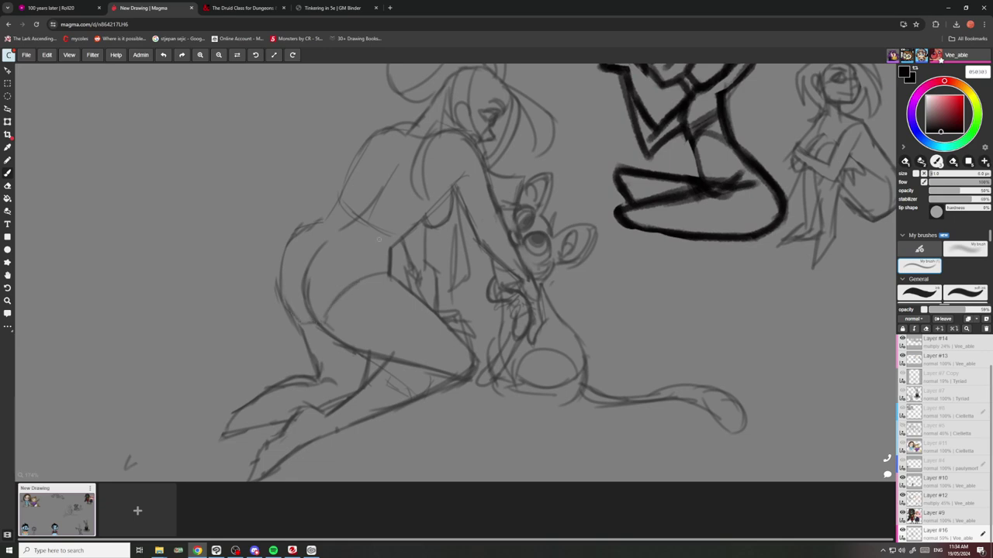
pyautogui.hotkey('ctrl', 'z')
pyautogui.hotkey('ctrl', 'z')
pyautogui.hotkey('ctrl', 'z')
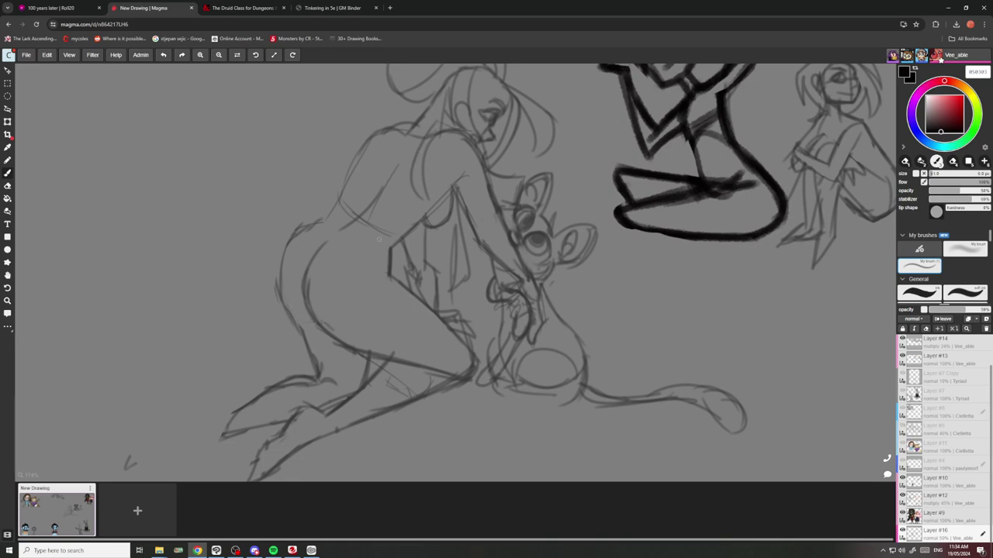
# Draw a curved strap line from the top of the kneeling figure's near shoulder down to the armpit.
pyautogui.scroll(-2, 395, 228)
pyautogui.scroll(2, 425, 200)
pyautogui.scroll(2, 425, 200)
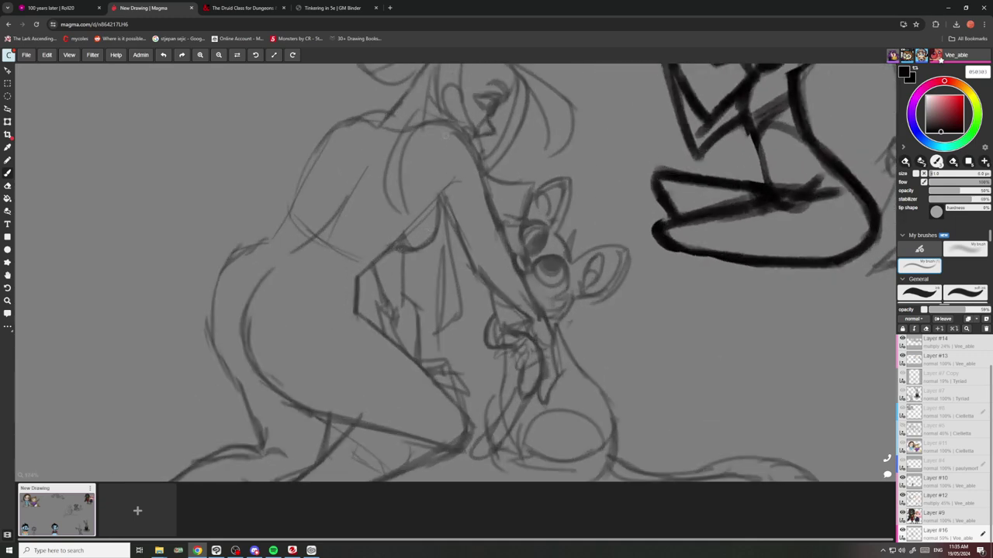
pyautogui.moveTo(451, 127)
pyautogui.mouseDown()
pyautogui.moveTo(428, 147)
pyautogui.moveTo(413, 211)
pyautogui.moveTo(434, 207)
pyautogui.moveTo(415, 225)
pyautogui.mouseUp()
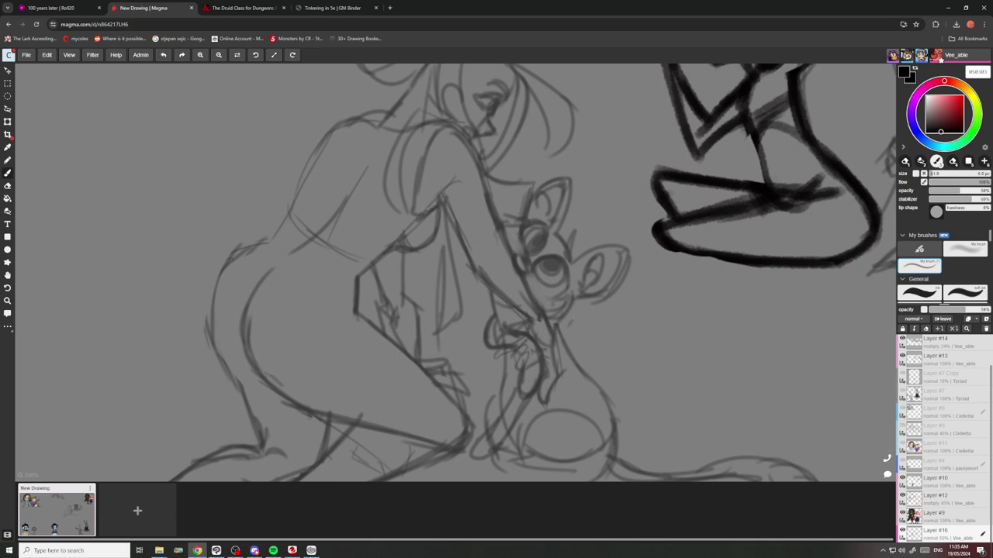
pyautogui.scroll(-4, 439, 201)
pyautogui.scroll(3, 439, 202)
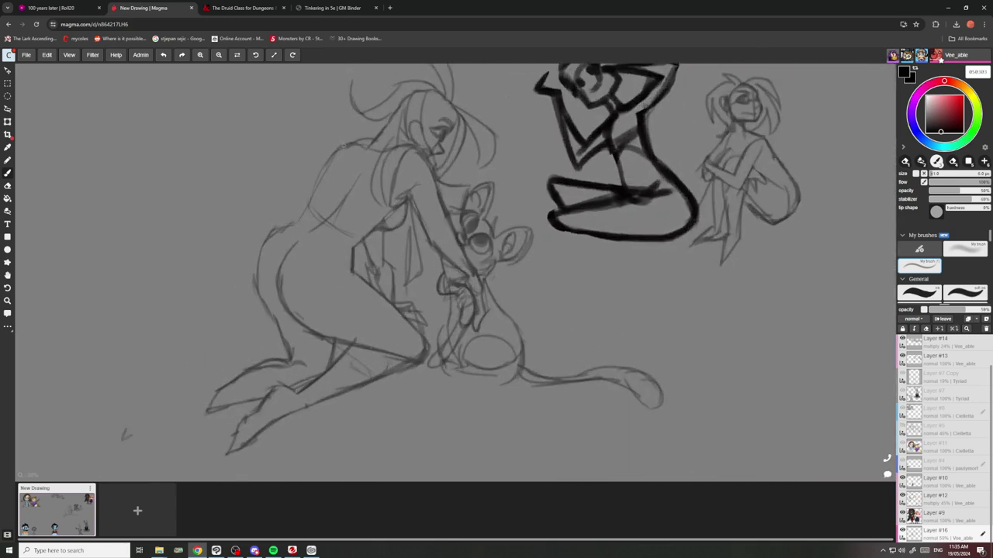
# Outline the low back opening of the kneeling figure's top between the neck and the shoulder blades.
pyautogui.scroll(1, 343, 146)
pyautogui.moveTo(365, 134); pyautogui.dragTo(384, 148)
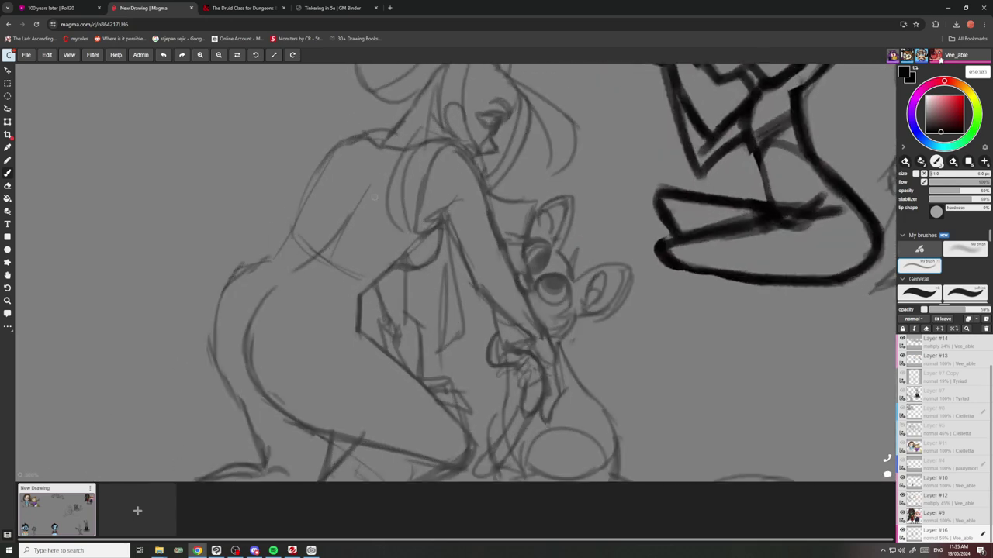
pyautogui.moveTo(389, 211)
pyautogui.mouseDown()
pyautogui.moveTo(346, 226)
pyautogui.moveTo(346, 175)
pyautogui.moveTo(362, 146)
pyautogui.mouseUp()
pyautogui.moveTo(363, 149); pyautogui.dragTo(339, 221)
pyautogui.moveTo(370, 140)
pyautogui.mouseDown()
pyautogui.moveTo(339, 222)
pyautogui.moveTo(383, 213)
pyautogui.mouseUp()
pyautogui.scroll(-4, 386, 213)
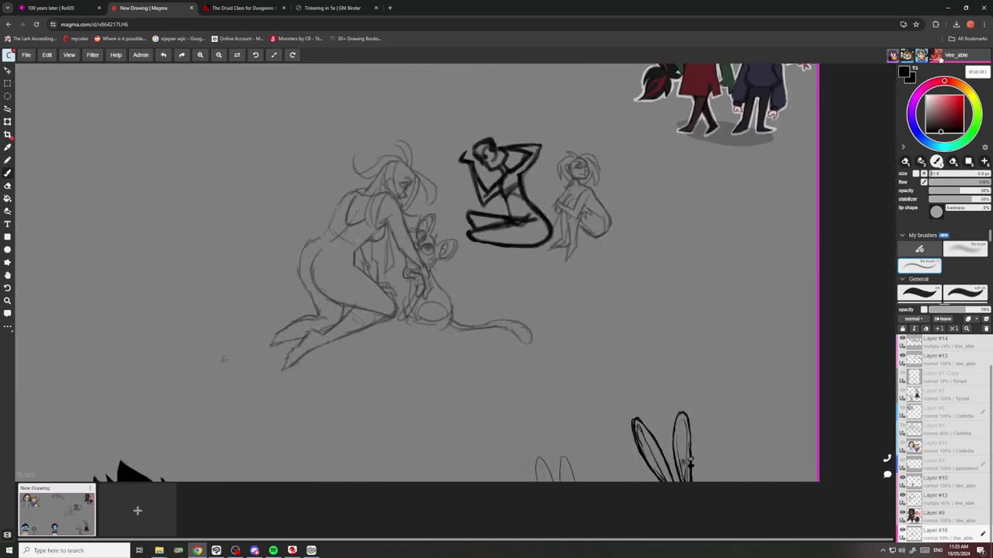
# Draw angular garment lines across the kneeling figure's thigh and knee, and reinforce the outer hip contour.
pyautogui.scroll(3, 372, 273)
pyautogui.scroll(1, 370, 273)
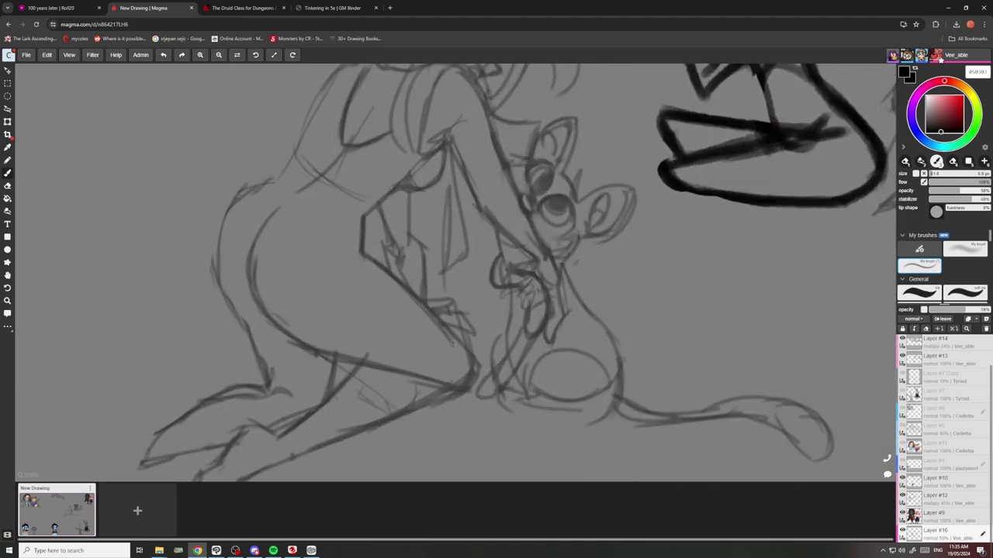
pyautogui.moveTo(334, 289)
pyautogui.mouseDown()
pyautogui.moveTo(409, 365)
pyautogui.moveTo(336, 326)
pyautogui.moveTo(346, 358)
pyautogui.mouseUp()
pyautogui.moveTo(327, 309)
pyautogui.mouseDown()
pyautogui.moveTo(334, 361)
pyautogui.moveTo(302, 374)
pyautogui.moveTo(256, 360)
pyautogui.moveTo(224, 217)
pyautogui.mouseUp()
pyautogui.moveTo(215, 266); pyautogui.dragTo(266, 178)
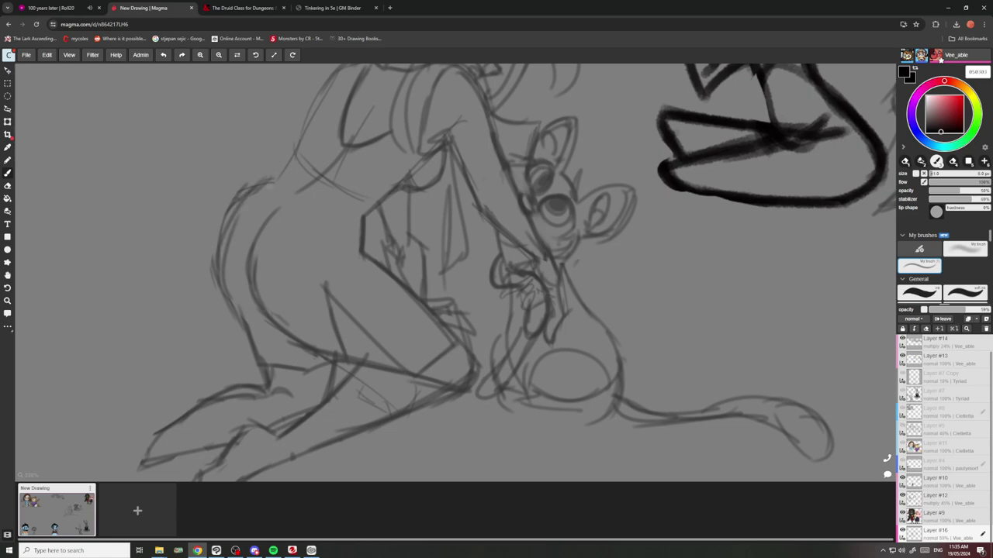
# Examine the kneeling figure's legs, head and hair up close and within the whole composition.
pyautogui.scroll(-2, 293, 182)
pyautogui.scroll(-5, 295, 207)
pyautogui.scroll(10, 314, 207)
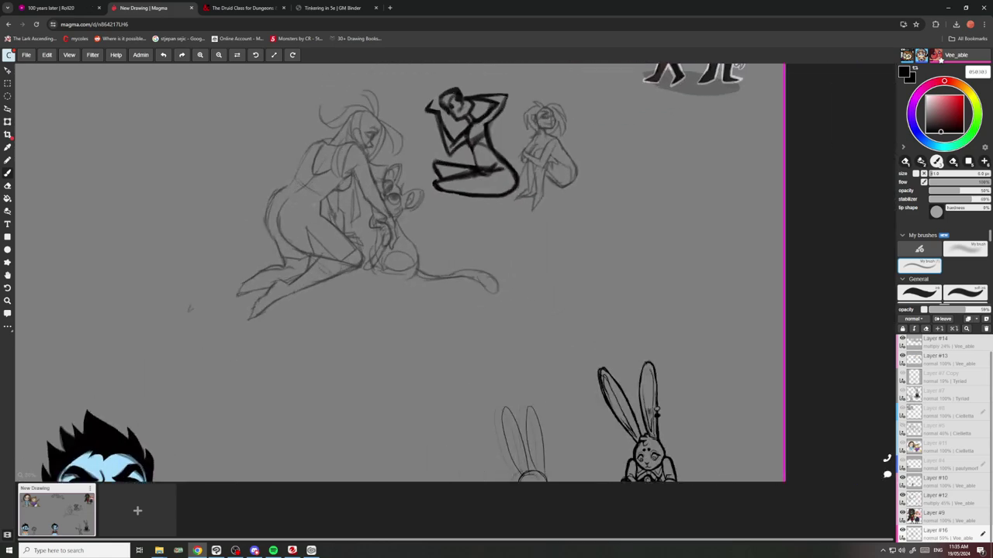
pyautogui.scroll(2, 354, 272)
pyautogui.scroll(-4, 342, 238)
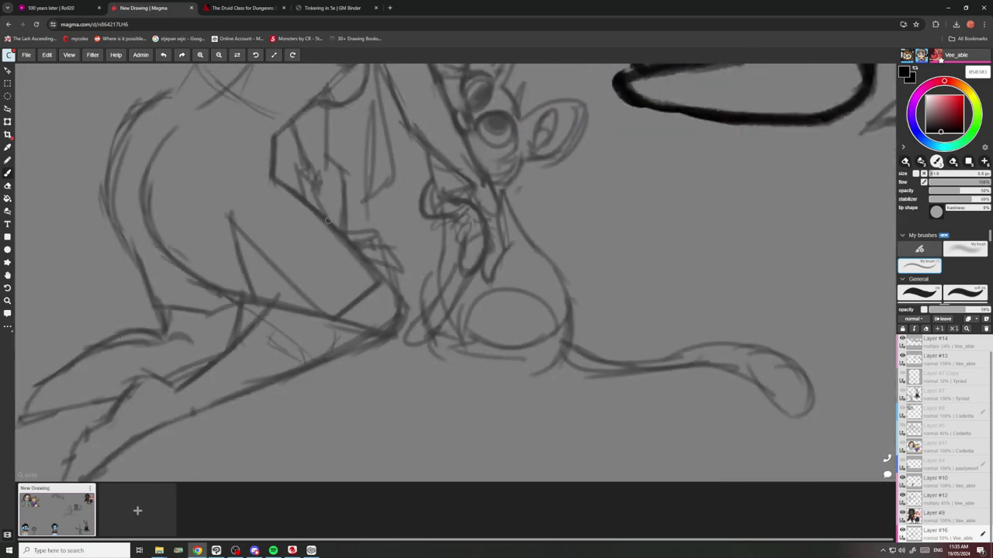
pyautogui.scroll(-3, 465, 256)
pyautogui.scroll(3, 465, 256)
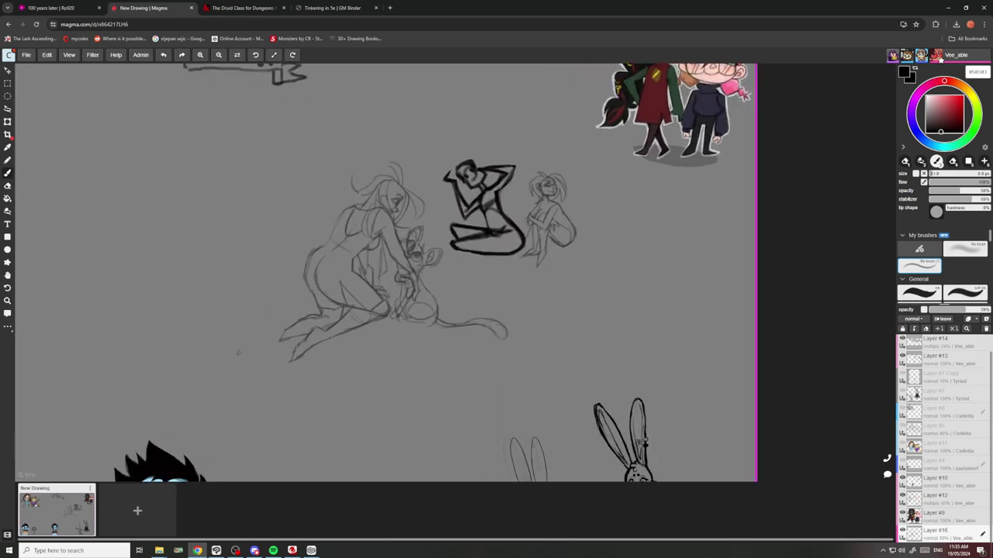
pyautogui.scroll(5, 423, 190)
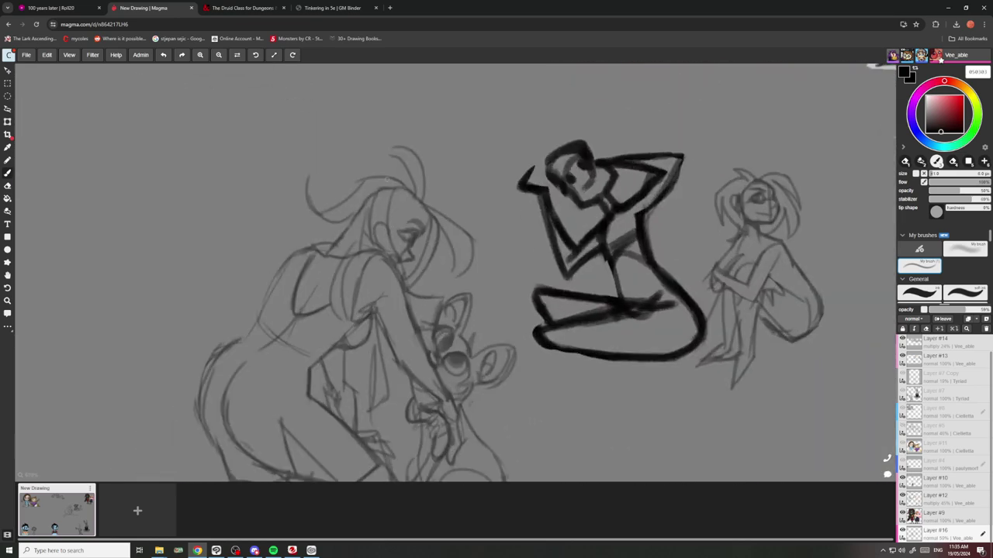
pyautogui.scroll(-5, 373, 202)
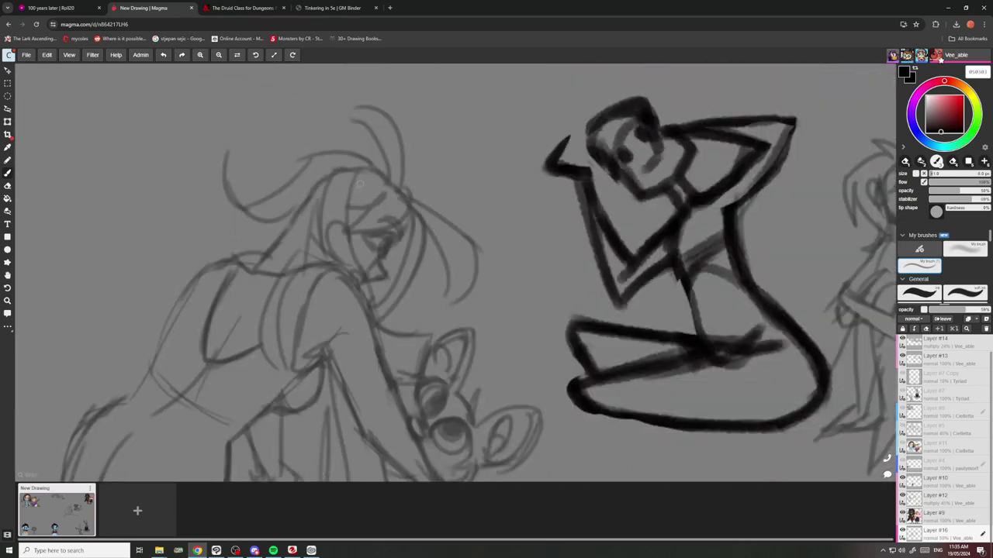
# Lengthen the kneeling figure's far foot with a pointed outline extending behind the ankle.
pyautogui.scroll(-2, 205, 349)
pyautogui.scroll(5, 205, 349)
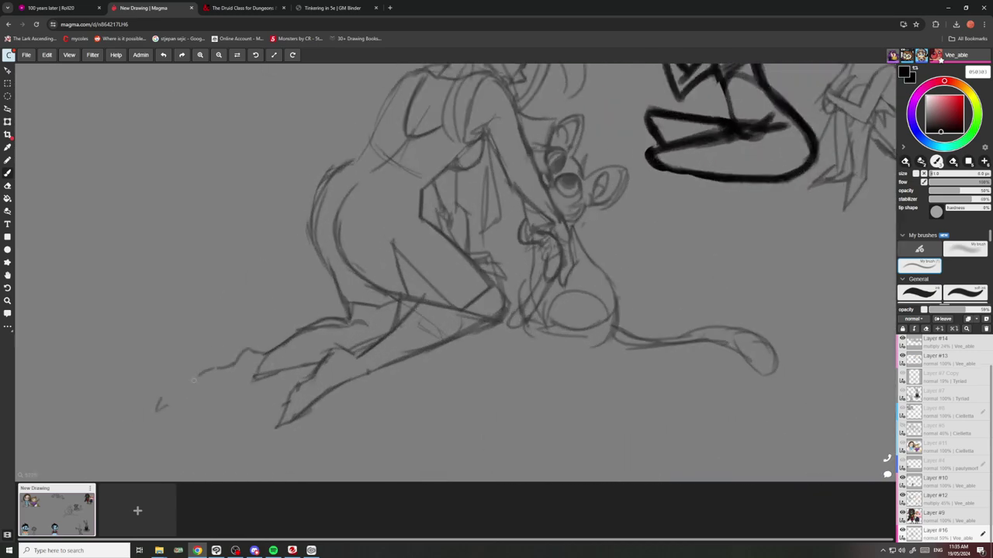
pyautogui.moveTo(194, 380); pyautogui.dragTo(183, 392)
pyautogui.moveTo(255, 379); pyautogui.dragTo(199, 397)
pyautogui.scroll(-5, 326, 384)
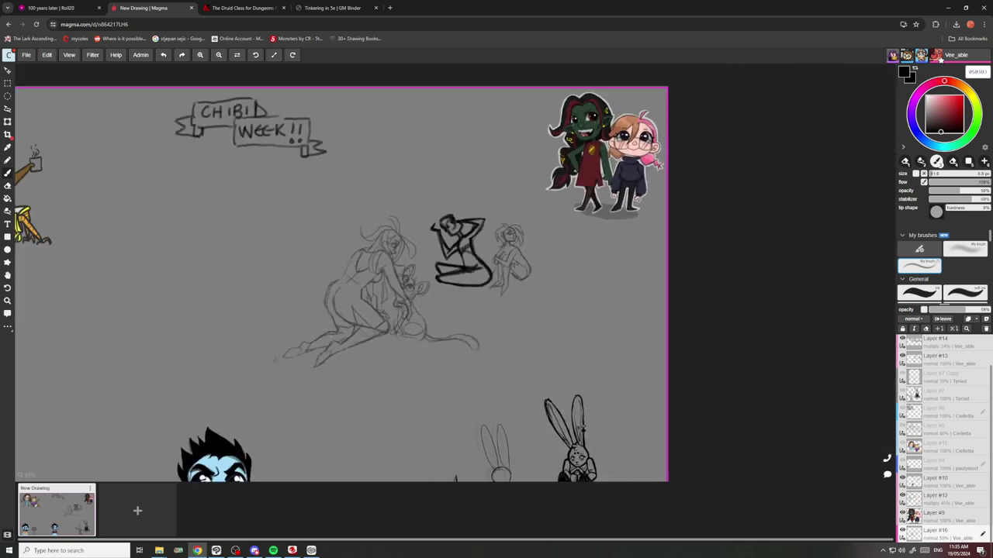
# Touch up the contours where the kneeling figure's forearm passes the animal's face and ear.
pyautogui.scroll(6, 381, 298)
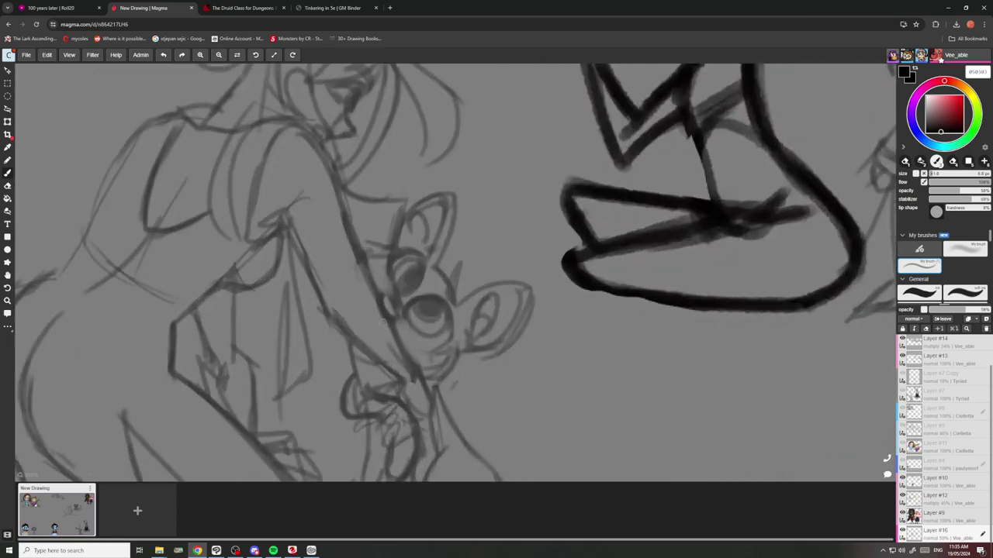
pyautogui.moveTo(401, 311); pyautogui.dragTo(417, 369)
pyautogui.moveTo(375, 269)
pyautogui.mouseDown()
pyautogui.moveTo(347, 211)
pyautogui.moveTo(384, 219)
pyautogui.mouseUp()
pyautogui.scroll(-5, 491, 360)
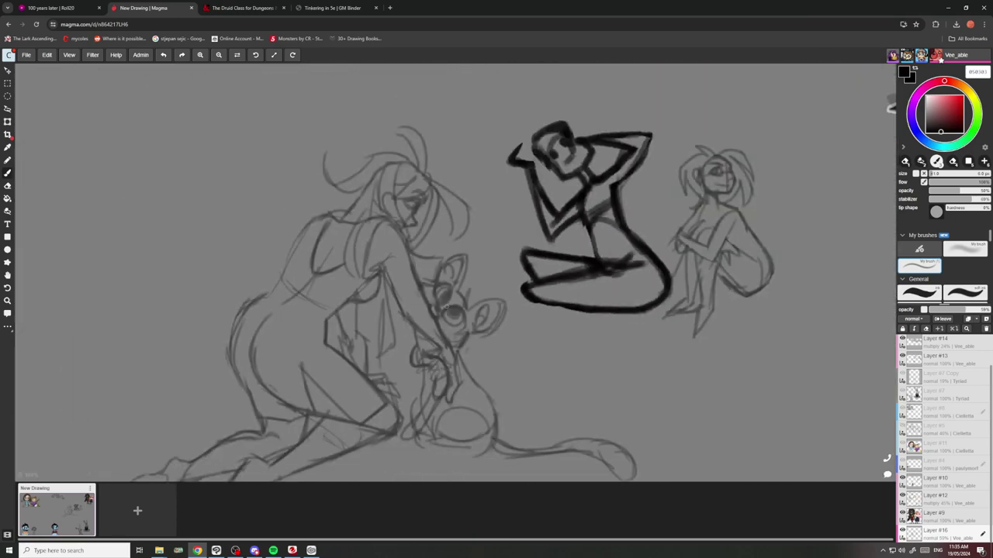
# Add a curved line along the angular garment shape on the kneeling figure's thigh.
pyautogui.scroll(-1, 369, 231)
pyautogui.scroll(6, 368, 231)
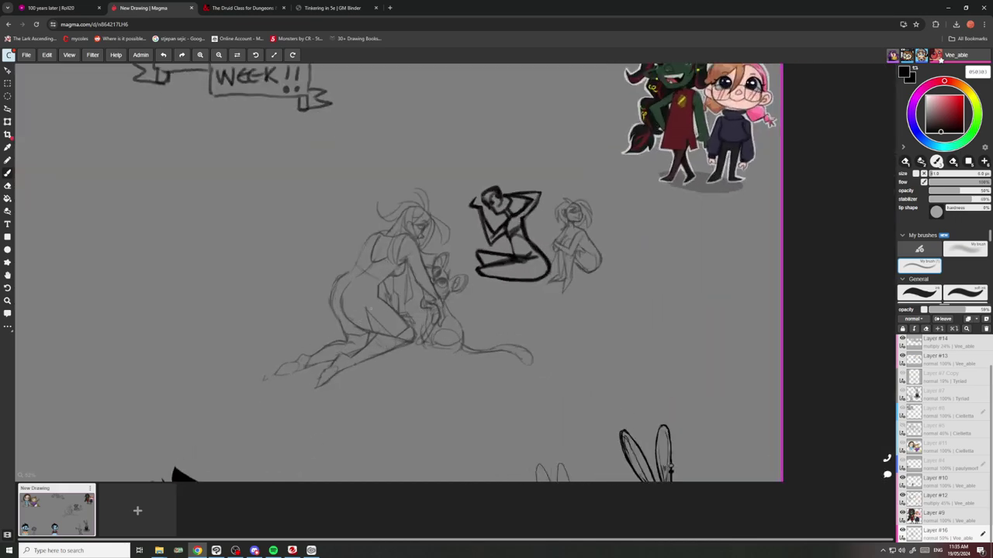
pyautogui.moveTo(334, 261); pyautogui.dragTo(438, 353)
pyautogui.scroll(-3, 473, 313)
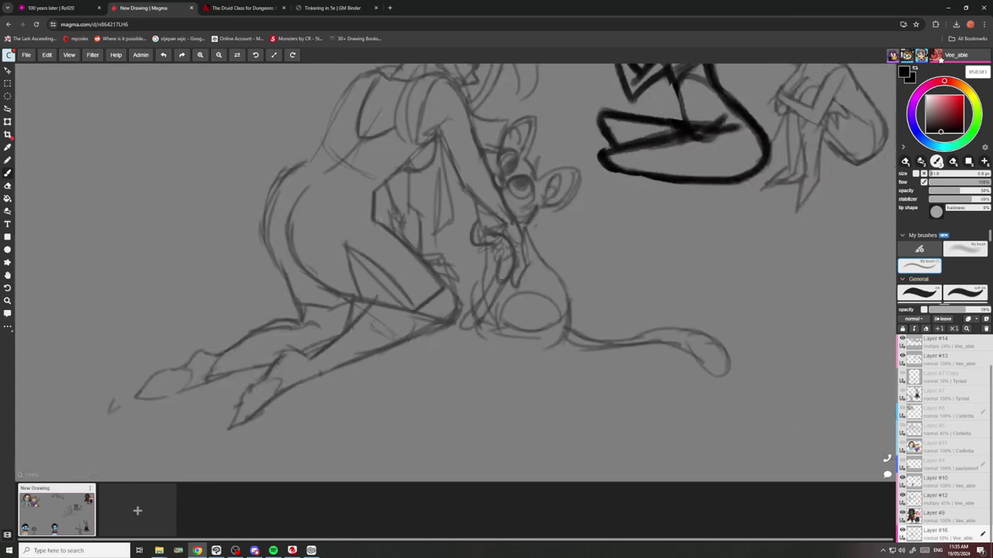
pyautogui.scroll(4, 473, 313)
pyautogui.scroll(-5, 370, 214)
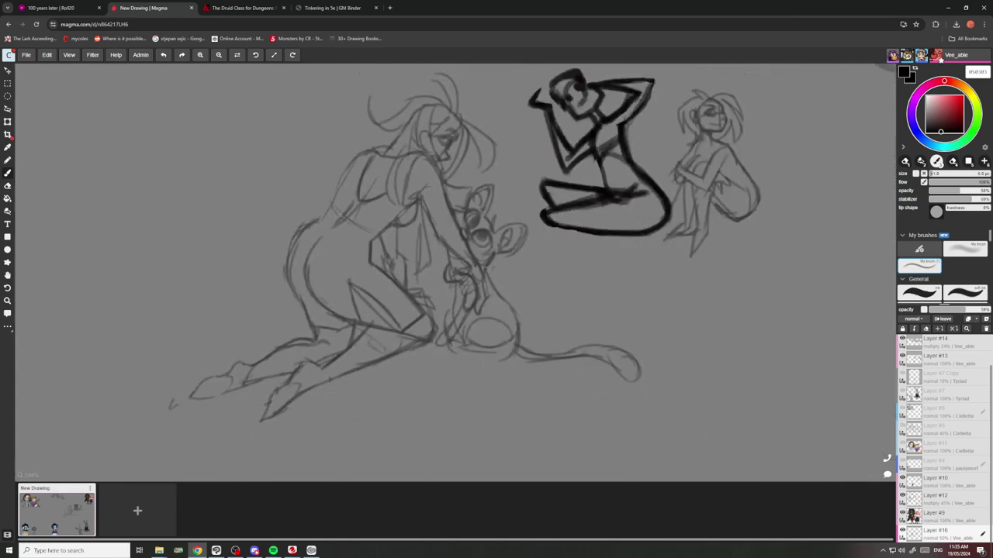
# Rework the near foot's heel and ankle contour with short strokes and undo the unwanted ones.
pyautogui.scroll(1, 369, 214)
pyautogui.scroll(5, 295, 286)
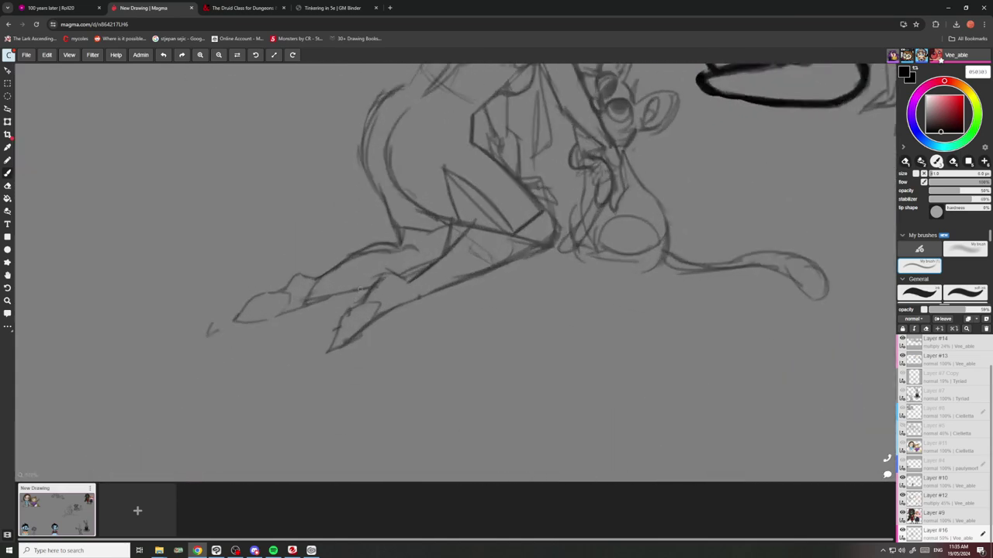
pyautogui.moveTo(413, 267)
pyautogui.mouseDown()
pyautogui.moveTo(378, 252)
pyautogui.moveTo(355, 297)
pyautogui.mouseUp()
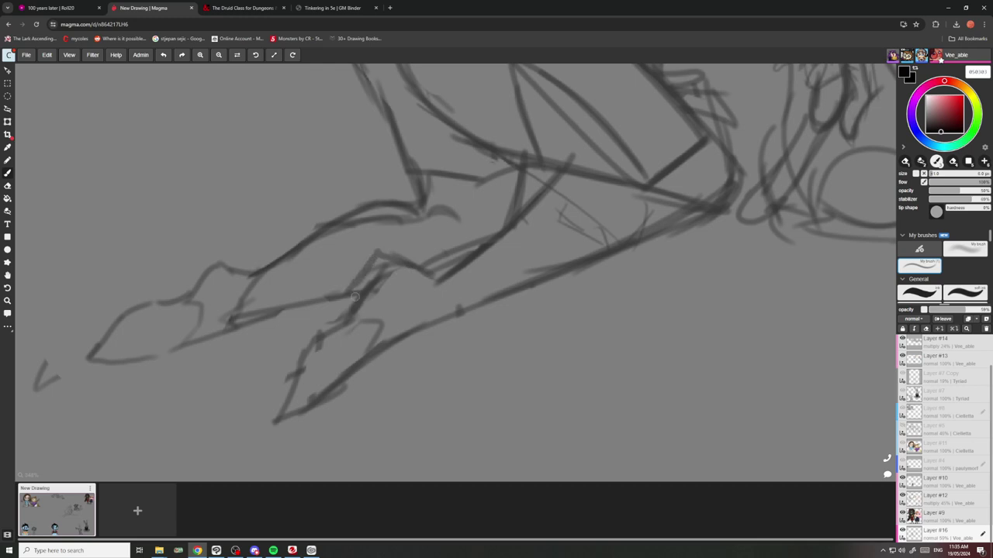
pyautogui.moveTo(412, 265)
pyautogui.mouseDown()
pyautogui.moveTo(414, 294)
pyautogui.moveTo(349, 321)
pyautogui.mouseUp()
pyautogui.moveTo(359, 311)
pyautogui.mouseDown()
pyautogui.moveTo(417, 280)
pyautogui.moveTo(408, 275)
pyautogui.mouseUp()
pyautogui.moveTo(248, 287)
pyautogui.mouseDown()
pyautogui.moveTo(238, 313)
pyautogui.moveTo(217, 318)
pyautogui.mouseUp()
pyautogui.hotkey('ctrl', 'z')
pyautogui.hotkey('ctrl', 'z')
pyautogui.hotkey('ctrl', 'z')
pyautogui.hotkey('ctrl', 'z')
pyautogui.hotkey('ctrl', 'z')
pyautogui.hotkey('ctrl', 'z')
pyautogui.hotkey('ctrl', 'z')
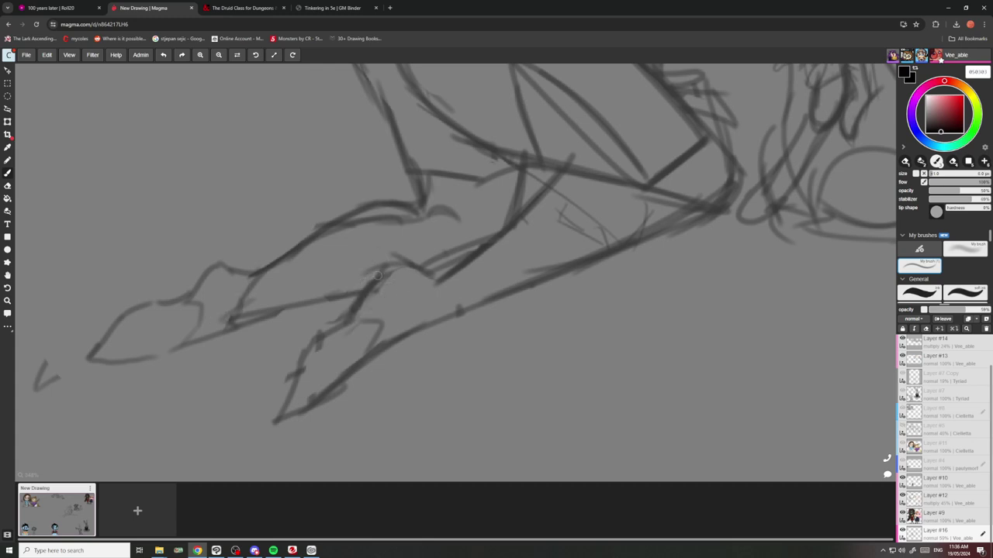
# Draw a series of curved bands wrapping across the near calf from the ankle toward the knee.
pyautogui.moveTo(387, 267)
pyautogui.mouseDown()
pyautogui.moveTo(436, 281)
pyautogui.moveTo(429, 321)
pyautogui.mouseUp()
pyautogui.moveTo(437, 278); pyautogui.dragTo(464, 311)
pyautogui.moveTo(481, 256)
pyautogui.mouseDown()
pyautogui.moveTo(489, 299)
pyautogui.moveTo(476, 293)
pyautogui.moveTo(470, 310)
pyautogui.mouseUp()
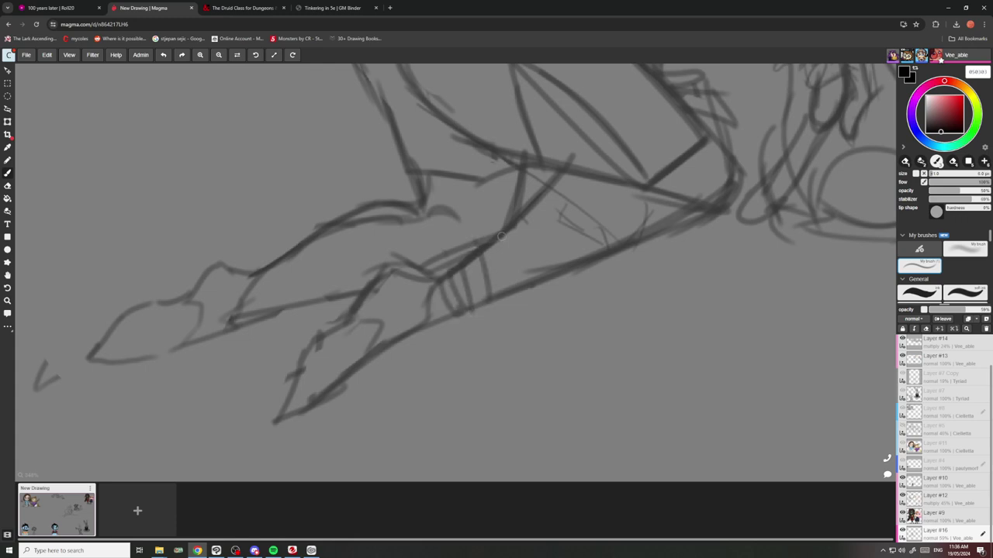
pyautogui.moveTo(503, 232); pyautogui.dragTo(543, 275)
pyautogui.moveTo(489, 247); pyautogui.dragTo(506, 274)
pyautogui.moveTo(518, 222)
pyautogui.mouseDown()
pyautogui.moveTo(587, 256)
pyautogui.moveTo(550, 270)
pyautogui.moveTo(507, 229)
pyautogui.mouseUp()
pyautogui.moveTo(590, 248); pyautogui.dragTo(536, 192)
pyautogui.scroll(-2, 545, 212)
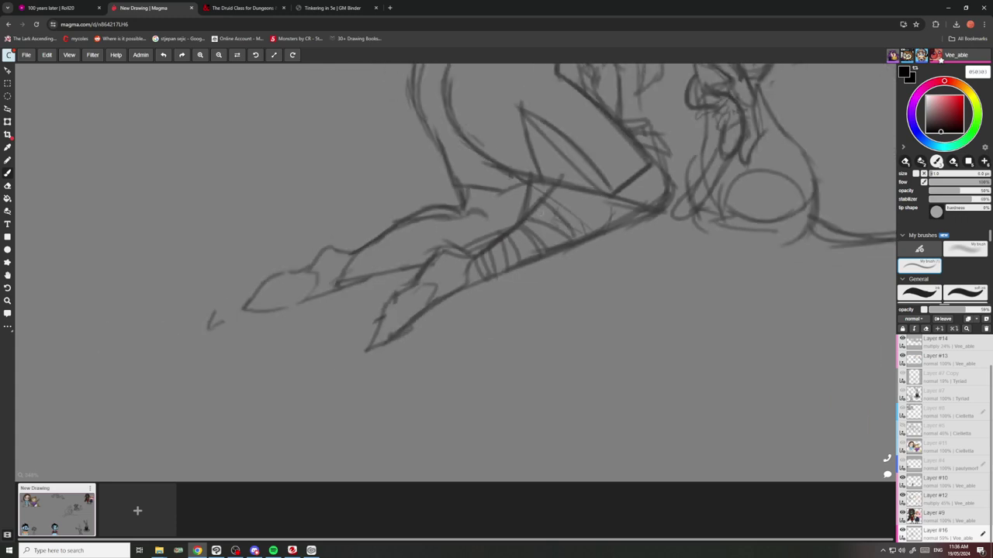
# Draw a series of curved bands wrapping across the kneeling figure's far calf from the ankle toward the knee.
pyautogui.scroll(-3, 528, 212)
pyautogui.scroll(4, 432, 233)
pyautogui.moveTo(426, 230); pyautogui.dragTo(441, 271)
pyautogui.moveTo(417, 275); pyautogui.dragTo(408, 242)
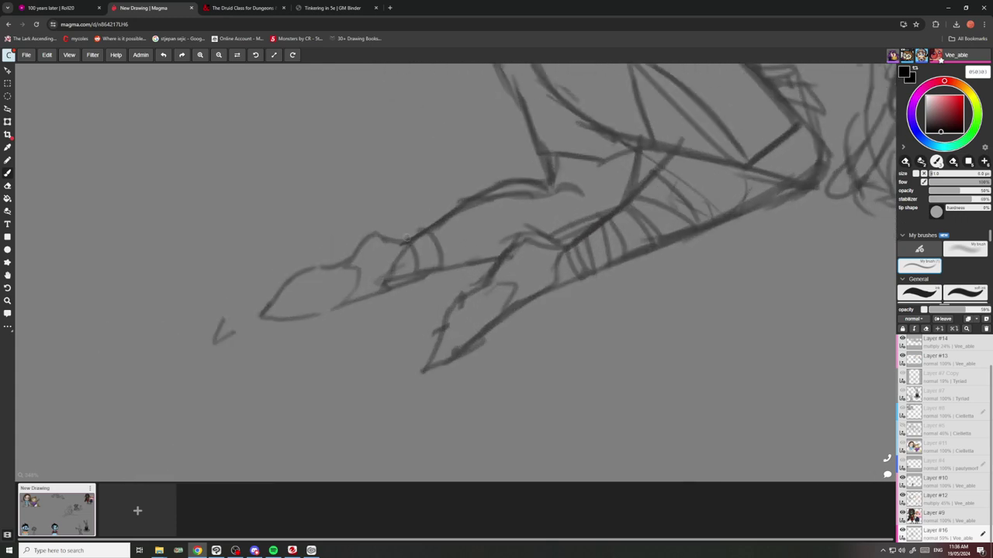
pyautogui.moveTo(456, 217)
pyautogui.mouseDown()
pyautogui.moveTo(449, 267)
pyautogui.moveTo(464, 261)
pyautogui.mouseUp()
pyautogui.moveTo(506, 201)
pyautogui.mouseDown()
pyautogui.moveTo(505, 250)
pyautogui.moveTo(470, 255)
pyautogui.mouseUp()
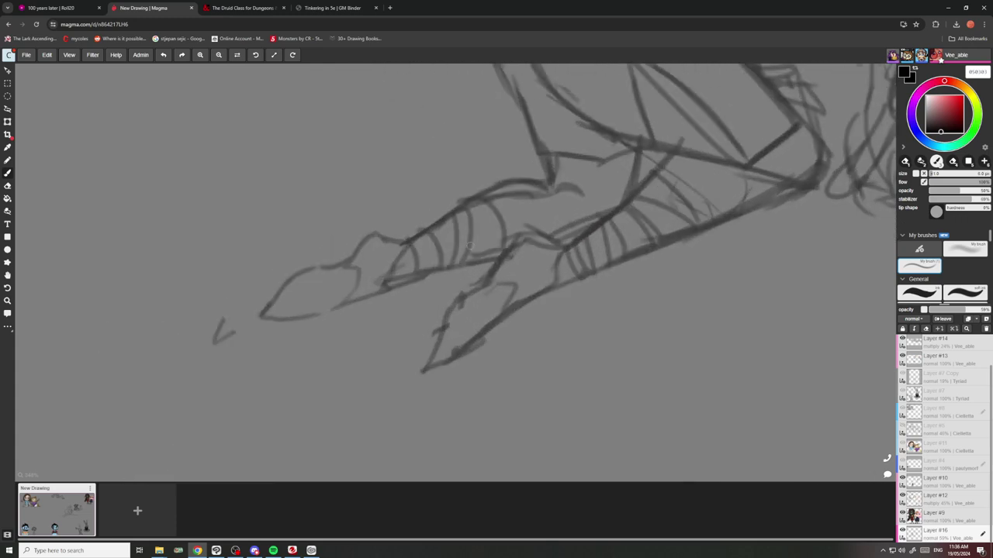
pyautogui.moveTo(523, 188); pyautogui.dragTo(501, 236)
# Review the kneeling figure and animal sketch up close and against the rest of the canvas.
pyautogui.scroll(-4, 497, 232)
pyautogui.scroll(-2, 431, 282)
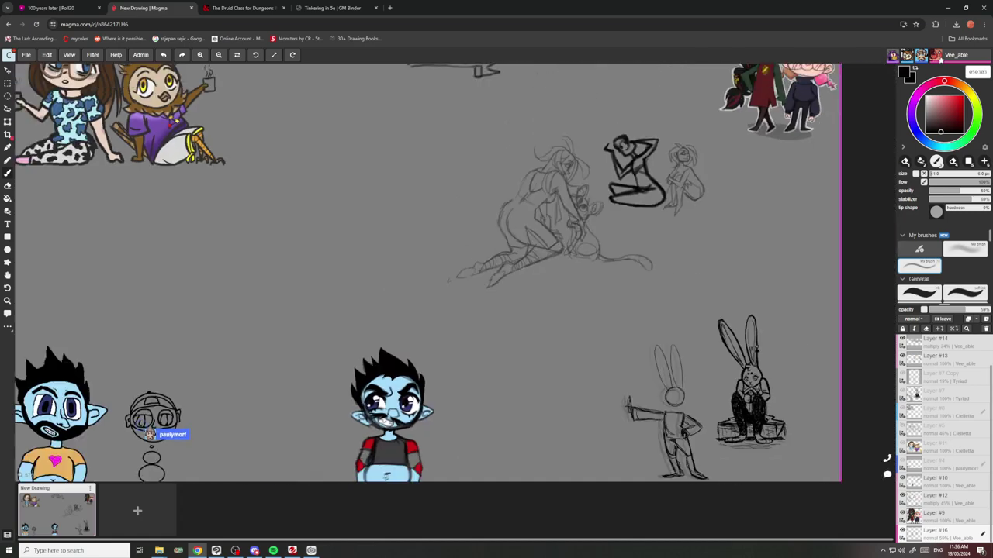
pyautogui.scroll(6, 462, 152)
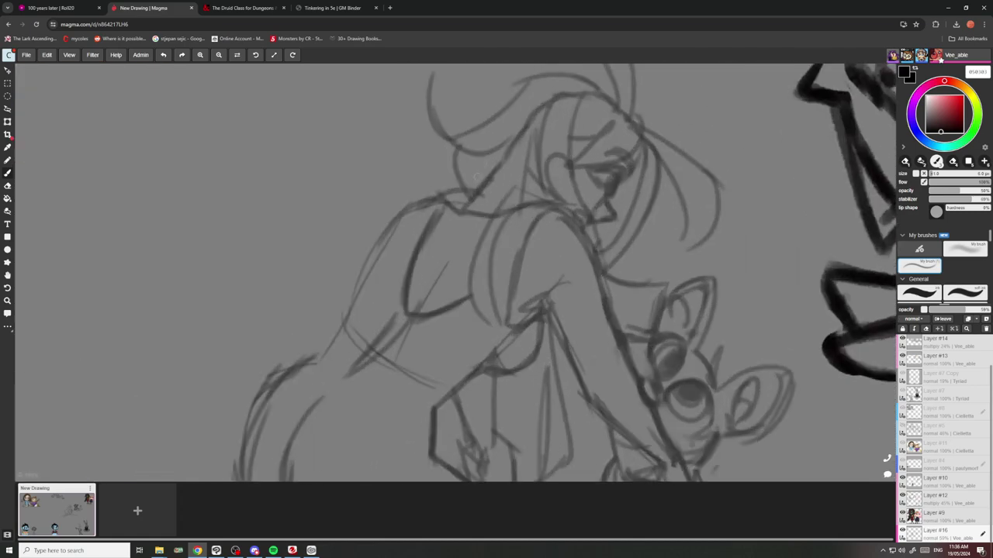
pyautogui.scroll(-3, 504, 152)
pyautogui.scroll(2, 554, 152)
pyautogui.scroll(-4, 555, 153)
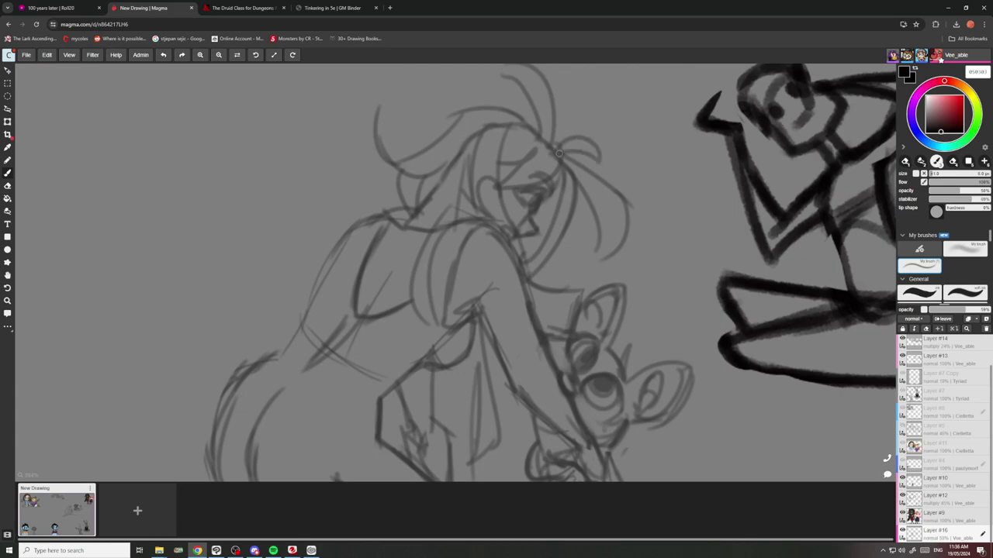
pyautogui.scroll(4, 535, 233)
pyautogui.scroll(2, 569, 301)
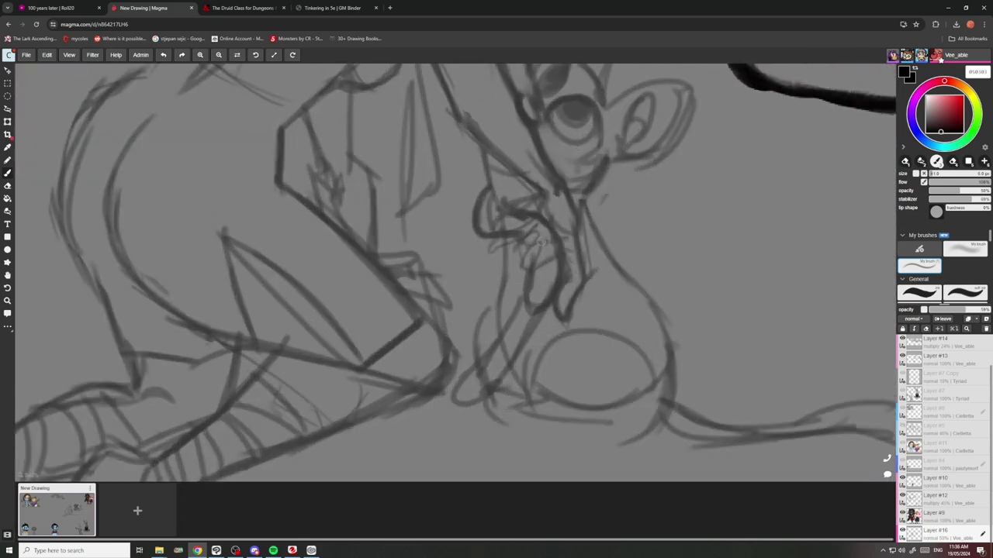
pyautogui.scroll(-4, 501, 223)
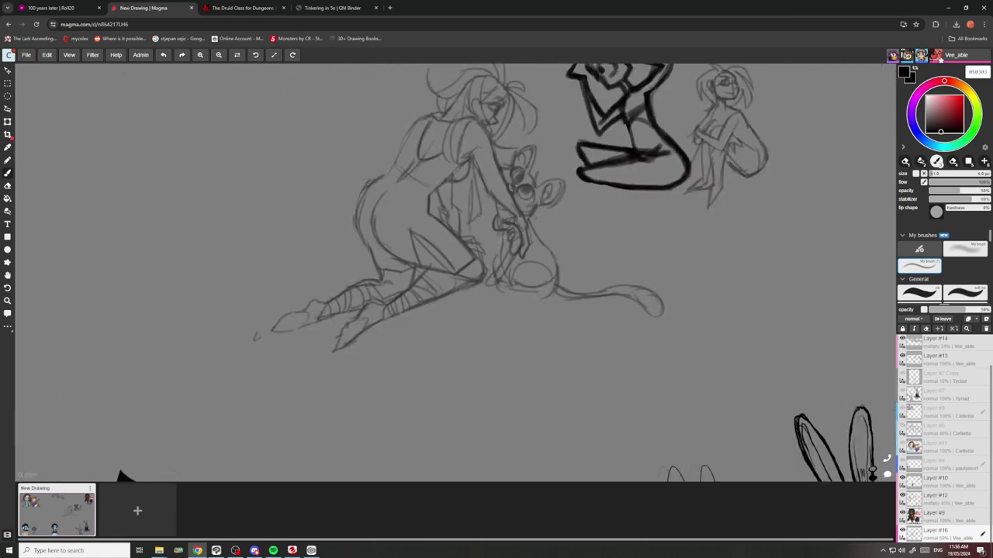
pyautogui.scroll(-4, 489, 287)
pyautogui.scroll(3, 488, 287)
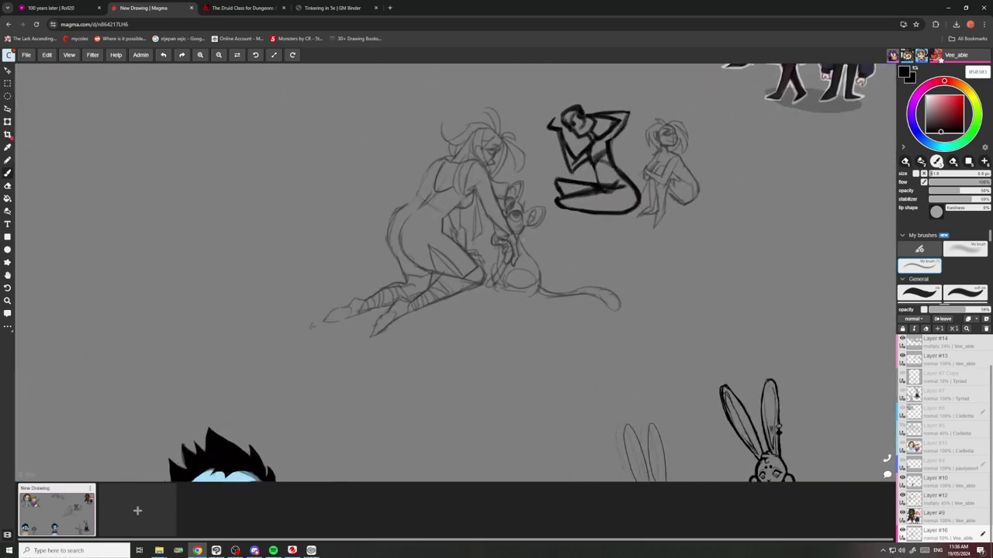
# Add a short contour stroke along the kneeling figure's forearm just above the hand.
pyautogui.scroll(5, 505, 261)
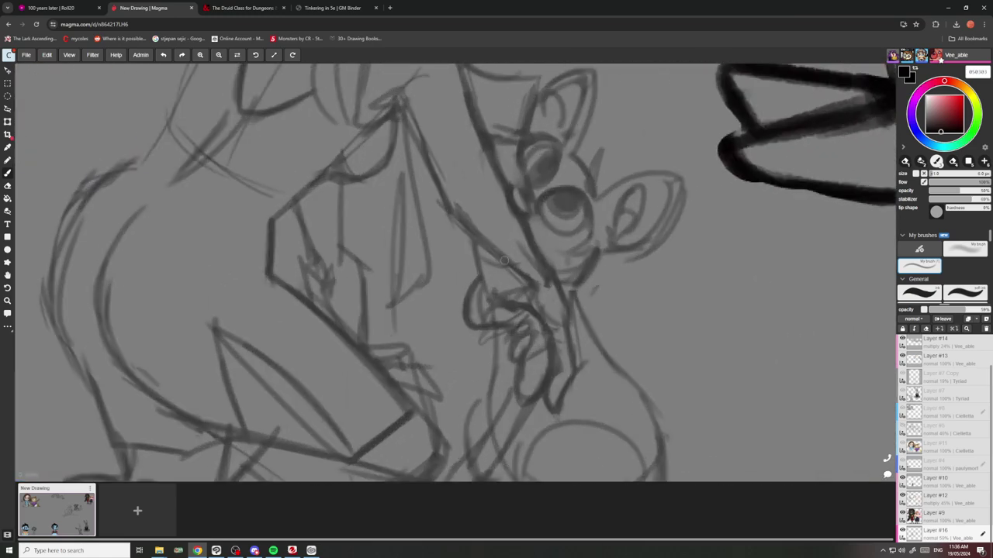
pyautogui.moveTo(504, 262)
pyautogui.mouseDown()
pyautogui.moveTo(532, 305)
pyautogui.moveTo(470, 231)
pyautogui.moveTo(449, 169)
pyautogui.moveTo(482, 225)
pyautogui.mouseUp()
pyautogui.scroll(-6, 483, 224)
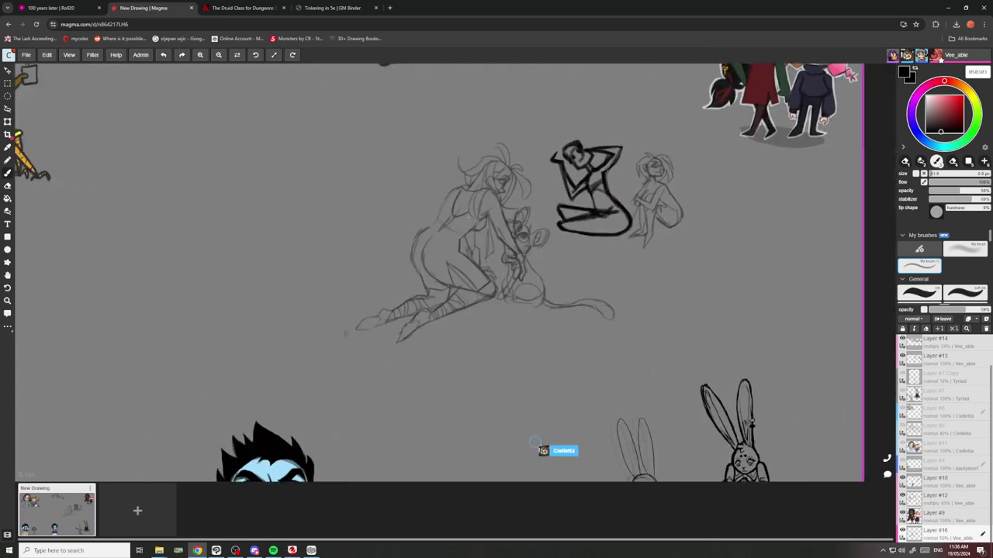
# Fade the whole kneeling figure and animal sketch to a faint guide with a large, partly transparent eraser.
pyautogui.scroll(2, 473, 209)
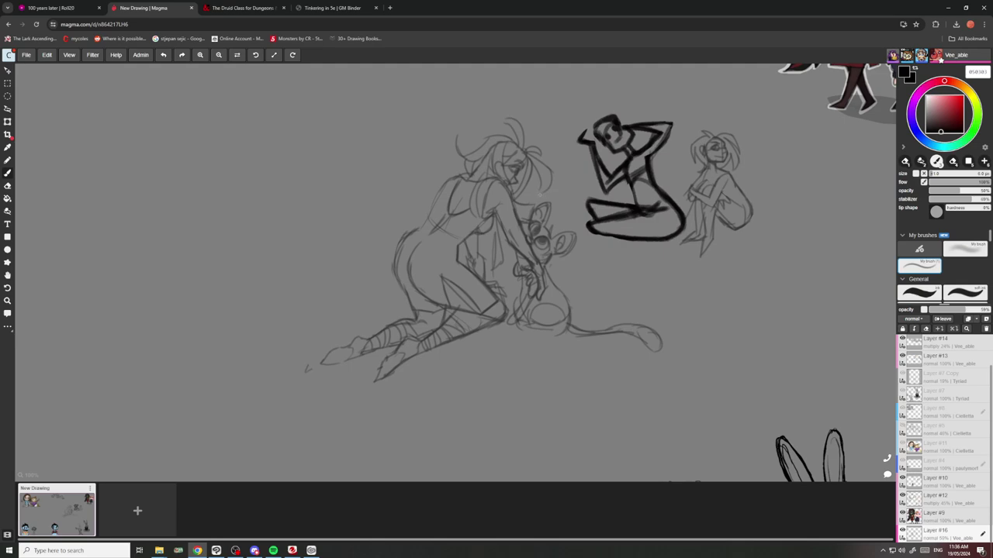
pyautogui.scroll(-5, 556, 205)
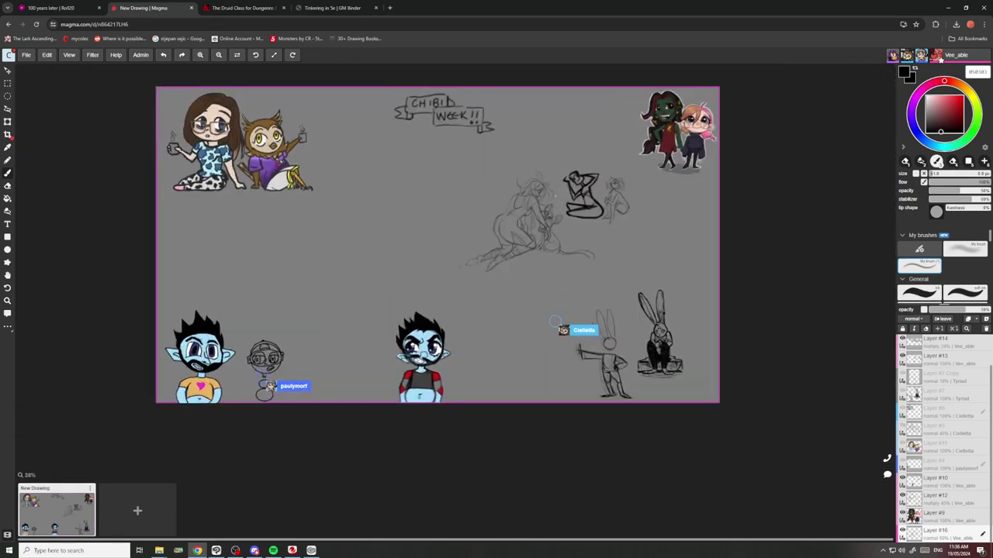
pyautogui.scroll(2, 570, 198)
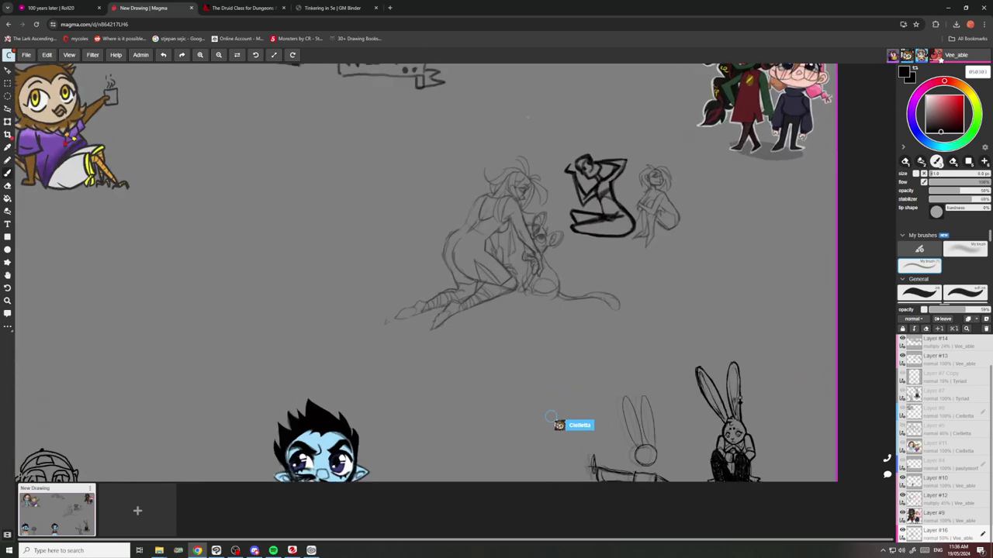
pyautogui.press('e')
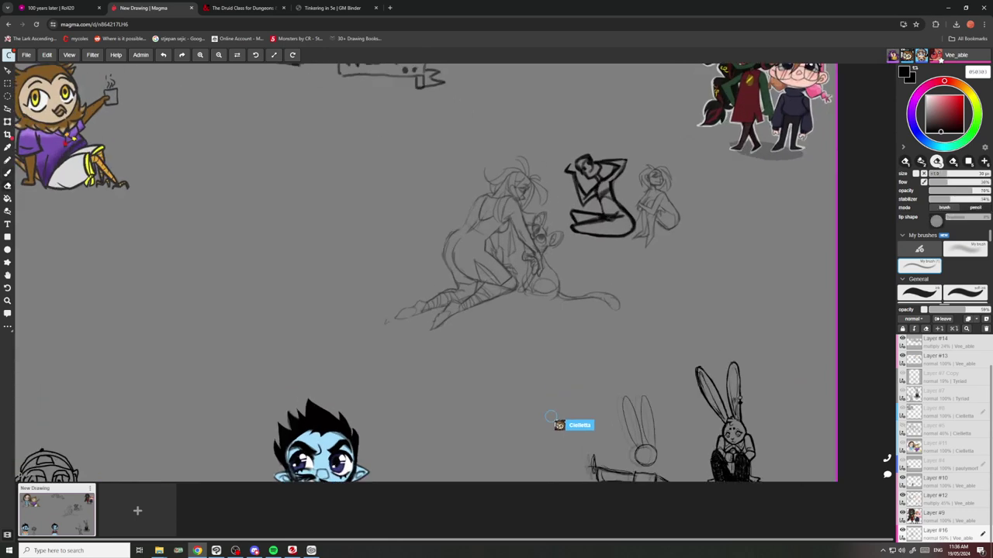
pyautogui.moveTo(514, 271)
pyautogui.mouseDown()
pyautogui.moveTo(510, 282)
pyautogui.moveTo(450, 302)
pyautogui.moveTo(425, 270)
pyautogui.moveTo(446, 228)
pyautogui.mouseUp()
pyautogui.moveTo(535, 262)
pyautogui.mouseDown()
pyautogui.moveTo(537, 283)
pyautogui.moveTo(537, 259)
pyautogui.moveTo(498, 190)
pyautogui.moveTo(526, 182)
pyautogui.moveTo(512, 259)
pyautogui.moveTo(433, 255)
pyautogui.mouseUp()
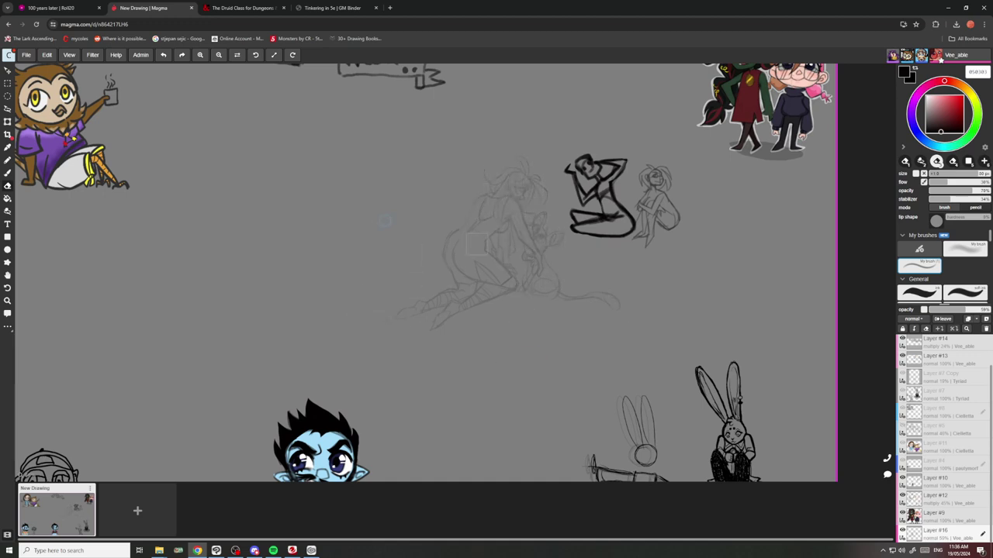
# Ink the kneeling figure's eyebrow, eye, nose and lips over the faded sketch with a 2.6 px brush.
pyautogui.press('b')
pyautogui.scroll(6, 475, 149)
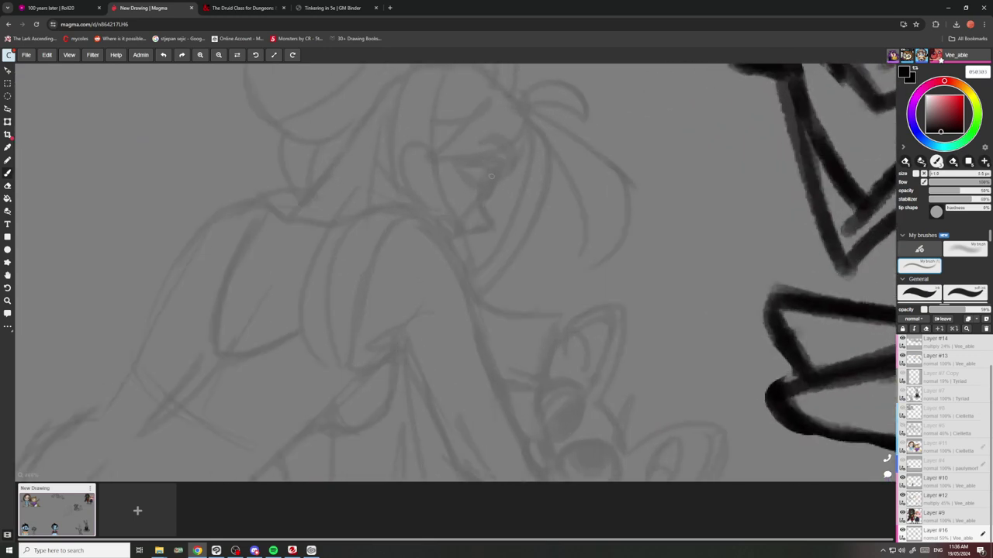
pyautogui.moveTo(500, 172)
pyautogui.mouseDown()
pyautogui.moveTo(460, 163)
pyautogui.moveTo(492, 183)
pyautogui.moveTo(457, 162)
pyautogui.moveTo(484, 185)
pyautogui.moveTo(488, 126)
pyautogui.mouseUp()
pyautogui.moveTo(515, 169)
pyautogui.mouseDown()
pyautogui.moveTo(505, 135)
pyautogui.moveTo(513, 157)
pyautogui.moveTo(480, 208)
pyautogui.moveTo(484, 250)
pyautogui.moveTo(410, 239)
pyautogui.moveTo(401, 246)
pyautogui.moveTo(413, 263)
pyautogui.mouseUp()
pyautogui.scroll(3, 504, 172)
pyautogui.scroll(-9, 417, 255)
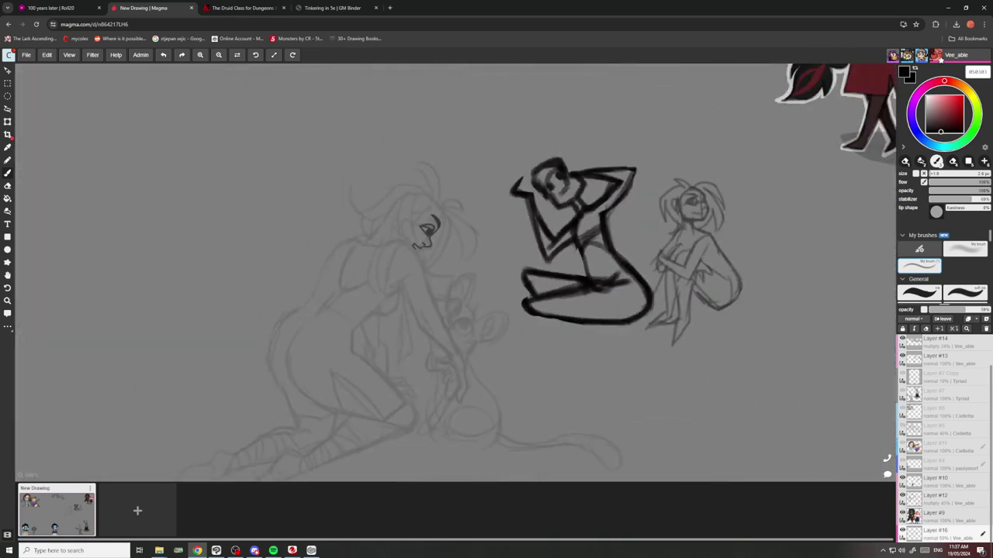
# Ink a pointed ear with inner fold lines on the side of the kneeling figure's head.
pyautogui.scroll(6, 433, 194)
pyautogui.scroll(2, 374, 230)
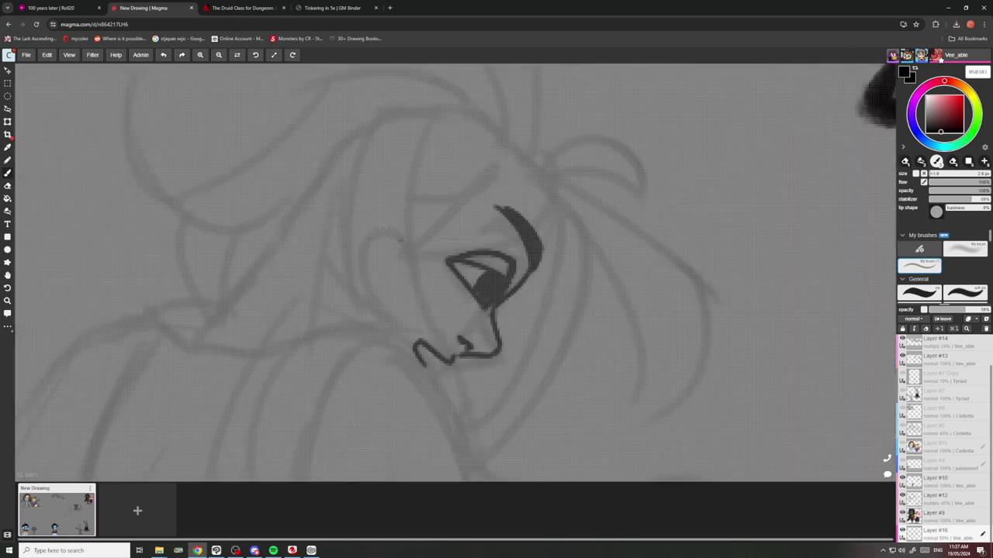
pyautogui.moveTo(402, 241)
pyautogui.mouseDown()
pyautogui.moveTo(315, 202)
pyautogui.moveTo(343, 305)
pyautogui.mouseUp()
pyautogui.moveTo(349, 231)
pyautogui.mouseDown()
pyautogui.moveTo(386, 272)
pyautogui.moveTo(334, 250)
pyautogui.moveTo(380, 262)
pyautogui.mouseUp()
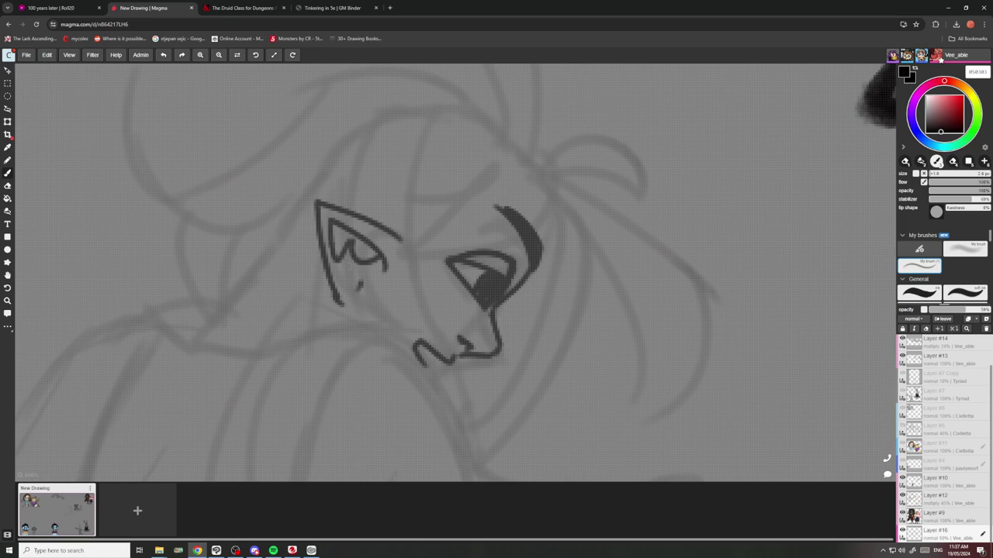
pyautogui.scroll(-4, 450, 271)
pyautogui.scroll(4, 450, 272)
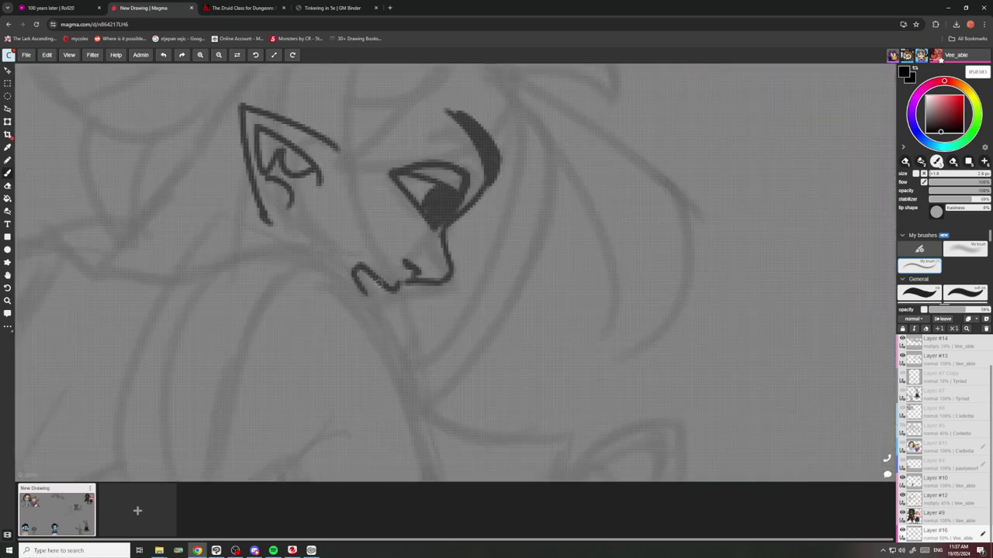
pyautogui.scroll(-5, 359, 247)
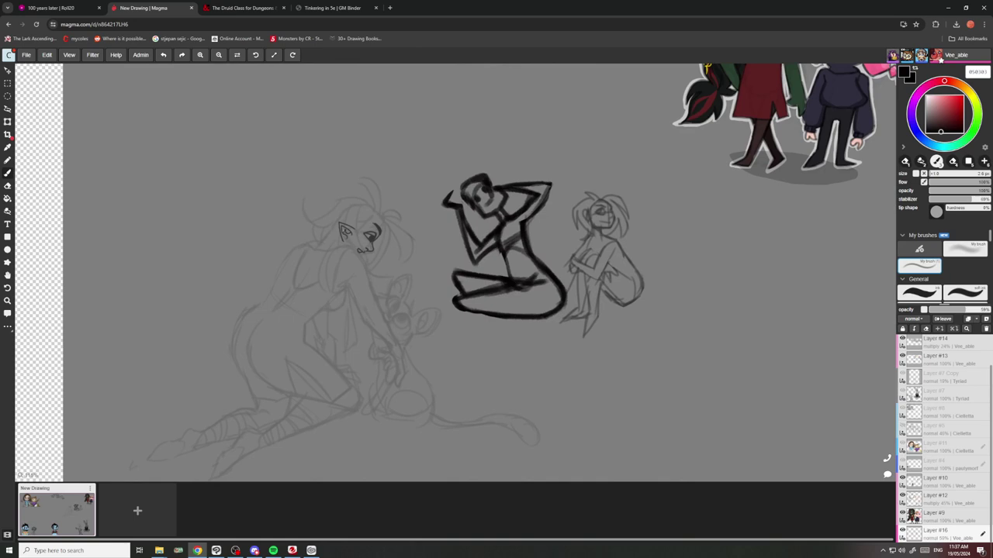
# Ink the long extended finger and the small curled fingers of the kneeling figure's petting hand.
pyautogui.scroll(4, 378, 363)
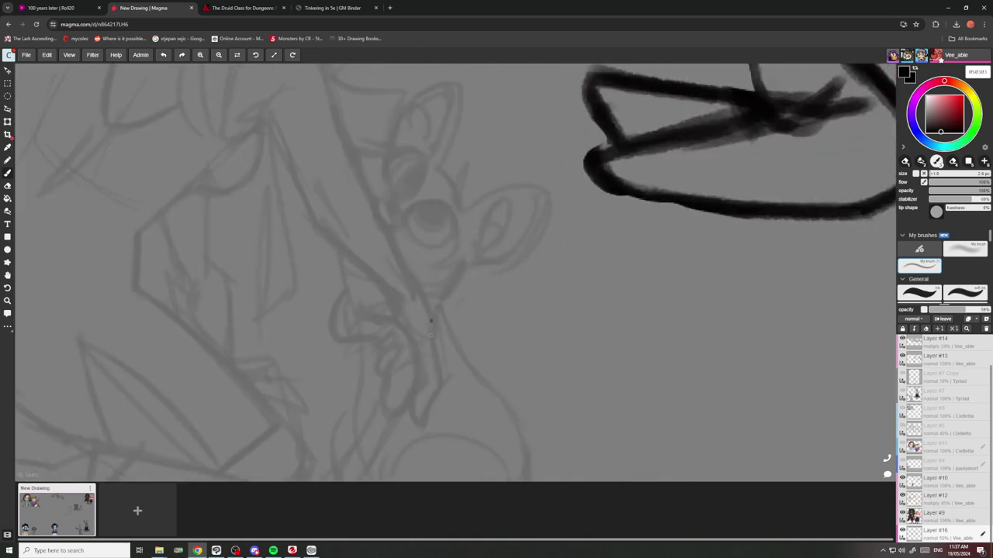
pyautogui.moveTo(430, 321)
pyautogui.mouseDown()
pyautogui.moveTo(435, 374)
pyautogui.moveTo(424, 416)
pyautogui.moveTo(418, 354)
pyautogui.moveTo(376, 371)
pyautogui.mouseUp()
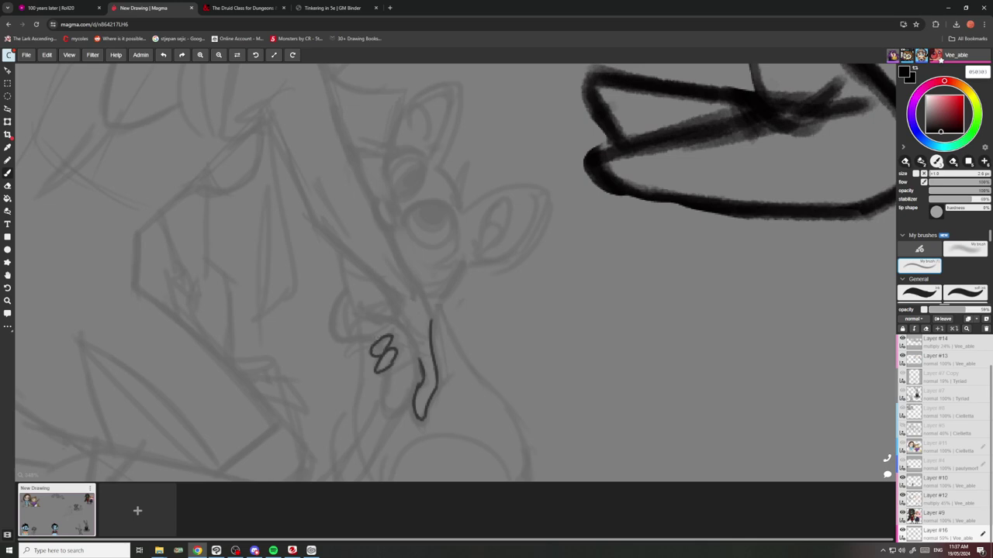
pyautogui.scroll(-8, 388, 293)
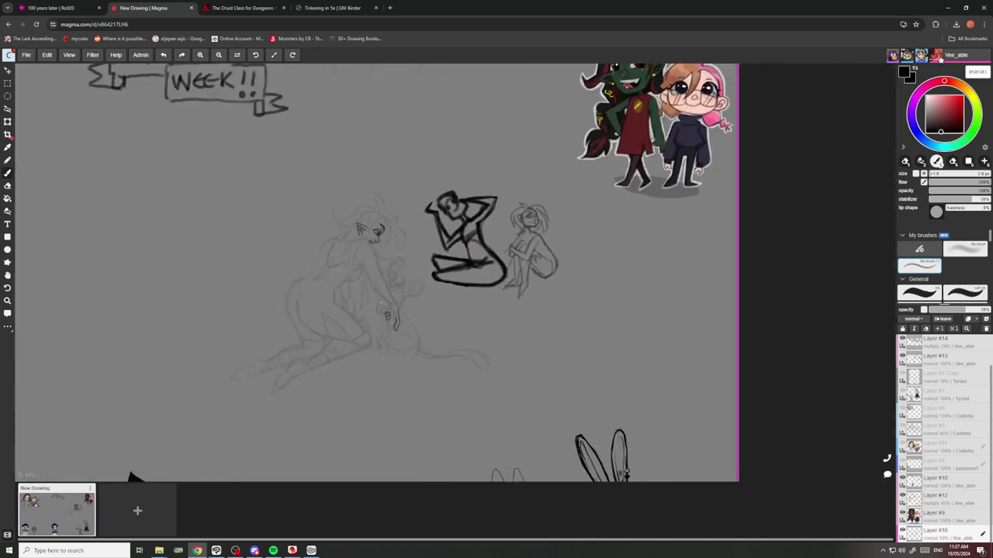
pyautogui.scroll(9, 398, 304)
pyautogui.scroll(1, 409, 344)
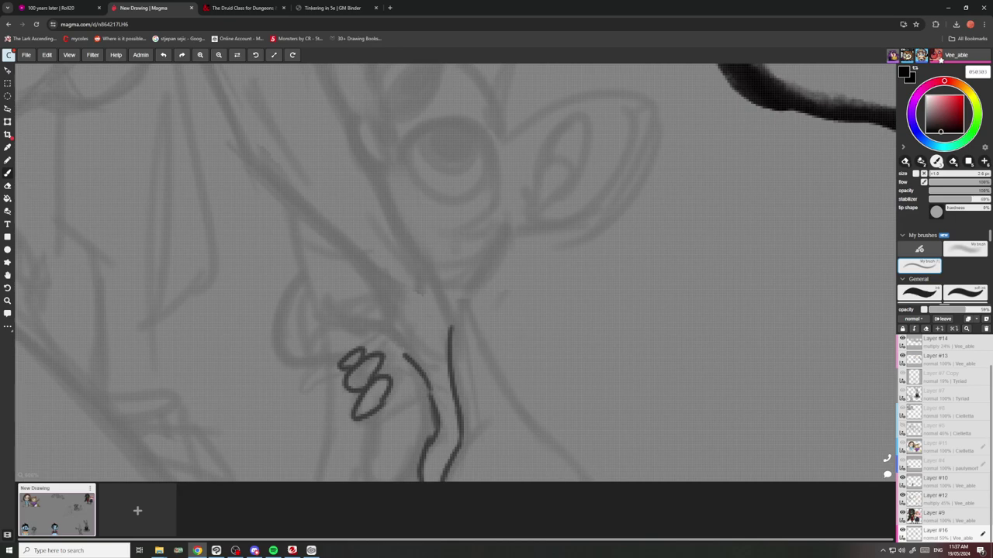
pyautogui.scroll(-4, 409, 344)
pyautogui.scroll(4, 392, 335)
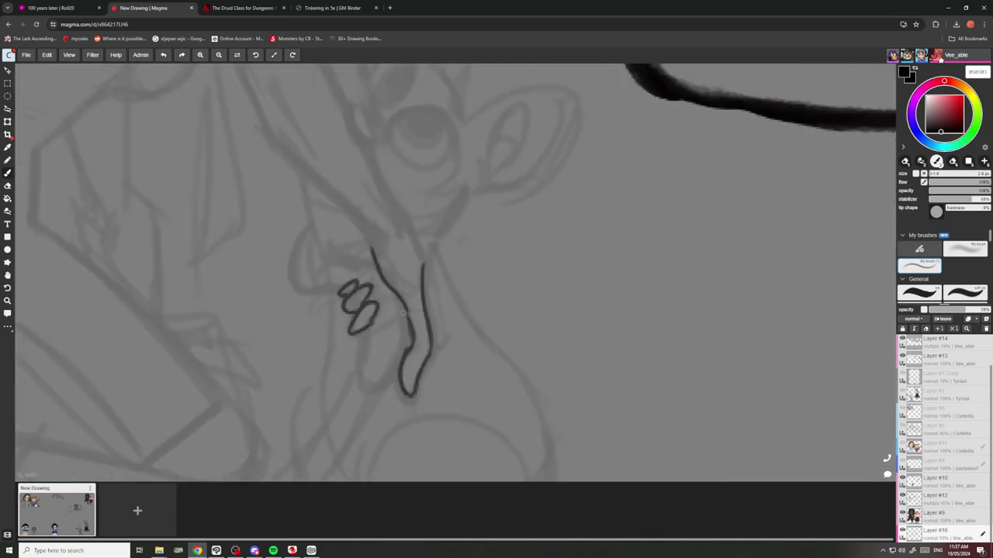
# Complete the petting hand by inking the broader finger beside the extended one and the rounded outline near the wrist.
pyautogui.moveTo(405, 316)
pyautogui.mouseDown()
pyautogui.moveTo(401, 362)
pyautogui.moveTo(380, 388)
pyautogui.moveTo(359, 379)
pyautogui.moveTo(365, 345)
pyautogui.mouseUp()
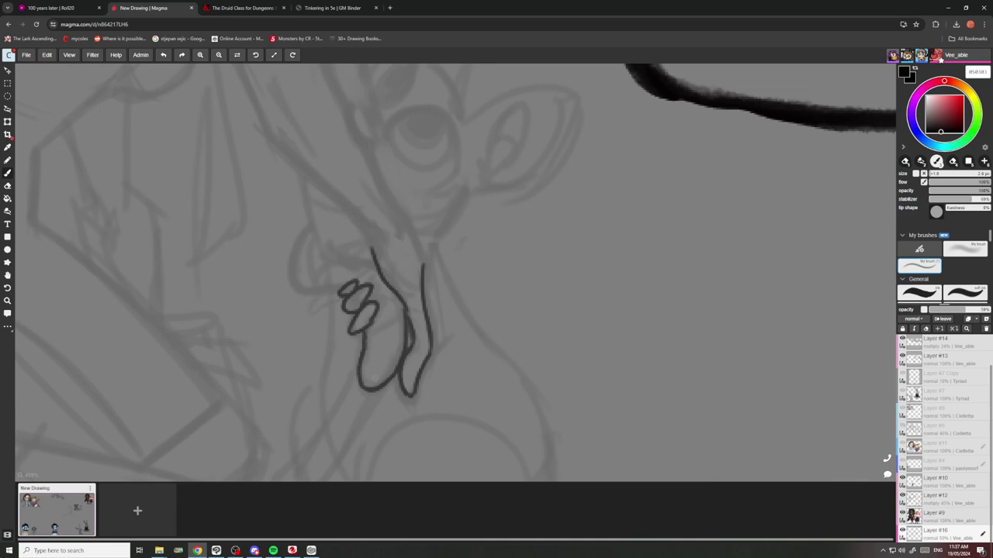
pyautogui.scroll(2, 322, 286)
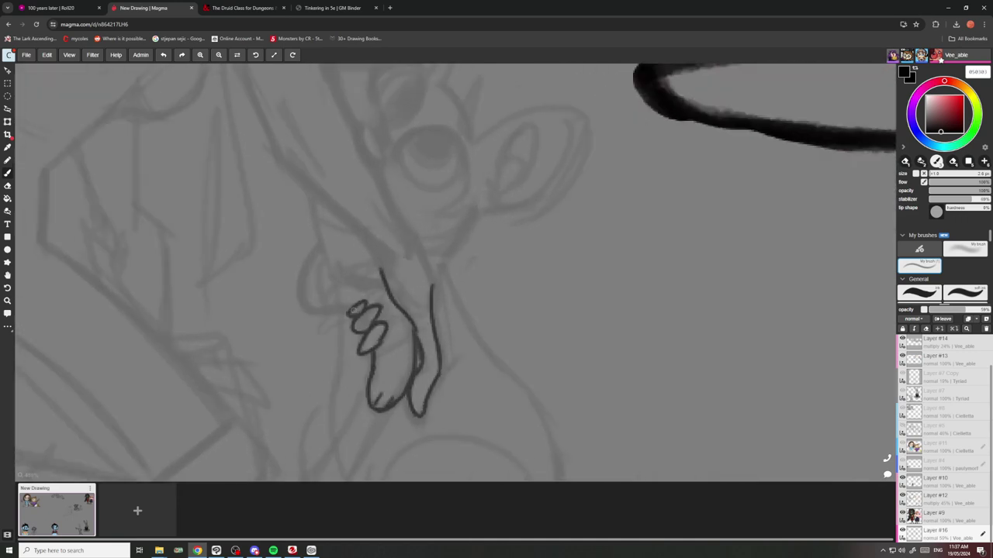
pyautogui.moveTo(354, 310)
pyautogui.mouseDown()
pyautogui.moveTo(327, 311)
pyautogui.moveTo(300, 281)
pyautogui.moveTo(315, 241)
pyautogui.mouseUp()
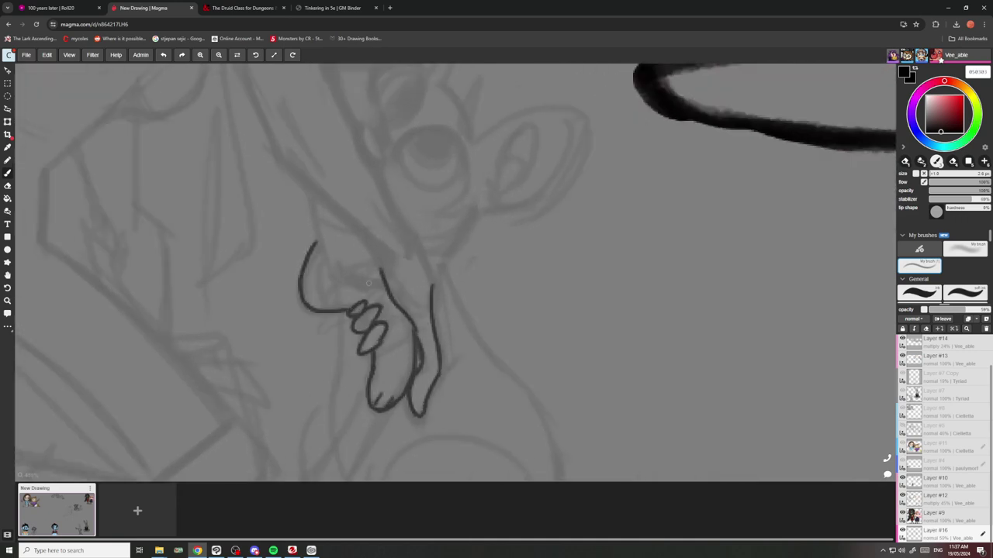
pyautogui.moveTo(371, 285); pyautogui.dragTo(345, 278)
pyautogui.scroll(-5, 337, 244)
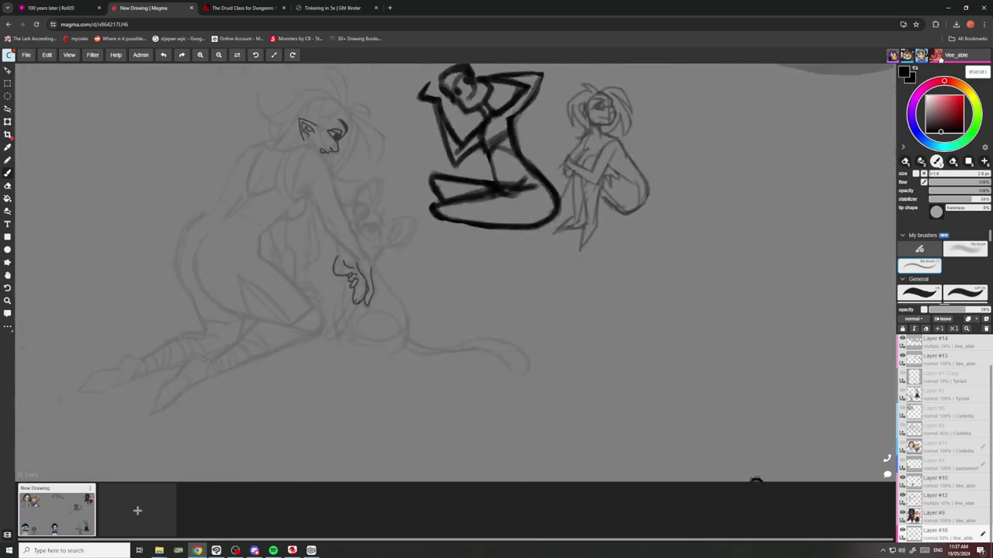
# Ink the animal's nose contour and dark nostril, redrawing the first attempt, and extend the line work at the petting hand's wrist.
pyautogui.scroll(4, 370, 278)
pyautogui.scroll(2, 370, 278)
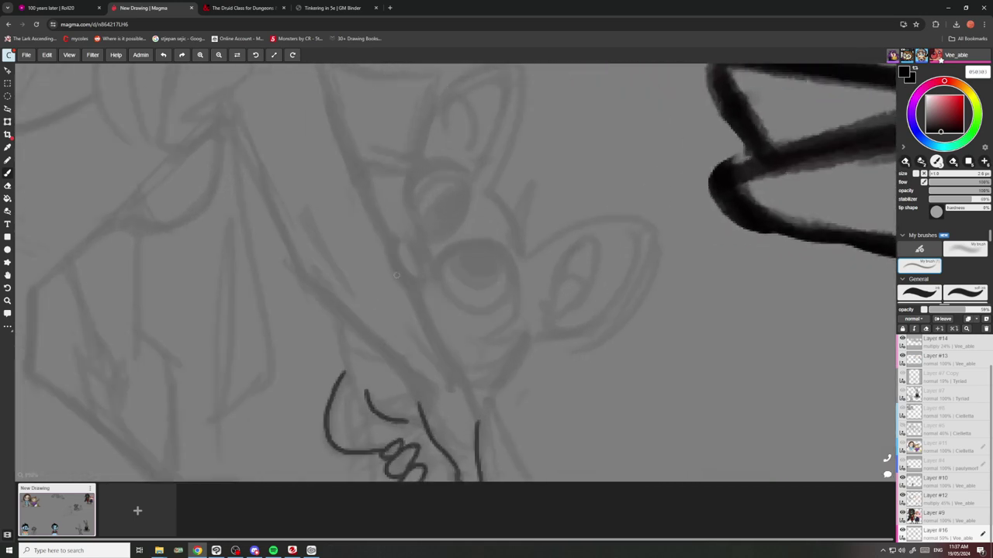
pyautogui.moveTo(426, 286)
pyautogui.mouseDown()
pyautogui.moveTo(403, 279)
pyautogui.moveTo(391, 254)
pyautogui.moveTo(413, 218)
pyautogui.moveTo(390, 225)
pyautogui.mouseUp()
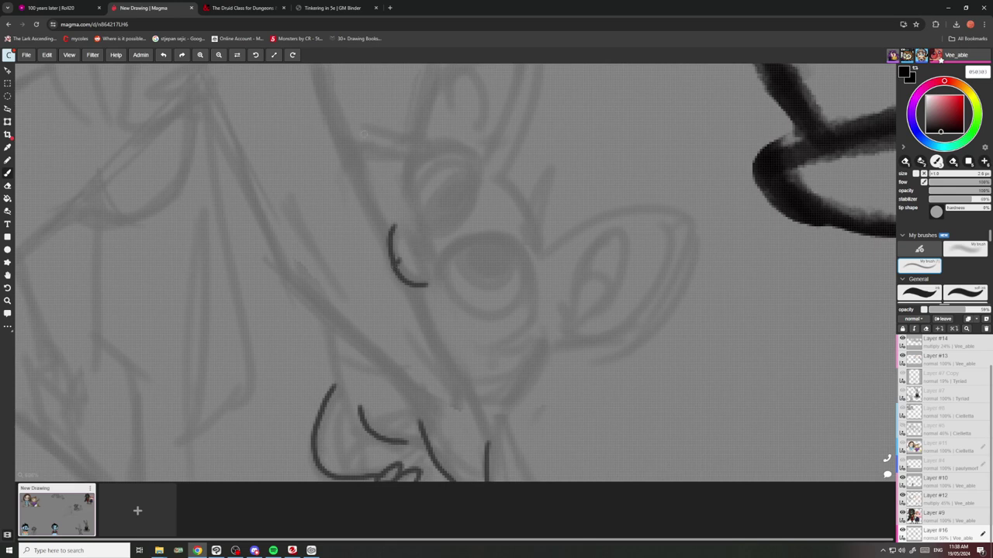
pyautogui.hotkey('ctrl', 'z')
pyautogui.moveTo(425, 280)
pyautogui.mouseDown()
pyautogui.moveTo(393, 258)
pyautogui.moveTo(393, 222)
pyautogui.mouseUp()
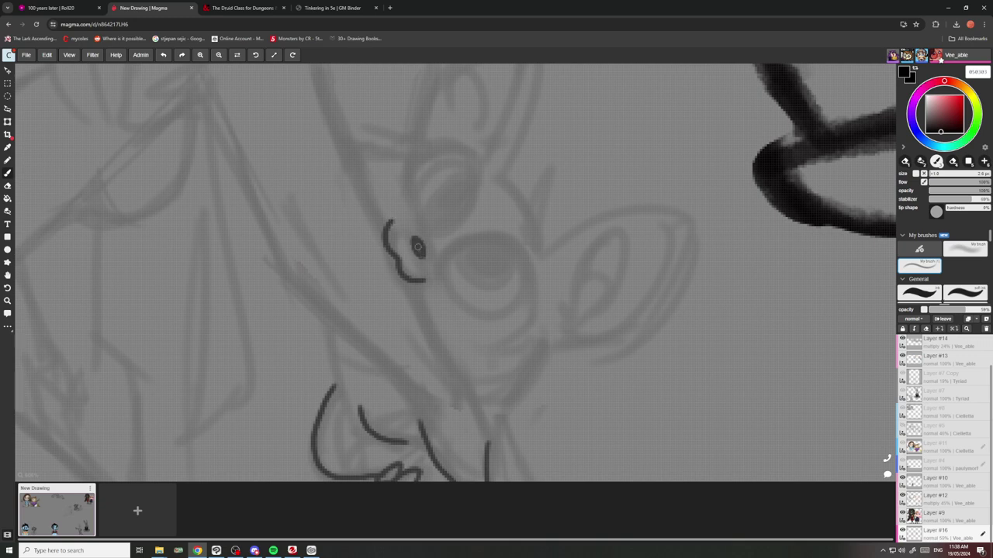
pyautogui.scroll(-3, 417, 242)
pyautogui.scroll(5, 388, 245)
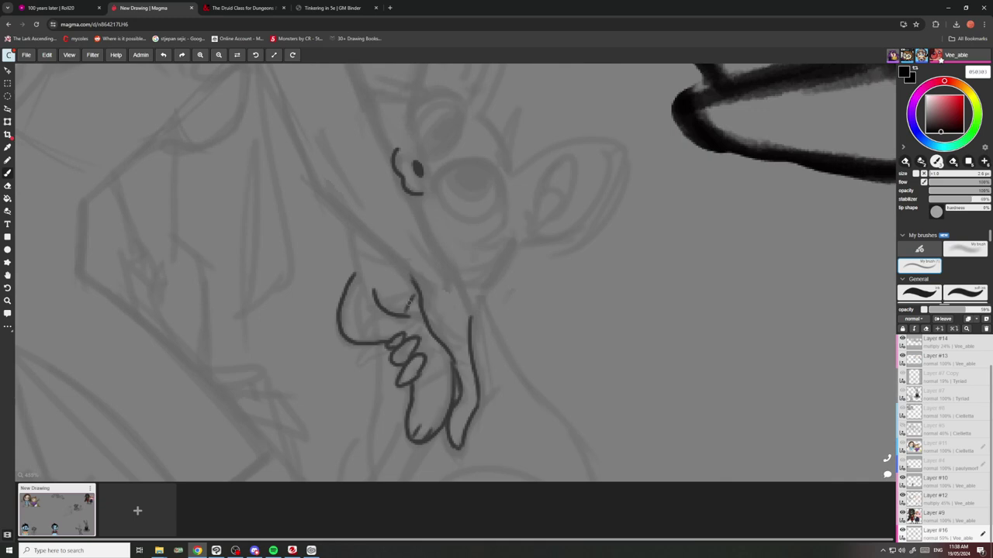
pyautogui.scroll(-3, 415, 318)
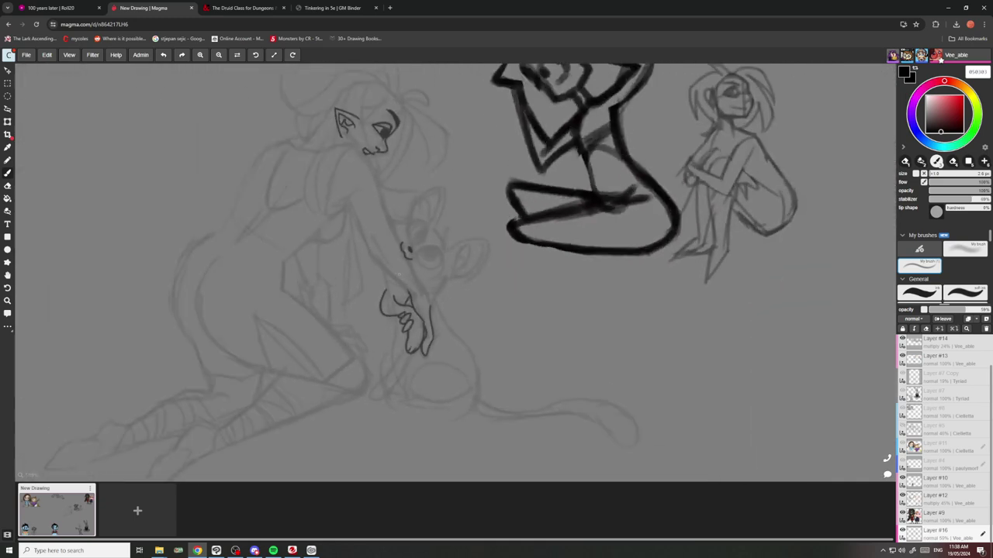
# Ink both edges of the kneeling figure's petting arm, from the wrist past the animal's nose toward the upper arm.
pyautogui.scroll(3, 392, 271)
pyautogui.moveTo(392, 273)
pyautogui.mouseDown()
pyautogui.moveTo(326, 201)
pyautogui.moveTo(312, 156)
pyautogui.mouseUp()
pyautogui.scroll(-3, 312, 156)
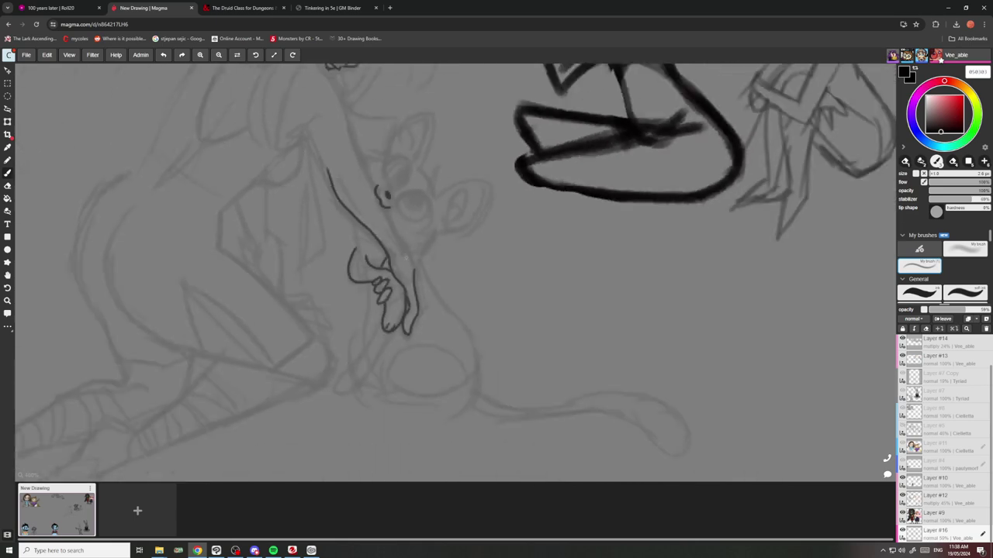
pyautogui.scroll(3, 384, 209)
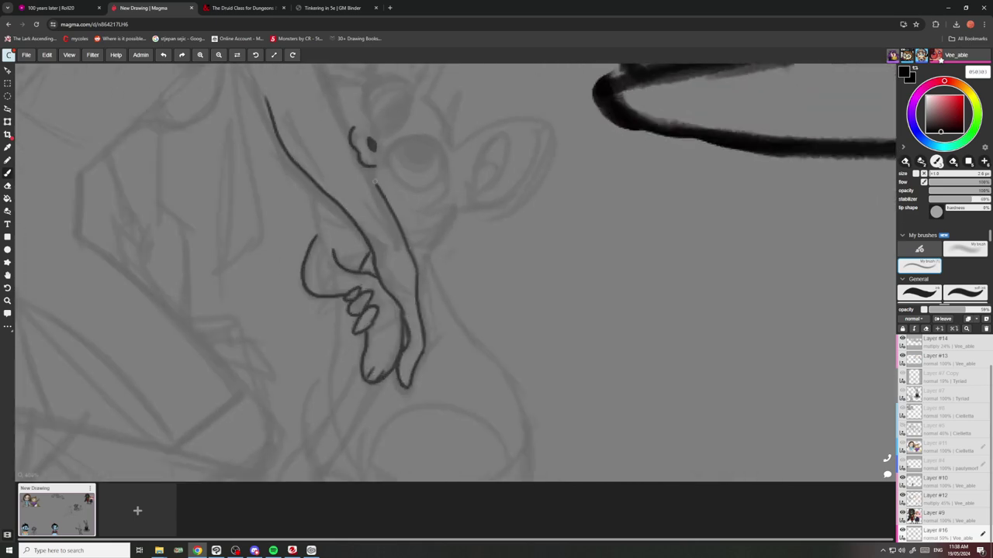
pyautogui.scroll(-5, 380, 187)
pyautogui.scroll(5, 403, 241)
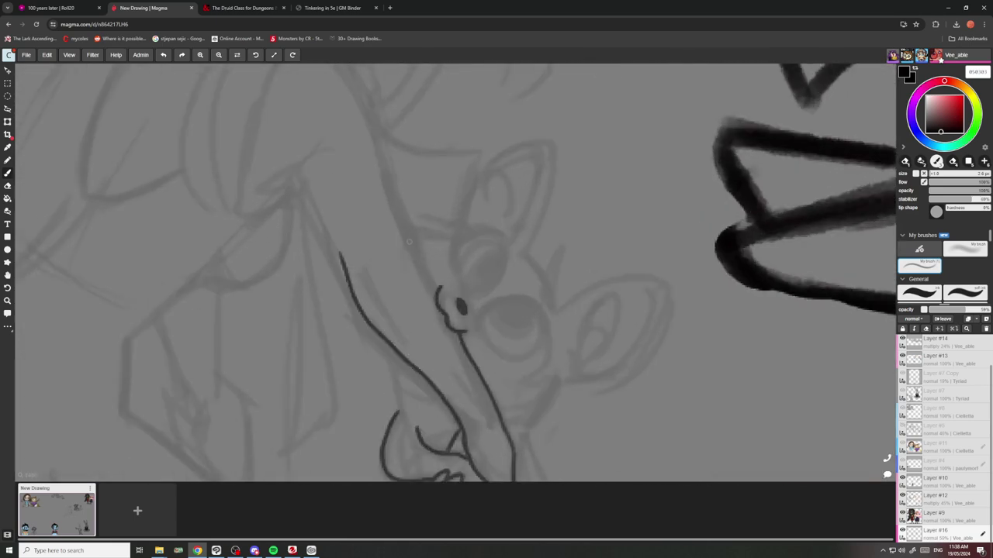
pyautogui.moveTo(437, 290); pyautogui.dragTo(373, 141)
pyautogui.scroll(-3, 373, 141)
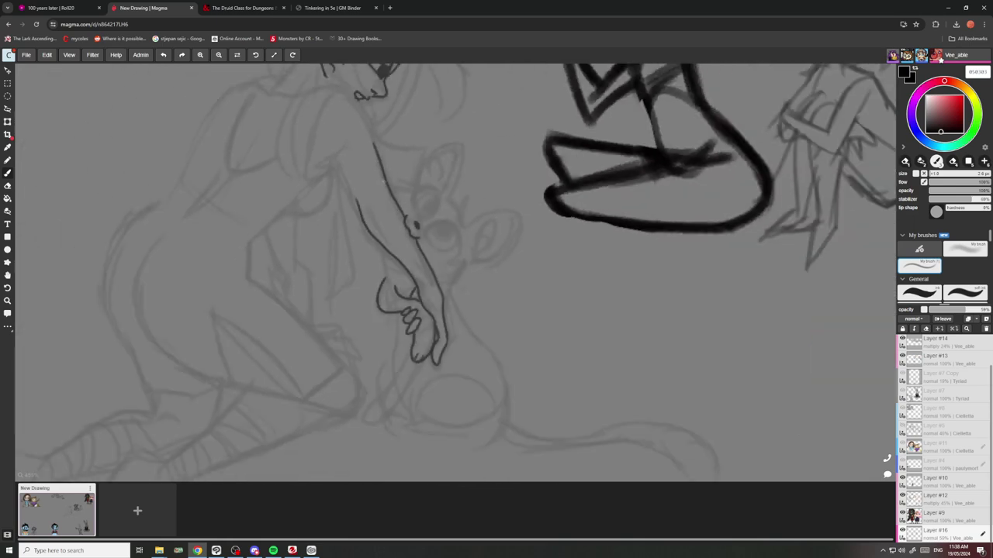
# Ink the pointed armpit fold and carry the arm's outer line up over the shoulder to just below the figure's chin.
pyautogui.scroll(2, 356, 190)
pyautogui.scroll(2, 369, 208)
pyautogui.moveTo(378, 236)
pyautogui.mouseDown()
pyautogui.moveTo(309, 127)
pyautogui.moveTo(301, 155)
pyautogui.moveTo(318, 144)
pyautogui.moveTo(332, 174)
pyautogui.mouseUp()
pyautogui.scroll(-2, 332, 174)
pyautogui.scroll(-3, 369, 221)
pyautogui.scroll(5, 369, 221)
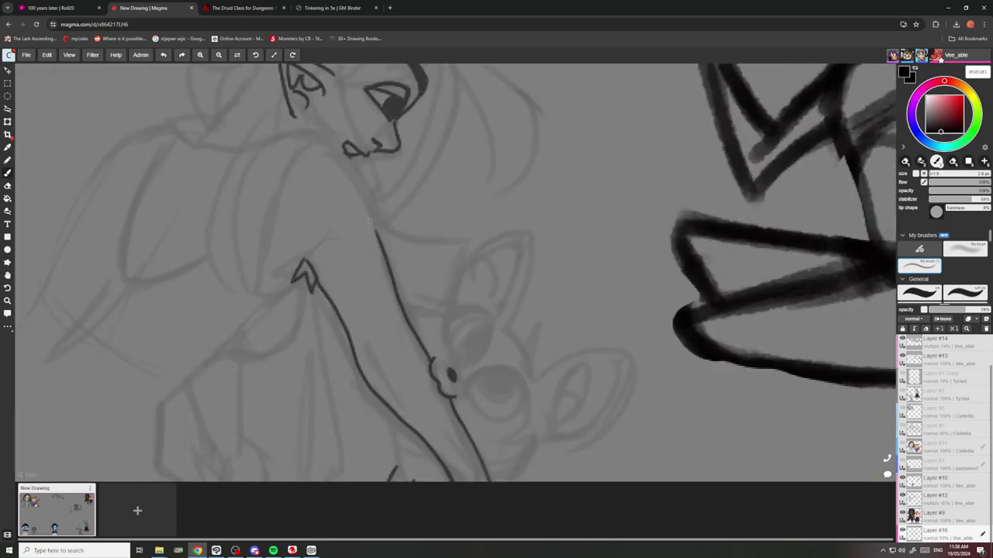
pyautogui.moveTo(367, 206); pyautogui.dragTo(340, 153)
pyautogui.scroll(-3, 307, 145)
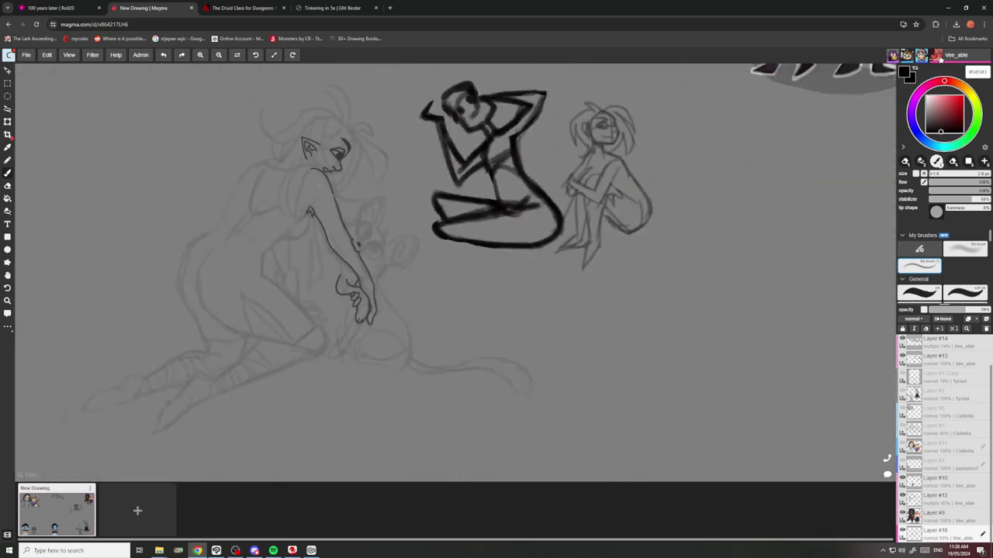
# Ink the animal's slender front leg and rounded paw extending down from beneath the petting hand.
pyautogui.scroll(5, 348, 291)
pyautogui.scroll(2, 347, 293)
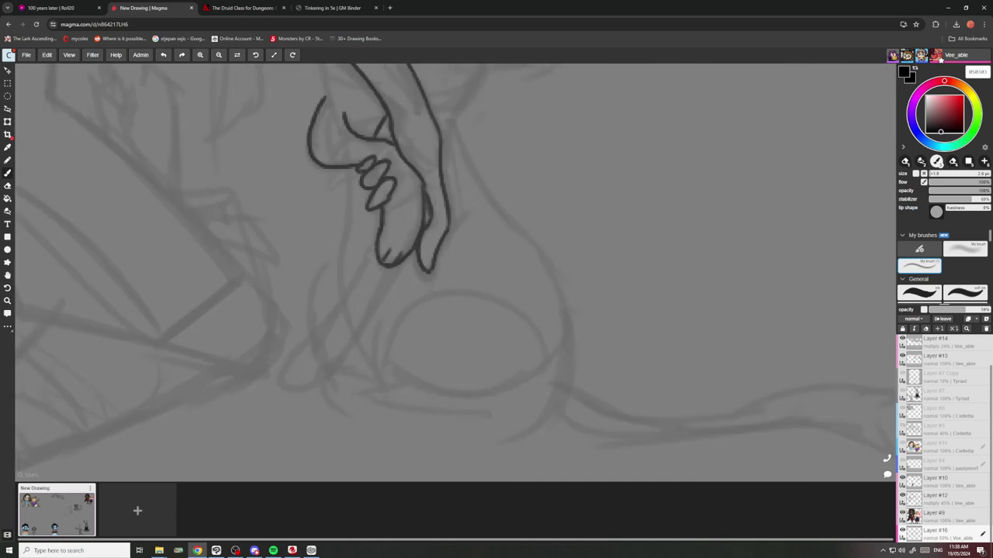
pyautogui.moveTo(380, 249)
pyautogui.mouseDown()
pyautogui.moveTo(336, 313)
pyautogui.moveTo(272, 387)
pyautogui.moveTo(311, 389)
pyautogui.moveTo(334, 371)
pyautogui.moveTo(419, 253)
pyautogui.mouseUp()
pyautogui.scroll(-2, 419, 253)
pyautogui.scroll(-3, 419, 253)
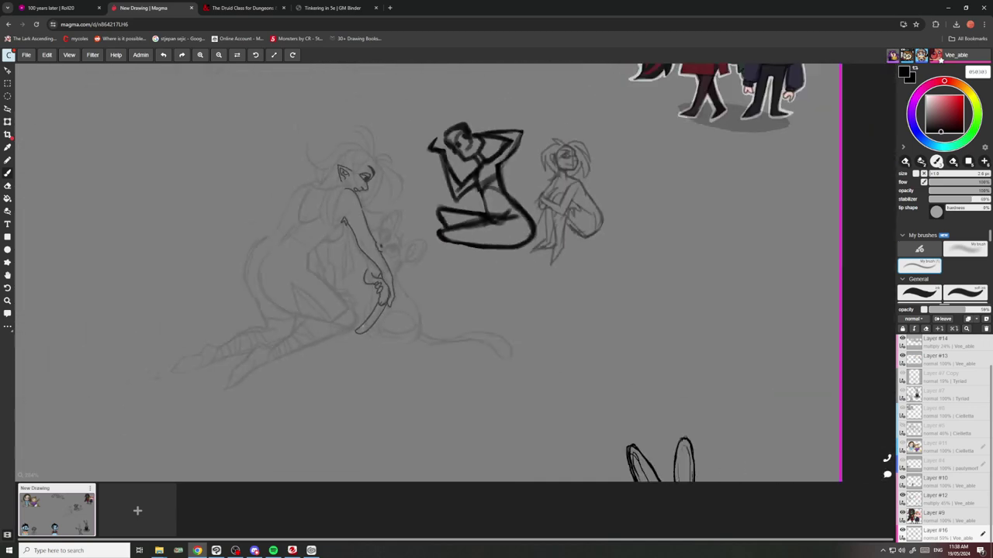
# Ink the animal's large near eye with its round outline, inner iris curve and filled dark pupil.
pyautogui.scroll(4, 349, 295)
pyautogui.scroll(5, 373, 205)
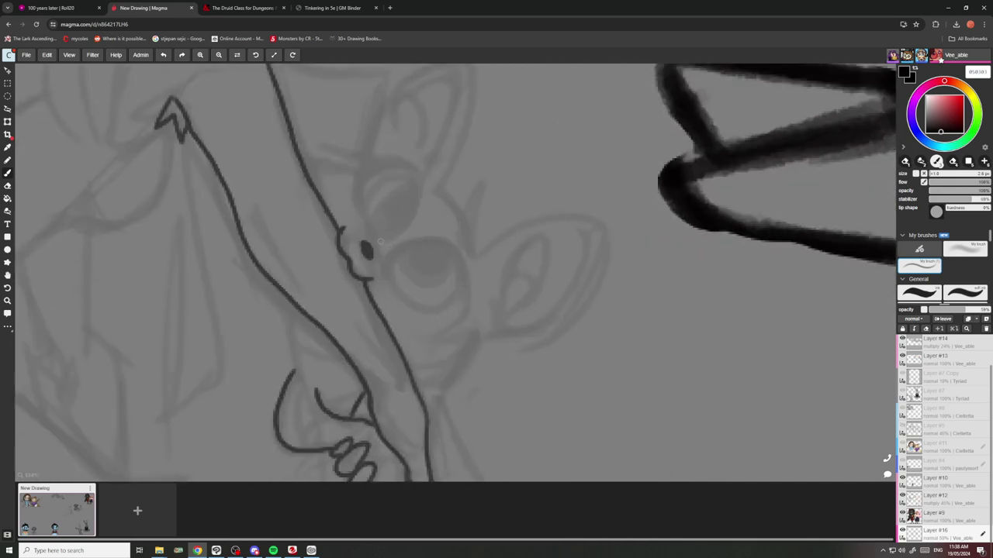
pyautogui.moveTo(384, 254)
pyautogui.mouseDown()
pyautogui.moveTo(440, 250)
pyautogui.moveTo(466, 279)
pyautogui.moveTo(467, 312)
pyautogui.moveTo(425, 350)
pyautogui.moveTo(399, 337)
pyautogui.moveTo(377, 287)
pyautogui.moveTo(379, 264)
pyautogui.moveTo(416, 313)
pyautogui.moveTo(385, 275)
pyautogui.moveTo(387, 257)
pyautogui.moveTo(447, 257)
pyautogui.moveTo(434, 286)
pyautogui.moveTo(399, 252)
pyautogui.moveTo(434, 247)
pyautogui.moveTo(444, 262)
pyautogui.moveTo(400, 273)
pyautogui.moveTo(420, 249)
pyautogui.mouseUp()
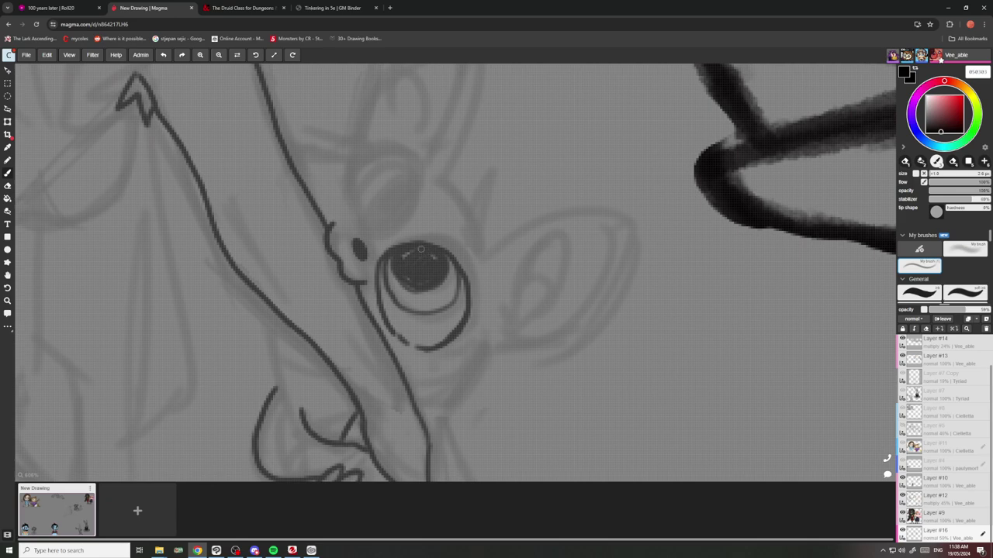
pyautogui.scroll(-5, 435, 274)
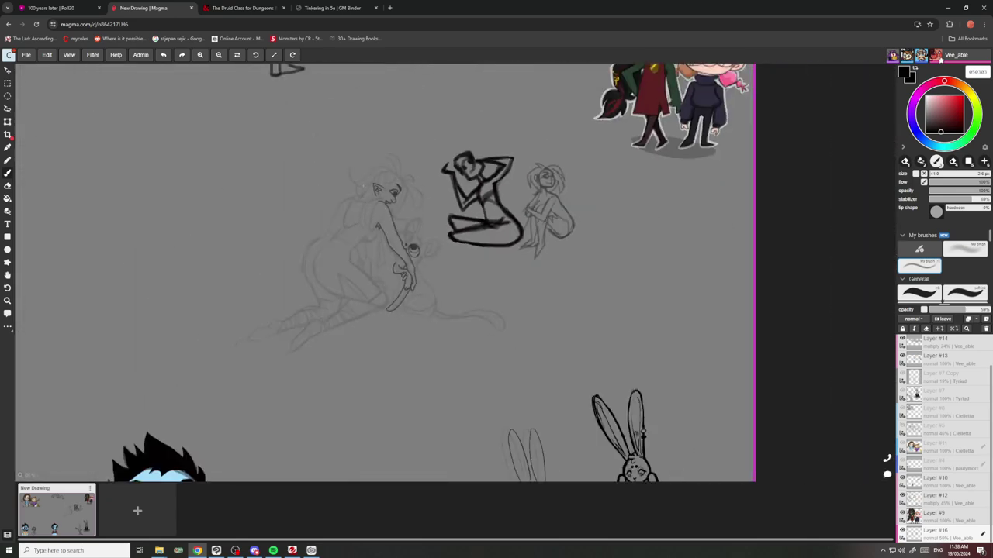
# Ink the animal's far eye with double upper lid, iris and filled pupil, and add a small mark above the near eye.
pyautogui.scroll(5, 405, 226)
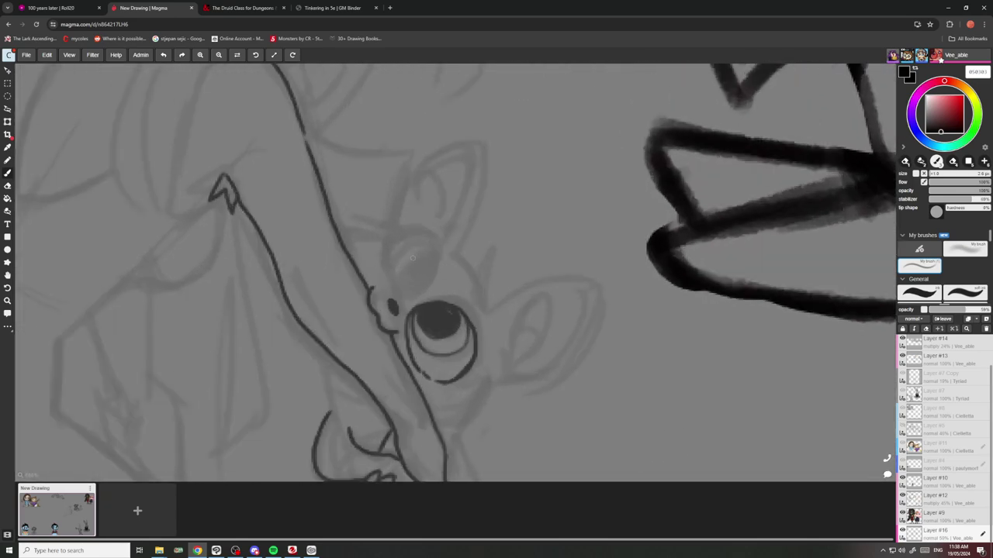
pyautogui.scroll(1, 408, 288)
pyautogui.moveTo(405, 288)
pyautogui.mouseDown()
pyautogui.moveTo(430, 264)
pyautogui.moveTo(428, 235)
pyautogui.moveTo(405, 226)
pyautogui.moveTo(371, 255)
pyautogui.moveTo(377, 280)
pyautogui.moveTo(367, 270)
pyautogui.moveTo(373, 237)
pyautogui.moveTo(395, 221)
pyautogui.moveTo(432, 240)
pyautogui.moveTo(423, 276)
pyautogui.mouseUp()
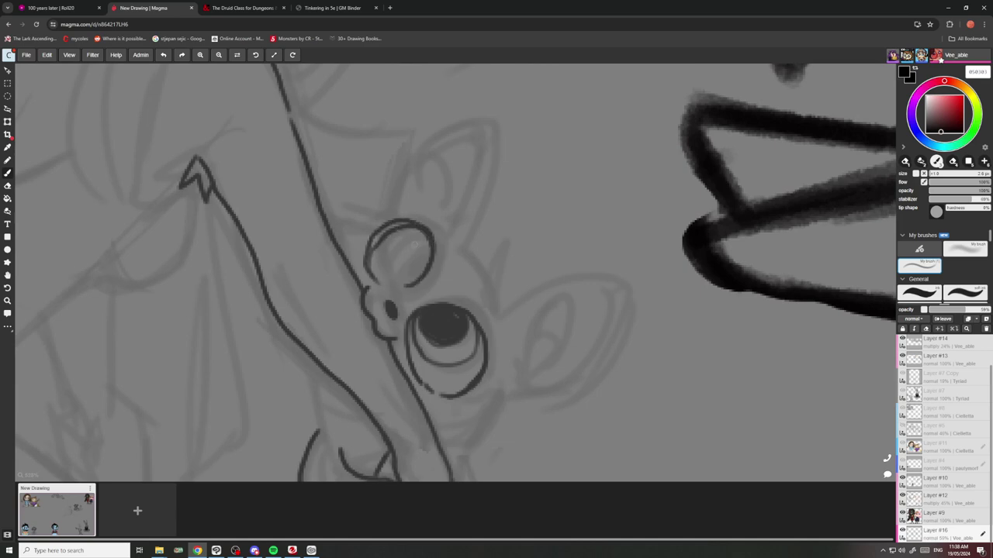
pyautogui.moveTo(404, 231)
pyautogui.mouseDown()
pyautogui.moveTo(385, 266)
pyautogui.moveTo(401, 284)
pyautogui.moveTo(432, 257)
pyautogui.moveTo(405, 287)
pyautogui.mouseUp()
pyautogui.moveTo(429, 249)
pyautogui.mouseDown()
pyautogui.moveTo(416, 248)
pyautogui.moveTo(423, 269)
pyautogui.moveTo(429, 252)
pyautogui.moveTo(407, 266)
pyautogui.mouseUp()
pyautogui.scroll(2, 450, 301)
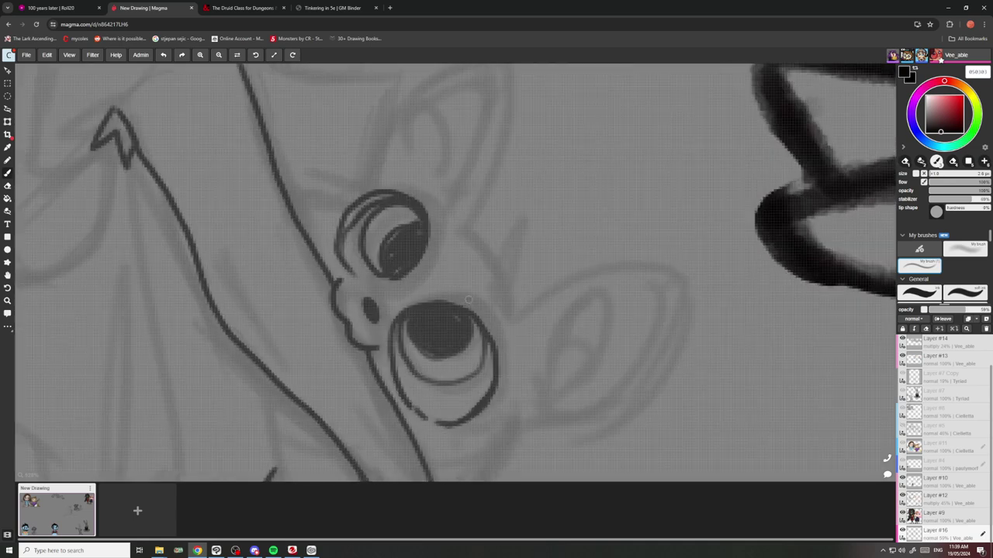
pyautogui.moveTo(467, 298); pyautogui.dragTo(478, 307)
# Ink the outlines of the animal's two large ears and the top of the head between them.
pyautogui.scroll(-9, 438, 254)
pyautogui.moveTo(432, 243)
pyautogui.mouseDown()
pyautogui.moveTo(443, 278)
pyautogui.moveTo(478, 260)
pyautogui.moveTo(546, 269)
pyautogui.moveTo(534, 311)
pyautogui.moveTo(548, 277)
pyautogui.moveTo(525, 327)
pyautogui.moveTo(488, 356)
pyautogui.moveTo(431, 361)
pyautogui.mouseUp()
pyautogui.scroll(3, 486, 251)
pyautogui.moveTo(538, 279)
pyautogui.mouseDown()
pyautogui.moveTo(491, 269)
pyautogui.moveTo(450, 287)
pyautogui.moveTo(438, 340)
pyautogui.moveTo(419, 257)
pyautogui.moveTo(395, 231)
pyautogui.moveTo(416, 185)
pyautogui.moveTo(409, 118)
pyautogui.moveTo(349, 132)
pyautogui.moveTo(333, 191)
pyautogui.mouseUp()
pyautogui.moveTo(398, 134)
pyautogui.mouseDown()
pyautogui.moveTo(405, 169)
pyautogui.moveTo(389, 212)
pyautogui.mouseUp()
pyautogui.scroll(-6, 372, 188)
# Add inner rim and curly fold lines inside both of the animal's ears.
pyautogui.scroll(5, 378, 197)
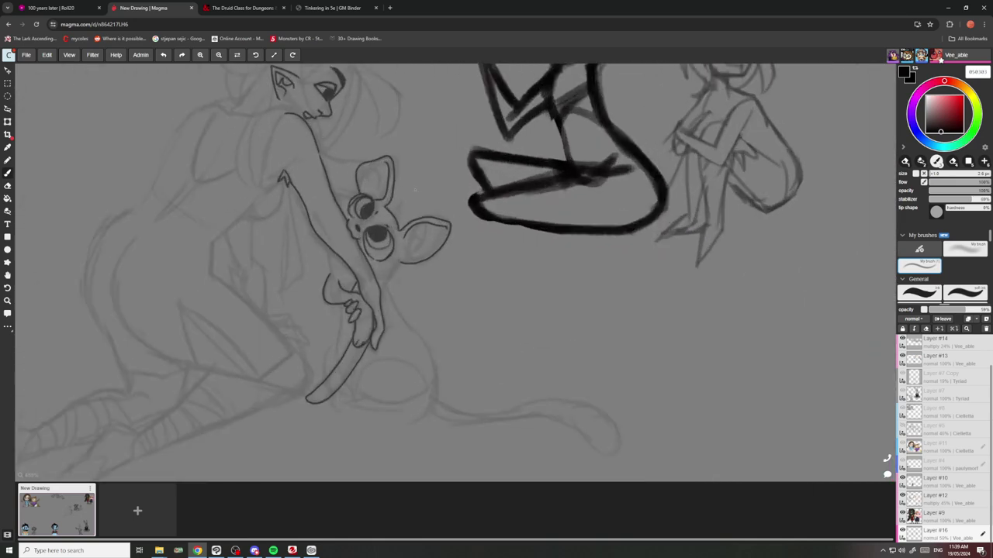
pyautogui.scroll(2, 444, 232)
pyautogui.moveTo(442, 220)
pyautogui.mouseDown()
pyautogui.moveTo(434, 242)
pyautogui.moveTo(400, 248)
pyautogui.mouseUp()
pyautogui.scroll(-1, 382, 179)
pyautogui.scroll(-1, 388, 236)
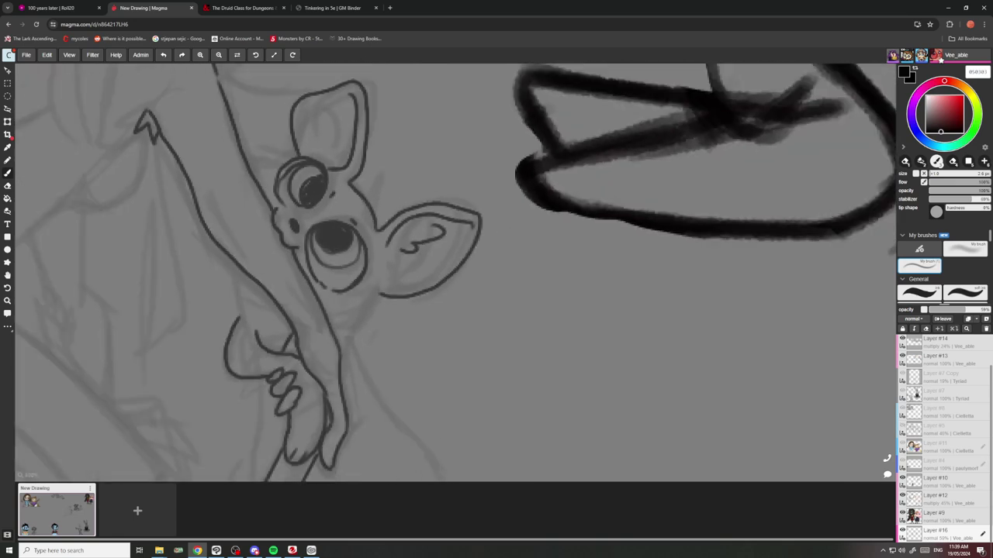
pyautogui.scroll(1, 322, 128)
pyautogui.moveTo(352, 135)
pyautogui.mouseDown()
pyautogui.moveTo(332, 130)
pyautogui.moveTo(335, 144)
pyautogui.mouseUp()
pyautogui.scroll(-3, 332, 150)
pyautogui.scroll(-3, 334, 149)
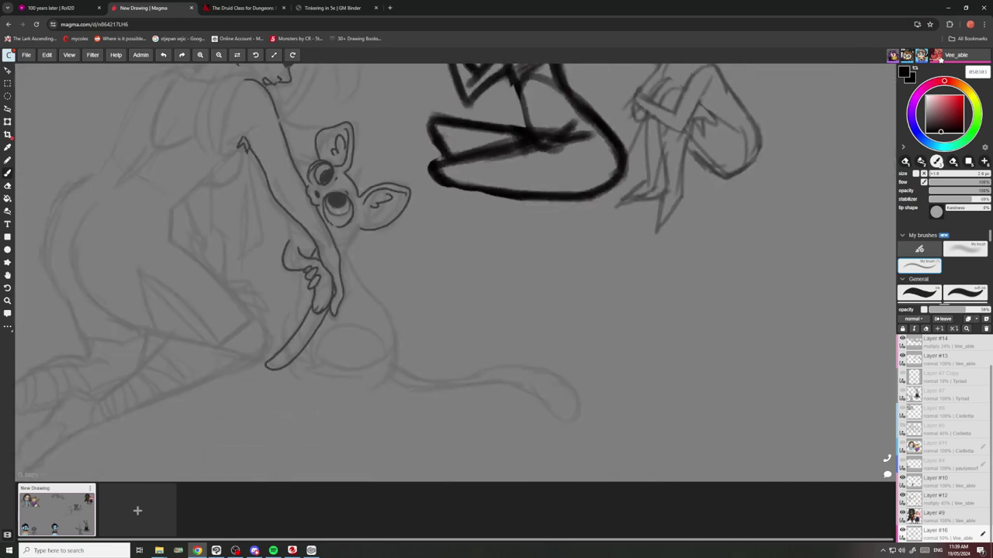
# Ink the animal's jaw line below the near ear and the short head line joining the far eye to the arm.
pyautogui.scroll(4, 360, 226)
pyautogui.moveTo(367, 234); pyautogui.dragTo(343, 268)
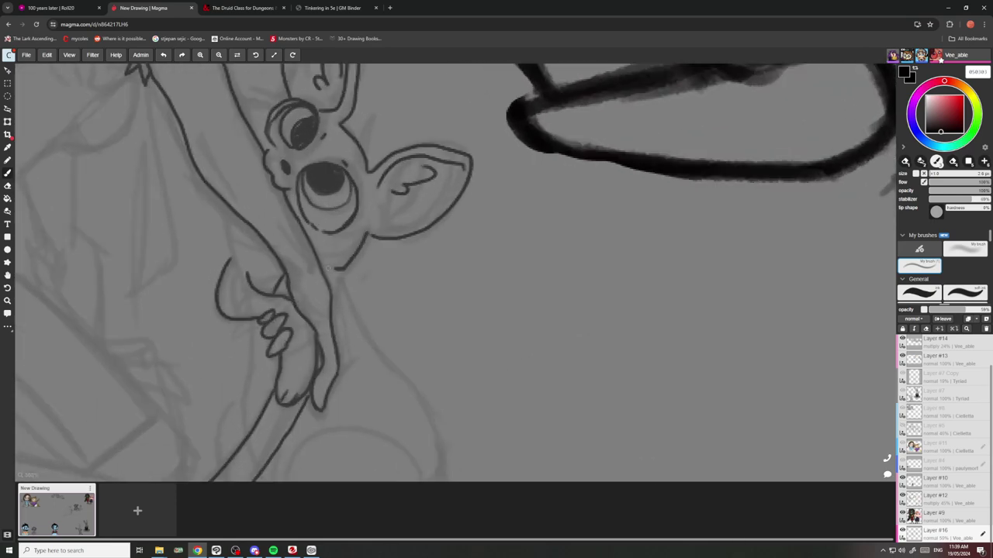
pyautogui.scroll(-3, 329, 267)
pyautogui.scroll(3, 329, 268)
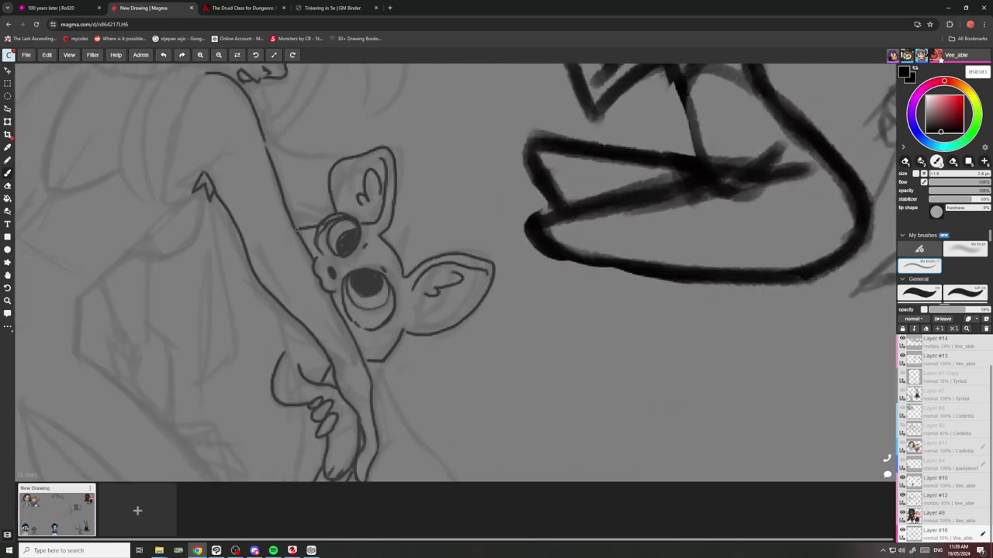
pyautogui.scroll(-3, 330, 232)
pyautogui.scroll(3, 330, 233)
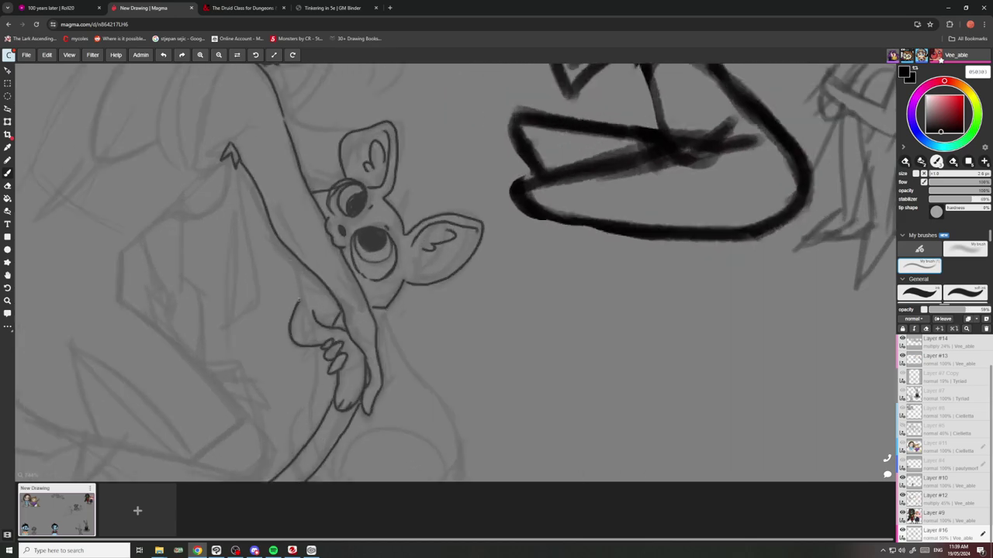
# Extend the rounded outline beside the petting hand up to the forearm and join the animal's jaw line to the arm.
pyautogui.scroll(-4, 341, 225)
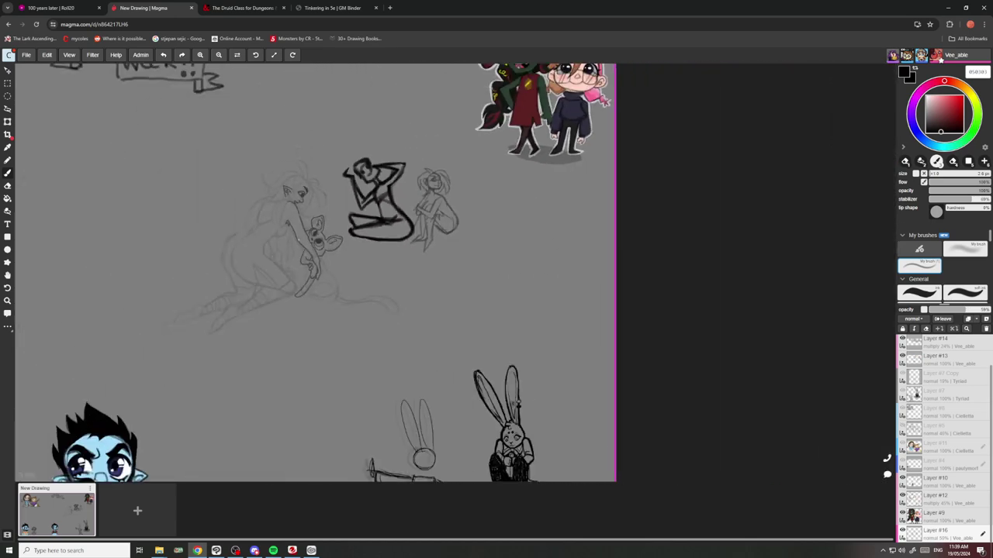
pyautogui.scroll(4, 342, 225)
pyautogui.scroll(2, 328, 216)
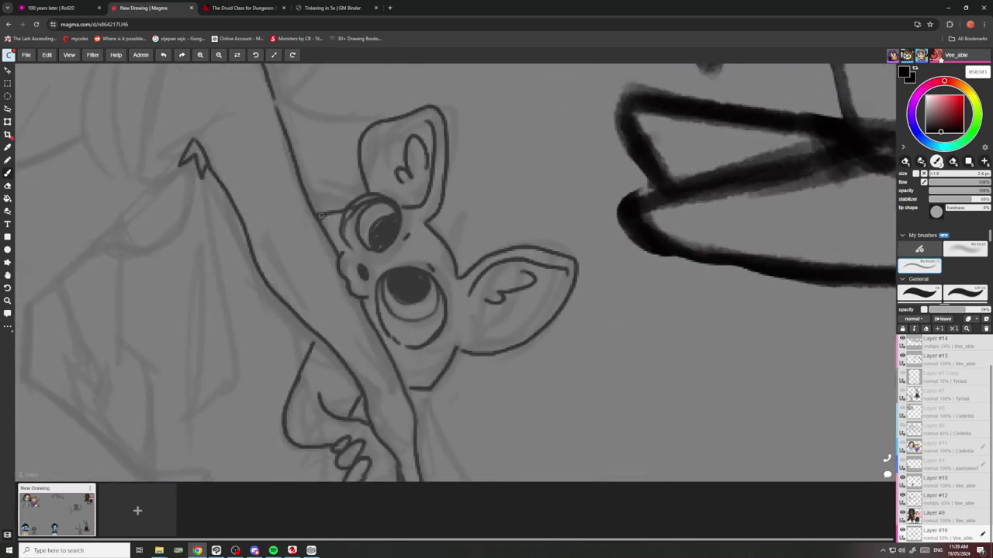
pyautogui.scroll(-3, 322, 225)
pyautogui.scroll(4, 321, 226)
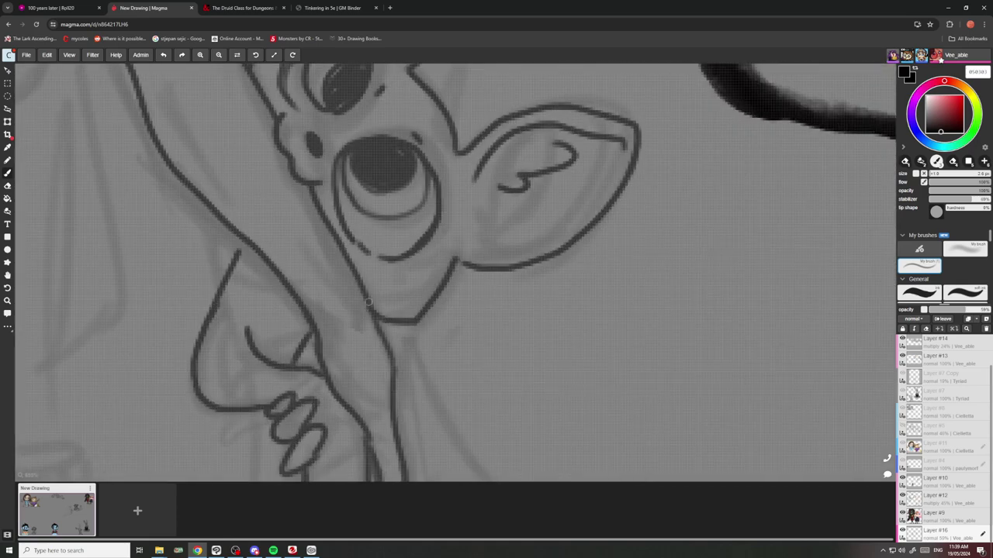
pyautogui.scroll(-6, 370, 309)
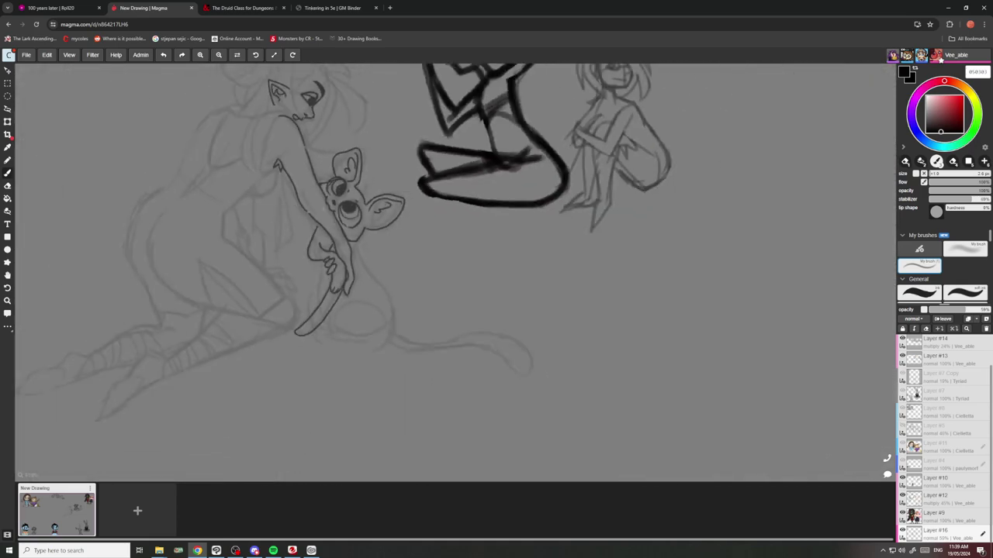
pyautogui.scroll(3, 264, 167)
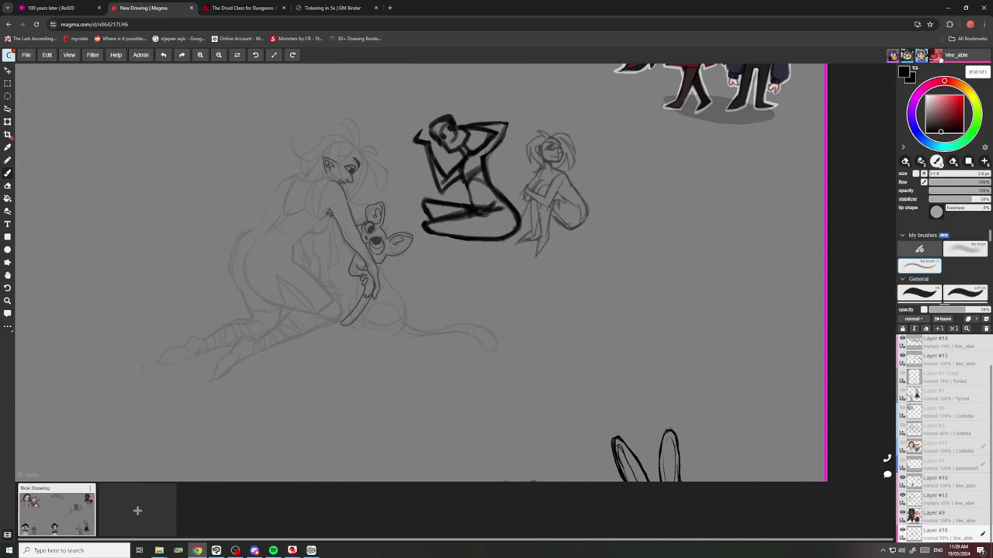
# Ink the animal's seated body with its curved back, belly line, rounded haunch, hind foot, chest and second front leg.
pyautogui.scroll(4, 385, 302)
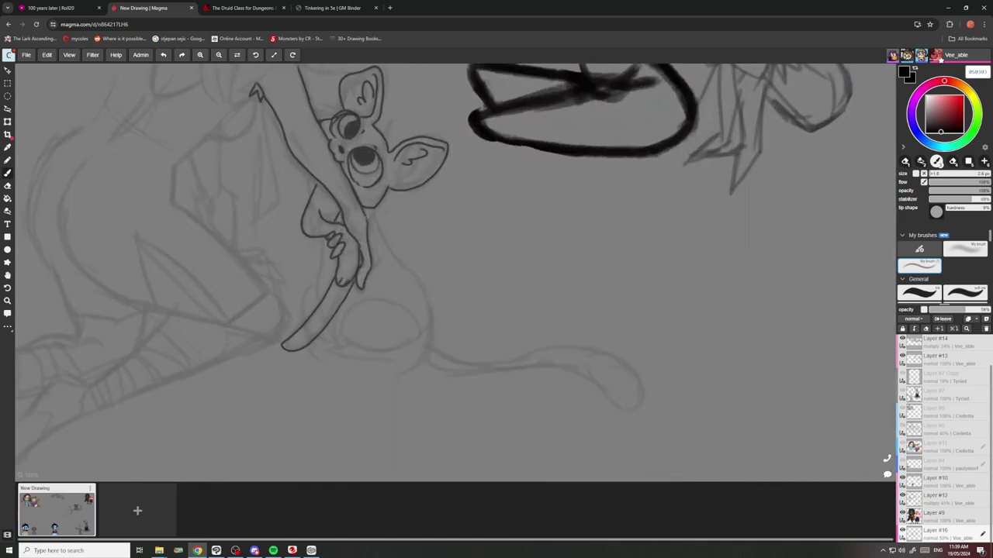
pyautogui.moveTo(387, 240); pyautogui.dragTo(418, 283)
pyautogui.moveTo(400, 364); pyautogui.dragTo(342, 357)
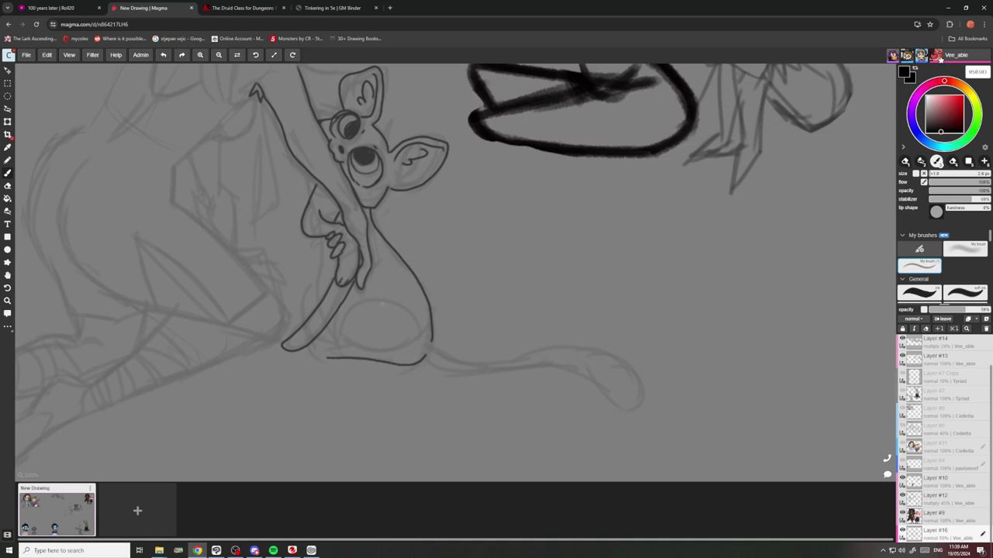
pyautogui.moveTo(410, 309)
pyautogui.mouseDown()
pyautogui.moveTo(378, 298)
pyautogui.moveTo(352, 305)
pyautogui.mouseUp()
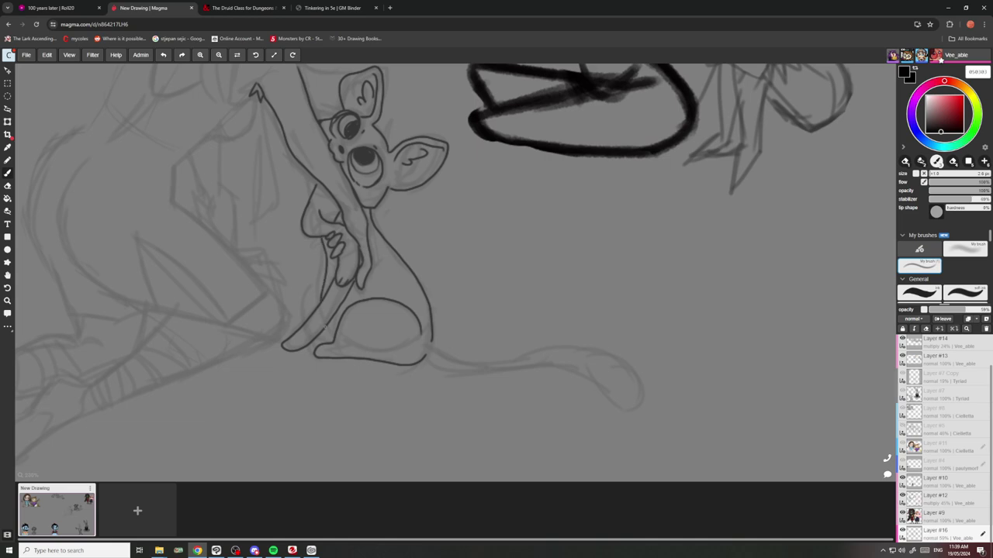
pyautogui.scroll(-3, 326, 289)
pyautogui.scroll(3, 323, 298)
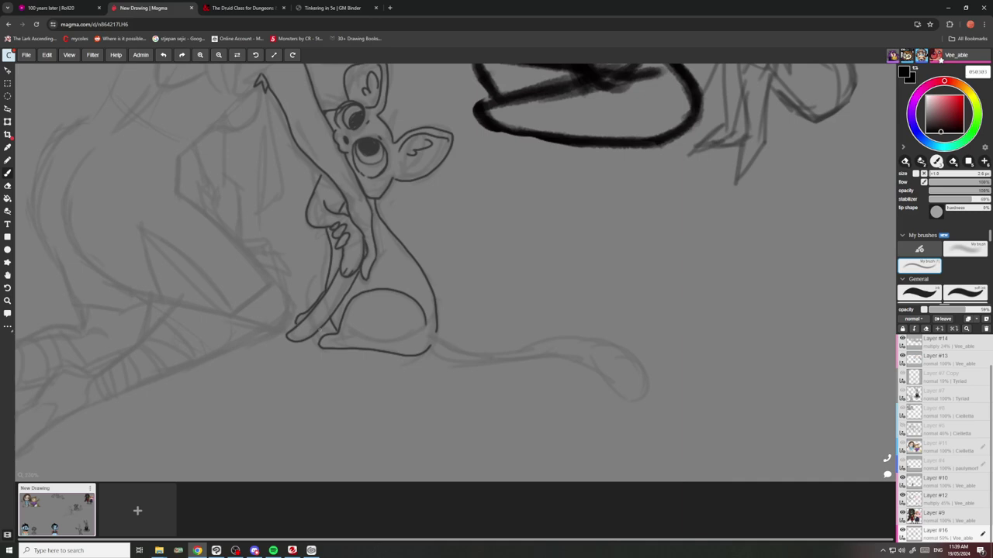
# Add a short connecting stroke between the forearm and the rounded outline, plus a small fold mark inside it.
pyautogui.scroll(-1, 320, 322)
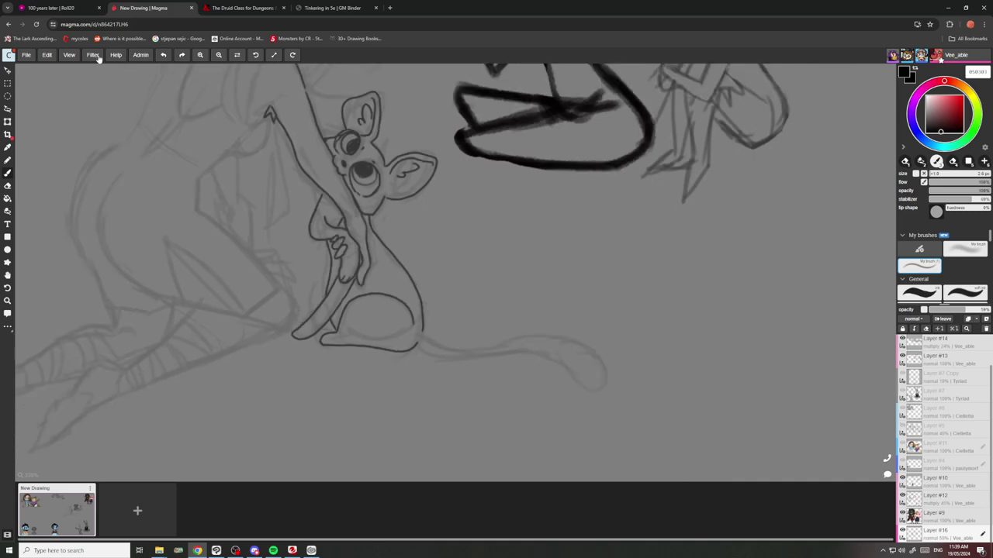
pyautogui.scroll(5, 326, 218)
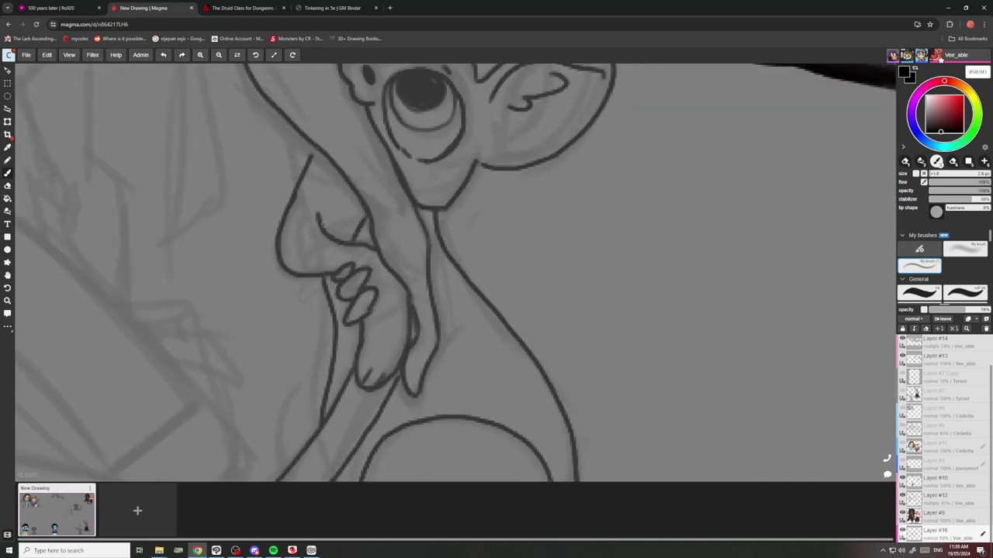
pyautogui.scroll(-6, 326, 219)
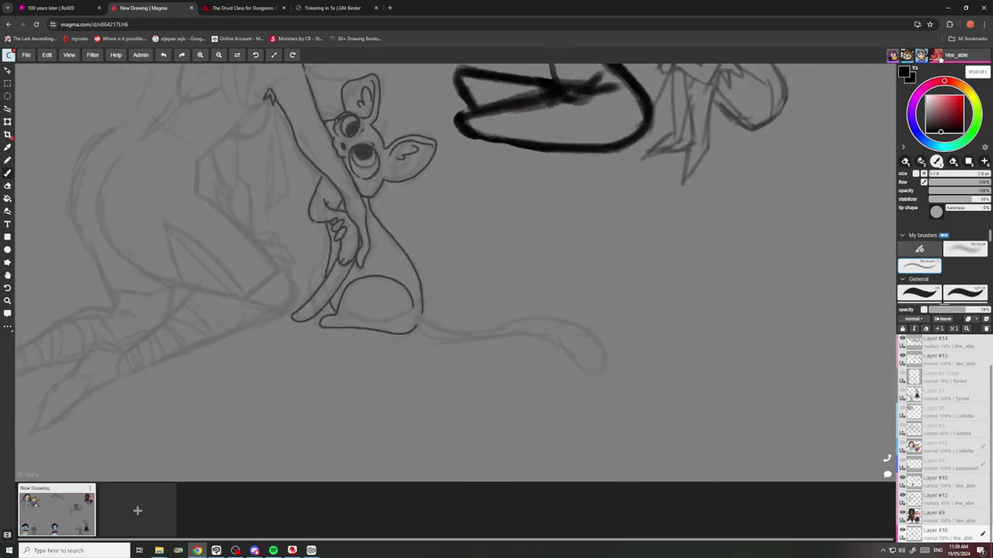
pyautogui.scroll(7, 326, 219)
pyautogui.scroll(-6, 333, 194)
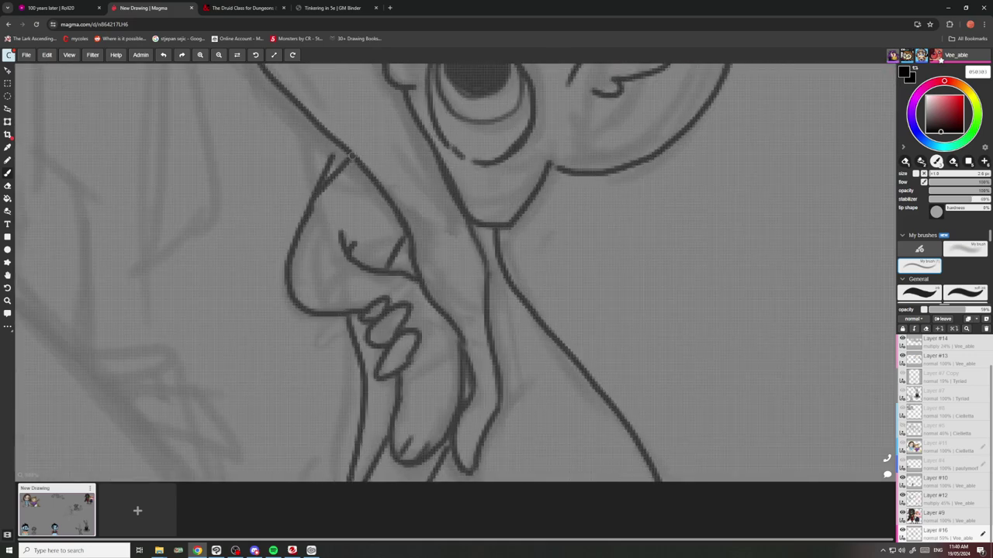
# Try inking a long, nearly level tail with a curled tip from the animal's rump.
pyautogui.scroll(4, 333, 194)
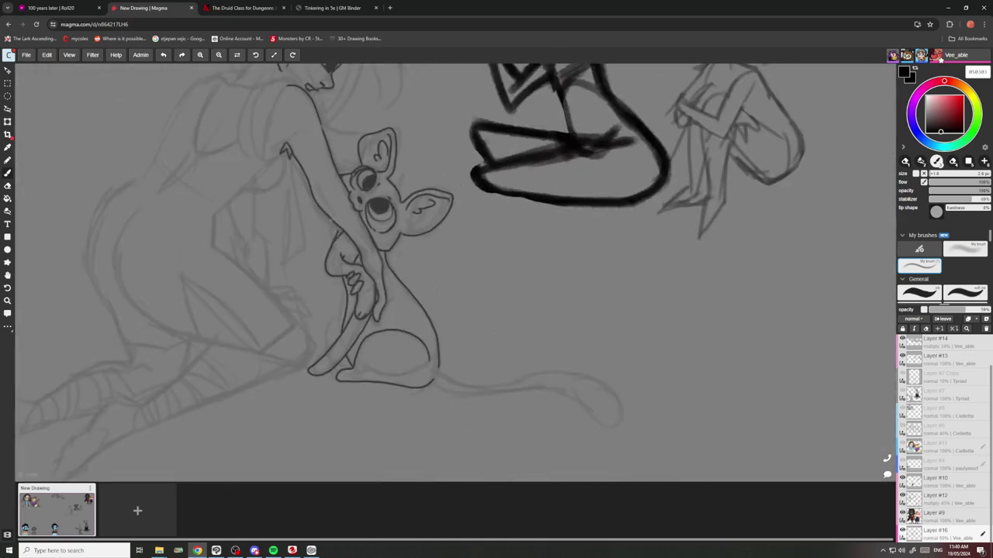
pyautogui.scroll(-1, 422, 279)
pyautogui.moveTo(436, 359)
pyautogui.mouseDown()
pyautogui.moveTo(601, 353)
pyautogui.moveTo(640, 372)
pyautogui.mouseUp()
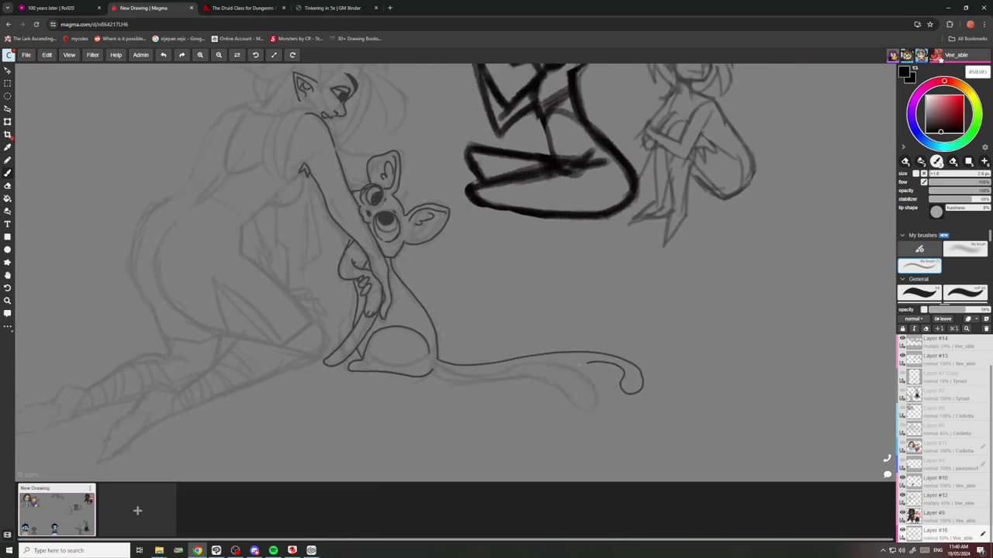
pyautogui.moveTo(578, 364); pyautogui.dragTo(501, 370)
pyautogui.scroll(-1, 444, 342)
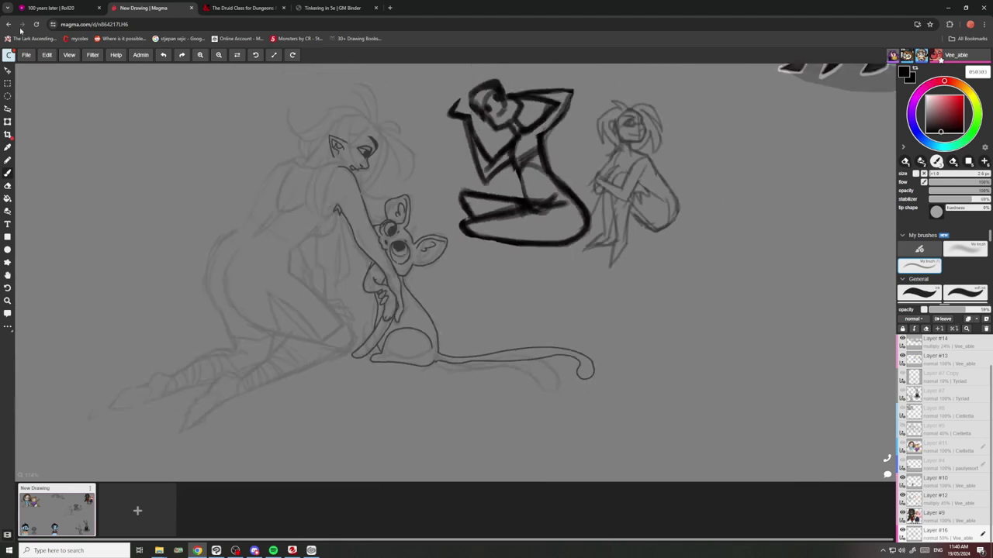
pyautogui.scroll(1, 434, 335)
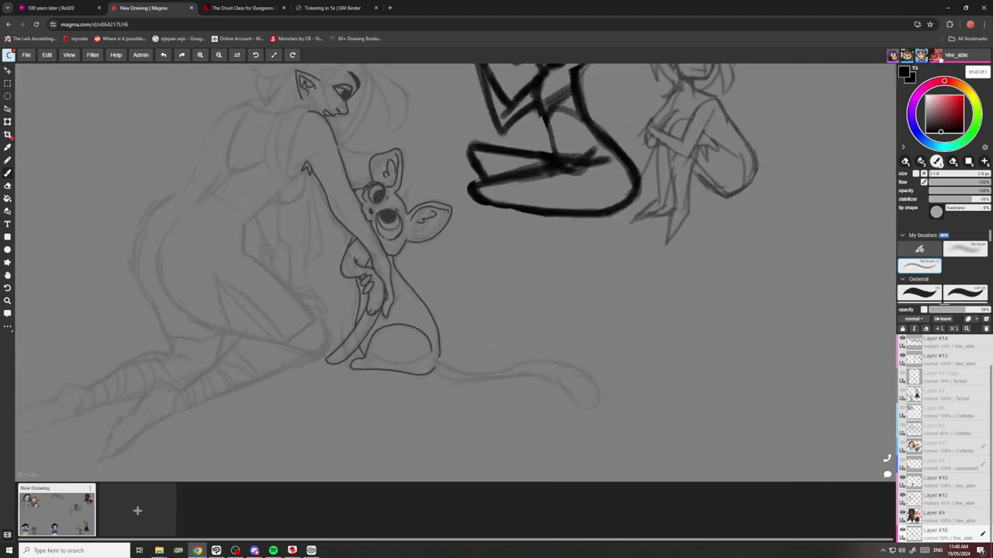
# Try inking the animal's tail in two other poses: hanging straight down, and raised upright with the tip bent over.
pyautogui.moveTo(439, 363)
pyautogui.mouseDown()
pyautogui.moveTo(440, 465)
pyautogui.moveTo(417, 476)
pyautogui.mouseUp()
pyautogui.scroll(-5, 405, 297)
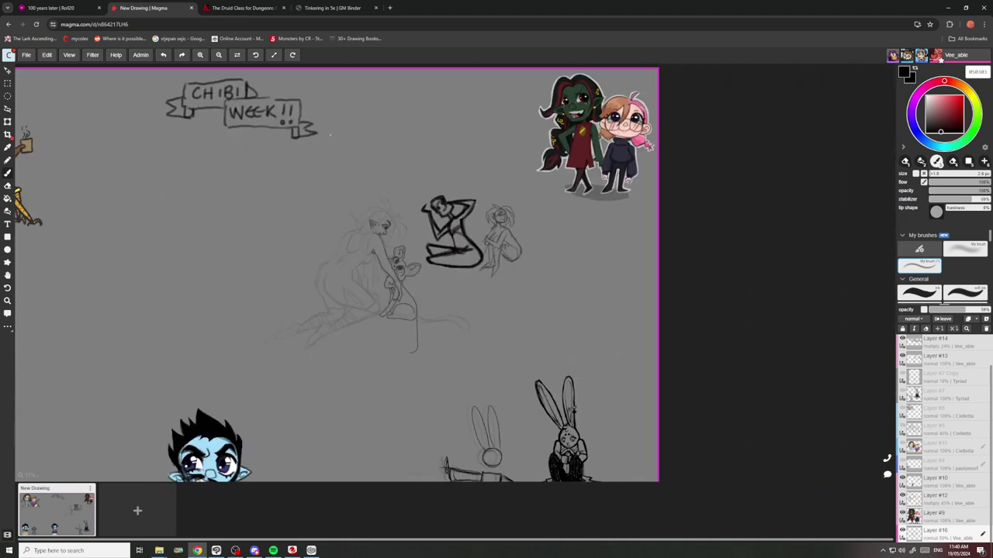
pyautogui.scroll(3, 436, 342)
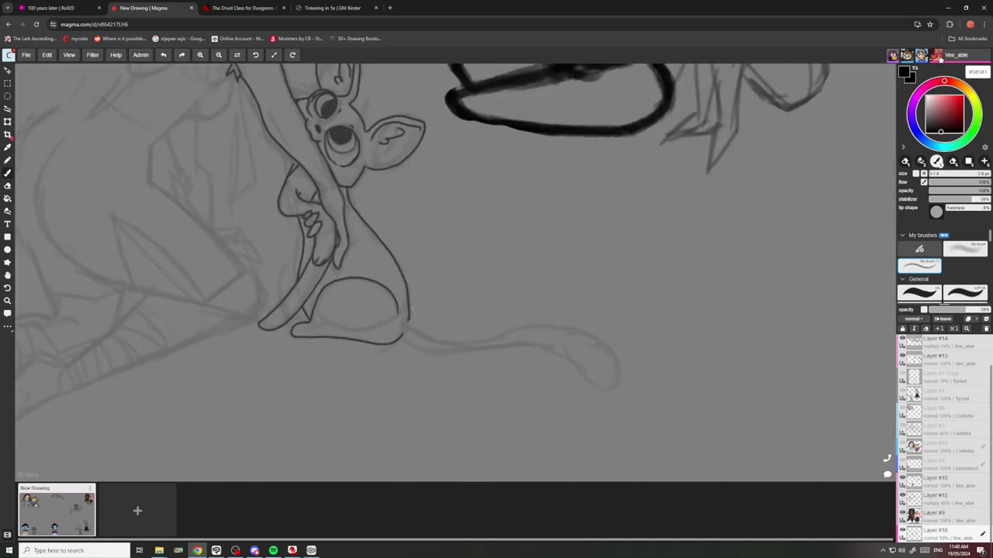
pyautogui.moveTo(416, 315); pyautogui.dragTo(409, 199)
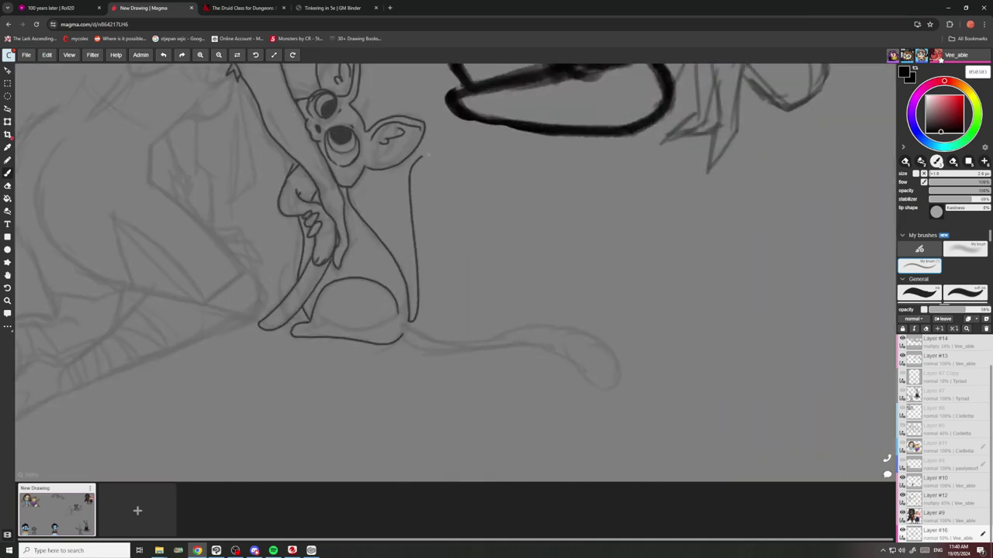
pyautogui.moveTo(425, 156)
pyautogui.mouseDown()
pyautogui.moveTo(588, 185)
pyautogui.moveTo(603, 223)
pyautogui.moveTo(444, 172)
pyautogui.moveTo(430, 200)
pyautogui.moveTo(430, 314)
pyautogui.moveTo(417, 334)
pyautogui.mouseUp()
pyautogui.scroll(-3, 417, 334)
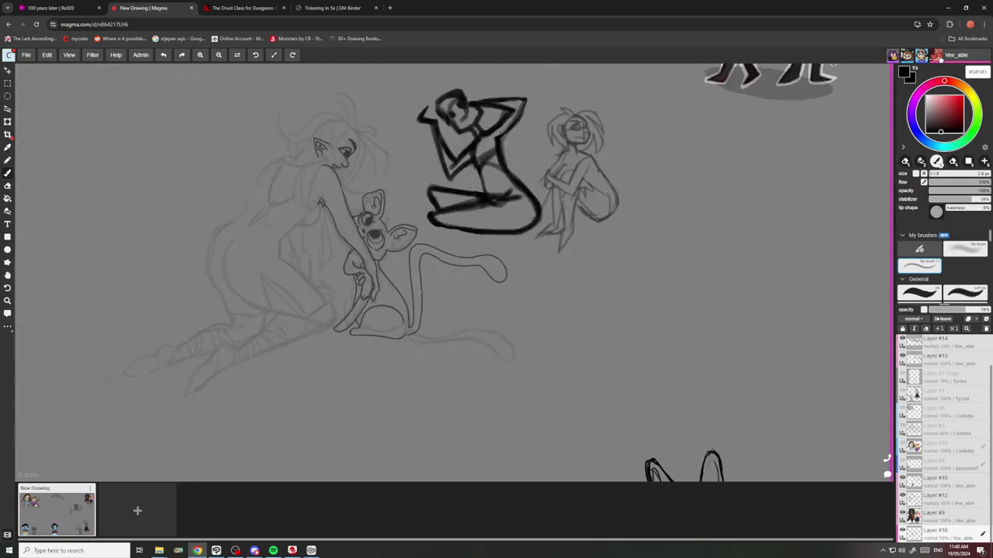
# Ink the animal's tail as a long double line that dips behind the rump, rises gently and ends in a down-curved tip.
pyautogui.scroll(5, 417, 335)
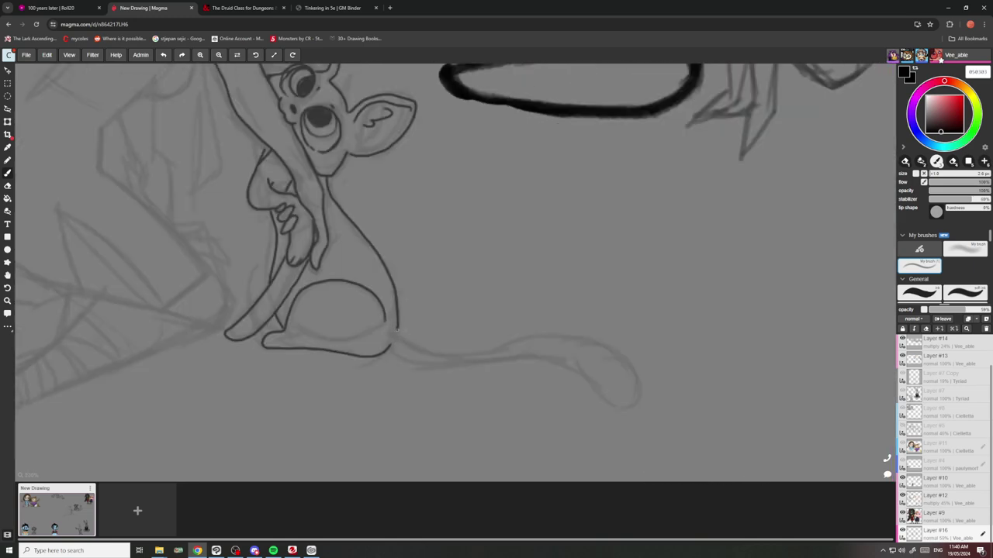
pyautogui.moveTo(396, 330)
pyautogui.mouseDown()
pyautogui.moveTo(437, 344)
pyautogui.moveTo(608, 296)
pyautogui.moveTo(662, 343)
pyautogui.moveTo(653, 336)
pyautogui.moveTo(661, 327)
pyautogui.moveTo(662, 341)
pyautogui.moveTo(642, 343)
pyautogui.moveTo(616, 324)
pyautogui.moveTo(580, 319)
pyautogui.moveTo(451, 356)
pyautogui.moveTo(398, 353)
pyautogui.mouseUp()
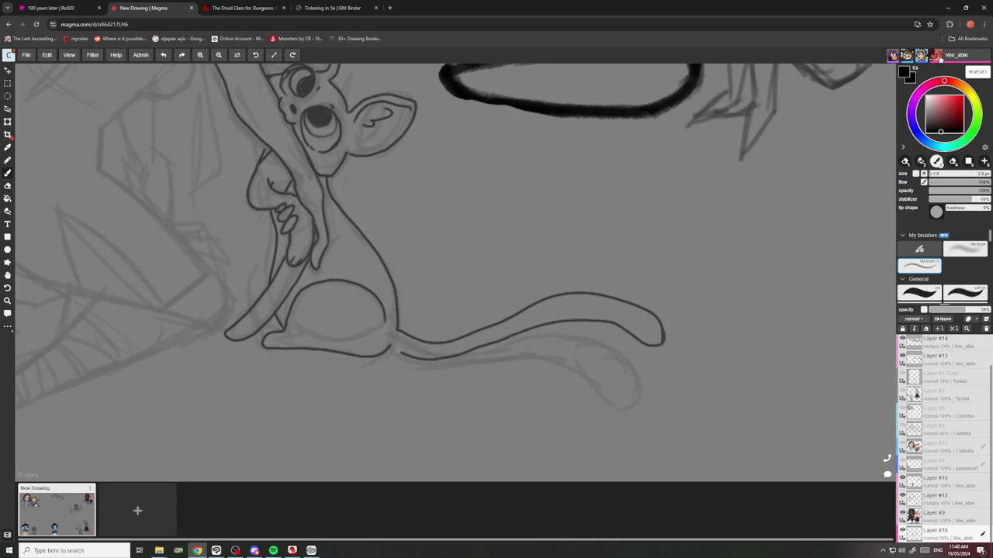
pyautogui.scroll(-6, 492, 341)
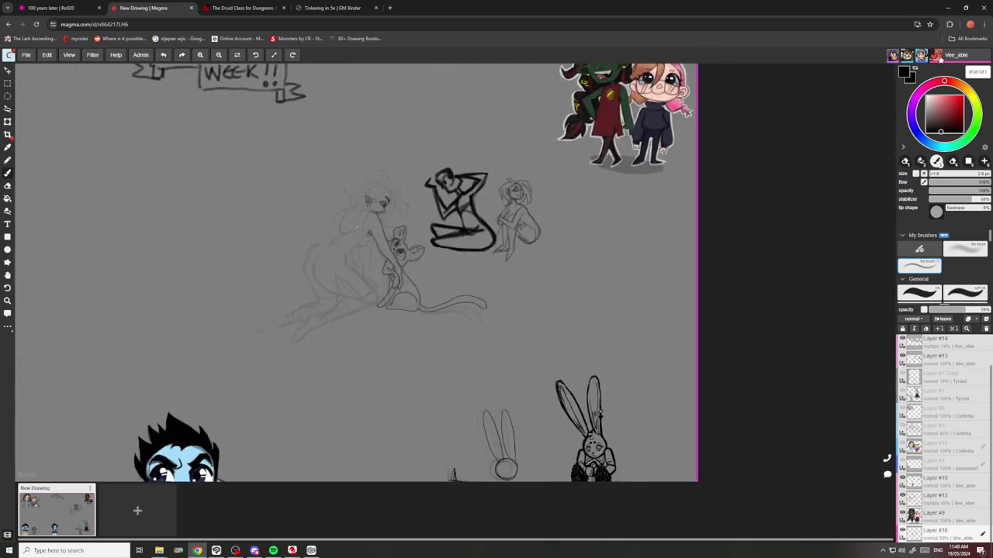
# Ink the fringe strands crossing the kneeling figure's forehead and cheek, between the brow and the pointed ear.
pyautogui.scroll(2, 492, 342)
pyautogui.scroll(10, 388, 198)
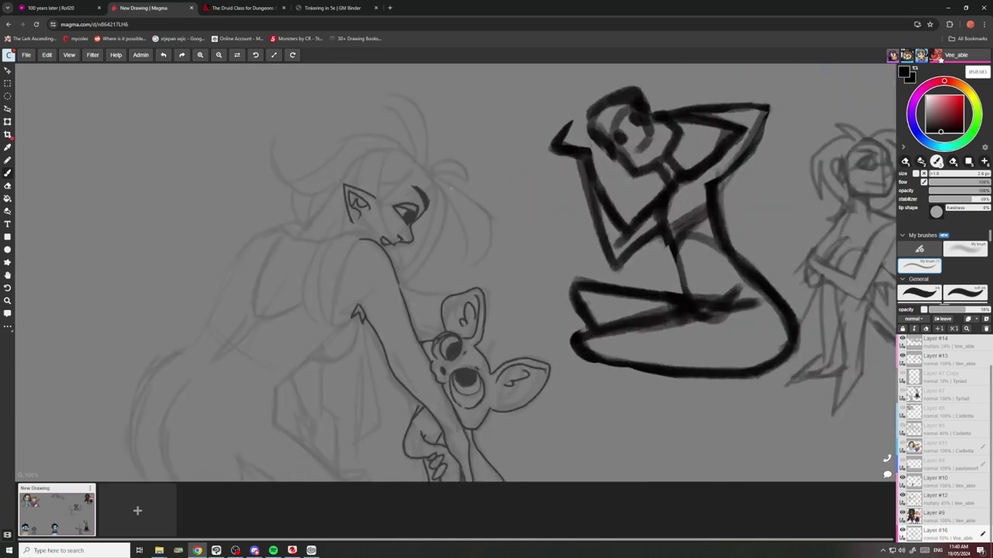
pyautogui.moveTo(376, 266); pyautogui.dragTo(383, 279)
pyautogui.scroll(-5, 378, 278)
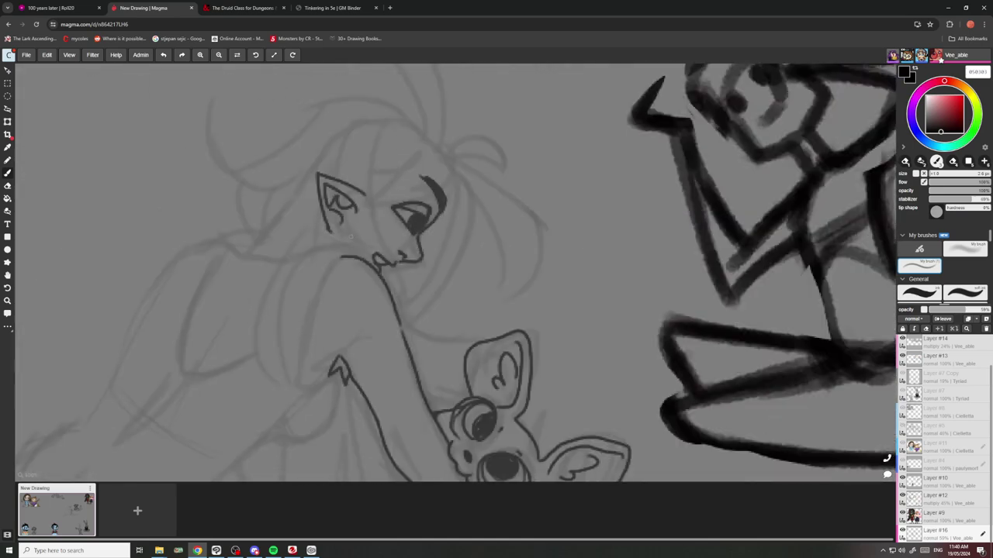
pyautogui.scroll(3, 423, 190)
pyautogui.moveTo(470, 131)
pyautogui.mouseDown()
pyautogui.moveTo(465, 182)
pyautogui.moveTo(368, 211)
pyautogui.mouseUp()
pyautogui.moveTo(436, 149)
pyautogui.mouseDown()
pyautogui.moveTo(375, 187)
pyautogui.moveTo(416, 270)
pyautogui.mouseUp()
pyautogui.moveTo(361, 180); pyautogui.dragTo(413, 271)
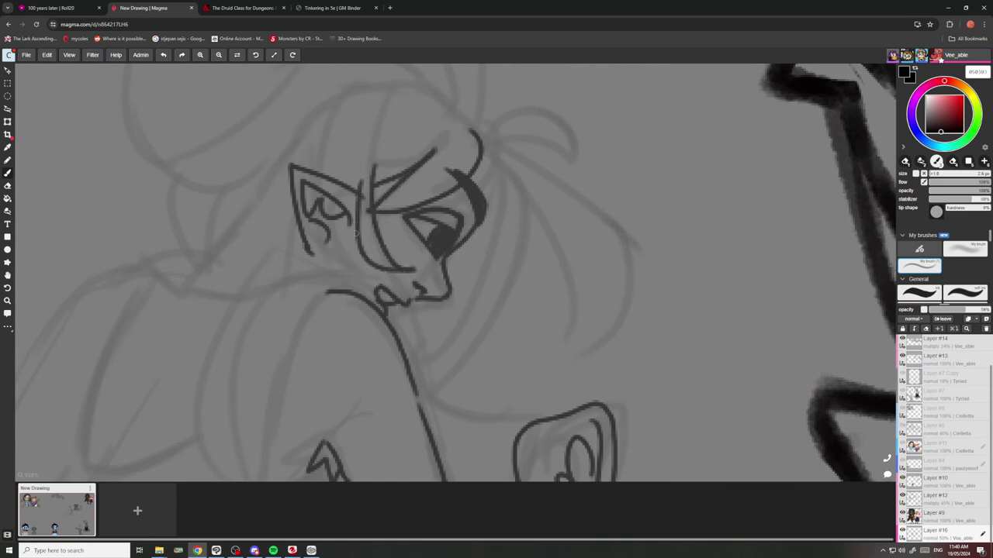
# Ink the hair edge from the ear to the neck, the back of the shoulder, and pointed locks falling behind it.
pyautogui.moveTo(360, 219)
pyautogui.mouseDown()
pyautogui.moveTo(316, 292)
pyautogui.moveTo(334, 279)
pyautogui.moveTo(284, 377)
pyautogui.mouseUp()
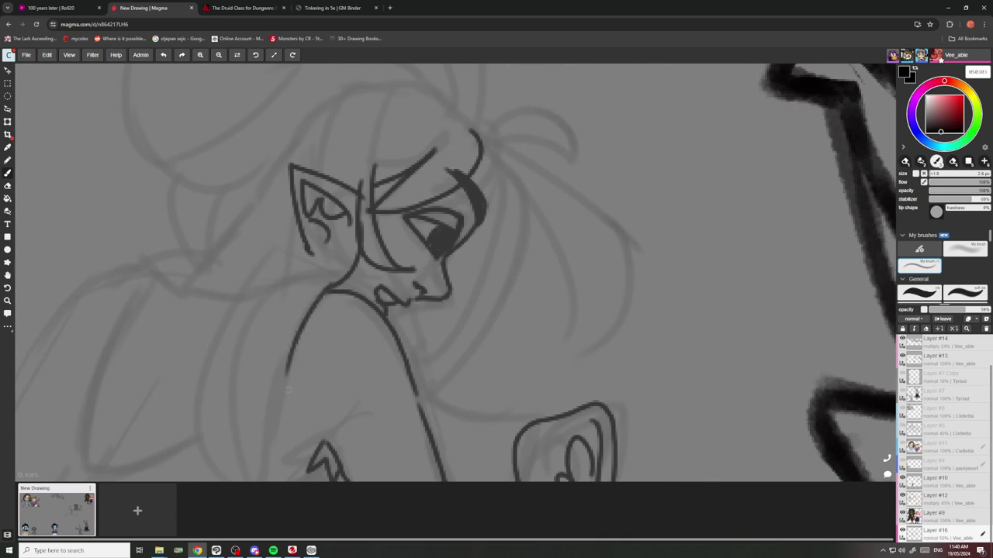
pyautogui.scroll(-5, 302, 324)
pyautogui.scroll(4, 302, 324)
pyautogui.moveTo(302, 325)
pyautogui.mouseDown()
pyautogui.moveTo(283, 418)
pyautogui.moveTo(259, 325)
pyautogui.moveTo(309, 262)
pyautogui.mouseUp()
pyautogui.moveTo(257, 325); pyautogui.dragTo(248, 398)
pyautogui.moveTo(247, 399)
pyautogui.mouseDown()
pyautogui.moveTo(243, 317)
pyautogui.moveTo(301, 260)
pyautogui.mouseUp()
pyautogui.moveTo(355, 207); pyautogui.dragTo(273, 241)
pyautogui.scroll(-7, 274, 233)
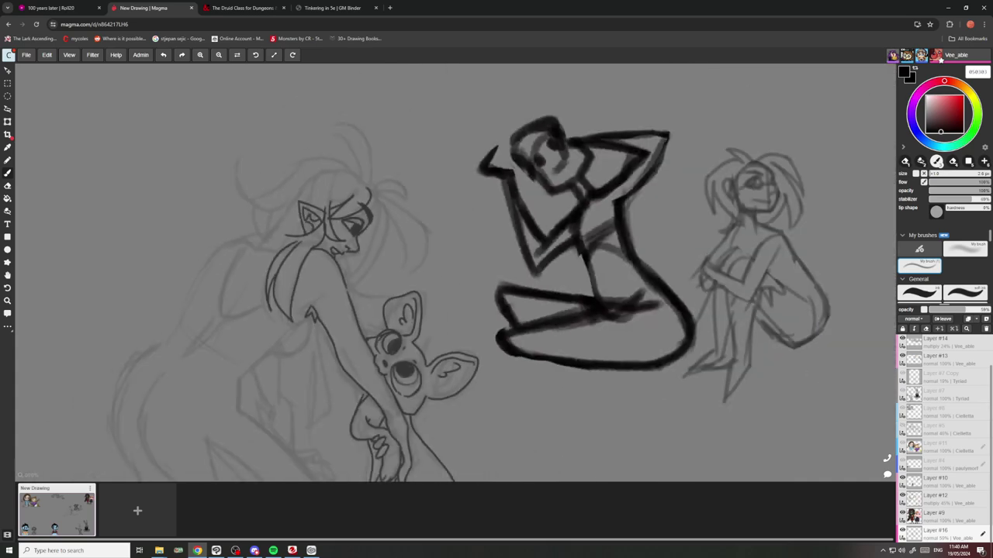
# Ink the front of the kneeling figure's torso from the armpit along the chest to the waist, with small crease marks.
pyautogui.scroll(2, 274, 307)
pyautogui.scroll(7, 285, 258)
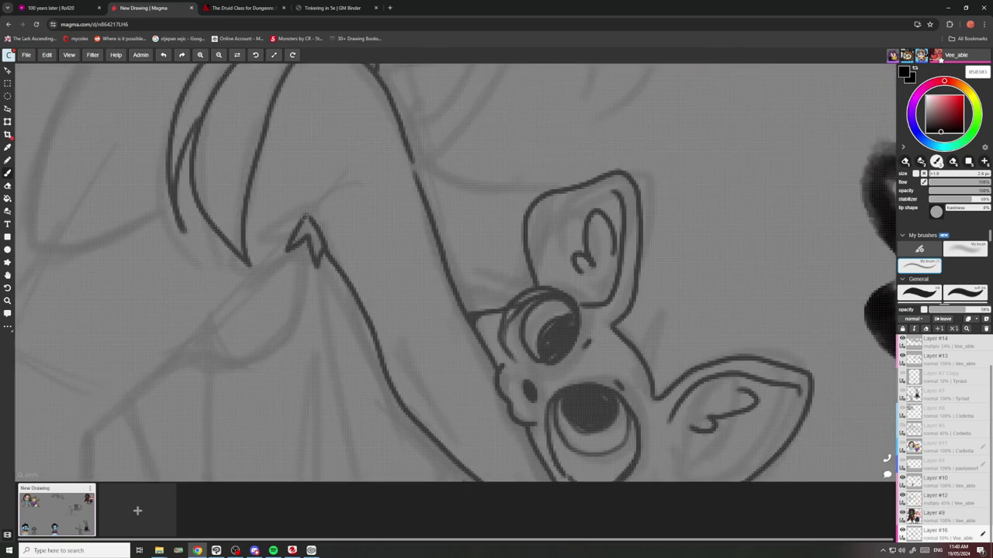
pyautogui.scroll(-3, 341, 170)
pyautogui.scroll(2, 340, 147)
pyautogui.moveTo(325, 91)
pyautogui.mouseDown()
pyautogui.moveTo(289, 172)
pyautogui.moveTo(279, 251)
pyautogui.moveTo(300, 312)
pyautogui.moveTo(210, 338)
pyautogui.moveTo(205, 363)
pyautogui.moveTo(179, 383)
pyautogui.mouseUp()
pyautogui.scroll(-4, 237, 328)
pyautogui.scroll(4, 223, 334)
pyautogui.scroll(-7, 163, 354)
pyautogui.scroll(1, 158, 349)
pyautogui.scroll(2, 550, 481)
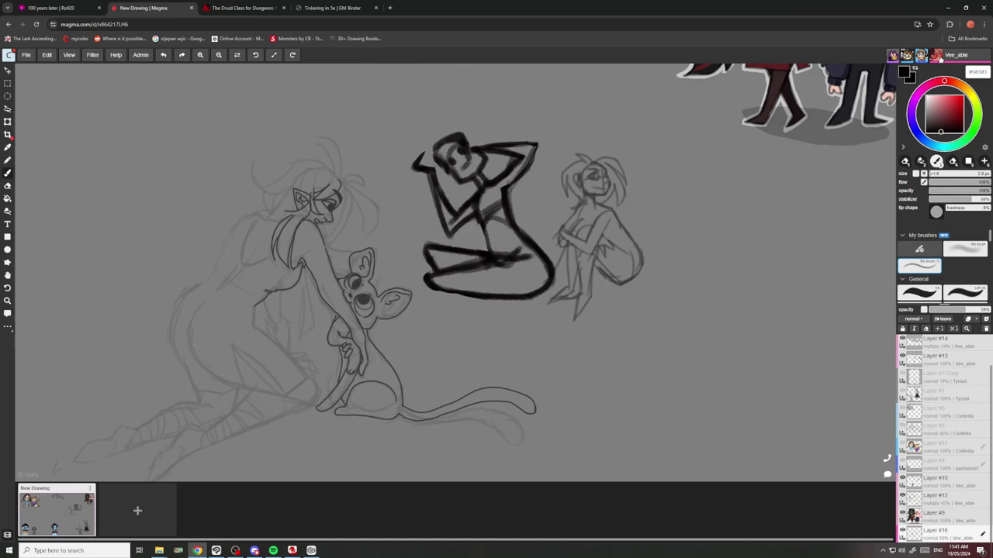
pyautogui.scroll(-4, 450, 271)
pyautogui.scroll(5, 450, 272)
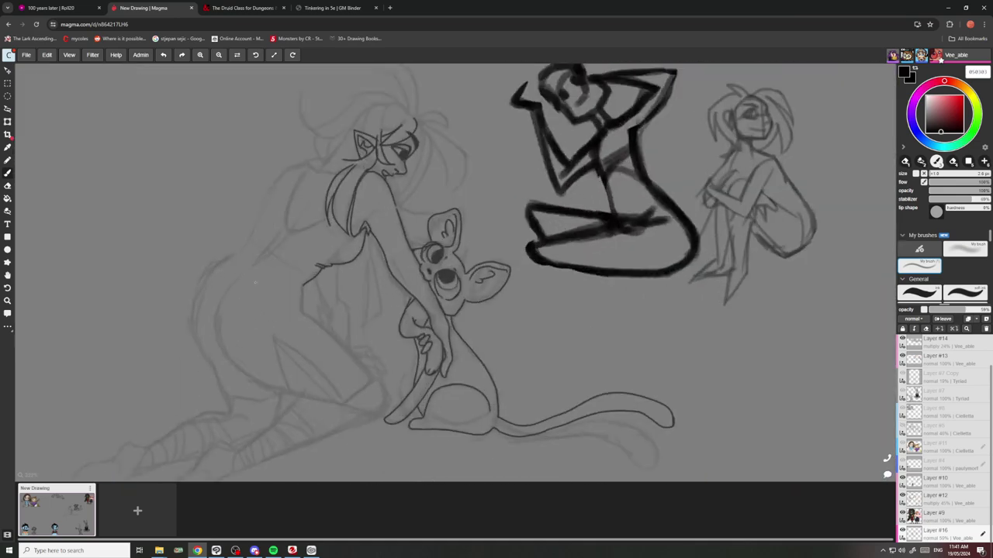
# Ink the front thigh down to its angled hem, plus the lower garment edge back to a stitched slit at the hip.
pyautogui.scroll(3, 310, 289)
pyautogui.moveTo(313, 278)
pyautogui.mouseDown()
pyautogui.moveTo(312, 323)
pyautogui.moveTo(306, 302)
pyautogui.moveTo(365, 342)
pyautogui.moveTo(424, 424)
pyautogui.moveTo(426, 414)
pyautogui.moveTo(386, 456)
pyautogui.mouseUp()
pyautogui.scroll(-4, 310, 320)
pyautogui.scroll(4, 310, 319)
pyautogui.scroll(-4, 425, 420)
pyautogui.scroll(4, 425, 420)
pyautogui.scroll(1, 425, 417)
pyautogui.moveTo(388, 455)
pyautogui.mouseDown()
pyautogui.moveTo(296, 361)
pyautogui.moveTo(233, 324)
pyautogui.mouseUp()
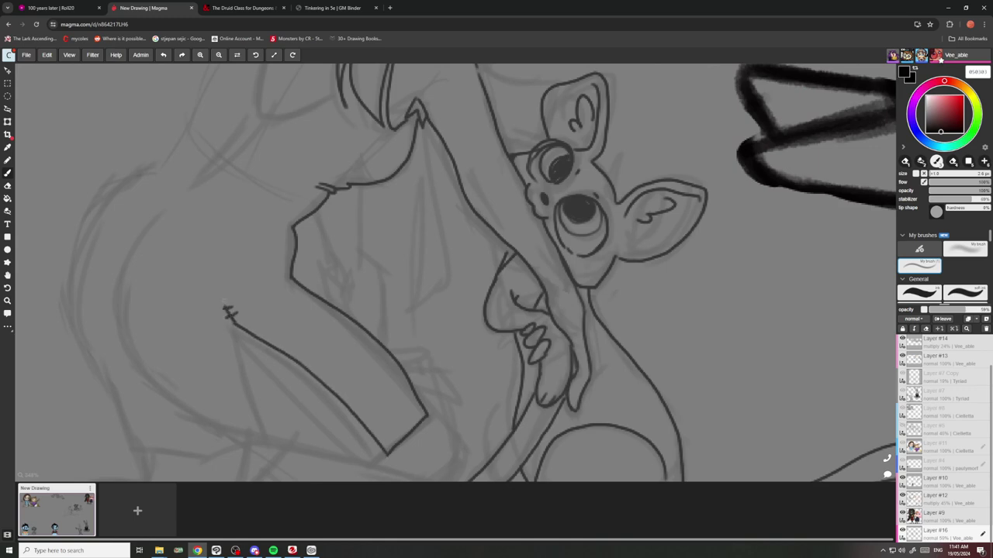
# Ink the slit edge running down from the hip stitches and the pointed hem of the garment's rear panel.
pyautogui.scroll(-1, 226, 310)
pyautogui.moveTo(231, 321)
pyautogui.mouseDown()
pyautogui.moveTo(260, 425)
pyautogui.moveTo(200, 450)
pyautogui.moveTo(146, 429)
pyautogui.mouseUp()
pyautogui.scroll(-8, 232, 395)
pyautogui.scroll(5, 200, 383)
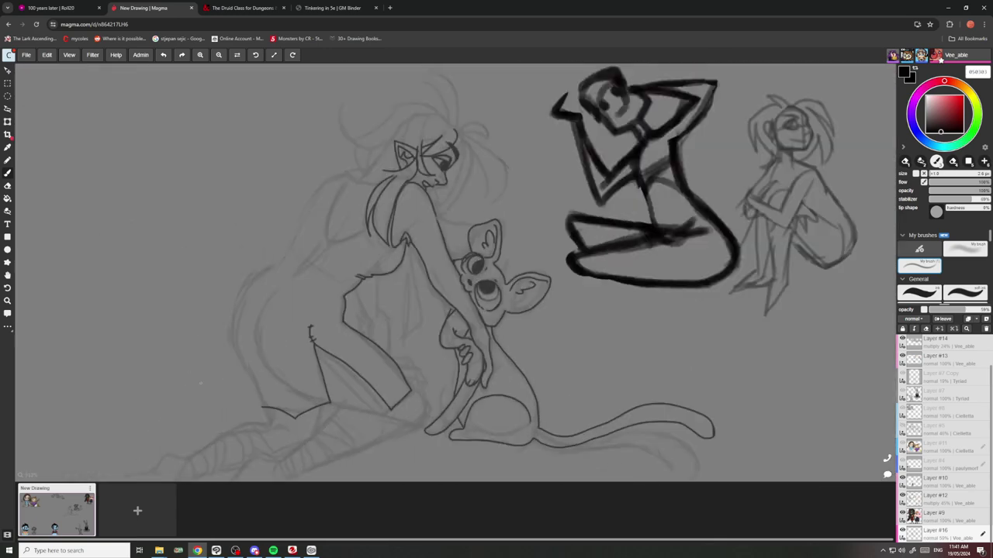
# Ink the garment's rear edge from the hem up to the hip and add short horizontal crease lines across the seat.
pyautogui.scroll(3, 201, 382)
pyautogui.moveTo(264, 416)
pyautogui.mouseDown()
pyautogui.moveTo(214, 297)
pyautogui.moveTo(211, 249)
pyautogui.moveTo(273, 269)
pyautogui.moveTo(250, 256)
pyautogui.mouseUp()
pyautogui.scroll(-3, 214, 246)
pyautogui.scroll(2, 245, 266)
pyautogui.scroll(-2, 242, 264)
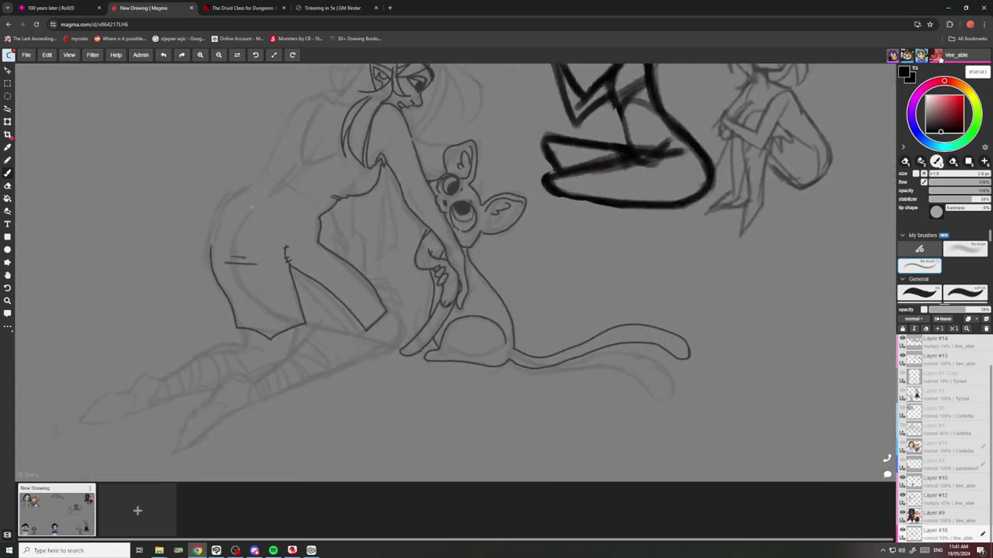
pyautogui.scroll(-3, 450, 272)
pyautogui.scroll(3, 450, 271)
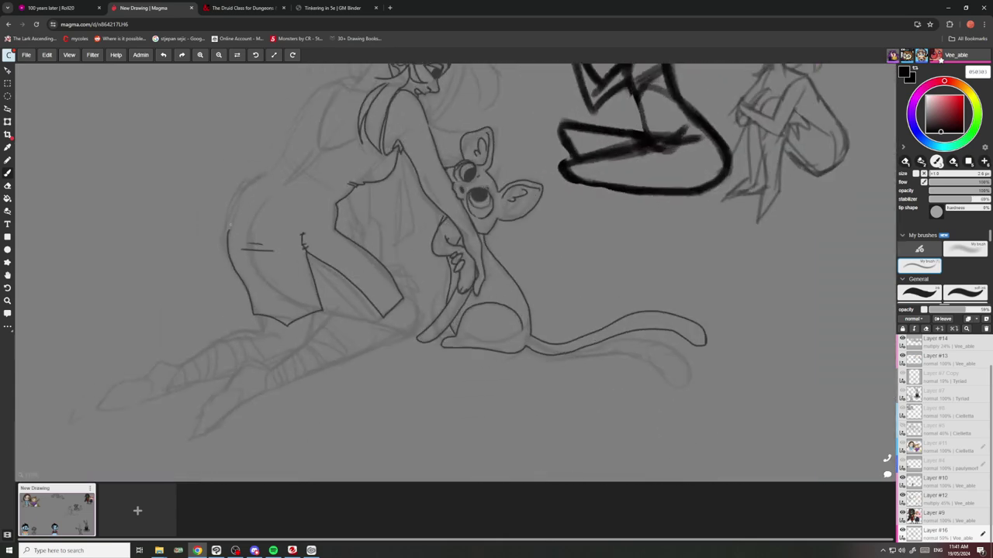
pyautogui.scroll(-3, 271, 173)
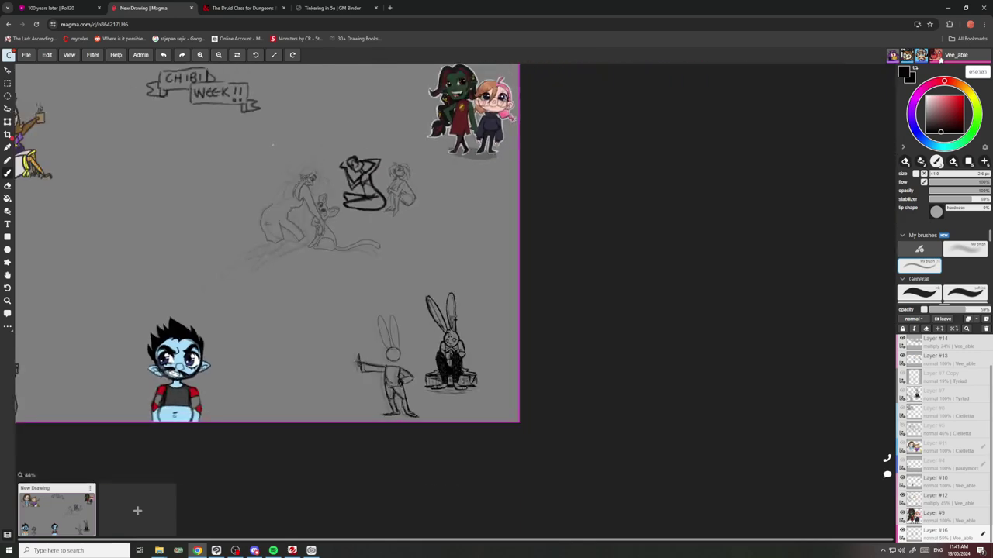
# Ink the figure's back contour from the hip over the lower back and up toward the shoulder blade.
pyautogui.scroll(5, 331, 476)
pyautogui.scroll(1, 283, 342)
pyautogui.moveTo(272, 347); pyautogui.dragTo(342, 218)
pyautogui.scroll(-4, 342, 218)
pyautogui.scroll(-3, 380, 136)
pyautogui.scroll(5, 380, 136)
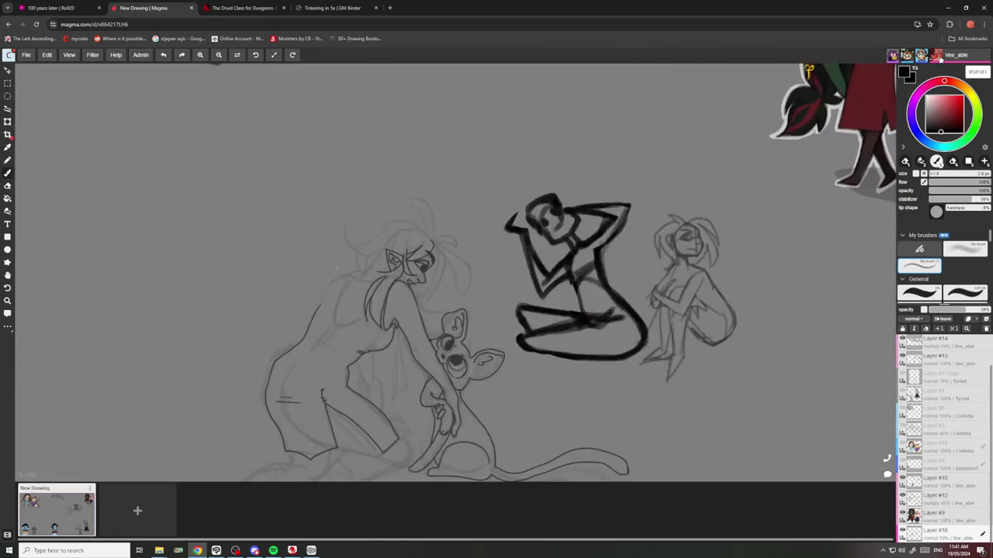
# Extend the back contour to the top of the shoulder and ink the garment's low-cut back opening across to the hair locks.
pyautogui.moveTo(322, 299)
pyautogui.mouseDown()
pyautogui.moveTo(357, 246)
pyautogui.moveTo(387, 236)
pyautogui.mouseUp()
pyautogui.scroll(-2, 387, 237)
pyautogui.scroll(2, 386, 237)
pyautogui.moveTo(430, 318)
pyautogui.mouseDown()
pyautogui.moveTo(349, 332)
pyautogui.moveTo(355, 338)
pyautogui.moveTo(360, 283)
pyautogui.moveTo(392, 213)
pyautogui.mouseUp()
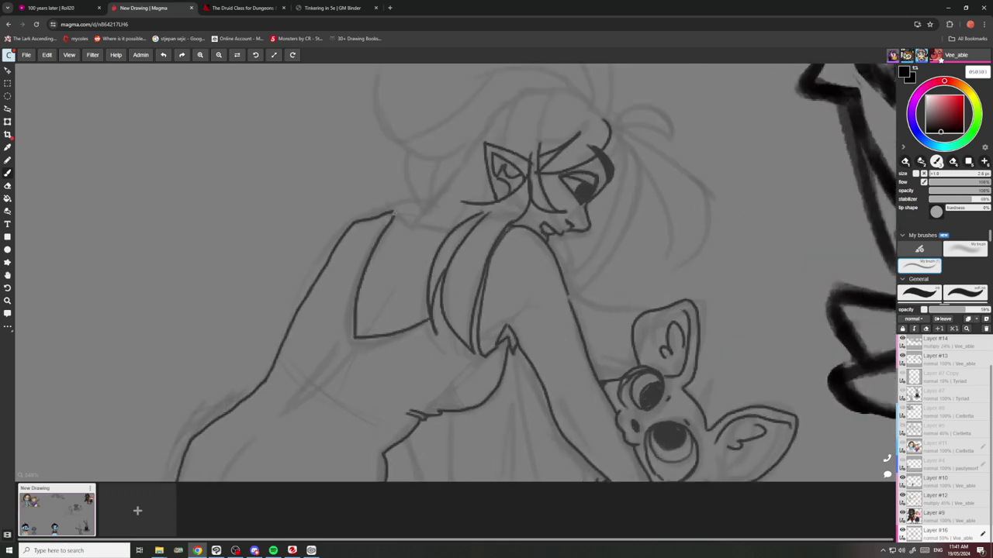
pyautogui.scroll(-3, 392, 213)
pyautogui.scroll(-2, 344, 252)
pyautogui.scroll(5, 372, 256)
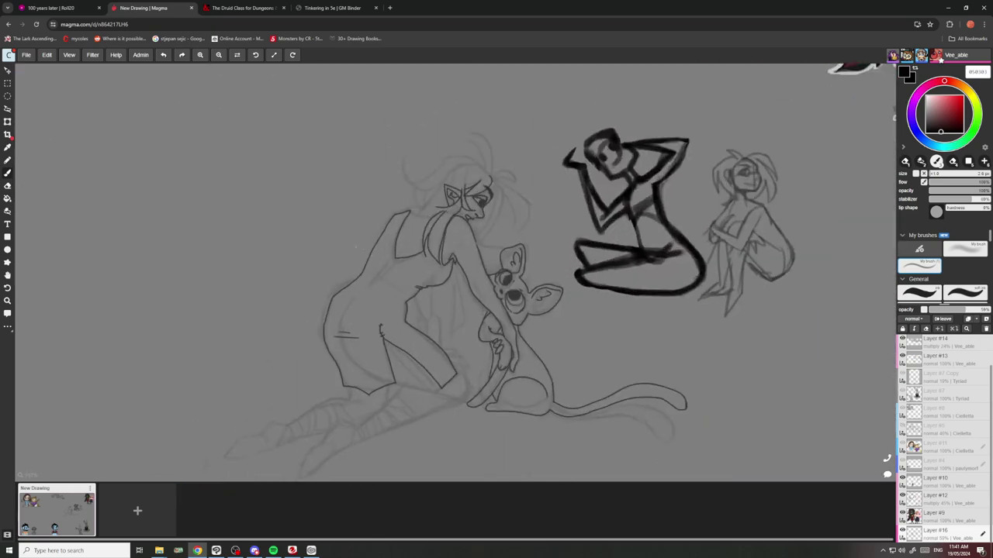
# Ink a diagonal stitched seam with short cross marks just below the corner of the garment's back opening.
pyautogui.moveTo(411, 258); pyautogui.dragTo(364, 298)
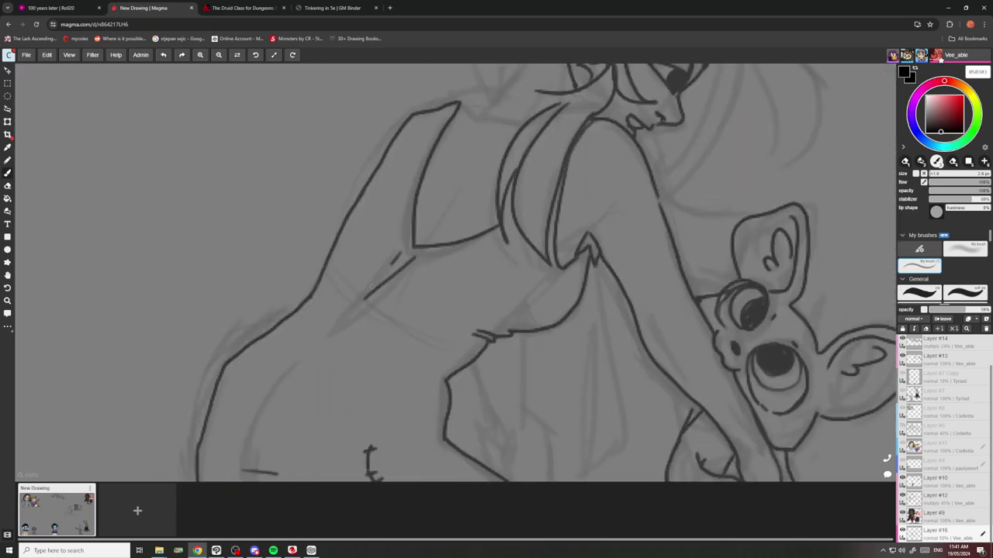
pyautogui.moveTo(410, 257); pyautogui.dragTo(365, 298)
pyautogui.moveTo(386, 255); pyautogui.dragTo(399, 274)
pyautogui.scroll(-5, 357, 308)
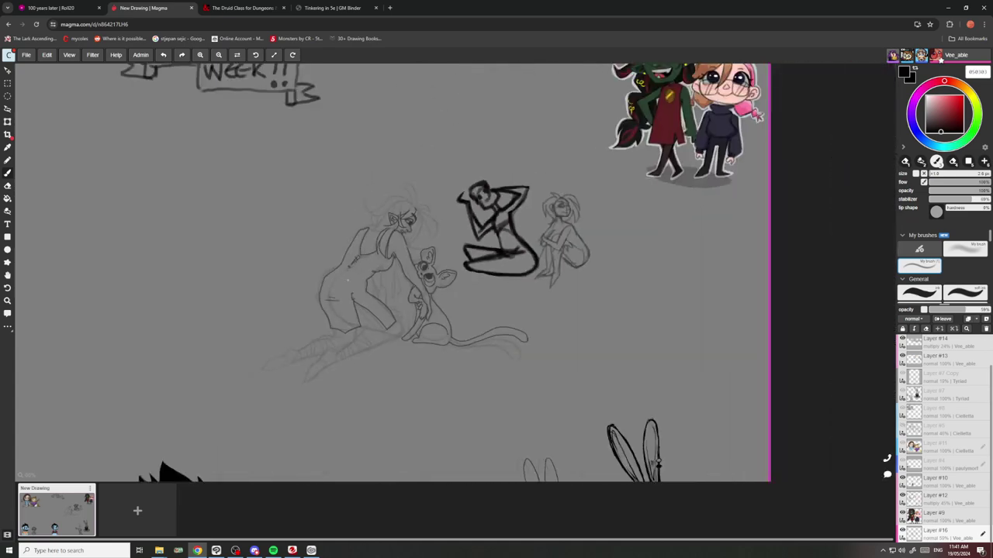
# Add slanted fold lines down the garment's rear panel, below the horizontal seat creases.
pyautogui.scroll(6, 326, 310)
pyautogui.moveTo(339, 269); pyautogui.dragTo(388, 371)
pyautogui.scroll(-5, 344, 292)
pyautogui.scroll(5, 343, 291)
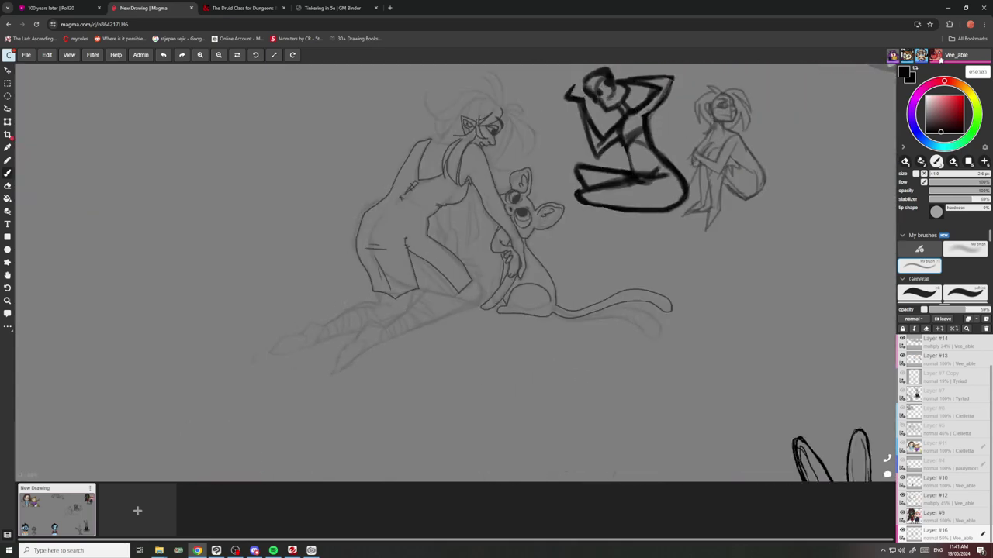
# Ink the bent knee emerging below the thigh hem and the curved upper edge of the calf behind it.
pyautogui.scroll(5, 480, 277)
pyautogui.moveTo(480, 277)
pyautogui.mouseDown()
pyautogui.moveTo(519, 337)
pyautogui.moveTo(516, 395)
pyautogui.moveTo(509, 404)
pyautogui.moveTo(519, 377)
pyautogui.moveTo(501, 408)
pyautogui.moveTo(440, 434)
pyautogui.mouseUp()
pyautogui.scroll(-6, 438, 429)
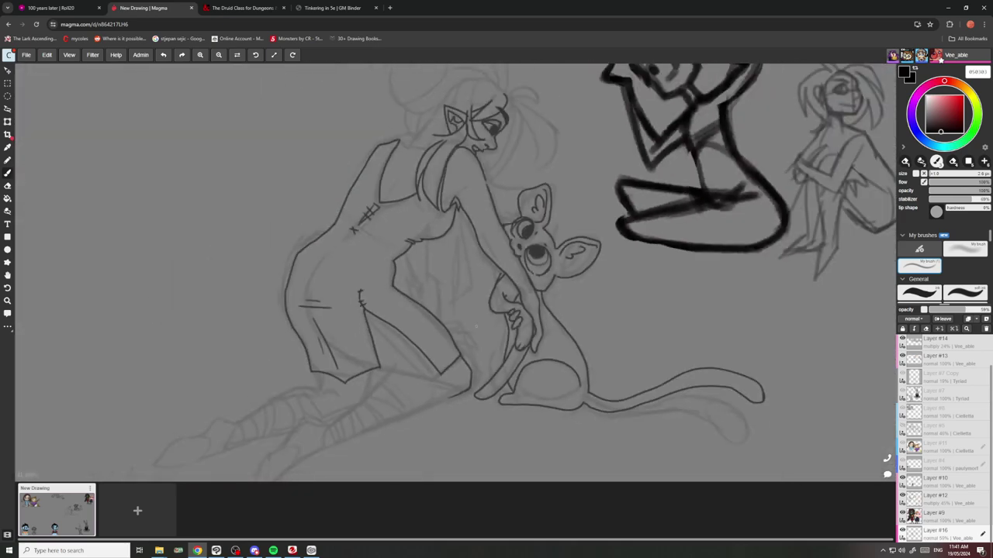
pyautogui.scroll(2, 527, 368)
pyautogui.scroll(3, 378, 373)
pyautogui.moveTo(472, 343)
pyautogui.mouseDown()
pyautogui.moveTo(428, 338)
pyautogui.moveTo(382, 390)
pyautogui.mouseUp()
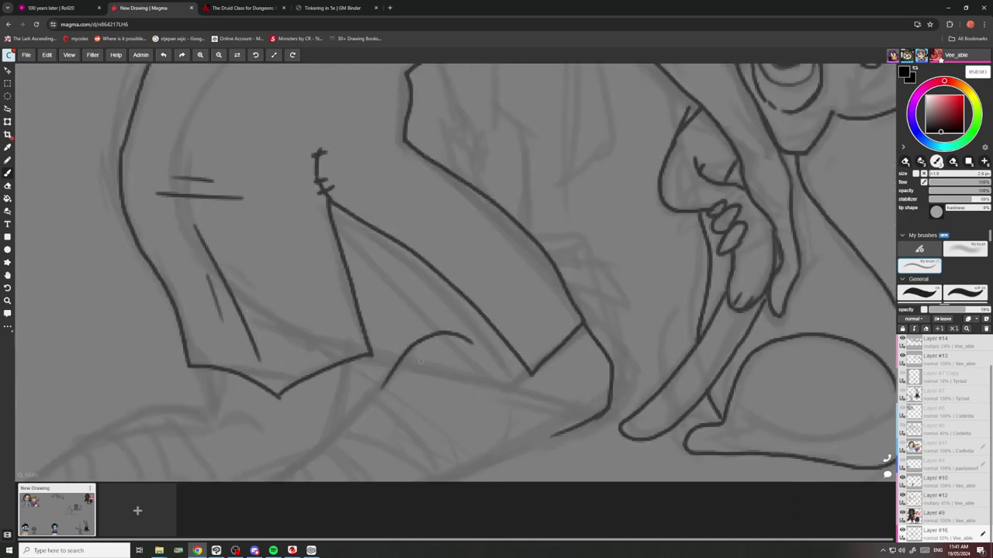
pyautogui.scroll(-6, 421, 357)
# Ink the underside of the near lower leg and the first wrapped bands below the knee, reinforcing the adjoining shin line.
pyautogui.scroll(5, 419, 365)
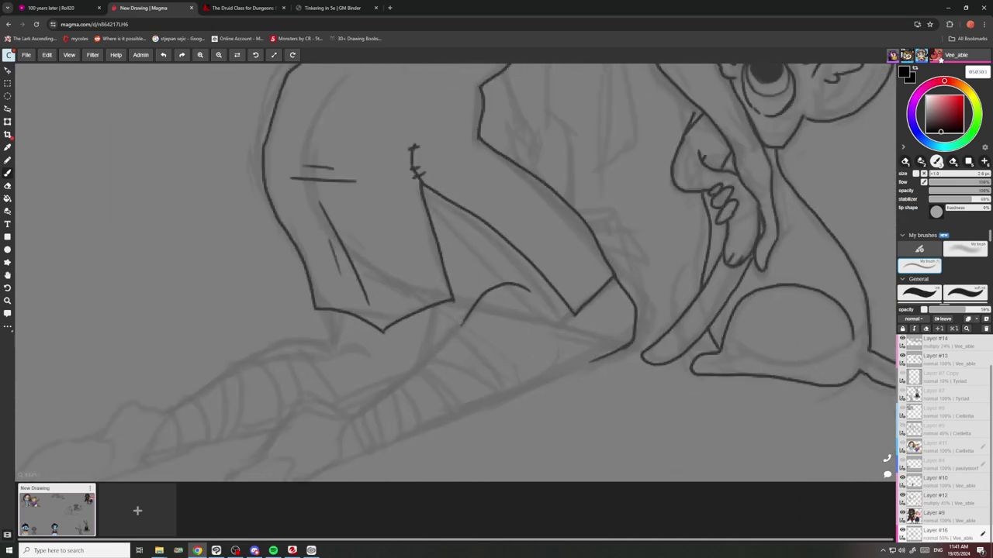
pyautogui.moveTo(592, 359)
pyautogui.mouseDown()
pyautogui.moveTo(505, 403)
pyautogui.moveTo(465, 335)
pyautogui.moveTo(480, 403)
pyautogui.moveTo(440, 373)
pyautogui.moveTo(446, 344)
pyautogui.mouseUp()
pyautogui.scroll(3, 587, 356)
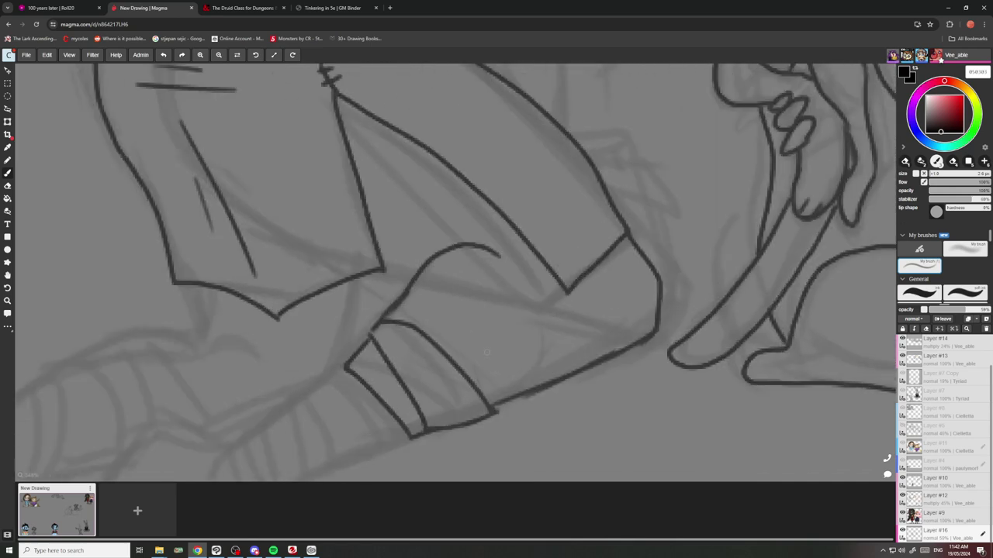
pyautogui.moveTo(500, 405)
pyautogui.mouseDown()
pyautogui.moveTo(436, 276)
pyautogui.moveTo(471, 274)
pyautogui.moveTo(546, 385)
pyautogui.mouseUp()
pyautogui.moveTo(547, 381); pyautogui.dragTo(499, 401)
pyautogui.scroll(-5, 527, 350)
pyautogui.scroll(-3, 529, 315)
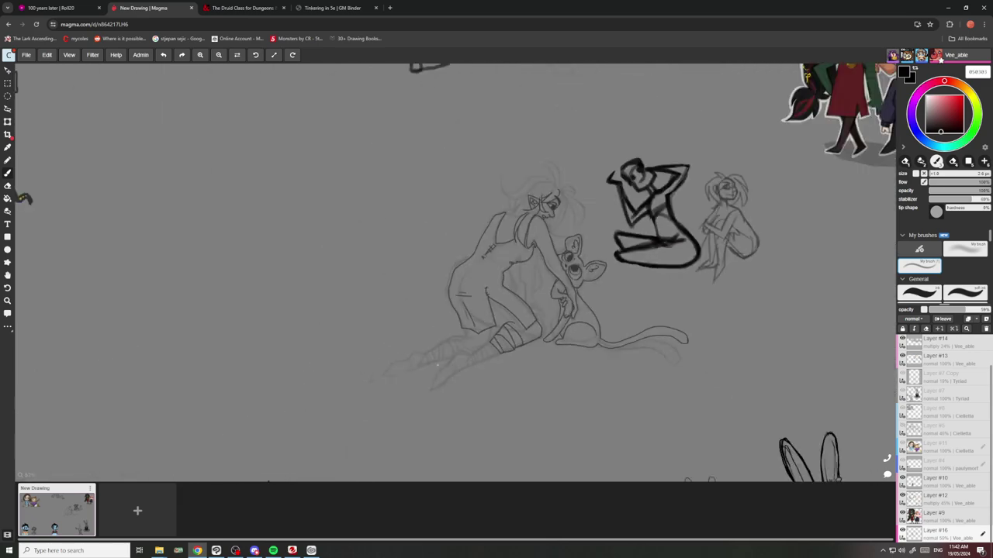
# Extend the near lower leg's edges toward the ankle and ink more curved wrap bands across the calf.
pyautogui.scroll(9, 571, 309)
pyautogui.click(586, 307)
pyautogui.scroll(-4, 585, 307)
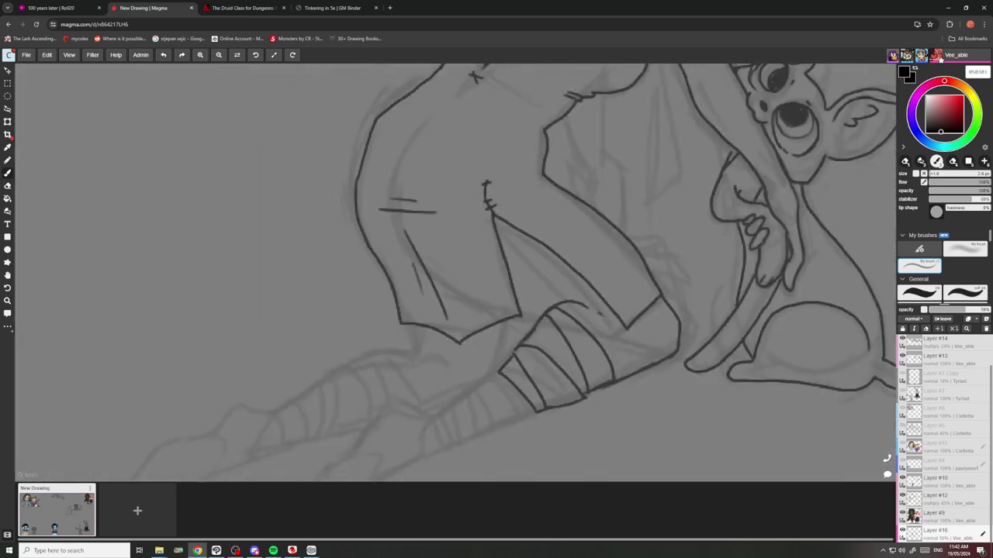
pyautogui.scroll(5, 546, 351)
pyautogui.moveTo(555, 335); pyautogui.dragTo(535, 353)
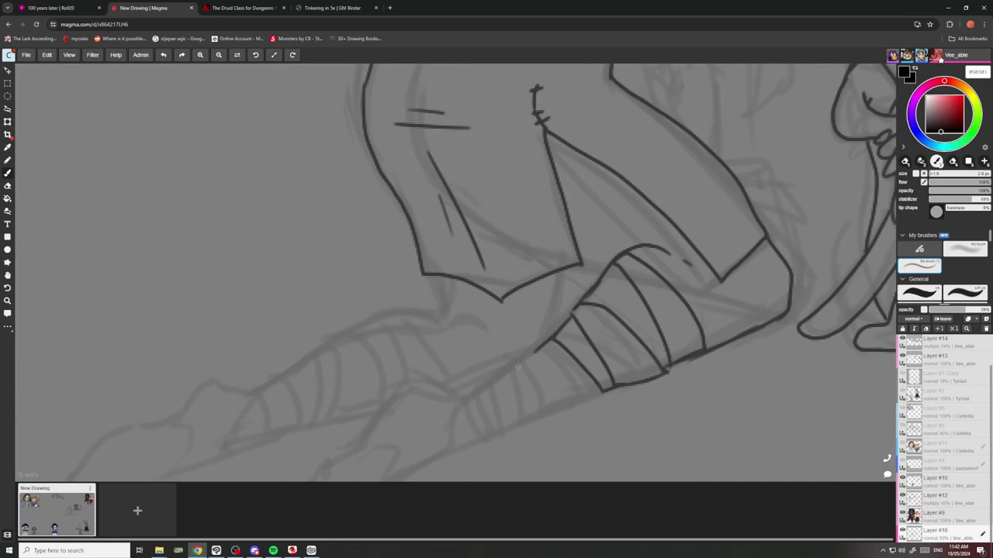
pyautogui.moveTo(601, 396)
pyautogui.mouseDown()
pyautogui.moveTo(550, 415)
pyautogui.moveTo(548, 405)
pyautogui.moveTo(563, 407)
pyautogui.moveTo(525, 360)
pyautogui.moveTo(544, 348)
pyautogui.moveTo(542, 382)
pyautogui.moveTo(503, 398)
pyautogui.moveTo(495, 361)
pyautogui.mouseUp()
pyautogui.scroll(-4, 543, 356)
pyautogui.scroll(4, 546, 381)
pyautogui.moveTo(529, 328)
pyautogui.mouseDown()
pyautogui.moveTo(490, 354)
pyautogui.moveTo(521, 359)
pyautogui.moveTo(520, 392)
pyautogui.mouseUp()
pyautogui.moveTo(537, 345); pyautogui.dragTo(544, 373)
pyautogui.scroll(-7, 528, 330)
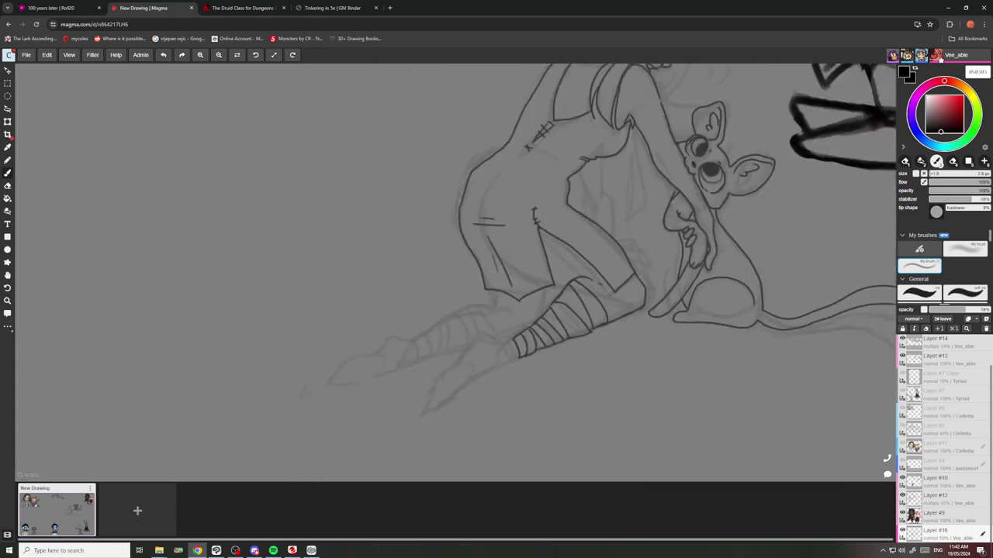
# Carry the near leg's upper edge to the heel and ink the last wrap bands around the ankle.
pyautogui.scroll(3, 508, 319)
pyautogui.scroll(4, 521, 303)
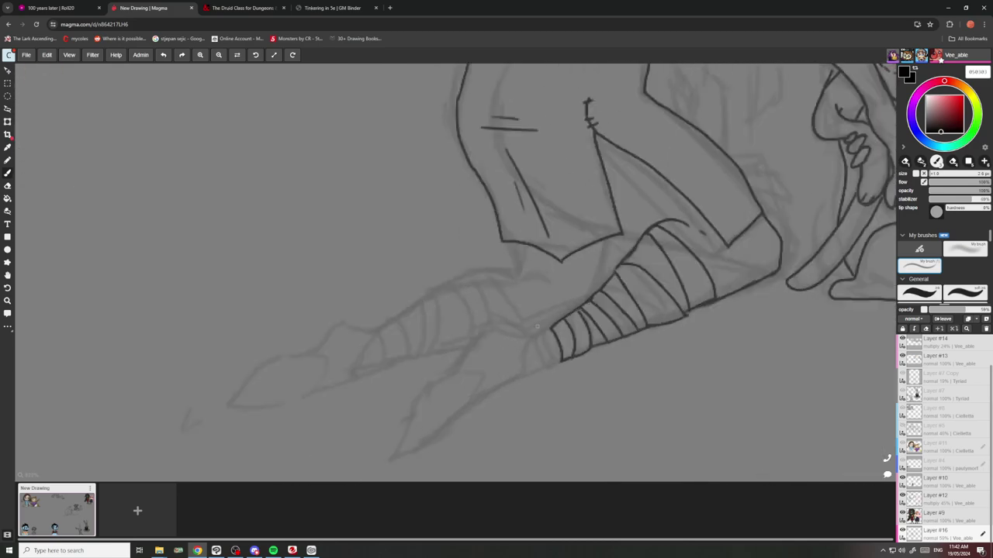
pyautogui.moveTo(574, 318)
pyautogui.mouseDown()
pyautogui.moveTo(526, 347)
pyautogui.moveTo(453, 328)
pyautogui.mouseUp()
pyautogui.scroll(-3, 454, 329)
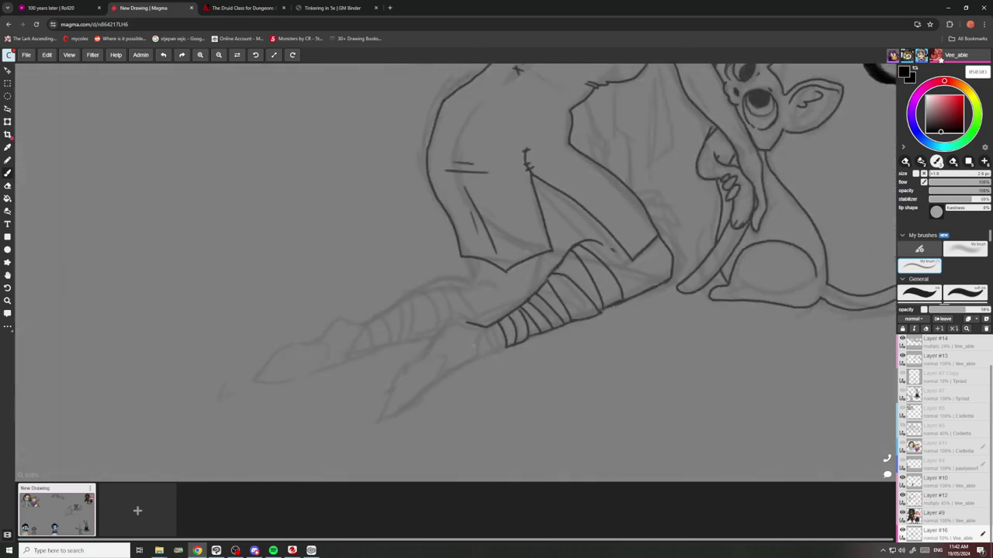
pyautogui.scroll(3, 504, 341)
pyautogui.moveTo(509, 342)
pyautogui.mouseDown()
pyautogui.moveTo(453, 355)
pyautogui.moveTo(472, 357)
pyautogui.moveTo(453, 296)
pyautogui.moveTo(431, 300)
pyautogui.moveTo(415, 287)
pyautogui.moveTo(422, 375)
pyautogui.moveTo(474, 356)
pyautogui.mouseUp()
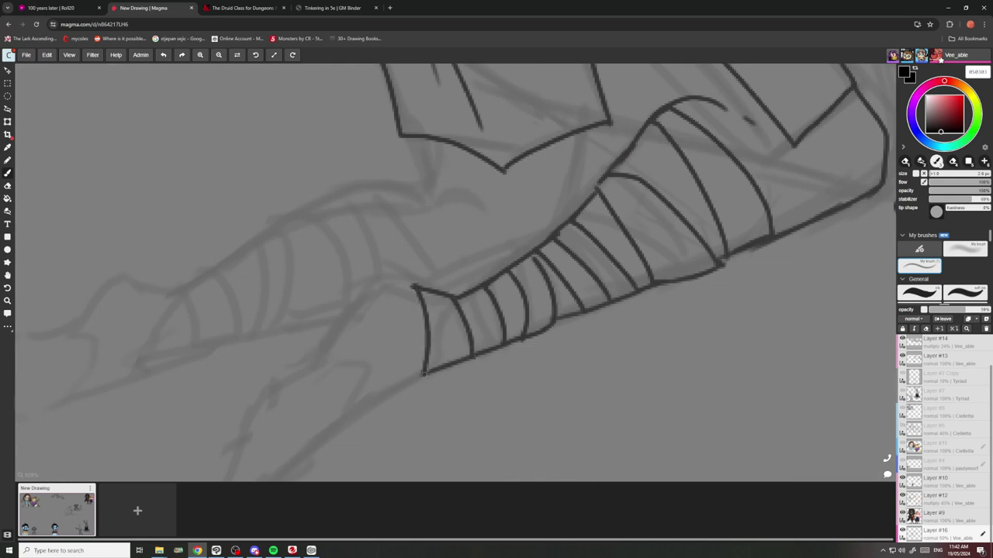
# Ink the near foot's pointed outline from the heel to the toe and back along the sole to the ankle wraps.
pyautogui.scroll(-4, 464, 328)
pyautogui.scroll(-3, 466, 325)
pyautogui.scroll(6, 397, 322)
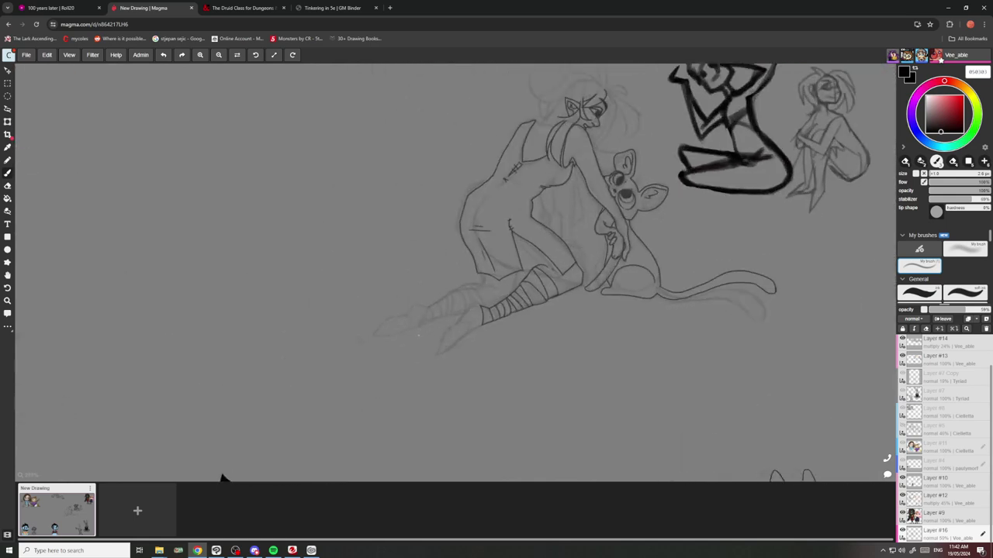
pyautogui.moveTo(504, 304)
pyautogui.mouseDown()
pyautogui.moveTo(480, 296)
pyautogui.moveTo(448, 322)
pyautogui.moveTo(416, 375)
pyautogui.mouseUp()
pyautogui.scroll(-4, 430, 370)
pyautogui.scroll(3, 525, 341)
pyautogui.moveTo(526, 346)
pyautogui.mouseDown()
pyautogui.moveTo(364, 455)
pyautogui.moveTo(391, 380)
pyautogui.moveTo(435, 339)
pyautogui.mouseUp()
pyautogui.scroll(-5, 452, 328)
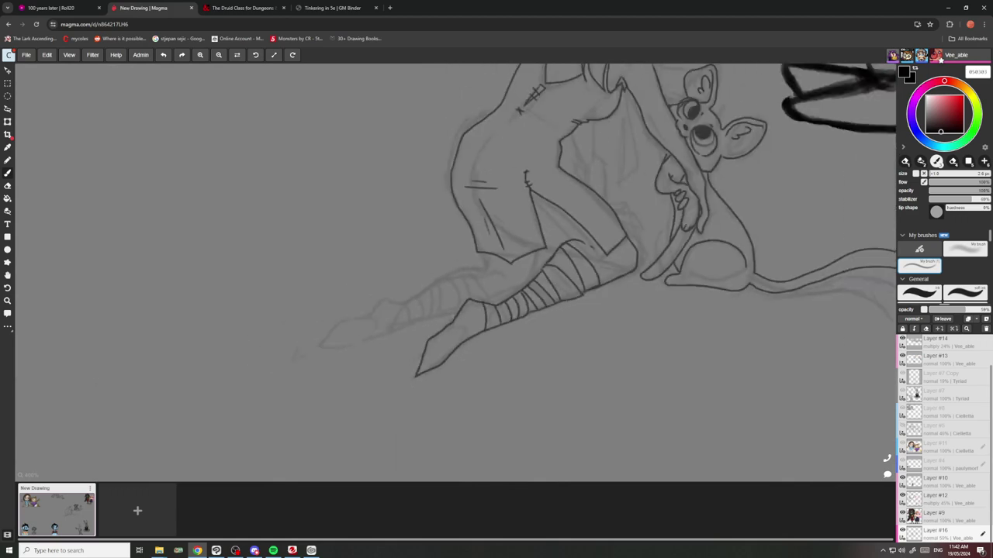
# Ink the far leg's contours between the garment hem and the wrapped near calf, down to the near heel.
pyautogui.scroll(8, 481, 287)
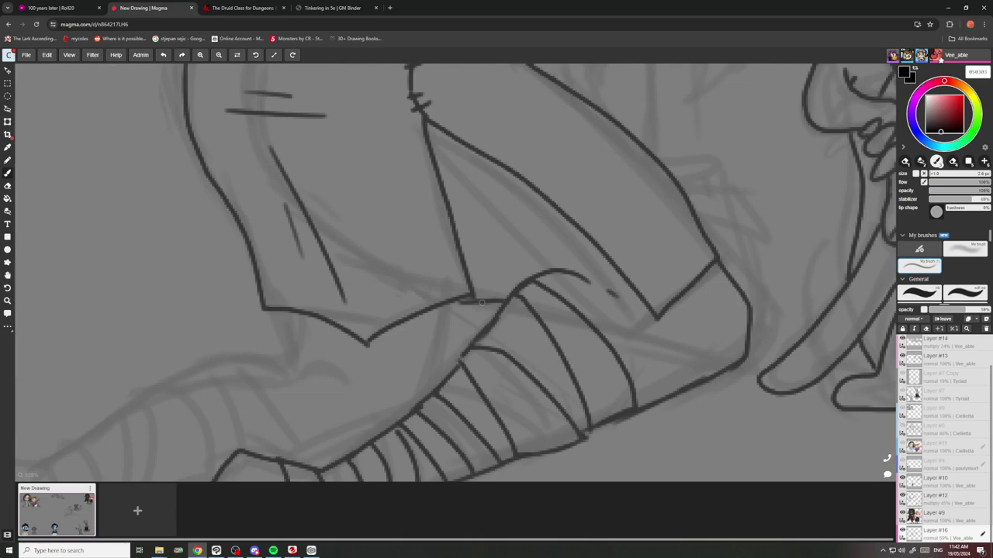
pyautogui.scroll(-5, 438, 305)
pyautogui.scroll(-5, 462, 297)
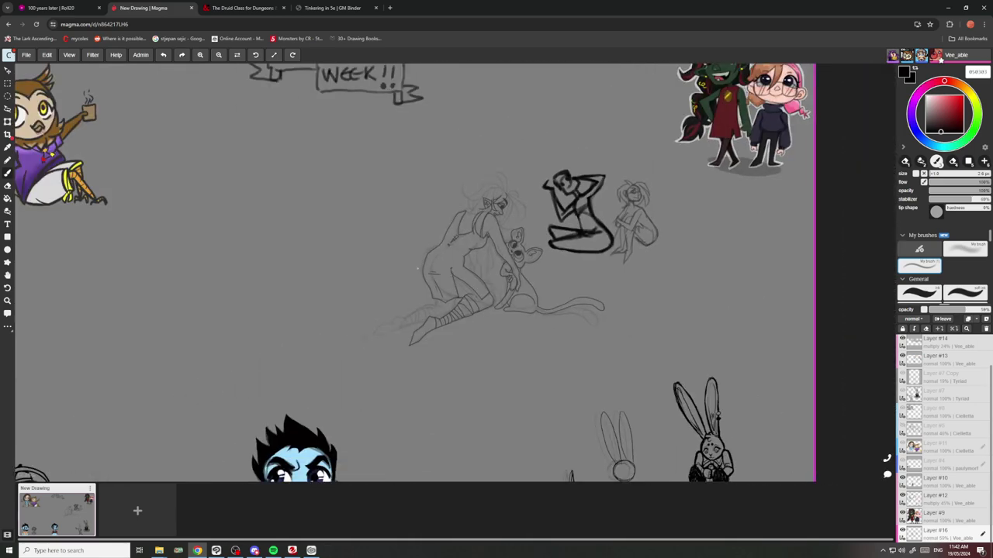
pyautogui.scroll(10, 481, 295)
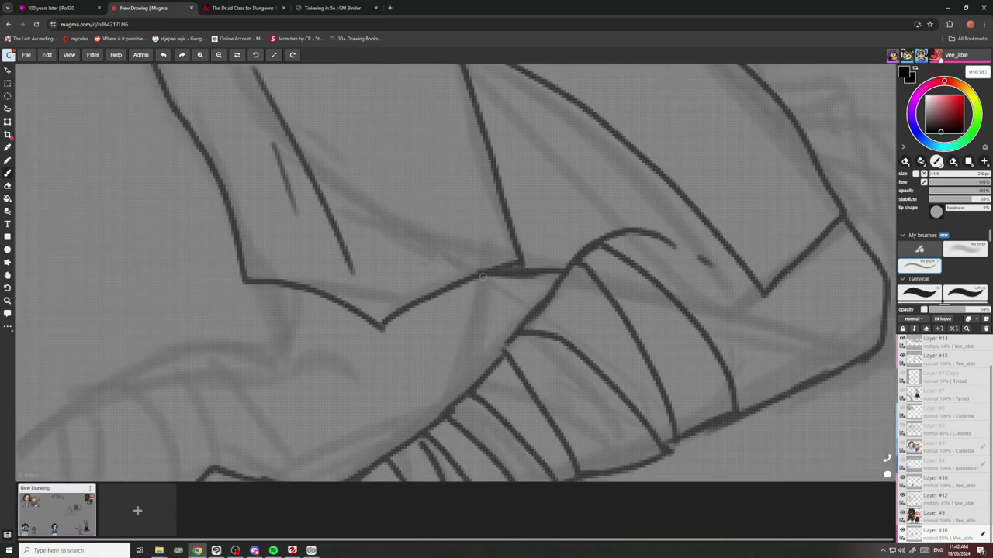
pyautogui.moveTo(482, 274); pyautogui.dragTo(469, 380)
pyautogui.scroll(-8, 482, 296)
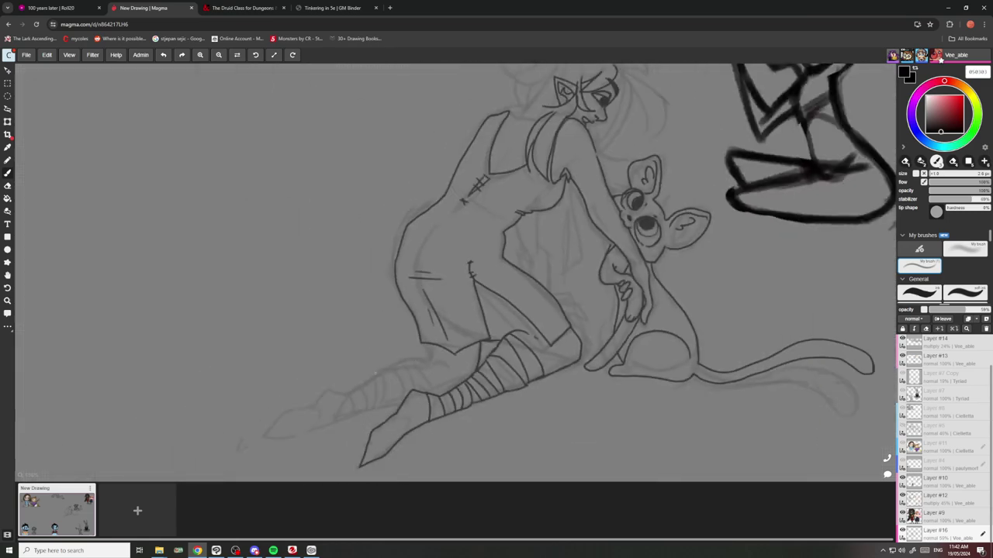
pyautogui.scroll(8, 489, 375)
pyautogui.moveTo(515, 382); pyautogui.dragTo(402, 420)
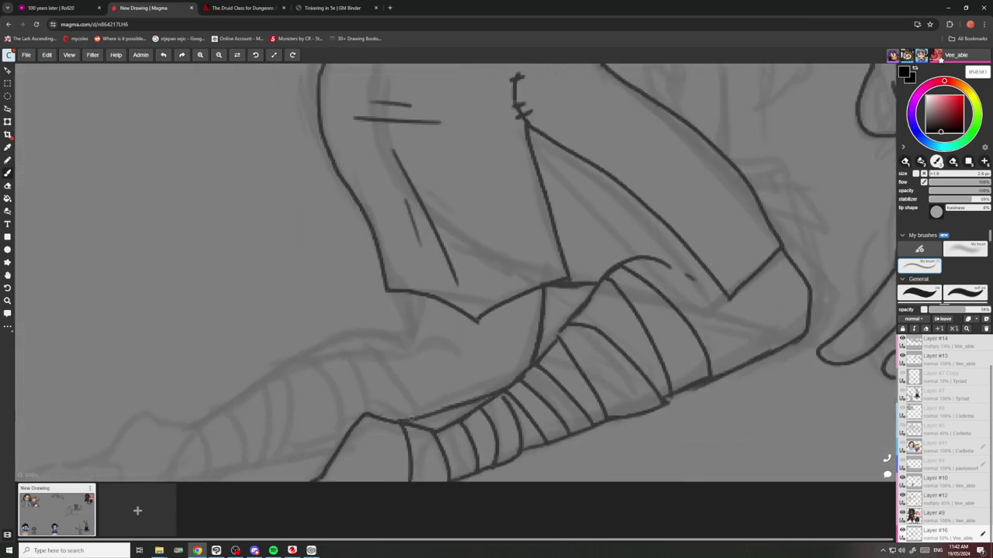
# Ink the far calf's curved upper edge below the rear hem and join it to the garment's corner.
pyautogui.moveTo(470, 341)
pyautogui.mouseDown()
pyautogui.moveTo(430, 324)
pyautogui.moveTo(372, 350)
pyautogui.mouseUp()
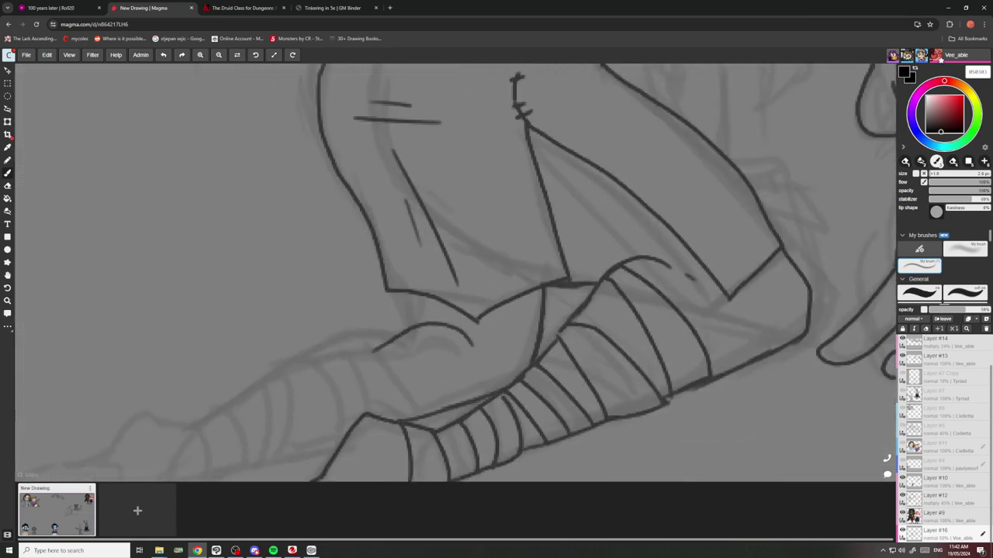
pyautogui.scroll(-8, 397, 296)
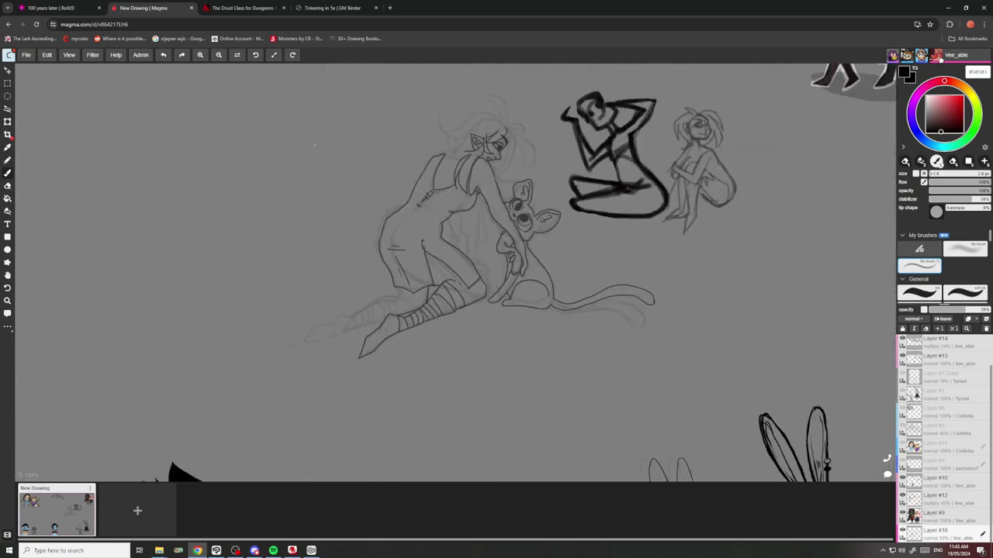
pyautogui.scroll(6, 444, 289)
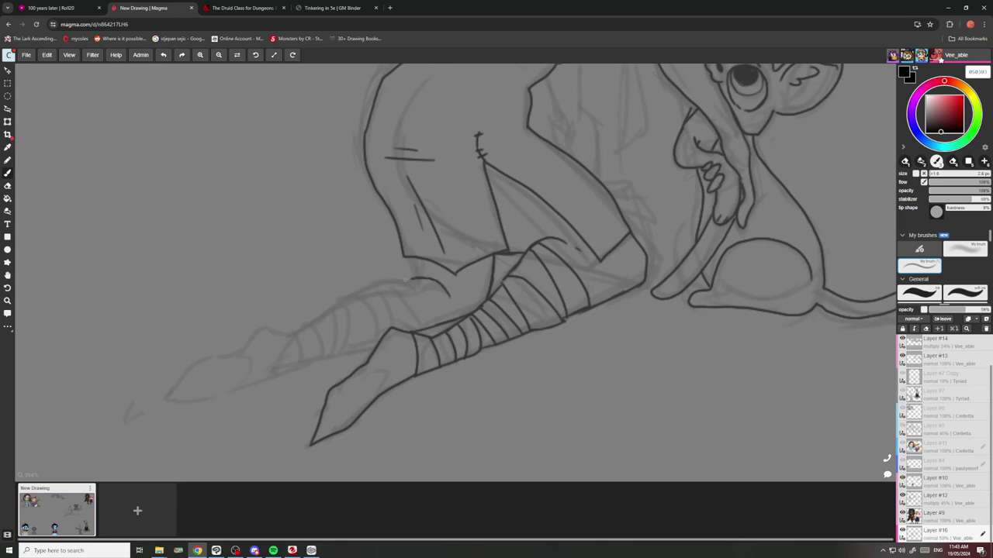
pyautogui.moveTo(411, 280)
pyautogui.mouseDown()
pyautogui.moveTo(366, 287)
pyautogui.moveTo(342, 309)
pyautogui.mouseUp()
pyautogui.scroll(-4, 383, 287)
pyautogui.scroll(8, 384, 287)
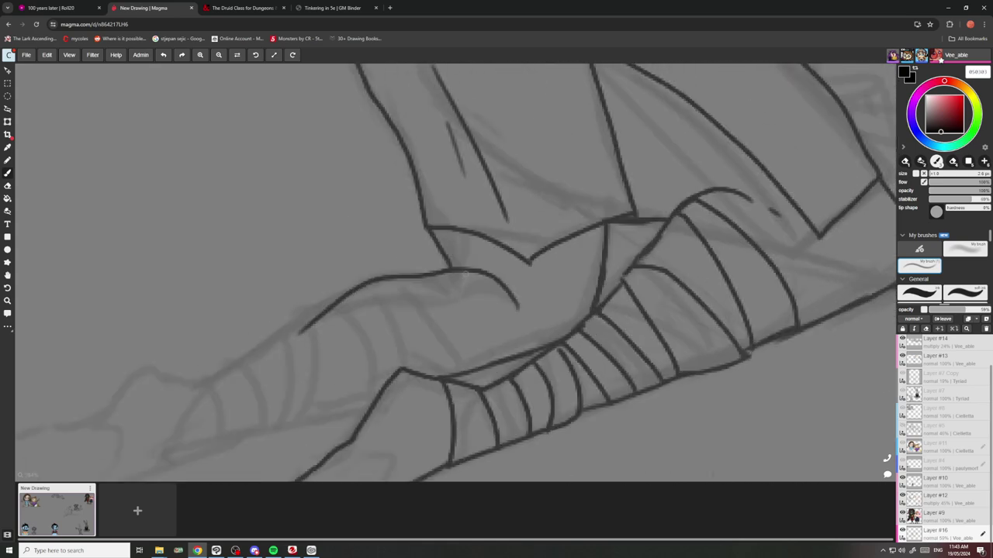
# Ink the first curved and crossing wrap bands over the upper part of the far calf, redoing the misplaced band.
pyautogui.moveTo(464, 273)
pyautogui.mouseDown()
pyautogui.moveTo(504, 358)
pyautogui.moveTo(472, 367)
pyautogui.moveTo(404, 272)
pyautogui.mouseUp()
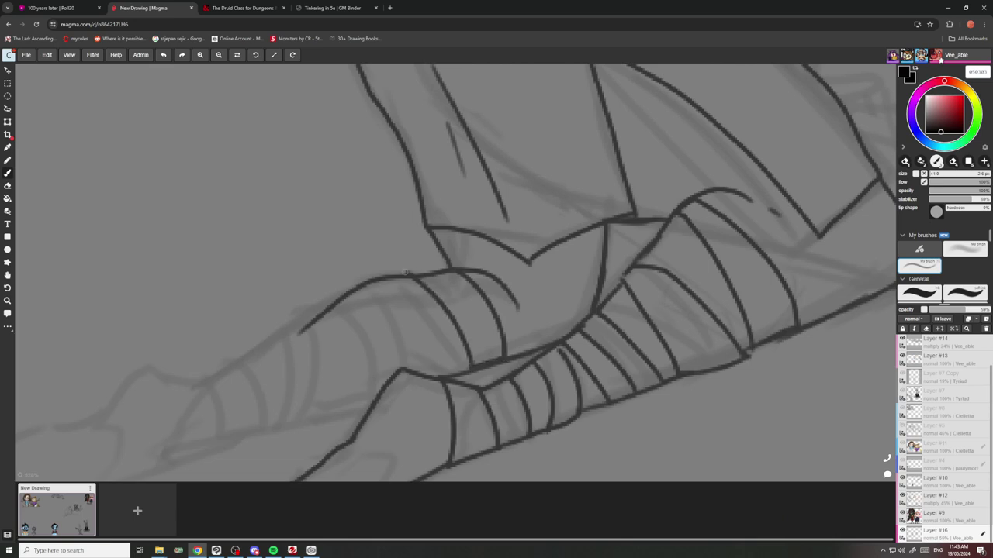
pyautogui.hotkey('ctrl', 'z')
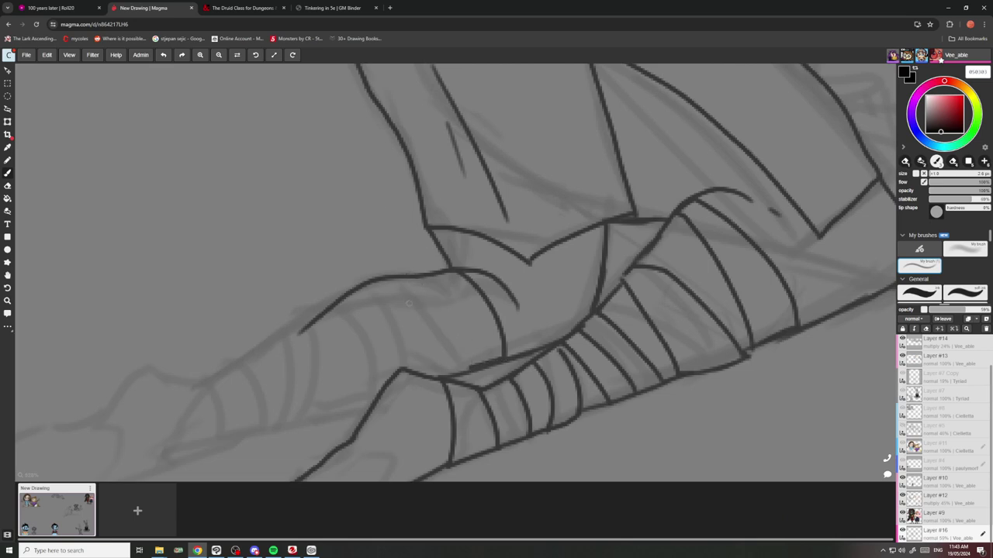
pyautogui.moveTo(468, 366); pyautogui.dragTo(400, 276)
pyautogui.moveTo(400, 277); pyautogui.dragTo(433, 375)
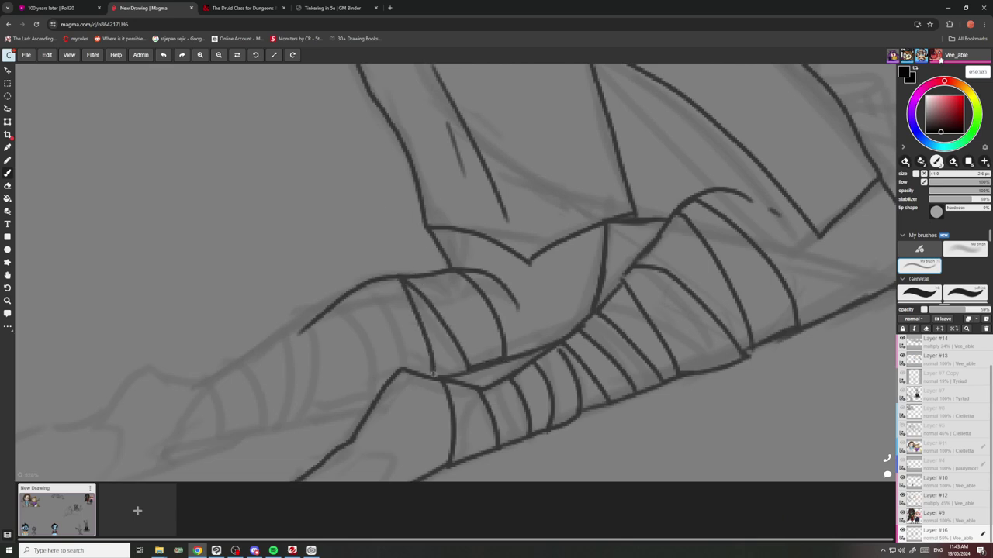
pyautogui.moveTo(358, 288); pyautogui.dragTo(395, 387)
pyautogui.scroll(-6, 387, 339)
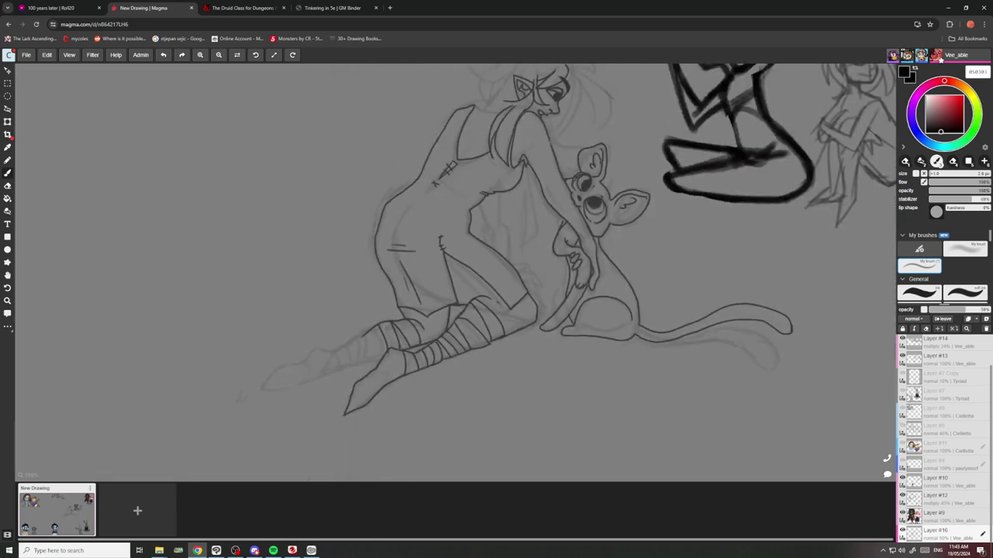
# Add an angular crease line across the near foot just below the heel.
pyautogui.scroll(6, 394, 375)
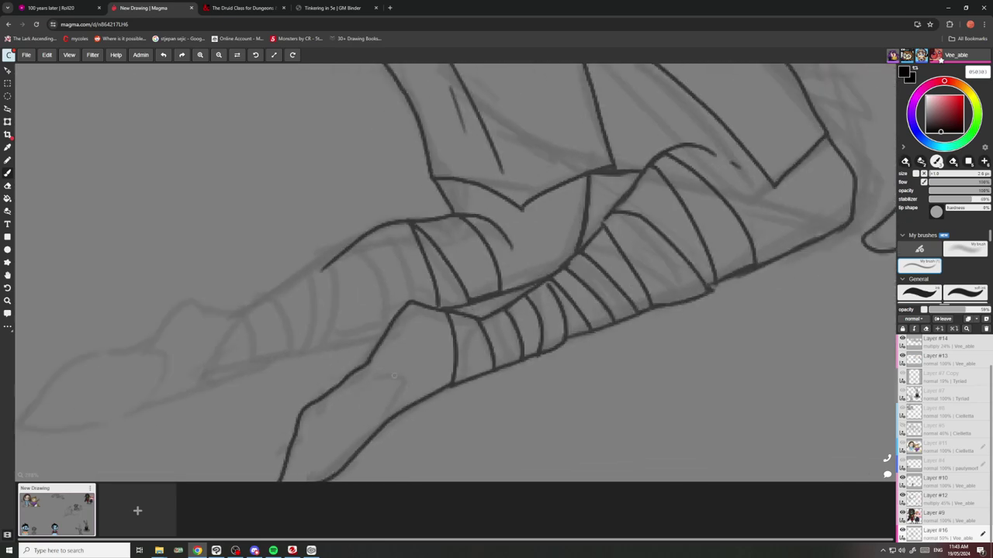
pyautogui.moveTo(377, 364); pyautogui.dragTo(393, 400)
pyautogui.scroll(-5, 393, 400)
# Ink the remaining wrap bands down the far calf and close its lower edge behind the near heel.
pyautogui.scroll(6, 393, 400)
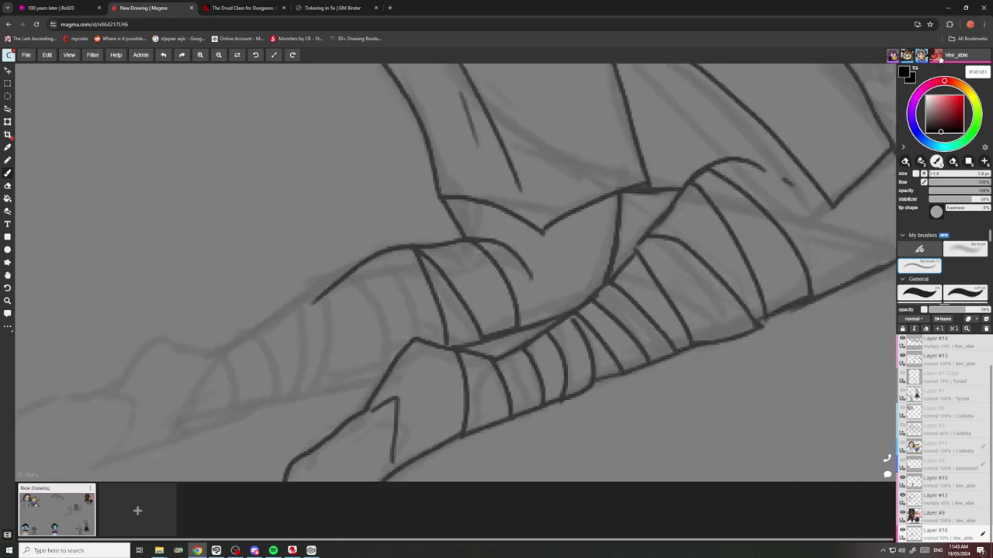
pyautogui.moveTo(341, 287); pyautogui.dragTo(363, 384)
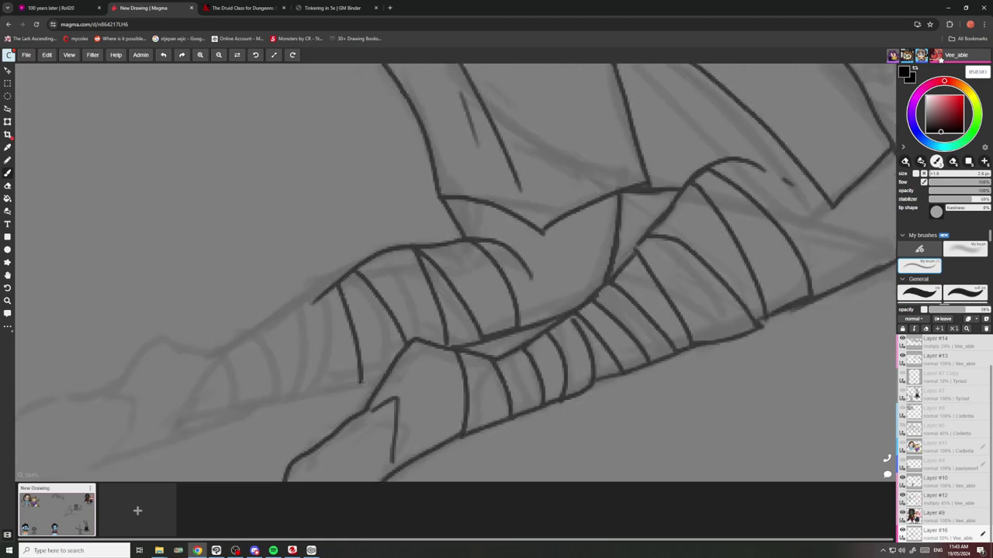
pyautogui.scroll(-5, 363, 384)
pyautogui.scroll(5, 363, 384)
pyautogui.moveTo(364, 320)
pyautogui.mouseDown()
pyautogui.moveTo(342, 335)
pyautogui.moveTo(352, 406)
pyautogui.moveTo(404, 401)
pyautogui.moveTo(357, 413)
pyautogui.mouseUp()
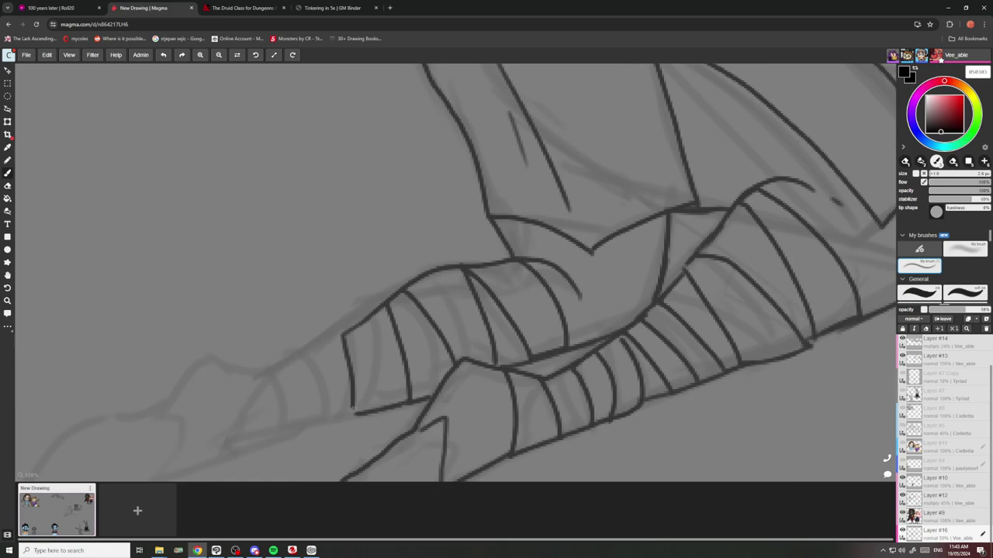
pyautogui.scroll(-5, 354, 411)
pyautogui.scroll(5, 355, 342)
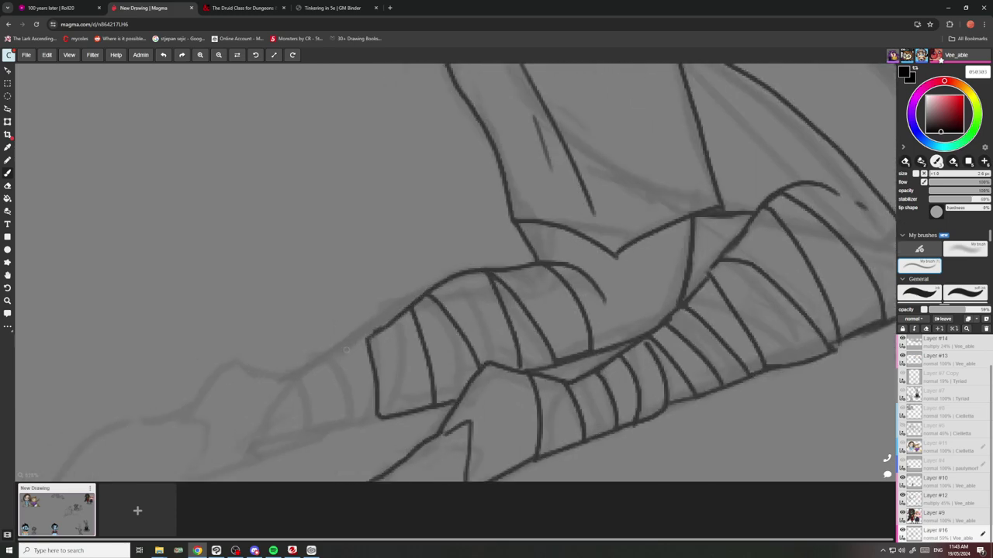
pyautogui.moveTo(370, 337)
pyautogui.mouseDown()
pyautogui.moveTo(326, 366)
pyautogui.moveTo(336, 423)
pyautogui.moveTo(380, 413)
pyautogui.mouseUp()
pyautogui.scroll(-5, 380, 359)
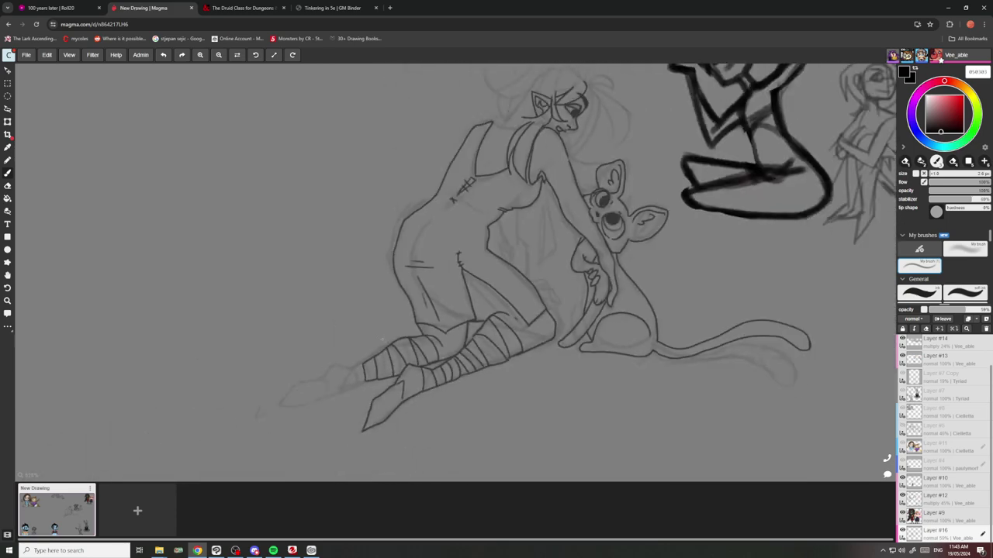
# Ink the far foot's outline from the ankle over the heel to the pointed toe and along the sole.
pyautogui.scroll(-3, 382, 339)
pyautogui.scroll(7, 403, 333)
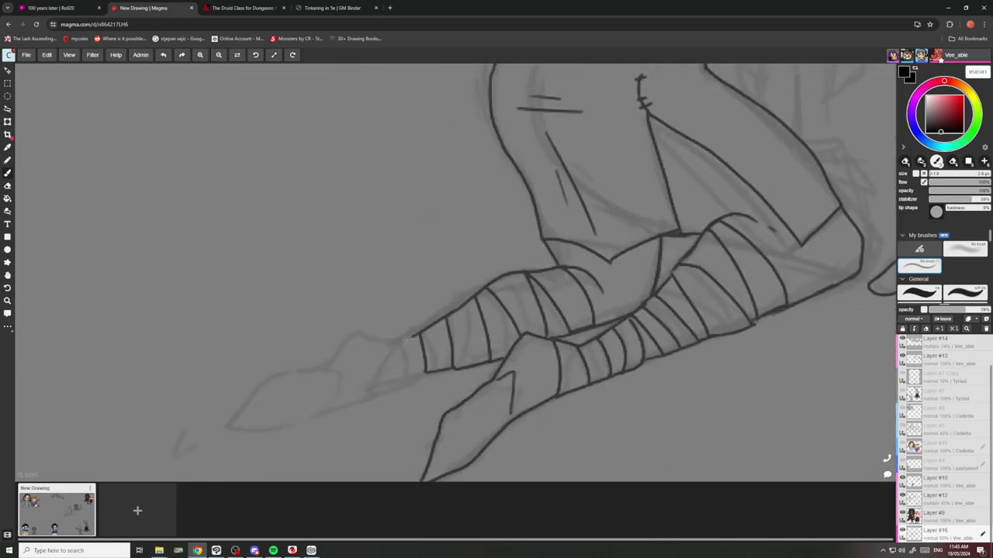
pyautogui.moveTo(405, 339)
pyautogui.mouseDown()
pyautogui.moveTo(358, 325)
pyautogui.moveTo(329, 360)
pyautogui.mouseUp()
pyautogui.moveTo(427, 370)
pyautogui.mouseDown()
pyautogui.moveTo(298, 424)
pyautogui.moveTo(233, 431)
pyautogui.mouseUp()
pyautogui.moveTo(331, 360)
pyautogui.mouseDown()
pyautogui.moveTo(277, 379)
pyautogui.moveTo(233, 430)
pyautogui.mouseUp()
pyautogui.scroll(-6, 279, 397)
pyautogui.scroll(1, 307, 385)
pyautogui.scroll(3, 303, 384)
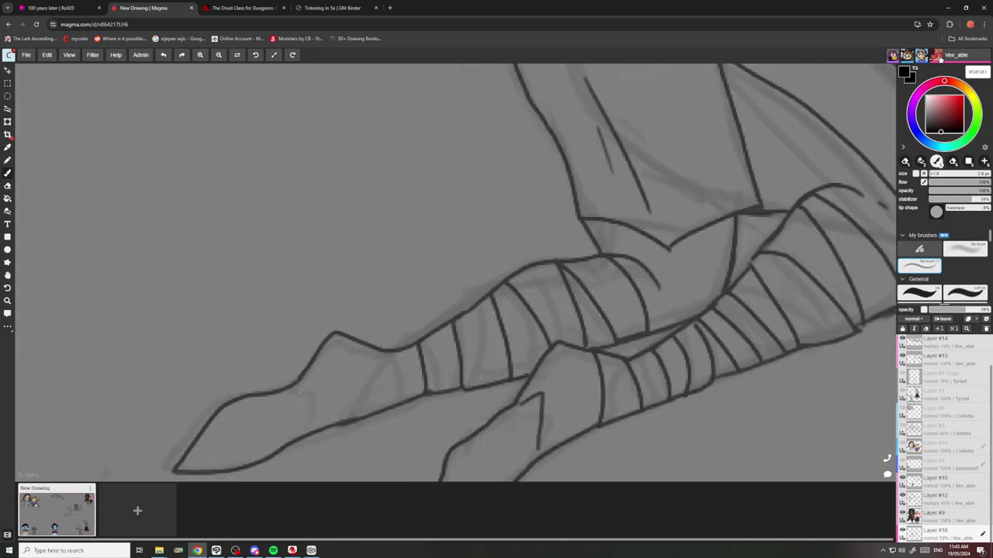
# Add a short diagonal fold mark inside the garment's side opening above the near calf.
pyautogui.scroll(-6, 337, 355)
pyautogui.scroll(-2, 342, 349)
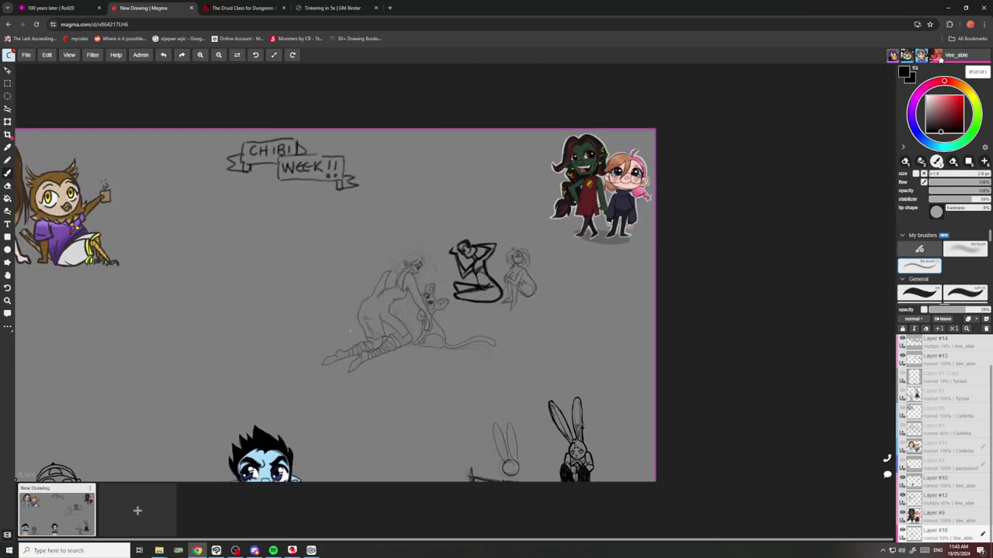
pyautogui.scroll(10, 341, 349)
pyautogui.scroll(-8, 373, 346)
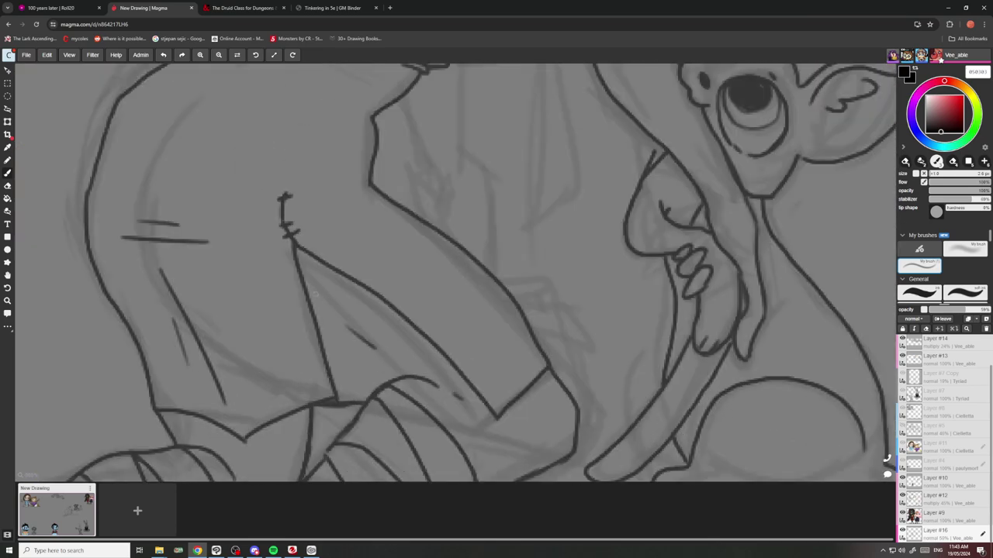
# Ink the curved hair strands behind the pointed ear, above the nape and shoulder.
pyautogui.scroll(3, 373, 346)
pyautogui.scroll(4, 348, 314)
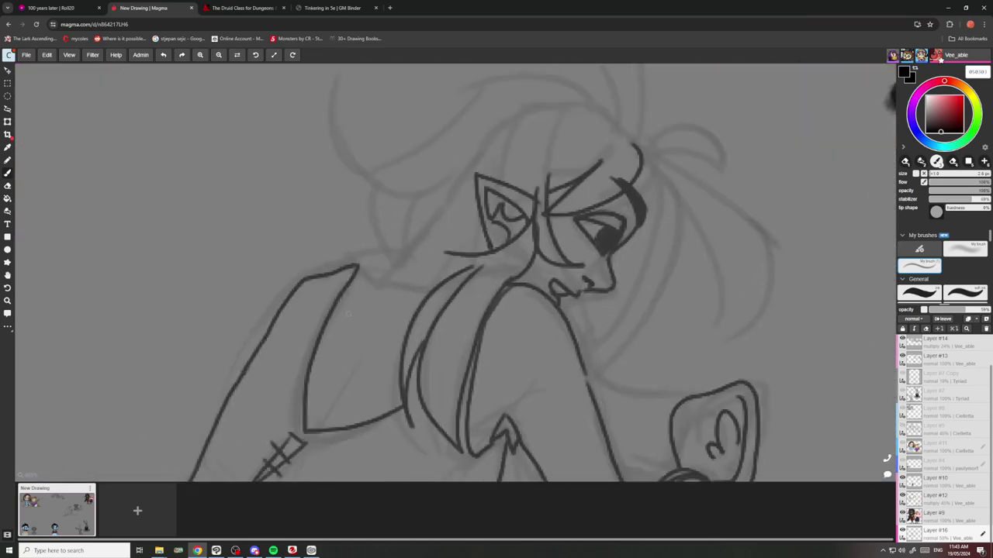
pyautogui.scroll(-5, 339, 375)
pyautogui.scroll(5, 334, 388)
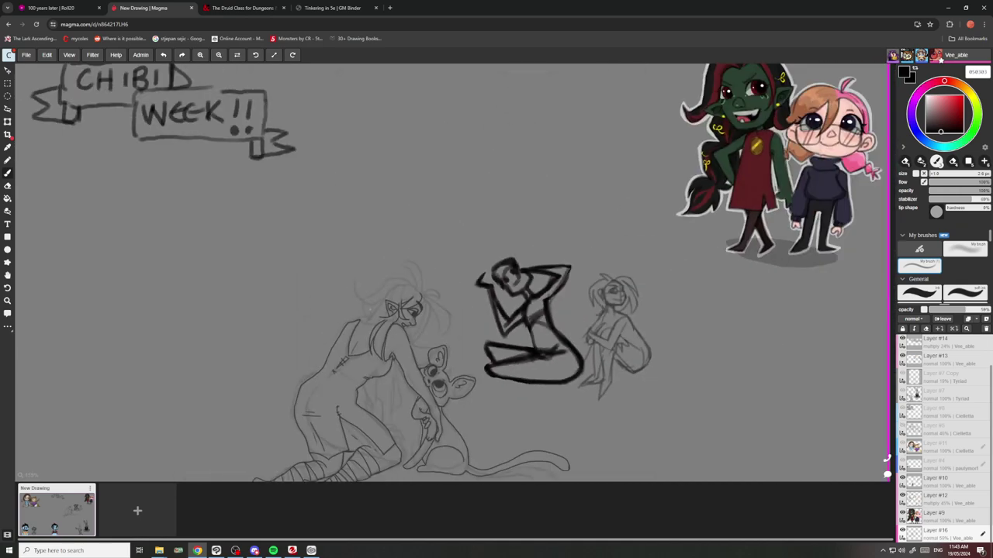
pyautogui.scroll(3, 387, 350)
pyautogui.moveTo(425, 344)
pyautogui.mouseDown()
pyautogui.moveTo(365, 366)
pyautogui.moveTo(321, 344)
pyautogui.moveTo(397, 285)
pyautogui.mouseUp()
pyautogui.moveTo(370, 319)
pyautogui.mouseDown()
pyautogui.moveTo(381, 277)
pyautogui.moveTo(335, 288)
pyautogui.moveTo(339, 261)
pyautogui.mouseUp()
# Ink the top curve of the head from the forehead and the curved hair strands falling toward the ear.
pyautogui.scroll(-5, 341, 270)
pyautogui.scroll(3, 411, 259)
pyautogui.scroll(2, 411, 262)
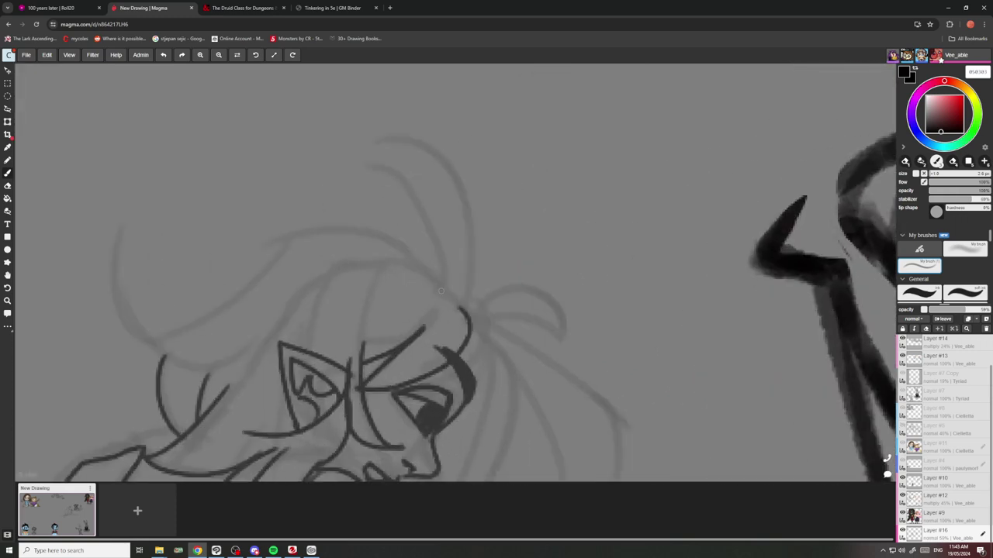
pyautogui.moveTo(442, 291)
pyautogui.mouseDown()
pyautogui.moveTo(404, 257)
pyautogui.moveTo(358, 338)
pyautogui.mouseUp()
pyautogui.moveTo(376, 258); pyautogui.dragTo(316, 335)
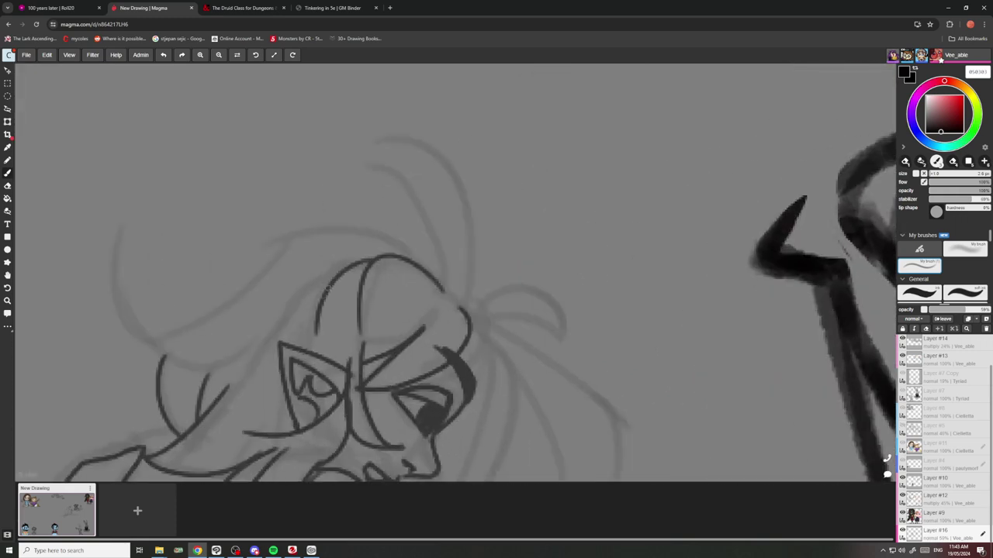
# Ink a curved strand above the pointed ear and the upper hair contour sweeping back from the forehead.
pyautogui.moveTo(334, 273); pyautogui.dragTo(273, 332)
pyautogui.moveTo(425, 273)
pyautogui.mouseDown()
pyautogui.moveTo(234, 284)
pyautogui.moveTo(120, 242)
pyautogui.moveTo(188, 366)
pyautogui.mouseUp()
pyautogui.scroll(-5, 209, 322)
pyautogui.scroll(-1, 239, 274)
pyautogui.scroll(5, 268, 288)
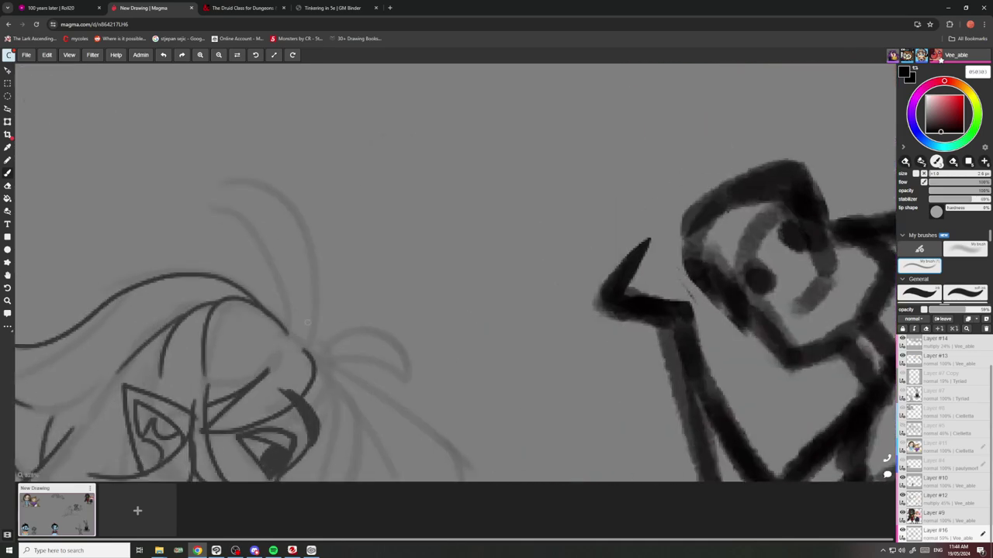
# Ink the upright curled tuft above the forehead, the small looping tuft and the long tapering lock in front of the face.
pyautogui.moveTo(311, 335)
pyautogui.mouseDown()
pyautogui.moveTo(236, 231)
pyautogui.moveTo(278, 321)
pyautogui.mouseUp()
pyautogui.scroll(-4, 278, 321)
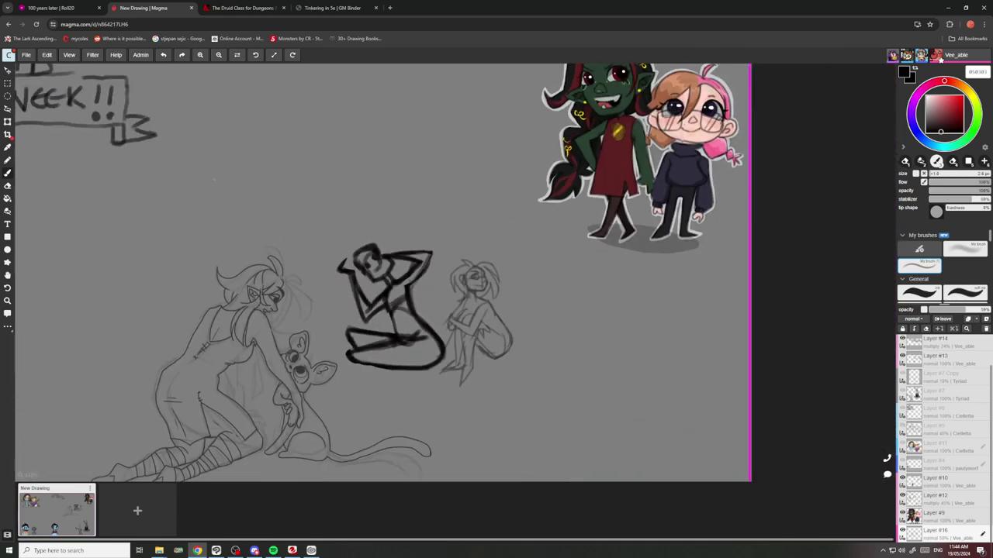
pyautogui.scroll(8, 263, 275)
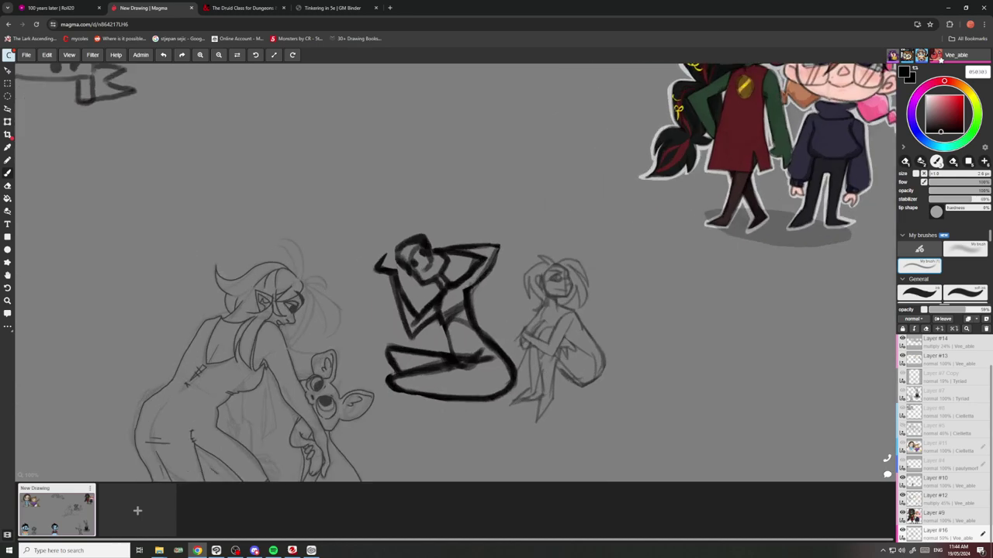
pyautogui.moveTo(318, 171)
pyautogui.mouseDown()
pyautogui.moveTo(380, 179)
pyautogui.moveTo(387, 298)
pyautogui.moveTo(430, 322)
pyautogui.moveTo(473, 300)
pyautogui.moveTo(530, 367)
pyautogui.moveTo(437, 329)
pyautogui.moveTo(497, 429)
pyautogui.moveTo(492, 374)
pyautogui.moveTo(458, 304)
pyautogui.mouseUp()
pyautogui.scroll(-5, 448, 295)
pyautogui.scroll(-3, 399, 355)
pyautogui.scroll(5, 408, 363)
pyautogui.scroll(-5, 448, 318)
pyautogui.scroll(6, 453, 303)
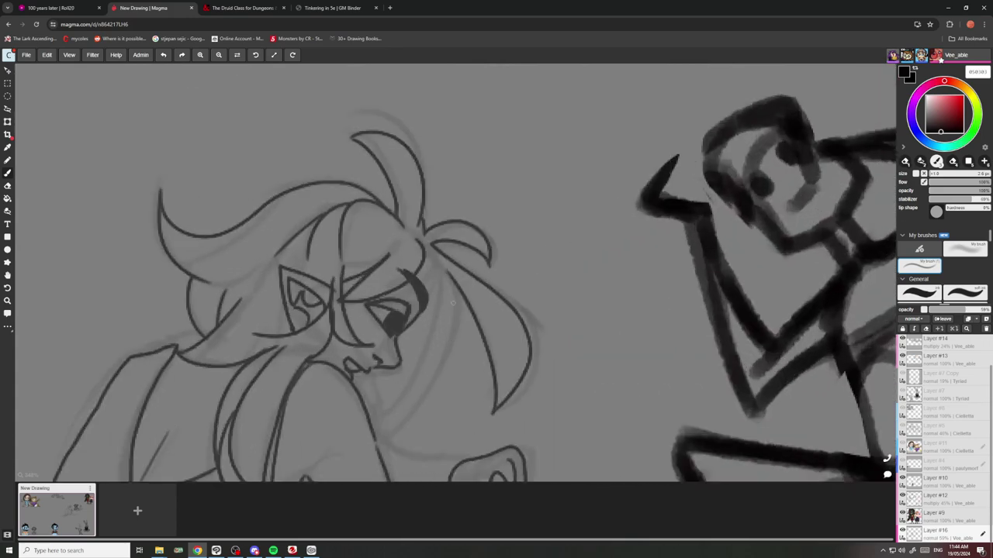
# Ink the long curved hair strand from the forehead down past the face to the upper arm.
pyautogui.scroll(2, 454, 300)
pyautogui.moveTo(443, 260)
pyautogui.mouseDown()
pyautogui.moveTo(450, 273)
pyautogui.moveTo(402, 438)
pyautogui.mouseUp()
pyautogui.scroll(-6, 411, 436)
pyautogui.scroll(6, 439, 367)
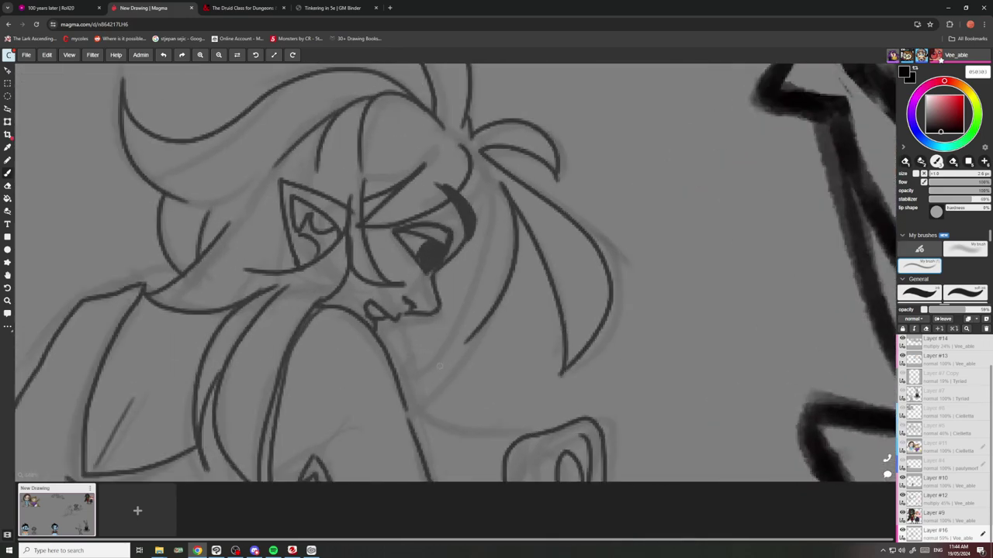
pyautogui.moveTo(468, 340); pyautogui.dragTo(412, 423)
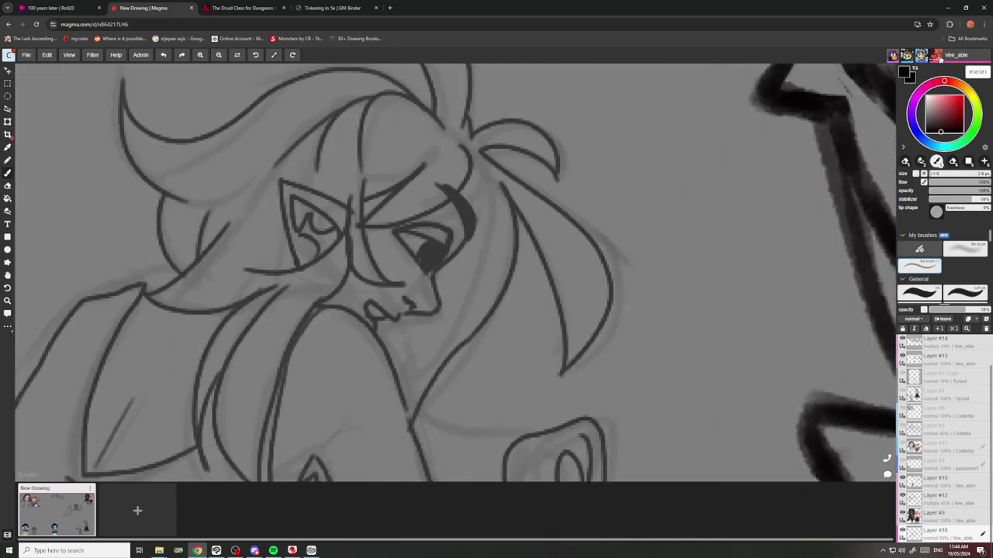
# Ink the long pointed strands hanging below the chest, between the forearm and the thigh.
pyautogui.scroll(-7, 416, 304)
pyautogui.scroll(4, 409, 354)
pyautogui.scroll(-5, 397, 334)
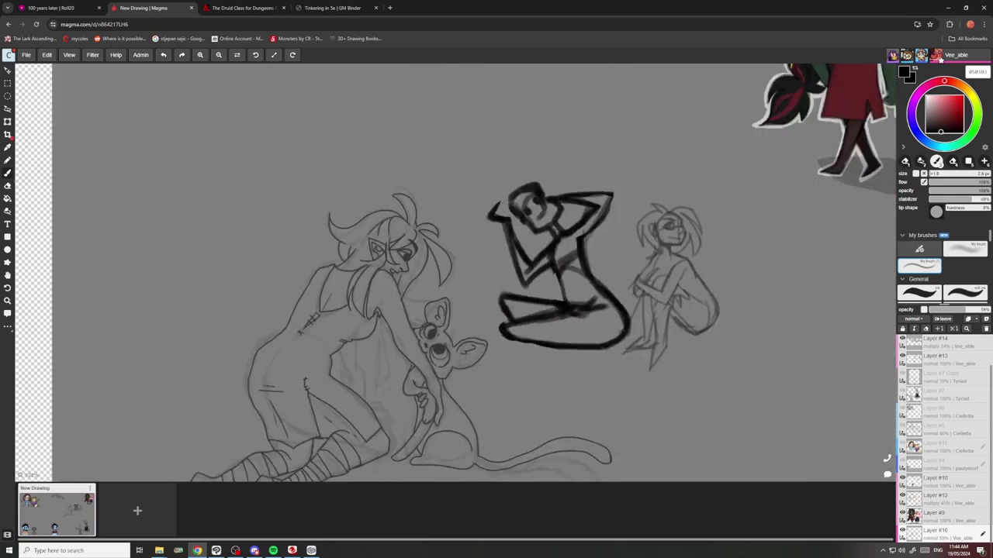
pyautogui.scroll(5, 372, 368)
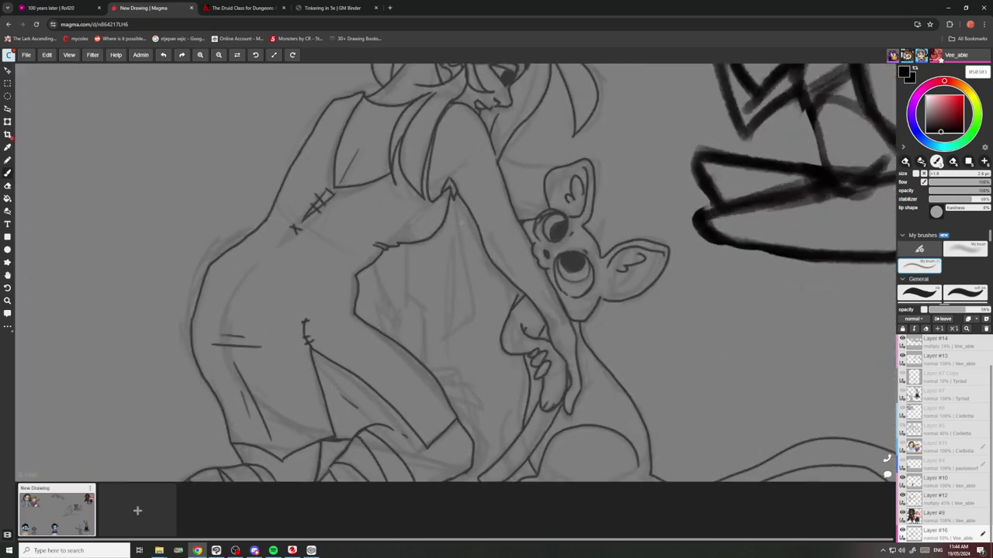
pyautogui.moveTo(466, 207)
pyautogui.mouseDown()
pyautogui.moveTo(456, 394)
pyautogui.moveTo(451, 346)
pyautogui.moveTo(436, 378)
pyautogui.mouseUp()
pyautogui.scroll(-5, 436, 365)
pyautogui.scroll(6, 432, 310)
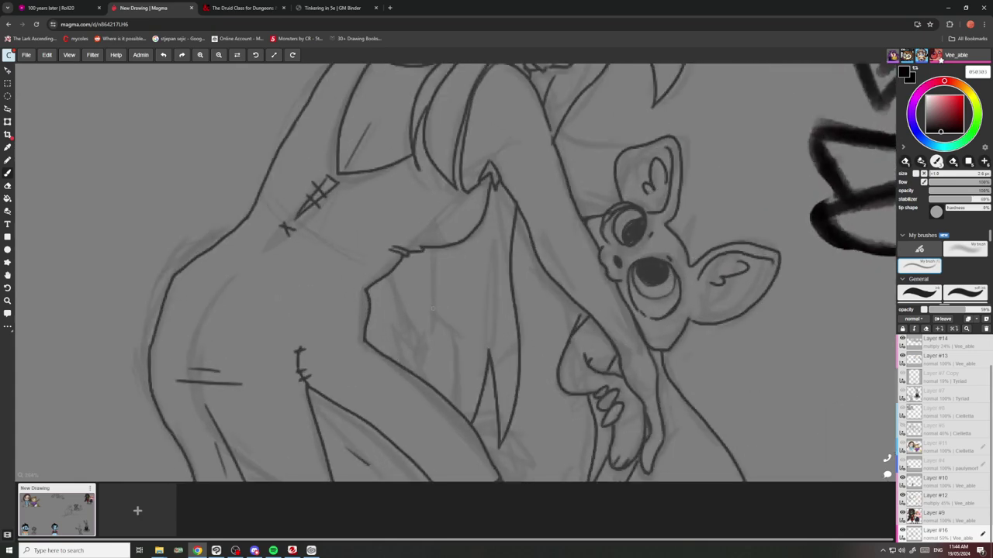
# Add a narrow leaf-shaped strand and a curved line beside the waist, ending at the thigh.
pyautogui.moveTo(426, 277); pyautogui.dragTo(417, 373)
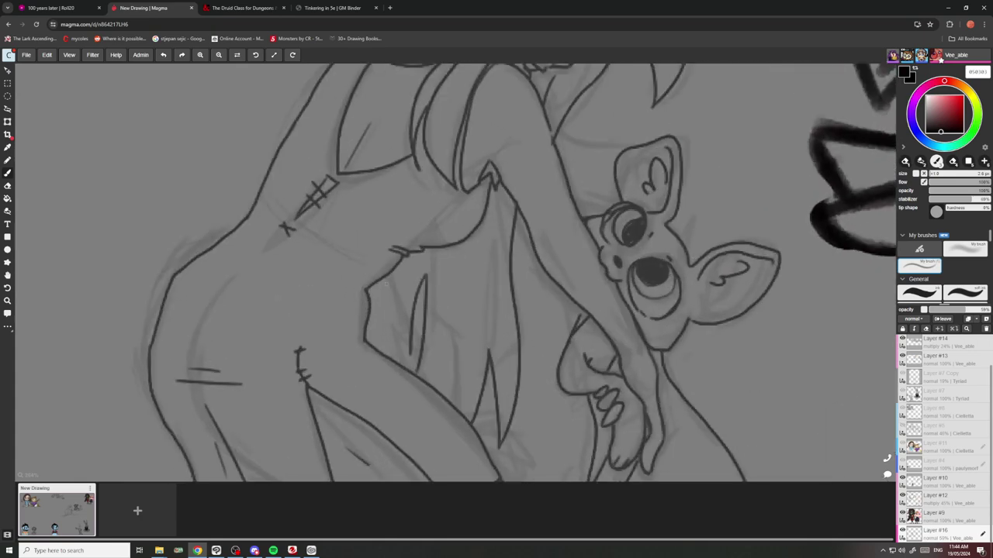
pyautogui.moveTo(404, 276); pyautogui.dragTo(401, 362)
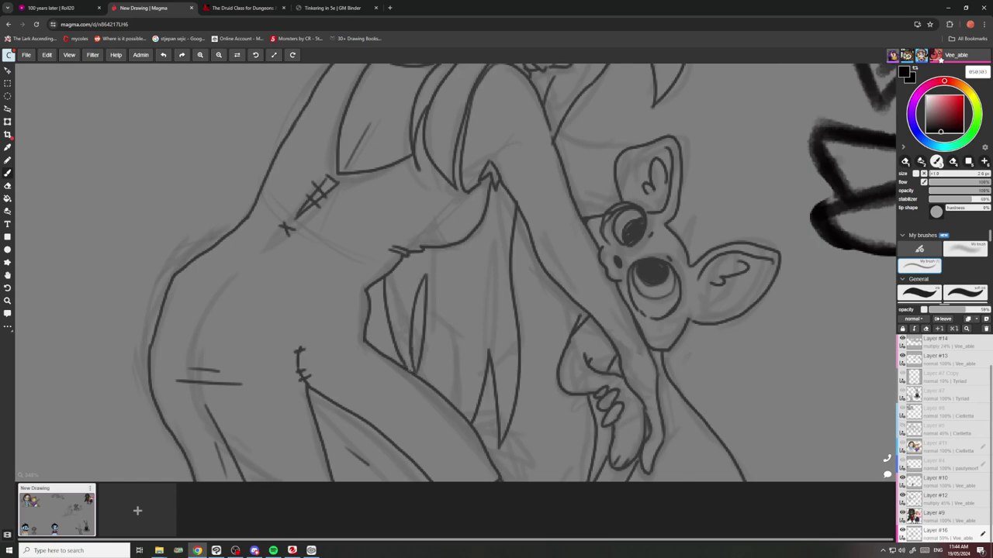
pyautogui.scroll(-5, 458, 271)
# Ink the curved hanging strand beside the forearm and the hooked strand end in front of the knee.
pyautogui.scroll(7, 440, 275)
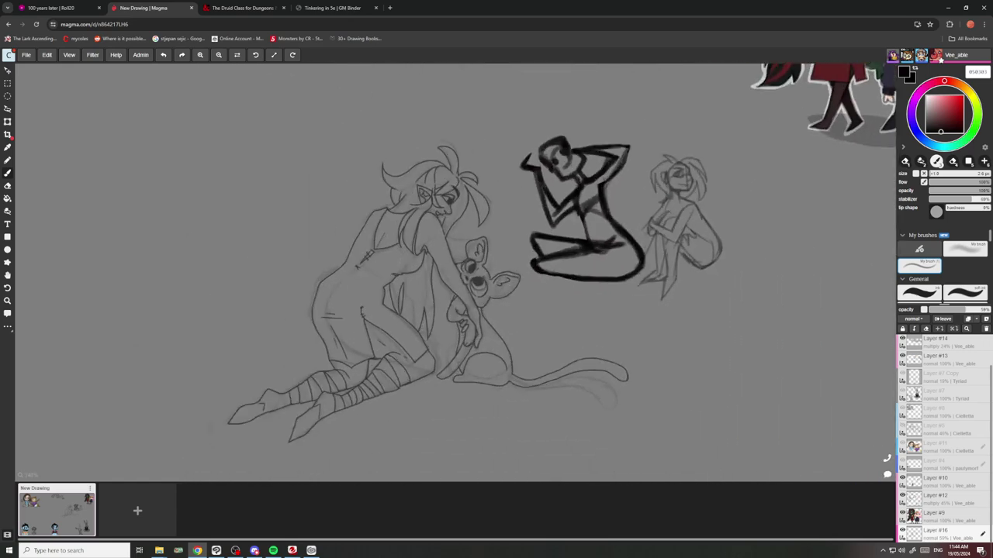
pyautogui.scroll(-6, 440, 333)
pyautogui.scroll(-2, 434, 310)
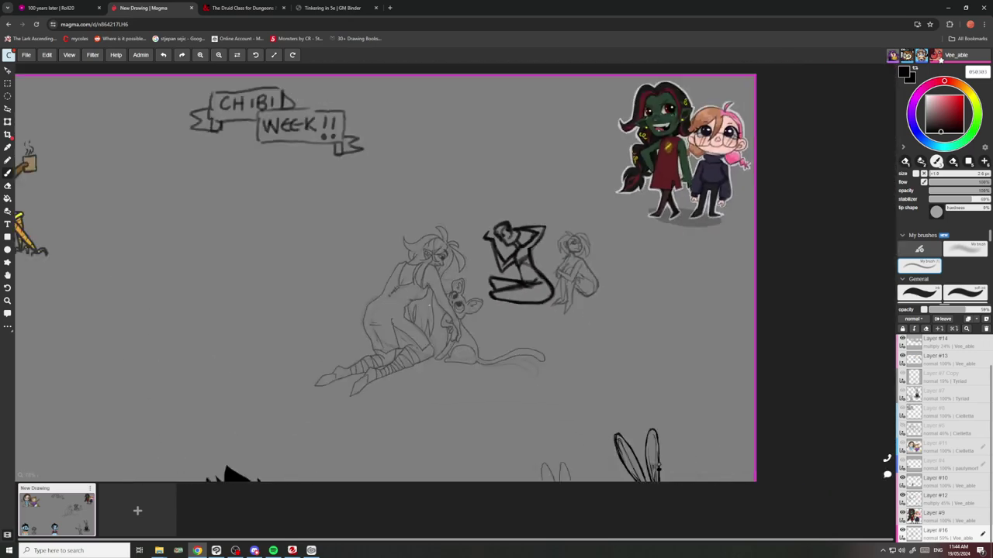
pyautogui.scroll(6, 434, 310)
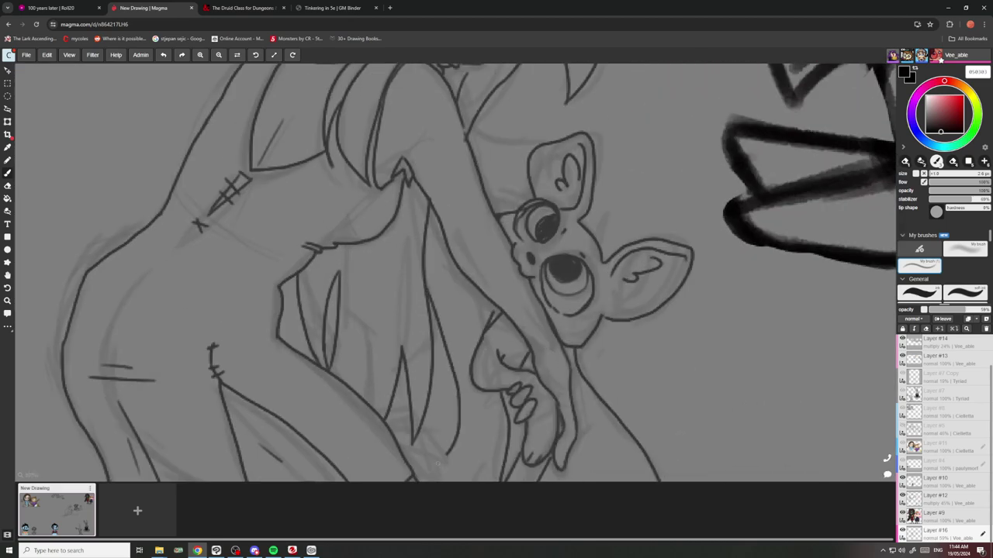
pyautogui.scroll(-5, 429, 401)
pyautogui.scroll(-2, 419, 272)
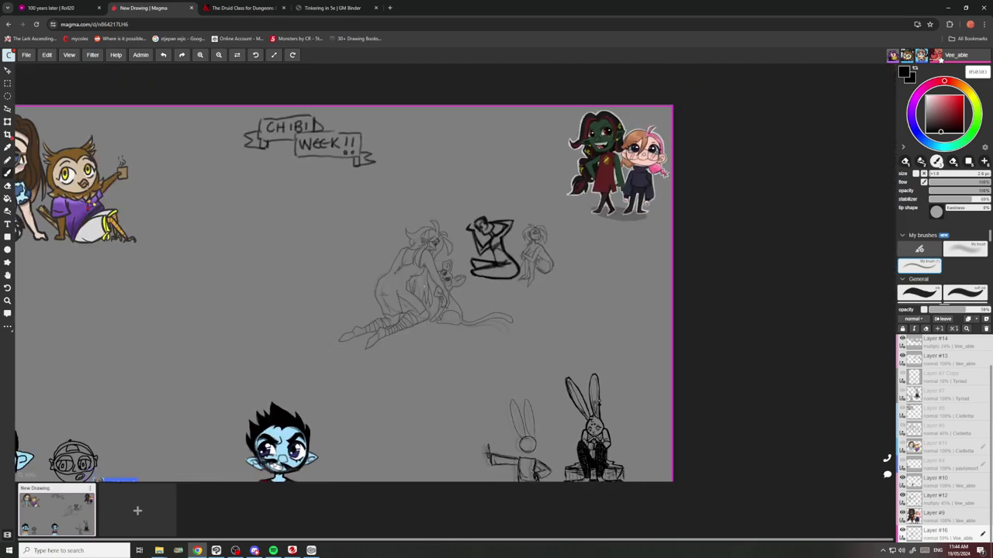
pyautogui.scroll(4, 418, 271)
pyautogui.scroll(8, 399, 381)
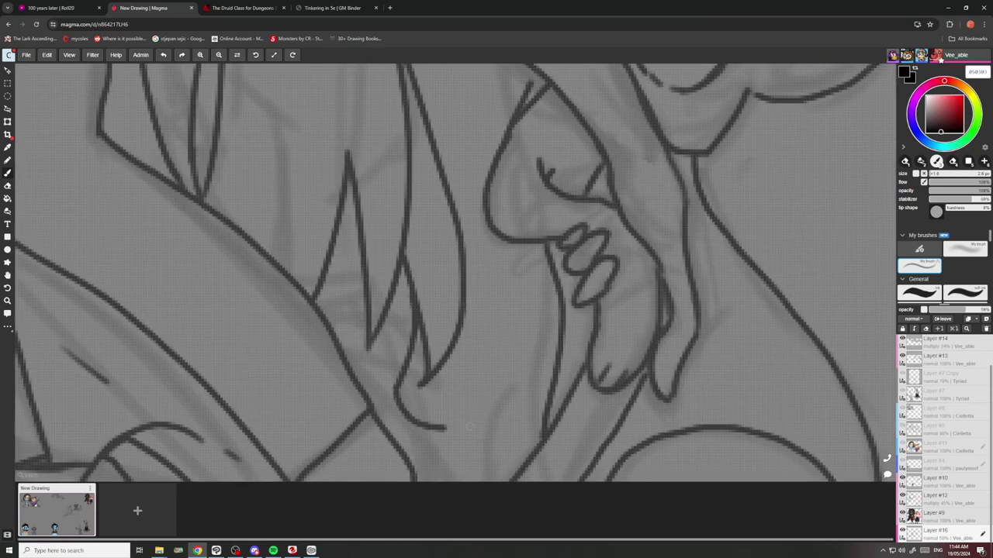
# Add a short curved, pointed strand between the long hanging strand and the inner forearm.
pyautogui.scroll(-6, 461, 446)
pyautogui.scroll(8, 391, 231)
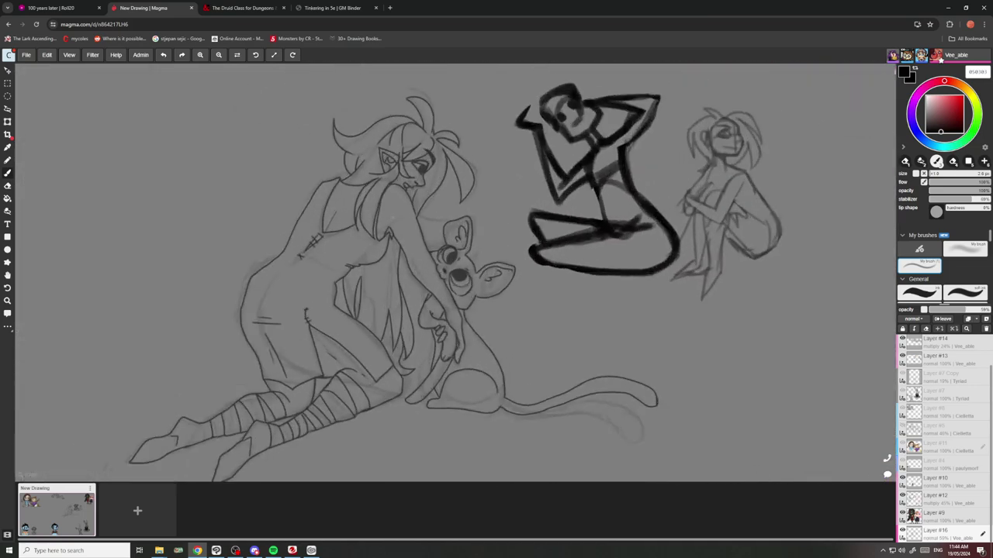
pyautogui.moveTo(476, 339); pyautogui.dragTo(411, 334)
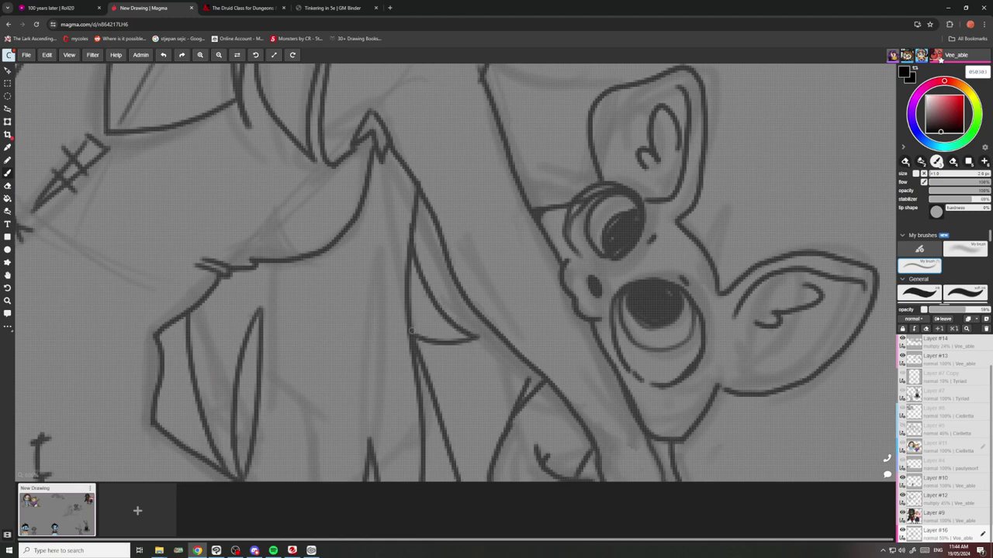
pyautogui.scroll(-6, 410, 248)
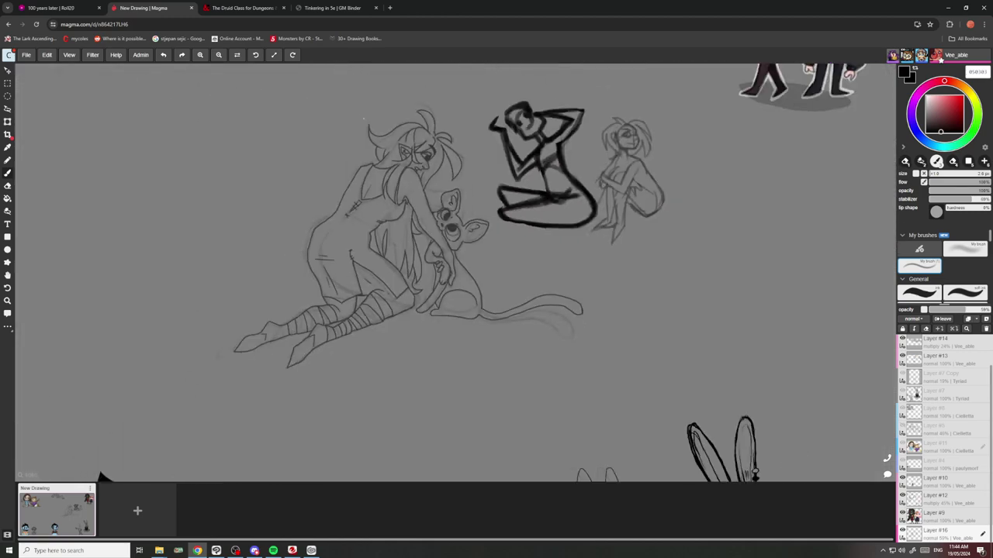
# Ink the diagonal seam line across the lower back, below the stitched tear in the garment.
pyautogui.scroll(4, 404, 117)
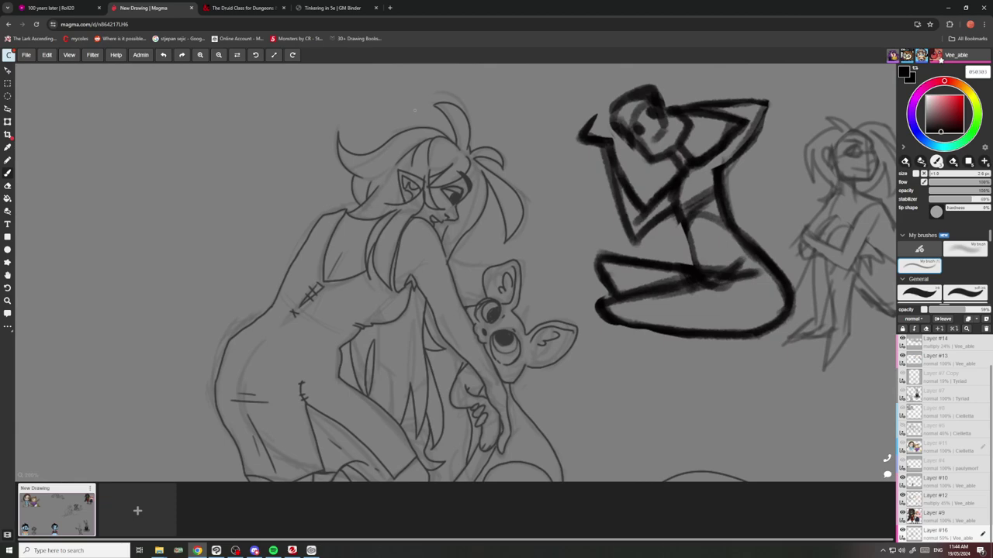
pyautogui.scroll(-4, 414, 109)
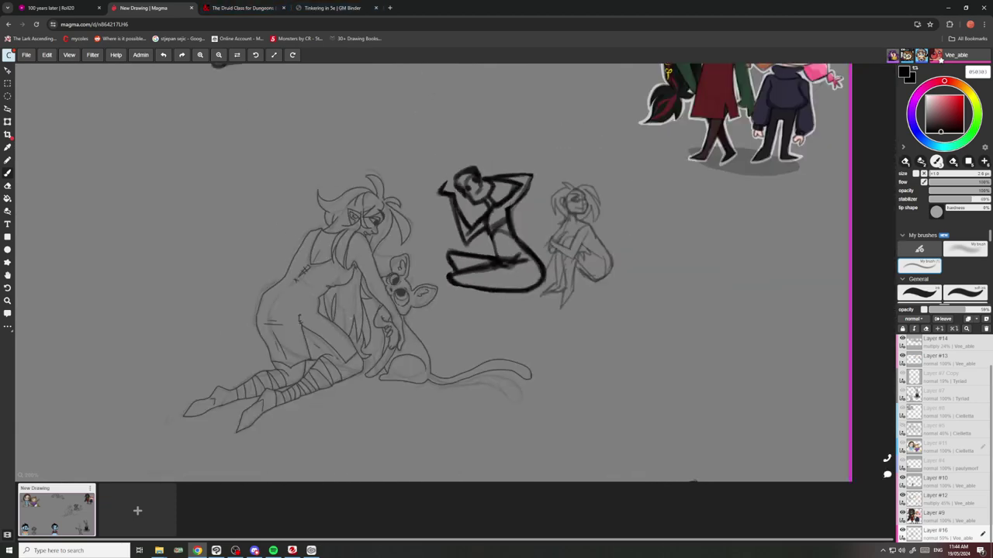
pyautogui.scroll(-5, 203, 329)
pyautogui.scroll(5, 203, 329)
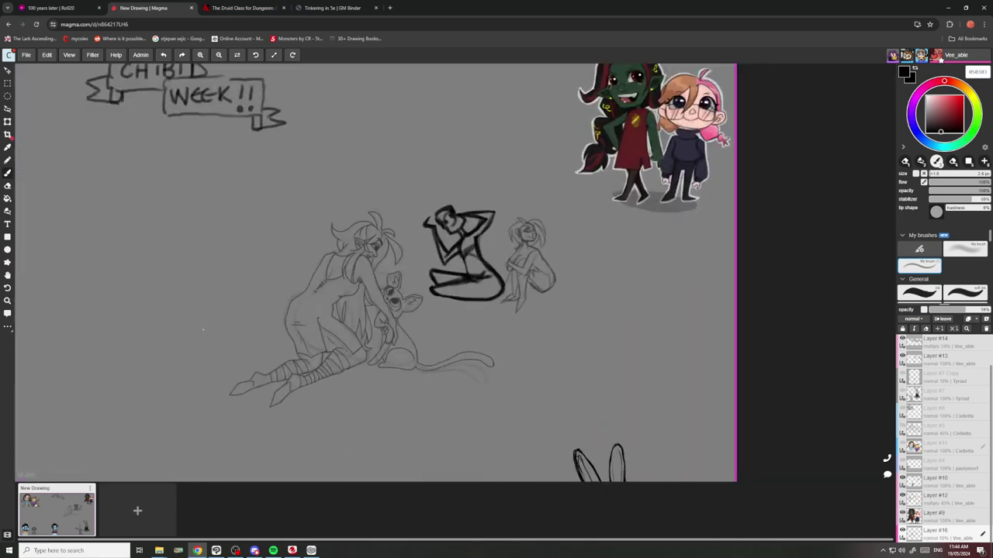
pyautogui.scroll(-6, 204, 329)
pyautogui.scroll(4, 203, 330)
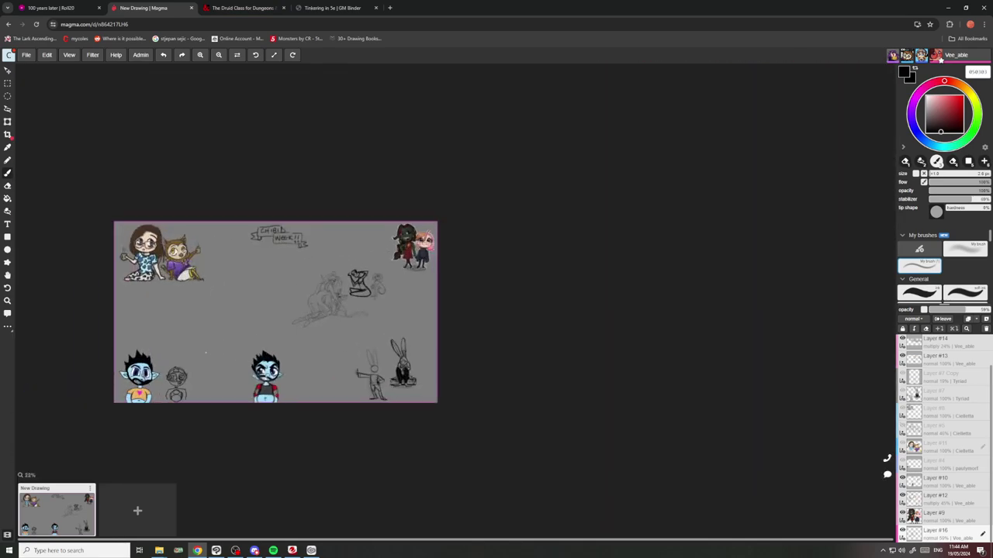
pyautogui.scroll(6, 454, 237)
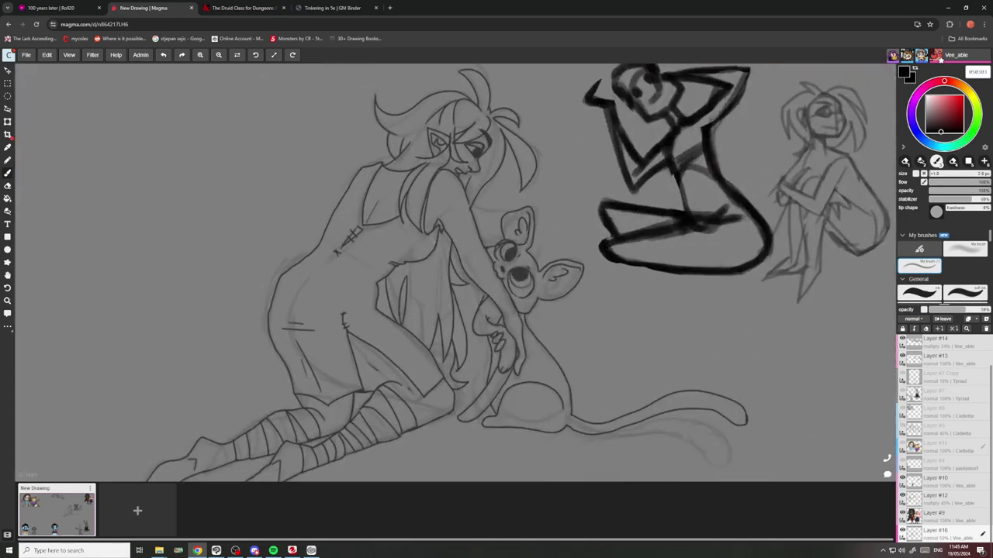
pyautogui.scroll(3, 305, 256)
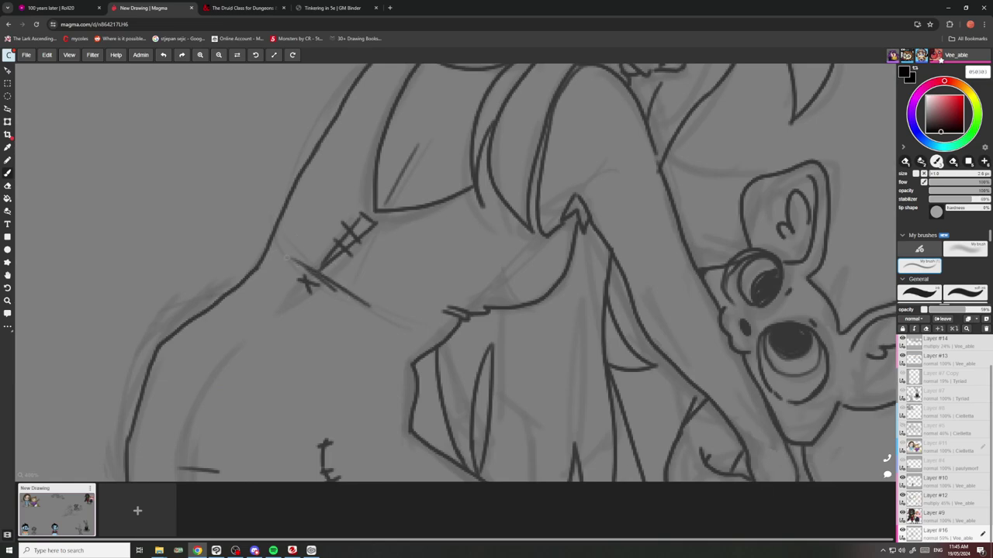
pyautogui.scroll(-2, 306, 287)
pyautogui.scroll(-3, 306, 287)
# Switch to the Roll20 game, open Jaffle Scorn's character sheet, roll a Stealth check and show the chat log.
pyautogui.click(50, 8)
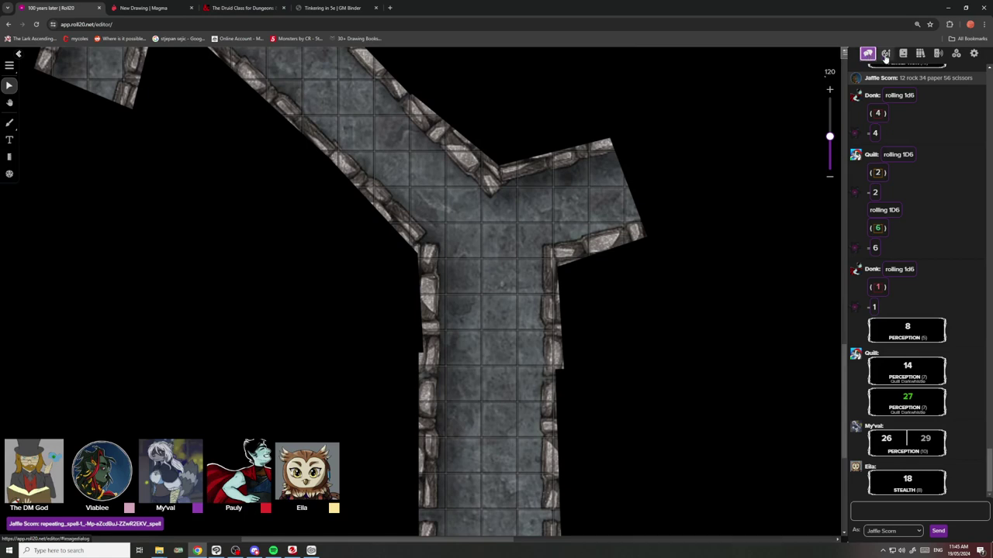
pyautogui.click(885, 54)
pyautogui.click(903, 53)
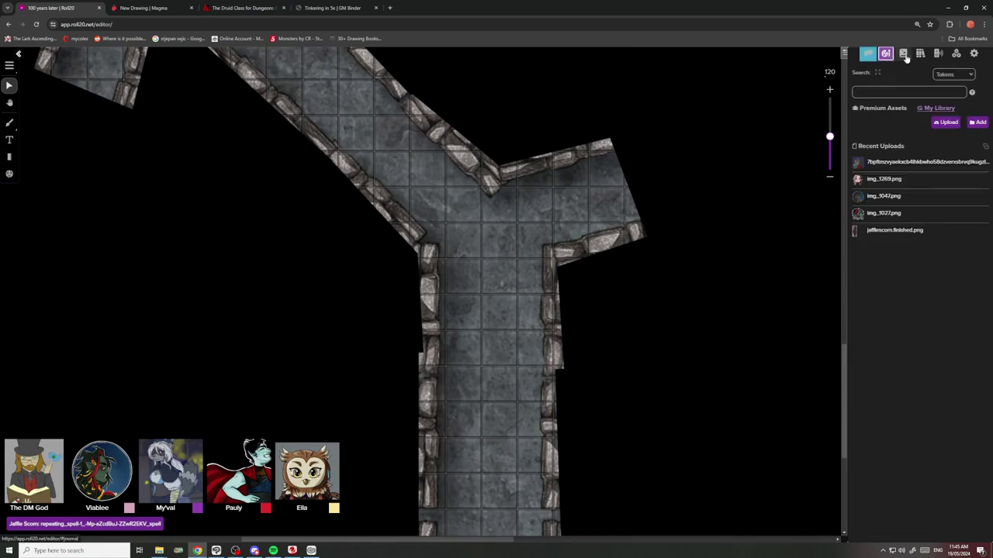
pyautogui.click(894, 293)
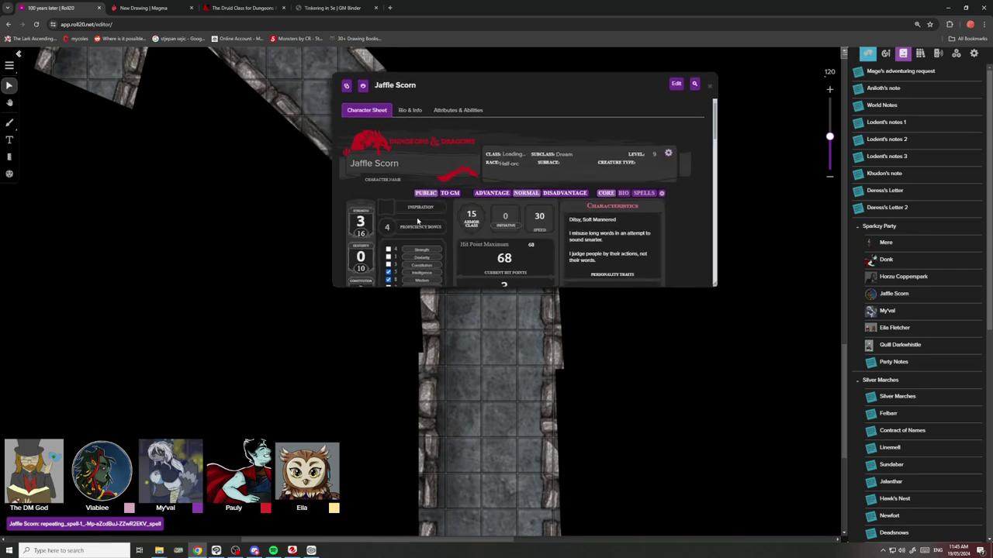
pyautogui.scroll(-3, 424, 216)
pyautogui.scroll(2, 421, 233)
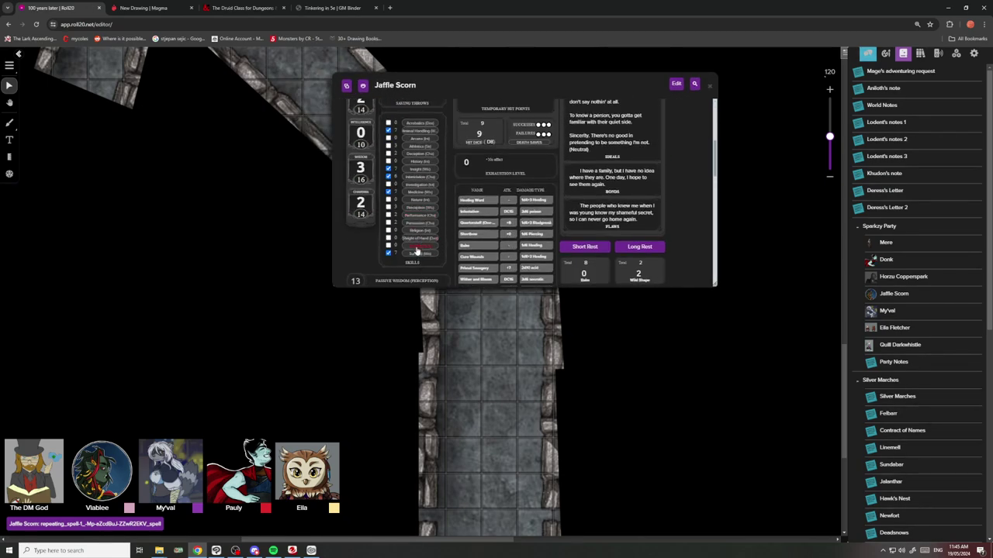
pyautogui.click(419, 246)
pyautogui.click(867, 53)
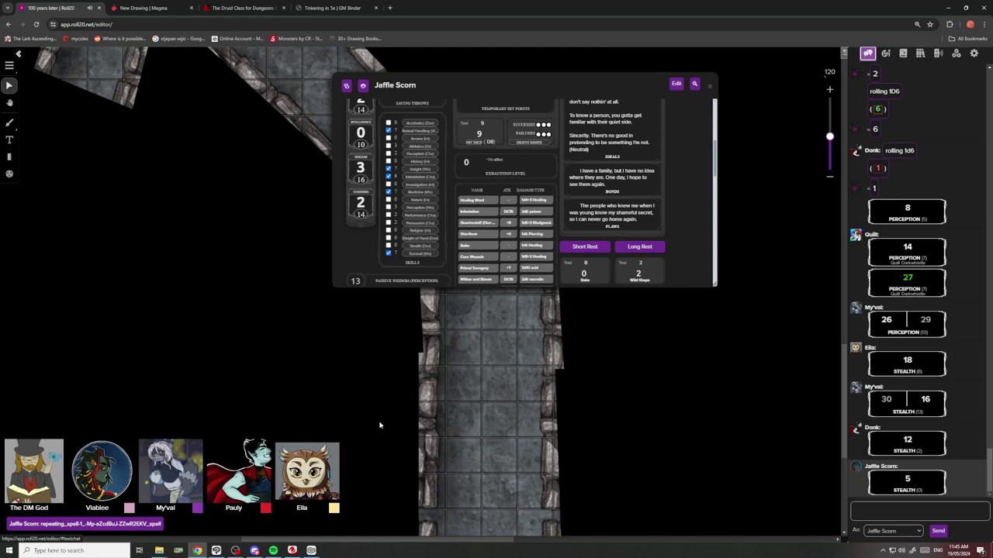
# Switch back to the Magma drawing and inspect the inked feet and the overall line art.
pyautogui.click(152, 8)
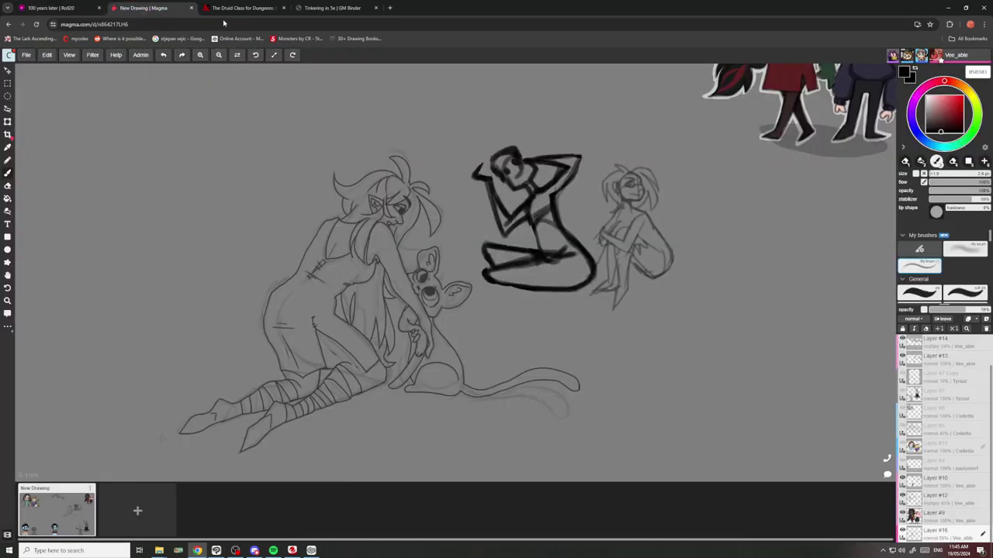
pyautogui.scroll(-8, 360, 252)
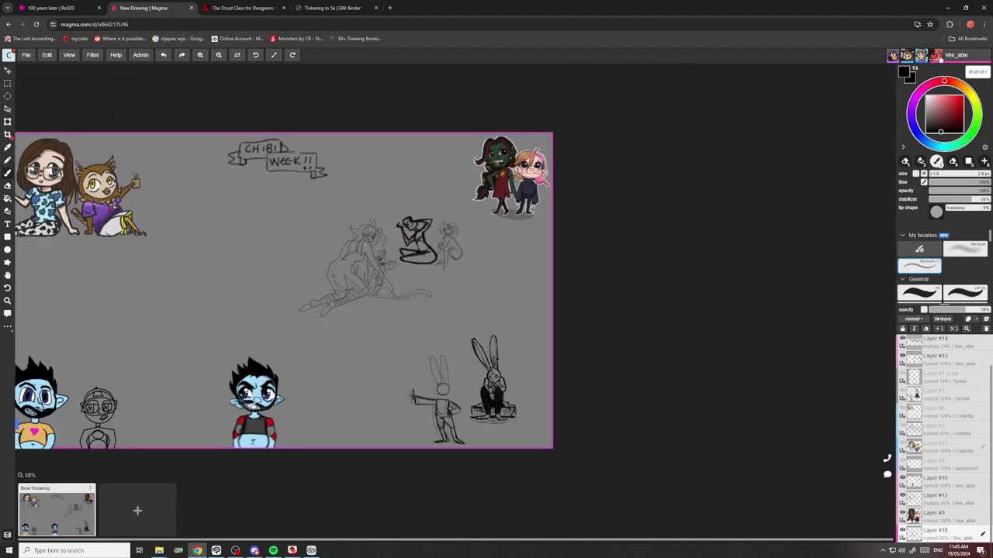
pyautogui.scroll(10, 357, 310)
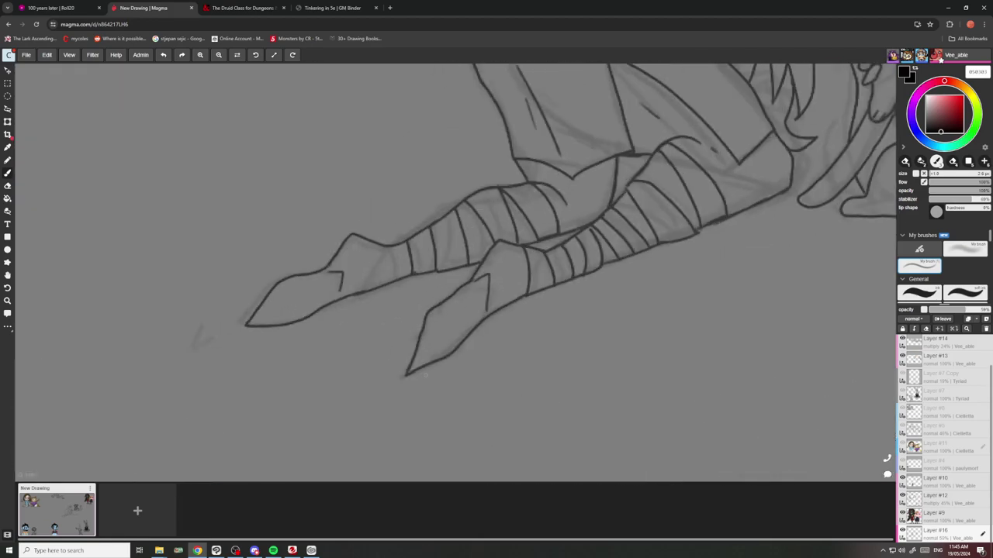
pyautogui.scroll(-10, 399, 366)
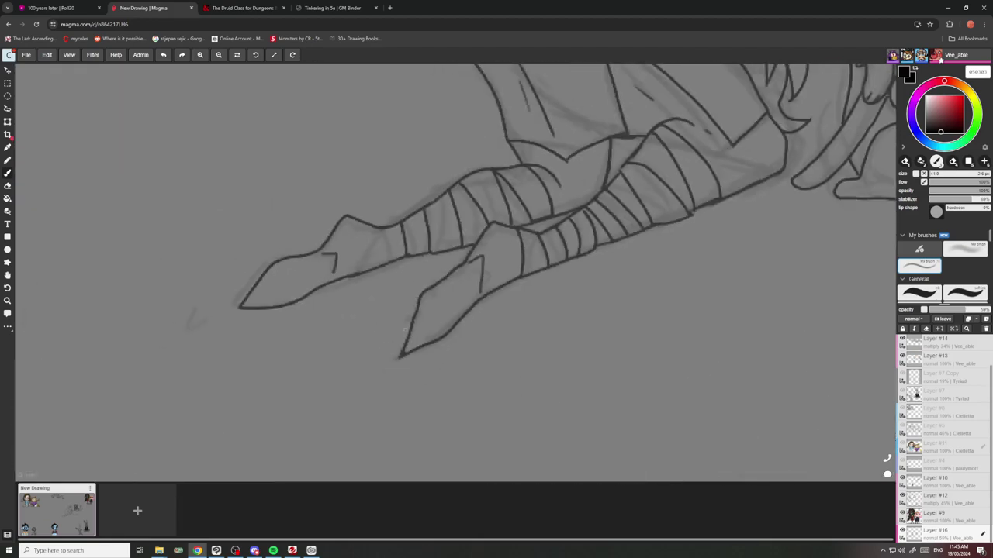
pyautogui.scroll(8, 469, 275)
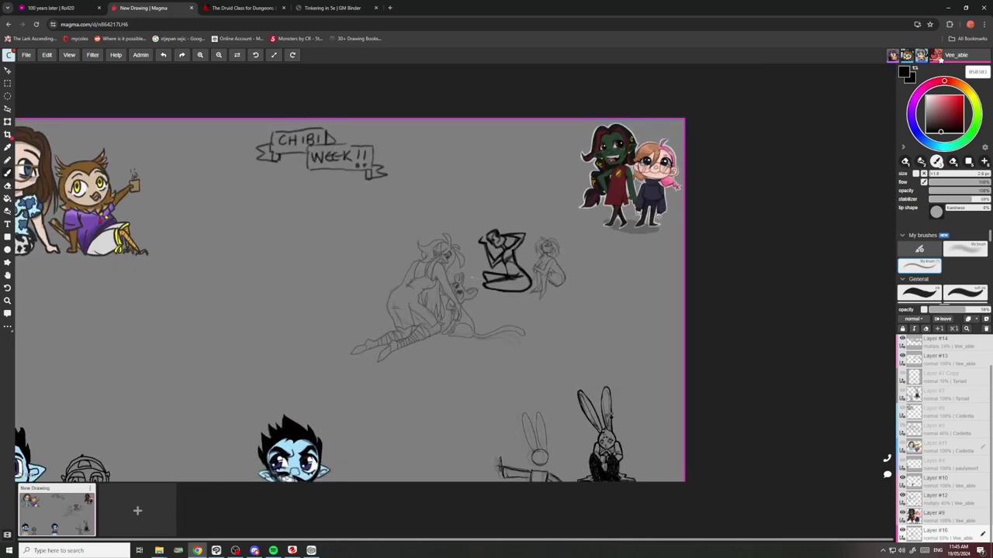
# Set the lasso fill tool to erase mode and remove the faded sketch tail below the animal's inked tail.
pyautogui.click(7, 108)
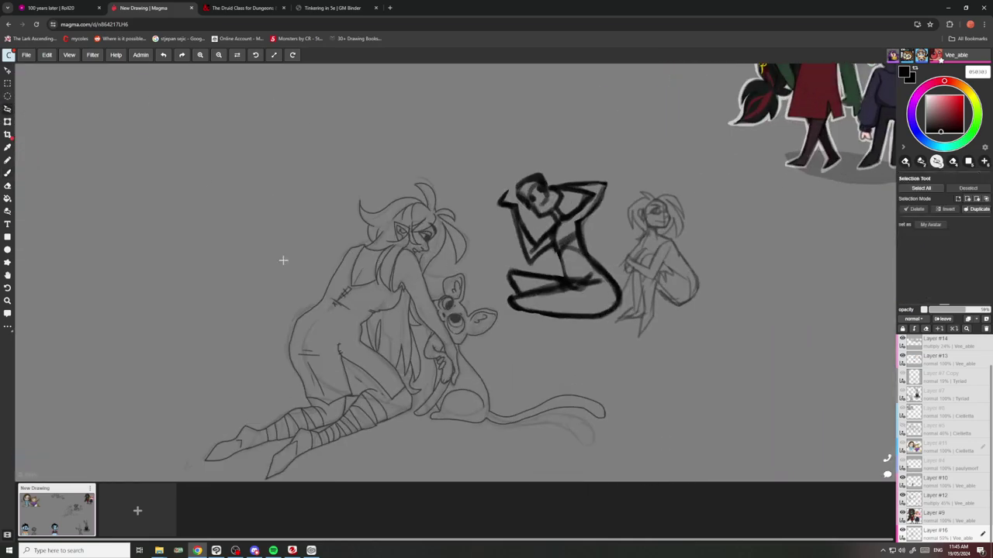
pyautogui.scroll(-2, 441, 251)
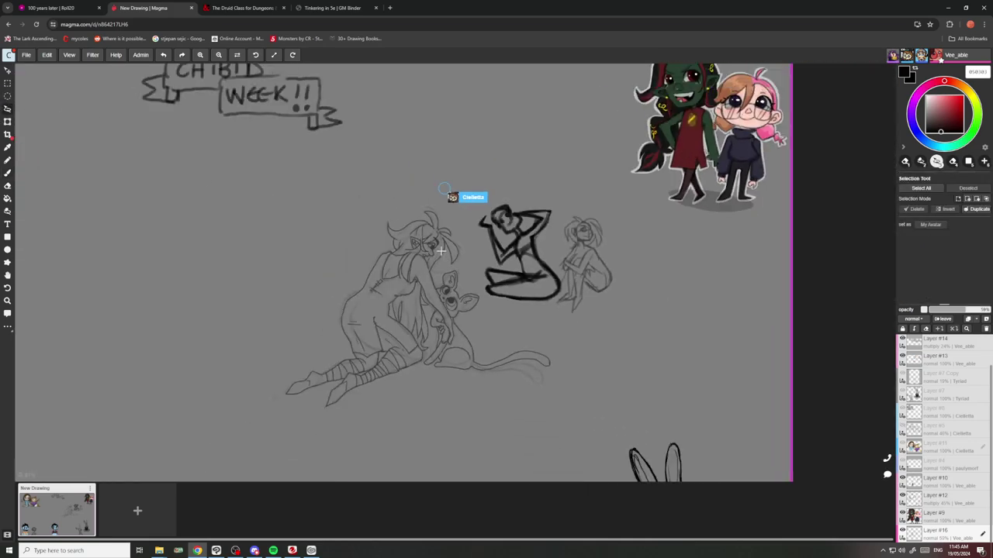
pyautogui.press('b')
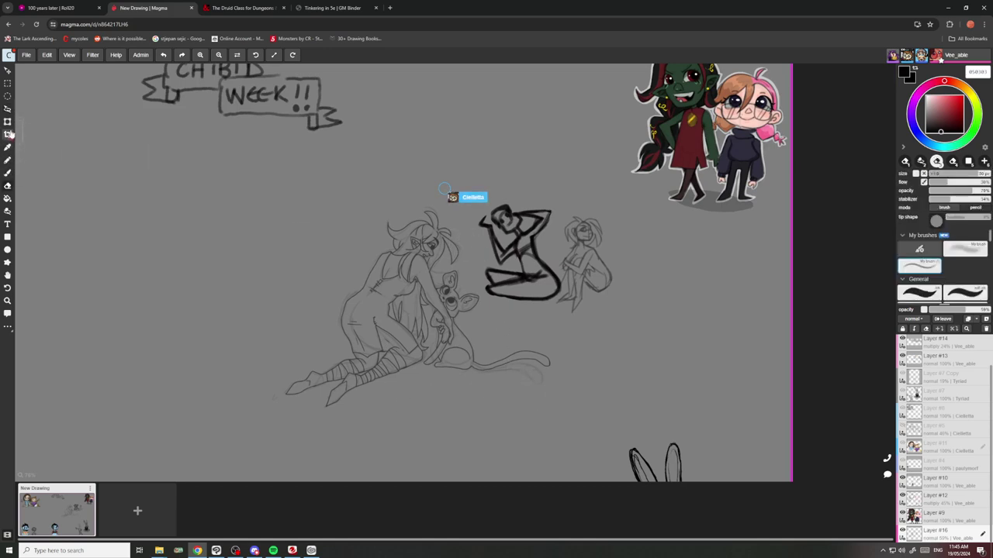
pyautogui.click(7, 210)
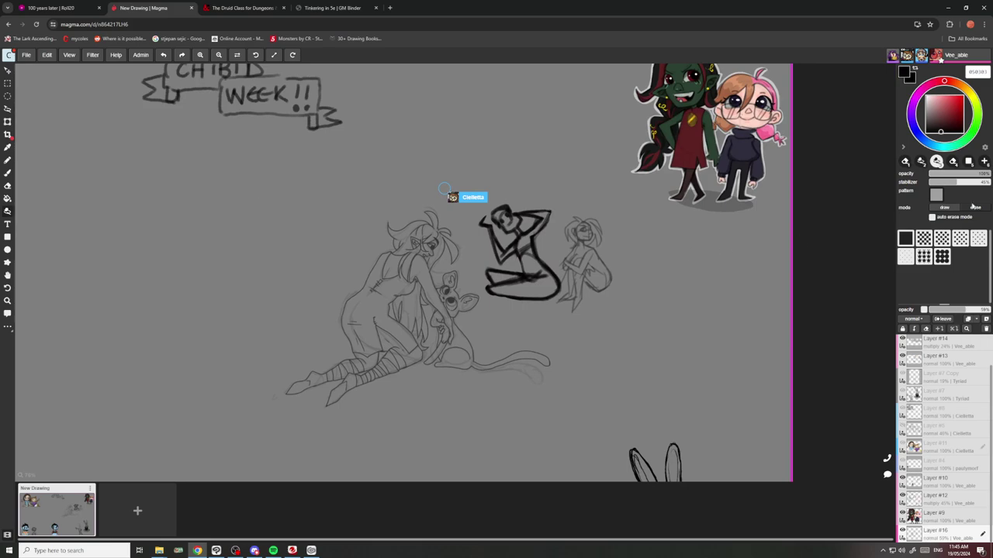
pyautogui.scroll(5, 477, 395)
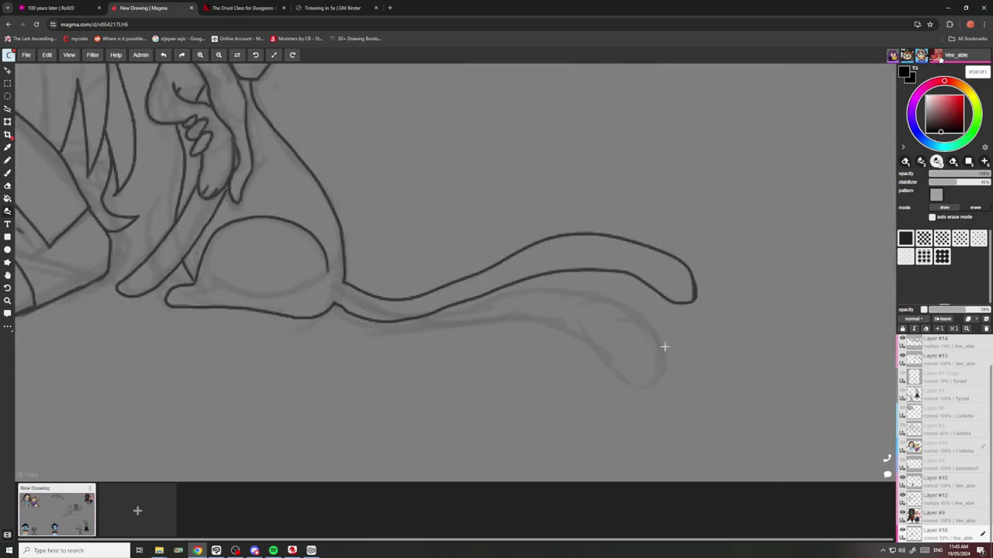
pyautogui.moveTo(664, 347); pyautogui.dragTo(539, 333)
pyautogui.moveTo(582, 293); pyautogui.dragTo(404, 329)
pyautogui.moveTo(658, 292); pyautogui.dragTo(612, 308)
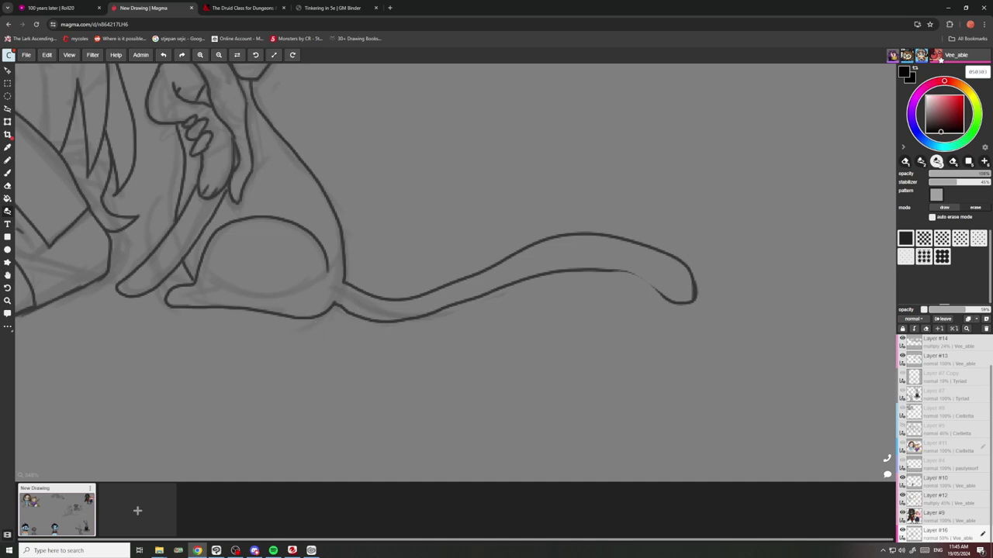
# Erase the faded sketch curve inside the animal's haunch.
pyautogui.scroll(-4, 321, 328)
pyautogui.scroll(5, 375, 311)
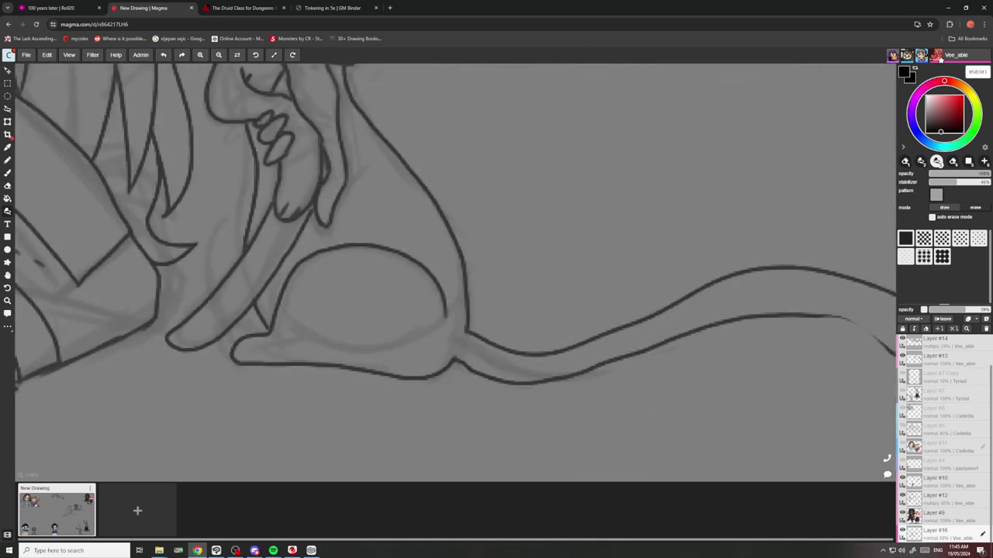
pyautogui.moveTo(432, 332)
pyautogui.mouseDown()
pyautogui.moveTo(321, 343)
pyautogui.moveTo(296, 325)
pyautogui.moveTo(275, 342)
pyautogui.mouseUp()
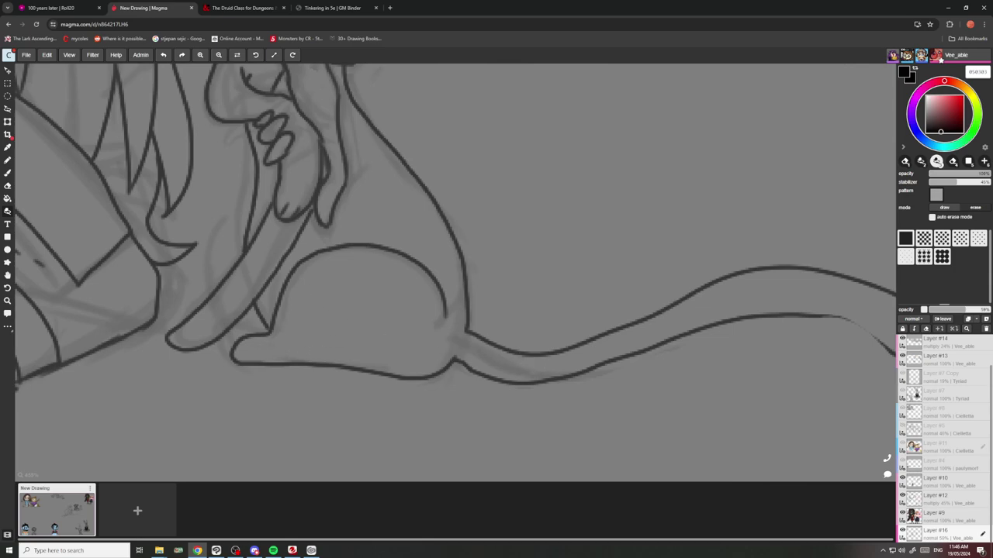
# Erase the leftover sketch lines around the figure's front knee and along the thigh beside the garment slit.
pyautogui.scroll(-5, 401, 328)
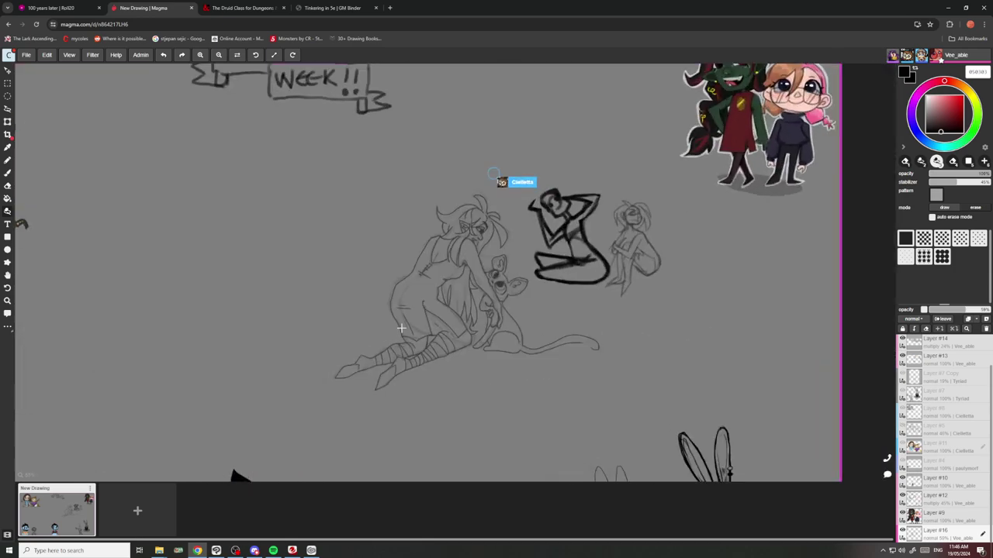
pyautogui.scroll(6, 401, 328)
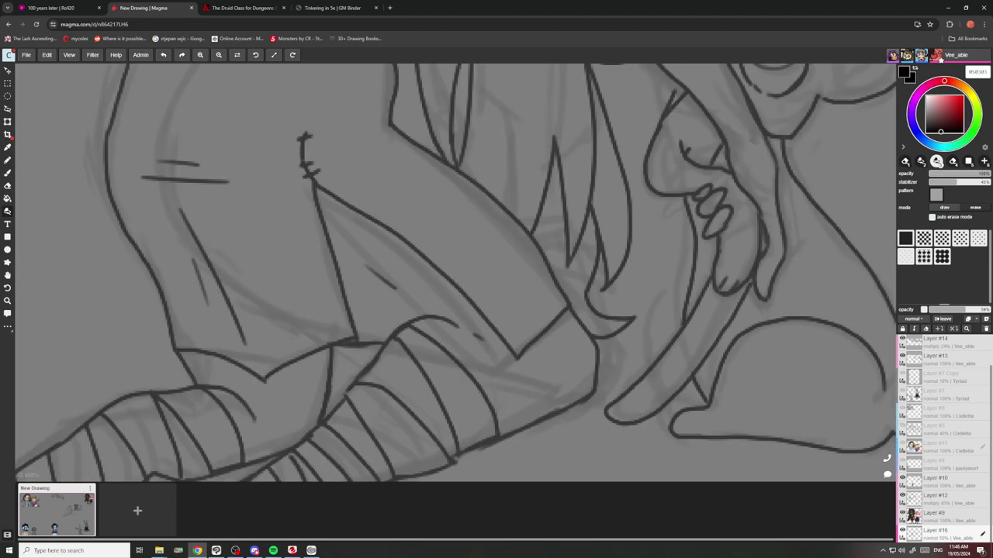
pyautogui.moveTo(554, 396); pyautogui.dragTo(483, 368)
pyautogui.moveTo(520, 355); pyautogui.dragTo(480, 339)
pyautogui.hotkey('ctrl', 'z')
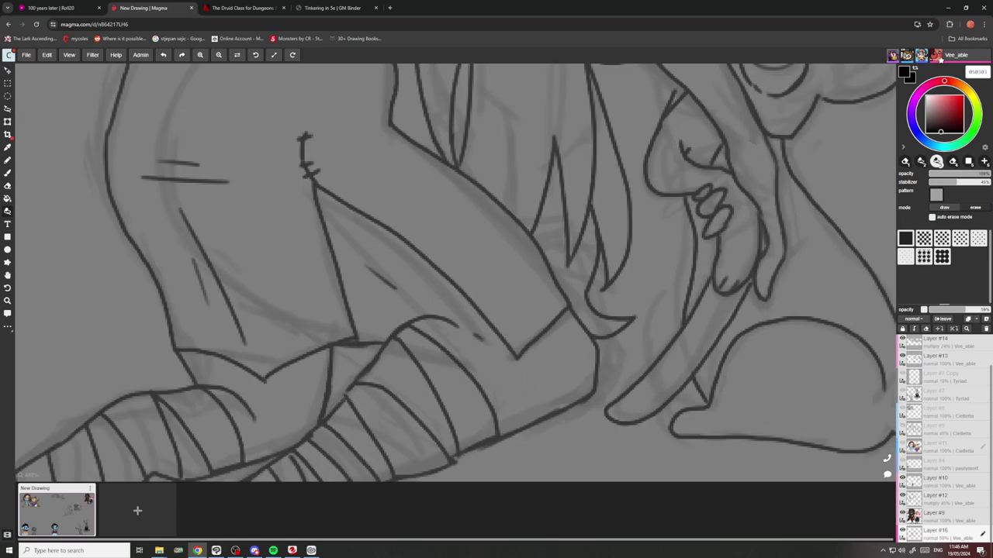
pyautogui.moveTo(581, 396); pyautogui.dragTo(543, 410)
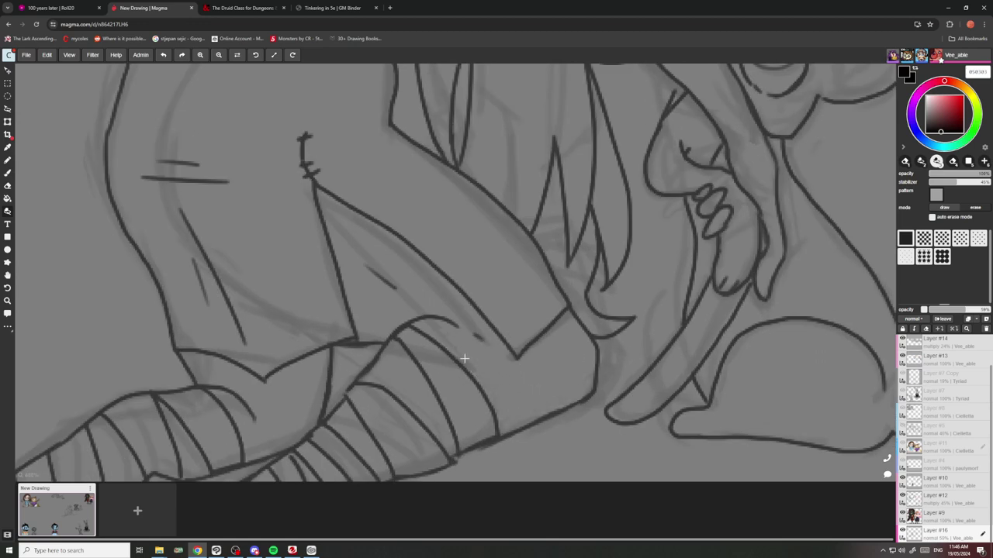
pyautogui.moveTo(477, 381); pyautogui.dragTo(352, 220)
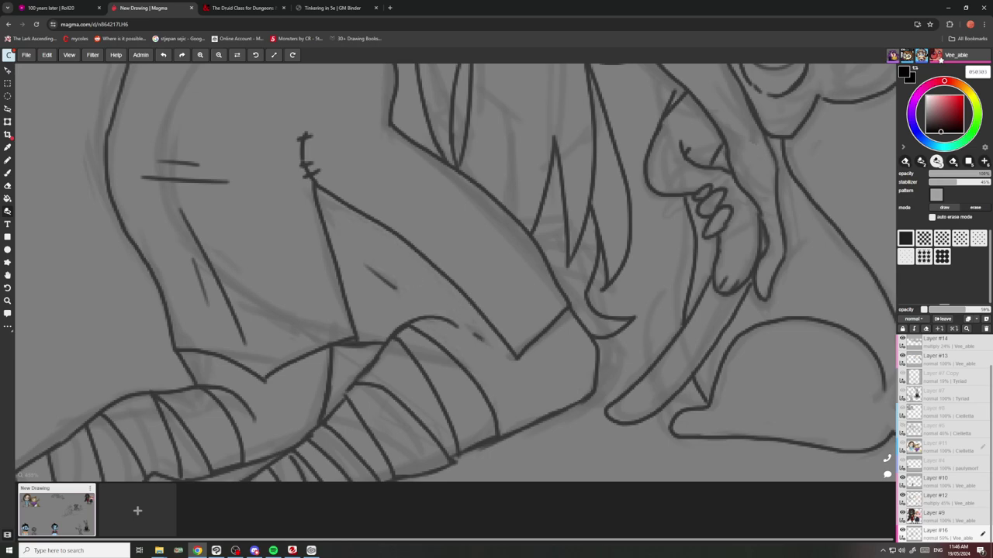
# Erase the leftover sketch lines inside the figure's hip and along its outer edge.
pyautogui.scroll(-3, 343, 295)
pyautogui.scroll(2, 343, 295)
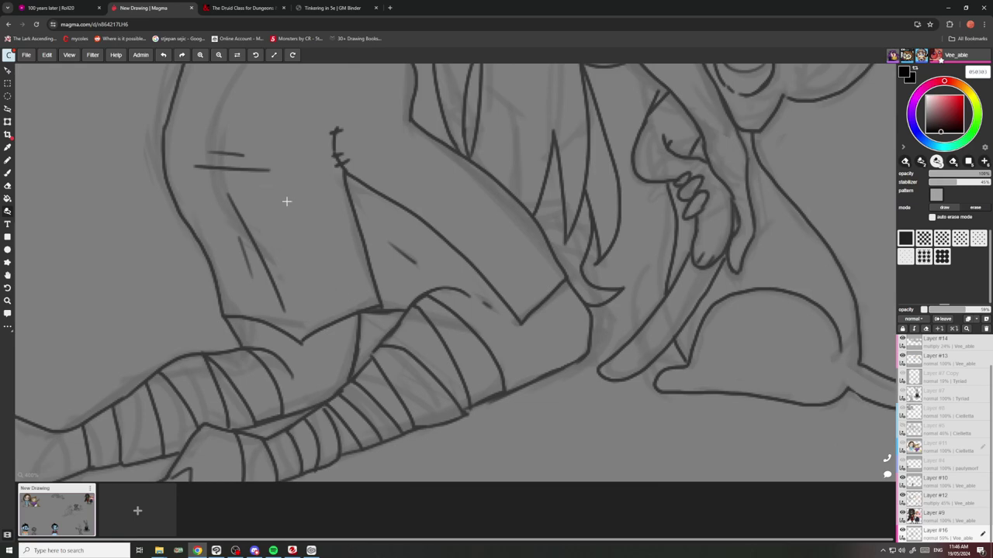
pyautogui.scroll(-3, 284, 202)
pyautogui.scroll(5, 339, 268)
pyautogui.moveTo(337, 313); pyautogui.dragTo(407, 223)
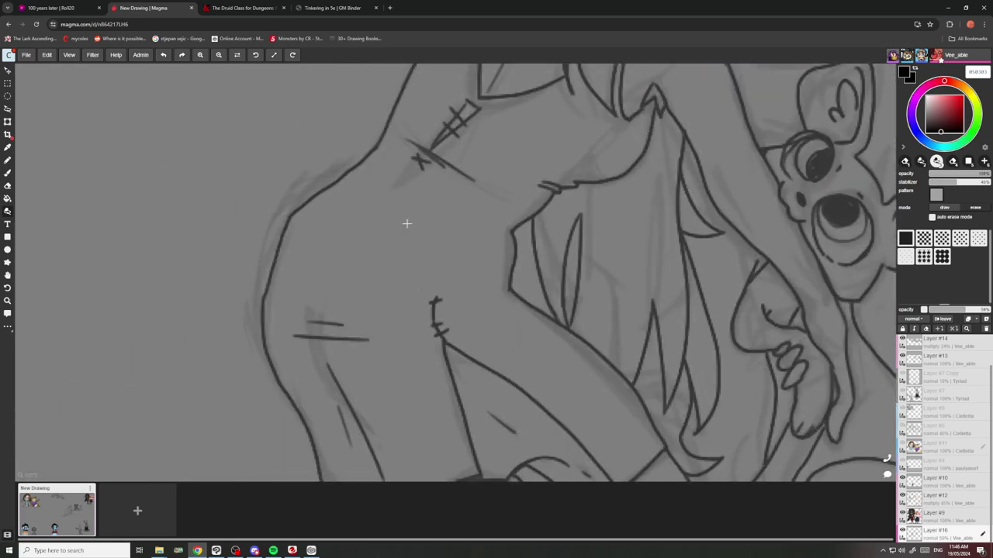
pyautogui.scroll(-3, 280, 204)
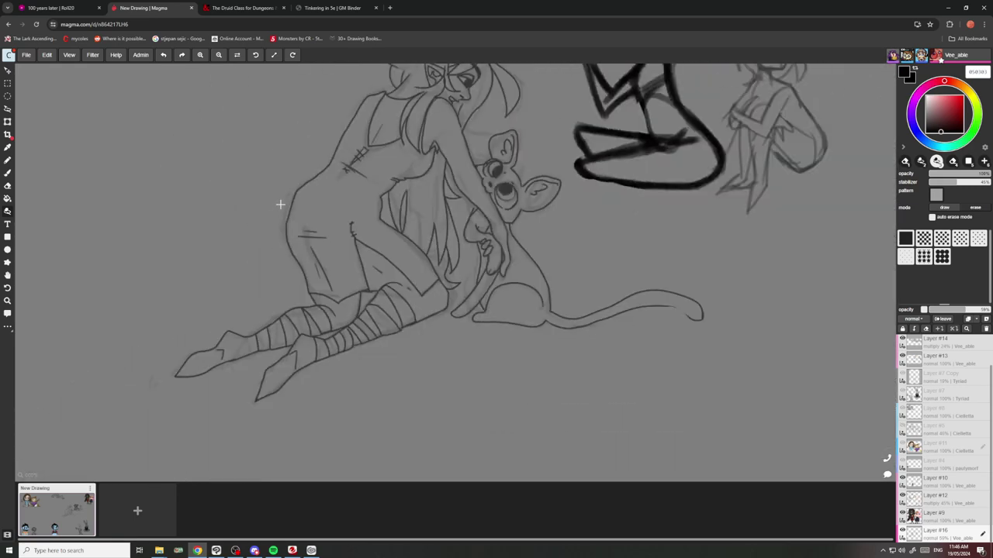
pyautogui.scroll(2, 303, 173)
pyautogui.scroll(-3, 295, 266)
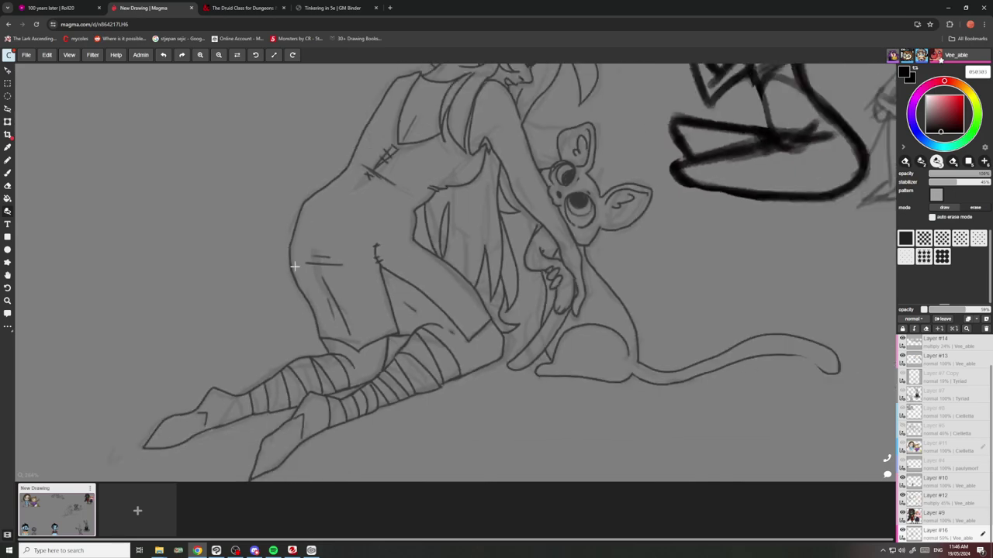
# Clean up the leftover sketch marks around the figure's petting hand and the animal's neck.
pyautogui.scroll(6, 580, 276)
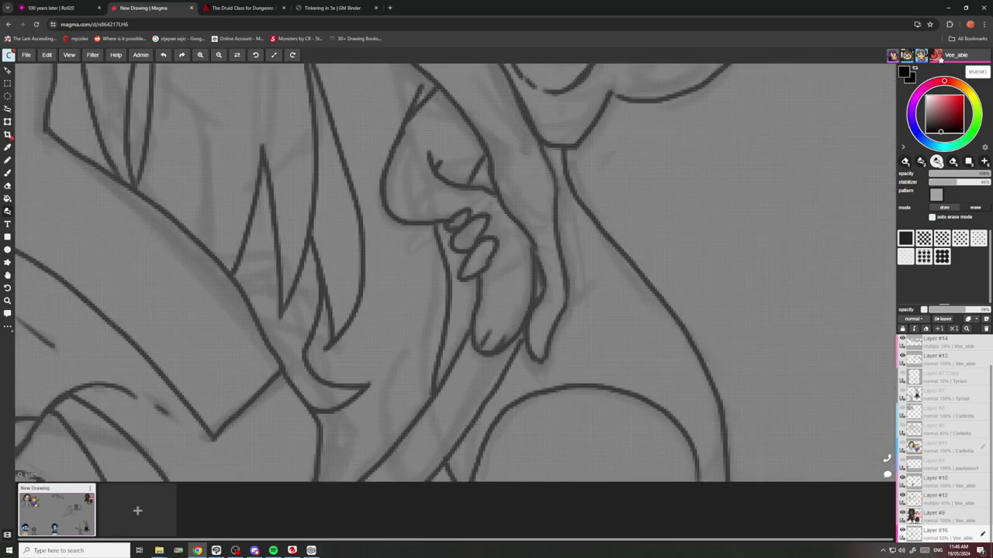
pyautogui.scroll(-4, 556, 230)
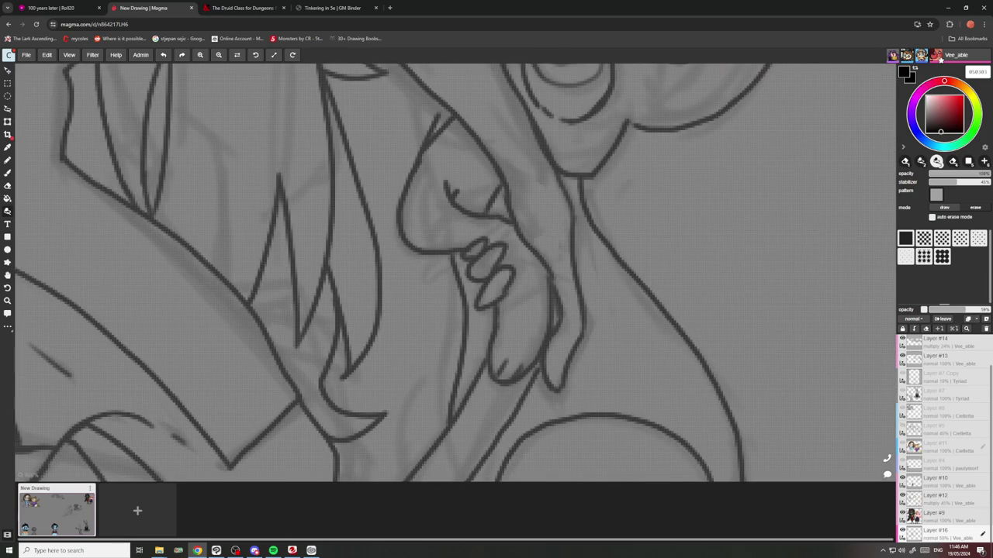
pyautogui.scroll(3, 532, 188)
pyautogui.scroll(-2, 515, 173)
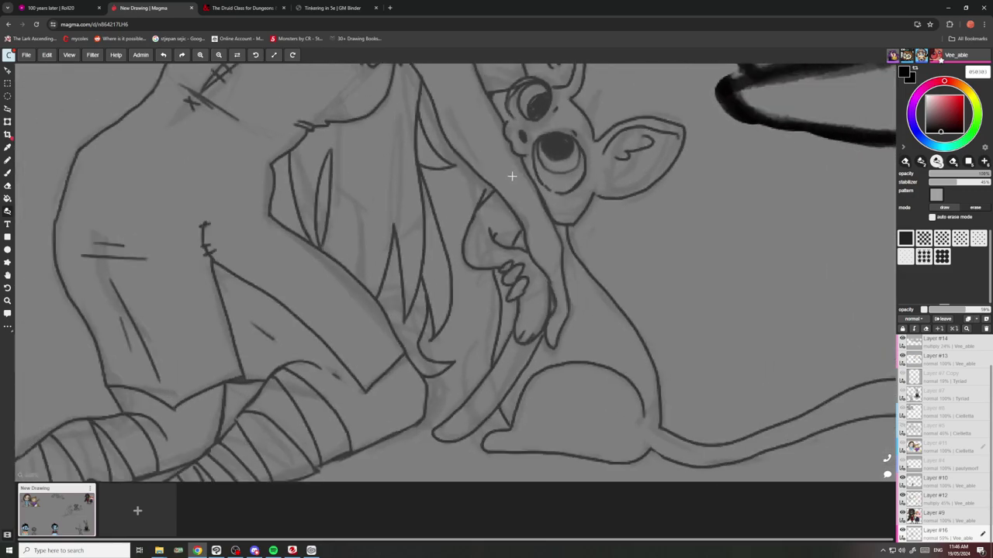
pyautogui.scroll(4, 540, 227)
pyautogui.scroll(-4, 536, 252)
pyautogui.scroll(3, 507, 204)
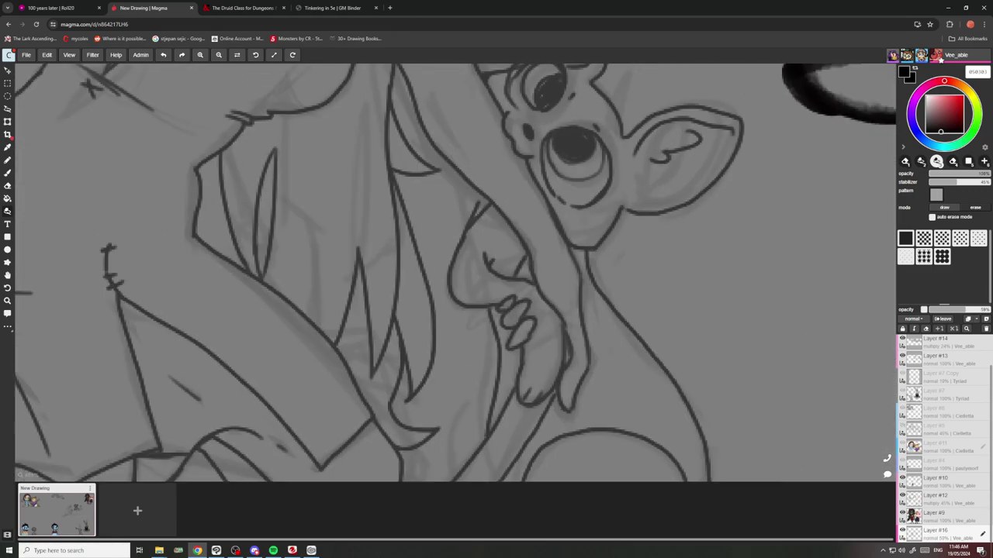
# Erase the leftover sketch lines around the animal's head and upright ear, below the figure's hanging hair.
pyautogui.scroll(-4, 582, 265)
pyautogui.scroll(4, 583, 264)
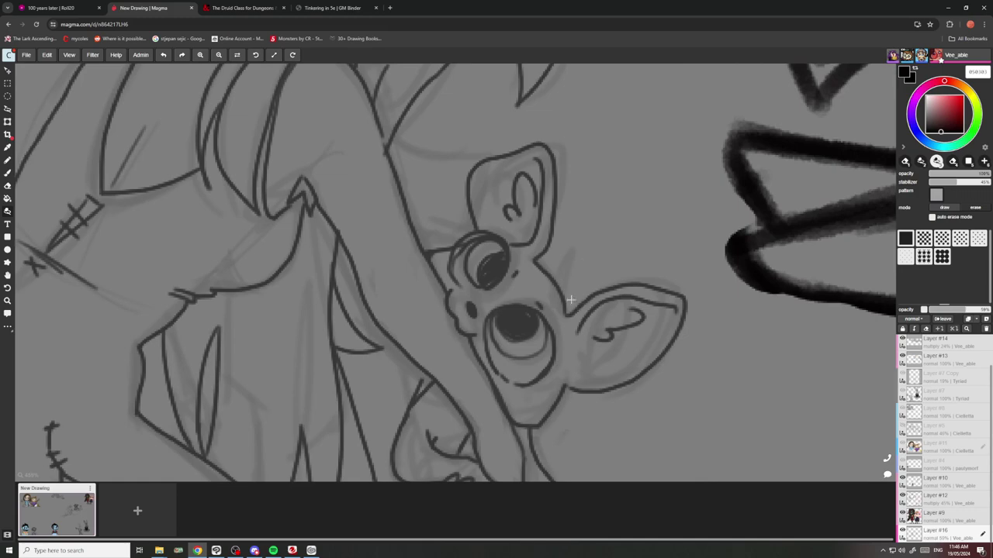
pyautogui.scroll(-4, 566, 268)
pyautogui.scroll(4, 570, 218)
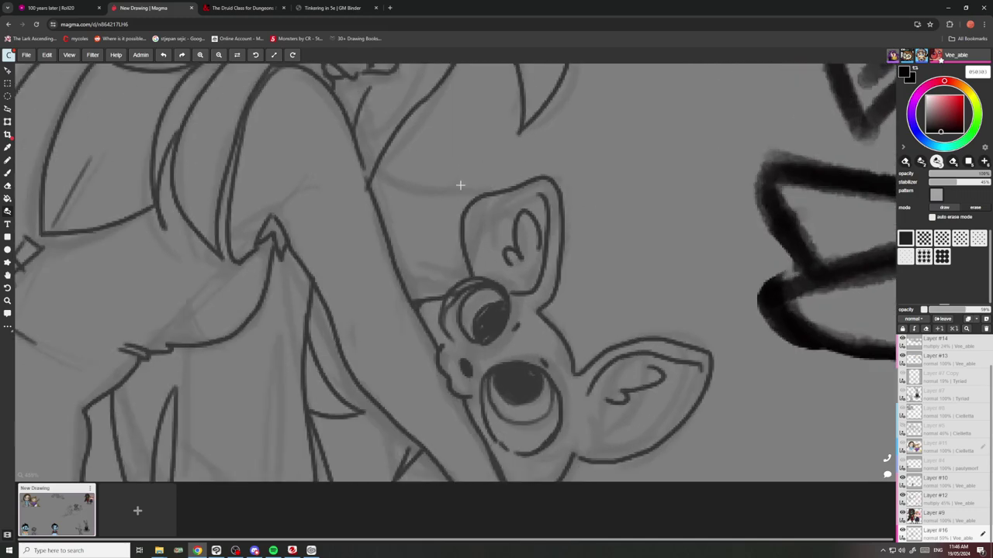
pyautogui.moveTo(495, 191)
pyautogui.mouseDown()
pyautogui.moveTo(461, 249)
pyautogui.moveTo(473, 286)
pyautogui.moveTo(413, 296)
pyautogui.moveTo(469, 135)
pyautogui.mouseUp()
# Erase the leftover sketch lines within the long hair hanging beneath the figure's torso.
pyautogui.scroll(-4, 469, 134)
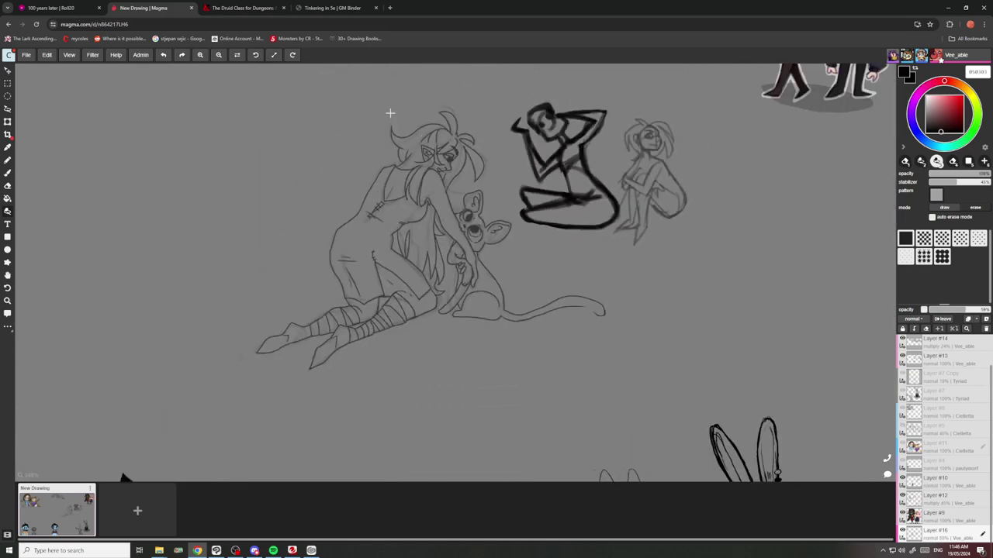
pyautogui.scroll(5, 390, 113)
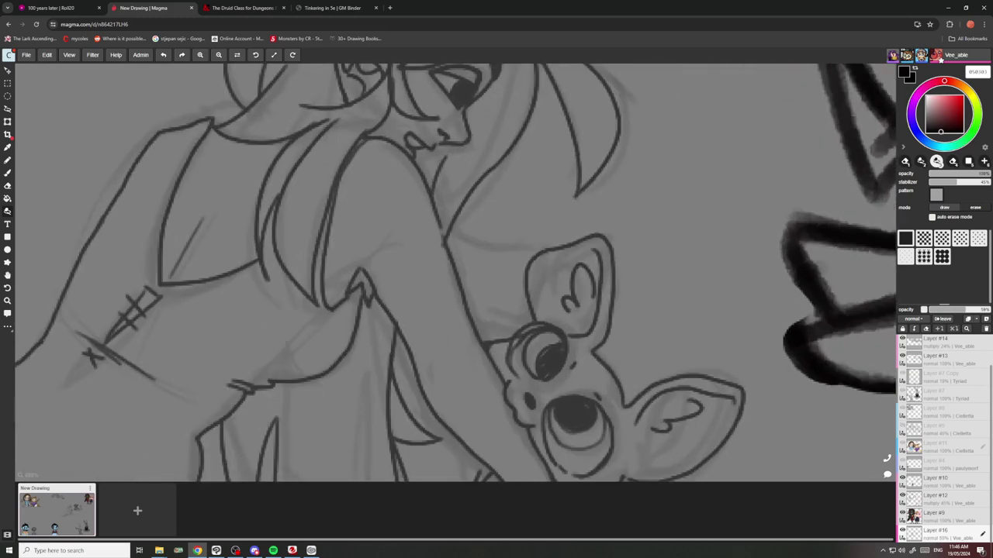
pyautogui.scroll(-2, 533, 225)
pyautogui.scroll(-3, 533, 225)
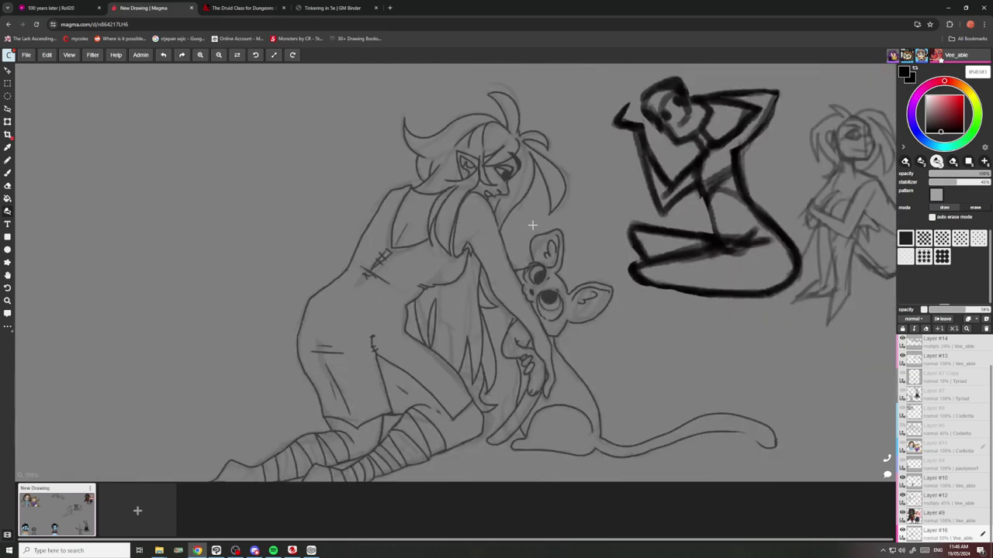
pyautogui.scroll(-5, 532, 225)
pyautogui.scroll(3, 501, 232)
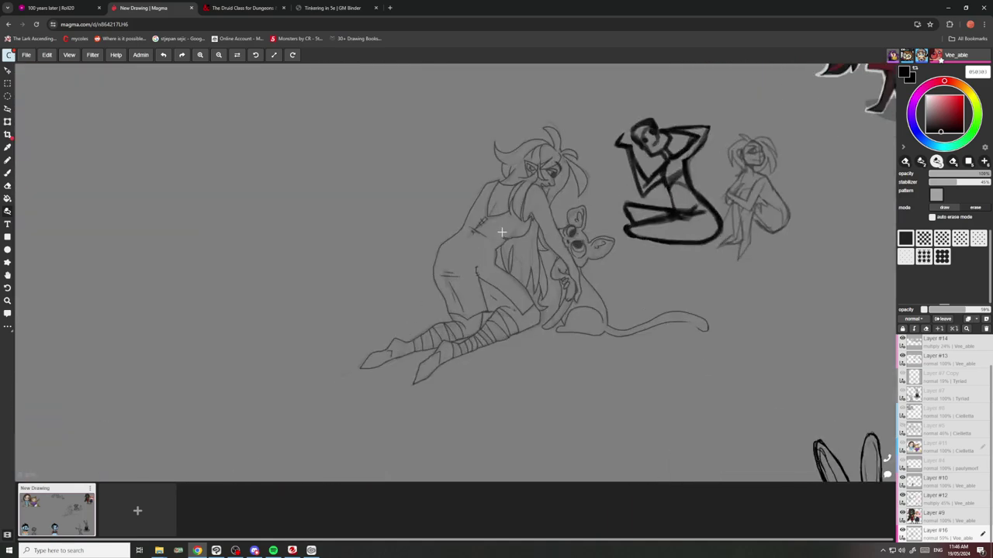
pyautogui.scroll(4, 501, 232)
pyautogui.moveTo(508, 334)
pyautogui.mouseDown()
pyautogui.moveTo(509, 289)
pyautogui.moveTo(479, 214)
pyautogui.mouseUp()
pyautogui.scroll(-5, 509, 277)
pyautogui.scroll(4, 534, 240)
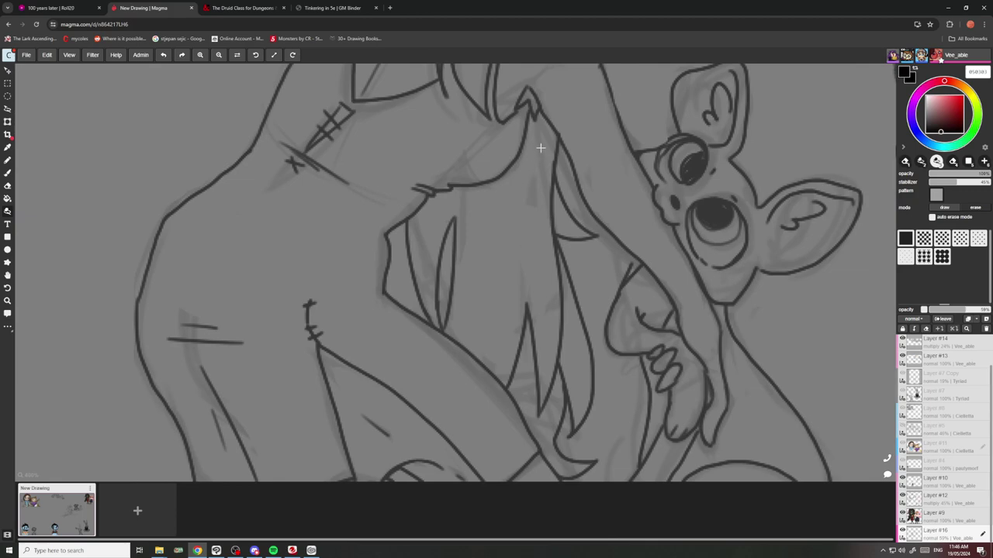
# Inspect the other characters on the canvas, and check the figure's torso and back for remaining sketch lines.
pyautogui.scroll(-4, 539, 148)
pyautogui.scroll(5, 163, 333)
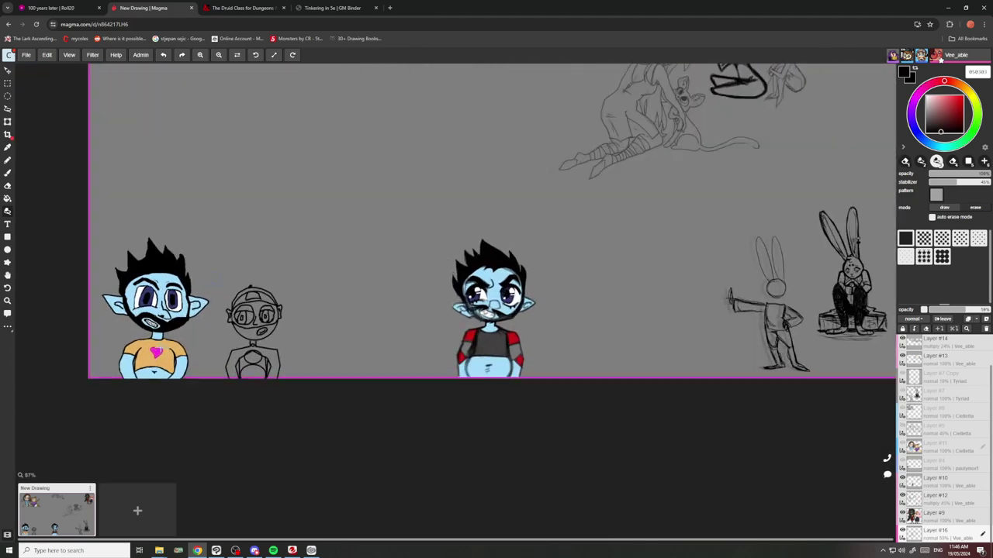
pyautogui.scroll(-6, 322, 308)
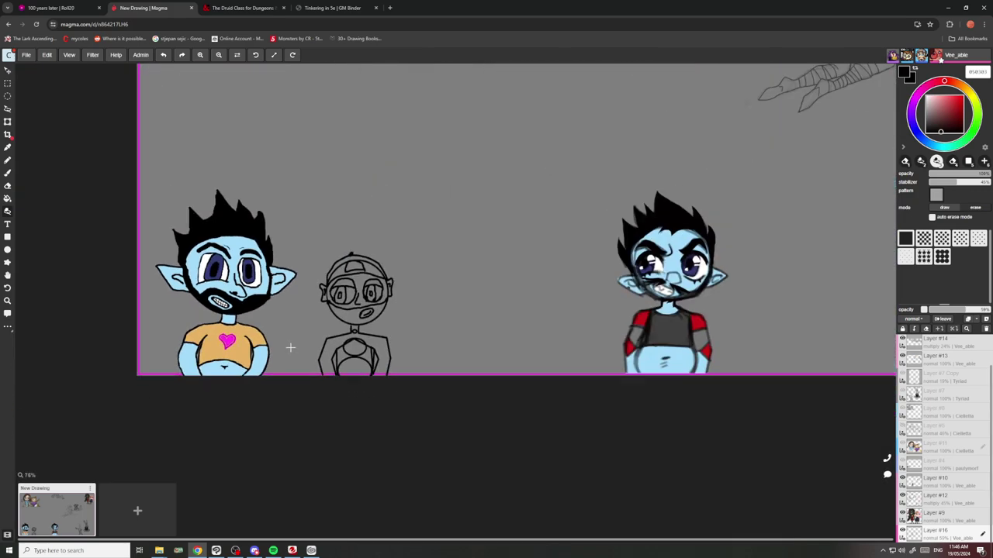
pyautogui.scroll(2, 586, 133)
pyautogui.scroll(5, 591, 174)
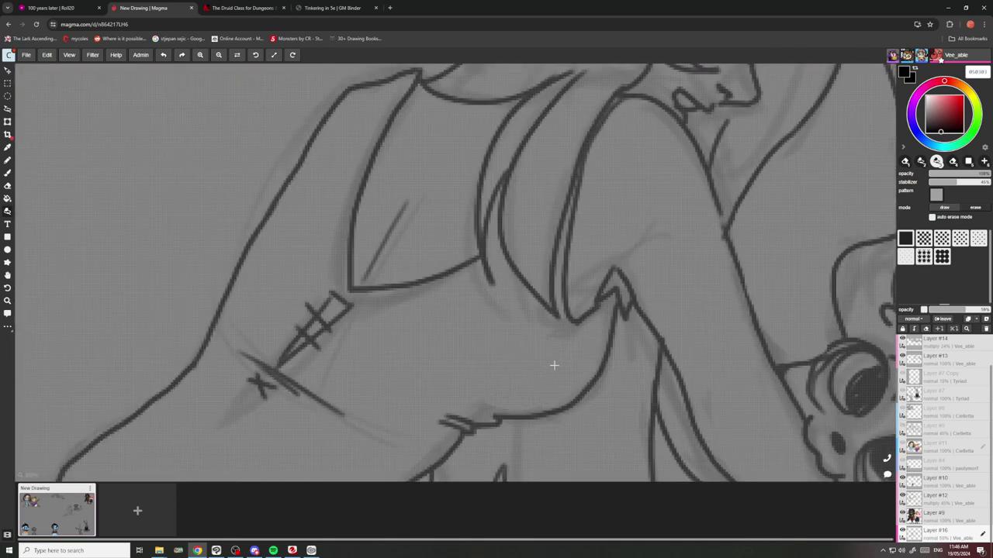
pyautogui.scroll(-2, 508, 308)
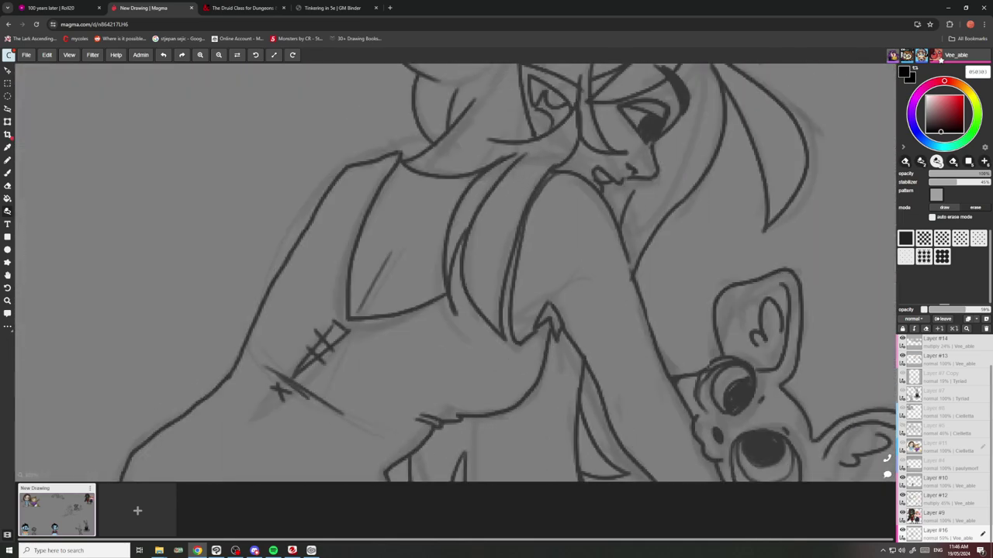
pyautogui.scroll(-3, 430, 325)
pyautogui.scroll(3, 435, 311)
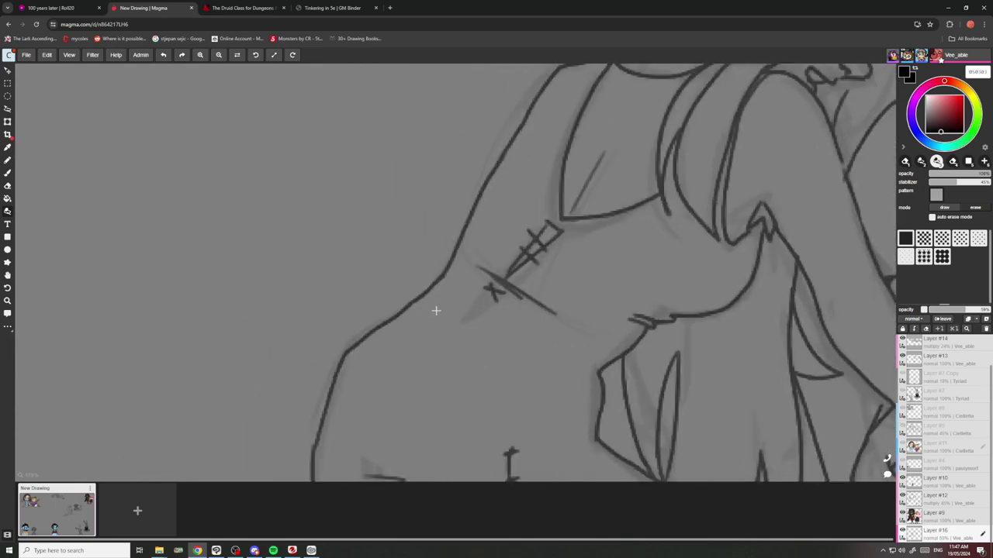
pyautogui.scroll(-4, 490, 308)
pyautogui.scroll(5, 504, 293)
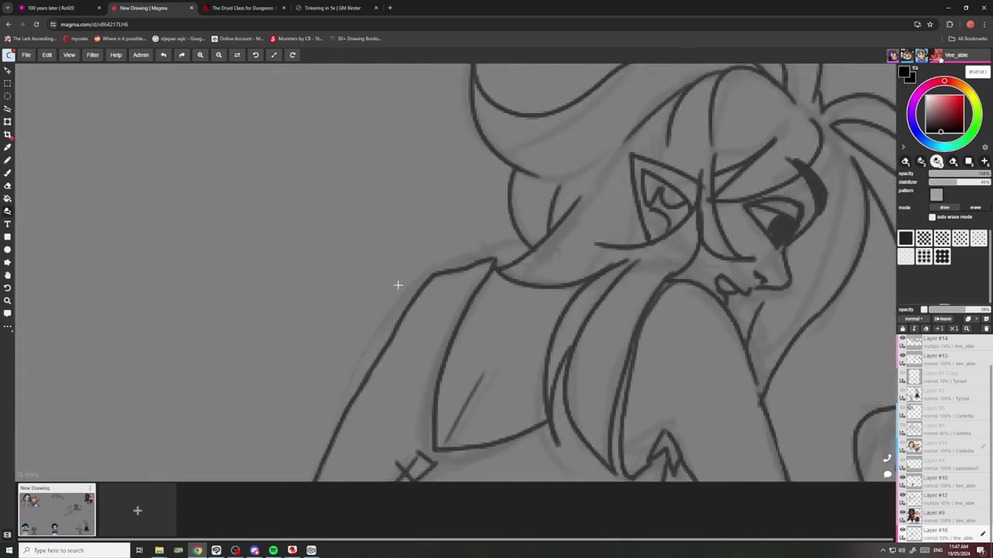
# Erase the leftover sketch marks above the figure's shoulder, where the back meets the hair.
pyautogui.moveTo(474, 257); pyautogui.dragTo(529, 241)
pyautogui.click(182, 50)
pyautogui.scroll(-4, 636, 313)
pyautogui.scroll(3, 646, 314)
pyautogui.scroll(2, 756, 329)
pyautogui.scroll(-3, 764, 333)
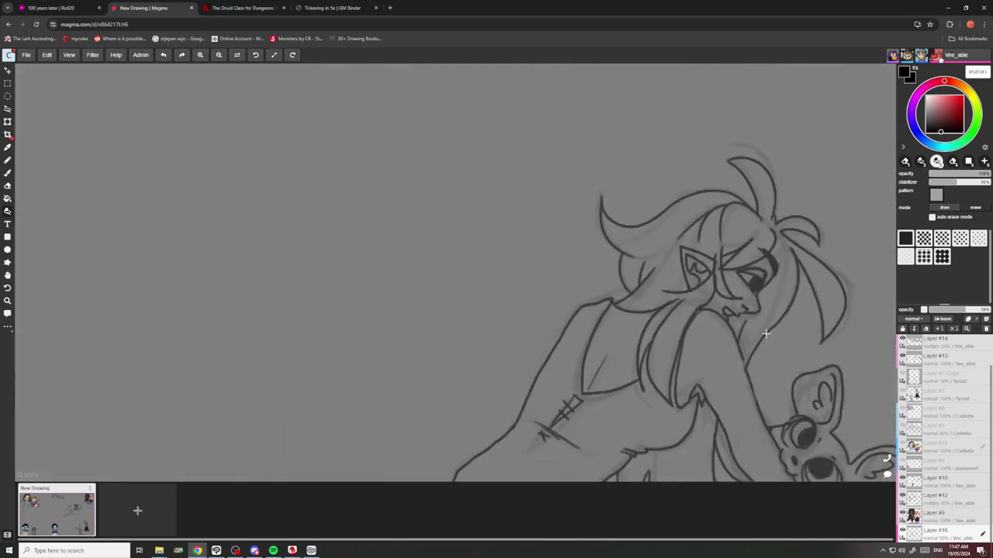
# Erase the leftover sketch lines around the figure's upright hair tuft and between the face and the hanging hair.
pyautogui.scroll(4, 663, 233)
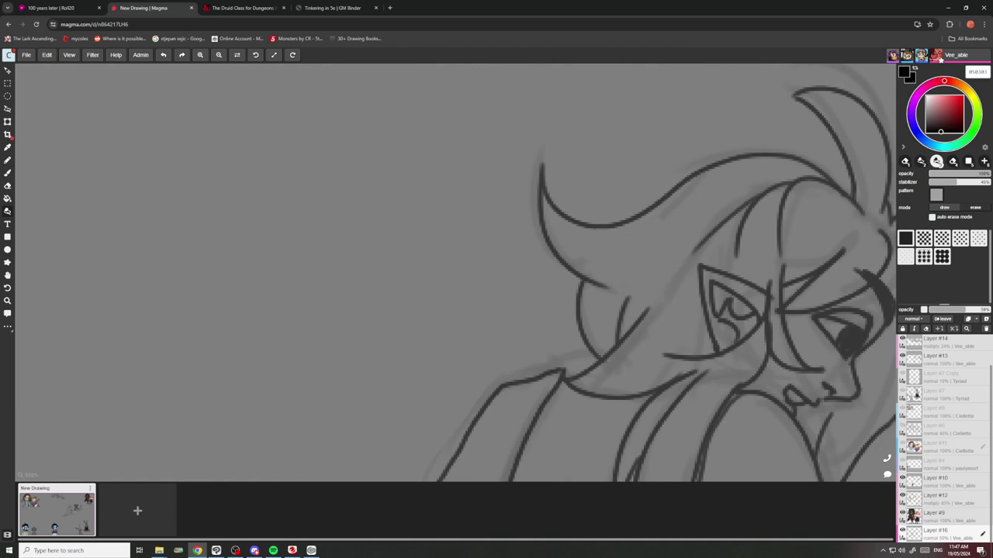
pyautogui.scroll(-3, 699, 221)
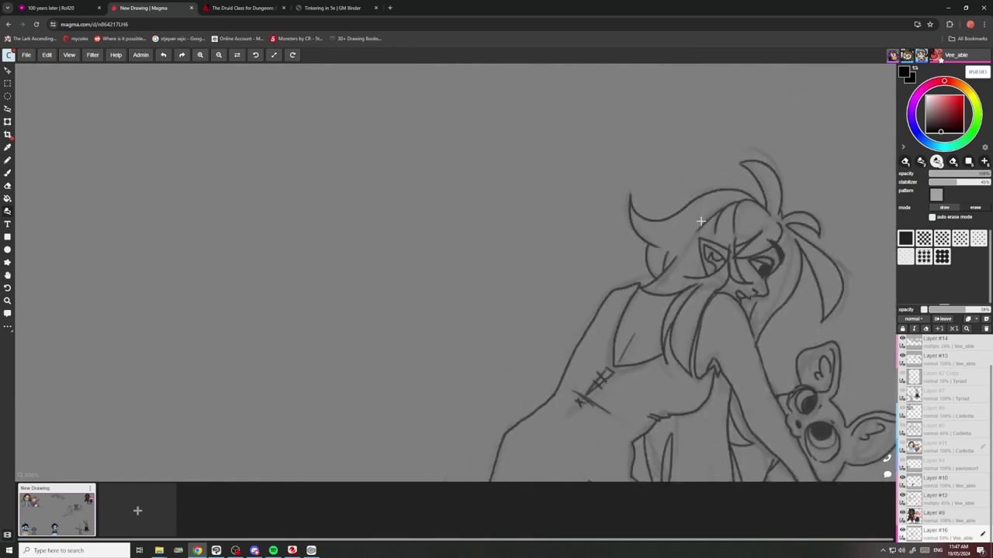
pyautogui.scroll(4, 800, 243)
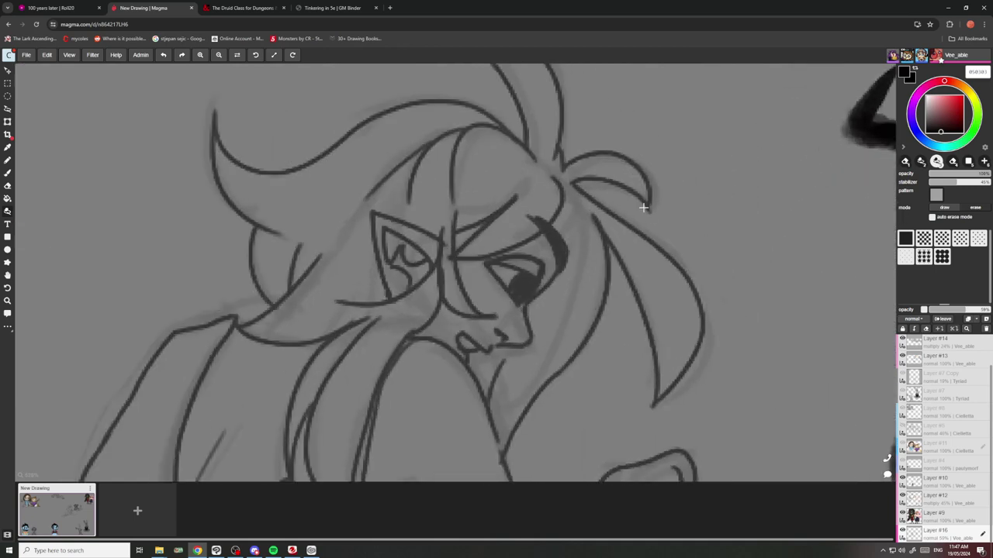
pyautogui.scroll(-2, 683, 293)
pyautogui.scroll(3, 690, 291)
pyautogui.scroll(-2, 696, 288)
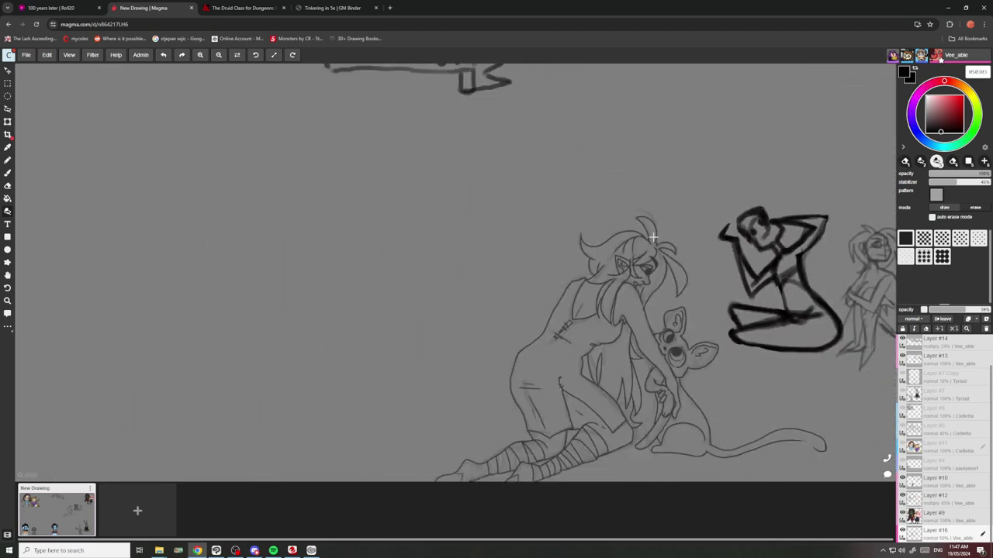
pyautogui.scroll(4, 654, 204)
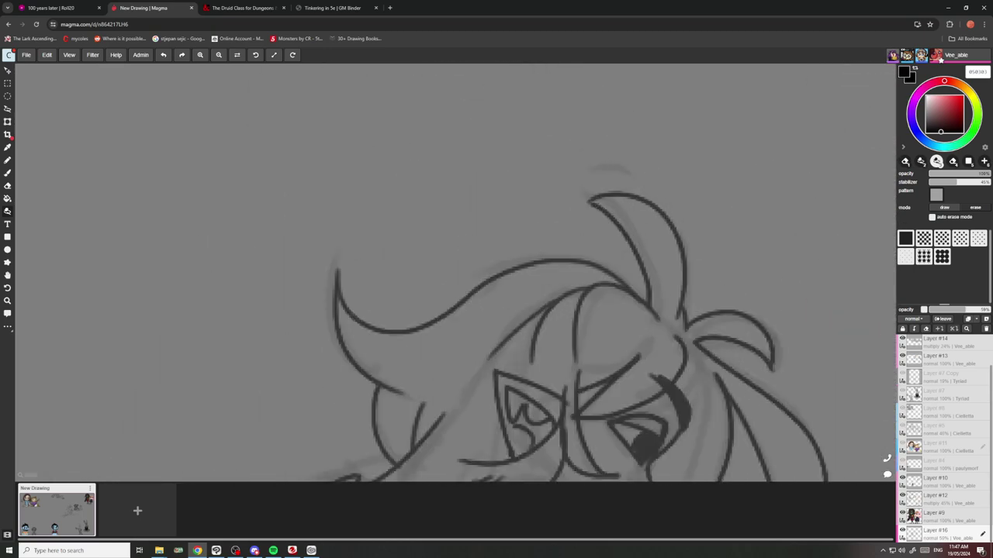
pyautogui.scroll(-2, 680, 224)
pyautogui.scroll(2, 696, 339)
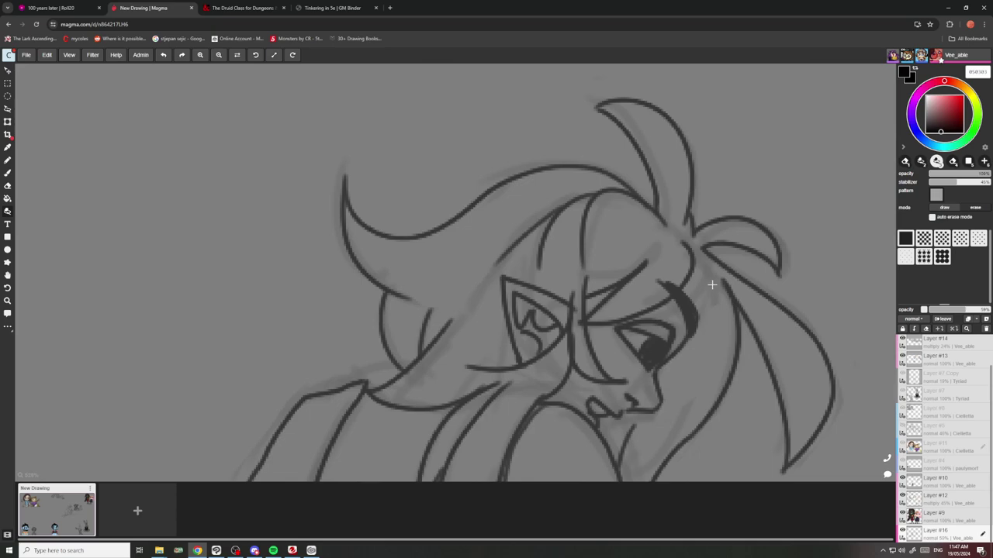
pyautogui.scroll(2, 656, 394)
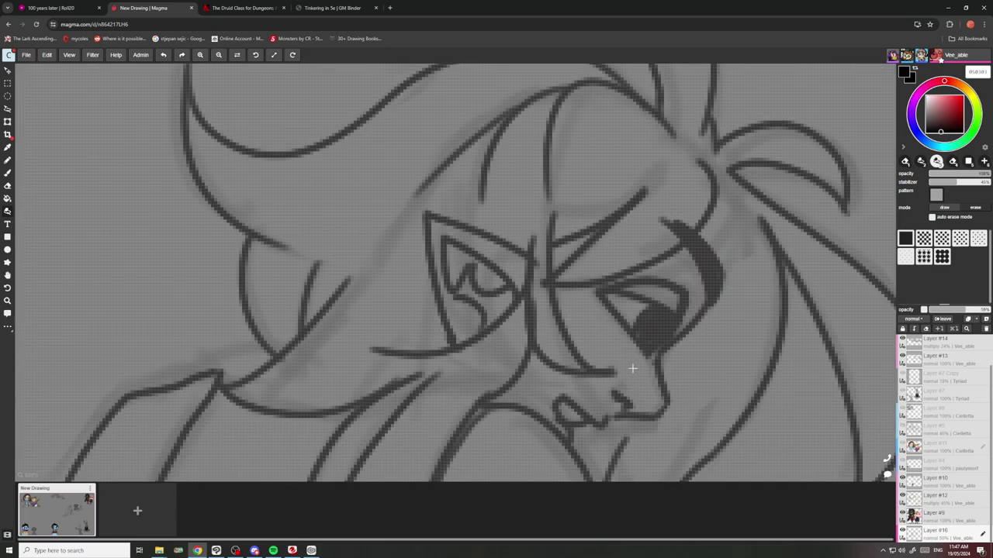
# Undo the stray strokes and clear the leftover sketch lines inside the animal's sideways-pointing ear.
pyautogui.scroll(-10, 628, 254)
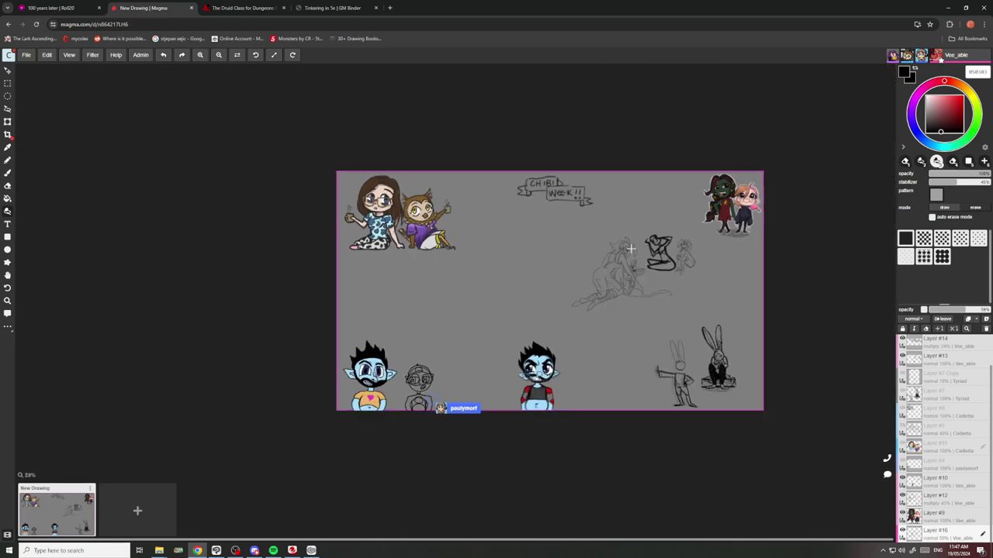
pyautogui.scroll(10, 630, 249)
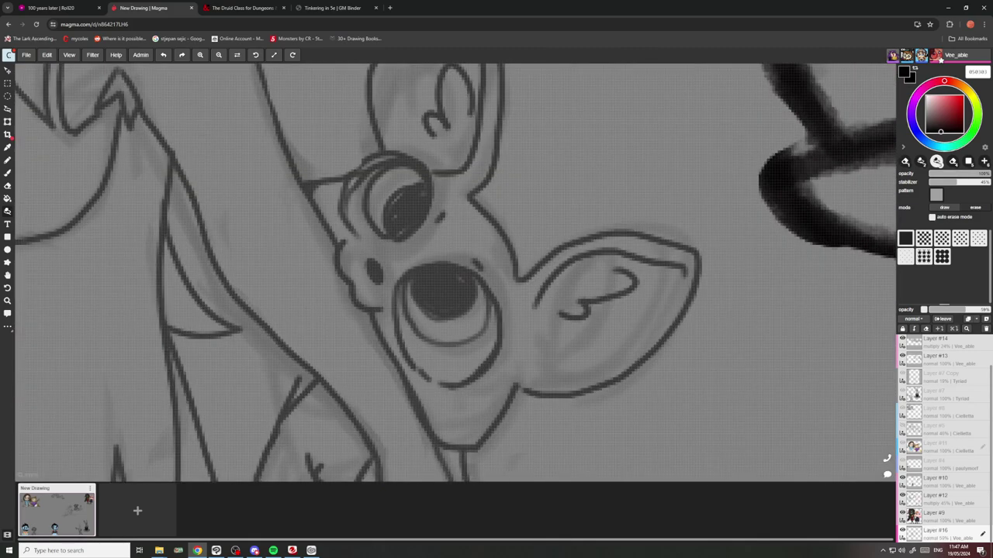
pyautogui.hotkey('ctrl', 'z')
pyautogui.hotkey('ctrl', 'z')
pyautogui.hotkey('ctrl', 'z')
pyautogui.hotkey('ctrl', 'z')
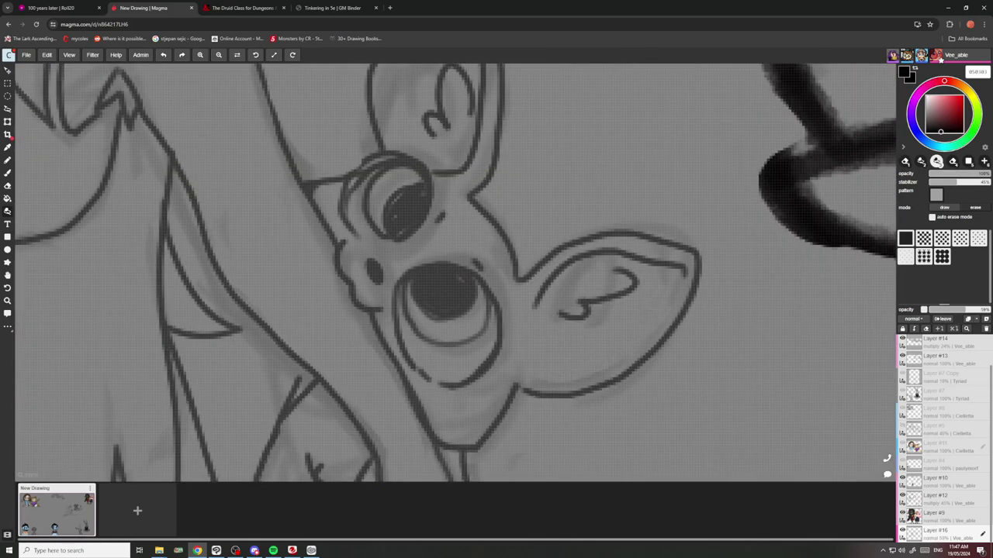
# Remove the stray sketch shading from inside the big-eared creature's upper ear.
pyautogui.scroll(-3, 590, 295)
pyautogui.scroll(5, 589, 295)
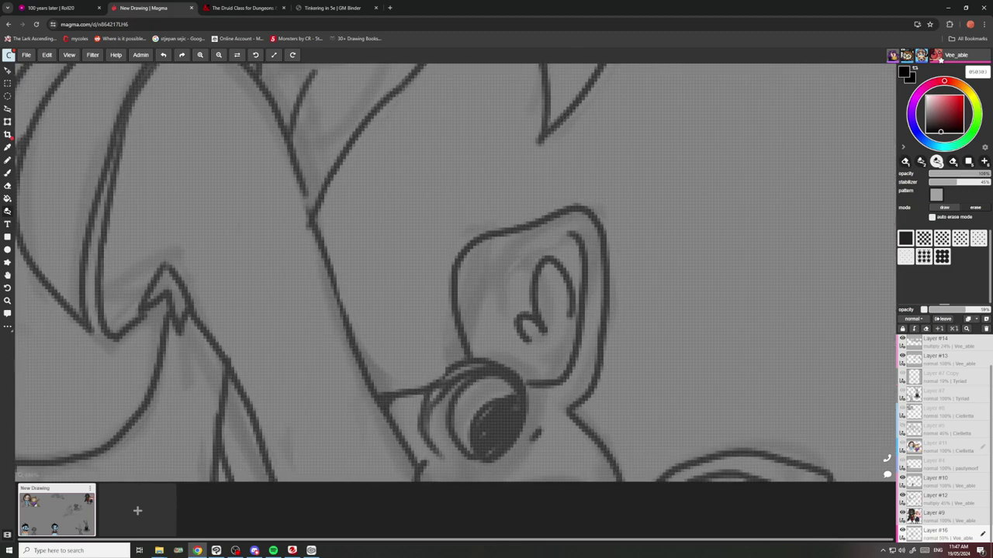
pyautogui.hotkey('ctrl', 'z')
pyautogui.hotkey('ctrl', 'z')
pyautogui.hotkey('ctrl', 'z')
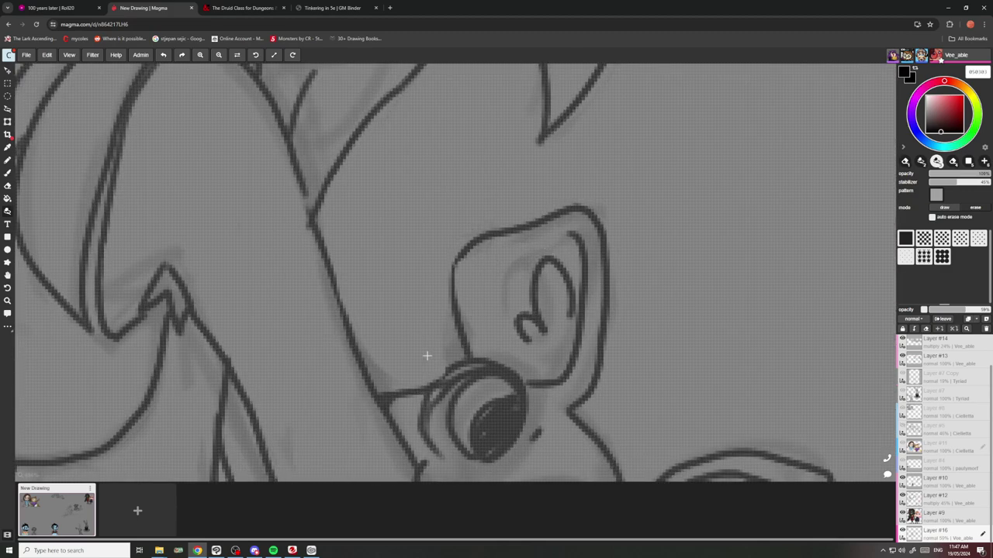
# Trim the overlapping line ends beside the kneeling woman's forearm, just above her other hand.
pyautogui.scroll(-2, 384, 364)
pyautogui.scroll(-3, 370, 308)
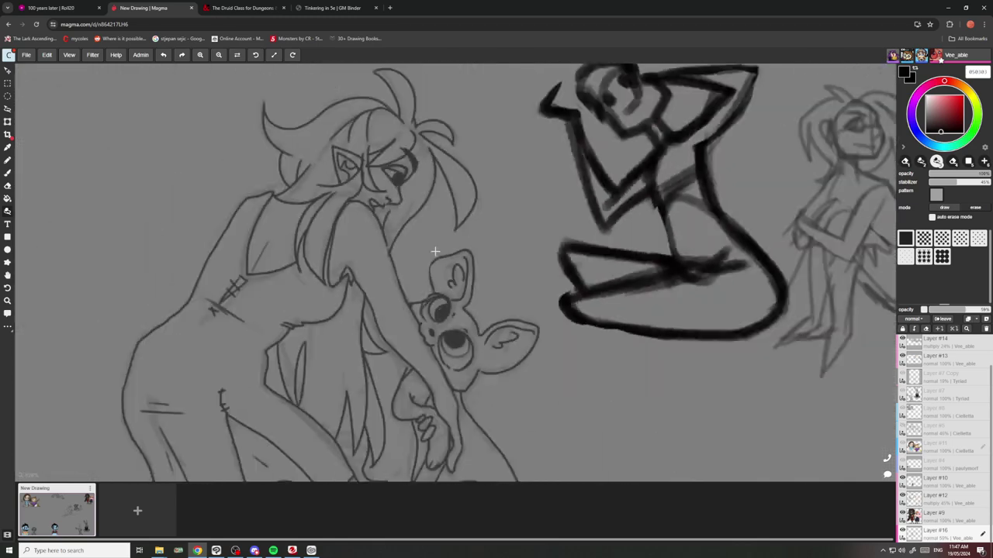
pyautogui.scroll(3, 360, 285)
pyautogui.scroll(4, 360, 286)
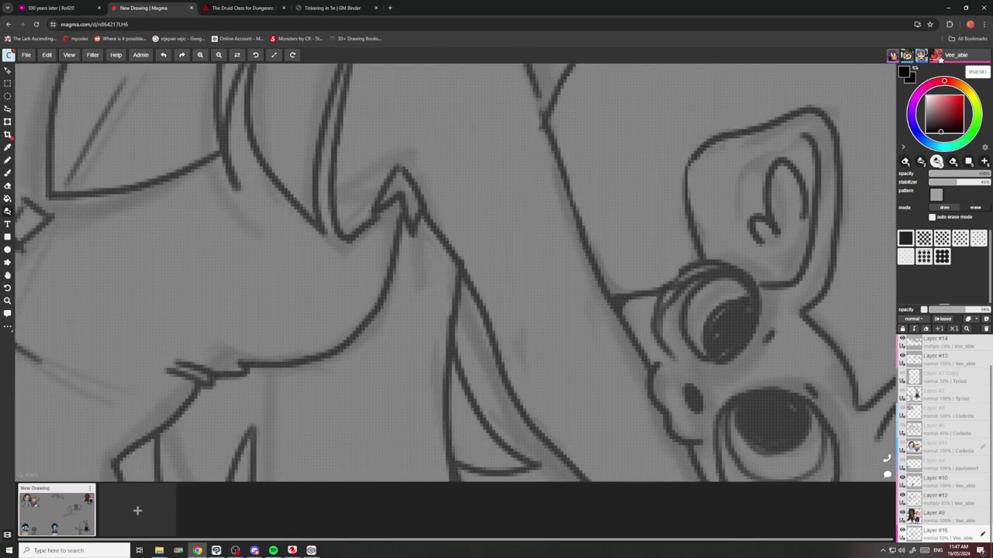
pyautogui.scroll(-2, 370, 351)
pyautogui.scroll(4, 437, 283)
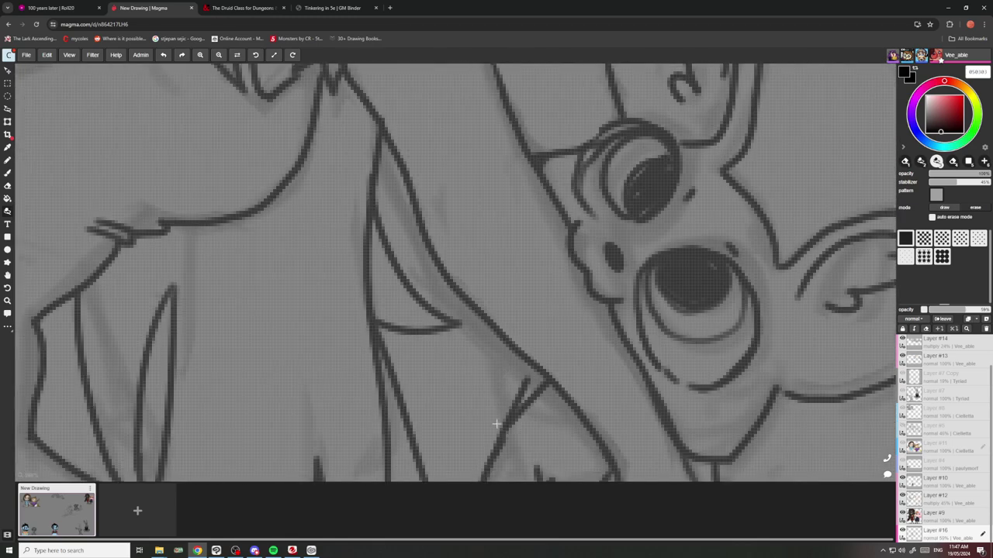
pyautogui.hotkey('ctrl', 'z')
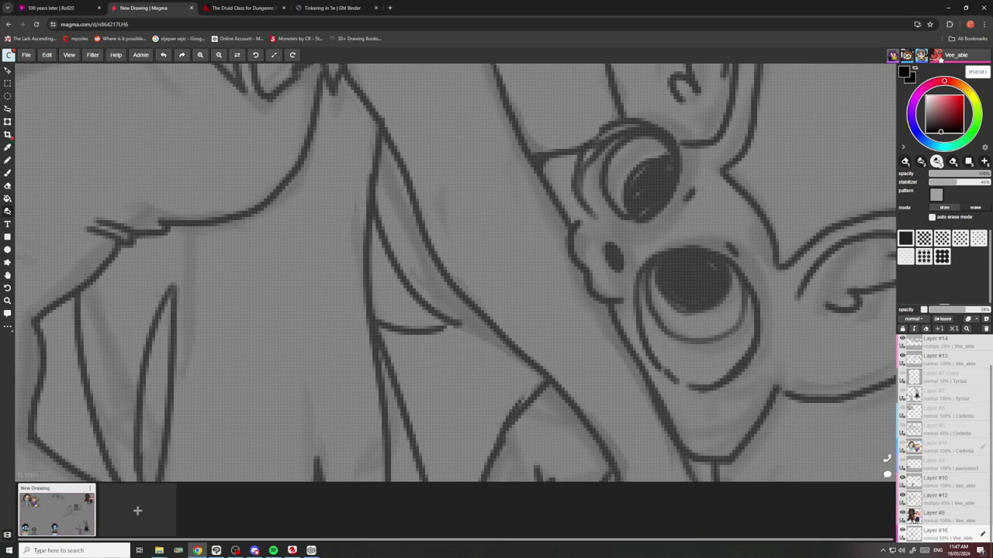
# Erase the zigzag hair strand lines hanging between the woman's thigh and her forearm.
pyautogui.scroll(-1, 457, 294)
pyautogui.scroll(-3, 462, 223)
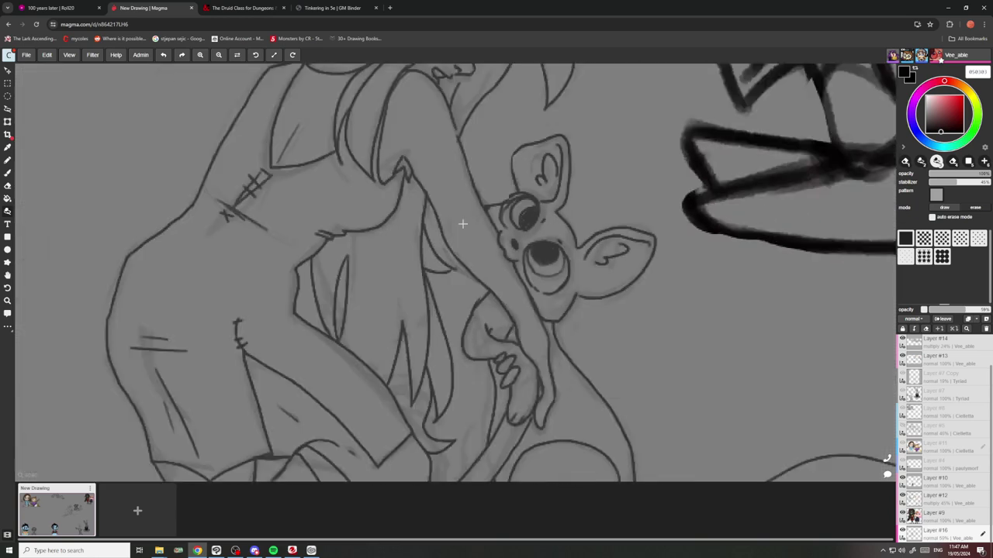
pyautogui.scroll(-3, 462, 224)
pyautogui.scroll(-1, 352, 217)
pyautogui.scroll(-1, 365, 229)
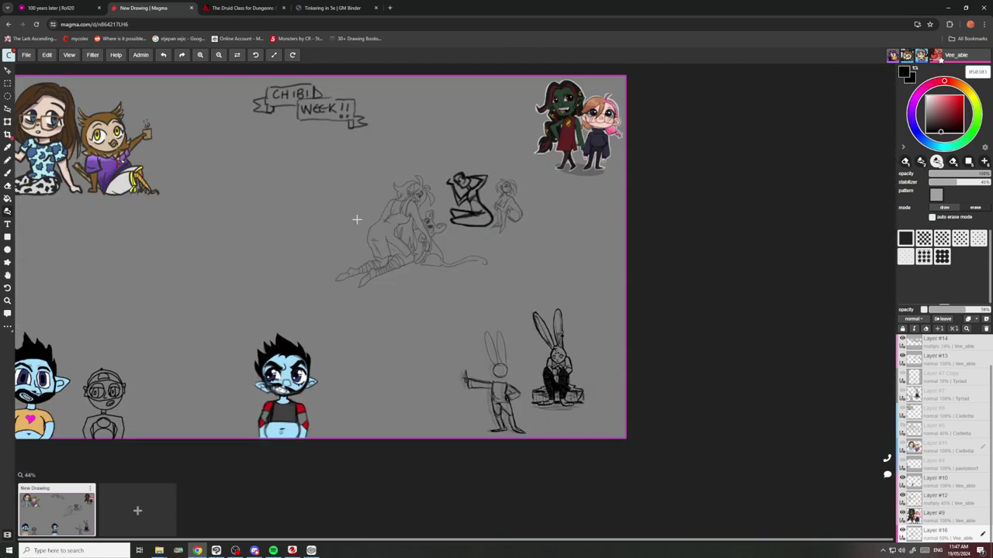
pyautogui.scroll(6, 401, 235)
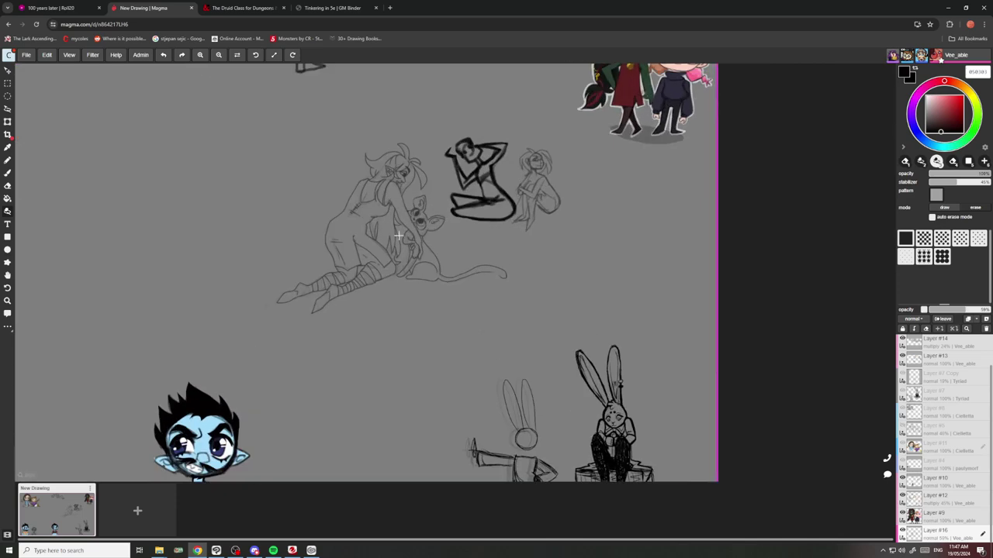
pyautogui.scroll(-3, 481, 269)
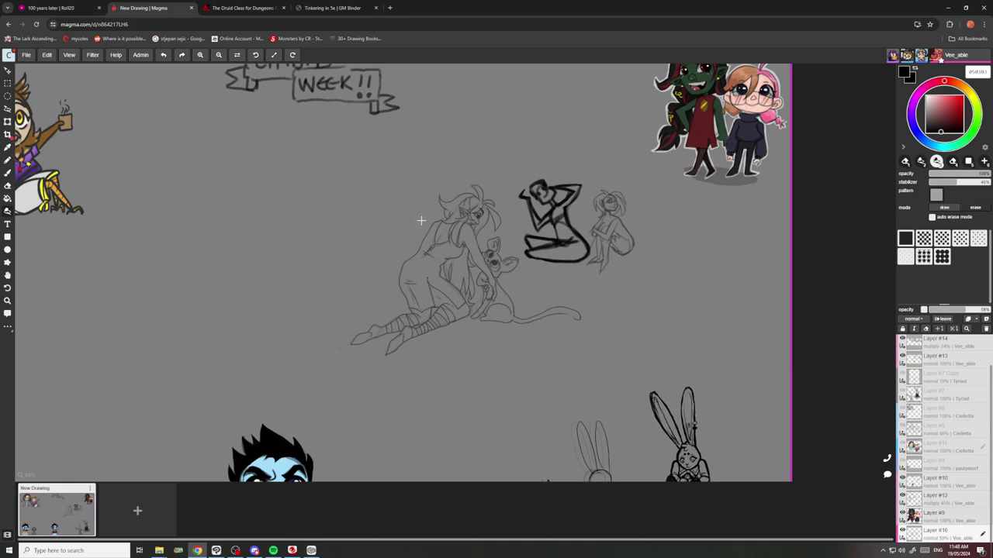
pyautogui.scroll(6, 462, 269)
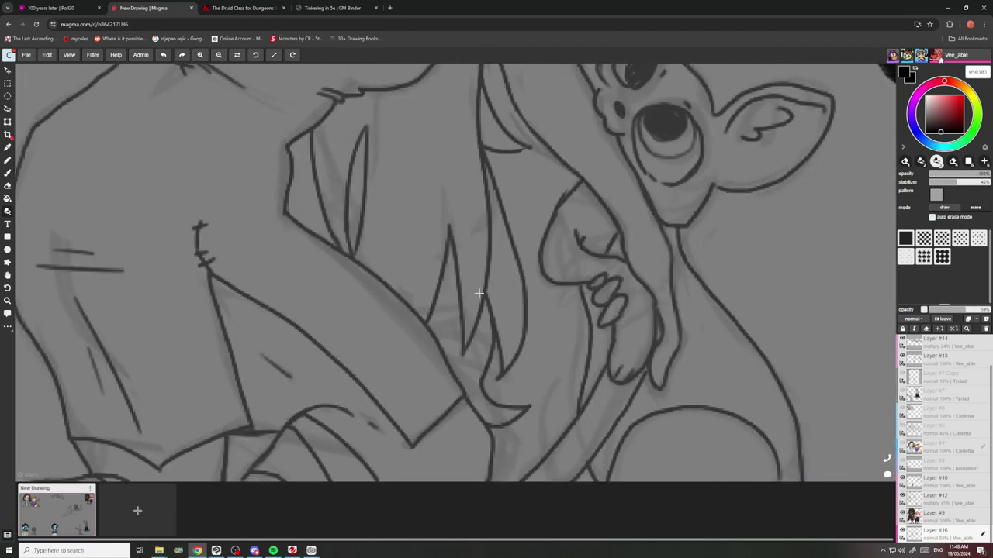
pyautogui.moveTo(470, 341)
pyautogui.mouseDown()
pyautogui.moveTo(464, 302)
pyautogui.moveTo(487, 264)
pyautogui.moveTo(490, 219)
pyautogui.mouseUp()
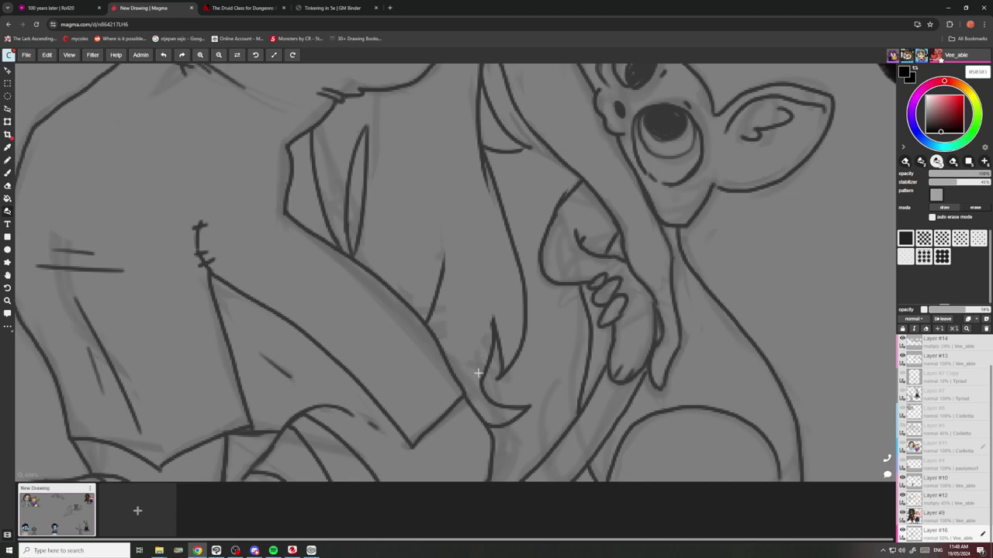
pyautogui.moveTo(466, 380); pyautogui.dragTo(443, 349)
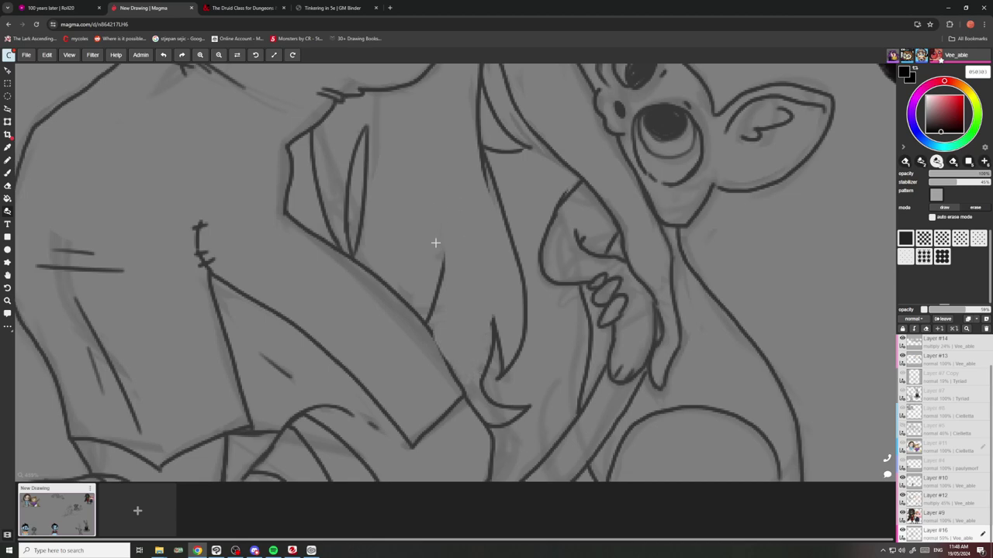
# Erase part of the narrow strand outline below the hem of the woman's top.
pyautogui.scroll(-5, 376, 239)
pyautogui.scroll(5, 361, 204)
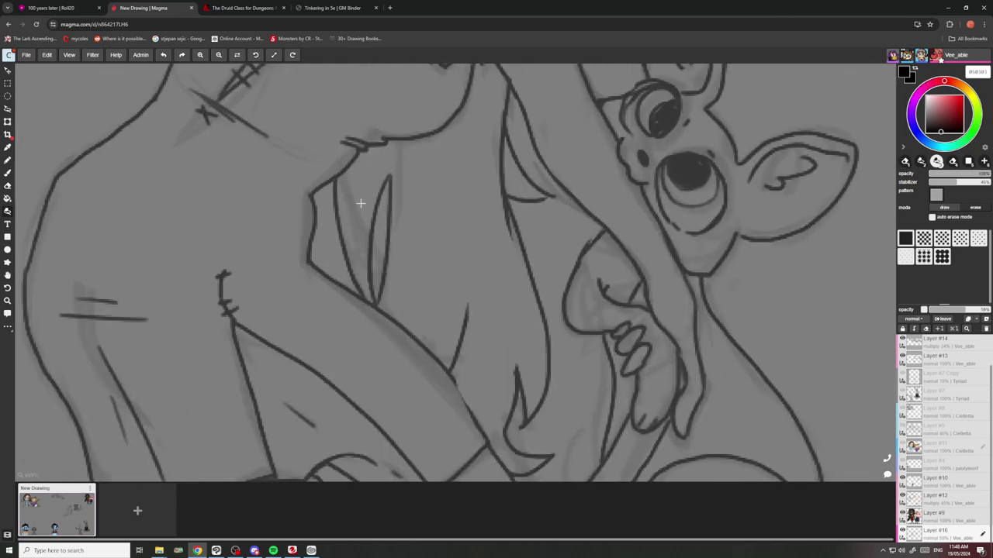
pyautogui.moveTo(357, 242); pyautogui.dragTo(371, 171)
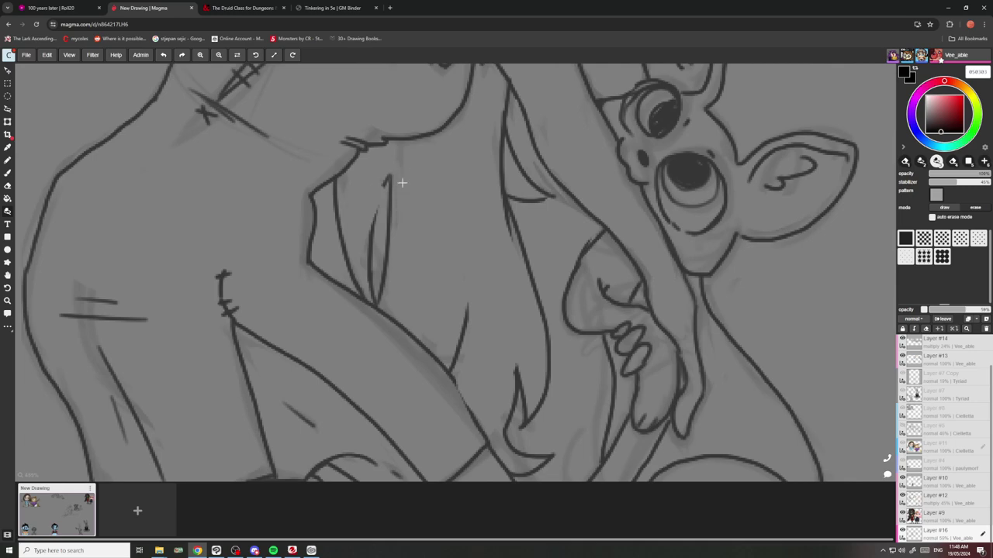
# Clean up the stray lines around the woman's nose and chin.
pyautogui.scroll(-5, 399, 182)
pyautogui.scroll(8, 429, 171)
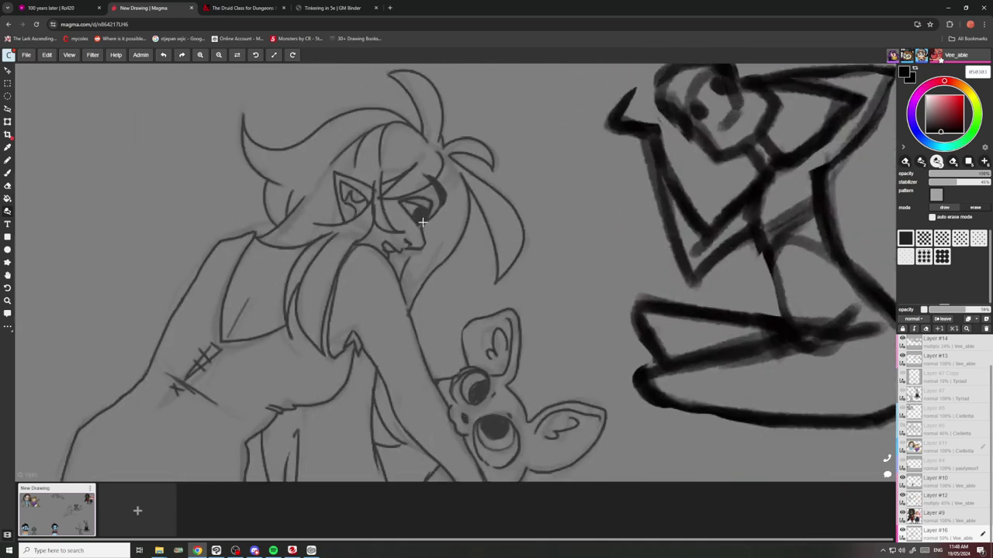
pyautogui.moveTo(392, 405); pyautogui.dragTo(543, 223)
pyautogui.moveTo(433, 264); pyautogui.dragTo(424, 276)
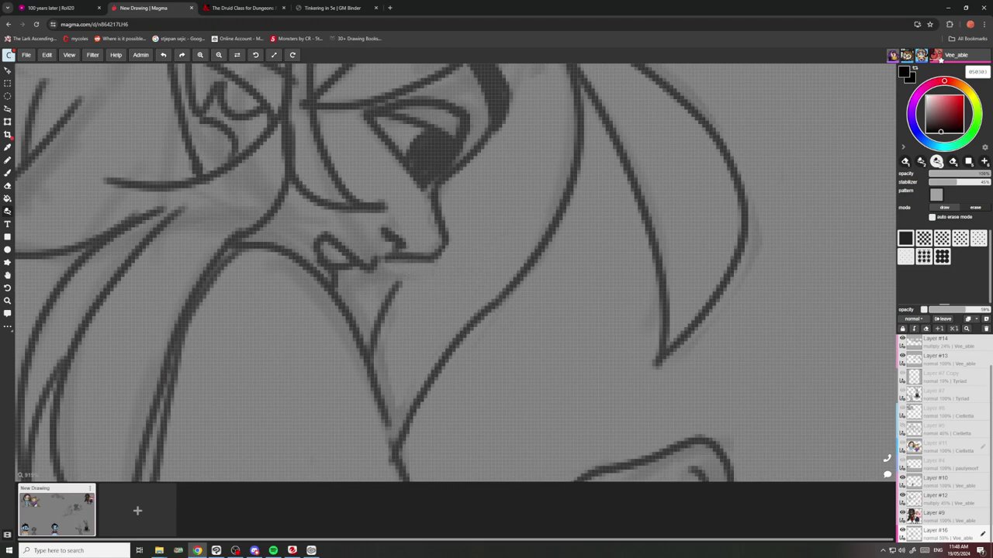
# Inspect the line art of the woman's hair, topknot and face for leftover stray marks.
pyautogui.scroll(-8, 395, 229)
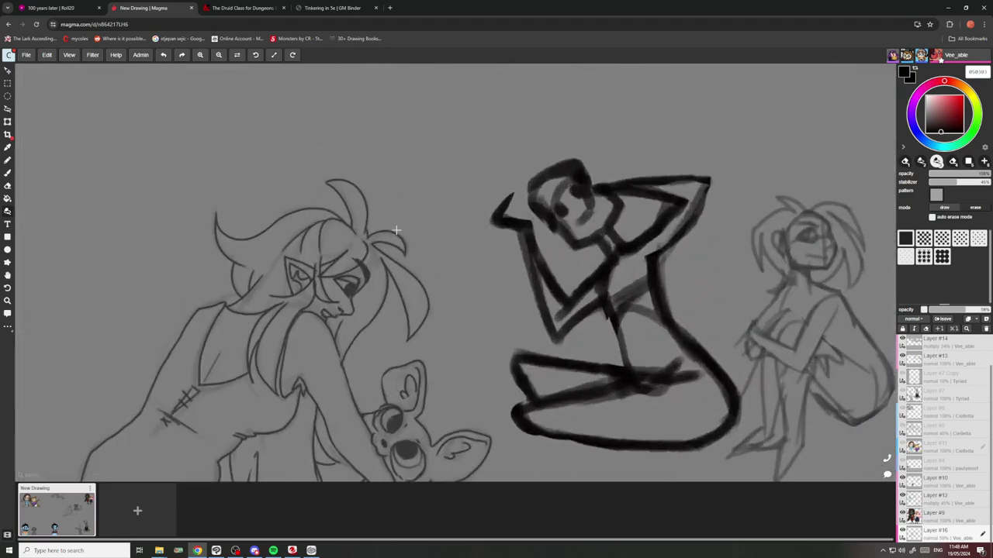
pyautogui.scroll(5, 395, 230)
pyautogui.scroll(-3, 381, 306)
pyautogui.scroll(2, 411, 264)
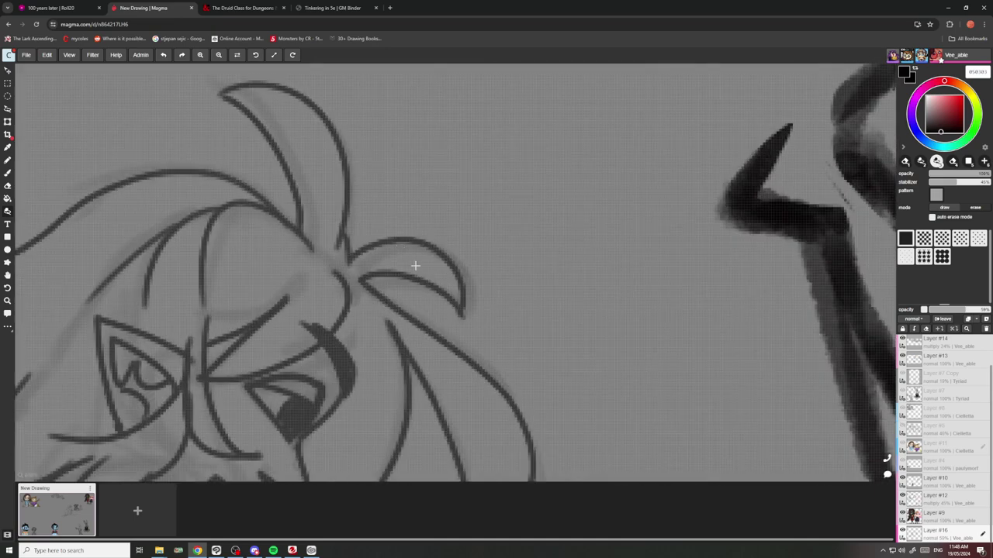
pyautogui.scroll(-3, 401, 276)
pyautogui.scroll(4, 401, 276)
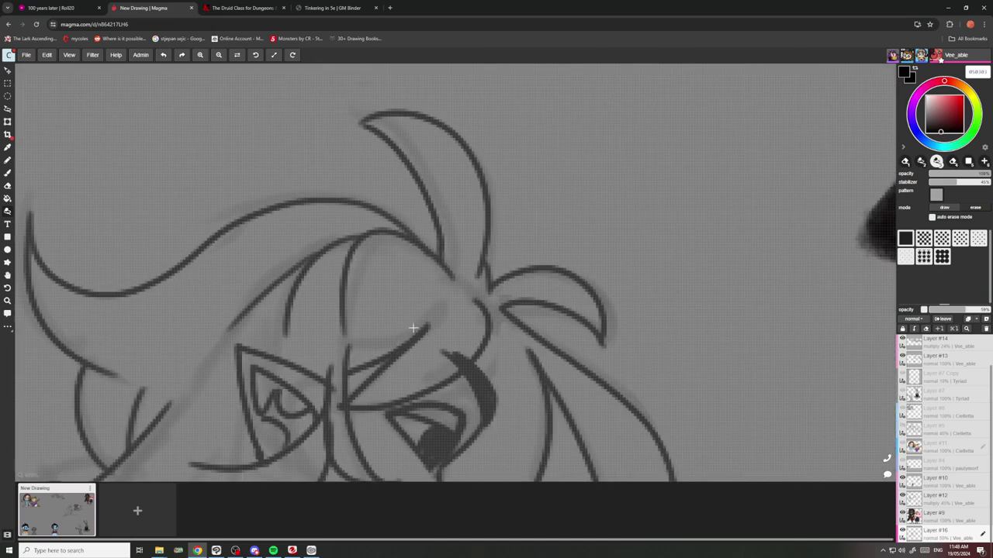
pyautogui.scroll(-3, 367, 283)
pyautogui.scroll(3, 326, 310)
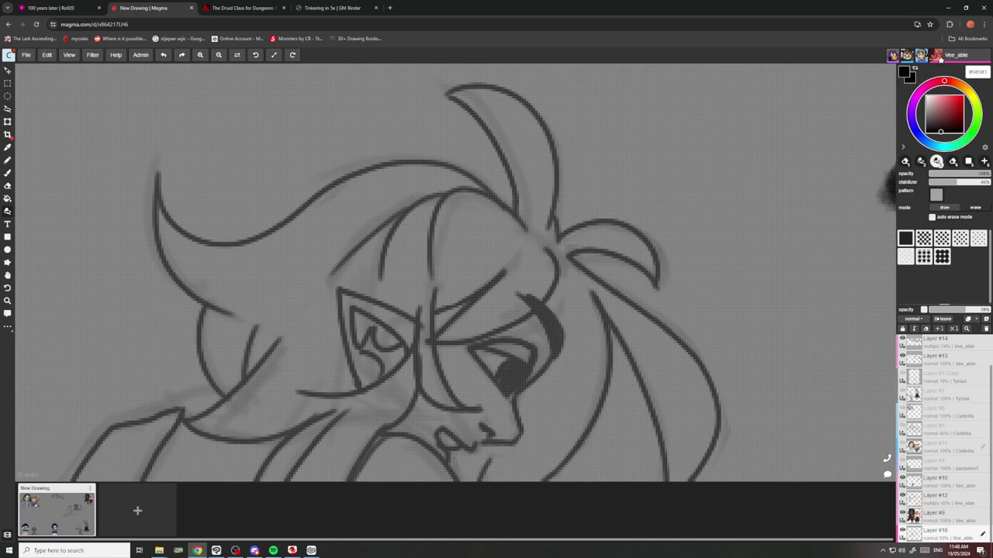
pyautogui.scroll(-3, 410, 390)
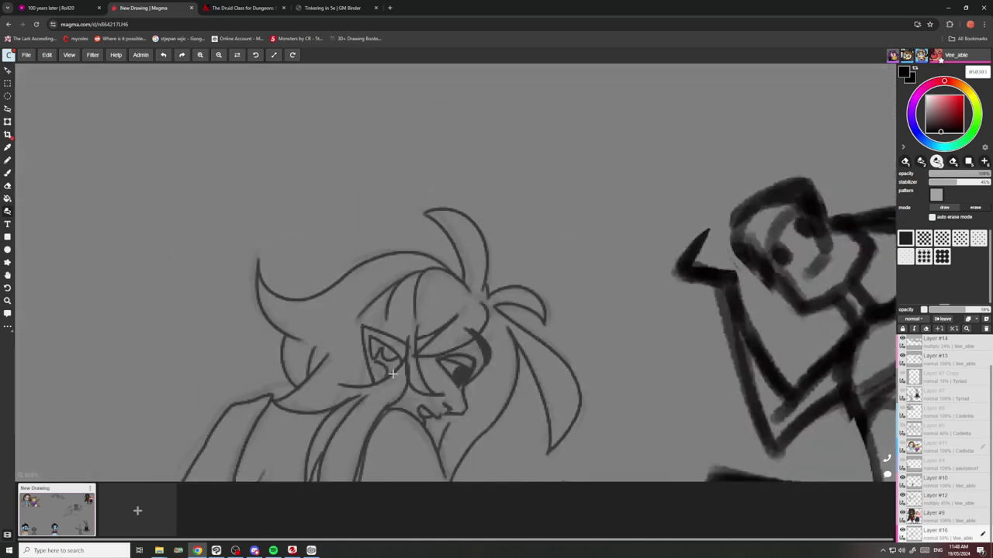
# Cut a small round highlight out of the woman's dark pupil.
pyautogui.scroll(3, 426, 391)
pyautogui.scroll(1, 426, 391)
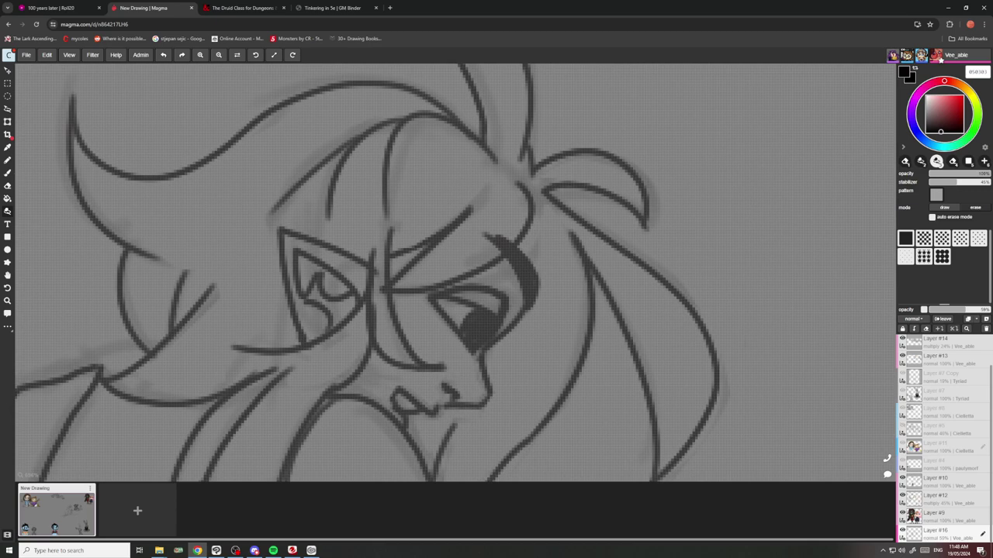
pyautogui.scroll(1, 478, 368)
pyautogui.scroll(-2, 455, 374)
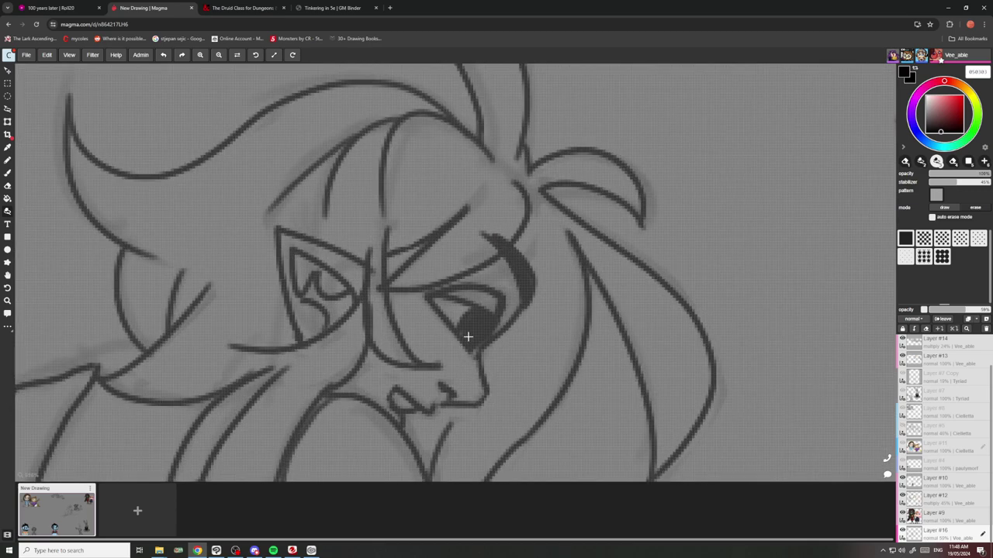
pyautogui.scroll(2, 472, 324)
pyautogui.scroll(-1, 478, 301)
pyautogui.scroll(-5, 478, 301)
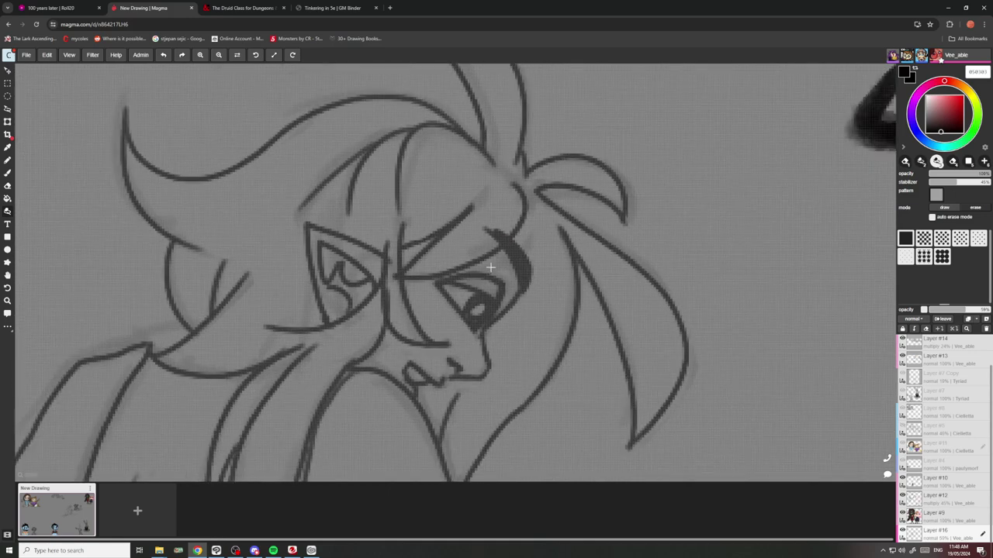
# Examine the line art of the creature's head, checking its eyes, snout and both ears.
pyautogui.scroll(5, 527, 342)
pyautogui.scroll(2, 528, 344)
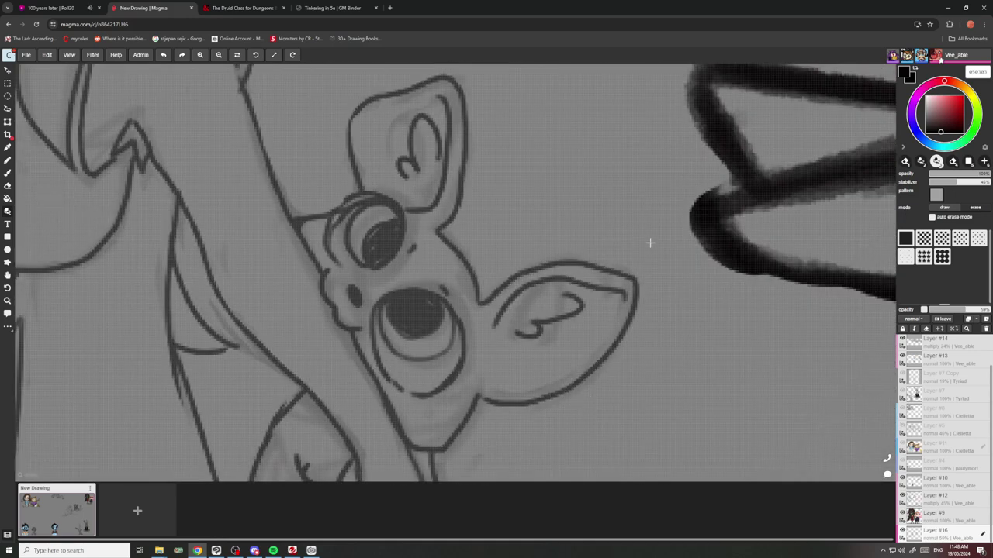
pyautogui.scroll(1, 474, 274)
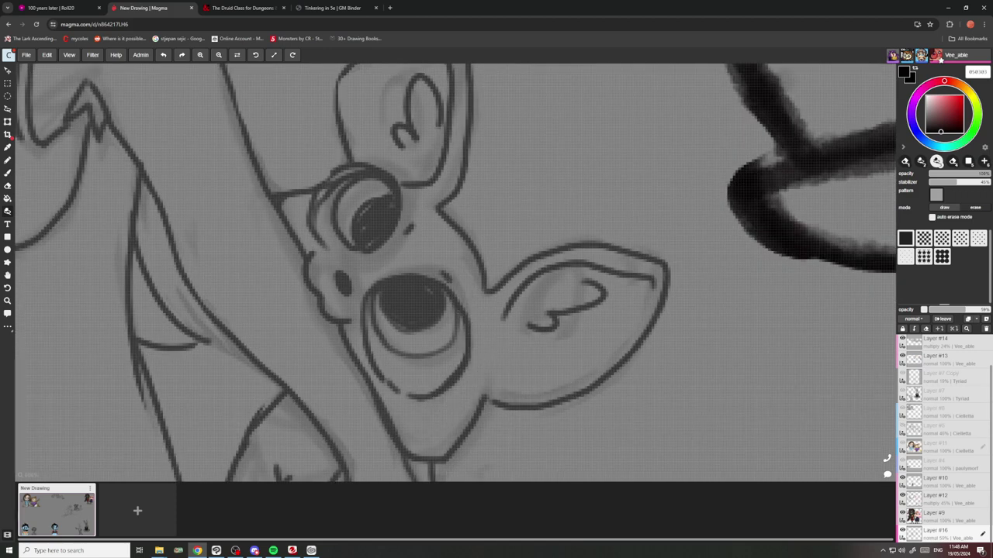
pyautogui.scroll(-1, 444, 275)
pyautogui.scroll(-2, 459, 285)
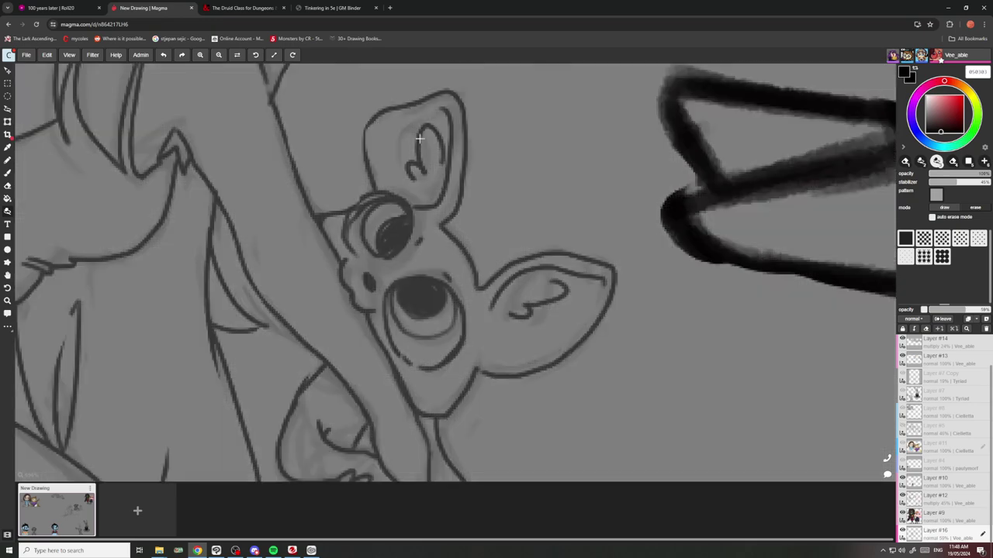
pyautogui.scroll(4, 434, 163)
pyautogui.scroll(-3, 388, 182)
pyautogui.scroll(4, 394, 129)
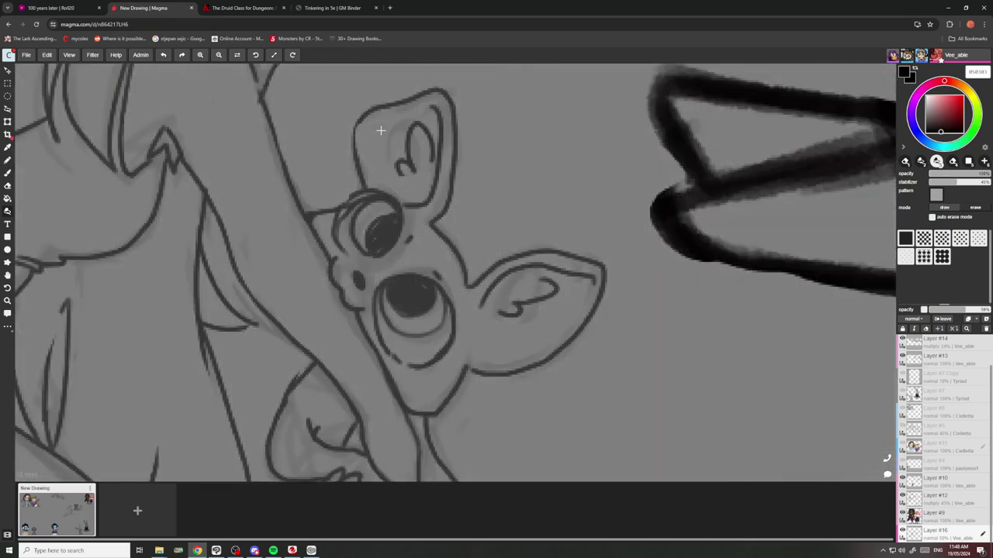
pyautogui.scroll(-4, 392, 144)
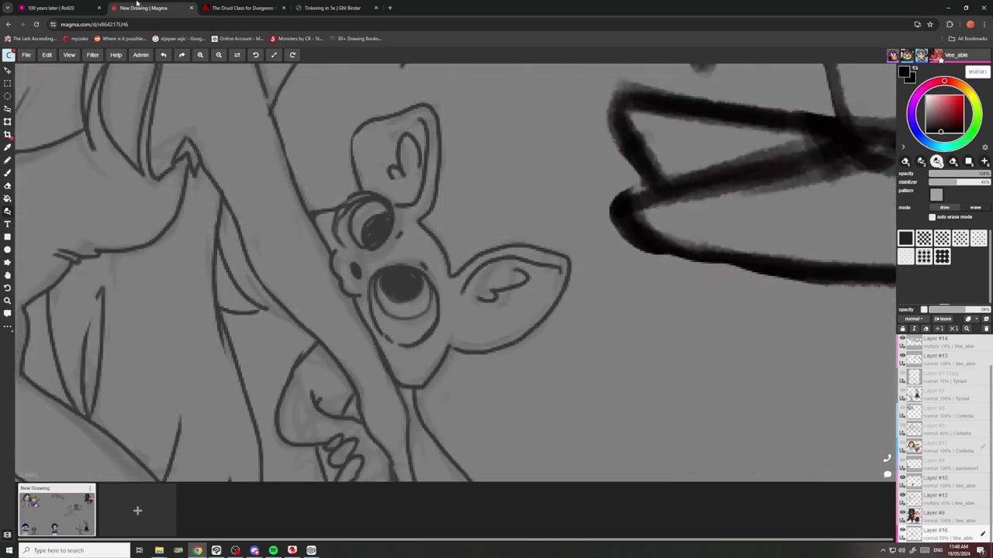
# Switch to the Roll20 game, roll an Athletics check from Jaffle Scorn's character sheet and close the sheet.
pyautogui.click(51, 8)
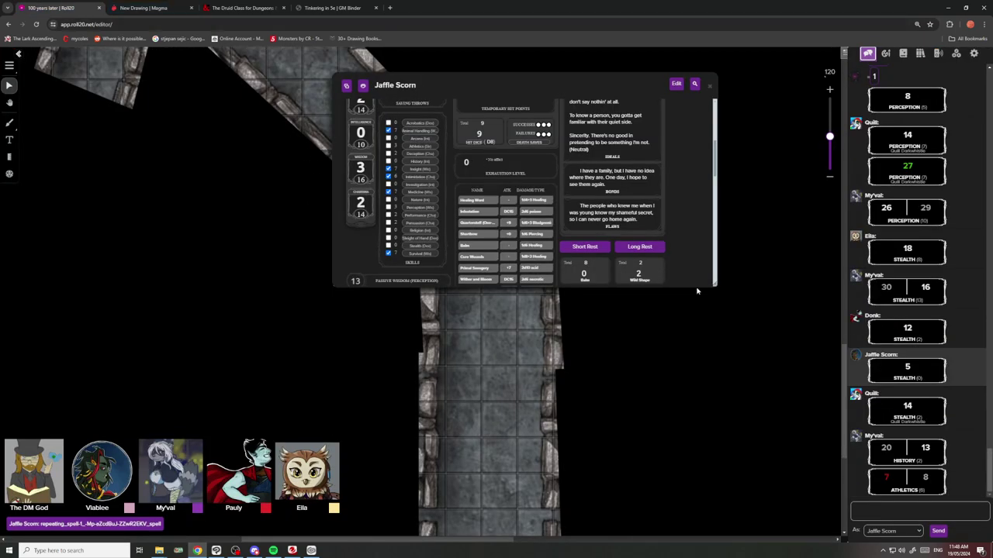
pyautogui.moveTo(596, 83); pyautogui.dragTo(693, 162)
pyautogui.scroll(3, 502, 324)
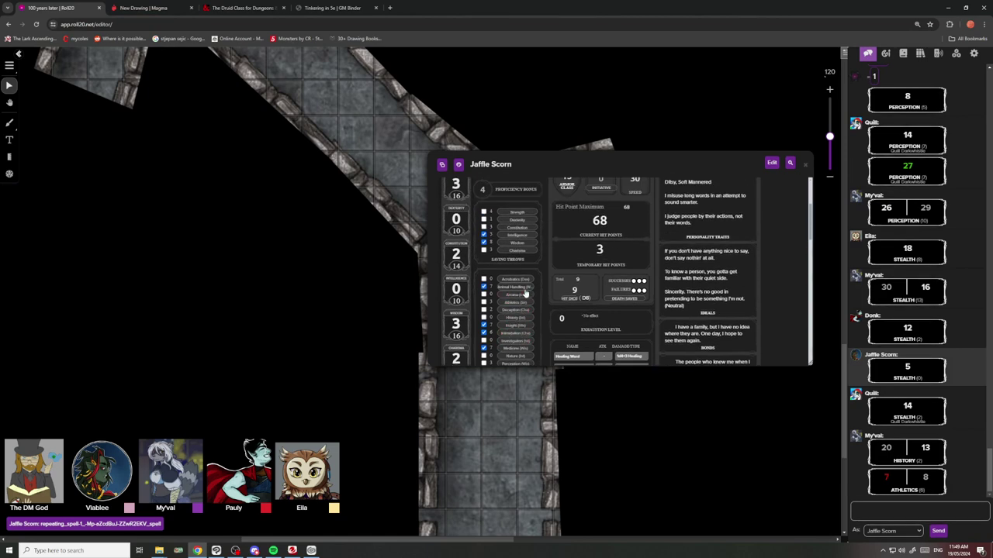
pyautogui.click(520, 304)
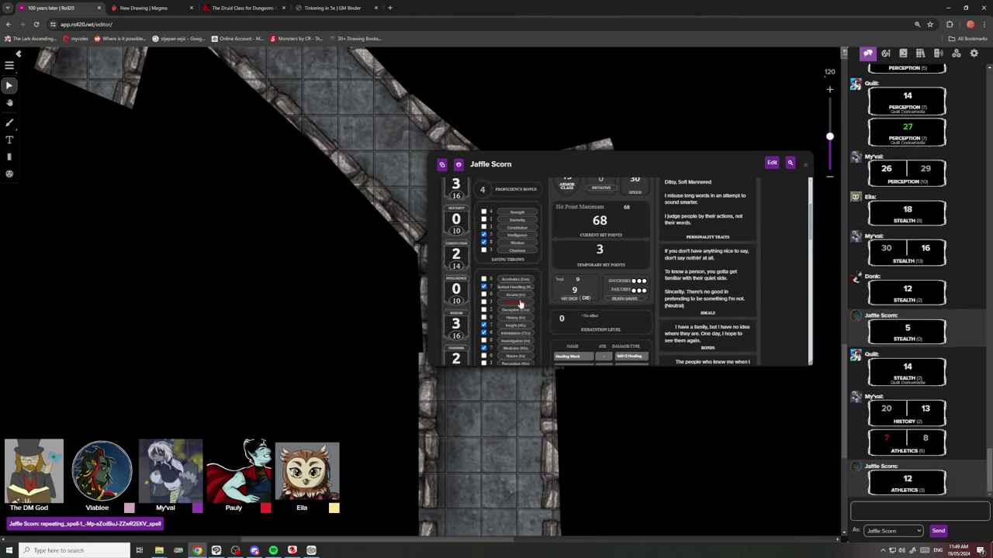
pyautogui.click(806, 165)
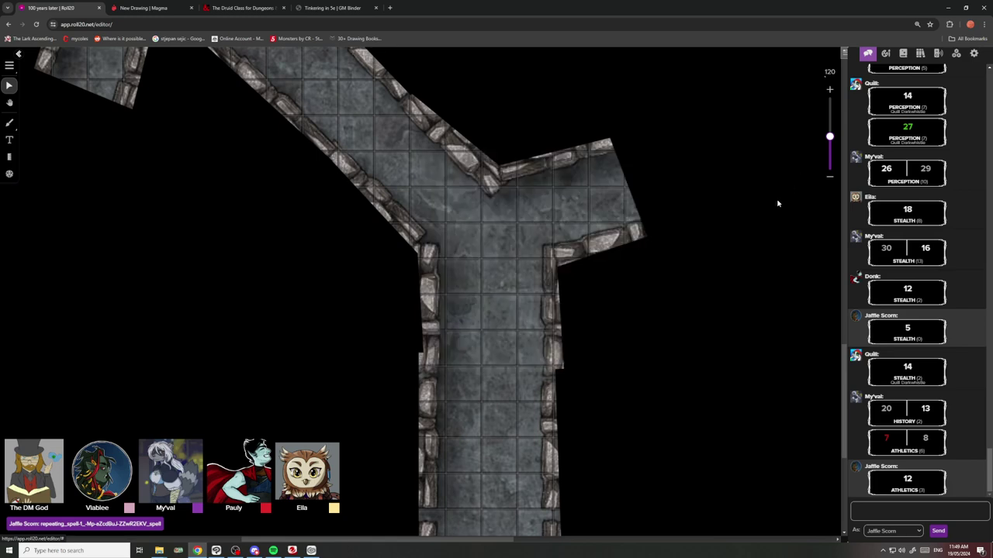
# Return to the Magma drawing and frame the creature beside the kneeling woman.
pyautogui.click(143, 7)
pyautogui.scroll(-5, 403, 295)
pyautogui.scroll(5, 408, 299)
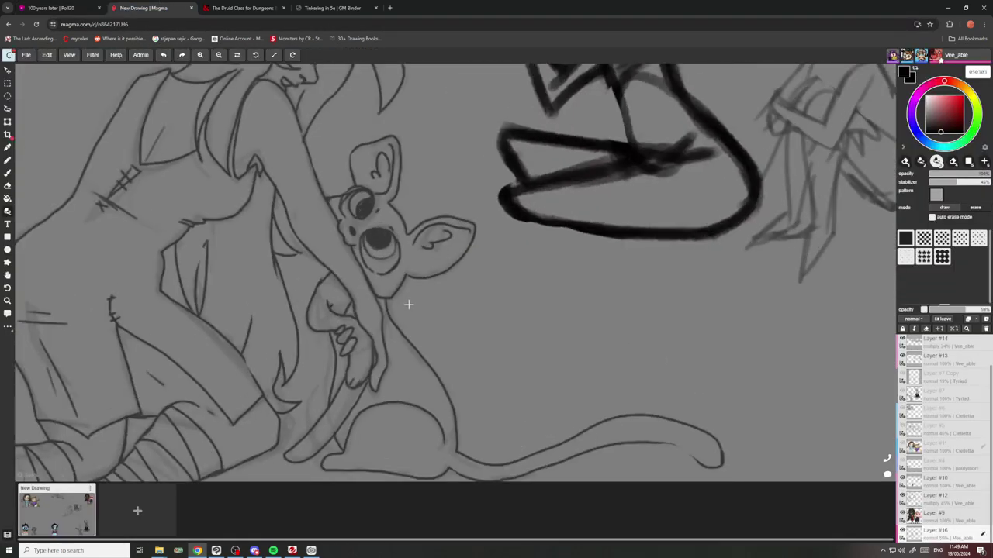
# Erase the stray sketch shading between the woman's knee and the creature's front leg and along the creature's lower back.
pyautogui.scroll(4, 413, 291)
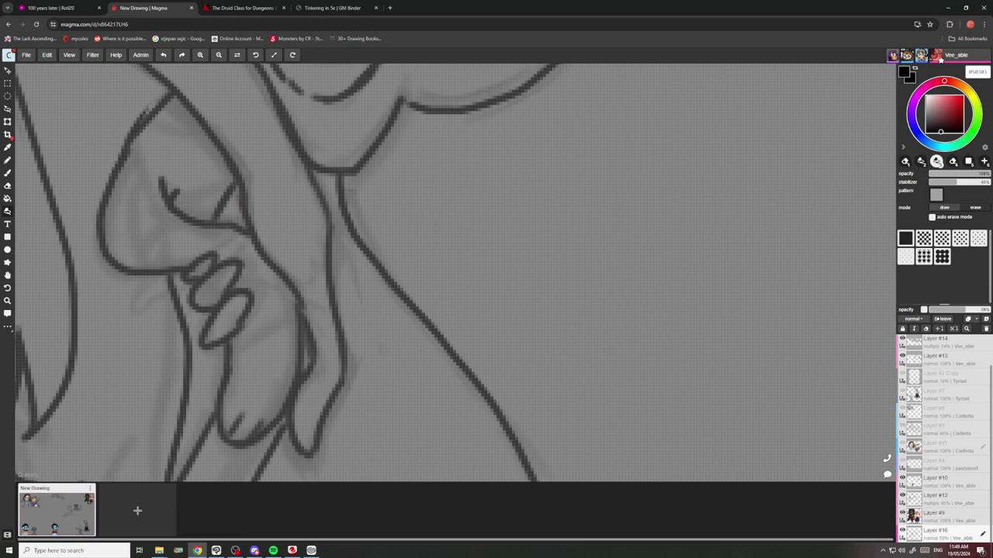
pyautogui.scroll(-3, 379, 337)
pyautogui.scroll(3, 343, 399)
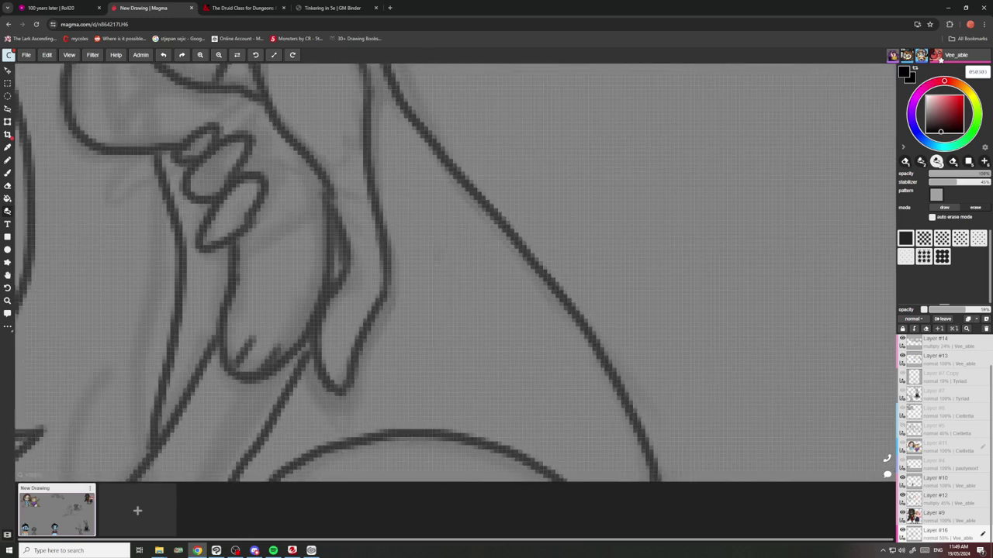
pyautogui.scroll(-4, 380, 361)
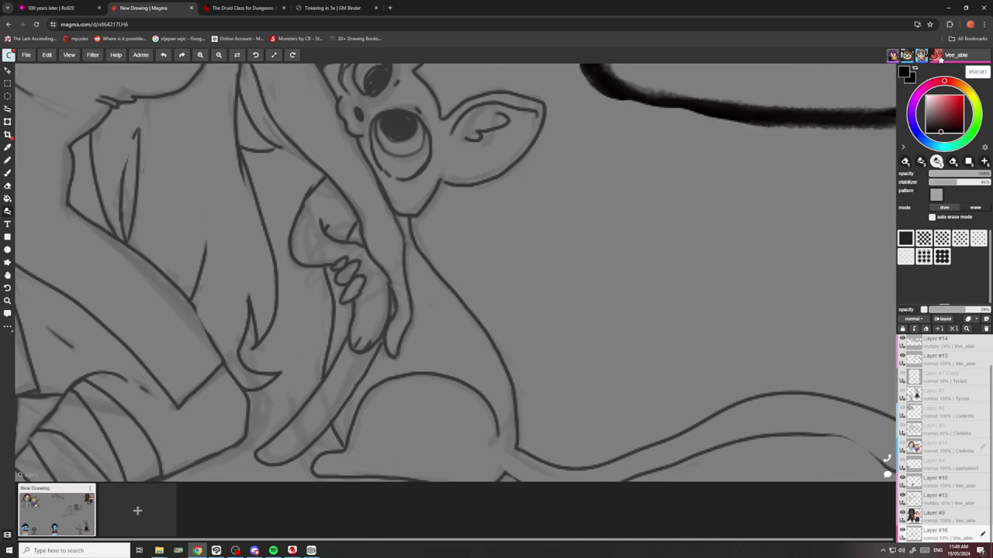
pyautogui.scroll(-5, 323, 297)
pyautogui.scroll(5, 324, 345)
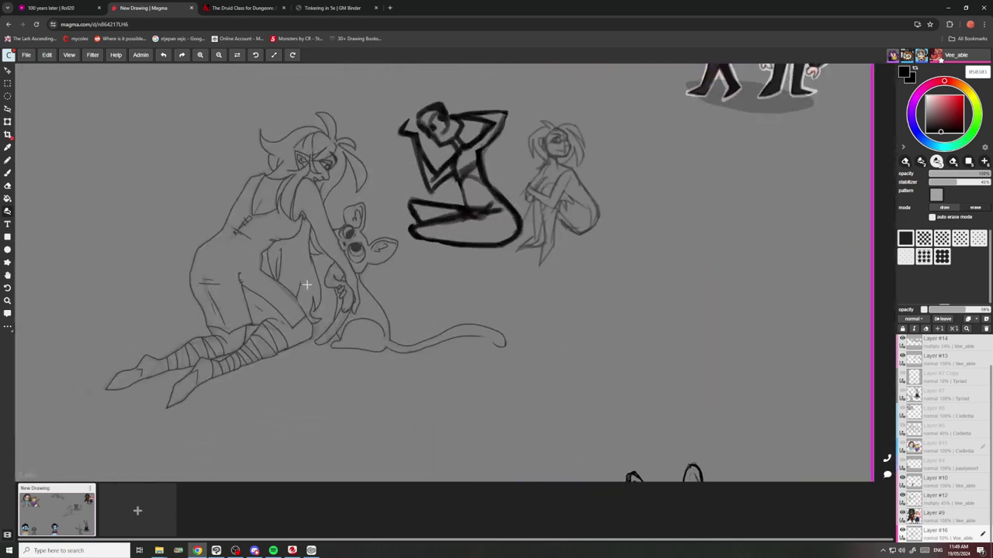
pyautogui.scroll(1, 323, 346)
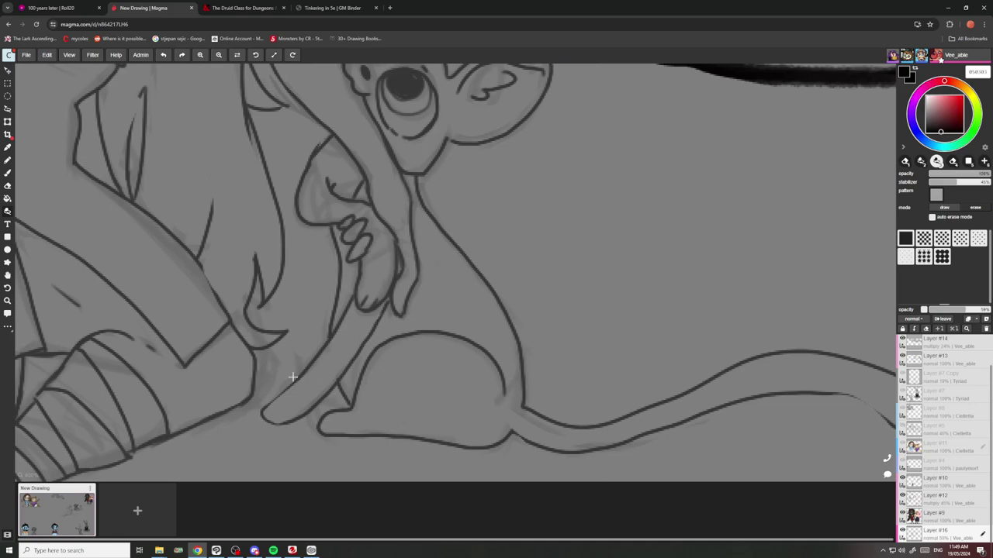
pyautogui.moveTo(266, 390); pyautogui.dragTo(269, 356)
pyautogui.scroll(5, 501, 401)
pyautogui.moveTo(521, 364); pyautogui.dragTo(519, 421)
pyautogui.scroll(-4, 497, 346)
pyautogui.scroll(-2, 496, 346)
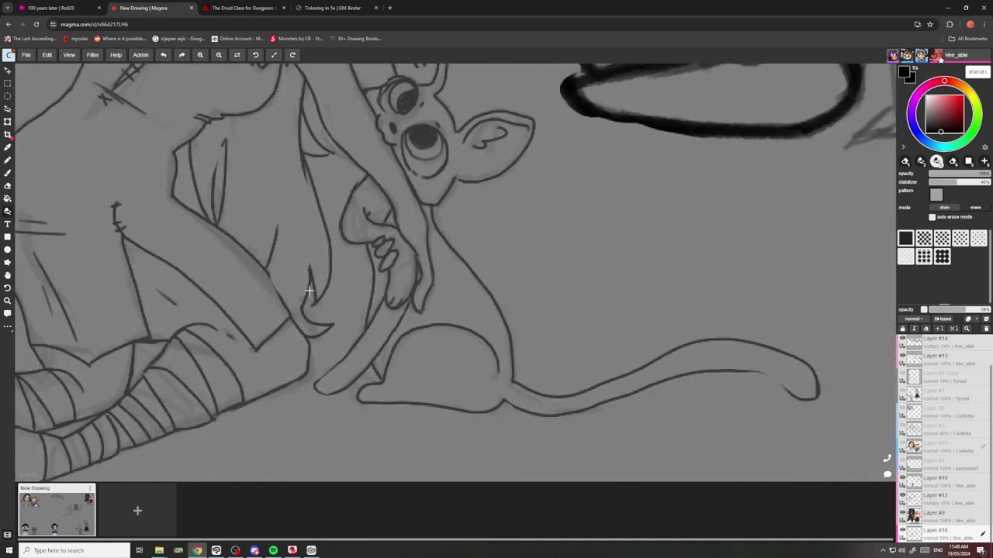
# Erase the leftover sketch shading around the woman's low-hanging hair tip and inside the cupped shape above her fingers.
pyautogui.scroll(6, 305, 334)
pyautogui.moveTo(263, 283); pyautogui.dragTo(324, 318)
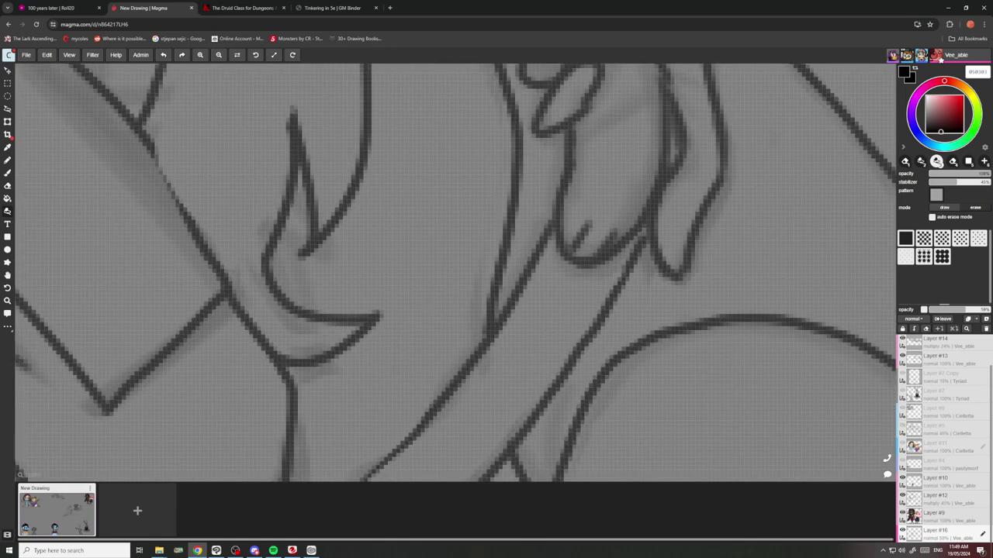
pyautogui.scroll(-6, 271, 289)
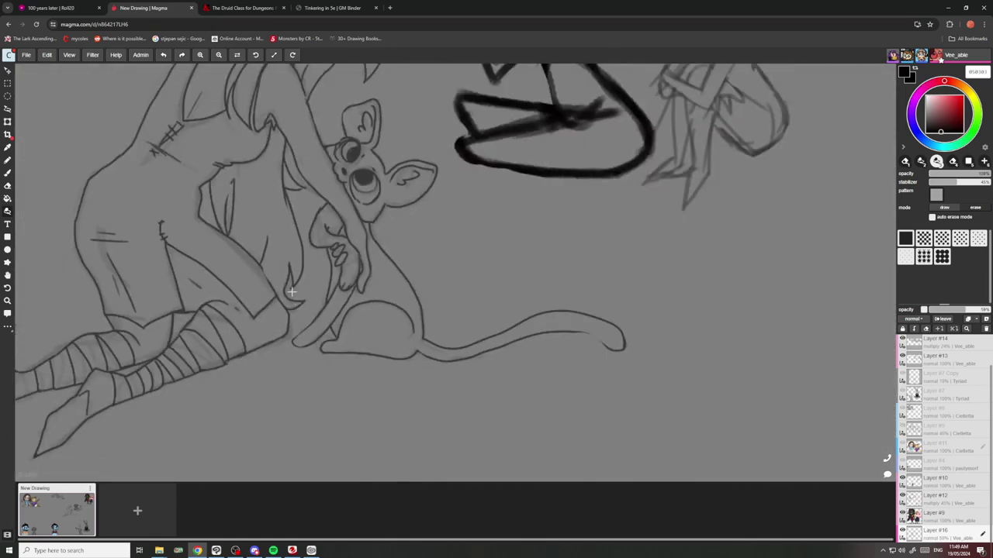
pyautogui.scroll(6, 315, 239)
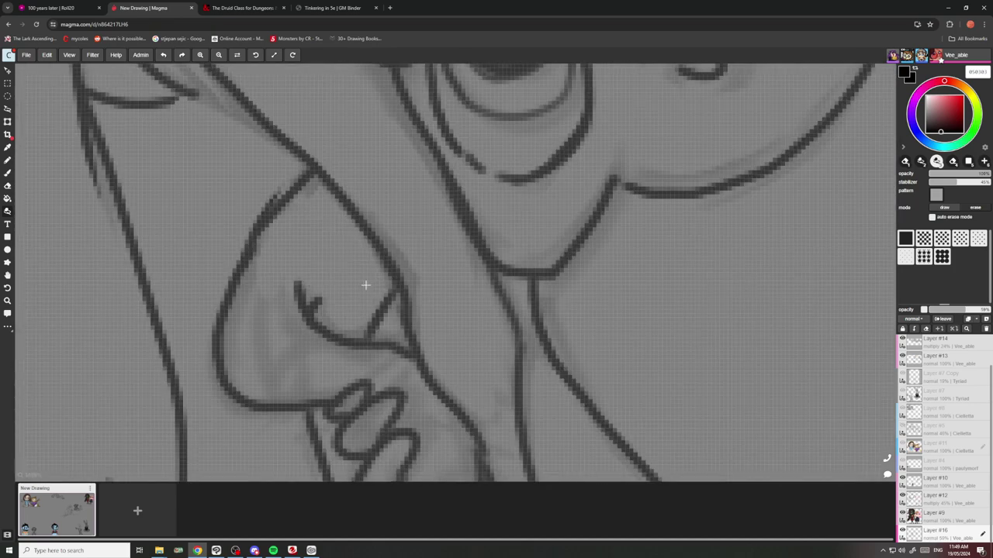
pyautogui.moveTo(283, 304)
pyautogui.mouseDown()
pyautogui.moveTo(259, 339)
pyautogui.moveTo(263, 315)
pyautogui.mouseUp()
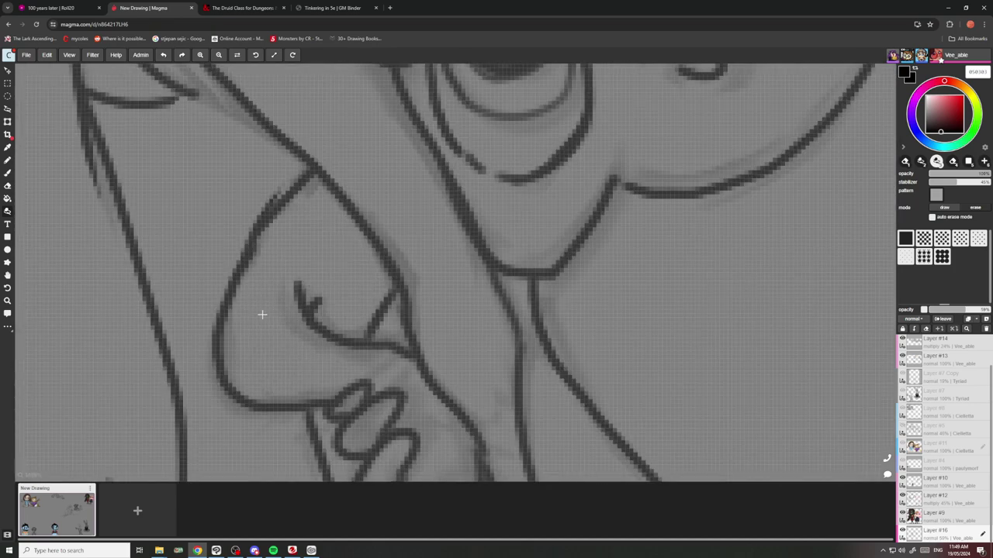
pyautogui.scroll(2, 288, 268)
pyautogui.scroll(-6, 299, 246)
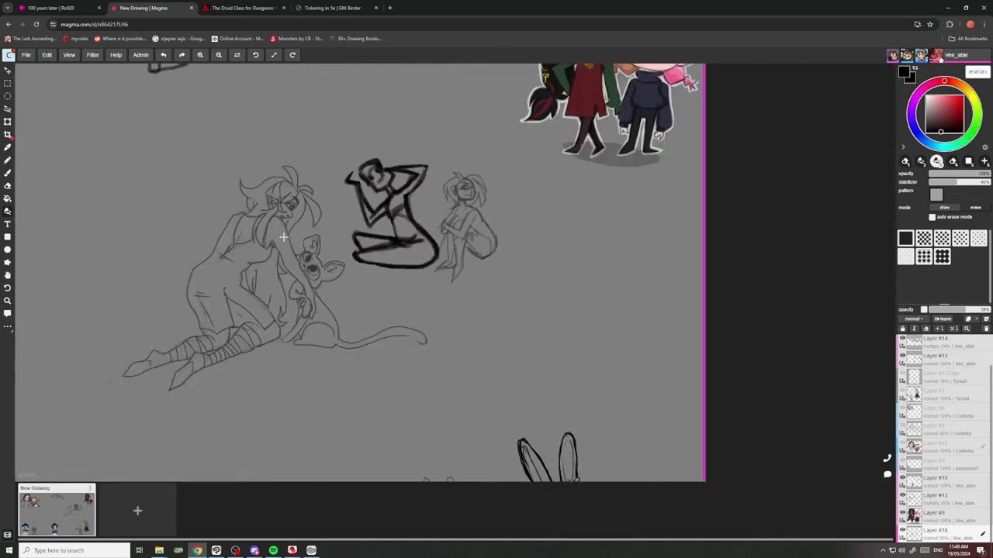
# Examine the line art of the woman's face, shoulder, torn sleeve, trouser legs and leg wraps for leftover marks.
pyautogui.scroll(-2, 283, 236)
pyautogui.scroll(8, 373, 337)
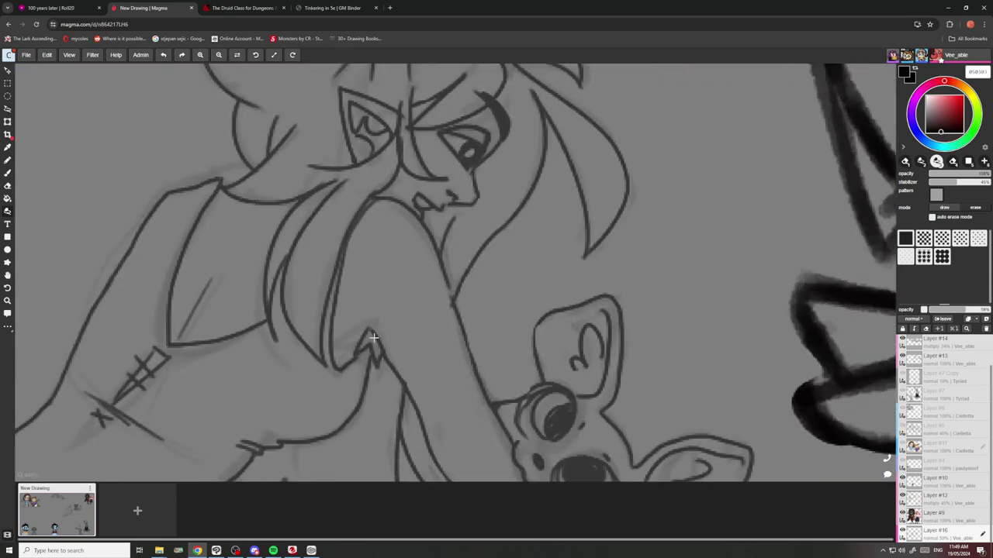
pyautogui.scroll(2, 374, 337)
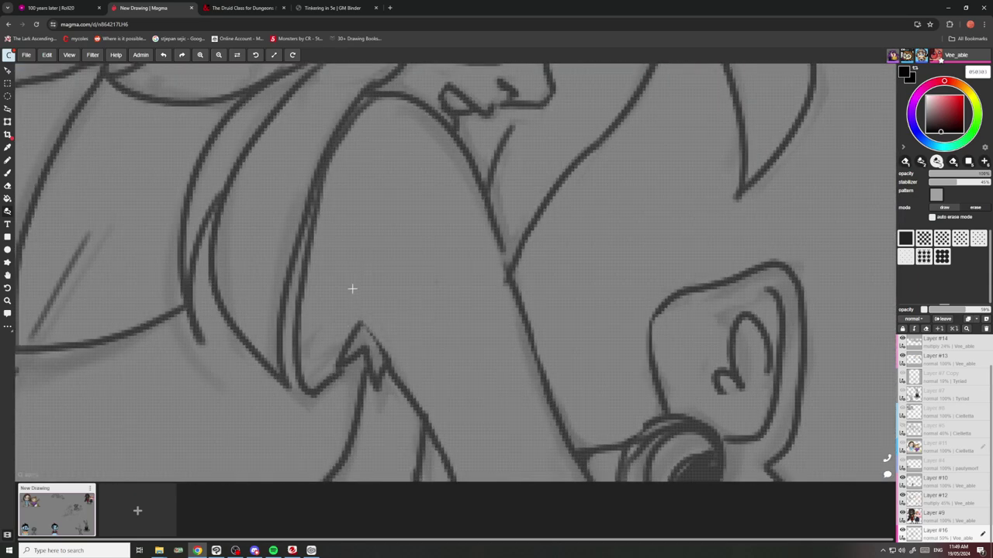
pyautogui.scroll(-6, 350, 288)
pyautogui.scroll(2, 279, 362)
pyautogui.scroll(8, 278, 362)
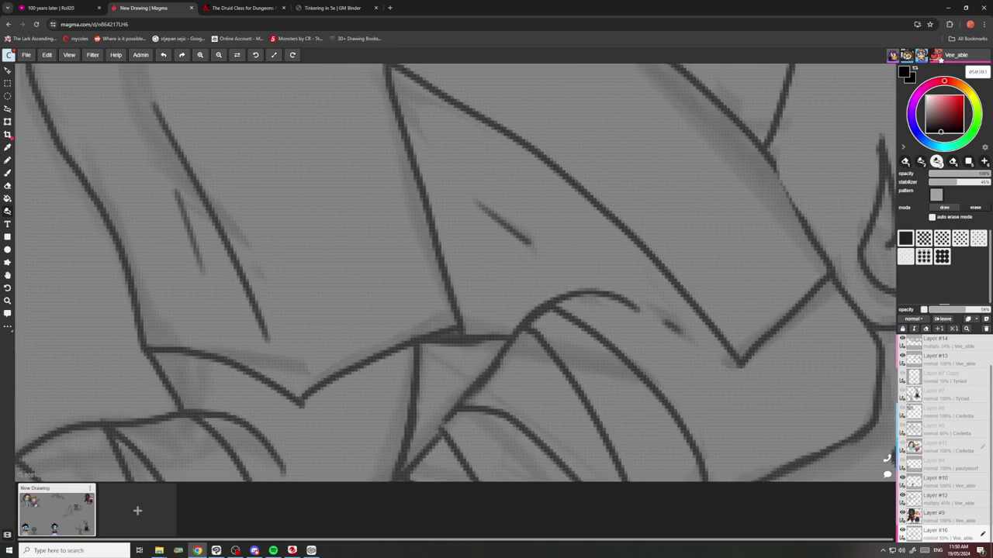
pyautogui.scroll(-4, 492, 349)
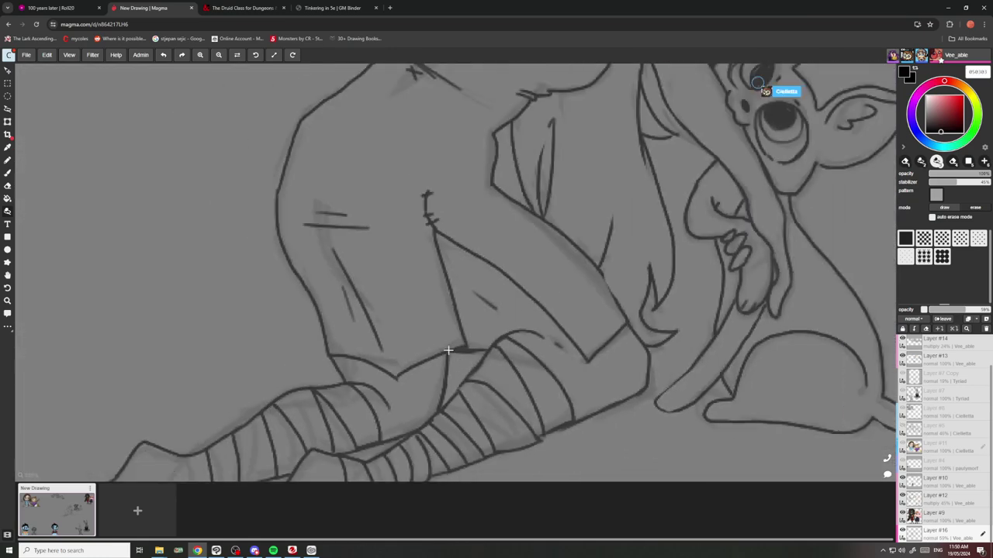
pyautogui.scroll(2, 457, 346)
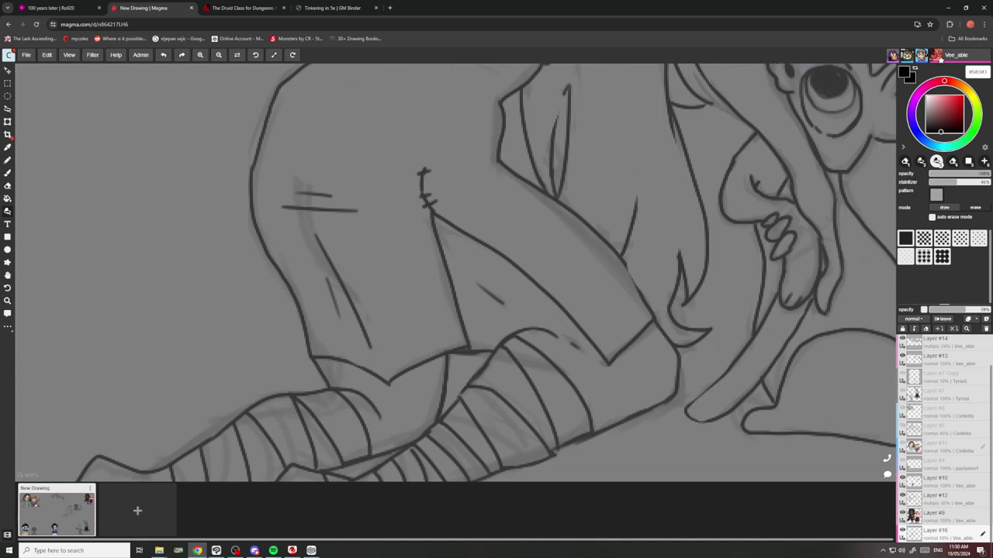
pyautogui.scroll(2, 310, 233)
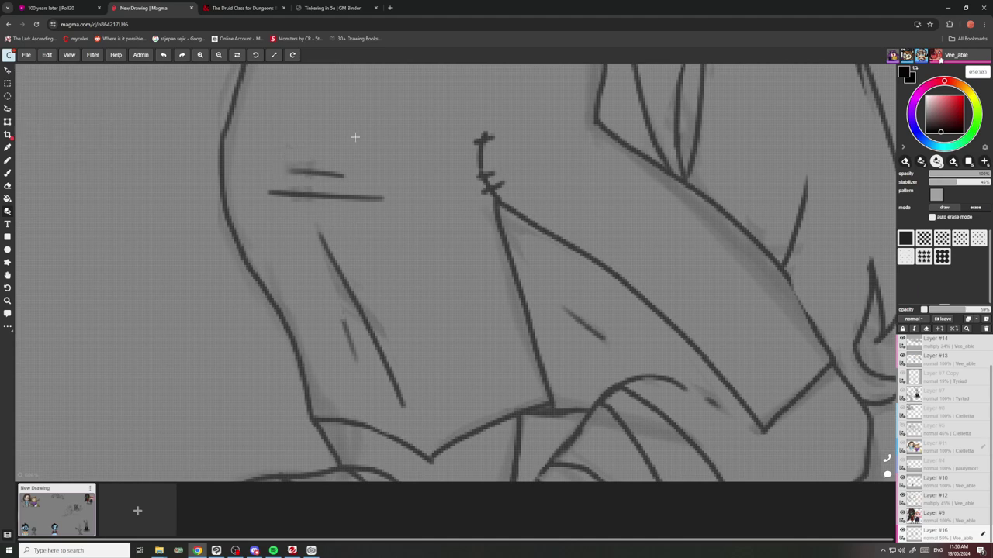
# Examine the outline of the woman's back and hip and the stitched tear at her waist.
pyautogui.scroll(-4, 432, 237)
pyautogui.scroll(-3, 427, 272)
pyautogui.scroll(6, 399, 290)
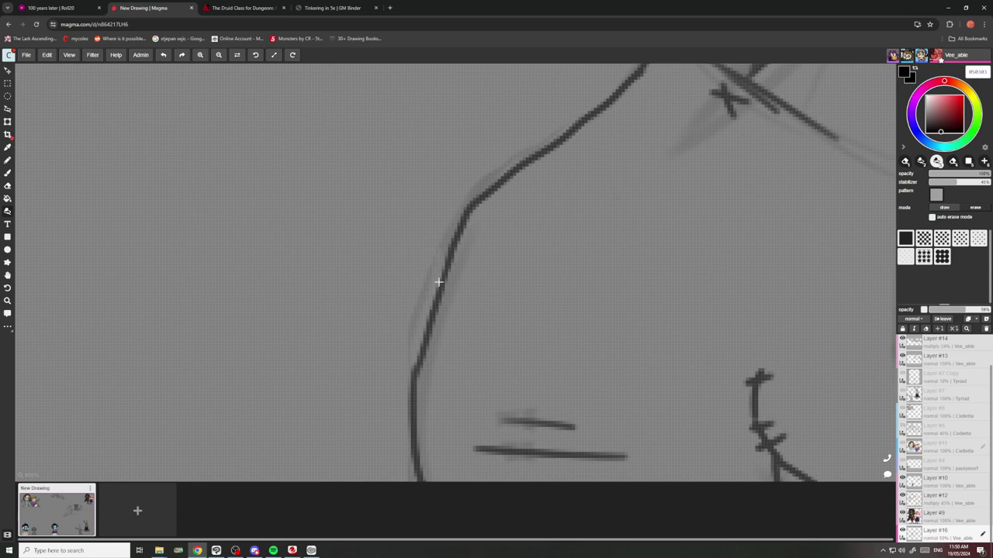
pyautogui.scroll(-5, 423, 257)
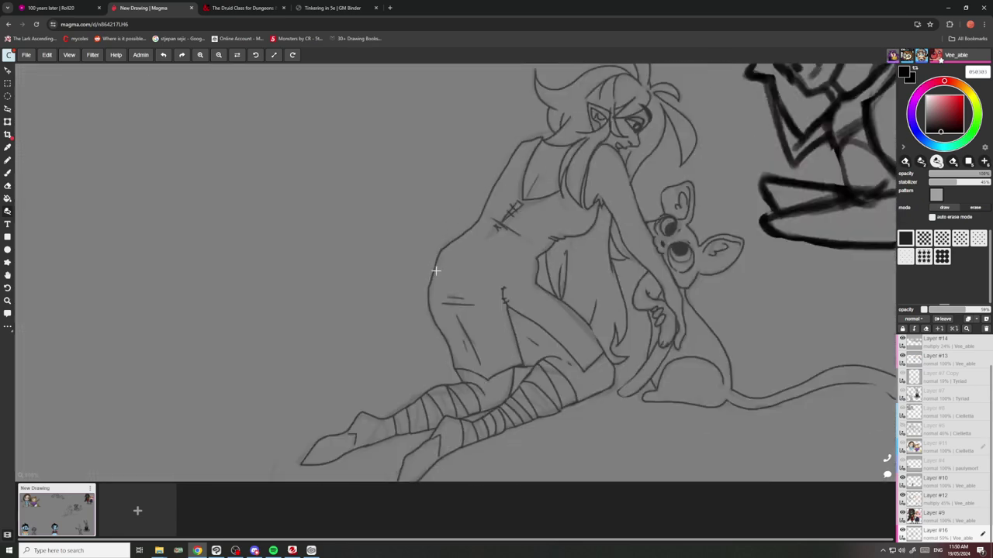
pyautogui.scroll(4, 458, 250)
pyautogui.scroll(3, 446, 326)
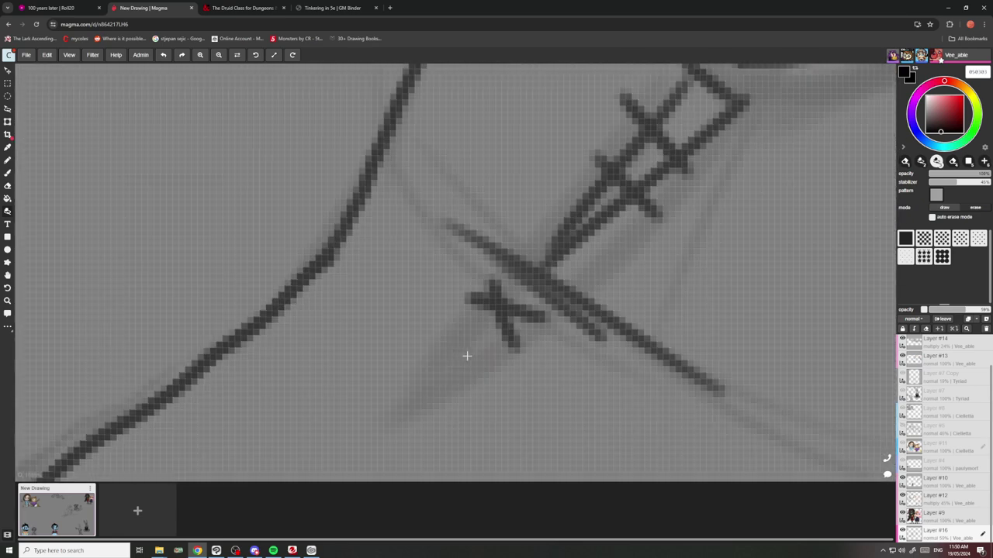
pyautogui.scroll(-1, 465, 349)
pyautogui.scroll(-3, 458, 333)
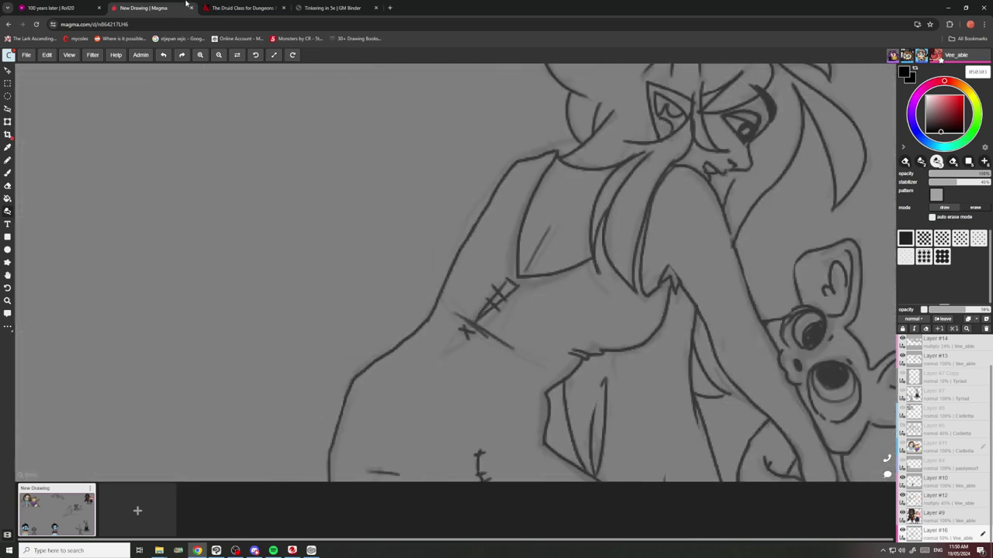
# Switch to the Roll20 game and open Jaffle Scorn's character sheet from the journal.
pyautogui.click(242, 8)
pyautogui.click(82, 5)
pyautogui.click(133, 7)
pyautogui.click(70, 8)
pyautogui.click(885, 52)
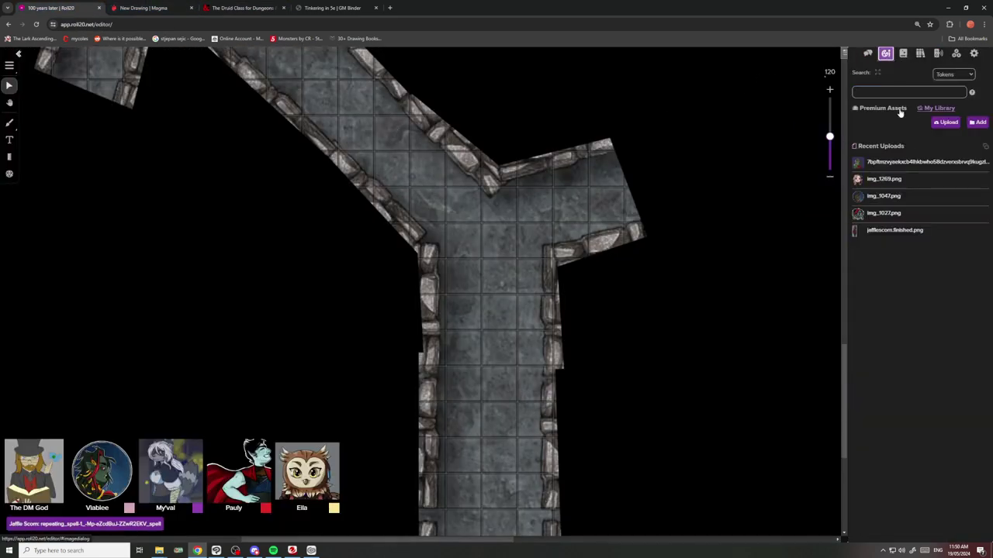
pyautogui.click(903, 53)
pyautogui.click(900, 295)
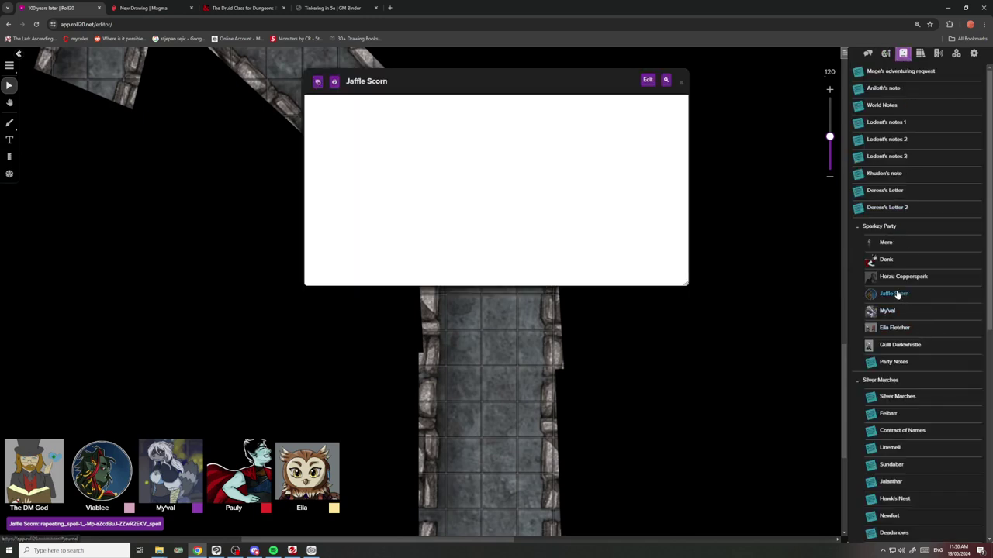
# Move the character sheet aside, roll a Wisdom save for Jaffle Scorn and show the chat log.
pyautogui.moveTo(476, 92); pyautogui.dragTo(573, 101)
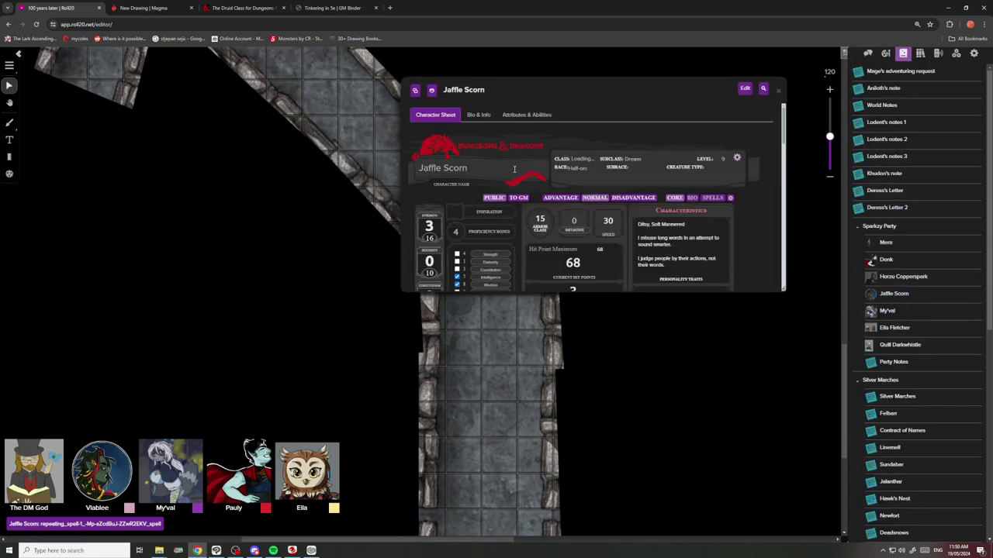
pyautogui.scroll(-3, 471, 199)
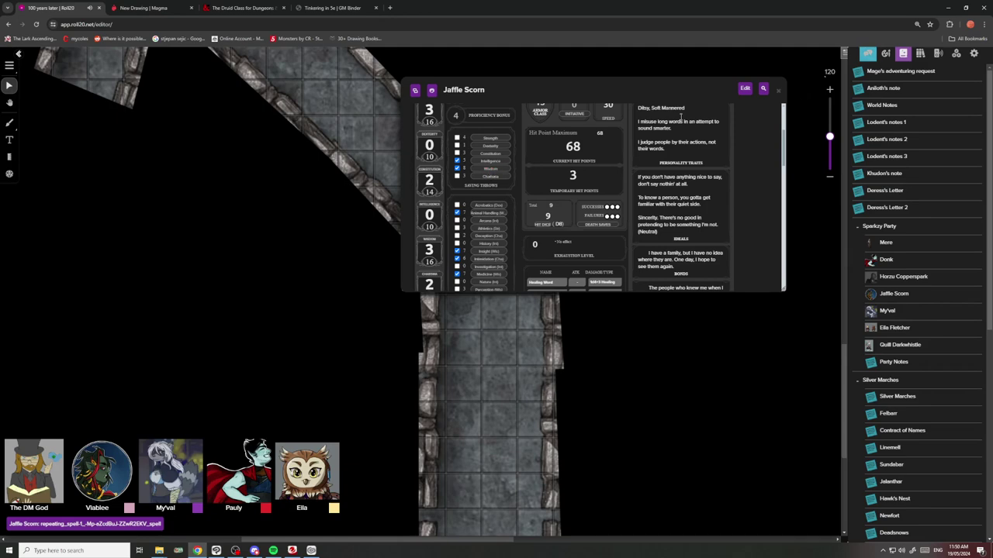
pyautogui.click(868, 53)
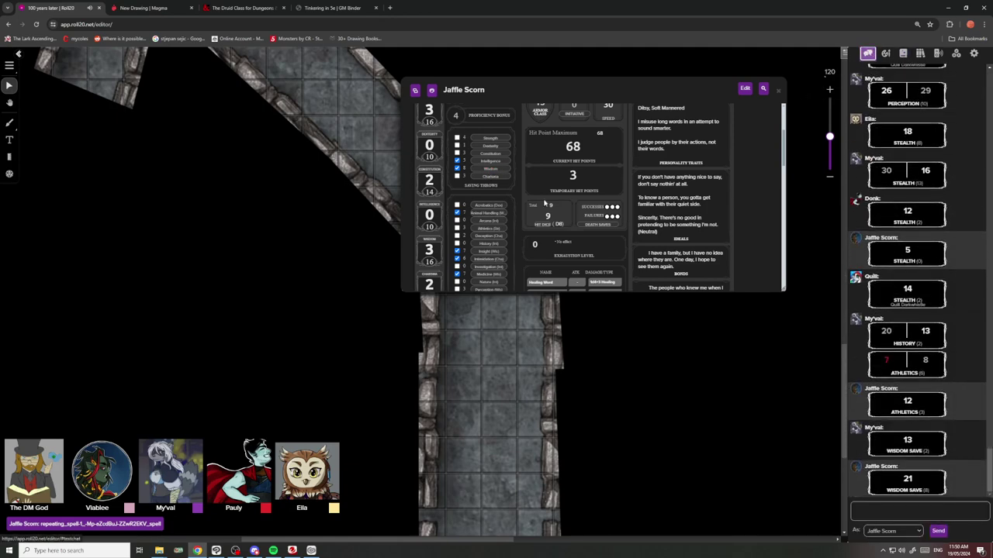
# Return to the Magma drawing and review the kneeling pair, the collaborator's handwriting beside it and the whole canvas.
pyautogui.hotkey('ctrl', 'Tab')
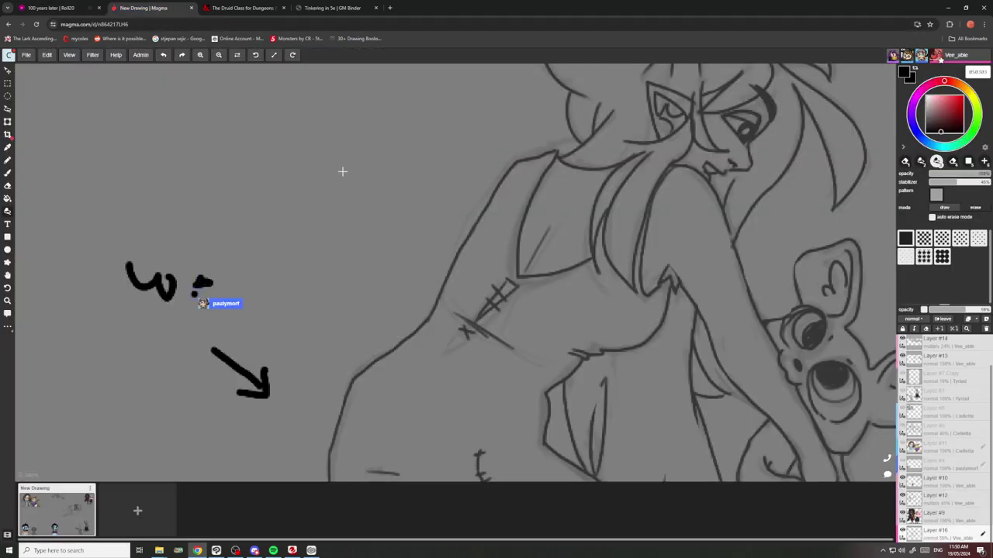
pyautogui.scroll(-3, 463, 251)
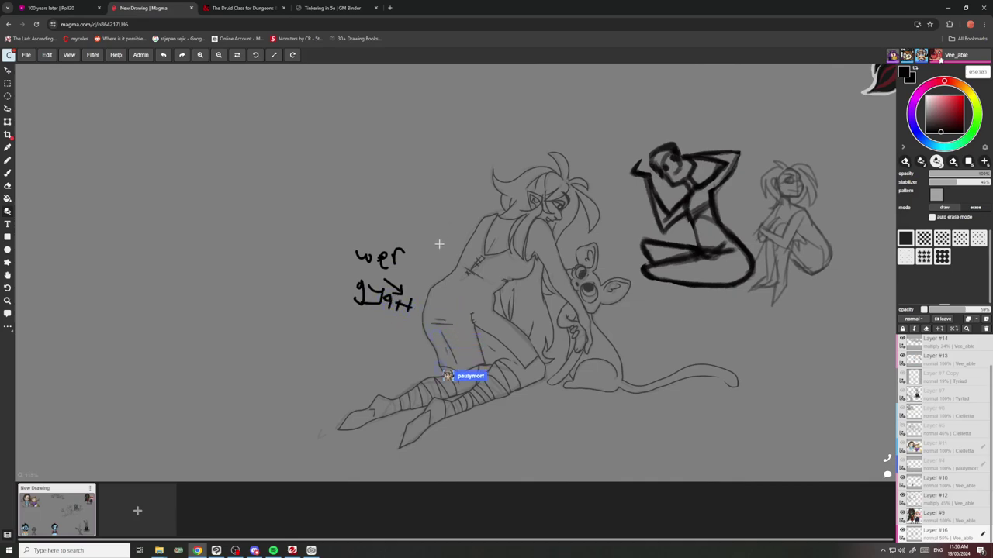
pyautogui.scroll(2, 400, 331)
pyautogui.scroll(-6, 401, 331)
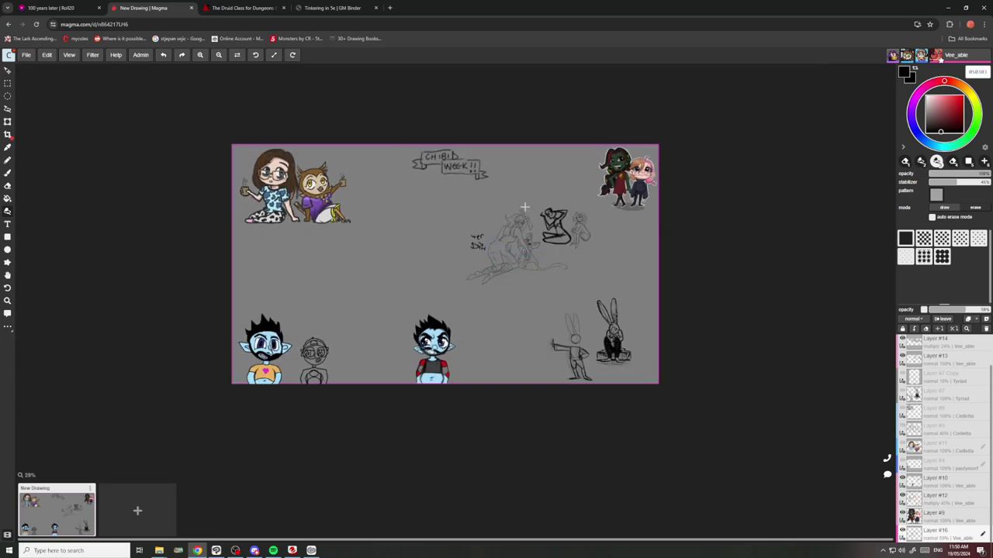
pyautogui.scroll(4, 471, 287)
pyautogui.scroll(4, 471, 288)
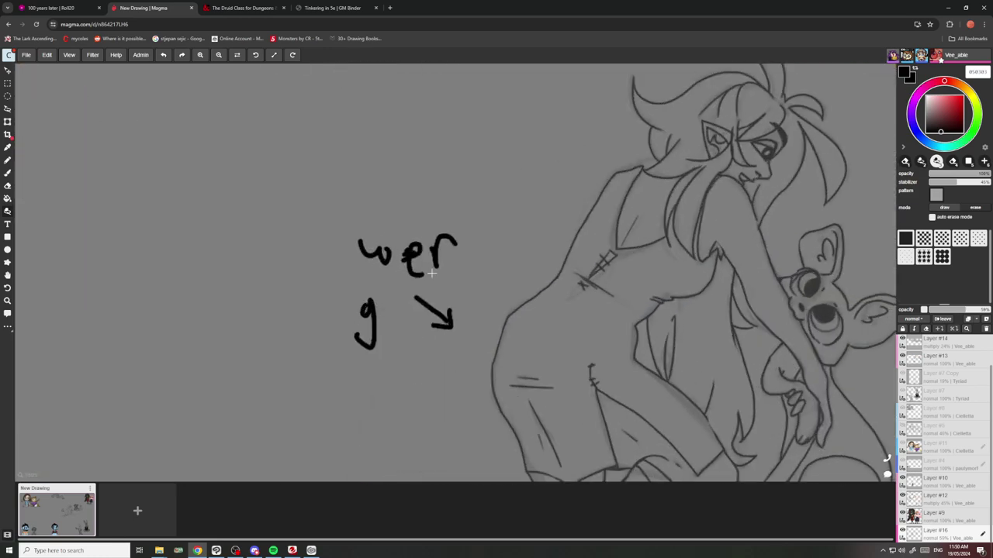
pyautogui.scroll(-7, 404, 289)
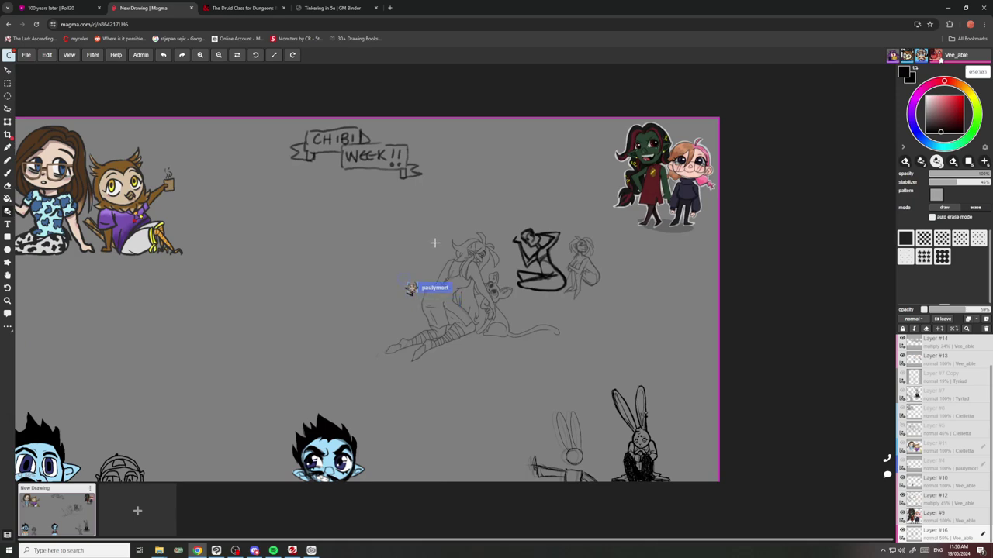
pyautogui.scroll(1, 497, 260)
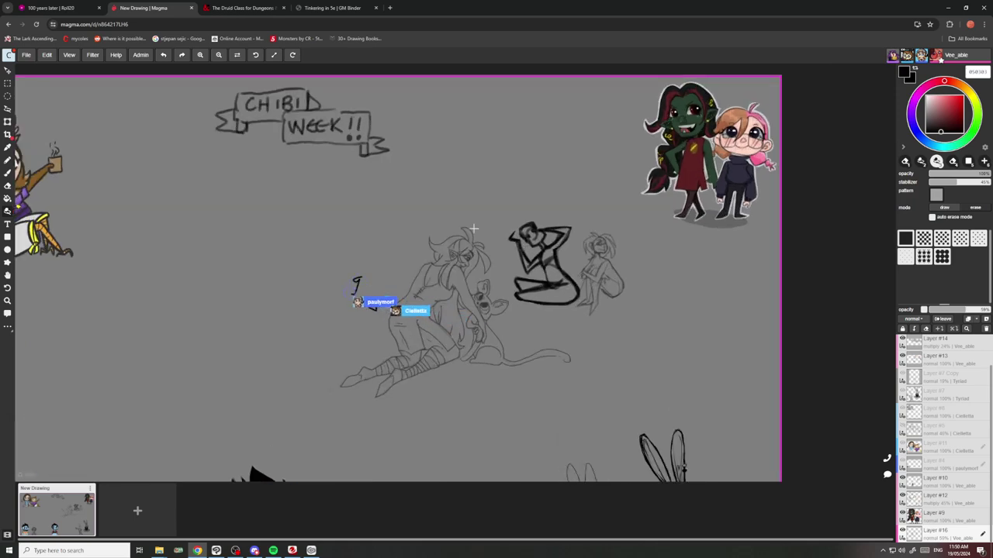
pyautogui.scroll(4, 477, 264)
pyautogui.scroll(-3, 466, 268)
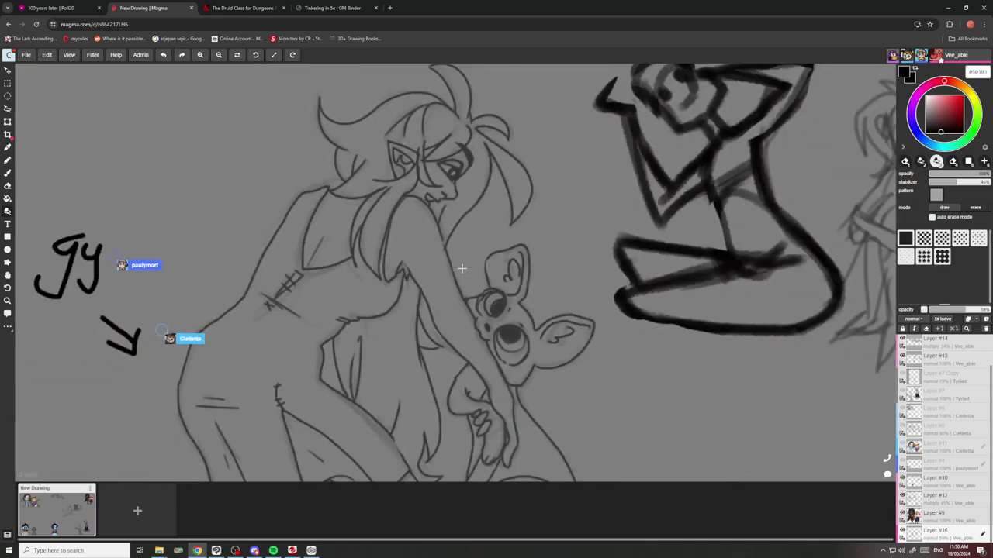
pyautogui.scroll(-3, 461, 200)
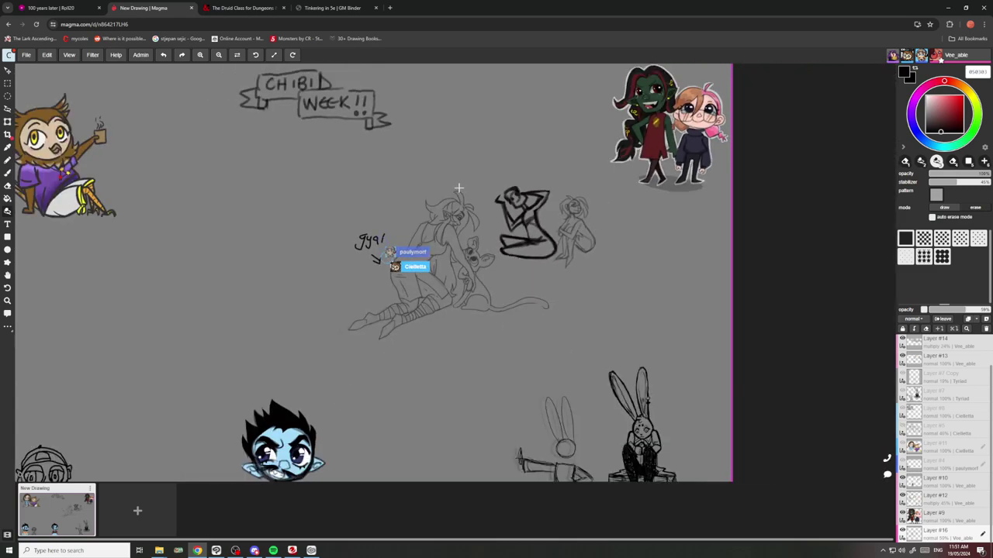
pyautogui.scroll(1, 460, 196)
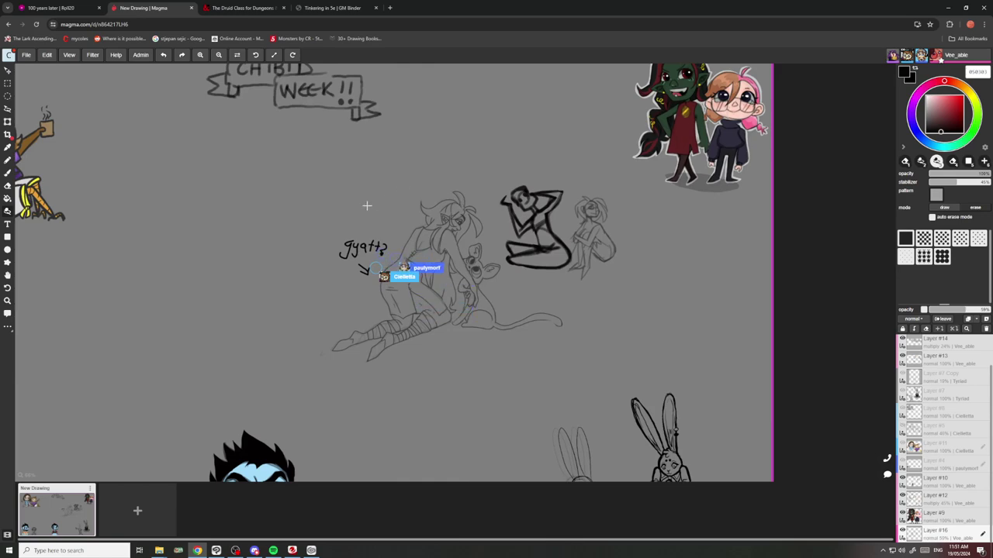
# Handwrite "Yes" with the Pencil tool beside the collaborator's arrow pointing at the kneeling woman.
pyautogui.click(8, 162)
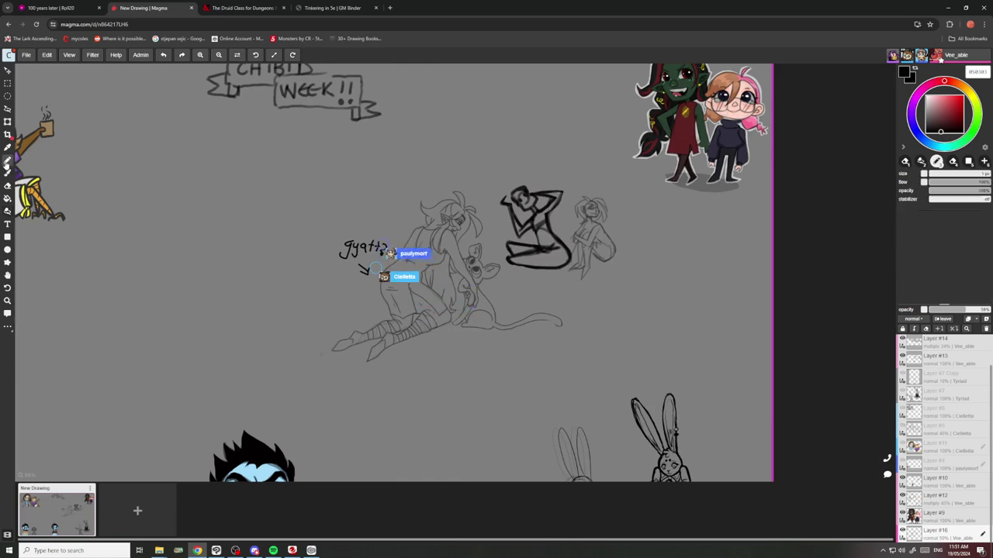
pyautogui.scroll(5, 328, 260)
pyautogui.moveTo(342, 283); pyautogui.dragTo(341, 297)
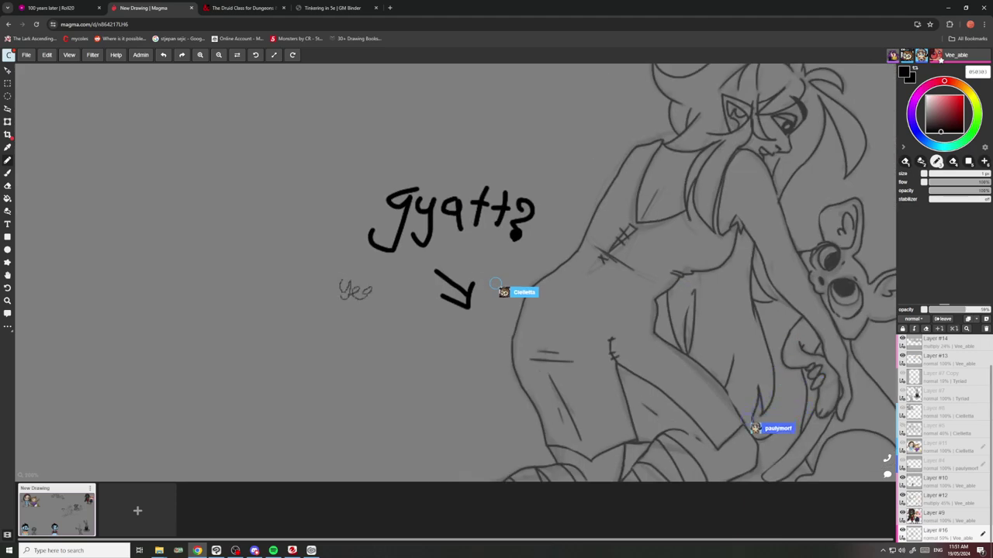
pyautogui.scroll(-5, 364, 285)
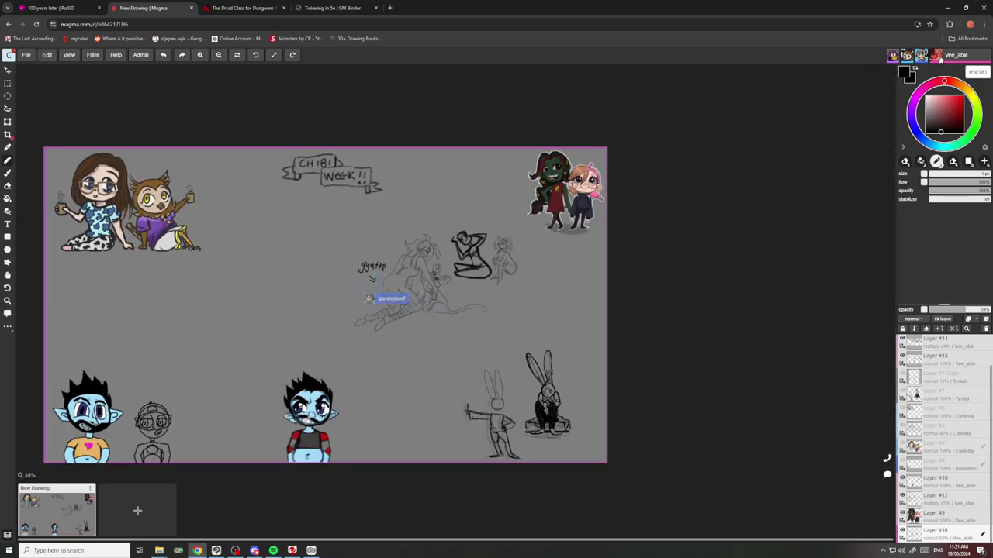
# Draw a thin curved pencil line in front of the woman's face, from her forehead down past her nose.
pyautogui.scroll(10, 431, 247)
pyautogui.scroll(5, 407, 311)
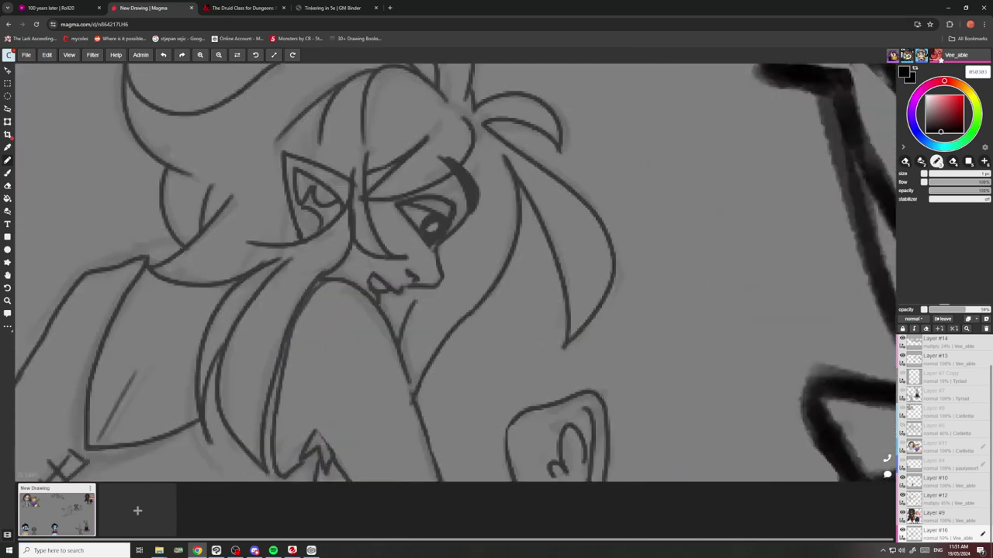
pyautogui.scroll(-5, 405, 318)
pyautogui.scroll(3, 444, 244)
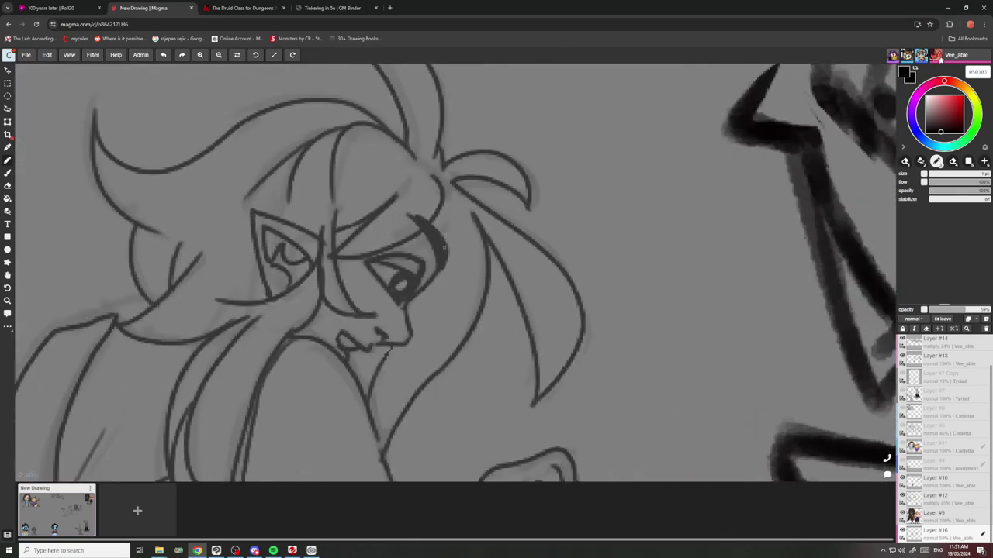
pyautogui.moveTo(445, 207); pyautogui.dragTo(419, 313)
pyautogui.scroll(-8, 434, 210)
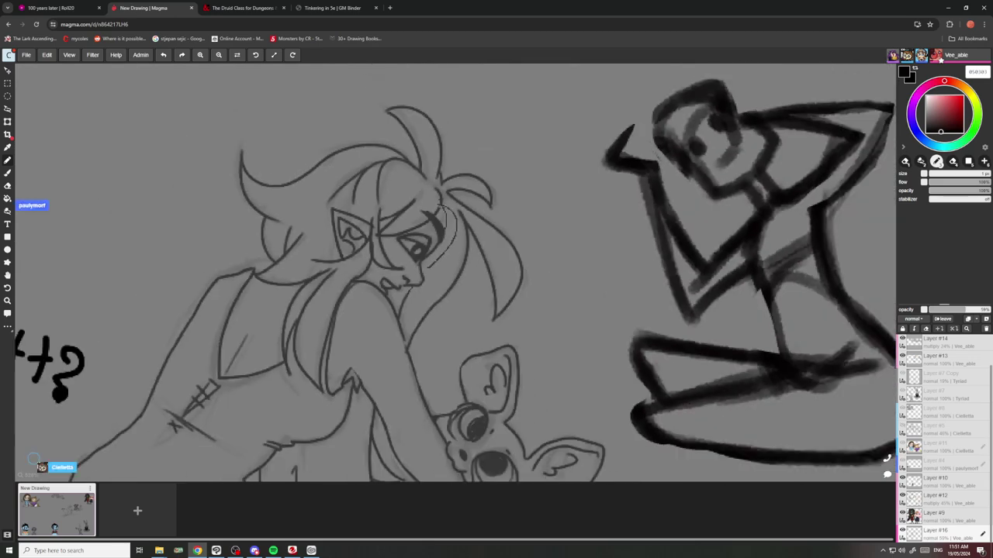
# Switch to the Roll20 game and set Jaffle Scorn's current hit points to 60 and temporary hit points to 3.
pyautogui.click(205, 8)
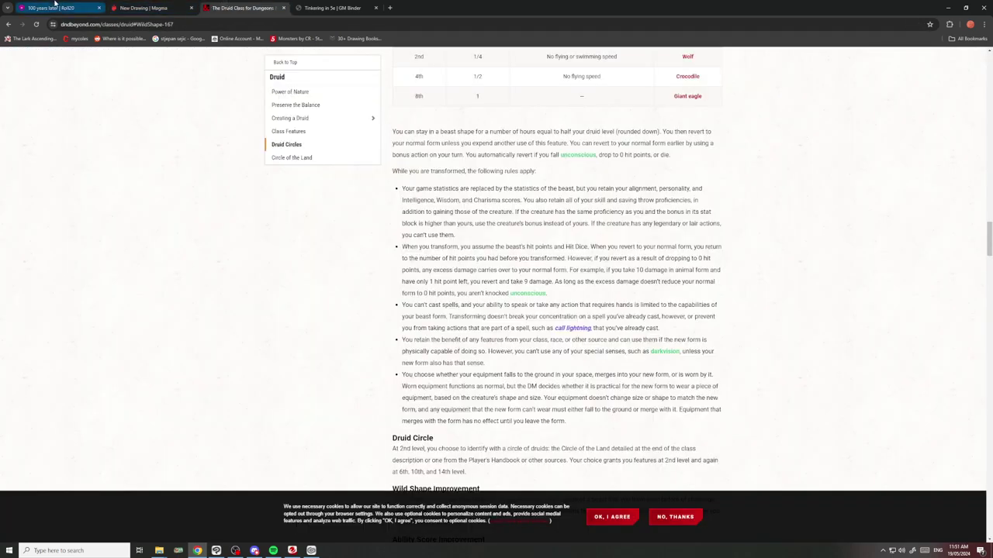
pyautogui.click(50, 8)
pyautogui.click(587, 176)
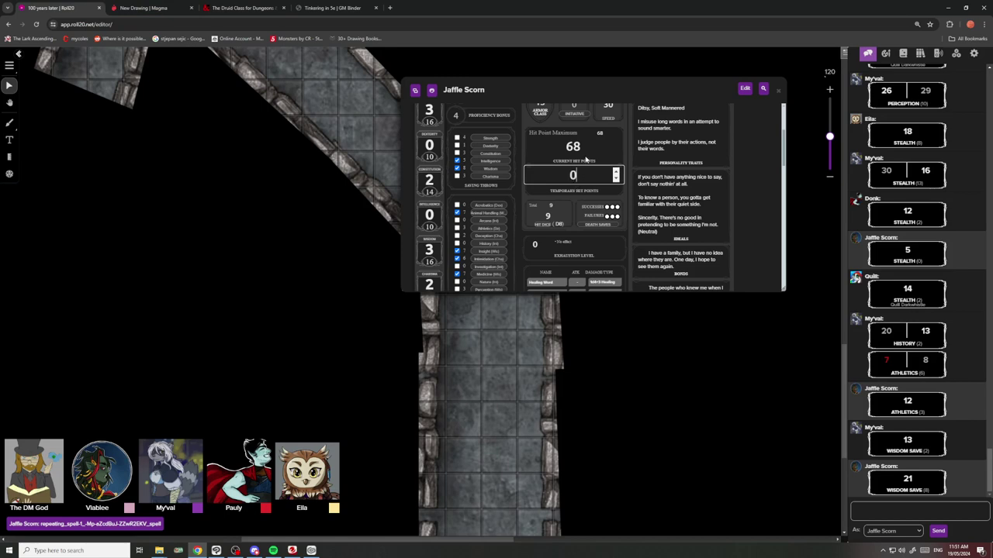
pyautogui.click(589, 145)
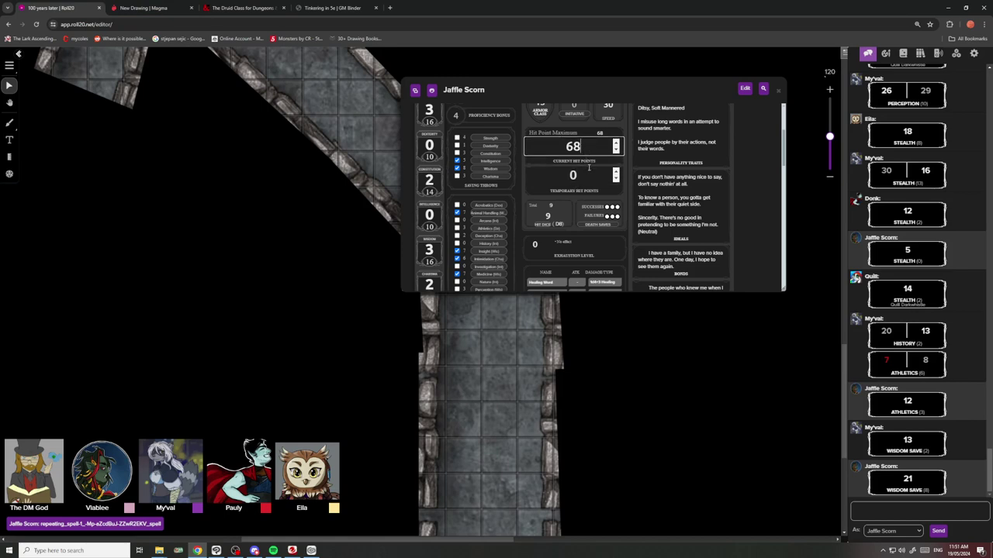
pyautogui.click(585, 177)
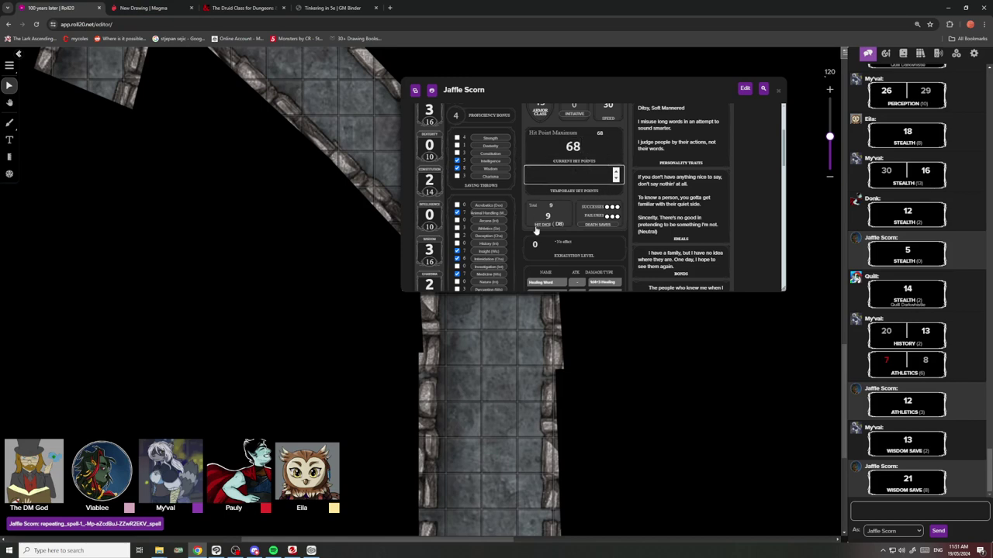
pyautogui.click(596, 145)
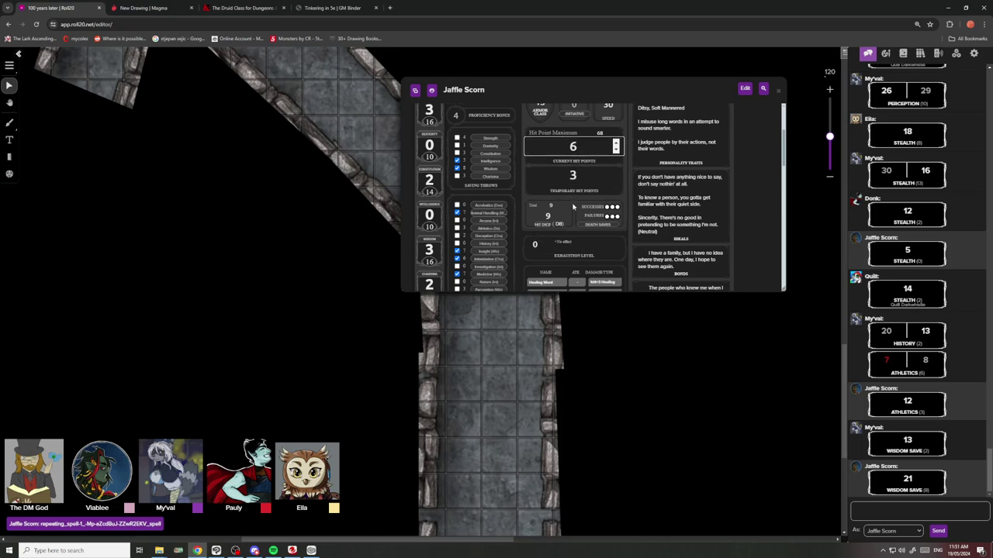
pyautogui.click(582, 169)
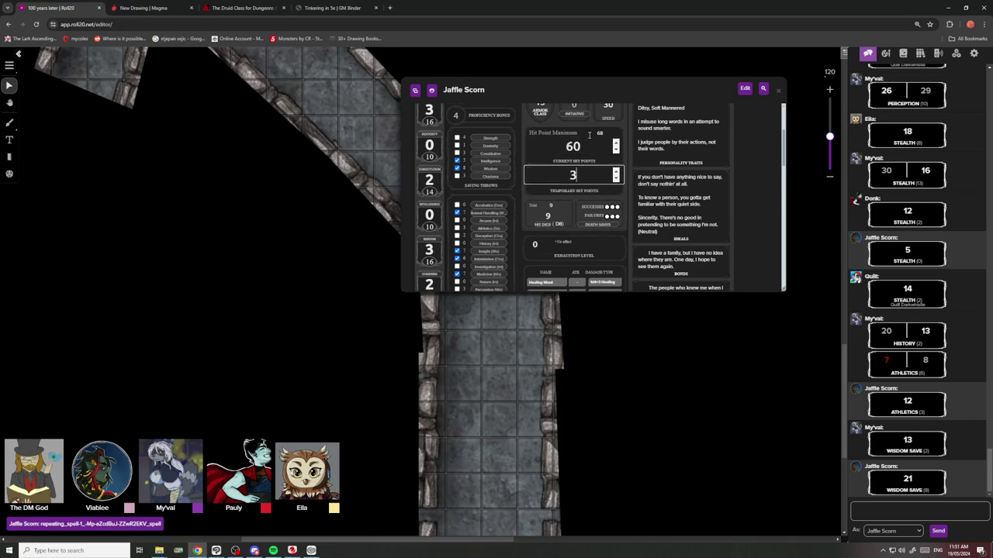
pyautogui.click(599, 145)
pyautogui.click(590, 176)
pyautogui.click(591, 148)
pyautogui.click(587, 174)
pyautogui.click(591, 148)
pyautogui.click(591, 175)
pyautogui.click(592, 148)
pyautogui.click(591, 175)
pyautogui.click(592, 151)
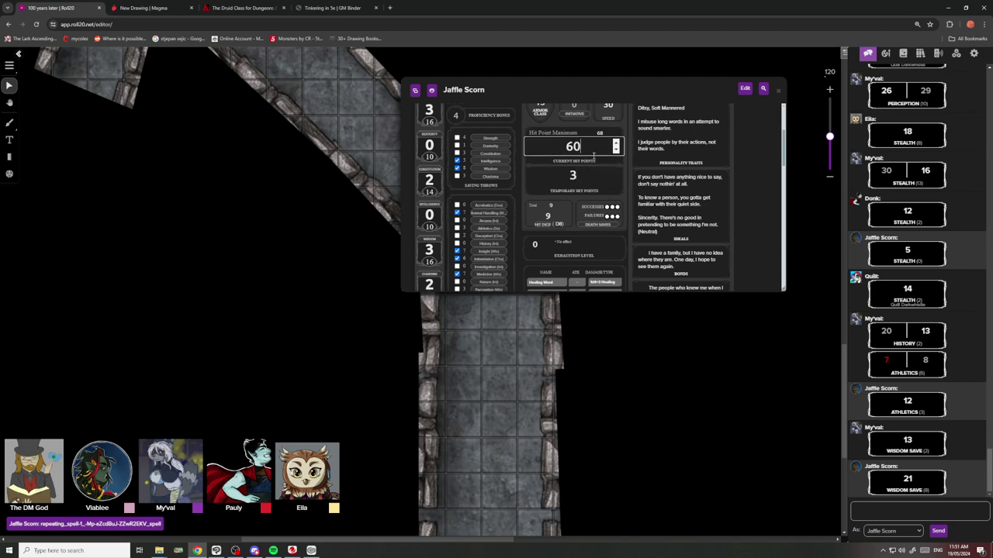
pyautogui.click(591, 161)
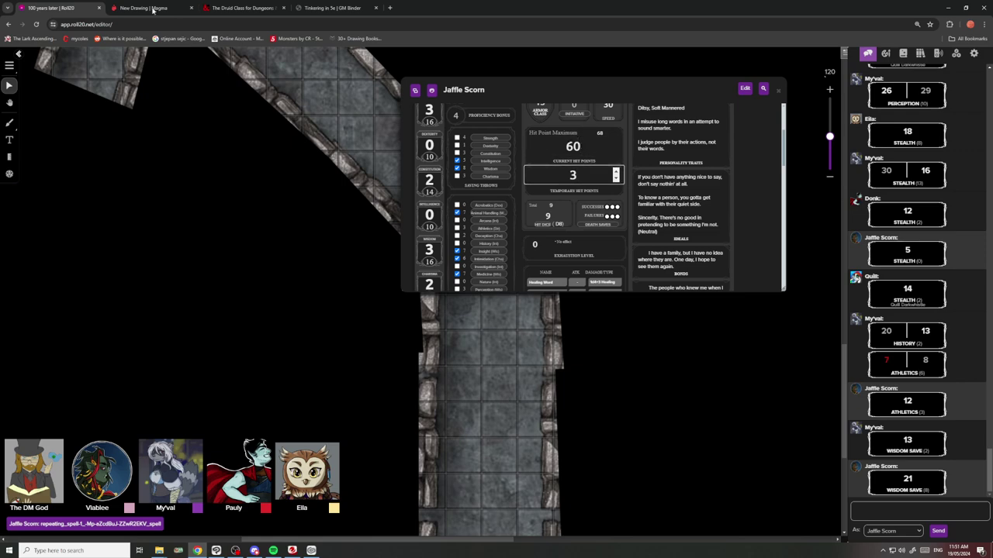
# Return to the Magma drawing and view the kneeling woman with the collaborator's markings around her hip.
pyautogui.click(153, 9)
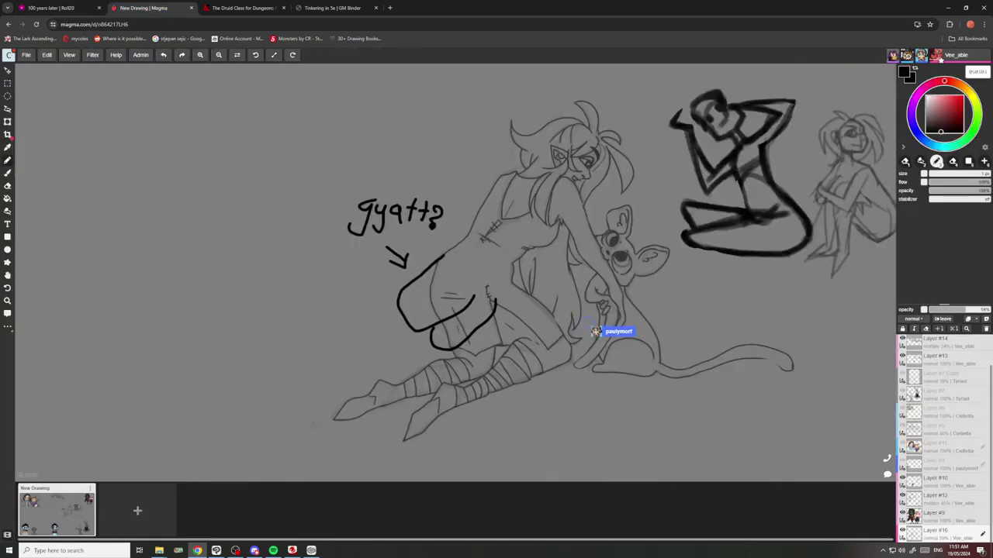
pyautogui.scroll(1, 291, 342)
# Handwrite "Stop" in thin pencil beside the kneeling woman's hip and undo its strokes.
pyautogui.moveTo(366, 294)
pyautogui.mouseDown()
pyautogui.moveTo(380, 293)
pyautogui.moveTo(362, 328)
pyautogui.mouseUp()
pyautogui.moveTo(384, 294); pyautogui.dragTo(375, 328)
pyautogui.moveTo(380, 313); pyautogui.dragTo(394, 311)
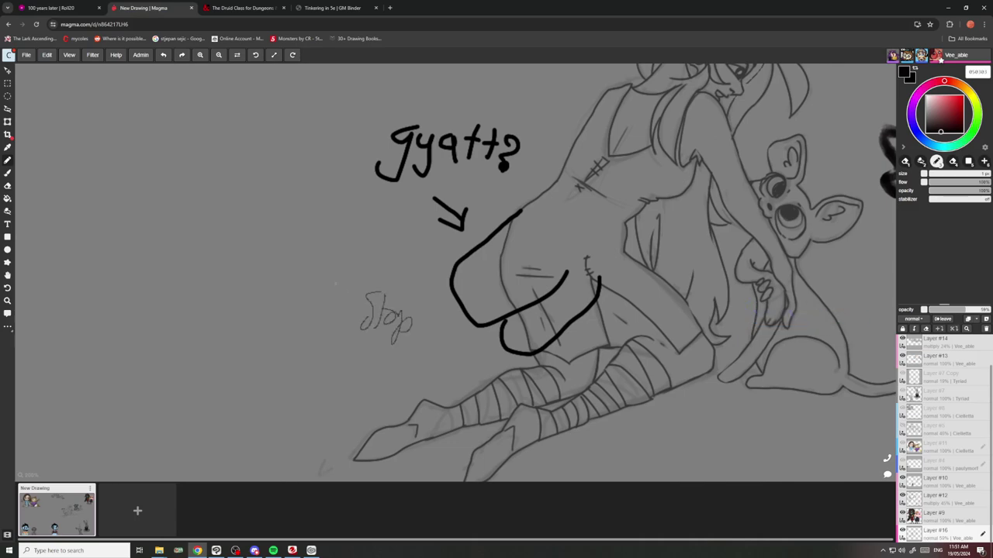
pyautogui.hotkey('ctrl', 'z')
pyautogui.hotkey('ctrl', 'z')
pyautogui.hotkey('ctrl', 'z')
pyautogui.hotkey('ctrl', 'z')
pyautogui.hotkey('ctrl', 'z')
# Try to retouch the underside line near the tip of the creature's tail and undo the strokes.
pyautogui.scroll(-3, 473, 289)
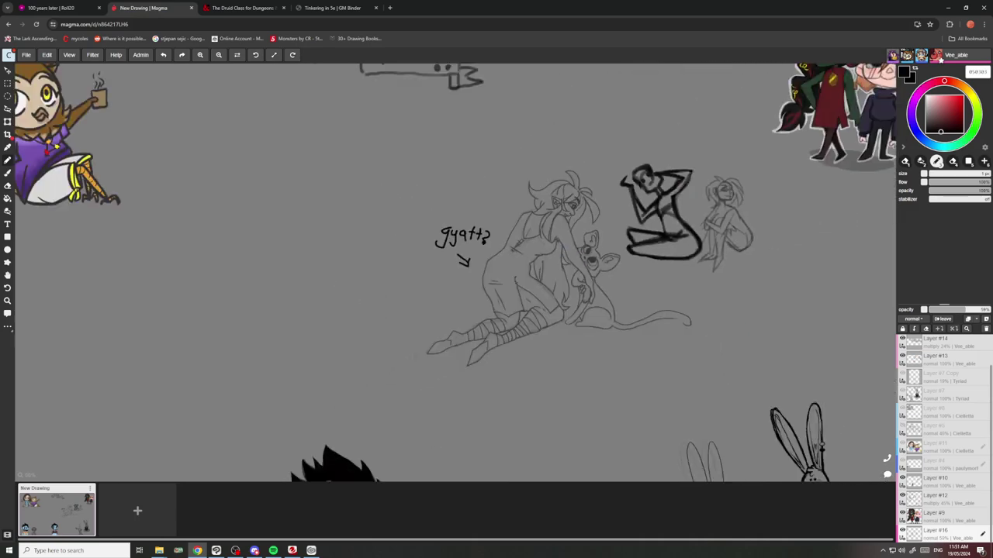
pyautogui.scroll(5, 613, 271)
pyautogui.moveTo(764, 363); pyautogui.dragTo(783, 383)
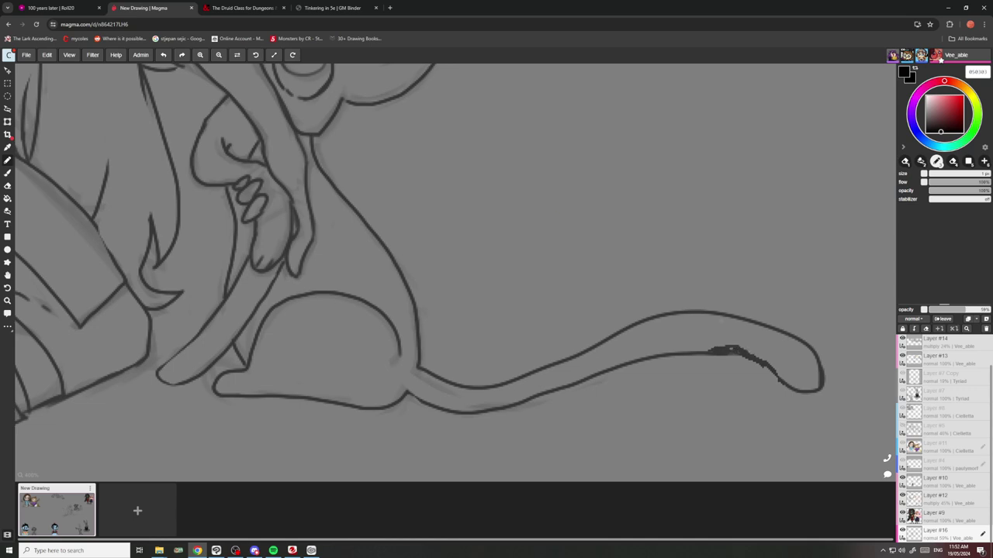
pyautogui.hotkey('ctrl', 'z')
pyautogui.hotkey('ctrl', 'z')
# Retrace the underside line of the creature's tail from near the tip toward its body.
pyautogui.scroll(8, 752, 357)
pyautogui.moveTo(760, 365)
pyautogui.mouseDown()
pyautogui.moveTo(695, 338)
pyautogui.moveTo(594, 338)
pyautogui.mouseUp()
pyautogui.scroll(-15, 595, 338)
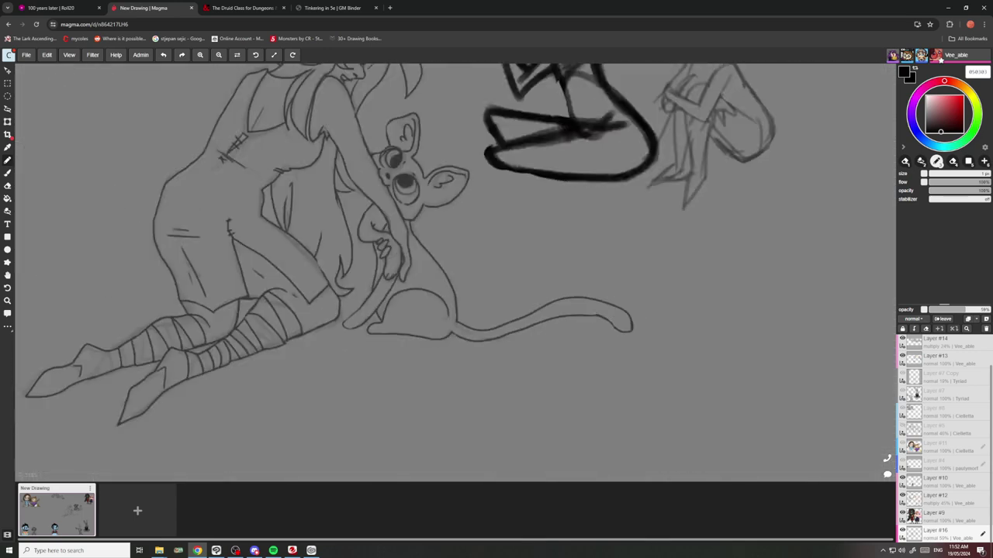
pyautogui.scroll(3, 594, 338)
pyautogui.scroll(2, 667, 302)
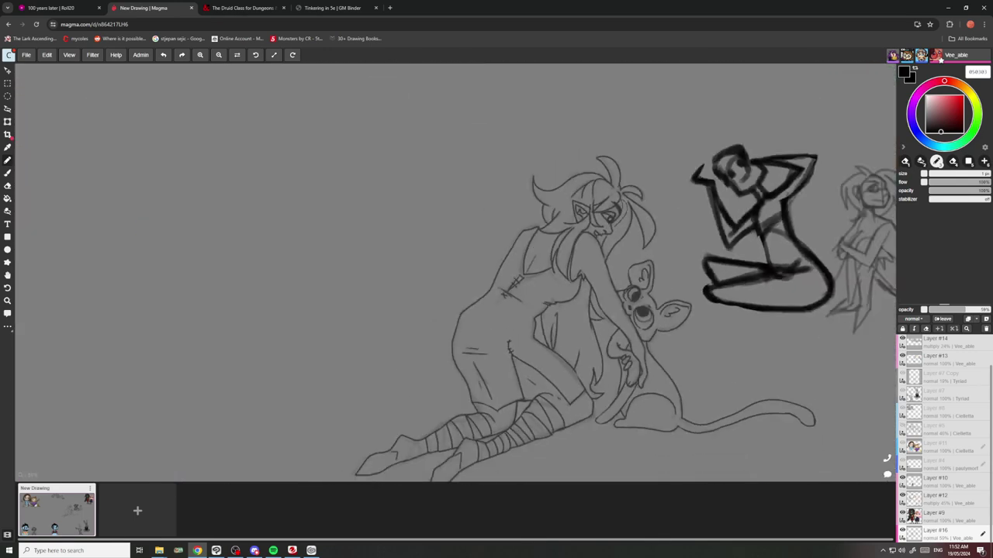
# Examine the whole canvas and the collaborator's line art of the capped chibi figure beside the blue elf in the heart shirt.
pyautogui.scroll(-6, 667, 303)
pyautogui.scroll(-3, 589, 336)
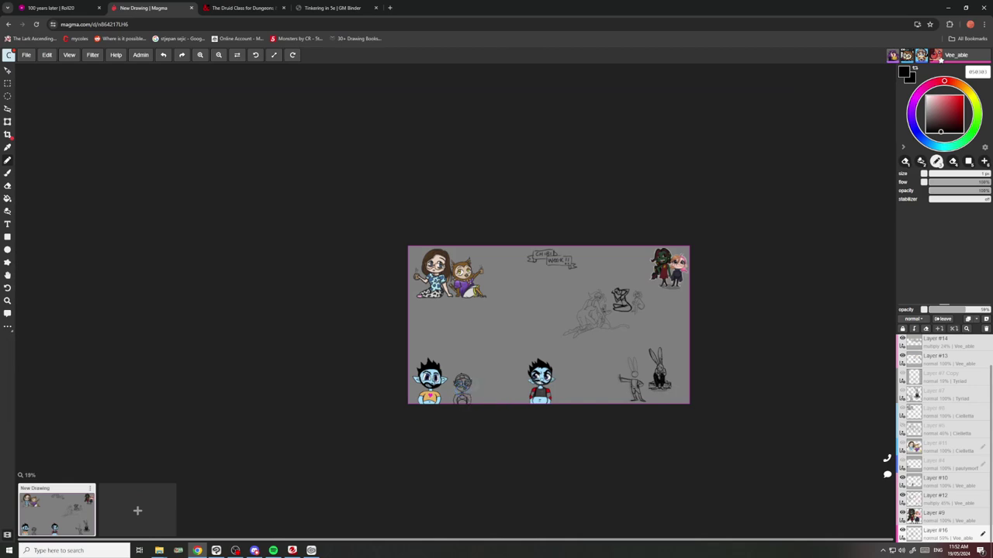
pyautogui.scroll(4, 466, 419)
pyautogui.scroll(5, 382, 345)
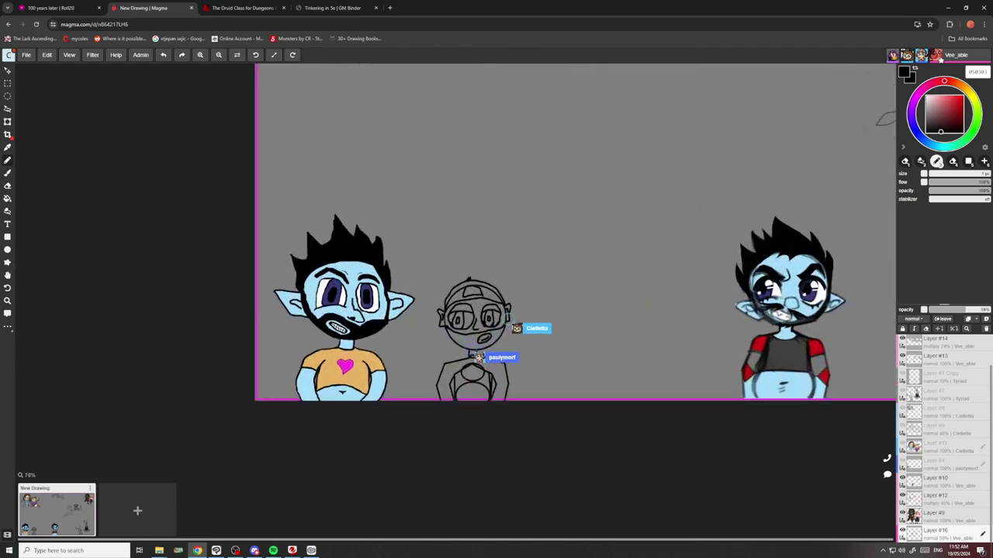
pyautogui.scroll(-2, 434, 326)
pyautogui.scroll(4, 445, 354)
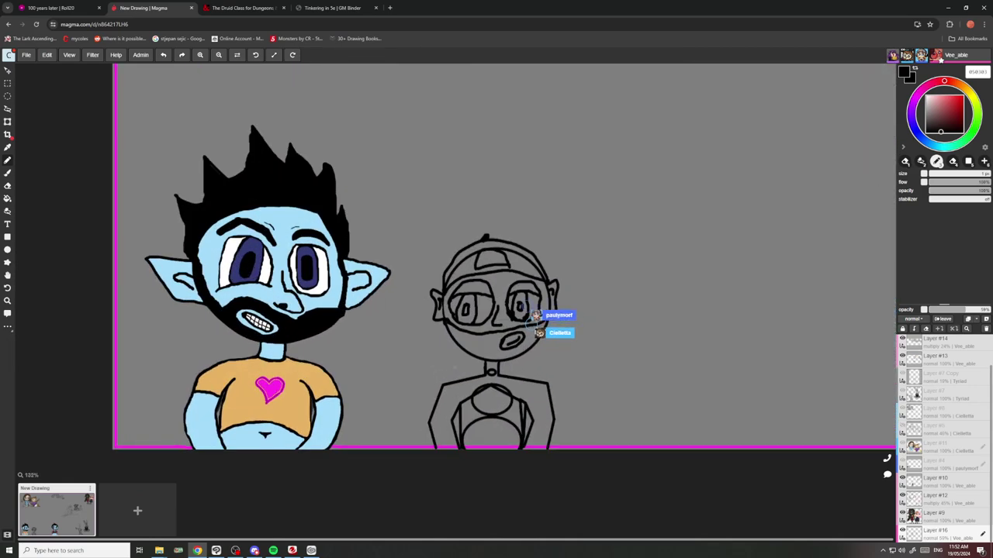
pyautogui.scroll(-4, 446, 355)
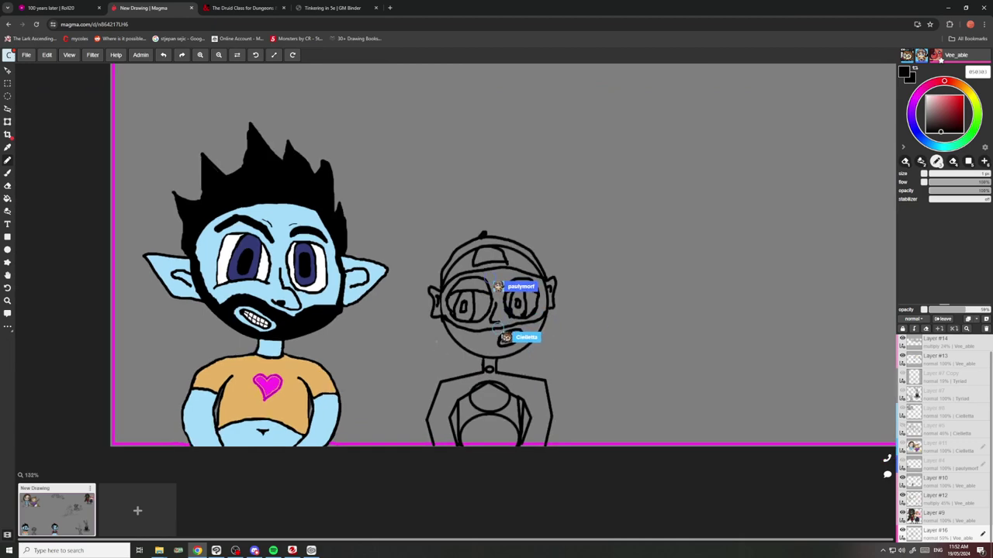
pyautogui.scroll(3, 355, 435)
pyautogui.scroll(3, 481, 310)
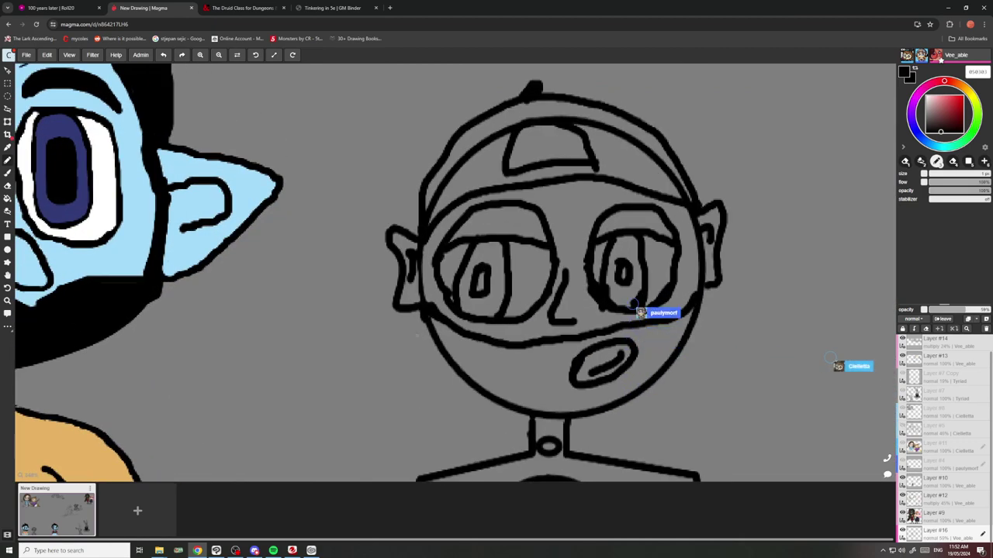
pyautogui.scroll(-2, 481, 310)
pyautogui.scroll(5, 481, 294)
pyautogui.scroll(-5, 481, 310)
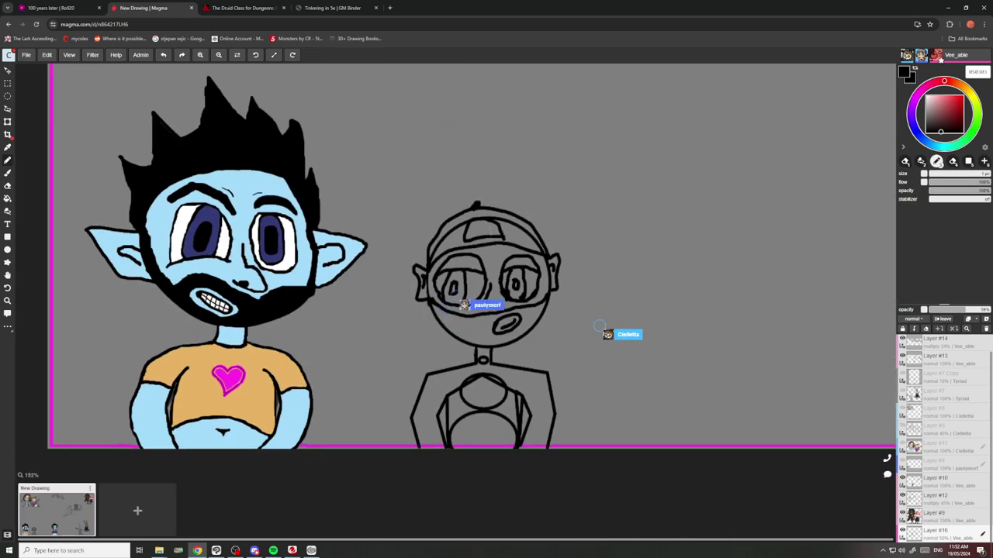
pyautogui.scroll(5, 483, 249)
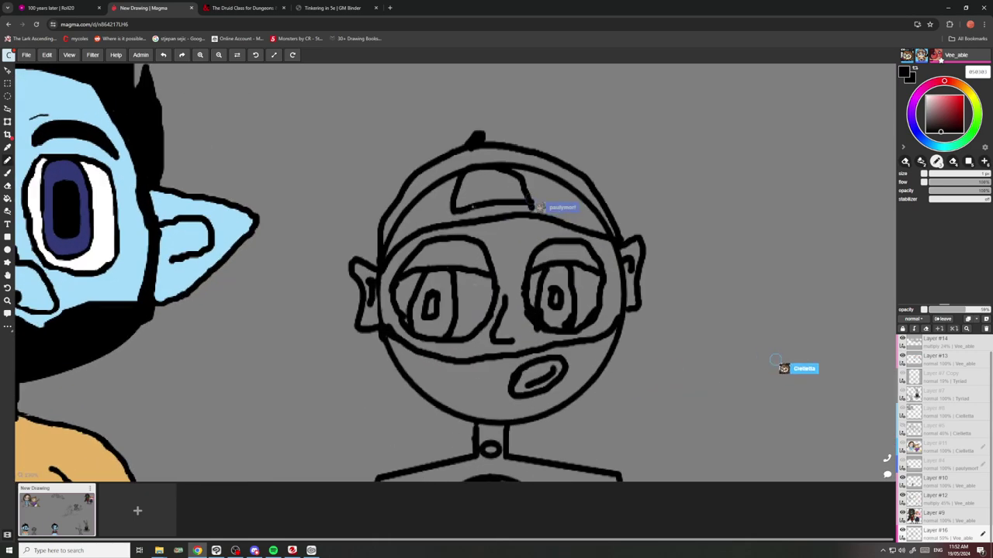
pyautogui.scroll(-5, 516, 187)
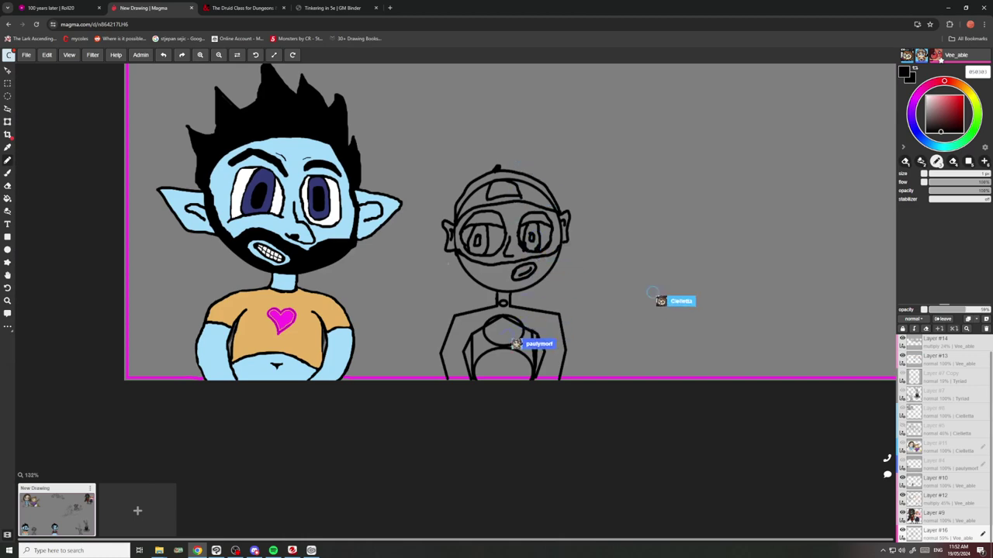
pyautogui.scroll(3, 440, 286)
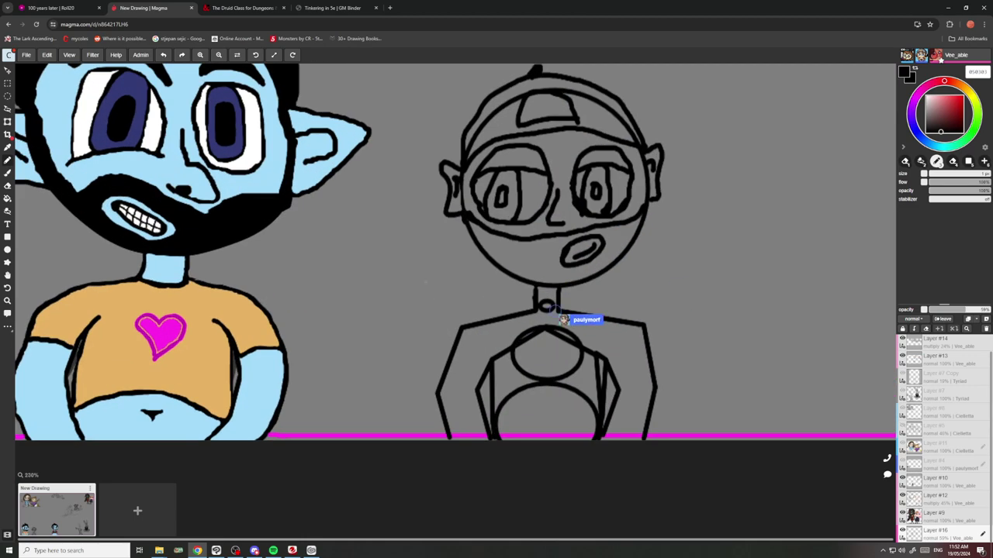
pyautogui.scroll(-3, 440, 286)
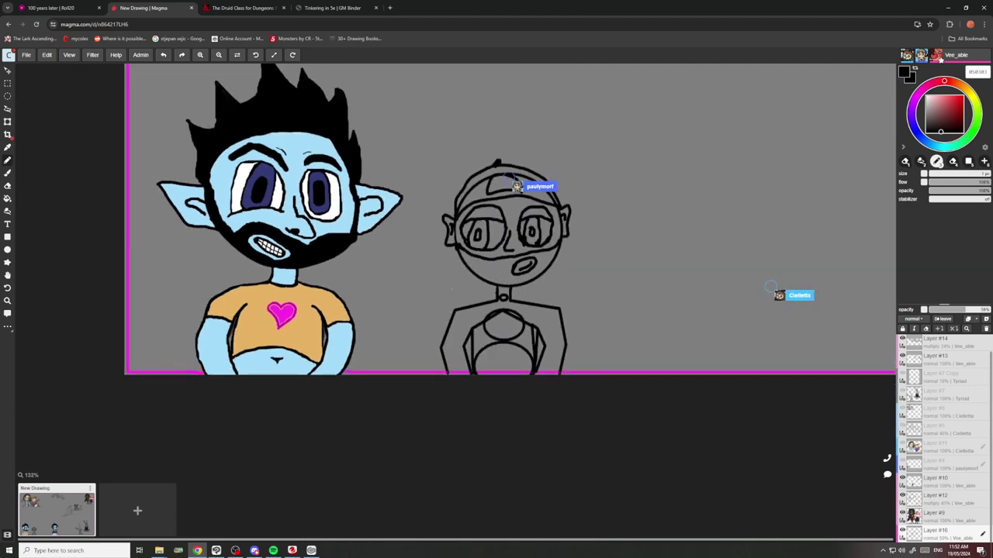
pyautogui.scroll(1, 460, 287)
pyautogui.scroll(-1, 460, 288)
pyautogui.scroll(4, 497, 246)
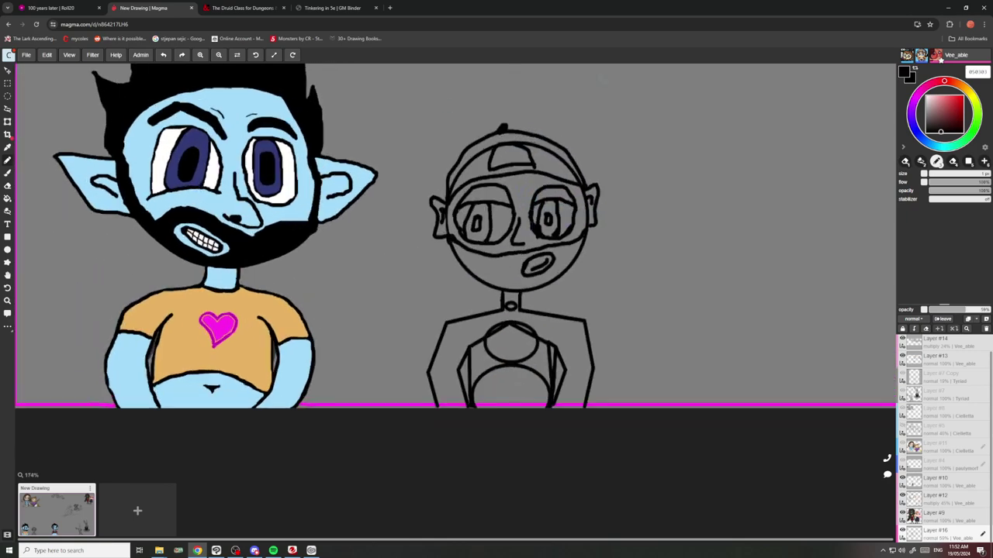
pyautogui.scroll(-3, 537, 244)
pyautogui.scroll(-1, 543, 302)
pyautogui.scroll(4, 542, 302)
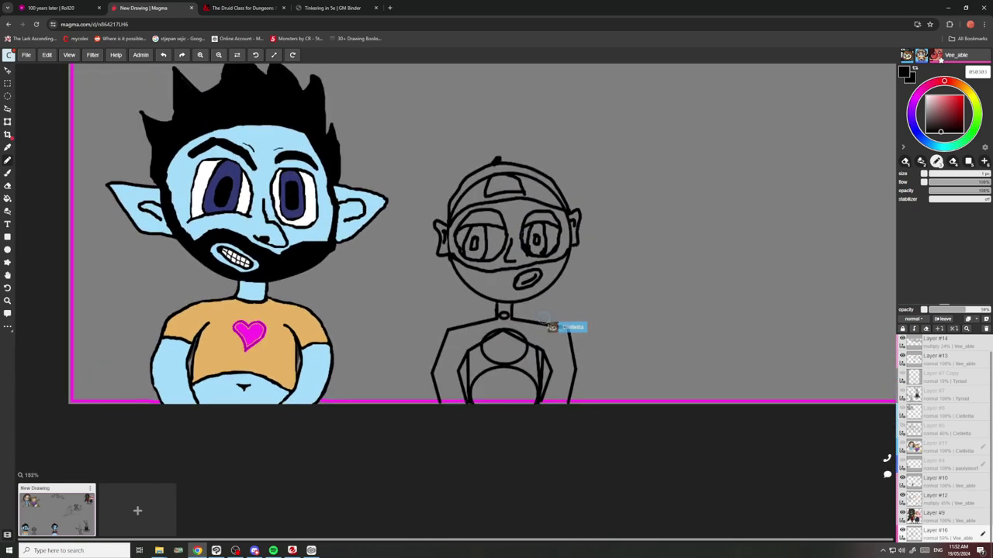
pyautogui.scroll(-1, 444, 309)
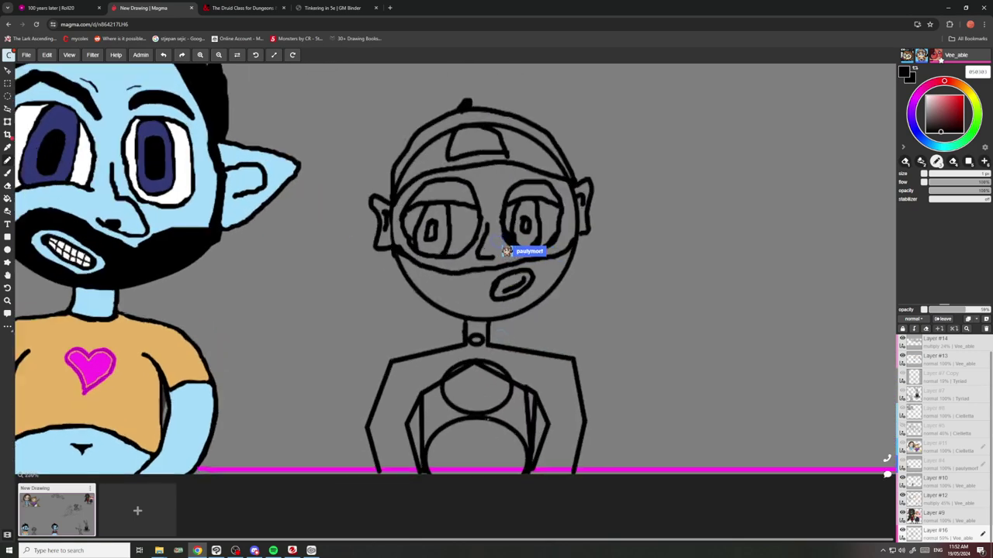
pyautogui.scroll(-4, 452, 318)
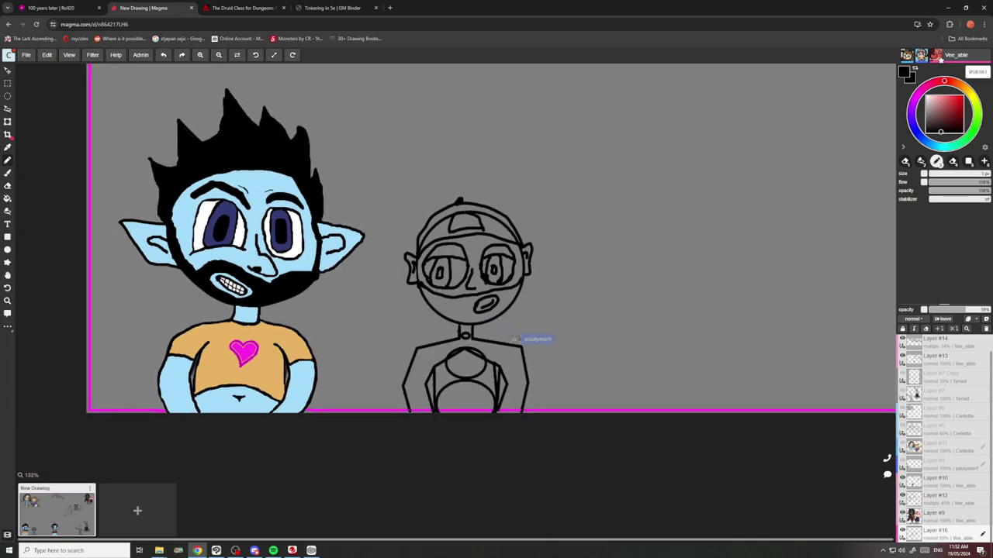
pyautogui.scroll(2, 458, 256)
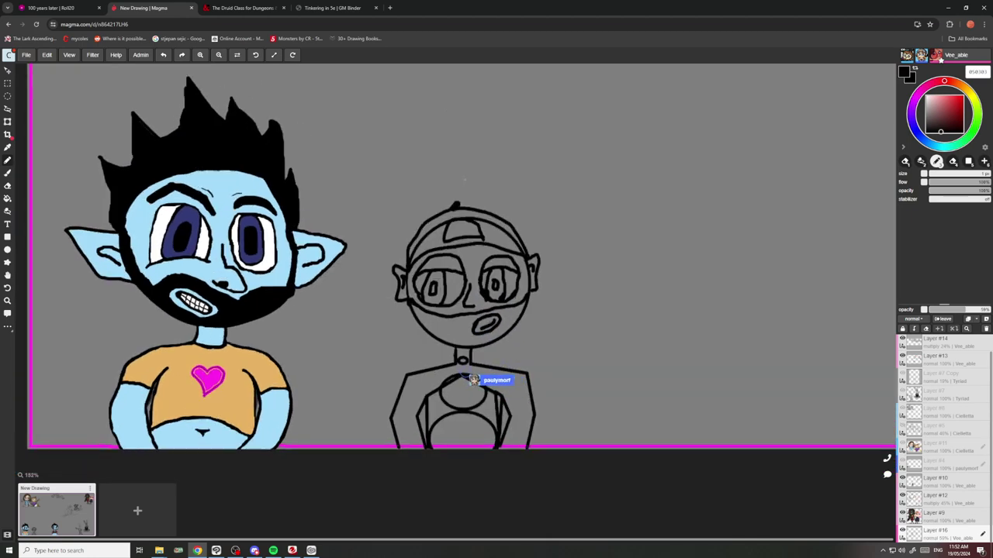
# Examine the capped chibi figure's face, cap and body line art up close and in comparison with the neighbouring blue elf.
pyautogui.scroll(-2, 458, 256)
pyautogui.scroll(-5, 469, 279)
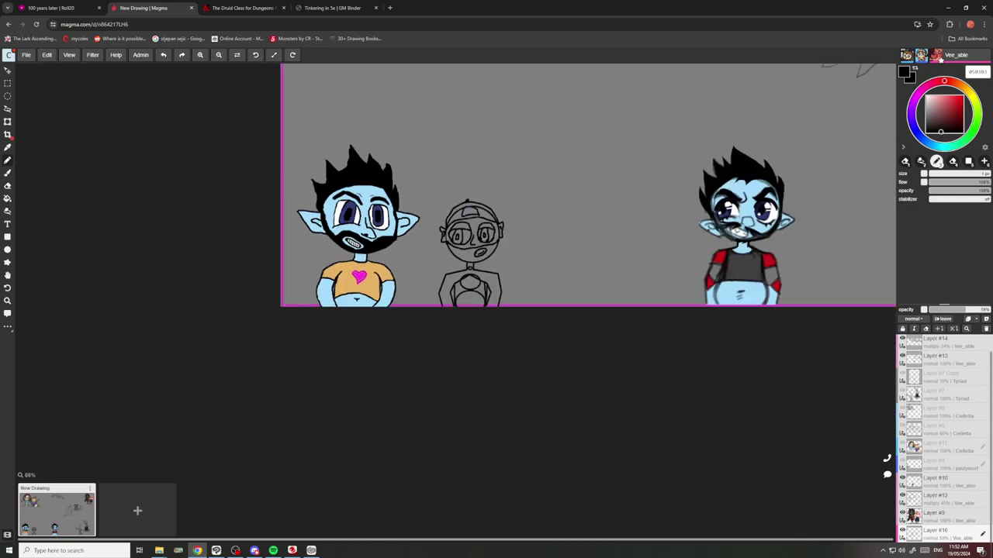
pyautogui.scroll(2, 470, 279)
pyautogui.scroll(7, 468, 258)
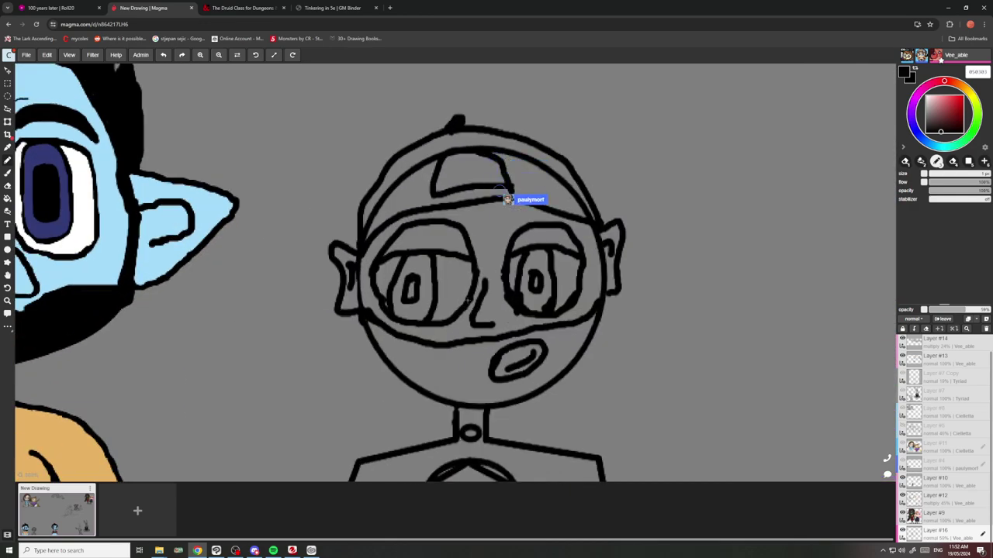
pyautogui.scroll(-3, 468, 304)
pyautogui.scroll(4, 448, 361)
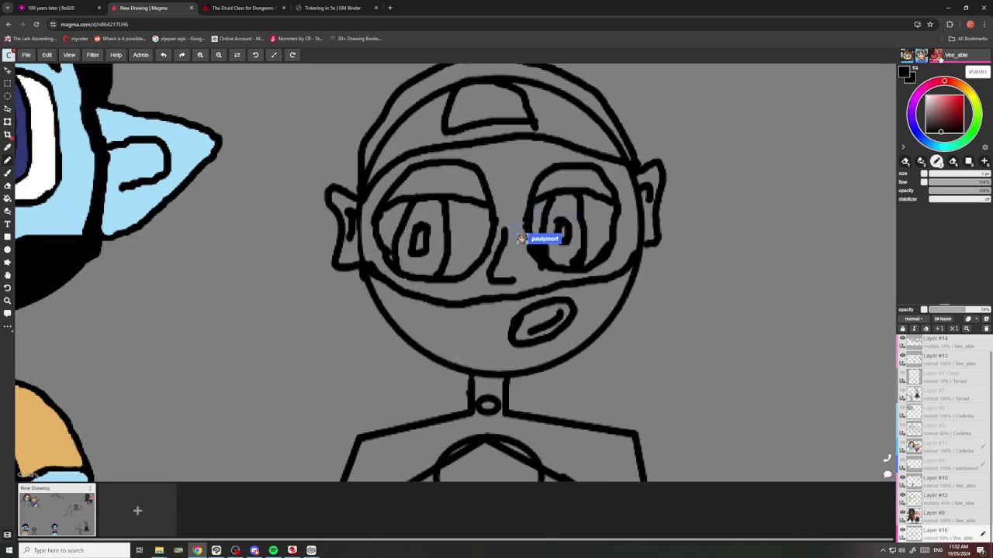
pyautogui.scroll(-4, 486, 357)
pyautogui.scroll(2, 500, 276)
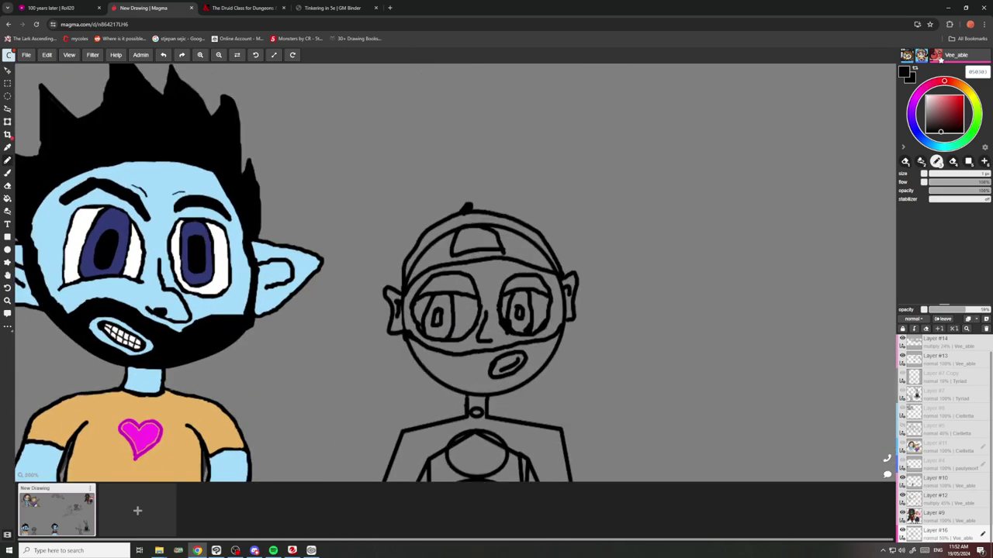
pyautogui.scroll(-2, 512, 256)
pyautogui.scroll(5, 454, 271)
pyautogui.scroll(-5, 441, 258)
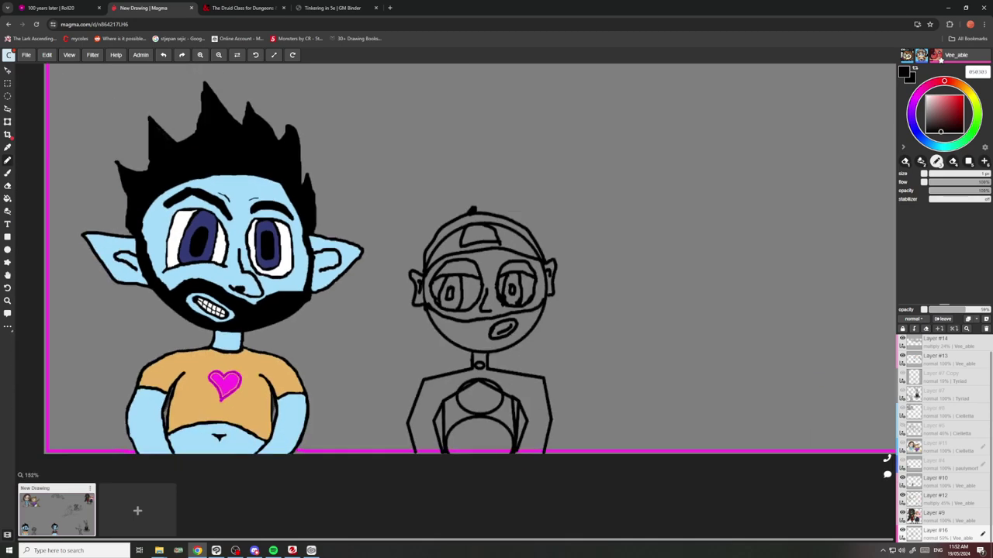
# Sketch a cap with an arched opening in thin pencil beside the capped chibi figure and undo its strokes.
pyautogui.scroll(1, 638, 272)
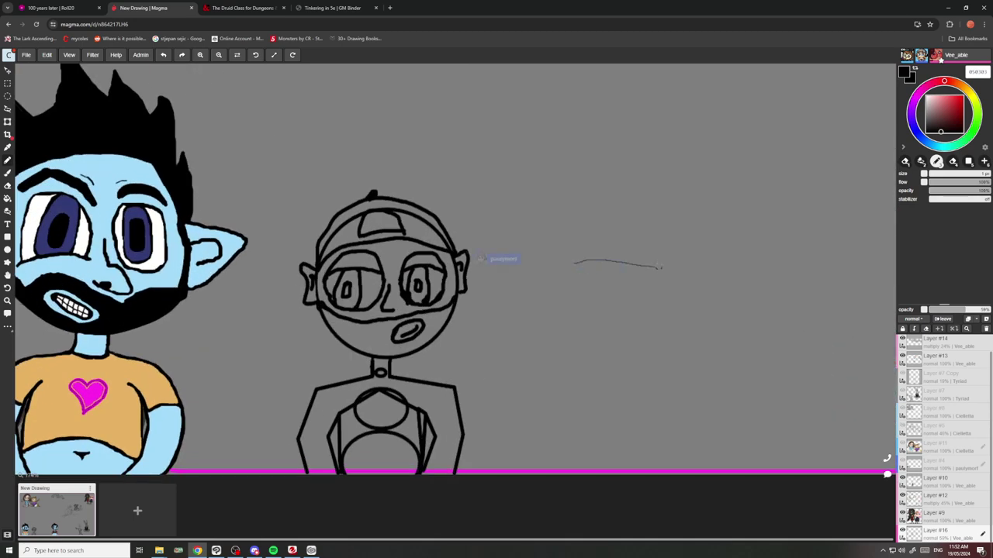
pyautogui.moveTo(660, 267)
pyautogui.mouseDown()
pyautogui.moveTo(656, 220)
pyautogui.moveTo(612, 207)
pyautogui.moveTo(567, 211)
pyautogui.moveTo(557, 258)
pyautogui.mouseUp()
pyautogui.moveTo(558, 241)
pyautogui.mouseDown()
pyautogui.moveTo(588, 205)
pyautogui.moveTo(663, 219)
pyautogui.moveTo(664, 264)
pyautogui.mouseUp()
pyautogui.moveTo(589, 254)
pyautogui.mouseDown()
pyautogui.moveTo(630, 245)
pyautogui.moveTo(630, 256)
pyautogui.mouseUp()
pyautogui.moveTo(588, 254); pyautogui.dragTo(630, 255)
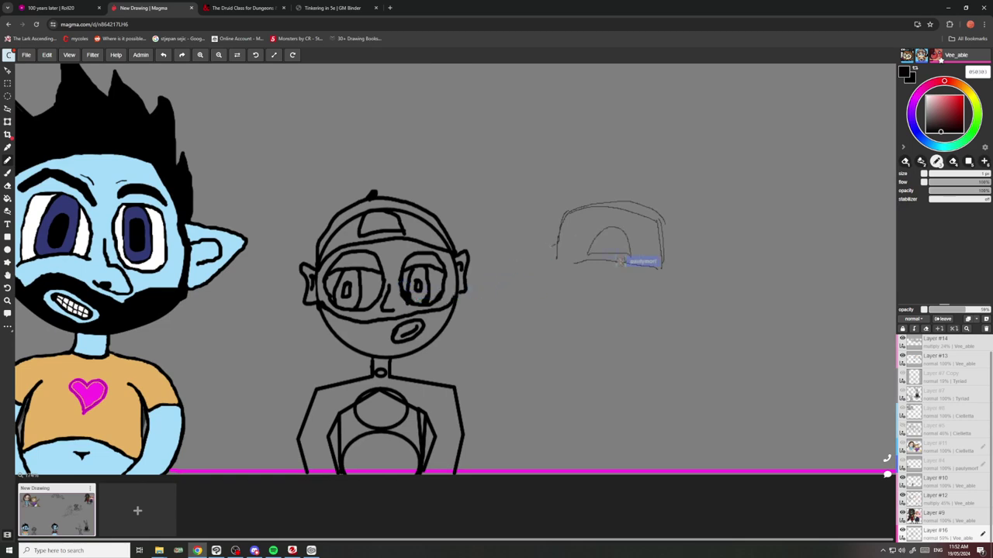
pyautogui.moveTo(553, 246); pyautogui.dragTo(517, 252)
pyautogui.moveTo(517, 252)
pyautogui.mouseDown()
pyautogui.moveTo(556, 262)
pyautogui.moveTo(553, 248)
pyautogui.moveTo(543, 259)
pyautogui.mouseUp()
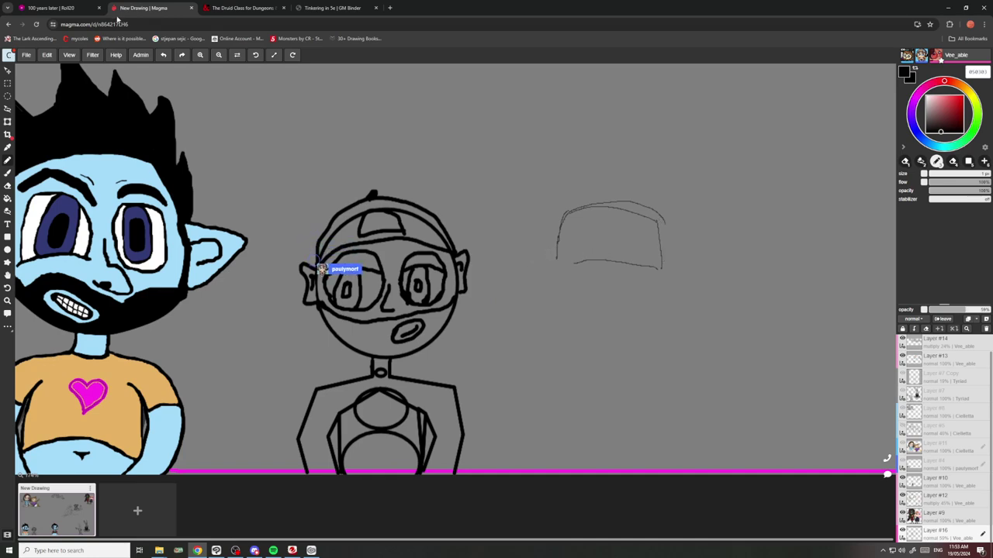
pyautogui.scroll(-3, 537, 319)
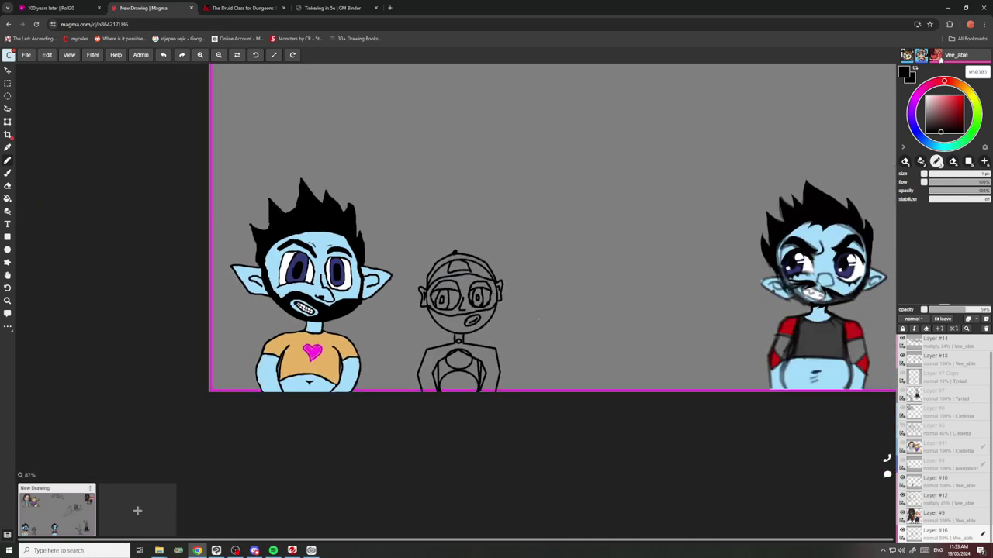
# Retouch the creature's back line where it meets the upper edge of the tail.
pyautogui.scroll(-8, 538, 319)
pyautogui.scroll(9, 644, 277)
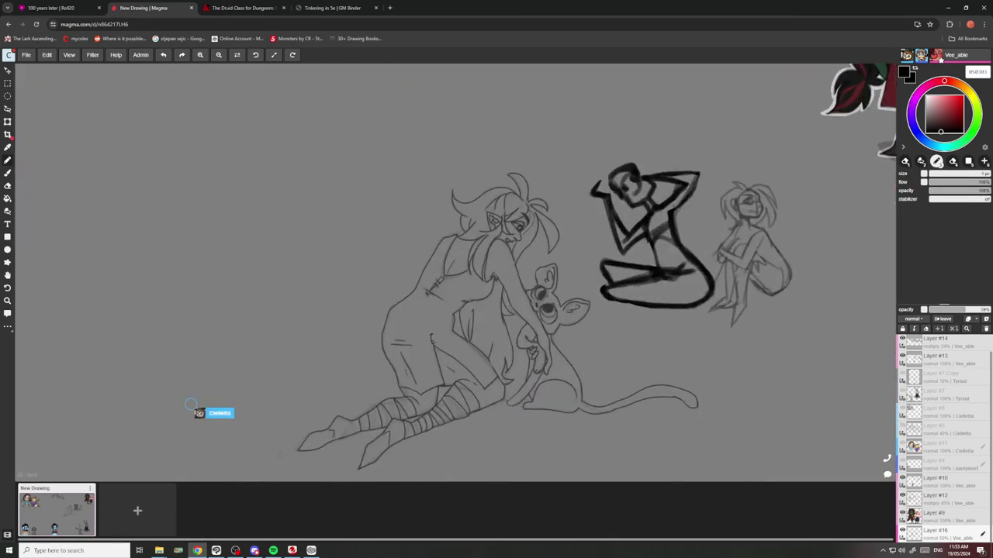
pyautogui.scroll(8, 535, 388)
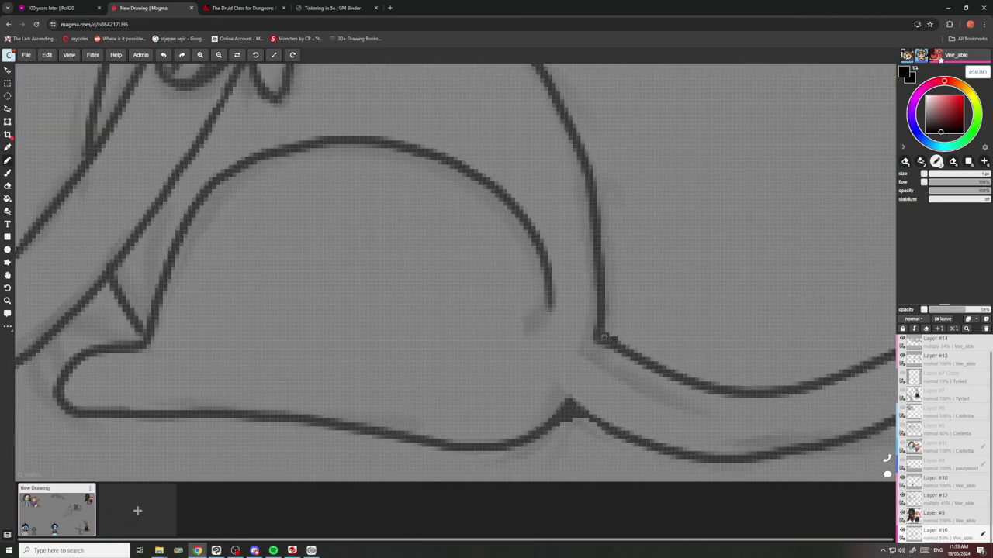
pyautogui.scroll(-2, 605, 287)
pyautogui.scroll(-2, 604, 256)
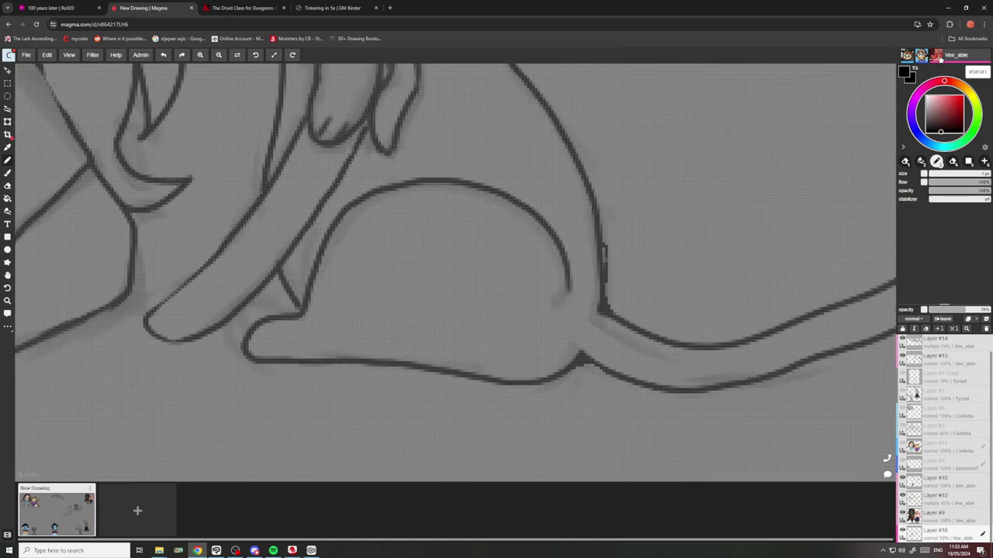
pyautogui.scroll(-8, 599, 211)
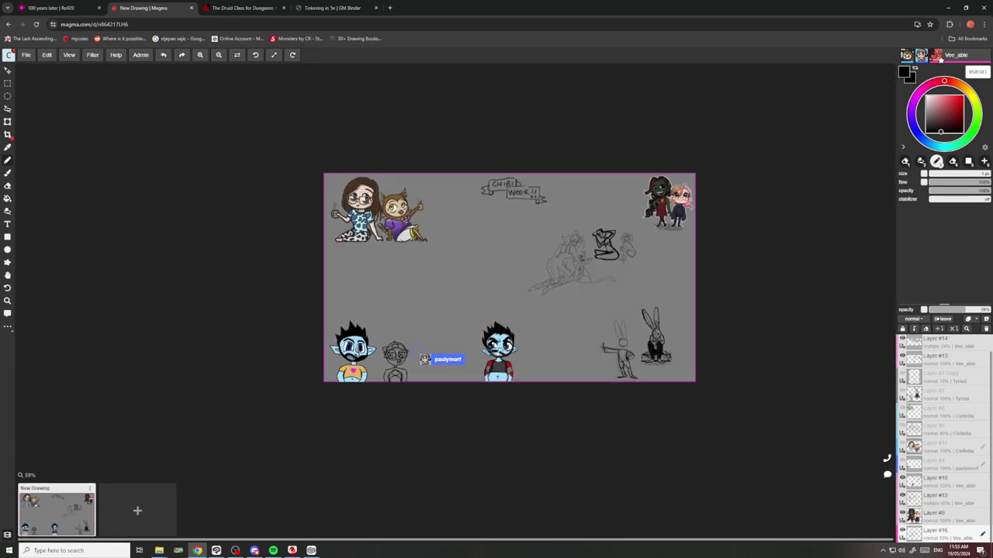
# Outline a small four-sided patch in thin pencil on each of the kneeling woman's pointed feet.
pyautogui.scroll(5, 357, 351)
pyautogui.scroll(2, 440, 372)
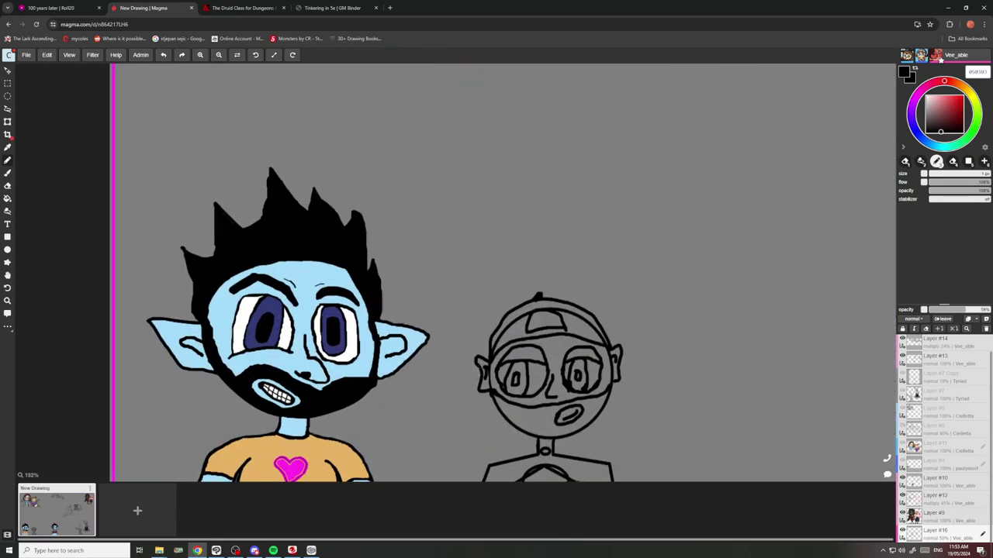
pyautogui.scroll(-7, 440, 372)
pyautogui.scroll(8, 671, 286)
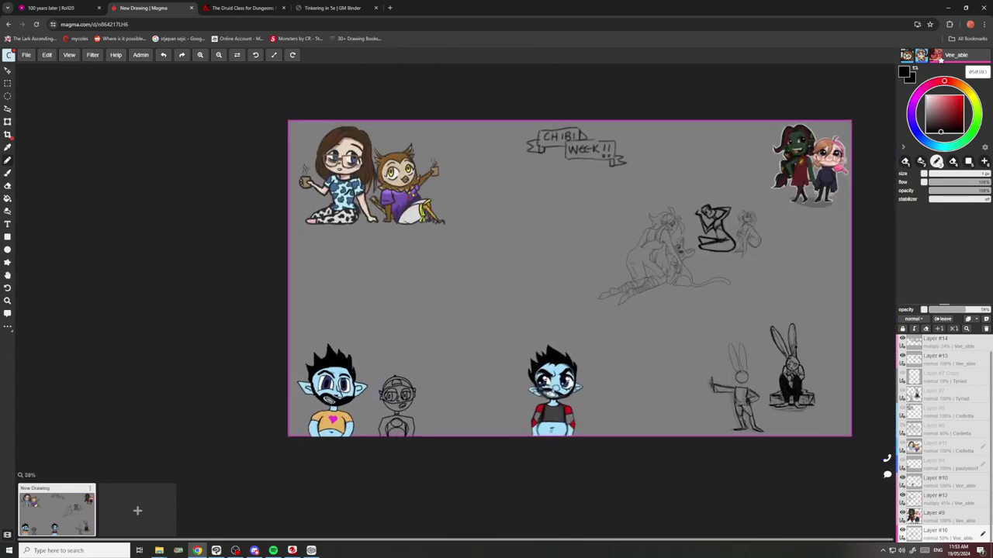
pyautogui.scroll(2, 588, 335)
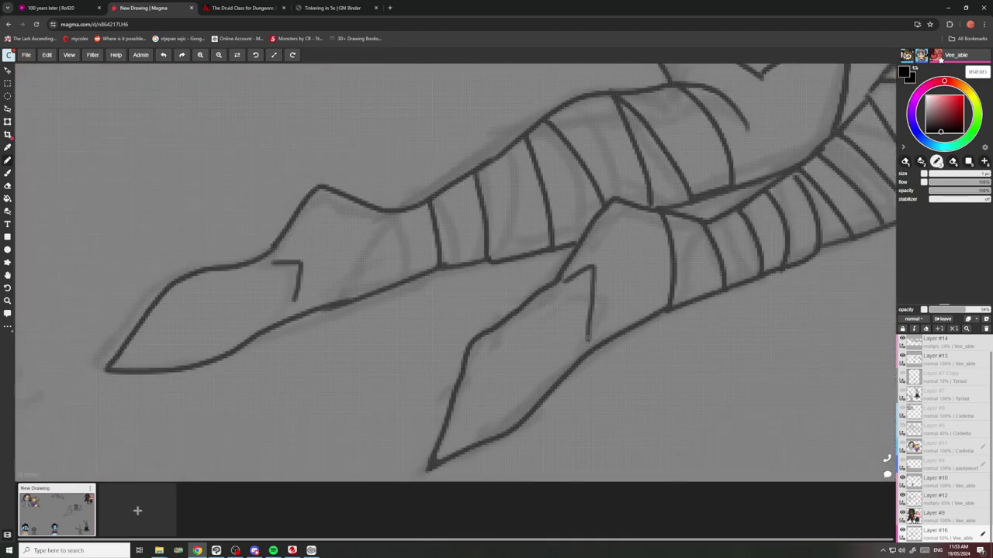
pyautogui.scroll(-3, 551, 287)
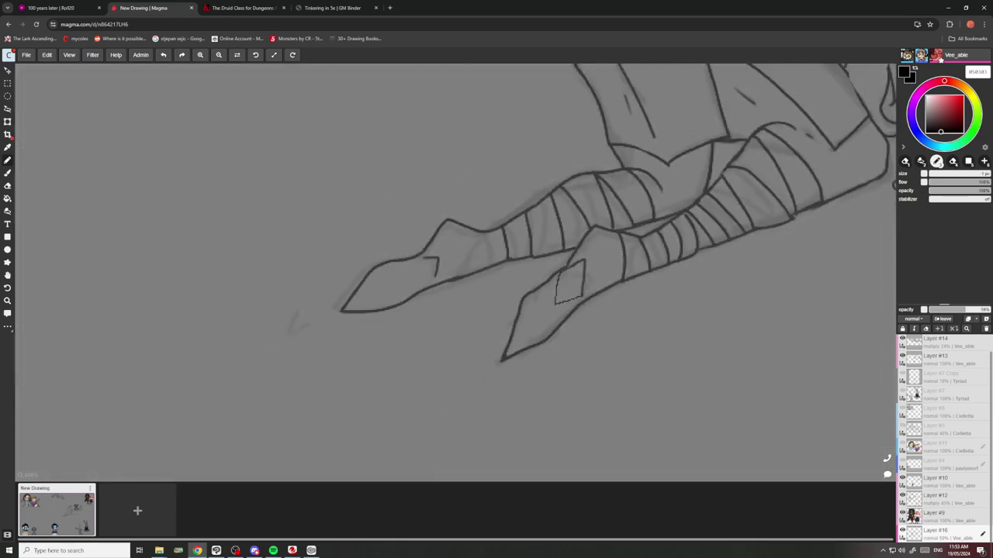
pyautogui.scroll(4, 441, 245)
pyautogui.moveTo(425, 317)
pyautogui.mouseDown()
pyautogui.moveTo(362, 325)
pyautogui.moveTo(379, 276)
pyautogui.mouseUp()
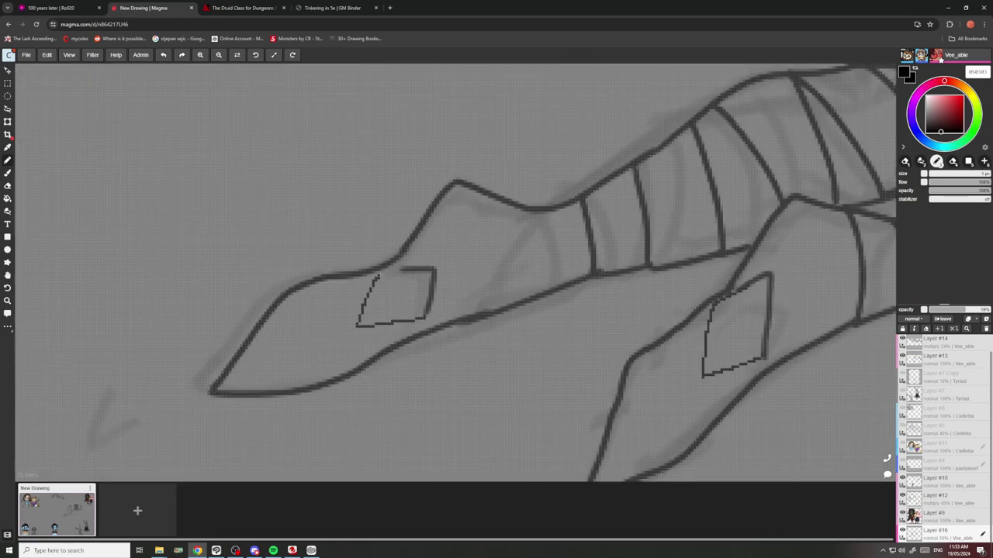
pyautogui.scroll(-8, 208, 367)
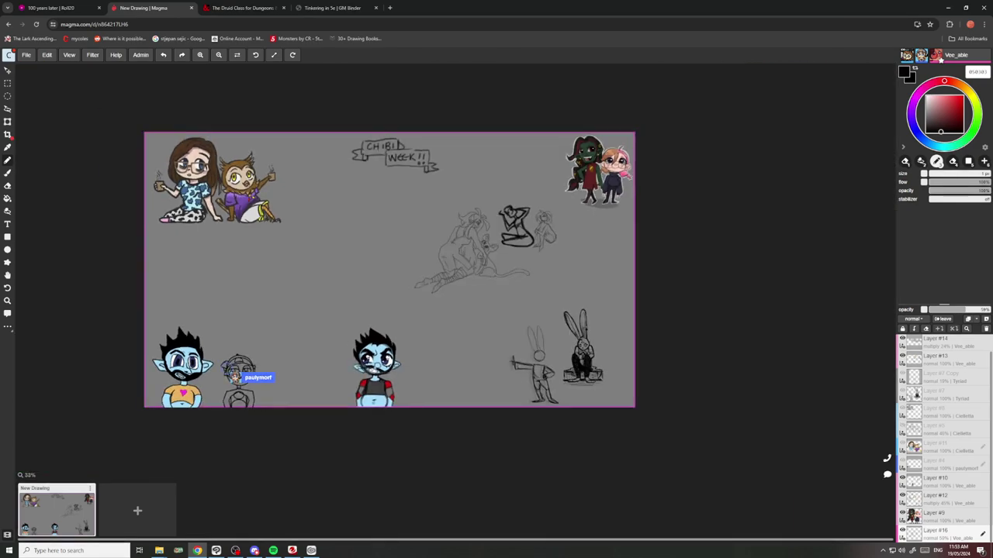
# Sketch the outline of a hand with four fingers in brush strokes on the empty canvas beyond the creature's tail.
pyautogui.scroll(5, 384, 279)
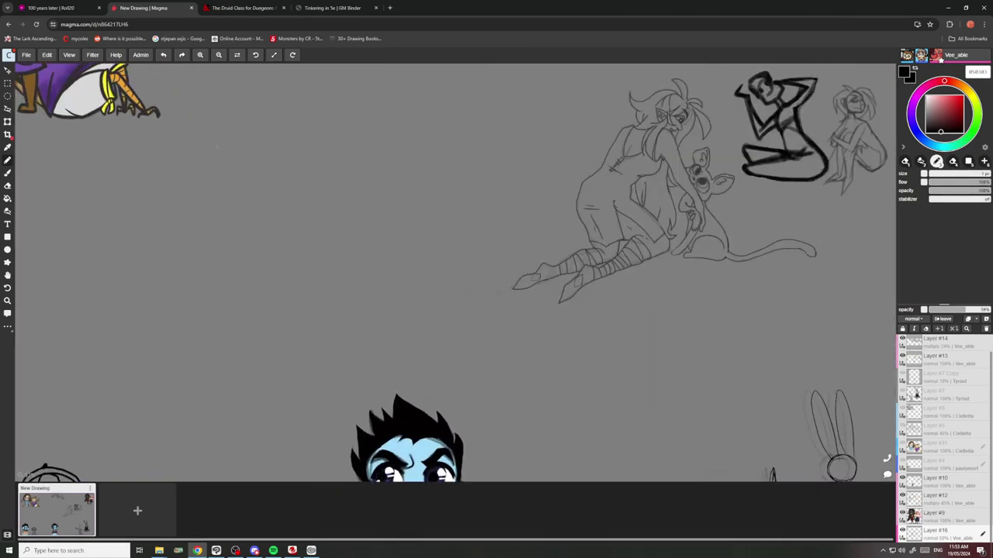
pyautogui.press('b')
pyautogui.scroll(-2, 509, 278)
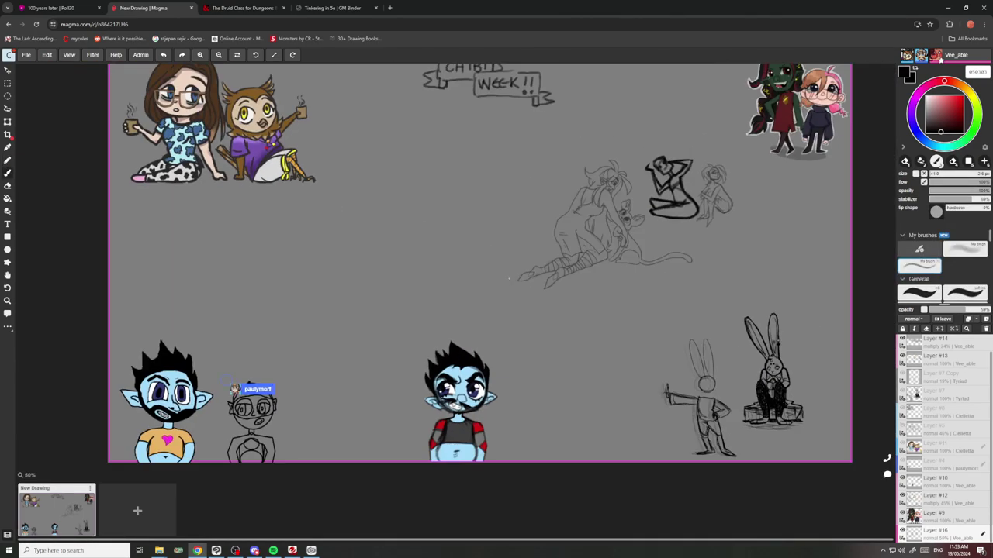
pyautogui.scroll(-2, 508, 278)
pyautogui.scroll(5, 561, 239)
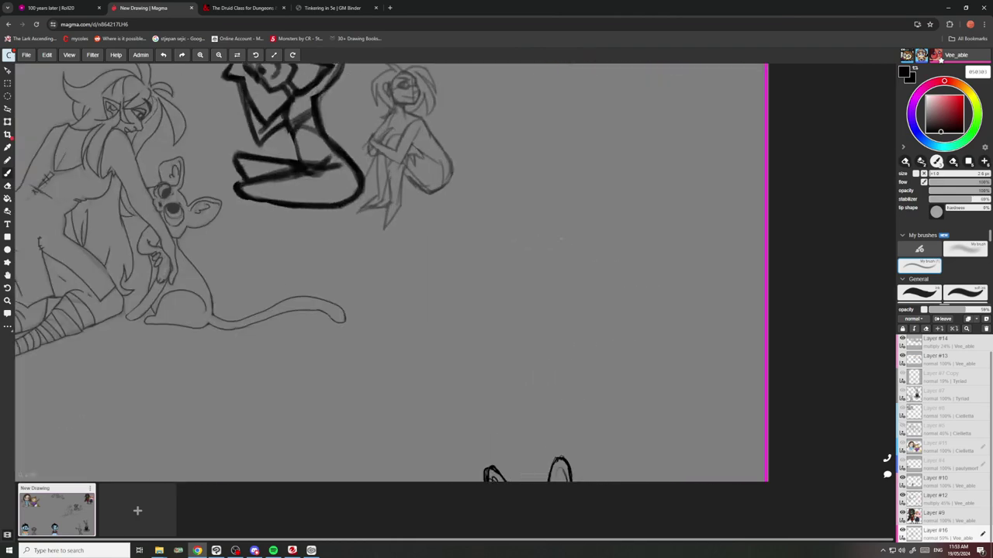
pyautogui.scroll(2, 561, 239)
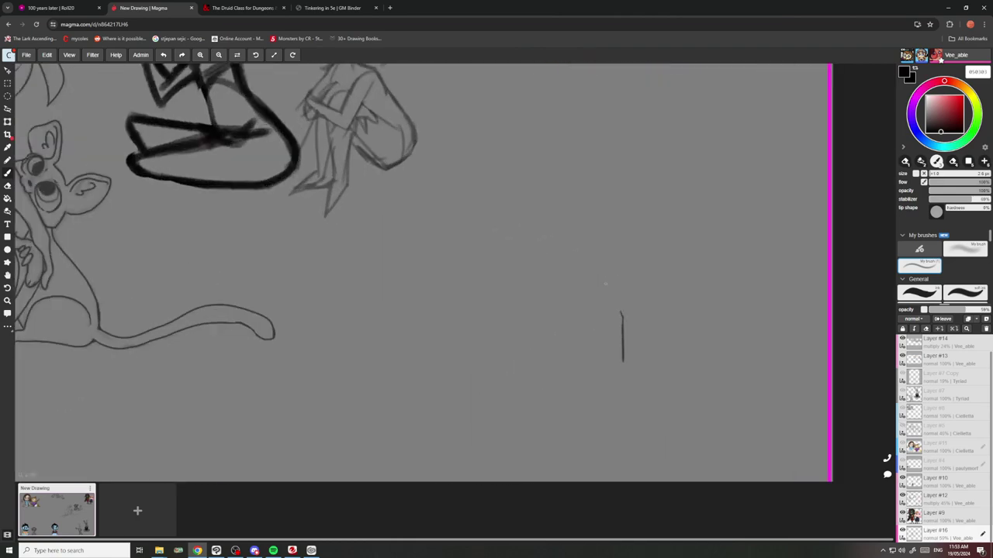
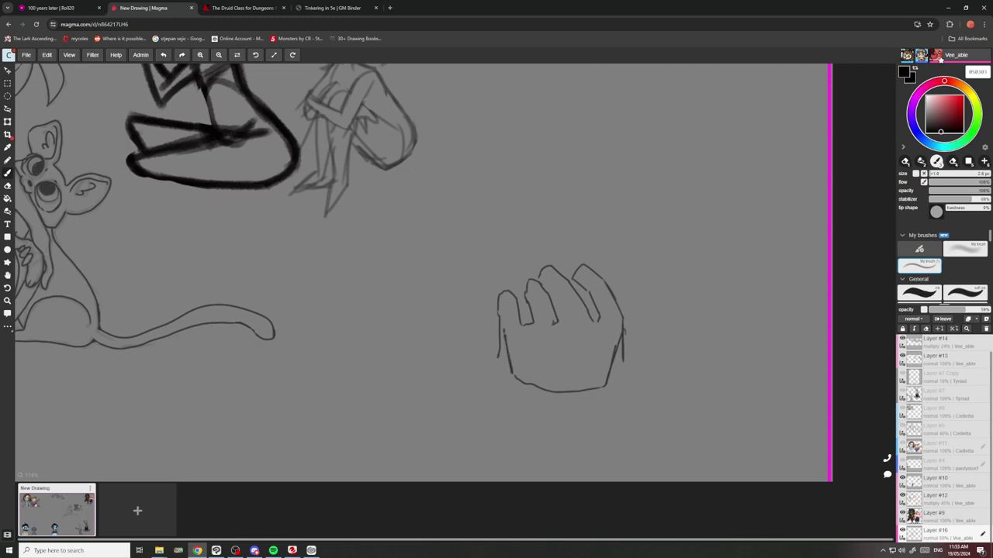
# Draw curved fingernails on the tips of the sketched hand's four fingers.
pyautogui.scroll(-2, 534, 346)
pyautogui.scroll(8, 570, 298)
pyautogui.moveTo(582, 290)
pyautogui.mouseDown()
pyautogui.moveTo(573, 317)
pyautogui.moveTo(540, 294)
pyautogui.mouseUp()
pyautogui.moveTo(482, 300)
pyautogui.mouseDown()
pyautogui.moveTo(457, 319)
pyautogui.moveTo(428, 296)
pyautogui.mouseUp()
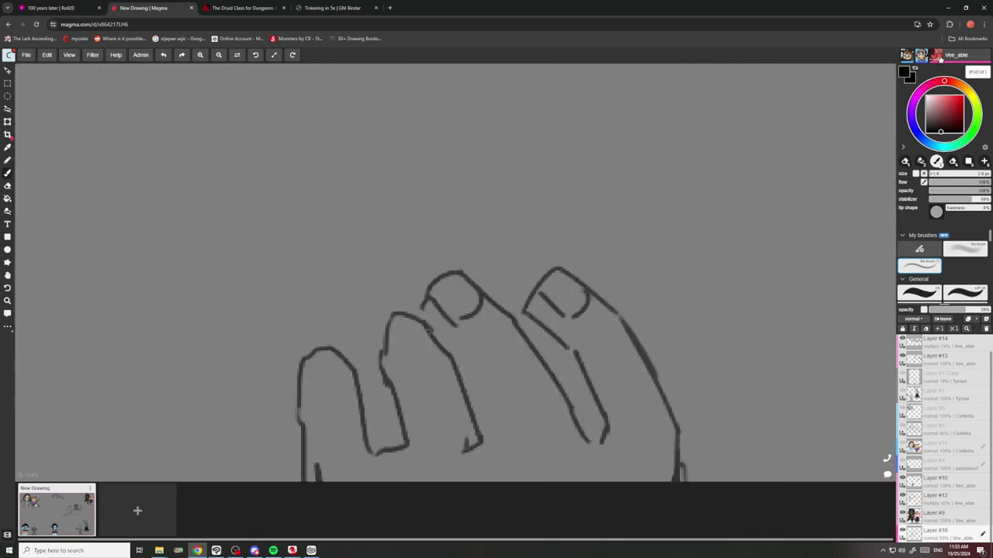
pyautogui.moveTo(436, 331)
pyautogui.mouseDown()
pyautogui.moveTo(407, 362)
pyautogui.moveTo(382, 335)
pyautogui.mouseUp()
pyautogui.moveTo(353, 368); pyautogui.dragTo(303, 365)
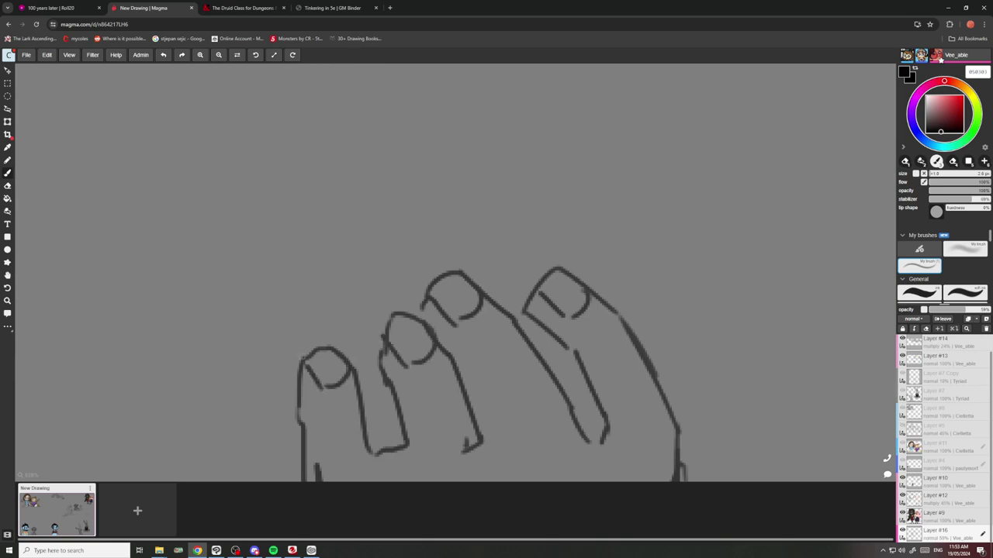
# Add short paired knuckle creases across the four fingers of the sketched hand.
pyautogui.scroll(-8, 351, 322)
pyautogui.scroll(3, 377, 349)
pyautogui.scroll(3, 438, 322)
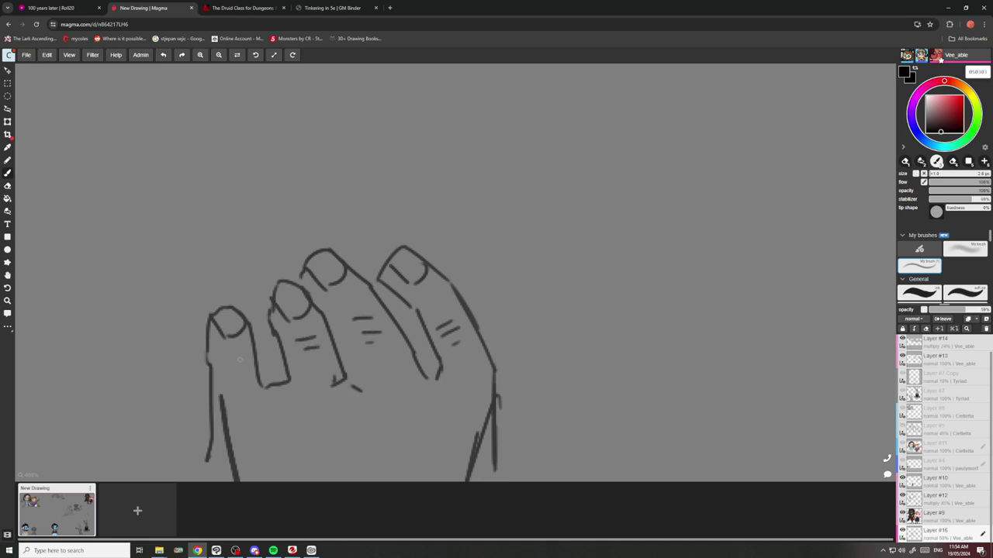
pyautogui.scroll(-4, 239, 359)
pyautogui.scroll(2, 240, 360)
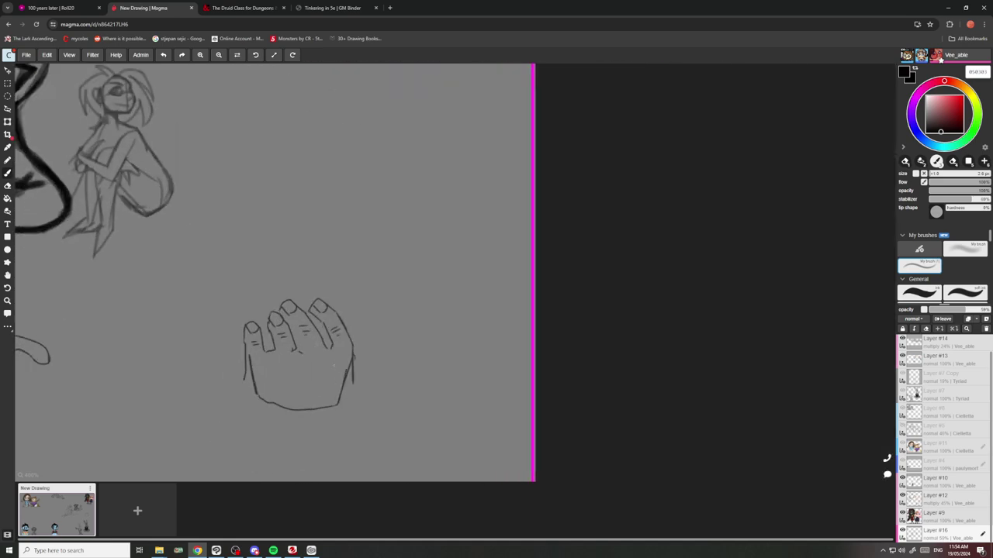
# Sketch a small separate digit with a nail beside the hand, and the outline of a second hand next to it.
pyautogui.scroll(1, 338, 388)
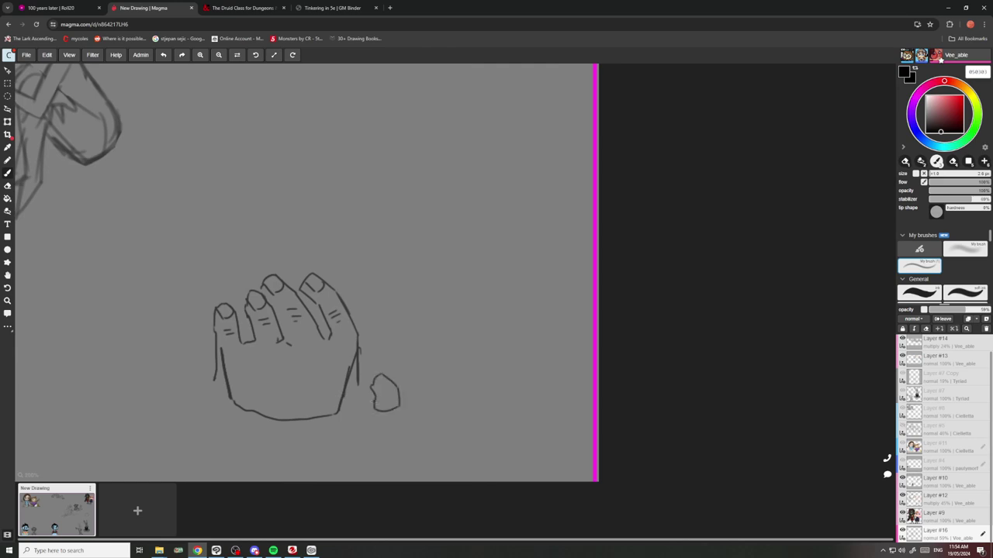
pyautogui.scroll(-5, 372, 384)
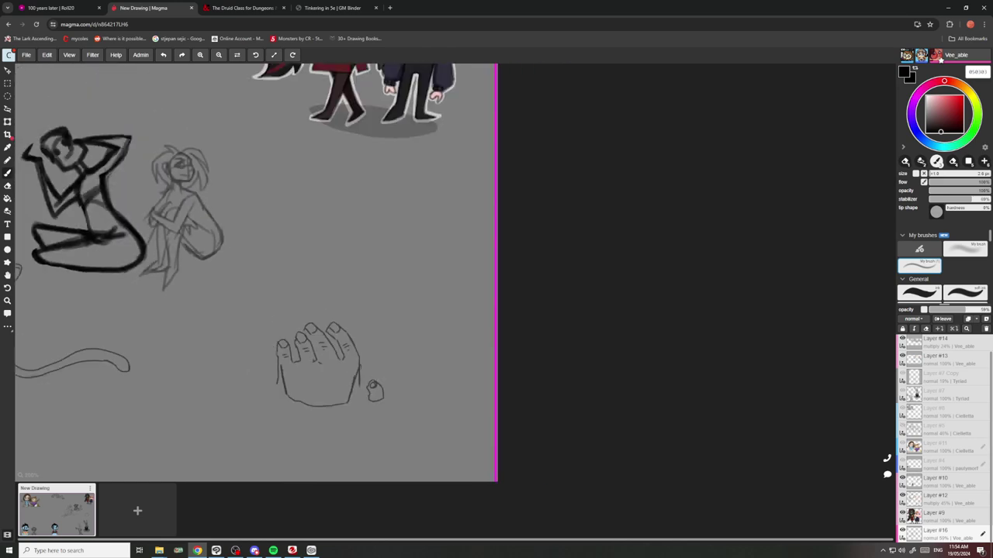
pyautogui.scroll(3, 439, 376)
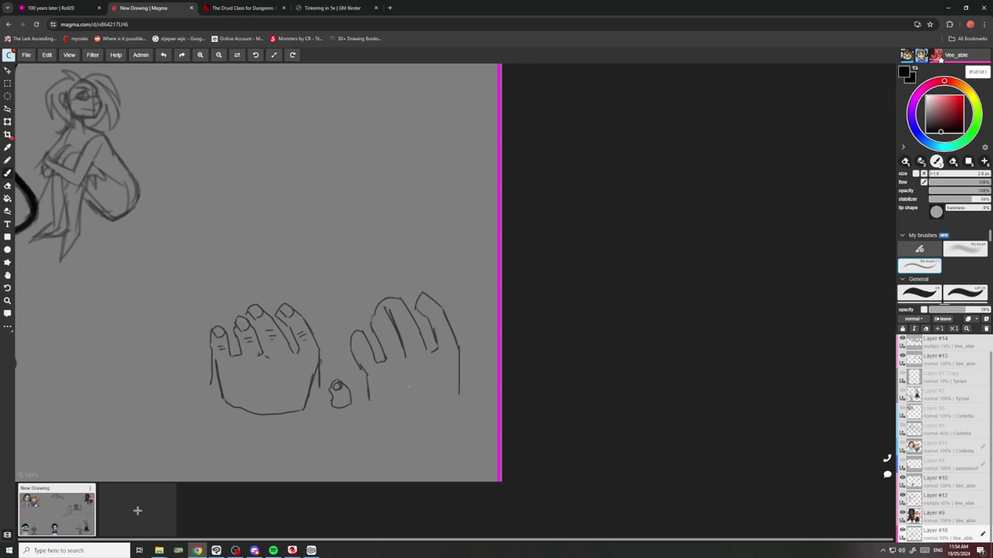
pyautogui.scroll(3, 422, 300)
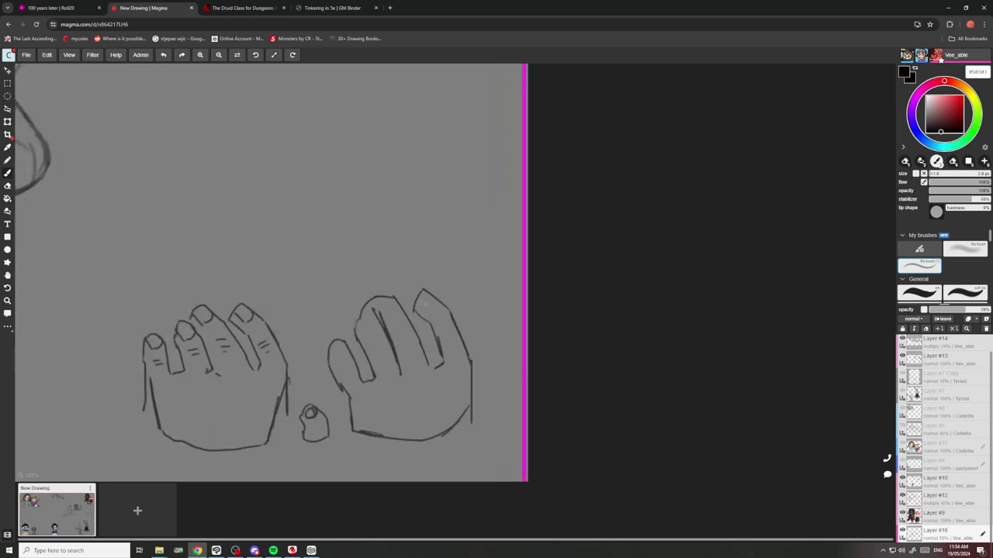
# Draw curved nails on the fingertips of the second sketched hand.
pyautogui.moveTo(423, 288)
pyautogui.mouseDown()
pyautogui.moveTo(438, 294)
pyautogui.moveTo(419, 310)
pyautogui.mouseUp()
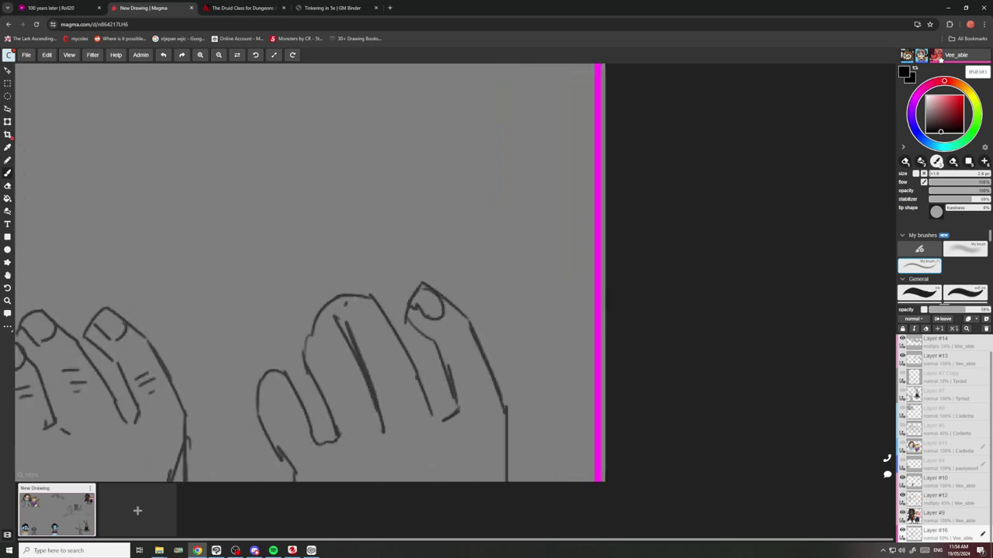
pyautogui.moveTo(347, 314); pyautogui.dragTo(358, 333)
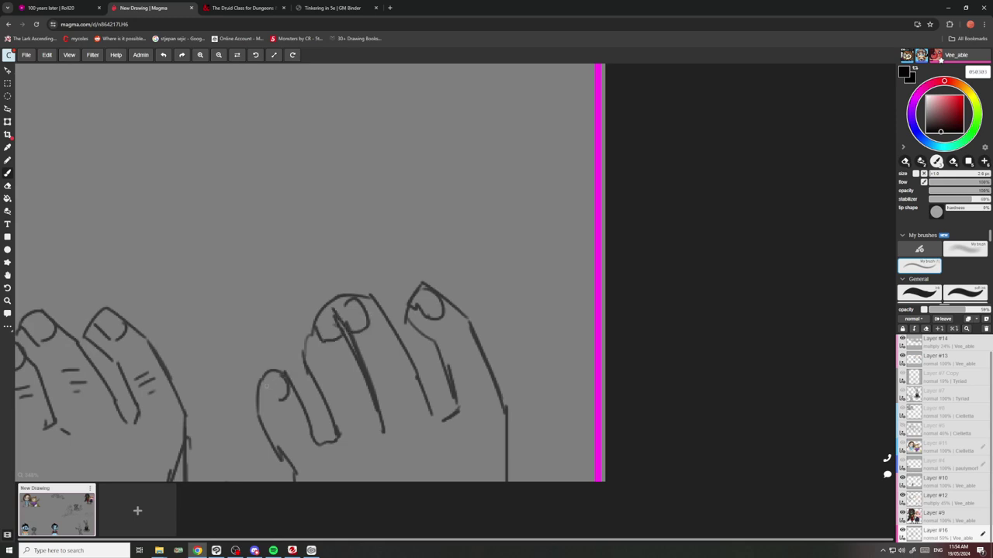
pyautogui.scroll(-5, 402, 330)
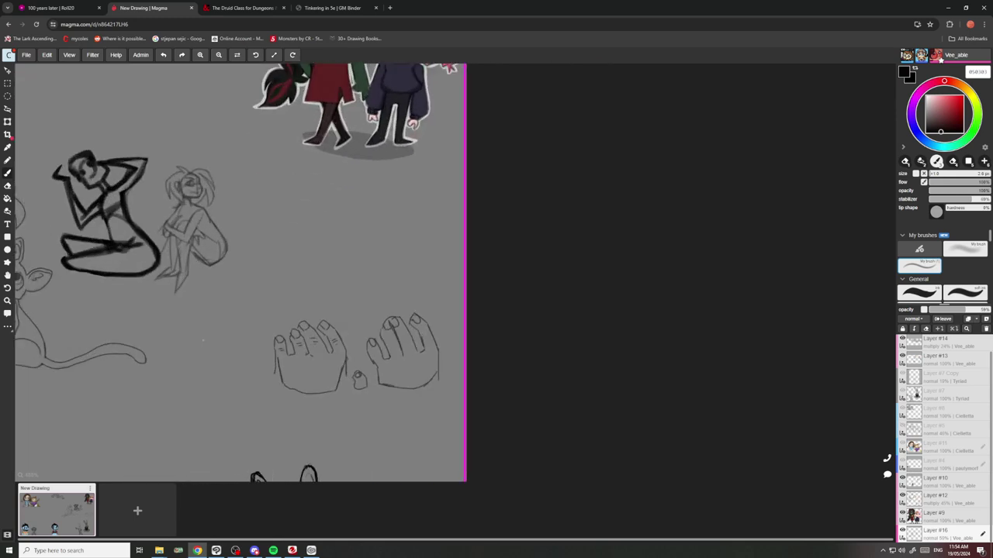
# Sketch a third hand study above the two existing hands, with a bent thumb and three outstretched fingers.
pyautogui.scroll(1, 204, 357)
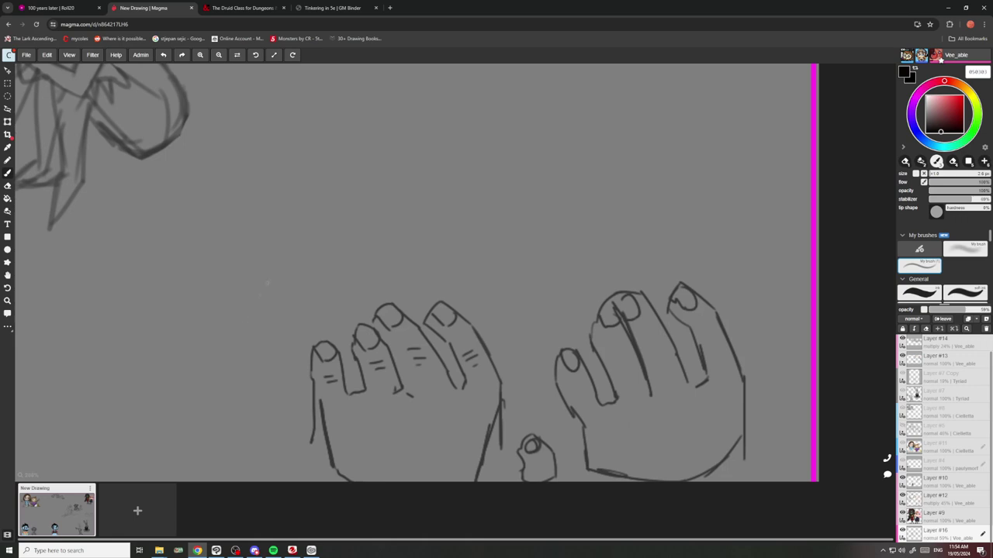
pyautogui.moveTo(266, 267); pyautogui.dragTo(237, 308)
pyautogui.moveTo(309, 271)
pyautogui.mouseDown()
pyautogui.moveTo(311, 302)
pyautogui.moveTo(292, 307)
pyautogui.moveTo(280, 292)
pyautogui.moveTo(270, 309)
pyautogui.moveTo(237, 306)
pyautogui.mouseUp()
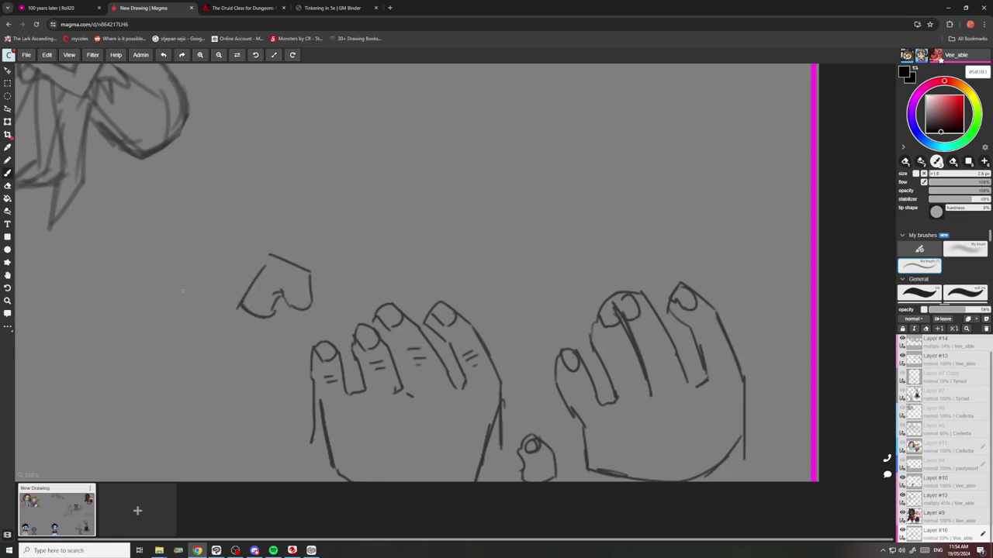
pyautogui.moveTo(180, 294)
pyautogui.mouseDown()
pyautogui.moveTo(203, 259)
pyautogui.moveTo(264, 238)
pyautogui.moveTo(216, 301)
pyautogui.mouseUp()
pyautogui.moveTo(242, 261)
pyautogui.mouseDown()
pyautogui.moveTo(220, 302)
pyautogui.moveTo(192, 295)
pyautogui.moveTo(173, 228)
pyautogui.moveTo(214, 205)
pyautogui.moveTo(200, 260)
pyautogui.moveTo(170, 310)
pyautogui.moveTo(129, 240)
pyautogui.moveTo(153, 241)
pyautogui.moveTo(163, 299)
pyautogui.moveTo(128, 307)
pyautogui.mouseUp()
pyautogui.moveTo(298, 305); pyautogui.dragTo(297, 280)
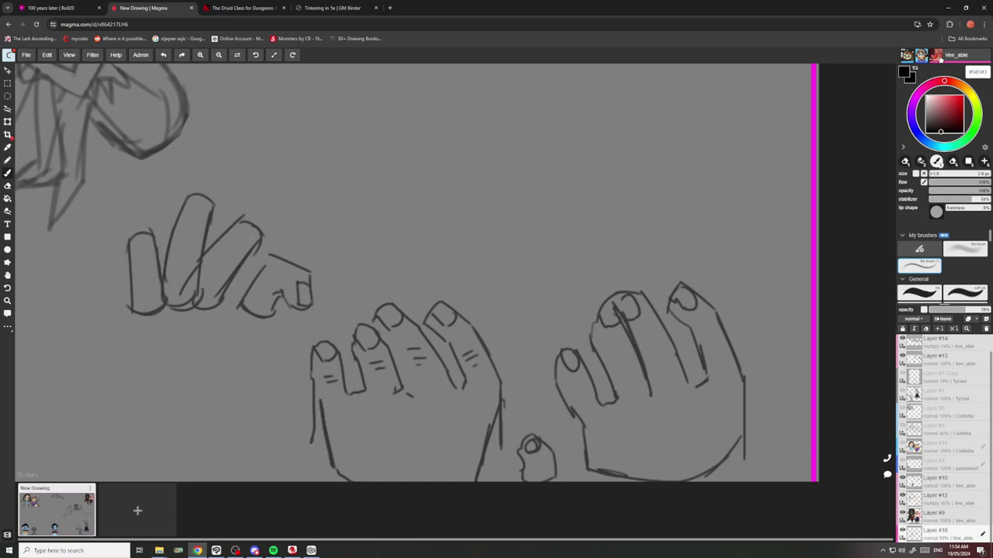
# Add squared nail tips and crease lines to the fingers of the third hand study.
pyautogui.moveTo(266, 235); pyautogui.dragTo(256, 218)
pyautogui.moveTo(211, 194); pyautogui.dragTo(190, 200)
pyautogui.moveTo(150, 237); pyautogui.dragTo(134, 225)
pyautogui.moveTo(237, 262); pyautogui.dragTo(169, 254)
pyautogui.scroll(-5, 178, 259)
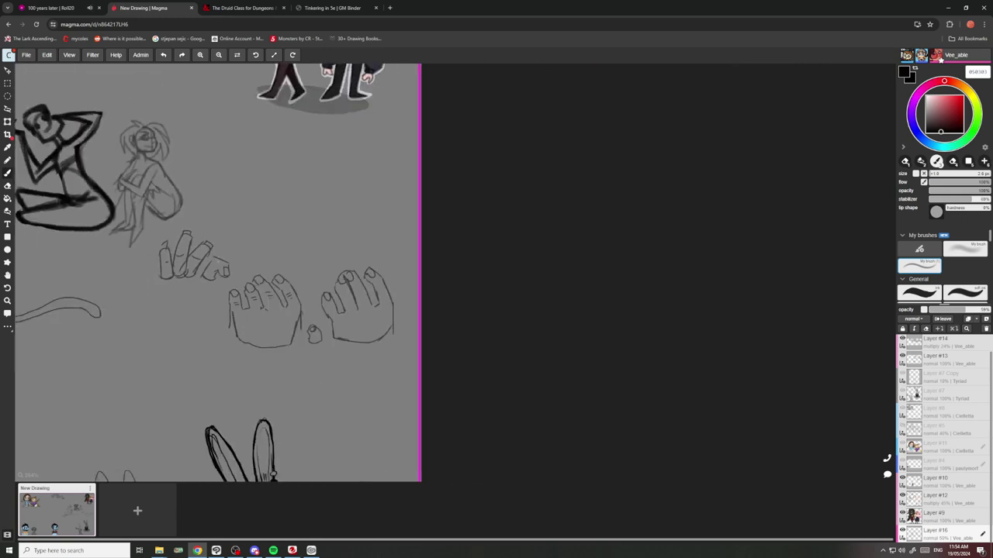
# Sketch an additional longer finger between the middle fingers of the second hand.
pyautogui.scroll(2, 297, 299)
pyautogui.scroll(-2, 297, 299)
pyautogui.scroll(4, 297, 299)
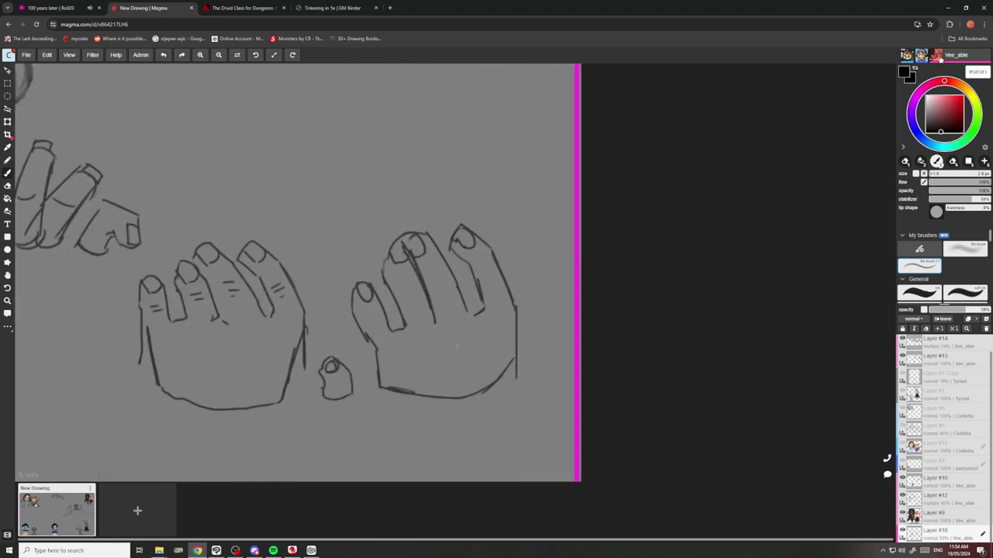
pyautogui.scroll(2, 458, 319)
pyautogui.moveTo(482, 317)
pyautogui.mouseDown()
pyautogui.moveTo(482, 268)
pyautogui.moveTo(444, 196)
pyautogui.moveTo(413, 170)
pyautogui.moveTo(389, 210)
pyautogui.moveTo(418, 248)
pyautogui.moveTo(424, 318)
pyautogui.mouseUp()
pyautogui.scroll(-5, 340, 230)
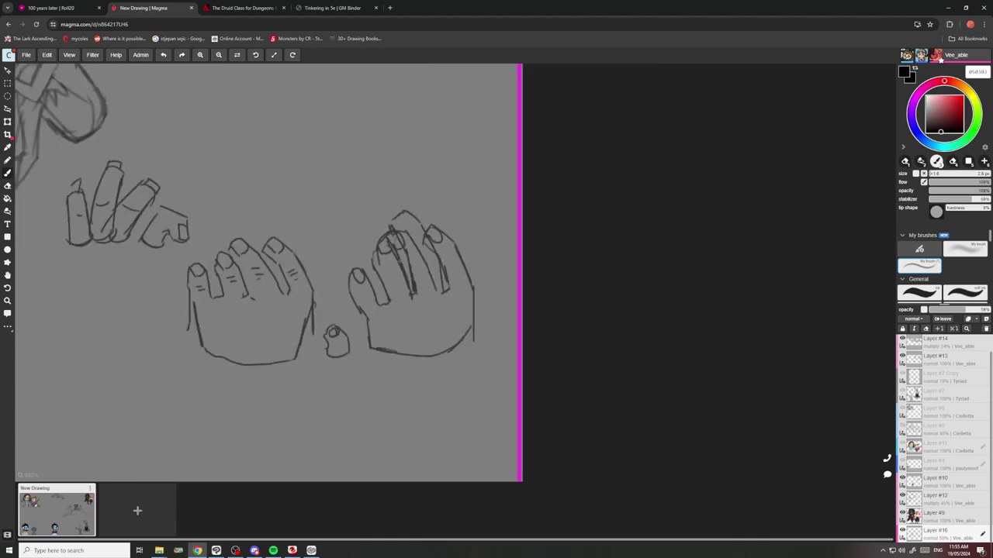
pyautogui.scroll(3, 340, 230)
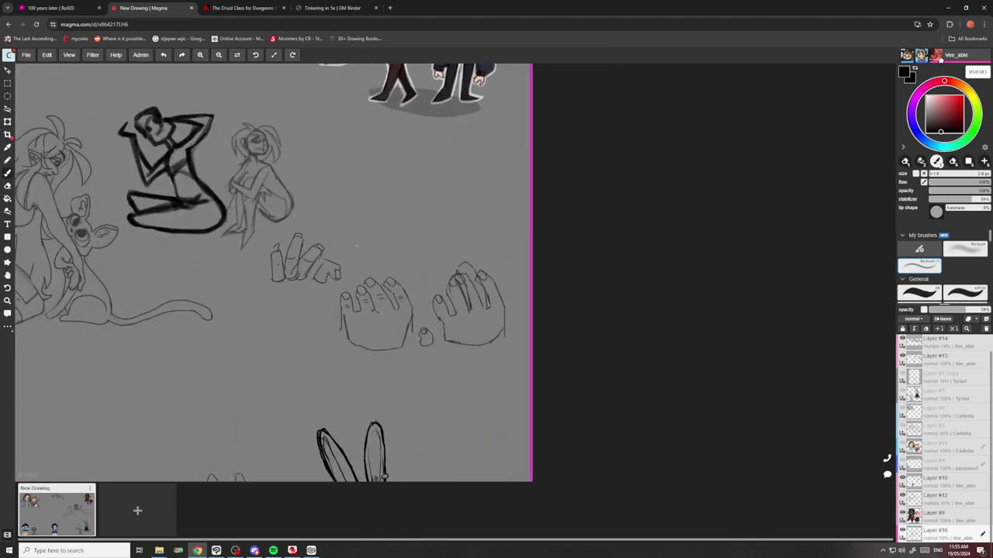
# Sketch an animal-like face above the hands, with a muzzle, nose, open mouth, two eyes and raised brows.
pyautogui.scroll(3, 356, 245)
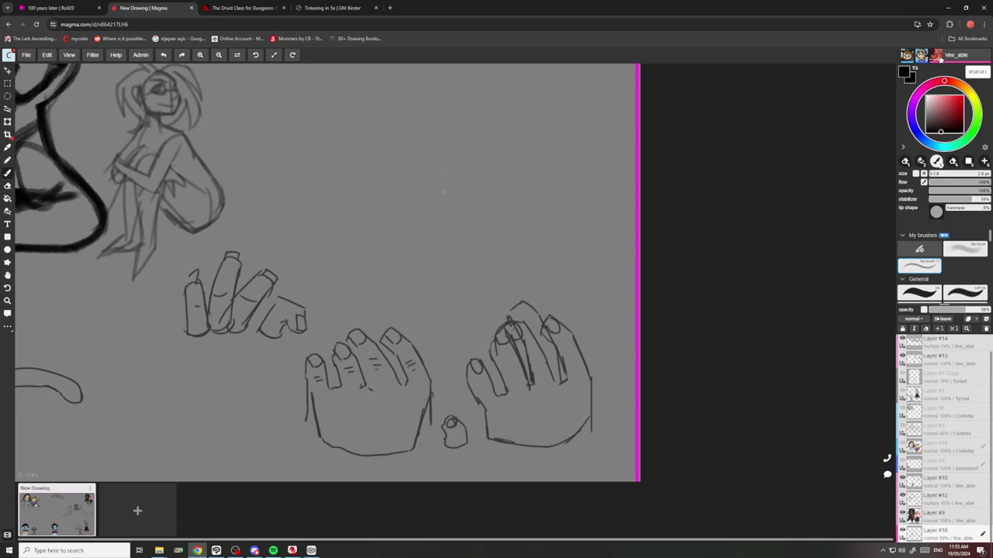
pyautogui.moveTo(460, 236); pyautogui.dragTo(465, 232)
pyautogui.moveTo(468, 242); pyautogui.dragTo(449, 263)
pyautogui.moveTo(466, 218)
pyautogui.mouseDown()
pyautogui.moveTo(444, 221)
pyautogui.moveTo(483, 194)
pyautogui.moveTo(446, 215)
pyautogui.mouseUp()
pyautogui.moveTo(425, 208); pyautogui.dragTo(453, 204)
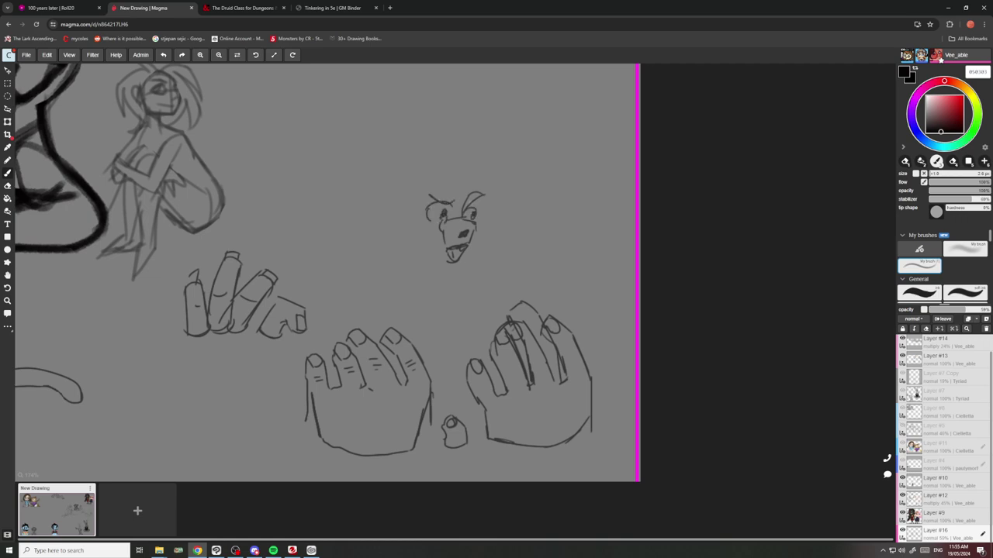
# Undo the last face stroke and add pointed cheek tufts, head contour, ears, hair strands and chin fur around the face.
pyautogui.hotkey('ctrl', 'z')
pyautogui.moveTo(476, 220)
pyautogui.mouseDown()
pyautogui.moveTo(494, 239)
pyautogui.moveTo(469, 255)
pyautogui.mouseUp()
pyautogui.moveTo(433, 208)
pyautogui.mouseDown()
pyautogui.moveTo(409, 220)
pyautogui.moveTo(426, 248)
pyautogui.moveTo(427, 208)
pyautogui.moveTo(510, 218)
pyautogui.mouseUp()
pyautogui.moveTo(510, 218); pyautogui.dragTo(503, 222)
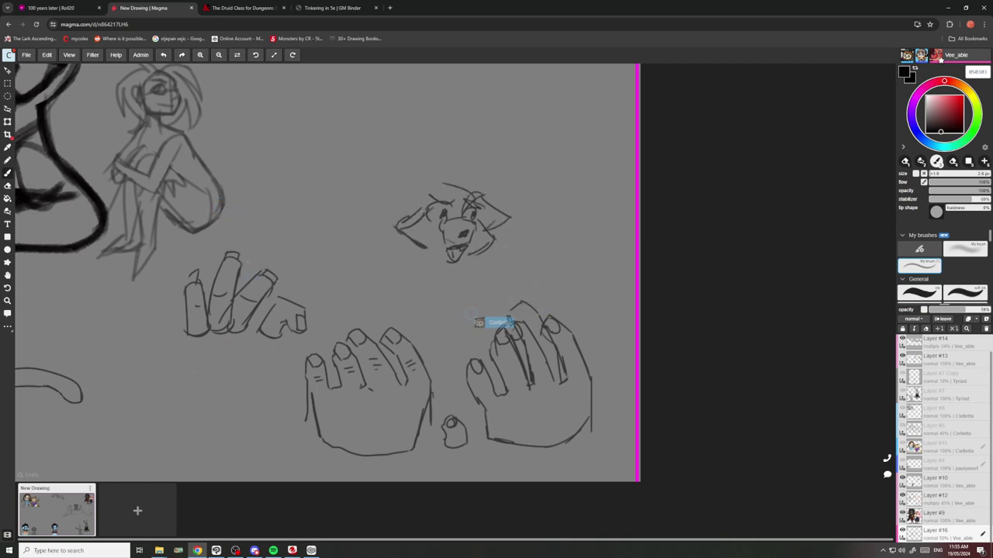
pyautogui.moveTo(472, 192)
pyautogui.mouseDown()
pyautogui.moveTo(431, 186)
pyautogui.moveTo(388, 208)
pyautogui.moveTo(408, 217)
pyautogui.moveTo(418, 162)
pyautogui.mouseUp()
pyautogui.moveTo(416, 168)
pyautogui.mouseDown()
pyautogui.moveTo(456, 196)
pyautogui.moveTo(429, 234)
pyautogui.moveTo(443, 205)
pyautogui.mouseUp()
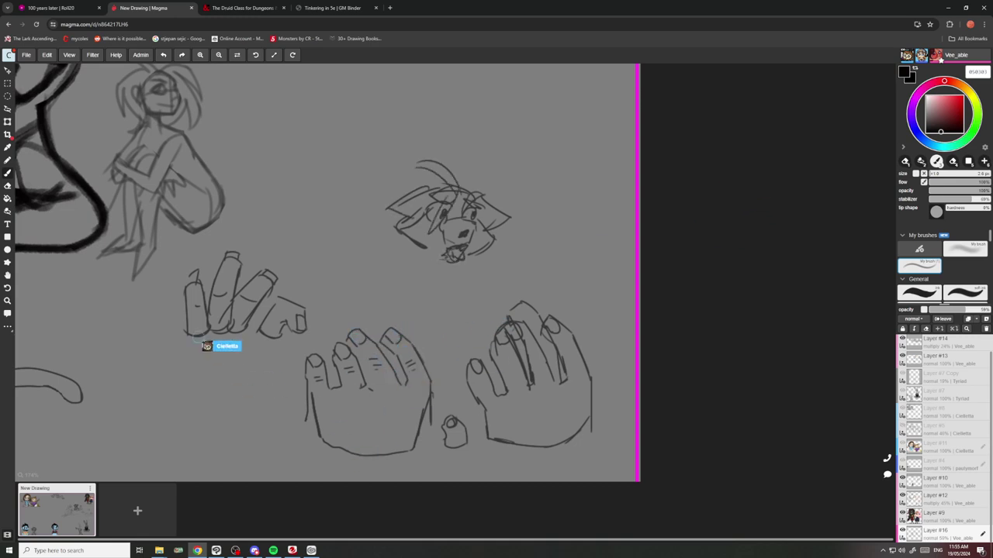
pyautogui.moveTo(435, 255)
pyautogui.mouseDown()
pyautogui.moveTo(453, 260)
pyautogui.moveTo(470, 226)
pyautogui.moveTo(459, 220)
pyautogui.mouseUp()
pyautogui.moveTo(462, 227); pyautogui.dragTo(465, 203)
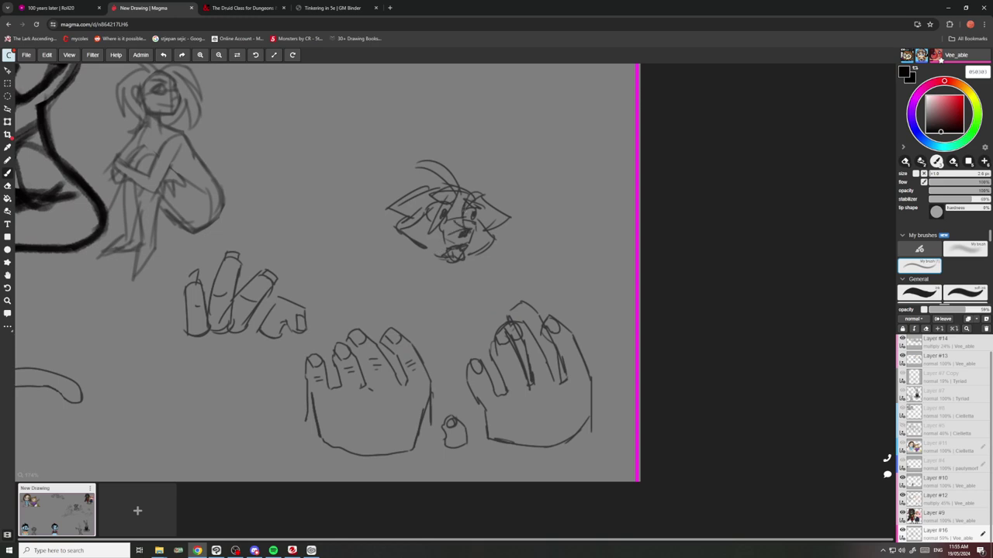
# Sketch the neck, shoulders and front lines of the torso beneath the animal-like head.
pyautogui.moveTo(434, 287)
pyautogui.mouseDown()
pyautogui.moveTo(444, 260)
pyautogui.moveTo(470, 289)
pyautogui.mouseUp()
pyautogui.moveTo(424, 261)
pyautogui.mouseDown()
pyautogui.moveTo(405, 271)
pyautogui.moveTo(459, 354)
pyautogui.mouseUp()
pyautogui.moveTo(409, 287)
pyautogui.mouseDown()
pyautogui.moveTo(427, 342)
pyautogui.moveTo(448, 357)
pyautogui.mouseUp()
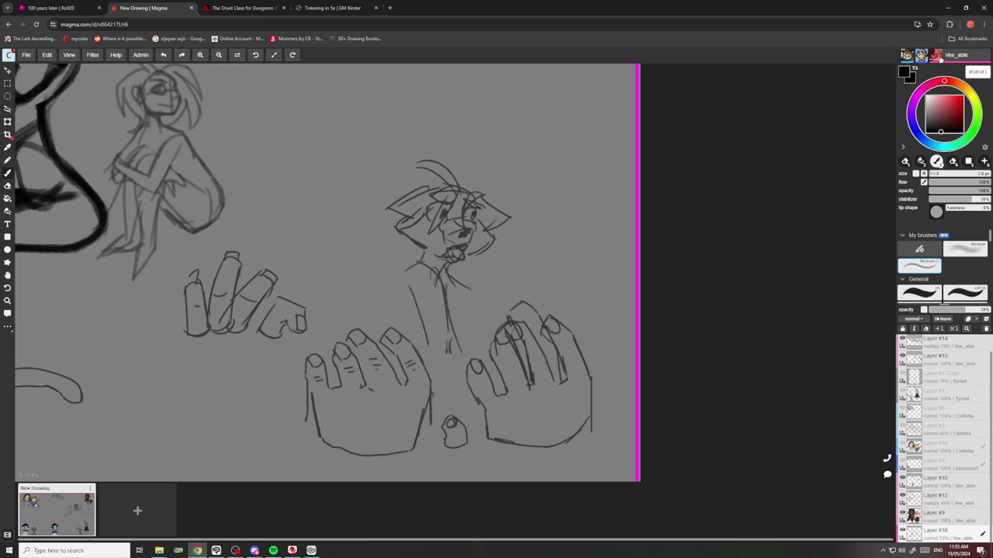
pyautogui.moveTo(459, 284)
pyautogui.mouseDown()
pyautogui.moveTo(500, 322)
pyautogui.moveTo(480, 343)
pyautogui.mouseUp()
# Sketch a second head in profile beside the animal-like figure, using a circular skull, facial profile, jaw and pointed ear.
pyautogui.moveTo(335, 193)
pyautogui.mouseDown()
pyautogui.moveTo(311, 240)
pyautogui.moveTo(326, 192)
pyautogui.mouseUp()
pyautogui.moveTo(366, 220)
pyautogui.mouseDown()
pyautogui.moveTo(365, 266)
pyautogui.moveTo(324, 257)
pyautogui.moveTo(348, 193)
pyautogui.mouseUp()
pyautogui.moveTo(351, 192)
pyautogui.mouseDown()
pyautogui.moveTo(315, 197)
pyautogui.moveTo(318, 245)
pyautogui.mouseUp()
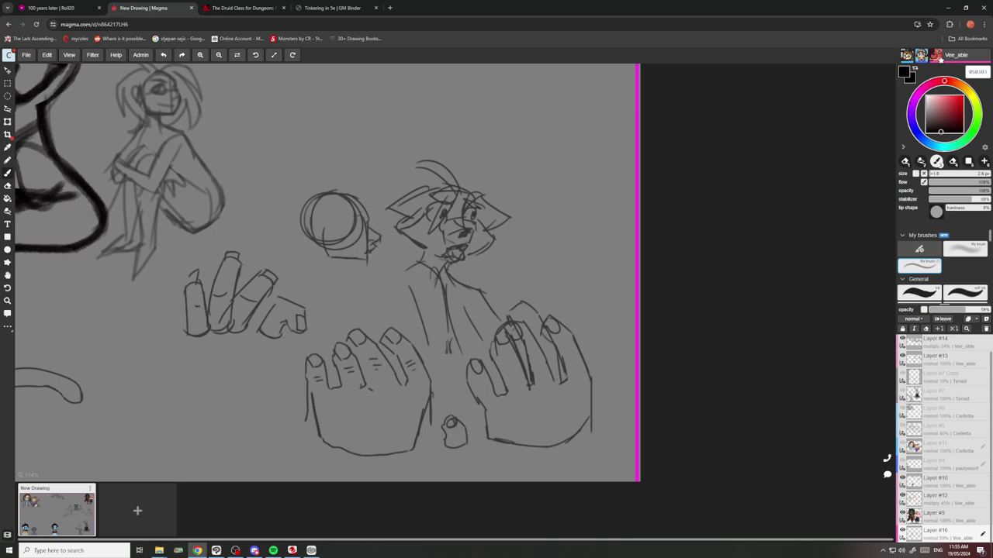
pyautogui.moveTo(361, 264); pyautogui.dragTo(327, 263)
pyautogui.moveTo(322, 229); pyautogui.dragTo(312, 229)
pyautogui.moveTo(310, 229); pyautogui.dragTo(298, 248)
pyautogui.moveTo(360, 194); pyautogui.dragTo(309, 215)
# Sketch the neck, shoulder and angular torso lines beneath the profile head.
pyautogui.moveTo(348, 268)
pyautogui.mouseDown()
pyautogui.moveTo(342, 294)
pyautogui.moveTo(316, 287)
pyautogui.mouseUp()
pyautogui.moveTo(344, 279)
pyautogui.mouseDown()
pyautogui.moveTo(368, 288)
pyautogui.moveTo(322, 278)
pyautogui.moveTo(348, 325)
pyautogui.moveTo(317, 339)
pyautogui.moveTo(324, 343)
pyautogui.mouseUp()
pyautogui.moveTo(320, 263); pyautogui.dragTo(317, 335)
pyautogui.moveTo(321, 270)
pyautogui.mouseDown()
pyautogui.moveTo(323, 288)
pyautogui.moveTo(388, 325)
pyautogui.mouseUp()
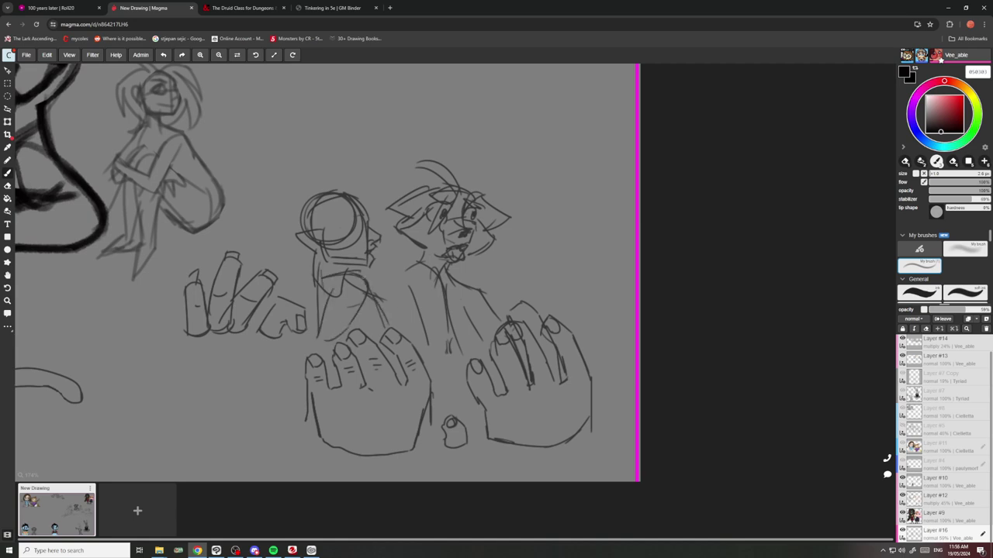
# Connect the two figures with a shoulder line and sketch a hand resting on the animal-like figure's far shoulder.
pyautogui.moveTo(408, 272); pyautogui.dragTo(386, 317)
pyautogui.moveTo(403, 282); pyautogui.dragTo(389, 335)
pyautogui.moveTo(349, 277); pyautogui.dragTo(408, 272)
pyautogui.moveTo(487, 286)
pyautogui.mouseDown()
pyautogui.moveTo(446, 303)
pyautogui.moveTo(498, 314)
pyautogui.moveTo(478, 323)
pyautogui.moveTo(472, 307)
pyautogui.moveTo(490, 276)
pyautogui.mouseUp()
pyautogui.moveTo(460, 275); pyautogui.dragTo(486, 279)
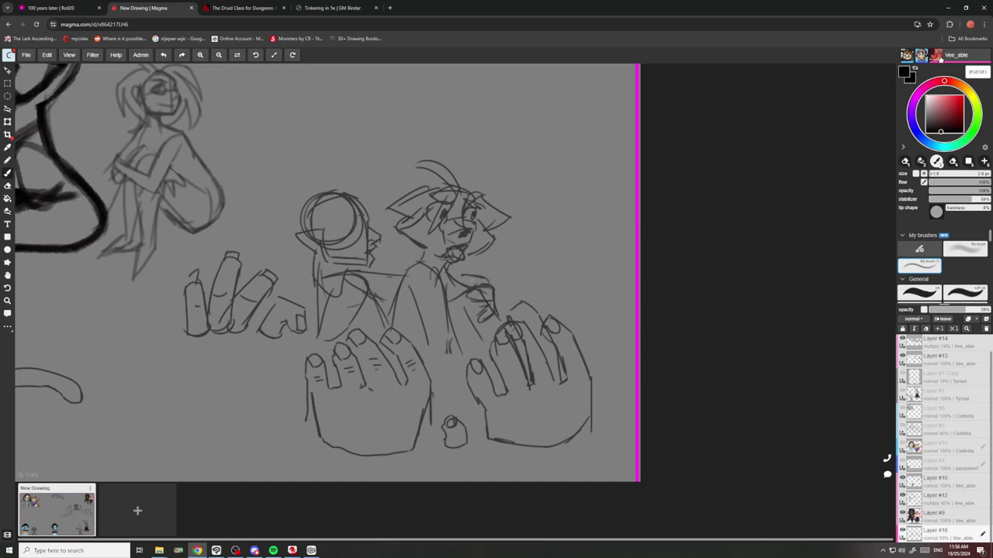
# Add crossing arm and construction lines over the torsos of the two figures.
pyautogui.moveTo(329, 280)
pyautogui.mouseDown()
pyautogui.moveTo(392, 319)
pyautogui.moveTo(352, 329)
pyautogui.mouseUp()
pyautogui.moveTo(349, 326)
pyautogui.mouseDown()
pyautogui.moveTo(361, 337)
pyautogui.moveTo(423, 312)
pyautogui.mouseUp()
pyautogui.moveTo(404, 342); pyautogui.dragTo(456, 315)
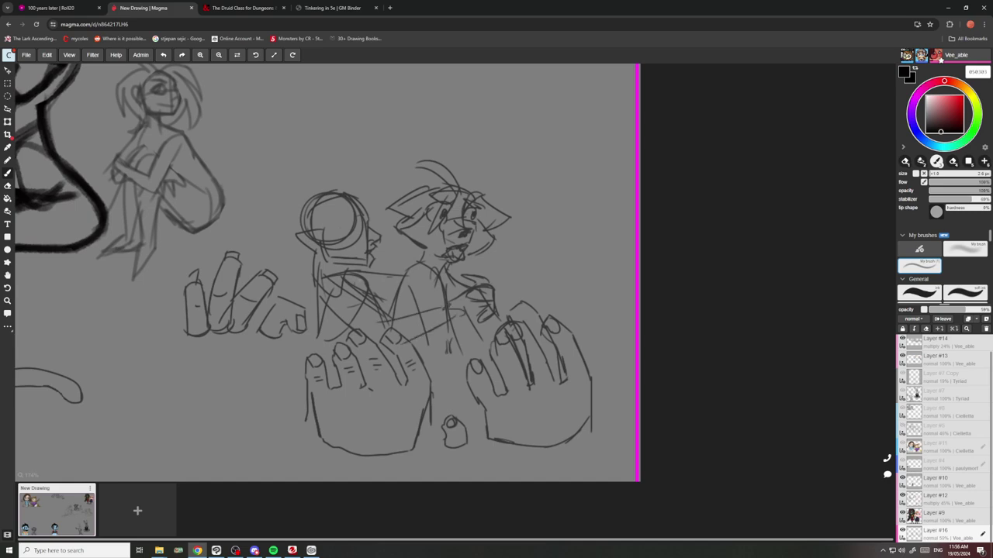
pyautogui.moveTo(355, 278)
pyautogui.mouseDown()
pyautogui.moveTo(403, 318)
pyautogui.moveTo(378, 339)
pyautogui.mouseUp()
pyautogui.moveTo(395, 302); pyautogui.dragTo(407, 322)
pyautogui.scroll(-3, 414, 312)
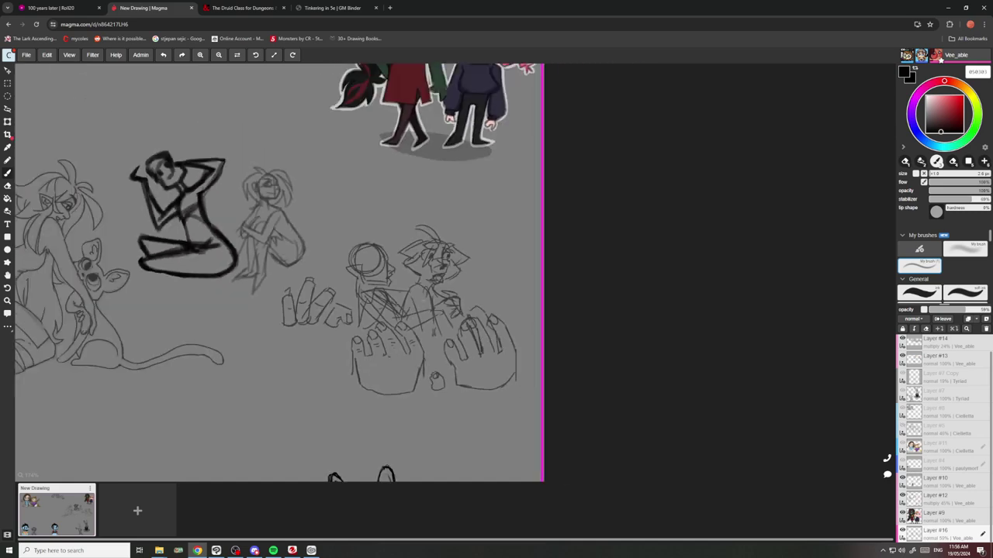
# Draw loose angular and rounded shapes below the second hand and beneath the third hand study.
pyautogui.scroll(2, 431, 326)
pyautogui.moveTo(541, 390)
pyautogui.mouseDown()
pyautogui.moveTo(549, 425)
pyautogui.moveTo(482, 439)
pyautogui.moveTo(537, 398)
pyautogui.mouseUp()
pyautogui.moveTo(466, 403); pyautogui.dragTo(487, 414)
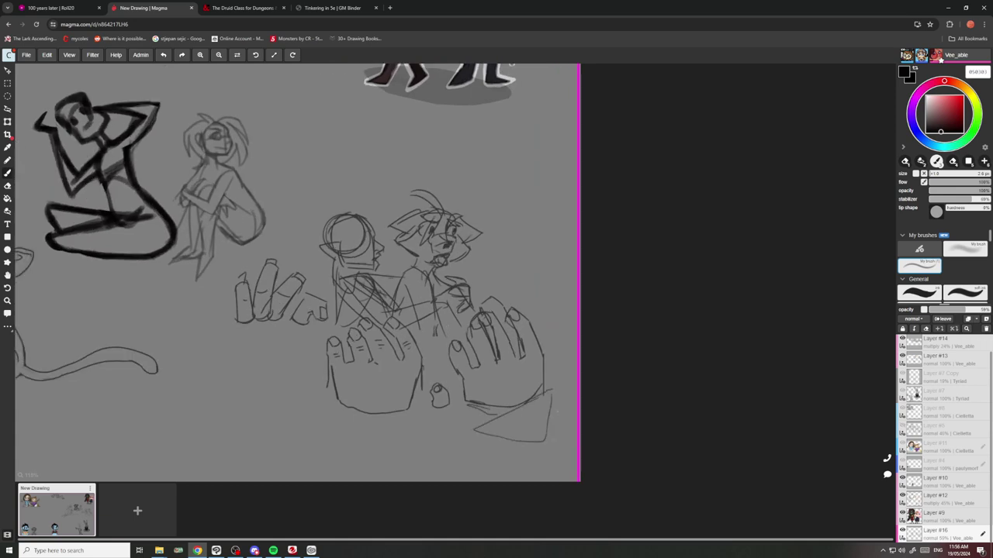
pyautogui.moveTo(554, 412)
pyautogui.mouseDown()
pyautogui.moveTo(575, 439)
pyautogui.moveTo(563, 405)
pyautogui.mouseUp()
pyautogui.moveTo(426, 417); pyautogui.dragTo(464, 423)
pyautogui.moveTo(295, 323)
pyautogui.mouseDown()
pyautogui.moveTo(318, 349)
pyautogui.moveTo(238, 332)
pyautogui.moveTo(289, 321)
pyautogui.moveTo(224, 335)
pyautogui.moveTo(233, 336)
pyautogui.mouseUp()
# Fade the hand studies and both figure sketches to a faint underdrawing with the large soft eraser.
pyautogui.scroll(8, 452, 226)
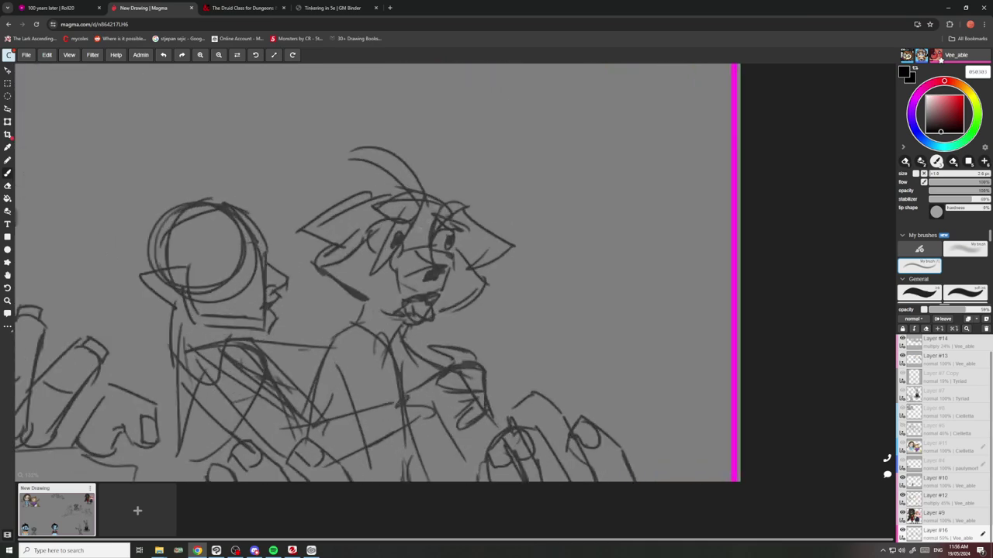
pyautogui.scroll(-5, 408, 160)
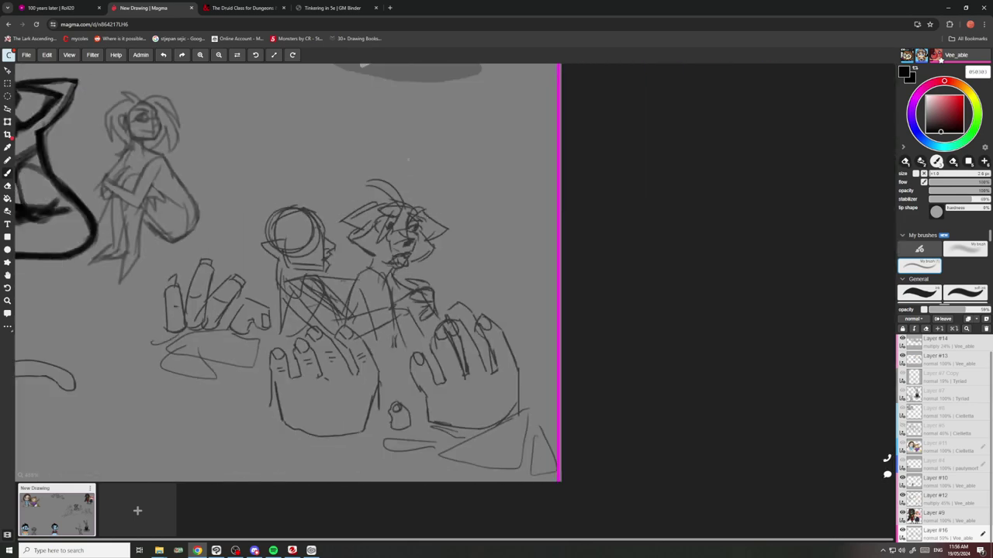
pyautogui.press('e')
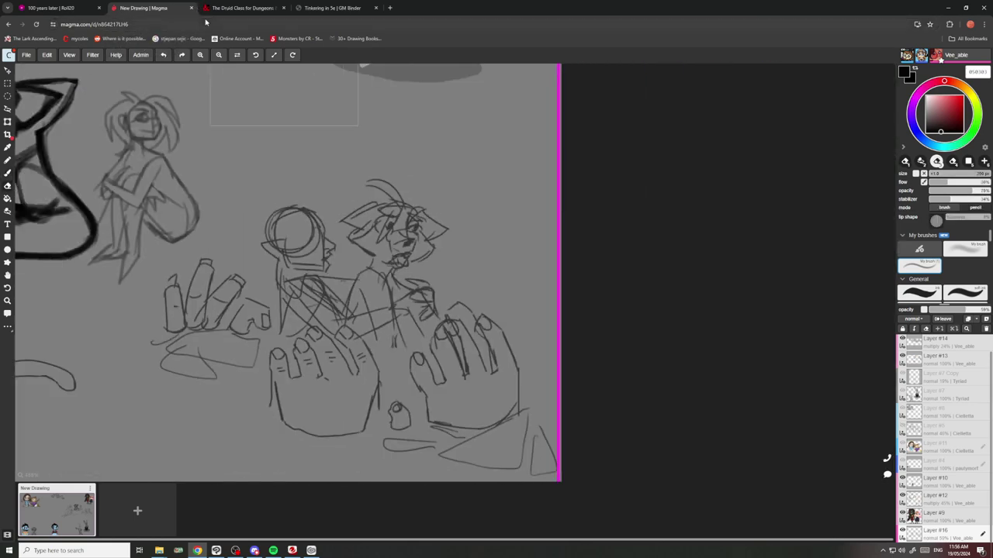
pyautogui.moveTo(416, 379)
pyautogui.mouseDown()
pyautogui.moveTo(413, 263)
pyautogui.moveTo(324, 377)
pyautogui.moveTo(263, 369)
pyautogui.moveTo(262, 353)
pyautogui.mouseUp()
pyautogui.press('b')
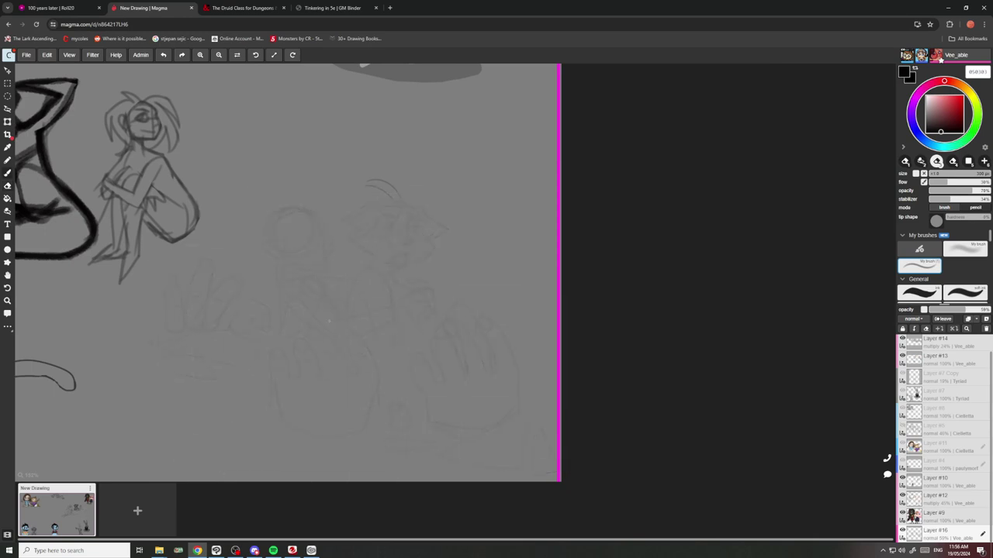
# Draw the animal-like face's near eye over the faint sketch, with a thick upper lid, lower lid and oval iris.
pyautogui.scroll(5, 330, 318)
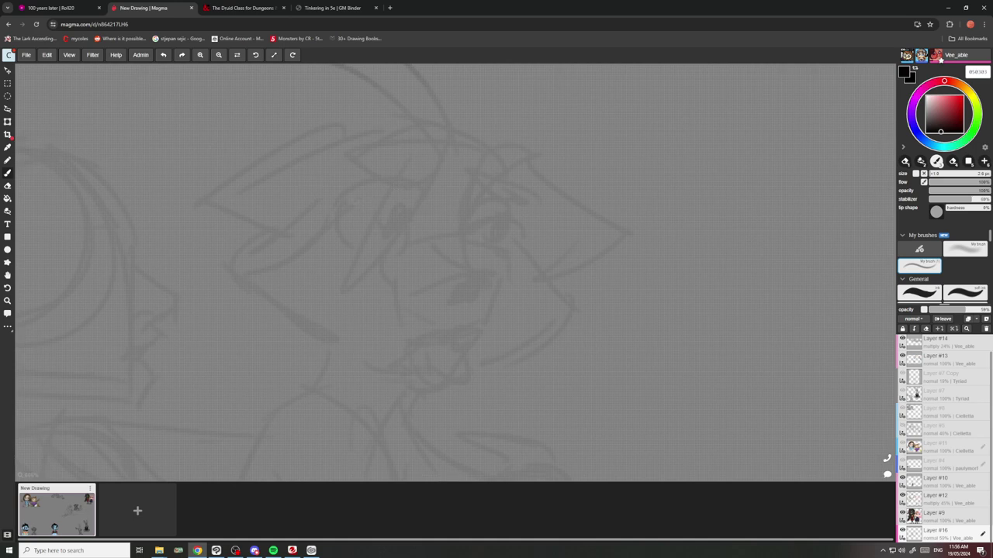
pyautogui.moveTo(411, 207)
pyautogui.mouseDown()
pyautogui.moveTo(332, 225)
pyautogui.moveTo(411, 200)
pyautogui.moveTo(402, 257)
pyautogui.moveTo(365, 265)
pyautogui.mouseUp()
pyautogui.moveTo(332, 225); pyautogui.dragTo(378, 266)
pyautogui.moveTo(400, 207)
pyautogui.mouseDown()
pyautogui.moveTo(404, 247)
pyautogui.moveTo(381, 205)
pyautogui.mouseUp()
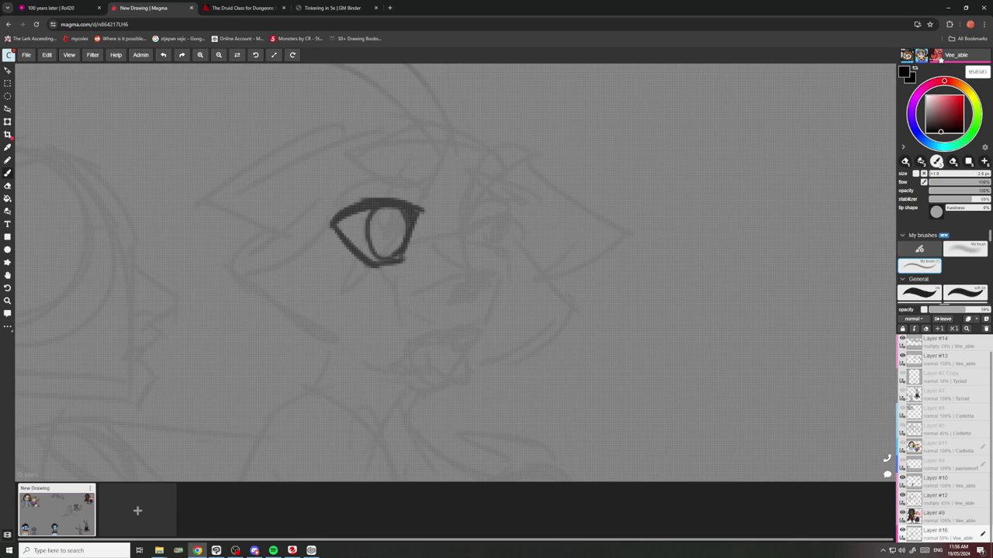
pyautogui.moveTo(364, 239); pyautogui.dragTo(394, 258)
# Redraw the face's far eye after undoing the first strokes, and mark small pupils in both irises.
pyautogui.moveTo(495, 220)
pyautogui.mouseDown()
pyautogui.moveTo(513, 236)
pyautogui.moveTo(462, 256)
pyautogui.moveTo(499, 222)
pyautogui.moveTo(518, 245)
pyautogui.moveTo(499, 267)
pyautogui.moveTo(475, 271)
pyautogui.mouseUp()
pyautogui.hotkey('ctrl', 'z')
pyautogui.hotkey('ctrl', 'z')
pyautogui.hotkey('ctrl', 'z')
pyautogui.hotkey('ctrl', 'z')
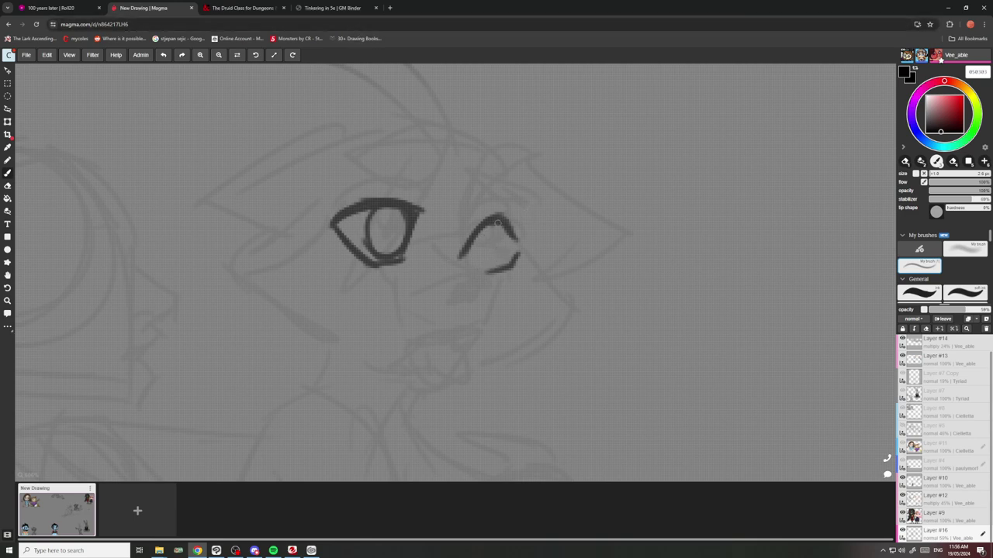
pyautogui.moveTo(498, 223); pyautogui.dragTo(501, 261)
pyautogui.moveTo(496, 221)
pyautogui.mouseDown()
pyautogui.moveTo(483, 270)
pyautogui.moveTo(498, 268)
pyautogui.moveTo(490, 253)
pyautogui.mouseUp()
pyautogui.moveTo(394, 228); pyautogui.dragTo(394, 236)
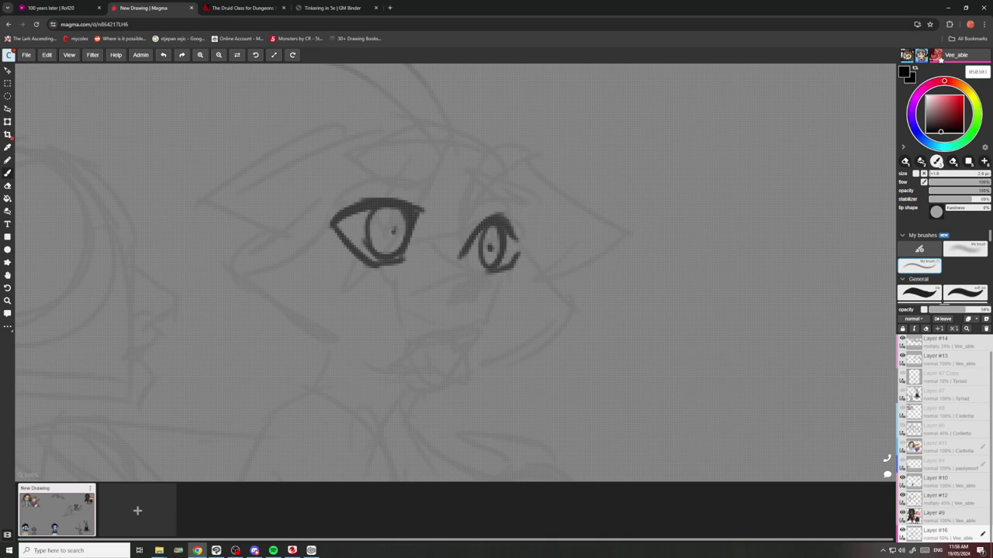
# Draw furrowed brows above both eyes and fill in tall dark pupils.
pyautogui.moveTo(434, 198); pyautogui.dragTo(335, 190)
pyautogui.moveTo(446, 177)
pyautogui.mouseDown()
pyautogui.moveTo(442, 205)
pyautogui.moveTo(516, 206)
pyautogui.moveTo(485, 262)
pyautogui.mouseUp()
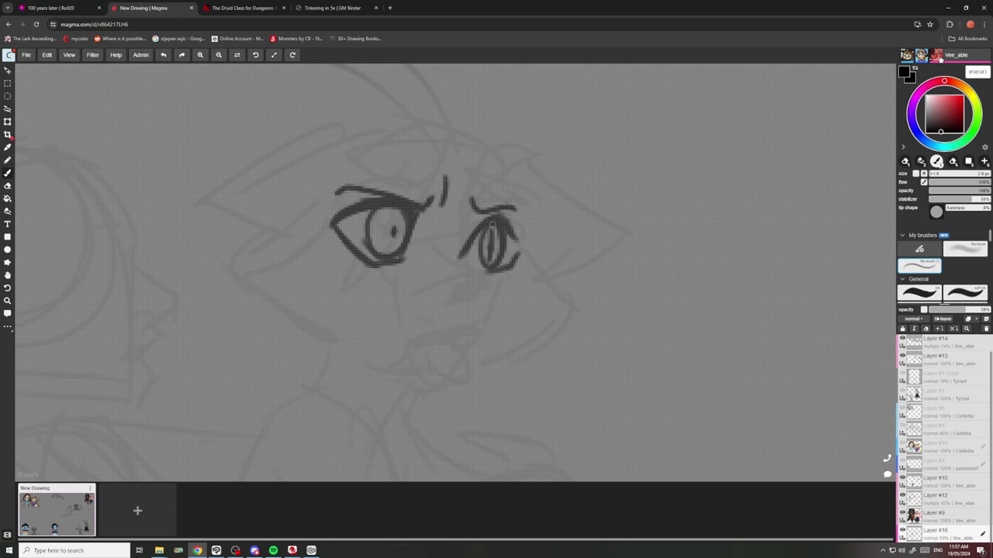
pyautogui.moveTo(495, 221); pyautogui.dragTo(491, 230)
pyautogui.moveTo(392, 217); pyautogui.dragTo(392, 251)
pyautogui.moveTo(395, 200); pyautogui.dragTo(396, 249)
pyautogui.moveTo(386, 211)
pyautogui.mouseDown()
pyautogui.moveTo(380, 250)
pyautogui.moveTo(384, 239)
pyautogui.mouseUp()
pyautogui.moveTo(488, 232); pyautogui.dragTo(489, 257)
pyautogui.scroll(-3, 405, 227)
pyautogui.scroll(3, 421, 244)
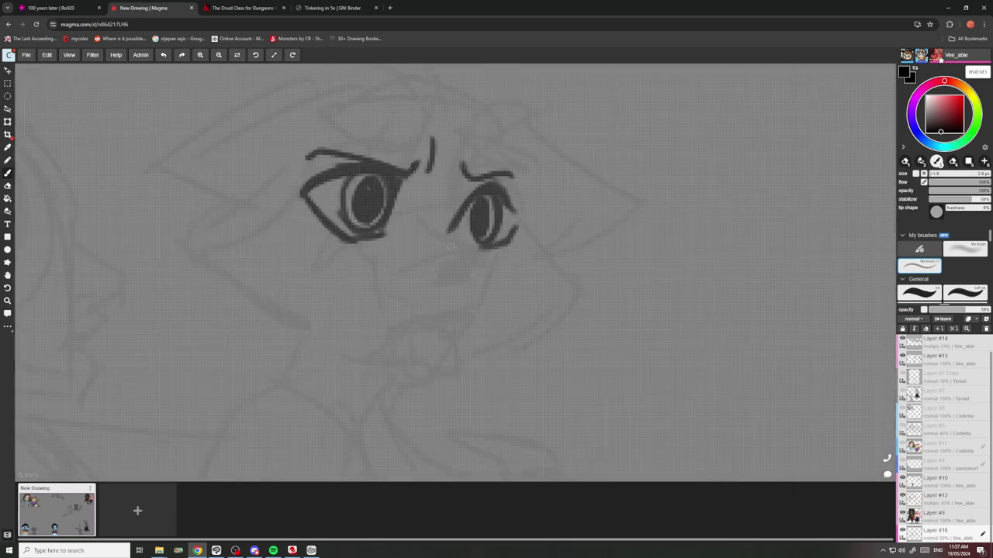
# Draw the muzzle line, a filled oval nostril and the open snarling mouth, undoing the first mouth stroke.
pyautogui.moveTo(444, 207)
pyautogui.mouseDown()
pyautogui.moveTo(437, 227)
pyautogui.moveTo(490, 273)
pyautogui.moveTo(476, 304)
pyautogui.moveTo(431, 315)
pyautogui.mouseUp()
pyautogui.moveTo(439, 273)
pyautogui.mouseDown()
pyautogui.moveTo(469, 282)
pyautogui.moveTo(436, 286)
pyautogui.moveTo(450, 277)
pyautogui.mouseUp()
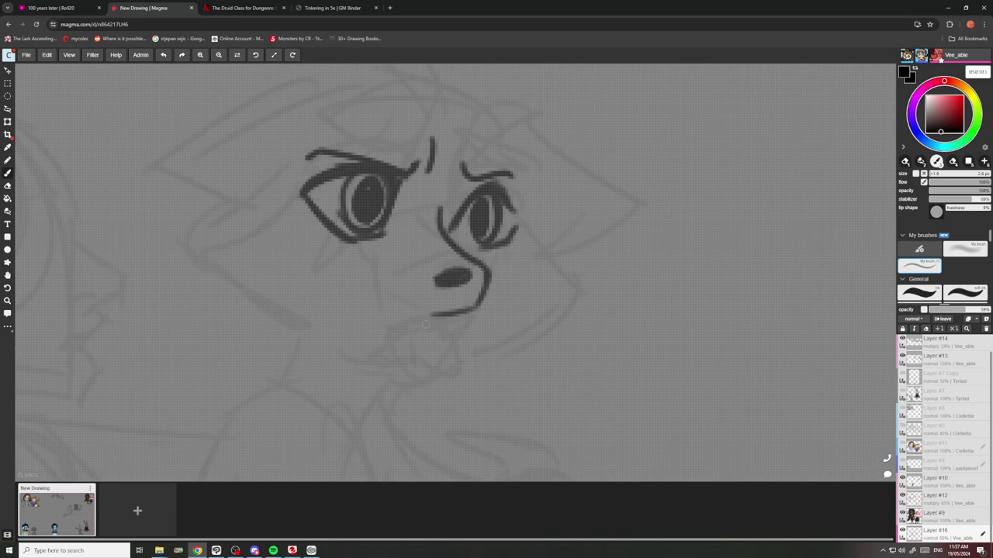
pyautogui.moveTo(467, 310); pyautogui.dragTo(425, 326)
pyautogui.hotkey('ctrl', 'z')
pyautogui.moveTo(431, 309)
pyautogui.mouseDown()
pyautogui.moveTo(464, 311)
pyautogui.moveTo(423, 359)
pyautogui.moveTo(400, 316)
pyautogui.moveTo(449, 301)
pyautogui.mouseUp()
# Reduce the eraser size, switch to the 1 px pencil and draw small teeth and an inner edge in the open mouth.
pyautogui.press('e')
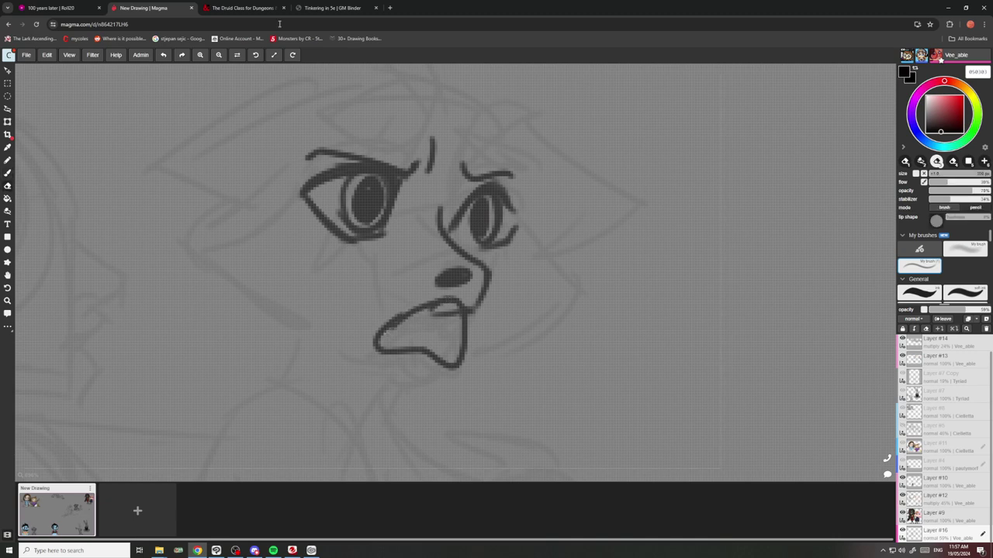
pyautogui.press('[')
pyautogui.press('[')
pyautogui.press('[')
pyautogui.press('[')
pyautogui.press('[')
pyautogui.press('[')
pyautogui.press('b')
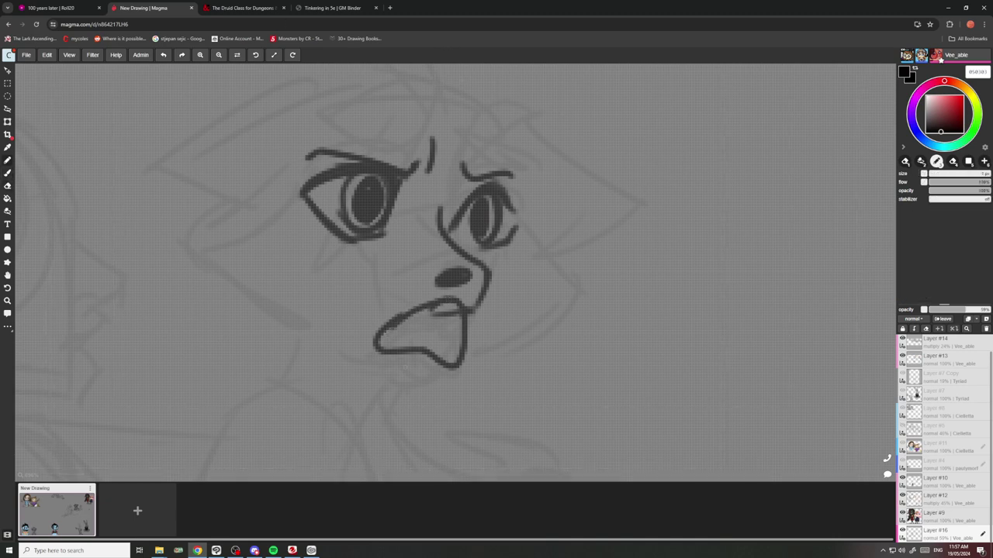
pyautogui.moveTo(455, 312)
pyautogui.mouseDown()
pyautogui.moveTo(412, 315)
pyautogui.moveTo(439, 346)
pyautogui.moveTo(433, 357)
pyautogui.moveTo(451, 313)
pyautogui.mouseUp()
pyautogui.scroll(-1, 435, 327)
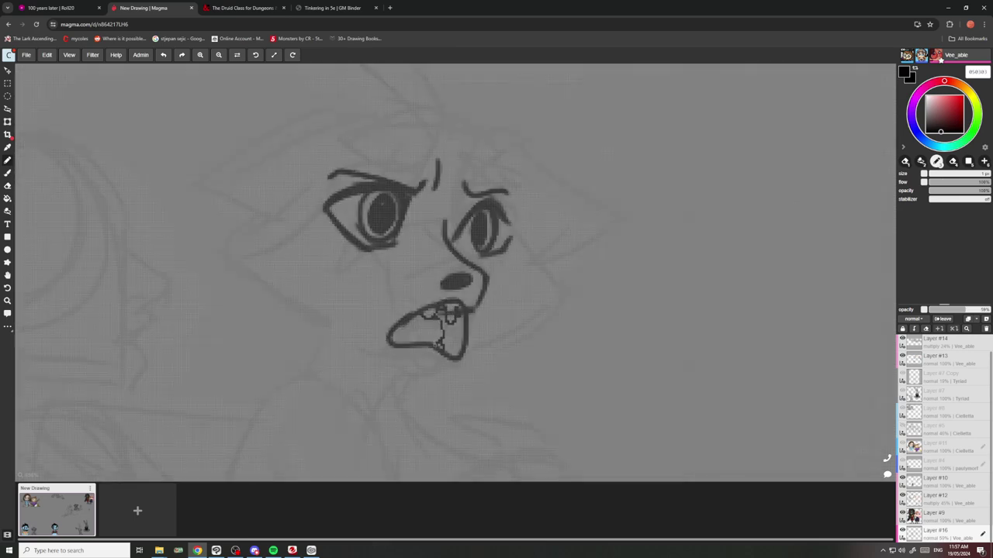
# Outline both pointed cheeks and a jagged tuft of chin fur around the animal-like face with the 1 px pencil.
pyautogui.moveTo(531, 248)
pyautogui.mouseDown()
pyautogui.moveTo(562, 301)
pyautogui.moveTo(582, 312)
pyautogui.moveTo(493, 372)
pyautogui.moveTo(436, 396)
pyautogui.moveTo(217, 278)
pyautogui.mouseUp()
pyautogui.scroll(-2, 287, 260)
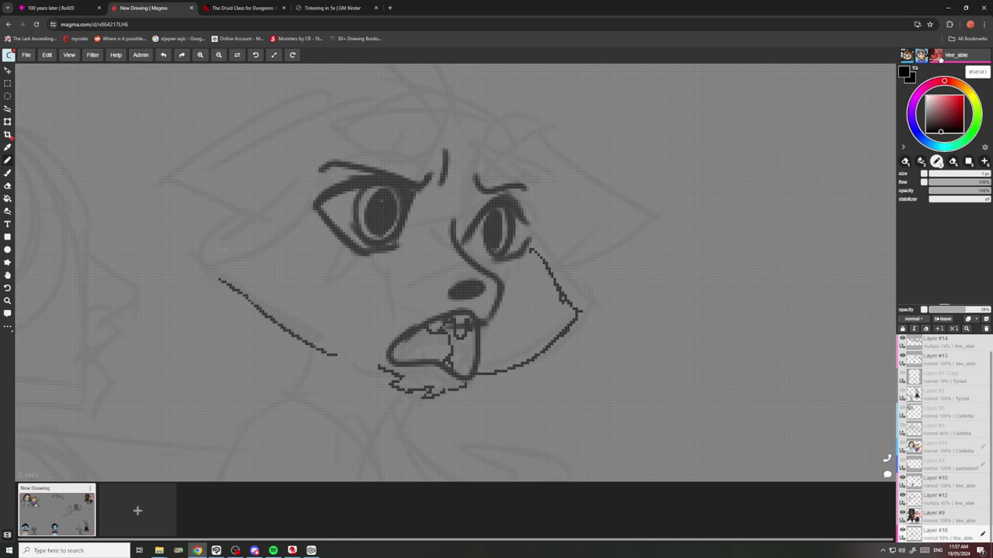
pyautogui.moveTo(278, 211); pyautogui.dragTo(211, 273)
pyautogui.scroll(-2, 233, 209)
pyautogui.scroll(3, 299, 177)
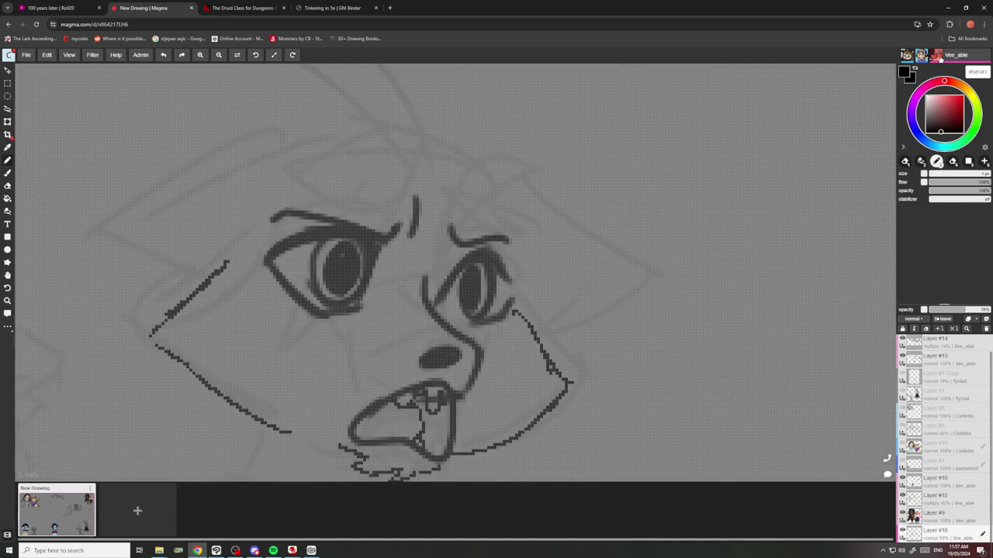
# Draw a pointed ear on each side of the animal-like head, with inner folds and jagged fur inside.
pyautogui.moveTo(287, 152)
pyautogui.mouseDown()
pyautogui.moveTo(114, 198)
pyautogui.moveTo(192, 282)
pyautogui.mouseUp()
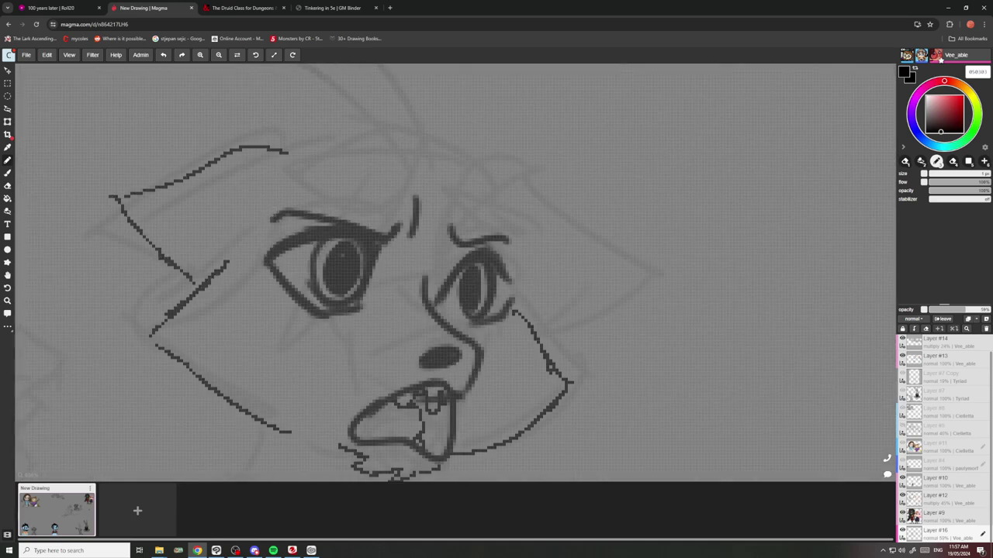
pyautogui.moveTo(275, 211); pyautogui.dragTo(161, 205)
pyautogui.moveTo(161, 201); pyautogui.dragTo(239, 227)
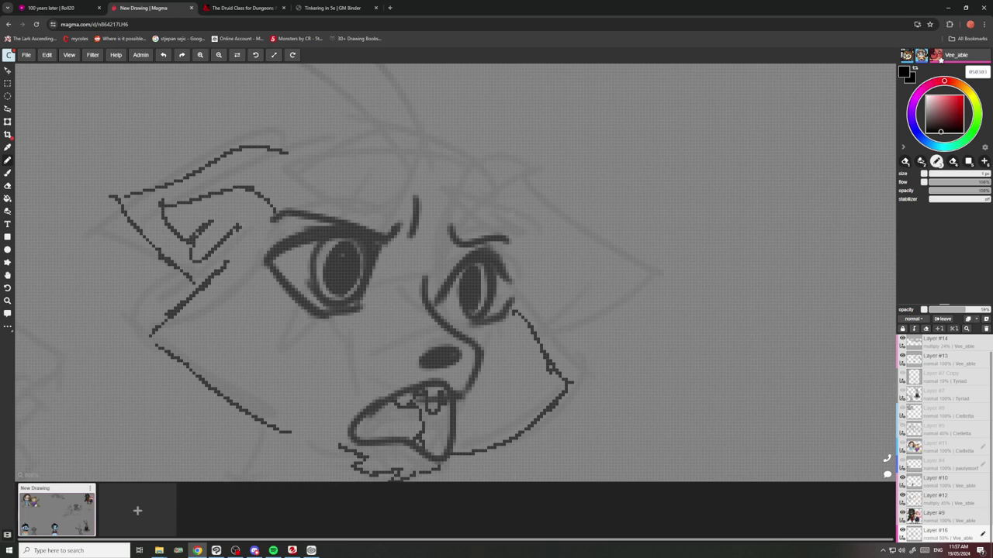
pyautogui.moveTo(511, 210)
pyautogui.mouseDown()
pyautogui.moveTo(632, 282)
pyautogui.moveTo(555, 336)
pyautogui.moveTo(535, 335)
pyautogui.mouseUp()
pyautogui.moveTo(609, 283); pyautogui.dragTo(518, 252)
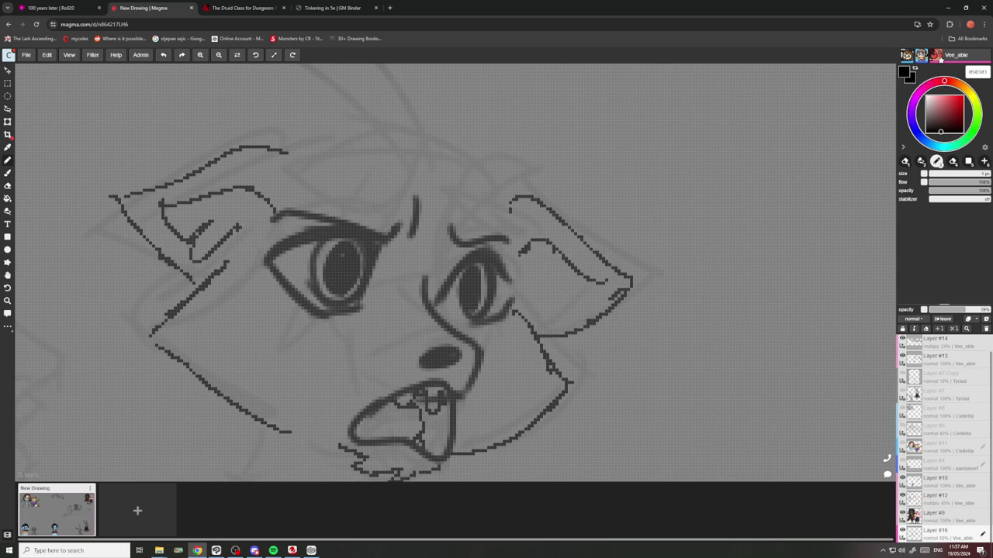
pyautogui.scroll(-6, 579, 240)
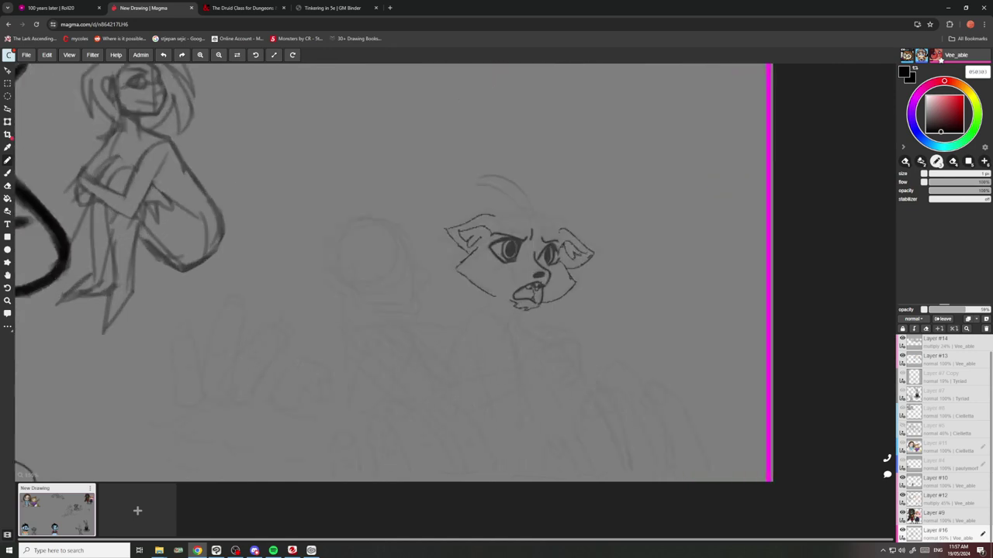
pyautogui.scroll(8, 567, 211)
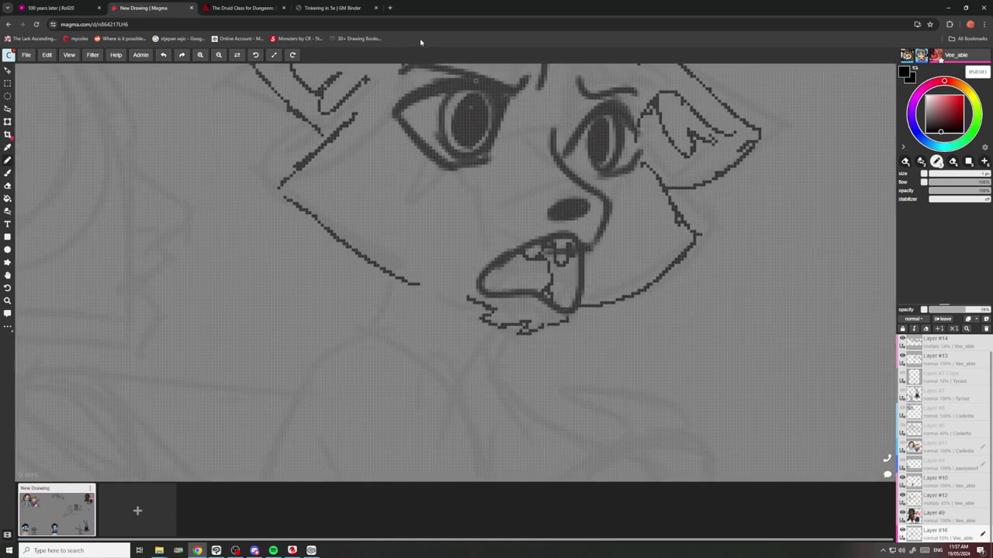
# Erase the teeth and fade the open mouth's outline with the eraser, ready for the brush.
pyautogui.press('e')
pyautogui.moveTo(536, 240)
pyautogui.mouseDown()
pyautogui.moveTo(572, 247)
pyautogui.moveTo(547, 291)
pyautogui.moveTo(574, 264)
pyautogui.mouseUp()
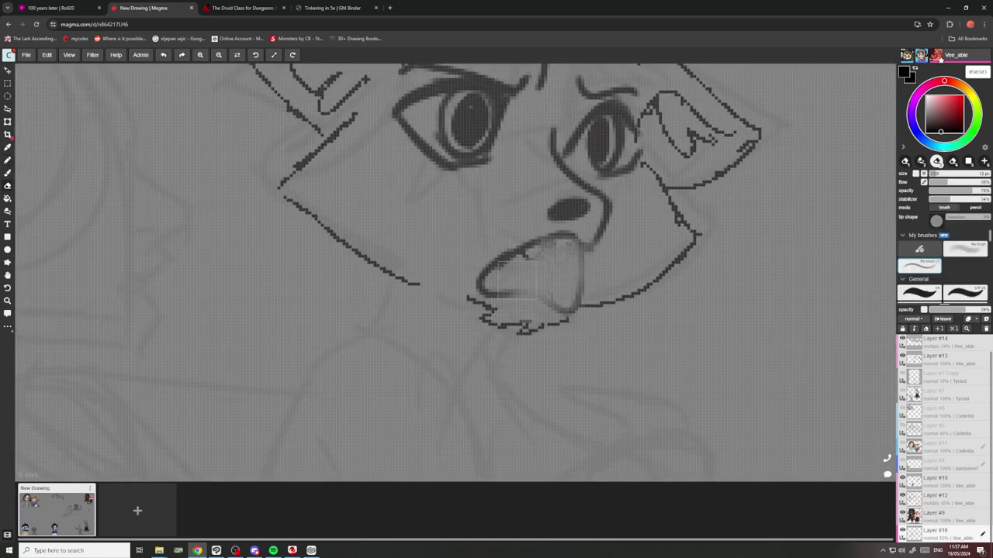
pyautogui.moveTo(517, 279)
pyautogui.mouseDown()
pyautogui.moveTo(508, 262)
pyautogui.moveTo(495, 268)
pyautogui.mouseUp()
pyautogui.press('b')
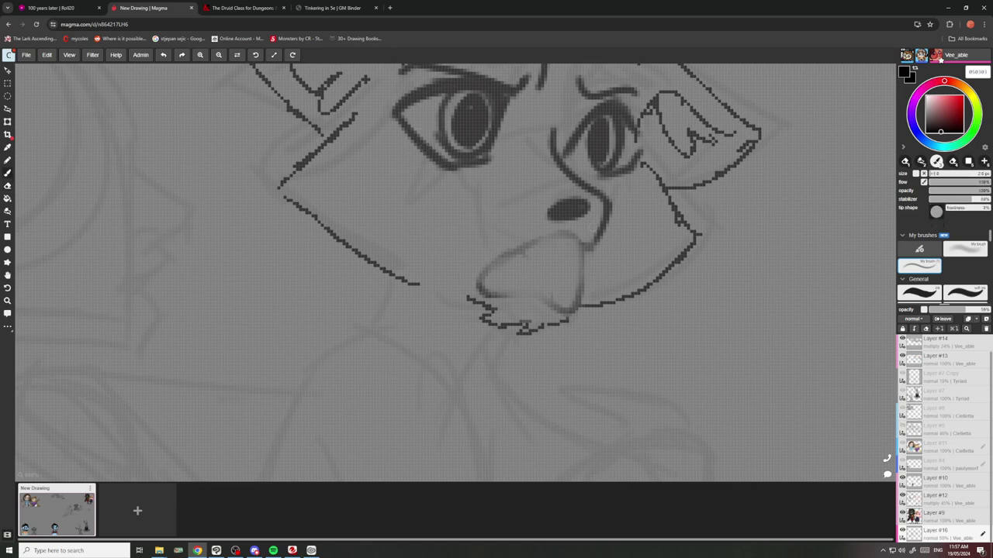
# Redraw the open mouth with teeth and dark shading using the brush, and add a short crease beneath the near eye.
pyautogui.moveTo(584, 239); pyautogui.dragTo(569, 304)
pyautogui.moveTo(580, 243)
pyautogui.mouseDown()
pyautogui.moveTo(488, 265)
pyautogui.moveTo(491, 285)
pyautogui.moveTo(544, 287)
pyautogui.moveTo(536, 292)
pyautogui.moveTo(569, 304)
pyautogui.mouseUp()
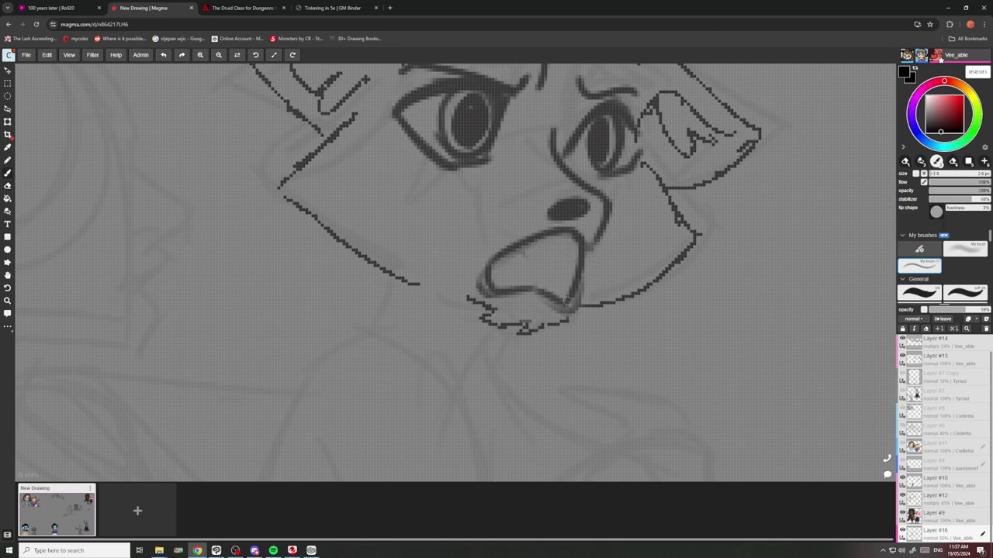
pyautogui.moveTo(580, 254)
pyautogui.mouseDown()
pyautogui.moveTo(571, 233)
pyautogui.moveTo(530, 242)
pyautogui.moveTo(521, 256)
pyautogui.moveTo(548, 287)
pyautogui.moveTo(573, 296)
pyautogui.moveTo(554, 269)
pyautogui.mouseUp()
pyautogui.scroll(-4, 541, 244)
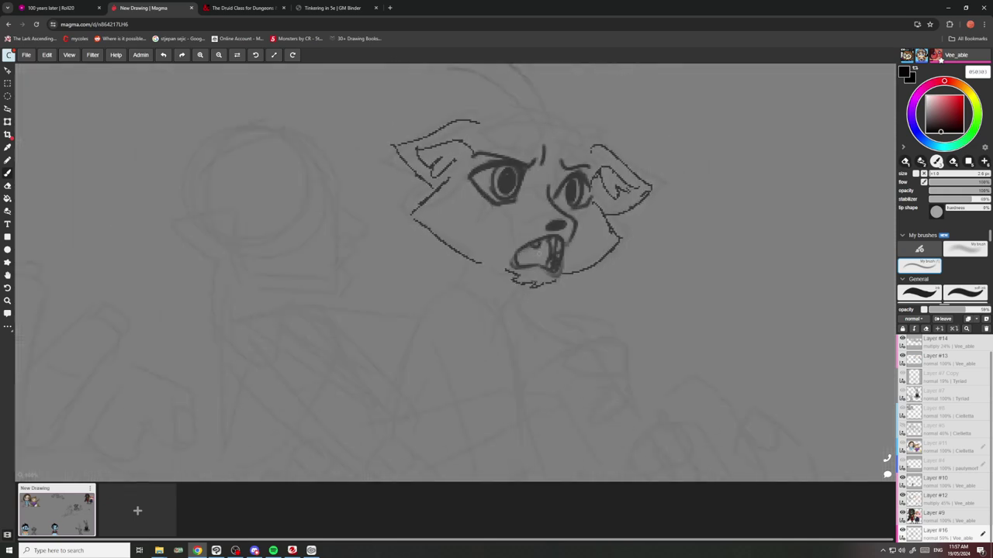
pyautogui.scroll(2, 568, 170)
pyautogui.scroll(3, 532, 198)
pyautogui.scroll(-1, 490, 276)
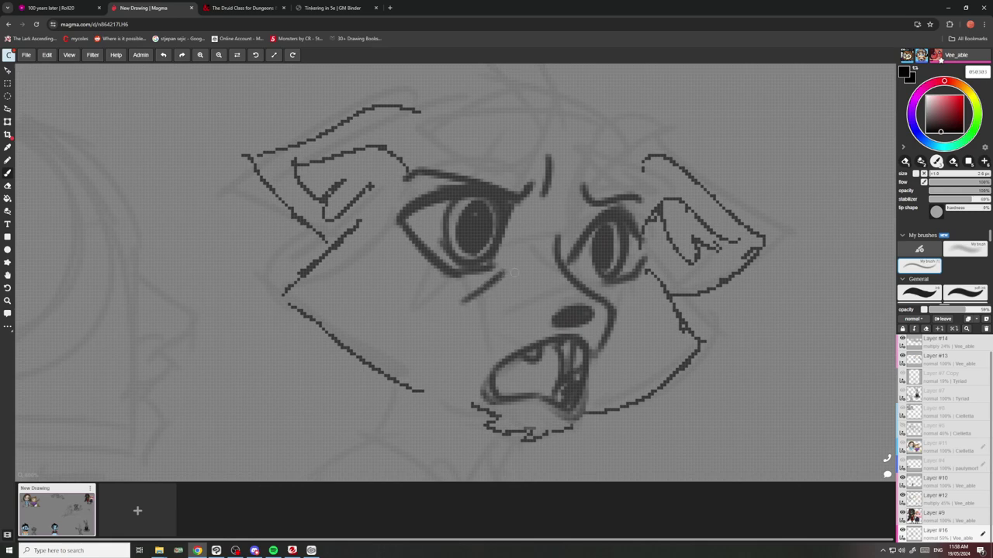
# Trace the pencilled cheek outlines on both sides of the animal-like face with thicker brush lines.
pyautogui.scroll(-5, 558, 256)
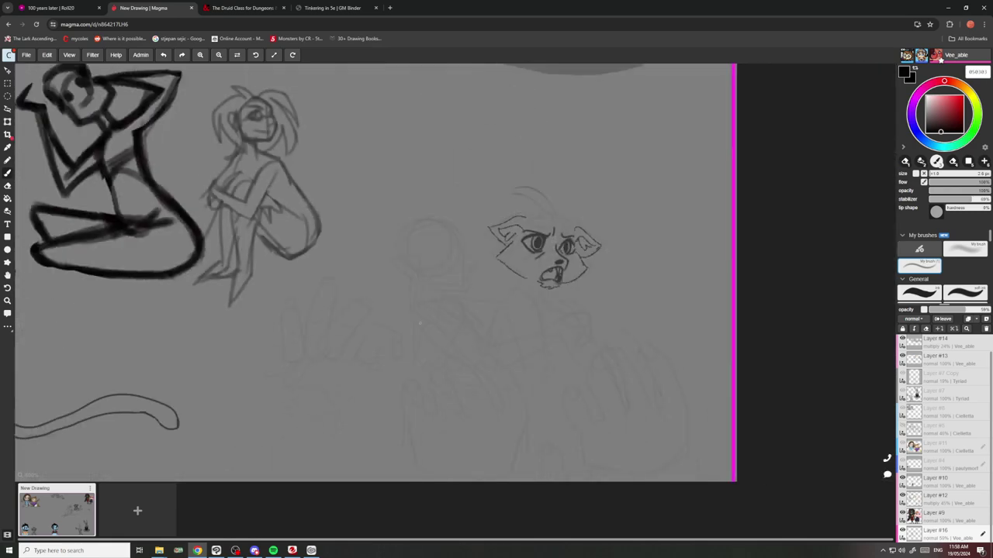
pyautogui.scroll(2, 446, 317)
pyautogui.scroll(3, 564, 256)
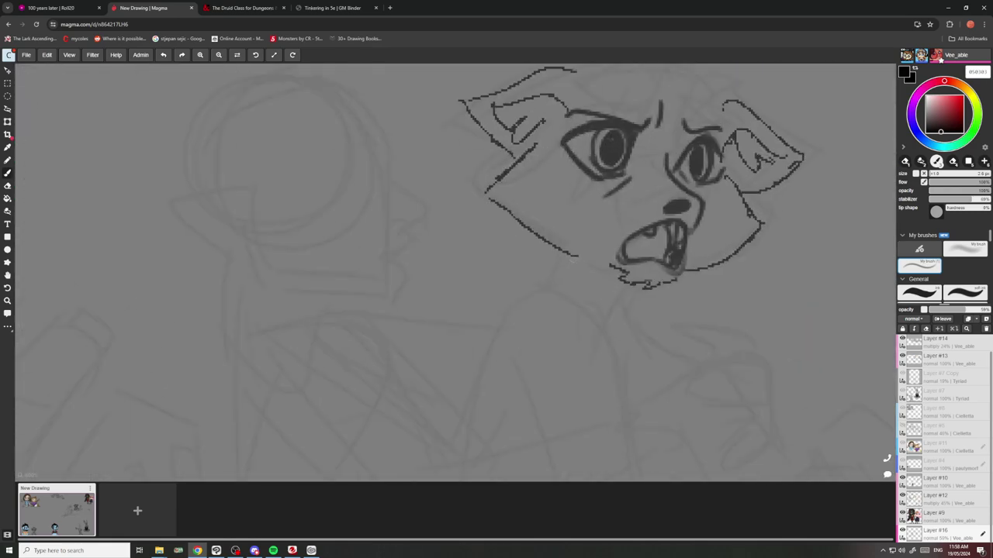
pyautogui.moveTo(575, 254)
pyautogui.mouseDown()
pyautogui.moveTo(478, 189)
pyautogui.moveTo(539, 149)
pyautogui.mouseUp()
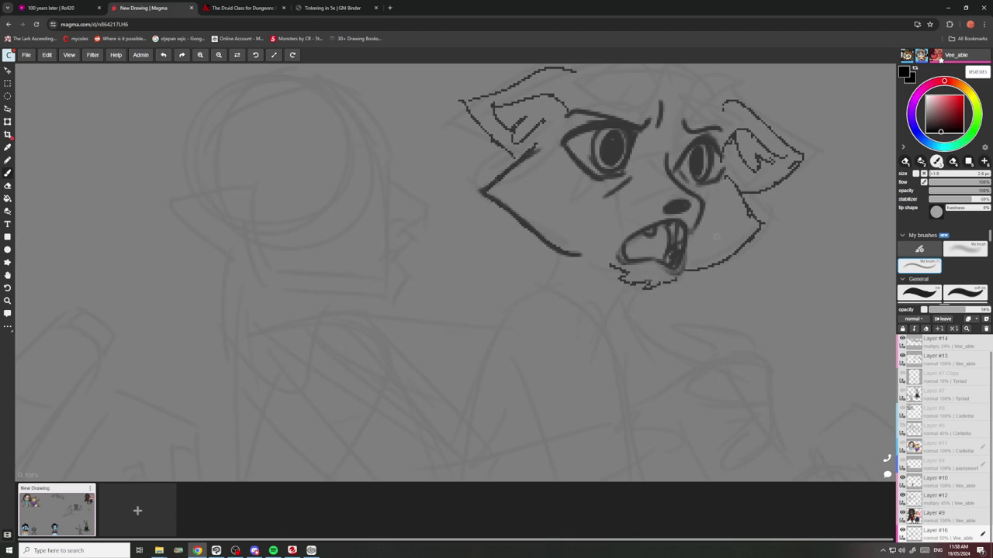
pyautogui.moveTo(723, 172)
pyautogui.mouseDown()
pyautogui.moveTo(749, 209)
pyautogui.moveTo(683, 270)
pyautogui.mouseUp()
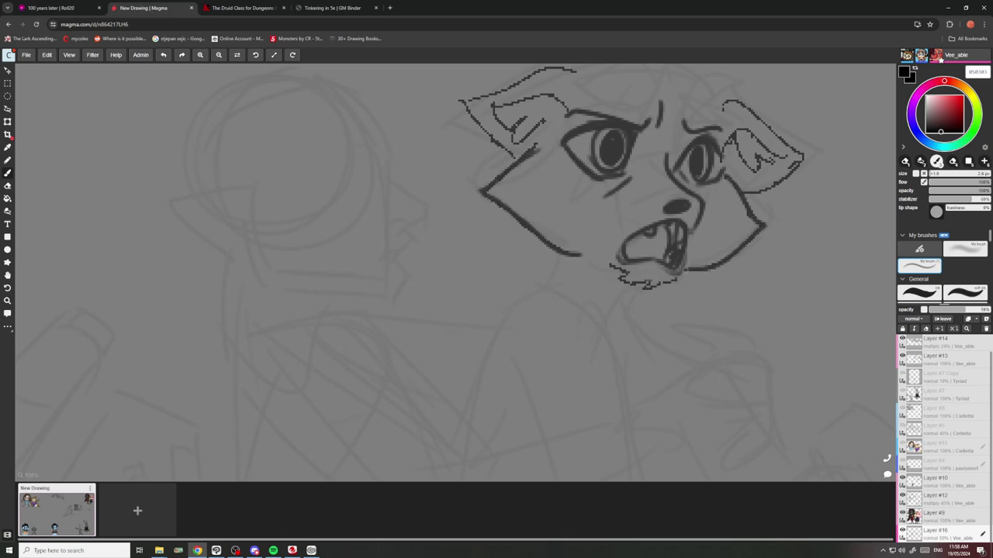
pyautogui.scroll(-4, 684, 262)
pyautogui.scroll(4, 667, 194)
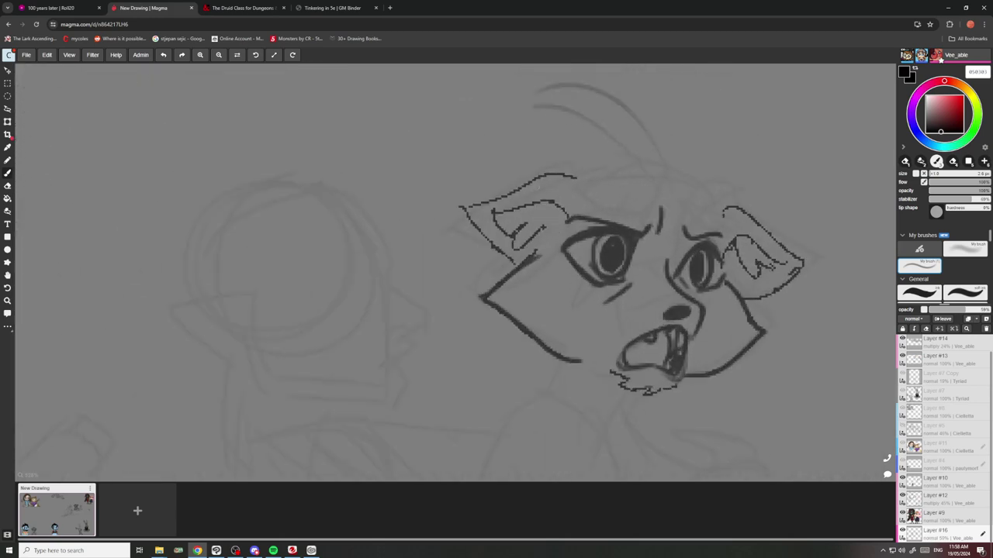
# Trace the near ear's outline and inner fold and the far ear's outer edge with the brush.
pyautogui.moveTo(578, 179)
pyautogui.mouseDown()
pyautogui.moveTo(470, 195)
pyautogui.moveTo(481, 238)
pyautogui.moveTo(513, 270)
pyautogui.mouseUp()
pyautogui.moveTo(569, 218)
pyautogui.mouseDown()
pyautogui.moveTo(536, 199)
pyautogui.moveTo(485, 211)
pyautogui.moveTo(538, 231)
pyautogui.mouseUp()
pyautogui.moveTo(735, 210)
pyautogui.mouseDown()
pyautogui.moveTo(807, 267)
pyautogui.moveTo(742, 300)
pyautogui.mouseUp()
pyautogui.scroll(-3, 652, 220)
pyautogui.scroll(3, 648, 227)
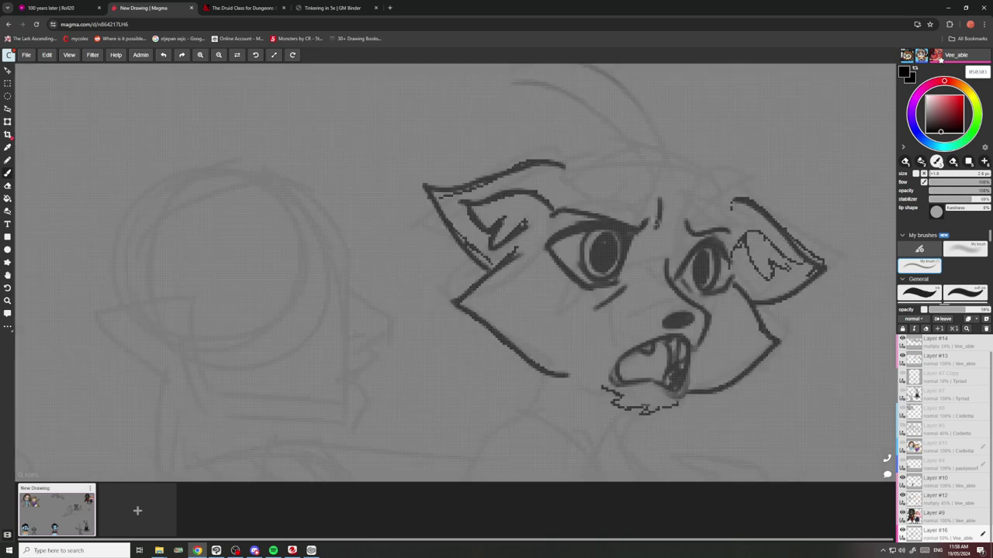
pyautogui.scroll(-5, 645, 225)
pyautogui.scroll(-2, 636, 233)
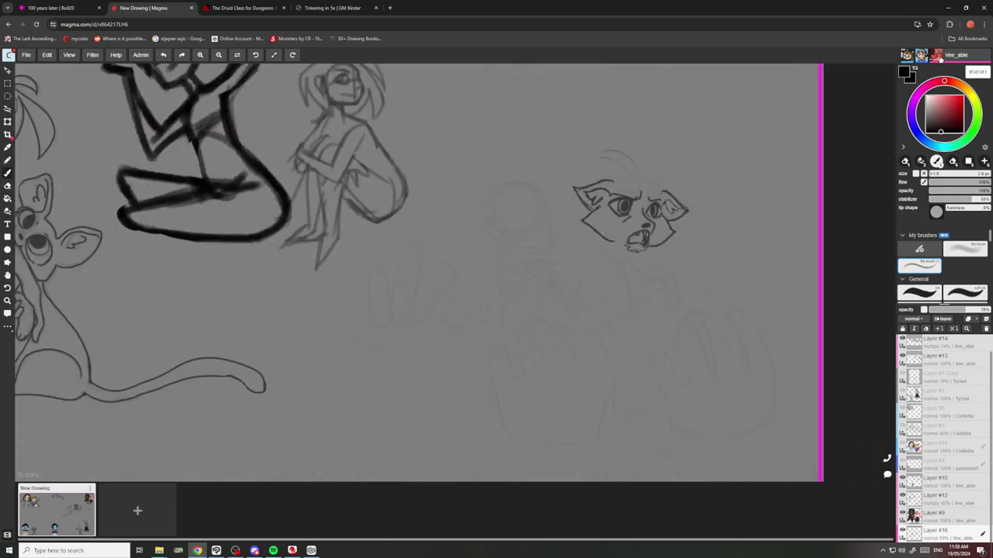
# Draw an oval head with a pointed jaw for the second figure beside the animal-like character.
pyautogui.scroll(3, 578, 252)
pyautogui.moveTo(498, 169)
pyautogui.mouseDown()
pyautogui.moveTo(548, 209)
pyautogui.moveTo(496, 259)
pyautogui.moveTo(464, 187)
pyautogui.moveTo(547, 194)
pyautogui.moveTo(512, 262)
pyautogui.moveTo(532, 216)
pyautogui.moveTo(549, 263)
pyautogui.moveTo(507, 287)
pyautogui.moveTo(466, 219)
pyautogui.mouseUp()
pyautogui.scroll(3, 531, 235)
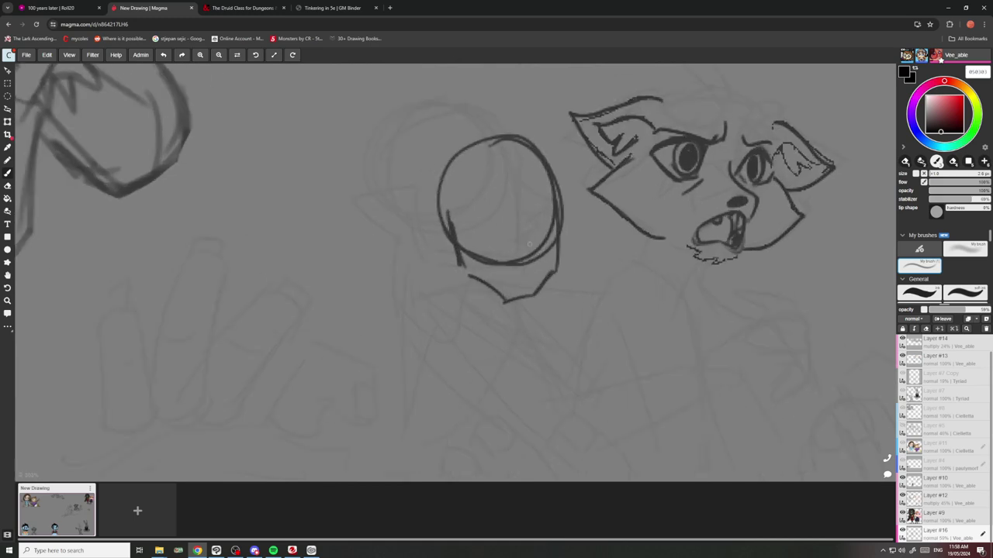
# Draw the second figure's sideways-looking eyes with dark pupils, worried brows and a short stroke beneath them.
pyautogui.moveTo(558, 211)
pyautogui.mouseDown()
pyautogui.moveTo(526, 208)
pyautogui.moveTo(514, 241)
pyautogui.moveTo(553, 216)
pyautogui.moveTo(535, 221)
pyautogui.mouseUp()
pyautogui.moveTo(511, 186); pyautogui.dragTo(553, 201)
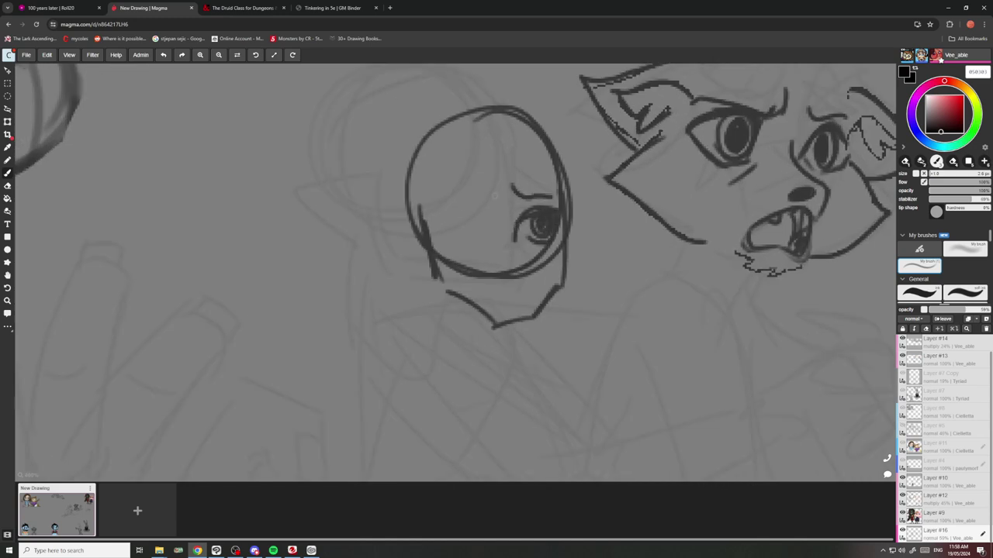
pyautogui.moveTo(478, 232)
pyautogui.mouseDown()
pyautogui.moveTo(448, 214)
pyautogui.moveTo(431, 237)
pyautogui.moveTo(482, 242)
pyautogui.moveTo(475, 226)
pyautogui.moveTo(468, 248)
pyautogui.mouseUp()
pyautogui.moveTo(464, 222); pyautogui.dragTo(467, 234)
pyautogui.moveTo(474, 192); pyautogui.dragTo(439, 209)
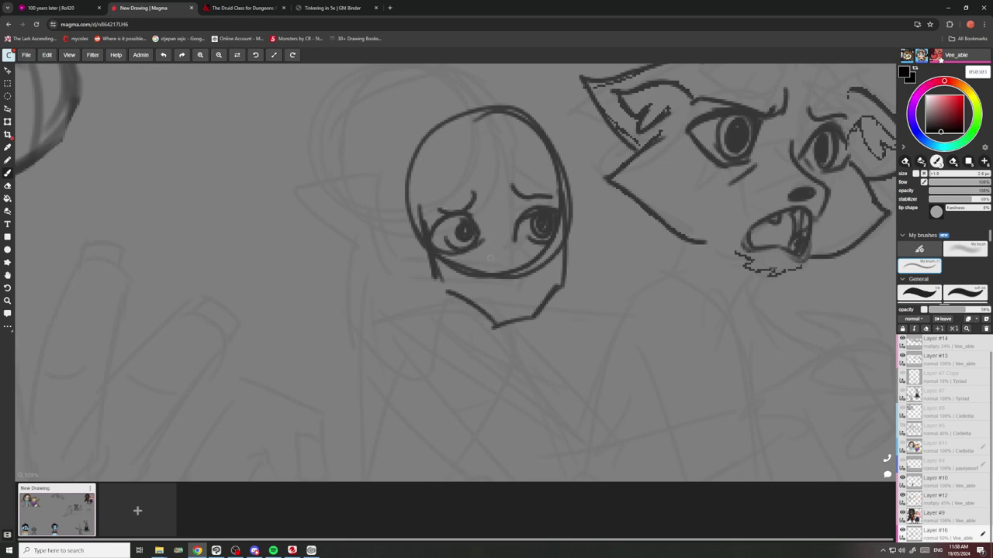
pyautogui.moveTo(496, 286); pyautogui.dragTo(512, 280)
# Draw the second figure's shoulder lines on both sides of the jaw and extend one down into the upper arm.
pyautogui.scroll(-2, 543, 291)
pyautogui.moveTo(602, 295); pyautogui.dragTo(562, 288)
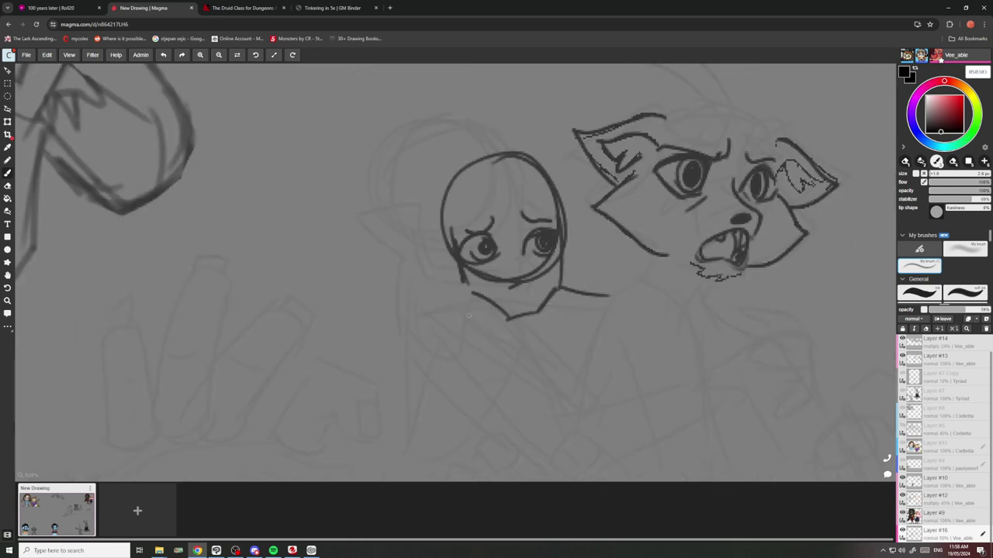
pyautogui.moveTo(487, 301)
pyautogui.mouseDown()
pyautogui.moveTo(439, 332)
pyautogui.moveTo(408, 440)
pyautogui.mouseUp()
pyautogui.scroll(-2, 419, 404)
pyautogui.scroll(-3, 450, 232)
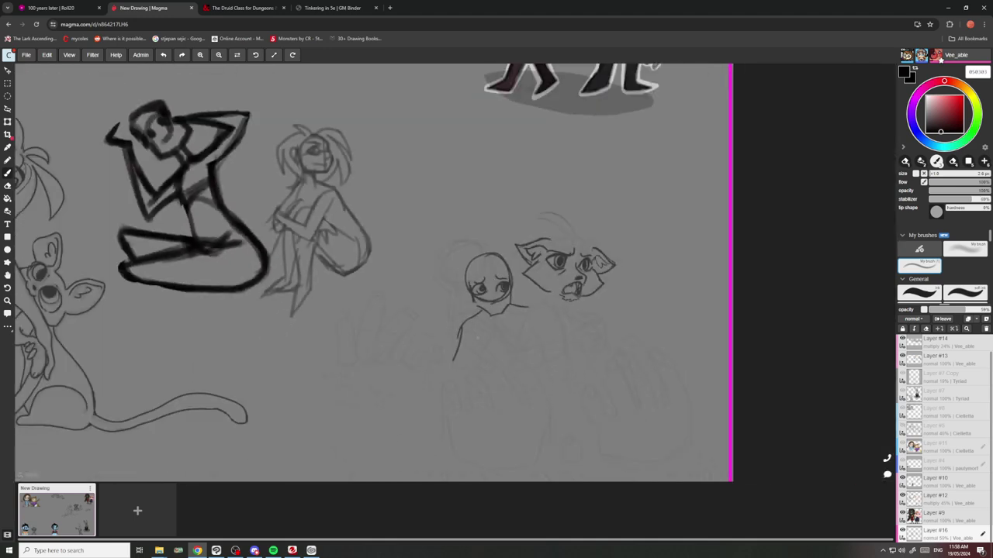
# Thicken the animal-like character's chin fur with the brush and add more teeth inside the snarling mouth.
pyautogui.scroll(2, 450, 232)
pyautogui.scroll(3, 587, 285)
pyautogui.moveTo(616, 290)
pyautogui.mouseDown()
pyautogui.moveTo(590, 309)
pyautogui.moveTo(558, 305)
pyautogui.mouseUp()
pyautogui.scroll(2, 594, 264)
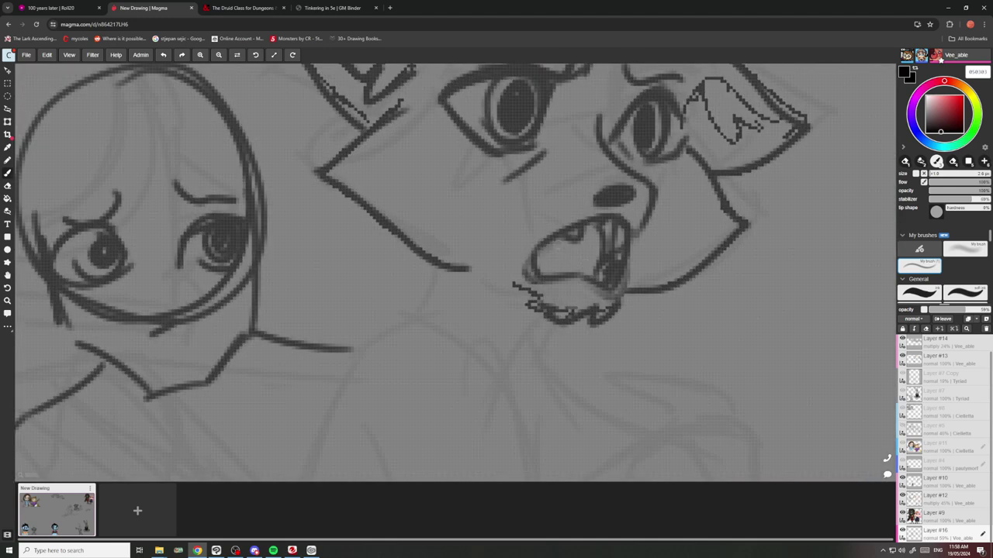
pyautogui.scroll(-2, 555, 260)
pyautogui.scroll(-3, 554, 259)
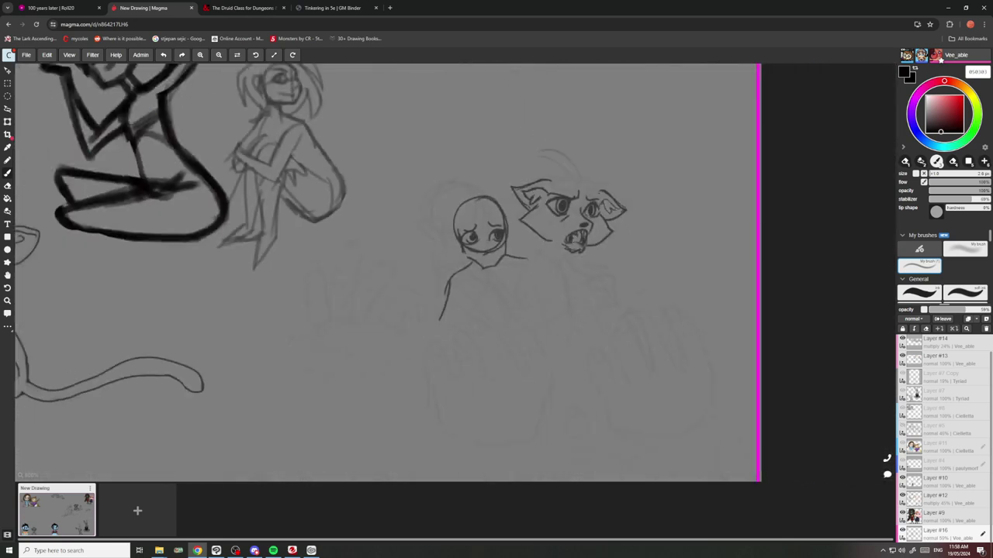
# Draw the animal-like character's crown, curved top tuft, bangs across the forehead and long strands framing both cheeks.
pyautogui.scroll(3, 598, 181)
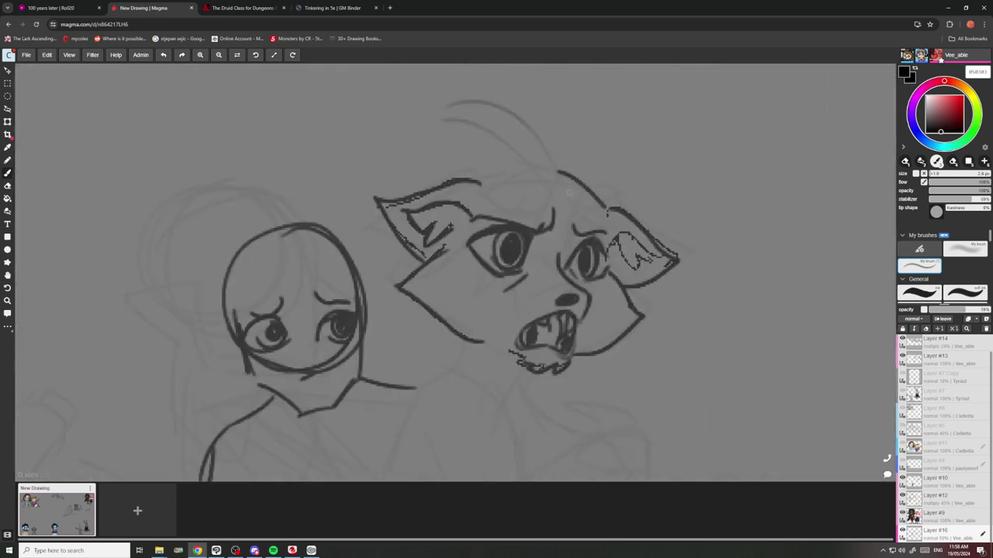
pyautogui.moveTo(568, 186)
pyautogui.mouseDown()
pyautogui.moveTo(509, 299)
pyautogui.moveTo(550, 176)
pyautogui.moveTo(545, 124)
pyautogui.moveTo(532, 162)
pyautogui.moveTo(447, 181)
pyautogui.mouseUp()
pyautogui.moveTo(538, 166)
pyautogui.mouseDown()
pyautogui.moveTo(519, 193)
pyautogui.moveTo(476, 203)
pyautogui.moveTo(461, 233)
pyautogui.mouseUp()
pyautogui.moveTo(461, 233); pyautogui.dragTo(497, 172)
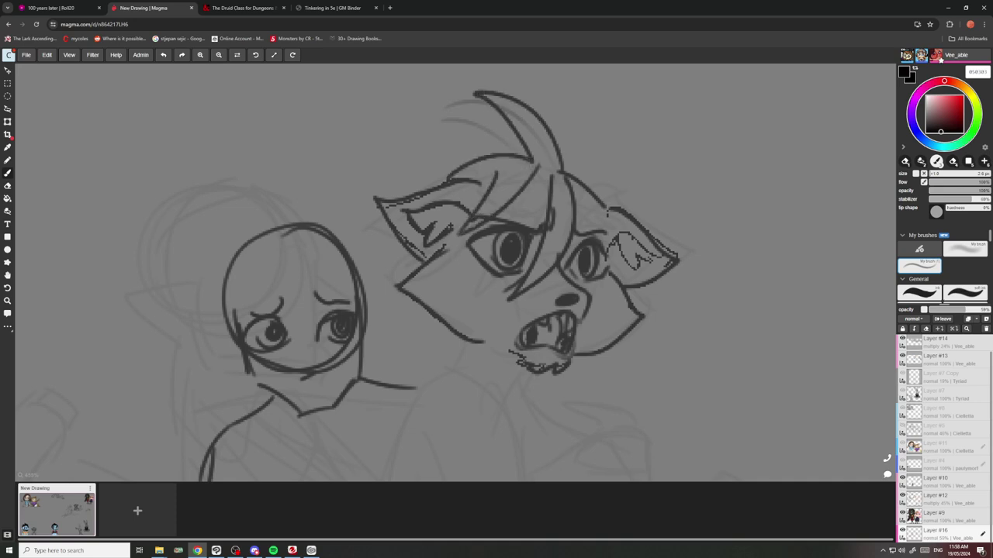
pyautogui.moveTo(472, 225)
pyautogui.mouseDown()
pyautogui.moveTo(502, 332)
pyautogui.moveTo(491, 333)
pyautogui.mouseUp()
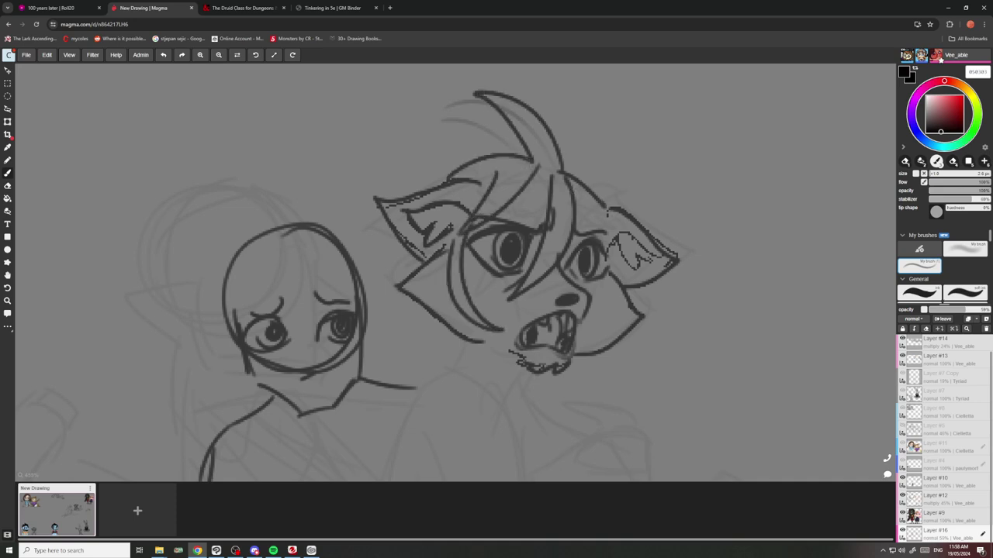
pyautogui.moveTo(610, 212); pyautogui.dragTo(627, 315)
pyautogui.moveTo(597, 265); pyautogui.dragTo(626, 317)
# Draw a wavy tuft below the near cheek, jagged finger-like strokes at the second figure's shoulder and the animal-like character's neck line.
pyautogui.moveTo(423, 312); pyautogui.dragTo(428, 357)
pyautogui.moveTo(434, 324)
pyautogui.mouseDown()
pyautogui.moveTo(454, 357)
pyautogui.moveTo(430, 372)
pyautogui.moveTo(431, 402)
pyautogui.moveTo(399, 407)
pyautogui.moveTo(394, 422)
pyautogui.mouseUp()
pyautogui.moveTo(411, 404); pyautogui.dragTo(402, 423)
pyautogui.scroll(-3, 435, 372)
pyautogui.scroll(-2, 481, 373)
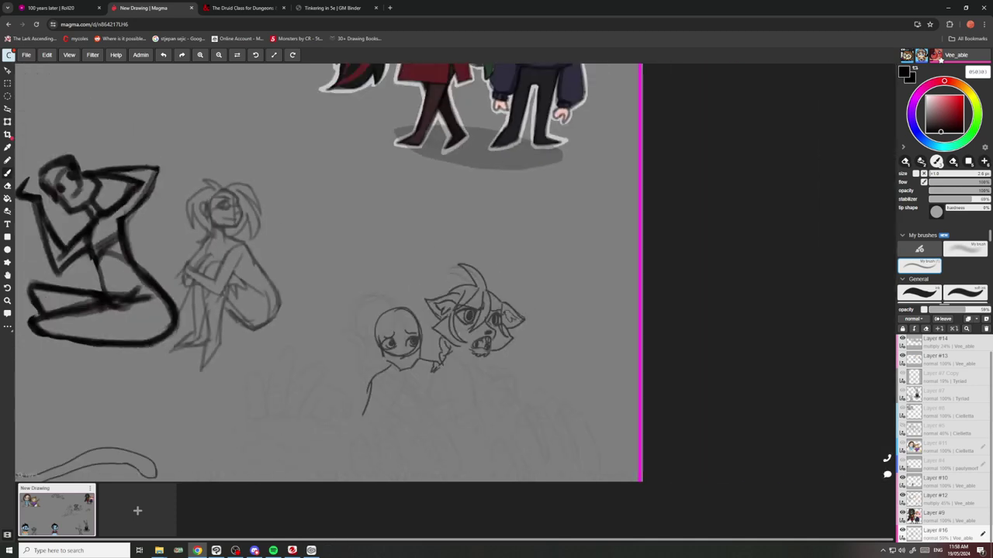
pyautogui.scroll(3, 481, 372)
pyautogui.scroll(-2, 504, 378)
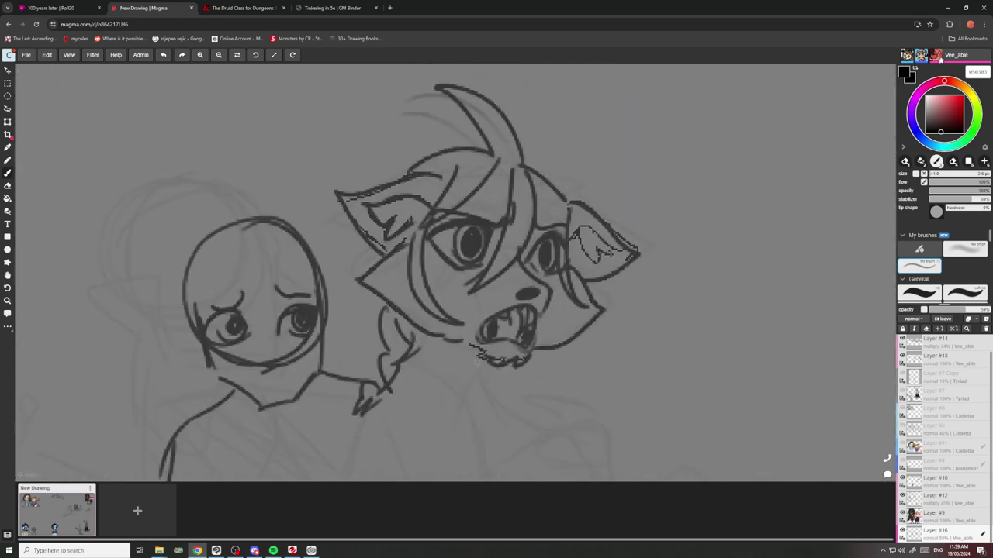
pyautogui.scroll(-2, 434, 364)
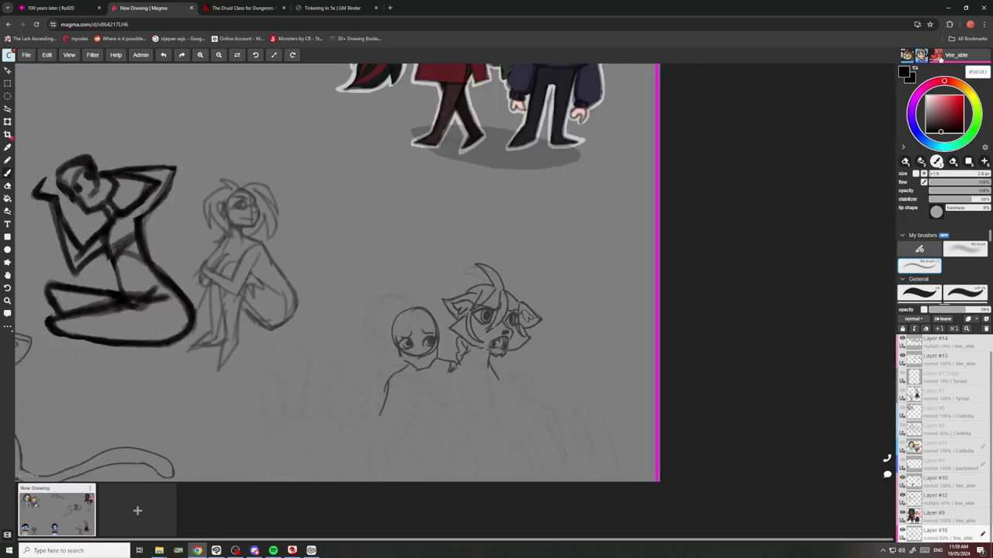
# Draw the second figure's open mouth with a dark interior and a rounded nose shape above it.
pyautogui.scroll(3, 434, 365)
pyautogui.scroll(4, 433, 362)
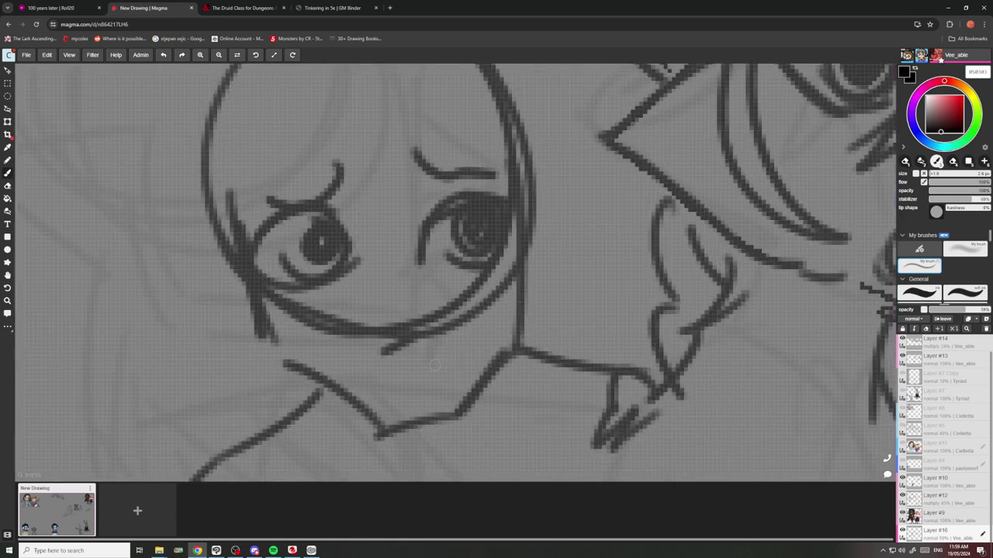
pyautogui.moveTo(459, 357)
pyautogui.mouseDown()
pyautogui.moveTo(365, 389)
pyautogui.moveTo(450, 399)
pyautogui.moveTo(450, 361)
pyautogui.moveTo(436, 383)
pyautogui.moveTo(391, 370)
pyautogui.moveTo(406, 399)
pyautogui.moveTo(419, 398)
pyautogui.moveTo(395, 388)
pyautogui.moveTo(450, 396)
pyautogui.moveTo(456, 384)
pyautogui.moveTo(397, 374)
pyautogui.mouseUp()
pyautogui.scroll(-7, 428, 333)
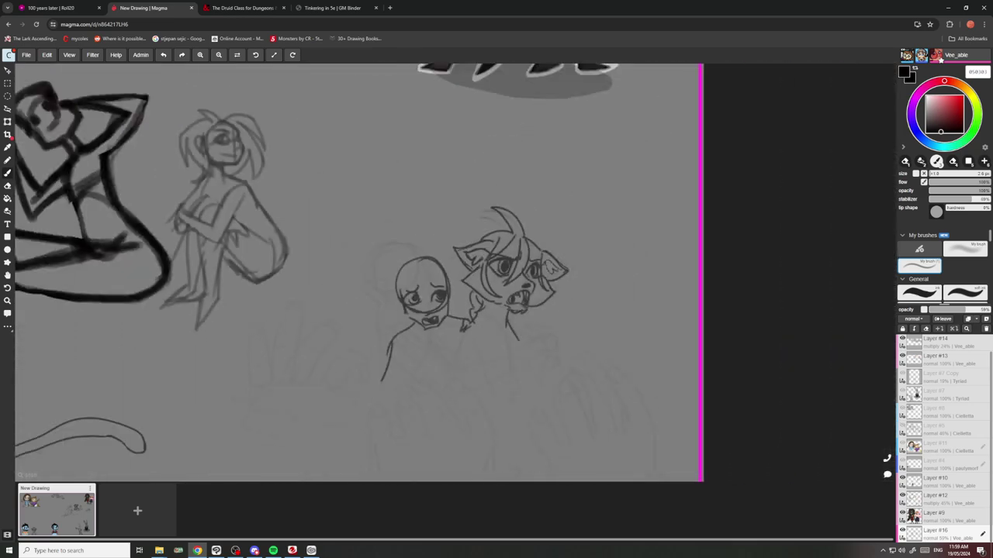
pyautogui.scroll(7, 420, 310)
pyautogui.moveTo(440, 331)
pyautogui.mouseDown()
pyautogui.moveTo(473, 319)
pyautogui.moveTo(458, 284)
pyautogui.moveTo(423, 289)
pyautogui.moveTo(425, 334)
pyautogui.mouseUp()
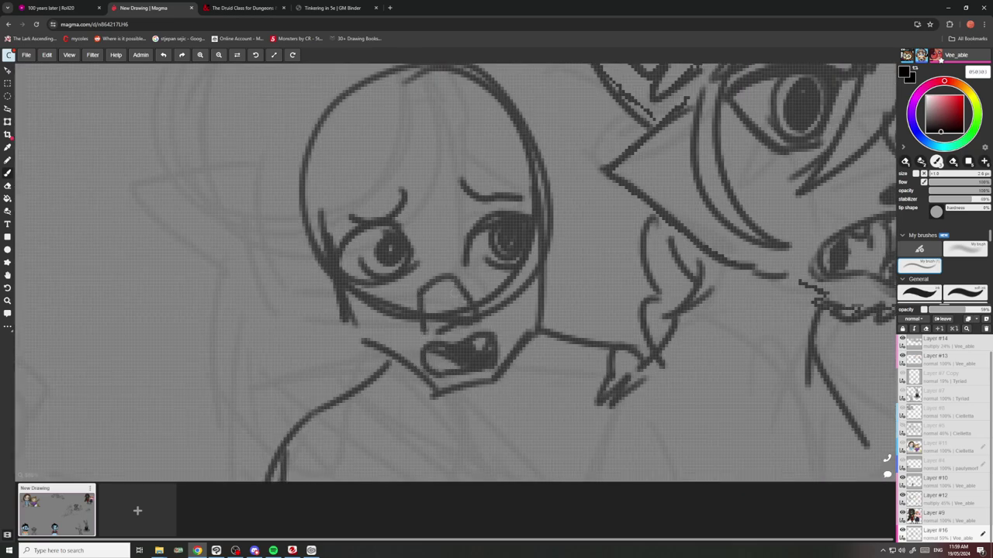
# Draw a pointed ear on each side of the worried companion's head.
pyautogui.moveTo(543, 257)
pyautogui.mouseDown()
pyautogui.moveTo(607, 265)
pyautogui.moveTo(543, 326)
pyautogui.mouseUp()
pyautogui.moveTo(598, 273); pyautogui.dragTo(535, 302)
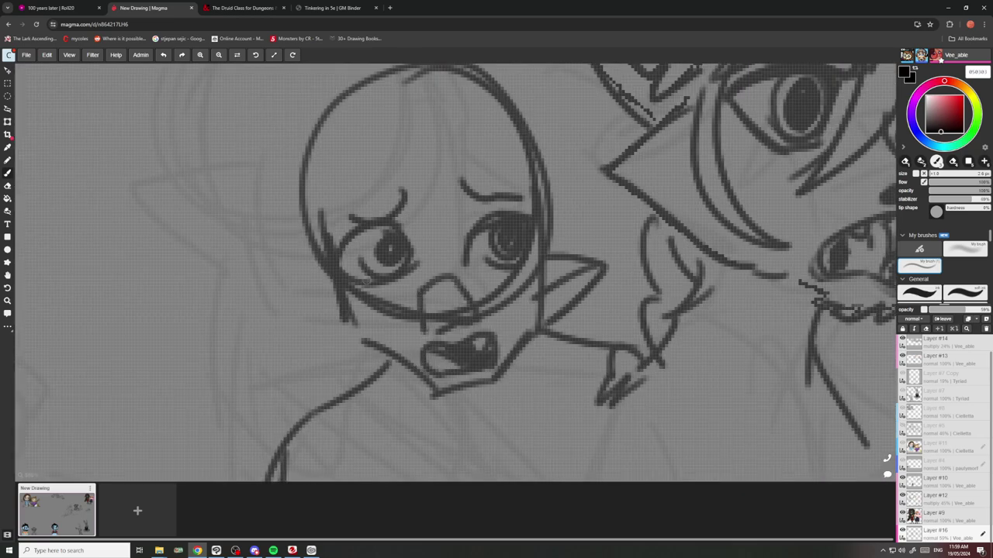
pyautogui.moveTo(357, 298)
pyautogui.mouseDown()
pyautogui.moveTo(283, 337)
pyautogui.moveTo(324, 356)
pyautogui.moveTo(374, 358)
pyautogui.mouseUp()
pyautogui.moveTo(369, 318); pyautogui.dragTo(301, 344)
pyautogui.scroll(-5, 385, 255)
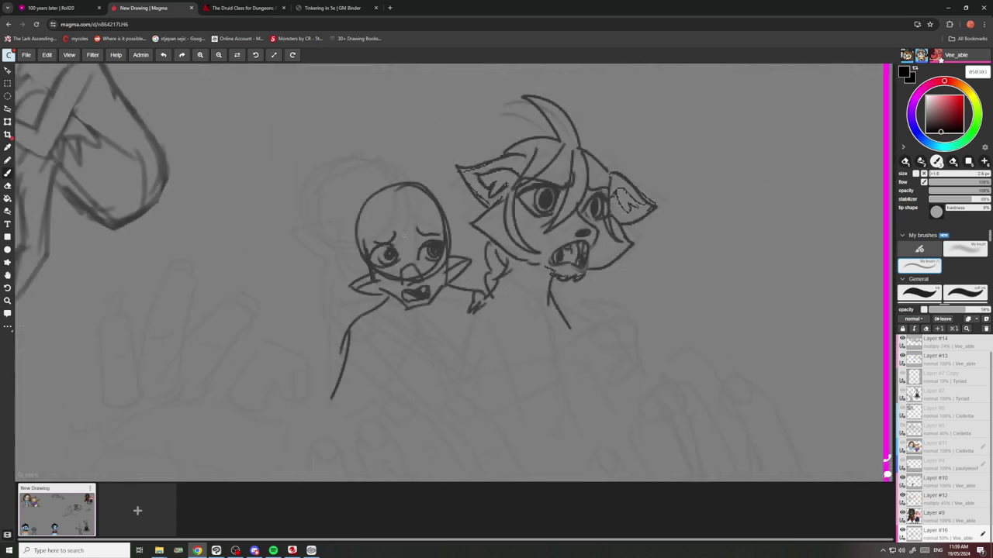
# Draw the companion's parted hair, with a long lock falling past the near cheek, swept strands over the forehead and an upturned tuft behind.
pyautogui.scroll(2, 407, 219)
pyautogui.moveTo(413, 221)
pyautogui.mouseDown()
pyautogui.moveTo(392, 195)
pyautogui.moveTo(304, 378)
pyautogui.moveTo(257, 379)
pyautogui.moveTo(338, 247)
pyautogui.mouseUp()
pyautogui.moveTo(399, 196); pyautogui.dragTo(337, 247)
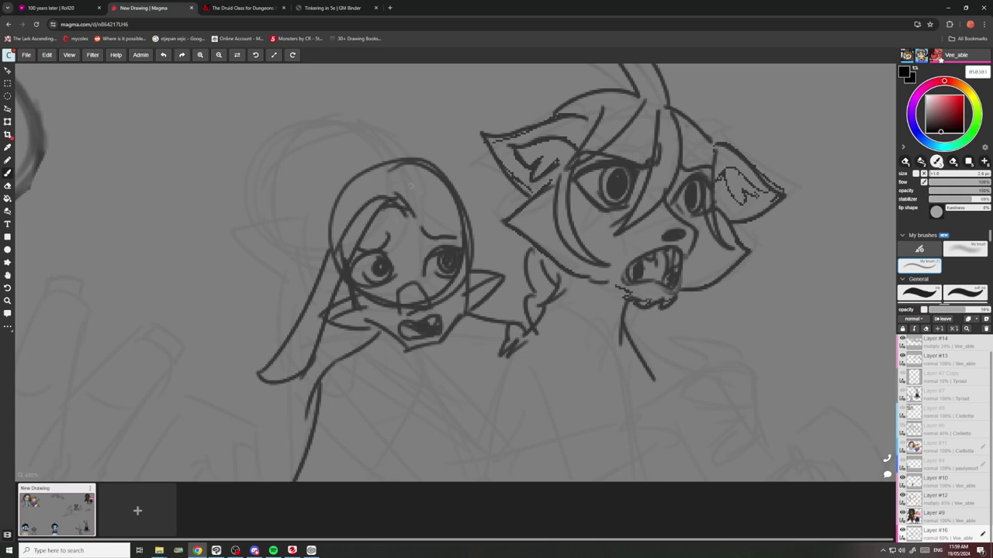
pyautogui.moveTo(412, 180)
pyautogui.mouseDown()
pyautogui.moveTo(325, 238)
pyautogui.moveTo(281, 199)
pyautogui.moveTo(332, 245)
pyautogui.mouseUp()
pyautogui.moveTo(383, 200); pyautogui.dragTo(416, 167)
pyautogui.moveTo(411, 172); pyautogui.dragTo(422, 163)
pyautogui.moveTo(452, 203); pyautogui.dragTo(485, 298)
pyautogui.scroll(-5, 478, 203)
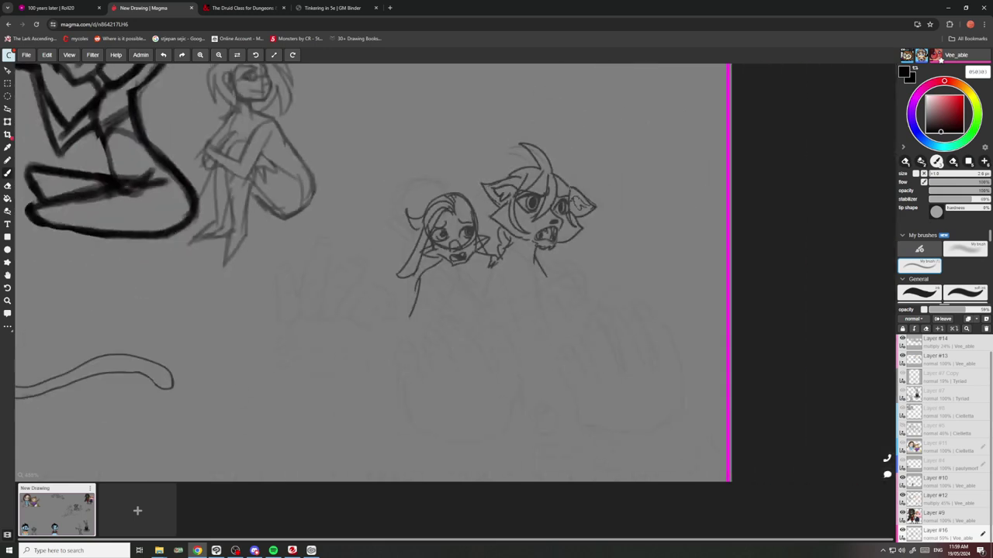
# Reinforce the companion's chin, then outline both sides of its torso with an oval in the middle of the chest.
pyautogui.scroll(3, 487, 257)
pyautogui.moveTo(464, 232); pyautogui.dragTo(490, 225)
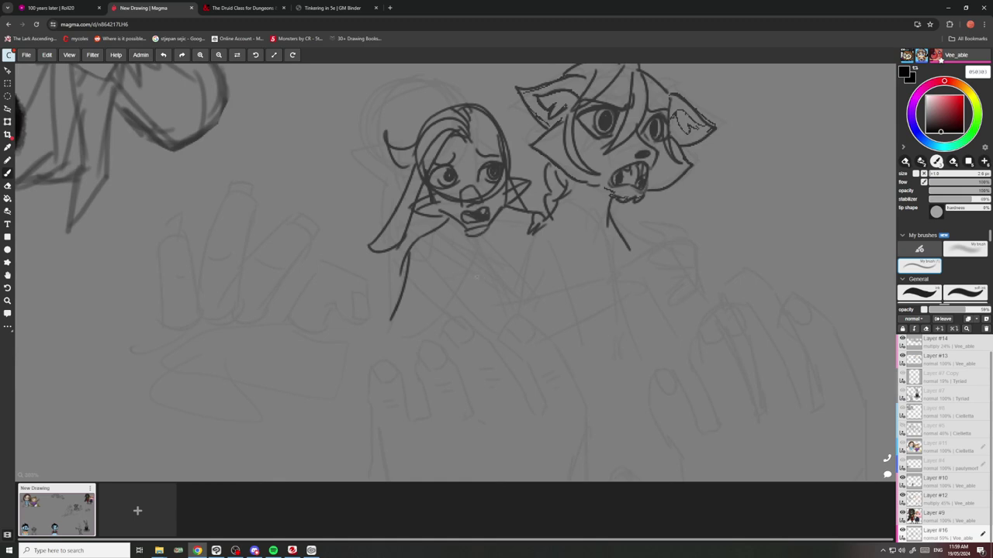
pyautogui.moveTo(476, 259); pyautogui.dragTo(472, 260)
pyautogui.moveTo(531, 232); pyautogui.dragTo(501, 332)
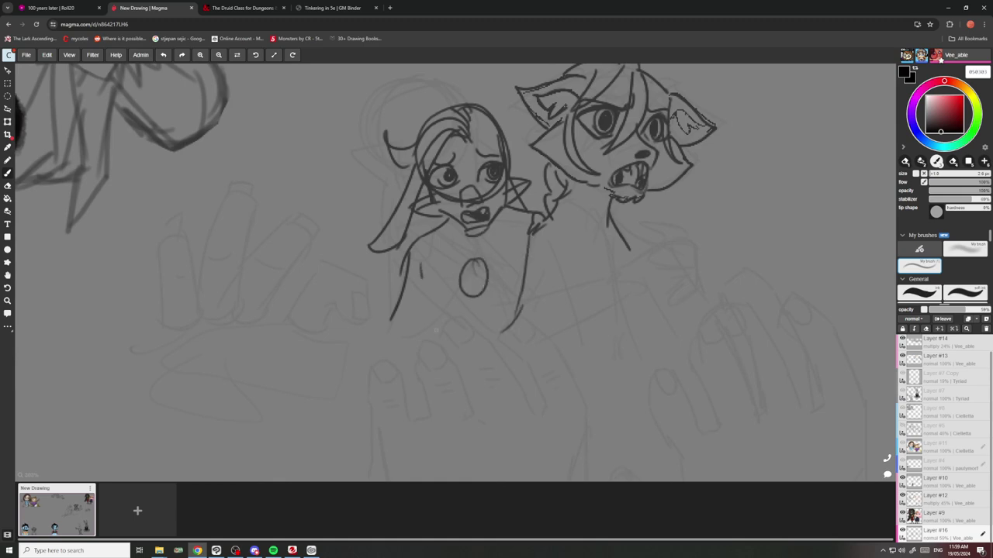
pyautogui.moveTo(436, 331); pyautogui.dragTo(422, 277)
# Draw the companion's curled fingers over the animal-like character's far shoulder and extend its near arm down to a planted hand.
pyautogui.moveTo(647, 230)
pyautogui.mouseDown()
pyautogui.moveTo(643, 253)
pyautogui.moveTo(667, 262)
pyautogui.mouseUp()
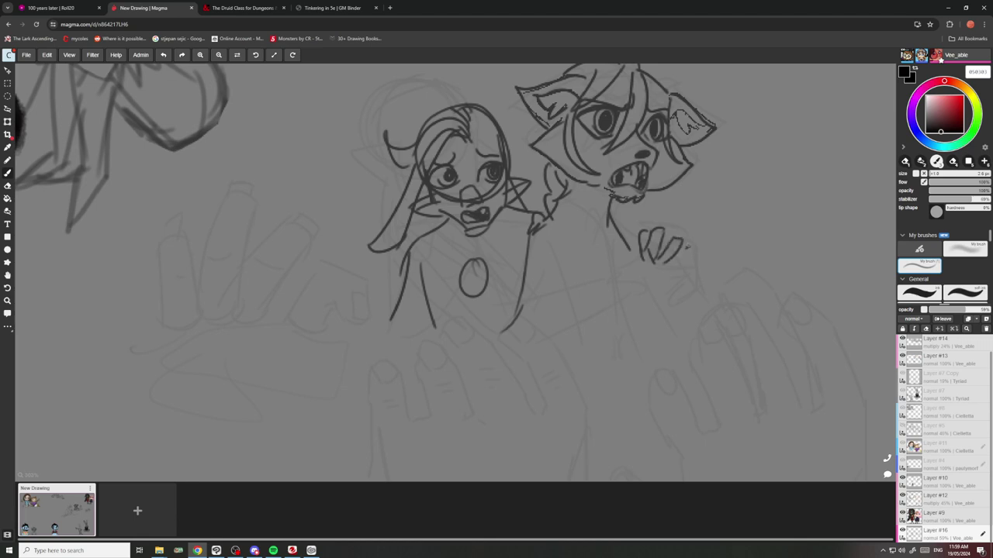
pyautogui.moveTo(644, 226); pyautogui.dragTo(628, 237)
pyautogui.moveTo(392, 313); pyautogui.dragTo(380, 353)
pyautogui.moveTo(424, 317); pyautogui.dragTo(361, 427)
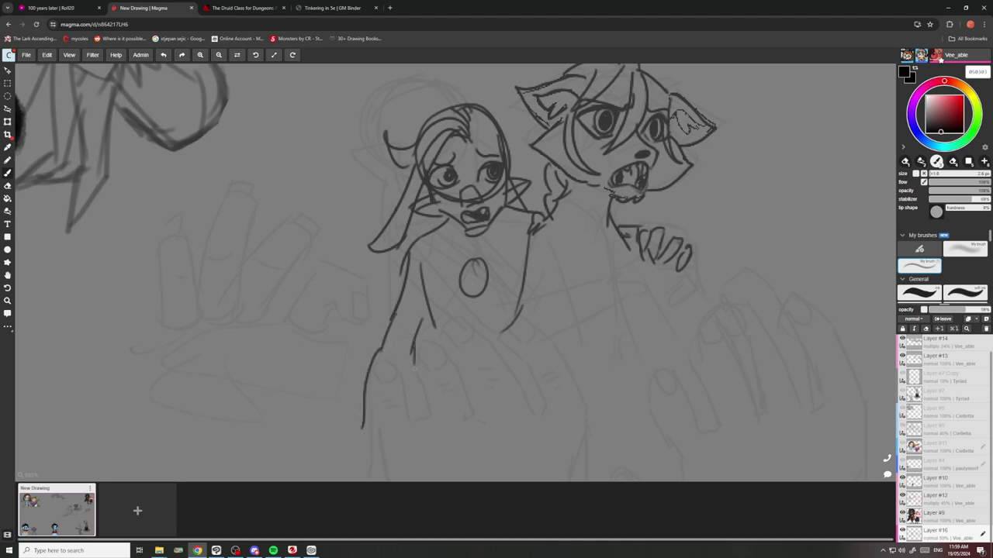
pyautogui.moveTo(415, 366)
pyautogui.mouseDown()
pyautogui.moveTo(373, 446)
pyautogui.moveTo(324, 456)
pyautogui.mouseUp()
pyautogui.moveTo(430, 338); pyautogui.dragTo(436, 364)
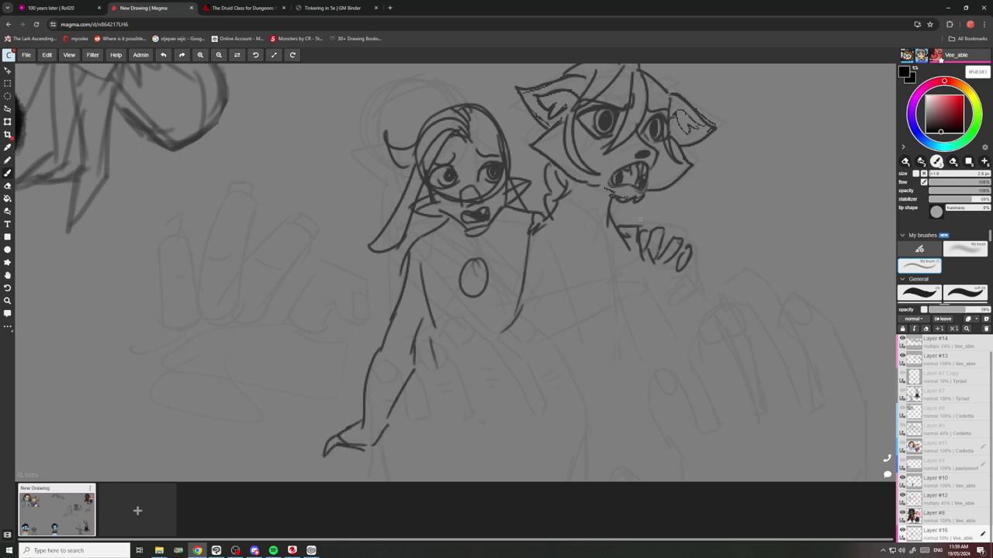
# Draw the back line of the animal-like character's neck running down to the shoulder beside the wavy tuft.
pyautogui.scroll(3, 626, 190)
pyautogui.moveTo(661, 179)
pyautogui.mouseDown()
pyautogui.moveTo(661, 196)
pyautogui.moveTo(590, 173)
pyautogui.mouseUp()
pyautogui.scroll(-3, 580, 216)
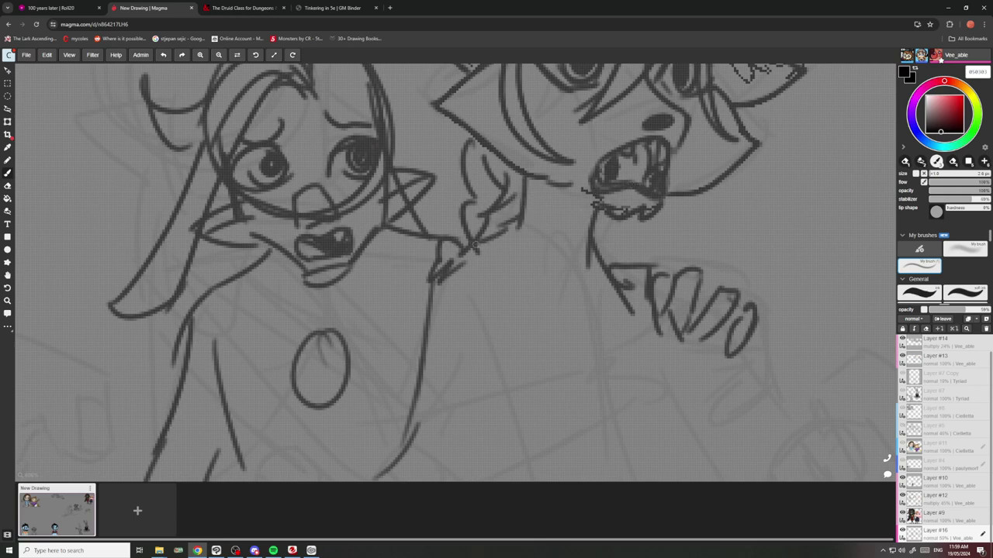
pyautogui.scroll(-4, 579, 216)
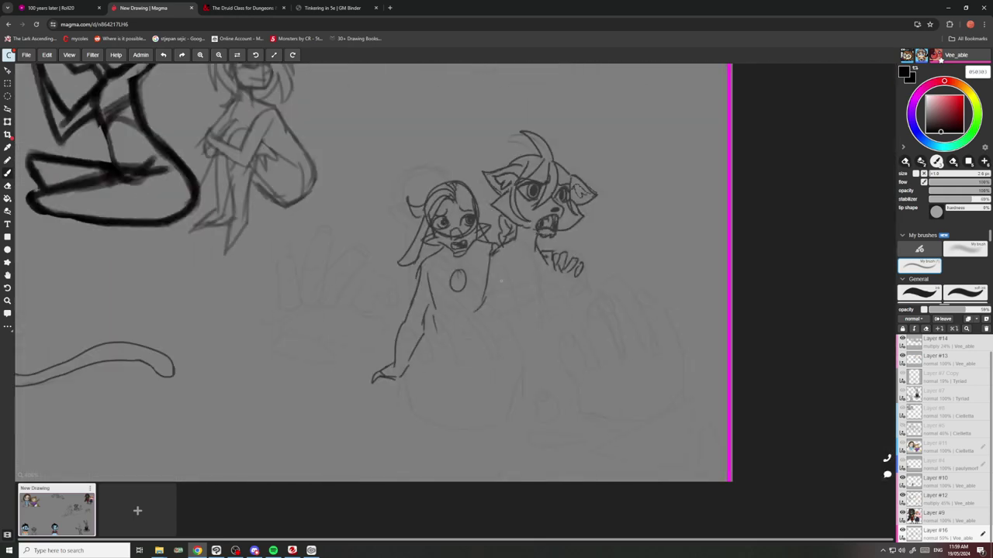
pyautogui.scroll(2, 501, 281)
pyautogui.scroll(-3, 511, 263)
pyautogui.scroll(2, 527, 248)
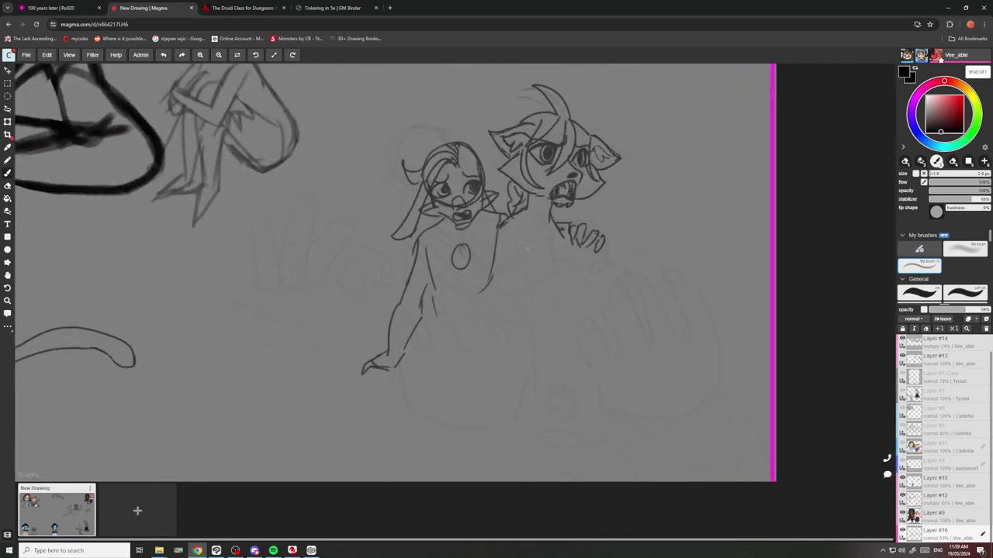
pyautogui.scroll(2, 528, 248)
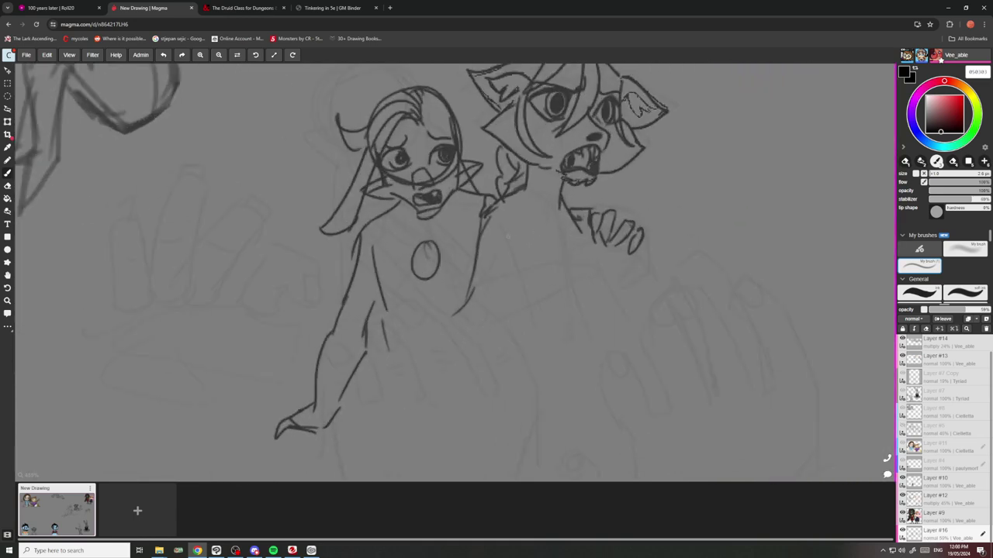
# Draw the animal-like character's near upper arm, far torso side and a slanted neckline across the chest.
pyautogui.moveTo(581, 250); pyautogui.dragTo(495, 274)
pyautogui.moveTo(483, 219); pyautogui.dragTo(461, 318)
pyautogui.moveTo(501, 232); pyautogui.dragTo(484, 325)
pyautogui.moveTo(493, 255); pyautogui.dragTo(489, 300)
pyautogui.moveTo(568, 221); pyautogui.dragTo(594, 292)
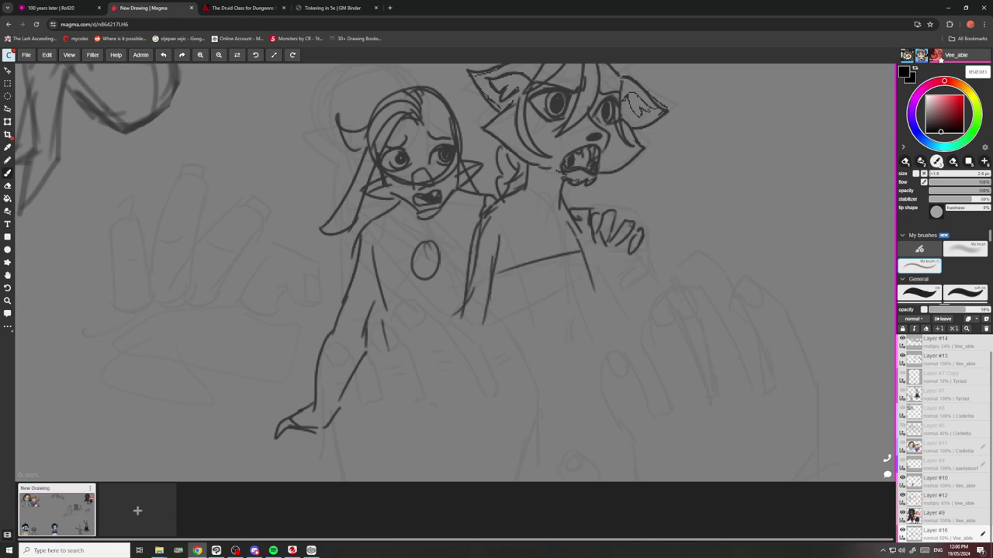
# Sketch the animal-like character's chest shape below the neckline with converging strokes, and line the far shoulder and side.
pyautogui.moveTo(497, 261); pyautogui.dragTo(553, 325)
pyautogui.moveTo(508, 286); pyautogui.dragTo(546, 333)
pyautogui.moveTo(594, 292)
pyautogui.mouseDown()
pyautogui.moveTo(598, 336)
pyautogui.moveTo(546, 366)
pyautogui.mouseUp()
pyautogui.moveTo(526, 326); pyautogui.dragTo(546, 367)
pyautogui.moveTo(511, 292); pyautogui.dragTo(536, 358)
pyautogui.moveTo(498, 267)
pyautogui.mouseDown()
pyautogui.moveTo(510, 306)
pyautogui.moveTo(484, 321)
pyautogui.mouseUp()
pyautogui.moveTo(501, 279); pyautogui.dragTo(489, 327)
pyautogui.moveTo(601, 227); pyautogui.dragTo(610, 298)
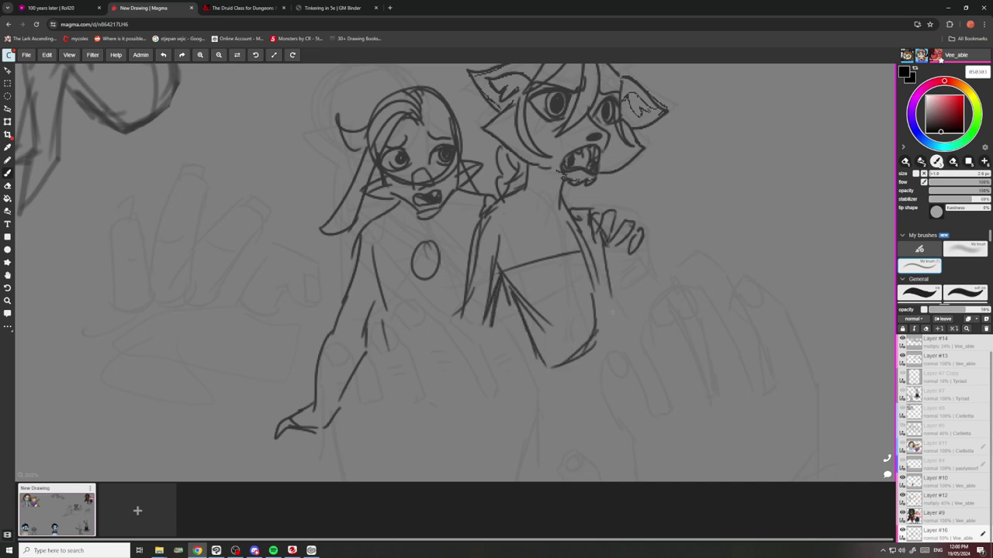
pyautogui.moveTo(606, 248); pyautogui.dragTo(613, 310)
# Add a curved hair strand between the animal-like character's crown and far ear.
pyautogui.scroll(-3, 590, 307)
pyautogui.scroll(6, 599, 193)
pyautogui.scroll(-6, 574, 204)
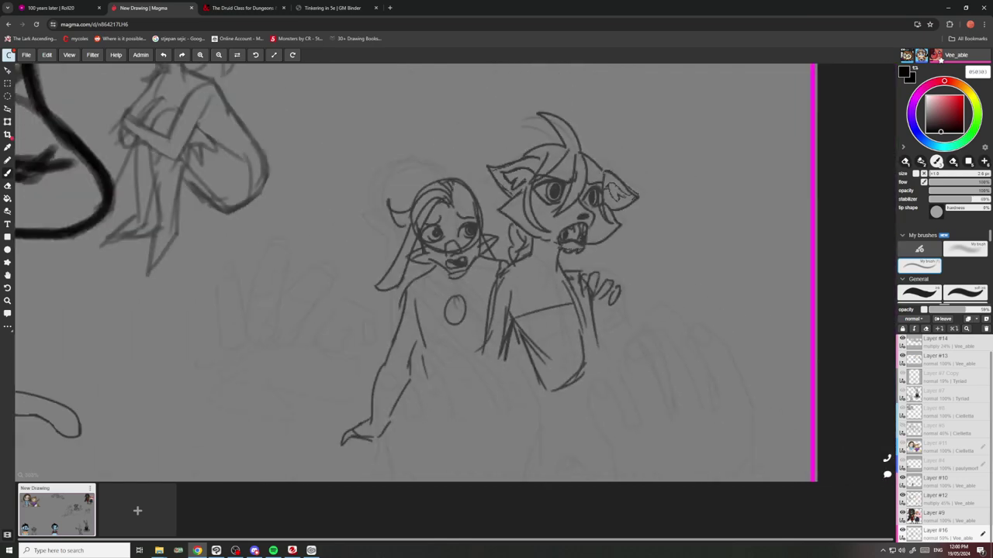
pyautogui.scroll(6, 575, 166)
pyautogui.moveTo(578, 158); pyautogui.dragTo(612, 181)
pyautogui.scroll(-3, 644, 109)
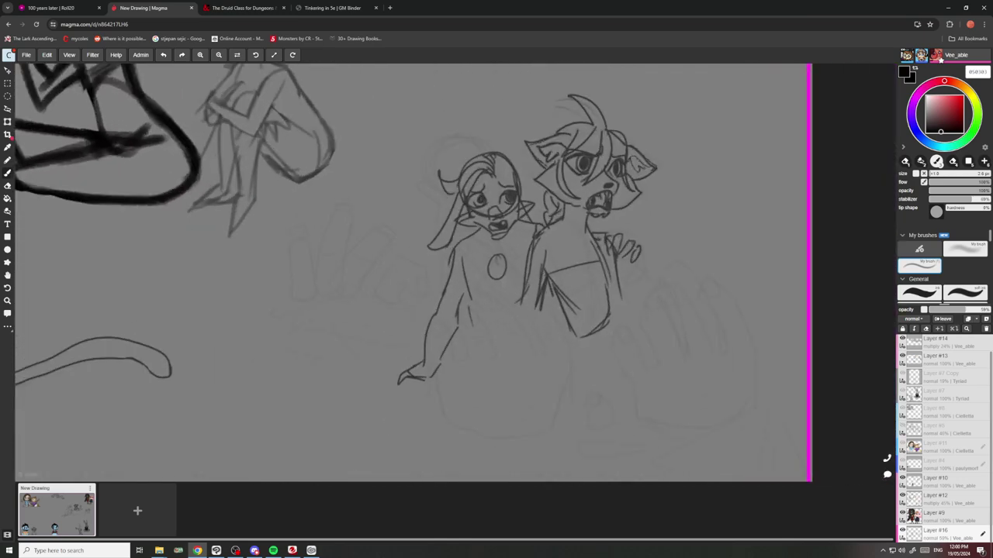
# Draw the animal-like character's waist below the chest and extend its near arm down to a rough hand.
pyautogui.moveTo(608, 329)
pyautogui.mouseDown()
pyautogui.moveTo(591, 383)
pyautogui.moveTo(539, 371)
pyautogui.mouseUp()
pyautogui.moveTo(555, 303); pyautogui.dragTo(533, 349)
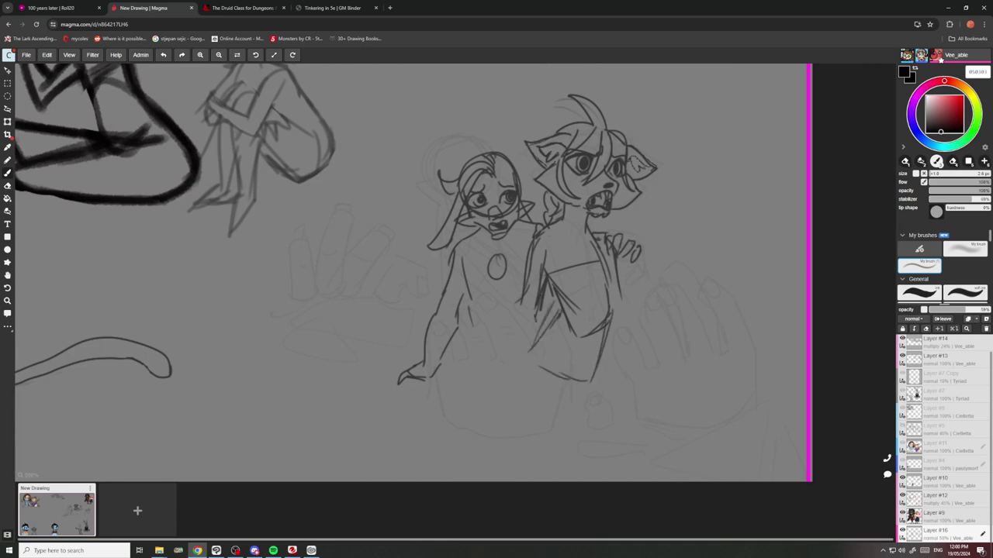
pyautogui.moveTo(518, 313); pyautogui.dragTo(509, 374)
pyautogui.moveTo(538, 323); pyautogui.dragTo(507, 390)
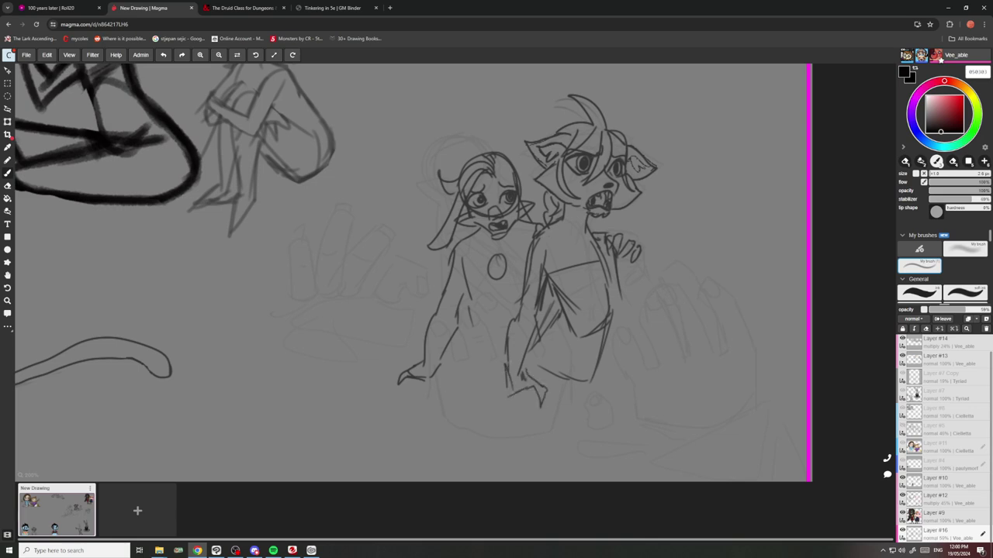
pyautogui.scroll(-3, 542, 310)
pyautogui.scroll(5, 594, 225)
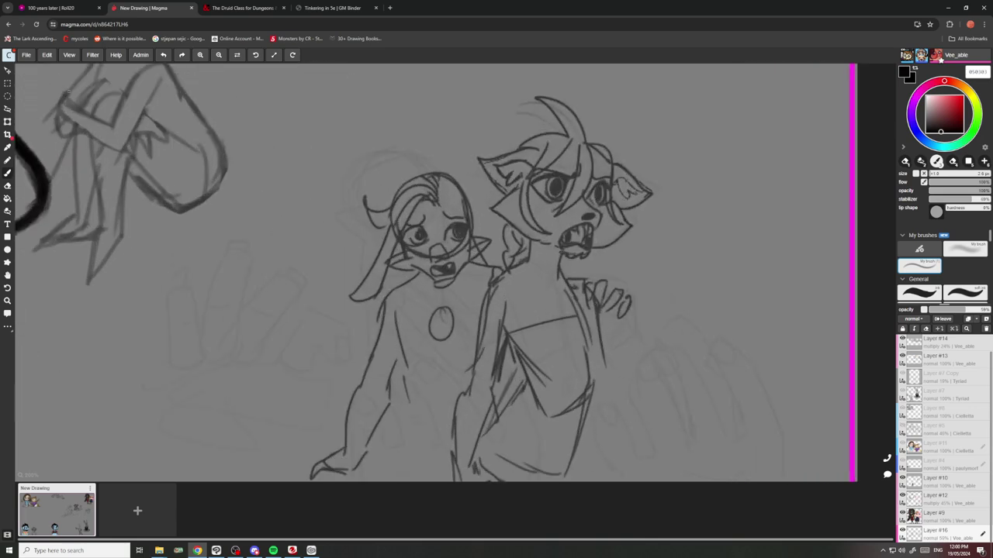
# Lasso the animal-like character and transform it to be slightly smaller, lower, closer to its companion and tilted counterclockwise.
pyautogui.click(7, 109)
pyautogui.scroll(-2, 244, 126)
pyautogui.scroll(1, 449, 211)
pyautogui.moveTo(432, 208)
pyautogui.mouseDown()
pyautogui.moveTo(555, 115)
pyautogui.moveTo(580, 271)
pyautogui.moveTo(512, 400)
pyautogui.moveTo(403, 427)
pyautogui.moveTo(431, 252)
pyautogui.mouseUp()
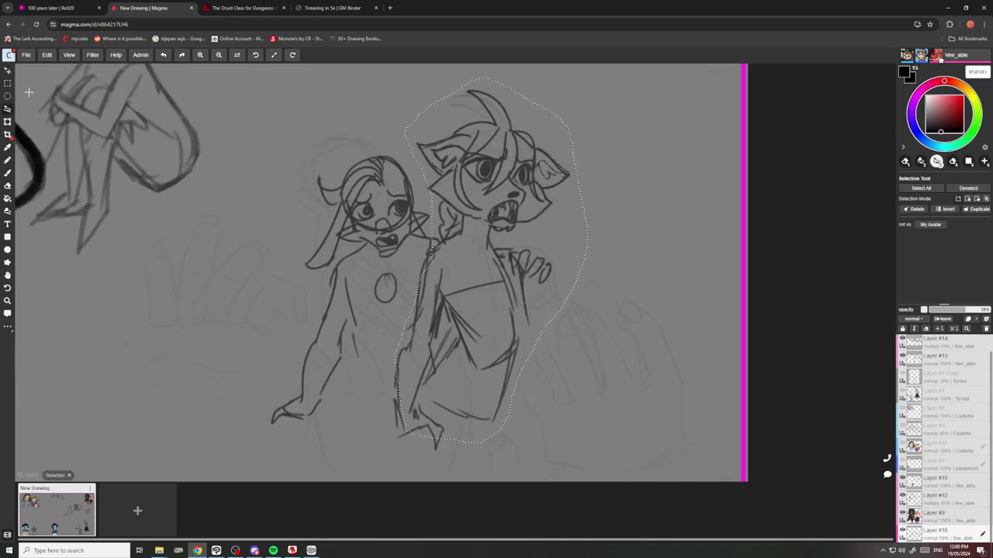
pyautogui.click(7, 122)
pyautogui.moveTo(389, 83)
pyautogui.mouseDown()
pyautogui.moveTo(416, 135)
pyautogui.moveTo(414, 185)
pyautogui.mouseUp()
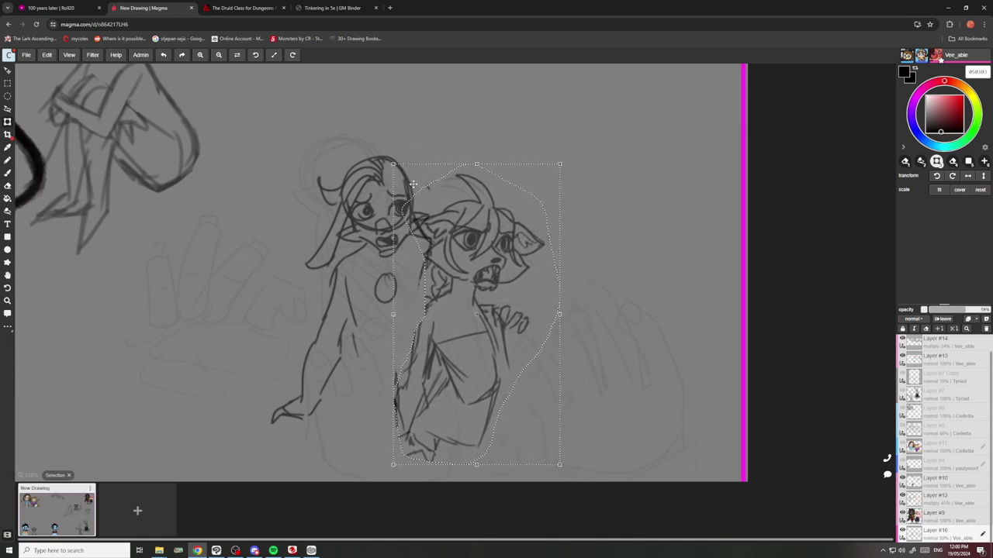
pyautogui.moveTo(450, 154)
pyautogui.mouseDown()
pyautogui.moveTo(508, 155)
pyautogui.moveTo(446, 154)
pyautogui.mouseUp()
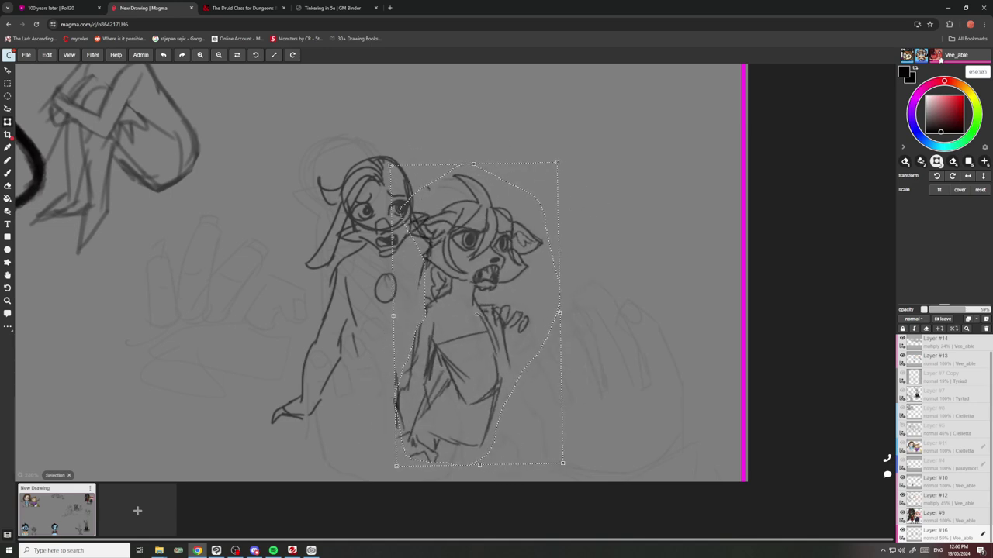
pyautogui.moveTo(407, 190); pyautogui.dragTo(459, 199)
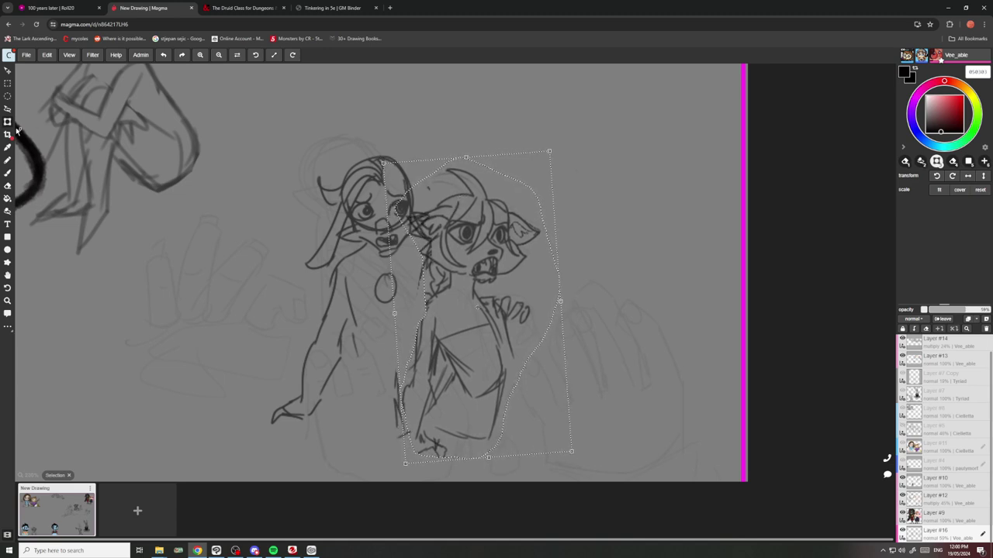
pyautogui.click(8, 108)
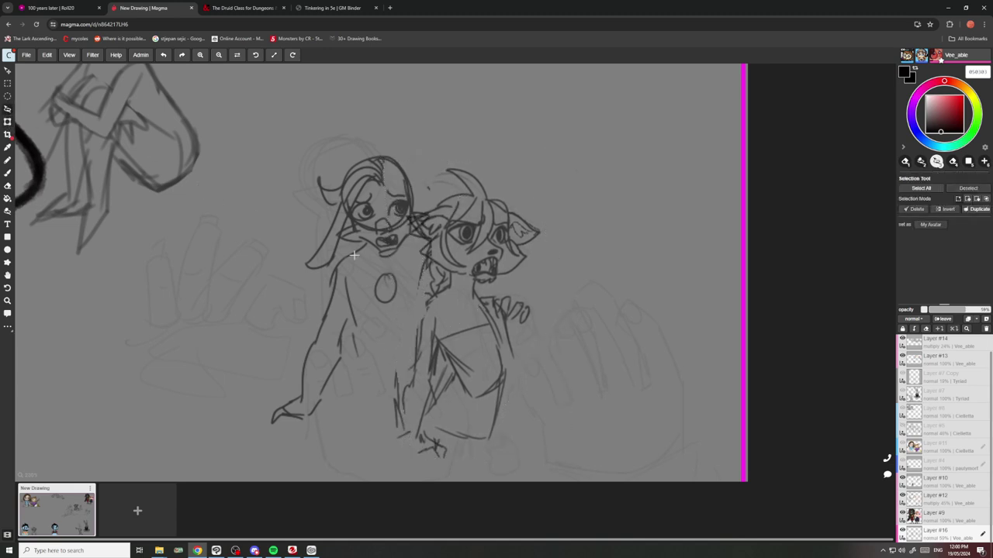
# Rework the animal-like character's near shoulder, chest and arm with overlapping brush strokes running down to the hand.
pyautogui.click(7, 172)
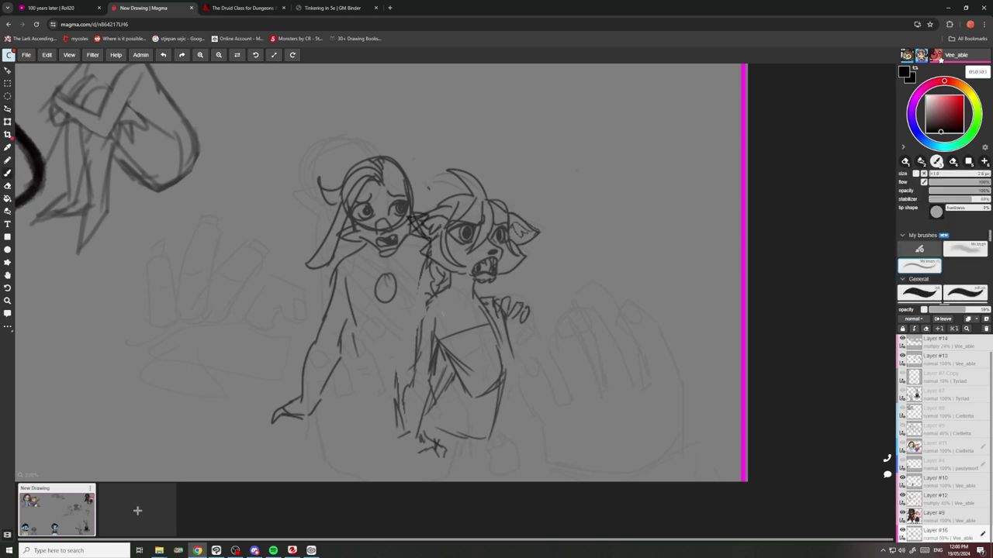
pyautogui.moveTo(493, 320); pyautogui.dragTo(447, 397)
pyautogui.moveTo(487, 298); pyautogui.dragTo(433, 381)
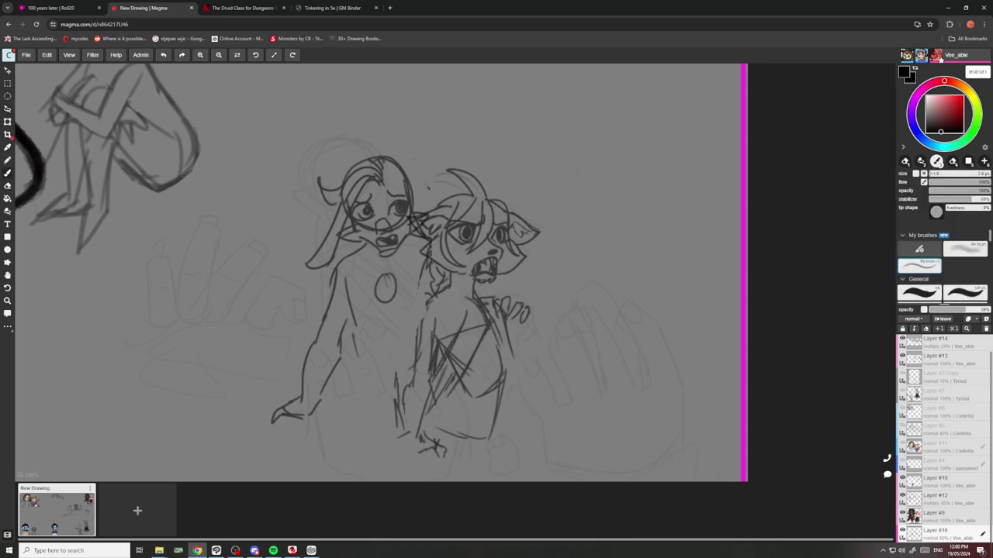
pyautogui.moveTo(476, 287); pyautogui.dragTo(453, 360)
pyautogui.moveTo(445, 315); pyautogui.dragTo(438, 336)
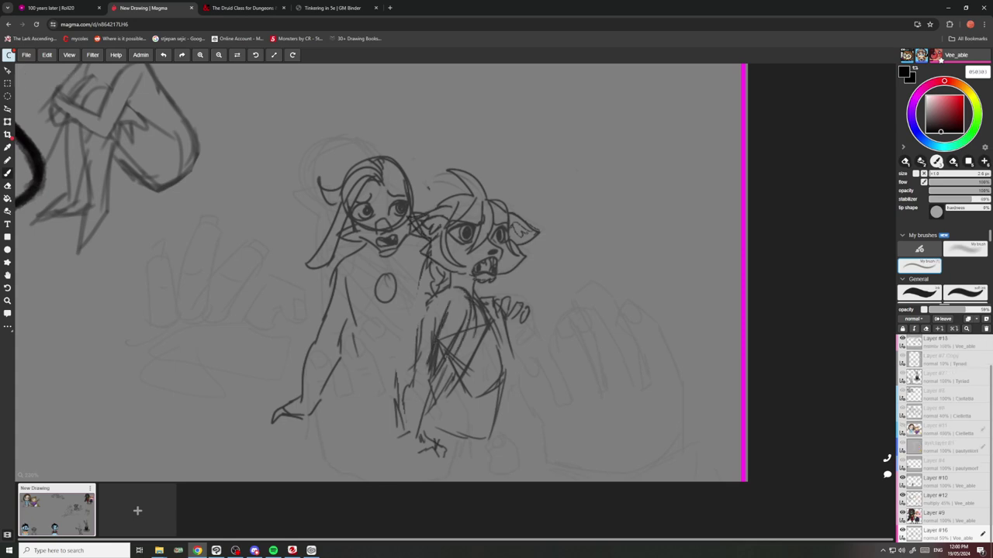
pyautogui.moveTo(436, 380)
pyautogui.mouseDown()
pyautogui.moveTo(408, 428)
pyautogui.moveTo(393, 425)
pyautogui.mouseUp()
pyautogui.moveTo(489, 324)
pyautogui.mouseDown()
pyautogui.moveTo(449, 372)
pyautogui.moveTo(458, 369)
pyautogui.mouseUp()
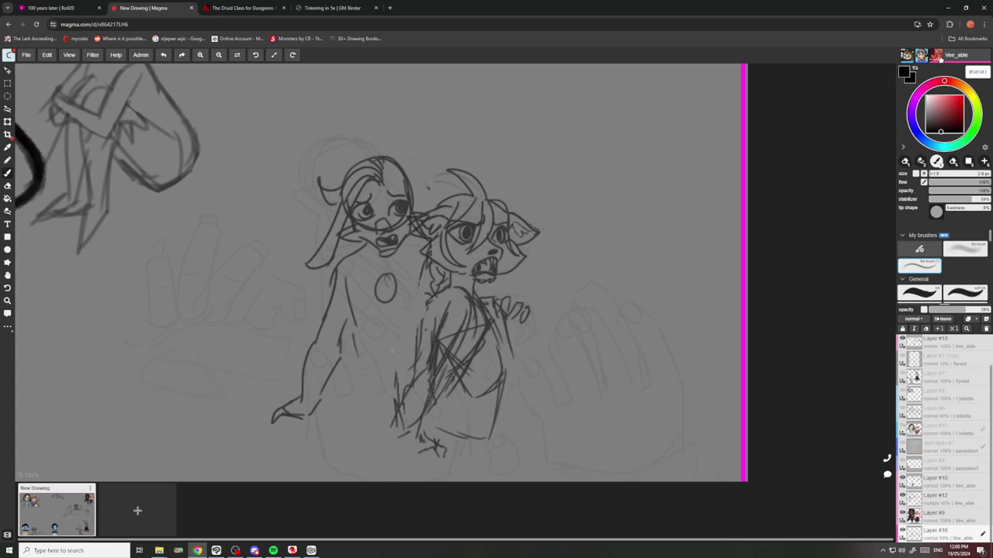
# Draw a long curved line sweeping from behind the animal-like character's hip, and add short strokes to its chest, far side and back.
pyautogui.moveTo(425, 332)
pyautogui.mouseDown()
pyautogui.moveTo(343, 388)
pyautogui.moveTo(343, 408)
pyautogui.mouseUp()
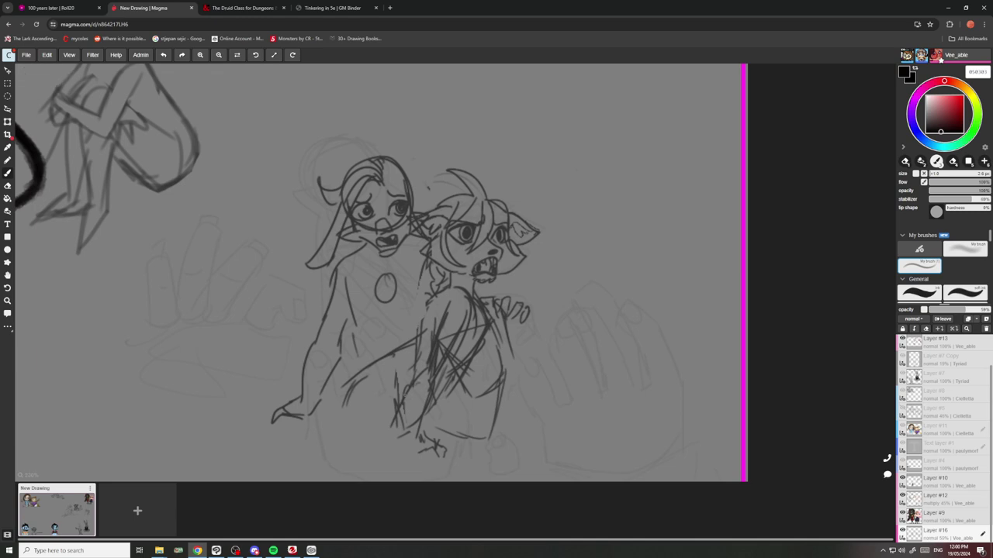
pyautogui.moveTo(480, 320); pyautogui.dragTo(455, 377)
pyautogui.moveTo(506, 292)
pyautogui.mouseDown()
pyautogui.moveTo(478, 329)
pyautogui.moveTo(500, 350)
pyautogui.mouseUp()
pyautogui.moveTo(508, 323); pyautogui.dragTo(502, 357)
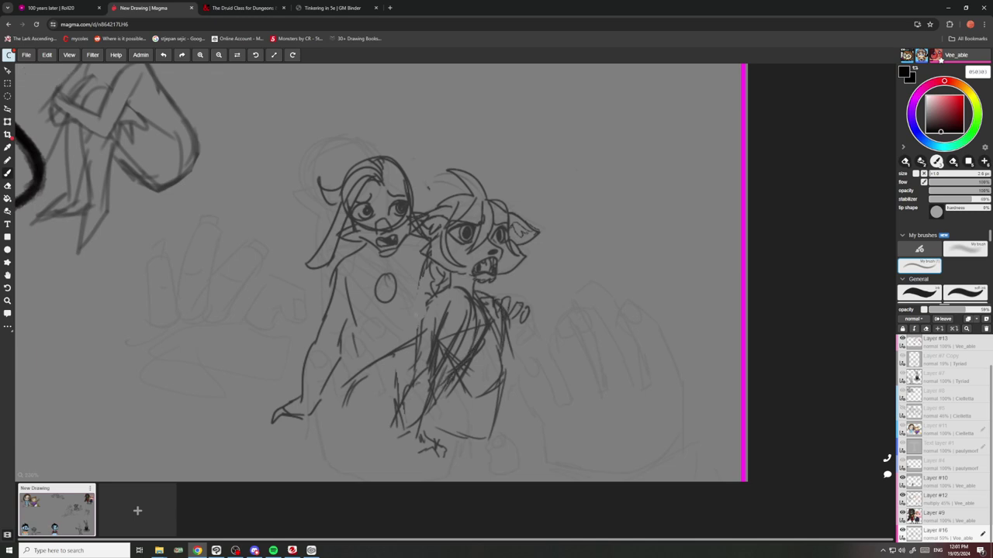
pyautogui.moveTo(423, 277); pyautogui.dragTo(414, 325)
pyautogui.moveTo(417, 292); pyautogui.dragTo(413, 339)
# Draw a mushroom-like shape with a domed top and short stub in front of the animal-like character's lower body.
pyautogui.scroll(-2, 485, 287)
pyautogui.scroll(3, 567, 391)
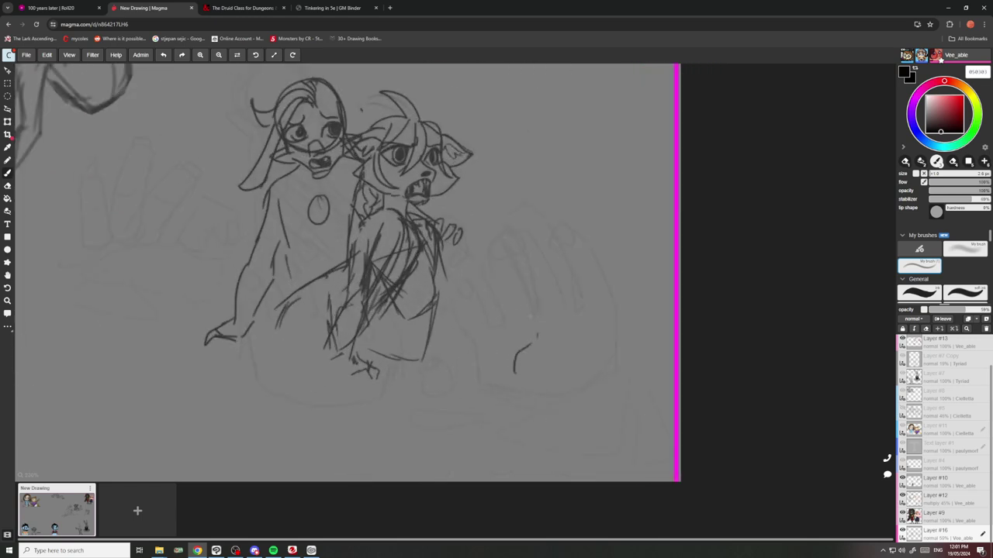
pyautogui.moveTo(537, 335); pyautogui.dragTo(488, 293)
pyautogui.moveTo(455, 324)
pyautogui.mouseDown()
pyautogui.moveTo(475, 358)
pyautogui.moveTo(515, 375)
pyautogui.moveTo(537, 325)
pyautogui.mouseUp()
pyautogui.moveTo(490, 294); pyautogui.dragTo(456, 350)
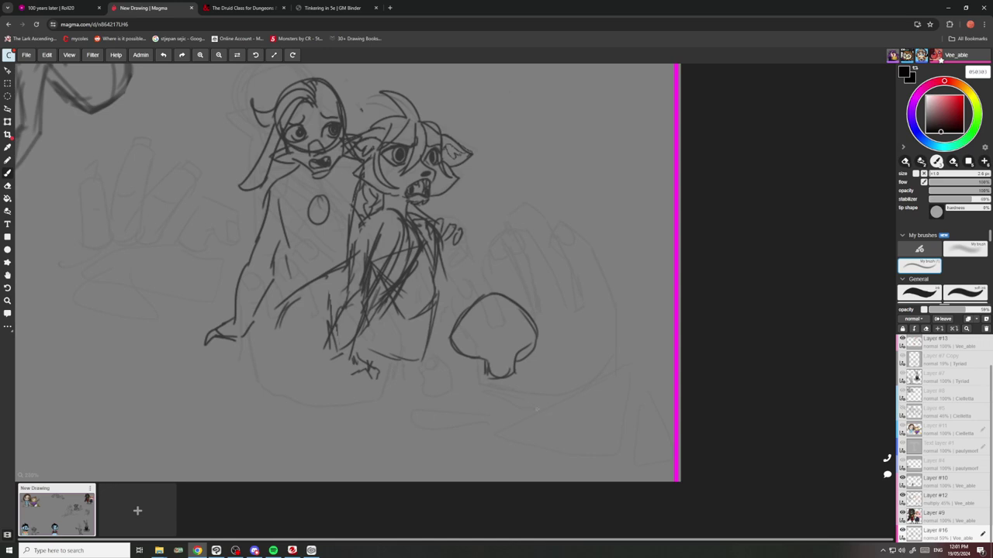
# Sketch a second, smaller mushroom-like shape beside the first, with a long bent finger and short curled fingers reaching up behind the larger one.
pyautogui.moveTo(536, 409)
pyautogui.mouseDown()
pyautogui.moveTo(573, 383)
pyautogui.moveTo(560, 353)
pyautogui.moveTo(529, 373)
pyautogui.moveTo(543, 402)
pyautogui.mouseUp()
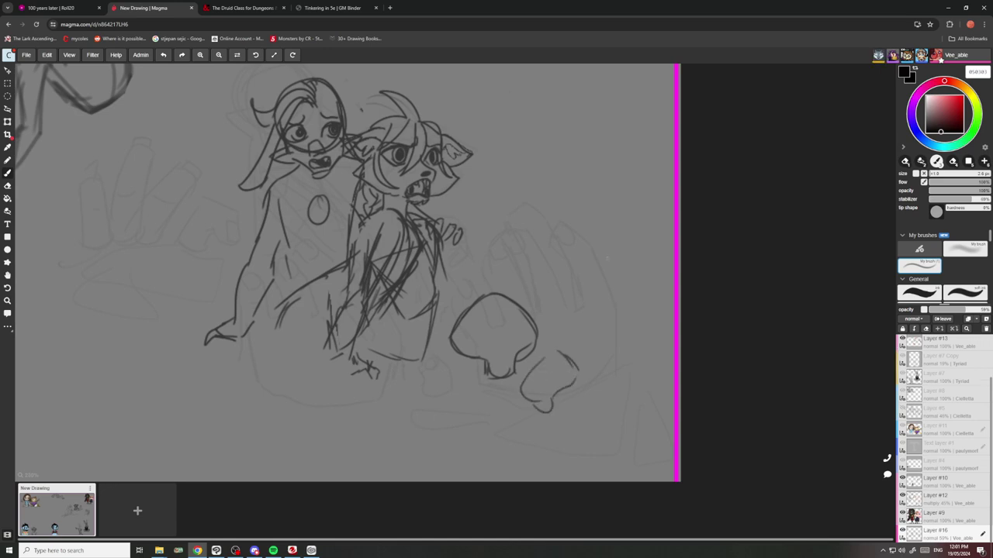
pyautogui.moveTo(574, 335)
pyautogui.mouseDown()
pyautogui.moveTo(560, 269)
pyautogui.moveTo(542, 256)
pyautogui.moveTo(553, 322)
pyautogui.moveTo(523, 278)
pyautogui.moveTo(508, 300)
pyautogui.moveTo(535, 334)
pyautogui.mouseUp()
pyautogui.moveTo(543, 271); pyautogui.dragTo(545, 256)
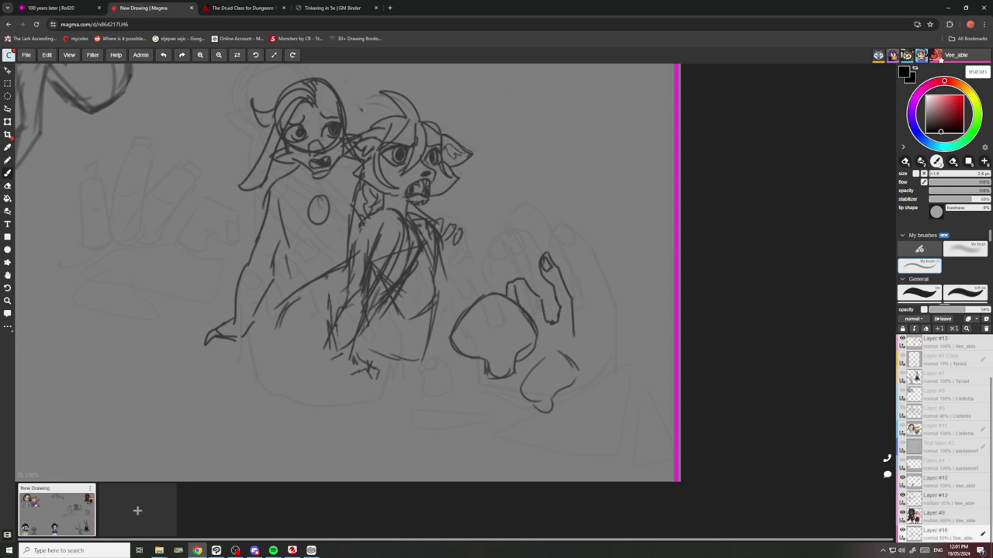
pyautogui.moveTo(574, 331); pyautogui.dragTo(526, 350)
pyautogui.moveTo(523, 292)
pyautogui.mouseDown()
pyautogui.moveTo(524, 276)
pyautogui.moveTo(527, 291)
pyautogui.mouseUp()
# Sketch an upright finger rising from a ripple ring in front of the animal-like character, with a second finger beside it.
pyautogui.moveTo(400, 402)
pyautogui.mouseDown()
pyautogui.moveTo(400, 365)
pyautogui.moveTo(419, 348)
pyautogui.moveTo(416, 400)
pyautogui.mouseUp()
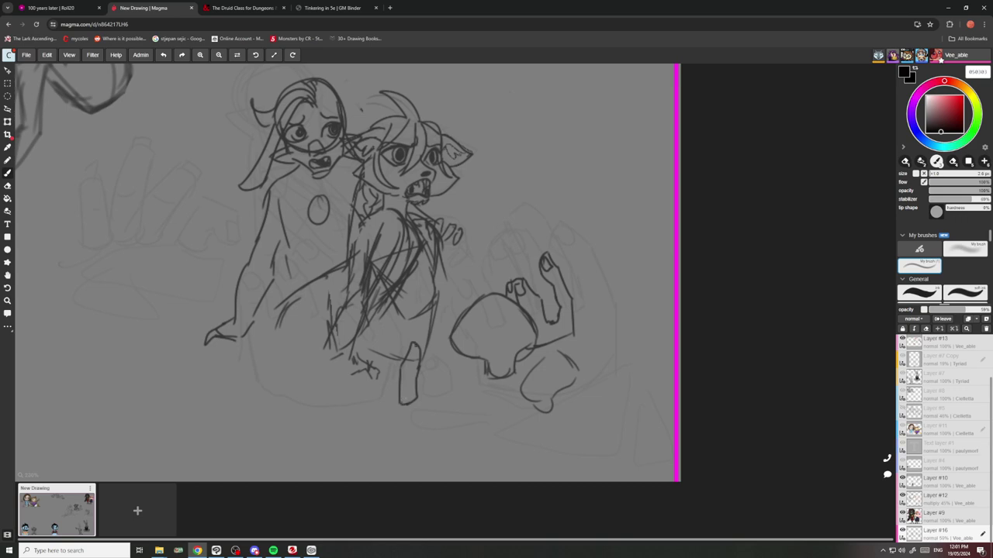
pyautogui.moveTo(412, 350); pyautogui.dragTo(416, 360)
pyautogui.moveTo(419, 401)
pyautogui.mouseDown()
pyautogui.moveTo(404, 412)
pyautogui.moveTo(406, 391)
pyautogui.moveTo(385, 427)
pyautogui.moveTo(391, 389)
pyautogui.mouseUp()
pyautogui.moveTo(454, 410)
pyautogui.mouseDown()
pyautogui.moveTo(455, 368)
pyautogui.moveTo(467, 389)
pyautogui.moveTo(448, 353)
pyautogui.moveTo(458, 365)
pyautogui.mouseUp()
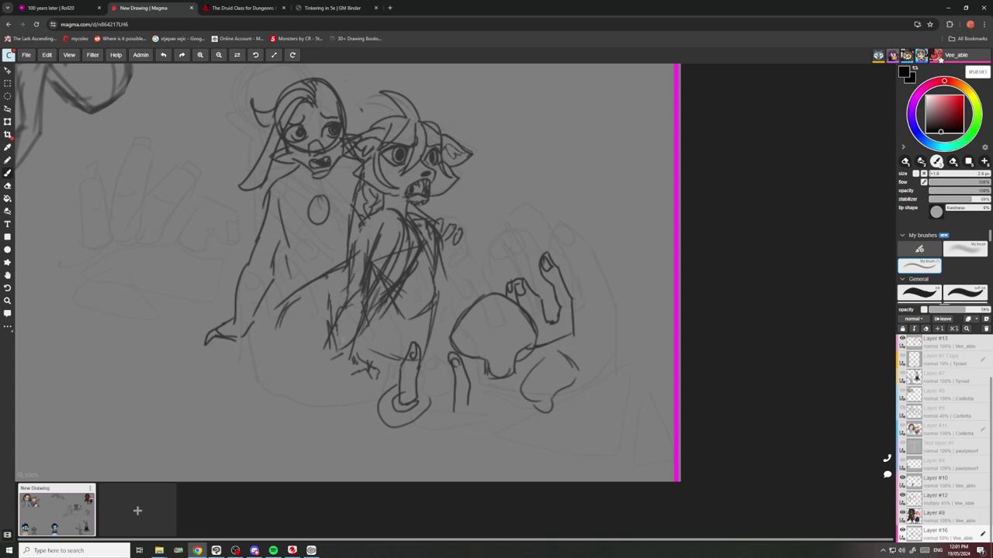
# Add sketch strokes along the animal-like character's torso, hip and back, and rough in the folded lower leg.
pyautogui.moveTo(436, 267); pyautogui.dragTo(386, 313)
pyautogui.moveTo(422, 283); pyautogui.dragTo(404, 301)
pyautogui.moveTo(396, 307); pyautogui.dragTo(384, 318)
pyautogui.moveTo(428, 244)
pyautogui.mouseDown()
pyautogui.moveTo(405, 283)
pyautogui.moveTo(413, 267)
pyautogui.mouseUp()
pyautogui.moveTo(342, 271); pyautogui.dragTo(307, 352)
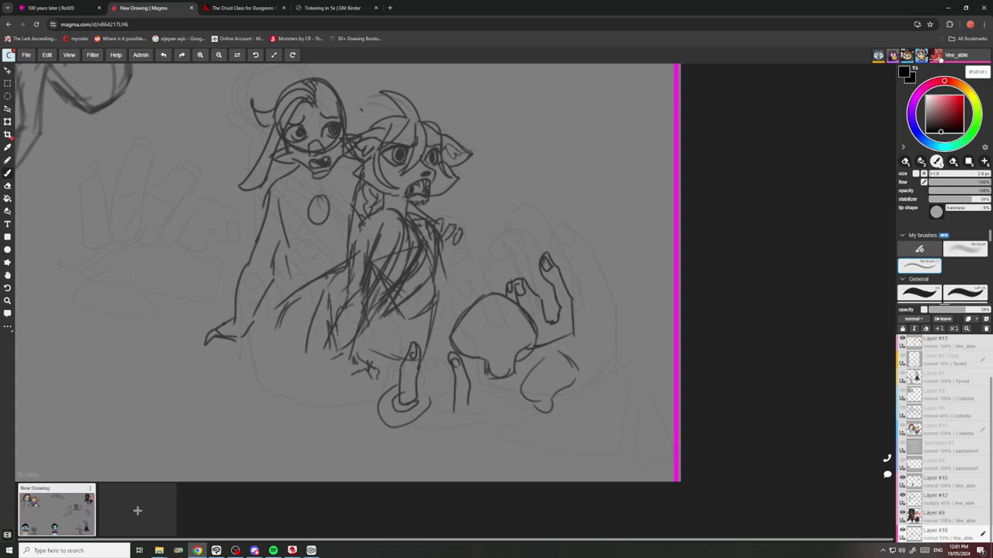
pyautogui.moveTo(407, 310)
pyautogui.mouseDown()
pyautogui.moveTo(365, 379)
pyautogui.moveTo(305, 366)
pyautogui.moveTo(341, 373)
pyautogui.moveTo(348, 401)
pyautogui.moveTo(313, 409)
pyautogui.mouseUp()
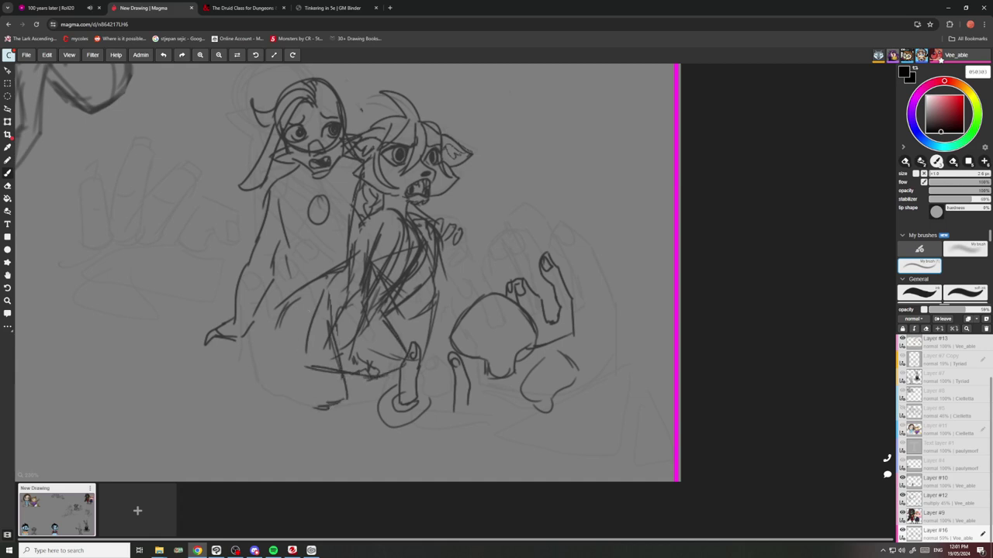
# Build up the animal-like character's bent knee, thigh and tucked foot with overlapping brush strokes.
pyautogui.moveTo(367, 339)
pyautogui.mouseDown()
pyautogui.moveTo(365, 320)
pyautogui.moveTo(388, 326)
pyautogui.moveTo(344, 371)
pyautogui.mouseUp()
pyautogui.moveTo(312, 298)
pyautogui.mouseDown()
pyautogui.moveTo(282, 366)
pyautogui.moveTo(304, 355)
pyautogui.mouseUp()
pyautogui.moveTo(359, 339)
pyautogui.mouseDown()
pyautogui.moveTo(289, 362)
pyautogui.moveTo(297, 400)
pyautogui.mouseUp()
pyautogui.moveTo(292, 364); pyautogui.dragTo(295, 405)
pyautogui.moveTo(300, 381); pyautogui.dragTo(293, 407)
pyautogui.moveTo(310, 396); pyautogui.dragTo(365, 375)
pyautogui.moveTo(305, 314); pyautogui.dragTo(293, 328)
pyautogui.scroll(3, 295, 229)
pyautogui.moveTo(288, 232); pyautogui.dragTo(310, 315)
pyautogui.moveTo(312, 297); pyautogui.dragTo(306, 315)
pyautogui.scroll(-2, 347, 268)
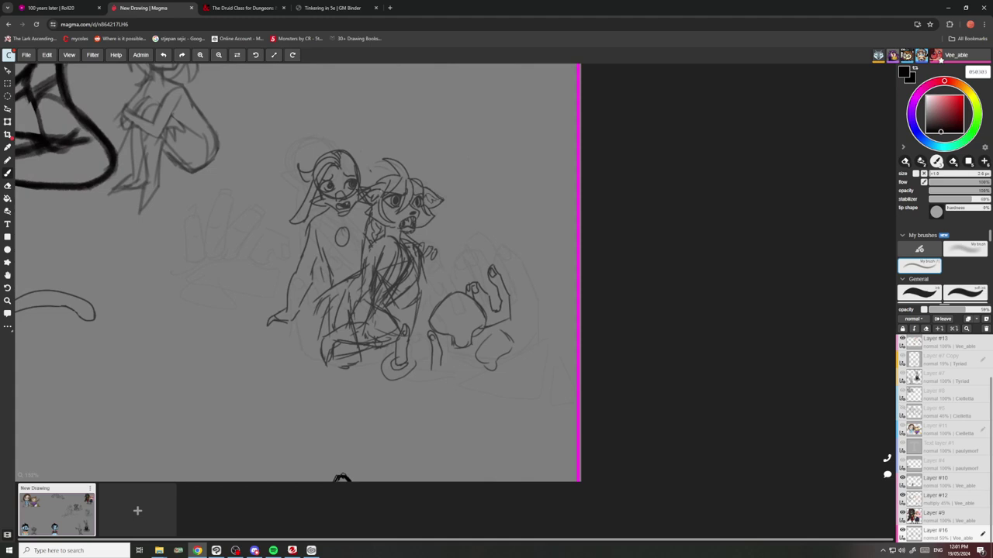
pyautogui.scroll(3, 476, 330)
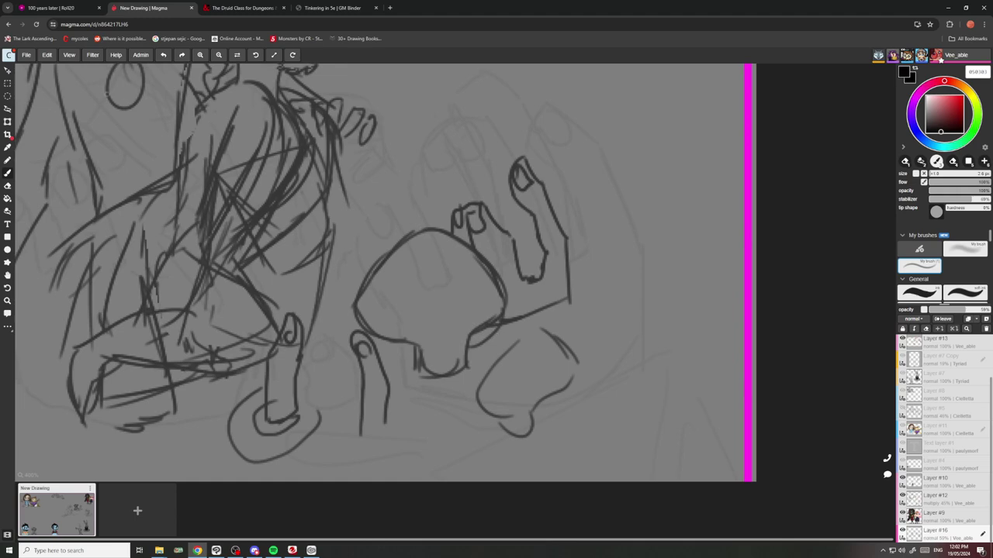
pyautogui.scroll(-3, 497, 333)
pyautogui.scroll(3, 206, 158)
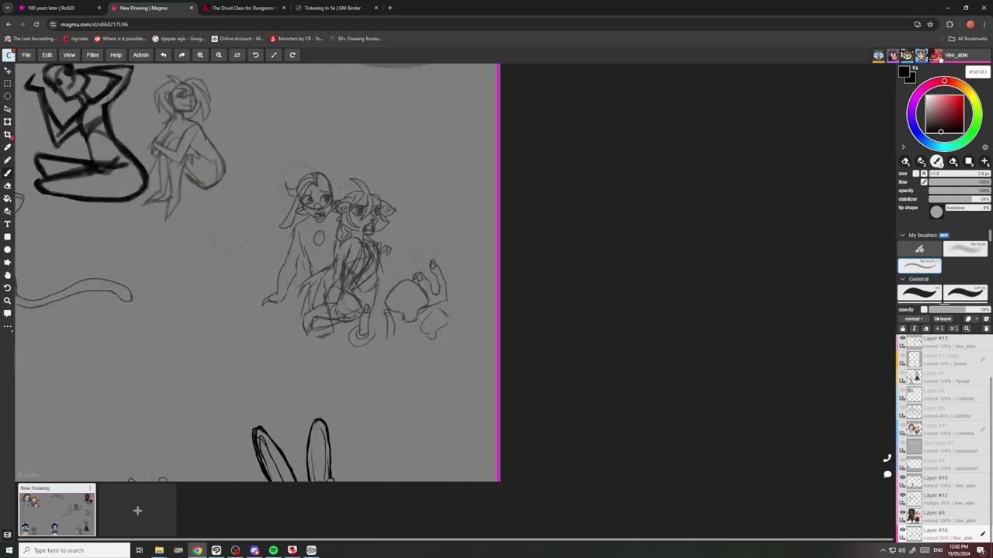
pyautogui.scroll(1, 336, 248)
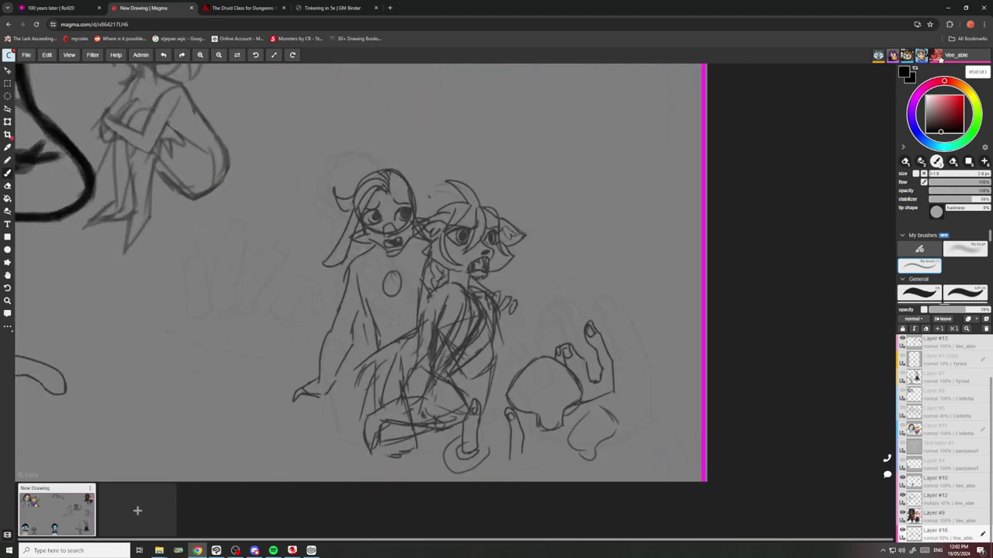
# Switch to the Roll20 game and reposition the open character sheet over the dungeon map.
pyautogui.click(95, 5)
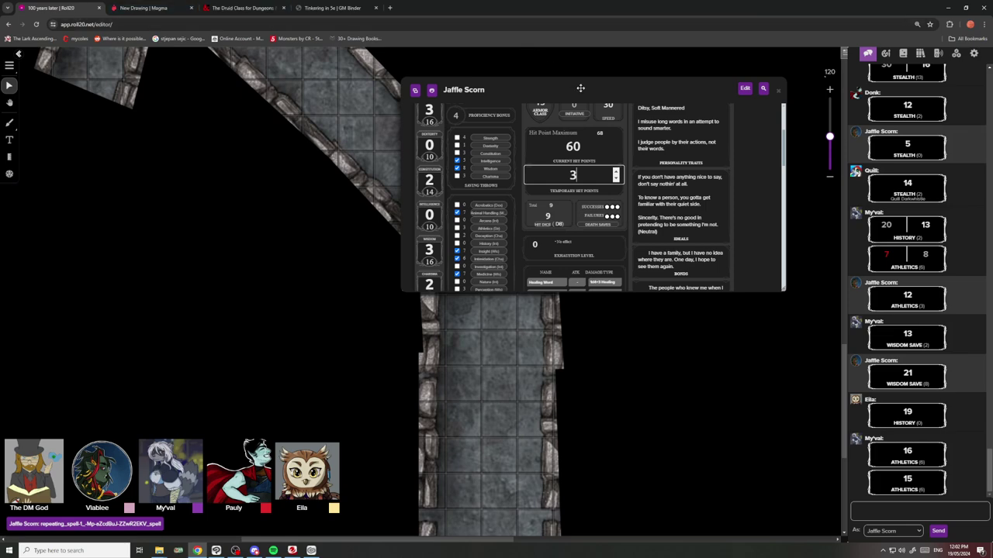
pyautogui.moveTo(577, 87); pyautogui.dragTo(507, 108)
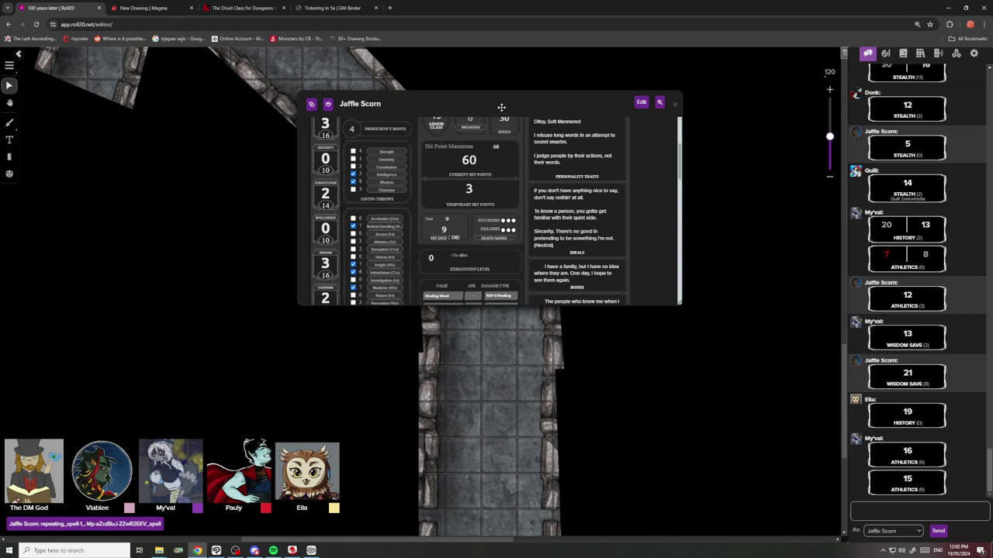
pyautogui.moveTo(483, 111)
pyautogui.mouseDown()
pyautogui.moveTo(515, 96)
pyautogui.moveTo(488, 94)
pyautogui.mouseUp()
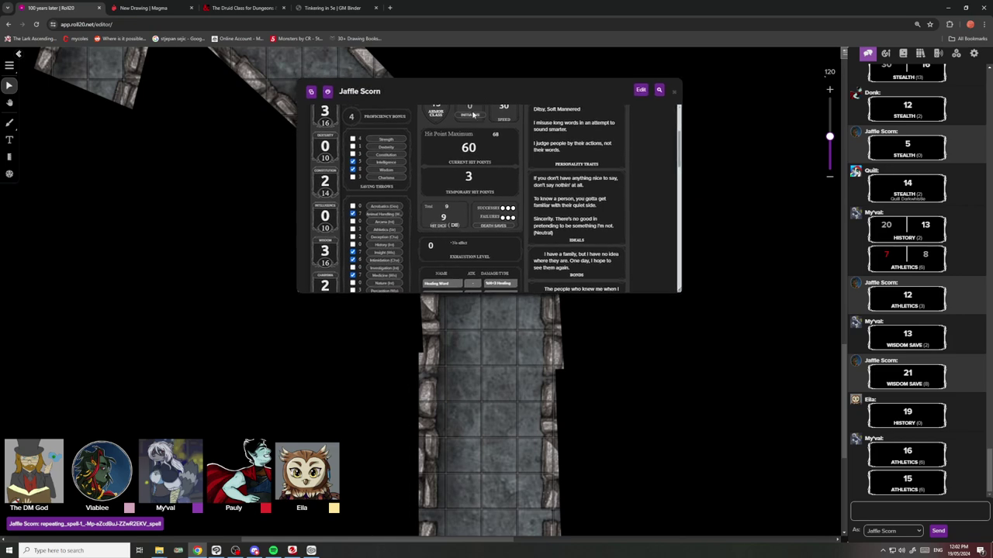
pyautogui.click(216, 550)
pyautogui.click(216, 551)
# Return to the Magma drawing and add diagonal strokes from the animal-like character's torso down across its hip and thigh.
pyautogui.click(165, 6)
pyautogui.scroll(-4, 466, 252)
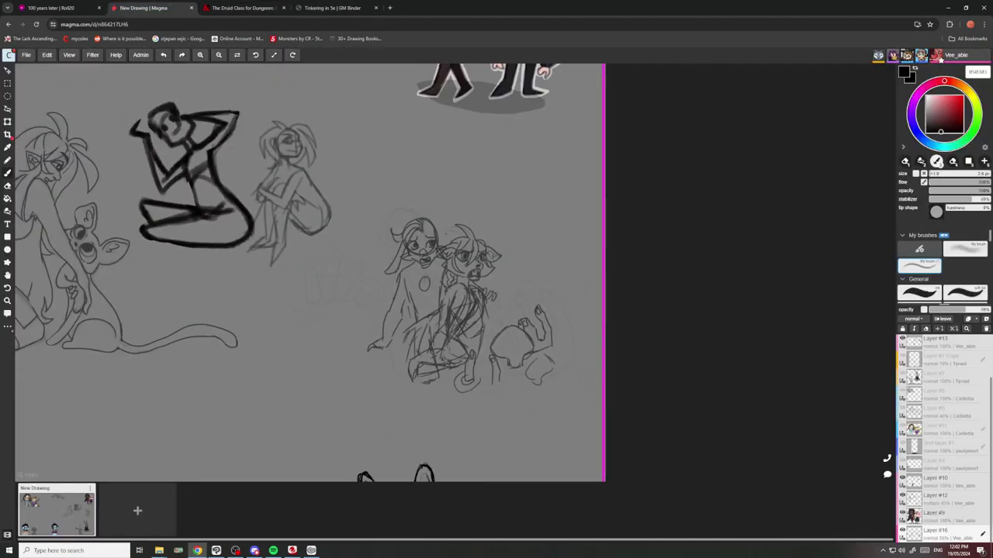
pyautogui.scroll(3, 386, 268)
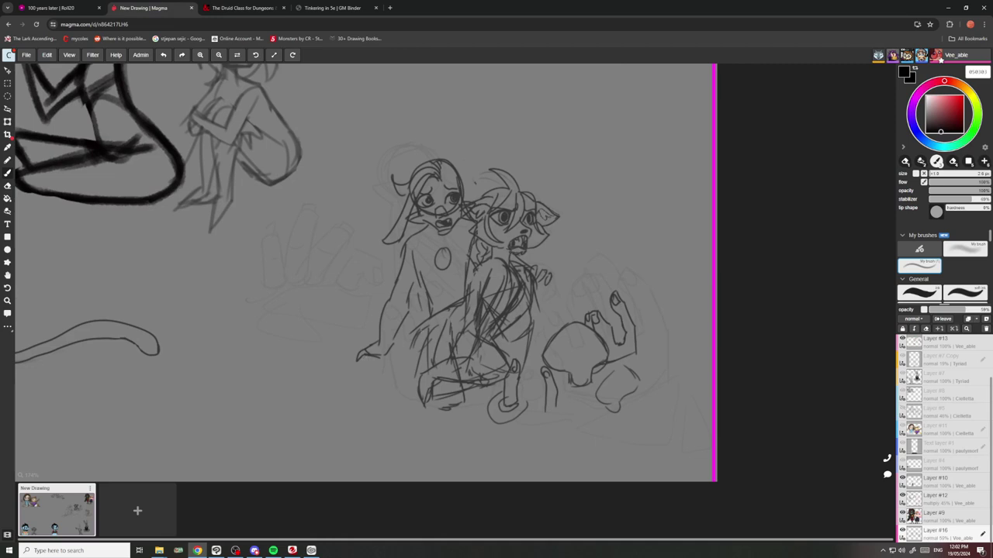
pyautogui.scroll(1, 471, 293)
pyautogui.moveTo(492, 268); pyautogui.dragTo(456, 318)
pyautogui.moveTo(498, 289); pyautogui.dragTo(467, 335)
pyautogui.moveTo(462, 322)
pyautogui.mouseDown()
pyautogui.moveTo(423, 355)
pyautogui.moveTo(428, 371)
pyautogui.mouseUp()
pyautogui.moveTo(432, 361); pyautogui.dragTo(413, 379)
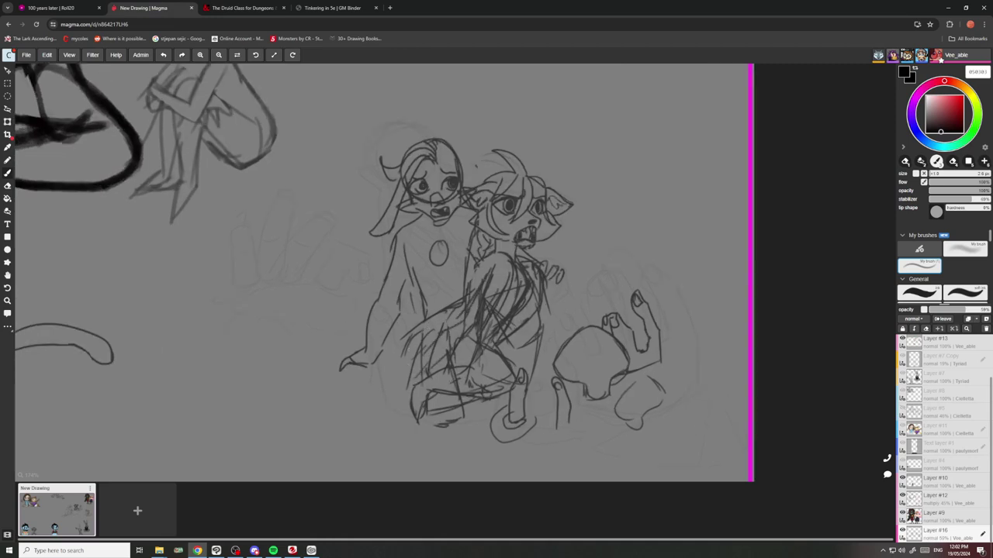
# Add long downward strokes along the worried companion's supporting arm and side.
pyautogui.moveTo(429, 298); pyautogui.dragTo(422, 320)
pyautogui.moveTo(408, 276); pyautogui.dragTo(403, 329)
pyautogui.moveTo(409, 276)
pyautogui.mouseDown()
pyautogui.moveTo(406, 318)
pyautogui.moveTo(389, 328)
pyautogui.mouseUp()
pyautogui.moveTo(391, 267); pyautogui.dragTo(382, 358)
pyautogui.scroll(-2, 598, 352)
pyautogui.scroll(1, 598, 352)
# Enlarge the eraser and fade the whole sketch of the figures and fingers into faint guidelines.
pyautogui.press('e')
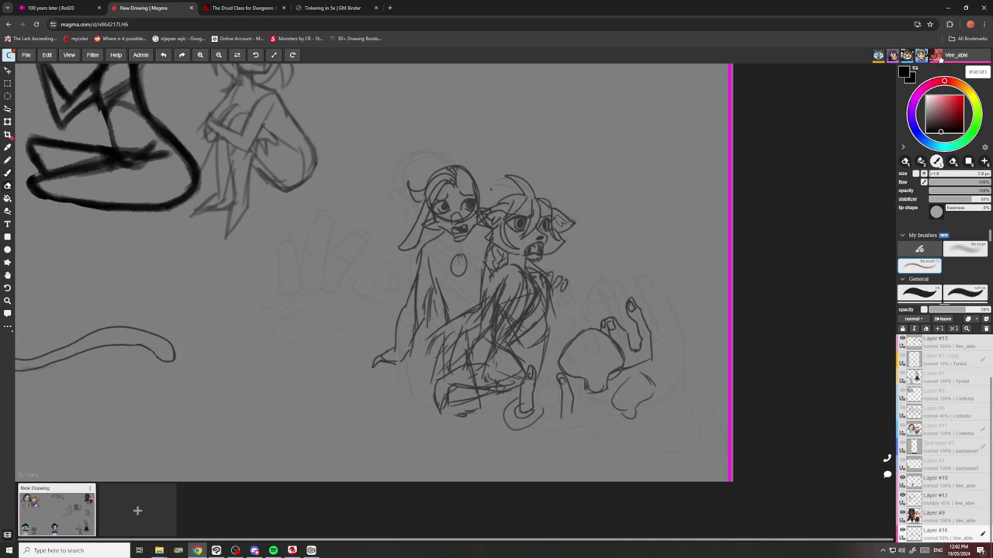
pyautogui.moveTo(961, 174); pyautogui.dragTo(991, 174)
pyautogui.moveTo(644, 310)
pyautogui.mouseDown()
pyautogui.moveTo(571, 228)
pyautogui.moveTo(524, 235)
pyautogui.moveTo(476, 277)
pyautogui.moveTo(436, 276)
pyautogui.moveTo(391, 317)
pyautogui.moveTo(408, 326)
pyautogui.moveTo(652, 306)
pyautogui.moveTo(540, 260)
pyautogui.moveTo(431, 377)
pyautogui.mouseUp()
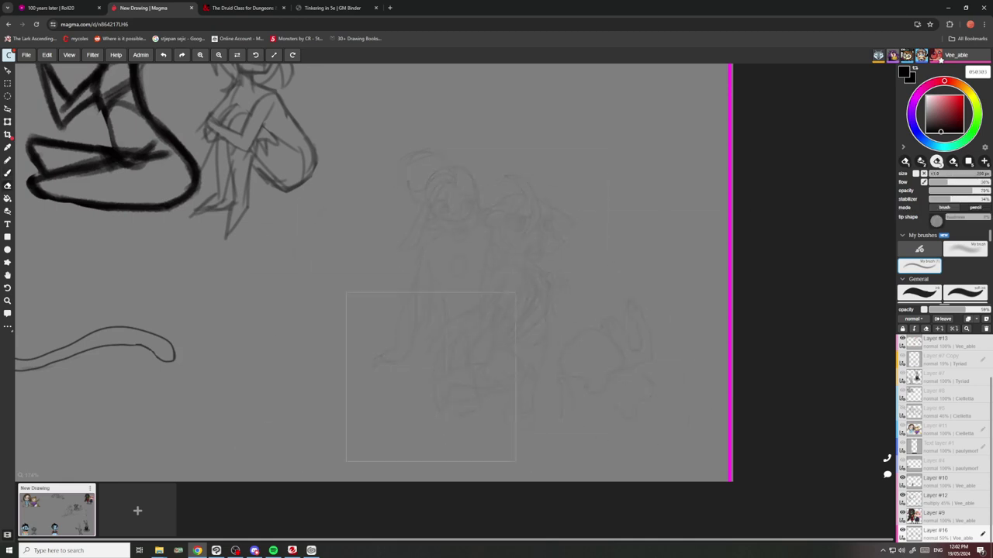
# Draw a clean upright finger with nail and knuckle creases over the faded sketch, surrounded at its base by broken ripple lines.
pyautogui.press('b')
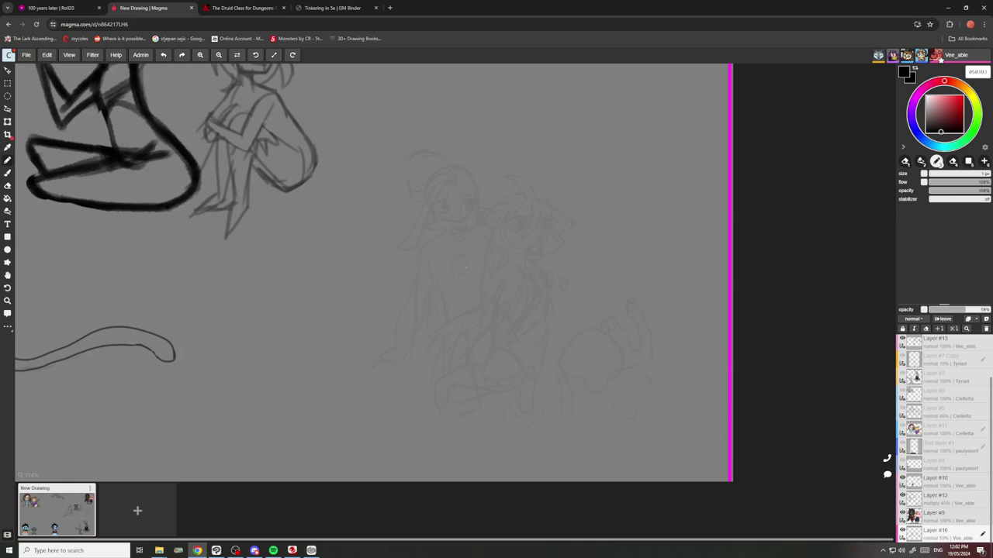
pyautogui.moveTo(467, 268); pyautogui.dragTo(437, 235)
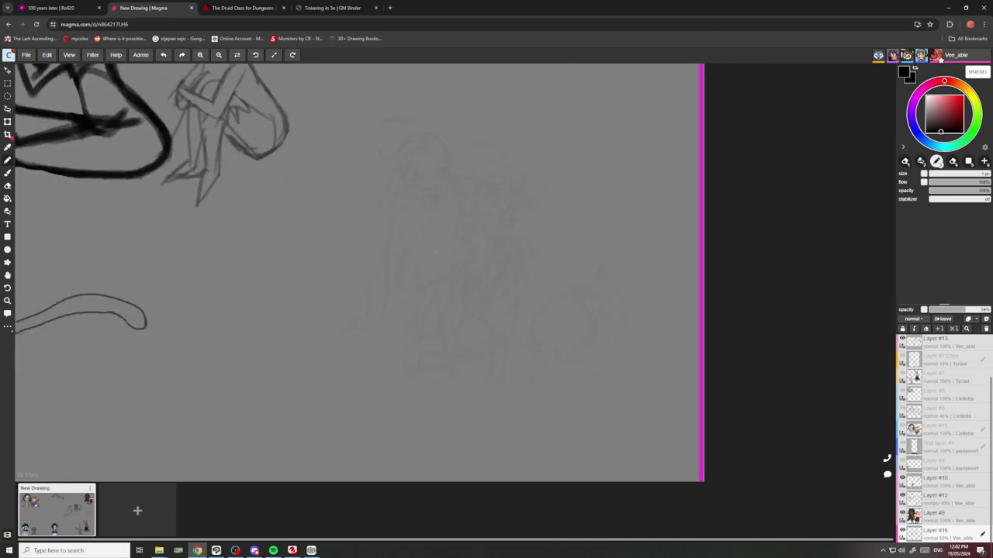
pyautogui.click(7, 173)
pyautogui.scroll(3, 529, 388)
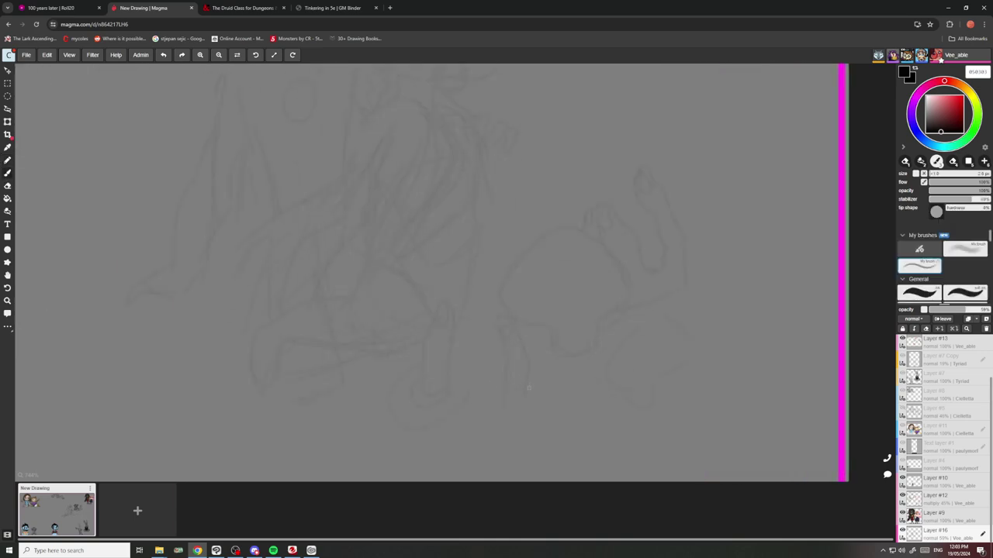
pyautogui.moveTo(531, 372)
pyautogui.mouseDown()
pyautogui.moveTo(515, 299)
pyautogui.moveTo(491, 305)
pyautogui.moveTo(501, 395)
pyautogui.moveTo(521, 408)
pyautogui.moveTo(503, 404)
pyautogui.moveTo(540, 397)
pyautogui.moveTo(524, 421)
pyautogui.moveTo(495, 390)
pyautogui.mouseUp()
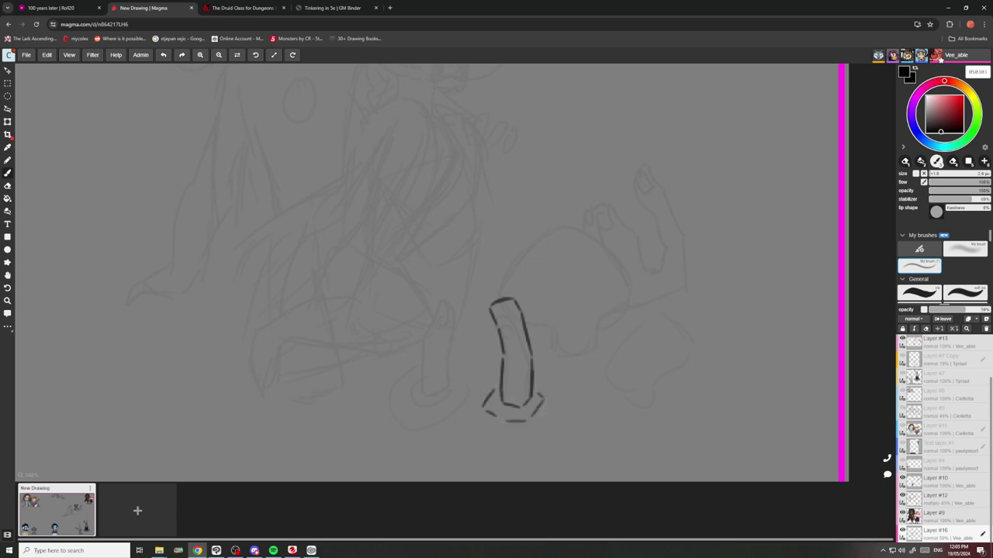
pyautogui.moveTo(547, 408)
pyautogui.mouseDown()
pyautogui.moveTo(533, 437)
pyautogui.moveTo(489, 438)
pyautogui.moveTo(462, 418)
pyautogui.mouseUp()
pyautogui.moveTo(512, 301)
pyautogui.mouseDown()
pyautogui.moveTo(500, 317)
pyautogui.moveTo(494, 301)
pyautogui.mouseUp()
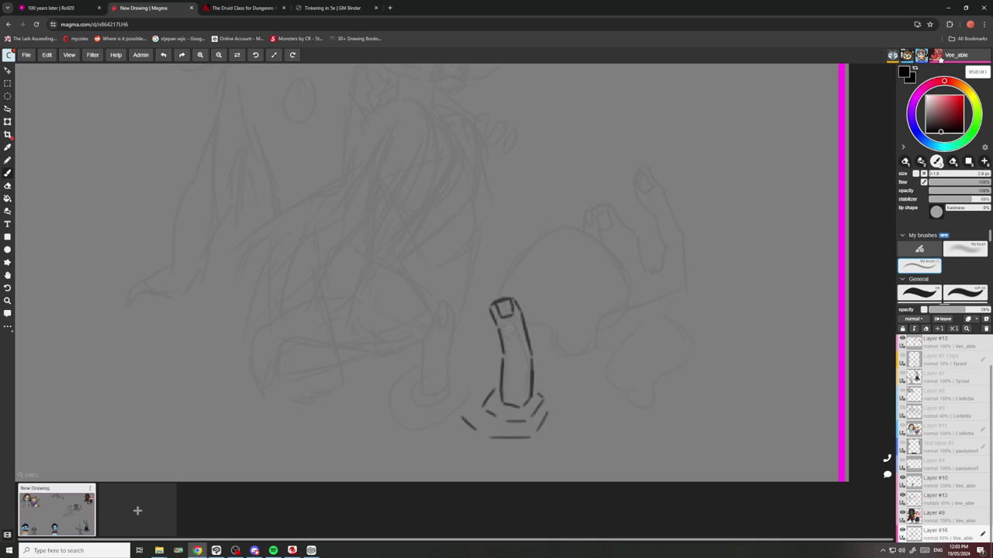
pyautogui.moveTo(510, 365); pyautogui.dragTo(520, 362)
# Draw a curled thumb and three bent fingers with nails and knuckle creases beside the upright finger.
pyautogui.scroll(-5, 462, 365)
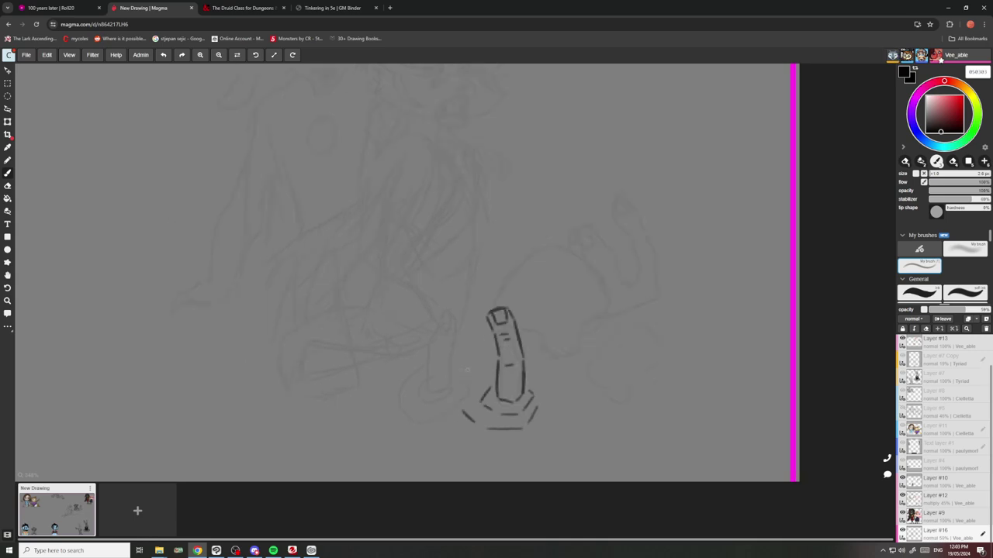
pyautogui.scroll(4, 570, 350)
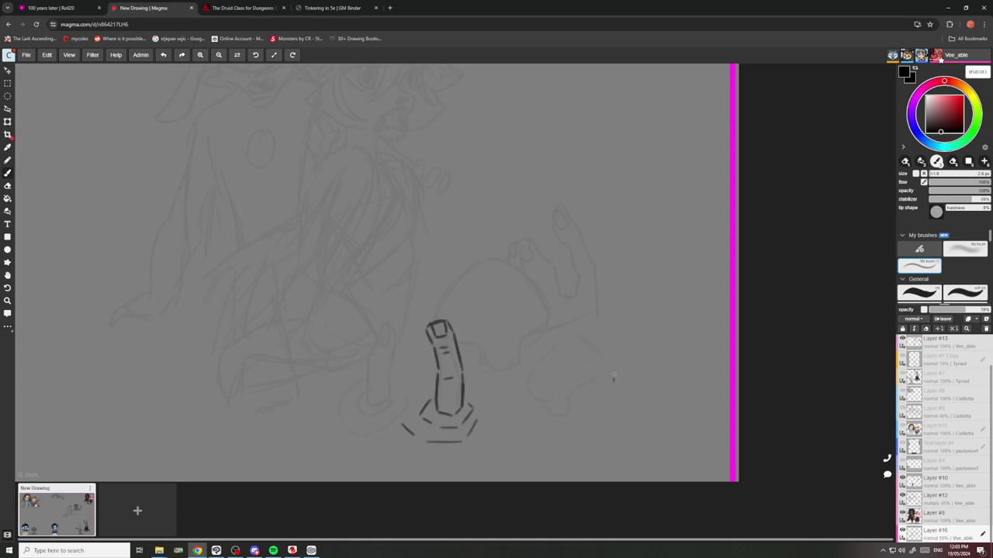
pyautogui.moveTo(613, 380)
pyautogui.mouseDown()
pyautogui.moveTo(617, 341)
pyautogui.moveTo(604, 306)
pyautogui.moveTo(579, 291)
pyautogui.moveTo(567, 300)
pyautogui.moveTo(598, 339)
pyautogui.moveTo(592, 375)
pyautogui.moveTo(553, 332)
pyautogui.moveTo(534, 332)
pyautogui.moveTo(525, 351)
pyautogui.moveTo(550, 359)
pyautogui.moveTo(563, 387)
pyautogui.moveTo(605, 385)
pyautogui.moveTo(590, 372)
pyautogui.moveTo(644, 343)
pyautogui.moveTo(630, 307)
pyautogui.moveTo(608, 292)
pyautogui.moveTo(597, 297)
pyautogui.moveTo(629, 338)
pyautogui.moveTo(625, 377)
pyautogui.moveTo(640, 371)
pyautogui.moveTo(631, 379)
pyautogui.mouseUp()
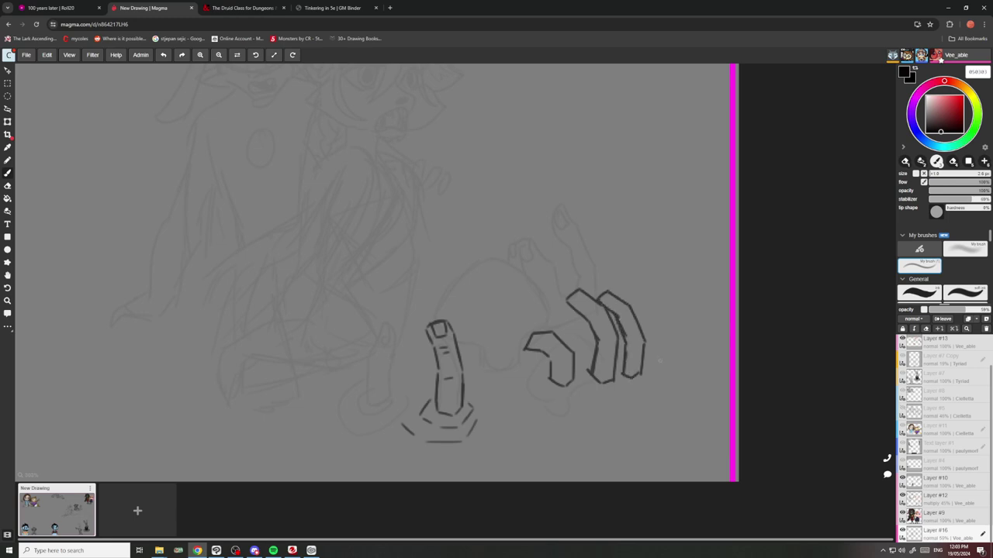
pyautogui.moveTo(663, 346)
pyautogui.mouseDown()
pyautogui.moveTo(663, 374)
pyautogui.moveTo(656, 312)
pyautogui.moveTo(644, 301)
pyautogui.moveTo(634, 309)
pyautogui.moveTo(654, 376)
pyautogui.moveTo(645, 369)
pyautogui.mouseUp()
pyautogui.moveTo(648, 301)
pyautogui.mouseDown()
pyautogui.moveTo(654, 314)
pyautogui.moveTo(617, 301)
pyautogui.moveTo(569, 308)
pyautogui.mouseUp()
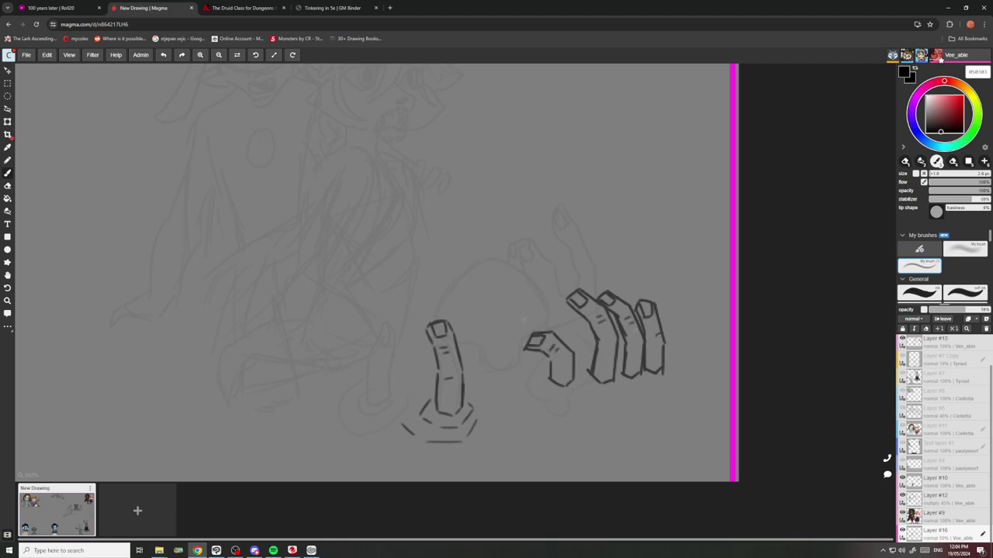
# Add broken ripple lines around the bases of the thumb and the three bent fingers.
pyautogui.scroll(-2, 516, 286)
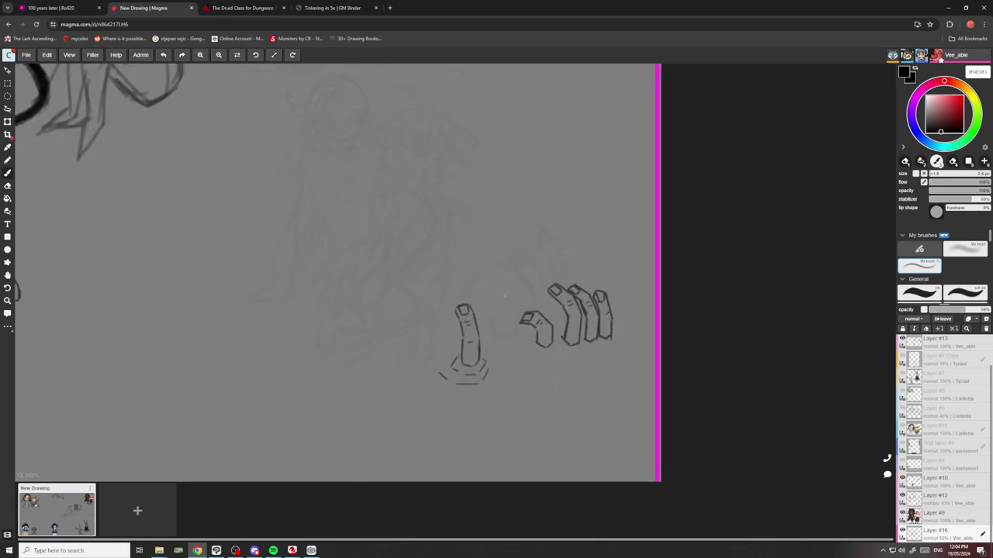
pyautogui.scroll(-2, 516, 286)
pyautogui.scroll(2, 516, 287)
pyautogui.scroll(2, 543, 345)
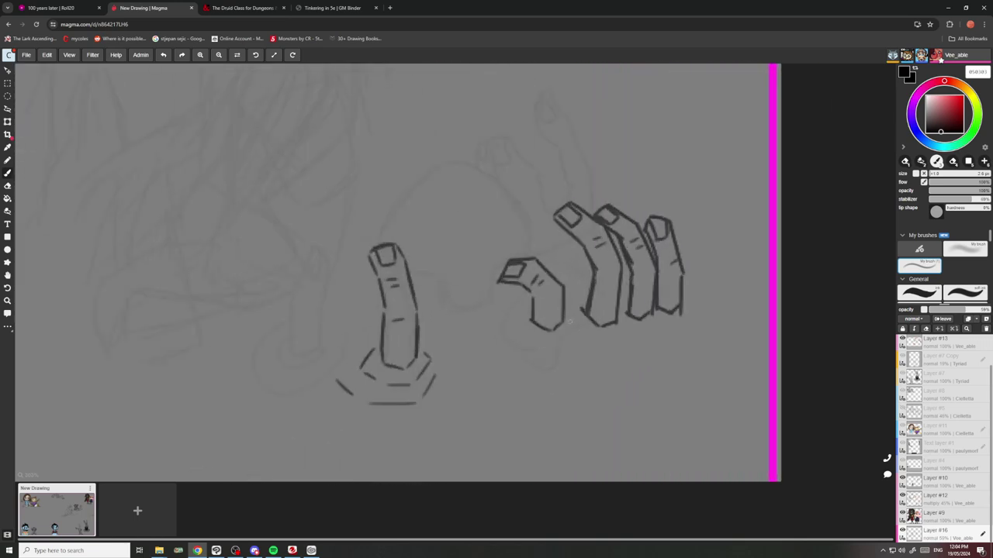
pyautogui.moveTo(578, 319)
pyautogui.mouseDown()
pyautogui.moveTo(564, 342)
pyautogui.moveTo(509, 329)
pyautogui.mouseUp()
pyautogui.moveTo(625, 327)
pyautogui.mouseDown()
pyautogui.moveTo(618, 342)
pyautogui.moveTo(589, 331)
pyautogui.mouseUp()
pyautogui.moveTo(690, 305); pyautogui.dragTo(659, 335)
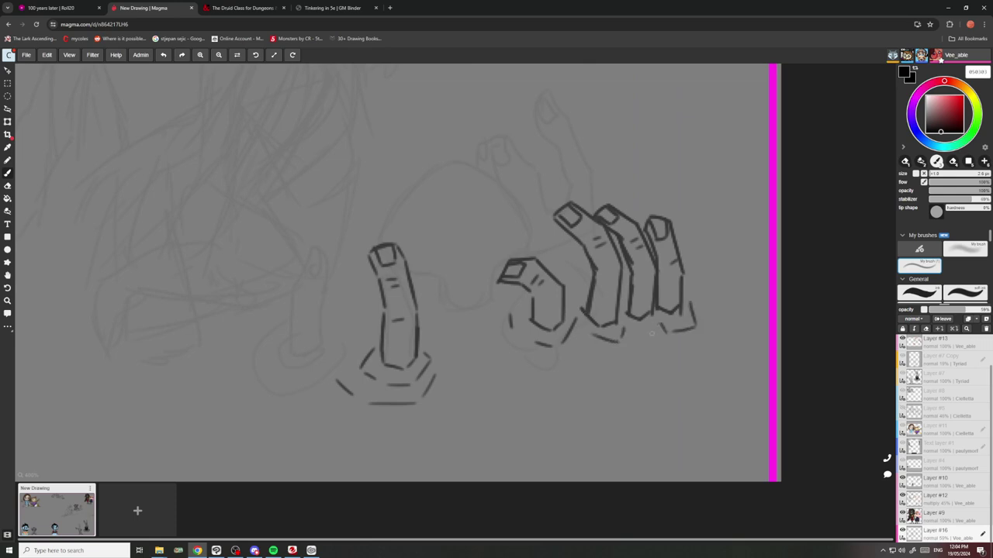
# Lasso the thumb and three-finger group, transform it to be smaller, and clear the selection.
pyautogui.scroll(-4, 652, 338)
pyautogui.scroll(2, 611, 309)
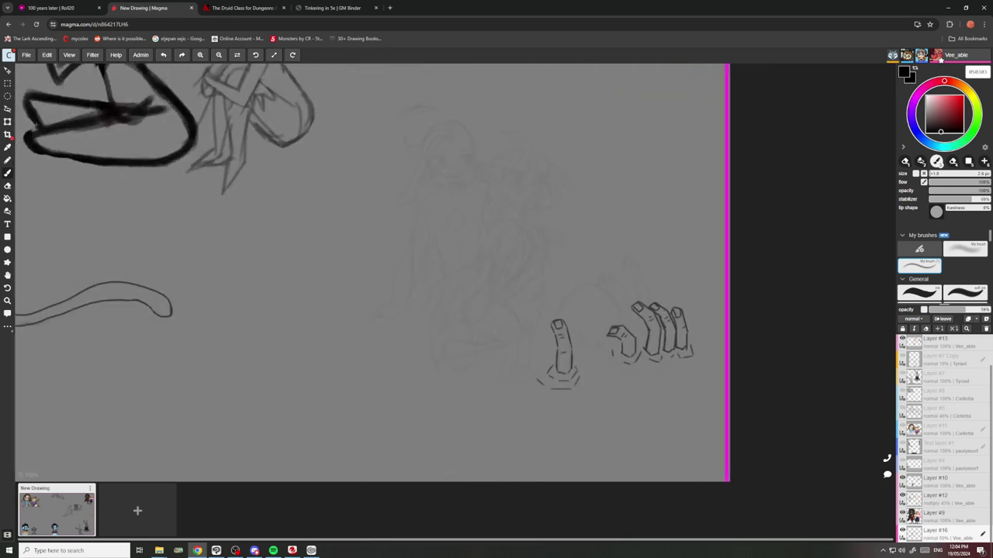
pyautogui.click(8, 109)
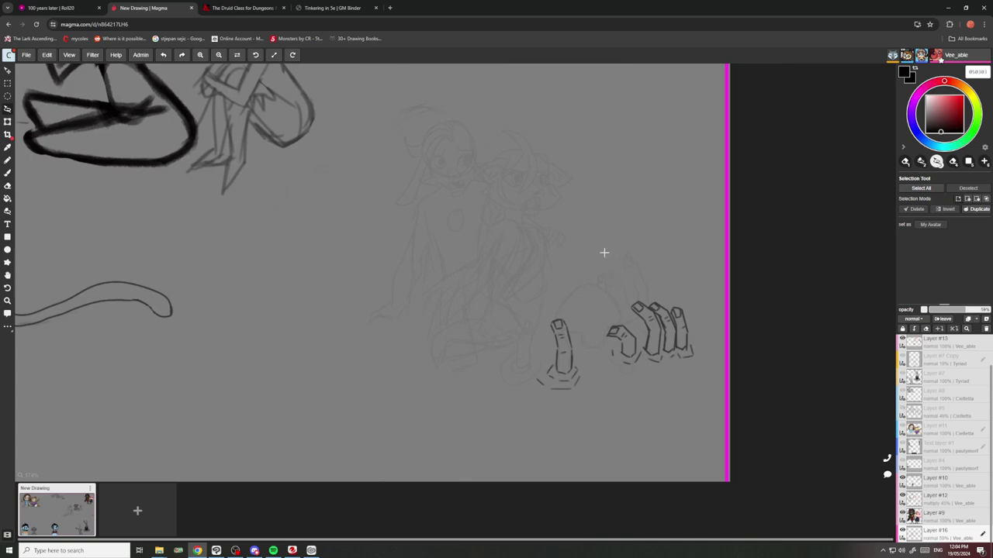
pyautogui.moveTo(638, 271)
pyautogui.mouseDown()
pyautogui.moveTo(700, 363)
pyautogui.moveTo(588, 333)
pyautogui.mouseUp()
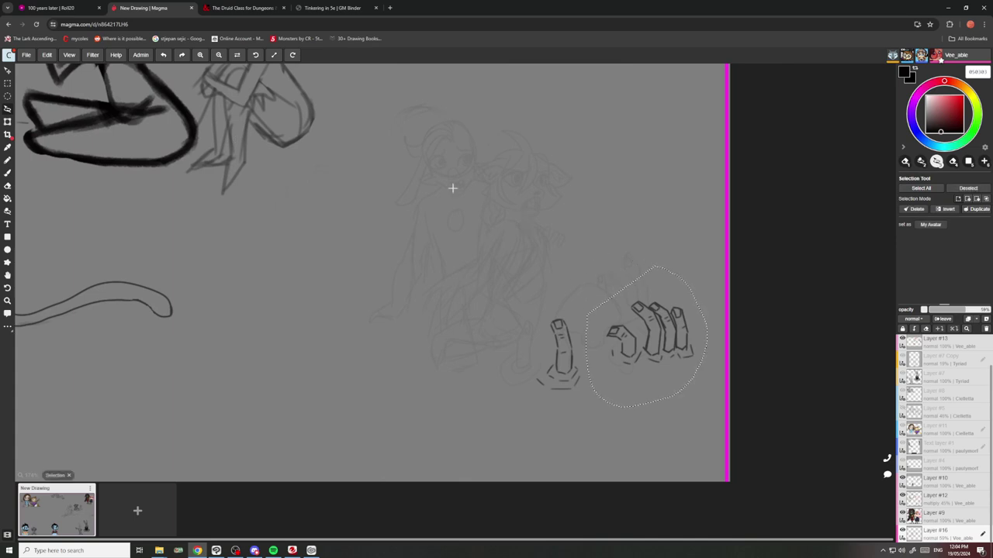
pyautogui.click(11, 122)
pyautogui.moveTo(582, 266)
pyautogui.mouseDown()
pyautogui.moveTo(624, 298)
pyautogui.moveTo(595, 259)
pyautogui.moveTo(556, 269)
pyautogui.moveTo(577, 261)
pyautogui.mouseUp()
pyautogui.moveTo(604, 317)
pyautogui.mouseDown()
pyautogui.moveTo(632, 321)
pyautogui.moveTo(641, 335)
pyautogui.moveTo(684, 313)
pyautogui.mouseUp()
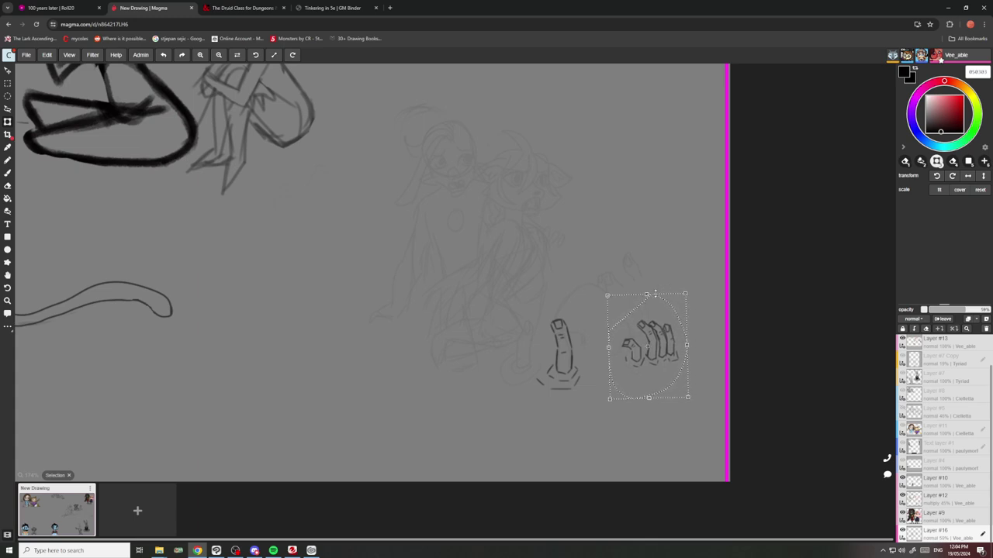
pyautogui.click(8, 109)
pyautogui.click(192, 165)
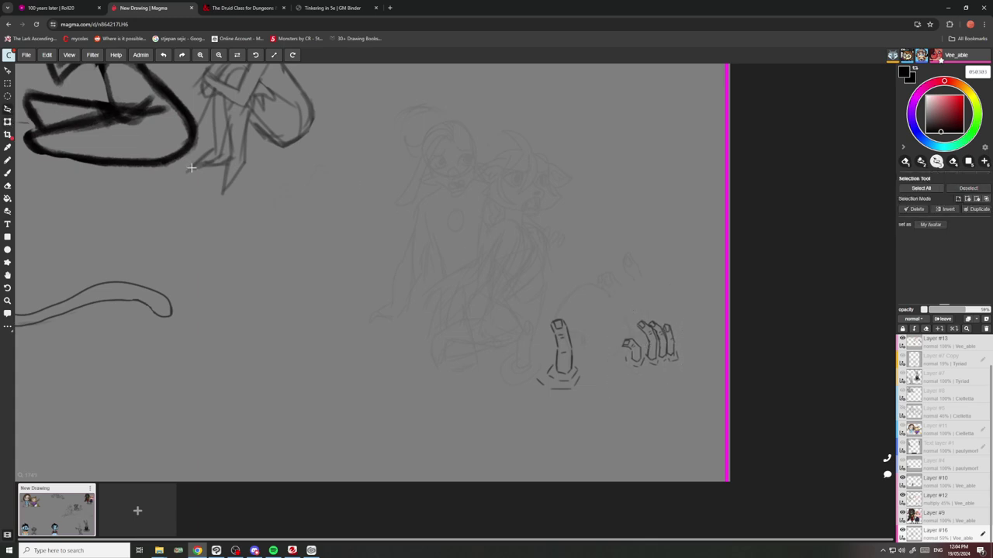
# Draw a second upright finger with a nail, knuckle creases and broken ripple lines beside the first upright finger.
pyautogui.scroll(-2, 344, 284)
pyautogui.scroll(2, 328, 277)
pyautogui.scroll(1, 232, 256)
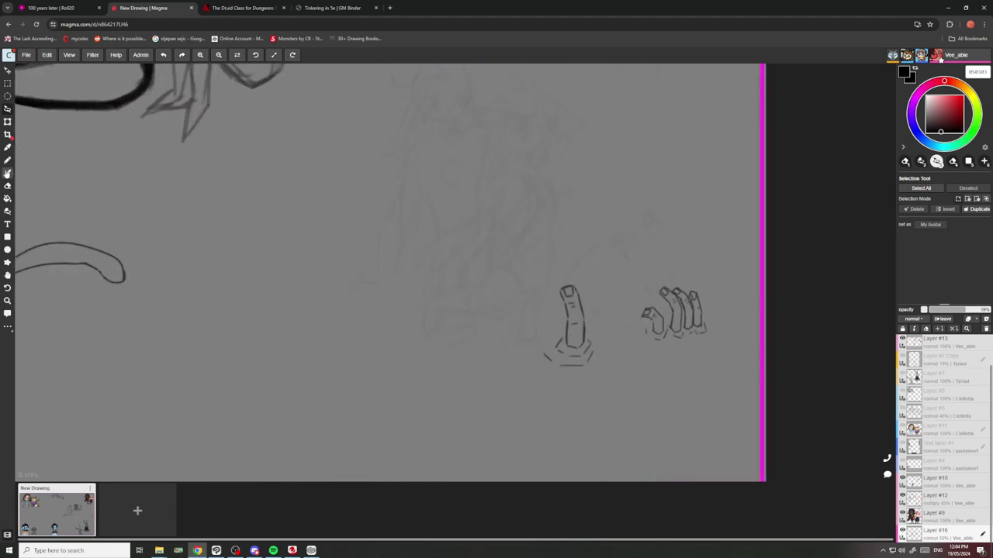
pyautogui.click(7, 173)
pyautogui.scroll(2, 514, 337)
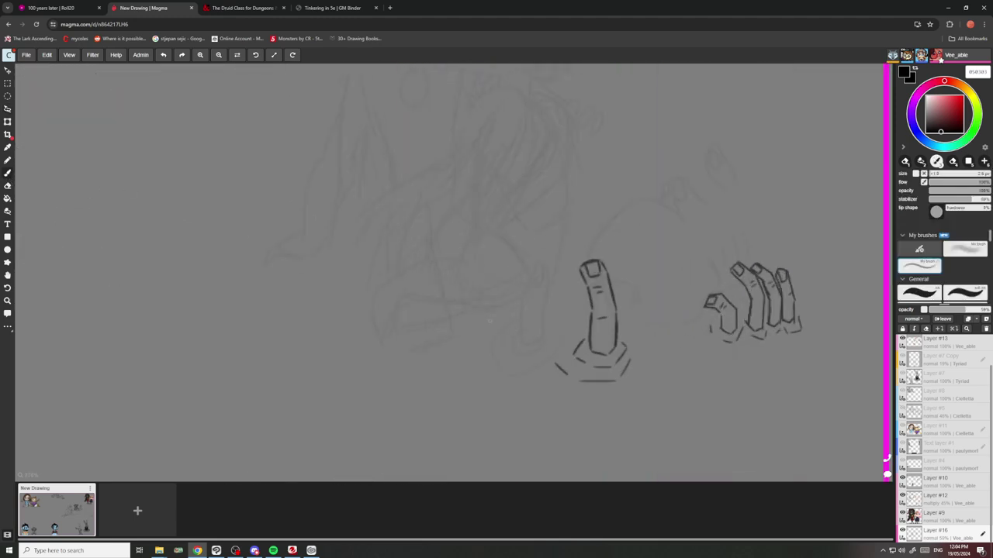
pyautogui.moveTo(484, 356)
pyautogui.mouseDown()
pyautogui.moveTo(496, 278)
pyautogui.moveTo(517, 283)
pyautogui.moveTo(509, 359)
pyautogui.moveTo(490, 368)
pyautogui.moveTo(501, 381)
pyautogui.moveTo(474, 375)
pyautogui.moveTo(461, 353)
pyautogui.mouseUp()
pyautogui.moveTo(465, 345); pyautogui.dragTo(458, 338)
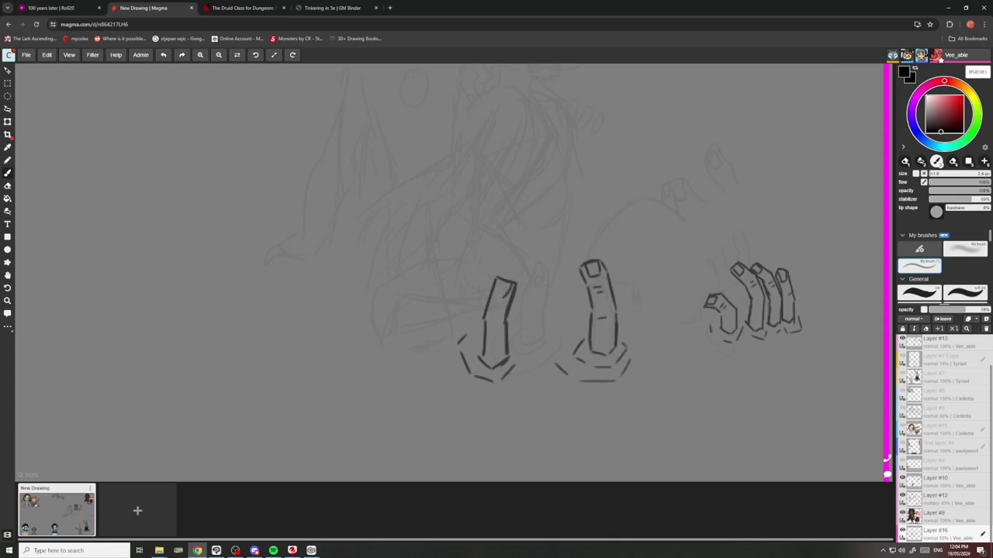
pyautogui.moveTo(505, 293); pyautogui.dragTo(490, 298)
pyautogui.moveTo(492, 283); pyautogui.dragTo(488, 295)
pyautogui.scroll(-5, 505, 310)
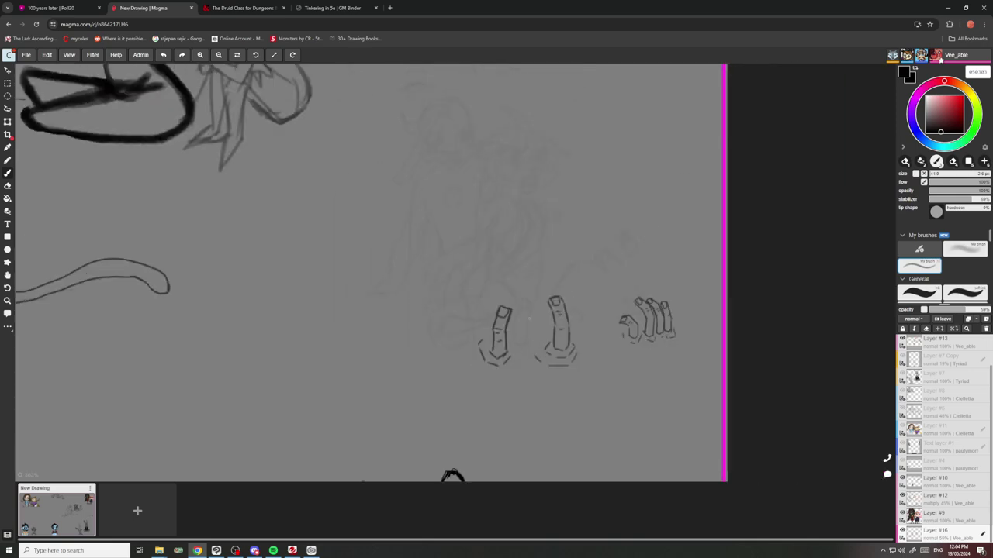
# Ink the right-hand figure's filled nose, open snarling mouth outline and chin line over the faded sketch.
pyautogui.scroll(8, 575, 228)
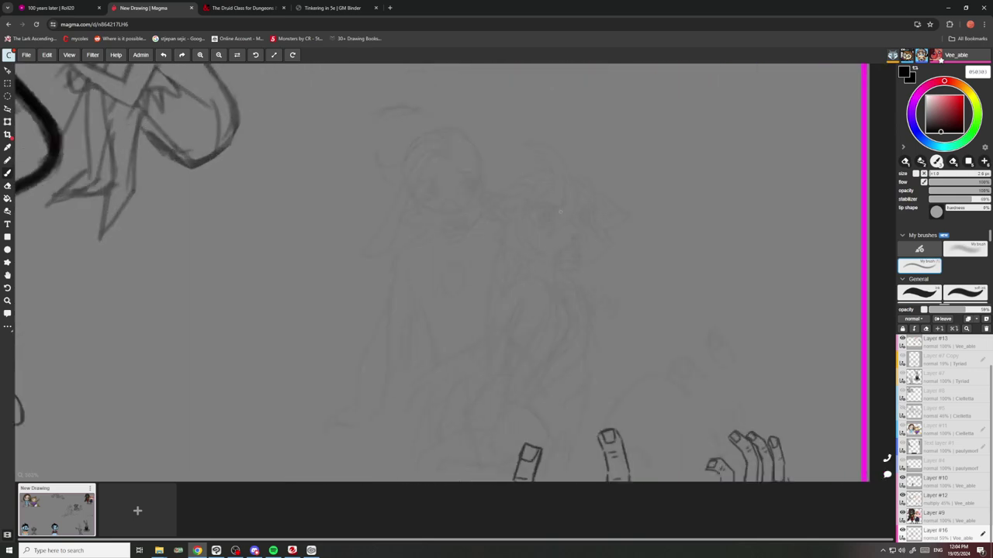
pyautogui.moveTo(589, 227)
pyautogui.mouseDown()
pyautogui.moveTo(566, 232)
pyautogui.moveTo(609, 226)
pyautogui.moveTo(601, 250)
pyautogui.moveTo(576, 238)
pyautogui.moveTo(531, 263)
pyautogui.mouseUp()
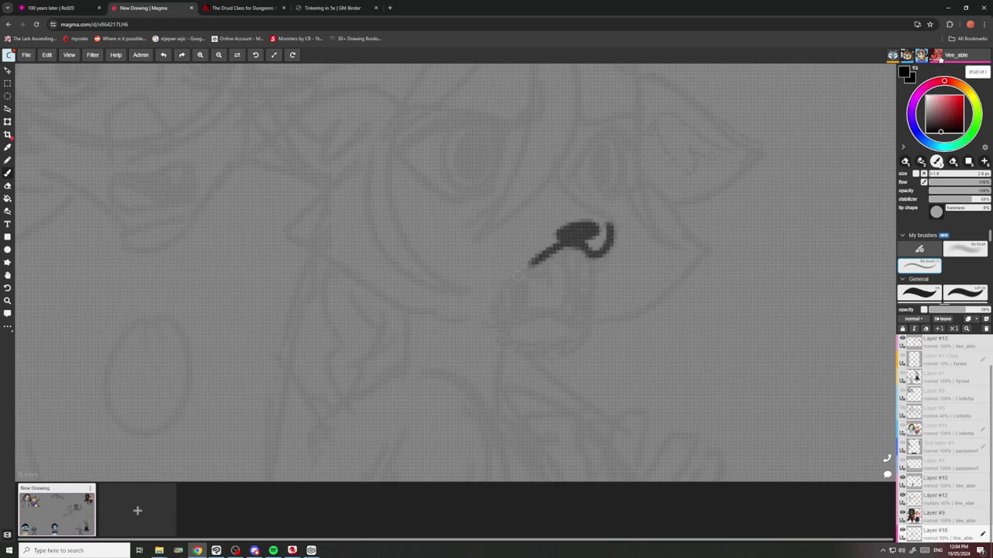
pyautogui.moveTo(574, 240)
pyautogui.mouseDown()
pyautogui.moveTo(510, 257)
pyautogui.moveTo(503, 304)
pyautogui.mouseUp()
pyautogui.moveTo(602, 257)
pyautogui.mouseDown()
pyautogui.moveTo(583, 308)
pyautogui.moveTo(571, 316)
pyautogui.moveTo(550, 303)
pyautogui.moveTo(520, 315)
pyautogui.mouseUp()
pyautogui.hotkey('ctrl', 'z')
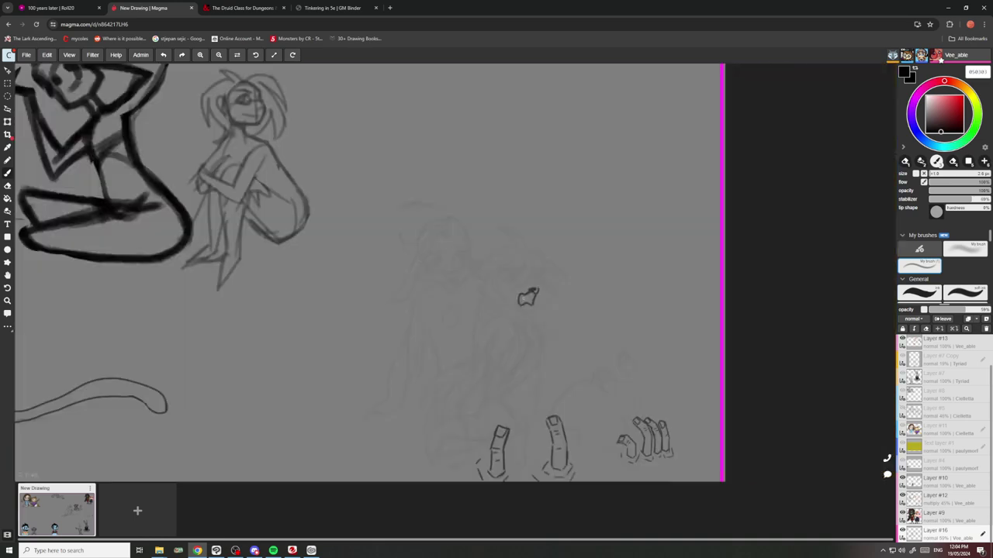
pyautogui.scroll(-2, 525, 295)
pyautogui.scroll(3, 512, 303)
pyautogui.scroll(3, 502, 312)
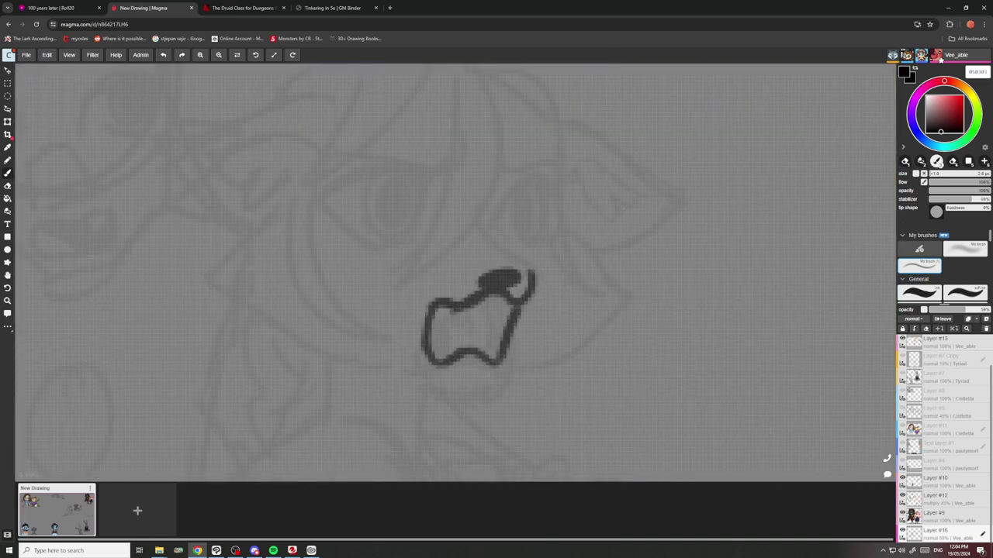
pyautogui.moveTo(503, 369)
pyautogui.mouseDown()
pyautogui.moveTo(471, 396)
pyautogui.moveTo(427, 395)
pyautogui.moveTo(424, 380)
pyautogui.mouseUp()
pyautogui.scroll(-2, 425, 378)
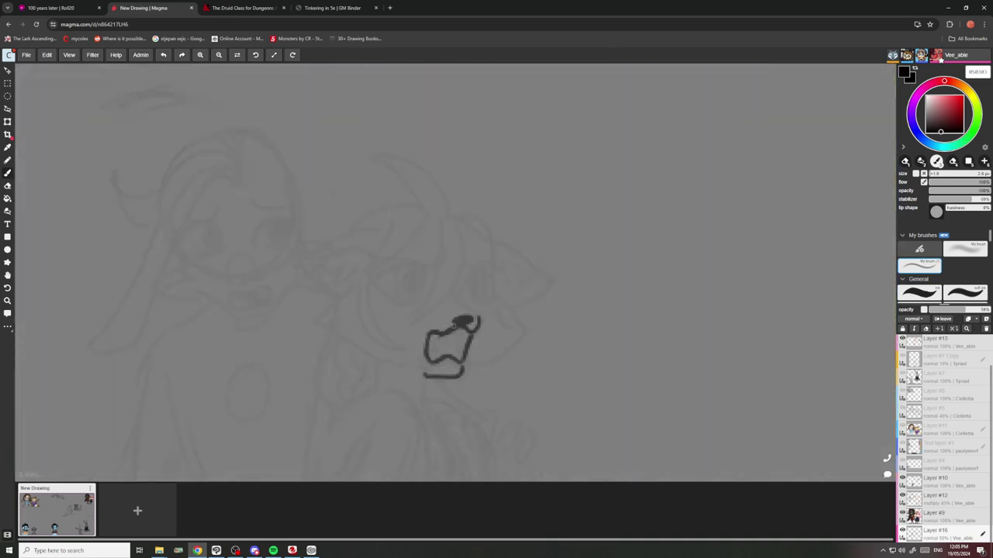
# Add a crease beside the mouth, darken its interior and draw the teeth details.
pyautogui.scroll(2, 442, 343)
pyautogui.moveTo(413, 305); pyautogui.dragTo(399, 334)
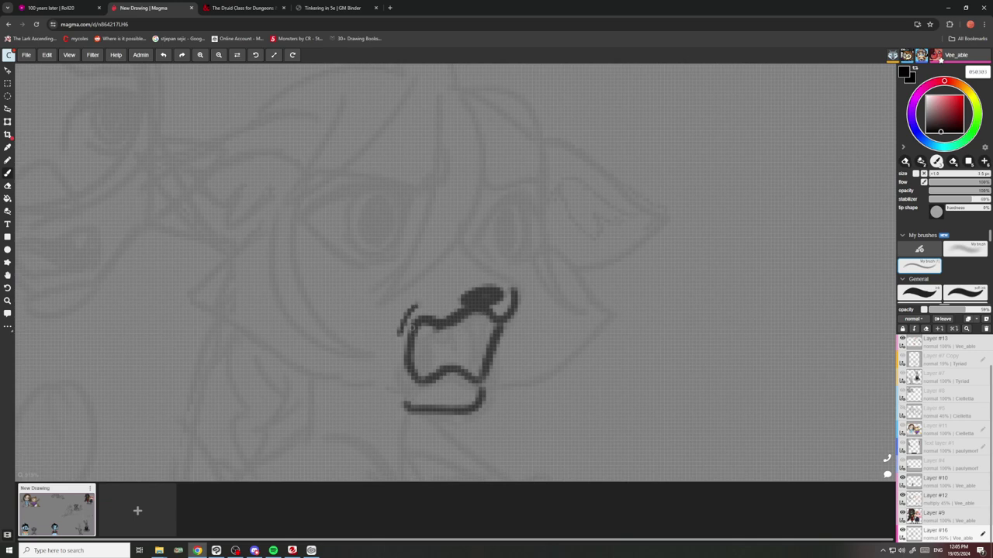
pyautogui.moveTo(496, 320)
pyautogui.mouseDown()
pyautogui.moveTo(483, 325)
pyautogui.moveTo(479, 313)
pyautogui.moveTo(431, 330)
pyautogui.moveTo(466, 379)
pyautogui.moveTo(482, 343)
pyautogui.moveTo(478, 326)
pyautogui.moveTo(480, 337)
pyautogui.moveTo(425, 379)
pyautogui.moveTo(417, 325)
pyautogui.moveTo(415, 369)
pyautogui.moveTo(428, 377)
pyautogui.mouseUp()
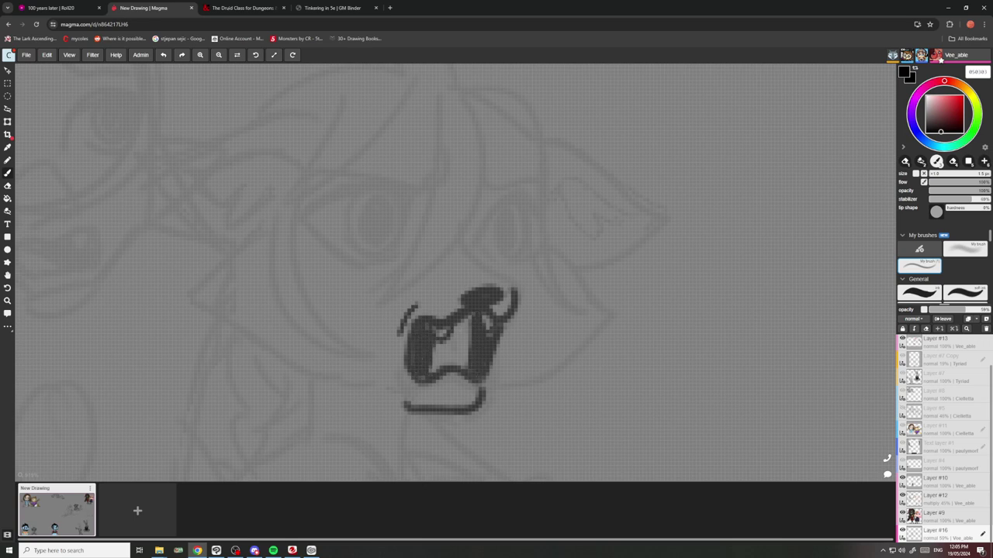
pyautogui.moveTo(457, 323); pyautogui.dragTo(457, 342)
# Extend the jaw line behind the chin and draw two short vertical lines for the neck.
pyautogui.scroll(-10, 458, 285)
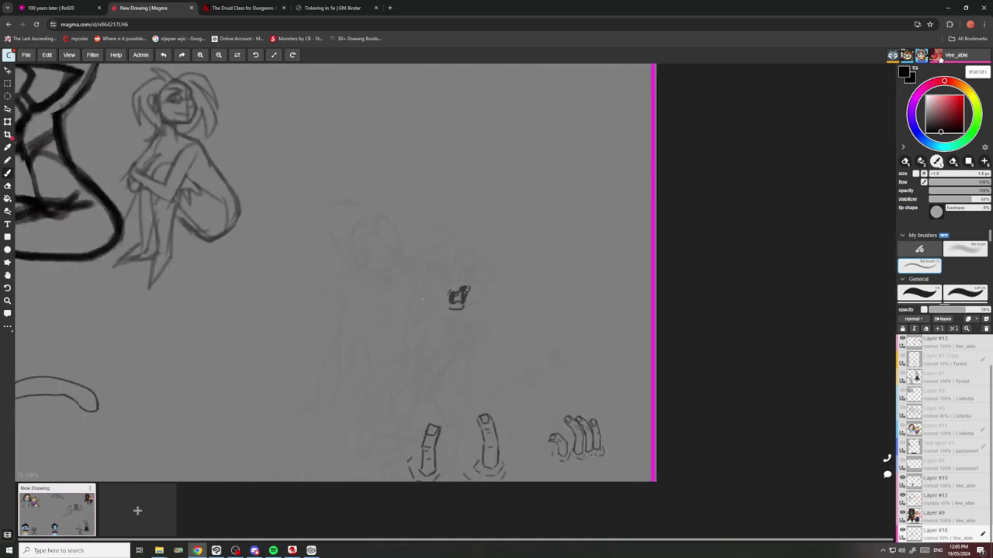
pyautogui.scroll(10, 443, 307)
pyautogui.moveTo(471, 271)
pyautogui.mouseDown()
pyautogui.moveTo(492, 295)
pyautogui.moveTo(488, 369)
pyautogui.mouseUp()
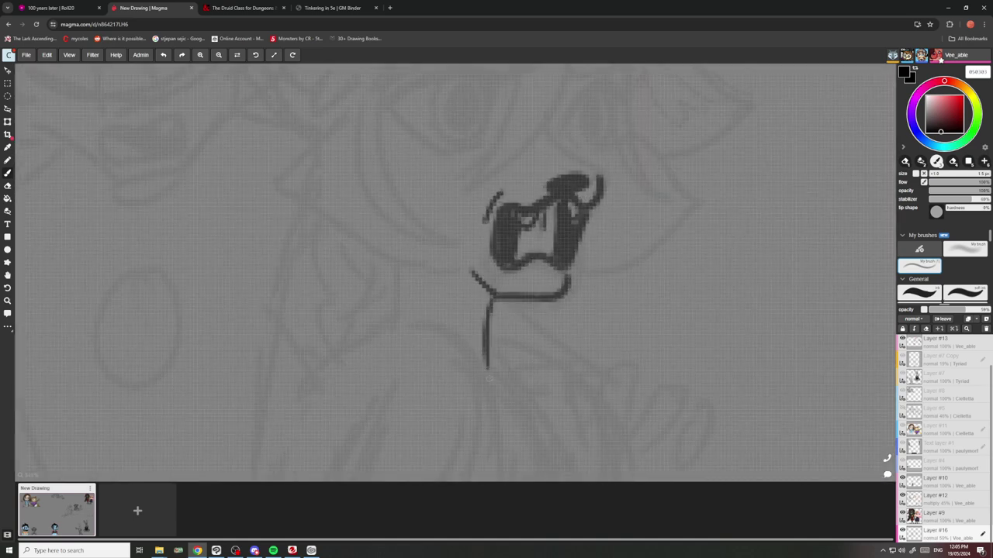
pyautogui.moveTo(406, 266); pyautogui.dragTo(406, 317)
pyautogui.scroll(-5, 407, 290)
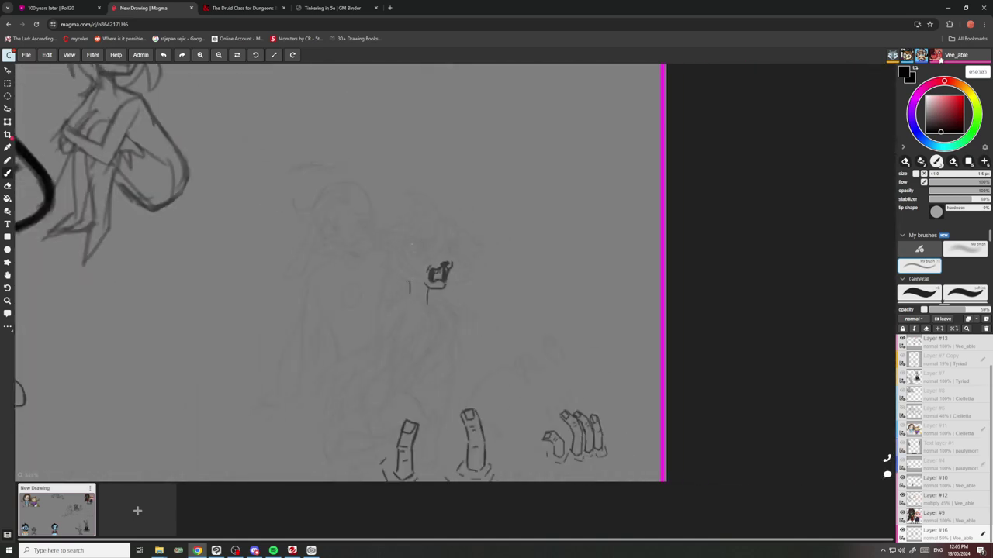
# Draw the right-hand figure's larger eye with iris and dark pupil, topped by an angry slanted brow.
pyautogui.scroll(5, 420, 251)
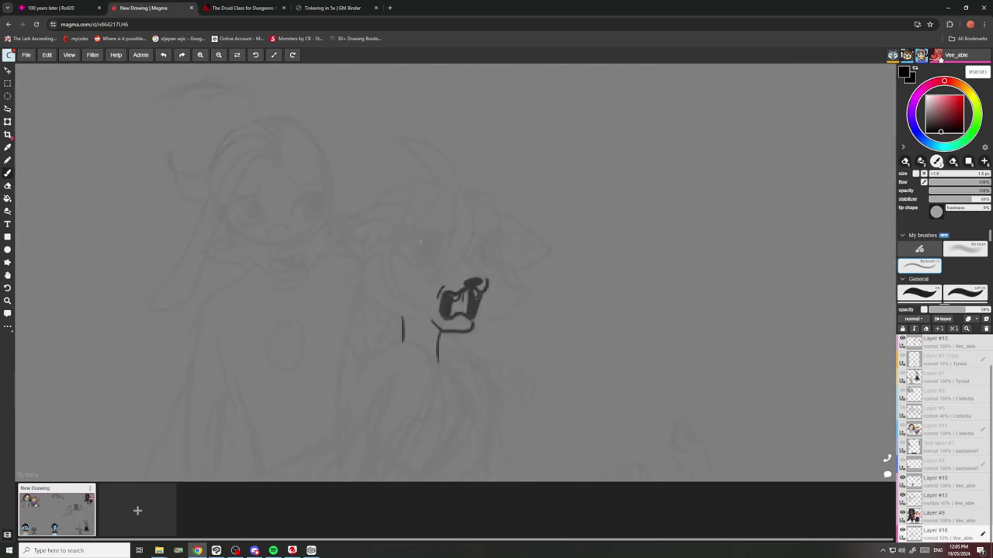
pyautogui.moveTo(459, 269)
pyautogui.mouseDown()
pyautogui.moveTo(420, 238)
pyautogui.moveTo(351, 255)
pyautogui.moveTo(352, 277)
pyautogui.moveTo(373, 297)
pyautogui.moveTo(425, 315)
pyautogui.mouseUp()
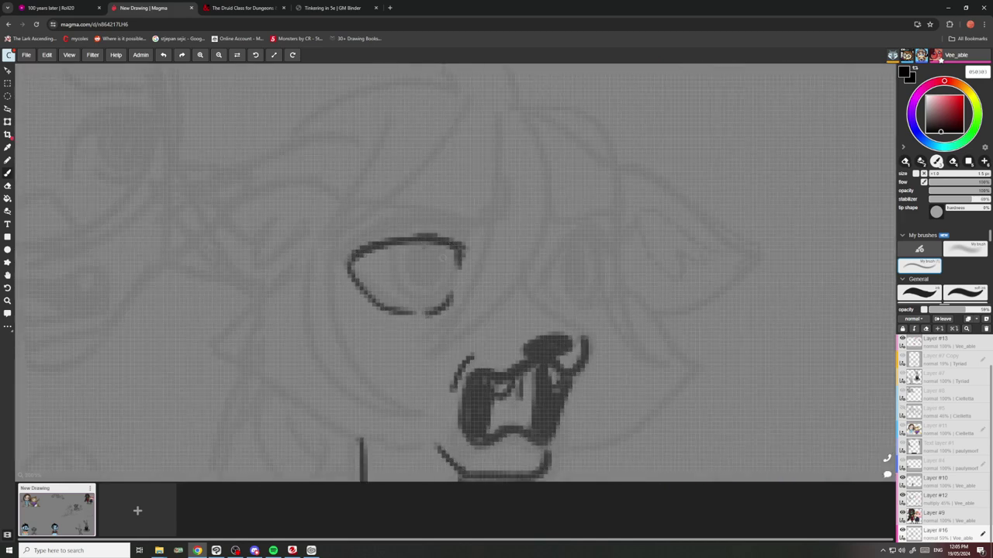
pyautogui.moveTo(423, 248); pyautogui.dragTo(436, 312)
pyautogui.moveTo(433, 268)
pyautogui.mouseDown()
pyautogui.moveTo(434, 288)
pyautogui.moveTo(431, 281)
pyautogui.mouseUp()
pyautogui.moveTo(477, 214)
pyautogui.mouseDown()
pyautogui.moveTo(360, 224)
pyautogui.moveTo(343, 247)
pyautogui.mouseUp()
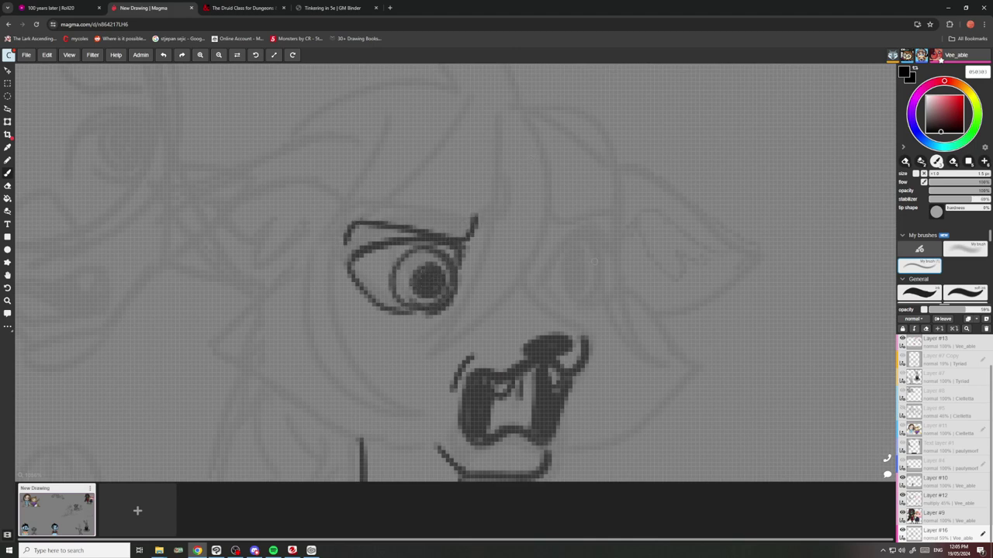
# Draw the smaller far eye with its iris and pupil, and add the matching angled brow above it.
pyautogui.moveTo(613, 263)
pyautogui.mouseDown()
pyautogui.moveTo(579, 236)
pyautogui.moveTo(543, 279)
pyautogui.moveTo(549, 304)
pyautogui.mouseUp()
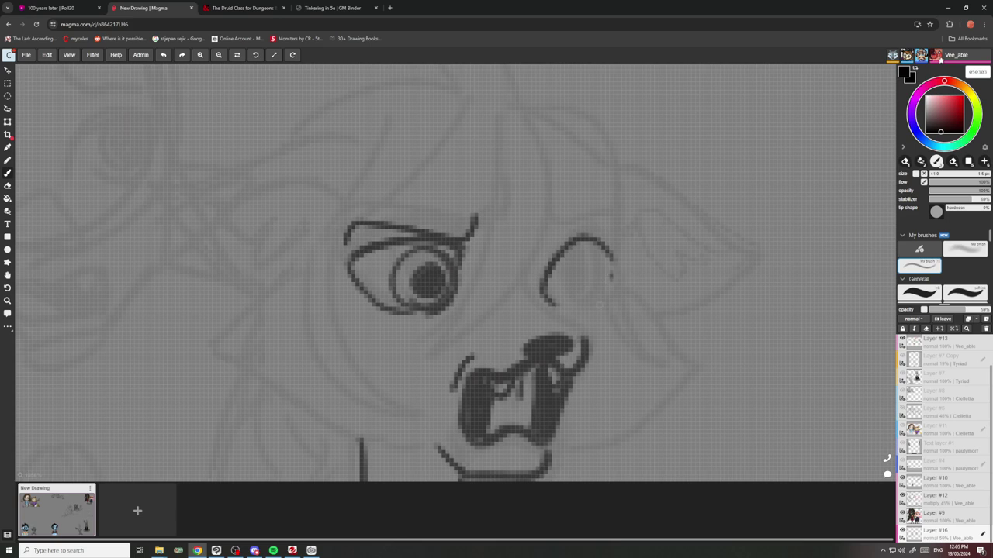
pyautogui.moveTo(615, 273)
pyautogui.mouseDown()
pyautogui.moveTo(592, 310)
pyautogui.moveTo(566, 312)
pyautogui.mouseUp()
pyautogui.moveTo(560, 260)
pyautogui.mouseDown()
pyautogui.moveTo(576, 259)
pyautogui.moveTo(574, 289)
pyautogui.moveTo(566, 277)
pyautogui.mouseUp()
pyautogui.moveTo(536, 232)
pyautogui.mouseDown()
pyautogui.moveTo(561, 254)
pyautogui.moveTo(616, 234)
pyautogui.mouseUp()
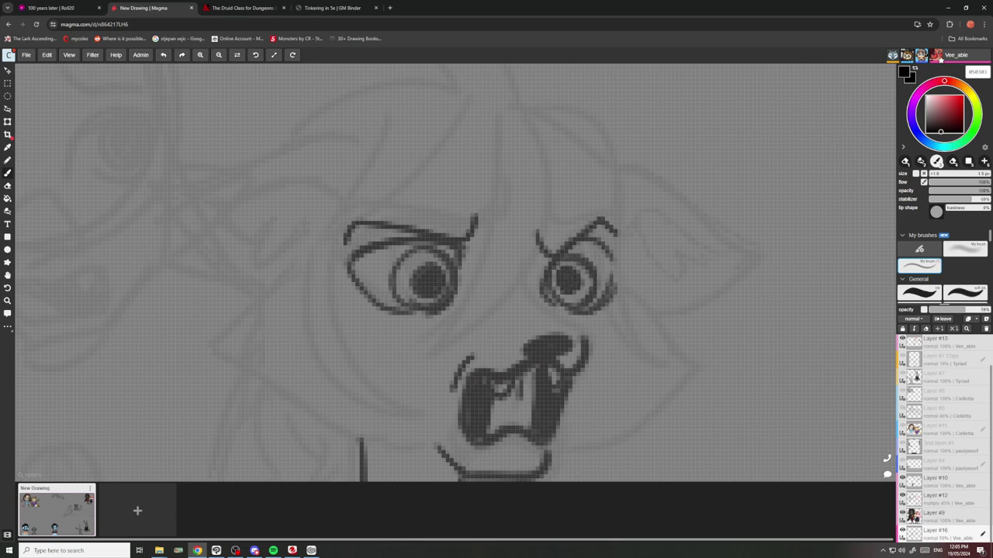
# Erase the outer edge of the open mouth with a small eraser and redraw it with the brush.
pyautogui.scroll(-6, 568, 217)
pyautogui.scroll(4, 568, 217)
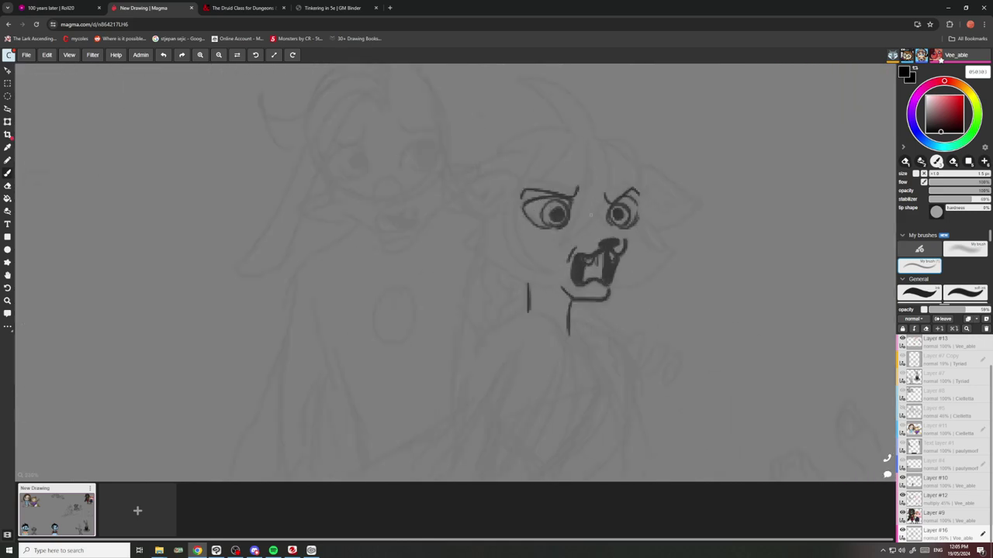
pyautogui.scroll(3, 607, 263)
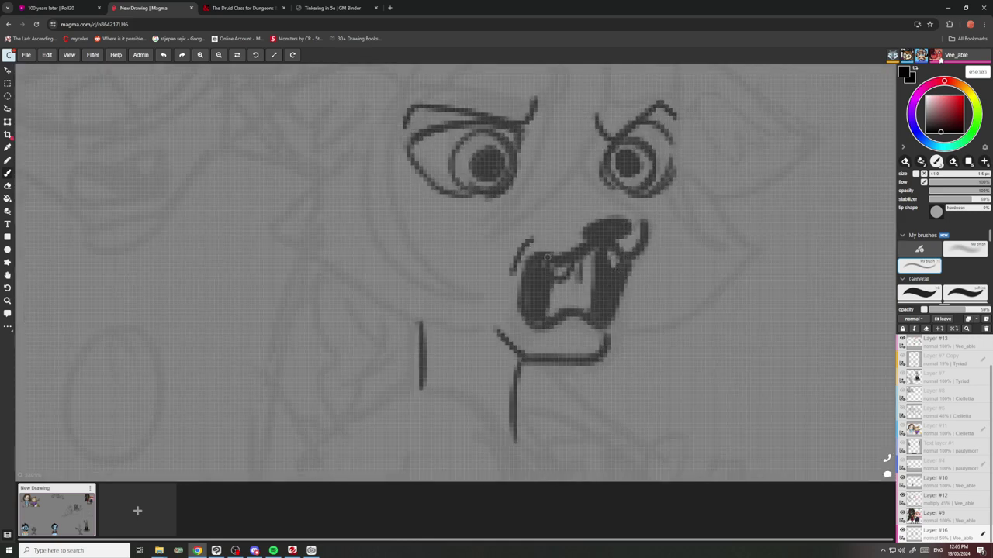
pyautogui.scroll(-5, 535, 279)
pyautogui.scroll(4, 561, 276)
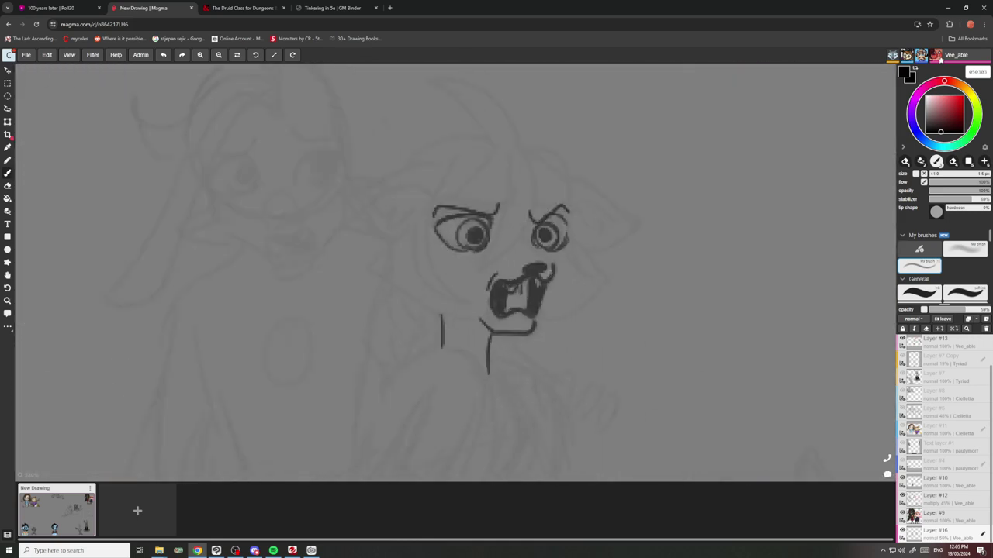
pyautogui.press('e')
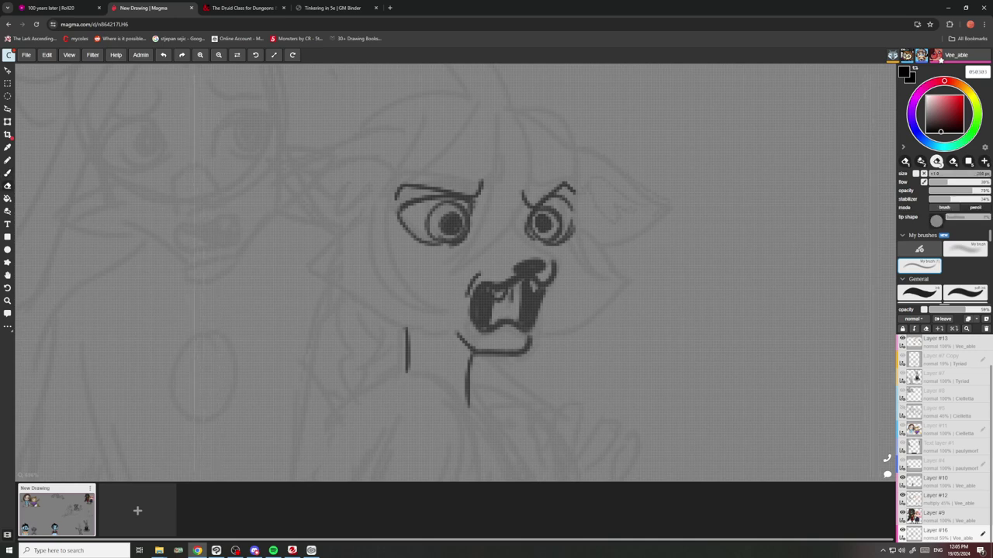
pyautogui.press('[')
pyautogui.moveTo(546, 296); pyautogui.dragTo(539, 324)
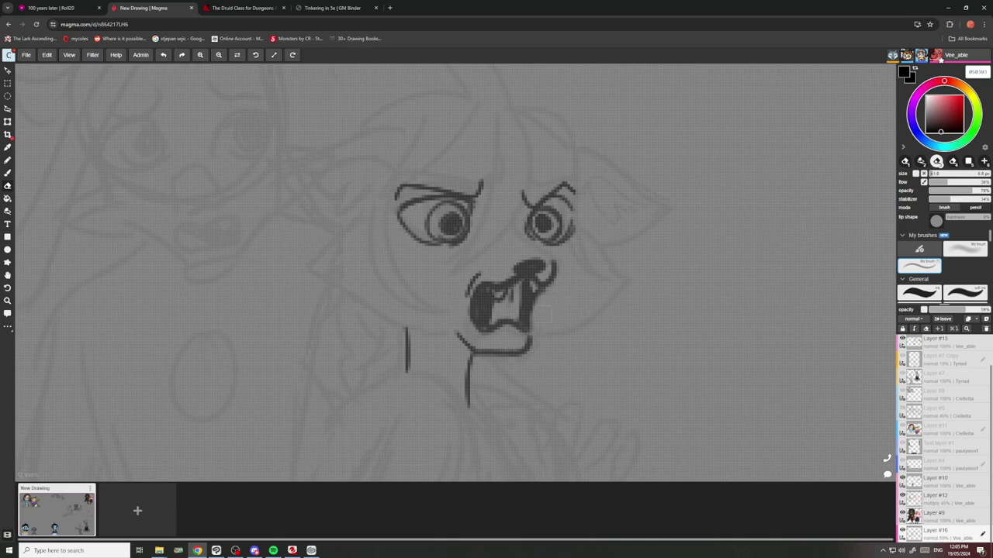
pyautogui.press('b')
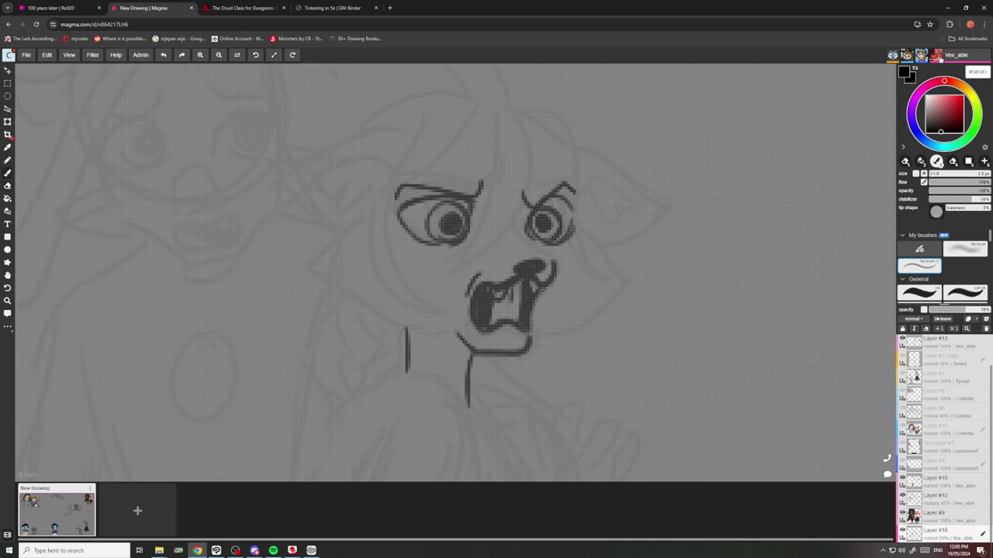
pyautogui.moveTo(544, 290); pyautogui.dragTo(531, 323)
# Draw pointed cheek fur on both sides of the face, running in toward the jaw.
pyautogui.moveTo(368, 207)
pyautogui.mouseDown()
pyautogui.moveTo(313, 269)
pyautogui.moveTo(431, 338)
pyautogui.mouseUp()
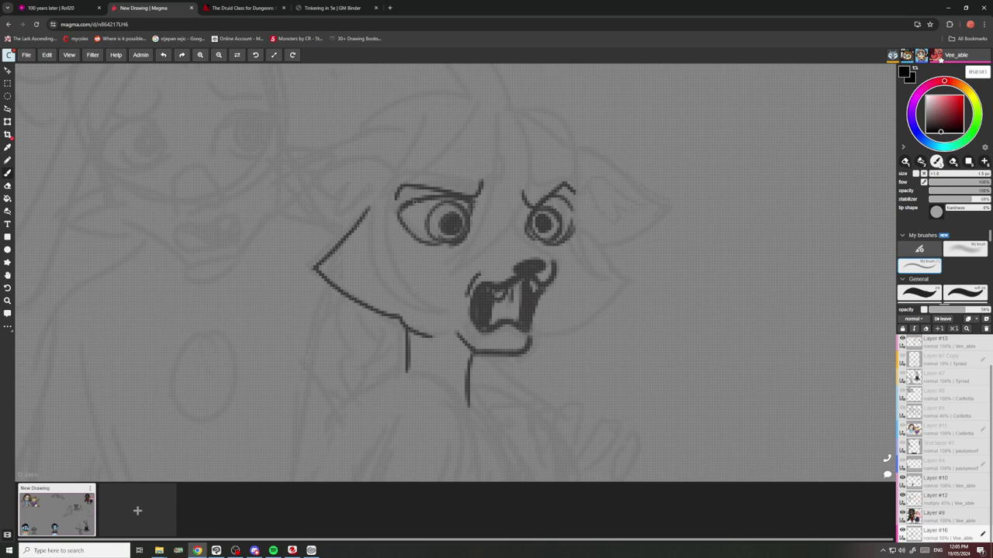
pyautogui.scroll(-6, 411, 200)
pyautogui.scroll(7, 418, 202)
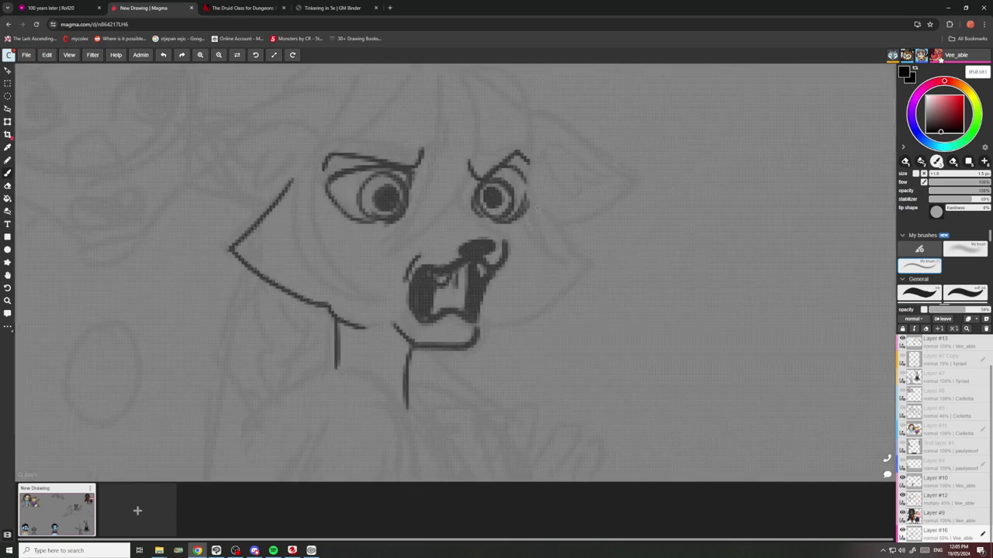
pyautogui.moveTo(536, 208)
pyautogui.mouseDown()
pyautogui.moveTo(599, 246)
pyautogui.moveTo(572, 281)
pyautogui.moveTo(502, 318)
pyautogui.mouseUp()
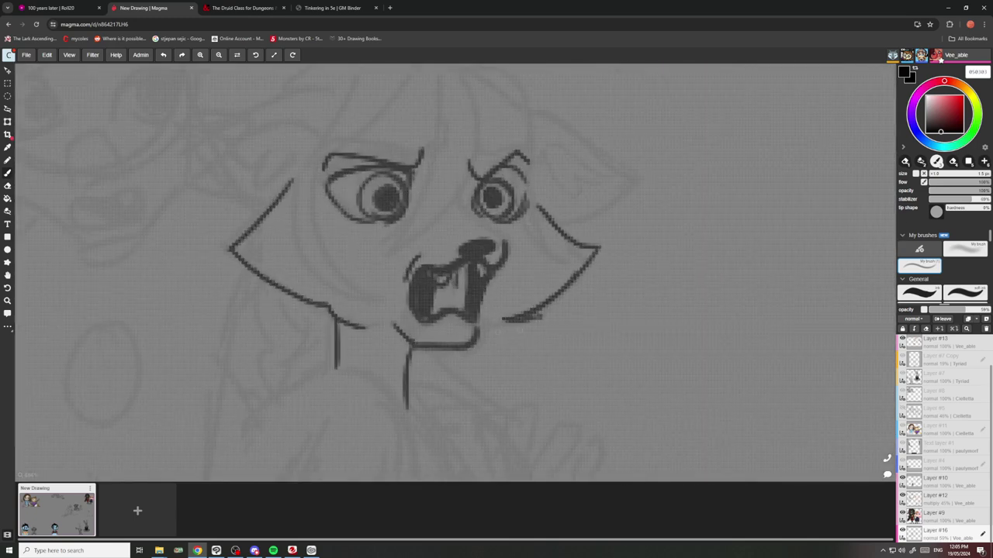
pyautogui.scroll(-5, 493, 260)
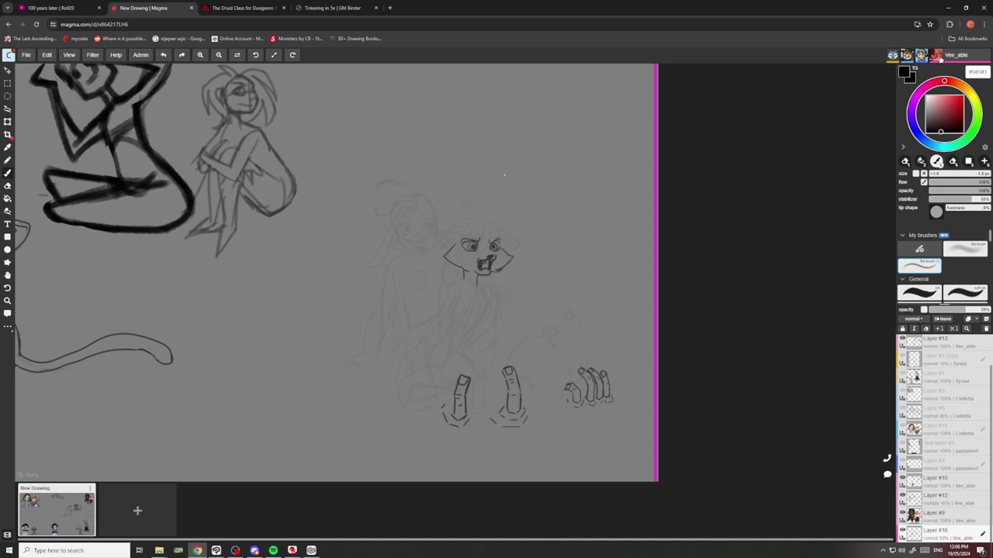
# Draw the raised hand in front of the chest, with its forearm tapering down from the wrist.
pyautogui.scroll(4, 484, 297)
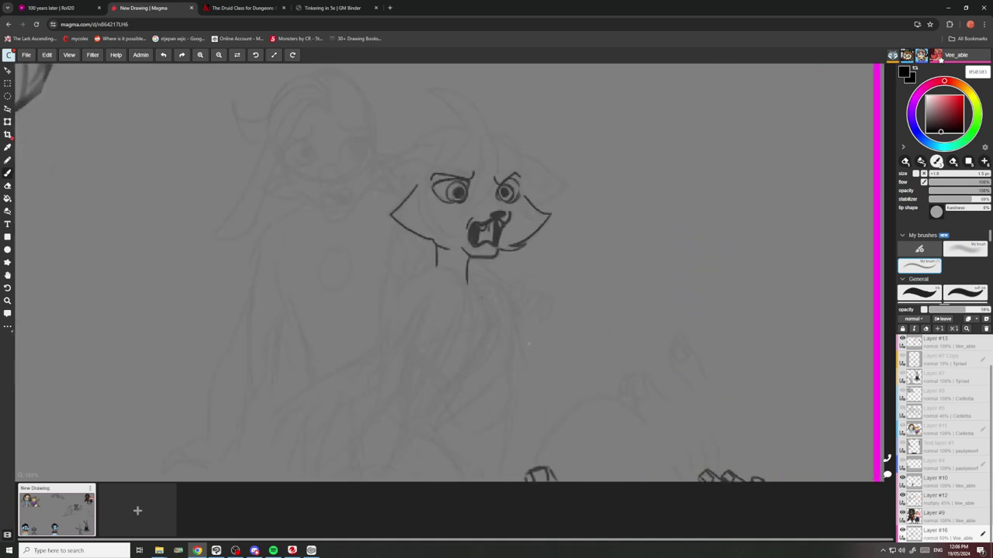
pyautogui.moveTo(539, 354)
pyautogui.mouseDown()
pyautogui.moveTo(540, 293)
pyautogui.moveTo(534, 323)
pyautogui.moveTo(530, 293)
pyautogui.moveTo(509, 290)
pyautogui.moveTo(525, 423)
pyautogui.moveTo(510, 440)
pyautogui.mouseUp()
pyautogui.moveTo(502, 326)
pyautogui.mouseDown()
pyautogui.moveTo(510, 401)
pyautogui.moveTo(500, 451)
pyautogui.mouseUp()
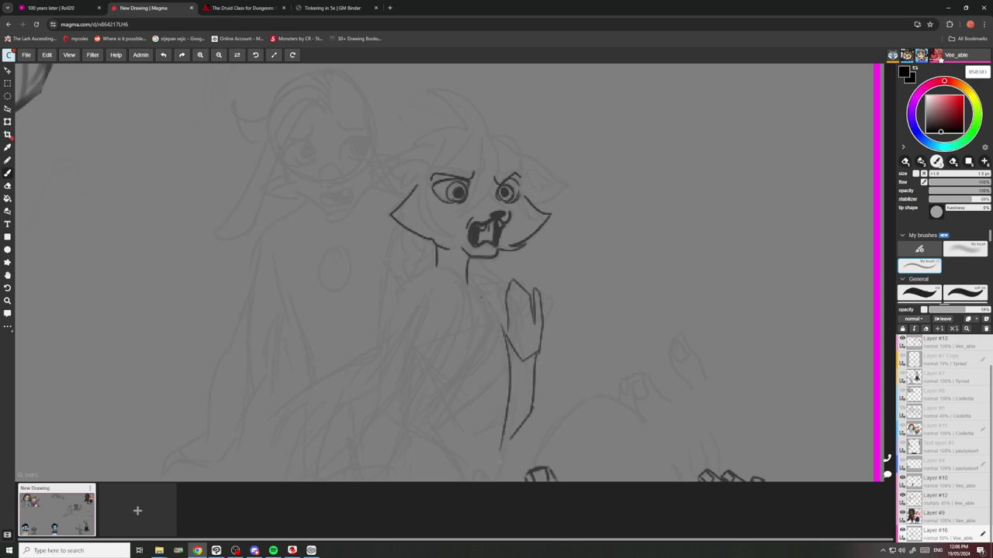
# Add the chest and shoulder lines connecting the neck to the raised hand.
pyautogui.moveTo(471, 285); pyautogui.dragTo(502, 332)
pyautogui.scroll(3, 485, 276)
pyautogui.moveTo(502, 293)
pyautogui.mouseDown()
pyautogui.moveTo(462, 299)
pyautogui.moveTo(514, 314)
pyautogui.moveTo(456, 253)
pyautogui.mouseUp()
pyautogui.scroll(-6, 454, 255)
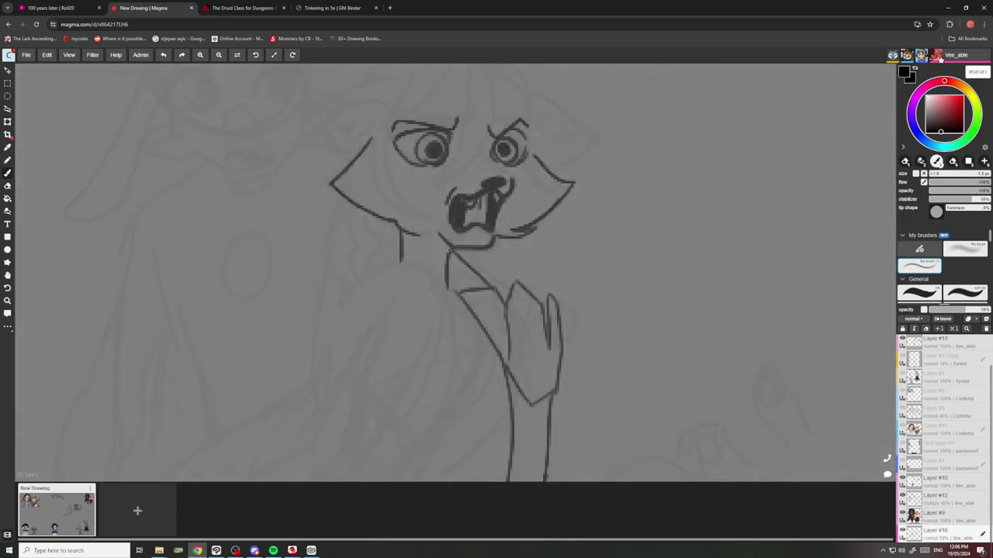
# Draw the near shoulder and the upper arm down to its rounded elbow, plus the torso line behind the arm.
pyautogui.scroll(2, 394, 318)
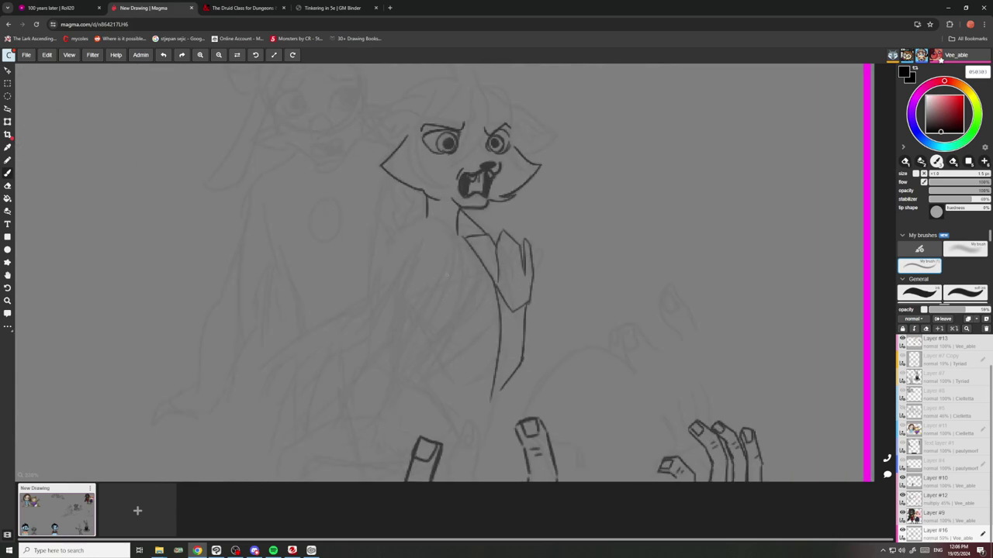
pyautogui.moveTo(446, 275); pyautogui.dragTo(385, 368)
pyautogui.moveTo(433, 220)
pyautogui.mouseDown()
pyautogui.moveTo(407, 236)
pyautogui.moveTo(356, 350)
pyautogui.moveTo(359, 382)
pyautogui.moveTo(391, 364)
pyautogui.mouseUp()
pyautogui.scroll(-4, 373, 369)
pyautogui.scroll(3, 394, 370)
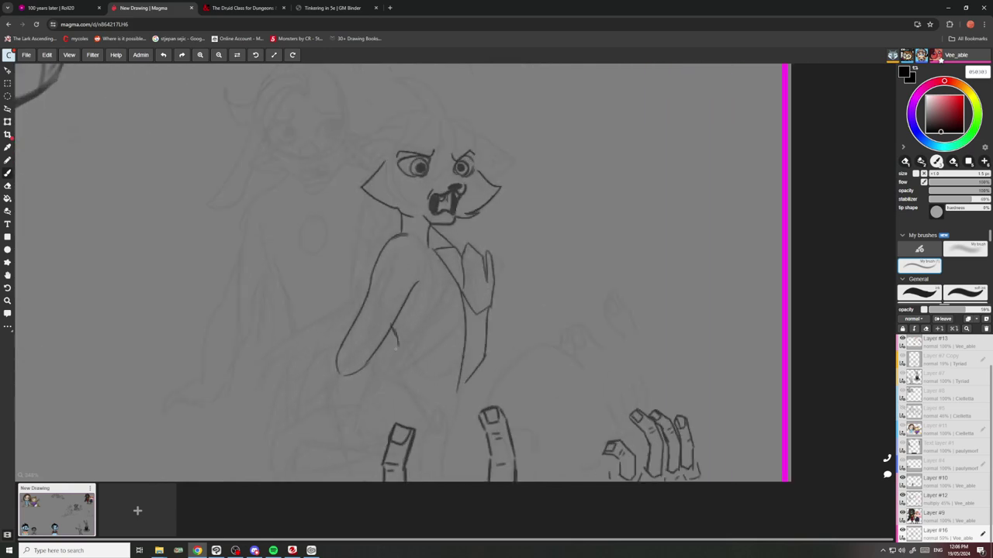
pyautogui.scroll(-3, 386, 362)
pyautogui.scroll(6, 433, 301)
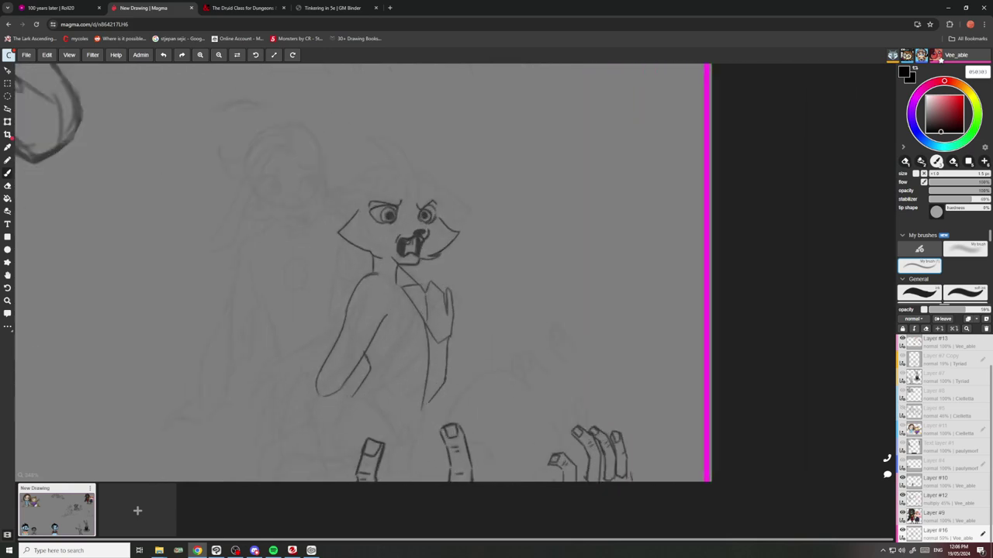
# Finish the finger lines of the raised hand in front of the chest.
pyautogui.moveTo(459, 349)
pyautogui.mouseDown()
pyautogui.moveTo(436, 272)
pyautogui.moveTo(436, 346)
pyautogui.mouseUp()
pyautogui.scroll(-6, 438, 318)
pyautogui.scroll(-1, 434, 295)
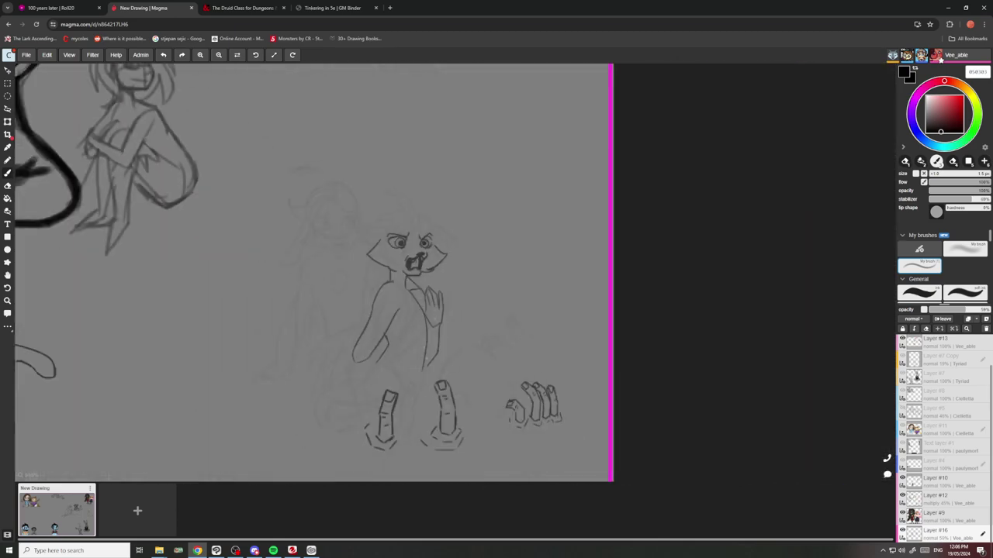
pyautogui.scroll(2, 434, 294)
pyautogui.scroll(-3, 409, 361)
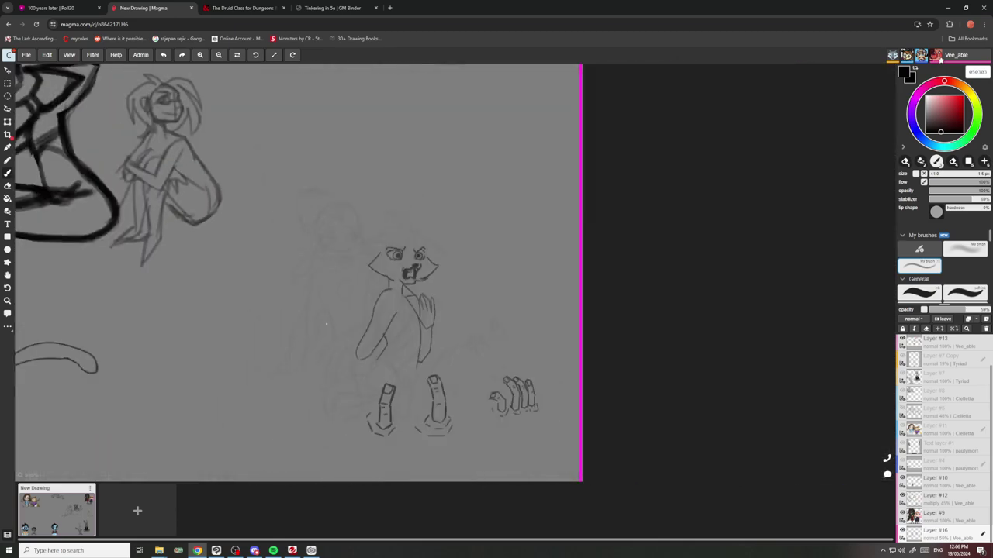
pyautogui.scroll(2, 343, 363)
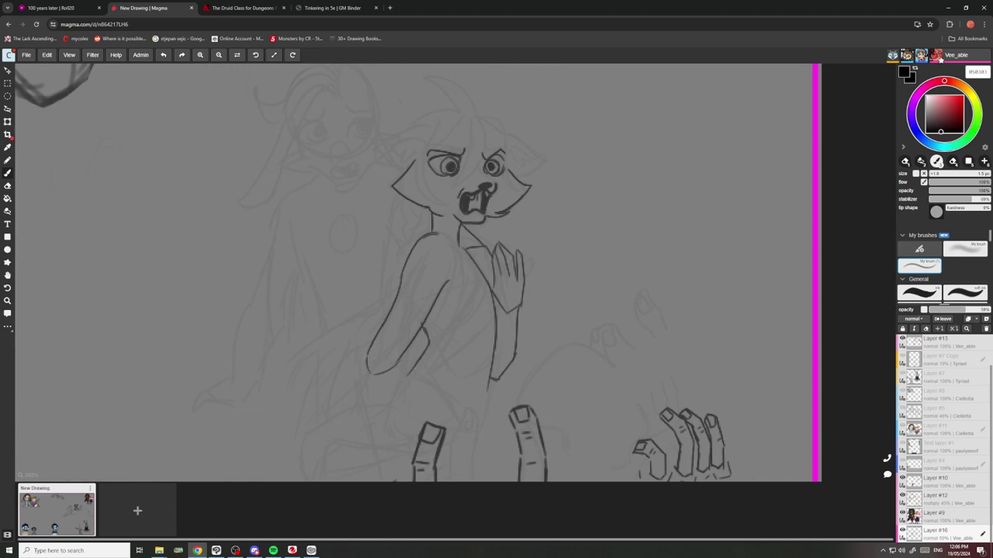
# Draw the bent line running down from behind the near elbow and undo the parallel stroke beside it.
pyautogui.moveTo(367, 356)
pyautogui.mouseDown()
pyautogui.moveTo(341, 373)
pyautogui.moveTo(327, 425)
pyautogui.mouseUp()
pyautogui.moveTo(398, 365); pyautogui.dragTo(344, 428)
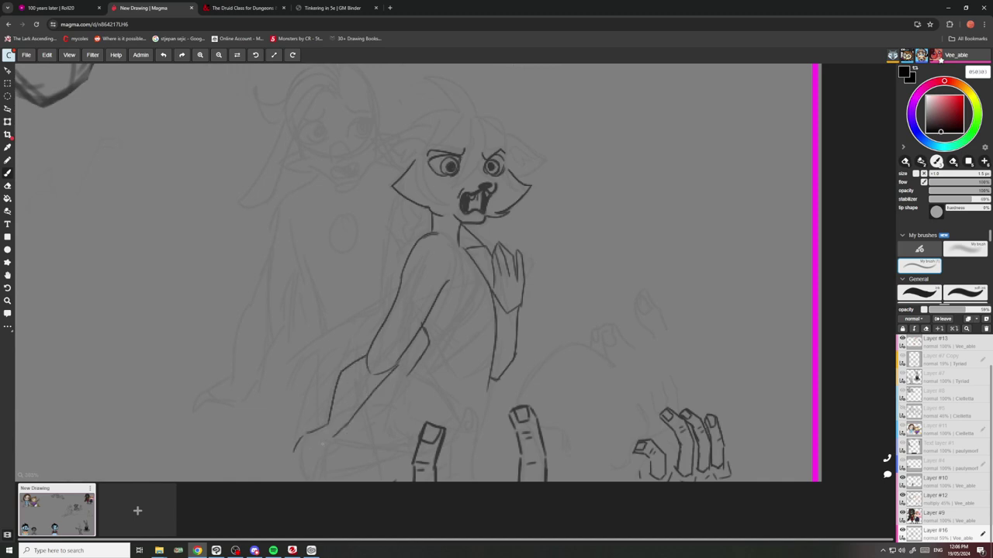
pyautogui.scroll(-3, 367, 363)
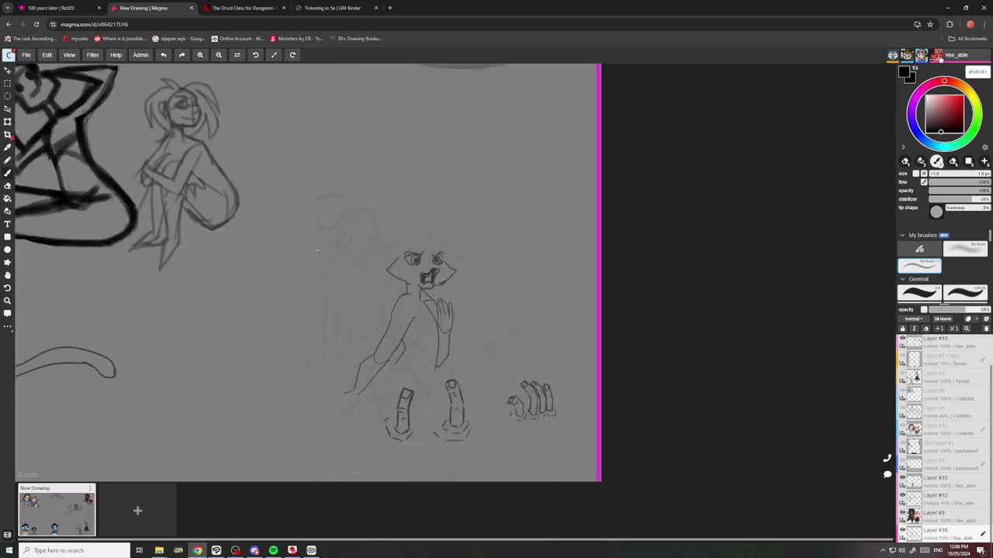
pyautogui.hotkey('ctrl', 'z')
# Draw the curved line across the torso below the chest and the neckline from the near shoulder to the collar.
pyautogui.scroll(5, 403, 331)
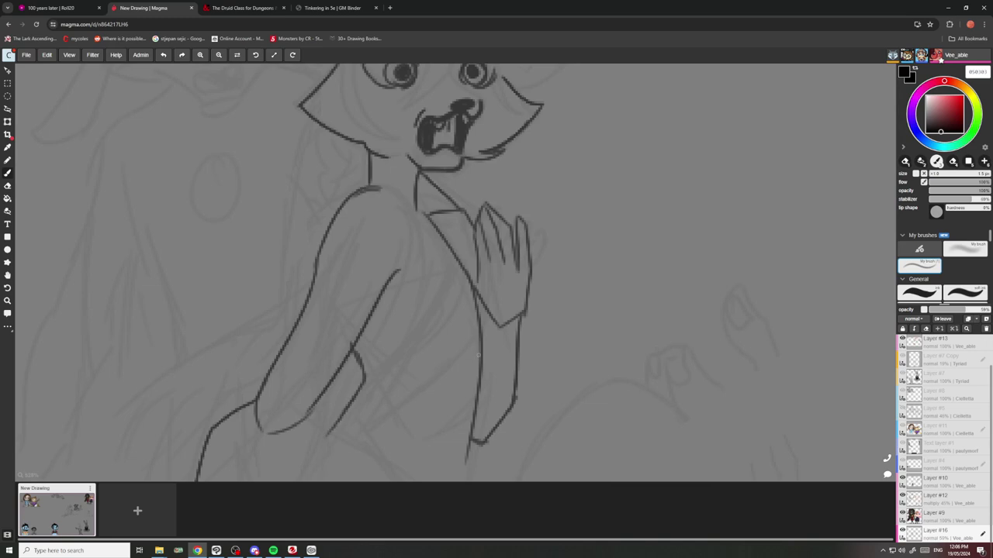
pyautogui.scroll(-5, 333, 279)
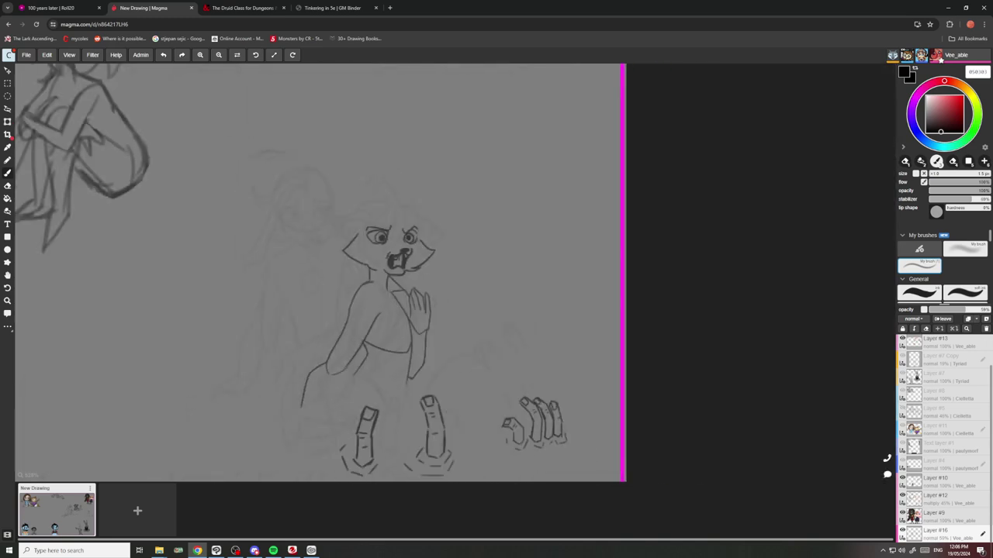
pyautogui.scroll(6, 333, 280)
pyautogui.scroll(-5, 350, 270)
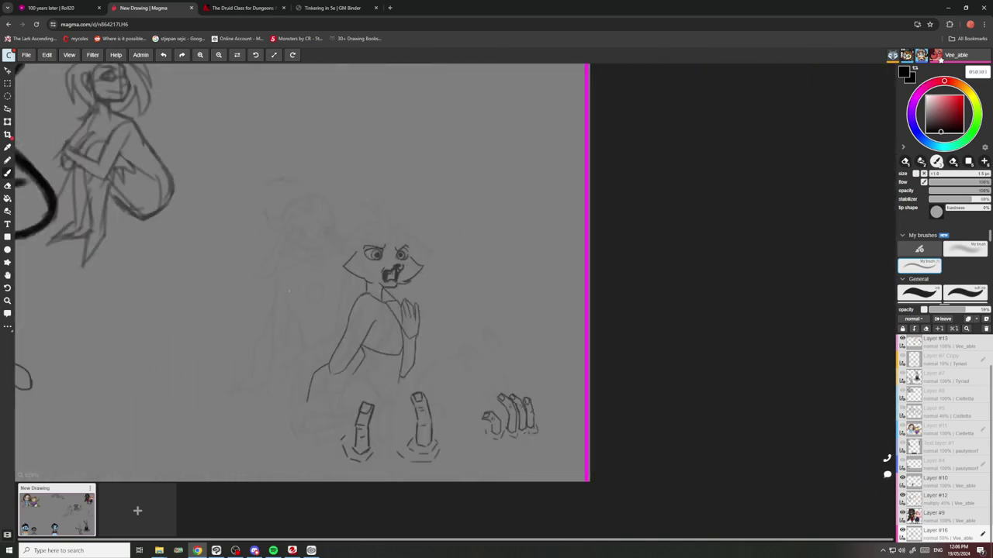
pyautogui.scroll(5, 349, 270)
pyautogui.scroll(3, 414, 226)
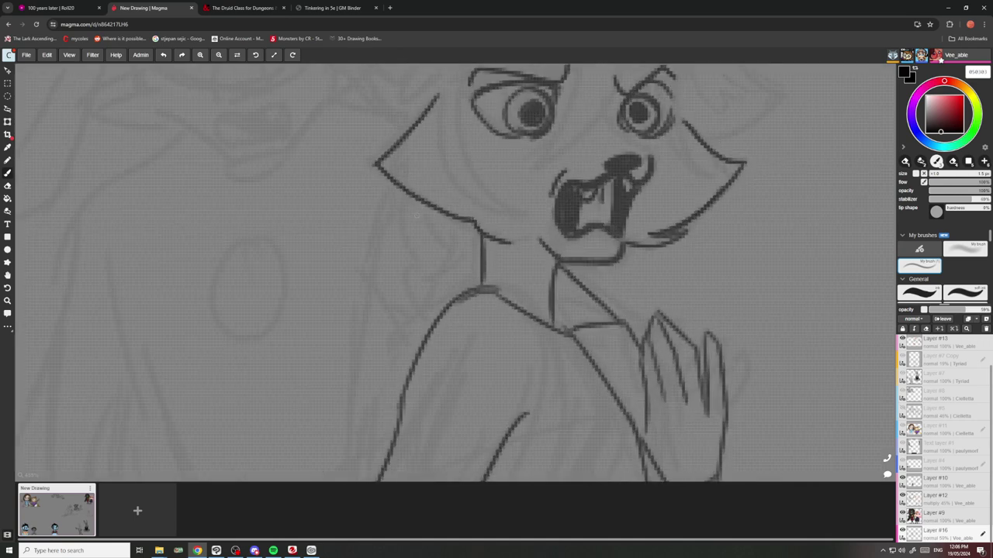
# Draw the braid hanging behind the neck, with overlapping strands and a frayed tip over the near shoulder.
pyautogui.moveTo(410, 198)
pyautogui.mouseDown()
pyautogui.moveTo(398, 228)
pyautogui.moveTo(439, 264)
pyautogui.mouseUp()
pyautogui.moveTo(476, 228); pyautogui.dragTo(458, 275)
pyautogui.moveTo(463, 234); pyautogui.dragTo(434, 276)
pyautogui.moveTo(429, 263)
pyautogui.mouseDown()
pyautogui.moveTo(409, 266)
pyautogui.moveTo(425, 311)
pyautogui.moveTo(458, 279)
pyautogui.moveTo(434, 306)
pyautogui.mouseUp()
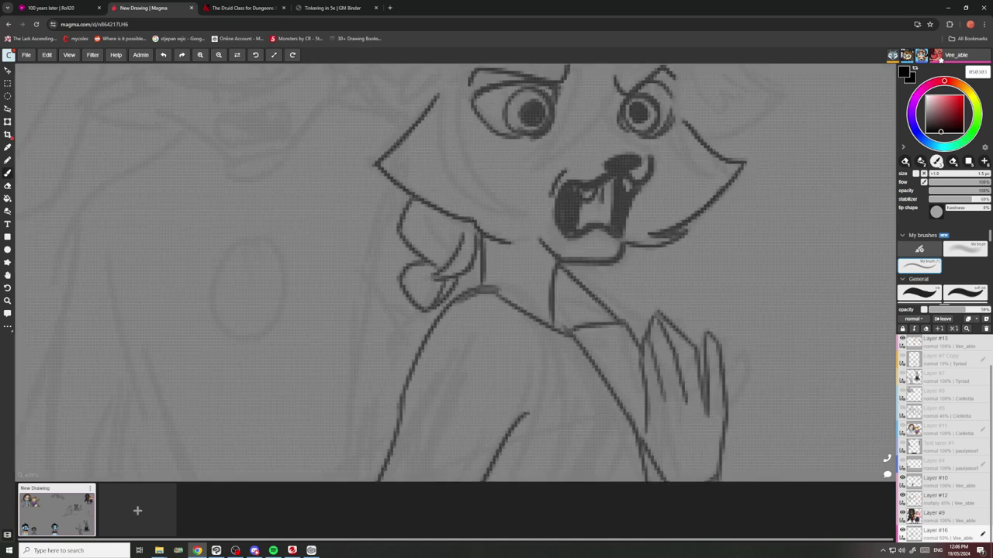
pyautogui.moveTo(426, 234); pyautogui.dragTo(443, 266)
pyautogui.moveTo(425, 310)
pyautogui.mouseDown()
pyautogui.moveTo(418, 329)
pyautogui.moveTo(431, 322)
pyautogui.mouseUp()
pyautogui.moveTo(437, 315)
pyautogui.mouseDown()
pyautogui.moveTo(390, 330)
pyautogui.moveTo(414, 334)
pyautogui.moveTo(397, 373)
pyautogui.mouseUp()
pyautogui.scroll(-6, 426, 307)
# Draw the pointed fringe falling between the eyes and the curved side locks framing the near cheek.
pyautogui.scroll(5, 450, 252)
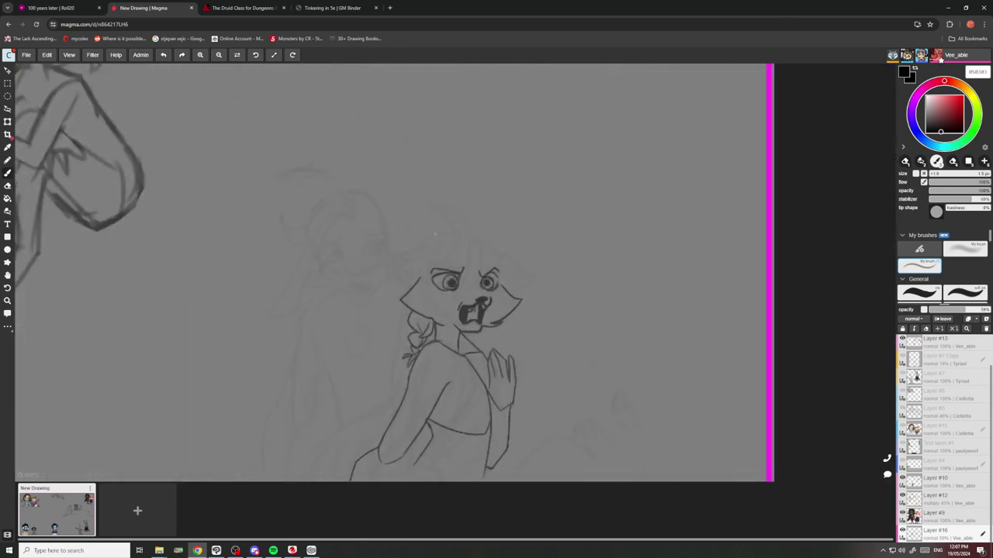
pyautogui.moveTo(467, 279); pyautogui.dragTo(477, 317)
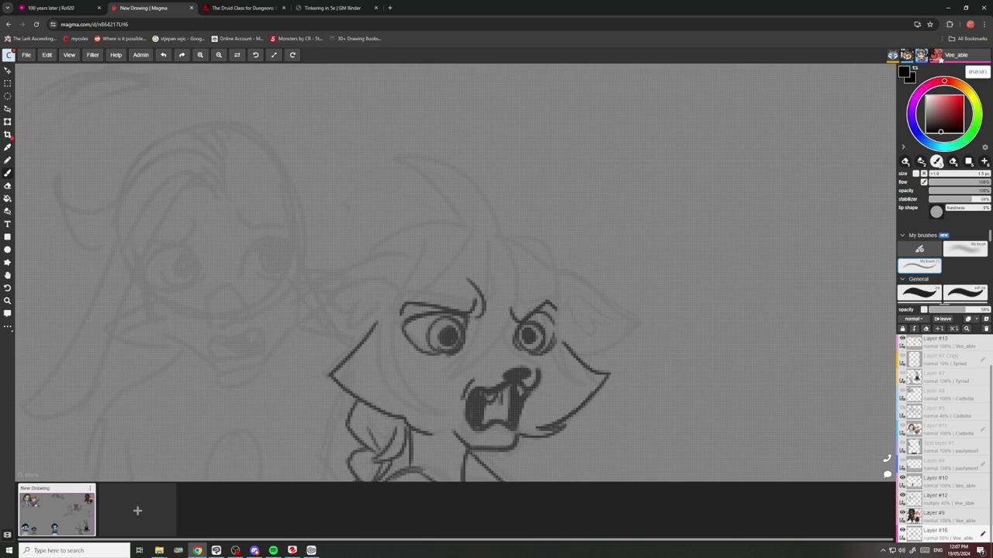
pyautogui.moveTo(504, 257); pyautogui.dragTo(459, 371)
pyautogui.moveTo(480, 351)
pyautogui.mouseDown()
pyautogui.moveTo(476, 253)
pyautogui.moveTo(371, 319)
pyautogui.moveTo(428, 244)
pyautogui.mouseUp()
pyautogui.moveTo(399, 326); pyautogui.dragTo(443, 401)
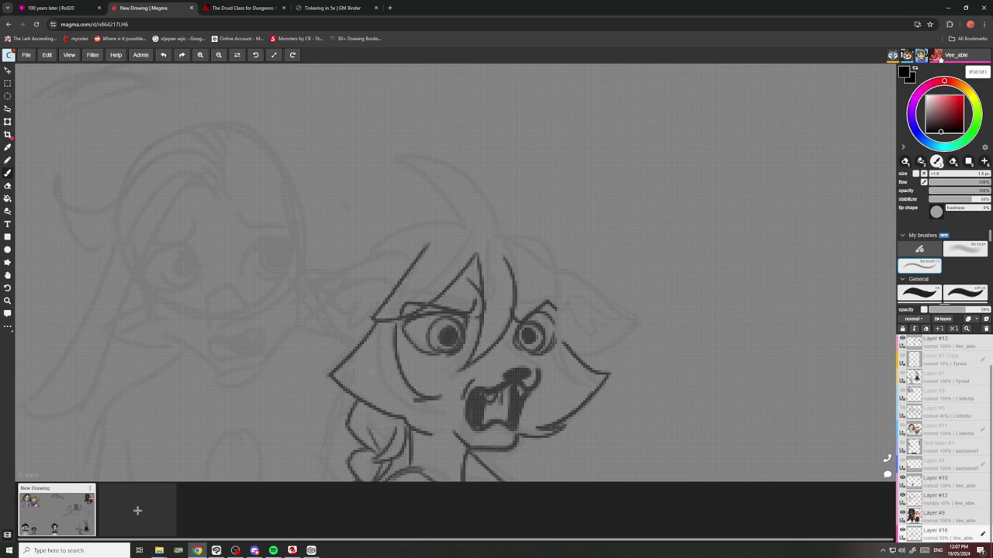
pyautogui.moveTo(371, 346); pyautogui.dragTo(414, 403)
# Draw the far side lock, the pointed far ear with inner fur, and the far curve of the hair.
pyautogui.moveTo(557, 287); pyautogui.dragTo(598, 365)
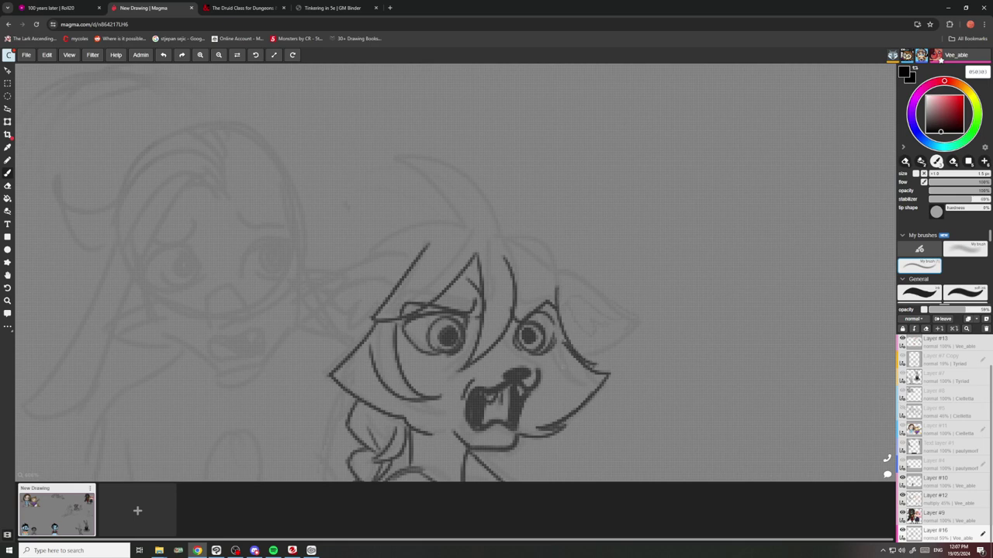
pyautogui.moveTo(554, 332); pyautogui.dragTo(586, 370)
pyautogui.moveTo(561, 272)
pyautogui.mouseDown()
pyautogui.moveTo(630, 314)
pyautogui.moveTo(625, 332)
pyautogui.moveTo(593, 355)
pyautogui.mouseUp()
pyautogui.moveTo(619, 319)
pyautogui.mouseDown()
pyautogui.moveTo(569, 319)
pyautogui.moveTo(610, 329)
pyautogui.mouseUp()
pyautogui.moveTo(556, 289)
pyautogui.mouseDown()
pyautogui.moveTo(494, 231)
pyautogui.moveTo(543, 311)
pyautogui.mouseUp()
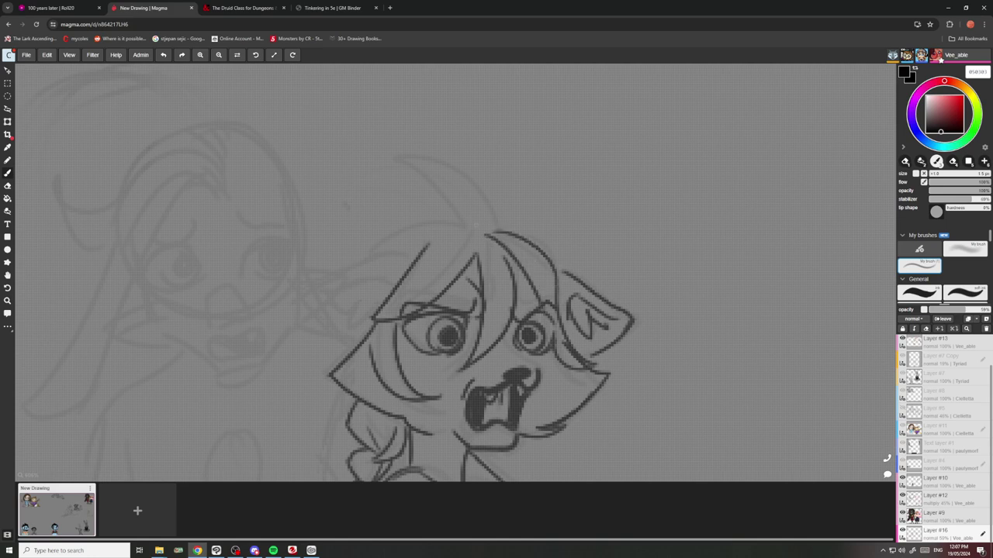
# Outline the near top of the head, the drooping near ear and the long curved tuft rising from the crown.
pyautogui.moveTo(490, 230)
pyautogui.mouseDown()
pyautogui.moveTo(393, 163)
pyautogui.moveTo(480, 230)
pyautogui.moveTo(370, 277)
pyautogui.moveTo(303, 327)
pyautogui.moveTo(359, 353)
pyautogui.mouseUp()
pyautogui.moveTo(386, 291); pyautogui.dragTo(368, 300)
pyautogui.scroll(-6, 377, 281)
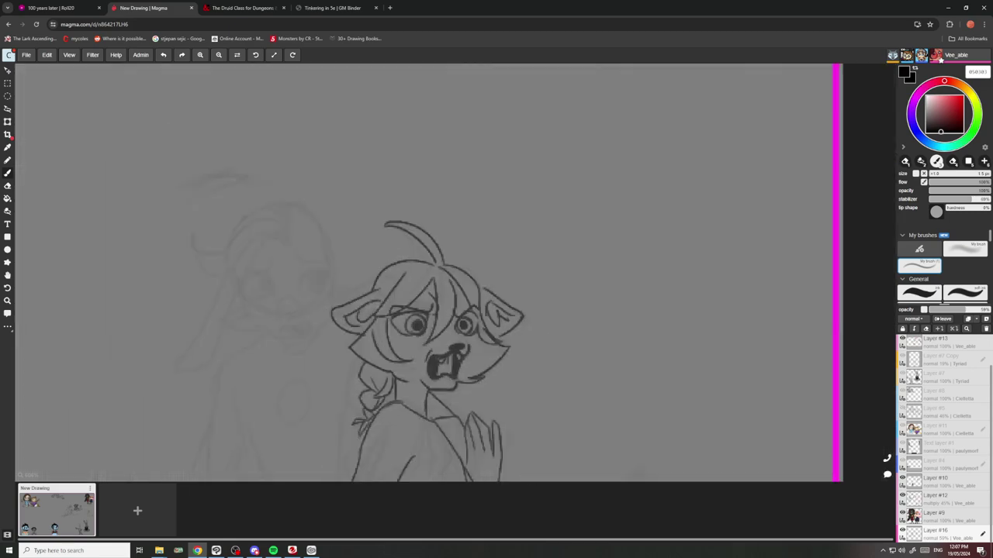
# Sharpen the tip of the tallest finger on the raised hand.
pyautogui.scroll(10, 377, 280)
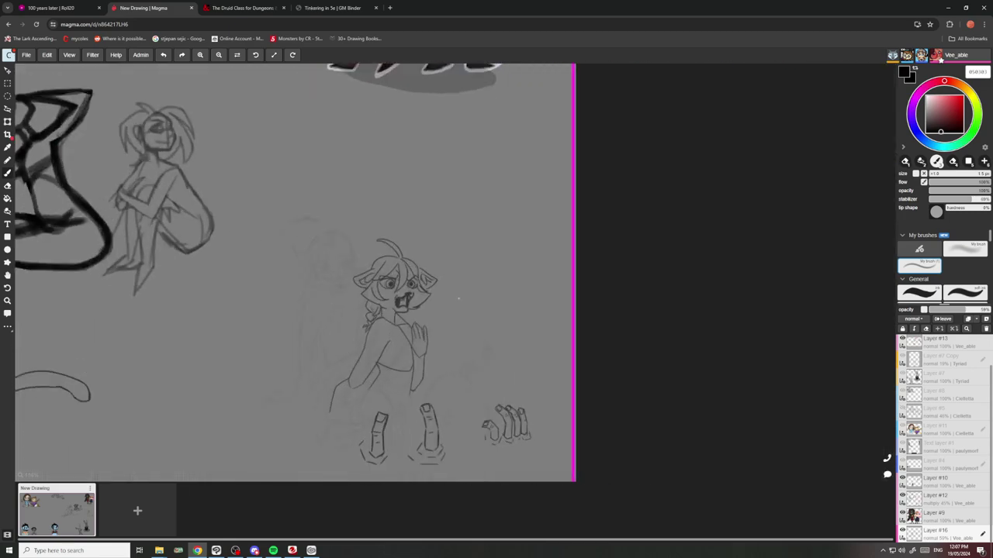
pyautogui.moveTo(384, 271); pyautogui.dragTo(412, 331)
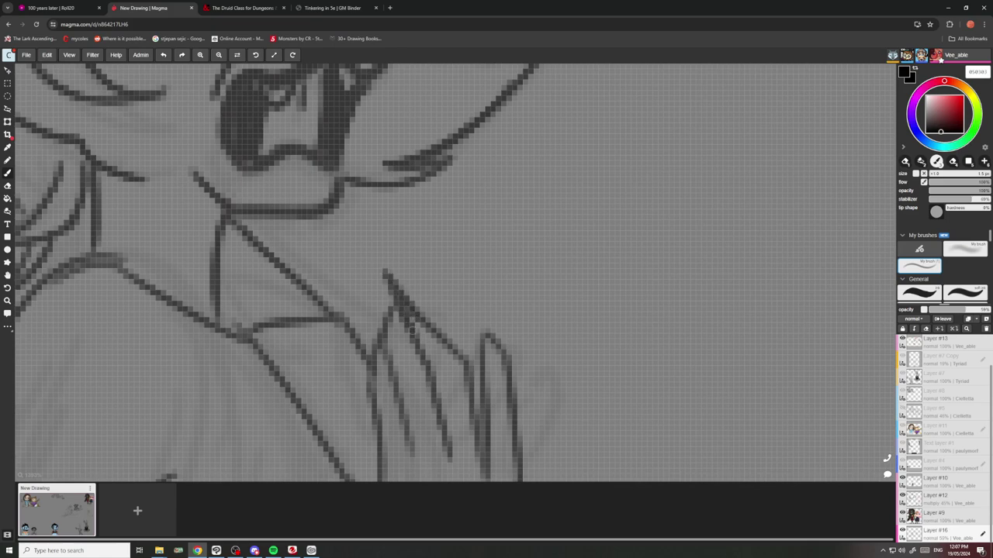
pyautogui.scroll(-8, 388, 287)
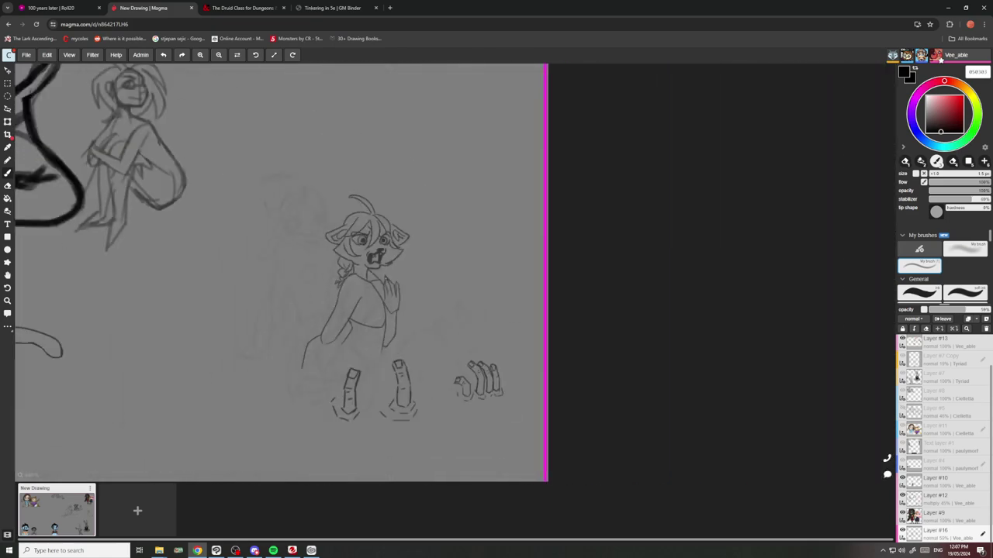
# Draw the second line descending below the near elbow and the taller figure's long body line curving down to meet it.
pyautogui.scroll(5, 335, 346)
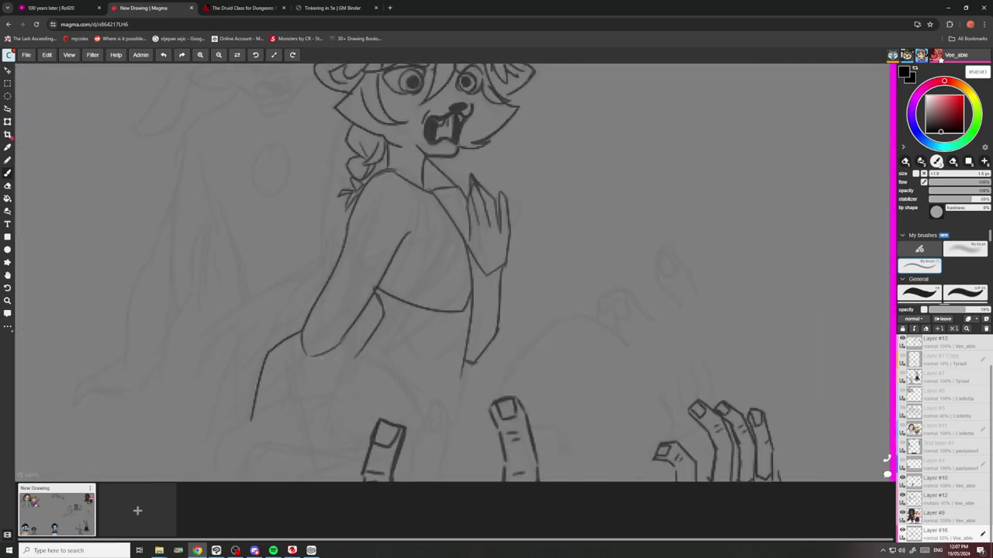
pyautogui.moveTo(316, 366); pyautogui.dragTo(273, 446)
pyautogui.scroll(-6, 240, 388)
pyautogui.scroll(4, 227, 335)
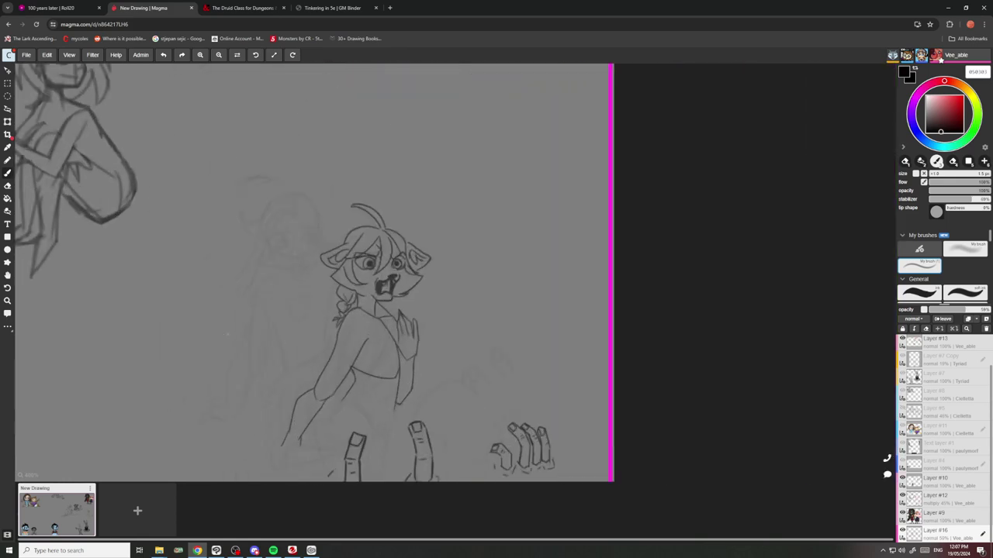
pyautogui.scroll(3, 227, 335)
pyautogui.moveTo(294, 281); pyautogui.dragTo(349, 436)
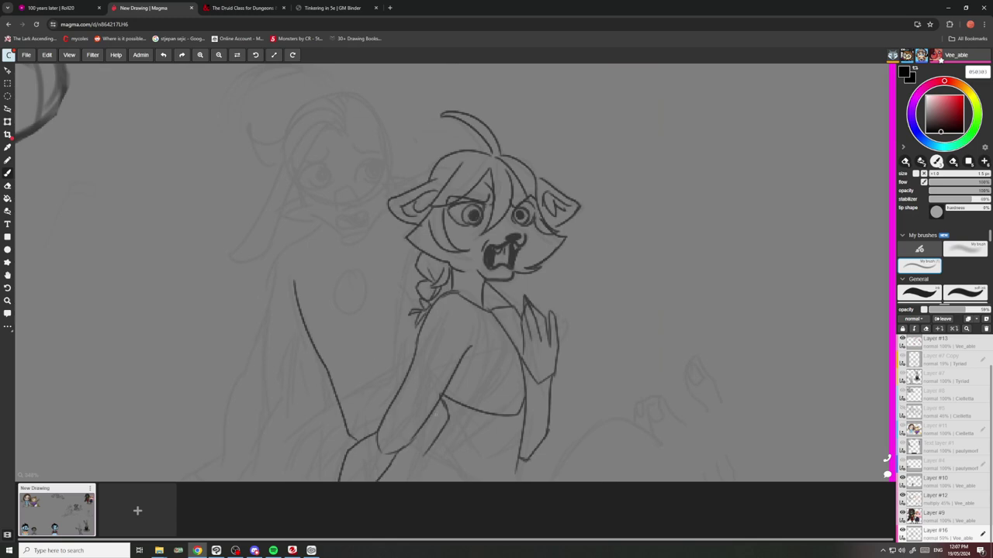
# Add the outer hair contour behind the braid, curving from the cheek down to the braid's tip.
pyautogui.scroll(2, 344, 293)
pyautogui.moveTo(435, 242); pyautogui.dragTo(431, 337)
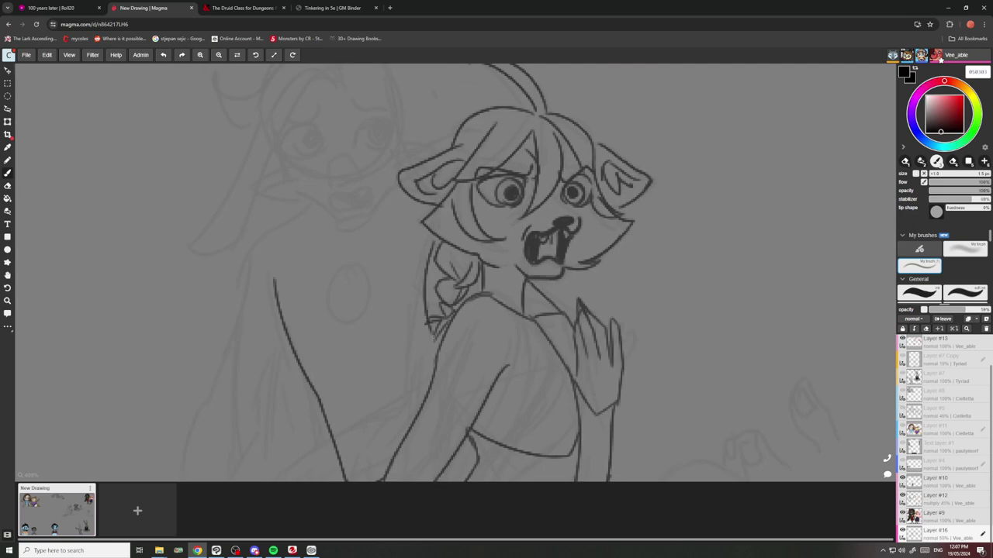
pyautogui.scroll(-3, 441, 339)
pyautogui.scroll(3, 436, 281)
pyautogui.scroll(-3, 395, 259)
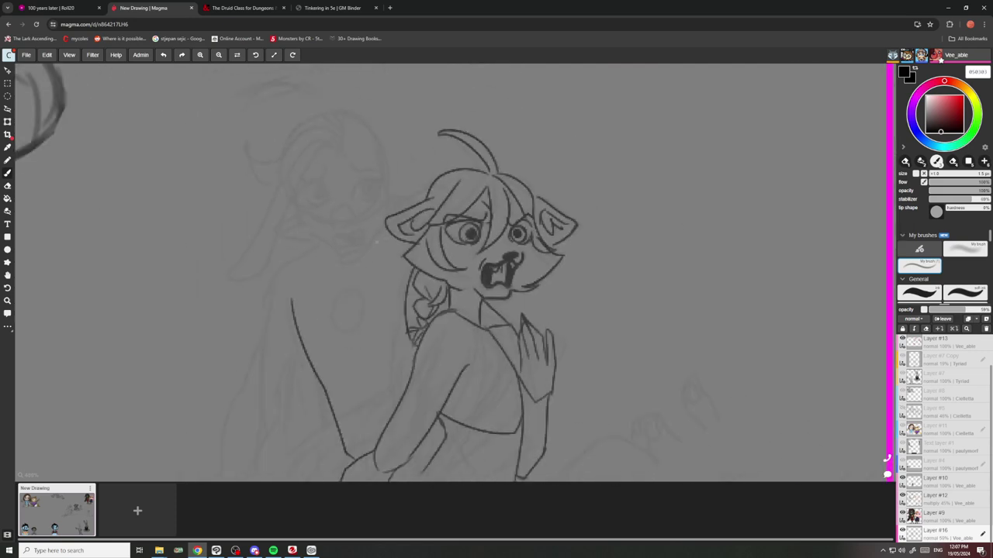
# Draw the taller figure's open mouth with teeth and a dark inner corner.
pyautogui.scroll(5, 357, 211)
pyautogui.moveTo(410, 295)
pyautogui.mouseDown()
pyautogui.moveTo(402, 278)
pyautogui.moveTo(360, 282)
pyautogui.moveTo(355, 310)
pyautogui.moveTo(387, 294)
pyautogui.moveTo(355, 297)
pyautogui.moveTo(390, 303)
pyautogui.mouseUp()
pyautogui.scroll(-4, 391, 285)
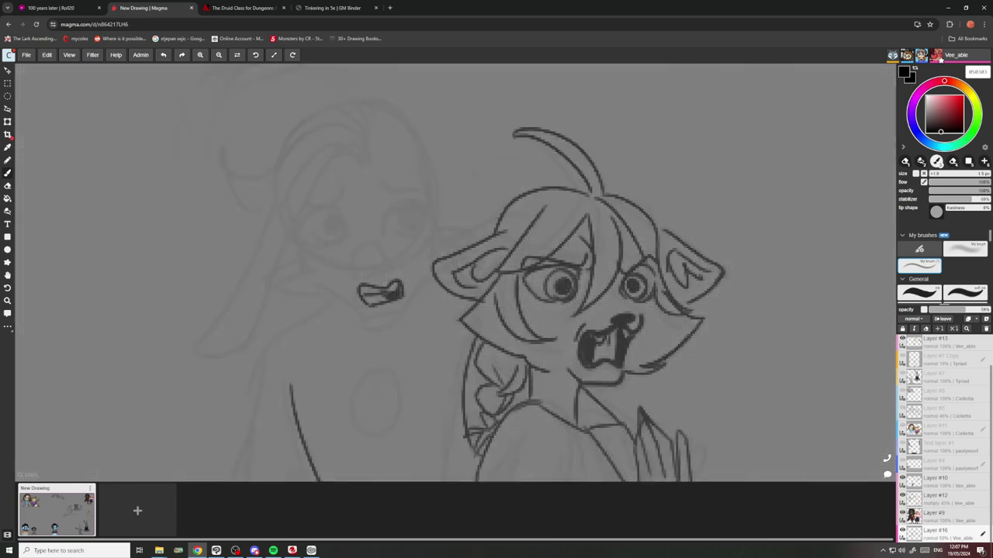
# Outline the taller figure's face with angular cheeks and jaw meeting at a pointed chin.
pyautogui.scroll(5, 401, 242)
pyautogui.moveTo(435, 206)
pyautogui.mouseDown()
pyautogui.moveTo(453, 227)
pyautogui.moveTo(438, 304)
pyautogui.moveTo(404, 347)
pyautogui.moveTo(350, 359)
pyautogui.mouseUp()
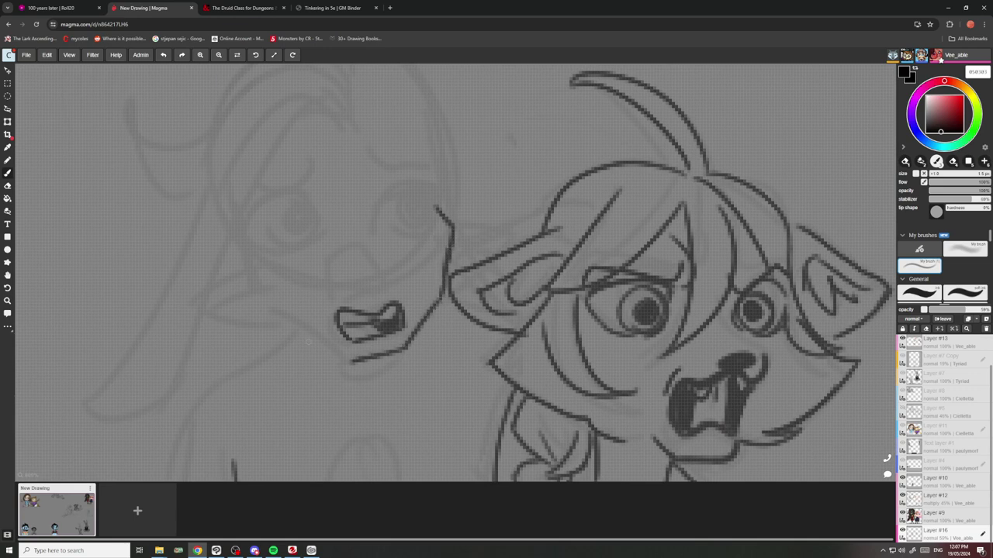
pyautogui.moveTo(278, 314); pyautogui.dragTo(350, 360)
pyautogui.moveTo(237, 250); pyautogui.dragTo(273, 312)
# Draw the taller figure's large rounded nose above the mouth, undoing and redrawing its upper outline.
pyautogui.scroll(2, 376, 278)
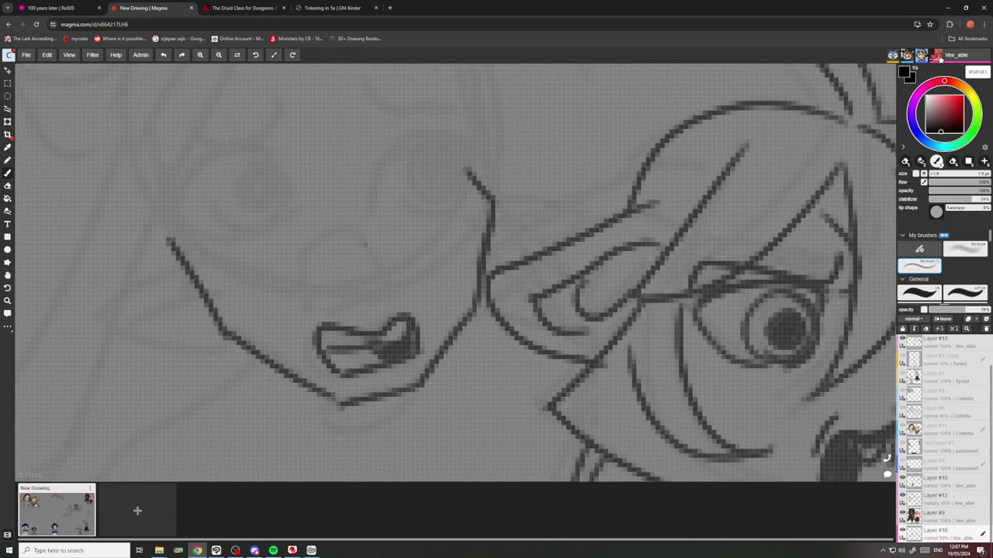
pyautogui.moveTo(364, 245)
pyautogui.mouseDown()
pyautogui.moveTo(363, 305)
pyautogui.moveTo(327, 314)
pyautogui.moveTo(303, 248)
pyautogui.moveTo(363, 242)
pyautogui.mouseUp()
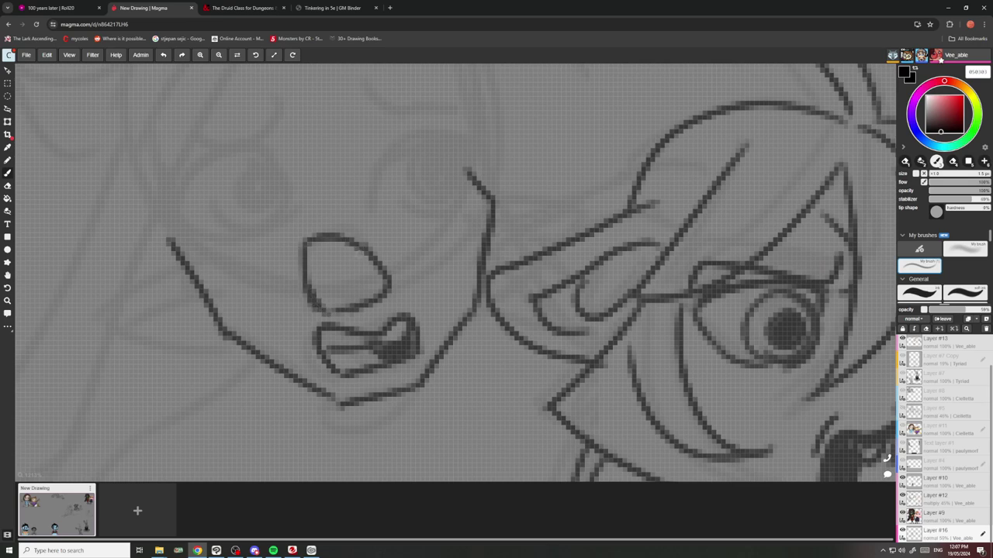
pyautogui.scroll(-4, 363, 242)
pyautogui.scroll(2, 366, 220)
pyautogui.hotkey('ctrl', 'z')
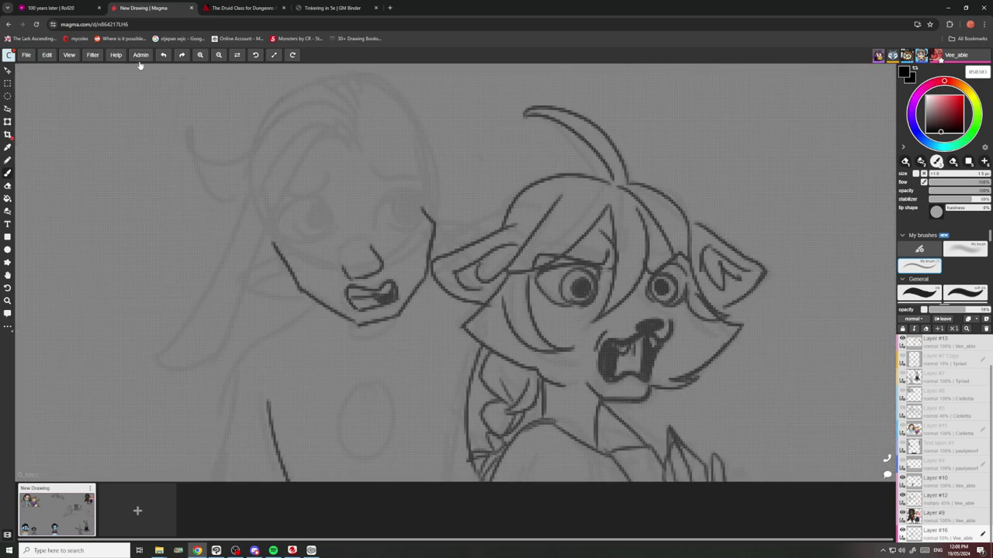
pyautogui.scroll(4, 354, 252)
pyautogui.moveTo(377, 234)
pyautogui.mouseDown()
pyautogui.moveTo(337, 267)
pyautogui.moveTo(313, 217)
pyautogui.moveTo(257, 254)
pyautogui.mouseUp()
pyautogui.scroll(-4, 346, 256)
# Draw the taller figure's wide eye nearest the hair side, with a round iris and dark sideways-looking pupil.
pyautogui.scroll(3, 318, 189)
pyautogui.moveTo(257, 270)
pyautogui.mouseDown()
pyautogui.moveTo(278, 228)
pyautogui.moveTo(325, 233)
pyautogui.mouseUp()
pyautogui.moveTo(333, 256)
pyautogui.mouseDown()
pyautogui.moveTo(276, 286)
pyautogui.moveTo(262, 271)
pyautogui.mouseUp()
pyautogui.moveTo(309, 234)
pyautogui.mouseDown()
pyautogui.moveTo(325, 263)
pyautogui.moveTo(300, 275)
pyautogui.moveTo(326, 259)
pyautogui.moveTo(303, 276)
pyautogui.mouseUp()
pyautogui.moveTo(308, 239)
pyautogui.mouseDown()
pyautogui.moveTo(321, 245)
pyautogui.moveTo(310, 255)
pyautogui.mouseUp()
pyautogui.scroll(-2, 335, 201)
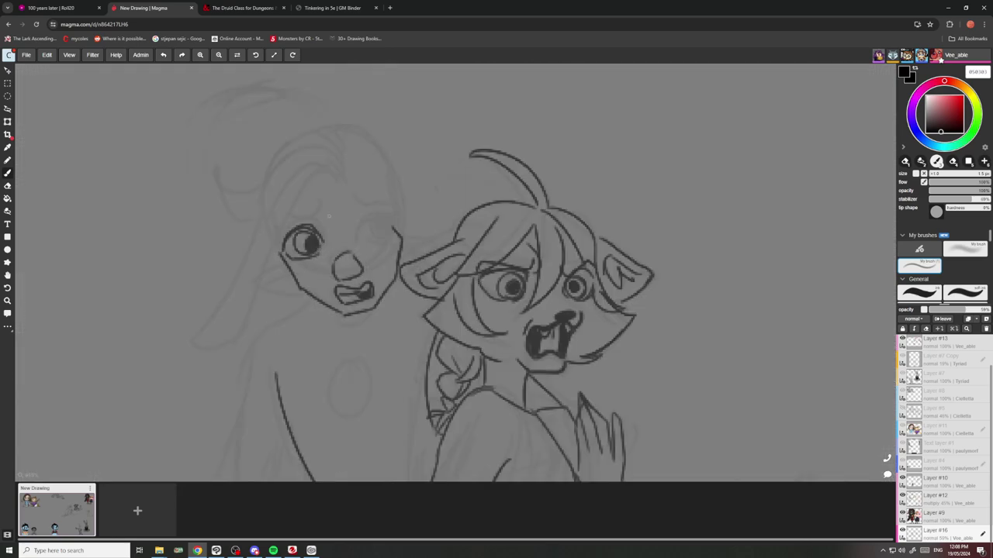
# Draw the taller figure's other eye beside the fox-like figure, with its iris and filled pupil.
pyautogui.scroll(3, 409, 218)
pyautogui.moveTo(411, 210)
pyautogui.mouseDown()
pyautogui.moveTo(338, 272)
pyautogui.moveTo(358, 284)
pyautogui.moveTo(428, 255)
pyautogui.moveTo(358, 282)
pyautogui.moveTo(402, 274)
pyautogui.mouseUp()
pyautogui.moveTo(418, 228)
pyautogui.mouseDown()
pyautogui.moveTo(388, 250)
pyautogui.moveTo(411, 216)
pyautogui.mouseUp()
pyautogui.moveTo(399, 228)
pyautogui.mouseDown()
pyautogui.moveTo(403, 255)
pyautogui.moveTo(408, 234)
pyautogui.mouseUp()
pyautogui.scroll(-3, 381, 222)
pyautogui.scroll(-3, 351, 223)
pyautogui.scroll(3, 305, 246)
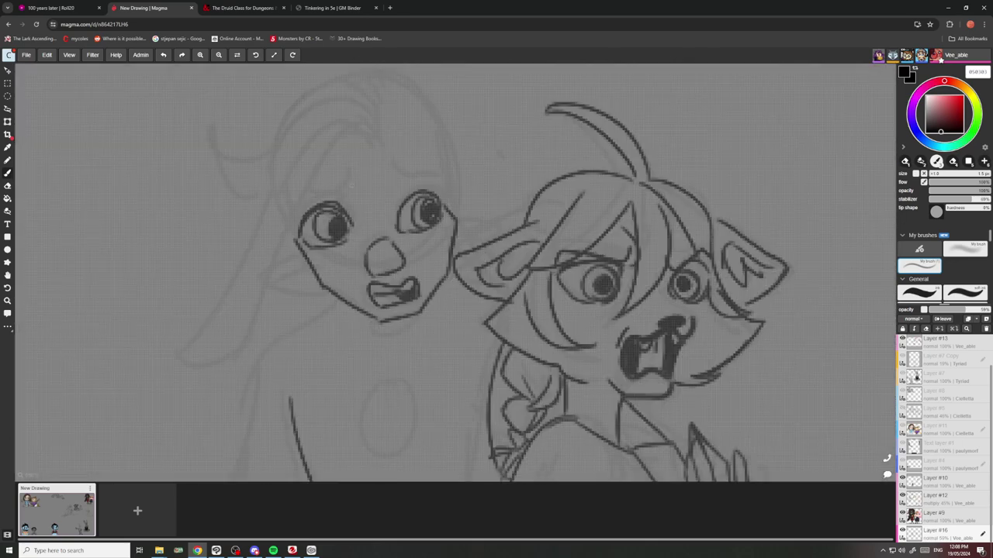
# Draw thick worried eyebrows above the taller figure's eyes, replacing the one nearest the fox-like figure with a sloping version.
pyautogui.moveTo(353, 184)
pyautogui.mouseDown()
pyautogui.moveTo(298, 201)
pyautogui.moveTo(296, 214)
pyautogui.moveTo(303, 184)
pyautogui.moveTo(336, 183)
pyautogui.moveTo(349, 170)
pyautogui.moveTo(347, 189)
pyautogui.moveTo(390, 195)
pyautogui.moveTo(434, 170)
pyautogui.moveTo(391, 196)
pyautogui.mouseUp()
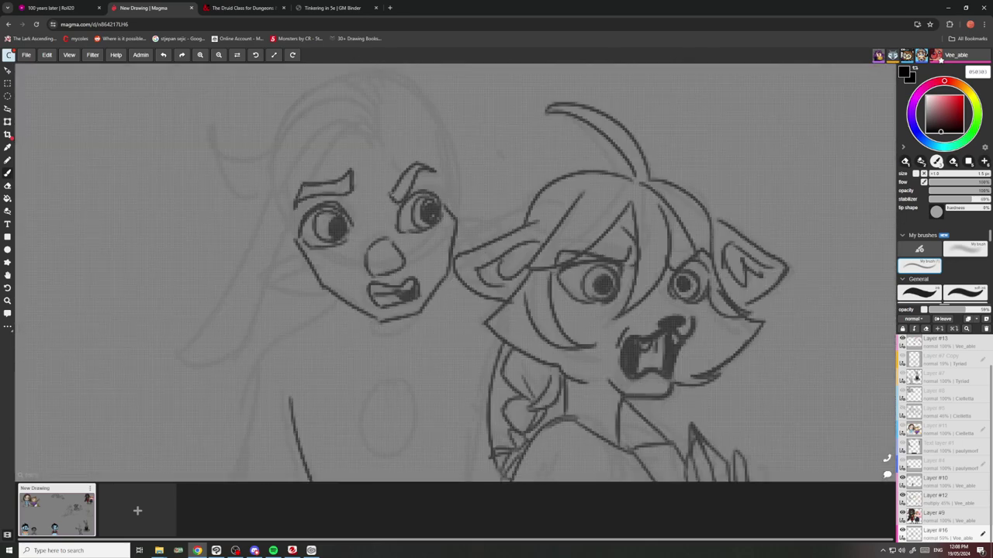
pyautogui.scroll(-2, 373, 155)
pyautogui.scroll(-3, 372, 150)
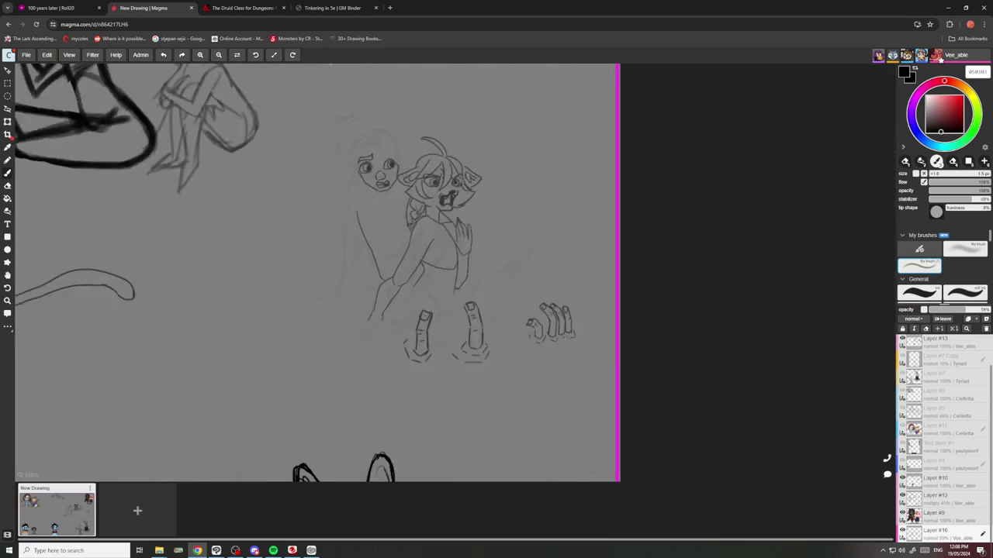
pyautogui.scroll(5, 364, 135)
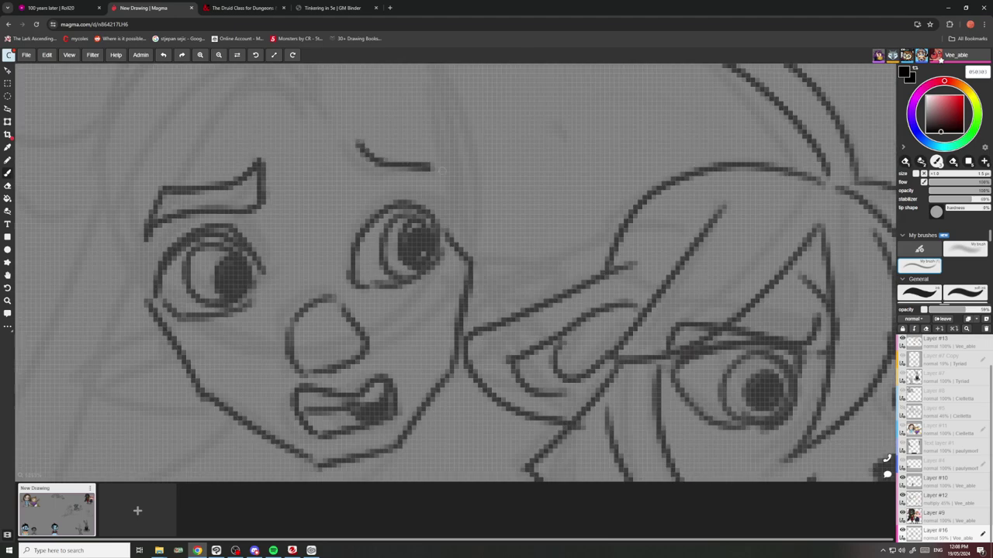
pyautogui.scroll(-2, 404, 190)
pyautogui.scroll(-4, 353, 147)
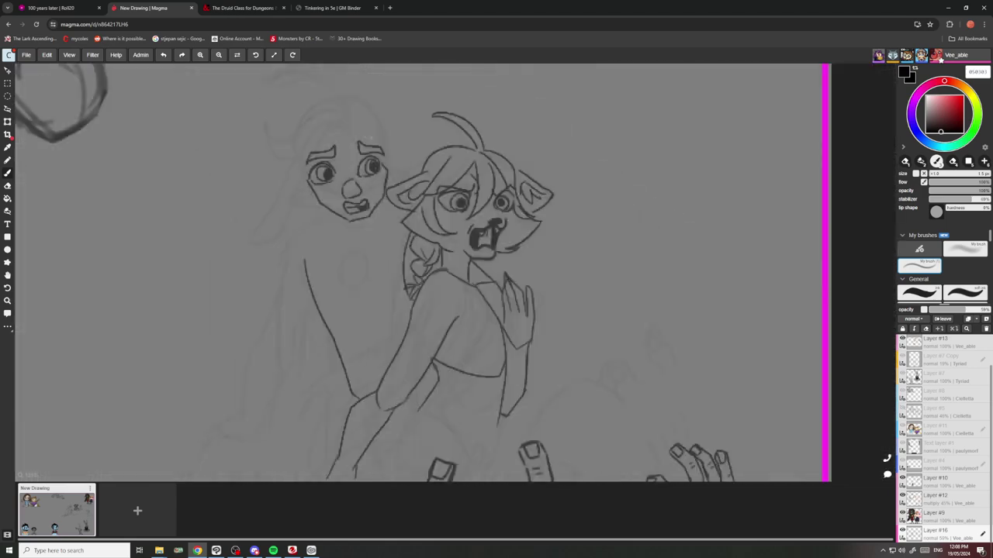
# Draw the taller figure's pointed ears on both sides of the face, with an inner fold line.
pyautogui.scroll(5, 343, 180)
pyautogui.moveTo(345, 172)
pyautogui.mouseDown()
pyautogui.moveTo(279, 234)
pyautogui.moveTo(376, 254)
pyautogui.moveTo(405, 246)
pyautogui.mouseUp()
pyautogui.scroll(-4, 345, 205)
pyautogui.scroll(5, 481, 155)
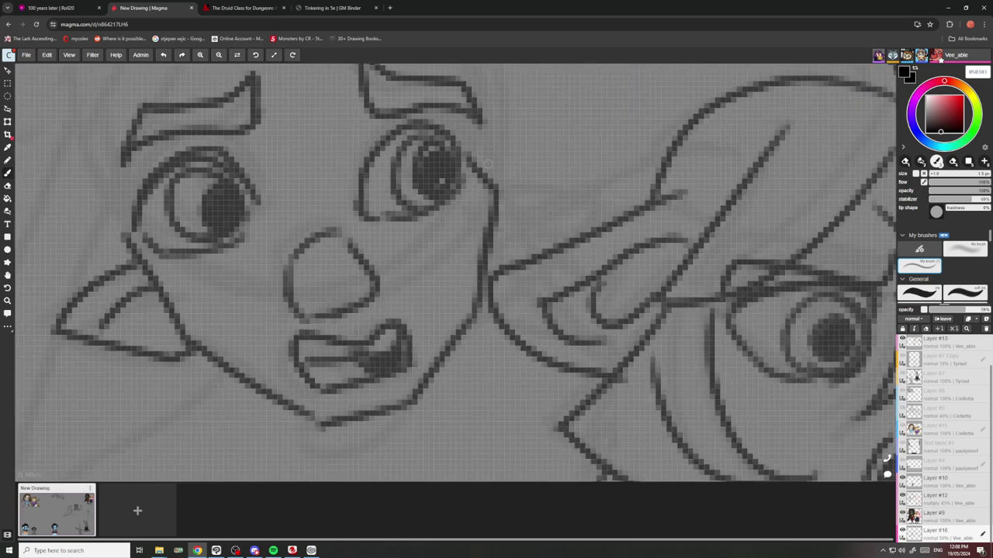
pyautogui.moveTo(466, 163); pyautogui.dragTo(585, 188)
pyautogui.scroll(-1, 585, 187)
pyautogui.scroll(-4, 585, 188)
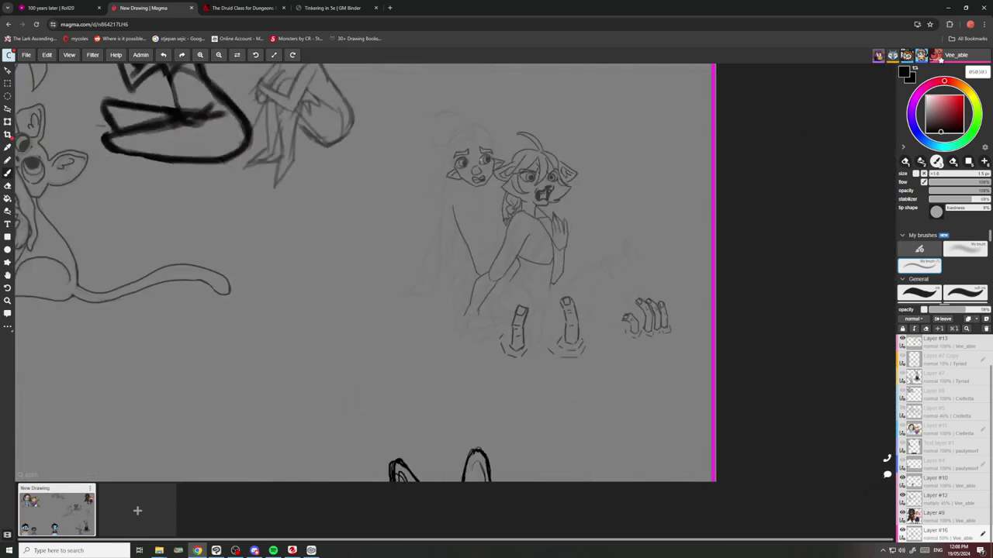
# Add short vertical strokes on the fox-like figure's chest beside the raised hand and a diagonal stroke along the neckline.
pyautogui.scroll(6, 559, 240)
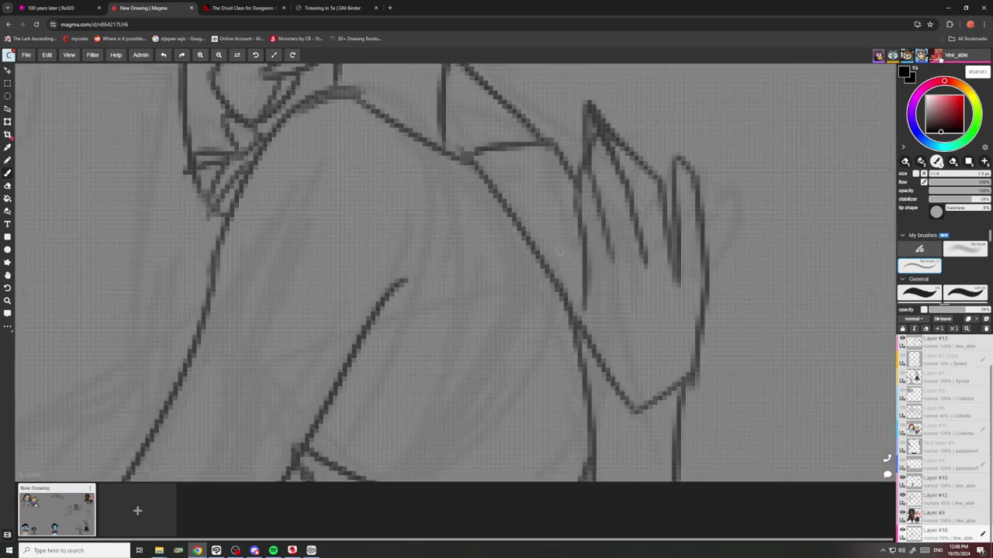
pyautogui.moveTo(566, 228); pyautogui.dragTo(581, 314)
pyautogui.moveTo(544, 227); pyautogui.dragTo(553, 272)
pyautogui.scroll(-7, 543, 237)
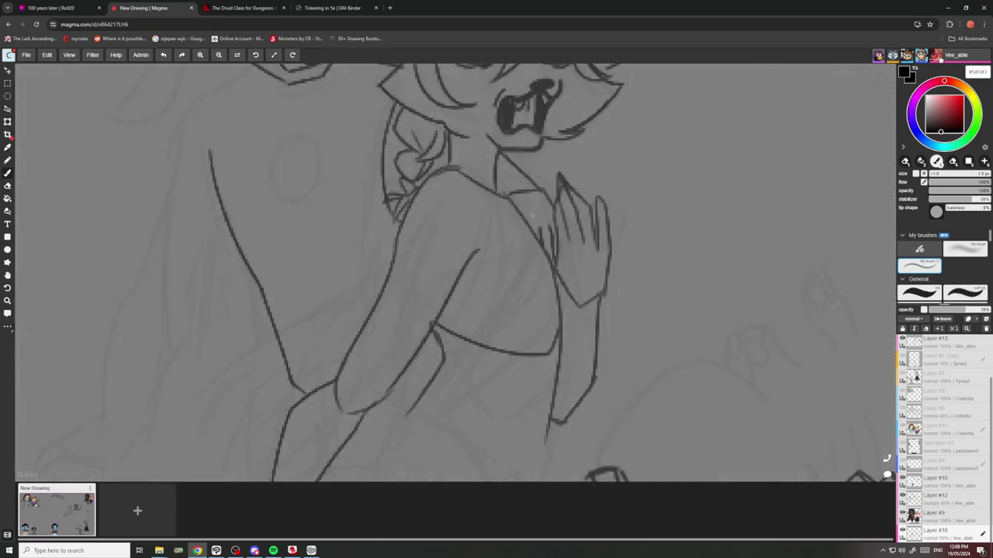
pyautogui.scroll(6, 534, 199)
pyautogui.moveTo(505, 161); pyautogui.dragTo(557, 214)
pyautogui.scroll(-5, 487, 149)
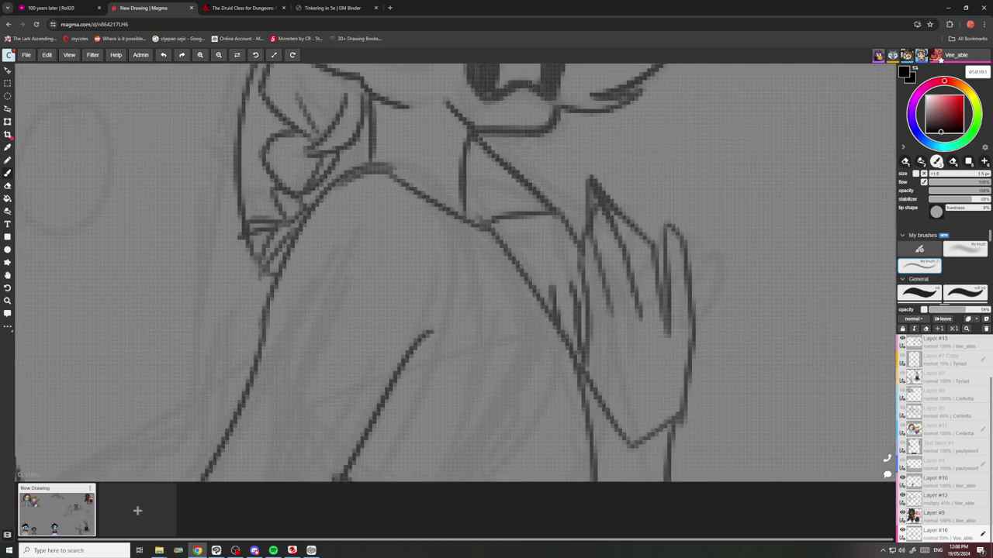
pyautogui.scroll(5, 485, 185)
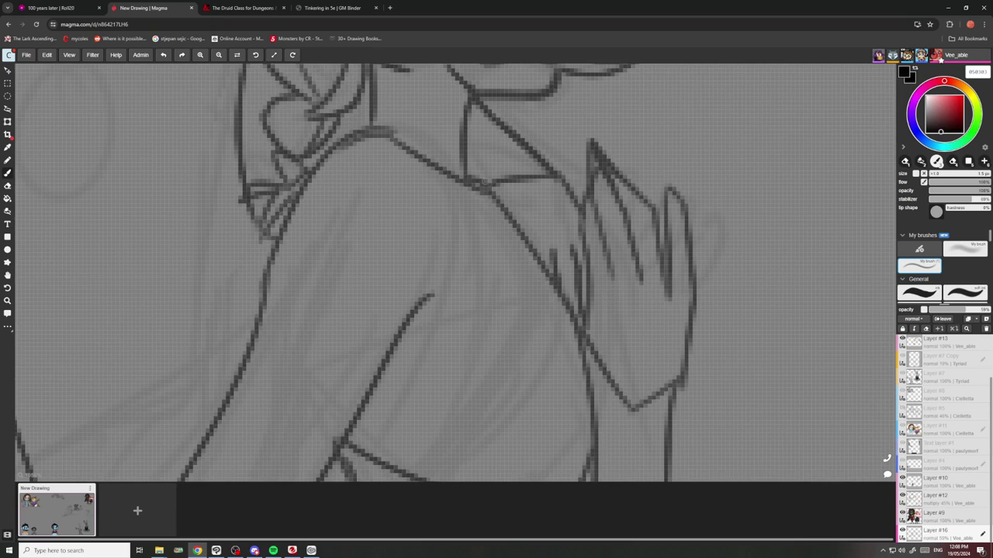
pyautogui.scroll(-6, 487, 185)
# Draw the near-vertical body line of the taller figure running down from the fox-like figure's braid behind the shoulder.
pyautogui.scroll(1, 465, 186)
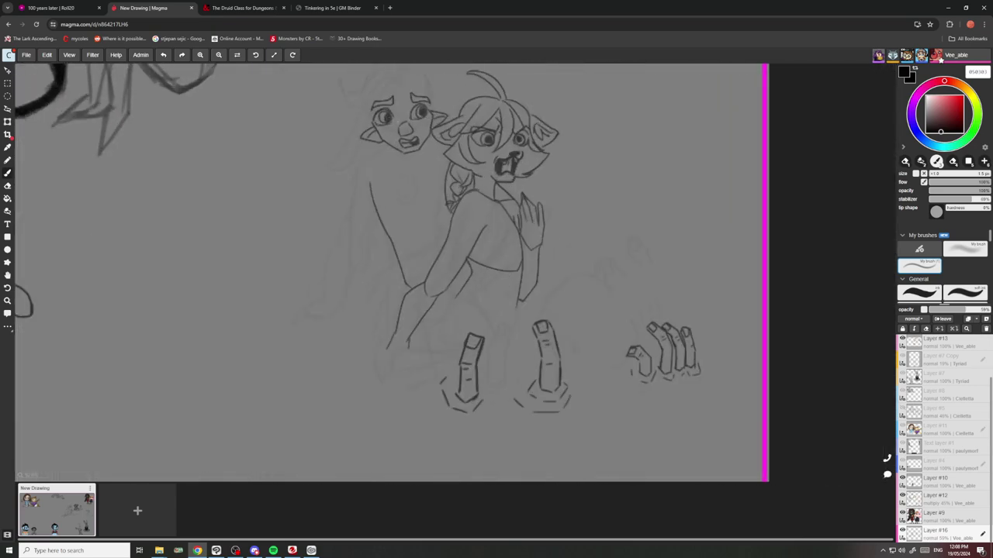
pyautogui.scroll(-2, 466, 187)
pyautogui.scroll(2, 465, 186)
pyautogui.scroll(-2, 465, 186)
pyautogui.scroll(3, 488, 186)
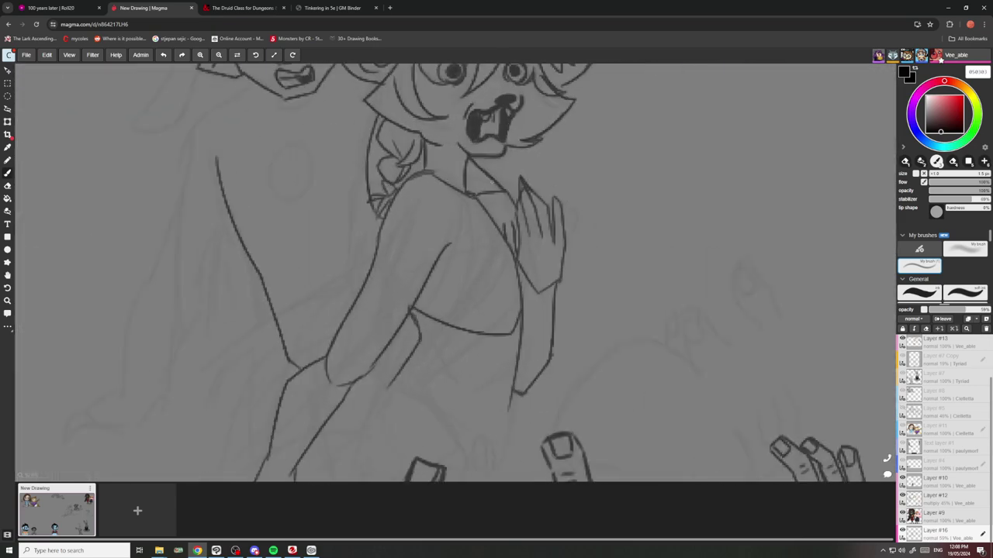
pyautogui.scroll(-2, 488, 188)
pyautogui.scroll(-2, 346, 189)
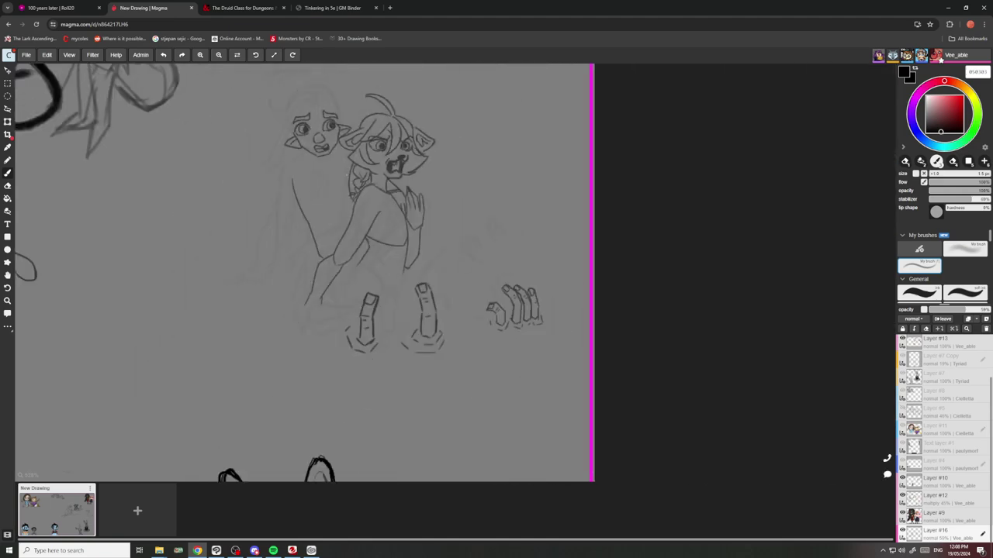
pyautogui.scroll(3, 346, 190)
pyautogui.moveTo(363, 209); pyautogui.dragTo(361, 310)
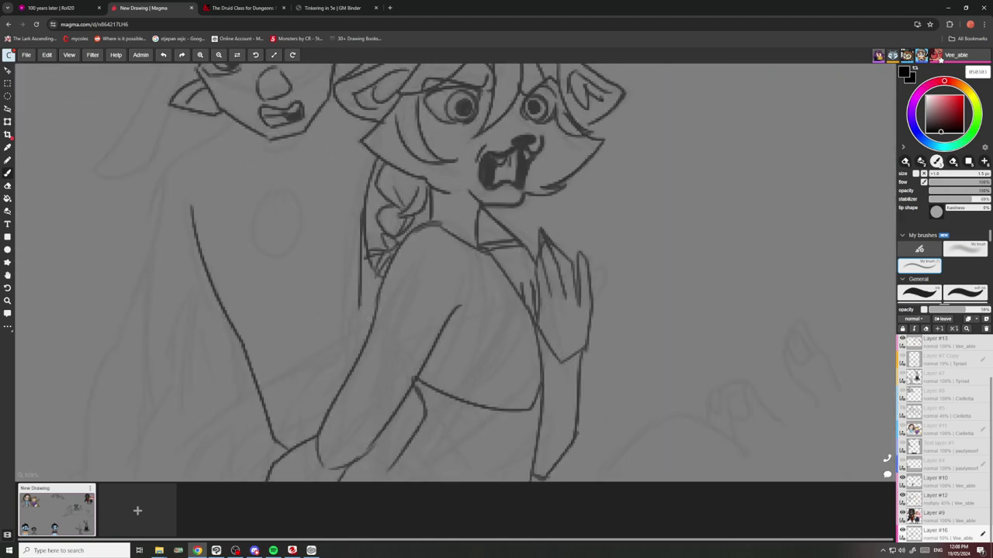
# Redraw the far shoulder and neckline of the open-mouthed eared character and erase the old lines beneath the neck.
pyautogui.scroll(-4, 366, 310)
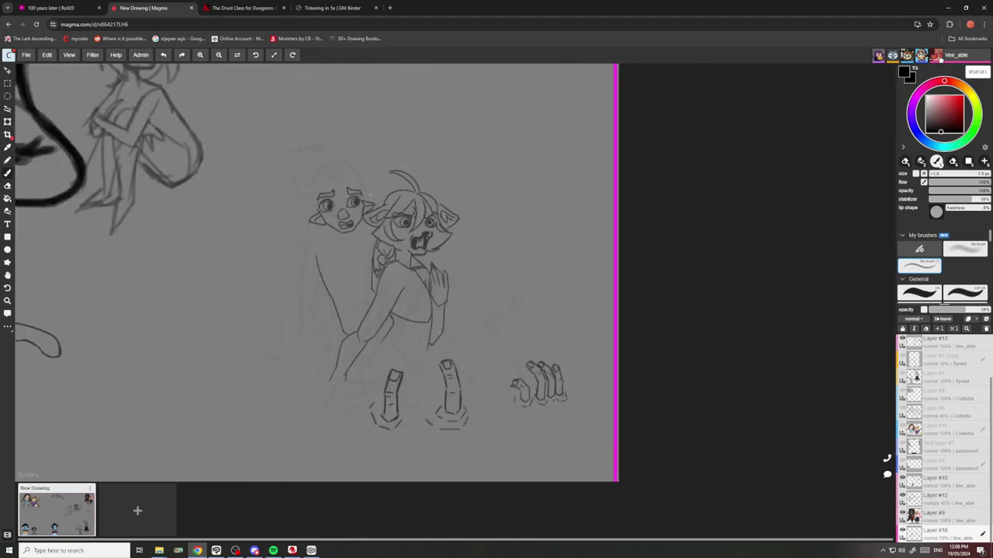
pyautogui.scroll(6, 414, 249)
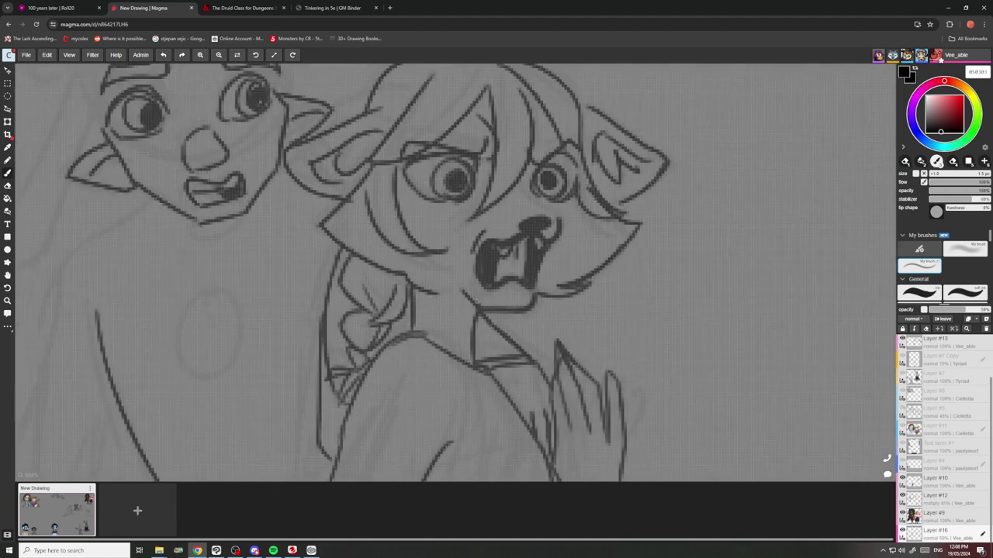
pyautogui.moveTo(534, 365); pyautogui.dragTo(427, 348)
pyautogui.scroll(-3, 434, 349)
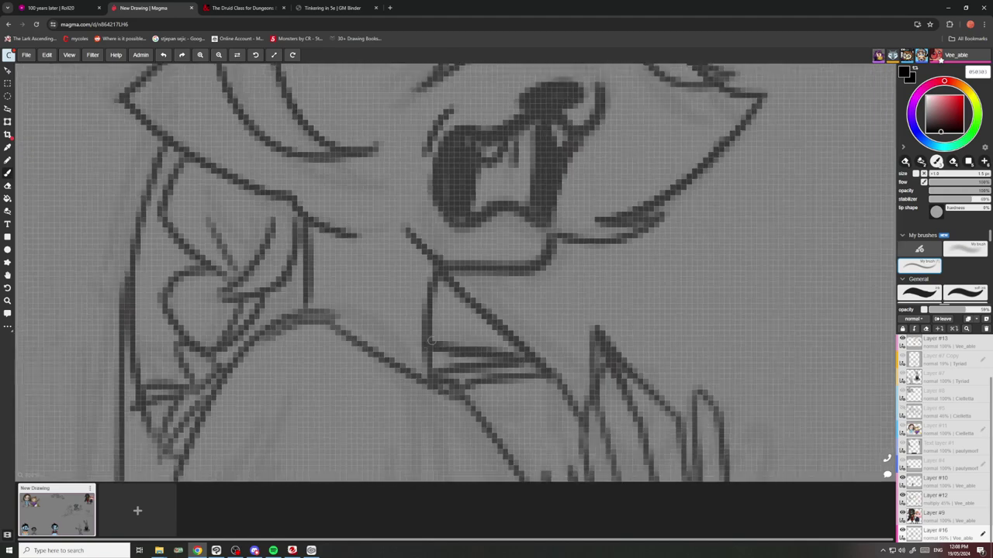
pyautogui.moveTo(490, 329)
pyautogui.mouseDown()
pyautogui.moveTo(459, 305)
pyautogui.moveTo(499, 360)
pyautogui.moveTo(452, 356)
pyautogui.mouseUp()
pyautogui.scroll(-8, 459, 314)
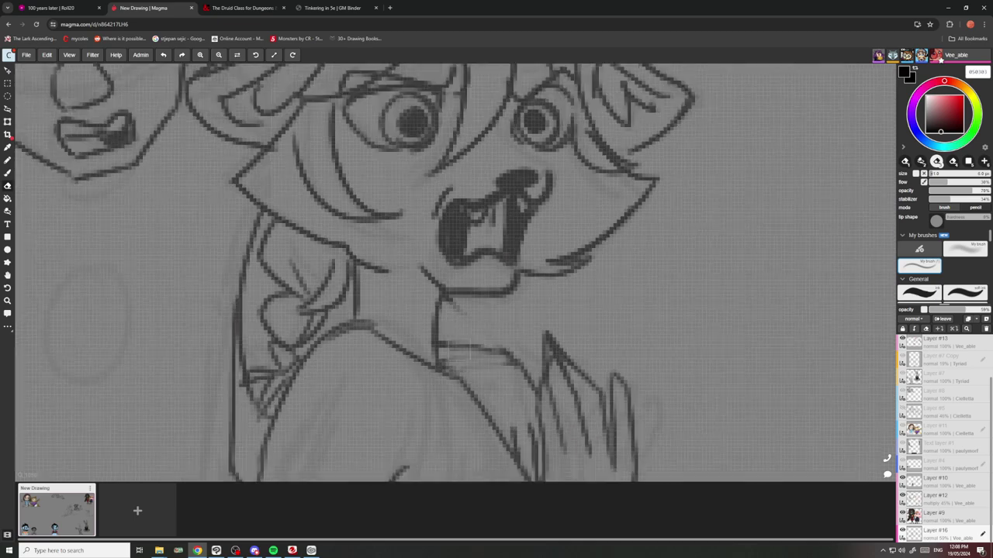
pyautogui.scroll(8, 465, 327)
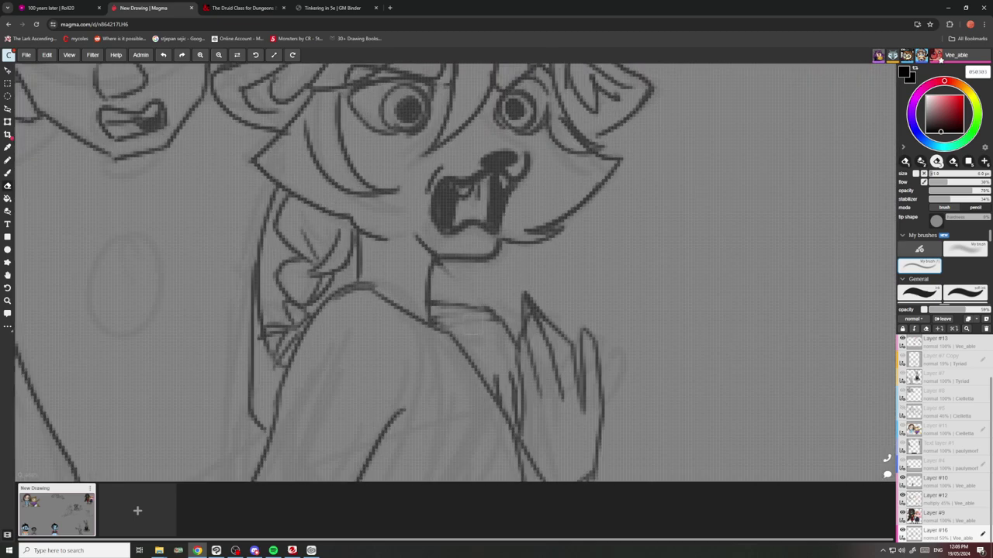
pyautogui.press('b')
pyautogui.scroll(-6, 441, 258)
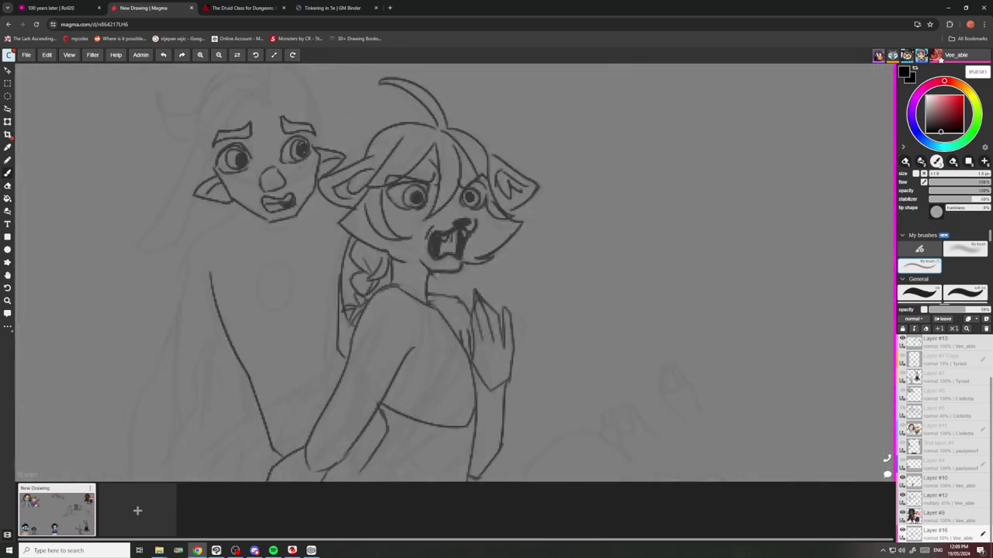
# Outline the worried character's upper torso side, shoulder and both edges of the upper arm over the faint sketch.
pyautogui.scroll(4, 330, 262)
pyautogui.scroll(1, 324, 266)
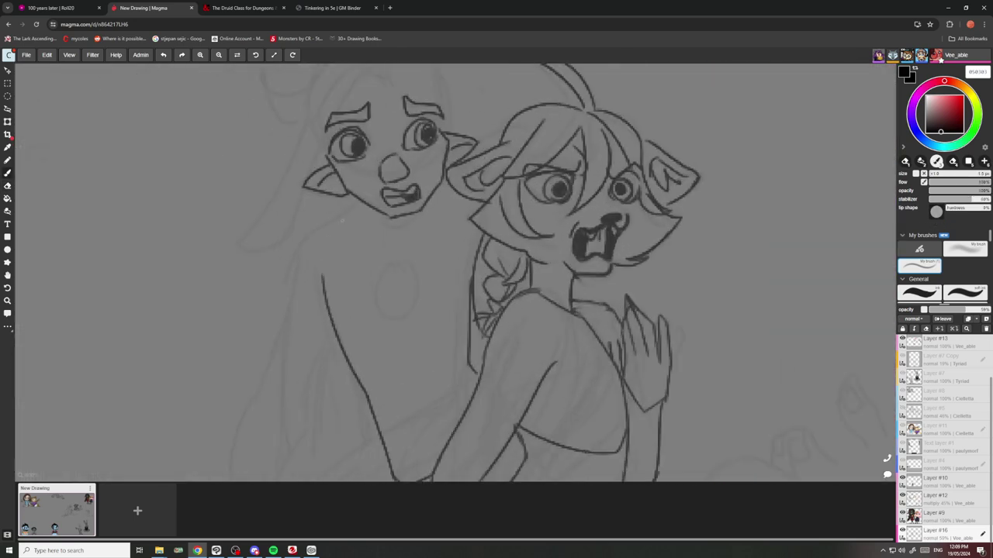
pyautogui.moveTo(339, 217); pyautogui.dragTo(322, 285)
pyautogui.scroll(-4, 388, 155)
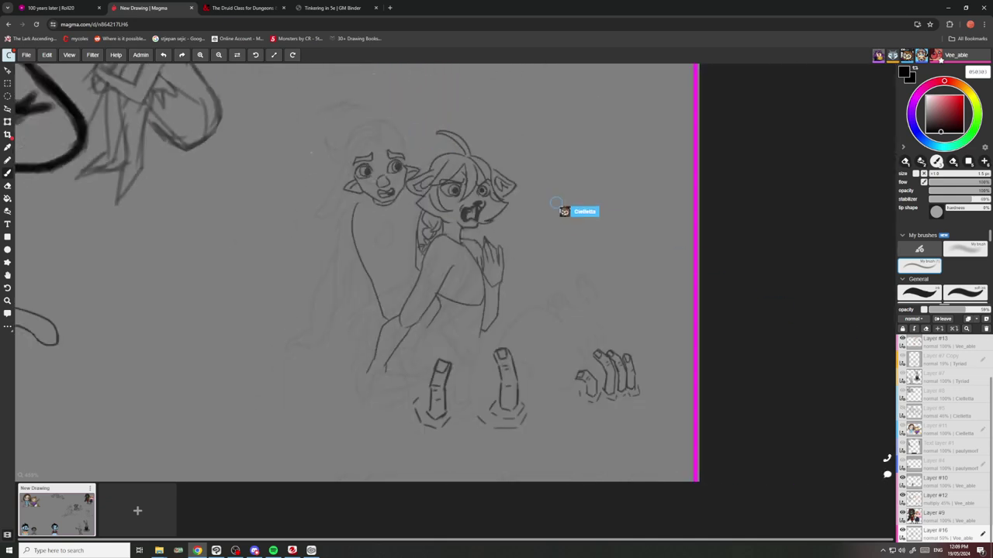
pyautogui.scroll(3, 337, 212)
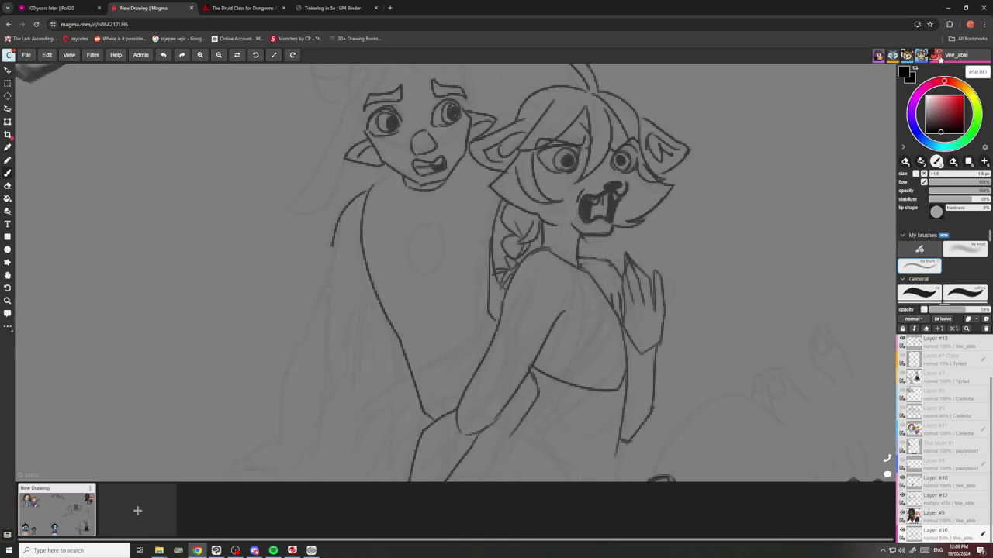
pyautogui.moveTo(334, 246); pyautogui.dragTo(323, 341)
pyautogui.moveTo(377, 291); pyautogui.dragTo(367, 333)
# Extend both edges of the worried character's arm down through the elbow and forearm to the wrist.
pyautogui.scroll(-4, 368, 318)
pyautogui.scroll(5, 334, 376)
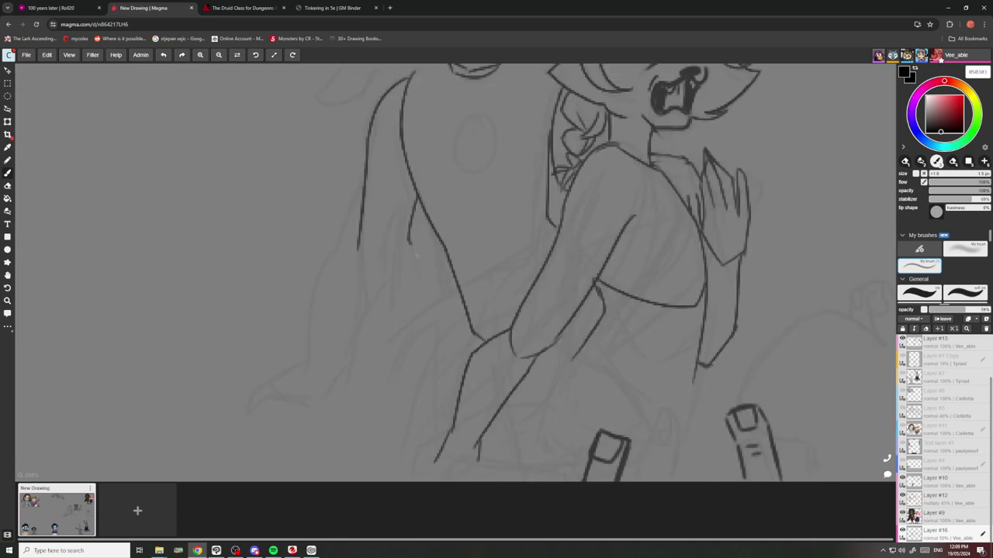
pyautogui.moveTo(408, 242)
pyautogui.mouseDown()
pyautogui.moveTo(419, 284)
pyautogui.moveTo(389, 372)
pyautogui.mouseUp()
pyautogui.moveTo(361, 248)
pyautogui.mouseDown()
pyautogui.moveTo(348, 368)
pyautogui.moveTo(332, 381)
pyautogui.mouseUp()
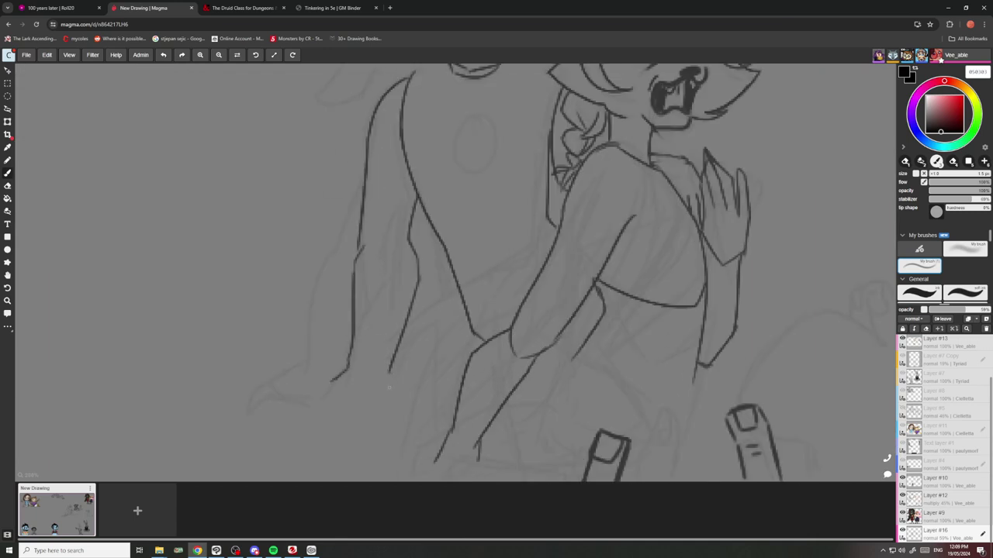
pyautogui.scroll(-5, 389, 386)
pyautogui.scroll(1, 365, 297)
pyautogui.scroll(5, 399, 356)
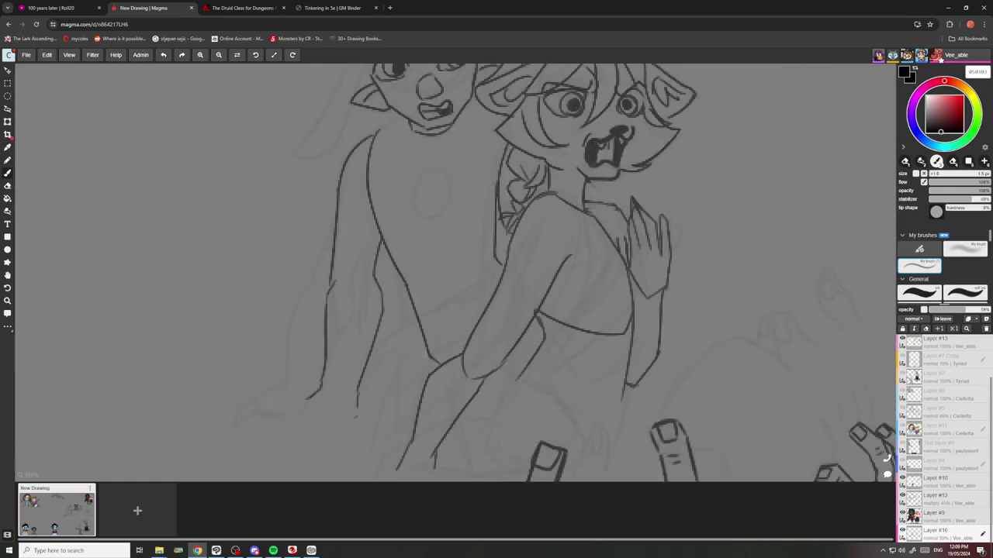
# Draw the oval on the worried character's chest and connect the neck to the shoulder.
pyautogui.scroll(-8, 411, 353)
pyautogui.scroll(2, 410, 271)
pyautogui.scroll(3, 403, 233)
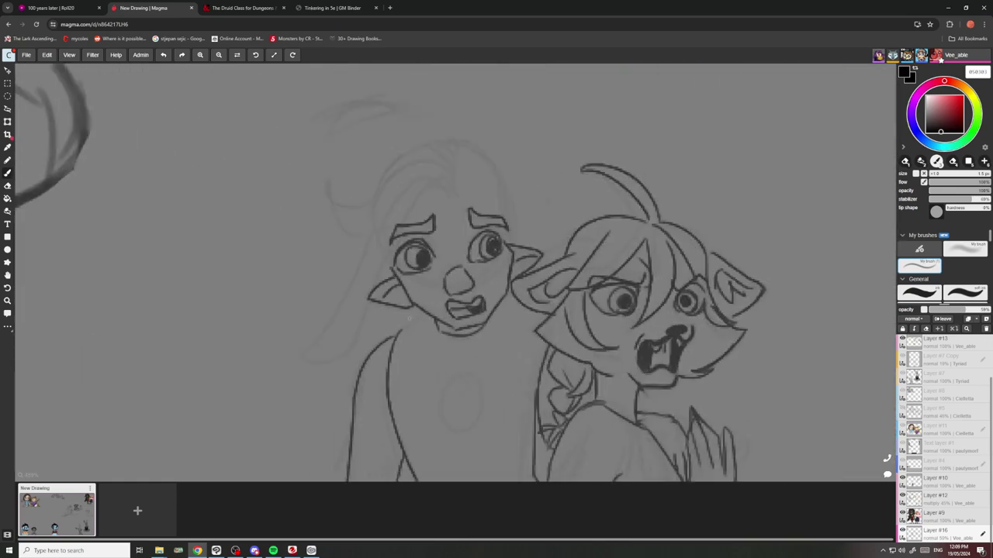
pyautogui.moveTo(459, 366)
pyautogui.mouseDown()
pyautogui.moveTo(491, 407)
pyautogui.moveTo(432, 388)
pyautogui.moveTo(456, 360)
pyautogui.moveTo(479, 369)
pyautogui.mouseUp()
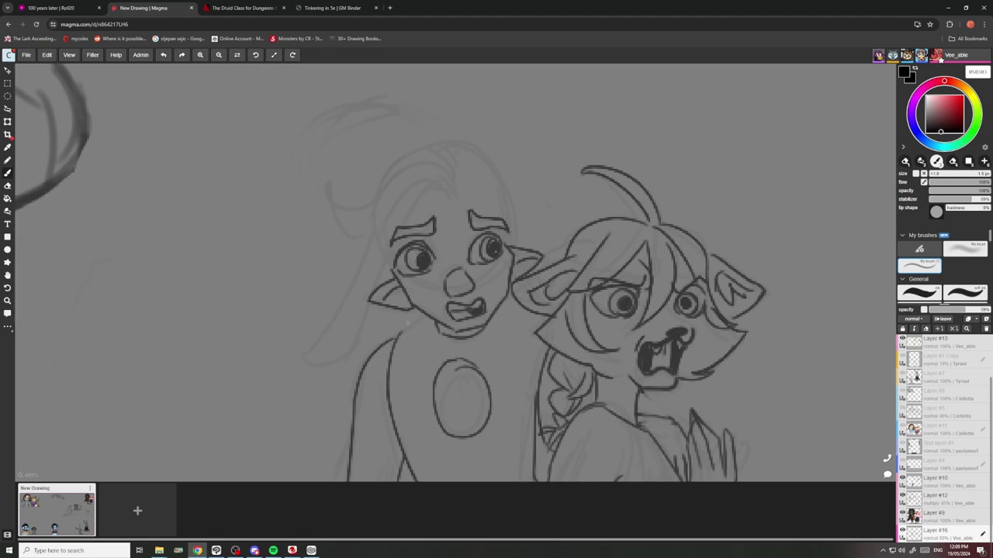
pyautogui.moveTo(428, 316); pyautogui.dragTo(398, 344)
pyautogui.scroll(-4, 415, 309)
pyautogui.scroll(5, 408, 322)
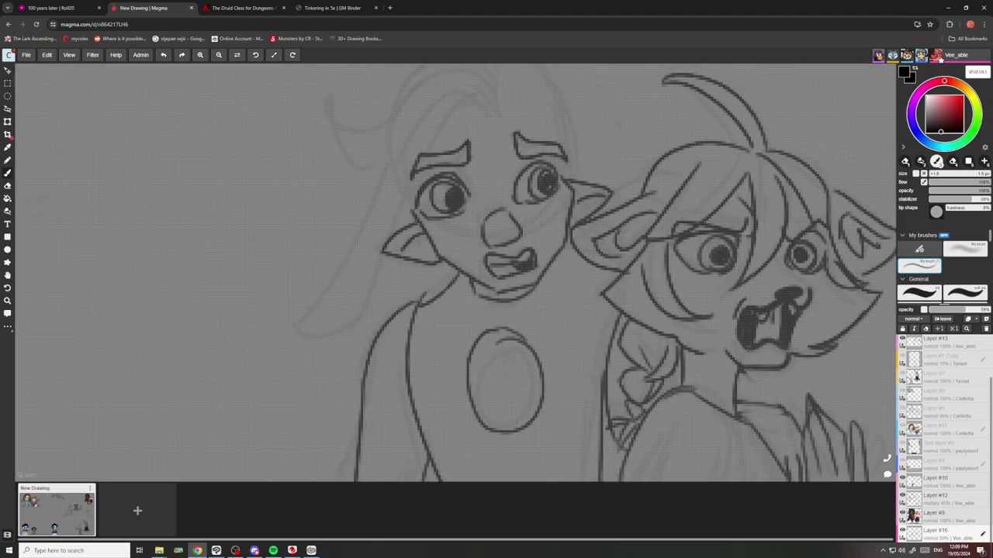
pyautogui.moveTo(451, 280); pyautogui.dragTo(416, 304)
# Draw jagged ground-edge lines on both sides of the two characters and the emerging fingers.
pyautogui.scroll(-8, 438, 292)
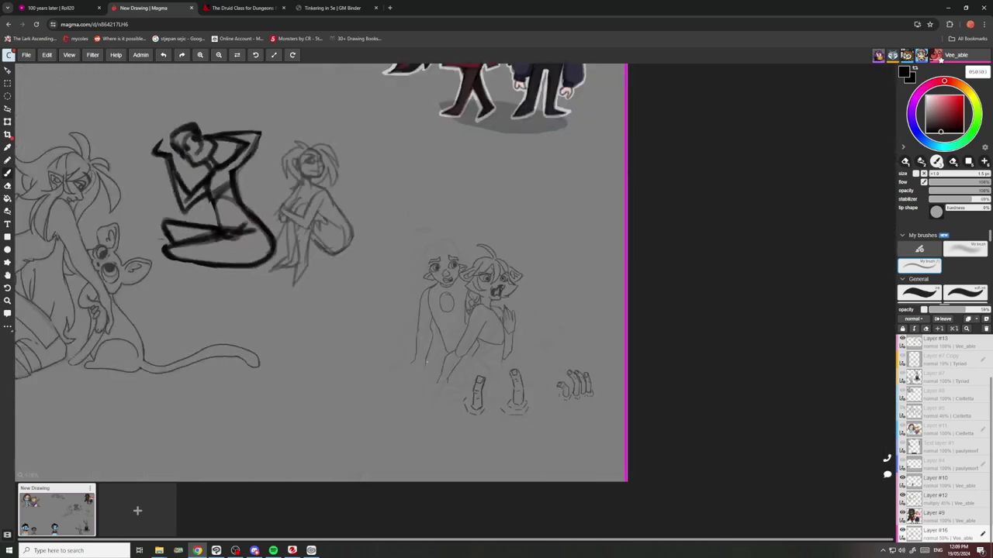
pyautogui.scroll(2, 396, 390)
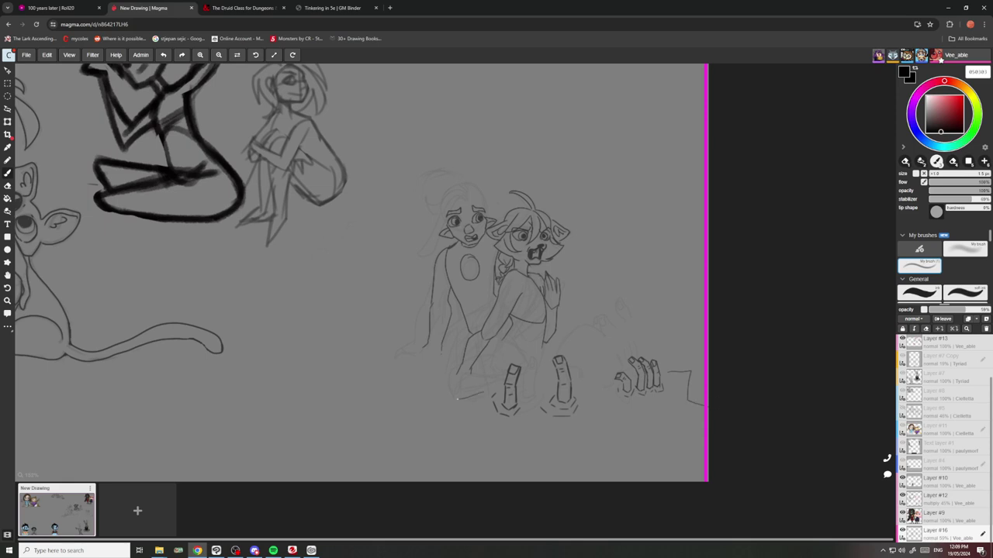
pyautogui.moveTo(462, 411); pyautogui.dragTo(378, 425)
pyautogui.scroll(4, 547, 388)
pyautogui.scroll(-4, 547, 388)
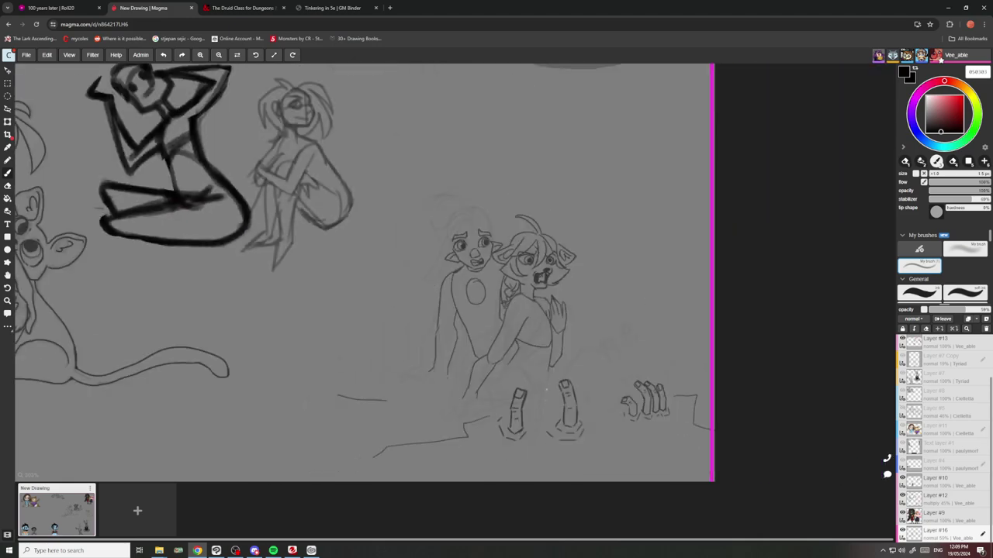
# Draw two more fingers with nails and joint creases beside the open-mouthed character's raised arm.
pyautogui.scroll(-3, 624, 436)
pyautogui.scroll(7, 613, 380)
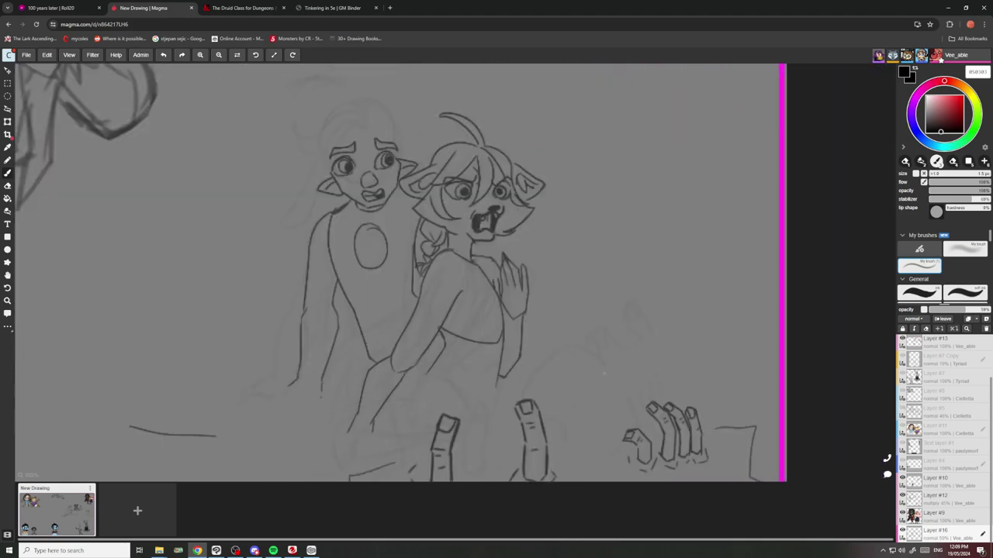
pyautogui.moveTo(606, 362)
pyautogui.mouseDown()
pyautogui.moveTo(607, 389)
pyautogui.moveTo(577, 346)
pyautogui.moveTo(605, 369)
pyautogui.moveTo(577, 345)
pyautogui.mouseUp()
pyautogui.moveTo(569, 382)
pyautogui.mouseDown()
pyautogui.moveTo(535, 304)
pyautogui.moveTo(519, 313)
pyautogui.moveTo(548, 380)
pyautogui.mouseUp()
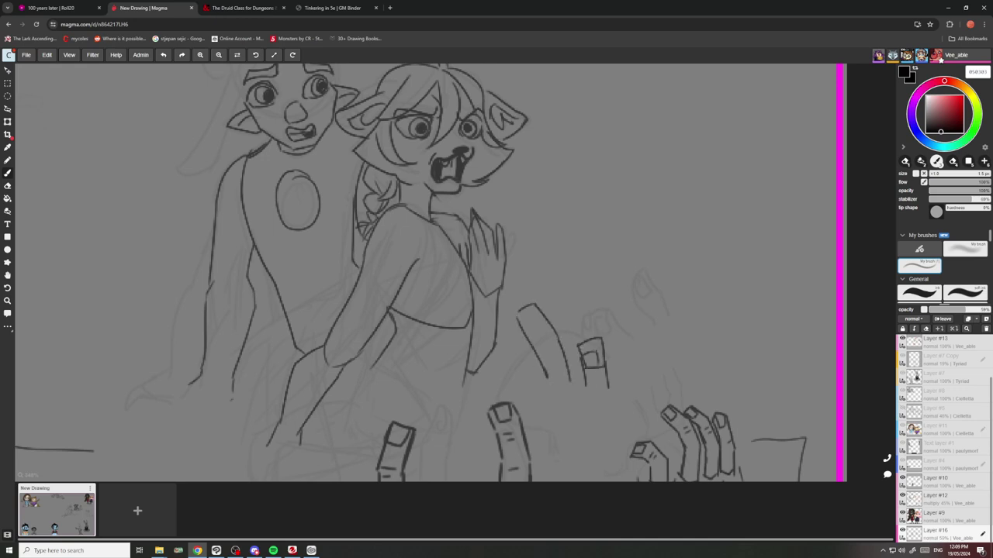
pyautogui.moveTo(530, 329); pyautogui.dragTo(546, 339)
pyautogui.moveTo(560, 394); pyautogui.dragTo(544, 379)
# Add ripple marks around the bases of the two new fingers and try extra fingers and a hand outline there.
pyautogui.moveTo(606, 395); pyautogui.dragTo(609, 426)
pyautogui.moveTo(541, 394)
pyautogui.mouseDown()
pyautogui.moveTo(520, 357)
pyautogui.moveTo(512, 396)
pyautogui.mouseUp()
pyautogui.moveTo(499, 360)
pyautogui.mouseDown()
pyautogui.moveTo(514, 397)
pyautogui.moveTo(486, 380)
pyautogui.moveTo(475, 398)
pyautogui.moveTo(485, 426)
pyautogui.mouseUp()
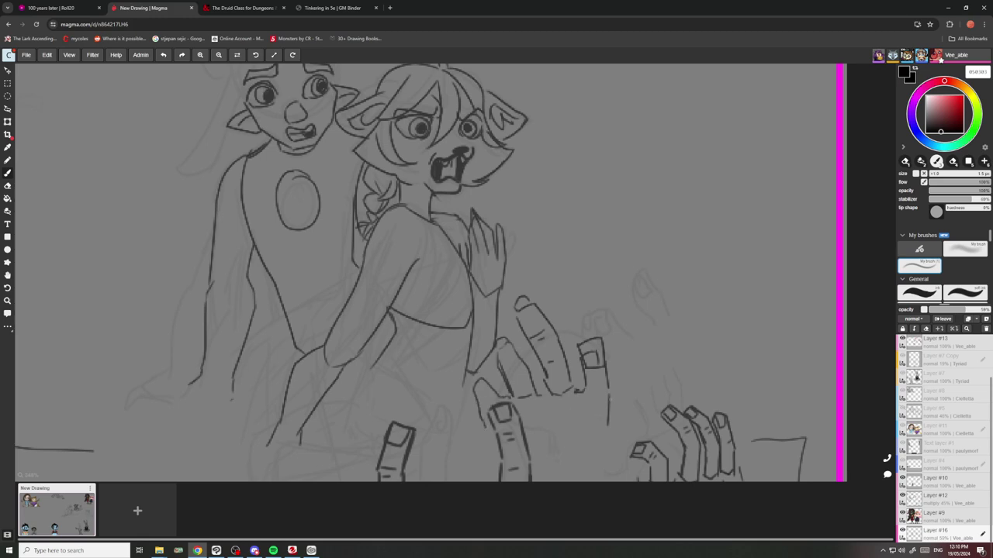
pyautogui.moveTo(612, 399)
pyautogui.mouseDown()
pyautogui.moveTo(605, 438)
pyautogui.moveTo(539, 458)
pyautogui.mouseUp()
pyautogui.scroll(-6, 518, 349)
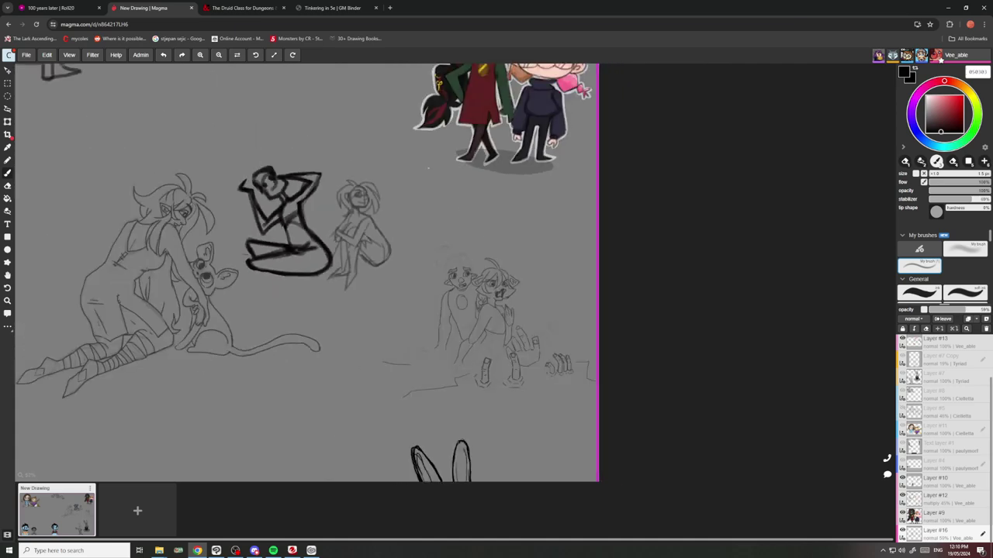
pyautogui.scroll(5, 538, 334)
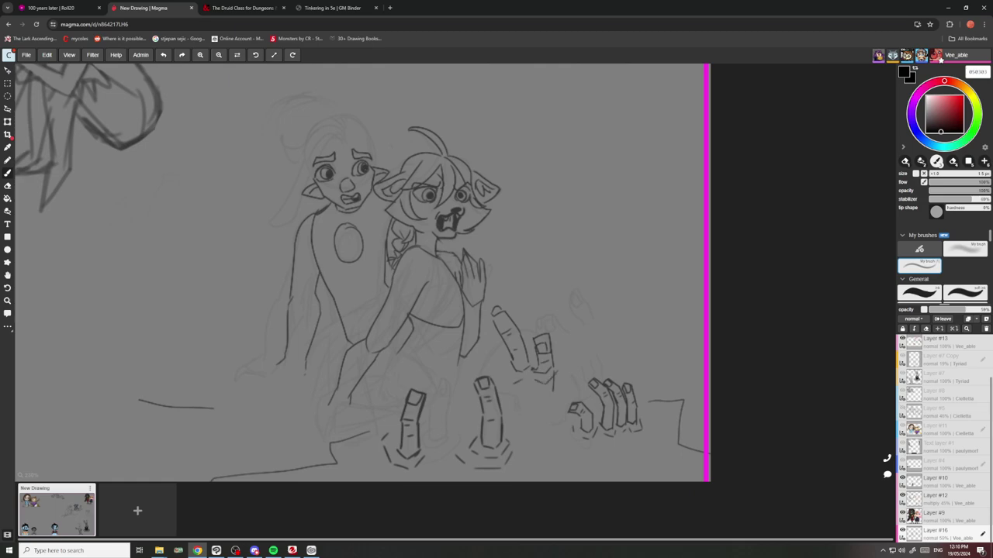
# Close the nail outline at the tip of the larger new finger.
pyautogui.scroll(-2, 510, 376)
pyautogui.scroll(6, 510, 375)
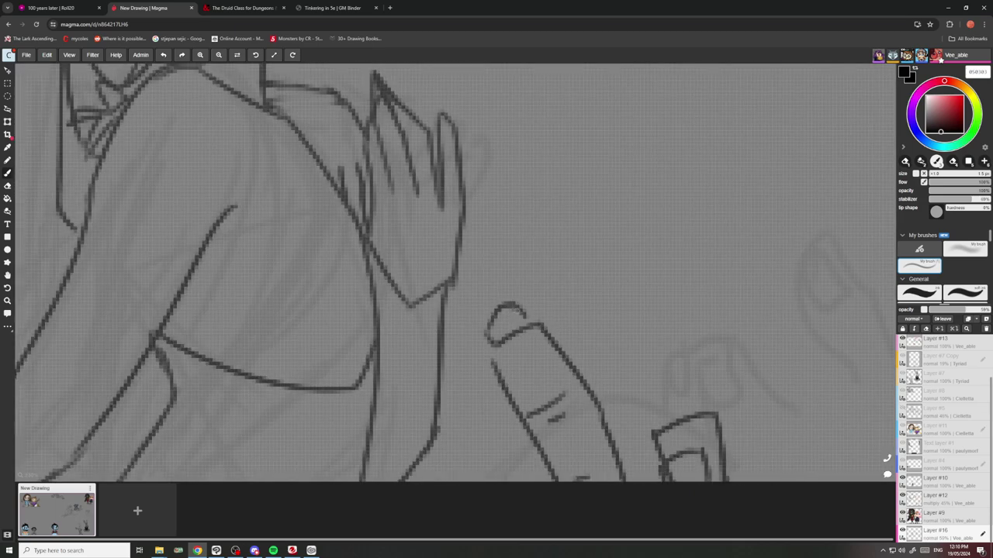
pyautogui.scroll(-5, 491, 326)
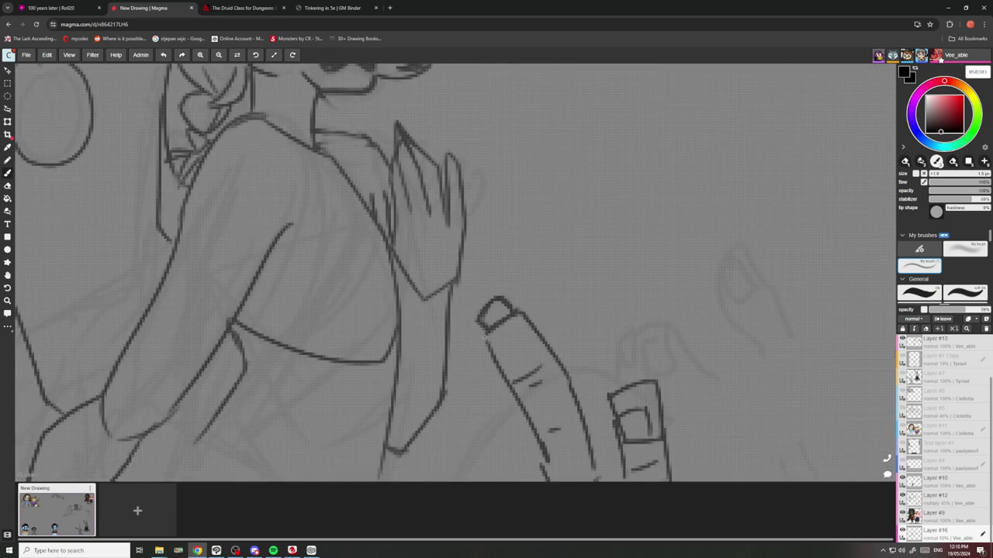
# Draw the open-mouthed character's lower garment outline from the waist down to the hem behind the fingers.
pyautogui.scroll(-3, 524, 292)
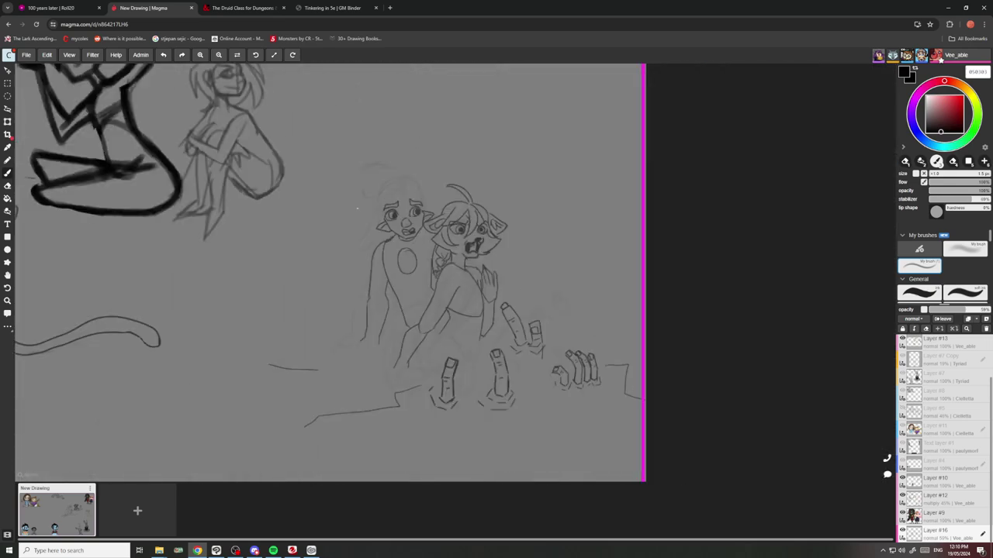
pyautogui.scroll(6, 437, 212)
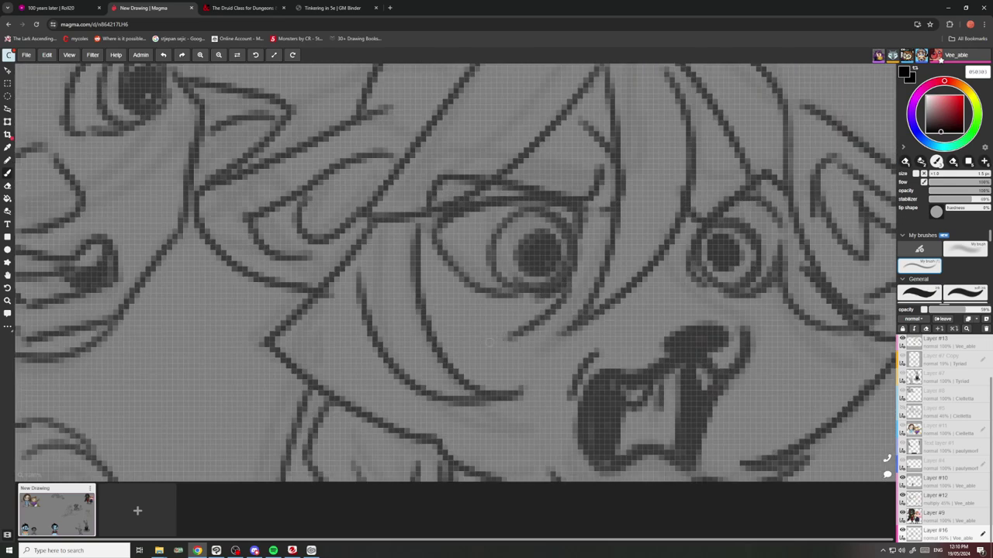
pyautogui.scroll(-6, 492, 333)
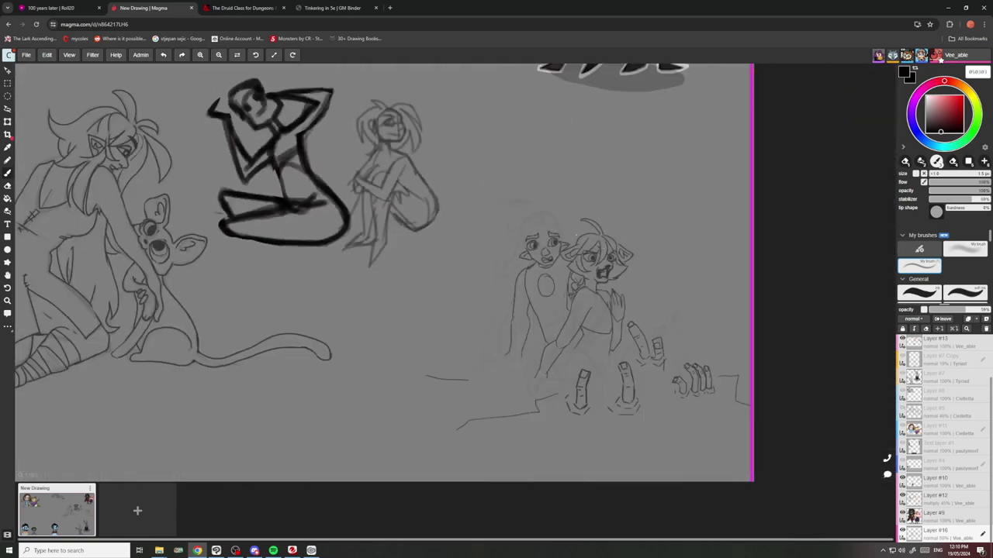
pyautogui.scroll(4, 599, 361)
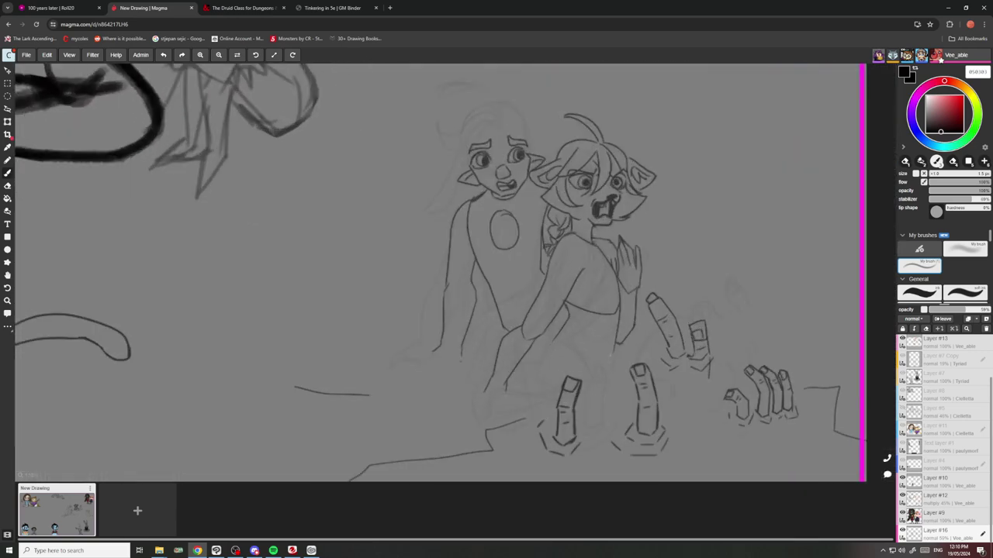
pyautogui.moveTo(615, 346)
pyautogui.mouseDown()
pyautogui.moveTo(612, 383)
pyautogui.moveTo(590, 394)
pyautogui.moveTo(551, 366)
pyautogui.mouseUp()
pyautogui.scroll(2, 556, 358)
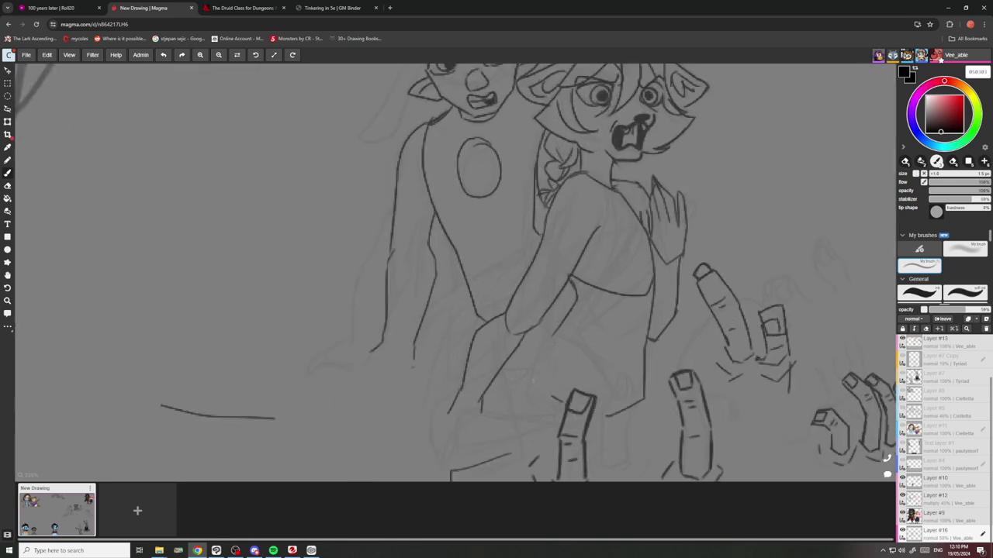
# Draw the worried character's hair with a curved crown tuft, swept-back strands and a long lock past the near ear.
pyautogui.scroll(-5, 484, 349)
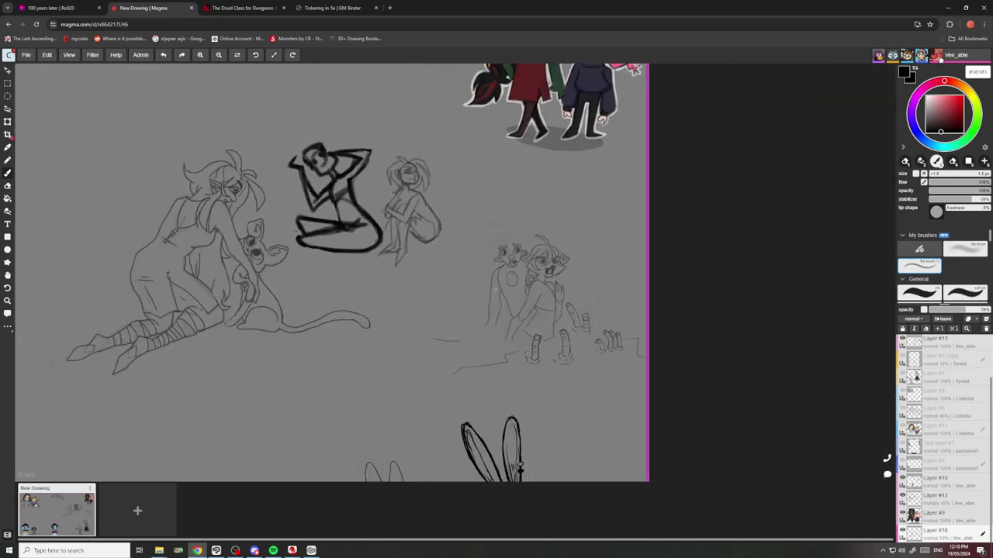
pyautogui.scroll(6, 501, 253)
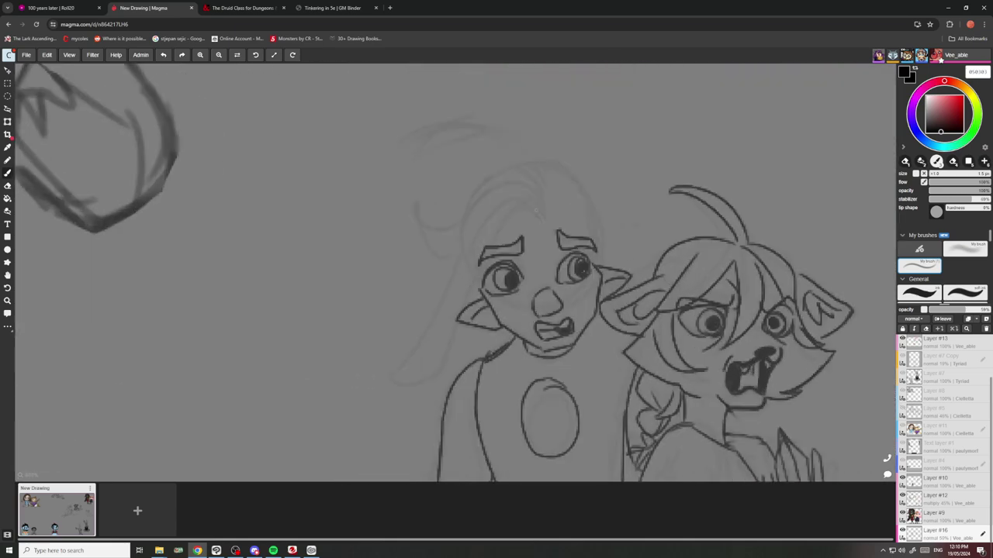
pyautogui.moveTo(544, 222)
pyautogui.mouseDown()
pyautogui.moveTo(481, 247)
pyautogui.moveTo(446, 347)
pyautogui.moveTo(388, 374)
pyautogui.moveTo(490, 225)
pyautogui.moveTo(505, 155)
pyautogui.moveTo(541, 211)
pyautogui.mouseUp()
pyautogui.moveTo(475, 197)
pyautogui.mouseDown()
pyautogui.moveTo(458, 262)
pyautogui.moveTo(395, 217)
pyautogui.moveTo(460, 265)
pyautogui.mouseUp()
pyautogui.moveTo(470, 317)
pyautogui.mouseDown()
pyautogui.moveTo(464, 346)
pyautogui.moveTo(481, 329)
pyautogui.mouseUp()
pyautogui.moveTo(515, 172)
pyautogui.mouseDown()
pyautogui.moveTo(423, 212)
pyautogui.moveTo(440, 225)
pyautogui.mouseUp()
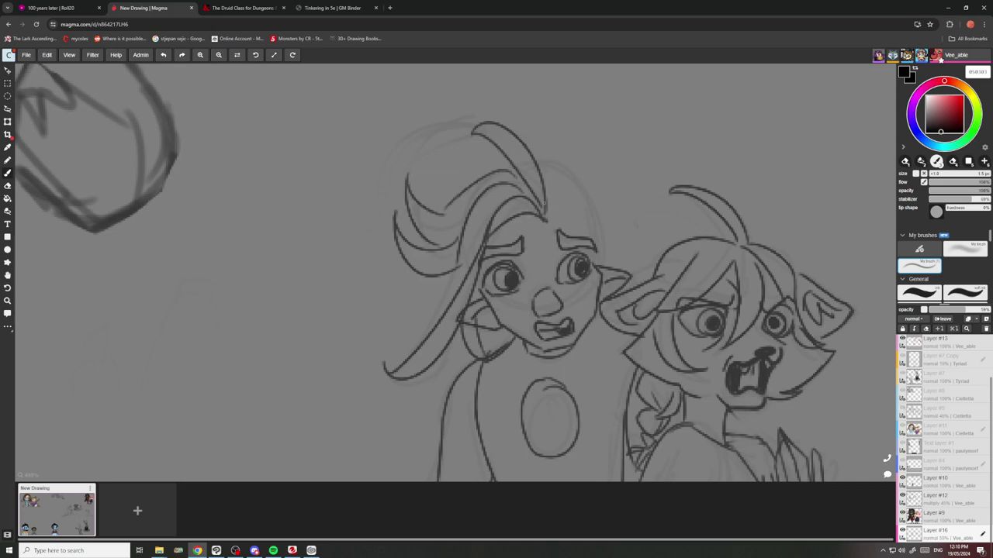
# Outline the remaining hair over the worried character's forehead and far ear, and add a back strand on the near side.
pyautogui.moveTo(545, 203)
pyautogui.mouseDown()
pyautogui.moveTo(572, 208)
pyautogui.moveTo(560, 272)
pyautogui.mouseUp()
pyautogui.moveTo(571, 263)
pyautogui.mouseDown()
pyautogui.moveTo(567, 182)
pyautogui.moveTo(611, 269)
pyautogui.mouseUp()
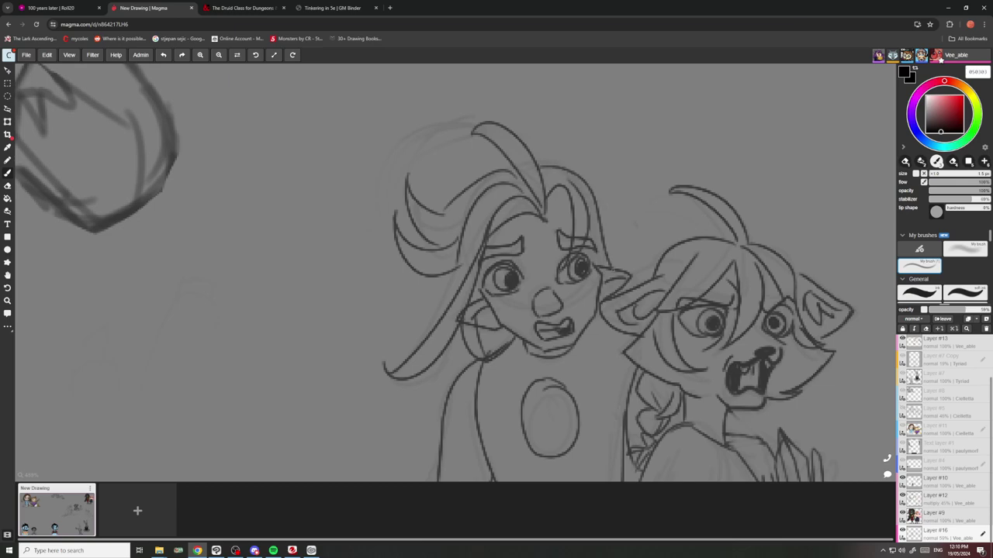
pyautogui.moveTo(601, 229)
pyautogui.mouseDown()
pyautogui.moveTo(647, 287)
pyautogui.moveTo(640, 300)
pyautogui.mouseUp()
pyautogui.moveTo(622, 255); pyautogui.dragTo(637, 284)
pyautogui.moveTo(442, 277); pyautogui.dragTo(435, 336)
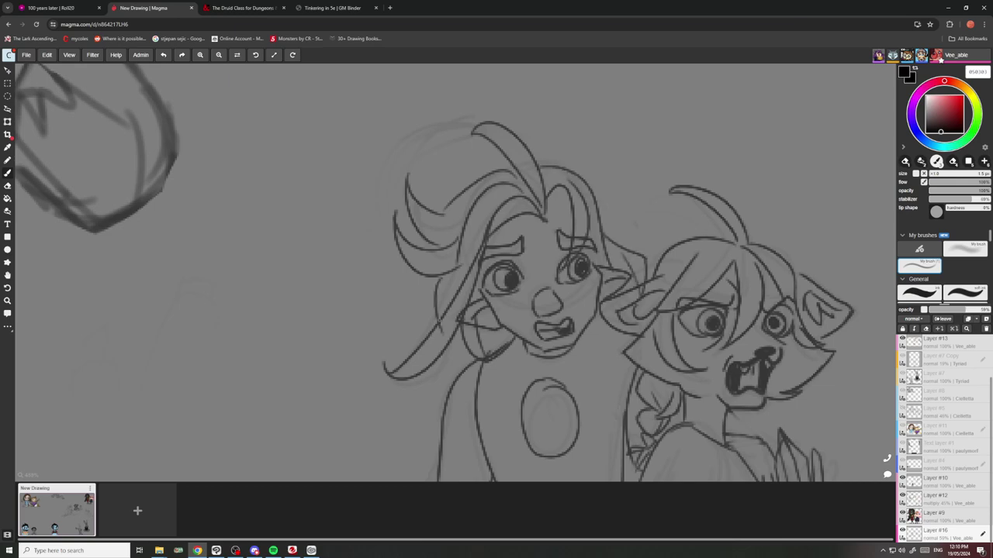
# Draw the worried character's long back hair falling behind the near arm, with its lower end beside the waist.
pyautogui.scroll(-3, 448, 197)
pyautogui.scroll(1, 436, 336)
pyautogui.moveTo(437, 298)
pyautogui.mouseDown()
pyautogui.moveTo(441, 375)
pyautogui.moveTo(432, 352)
pyautogui.mouseUp()
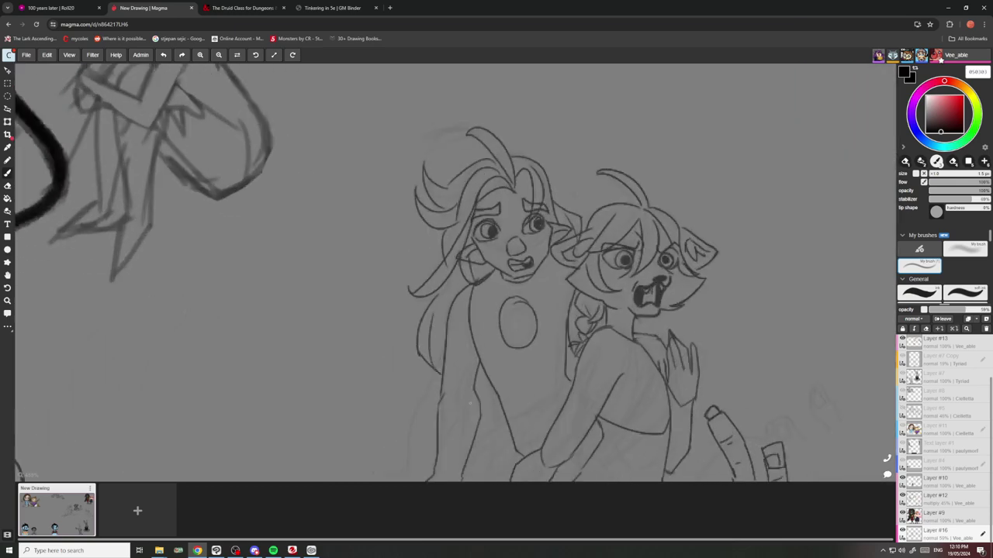
pyautogui.scroll(-5, 453, 242)
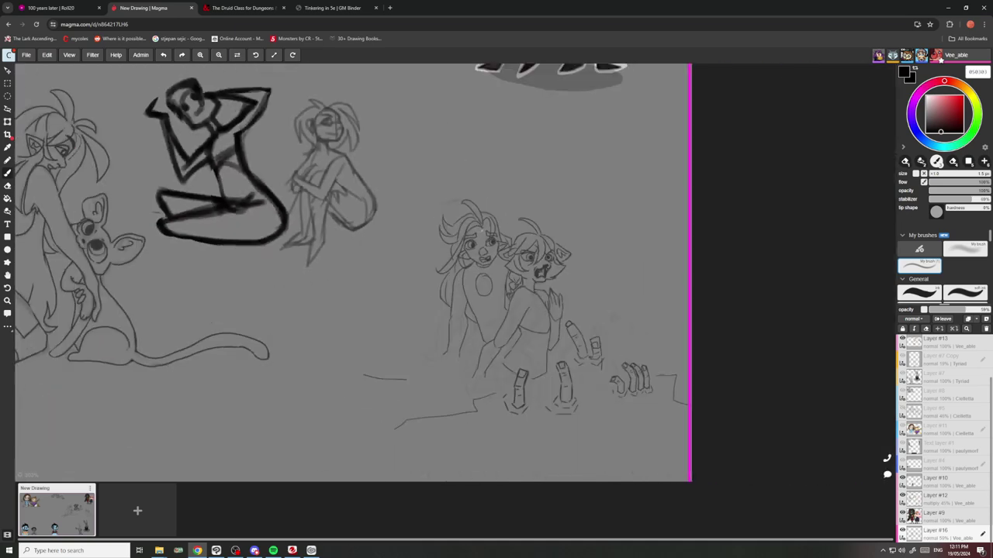
pyautogui.scroll(1, 466, 242)
pyautogui.scroll(2, 543, 256)
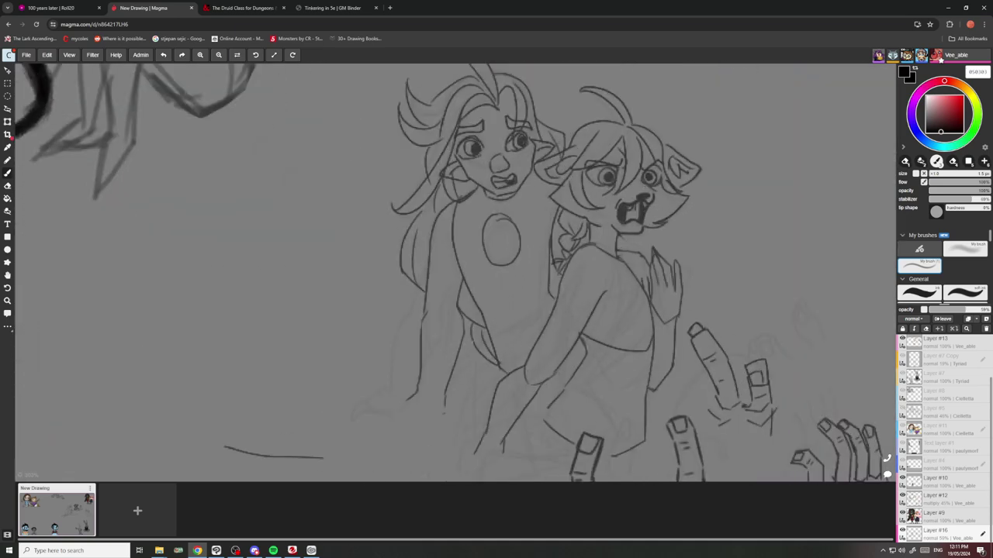
# Outline the worried character's near wrist and the hand planted on the ground, with curled fingers.
pyautogui.scroll(-2, 543, 256)
pyautogui.scroll(3, 423, 381)
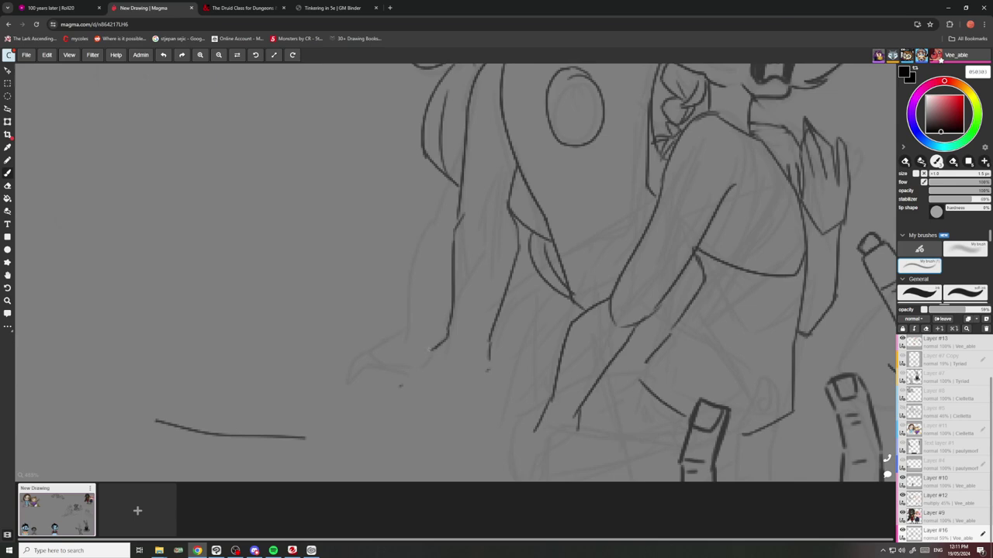
pyautogui.moveTo(446, 343)
pyautogui.mouseDown()
pyautogui.moveTo(354, 385)
pyautogui.moveTo(372, 395)
pyautogui.moveTo(411, 374)
pyautogui.mouseUp()
pyautogui.moveTo(477, 368)
pyautogui.mouseDown()
pyautogui.moveTo(464, 388)
pyautogui.moveTo(424, 385)
pyautogui.moveTo(447, 388)
pyautogui.mouseUp()
pyautogui.moveTo(445, 388)
pyautogui.mouseDown()
pyautogui.moveTo(445, 408)
pyautogui.moveTo(424, 403)
pyautogui.mouseUp()
pyautogui.moveTo(413, 390)
pyautogui.mouseDown()
pyautogui.moveTo(436, 397)
pyautogui.moveTo(404, 397)
pyautogui.moveTo(414, 377)
pyautogui.mouseUp()
pyautogui.moveTo(398, 379)
pyautogui.mouseDown()
pyautogui.moveTo(412, 391)
pyautogui.moveTo(386, 396)
pyautogui.mouseUp()
pyautogui.scroll(-9, 407, 371)
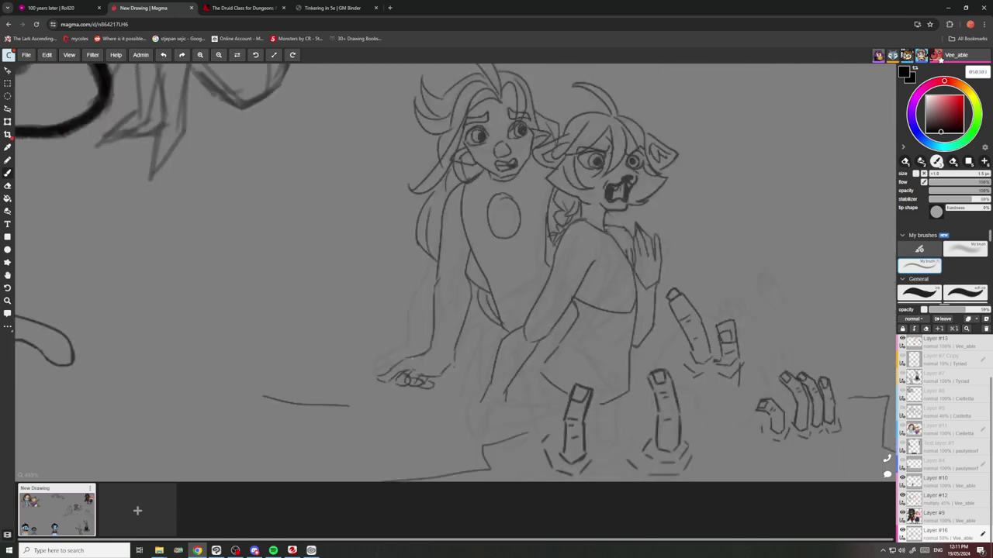
pyautogui.scroll(10, 424, 363)
pyautogui.moveTo(456, 362)
pyautogui.mouseDown()
pyautogui.moveTo(417, 375)
pyautogui.moveTo(387, 368)
pyautogui.mouseUp()
pyautogui.moveTo(395, 363)
pyautogui.mouseDown()
pyautogui.moveTo(376, 385)
pyautogui.moveTo(416, 379)
pyautogui.mouseUp()
pyautogui.scroll(-8, 416, 364)
pyautogui.hotkey('ctrl', 'z')
pyautogui.hotkey('ctrl', 'z')
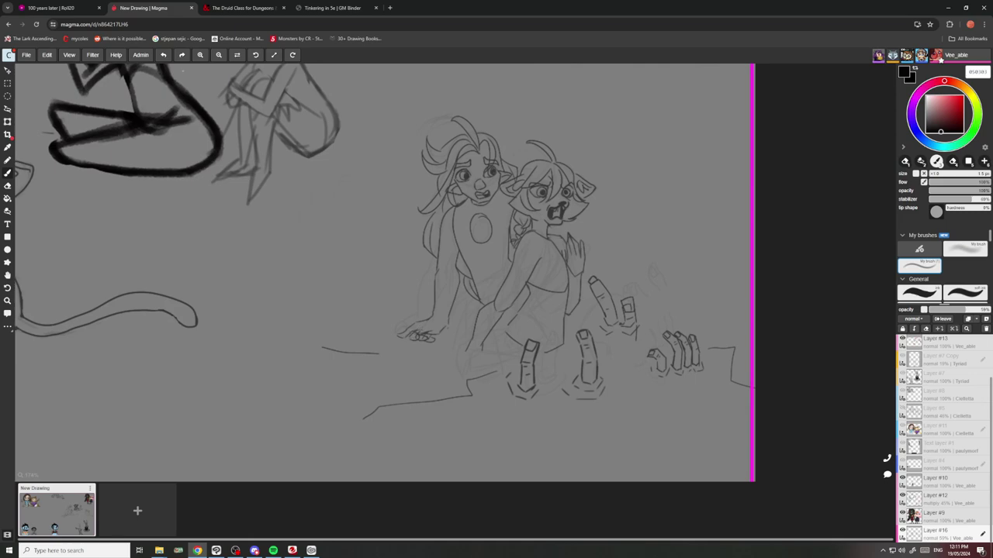
# Erase the part of the worried character's far eyebrow that overlaps the hair strand above the eye.
pyautogui.scroll(4, 399, 333)
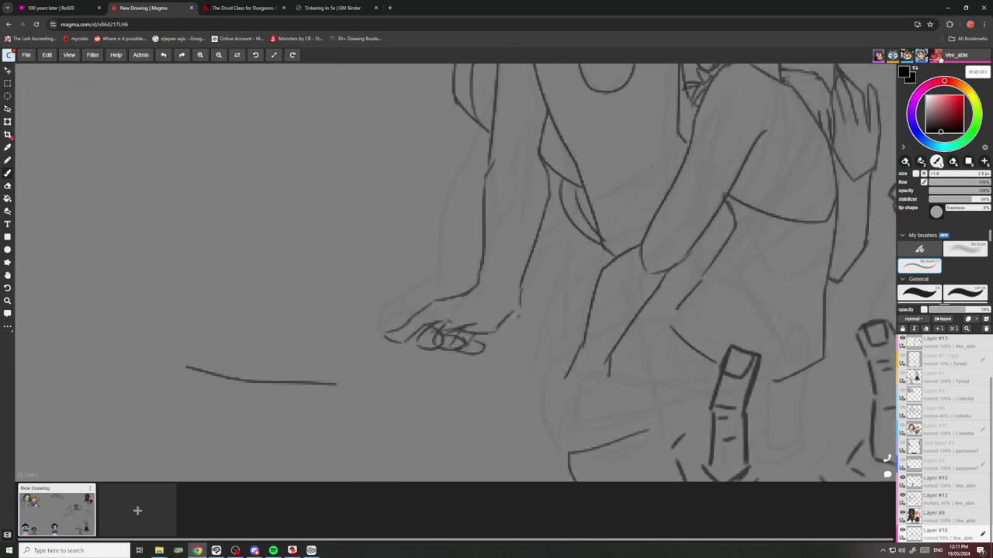
pyautogui.scroll(-6, 435, 338)
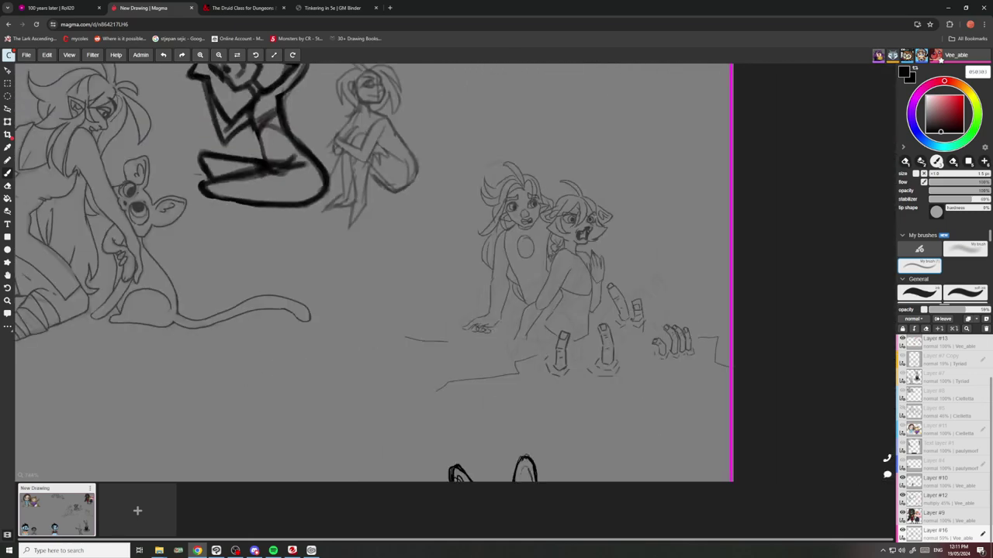
pyautogui.scroll(4, 607, 266)
pyautogui.press('e')
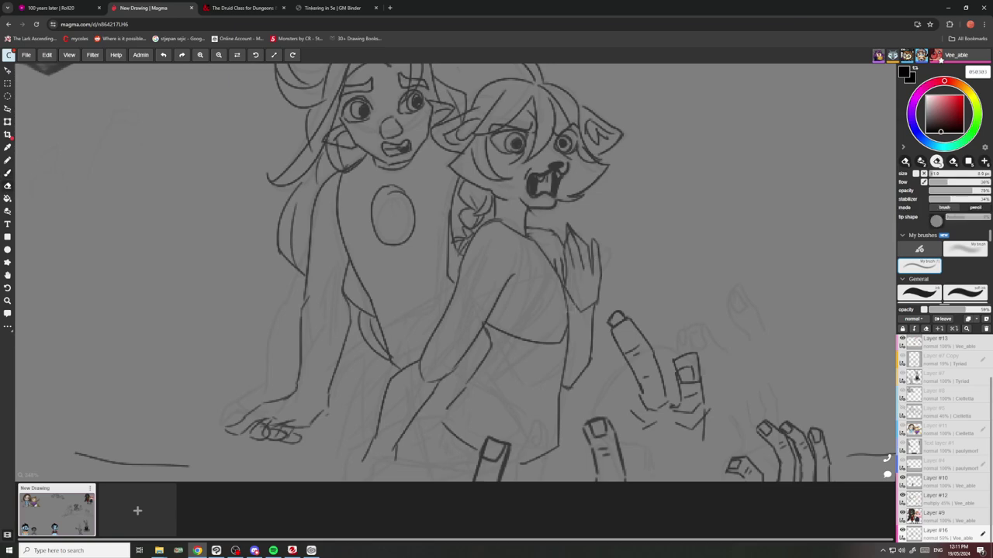
pyautogui.scroll(1, 593, 307)
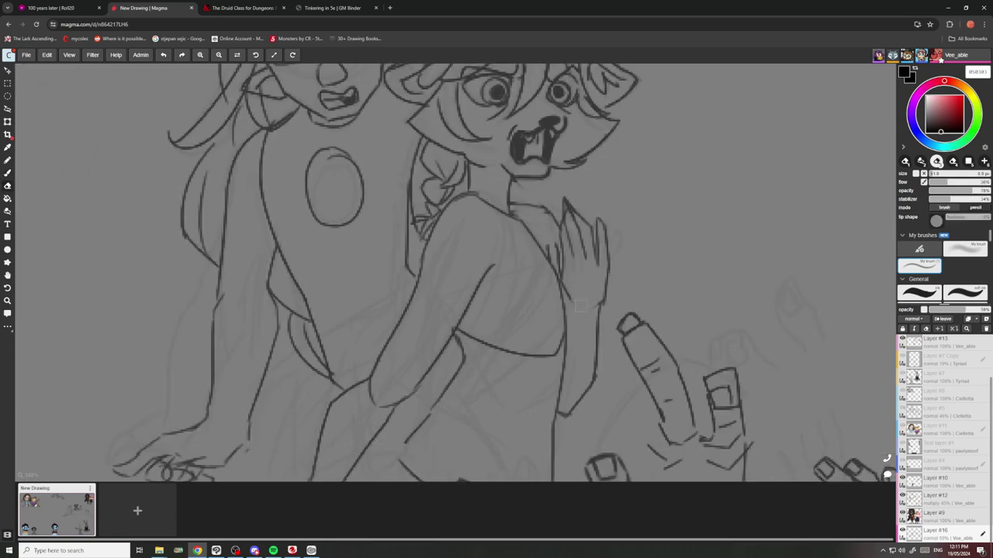
pyautogui.scroll(-8, 581, 306)
pyautogui.scroll(2, 497, 291)
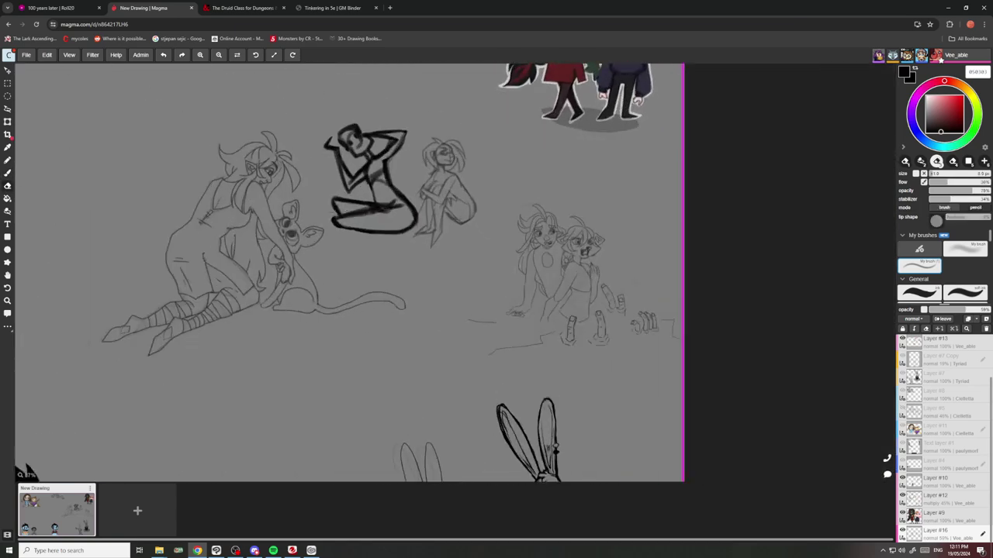
pyautogui.scroll(1, 528, 326)
pyautogui.scroll(12, 554, 225)
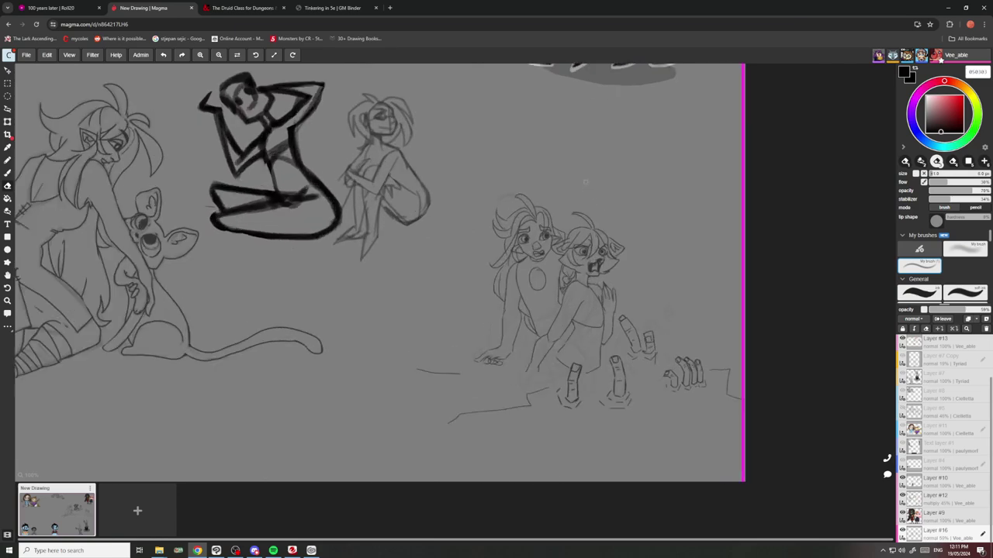
pyautogui.scroll(-2, 557, 268)
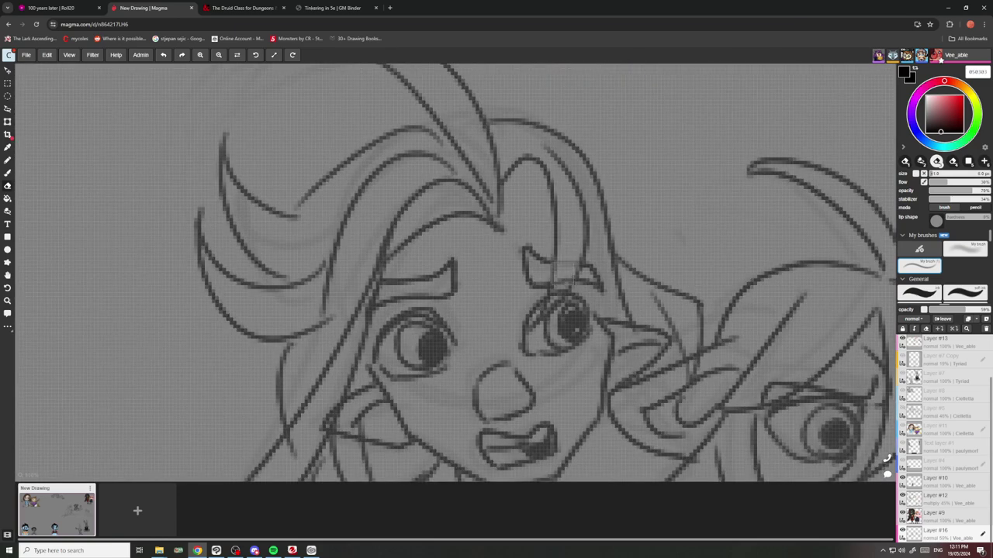
pyautogui.scroll(-8, 557, 268)
pyautogui.scroll(-3, 557, 268)
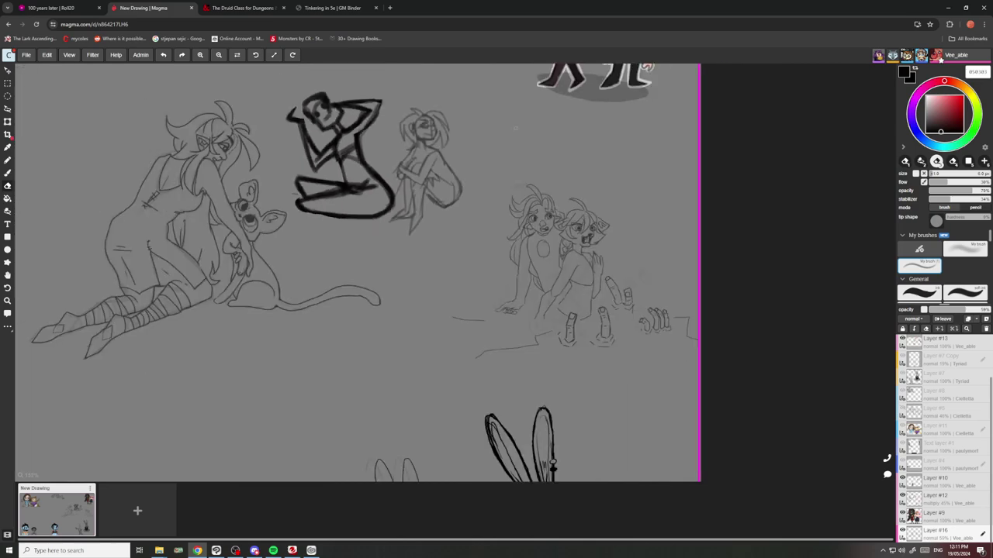
# Add short detail strokes along the open-mouthed character's front edge beside the raised hand.
pyautogui.scroll(8, 555, 255)
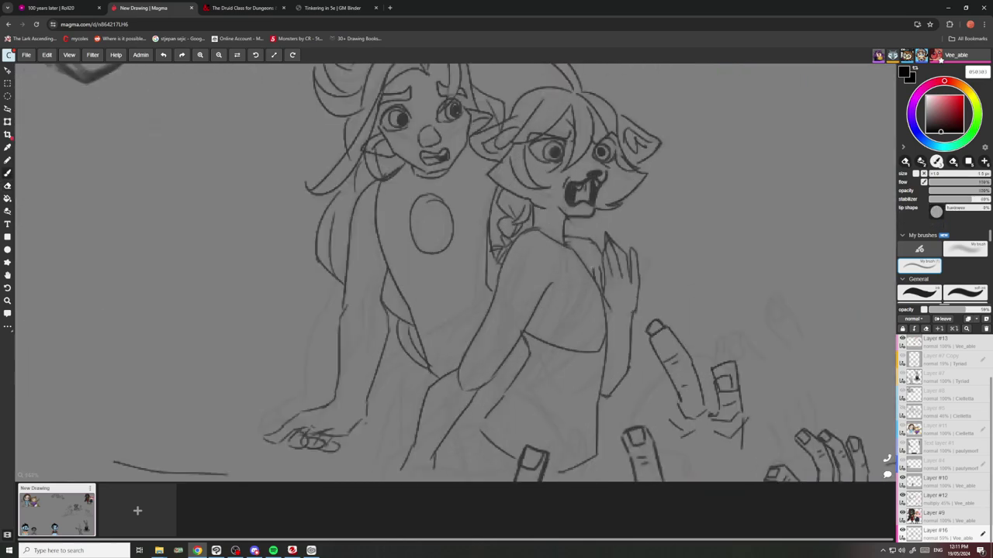
pyautogui.moveTo(610, 305); pyautogui.dragTo(595, 321)
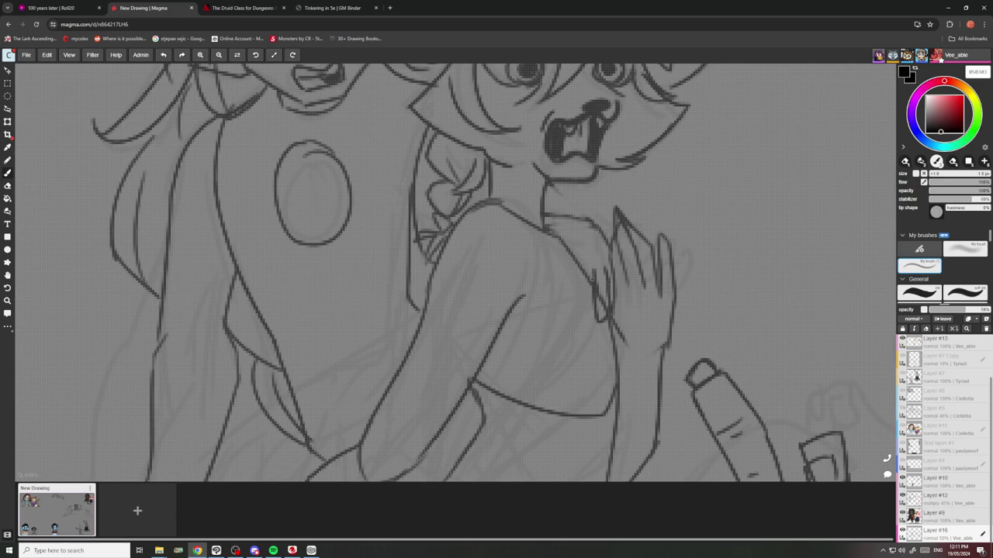
pyautogui.scroll(-1, 576, 264)
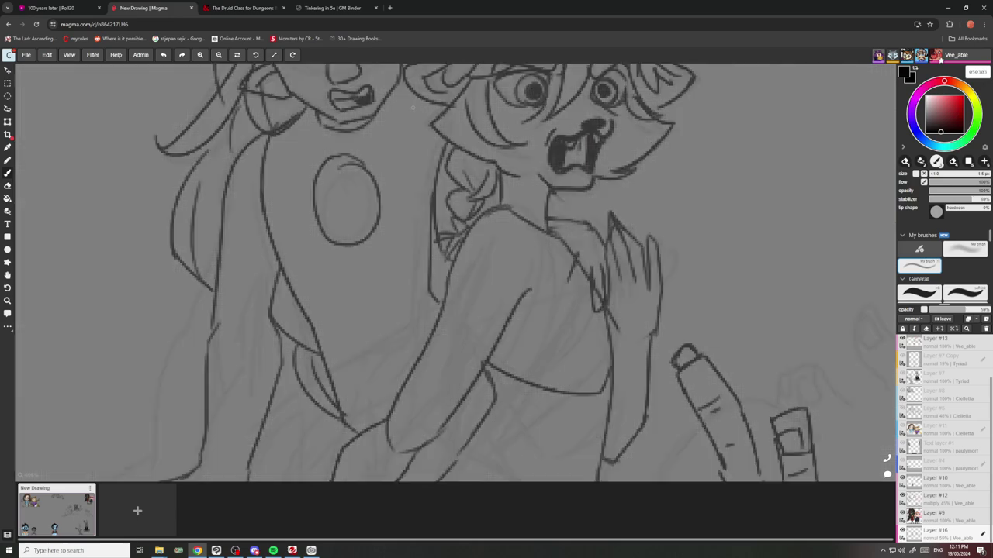
pyautogui.scroll(-4, 517, 225)
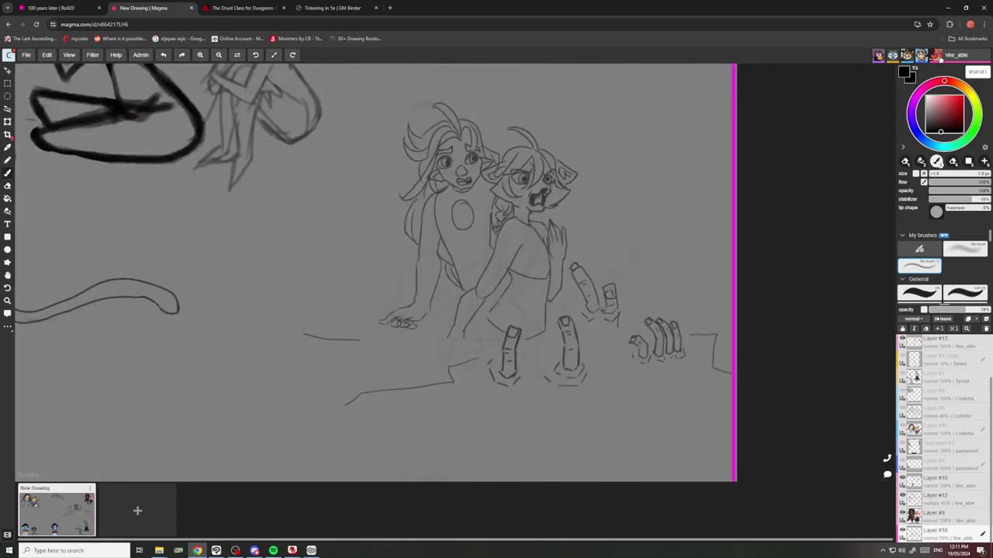
# Examine both characters' inked faces and bodies up close and as a whole for remaining gaps.
pyautogui.scroll(3, 462, 199)
pyautogui.scroll(-3, 484, 198)
pyautogui.scroll(3, 535, 196)
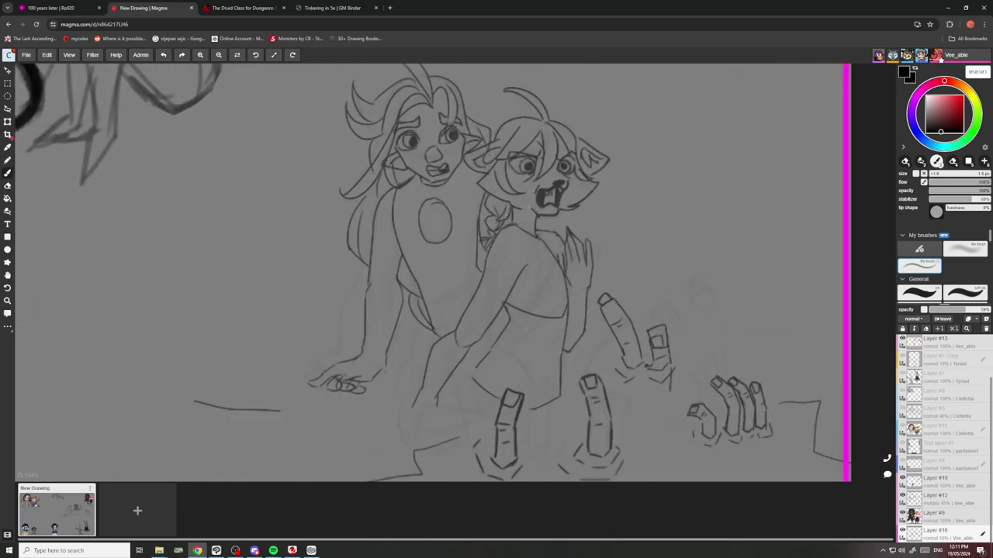
pyautogui.scroll(-3, 529, 195)
pyautogui.scroll(5, 477, 155)
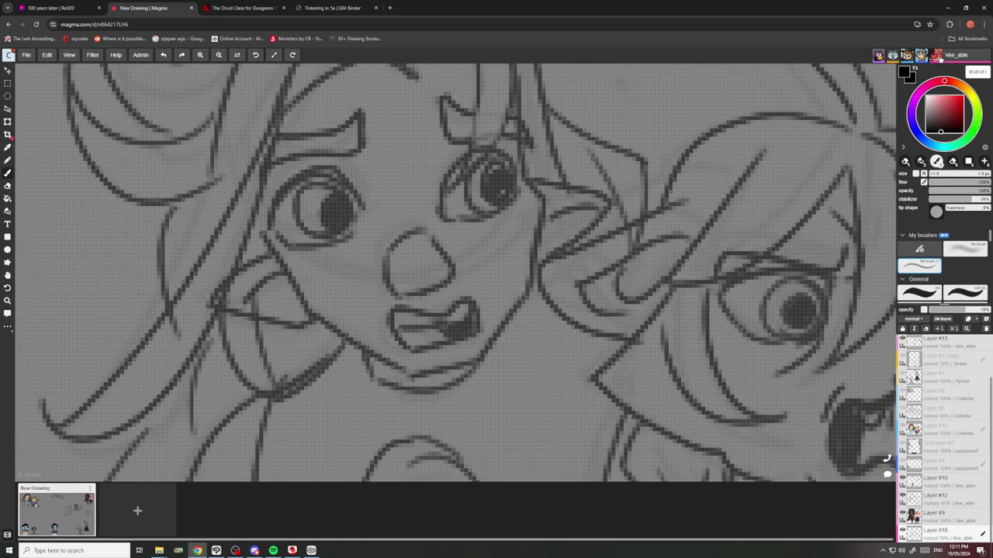
pyautogui.scroll(-4, 478, 155)
pyautogui.scroll(-3, 524, 151)
pyautogui.scroll(3, 547, 164)
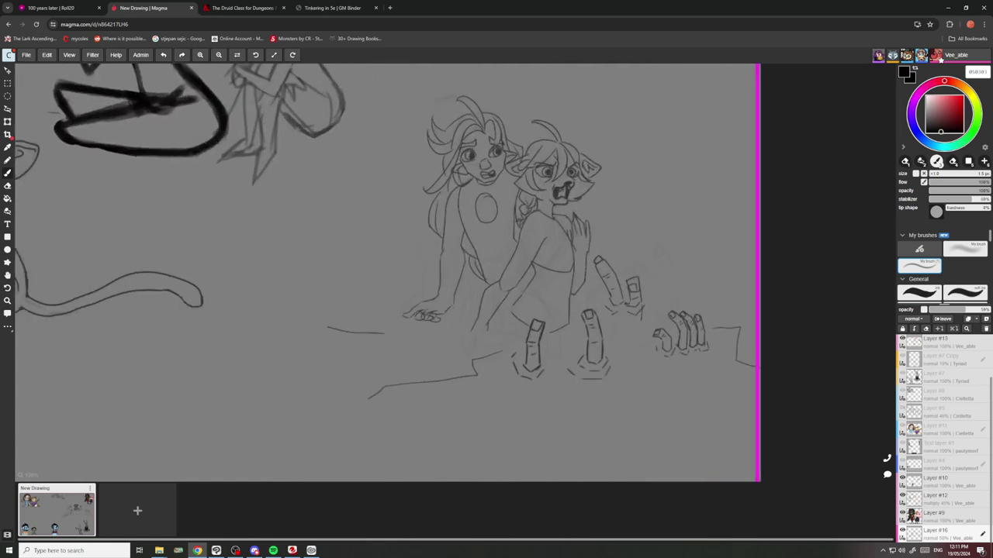
# Draw a side seam with criss-cross lacing and a waist fold on the open-mouthed character's lower garment.
pyautogui.scroll(3, 542, 155)
pyautogui.scroll(-4, 543, 155)
pyautogui.scroll(3, 543, 156)
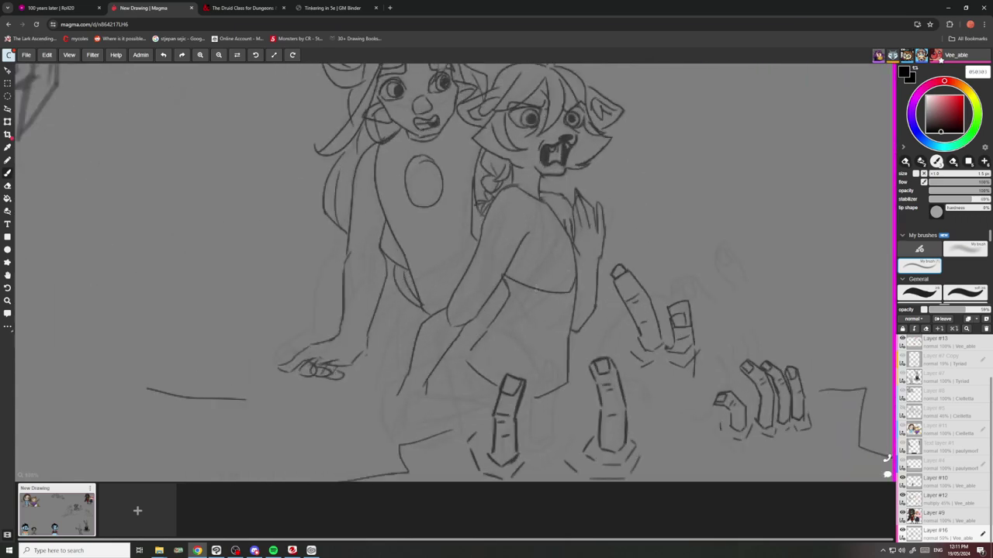
pyautogui.moveTo(563, 294); pyautogui.dragTo(565, 391)
pyautogui.moveTo(556, 354)
pyautogui.mouseDown()
pyautogui.moveTo(565, 304)
pyautogui.moveTo(526, 319)
pyautogui.moveTo(498, 377)
pyautogui.mouseUp()
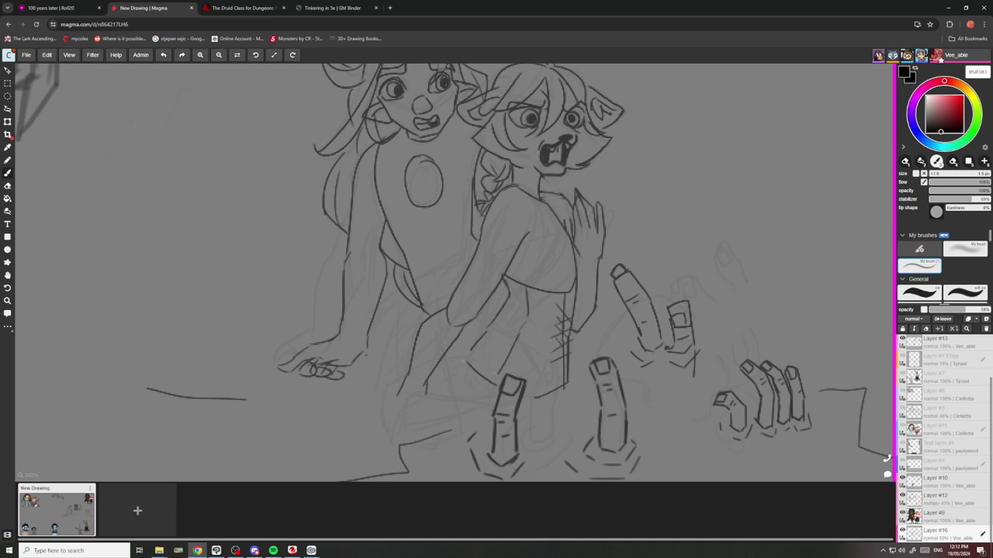
pyautogui.scroll(-4, 469, 353)
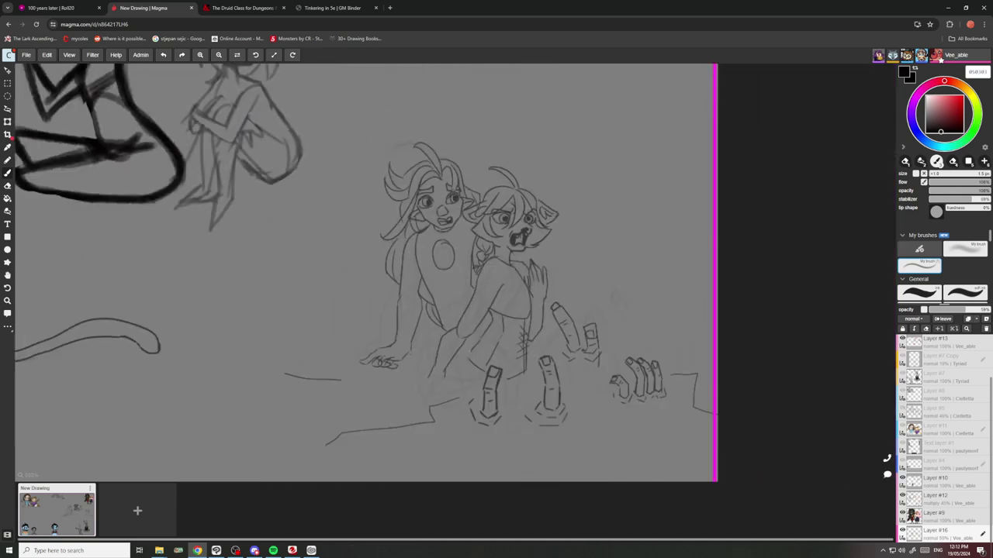
pyautogui.scroll(-3, 475, 350)
pyautogui.scroll(-3, 471, 349)
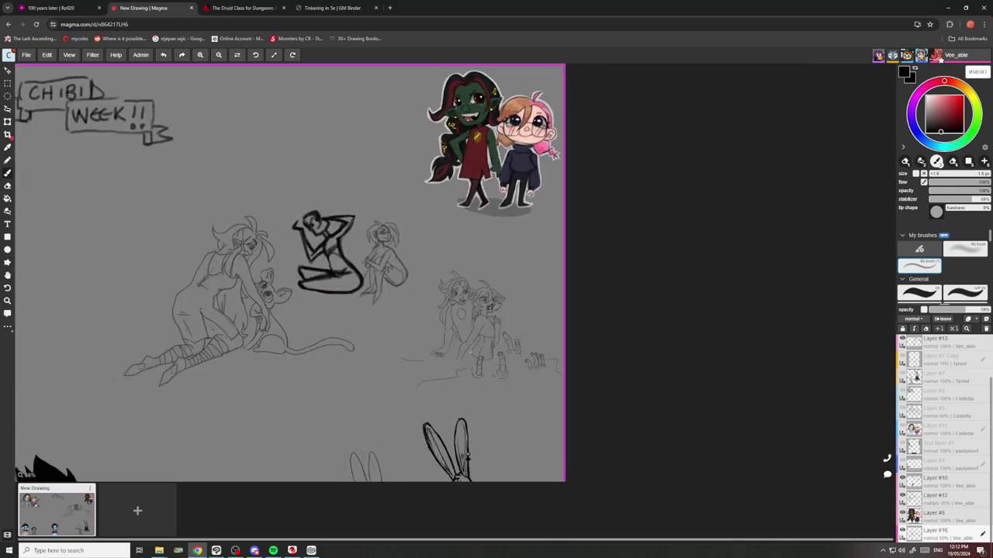
# Remove the giant fingers, their ground cracks and the broken ground lines around the characters with the lasso fill tool.
pyautogui.scroll(2, 458, 376)
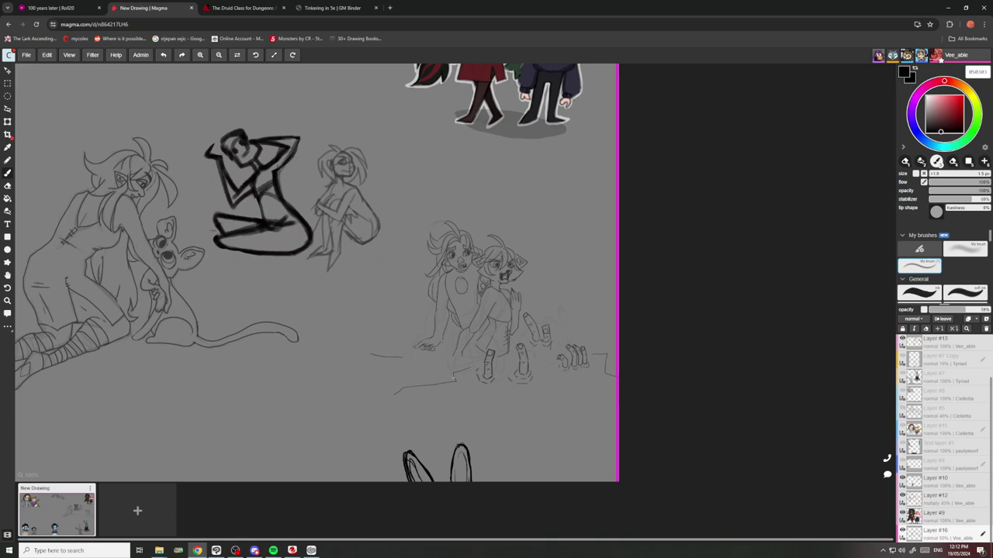
pyautogui.scroll(1, 458, 373)
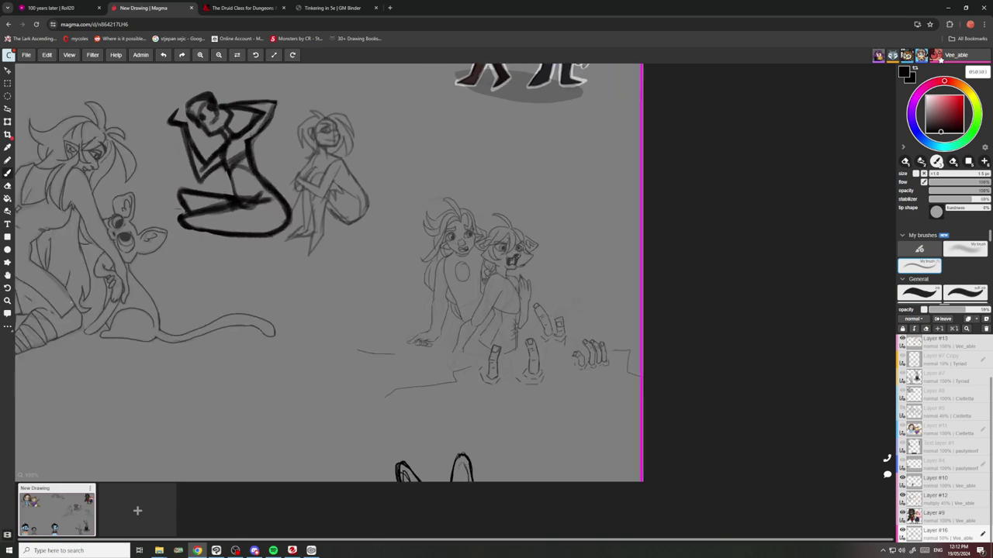
pyautogui.click(7, 211)
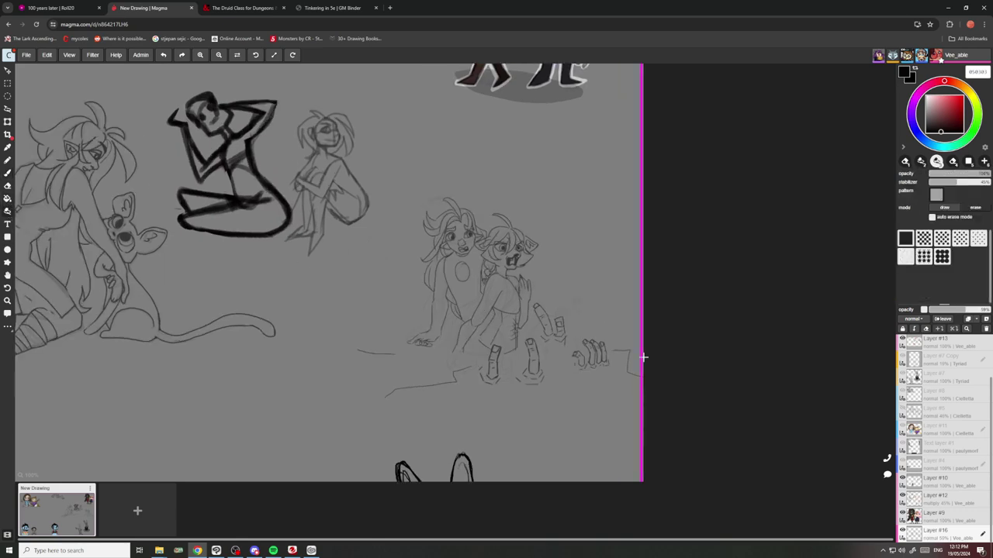
pyautogui.scroll(2, 643, 356)
pyautogui.moveTo(594, 329); pyautogui.dragTo(496, 299)
pyautogui.moveTo(475, 266)
pyautogui.mouseDown()
pyautogui.moveTo(504, 335)
pyautogui.moveTo(508, 281)
pyautogui.mouseUp()
pyautogui.moveTo(475, 337); pyautogui.dragTo(485, 376)
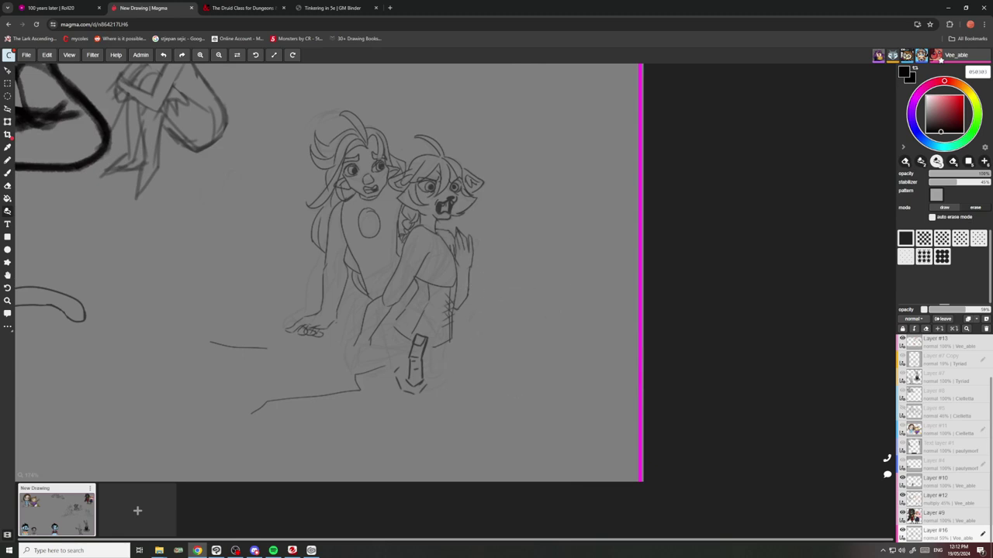
pyautogui.moveTo(425, 350); pyautogui.dragTo(411, 384)
pyautogui.moveTo(352, 386); pyautogui.dragTo(253, 411)
pyautogui.moveTo(252, 347); pyautogui.dragTo(211, 346)
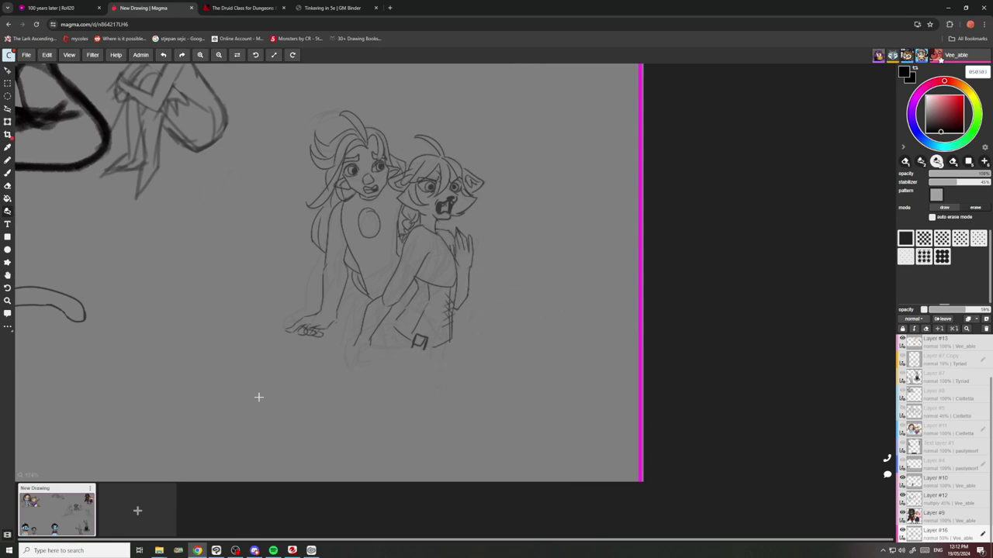
# Clear the leftover fingertip and nail outline at the hem of the open-mouthed character's garment.
pyautogui.scroll(3, 436, 271)
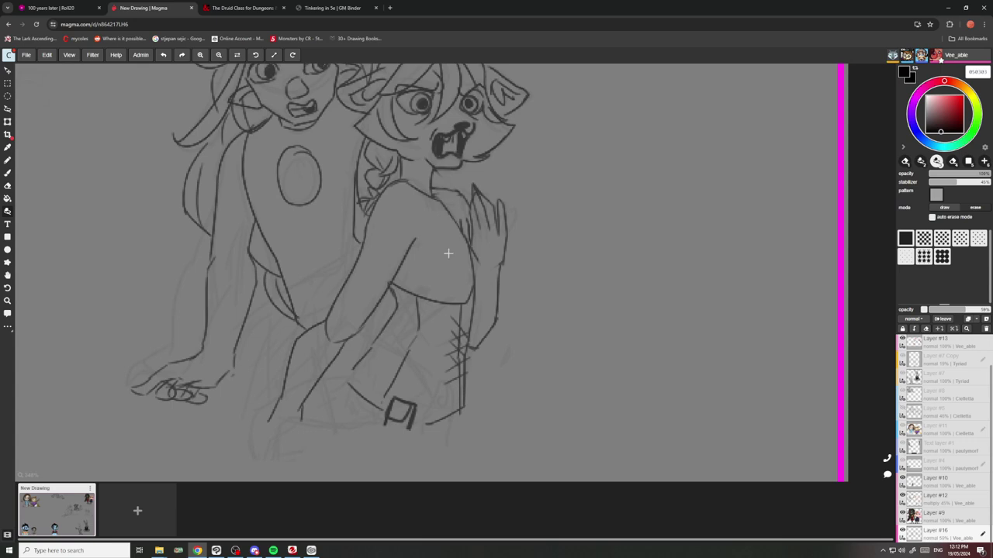
pyautogui.scroll(-1, 398, 403)
pyautogui.scroll(1, 409, 407)
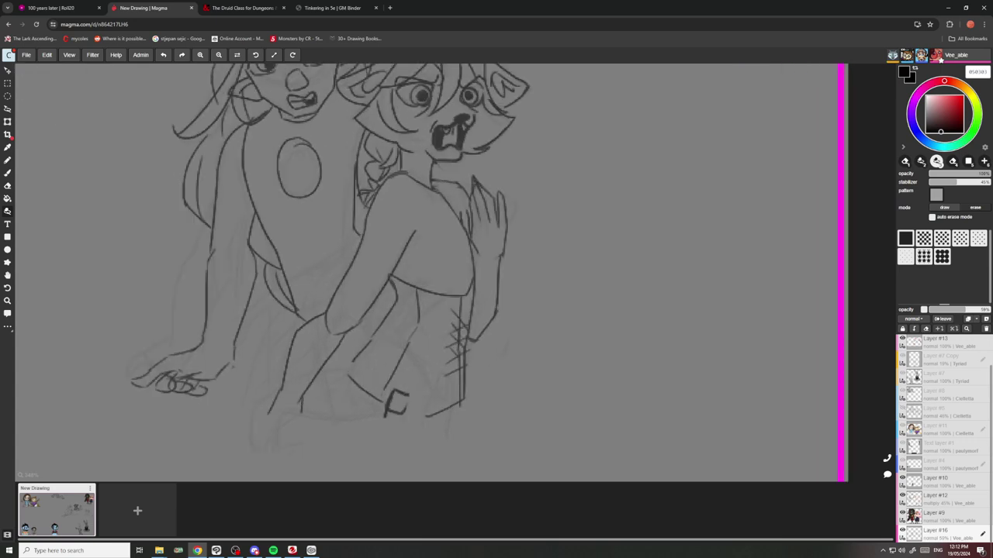
pyautogui.hotkey('ctrl', 'z')
pyautogui.scroll(-3, 401, 288)
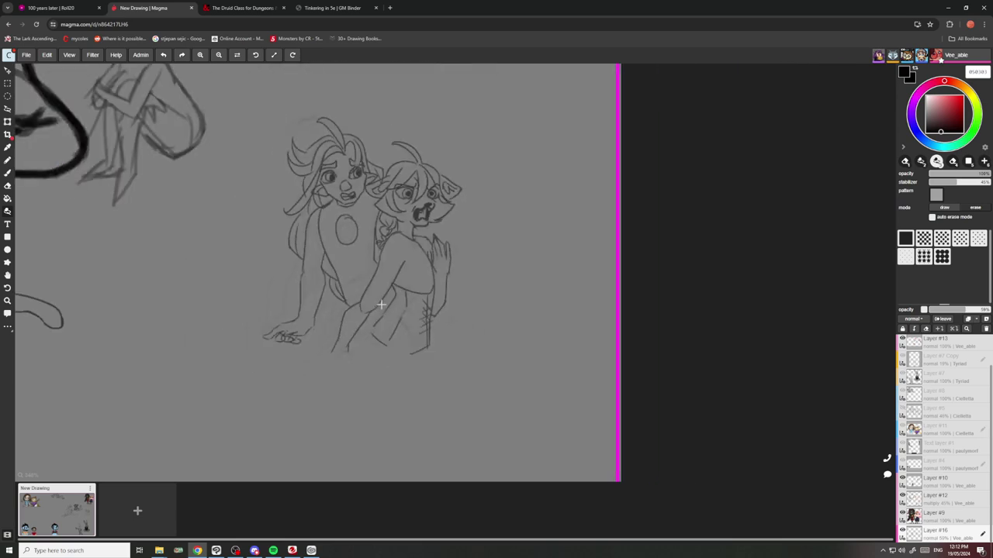
pyautogui.scroll(4, 329, 299)
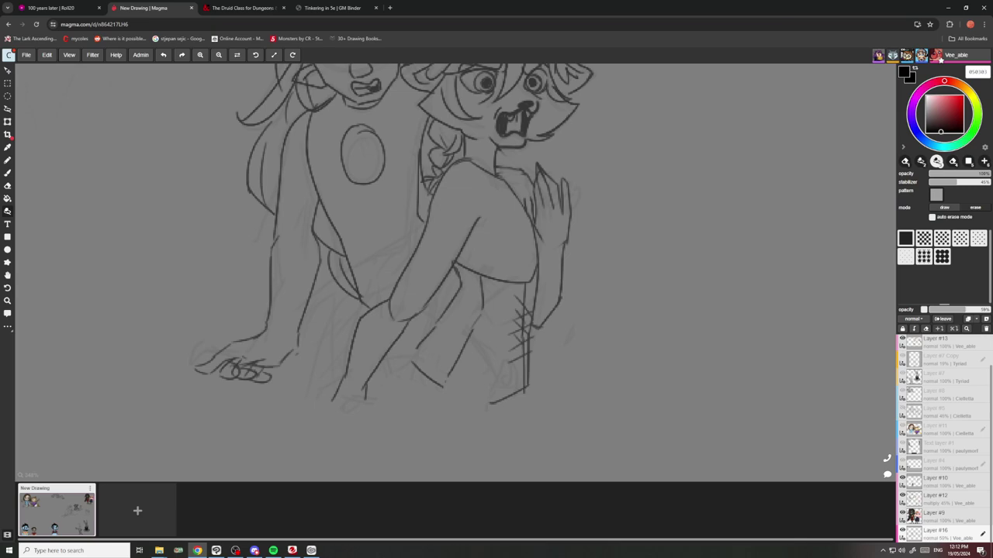
pyautogui.scroll(-2, 299, 201)
pyautogui.scroll(4, 402, 285)
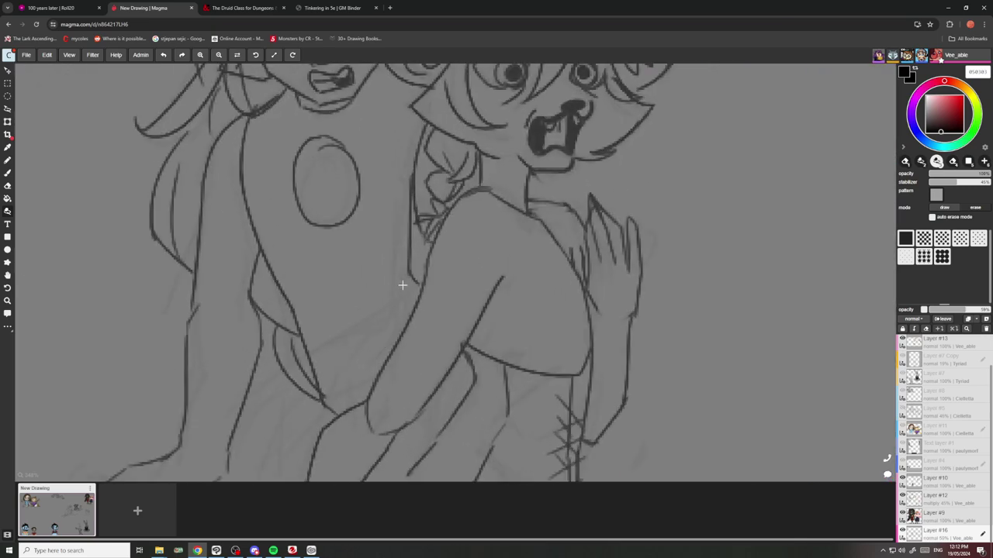
# Examine both characters' inked bodies, arms and garment edges up close and as a whole for unfinished areas.
pyautogui.scroll(-2, 315, 267)
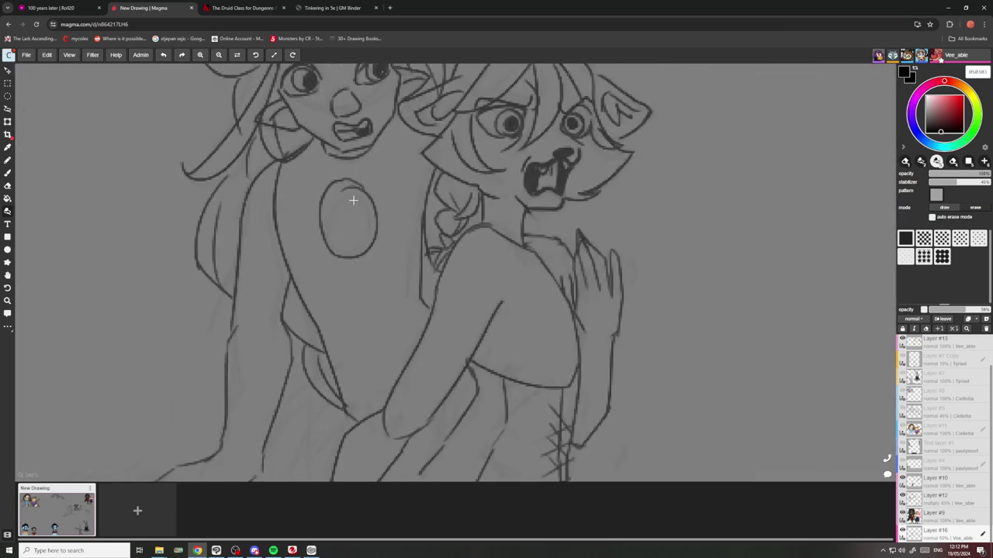
pyautogui.scroll(3, 350, 200)
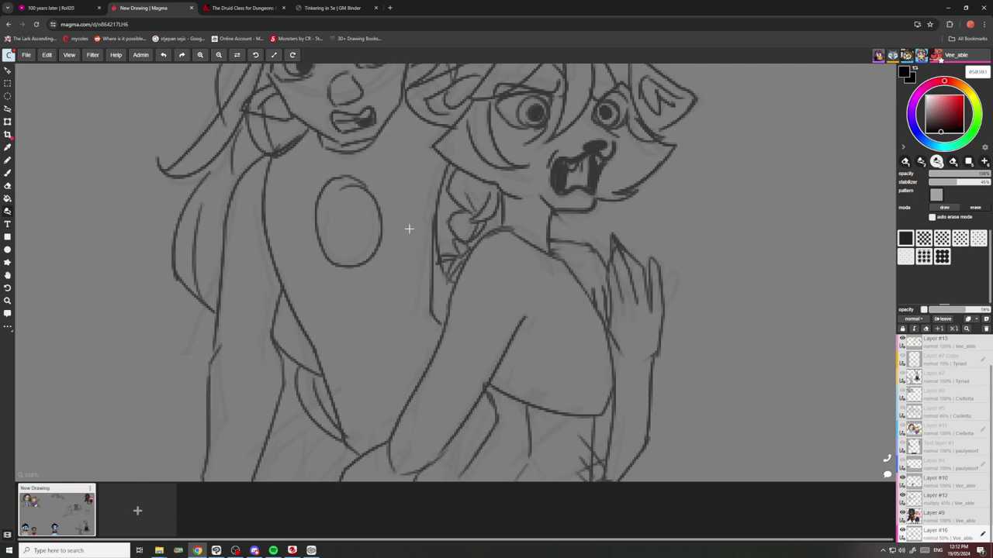
pyautogui.scroll(-4, 399, 225)
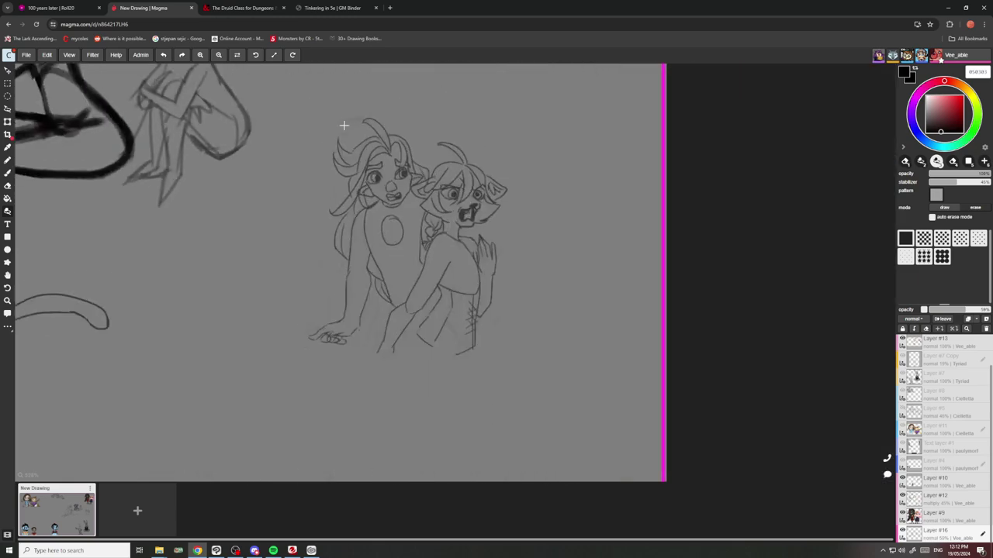
pyautogui.scroll(2, 339, 118)
pyautogui.scroll(-2, 333, 112)
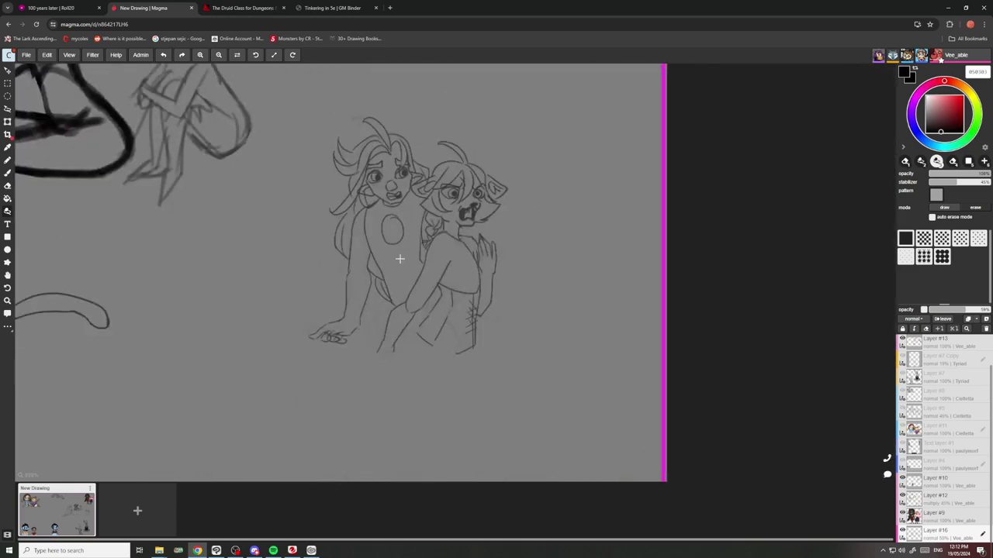
pyautogui.scroll(4, 400, 258)
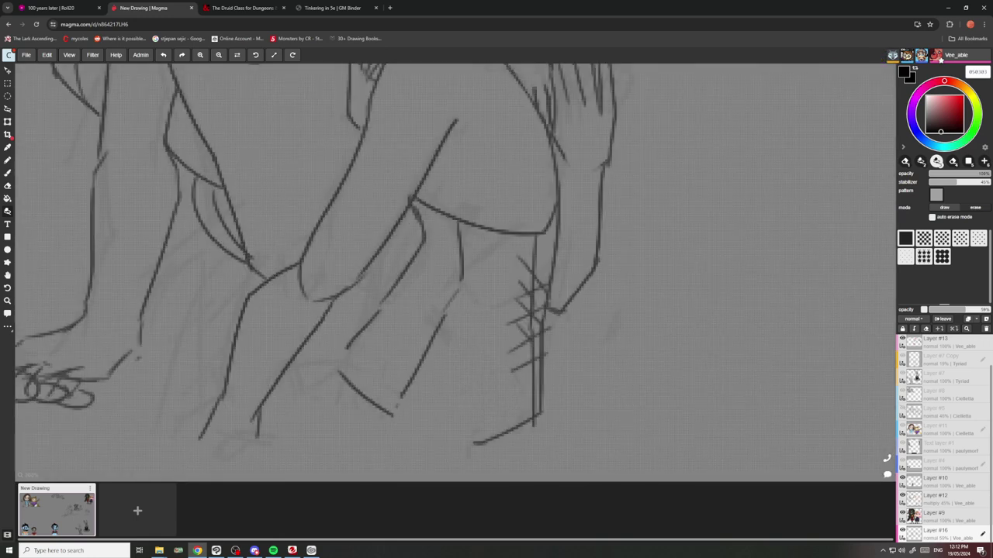
pyautogui.moveTo(467, 250); pyautogui.dragTo(464, 282)
pyautogui.scroll(-5, 455, 326)
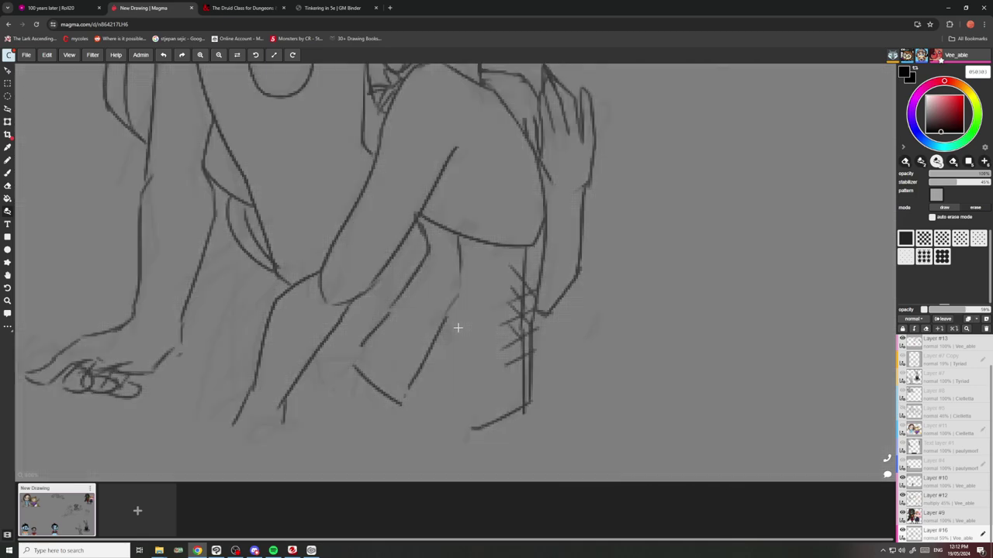
pyautogui.scroll(5, 446, 303)
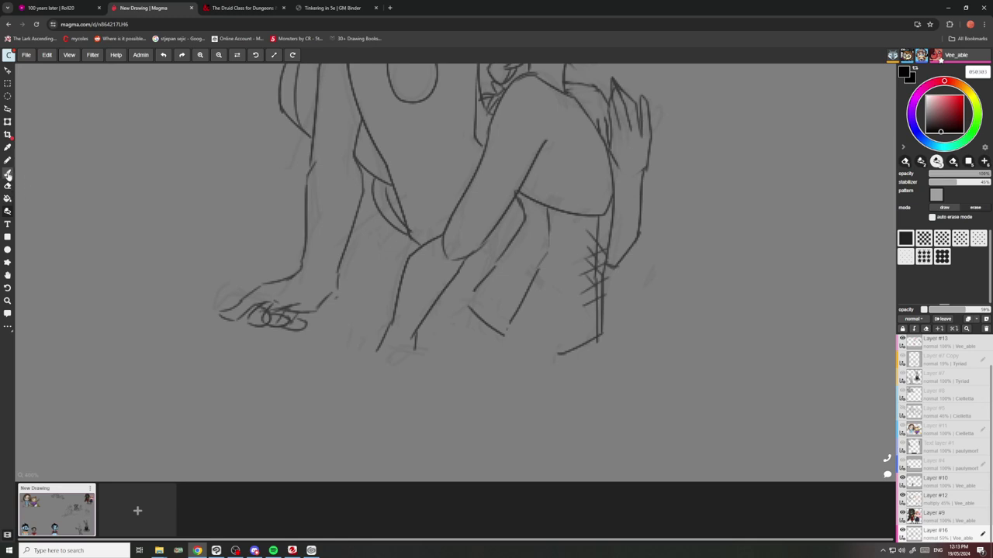
# Draw the hand with long pointed fingers at the end of the open-mouthed character's lowered arm.
pyautogui.click(7, 174)
pyautogui.moveTo(413, 349)
pyautogui.mouseDown()
pyautogui.moveTo(410, 380)
pyautogui.moveTo(383, 399)
pyautogui.moveTo(373, 388)
pyautogui.moveTo(363, 395)
pyautogui.mouseUp()
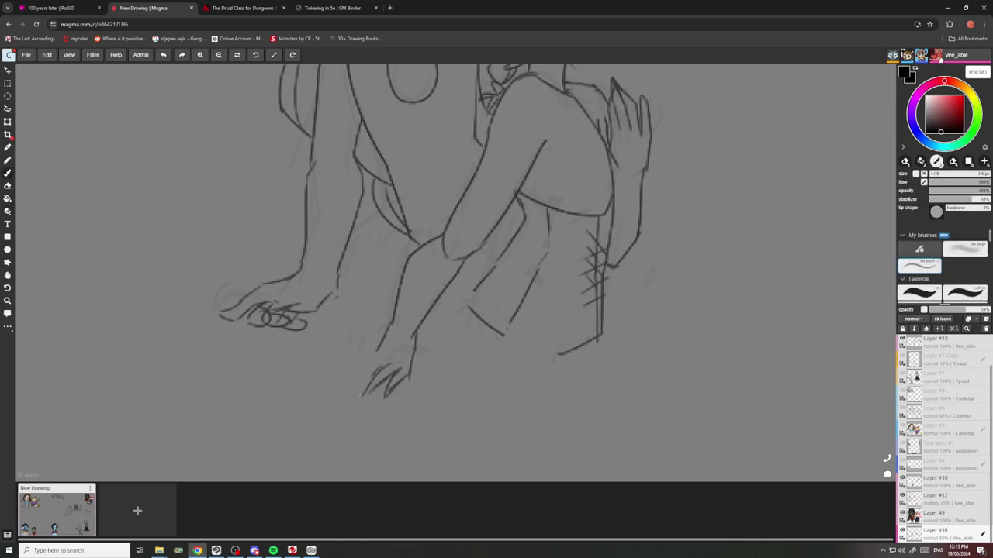
pyautogui.moveTo(374, 362); pyautogui.dragTo(360, 395)
pyautogui.moveTo(383, 343); pyautogui.dragTo(365, 373)
pyautogui.scroll(-3, 368, 352)
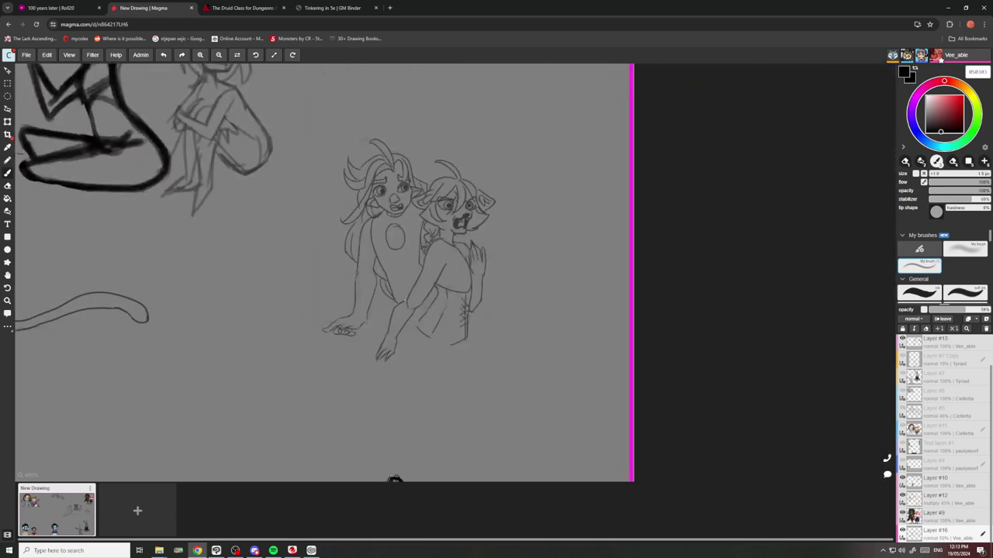
# Draw the lower hem of the open-mouthed character's garment, closing the gap between its two side edges.
pyautogui.scroll(1, 407, 333)
pyautogui.moveTo(423, 338); pyautogui.dragTo(464, 355)
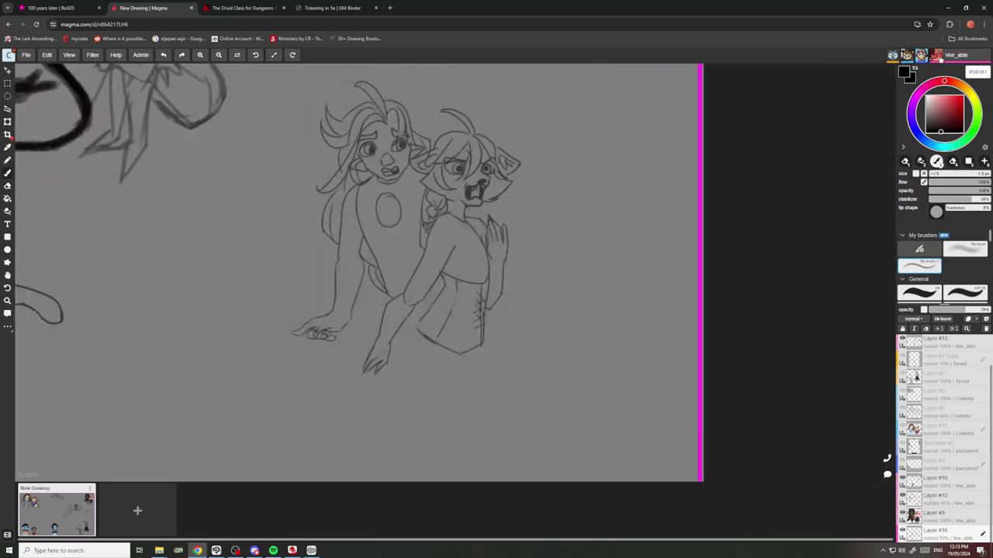
pyautogui.scroll(1, 384, 287)
pyautogui.scroll(-4, 411, 248)
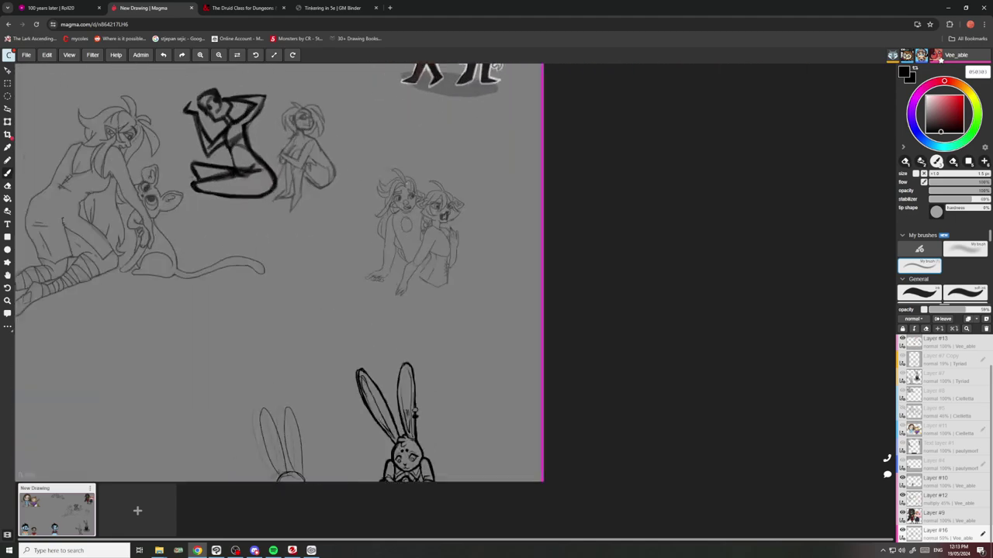
# Add short collar strokes across the open-mouthed character's neck, just above the top's neckline.
pyautogui.scroll(3, 457, 207)
pyautogui.scroll(3, 450, 250)
pyautogui.moveTo(459, 238)
pyautogui.mouseDown()
pyautogui.moveTo(473, 285)
pyautogui.moveTo(429, 252)
pyautogui.mouseUp()
pyautogui.scroll(-3, 421, 236)
pyautogui.scroll(-2, 454, 213)
pyautogui.scroll(5, 392, 225)
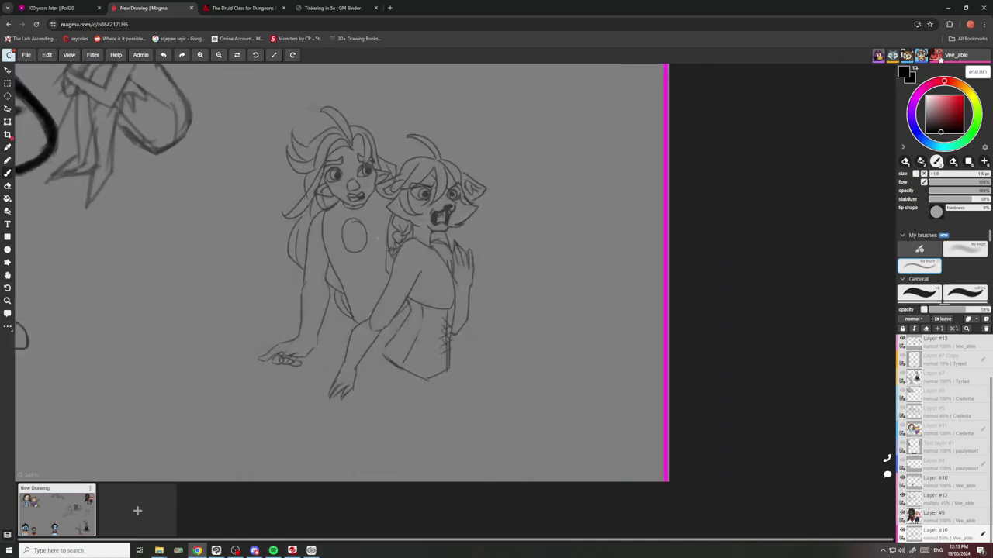
# Erase the long line hanging below the open-mouthed character's braid and restore the braid's outer edge.
pyautogui.press('e')
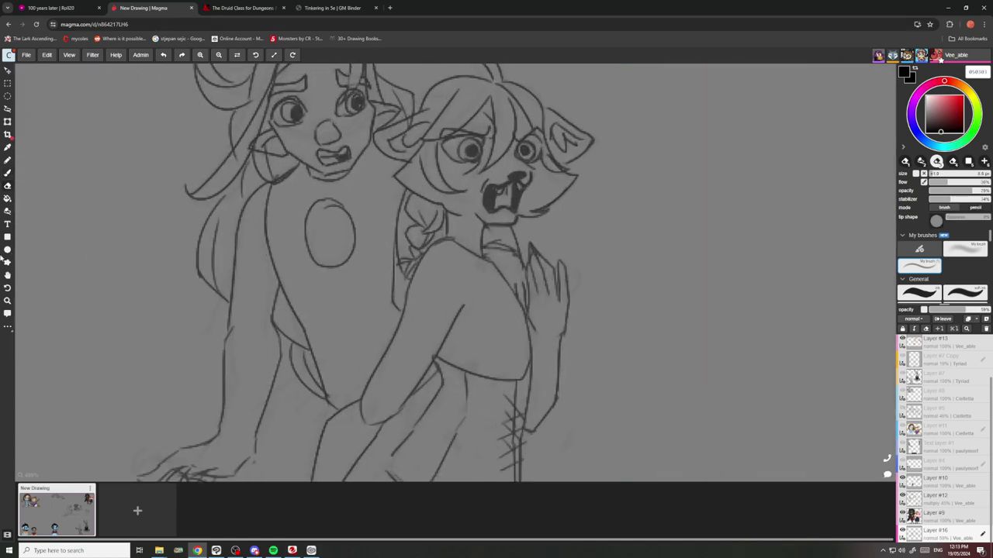
pyautogui.moveTo(395, 306)
pyautogui.mouseDown()
pyautogui.moveTo(395, 198)
pyautogui.moveTo(393, 294)
pyautogui.mouseUp()
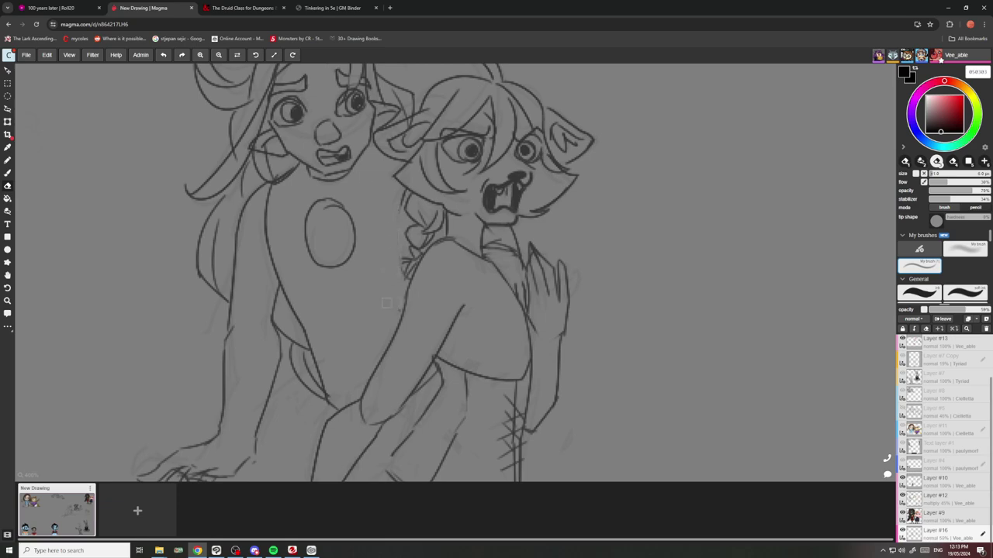
pyautogui.press('b')
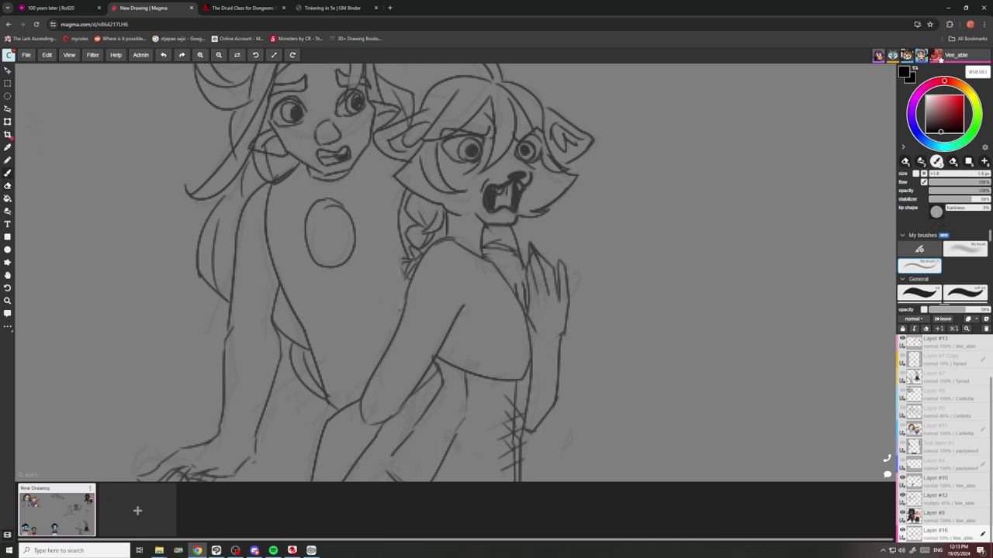
# Draw the curved armhole edge of the open-mouthed character's top from the shoulder down to the underarm.
pyautogui.scroll(-6, 454, 212)
pyautogui.scroll(5, 438, 279)
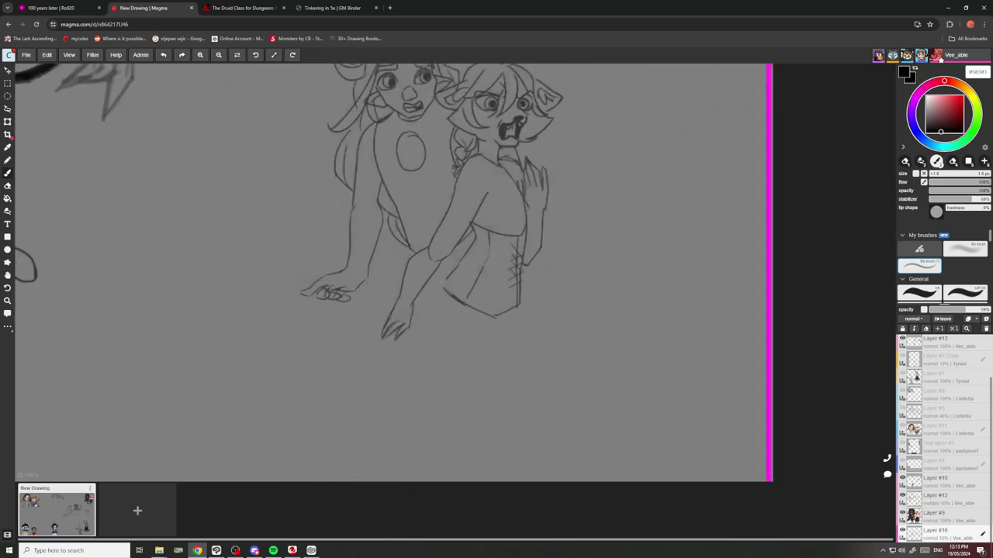
pyautogui.scroll(-2, 438, 279)
pyautogui.scroll(-4, 434, 256)
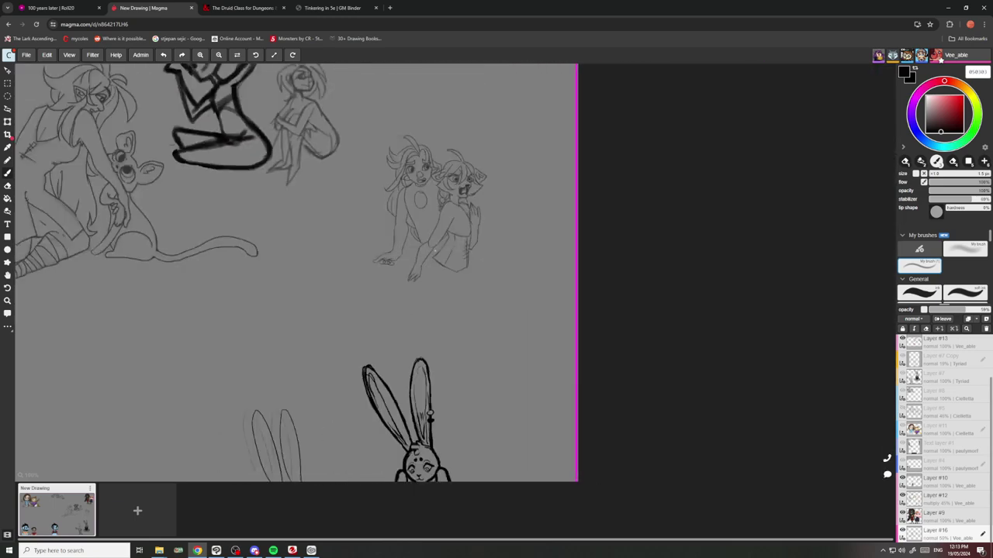
pyautogui.scroll(6, 258, 186)
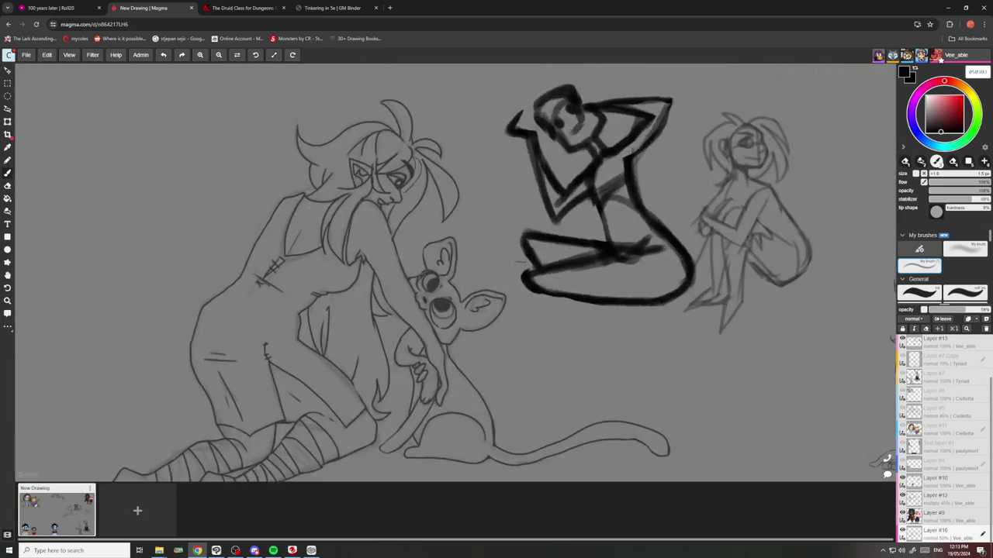
pyautogui.scroll(-3, 279, 194)
pyautogui.scroll(5, 504, 210)
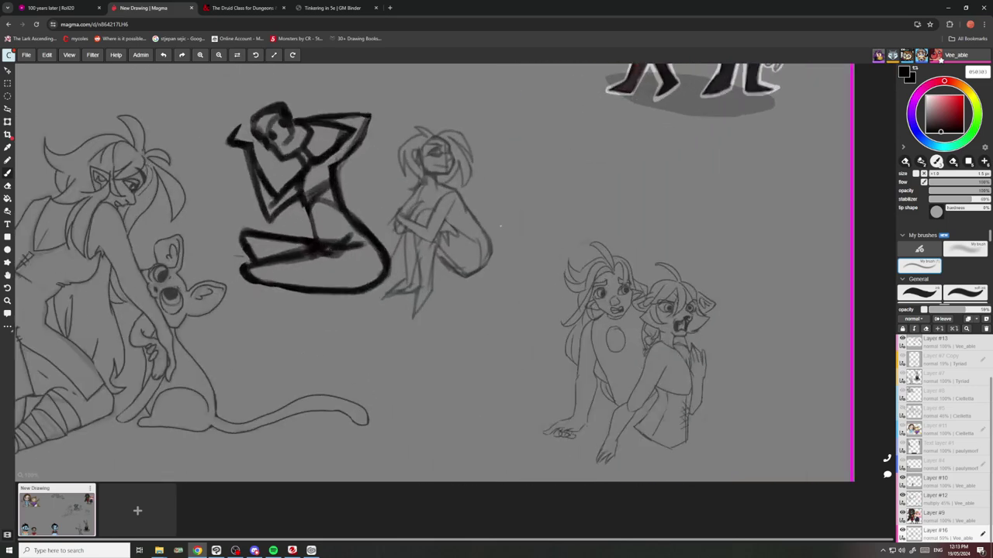
pyautogui.moveTo(473, 274); pyautogui.dragTo(497, 245)
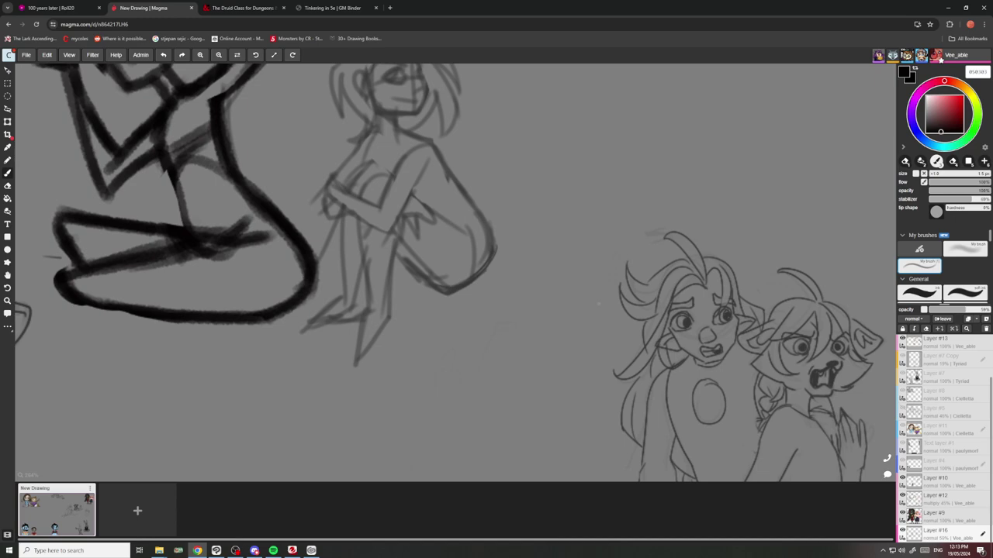
pyautogui.scroll(-3, 594, 219)
pyautogui.scroll(5, 726, 357)
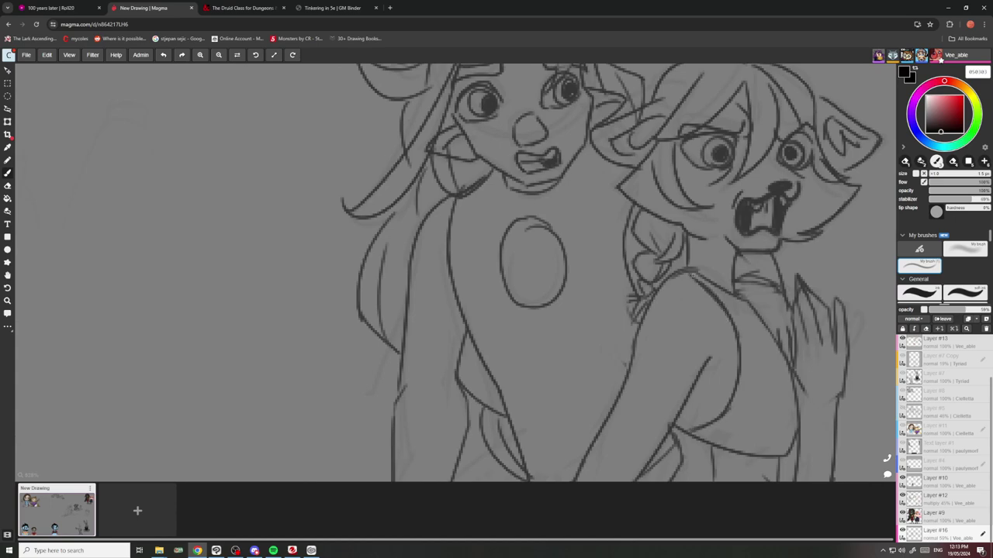
# Draw long downward-pointing fingers on the long-haired character's planted hand over the old looped fingers.
pyautogui.scroll(-5, 689, 229)
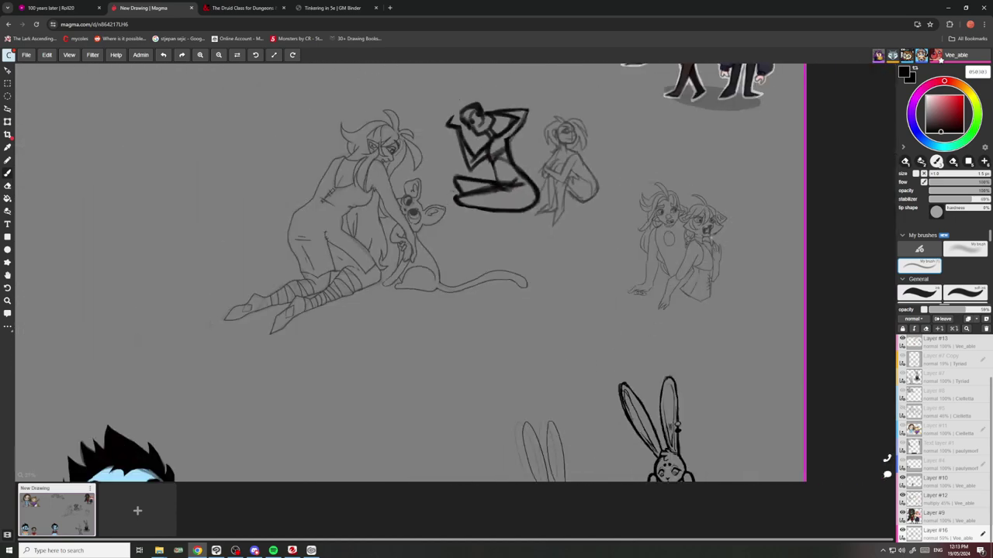
pyautogui.scroll(10, 698, 295)
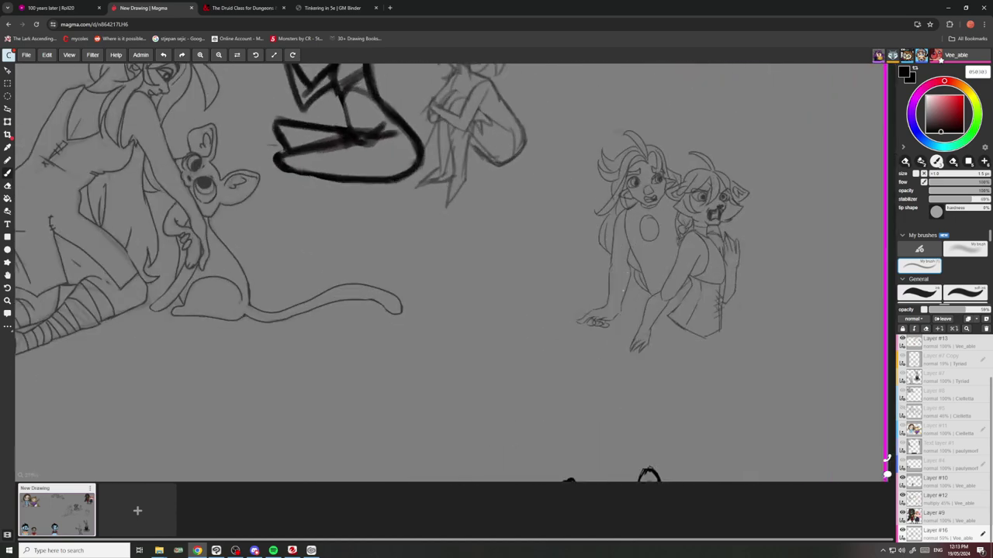
pyautogui.moveTo(647, 267)
pyautogui.mouseDown()
pyautogui.moveTo(541, 292)
pyautogui.moveTo(528, 316)
pyautogui.moveTo(588, 287)
pyautogui.moveTo(572, 365)
pyautogui.mouseUp()
pyautogui.moveTo(566, 312)
pyautogui.mouseDown()
pyautogui.moveTo(582, 358)
pyautogui.moveTo(538, 368)
pyautogui.moveTo(545, 326)
pyautogui.moveTo(519, 359)
pyautogui.moveTo(540, 300)
pyautogui.moveTo(494, 324)
pyautogui.mouseUp()
pyautogui.scroll(-8, 529, 288)
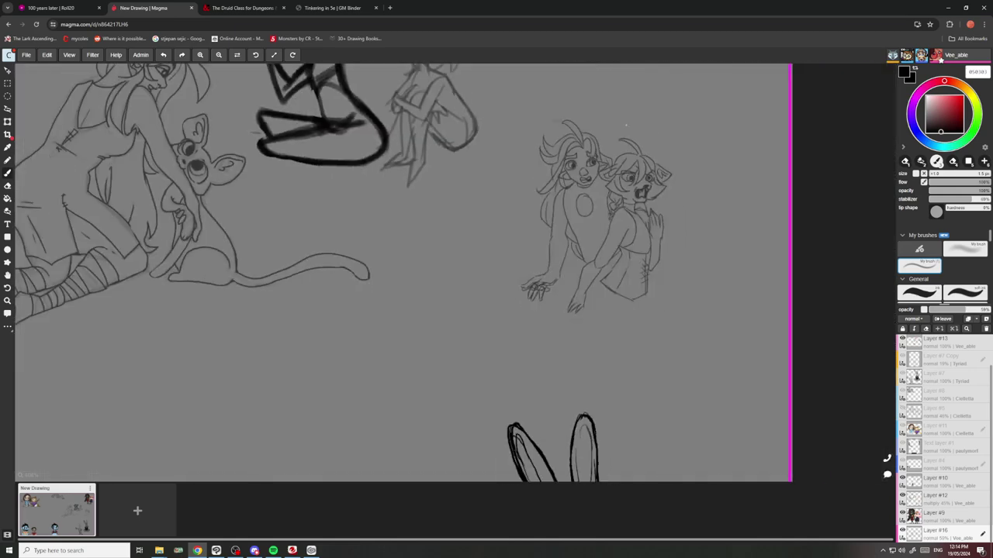
# Examine the two characters up close and within the whole canvas to judge the reworked hands and overall line art.
pyautogui.scroll(3, 653, 142)
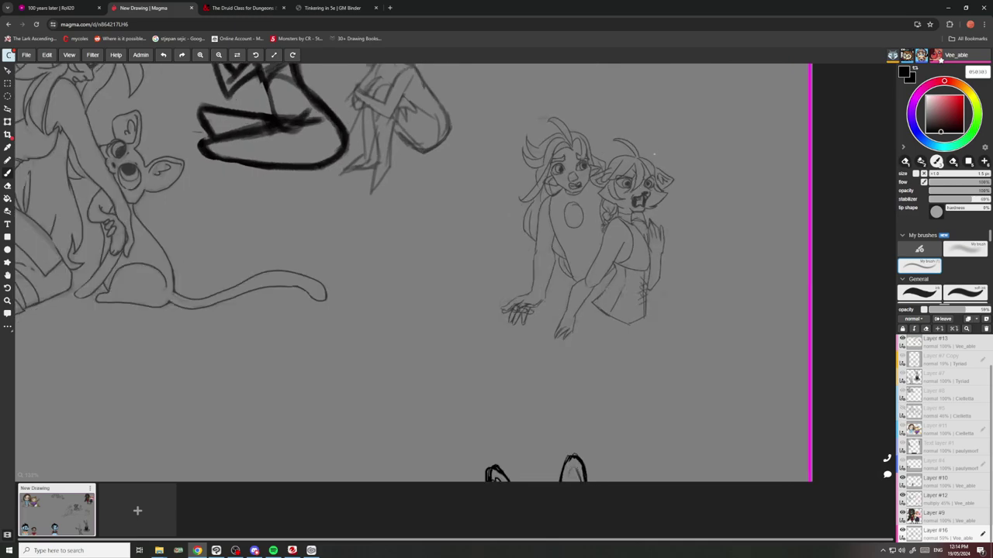
pyautogui.scroll(-3, 647, 174)
pyautogui.scroll(-2, 582, 187)
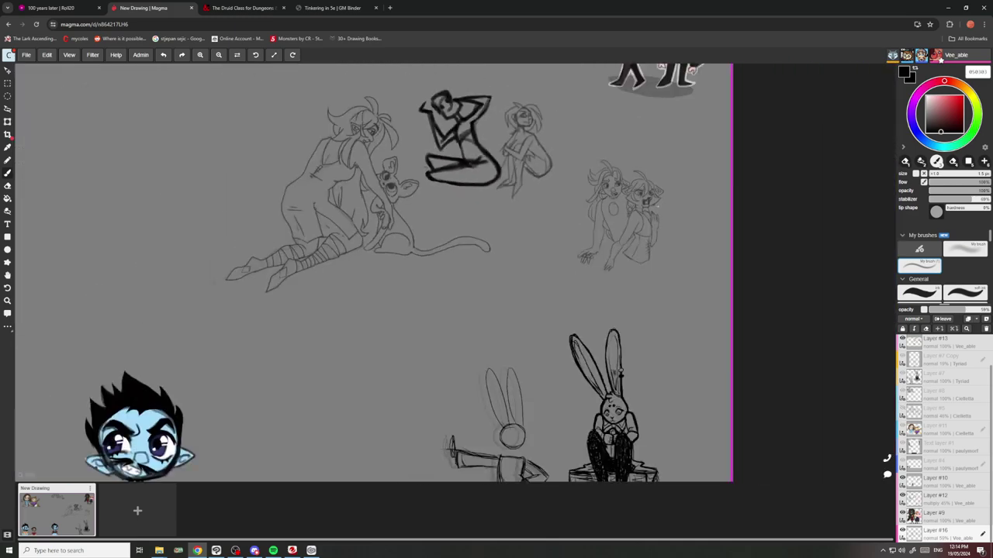
pyautogui.scroll(8, 581, 186)
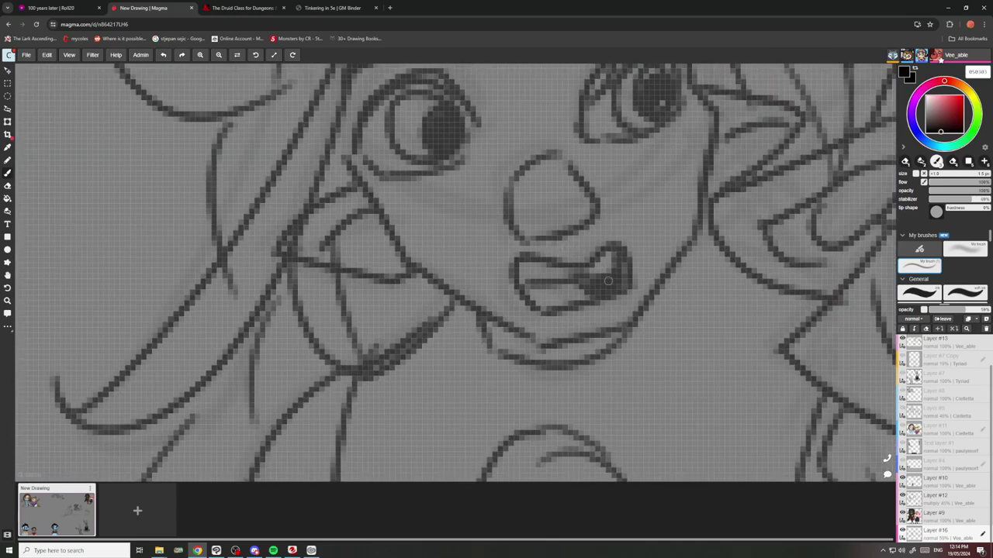
pyautogui.scroll(-8, 592, 262)
pyautogui.scroll(-5, 587, 229)
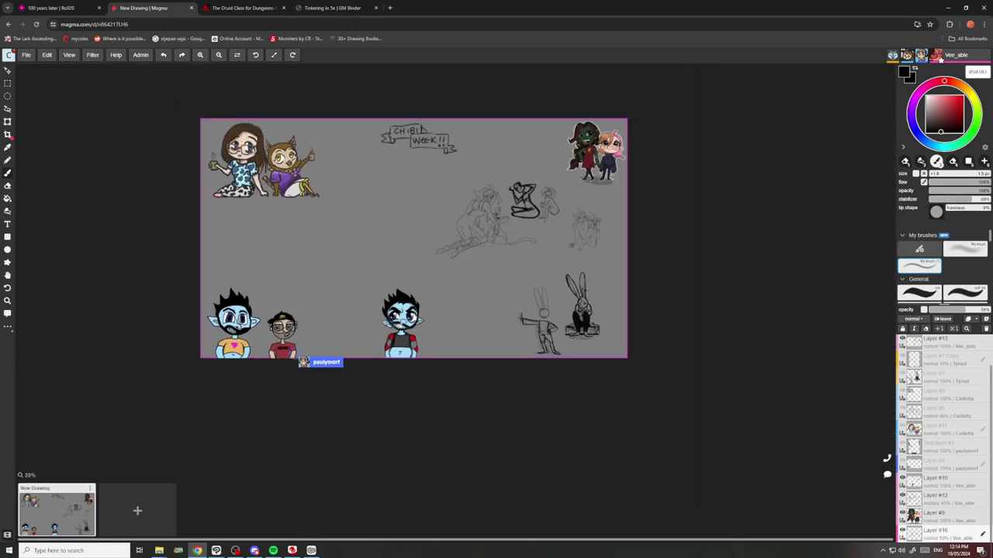
pyautogui.scroll(5, 584, 173)
pyautogui.scroll(4, 608, 306)
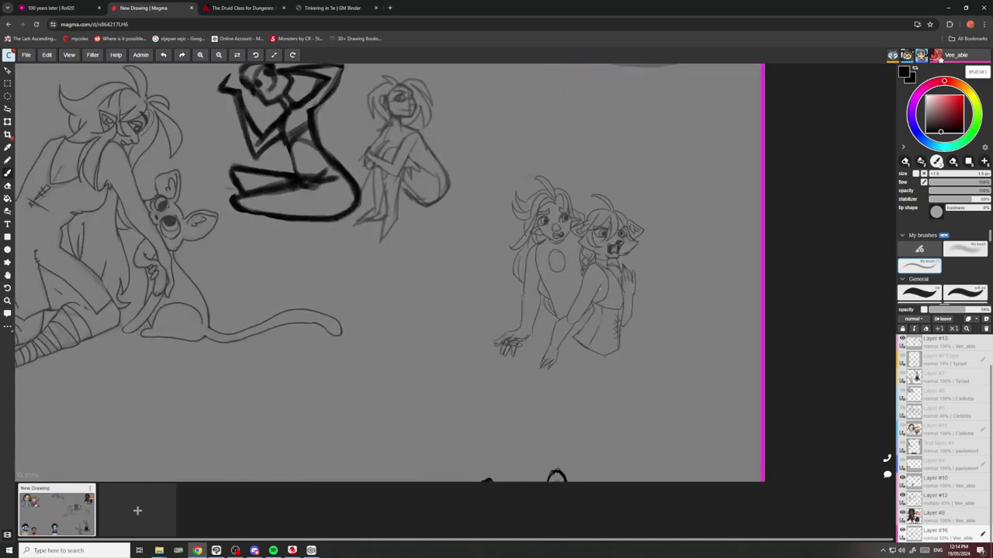
# Clear the old looped finger outlines from the long-haired character's planted hand with the lasso fill tool.
pyautogui.scroll(5, 515, 345)
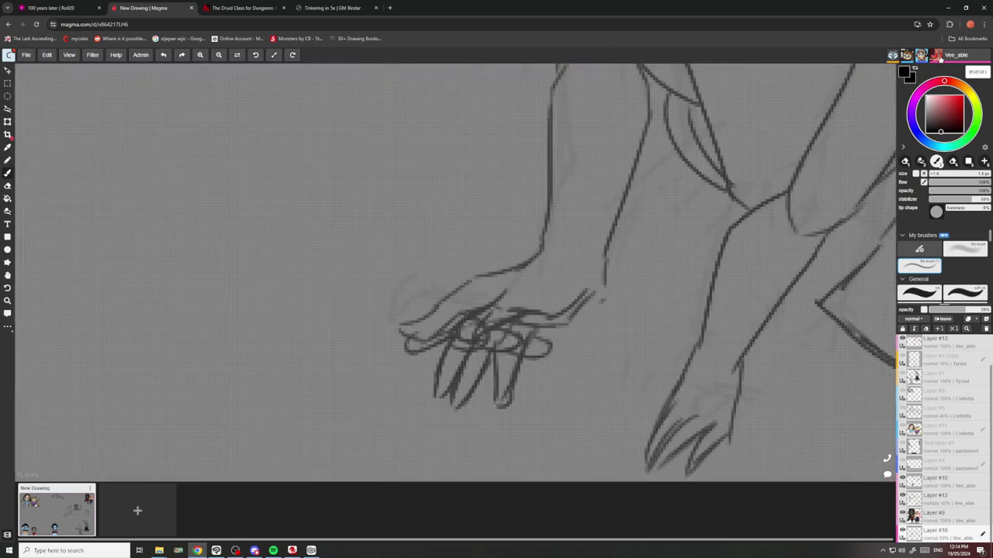
pyautogui.click(8, 210)
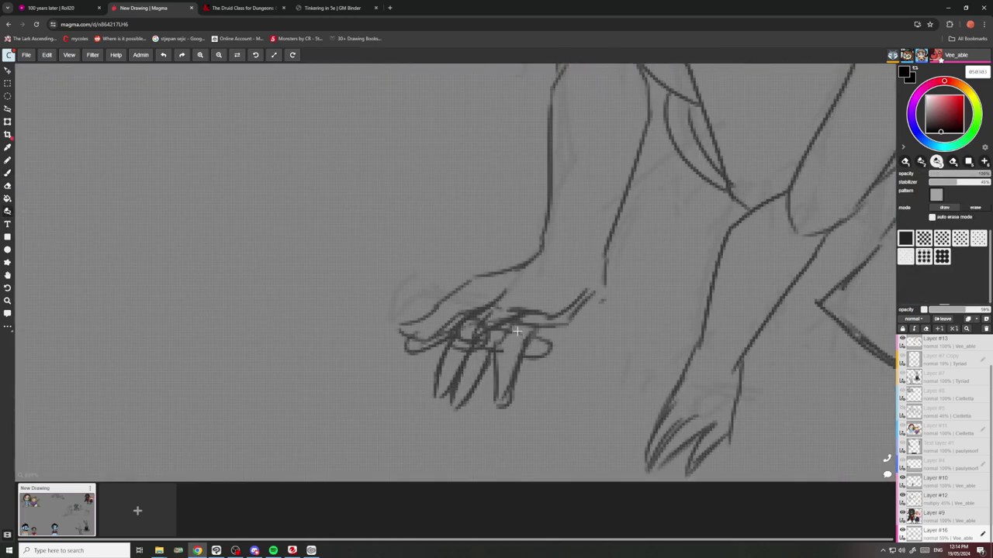
pyautogui.moveTo(539, 333)
pyautogui.mouseDown()
pyautogui.moveTo(535, 355)
pyautogui.moveTo(496, 353)
pyautogui.moveTo(483, 320)
pyautogui.moveTo(527, 301)
pyautogui.mouseUp()
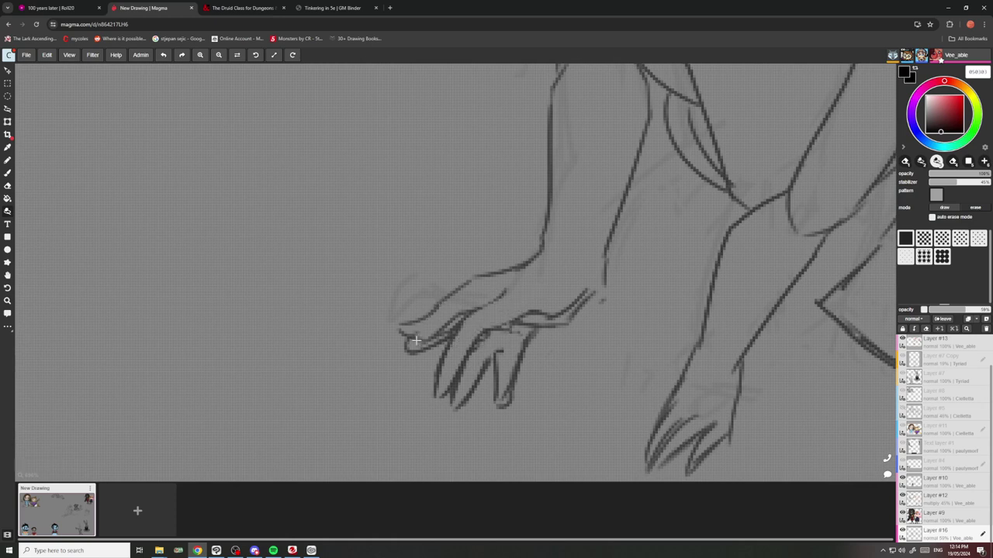
# Redraw the thumb's inner edge and the knuckle and finger lines on the long-haired character's planted hand.
pyautogui.click(8, 172)
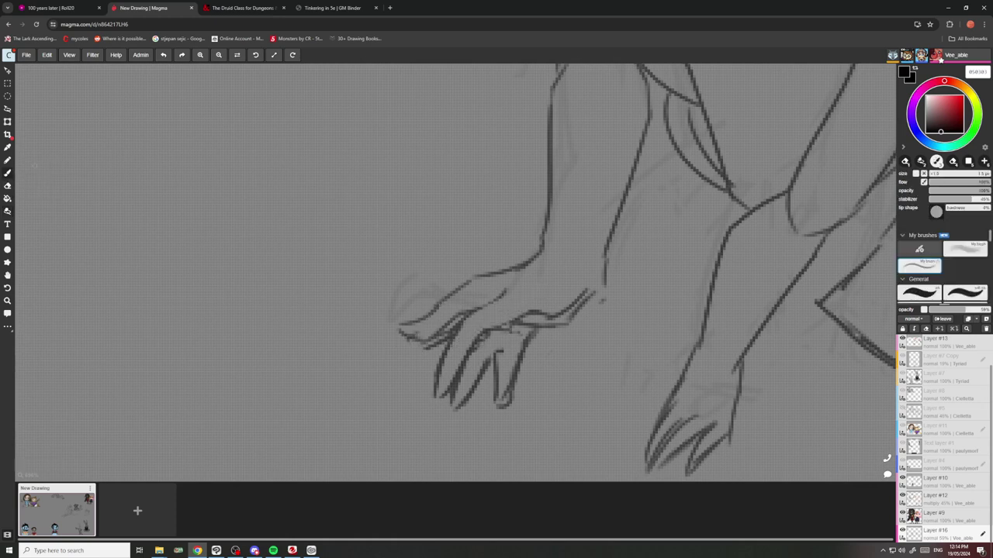
pyautogui.moveTo(464, 319)
pyautogui.mouseDown()
pyautogui.moveTo(513, 322)
pyautogui.moveTo(510, 291)
pyautogui.mouseUp()
pyautogui.moveTo(463, 316)
pyautogui.mouseDown()
pyautogui.moveTo(395, 330)
pyautogui.moveTo(450, 299)
pyautogui.mouseUp()
pyautogui.moveTo(516, 329)
pyautogui.mouseDown()
pyautogui.moveTo(487, 371)
pyautogui.moveTo(502, 349)
pyautogui.mouseUp()
# Draw a short contour line down the inner wrist to the heel of the long-haired character's planted hand.
pyautogui.scroll(-10, 560, 336)
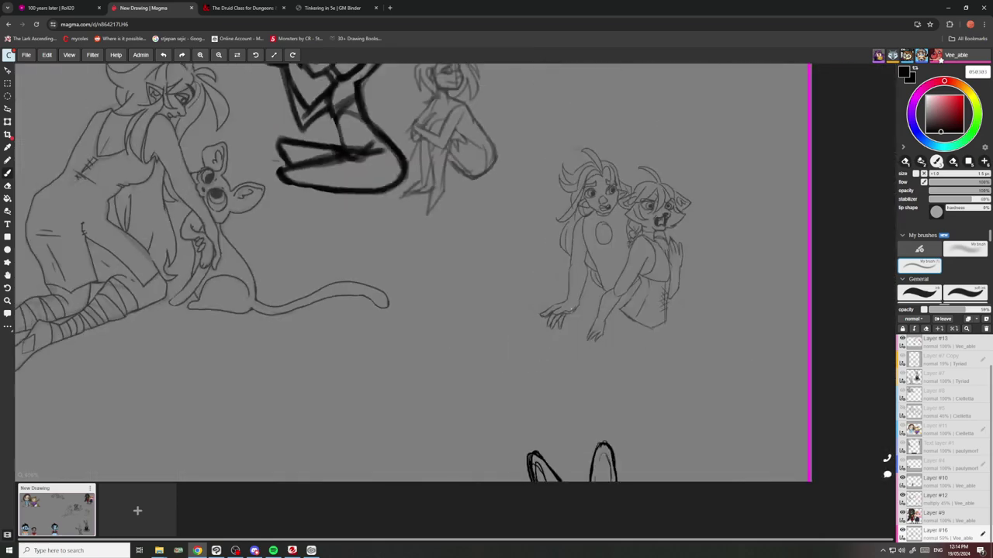
pyautogui.scroll(12, 567, 337)
pyautogui.moveTo(578, 287); pyautogui.dragTo(593, 357)
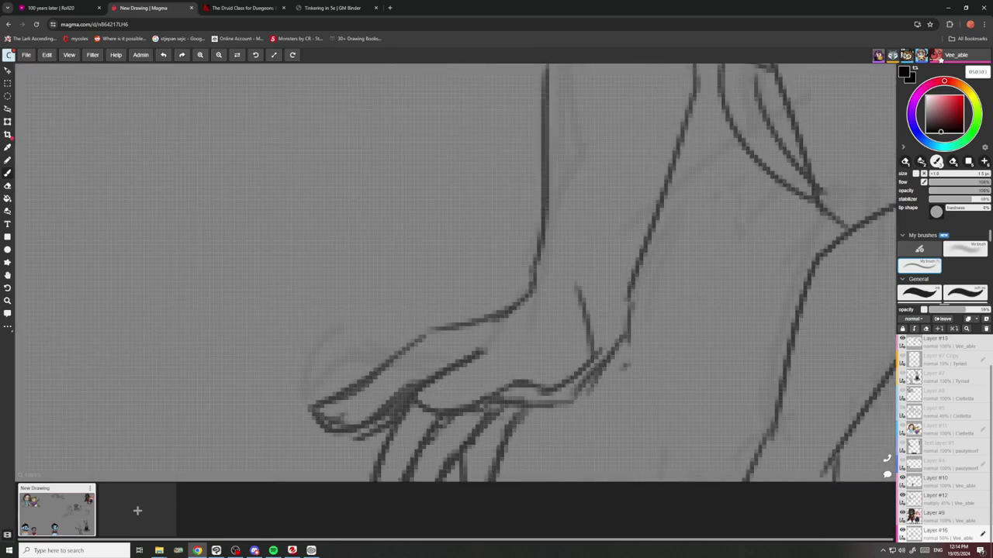
# Rework the strokes at the base of the long-haired character's thumb into a small rounded knuckle shape.
pyautogui.moveTo(438, 387)
pyautogui.mouseDown()
pyautogui.moveTo(466, 390)
pyautogui.moveTo(445, 402)
pyautogui.mouseUp()
pyautogui.moveTo(453, 387); pyautogui.dragTo(416, 398)
pyautogui.click(164, 55)
pyautogui.hotkey('ctrl', 'z')
pyautogui.hotkey('ctrl', 'z')
pyautogui.scroll(-6, 465, 349)
pyautogui.scroll(6, 465, 349)
pyautogui.scroll(-6, 466, 349)
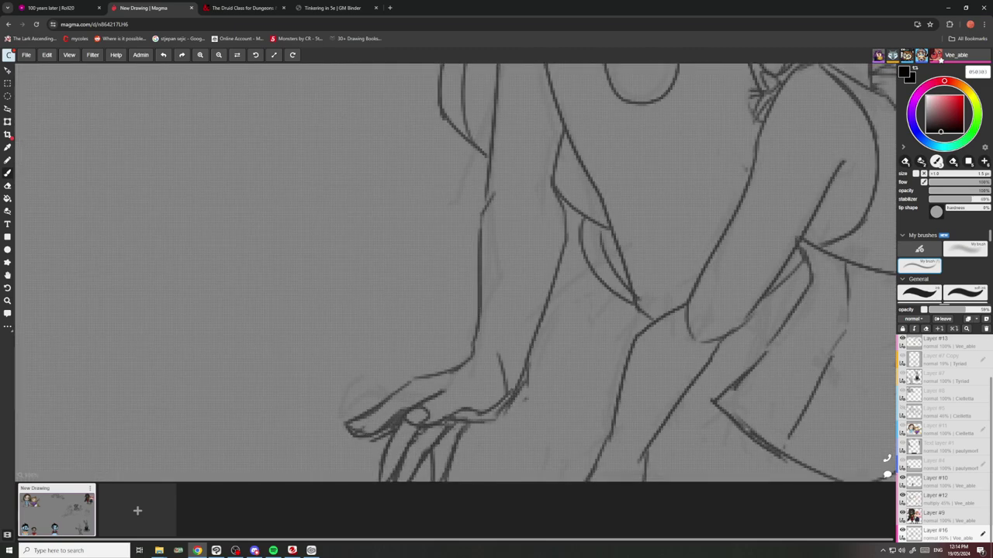
# Reinforce the outline of the long-haired character's far cheek just below the ear.
pyautogui.scroll(3, 523, 297)
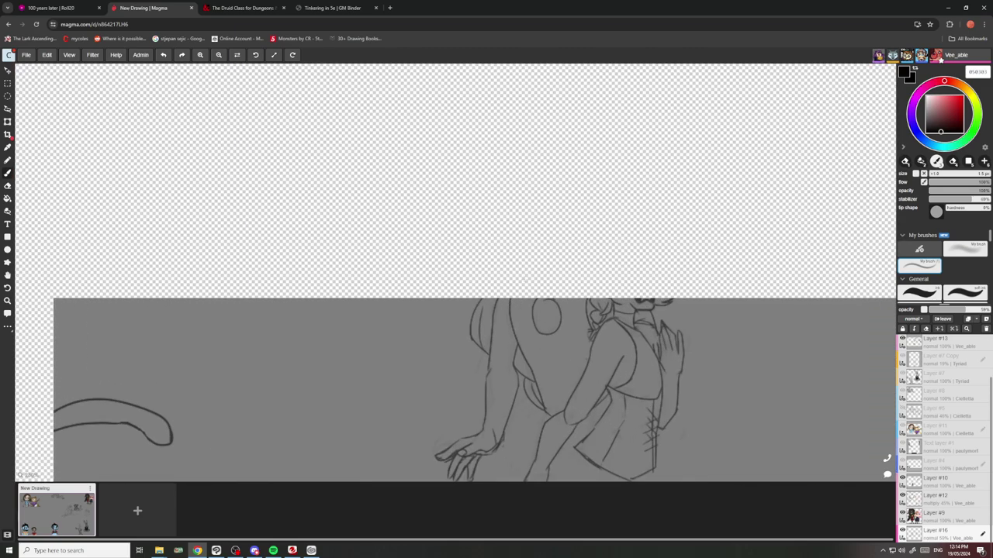
pyautogui.scroll(-4, 532, 301)
pyautogui.scroll(9, 594, 286)
pyautogui.scroll(5, 633, 339)
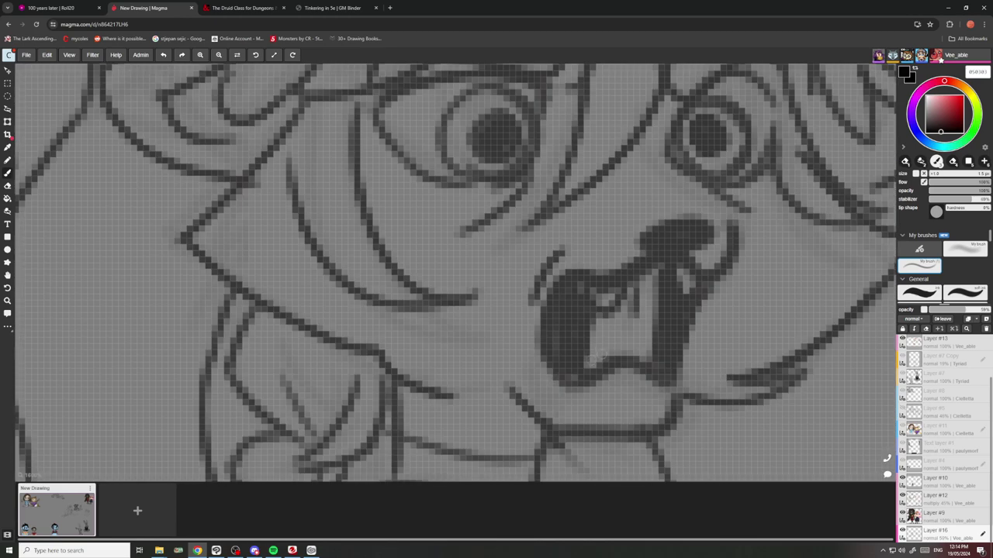
pyautogui.scroll(-5, 633, 339)
pyautogui.scroll(-4, 465, 272)
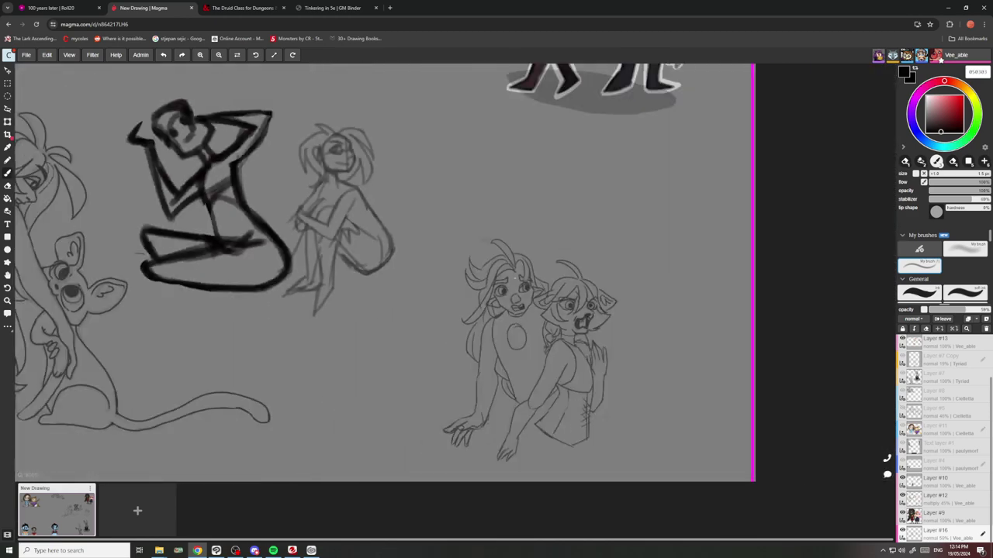
pyautogui.scroll(8, 465, 271)
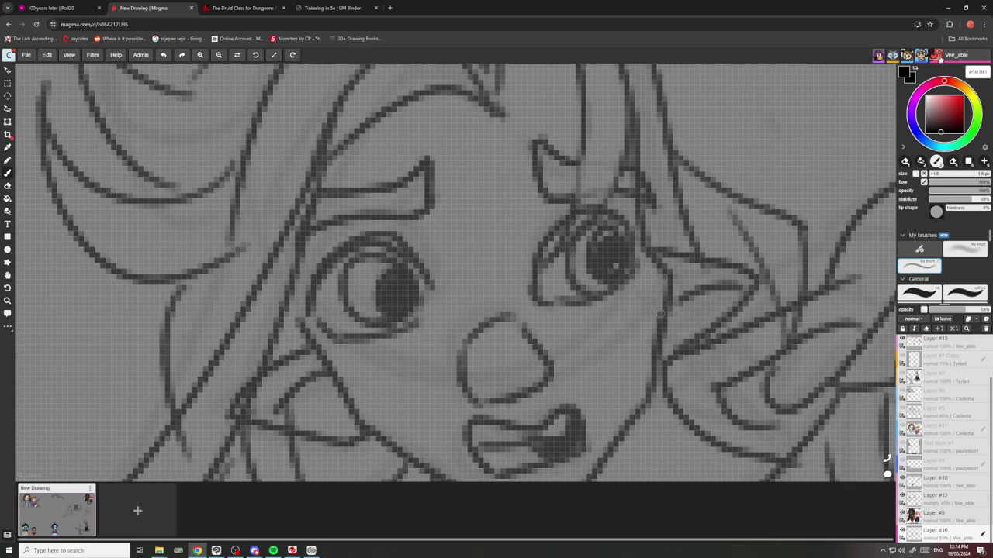
pyautogui.moveTo(660, 313); pyautogui.dragTo(649, 352)
pyautogui.scroll(-6, 396, 394)
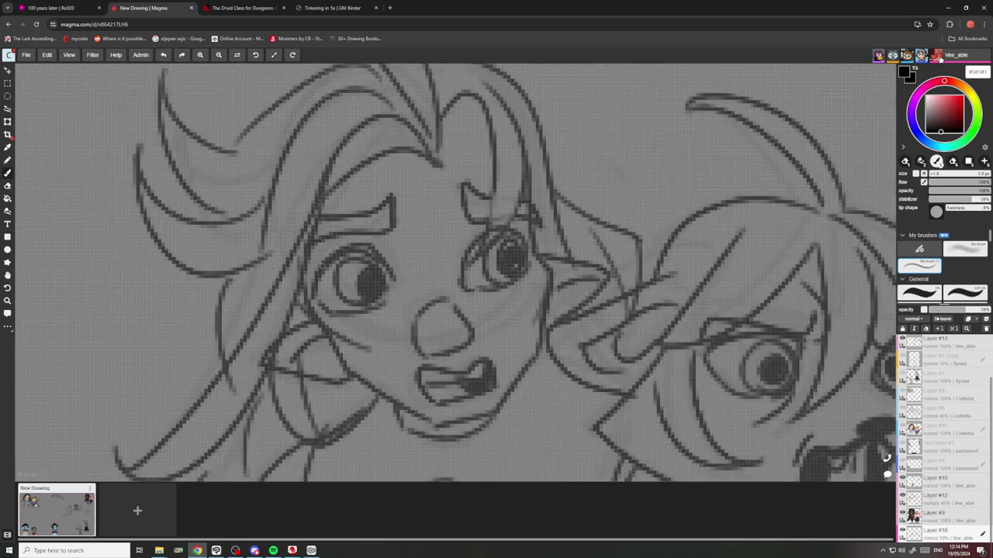
# Add a short stroke at the root of the curved hair strand on top of the short-haired character's head.
pyautogui.scroll(5, 566, 320)
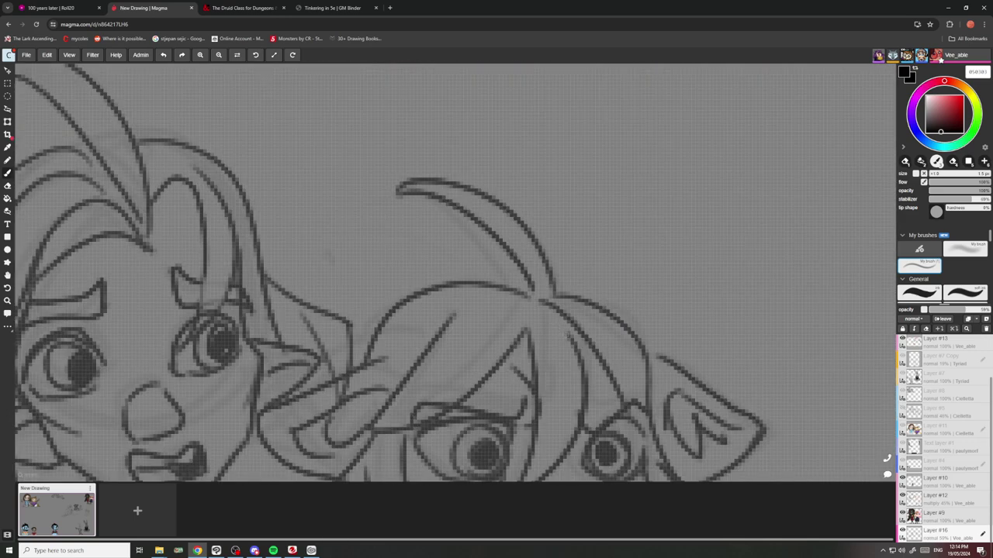
pyautogui.scroll(-6, 504, 311)
pyautogui.scroll(6, 504, 310)
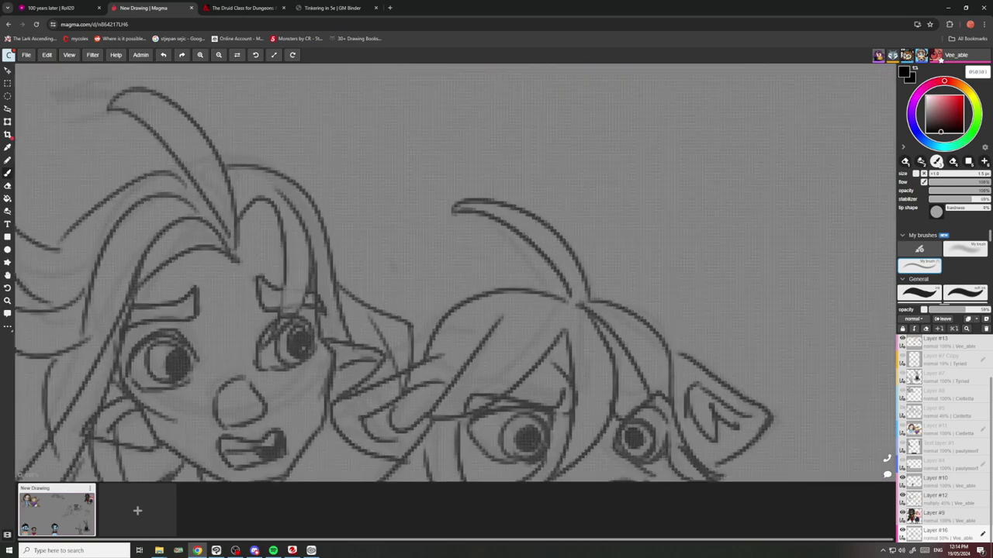
pyautogui.moveTo(566, 285); pyautogui.dragTo(577, 317)
pyautogui.scroll(-8, 534, 252)
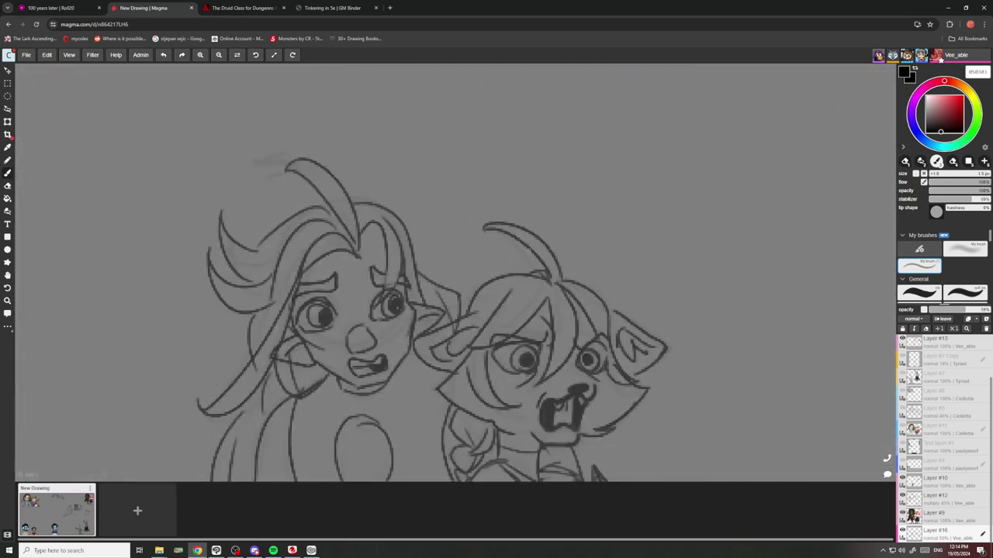
# Examine the short-haired character's neck, arm and torso up close and the pair within the wider canvas.
pyautogui.scroll(2, 535, 256)
pyautogui.scroll(6, 535, 291)
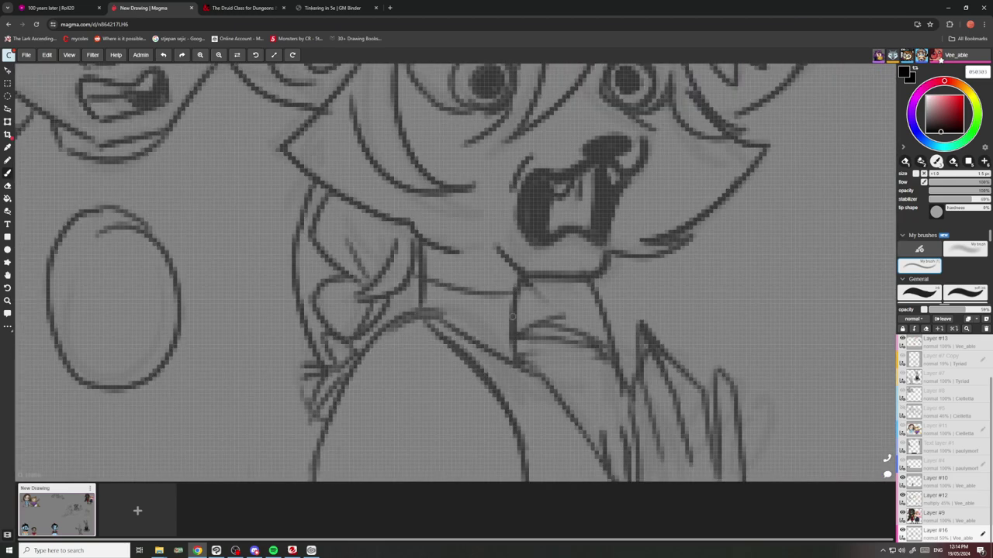
pyautogui.scroll(-8, 559, 310)
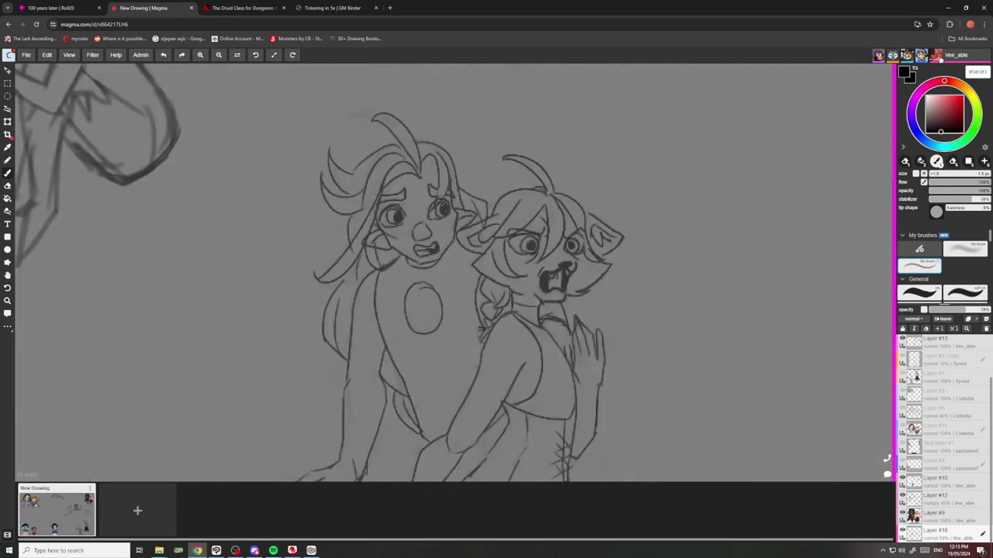
pyautogui.scroll(5, 558, 310)
pyautogui.scroll(5, 512, 371)
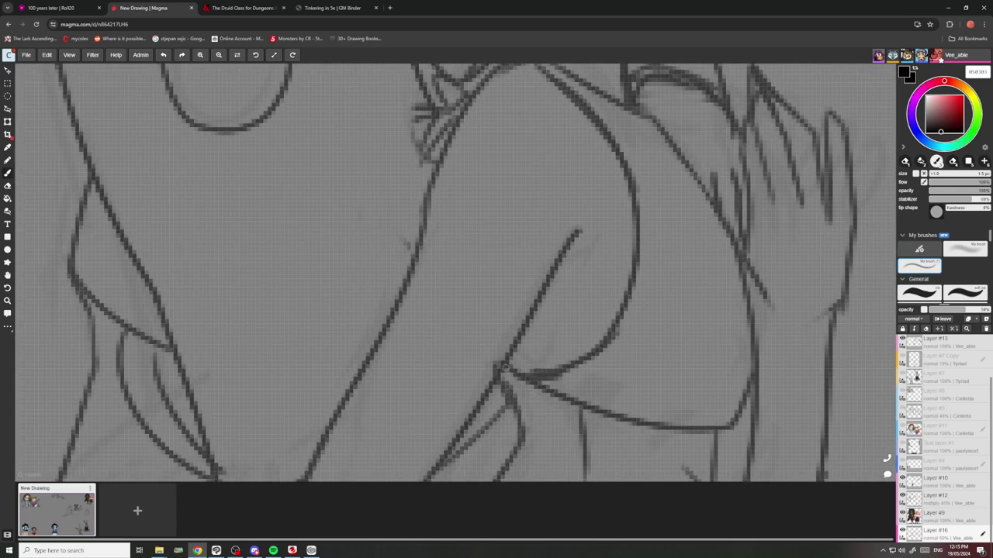
pyautogui.scroll(-4, 512, 371)
pyautogui.scroll(-6, 543, 295)
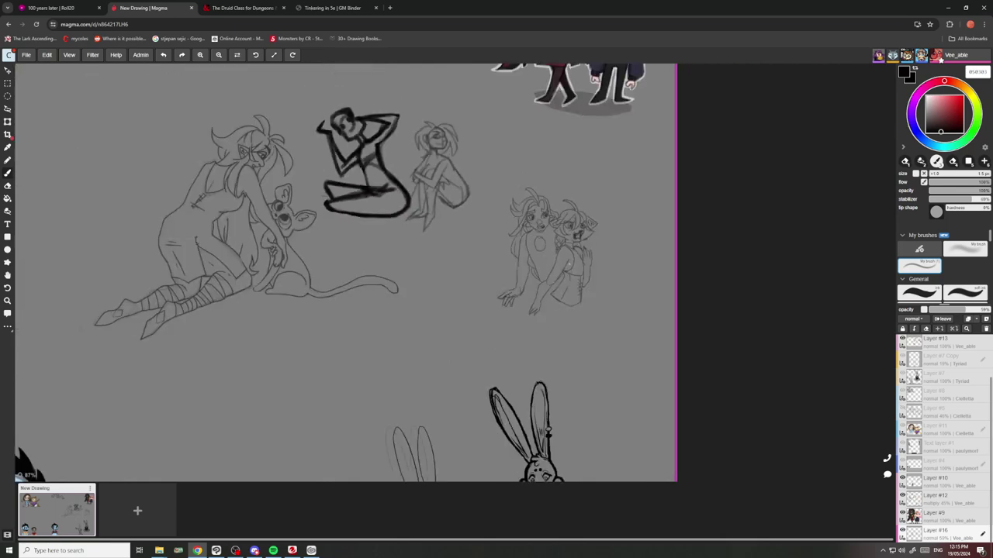
# Draw curved wrap bands along the short-haired character's planted arm, from the hand and forearm up past the elbow.
pyautogui.scroll(7, 543, 295)
pyautogui.moveTo(521, 306); pyautogui.dragTo(546, 318)
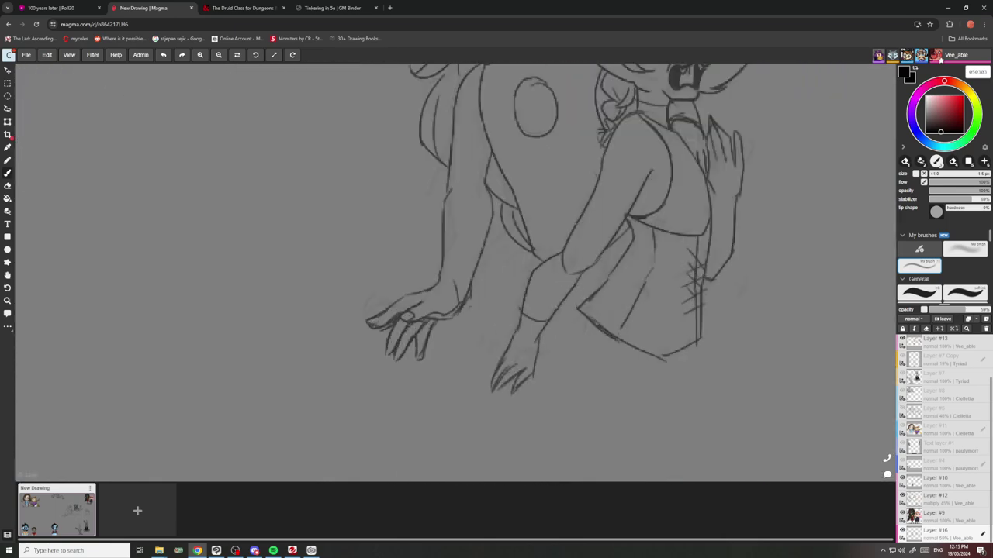
pyautogui.moveTo(527, 282); pyautogui.dragTo(555, 294)
pyautogui.moveTo(530, 262); pyautogui.dragTo(570, 275)
pyautogui.moveTo(576, 224); pyautogui.dragTo(600, 252)
pyautogui.moveTo(613, 194); pyautogui.dragTo(594, 233)
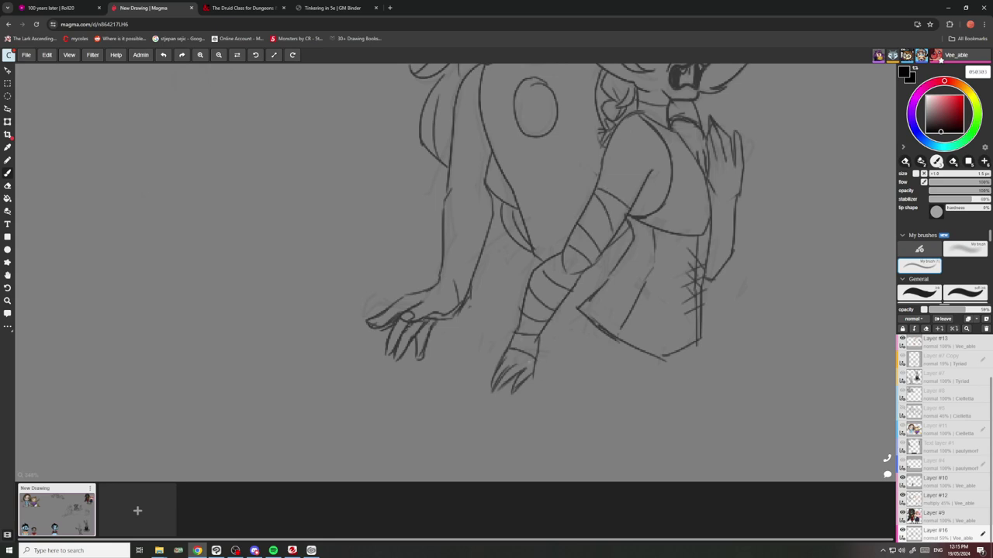
pyautogui.moveTo(502, 356); pyautogui.dragTo(534, 366)
# Continue the curved wrap bands over the short-haired character's upper arm to the shoulder and across the strip beside the armhole.
pyautogui.scroll(-5, 509, 355)
pyautogui.scroll(6, 550, 256)
pyautogui.moveTo(524, 253)
pyautogui.mouseDown()
pyautogui.moveTo(573, 298)
pyautogui.moveTo(538, 208)
pyautogui.mouseUp()
pyautogui.moveTo(584, 271); pyautogui.dragTo(561, 198)
pyautogui.scroll(-3, 578, 233)
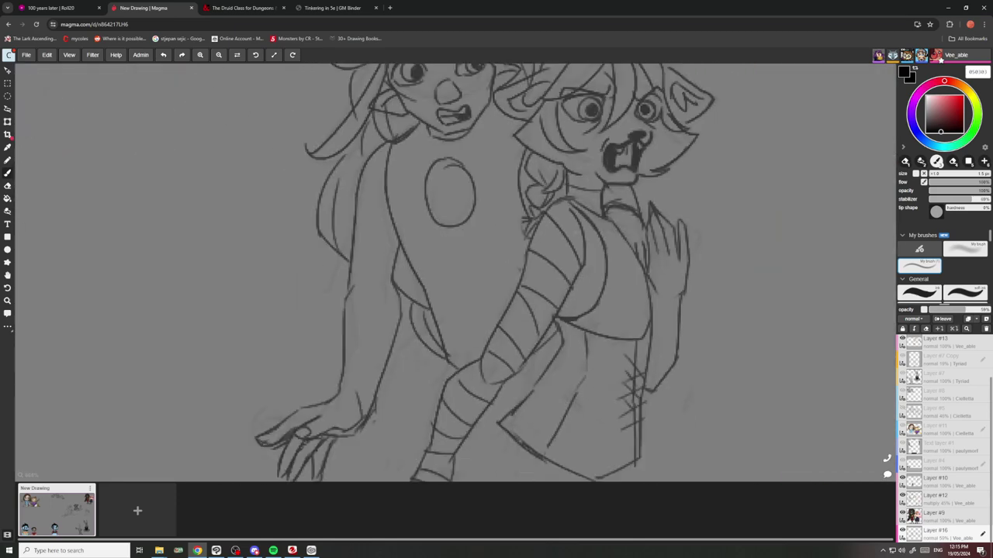
pyautogui.scroll(6, 574, 240)
pyautogui.scroll(-4, 577, 249)
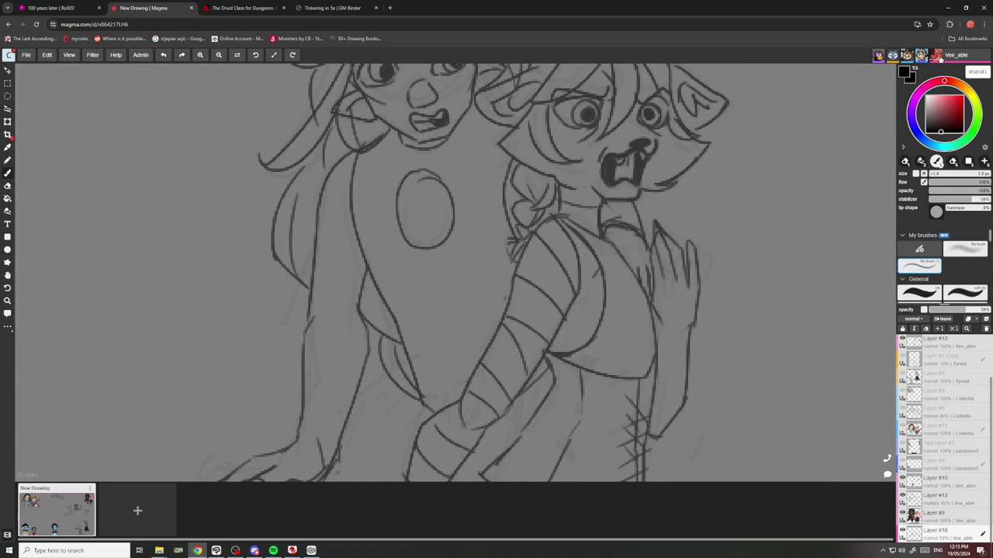
pyautogui.scroll(-4, 471, 226)
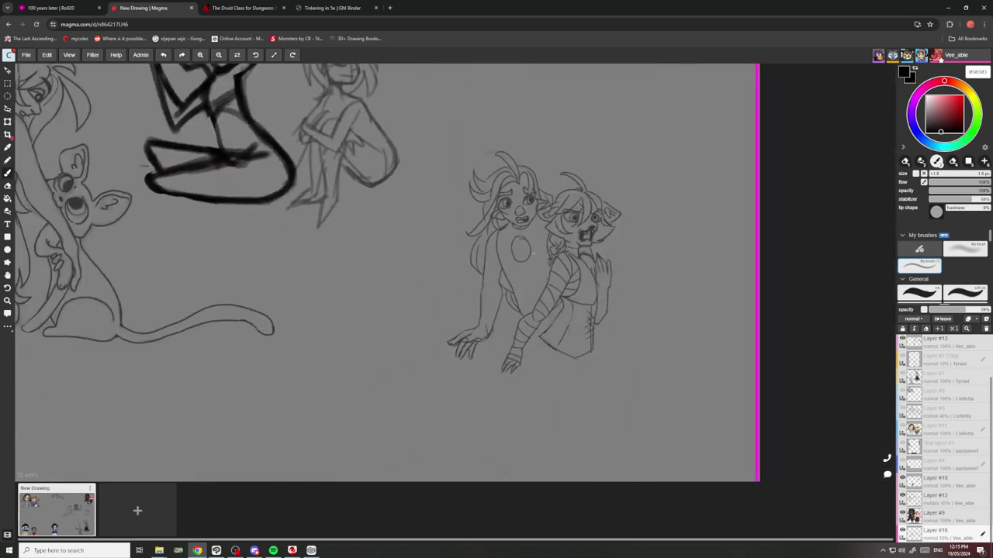
# Draw a cuff line across the long-haired character's planted wrist and a nail on the thumb tip.
pyautogui.scroll(5, 514, 293)
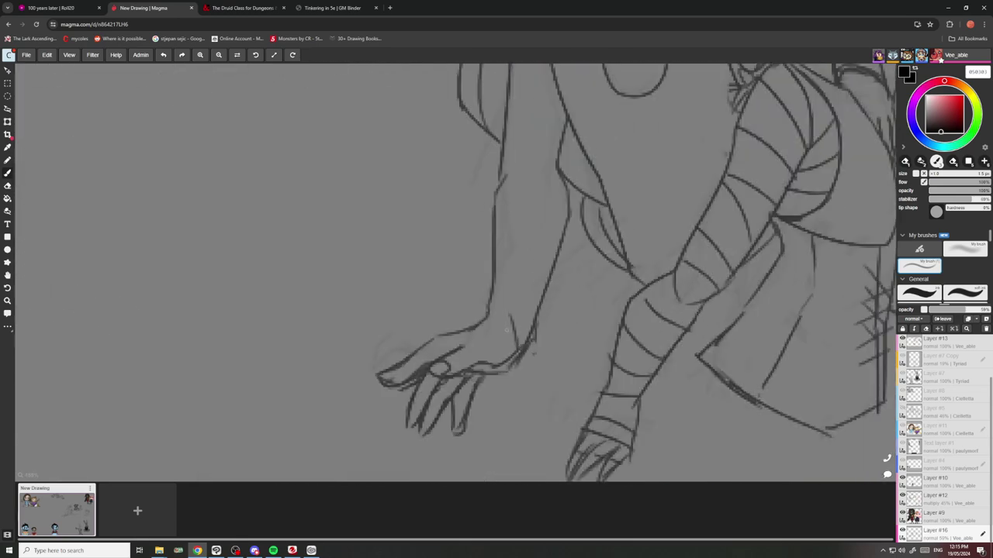
pyautogui.scroll(-2, 463, 386)
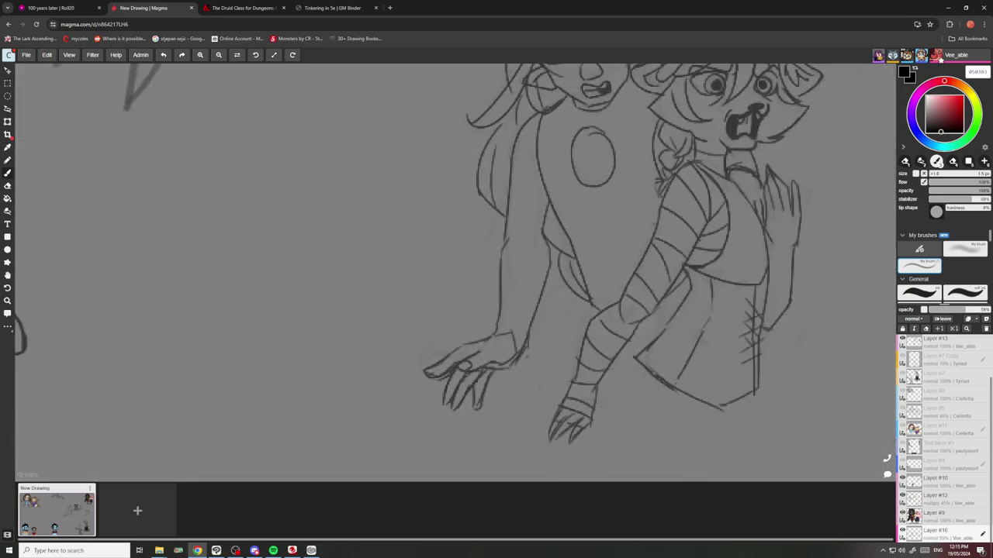
pyautogui.scroll(4, 463, 385)
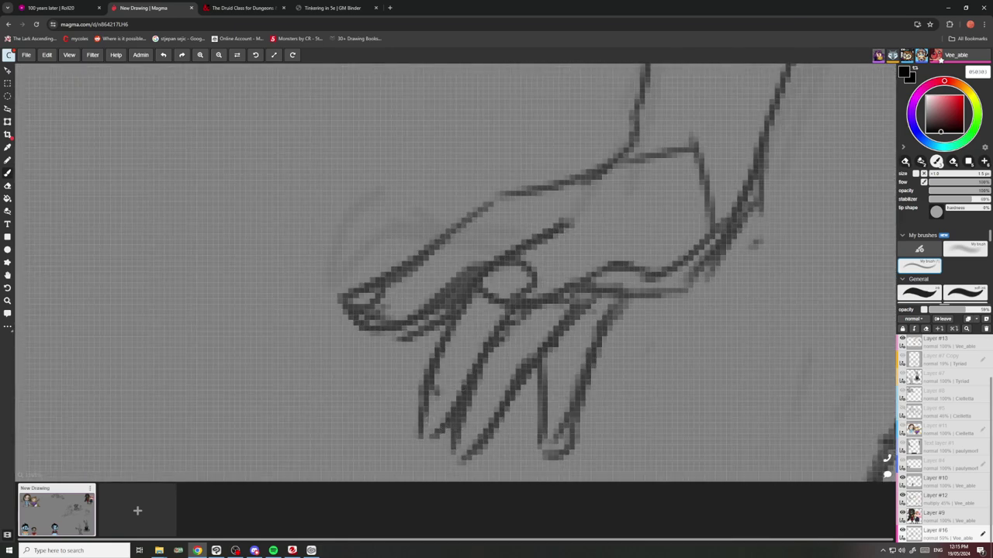
pyautogui.scroll(-2, 531, 449)
pyautogui.scroll(-4, 509, 335)
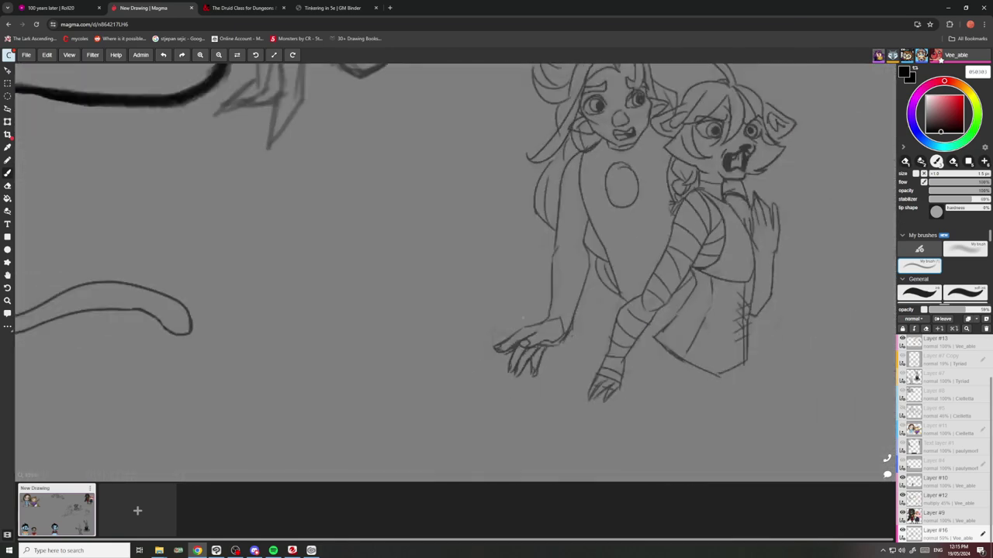
# Draw two parallel diagonal lines across the oval on the long-haired character's chest.
pyautogui.scroll(4, 571, 298)
pyautogui.scroll(5, 563, 264)
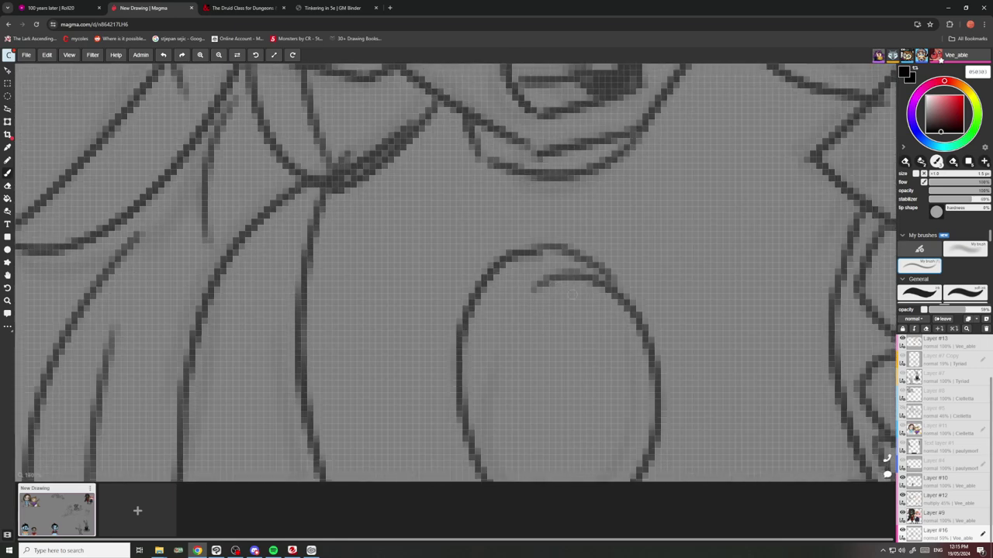
pyautogui.scroll(-4, 498, 305)
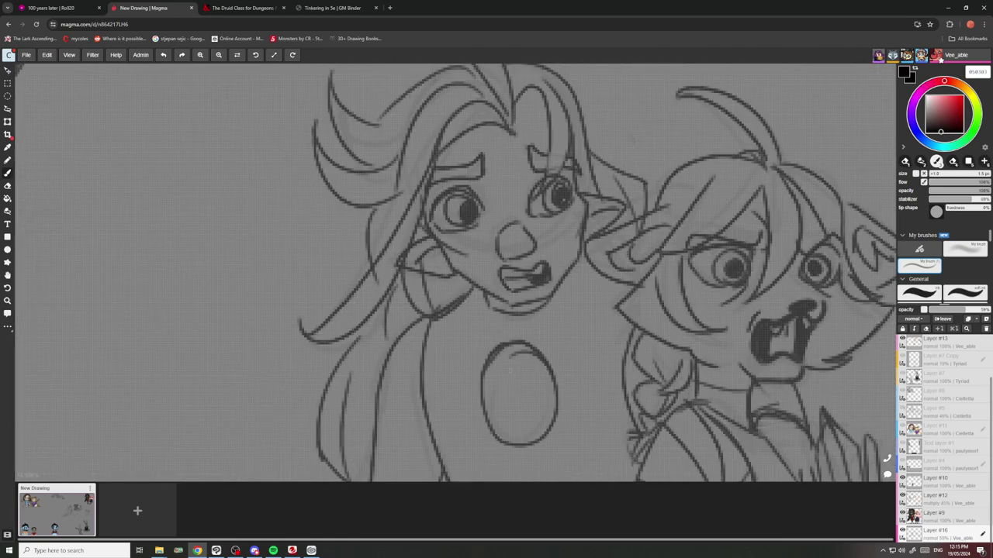
pyautogui.scroll(6, 498, 305)
pyautogui.moveTo(588, 322); pyautogui.dragTo(480, 431)
pyautogui.scroll(-8, 528, 341)
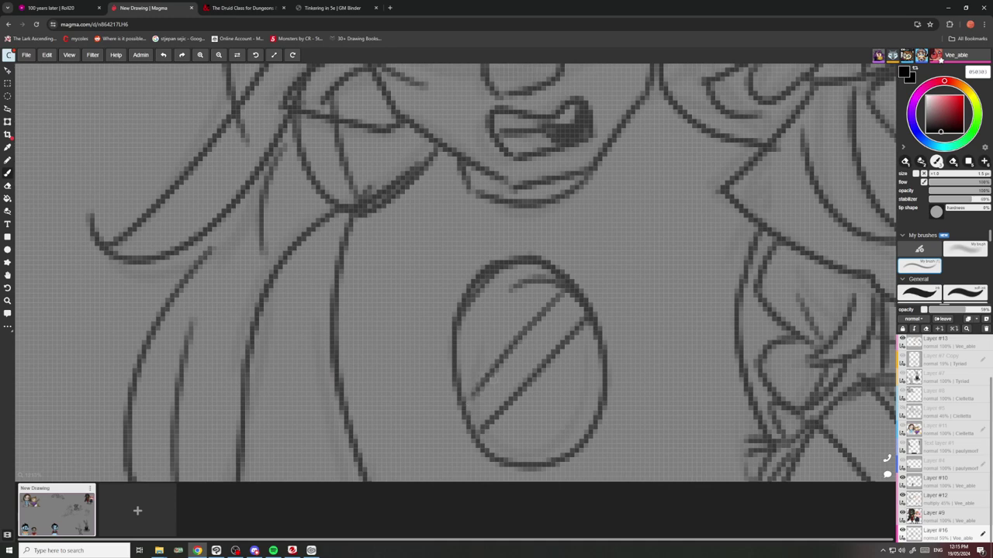
# Examine both characters' faces and arms up close and the drawing within the whole canvas.
pyautogui.scroll(8, 562, 324)
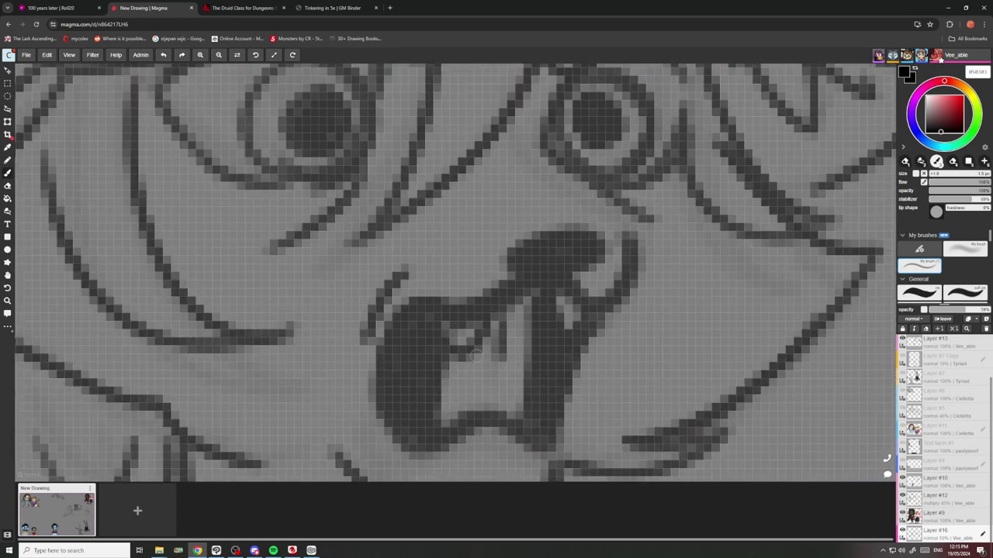
pyautogui.scroll(-8, 558, 311)
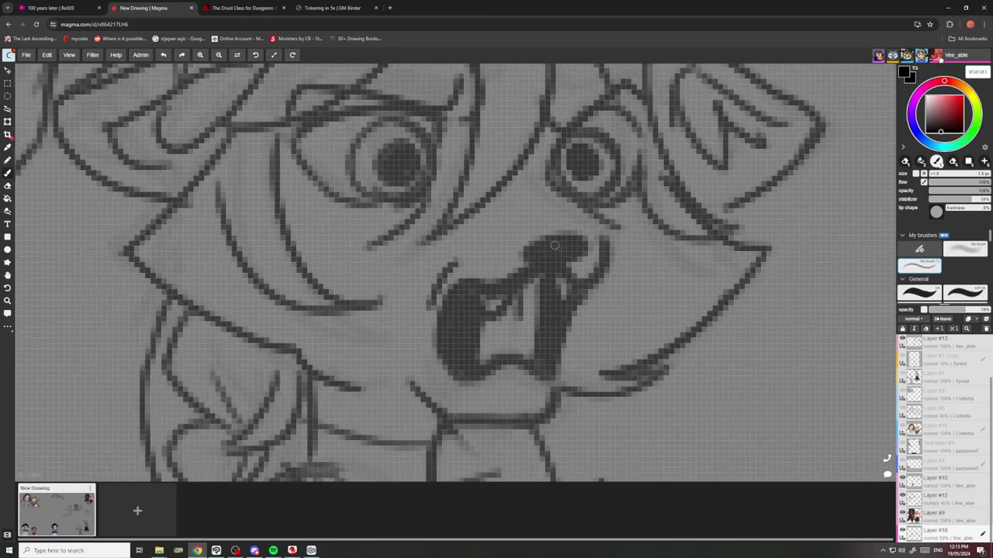
pyautogui.scroll(8, 543, 302)
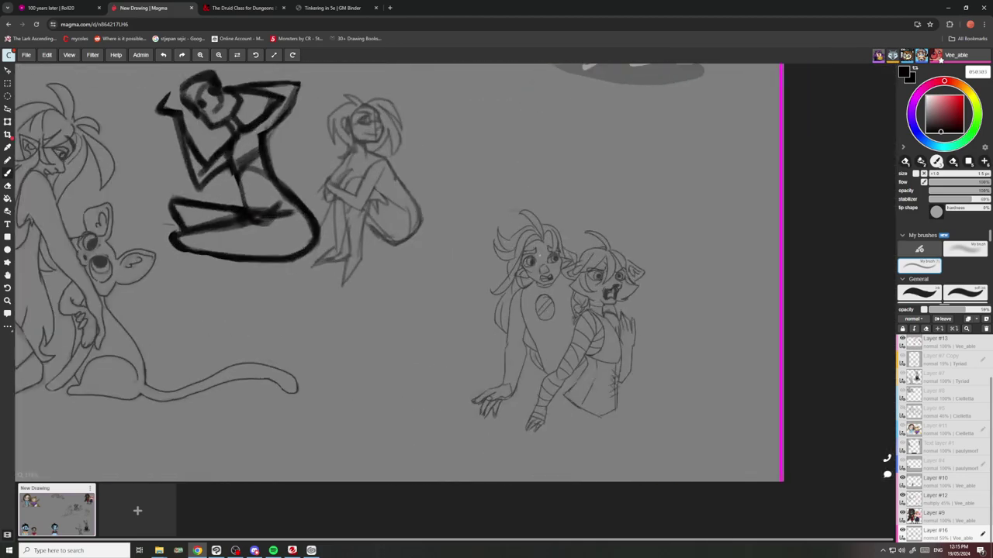
pyautogui.scroll(-8, 597, 287)
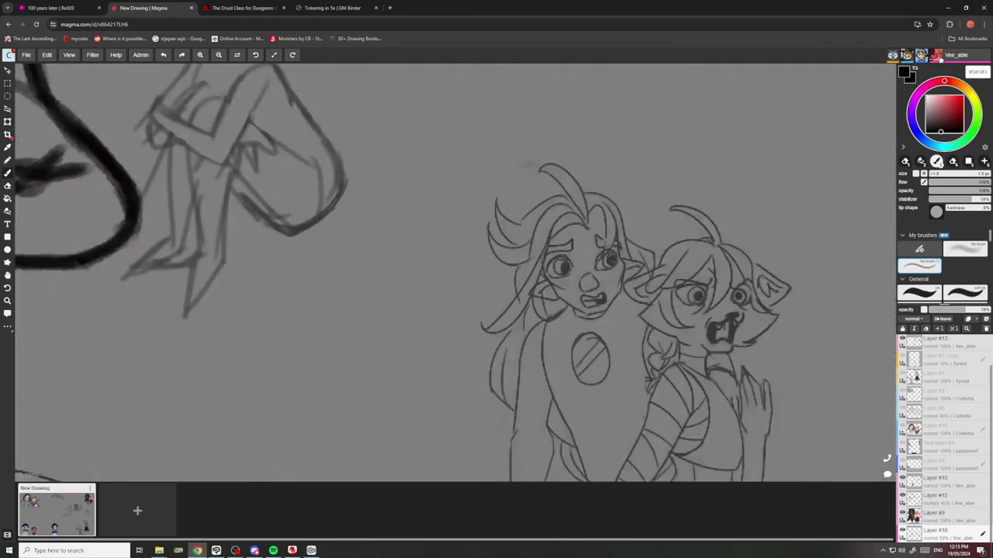
pyautogui.scroll(8, 601, 268)
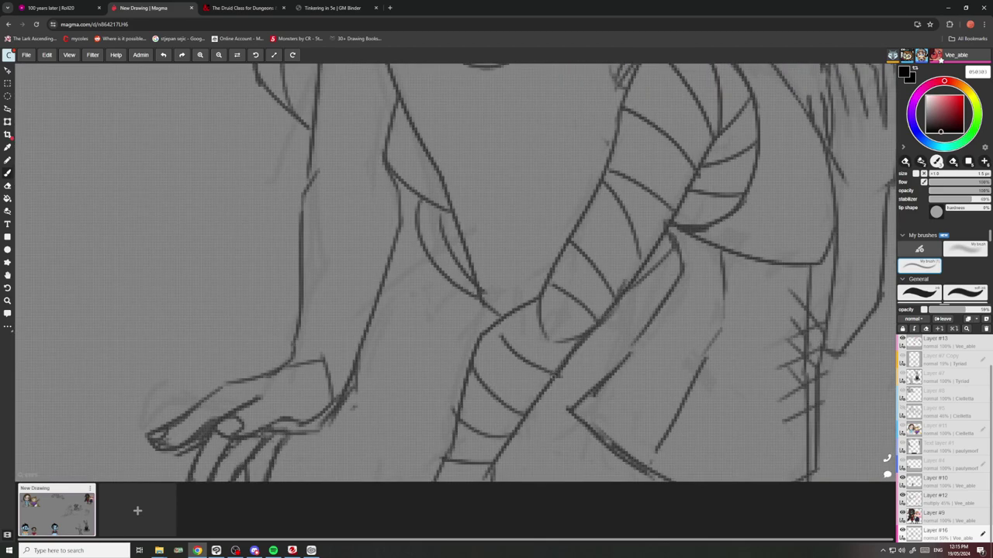
pyautogui.scroll(-8, 601, 307)
pyautogui.scroll(-4, 582, 310)
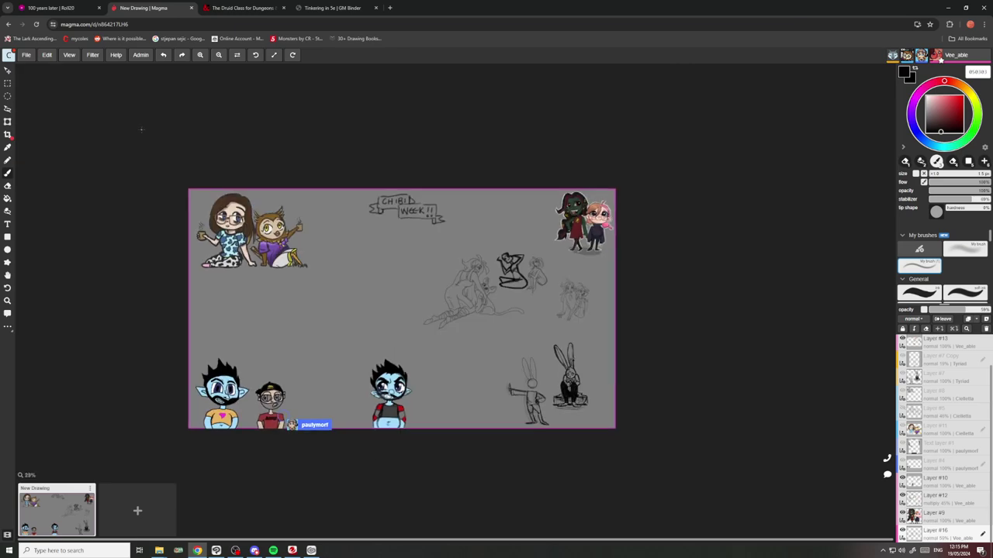
# Lasso the two frightened characters, move them up and to the right on the canvas, and clear the selection.
pyautogui.click(8, 109)
pyautogui.scroll(5, 543, 293)
pyautogui.scroll(2, 623, 293)
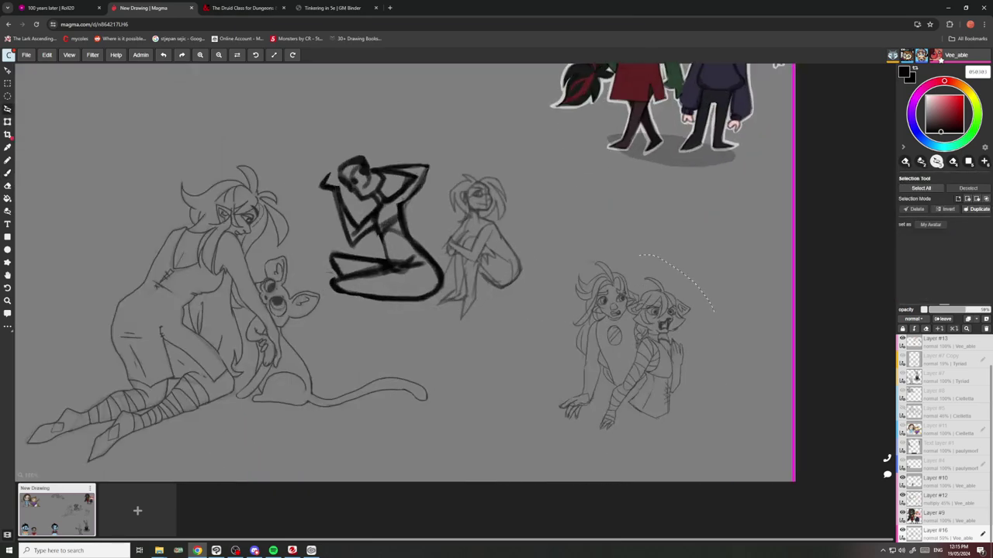
pyautogui.moveTo(593, 245)
pyautogui.mouseDown()
pyautogui.moveTo(539, 411)
pyautogui.moveTo(613, 247)
pyautogui.mouseUp()
pyautogui.click(8, 122)
pyautogui.moveTo(581, 353); pyautogui.dragTo(639, 280)
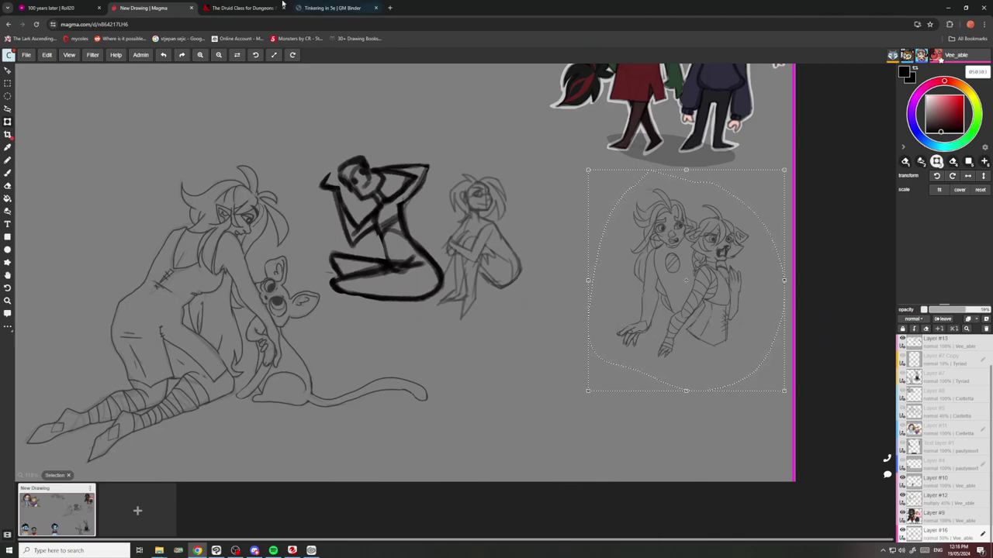
pyautogui.click(7, 109)
pyautogui.click(177, 143)
pyautogui.scroll(-14, 380, 256)
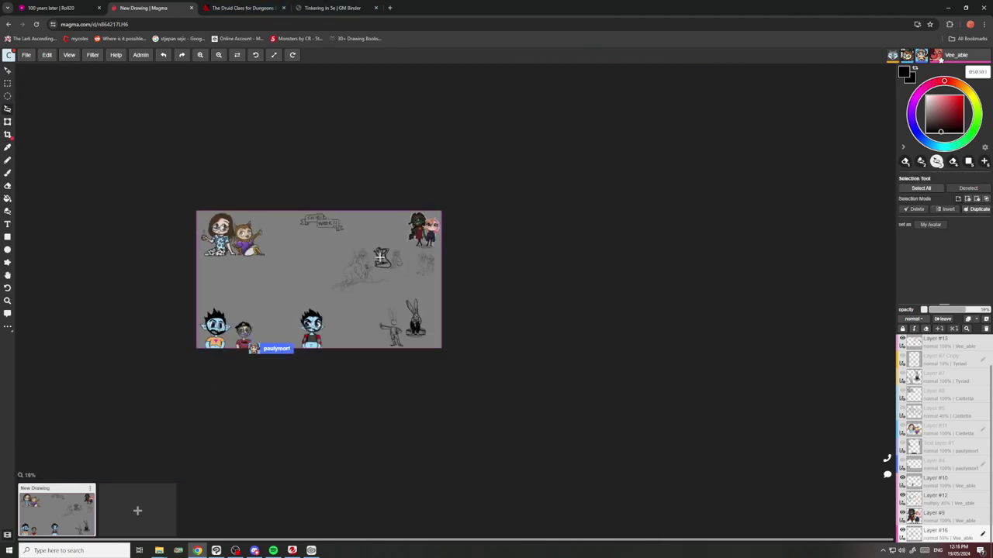
pyautogui.scroll(6, 213, 353)
pyautogui.scroll(-1, 335, 203)
pyautogui.scroll(-1, 334, 203)
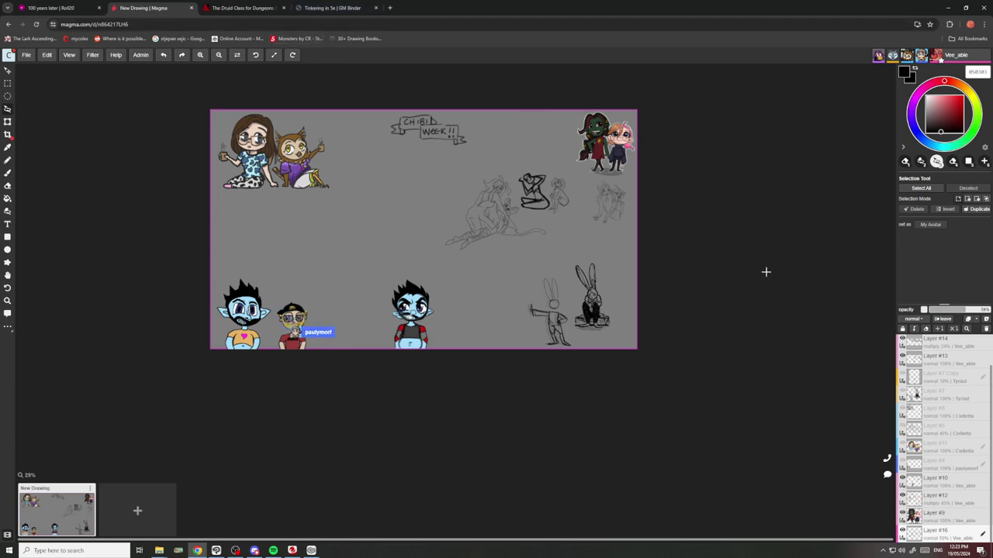
# Open the Tinkering in 5e page and move it out of this browser window.
pyautogui.click(340, 7)
pyautogui.rightClick(340, 7)
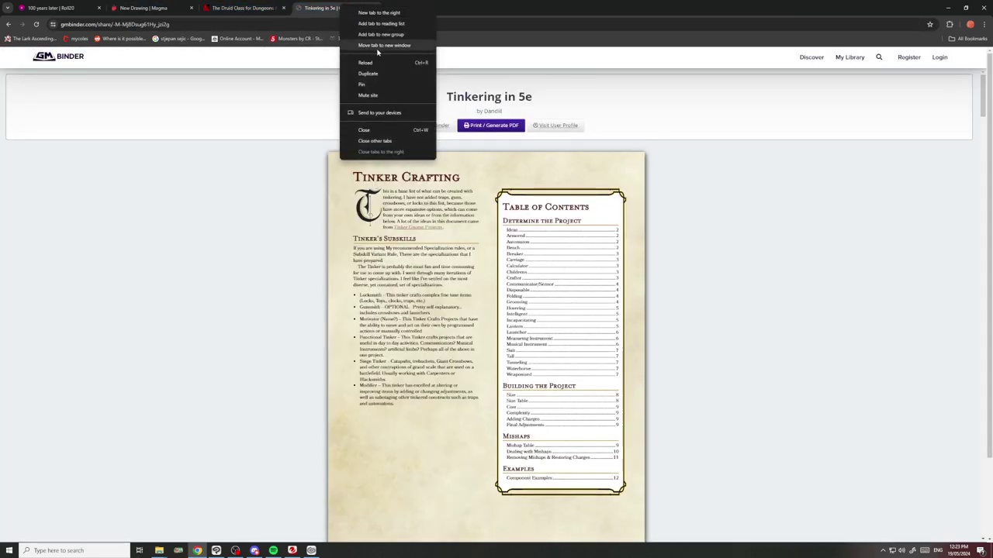
pyautogui.moveTo(334, 7); pyautogui.dragTo(992, 166)
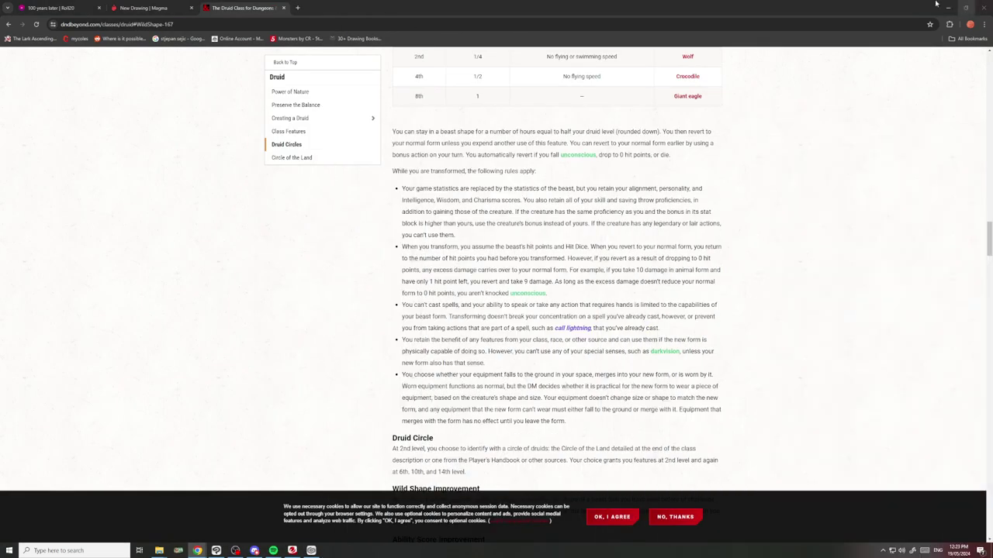
# Look at the Roll20 game page and return to the shared Magma drawing.
pyautogui.click(143, 7)
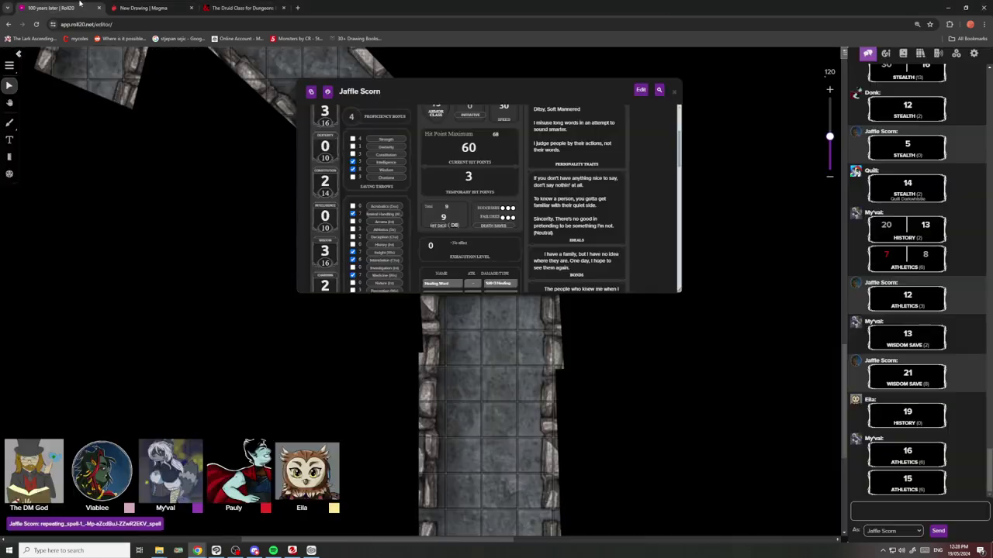
pyautogui.click(50, 8)
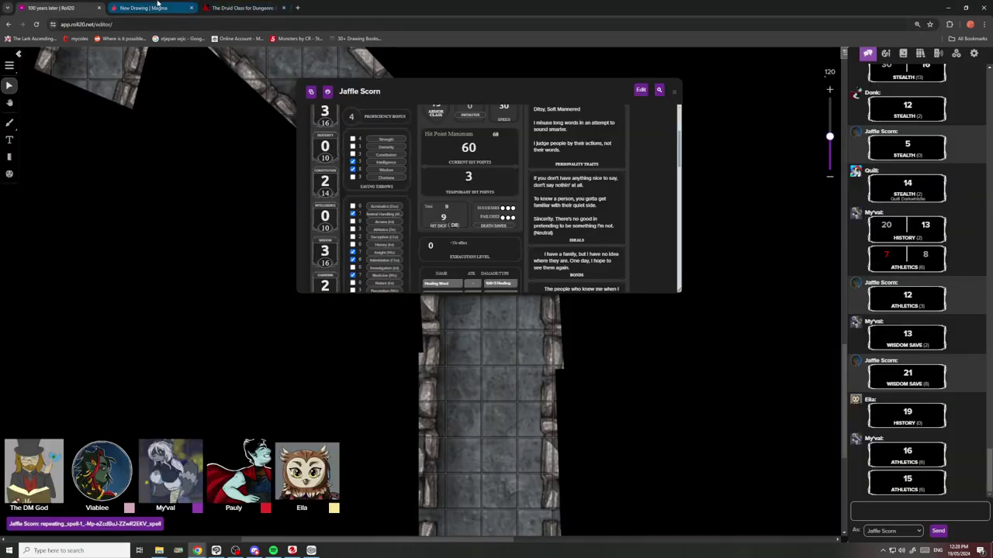
pyautogui.click(158, 7)
# Examine the coloured woman and owl holding mugs and the cap-wearing man in the red MADRID shirt up close.
pyautogui.scroll(2, 252, 204)
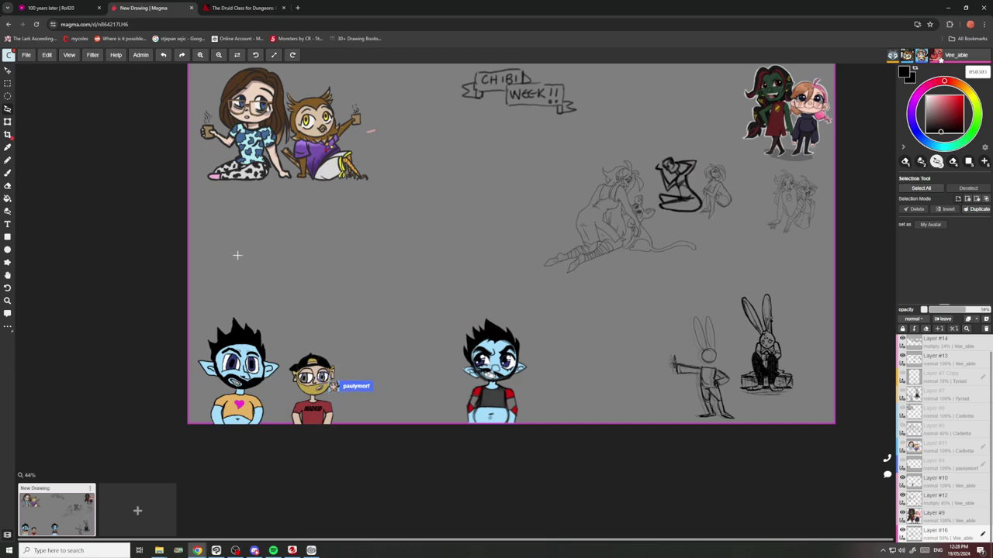
pyautogui.scroll(-3, 237, 255)
pyautogui.scroll(6, 209, 194)
pyautogui.scroll(3, 362, 215)
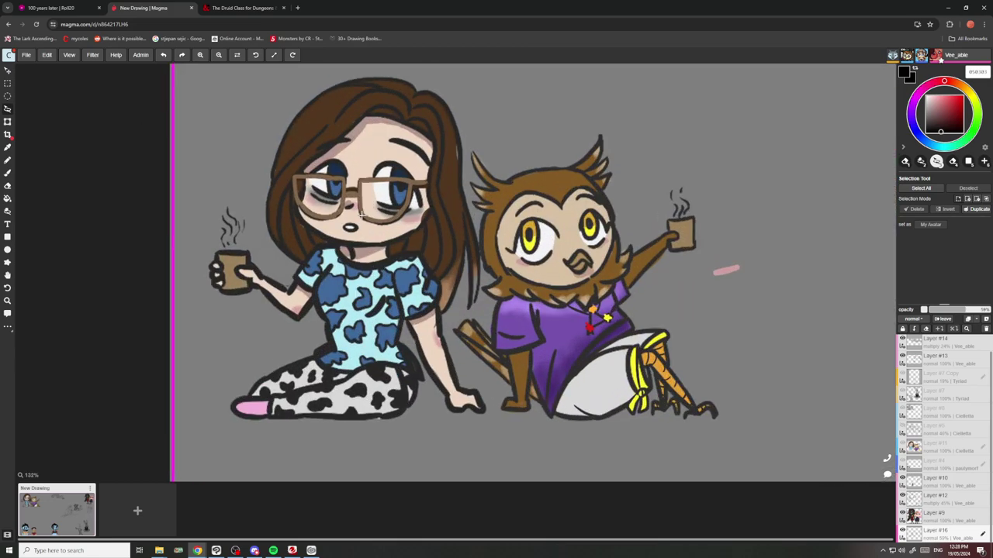
pyautogui.scroll(-8, 363, 215)
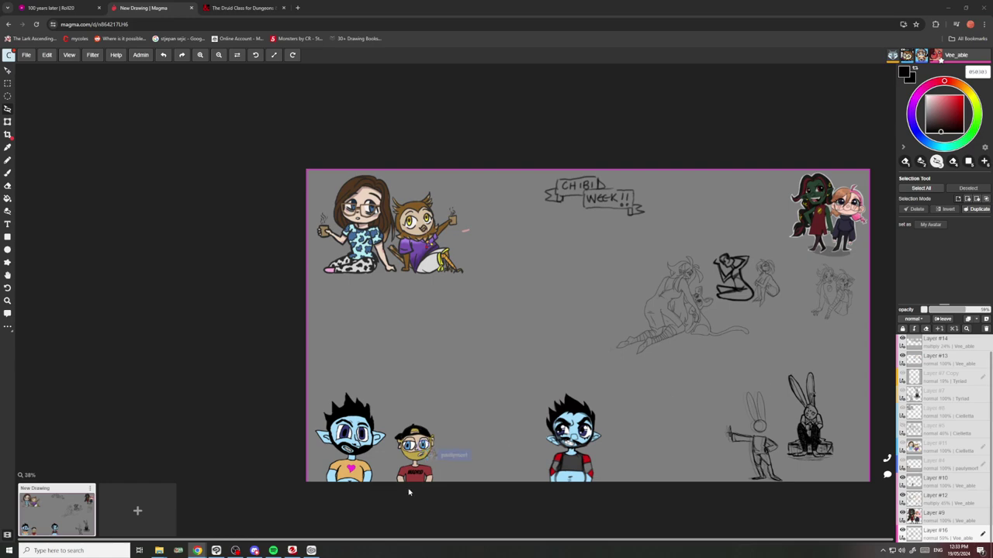
pyautogui.scroll(3, 409, 480)
pyautogui.scroll(3, 416, 471)
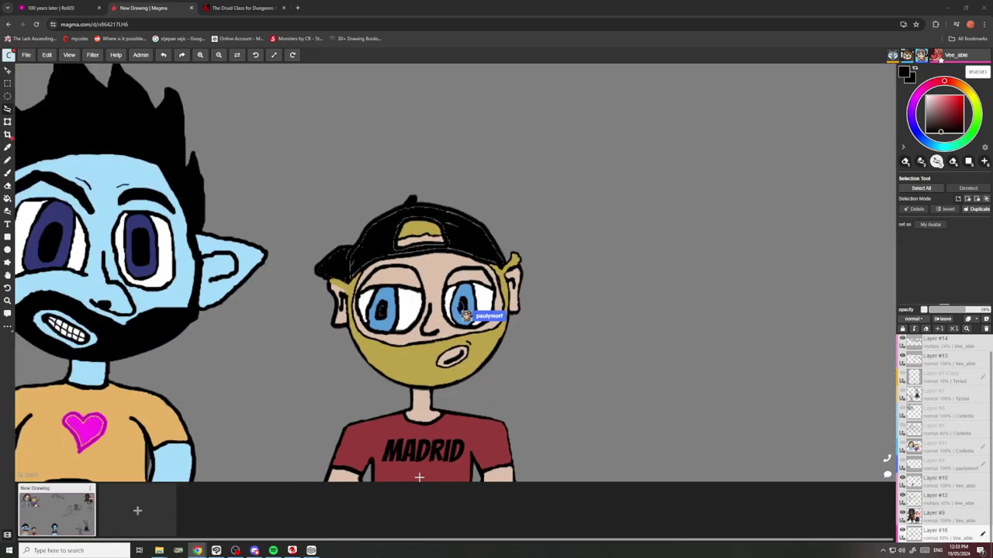
pyautogui.scroll(-3, 450, 462)
pyautogui.scroll(-3, 504, 450)
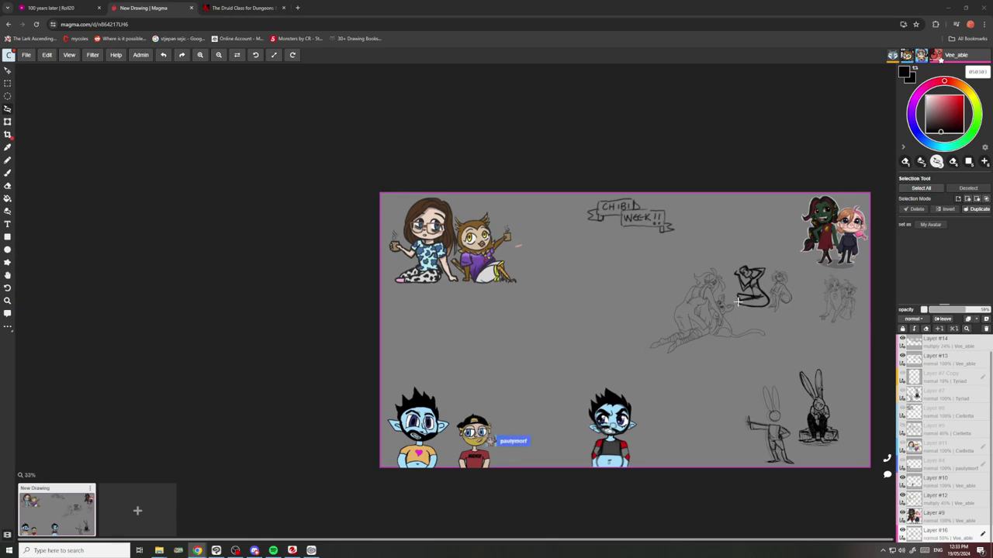
# Examine the kneeling figure with the cat, the CHIBI WEEK banner and the coloured green-skinned and pink-haired pair.
pyautogui.scroll(3, 718, 300)
pyautogui.scroll(2, 717, 301)
pyautogui.scroll(-5, 665, 384)
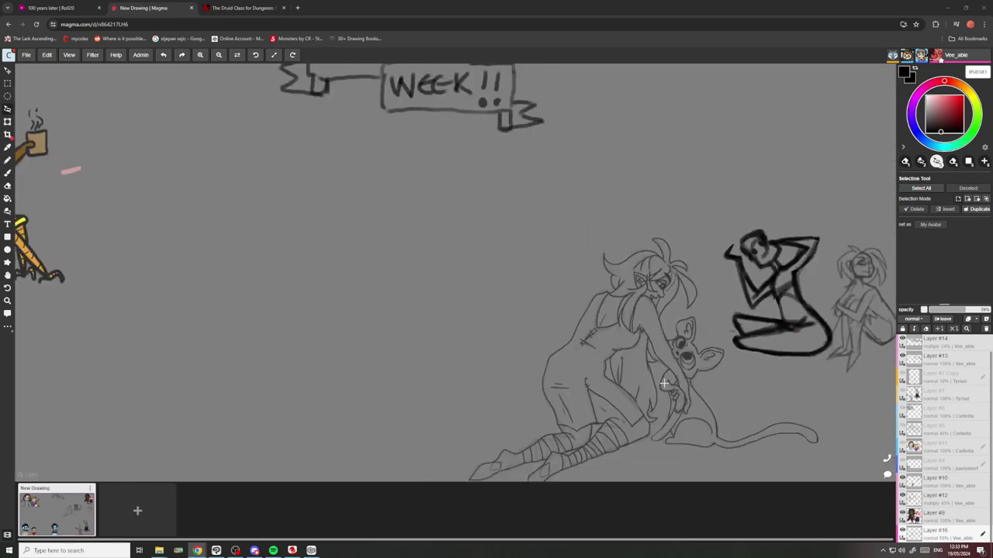
pyautogui.scroll(-3, 665, 384)
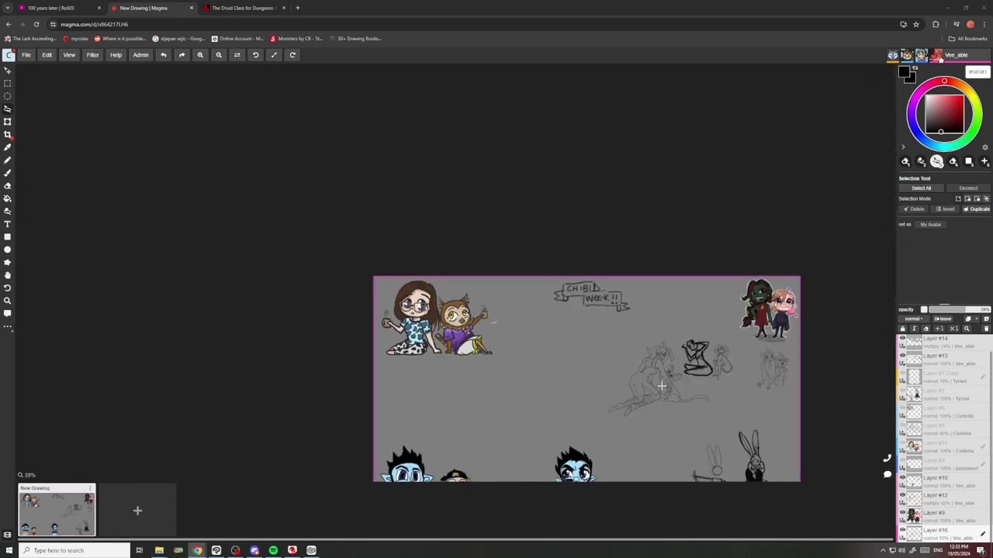
pyautogui.scroll(4, 591, 300)
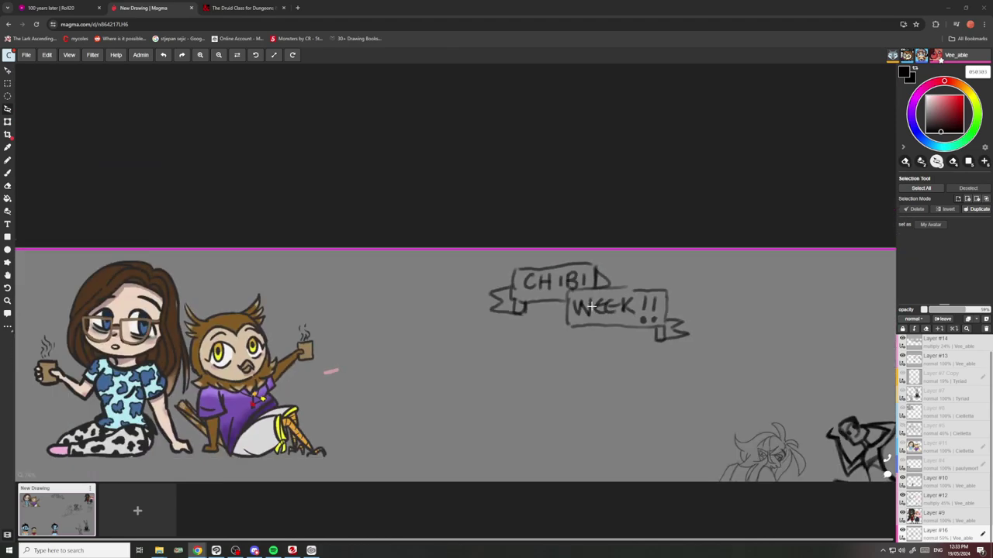
pyautogui.scroll(-6, 591, 299)
pyautogui.scroll(5, 631, 329)
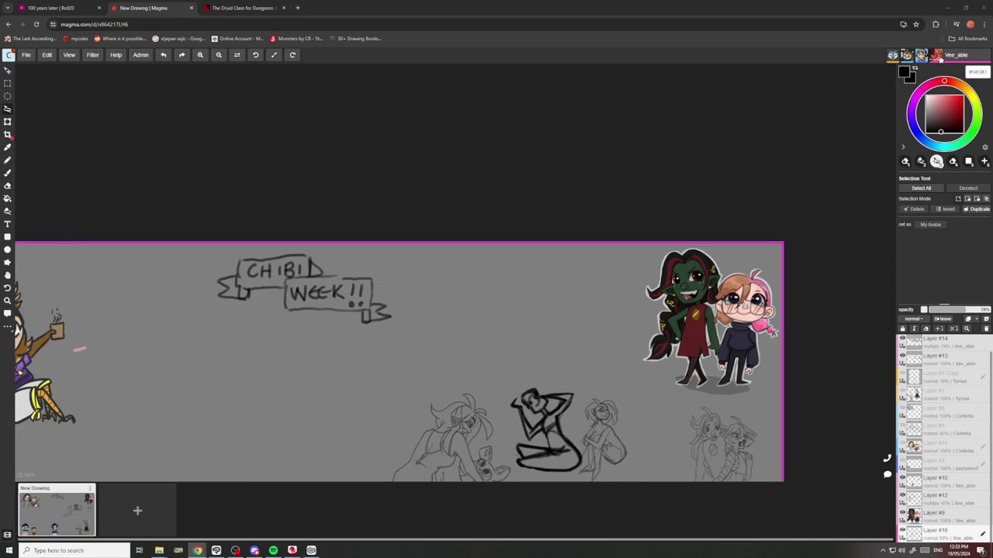
pyautogui.scroll(4, 743, 308)
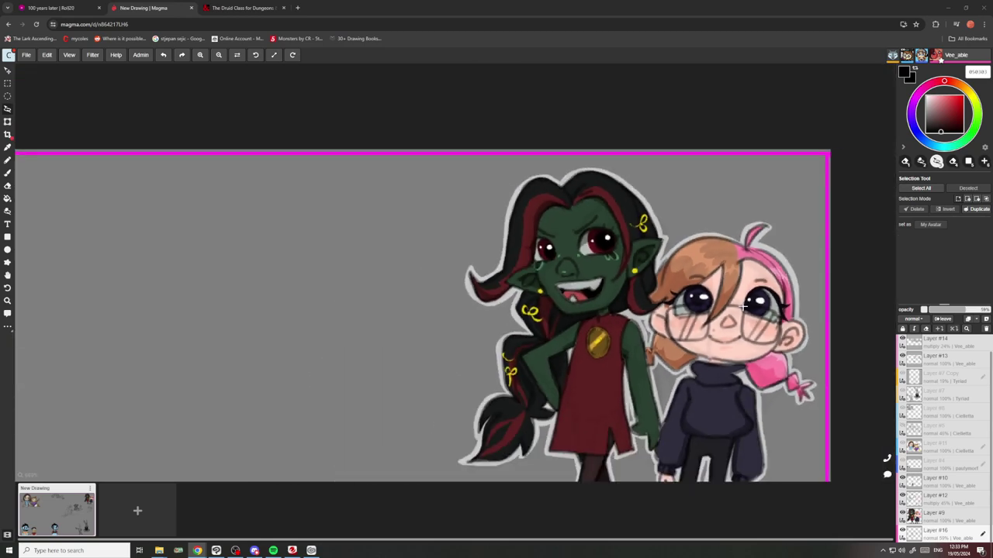
pyautogui.scroll(-4, 743, 308)
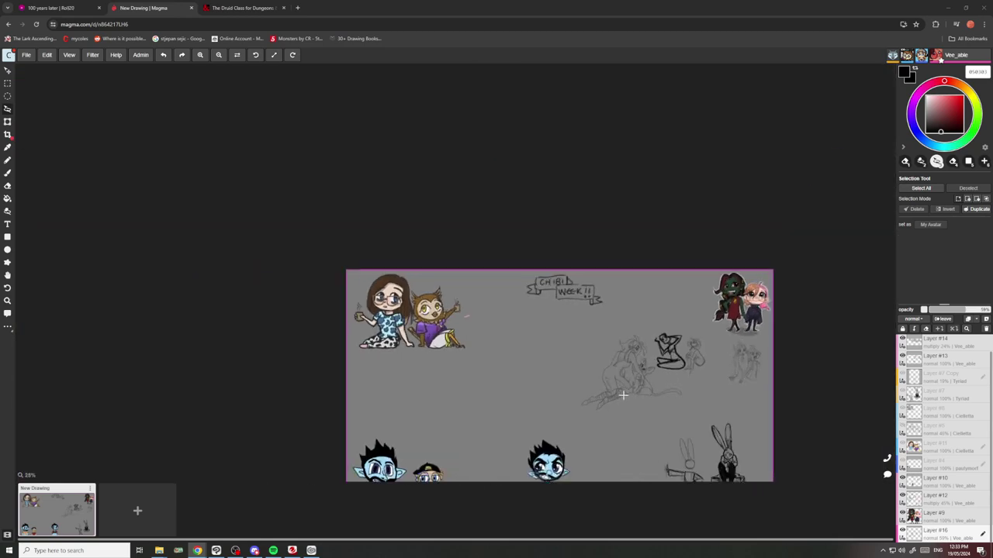
# Compare the kneeling figure, the seated sketches and the frightened pair up close and within the whole canvas.
pyautogui.scroll(5, 623, 396)
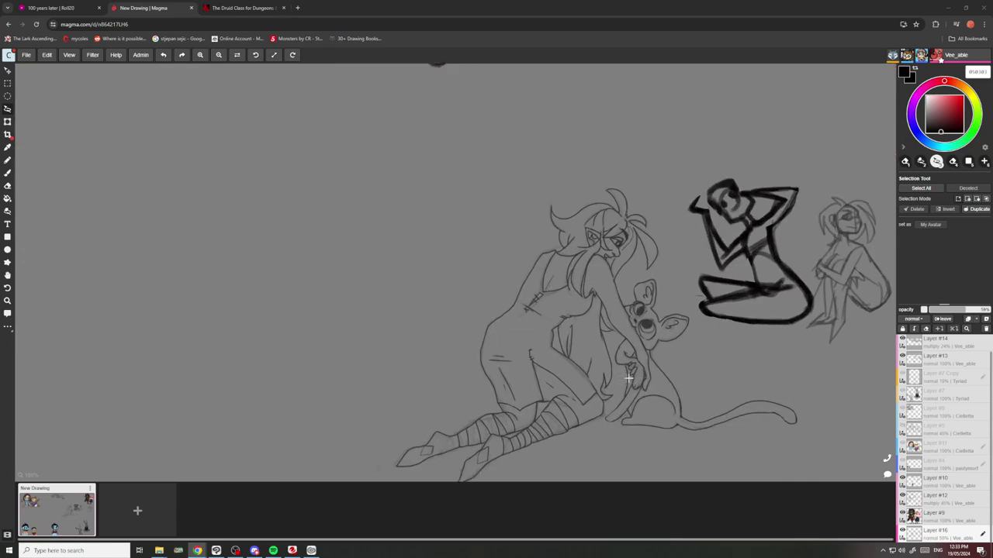
pyautogui.scroll(-5, 627, 381)
pyautogui.scroll(1, 621, 388)
pyautogui.scroll(-2, 613, 394)
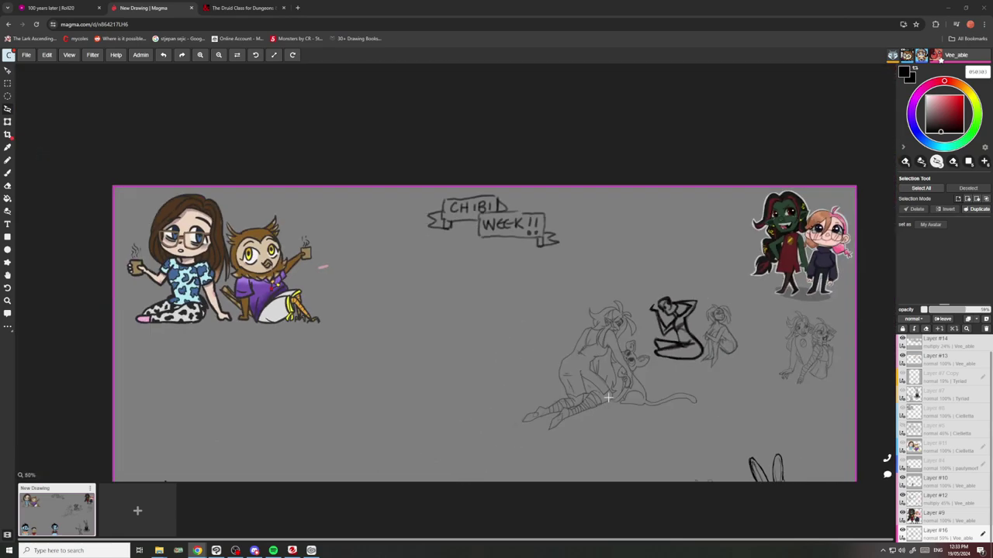
pyautogui.scroll(1, 632, 350)
pyautogui.scroll(-1, 551, 377)
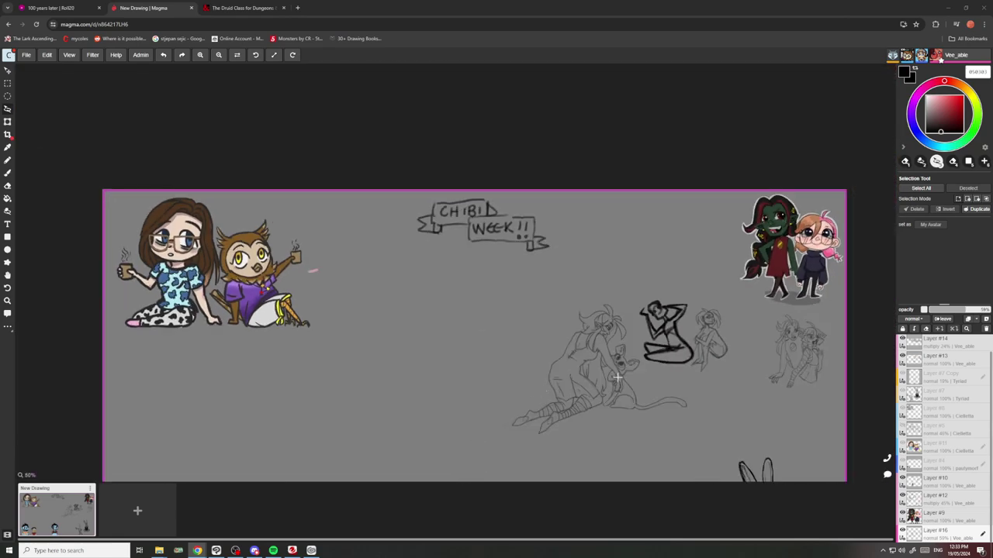
pyautogui.scroll(5, 861, 377)
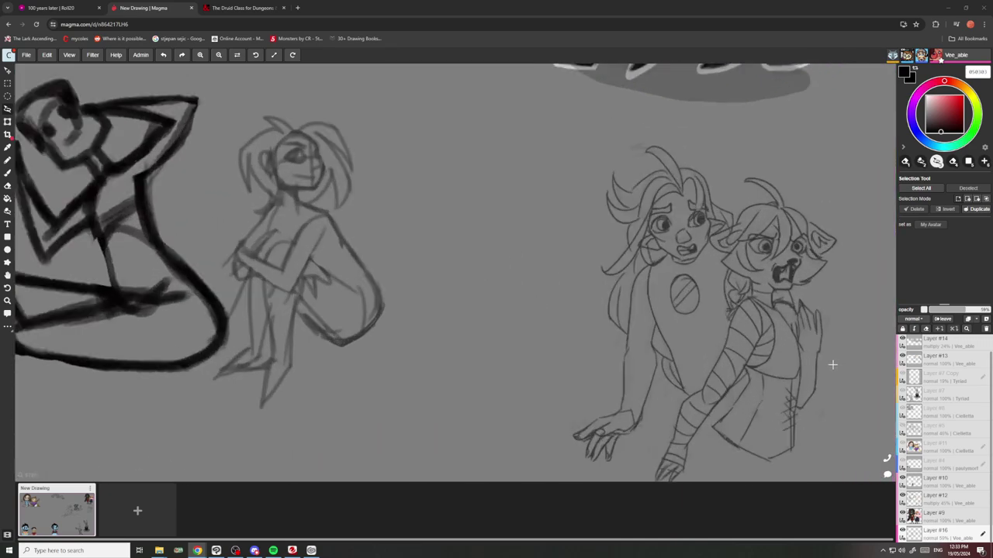
pyautogui.scroll(-8, 667, 382)
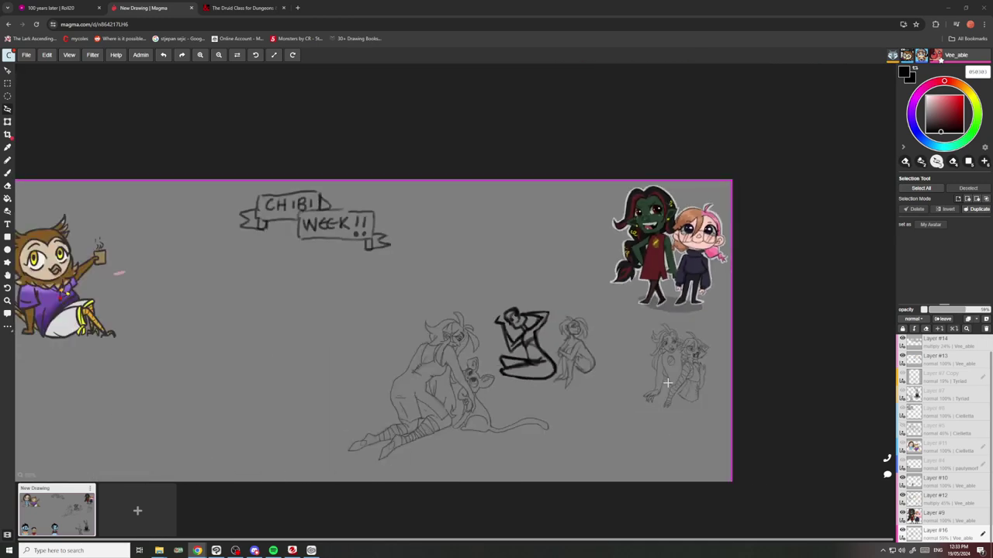
pyautogui.scroll(2, 624, 429)
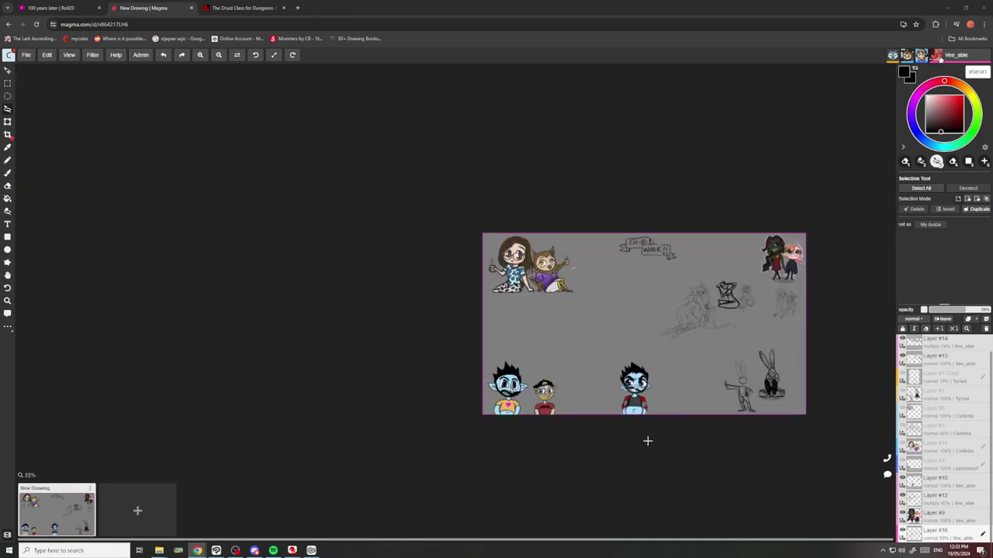
pyautogui.scroll(6, 789, 338)
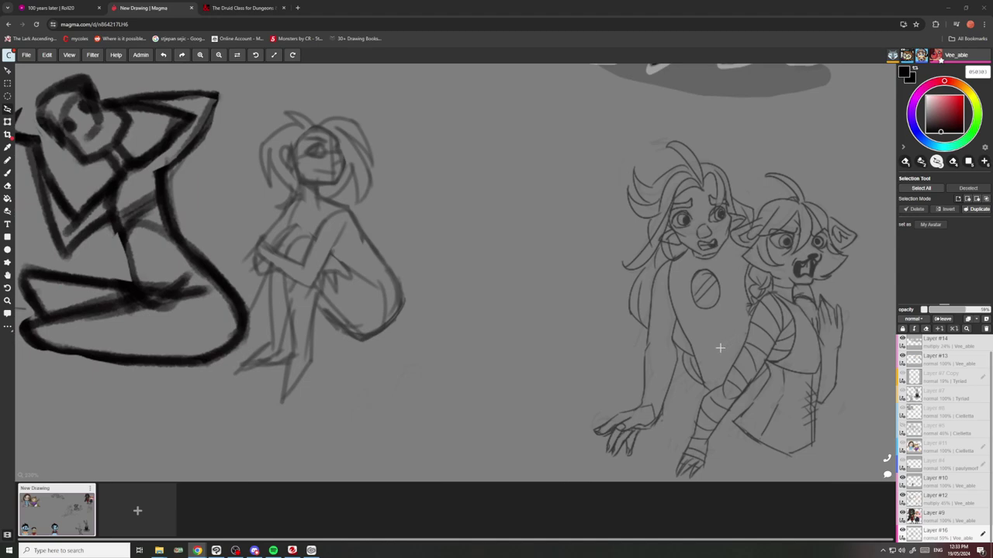
pyautogui.scroll(-10, 712, 357)
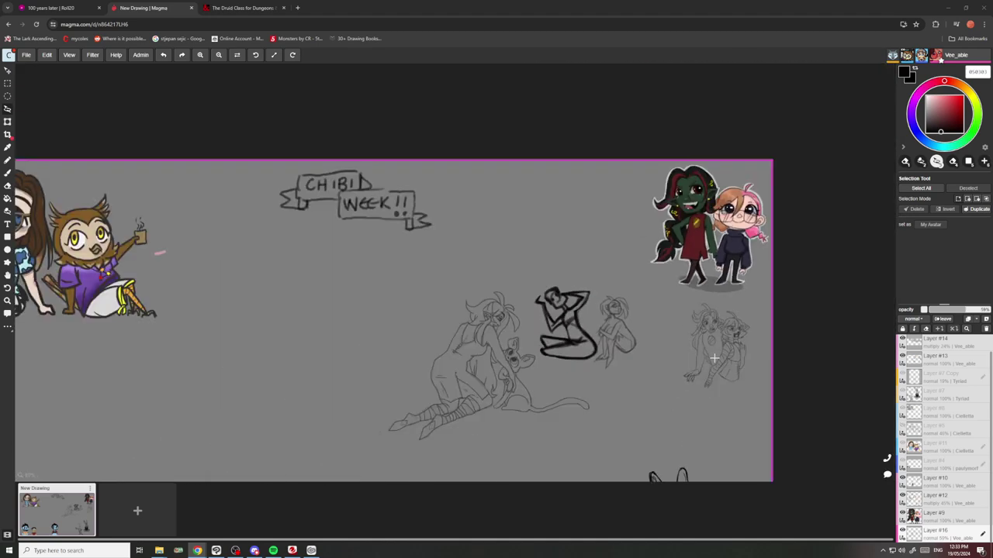
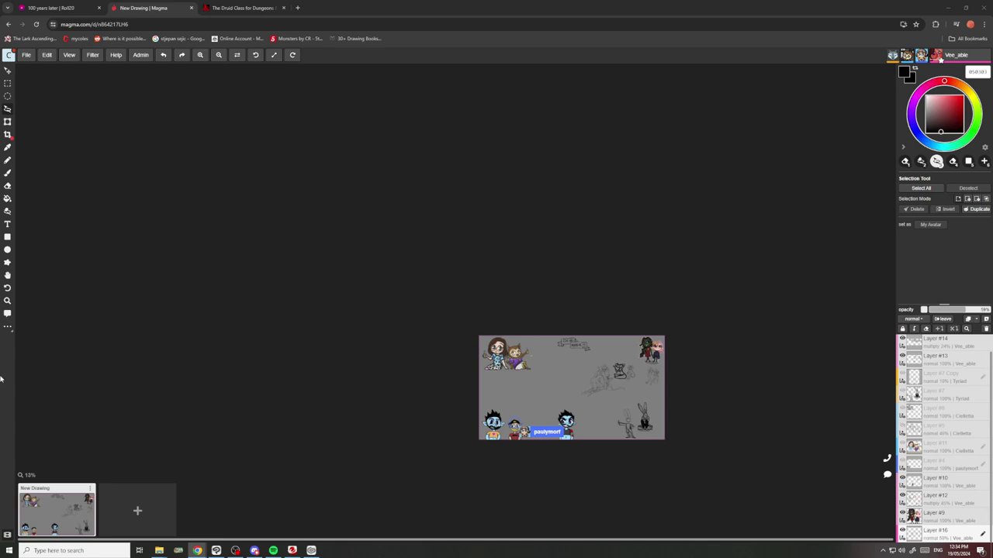
pyautogui.scroll(4, 604, 380)
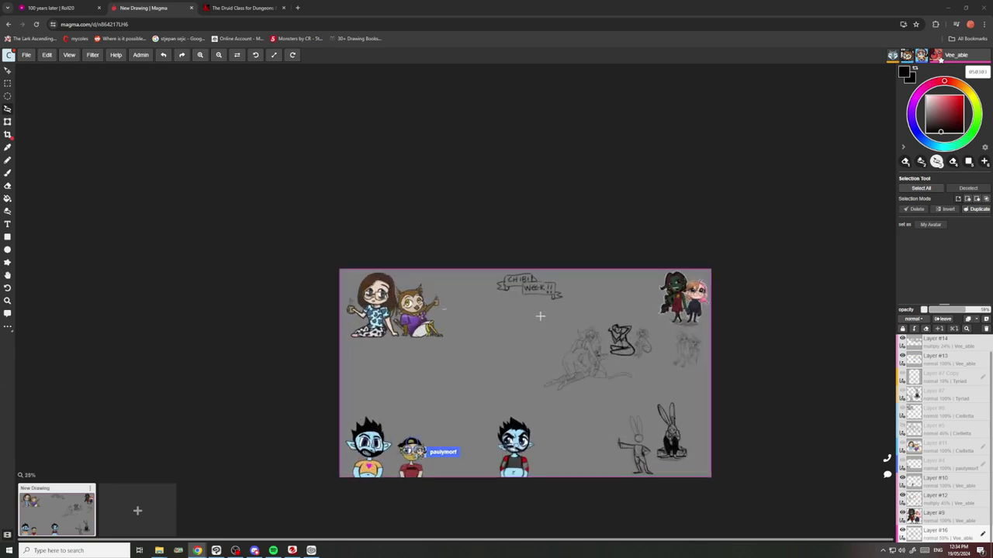
pyautogui.scroll(2, 775, 380)
pyautogui.scroll(-5, 783, 384)
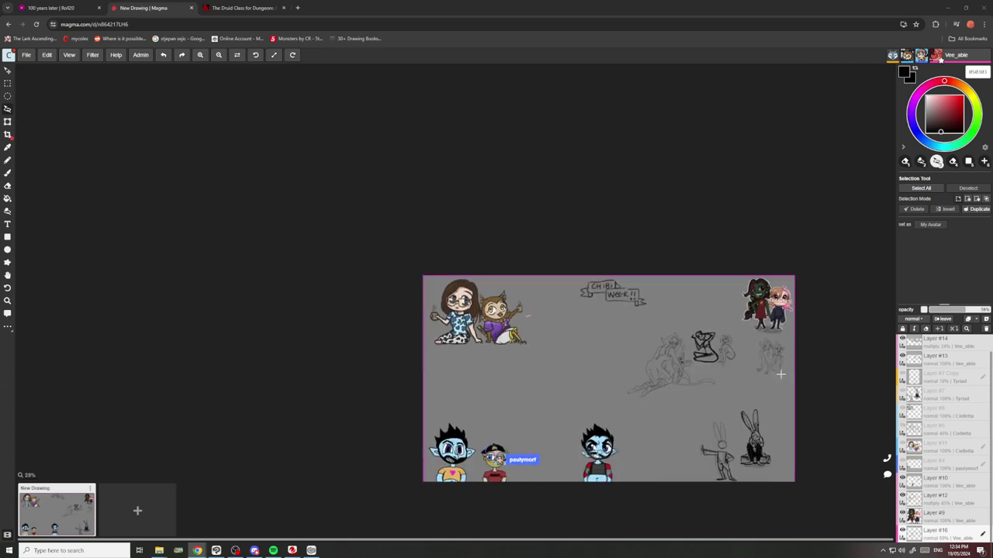
pyautogui.scroll(5, 568, 399)
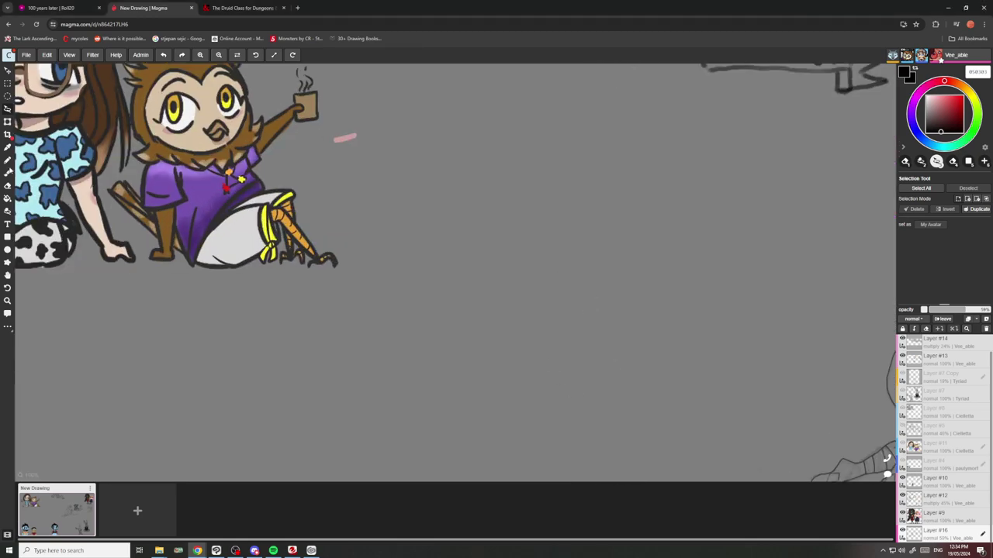
# With the Brush, sketch long gesture lines and a round head in the empty space between the cat's tail and the frightened pair.
pyautogui.click(8, 173)
pyautogui.scroll(-2, 595, 263)
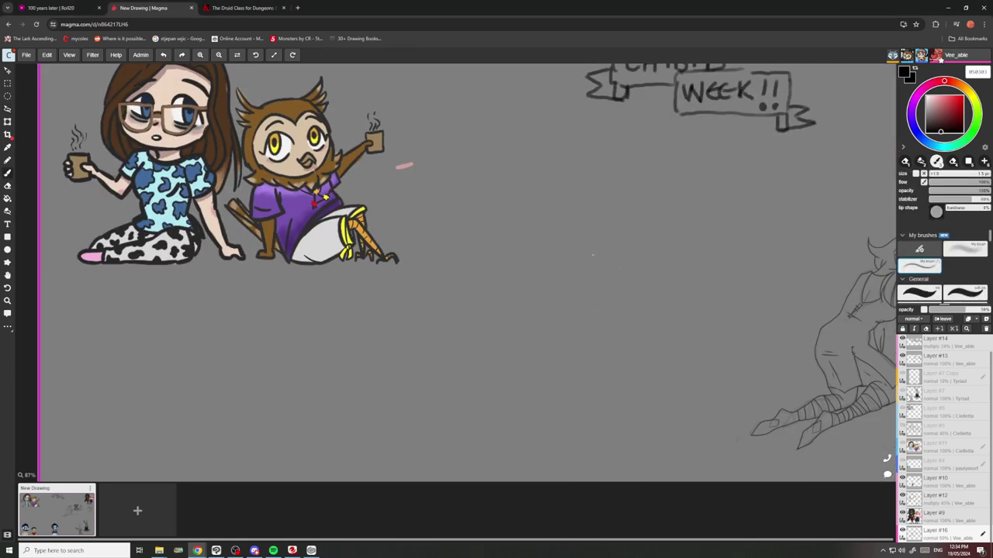
pyautogui.scroll(-5, 604, 234)
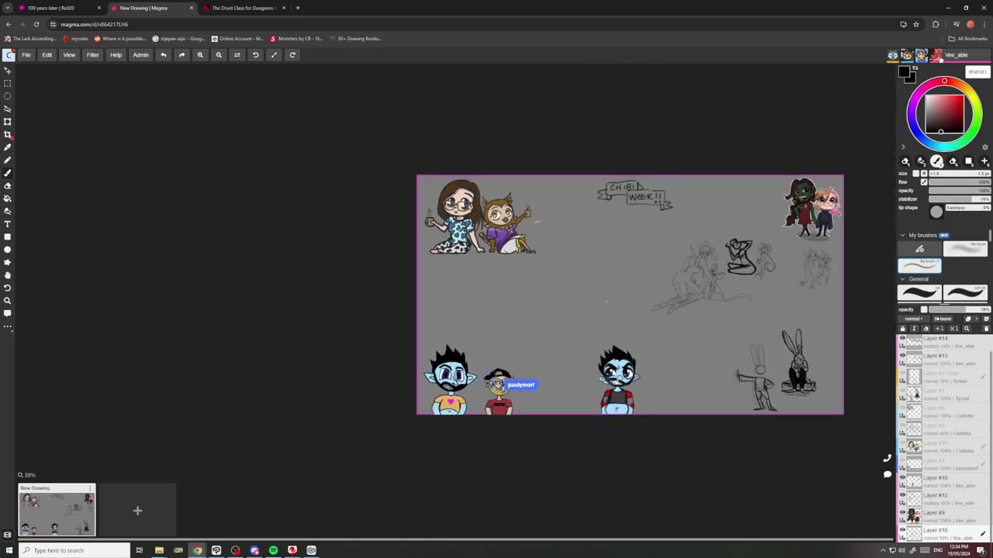
pyautogui.scroll(1, 620, 273)
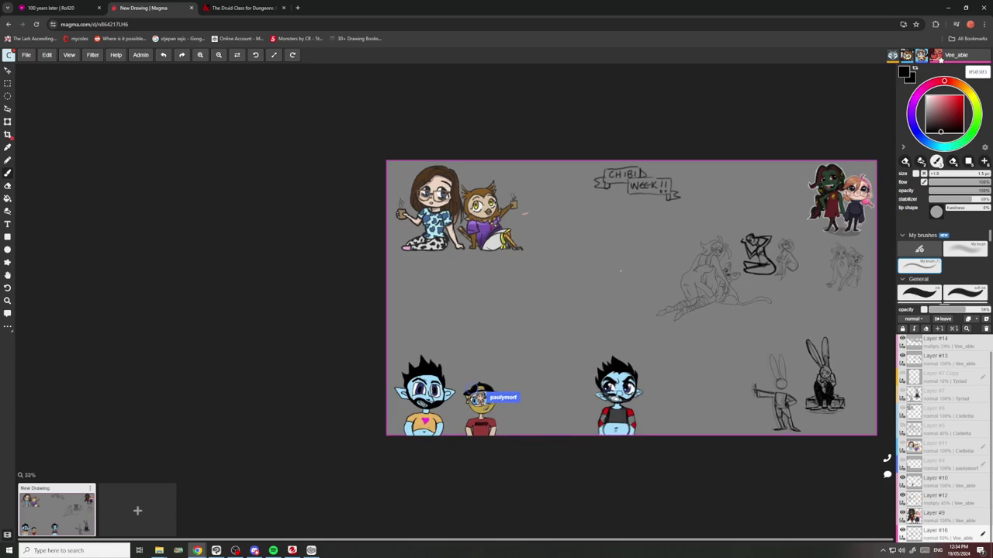
pyautogui.scroll(-2, 621, 273)
pyautogui.scroll(1, 618, 273)
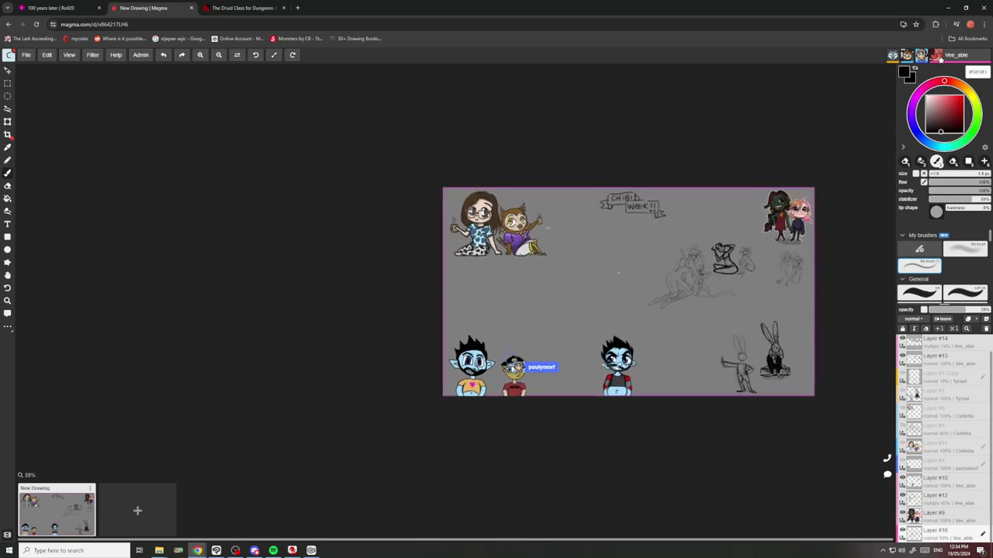
pyautogui.scroll(5, 661, 277)
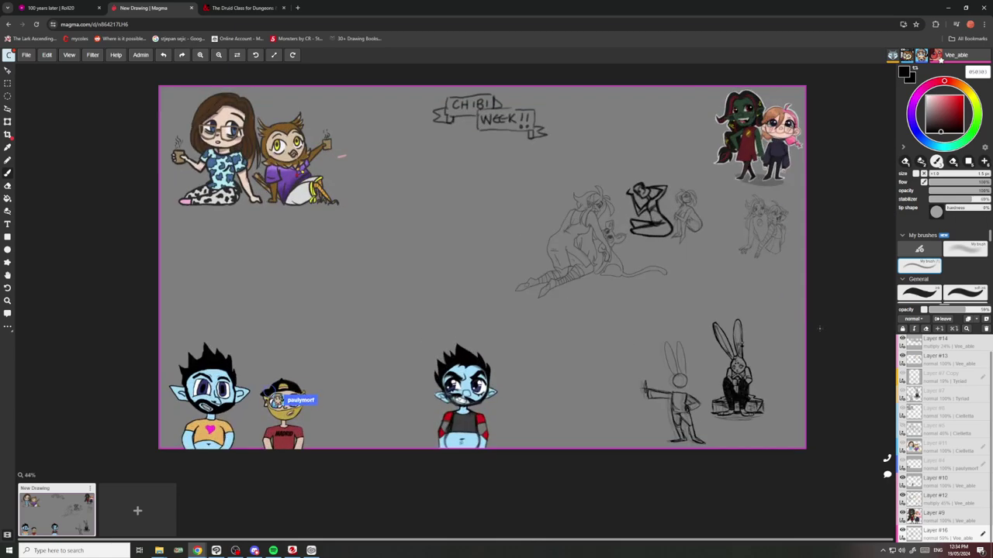
pyautogui.scroll(-3, 664, 245)
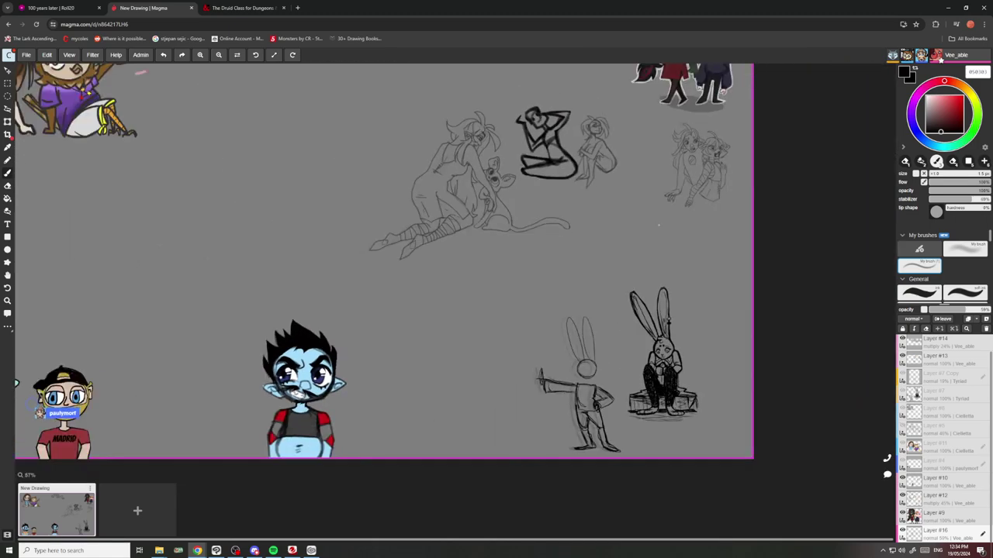
pyautogui.scroll(5, 658, 226)
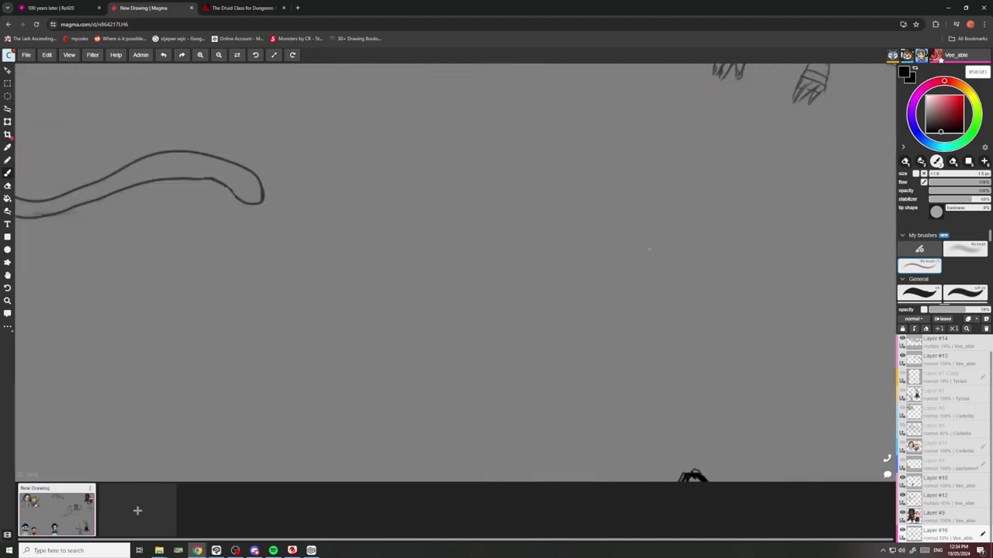
pyautogui.moveTo(718, 255)
pyautogui.mouseDown()
pyautogui.moveTo(475, 188)
pyautogui.moveTo(525, 236)
pyautogui.moveTo(404, 251)
pyautogui.mouseUp()
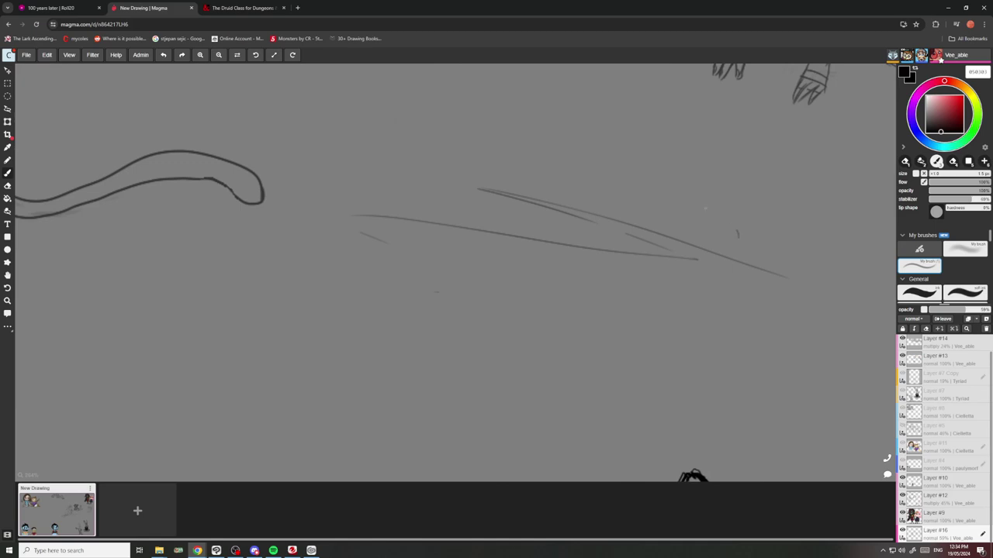
pyautogui.moveTo(737, 231)
pyautogui.mouseDown()
pyautogui.moveTo(678, 223)
pyautogui.moveTo(733, 240)
pyautogui.moveTo(682, 246)
pyautogui.mouseUp()
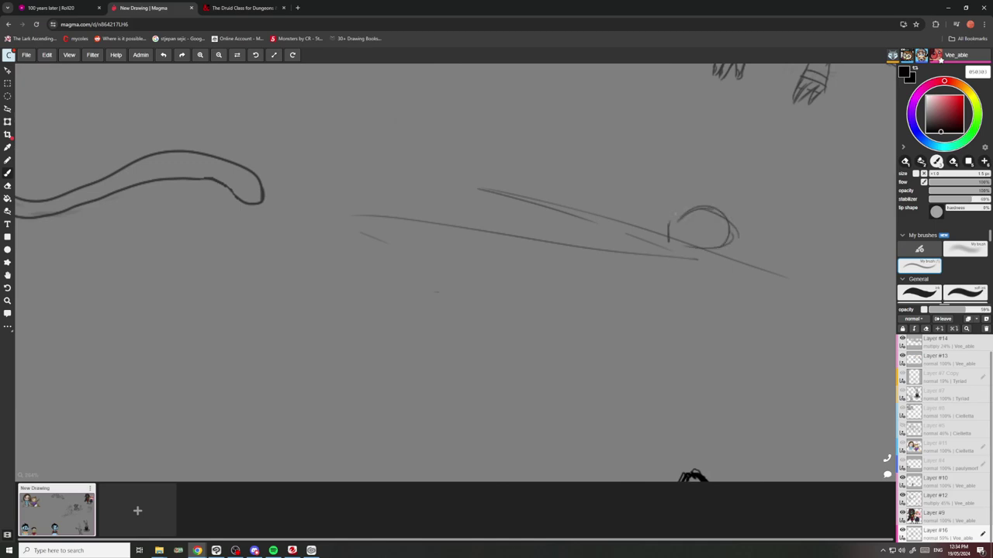
pyautogui.moveTo(678, 210); pyautogui.dragTo(707, 224)
# Sketch the neck and an elongated, nearly horizontal torso extending back from the head along the gesture lines.
pyautogui.moveTo(647, 235)
pyautogui.mouseDown()
pyautogui.moveTo(686, 246)
pyautogui.moveTo(695, 280)
pyautogui.mouseUp()
pyautogui.moveTo(654, 233)
pyautogui.mouseDown()
pyautogui.moveTo(620, 219)
pyautogui.moveTo(577, 226)
pyautogui.mouseUp()
pyautogui.moveTo(618, 282)
pyautogui.mouseDown()
pyautogui.moveTo(686, 272)
pyautogui.moveTo(575, 261)
pyautogui.moveTo(568, 268)
pyautogui.moveTo(588, 273)
pyautogui.mouseUp()
# Sketch one arm reaching forward and down to its hand, and the other arm stretched back above the torso.
pyautogui.moveTo(694, 265)
pyautogui.mouseDown()
pyautogui.moveTo(749, 299)
pyautogui.moveTo(721, 314)
pyautogui.mouseUp()
pyautogui.moveTo(671, 282)
pyautogui.mouseDown()
pyautogui.moveTo(692, 296)
pyautogui.moveTo(688, 274)
pyautogui.mouseUp()
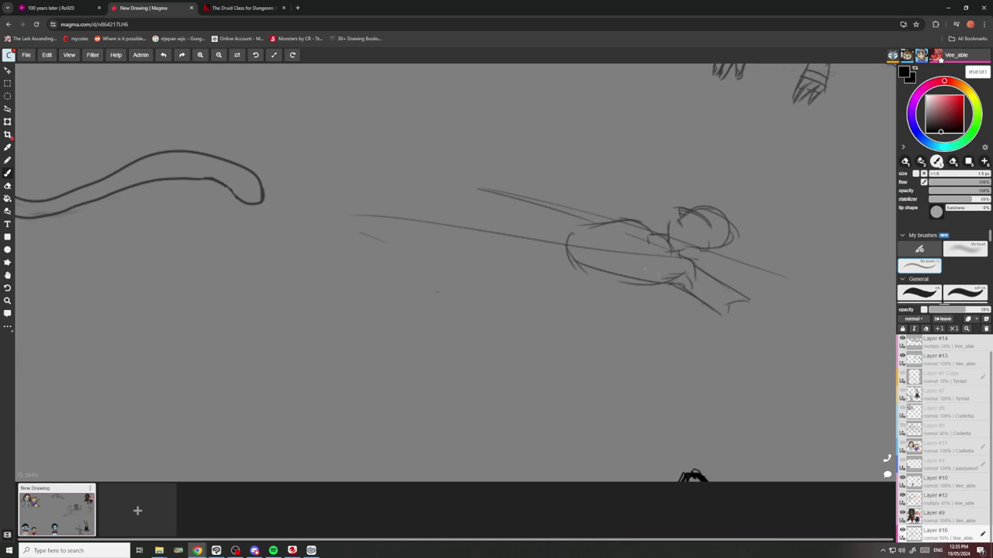
pyautogui.moveTo(741, 302)
pyautogui.mouseDown()
pyautogui.moveTo(764, 307)
pyautogui.moveTo(802, 350)
pyautogui.mouseUp()
pyautogui.moveTo(727, 317); pyautogui.dragTo(782, 357)
pyautogui.moveTo(821, 377)
pyautogui.mouseDown()
pyautogui.moveTo(821, 393)
pyautogui.moveTo(807, 367)
pyautogui.moveTo(785, 364)
pyautogui.mouseUp()
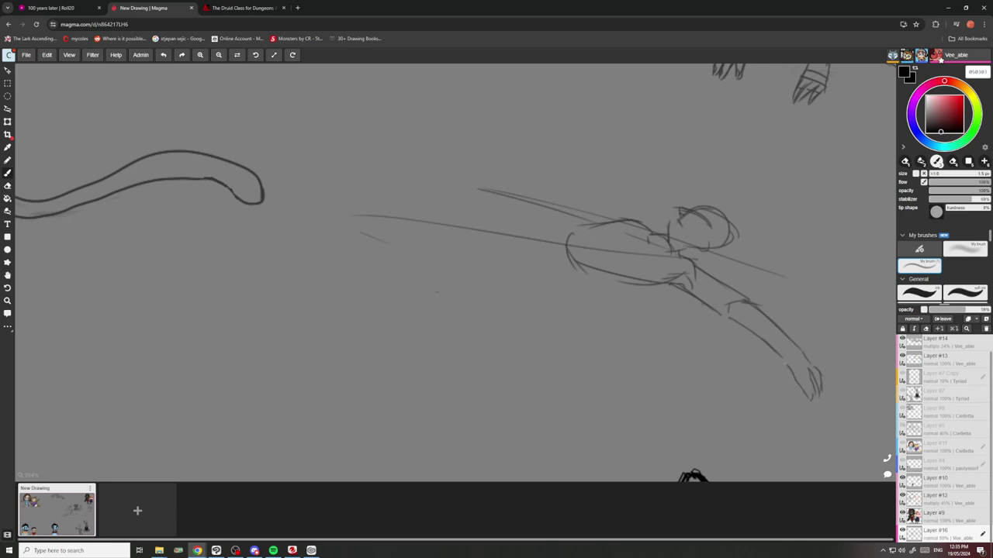
pyautogui.moveTo(577, 199)
pyautogui.mouseDown()
pyautogui.moveTo(634, 221)
pyautogui.moveTo(591, 228)
pyautogui.moveTo(574, 202)
pyautogui.moveTo(506, 186)
pyautogui.mouseUp()
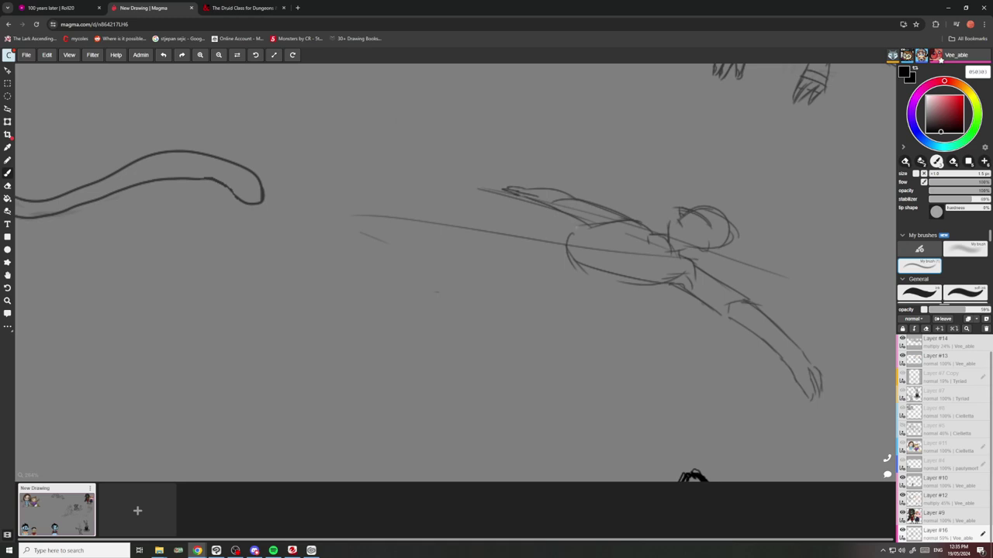
# Sketch the hips and both thighs stretching back from the torso, rounding off the nearer knee.
pyautogui.moveTo(582, 226); pyautogui.dragTo(540, 232)
pyautogui.moveTo(617, 271); pyautogui.dragTo(566, 275)
pyautogui.moveTo(601, 274); pyautogui.dragTo(529, 285)
pyautogui.moveTo(558, 281); pyautogui.dragTo(482, 270)
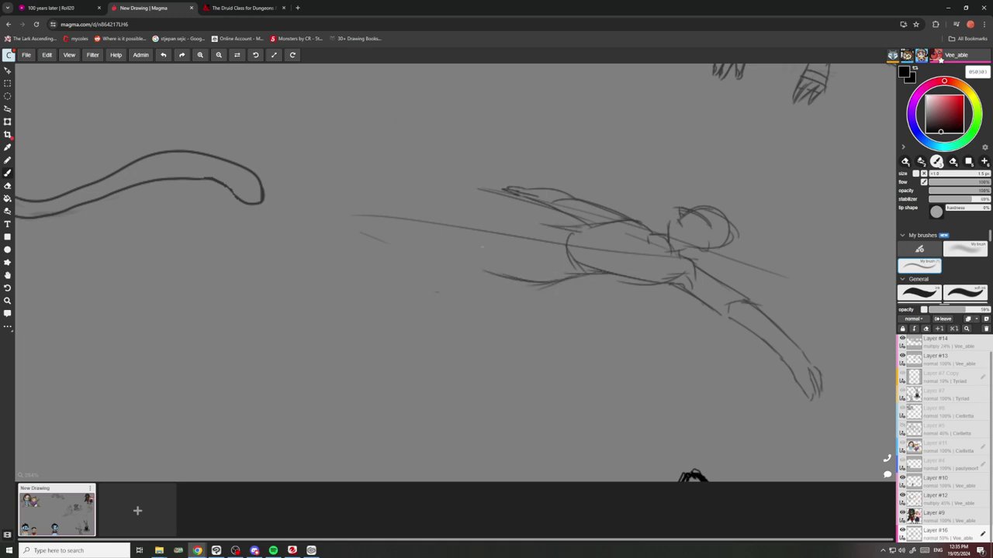
pyautogui.moveTo(555, 217); pyautogui.dragTo(425, 219)
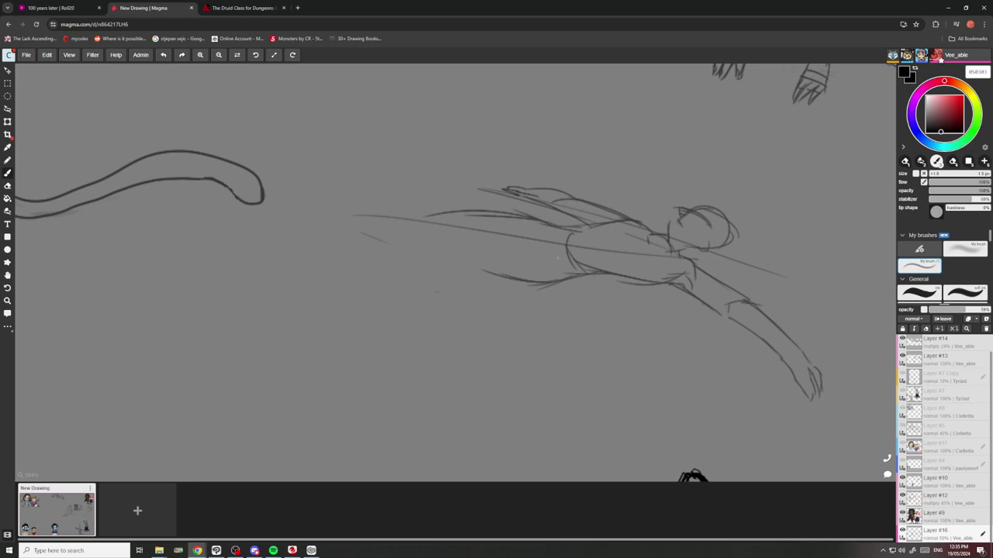
pyautogui.moveTo(560, 265)
pyautogui.mouseDown()
pyautogui.moveTo(492, 239)
pyautogui.moveTo(448, 229)
pyautogui.mouseUp()
pyautogui.moveTo(522, 279)
pyautogui.mouseDown()
pyautogui.moveTo(436, 255)
pyautogui.moveTo(380, 256)
pyautogui.mouseUp()
pyautogui.moveTo(402, 231)
pyautogui.mouseDown()
pyautogui.moveTo(461, 246)
pyautogui.moveTo(419, 229)
pyautogui.moveTo(380, 261)
pyautogui.mouseUp()
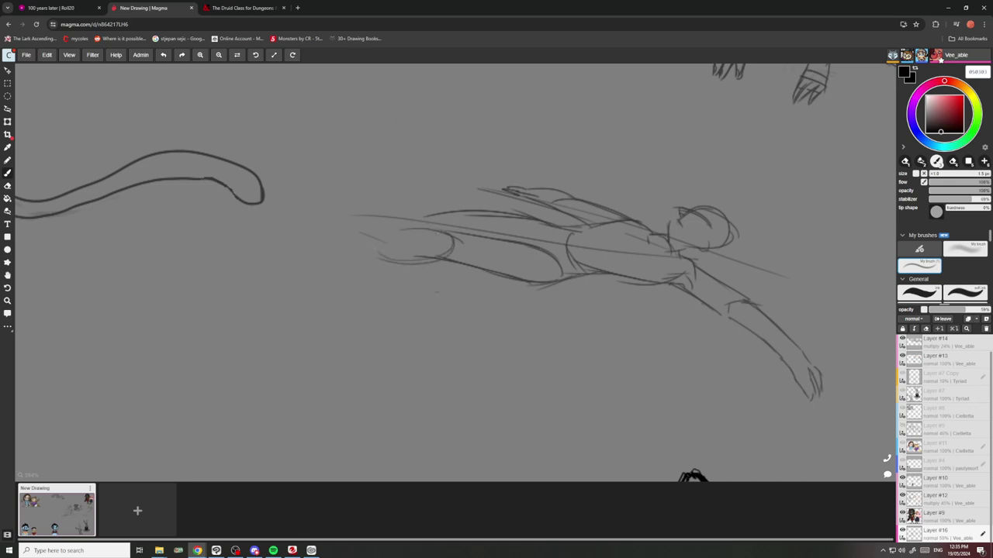
# Sketch both lower legs trailing back from the knees and tapering towards the ankles.
pyautogui.moveTo(425, 231)
pyautogui.mouseDown()
pyautogui.moveTo(393, 245)
pyautogui.moveTo(394, 257)
pyautogui.moveTo(383, 248)
pyautogui.moveTo(316, 265)
pyautogui.mouseUp()
pyautogui.moveTo(412, 263)
pyautogui.mouseDown()
pyautogui.moveTo(393, 279)
pyautogui.moveTo(303, 281)
pyautogui.mouseUp()
pyautogui.moveTo(329, 264); pyautogui.dragTo(283, 269)
pyautogui.moveTo(305, 273); pyautogui.dragTo(272, 291)
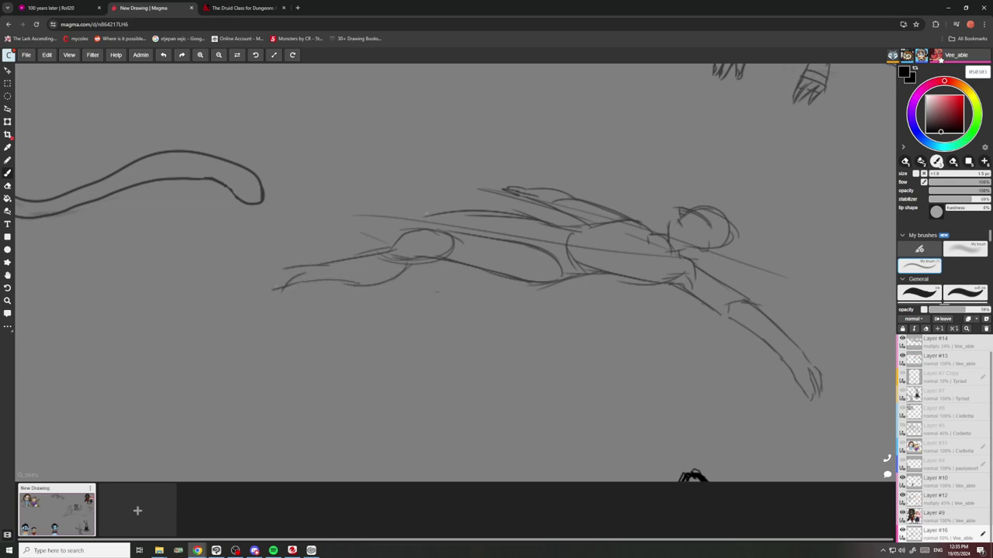
pyautogui.moveTo(432, 213)
pyautogui.mouseDown()
pyautogui.moveTo(434, 226)
pyautogui.moveTo(417, 228)
pyautogui.mouseUp()
pyautogui.moveTo(435, 216)
pyautogui.mouseDown()
pyautogui.moveTo(398, 230)
pyautogui.moveTo(349, 225)
pyautogui.moveTo(285, 264)
pyautogui.mouseUp()
pyautogui.moveTo(388, 229)
pyautogui.mouseDown()
pyautogui.moveTo(376, 253)
pyautogui.moveTo(346, 258)
pyautogui.mouseUp()
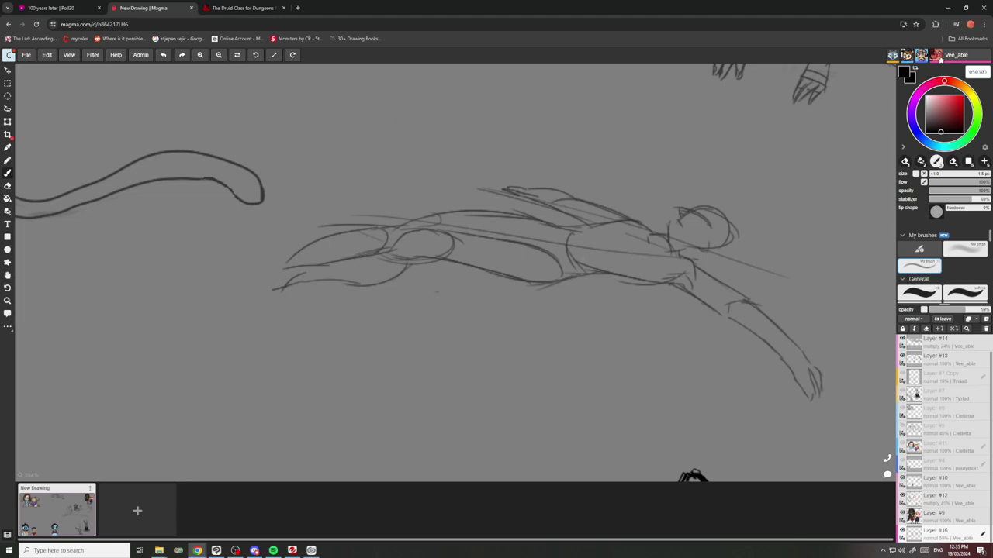
# Refine the shoulders and upper arms of the floating figure and add a finger stroke to the forward hand.
pyautogui.moveTo(689, 296); pyautogui.dragTo(643, 287)
pyautogui.moveTo(737, 291)
pyautogui.mouseDown()
pyautogui.moveTo(735, 273)
pyautogui.moveTo(681, 249)
pyautogui.mouseUp()
pyautogui.moveTo(601, 203); pyautogui.dragTo(693, 251)
pyautogui.scroll(3, 674, 228)
pyautogui.scroll(-5, 651, 236)
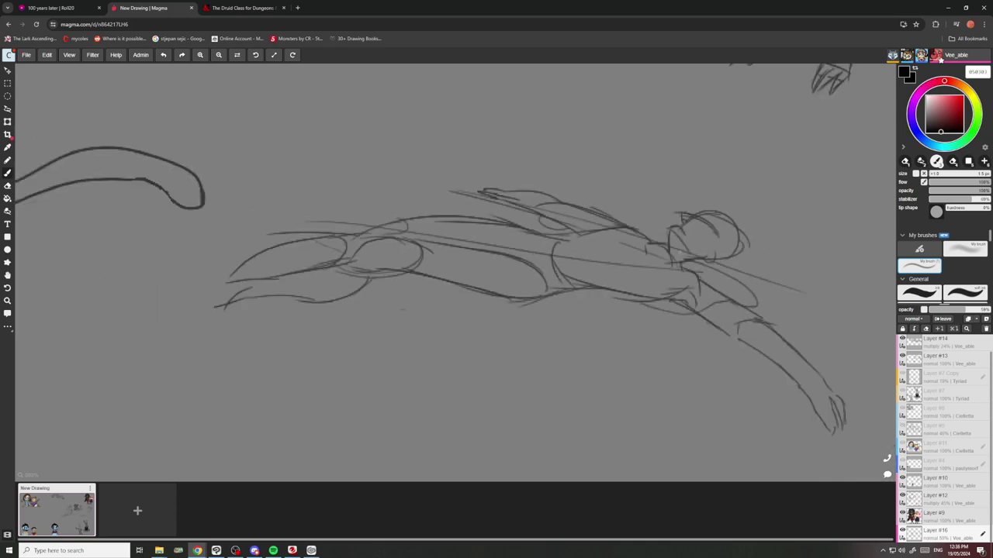
pyautogui.scroll(3, 751, 334)
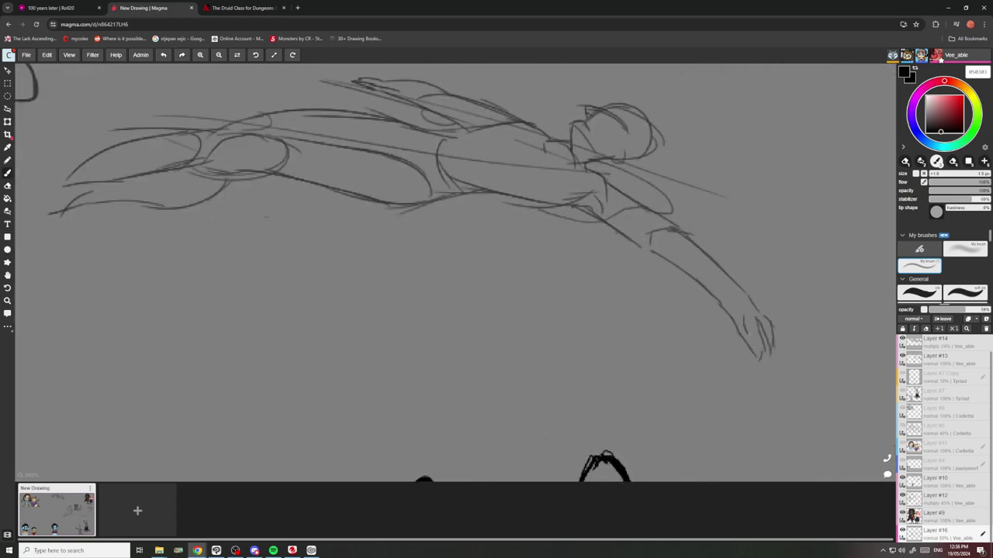
pyautogui.moveTo(750, 334); pyautogui.dragTo(759, 354)
# Sketch pointed feet at the ends of both trailing legs.
pyautogui.scroll(-6, 710, 305)
pyautogui.scroll(5, 570, 213)
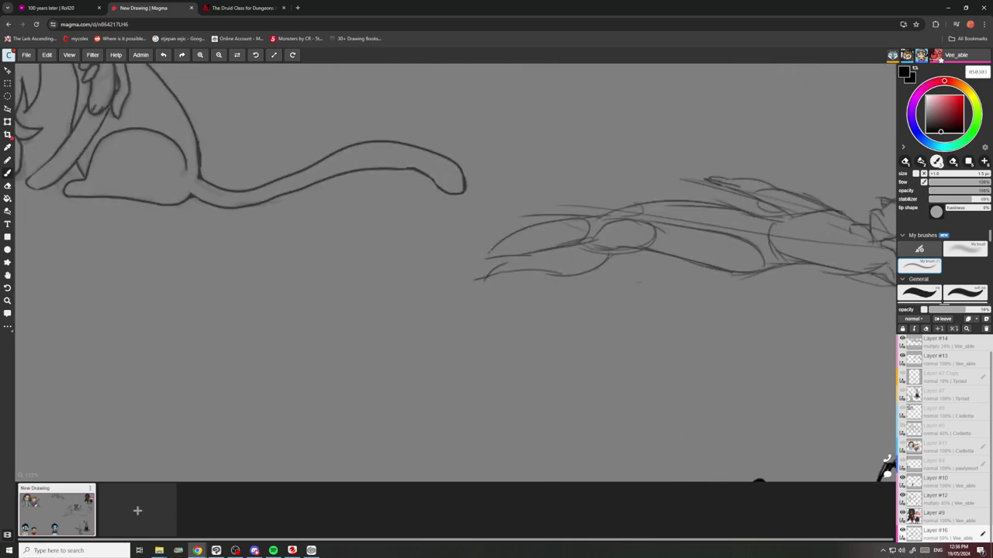
pyautogui.moveTo(496, 264); pyautogui.dragTo(441, 296)
pyautogui.moveTo(503, 240)
pyautogui.mouseDown()
pyautogui.moveTo(449, 252)
pyautogui.moveTo(484, 257)
pyautogui.mouseUp()
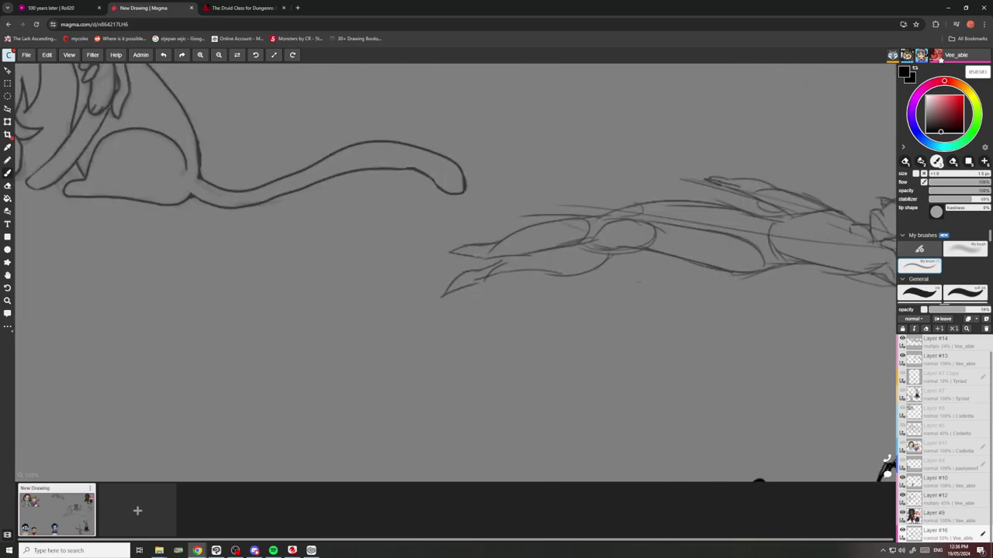
# Sketch a small oval ear on the lower edge of the head and define the contours of the face.
pyautogui.scroll(-4, 634, 267)
pyautogui.scroll(8, 634, 267)
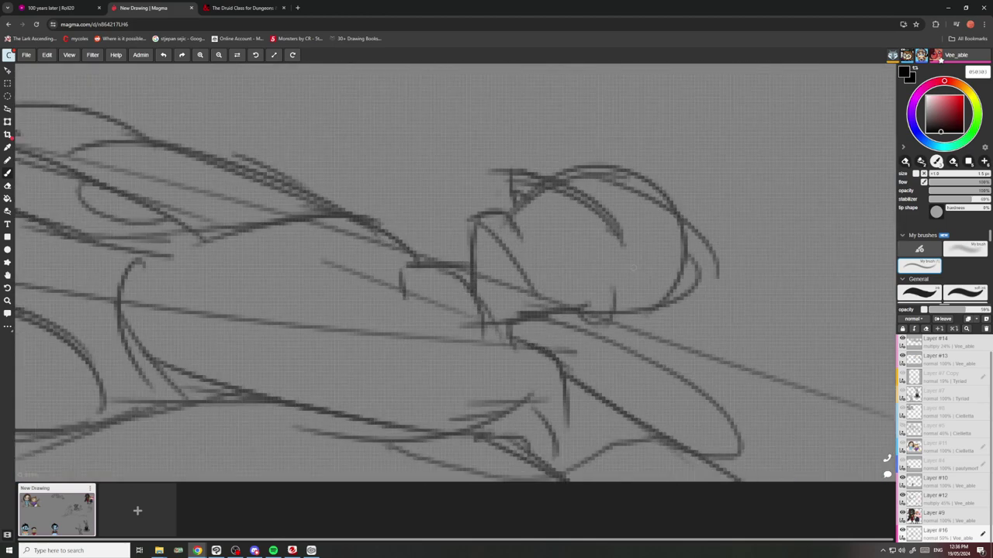
pyautogui.scroll(3, 634, 268)
pyautogui.moveTo(618, 294); pyautogui.dragTo(562, 334)
pyautogui.moveTo(622, 329)
pyautogui.mouseDown()
pyautogui.moveTo(580, 308)
pyautogui.moveTo(553, 327)
pyautogui.mouseUp()
pyautogui.scroll(-2, 584, 299)
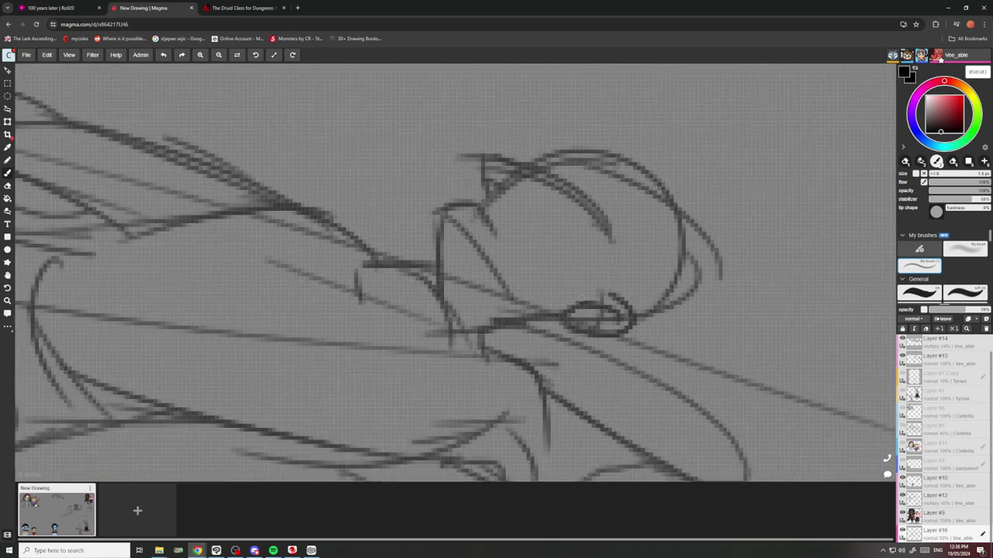
pyautogui.scroll(1, 549, 226)
pyautogui.moveTo(487, 240); pyautogui.dragTo(500, 267)
pyautogui.moveTo(482, 237)
pyautogui.mouseDown()
pyautogui.moveTo(449, 240)
pyautogui.moveTo(508, 332)
pyautogui.mouseUp()
pyautogui.moveTo(493, 226)
pyautogui.mouseDown()
pyautogui.moveTo(543, 195)
pyautogui.moveTo(595, 186)
pyautogui.mouseUp()
pyautogui.scroll(-6, 624, 213)
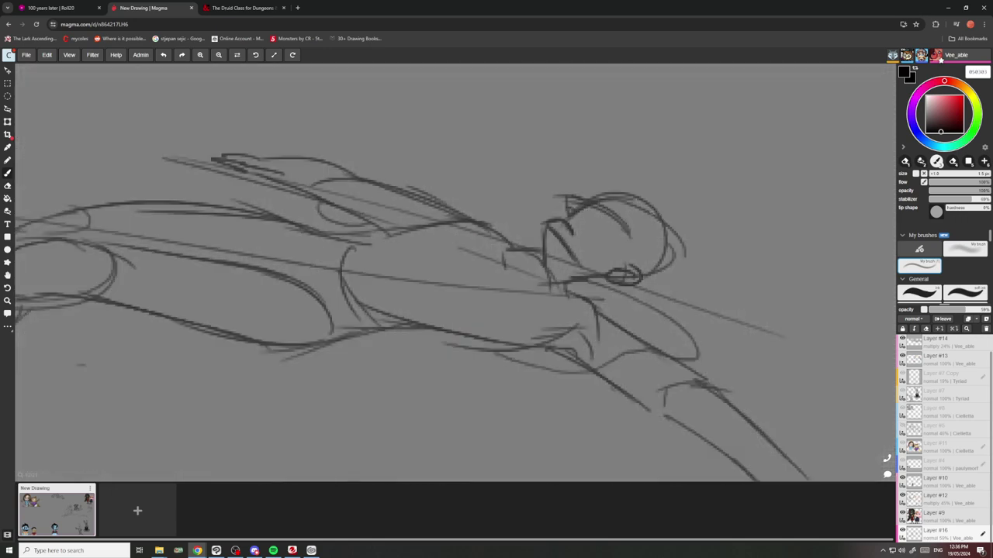
# Sketch hair lines hanging behind the head and a thumb beside the forward hand.
pyautogui.scroll(1, 665, 260)
pyautogui.moveTo(664, 247)
pyautogui.mouseDown()
pyautogui.moveTo(691, 271)
pyautogui.moveTo(683, 287)
pyautogui.mouseUp()
pyautogui.moveTo(617, 273); pyautogui.dragTo(628, 284)
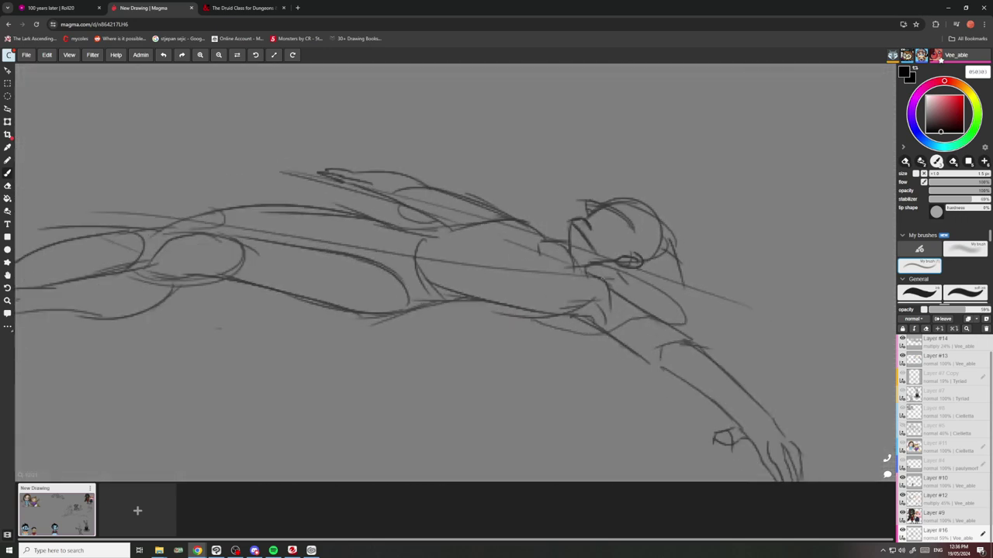
# Sketch the chest curves and a braid hanging behind the head, with a round tie and a frayed tip.
pyautogui.scroll(-6, 487, 248)
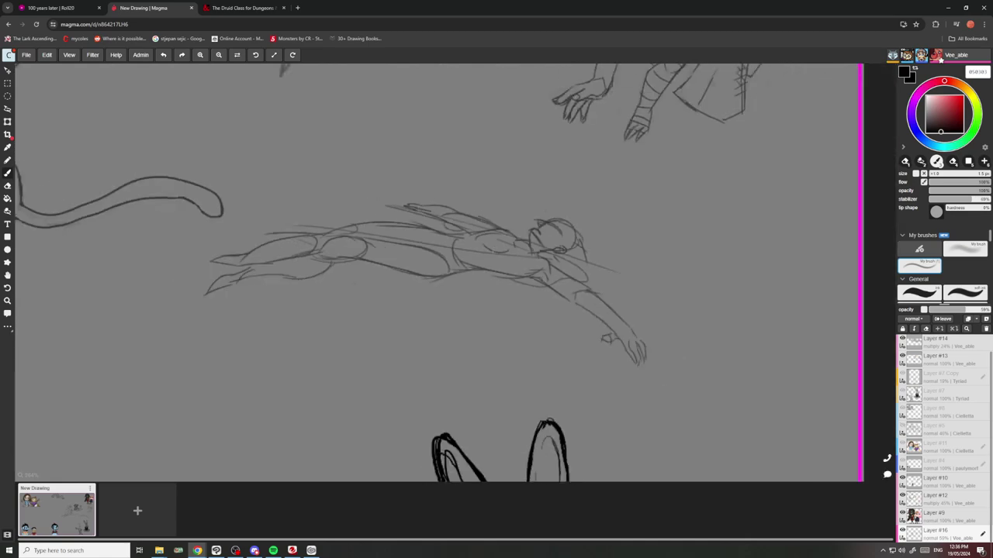
pyautogui.scroll(-2, 506, 234)
pyautogui.scroll(8, 505, 235)
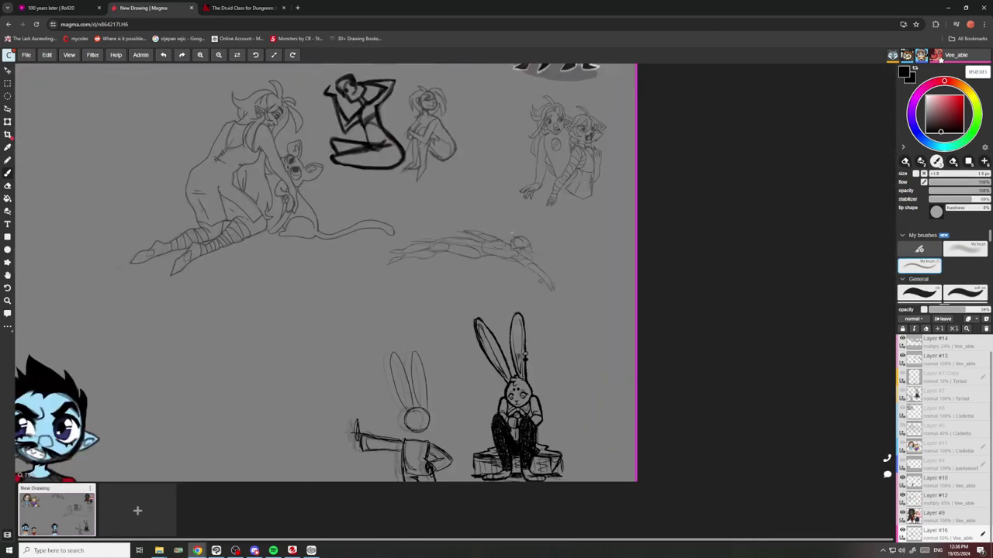
pyautogui.scroll(2, 598, 273)
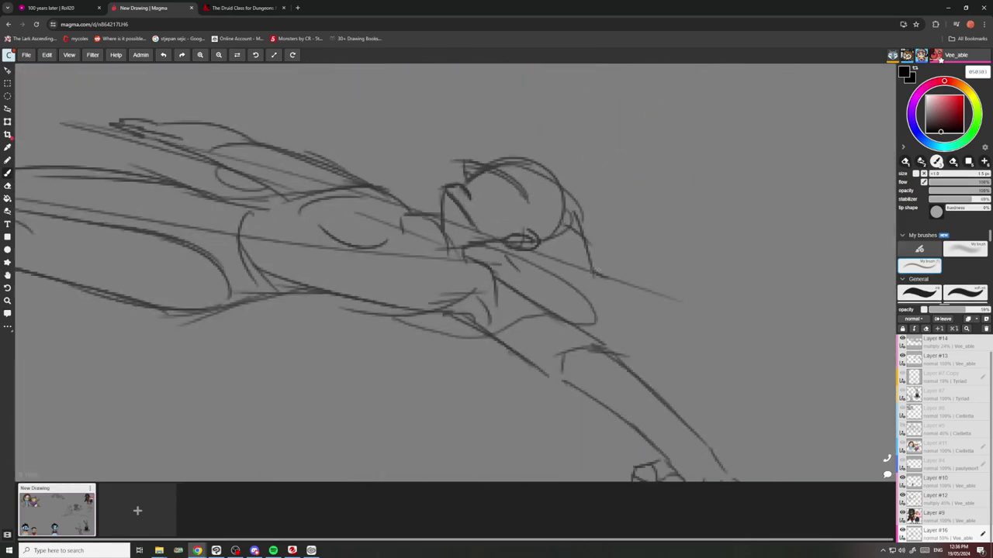
pyautogui.moveTo(541, 291)
pyautogui.mouseDown()
pyautogui.moveTo(577, 252)
pyautogui.moveTo(527, 266)
pyautogui.mouseUp()
pyautogui.moveTo(547, 266)
pyautogui.mouseDown()
pyautogui.moveTo(630, 271)
pyautogui.moveTo(608, 306)
pyautogui.moveTo(614, 277)
pyautogui.moveTo(644, 310)
pyautogui.moveTo(681, 321)
pyautogui.moveTo(683, 332)
pyautogui.moveTo(661, 343)
pyautogui.mouseUp()
pyautogui.scroll(-4, 648, 327)
pyautogui.scroll(5, 536, 238)
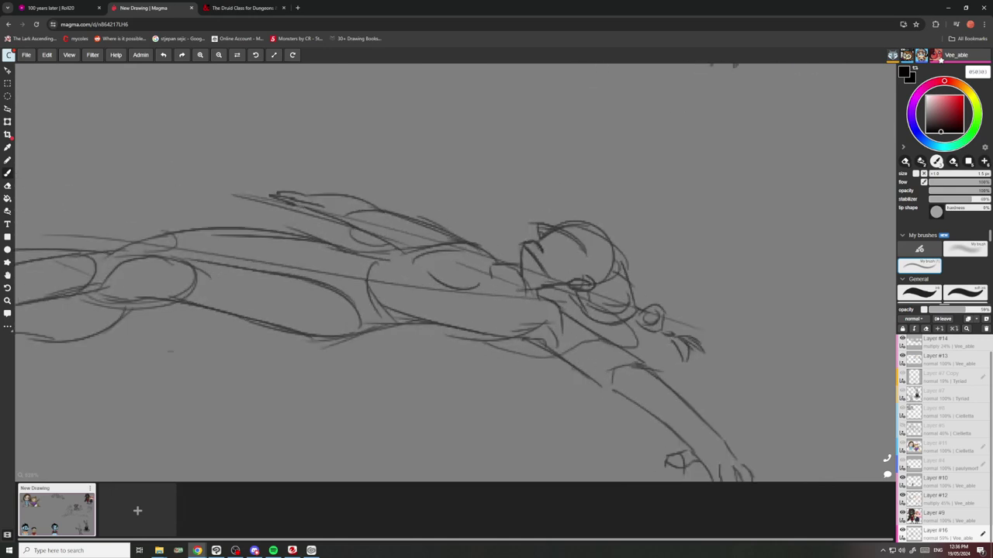
# Sketch a second small braid in front of the neck and draw the shaded eye on the face.
pyautogui.moveTo(551, 222); pyautogui.dragTo(502, 242)
pyautogui.moveTo(481, 235)
pyautogui.mouseDown()
pyautogui.moveTo(475, 251)
pyautogui.moveTo(502, 270)
pyautogui.moveTo(472, 233)
pyautogui.moveTo(458, 239)
pyautogui.moveTo(448, 225)
pyautogui.moveTo(513, 250)
pyautogui.mouseUp()
pyautogui.scroll(-4, 438, 224)
pyautogui.scroll(7, 465, 221)
pyautogui.moveTo(469, 204)
pyautogui.mouseDown()
pyautogui.moveTo(520, 247)
pyautogui.moveTo(511, 256)
pyautogui.mouseUp()
pyautogui.moveTo(501, 260)
pyautogui.mouseDown()
pyautogui.moveTo(477, 247)
pyautogui.moveTo(463, 220)
pyautogui.moveTo(519, 255)
pyautogui.moveTo(489, 242)
pyautogui.moveTo(486, 219)
pyautogui.moveTo(509, 211)
pyautogui.moveTo(536, 250)
pyautogui.mouseUp()
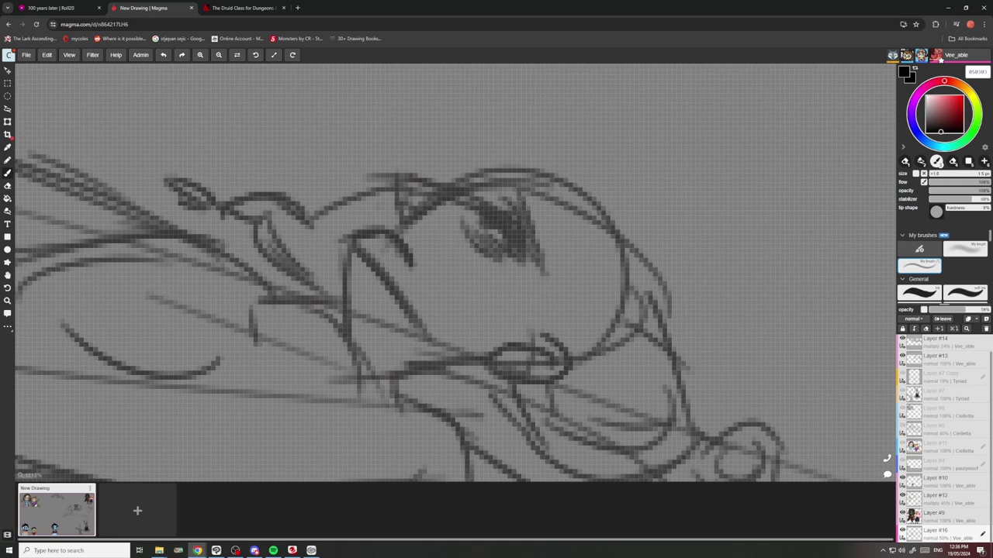
# Sketch hair locks falling from beside the eye to the ear and curved tufts on top of the head.
pyautogui.moveTo(555, 203)
pyautogui.mouseDown()
pyautogui.moveTo(538, 263)
pyautogui.moveTo(543, 295)
pyautogui.moveTo(594, 357)
pyautogui.mouseUp()
pyautogui.moveTo(560, 287); pyautogui.dragTo(594, 359)
pyautogui.moveTo(551, 208)
pyautogui.mouseDown()
pyautogui.moveTo(587, 289)
pyautogui.moveTo(580, 350)
pyautogui.mouseUp()
pyautogui.moveTo(595, 335); pyautogui.dragTo(548, 402)
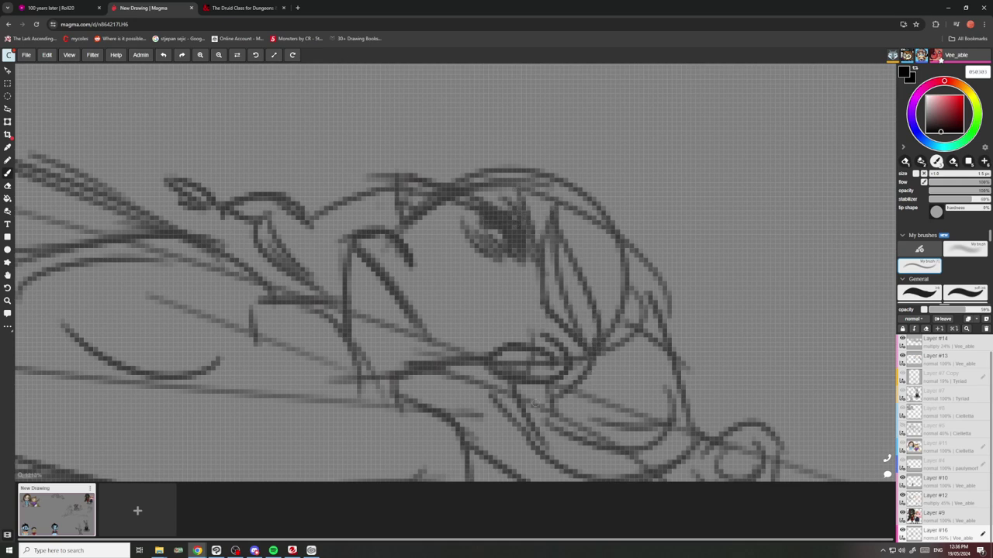
pyautogui.moveTo(543, 123)
pyautogui.mouseDown()
pyautogui.moveTo(582, 219)
pyautogui.moveTo(599, 219)
pyautogui.moveTo(472, 191)
pyautogui.mouseUp()
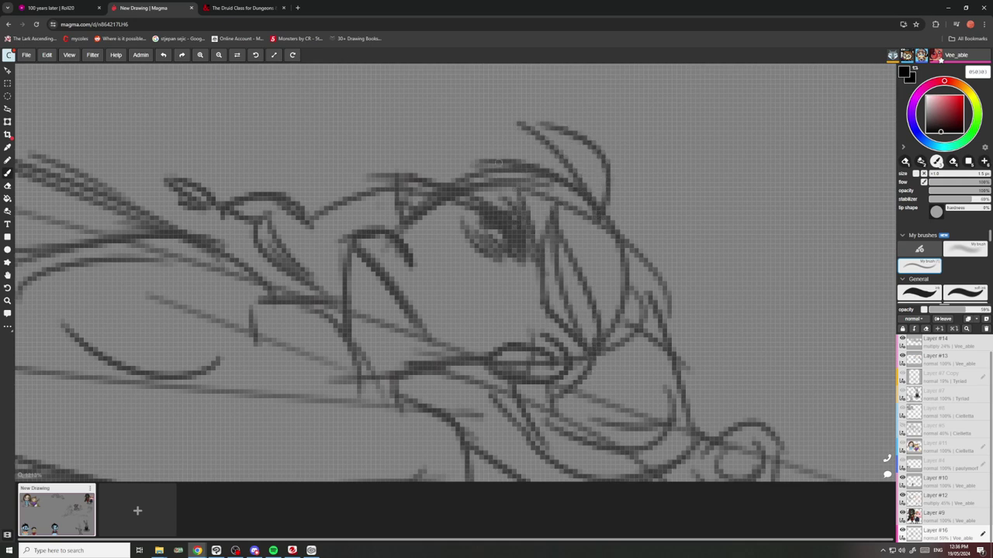
# Sketch folds at the near armpit and reinforce the jaw, throat and far shoulder lines of the floating figure.
pyautogui.scroll(-6, 483, 185)
pyautogui.scroll(-6, 502, 198)
pyautogui.scroll(7, 425, 174)
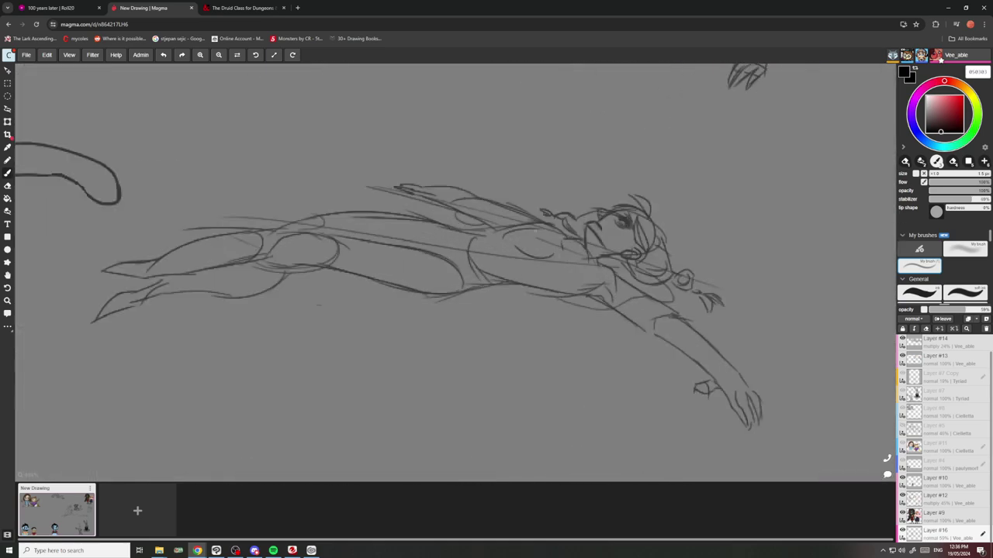
pyautogui.moveTo(591, 284)
pyautogui.mouseDown()
pyautogui.moveTo(538, 299)
pyautogui.moveTo(488, 285)
pyautogui.moveTo(571, 308)
pyautogui.mouseUp()
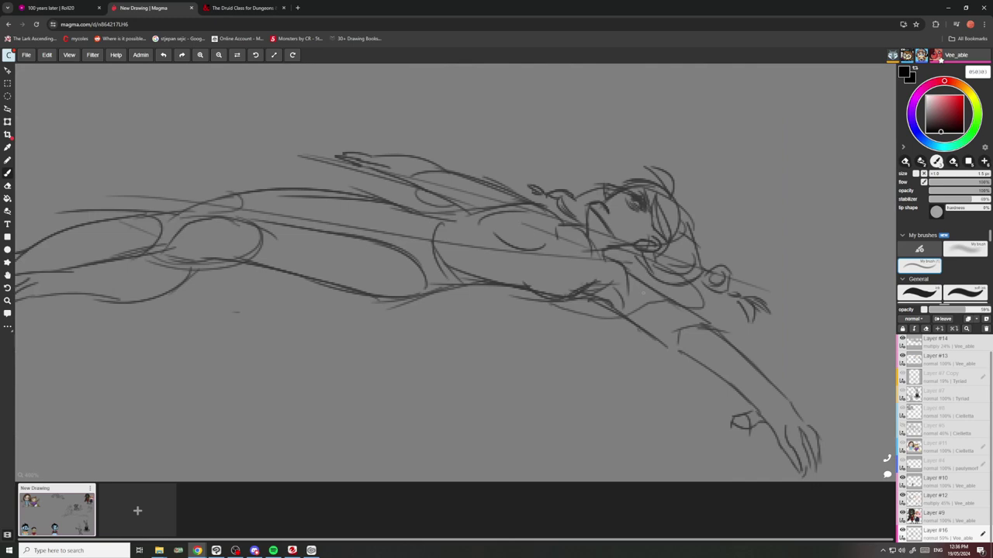
pyautogui.scroll(-2, 456, 272)
pyautogui.scroll(5, 456, 271)
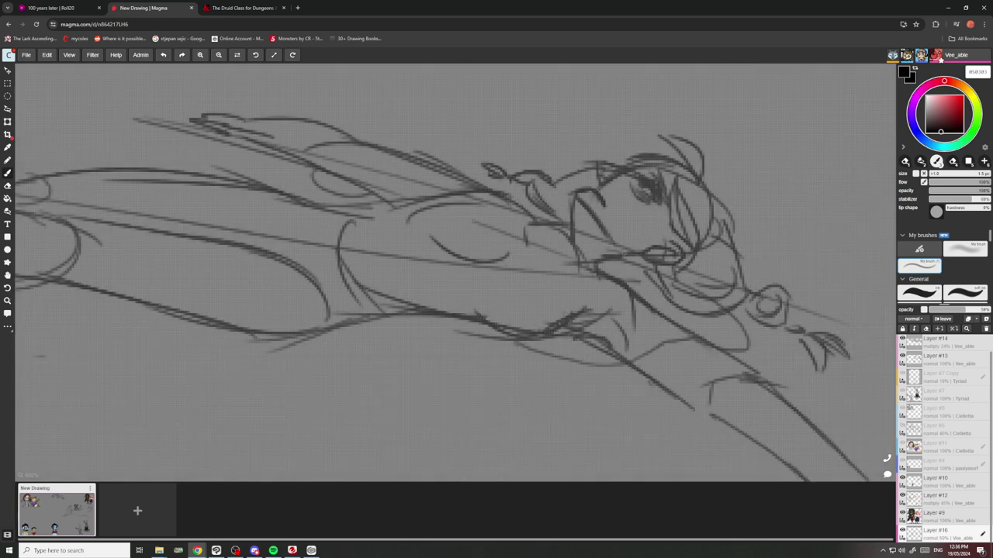
pyautogui.moveTo(630, 250); pyautogui.dragTo(566, 262)
pyautogui.moveTo(572, 191)
pyautogui.mouseDown()
pyautogui.moveTo(635, 248)
pyautogui.moveTo(579, 214)
pyautogui.moveTo(557, 225)
pyautogui.moveTo(518, 209)
pyautogui.moveTo(517, 194)
pyautogui.moveTo(487, 188)
pyautogui.mouseUp()
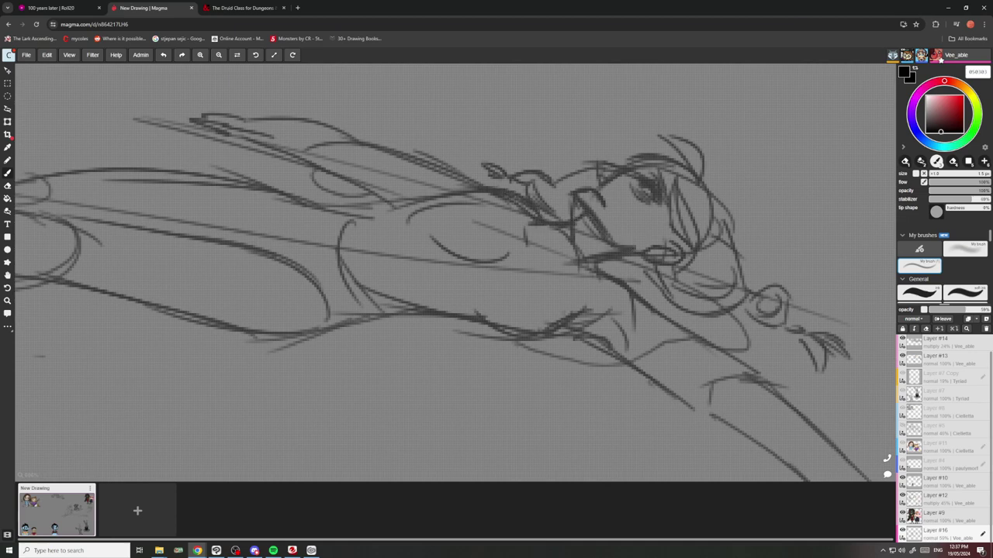
# Sketch the small triangular gap between the lower legs at the knee and a curved line across the far upper thigh.
pyautogui.scroll(-4, 530, 207)
pyautogui.scroll(-5, 525, 203)
pyautogui.scroll(7, 430, 190)
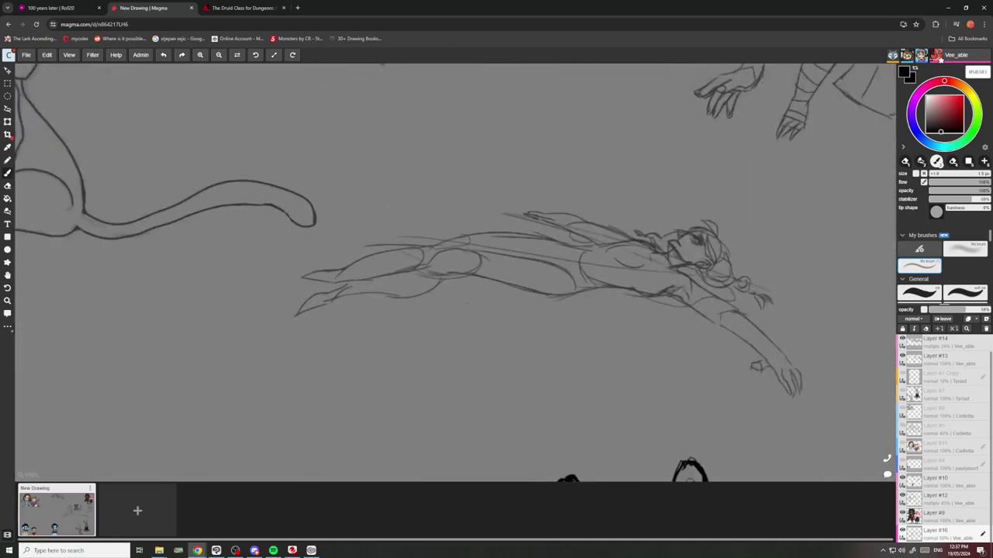
pyautogui.scroll(2, 456, 272)
pyautogui.moveTo(459, 282); pyautogui.dragTo(411, 331)
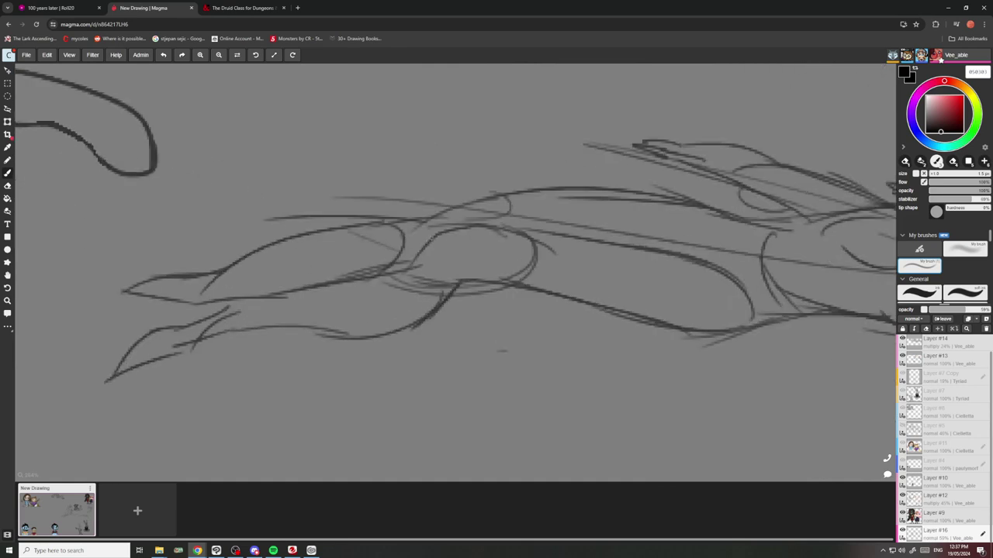
pyautogui.moveTo(395, 275)
pyautogui.mouseDown()
pyautogui.moveTo(439, 231)
pyautogui.moveTo(441, 277)
pyautogui.moveTo(404, 273)
pyautogui.mouseUp()
pyautogui.scroll(-4, 409, 266)
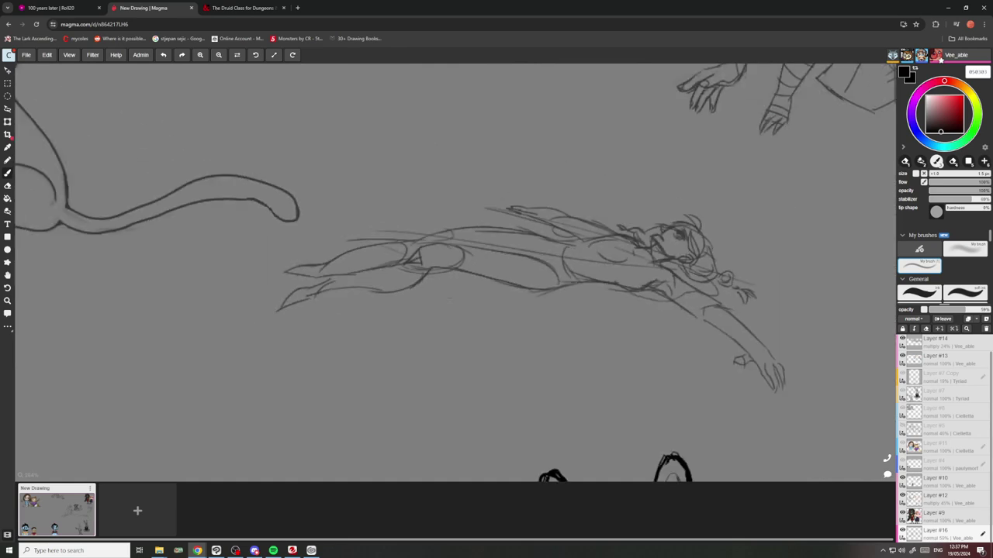
pyautogui.scroll(-3, 399, 250)
pyautogui.scroll(3, 464, 248)
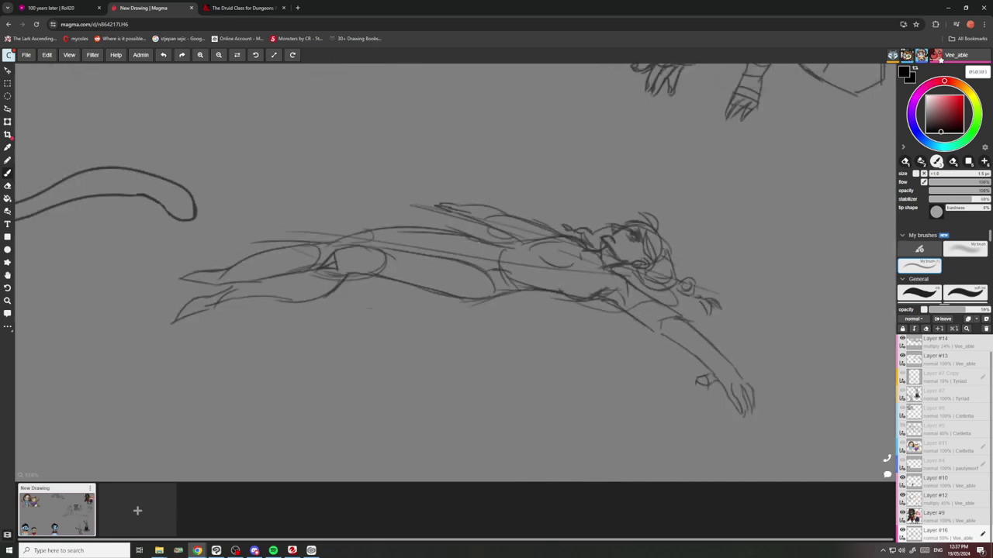
pyautogui.moveTo(462, 236); pyautogui.dragTo(466, 259)
pyautogui.scroll(-4, 462, 242)
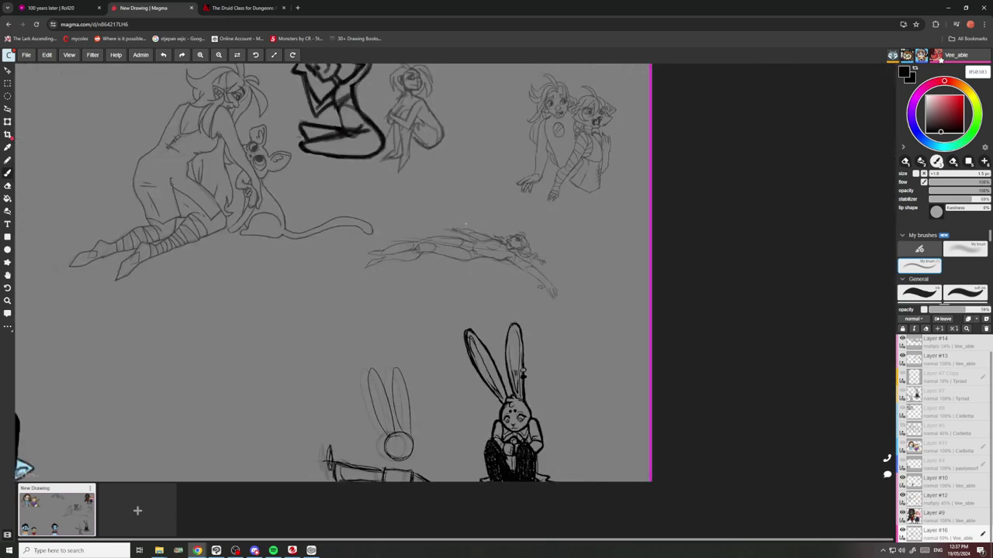
# Sketch fuller rounded chest curves and the braid segment between the round tie and the frayed tip.
pyautogui.scroll(4, 467, 219)
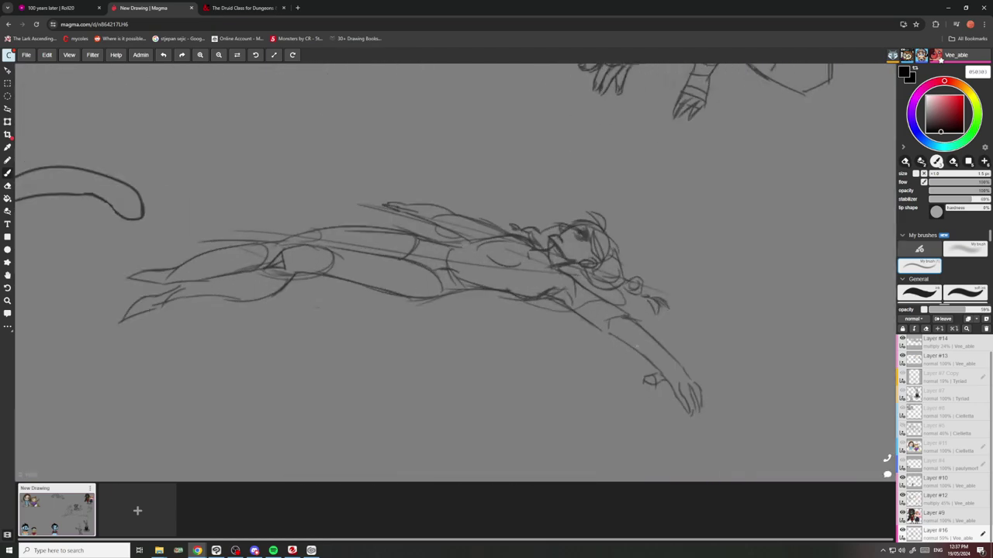
pyautogui.scroll(1, 628, 333)
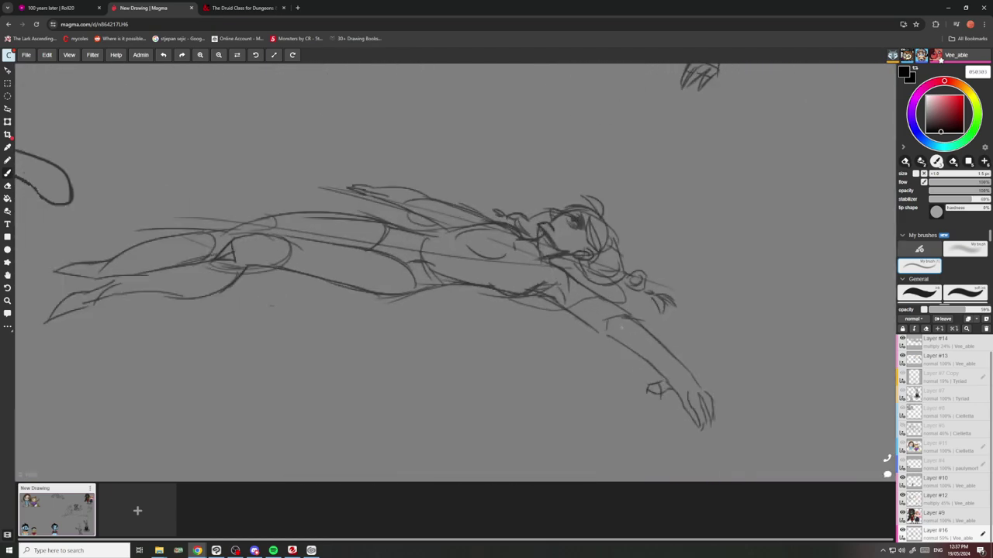
pyautogui.scroll(-1, 620, 280)
pyautogui.scroll(5, 620, 279)
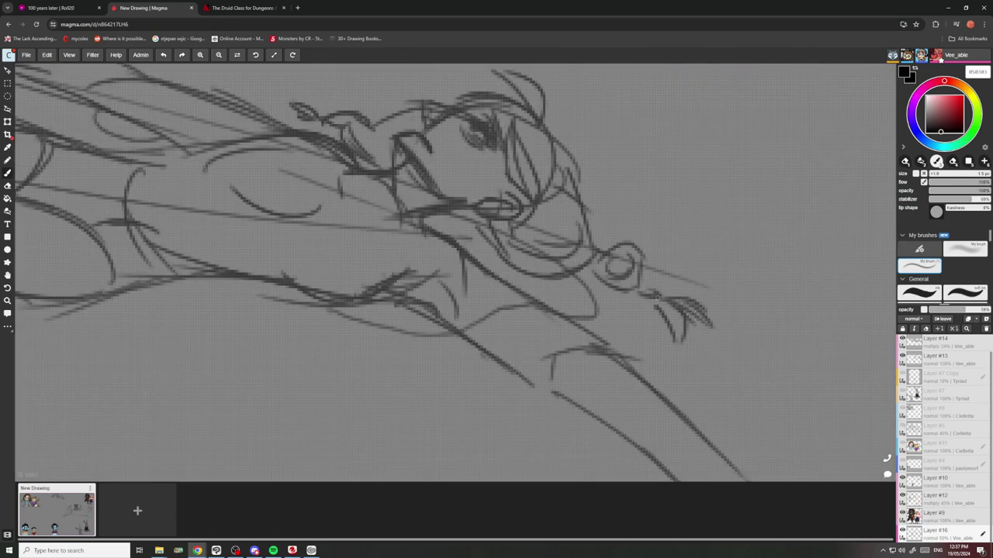
pyautogui.scroll(-2, 659, 305)
pyautogui.scroll(-5, 659, 304)
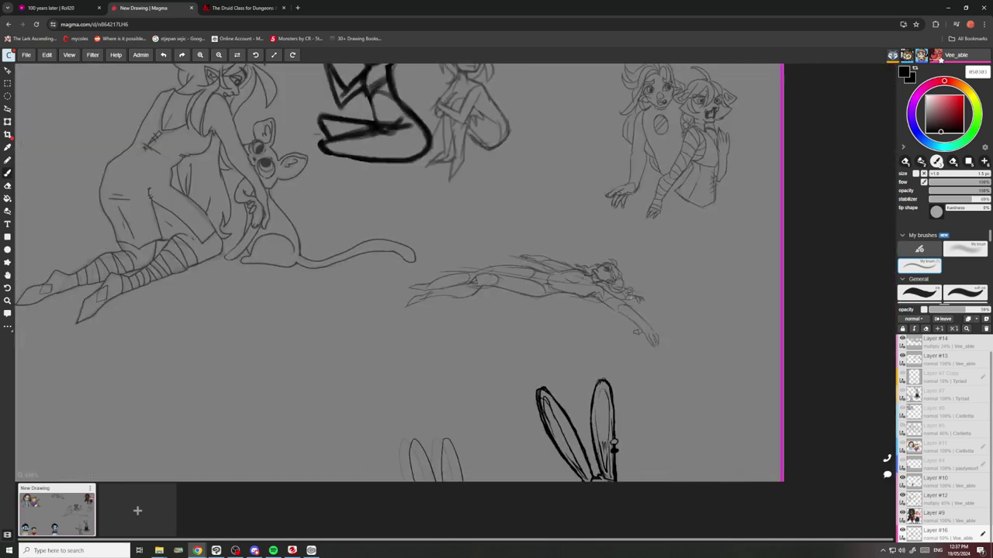
pyautogui.scroll(8, 543, 281)
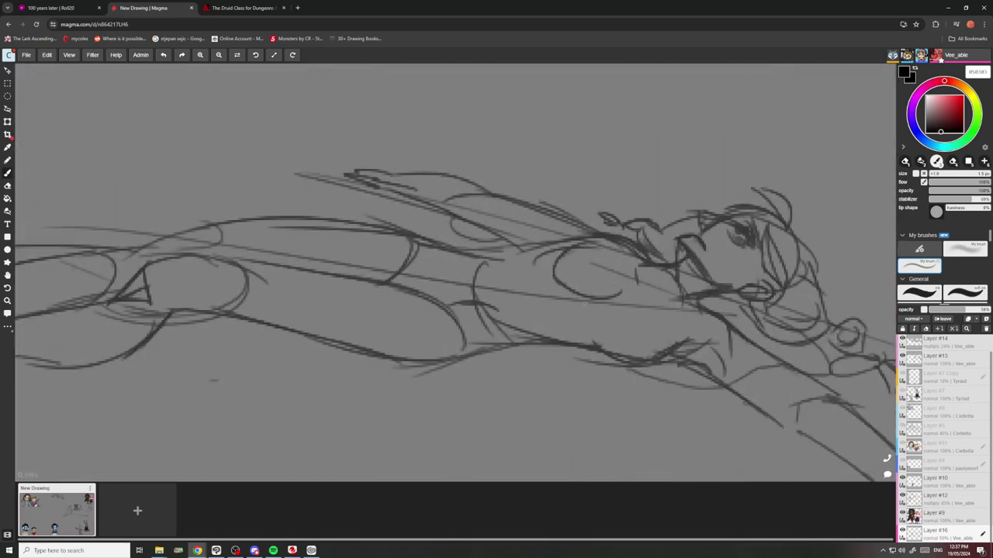
pyautogui.scroll(-4, 585, 357)
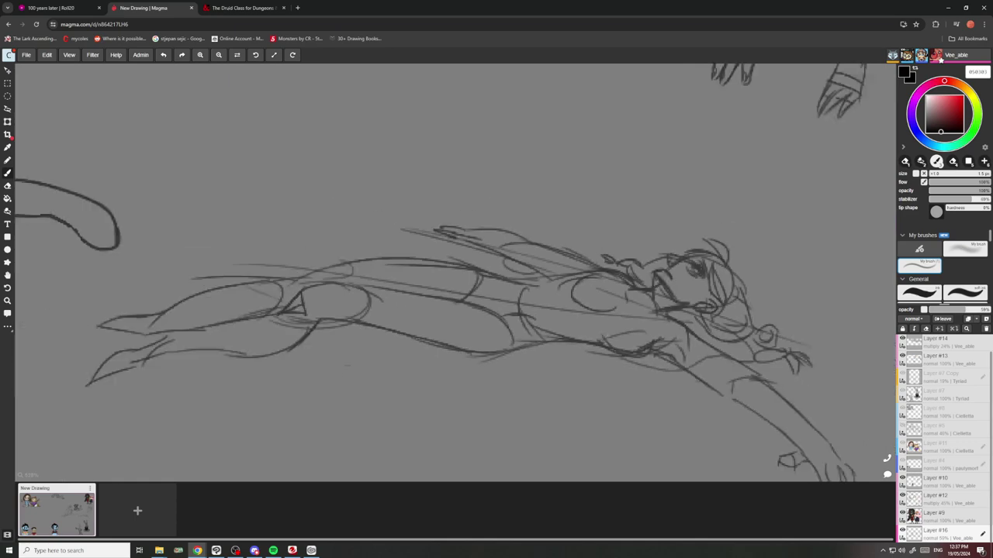
pyautogui.scroll(-5, 528, 341)
pyautogui.scroll(6, 527, 341)
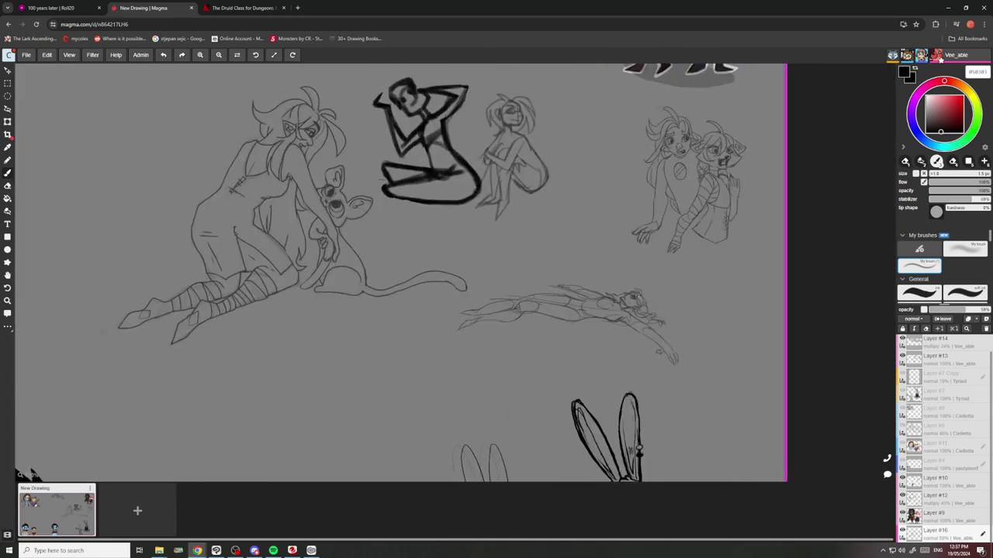
pyautogui.scroll(2, 613, 325)
pyautogui.scroll(-5, 613, 326)
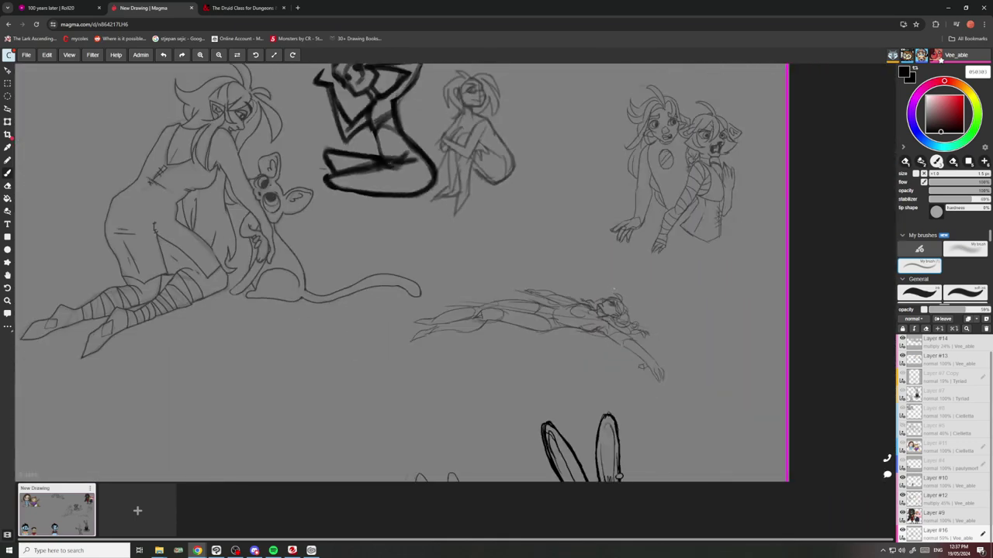
# Fade the whole floating figure to a faint guide with a large, partly transparent eraser.
pyautogui.press('e')
pyautogui.press(']')
pyautogui.press(']')
pyautogui.press(']')
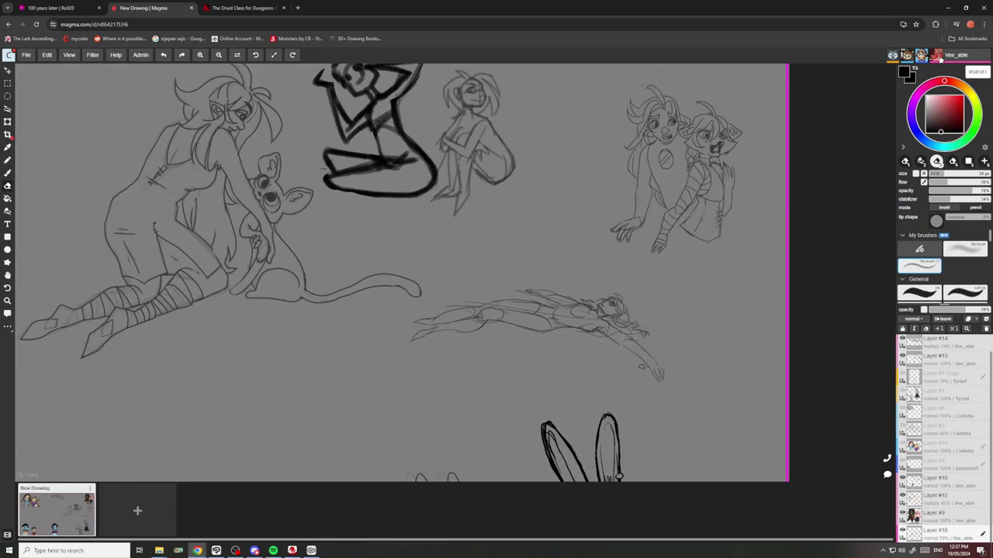
pyautogui.moveTo(660, 377); pyautogui.dragTo(463, 321)
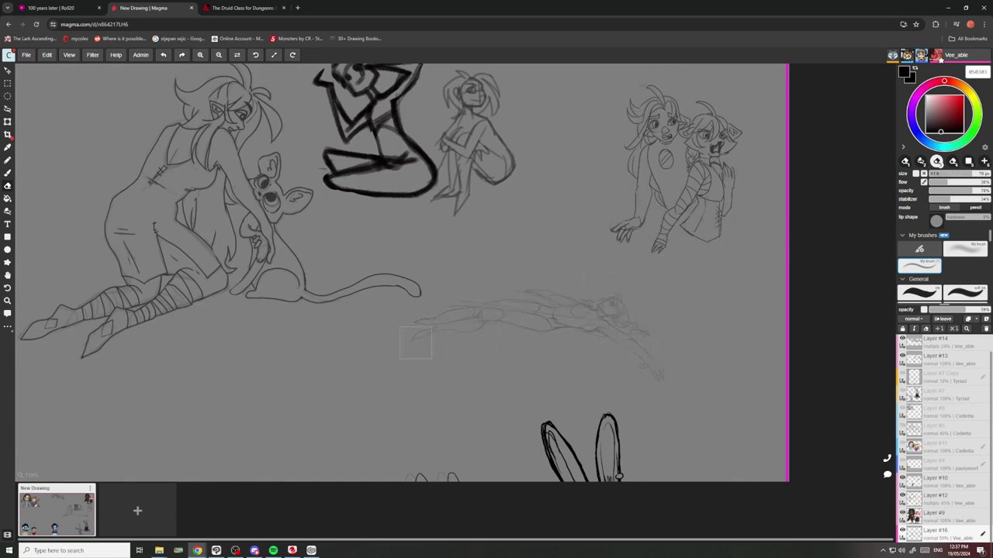
# Outline the eye, nose, lips and jaw over the faded sketch with a 0.7 px brush.
pyautogui.press('b')
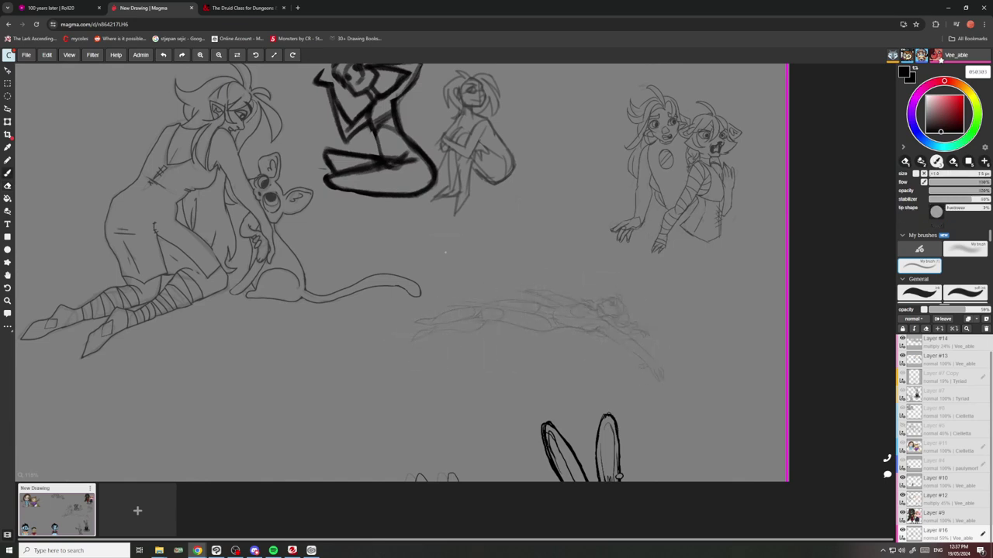
pyautogui.scroll(10, 621, 295)
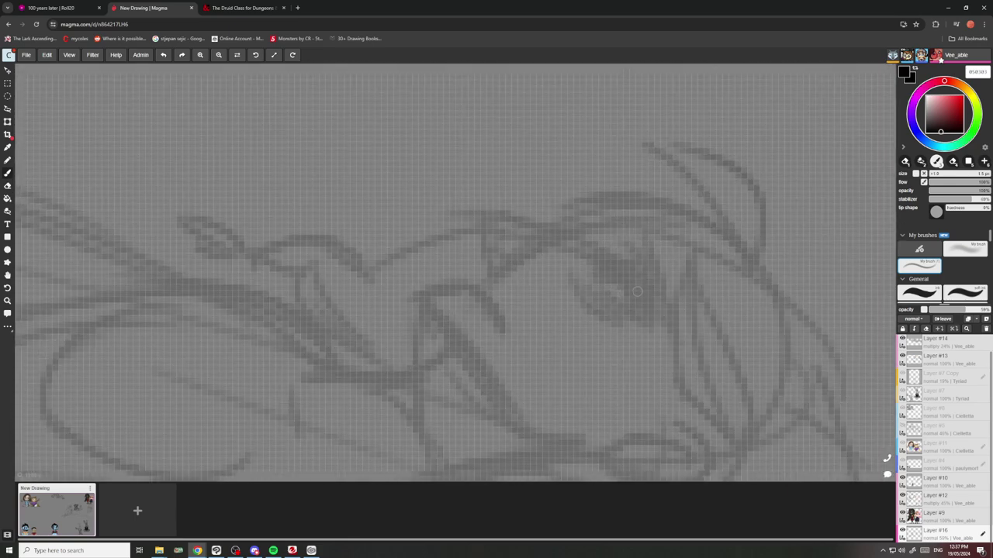
pyautogui.moveTo(595, 248)
pyautogui.mouseDown()
pyautogui.moveTo(617, 256)
pyautogui.moveTo(642, 316)
pyautogui.moveTo(625, 325)
pyautogui.moveTo(565, 268)
pyautogui.mouseUp()
pyautogui.moveTo(583, 244)
pyautogui.mouseDown()
pyautogui.moveTo(605, 248)
pyautogui.moveTo(645, 289)
pyautogui.moveTo(633, 324)
pyautogui.mouseUp()
pyautogui.moveTo(547, 237)
pyautogui.mouseDown()
pyautogui.moveTo(487, 225)
pyautogui.moveTo(482, 273)
pyautogui.moveTo(466, 288)
pyautogui.moveTo(487, 312)
pyautogui.moveTo(414, 298)
pyautogui.mouseUp()
pyautogui.moveTo(409, 317)
pyautogui.mouseDown()
pyautogui.moveTo(471, 381)
pyautogui.moveTo(479, 407)
pyautogui.moveTo(506, 424)
pyautogui.moveTo(593, 436)
pyautogui.mouseUp()
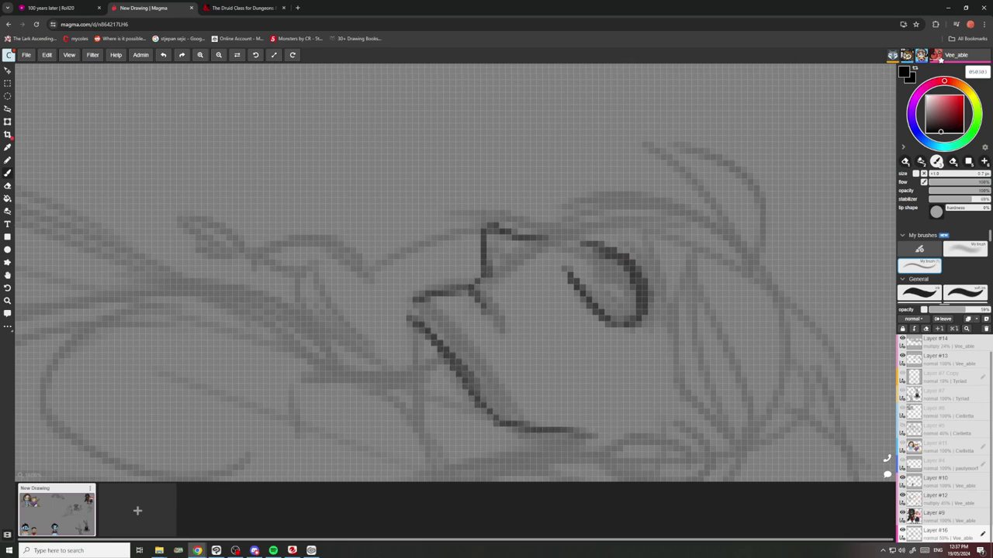
# Darken the inside of the eye and add a short lash stroke above it.
pyautogui.scroll(-7, 643, 294)
pyautogui.scroll(8, 623, 285)
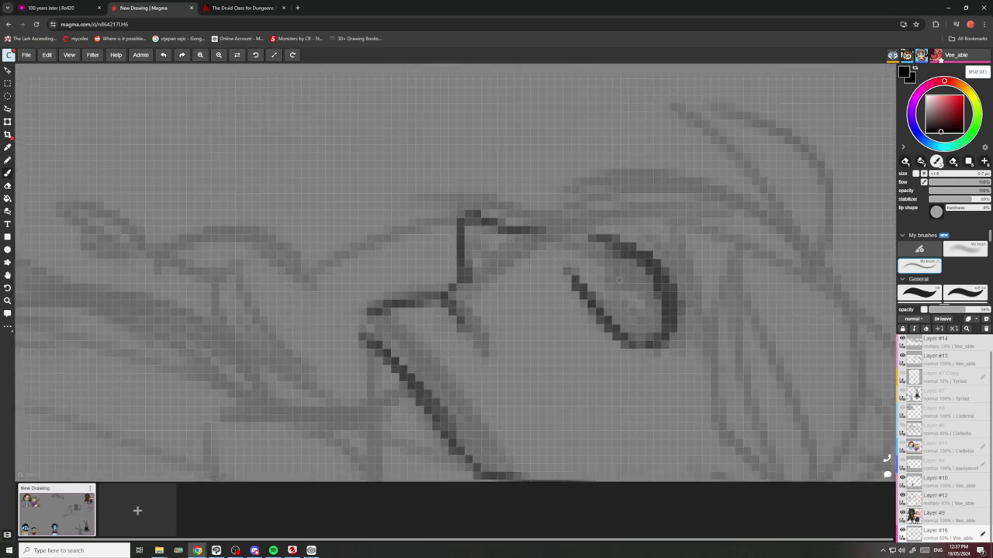
pyautogui.moveTo(644, 265)
pyautogui.mouseDown()
pyautogui.moveTo(591, 294)
pyautogui.moveTo(630, 263)
pyautogui.moveTo(595, 278)
pyautogui.moveTo(618, 269)
pyautogui.mouseUp()
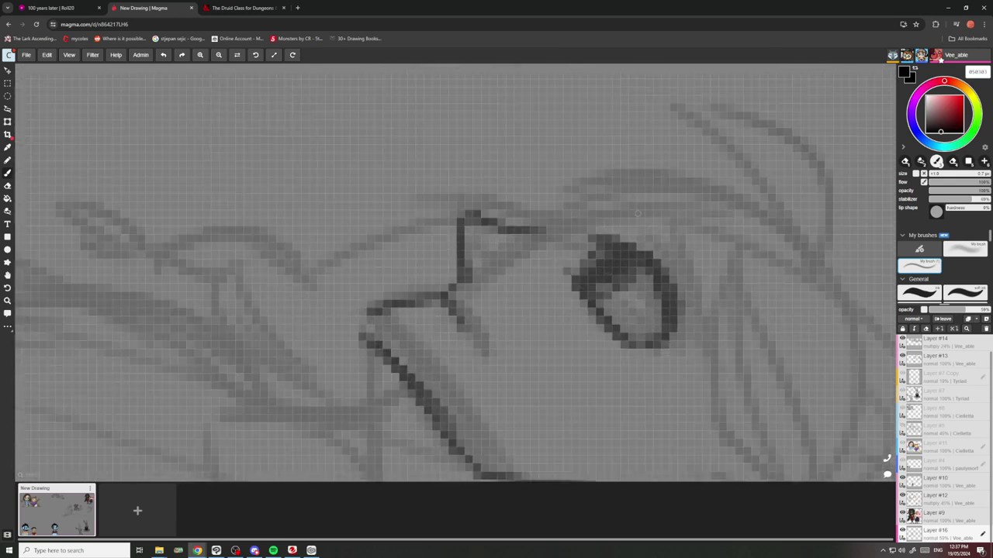
pyautogui.moveTo(641, 212); pyautogui.dragTo(643, 248)
pyautogui.scroll(-5, 658, 264)
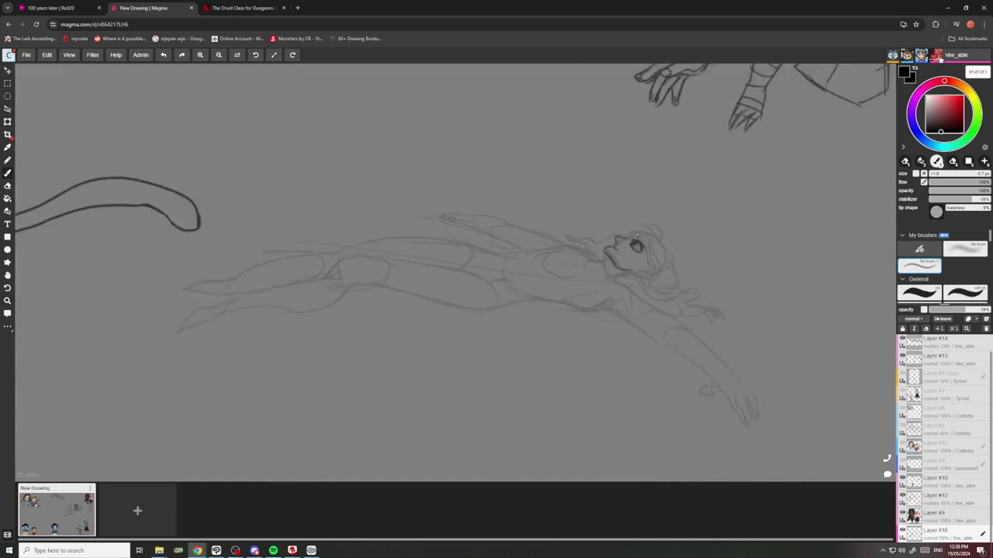
pyautogui.scroll(3, 658, 264)
pyautogui.moveTo(644, 293); pyautogui.dragTo(536, 312)
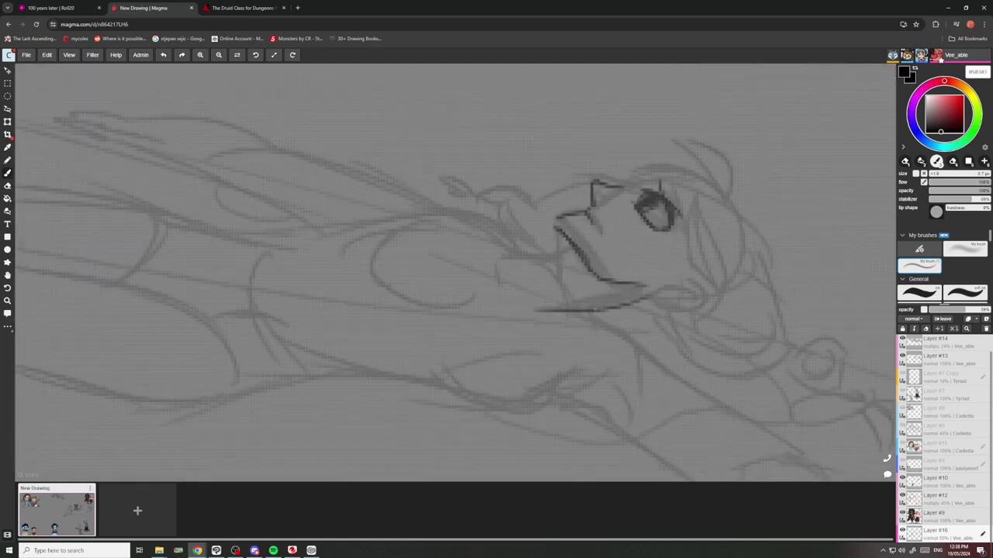
pyautogui.hotkey('ctrl', 'z')
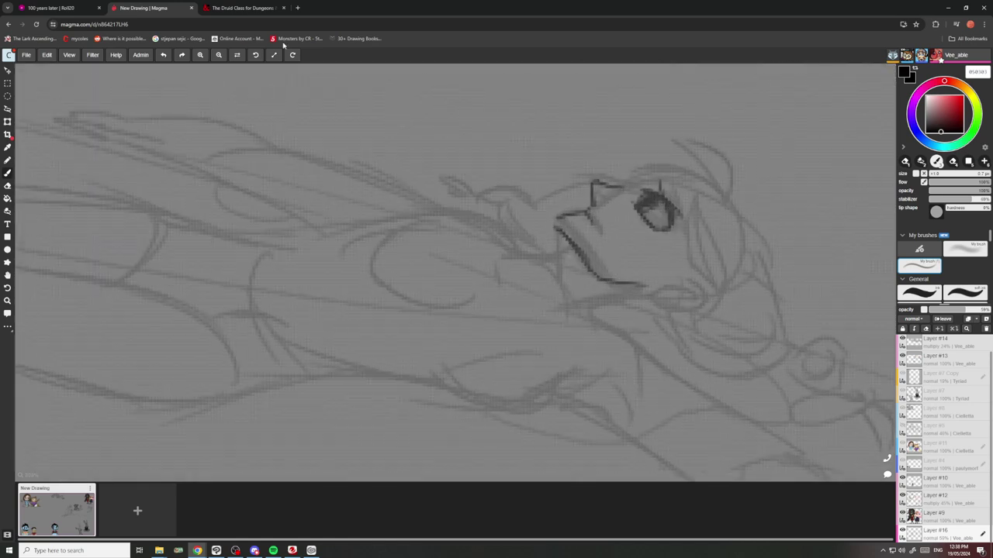
pyautogui.moveTo(642, 288); pyautogui.dragTo(541, 311)
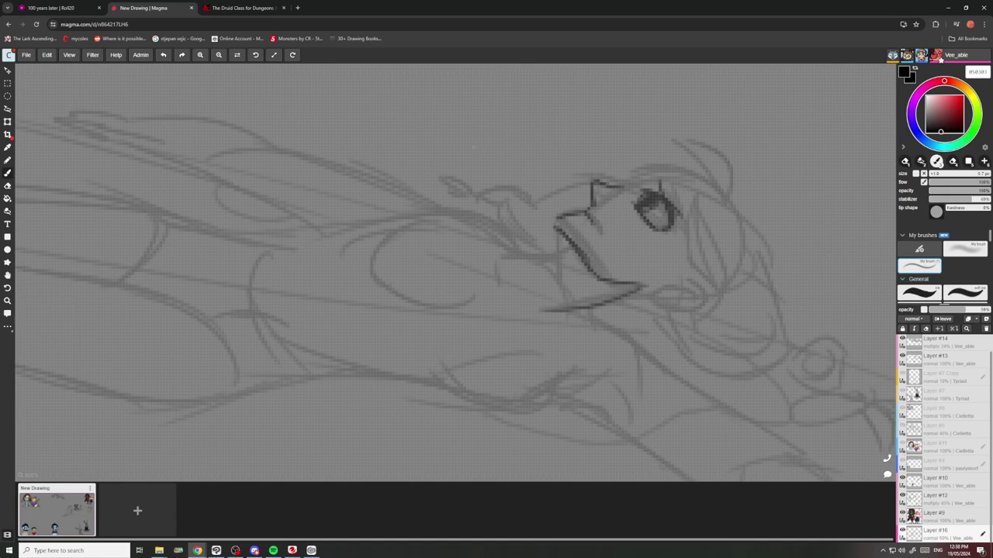
pyautogui.hotkey('ctrl', 'z')
# Outline the neck line from the jaw corner toward the chest, plus the throat running into the far shoulder.
pyautogui.moveTo(638, 287); pyautogui.dragTo(510, 316)
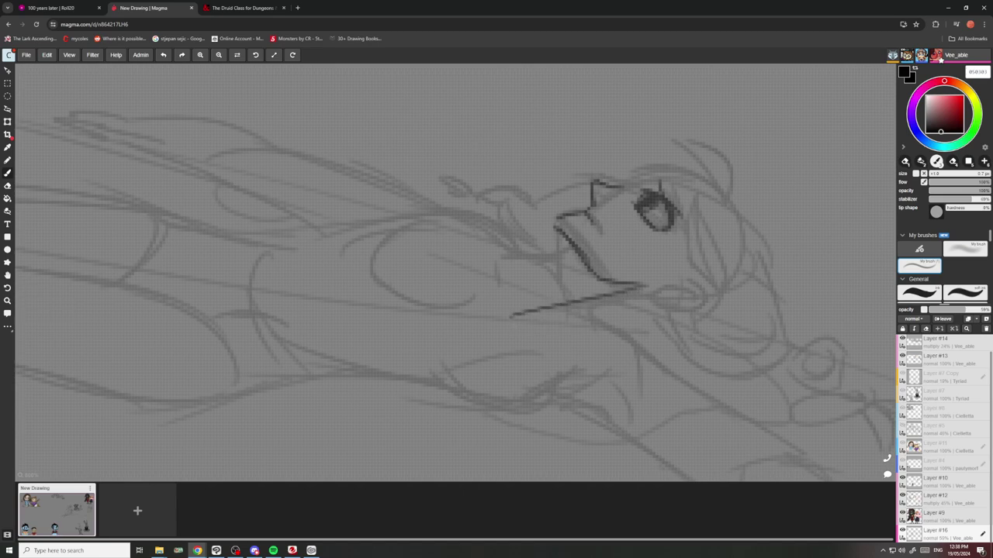
pyautogui.moveTo(594, 299); pyautogui.dragTo(584, 315)
pyautogui.moveTo(573, 249)
pyautogui.mouseDown()
pyautogui.moveTo(534, 263)
pyautogui.moveTo(560, 256)
pyautogui.moveTo(517, 240)
pyautogui.moveTo(498, 209)
pyautogui.moveTo(447, 201)
pyautogui.mouseUp()
# Outline both edges of the forward-reaching upper arm from the shoulder and armpit to the elbow.
pyautogui.scroll(-3, 448, 201)
pyautogui.scroll(-5, 457, 164)
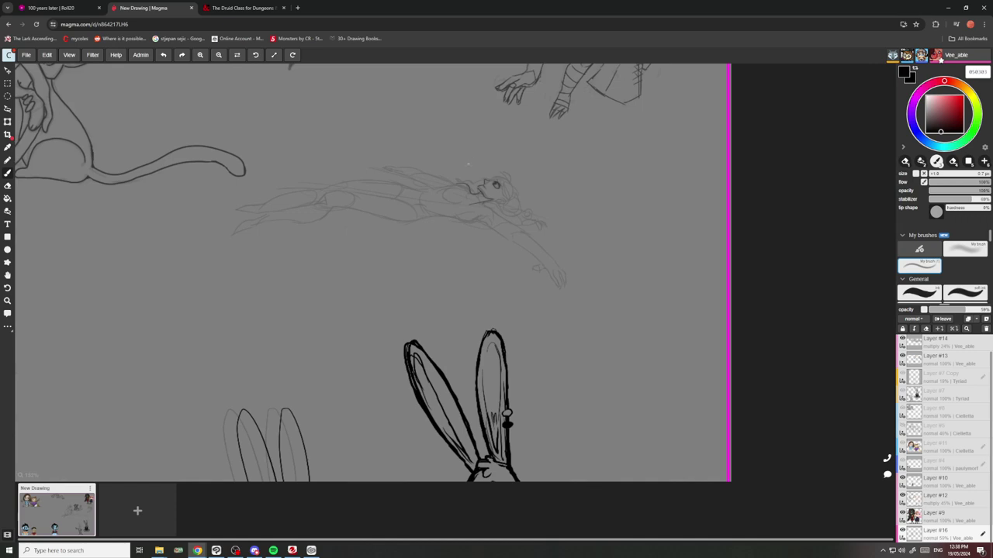
pyautogui.scroll(8, 477, 206)
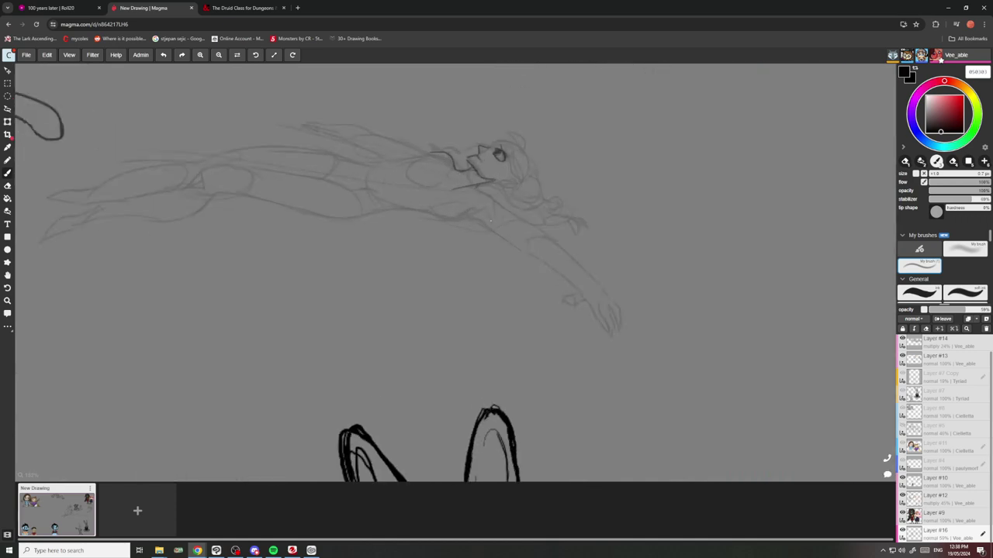
pyautogui.moveTo(509, 209)
pyautogui.mouseDown()
pyautogui.moveTo(534, 247)
pyautogui.moveTo(669, 328)
pyautogui.mouseUp()
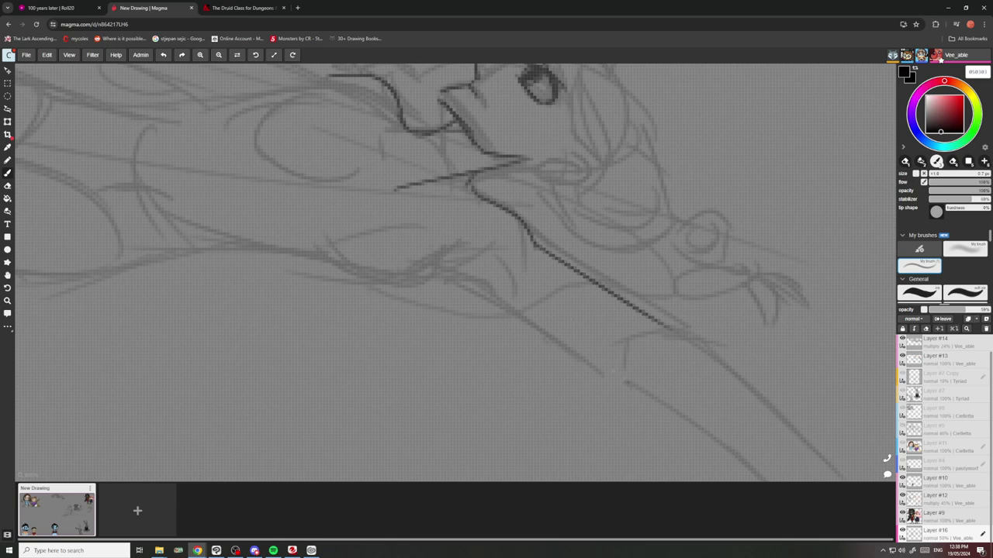
pyautogui.moveTo(491, 298); pyautogui.dragTo(626, 381)
# Outline both edges of the forward-reaching forearm from the elbow to the wrist.
pyautogui.moveTo(428, 271)
pyautogui.mouseDown()
pyautogui.moveTo(502, 306)
pyautogui.moveTo(476, 267)
pyautogui.moveTo(532, 292)
pyautogui.moveTo(609, 382)
pyautogui.mouseUp()
pyautogui.scroll(-5, 444, 252)
pyautogui.scroll(3, 512, 272)
pyautogui.scroll(1, 513, 282)
pyautogui.moveTo(463, 310); pyautogui.dragTo(574, 400)
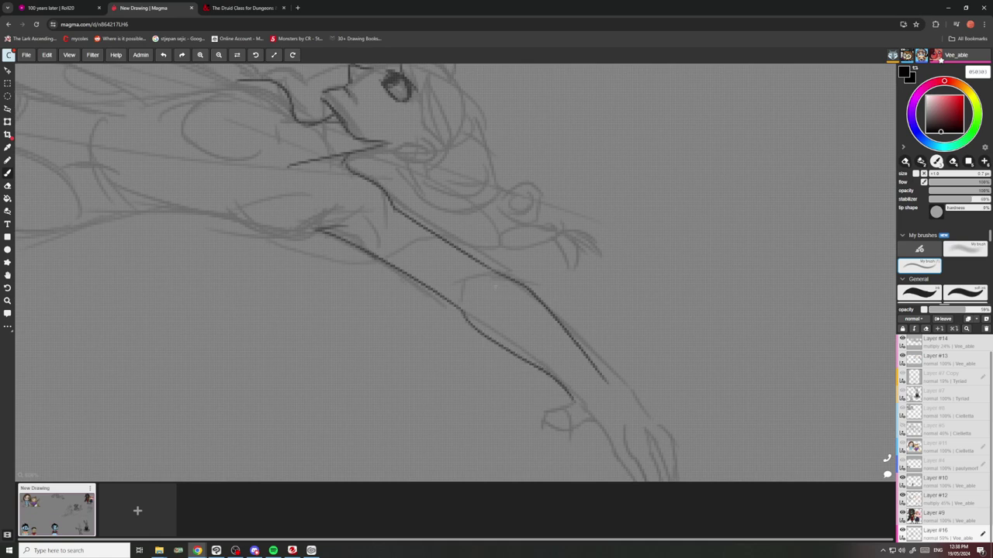
pyautogui.scroll(-3, 437, 276)
pyautogui.scroll(-2, 456, 264)
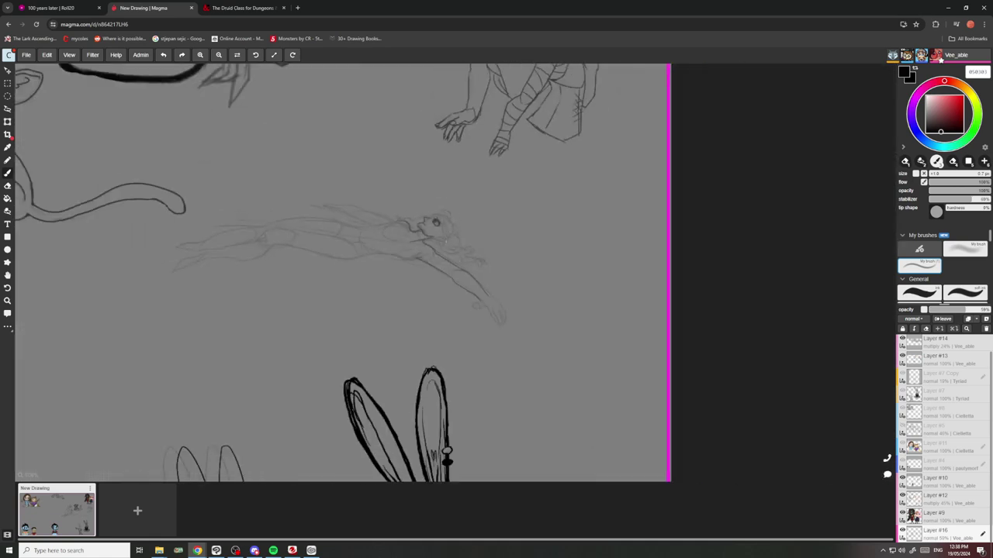
pyautogui.scroll(3, 336, 222)
pyautogui.scroll(3, 480, 271)
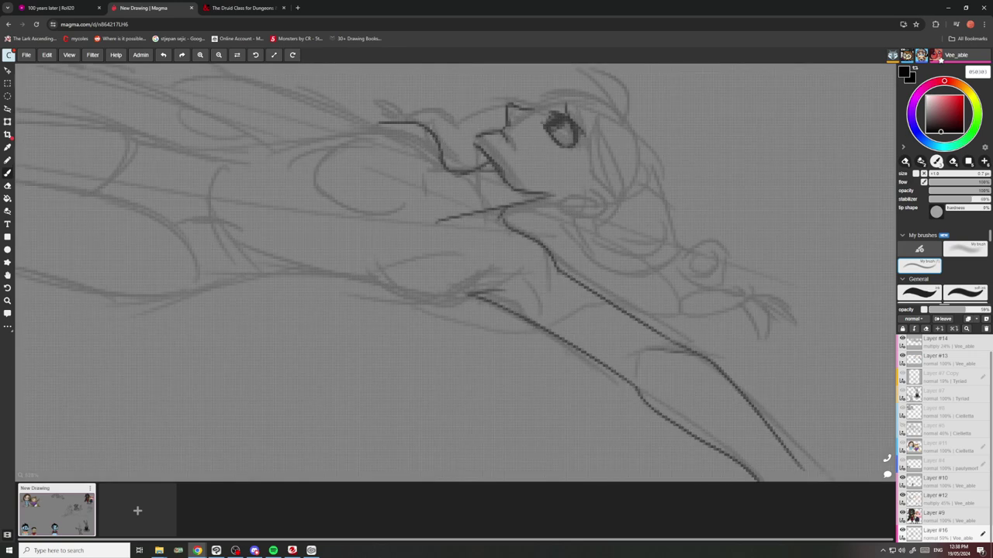
# Outline the near chest curve under the armpit, the top's edge from armpit to neck, and the rounded far side of the chest.
pyautogui.moveTo(532, 311); pyautogui.dragTo(558, 326)
pyautogui.scroll(-3, 364, 283)
pyautogui.scroll(4, 344, 238)
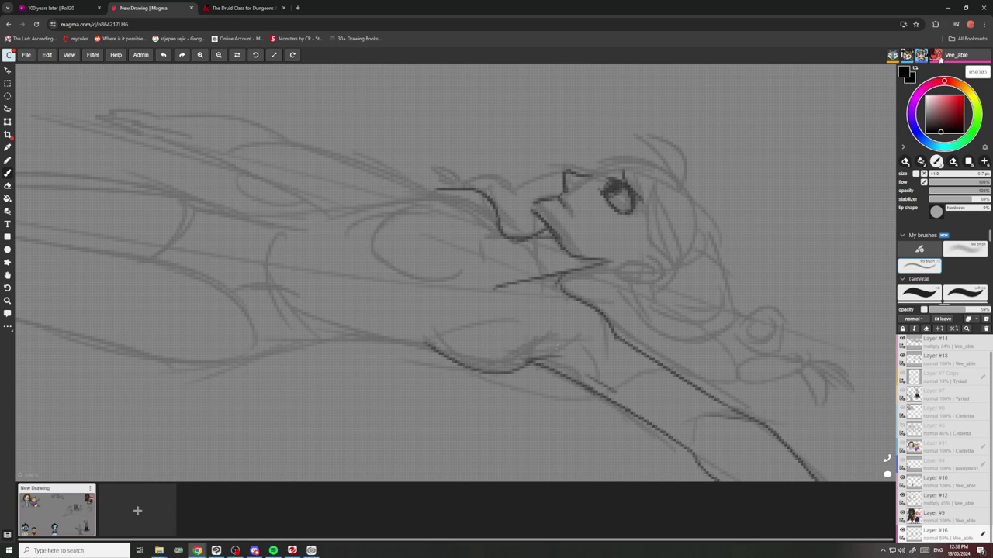
pyautogui.moveTo(529, 361); pyautogui.dragTo(557, 285)
pyautogui.moveTo(506, 236)
pyautogui.mouseDown()
pyautogui.moveTo(401, 210)
pyautogui.moveTo(386, 233)
pyautogui.moveTo(382, 259)
pyautogui.mouseUp()
pyautogui.scroll(-3, 388, 264)
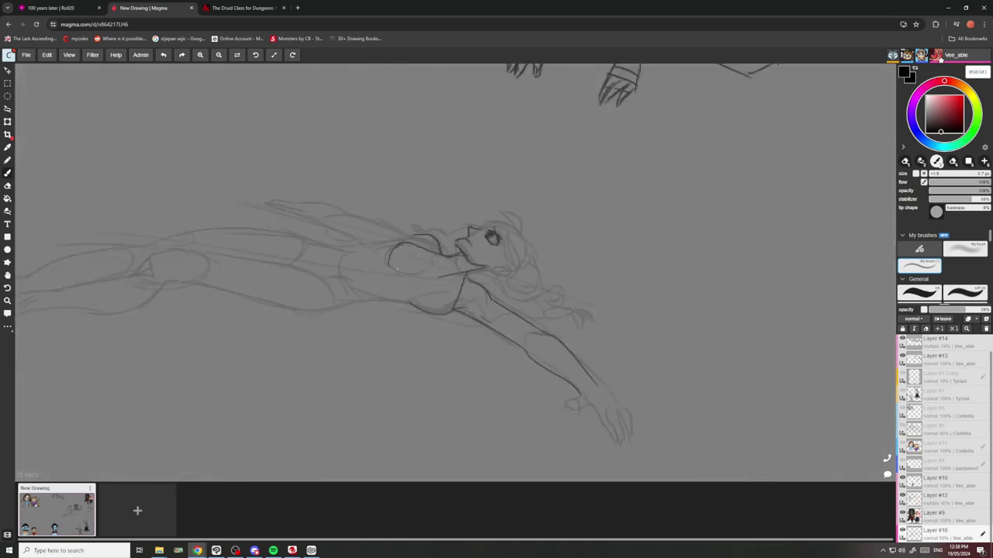
# Draw the double band line across the ribs below the chest and a rounded collar curve at the base of the neck.
pyautogui.scroll(5, 396, 268)
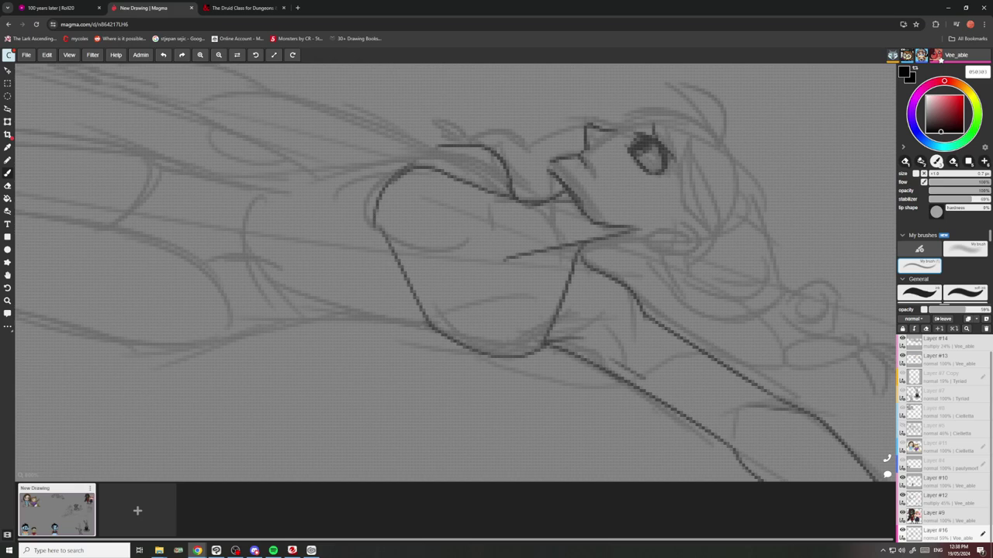
pyautogui.moveTo(380, 247); pyautogui.dragTo(424, 326)
pyautogui.scroll(-4, 388, 233)
pyautogui.scroll(5, 413, 272)
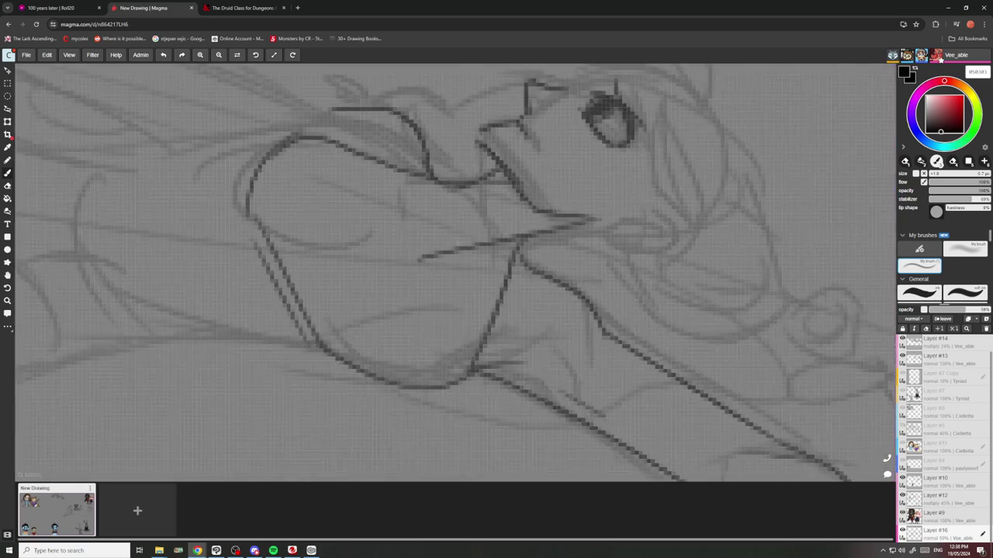
pyautogui.scroll(-6, 367, 200)
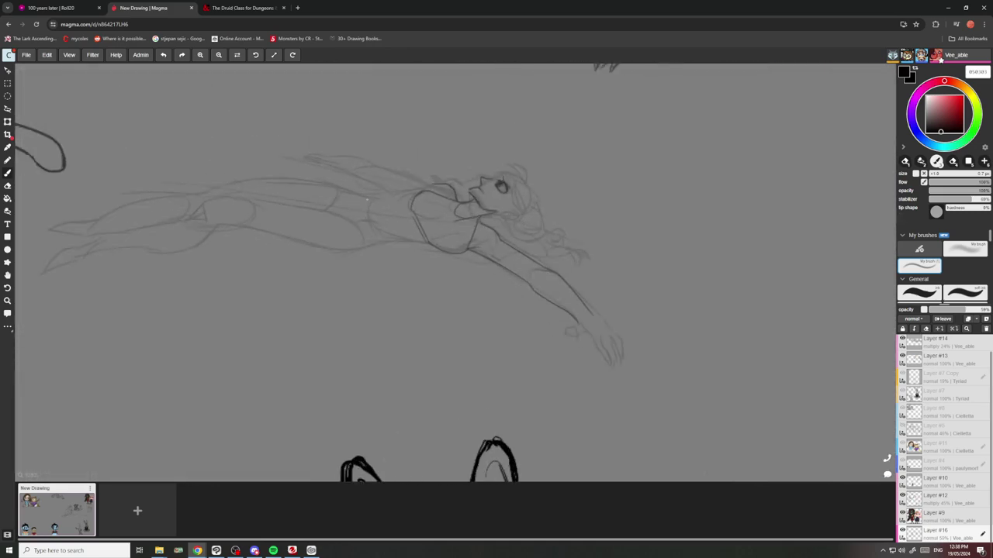
pyautogui.scroll(5, 367, 200)
pyautogui.scroll(-4, 360, 190)
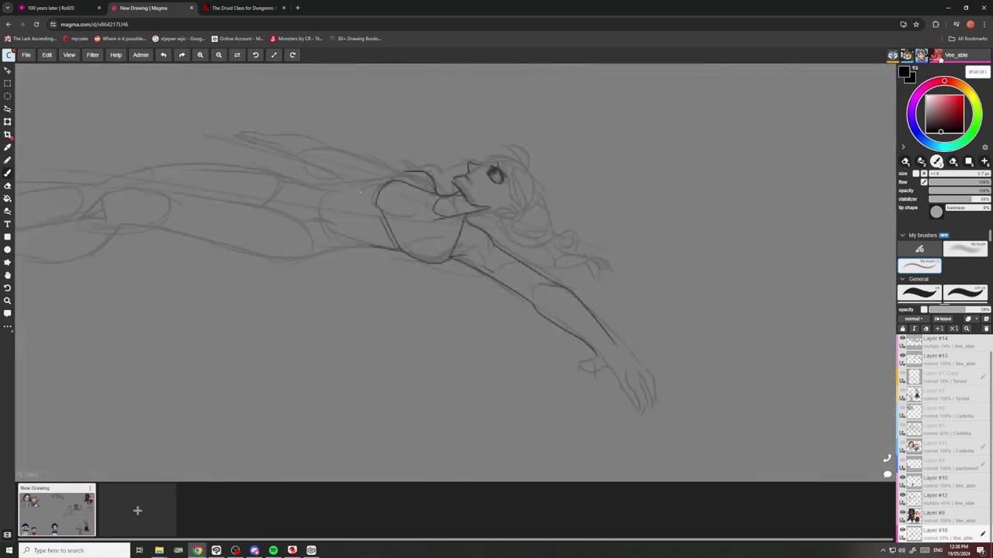
pyautogui.scroll(5, 360, 191)
pyautogui.scroll(-5, 405, 191)
pyautogui.scroll(6, 511, 273)
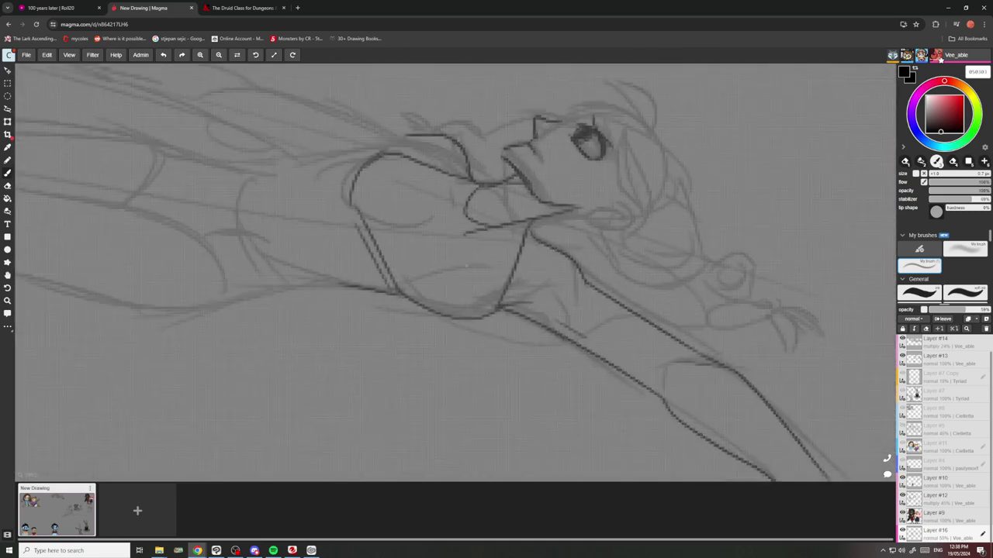
# Draw the curved inner seams of the top on the near and far sides of the chest.
pyautogui.moveTo(503, 264)
pyautogui.mouseDown()
pyautogui.moveTo(464, 258)
pyautogui.moveTo(353, 280)
pyautogui.mouseUp()
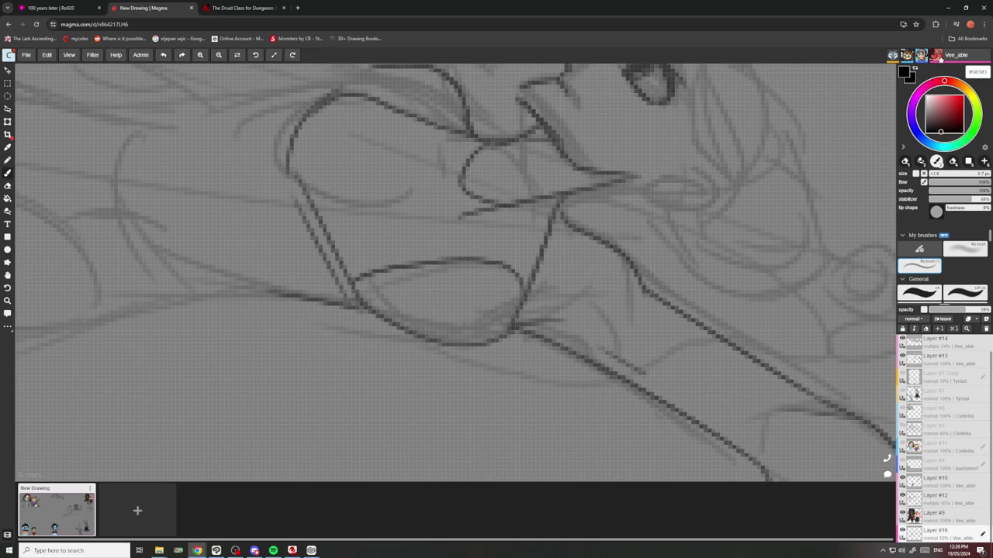
pyautogui.scroll(-6, 333, 200)
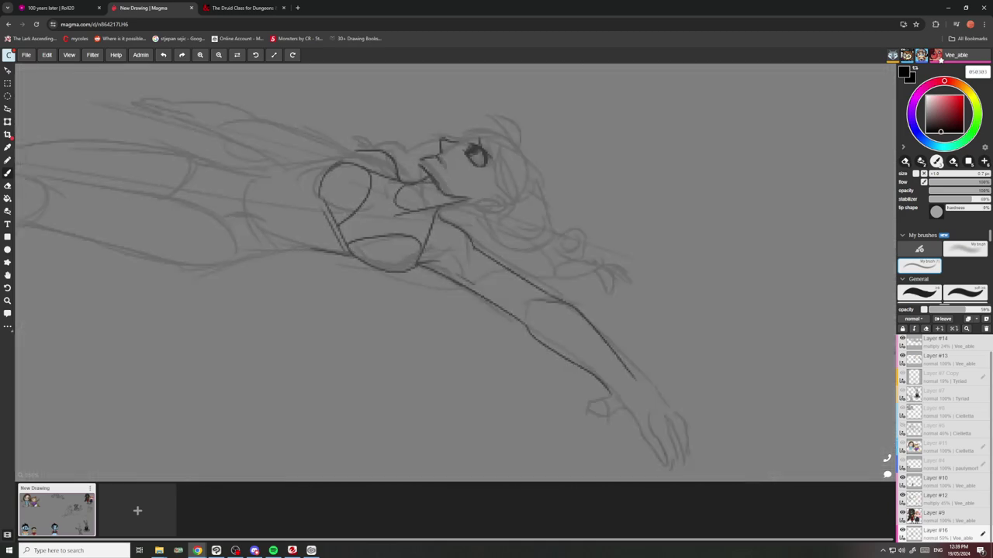
pyautogui.scroll(3, 329, 198)
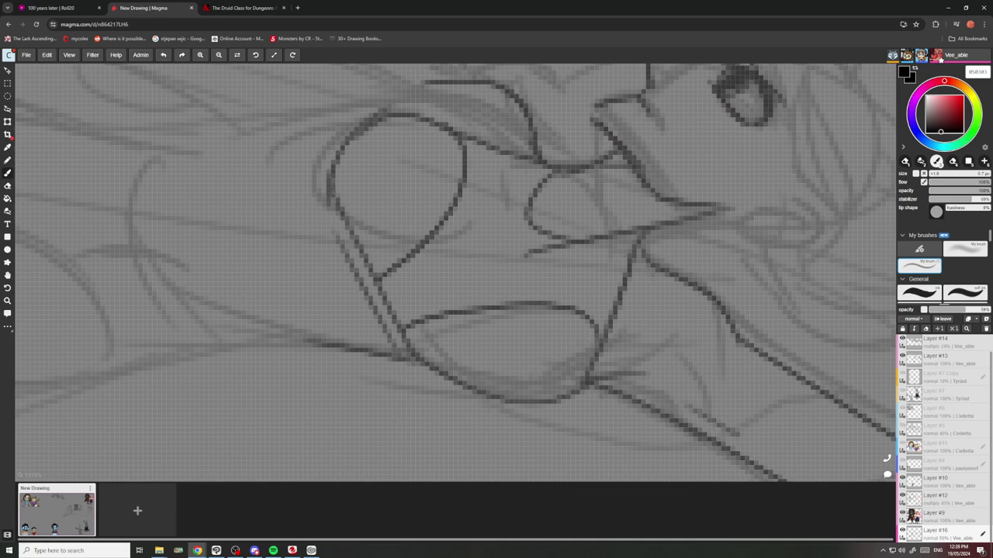
pyautogui.scroll(-5, 342, 200)
# Outline the near edge of the waist from the ribs down to the hip.
pyautogui.scroll(2, 279, 132)
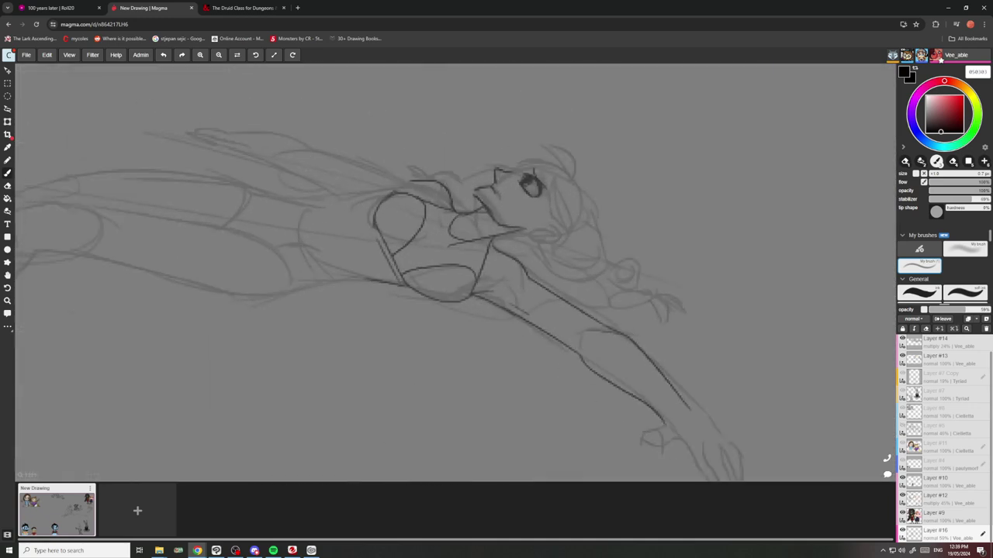
pyautogui.scroll(2, 271, 232)
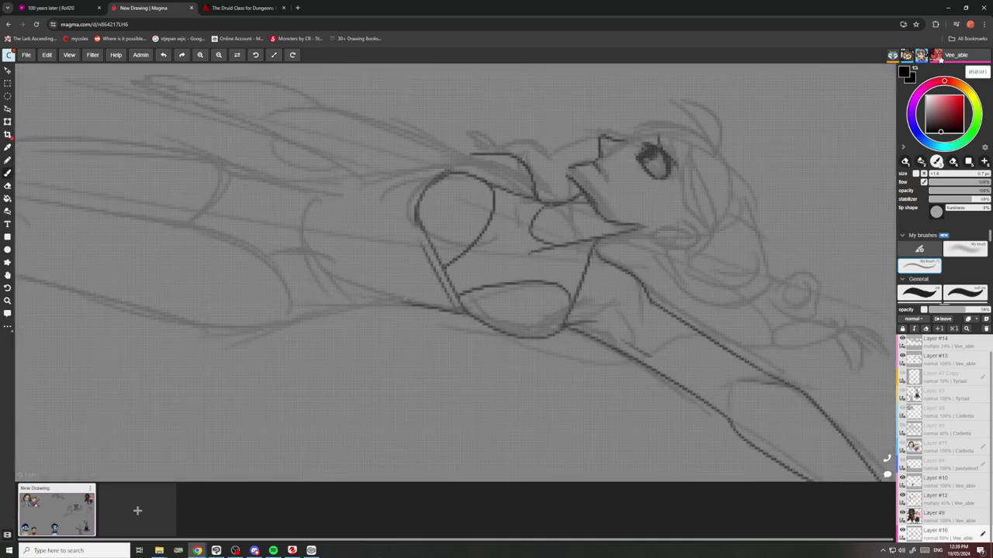
pyautogui.moveTo(277, 332); pyautogui.dragTo(389, 302)
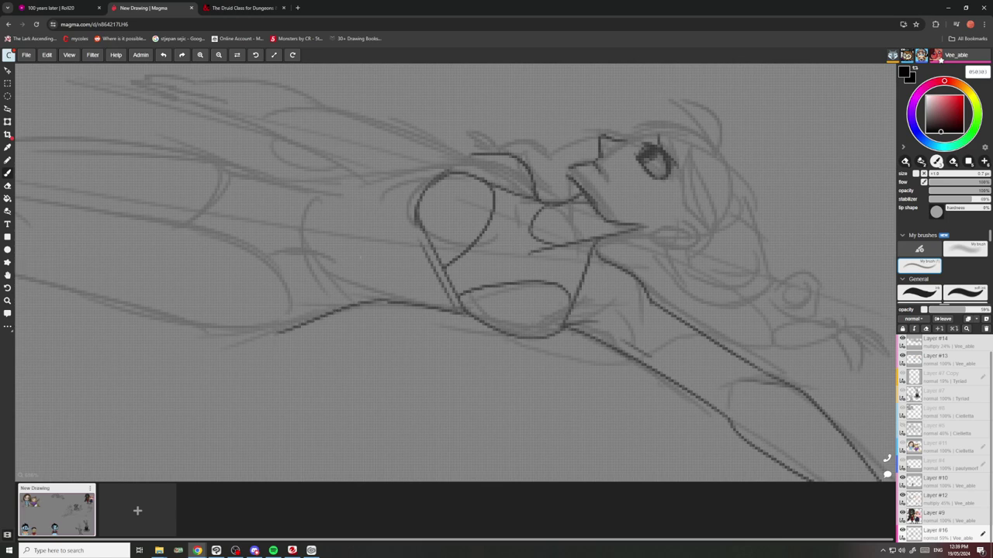
pyautogui.moveTo(446, 169)
pyautogui.mouseDown()
pyautogui.moveTo(382, 197)
pyautogui.moveTo(333, 200)
pyautogui.mouseUp()
pyautogui.hotkey('ctrl', 'z')
pyautogui.hotkey('ctrl', 'z')
# Outline the far edge of the torso from the shoulder along the waist and over the hip.
pyautogui.scroll(-4, 418, 215)
pyautogui.scroll(5, 334, 166)
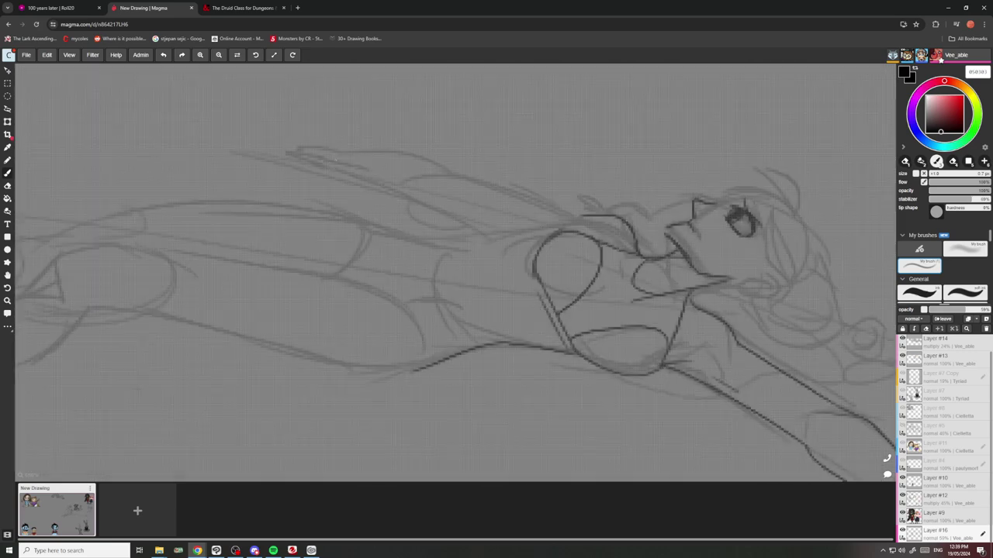
pyautogui.moveTo(636, 248)
pyautogui.mouseDown()
pyautogui.moveTo(586, 242)
pyautogui.moveTo(531, 272)
pyautogui.moveTo(431, 278)
pyautogui.mouseUp()
pyautogui.scroll(-4, 432, 279)
pyautogui.scroll(2, 401, 277)
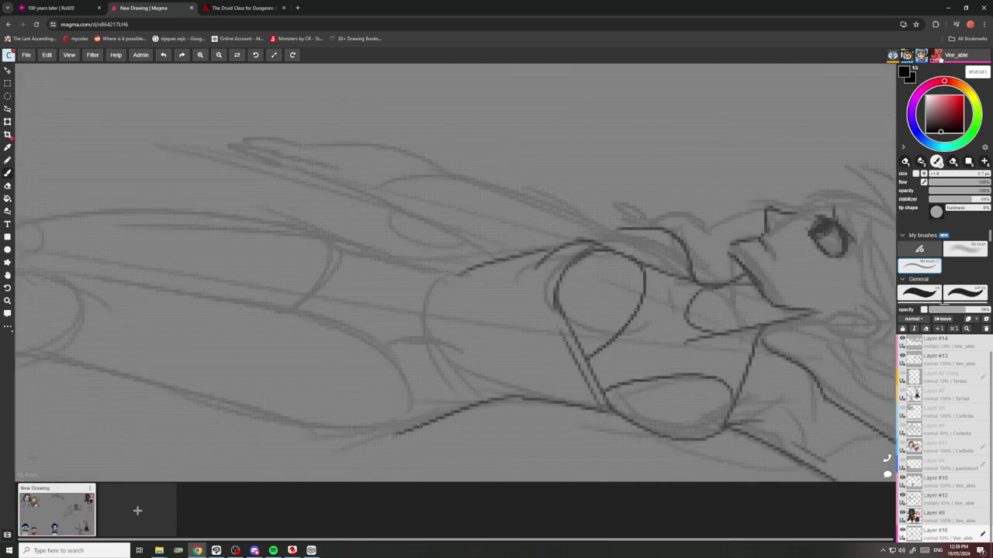
pyautogui.scroll(-5, 434, 272)
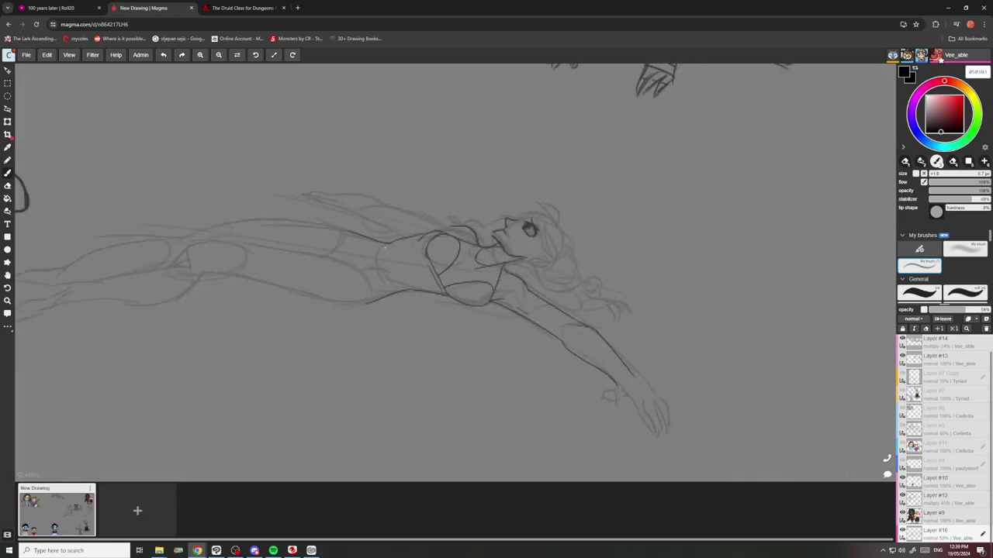
pyautogui.scroll(3, 434, 271)
pyautogui.scroll(3, 438, 280)
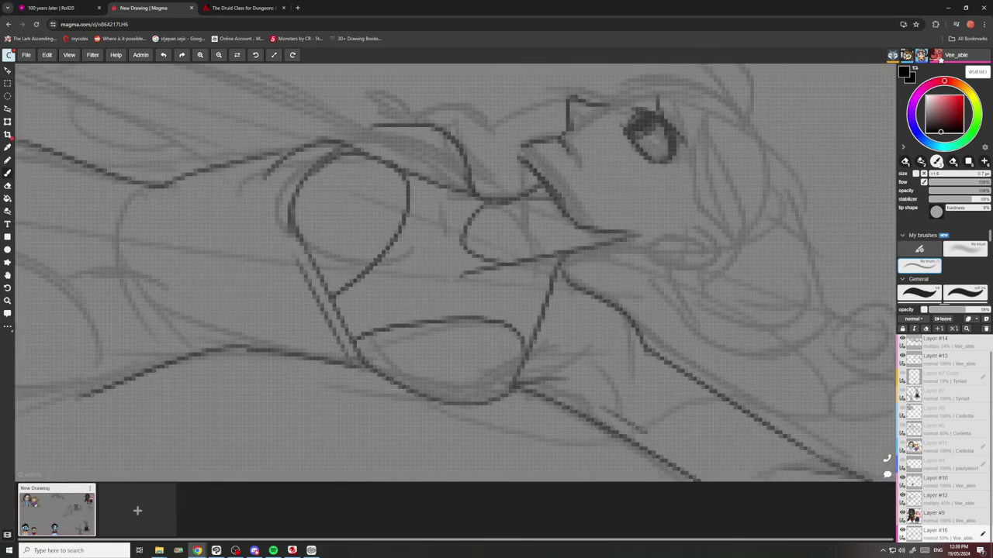
# Draw two diagonal strap lines across the chest from the collar curve down to the rib band.
pyautogui.moveTo(463, 273); pyautogui.dragTo(378, 336)
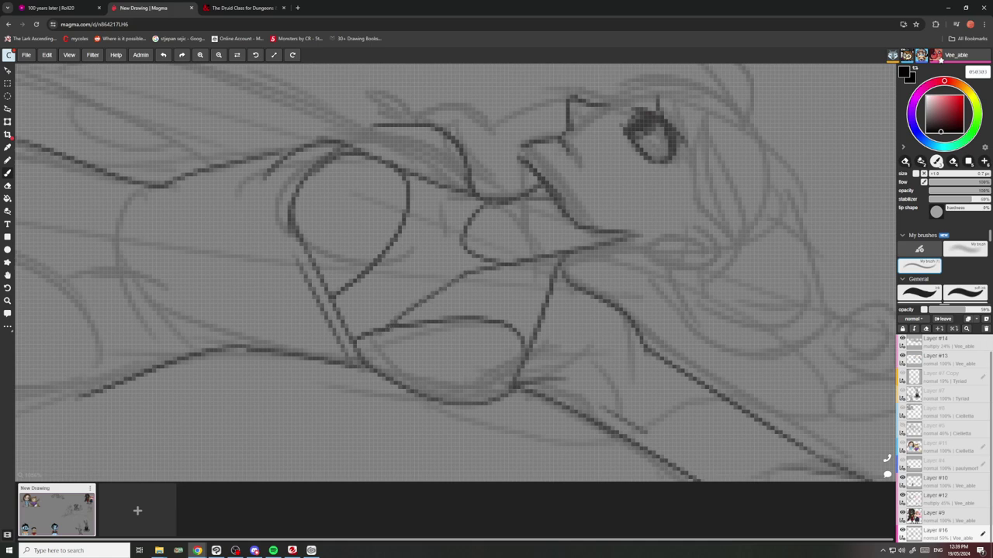
pyautogui.moveTo(481, 206)
pyautogui.mouseDown()
pyautogui.moveTo(399, 274)
pyautogui.moveTo(336, 302)
pyautogui.mouseUp()
pyautogui.scroll(-5, 397, 262)
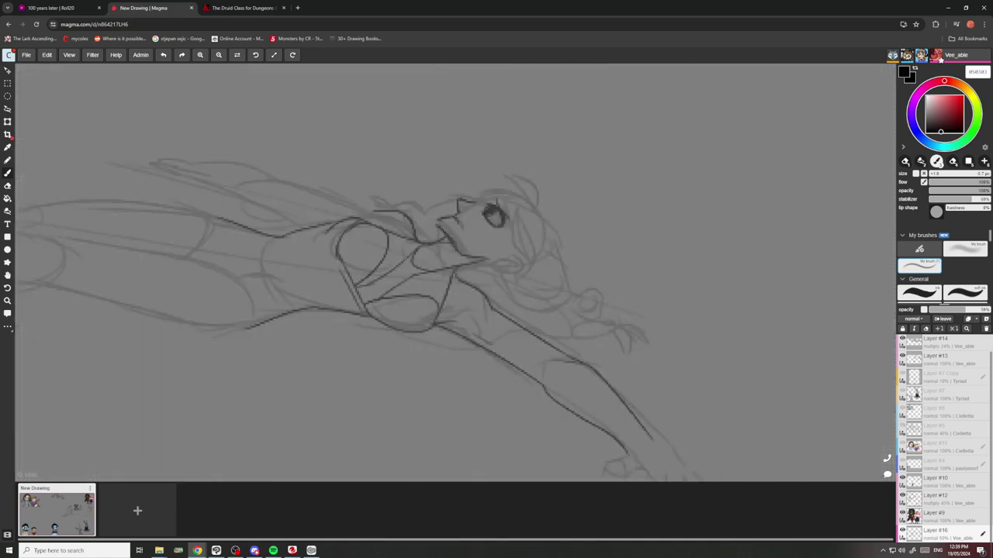
pyautogui.scroll(5, 453, 241)
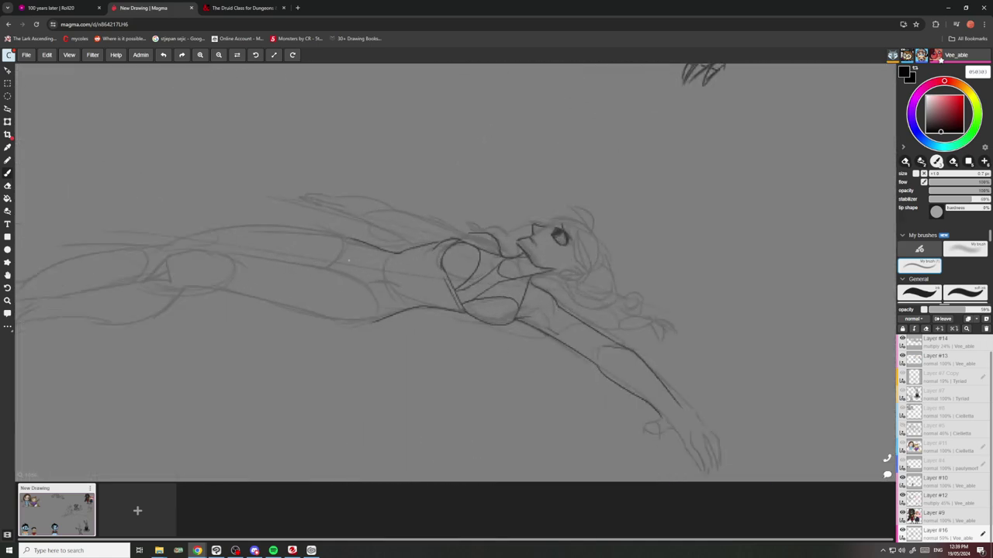
pyautogui.scroll(2, 443, 295)
pyautogui.scroll(-5, 448, 239)
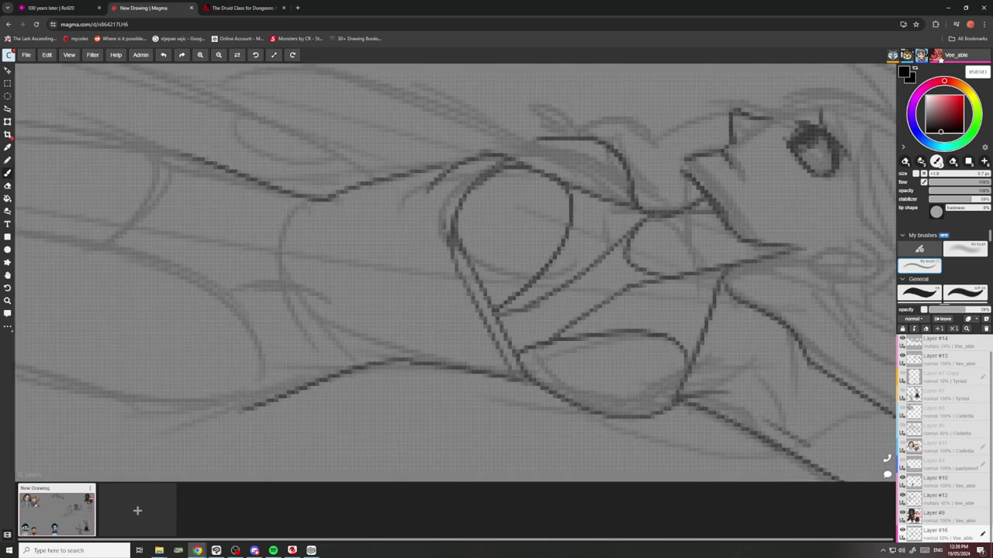
# Draw the curved leg openings of the outfit at the top of the near and far thighs.
pyautogui.scroll(3, 427, 254)
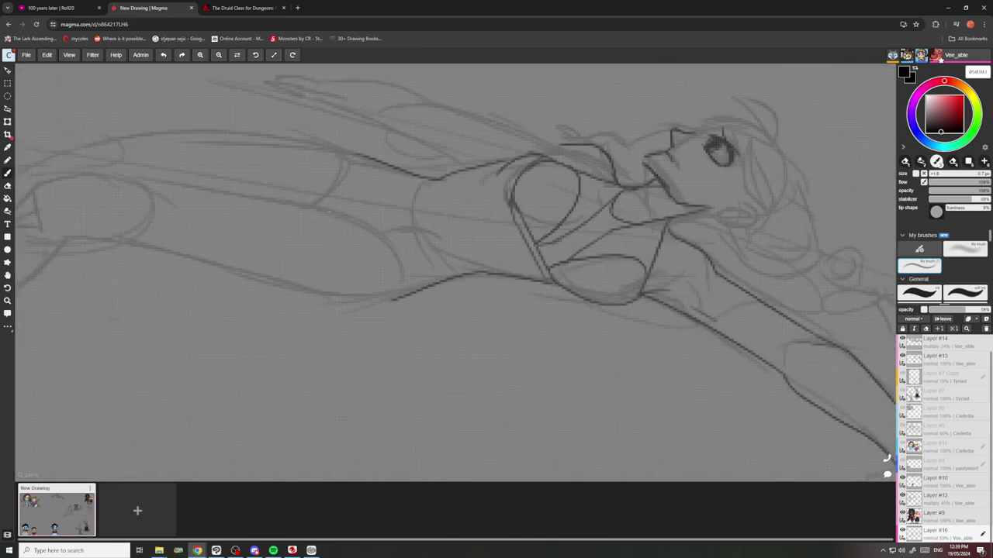
pyautogui.moveTo(327, 210)
pyautogui.mouseDown()
pyautogui.moveTo(379, 242)
pyautogui.moveTo(369, 299)
pyautogui.moveTo(394, 301)
pyautogui.mouseUp()
pyautogui.scroll(-4, 415, 268)
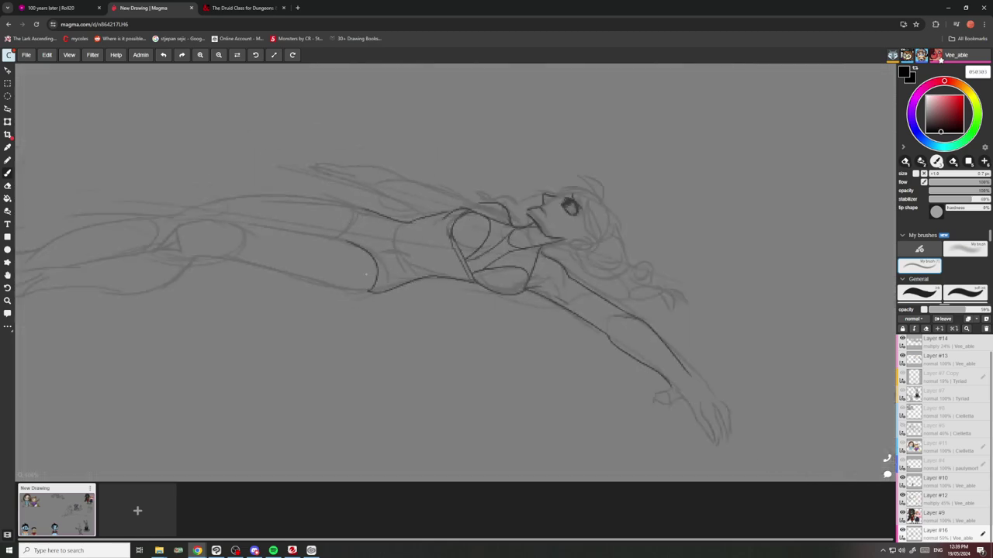
pyautogui.scroll(5, 400, 264)
pyautogui.scroll(-8, 373, 256)
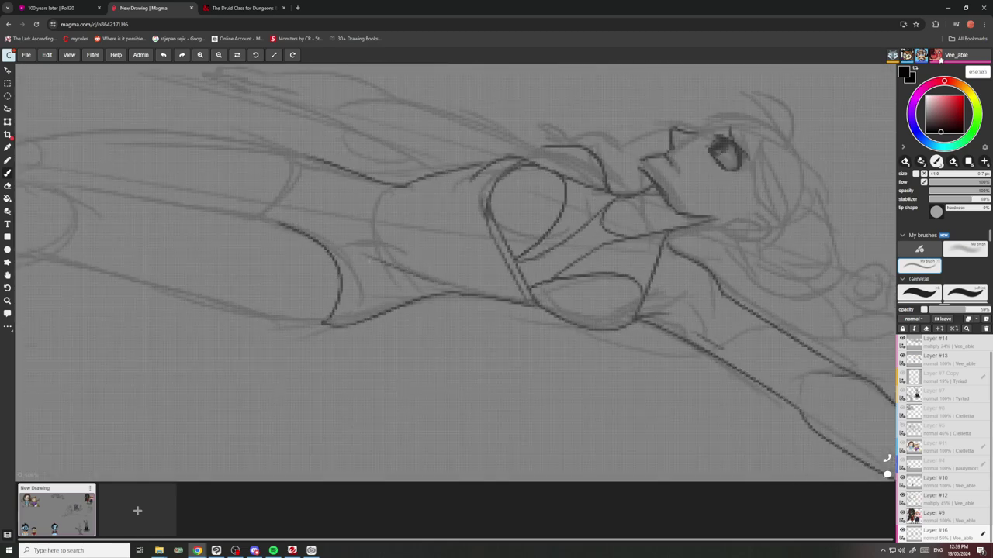
pyautogui.scroll(8, 378, 209)
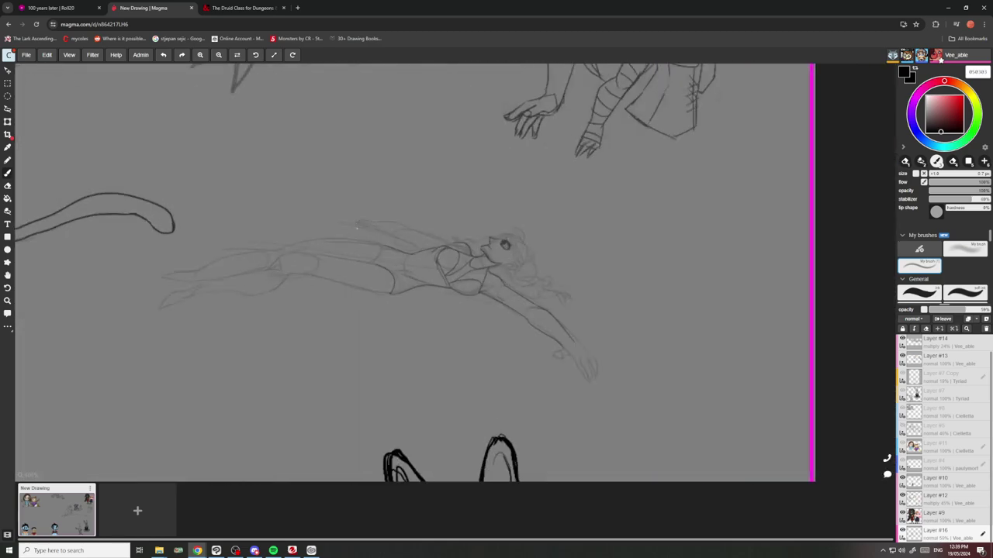
pyautogui.moveTo(384, 245); pyautogui.dragTo(341, 324)
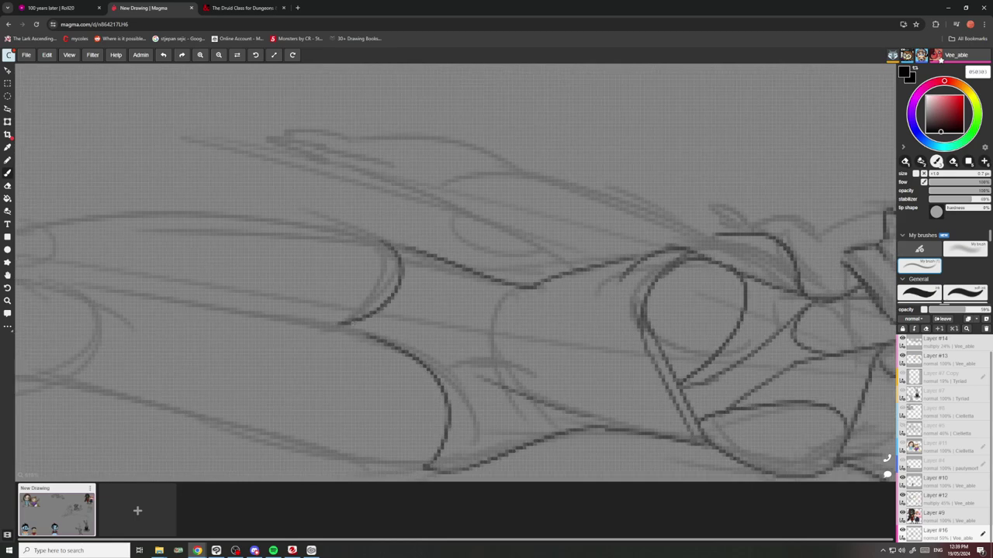
pyautogui.scroll(-8, 372, 256)
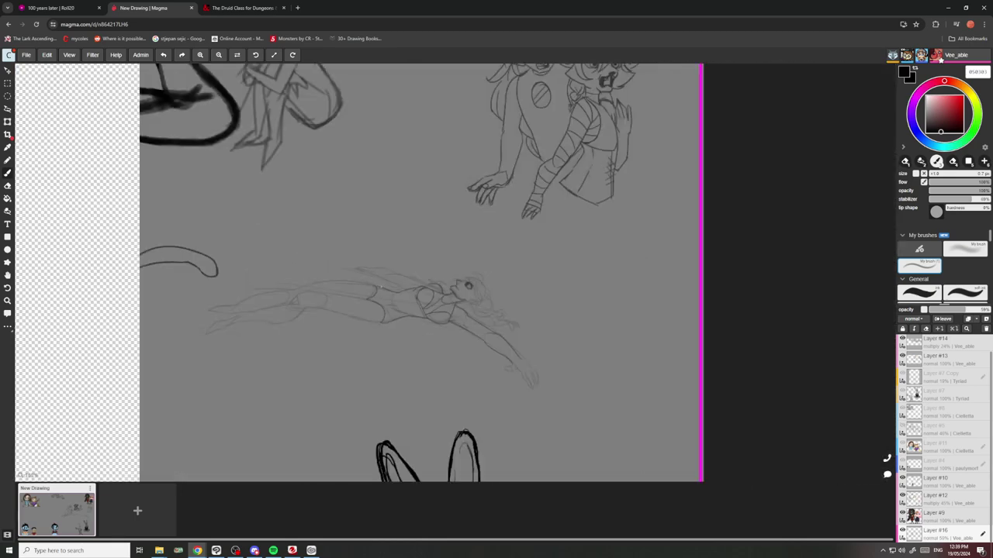
# Outline the forward-reaching hand from the wrist, with its back, fingers and thumb.
pyautogui.scroll(4, 496, 353)
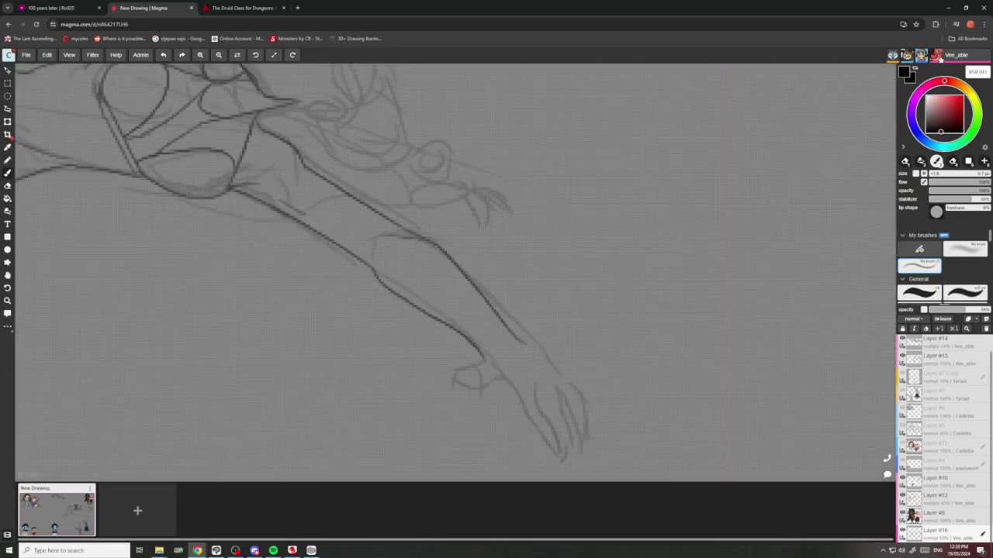
pyautogui.moveTo(524, 346)
pyautogui.mouseDown()
pyautogui.moveTo(573, 389)
pyautogui.moveTo(581, 439)
pyautogui.mouseUp()
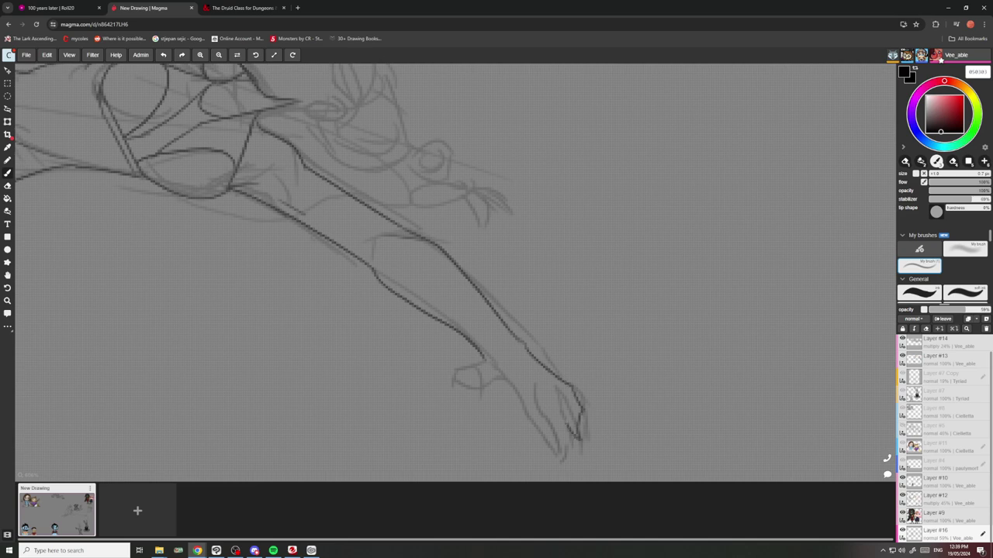
pyautogui.moveTo(554, 388)
pyautogui.mouseDown()
pyautogui.moveTo(568, 433)
pyautogui.moveTo(557, 441)
pyautogui.moveTo(519, 394)
pyautogui.mouseUp()
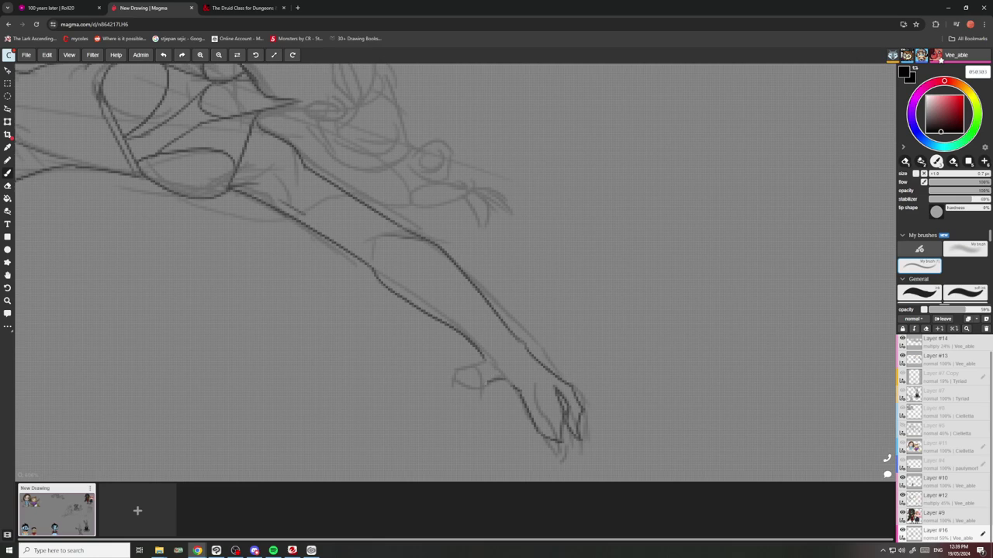
pyautogui.moveTo(457, 377); pyautogui.dragTo(477, 386)
pyautogui.scroll(-10, 480, 346)
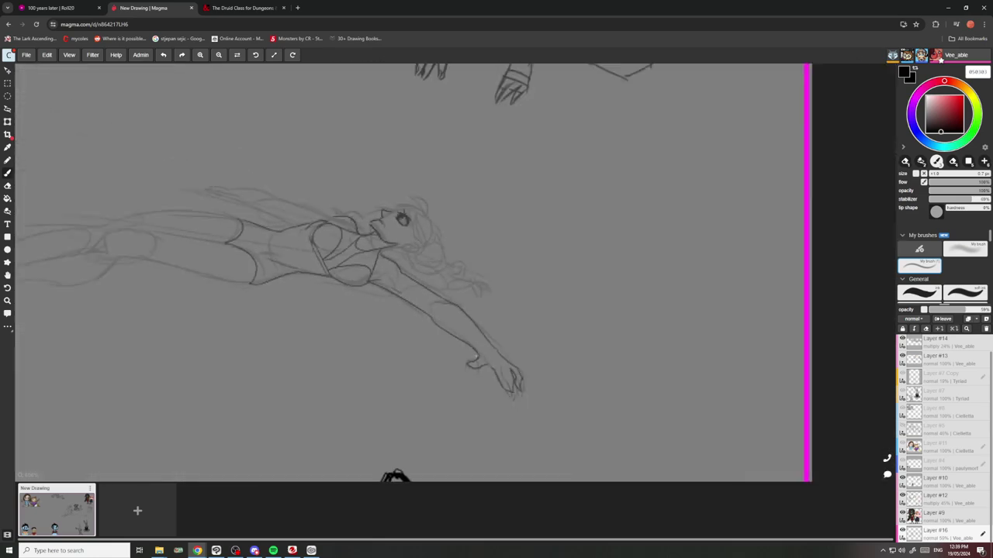
# Outline both edges of the trailing arm from the shoulder and armpit through the elbow to the wrist.
pyautogui.scroll(5, 430, 287)
pyautogui.scroll(3, 451, 297)
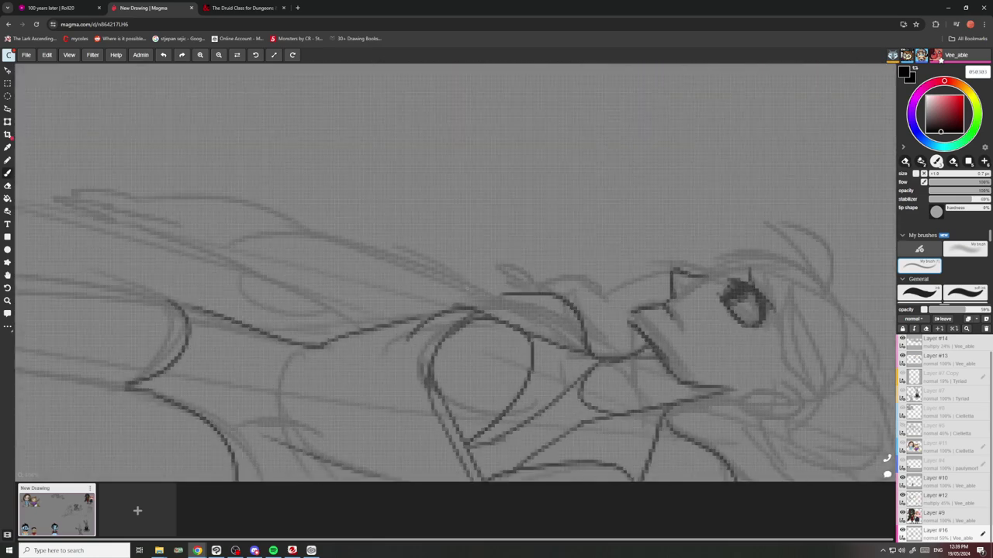
pyautogui.moveTo(512, 294)
pyautogui.mouseDown()
pyautogui.moveTo(463, 295)
pyautogui.moveTo(470, 288)
pyautogui.moveTo(338, 243)
pyautogui.mouseUp()
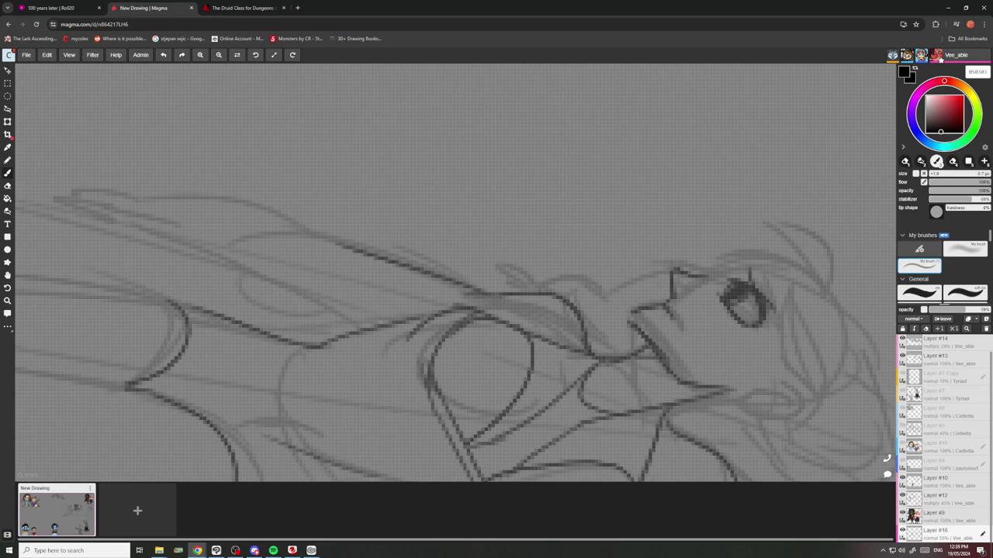
pyautogui.moveTo(395, 321); pyautogui.dragTo(296, 286)
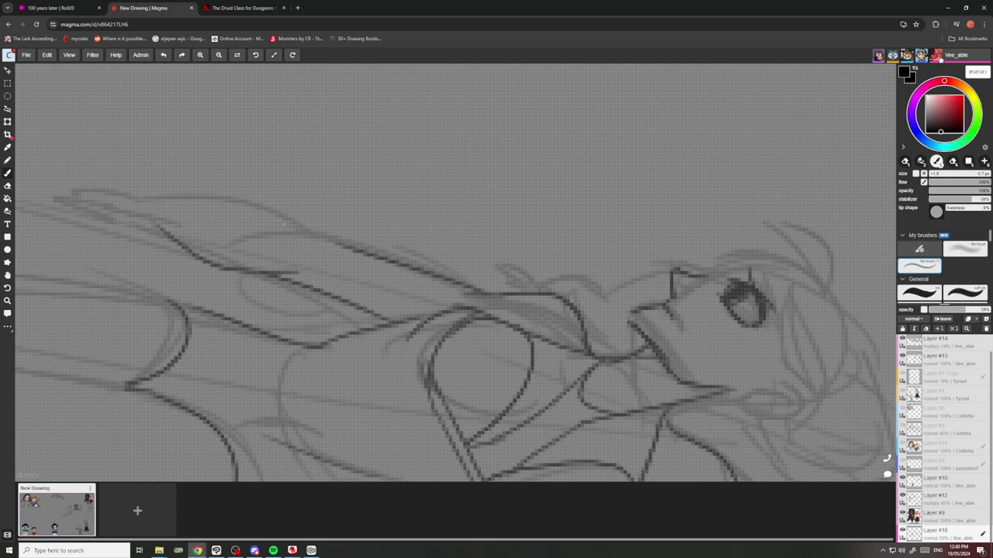
pyautogui.scroll(-5, 218, 225)
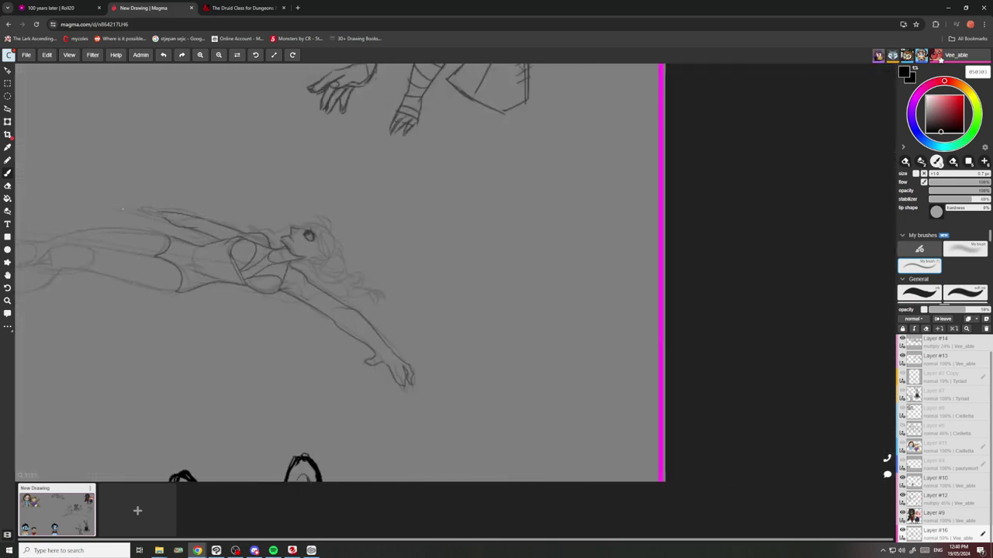
# Outline the fingers and thumb of the trailing hand beyond the wrist.
pyautogui.scroll(6, 143, 207)
pyautogui.moveTo(213, 229)
pyautogui.mouseDown()
pyautogui.moveTo(150, 217)
pyautogui.moveTo(109, 225)
pyautogui.moveTo(178, 252)
pyautogui.mouseUp()
pyautogui.moveTo(228, 247); pyautogui.dragTo(129, 266)
pyautogui.moveTo(169, 245); pyautogui.dragTo(116, 256)
pyautogui.moveTo(151, 231); pyautogui.dragTo(110, 247)
pyautogui.scroll(-7, 163, 227)
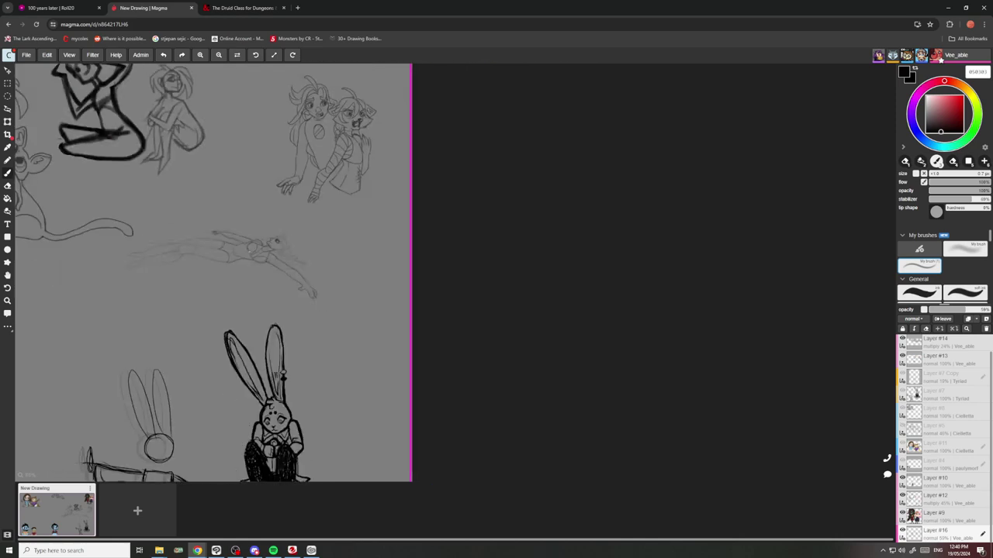
pyautogui.scroll(5, 159, 237)
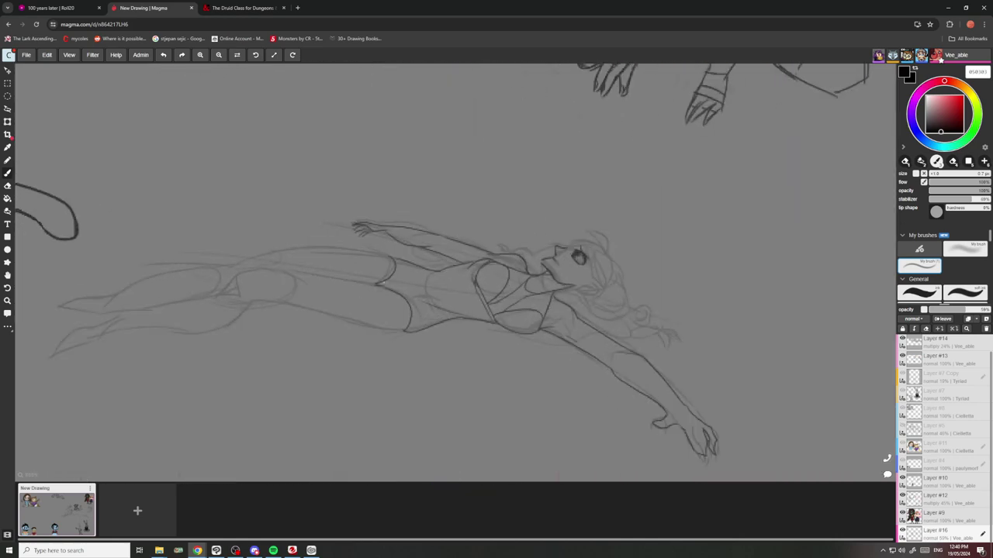
pyautogui.moveTo(379, 283); pyautogui.dragTo(326, 290)
pyautogui.moveTo(392, 262)
pyautogui.mouseDown()
pyautogui.moveTo(316, 251)
pyautogui.moveTo(276, 269)
pyautogui.mouseUp()
pyautogui.moveTo(344, 289); pyautogui.dragTo(304, 298)
pyautogui.moveTo(281, 264)
pyautogui.mouseDown()
pyautogui.moveTo(235, 286)
pyautogui.moveTo(208, 269)
pyautogui.moveTo(268, 312)
pyautogui.moveTo(245, 314)
pyautogui.moveTo(211, 300)
pyautogui.moveTo(185, 268)
pyautogui.mouseUp()
pyautogui.scroll(-3, 202, 284)
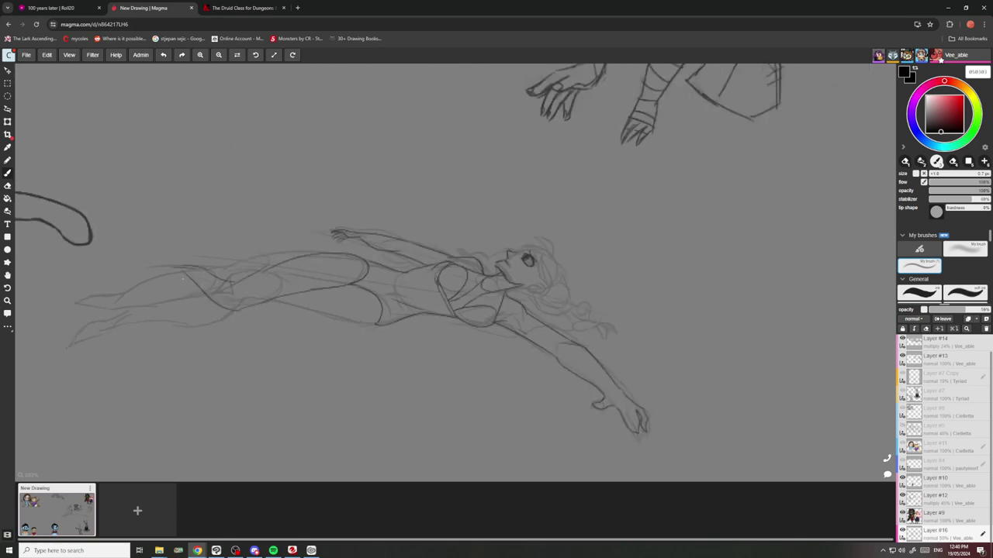
pyautogui.scroll(2, 318, 315)
pyautogui.moveTo(340, 314); pyautogui.dragTo(251, 290)
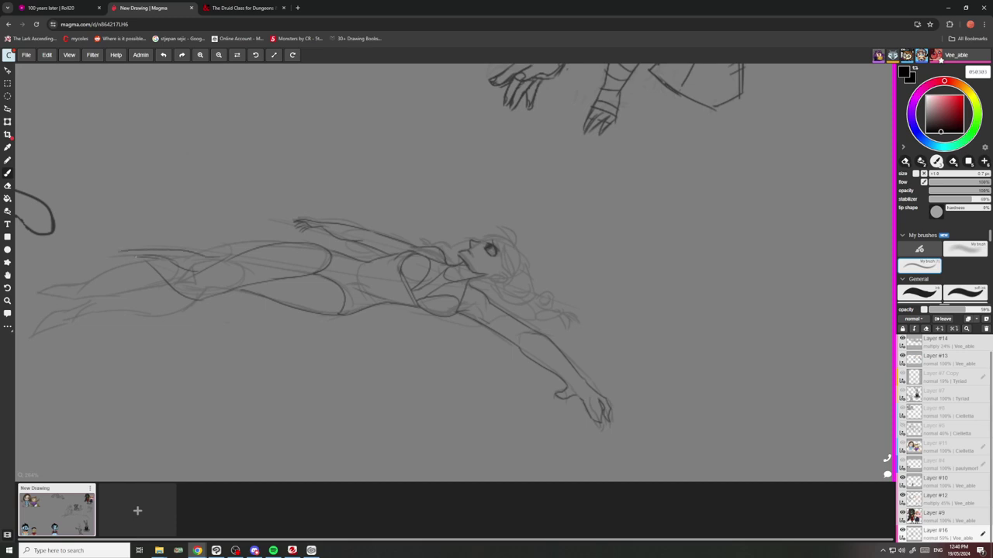
pyautogui.scroll(-2, 149, 254)
pyautogui.hotkey('ctrl', 'z')
pyautogui.hotkey('ctrl', 'z')
pyautogui.hotkey('ctrl', 'z')
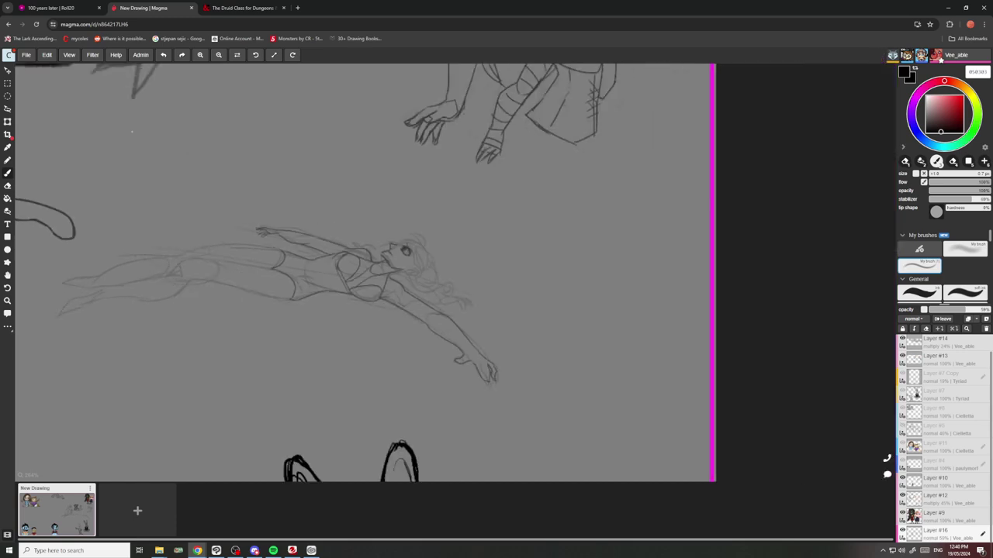
# Redraw the missing finger lines of the trailing hand over the faded sketch.
pyautogui.scroll(4, 264, 229)
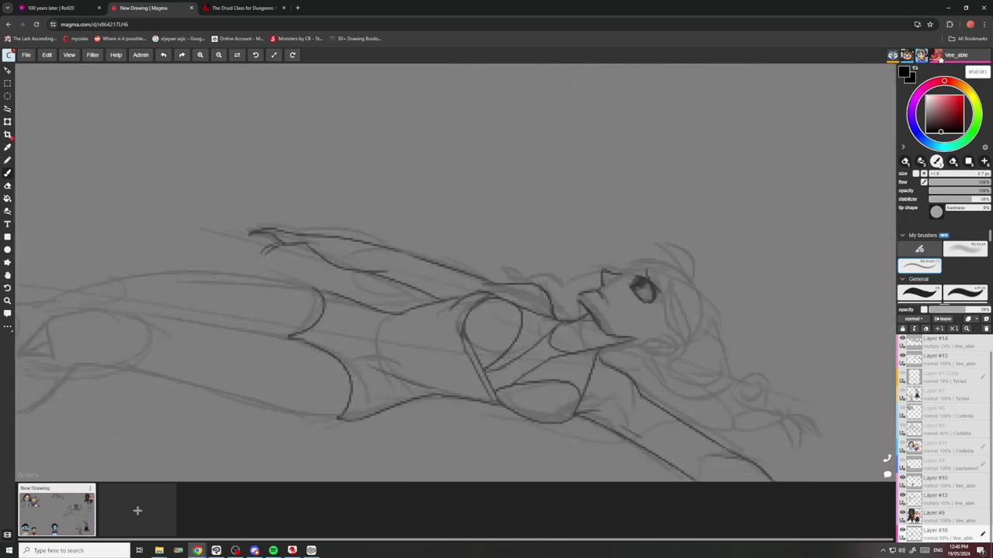
pyautogui.moveTo(278, 240); pyautogui.dragTo(236, 243)
pyautogui.scroll(-4, 260, 233)
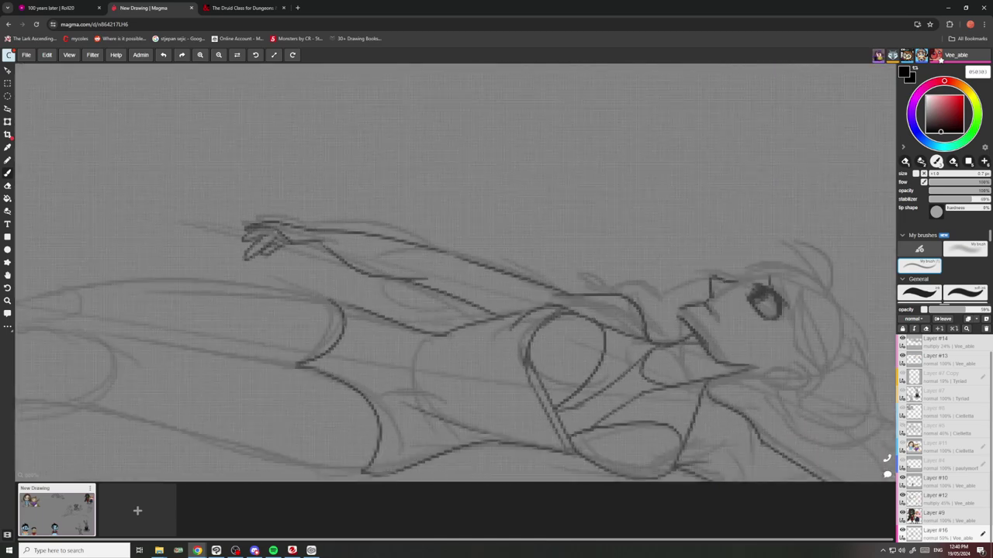
# Outline the ear and the hair sweeping from the back of the head and nape toward the braid.
pyautogui.scroll(4, 349, 233)
pyautogui.moveTo(462, 246); pyautogui.dragTo(479, 290)
pyautogui.moveTo(477, 299)
pyautogui.mouseDown()
pyautogui.moveTo(451, 318)
pyautogui.moveTo(388, 310)
pyautogui.moveTo(357, 267)
pyautogui.moveTo(463, 284)
pyautogui.mouseUp()
pyautogui.moveTo(388, 278); pyautogui.dragTo(434, 301)
pyautogui.moveTo(359, 237); pyautogui.dragTo(408, 261)
pyautogui.moveTo(353, 253)
pyautogui.mouseDown()
pyautogui.moveTo(387, 247)
pyautogui.moveTo(356, 278)
pyautogui.mouseUp()
pyautogui.scroll(-4, 349, 202)
pyautogui.scroll(6, 396, 219)
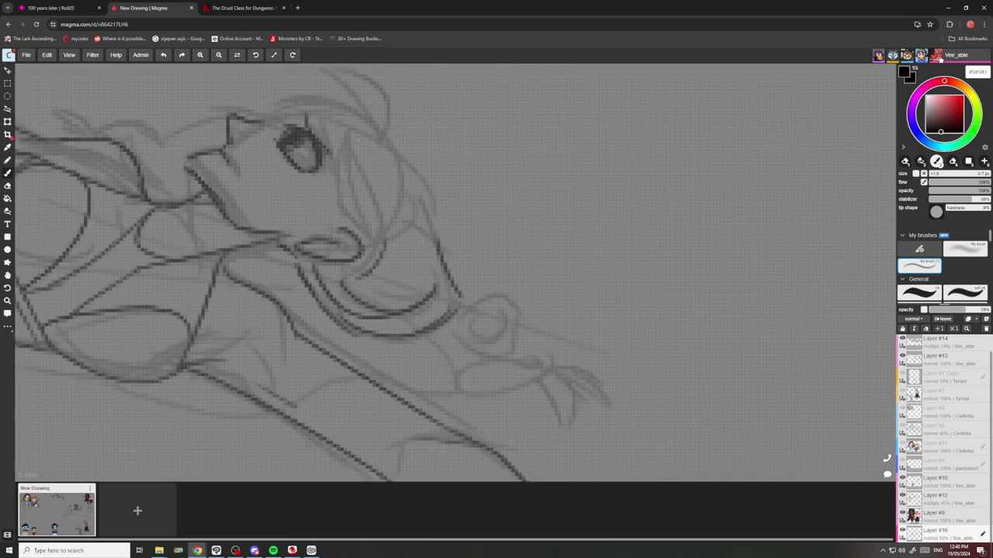
# Draw the long hair strands running from the temple to the ear and the curved tuft above the forehead.
pyautogui.moveTo(362, 141)
pyautogui.mouseDown()
pyautogui.moveTo(368, 238)
pyautogui.moveTo(363, 147)
pyautogui.mouseUp()
pyautogui.moveTo(354, 155)
pyautogui.mouseDown()
pyautogui.moveTo(368, 239)
pyautogui.moveTo(341, 129)
pyautogui.moveTo(428, 257)
pyautogui.moveTo(355, 164)
pyautogui.moveTo(400, 235)
pyautogui.mouseUp()
pyautogui.scroll(-3, 409, 335)
pyautogui.scroll(3, 380, 180)
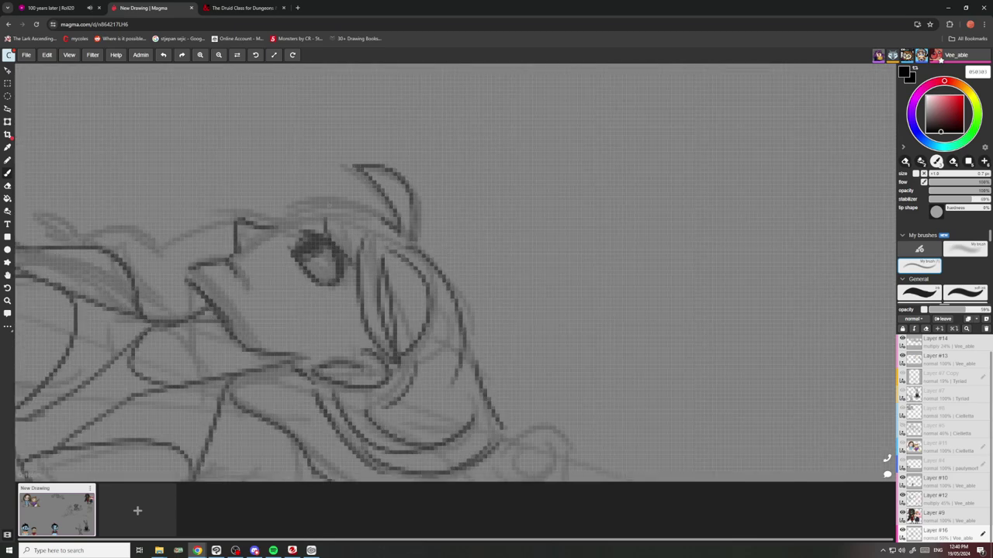
# Draw the fringe line above the eye and the loose hair locks curling past the face to the far shoulder.
pyautogui.moveTo(298, 208)
pyautogui.mouseDown()
pyautogui.moveTo(380, 218)
pyautogui.moveTo(305, 211)
pyautogui.moveTo(200, 248)
pyautogui.mouseUp()
pyautogui.scroll(-4, 299, 215)
pyautogui.scroll(3, 291, 220)
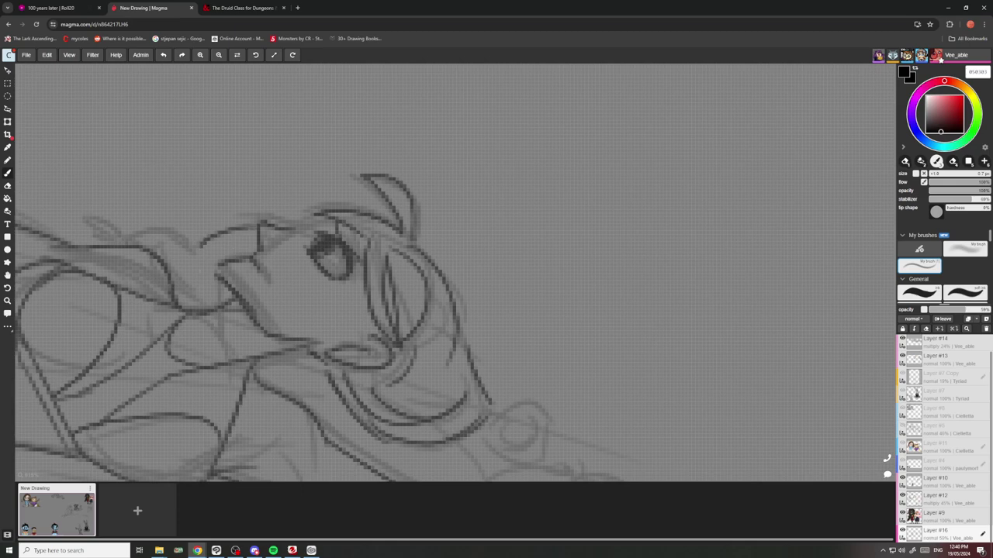
pyautogui.moveTo(224, 300)
pyautogui.mouseDown()
pyautogui.moveTo(149, 236)
pyautogui.moveTo(182, 269)
pyautogui.mouseUp()
pyautogui.moveTo(104, 220); pyautogui.dragTo(142, 239)
pyautogui.scroll(-3, 136, 239)
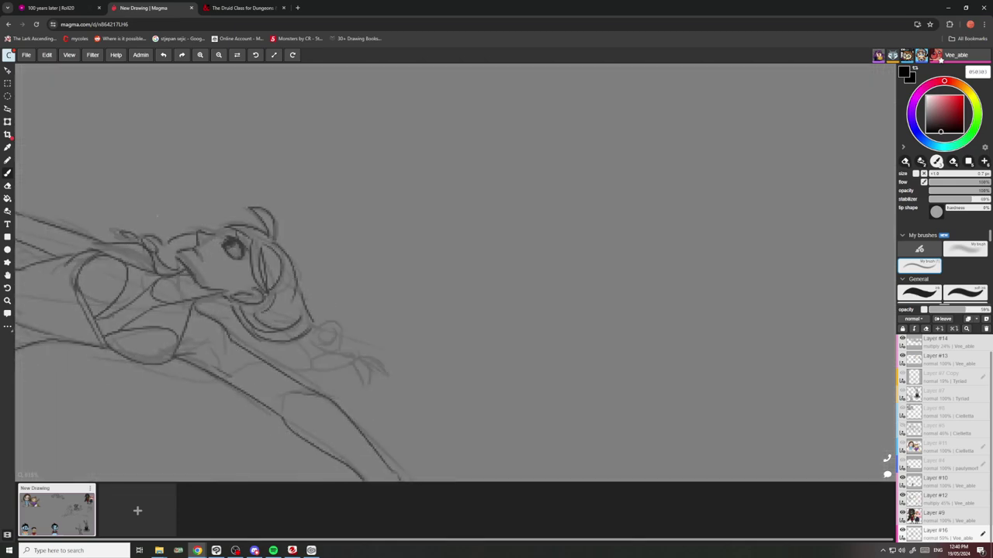
# Draw the loops of the hanging braid and its tied end behind the head.
pyautogui.scroll(2, 317, 331)
pyautogui.moveTo(307, 329)
pyautogui.mouseDown()
pyautogui.moveTo(323, 317)
pyautogui.moveTo(320, 353)
pyautogui.moveTo(302, 344)
pyautogui.mouseUp()
pyautogui.moveTo(326, 317)
pyautogui.mouseDown()
pyautogui.moveTo(329, 350)
pyautogui.moveTo(326, 342)
pyautogui.moveTo(376, 360)
pyautogui.mouseUp()
pyautogui.moveTo(347, 359)
pyautogui.mouseDown()
pyautogui.moveTo(364, 380)
pyautogui.moveTo(348, 375)
pyautogui.mouseUp()
pyautogui.scroll(-5, 357, 345)
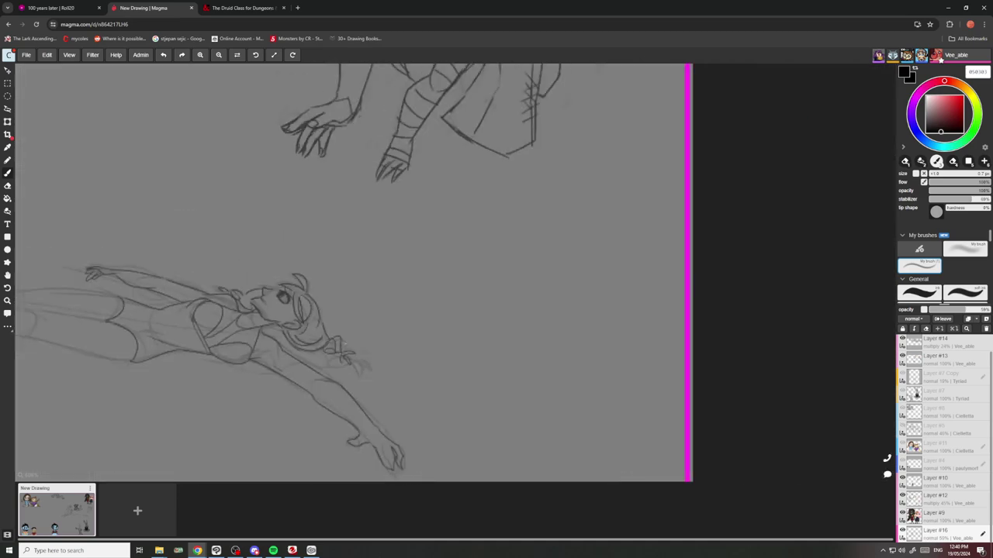
pyautogui.scroll(5, 332, 339)
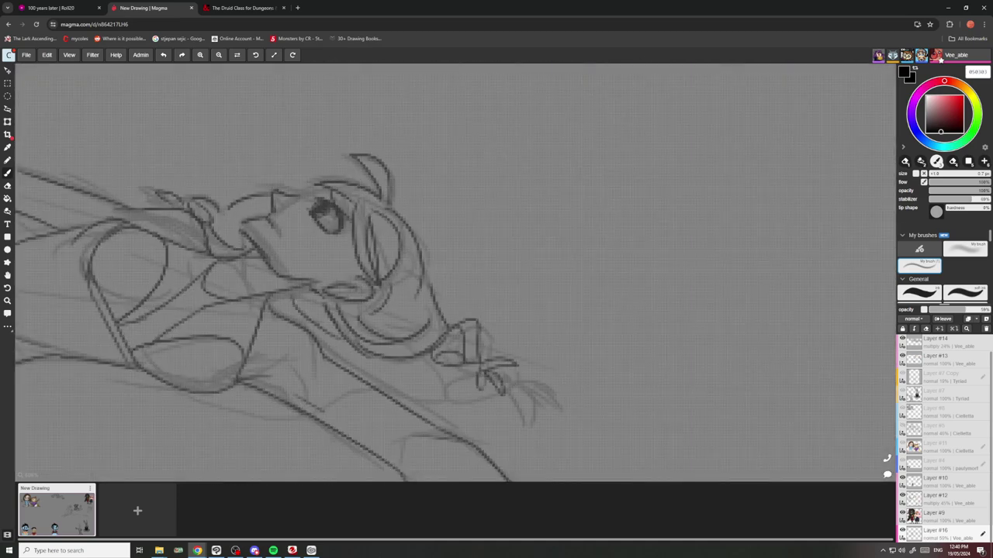
pyautogui.scroll(-2, 332, 339)
pyautogui.scroll(-3, 326, 310)
pyautogui.scroll(2, 325, 311)
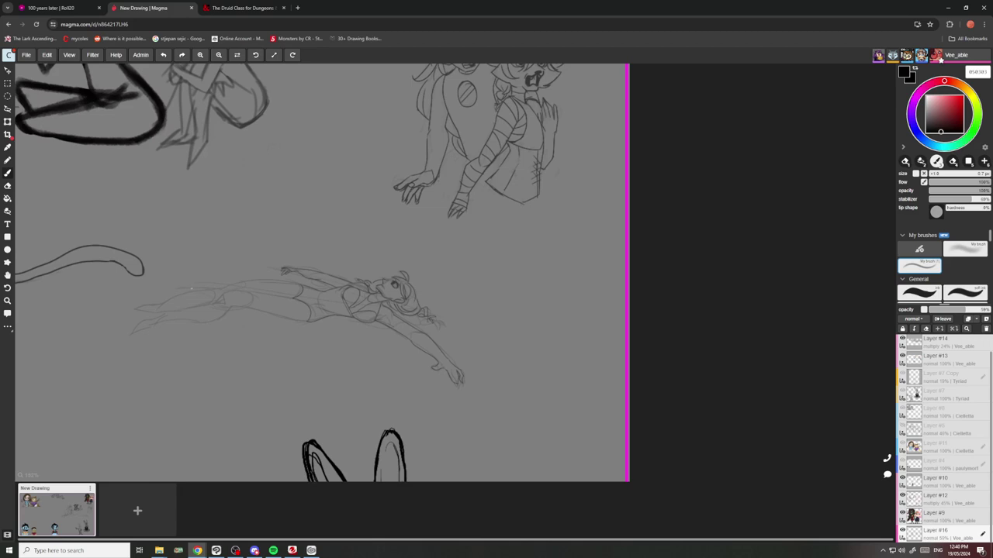
# Shade the far, upper cup of the outfit with closely spaced diagonal hatching.
pyautogui.scroll(5, 331, 297)
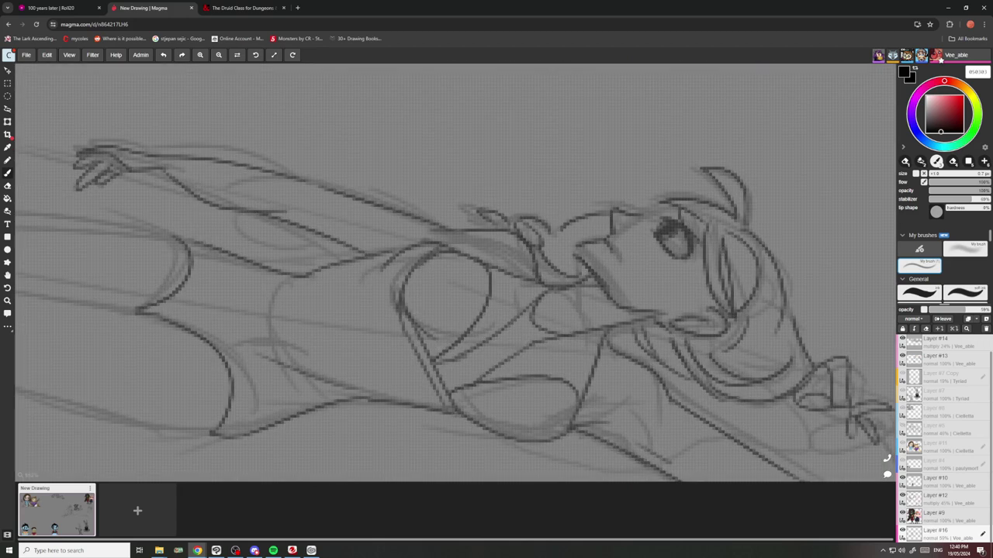
pyautogui.moveTo(433, 356); pyautogui.dragTo(470, 324)
pyautogui.moveTo(428, 346); pyautogui.dragTo(482, 304)
pyautogui.moveTo(425, 336); pyautogui.dragTo(489, 286)
pyautogui.moveTo(425, 325)
pyautogui.mouseDown()
pyautogui.moveTo(488, 280)
pyautogui.moveTo(475, 268)
pyautogui.mouseUp()
pyautogui.moveTo(412, 301); pyautogui.dragTo(462, 256)
pyautogui.moveTo(410, 284); pyautogui.dragTo(444, 256)
pyautogui.scroll(-3, 412, 296)
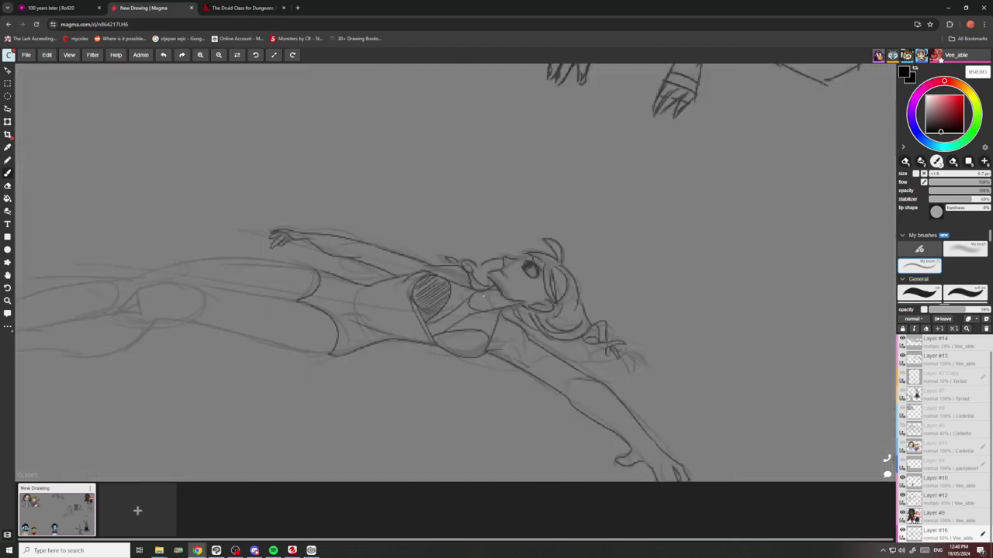
# Shade the near, lower cup of the outfit with matching diagonal hatching.
pyautogui.scroll(3, 478, 356)
pyautogui.moveTo(464, 365); pyautogui.dragTo(492, 346)
pyautogui.moveTo(442, 359)
pyautogui.mouseDown()
pyautogui.moveTo(488, 338)
pyautogui.moveTo(485, 326)
pyautogui.mouseUp()
pyautogui.moveTo(420, 347); pyautogui.dragTo(473, 323)
pyautogui.moveTo(408, 340); pyautogui.dragTo(470, 319)
pyautogui.scroll(-8, 464, 258)
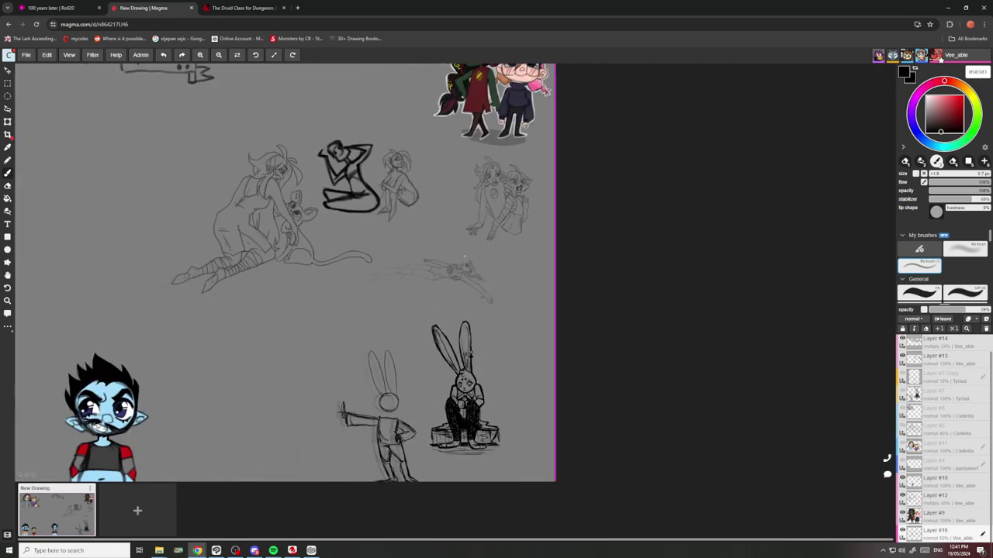
pyautogui.scroll(10, 450, 273)
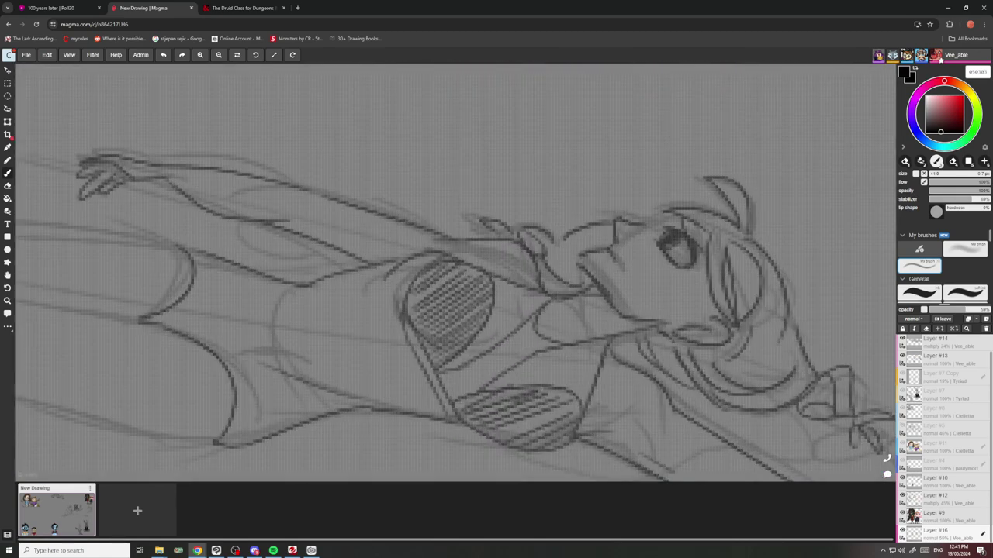
pyautogui.scroll(-8, 509, 396)
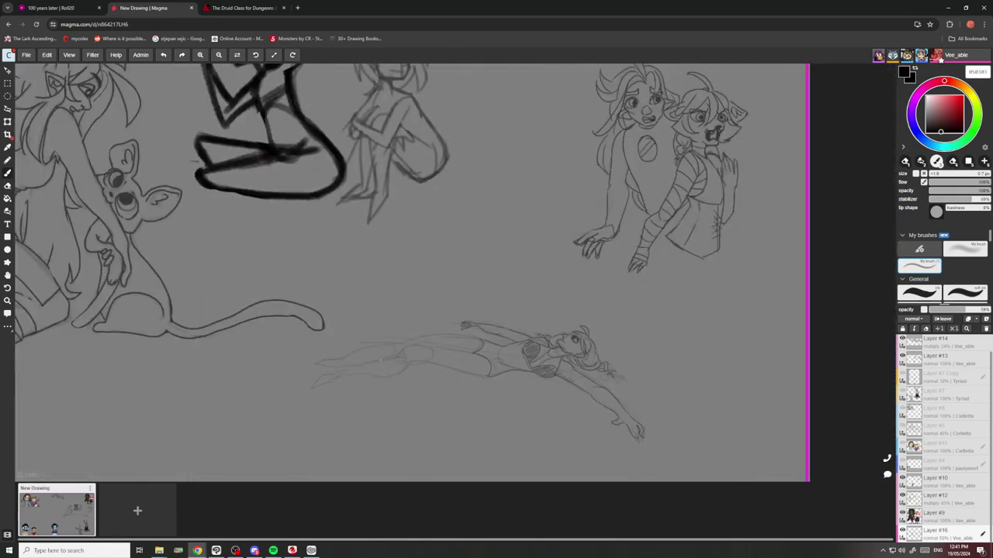
# Outline the upper and lower edges of the near thigh from the outfit's leg opening to the knee.
pyautogui.scroll(2, 509, 396)
pyautogui.scroll(2, 509, 396)
pyautogui.moveTo(543, 405); pyautogui.dragTo(399, 366)
pyautogui.moveTo(515, 343)
pyautogui.mouseDown()
pyautogui.moveTo(371, 320)
pyautogui.moveTo(328, 327)
pyautogui.mouseUp()
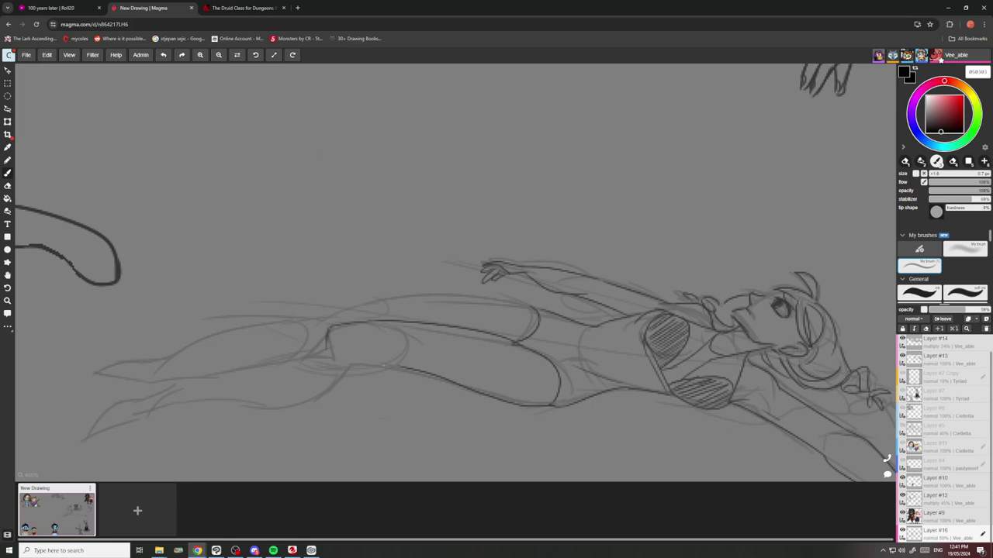
pyautogui.scroll(-3, 426, 368)
pyautogui.scroll(4, 260, 407)
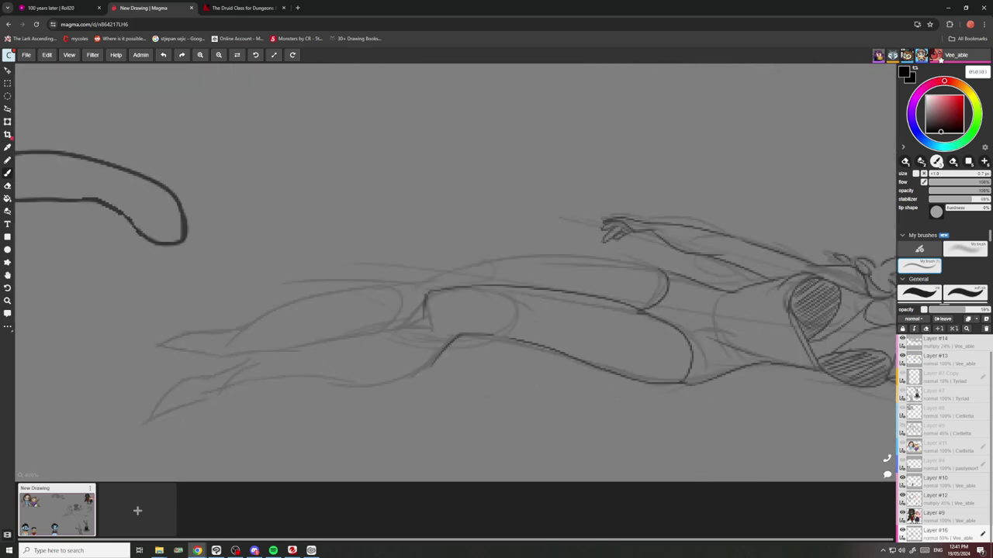
# Outline the shin and calf of the near leg from the knee toward the ankle.
pyautogui.moveTo(431, 364)
pyautogui.mouseDown()
pyautogui.moveTo(384, 387)
pyautogui.moveTo(273, 363)
pyautogui.mouseUp()
pyautogui.moveTo(424, 304)
pyautogui.mouseDown()
pyautogui.moveTo(362, 339)
pyautogui.moveTo(257, 349)
pyautogui.mouseUp()
pyautogui.scroll(-3, 280, 361)
pyautogui.scroll(-3, 482, 324)
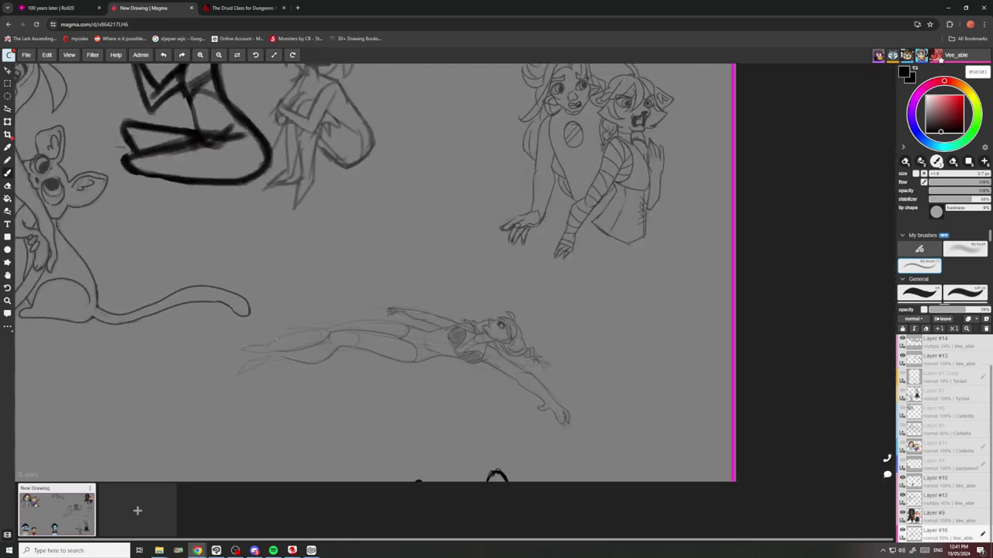
pyautogui.scroll(5, 342, 310)
pyautogui.moveTo(547, 273)
pyautogui.mouseDown()
pyautogui.moveTo(415, 222)
pyautogui.moveTo(393, 322)
pyautogui.mouseUp()
pyautogui.scroll(-3, 393, 322)
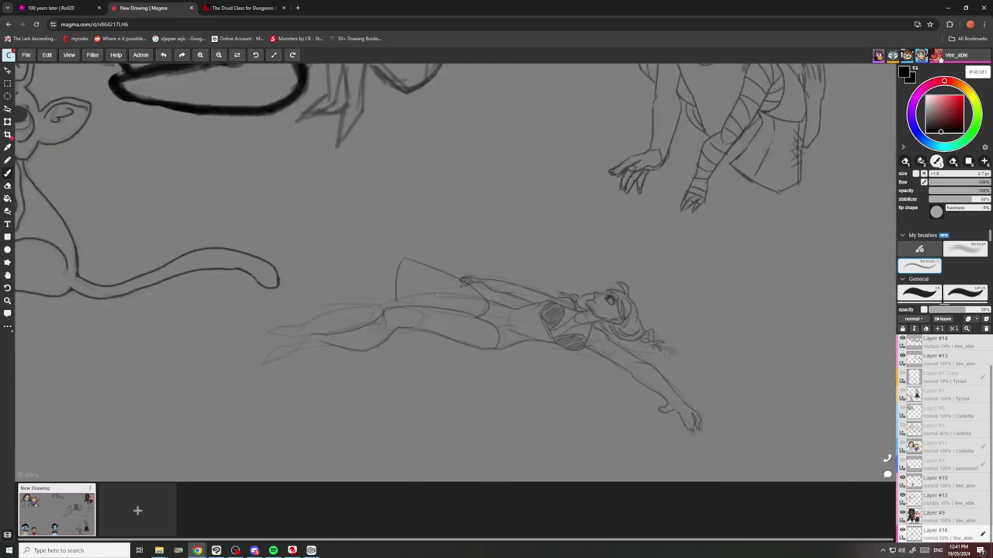
pyautogui.scroll(3, 437, 295)
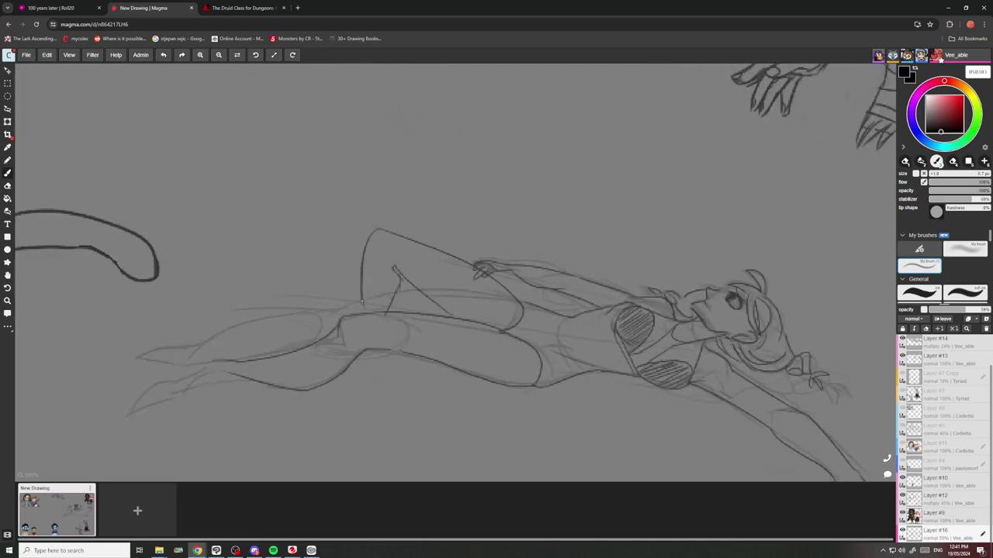
pyautogui.scroll(-3, 365, 247)
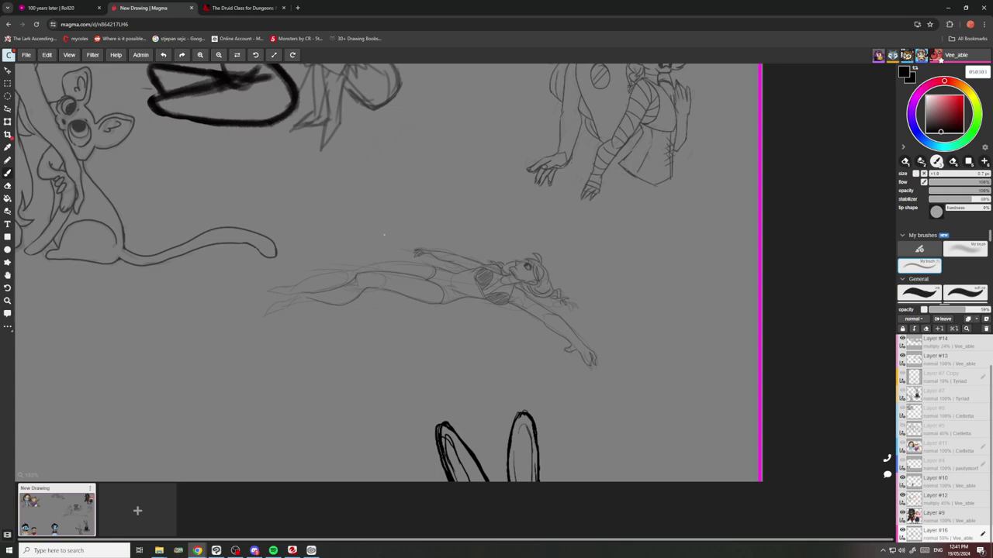
pyautogui.scroll(5, 426, 247)
pyautogui.moveTo(462, 305); pyautogui.dragTo(385, 427)
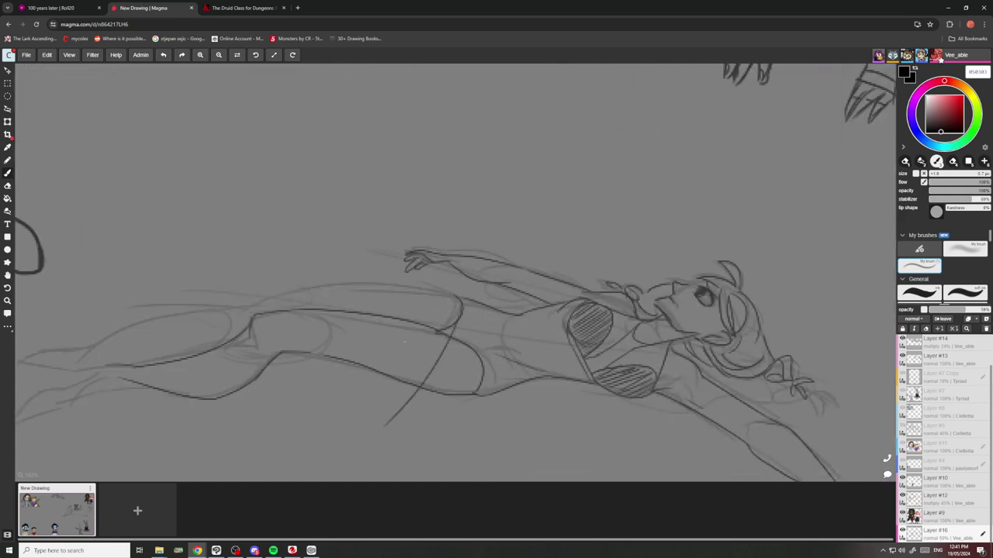
pyautogui.moveTo(453, 292)
pyautogui.mouseDown()
pyautogui.moveTo(392, 300)
pyautogui.moveTo(360, 414)
pyautogui.moveTo(313, 390)
pyautogui.mouseUp()
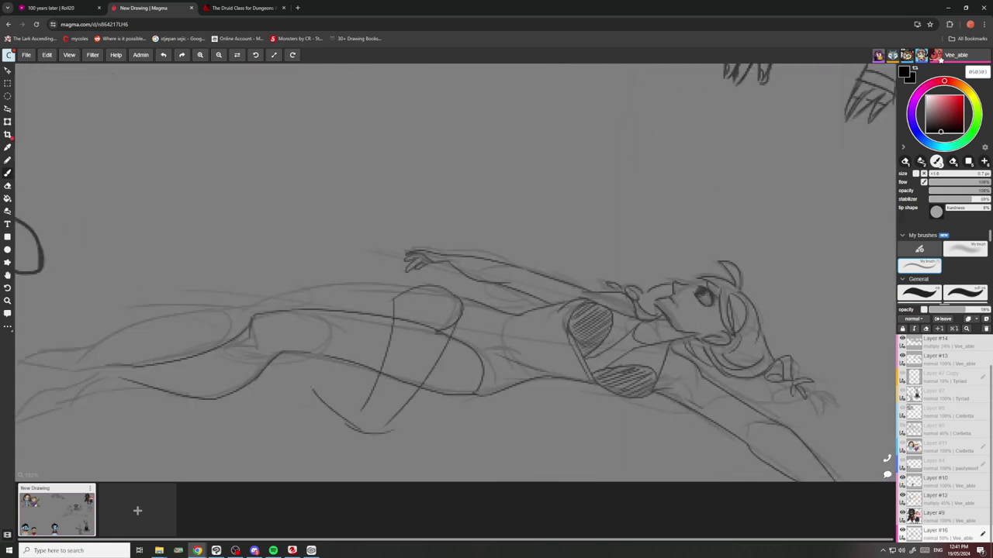
pyautogui.scroll(-5, 328, 387)
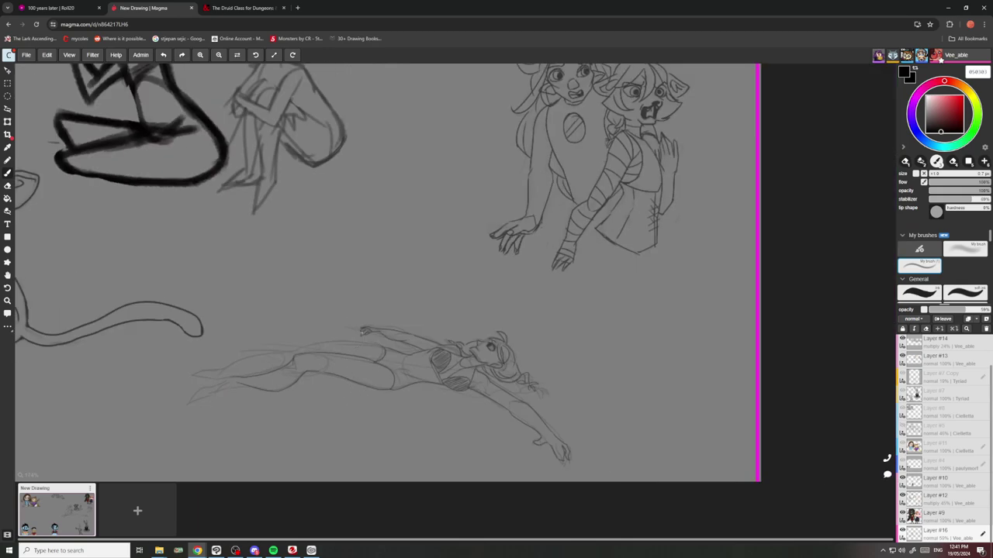
# Draw the far leg crossing behind the near thigh, with its lower edge emerging underneath.
pyautogui.scroll(4, 342, 349)
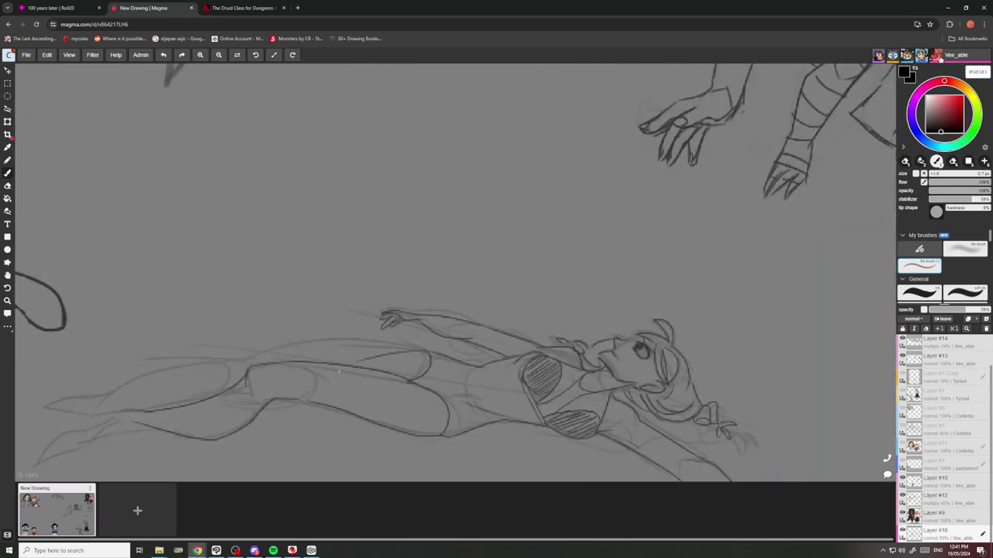
pyautogui.scroll(-4, 334, 371)
pyautogui.scroll(3, 392, 386)
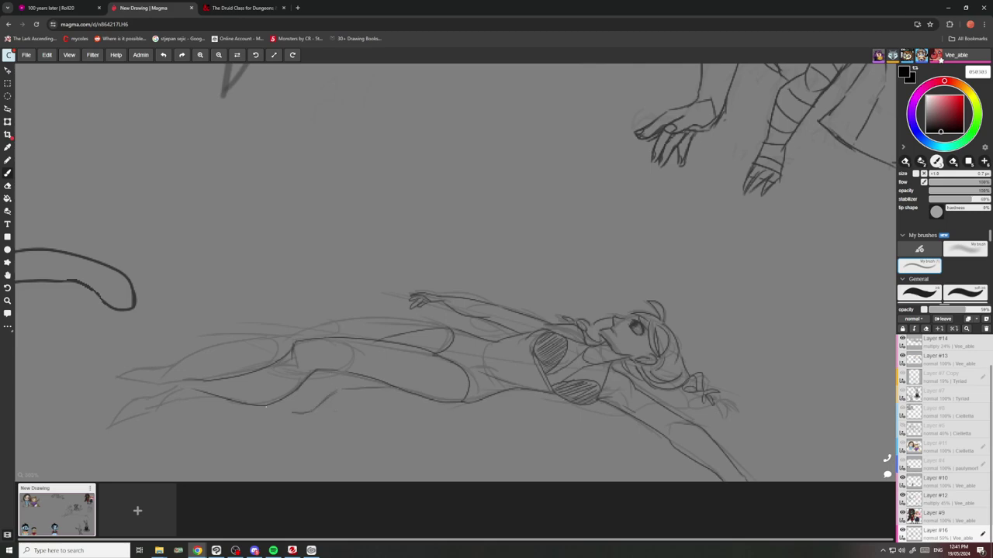
pyautogui.scroll(-3, 318, 295)
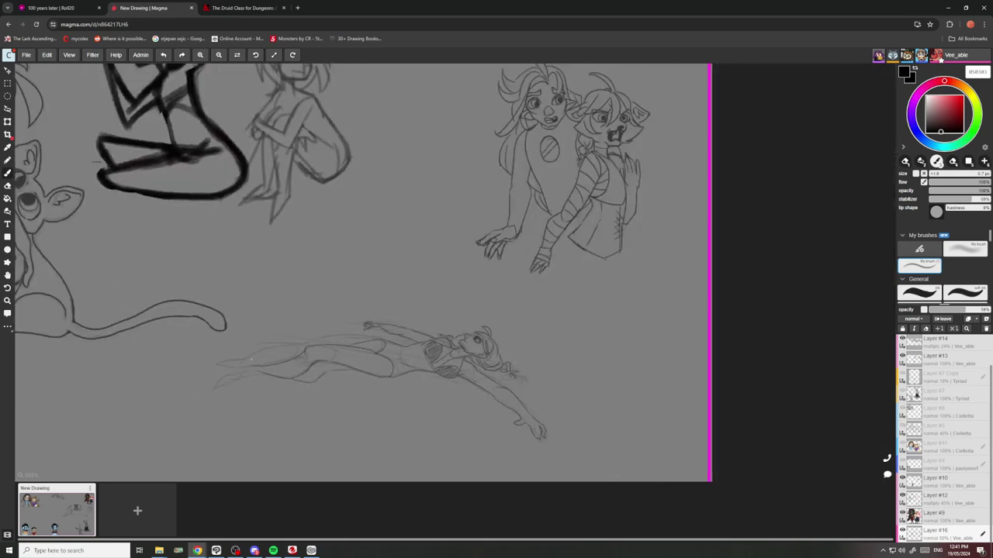
# Undo the last foot strokes and outline the near foot as an angular shape with a heel, extending from the ankle.
pyautogui.scroll(5, 221, 357)
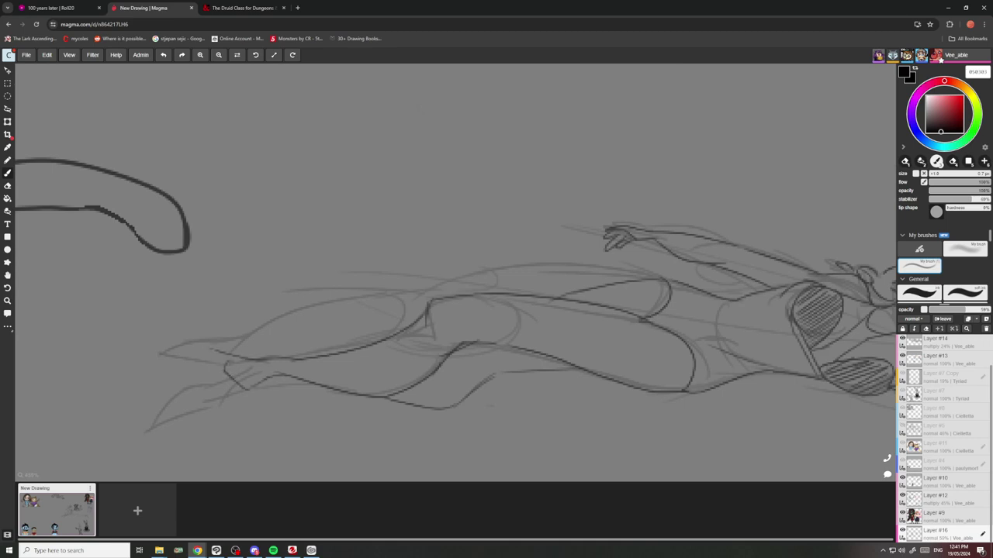
pyautogui.scroll(-3, 228, 367)
pyautogui.scroll(-1, 239, 355)
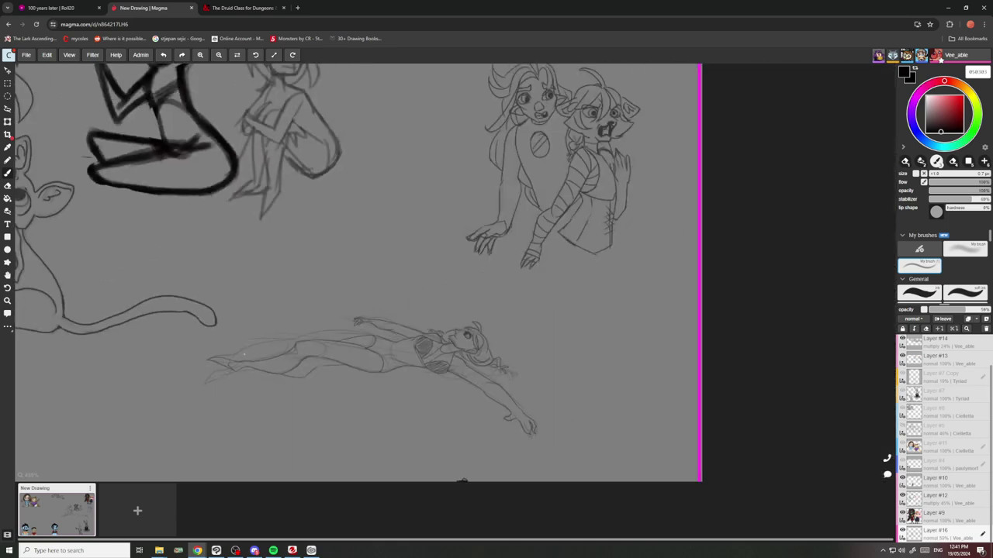
pyautogui.scroll(5, 217, 359)
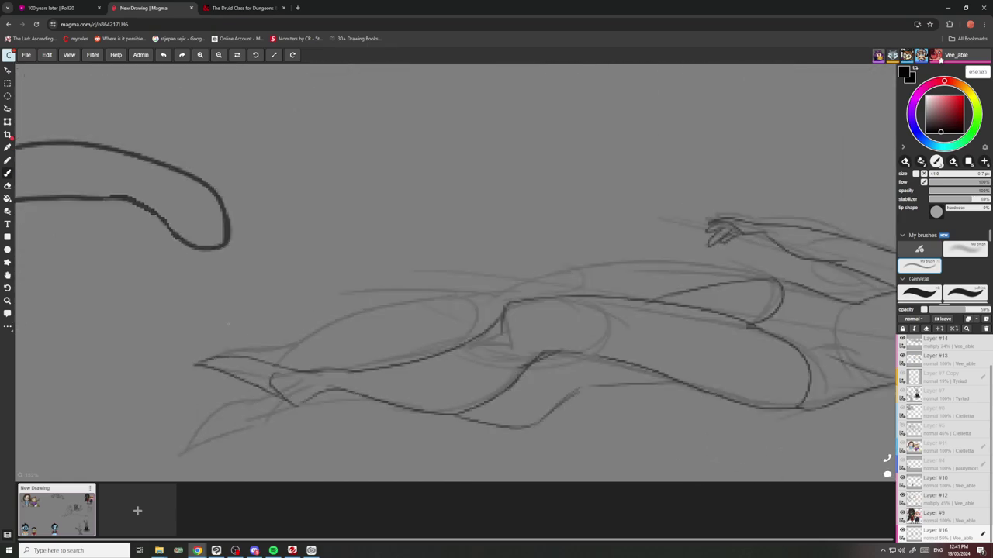
pyautogui.hotkey('ctrl', 'z')
pyautogui.hotkey('ctrl', 'z')
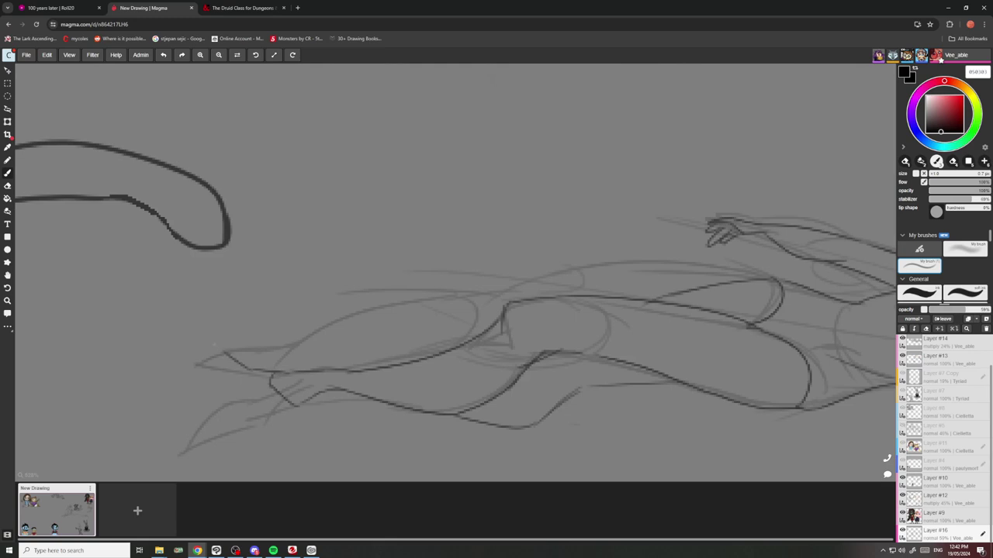
pyautogui.moveTo(225, 350)
pyautogui.mouseDown()
pyautogui.moveTo(168, 350)
pyautogui.moveTo(208, 390)
pyautogui.mouseUp()
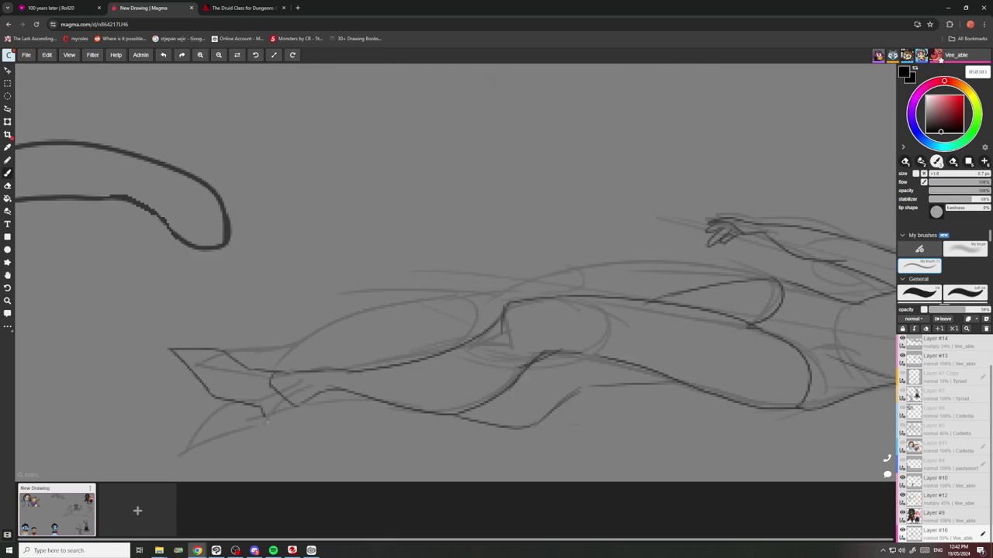
pyautogui.scroll(-5, 295, 329)
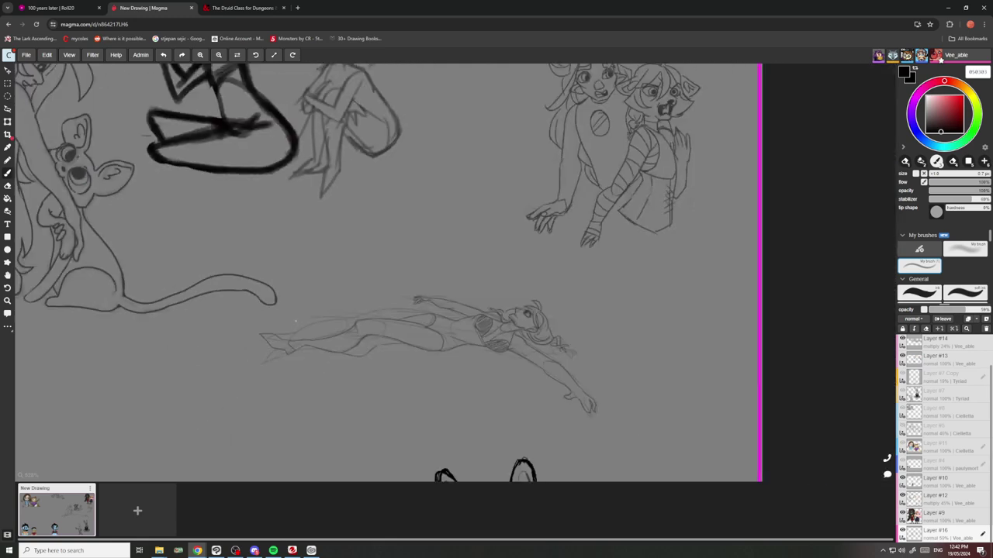
# Draw a long, looping water ripple beneath the figure's torso.
pyautogui.scroll(6, 496, 341)
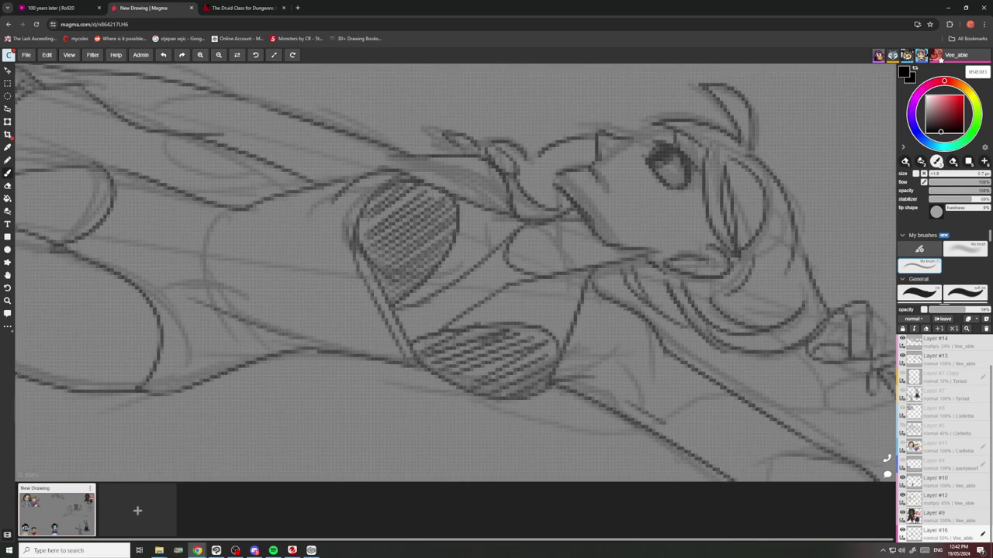
pyautogui.moveTo(546, 381)
pyautogui.mouseDown()
pyautogui.moveTo(487, 393)
pyautogui.moveTo(446, 374)
pyautogui.moveTo(448, 391)
pyautogui.moveTo(217, 388)
pyautogui.moveTo(548, 424)
pyautogui.moveTo(270, 470)
pyautogui.mouseUp()
pyautogui.scroll(-8, 429, 318)
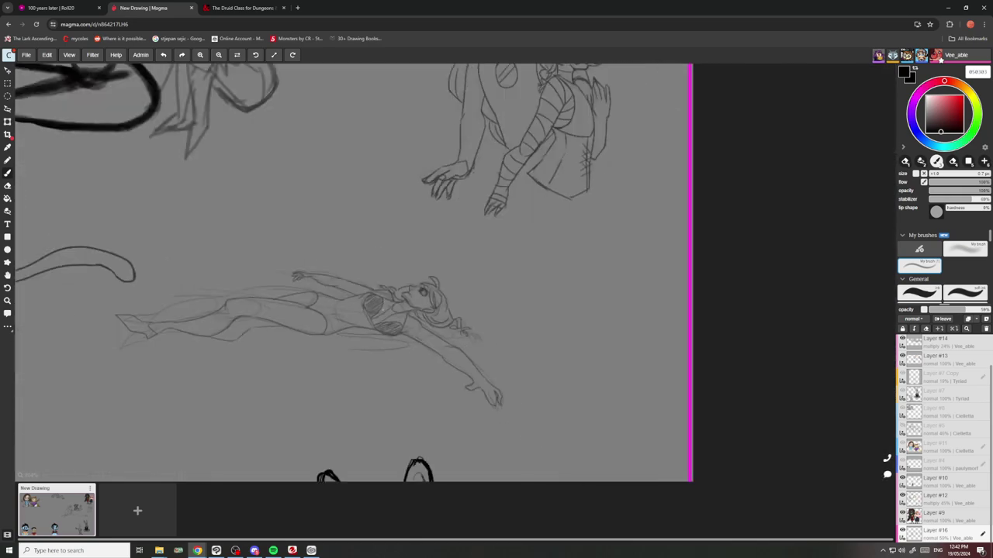
# Add a small curved ripple along the underside of the near forearm by the elbow.
pyautogui.scroll(7, 403, 326)
pyautogui.scroll(-2, 353, 308)
pyautogui.scroll(3, 633, 429)
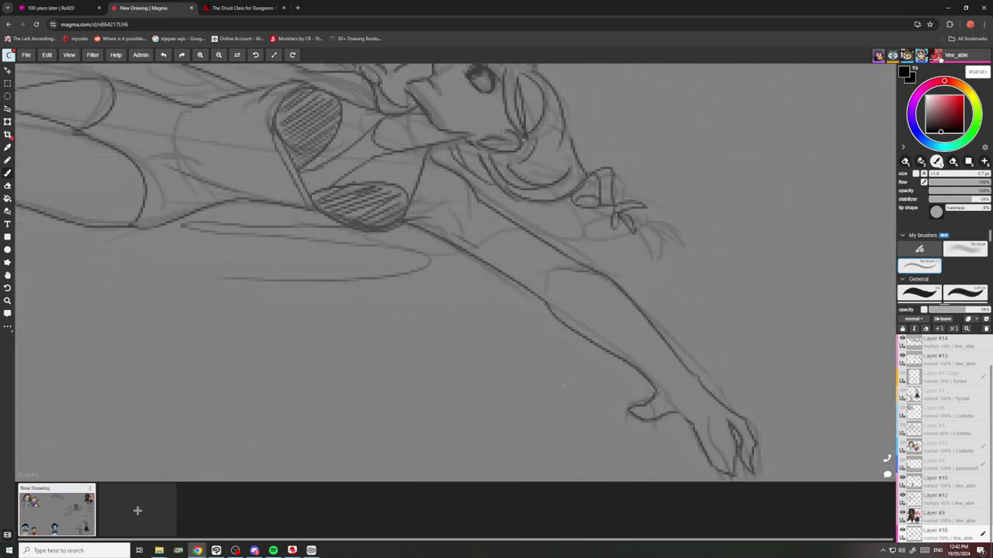
pyautogui.moveTo(647, 353)
pyautogui.mouseDown()
pyautogui.moveTo(569, 347)
pyautogui.moveTo(546, 328)
pyautogui.mouseUp()
pyautogui.scroll(-4, 497, 271)
# Draw a rounded ripple line above the far forearm, curving back into the arm.
pyautogui.scroll(6, 590, 295)
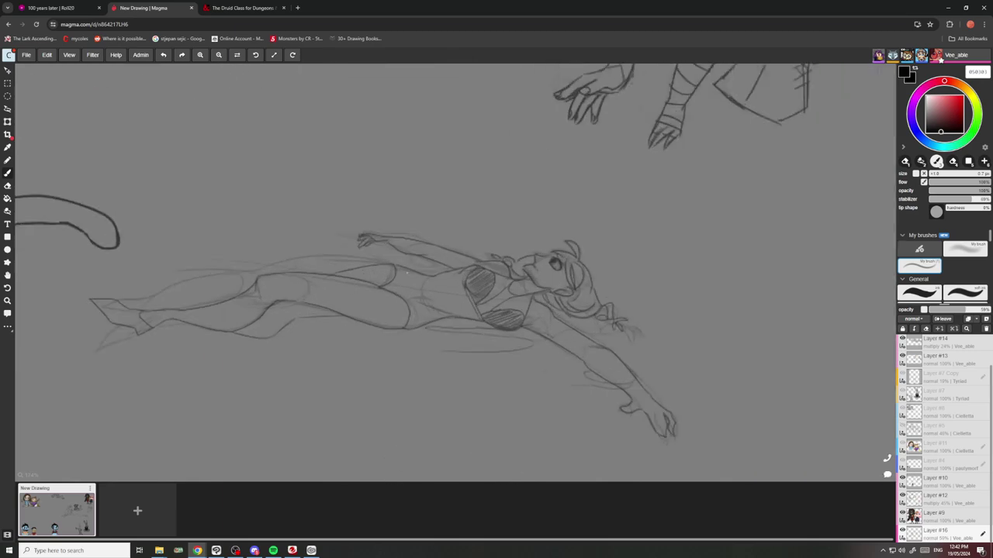
pyautogui.scroll(-2, 450, 271)
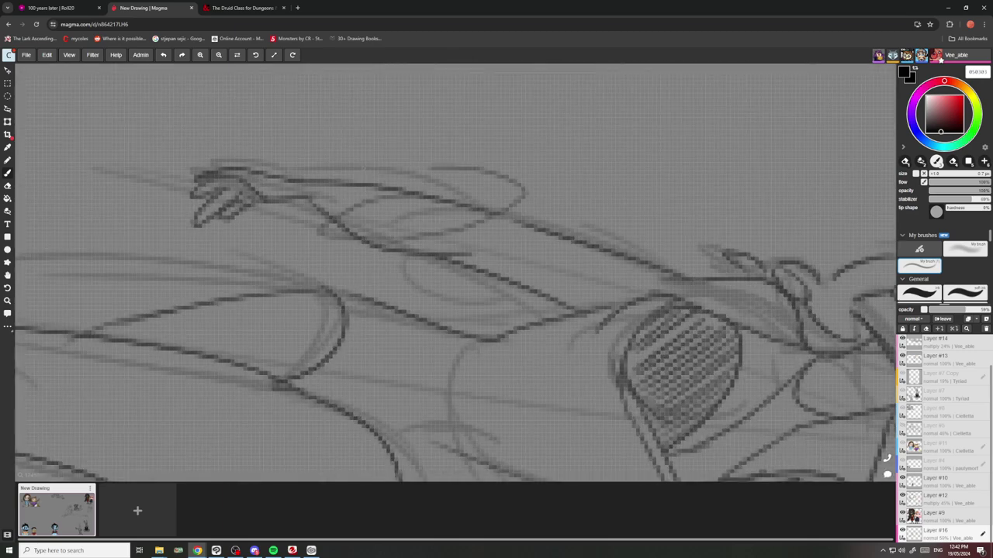
pyautogui.scroll(-4, 450, 271)
# Darken the far leg's lower edge where it emerges beneath the near knee.
pyautogui.scroll(4, 443, 310)
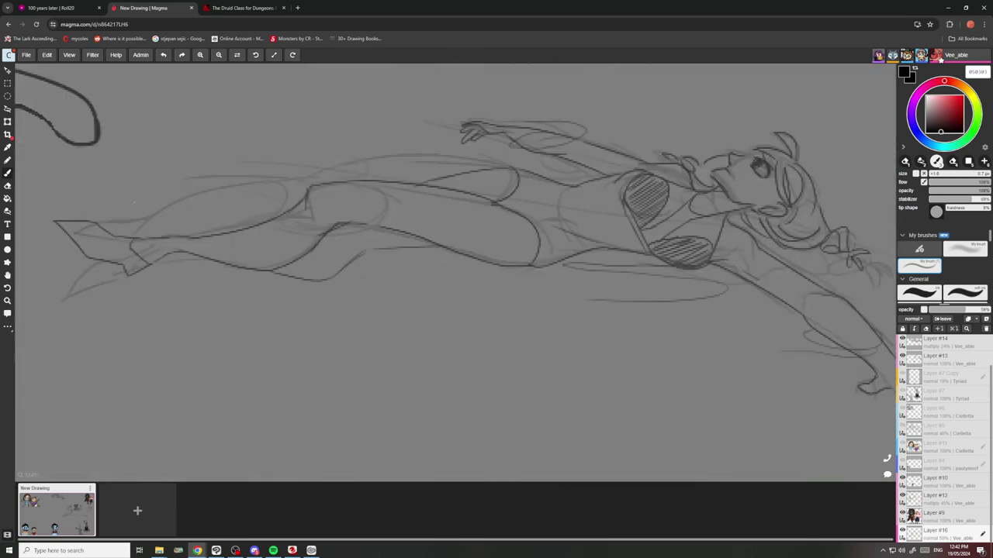
pyautogui.moveTo(463, 304)
pyautogui.mouseDown()
pyautogui.moveTo(414, 333)
pyautogui.moveTo(486, 300)
pyautogui.mouseUp()
pyautogui.scroll(-4, 441, 252)
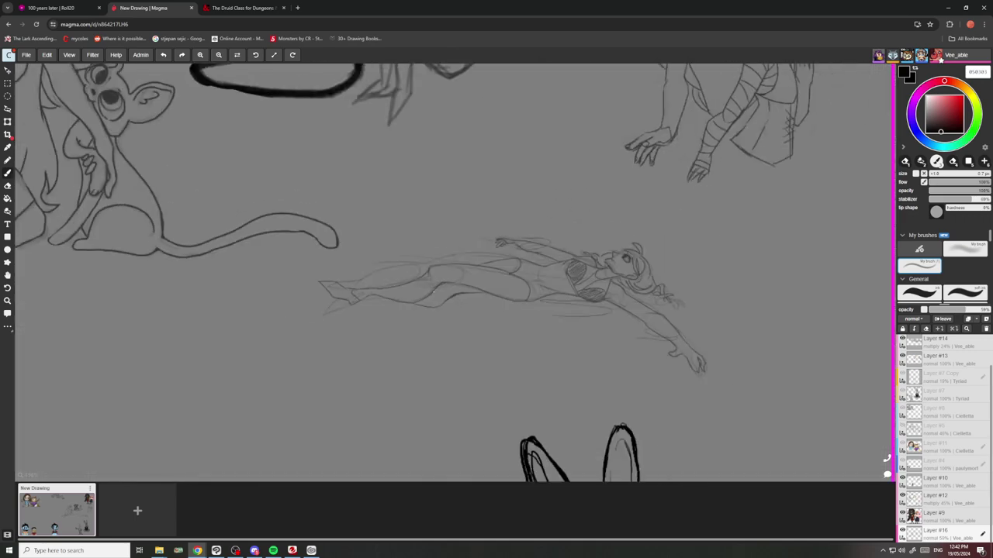
# Outline the second foot as an angular shape rising above the near shin.
pyautogui.scroll(5, 434, 280)
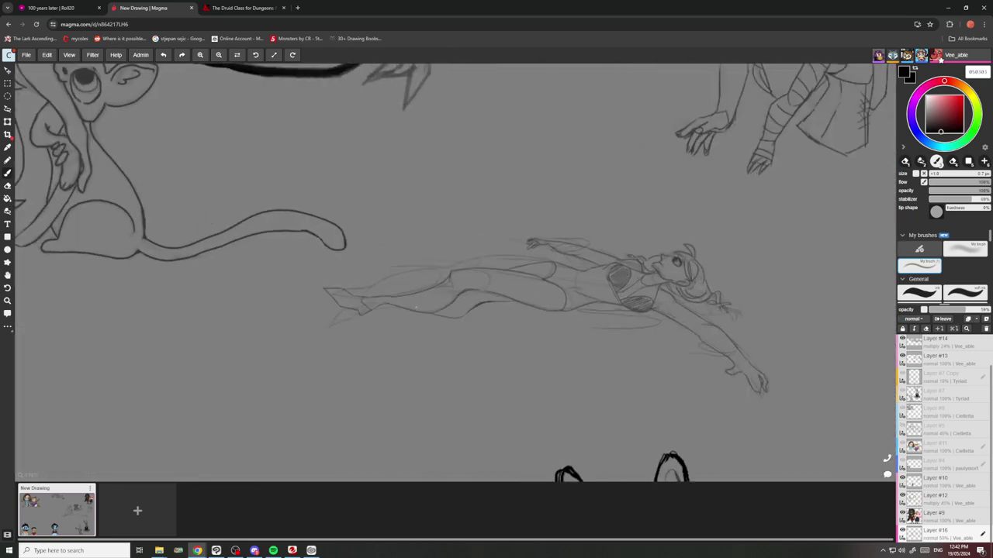
pyautogui.moveTo(374, 284)
pyautogui.mouseDown()
pyautogui.moveTo(349, 248)
pyautogui.moveTo(261, 234)
pyautogui.moveTo(312, 282)
pyautogui.mouseUp()
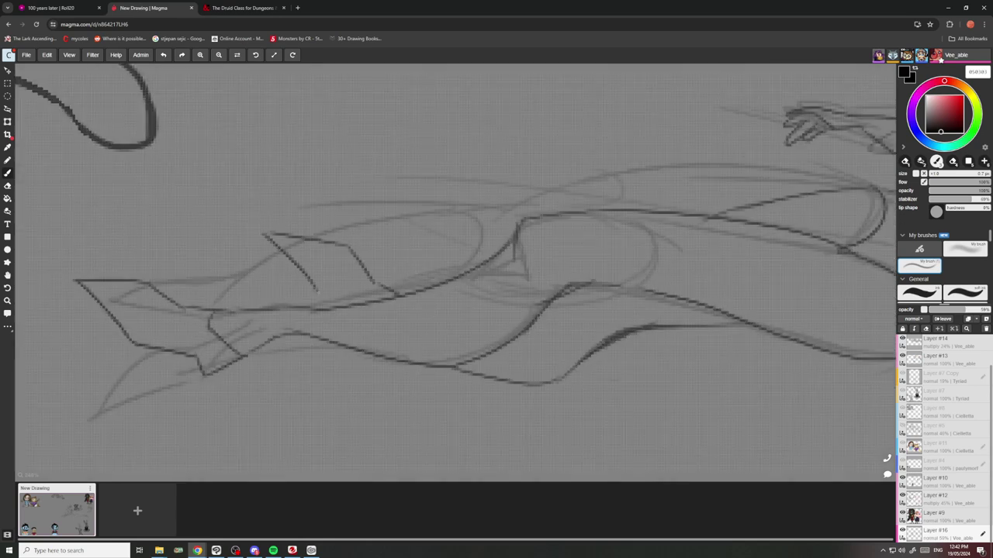
pyautogui.moveTo(374, 279); pyautogui.dragTo(278, 236)
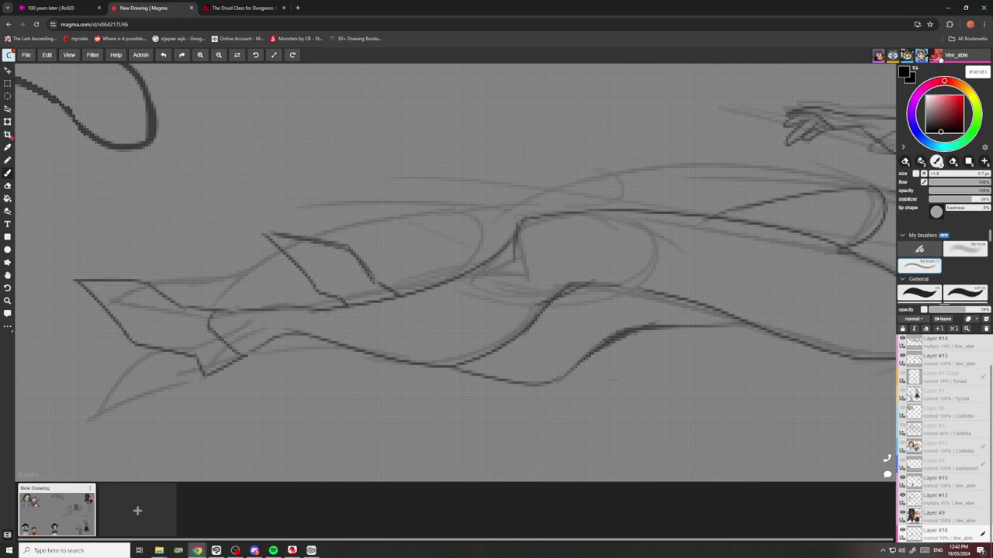
pyautogui.scroll(-4, 330, 260)
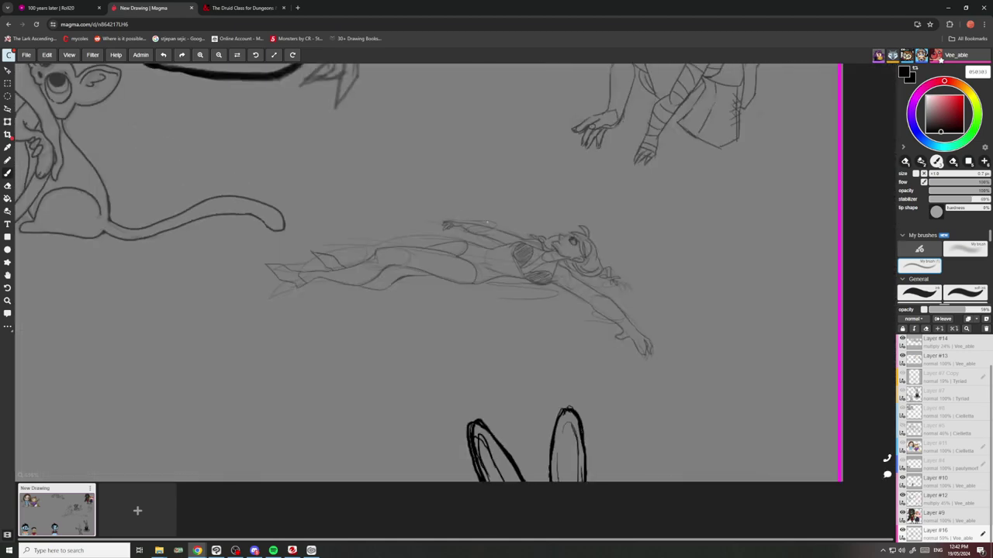
# Draw a diagonal contour line across the lower torso from the top of the near thigh.
pyautogui.scroll(8, 504, 261)
pyautogui.moveTo(472, 313); pyautogui.dragTo(338, 274)
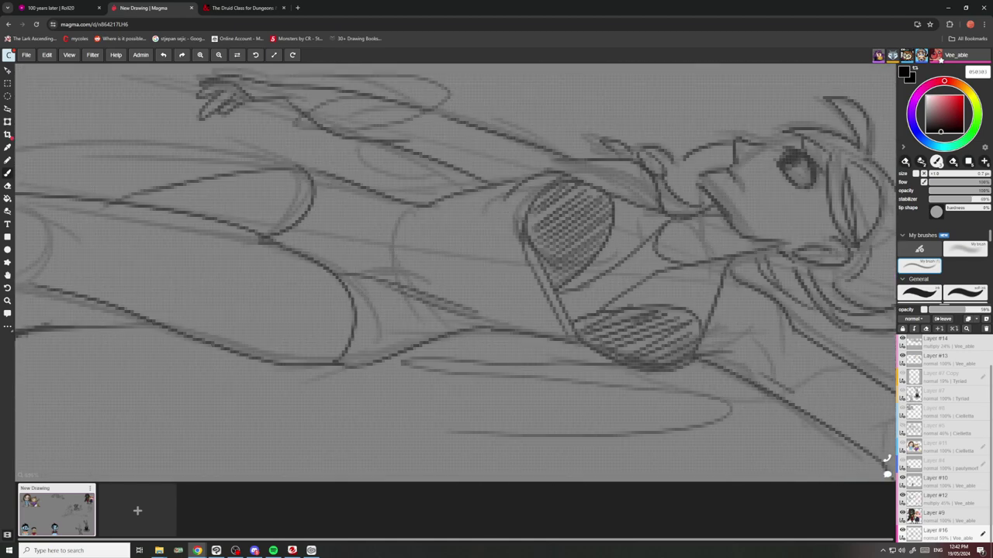
pyautogui.scroll(-5, 372, 269)
# Examine the linework of the face, ear and braid up close and against the whole floating figure.
pyautogui.scroll(5, 466, 266)
pyautogui.scroll(3, 403, 361)
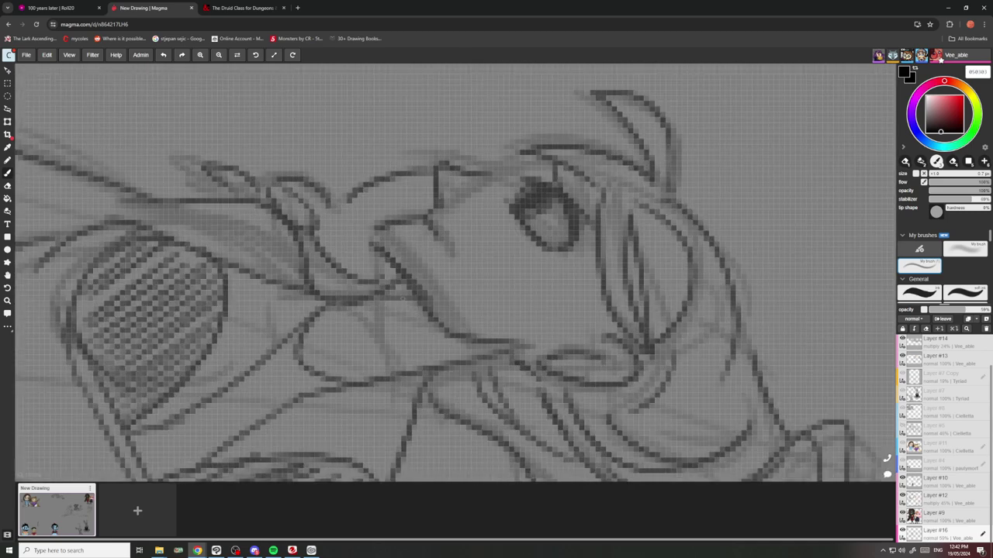
pyautogui.scroll(-6, 512, 355)
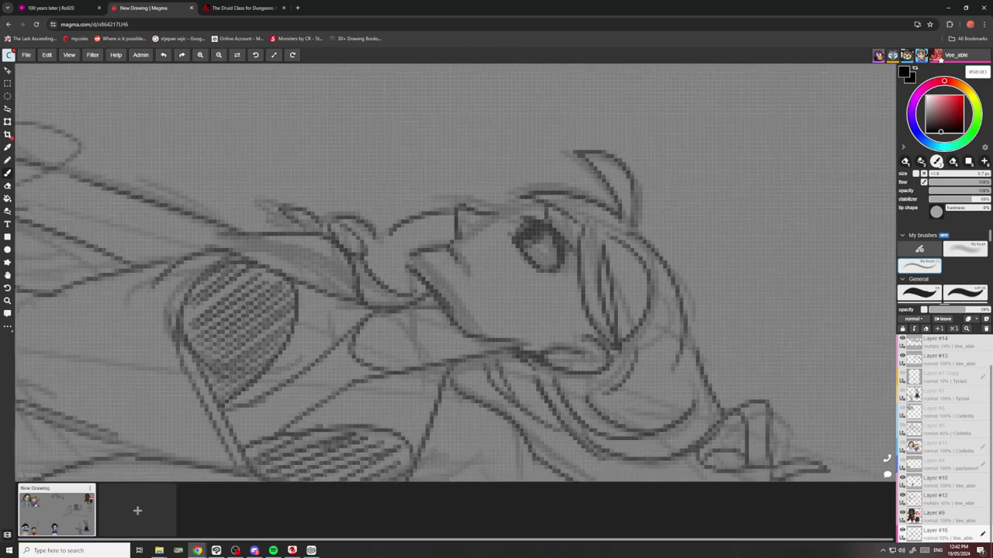
pyautogui.scroll(5, 535, 340)
pyautogui.scroll(2, 536, 342)
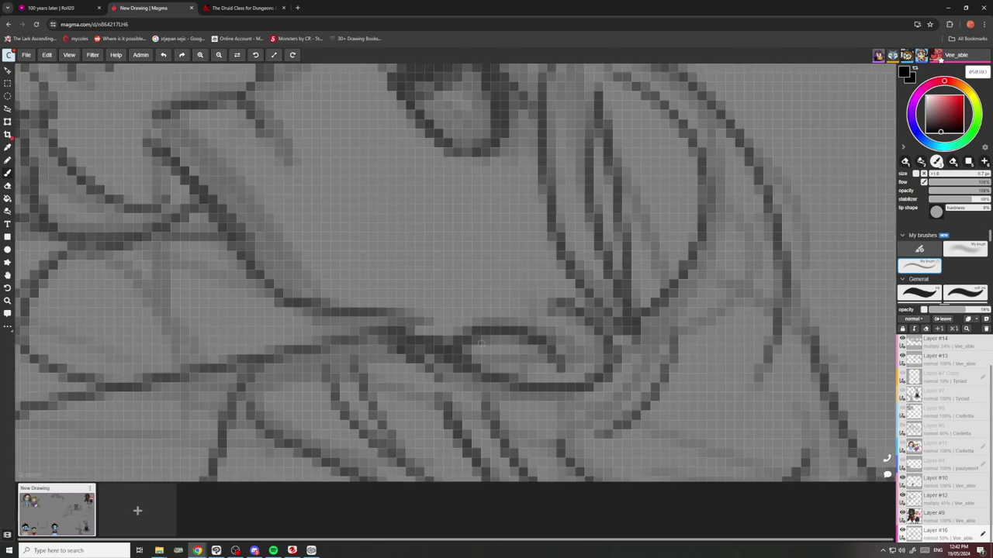
pyautogui.scroll(-5, 535, 341)
pyautogui.scroll(-3, 487, 313)
pyautogui.scroll(7, 486, 314)
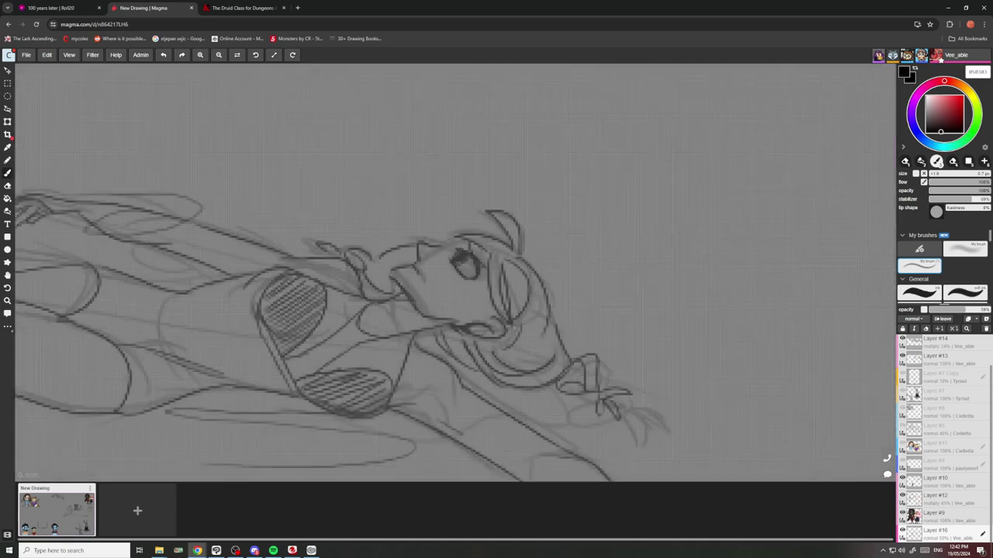
pyautogui.scroll(-7, 486, 313)
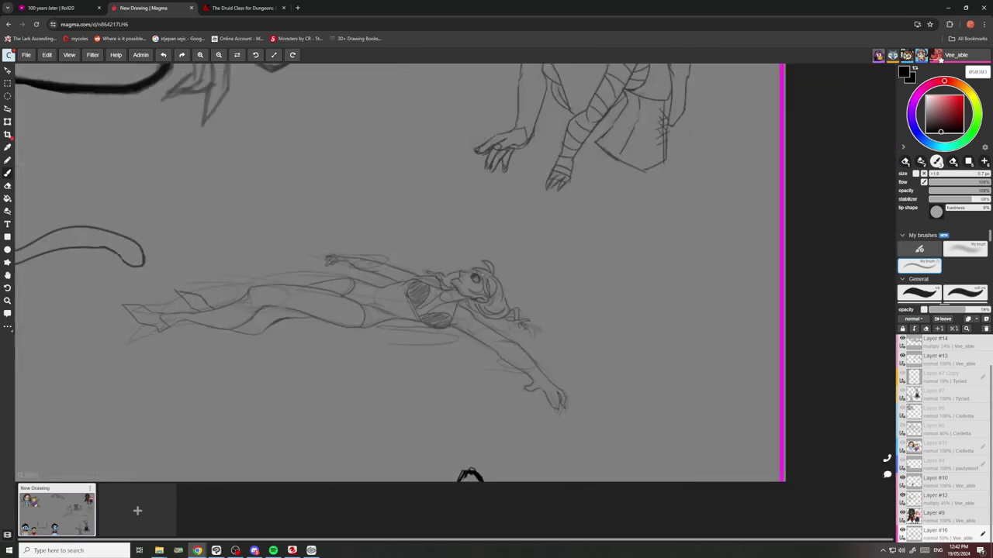
pyautogui.scroll(2, 463, 296)
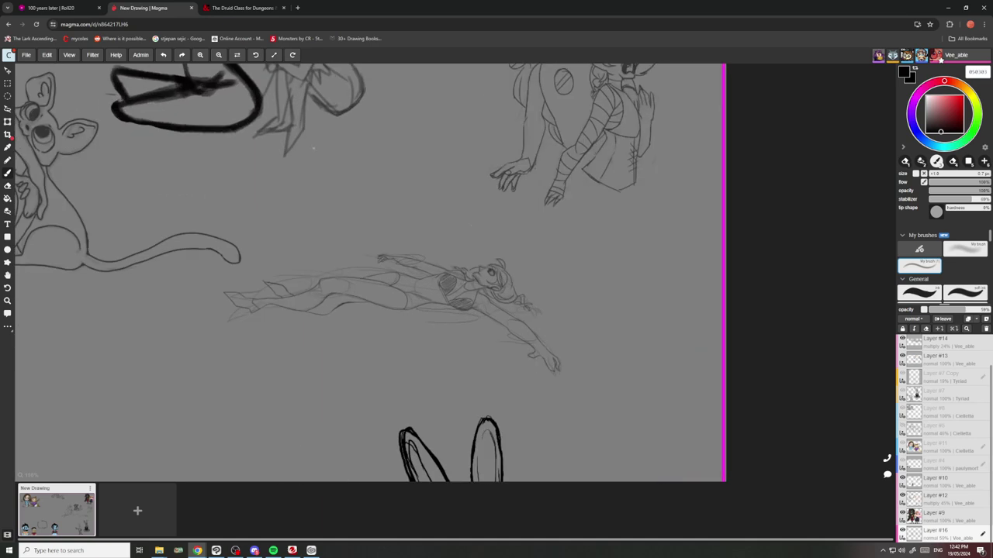
# Lasso the floating figure, scale it down, move it below the sketched pair near the canvas's right edge, and clear the selection.
pyautogui.click(8, 109)
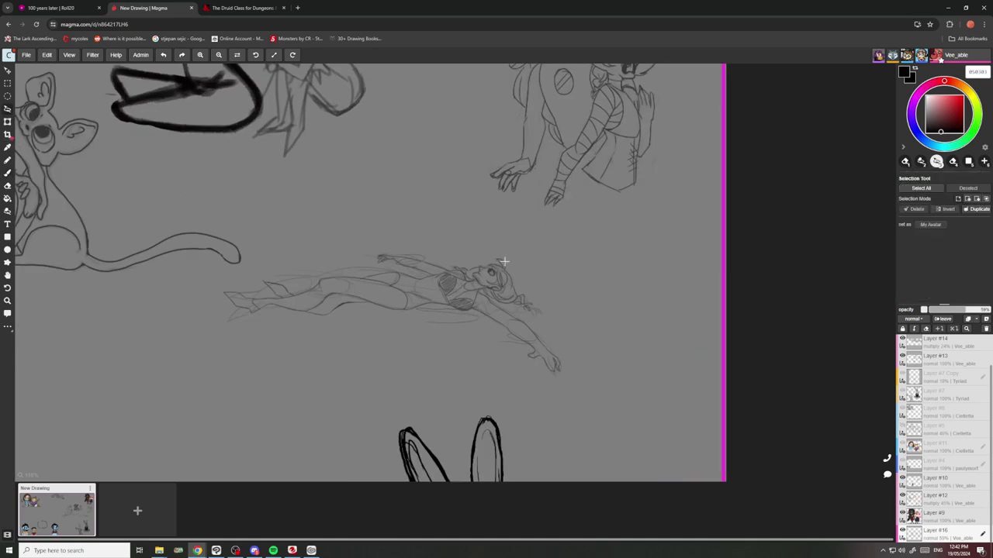
pyautogui.moveTo(559, 293)
pyautogui.mouseDown()
pyautogui.moveTo(373, 369)
pyautogui.moveTo(222, 326)
pyautogui.moveTo(248, 256)
pyautogui.moveTo(493, 241)
pyautogui.moveTo(552, 286)
pyautogui.mouseUp()
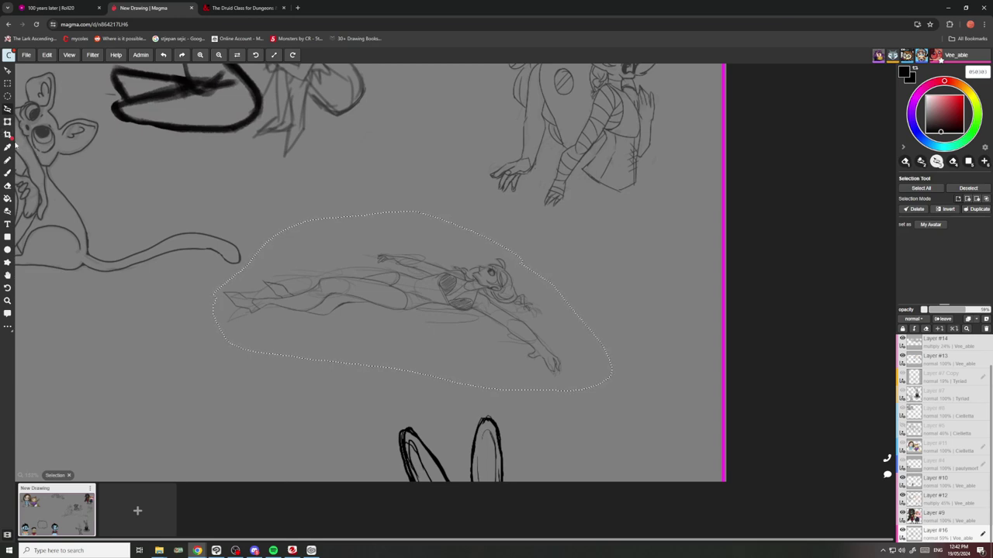
pyautogui.click(7, 133)
pyautogui.click(7, 121)
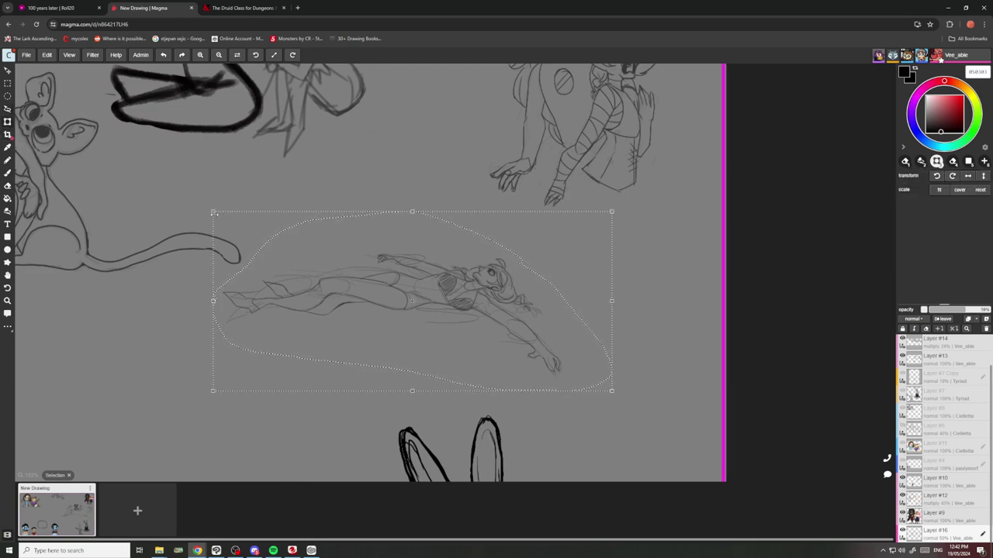
pyautogui.moveTo(211, 211)
pyautogui.mouseDown()
pyautogui.moveTo(285, 204)
pyautogui.moveTo(302, 239)
pyautogui.mouseUp()
pyautogui.moveTo(331, 293)
pyautogui.mouseDown()
pyautogui.moveTo(377, 294)
pyautogui.moveTo(466, 259)
pyautogui.moveTo(483, 242)
pyautogui.moveTo(481, 231)
pyautogui.moveTo(472, 240)
pyautogui.moveTo(478, 228)
pyautogui.mouseUp()
pyautogui.click(8, 109)
pyautogui.click(135, 137)
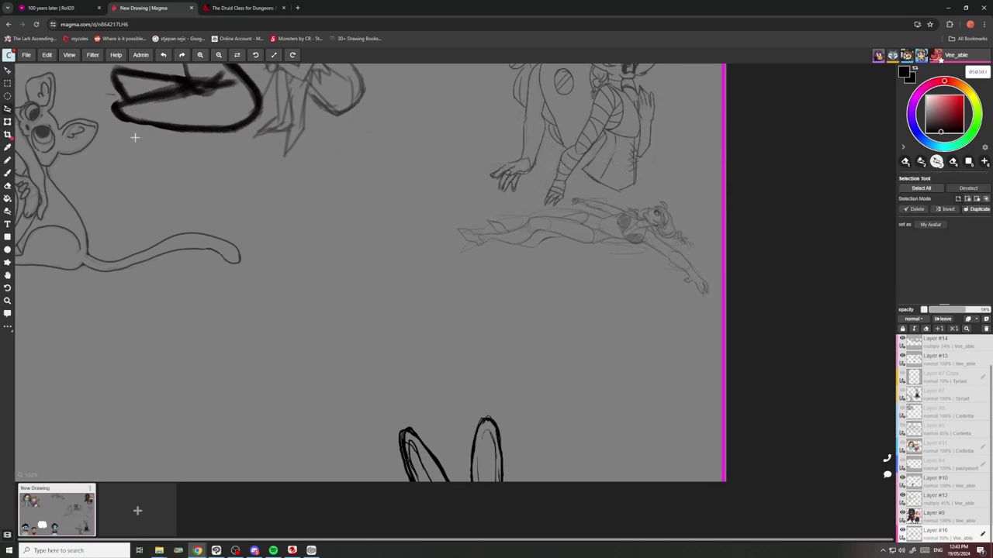
# Examine the whole shared canvas and the chibi characters beside the blank speech bubble, and switch back to the brush.
pyautogui.scroll(-8, 498, 244)
pyautogui.scroll(3, 466, 225)
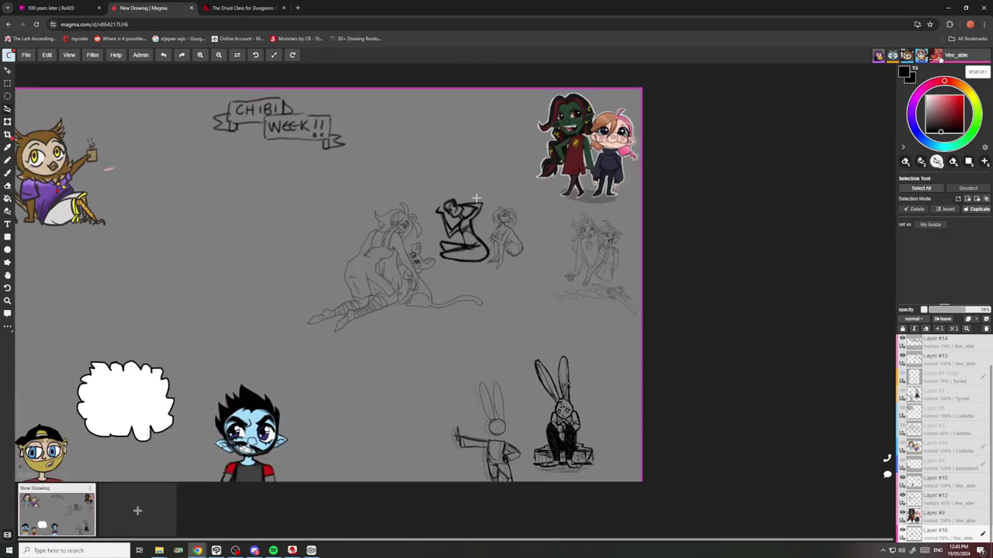
pyautogui.scroll(5, 482, 204)
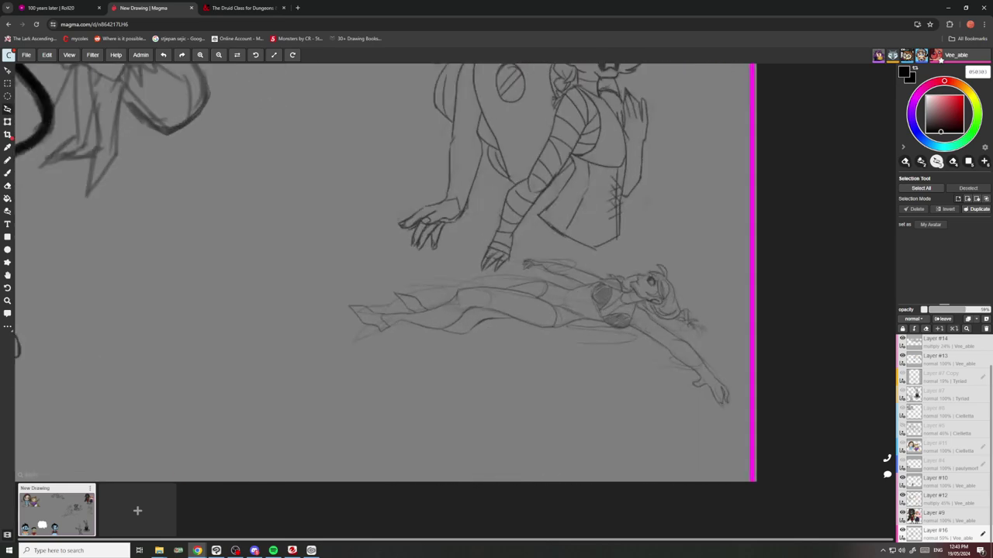
pyautogui.scroll(-5, 630, 363)
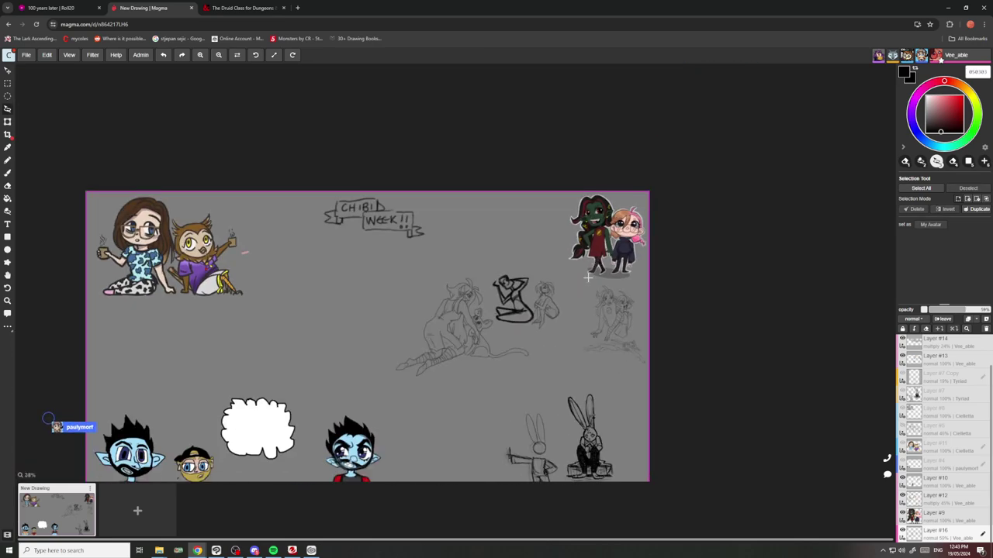
pyautogui.scroll(-2, 590, 277)
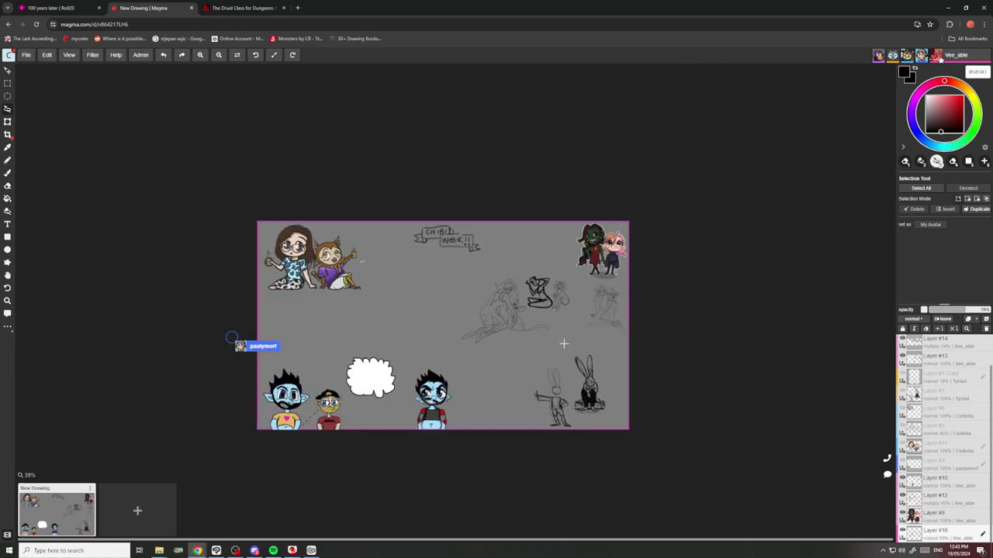
pyautogui.scroll(5, 287, 449)
pyautogui.scroll(2, 287, 449)
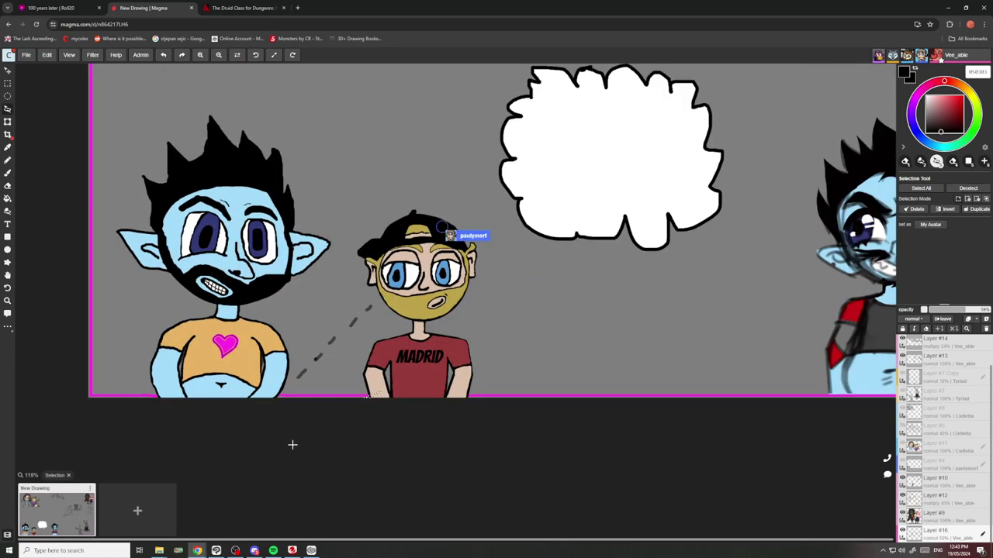
pyautogui.click(8, 173)
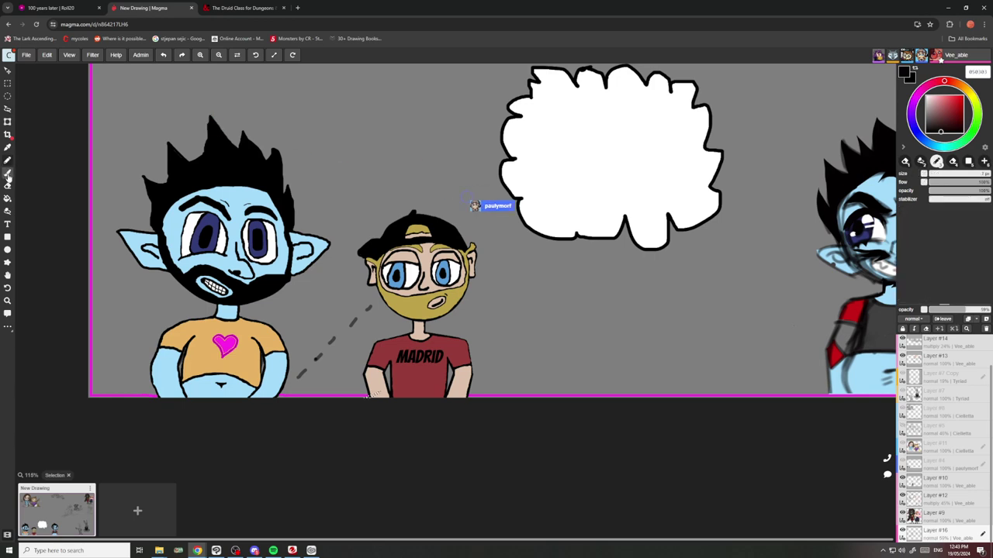
pyautogui.scroll(1, 469, 316)
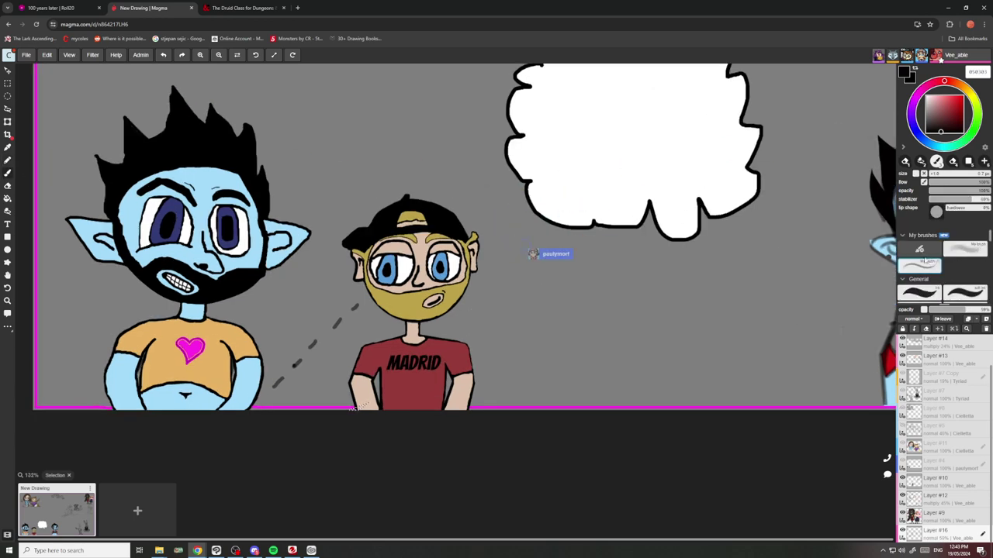
# Examine the area between the cap-wearing chibi and the blank speech bubble, both up close and within the whole shared canvas.
pyautogui.scroll(2, 583, 301)
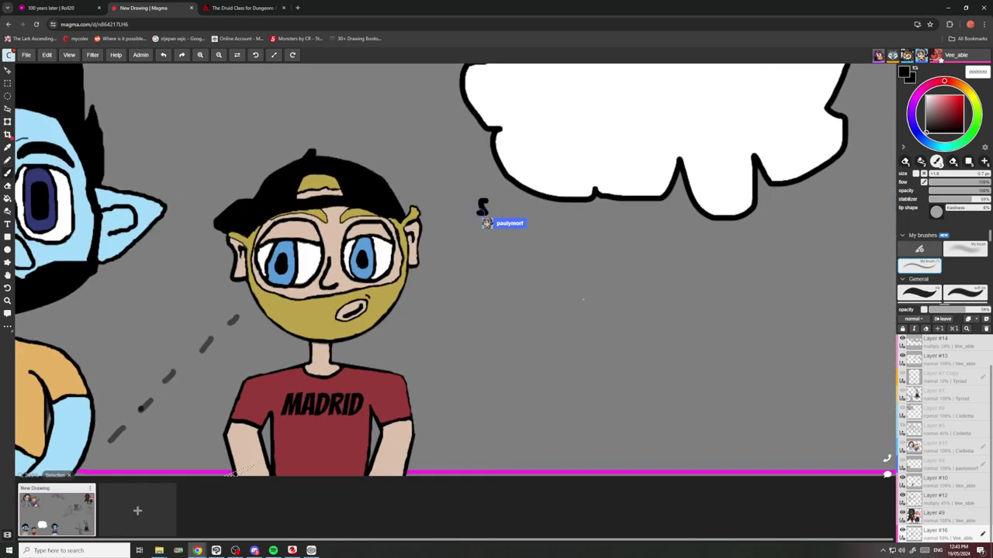
pyautogui.press('e')
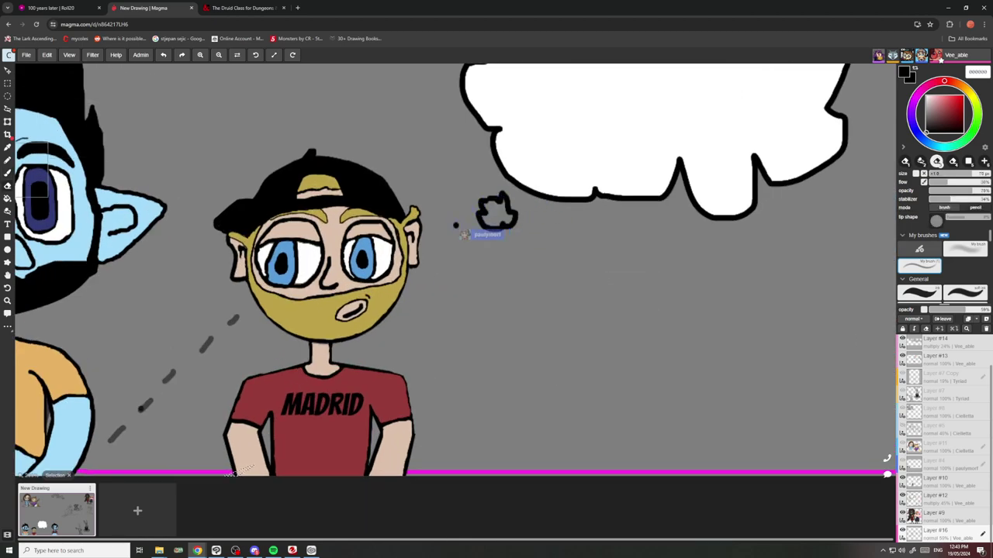
pyautogui.press('b')
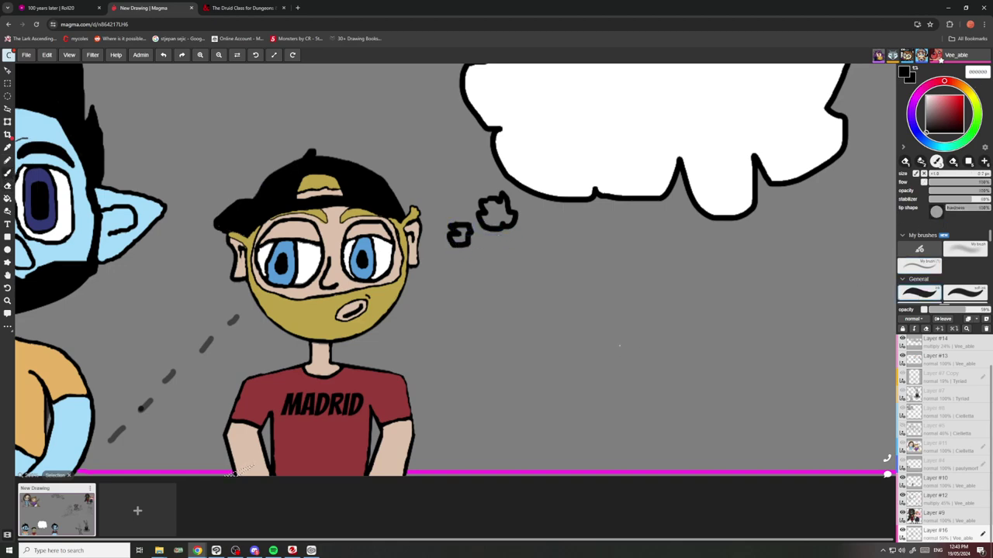
pyautogui.scroll(-1, 631, 340)
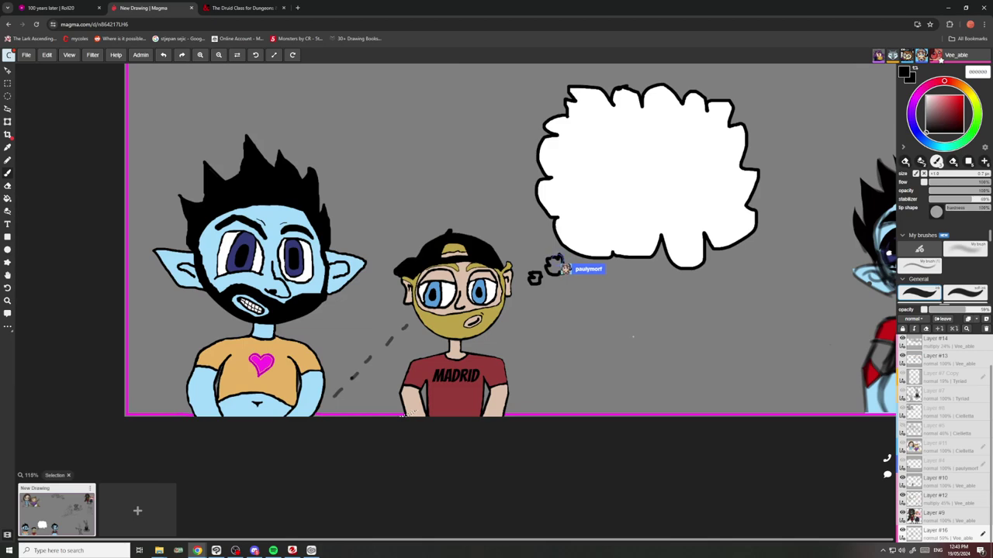
pyautogui.scroll(-1, 632, 337)
pyautogui.scroll(-2, 632, 337)
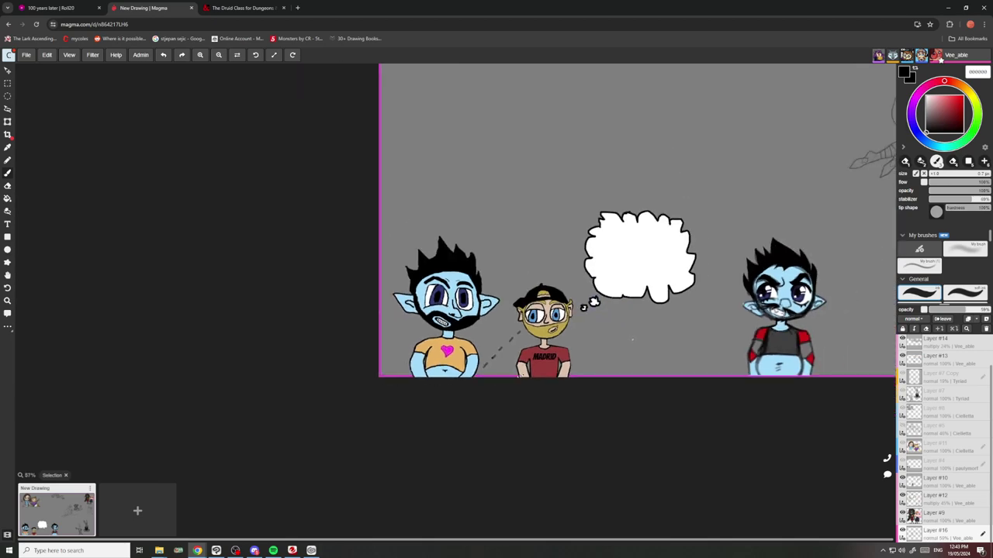
pyautogui.scroll(-5, 632, 339)
pyautogui.scroll(5, 793, 241)
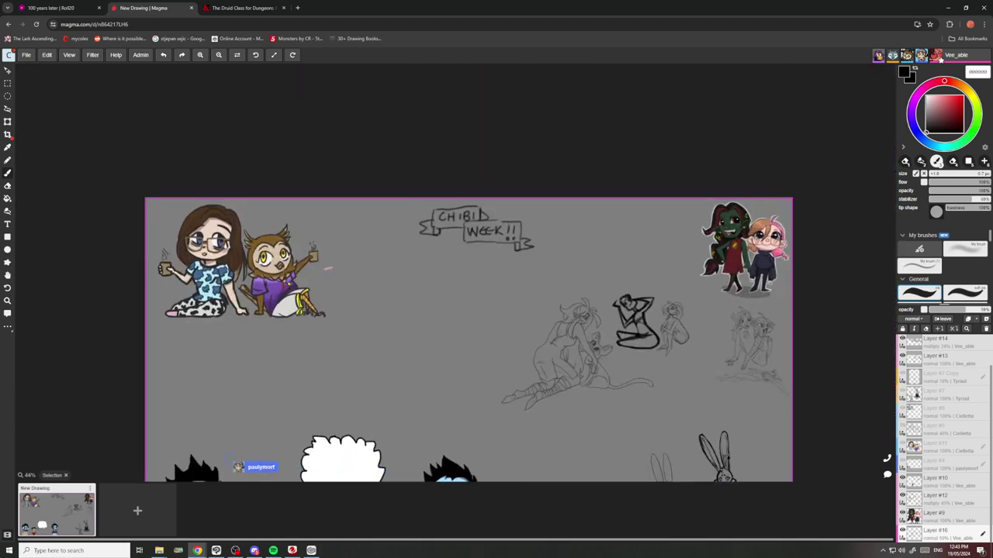
# Set the opacity of Layer #16, which holds the sketched pair and the floating figure, to 100%.
pyautogui.scroll(5, 779, 368)
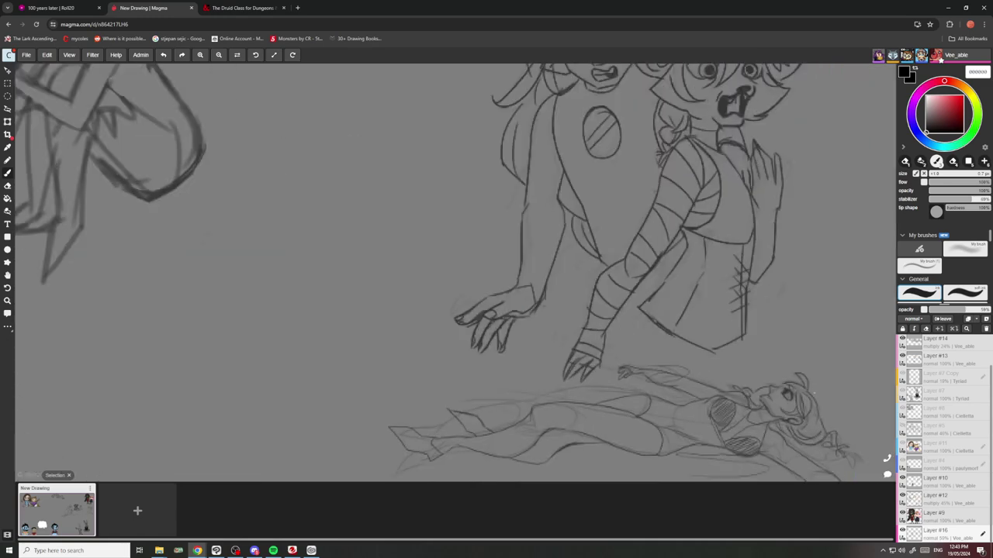
pyautogui.scroll(-1, 791, 395)
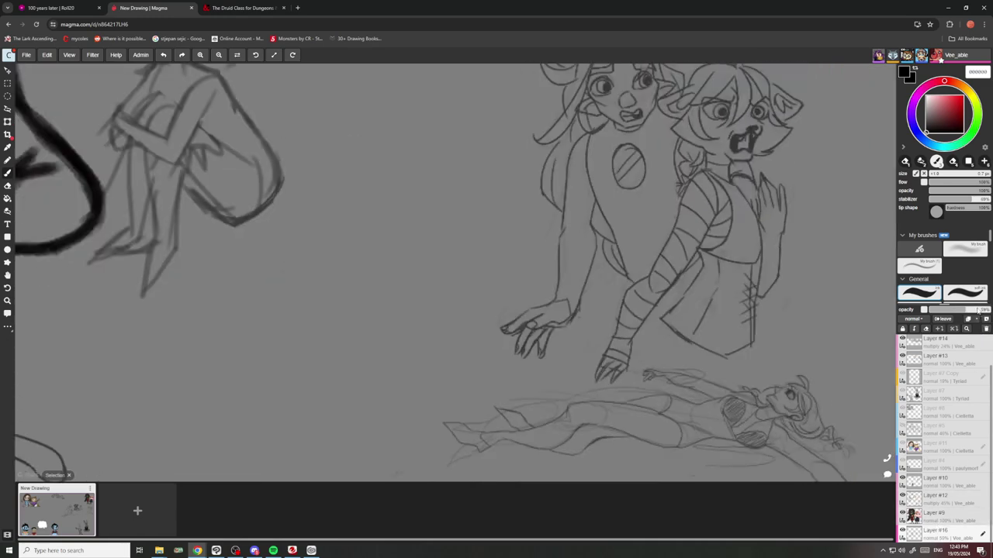
pyautogui.click(985, 329)
pyautogui.moveTo(979, 309)
pyautogui.mouseDown()
pyautogui.moveTo(964, 309)
pyautogui.moveTo(990, 310)
pyautogui.mouseUp()
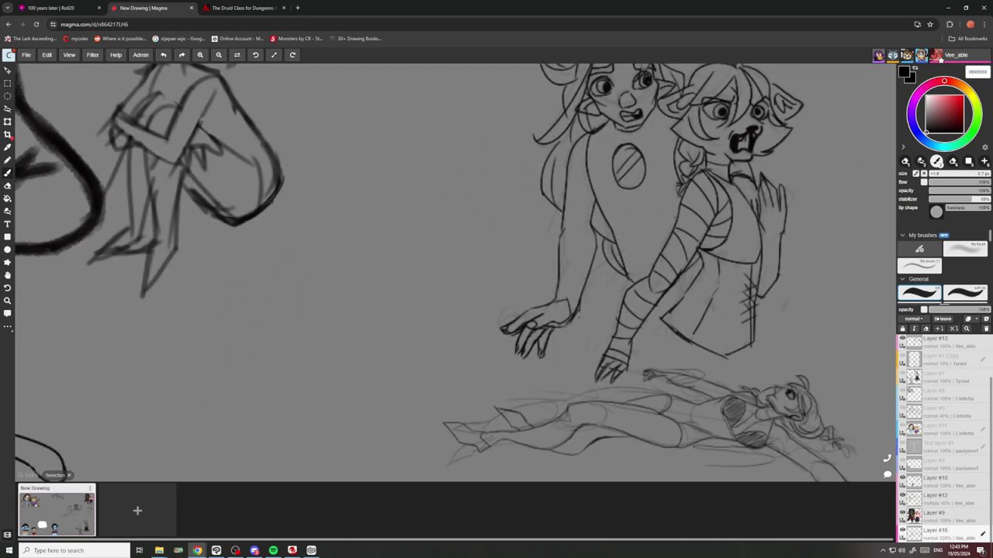
pyautogui.scroll(-7, 650, 260)
pyautogui.scroll(1, 861, 268)
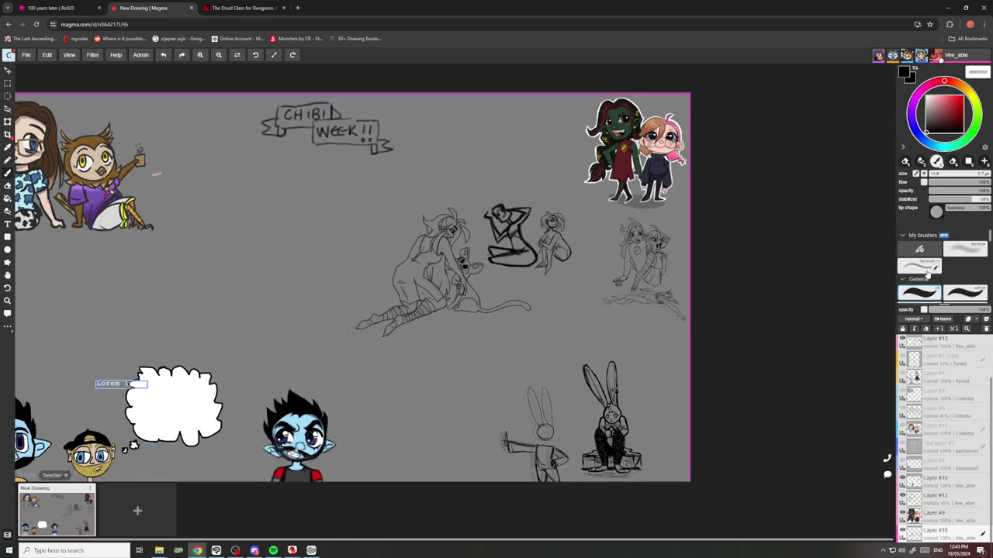
# Try a slightly lower opacity on Layer #16, restore it to 100%, and check the linework against the whole canvas.
pyautogui.moveTo(973, 311); pyautogui.dragTo(968, 310)
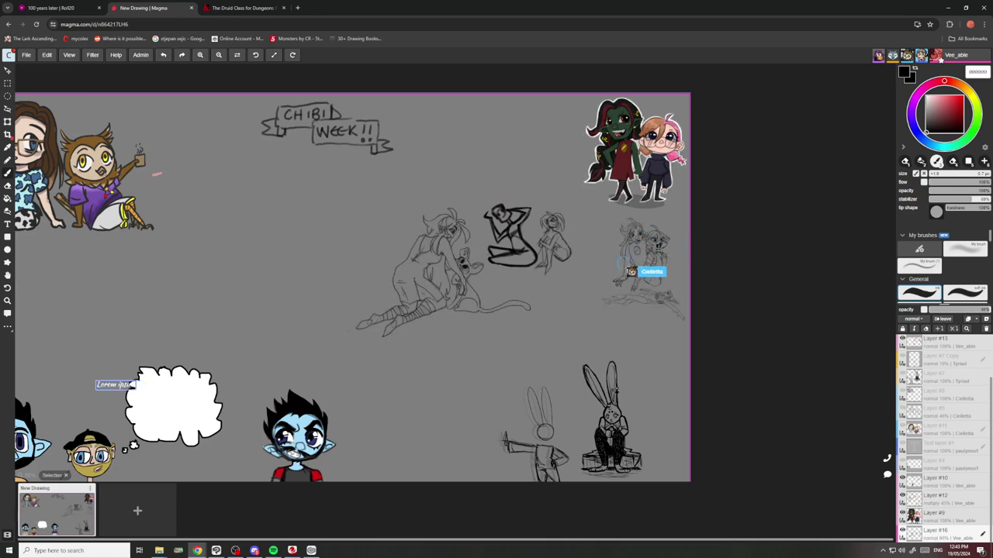
pyautogui.moveTo(986, 310); pyautogui.dragTo(991, 310)
pyautogui.scroll(6, 658, 273)
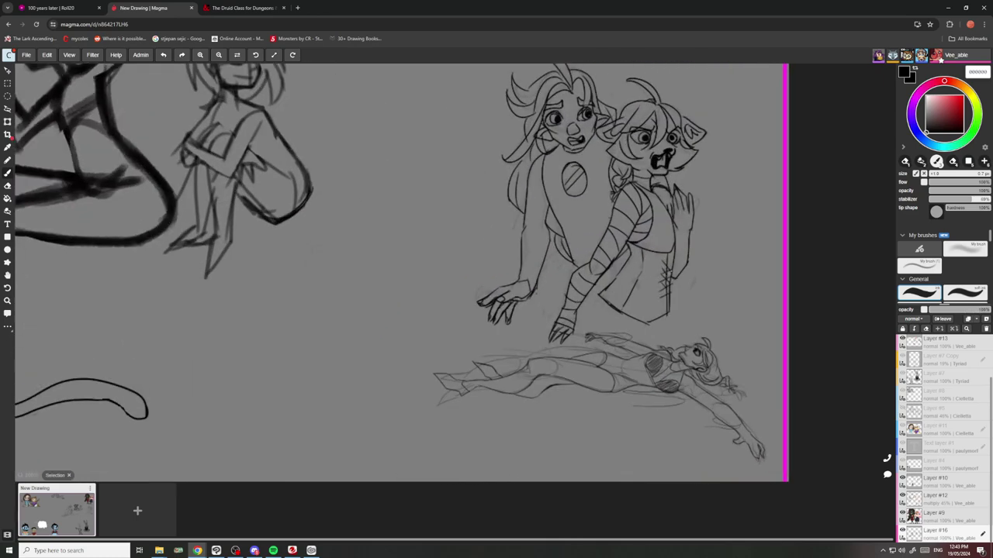
pyautogui.scroll(-4, 330, 304)
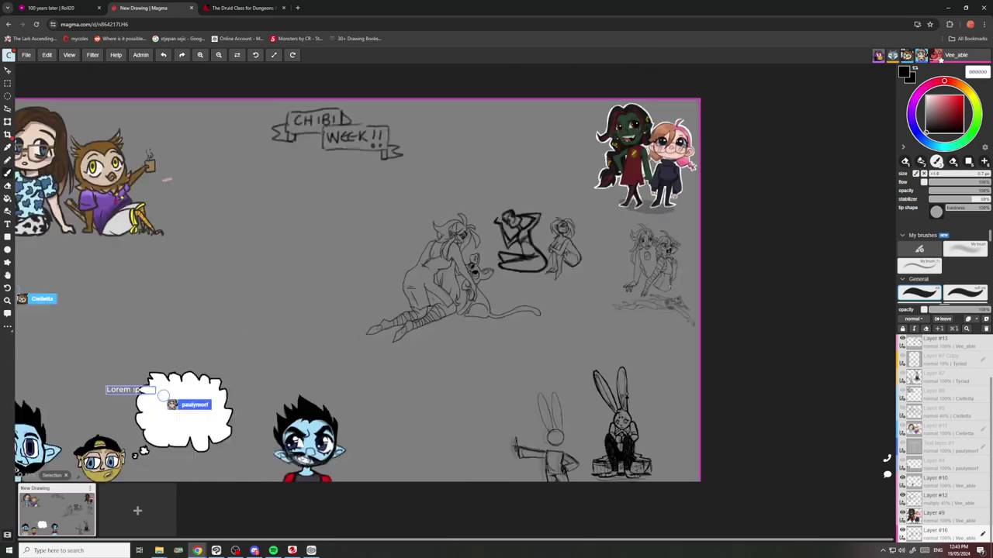
pyautogui.scroll(-4, 670, 290)
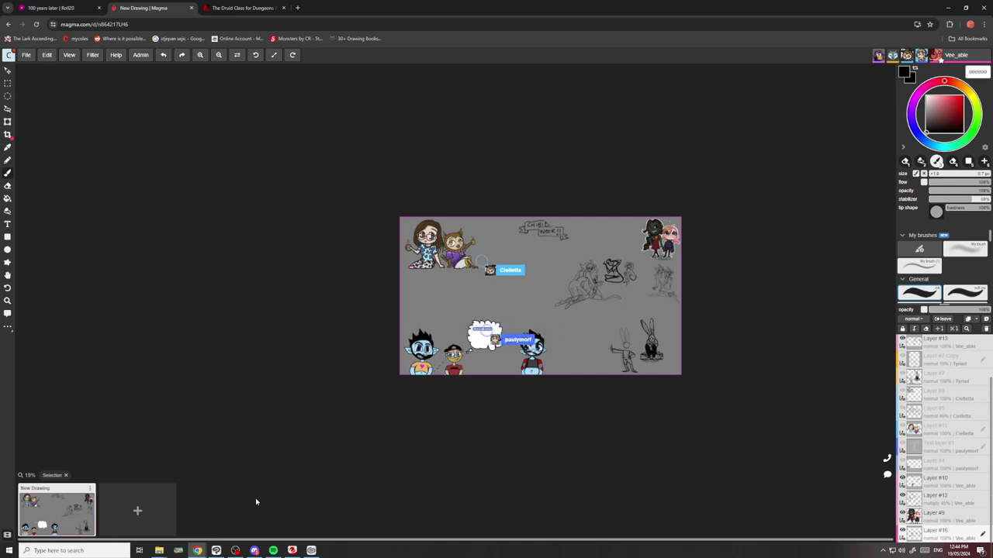
# Switch to Discord and move its window off the drawing screen.
pyautogui.click(255, 550)
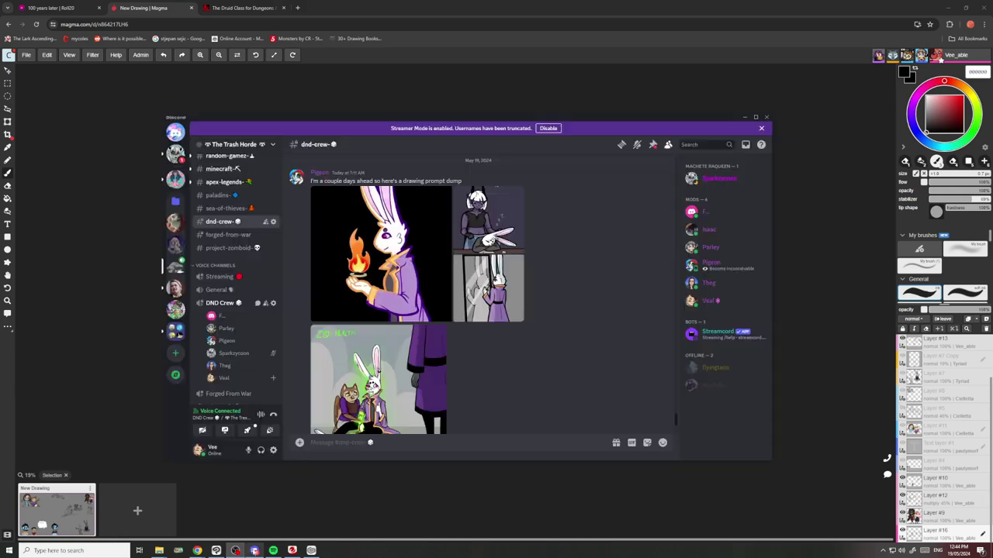
pyautogui.click(254, 552)
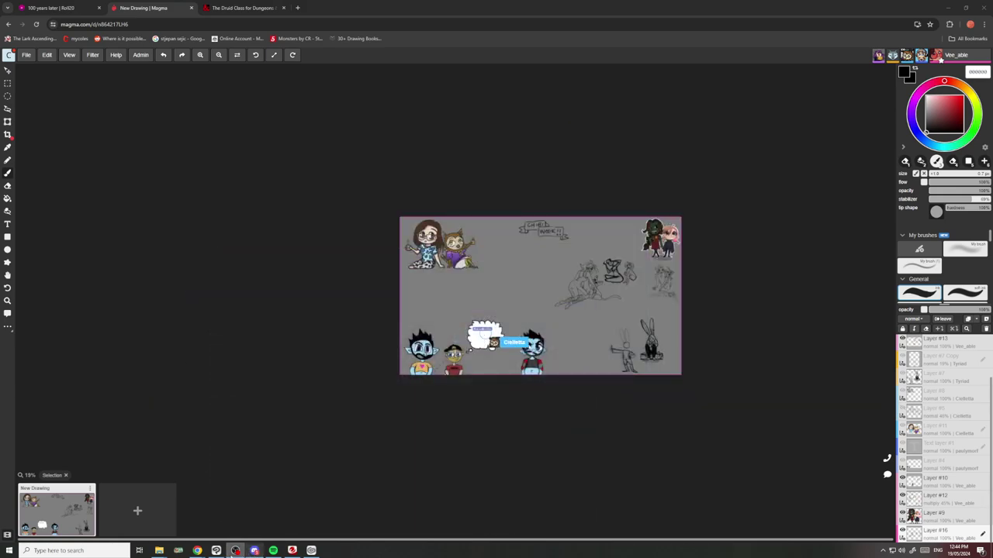
pyautogui.click(255, 551)
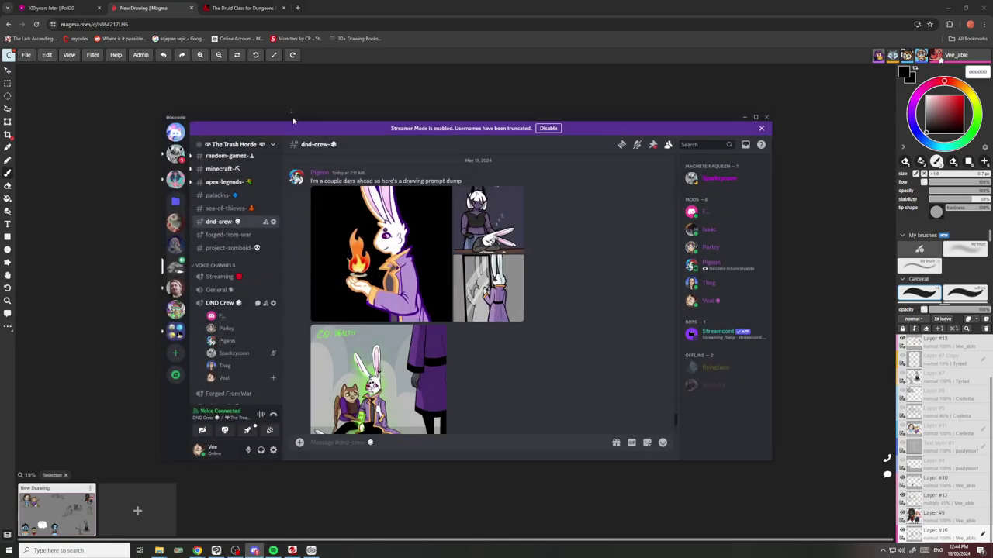
pyautogui.moveTo(292, 118); pyautogui.dragTo(992, 253)
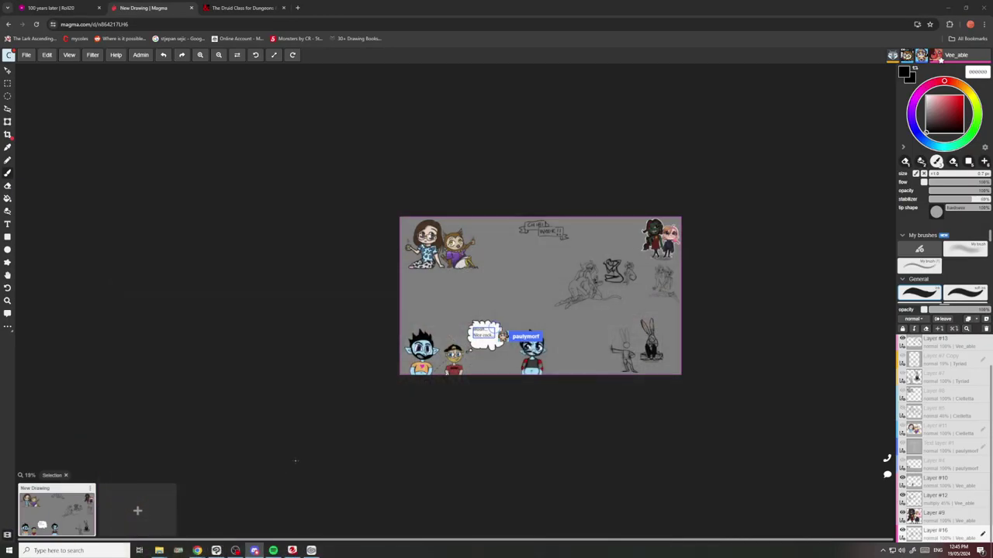
# Return to the Magma canvas and examine the text in the thought bubble beside the cap-wearing chibi.
pyautogui.click(570, 338)
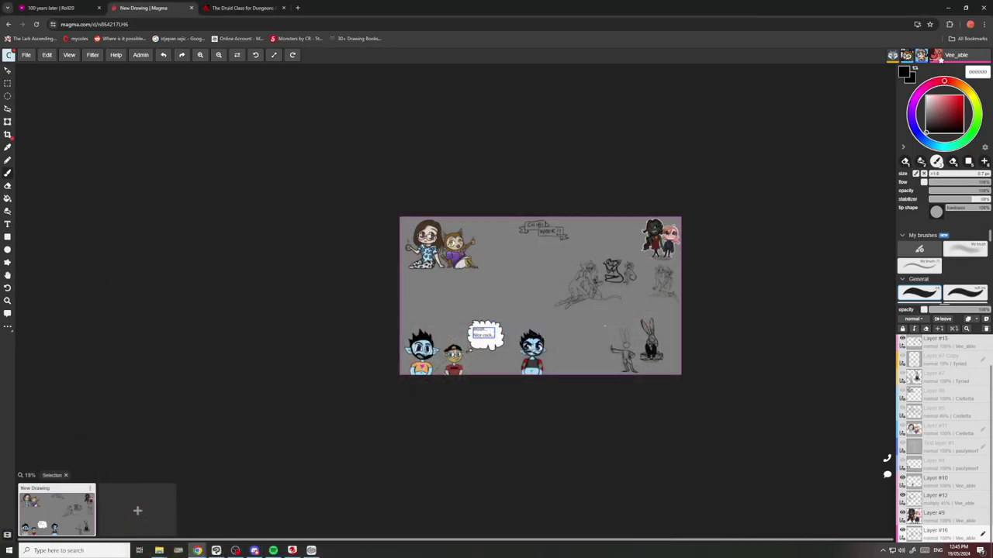
pyautogui.scroll(6, 569, 338)
pyautogui.scroll(5, 447, 299)
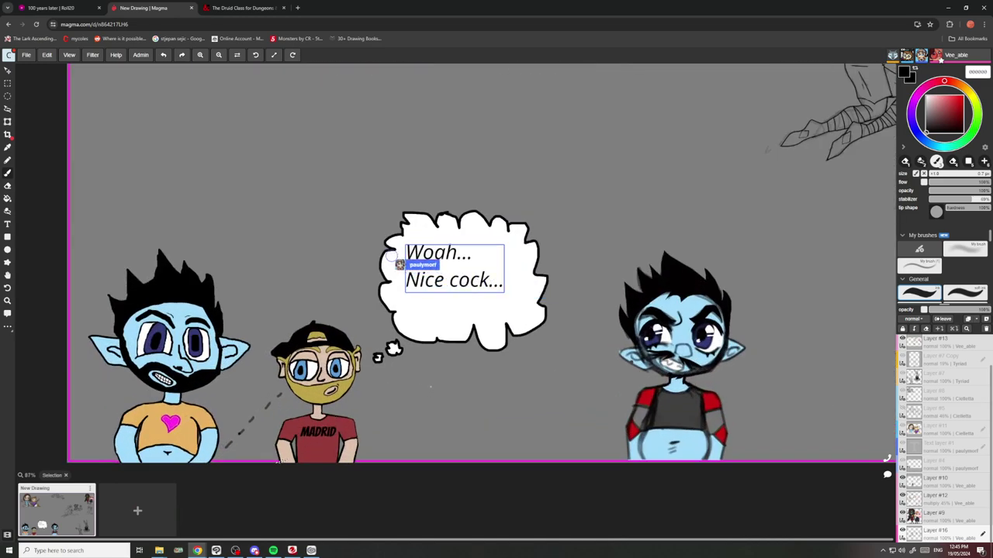
# Look over the characters around the thought bubble and the figure sketches on the shared canvas.
pyautogui.scroll(-3, 447, 300)
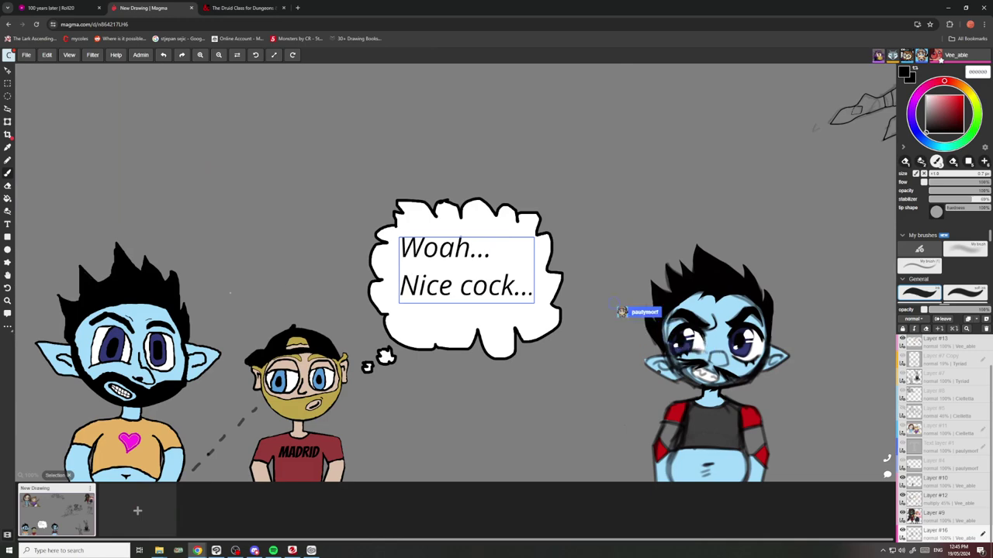
pyautogui.scroll(-2, 453, 263)
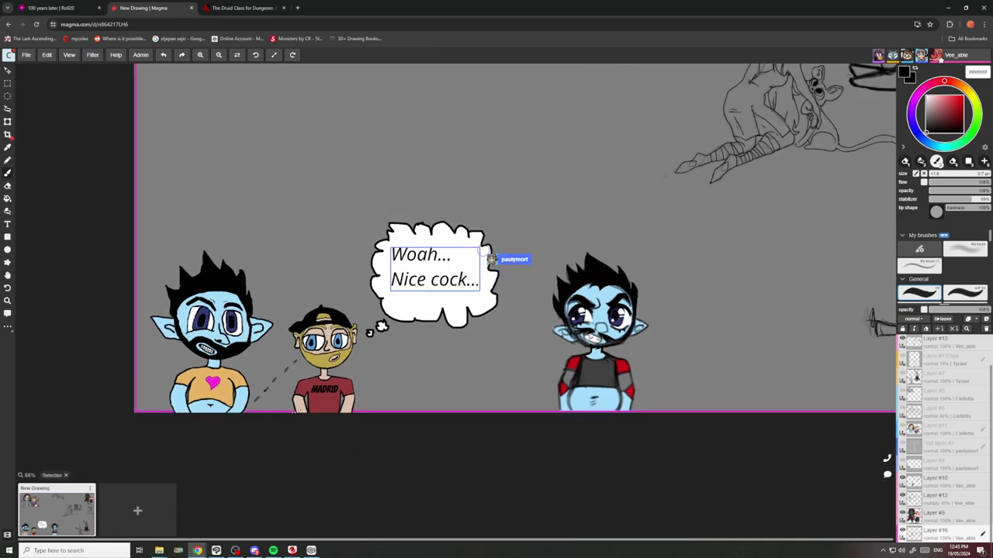
pyautogui.scroll(2, 479, 275)
pyautogui.scroll(-3, 480, 276)
pyautogui.scroll(2, 389, 287)
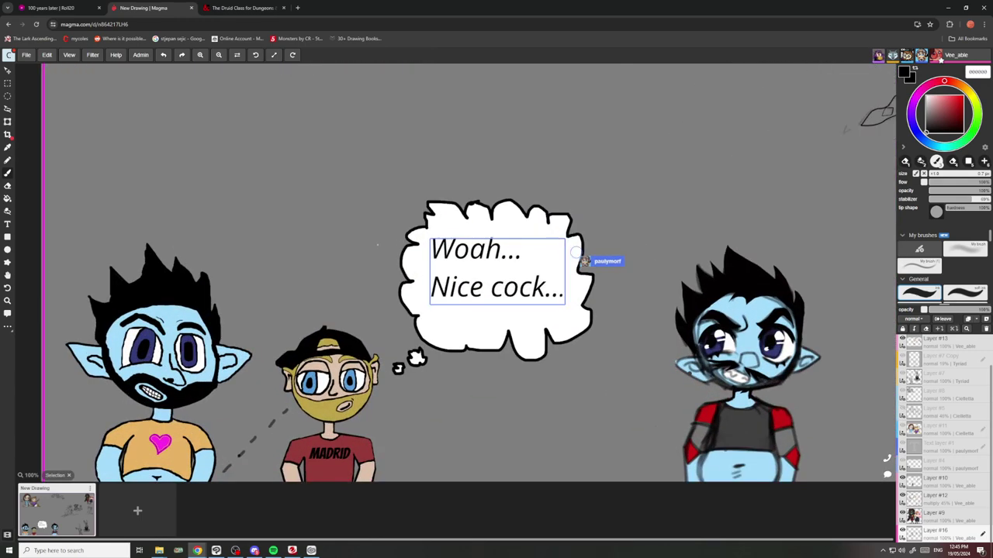
pyautogui.scroll(-1, 394, 259)
pyautogui.scroll(-5, 407, 276)
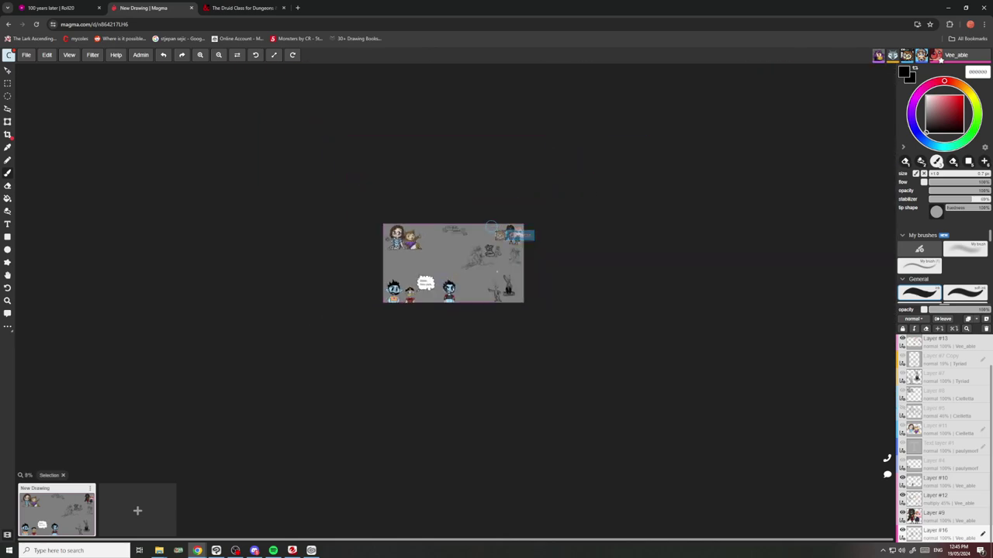
pyautogui.scroll(5, 497, 256)
pyautogui.scroll(3, 446, 311)
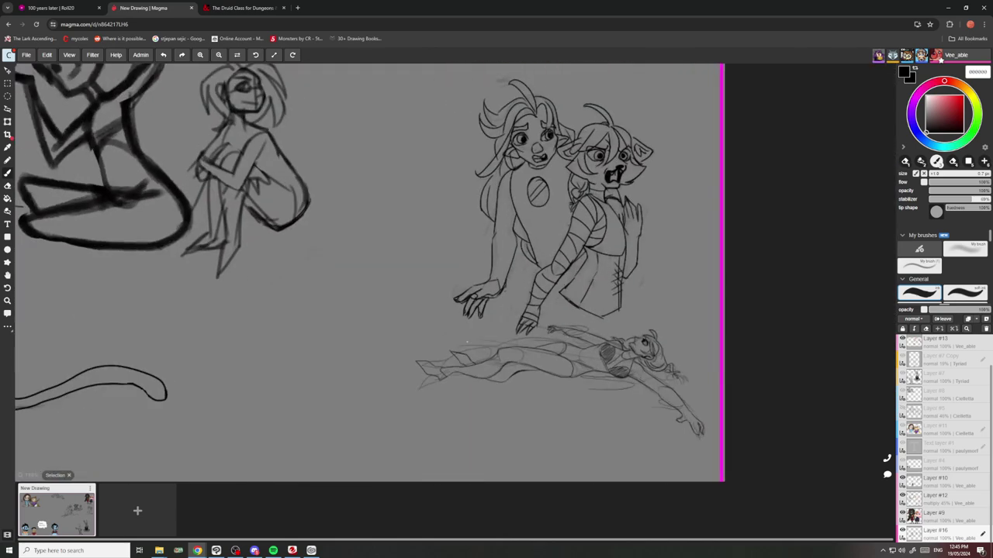
pyautogui.scroll(-5, 446, 310)
pyautogui.scroll(6, 448, 324)
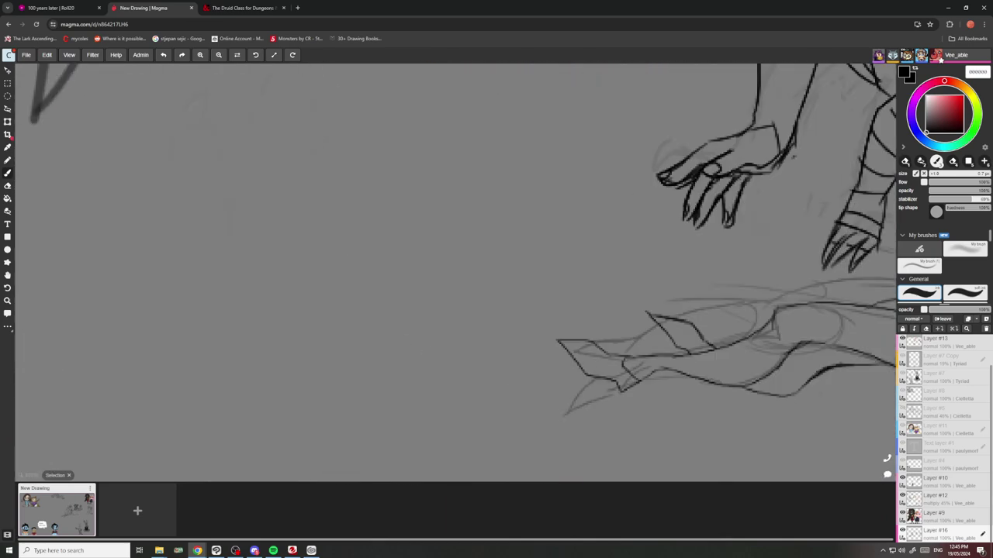
# Choose the thin custom brush preset and clear the active selection, returning to the Brush tool.
pyautogui.click(923, 271)
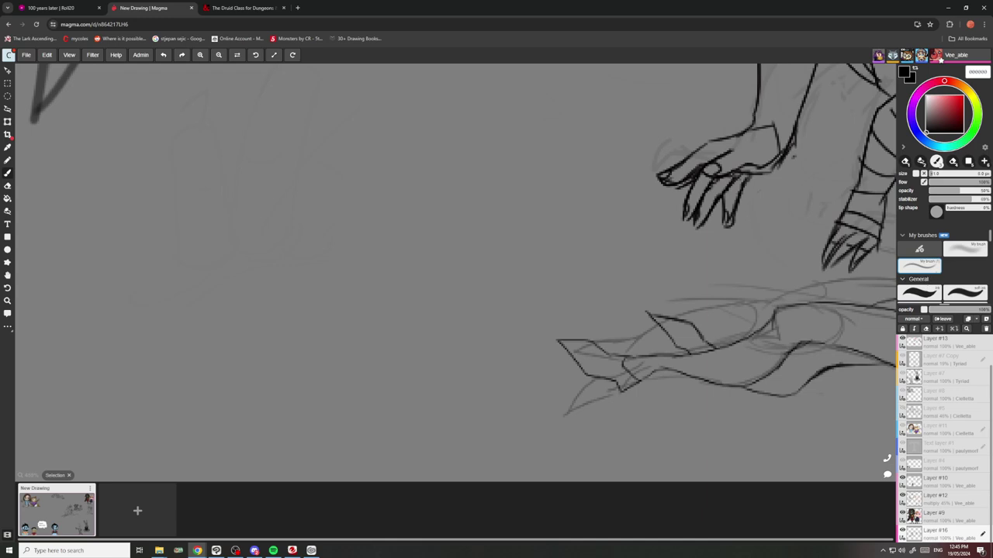
pyautogui.hotkey('alt', 'Tab')
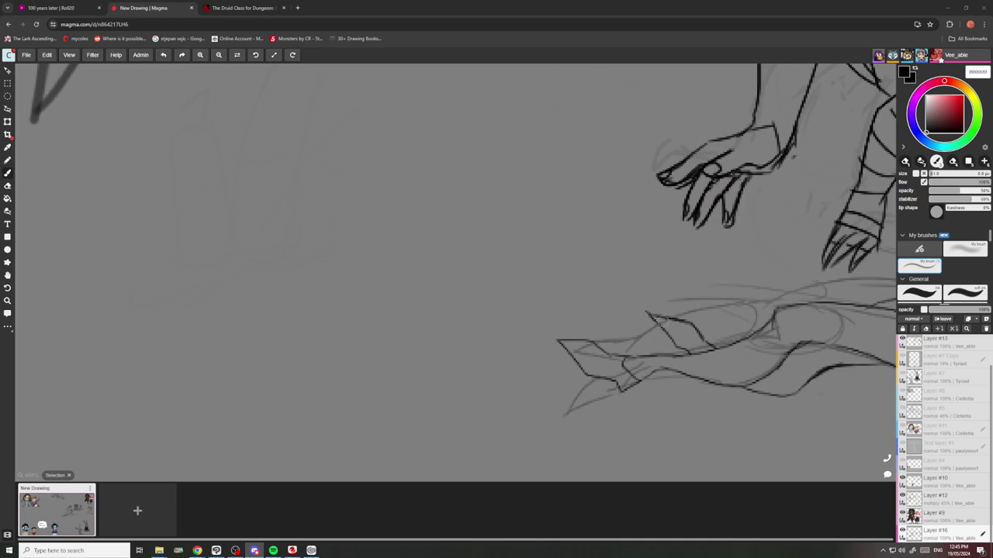
pyautogui.scroll(-5, 686, 306)
pyautogui.scroll(5, 686, 306)
pyautogui.click(567, 257)
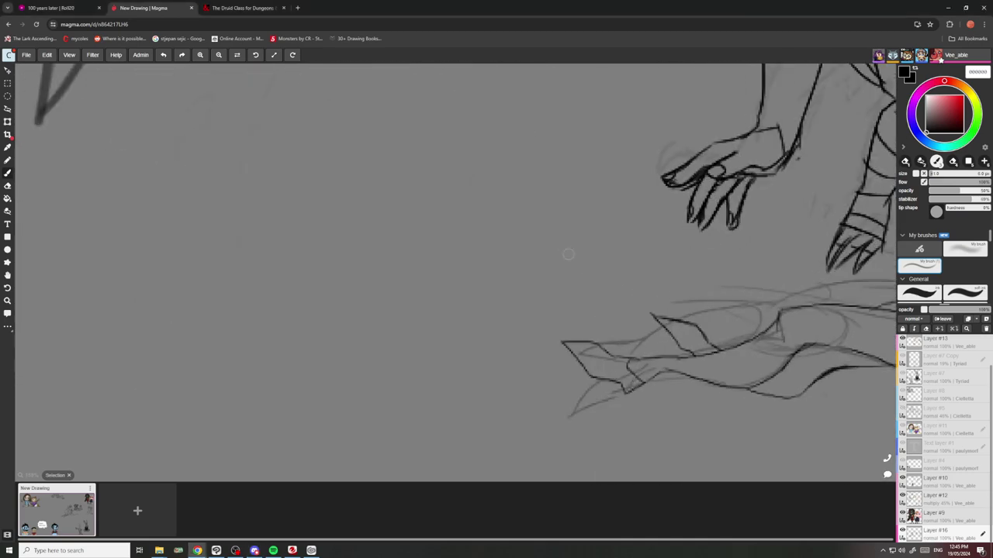
pyautogui.click(7, 109)
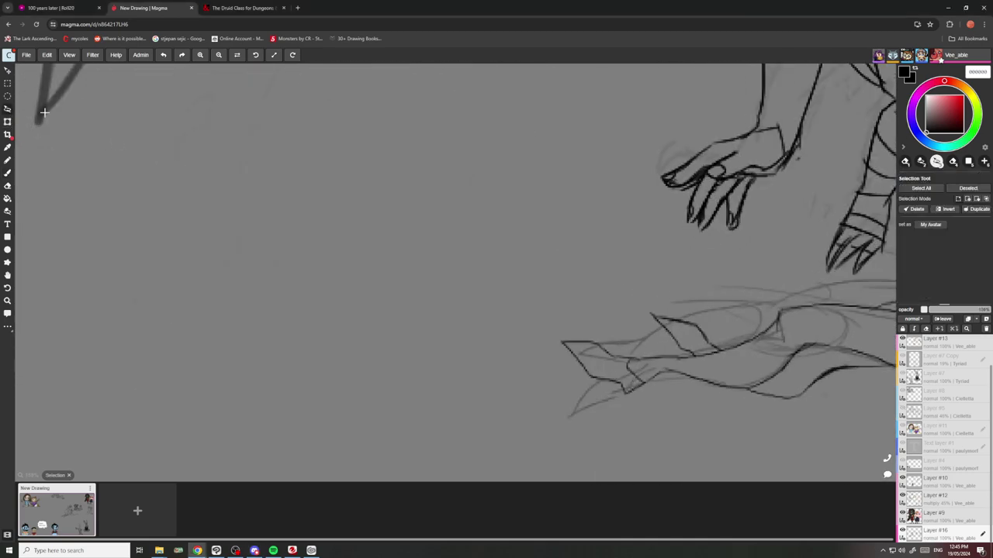
pyautogui.click(199, 171)
pyautogui.click(7, 173)
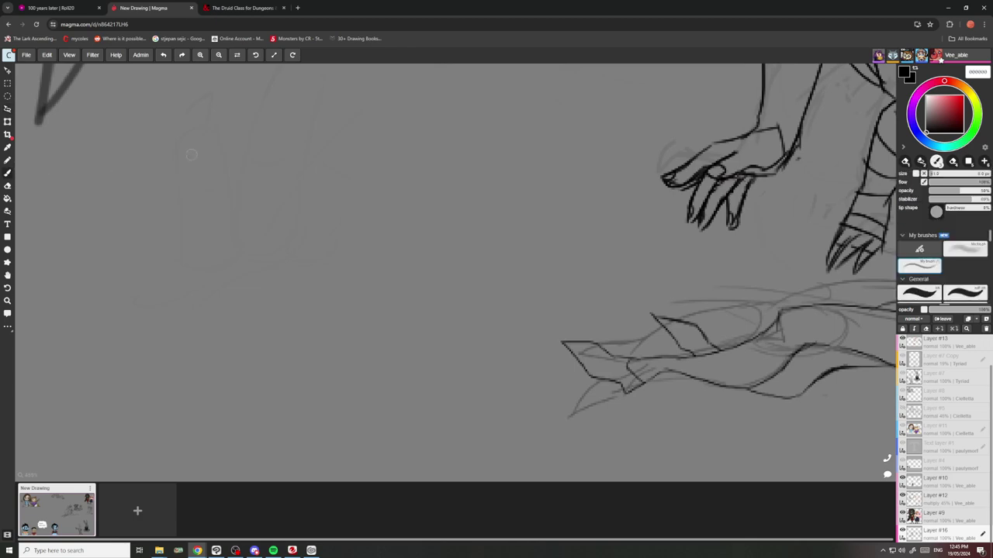
# Draw a curved test stroke in the empty area beside the reclining figure's feet and undo it.
pyautogui.moveTo(491, 215)
pyautogui.mouseDown()
pyautogui.moveTo(492, 252)
pyautogui.moveTo(479, 253)
pyautogui.moveTo(452, 333)
pyautogui.moveTo(411, 221)
pyautogui.mouseUp()
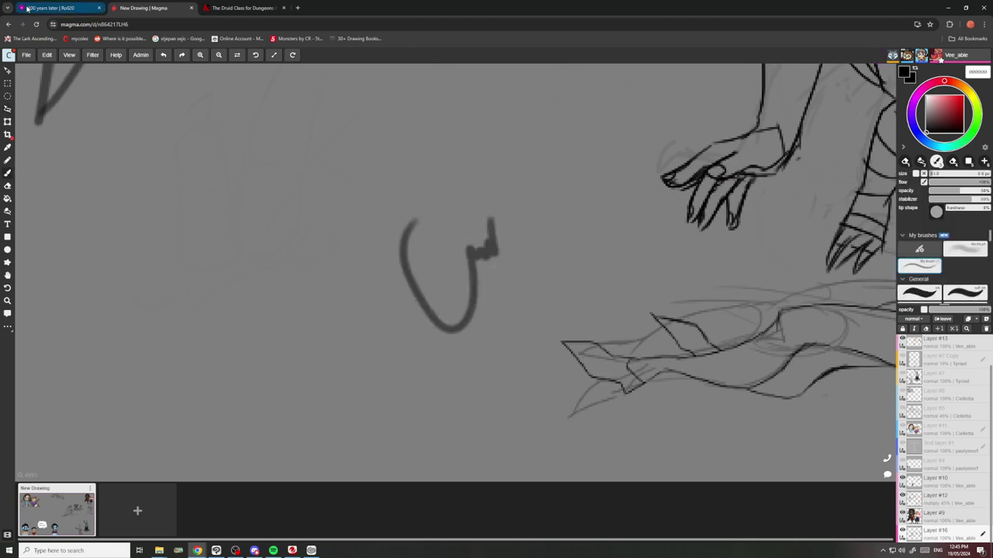
pyautogui.click(163, 54)
# Sketch the outline of a right-facing profile head in the empty space between the crouching figure and the reclining figure.
pyautogui.scroll(-3, 466, 175)
pyautogui.scroll(-5, 426, 201)
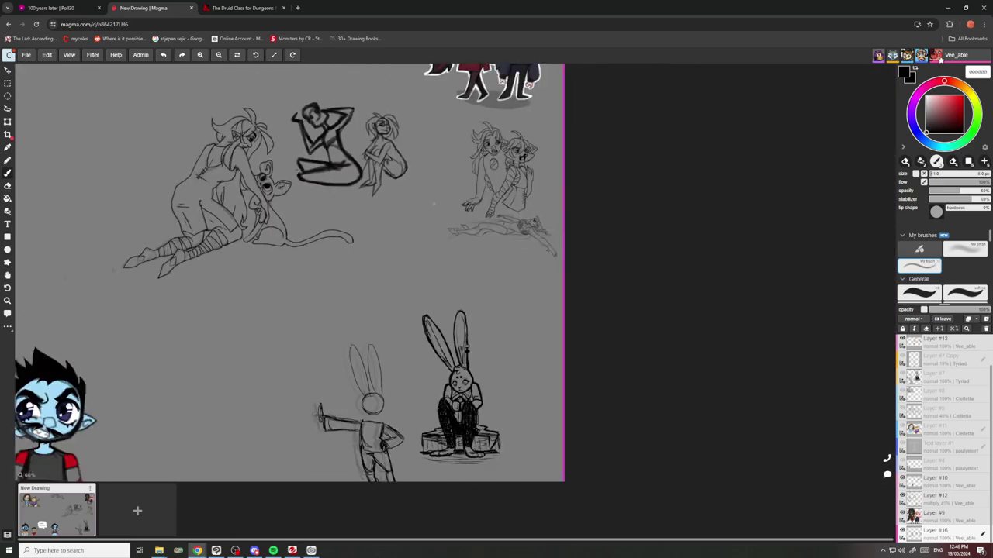
pyautogui.scroll(5, 432, 233)
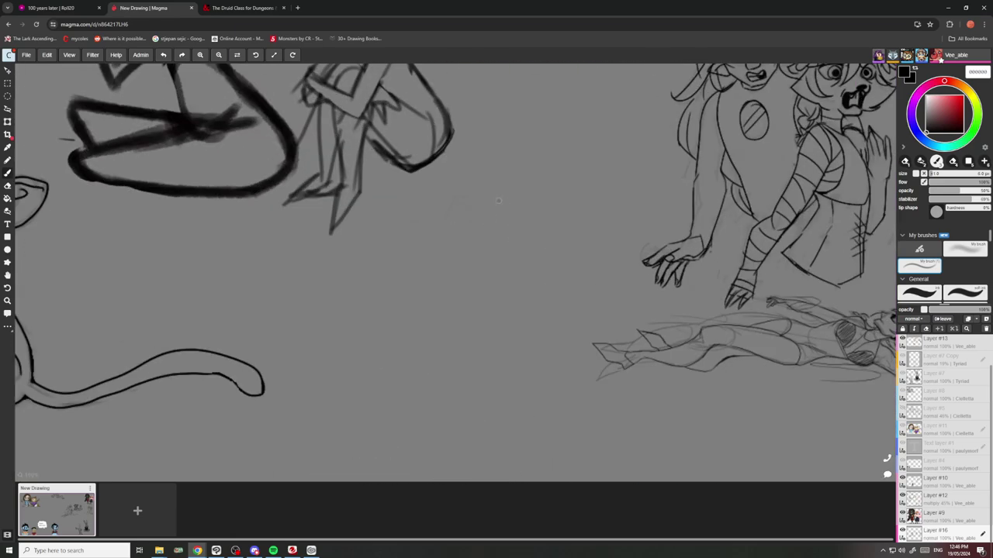
pyautogui.moveTo(498, 201)
pyautogui.mouseDown()
pyautogui.moveTo(529, 271)
pyautogui.moveTo(532, 246)
pyautogui.moveTo(523, 326)
pyautogui.mouseUp()
pyautogui.moveTo(534, 262)
pyautogui.mouseDown()
pyautogui.moveTo(522, 329)
pyautogui.moveTo(443, 311)
pyautogui.moveTo(443, 265)
pyautogui.mouseUp()
pyautogui.moveTo(500, 200)
pyautogui.mouseDown()
pyautogui.moveTo(414, 231)
pyautogui.moveTo(411, 279)
pyautogui.moveTo(443, 278)
pyautogui.mouseUp()
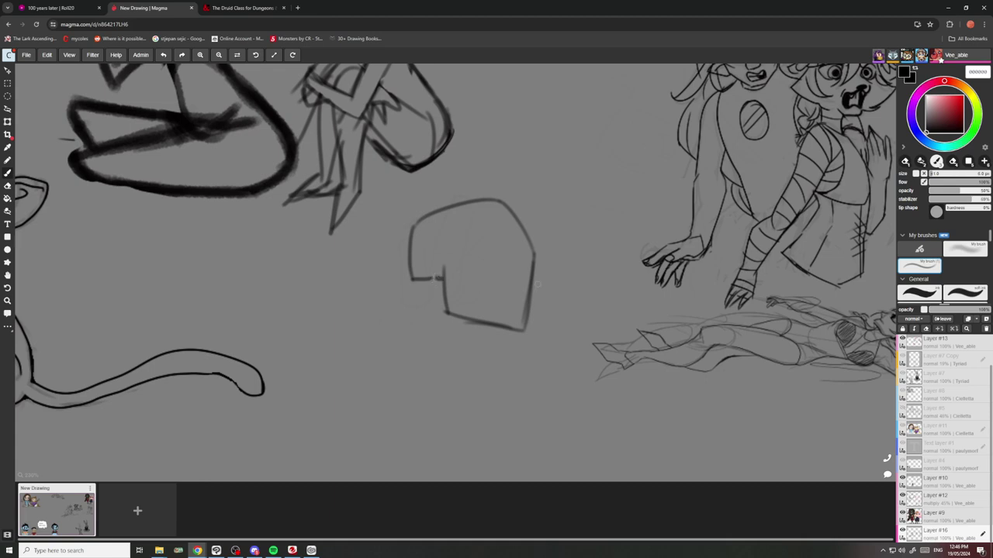
# Add the nose, mouth, eye, brow, ear and neck to the profile head sketch.
pyautogui.moveTo(530, 270)
pyautogui.mouseDown()
pyautogui.moveTo(550, 293)
pyautogui.moveTo(527, 311)
pyautogui.mouseUp()
pyautogui.moveTo(521, 255)
pyautogui.mouseDown()
pyautogui.moveTo(523, 271)
pyautogui.moveTo(504, 254)
pyautogui.moveTo(530, 257)
pyautogui.moveTo(524, 274)
pyautogui.moveTo(529, 263)
pyautogui.moveTo(501, 269)
pyautogui.moveTo(491, 260)
pyautogui.moveTo(528, 259)
pyautogui.moveTo(488, 244)
pyautogui.mouseUp()
pyautogui.moveTo(487, 325)
pyautogui.mouseDown()
pyautogui.moveTo(474, 372)
pyautogui.moveTo(486, 324)
pyautogui.moveTo(473, 368)
pyautogui.moveTo(432, 357)
pyautogui.mouseUp()
pyautogui.moveTo(435, 303)
pyautogui.mouseDown()
pyautogui.moveTo(428, 357)
pyautogui.moveTo(420, 286)
pyautogui.moveTo(423, 301)
pyautogui.mouseUp()
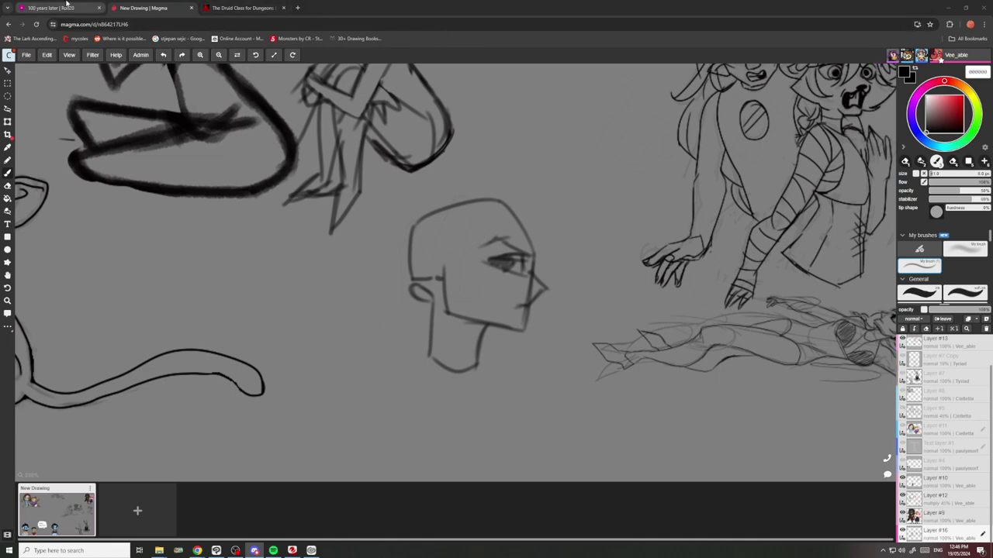
# Switch to the Roll20 game and close the Jaffle Scorn character sheet.
pyautogui.click(67, 5)
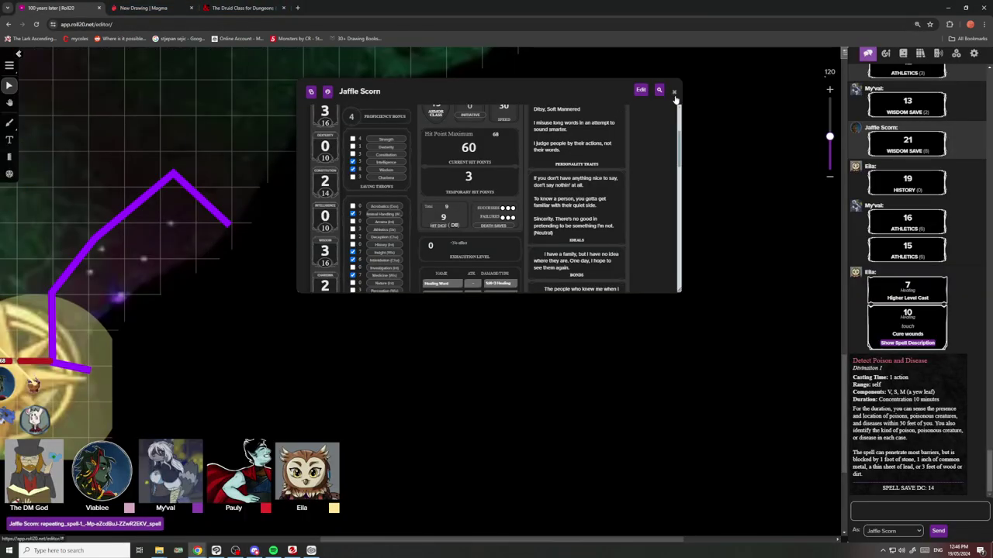
pyautogui.click(674, 93)
# Examine the battle map around the purple and green plants beyond the compass starting area.
pyautogui.scroll(-3, 321, 217)
pyautogui.moveTo(225, 237); pyautogui.dragTo(576, 314)
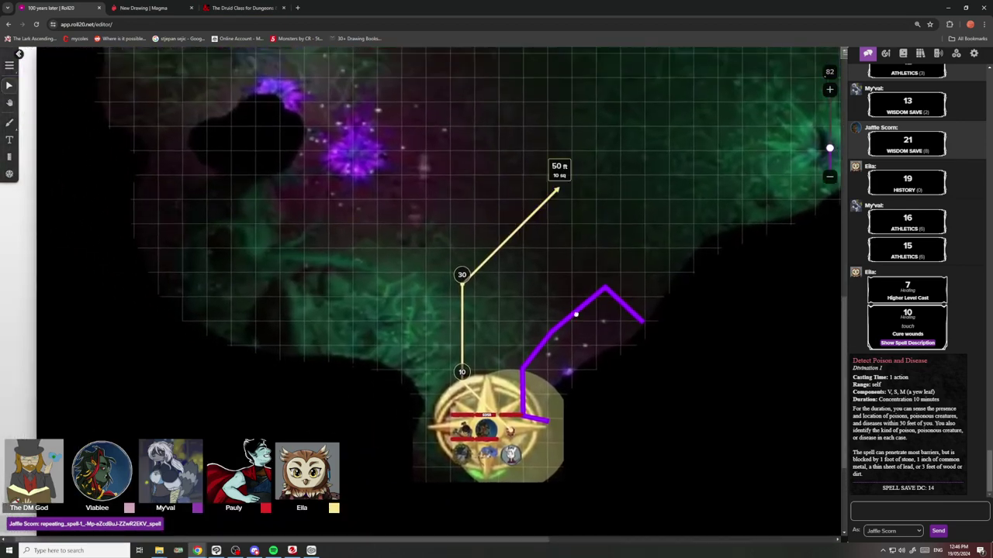
pyautogui.scroll(10, 576, 314)
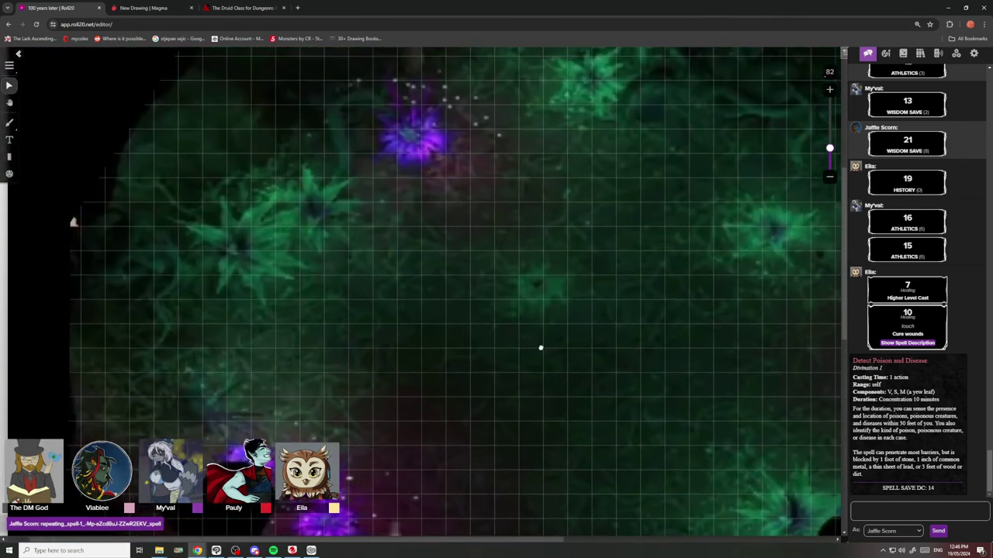
pyautogui.moveTo(541, 347); pyautogui.dragTo(362, 478)
pyautogui.moveTo(523, 302); pyautogui.dragTo(445, 121)
pyautogui.moveTo(630, 371); pyautogui.dragTo(733, 205)
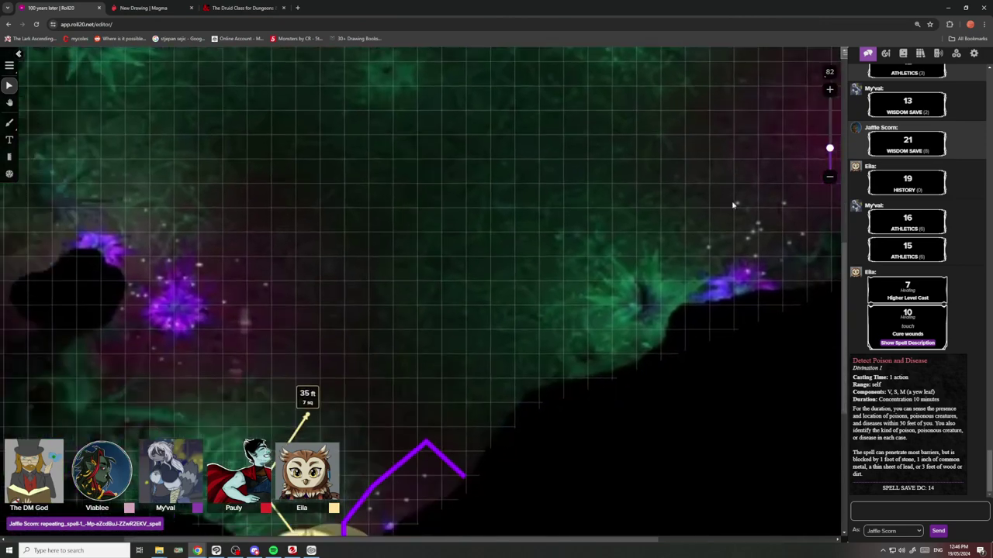
pyautogui.moveTo(568, 324); pyautogui.dragTo(765, 235)
pyautogui.moveTo(693, 312); pyautogui.dragTo(693, 224)
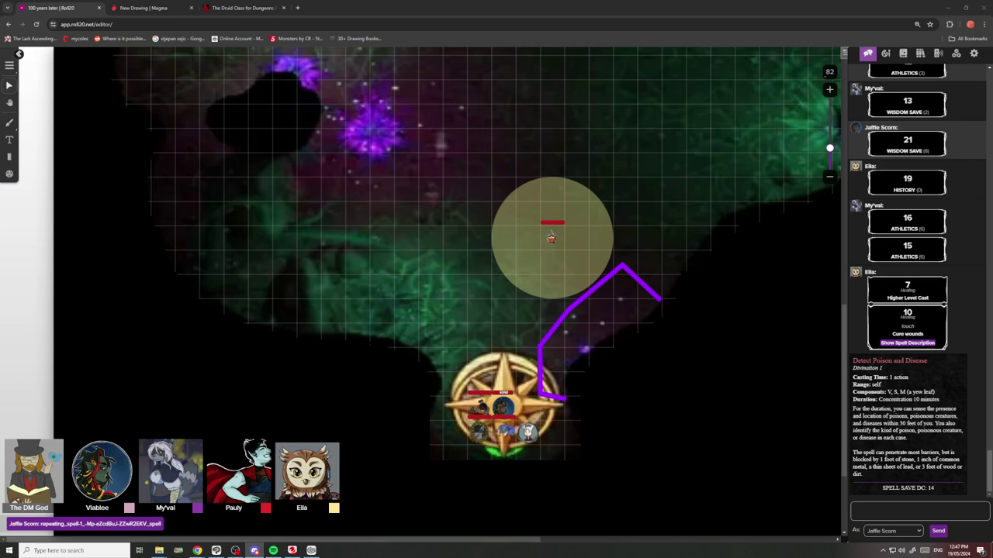
# Move the Jaffle Scorn token off the compass onto the open grid between the two purple outlines.
pyautogui.hotkey('alt', 'Tab')
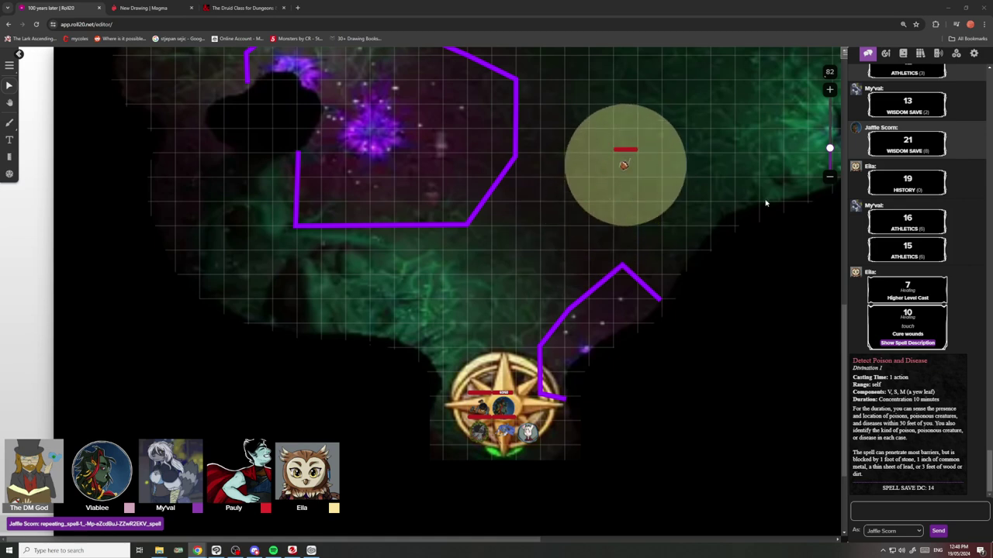
pyautogui.moveTo(501, 410); pyautogui.dragTo(508, 257)
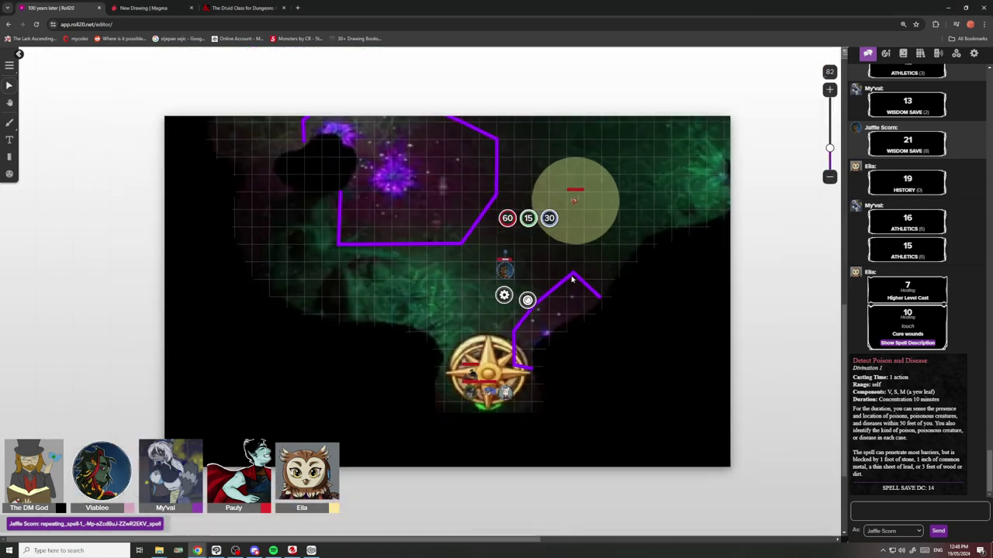
pyautogui.scroll(3, 572, 279)
pyautogui.moveTo(548, 297); pyautogui.dragTo(697, 386)
pyautogui.scroll(1, 536, 339)
pyautogui.moveTo(583, 335); pyautogui.dragTo(647, 319)
pyautogui.click(563, 323)
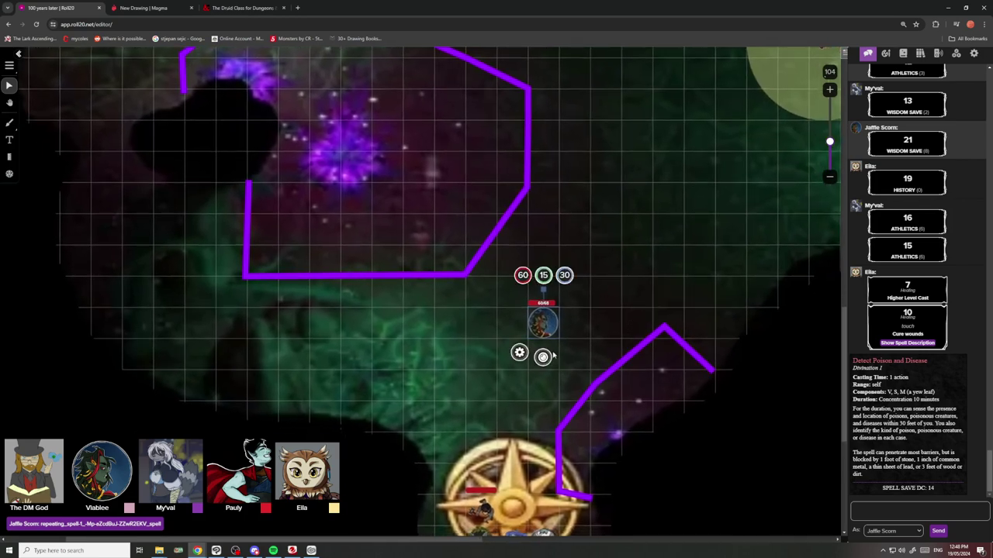
pyautogui.moveTo(542, 329); pyautogui.dragTo(573, 298)
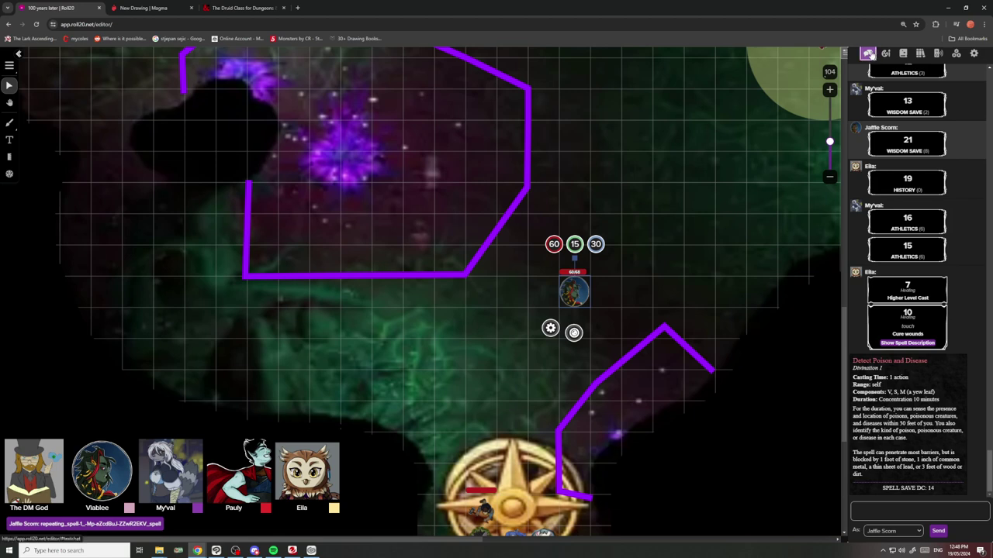
# Roll a Perception check from Jaffle Scorn's character sheet, view it in the chat and close the sheet.
pyautogui.click(903, 53)
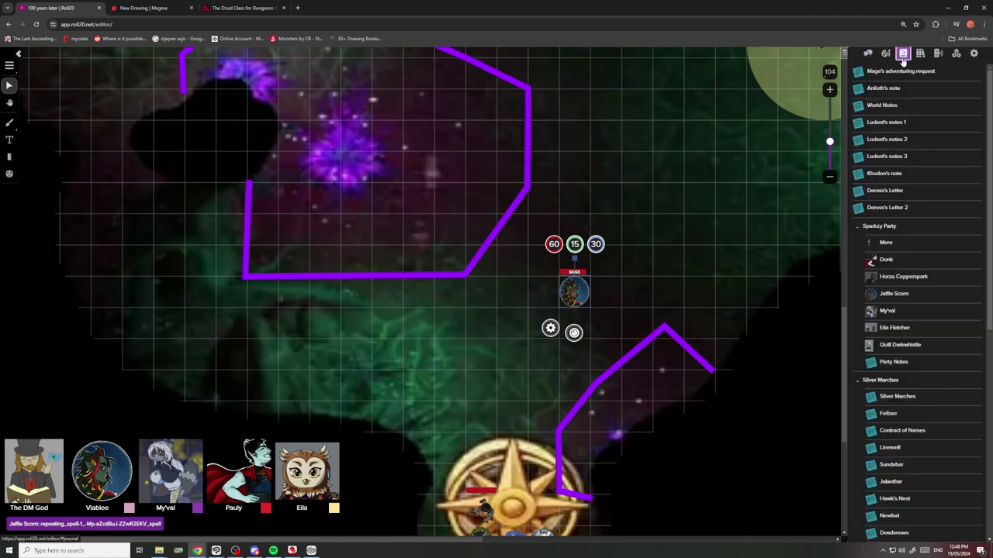
pyautogui.click(902, 295)
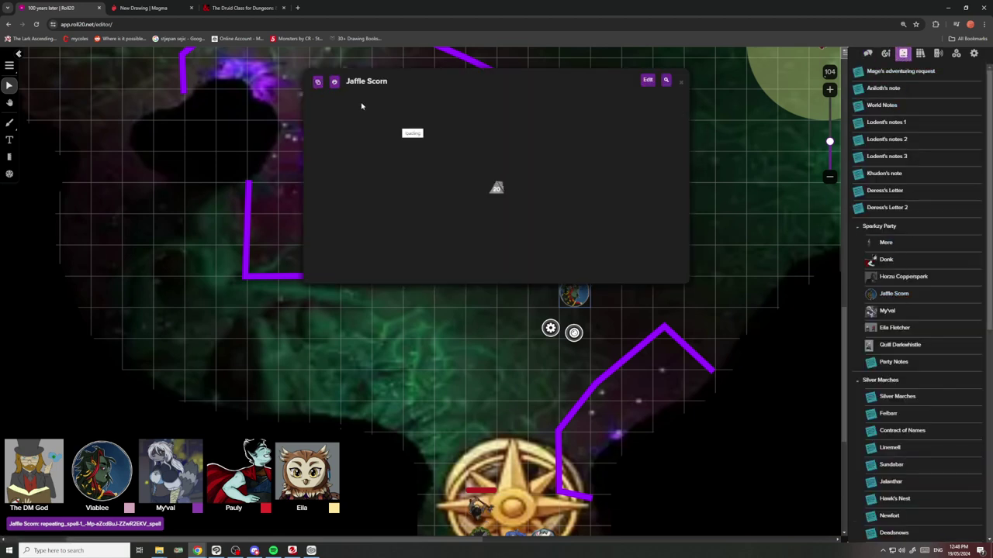
pyautogui.scroll(-8, 409, 221)
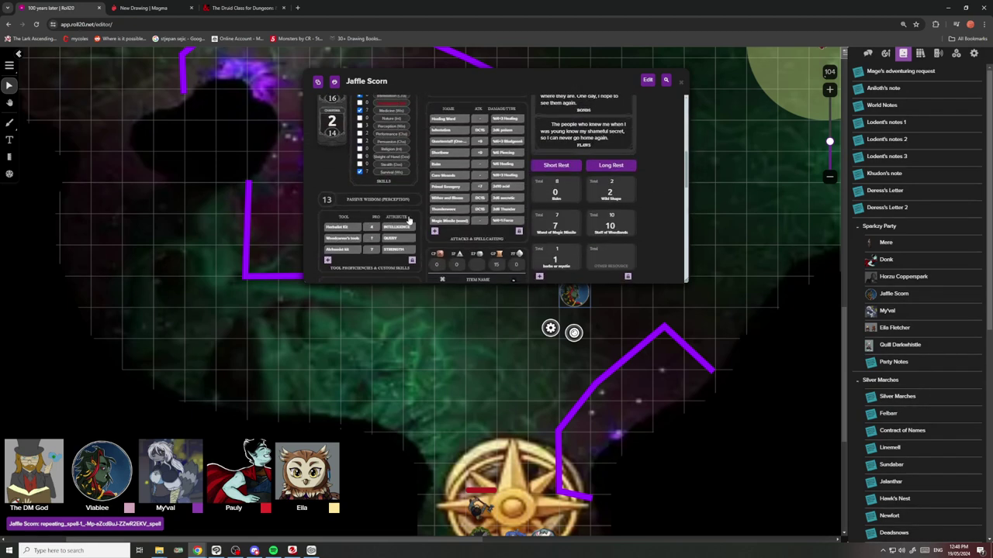
pyautogui.scroll(2, 409, 221)
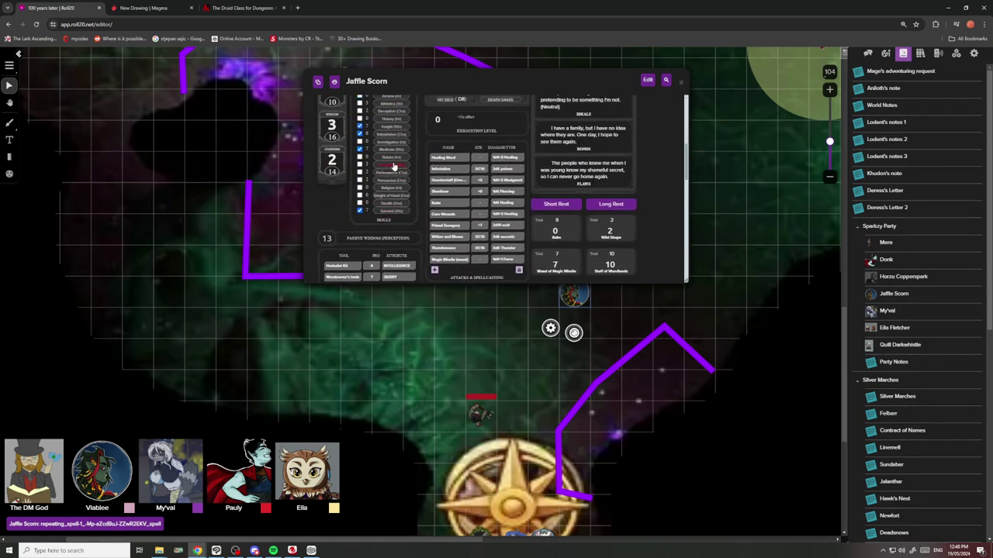
pyautogui.click(867, 53)
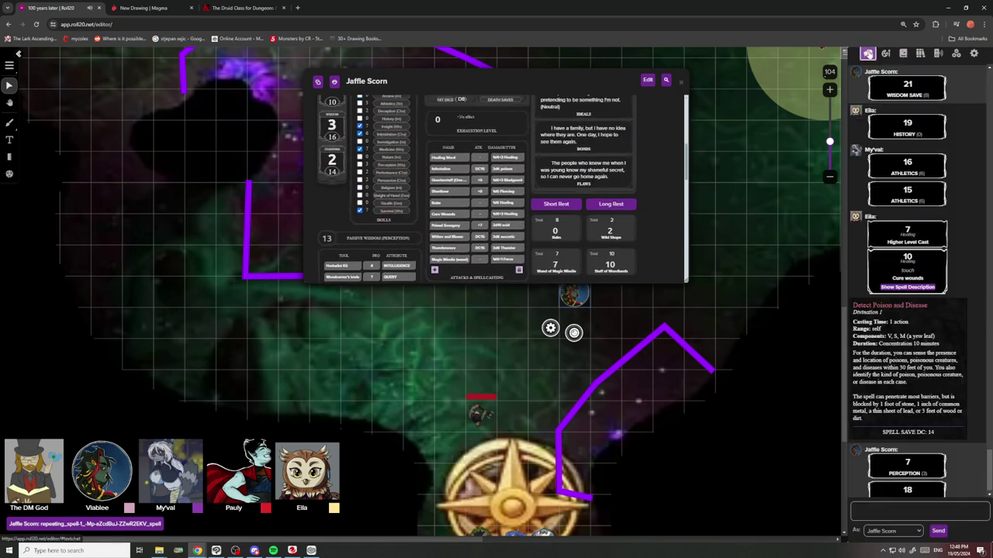
pyautogui.click(681, 82)
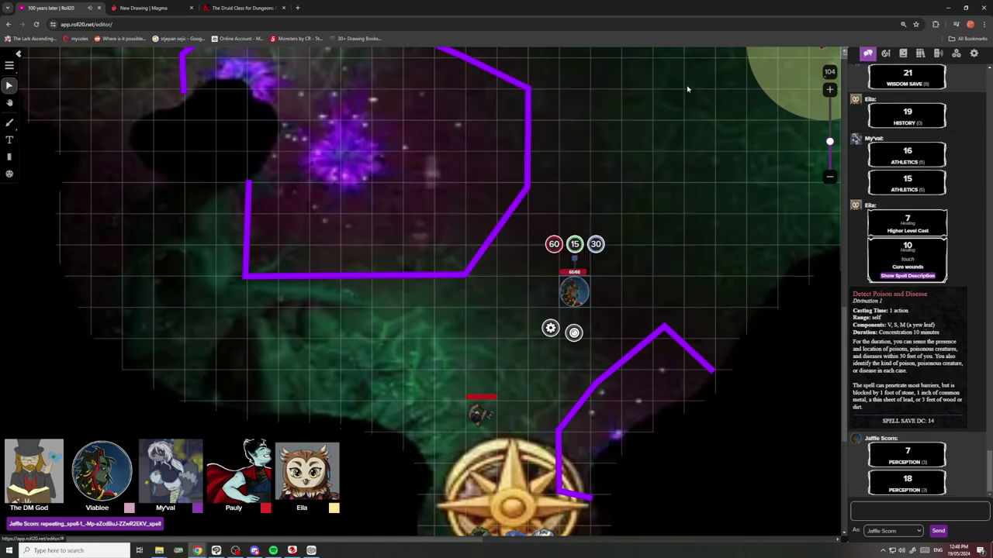
# Move the Jaffle Scorn token five squares diagonally up and right, toward the token in the yellow circle.
pyautogui.moveTo(631, 224); pyautogui.dragTo(645, 199)
pyautogui.moveTo(715, 220); pyautogui.dragTo(593, 371)
pyautogui.moveTo(502, 367); pyautogui.dragTo(592, 299)
pyautogui.moveTo(645, 285); pyautogui.dragTo(553, 271)
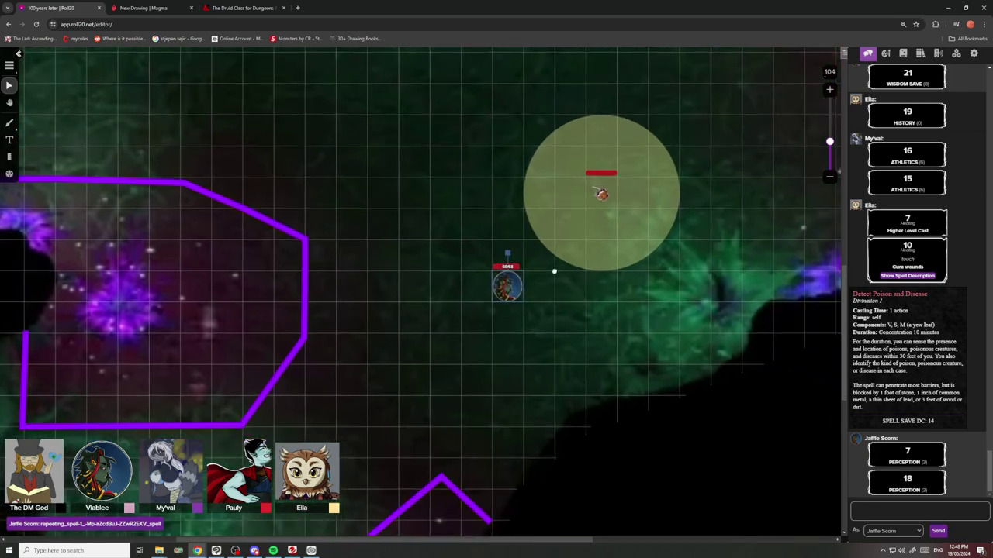
pyautogui.moveTo(537, 365); pyautogui.dragTo(656, 250)
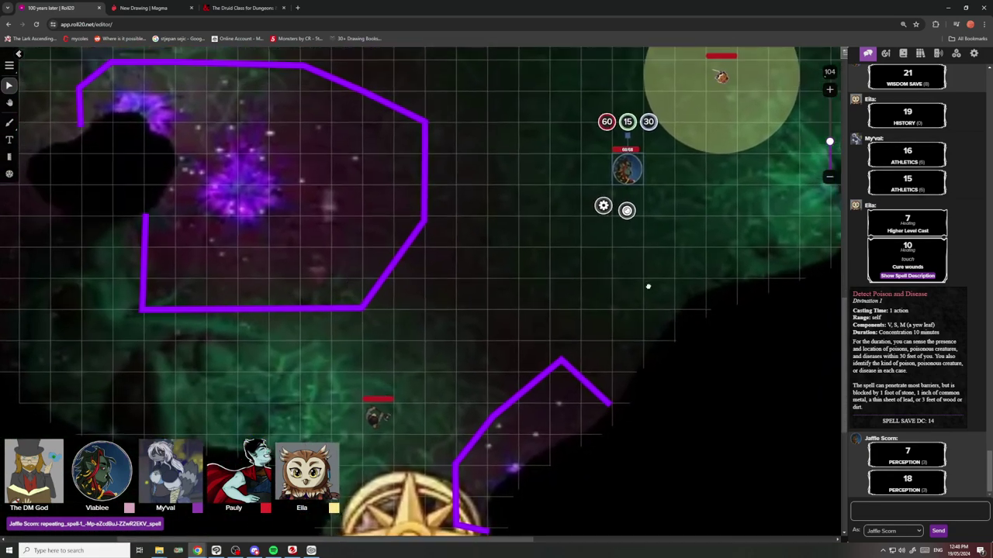
pyautogui.scroll(2, 627, 310)
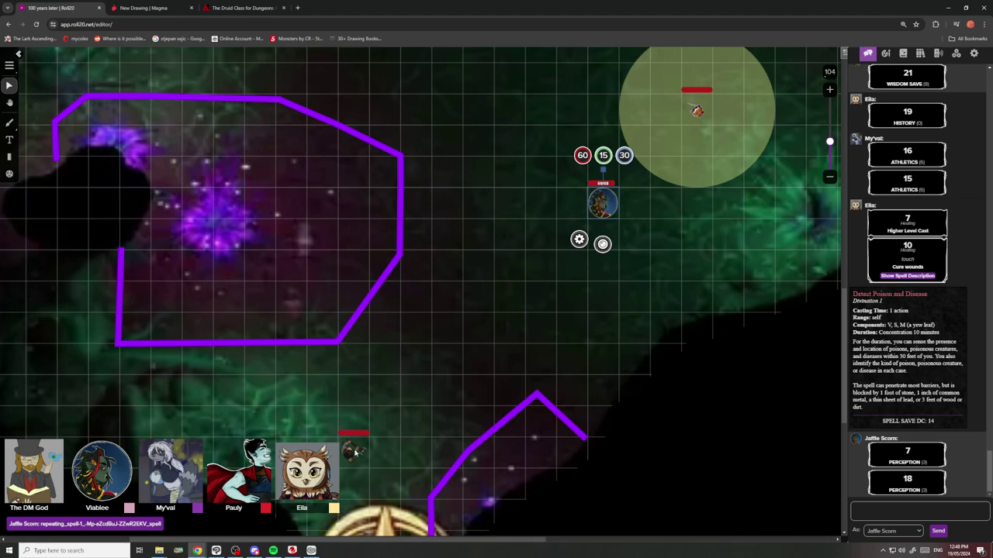
pyautogui.moveTo(462, 392); pyautogui.dragTo(482, 408)
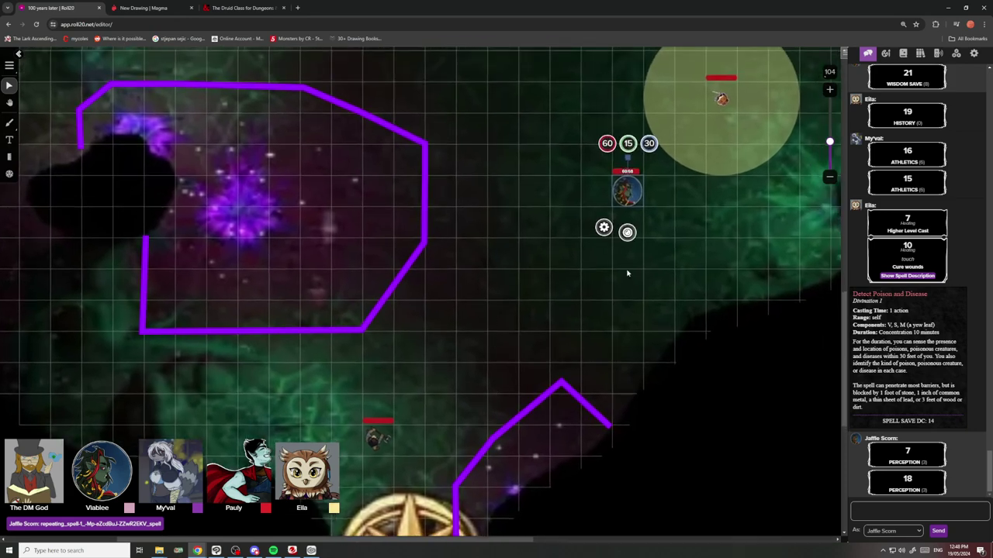
# Move the Jaffle Scorn token one square diagonally down and left.
pyautogui.moveTo(576, 270); pyautogui.dragTo(572, 273)
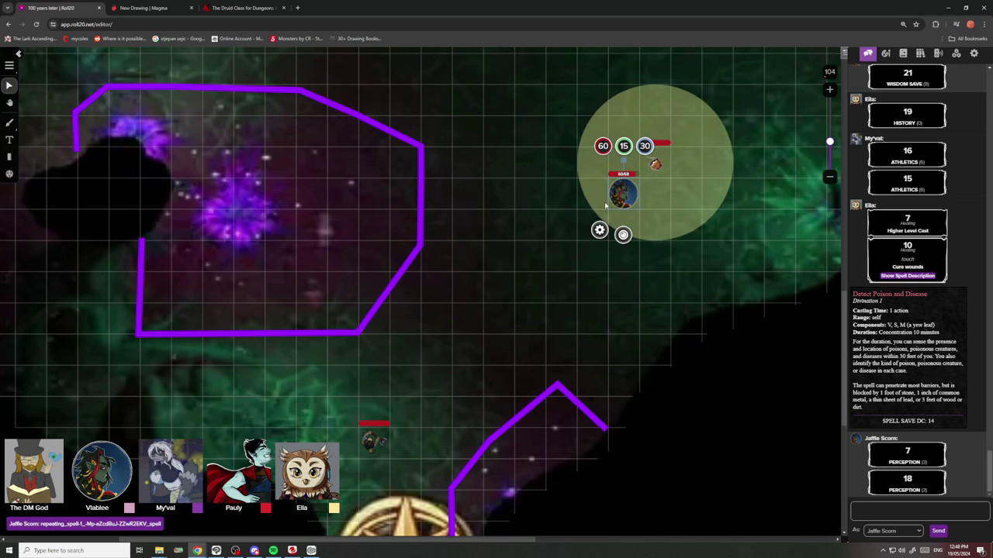
pyautogui.moveTo(615, 193)
pyautogui.mouseDown()
pyautogui.moveTo(592, 236)
pyautogui.moveTo(566, 255)
pyautogui.moveTo(596, 210)
pyautogui.moveTo(623, 195)
pyautogui.mouseUp()
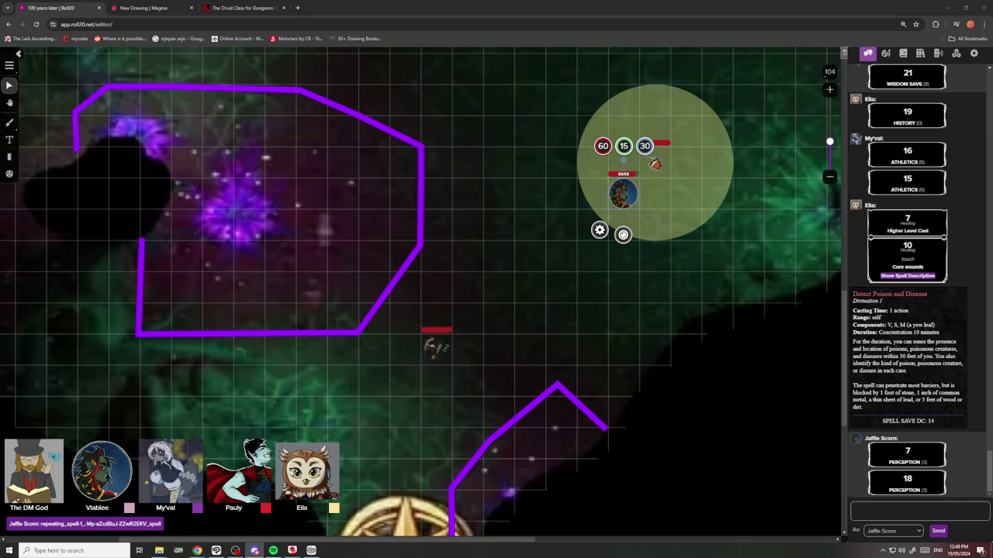
pyautogui.hotkey('alt', 'Tab')
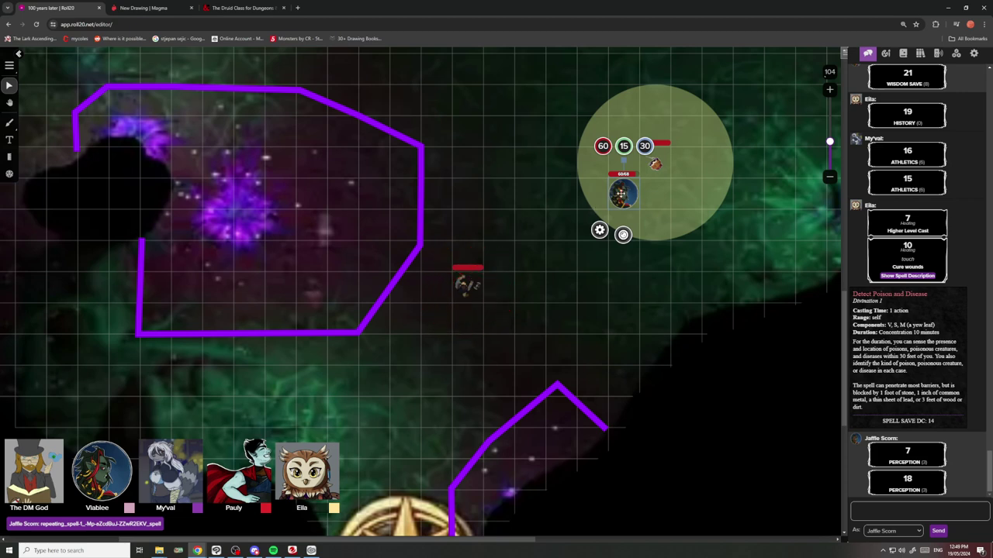
pyautogui.moveTo(620, 194); pyautogui.dragTo(598, 221)
pyautogui.click(479, 219)
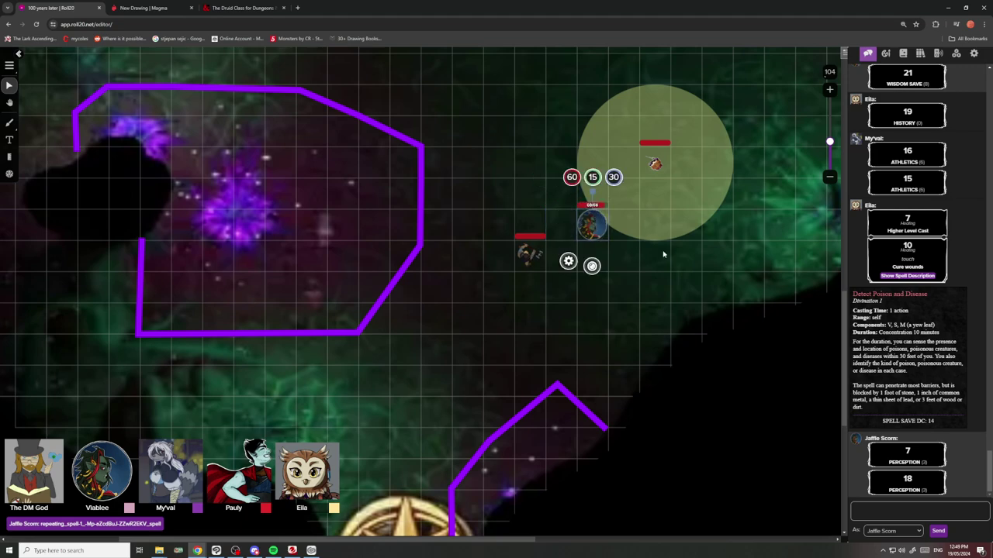
# Move the Jaffle Scorn token four squares right and two squares up, toward the token in the yellow circle.
pyautogui.moveTo(662, 253); pyautogui.dragTo(631, 315)
pyautogui.moveTo(659, 285); pyautogui.dragTo(636, 332)
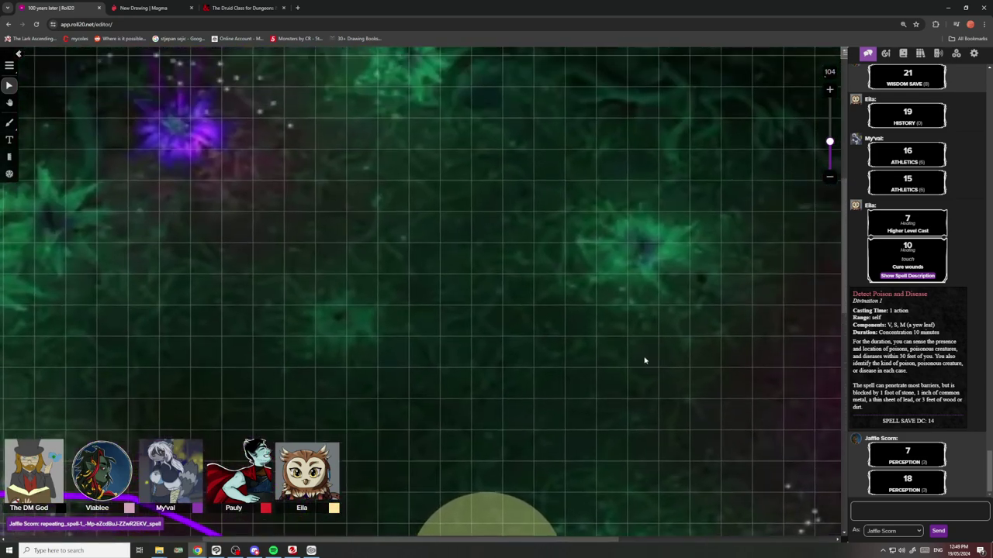
pyautogui.moveTo(619, 312); pyautogui.dragTo(496, 454)
pyautogui.scroll(-3, 559, 381)
pyautogui.moveTo(600, 340); pyautogui.dragTo(660, 268)
pyautogui.moveTo(546, 392); pyautogui.dragTo(754, 173)
pyautogui.click(593, 351)
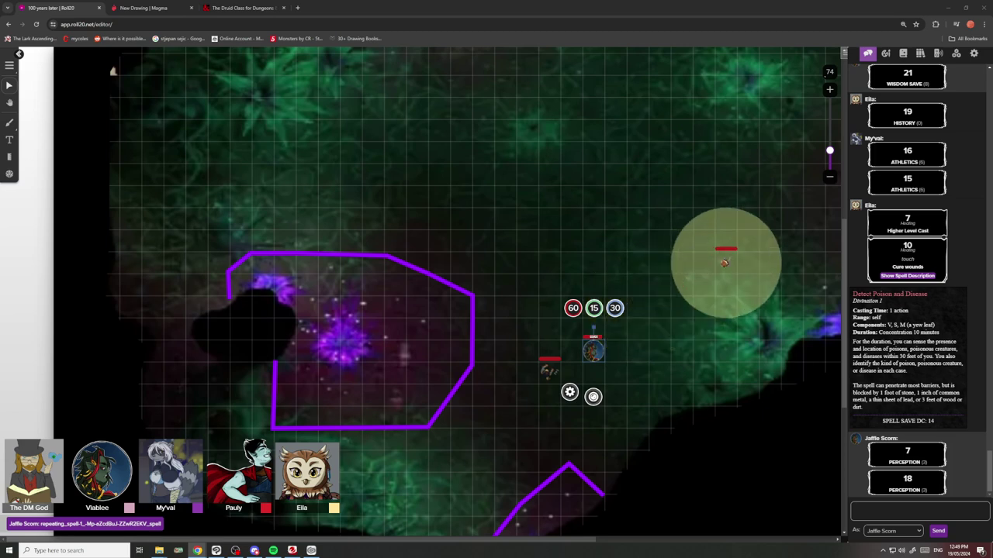
pyautogui.moveTo(660, 350); pyautogui.dragTo(587, 391)
pyautogui.moveTo(523, 392); pyautogui.dragTo(613, 349)
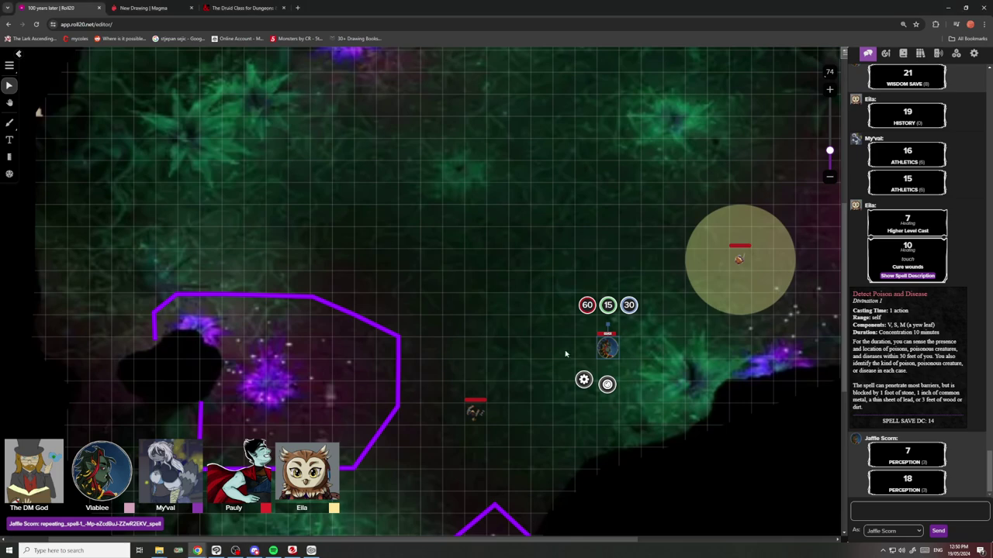
# Reposition the Jaffle Scorn token on the open grid, about five squares left of the inward corner of the eastern purple outline.
pyautogui.moveTo(610, 354); pyautogui.dragTo(633, 377)
pyautogui.moveTo(707, 348); pyautogui.dragTo(641, 378)
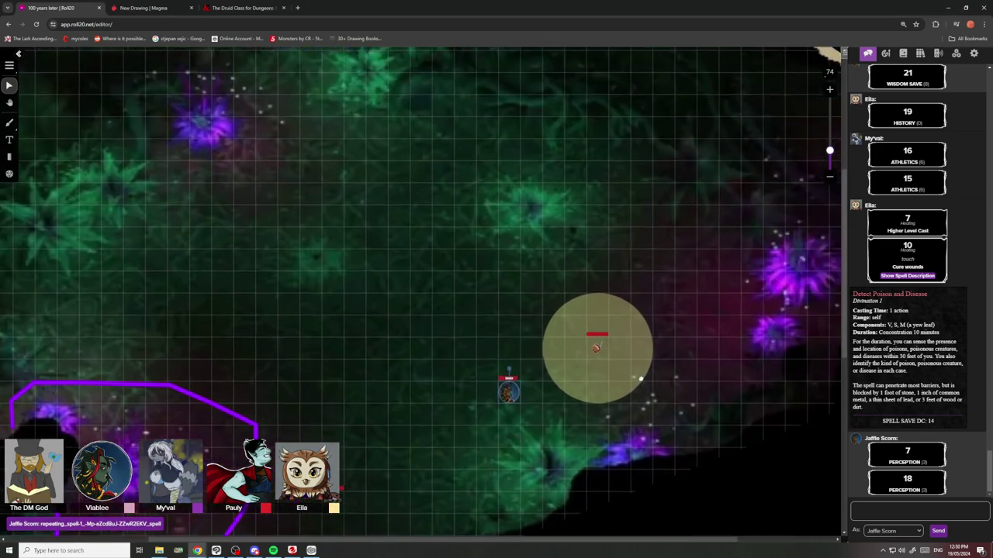
pyautogui.click(509, 388)
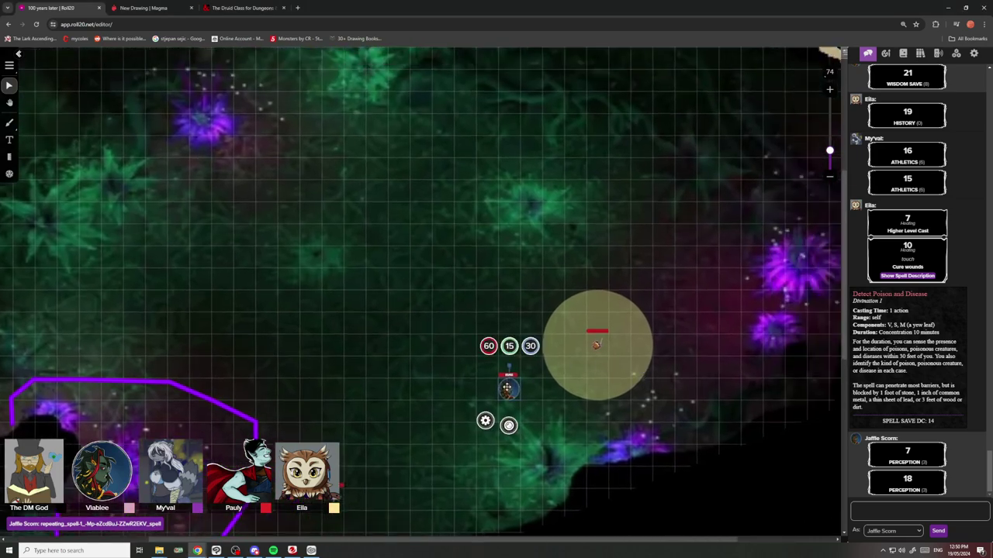
pyautogui.moveTo(507, 387); pyautogui.dragTo(626, 309)
pyautogui.moveTo(539, 349); pyautogui.dragTo(502, 376)
pyautogui.moveTo(654, 341); pyautogui.dragTo(620, 390)
pyautogui.click(465, 423)
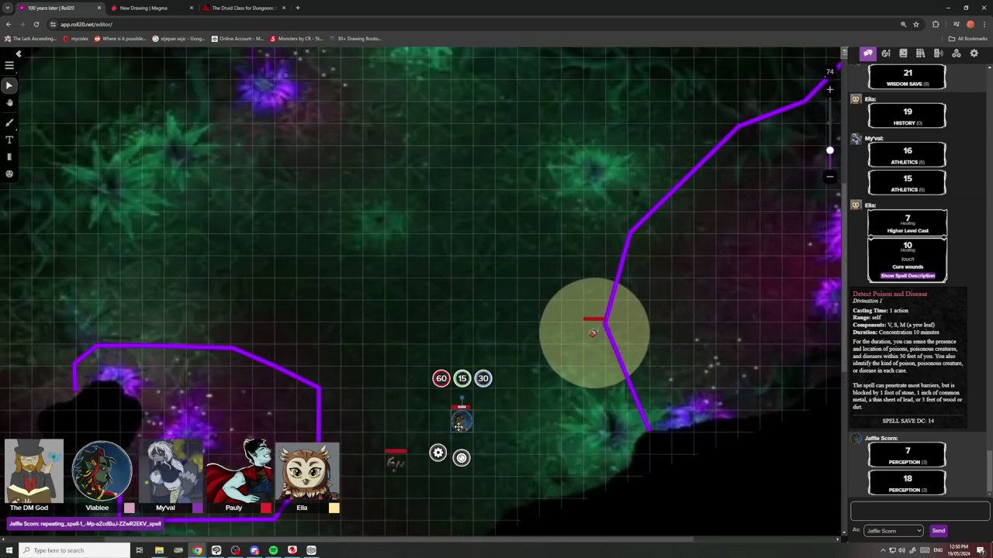
pyautogui.moveTo(459, 425); pyautogui.dragTo(503, 358)
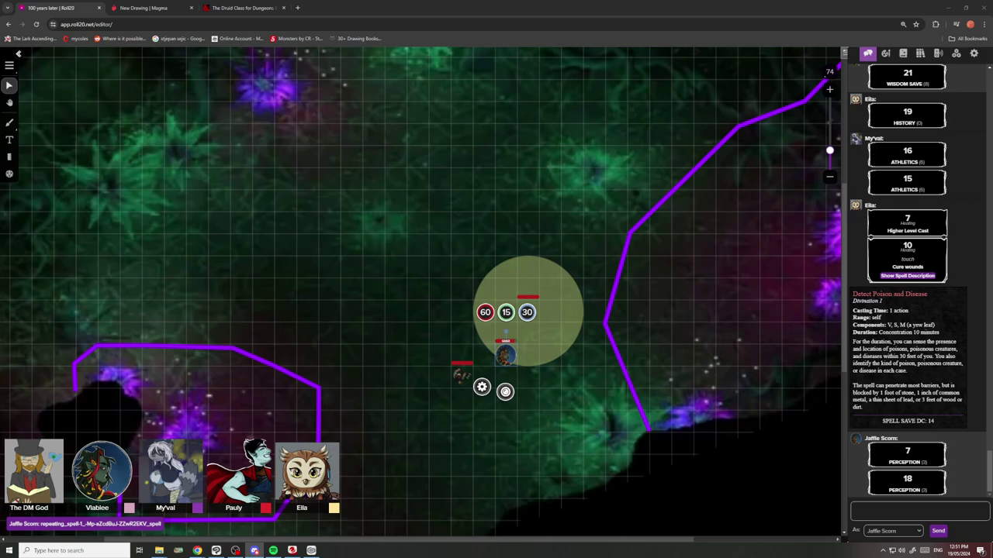
pyautogui.moveTo(603, 250); pyautogui.dragTo(623, 320)
pyautogui.scroll(-5, 620, 365)
pyautogui.scroll(5, 447, 357)
pyautogui.moveTo(509, 327); pyautogui.dragTo(574, 390)
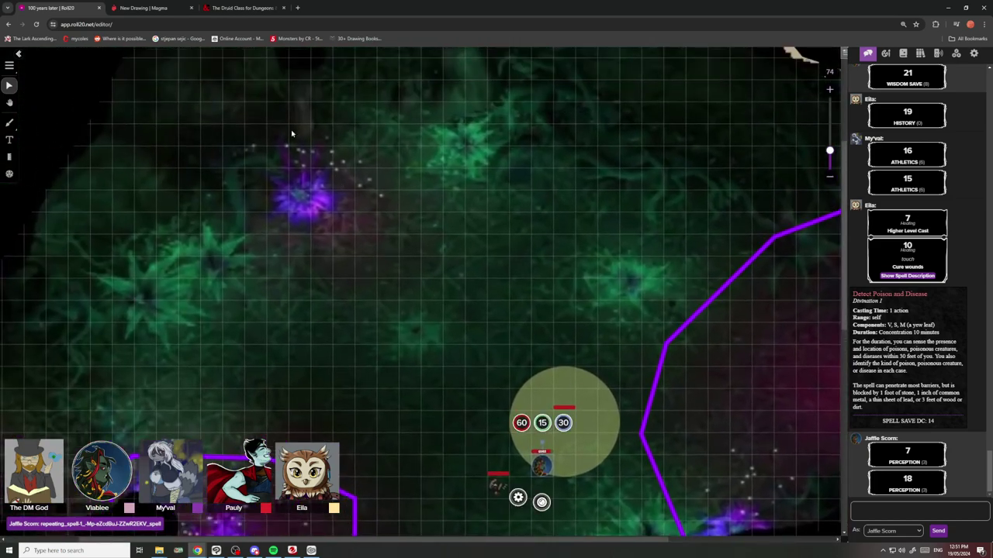
# Switch to the shared Magma drawing and zoom out to view the whole canvas.
pyautogui.click(144, 8)
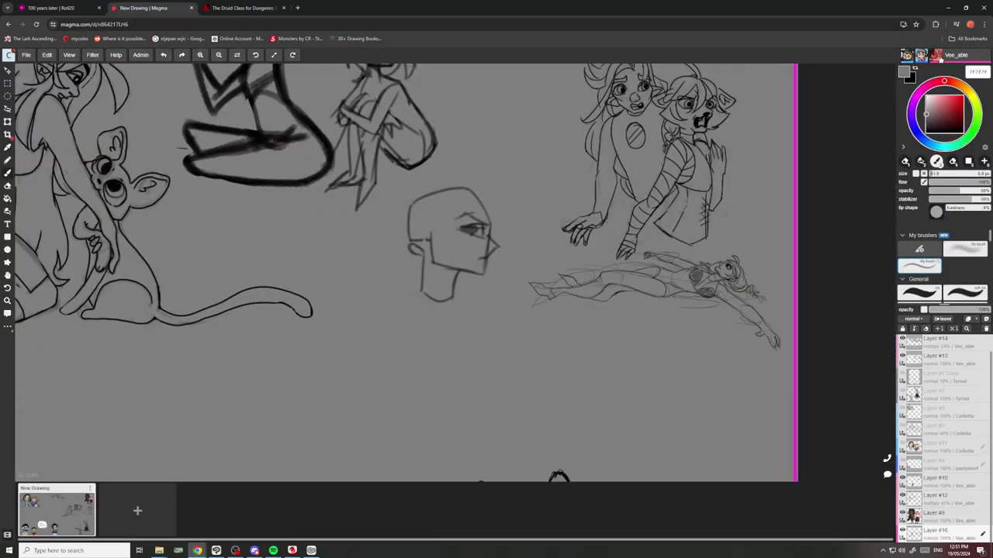
pyautogui.keyDown('alt'); pyautogui.click(583, 243); pyautogui.keyUp('alt')
pyautogui.scroll(-6, 583, 243)
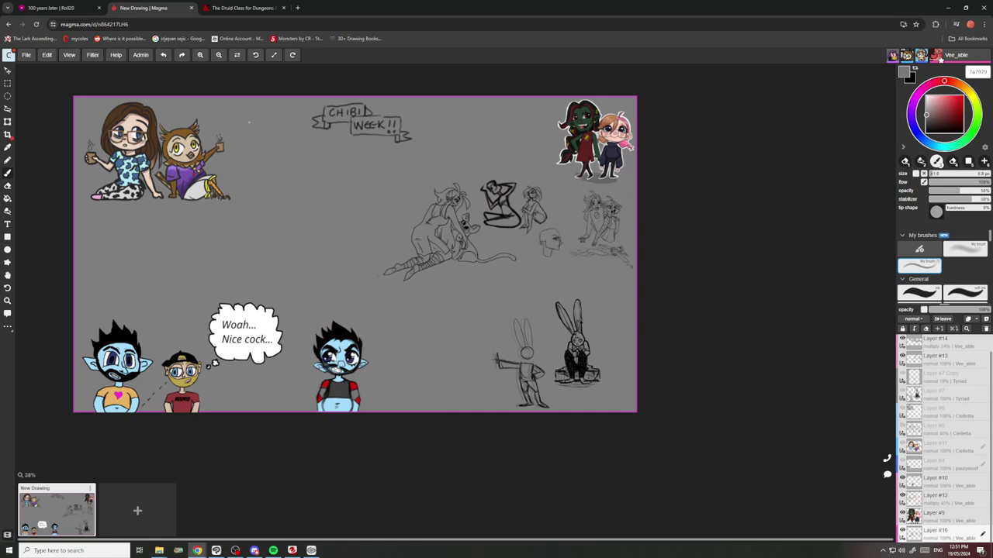
pyautogui.hotkey('ctrl', 'Tab')
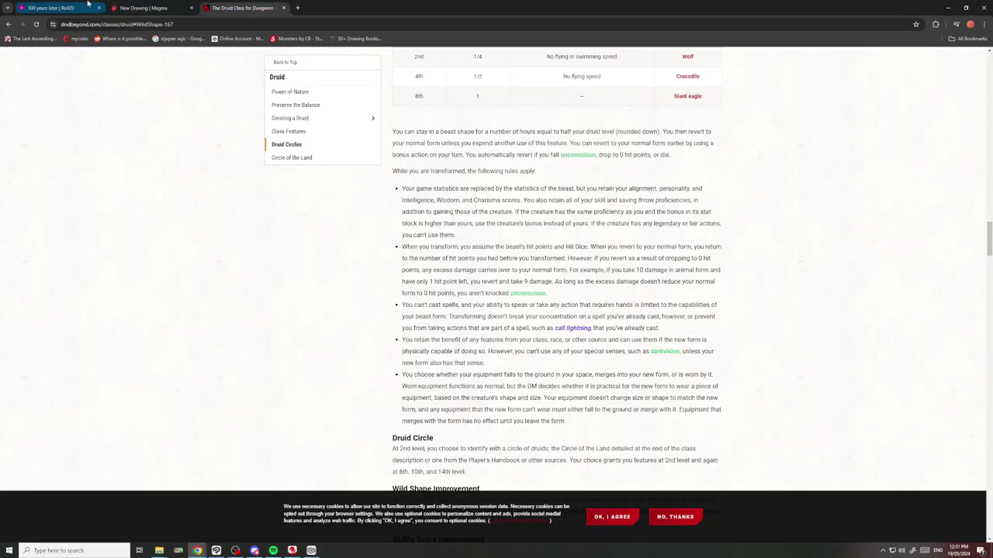
# Return to the Roll20 map and move the Jaffle Scorn token one square left and two squares down.
pyautogui.hotkey('ctrl', 'Tab')
pyautogui.moveTo(492, 320); pyautogui.dragTo(512, 130)
pyautogui.moveTo(561, 279); pyautogui.dragTo(546, 325)
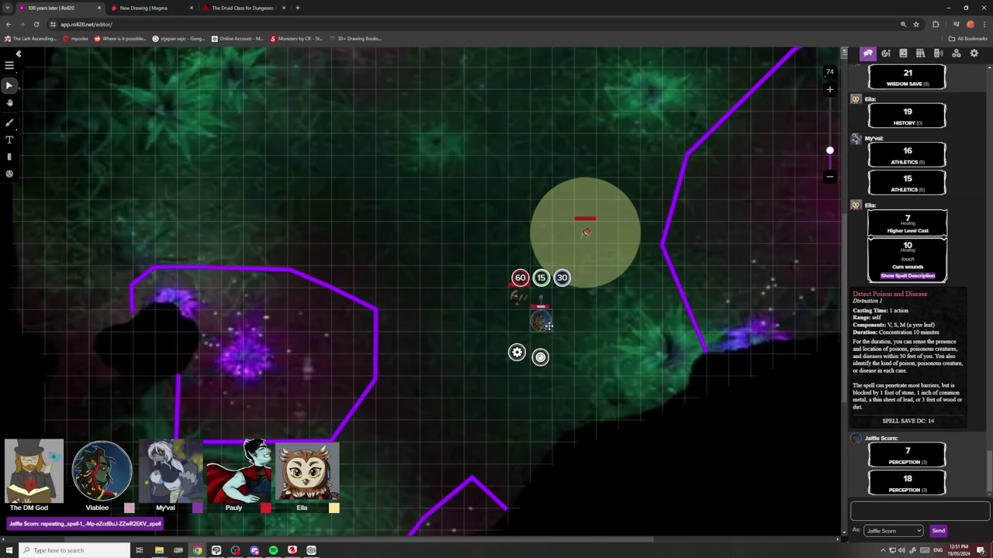
# Move the Jaffle Scorn token one square diagonally up and right, below the yellow circle.
pyautogui.moveTo(531, 253); pyautogui.dragTo(513, 388)
pyautogui.moveTo(516, 302); pyautogui.dragTo(493, 423)
pyautogui.moveTo(501, 355); pyautogui.dragTo(494, 388)
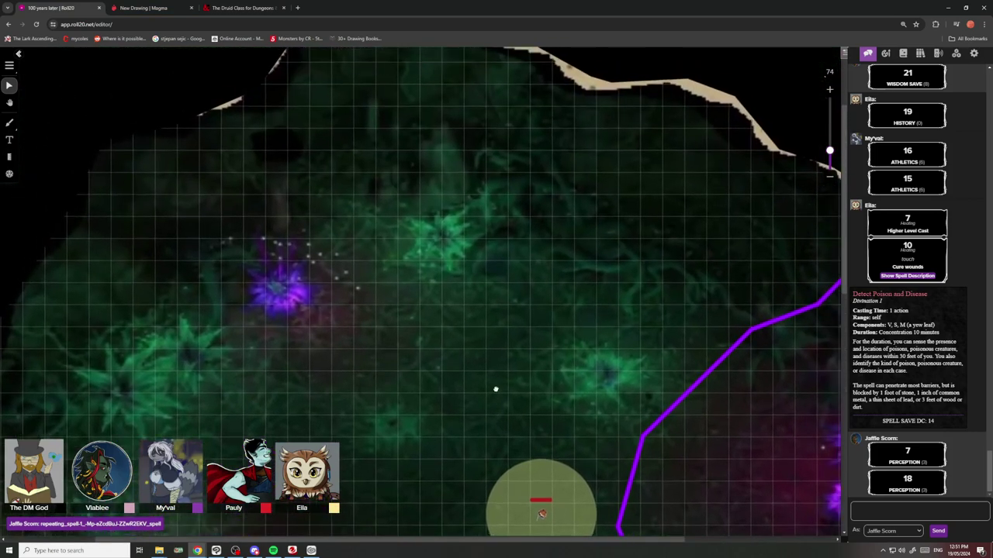
pyautogui.moveTo(491, 446); pyautogui.dragTo(536, 293)
pyautogui.moveTo(518, 339); pyautogui.dragTo(527, 303)
pyautogui.moveTo(548, 424)
pyautogui.mouseDown()
pyautogui.moveTo(549, 382)
pyautogui.moveTo(570, 400)
pyautogui.mouseUp()
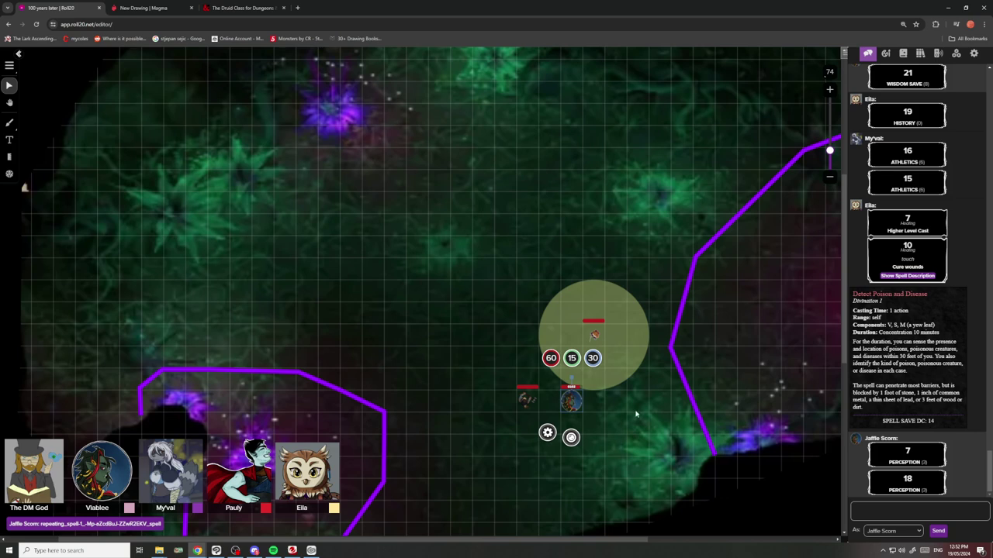
pyautogui.hotkey('alt', 'Tab')
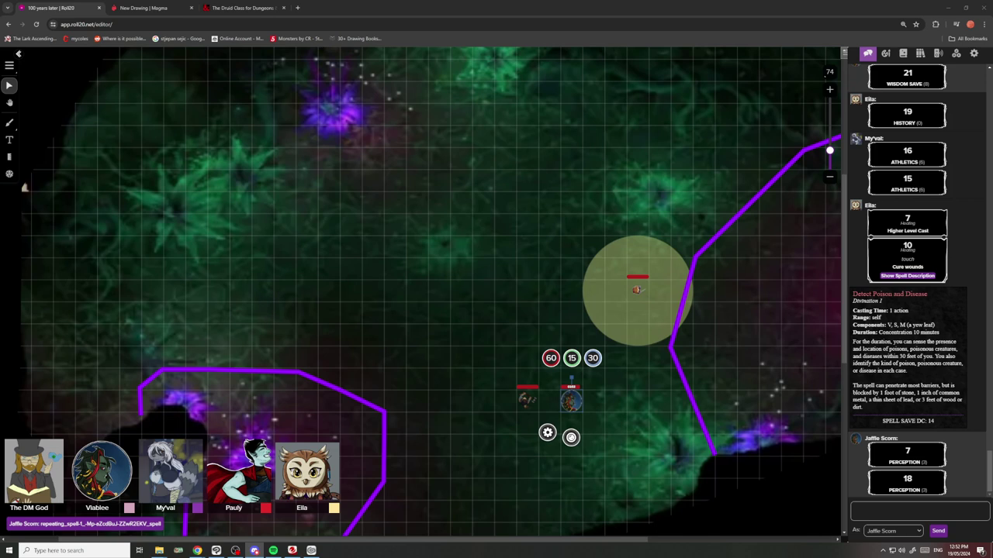
# Move the Jaffle Scorn token three squares right and three squares up, onto the lower edge of the yellow circle.
pyautogui.moveTo(571, 403); pyautogui.dragTo(539, 411)
pyautogui.scroll(5, 692, 373)
pyautogui.click(469, 392)
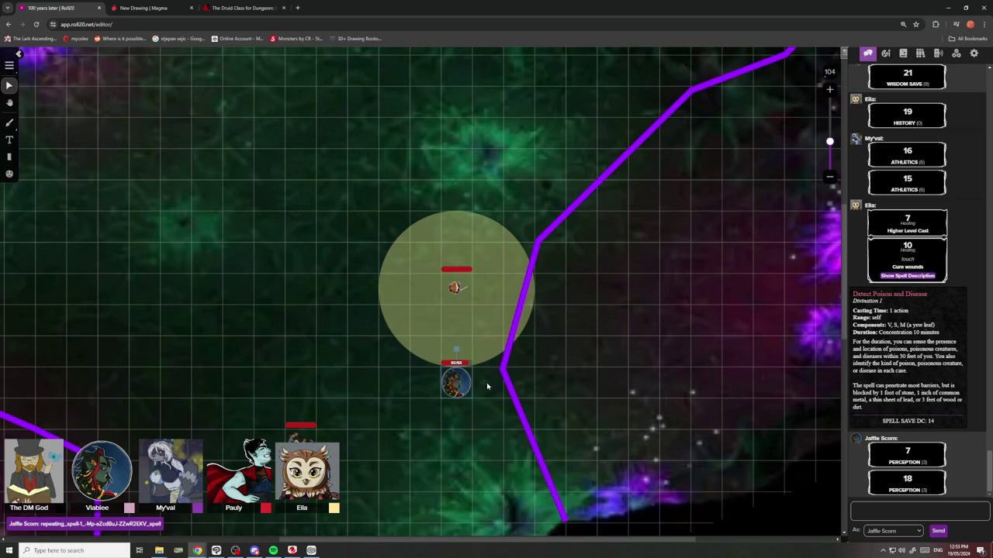
pyautogui.click(457, 388)
pyautogui.press('Up')
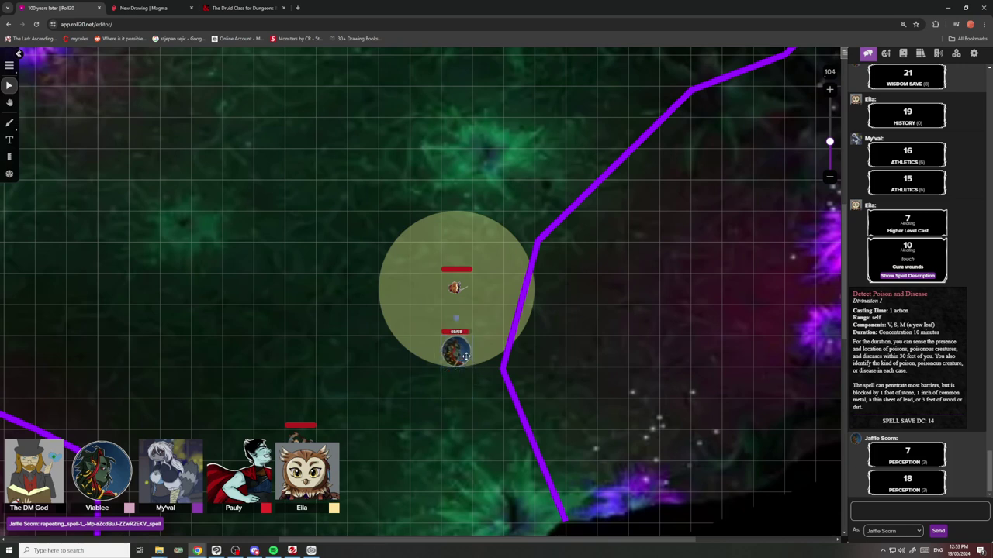
# Examine the map around the Jaffle Scorn token and yellow circle, pinging the blue-violet plants at the purple outline's lower end.
pyautogui.scroll(5, 462, 400)
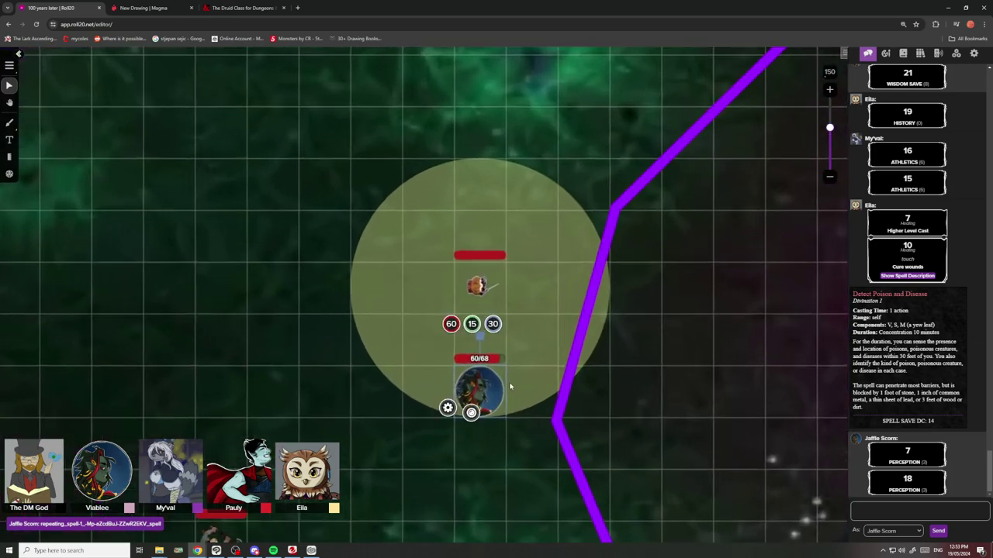
pyautogui.click(464, 377)
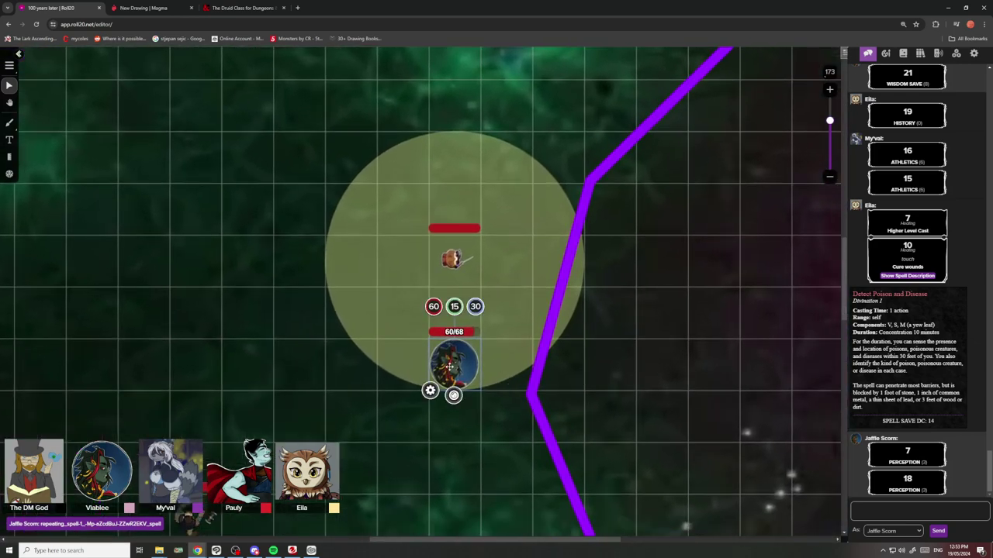
pyautogui.click(397, 358)
pyautogui.moveTo(577, 368)
pyautogui.mouseDown()
pyautogui.moveTo(531, 402)
pyautogui.moveTo(543, 405)
pyautogui.moveTo(518, 397)
pyautogui.moveTo(552, 397)
pyautogui.moveTo(556, 412)
pyautogui.moveTo(533, 409)
pyautogui.moveTo(572, 373)
pyautogui.moveTo(577, 409)
pyautogui.moveTo(604, 423)
pyautogui.moveTo(579, 361)
pyautogui.moveTo(563, 397)
pyautogui.moveTo(590, 390)
pyautogui.moveTo(575, 424)
pyautogui.moveTo(598, 384)
pyautogui.moveTo(527, 380)
pyautogui.moveTo(559, 372)
pyautogui.moveTo(500, 394)
pyautogui.moveTo(447, 394)
pyautogui.moveTo(577, 376)
pyautogui.moveTo(567, 370)
pyautogui.mouseUp()
pyautogui.scroll(2, 554, 399)
pyautogui.scroll(-2, 546, 392)
pyautogui.scroll(3, 606, 411)
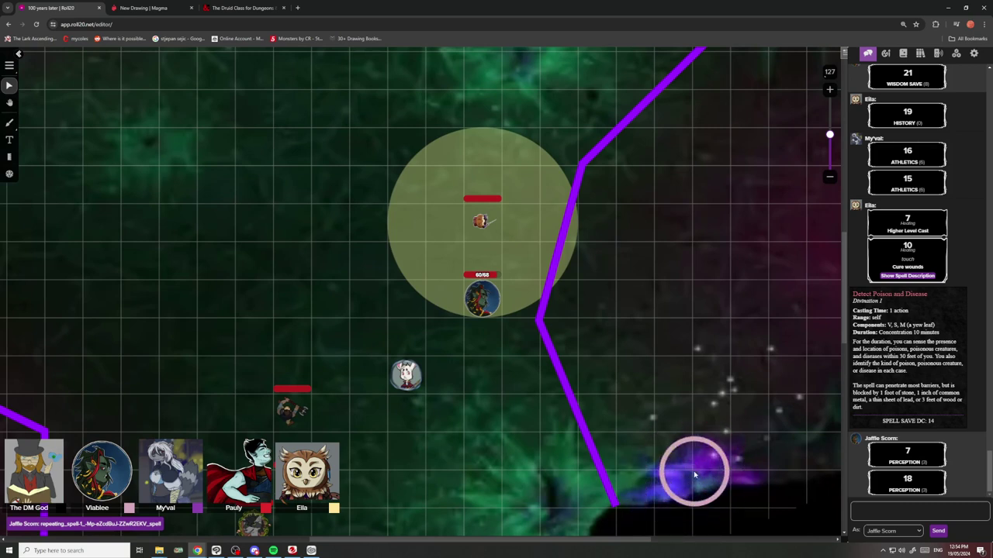
pyautogui.moveTo(587, 360); pyautogui.dragTo(507, 473)
pyautogui.moveTo(675, 353); pyautogui.dragTo(518, 413)
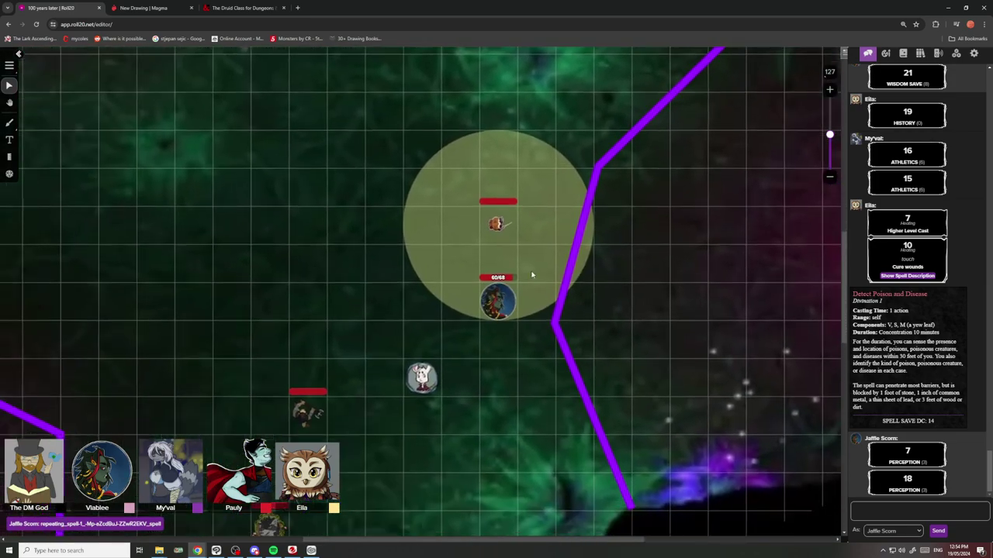
pyautogui.scroll(4, 558, 326)
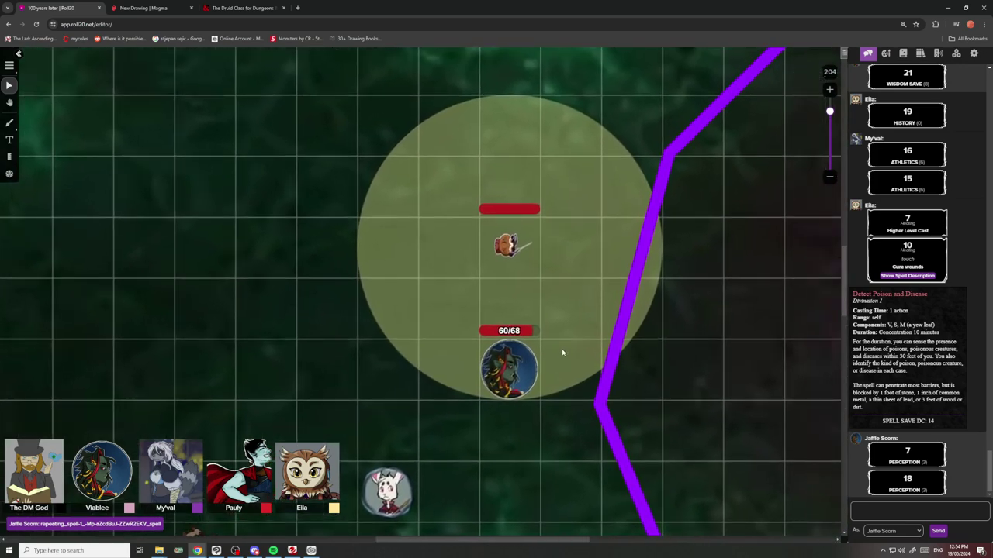
pyautogui.moveTo(562, 344)
pyautogui.mouseDown()
pyautogui.moveTo(558, 359)
pyautogui.moveTo(567, 342)
pyautogui.mouseUp()
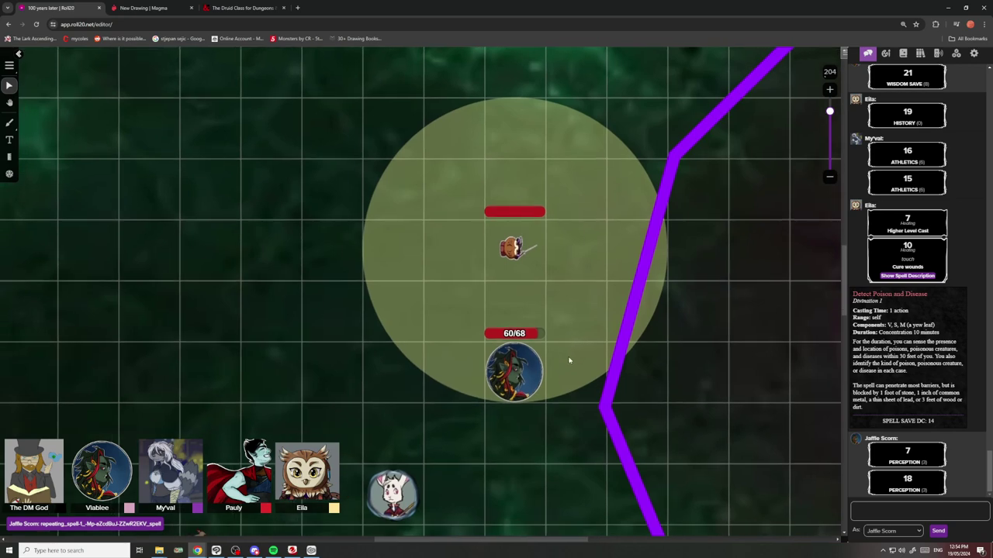
pyautogui.moveTo(569, 357); pyautogui.dragTo(573, 352)
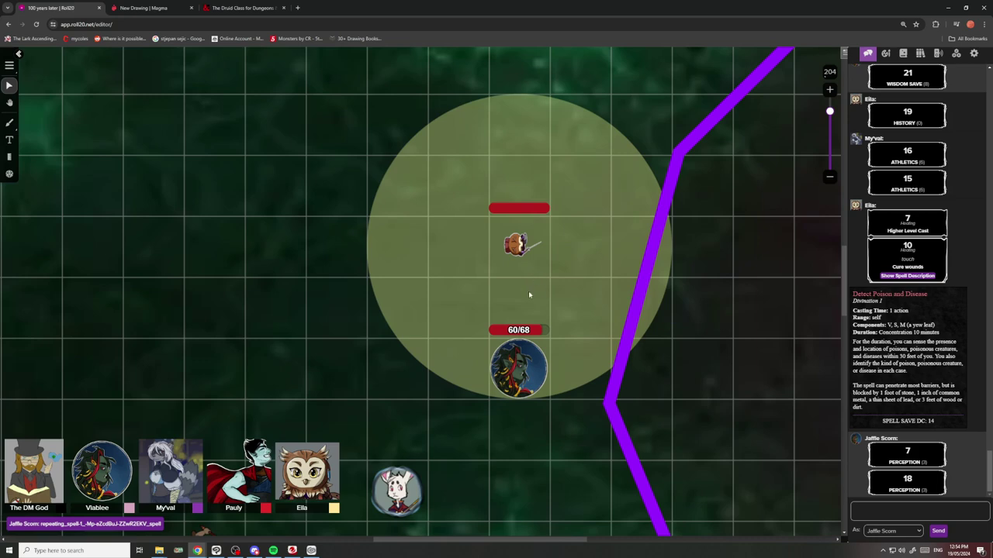
pyautogui.scroll(2, 586, 297)
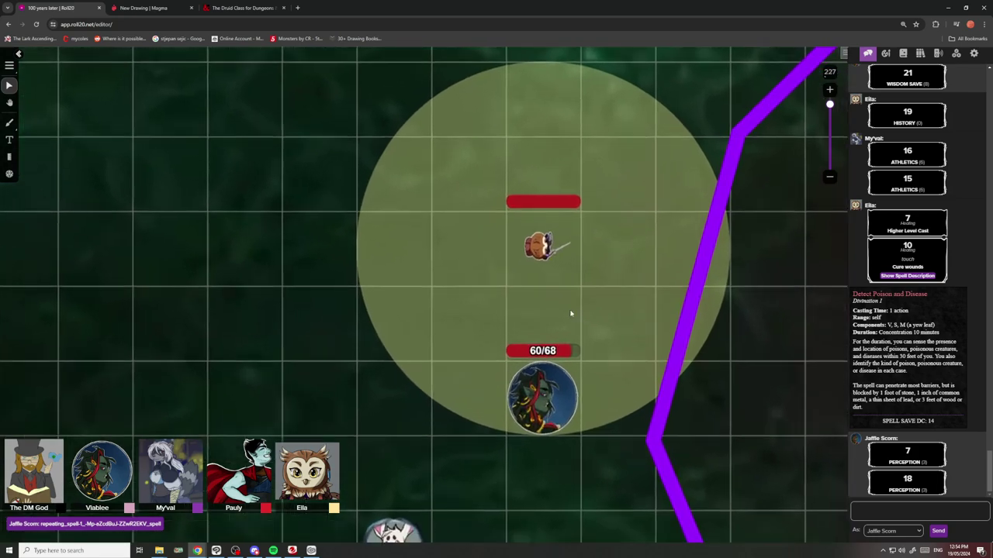
# Open Jaffle Scorn's character sheet from the journal and shift its window slightly down over the map.
pyautogui.click(868, 55)
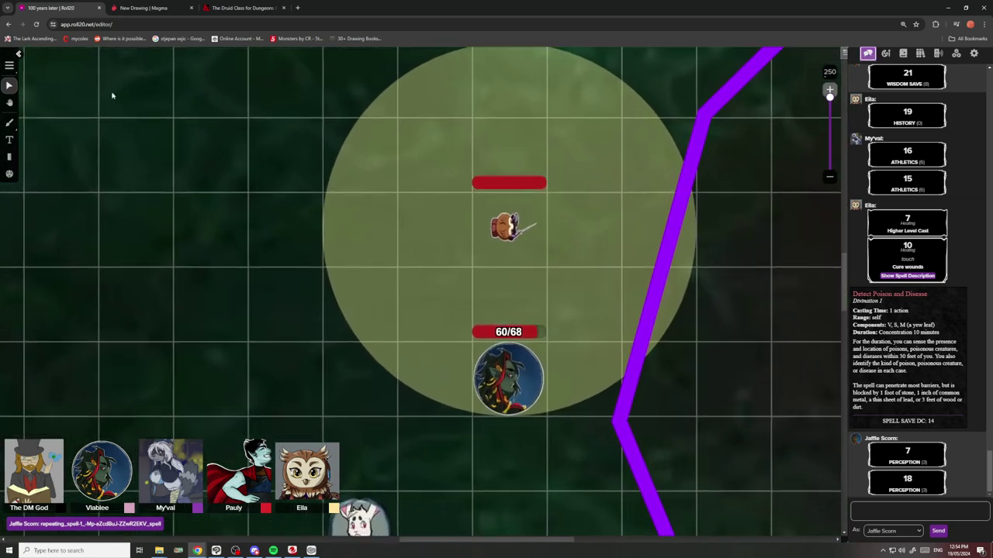
pyautogui.click(885, 52)
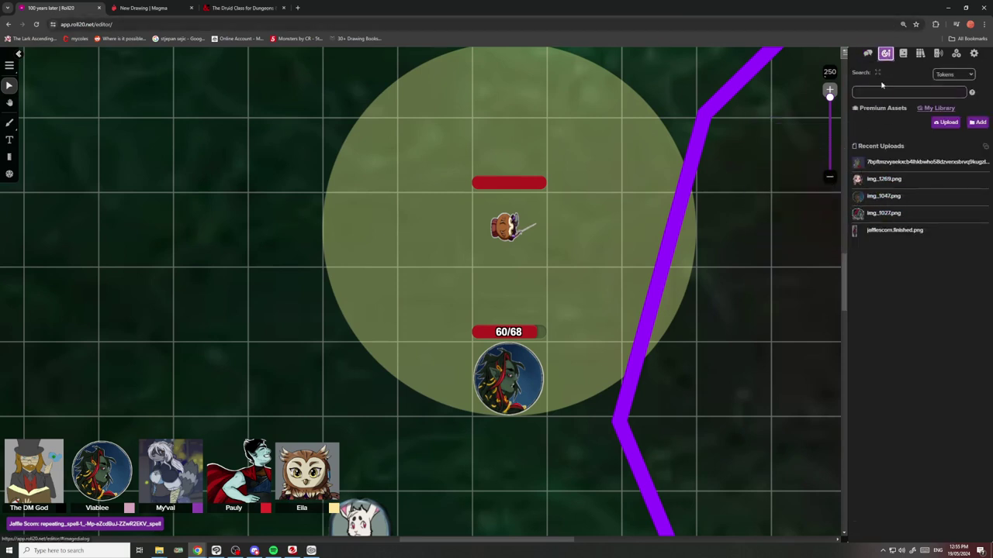
pyautogui.click(867, 53)
pyautogui.click(885, 52)
pyautogui.click(903, 52)
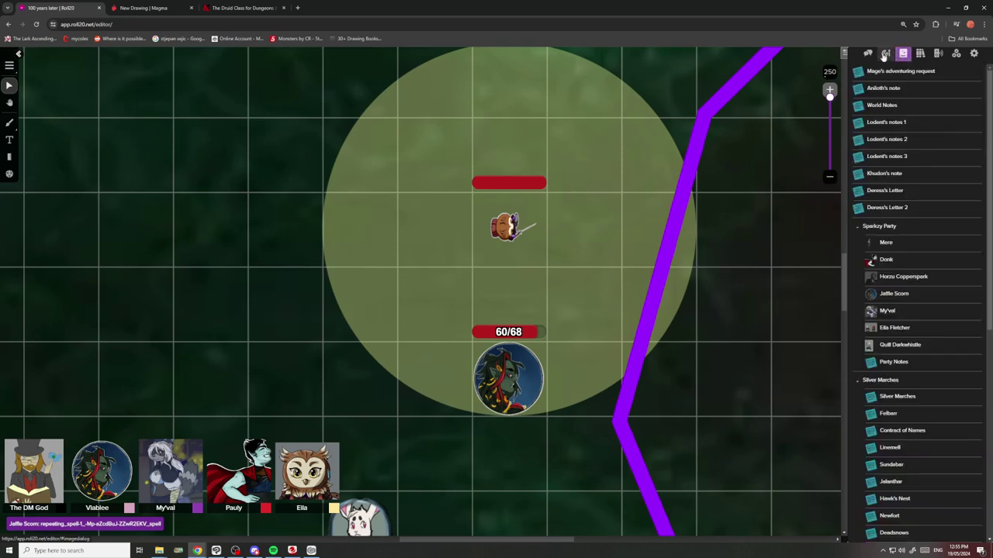
pyautogui.click(894, 294)
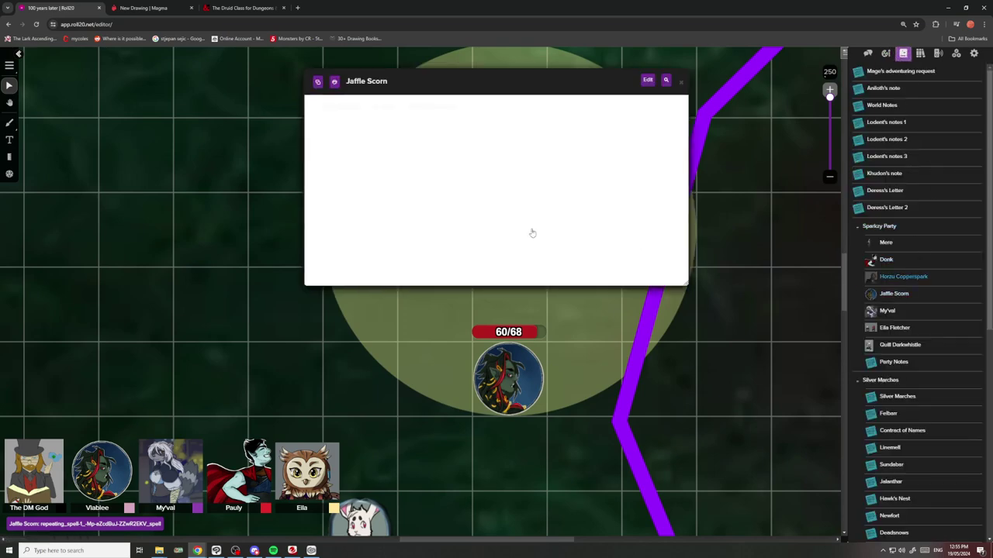
pyautogui.moveTo(406, 81); pyautogui.dragTo(404, 95)
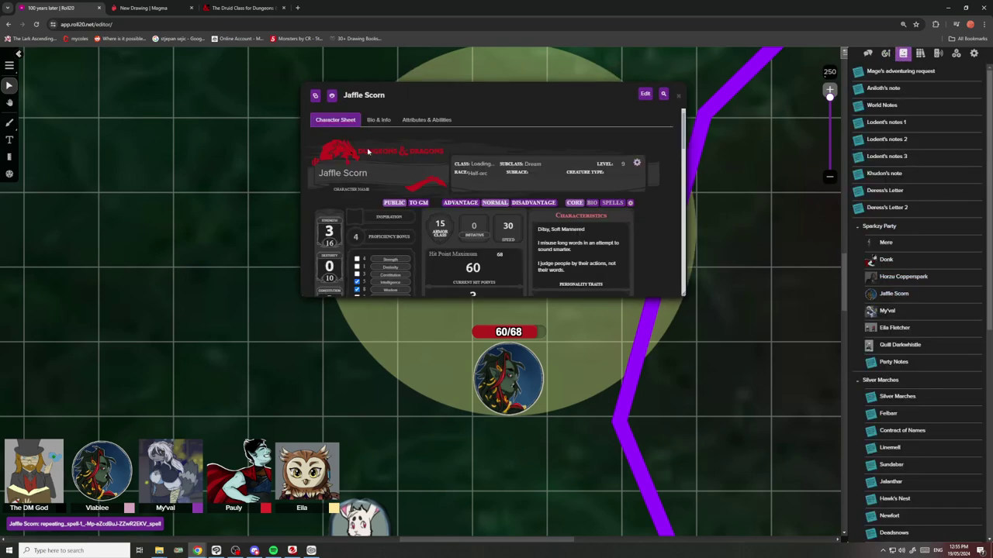
# Roll a Sleight of Hand check from Jaffle Scorn's character sheet, show the chat log and close the sheet.
pyautogui.scroll(-2, 379, 257)
pyautogui.scroll(-3, 380, 255)
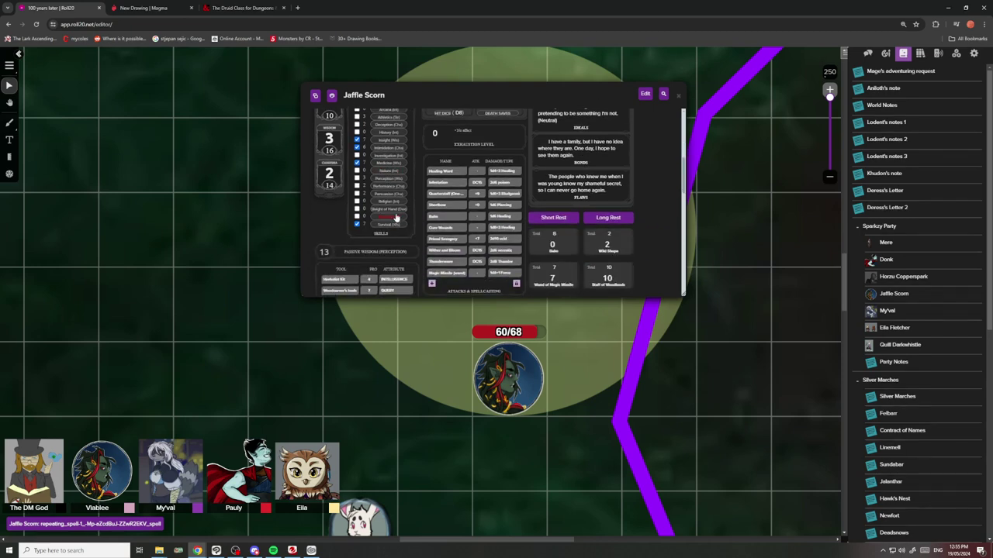
pyautogui.click(394, 211)
pyautogui.click(867, 53)
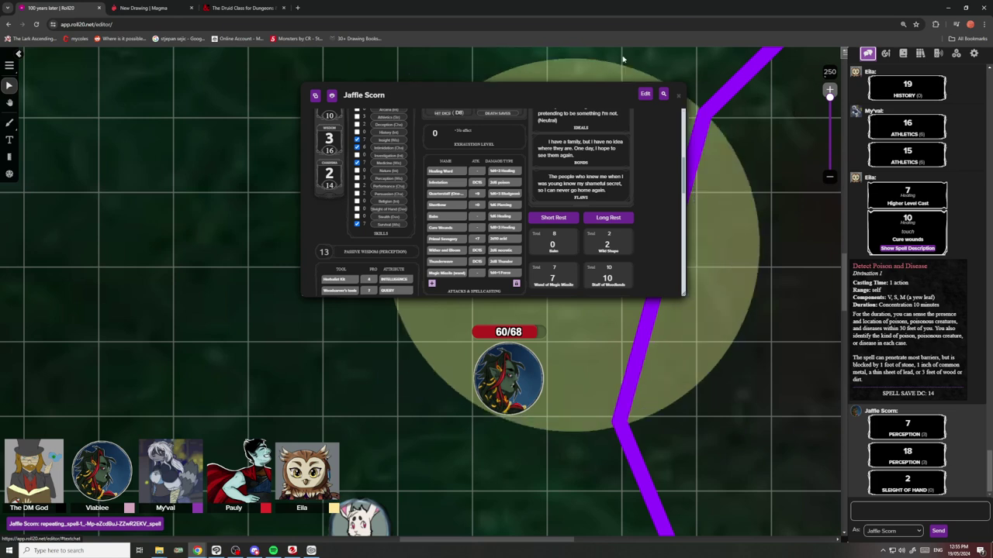
pyautogui.click(678, 96)
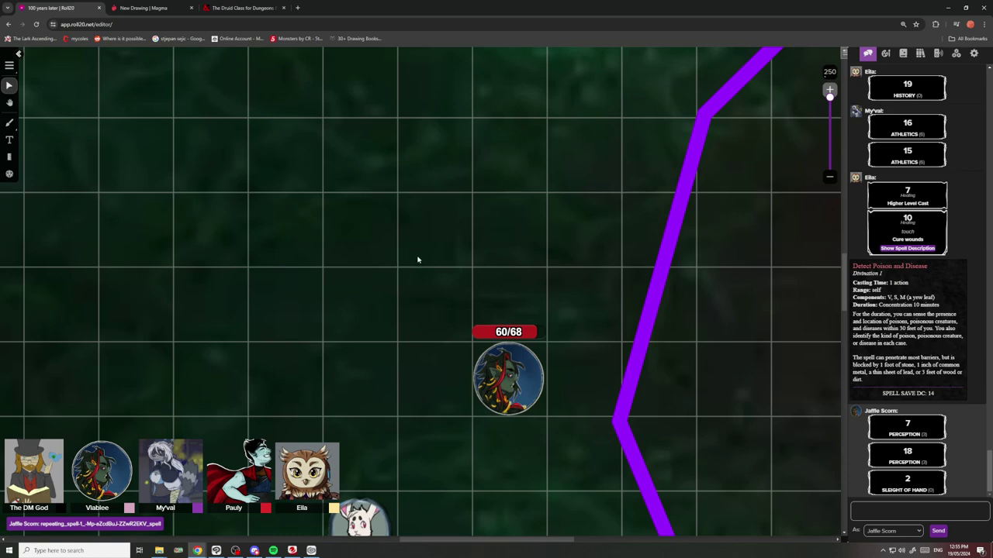
# Examine the map between the Jaffle Scorn token, the purple outline and the glowing purple plants around the yellow circle.
pyautogui.scroll(-1, 421, 261)
pyautogui.moveTo(578, 365); pyautogui.dragTo(380, 222)
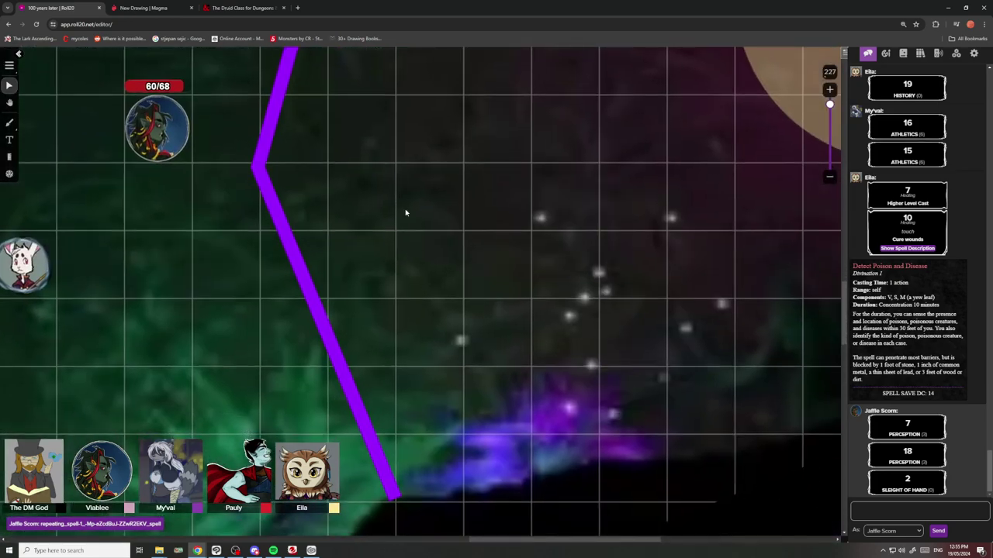
pyautogui.moveTo(560, 349); pyautogui.dragTo(619, 332)
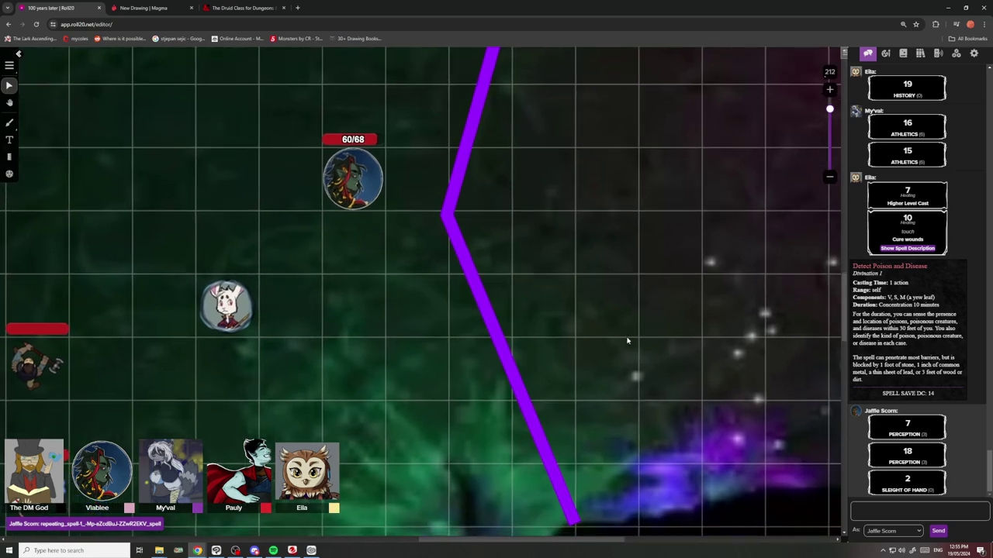
pyautogui.moveTo(564, 365); pyautogui.dragTo(672, 387)
pyautogui.moveTo(473, 380); pyautogui.dragTo(541, 383)
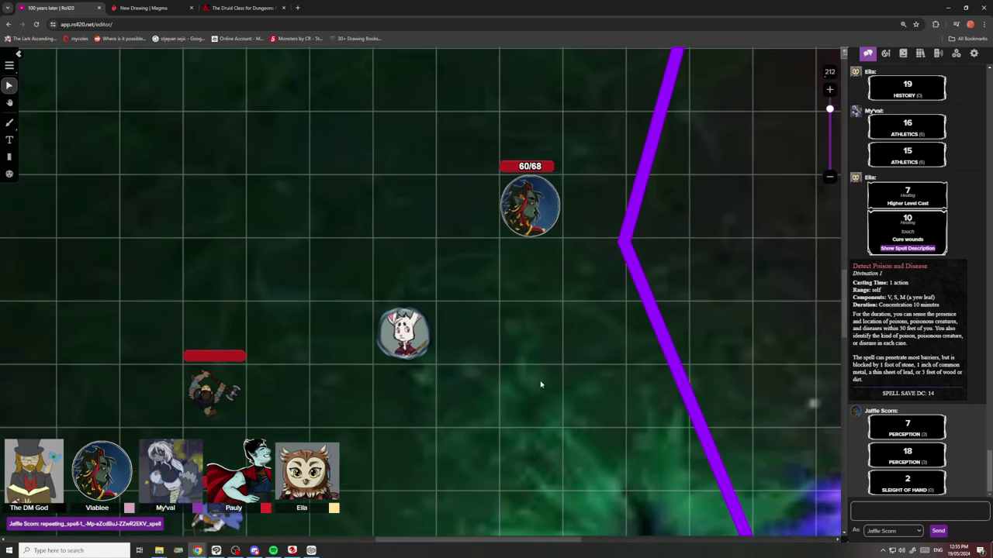
pyautogui.scroll(-2, 589, 372)
pyautogui.moveTo(629, 362)
pyautogui.mouseDown()
pyautogui.moveTo(534, 381)
pyautogui.moveTo(520, 380)
pyautogui.moveTo(538, 361)
pyautogui.moveTo(426, 364)
pyautogui.mouseUp()
pyautogui.scroll(-1, 528, 379)
pyautogui.moveTo(592, 330)
pyautogui.mouseDown()
pyautogui.moveTo(399, 375)
pyautogui.moveTo(395, 384)
pyautogui.mouseUp()
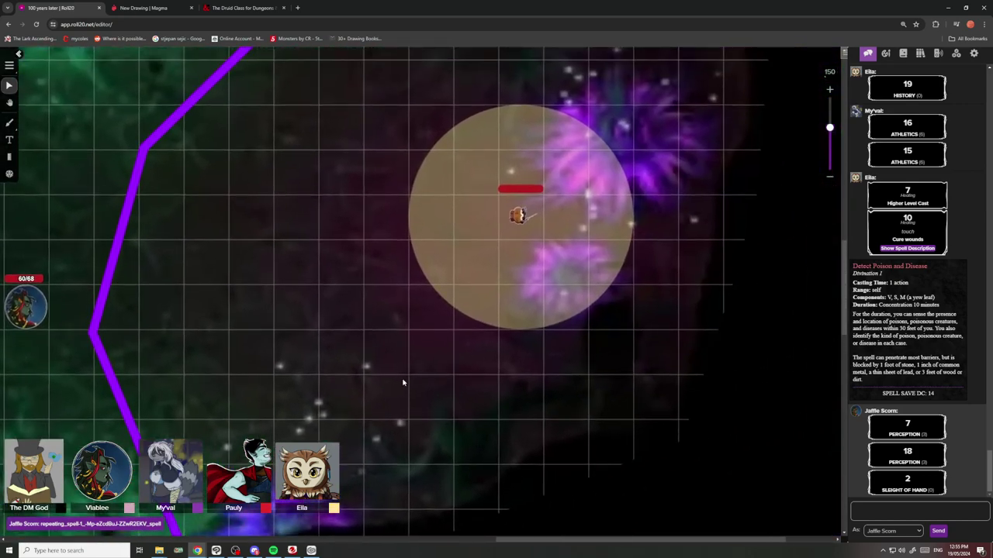
pyautogui.moveTo(528, 355); pyautogui.dragTo(675, 337)
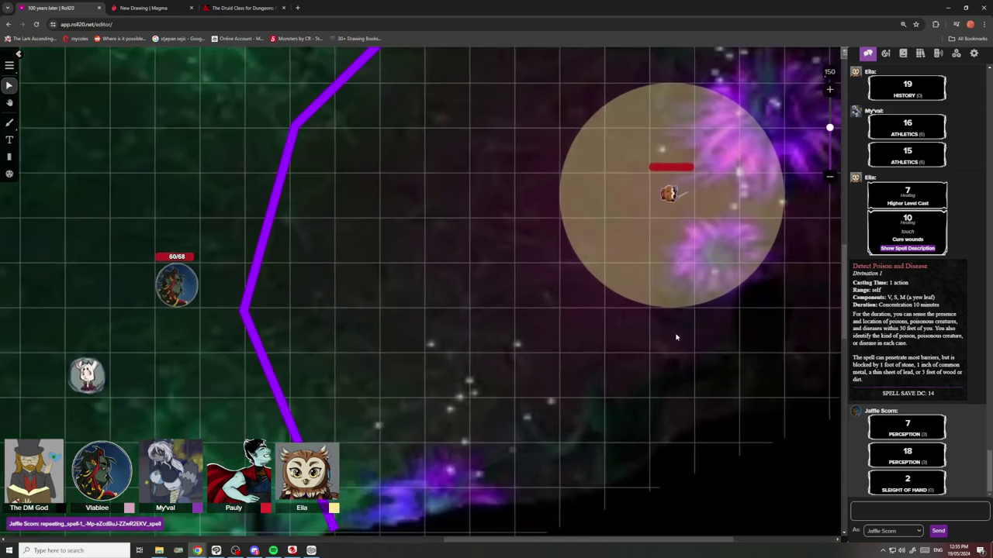
pyautogui.moveTo(421, 367); pyautogui.dragTo(596, 349)
pyautogui.moveTo(503, 362); pyautogui.dragTo(359, 387)
pyautogui.moveTo(583, 349)
pyautogui.mouseDown()
pyautogui.moveTo(526, 367)
pyautogui.moveTo(643, 350)
pyautogui.mouseUp()
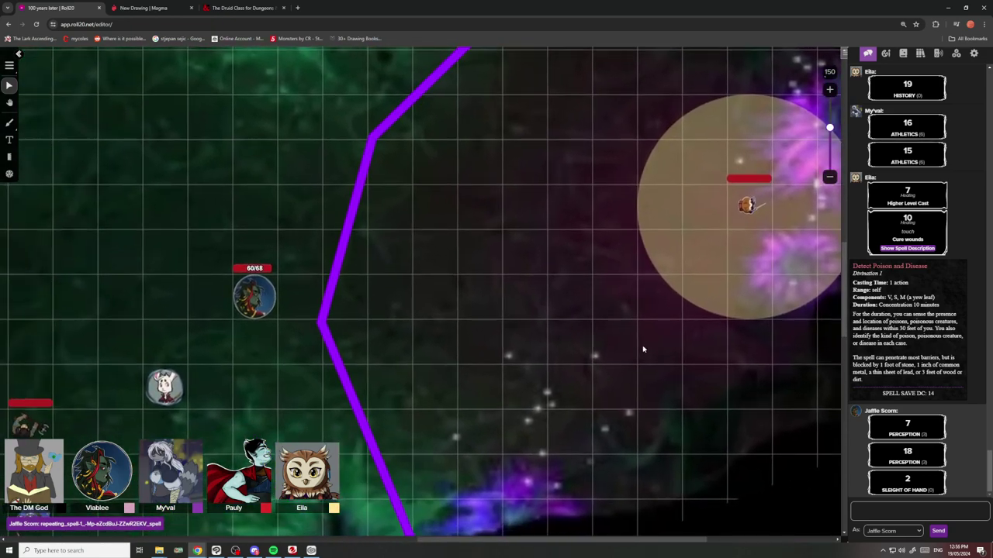
pyautogui.moveTo(565, 366); pyautogui.dragTo(602, 356)
pyautogui.moveTo(390, 375)
pyautogui.mouseDown()
pyautogui.moveTo(561, 353)
pyautogui.moveTo(350, 395)
pyautogui.moveTo(302, 423)
pyautogui.mouseUp()
pyautogui.moveTo(443, 357); pyautogui.dragTo(560, 334)
pyautogui.moveTo(480, 374)
pyautogui.mouseDown()
pyautogui.moveTo(600, 332)
pyautogui.moveTo(470, 366)
pyautogui.mouseUp()
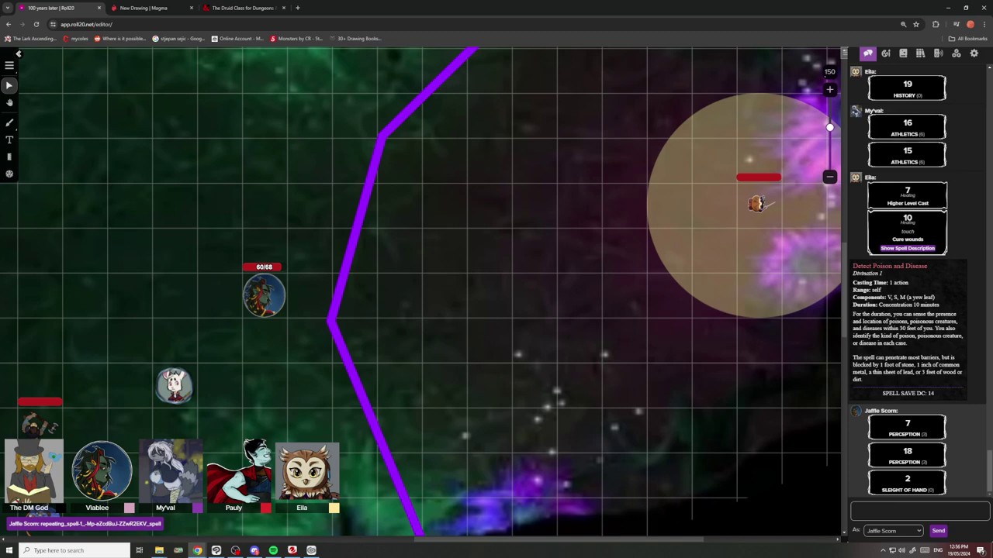
pyautogui.hotkey('alt', 'Tab')
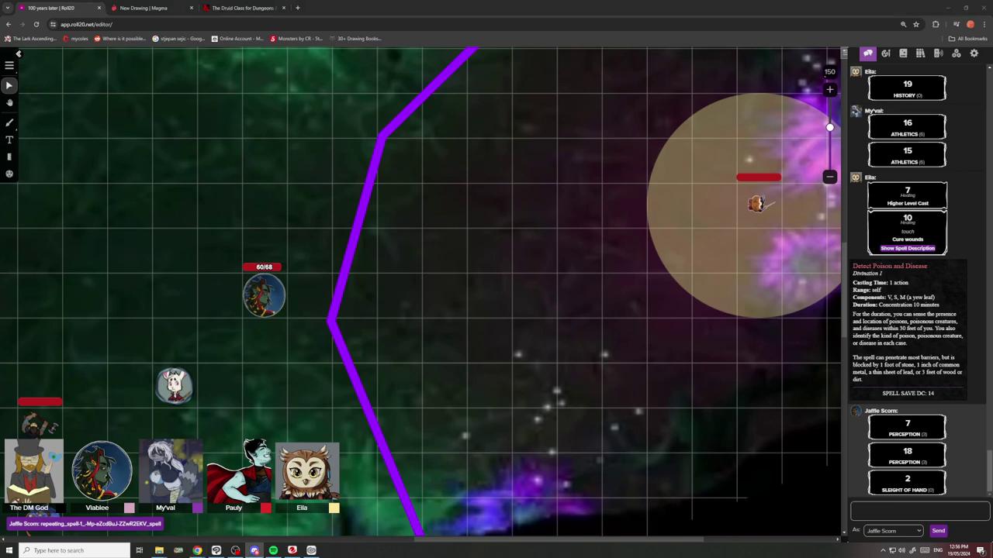
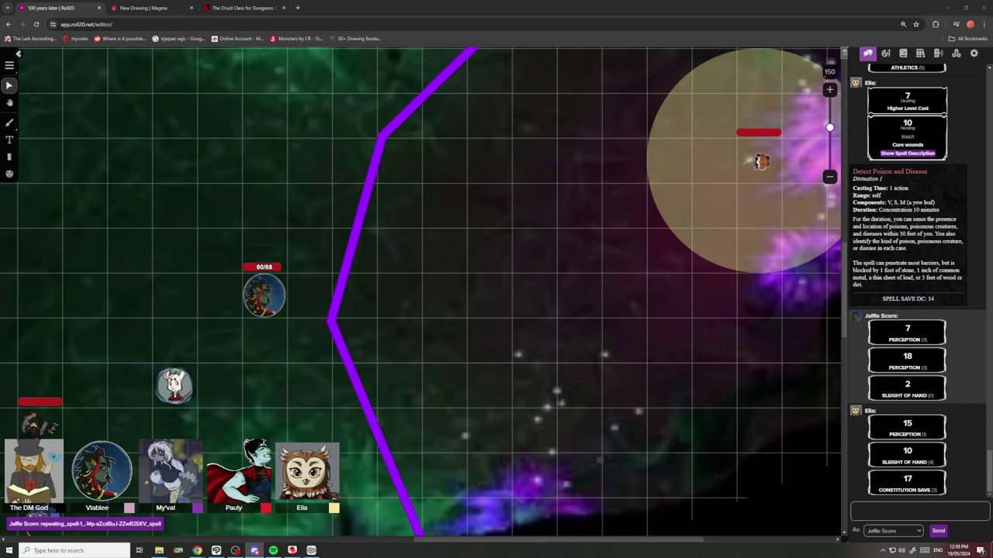
pyautogui.hotkey('alt', 'Tab')
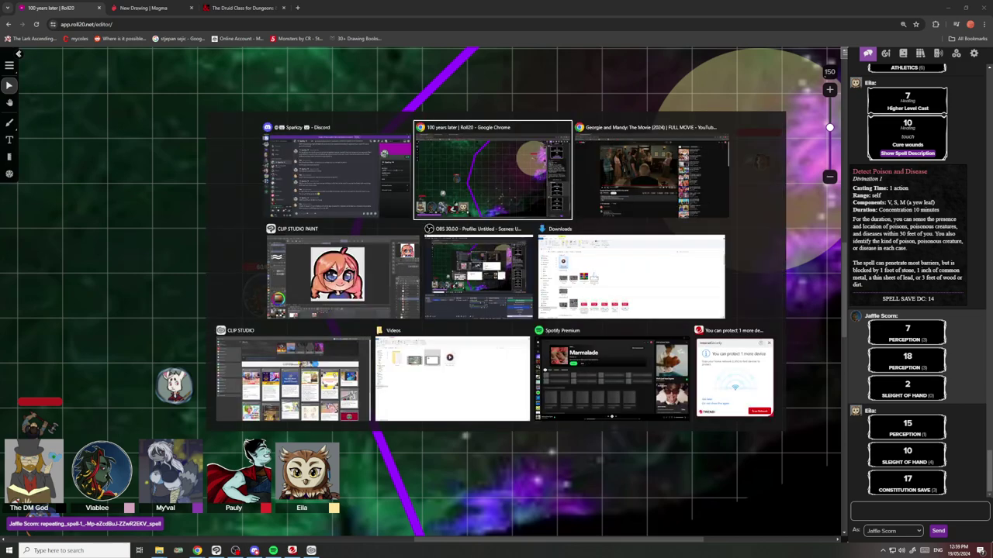
pyautogui.hotkey('alt', 'Tab')
pyautogui.hotkey('alt', 'Tab')
pyautogui.hotkey('alt', 'Tab')
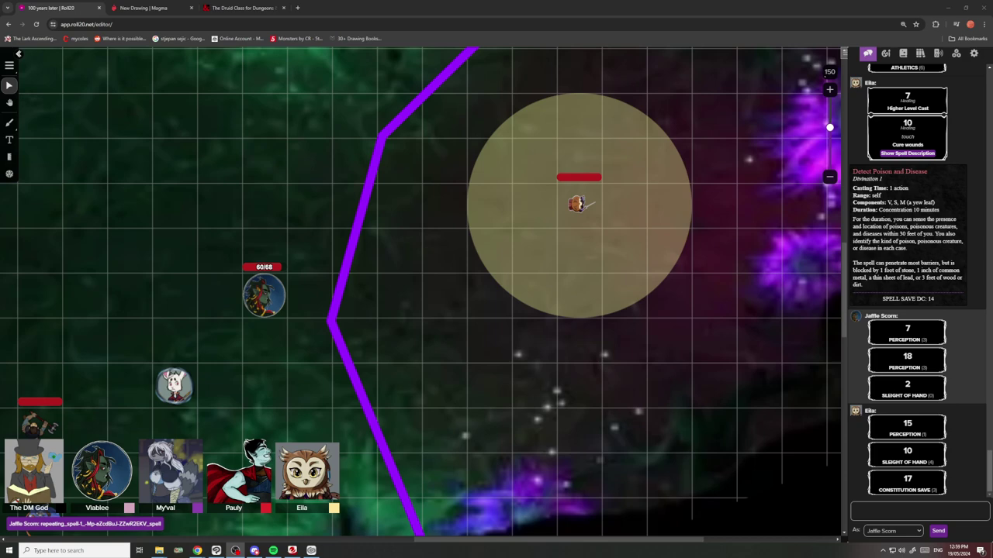
pyautogui.hotkey('alt', 'Tab')
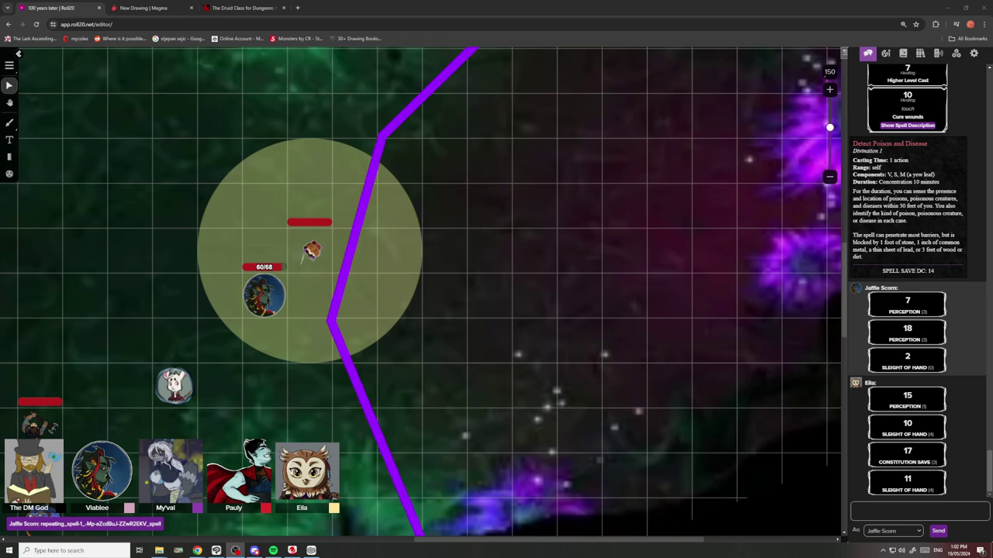
# Switch to Clip Studio Paint and play back the orange-and-pink-haired character's animation.
pyautogui.hotkey('alt', 'Tab')
pyautogui.hotkey('alt', 'Tab')
pyautogui.hotkey('alt', 'Tab')
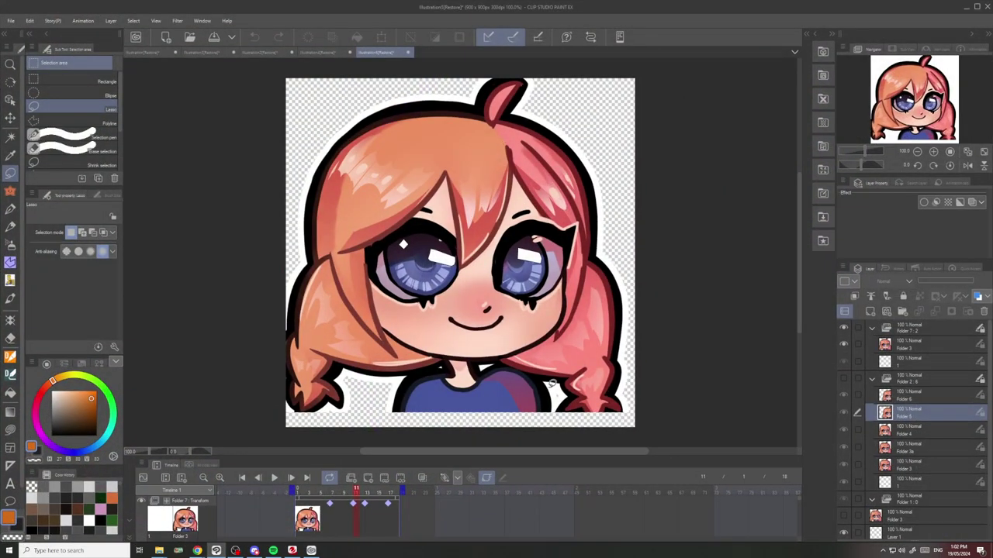
pyautogui.click(273, 478)
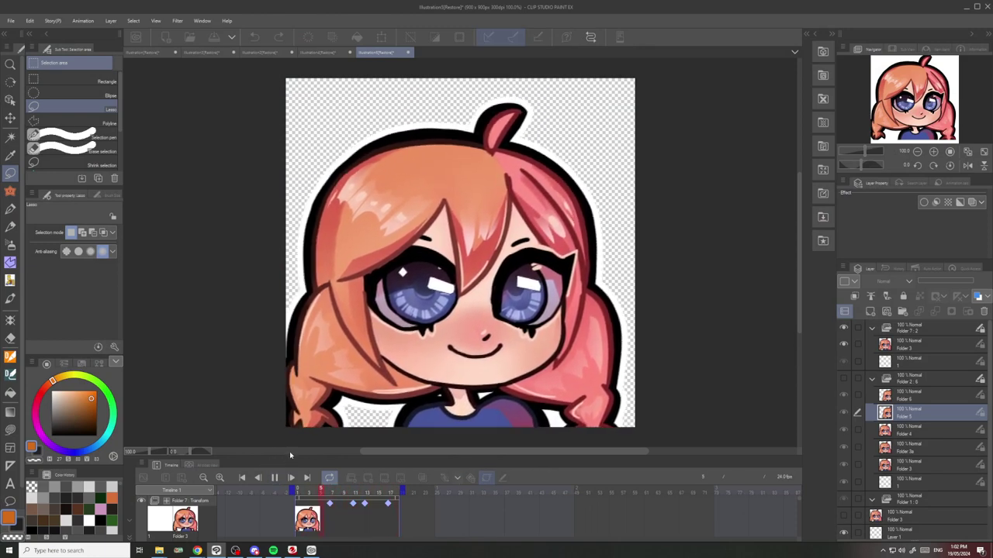
pyautogui.click(273, 478)
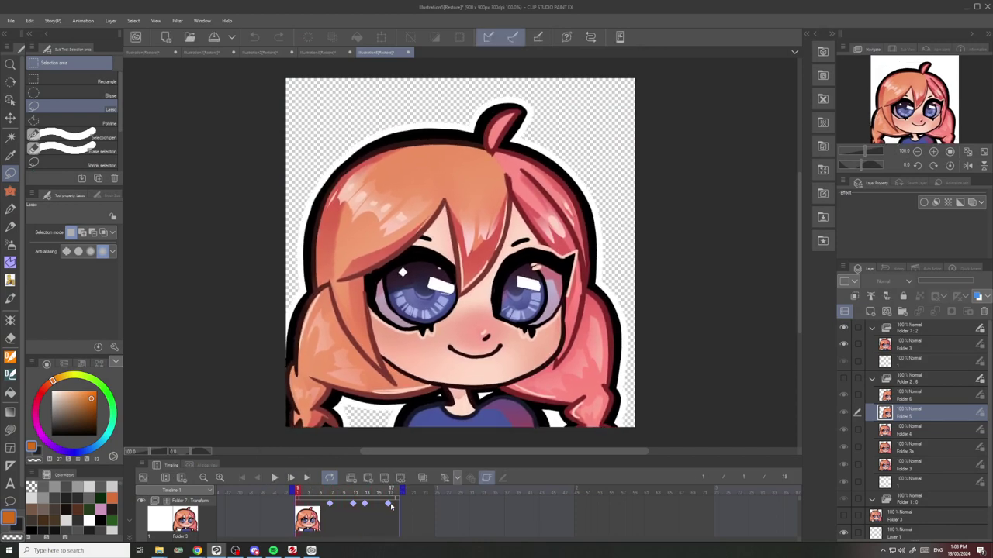
# Add a keyframe at frame 15 of Folder 7's transform and move the character artwork slightly down at that frame.
pyautogui.click(391, 507)
pyautogui.click(366, 506)
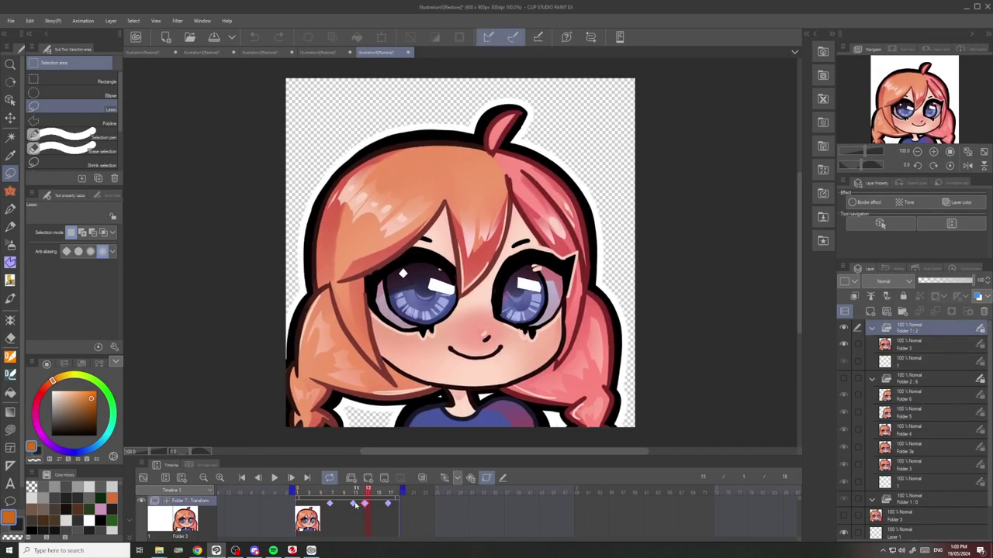
pyautogui.click(355, 505)
pyautogui.click(364, 505)
pyautogui.click(390, 505)
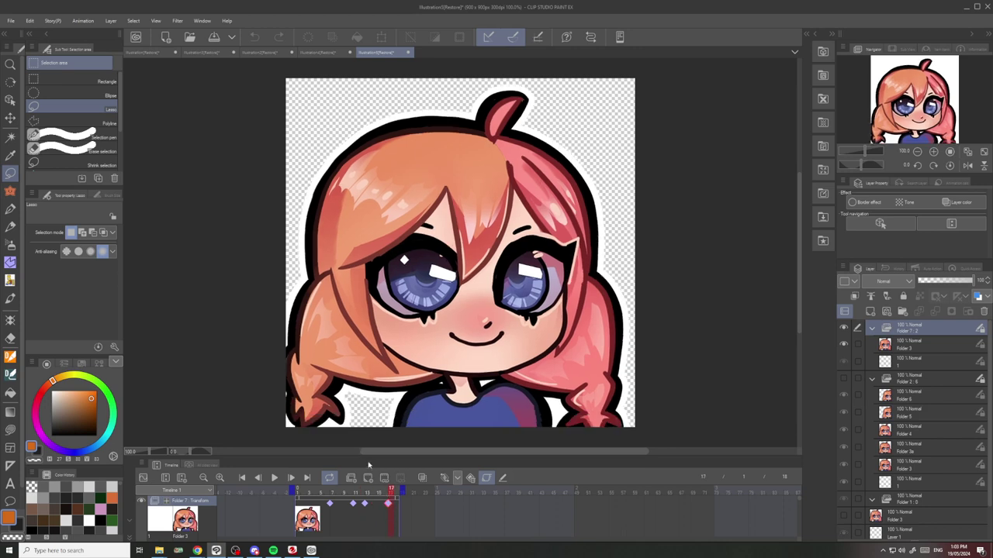
pyautogui.click(379, 500)
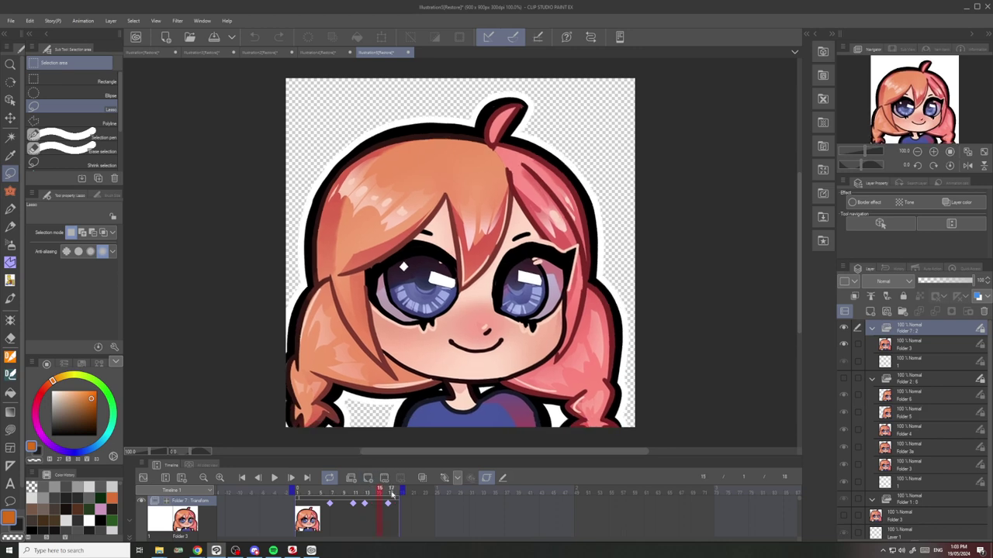
pyautogui.click(444, 478)
pyautogui.moveTo(475, 388); pyautogui.dragTo(474, 384)
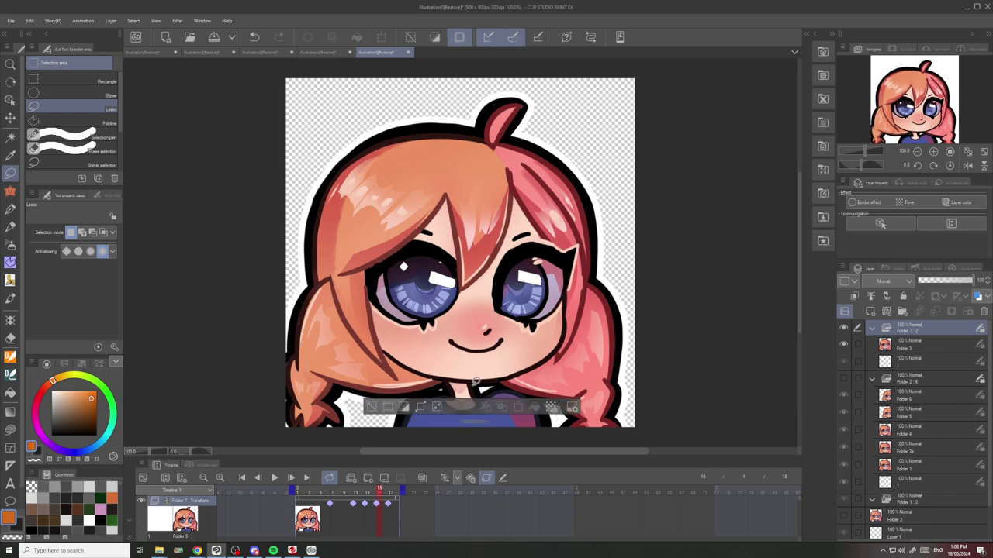
pyautogui.hotkey('ctrl', 'd')
pyautogui.click(10, 117)
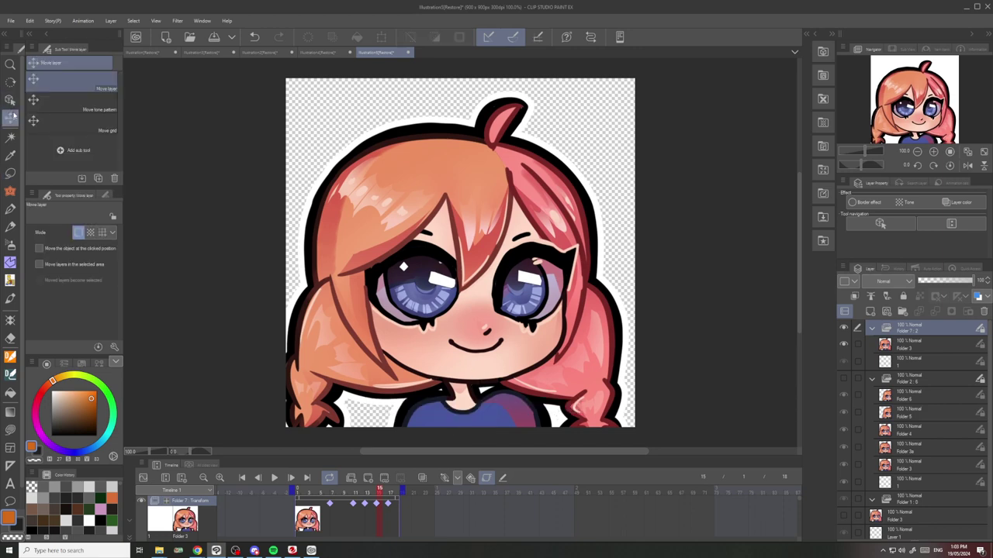
pyautogui.moveTo(409, 300); pyautogui.dragTo(411, 306)
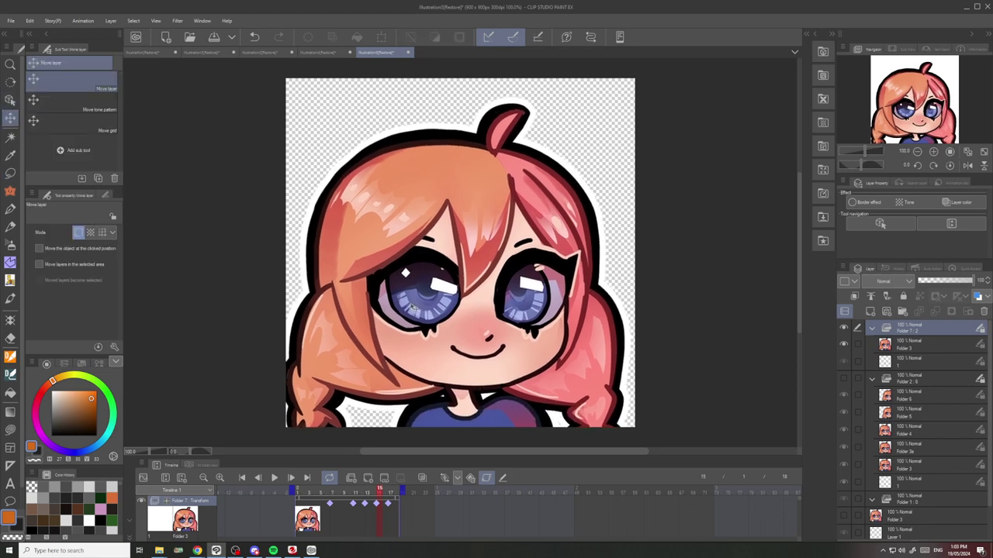
# Play back the edited character animation, stop it and switch back to the Roll20 map.
pyautogui.click(274, 477)
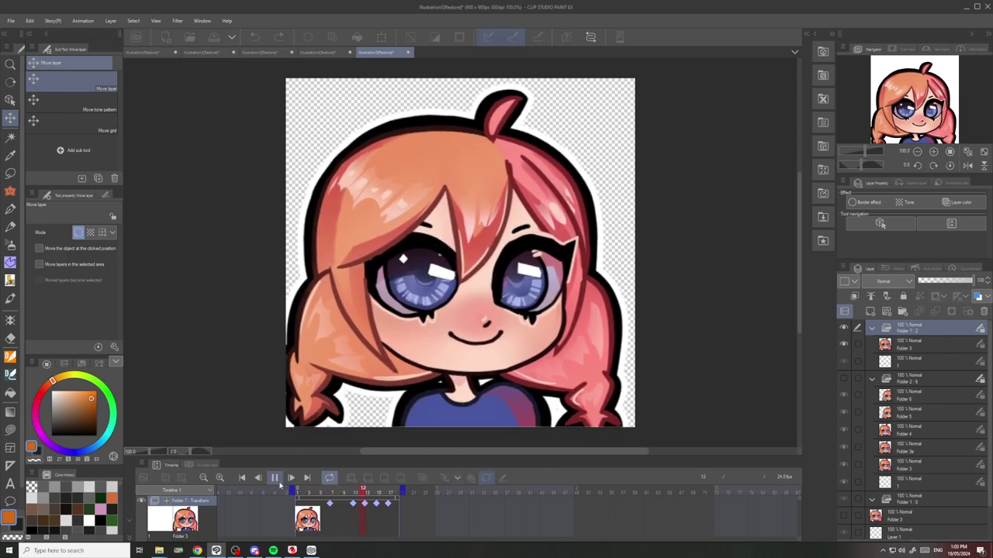
pyautogui.click(274, 478)
pyautogui.hotkey('alt', 'Tab')
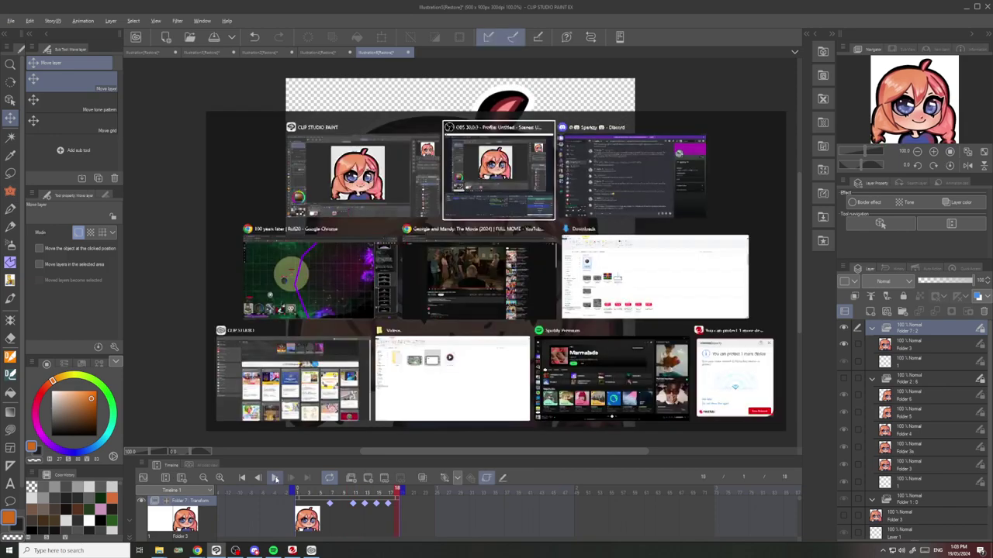
pyautogui.hotkey('alt', 'Tab')
pyautogui.hotkey('alt', 'Tab')
pyautogui.hotkey('alt', 'Tab')
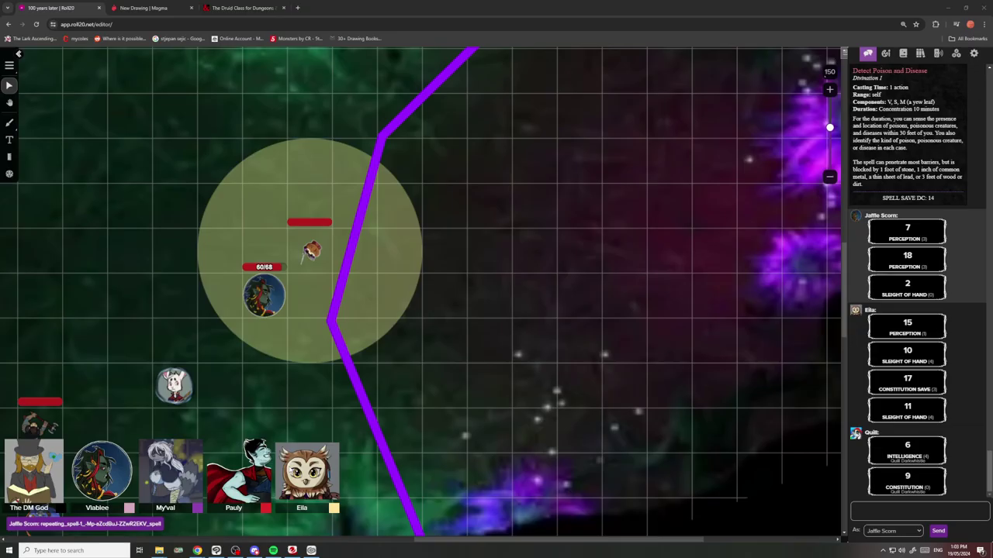
# Move the Jaffle Scorn token across the purple outline to the square beside the large purple flower.
pyautogui.moveTo(460, 384); pyautogui.dragTo(548, 413)
pyautogui.scroll(1, 495, 406)
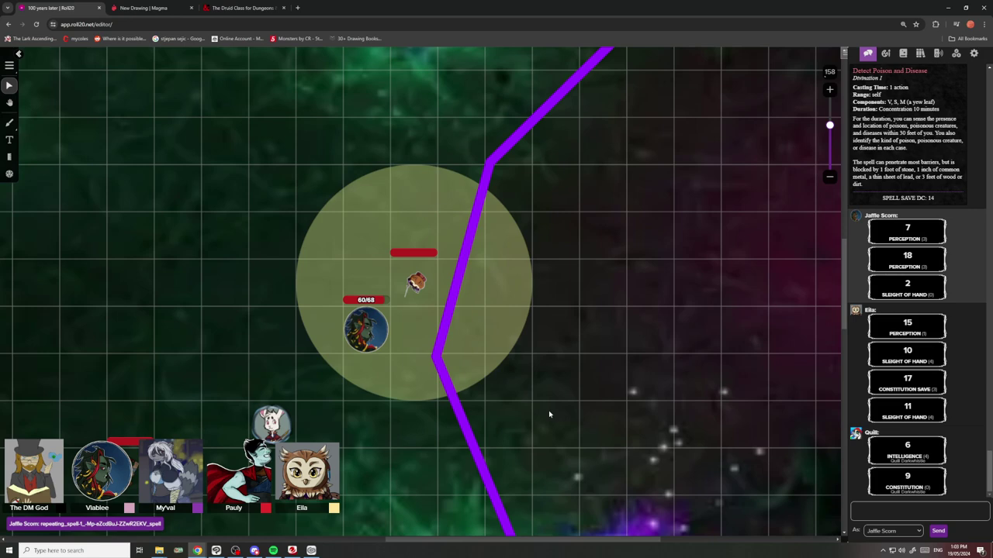
pyautogui.scroll(-2, 549, 413)
pyautogui.moveTo(505, 341); pyautogui.dragTo(346, 390)
pyautogui.scroll(-1, 380, 324)
pyautogui.moveTo(252, 343); pyautogui.dragTo(424, 325)
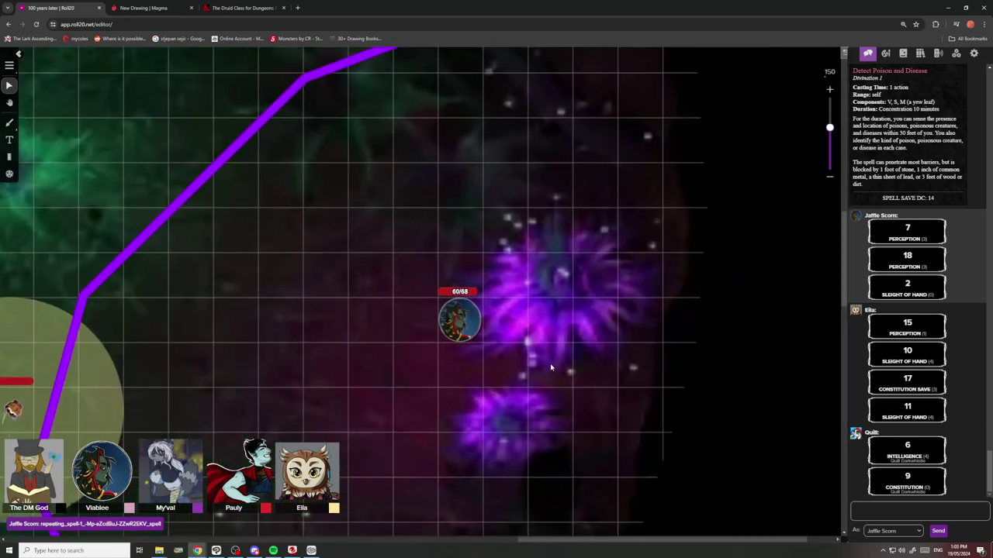
# Open Jaffle Scorn's character sheet from the journal and move it aside on the map.
pyautogui.click(884, 54)
pyautogui.click(903, 53)
pyautogui.click(885, 52)
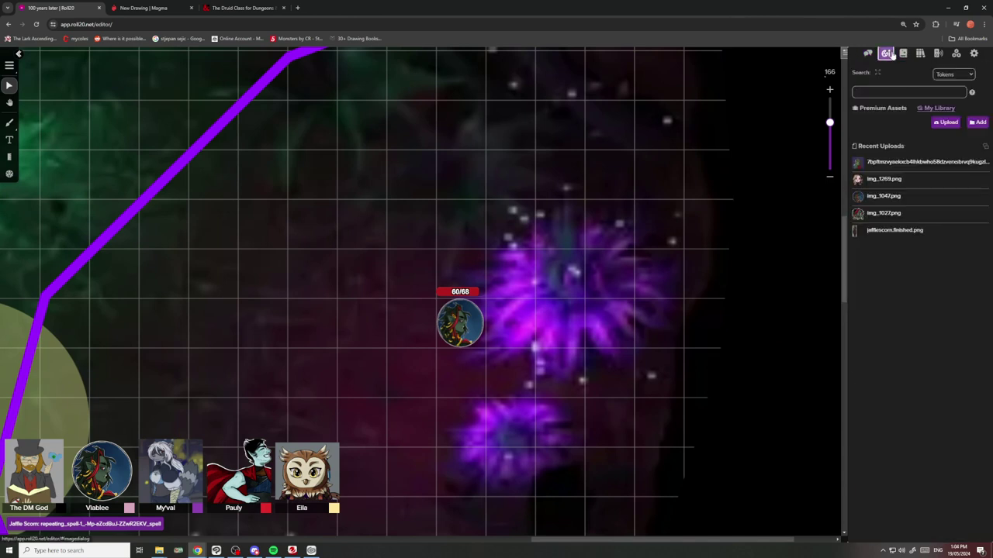
pyautogui.click(904, 53)
pyautogui.click(892, 294)
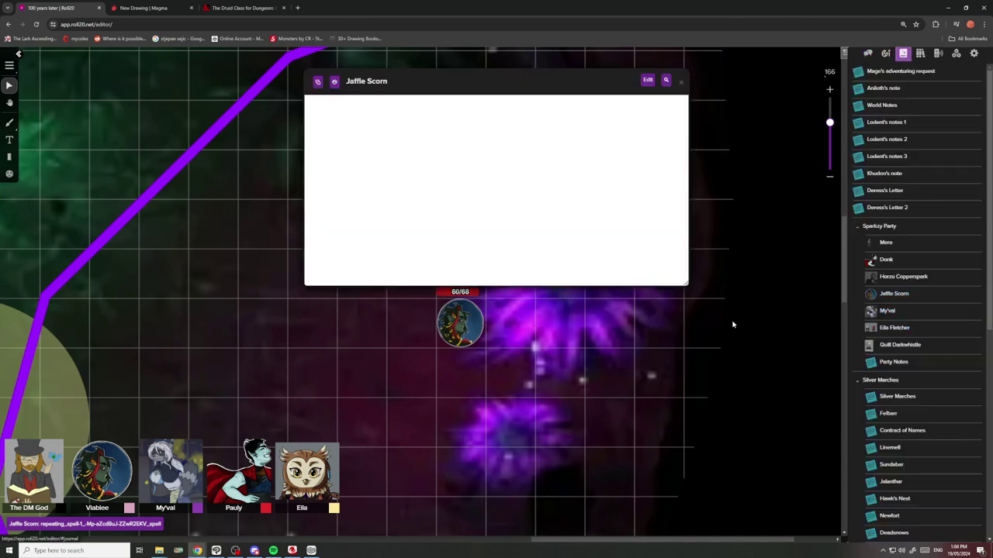
pyautogui.moveTo(443, 85); pyautogui.dragTo(538, 95)
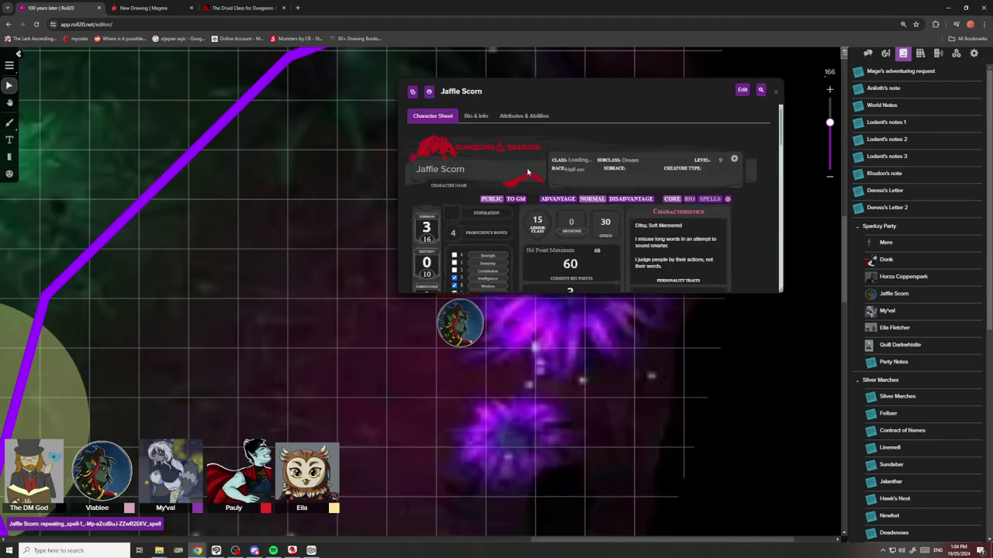
# Roll a Sleight of Hand check from Jaffle Scorn's sheet, check it in the chat and close the sheet.
pyautogui.scroll(-8, 532, 219)
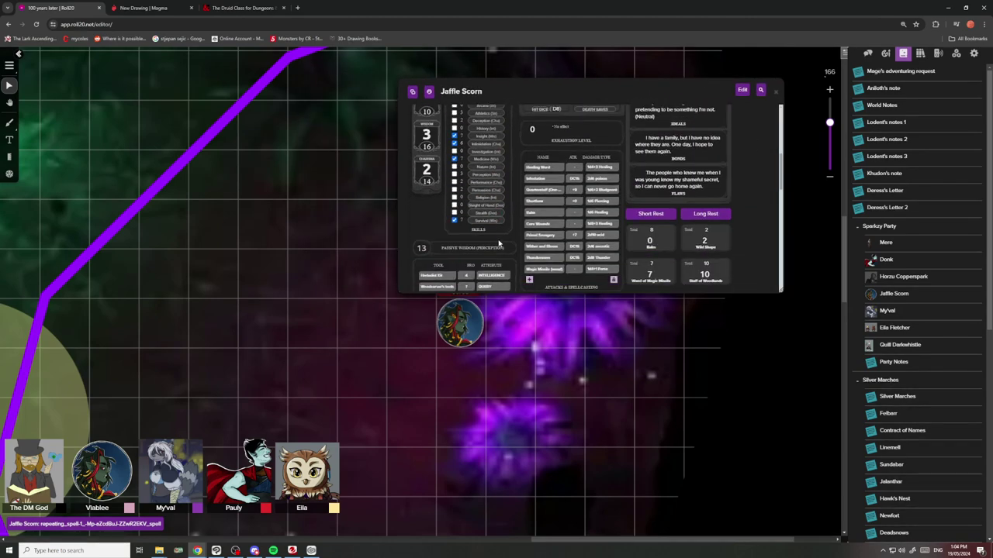
pyautogui.scroll(2, 500, 244)
pyautogui.scroll(-3, 498, 194)
pyautogui.click(867, 52)
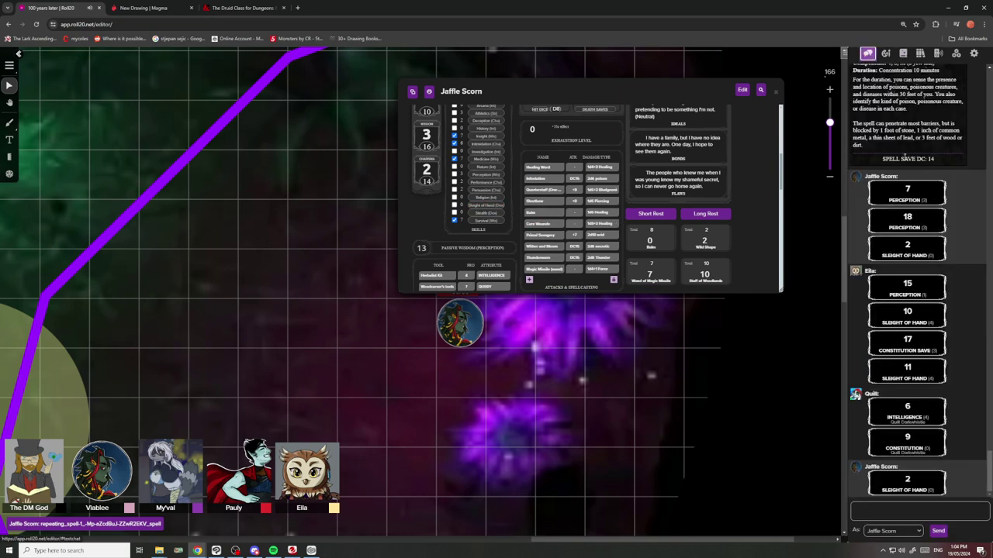
pyautogui.moveTo(675, 86); pyautogui.dragTo(508, 101)
pyautogui.click(607, 108)
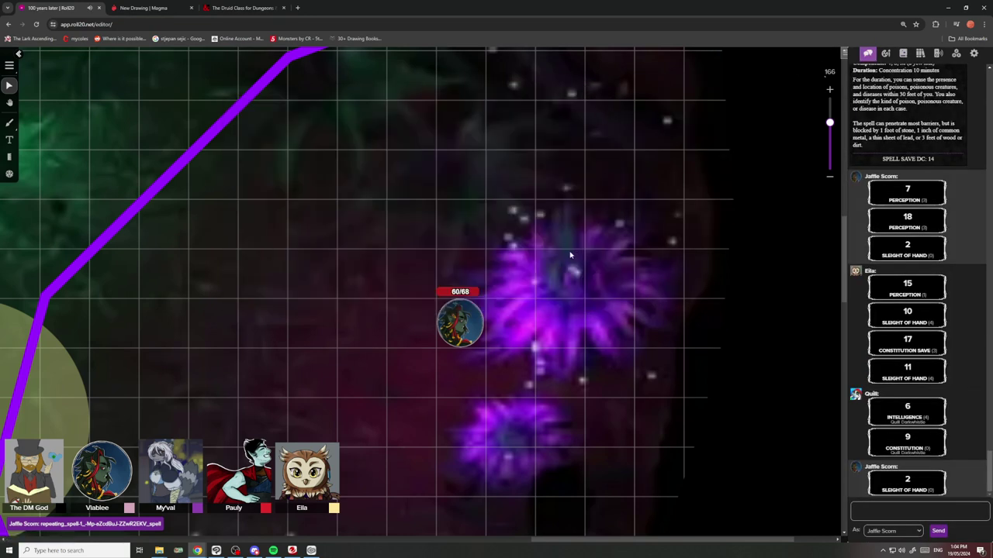
pyautogui.scroll(3, 508, 326)
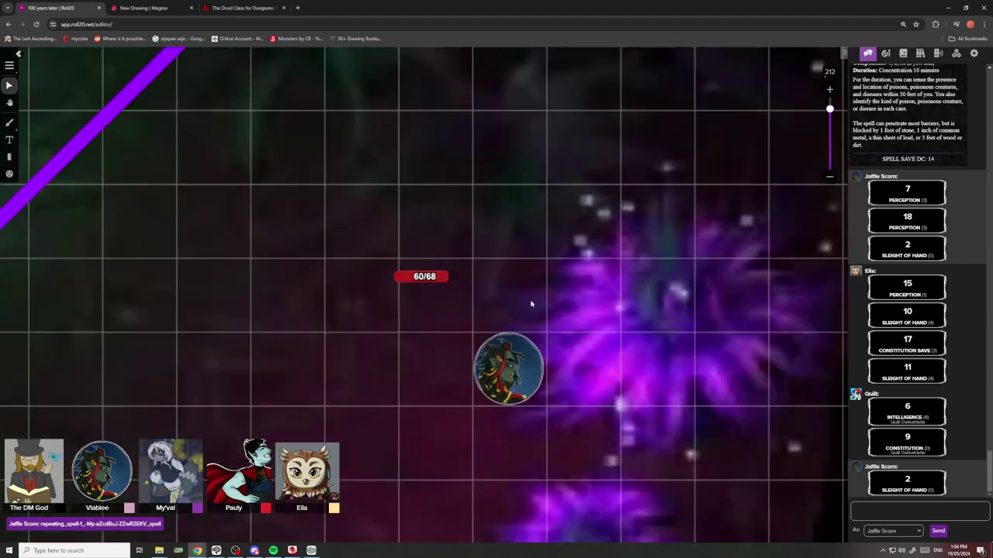
pyautogui.scroll(2, 530, 304)
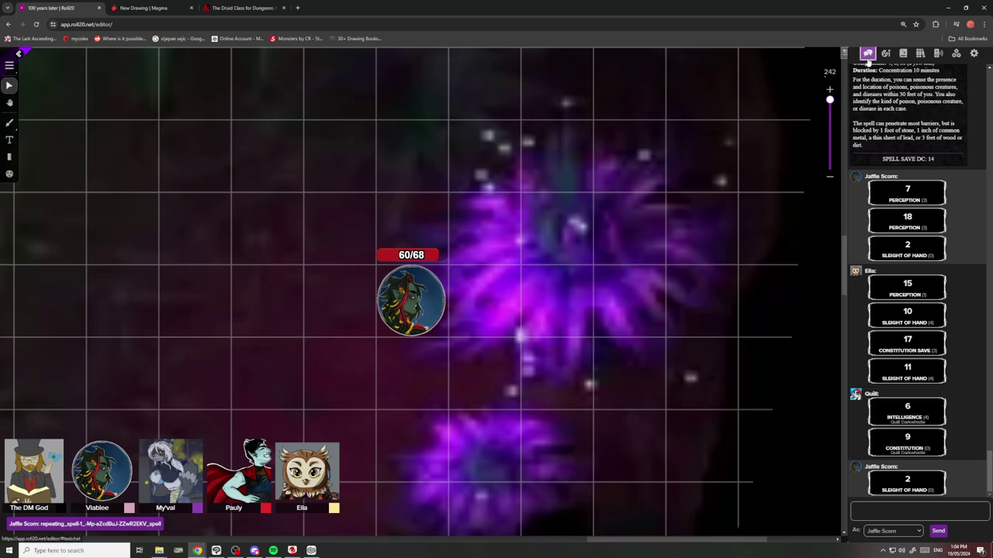
# Reopen Jaffle Scorn's character sheet, roll a Constitution saving throw and show the chat.
pyautogui.click(903, 53)
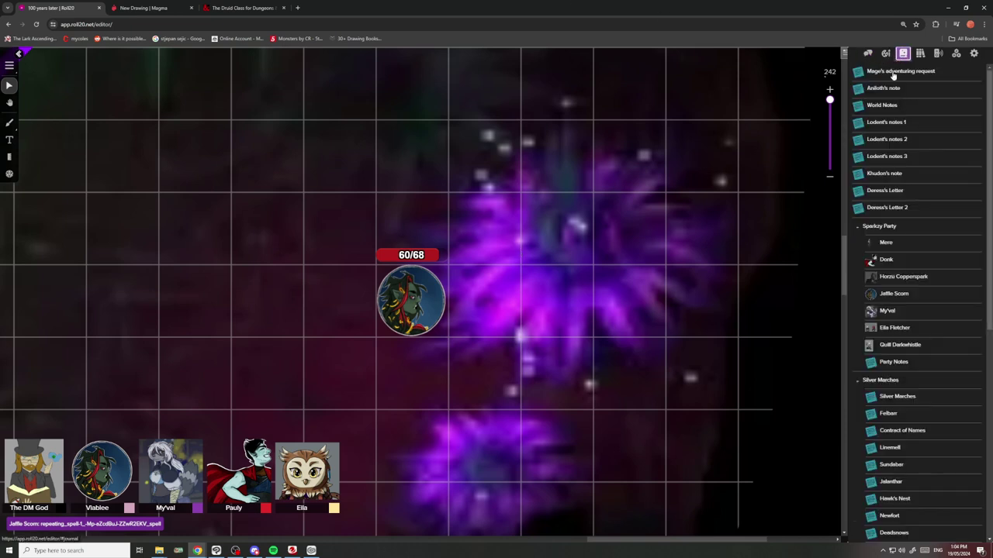
pyautogui.click(896, 295)
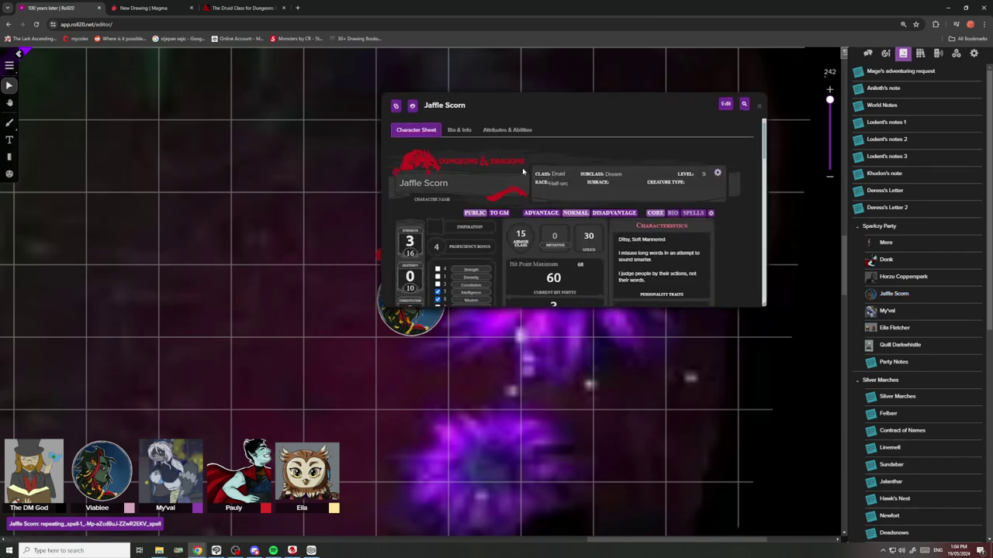
pyautogui.scroll(-2, 539, 231)
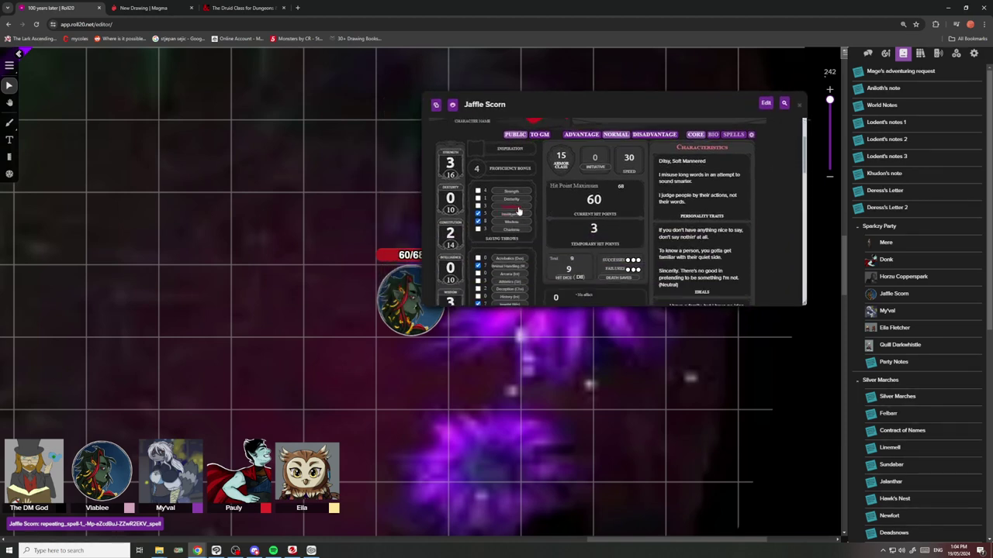
pyautogui.click(867, 52)
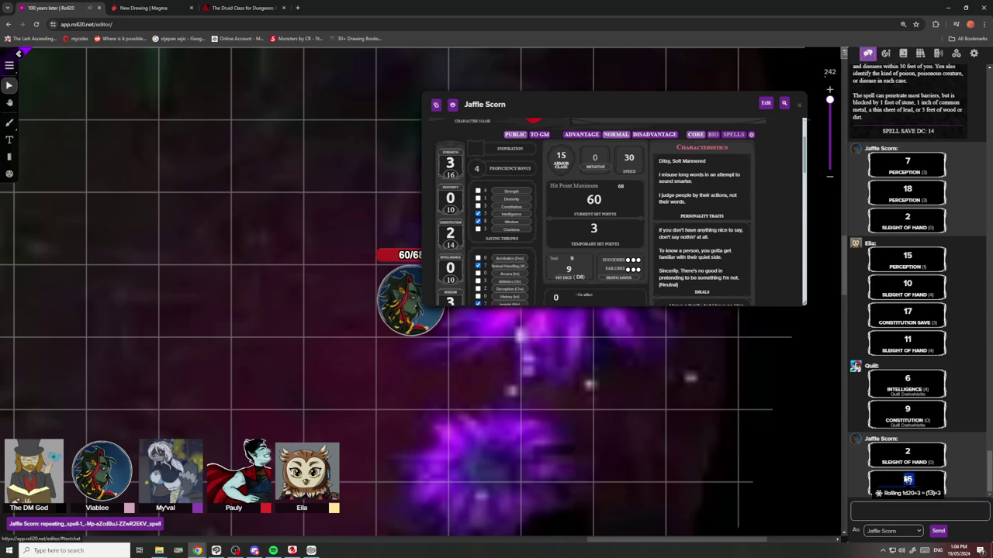
# Examine the Constitution save entry in the chat and close the character sheet.
pyautogui.moveTo(918, 490); pyautogui.dragTo(901, 462)
pyautogui.click(932, 497)
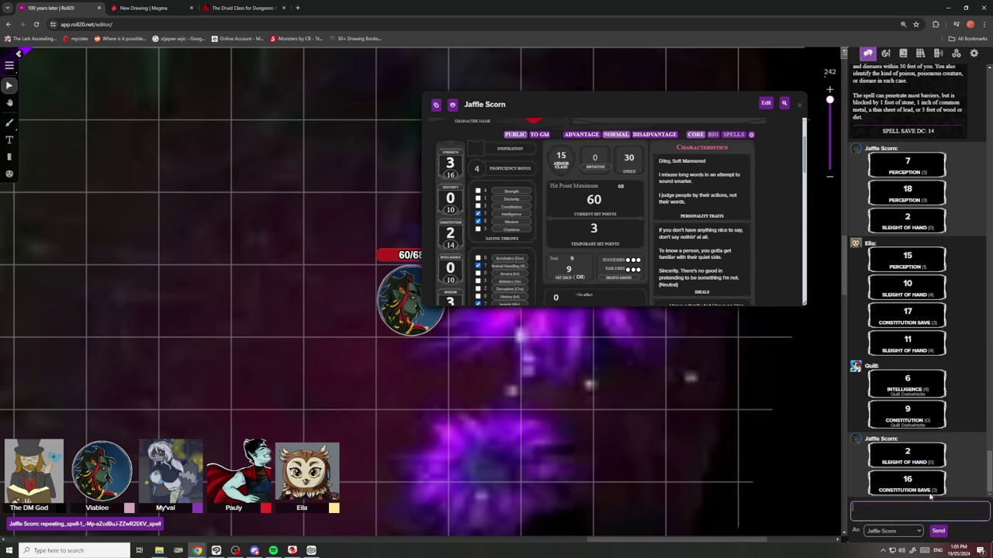
pyautogui.moveTo(932, 498); pyautogui.dragTo(909, 512)
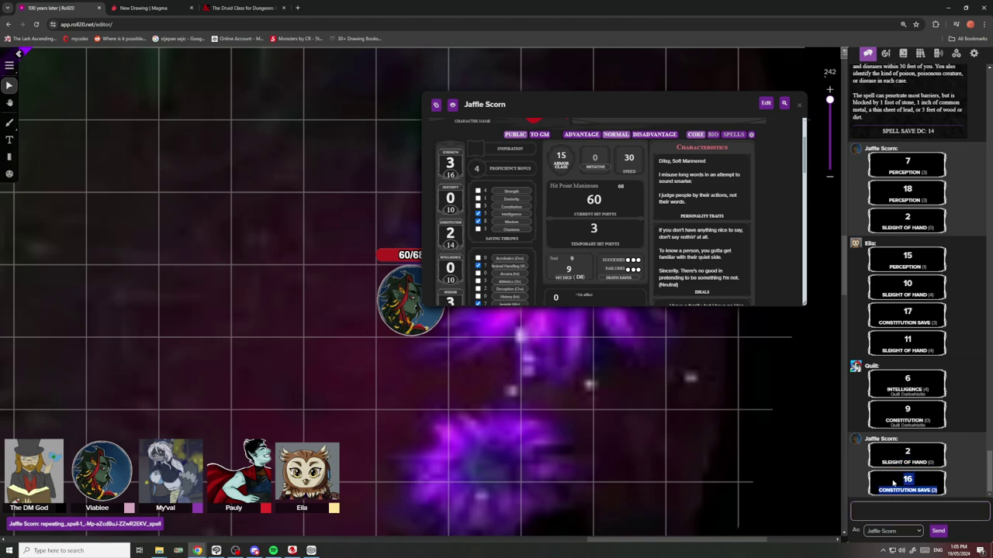
pyautogui.click(908, 516)
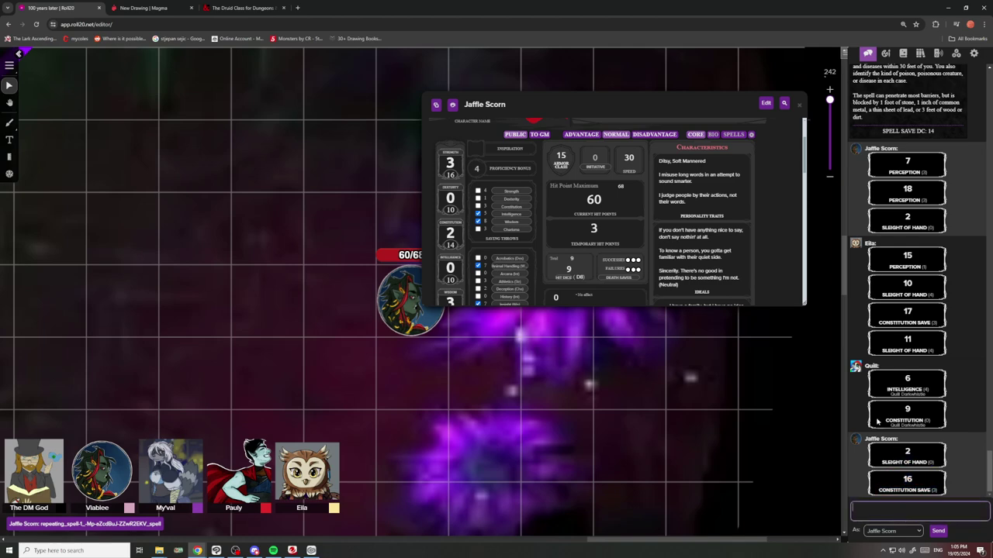
pyautogui.moveTo(709, 108); pyautogui.dragTo(588, 117)
pyautogui.click(678, 112)
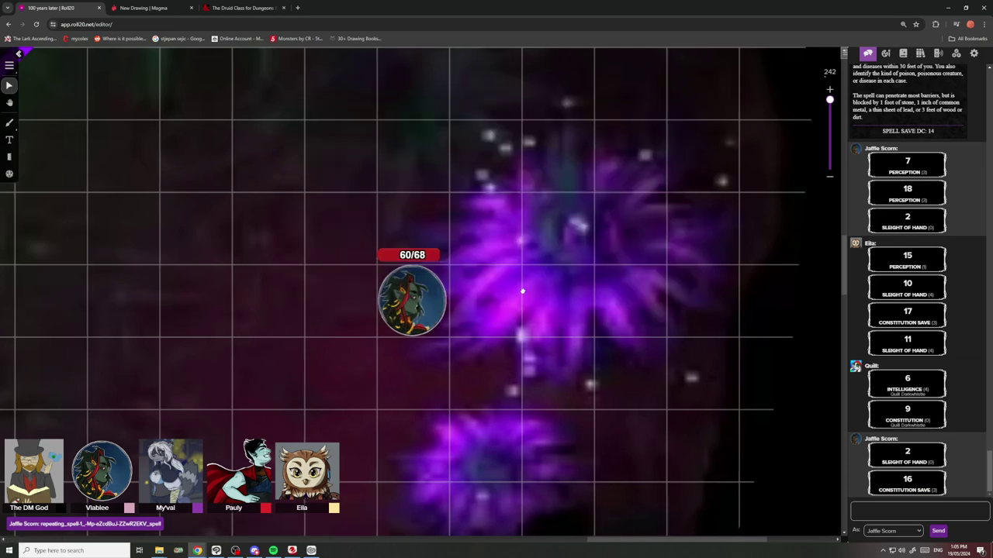
# Open Jaffle Scorn's character sheet, look through the skills and attacks, and close it.
pyautogui.hscroll(-3, 627, 275)
pyautogui.hscroll(-5, 626, 275)
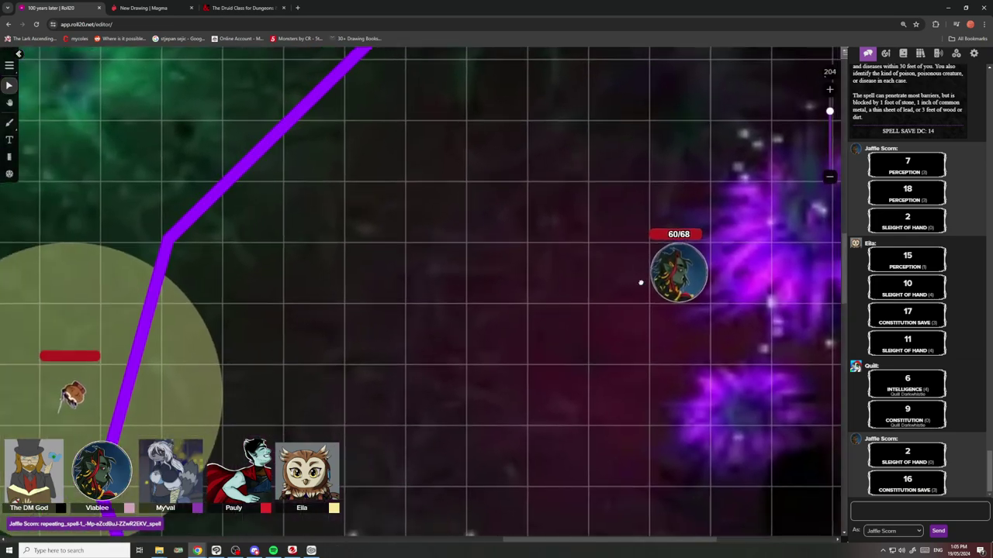
pyautogui.moveTo(646, 281); pyautogui.dragTo(573, 296)
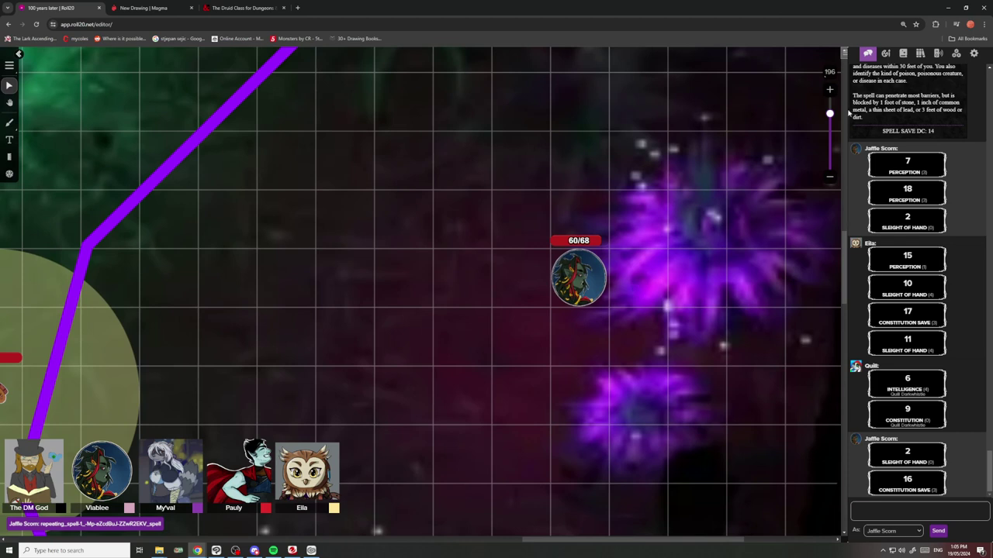
pyautogui.click(885, 53)
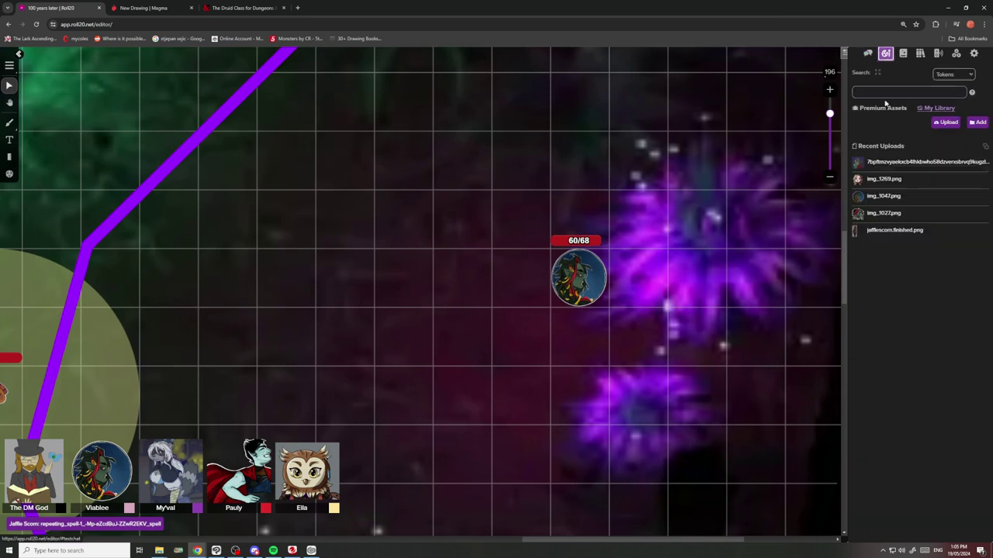
pyautogui.click(868, 53)
pyautogui.click(903, 52)
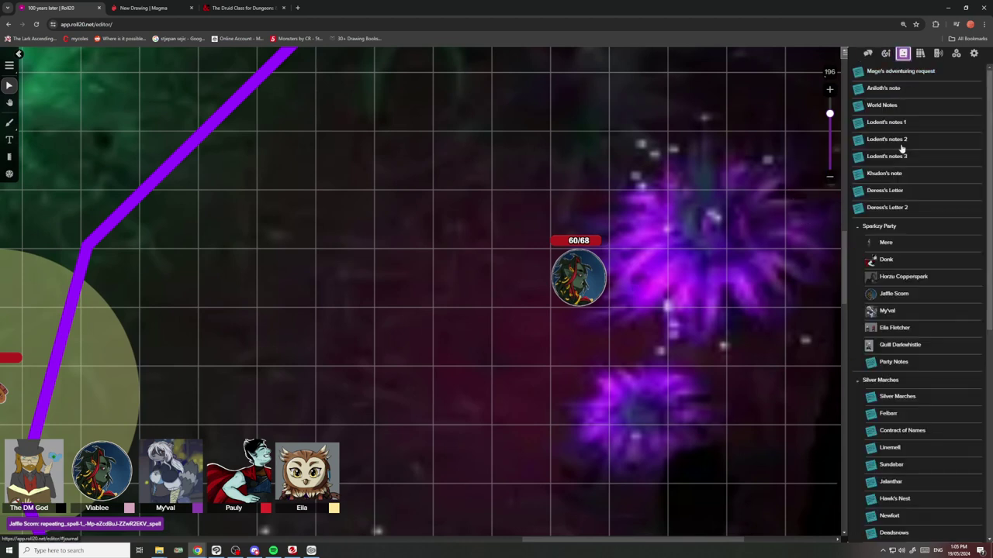
pyautogui.click(884, 293)
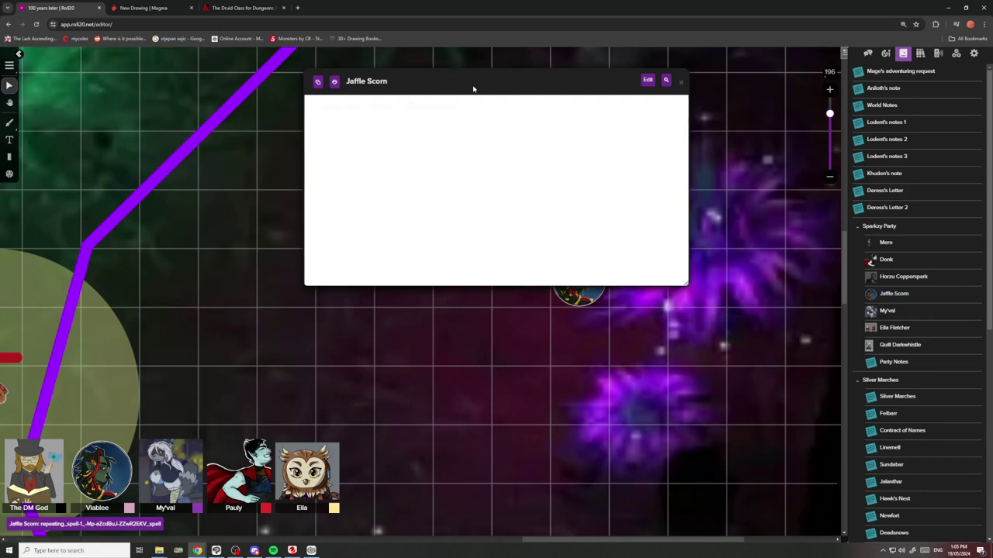
pyautogui.moveTo(439, 78); pyautogui.dragTo(484, 90)
pyautogui.scroll(-6, 433, 221)
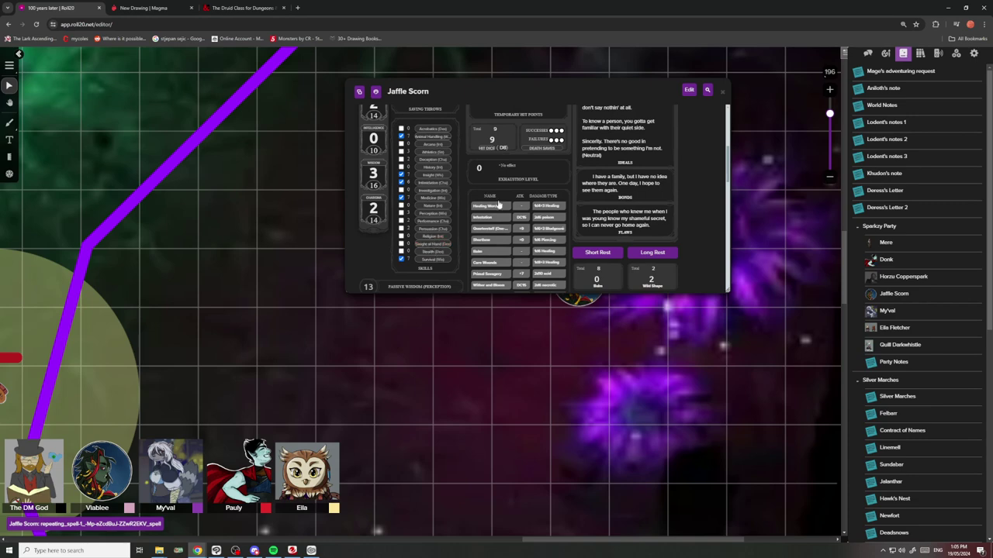
pyautogui.click(867, 52)
pyautogui.moveTo(590, 90); pyautogui.dragTo(344, 95)
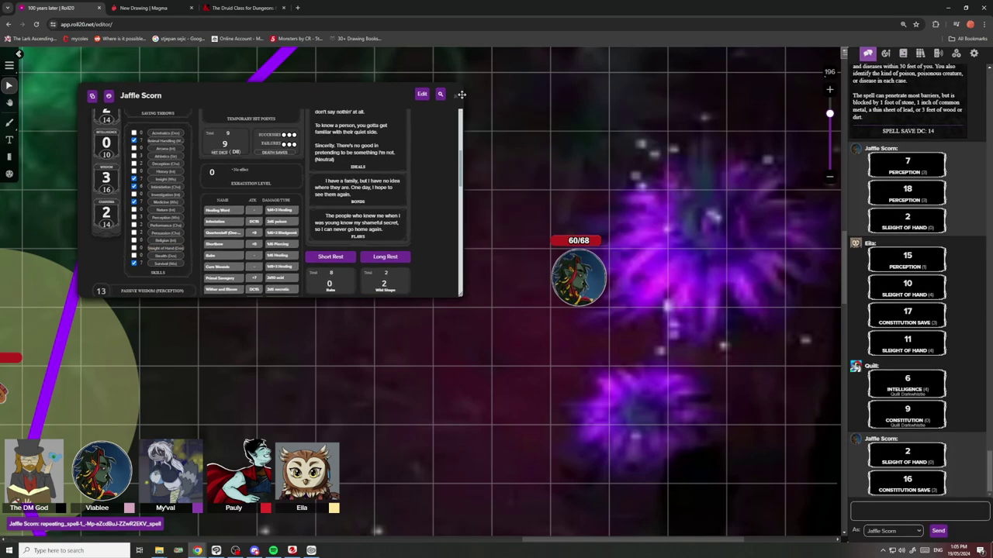
pyautogui.click(475, 95)
pyautogui.moveTo(574, 165); pyautogui.dragTo(484, 173)
pyautogui.scroll(1, 556, 184)
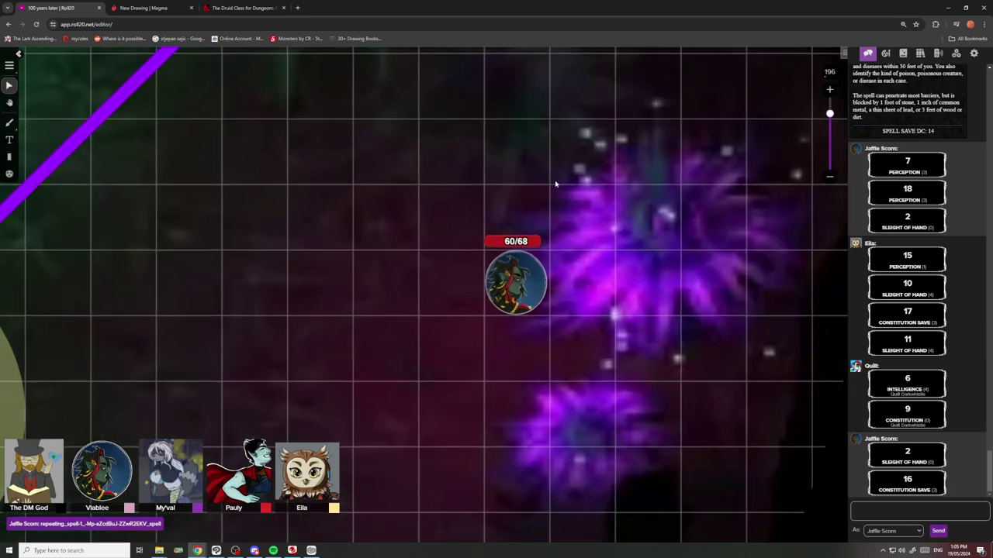
pyautogui.moveTo(574, 191); pyautogui.dragTo(560, 211)
pyautogui.scroll(1, 537, 186)
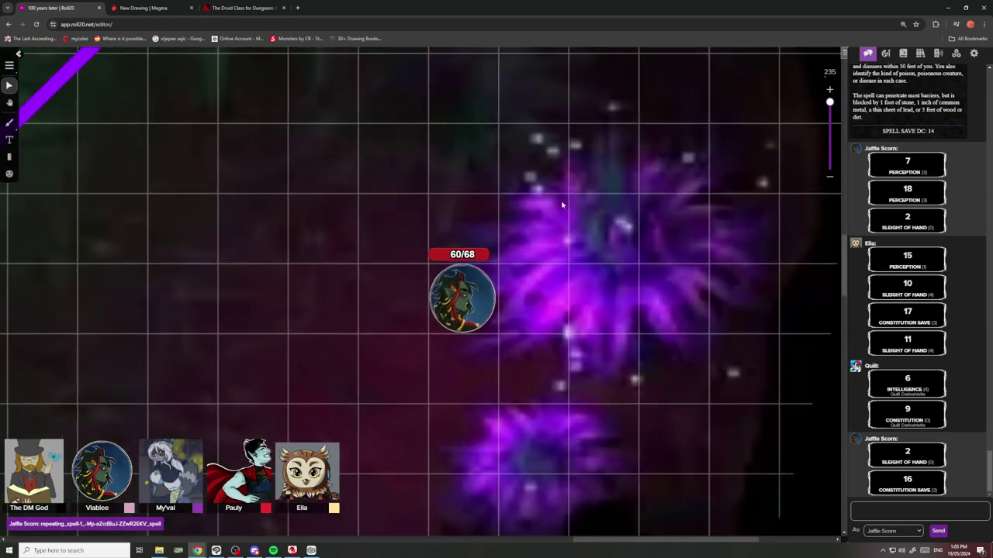
pyautogui.scroll(1, 561, 207)
pyautogui.scroll(1, 583, 215)
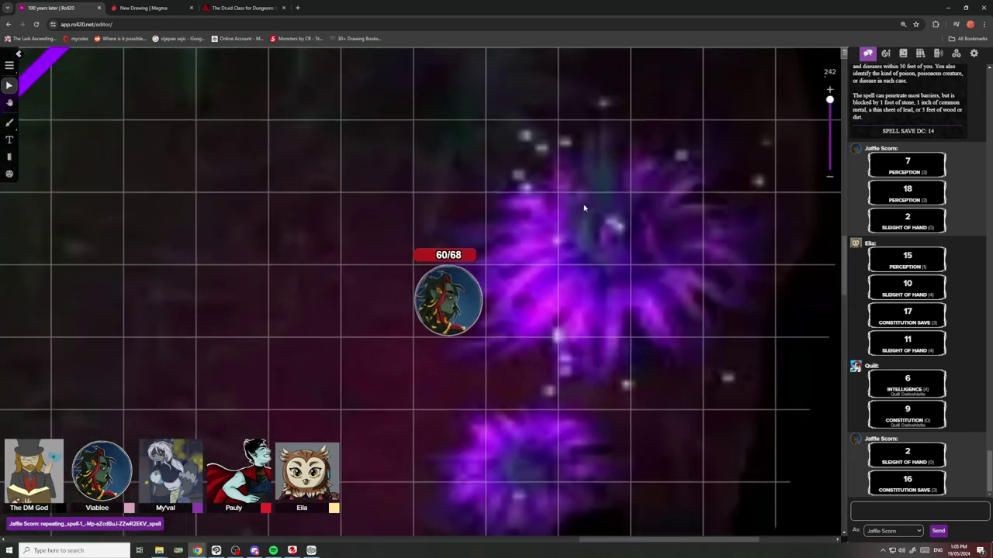
pyautogui.moveTo(584, 208); pyautogui.dragTo(629, 188)
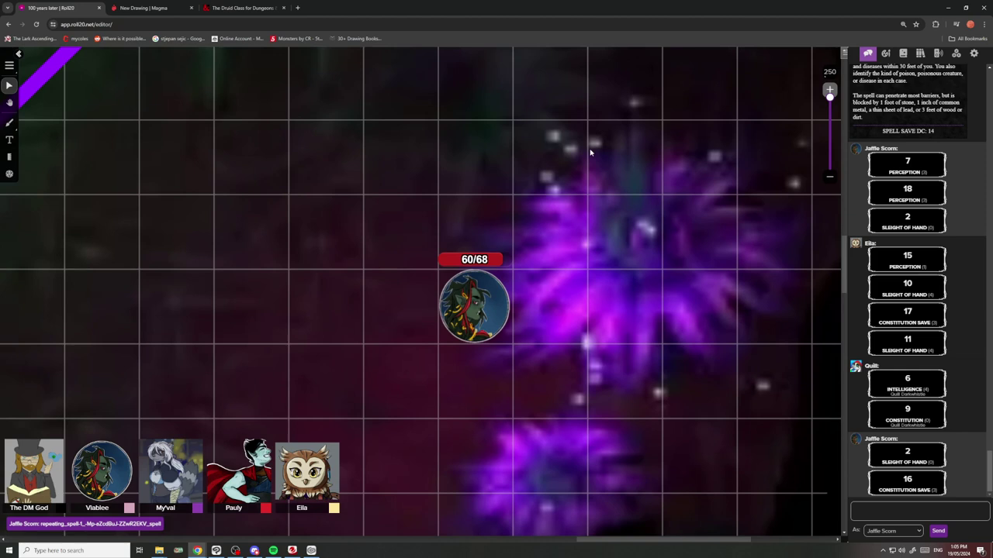
# Open Jaffle Scorn's character sheet from the journal, roll another Constitution saving throw and return to the chat.
pyautogui.click(885, 52)
pyautogui.click(867, 53)
pyautogui.click(885, 53)
pyautogui.click(903, 52)
pyautogui.click(894, 294)
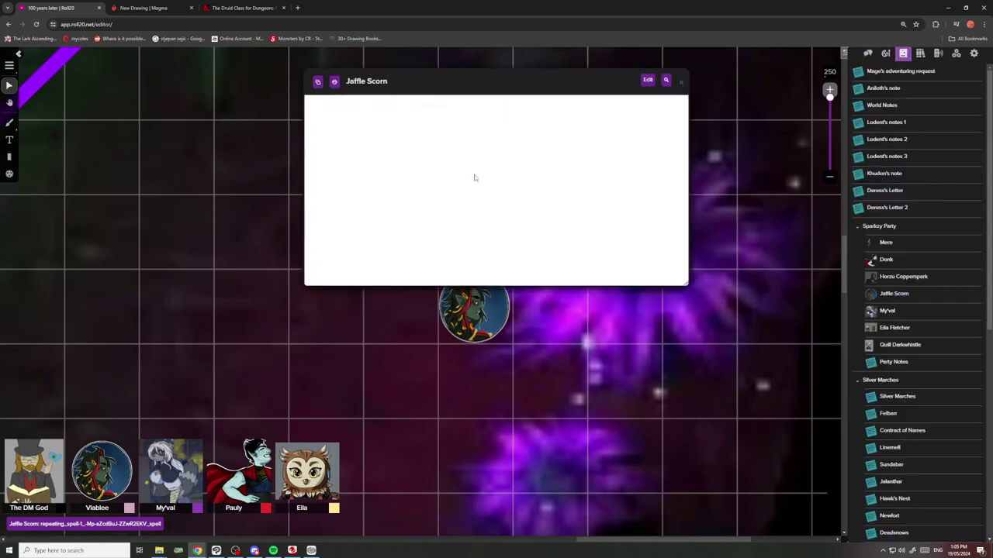
pyautogui.moveTo(457, 87); pyautogui.dragTo(258, 86)
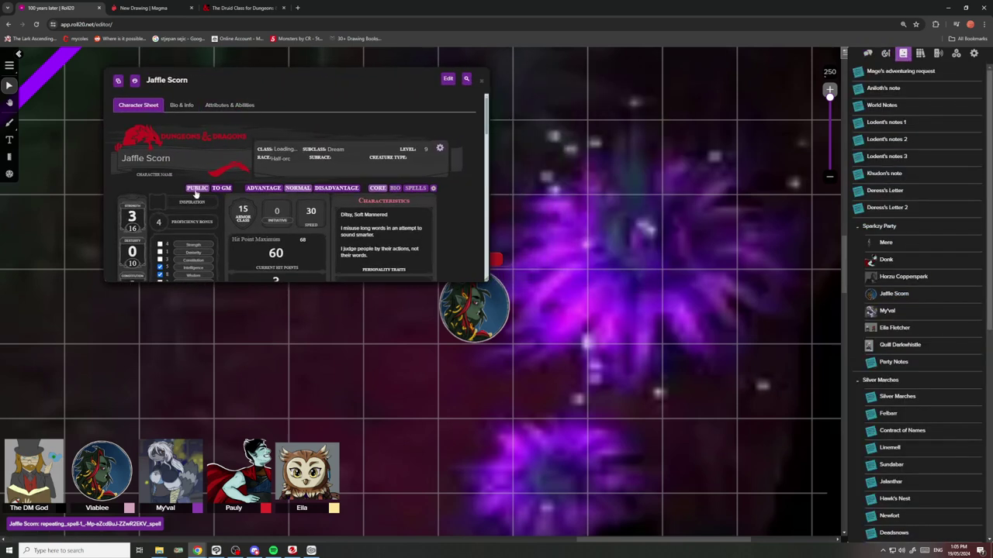
pyautogui.scroll(-1, 188, 249)
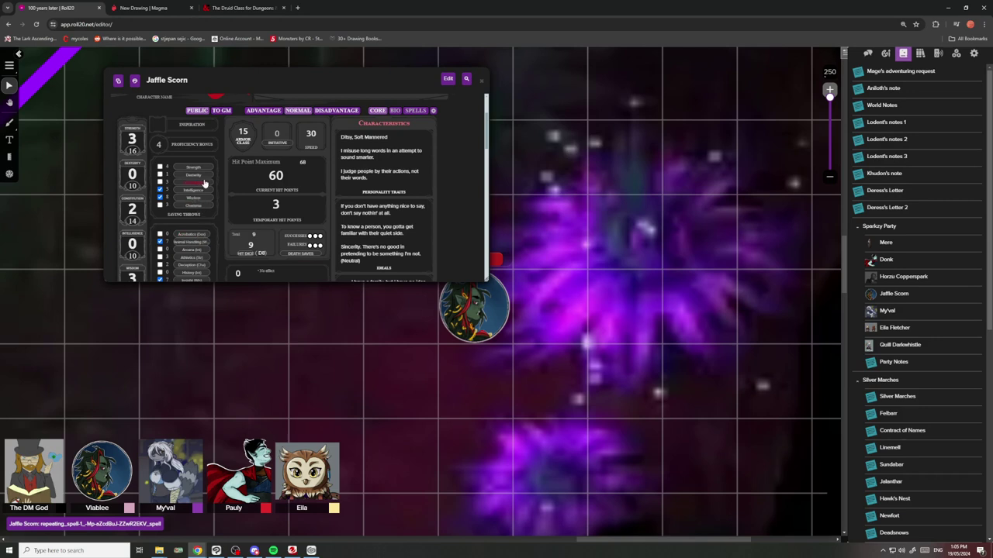
pyautogui.click(868, 53)
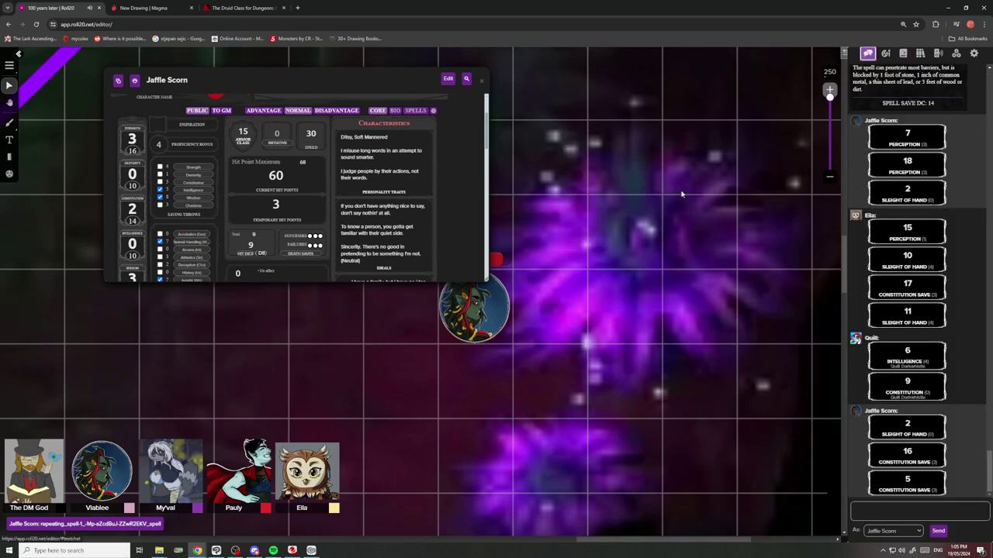
# Move the character sheet clear of the Jaffle Scorn token, resize it slightly and switch to the Magma drawing.
pyautogui.moveTo(307, 81); pyautogui.dragTo(261, 57)
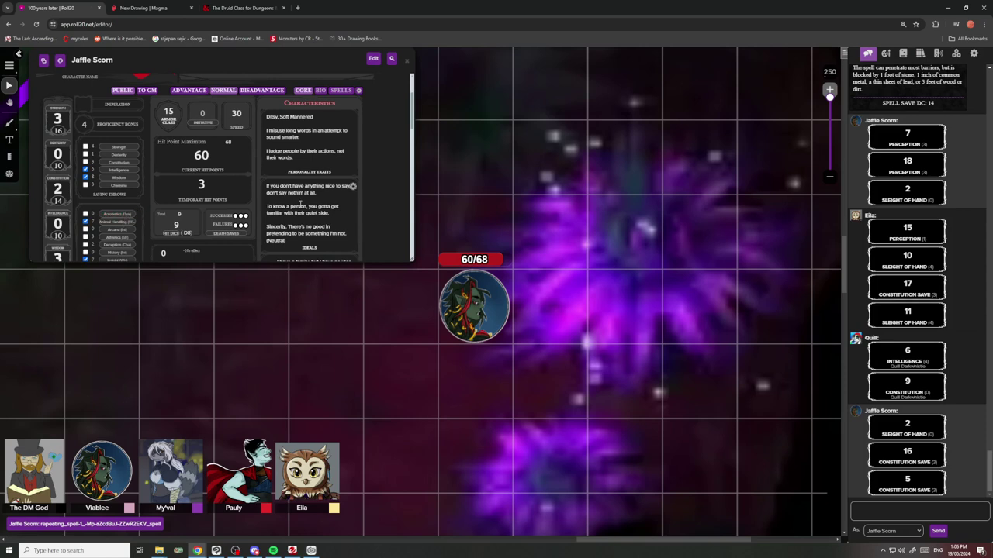
pyautogui.moveTo(412, 254); pyautogui.dragTo(406, 264)
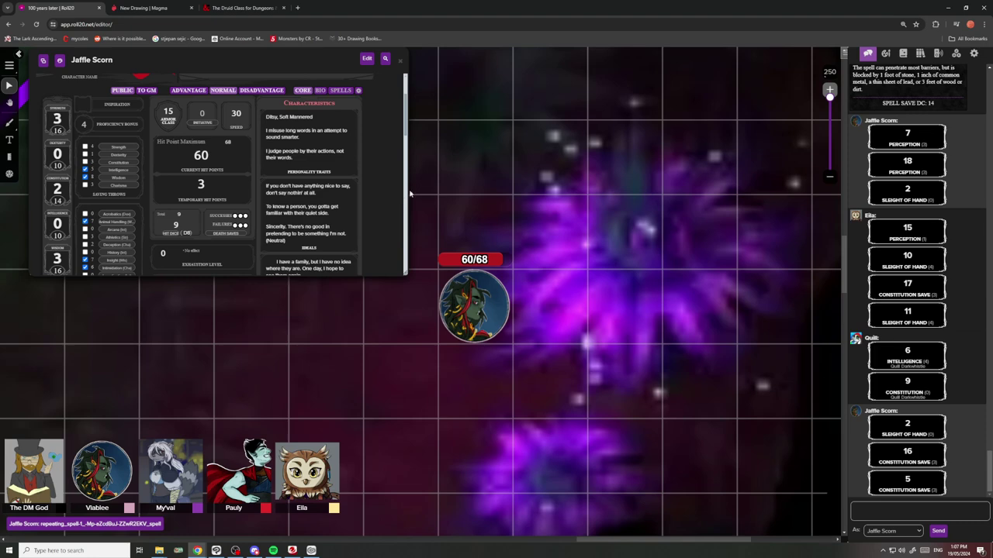
pyautogui.scroll(-3, 508, 335)
pyautogui.moveTo(510, 337); pyautogui.dragTo(578, 337)
pyautogui.scroll(-2, 528, 347)
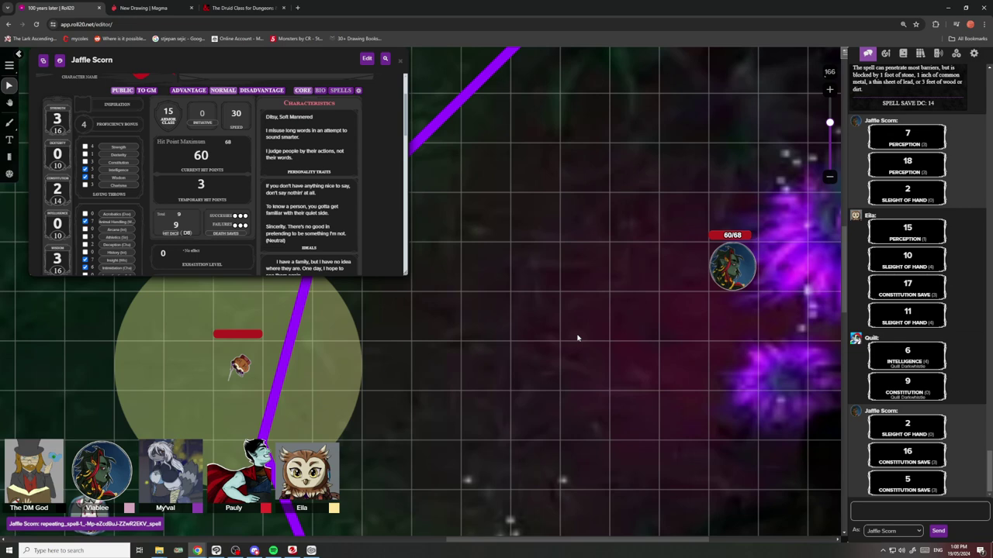
pyautogui.click(152, 7)
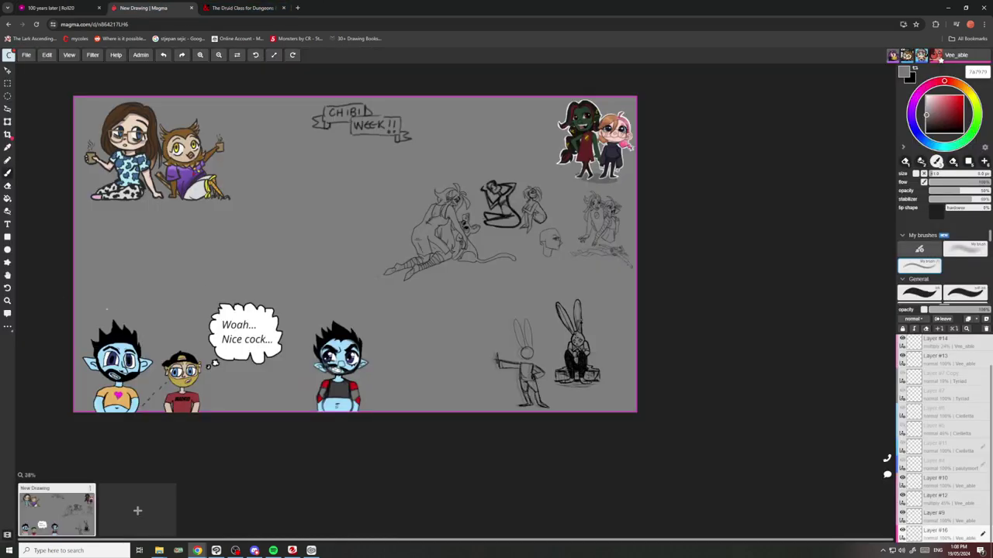
# Examine the figure sketches in the Magma drawing and return to the Roll20 map.
pyautogui.scroll(2, 435, 262)
pyautogui.scroll(-3, 497, 299)
pyautogui.scroll(4, 640, 153)
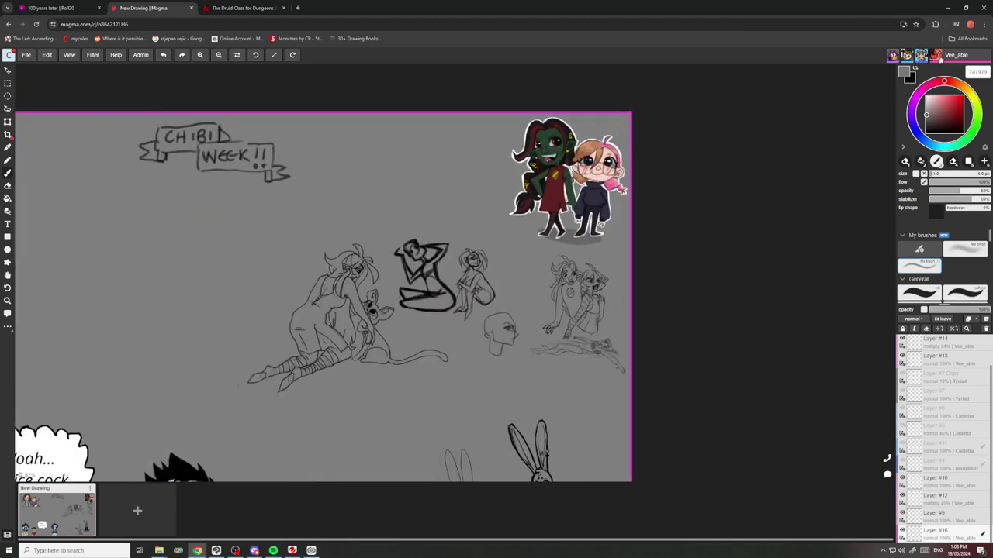
pyautogui.scroll(5, 373, 377)
pyautogui.scroll(2, 330, 312)
pyautogui.scroll(-3, 334, 308)
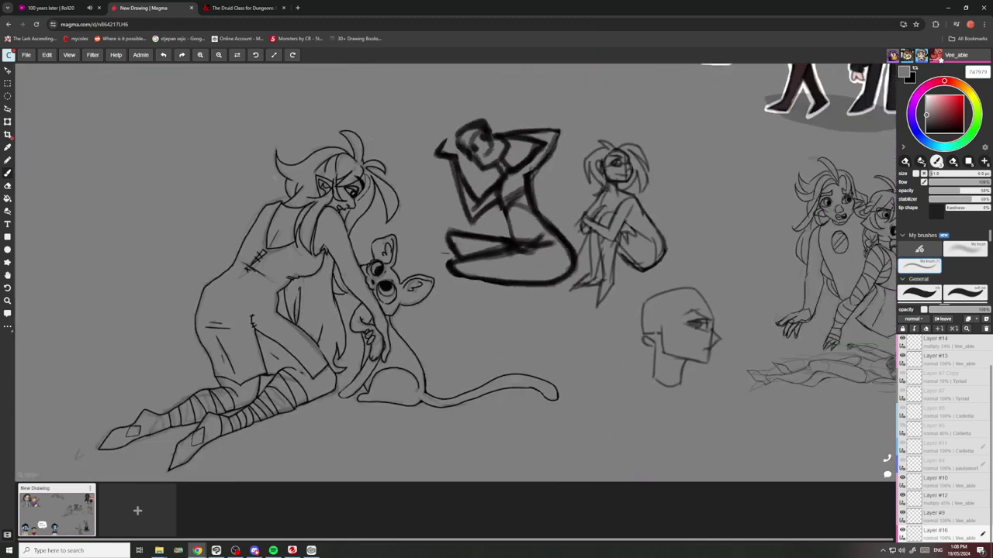
pyautogui.click(64, 7)
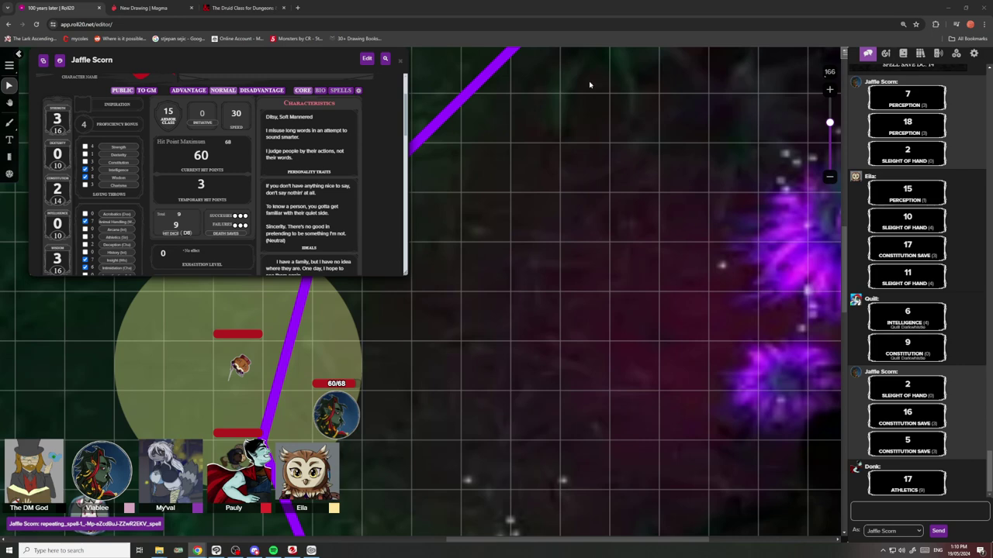
# Shorten Jaffle Scorn's character sheet and move it clear of the tokens on the map.
pyautogui.moveTo(287, 61); pyautogui.dragTo(564, 87)
pyautogui.moveTo(671, 299); pyautogui.dragTo(671, 195)
pyautogui.moveTo(543, 91); pyautogui.dragTo(524, 43)
# Measure the distance from the Jaffle Scorn token and the nearby boundary line towards the purple flowers with the line ruler.
pyautogui.scroll(-3, 390, 305)
pyautogui.moveTo(401, 336); pyautogui.dragTo(638, 343)
pyautogui.scroll(2, 629, 339)
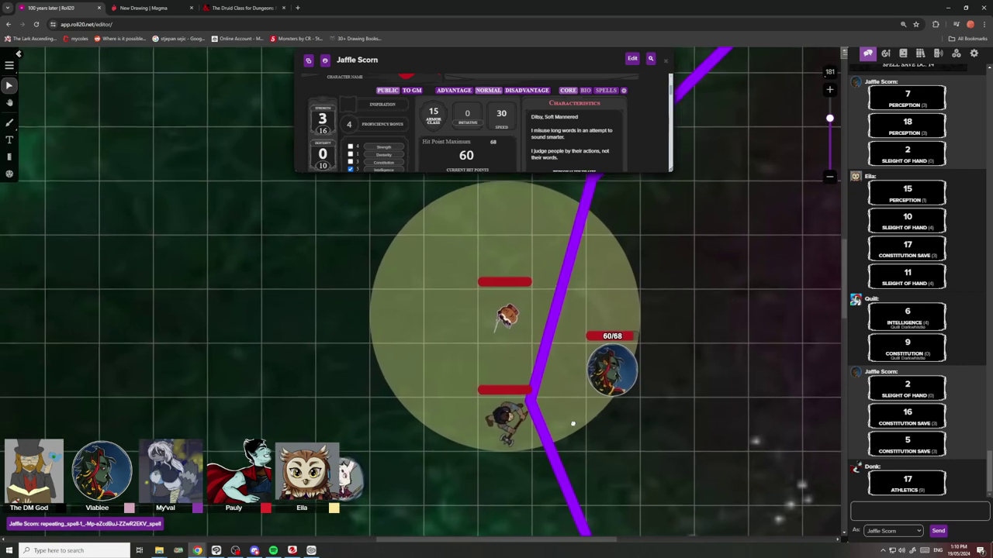
pyautogui.scroll(-3, 186, 248)
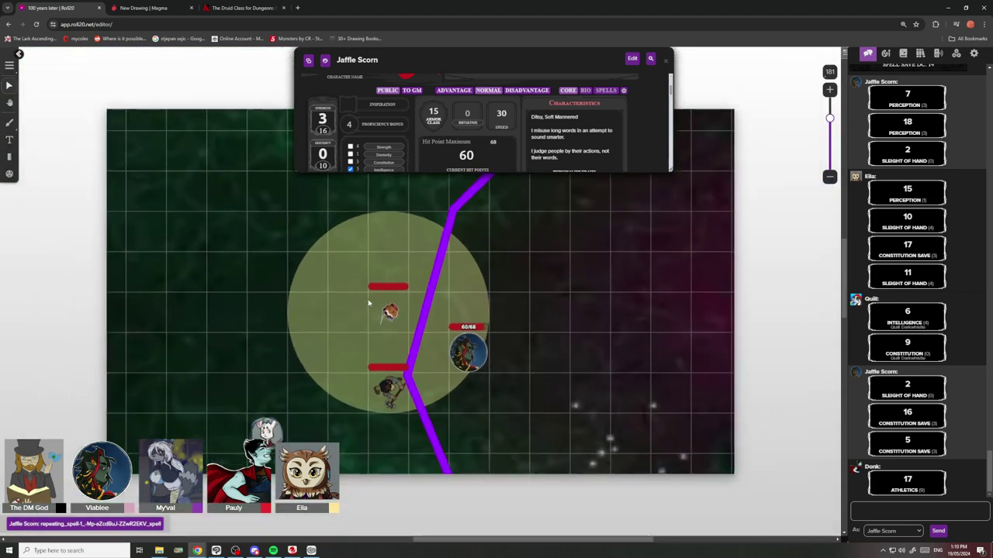
pyautogui.moveTo(368, 303); pyautogui.dragTo(314, 323)
pyautogui.click(9, 158)
pyautogui.moveTo(400, 370); pyautogui.dragTo(728, 300)
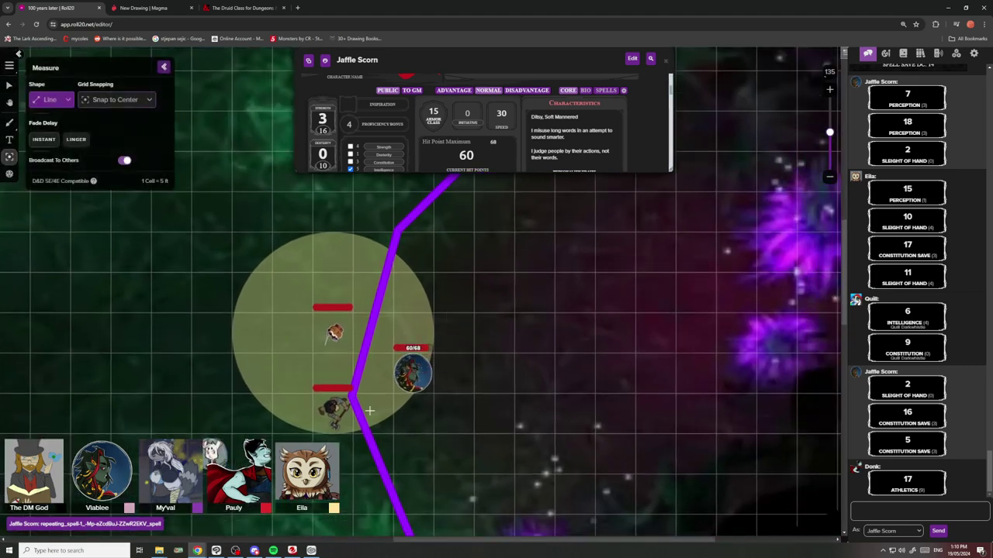
pyautogui.moveTo(373, 412); pyautogui.dragTo(773, 285)
pyautogui.moveTo(582, 340); pyautogui.dragTo(669, 301)
# Examine the map around the purple boundary lines and the positions of the party's tokens.
pyautogui.scroll(-2, 620, 332)
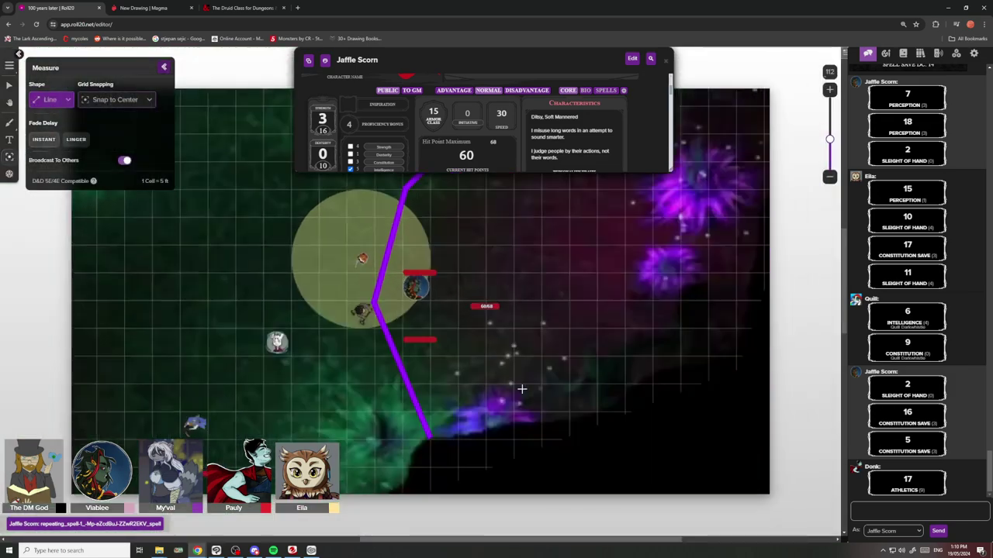
pyautogui.moveTo(520, 399); pyautogui.dragTo(618, 333)
pyautogui.scroll(-2, 582, 347)
pyautogui.moveTo(431, 413)
pyautogui.mouseDown()
pyautogui.moveTo(637, 348)
pyautogui.moveTo(432, 396)
pyautogui.mouseUp()
pyautogui.scroll(2, 640, 348)
pyautogui.moveTo(661, 337); pyautogui.dragTo(592, 378)
pyautogui.moveTo(625, 330); pyautogui.dragTo(567, 390)
pyautogui.scroll(2, 567, 390)
pyautogui.moveTo(553, 354); pyautogui.dragTo(556, 346)
pyautogui.scroll(-2, 556, 346)
pyautogui.hscroll(-1, 557, 346)
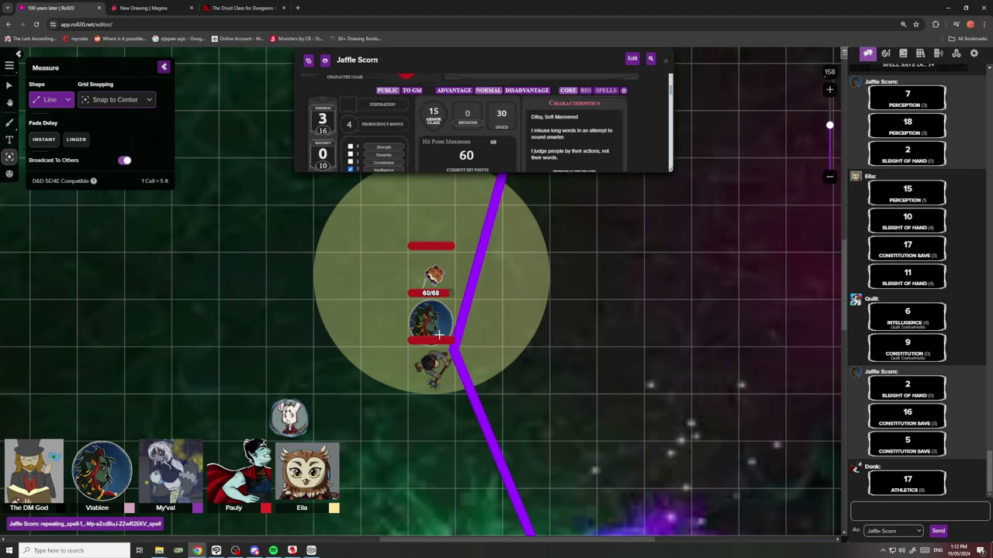
pyautogui.moveTo(460, 356); pyautogui.dragTo(564, 294)
pyautogui.scroll(-5, 492, 374)
pyautogui.scroll(2, 438, 324)
pyautogui.moveTo(438, 323); pyautogui.dragTo(664, 341)
pyautogui.moveTo(443, 414); pyautogui.dragTo(521, 359)
pyautogui.hotkey('alt', 'Tab')
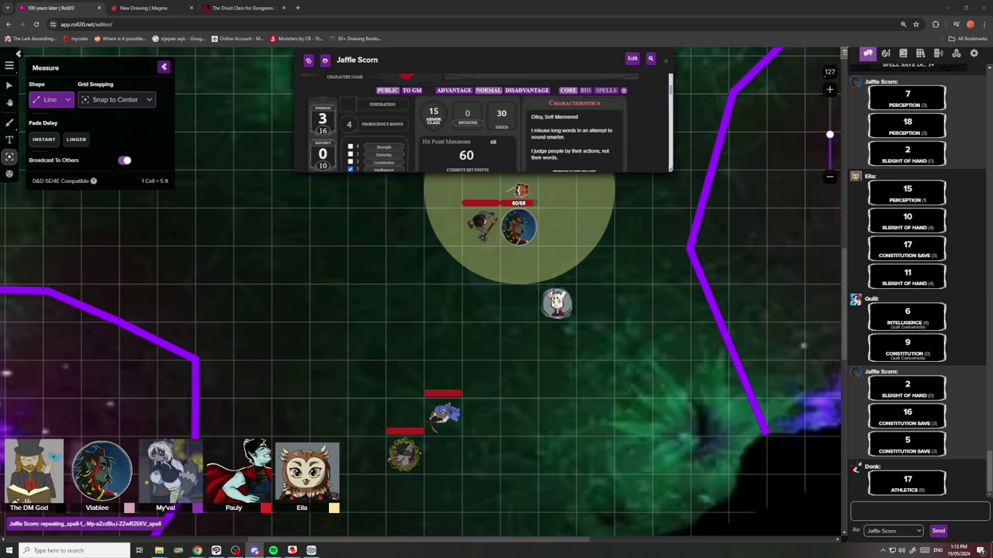
pyautogui.hotkey('alt', 'Tab')
pyautogui.hotkey('alt', 'Tab')
pyautogui.hotkey('alt', 'Tab')
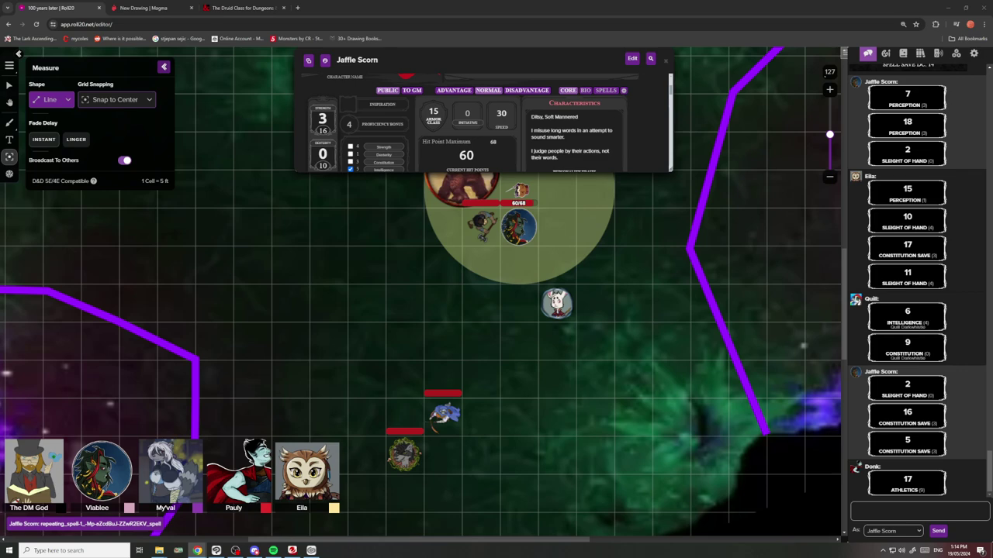
# Close Jaffle Scorn's character sheet and examine the large monster token beside the party.
pyautogui.click(664, 60)
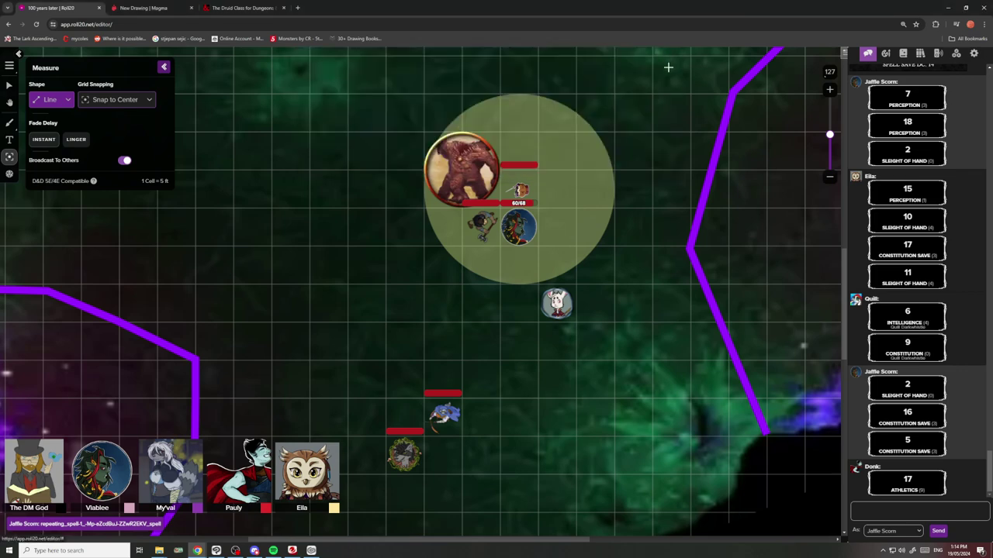
pyautogui.scroll(5, 552, 171)
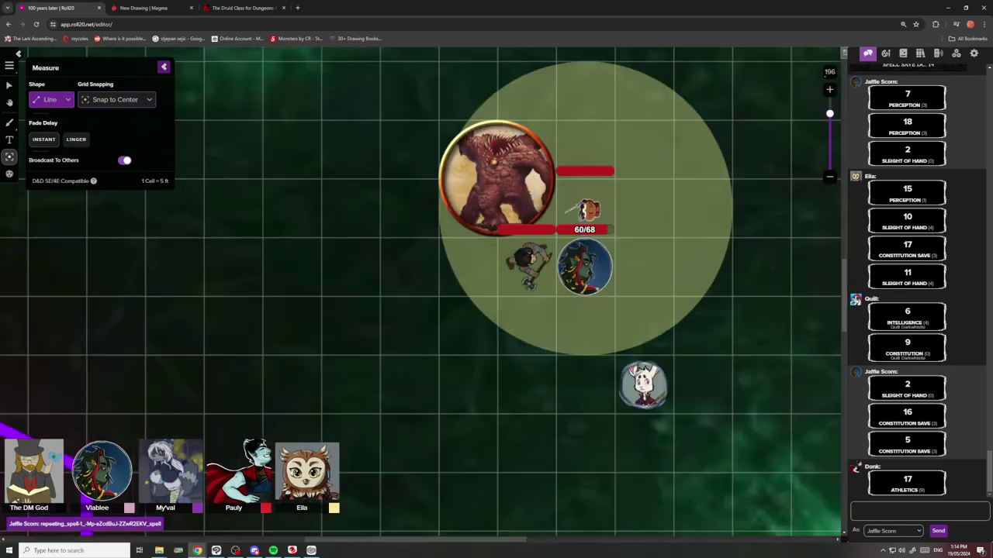
pyautogui.scroll(3, 482, 245)
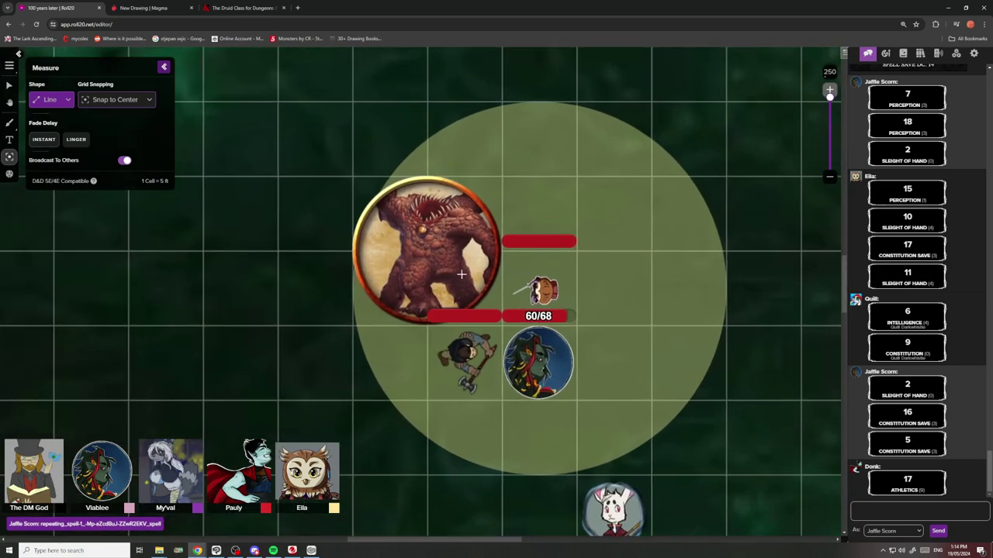
pyautogui.scroll(-4, 463, 274)
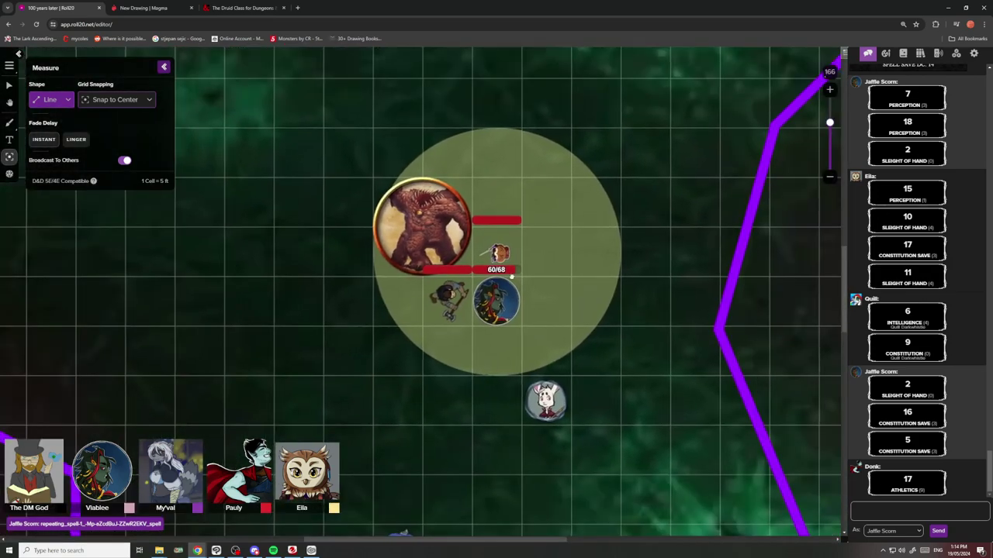
pyautogui.scroll(-2, 511, 276)
pyautogui.moveTo(528, 332); pyautogui.dragTo(577, 274)
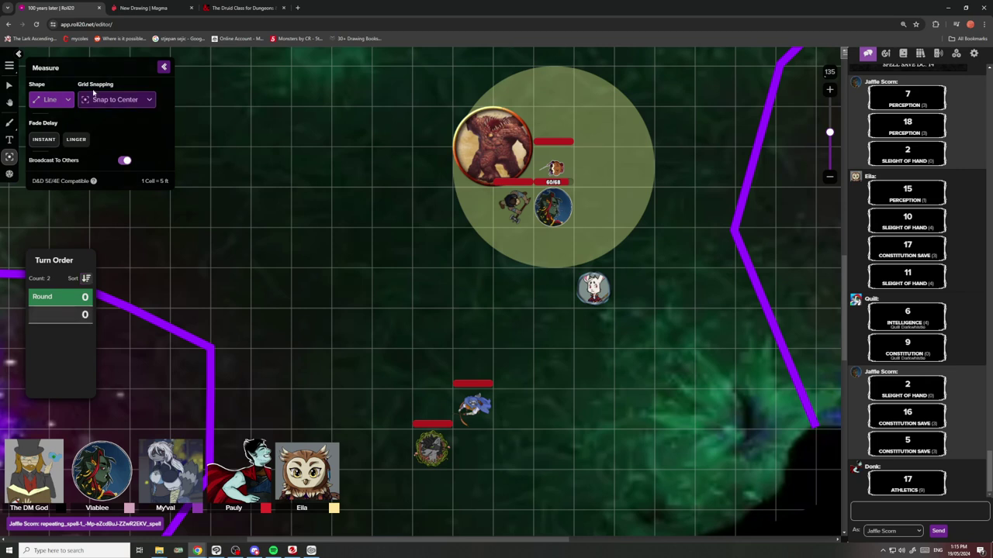
# Select the Jaffle Scorn token, roll its initiative from the journal's character sheet and move the sheet off the tokens.
pyautogui.click(9, 86)
pyautogui.click(553, 166)
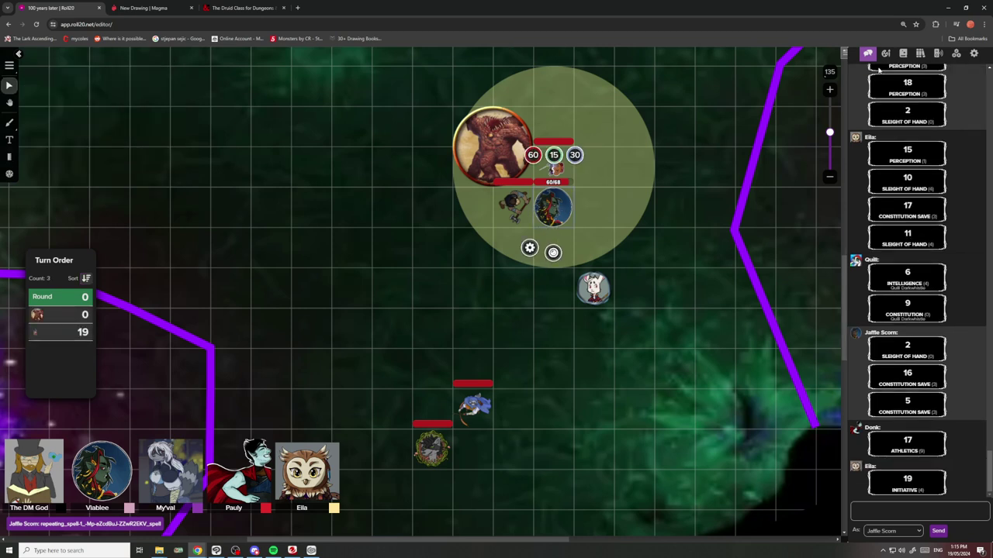
pyautogui.click(903, 54)
pyautogui.click(885, 53)
pyautogui.click(903, 54)
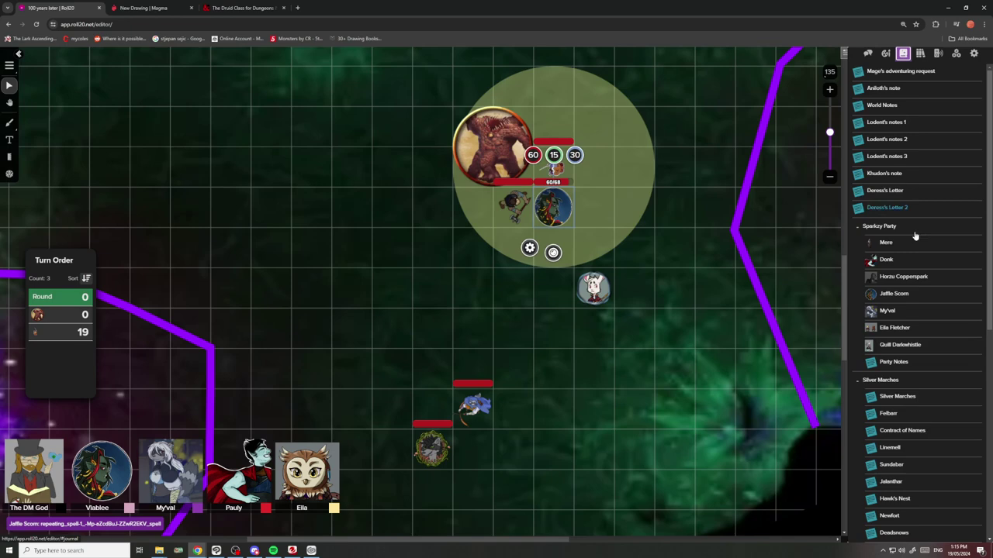
pyautogui.click(894, 294)
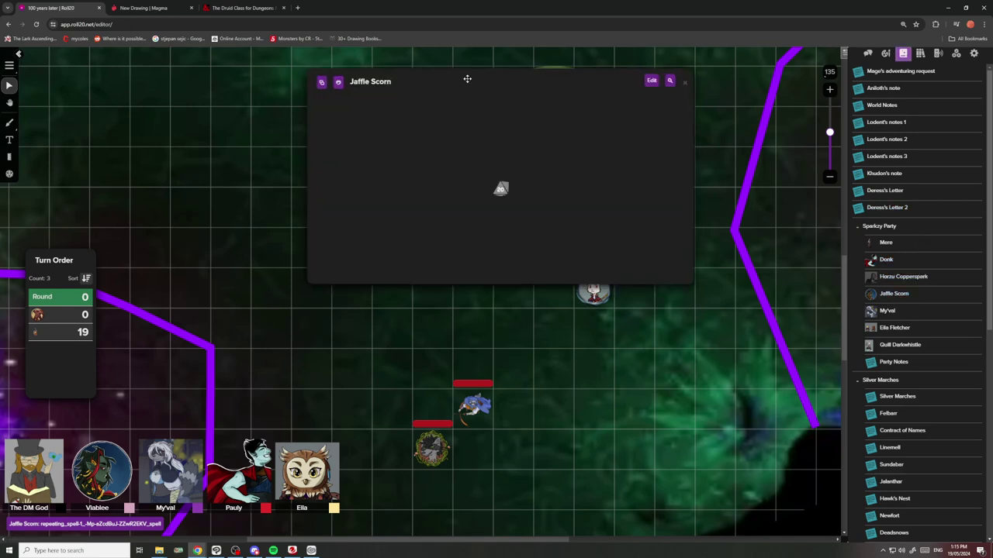
pyautogui.moveTo(465, 80); pyautogui.dragTo(602, 128)
pyautogui.scroll(2, 536, 311)
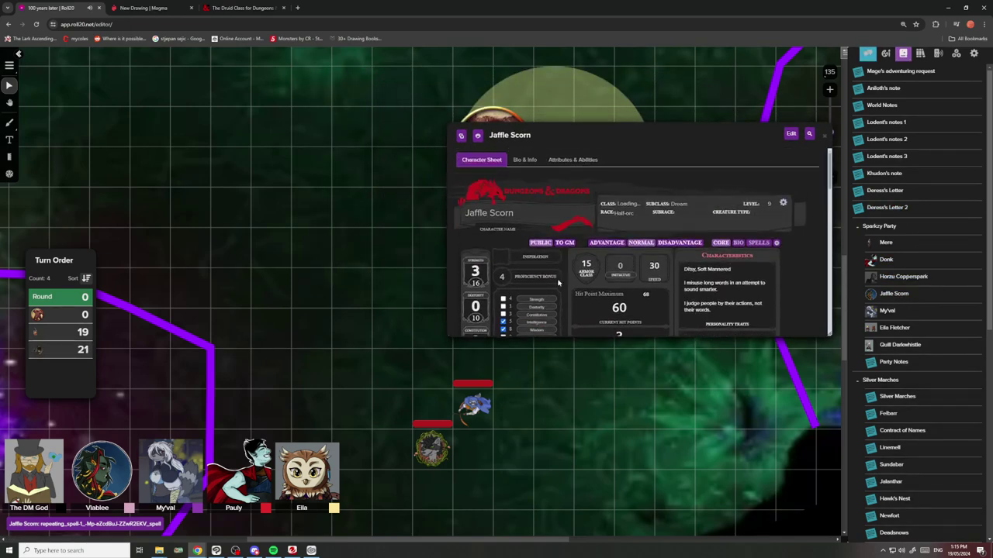
pyautogui.click(618, 273)
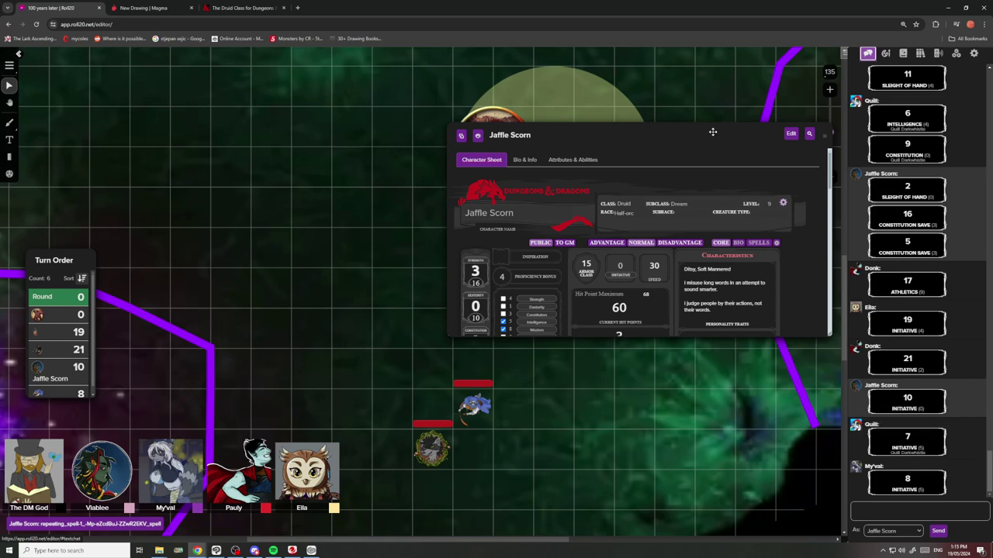
pyautogui.moveTo(712, 132); pyautogui.dragTo(382, 157)
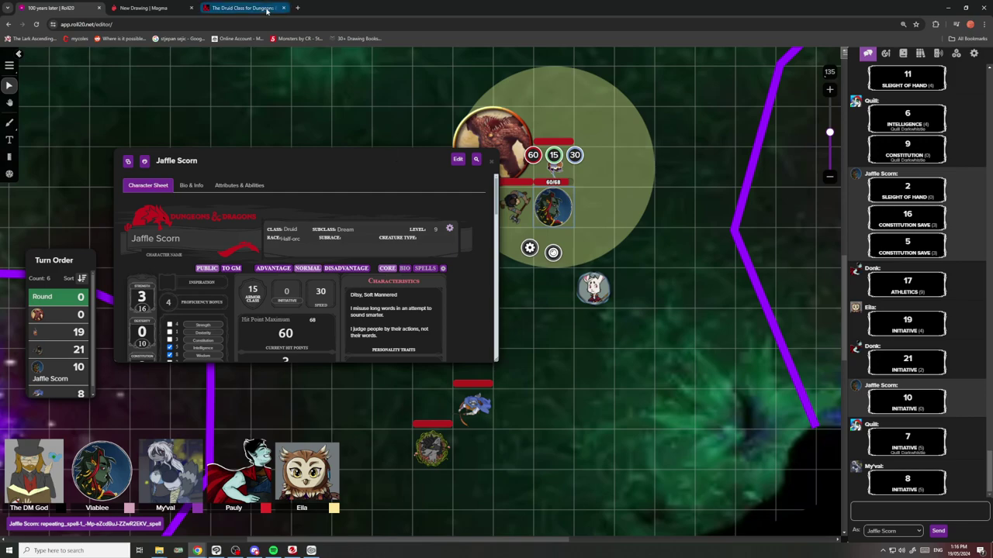
# Switch to the Magma drawing and examine the chibi characters, figure sketches and rabbit drawings up close.
pyautogui.click(144, 8)
pyautogui.scroll(-5, 346, 227)
pyautogui.scroll(-3, 502, 197)
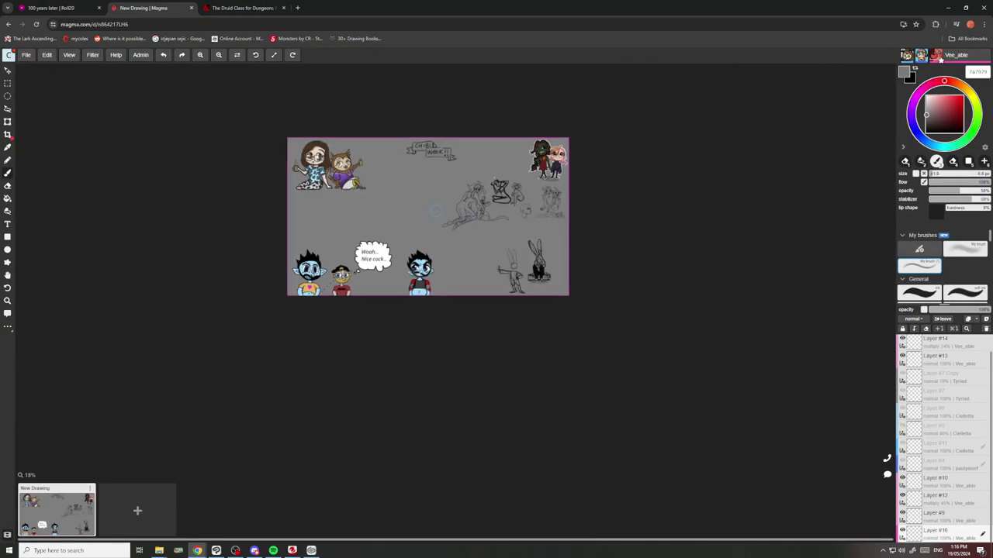
pyautogui.scroll(8, 555, 142)
pyautogui.scroll(-6, 510, 297)
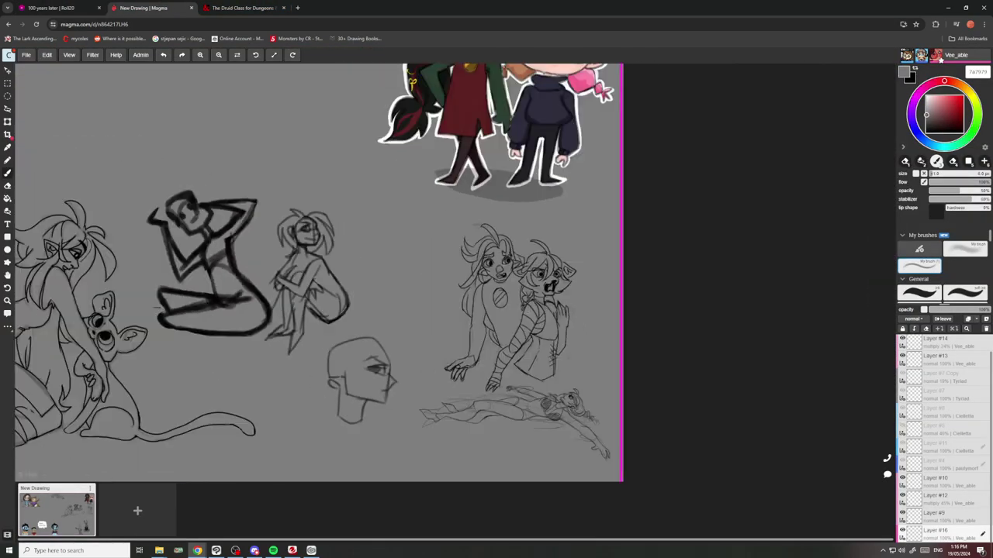
pyautogui.scroll(-1, 295, 310)
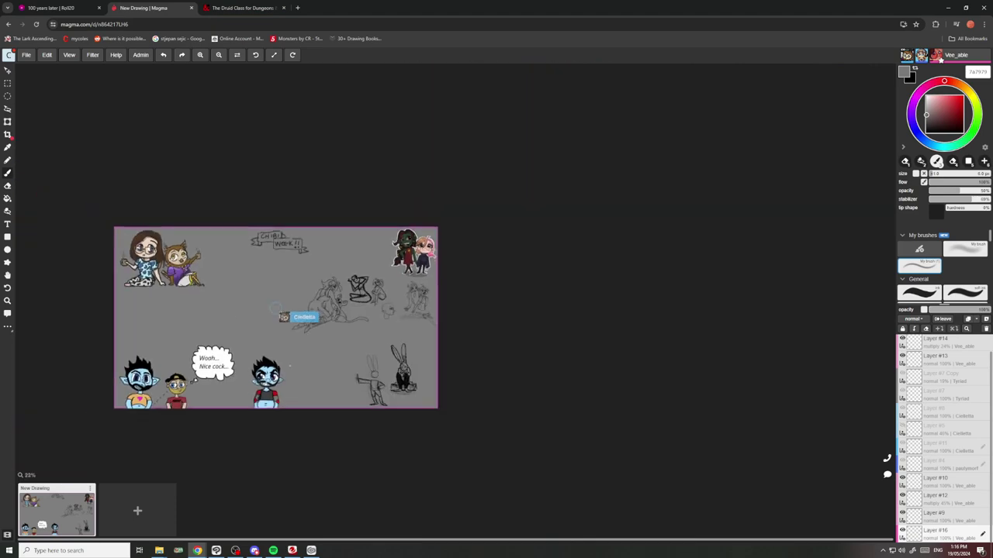
pyautogui.scroll(3, 148, 311)
pyautogui.scroll(-3, 147, 280)
pyautogui.scroll(5, 264, 221)
pyautogui.scroll(-3, 273, 218)
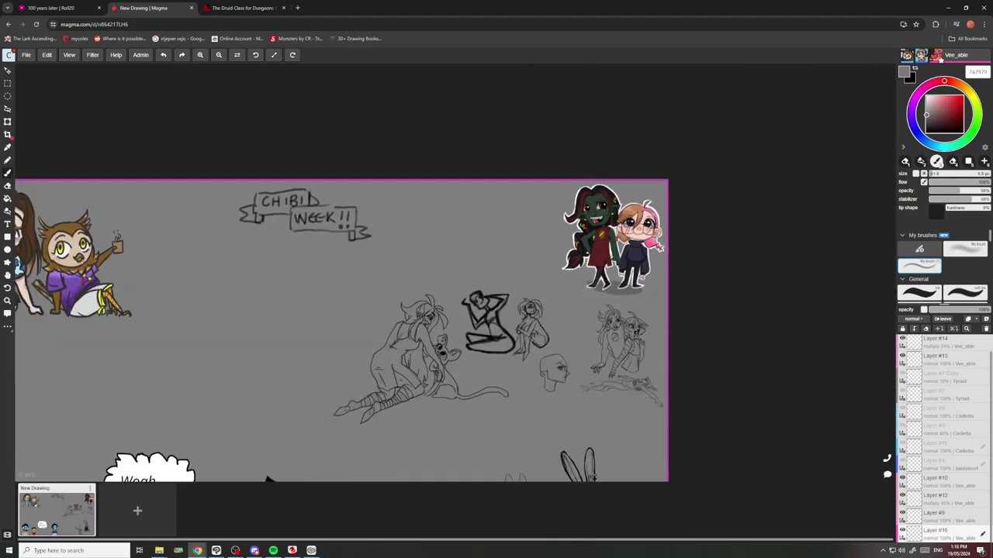
pyautogui.scroll(5, 369, 221)
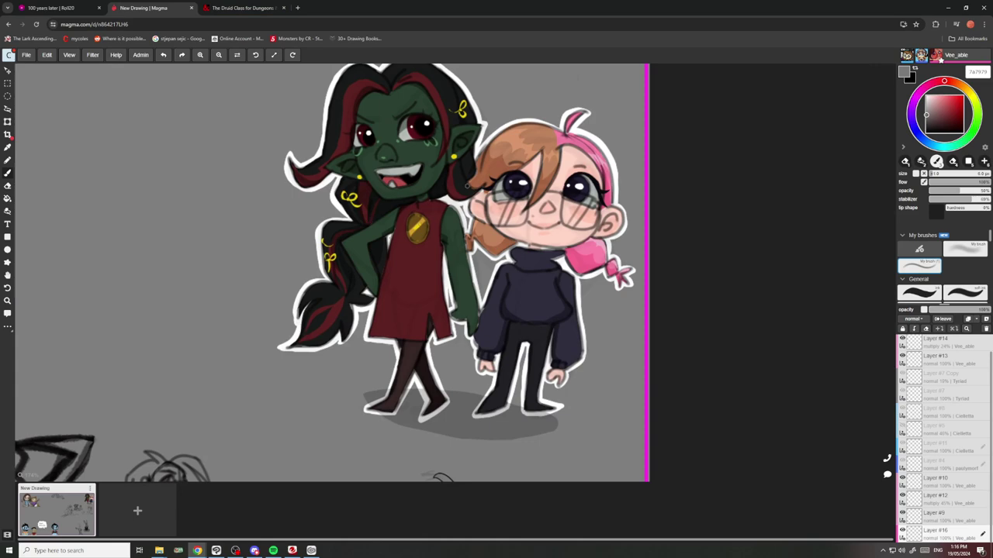
pyautogui.scroll(-3, 426, 167)
pyautogui.scroll(4, 430, 337)
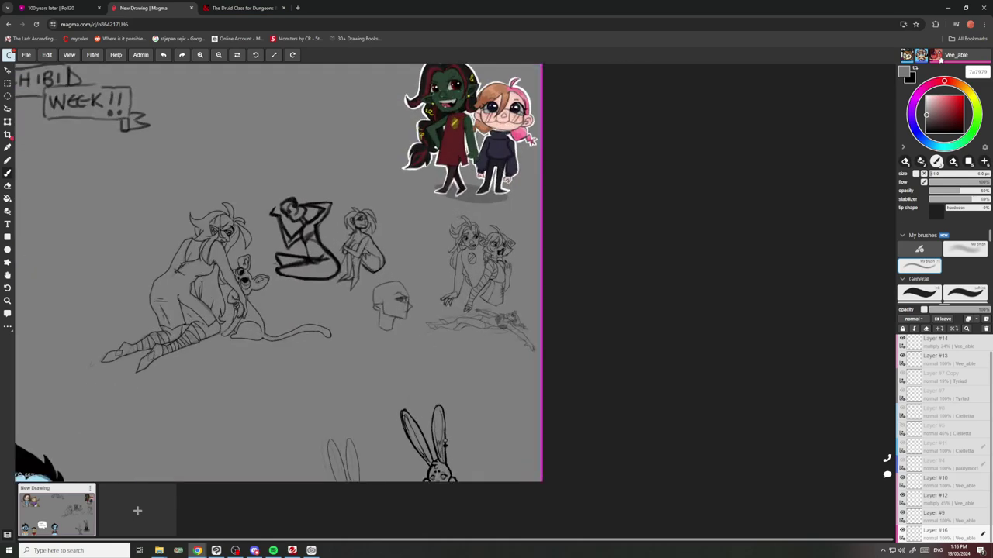
pyautogui.scroll(-3, 428, 264)
pyautogui.scroll(3, 395, 446)
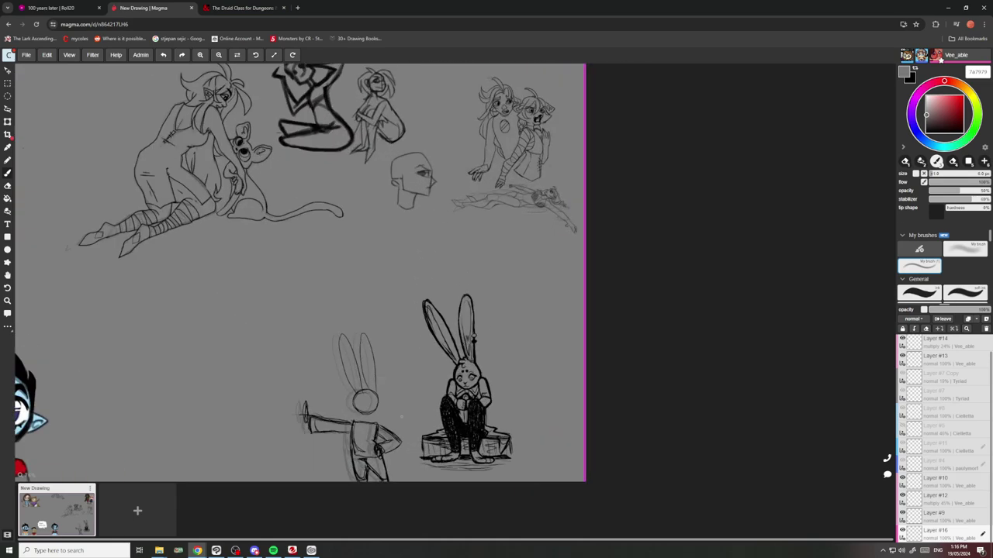
pyautogui.scroll(-1, 424, 465)
pyautogui.scroll(-3, 310, 233)
pyautogui.scroll(4, 333, 248)
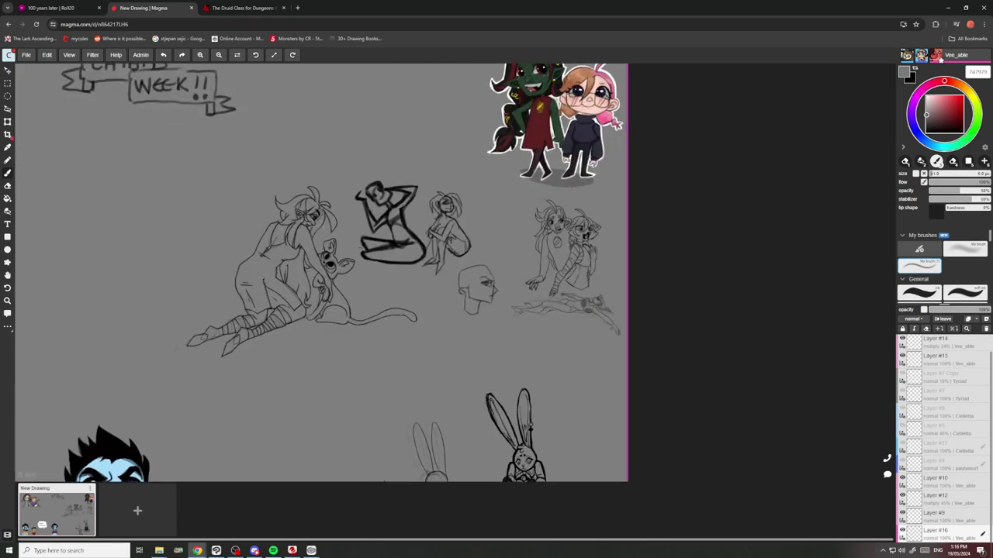
# Return to the Roll20 session, check the turn order and close Jaffle Scorn's character sheet.
pyautogui.click(104, 6)
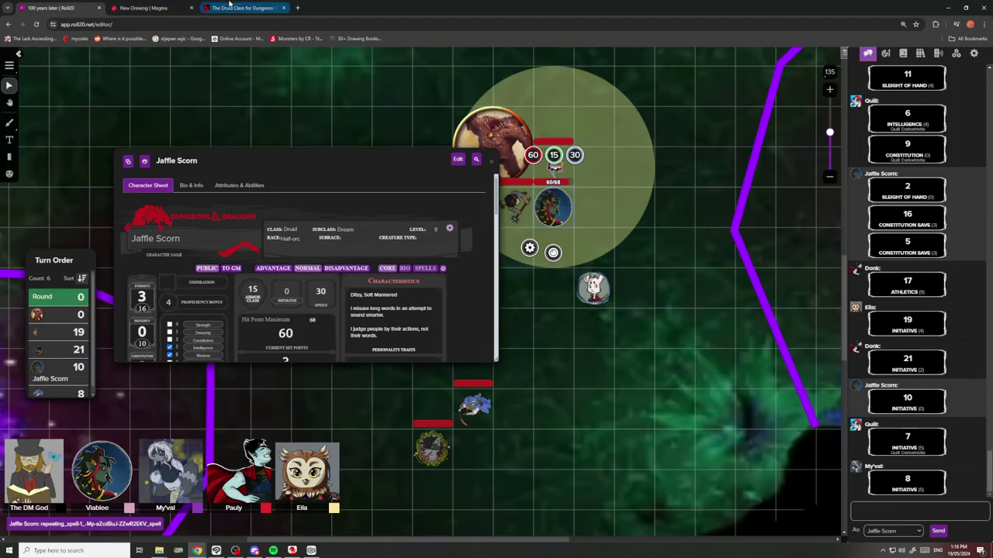
pyautogui.moveTo(313, 163); pyautogui.dragTo(235, 95)
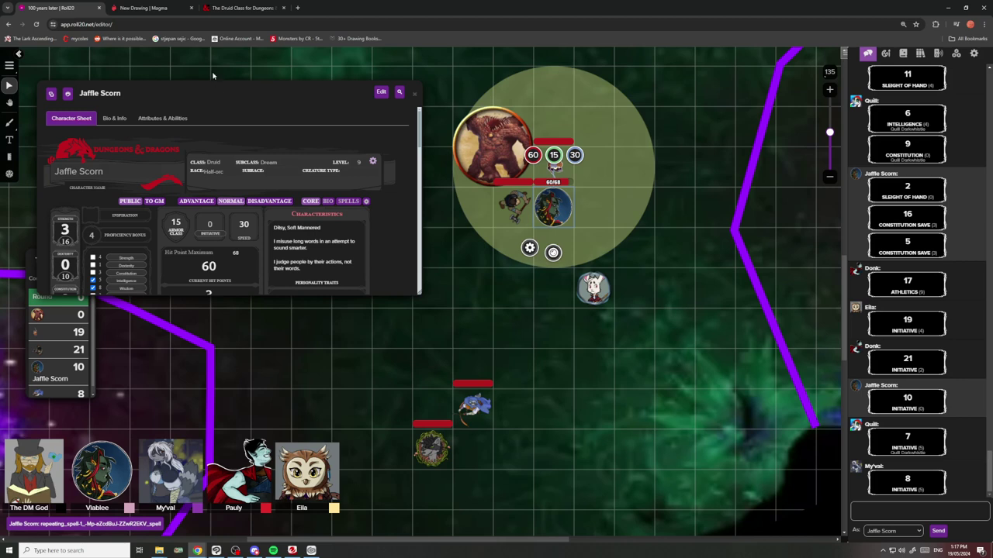
pyautogui.scroll(-1, 82, 352)
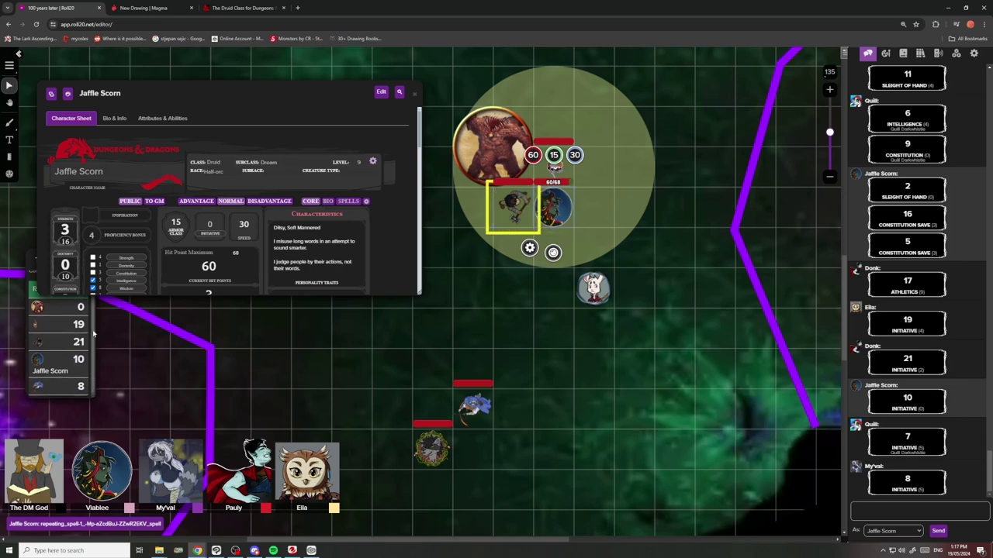
pyautogui.click(415, 93)
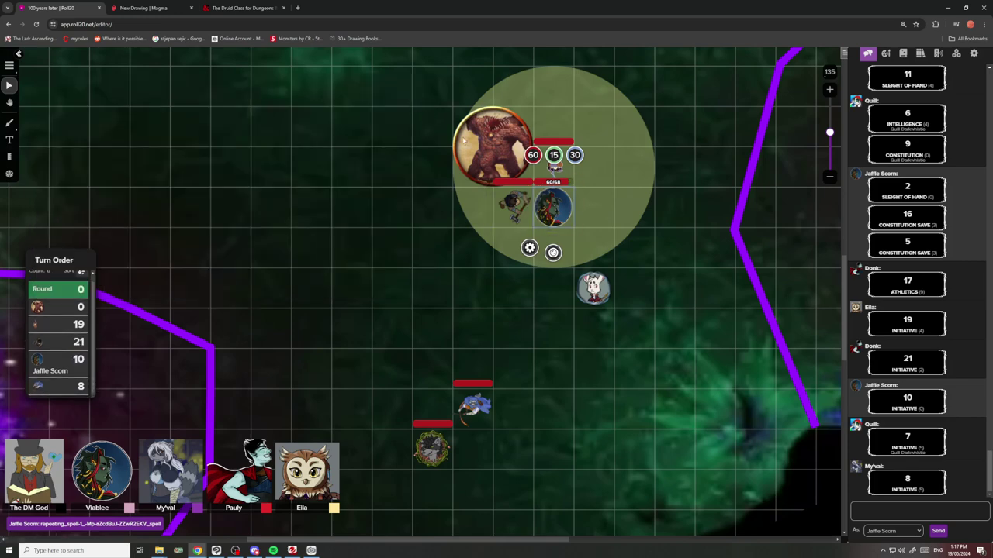
# Check the druid class page on D&D Beyond and switch to the whole Magma drawing.
pyautogui.click(244, 8)
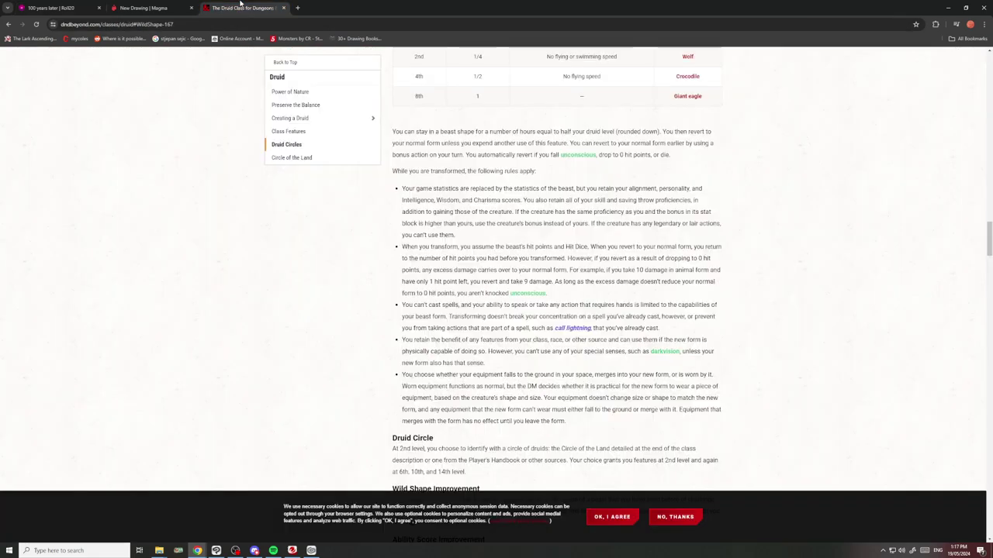
pyautogui.click(166, 7)
pyautogui.scroll(-3, 538, 477)
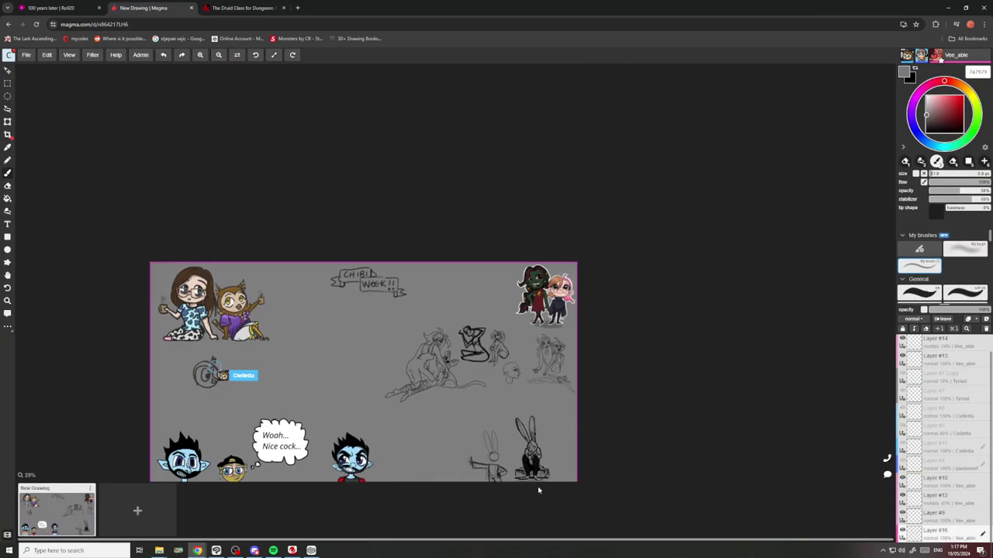
# Examine the rabbit drawings and figure sketches up close and compare them with the whole Magma canvas.
pyautogui.scroll(8, 537, 477)
pyautogui.scroll(-6, 555, 448)
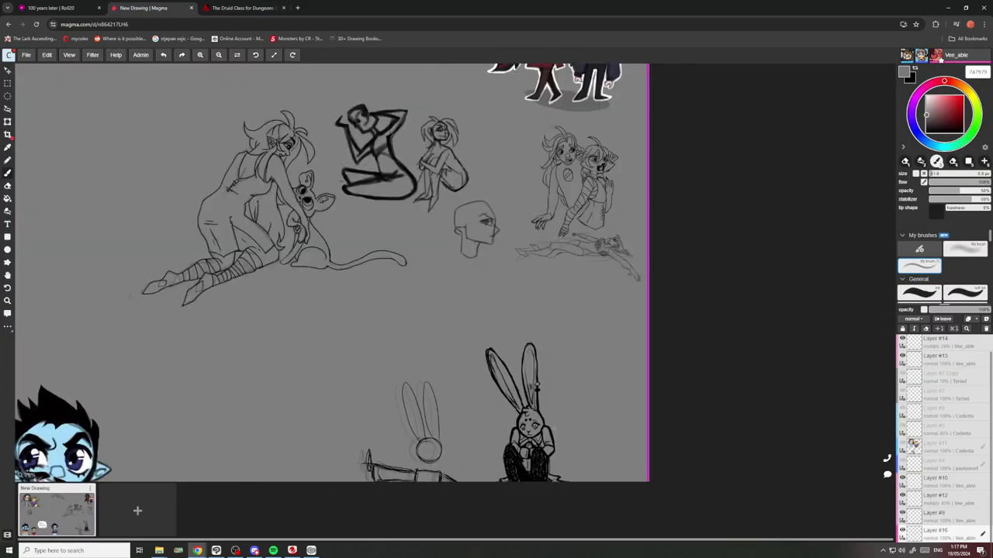
pyautogui.scroll(4, 554, 448)
pyautogui.scroll(4, 552, 434)
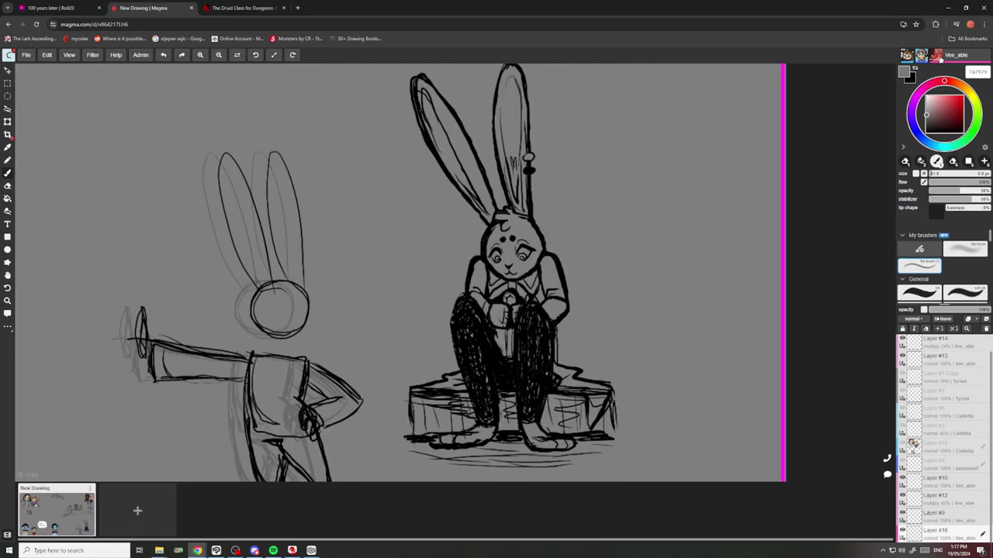
pyautogui.scroll(-8, 540, 283)
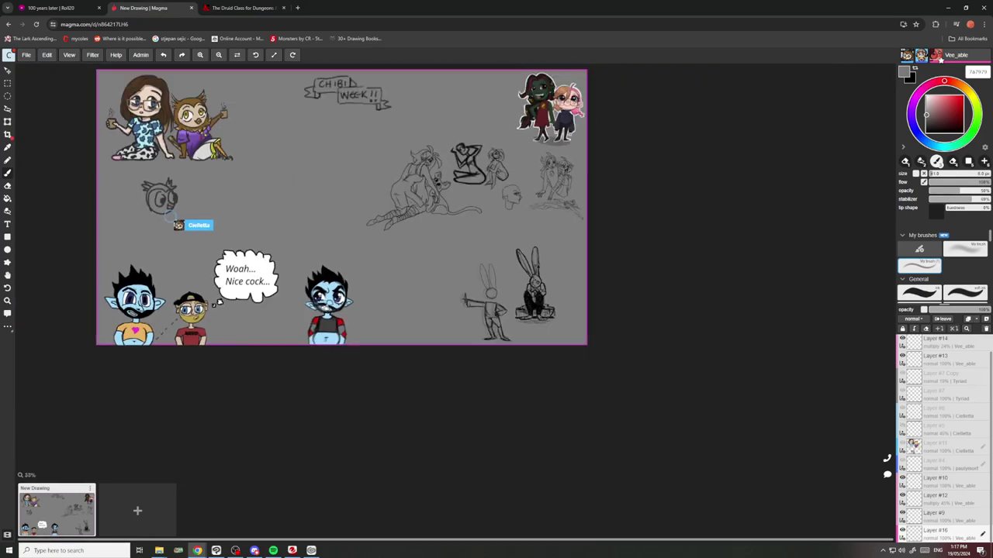
pyautogui.scroll(8, 461, 215)
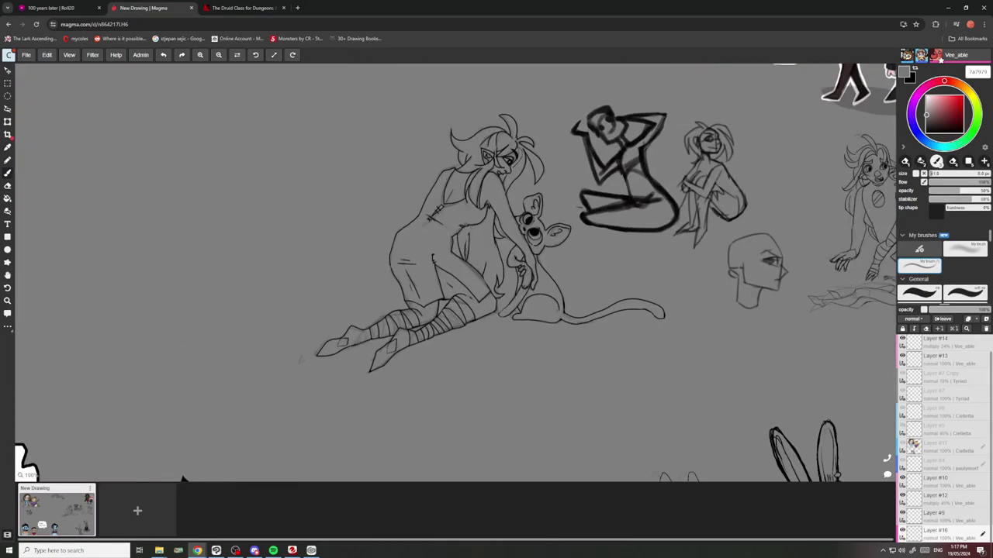
pyautogui.scroll(-5, 500, 194)
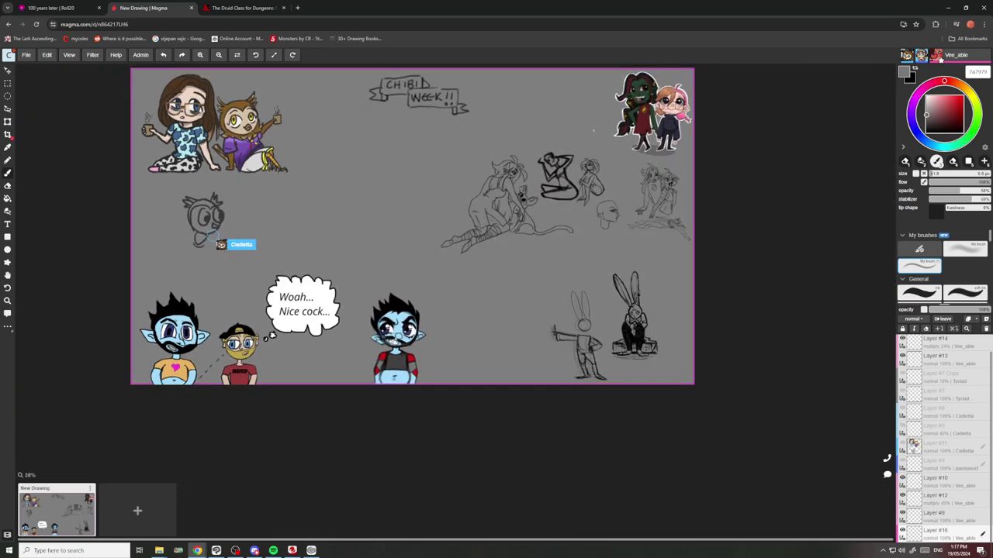
# Return to the Roll20 session and view the Jaffle Scorn token and its neighbours inside the yellow circle up close.
pyautogui.click(61, 8)
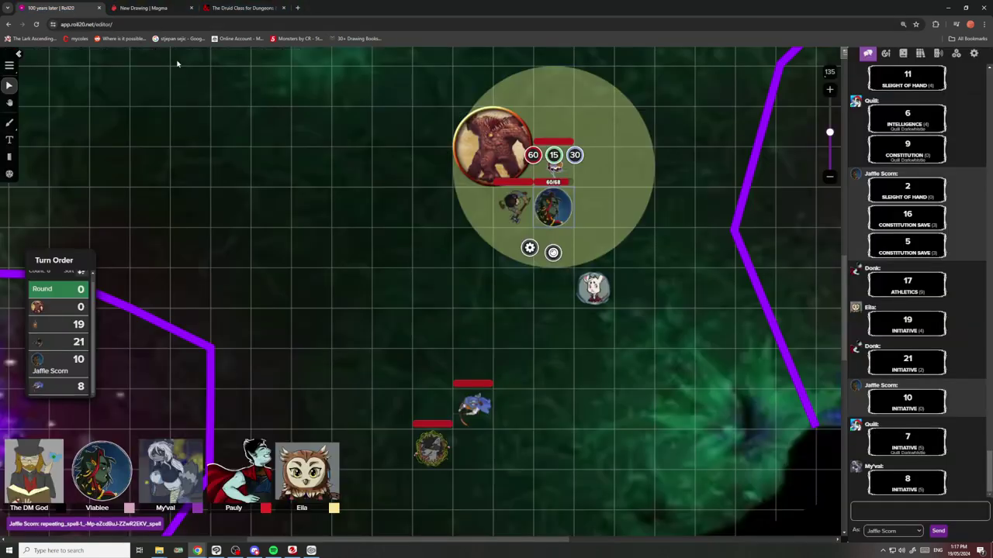
pyautogui.scroll(3, 422, 252)
pyautogui.scroll(4, 422, 252)
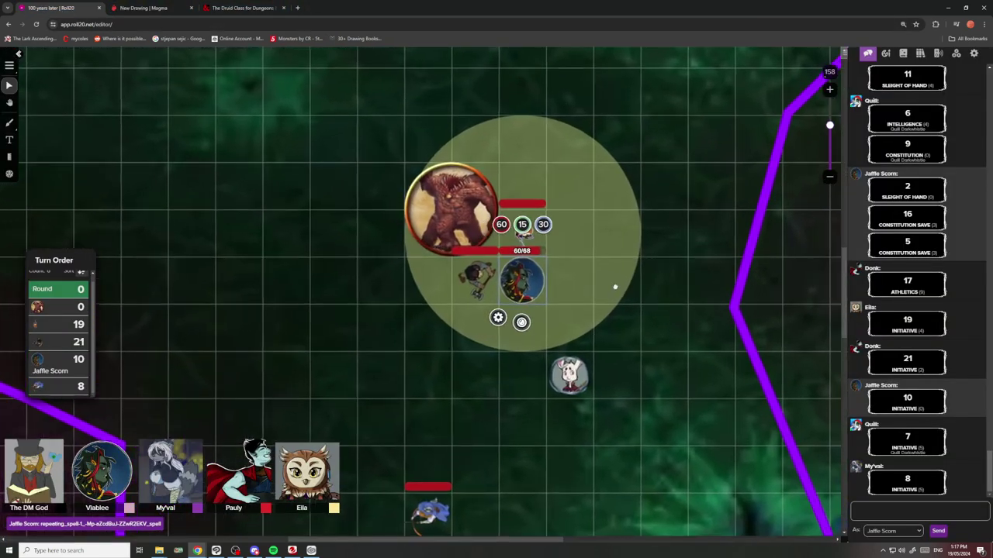
pyautogui.scroll(4, 612, 304)
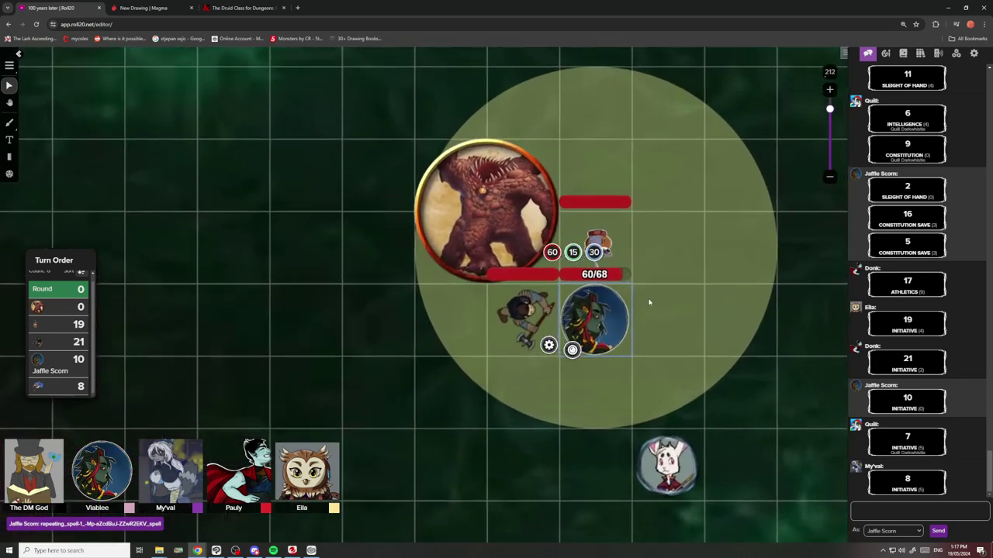
pyautogui.scroll(1, 589, 288)
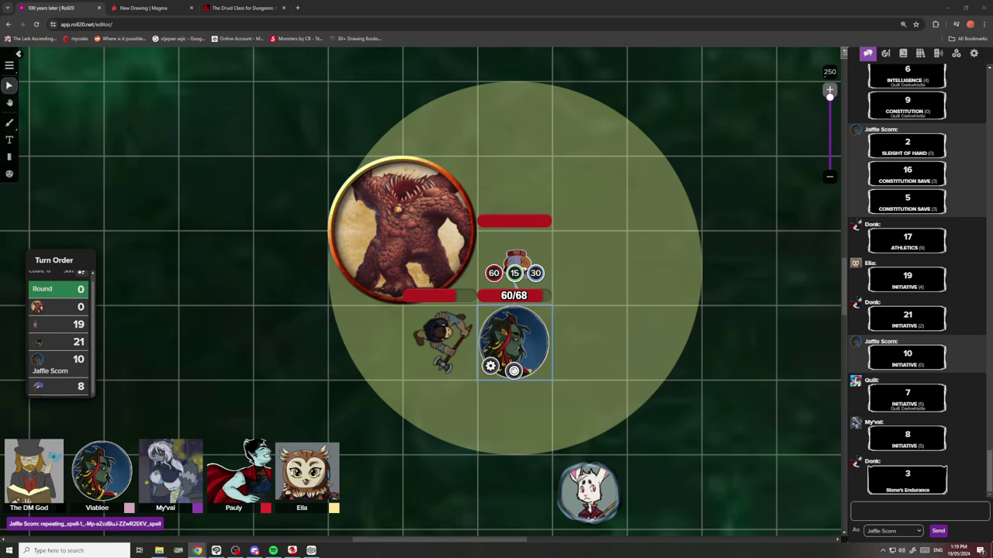
# Survey the battle map around the yellow circle, including the rabbit token and the two tokens farther down the map.
pyautogui.scroll(-5, 723, 305)
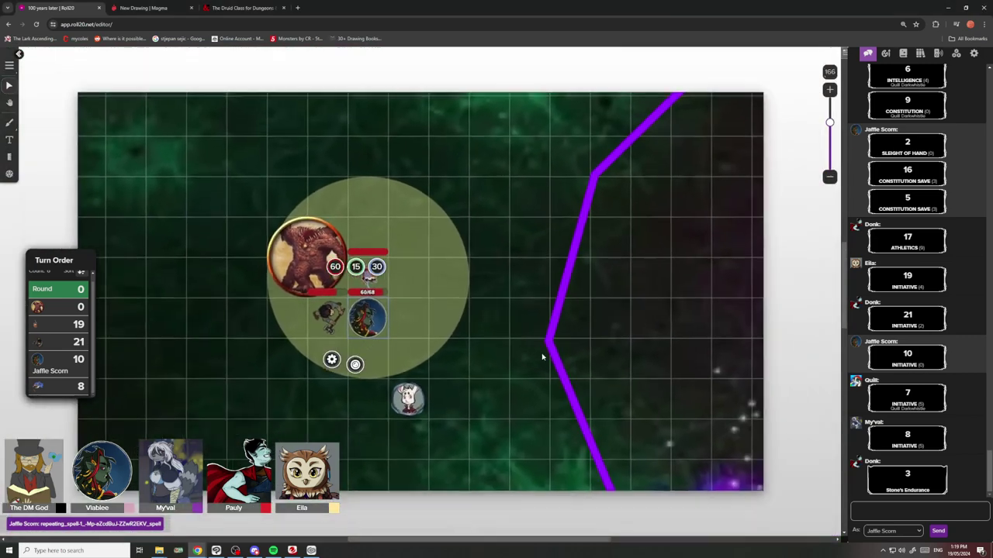
pyautogui.scroll(-1, 543, 356)
pyautogui.moveTo(454, 361); pyautogui.dragTo(708, 251)
pyautogui.scroll(2, 643, 353)
pyautogui.scroll(2, 694, 353)
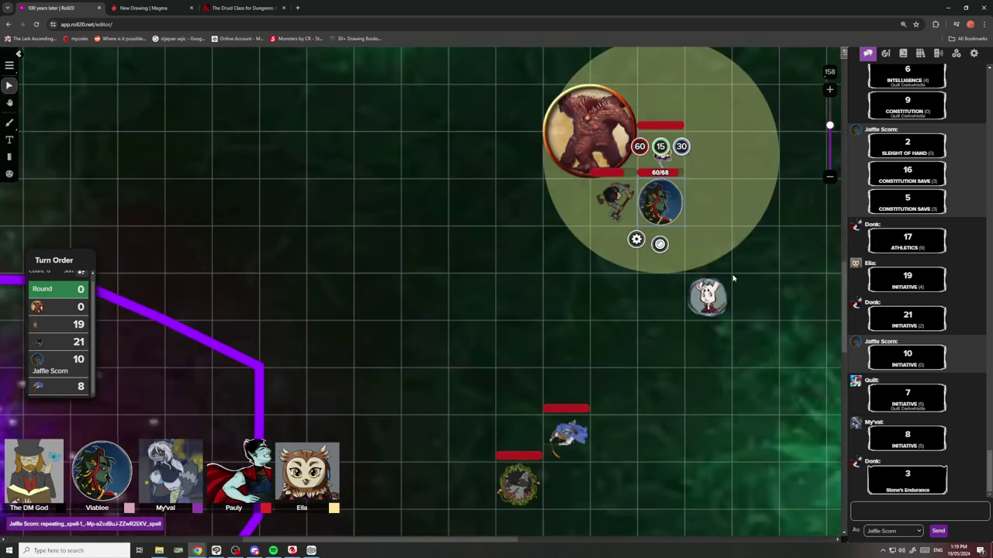
pyautogui.scroll(3, 690, 336)
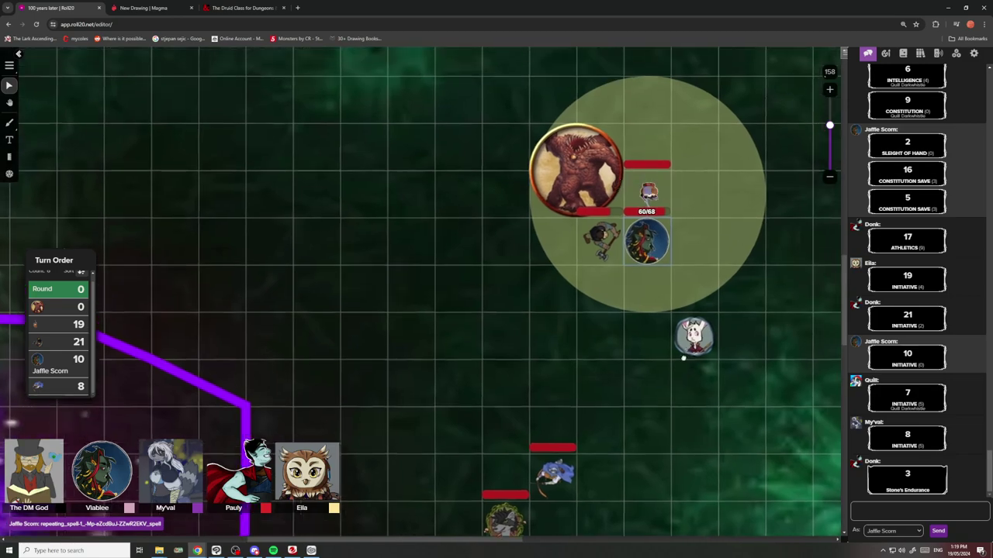
pyautogui.scroll(3, 705, 315)
pyautogui.moveTo(705, 316); pyautogui.dragTo(692, 227)
pyautogui.scroll(1, 686, 341)
pyautogui.scroll(-1, 689, 270)
pyautogui.scroll(-8, 648, 344)
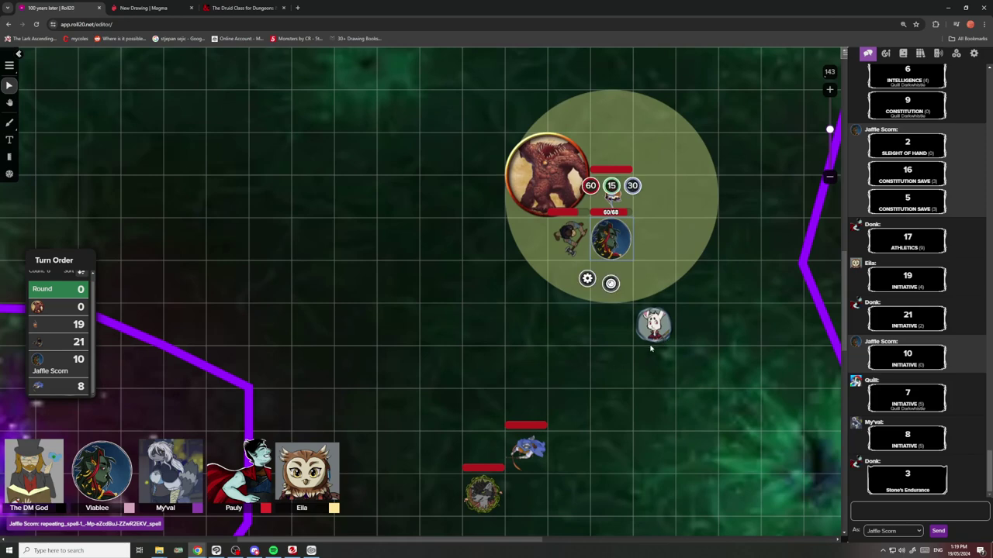
pyautogui.moveTo(650, 348); pyautogui.dragTo(712, 328)
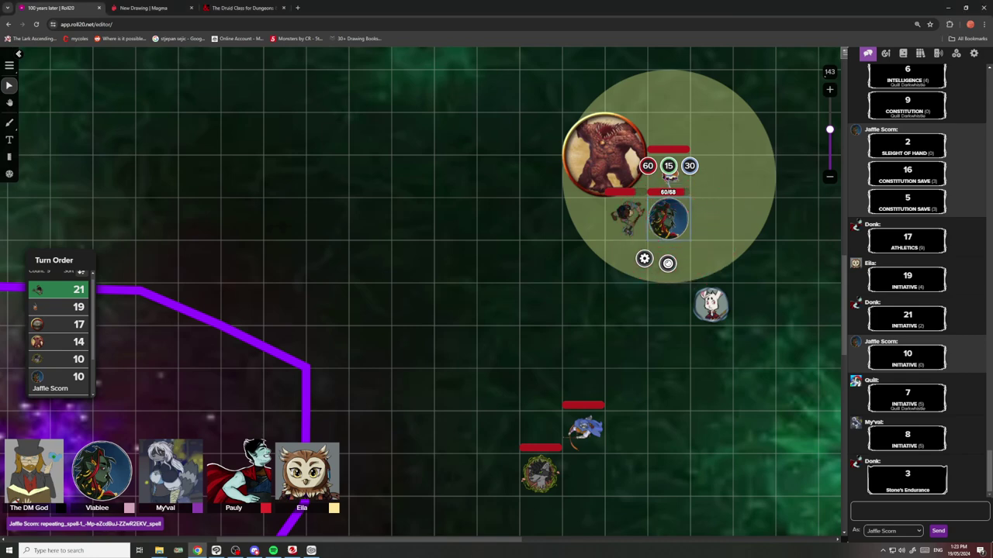
# Inspect the wider battlefield and its boundary lines, and view the large monster and the adjacent tokens up close.
pyautogui.hotkey('alt', 'Tab')
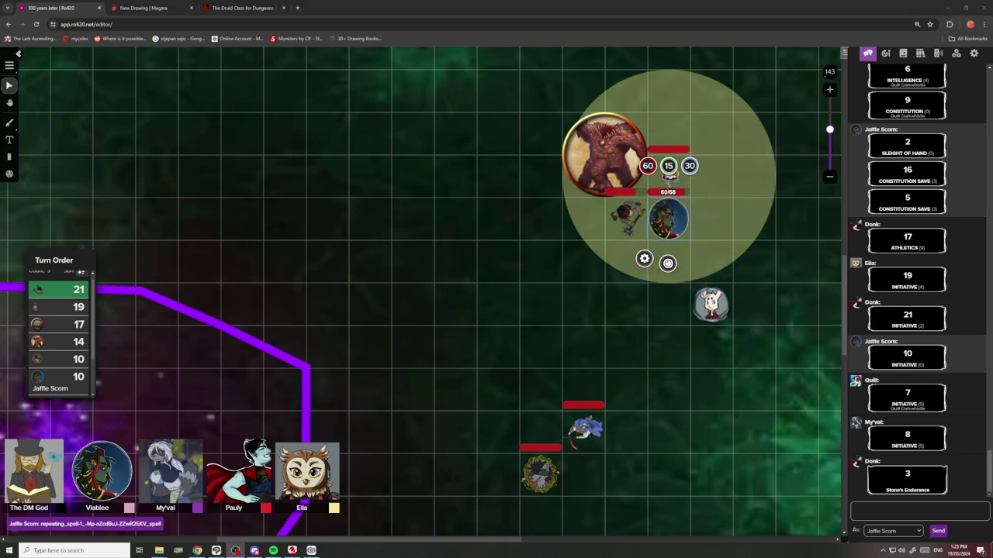
pyautogui.scroll(-5, 625, 175)
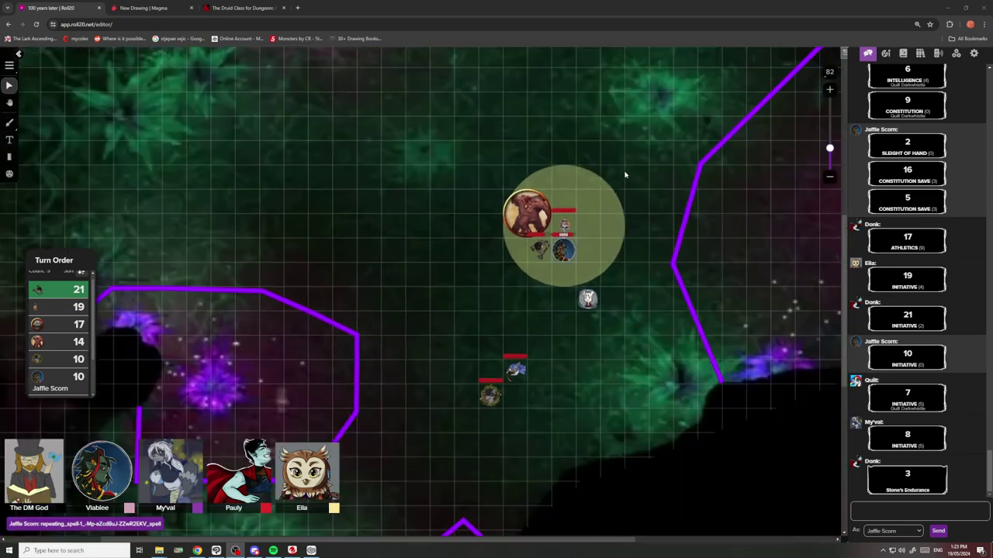
pyautogui.moveTo(613, 210); pyautogui.dragTo(514, 310)
pyautogui.scroll(3, 485, 334)
pyautogui.scroll(6, 587, 263)
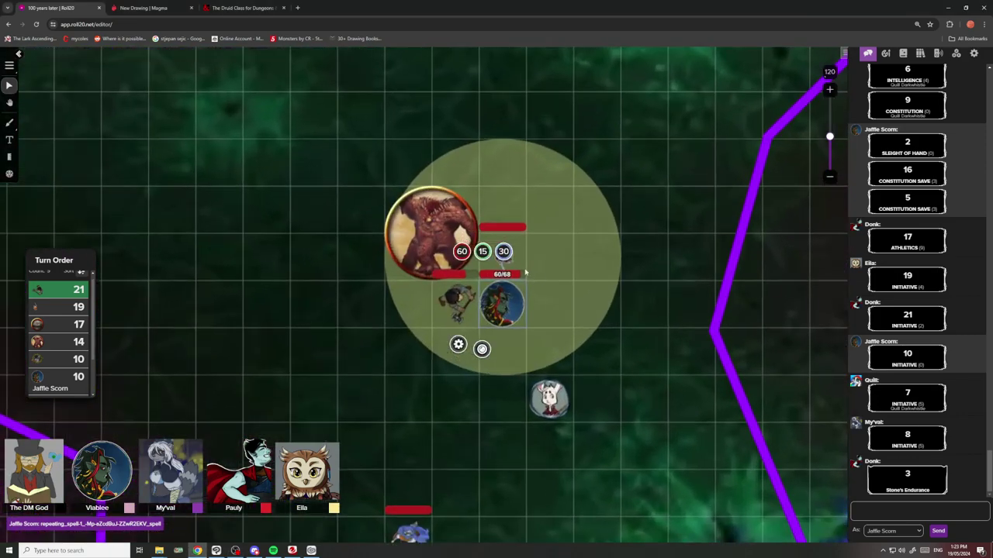
pyautogui.scroll(2, 560, 244)
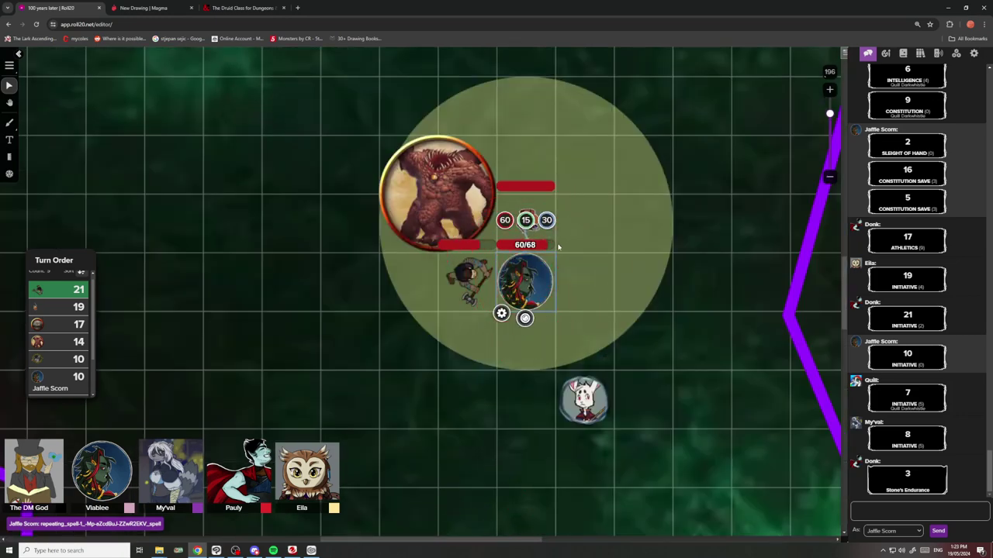
pyautogui.moveTo(576, 275); pyautogui.dragTo(649, 250)
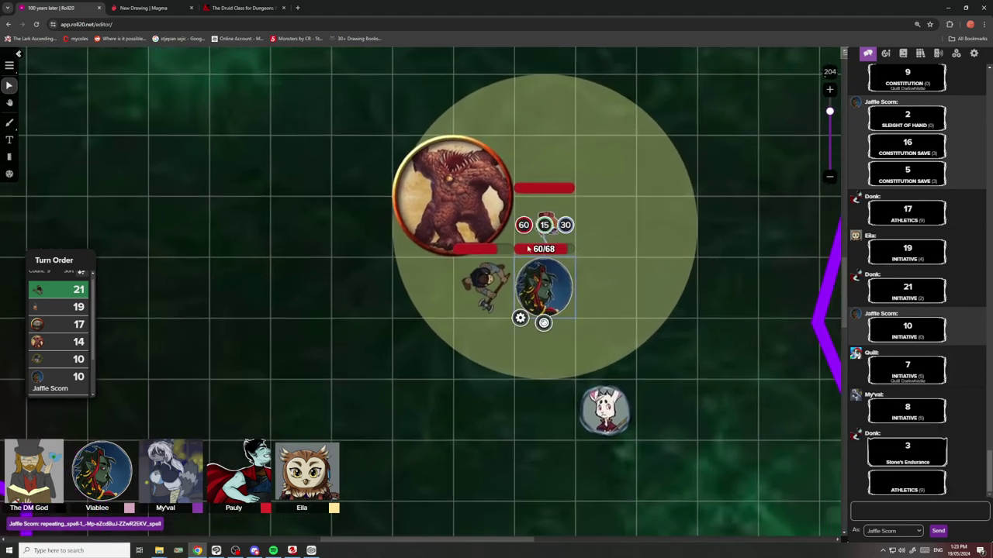
pyautogui.scroll(2, 644, 251)
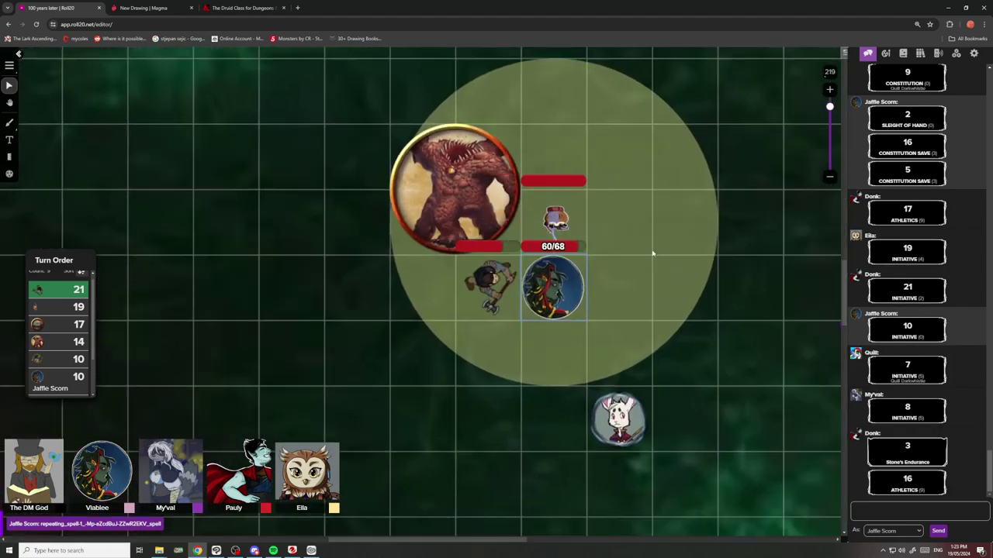
pyautogui.moveTo(654, 252); pyautogui.dragTo(642, 214)
pyautogui.scroll(2, 601, 251)
pyautogui.scroll(1, 600, 249)
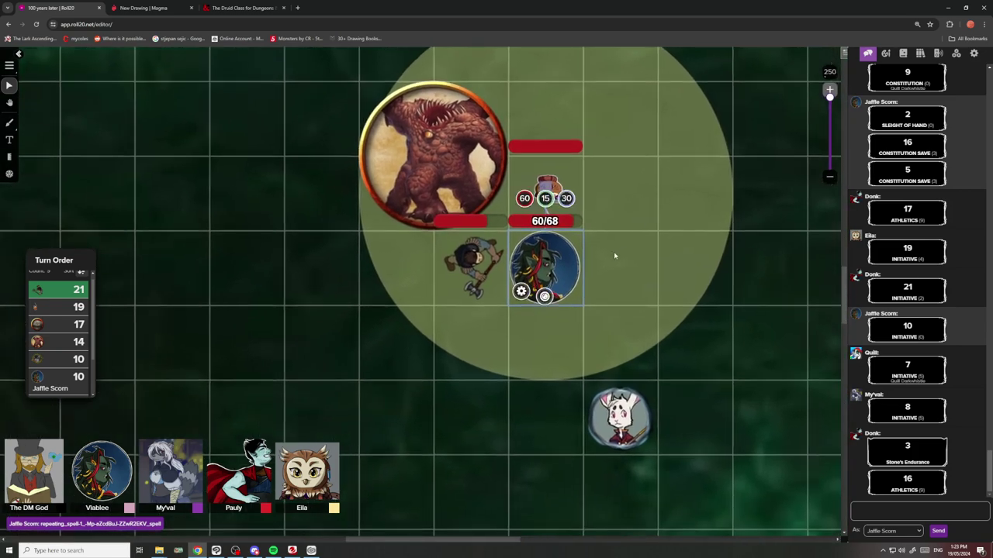
pyautogui.moveTo(488, 400); pyautogui.dragTo(594, 220)
pyautogui.scroll(-2, 592, 241)
pyautogui.moveTo(583, 280); pyautogui.dragTo(583, 282)
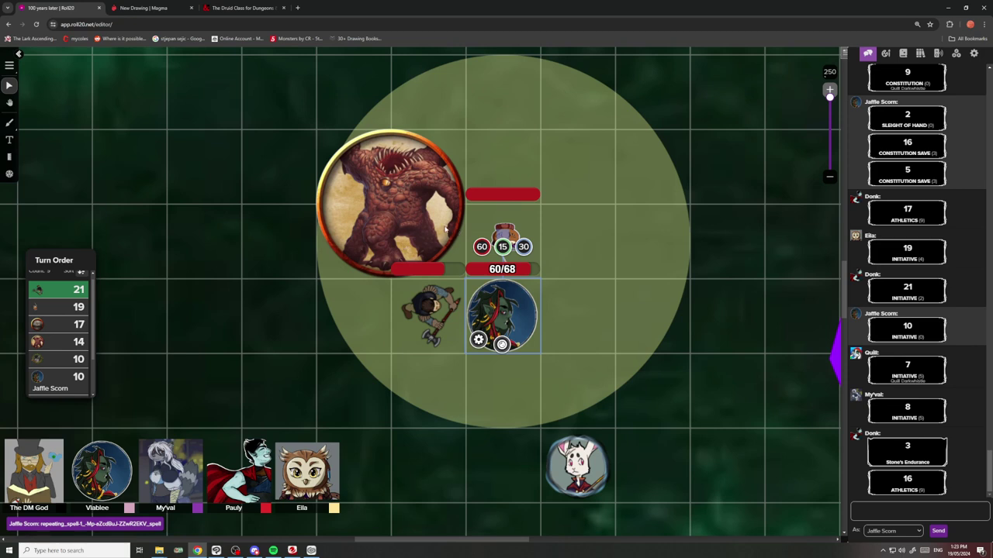
pyautogui.moveTo(611, 318); pyautogui.dragTo(649, 274)
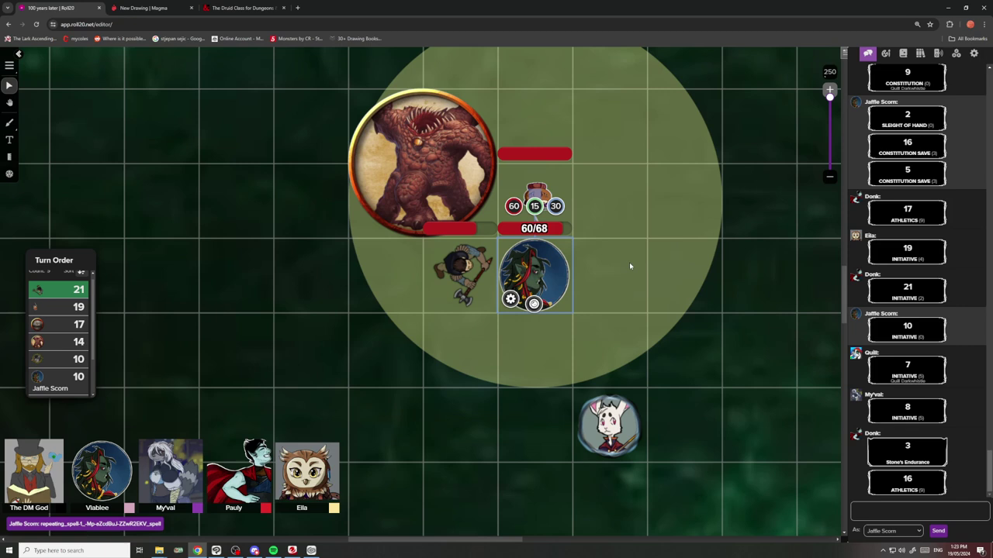
pyautogui.moveTo(639, 252); pyautogui.dragTo(666, 225)
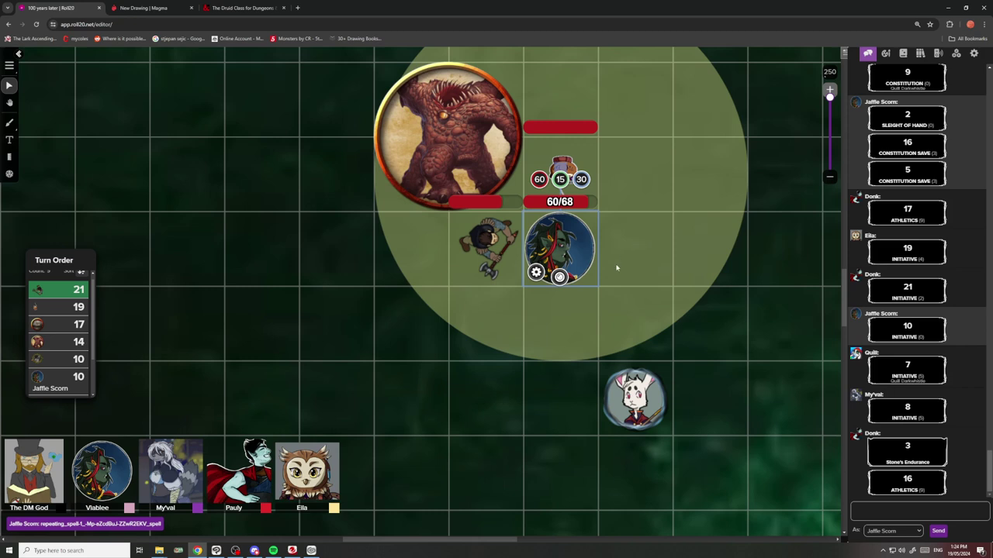
pyautogui.moveTo(636, 271); pyautogui.dragTo(632, 320)
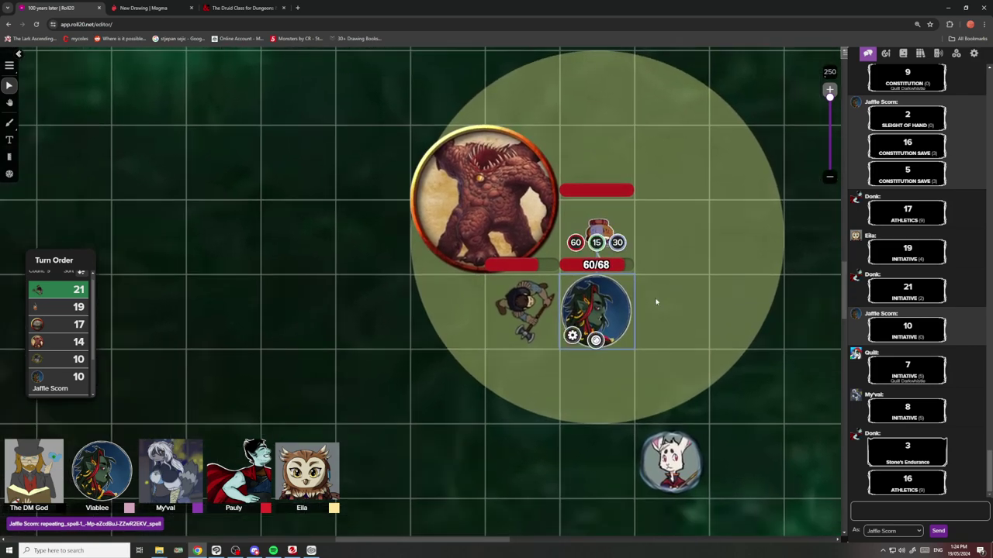
pyautogui.moveTo(666, 321); pyautogui.dragTo(629, 326)
pyautogui.moveTo(638, 258); pyautogui.dragTo(628, 318)
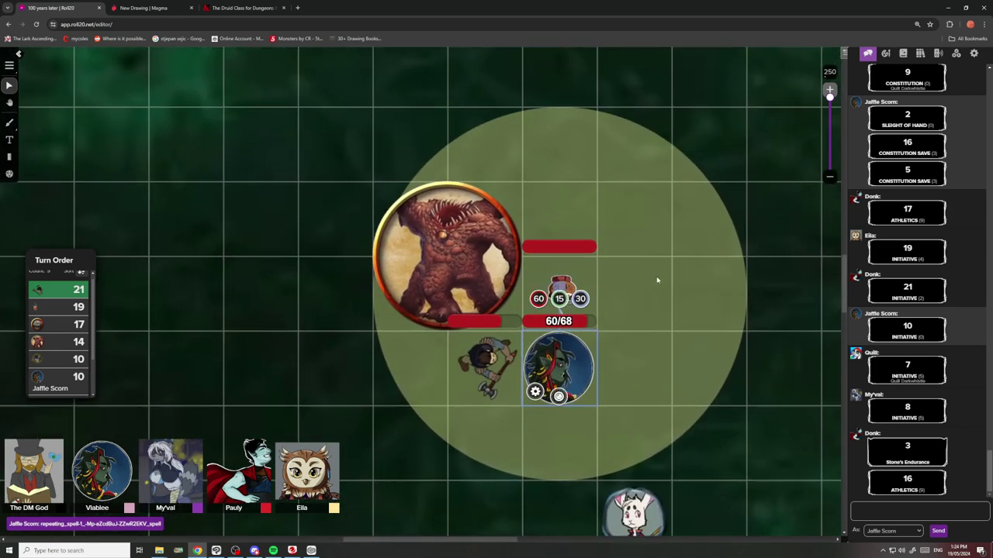
pyautogui.moveTo(657, 278); pyautogui.dragTo(632, 280)
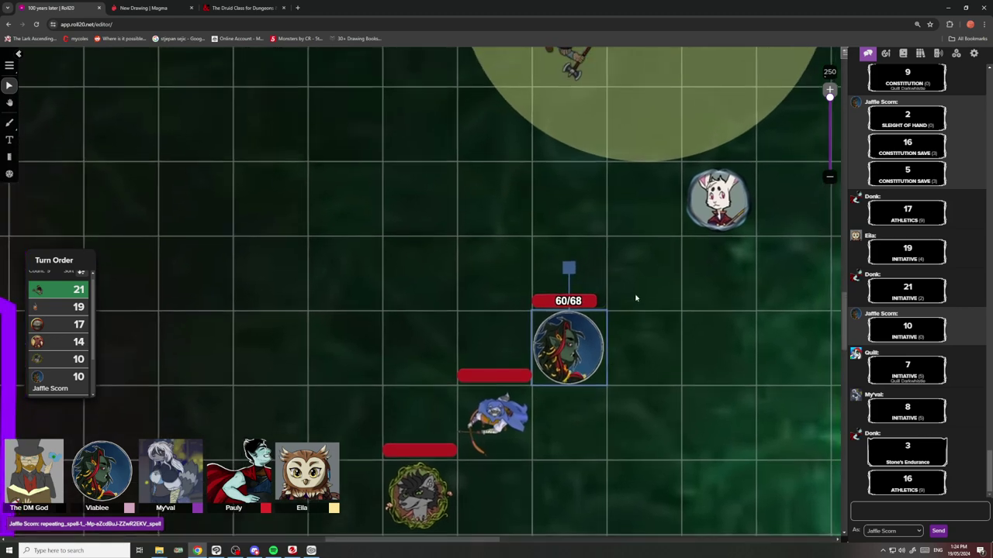
# Examine Jaffle Scorn's position beside the blue-cloaked archer relative to the rabbit token and the yellow circle.
pyautogui.moveTo(579, 335); pyautogui.dragTo(633, 202)
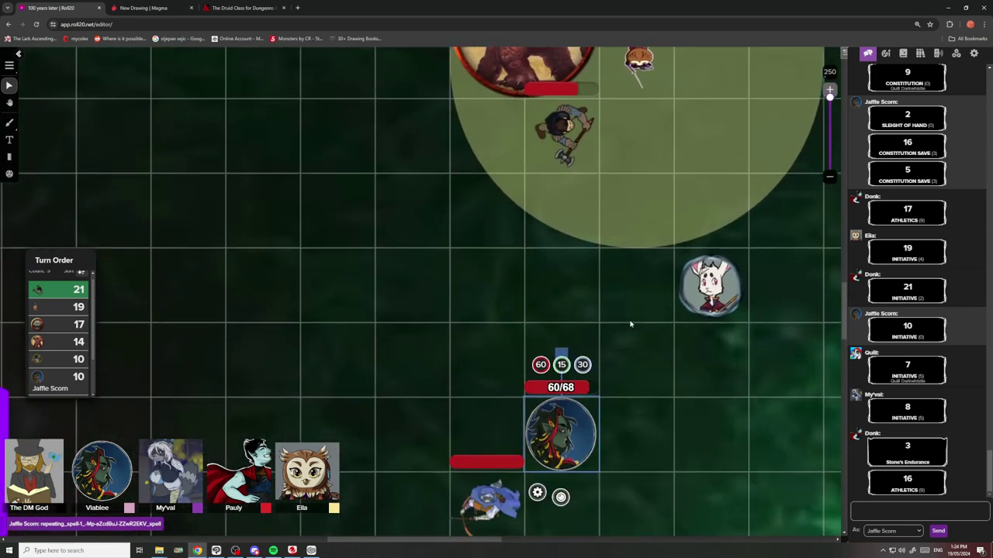
pyautogui.moveTo(633, 328); pyautogui.dragTo(634, 370)
pyautogui.moveTo(619, 256)
pyautogui.mouseDown()
pyautogui.moveTo(600, 333)
pyautogui.moveTo(659, 230)
pyautogui.moveTo(623, 268)
pyautogui.mouseUp()
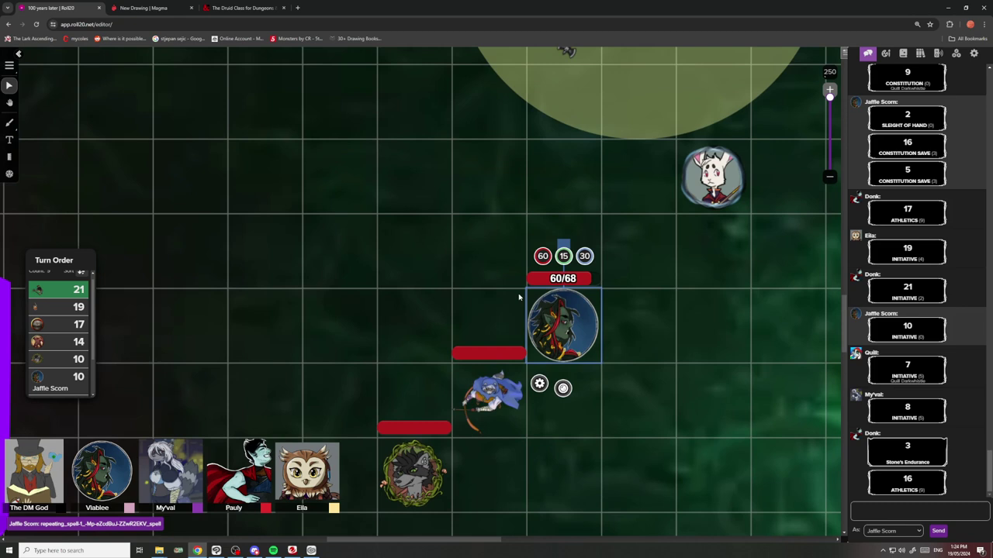
pyautogui.moveTo(629, 308); pyautogui.dragTo(629, 349)
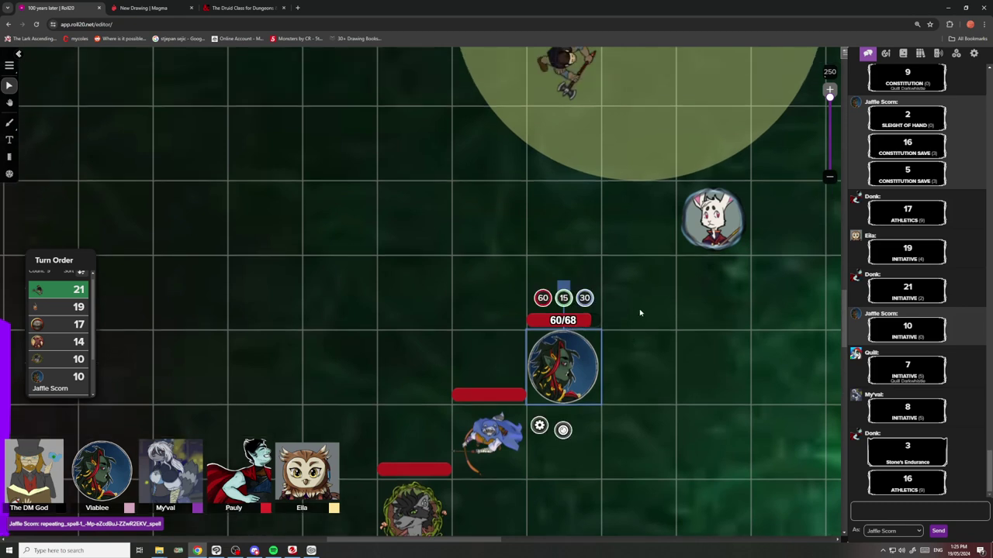
pyautogui.moveTo(639, 310); pyautogui.dragTo(620, 283)
# Highlight My'val's latest Athletics roll in the chat and deselect the Jaffle Scorn token.
pyautogui.moveTo(904, 475); pyautogui.dragTo(924, 490)
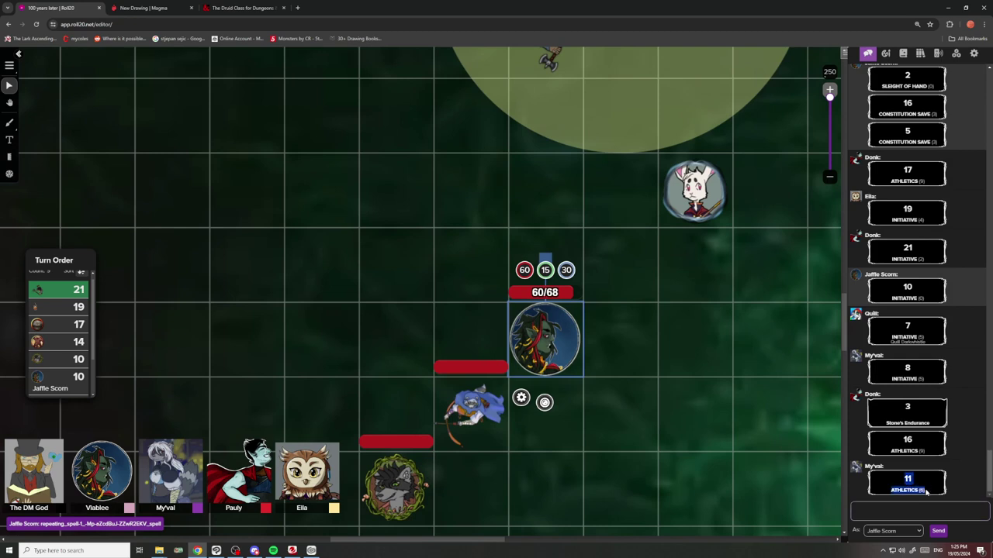
pyautogui.click(656, 369)
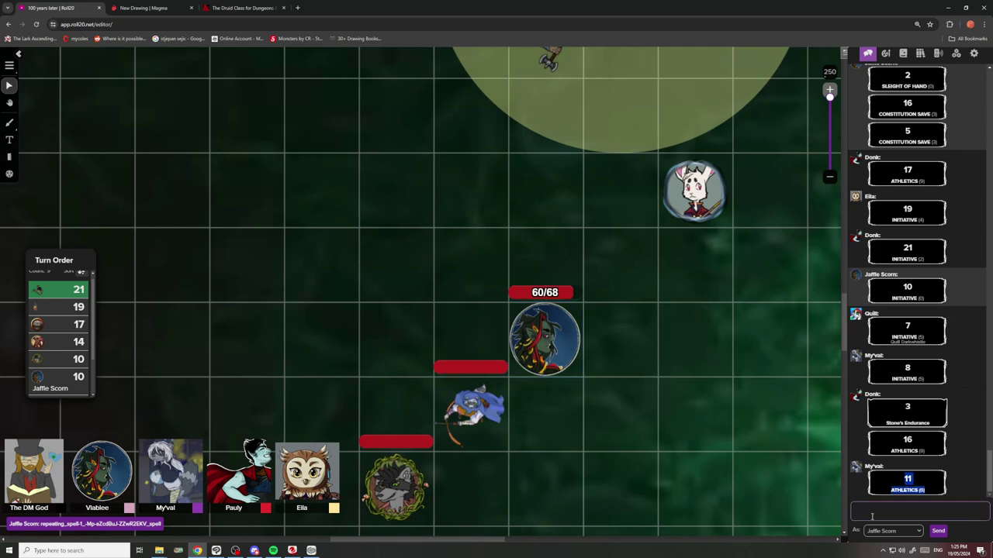
pyautogui.click(939, 510)
pyautogui.moveTo(944, 492); pyautogui.dragTo(888, 476)
pyautogui.click(914, 510)
pyautogui.click(902, 510)
pyautogui.moveTo(696, 423); pyautogui.dragTo(692, 467)
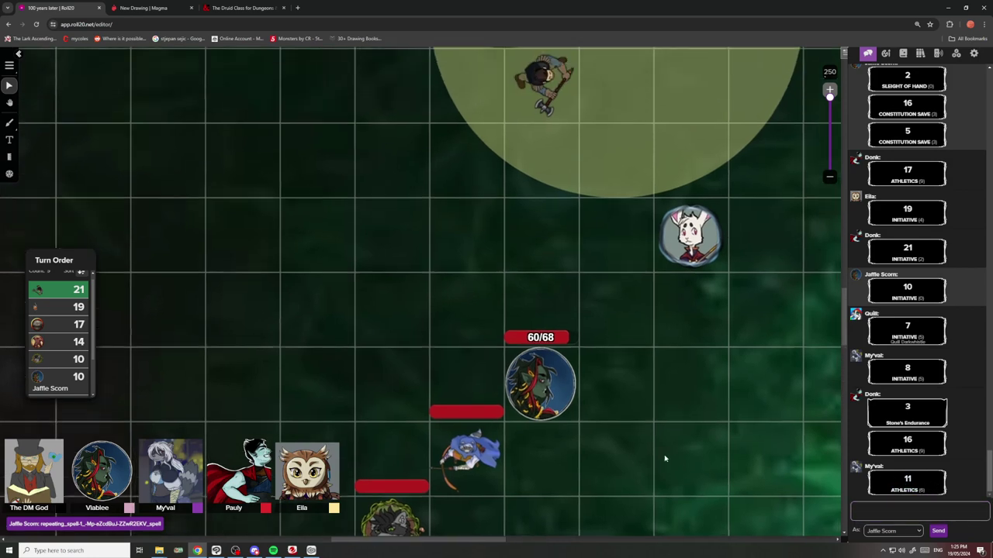
pyautogui.click(557, 395)
pyautogui.moveTo(629, 432); pyautogui.dragTo(713, 419)
pyautogui.click(729, 439)
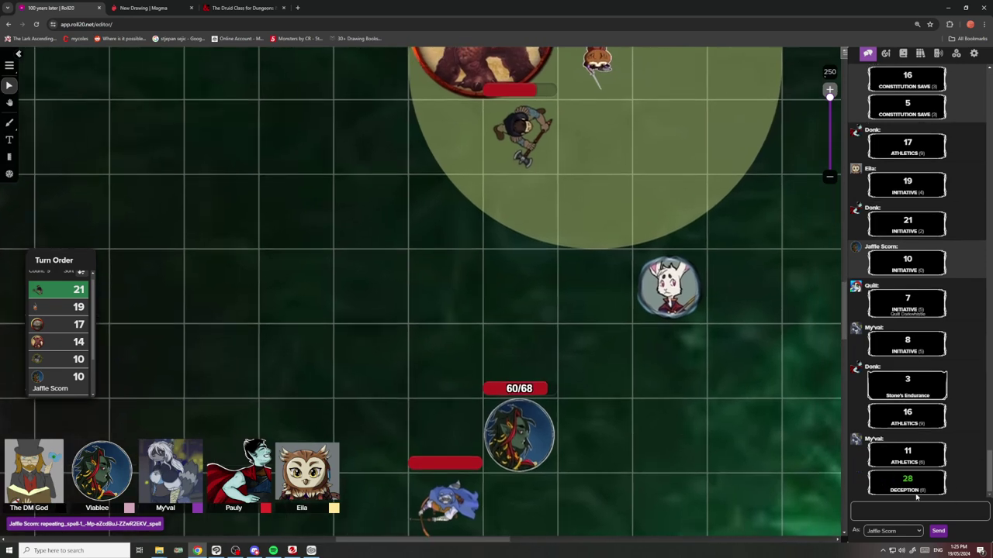
pyautogui.moveTo(658, 456); pyautogui.dragTo(657, 431)
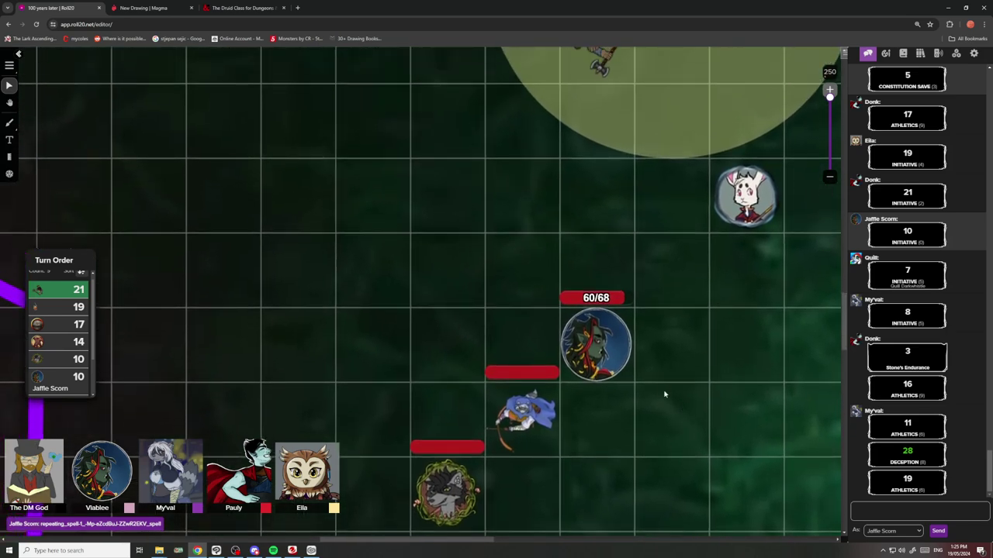
# Examine the large monster's position relative to the axe wielder and the small token inside the yellow circle.
pyautogui.moveTo(662, 384); pyautogui.dragTo(620, 409)
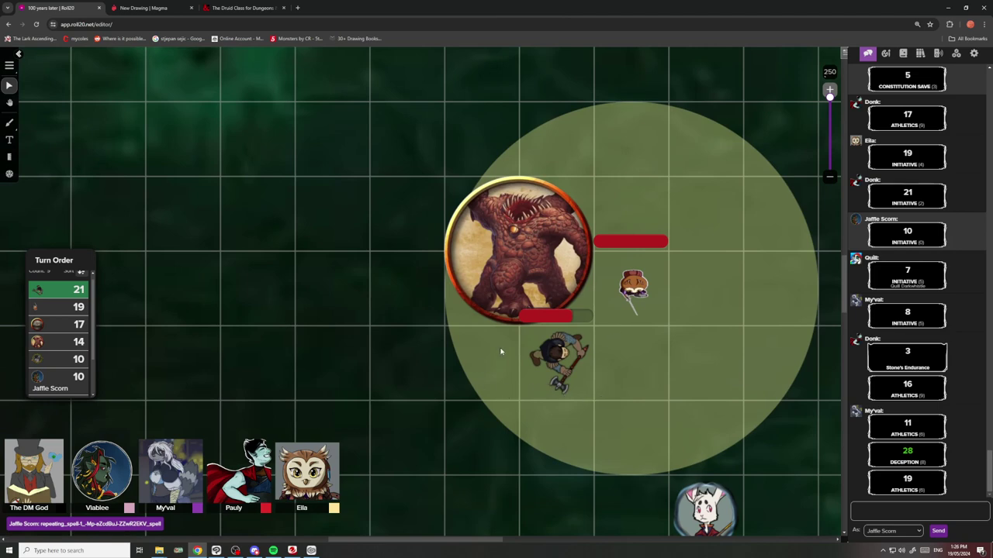
pyautogui.moveTo(627, 342); pyautogui.dragTo(633, 299)
pyautogui.scroll(-4, 618, 374)
pyautogui.scroll(-4, 630, 334)
pyautogui.moveTo(600, 350); pyautogui.dragTo(549, 375)
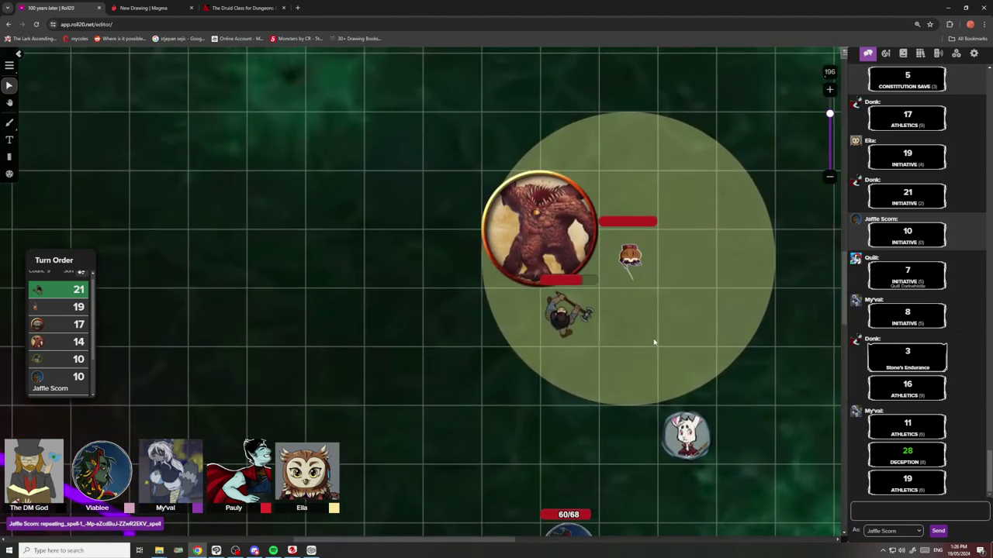
pyautogui.scroll(2, 572, 378)
pyautogui.scroll(3, 572, 378)
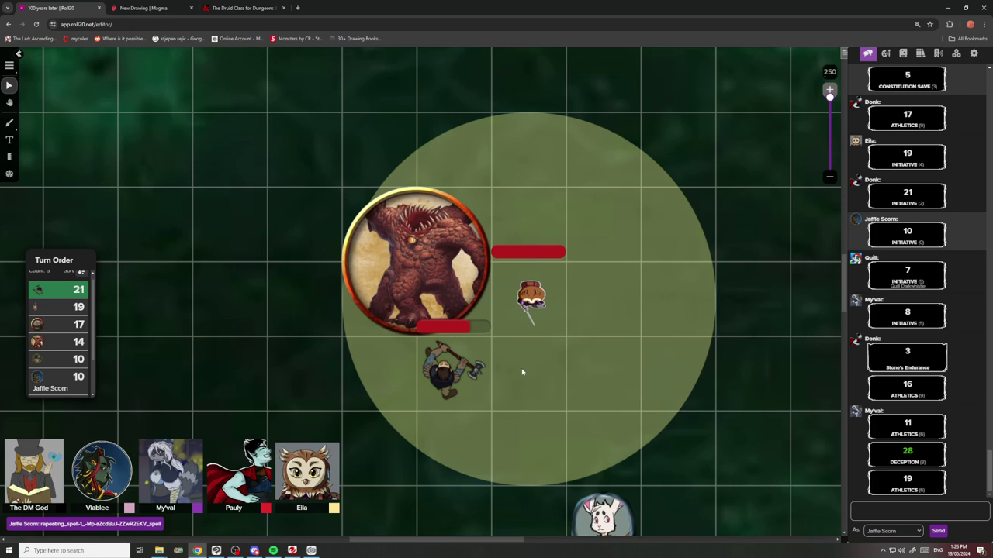
pyautogui.moveTo(518, 361); pyautogui.dragTo(591, 317)
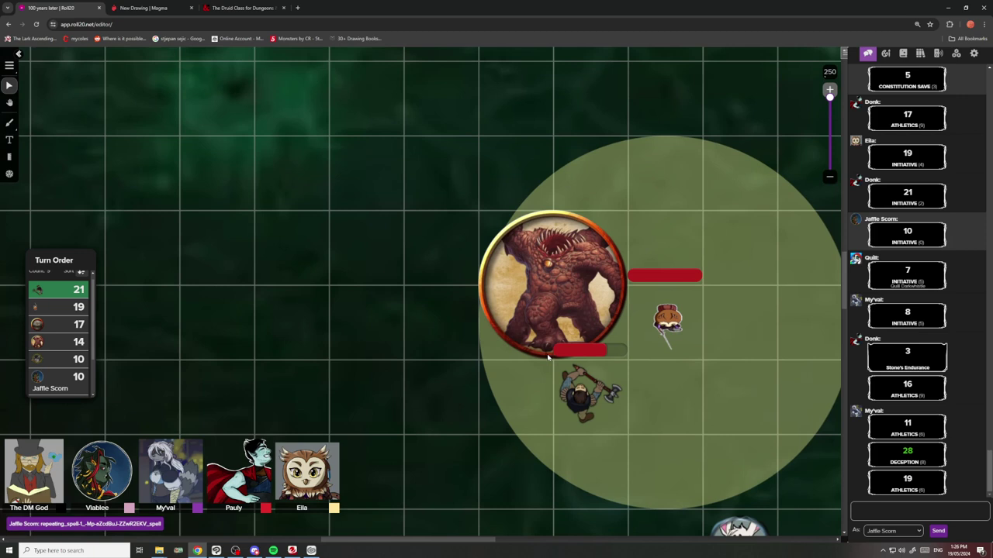
pyautogui.moveTo(639, 412); pyautogui.dragTo(523, 405)
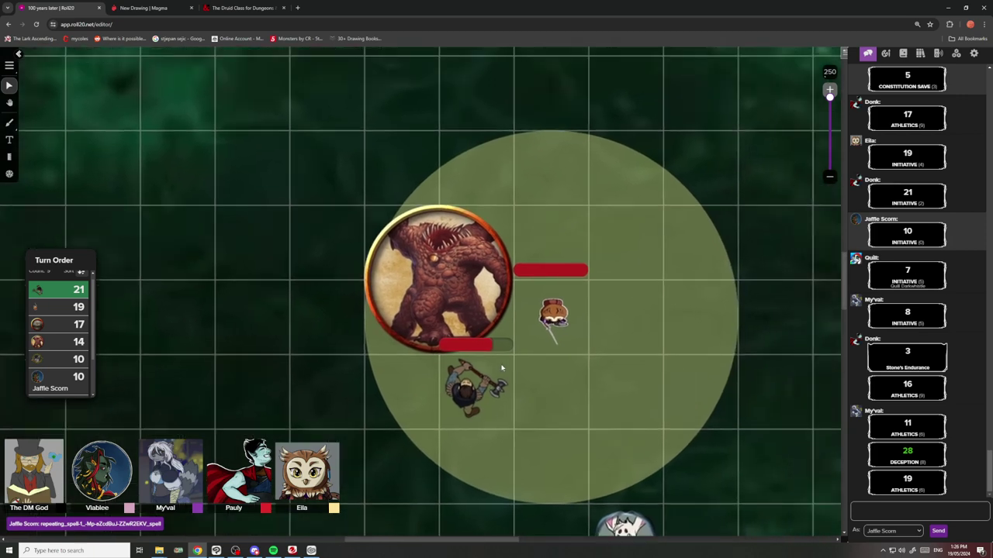
pyautogui.rightClick(493, 379)
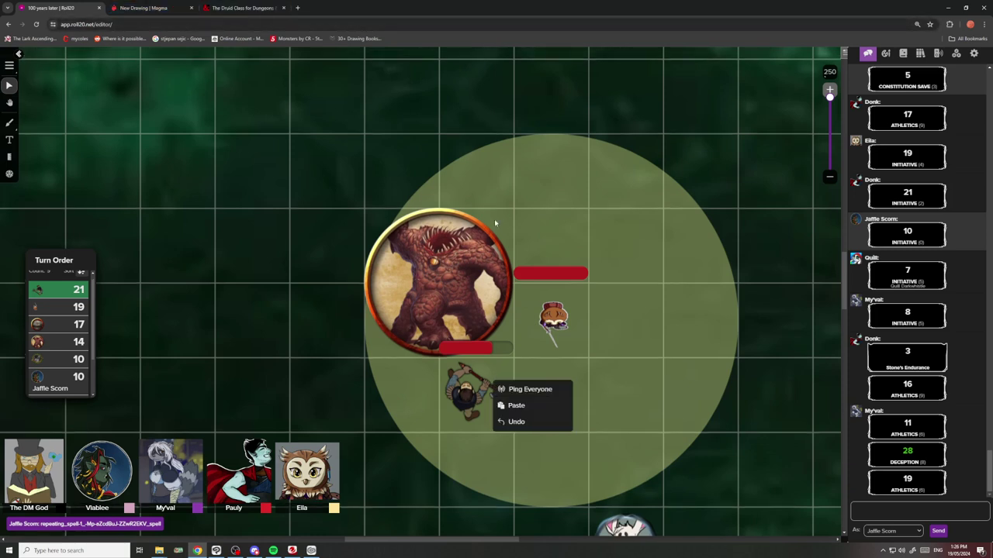
# Switch to the Magma drawing and examine the sketch of the owl wrapped in orange rope up close.
pyautogui.click(175, 7)
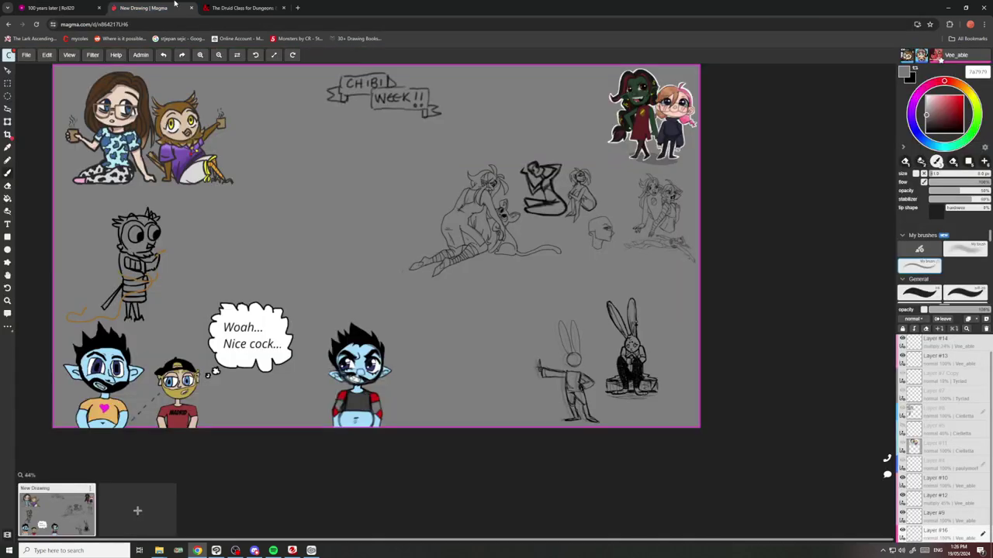
pyautogui.scroll(-4, 277, 135)
pyautogui.scroll(9, 235, 71)
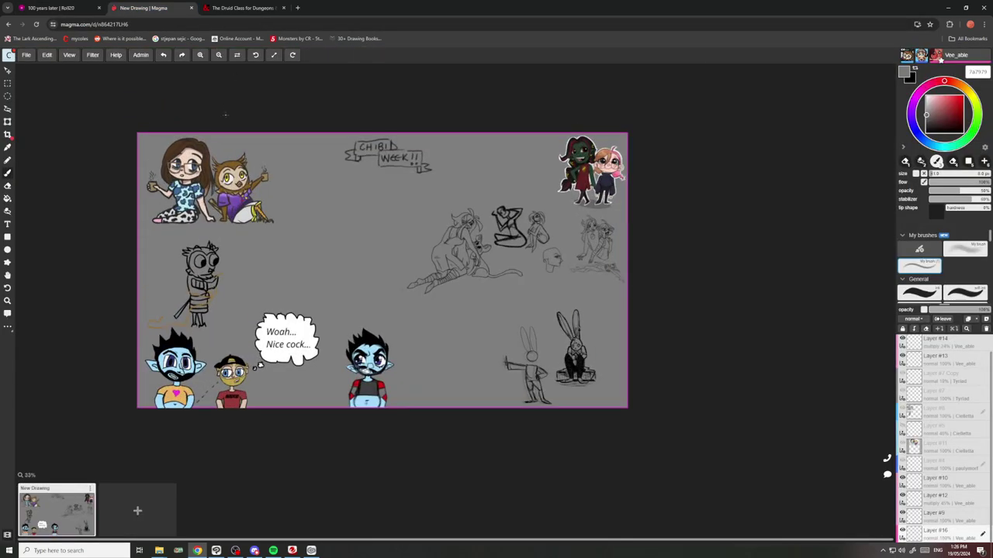
pyautogui.scroll(-1, 230, 160)
pyautogui.scroll(1, 182, 344)
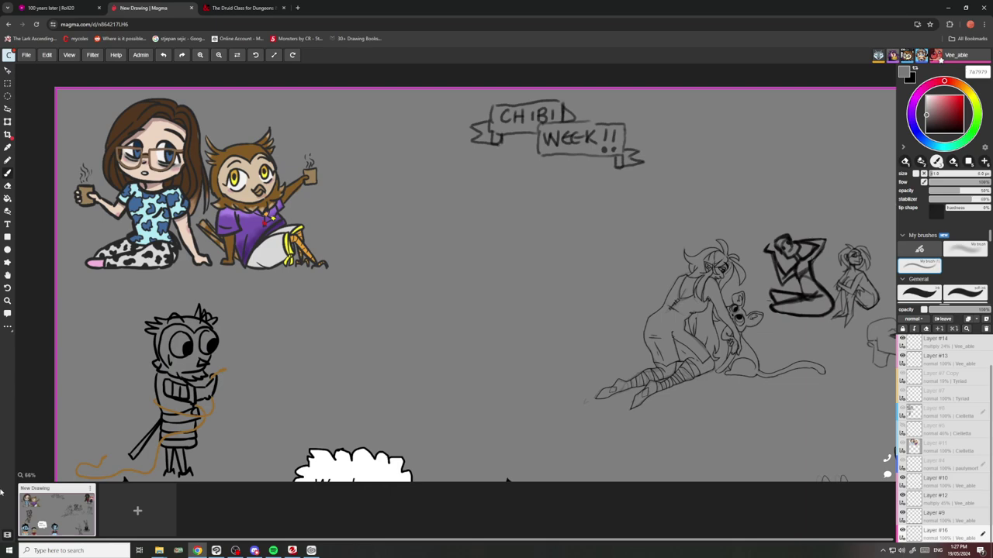
pyautogui.scroll(2, 185, 430)
pyautogui.scroll(2, 225, 411)
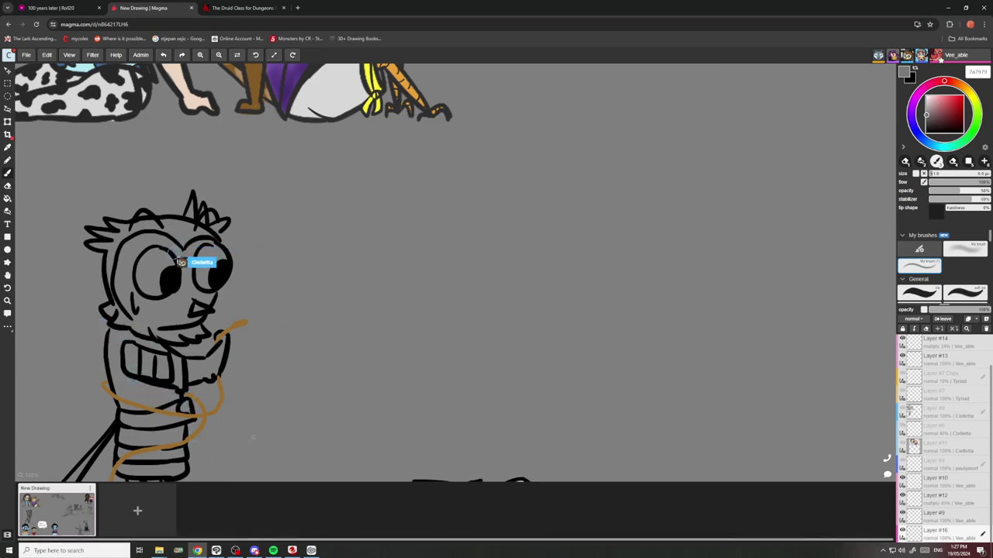
pyautogui.scroll(-2, 254, 437)
pyautogui.scroll(2, 254, 438)
pyautogui.scroll(-3, 254, 437)
pyautogui.scroll(2, 256, 439)
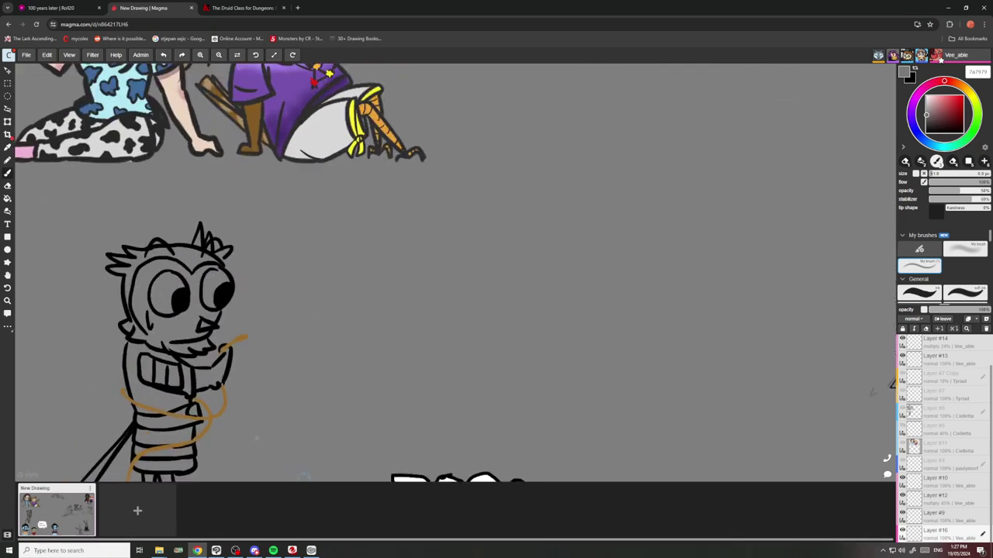
pyautogui.scroll(-5, 267, 399)
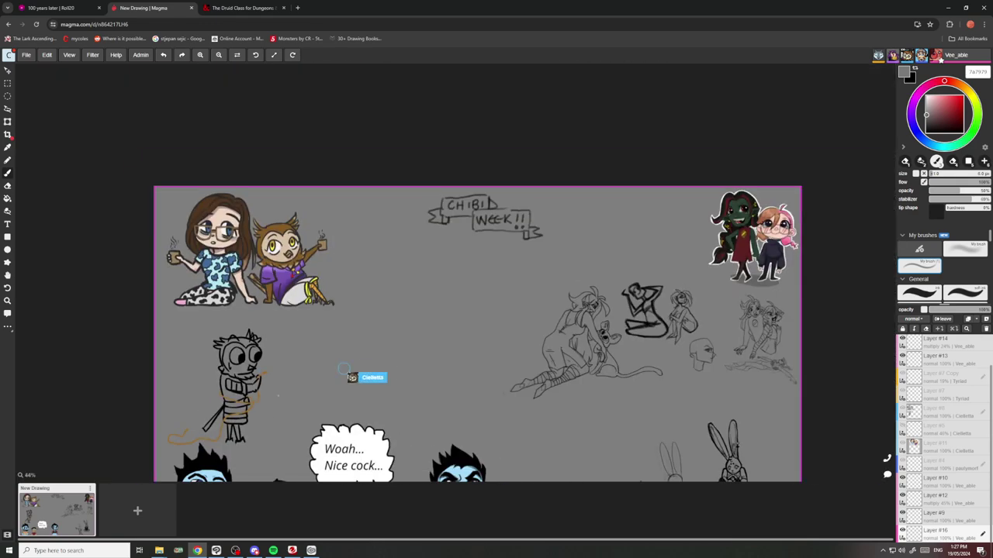
pyautogui.scroll(5, 221, 410)
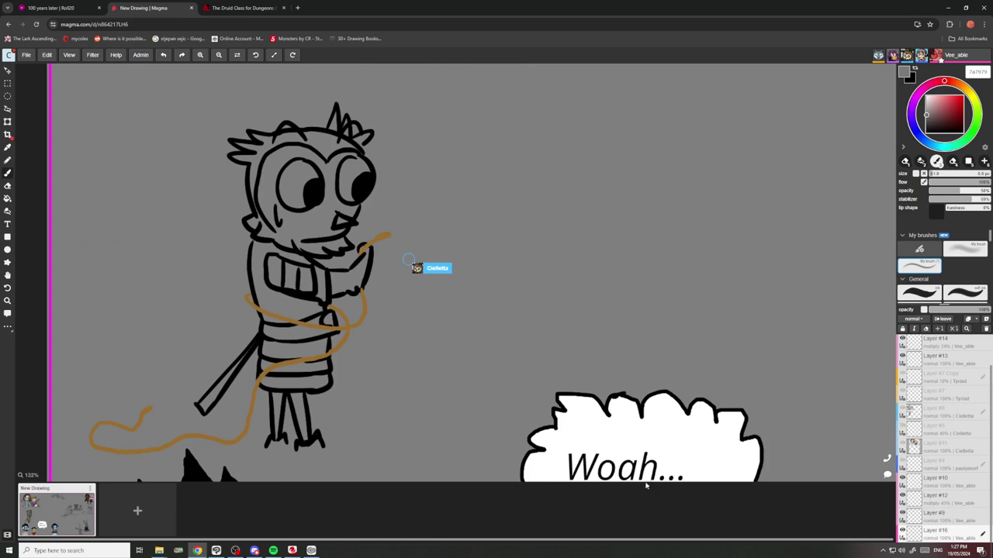
# Capture the rope-bound owl sketch with Lightshot and copy the screenshot to the clipboard.
pyautogui.click(882, 552)
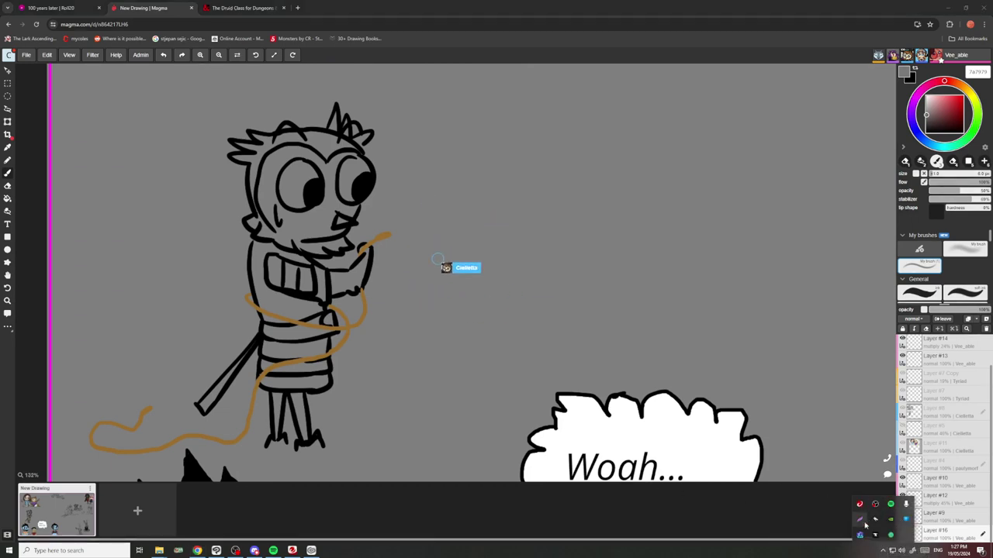
pyautogui.click(861, 522)
pyautogui.moveTo(93, 111)
pyautogui.mouseDown()
pyautogui.moveTo(248, 284)
pyautogui.moveTo(430, 459)
pyautogui.mouseUp()
pyautogui.hotkey('ctrl', 'c')
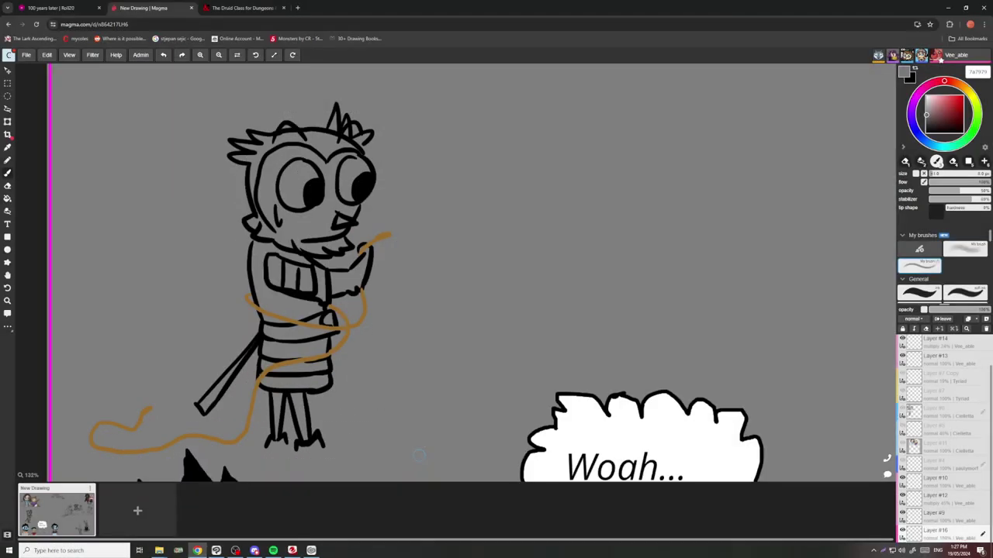
# Return to the Roll20 battle map, dismiss the Lightshot notification and switch to Discord.
pyautogui.hotkey('ctrl', 'Tab')
pyautogui.hotkey('ctrl', 'Tab')
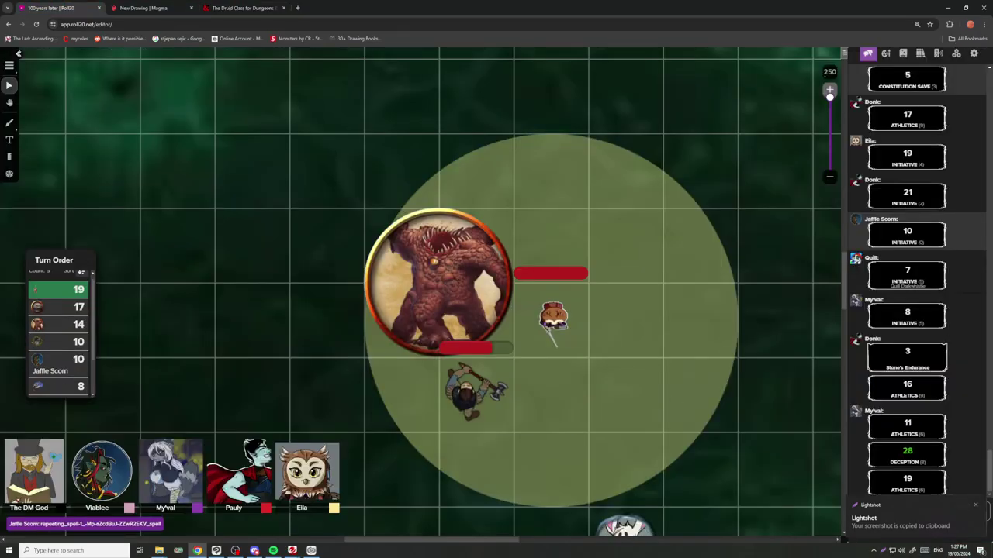
pyautogui.click(870, 513)
pyautogui.click(869, 514)
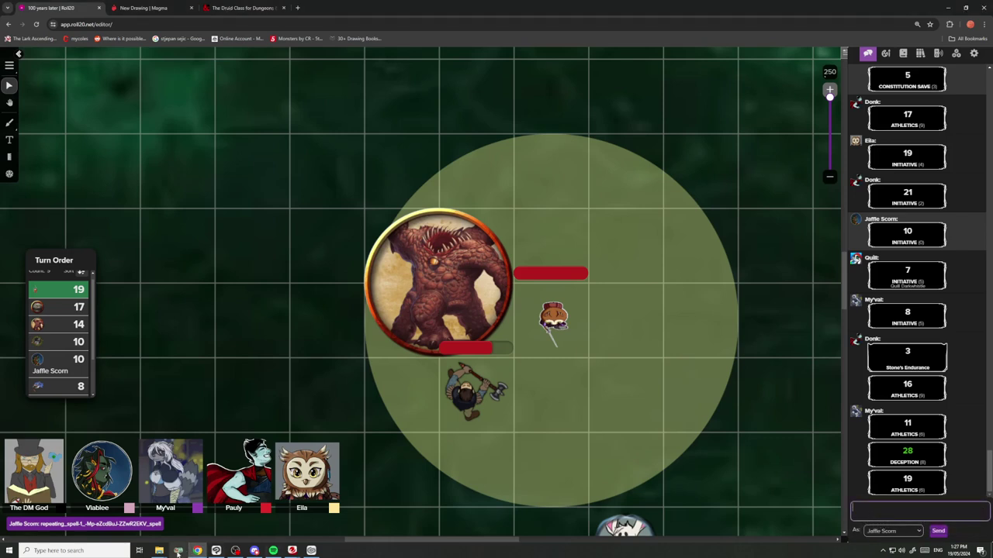
pyautogui.click(254, 550)
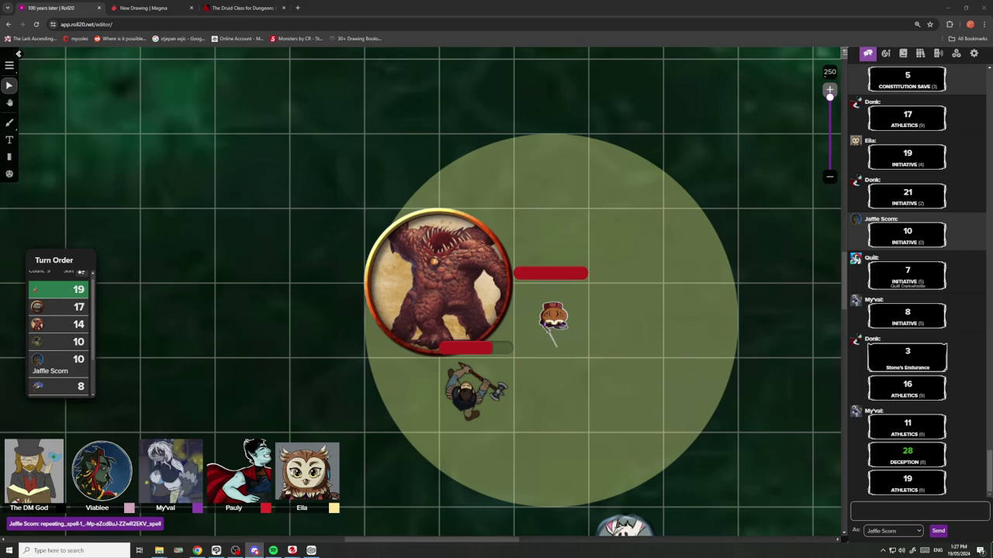
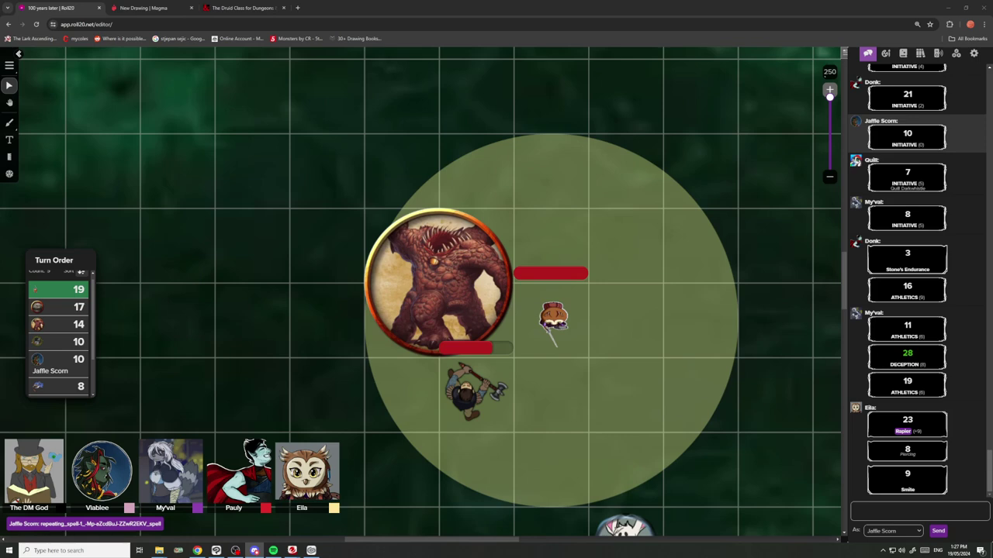
# Return to the Magma drawing and inspect the two coloured chibi pairs: the green-skinned woman's pair and the coffee-drinking woman with the owl.
pyautogui.click(147, 5)
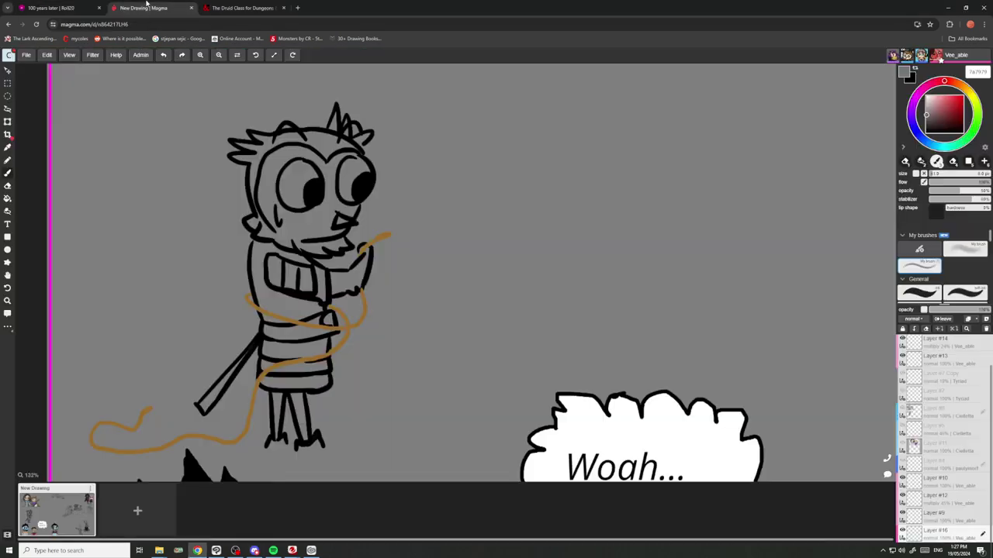
pyautogui.scroll(-10, 349, 112)
pyautogui.scroll(2, 455, 136)
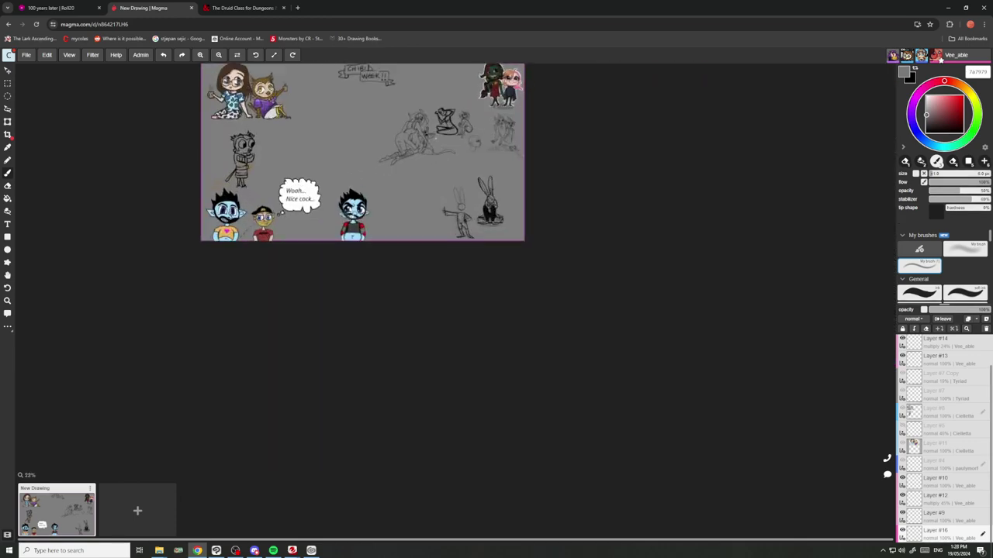
pyautogui.scroll(-1, 432, 138)
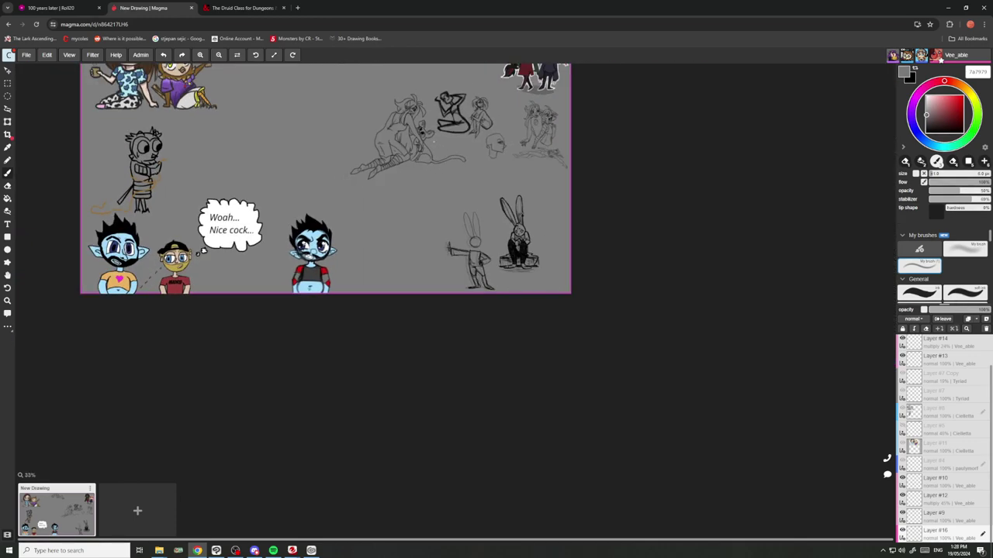
pyautogui.scroll(1, 433, 143)
pyautogui.scroll(-6, 435, 150)
pyautogui.scroll(2, 481, 95)
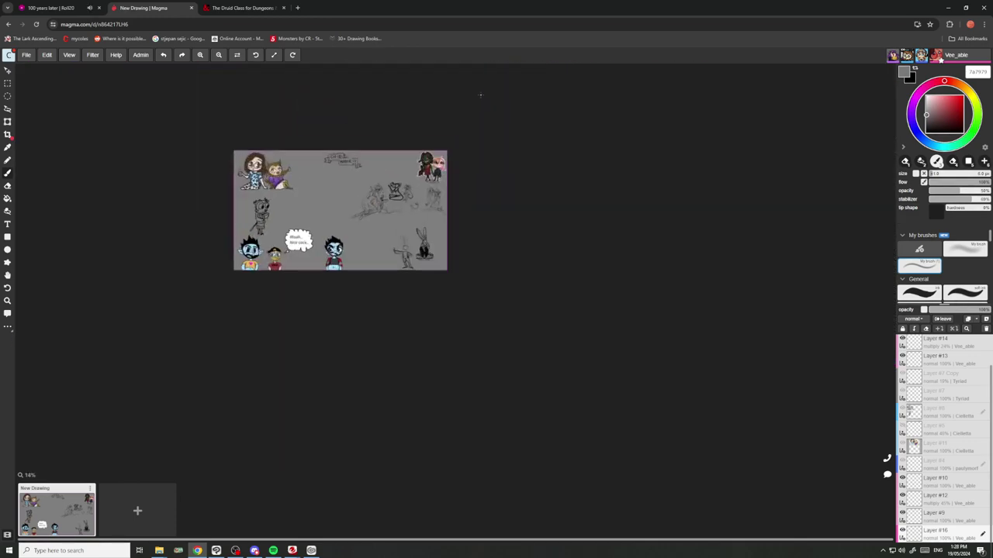
pyautogui.scroll(4, 405, 159)
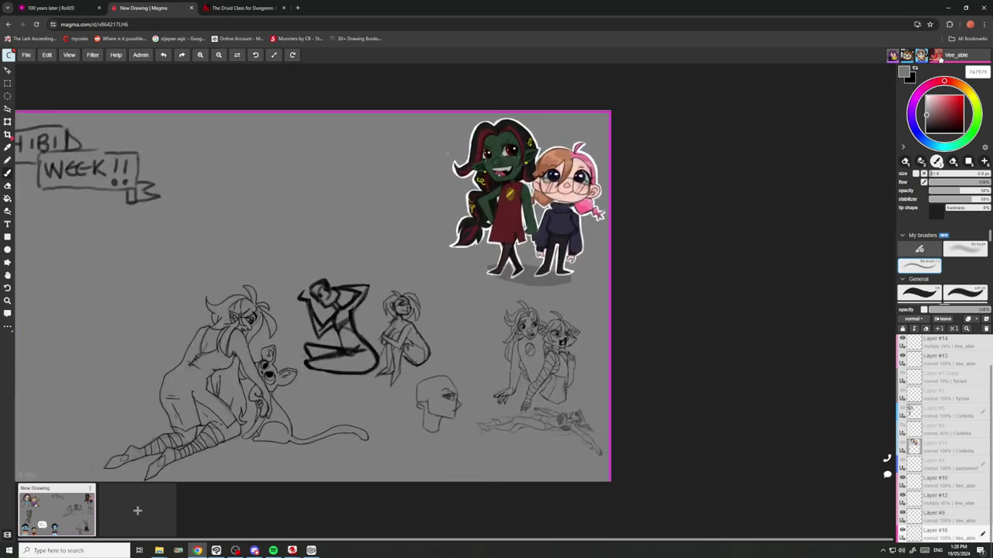
pyautogui.scroll(3, 448, 154)
pyautogui.scroll(-1, 496, 144)
pyautogui.scroll(1, 543, 139)
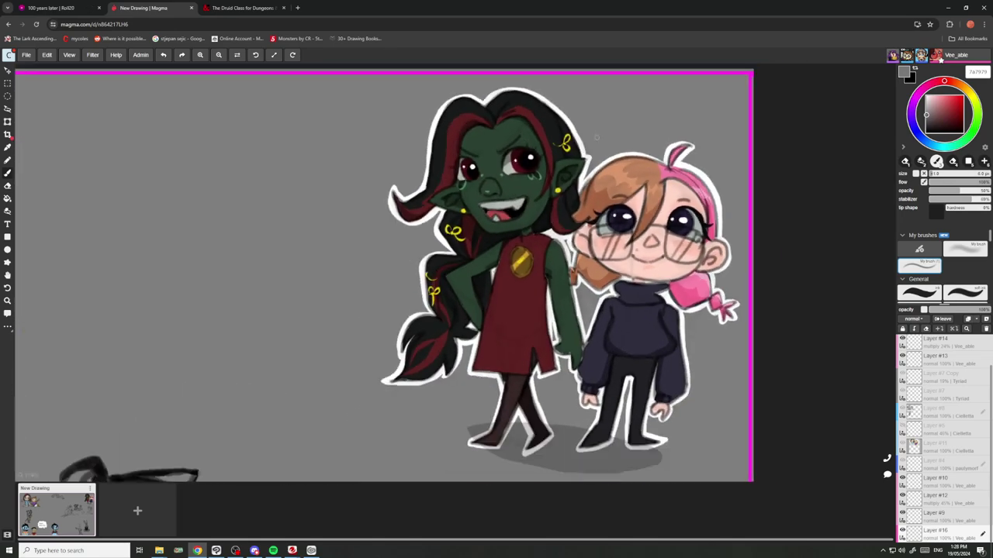
pyautogui.scroll(-6, 78, 160)
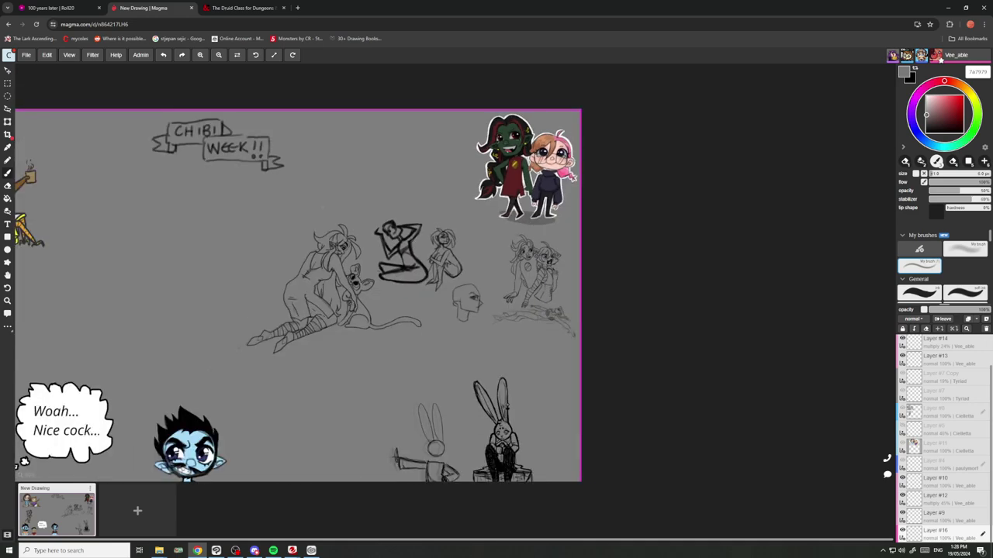
pyautogui.scroll(6, 79, 160)
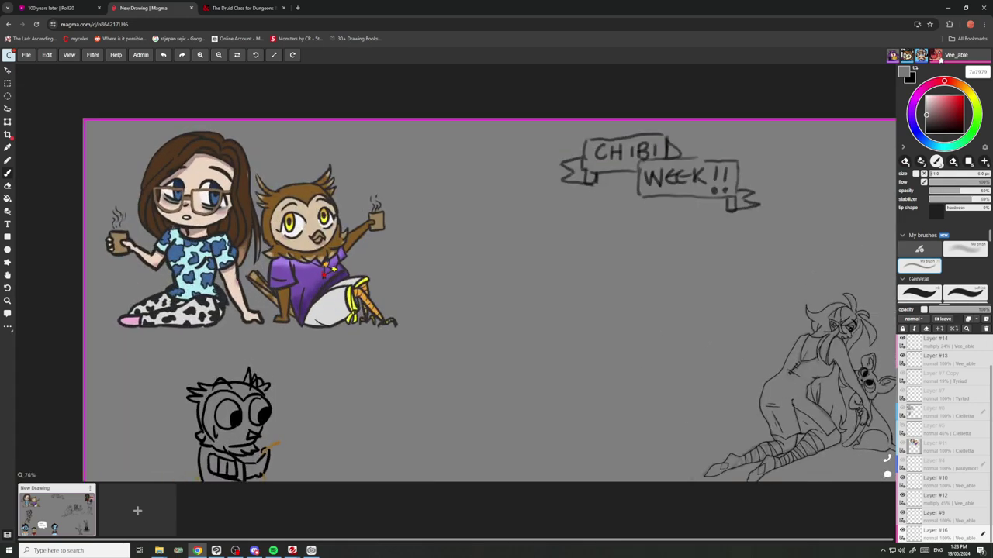
pyautogui.scroll(1, 207, 268)
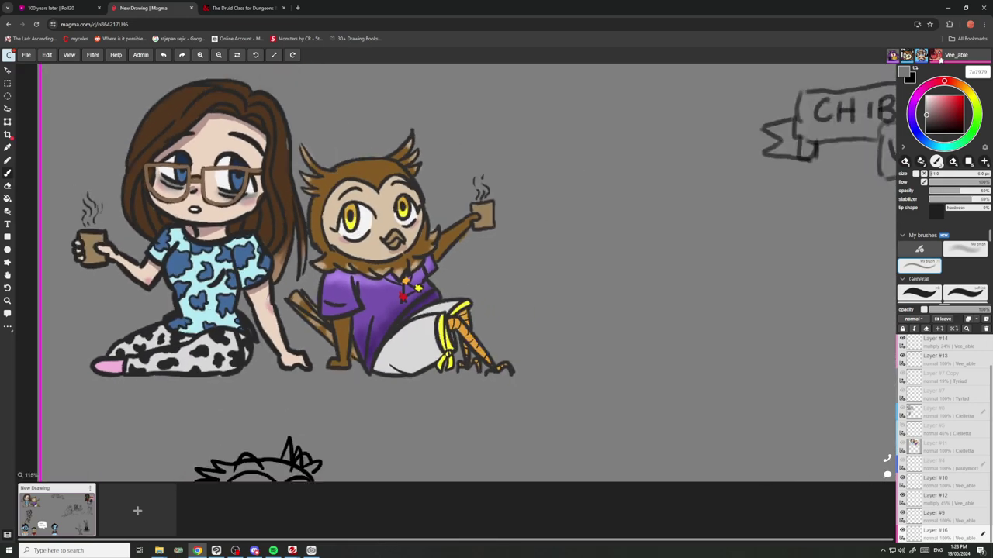
# Inspect the uncoloured sketches up close, including the kneeling figure with the big-eared creature, the embracing pair and the two rabbits.
pyautogui.scroll(-3, 474, 163)
pyautogui.scroll(1, 473, 163)
pyautogui.scroll(-2, 547, 191)
pyautogui.scroll(5, 613, 250)
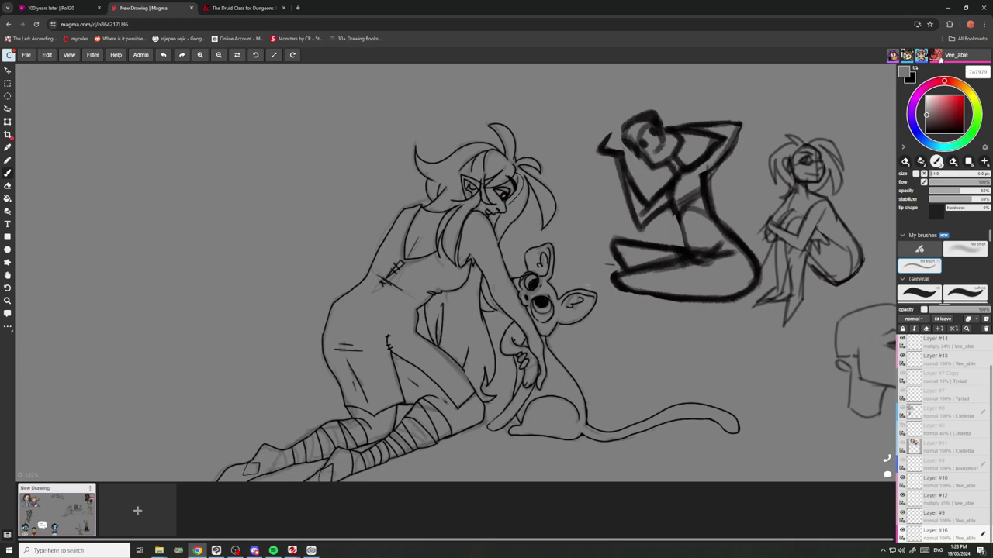
pyautogui.scroll(-2, 584, 291)
pyautogui.scroll(-2, 576, 281)
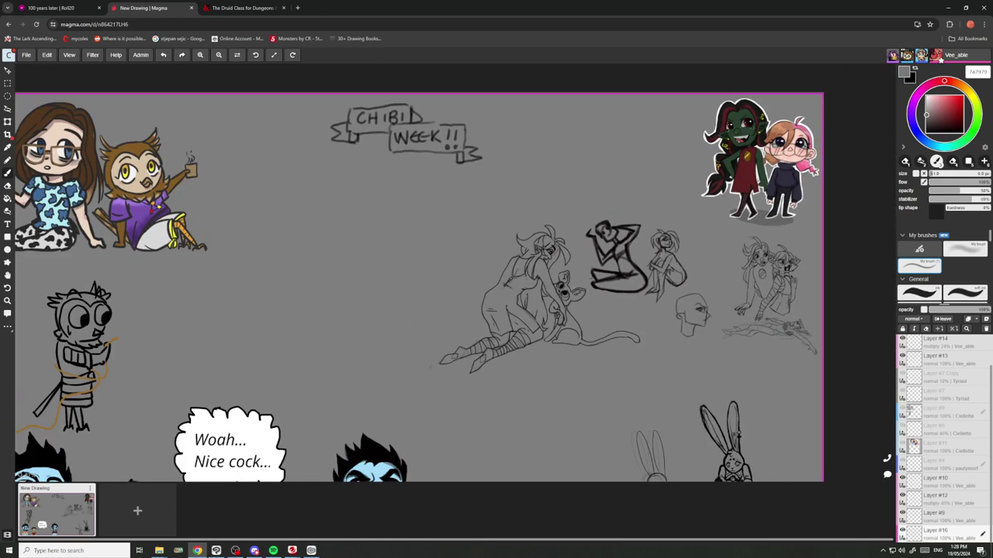
pyautogui.scroll(4, 783, 279)
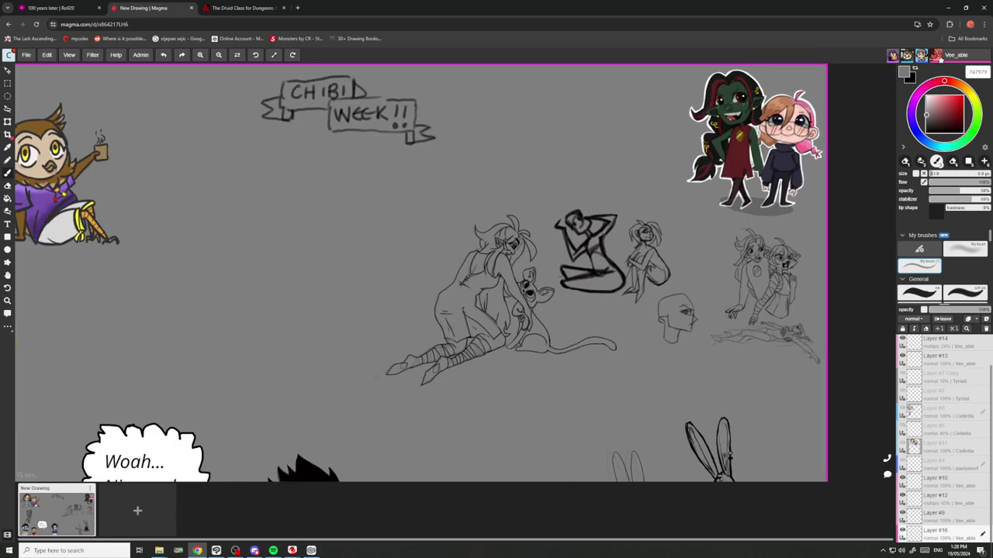
pyautogui.scroll(-3, 708, 275)
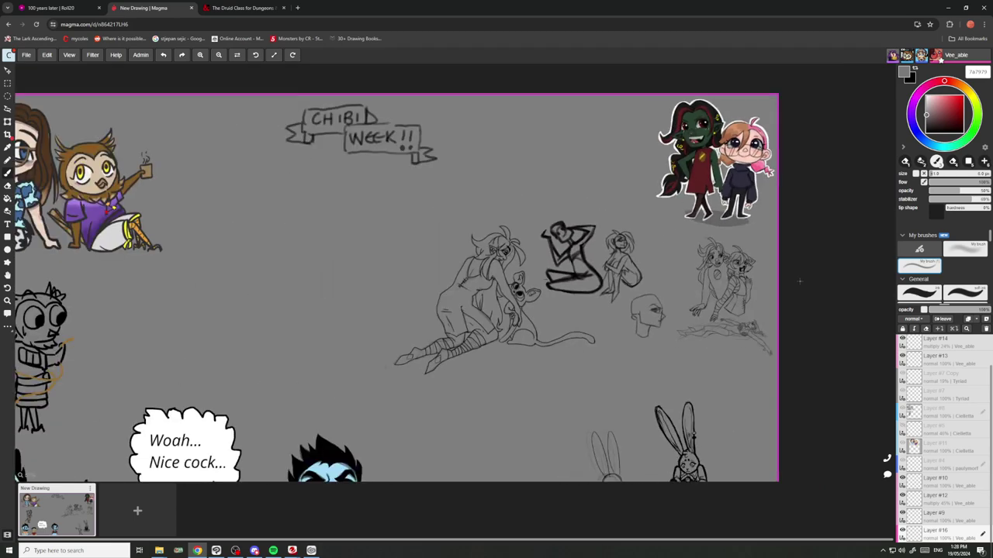
pyautogui.scroll(6, 708, 275)
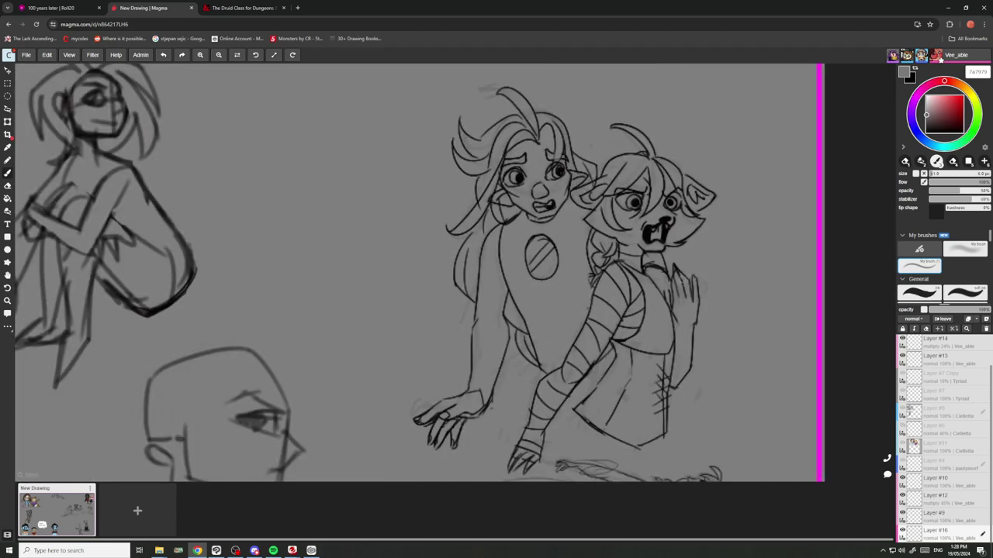
pyautogui.scroll(-4, 690, 278)
pyautogui.scroll(-4, 690, 279)
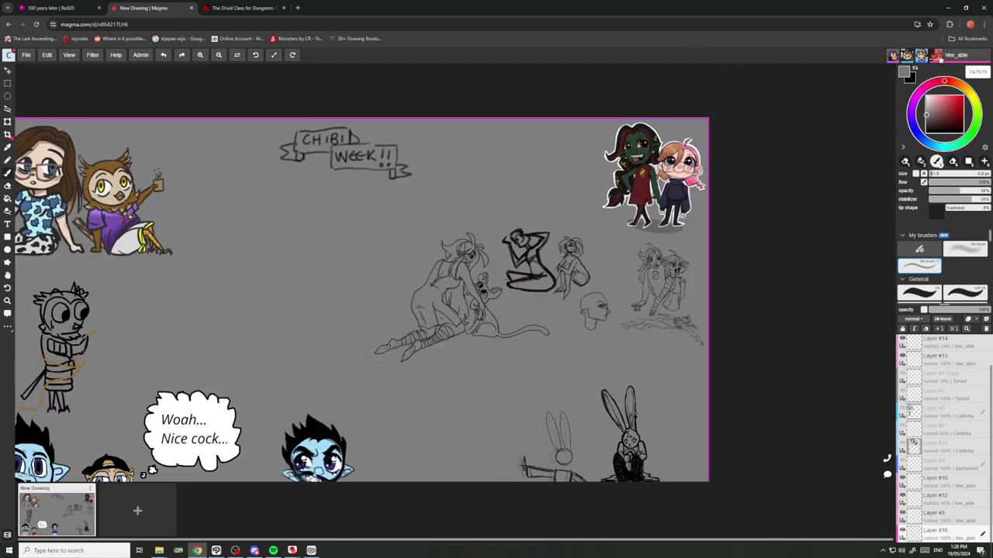
pyautogui.scroll(4, 667, 388)
pyautogui.scroll(3, 636, 364)
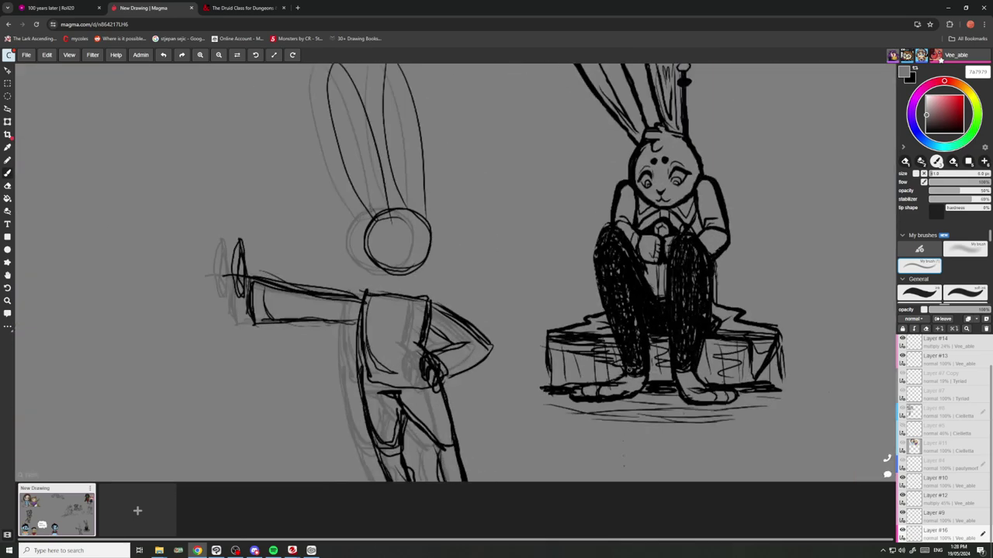
# Examine the whole shared canvas, from the coloured chibi pairs to the uncoloured sketches and the two rabbits.
pyautogui.scroll(-7, 636, 364)
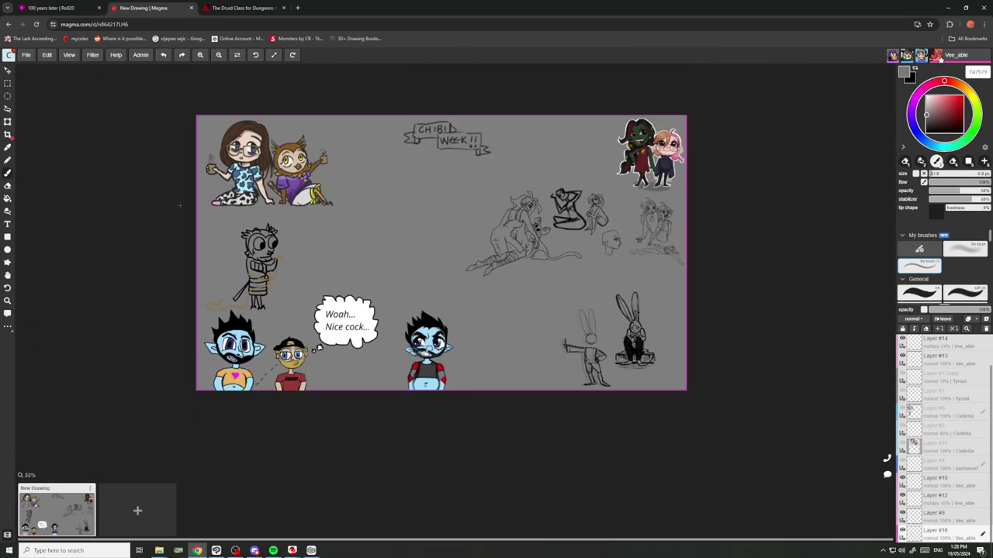
pyautogui.scroll(2, 456, 122)
pyautogui.scroll(3, 448, 159)
pyautogui.scroll(-3, 449, 159)
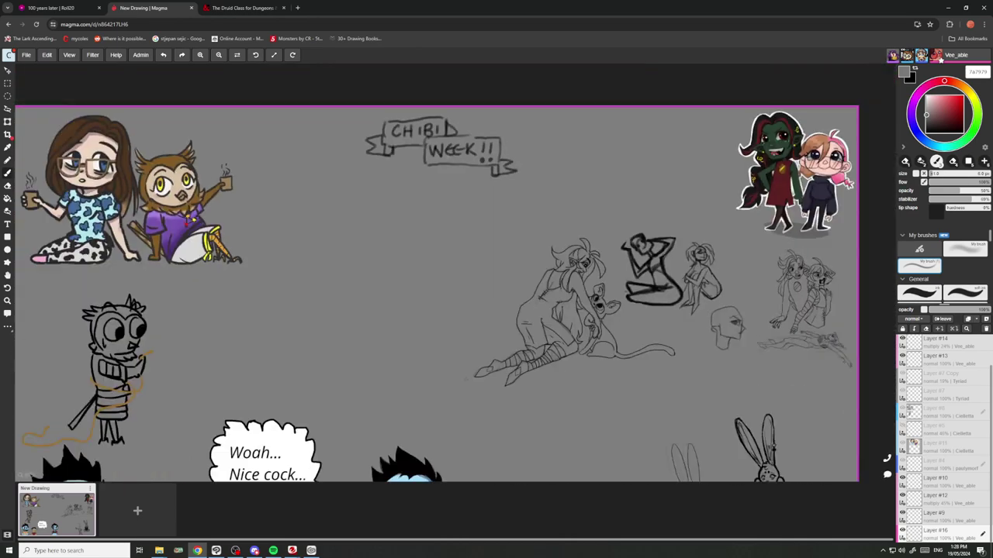
pyautogui.scroll(3, 631, 209)
pyautogui.scroll(-3, 630, 212)
pyautogui.scroll(-2, 630, 211)
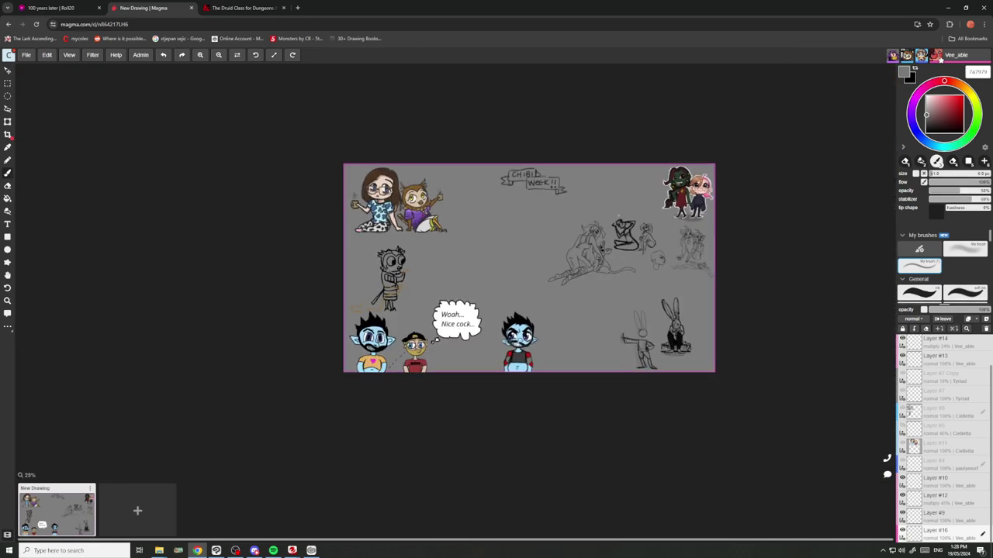
pyautogui.scroll(8, 580, 211)
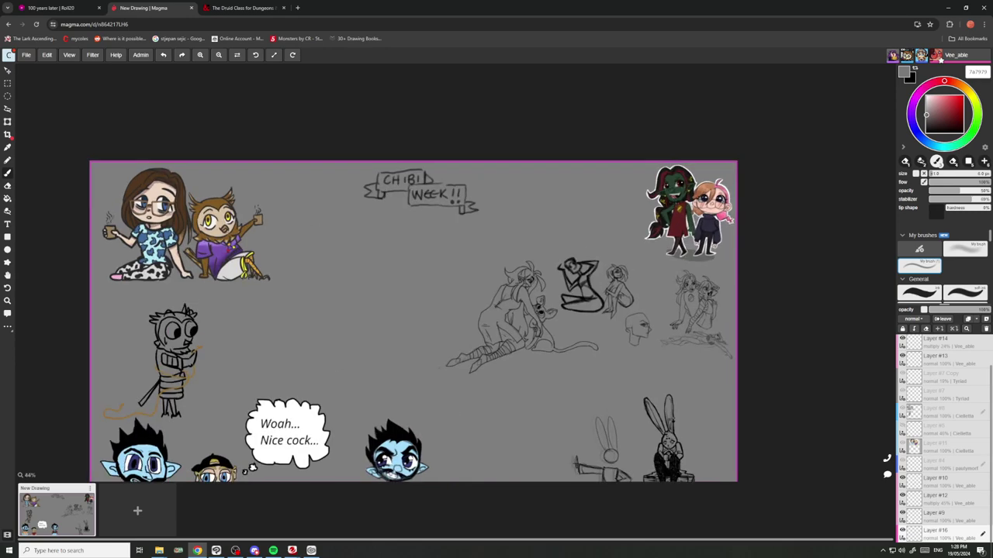
pyautogui.scroll(-3, 580, 211)
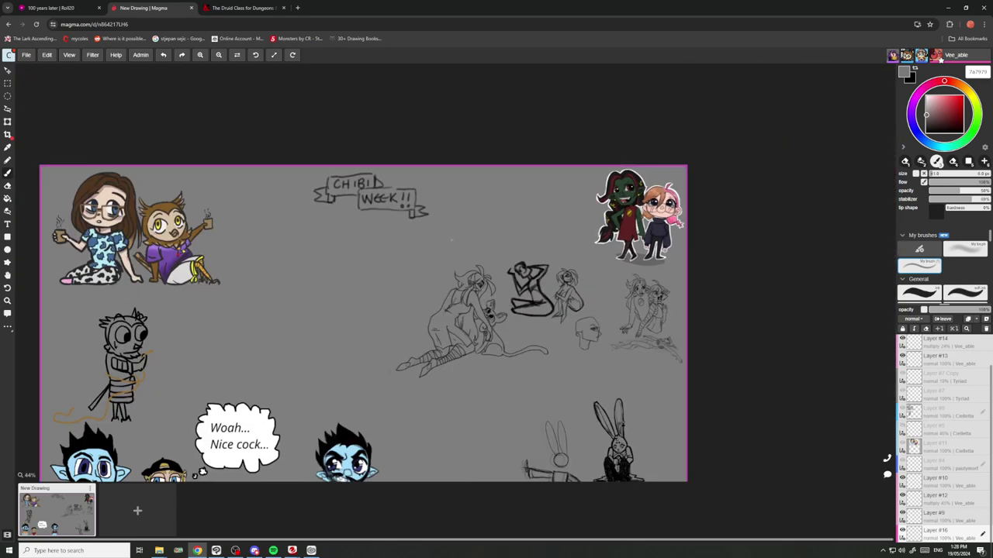
# Return to the Roll20 battle map and examine the large red monster's surroundings and the stone-faced token up close.
pyautogui.click(50, 8)
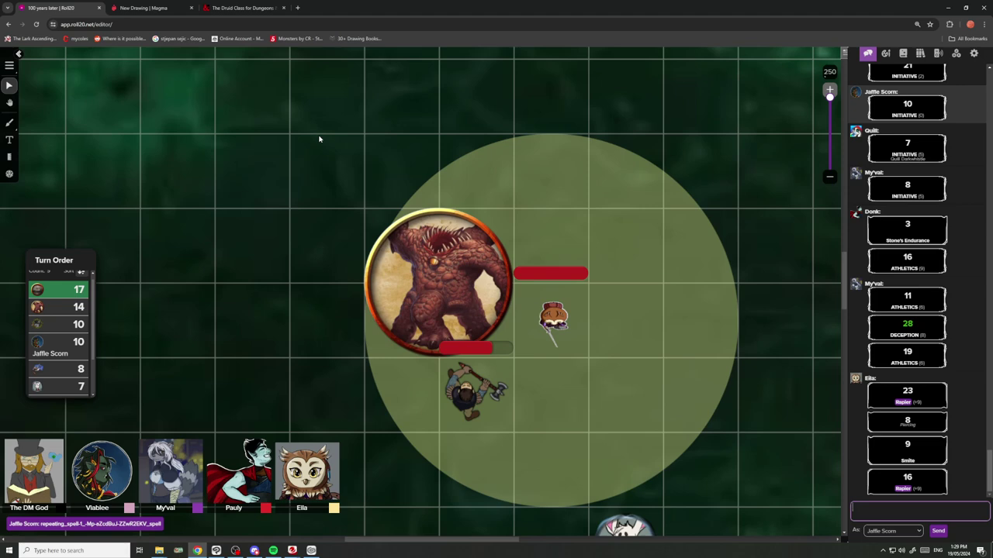
pyautogui.scroll(-6, 319, 139)
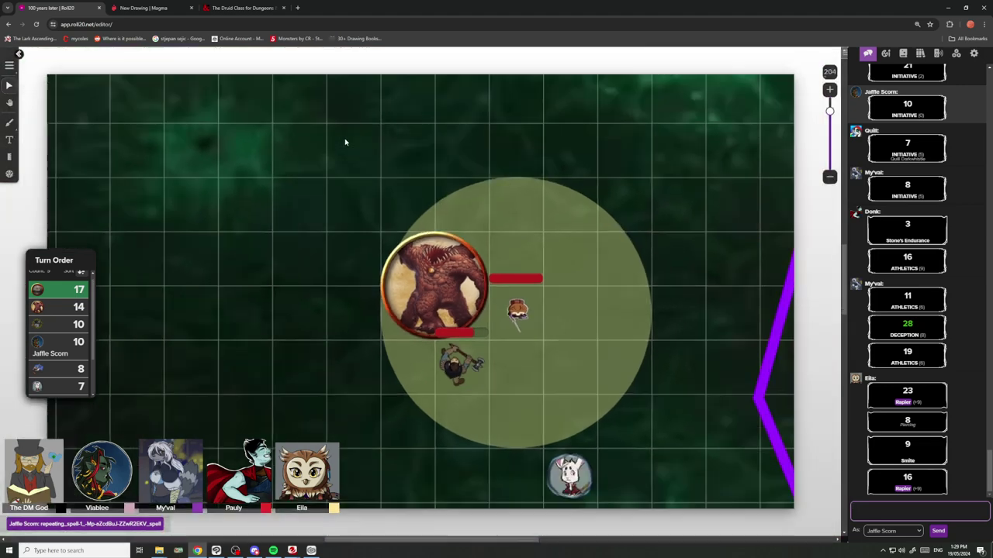
pyautogui.scroll(4, 450, 282)
pyautogui.scroll(-3, 450, 282)
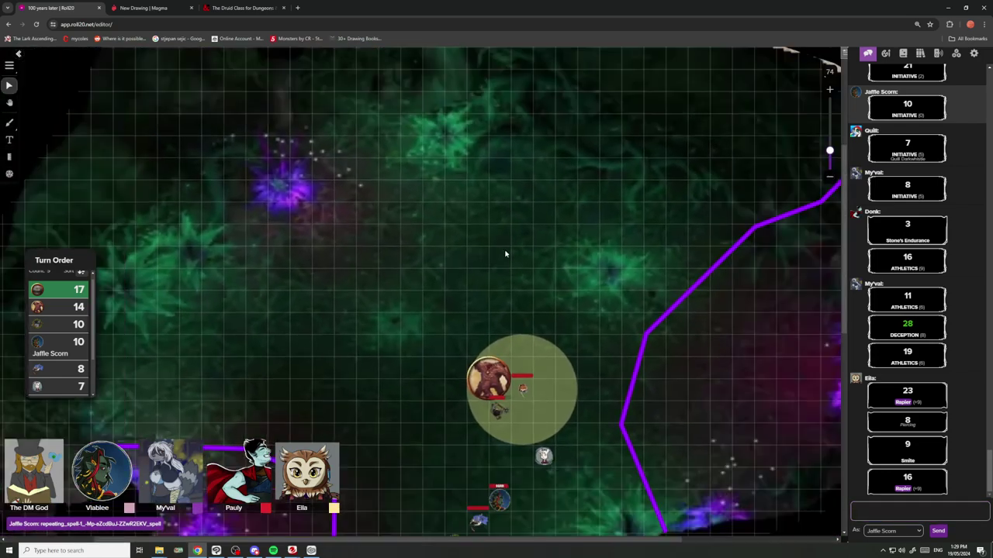
pyautogui.moveTo(509, 230)
pyautogui.mouseDown()
pyautogui.moveTo(448, 315)
pyautogui.moveTo(521, 236)
pyautogui.mouseUp()
pyautogui.scroll(6, 443, 312)
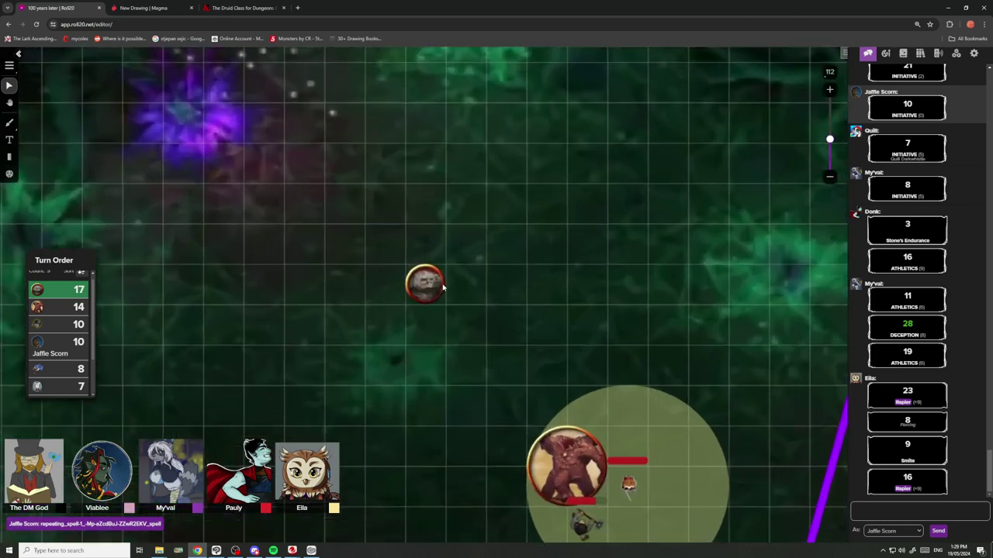
pyautogui.scroll(1, 440, 296)
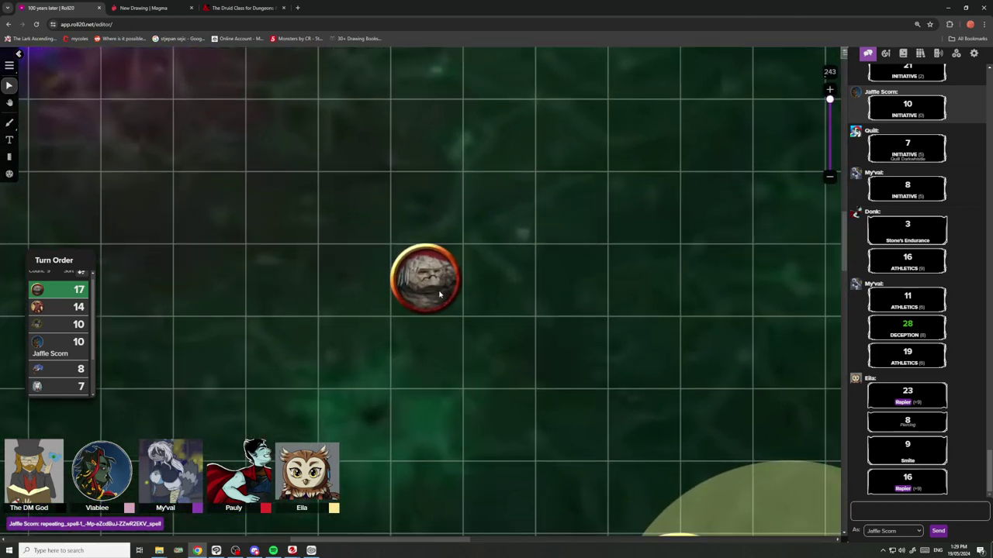
pyautogui.moveTo(437, 293); pyautogui.dragTo(484, 293)
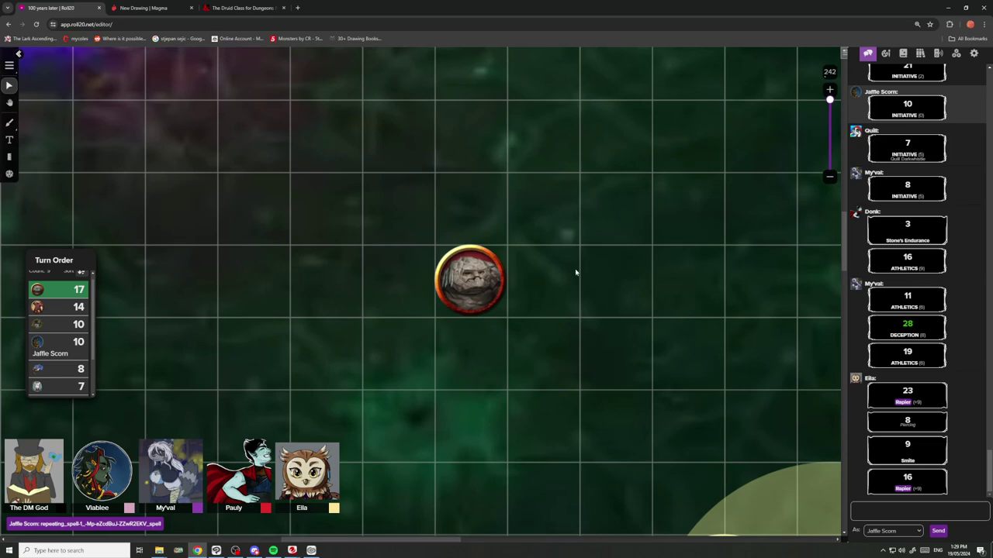
# Check the stone-faced token's position relative to the large red monster and the yellow circle.
pyautogui.scroll(-3, 548, 285)
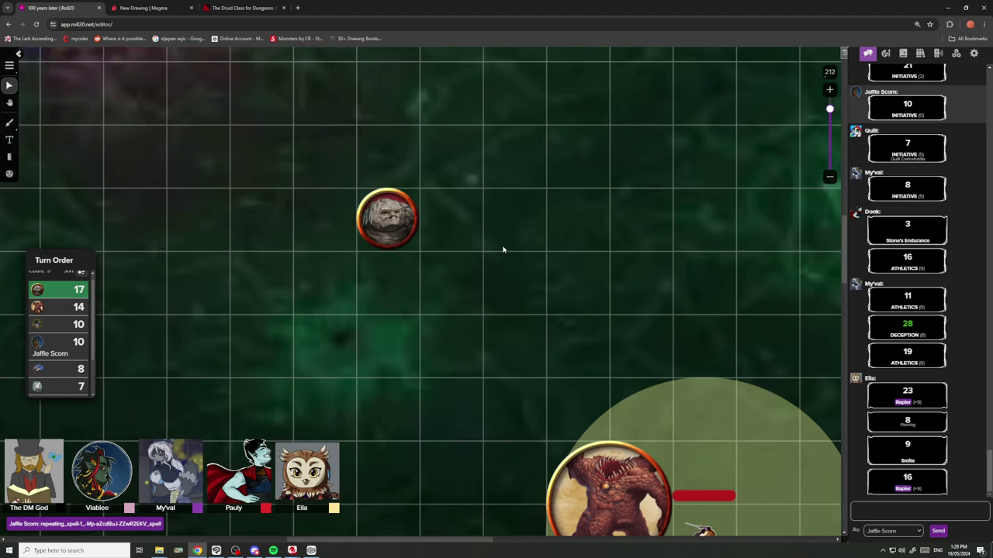
pyautogui.scroll(-3, 500, 252)
pyautogui.scroll(-3, 500, 253)
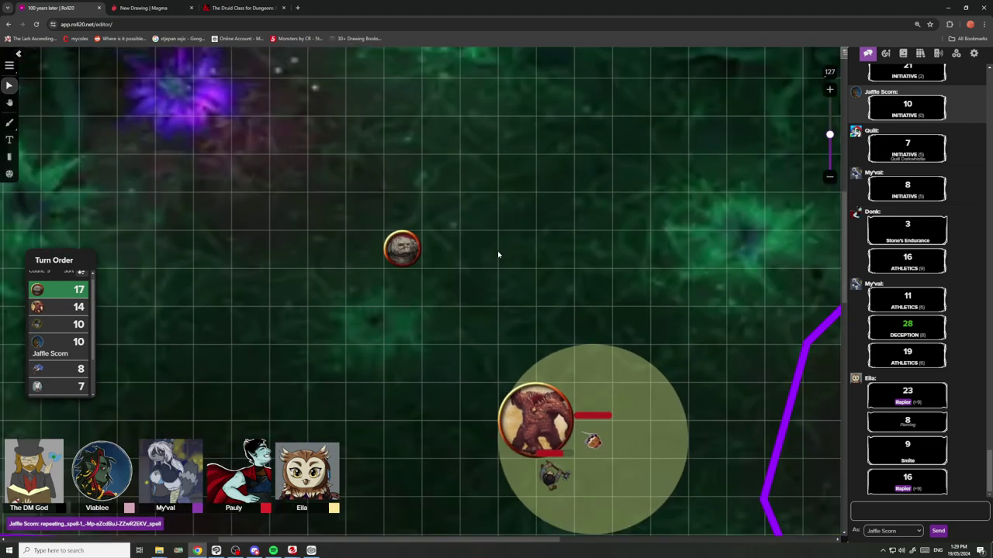
pyautogui.scroll(3, 362, 245)
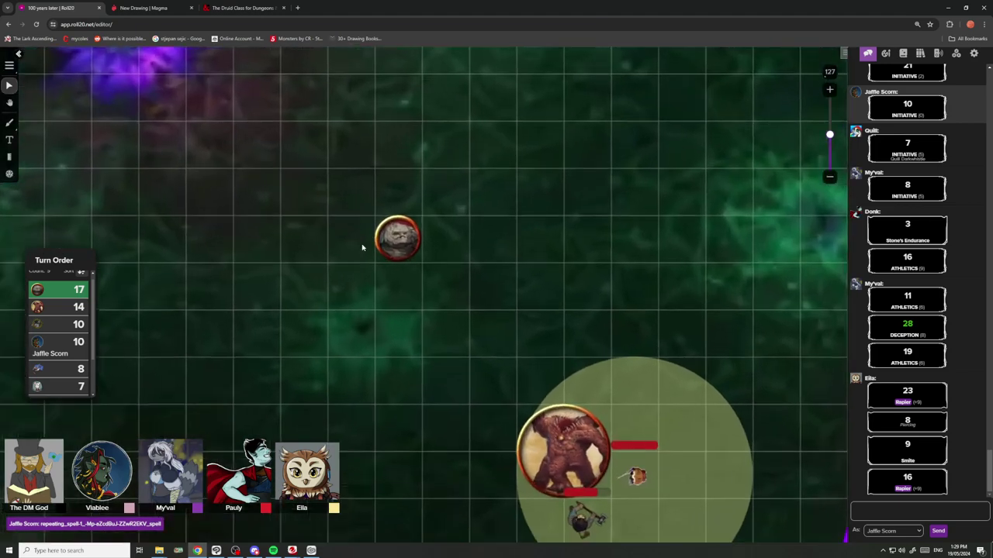
pyautogui.scroll(4, 336, 218)
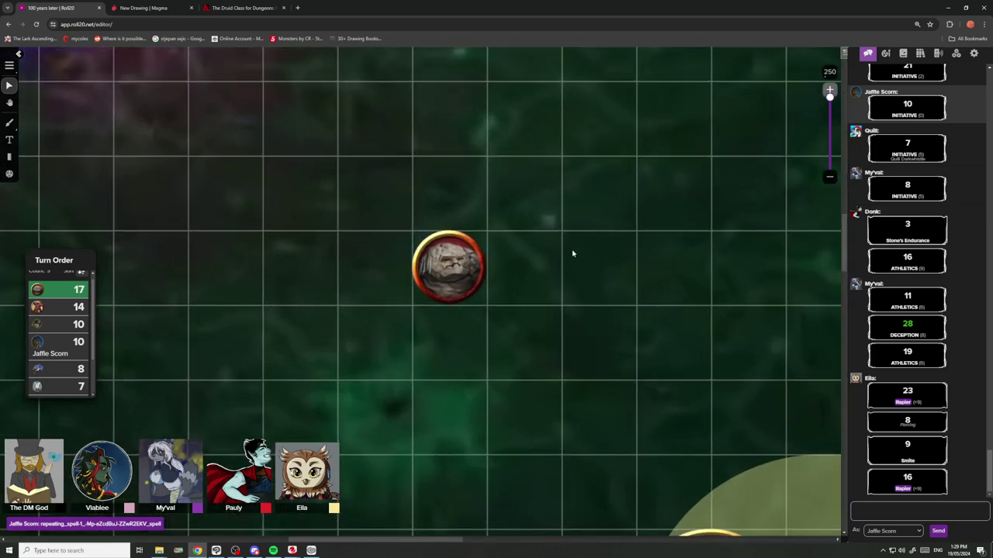
pyautogui.scroll(-2, 493, 232)
pyautogui.moveTo(512, 287); pyautogui.dragTo(585, 275)
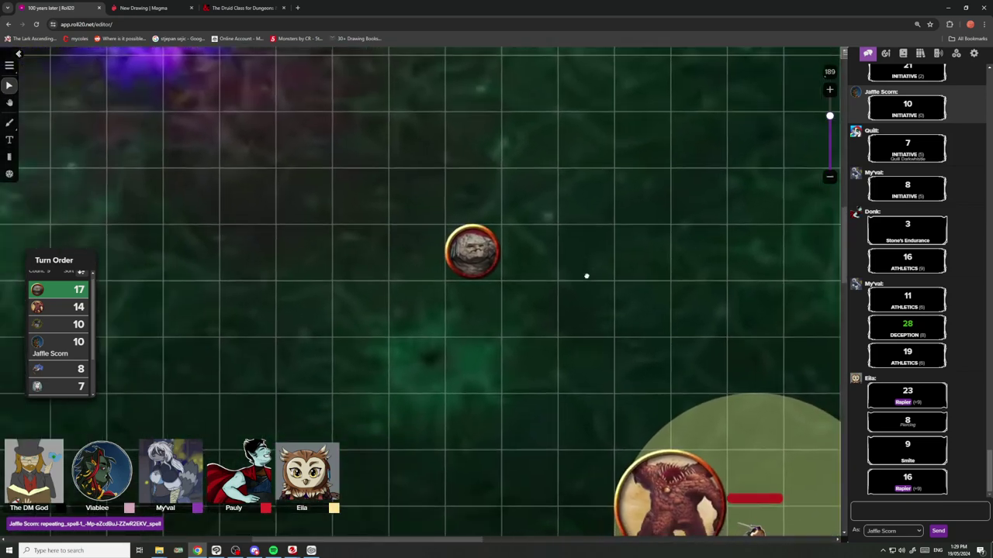
pyautogui.scroll(3, 583, 271)
pyautogui.moveTo(621, 237); pyautogui.dragTo(491, 264)
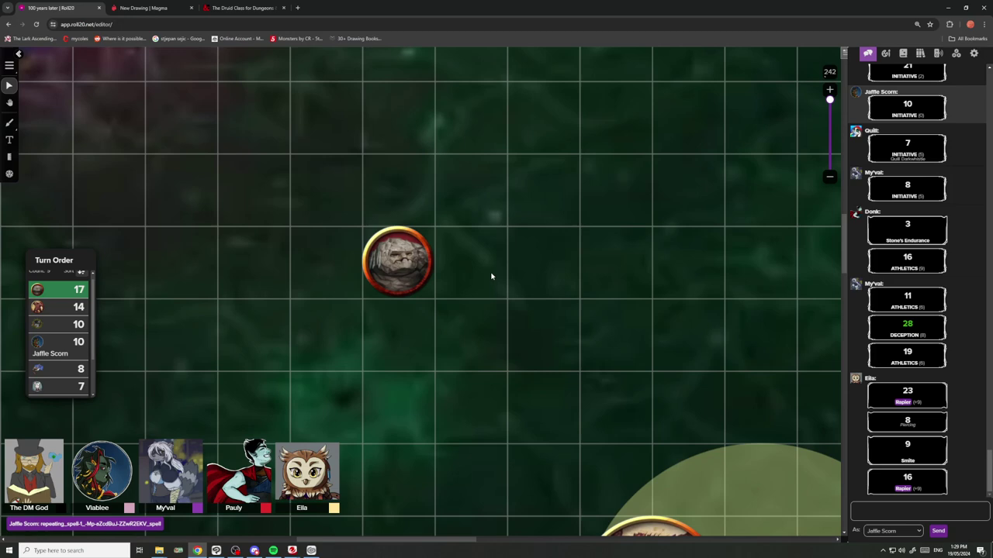
# Survey the wider battlefield to compare the party tokens' positions with those of the stone-faced tokens and the large monster.
pyautogui.scroll(-5, 491, 276)
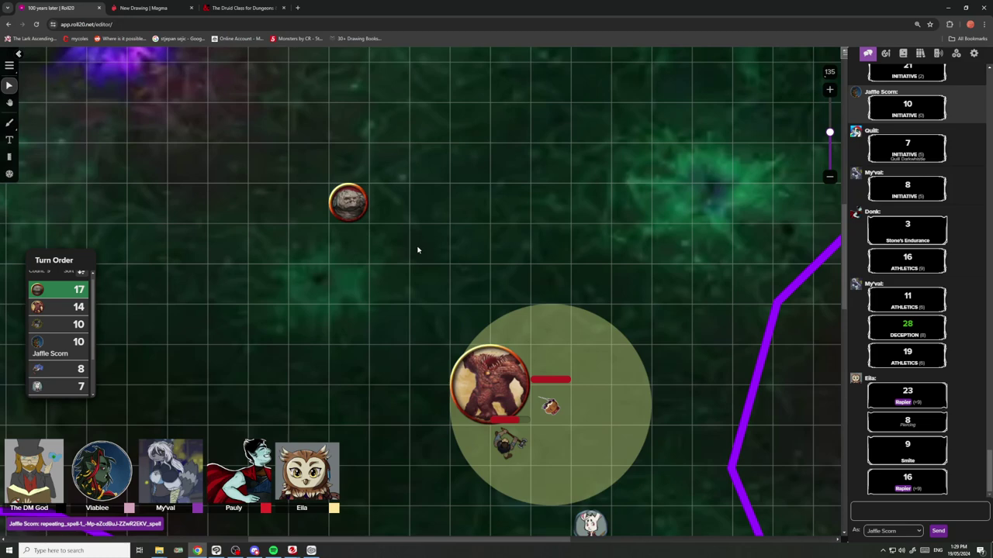
pyautogui.scroll(-4, 501, 275)
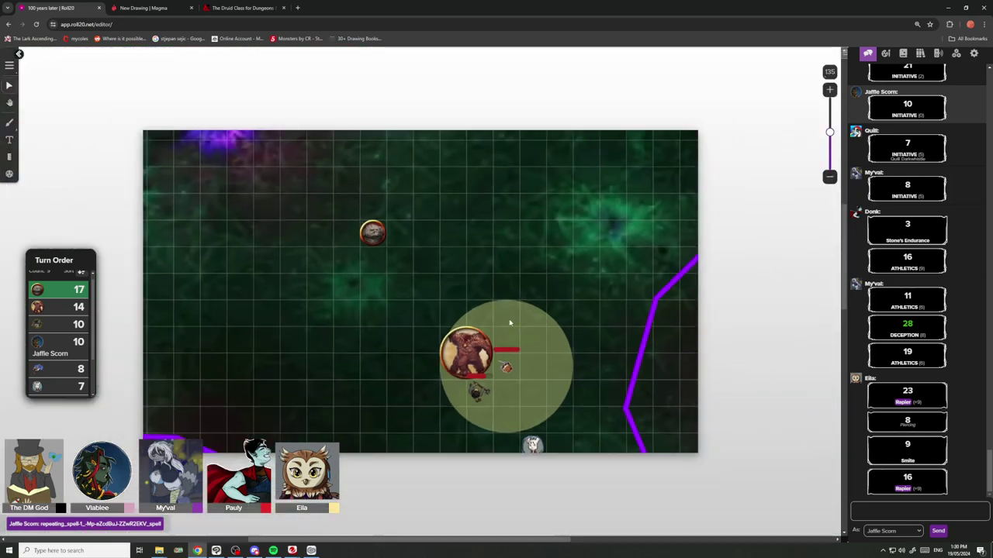
pyautogui.moveTo(553, 379); pyautogui.dragTo(607, 244)
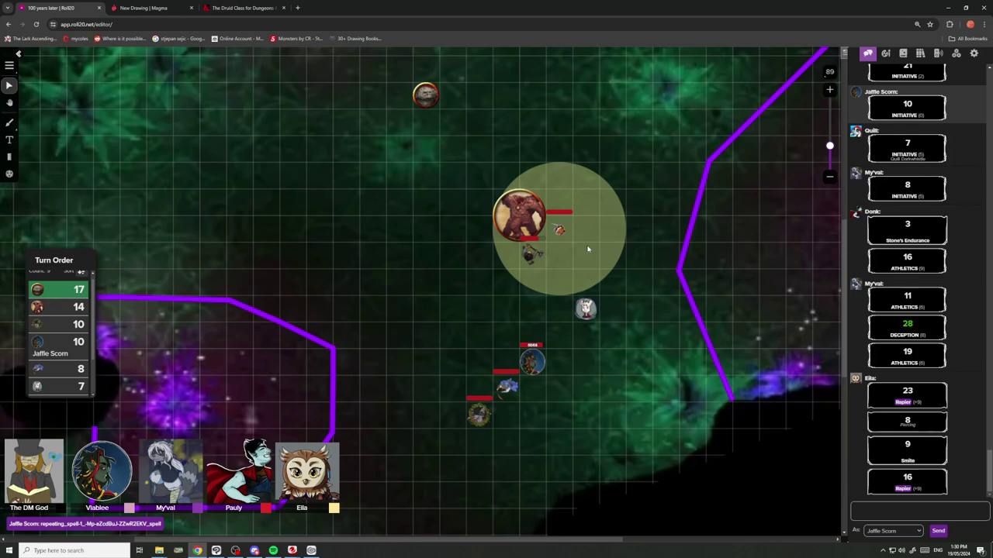
pyautogui.scroll(-3, 436, 156)
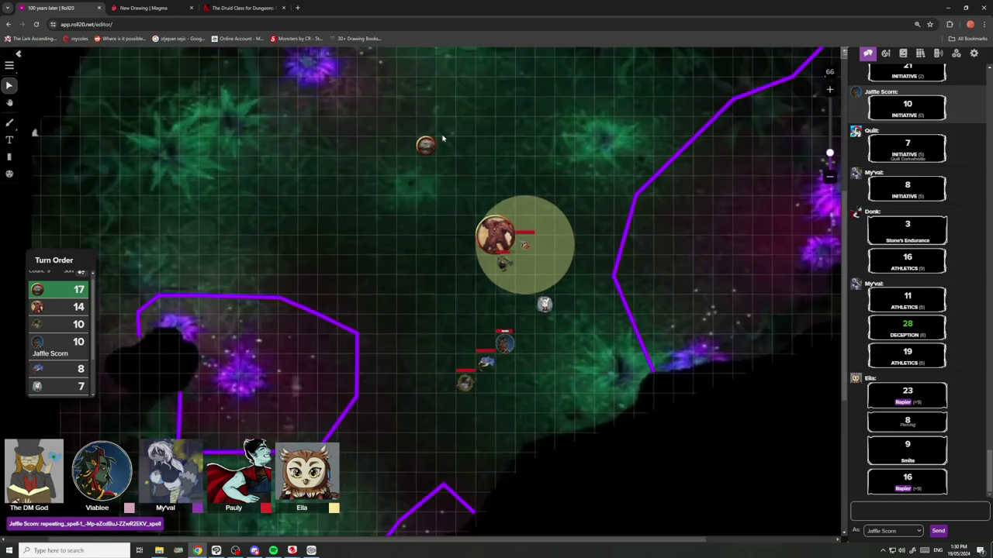
pyautogui.moveTo(443, 138); pyautogui.dragTo(521, 225)
pyautogui.scroll(4, 519, 218)
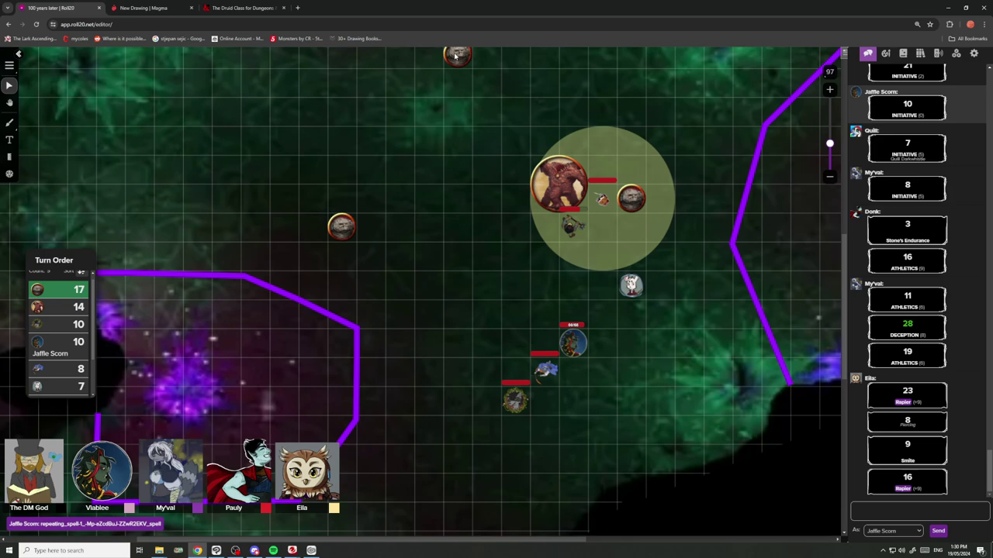
# Return to the Magma drawing and bring up the empty canvas area beside the kneeling figure with the big-eared creature.
pyautogui.click(144, 8)
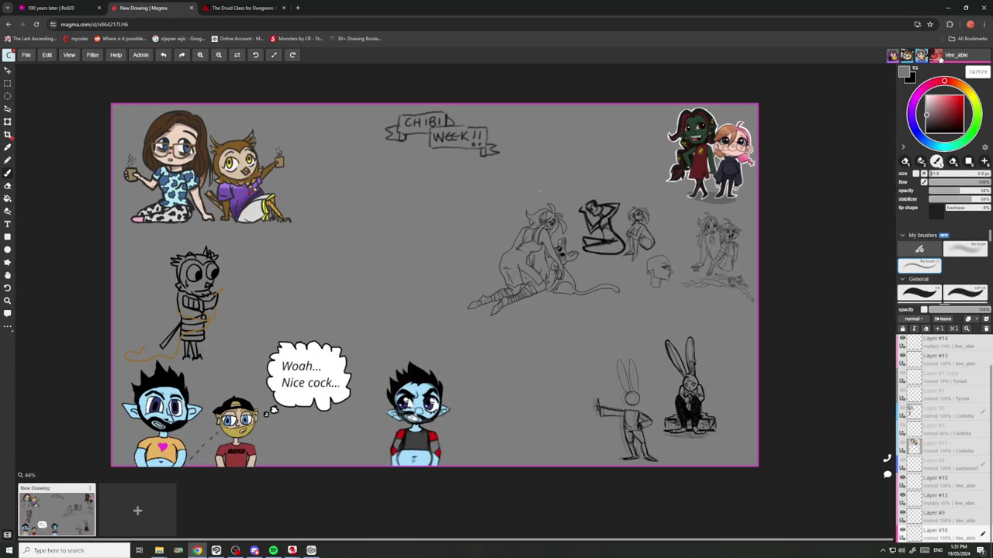
pyautogui.scroll(-3, 517, 216)
pyautogui.scroll(5, 508, 219)
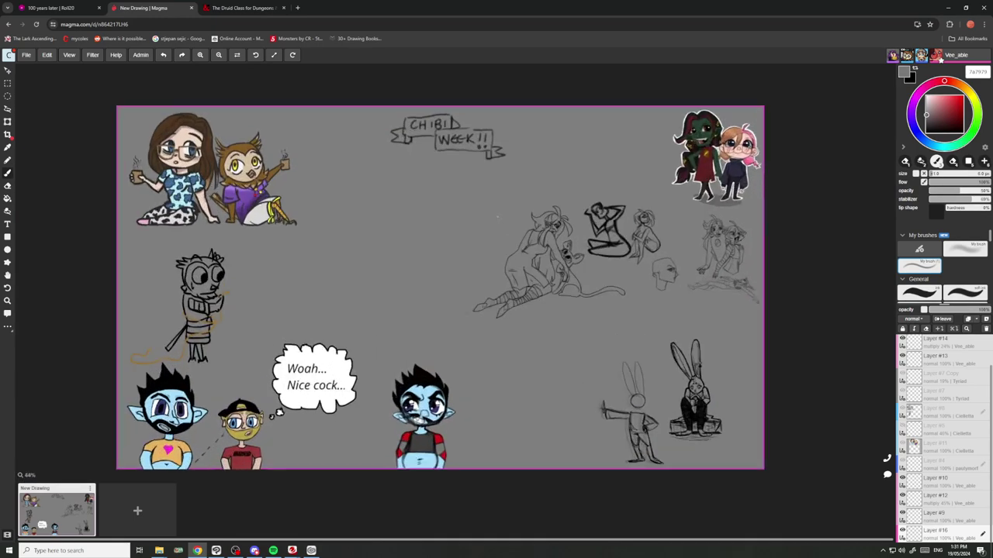
pyautogui.scroll(-4, 452, 339)
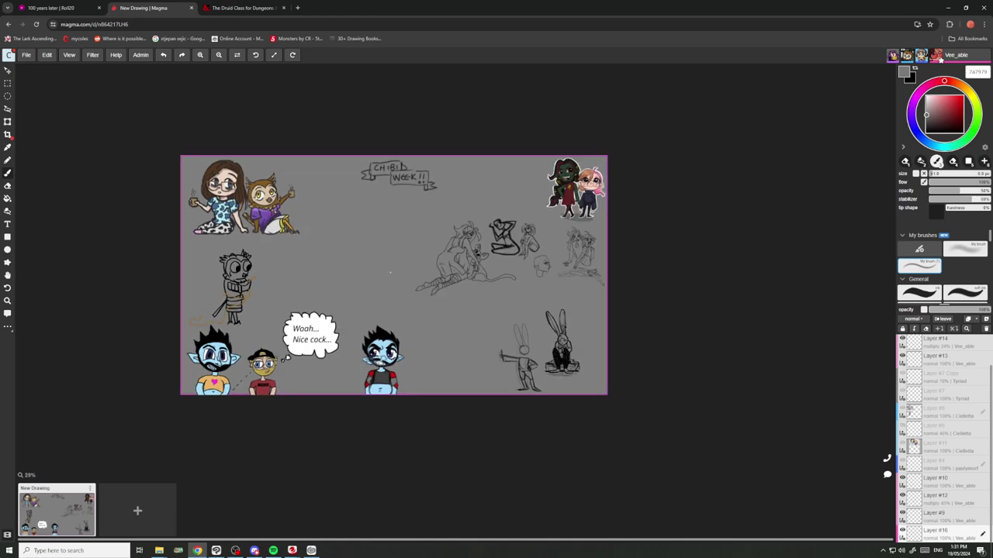
pyautogui.scroll(5, 387, 280)
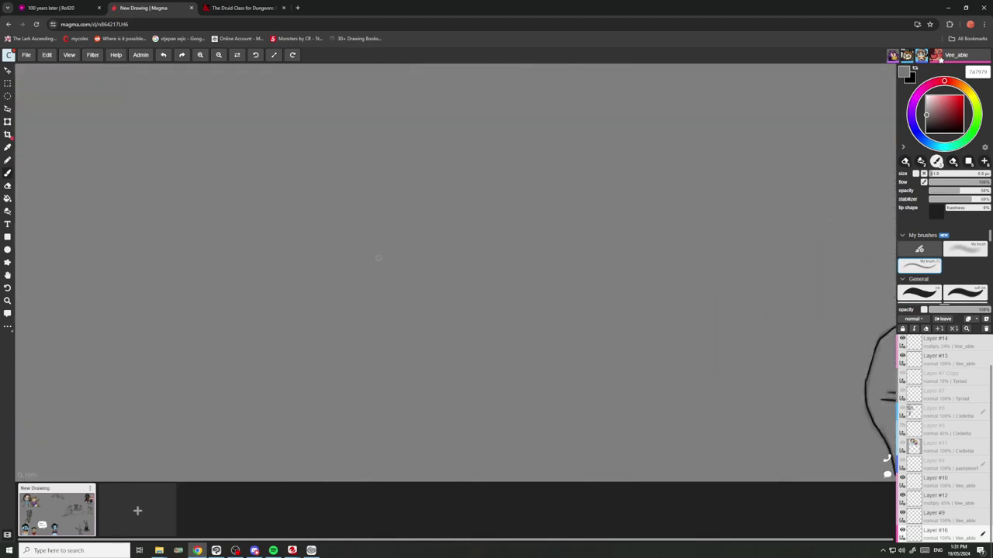
pyautogui.scroll(-4, 370, 257)
pyautogui.scroll(4, 456, 231)
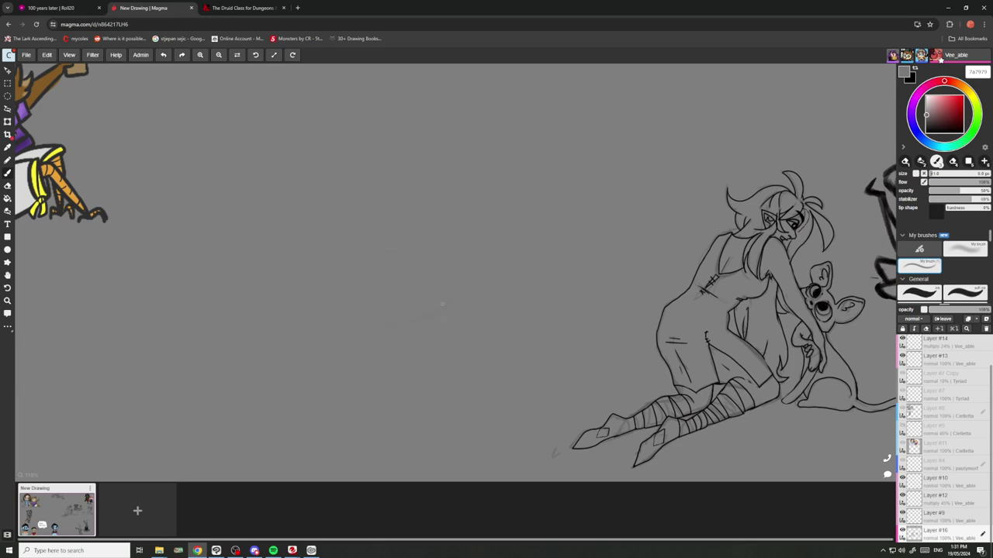
# Choose a darker grey and roughly sketch the body of a crouched figure in the empty space beside the kneeling figure.
pyautogui.moveTo(926, 120); pyautogui.dragTo(925, 124)
pyautogui.moveTo(433, 277); pyautogui.dragTo(369, 325)
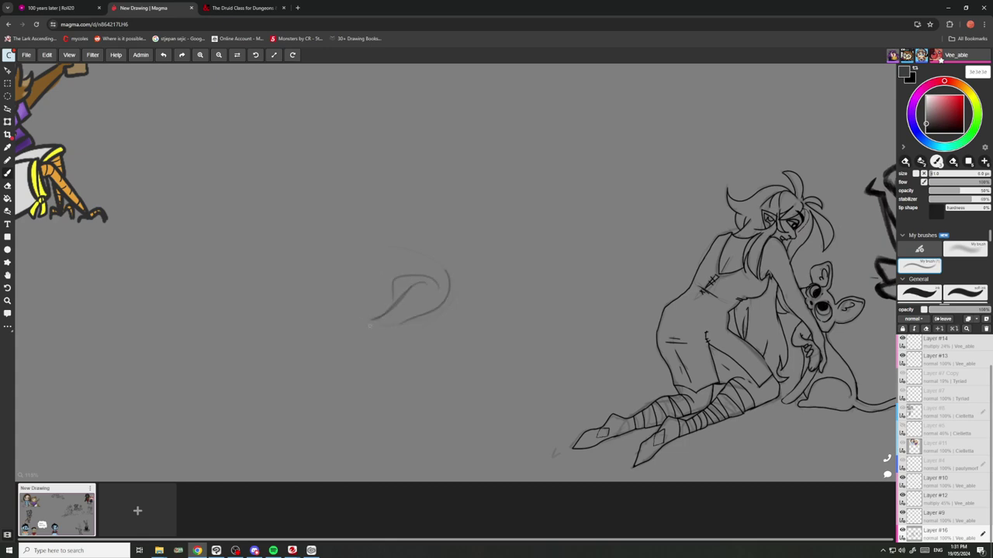
pyautogui.moveTo(380, 250)
pyautogui.mouseDown()
pyautogui.moveTo(444, 268)
pyautogui.moveTo(367, 247)
pyautogui.mouseUp()
pyautogui.moveTo(359, 255); pyautogui.dragTo(361, 297)
pyautogui.moveTo(353, 275)
pyautogui.mouseDown()
pyautogui.moveTo(397, 237)
pyautogui.moveTo(450, 245)
pyautogui.moveTo(435, 289)
pyautogui.mouseUp()
pyautogui.moveTo(458, 286); pyautogui.dragTo(450, 300)
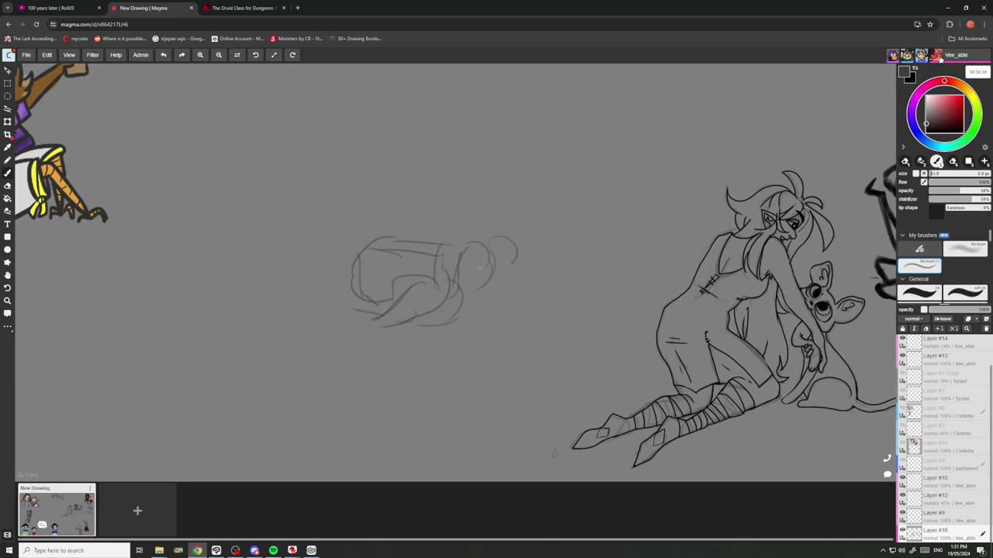
# Sketch the crouched figure's round head, its folded arm and hand beneath, and build up the head outline with overlapping strokes.
pyautogui.moveTo(479, 268)
pyautogui.mouseDown()
pyautogui.moveTo(517, 246)
pyautogui.moveTo(510, 259)
pyautogui.moveTo(518, 234)
pyautogui.mouseUp()
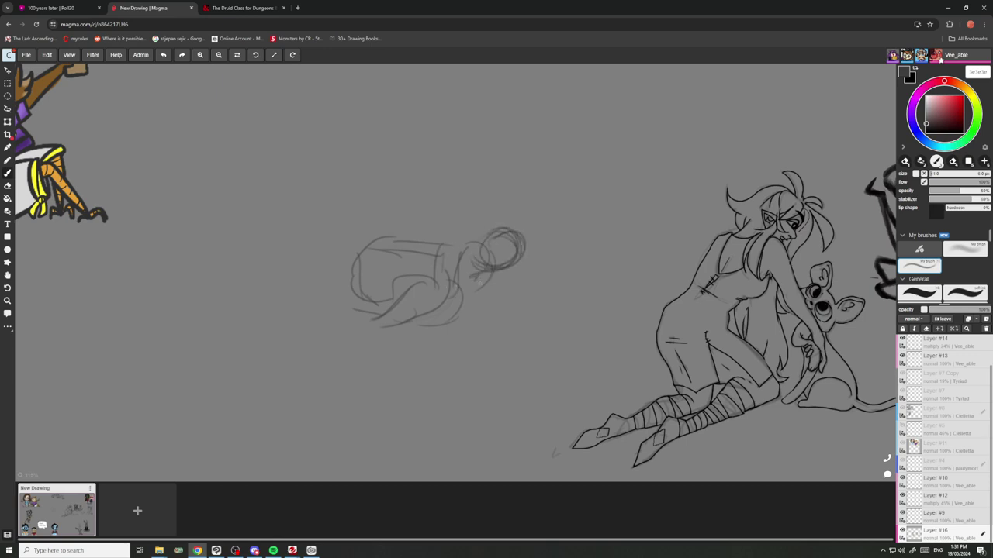
pyautogui.moveTo(505, 277); pyautogui.dragTo(463, 304)
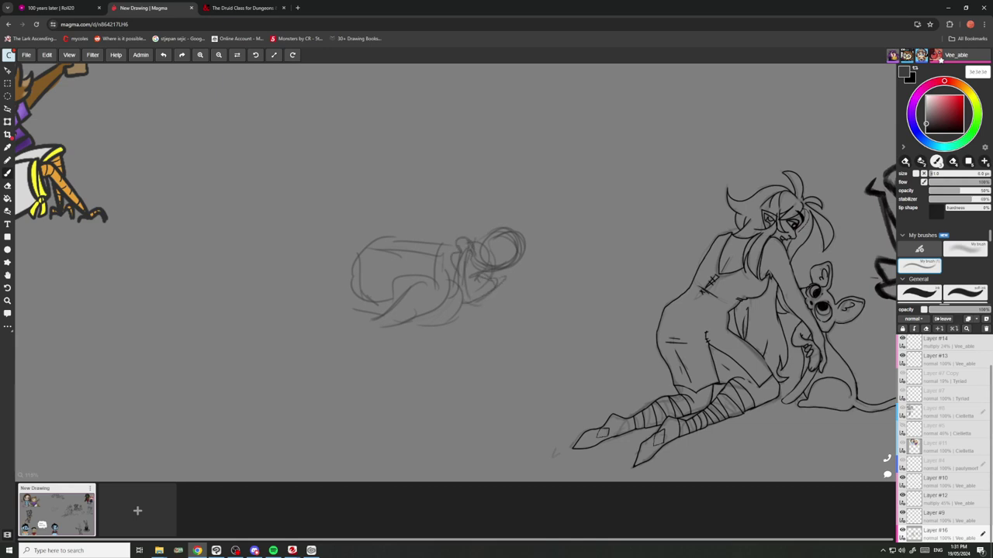
pyautogui.scroll(5, 489, 237)
pyautogui.moveTo(459, 281)
pyautogui.mouseDown()
pyautogui.moveTo(481, 228)
pyautogui.moveTo(533, 211)
pyautogui.moveTo(547, 291)
pyautogui.mouseUp()
pyautogui.moveTo(571, 254); pyautogui.dragTo(524, 316)
pyautogui.moveTo(522, 194)
pyautogui.mouseDown()
pyautogui.moveTo(576, 254)
pyautogui.moveTo(486, 319)
pyautogui.moveTo(464, 281)
pyautogui.mouseUp()
pyautogui.moveTo(476, 229); pyautogui.dragTo(478, 216)
pyautogui.moveTo(461, 264); pyautogui.dragTo(559, 229)
pyautogui.scroll(3, 535, 269)
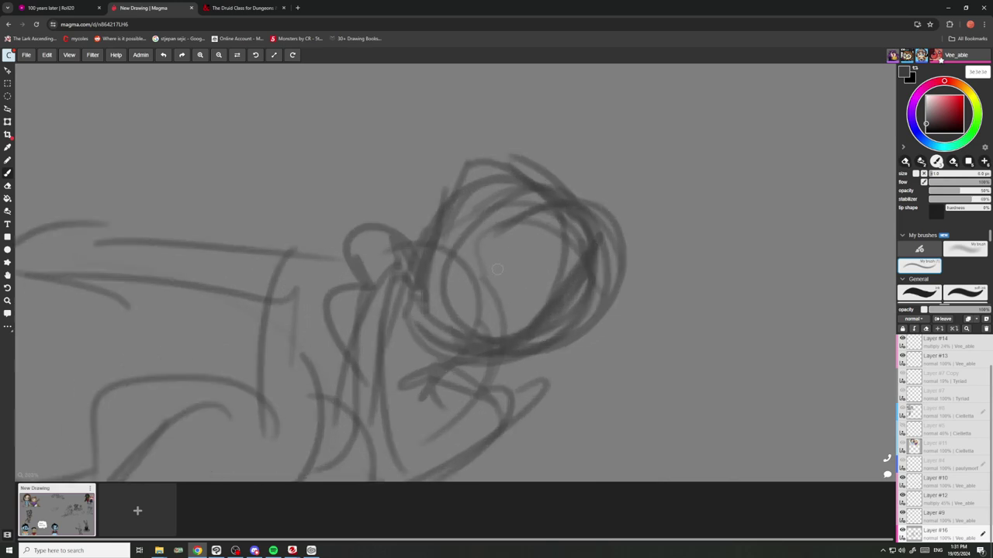
# Draw two curved closed eyes and an oval mouth on the crouched figure's face.
pyautogui.moveTo(497, 268); pyautogui.dragTo(540, 295)
pyautogui.moveTo(498, 269)
pyautogui.mouseDown()
pyautogui.moveTo(513, 291)
pyautogui.moveTo(534, 295)
pyautogui.mouseUp()
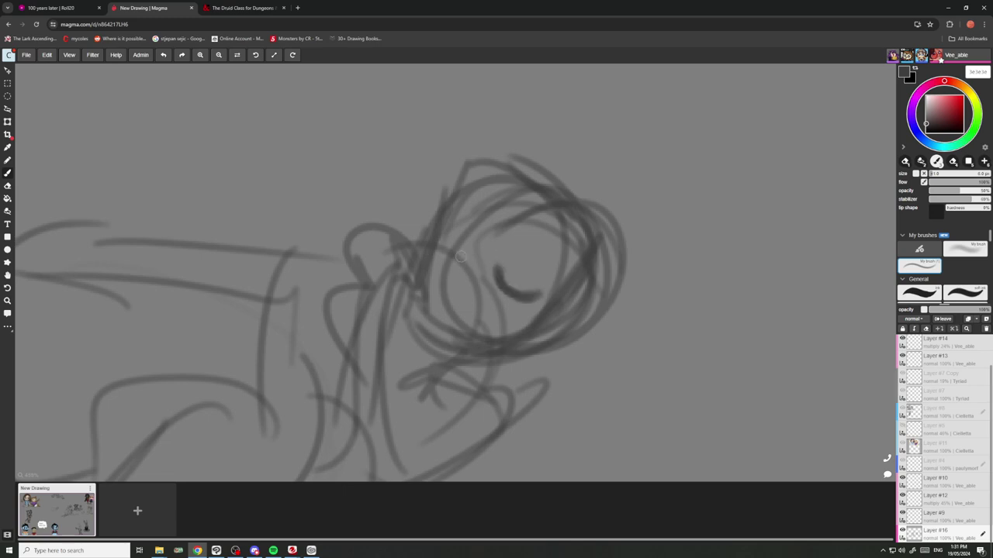
pyautogui.moveTo(478, 252)
pyautogui.mouseDown()
pyautogui.moveTo(427, 254)
pyautogui.moveTo(451, 265)
pyautogui.moveTo(442, 265)
pyautogui.moveTo(468, 255)
pyautogui.moveTo(423, 265)
pyautogui.mouseUp()
pyautogui.moveTo(500, 304); pyautogui.dragTo(425, 319)
pyautogui.moveTo(490, 312)
pyautogui.mouseDown()
pyautogui.moveTo(485, 335)
pyautogui.moveTo(434, 326)
pyautogui.moveTo(477, 335)
pyautogui.moveTo(454, 318)
pyautogui.moveTo(470, 327)
pyautogui.mouseUp()
pyautogui.scroll(-6, 474, 269)
pyautogui.scroll(6, 451, 257)
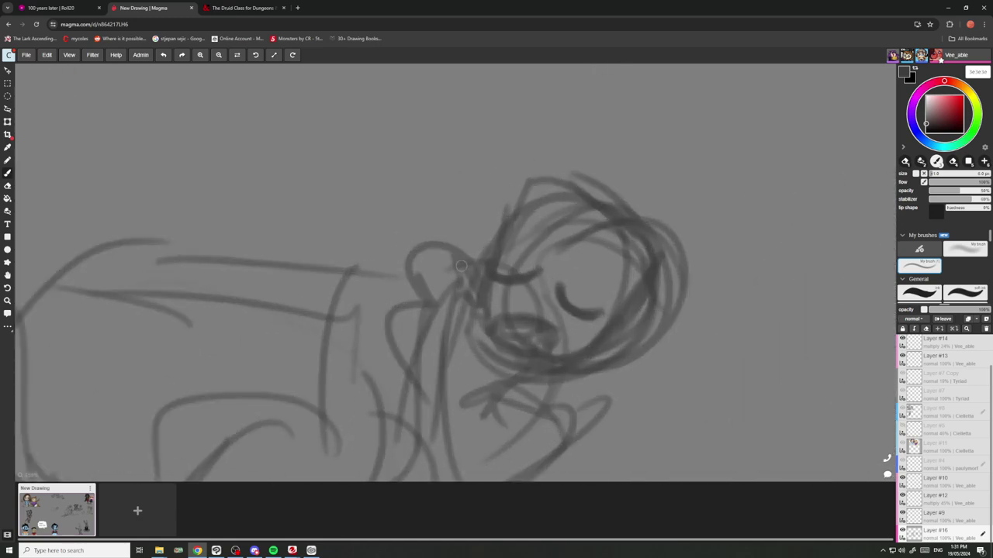
# Sketch the crouched figure's shoulder and hand behind the head, and extend the folded arms beneath the face.
pyautogui.moveTo(470, 267)
pyautogui.mouseDown()
pyautogui.moveTo(429, 247)
pyautogui.moveTo(404, 267)
pyautogui.moveTo(438, 312)
pyautogui.moveTo(480, 342)
pyautogui.mouseUp()
pyautogui.scroll(-3, 486, 311)
pyautogui.scroll(2, 494, 319)
pyautogui.moveTo(505, 387)
pyautogui.mouseDown()
pyautogui.moveTo(478, 470)
pyautogui.moveTo(436, 460)
pyautogui.mouseUp()
pyautogui.moveTo(507, 458); pyautogui.dragTo(575, 355)
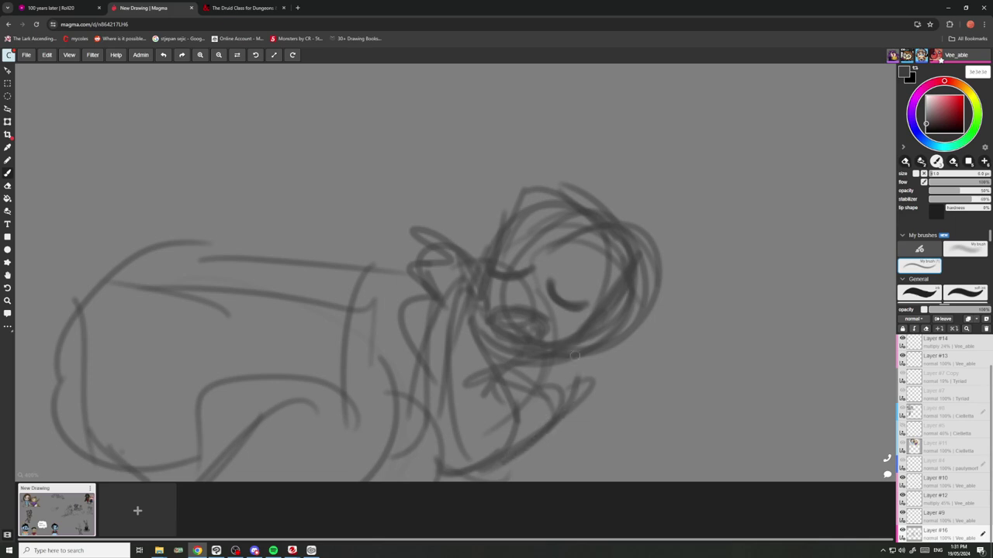
pyautogui.moveTo(522, 373); pyautogui.dragTo(557, 433)
pyautogui.scroll(-3, 557, 433)
pyautogui.scroll(3, 557, 433)
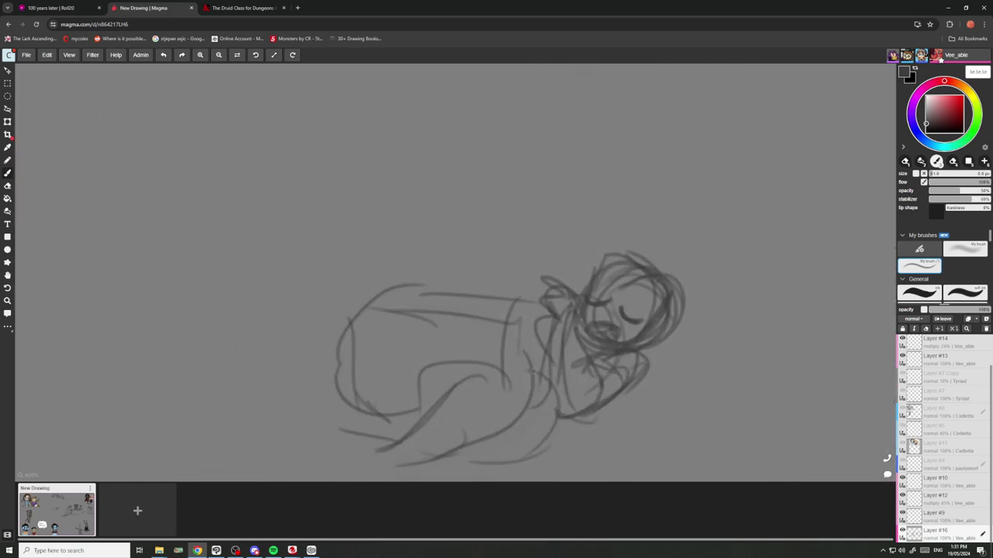
# Reinforce the crouched figure's lower leg, hip, back, waist and side with overlapping contour strokes.
pyautogui.moveTo(360, 408); pyautogui.dragTo(454, 396)
pyautogui.moveTo(444, 405)
pyautogui.mouseDown()
pyautogui.moveTo(411, 407)
pyautogui.moveTo(363, 319)
pyautogui.moveTo(448, 305)
pyautogui.mouseUp()
pyautogui.moveTo(530, 320); pyautogui.dragTo(423, 304)
pyautogui.moveTo(517, 301)
pyautogui.mouseDown()
pyautogui.moveTo(502, 339)
pyautogui.moveTo(526, 370)
pyautogui.mouseUp()
pyautogui.moveTo(542, 328); pyautogui.dragTo(555, 416)
pyautogui.scroll(-3, 550, 358)
pyautogui.scroll(2, 527, 392)
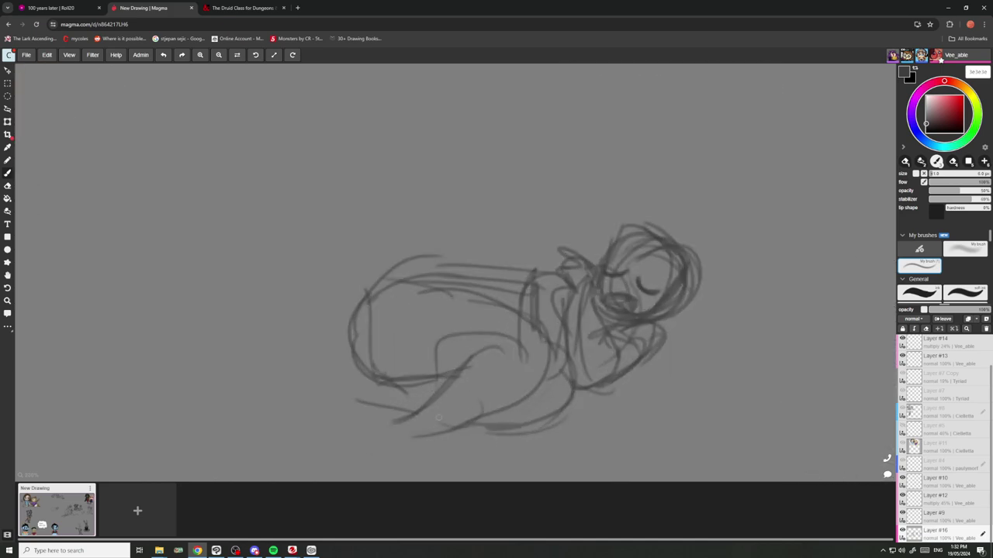
# Sketch both feet stretched out behind the crouched figure and add a curved contour across its hip and thigh.
pyautogui.moveTo(387, 392)
pyautogui.mouseDown()
pyautogui.moveTo(351, 385)
pyautogui.moveTo(338, 402)
pyautogui.moveTo(322, 388)
pyautogui.moveTo(354, 401)
pyautogui.mouseUp()
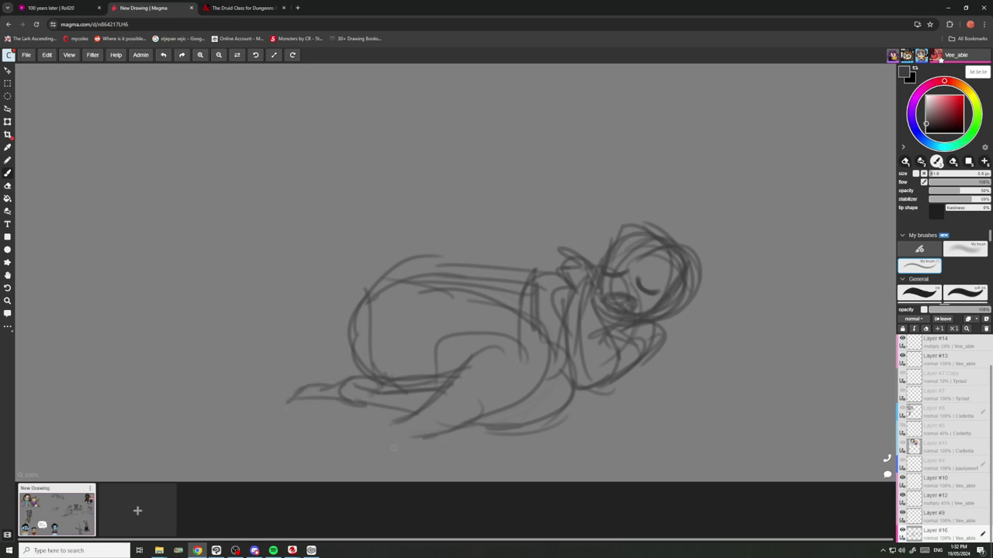
pyautogui.moveTo(394, 447)
pyautogui.mouseDown()
pyautogui.moveTo(391, 424)
pyautogui.moveTo(352, 446)
pyautogui.moveTo(385, 447)
pyautogui.mouseUp()
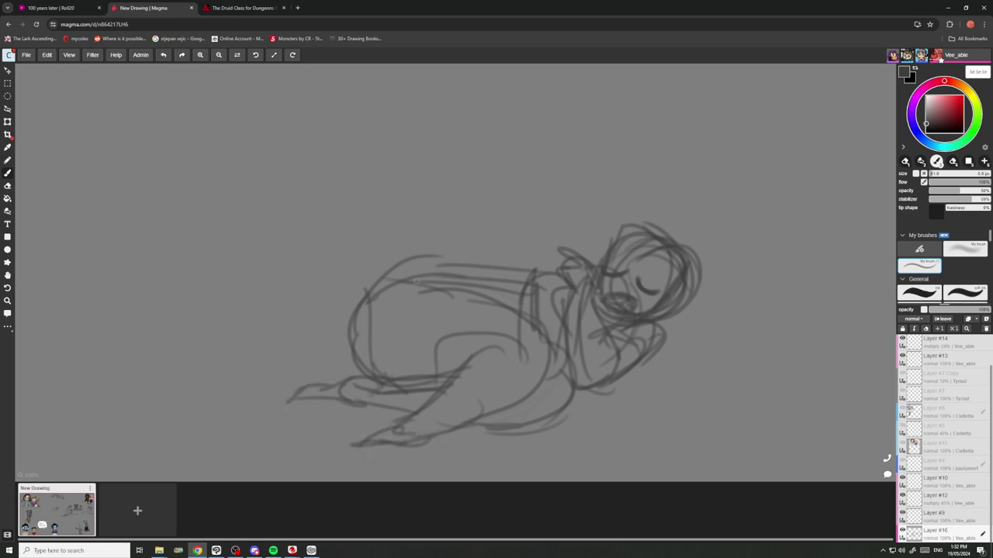
pyautogui.moveTo(432, 280); pyautogui.dragTo(381, 369)
pyautogui.moveTo(380, 370)
pyautogui.mouseDown()
pyautogui.moveTo(412, 314)
pyautogui.moveTo(508, 307)
pyautogui.mouseUp()
pyautogui.scroll(1, 689, 268)
pyautogui.scroll(-1, 664, 296)
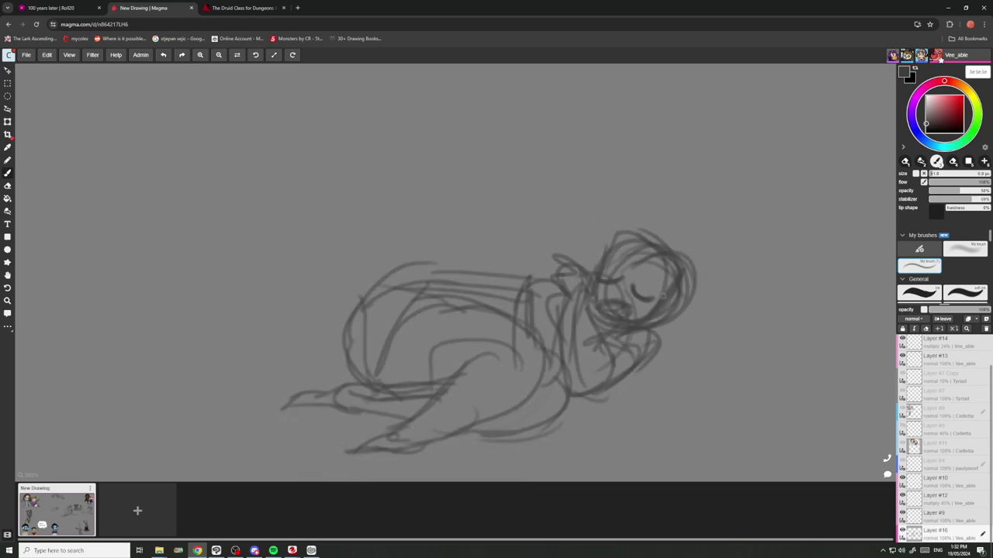
# Sketch the hand and fingers under the crouched figure's chin.
pyautogui.scroll(-2, 662, 295)
pyautogui.scroll(4, 671, 318)
pyautogui.moveTo(668, 324)
pyautogui.mouseDown()
pyautogui.moveTo(647, 358)
pyautogui.moveTo(639, 326)
pyautogui.moveTo(603, 359)
pyautogui.mouseUp()
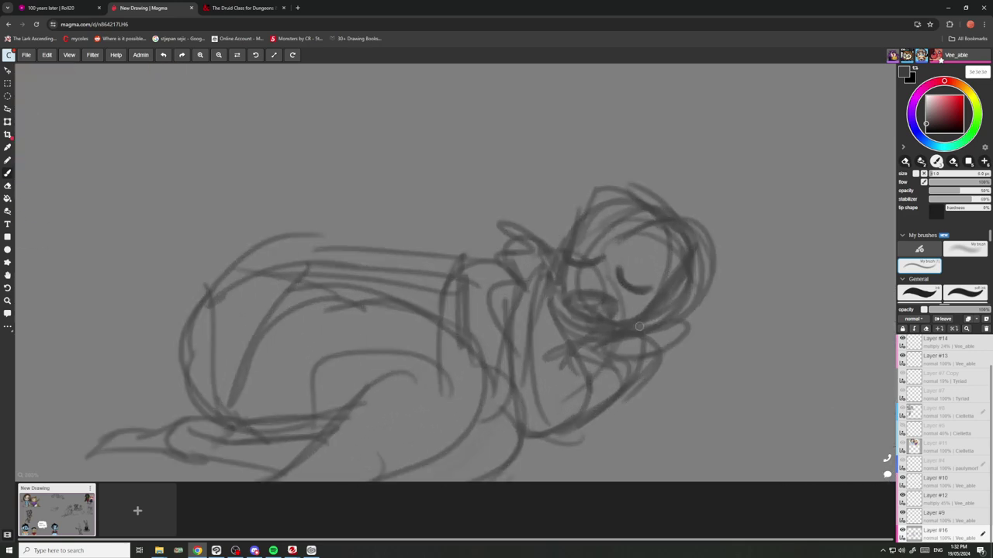
pyautogui.moveTo(638, 328); pyautogui.dragTo(605, 358)
pyautogui.moveTo(682, 342)
pyautogui.mouseDown()
pyautogui.moveTo(601, 340)
pyautogui.moveTo(650, 342)
pyautogui.moveTo(620, 373)
pyautogui.moveTo(580, 363)
pyautogui.mouseUp()
pyautogui.scroll(-8, 632, 334)
pyautogui.scroll(6, 652, 312)
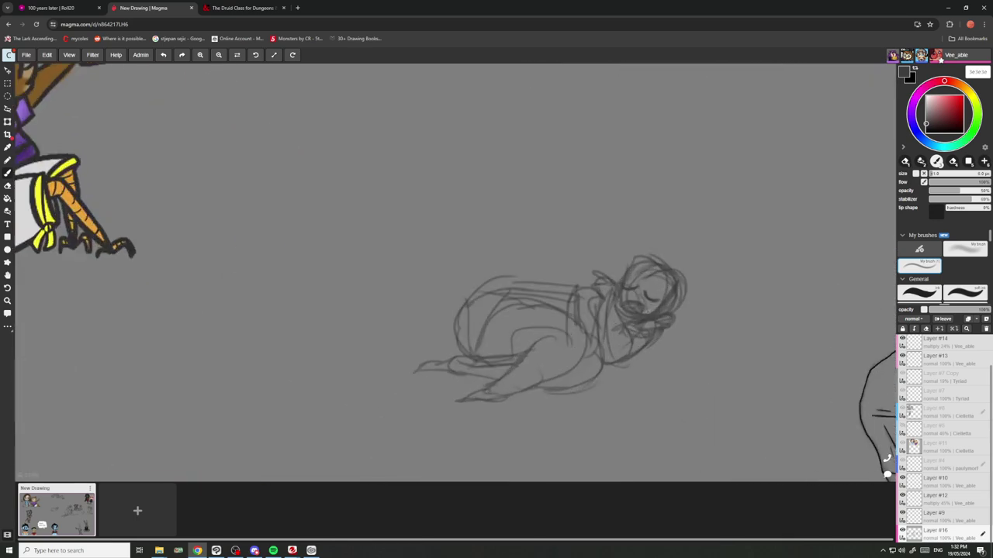
# Lasso the crouched figure's head, rotate it clockwise and lower it so it rests sideways on the arms.
pyautogui.click(8, 108)
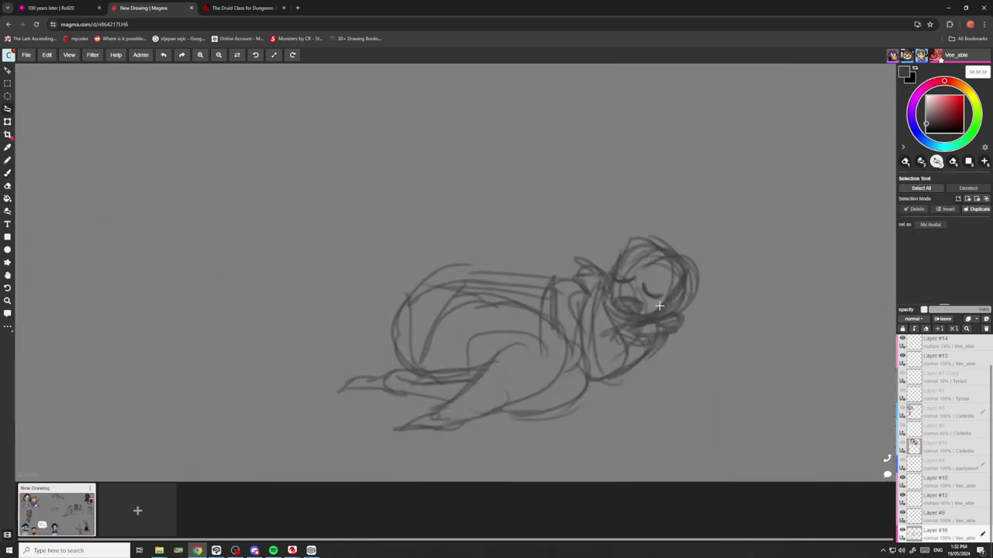
pyautogui.moveTo(668, 316)
pyautogui.mouseDown()
pyautogui.moveTo(718, 295)
pyautogui.moveTo(636, 225)
pyautogui.moveTo(605, 283)
pyautogui.moveTo(609, 307)
pyautogui.mouseUp()
pyautogui.moveTo(642, 174); pyautogui.dragTo(695, 179)
pyautogui.moveTo(661, 236); pyautogui.dragTo(667, 262)
pyautogui.moveTo(666, 190); pyautogui.dragTo(691, 193)
pyautogui.moveTo(667, 257); pyautogui.dragTo(662, 263)
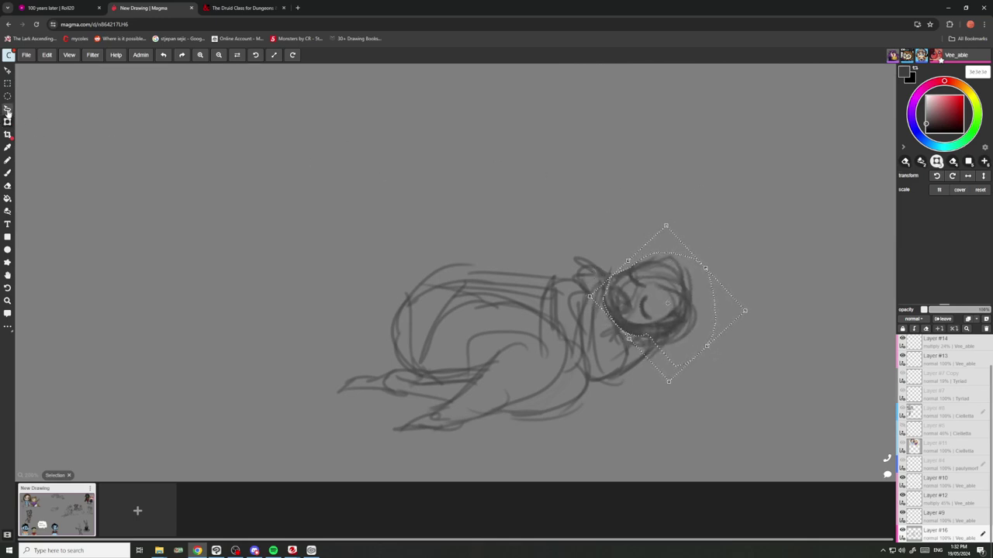
pyautogui.click(8, 108)
pyautogui.scroll(3, 635, 283)
pyautogui.scroll(-1, 617, 298)
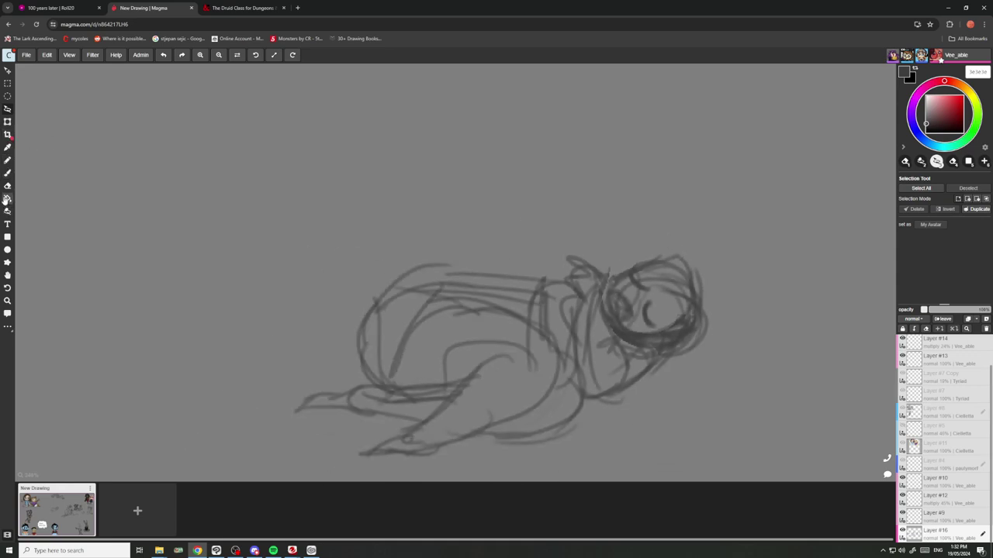
# Brush long wavy hair flowing from the figure's head down onto the ground in loose zigzag strands.
pyautogui.click(9, 173)
pyautogui.scroll(-2, 332, 124)
pyautogui.scroll(2, 606, 260)
pyautogui.moveTo(612, 252); pyautogui.dragTo(639, 315)
pyautogui.moveTo(618, 259)
pyautogui.mouseDown()
pyautogui.moveTo(634, 319)
pyautogui.moveTo(614, 330)
pyautogui.moveTo(706, 357)
pyautogui.moveTo(664, 374)
pyautogui.moveTo(566, 384)
pyautogui.mouseUp()
pyautogui.moveTo(568, 392)
pyautogui.mouseDown()
pyautogui.moveTo(698, 405)
pyautogui.moveTo(575, 433)
pyautogui.mouseUp()
pyautogui.moveTo(511, 449)
pyautogui.mouseDown()
pyautogui.moveTo(588, 468)
pyautogui.moveTo(490, 425)
pyautogui.moveTo(541, 420)
pyautogui.moveTo(544, 409)
pyautogui.moveTo(473, 391)
pyautogui.mouseUp()
pyautogui.moveTo(535, 360); pyautogui.dragTo(602, 350)
pyautogui.moveTo(590, 353)
pyautogui.mouseDown()
pyautogui.moveTo(584, 313)
pyautogui.moveTo(560, 334)
pyautogui.mouseUp()
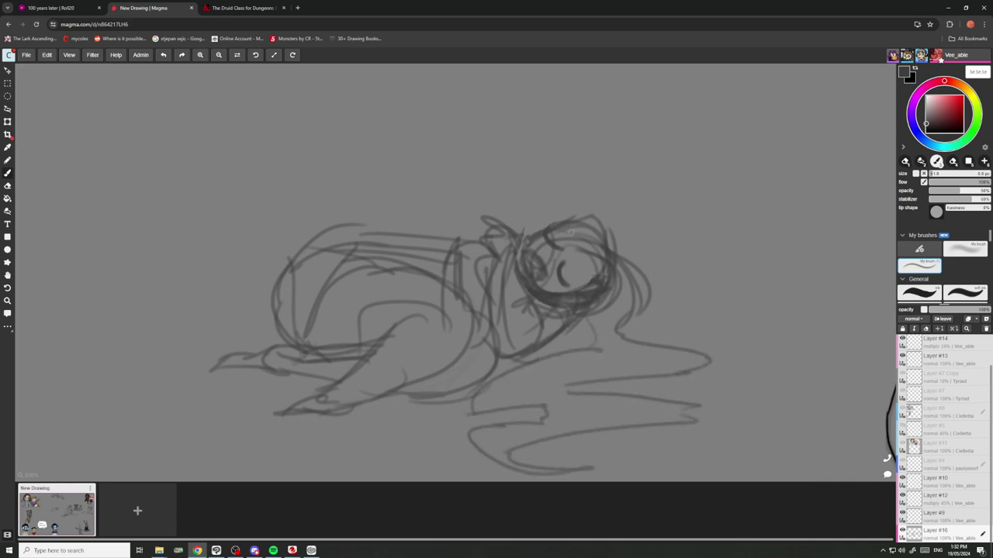
# Add loose hair strands around the figure's face, over the crown and behind the head.
pyautogui.moveTo(569, 233)
pyautogui.mouseDown()
pyautogui.moveTo(616, 226)
pyautogui.moveTo(629, 281)
pyautogui.mouseUp()
pyautogui.moveTo(650, 243); pyautogui.dragTo(642, 284)
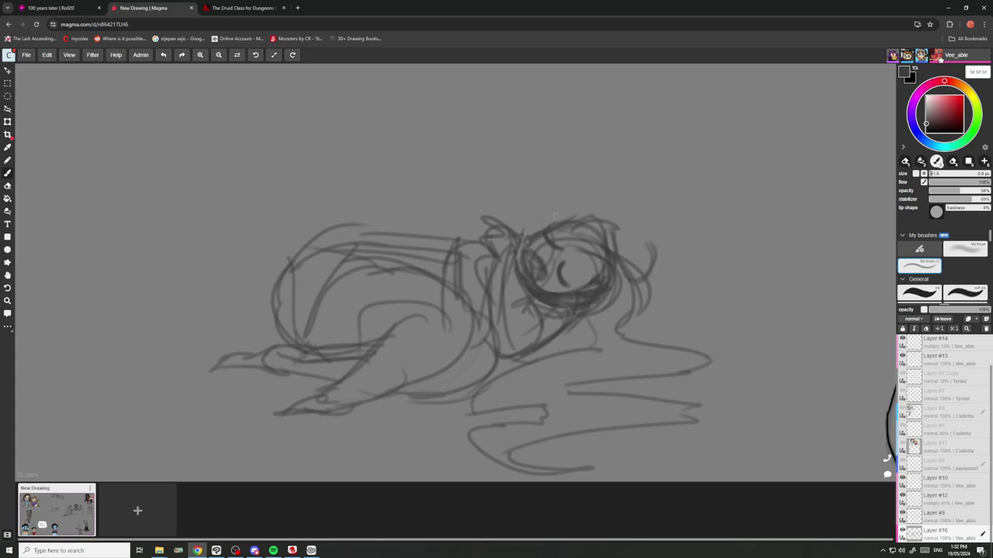
pyautogui.moveTo(545, 226); pyautogui.dragTo(595, 214)
pyautogui.moveTo(595, 255); pyautogui.dragTo(587, 298)
pyautogui.scroll(-4, 584, 296)
pyautogui.scroll(5, 514, 306)
pyautogui.moveTo(543, 323); pyautogui.dragTo(436, 378)
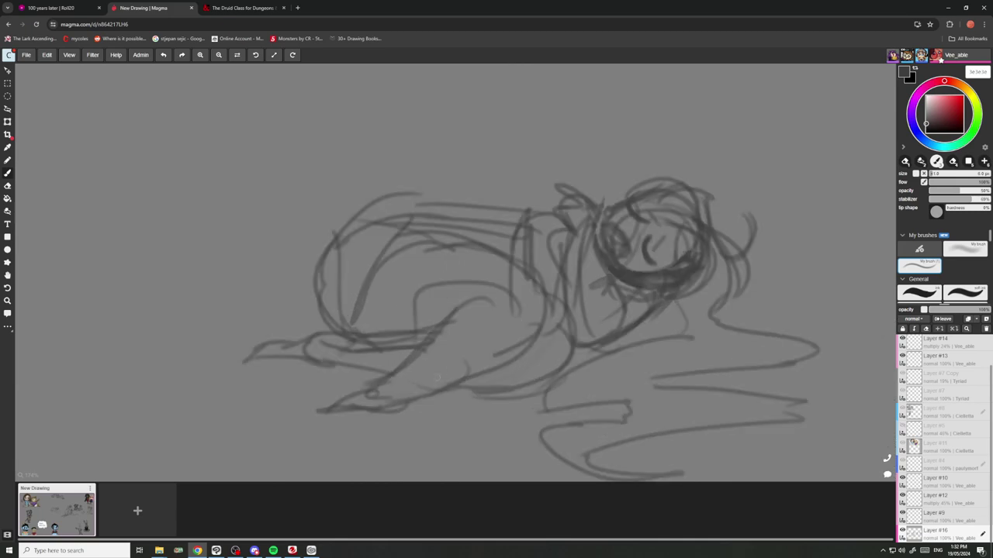
# Refine the figure's rear foot and redraw the front foot as a pointed shape angled downward.
pyautogui.scroll(5, 437, 378)
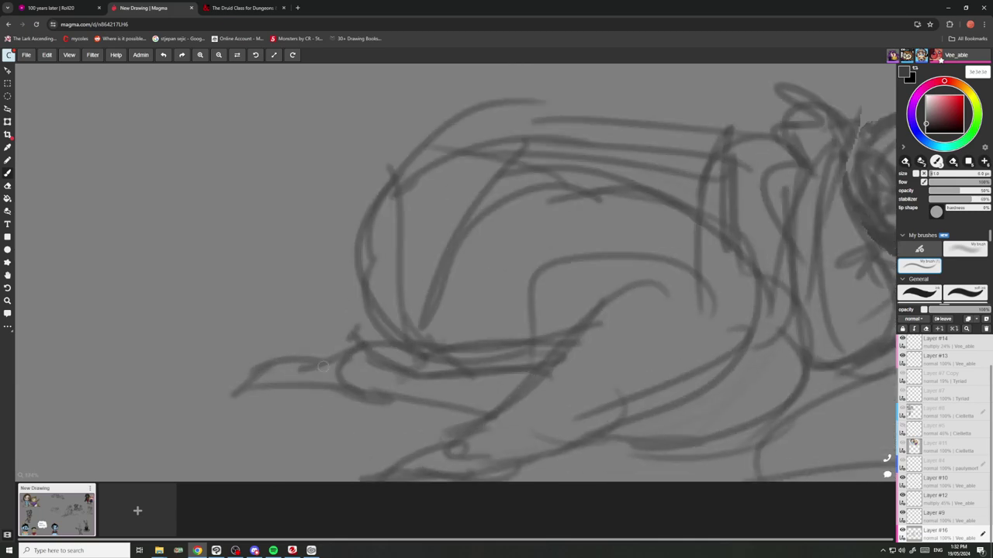
pyautogui.scroll(-5, 387, 388)
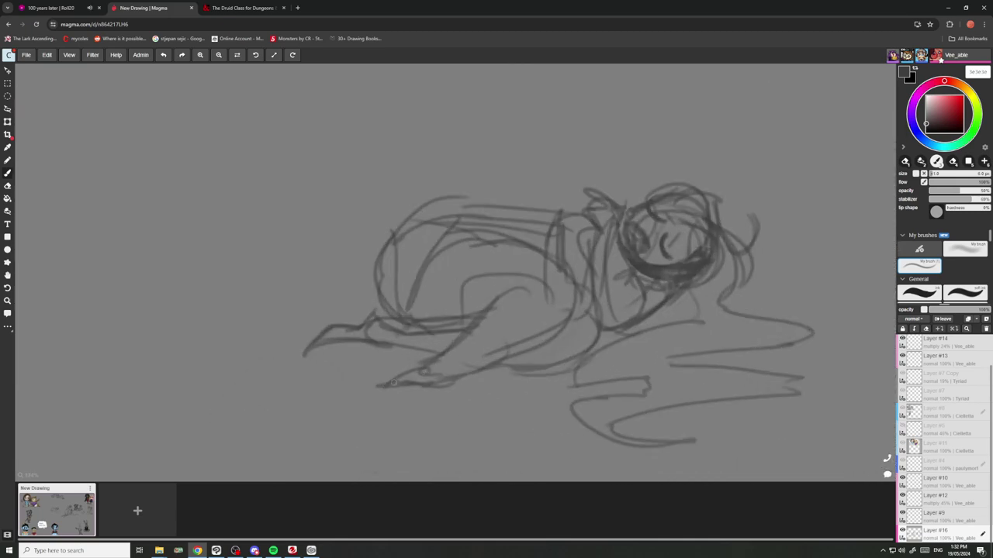
pyautogui.moveTo(439, 383)
pyautogui.mouseDown()
pyautogui.moveTo(410, 390)
pyautogui.moveTo(407, 410)
pyautogui.moveTo(374, 438)
pyautogui.mouseUp()
pyautogui.moveTo(390, 394); pyautogui.dragTo(379, 428)
pyautogui.scroll(-5, 404, 387)
pyautogui.scroll(6, 438, 369)
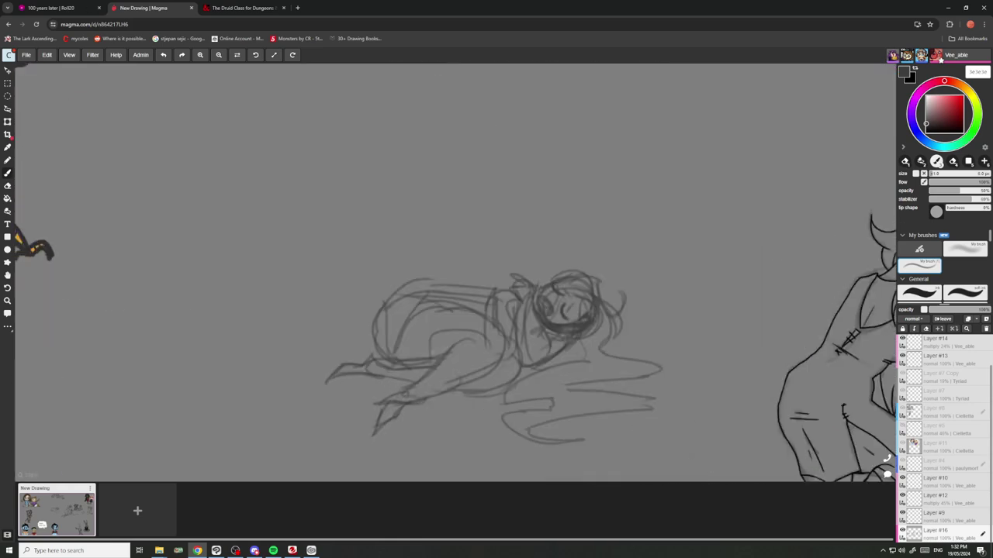
# Strengthen the figure's thigh line and the arched contours of its back and hip with repeated strokes.
pyautogui.moveTo(438, 368)
pyautogui.mouseDown()
pyautogui.moveTo(504, 336)
pyautogui.moveTo(532, 292)
pyautogui.mouseUp()
pyautogui.moveTo(431, 248); pyautogui.dragTo(510, 277)
pyautogui.moveTo(411, 262)
pyautogui.mouseDown()
pyautogui.moveTo(500, 266)
pyautogui.moveTo(543, 301)
pyautogui.mouseUp()
pyautogui.moveTo(543, 256)
pyautogui.mouseDown()
pyautogui.moveTo(538, 289)
pyautogui.moveTo(458, 240)
pyautogui.moveTo(377, 259)
pyautogui.mouseUp()
pyautogui.moveTo(436, 242); pyautogui.dragTo(361, 281)
pyautogui.scroll(-2, 574, 288)
pyautogui.scroll(3, 557, 296)
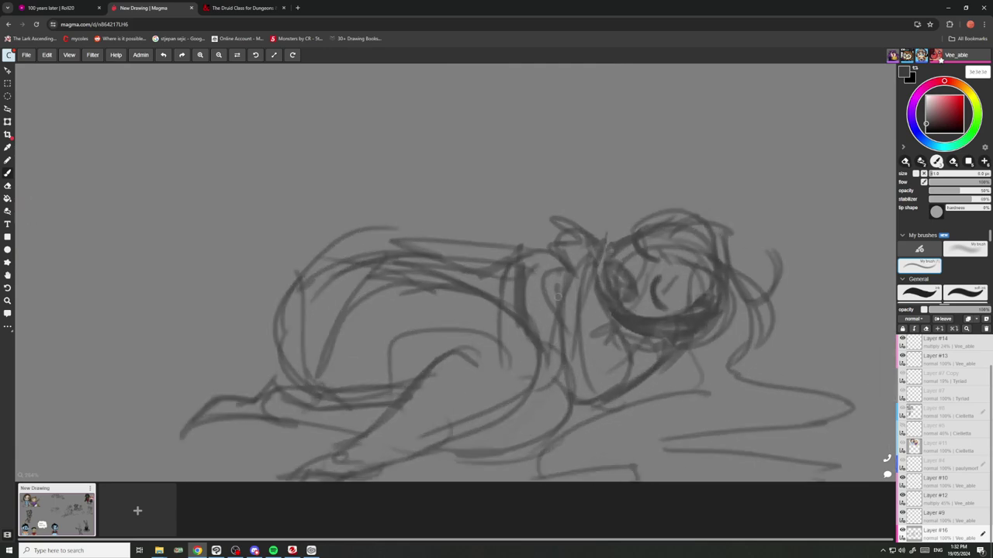
# Add strokes to the arm under the chin and extend the wavy hair on the ground with lower strands.
pyautogui.moveTo(668, 348)
pyautogui.mouseDown()
pyautogui.moveTo(637, 358)
pyautogui.moveTo(626, 380)
pyautogui.mouseUp()
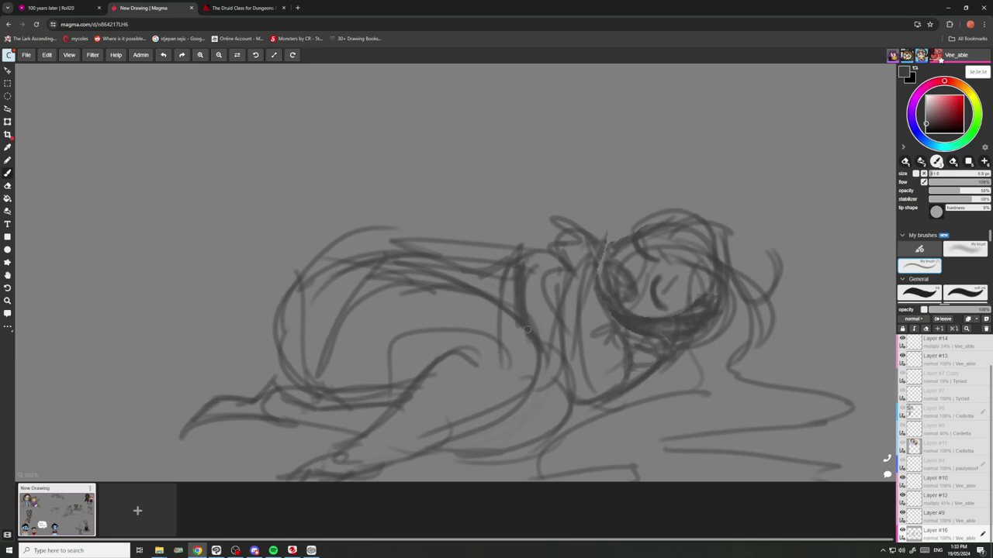
pyautogui.scroll(-4, 516, 295)
pyautogui.scroll(3, 564, 361)
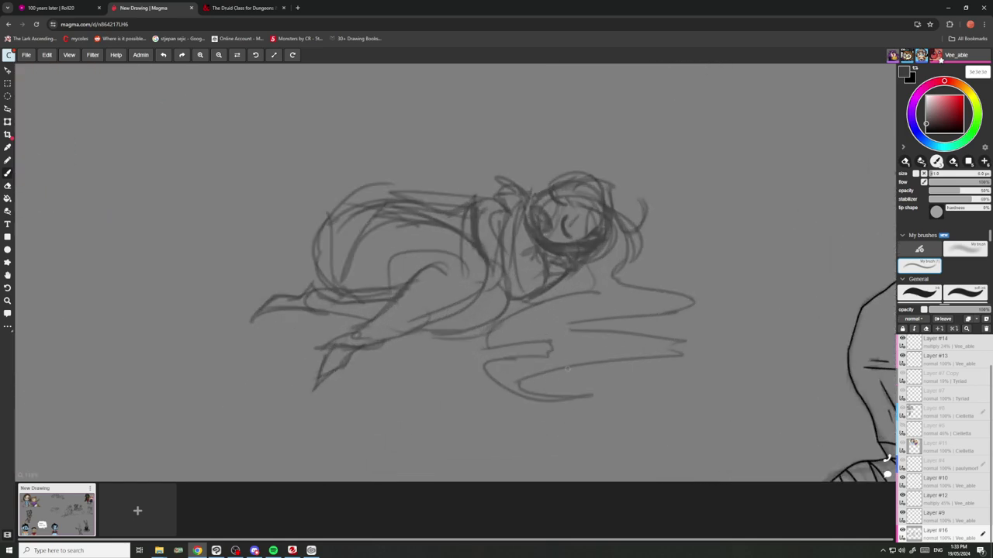
pyautogui.moveTo(565, 368)
pyautogui.mouseDown()
pyautogui.moveTo(648, 394)
pyautogui.moveTo(637, 419)
pyautogui.mouseUp()
pyautogui.moveTo(649, 414)
pyautogui.mouseDown()
pyautogui.moveTo(562, 433)
pyautogui.moveTo(547, 409)
pyautogui.moveTo(584, 448)
pyautogui.moveTo(508, 413)
pyautogui.mouseUp()
# Fade the entire crouched figure sketch to a faint guide with a large low-flow eraser, and return to the brush.
pyautogui.scroll(-3, 531, 338)
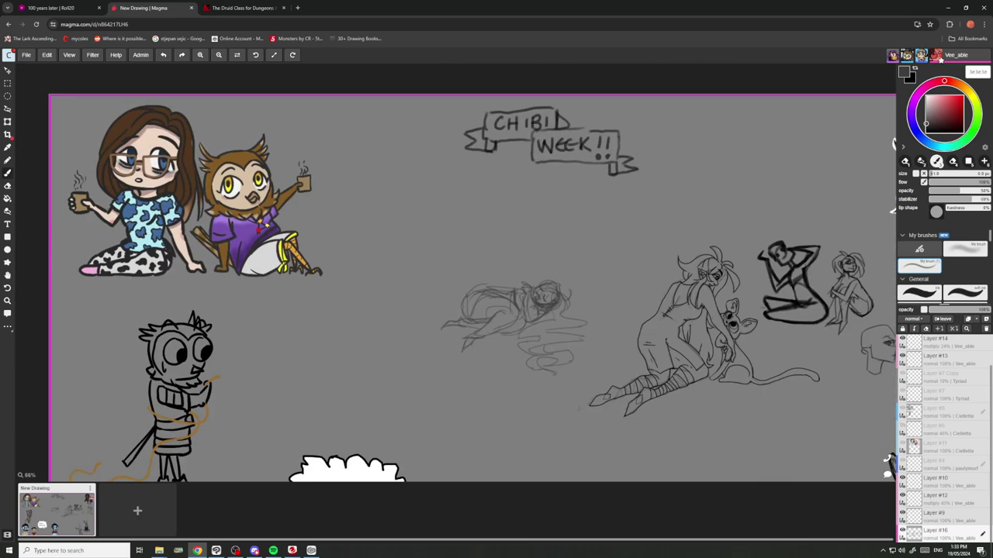
pyautogui.scroll(5, 540, 385)
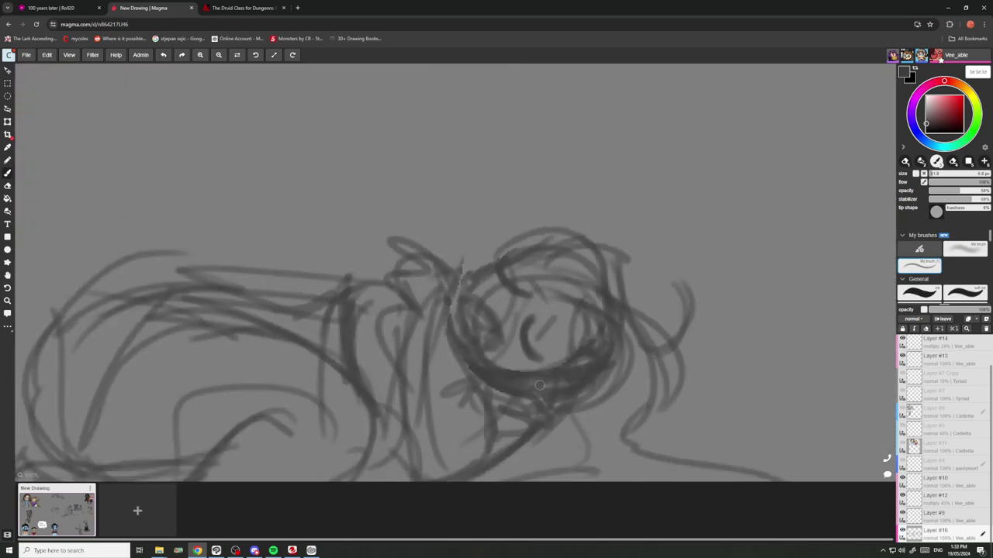
pyautogui.scroll(-5, 540, 385)
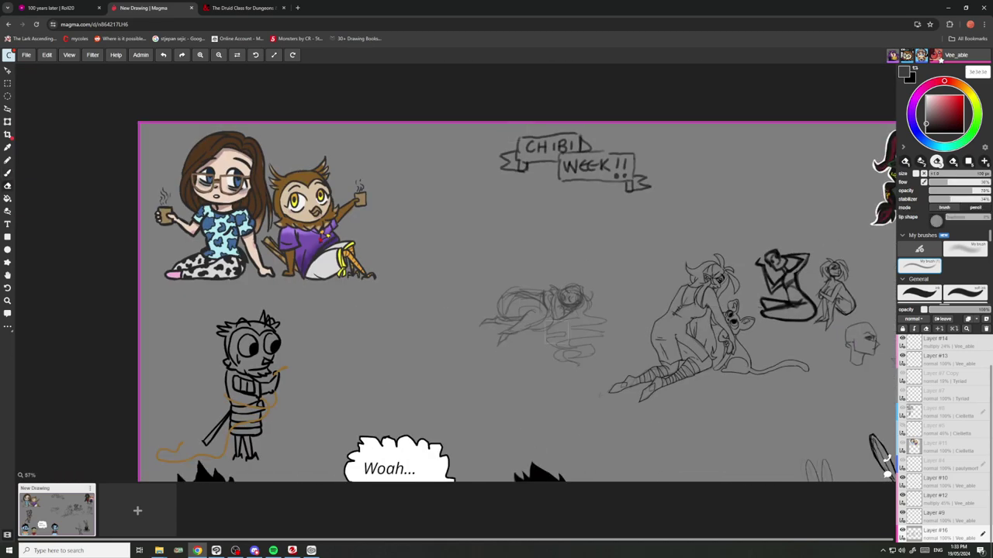
pyautogui.moveTo(557, 333)
pyautogui.mouseDown()
pyautogui.moveTo(576, 316)
pyautogui.moveTo(505, 350)
pyautogui.moveTo(587, 339)
pyautogui.moveTo(551, 354)
pyautogui.moveTo(538, 330)
pyautogui.moveTo(517, 327)
pyautogui.mouseUp()
pyautogui.press('b')
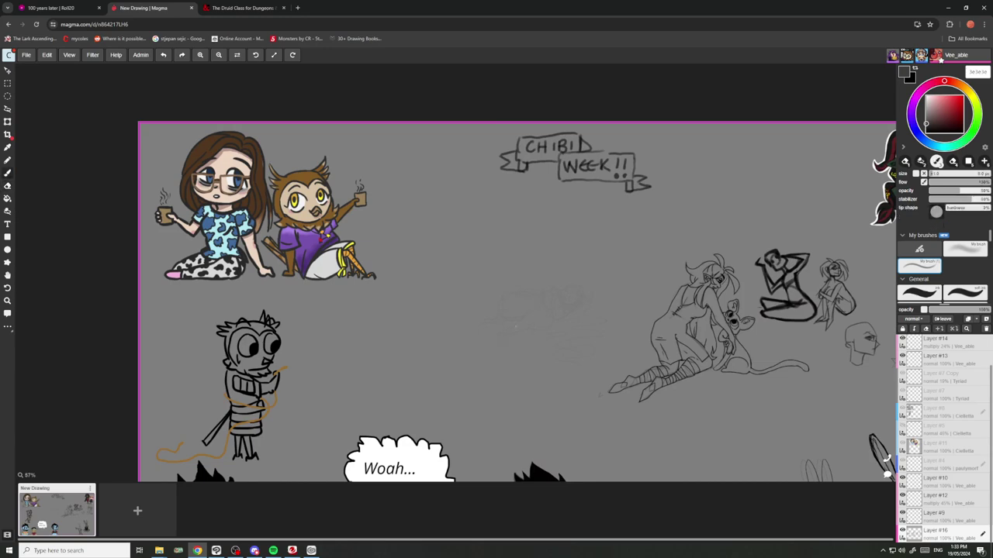
# Choose the soft brush from the General set and draw the sideways face's curved closed eyes, oval mouth and short eye marks.
pyautogui.scroll(-3, 940, 281)
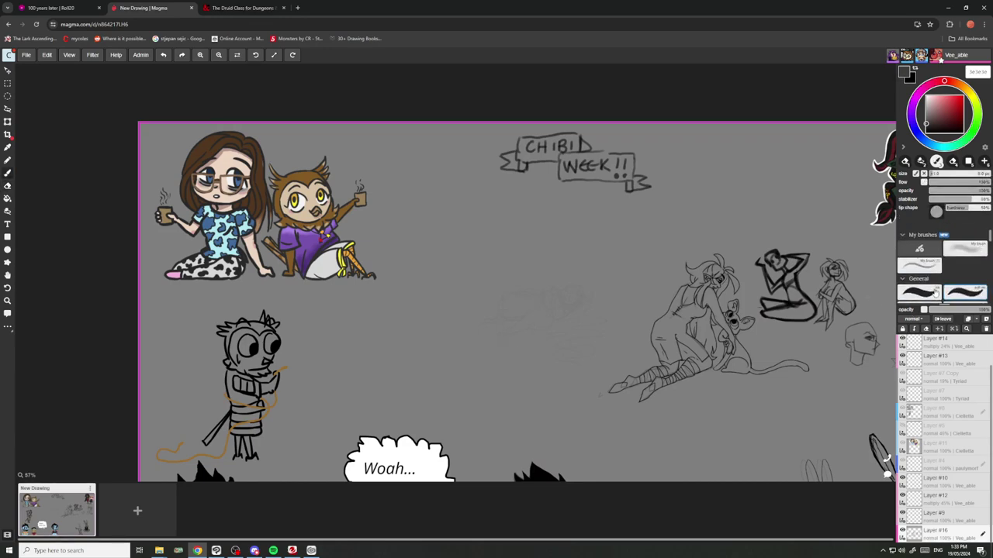
pyautogui.click(936, 276)
pyautogui.scroll(5, 577, 308)
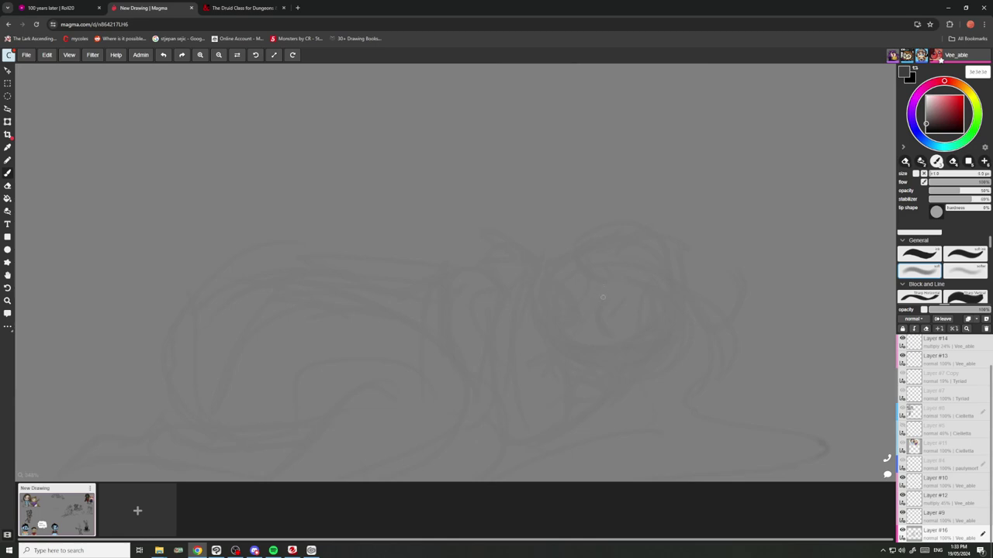
pyautogui.moveTo(601, 268)
pyautogui.mouseDown()
pyautogui.moveTo(574, 256)
pyautogui.moveTo(590, 228)
pyautogui.moveTo(595, 271)
pyautogui.mouseUp()
pyautogui.moveTo(579, 231)
pyautogui.mouseDown()
pyautogui.moveTo(602, 282)
pyautogui.moveTo(614, 357)
pyautogui.mouseUp()
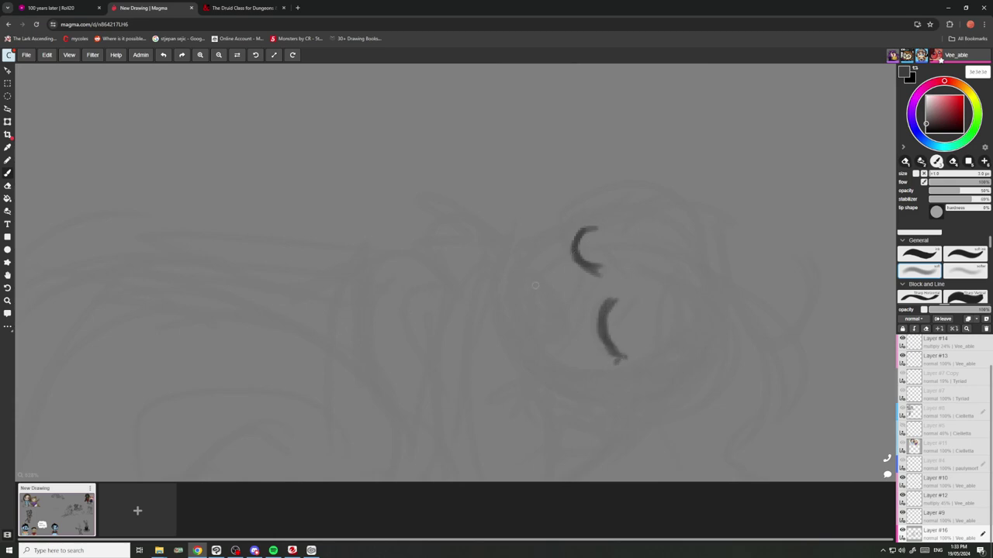
pyautogui.moveTo(536, 279)
pyautogui.mouseDown()
pyautogui.moveTo(549, 335)
pyautogui.moveTo(535, 346)
pyautogui.moveTo(518, 314)
pyautogui.moveTo(535, 279)
pyautogui.moveTo(544, 332)
pyautogui.moveTo(529, 299)
pyautogui.mouseUp()
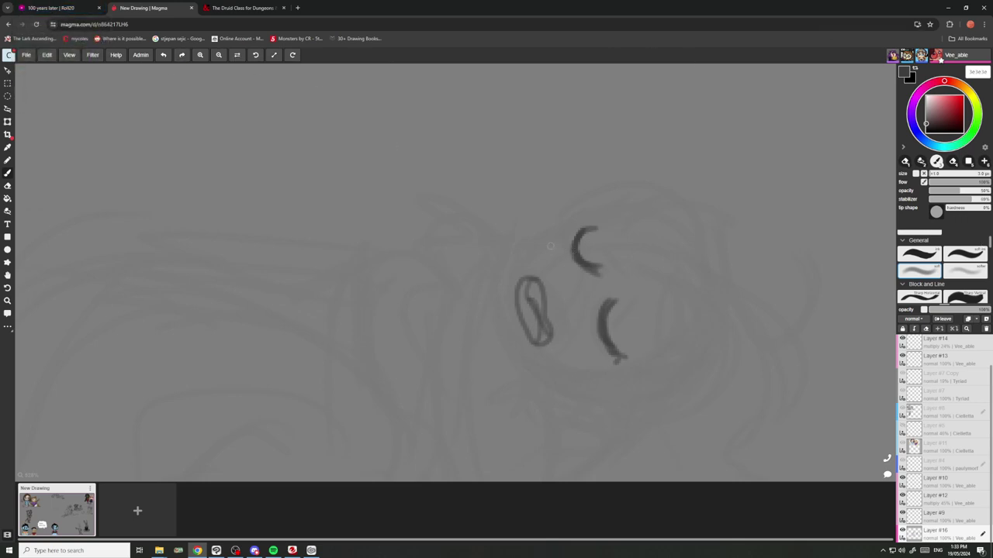
pyautogui.moveTo(622, 330); pyautogui.dragTo(629, 300)
pyautogui.moveTo(617, 265); pyautogui.dragTo(605, 253)
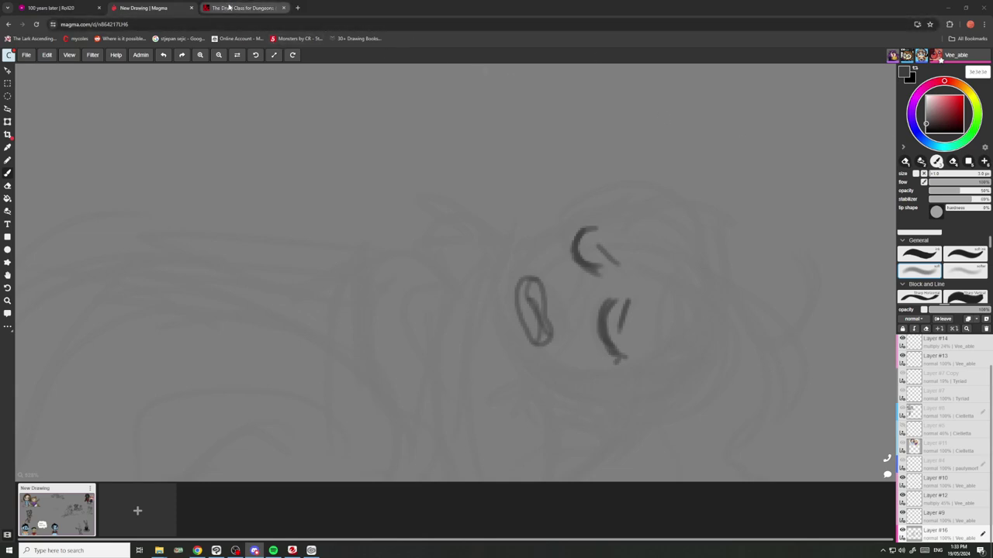
# Separate the Roll20 tab into its own window and arrange it side by side with the Magma drawing.
pyautogui.click(228, 7)
pyautogui.moveTo(78, 7); pyautogui.dragTo(992, 31)
pyautogui.click(70, 11)
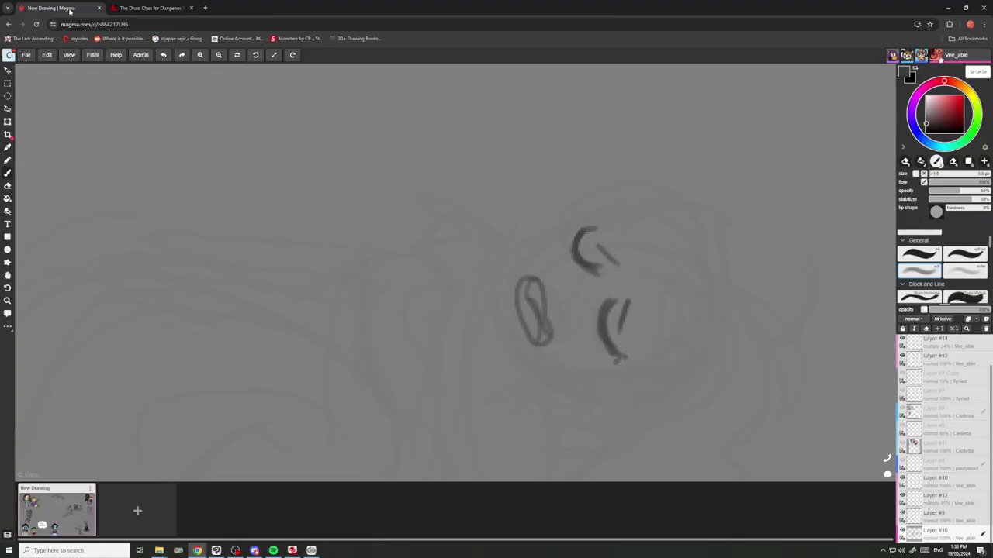
pyautogui.moveTo(287, 8); pyautogui.dragTo(0, 96)
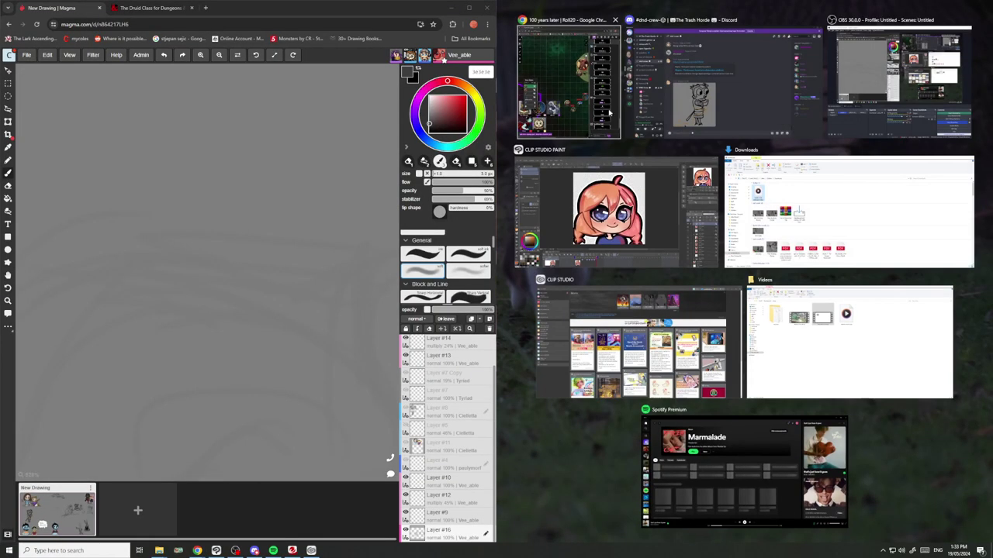
pyautogui.click(577, 97)
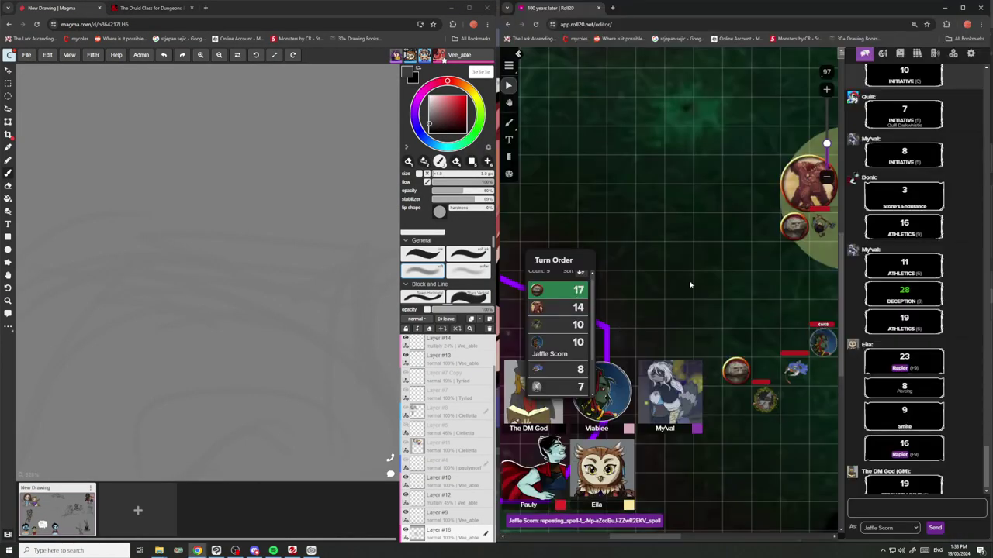
# Move the Roll20 Turn Order list to the map's upper edge and frame the battle tokens in clear view.
pyautogui.scroll(-5, 652, 287)
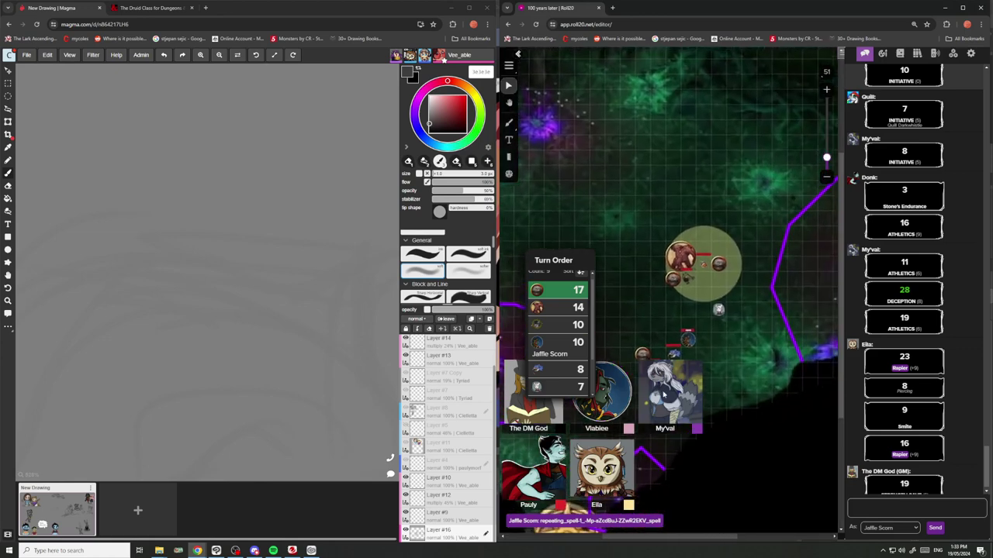
pyautogui.moveTo(568, 259); pyautogui.dragTo(585, 56)
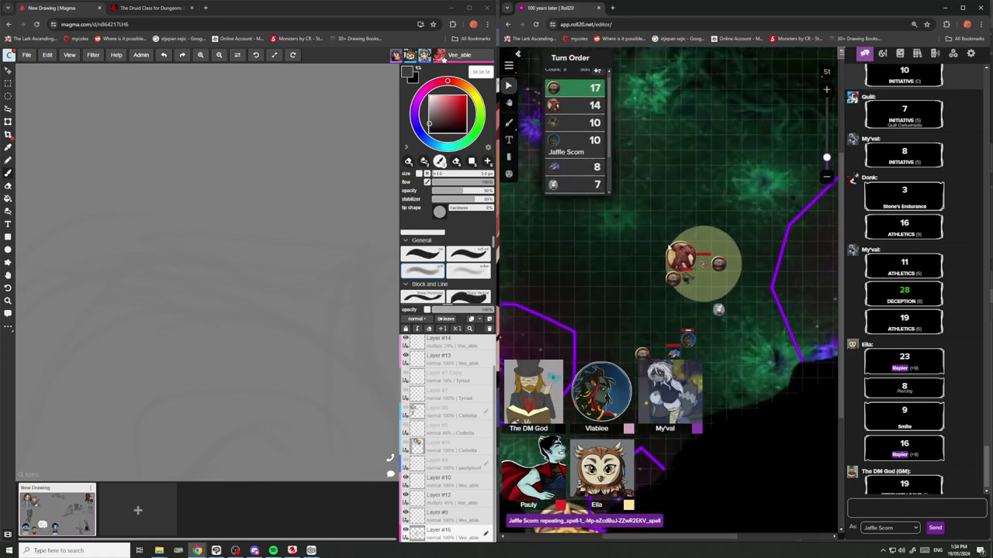
pyautogui.moveTo(696, 300); pyautogui.dragTo(699, 247)
pyautogui.scroll(2, 699, 246)
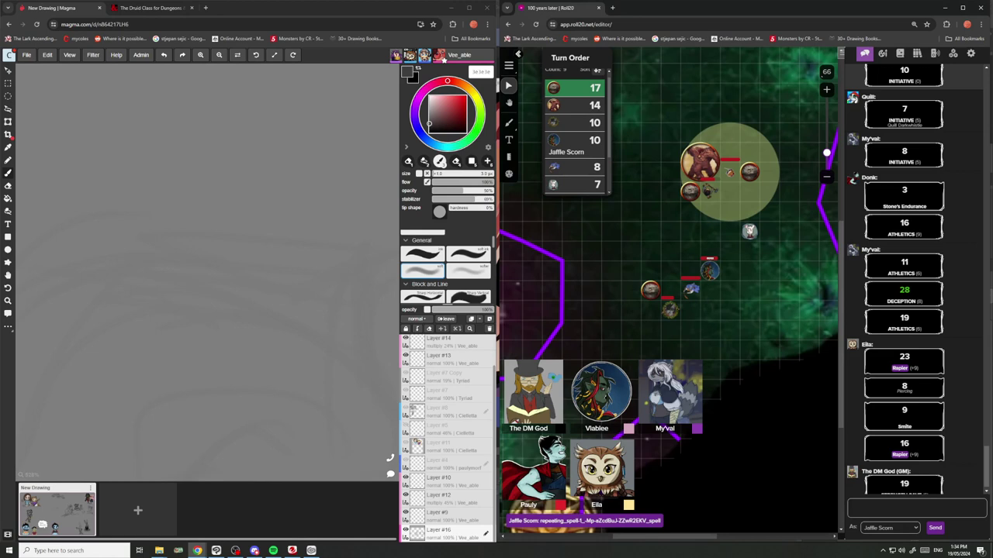
# Narrow the Roll20 chat sidebar to widen the map area and enlarge the battle tokens.
pyautogui.hotkey('alt', 'Tab')
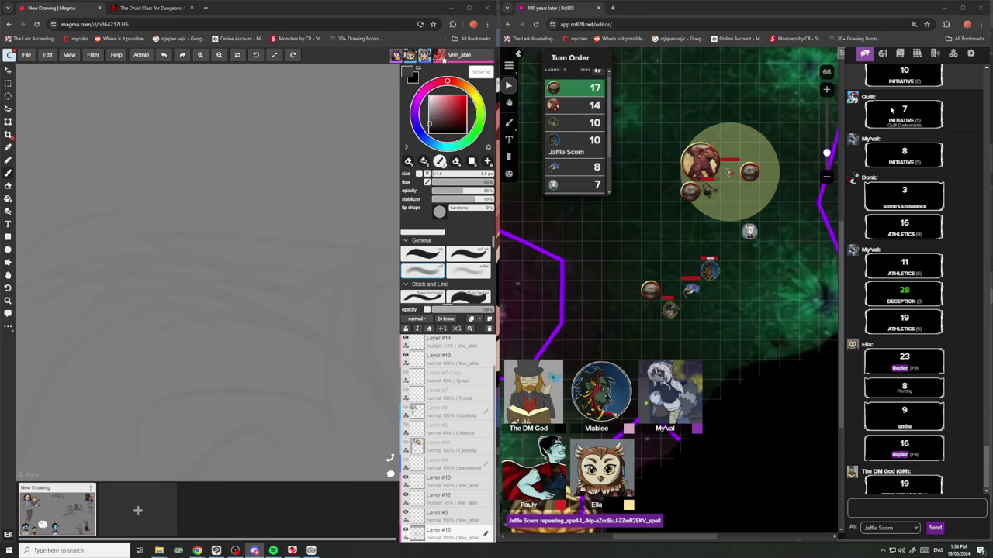
pyautogui.moveTo(845, 118); pyautogui.dragTo(882, 122)
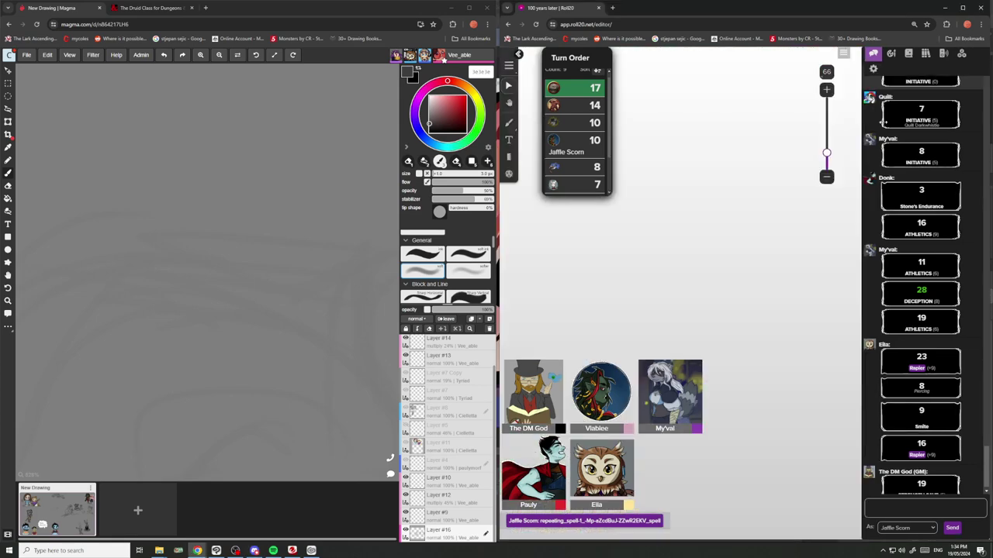
pyautogui.scroll(5, 779, 225)
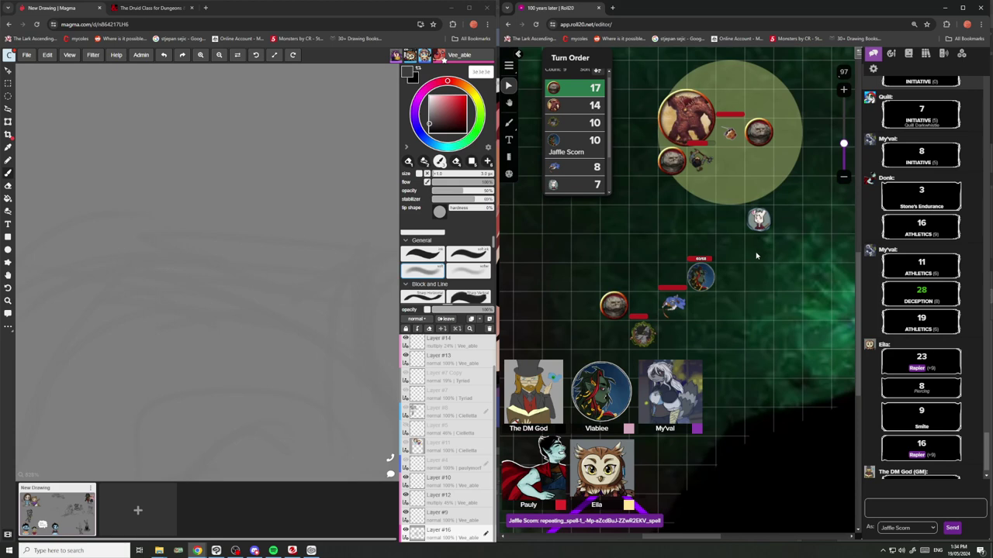
# Draw a small rounded nose between the oval mouth and the closed eyes of the sideways face on the Magma canvas.
pyautogui.click(200, 286)
pyautogui.scroll(-5, 204, 286)
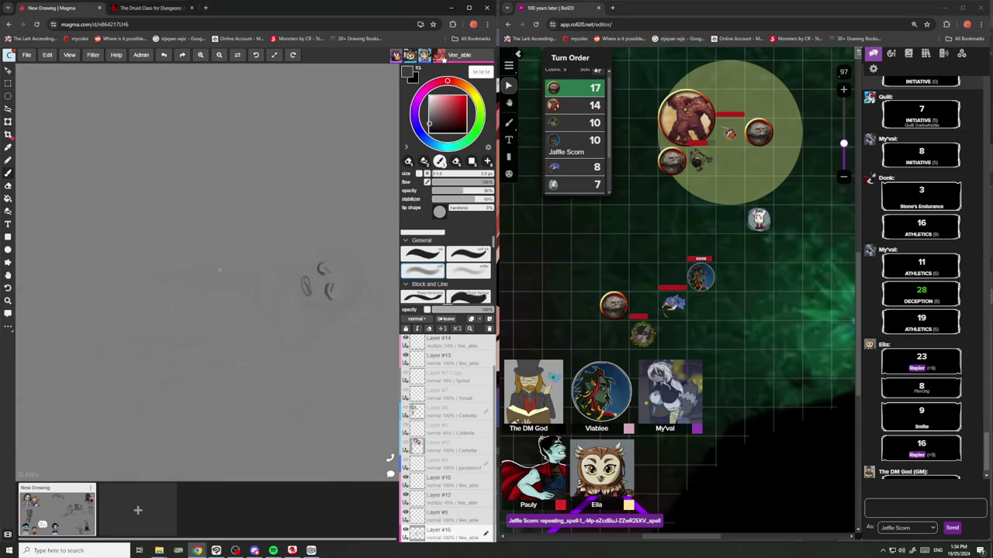
pyautogui.scroll(5, 282, 280)
pyautogui.scroll(1, 283, 279)
pyautogui.moveTo(294, 265)
pyautogui.mouseDown()
pyautogui.moveTo(285, 276)
pyautogui.moveTo(306, 289)
pyautogui.mouseUp()
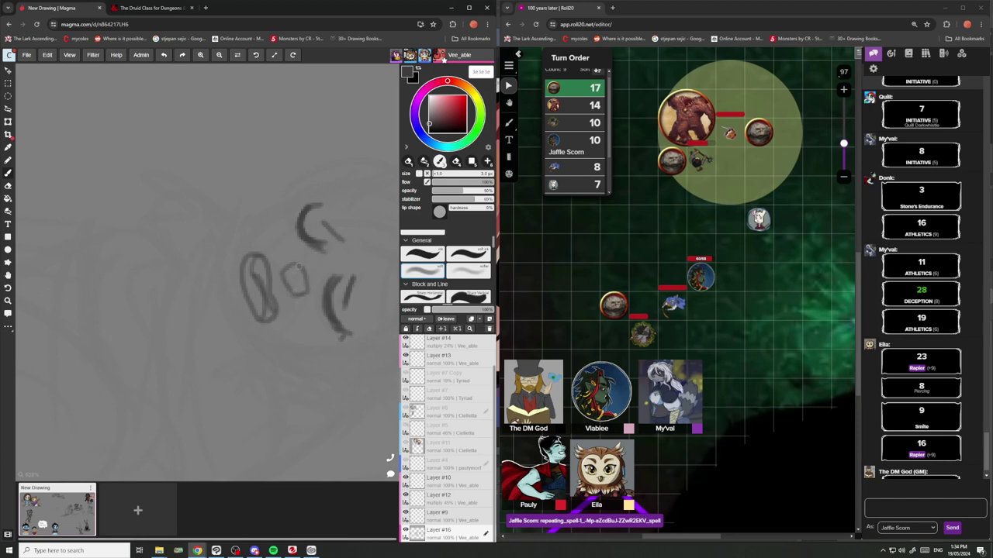
pyautogui.scroll(-5, 321, 291)
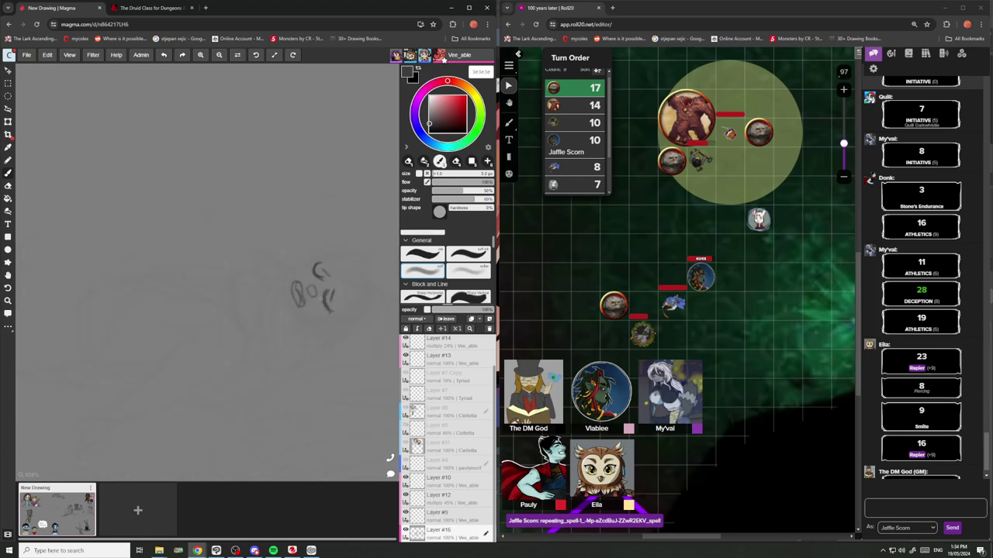
# Outline the cheeks and chin of the sideways face around the mouth.
pyautogui.scroll(4, 317, 288)
pyautogui.moveTo(309, 236)
pyautogui.mouseDown()
pyautogui.moveTo(250, 285)
pyautogui.moveTo(260, 330)
pyautogui.moveTo(325, 356)
pyautogui.mouseUp()
pyautogui.scroll(-3, 327, 356)
pyautogui.scroll(3, 331, 363)
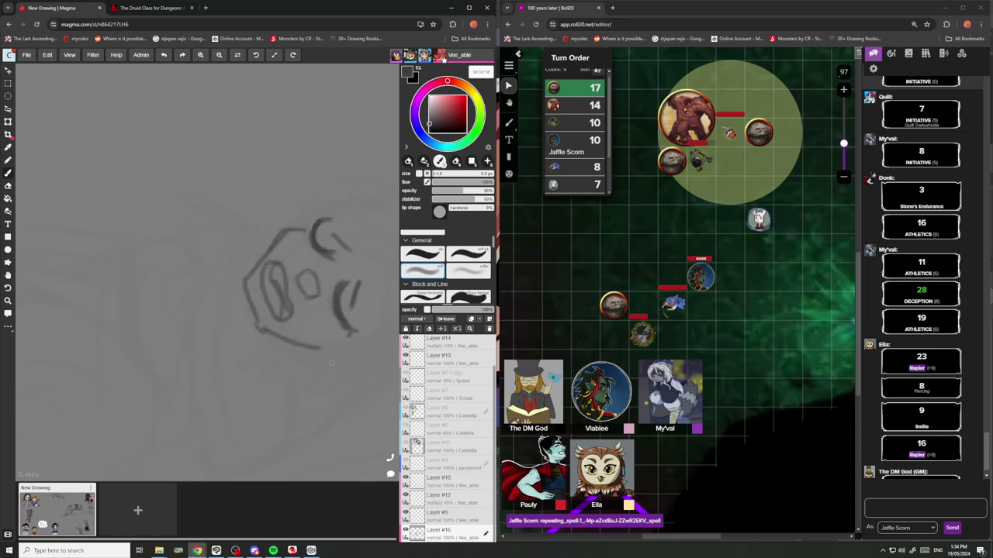
# Hide the drawing interface and add a pointed ear on each side of the face, with inner ear lines.
pyautogui.press('Tab')
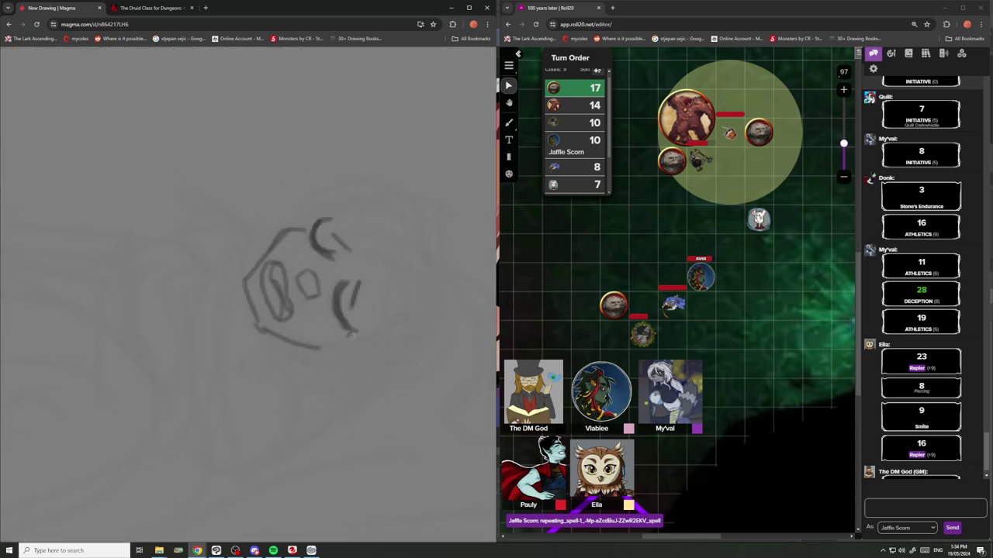
pyautogui.moveTo(351, 344); pyautogui.dragTo(314, 386)
pyautogui.moveTo(337, 348)
pyautogui.mouseDown()
pyautogui.moveTo(315, 375)
pyautogui.moveTo(313, 366)
pyautogui.mouseUp()
pyautogui.moveTo(322, 222)
pyautogui.mouseDown()
pyautogui.moveTo(275, 204)
pyautogui.moveTo(277, 244)
pyautogui.mouseUp()
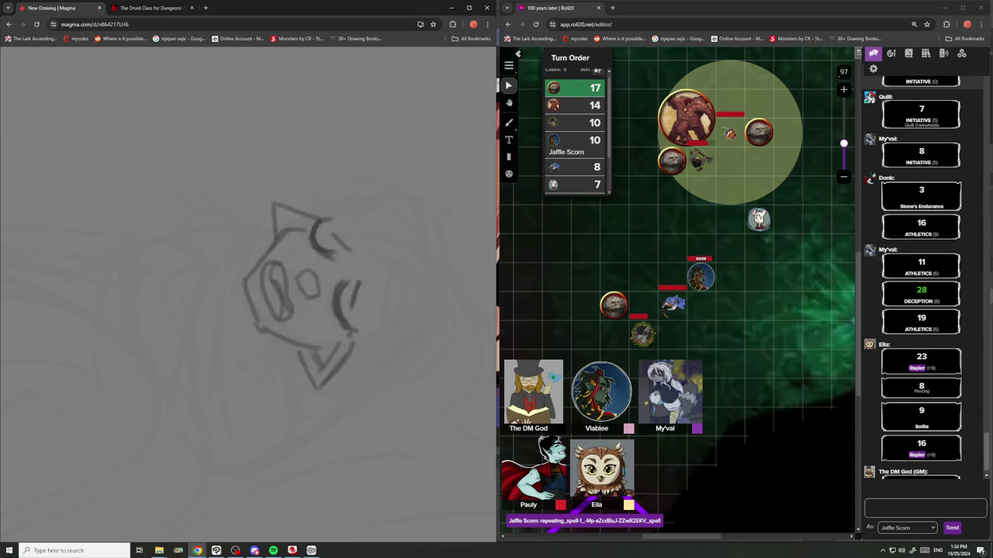
pyautogui.moveTo(280, 208); pyautogui.dragTo(306, 227)
pyautogui.scroll(-3, 351, 239)
pyautogui.scroll(2, 381, 287)
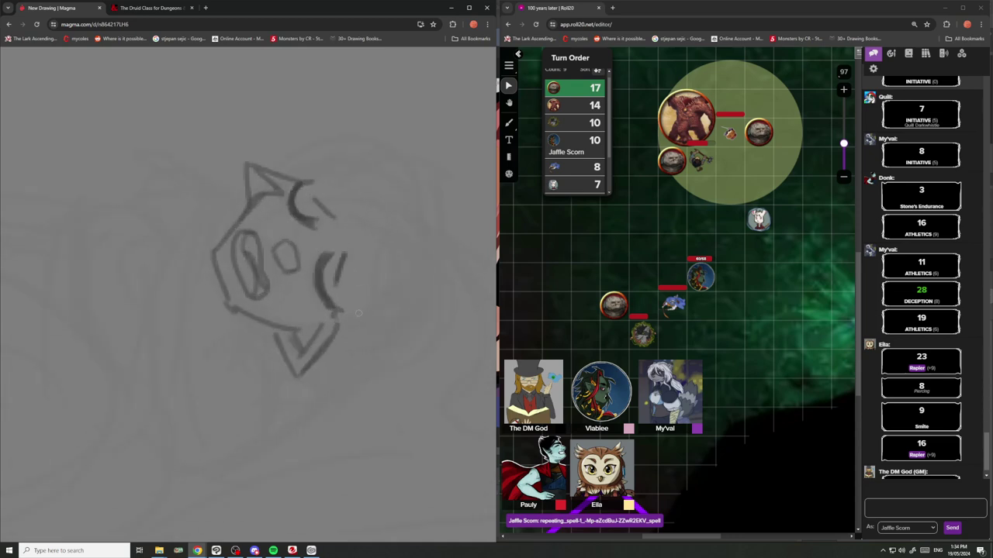
# Draw the rounded top and back of the head, joining the upper eye to the lower ear.
pyautogui.moveTo(405, 236)
pyautogui.mouseDown()
pyautogui.moveTo(414, 207)
pyautogui.moveTo(399, 216)
pyautogui.moveTo(394, 189)
pyautogui.moveTo(421, 203)
pyautogui.mouseUp()
pyautogui.moveTo(338, 181)
pyautogui.mouseDown()
pyautogui.moveTo(387, 191)
pyautogui.moveTo(308, 202)
pyautogui.moveTo(403, 194)
pyautogui.mouseUp()
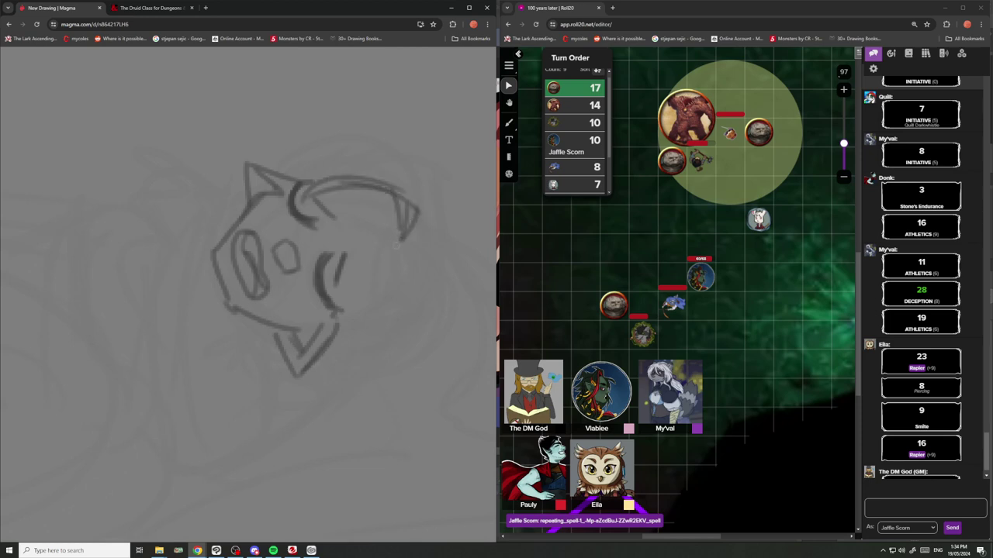
pyautogui.moveTo(387, 248)
pyautogui.mouseDown()
pyautogui.moveTo(424, 240)
pyautogui.moveTo(364, 313)
pyautogui.moveTo(326, 335)
pyautogui.mouseUp()
pyautogui.moveTo(418, 243); pyautogui.dragTo(349, 335)
pyautogui.scroll(-7, 396, 272)
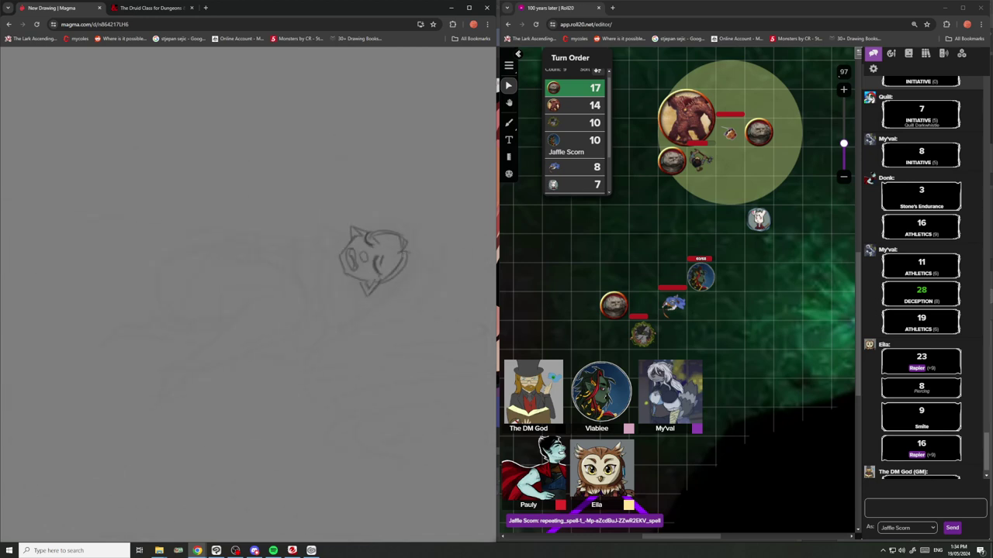
# Sketch the slender hand tucked under the cheek beside the lower ear.
pyautogui.scroll(4, 397, 285)
pyautogui.scroll(-1, 256, 263)
pyautogui.scroll(2, 254, 242)
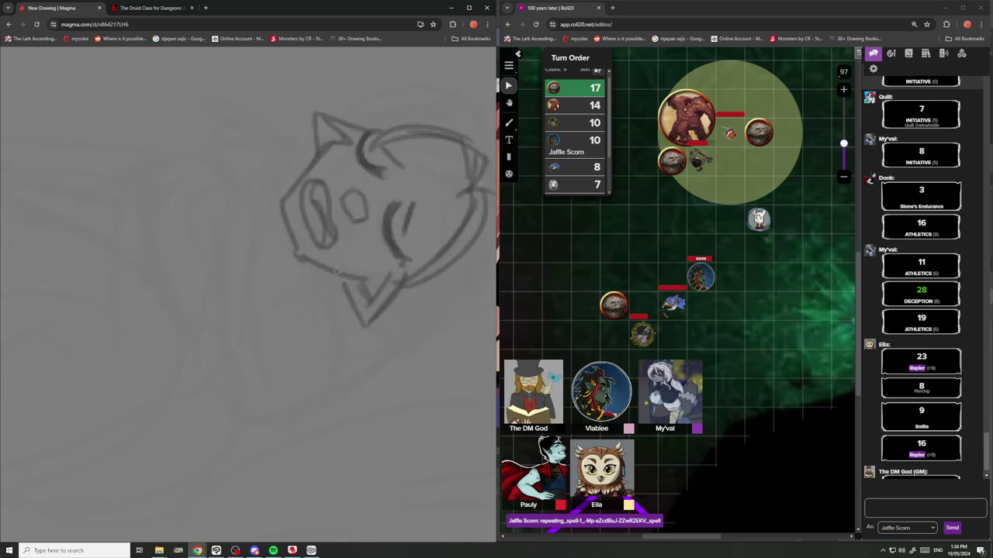
pyautogui.moveTo(317, 272)
pyautogui.mouseDown()
pyautogui.moveTo(356, 303)
pyautogui.moveTo(349, 299)
pyautogui.moveTo(360, 342)
pyautogui.mouseUp()
pyautogui.moveTo(359, 299)
pyautogui.mouseDown()
pyautogui.moveTo(357, 334)
pyautogui.moveTo(336, 350)
pyautogui.mouseUp()
pyautogui.scroll(-4, 336, 349)
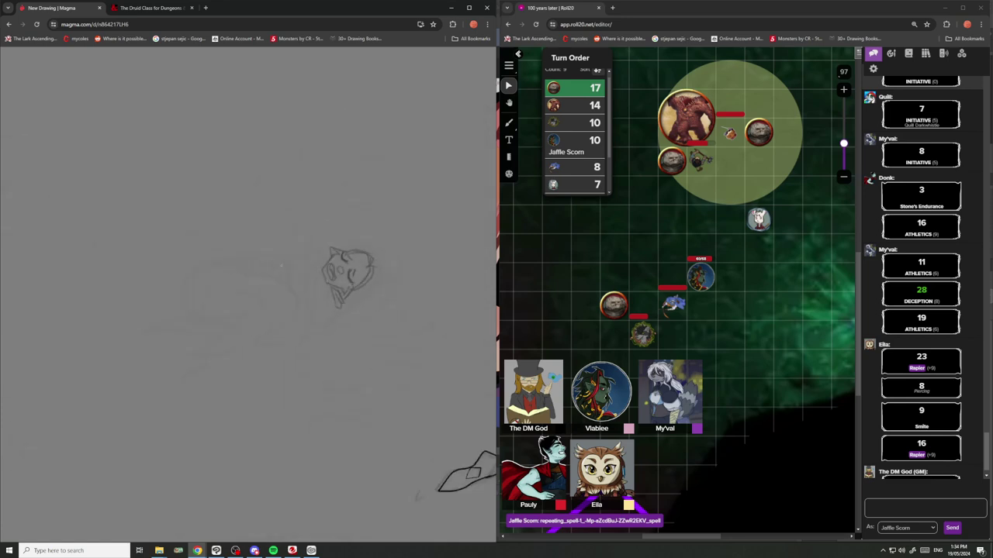
# Draw the bent arm from the elbow up past the face, ending in a relaxed hand with outstretched fingers.
pyautogui.scroll(3, 404, 321)
pyautogui.scroll(-1, 404, 320)
pyautogui.scroll(2, 453, 333)
pyautogui.moveTo(470, 334)
pyautogui.mouseDown()
pyautogui.moveTo(439, 379)
pyautogui.moveTo(468, 359)
pyautogui.moveTo(399, 406)
pyautogui.moveTo(366, 408)
pyautogui.moveTo(418, 366)
pyautogui.moveTo(417, 387)
pyautogui.moveTo(375, 413)
pyautogui.moveTo(360, 395)
pyautogui.moveTo(366, 288)
pyautogui.mouseUp()
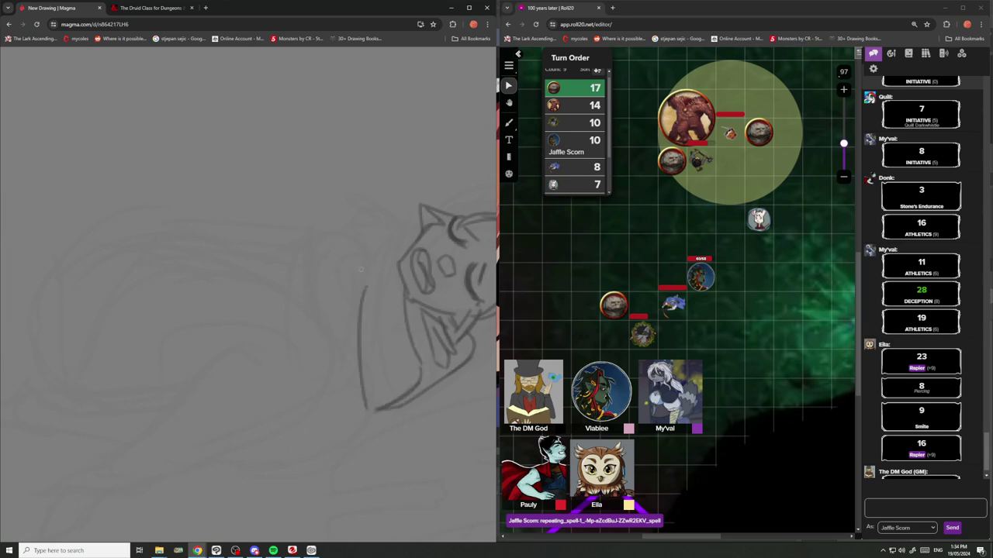
pyautogui.moveTo(351, 253)
pyautogui.mouseDown()
pyautogui.moveTo(367, 225)
pyautogui.moveTo(323, 229)
pyautogui.moveTo(351, 230)
pyautogui.moveTo(342, 245)
pyautogui.moveTo(323, 247)
pyautogui.moveTo(346, 229)
pyautogui.moveTo(311, 241)
pyautogui.moveTo(339, 239)
pyautogui.mouseUp()
pyautogui.scroll(-3, 372, 228)
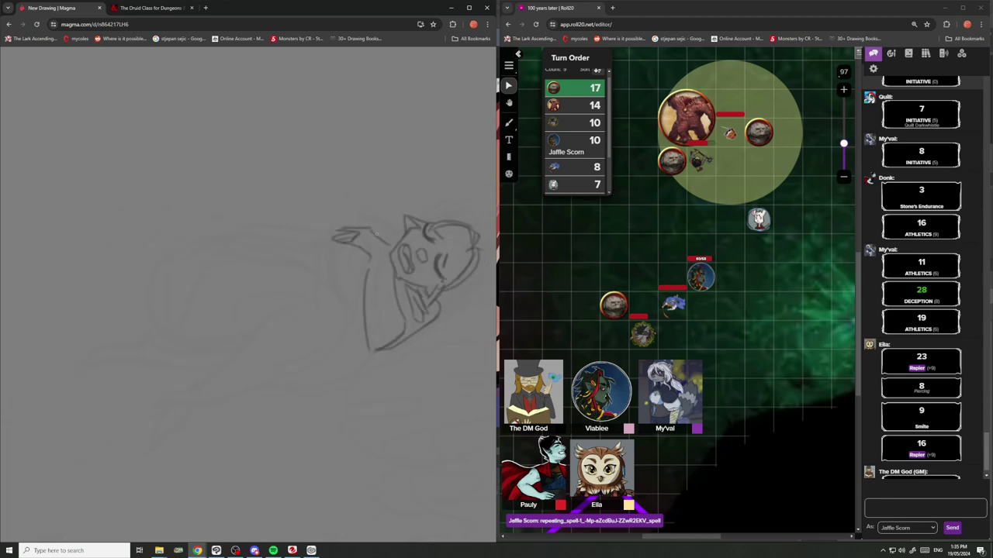
# Sketch a curved ponytail falling from the back of the head and the hair line over the crown.
pyautogui.scroll(5, 387, 242)
pyautogui.scroll(-5, 386, 243)
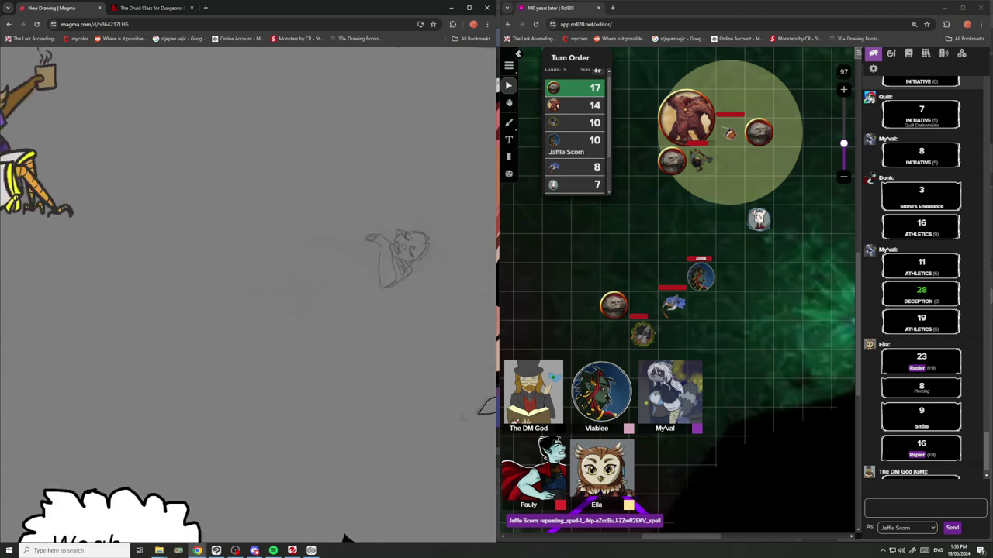
pyautogui.scroll(4, 454, 318)
pyautogui.scroll(-2, 454, 320)
pyautogui.moveTo(458, 277)
pyautogui.mouseDown()
pyautogui.moveTo(446, 327)
pyautogui.moveTo(432, 343)
pyautogui.moveTo(456, 344)
pyautogui.moveTo(427, 315)
pyautogui.mouseUp()
pyautogui.moveTo(418, 250); pyautogui.dragTo(454, 271)
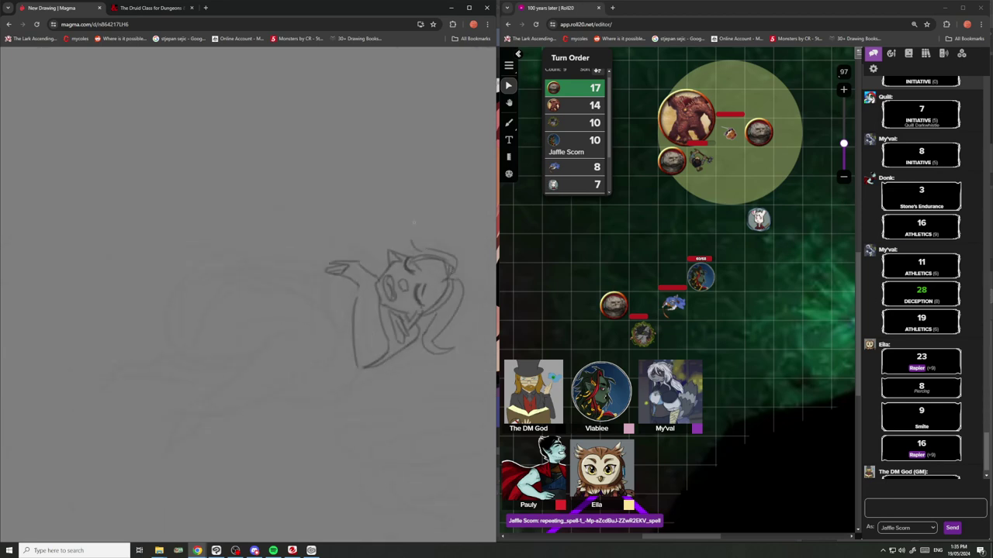
# Draw the upright hair tuft, the hair volume around the head and long wavy locks flowing below the arm.
pyautogui.moveTo(414, 224)
pyautogui.mouseDown()
pyautogui.moveTo(406, 256)
pyautogui.moveTo(395, 238)
pyautogui.moveTo(410, 280)
pyautogui.moveTo(441, 303)
pyautogui.moveTo(395, 330)
pyautogui.mouseUp()
pyautogui.scroll(-6, 387, 255)
pyautogui.scroll(7, 422, 268)
pyautogui.moveTo(418, 286)
pyautogui.mouseDown()
pyautogui.moveTo(411, 324)
pyautogui.moveTo(378, 330)
pyautogui.moveTo(460, 357)
pyautogui.moveTo(417, 394)
pyautogui.moveTo(346, 404)
pyautogui.moveTo(361, 437)
pyautogui.moveTo(387, 434)
pyautogui.moveTo(304, 441)
pyautogui.moveTo(286, 369)
pyautogui.moveTo(318, 335)
pyautogui.moveTo(346, 338)
pyautogui.moveTo(392, 374)
pyautogui.moveTo(355, 404)
pyautogui.moveTo(367, 345)
pyautogui.mouseUp()
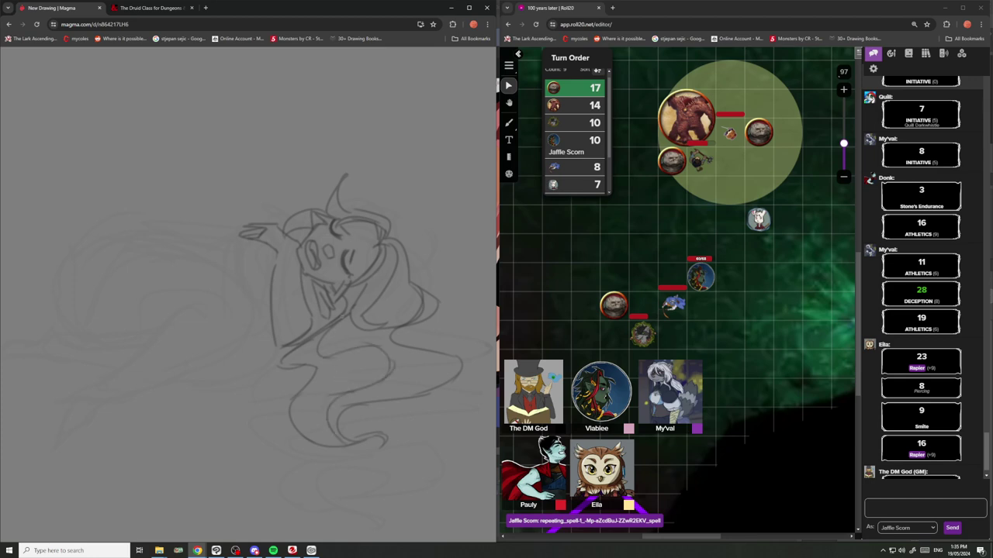
# Add fine hair strands sweeping back from the forehead towards the ponytail's base.
pyautogui.scroll(-4, 343, 287)
pyautogui.scroll(8, 352, 268)
pyautogui.moveTo(368, 270); pyautogui.dragTo(368, 280)
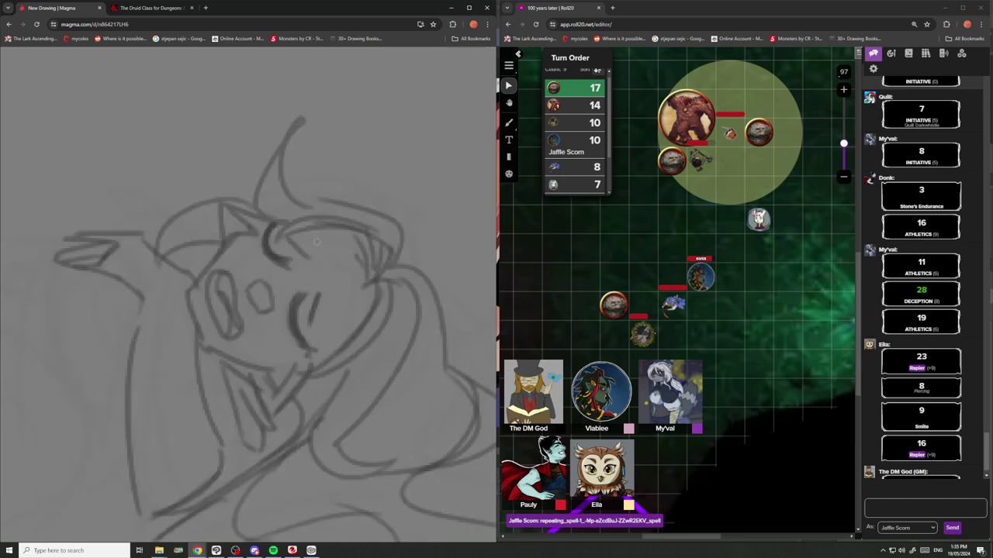
pyautogui.scroll(-5, 357, 248)
pyautogui.scroll(6, 411, 499)
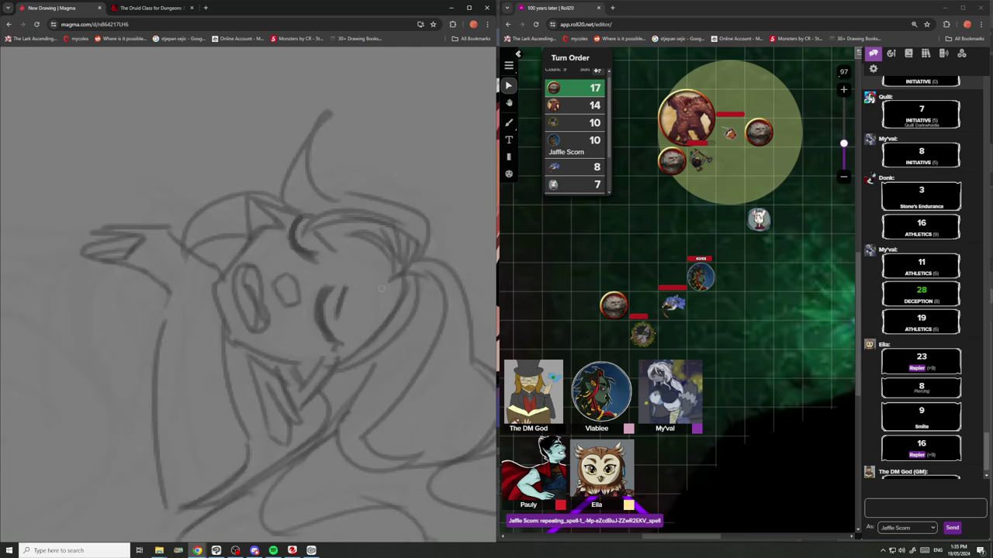
pyautogui.scroll(-1, 358, 364)
# Draw the curled-up legs beside the arm with curved lines for the thigh, knee and lower leg.
pyautogui.scroll(-6, 326, 379)
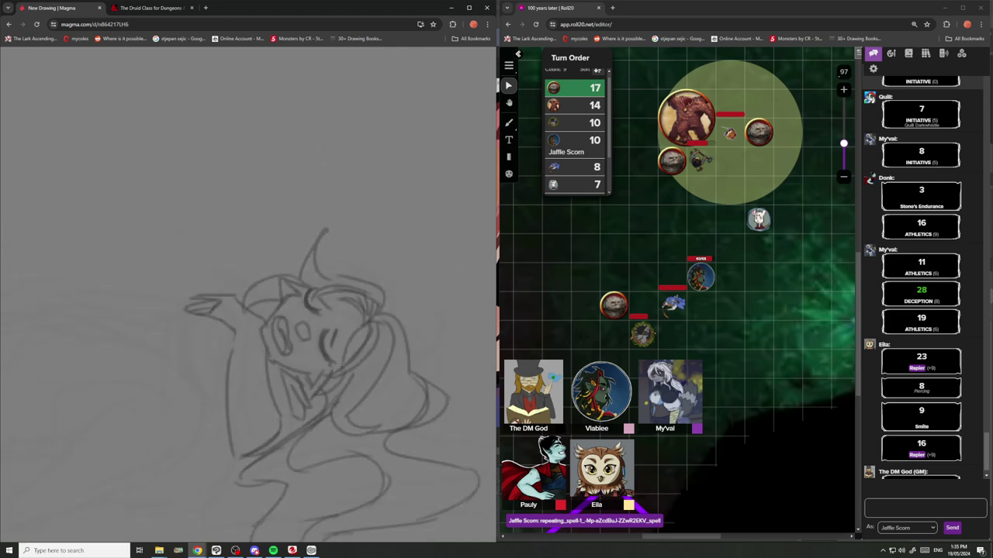
pyautogui.scroll(4, 291, 348)
pyautogui.scroll(2, 359, 361)
pyautogui.scroll(-3, 361, 368)
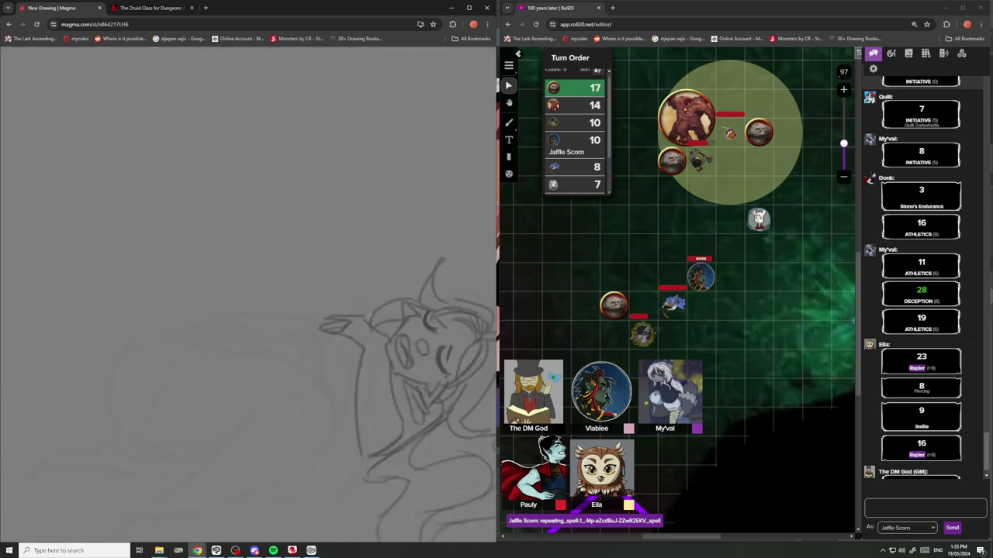
pyautogui.scroll(3, 363, 379)
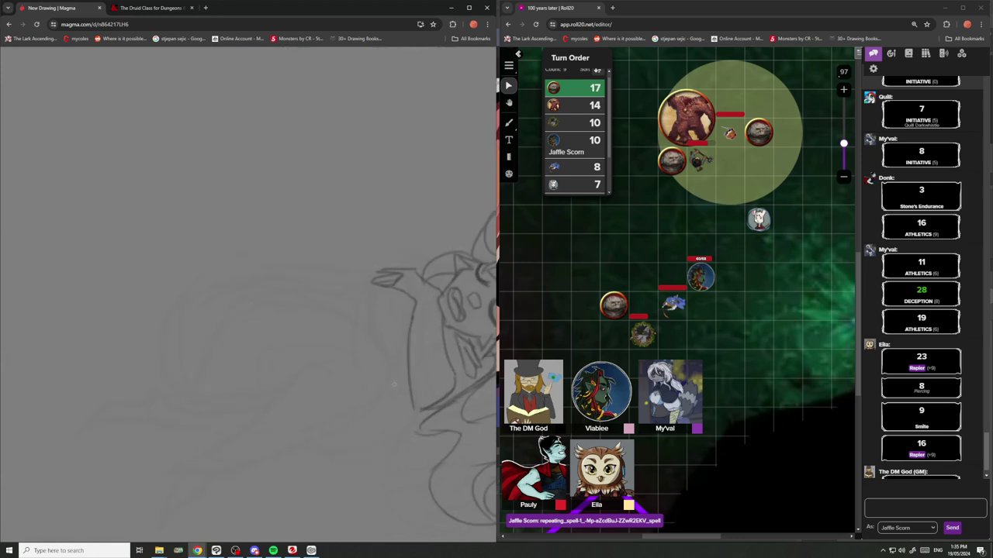
pyautogui.moveTo(389, 381)
pyautogui.mouseDown()
pyautogui.moveTo(413, 409)
pyautogui.moveTo(401, 432)
pyautogui.moveTo(366, 449)
pyautogui.moveTo(383, 442)
pyautogui.moveTo(304, 444)
pyautogui.mouseUp()
pyautogui.scroll(-6, 359, 419)
pyautogui.scroll(4, 358, 422)
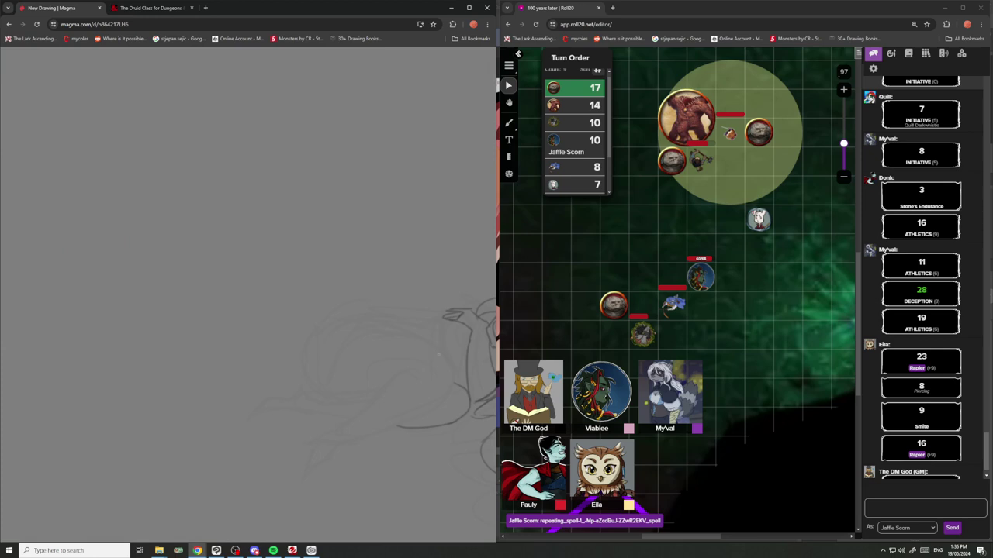
pyautogui.moveTo(450, 387)
pyautogui.mouseDown()
pyautogui.moveTo(418, 414)
pyautogui.moveTo(378, 429)
pyautogui.mouseUp()
pyautogui.moveTo(404, 372); pyautogui.dragTo(356, 425)
pyautogui.moveTo(388, 387); pyautogui.dragTo(340, 397)
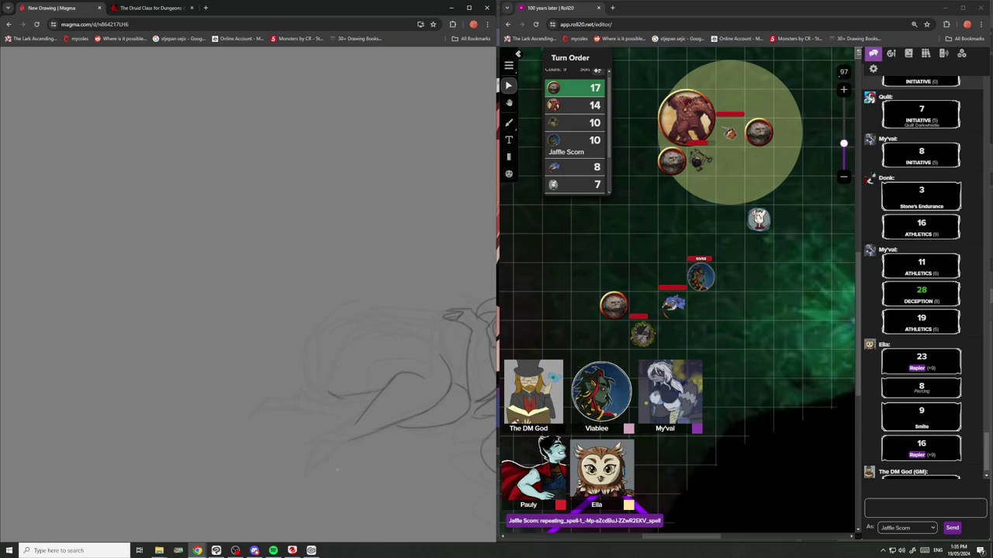
# Draw the large rounded curve of the upper thigh over the folded legs.
pyautogui.scroll(-5, 396, 357)
pyautogui.scroll(7, 419, 364)
pyautogui.moveTo(422, 355)
pyautogui.mouseDown()
pyautogui.moveTo(382, 329)
pyautogui.moveTo(328, 320)
pyautogui.moveTo(276, 359)
pyautogui.moveTo(260, 409)
pyautogui.mouseUp()
pyautogui.scroll(-3, 434, 333)
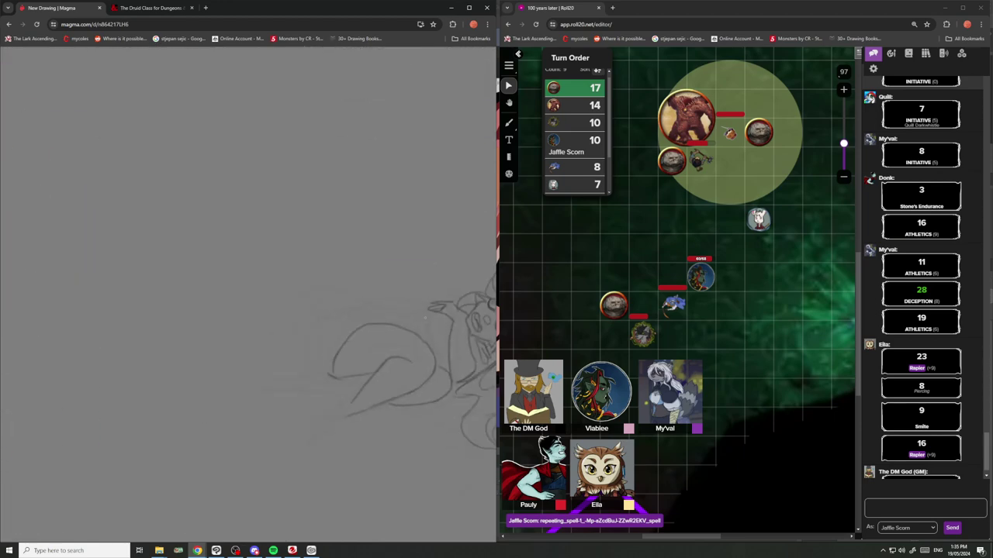
# Connect the arm to the thigh with the shoulder, chest and waist lines of the torso.
pyautogui.scroll(-4, 426, 330)
pyautogui.scroll(7, 434, 341)
pyautogui.scroll(-7, 433, 343)
pyautogui.scroll(1, 439, 349)
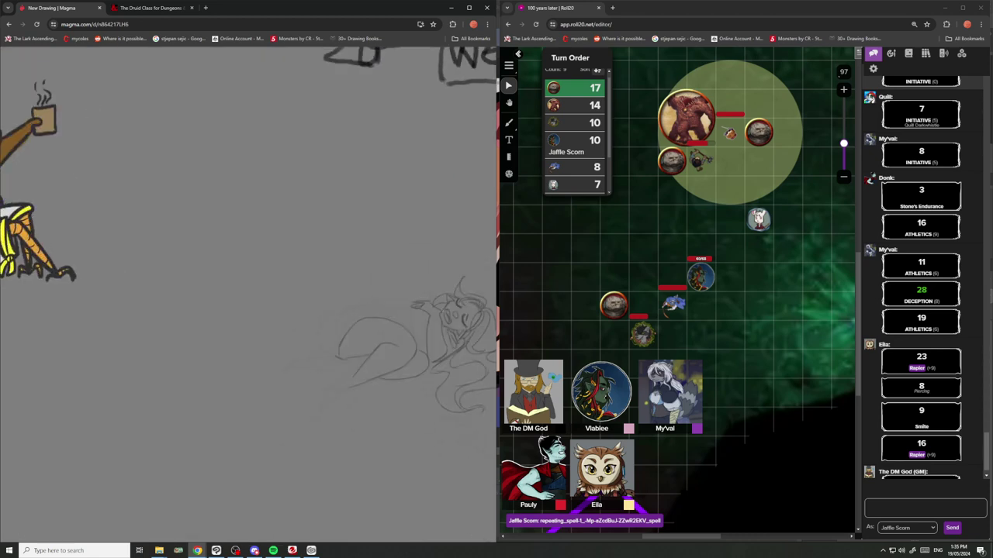
pyautogui.scroll(4, 425, 316)
pyautogui.scroll(1, 432, 308)
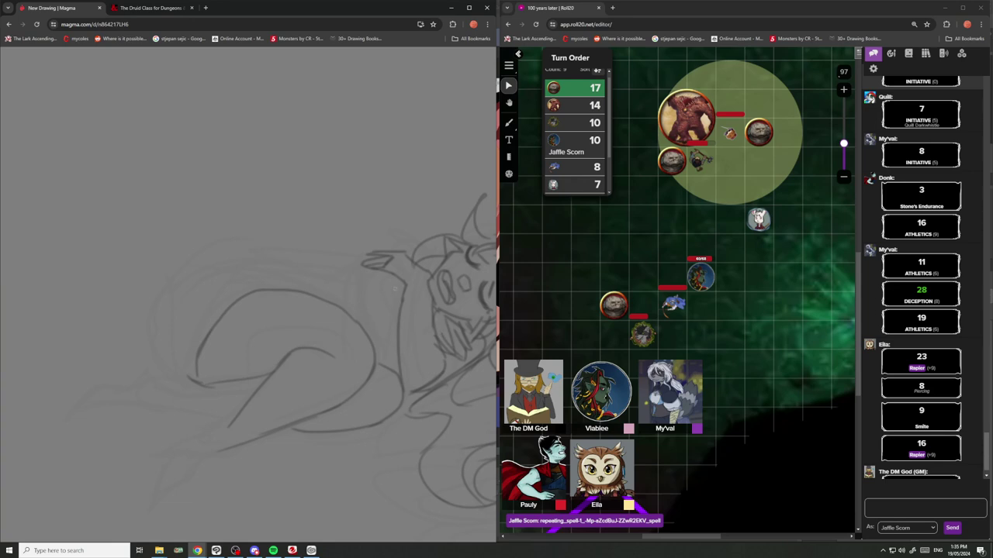
pyautogui.moveTo(405, 302)
pyautogui.mouseDown()
pyautogui.moveTo(367, 311)
pyautogui.moveTo(401, 329)
pyautogui.moveTo(364, 333)
pyautogui.moveTo(348, 289)
pyautogui.moveTo(360, 300)
pyautogui.moveTo(407, 283)
pyautogui.mouseUp()
pyautogui.moveTo(321, 294); pyautogui.dragTo(363, 260)
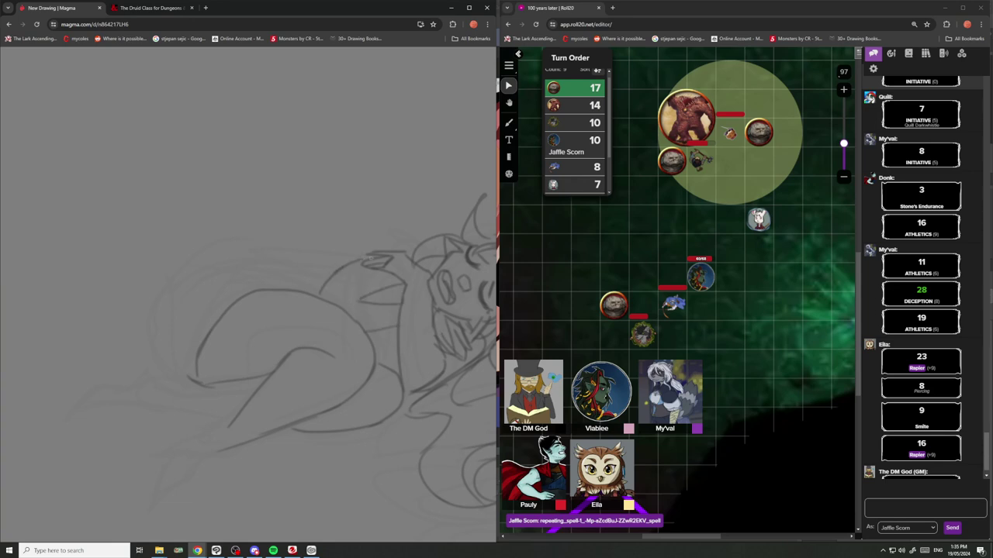
# Draw the outer contour of the back and hip from the shoulder around behind the thighs, redoing its curve.
pyautogui.scroll(-5, 349, 303)
pyautogui.scroll(5, 388, 266)
pyautogui.scroll(-1, 321, 289)
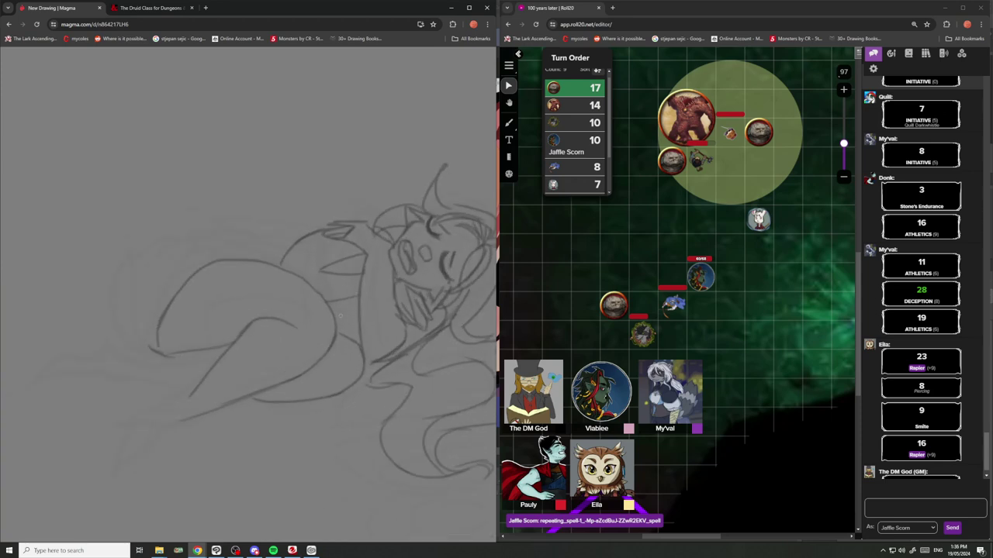
pyautogui.scroll(-2, 322, 289)
pyautogui.scroll(3, 336, 283)
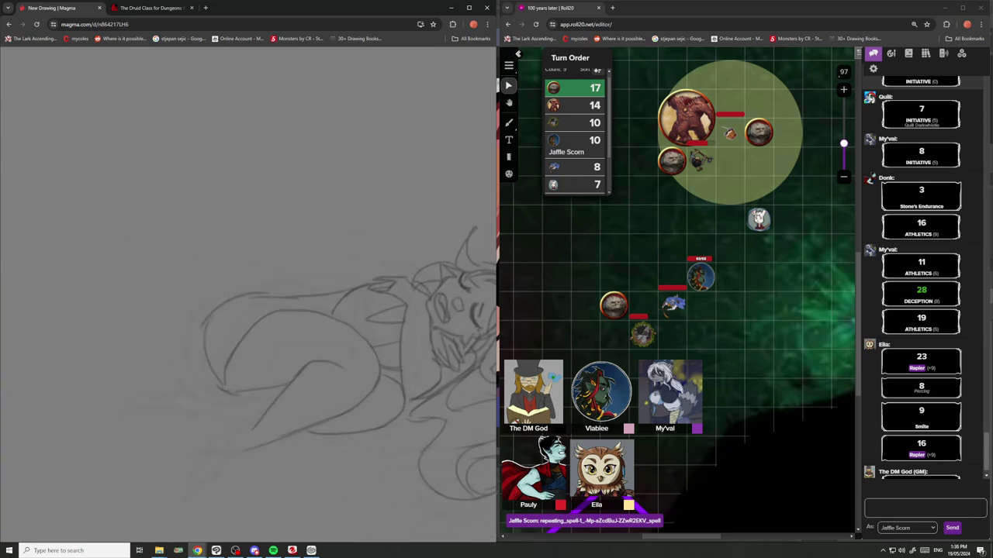
pyautogui.scroll(-2, 203, 333)
pyautogui.scroll(-2, 243, 299)
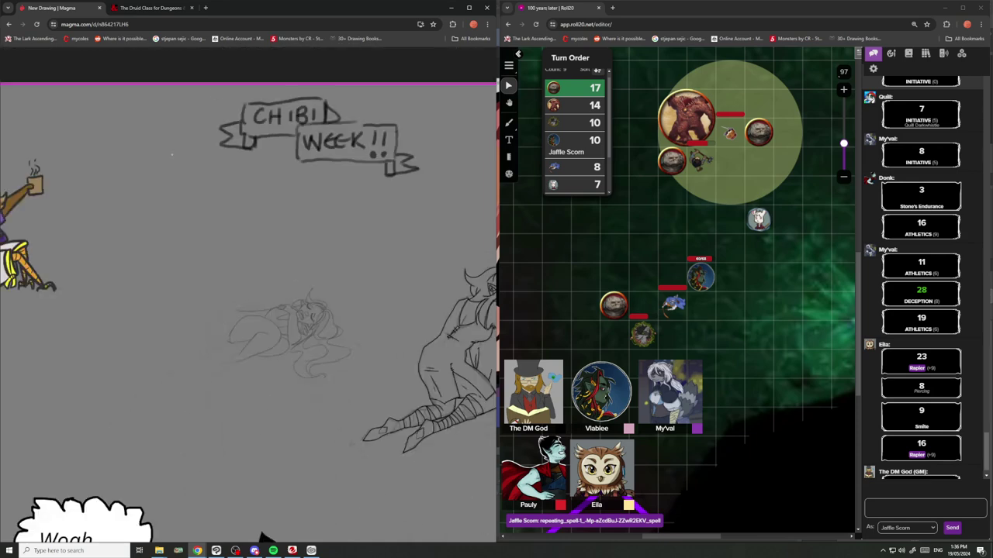
pyautogui.scroll(3, 383, 274)
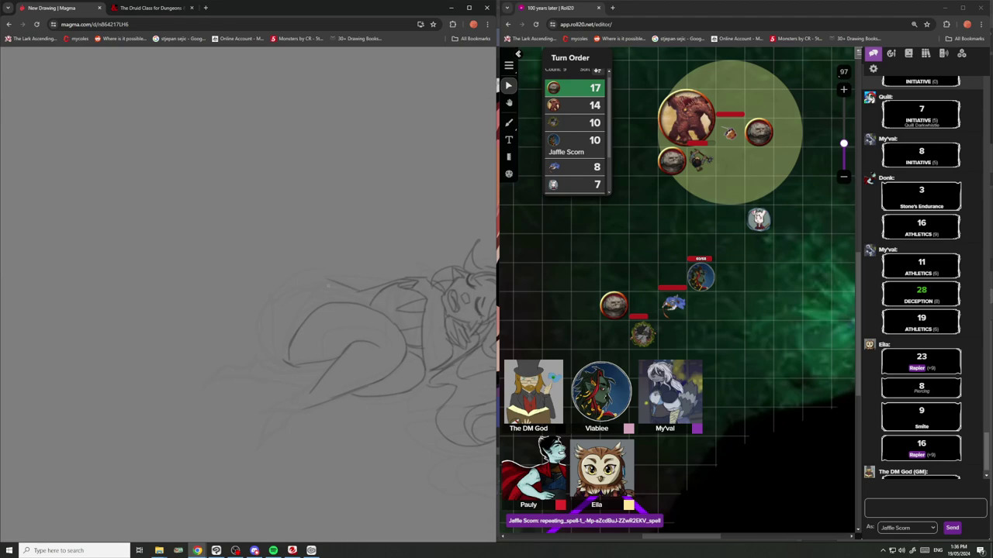
pyautogui.moveTo(328, 285)
pyautogui.mouseDown()
pyautogui.moveTo(305, 281)
pyautogui.moveTo(276, 313)
pyautogui.mouseUp()
pyautogui.scroll(-3, 280, 358)
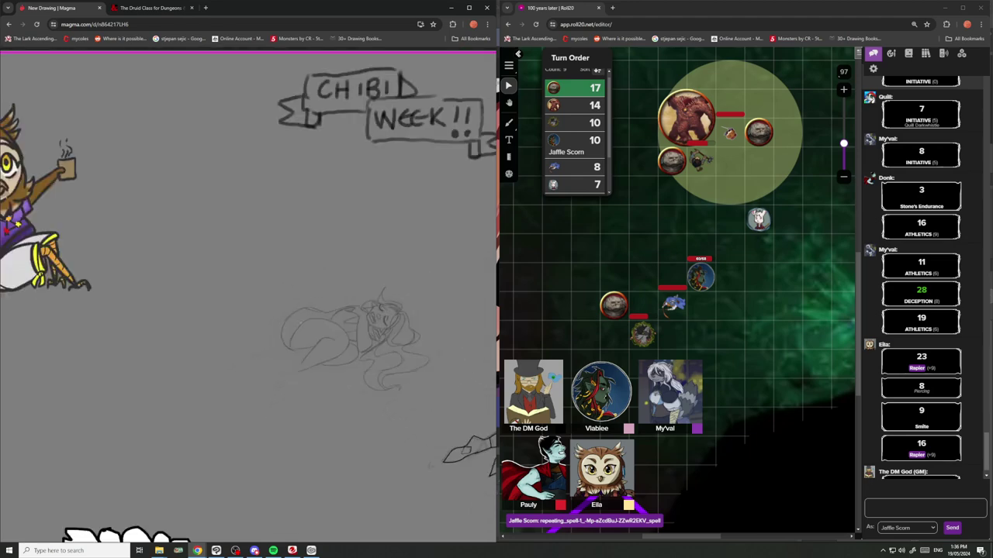
# Draw the front leg's ankle and pointed foot, extending down from the folded lower leg.
pyautogui.scroll(3, 287, 364)
pyautogui.scroll(2, 287, 363)
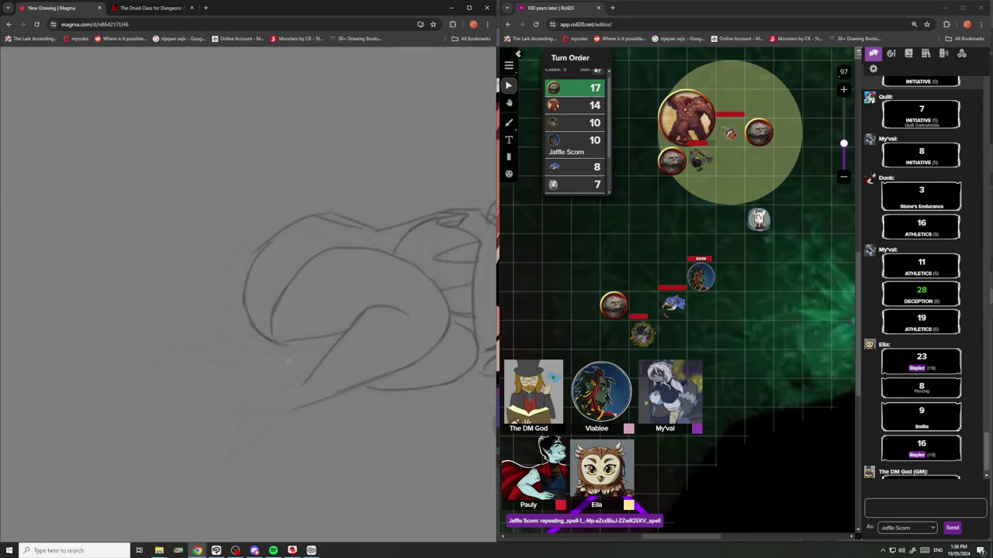
pyautogui.moveTo(308, 372)
pyautogui.mouseDown()
pyautogui.moveTo(264, 390)
pyautogui.moveTo(258, 409)
pyautogui.mouseUp()
pyautogui.moveTo(264, 443)
pyautogui.mouseDown()
pyautogui.moveTo(243, 469)
pyautogui.moveTo(250, 424)
pyautogui.moveTo(245, 463)
pyautogui.mouseUp()
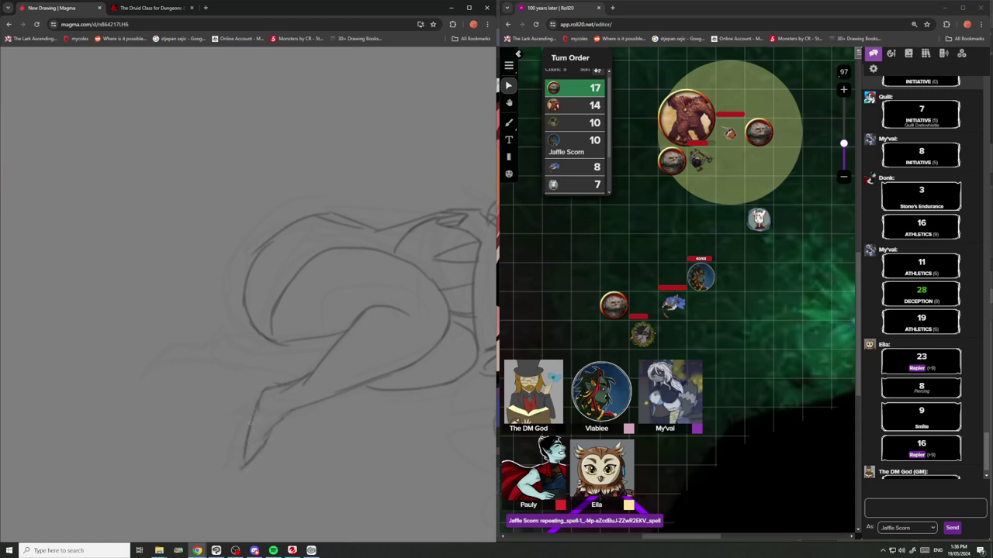
# Draw the rear leg's ankle and pointed foot, emerging behind the front leg beneath the hip.
pyautogui.scroll(-2, 255, 439)
pyautogui.scroll(2, 267, 388)
pyautogui.moveTo(298, 393)
pyautogui.mouseDown()
pyautogui.moveTo(256, 385)
pyautogui.moveTo(283, 364)
pyautogui.moveTo(239, 361)
pyautogui.moveTo(221, 367)
pyautogui.moveTo(245, 386)
pyautogui.moveTo(213, 391)
pyautogui.moveTo(231, 365)
pyautogui.moveTo(227, 390)
pyautogui.moveTo(185, 412)
pyautogui.mouseUp()
pyautogui.moveTo(223, 373); pyautogui.dragTo(189, 408)
pyautogui.scroll(-5, 245, 357)
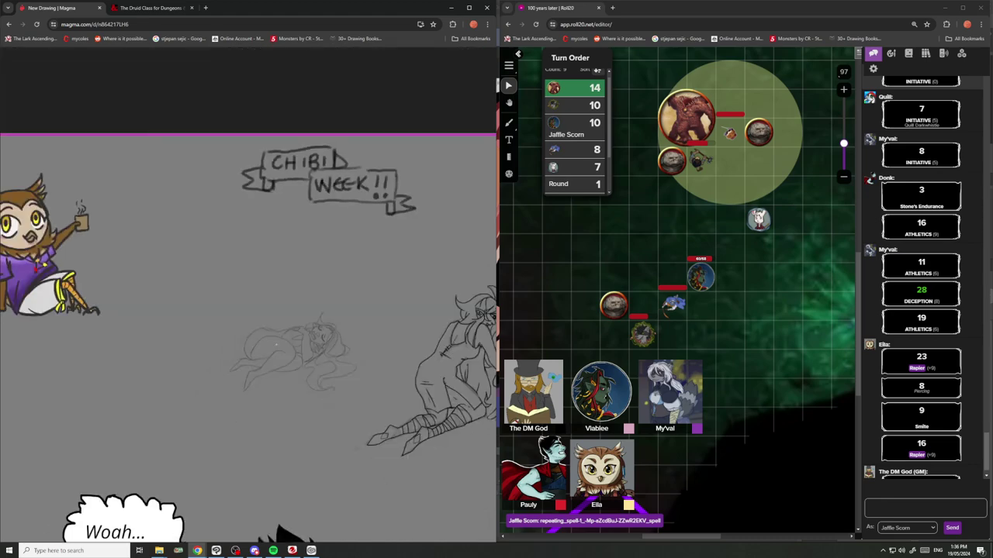
pyautogui.scroll(5, 307, 353)
pyautogui.scroll(3, 294, 355)
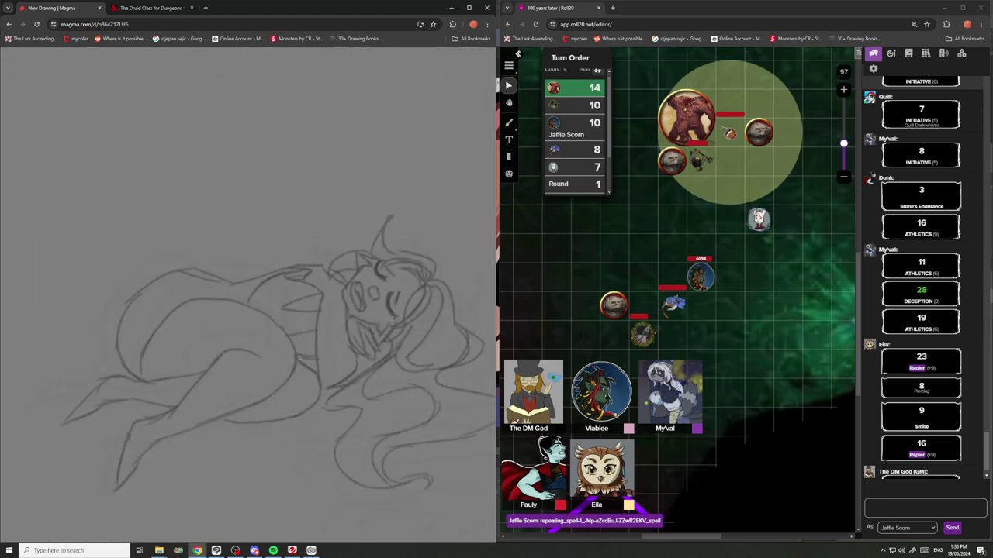
pyautogui.scroll(-5, 295, 355)
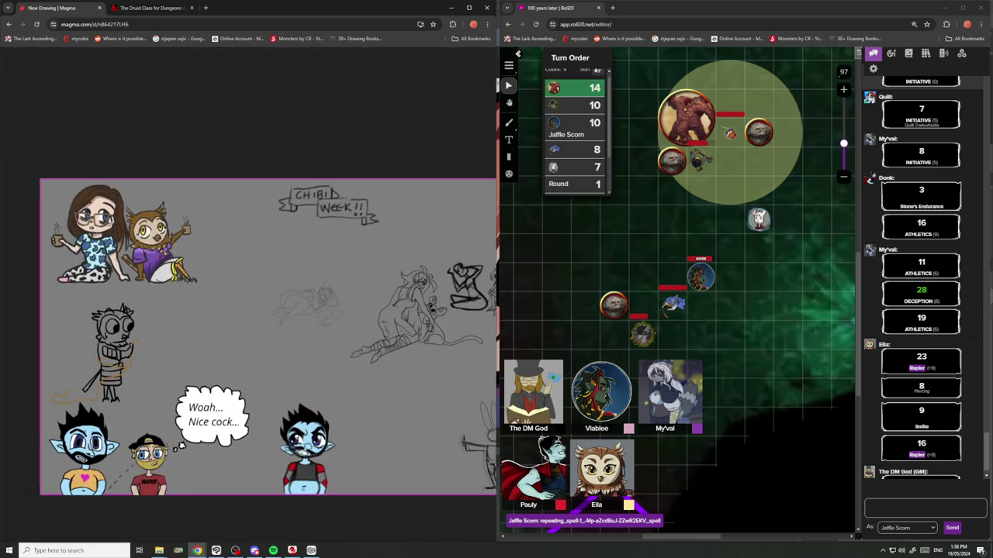
# Draw a small round detail at the head's upper edge and a separate circle with a smaller inner circle above the head.
pyautogui.scroll(5, 239, 224)
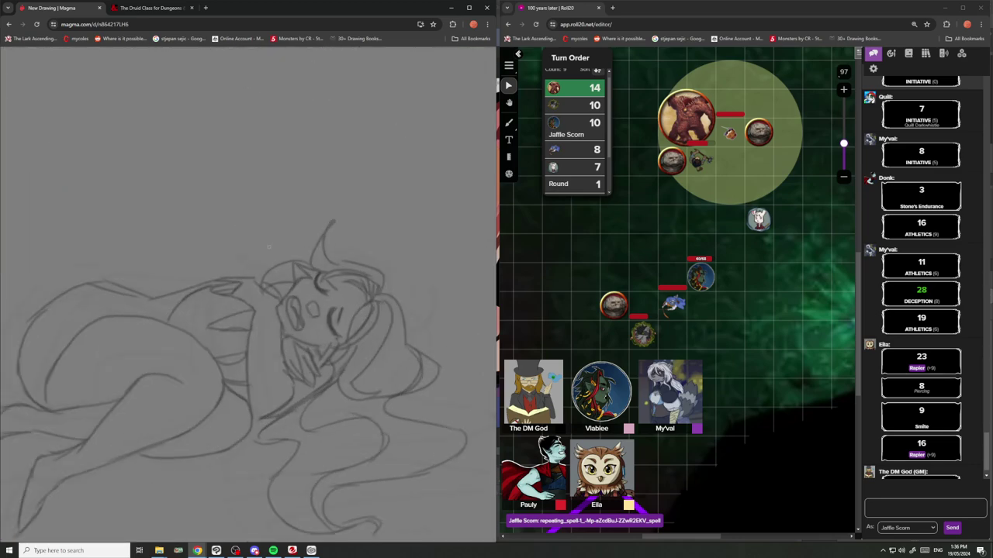
pyautogui.moveTo(276, 275); pyautogui.dragTo(283, 290)
pyautogui.moveTo(290, 240)
pyautogui.mouseDown()
pyautogui.moveTo(267, 221)
pyautogui.moveTo(287, 218)
pyautogui.moveTo(288, 233)
pyautogui.mouseUp()
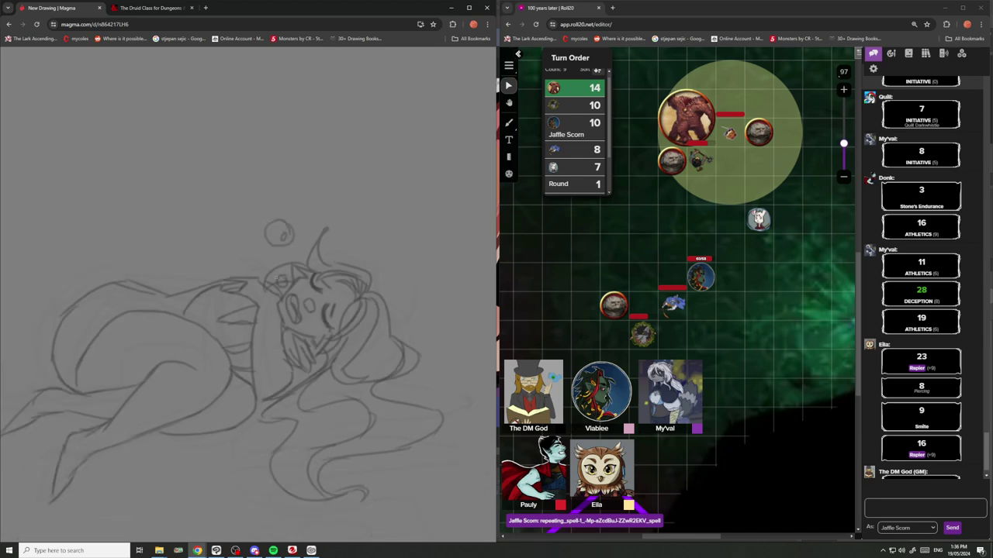
# Examine the sleeping figure's pose and proportions up close and against the surrounding drawings on the canvas.
pyautogui.scroll(-5, 276, 283)
pyautogui.scroll(5, 249, 307)
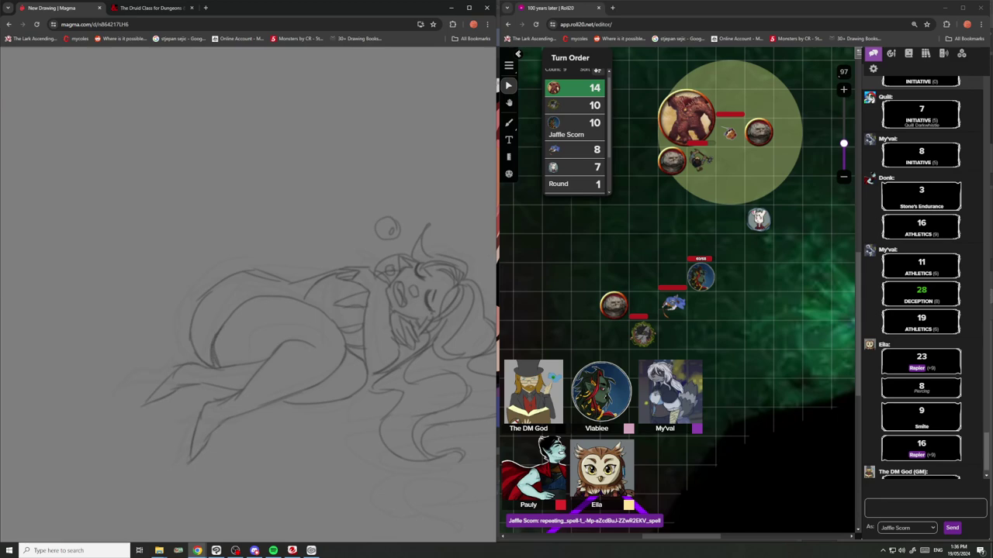
pyautogui.scroll(-5, 279, 261)
pyautogui.scroll(3, 280, 261)
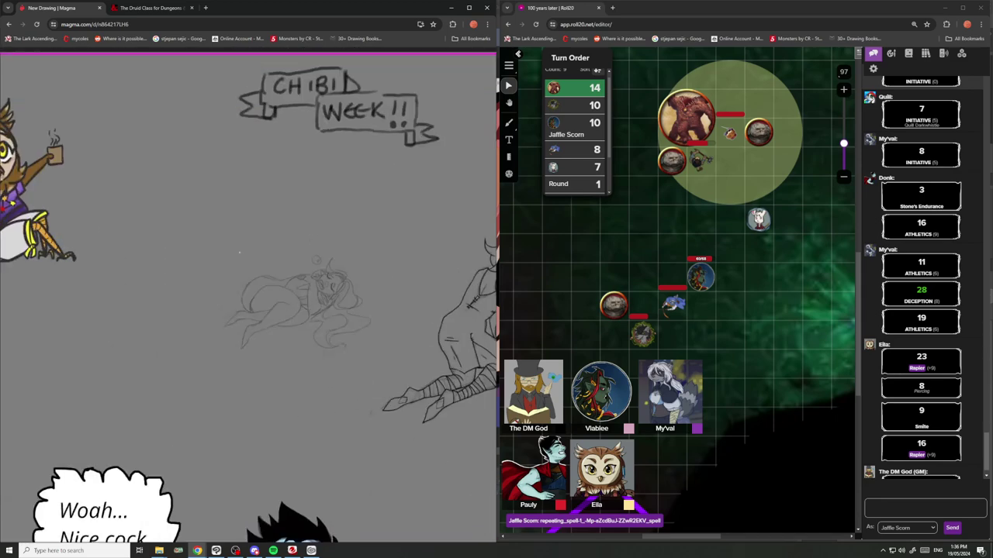
pyautogui.scroll(-4, 271, 294)
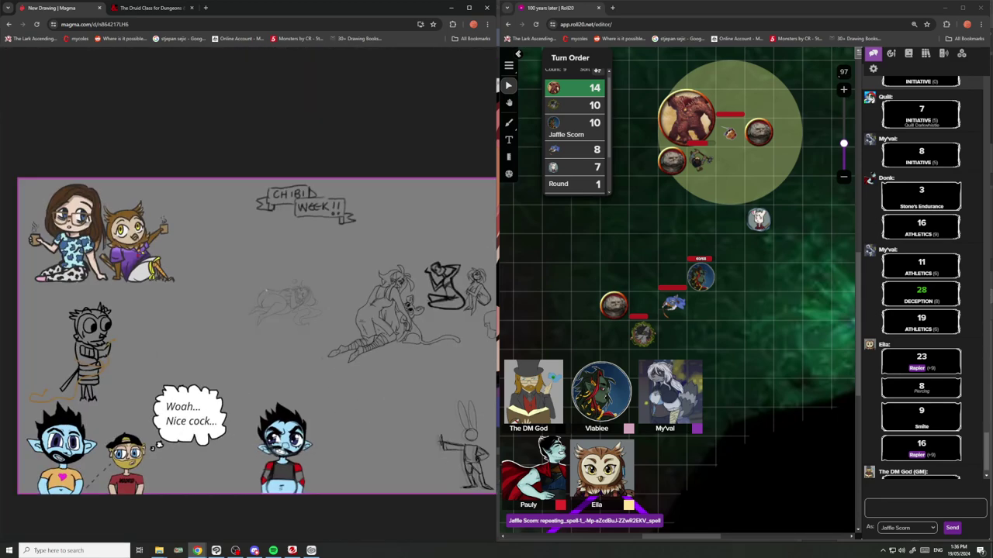
pyautogui.scroll(5, 289, 293)
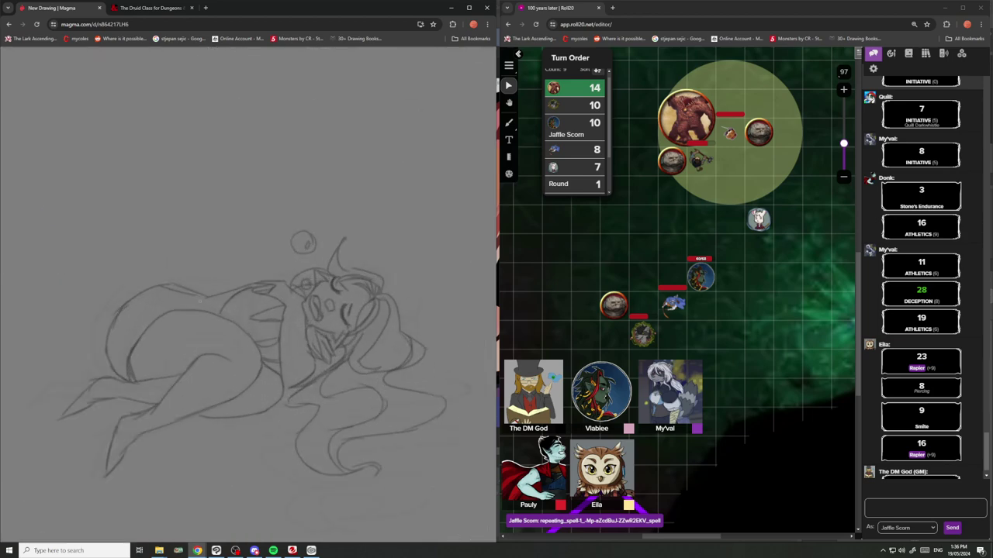
pyautogui.scroll(3, 209, 304)
pyautogui.scroll(-5, 220, 308)
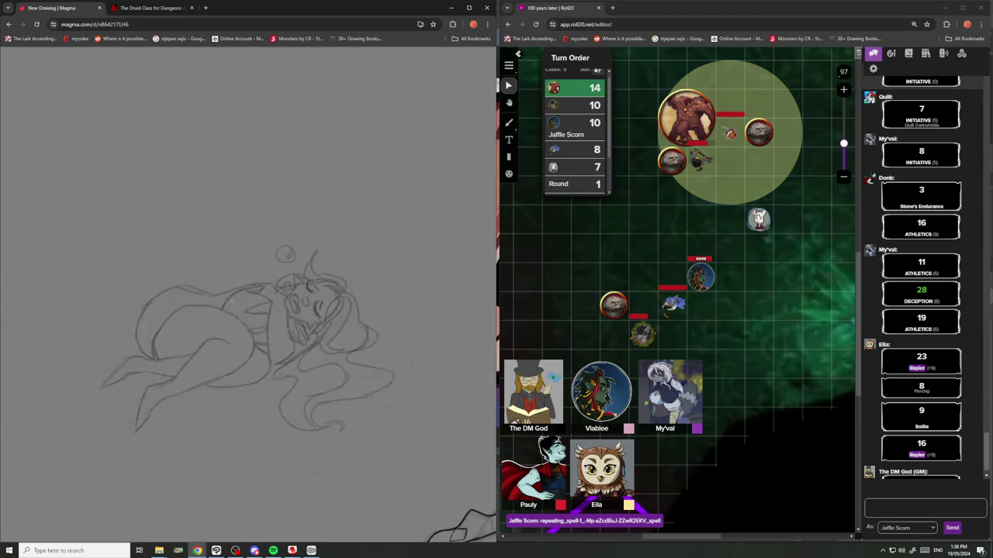
pyautogui.scroll(3, 217, 315)
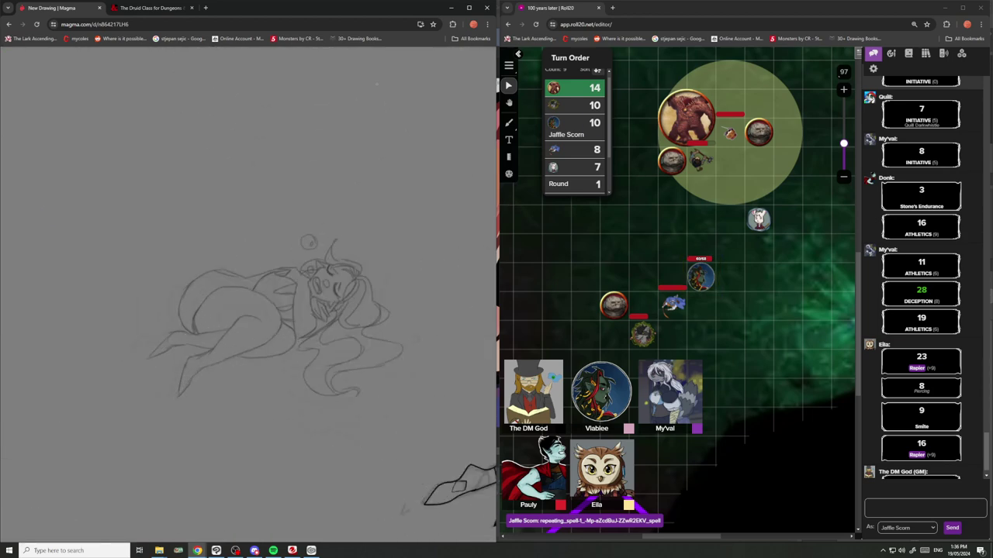
# Show the hidden drawing tools, brush settings and layer list around the canvas again.
pyautogui.press('Tab')
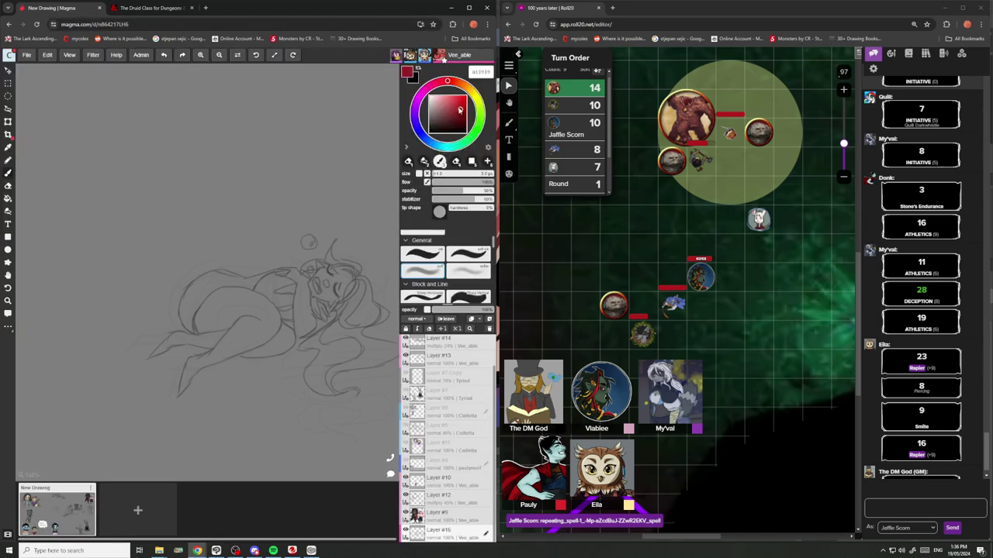